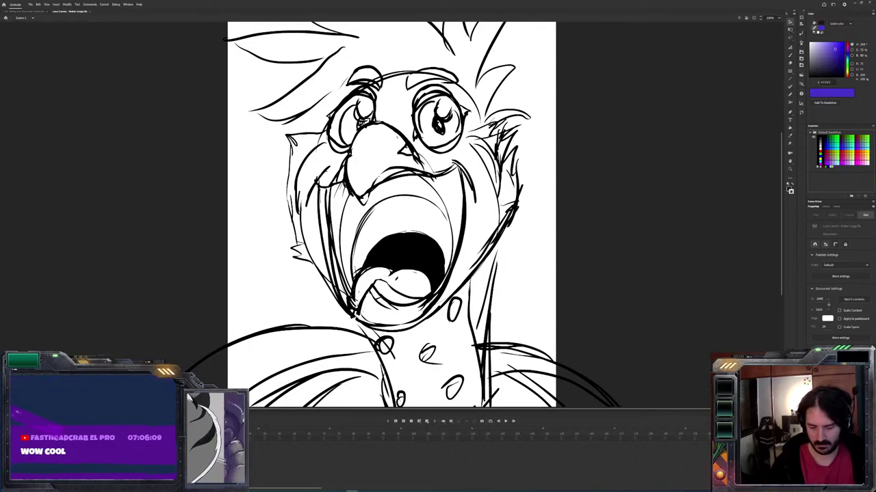
Recolour the whole black bird sketch blue
{"action": "key", "text": "d"}
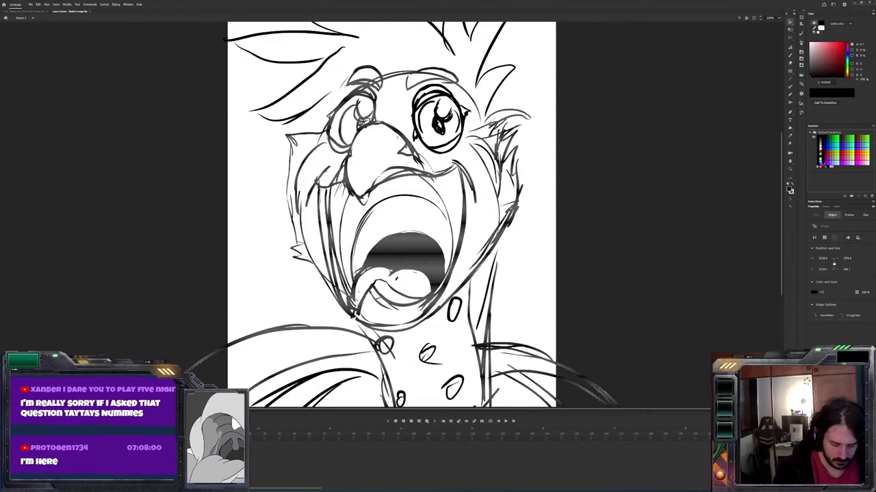
{"action": "key", "text": "ctrl+shift+a"}
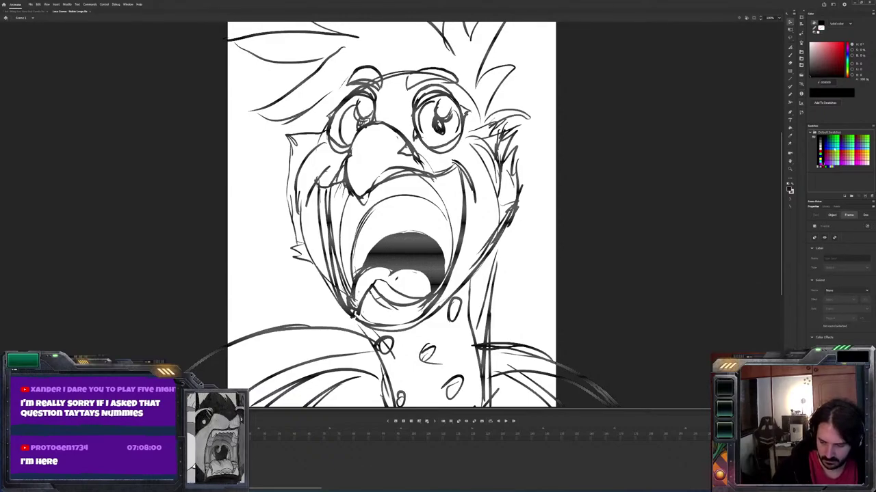
{"action": "key", "text": "ctrl+a"}
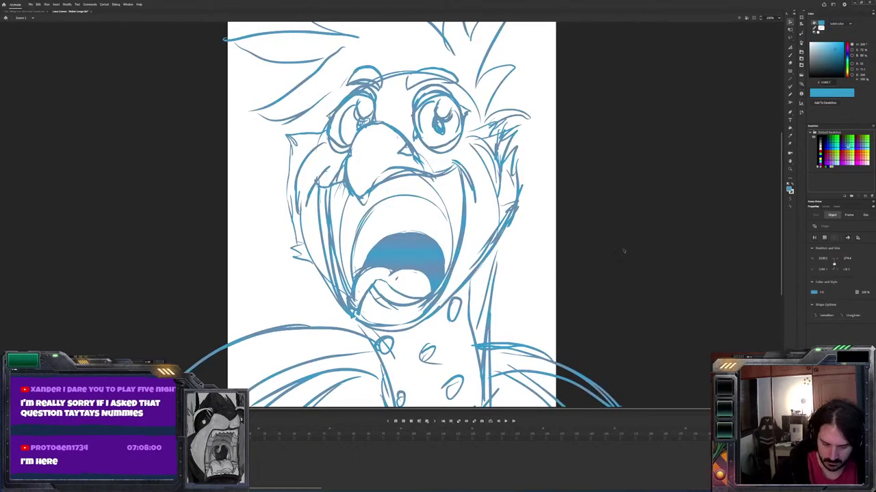
{"action": "left_click", "coordinate": [577, 268]}
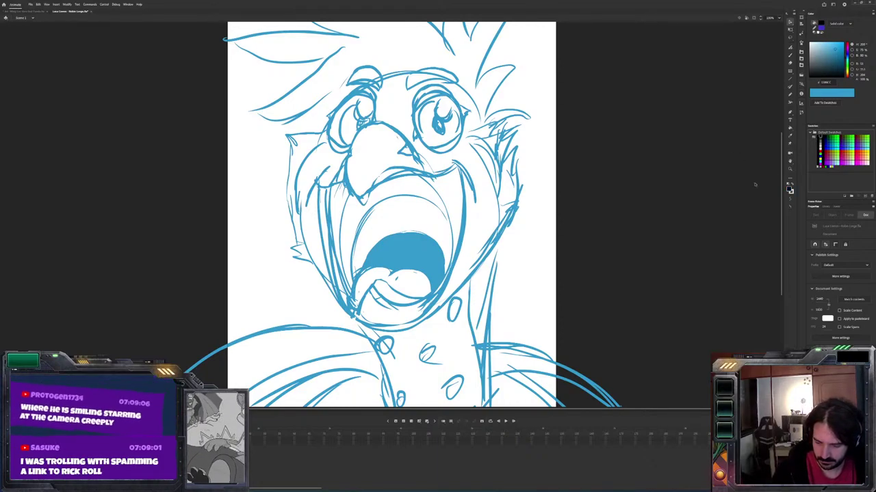
Fade the blue sketch to a paler tint and keep black as the drawing colour
{"action": "key", "text": "d"}
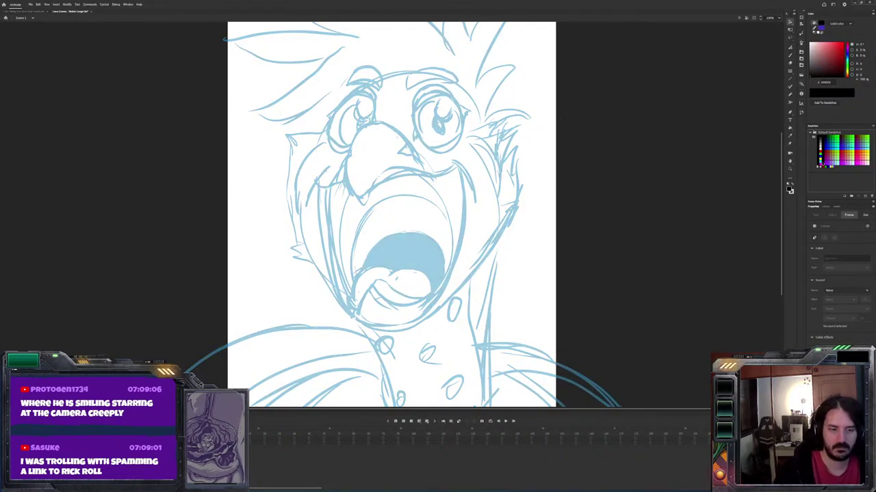
{"action": "left_click", "coordinate": [848, 143]}
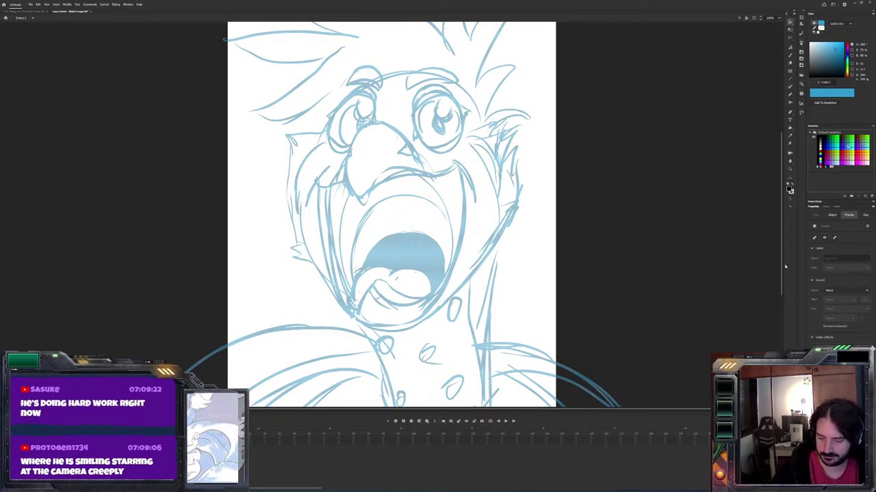
{"action": "left_click", "coordinate": [462, 248]}
Ink the beak's lower edge and both mouth corners in black with the brush, following the blue sketch
{"action": "key", "text": "b"}
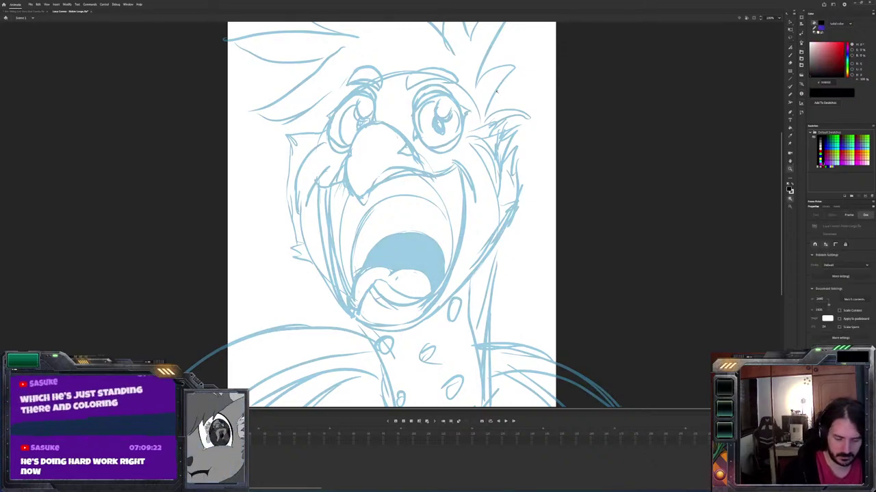
{"action": "key", "text": "ctrl+="}
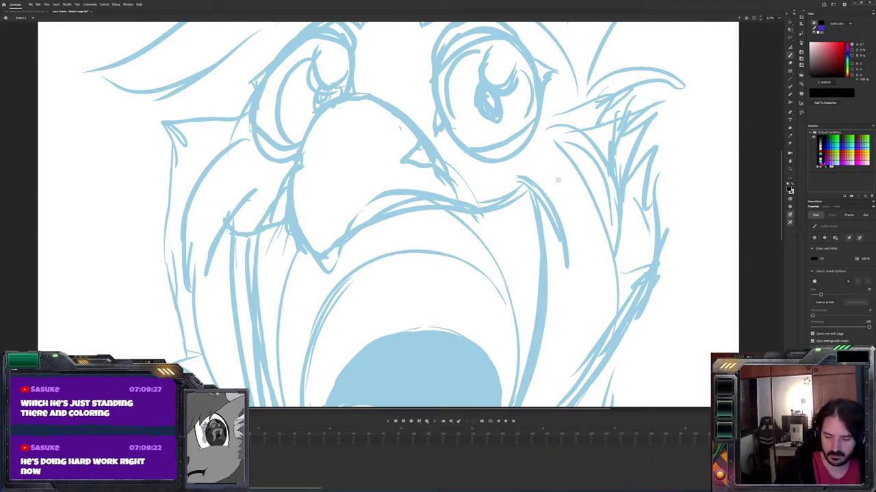
{"action": "mouse_move", "coordinate": [567, 200]}
{"action": "left_mouse_down"}
{"action": "mouse_move", "coordinate": [537, 182]}
{"action": "mouse_move", "coordinate": [503, 178]}
{"action": "left_mouse_up"}
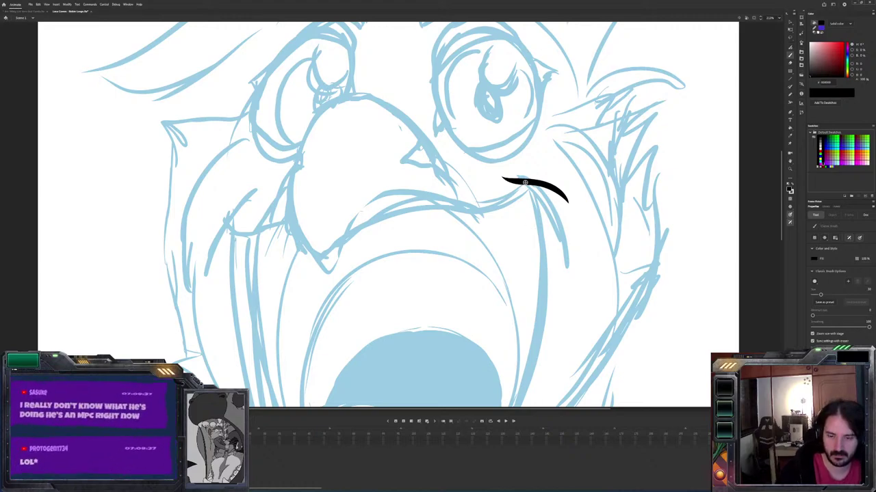
{"action": "mouse_move", "coordinate": [524, 182]}
{"action": "left_mouse_down"}
{"action": "mouse_move", "coordinate": [488, 203]}
{"action": "mouse_move", "coordinate": [377, 203]}
{"action": "mouse_move", "coordinate": [309, 269]}
{"action": "mouse_move", "coordinate": [289, 220]}
{"action": "mouse_move", "coordinate": [241, 199]}
{"action": "mouse_move", "coordinate": [205, 233]}
{"action": "left_mouse_up"}
{"action": "key", "text": "ctrl+z"}
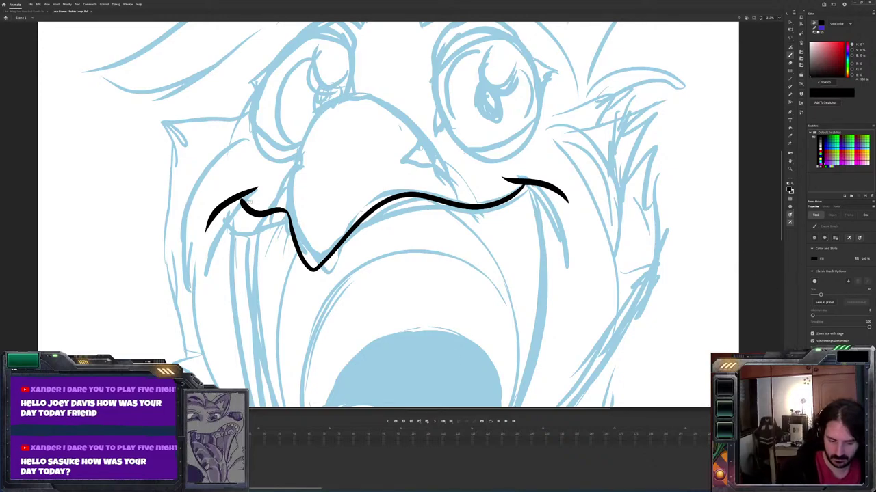
Move the left mouth-corner stroke slightly right and up so it meets the end of the beak line
{"action": "left_click", "coordinate": [262, 184]}
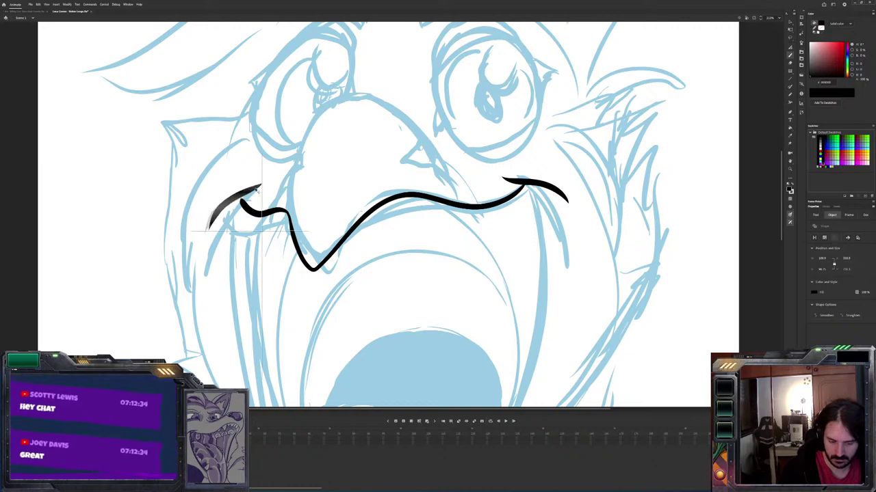
{"action": "left_click_drag", "start_coordinate": [237, 193], "coordinate": [241, 195]}
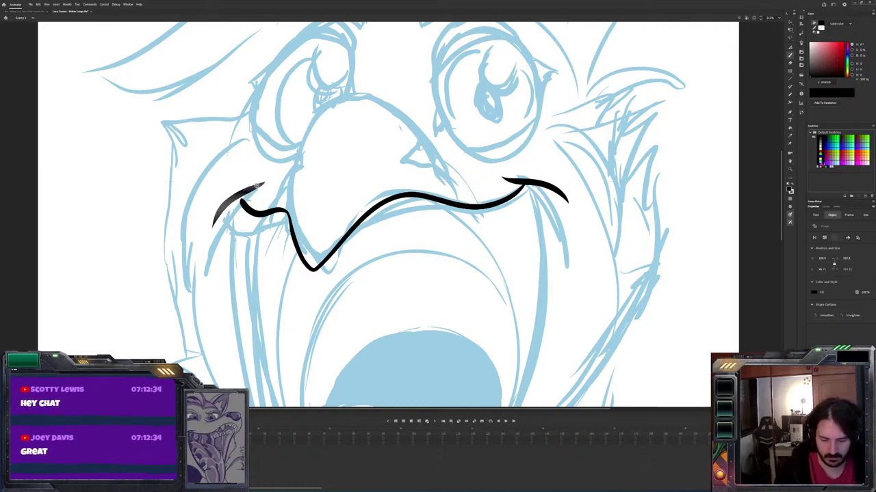
{"action": "key", "text": "b"}
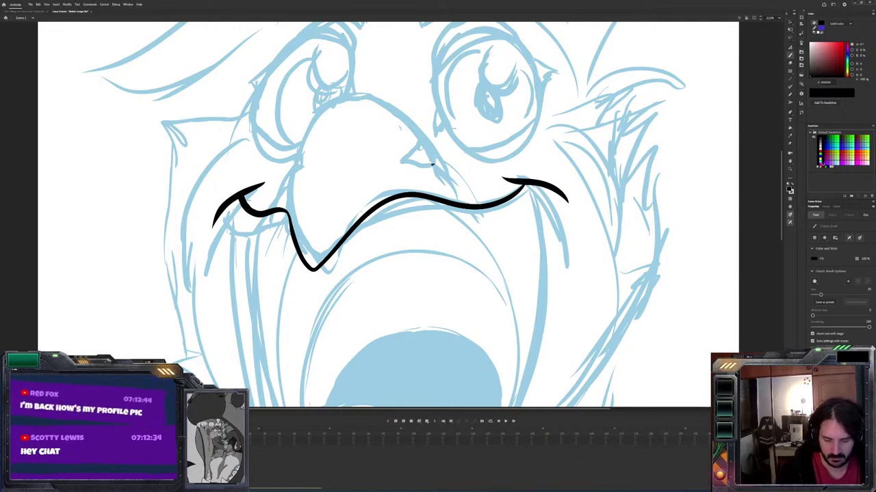
Ink the small triangular nostril on the right side of the beak
{"action": "mouse_move", "coordinate": [413, 153]}
{"action": "left_mouse_down"}
{"action": "mouse_move", "coordinate": [433, 164]}
{"action": "mouse_move", "coordinate": [422, 143]}
{"action": "mouse_move", "coordinate": [401, 163]}
{"action": "left_mouse_up"}
{"action": "key", "text": "ctrl+z"}
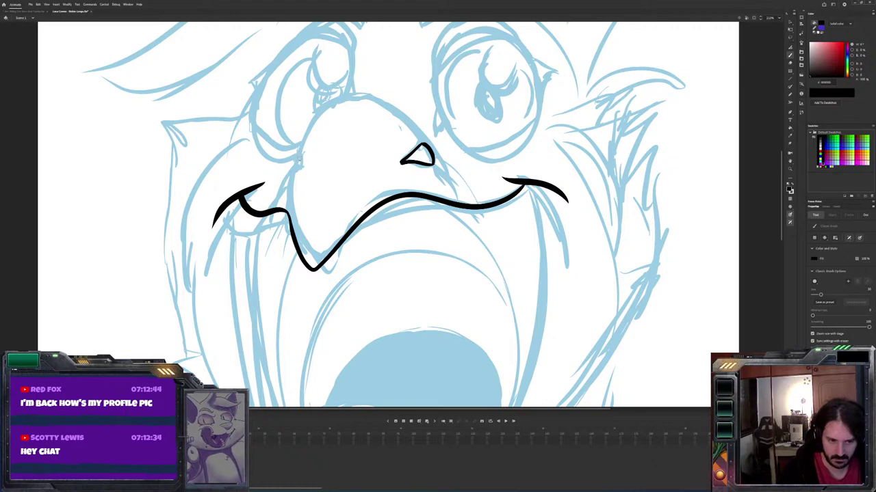
{"action": "key", "text": "v"}
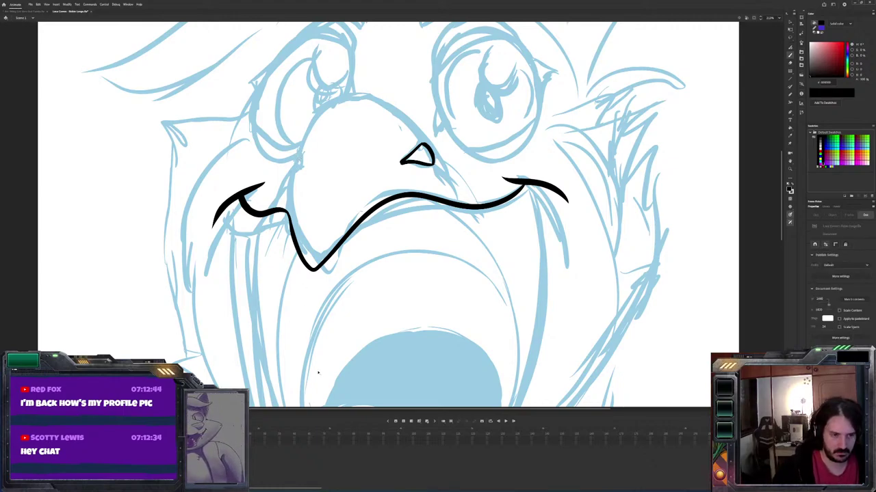
{"action": "key", "text": "b"}
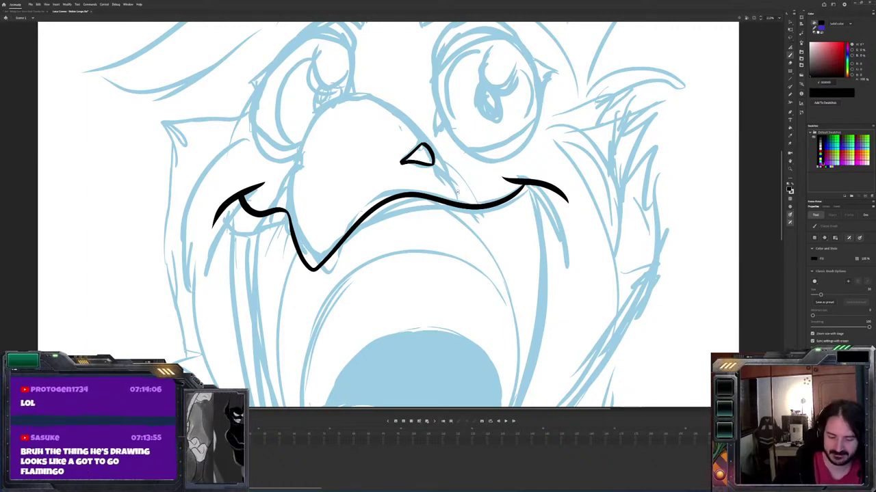
{"action": "left_click", "coordinate": [406, 163]}
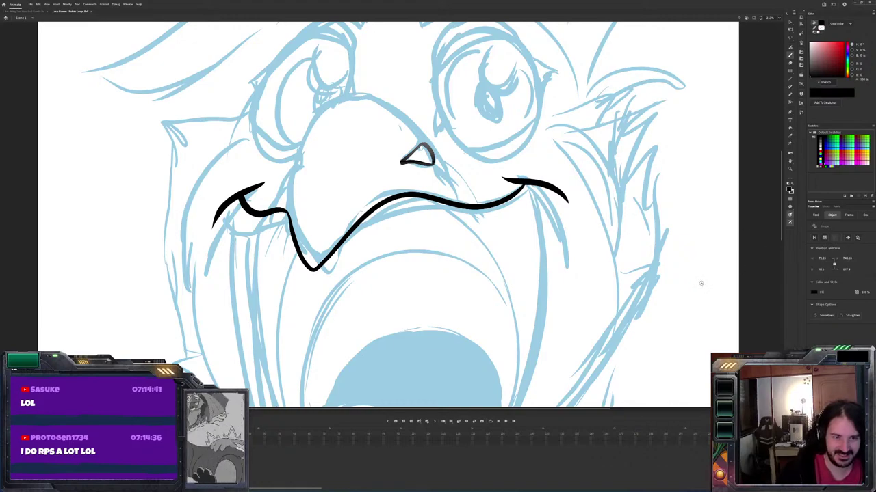
{"action": "key", "text": "comma"}
{"action": "key", "text": "period"}
Ink the beak's upper outline from the right mouth corner over the rounded top to the left mouth corner
{"action": "key", "text": "b"}
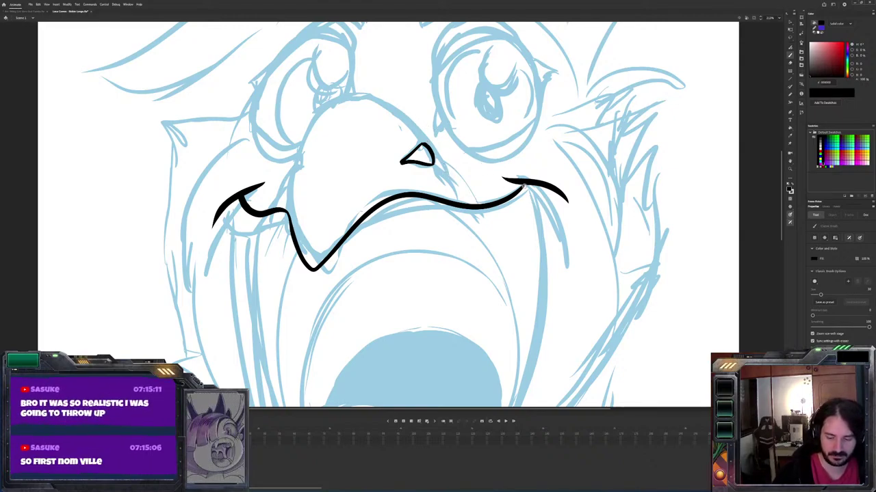
{"action": "mouse_move", "coordinate": [521, 186]}
{"action": "left_mouse_down"}
{"action": "mouse_move", "coordinate": [470, 179]}
{"action": "mouse_move", "coordinate": [391, 99]}
{"action": "mouse_move", "coordinate": [371, 93]}
{"action": "mouse_move", "coordinate": [325, 107]}
{"action": "mouse_move", "coordinate": [301, 151]}
{"action": "left_mouse_up"}
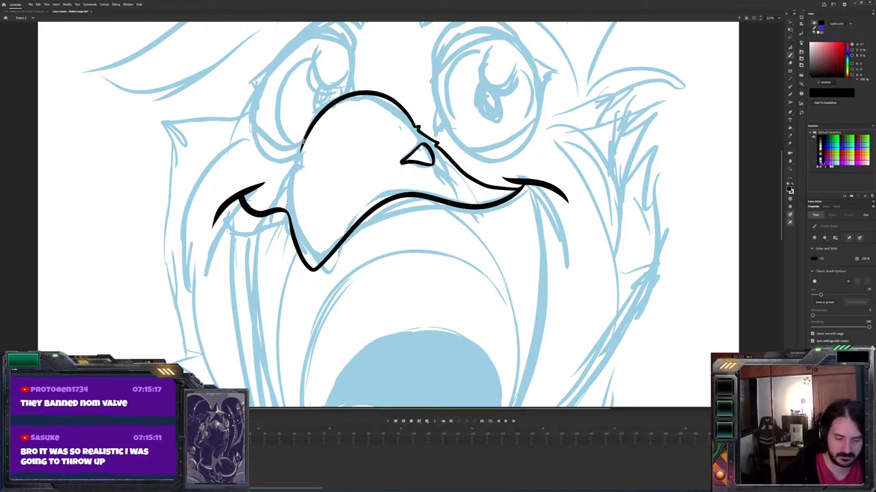
{"action": "mouse_move", "coordinate": [301, 151]}
{"action": "left_mouse_down"}
{"action": "mouse_move", "coordinate": [279, 183]}
{"action": "mouse_move", "coordinate": [232, 191]}
{"action": "left_mouse_up"}
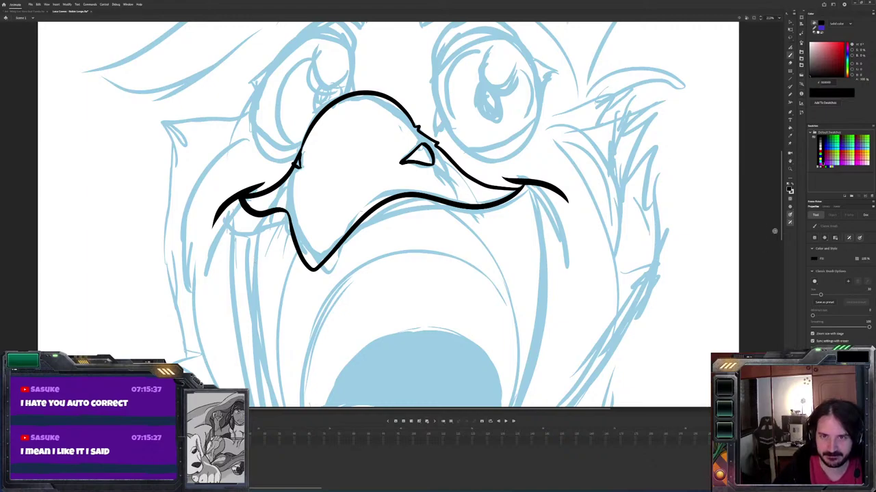
Ink thick upper eyelid arcs on both eyes and the inner edges running down to the beak
{"action": "scroll", "coordinate": [567, 191], "scroll_direction": "up", "scroll_amount": 4}
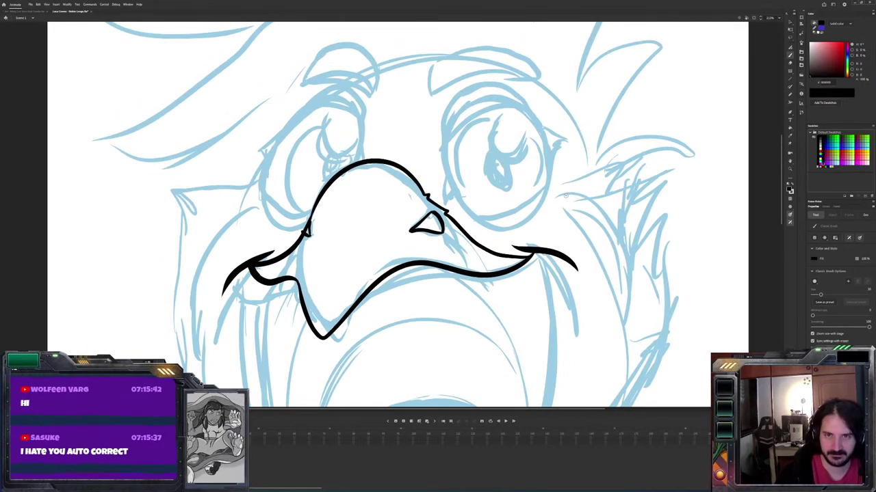
{"action": "left_click_drag", "start_coordinate": [444, 208], "coordinate": [444, 137]}
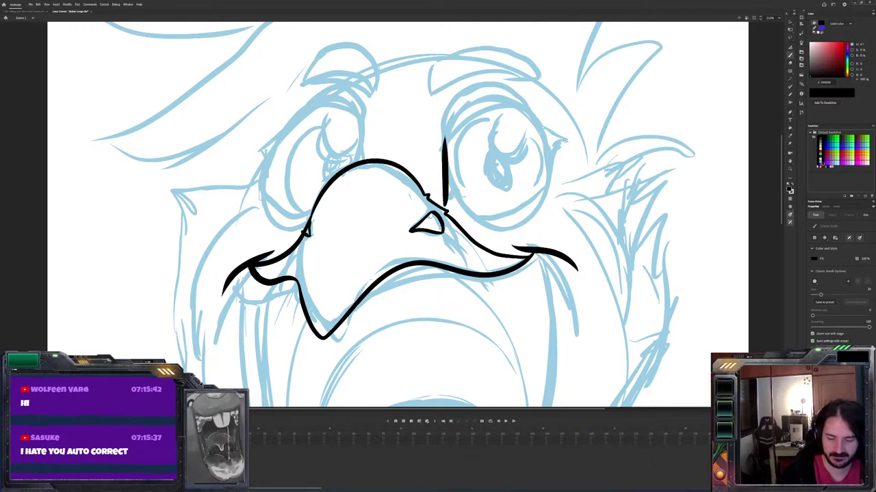
{"action": "mouse_move", "coordinate": [561, 140]}
{"action": "left_mouse_down"}
{"action": "mouse_move", "coordinate": [536, 116]}
{"action": "mouse_move", "coordinate": [504, 108]}
{"action": "mouse_move", "coordinate": [441, 145]}
{"action": "left_mouse_up"}
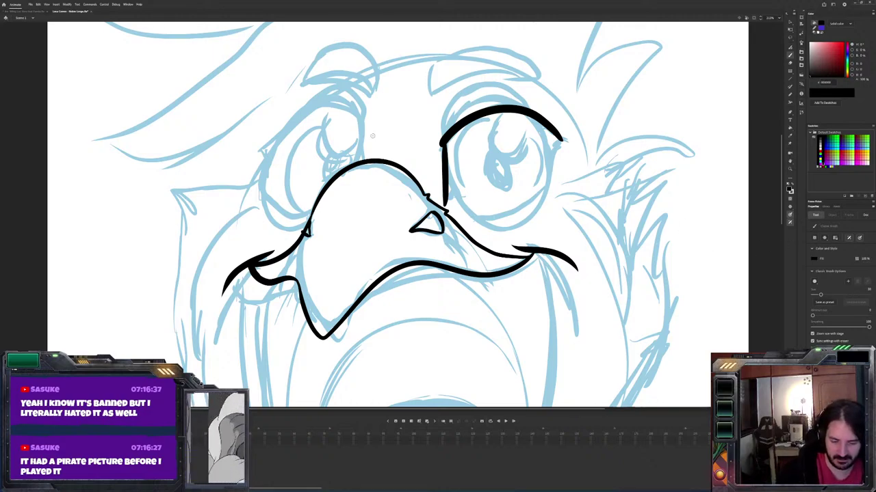
{"action": "mouse_move", "coordinate": [361, 142]}
{"action": "left_mouse_down"}
{"action": "mouse_move", "coordinate": [321, 109]}
{"action": "mouse_move", "coordinate": [279, 134]}
{"action": "left_mouse_up"}
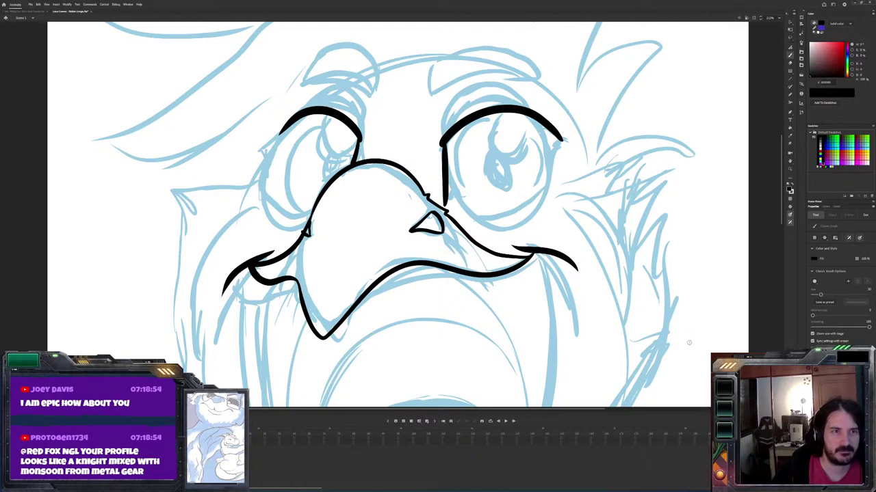
Check the other open drawing, and ink the lower outlines of both eyes and the right eye's outer corner
{"action": "key", "text": "ctrl+Tab"}
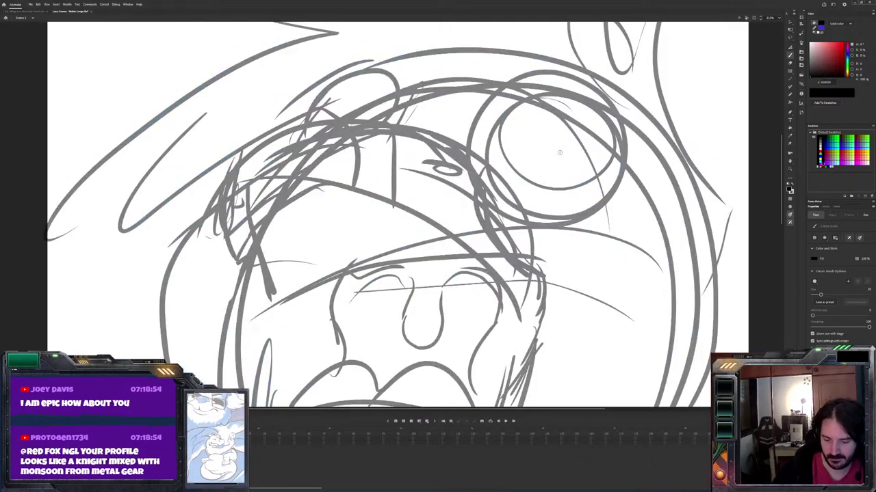
{"action": "key", "text": "ctrl+Tab"}
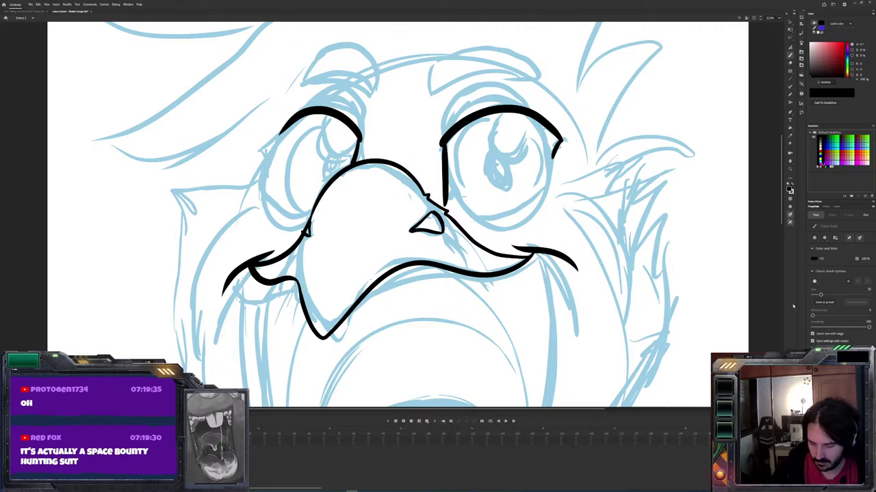
{"action": "mouse_move", "coordinate": [558, 146]}
{"action": "left_mouse_down"}
{"action": "mouse_move", "coordinate": [535, 210]}
{"action": "mouse_move", "coordinate": [514, 229]}
{"action": "mouse_move", "coordinate": [489, 226]}
{"action": "mouse_move", "coordinate": [446, 195]}
{"action": "left_mouse_up"}
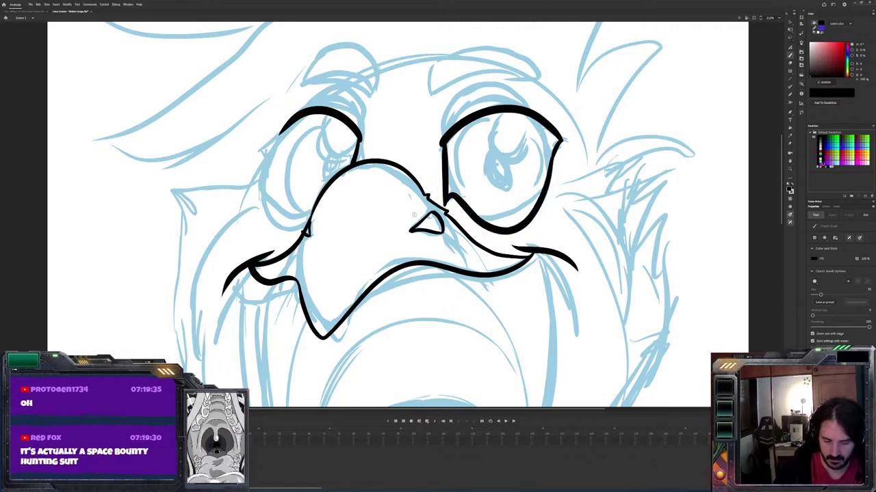
{"action": "mouse_move", "coordinate": [311, 213]}
{"action": "left_mouse_down"}
{"action": "mouse_move", "coordinate": [278, 213]}
{"action": "mouse_move", "coordinate": [266, 183]}
{"action": "mouse_move", "coordinate": [272, 145]}
{"action": "left_mouse_up"}
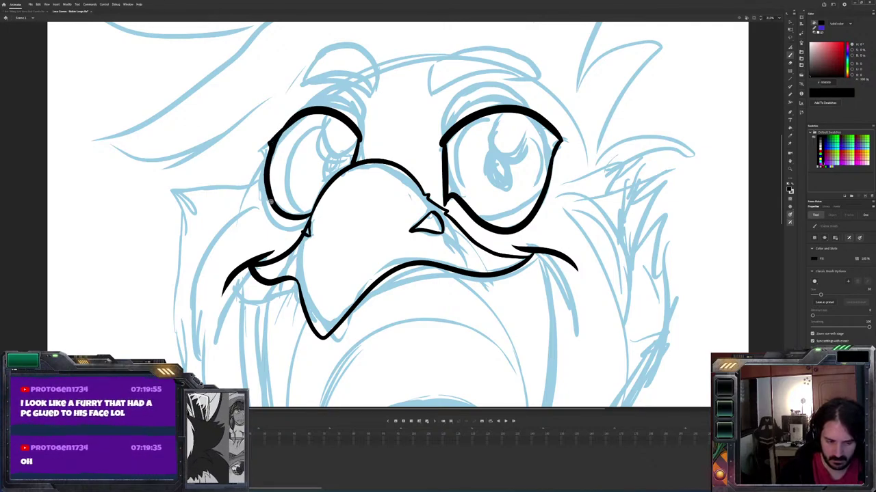
{"action": "left_click_drag", "start_coordinate": [558, 134], "coordinate": [547, 175]}
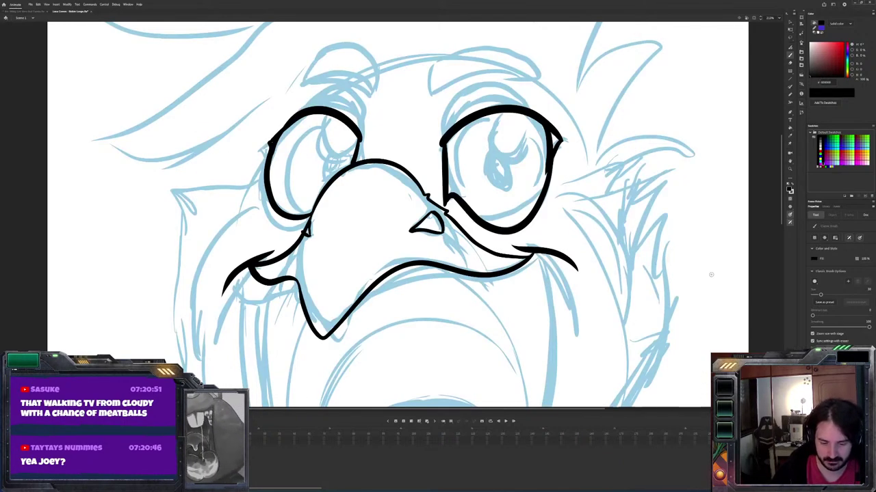
Ink the closed, curved outline of the eyebrow above the right eye, replacing the first stroke
{"action": "key", "text": "ctrl+Tab"}
{"action": "key", "text": "ctrl+Tab"}
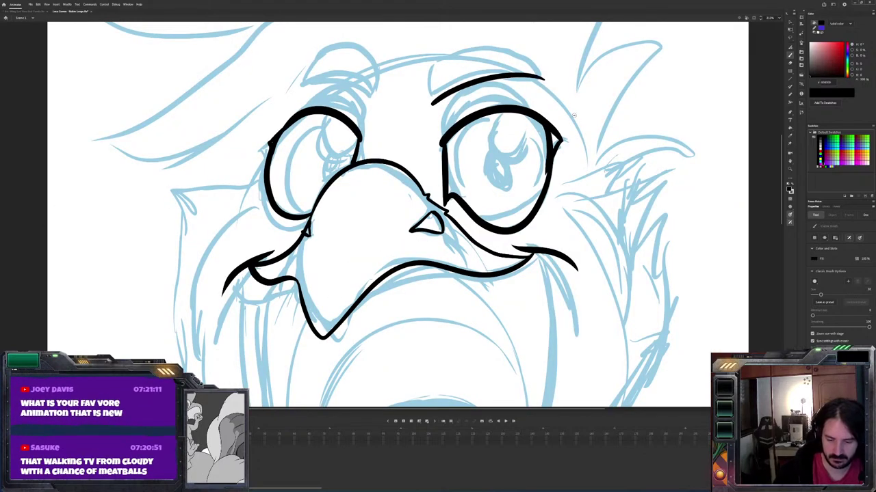
{"action": "key", "text": "ctrl+z"}
{"action": "mouse_move", "coordinate": [553, 100]}
{"action": "left_mouse_down"}
{"action": "mouse_move", "coordinate": [497, 83]}
{"action": "mouse_move", "coordinate": [451, 96]}
{"action": "left_mouse_up"}
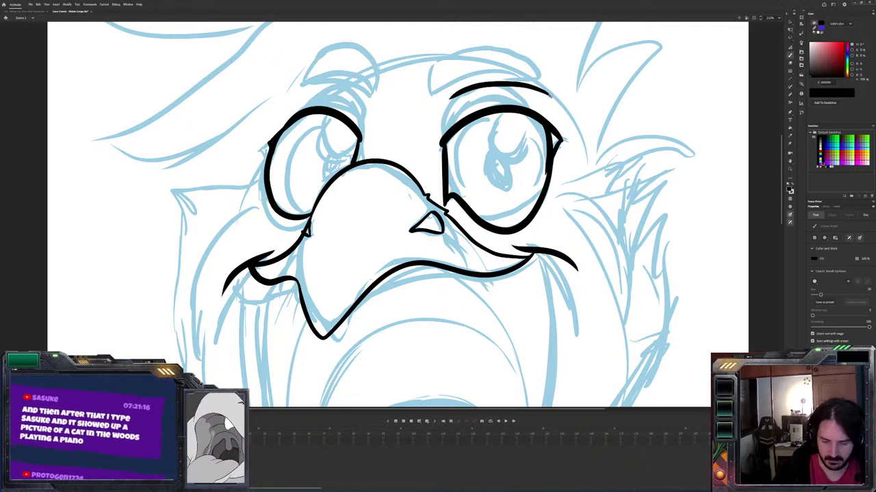
{"action": "mouse_move", "coordinate": [551, 95]}
{"action": "left_mouse_down"}
{"action": "mouse_move", "coordinate": [504, 57]}
{"action": "mouse_move", "coordinate": [444, 60]}
{"action": "mouse_move", "coordinate": [435, 95]}
{"action": "left_mouse_up"}
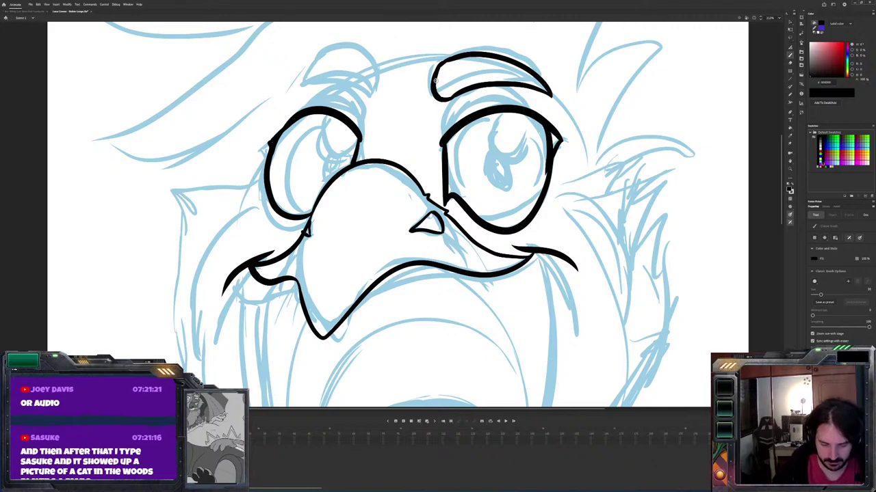
Recolour all the inked face lines on the frame dark greyish brown
{"action": "left_click", "coordinate": [265, 440]}
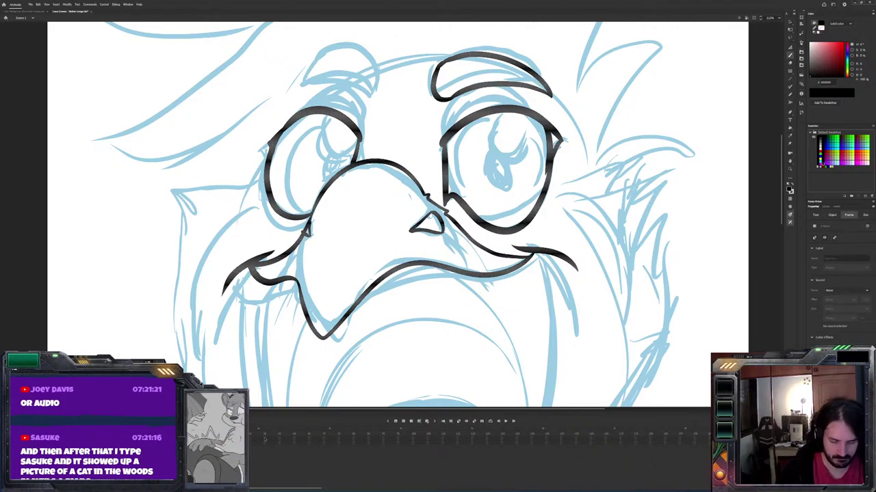
{"action": "left_click", "coordinate": [815, 63]}
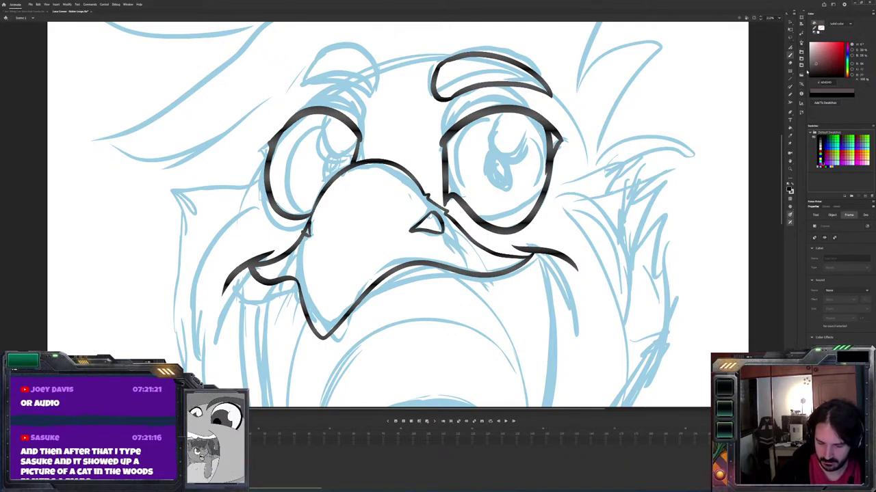
{"action": "key", "text": "Escape"}
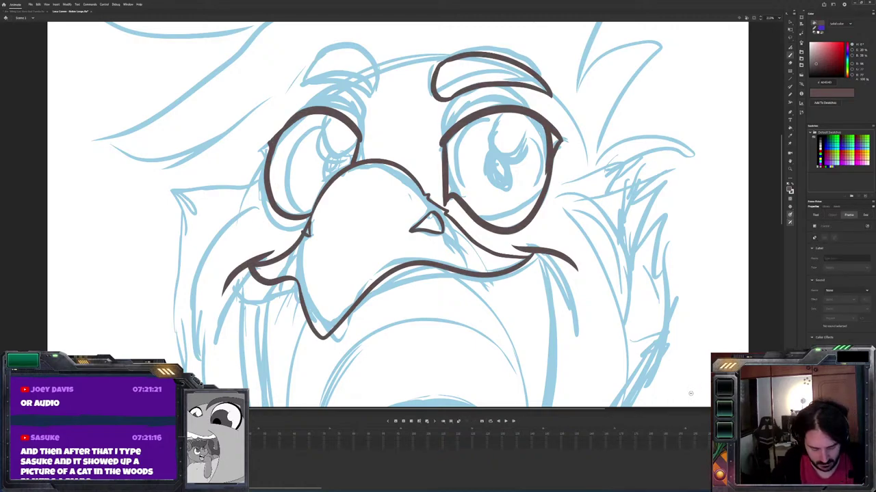
Switch to a thinner black brush and ink the upper lid lines of both eyes and the right eye's outer edge
{"action": "key", "text": "b"}
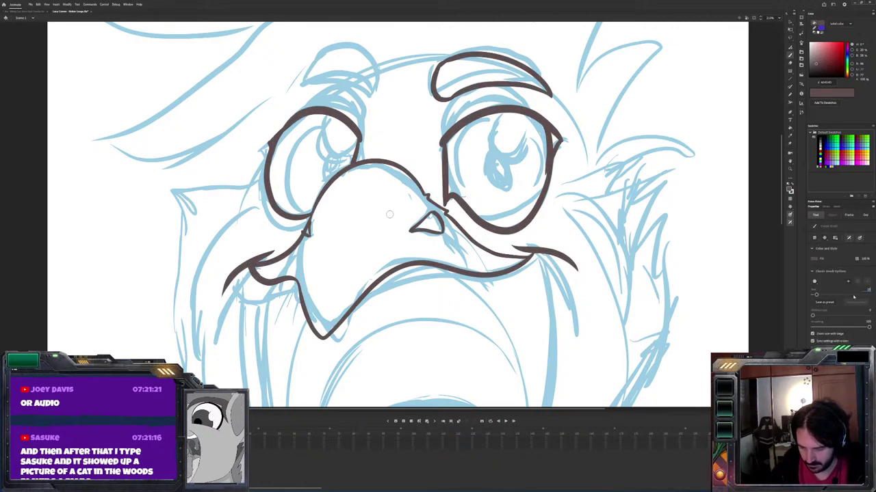
{"action": "left_click", "coordinate": [866, 290]}
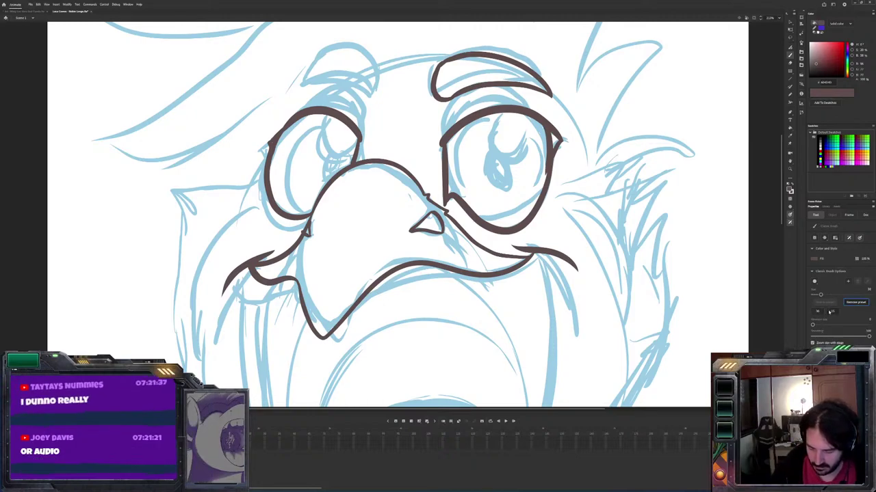
{"action": "left_click", "coordinate": [832, 311]}
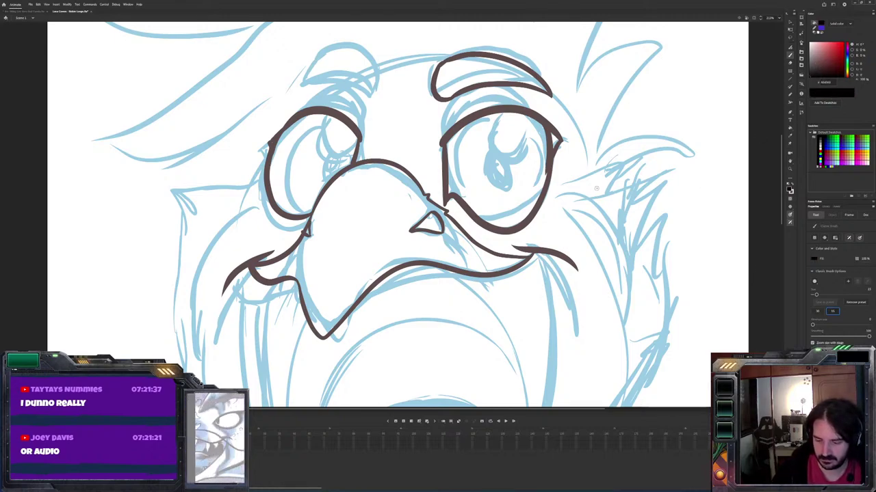
{"action": "mouse_move", "coordinate": [537, 119]}
{"action": "left_mouse_down"}
{"action": "mouse_move", "coordinate": [548, 158]}
{"action": "mouse_move", "coordinate": [537, 209]}
{"action": "left_mouse_up"}
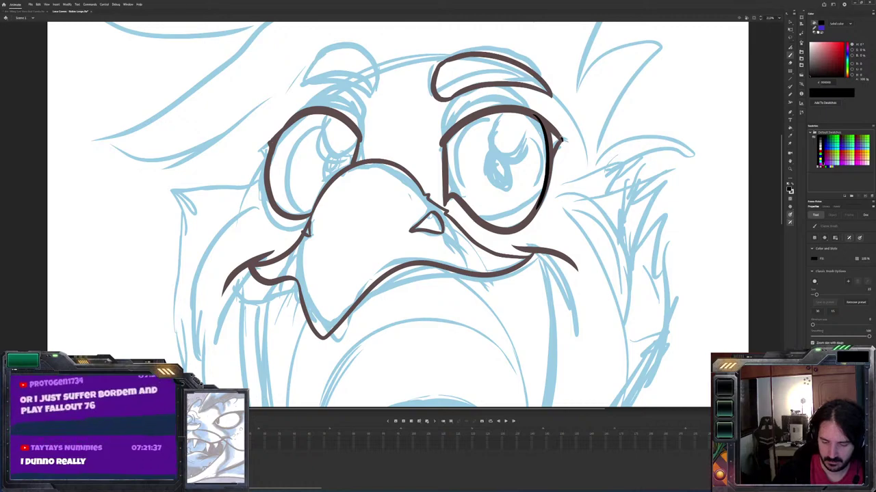
{"action": "left_click_drag", "start_coordinate": [560, 139], "coordinate": [441, 146]}
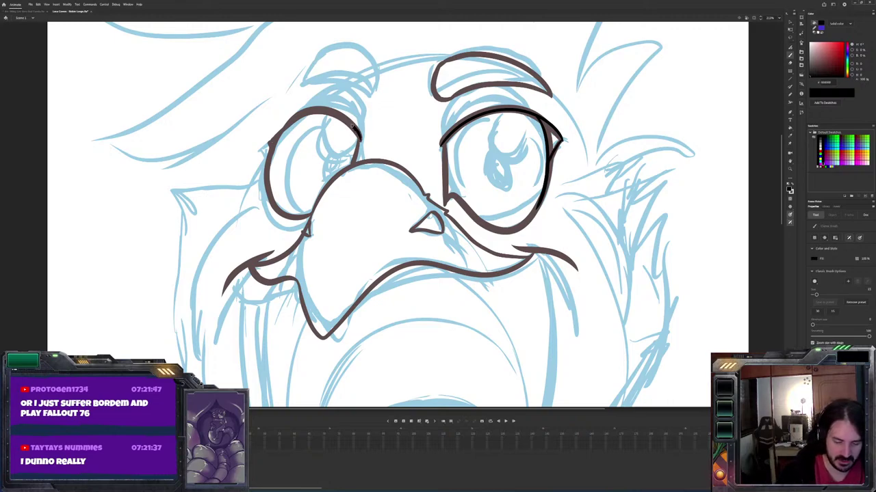
{"action": "mouse_move", "coordinate": [354, 129]}
{"action": "left_mouse_down"}
{"action": "mouse_move", "coordinate": [327, 115]}
{"action": "mouse_move", "coordinate": [295, 119]}
{"action": "mouse_move", "coordinate": [267, 159]}
{"action": "left_mouse_up"}
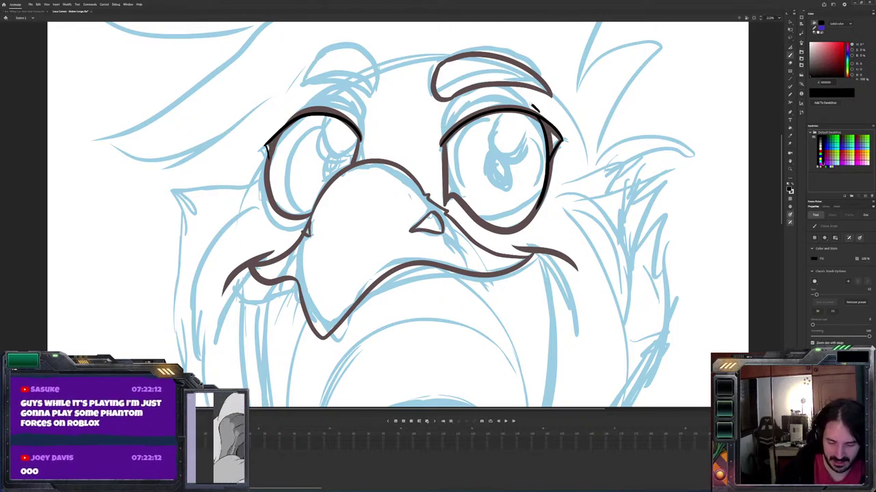
Ink thin crease arcs above both eyes, and trace the beak's upper curve and both nostrils in black
{"action": "mouse_move", "coordinate": [537, 109]}
{"action": "left_mouse_down"}
{"action": "mouse_move", "coordinate": [472, 90]}
{"action": "mouse_move", "coordinate": [449, 114]}
{"action": "mouse_move", "coordinate": [442, 140]}
{"action": "left_mouse_up"}
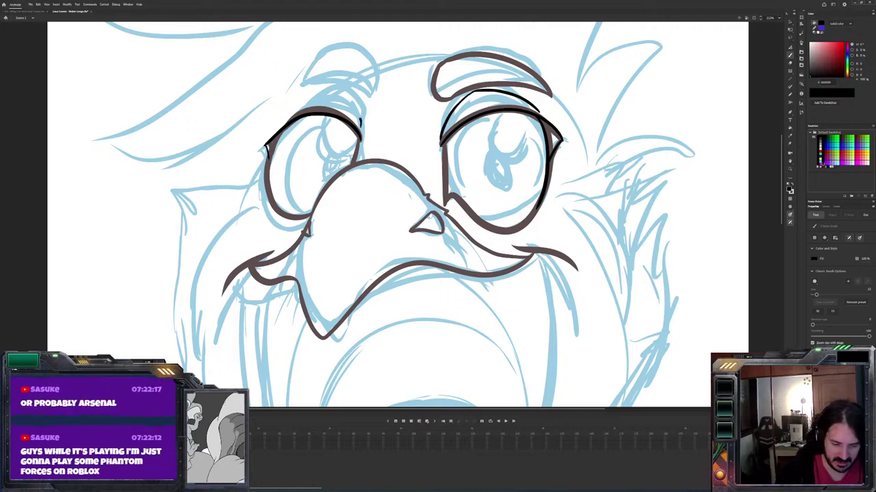
{"action": "left_click_drag", "start_coordinate": [342, 90], "coordinate": [287, 116]}
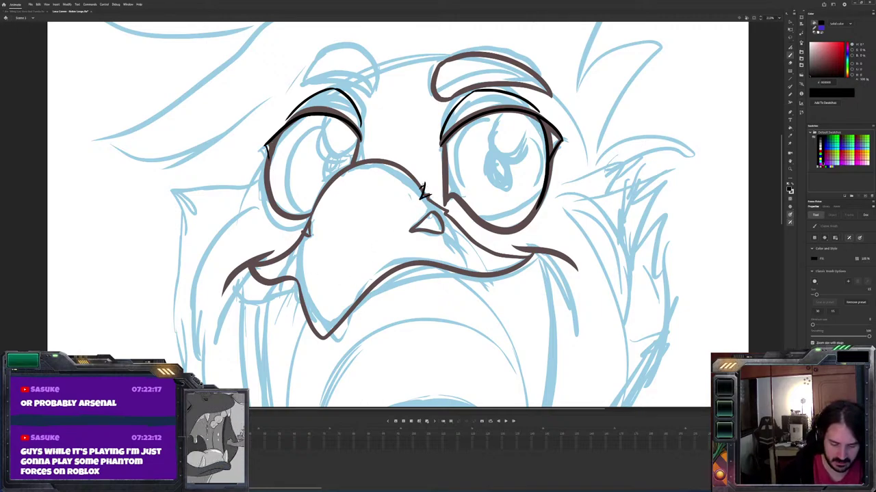
{"action": "mouse_move", "coordinate": [363, 163]}
{"action": "left_mouse_down"}
{"action": "mouse_move", "coordinate": [312, 213]}
{"action": "mouse_move", "coordinate": [310, 237]}
{"action": "left_mouse_up"}
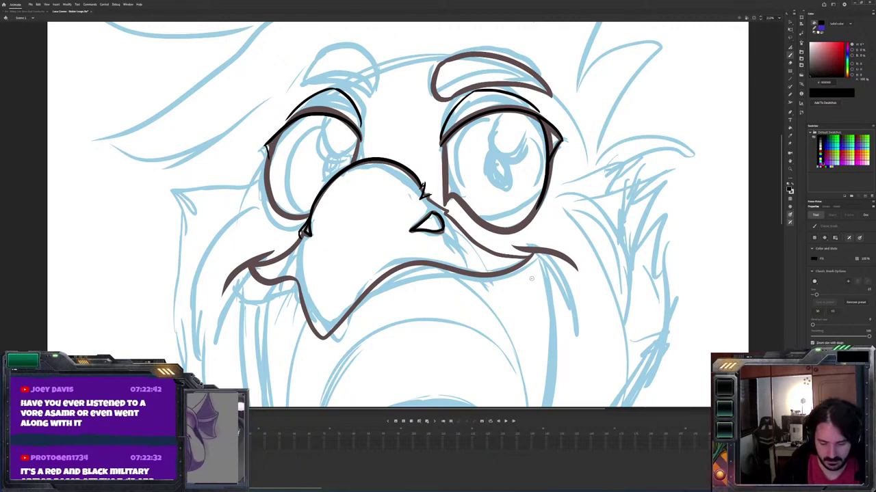
Fade the brown line drawing to a pale grey and remove the stray spike at the upper beak line's right end
{"action": "key", "text": "v"}
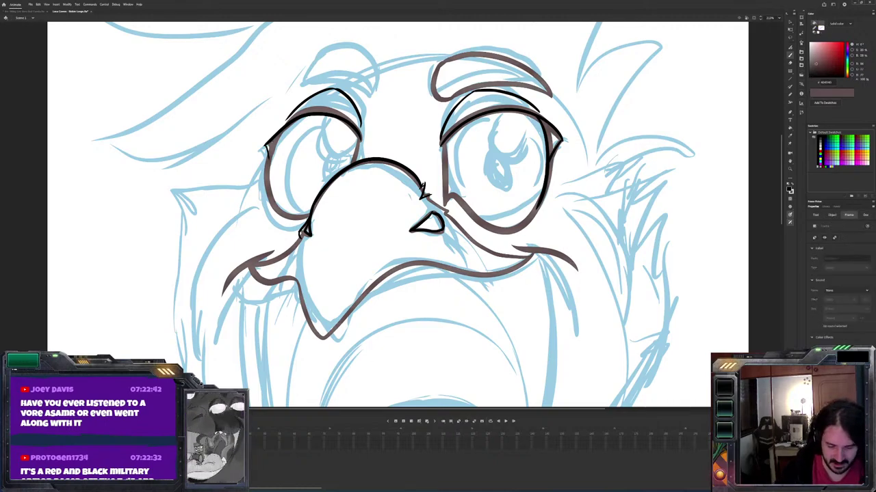
{"action": "left_click", "coordinate": [606, 329]}
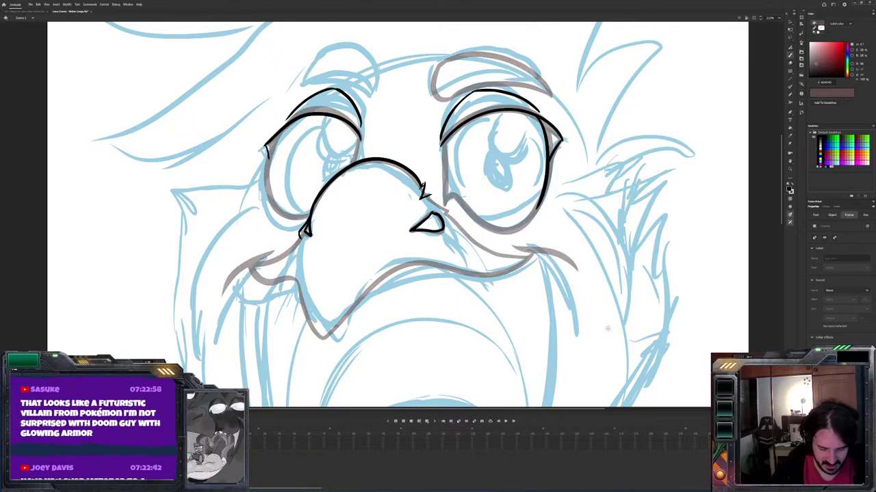
{"action": "left_click", "coordinate": [423, 189]}
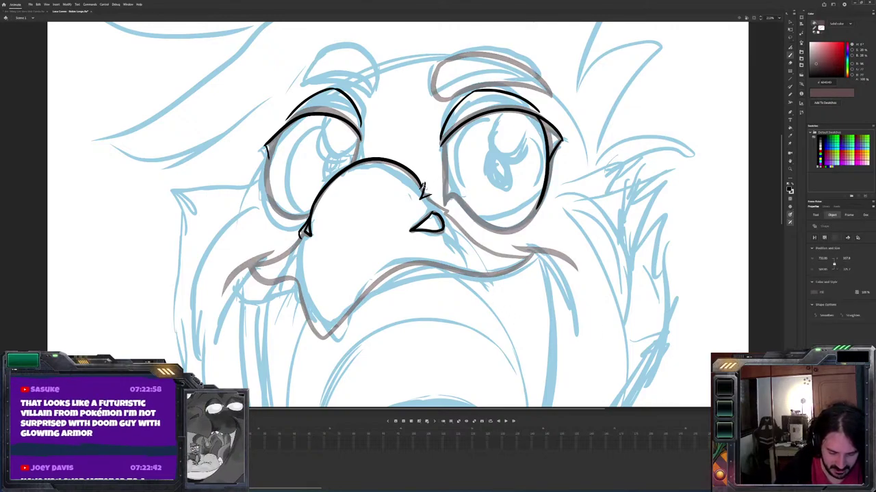
{"action": "left_click", "coordinate": [423, 190]}
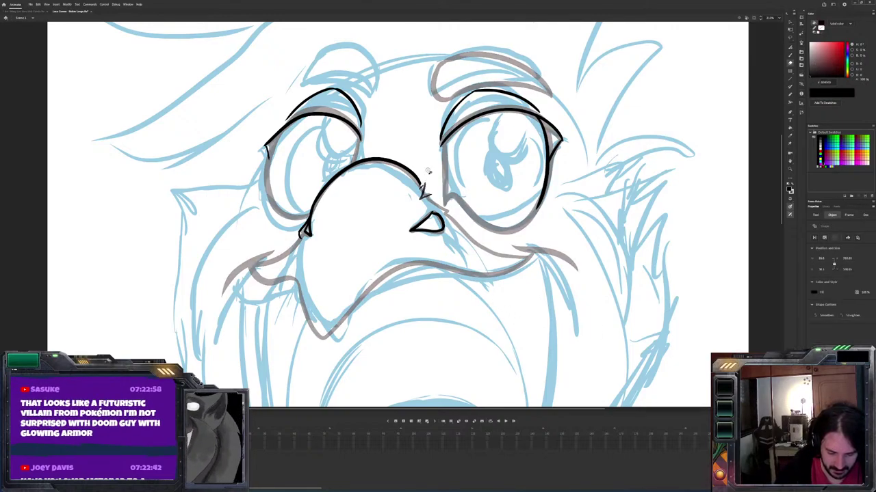
Ink the right mouth corner's cheek crease, redoing the first stroke, and the line joining it to the beak, then clean their ends
{"action": "key", "text": "b"}
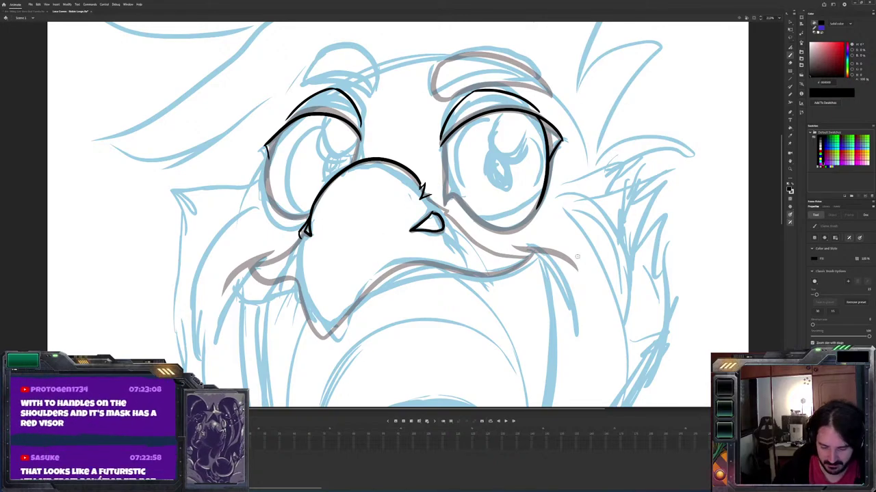
{"action": "left_click_drag", "start_coordinate": [514, 251], "coordinate": [556, 245]}
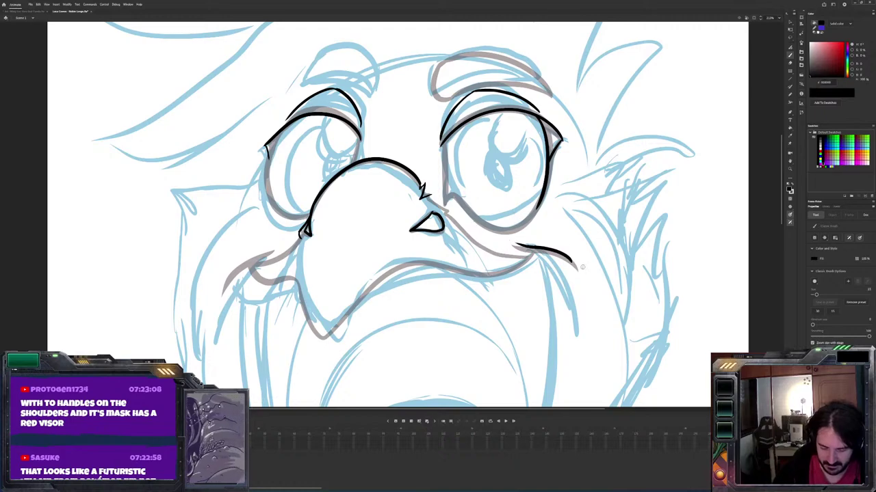
{"action": "key", "text": "ctrl+z"}
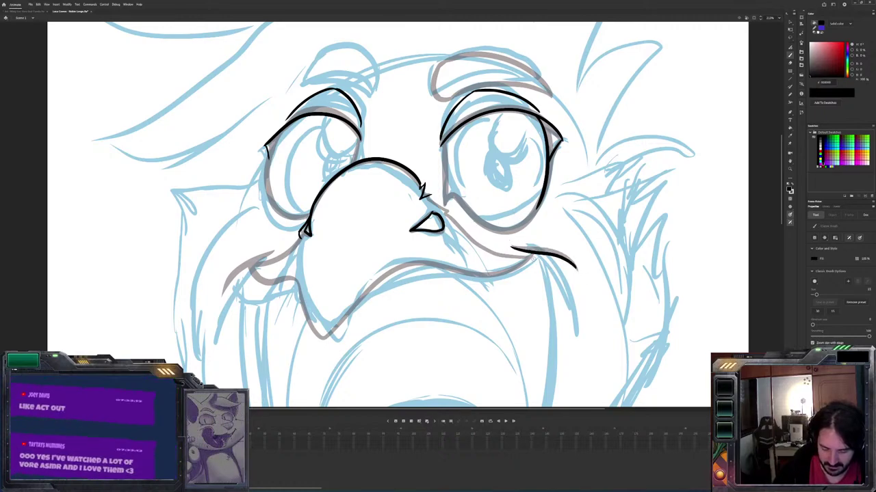
{"action": "mouse_move", "coordinate": [524, 257]}
{"action": "left_mouse_down"}
{"action": "mouse_move", "coordinate": [484, 249]}
{"action": "mouse_move", "coordinate": [452, 223]}
{"action": "left_mouse_up"}
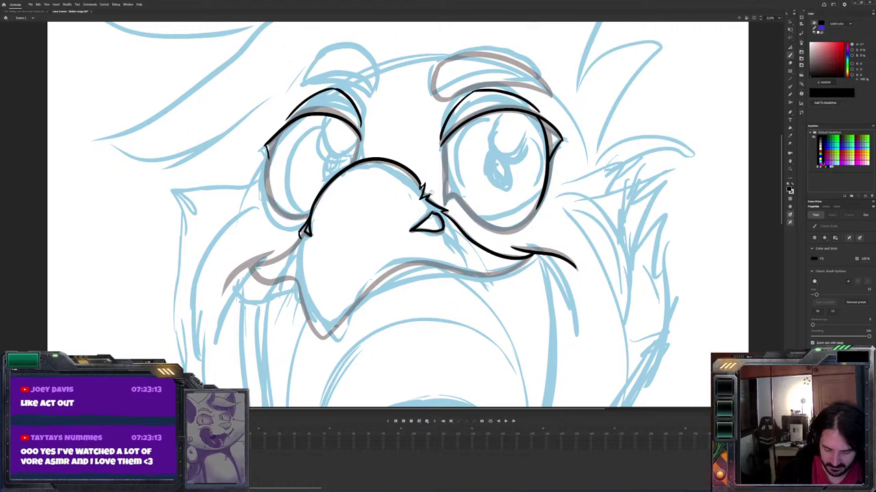
{"action": "key", "text": "e"}
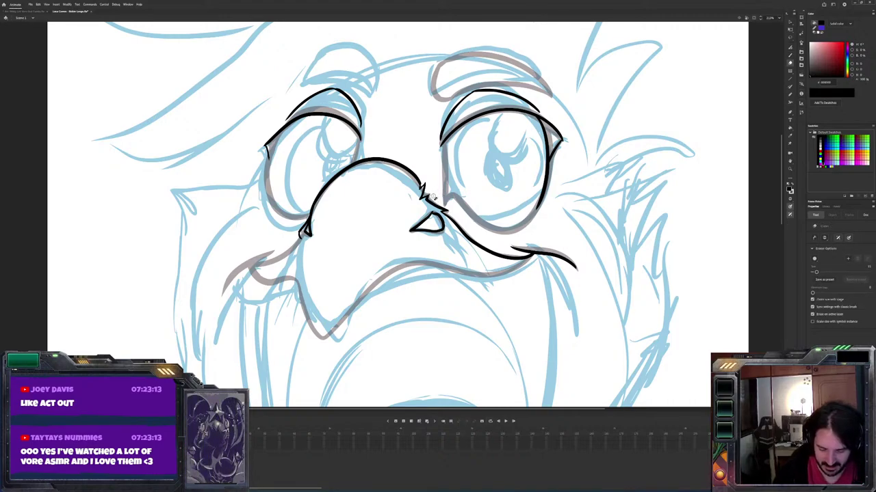
{"action": "key", "text": "b"}
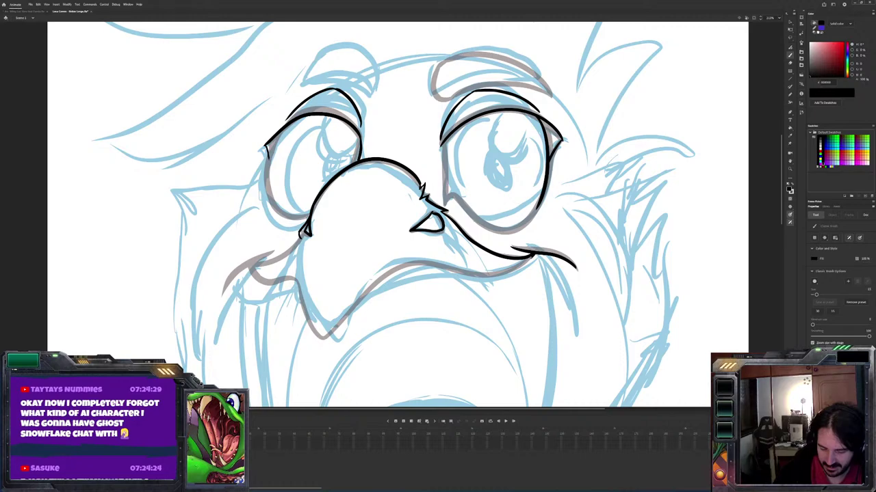
Ink the upper beak's lower edge from the right mouth corner around the pointed tip and up its left side, cleaning the overlap
{"action": "mouse_move", "coordinate": [530, 259]}
{"action": "left_mouse_down"}
{"action": "mouse_move", "coordinate": [477, 275]}
{"action": "mouse_move", "coordinate": [408, 265]}
{"action": "mouse_move", "coordinate": [370, 272]}
{"action": "mouse_move", "coordinate": [347, 309]}
{"action": "left_mouse_up"}
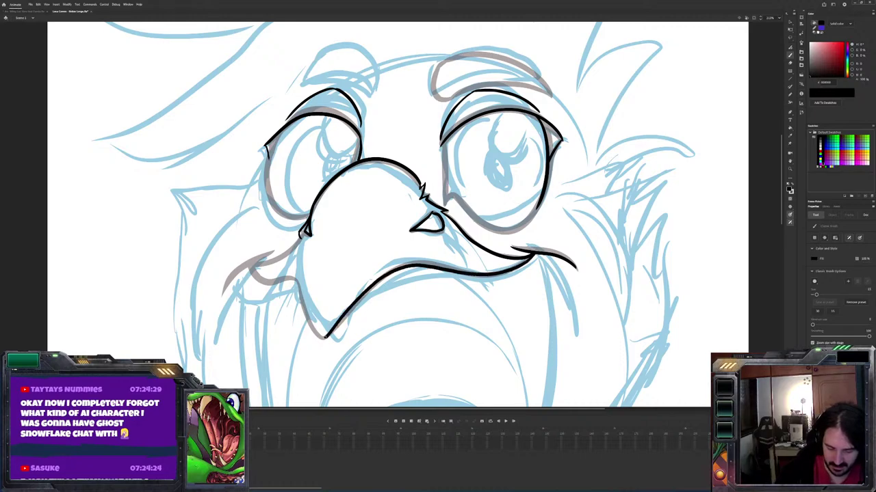
{"action": "left_click_drag", "start_coordinate": [324, 337], "coordinate": [304, 264]}
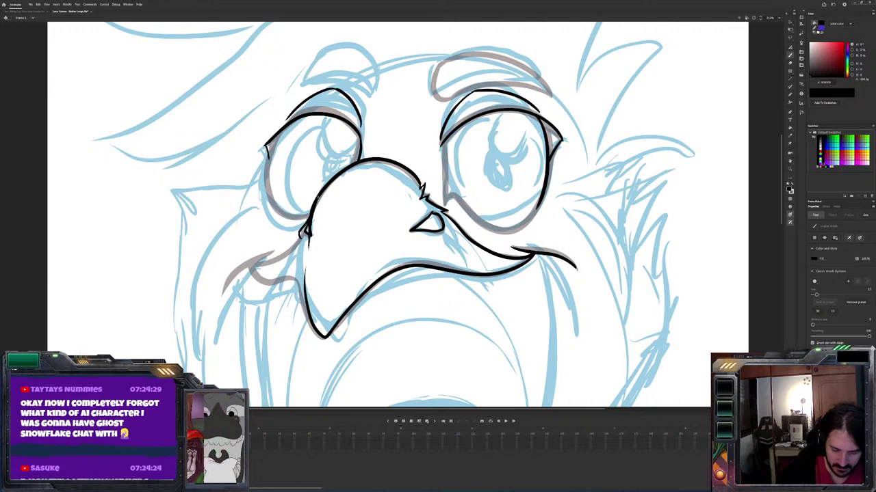
{"action": "key", "text": "e"}
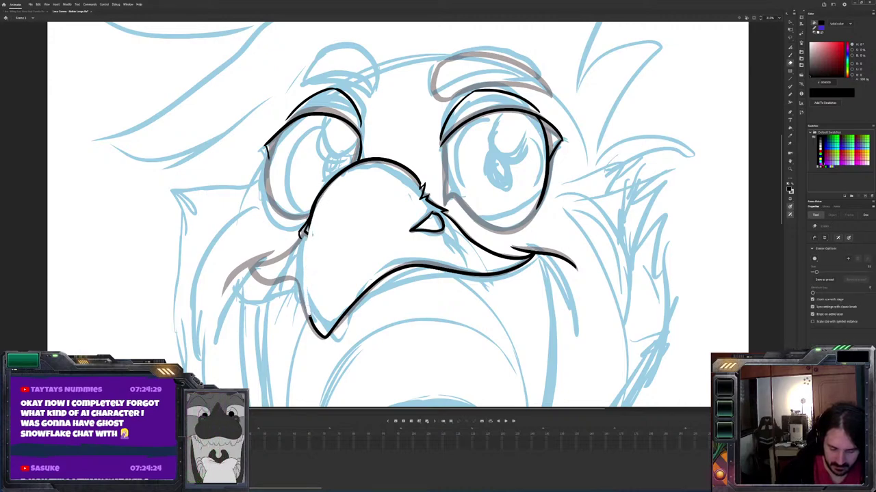
{"action": "left_click_drag", "start_coordinate": [319, 333], "coordinate": [309, 233]}
{"action": "key", "text": "ctrl+z"}
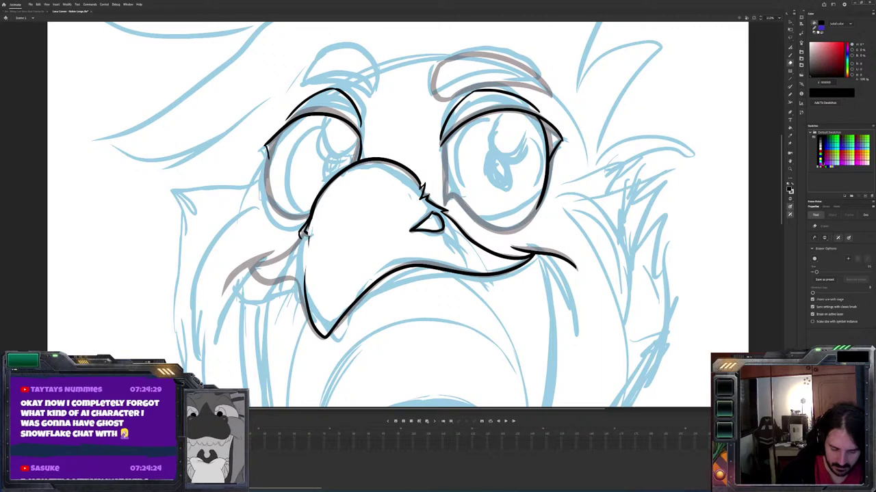
Ink the left mouth corner with its cheek crease, the line up to the beak and the lip edge below
{"action": "key", "text": "b"}
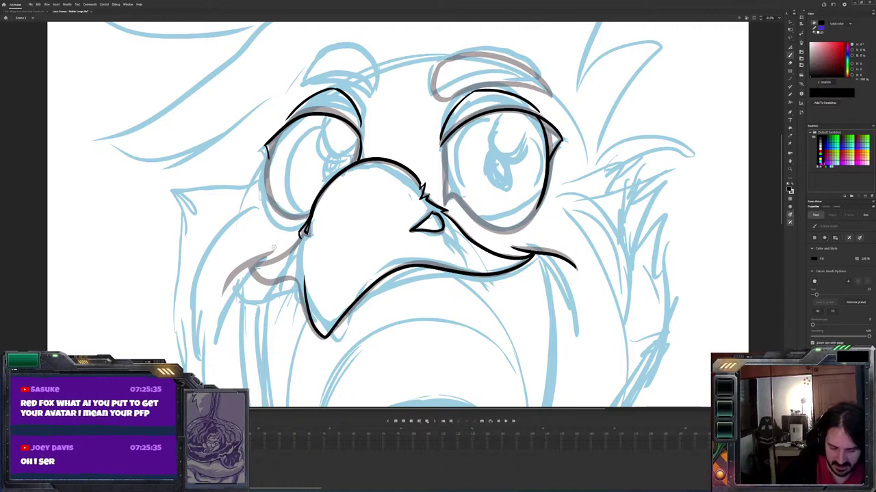
{"action": "left_click_drag", "start_coordinate": [275, 247], "coordinate": [224, 292]}
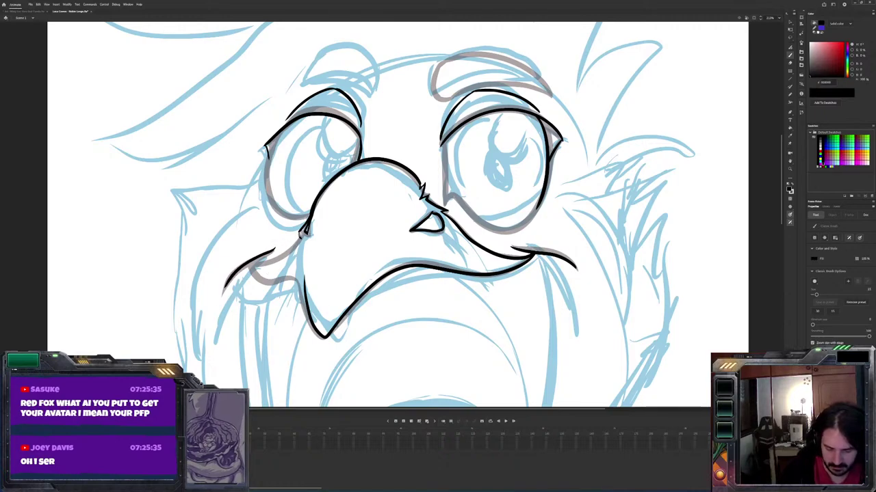
{"action": "mouse_move", "coordinate": [302, 237]}
{"action": "left_mouse_down"}
{"action": "mouse_move", "coordinate": [292, 250]}
{"action": "mouse_move", "coordinate": [250, 264]}
{"action": "left_mouse_up"}
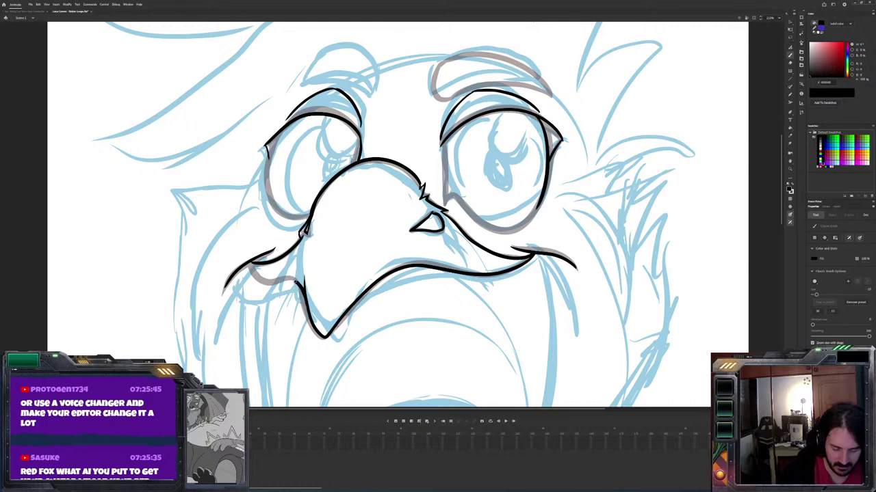
{"action": "left_click_drag", "start_coordinate": [298, 283], "coordinate": [258, 273]}
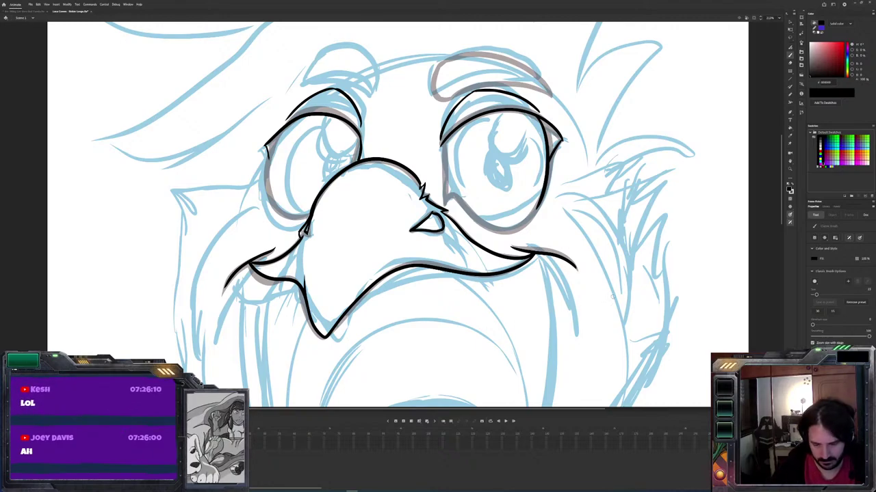
Ink the open mouth's right side down from the mouth corner, continuing along the lower beak edge and around its left tip
{"action": "scroll", "coordinate": [396, 212], "scroll_direction": "down", "scroll_amount": 3}
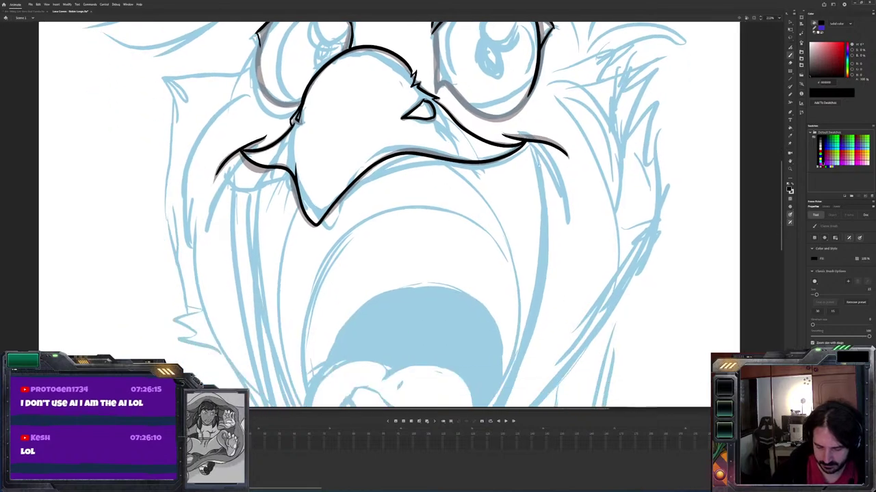
{"action": "mouse_move", "coordinate": [527, 141]}
{"action": "left_mouse_down"}
{"action": "mouse_move", "coordinate": [537, 181]}
{"action": "mouse_move", "coordinate": [536, 277]}
{"action": "mouse_move", "coordinate": [512, 376]}
{"action": "left_mouse_up"}
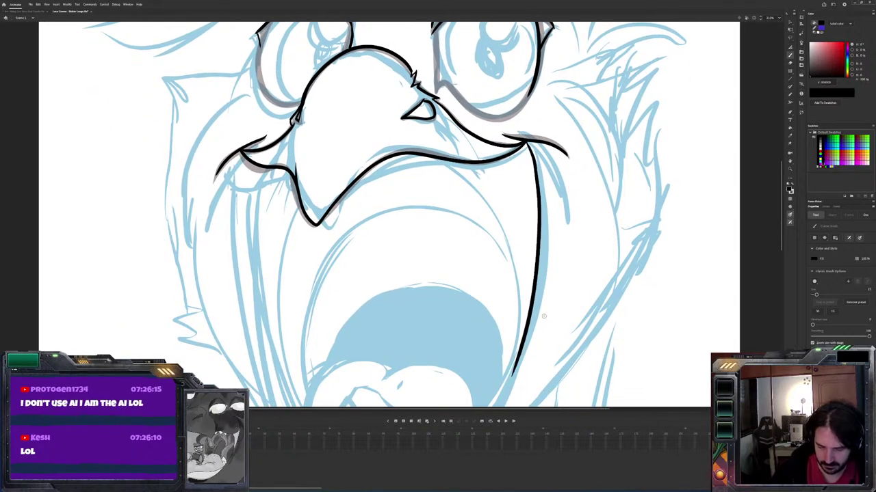
{"action": "key", "text": "ctrl+z"}
{"action": "mouse_move", "coordinate": [528, 142]}
{"action": "left_mouse_down"}
{"action": "mouse_move", "coordinate": [541, 267]}
{"action": "mouse_move", "coordinate": [511, 380]}
{"action": "left_mouse_up"}
{"action": "scroll", "coordinate": [410, 212], "scroll_direction": "down", "scroll_amount": 4}
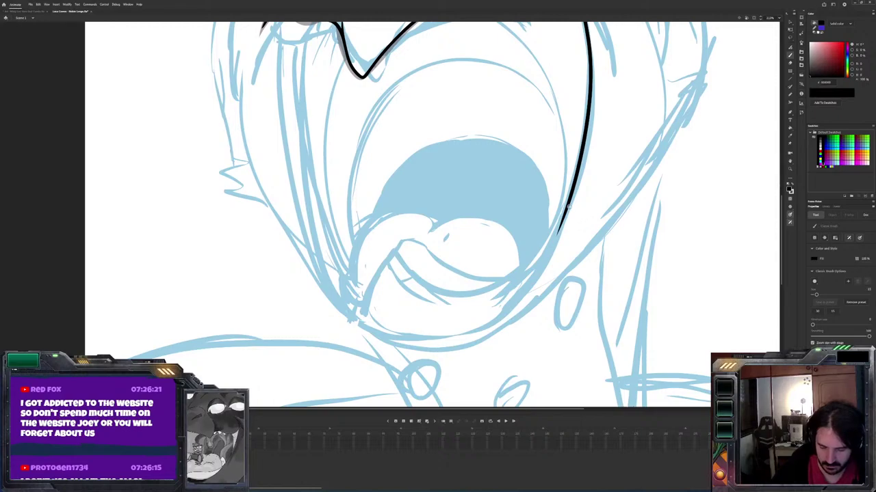
{"action": "mouse_move", "coordinate": [555, 234]}
{"action": "left_mouse_down"}
{"action": "mouse_move", "coordinate": [532, 270]}
{"action": "mouse_move", "coordinate": [497, 290]}
{"action": "mouse_move", "coordinate": [456, 295]}
{"action": "mouse_move", "coordinate": [418, 278]}
{"action": "mouse_move", "coordinate": [394, 247]}
{"action": "left_mouse_up"}
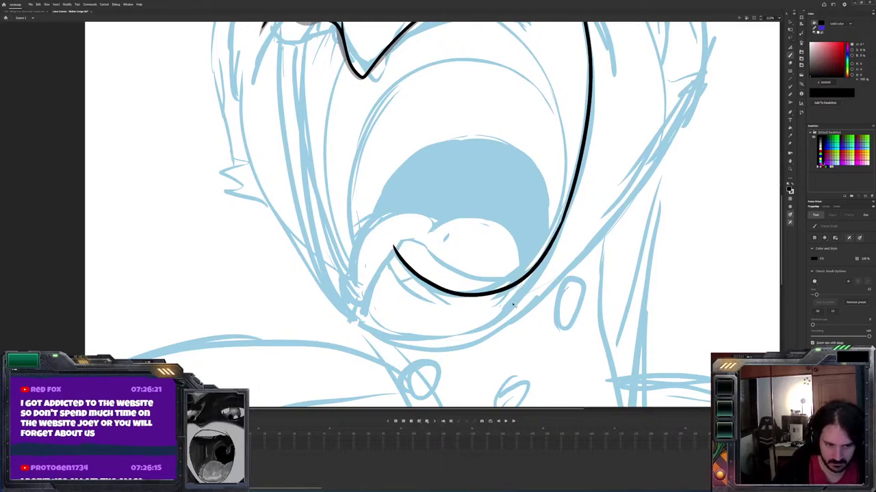
{"action": "mouse_move", "coordinate": [392, 246]}
{"action": "left_mouse_down"}
{"action": "mouse_move", "coordinate": [354, 303]}
{"action": "mouse_move", "coordinate": [338, 257]}
{"action": "left_mouse_up"}
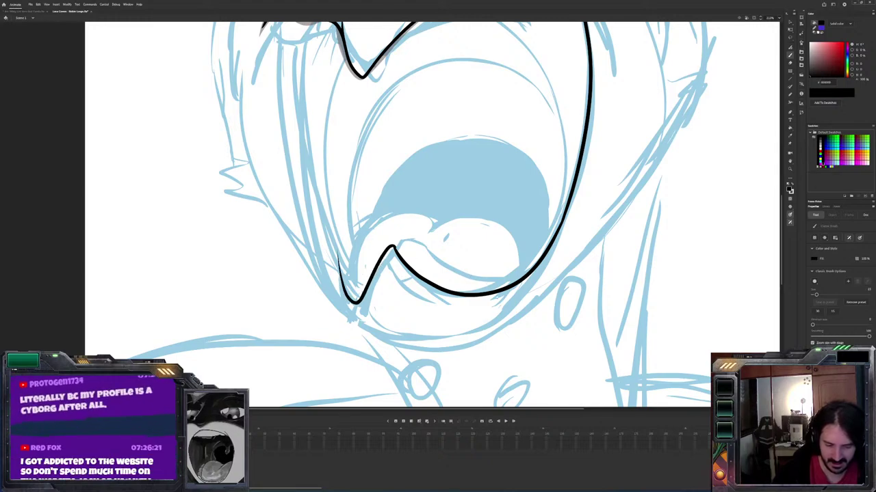
Redraw the lower beak's left tip as a shallower curve and erase the deeper old one
{"action": "scroll", "coordinate": [344, 220], "scroll_direction": "up", "scroll_amount": 3}
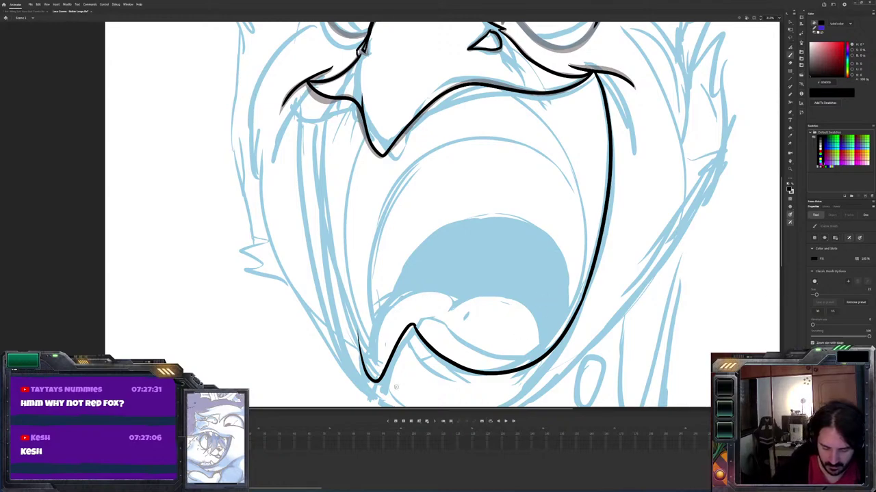
{"action": "mouse_move", "coordinate": [398, 343]}
{"action": "left_mouse_down"}
{"action": "mouse_move", "coordinate": [383, 361]}
{"action": "mouse_move", "coordinate": [366, 357]}
{"action": "mouse_move", "coordinate": [357, 321]}
{"action": "left_mouse_up"}
{"action": "key", "text": "e"}
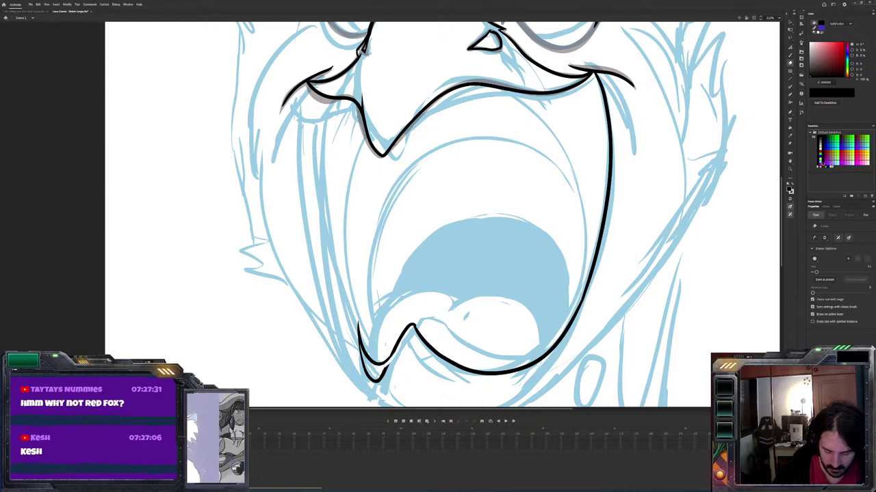
{"action": "left_click_drag", "start_coordinate": [378, 380], "coordinate": [367, 368]}
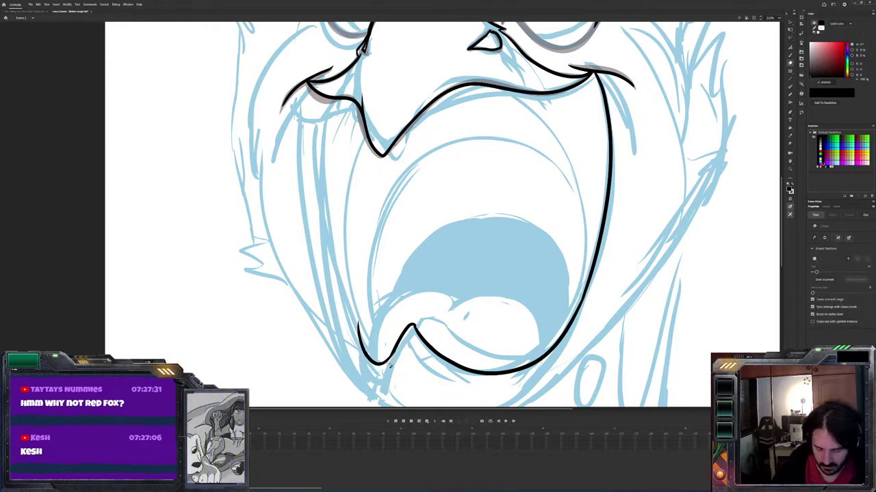
Redraw the lower beak's left tip slightly deeper and erase the doubled line inside the curve
{"action": "key", "text": "b"}
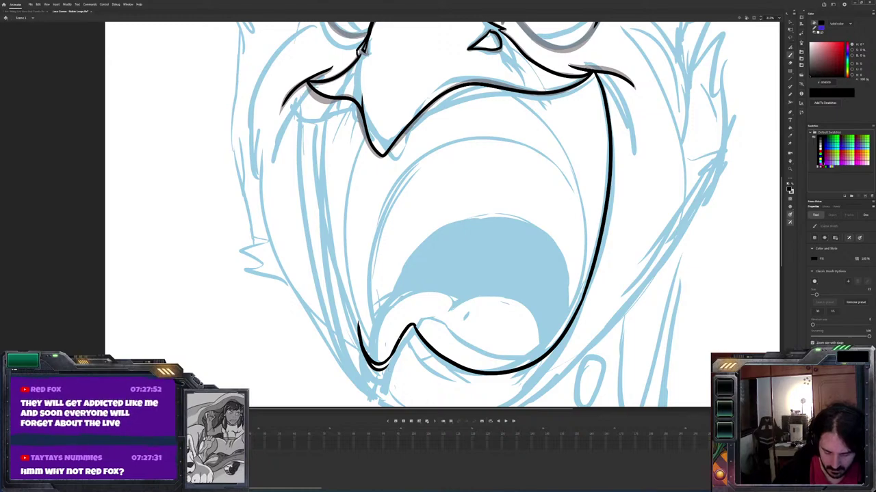
{"action": "key", "text": "e"}
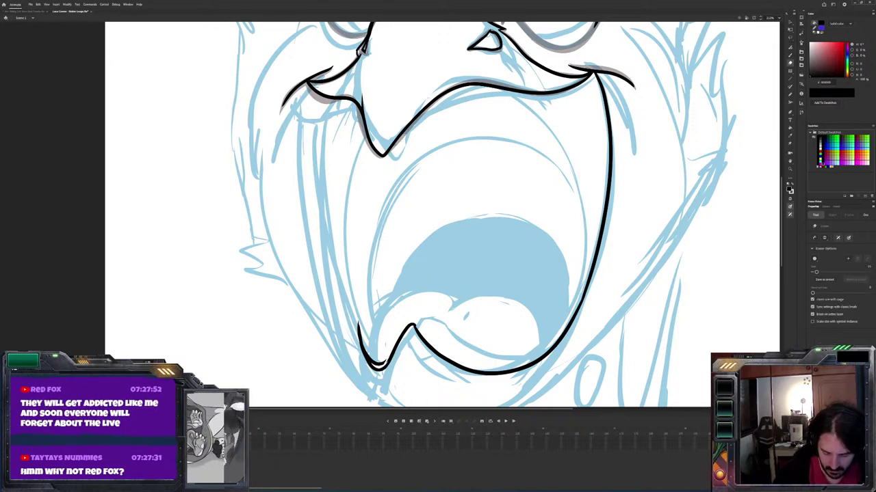
{"action": "left_click_drag", "start_coordinate": [368, 359], "coordinate": [361, 322]}
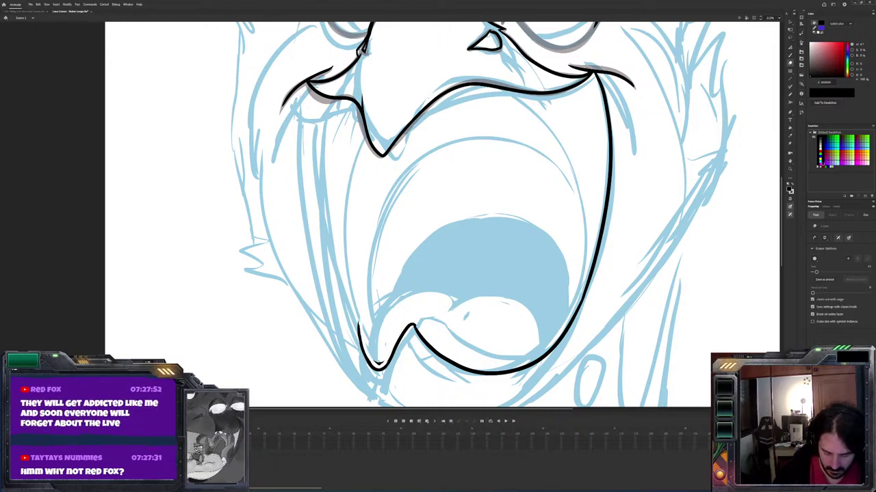
{"action": "key", "text": "v"}
{"action": "key", "text": "e"}
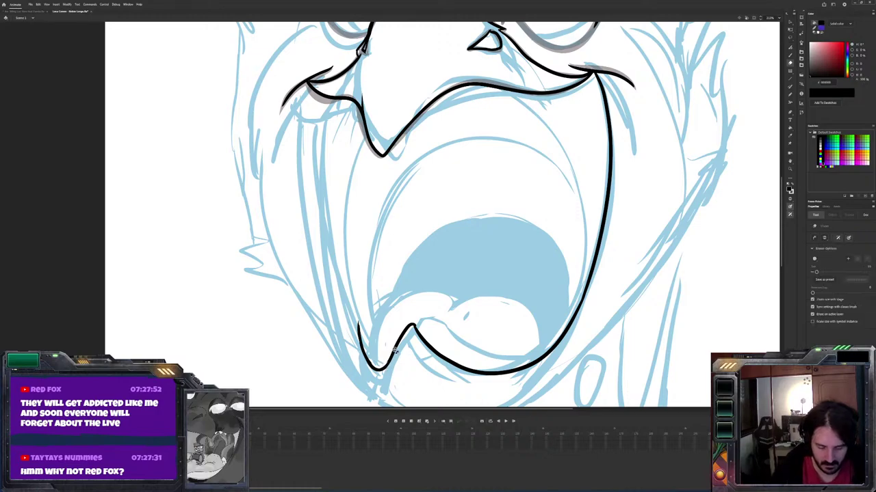
Ink the open mouth's left side from the left mouth corner down to the lower beak's tip
{"action": "key", "text": "b"}
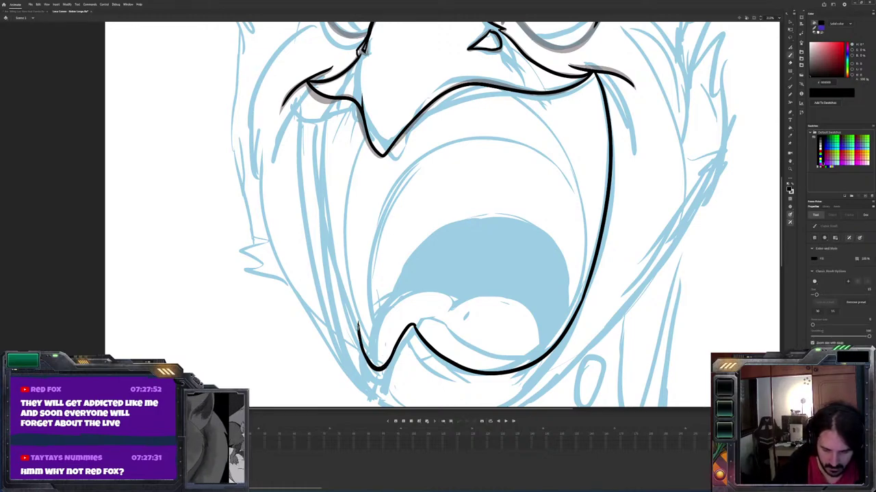
{"action": "mouse_move", "coordinate": [306, 78]}
{"action": "left_mouse_down"}
{"action": "mouse_move", "coordinate": [313, 164]}
{"action": "mouse_move", "coordinate": [347, 285]}
{"action": "left_mouse_up"}
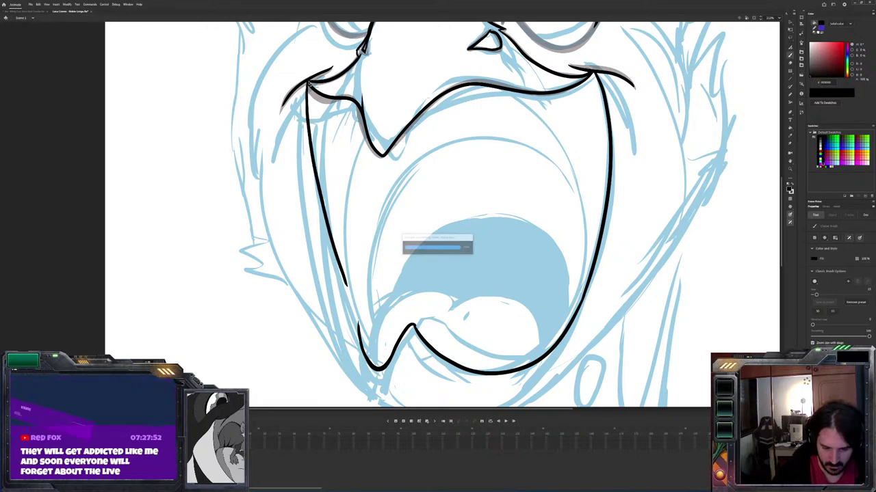
{"action": "key", "text": "ctrl+z"}
{"action": "mouse_move", "coordinate": [306, 89]}
{"action": "left_mouse_down"}
{"action": "mouse_move", "coordinate": [318, 246]}
{"action": "mouse_move", "coordinate": [373, 373]}
{"action": "left_mouse_up"}
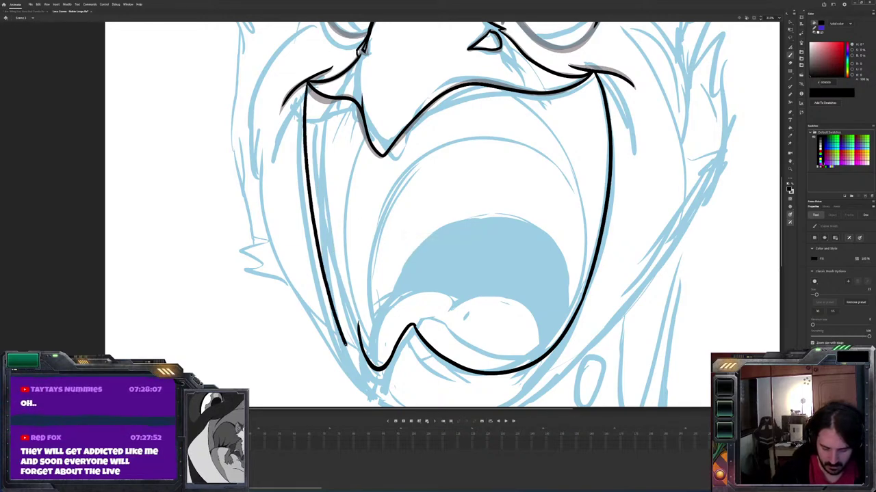
{"action": "key", "text": "ctrl+z"}
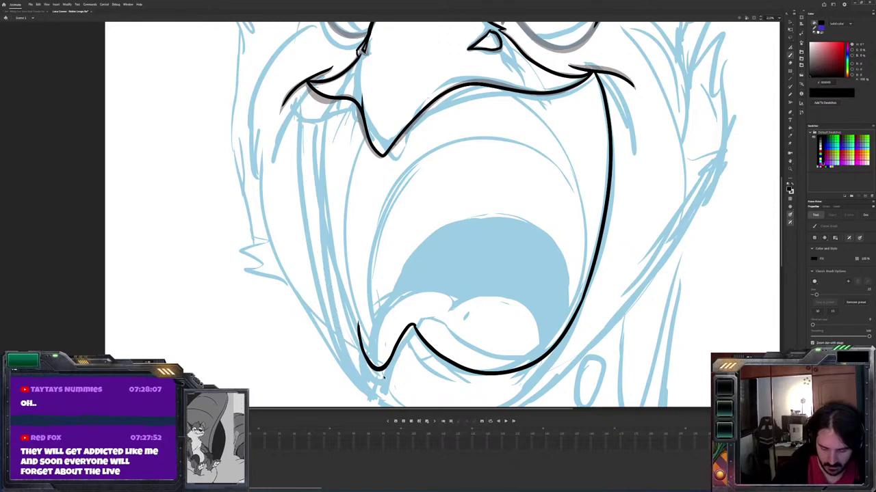
{"action": "key", "text": "ctrl+y"}
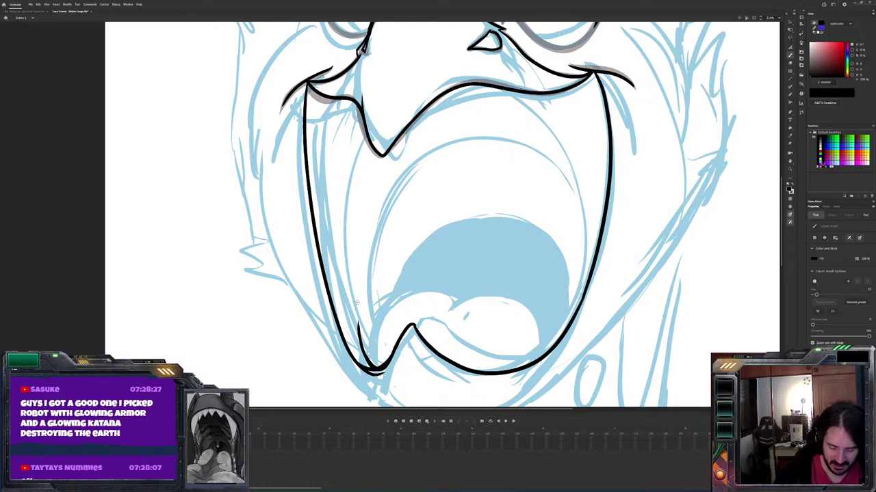
Erase the leftover stub and overlap at the lower beak's left tip and redraw it as one curve joining the mouth's left side
{"action": "key", "text": "e"}
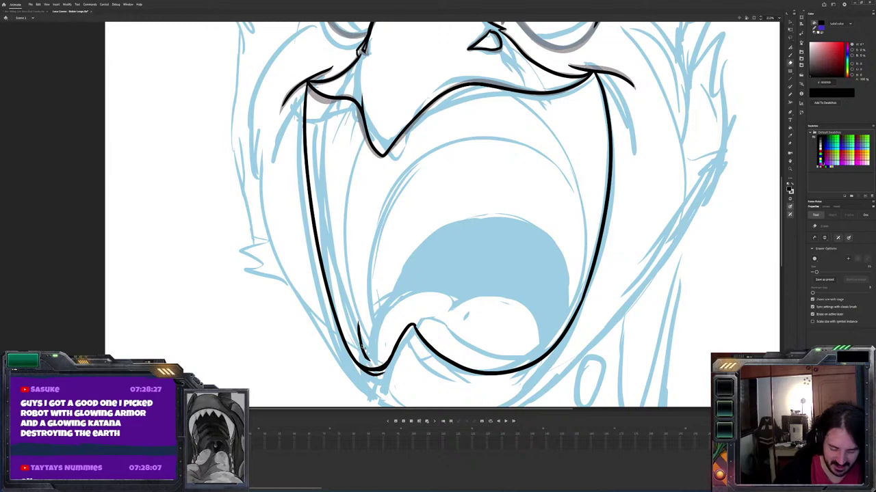
{"action": "left_click_drag", "start_coordinate": [361, 323], "coordinate": [364, 361]}
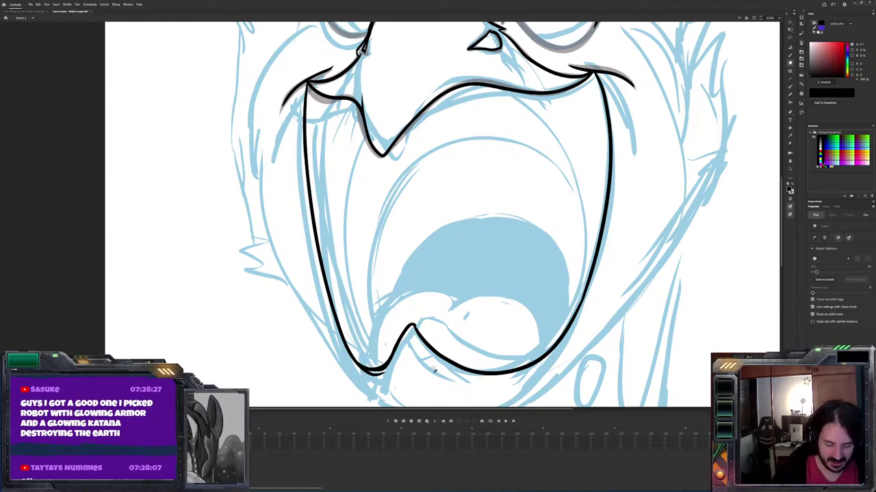
{"action": "mouse_move", "coordinate": [409, 328]}
{"action": "left_mouse_down"}
{"action": "mouse_move", "coordinate": [387, 362]}
{"action": "mouse_move", "coordinate": [365, 368]}
{"action": "mouse_move", "coordinate": [362, 339]}
{"action": "mouse_move", "coordinate": [383, 375]}
{"action": "left_mouse_up"}
{"action": "key", "text": "v"}
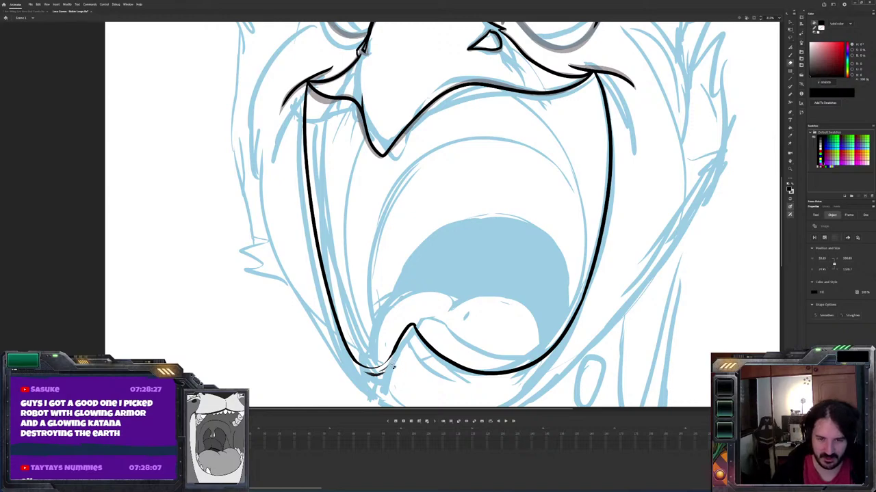
{"action": "key", "text": "b"}
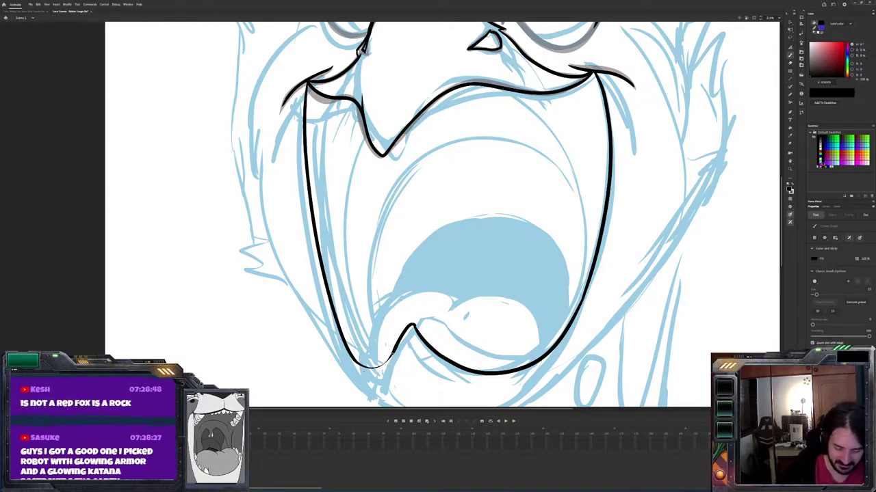
{"action": "mouse_move", "coordinate": [394, 354]}
{"action": "left_mouse_down"}
{"action": "mouse_move", "coordinate": [372, 368]}
{"action": "mouse_move", "coordinate": [349, 357]}
{"action": "left_mouse_up"}
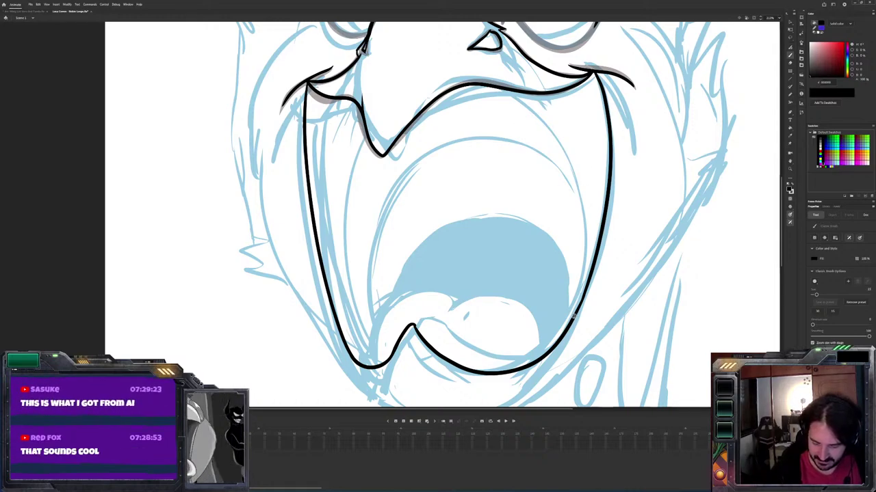
Ink the inner mouth curve from the lower right up to the upper beak, and the lower beak's underside across to the left edge
{"action": "mouse_move", "coordinate": [573, 320]}
{"action": "left_mouse_down"}
{"action": "mouse_move", "coordinate": [582, 219]}
{"action": "mouse_move", "coordinate": [569, 165]}
{"action": "mouse_move", "coordinate": [518, 104]}
{"action": "mouse_move", "coordinate": [489, 89]}
{"action": "mouse_move", "coordinate": [460, 87]}
{"action": "left_mouse_up"}
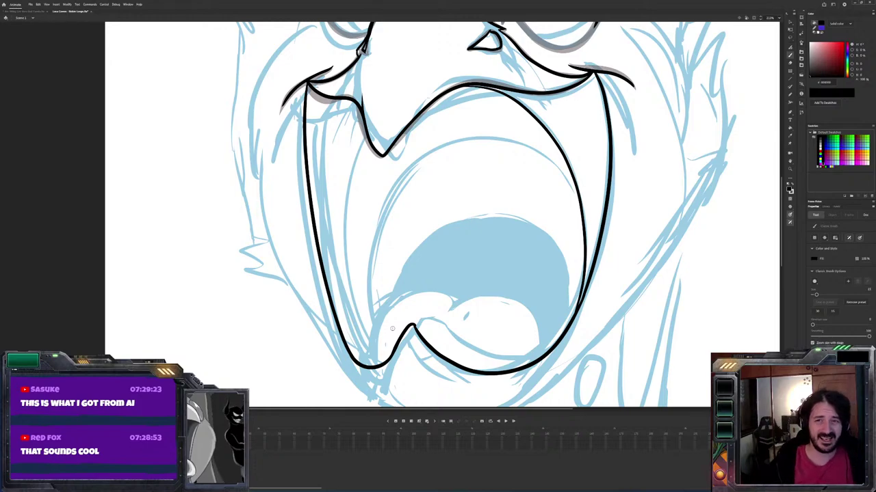
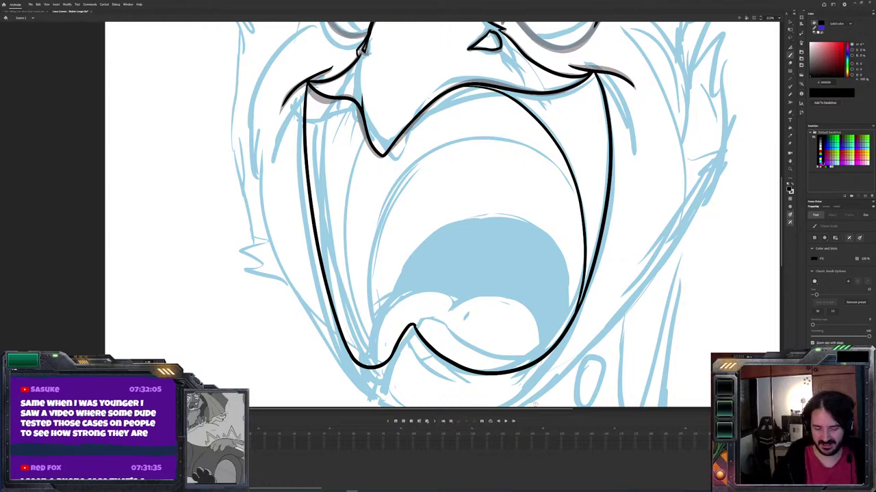
{"action": "scroll", "coordinate": [579, 276], "scroll_direction": "down", "scroll_amount": 2}
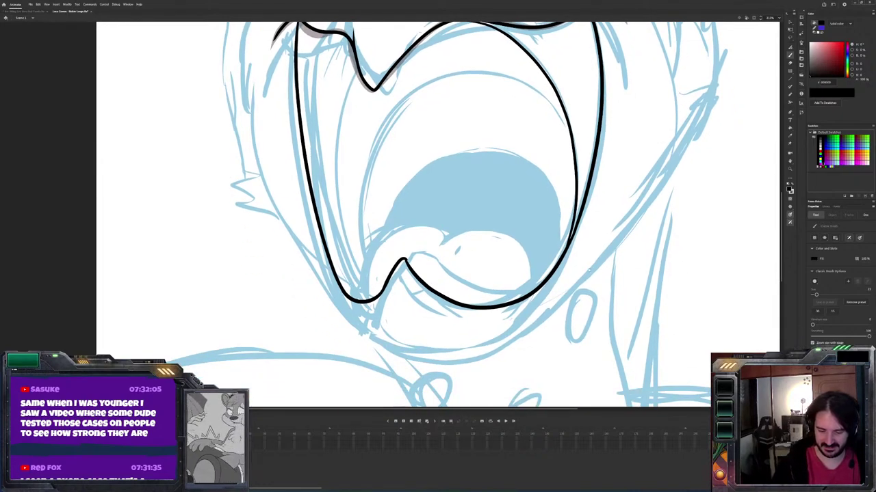
{"action": "scroll", "coordinate": [578, 276], "scroll_direction": "up", "scroll_amount": 1}
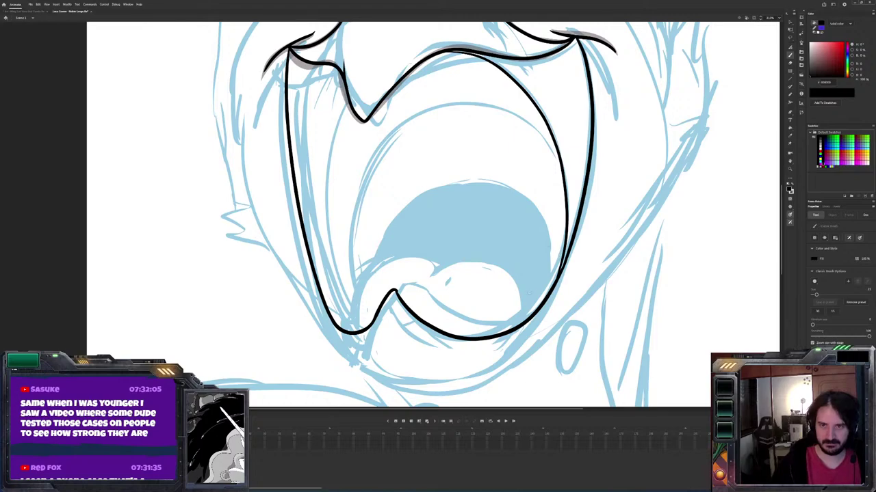
{"action": "mouse_move", "coordinate": [594, 116]}
{"action": "left_mouse_down"}
{"action": "mouse_move", "coordinate": [586, 193]}
{"action": "mouse_move", "coordinate": [518, 342]}
{"action": "left_mouse_up"}
{"action": "key", "text": "ctrl+z"}
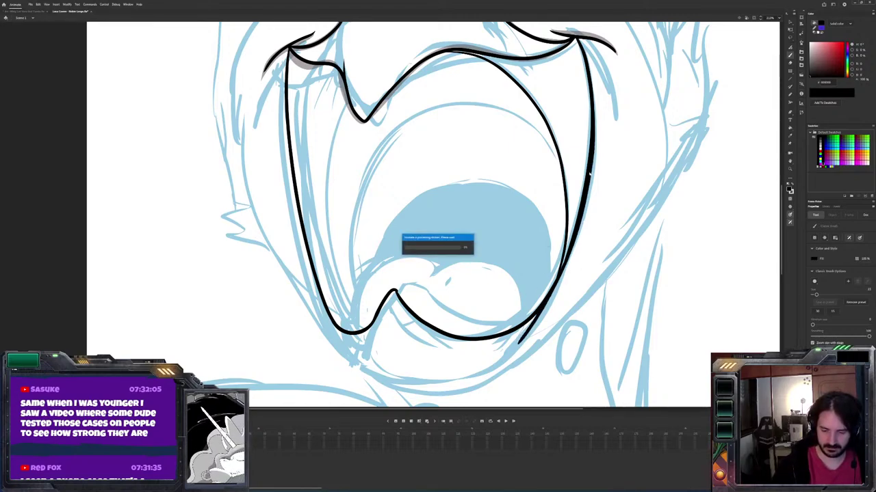
{"action": "mouse_move", "coordinate": [593, 173]}
{"action": "left_mouse_down"}
{"action": "mouse_move", "coordinate": [580, 231]}
{"action": "mouse_move", "coordinate": [554, 292]}
{"action": "mouse_move", "coordinate": [515, 346]}
{"action": "mouse_move", "coordinate": [465, 382]}
{"action": "mouse_move", "coordinate": [414, 391]}
{"action": "mouse_move", "coordinate": [372, 377]}
{"action": "mouse_move", "coordinate": [327, 311]}
{"action": "left_mouse_up"}
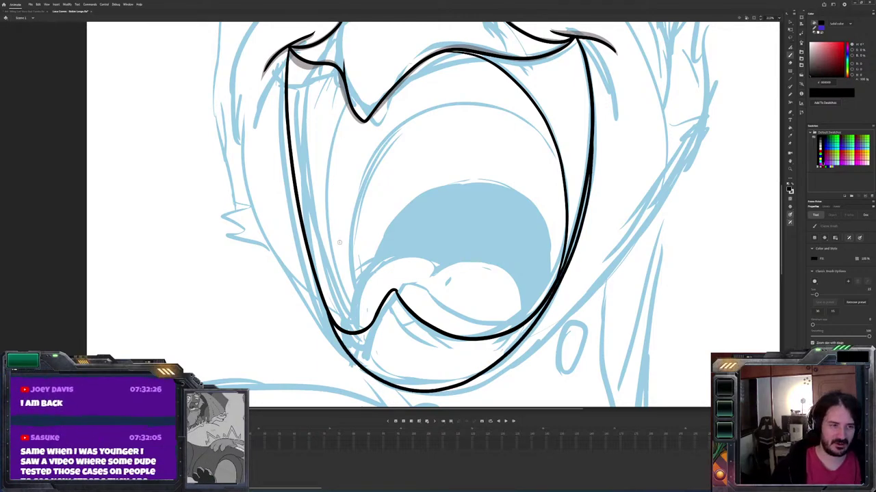
{"action": "key", "text": "ctrl+z"}
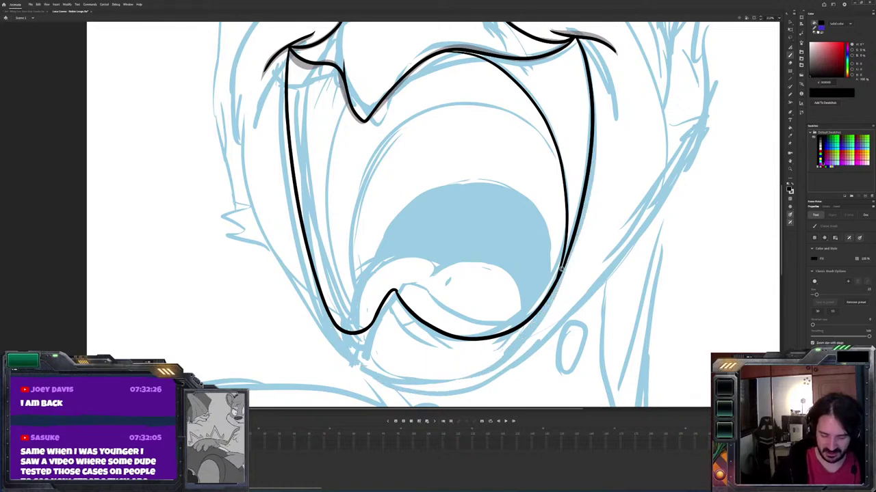
{"action": "mouse_move", "coordinate": [556, 296]}
{"action": "left_mouse_down"}
{"action": "mouse_move", "coordinate": [459, 371]}
{"action": "mouse_move", "coordinate": [416, 384]}
{"action": "mouse_move", "coordinate": [366, 367]}
{"action": "mouse_move", "coordinate": [322, 291]}
{"action": "left_mouse_up"}
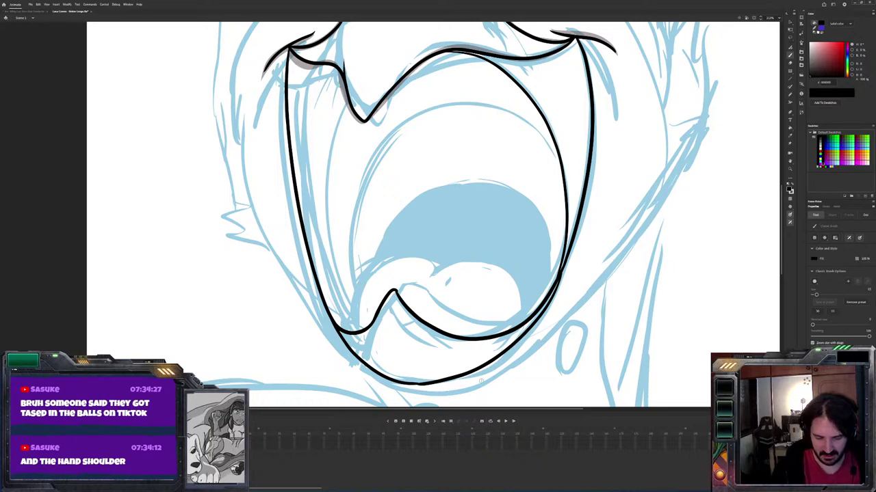
{"action": "scroll", "coordinate": [481, 379], "scroll_direction": "up", "scroll_amount": 5}
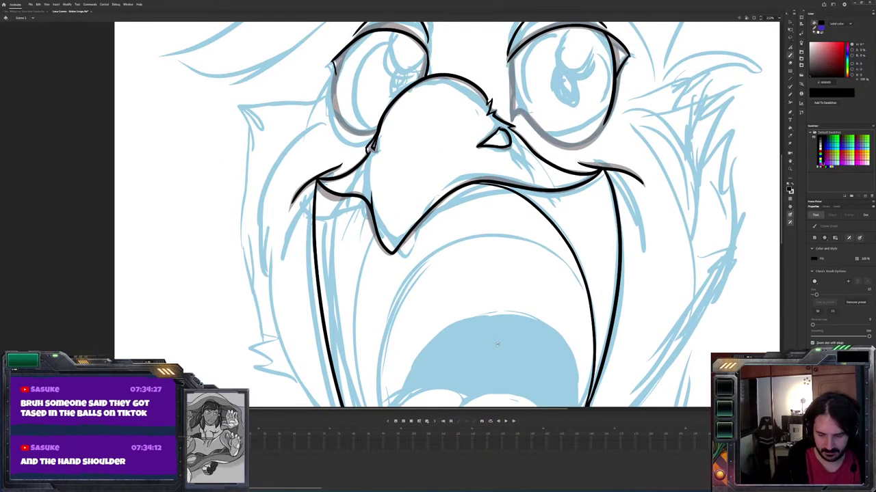
{"action": "scroll", "coordinate": [497, 344], "scroll_direction": "right", "scroll_amount": 5}
{"action": "scroll", "coordinate": [497, 344], "scroll_direction": "up", "scroll_amount": 3}
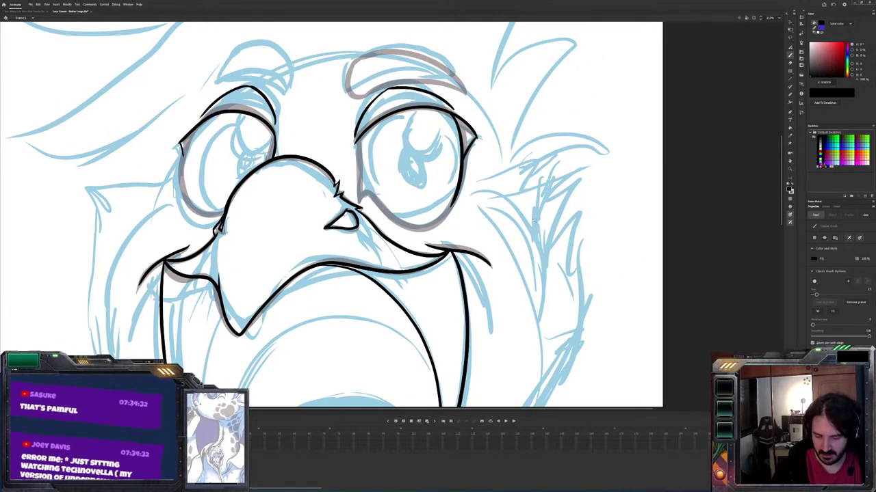
{"action": "mouse_move", "coordinate": [528, 193]}
{"action": "left_mouse_down"}
{"action": "mouse_move", "coordinate": [566, 152]}
{"action": "mouse_move", "coordinate": [503, 173]}
{"action": "left_mouse_up"}
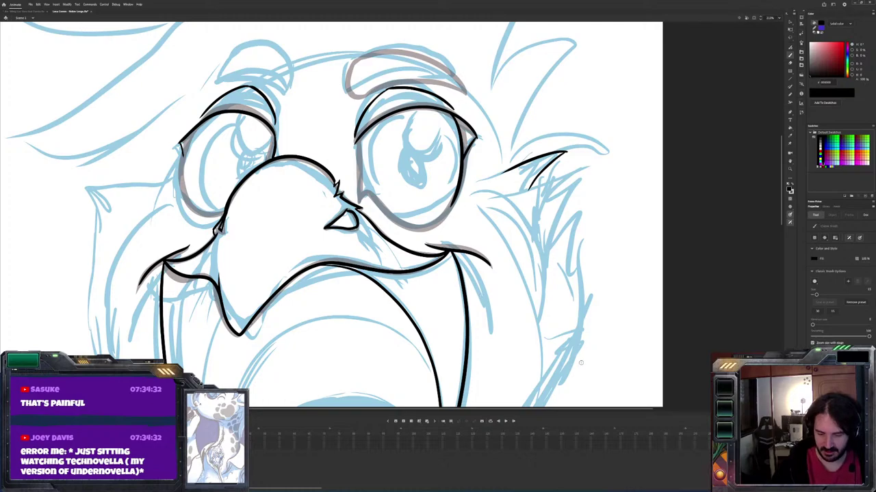
{"action": "key", "text": "comma"}
{"action": "key", "text": "period"}
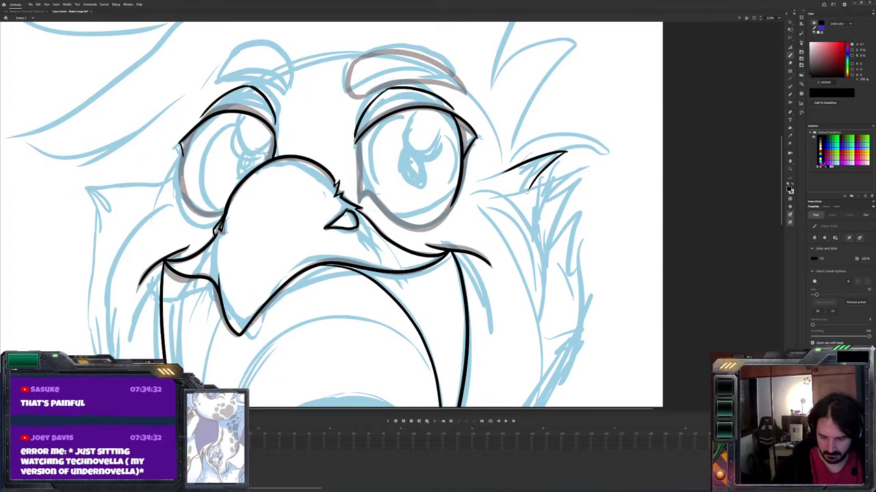
{"action": "mouse_move", "coordinate": [530, 192]}
{"action": "left_mouse_down"}
{"action": "mouse_move", "coordinate": [581, 168]}
{"action": "mouse_move", "coordinate": [547, 223]}
{"action": "mouse_move", "coordinate": [547, 288]}
{"action": "left_mouse_up"}
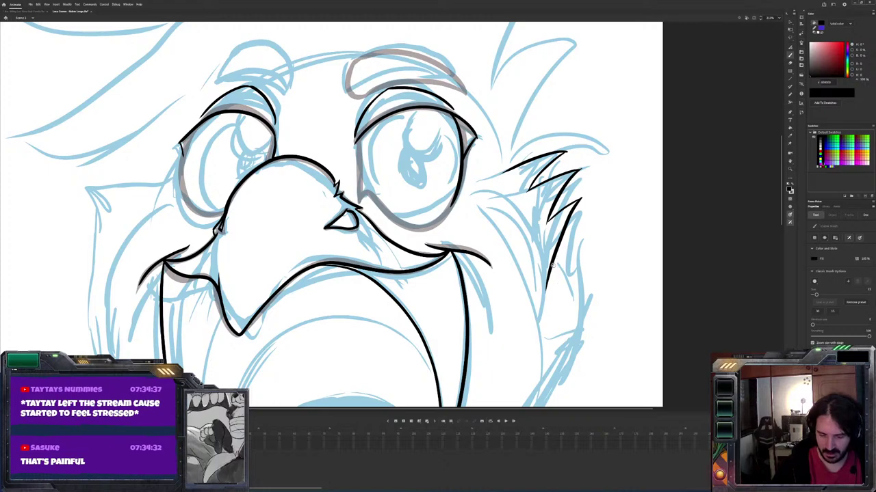
{"action": "left_click_drag", "start_coordinate": [581, 203], "coordinate": [555, 261]}
{"action": "key", "text": "ctrl+z"}
{"action": "key", "text": "ctrl+z"}
{"action": "key", "text": "ctrl+z"}
{"action": "key", "text": "ctrl+z"}
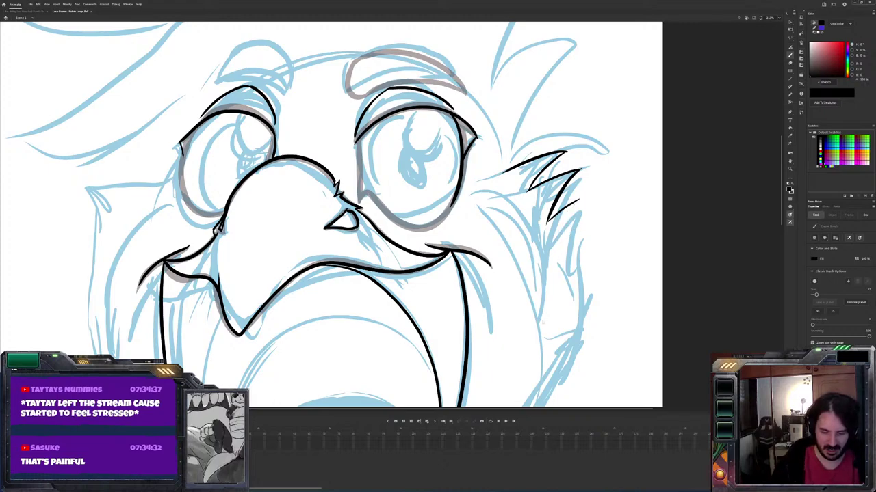
{"action": "key", "text": "ctrl+z"}
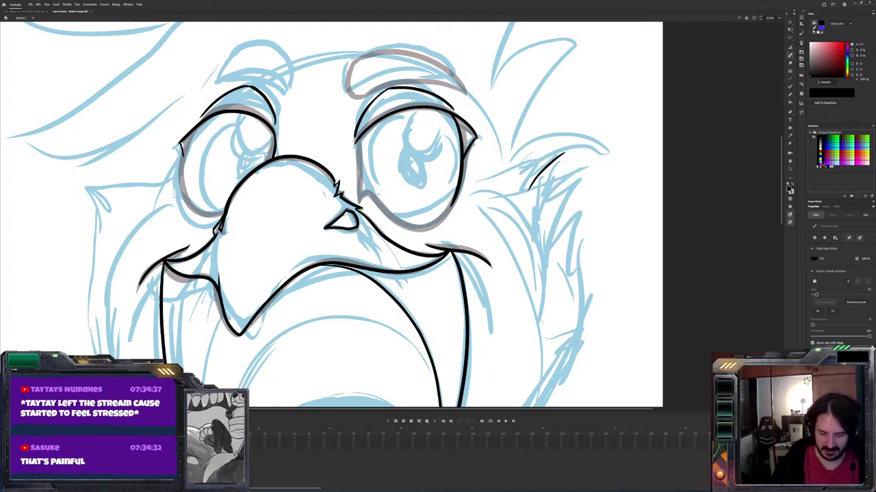
{"action": "key", "text": "ctrl+z"}
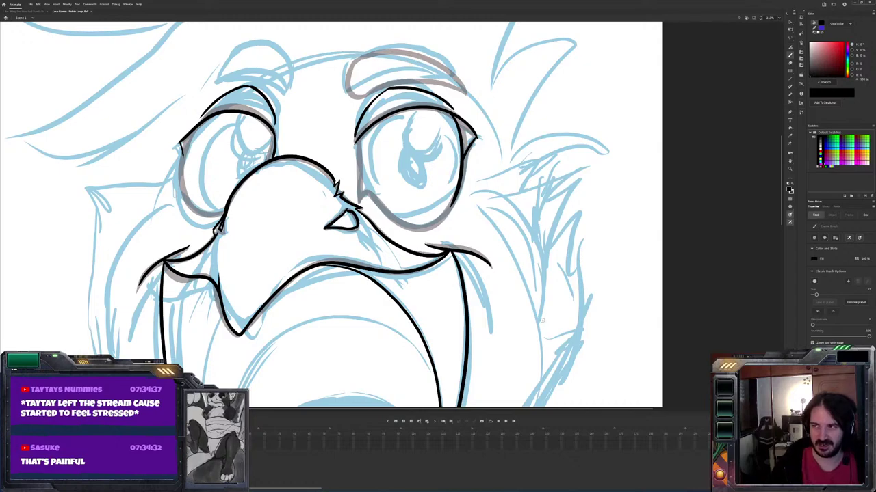
Ink the right cheek's pointed feather tufts beside the eye, continuing down the outer edge of the cheek
{"action": "left_click_drag", "start_coordinate": [559, 157], "coordinate": [525, 190]}
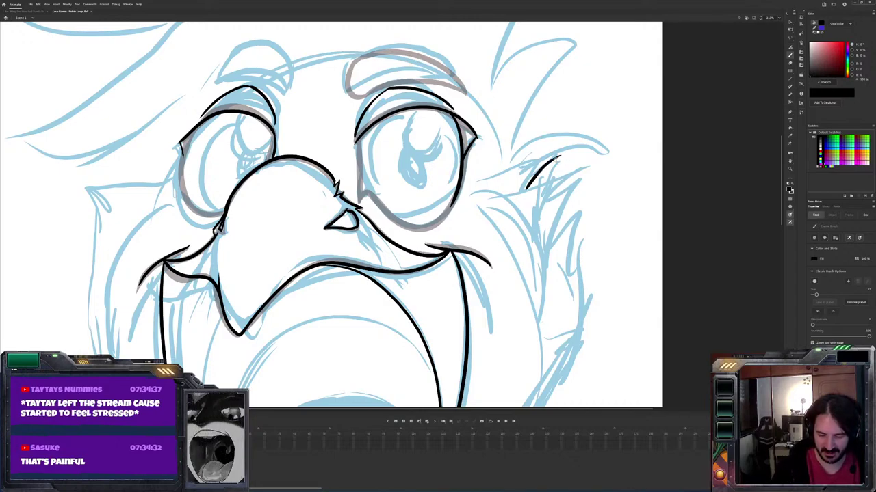
{"action": "mouse_move", "coordinate": [559, 156]}
{"action": "left_mouse_down"}
{"action": "mouse_move", "coordinate": [485, 179]}
{"action": "mouse_move", "coordinate": [583, 179]}
{"action": "mouse_move", "coordinate": [567, 277]}
{"action": "left_mouse_up"}
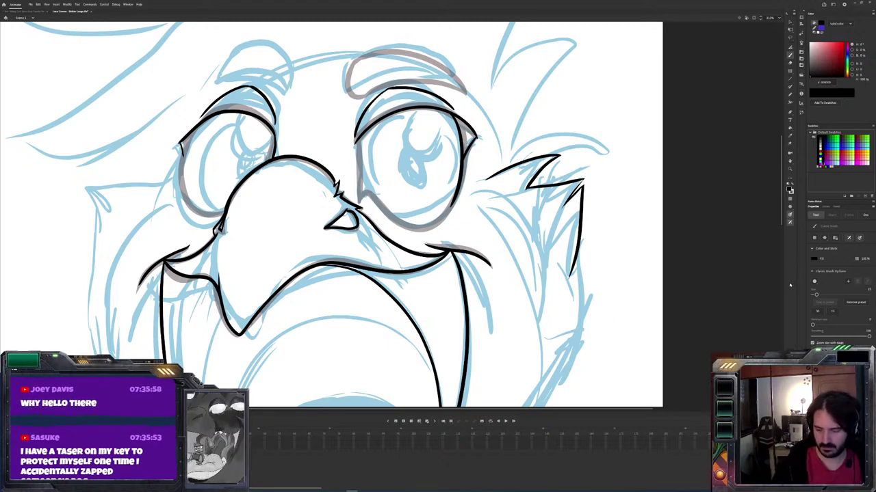
Ink the right eye's lower and inner outline and oval pupil, plus the left eye's outer and lower outline
{"action": "mouse_move", "coordinate": [388, 220]}
{"action": "left_mouse_down"}
{"action": "mouse_move", "coordinate": [417, 231]}
{"action": "mouse_move", "coordinate": [365, 189]}
{"action": "left_mouse_up"}
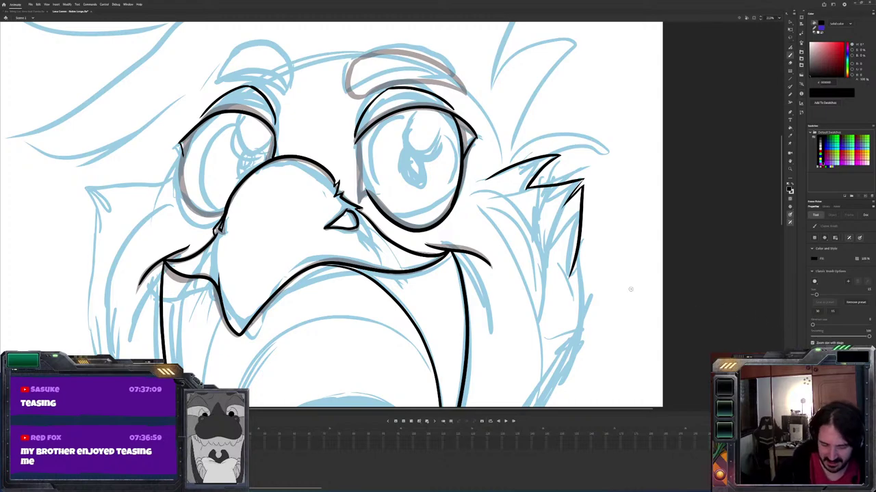
{"action": "left_click_drag", "start_coordinate": [410, 146], "coordinate": [421, 180]}
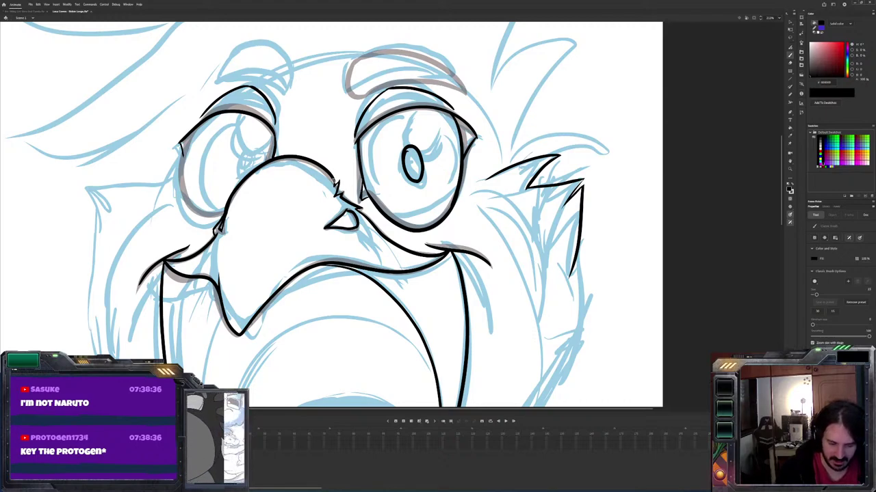
{"action": "mouse_move", "coordinate": [225, 213]}
{"action": "left_mouse_down"}
{"action": "mouse_move", "coordinate": [186, 205]}
{"action": "mouse_move", "coordinate": [182, 134]}
{"action": "left_mouse_up"}
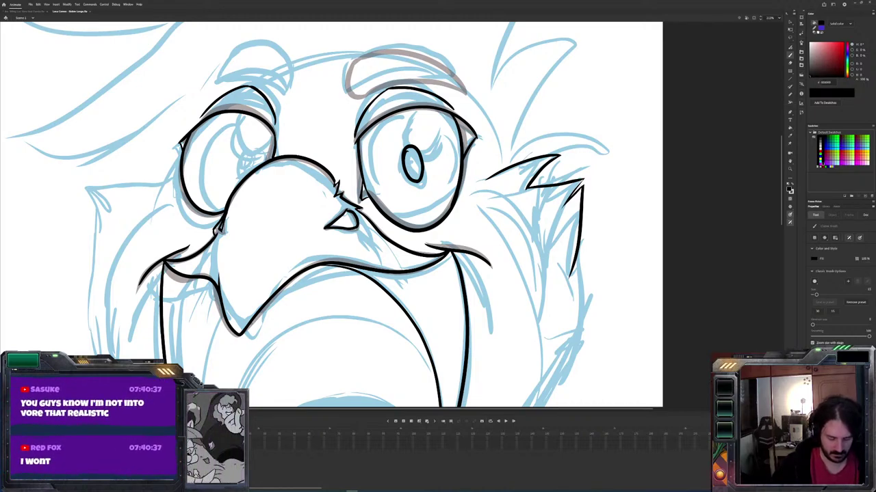
{"action": "key", "text": "period"}
{"action": "key", "text": "comma"}
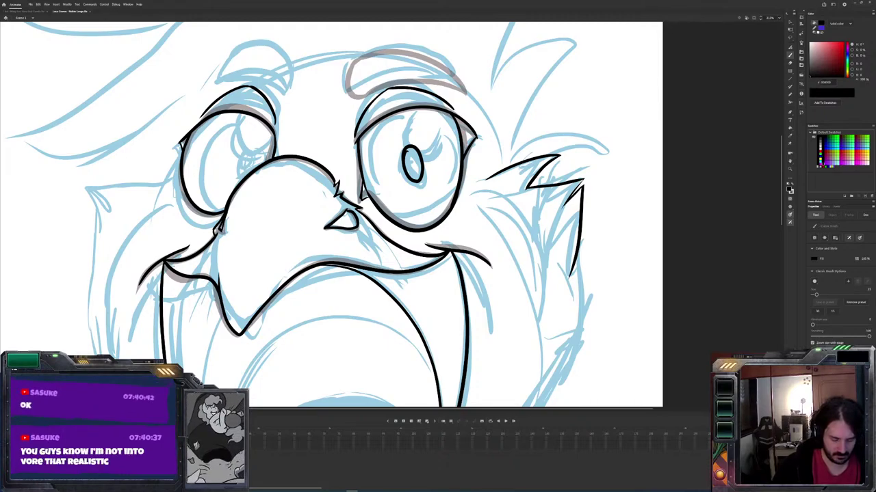
{"action": "key", "text": "period"}
{"action": "key", "text": "comma"}
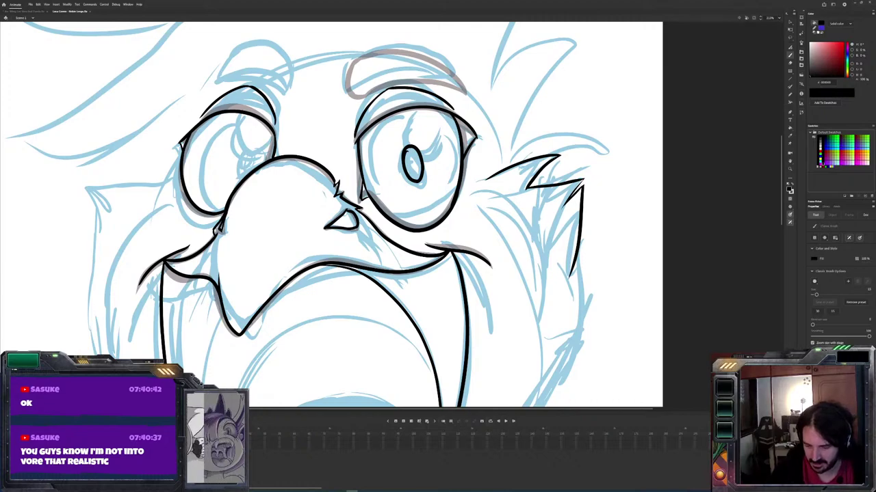
Ink the jagged feather tufts beside the right eye's outer corner and the curved pointed feather just above them
{"action": "scroll", "coordinate": [548, 314], "scroll_direction": "up", "scroll_amount": 5}
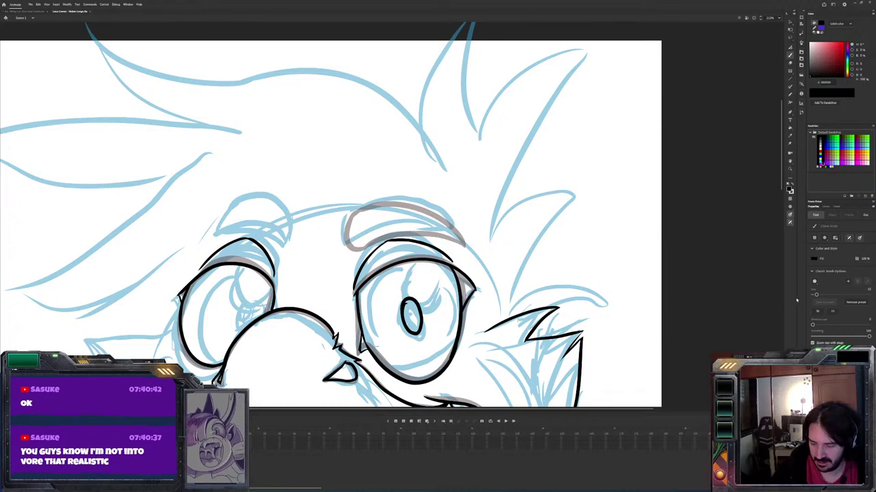
{"action": "mouse_move", "coordinate": [461, 219]}
{"action": "left_mouse_down"}
{"action": "mouse_move", "coordinate": [482, 247]}
{"action": "mouse_move", "coordinate": [499, 324]}
{"action": "left_mouse_up"}
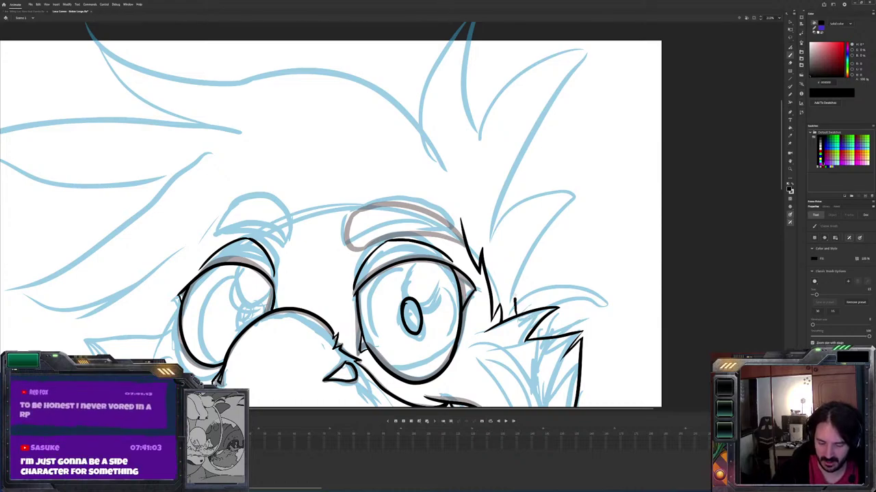
{"action": "mouse_move", "coordinate": [516, 301]}
{"action": "left_mouse_down"}
{"action": "mouse_move", "coordinate": [528, 228]}
{"action": "mouse_move", "coordinate": [565, 177]}
{"action": "mouse_move", "coordinate": [535, 189]}
{"action": "mouse_move", "coordinate": [491, 230]}
{"action": "left_mouse_up"}
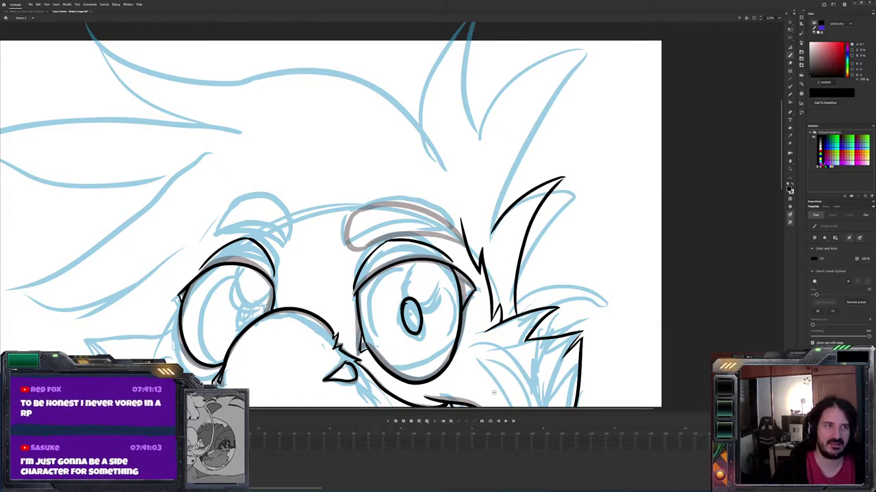
Ink the two tall crest feathers and the top of the head across to the swept-back left feather tip and its underside
{"action": "left_click_drag", "start_coordinate": [563, 179], "coordinate": [556, 207]}
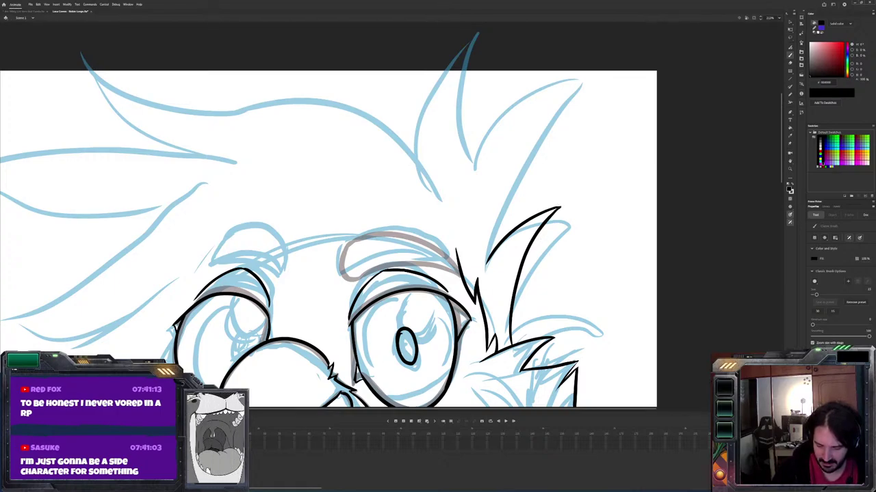
{"action": "mouse_move", "coordinate": [489, 255]}
{"action": "left_mouse_down"}
{"action": "mouse_move", "coordinate": [566, 91]}
{"action": "mouse_move", "coordinate": [584, 79]}
{"action": "mouse_move", "coordinate": [522, 96]}
{"action": "mouse_move", "coordinate": [471, 171]}
{"action": "mouse_move", "coordinate": [466, 48]}
{"action": "mouse_move", "coordinate": [476, 34]}
{"action": "mouse_move", "coordinate": [423, 103]}
{"action": "mouse_move", "coordinate": [416, 152]}
{"action": "left_mouse_up"}
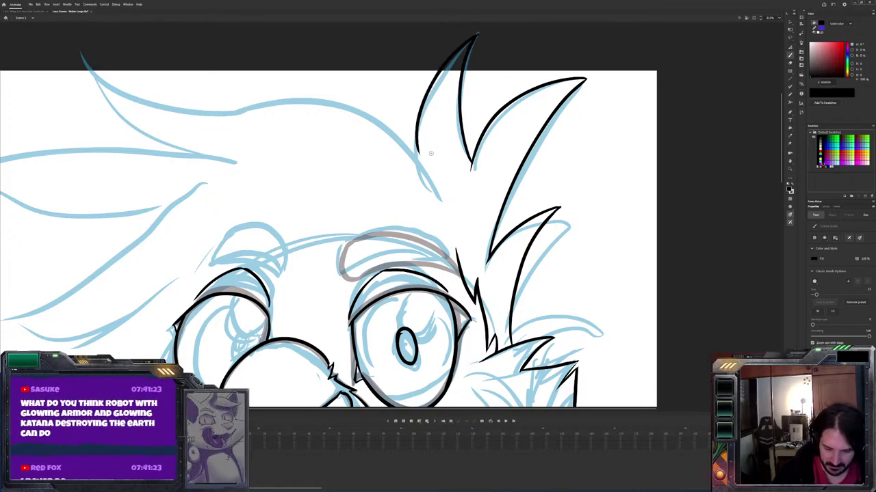
{"action": "mouse_move", "coordinate": [422, 156]}
{"action": "left_mouse_down"}
{"action": "mouse_move", "coordinate": [350, 107]}
{"action": "mouse_move", "coordinate": [140, 109]}
{"action": "mouse_move", "coordinate": [81, 59]}
{"action": "left_mouse_up"}
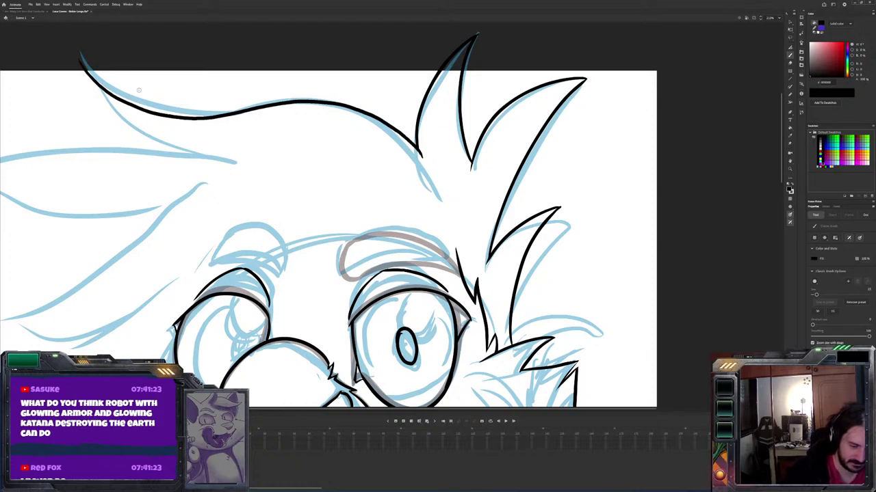
{"action": "mouse_move", "coordinate": [212, 159]}
{"action": "left_mouse_down"}
{"action": "mouse_move", "coordinate": [123, 123]}
{"action": "mouse_move", "coordinate": [83, 69]}
{"action": "left_mouse_up"}
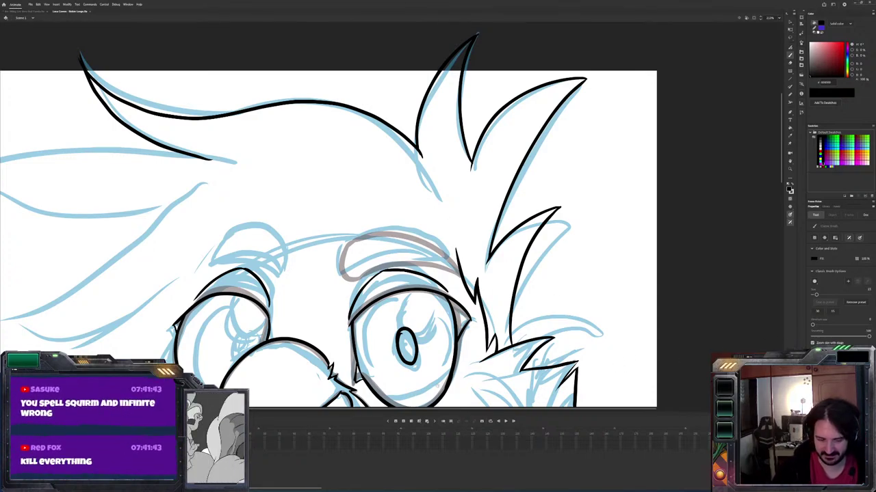
Ink the right eyebrow as a closed shape, drawing its lower edge, rounded inner end and upper edge
{"action": "mouse_move", "coordinate": [329, 240]}
{"action": "left_mouse_down"}
{"action": "mouse_move", "coordinate": [509, 205]}
{"action": "mouse_move", "coordinate": [564, 209]}
{"action": "left_mouse_up"}
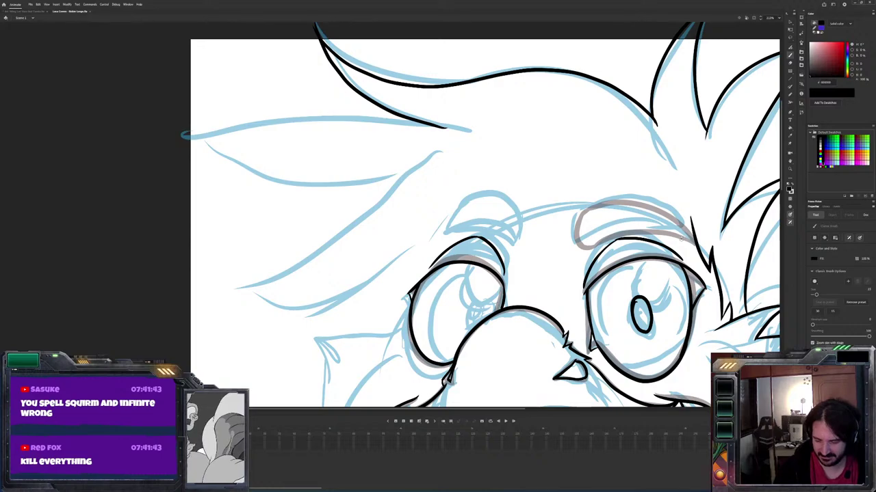
{"action": "mouse_move", "coordinate": [677, 235]}
{"action": "left_mouse_down"}
{"action": "mouse_move", "coordinate": [634, 231]}
{"action": "mouse_move", "coordinate": [581, 247]}
{"action": "left_mouse_up"}
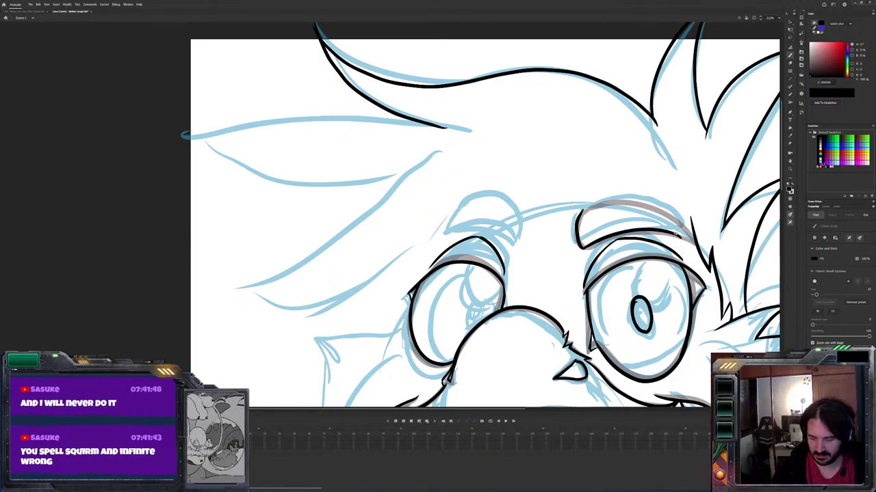
{"action": "mouse_move", "coordinate": [679, 236]}
{"action": "left_mouse_down"}
{"action": "mouse_move", "coordinate": [619, 204]}
{"action": "mouse_move", "coordinate": [582, 210]}
{"action": "left_mouse_up"}
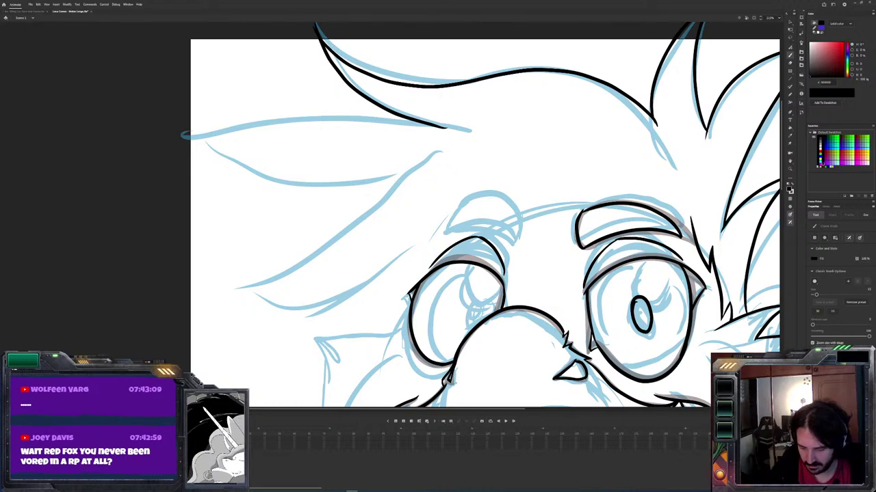
Replace the right eye's pupil with a slightly smaller oval and try inking a matching pupil in the left eye
{"action": "left_click", "coordinate": [646, 316]}
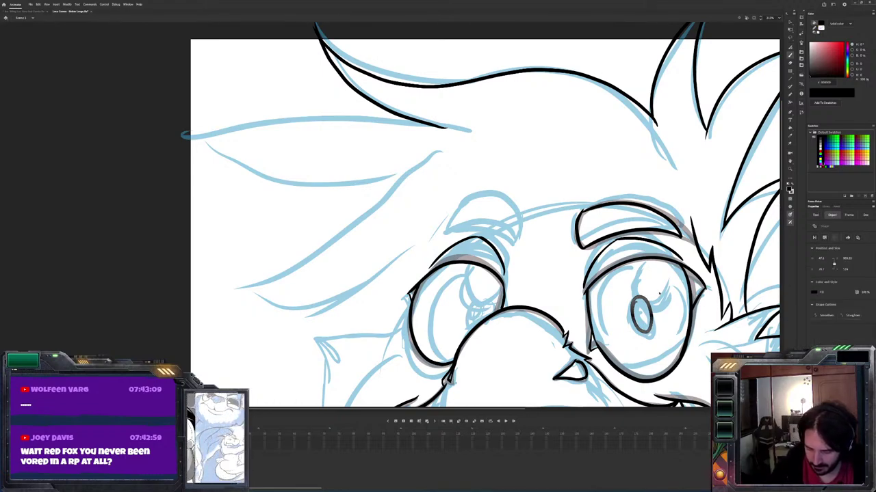
{"action": "key", "text": "b"}
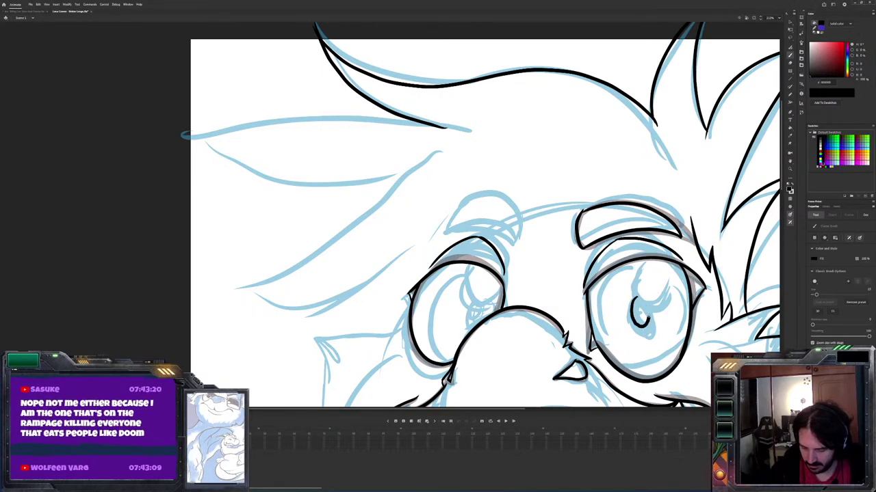
{"action": "mouse_move", "coordinate": [487, 319]}
{"action": "left_mouse_down"}
{"action": "mouse_move", "coordinate": [480, 301]}
{"action": "mouse_move", "coordinate": [474, 322]}
{"action": "mouse_move", "coordinate": [487, 305]}
{"action": "mouse_move", "coordinate": [473, 308]}
{"action": "mouse_move", "coordinate": [482, 321]}
{"action": "left_mouse_up"}
{"action": "key", "text": "ctrl+z"}
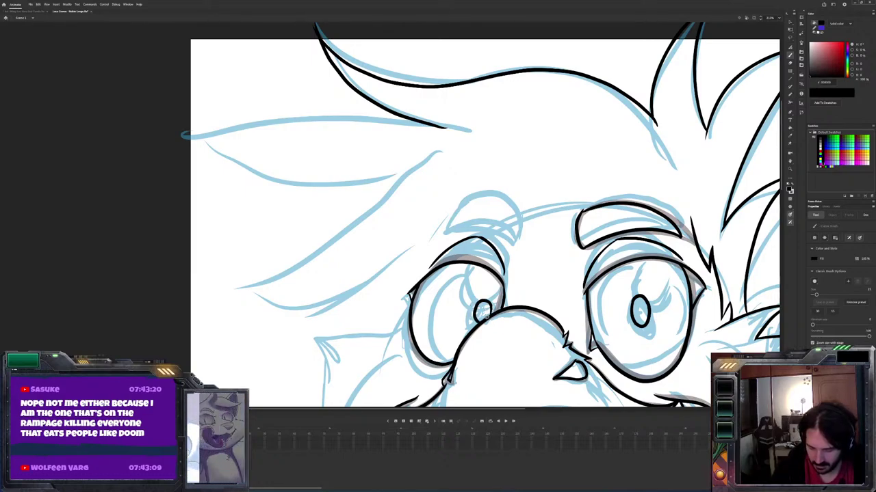
{"action": "key", "text": "ctrl+z"}
{"action": "key", "text": "x"}
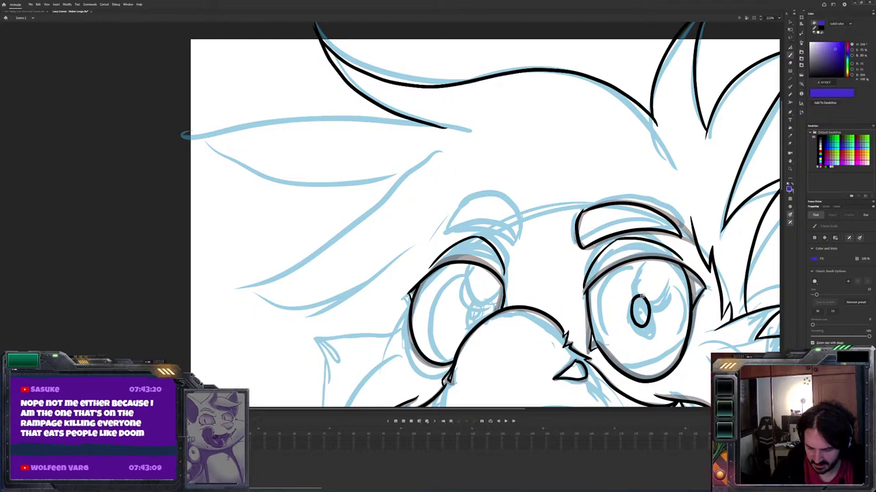
Select the right eye's redrawn pupil and nudge it slightly to the right
{"action": "key", "text": "v"}
{"action": "left_click", "coordinate": [644, 297]}
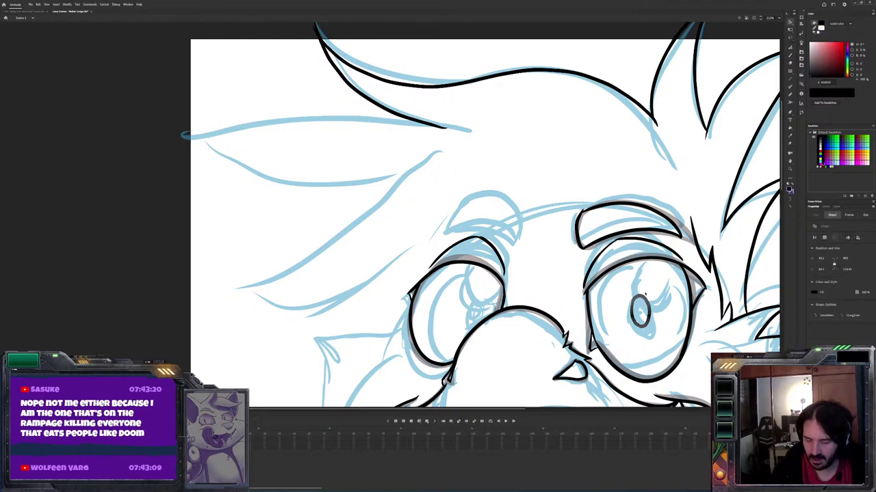
{"action": "left_click", "coordinate": [641, 306]}
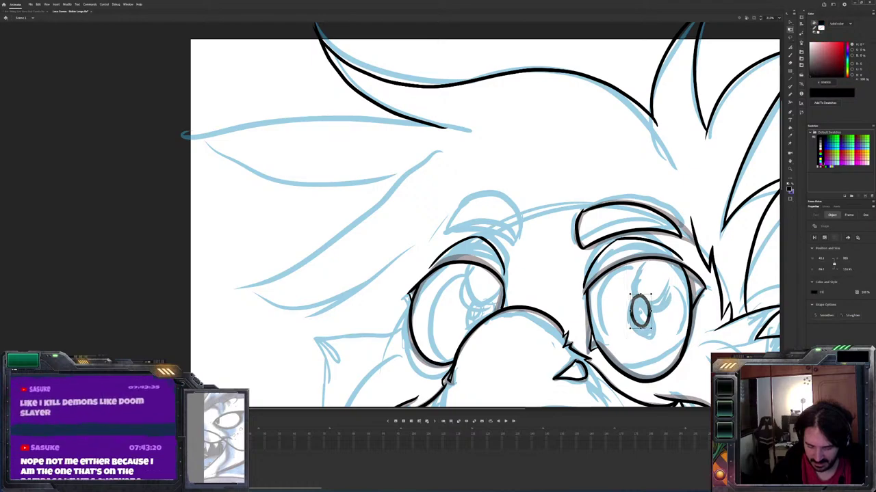
{"action": "key", "text": "Right"}
{"action": "key", "text": "Right"}
{"action": "key", "text": "Right"}
{"action": "left_click", "coordinate": [660, 320]}
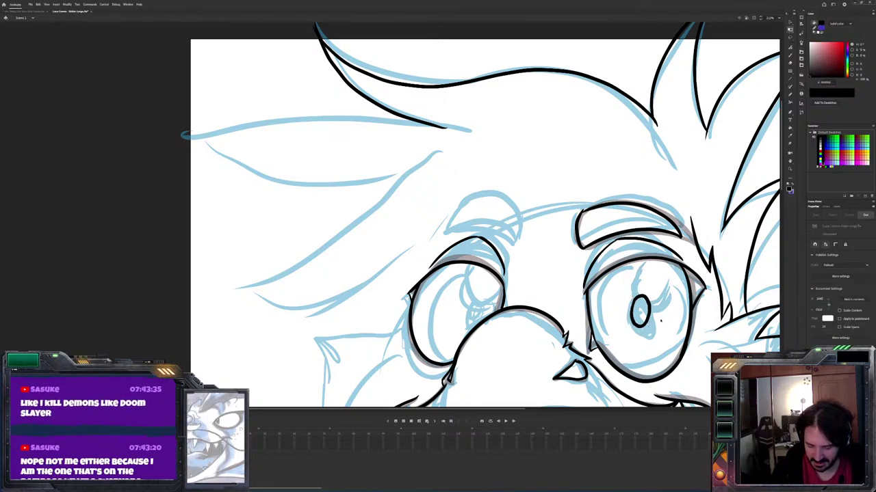
Copy the right eye's pupil across into the left eye and erase the part that overlaps the beak
{"action": "left_click", "coordinate": [647, 319]}
{"action": "key", "text": "ctrl+c"}
{"action": "key", "text": "ctrl+shift+v"}
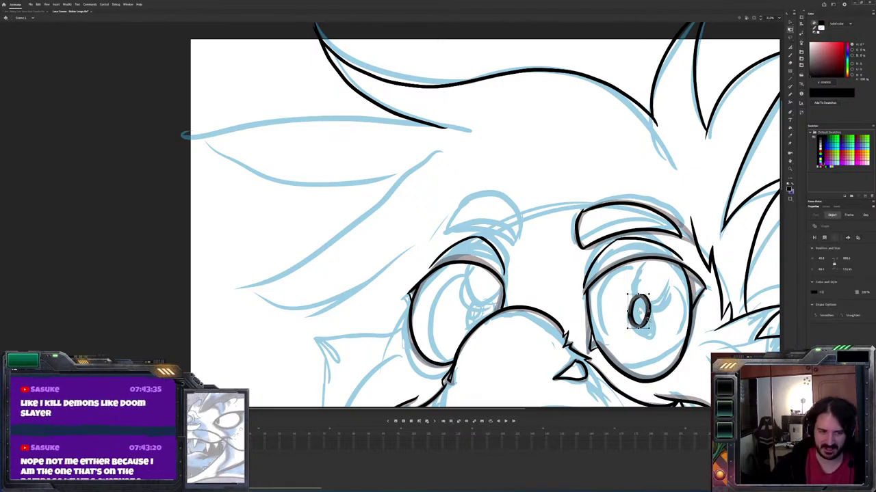
{"action": "key", "text": "shift+Left"}
{"action": "key", "text": "shift+Left"}
{"action": "key", "text": "shift+Left"}
{"action": "key", "text": "shift+Left"}
{"action": "key", "text": "shift+Left"}
{"action": "key", "text": "shift+Left"}
{"action": "key", "text": "shift+Left"}
{"action": "key", "text": "shift+Left"}
{"action": "key", "text": "shift+Left"}
{"action": "key", "text": "shift+Left"}
{"action": "key", "text": "shift+Left"}
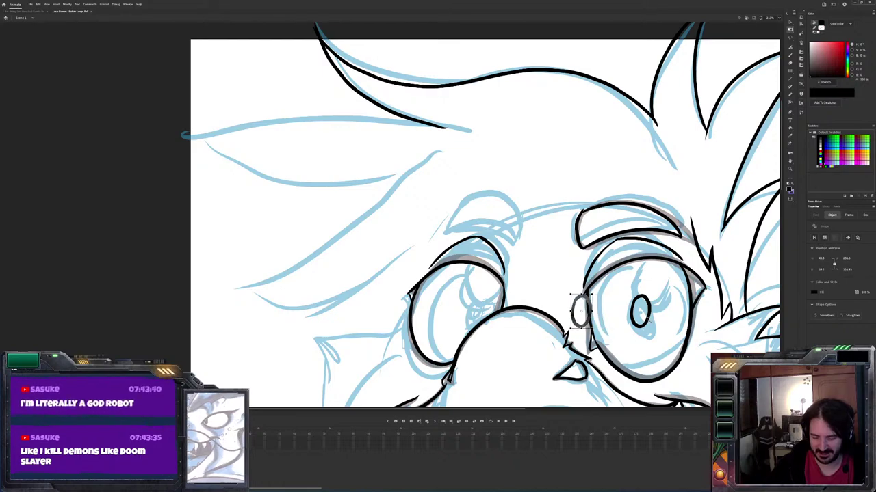
{"action": "key", "text": "shift+Left"}
{"action": "key", "text": "shift+Left"}
{"action": "key", "text": "shift+Left"}
{"action": "key", "text": "shift+Left"}
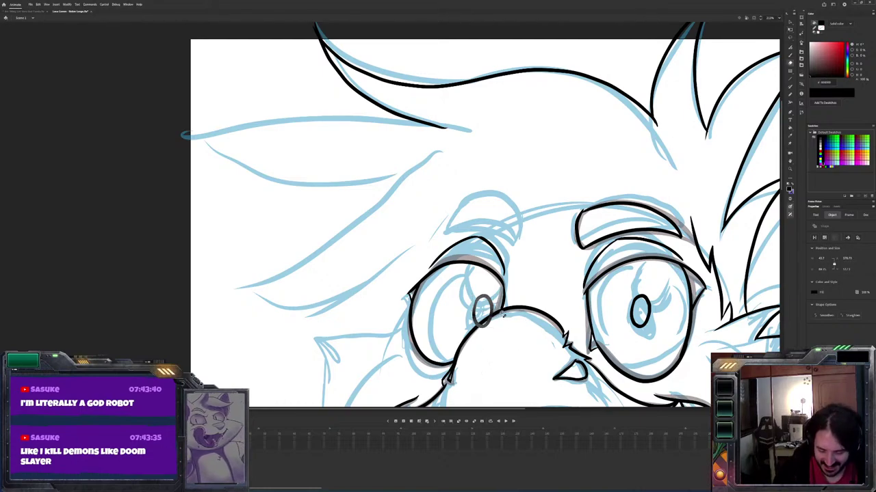
{"action": "key", "text": "ctrl+shift+a"}
{"action": "key", "text": "e"}
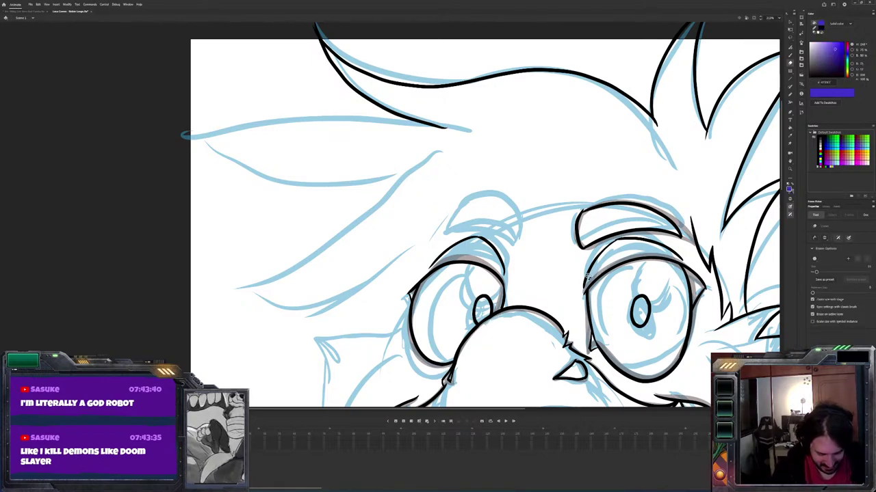
Draw blue crescent highlight outlines above the pupils in both eyes, redoing strokes that miss the sketch
{"action": "key", "text": "b"}
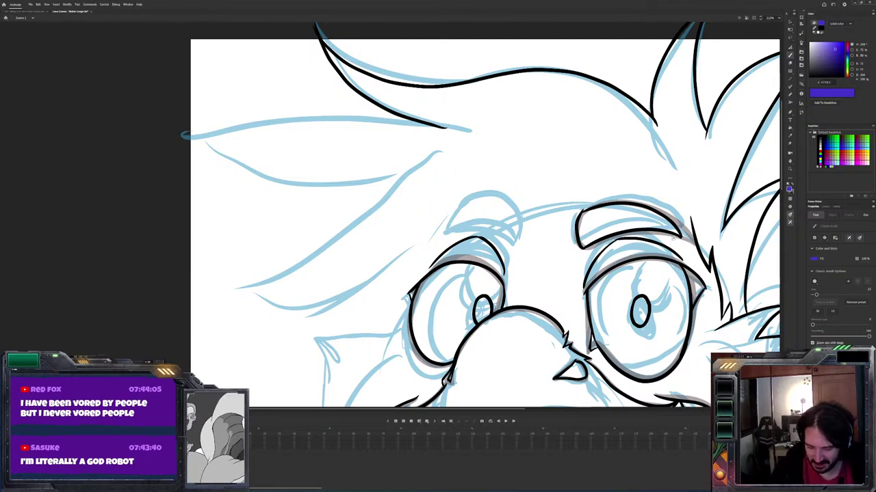
{"action": "mouse_move", "coordinate": [644, 294]}
{"action": "left_mouse_down"}
{"action": "mouse_move", "coordinate": [669, 283]}
{"action": "mouse_move", "coordinate": [656, 267]}
{"action": "left_mouse_up"}
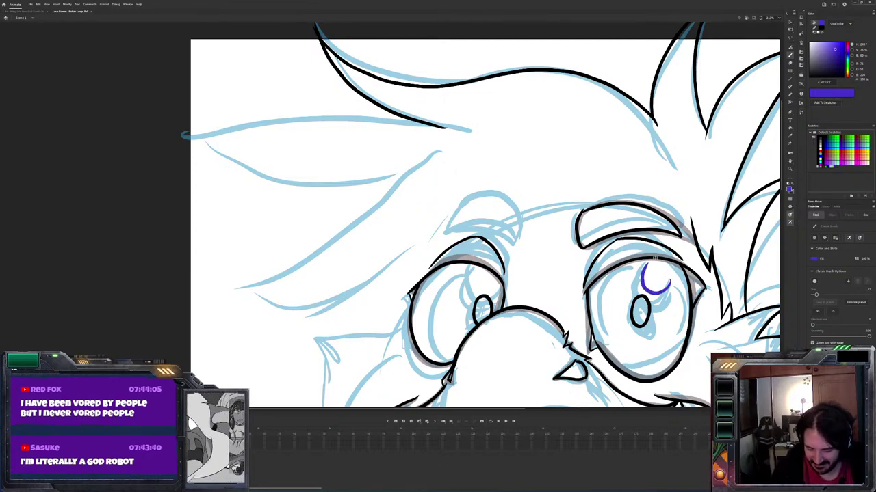
{"action": "key", "text": "ctrl+z"}
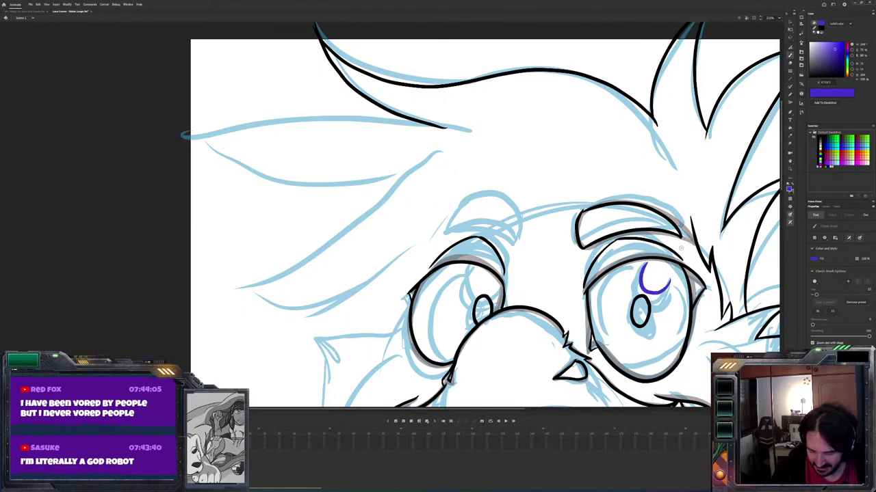
{"action": "mouse_move", "coordinate": [503, 282]}
{"action": "left_mouse_down"}
{"action": "mouse_move", "coordinate": [481, 289]}
{"action": "mouse_move", "coordinate": [471, 268]}
{"action": "left_mouse_up"}
{"action": "key", "text": "ctrl+z"}
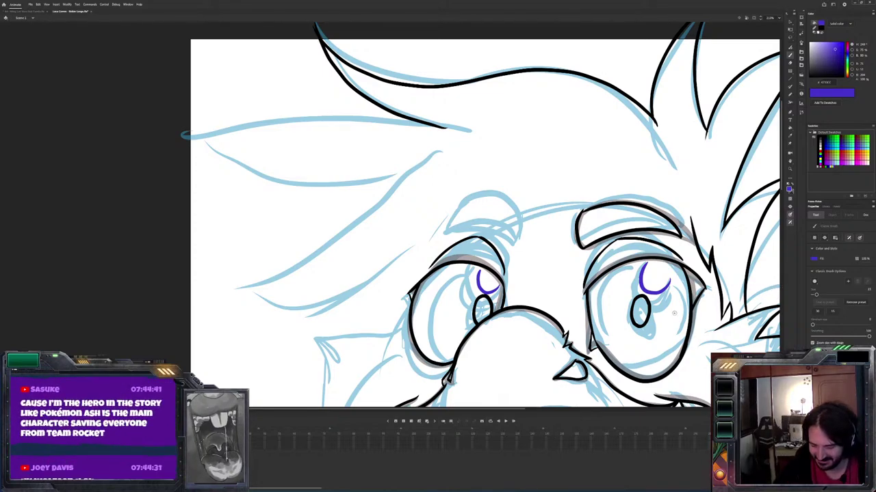
Set the brush colour to a very dark red, ink the left eye's round iris and try the right eye's iris
{"action": "key", "text": "b"}
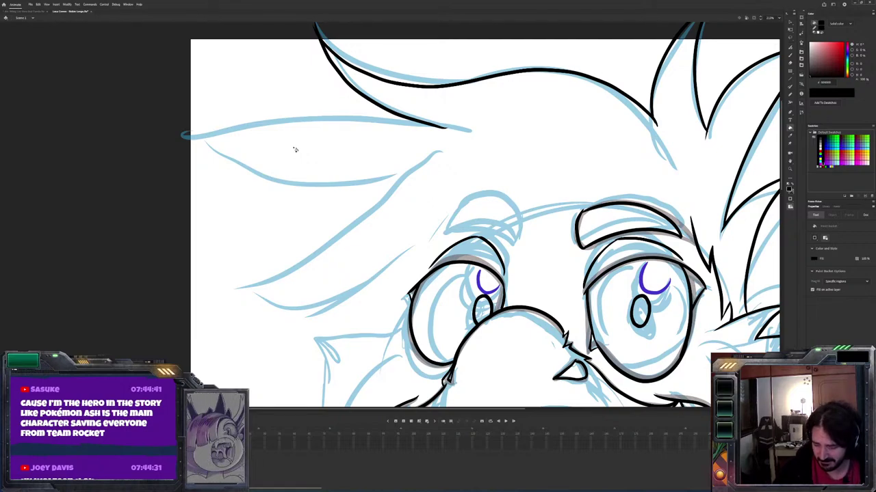
{"action": "key", "text": "b"}
{"action": "left_click_drag", "start_coordinate": [819, 72], "coordinate": [825, 71]}
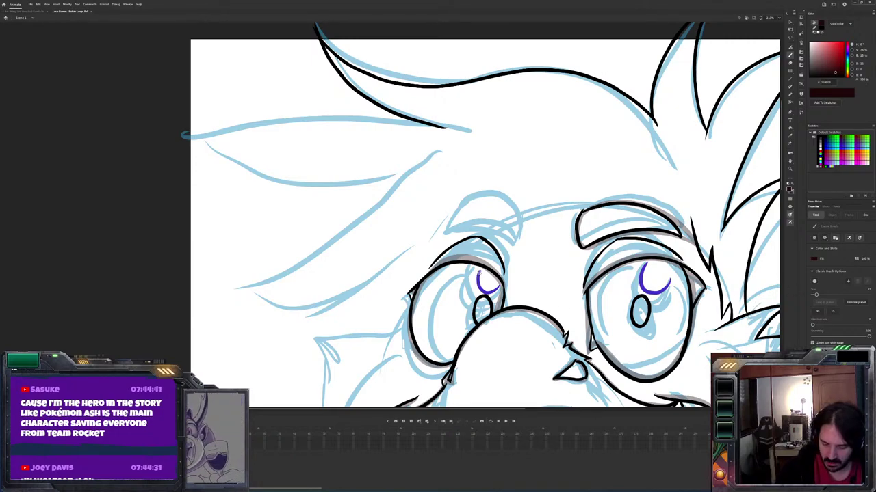
{"action": "mouse_move", "coordinate": [479, 272]}
{"action": "left_mouse_down"}
{"action": "mouse_move", "coordinate": [436, 335]}
{"action": "mouse_move", "coordinate": [490, 364]}
{"action": "mouse_move", "coordinate": [509, 337]}
{"action": "mouse_move", "coordinate": [510, 295]}
{"action": "left_mouse_up"}
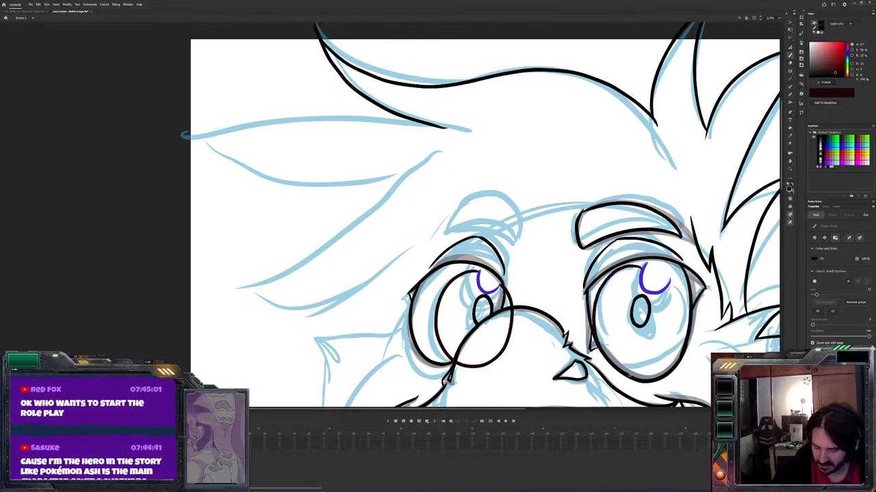
{"action": "mouse_move", "coordinate": [626, 379]}
{"action": "left_mouse_down"}
{"action": "mouse_move", "coordinate": [654, 378]}
{"action": "mouse_move", "coordinate": [673, 364]}
{"action": "left_mouse_up"}
{"action": "key", "text": "ctrl+z"}
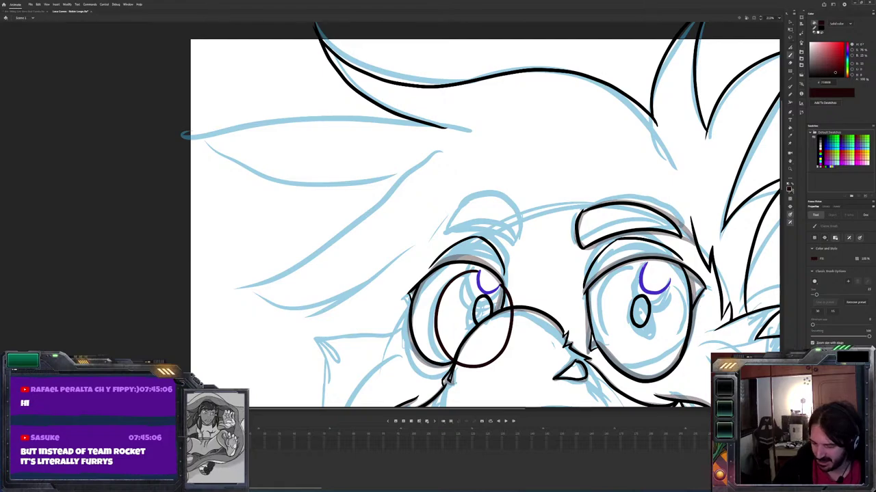
Try to ink the right eye's iris outline and delete the part of the left iris circle extending over the beak
{"action": "mouse_move", "coordinate": [627, 266]}
{"action": "left_mouse_down"}
{"action": "mouse_move", "coordinate": [604, 281]}
{"action": "mouse_move", "coordinate": [600, 338]}
{"action": "mouse_move", "coordinate": [613, 362]}
{"action": "mouse_move", "coordinate": [639, 377]}
{"action": "mouse_move", "coordinate": [668, 369]}
{"action": "mouse_move", "coordinate": [686, 342]}
{"action": "mouse_move", "coordinate": [690, 314]}
{"action": "mouse_move", "coordinate": [663, 273]}
{"action": "left_mouse_up"}
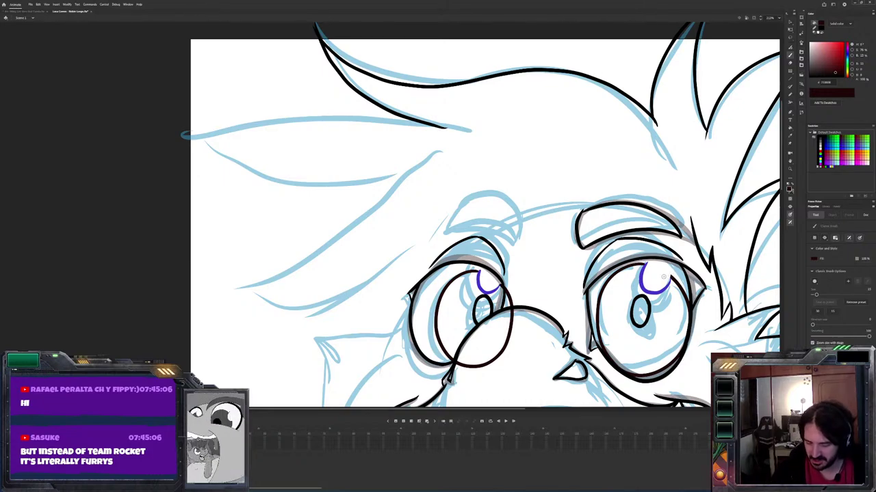
{"action": "key", "text": "v"}
{"action": "left_click", "coordinate": [510, 306]}
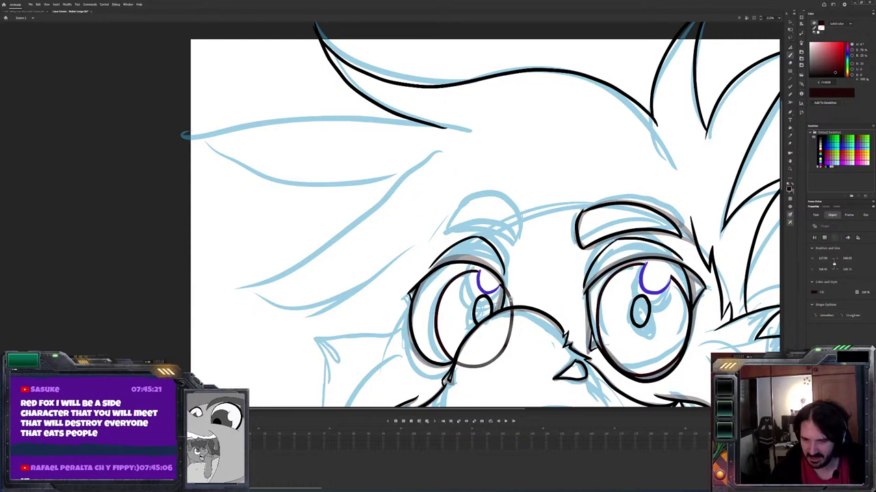
{"action": "key", "text": "Delete"}
{"action": "key", "text": "b"}
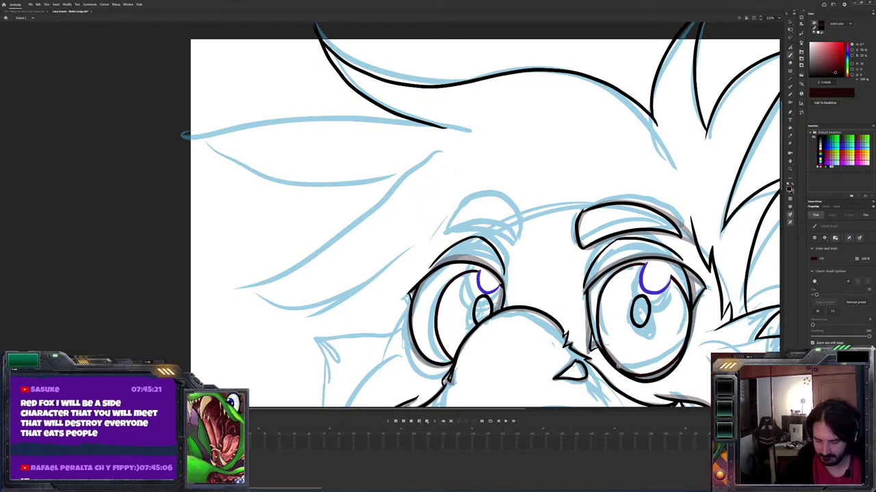
{"action": "key", "text": "ctrl+z"}
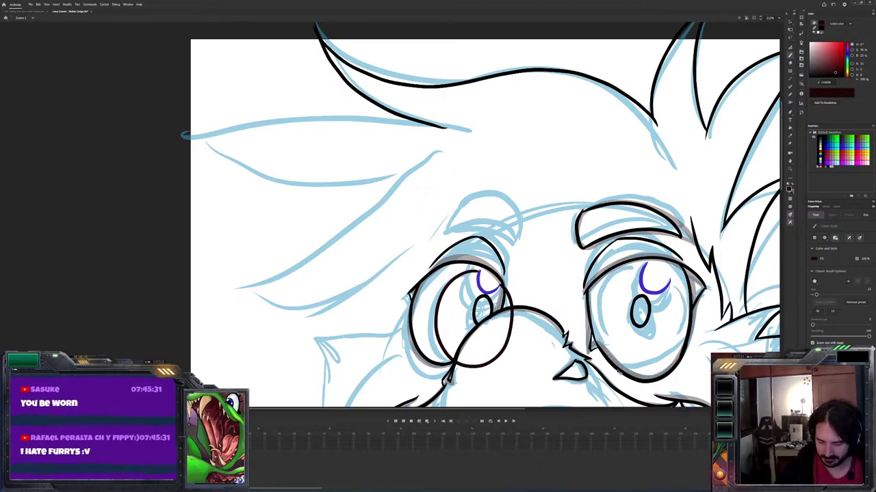
Undo the last stroke, delete the left eye's round iris outline and nudge that eye's blue highlight crescent slightly
{"action": "key", "text": "ctrl+z"}
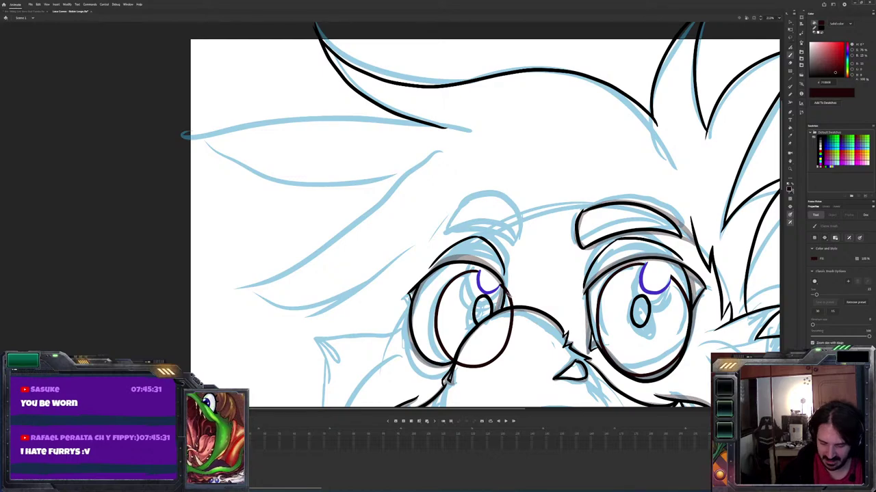
{"action": "left_click", "coordinate": [507, 293], "text": "ctrl"}
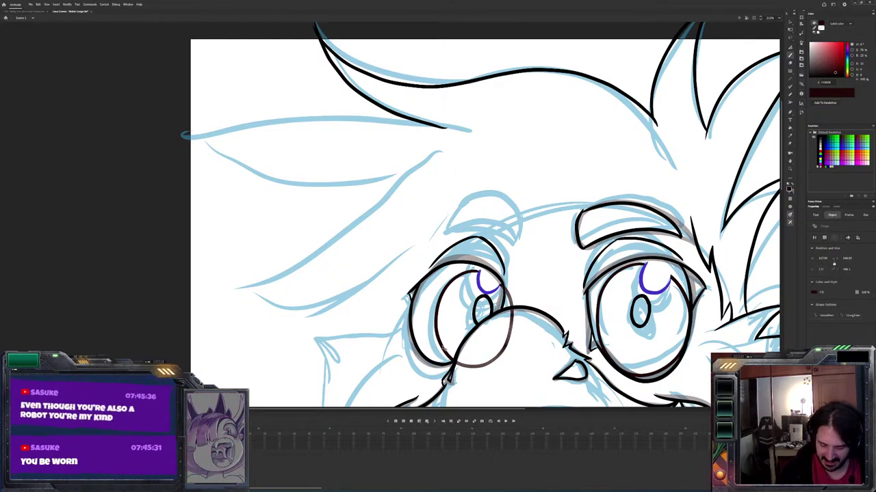
{"action": "key", "text": "Delete"}
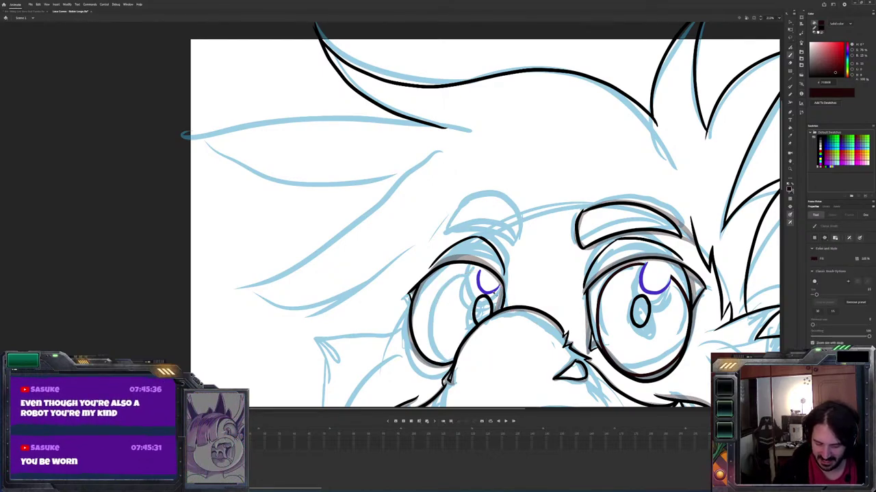
{"action": "left_click", "coordinate": [494, 291], "text": "ctrl"}
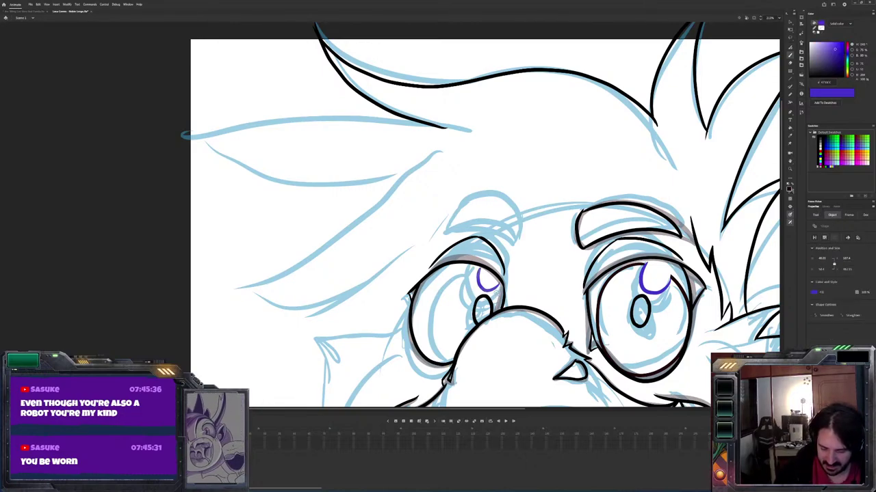
{"action": "mouse_move", "coordinate": [489, 292]}
{"action": "left_mouse_down"}
{"action": "mouse_move", "coordinate": [647, 296]}
{"action": "mouse_move", "coordinate": [491, 293]}
{"action": "left_mouse_up"}
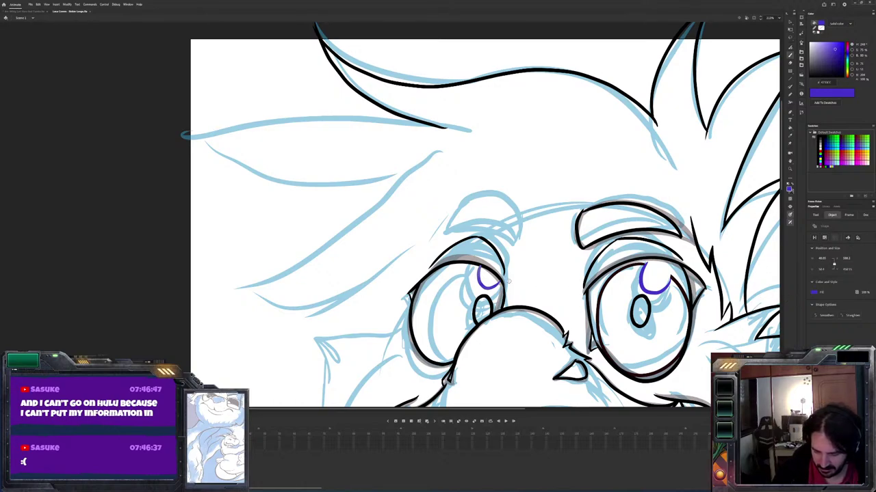
Ink the left eye's iris edge in black as a curved arc from the upper lid to the beak and tidy it
{"action": "key", "text": "b"}
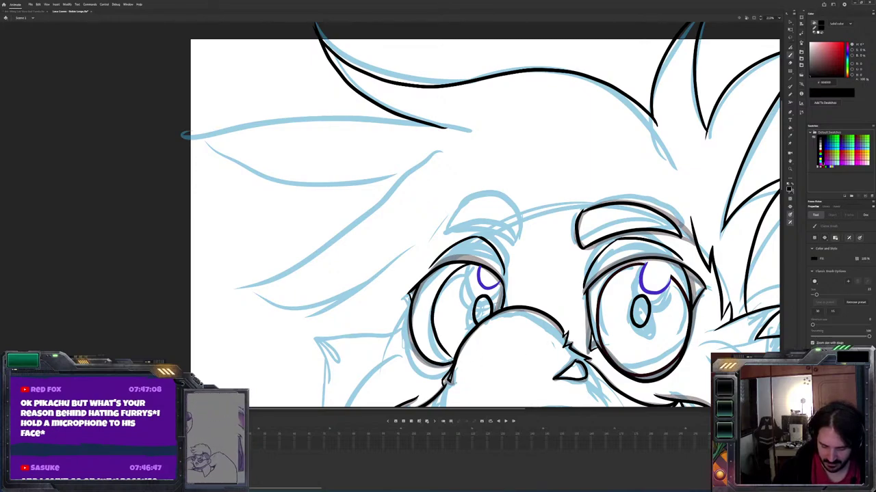
{"action": "key", "text": "e"}
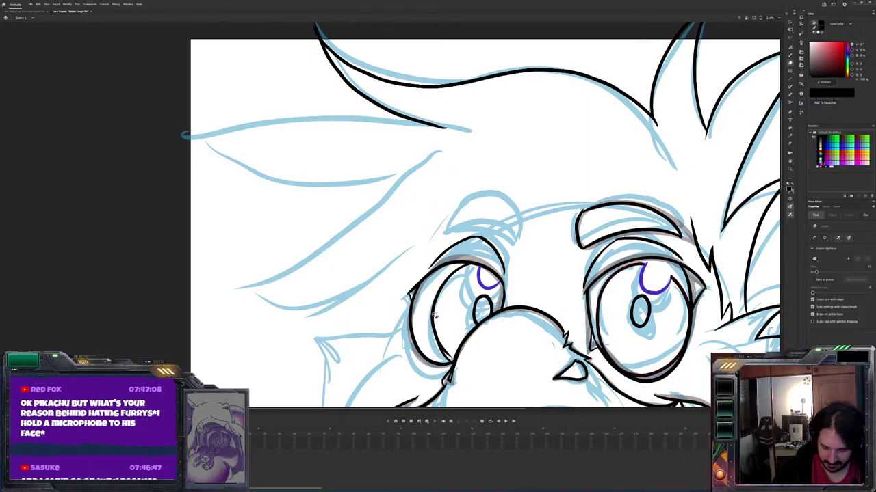
{"action": "key", "text": "y"}
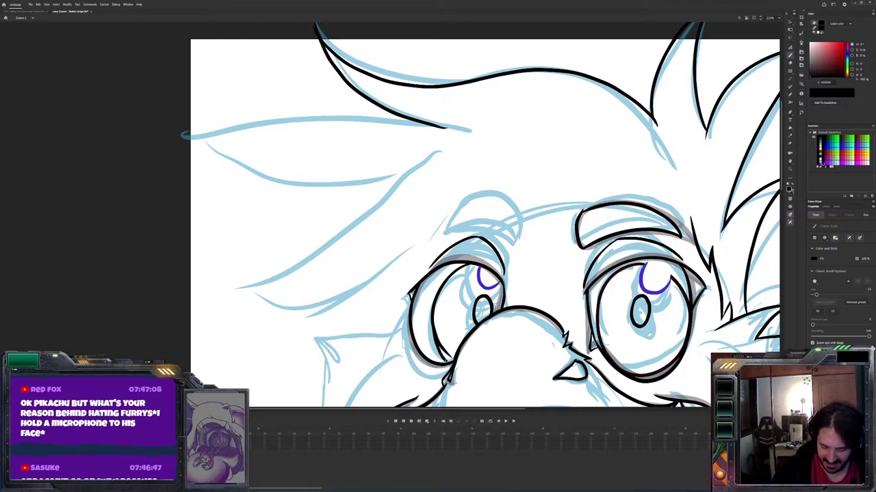
{"action": "key", "text": "ctrl+z"}
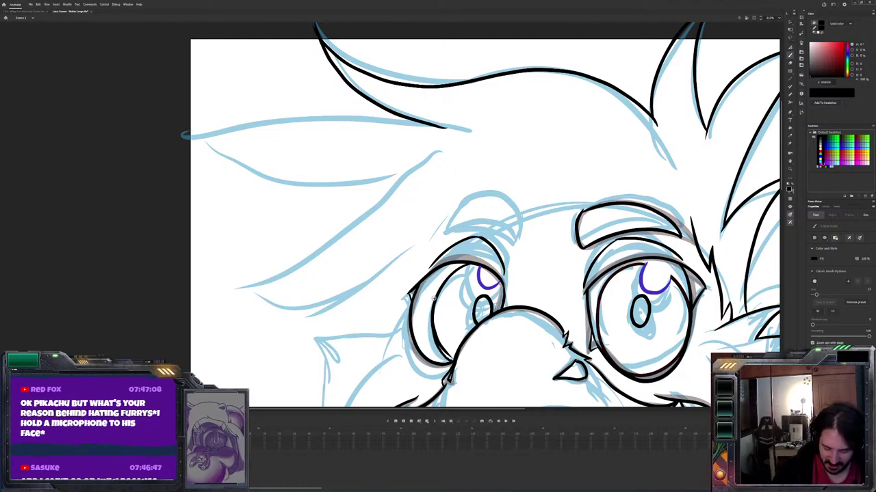
{"action": "key", "text": "e"}
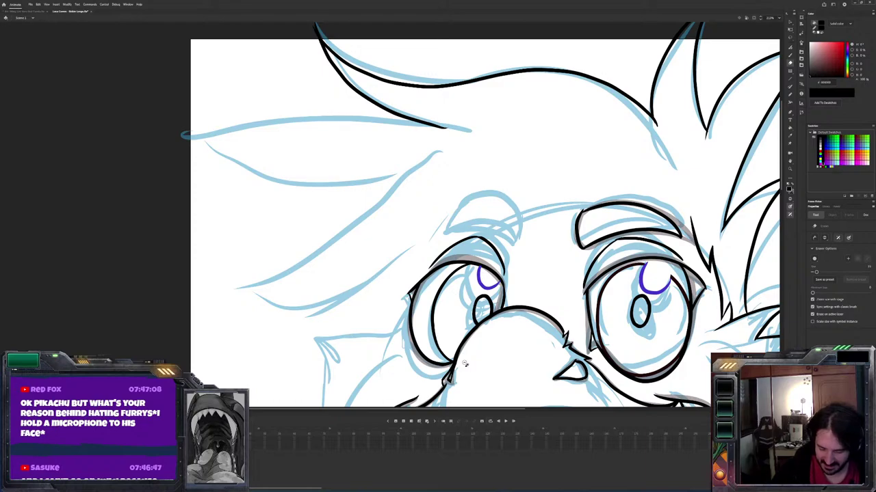
{"action": "key", "text": "b"}
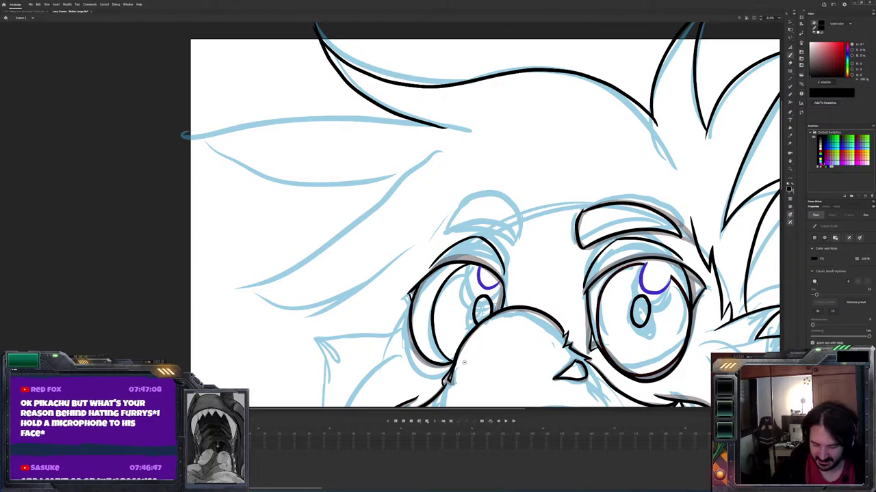
Ink the left eyebrow's outline over the sketch, with a second, lower line across its upper edge
{"action": "mouse_move", "coordinate": [519, 240]}
{"action": "left_mouse_down"}
{"action": "mouse_move", "coordinate": [516, 215]}
{"action": "mouse_move", "coordinate": [494, 198]}
{"action": "mouse_move", "coordinate": [451, 223]}
{"action": "left_mouse_up"}
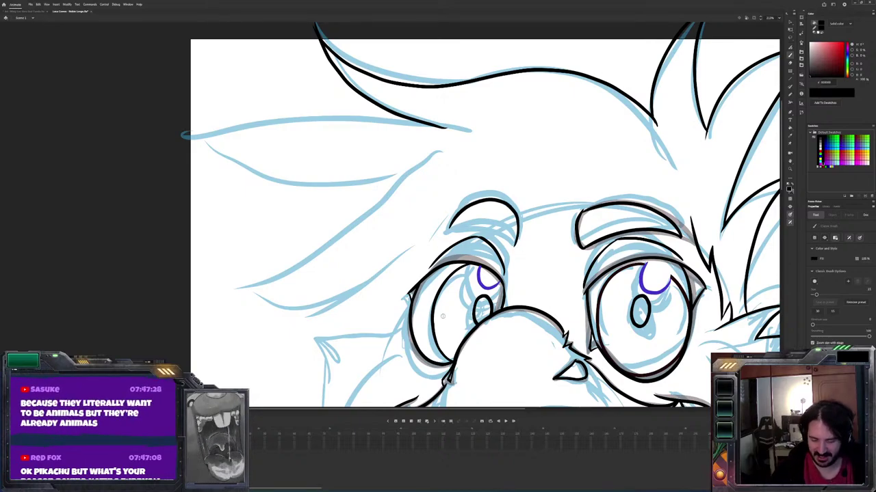
{"action": "left_click_drag", "start_coordinate": [513, 245], "coordinate": [441, 227]}
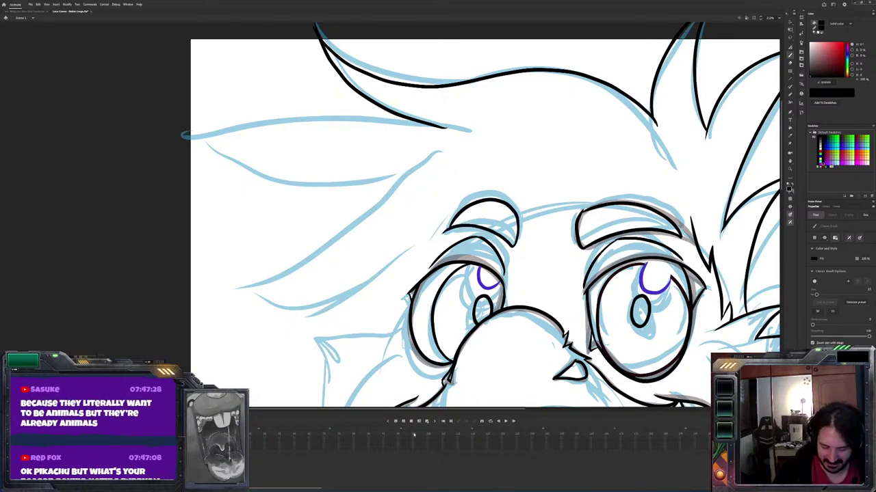
{"action": "mouse_move", "coordinate": [518, 216]}
{"action": "left_mouse_down"}
{"action": "mouse_move", "coordinate": [512, 209]}
{"action": "mouse_move", "coordinate": [460, 213]}
{"action": "mouse_move", "coordinate": [443, 226]}
{"action": "left_mouse_up"}
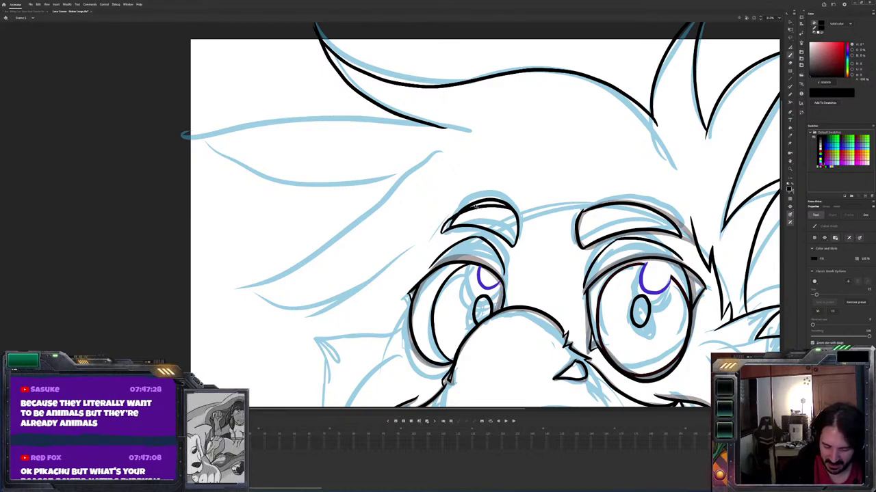
Erase the left eyebrow's original upper arc and clear the stray marks near its outer tip
{"action": "key", "text": "e"}
{"action": "left_click_drag", "start_coordinate": [521, 212], "coordinate": [453, 212]}
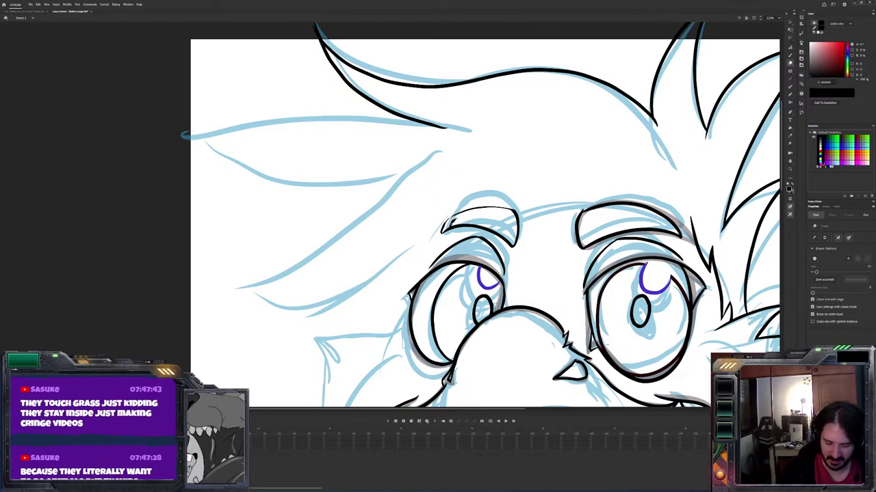
{"action": "left_click_drag", "start_coordinate": [446, 228], "coordinate": [457, 220]}
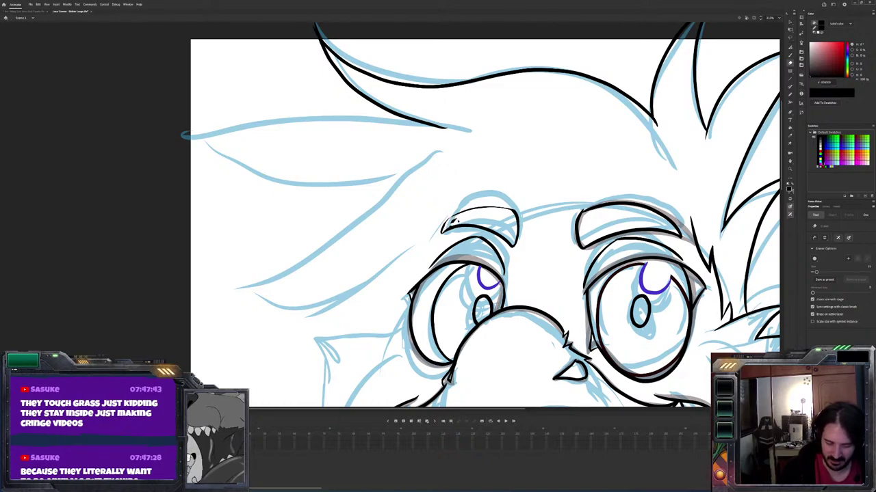
{"action": "key", "text": "v"}
{"action": "left_click", "coordinate": [460, 223]}
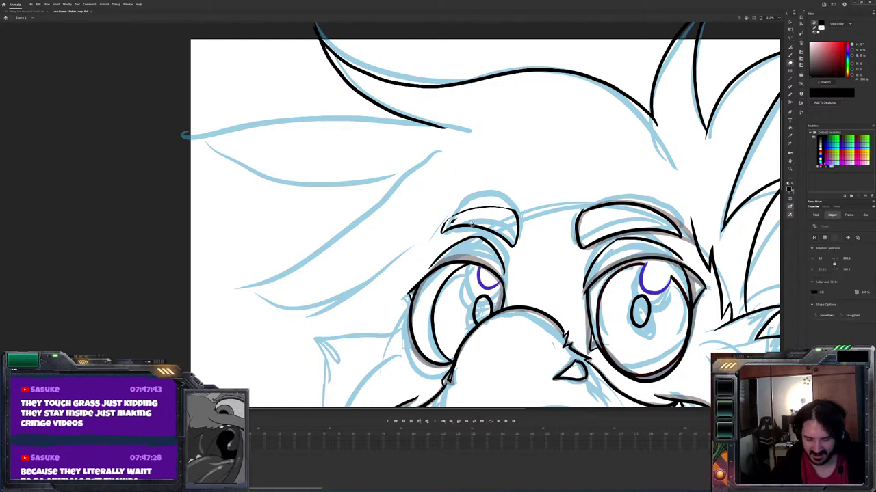
{"action": "key", "text": "e"}
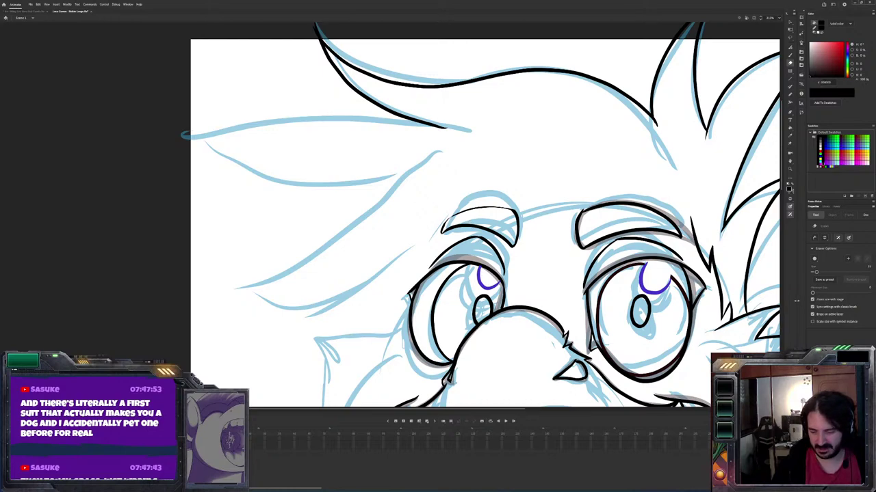
Redraw the left eyebrow's upper edge as a thicker arc and remove the thin leftover line inside it
{"action": "key", "text": "b"}
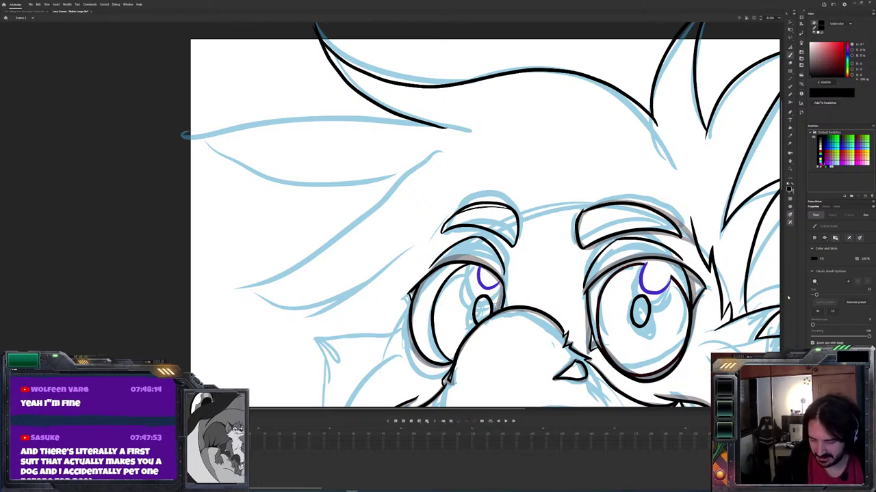
{"action": "key", "text": "alt+e"}
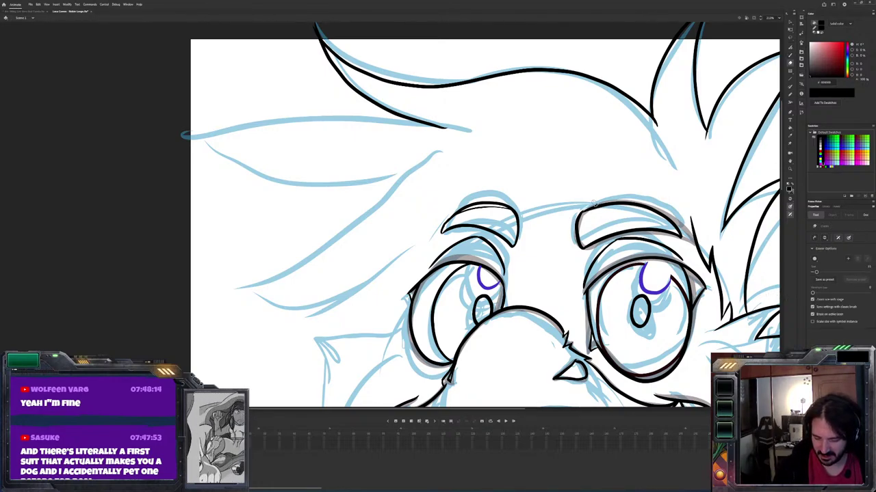
{"action": "key", "text": "b"}
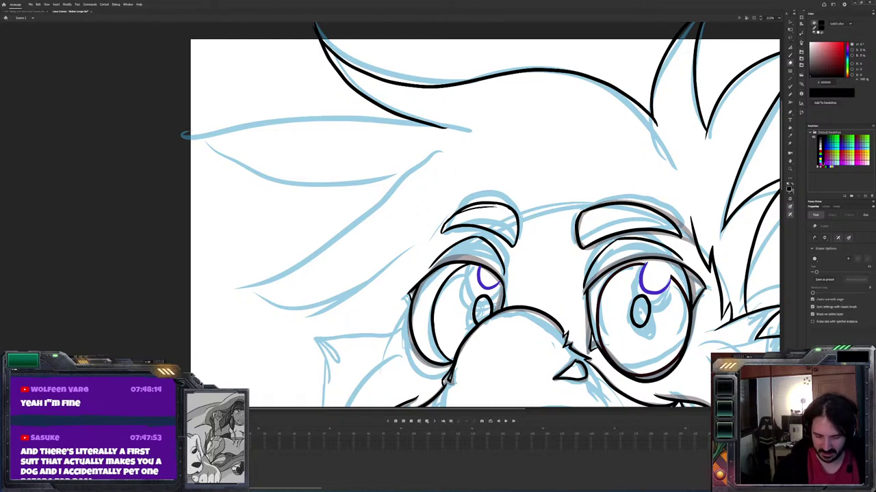
{"action": "left_click", "coordinate": [489, 226]}
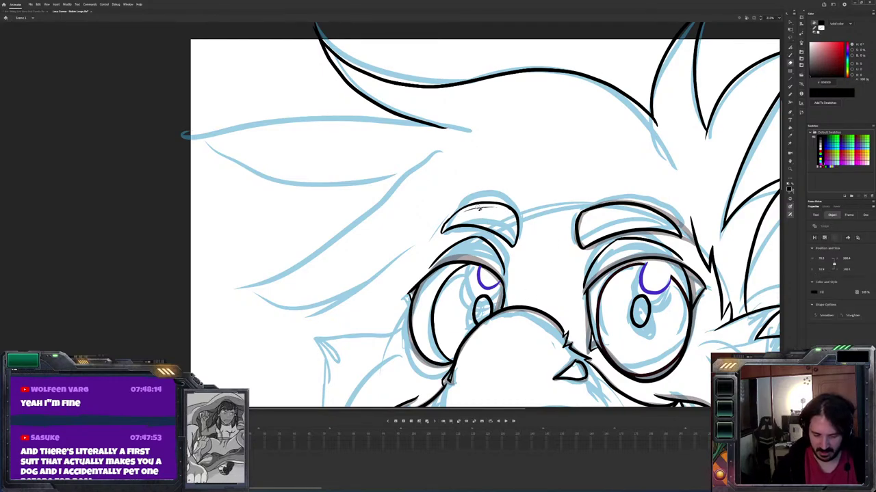
{"action": "key", "text": "e"}
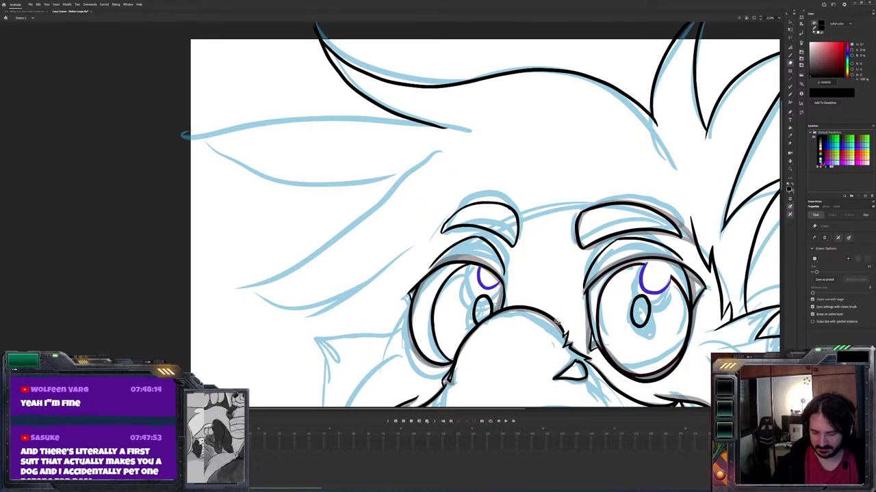
Move the left eyebrow over the right one to match its shape, adjust it, and place it back above the left eye, slightly further outward
{"action": "key", "text": "v"}
{"action": "left_click", "coordinate": [518, 234]}
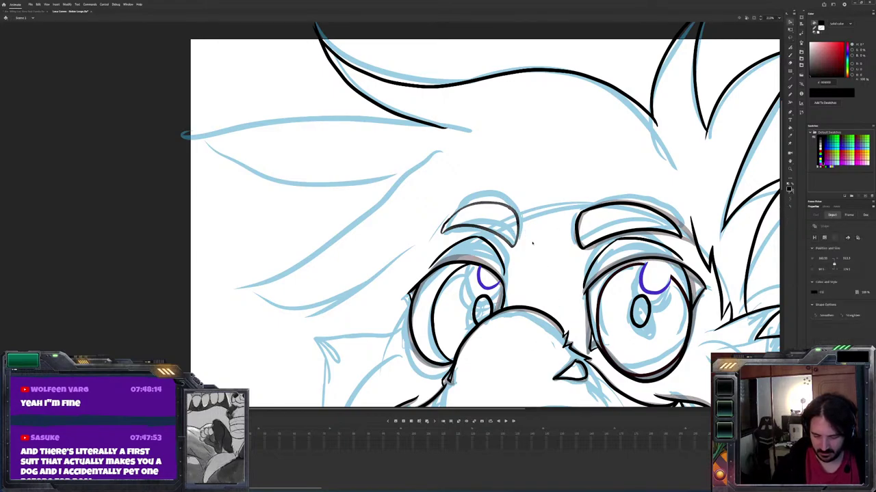
{"action": "mouse_move", "coordinate": [485, 236]}
{"action": "left_mouse_down"}
{"action": "mouse_move", "coordinate": [574, 226]}
{"action": "mouse_move", "coordinate": [620, 238]}
{"action": "left_mouse_up"}
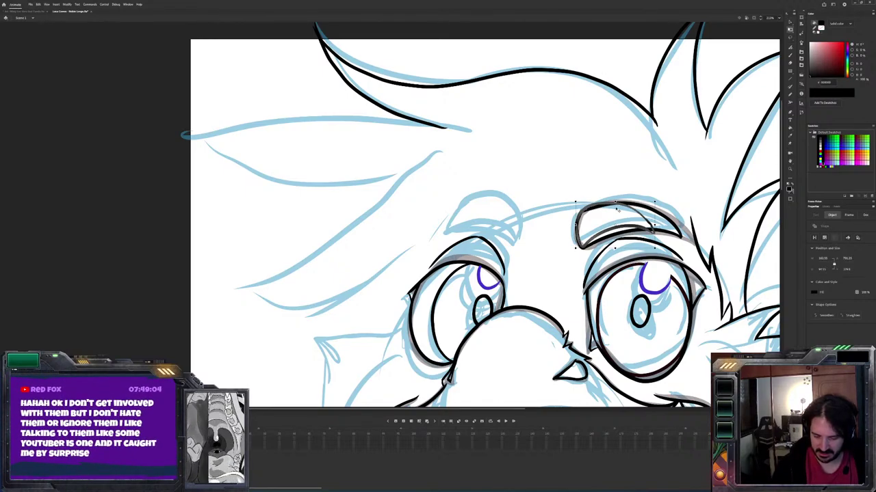
{"action": "mouse_move", "coordinate": [622, 238]}
{"action": "left_mouse_down"}
{"action": "mouse_move", "coordinate": [575, 174]}
{"action": "mouse_move", "coordinate": [545, 177]}
{"action": "mouse_move", "coordinate": [622, 241]}
{"action": "mouse_move", "coordinate": [605, 246]}
{"action": "mouse_move", "coordinate": [600, 237]}
{"action": "left_mouse_up"}
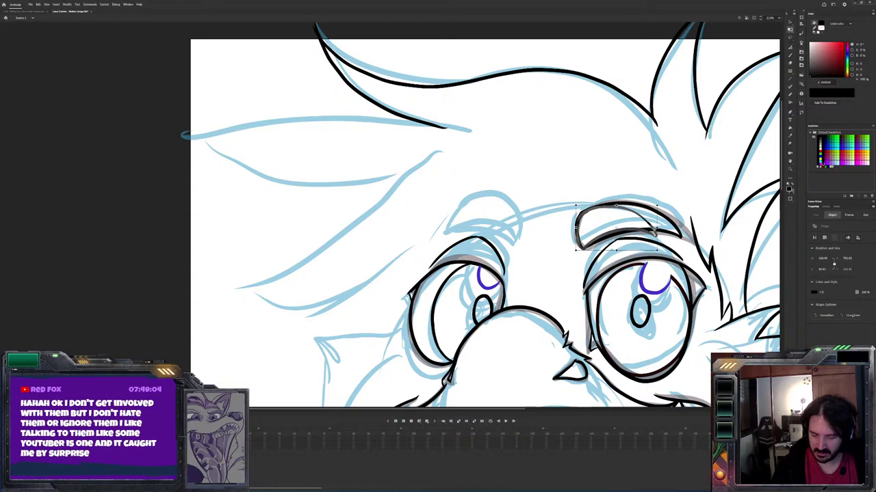
{"action": "mouse_move", "coordinate": [626, 224]}
{"action": "left_mouse_down"}
{"action": "mouse_move", "coordinate": [531, 177]}
{"action": "mouse_move", "coordinate": [628, 227]}
{"action": "mouse_move", "coordinate": [467, 226]}
{"action": "left_mouse_up"}
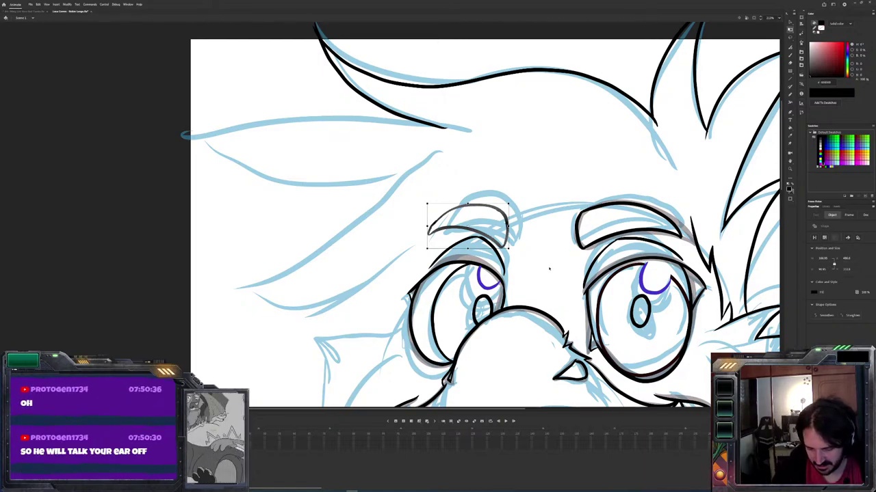
Ink the lower side feather left of the left eye as a long pointed curve and clear the selection
{"action": "key", "text": "b"}
{"action": "mouse_move", "coordinate": [423, 238]}
{"action": "left_mouse_down"}
{"action": "mouse_move", "coordinate": [382, 275]}
{"action": "mouse_move", "coordinate": [250, 299]}
{"action": "mouse_move", "coordinate": [387, 191]}
{"action": "left_mouse_up"}
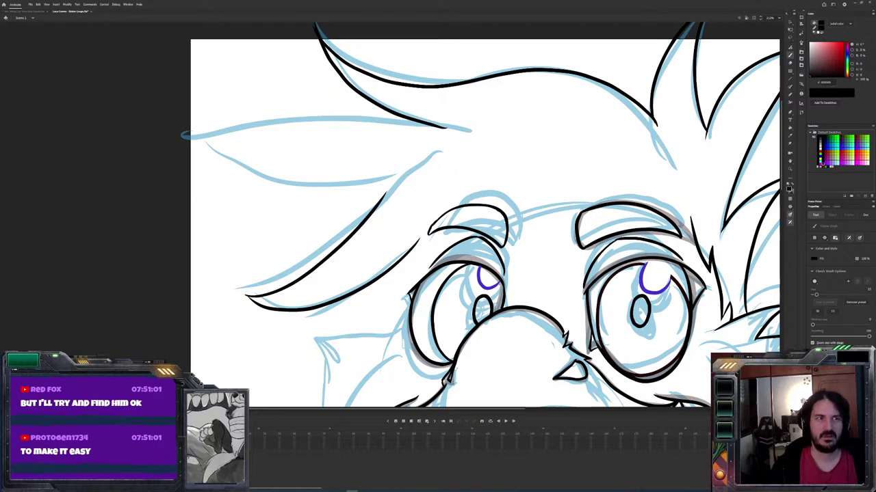
{"action": "left_click_drag", "start_coordinate": [402, 234], "coordinate": [474, 257]}
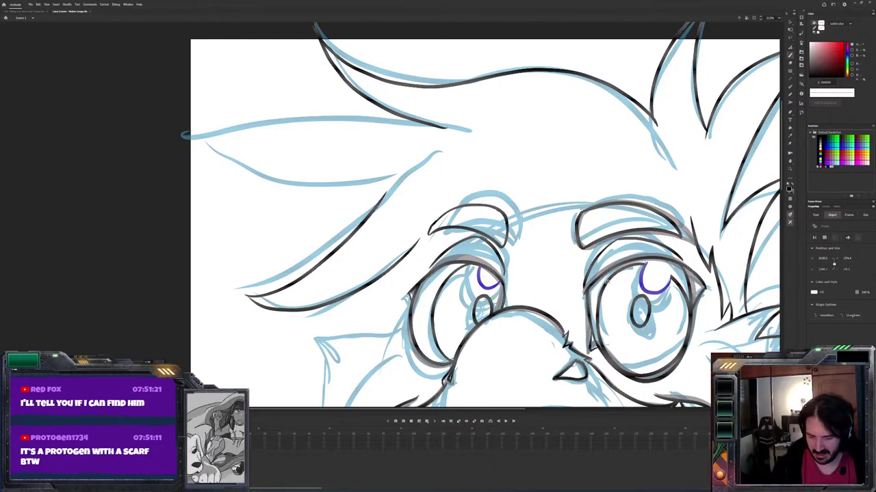
{"action": "key", "text": "ctrl+shift+a"}
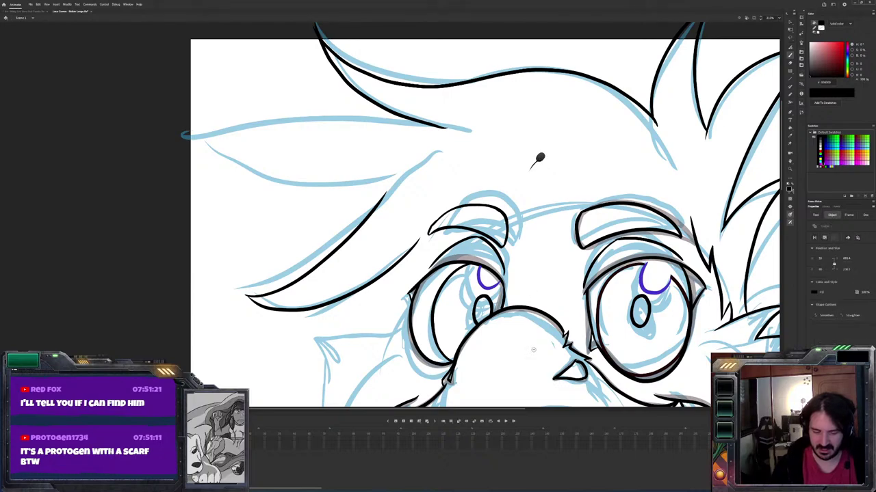
Ink the upper side feather with two curves meeting at a tip, joining the lower feather and the crest line
{"action": "key", "text": "b"}
{"action": "mouse_move", "coordinate": [384, 193]}
{"action": "left_mouse_down"}
{"action": "mouse_move", "coordinate": [299, 212]}
{"action": "mouse_move", "coordinate": [218, 167]}
{"action": "mouse_move", "coordinate": [211, 145]}
{"action": "left_mouse_up"}
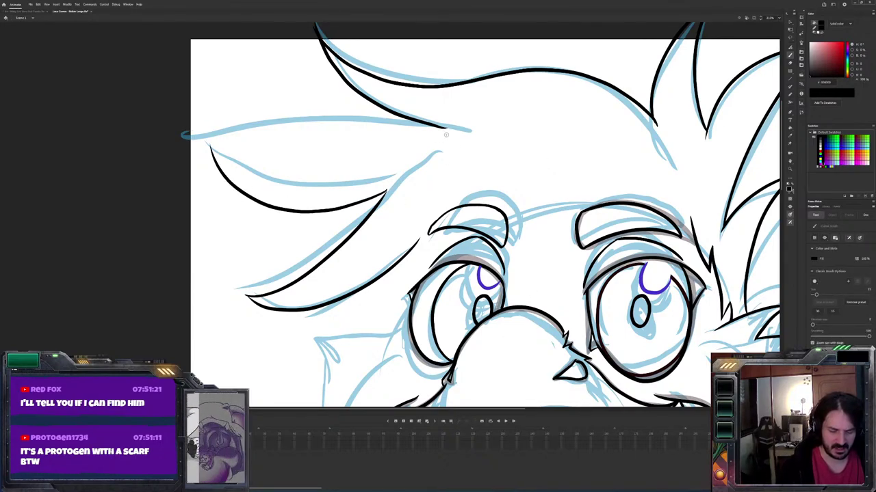
{"action": "mouse_move", "coordinate": [429, 127]}
{"action": "left_mouse_down"}
{"action": "mouse_move", "coordinate": [335, 149]}
{"action": "mouse_move", "coordinate": [211, 142]}
{"action": "left_mouse_up"}
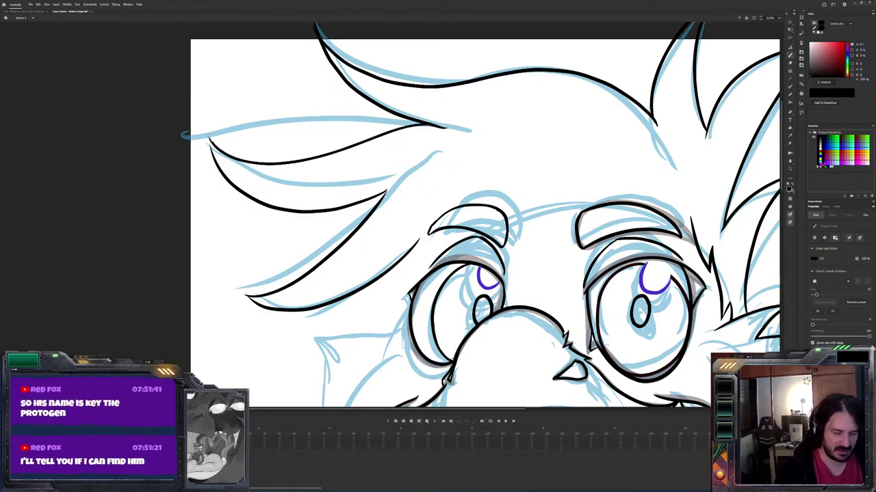
Ink short jagged feather tufts between the lower side feather and the left eye
{"action": "key", "text": "e"}
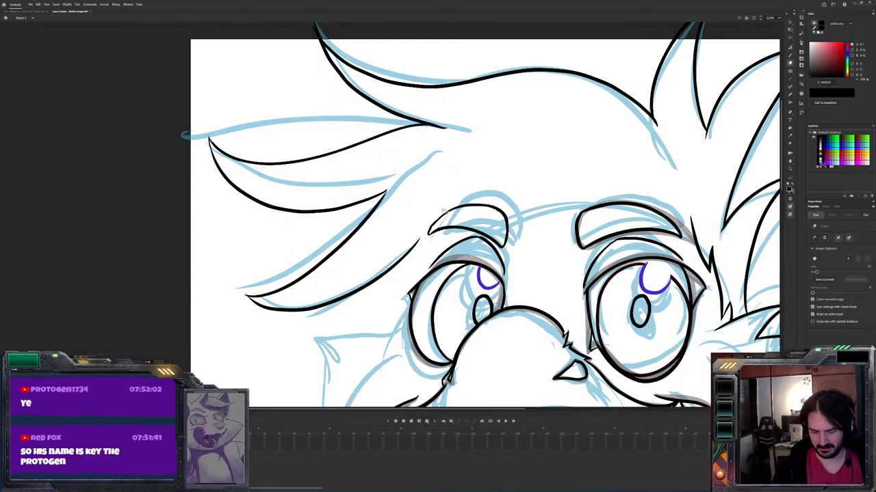
{"action": "key", "text": "b"}
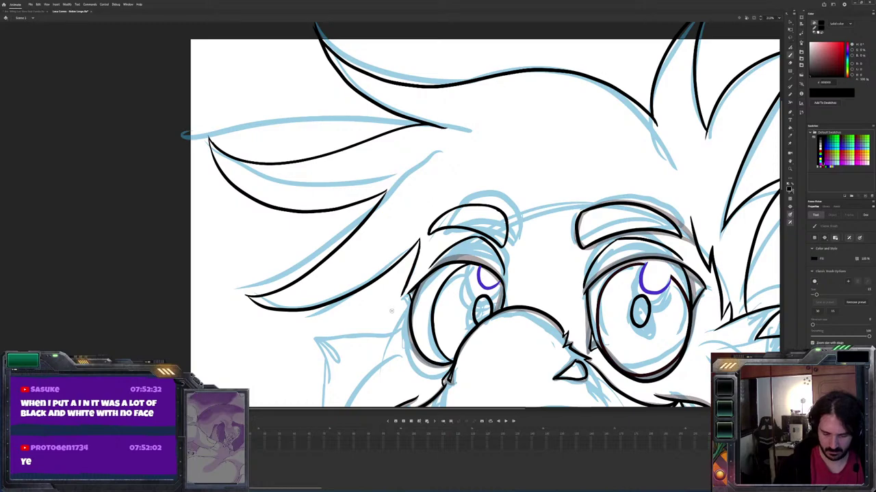
{"action": "mouse_move", "coordinate": [419, 241]}
{"action": "left_mouse_down"}
{"action": "mouse_move", "coordinate": [412, 145]}
{"action": "mouse_move", "coordinate": [369, 216]}
{"action": "mouse_move", "coordinate": [374, 243]}
{"action": "left_mouse_up"}
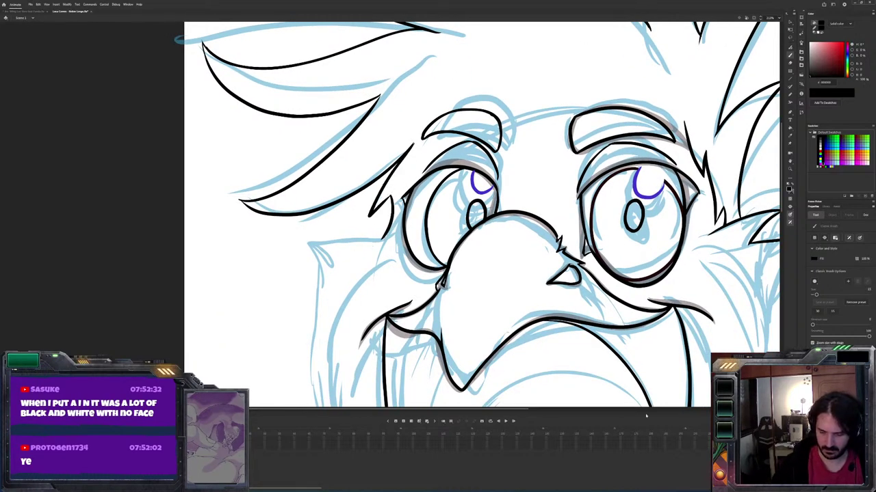
Ink the left cheek's spiky upper corner and outer edge, plus short curved crease lines below the right eye
{"action": "left_click_drag", "start_coordinate": [645, 416], "coordinate": [602, 371]}
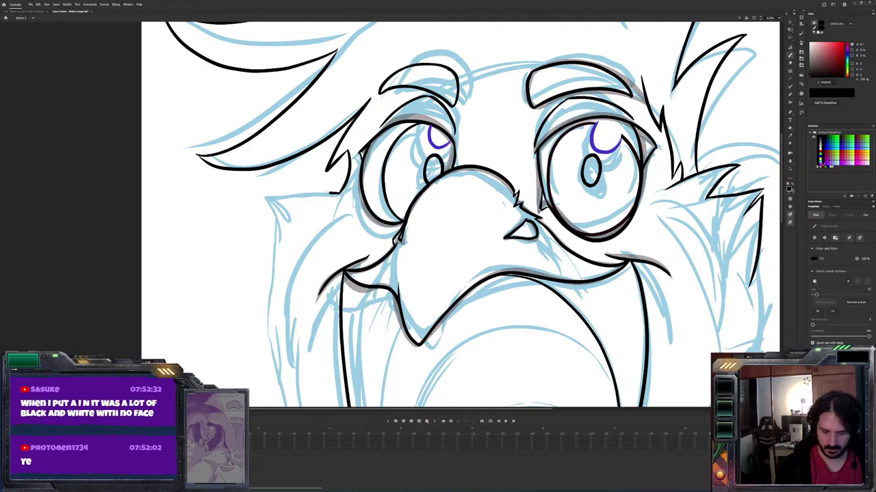
{"action": "mouse_move", "coordinate": [339, 190]}
{"action": "left_mouse_down"}
{"action": "mouse_move", "coordinate": [272, 196]}
{"action": "mouse_move", "coordinate": [288, 205]}
{"action": "mouse_move", "coordinate": [277, 236]}
{"action": "mouse_move", "coordinate": [275, 327]}
{"action": "left_mouse_up"}
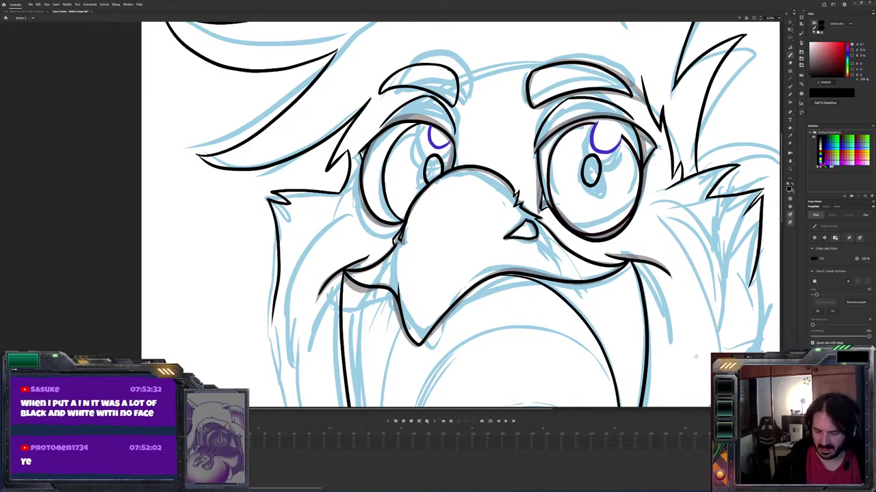
{"action": "left_click_drag", "start_coordinate": [696, 356], "coordinate": [660, 347]}
{"action": "left_click_drag", "start_coordinate": [662, 239], "coordinate": [609, 220]}
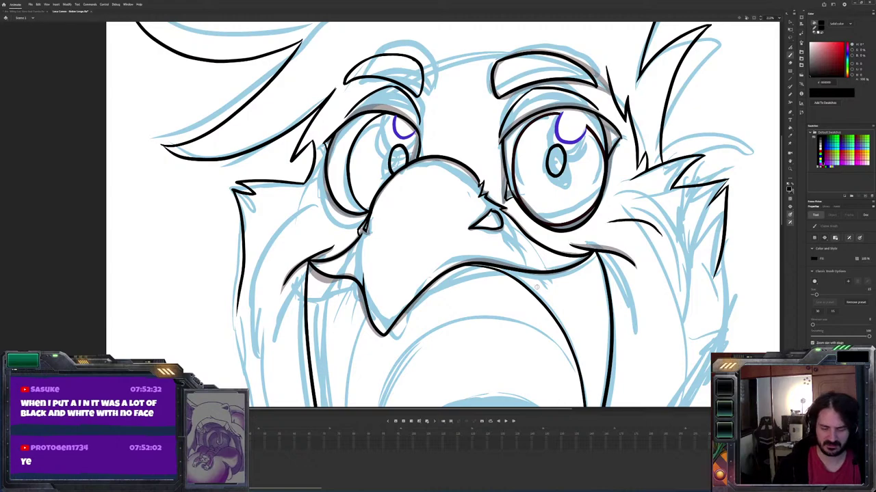
{"action": "left_click_drag", "start_coordinate": [662, 241], "coordinate": [627, 216]}
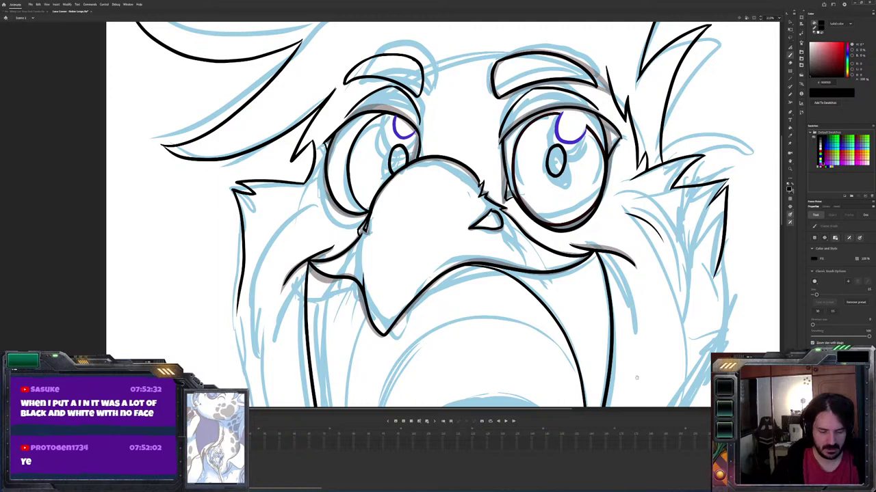
Ink the right cheek outline from its side feather tuft in one long curve down to the lower jaw
{"action": "scroll", "coordinate": [636, 377], "scroll_direction": "down", "scroll_amount": 3}
{"action": "scroll", "coordinate": [681, 141], "scroll_direction": "down", "scroll_amount": 2}
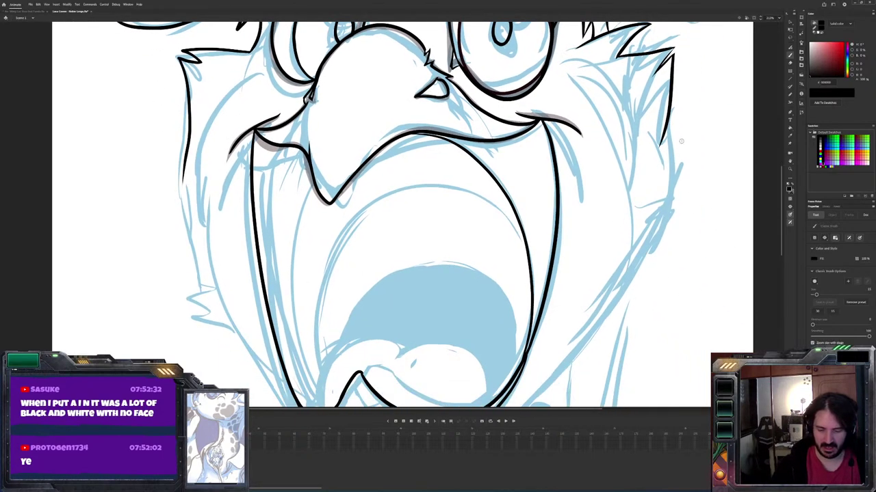
{"action": "mouse_move", "coordinate": [675, 119]}
{"action": "left_mouse_down"}
{"action": "mouse_move", "coordinate": [658, 148]}
{"action": "mouse_move", "coordinate": [658, 214]}
{"action": "mouse_move", "coordinate": [614, 290]}
{"action": "left_mouse_up"}
{"action": "scroll", "coordinate": [614, 290], "scroll_direction": "down", "scroll_amount": 3}
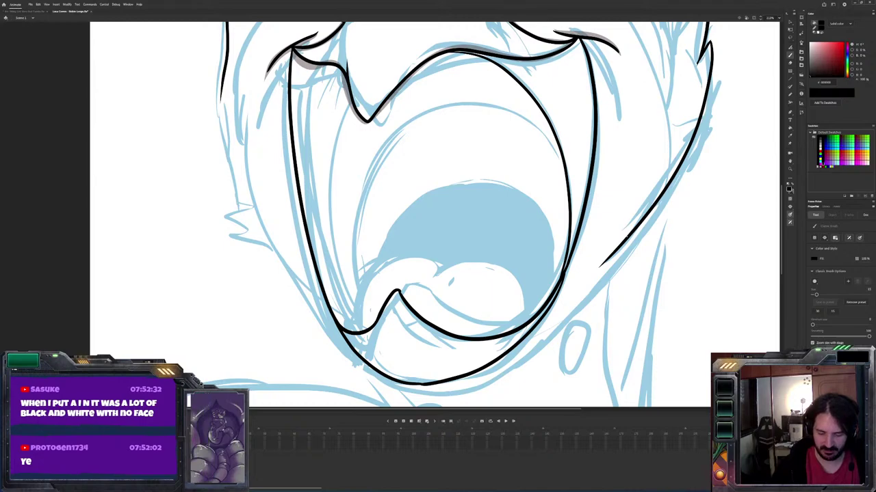
{"action": "left_click_drag", "start_coordinate": [627, 236], "coordinate": [546, 335]}
{"action": "key", "text": "ctrl+z"}
{"action": "left_click_drag", "start_coordinate": [613, 252], "coordinate": [525, 332]}
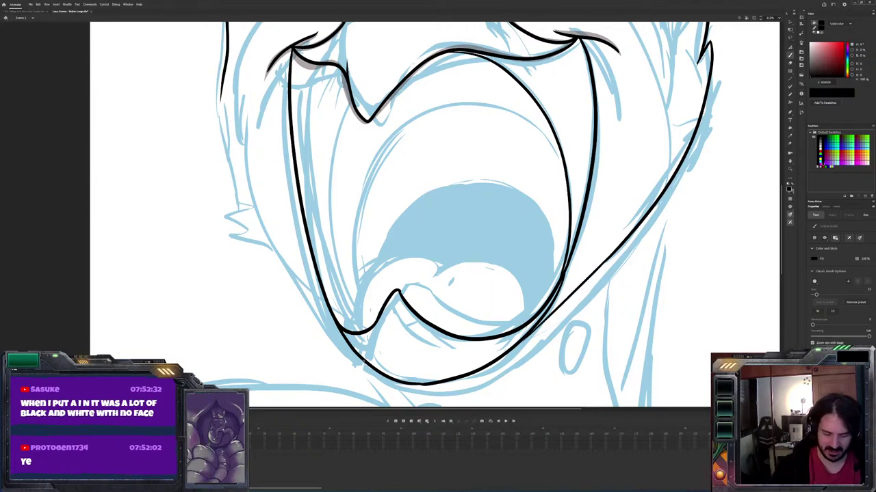
Ink the left cheek's lower outline with small jagged tufts, joining the upper cheek edge to the jaw
{"action": "mouse_move", "coordinate": [362, 361]}
{"action": "left_mouse_down"}
{"action": "mouse_move", "coordinate": [230, 190]}
{"action": "mouse_move", "coordinate": [244, 195]}
{"action": "mouse_move", "coordinate": [225, 163]}
{"action": "mouse_move", "coordinate": [219, 115]}
{"action": "mouse_move", "coordinate": [363, 373]}
{"action": "left_mouse_up"}
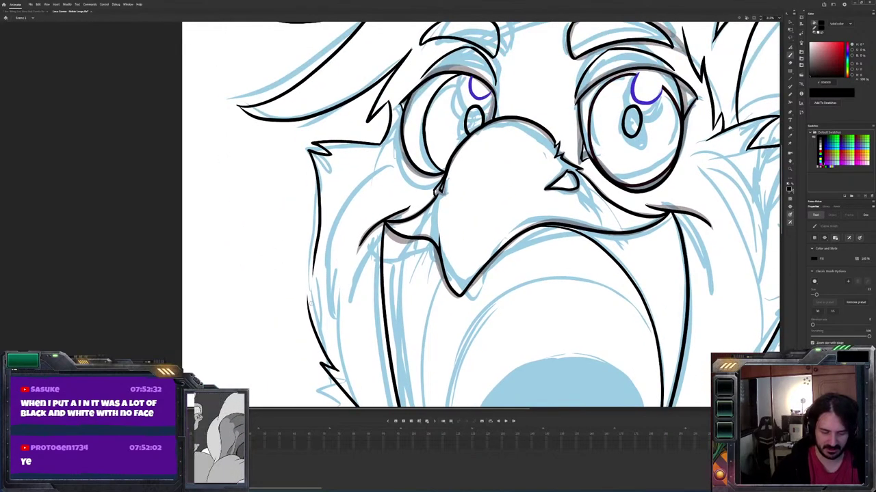
{"action": "mouse_move", "coordinate": [308, 304]}
{"action": "left_mouse_down"}
{"action": "mouse_move", "coordinate": [306, 255]}
{"action": "mouse_move", "coordinate": [307, 309]}
{"action": "left_mouse_up"}
{"action": "key", "text": "ctrl+z"}
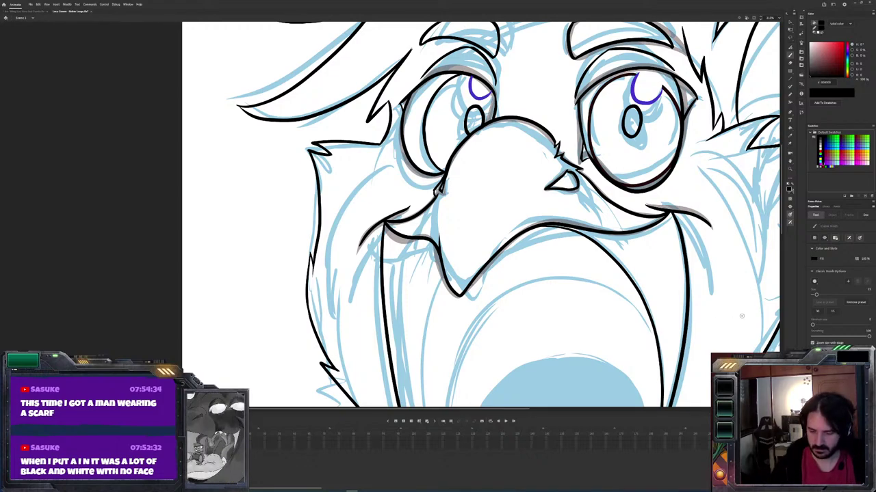
{"action": "scroll", "coordinate": [479, 212], "scroll_direction": "down", "scroll_amount": 3}
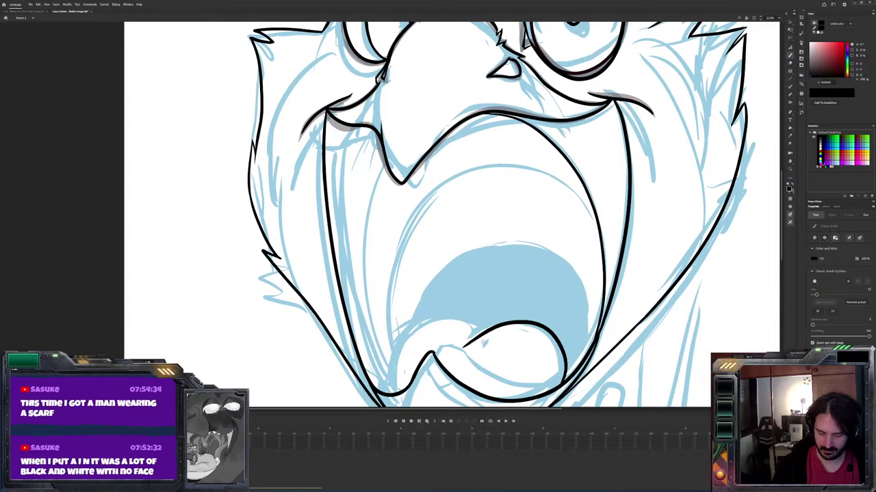
{"action": "mouse_move", "coordinate": [567, 380]}
{"action": "left_mouse_down"}
{"action": "mouse_move", "coordinate": [564, 355]}
{"action": "mouse_move", "coordinate": [534, 326]}
{"action": "mouse_move", "coordinate": [480, 334]}
{"action": "mouse_move", "coordinate": [477, 343]}
{"action": "mouse_move", "coordinate": [458, 317]}
{"action": "mouse_move", "coordinate": [411, 324]}
{"action": "mouse_move", "coordinate": [387, 391]}
{"action": "left_mouse_up"}
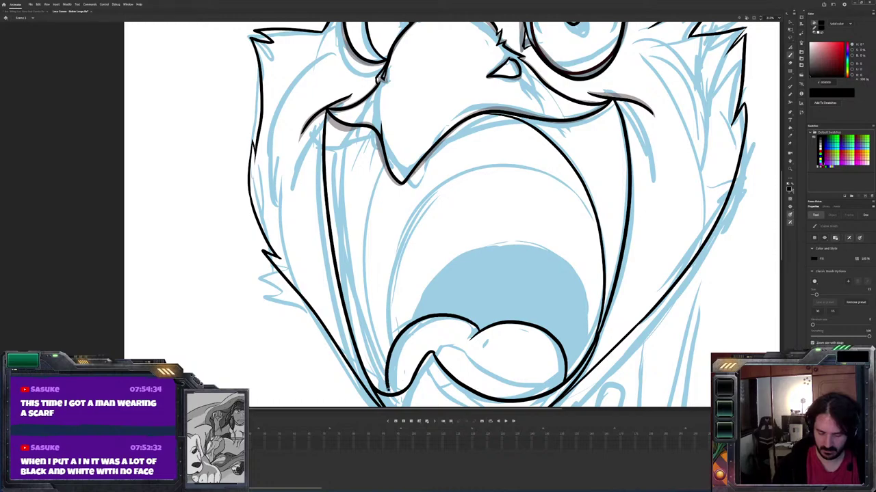
{"action": "key", "text": "ctrl+z"}
{"action": "key", "text": "ctrl+z"}
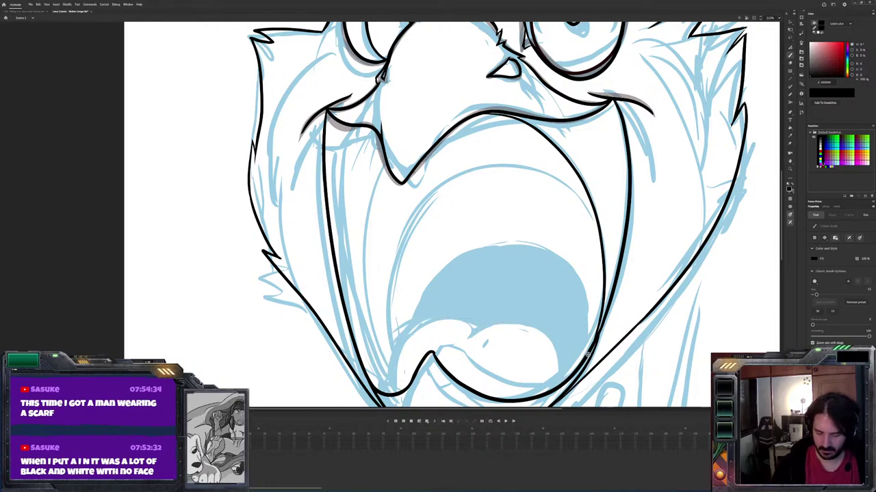
Ink the tongue's wavy upper edge across the open mouth and add short broken contour lines inside both ends
{"action": "mouse_move", "coordinate": [587, 354]}
{"action": "left_mouse_down"}
{"action": "mouse_move", "coordinate": [584, 333]}
{"action": "mouse_move", "coordinate": [554, 320]}
{"action": "mouse_move", "coordinate": [507, 349]}
{"action": "mouse_move", "coordinate": [410, 322]}
{"action": "mouse_move", "coordinate": [377, 387]}
{"action": "left_mouse_up"}
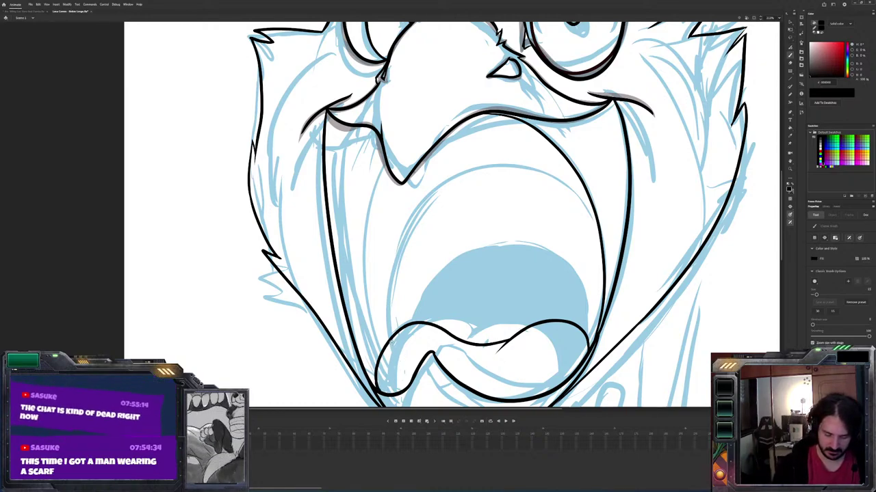
{"action": "left_click_drag", "start_coordinate": [386, 367], "coordinate": [396, 391]}
{"action": "left_click_drag", "start_coordinate": [578, 346], "coordinate": [546, 382]}
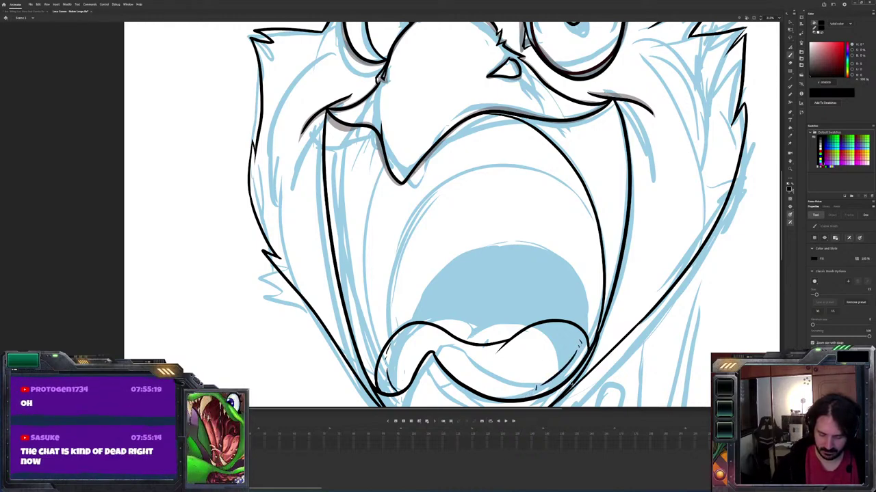
{"action": "key", "text": "ctrl+z"}
{"action": "left_click_drag", "start_coordinate": [578, 346], "coordinate": [547, 384]}
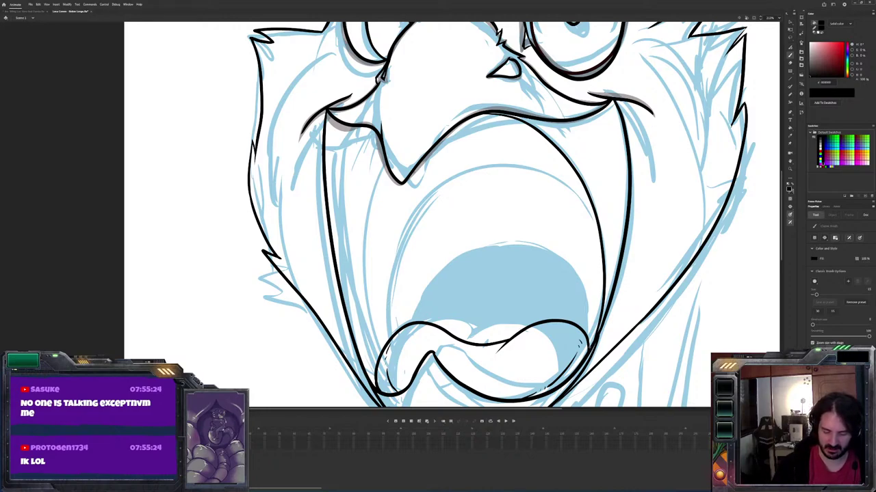
Ink the right side and upper right arc of the throat opening above the tongue
{"action": "left_click_drag", "start_coordinate": [588, 347], "coordinate": [586, 289]}
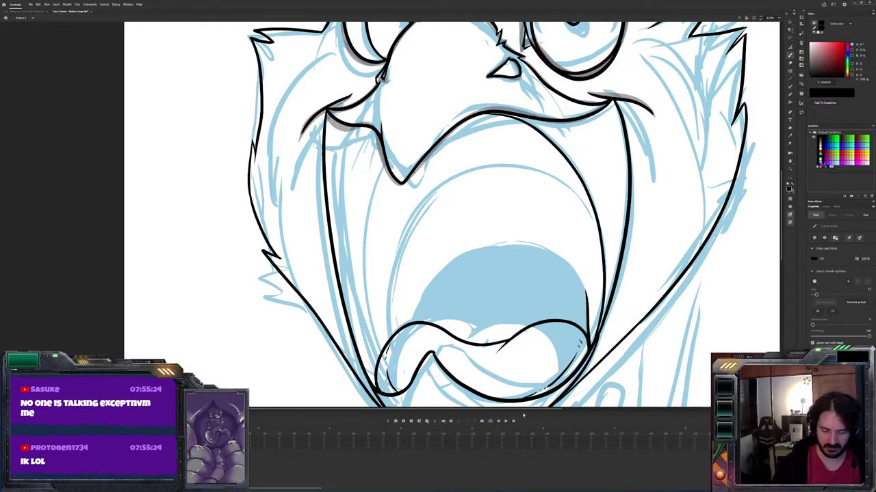
{"action": "left_click_drag", "start_coordinate": [549, 248], "coordinate": [508, 243]}
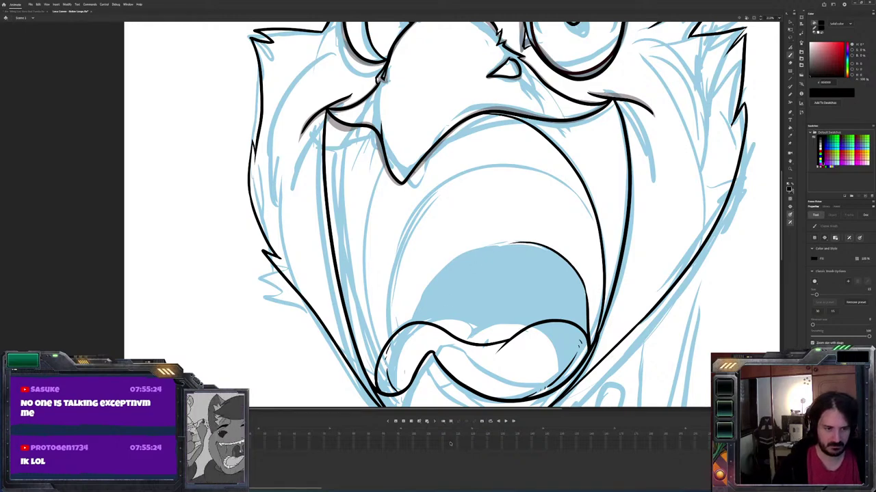
{"action": "key", "text": "ctrl+minus"}
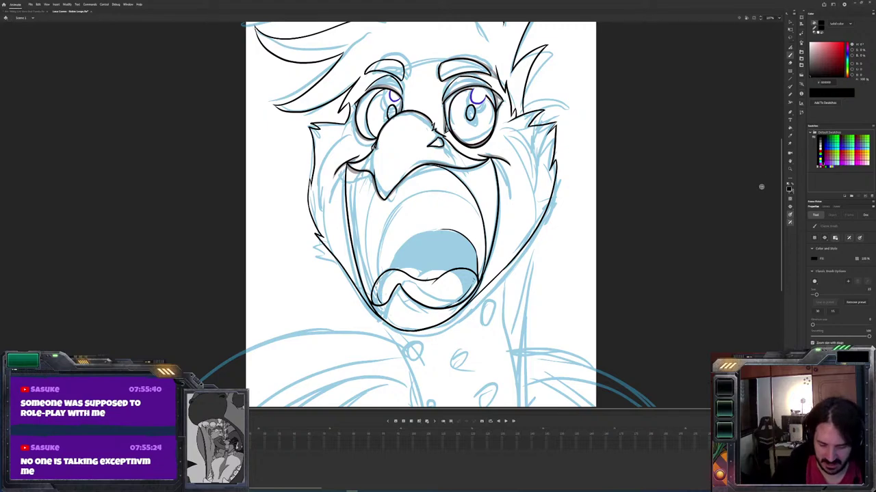
{"action": "key", "text": "ctrl+equal"}
{"action": "scroll", "coordinate": [543, 337], "scroll_direction": "up", "scroll_amount": 1}
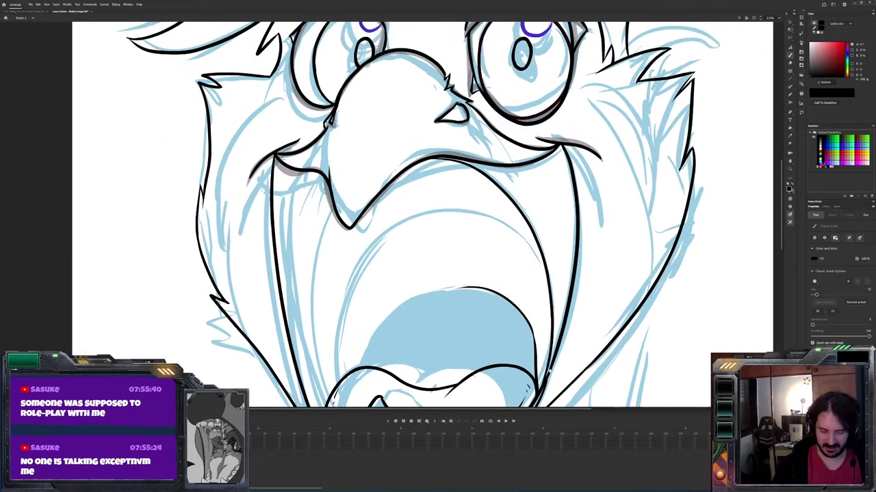
{"action": "left_click", "coordinate": [532, 328], "text": "alt"}
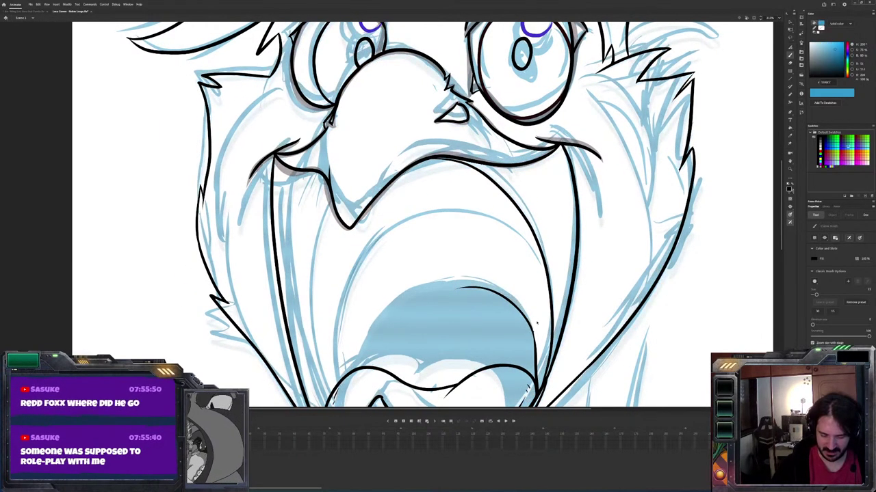
{"action": "key", "text": "ctrl+z"}
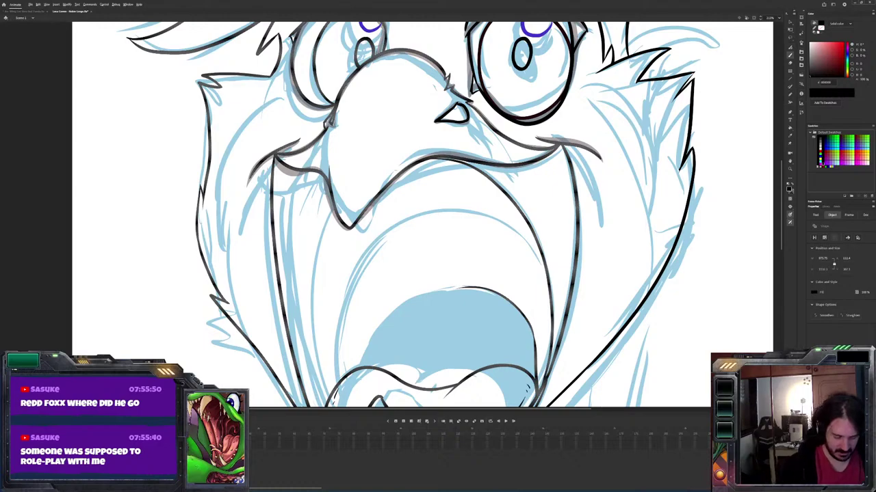
Redraw the throat opening's upper arc and carry it across and down the left side toward the tongue
{"action": "left_click", "coordinate": [331, 435]}
{"action": "key", "text": "b"}
{"action": "mouse_move", "coordinate": [503, 299]}
{"action": "left_mouse_down"}
{"action": "mouse_move", "coordinate": [532, 330]}
{"action": "mouse_move", "coordinate": [538, 371]}
{"action": "left_mouse_up"}
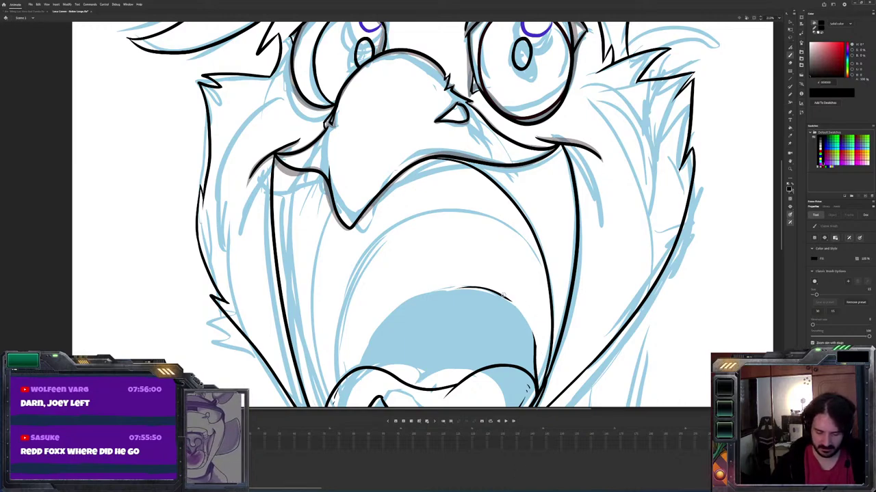
{"action": "key", "text": "ctrl+z"}
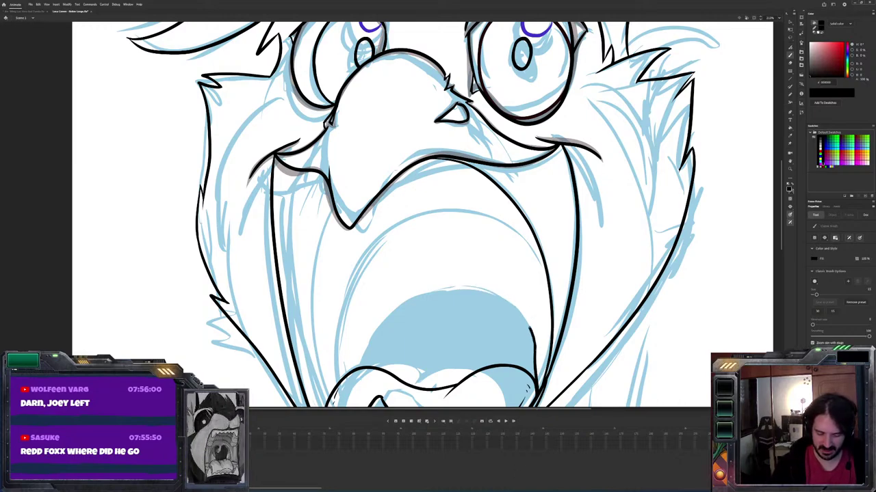
{"action": "mouse_move", "coordinate": [530, 327]}
{"action": "left_mouse_down"}
{"action": "mouse_move", "coordinate": [501, 294]}
{"action": "mouse_move", "coordinate": [426, 290]}
{"action": "mouse_move", "coordinate": [404, 295]}
{"action": "mouse_move", "coordinate": [366, 342]}
{"action": "left_mouse_up"}
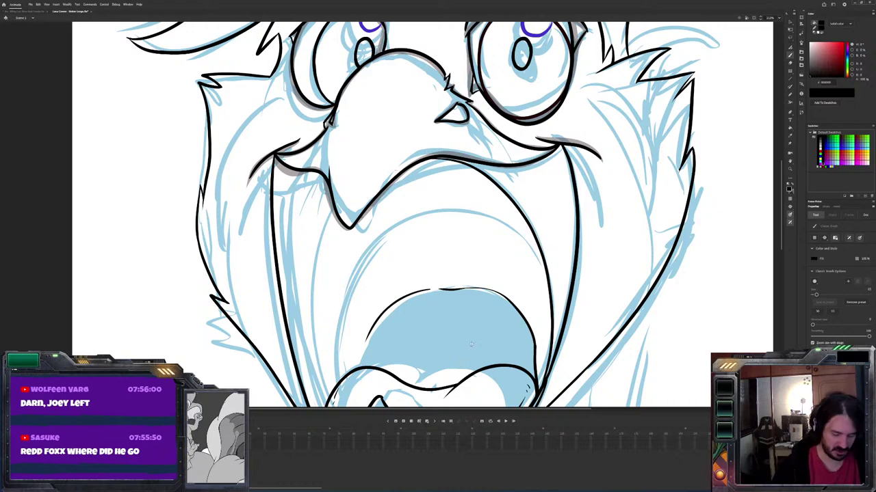
{"action": "left_click", "coordinate": [413, 298]}
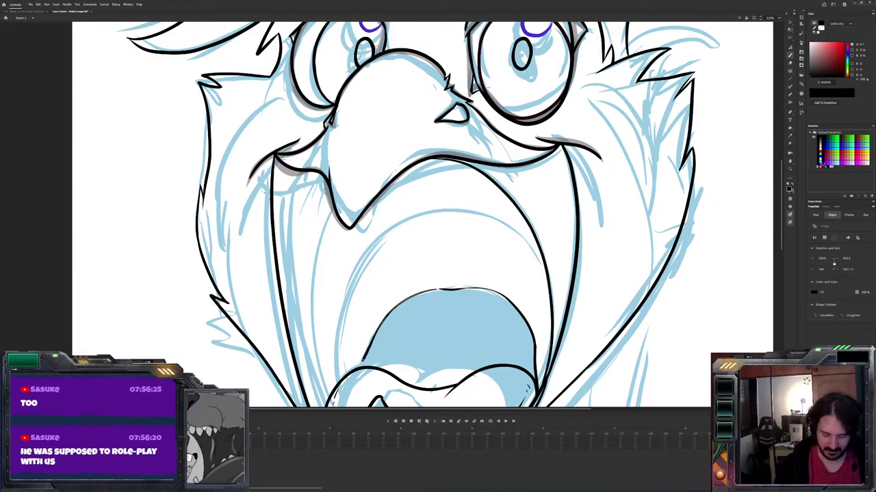
{"action": "key", "text": "b"}
{"action": "key", "text": "v"}
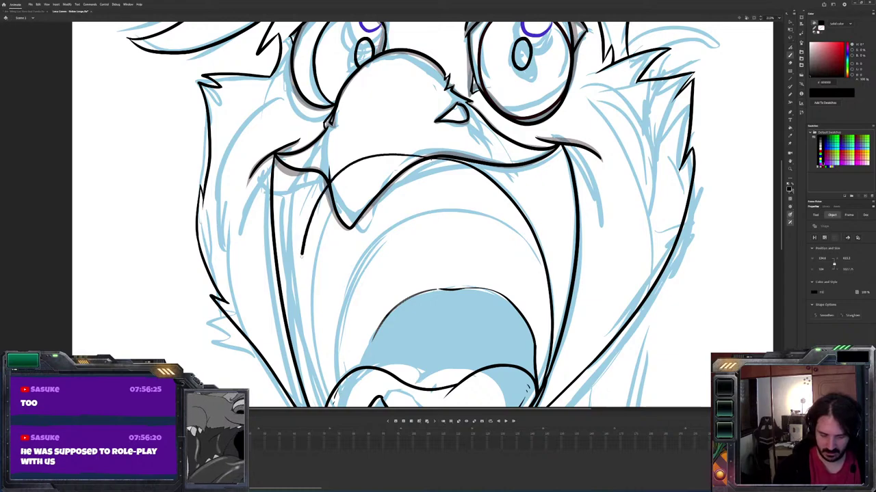
Ink the left inner cheek curve from behind the beak tip to the tongue, and the palate arch above the throat
{"action": "left_click_drag", "start_coordinate": [313, 392], "coordinate": [479, 157]}
{"action": "key", "text": "ctrl+minus"}
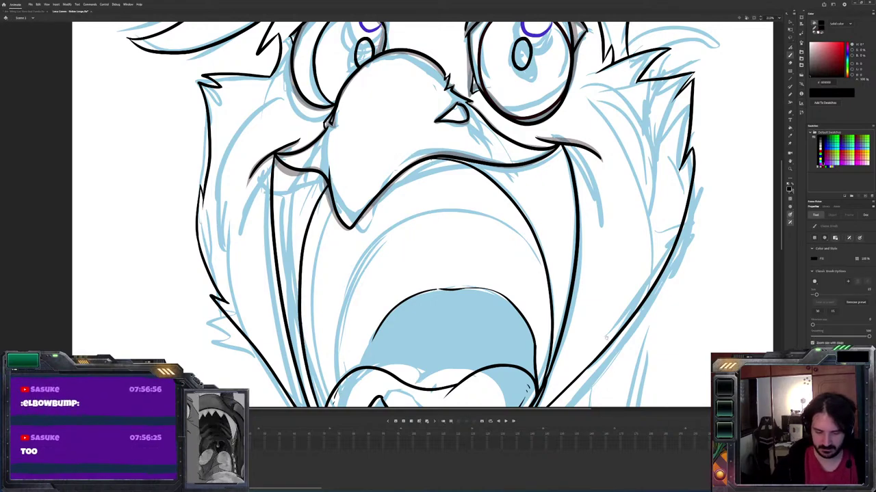
{"action": "scroll", "coordinate": [424, 216], "scroll_direction": "down", "scroll_amount": 3}
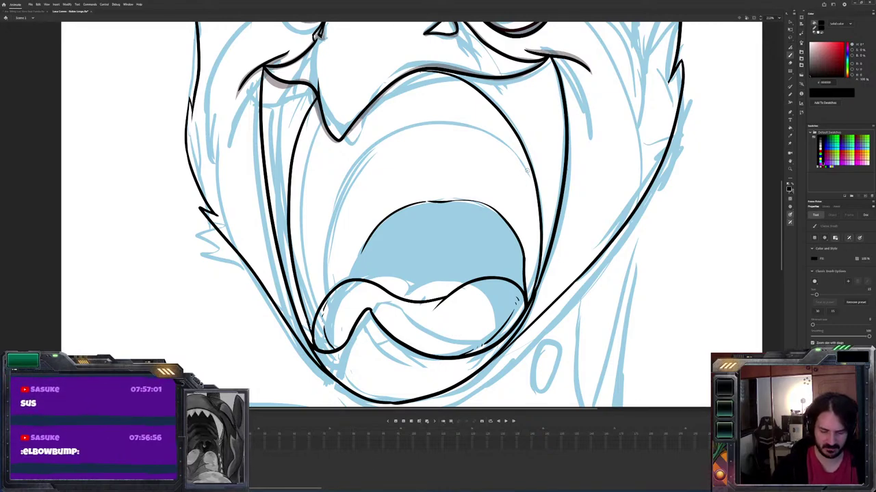
{"action": "mouse_move", "coordinate": [535, 193]}
{"action": "left_mouse_down"}
{"action": "mouse_move", "coordinate": [507, 146]}
{"action": "mouse_move", "coordinate": [459, 125]}
{"action": "mouse_move", "coordinate": [385, 141]}
{"action": "mouse_move", "coordinate": [339, 197]}
{"action": "mouse_move", "coordinate": [318, 305]}
{"action": "left_mouse_up"}
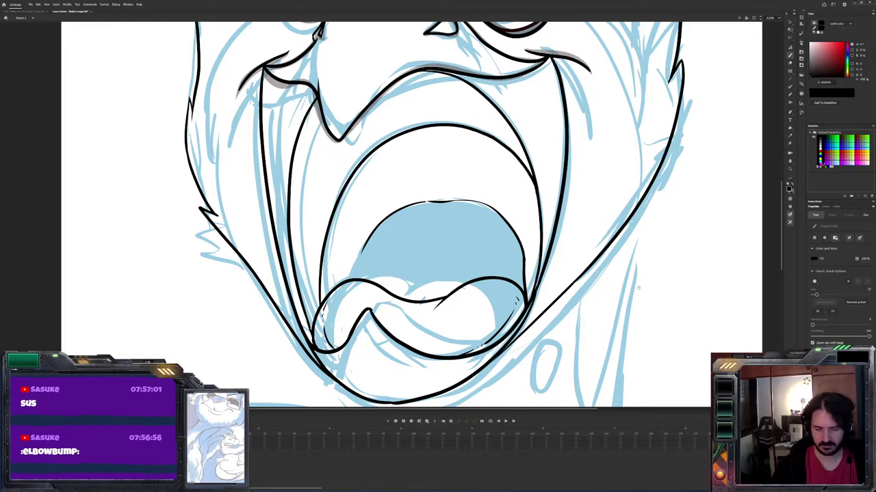
Erase and re-ink the feather tuft line beside the left eye, thinning it and extending its tip toward the eyebrow
{"action": "left_click_drag", "start_coordinate": [637, 288], "coordinate": [668, 424]}
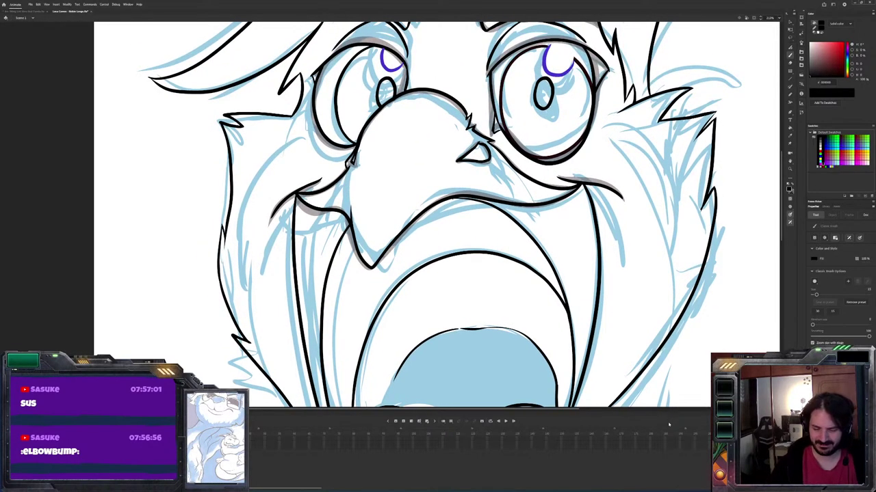
{"action": "left_click_drag", "start_coordinate": [590, 262], "coordinate": [624, 443]}
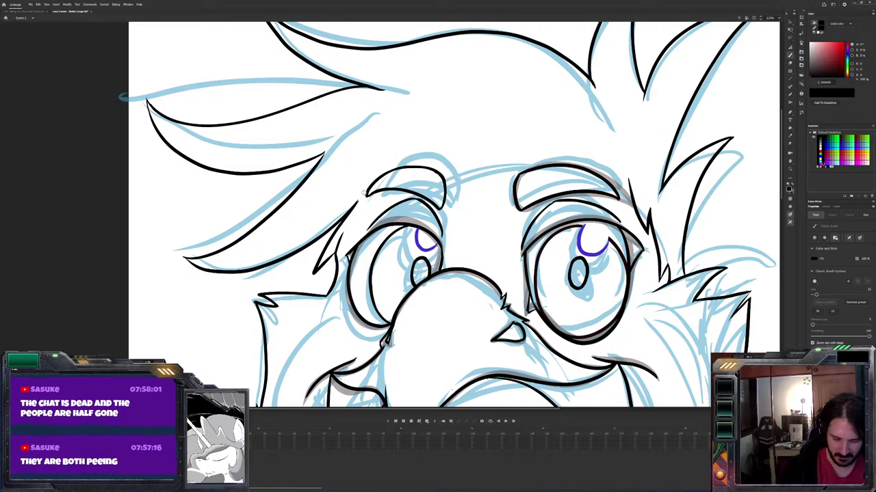
{"action": "key", "text": "e"}
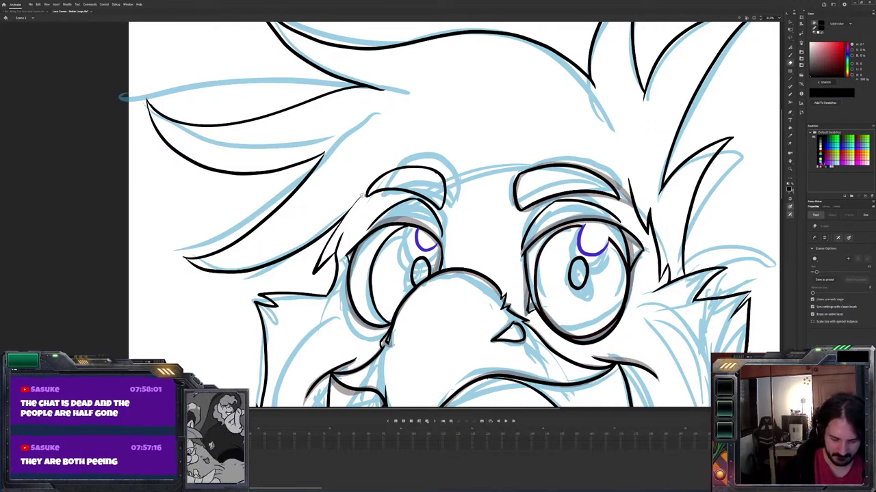
{"action": "key", "text": "b"}
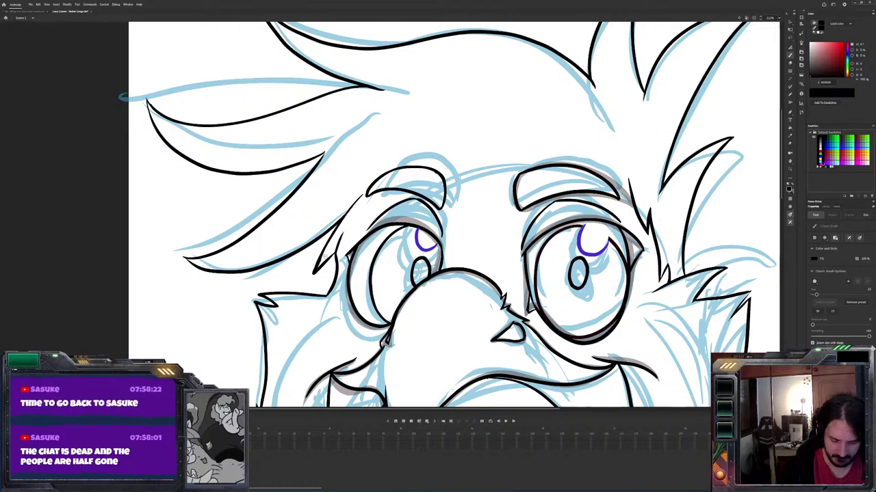
{"action": "key", "text": "e"}
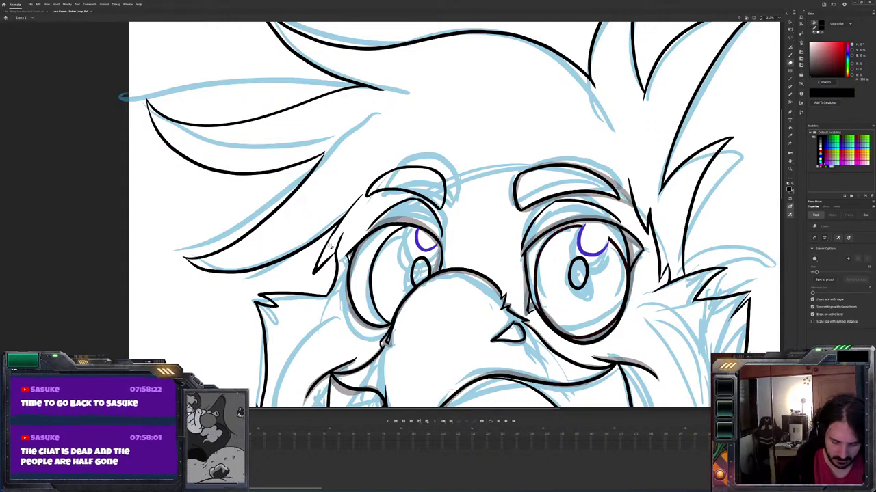
{"action": "key", "text": "b"}
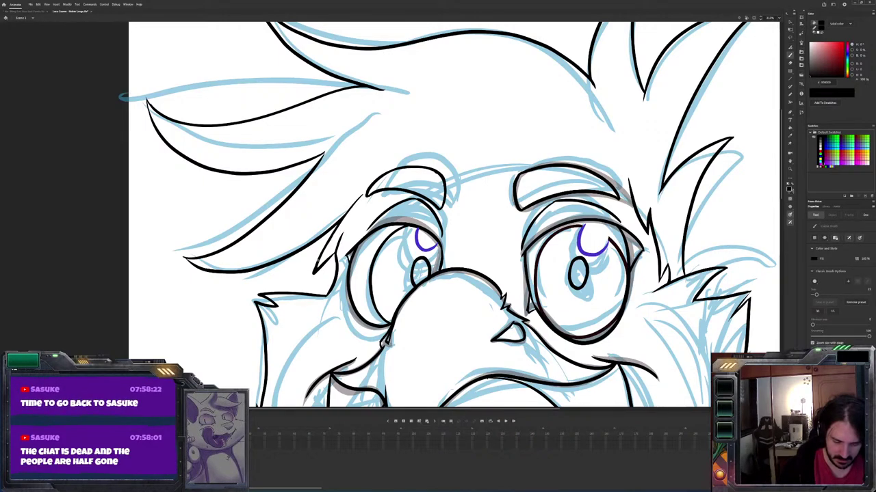
Ink the short line extending the left head feather's inner notch up toward the forehead
{"action": "key", "text": "e"}
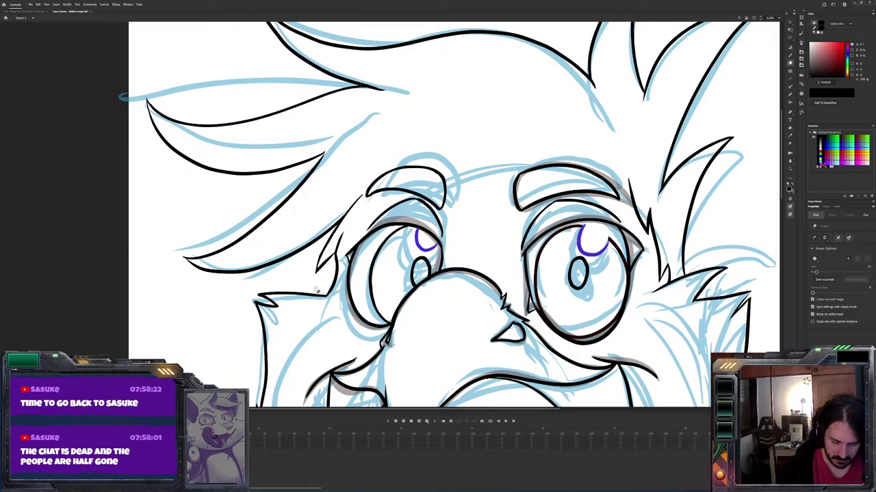
{"action": "key", "text": "b"}
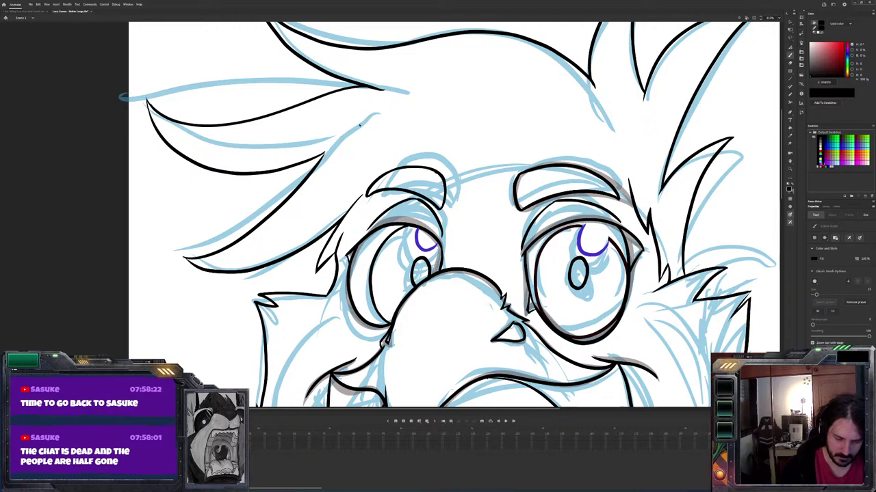
{"action": "left_click_drag", "start_coordinate": [322, 159], "coordinate": [363, 120]}
{"action": "key", "text": "ctrl+z"}
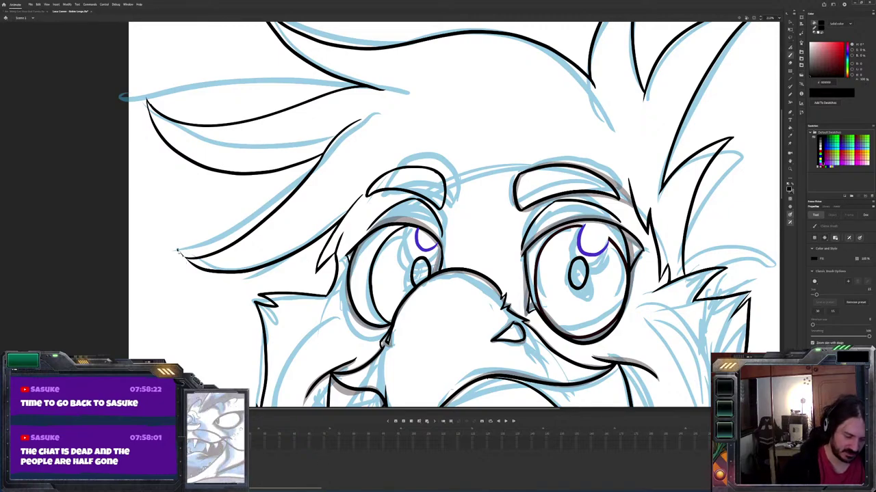
{"action": "key", "text": "ctrl+a"}
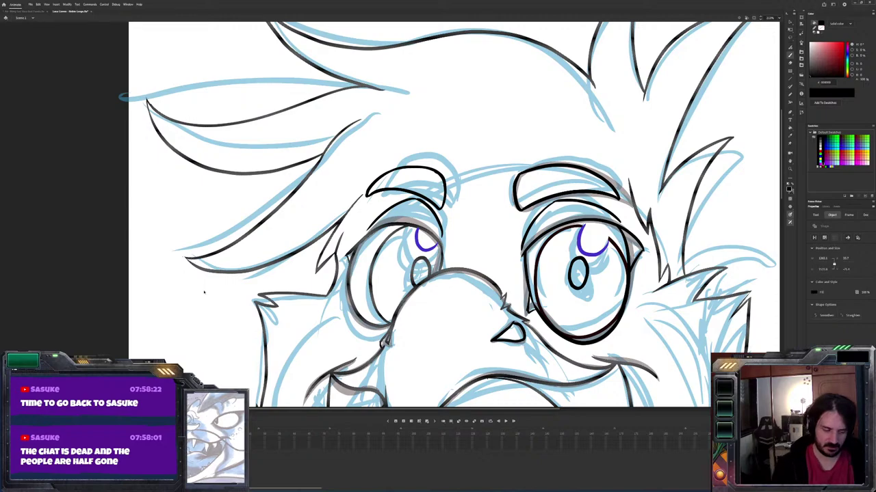
{"action": "key", "text": "ctrl+shift+a"}
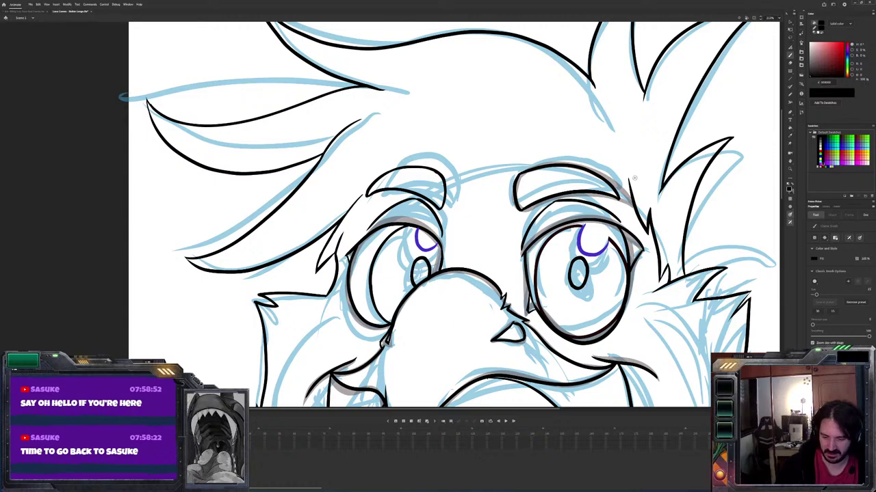
{"action": "mouse_move", "coordinate": [634, 177]}
{"action": "left_mouse_down"}
{"action": "mouse_move", "coordinate": [564, 181]}
{"action": "mouse_move", "coordinate": [562, 170]}
{"action": "mouse_move", "coordinate": [578, 164]}
{"action": "left_mouse_up"}
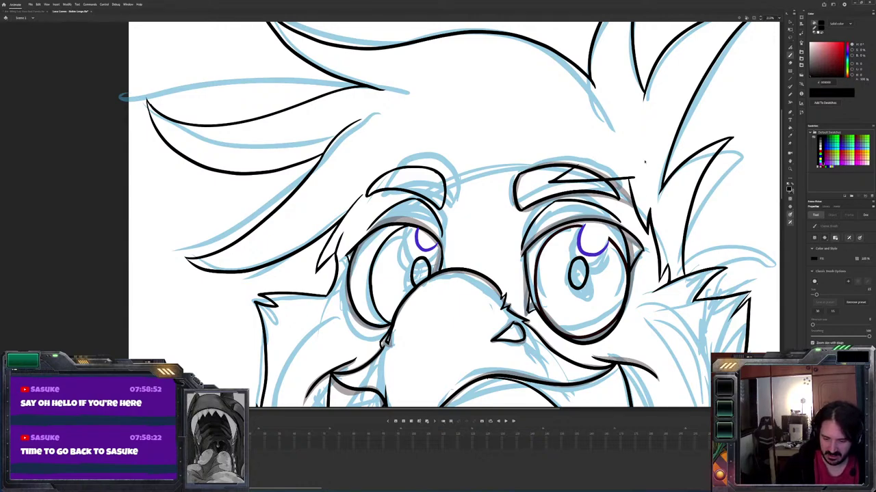
{"action": "key", "text": "ctrl+z"}
{"action": "mouse_move", "coordinate": [630, 177]}
{"action": "left_mouse_down"}
{"action": "mouse_move", "coordinate": [537, 182]}
{"action": "mouse_move", "coordinate": [570, 156]}
{"action": "left_mouse_up"}
{"action": "key", "text": "ctrl+z"}
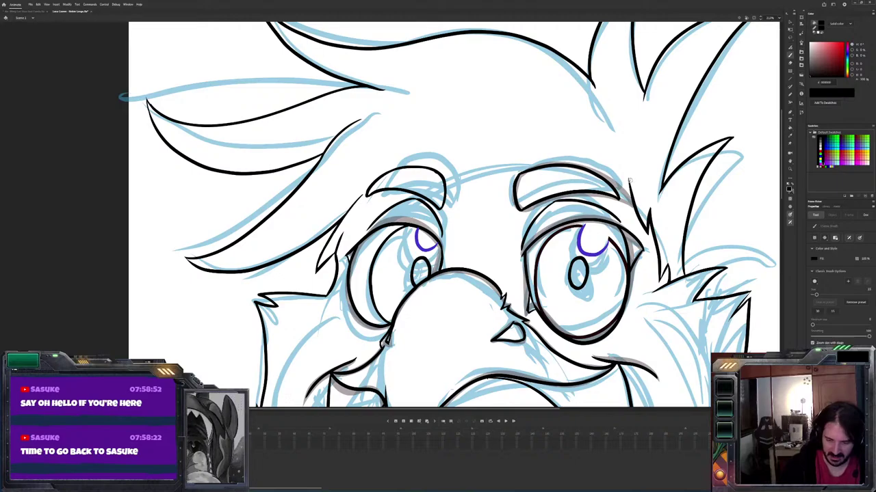
Ink a jagged feather edge from the tuft beside the right eye, over the right eyebrow and across the forehead to the left eyebrow
{"action": "mouse_move", "coordinate": [631, 177]}
{"action": "left_mouse_down"}
{"action": "mouse_move", "coordinate": [548, 180]}
{"action": "mouse_move", "coordinate": [568, 146]}
{"action": "mouse_move", "coordinate": [545, 177]}
{"action": "left_mouse_up"}
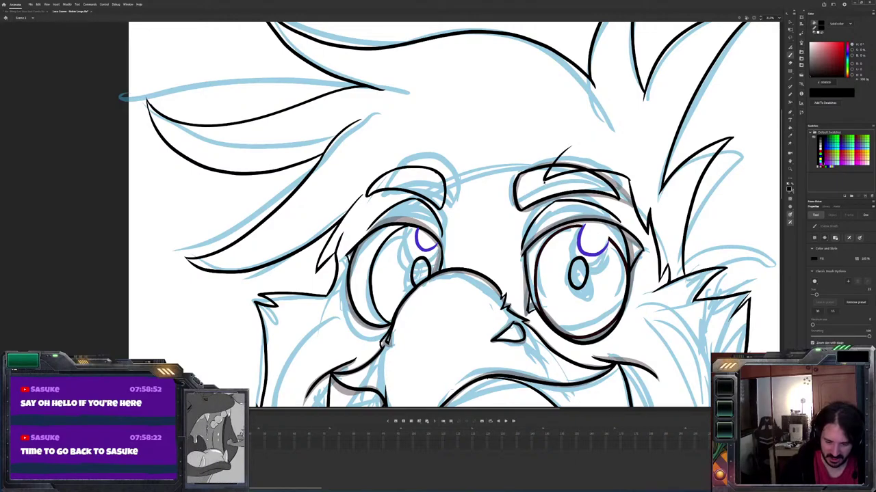
{"action": "key", "text": "."}
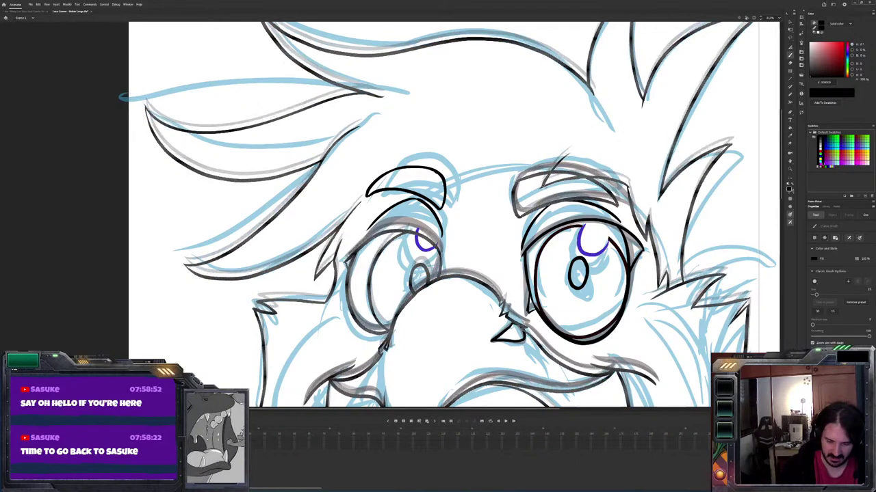
{"action": "key", "text": "Return"}
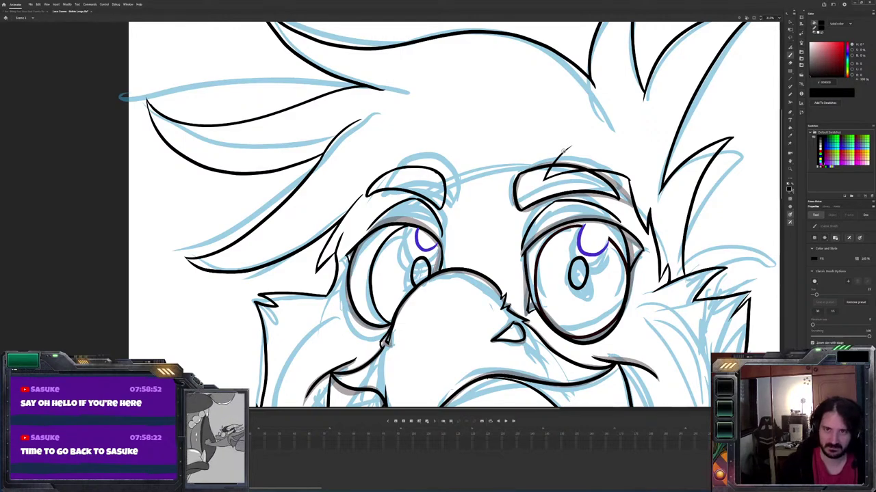
{"action": "mouse_move", "coordinate": [566, 148]}
{"action": "left_mouse_down"}
{"action": "mouse_move", "coordinate": [524, 178]}
{"action": "mouse_move", "coordinate": [429, 193]}
{"action": "mouse_move", "coordinate": [424, 182]}
{"action": "mouse_move", "coordinate": [366, 212]}
{"action": "mouse_move", "coordinate": [441, 175]}
{"action": "left_mouse_up"}
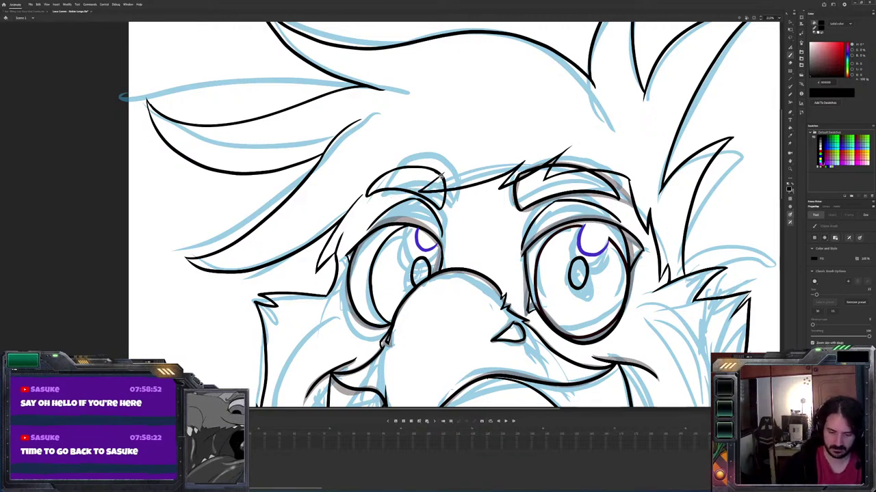
Ink the curved contour around the left eye from the eyebrow down to the cheek, and redraw the pointed feather tuft beside it
{"action": "left_click_drag", "start_coordinate": [361, 205], "coordinate": [333, 267]}
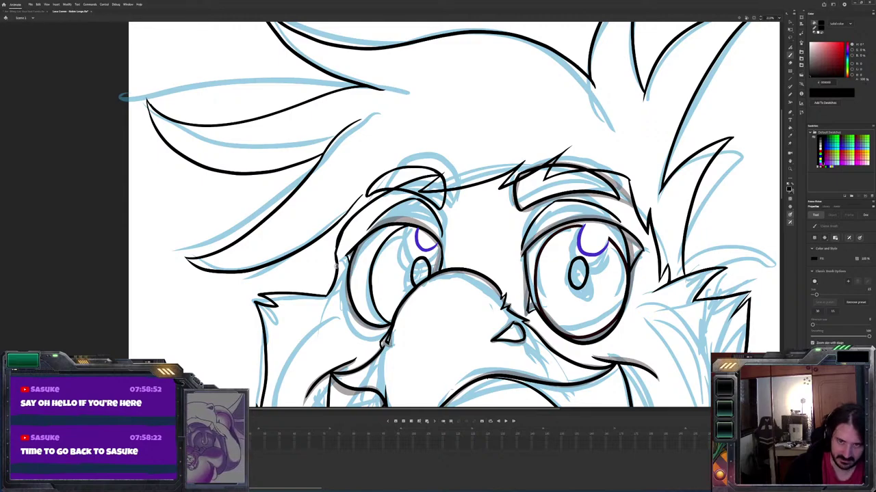
{"action": "mouse_move", "coordinate": [333, 263]}
{"action": "left_mouse_down"}
{"action": "mouse_move", "coordinate": [294, 282]}
{"action": "mouse_move", "coordinate": [317, 255]}
{"action": "left_mouse_up"}
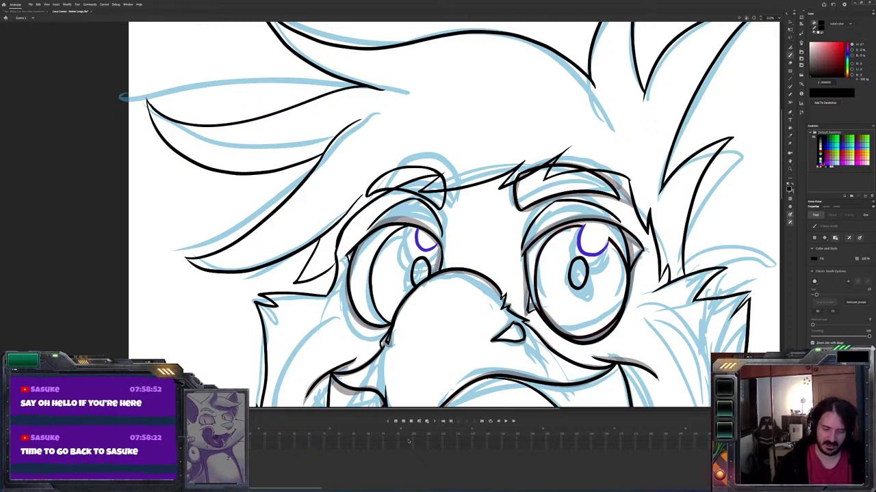
{"action": "key", "text": "ctrl+z"}
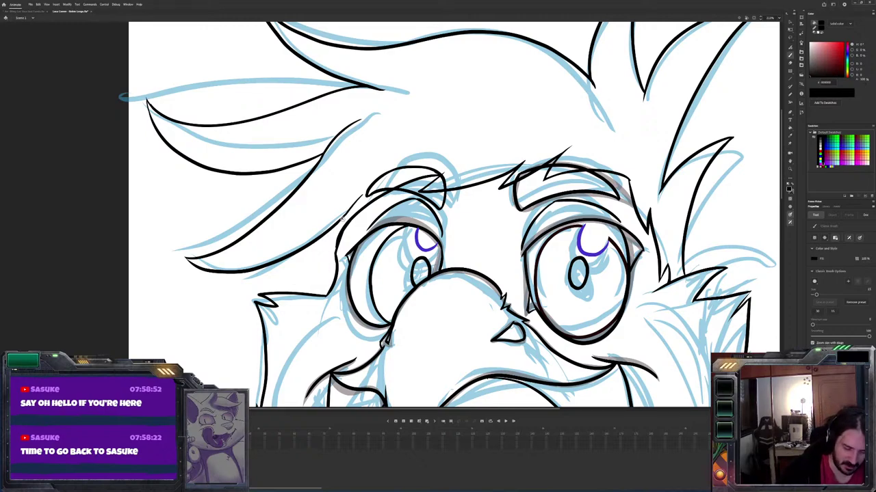
{"action": "mouse_move", "coordinate": [331, 232]}
{"action": "left_mouse_down"}
{"action": "mouse_move", "coordinate": [303, 284]}
{"action": "mouse_move", "coordinate": [335, 261]}
{"action": "mouse_move", "coordinate": [312, 276]}
{"action": "left_mouse_up"}
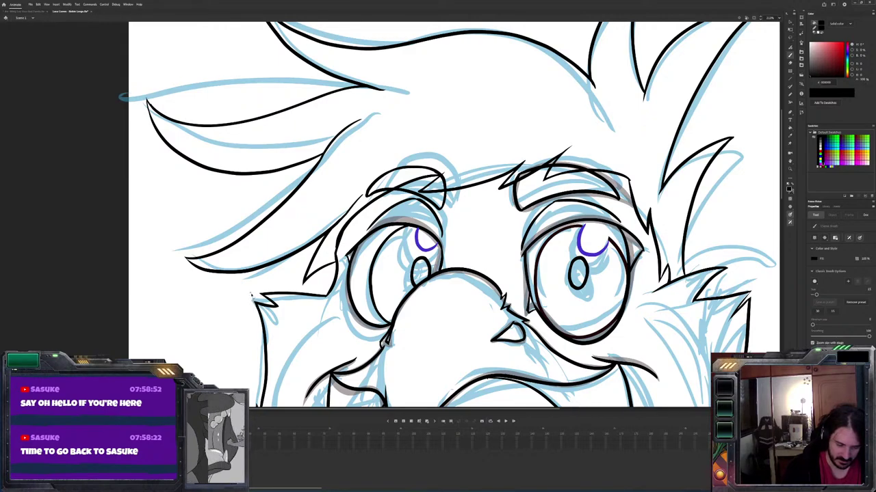
Tidy the stray line ends at the tips of the cheek tufts and the right head feathers
{"action": "left_click", "coordinate": [257, 305]}
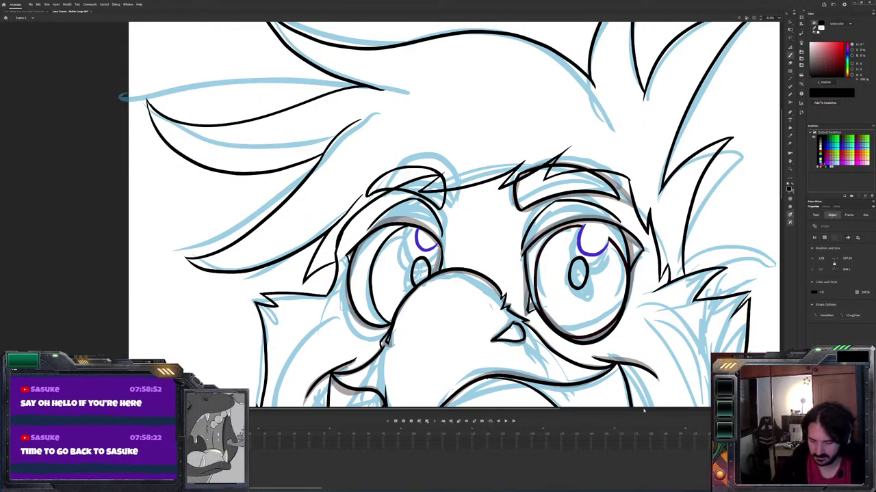
{"action": "key", "text": "b"}
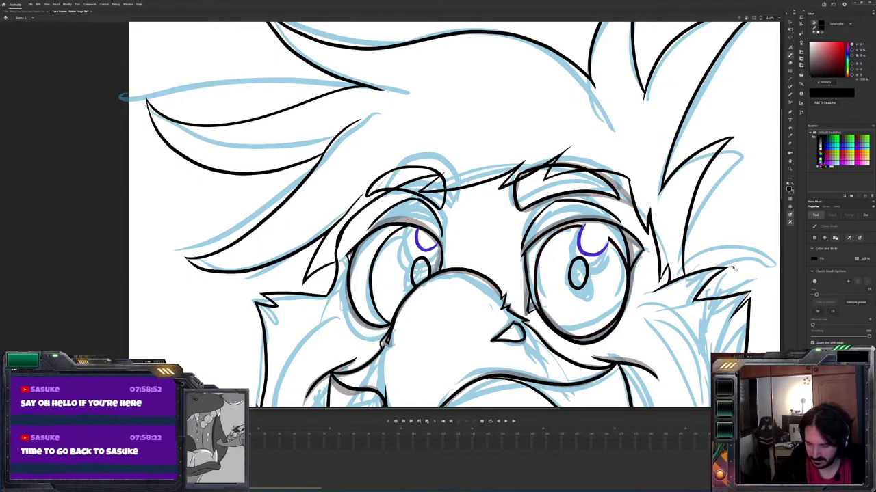
{"action": "key", "text": "v"}
{"action": "key", "text": "b"}
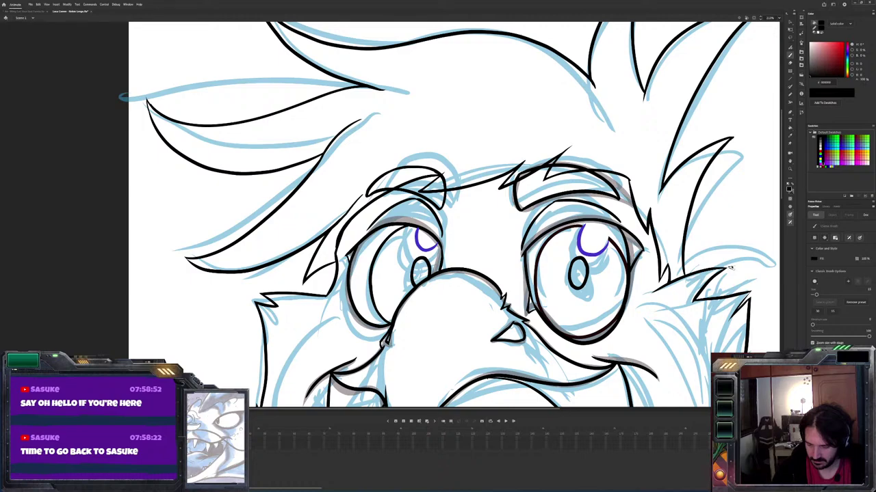
{"action": "key", "text": "v"}
{"action": "key", "text": "b"}
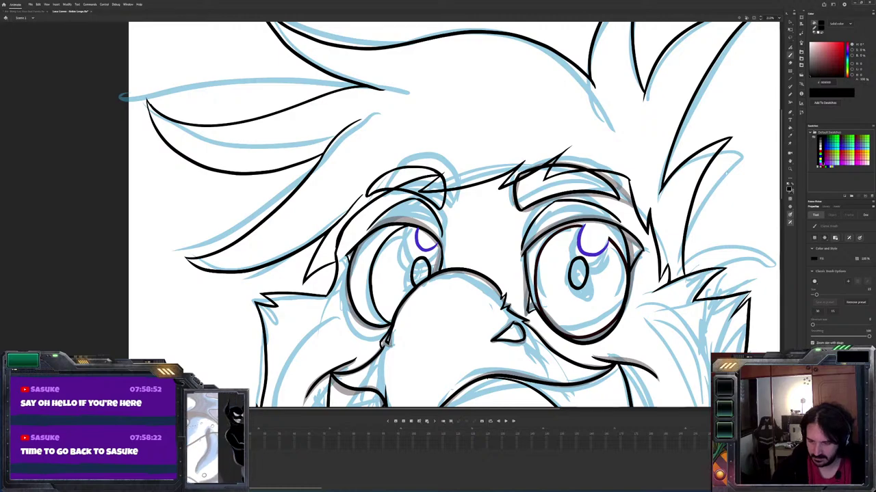
{"action": "scroll", "coordinate": [738, 139], "scroll_direction": "up", "scroll_amount": 5}
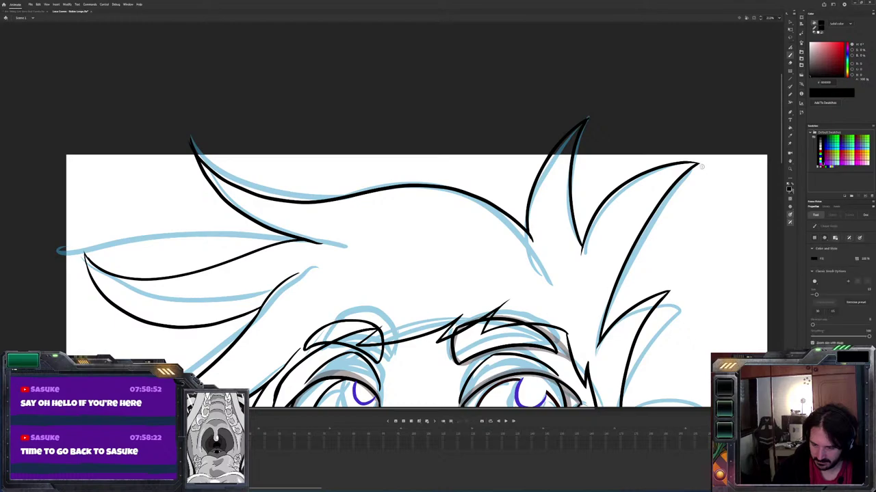
Ink the curved upper eyelid crease lines above both eyes
{"action": "scroll", "coordinate": [693, 322], "scroll_direction": "down", "scroll_amount": 8}
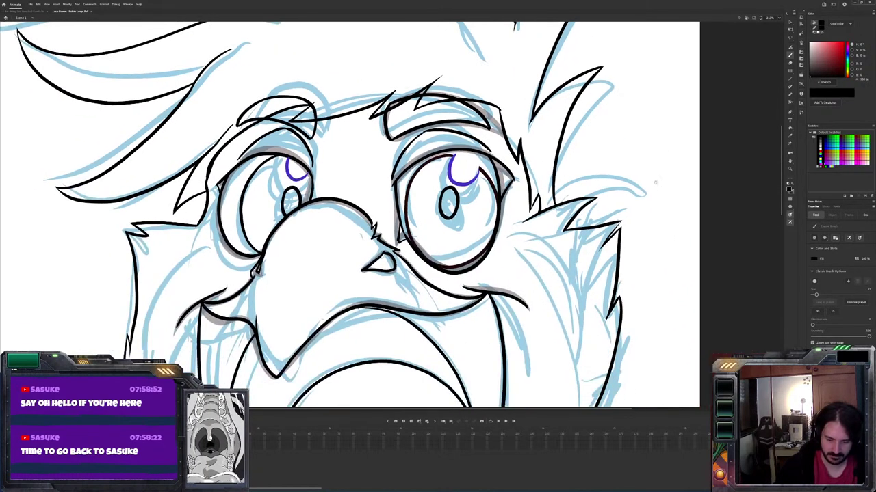
{"action": "scroll", "coordinate": [660, 232], "scroll_direction": "down", "scroll_amount": 3}
{"action": "left_click_drag", "start_coordinate": [670, 239], "coordinate": [667, 320]}
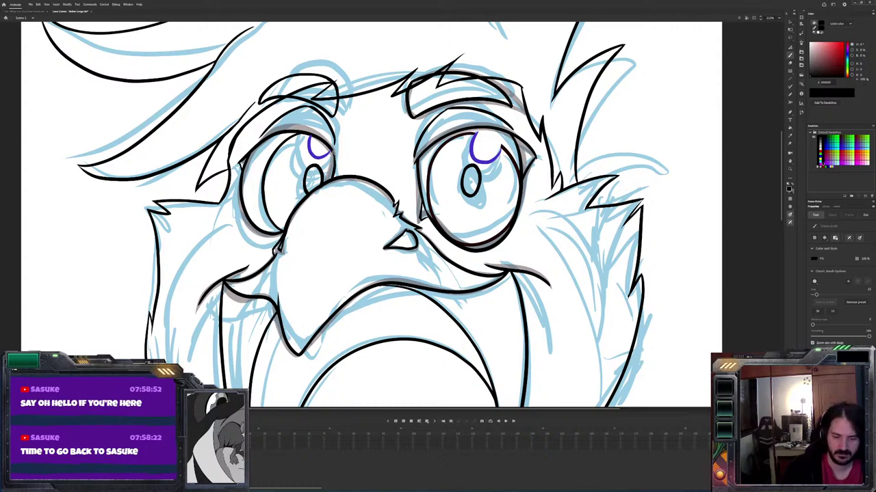
{"action": "mouse_move", "coordinate": [335, 156]}
{"action": "left_mouse_down"}
{"action": "mouse_move", "coordinate": [330, 136]}
{"action": "mouse_move", "coordinate": [286, 122]}
{"action": "mouse_move", "coordinate": [252, 146]}
{"action": "left_mouse_up"}
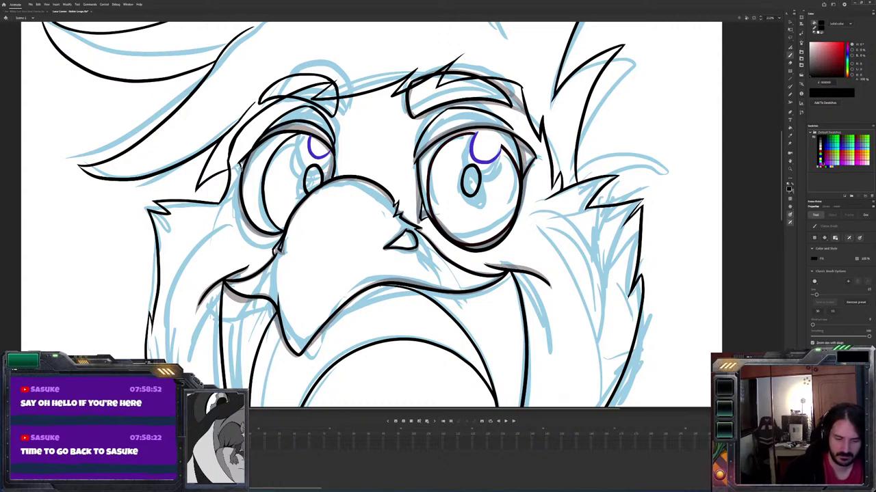
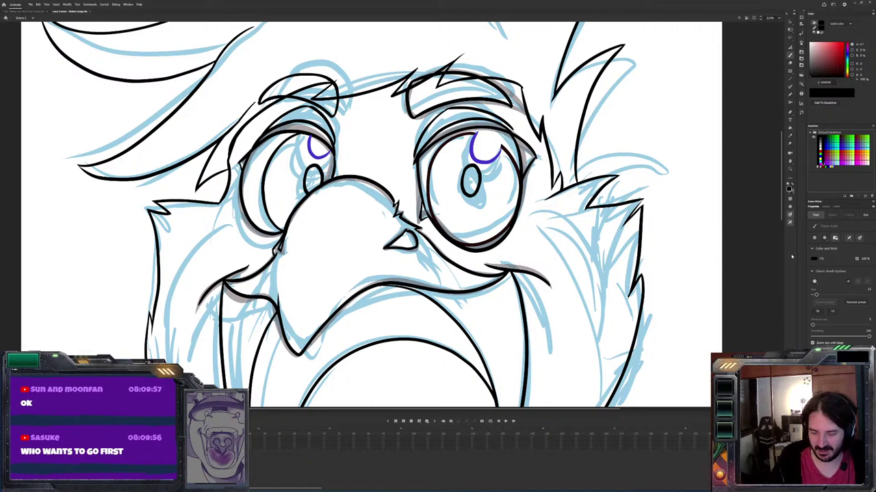
Set the brush to the purple of the eye highlights and ink the right cheek line from the mouth corner fold down to the jaw outline
{"action": "scroll", "coordinate": [369, 212], "scroll_direction": "down", "scroll_amount": 3}
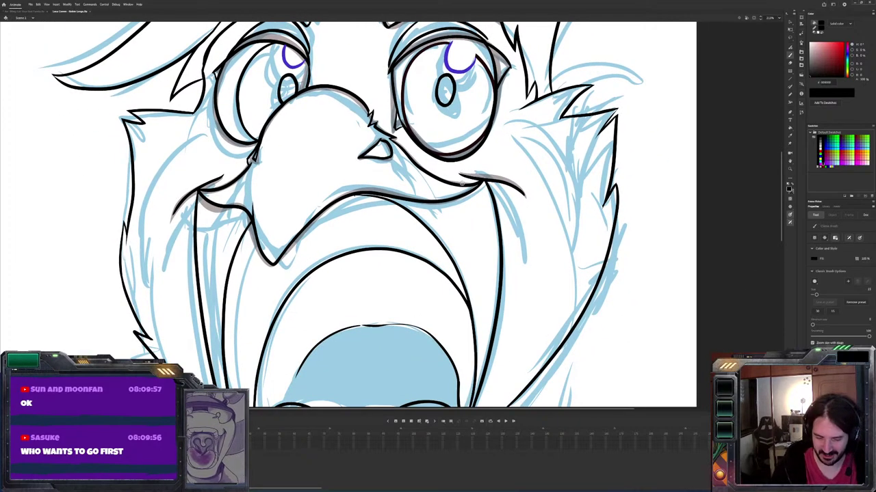
{"action": "key", "text": "k"}
{"action": "key", "text": "b"}
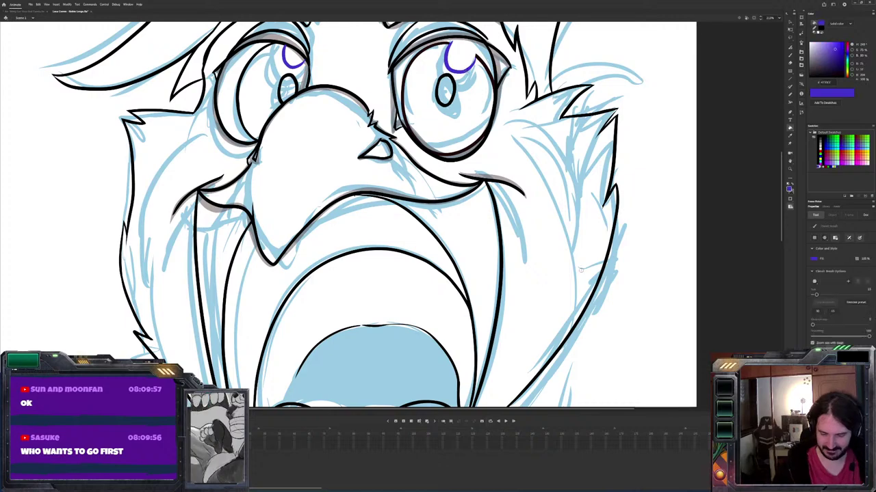
{"action": "scroll", "coordinate": [580, 338], "scroll_direction": "down", "scroll_amount": 3}
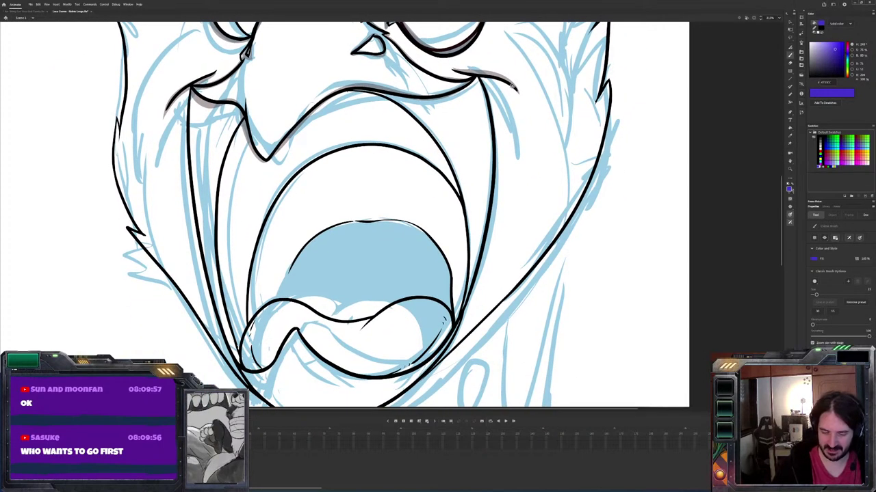
{"action": "mouse_move", "coordinate": [513, 86]}
{"action": "left_mouse_down"}
{"action": "mouse_move", "coordinate": [534, 118]}
{"action": "mouse_move", "coordinate": [539, 180]}
{"action": "mouse_move", "coordinate": [511, 296]}
{"action": "left_mouse_up"}
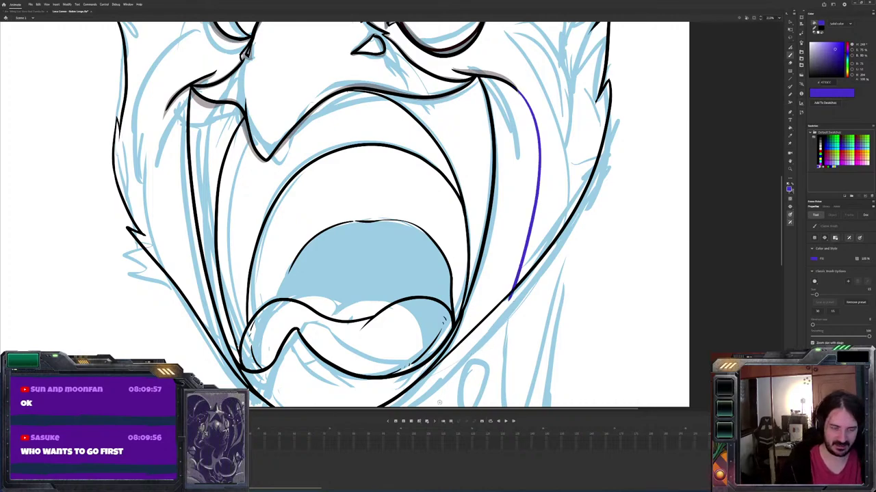
Ink the matching purple left cheek line from the mouth corner fold down to the jaw outline, redrawing it slightly longer
{"action": "mouse_move", "coordinate": [172, 100]}
{"action": "left_mouse_down"}
{"action": "mouse_move", "coordinate": [162, 121]}
{"action": "mouse_move", "coordinate": [158, 215]}
{"action": "mouse_move", "coordinate": [186, 301]}
{"action": "left_mouse_up"}
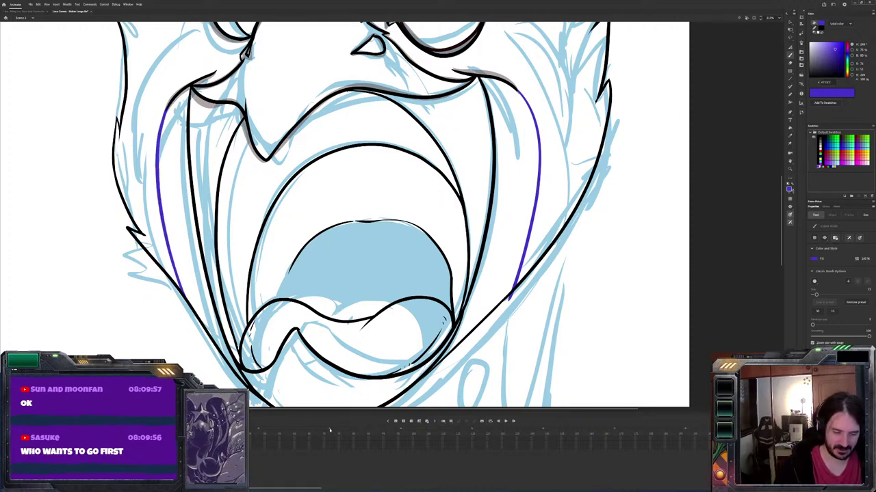
{"action": "key", "text": "ctrl+z"}
{"action": "mouse_move", "coordinate": [172, 100]}
{"action": "left_mouse_down"}
{"action": "mouse_move", "coordinate": [158, 166]}
{"action": "mouse_move", "coordinate": [167, 230]}
{"action": "mouse_move", "coordinate": [198, 319]}
{"action": "left_mouse_up"}
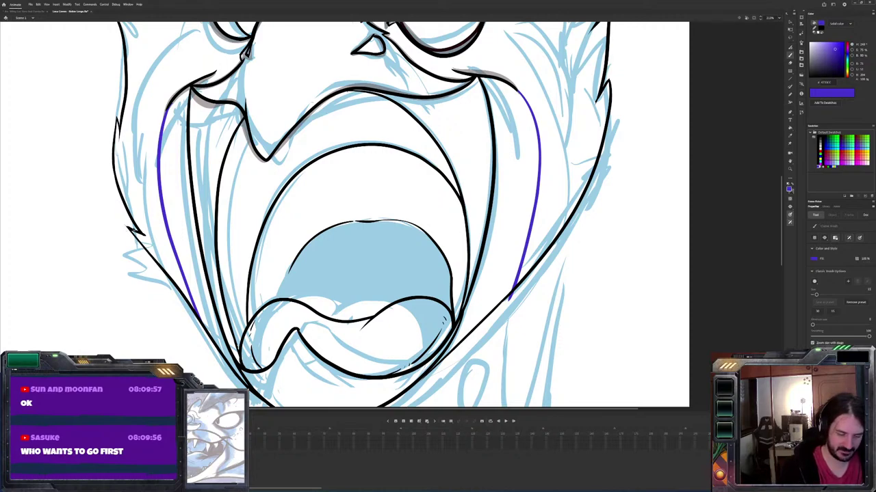
{"action": "key", "text": "v"}
{"action": "left_click", "coordinate": [440, 357]}
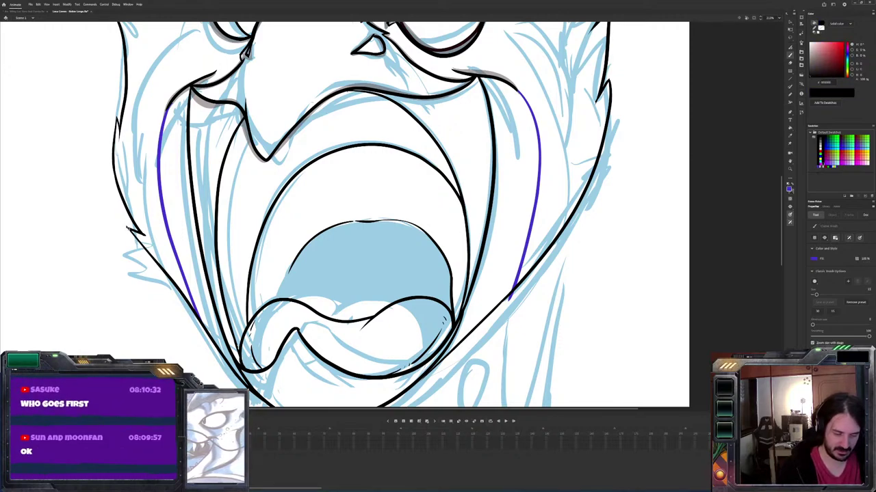
{"action": "key", "text": "b"}
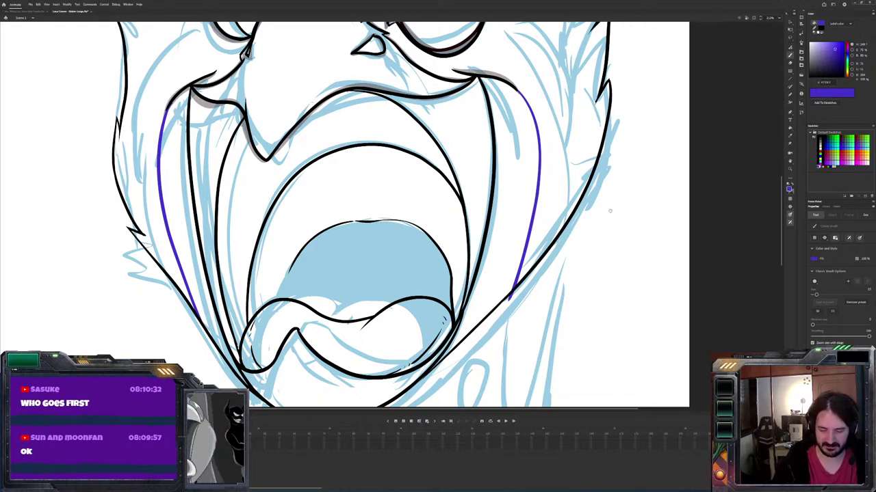
Erase the overshooting lower end of the right purple cheek line where it crosses the jaw outline
{"action": "scroll", "coordinate": [609, 210], "scroll_direction": "up", "scroll_amount": 4}
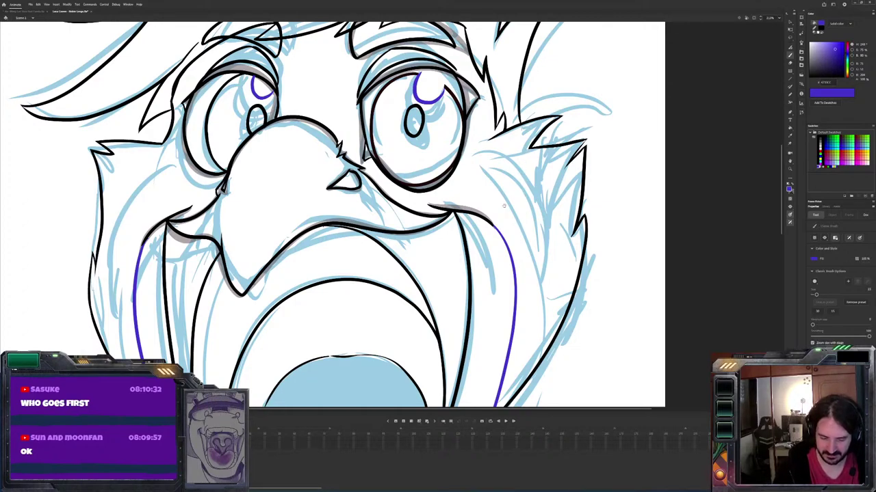
{"action": "left_click_drag", "start_coordinate": [336, 147], "coordinate": [397, 255]}
{"action": "key", "text": "e"}
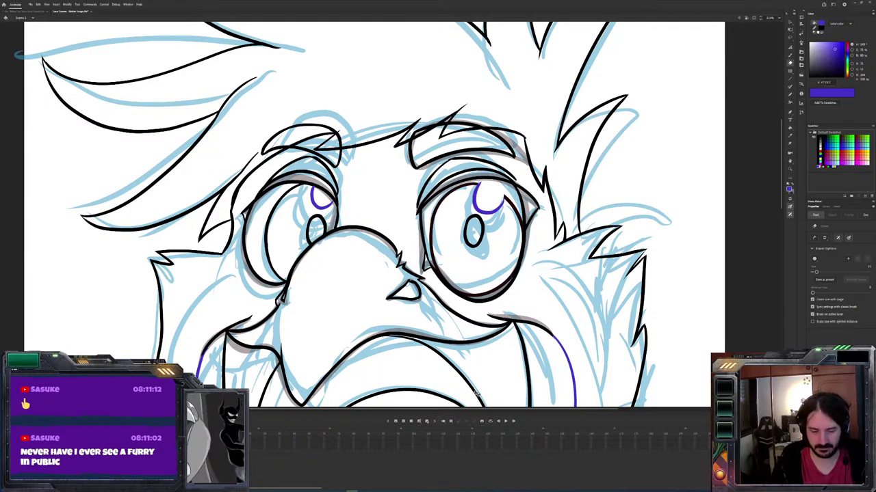
{"action": "scroll", "coordinate": [677, 287], "scroll_direction": "down", "scroll_amount": 10}
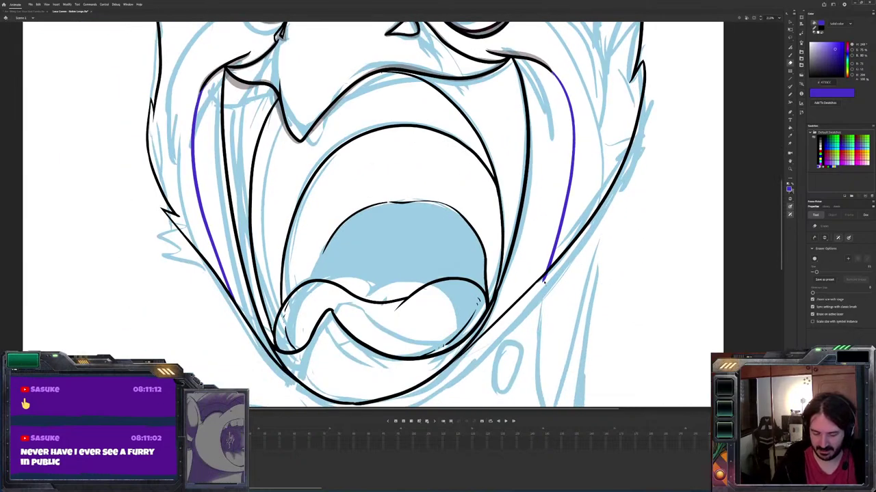
{"action": "left_click", "coordinate": [546, 283]}
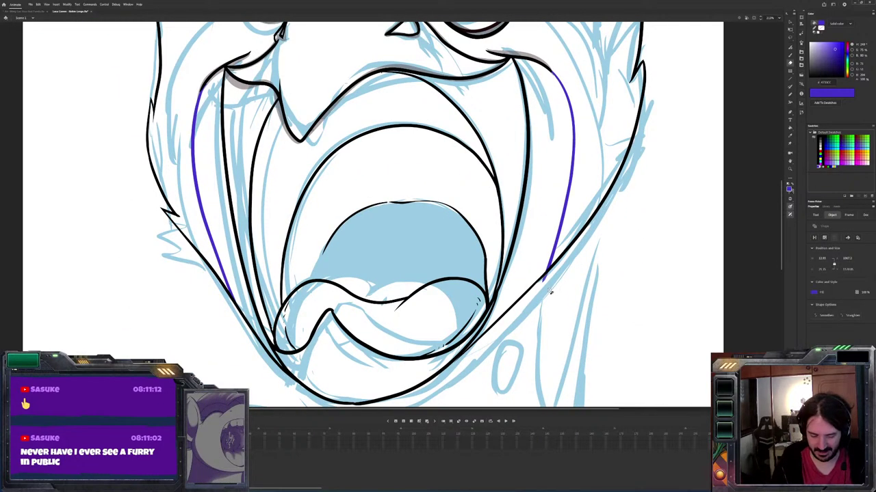
{"action": "left_click", "coordinate": [551, 293]}
Set the brush back to black and ink the right neck outline from the jaw downward with jagged feather tufts
{"action": "scroll", "coordinate": [547, 287], "scroll_direction": "down", "scroll_amount": 5}
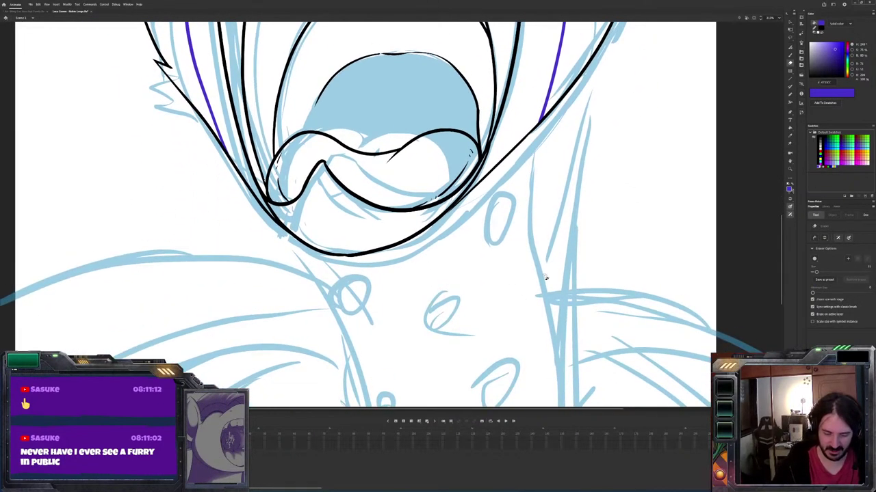
{"action": "key", "text": "y"}
{"action": "key", "text": "b"}
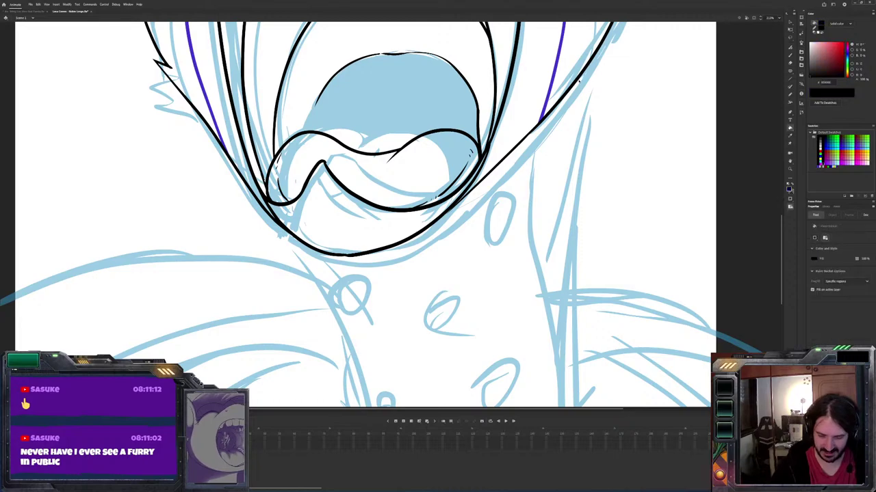
{"action": "key", "text": "ctrl+minus"}
{"action": "mouse_move", "coordinate": [503, 136]}
{"action": "left_mouse_down"}
{"action": "mouse_move", "coordinate": [495, 235]}
{"action": "mouse_move", "coordinate": [498, 322]}
{"action": "left_mouse_up"}
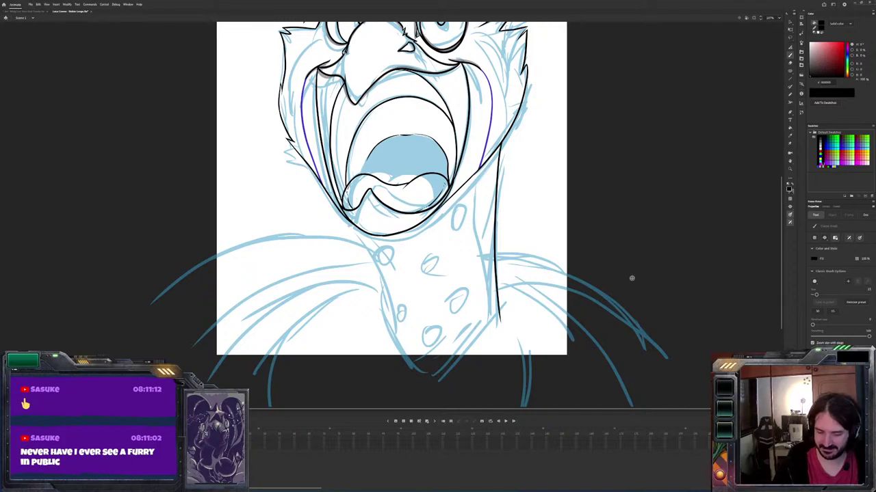
{"action": "key", "text": "ctrl+z"}
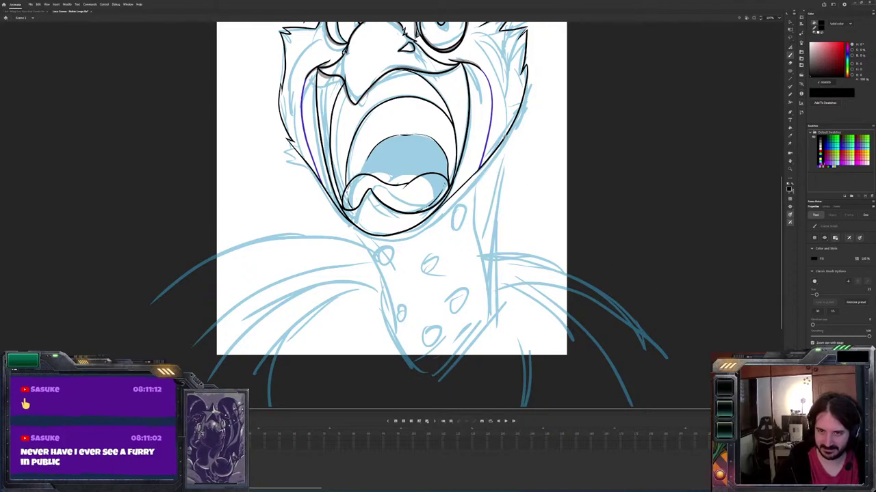
{"action": "left_click_drag", "start_coordinate": [506, 136], "coordinate": [483, 217]}
{"action": "mouse_move", "coordinate": [497, 171]}
{"action": "left_mouse_down"}
{"action": "mouse_move", "coordinate": [494, 209]}
{"action": "mouse_move", "coordinate": [510, 258]}
{"action": "left_mouse_up"}
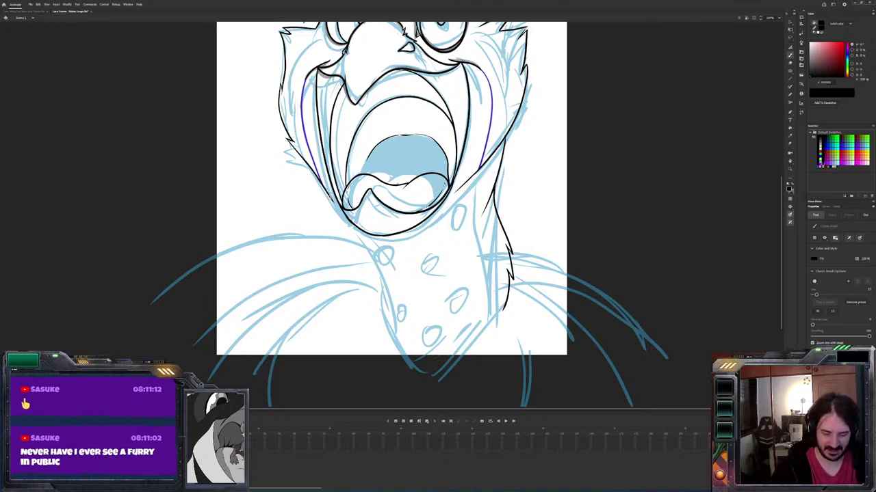
Ink the left neck outline from the jaw down past the canvas edge with feather tufts, redrawing the upper tuft line
{"action": "left_click_drag", "start_coordinate": [348, 228], "coordinate": [383, 271]}
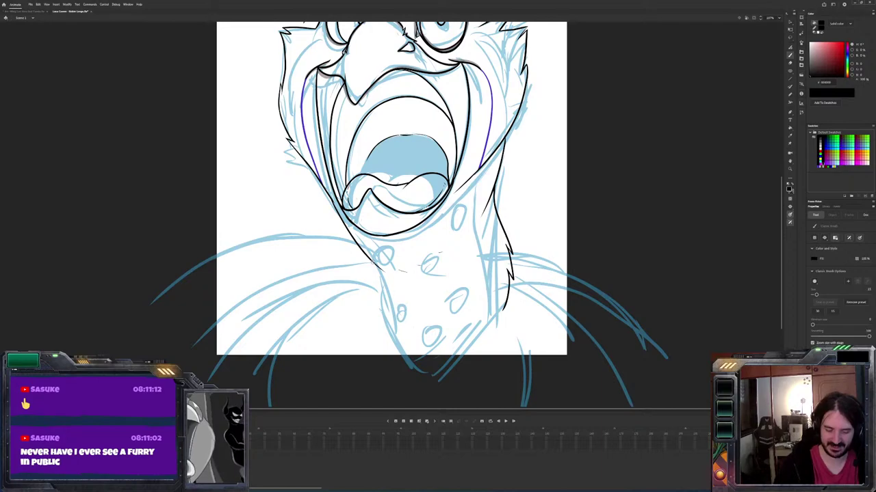
{"action": "key", "text": "ctrl+z"}
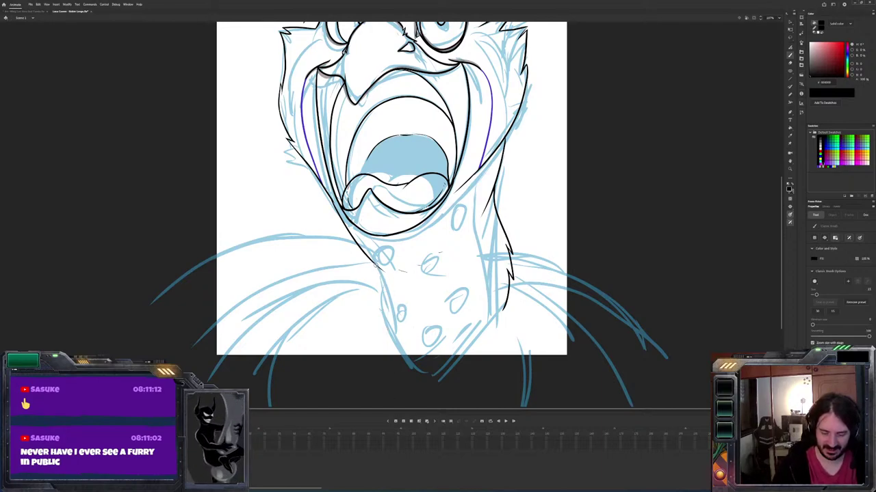
{"action": "mouse_move", "coordinate": [359, 247]}
{"action": "left_mouse_down"}
{"action": "mouse_move", "coordinate": [368, 268]}
{"action": "mouse_move", "coordinate": [360, 295]}
{"action": "left_mouse_up"}
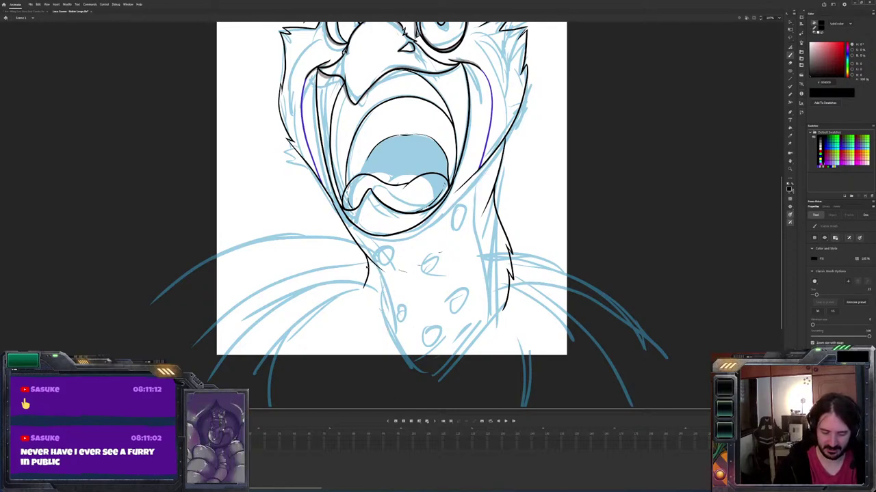
{"action": "key", "text": "ctrl+z"}
{"action": "left_click_drag", "start_coordinate": [360, 246], "coordinate": [356, 295]}
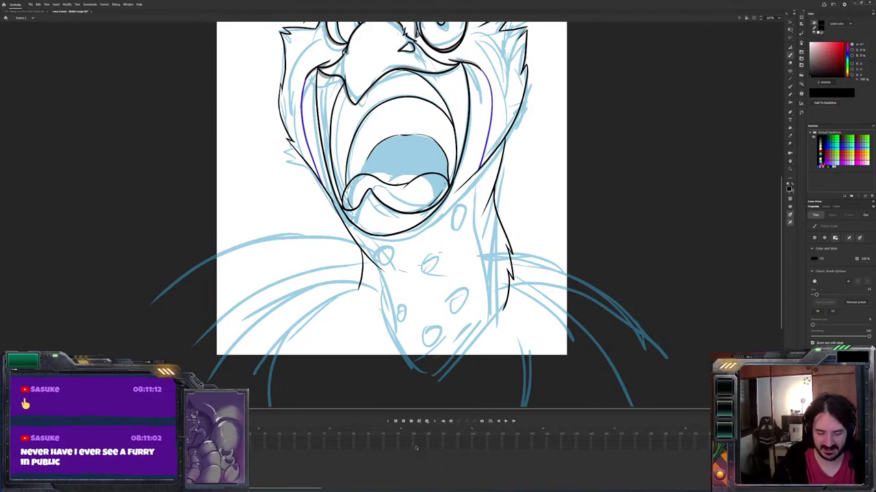
{"action": "key", "text": "ctrl+z"}
{"action": "left_click_drag", "start_coordinate": [362, 249], "coordinate": [360, 301]}
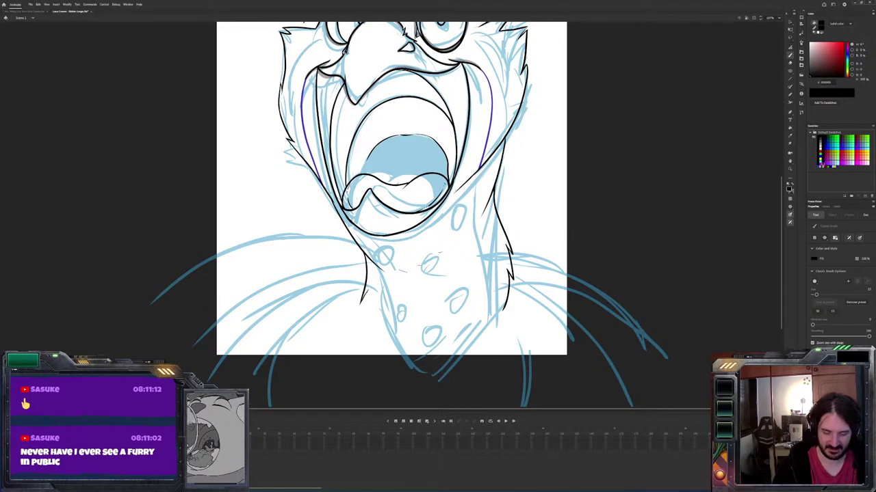
{"action": "left_click_drag", "start_coordinate": [361, 301], "coordinate": [376, 377]}
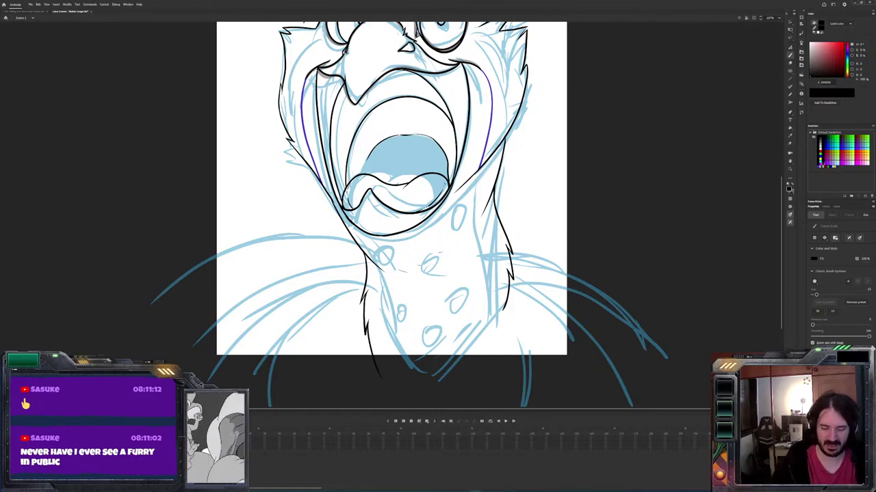
Sample the purple of the right cheek line and ink a curved boundary line down the right side of the neck
{"action": "mouse_move", "coordinate": [467, 483]}
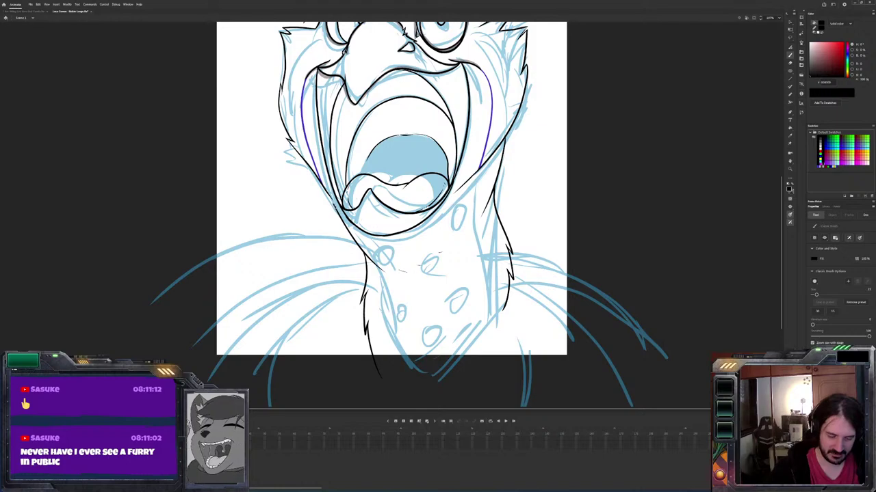
{"action": "key", "text": "v"}
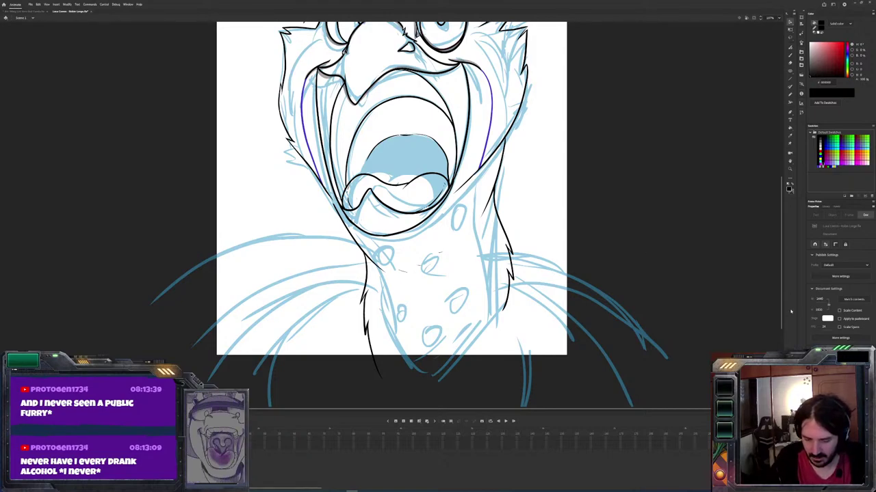
{"action": "key", "text": "i"}
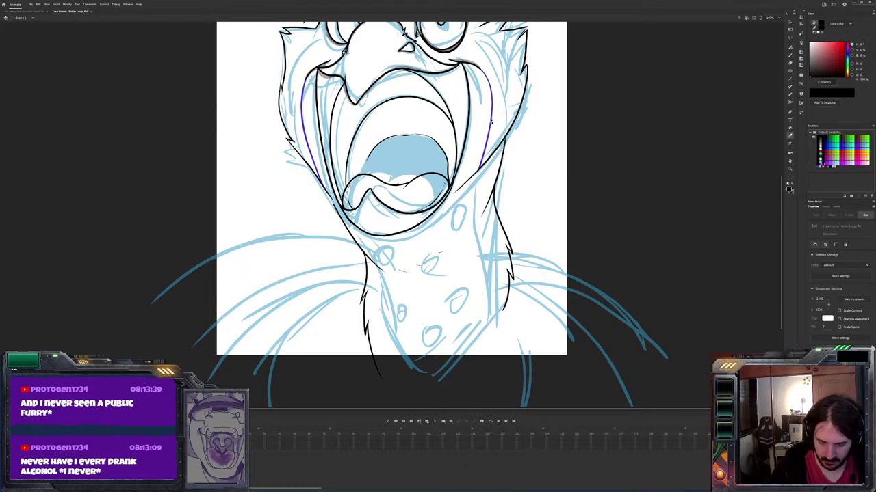
{"action": "left_click", "coordinate": [490, 120]}
{"action": "key", "text": "b"}
{"action": "mouse_move", "coordinate": [477, 173]}
{"action": "left_mouse_down"}
{"action": "mouse_move", "coordinate": [472, 246]}
{"action": "mouse_move", "coordinate": [487, 322]}
{"action": "left_mouse_up"}
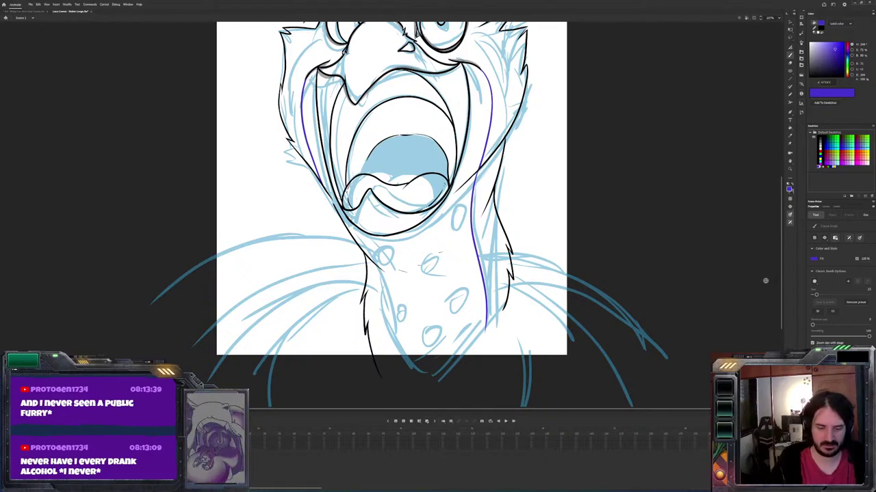
{"action": "key", "text": "comma"}
{"action": "key", "text": "period"}
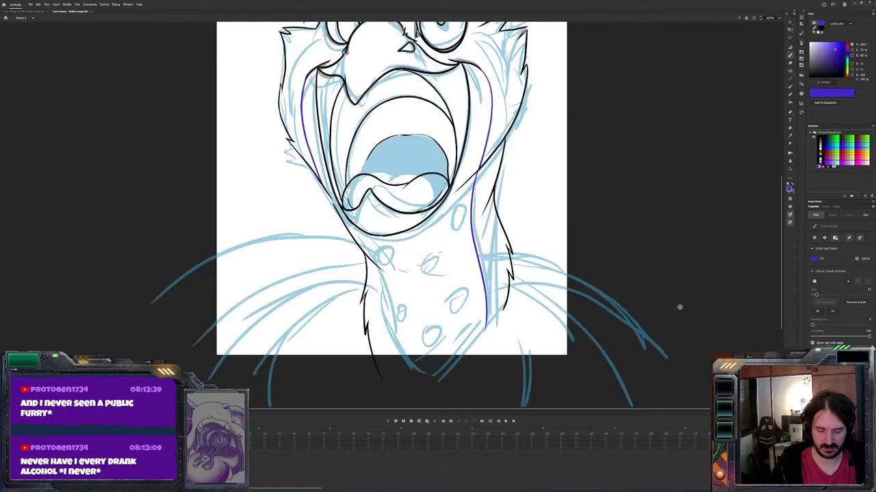
Extend the purple neck line toward the chest and ink jagged black feather tufts along the base of the neck
{"action": "key", "text": "v"}
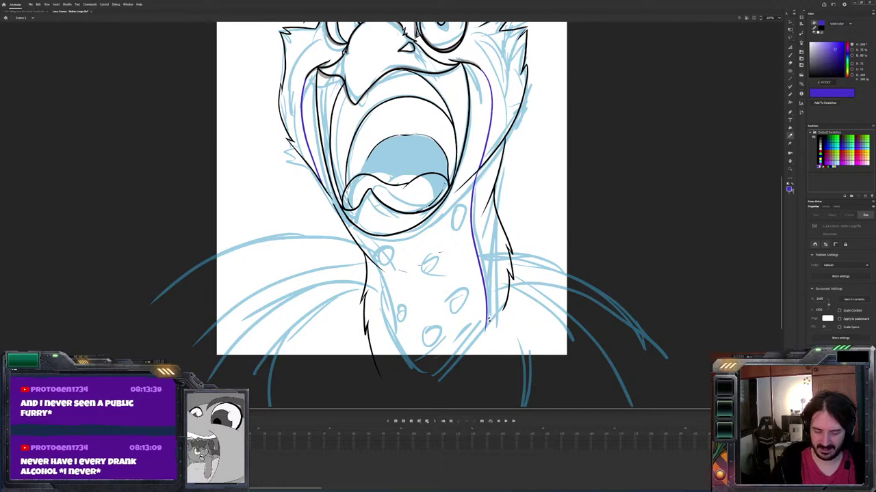
{"action": "key", "text": "b"}
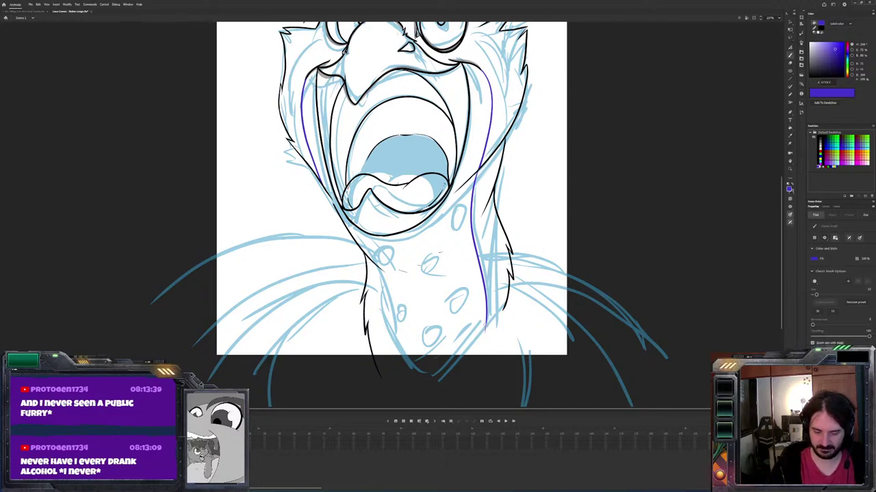
{"action": "mouse_move", "coordinate": [485, 325]}
{"action": "left_mouse_down"}
{"action": "mouse_move", "coordinate": [451, 373]}
{"action": "mouse_move", "coordinate": [400, 392]}
{"action": "left_mouse_up"}
{"action": "key", "text": "d"}
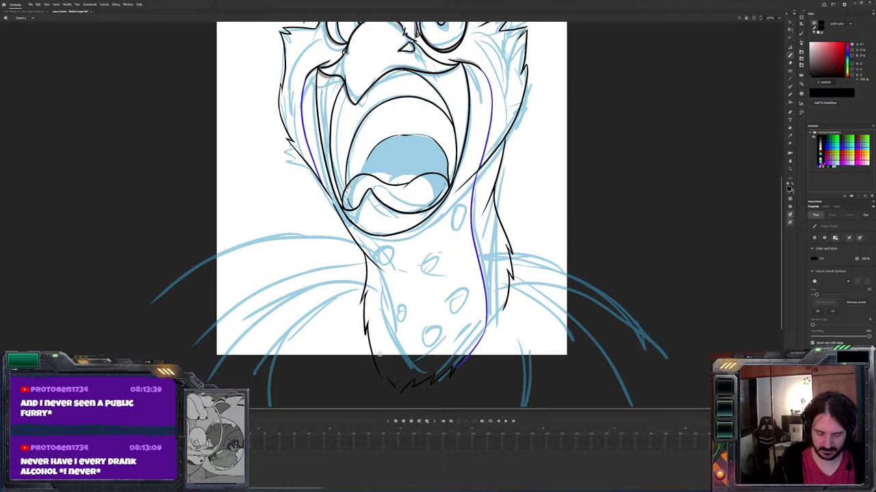
{"action": "key", "text": "i"}
{"action": "left_click", "coordinate": [463, 362]}
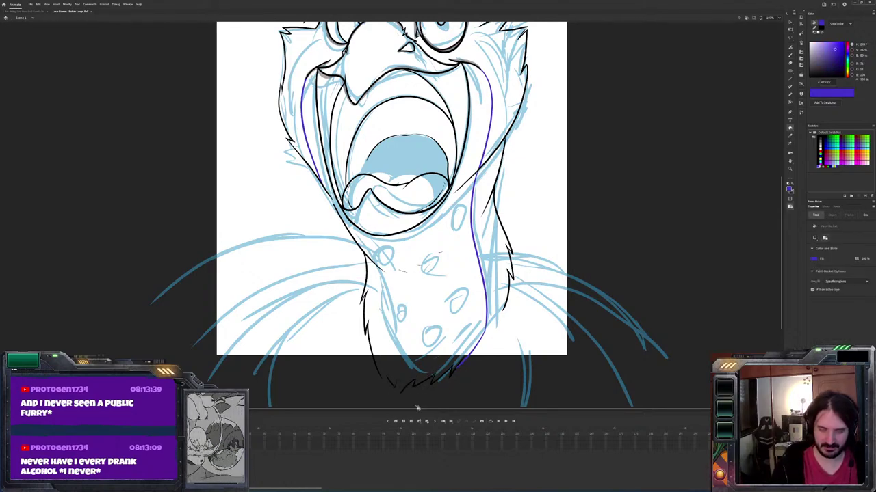
Sample black from the neck outline and ink curved shoulder lines running outward from both sides of the neck
{"action": "key", "text": "i"}
{"action": "left_click", "coordinate": [365, 257]}
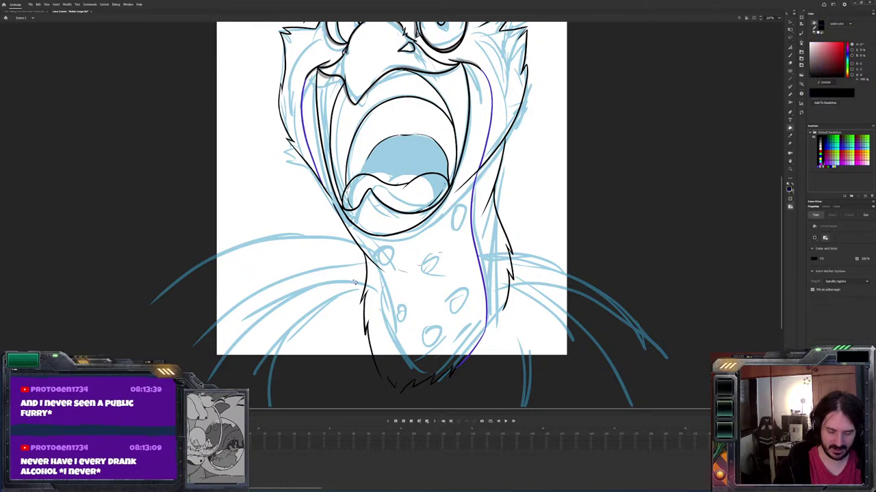
{"action": "key", "text": "b"}
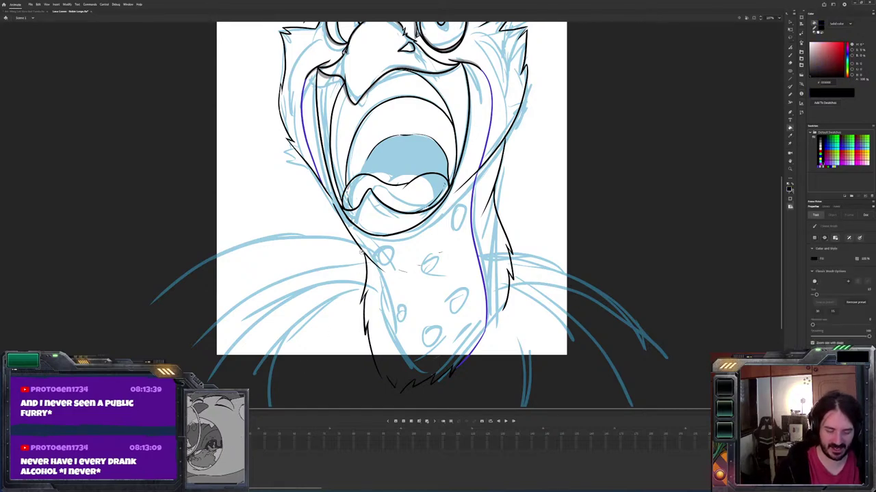
{"action": "mouse_move", "coordinate": [362, 250]}
{"action": "left_mouse_down"}
{"action": "mouse_move", "coordinate": [269, 270]}
{"action": "mouse_move", "coordinate": [287, 270]}
{"action": "mouse_move", "coordinate": [267, 272]}
{"action": "mouse_move", "coordinate": [138, 359]}
{"action": "left_mouse_up"}
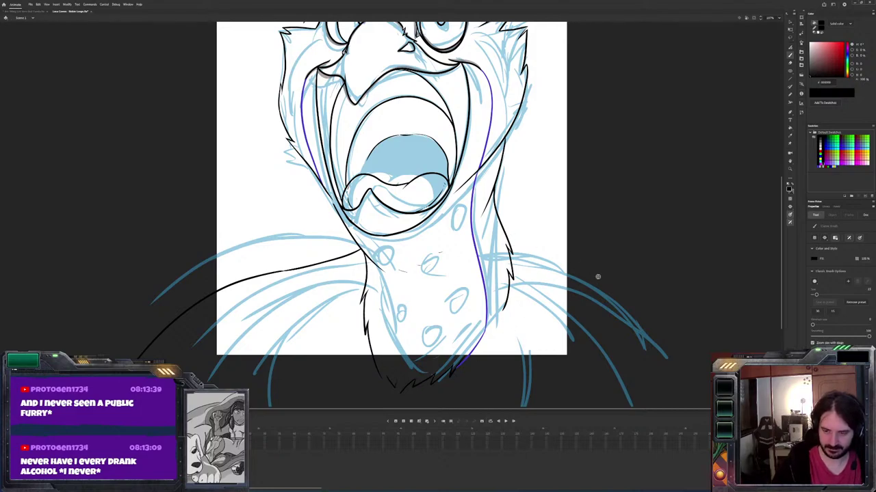
{"action": "mouse_move", "coordinate": [601, 291]}
{"action": "left_mouse_down"}
{"action": "mouse_move", "coordinate": [585, 268]}
{"action": "mouse_move", "coordinate": [513, 241]}
{"action": "left_mouse_up"}
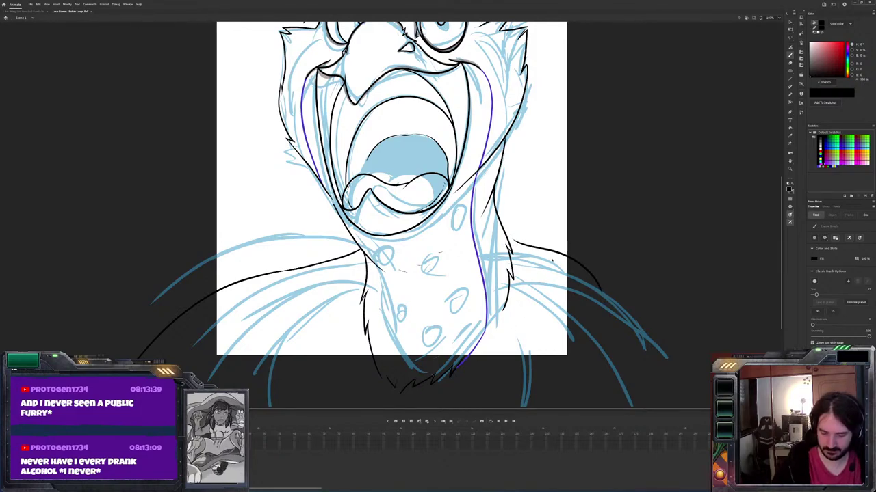
Select the right shoulder line and stretch it horizontally farther outward with Free Transform
{"action": "left_click", "coordinate": [546, 245]}
{"action": "key", "text": "ctrl+z"}
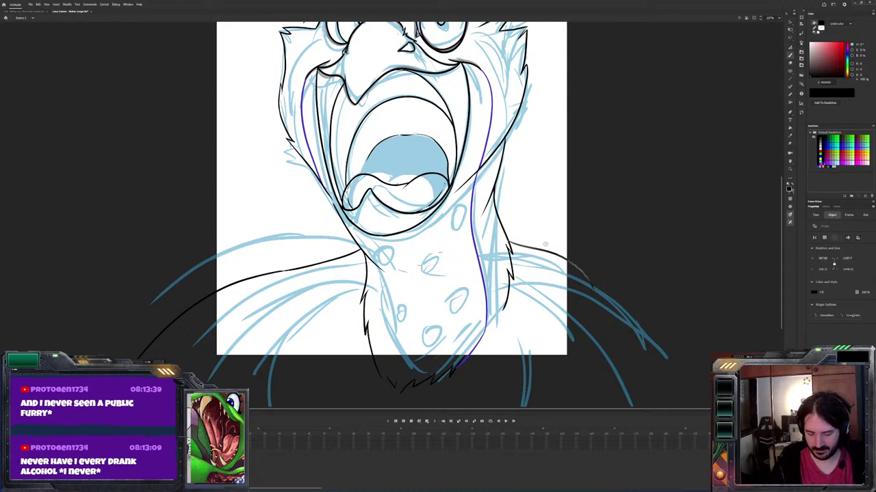
{"action": "key", "text": "ctrl+z"}
{"action": "key", "text": "ctrl+z"}
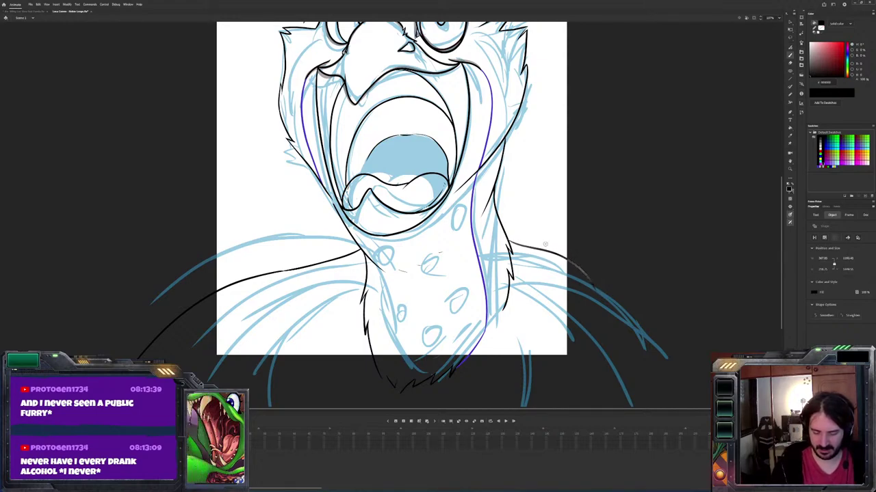
{"action": "key", "text": "q"}
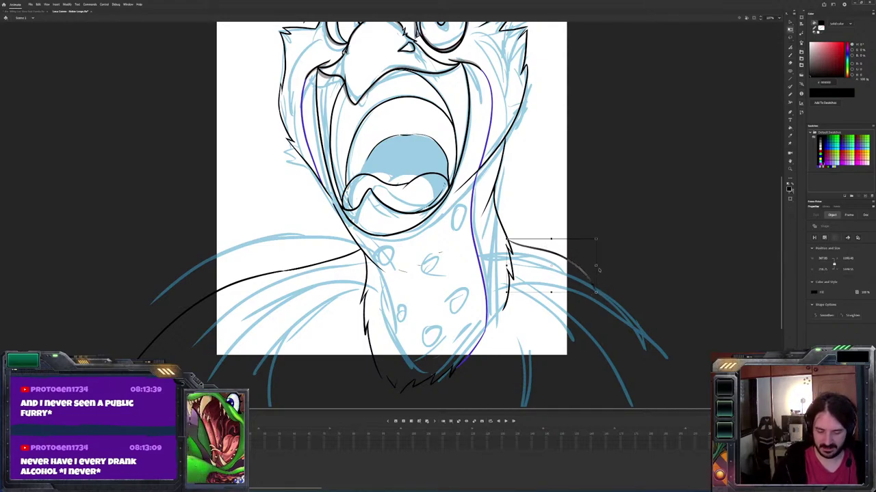
{"action": "left_click_drag", "start_coordinate": [595, 267], "coordinate": [622, 268]}
{"action": "left_click", "coordinate": [575, 309]}
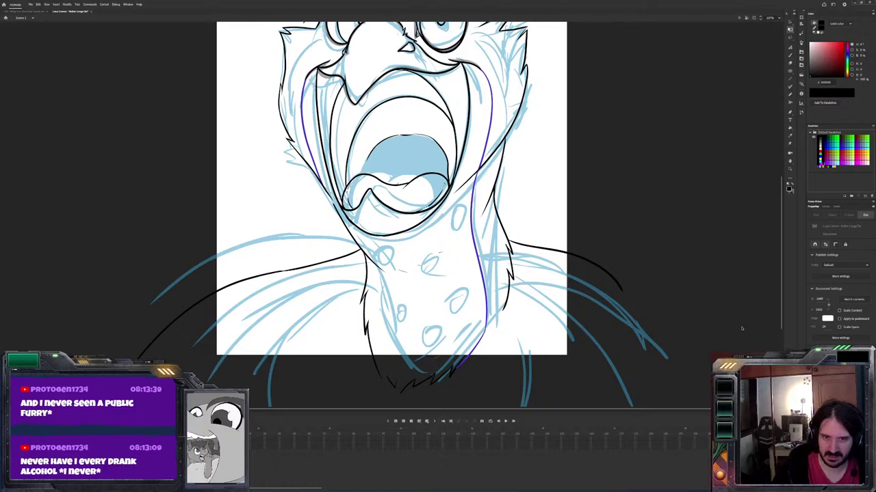
Sample the neck line's purple, shift its hue to magenta, and ink boundary lines descending from both shoulders and a short one at the neck's lower right
{"action": "key", "text": "e"}
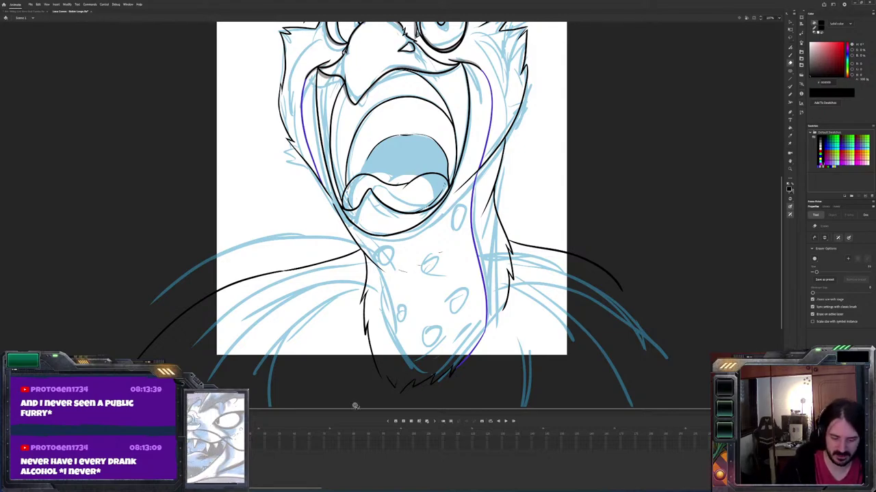
{"action": "key", "text": "g"}
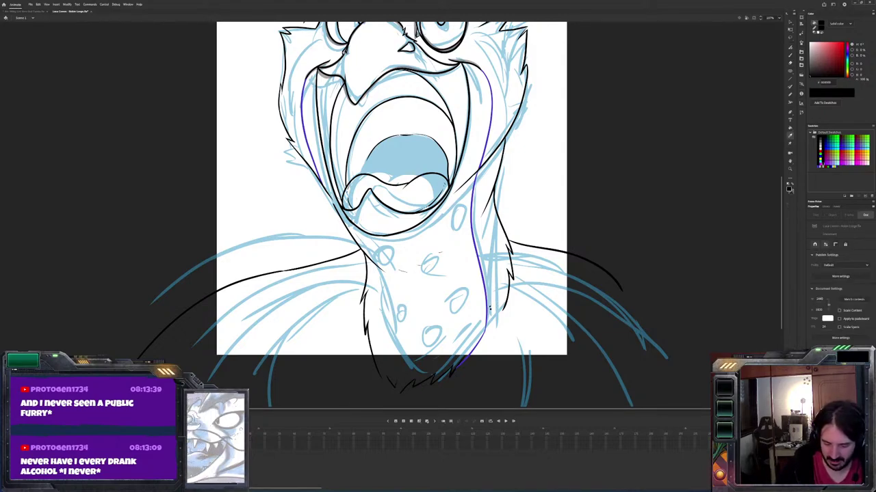
{"action": "left_click", "coordinate": [497, 303], "text": "alt"}
{"action": "key", "text": "b"}
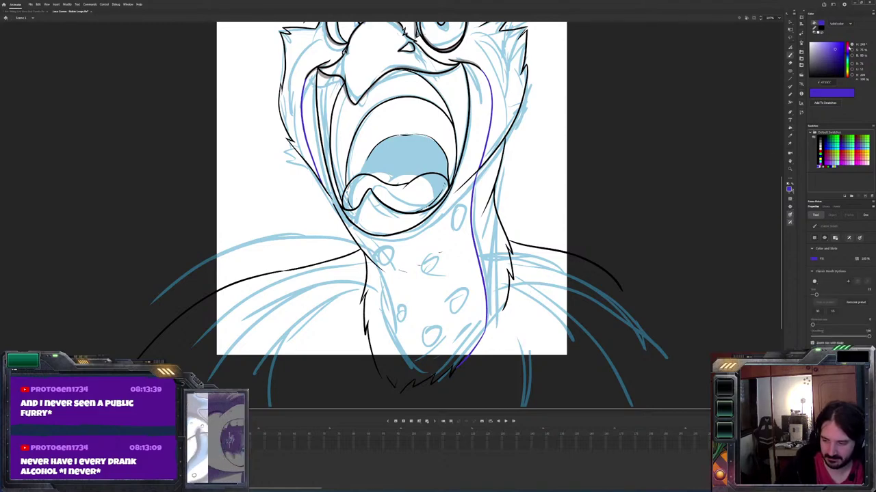
{"action": "left_click", "coordinate": [847, 49]}
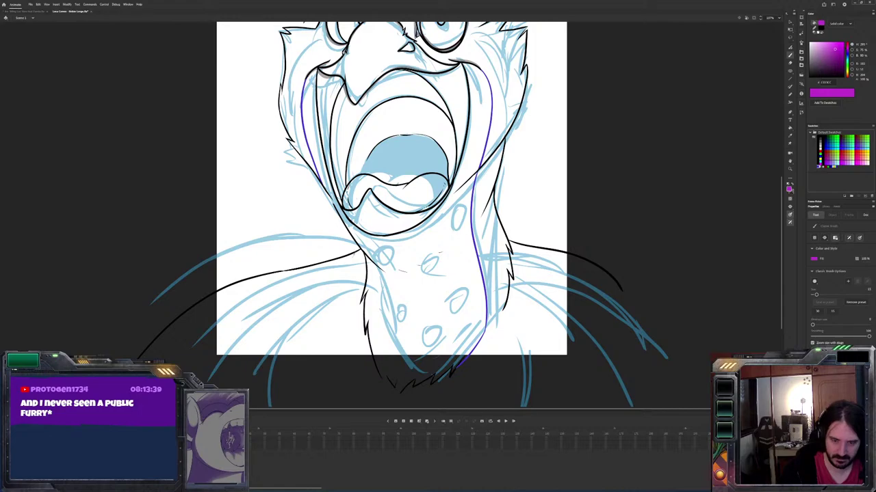
{"action": "left_click_drag", "start_coordinate": [353, 255], "coordinate": [256, 407]}
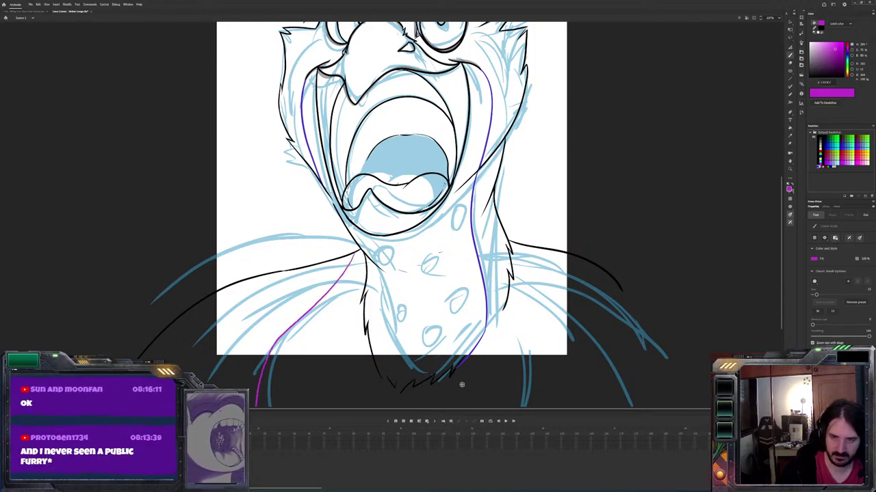
{"action": "mouse_move", "coordinate": [532, 249]}
{"action": "left_mouse_down"}
{"action": "mouse_move", "coordinate": [540, 300]}
{"action": "mouse_move", "coordinate": [589, 405]}
{"action": "left_mouse_up"}
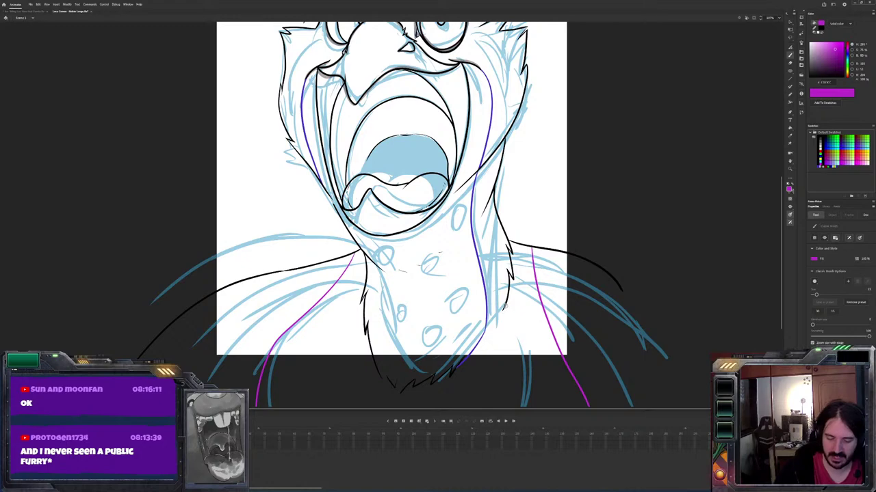
{"action": "left_click_drag", "start_coordinate": [504, 306], "coordinate": [479, 376]}
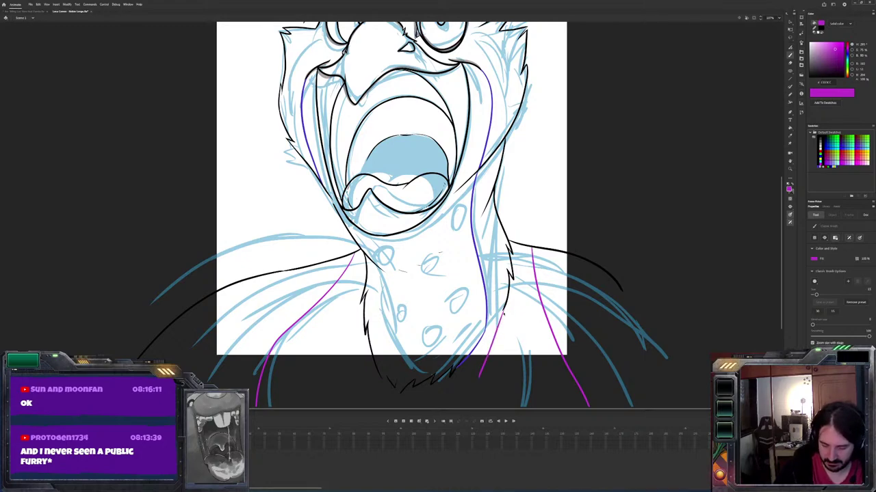
{"action": "key", "text": "ctrl+z"}
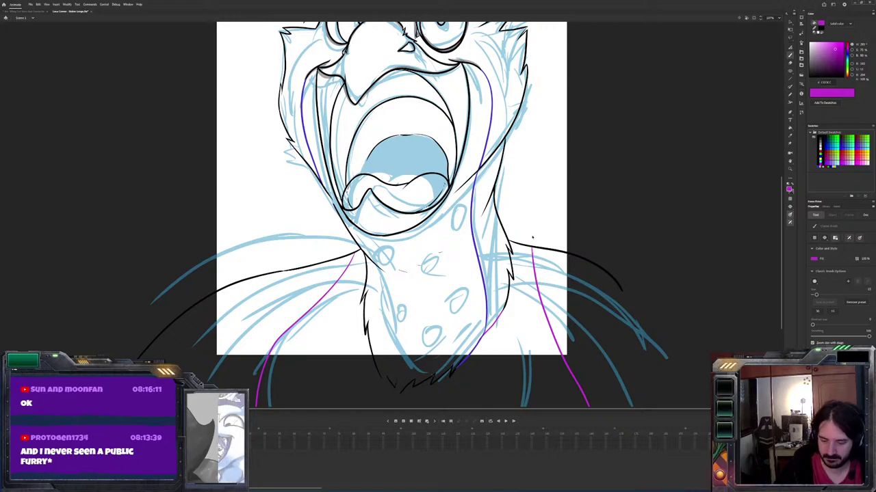
Delete the magenta line below the right shoulder and redraw it as a curve starting closer to the neck
{"action": "key", "text": "v"}
{"action": "left_click", "coordinate": [534, 269]}
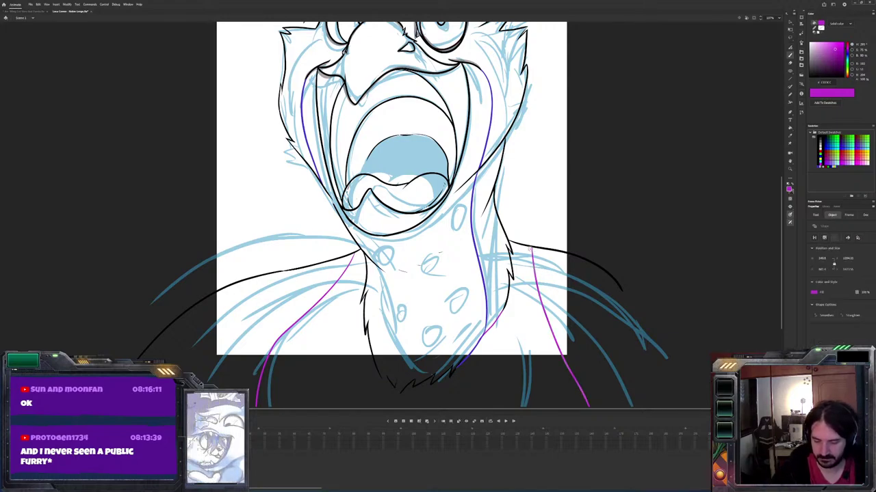
{"action": "key", "text": "Delete"}
{"action": "key", "text": "b"}
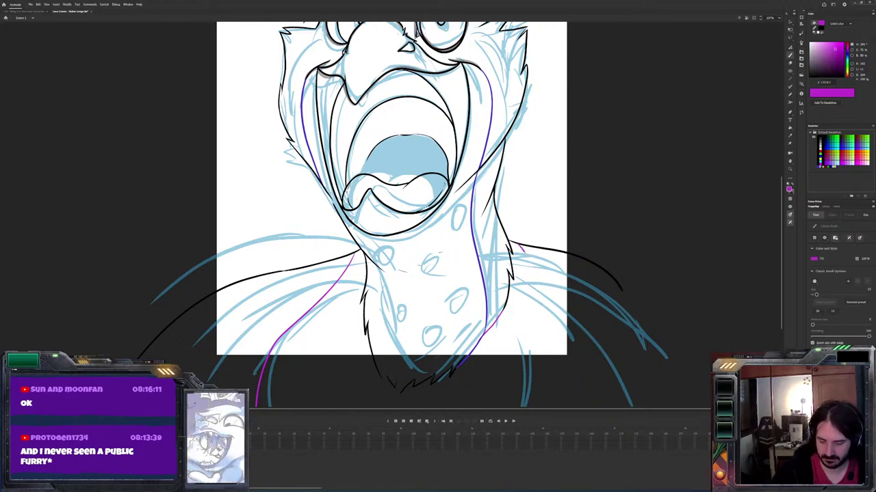
{"action": "left_click_drag", "start_coordinate": [521, 251], "coordinate": [598, 388]}
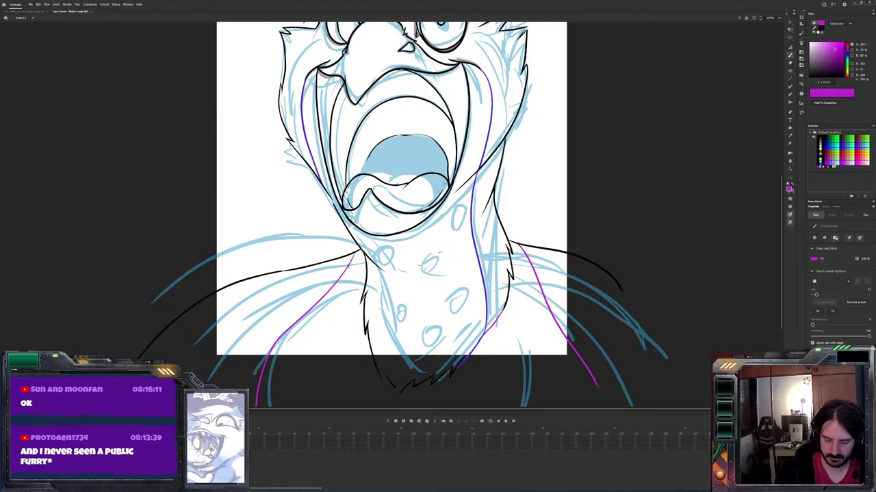
Replace the magenta line below the left shoulder with a smoother curve running from the neck down past the canvas edge
{"action": "key", "text": "v"}
{"action": "left_click", "coordinate": [362, 250]}
{"action": "key", "text": "Delete"}
{"action": "key", "text": "b"}
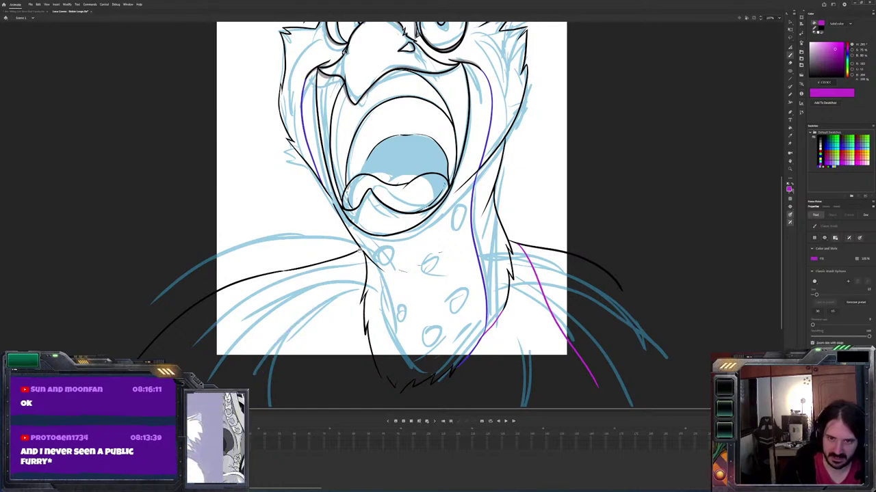
{"action": "left_click_drag", "start_coordinate": [352, 264], "coordinate": [261, 367]}
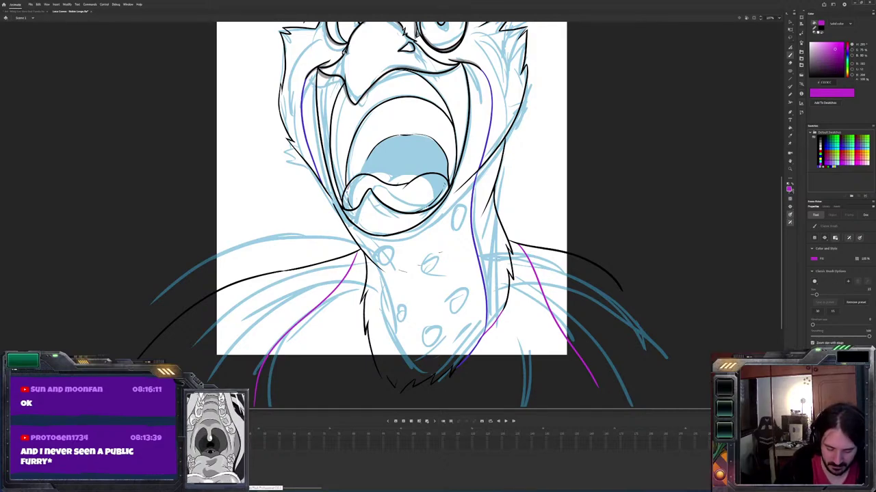
Ink jagged black feather tufts along the lower half of the left magenta line and delete the magenta segment beneath them
{"action": "key", "text": "k"}
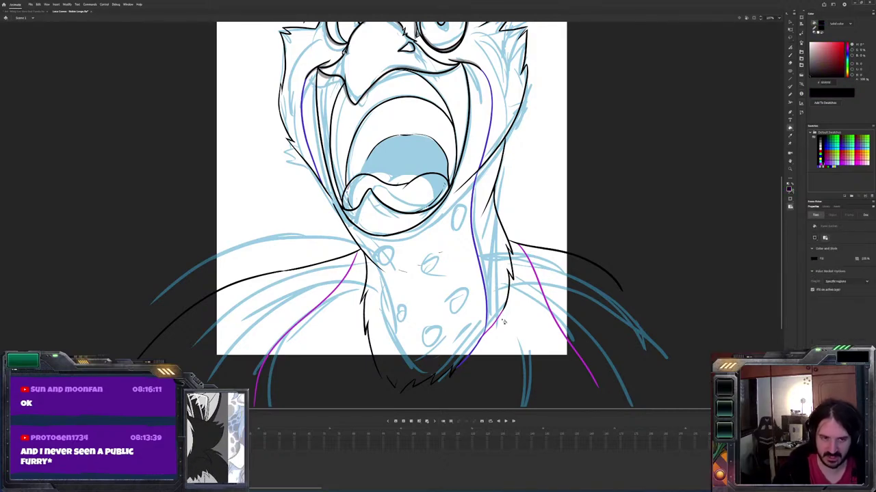
{"action": "key", "text": "b"}
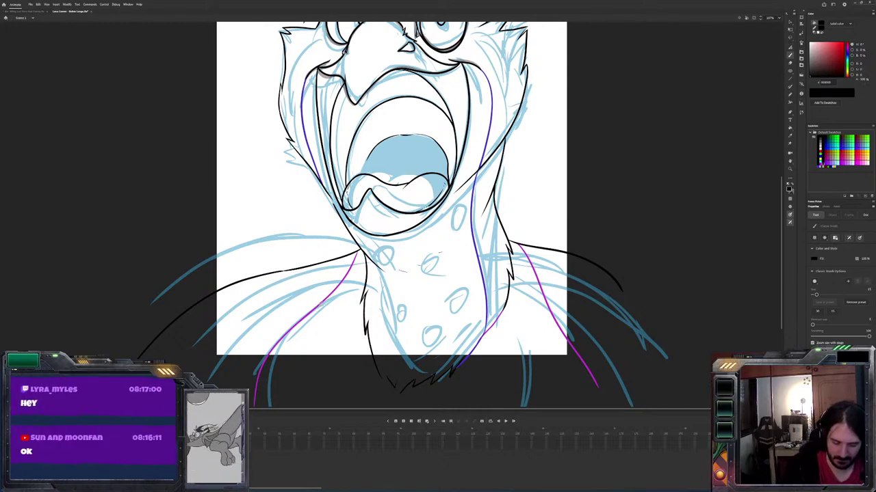
{"action": "mouse_move", "coordinate": [288, 325]}
{"action": "left_mouse_down"}
{"action": "mouse_move", "coordinate": [304, 316]}
{"action": "mouse_move", "coordinate": [271, 343]}
{"action": "mouse_move", "coordinate": [258, 371]}
{"action": "left_mouse_up"}
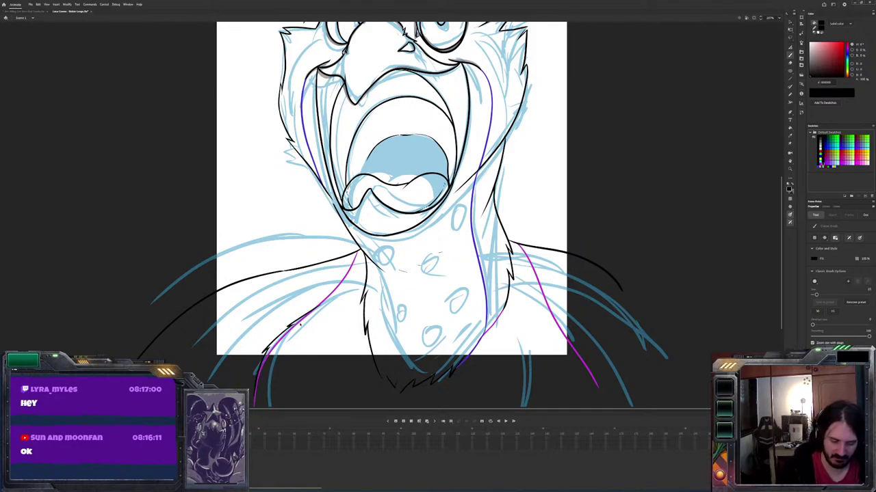
{"action": "left_click", "coordinate": [296, 312]}
{"action": "key", "text": "Delete"}
{"action": "key", "text": "b"}
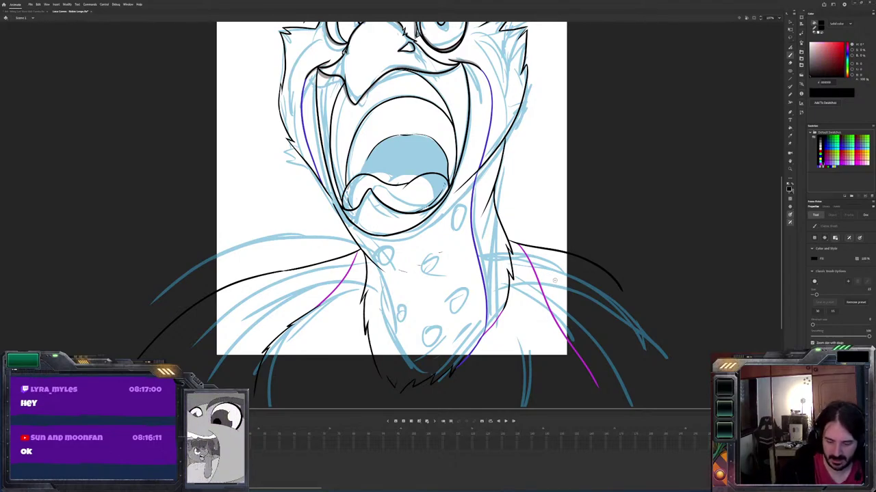
Ink a flatter black curve for the outer left shoulder and remove the old steeper section of the shoulder line
{"action": "left_click_drag", "start_coordinate": [294, 270], "coordinate": [232, 274]}
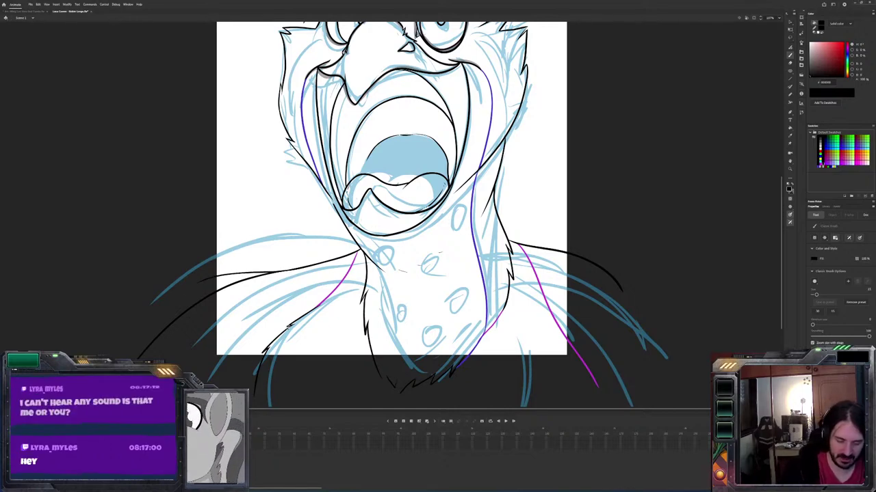
{"action": "left_click_drag", "start_coordinate": [294, 270], "coordinate": [174, 288]}
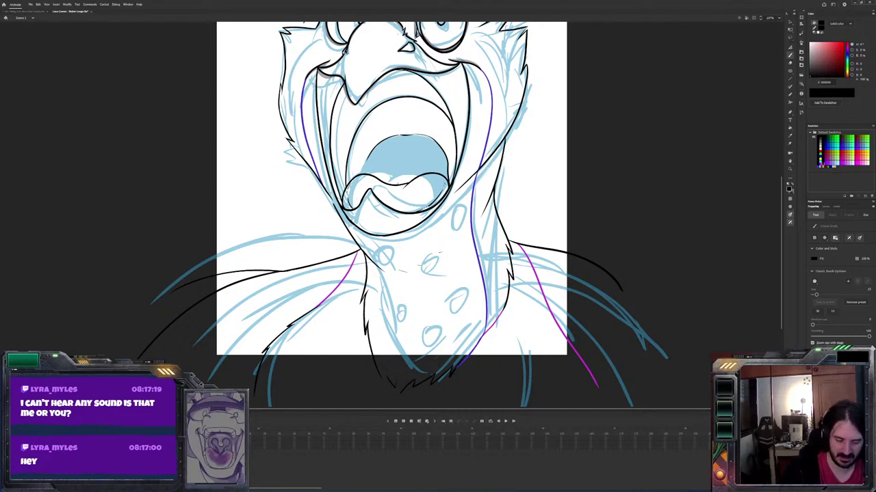
{"action": "left_click_drag", "start_coordinate": [236, 279], "coordinate": [291, 273]}
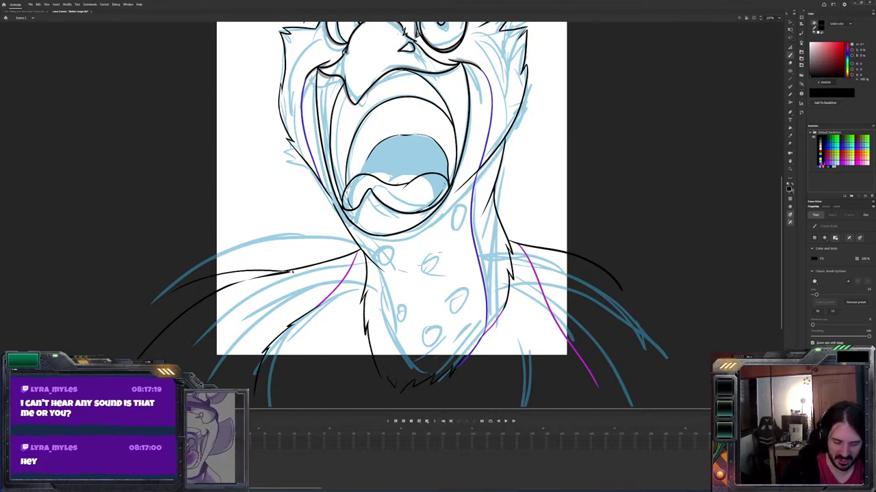
{"action": "key", "text": "ctrl+z"}
{"action": "key", "text": "ctrl+z"}
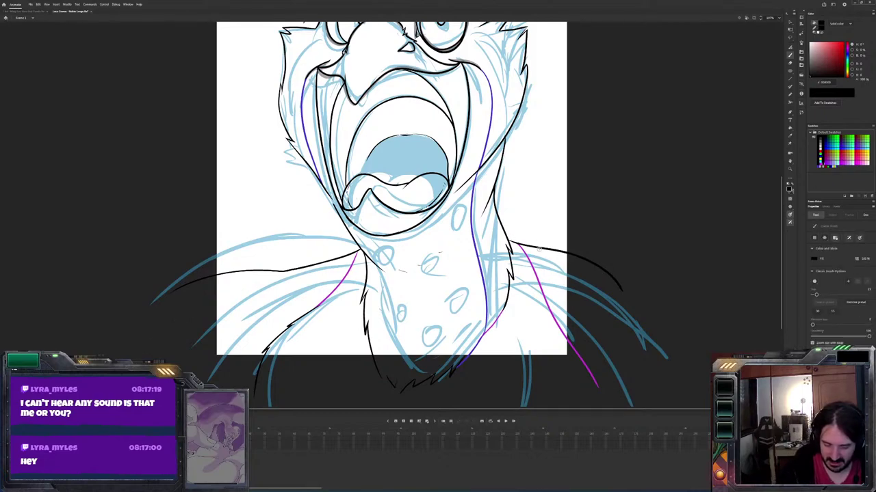
Remove the right shoulder outline with its long magenta line, and ink a short black shoulder line sloping outward from the neck
{"action": "left_click", "coordinate": [512, 245]}
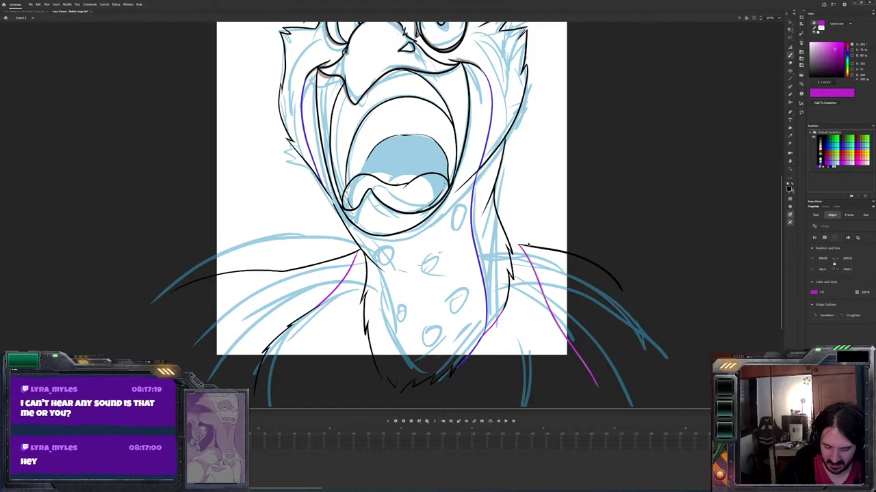
{"action": "key", "text": "ctrl+z"}
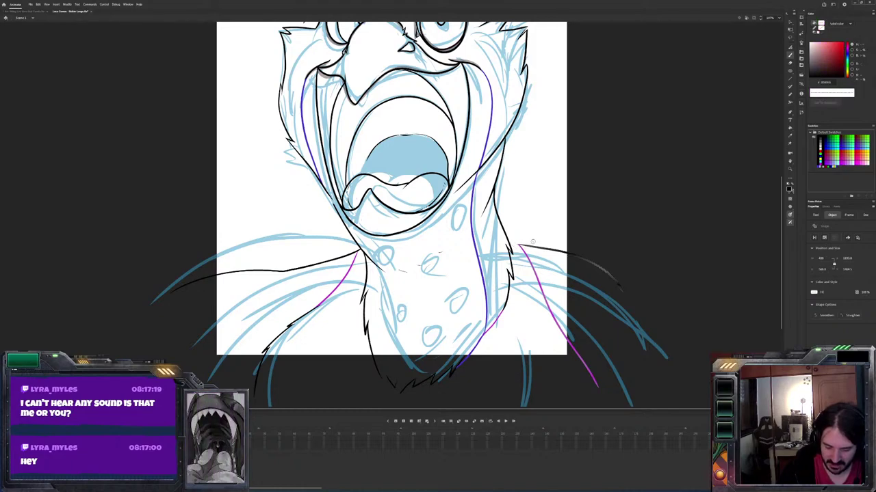
{"action": "key", "text": "ctrl+z"}
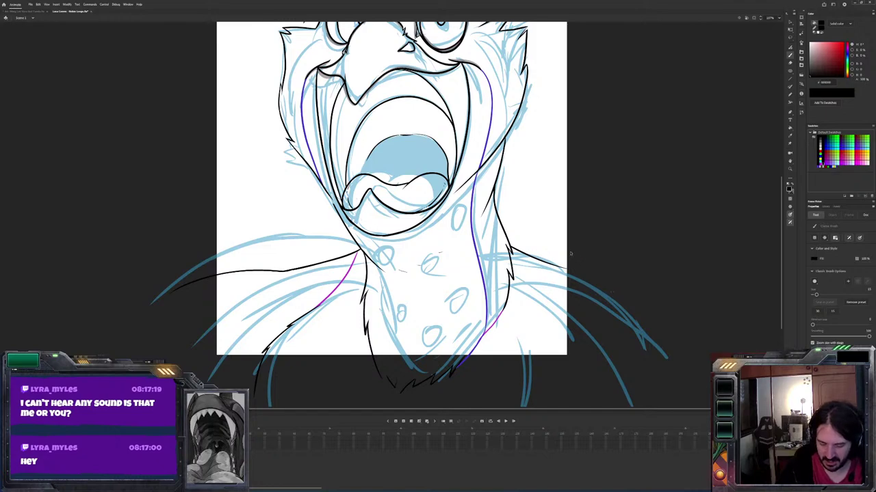
{"action": "mouse_move", "coordinate": [568, 259]}
{"action": "left_mouse_down"}
{"action": "mouse_move", "coordinate": [510, 239]}
{"action": "mouse_move", "coordinate": [581, 272]}
{"action": "left_mouse_up"}
{"action": "key", "text": "ctrl+z"}
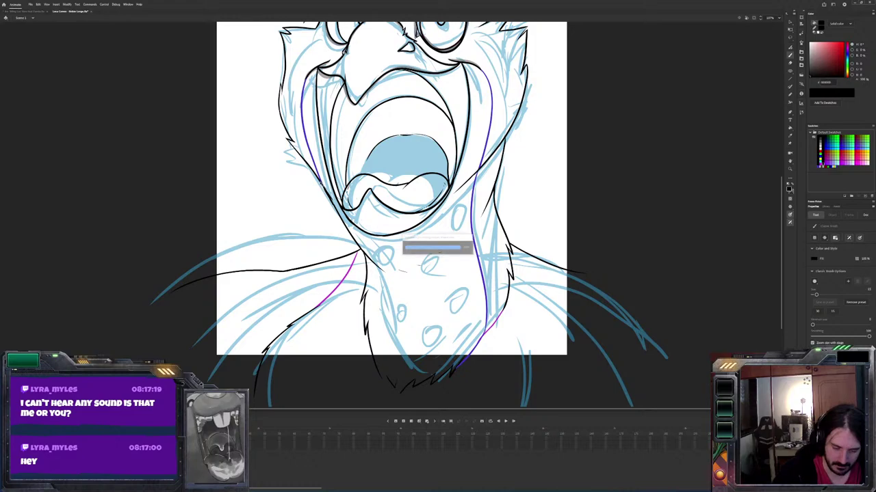
Ink small black ovals over the upper four sketched spots on the front of the neck
{"action": "key", "text": "e"}
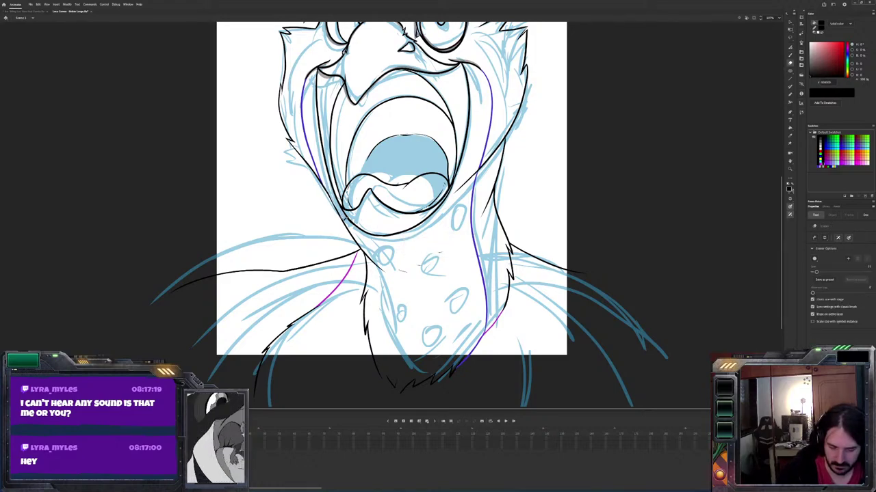
{"action": "key", "text": "b"}
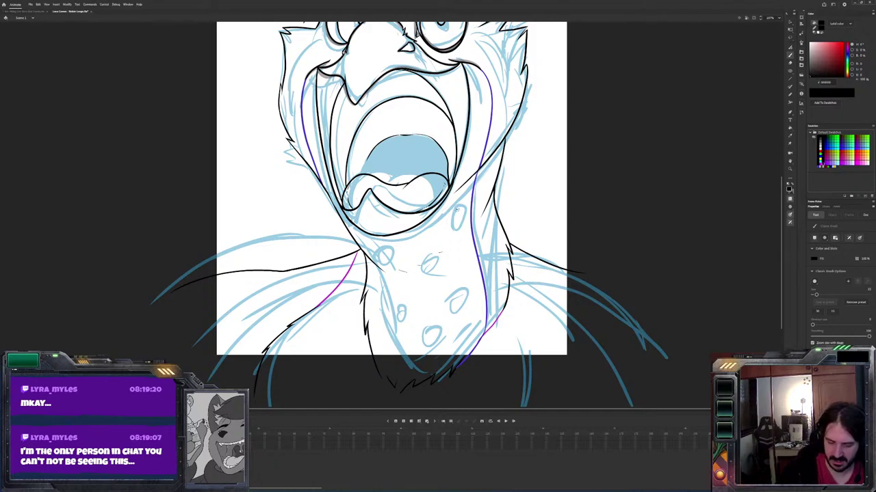
{"action": "mouse_move", "coordinate": [453, 211]}
{"action": "left_mouse_down"}
{"action": "mouse_move", "coordinate": [461, 226]}
{"action": "mouse_move", "coordinate": [454, 209]}
{"action": "left_mouse_up"}
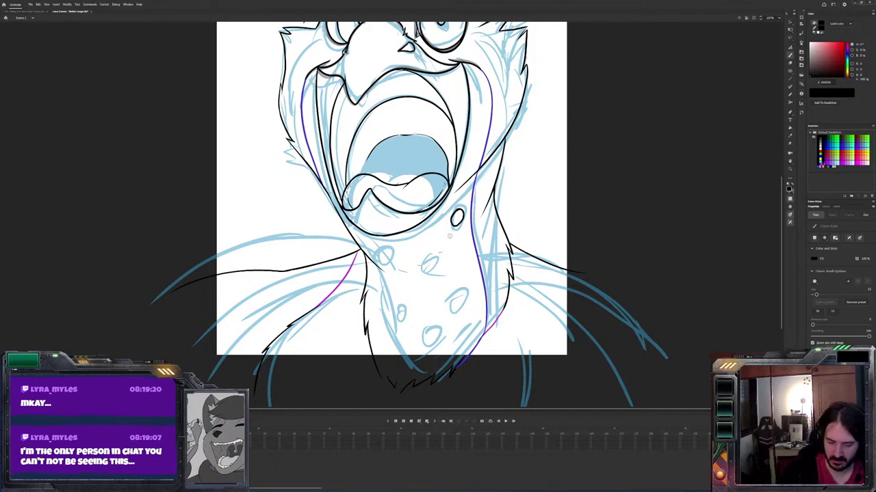
{"action": "mouse_move", "coordinate": [373, 256]}
{"action": "left_mouse_down"}
{"action": "mouse_move", "coordinate": [386, 266]}
{"action": "mouse_move", "coordinate": [375, 250]}
{"action": "mouse_move", "coordinate": [377, 266]}
{"action": "mouse_move", "coordinate": [399, 258]}
{"action": "mouse_move", "coordinate": [370, 249]}
{"action": "left_mouse_up"}
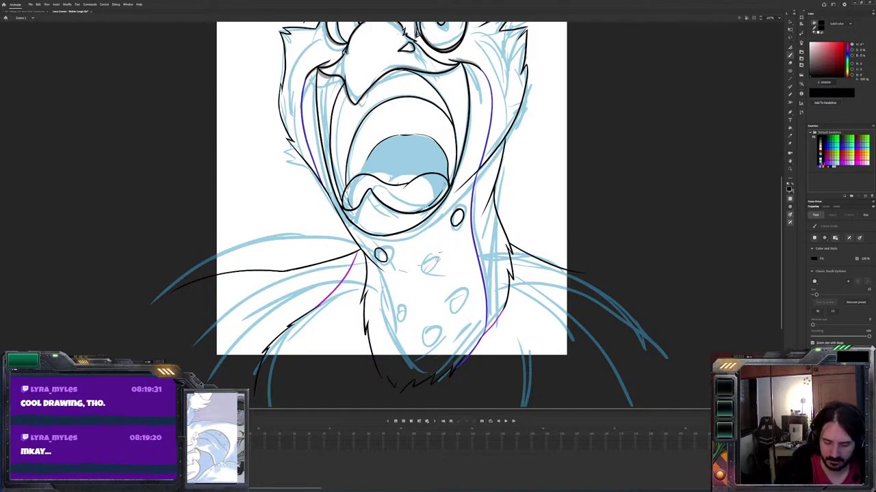
{"action": "left_click_drag", "start_coordinate": [437, 259], "coordinate": [417, 277]}
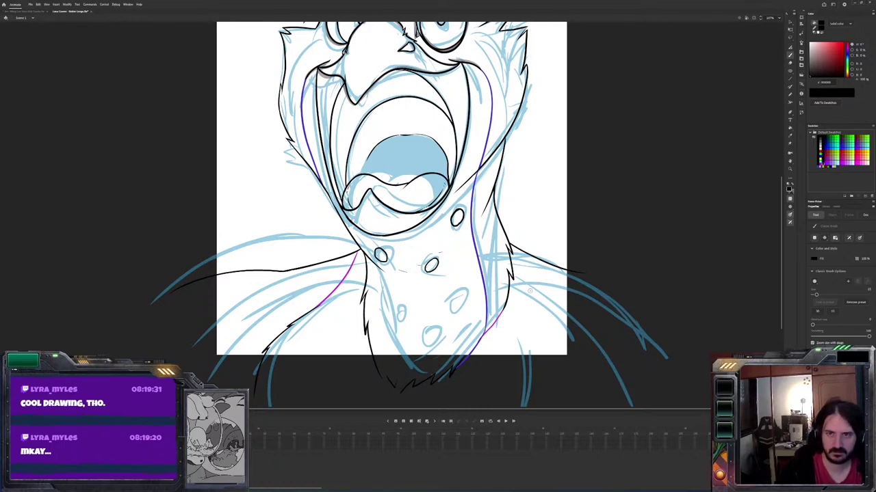
{"action": "mouse_move", "coordinate": [465, 292]}
{"action": "left_mouse_down"}
{"action": "mouse_move", "coordinate": [455, 295]}
{"action": "mouse_move", "coordinate": [466, 296]}
{"action": "left_mouse_up"}
Ink black ovals over the two lowest sketched neck spots, redrawing the left one narrower
{"action": "left_click_drag", "start_coordinate": [401, 310], "coordinate": [396, 307]}
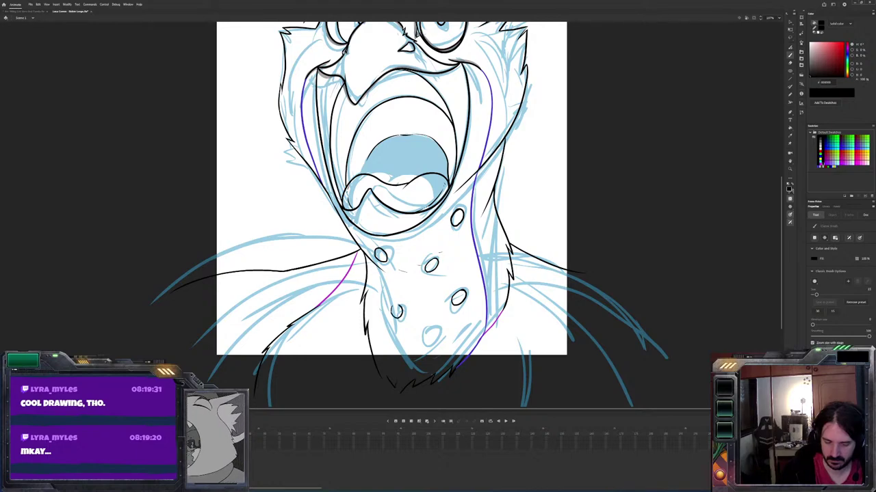
{"action": "key", "text": "ctrl+z"}
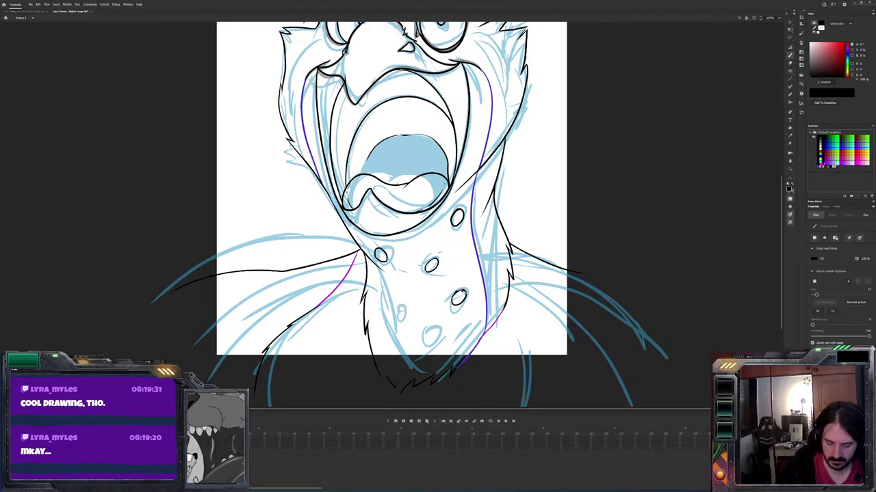
{"action": "left_click", "coordinate": [459, 297]}
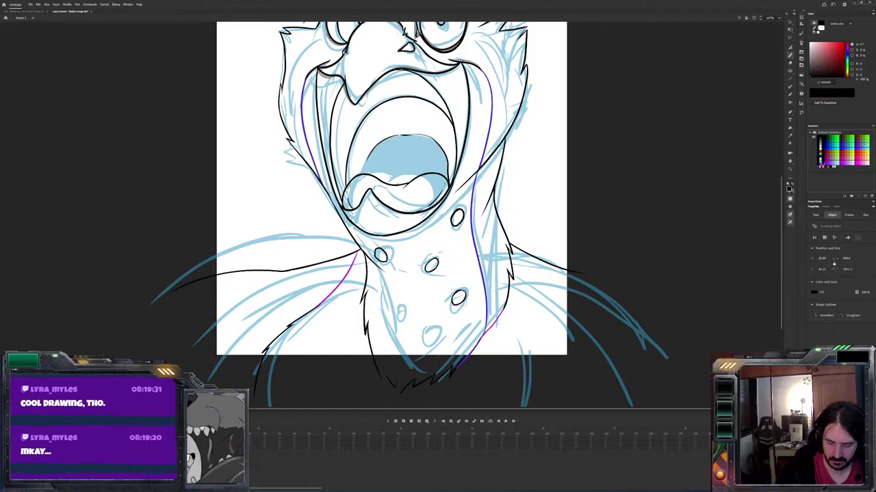
{"action": "left_click_drag", "start_coordinate": [401, 309], "coordinate": [396, 308]}
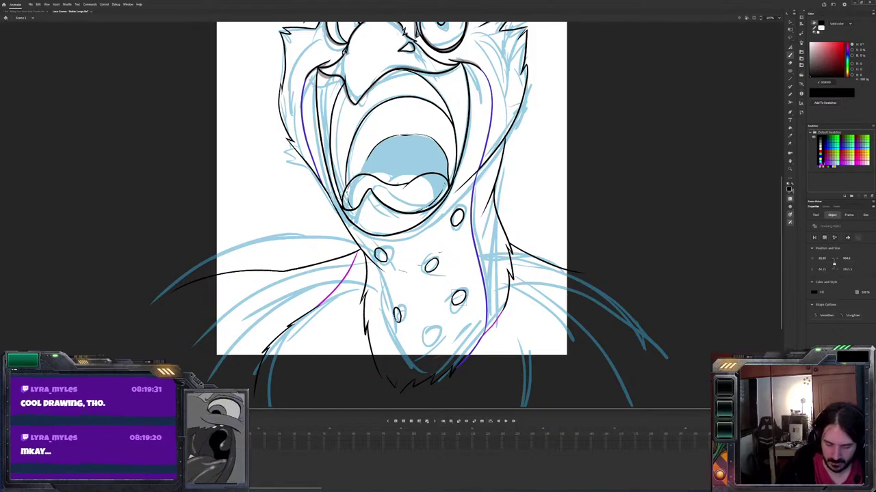
{"action": "mouse_move", "coordinate": [438, 336]}
{"action": "left_mouse_down"}
{"action": "mouse_move", "coordinate": [428, 328]}
{"action": "mouse_move", "coordinate": [430, 343]}
{"action": "left_mouse_up"}
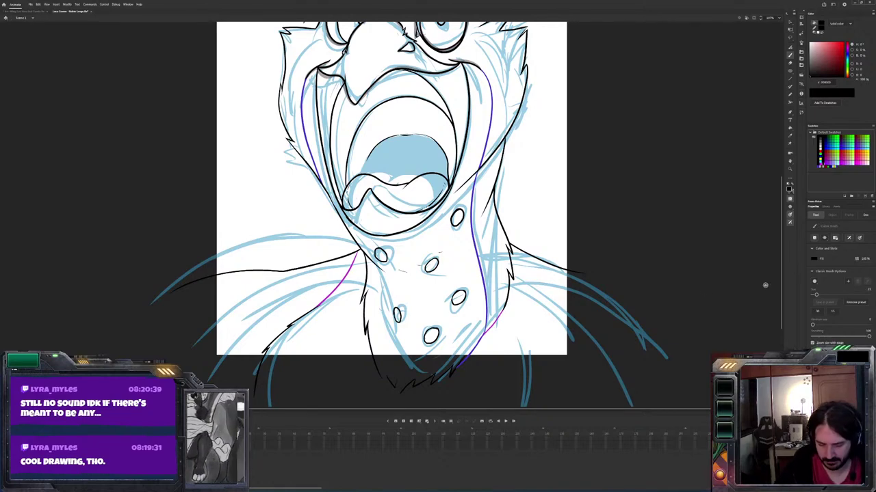
Hide the blue sketch and draw two small ovals on the right cheek in the purple sampled from the mouth-side line
{"action": "left_click_drag", "start_coordinate": [624, 322], "coordinate": [606, 361]}
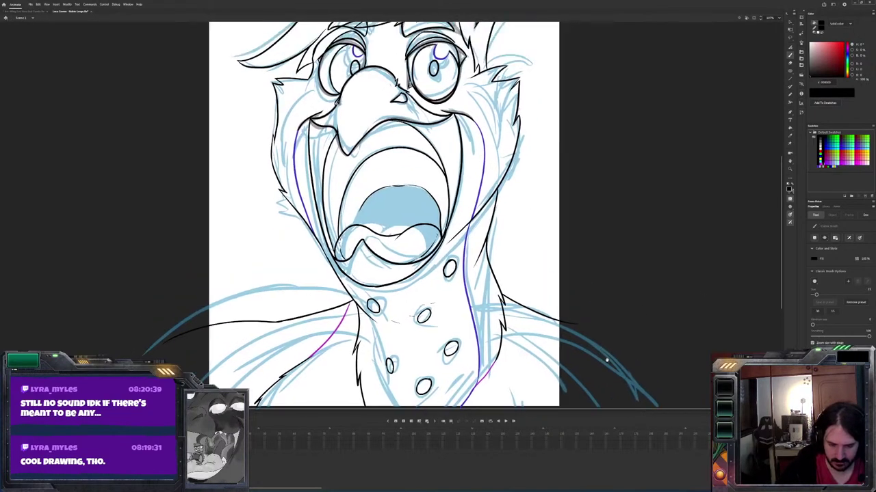
{"action": "key", "text": "v"}
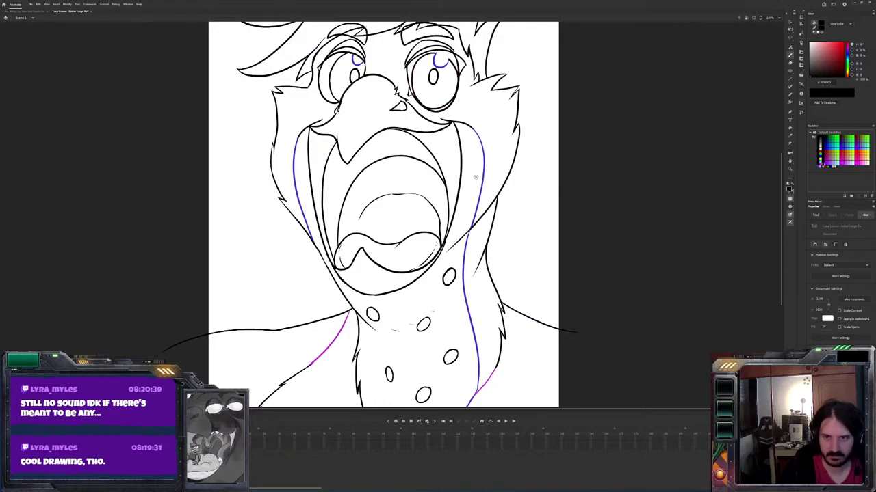
{"action": "scroll", "coordinate": [535, 263], "scroll_direction": "up", "scroll_amount": 1}
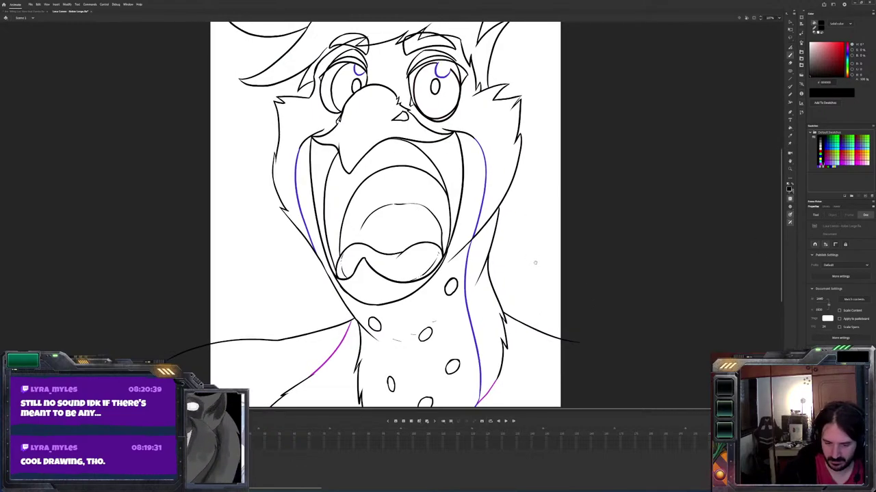
{"action": "scroll", "coordinate": [535, 262], "scroll_direction": "up", "scroll_amount": 5}
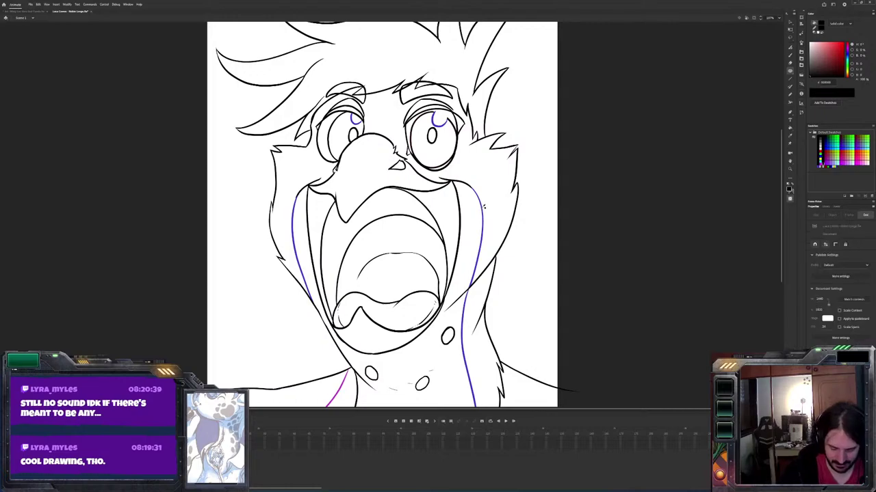
{"action": "key", "text": "b"}
{"action": "left_click", "coordinate": [482, 205], "text": "alt"}
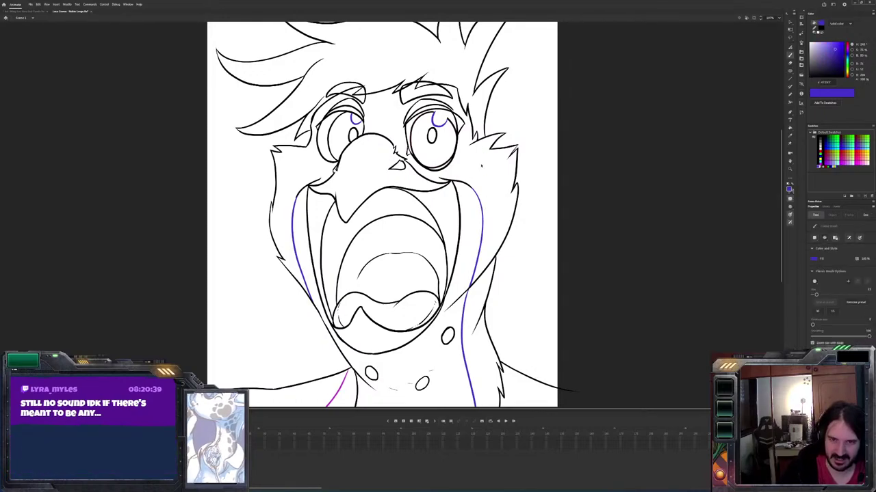
{"action": "mouse_move", "coordinate": [480, 158]}
{"action": "left_mouse_down"}
{"action": "mouse_move", "coordinate": [477, 178]}
{"action": "mouse_move", "coordinate": [481, 171]}
{"action": "left_mouse_up"}
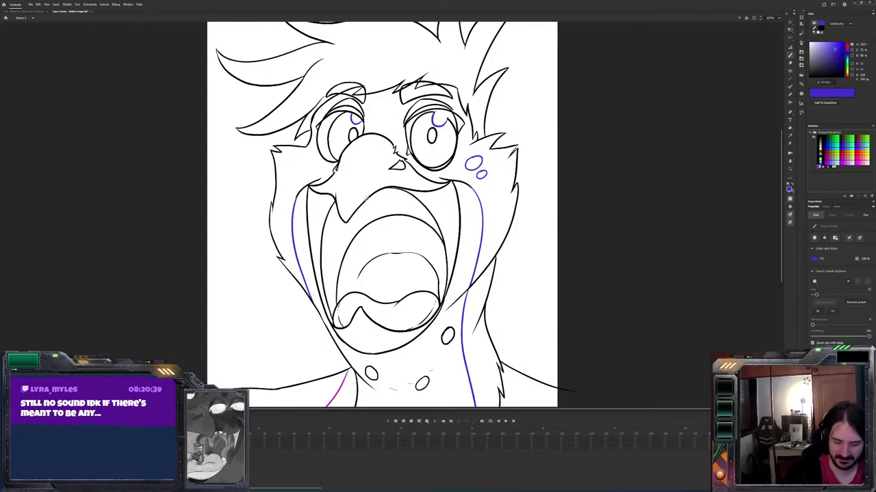
Draw a purple arc at the beak tip and magenta arcs across the beak to mark its color bands
{"action": "left_click_drag", "start_coordinate": [357, 206], "coordinate": [343, 192]}
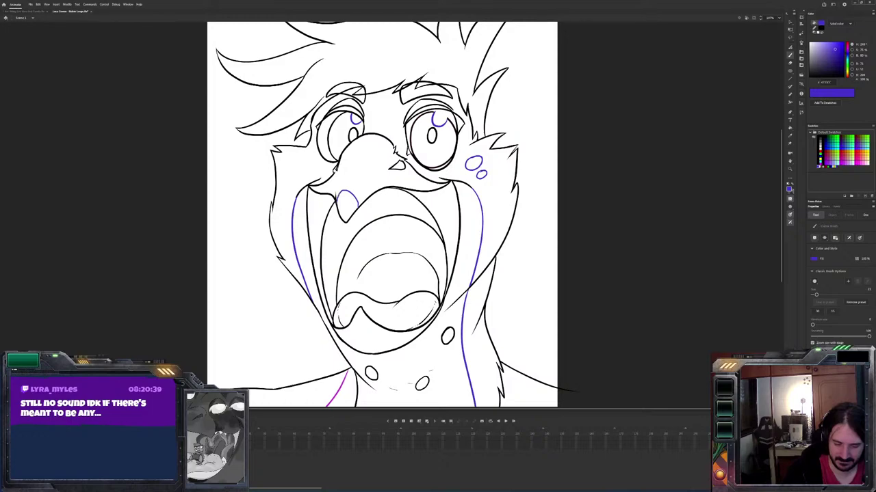
{"action": "left_click", "coordinate": [848, 47]}
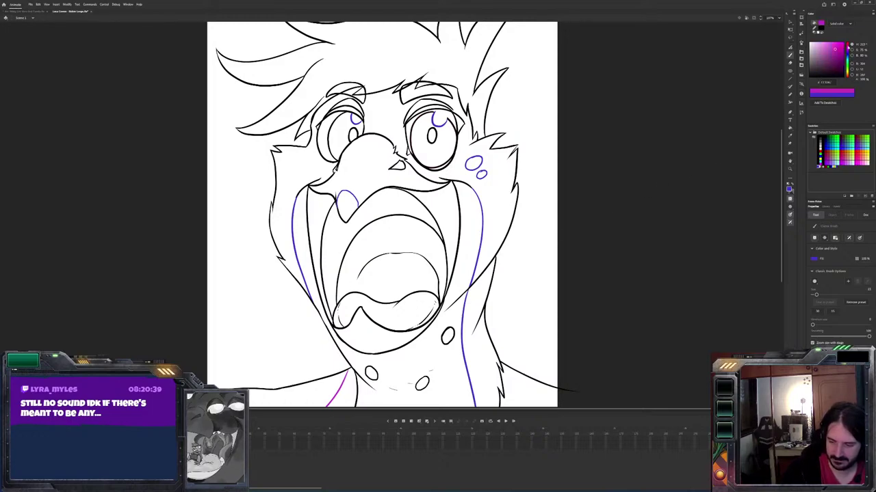
{"action": "mouse_move", "coordinate": [371, 191]}
{"action": "left_mouse_down"}
{"action": "mouse_move", "coordinate": [344, 179]}
{"action": "mouse_move", "coordinate": [335, 195]}
{"action": "mouse_move", "coordinate": [348, 170]}
{"action": "mouse_move", "coordinate": [337, 184]}
{"action": "mouse_move", "coordinate": [357, 179]}
{"action": "mouse_move", "coordinate": [338, 179]}
{"action": "mouse_move", "coordinate": [368, 196]}
{"action": "mouse_move", "coordinate": [373, 161]}
{"action": "mouse_move", "coordinate": [346, 152]}
{"action": "left_mouse_up"}
{"action": "key", "text": "ctrl+z"}
{"action": "key", "text": "ctrl+z"}
{"action": "key", "text": "ctrl+z"}
{"action": "key", "text": "ctrl+z"}
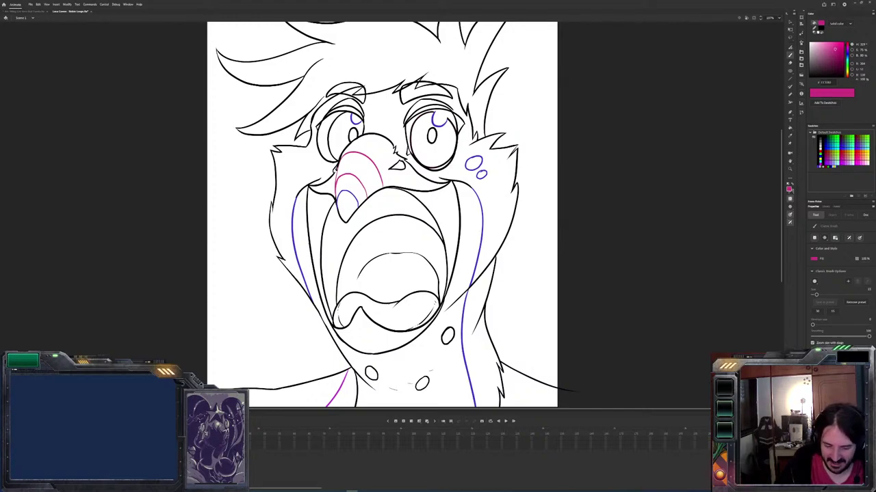
Set the brush color to dark grey, paste the colored character reference picture and place it beside the canvas on the left
{"action": "key", "text": "ctrl+minus"}
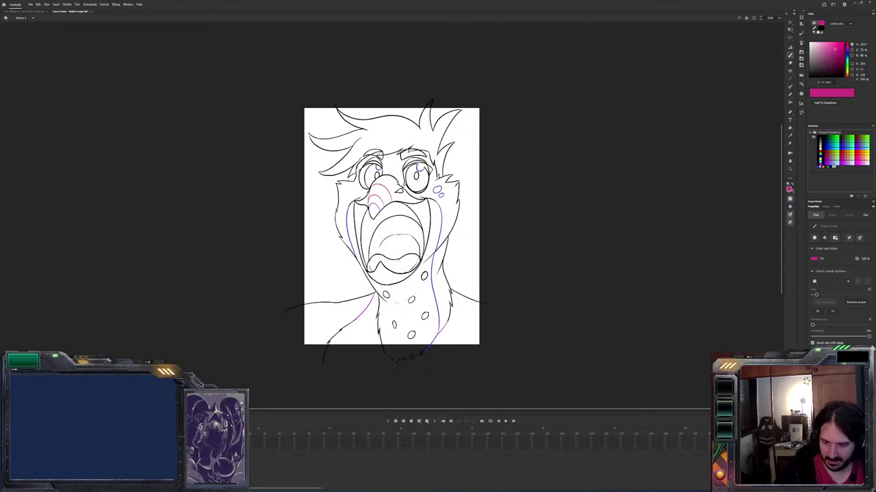
{"action": "left_click", "coordinate": [814, 24]}
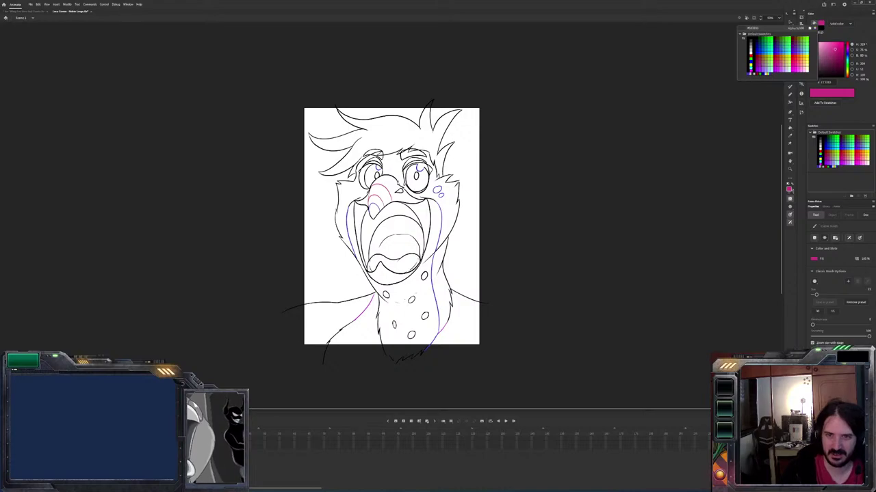
{"action": "left_click", "coordinate": [750, 41]}
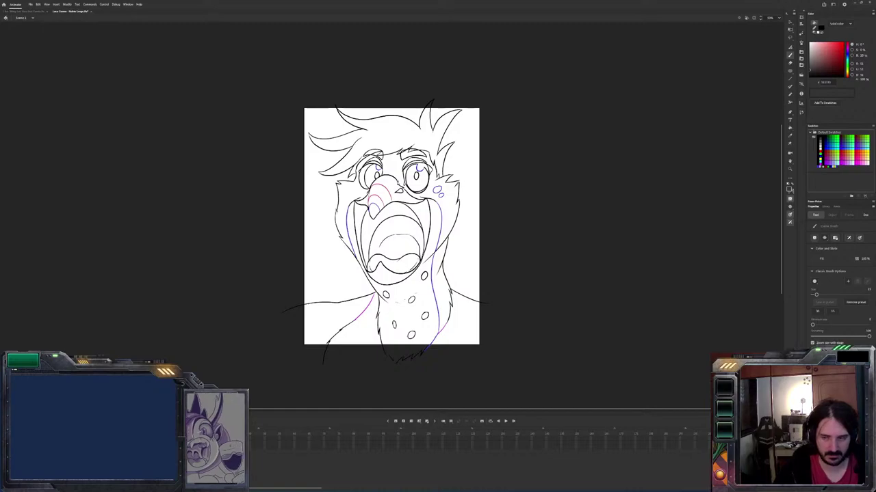
{"action": "key", "text": "ctrl+v"}
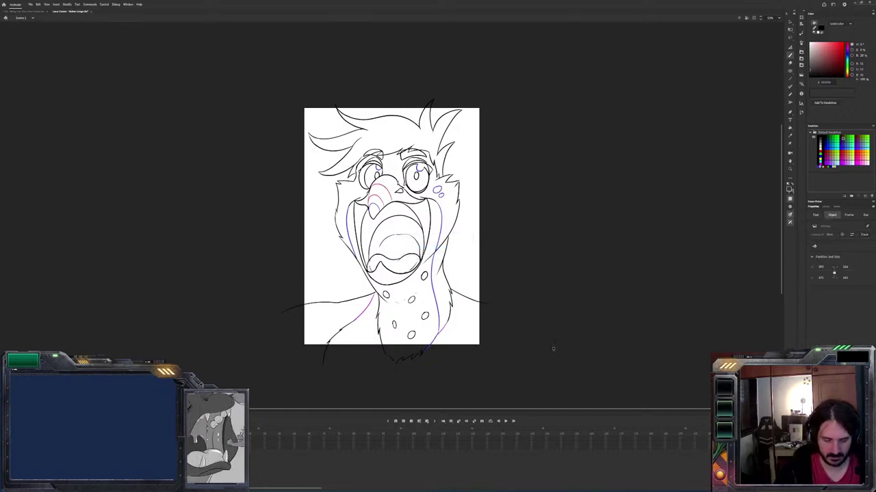
{"action": "left_click_drag", "start_coordinate": [391, 216], "coordinate": [216, 173]}
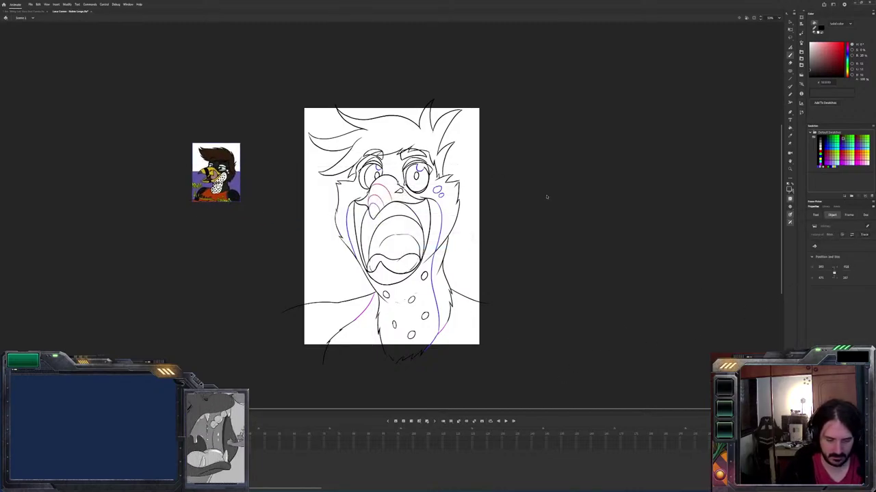
{"action": "key", "text": "b"}
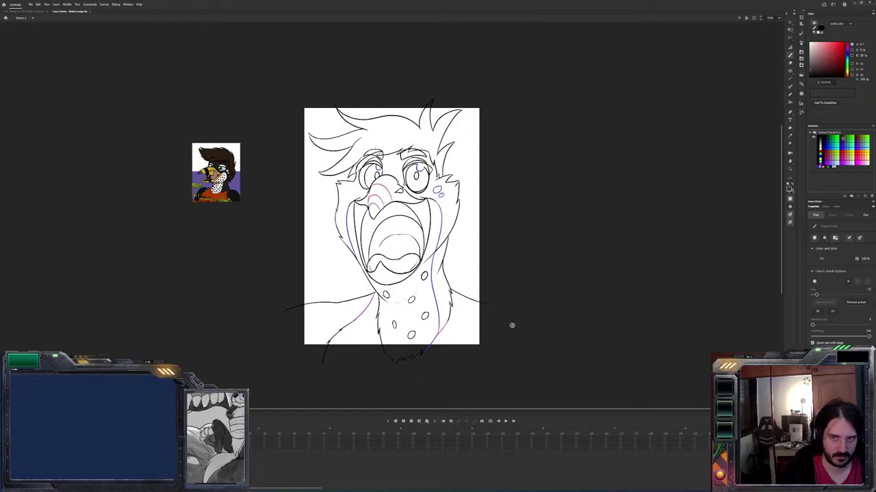
Switch to the other animation document and inspect the laughing character's head symbol and its frames
{"action": "key", "text": "ctrl+Tab"}
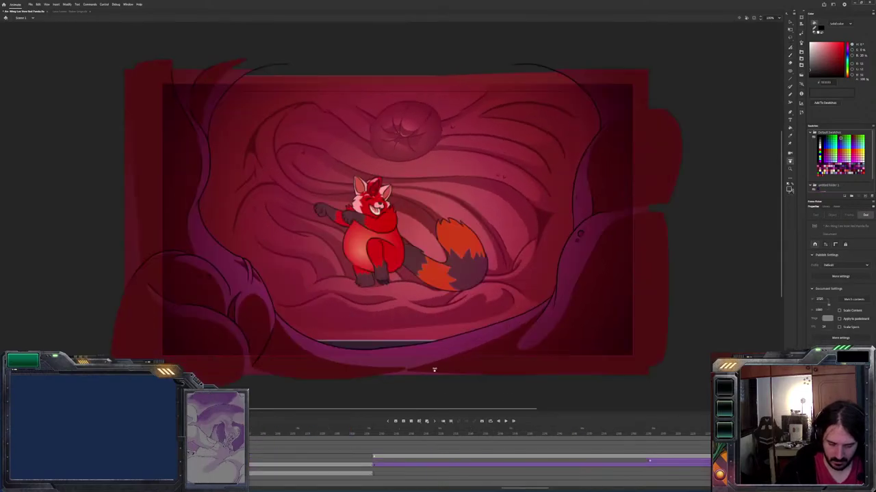
{"action": "key", "text": "ctrl+Tab"}
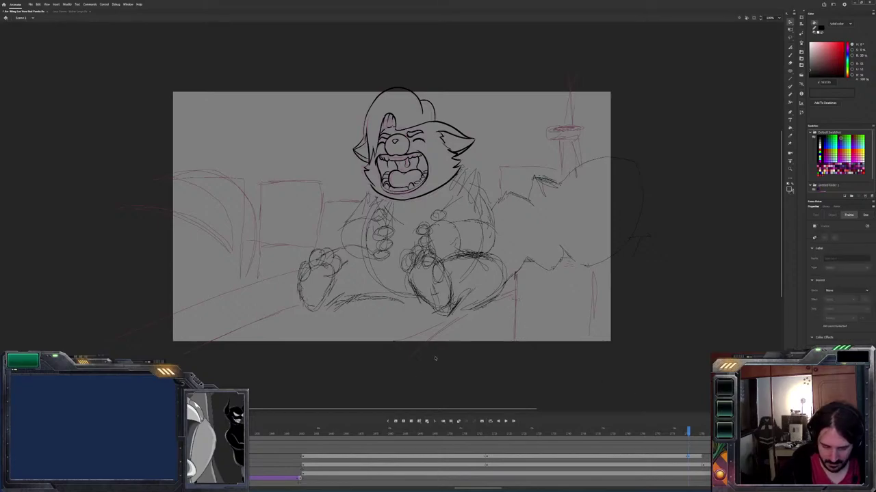
{"action": "left_click", "coordinate": [354, 97]}
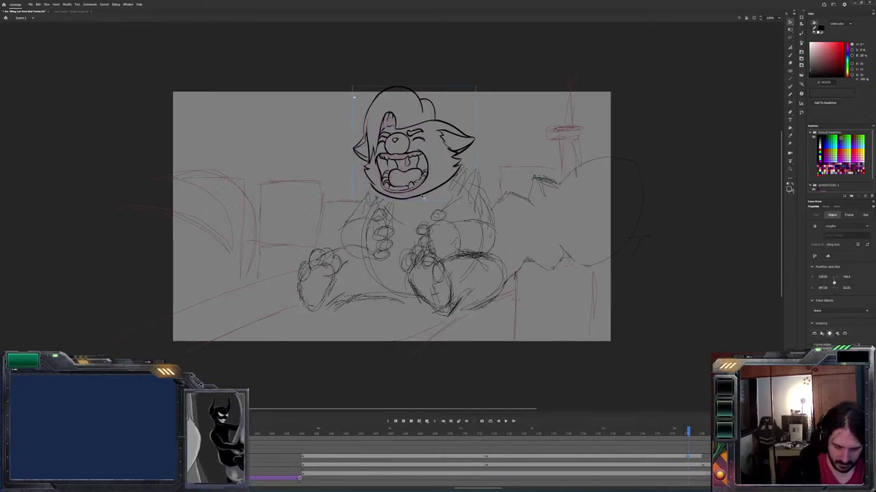
{"action": "left_click", "coordinate": [690, 465]}
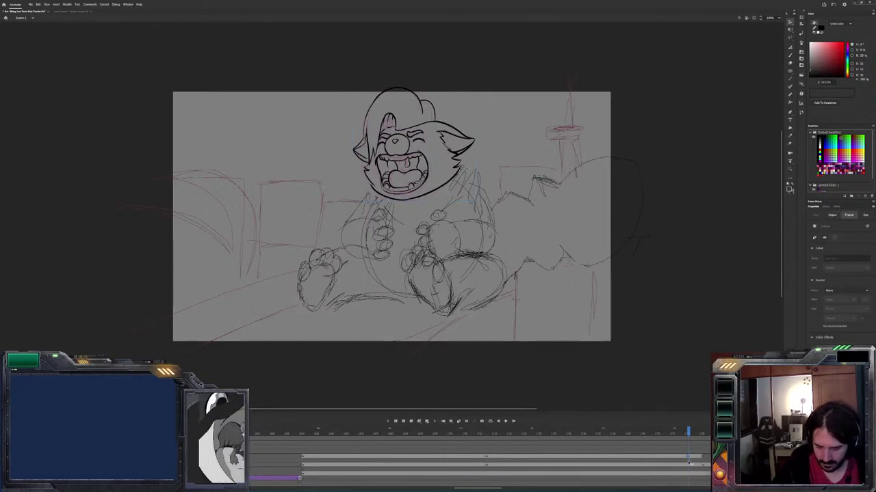
{"action": "left_click", "coordinate": [690, 467]}
{"action": "left_click", "coordinate": [688, 462]}
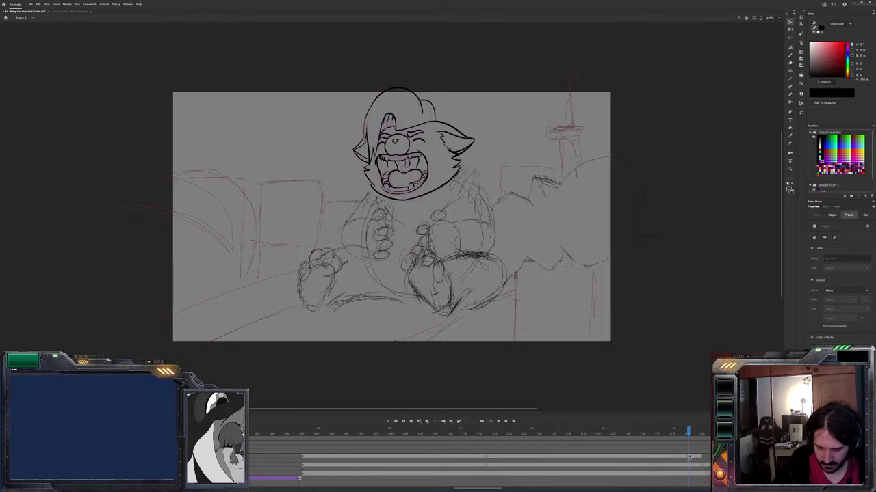
{"action": "double_click", "coordinate": [410, 157]}
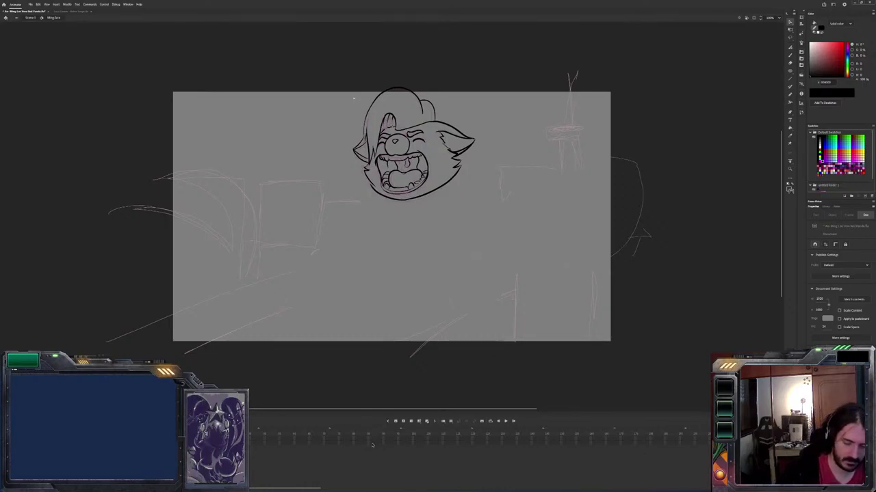
{"action": "double_click", "coordinate": [28, 33]}
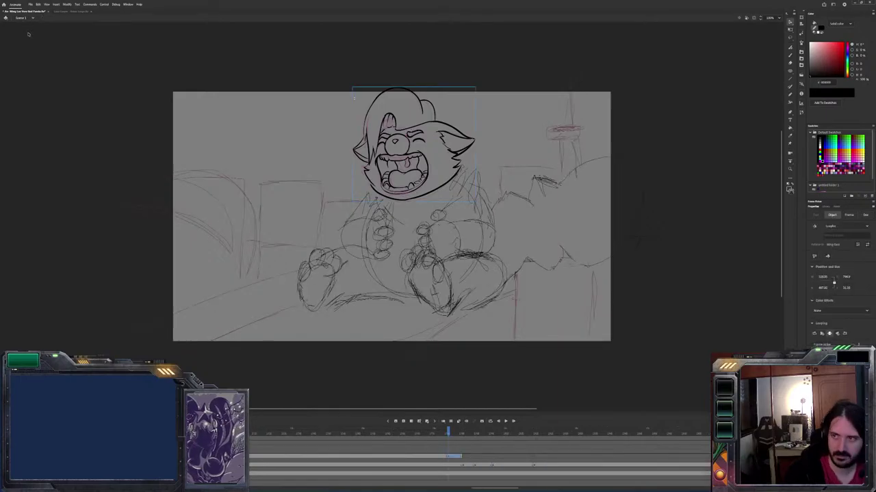
Clear the seated body sketch from the current frame and show it as a faint onion skin for tracing with the brush
{"action": "left_click", "coordinate": [449, 467]}
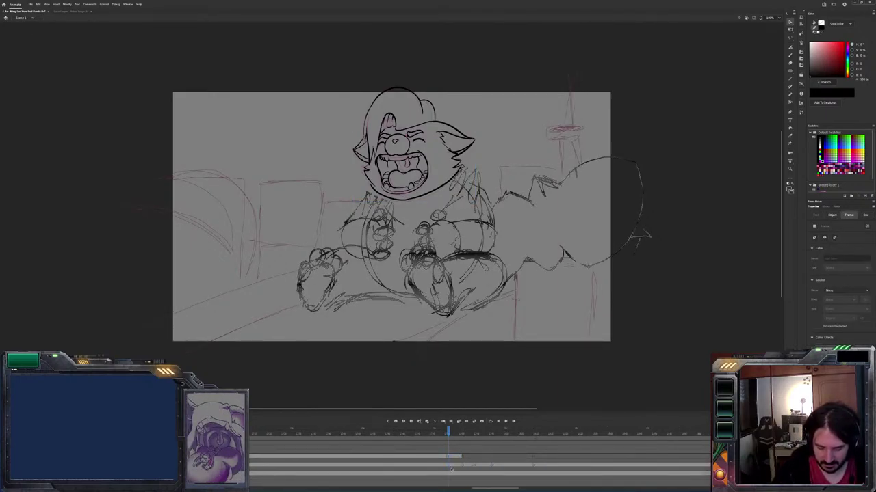
{"action": "key", "text": "Delete"}
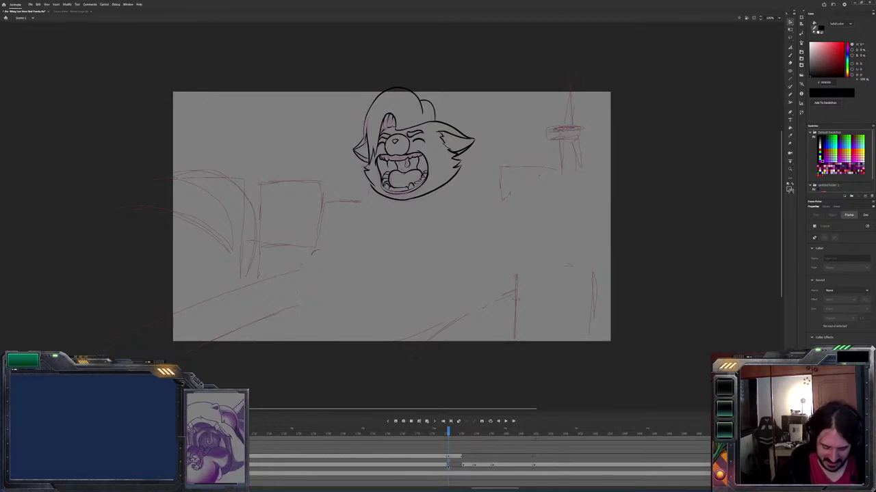
{"action": "key", "text": "ctrl+z"}
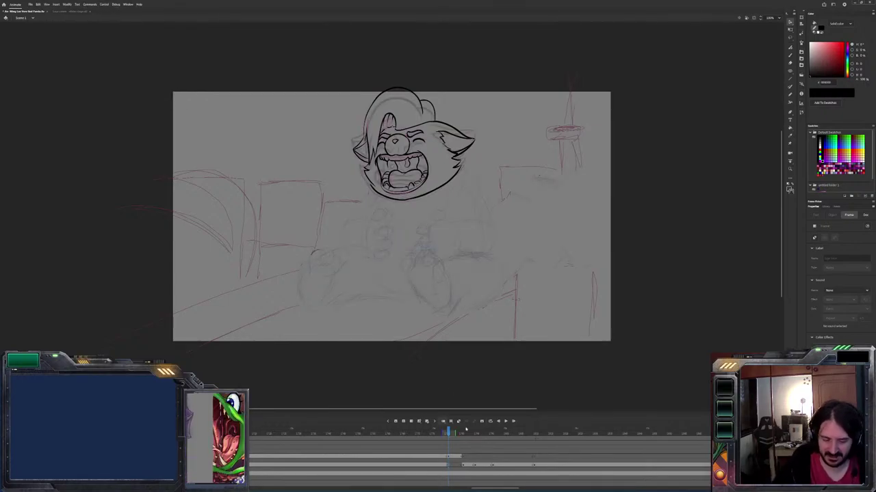
{"action": "scroll", "coordinate": [407, 275], "scroll_direction": "up", "scroll_amount": 5}
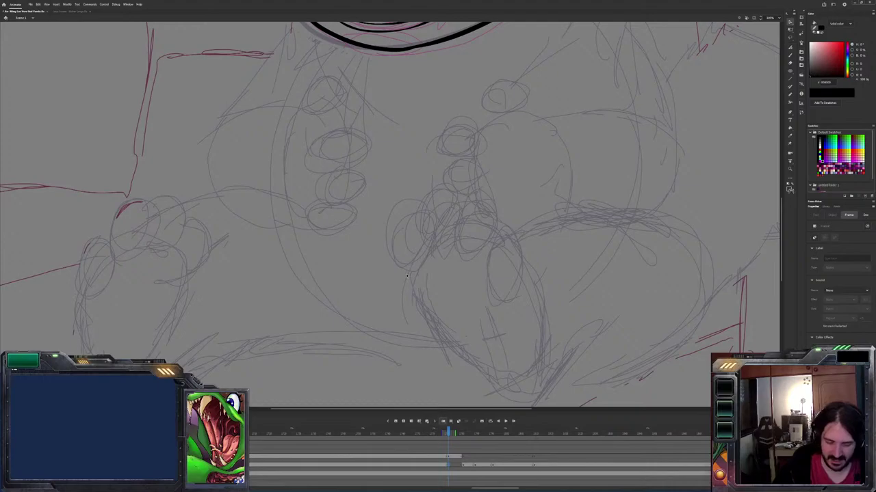
{"action": "key", "text": "b"}
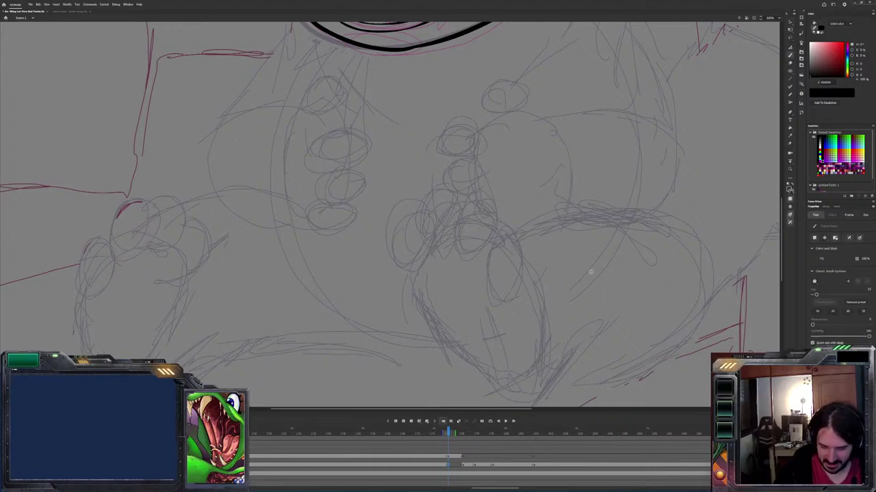
{"action": "scroll", "coordinate": [606, 333], "scroll_direction": "up", "scroll_amount": 3}
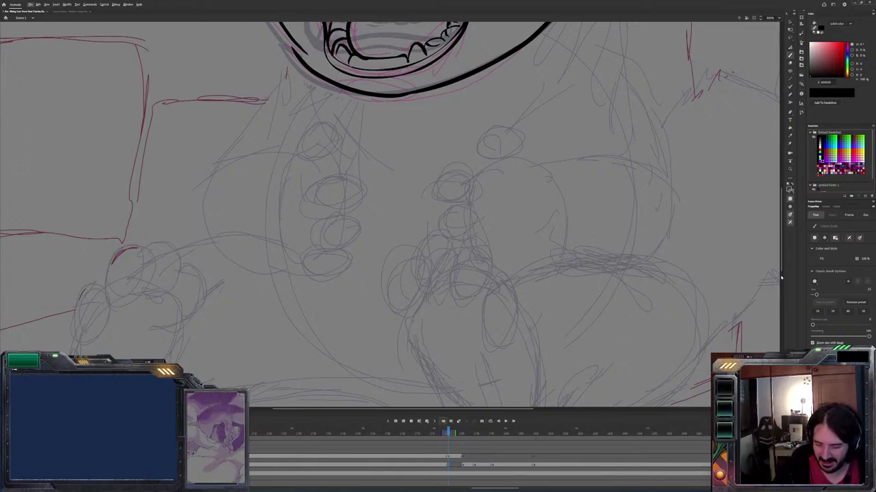
{"action": "key", "text": "k"}
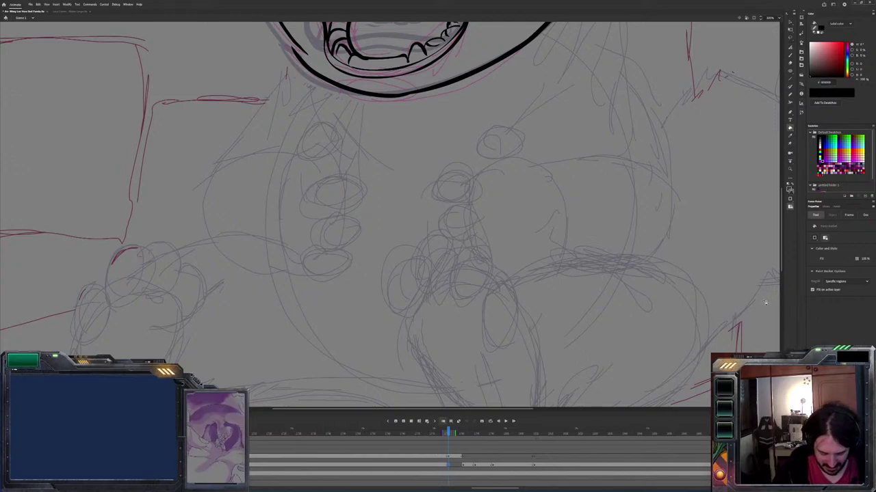
{"action": "key", "text": "b"}
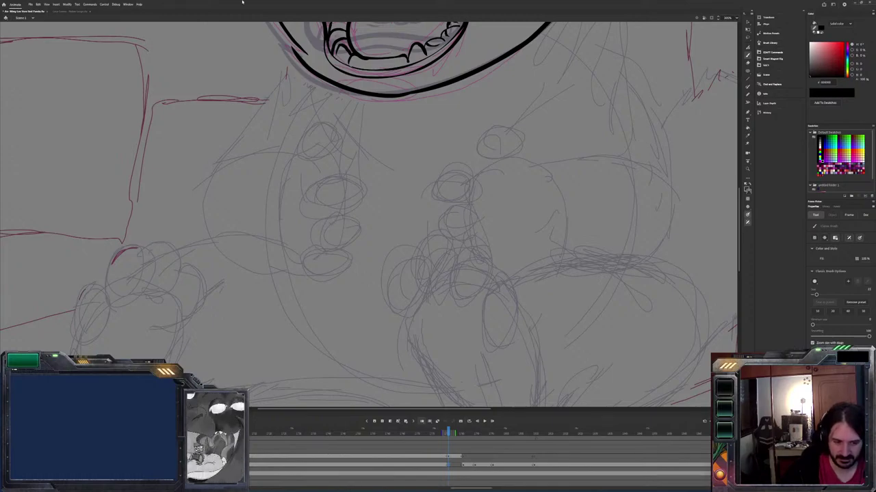
Return to the bird character document and ready the Paint Bucket with an off-white fill color
{"action": "key", "text": "ctrl+w"}
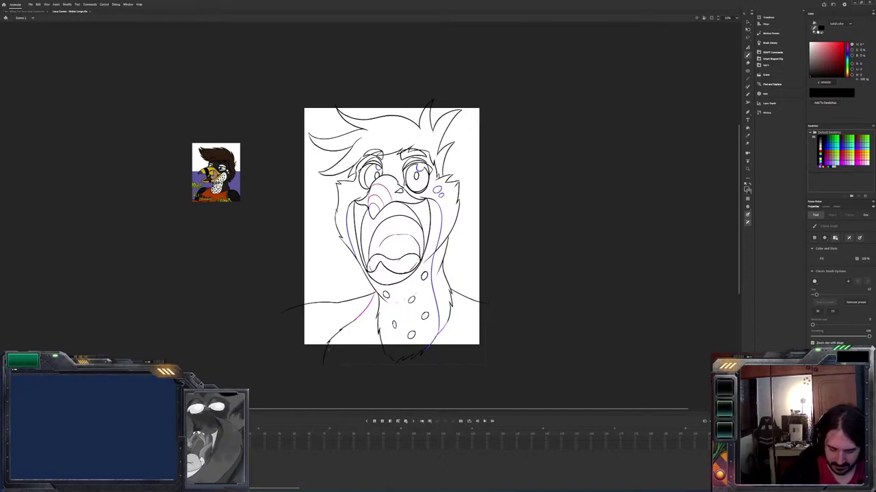
{"action": "key", "text": "v"}
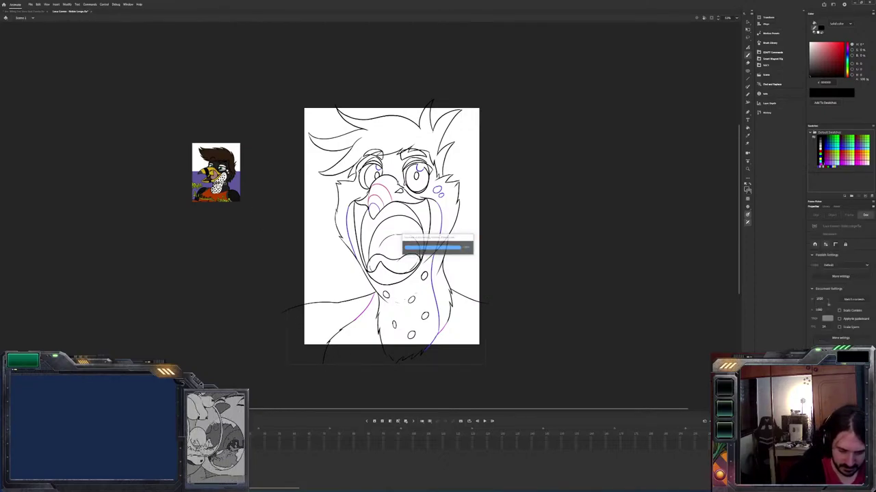
{"action": "key", "text": "k"}
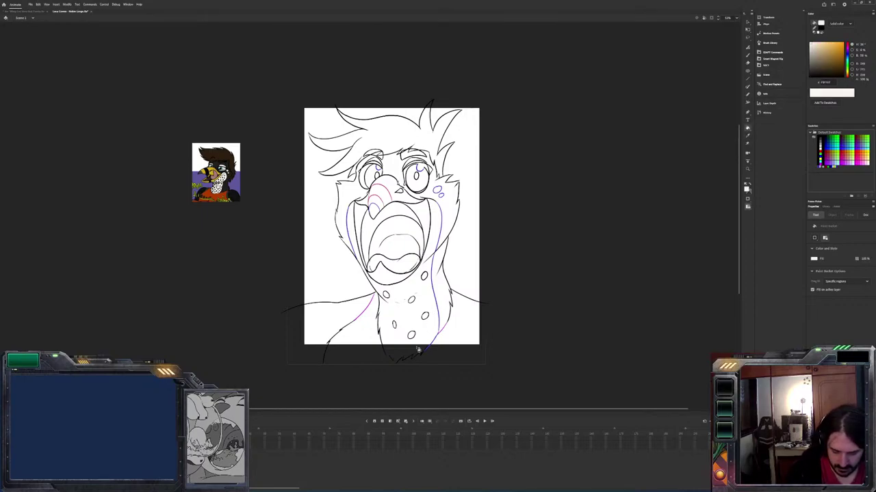
Brush a vertical off-white line closing the open shoulder beyond the canvas edge, and fill the throat and cheek strips off-white
{"action": "key", "text": "b"}
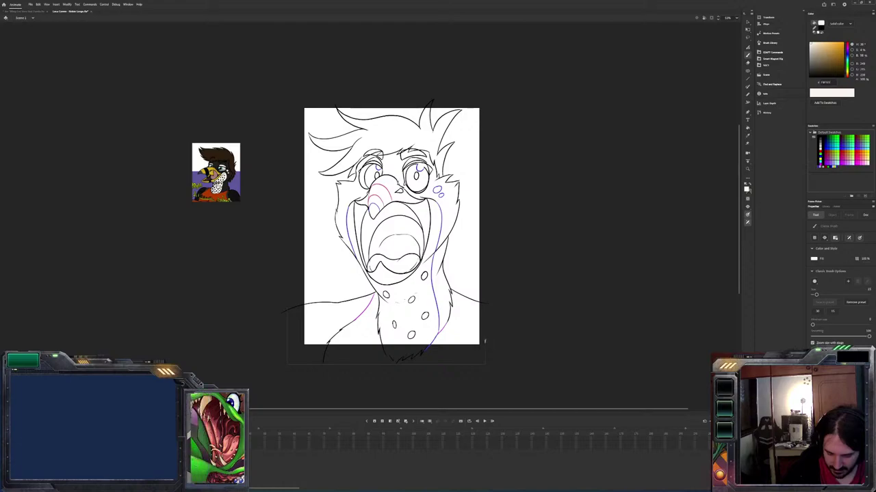
{"action": "left_click_drag", "start_coordinate": [485, 341], "coordinate": [489, 286]}
{"action": "key", "text": "ctrl+z"}
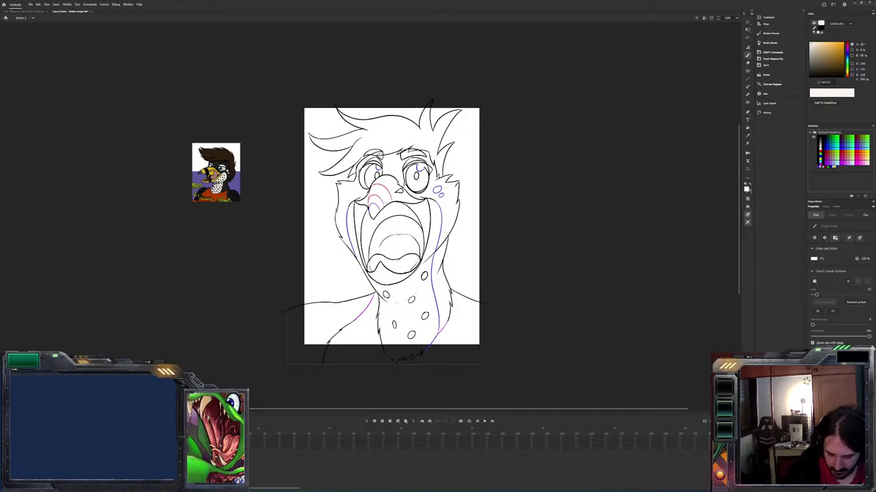
{"action": "left_click_drag", "start_coordinate": [486, 348], "coordinate": [486, 278]}
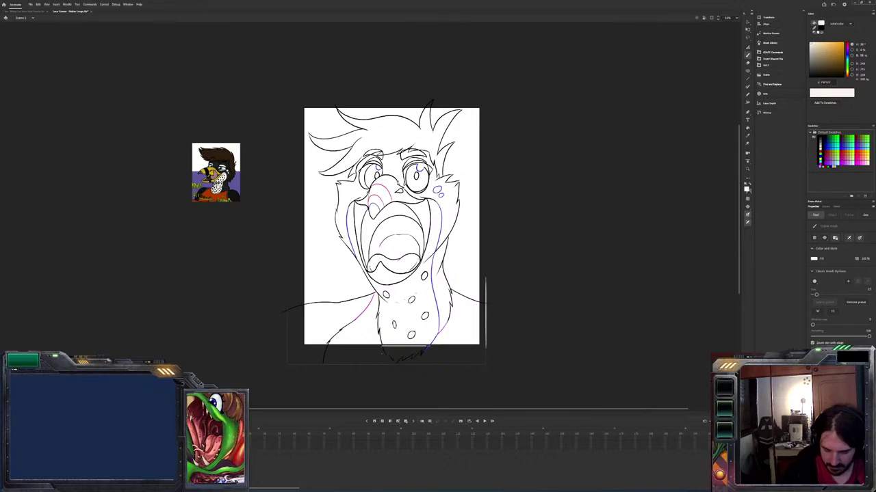
{"action": "key", "text": "k"}
{"action": "left_click", "coordinate": [425, 339]}
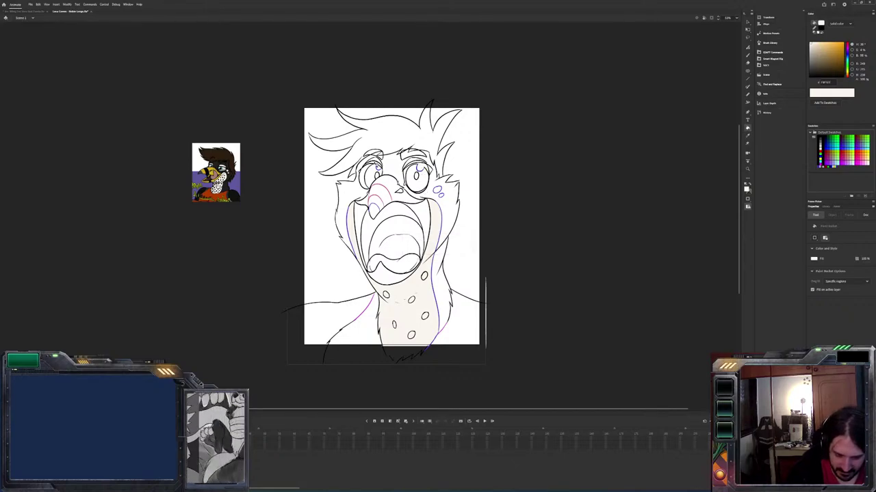
Fill the bird's face and the side of its neck with near-black
{"action": "key", "text": "ctrl+equal"}
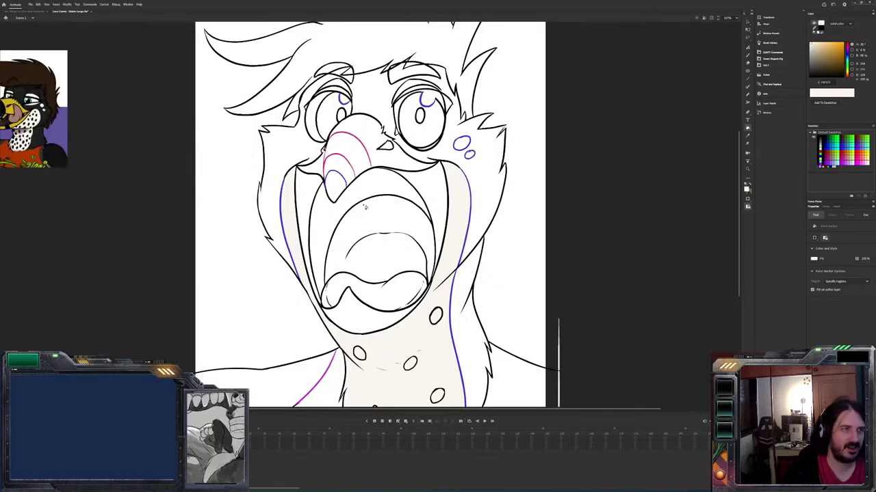
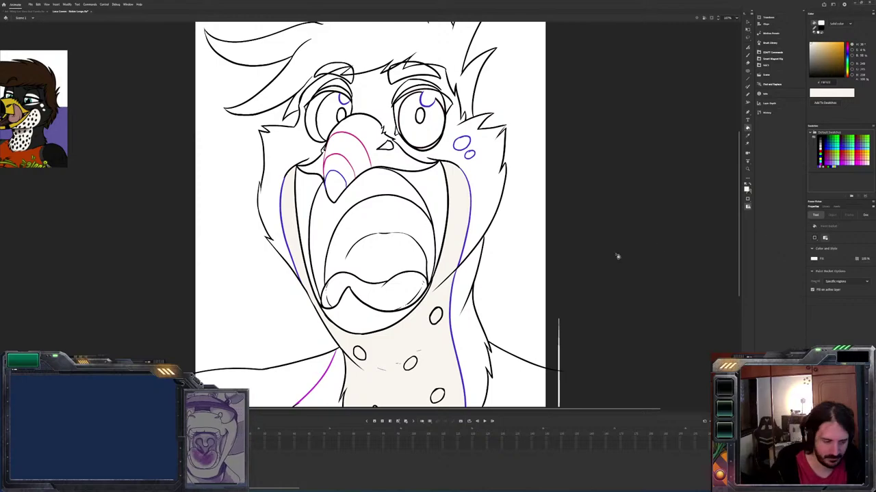
{"action": "left_click", "coordinate": [749, 189]}
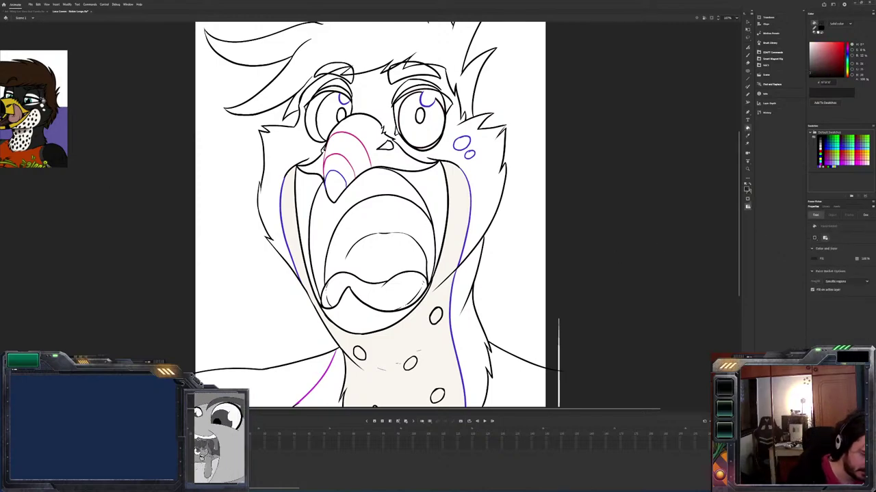
{"action": "left_click", "coordinate": [487, 196]}
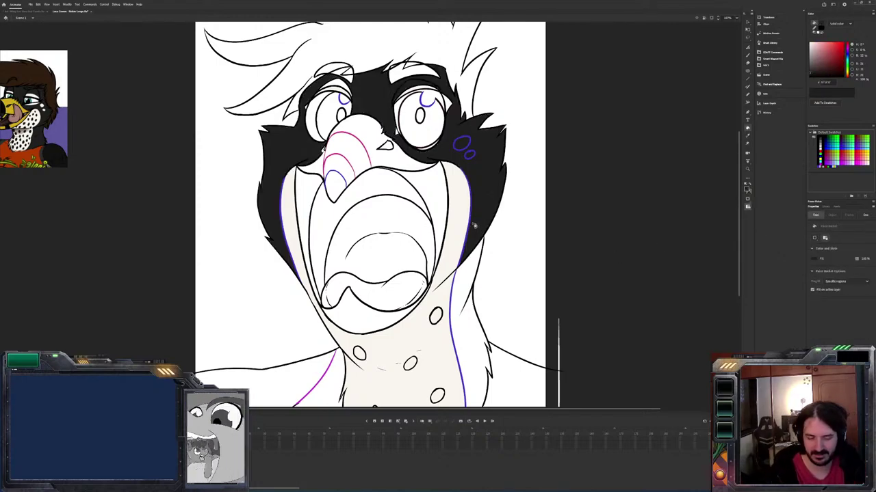
{"action": "scroll", "coordinate": [472, 234], "scroll_direction": "left", "scroll_amount": 5}
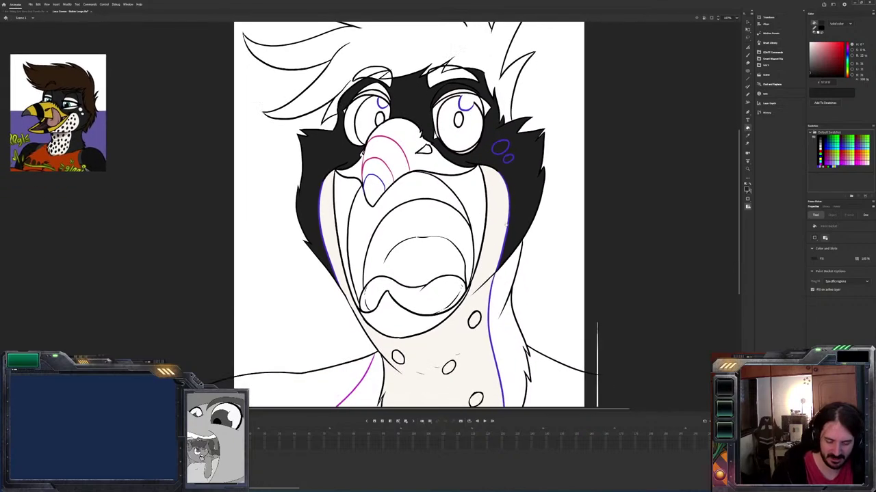
{"action": "left_click", "coordinate": [502, 311]}
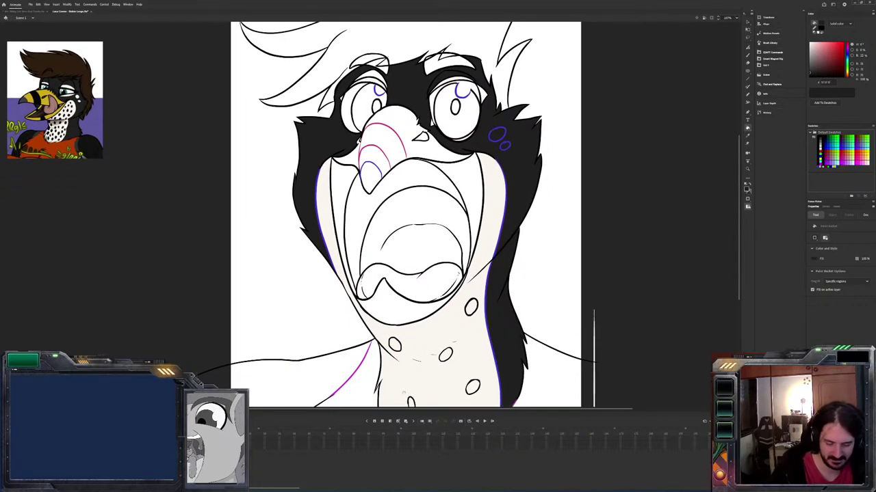
Fill the bird's shirt on both sides of the neck with dark orange-red to match the reference picture
{"action": "scroll", "coordinate": [416, 214], "scroll_direction": "down", "scroll_amount": 3}
{"action": "scroll", "coordinate": [415, 214], "scroll_direction": "left", "scroll_amount": 2}
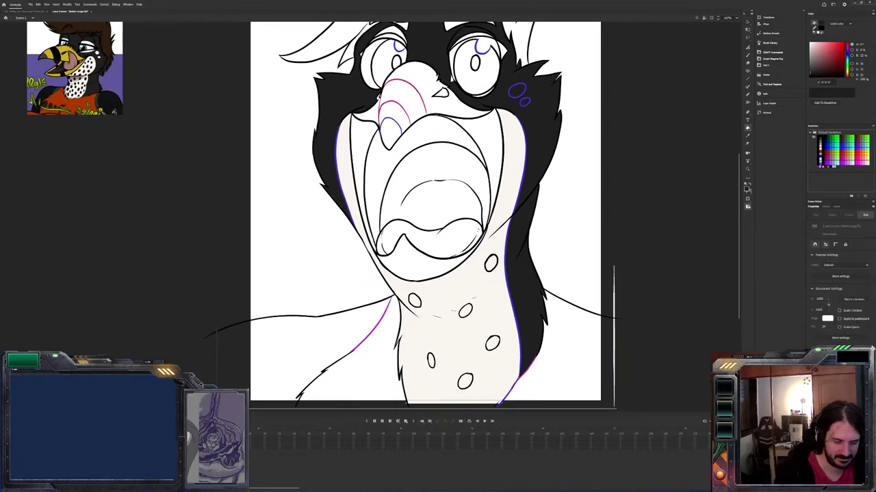
{"action": "left_click", "coordinate": [393, 379]}
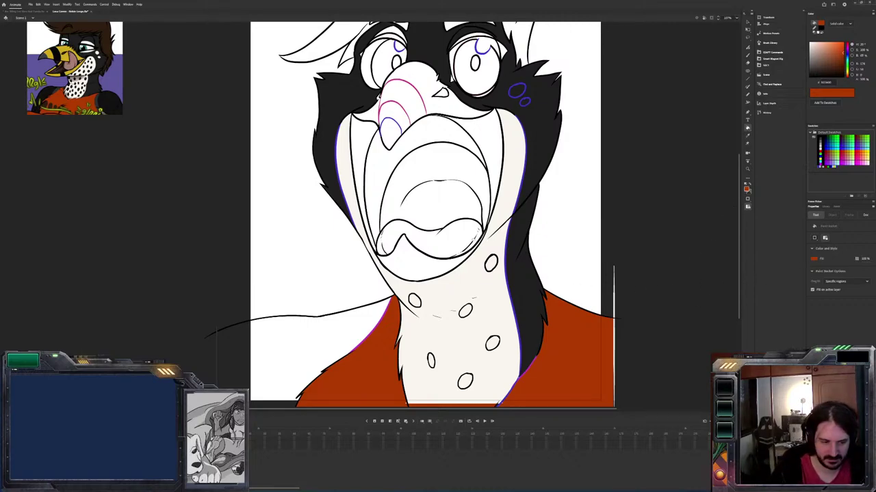
Narrow the column of collapsed panels to icons only to widen the stage area
{"action": "scroll", "coordinate": [435, 287], "scroll_direction": "up", "scroll_amount": 3}
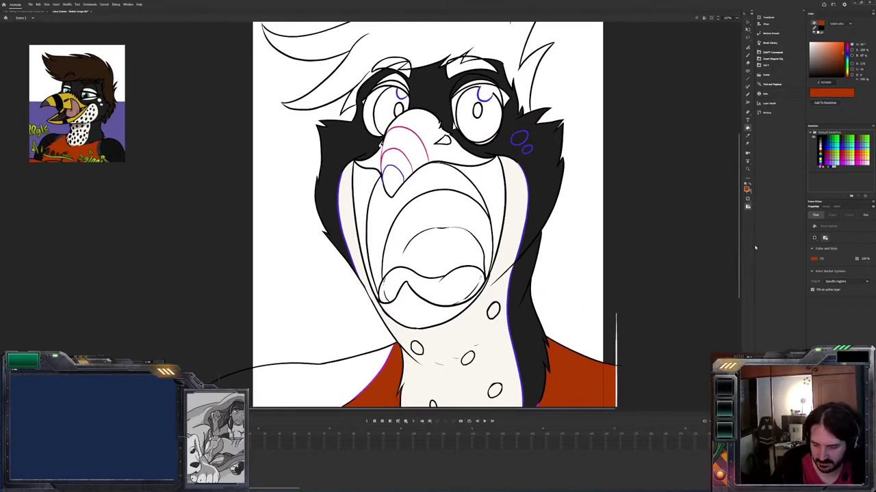
{"action": "left_click_drag", "start_coordinate": [753, 239], "coordinate": [791, 243]}
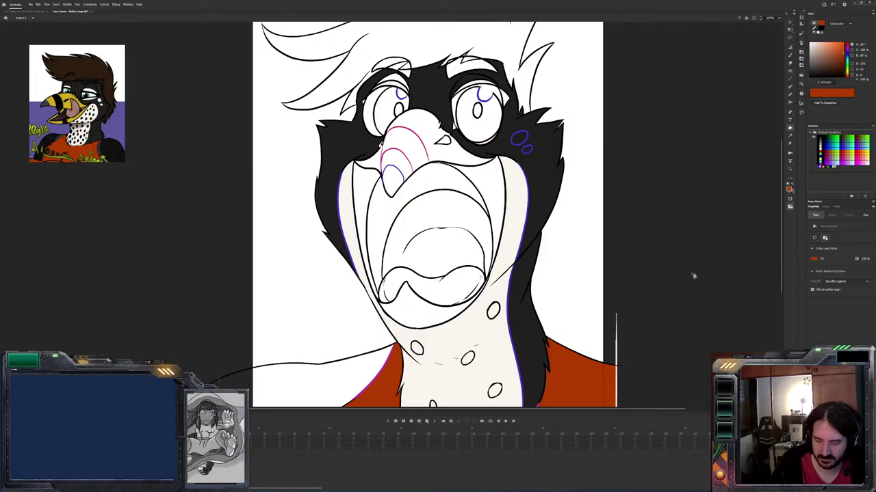
Sample the dark brown hair colour from the reference picture and fill the character's hair and both eyebrows with it
{"action": "key", "text": "v"}
{"action": "left_click", "coordinate": [99, 77]}
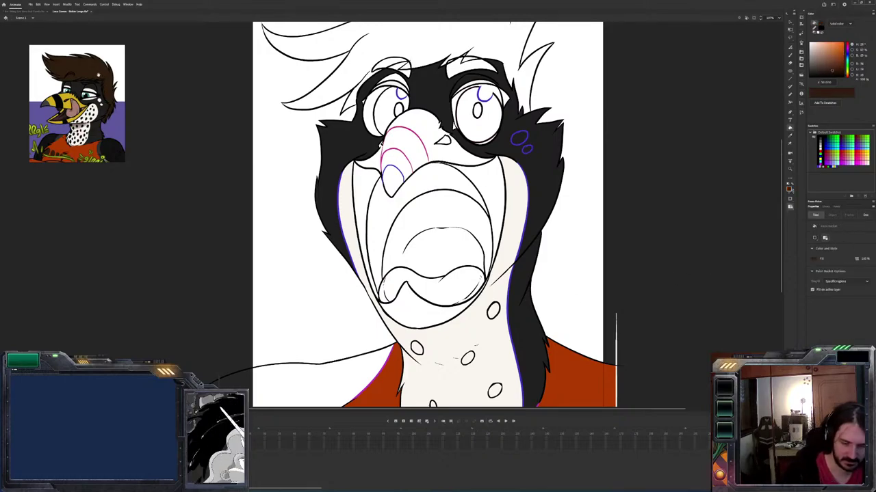
{"action": "scroll", "coordinate": [479, 171], "scroll_direction": "up", "scroll_amount": 4}
{"action": "left_click", "coordinate": [473, 178]}
{"action": "left_click", "coordinate": [472, 180]}
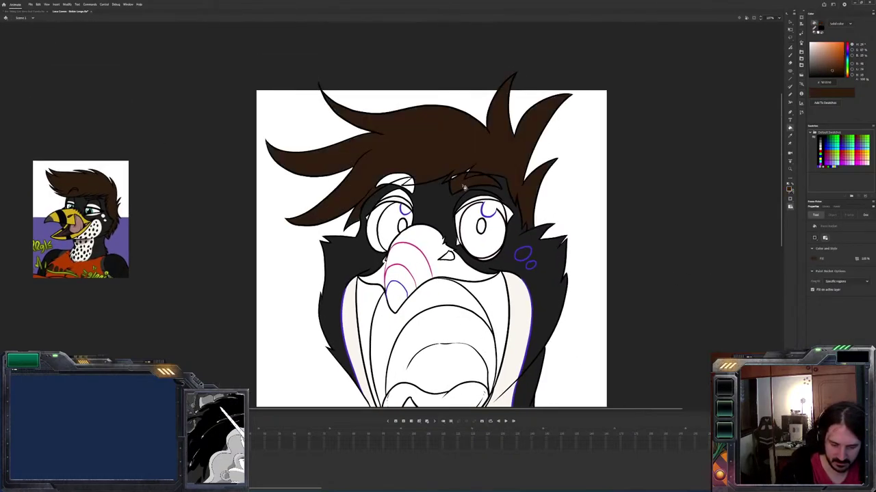
{"action": "left_click", "coordinate": [410, 179]}
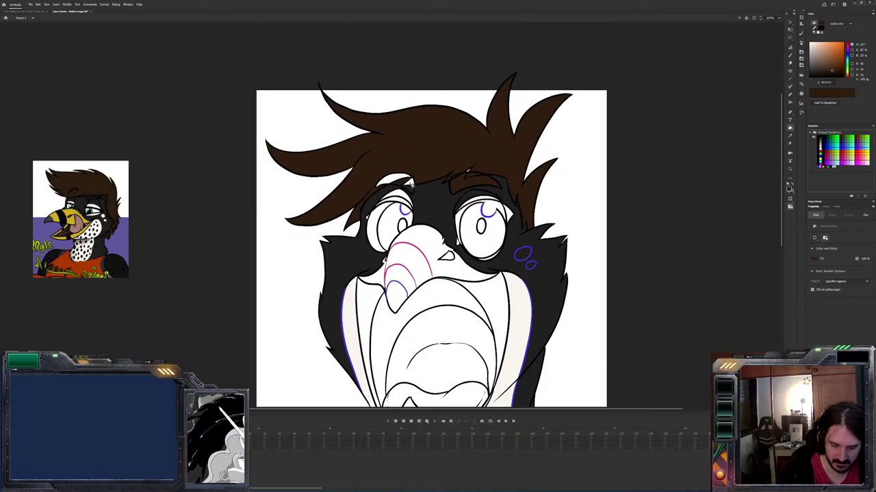
Fill the leftover white gaps around the left eyebrow and at the right eye's outer corner with near-black and black
{"action": "key", "text": "v"}
{"action": "key", "text": "k"}
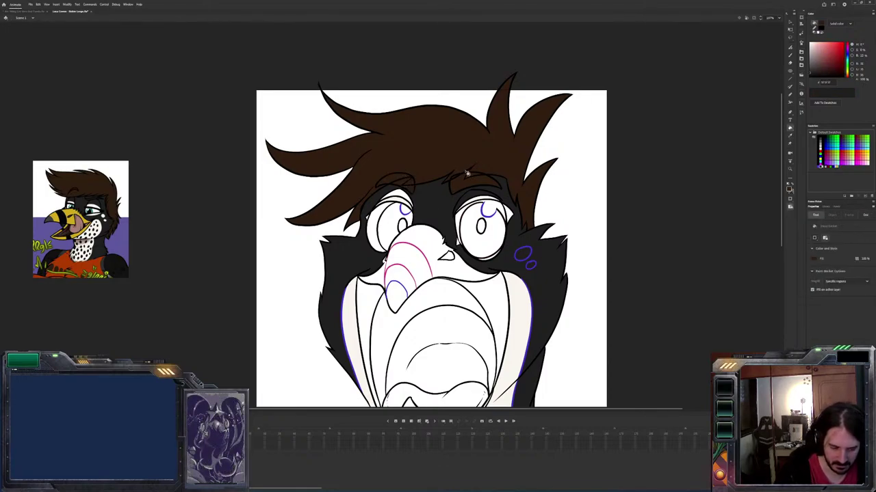
{"action": "key", "text": "v"}
{"action": "key", "text": "k"}
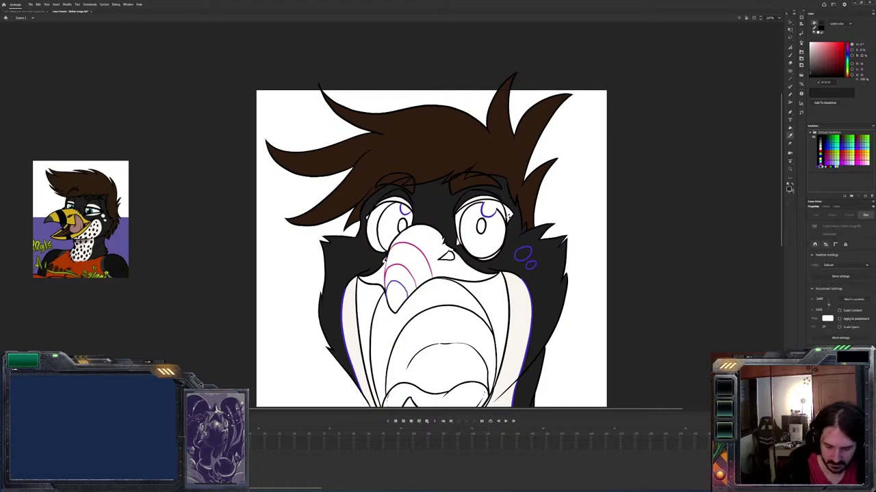
{"action": "left_click", "coordinate": [508, 217], "text": "alt"}
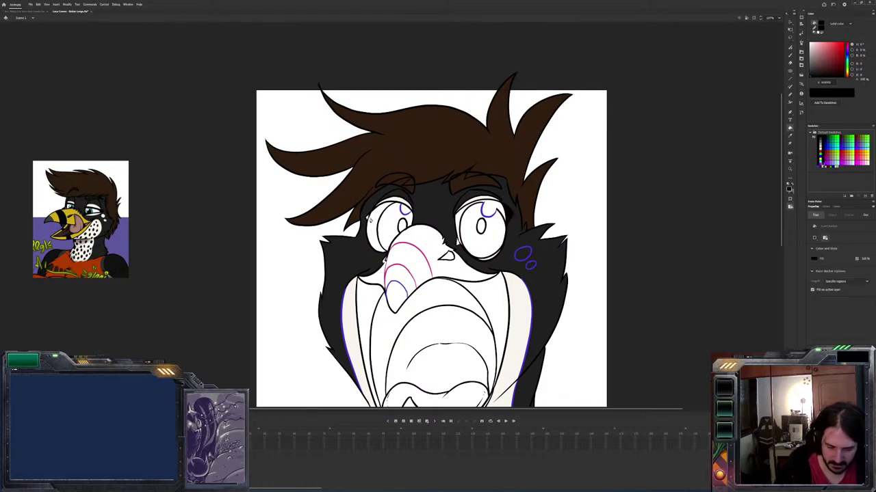
Sample the teal eye colour from the reference picture and fill both irises with it
{"action": "key", "text": "b"}
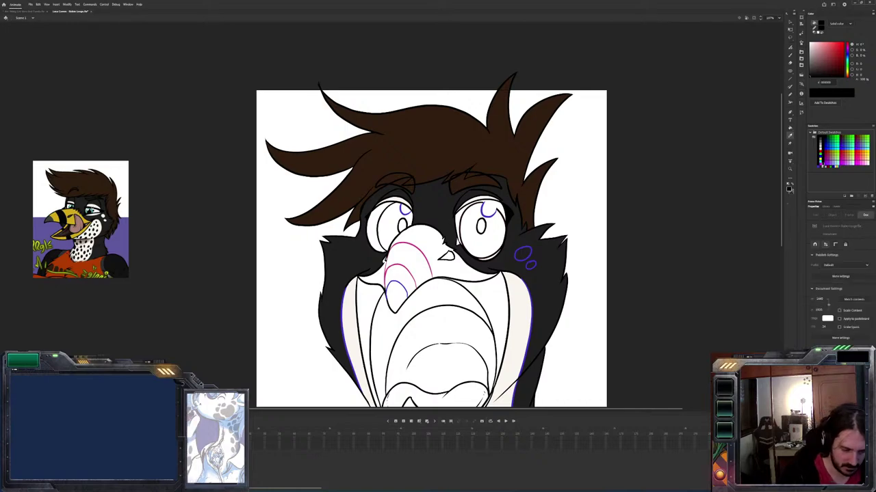
{"action": "key", "text": "k"}
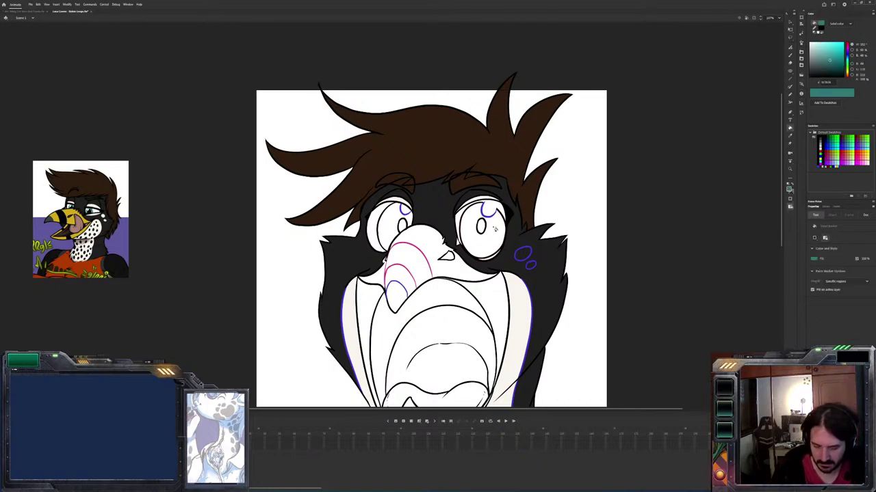
{"action": "left_click", "coordinate": [493, 229]}
{"action": "left_click", "coordinate": [398, 216]}
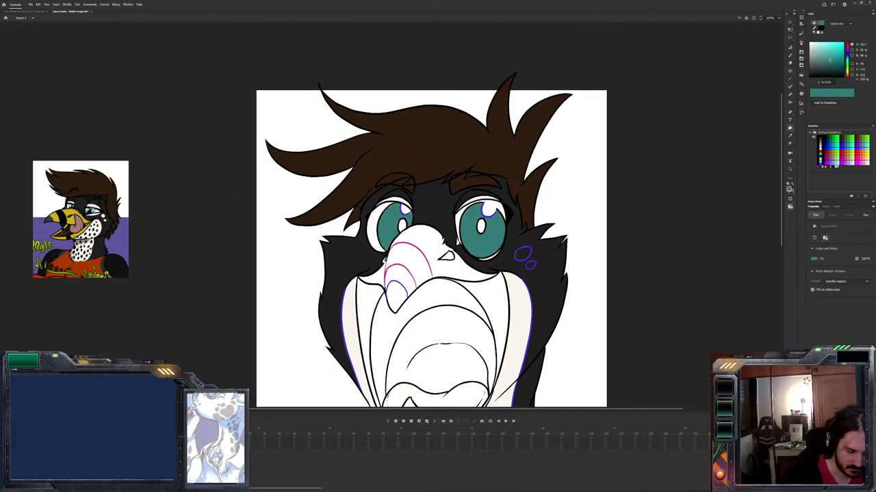
Sample black from the reference picture's eye and fill both pupils with it
{"action": "key", "text": "i"}
{"action": "left_click", "coordinate": [92, 211]}
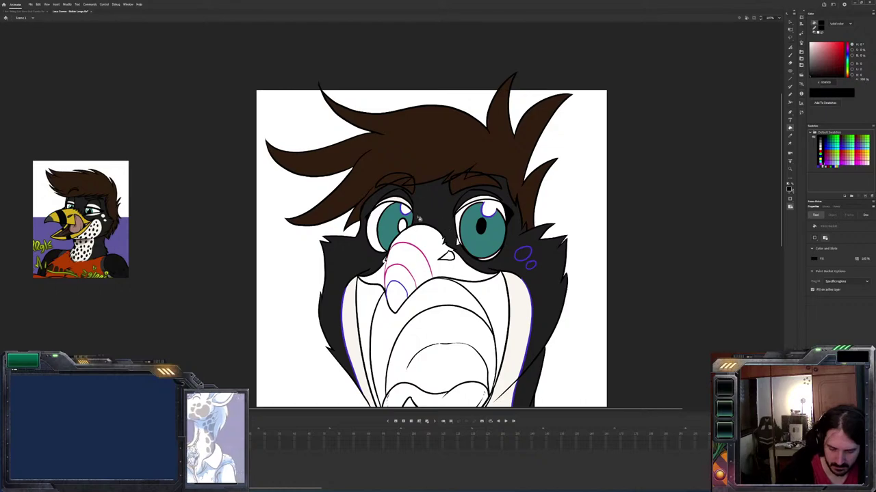
{"action": "left_click", "coordinate": [728, 98]}
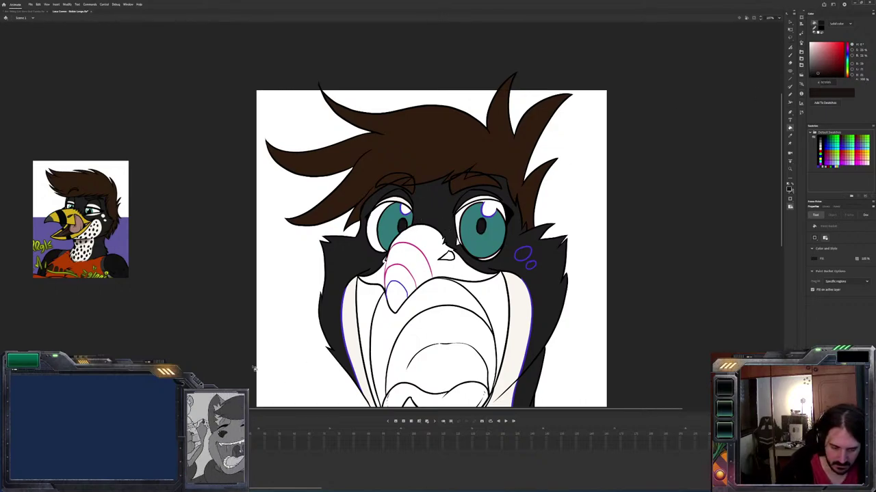
Sample the eye white from the reference picture, tint it to a very pale cyan and fill the whites of the eyes
{"action": "key", "text": "i"}
{"action": "left_click", "coordinate": [95, 208]}
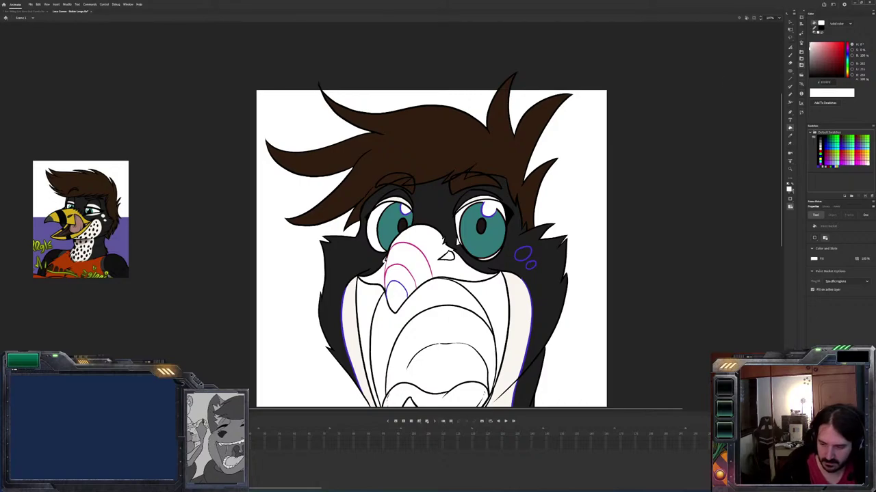
{"action": "left_click", "coordinate": [848, 56]}
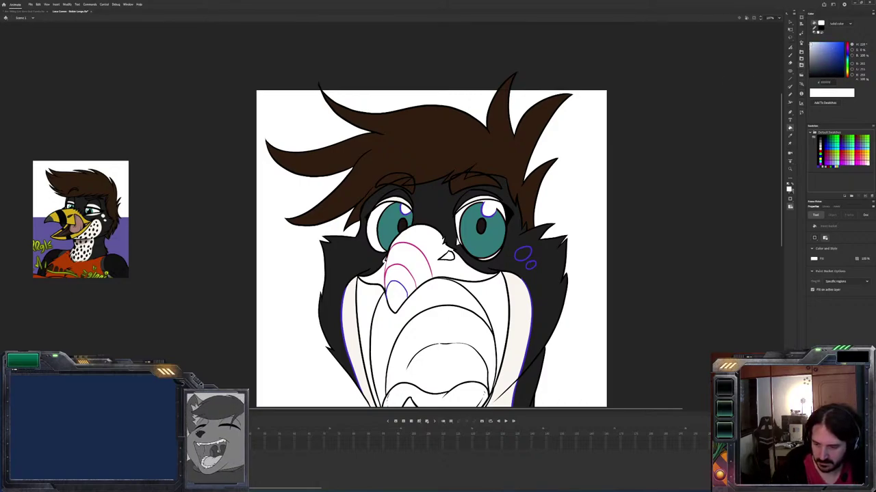
{"action": "left_click", "coordinate": [815, 47]}
{"action": "left_click", "coordinate": [492, 208]}
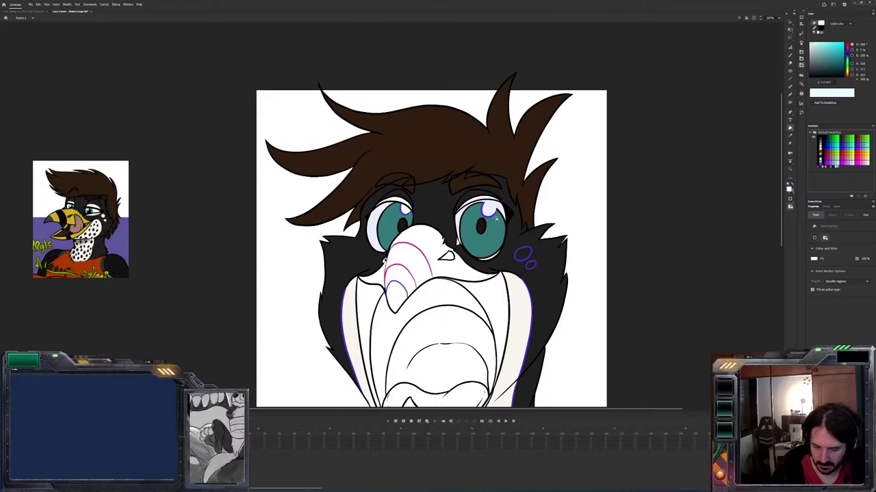
Fill the highlights in both irises with the pale cyan-white
{"action": "left_click", "coordinate": [494, 212]}
{"action": "key", "text": "b"}
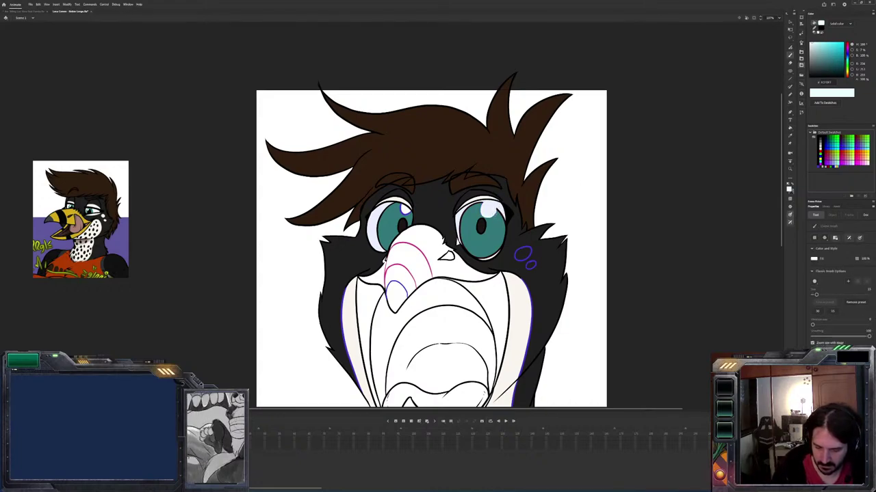
{"action": "key", "text": "k"}
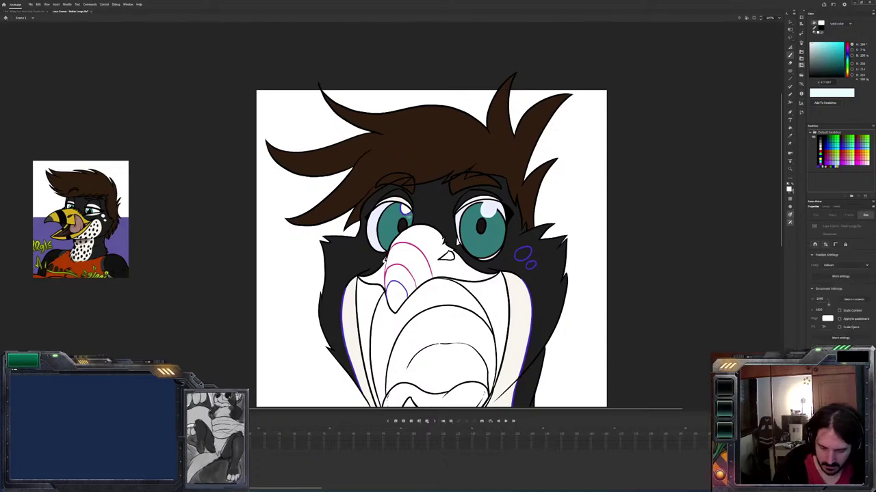
{"action": "left_click", "coordinate": [405, 215]}
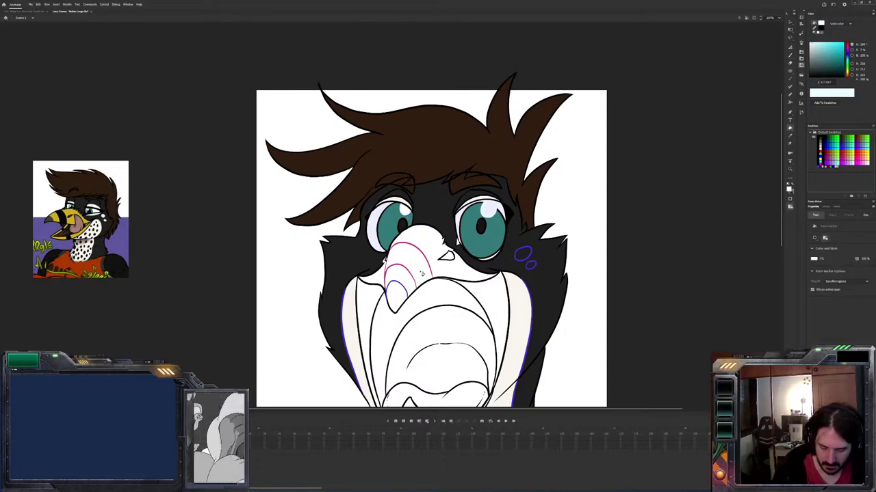
Sample black from the line art and touch up the outline at the lower edge of the left eye with the brush
{"action": "key", "text": "i"}
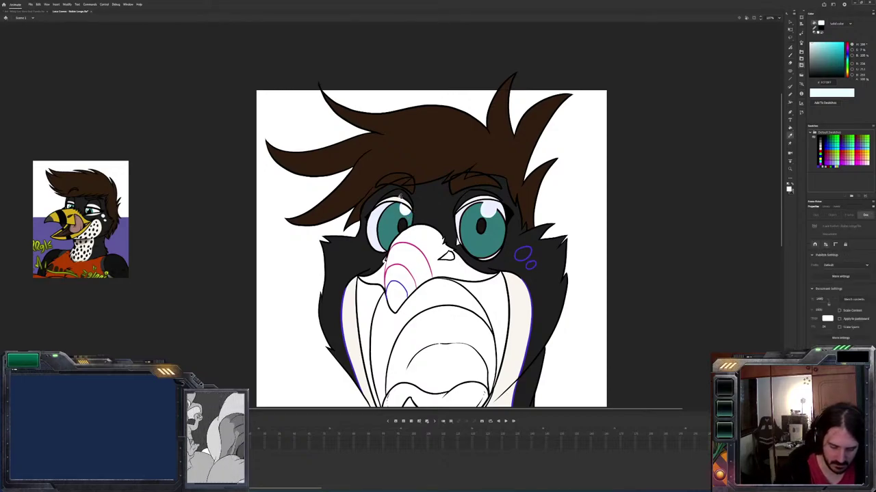
{"action": "left_click", "coordinate": [381, 252]}
{"action": "key", "text": "b"}
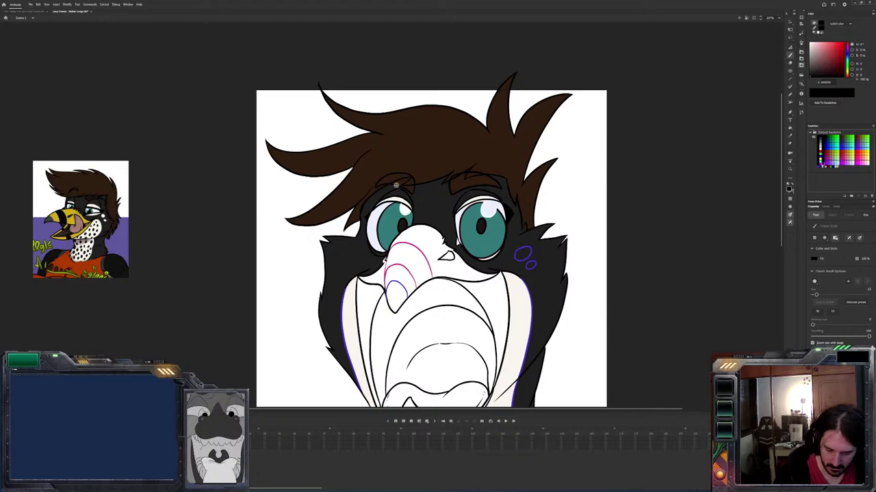
{"action": "key", "text": "k"}
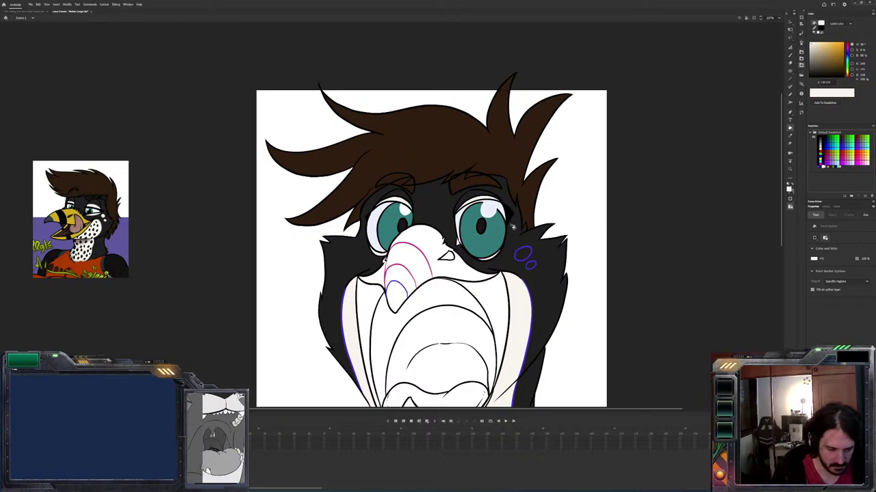
Pick a very dark brown and fill the nostril on the beak with it
{"action": "key", "text": "v"}
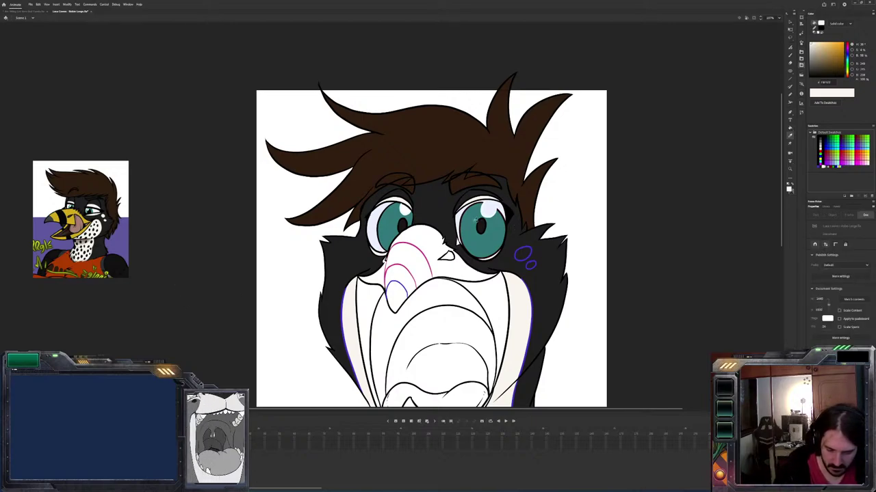
{"action": "key", "text": "g"}
{"action": "key", "text": "x"}
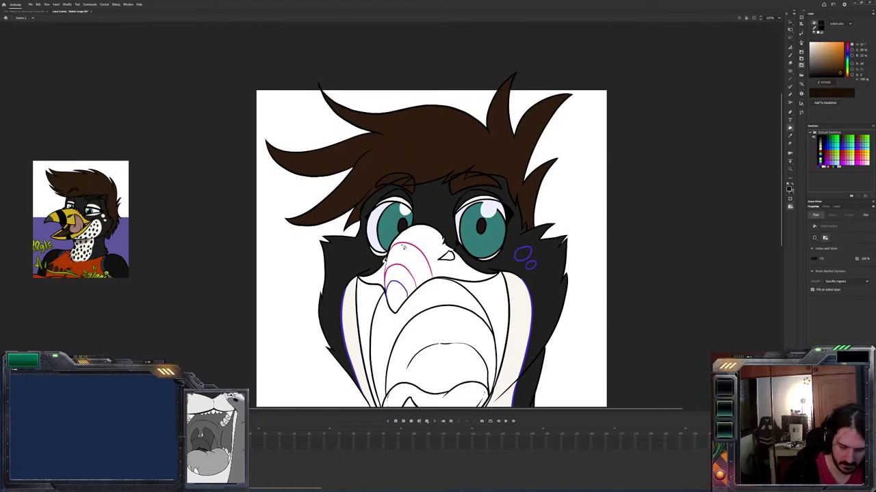
{"action": "left_click", "coordinate": [448, 257]}
{"action": "left_click", "coordinate": [448, 256]}
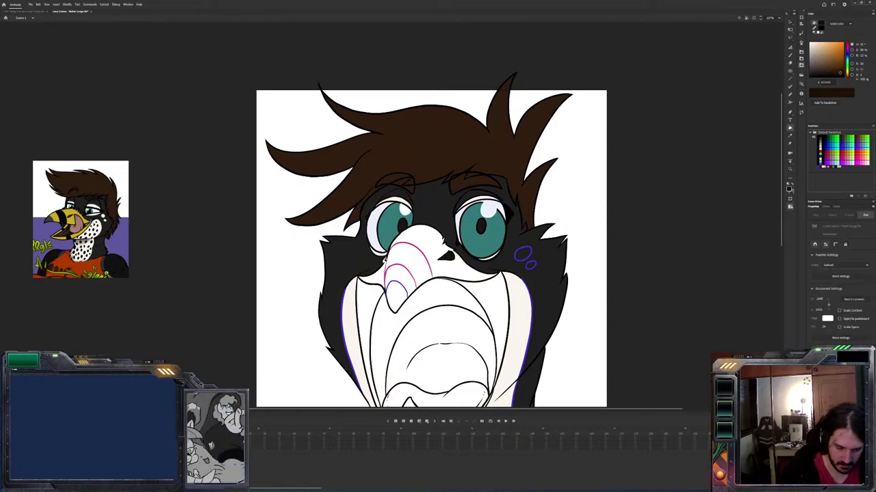
Try to fill the upper beak with the yellow sampled from the reference picture's beak
{"action": "key", "text": "v"}
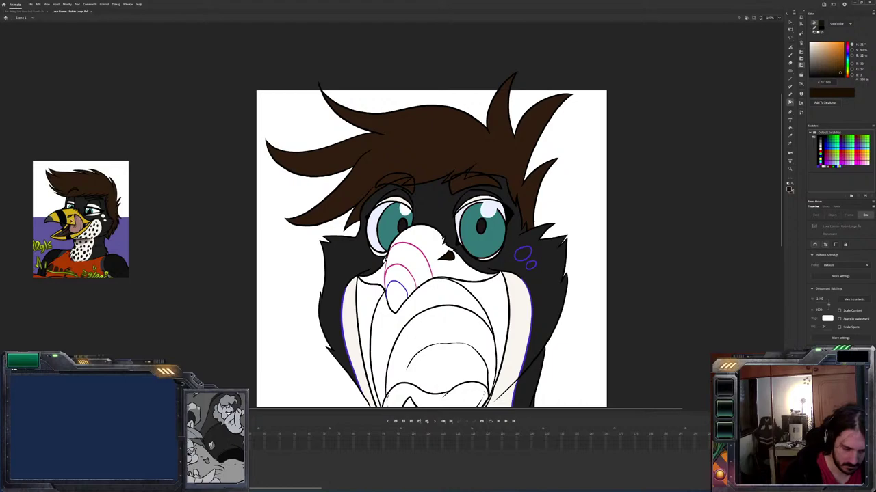
{"action": "left_click", "coordinate": [56, 203]}
{"action": "left_click", "coordinate": [448, 270]}
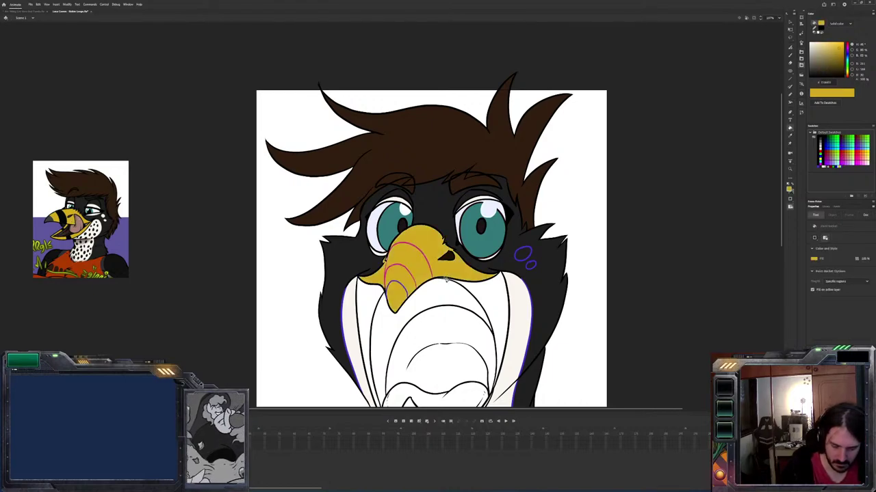
{"action": "key", "text": "ctrl+z"}
{"action": "left_click", "coordinate": [444, 271]}
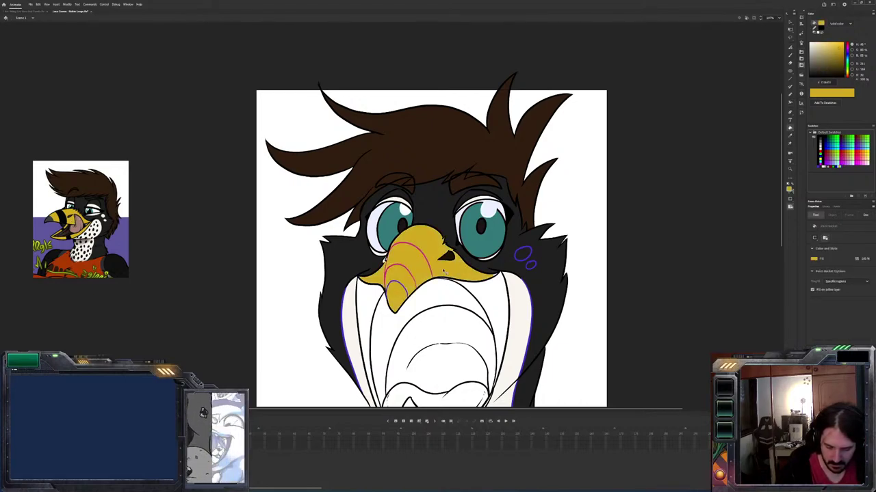
{"action": "key", "text": "ctrl+z"}
{"action": "key", "text": "b"}
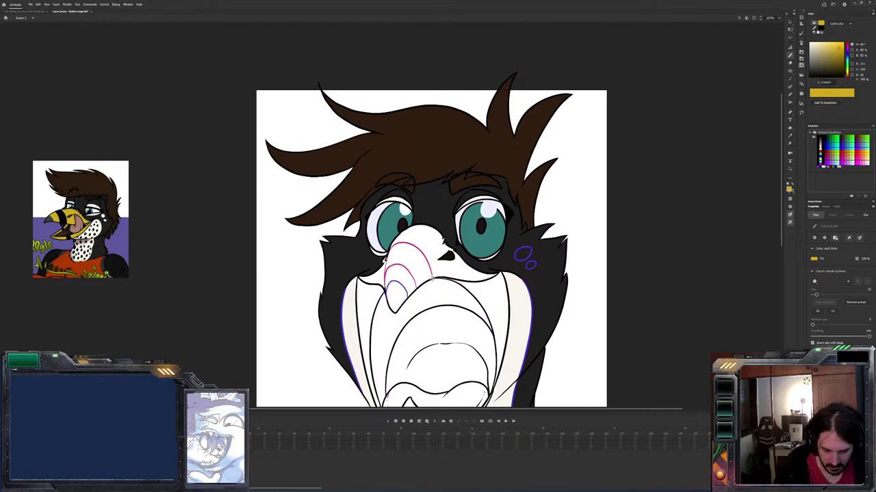
{"action": "key", "text": "g"}
{"action": "left_click", "coordinate": [440, 271]}
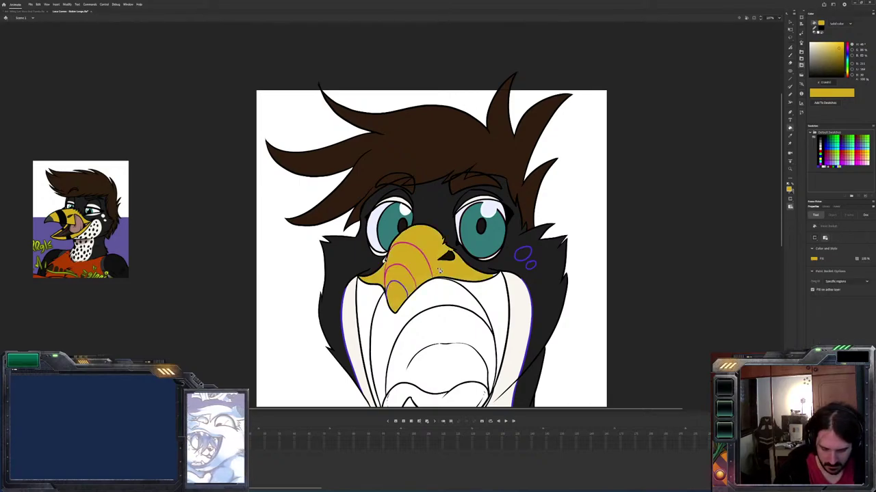
{"action": "key", "text": "ctrl+z"}
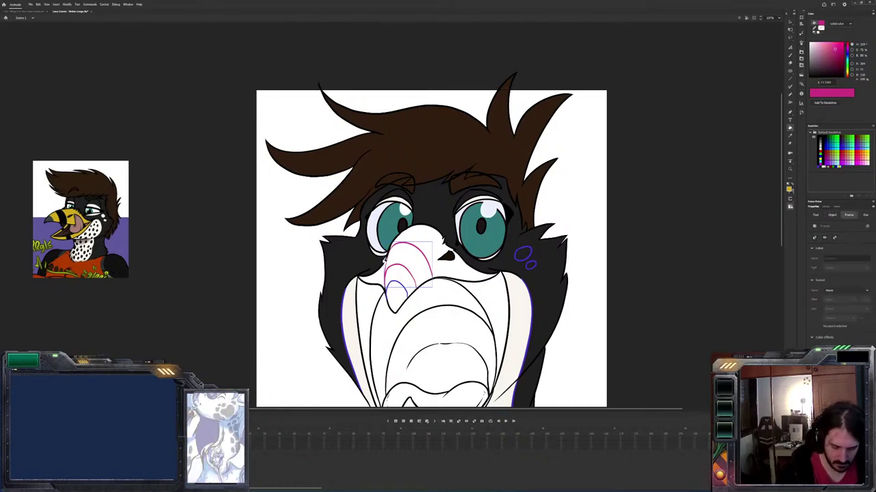
Open the beak's coloured stripe lines on their own, select all of their strokes and return to the full drawing
{"action": "left_click", "coordinate": [397, 285]}
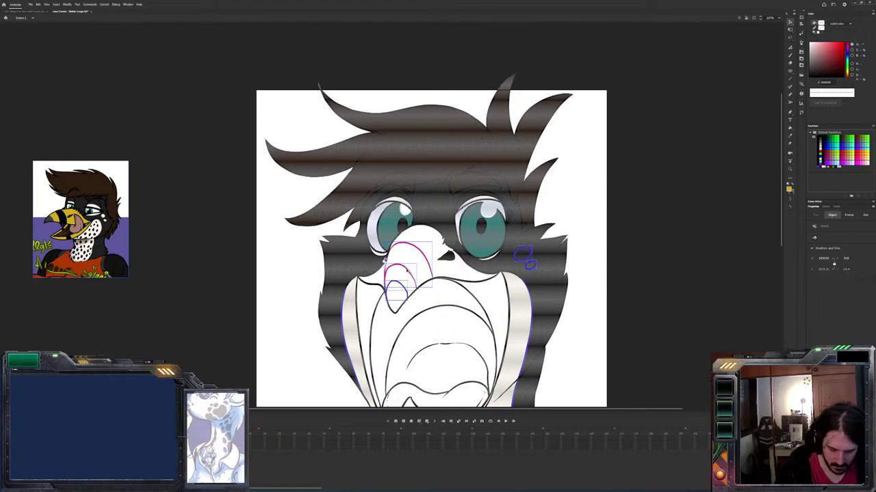
{"action": "left_click", "coordinate": [422, 254]}
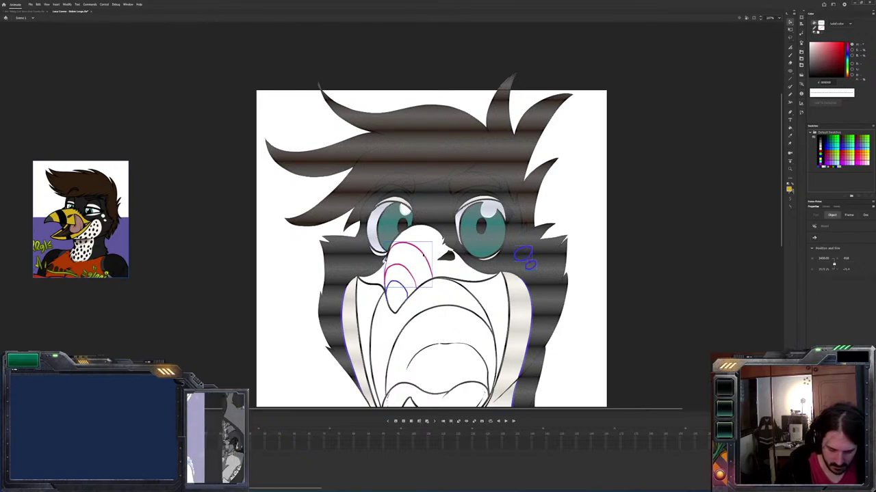
{"action": "left_click", "coordinate": [439, 240]}
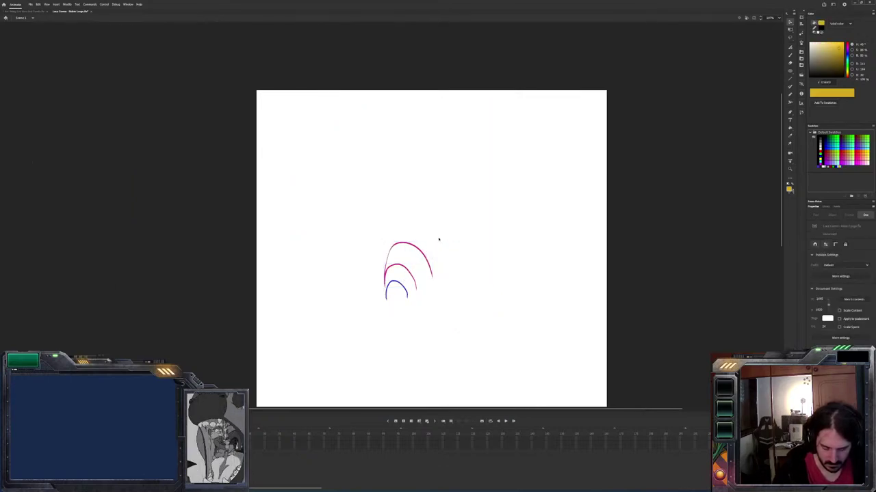
{"action": "key", "text": "ctrl+a"}
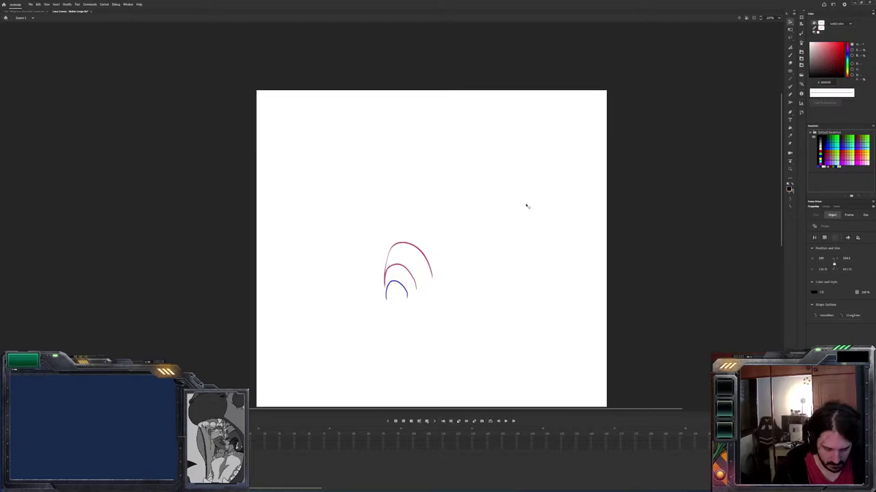
{"action": "double_click", "coordinate": [527, 205]}
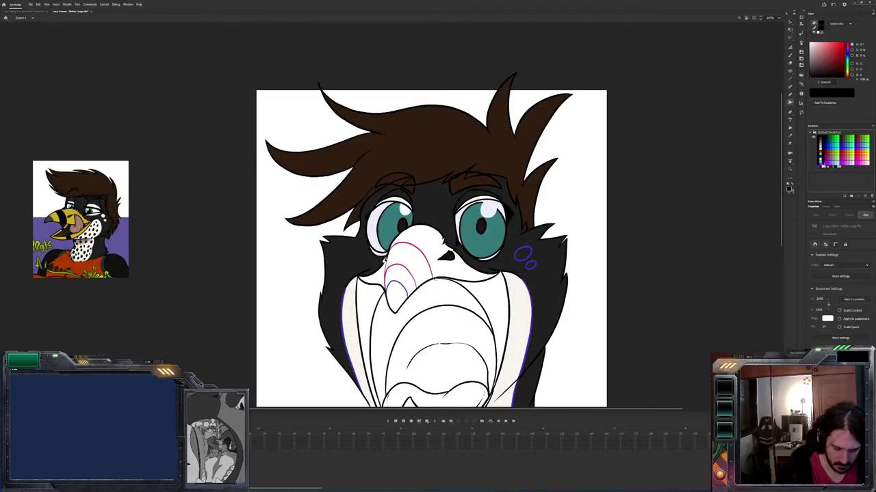
Fill the upper beak, its corner on the left and the band above the beak tip with the sampled yellow
{"action": "key", "text": "k"}
{"action": "left_click", "coordinate": [430, 273]}
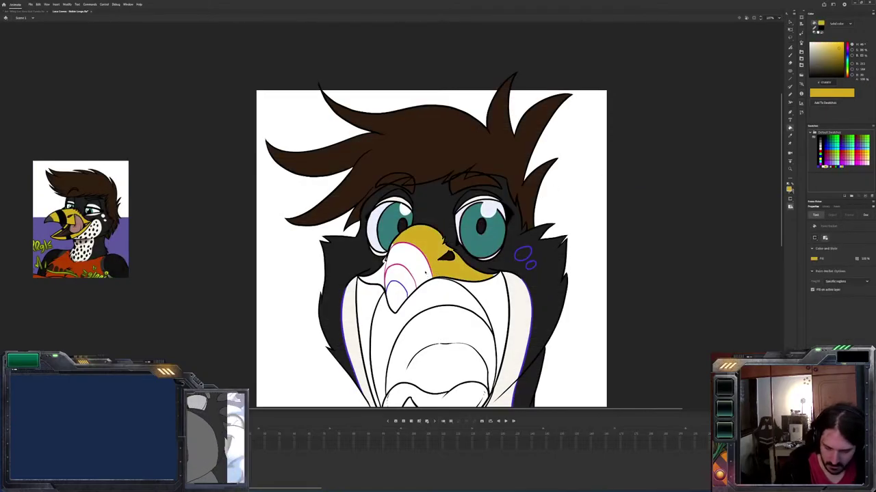
{"action": "key", "text": "ctrl+z"}
{"action": "left_click", "coordinate": [435, 269]}
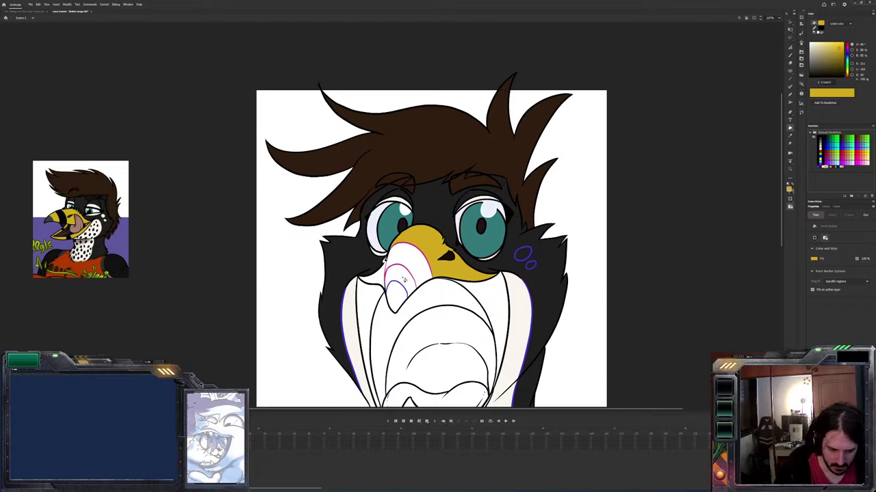
{"action": "left_click", "coordinate": [404, 277]}
{"action": "left_click", "coordinate": [384, 274]}
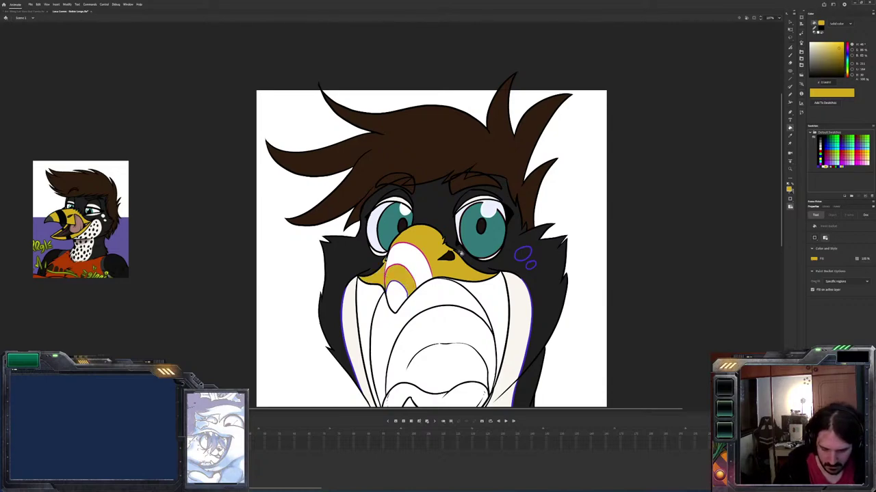
Fill the beak's wide stripe with black and the beak tip with dark grey, both sampled from the reference picture
{"action": "key", "text": "v"}
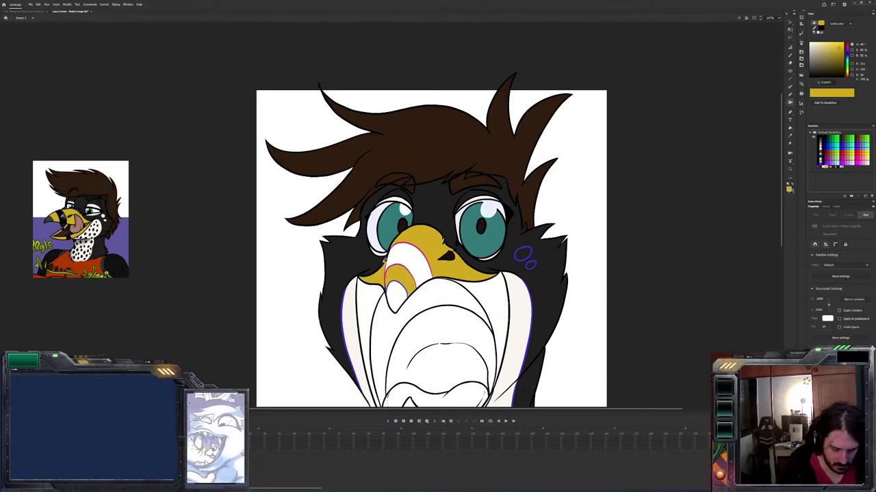
{"action": "left_click", "coordinate": [62, 220]}
{"action": "left_click", "coordinate": [413, 270]}
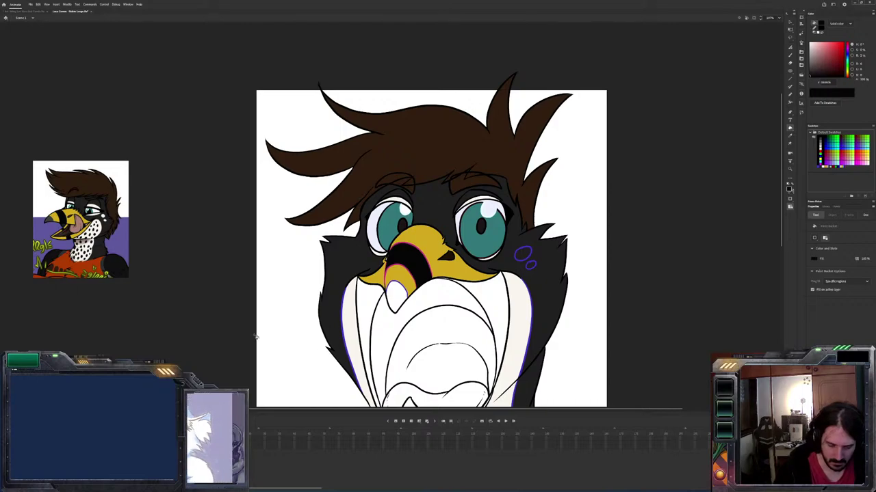
{"action": "left_click", "coordinate": [50, 217], "text": "alt"}
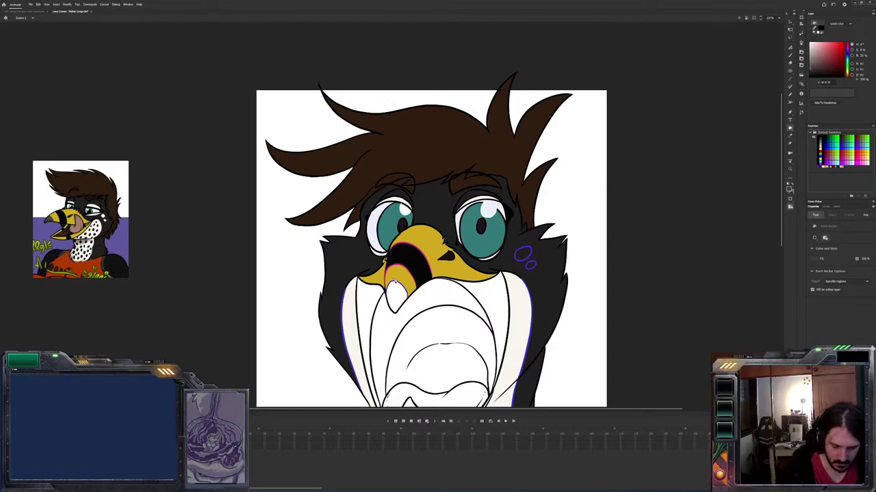
{"action": "left_click", "coordinate": [396, 290]}
Recolour the beak's guide lines to blend into the fills, using yellow at the tip and black around the wide stripe
{"action": "left_click", "coordinate": [401, 282], "text": "alt"}
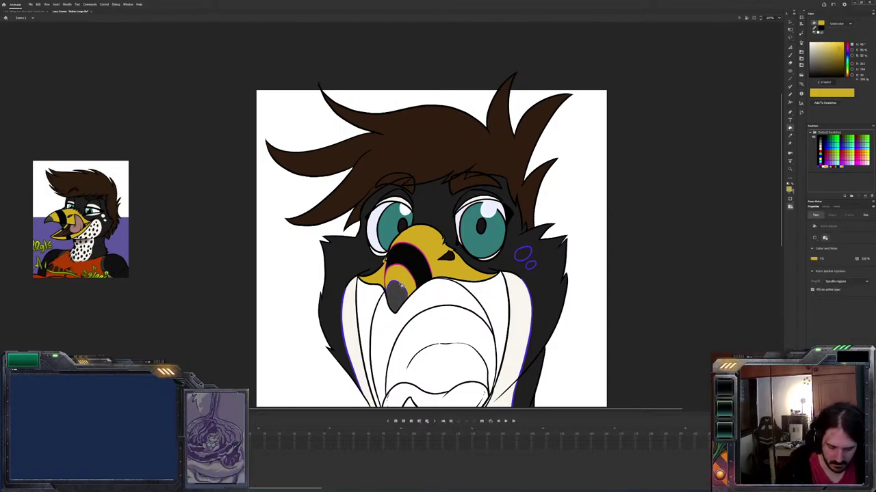
{"action": "left_click", "coordinate": [401, 285]}
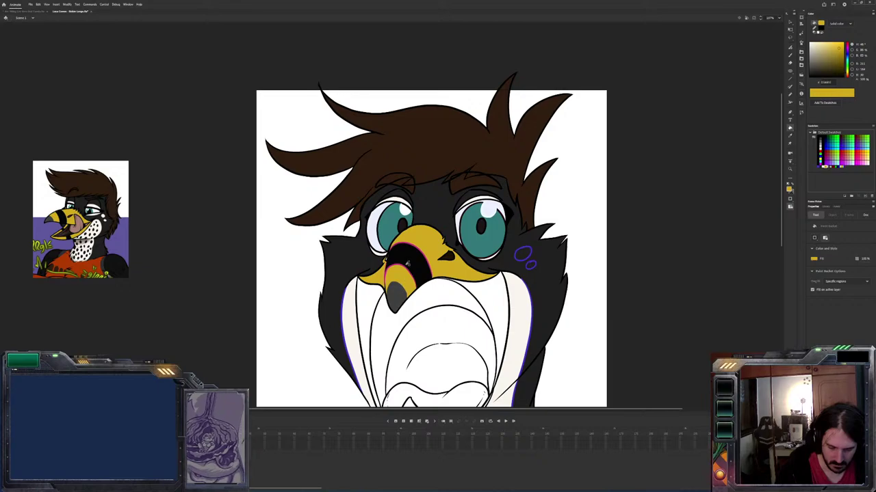
{"action": "left_click", "coordinate": [405, 271], "text": "alt"}
{"action": "left_click", "coordinate": [405, 270]}
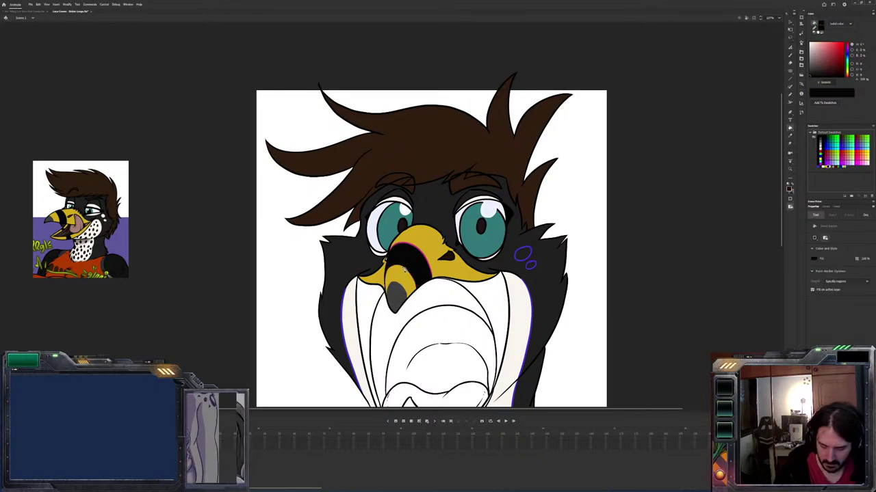
{"action": "key", "text": "ctrl+z"}
{"action": "key", "text": "v"}
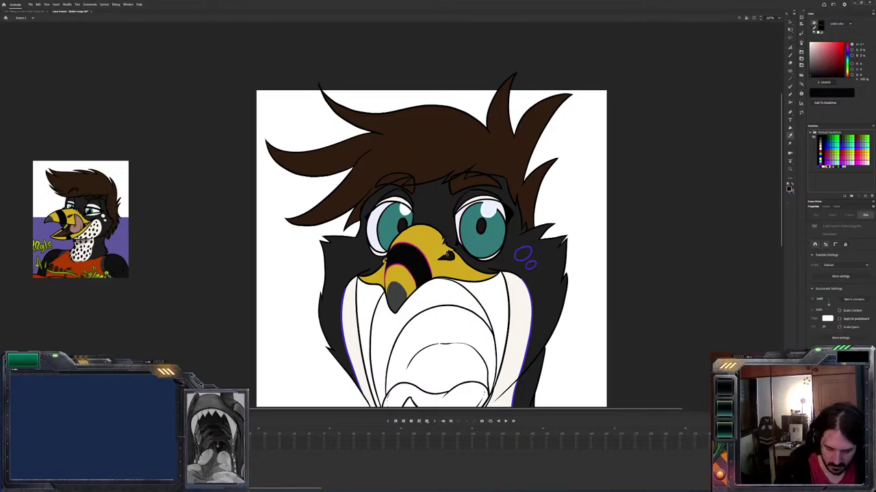
{"action": "left_click", "coordinate": [418, 253]}
{"action": "key", "text": "g"}
{"action": "left_click", "coordinate": [407, 273]}
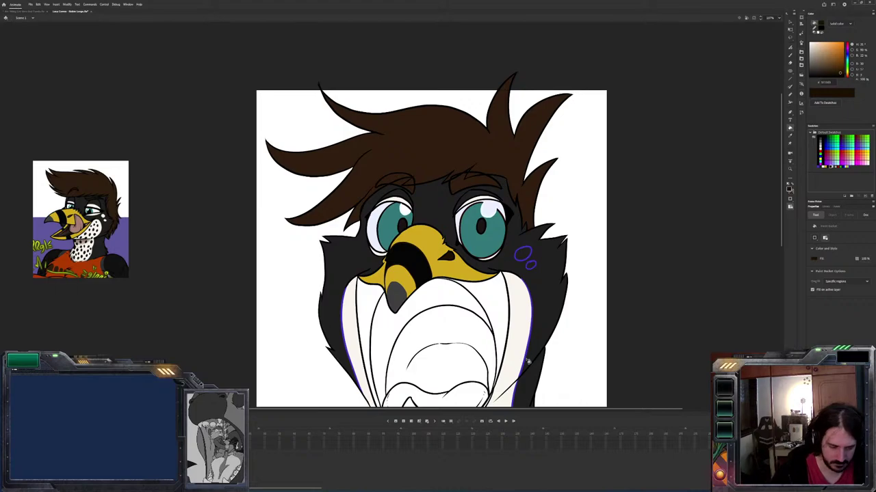
Draw a thin rim line along the lower beak's bottom edge with the brush
{"action": "left_click_drag", "start_coordinate": [526, 360], "coordinate": [539, 260]}
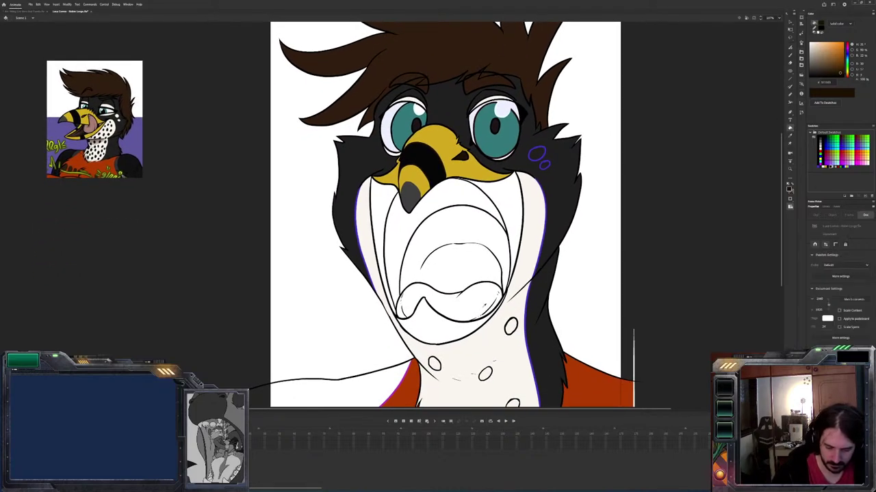
{"action": "key", "text": "b"}
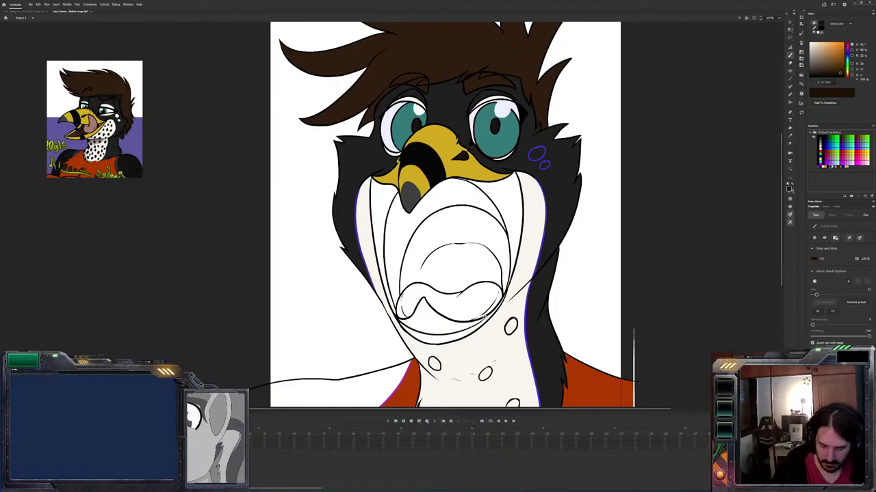
{"action": "key", "text": "ctrl+z"}
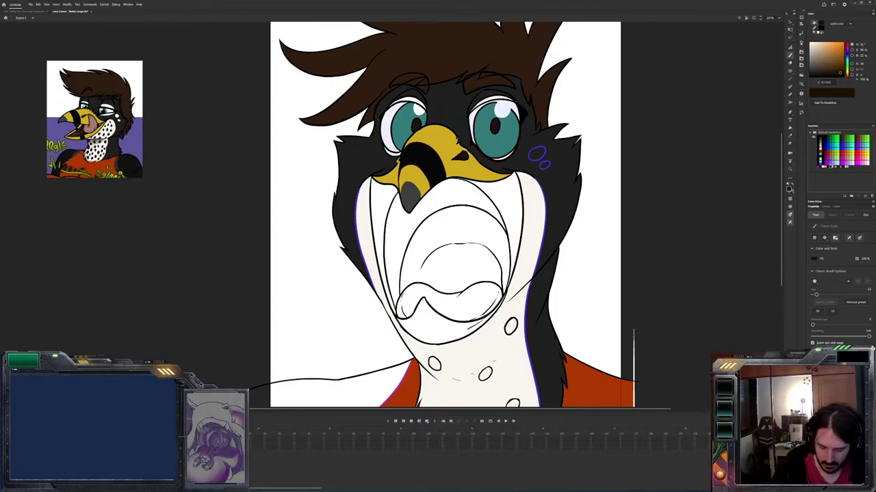
{"action": "left_click_drag", "start_coordinate": [392, 316], "coordinate": [404, 301]}
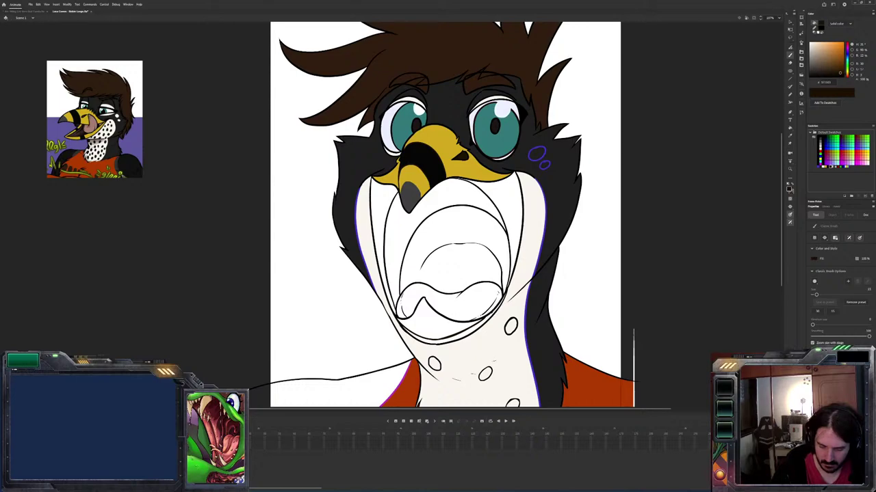
Fill the lower beak's rim with very dark brown and the rest of the lower beak with the upper beak's yellow
{"action": "key", "text": "i"}
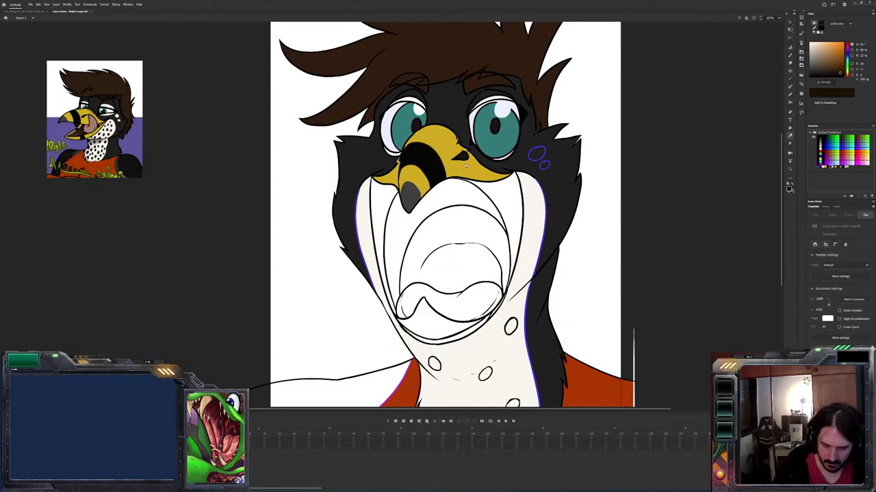
{"action": "key", "text": "k"}
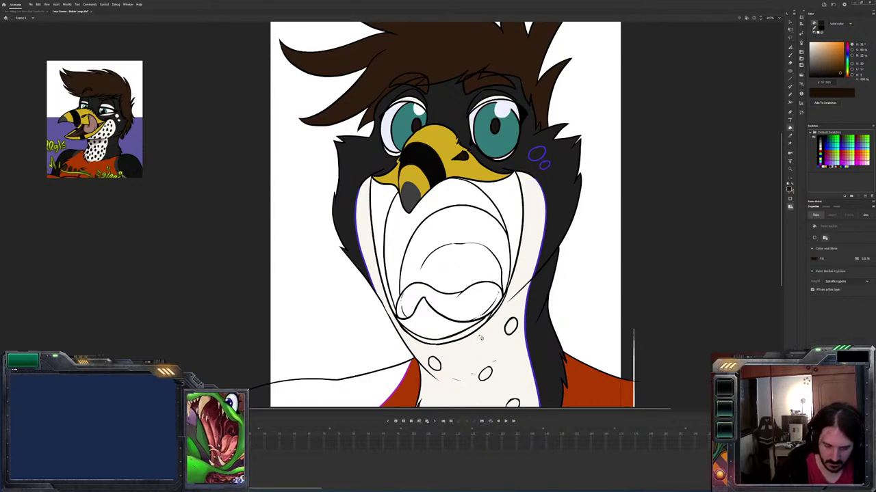
{"action": "left_click", "coordinate": [475, 338]}
{"action": "left_click", "coordinate": [448, 180], "text": "alt"}
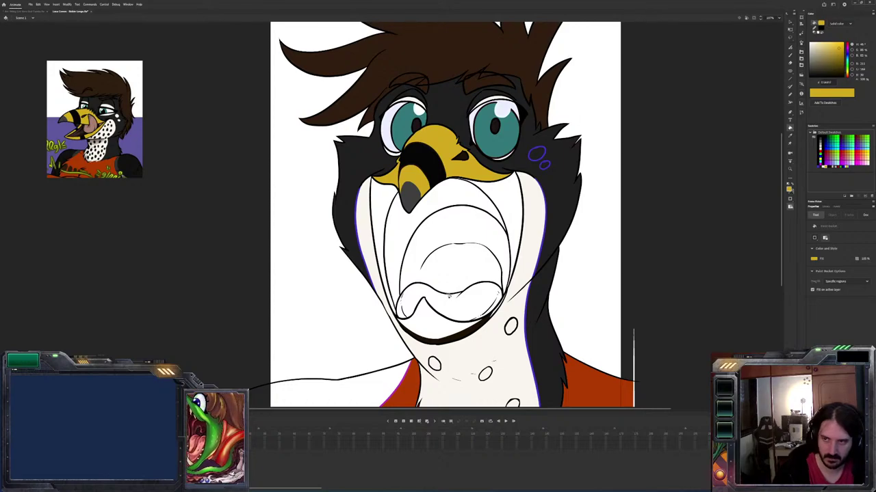
{"action": "left_click", "coordinate": [457, 331]}
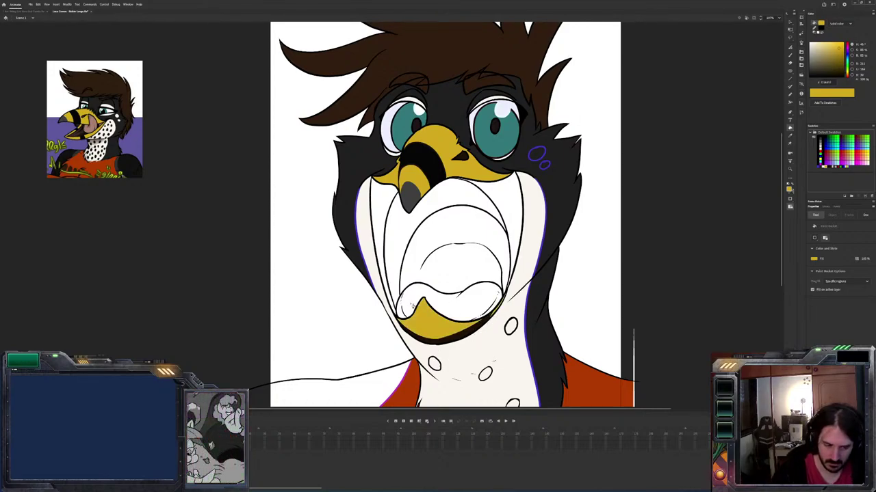
Sample pink from the reference picture's tongue and brush shading boundary lines onto the tongue's edges and central fold
{"action": "key", "text": "v"}
{"action": "left_click", "coordinate": [91, 129]}
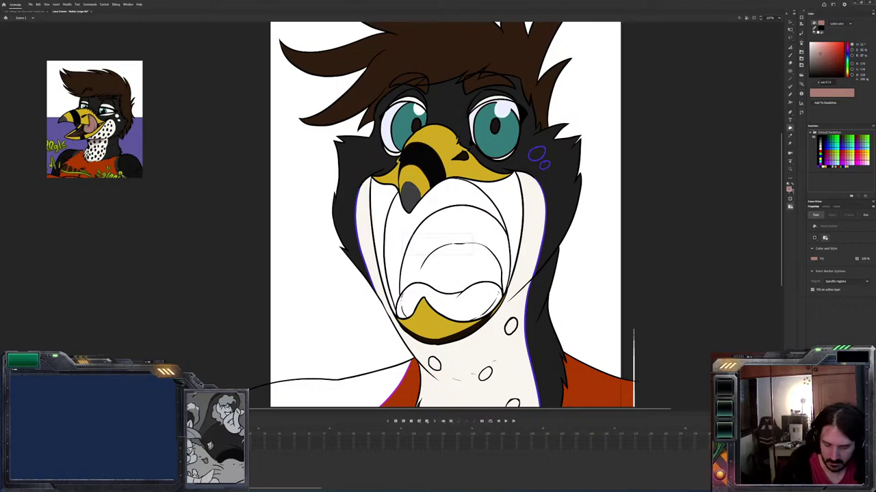
{"action": "key", "text": "b"}
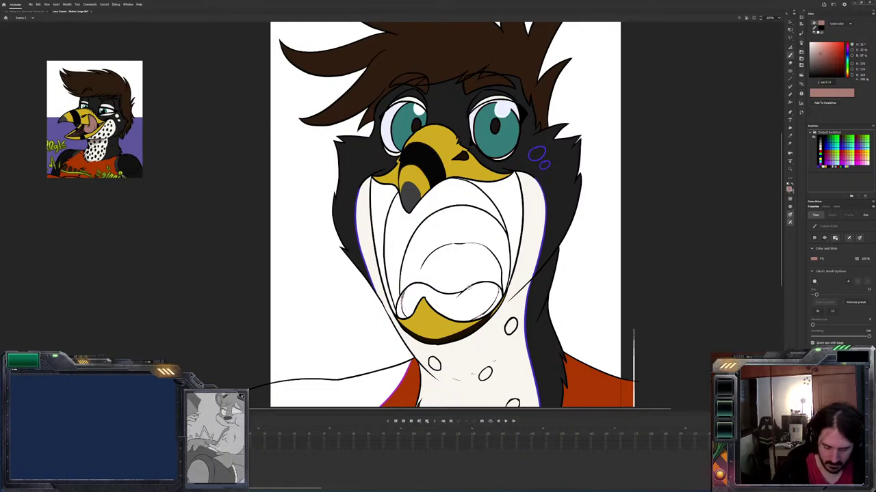
{"action": "left_click_drag", "start_coordinate": [459, 296], "coordinate": [430, 295]}
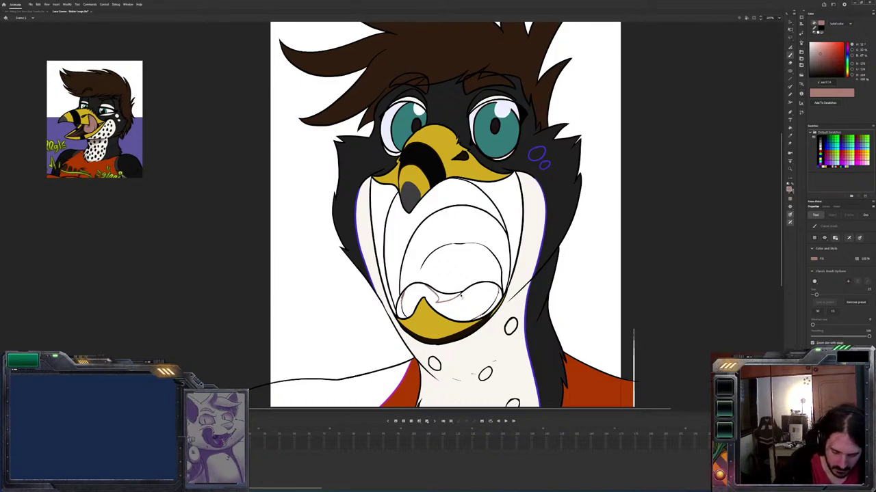
{"action": "key", "text": "ctrl+z"}
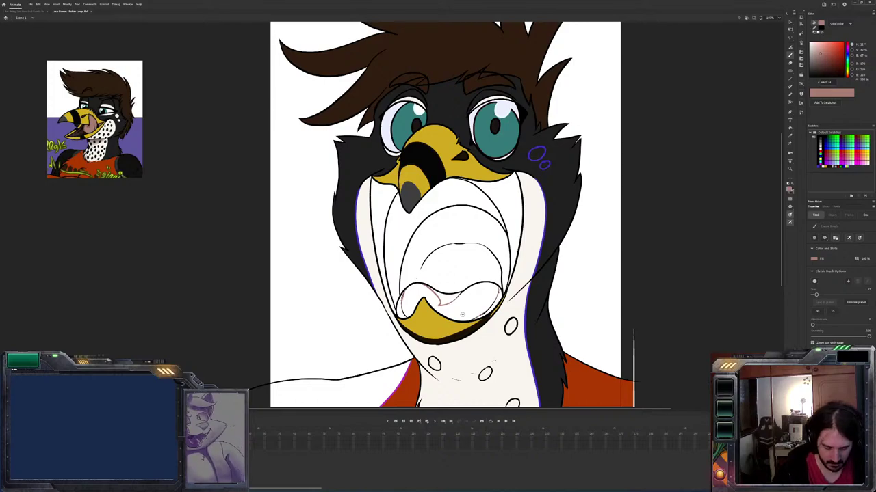
Fill the tongue with the sampled pink and its outer side edges with a darker red
{"action": "key", "text": "k"}
{"action": "left_click", "coordinate": [481, 292]}
{"action": "left_click", "coordinate": [829, 59]}
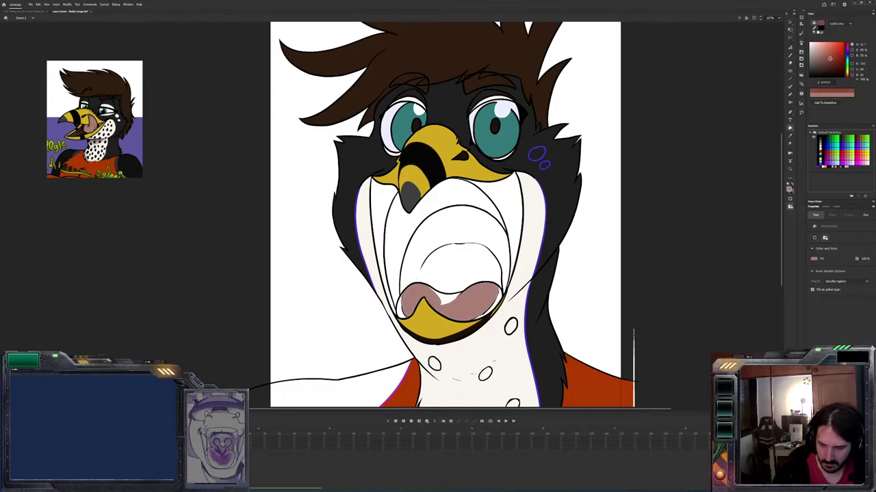
{"action": "left_click", "coordinate": [495, 309]}
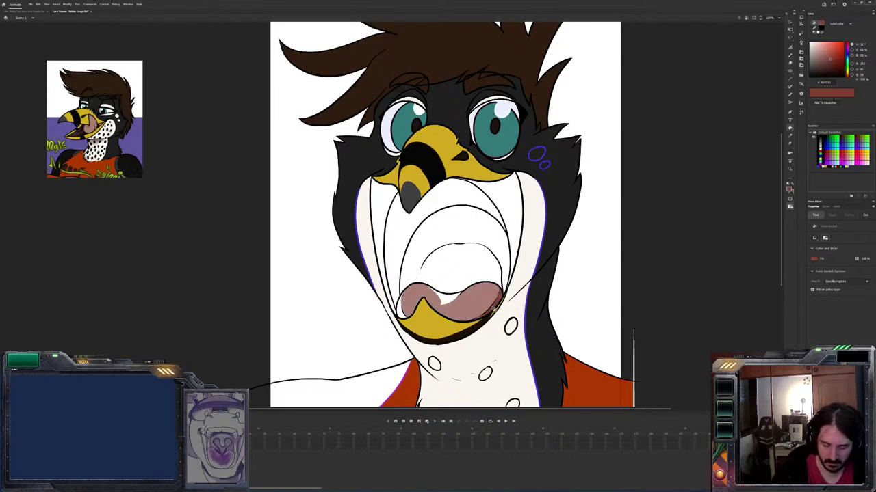
{"action": "left_click", "coordinate": [404, 308]}
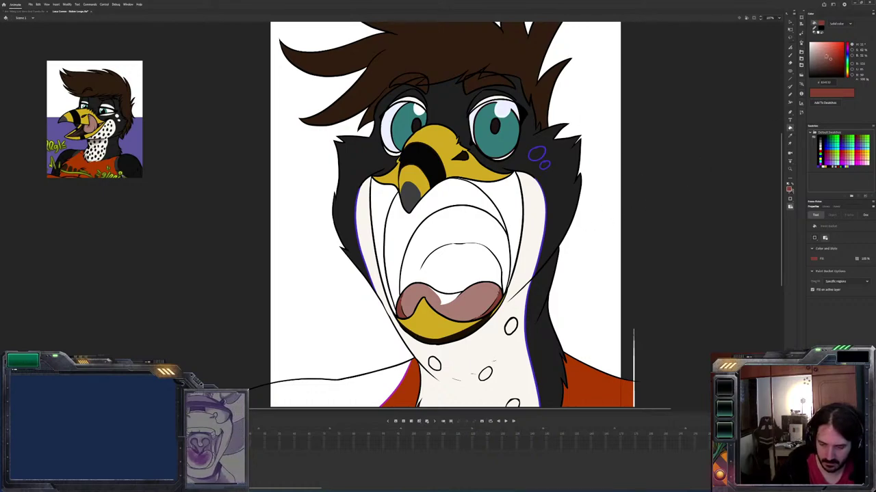
Pick a muted red between the two tongue colours and fill the tongue's central fold with it
{"action": "left_click", "coordinate": [825, 57]}
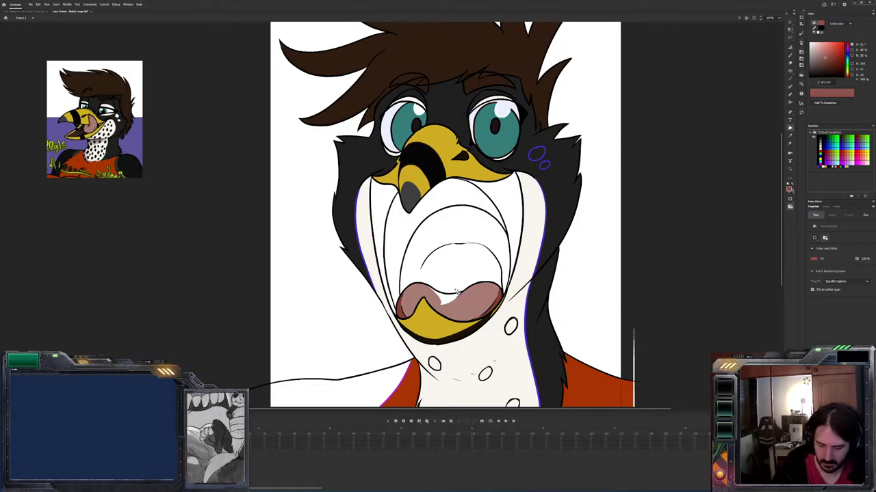
{"action": "key", "text": "v"}
{"action": "key", "text": "k"}
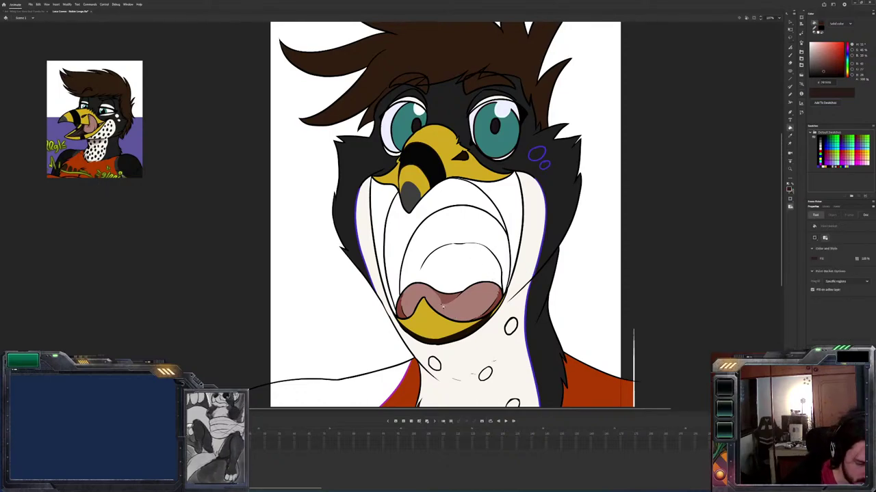
Close the gaps in the throat outline with the brush and fill the throat with very dark brown
{"action": "key", "text": "b"}
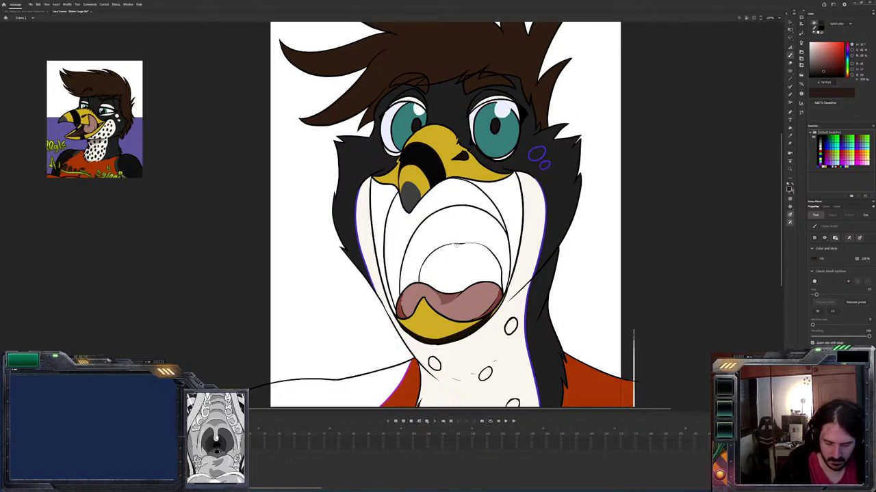
{"action": "key", "text": "k"}
{"action": "left_click", "coordinate": [452, 260]}
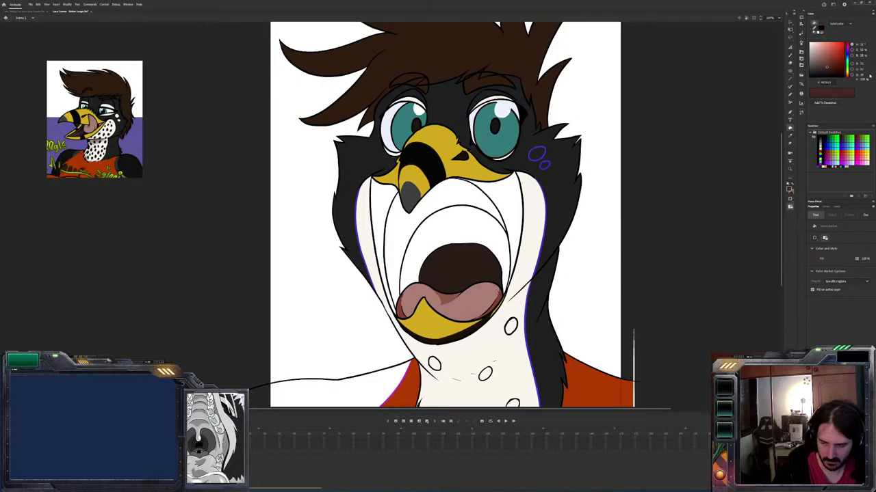
Fill the inner mouth around the throat with dark purple and the inner cheek on the right with plum
{"action": "left_click", "coordinate": [488, 246]}
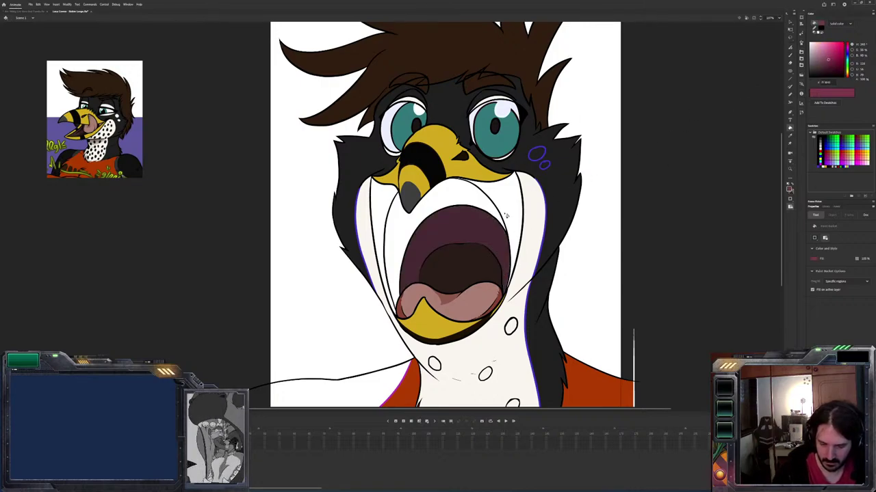
{"action": "left_click", "coordinate": [506, 216]}
Try to fill the palate and the inner cheek on the left with the same plum colour
{"action": "left_click", "coordinate": [388, 202]}
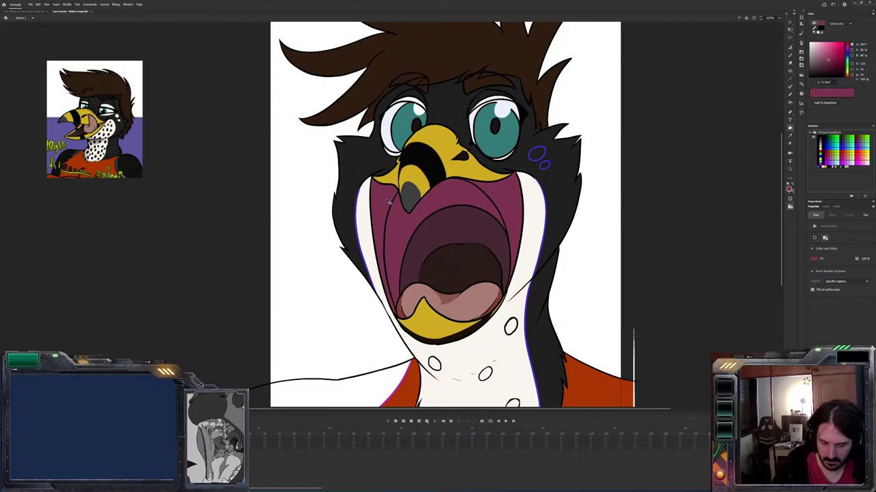
{"action": "key", "text": "ctrl+z"}
{"action": "key", "text": "ctrl+y"}
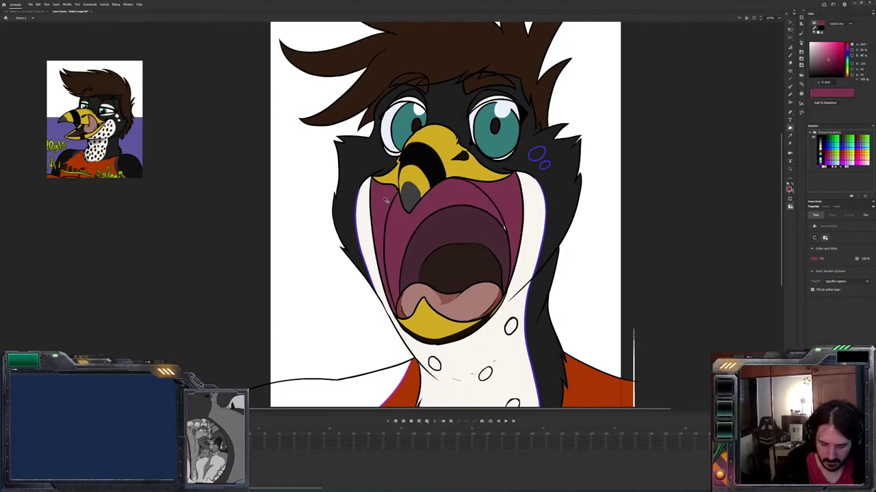
{"action": "key", "text": "ctrl+z"}
Select the black line art and patch the mouth outline beside the beak tip with the brush
{"action": "key", "text": "v"}
{"action": "left_click", "coordinate": [404, 199]}
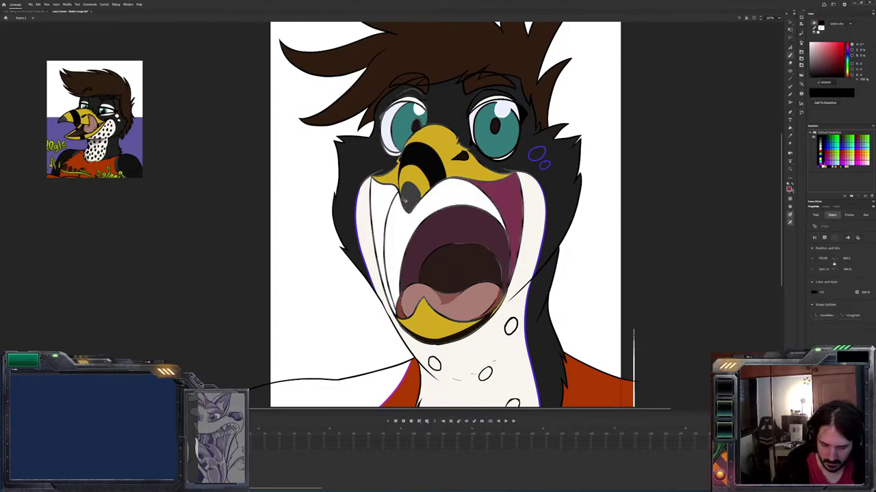
{"action": "key", "text": "b"}
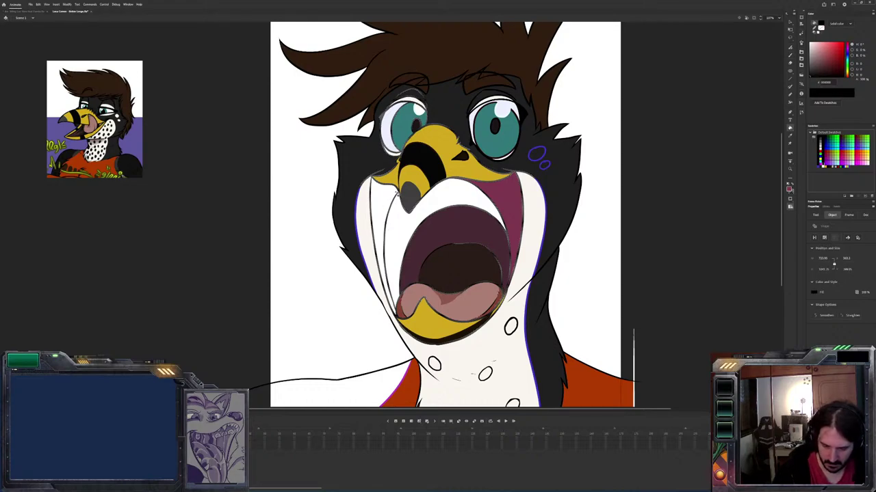
Close the gap in the left inner cheek's outline, fill that cheek with plum and fill the palate with a darker purple
{"action": "key", "text": "b"}
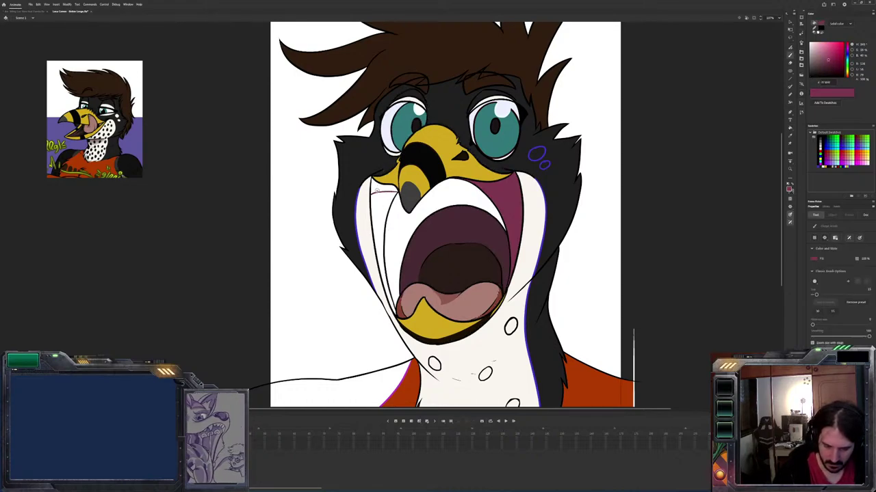
{"action": "key", "text": "k"}
{"action": "left_click", "coordinate": [382, 205]}
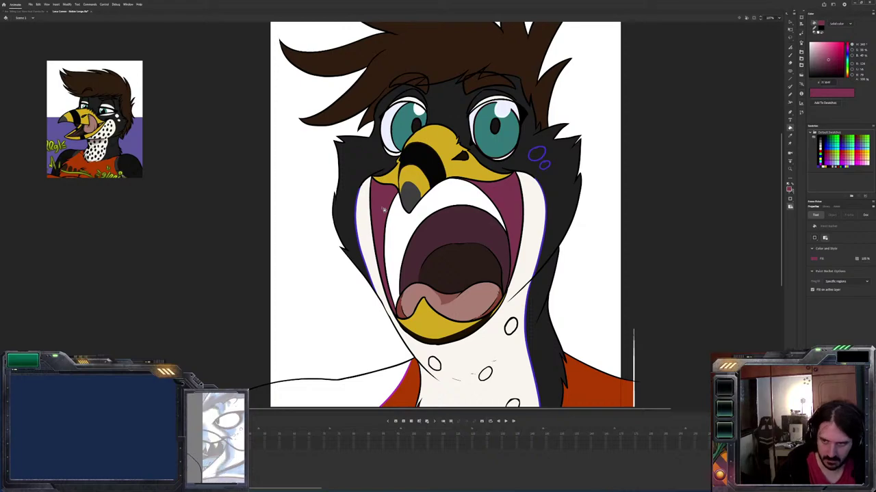
{"action": "left_click", "coordinate": [466, 223], "text": "alt"}
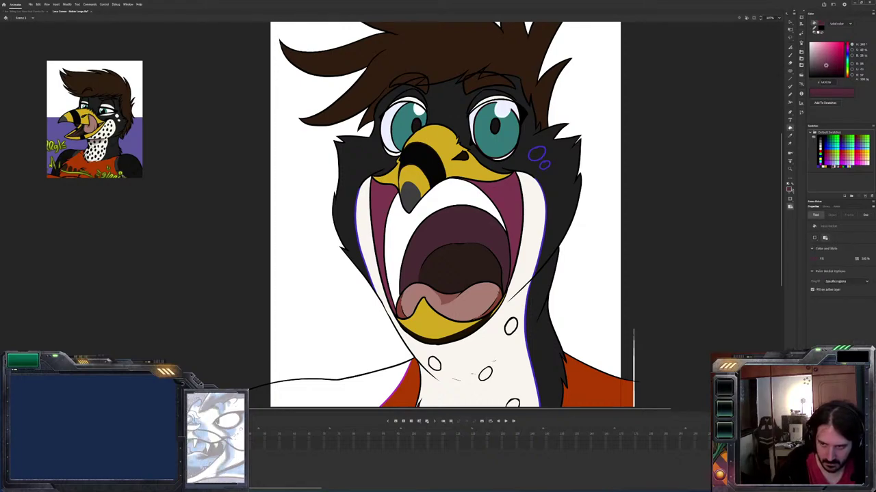
{"action": "left_click", "coordinate": [472, 236]}
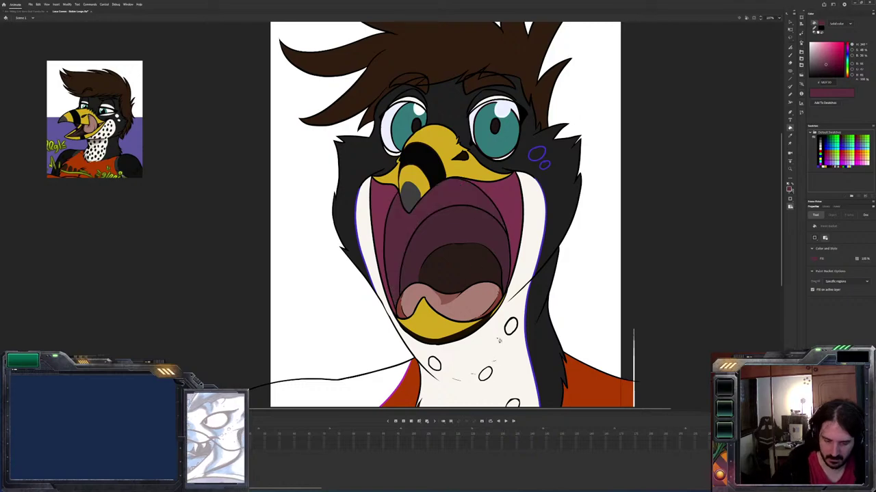
Set up a linear gradient from light pink to the tongue's muted pink and fill the tongue with it
{"action": "left_click", "coordinate": [824, 66]}
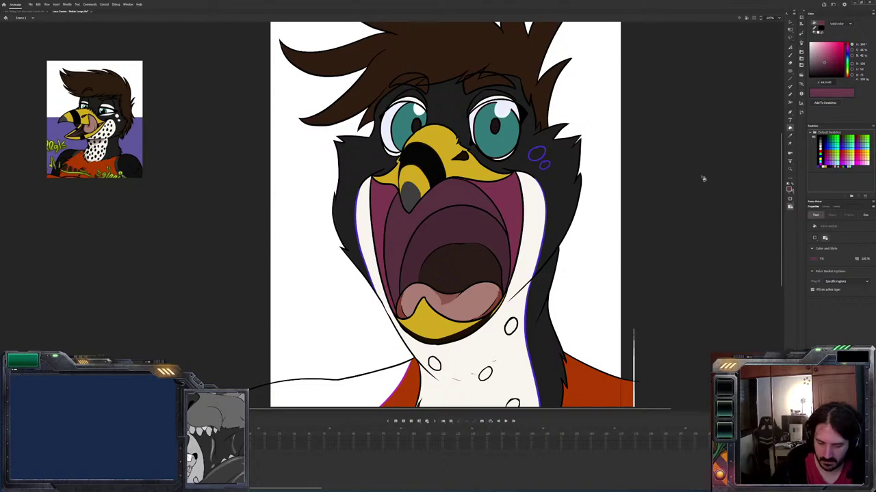
{"action": "left_click", "coordinate": [825, 54]}
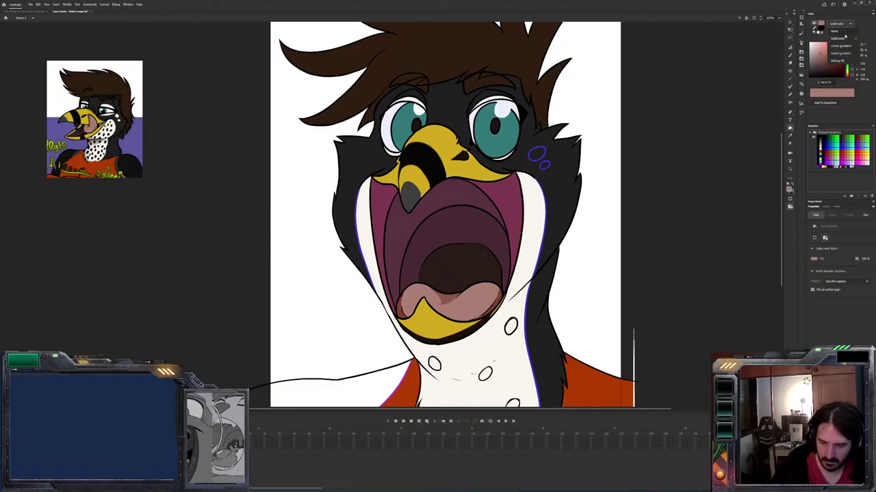
{"action": "left_click", "coordinate": [840, 75]}
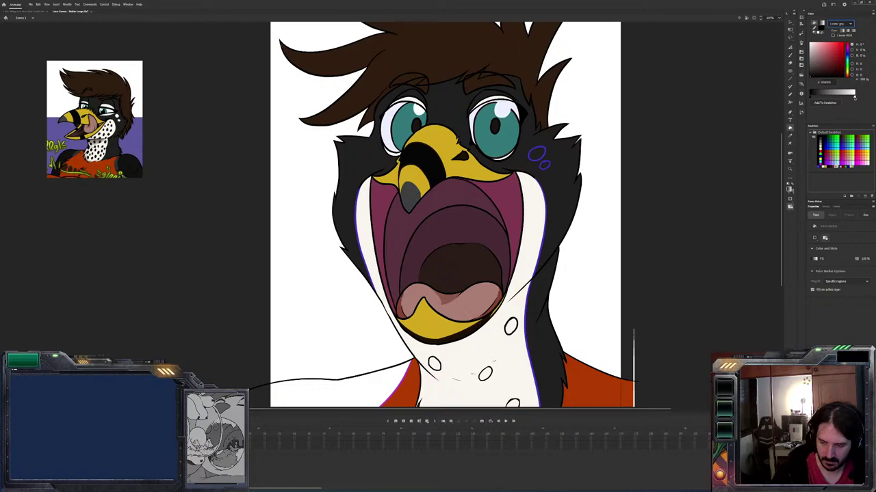
{"action": "left_click", "coordinate": [489, 281], "text": "alt"}
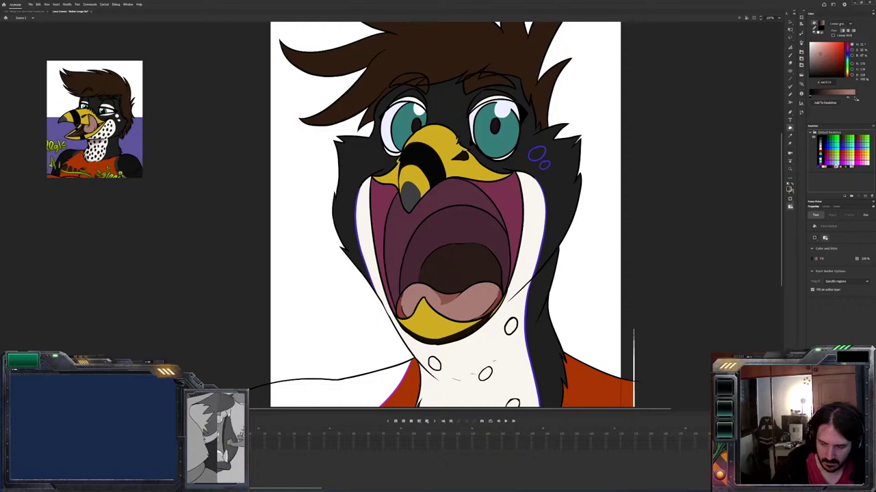
{"action": "left_click_drag", "start_coordinate": [810, 97], "coordinate": [846, 99]}
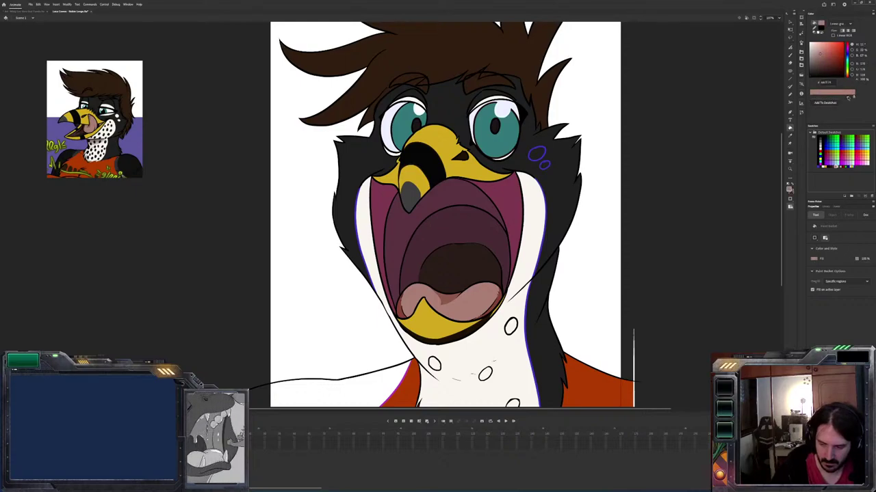
{"action": "left_click", "coordinate": [831, 93]}
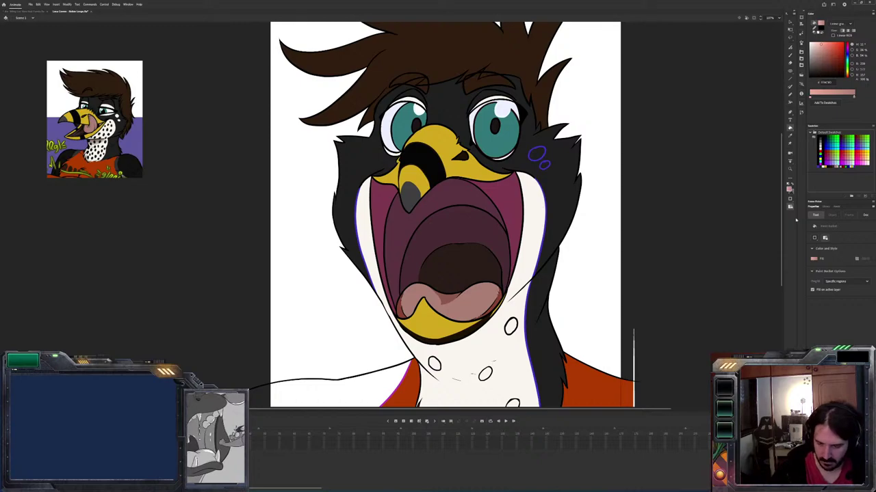
{"action": "mouse_move", "coordinate": [483, 294]}
{"action": "left_mouse_down"}
{"action": "mouse_move", "coordinate": [465, 308]}
{"action": "mouse_move", "coordinate": [408, 296]}
{"action": "left_mouse_up"}
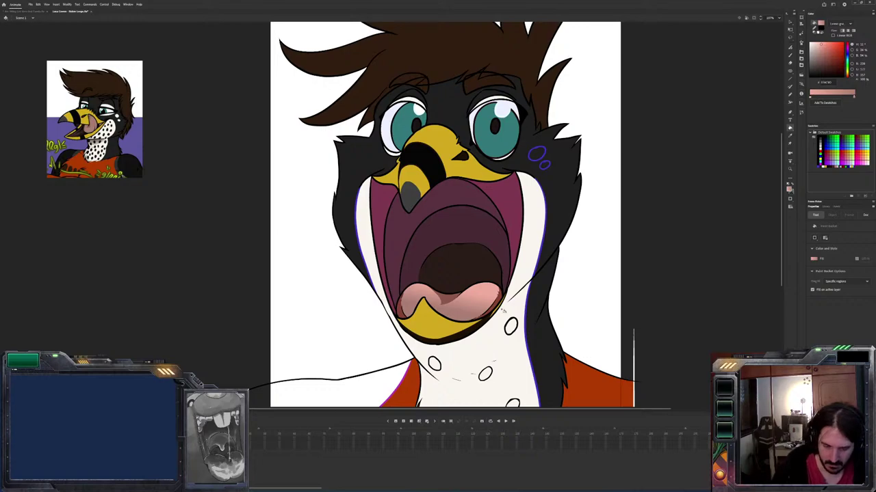
Change the linear gradient to run from bright yellow to the beak's darker yellow and apply it to the upper beak
{"action": "left_click", "coordinate": [854, 96]}
{"action": "left_click", "coordinate": [454, 140], "text": "alt"}
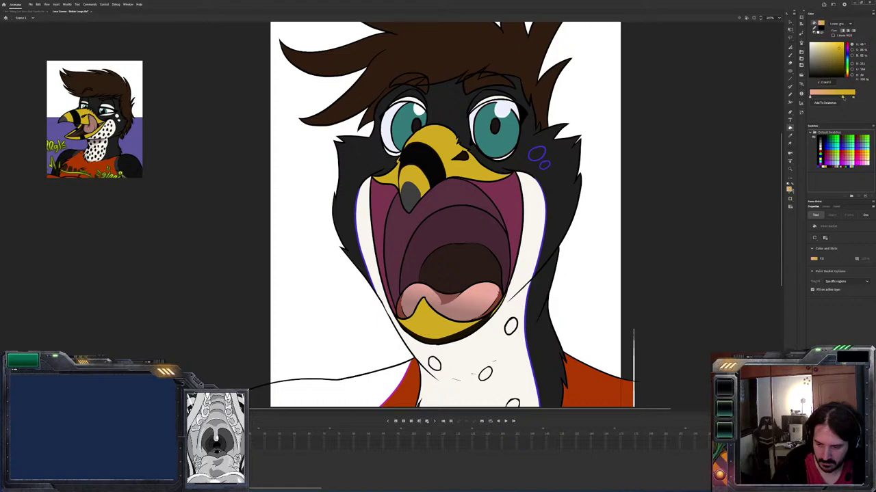
{"action": "left_click", "coordinate": [810, 97]}
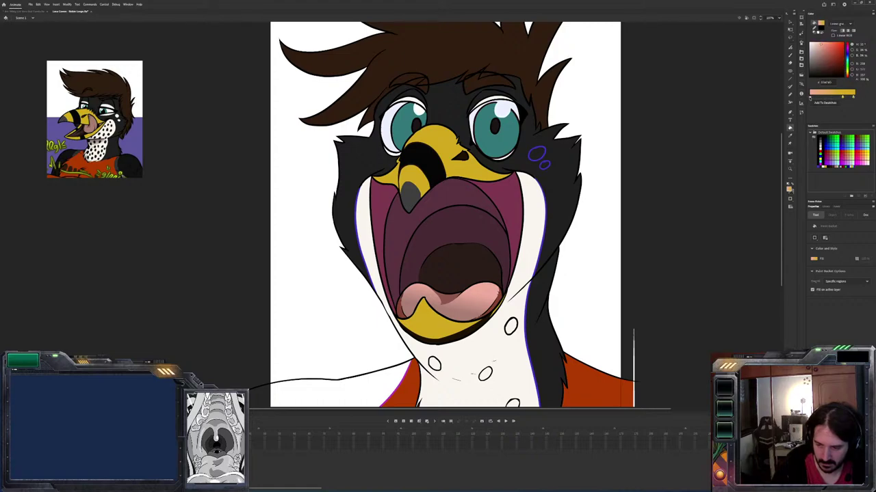
{"action": "left_click_drag", "start_coordinate": [810, 97], "coordinate": [811, 113]}
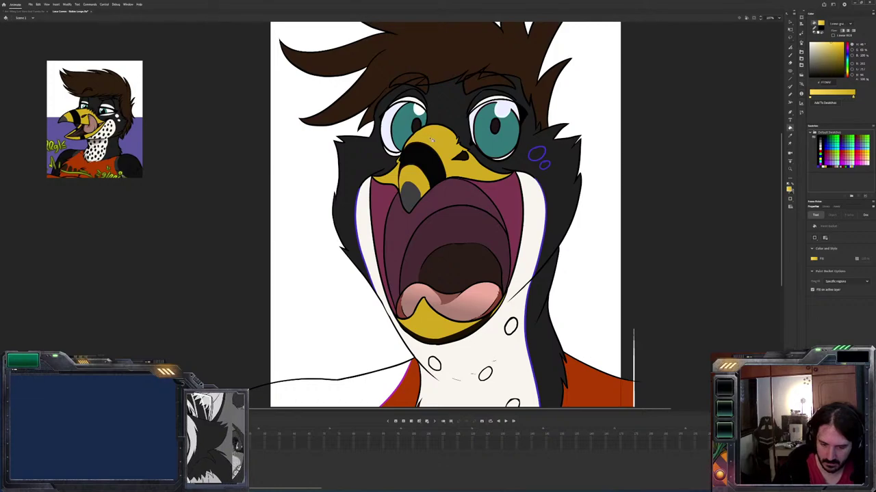
{"action": "left_click", "coordinate": [407, 178]}
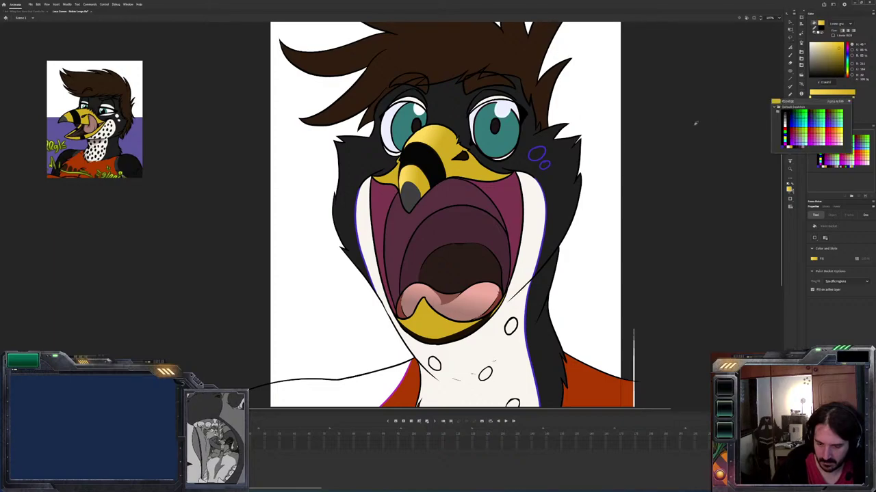
Set the linear gradient to dark red fading into the stripe's black and fill the beak's black stripe with it
{"action": "left_click", "coordinate": [444, 162]}
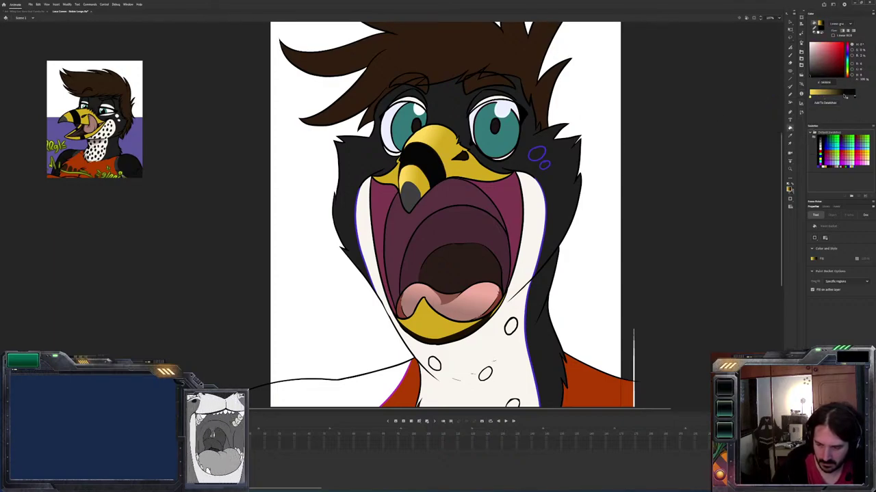
{"action": "left_click_drag", "start_coordinate": [821, 66], "coordinate": [824, 64]}
{"action": "left_click", "coordinate": [809, 96]}
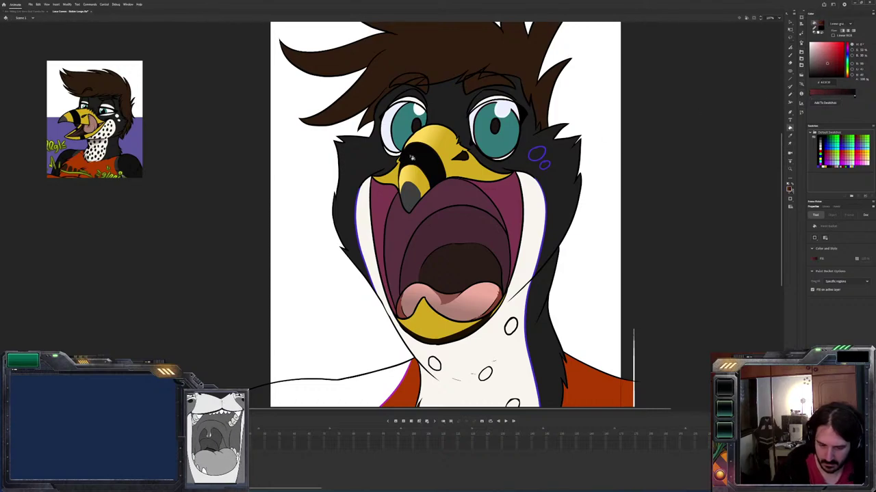
{"action": "left_click", "coordinate": [422, 162]}
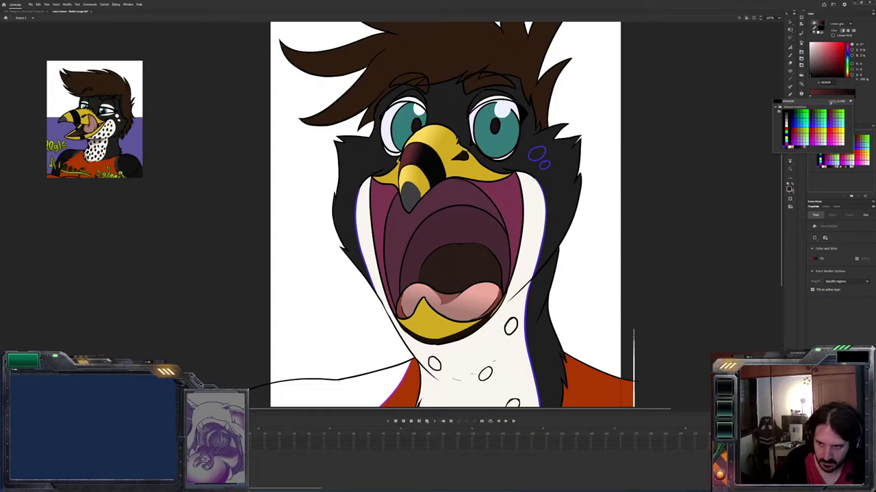
Build a linear gradient from light purplish grey to the tip's dark grey and fill the upper beak's tip
{"action": "left_click", "coordinate": [427, 195]}
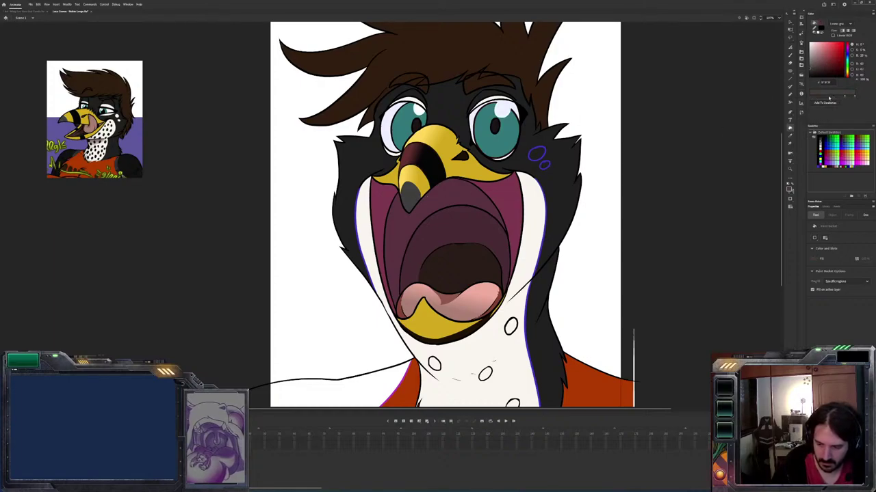
{"action": "left_click", "coordinate": [815, 56]}
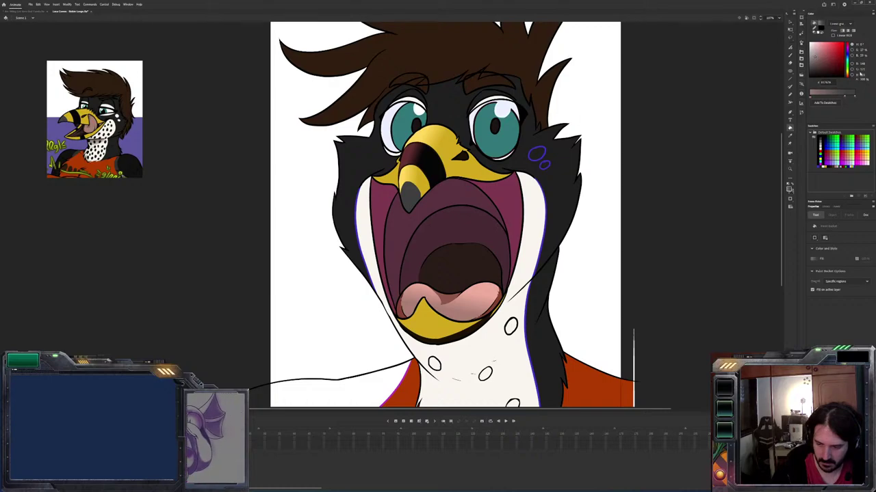
{"action": "left_click", "coordinate": [863, 75]}
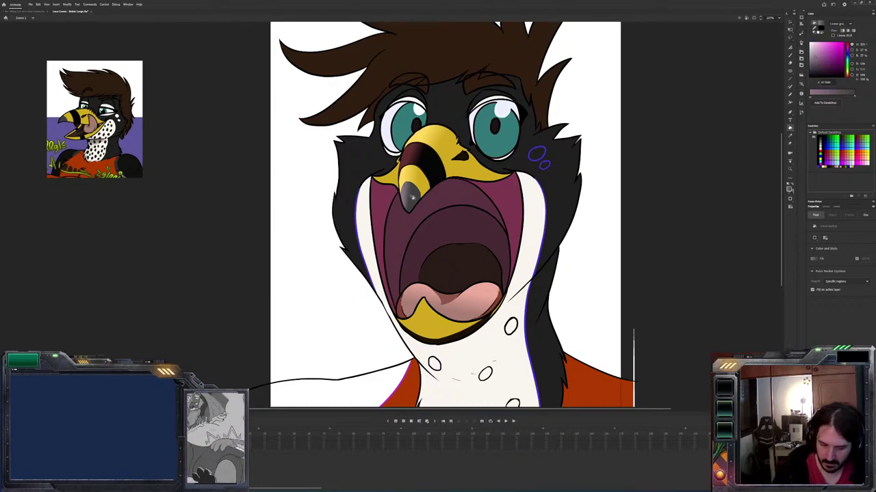
Fill the lower beak with the upper beak's yellow gradient and its dark rim with the stripe's dark red-to-black gradient
{"action": "left_click", "coordinate": [790, 190]}
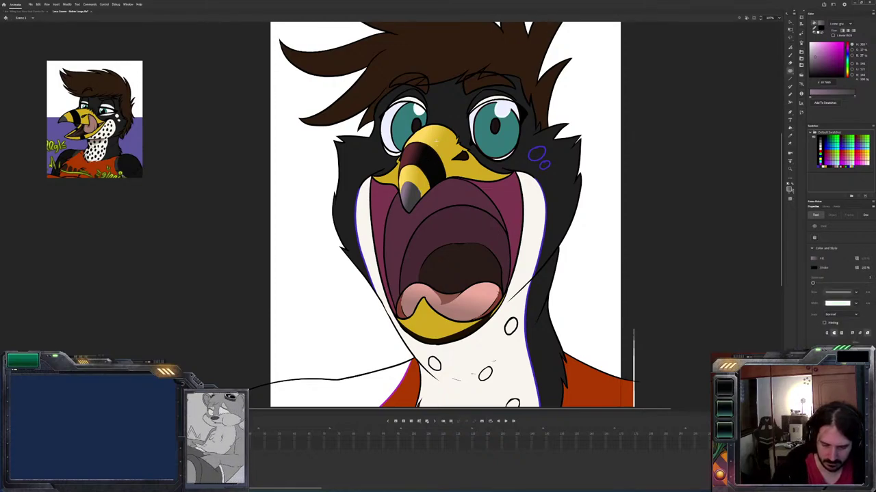
{"action": "key", "text": "v"}
{"action": "key", "text": "k"}
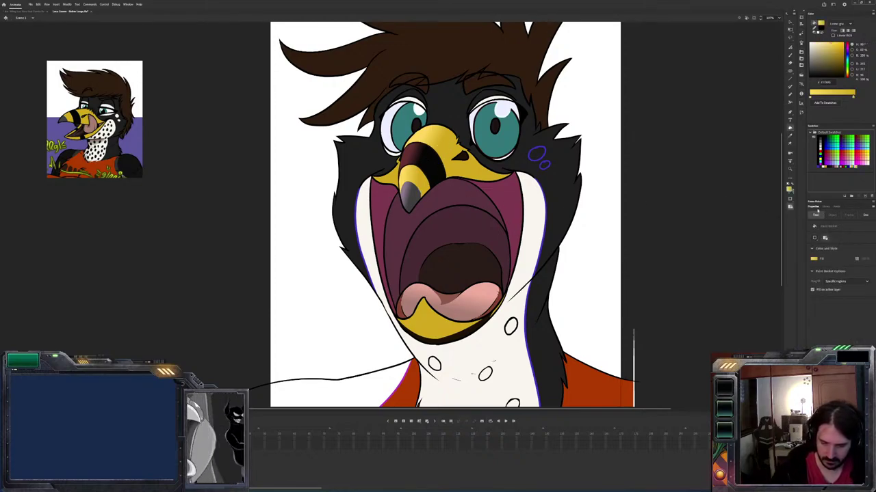
{"action": "left_click", "coordinate": [432, 332]}
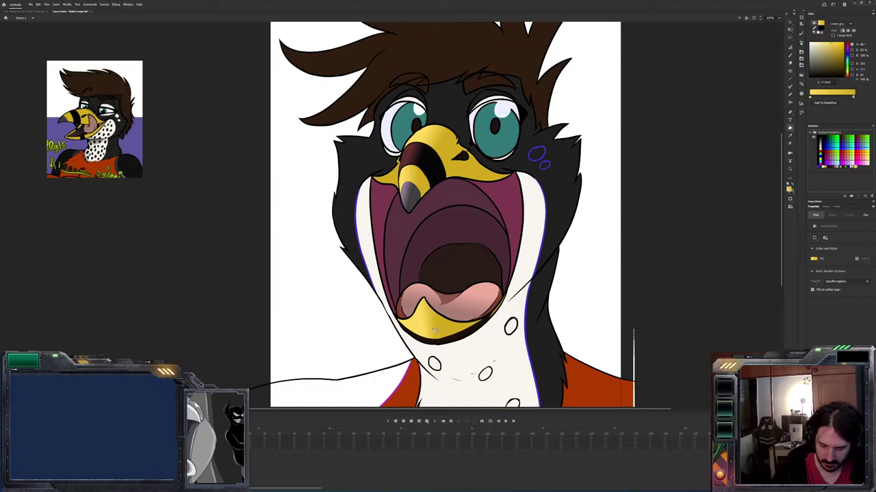
{"action": "left_click", "coordinate": [431, 329]}
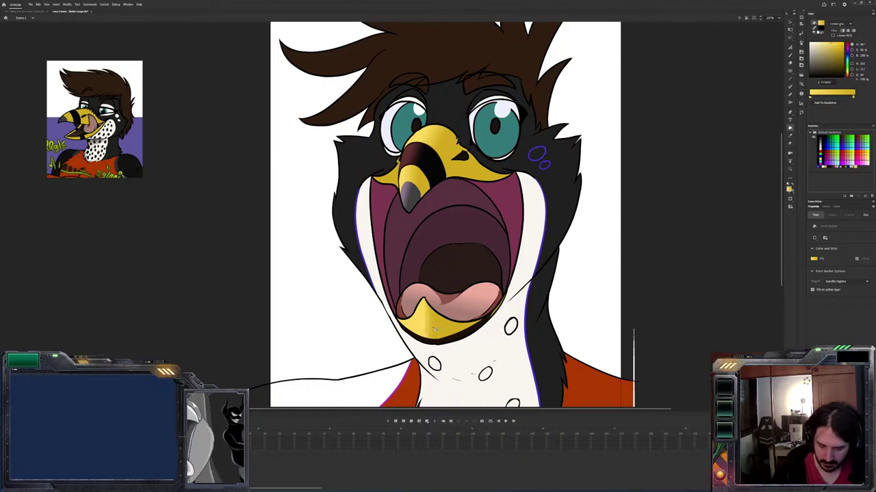
{"action": "left_click", "coordinate": [452, 315], "text": "alt"}
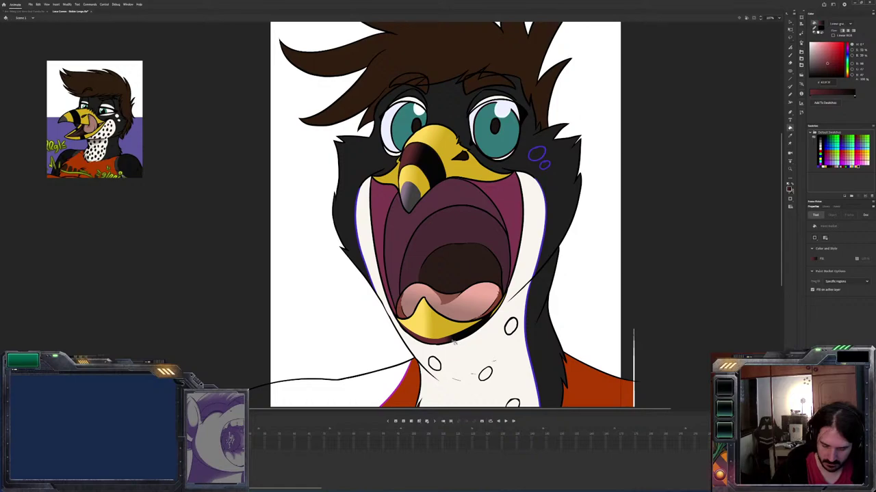
{"action": "left_click", "coordinate": [431, 341]}
Adjust the position and width of the yellow gradient on the lower beak with the gradient handles
{"action": "key", "text": "v"}
{"action": "left_click", "coordinate": [434, 331]}
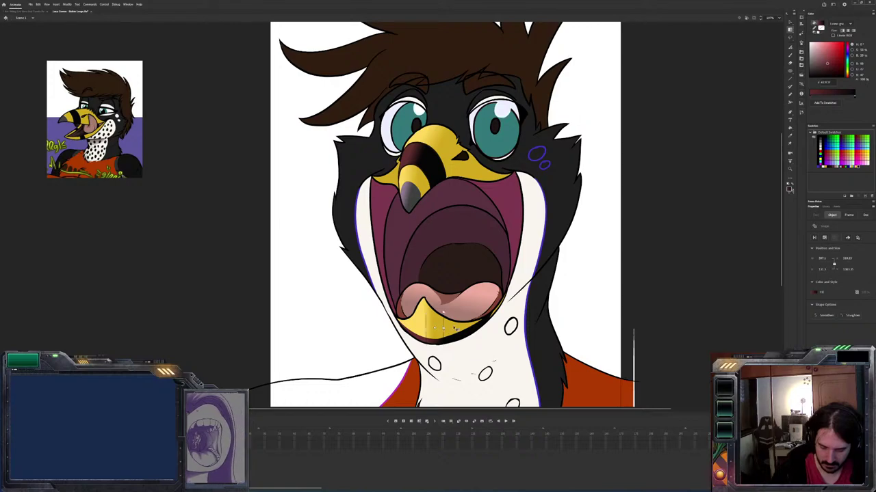
{"action": "left_click", "coordinate": [448, 326]}
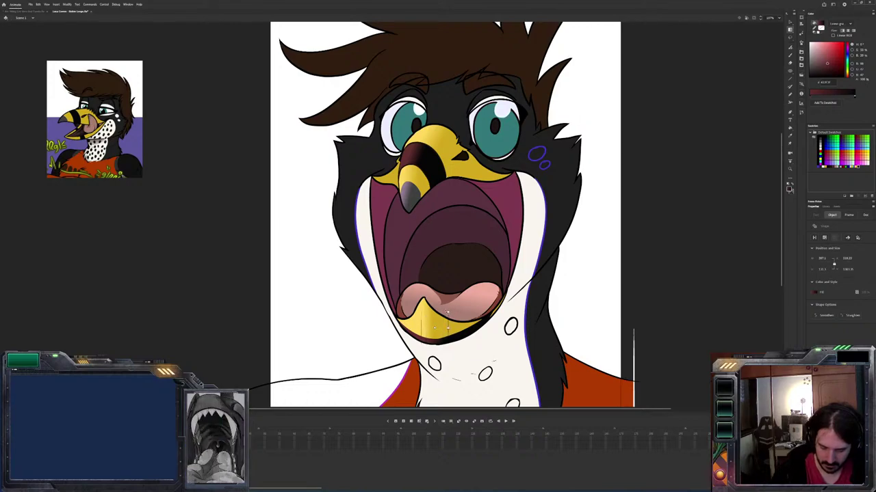
{"action": "left_click", "coordinate": [443, 310]}
{"action": "left_click", "coordinate": [696, 202]}
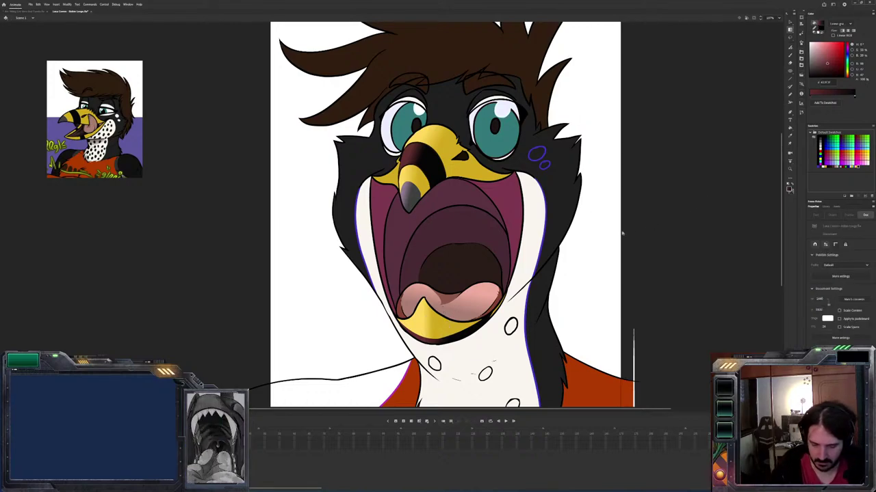
Recolour the blue guide lines along both sides of the white face and neck area with the solid dark feather colour
{"action": "key", "text": "b"}
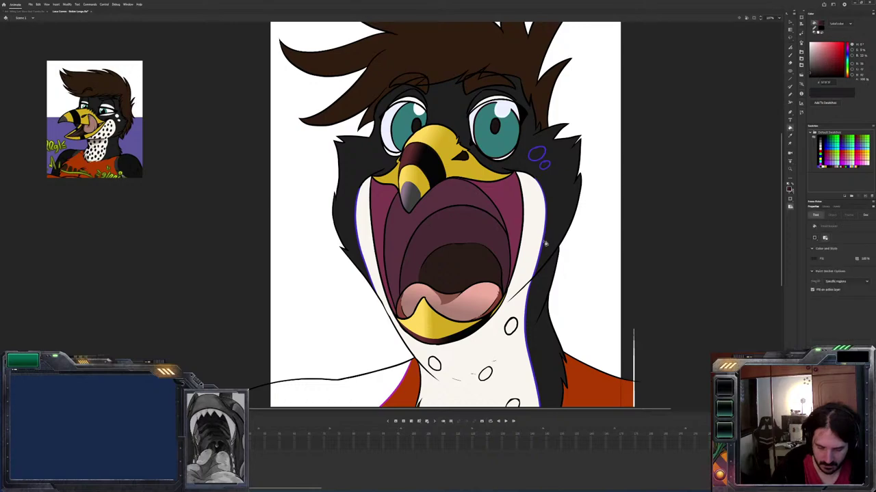
{"action": "left_click", "coordinate": [545, 241]}
{"action": "left_click", "coordinate": [526, 314]}
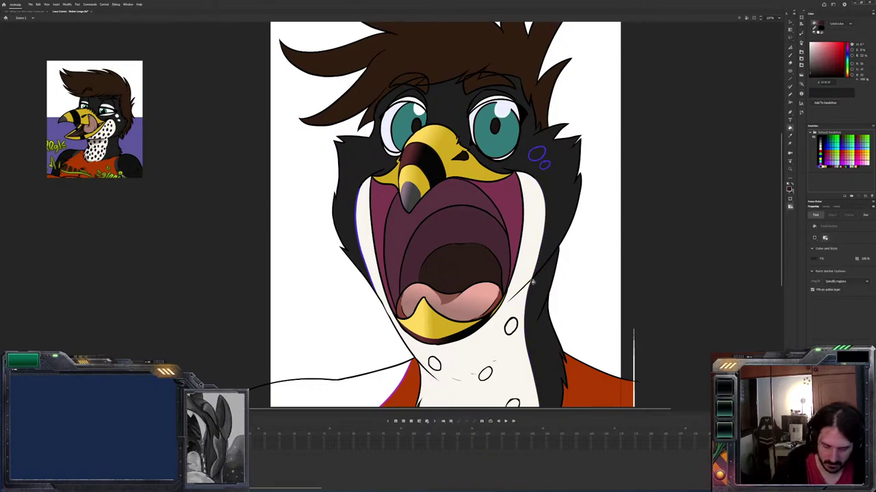
{"action": "left_click", "coordinate": [361, 261]}
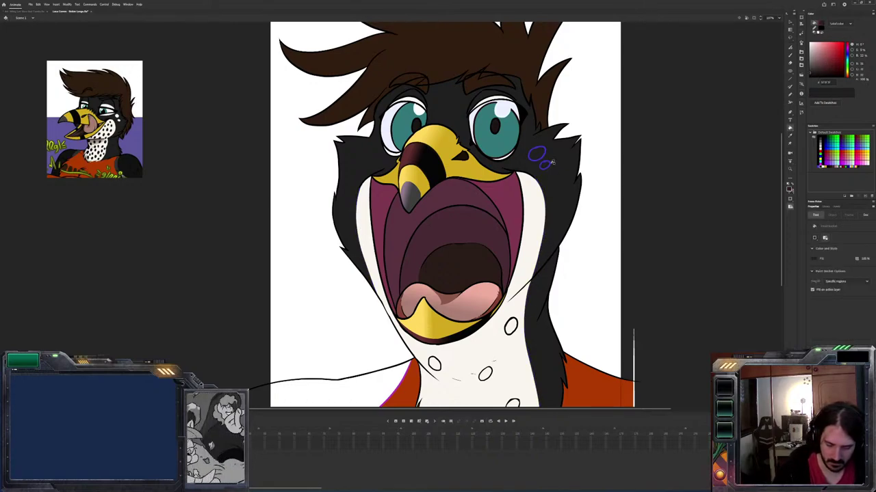
Fill the two oval cheek spots below the right eye and their blue outlines with solid off-white
{"action": "key", "text": "x"}
{"action": "left_click", "coordinate": [539, 155]}
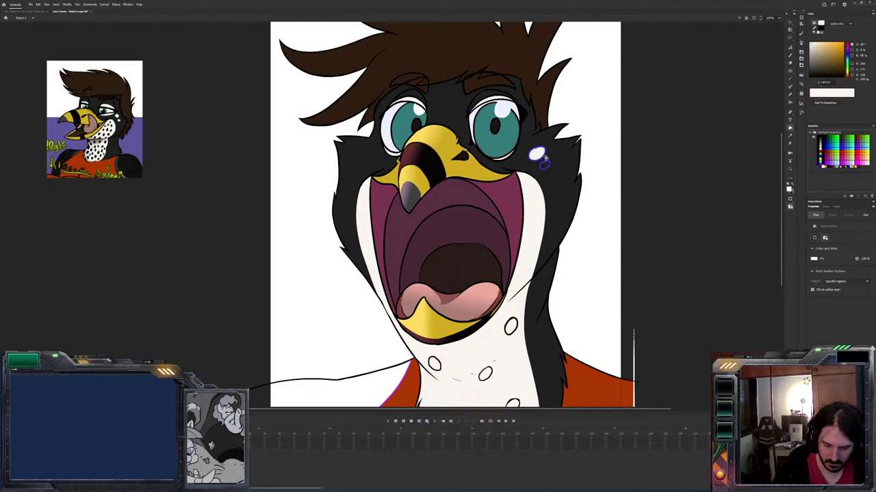
{"action": "left_click", "coordinate": [544, 164]}
{"action": "left_click", "coordinate": [548, 166]}
{"action": "left_click", "coordinate": [531, 155]}
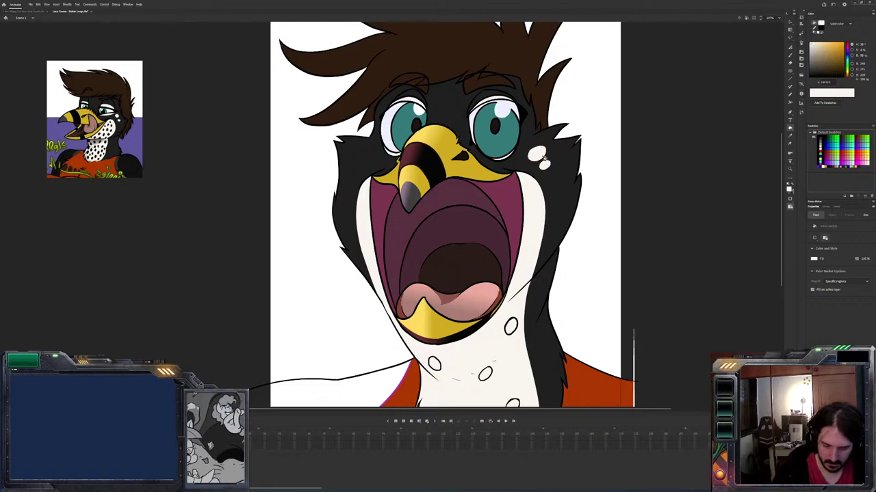
{"action": "left_click", "coordinate": [555, 153]}
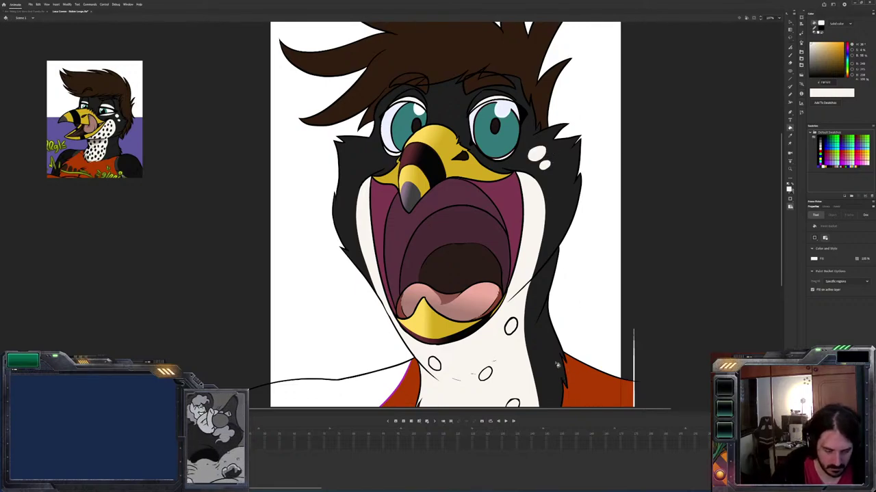
{"action": "key", "text": "x"}
{"action": "left_click", "coordinate": [514, 330]}
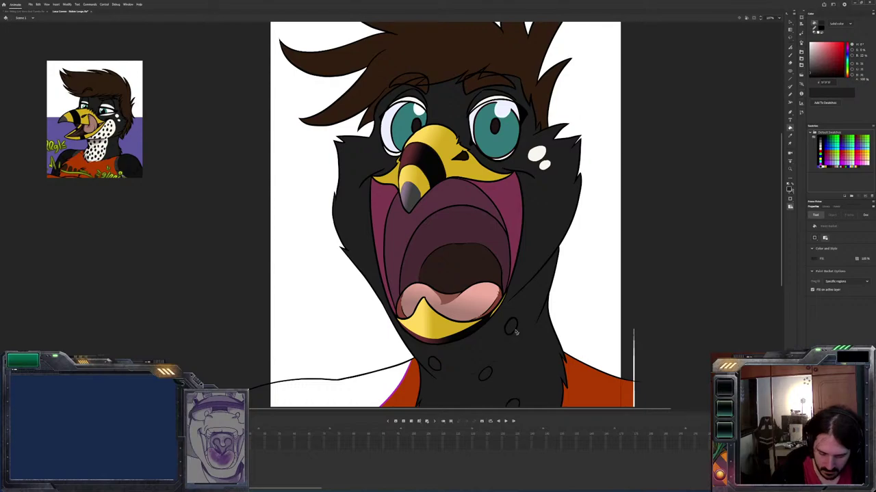
{"action": "key", "text": "ctrl+z"}
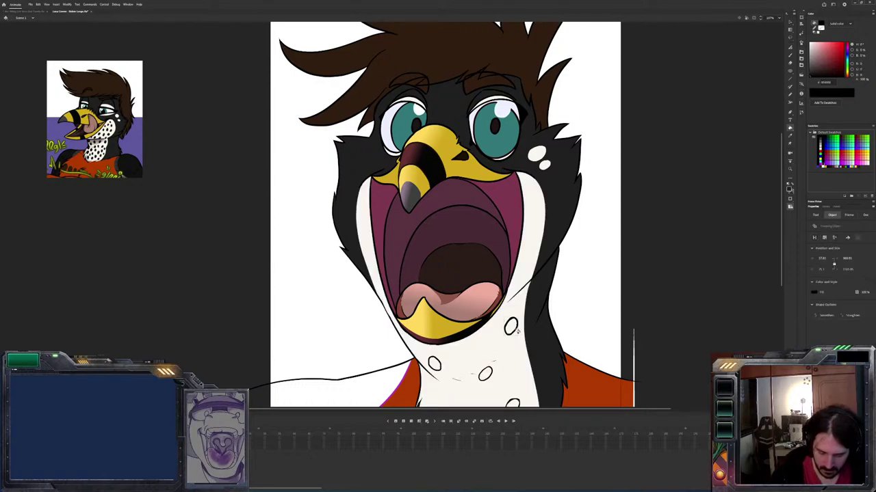
Fill the oval spots scattered over the white neck and chest area with the dark feather colour
{"action": "left_click", "coordinate": [513, 330]}
{"action": "left_click", "coordinate": [438, 366]}
{"action": "left_click", "coordinate": [484, 373]}
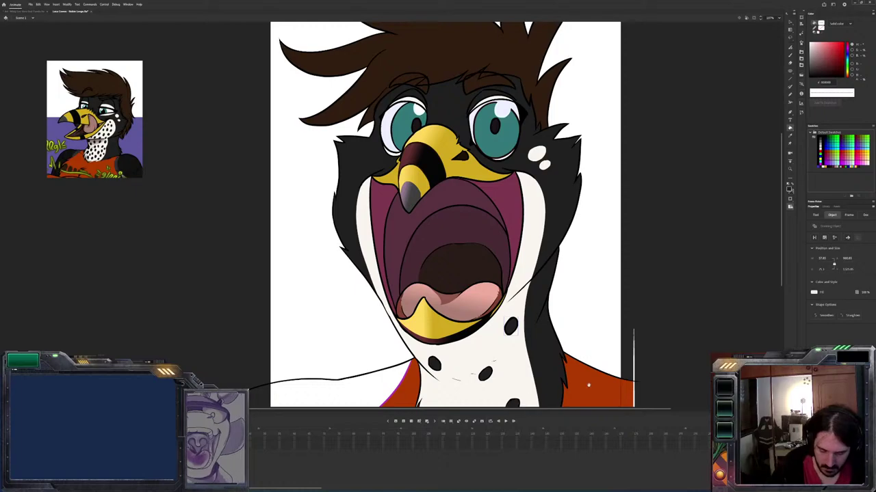
{"action": "scroll", "coordinate": [500, 338], "scroll_direction": "down", "scroll_amount": 3}
{"action": "left_click", "coordinate": [493, 345]}
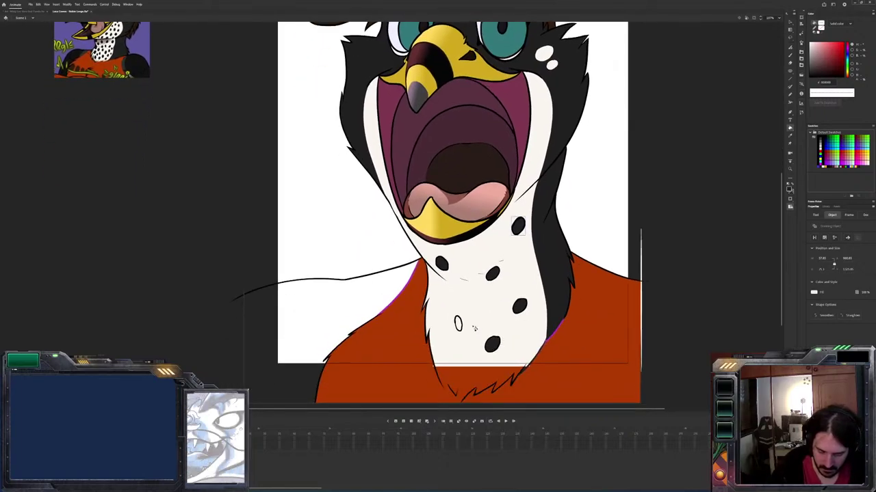
{"action": "left_click", "coordinate": [458, 324]}
{"action": "mouse_move", "coordinate": [503, 288]}
{"action": "left_mouse_down"}
{"action": "mouse_move", "coordinate": [499, 311]}
{"action": "mouse_move", "coordinate": [485, 311]}
{"action": "mouse_move", "coordinate": [519, 293]}
{"action": "left_mouse_up"}
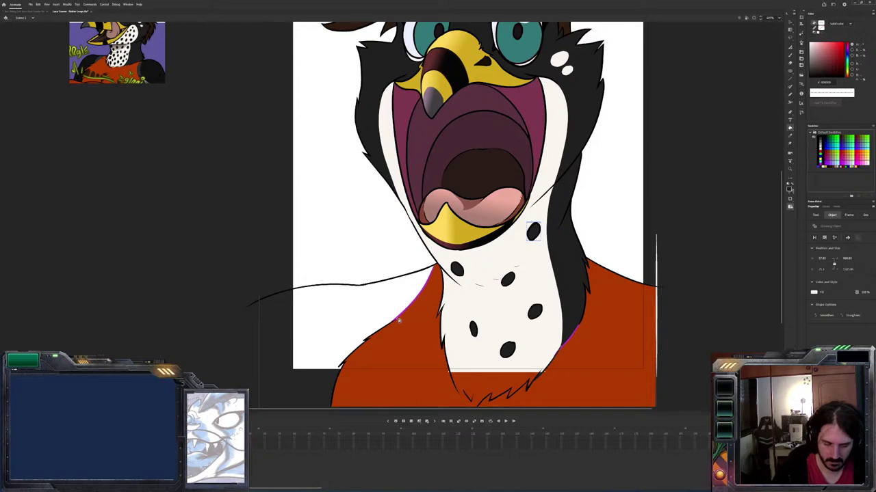
Draw dark brush outlines separating the tank top from both shoulders, with jagged feather edges on the right shoulder
{"action": "left_click", "coordinate": [169, 271]}
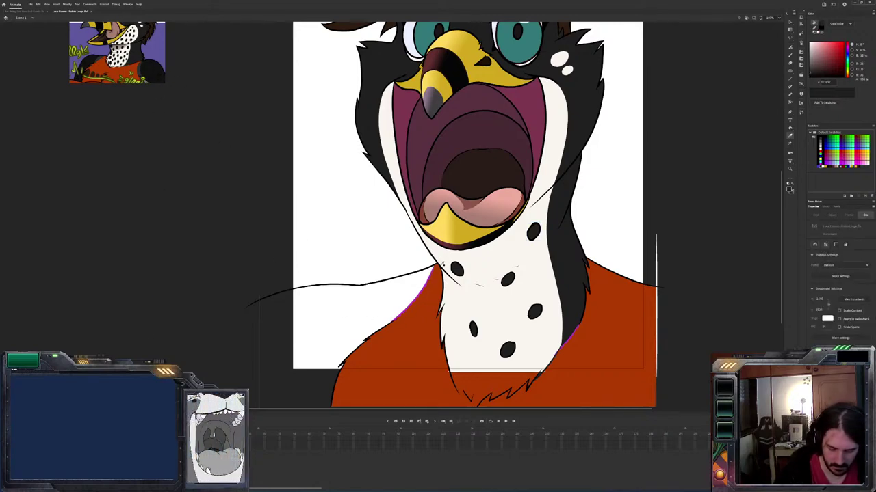
{"action": "key", "text": "b"}
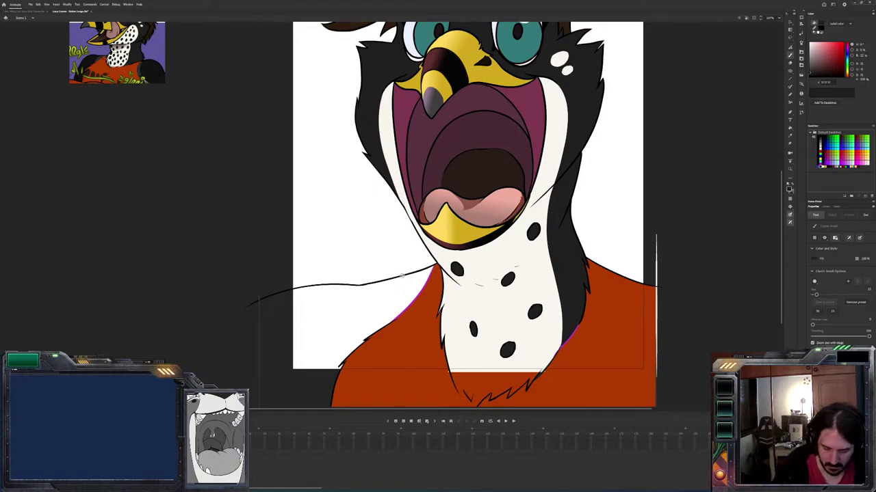
{"action": "mouse_move", "coordinate": [403, 275]}
{"action": "left_mouse_down"}
{"action": "mouse_move", "coordinate": [384, 294]}
{"action": "mouse_move", "coordinate": [367, 388]}
{"action": "left_mouse_up"}
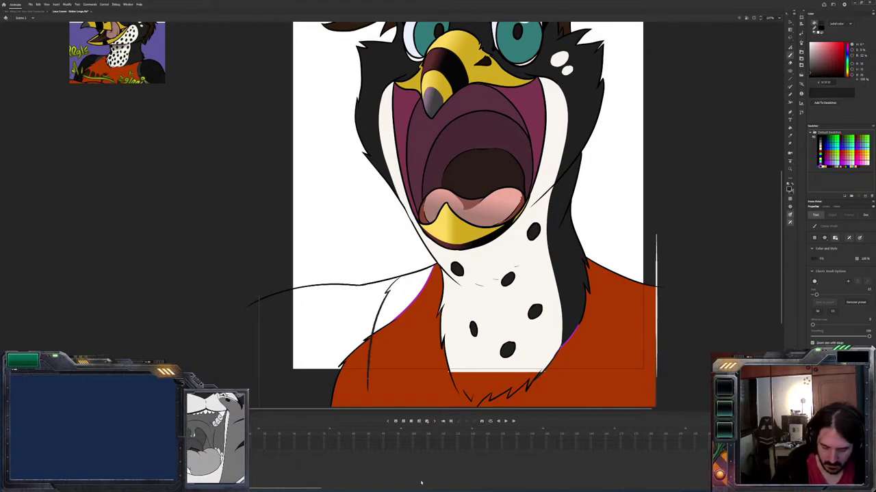
{"action": "key", "text": "ctrl+z"}
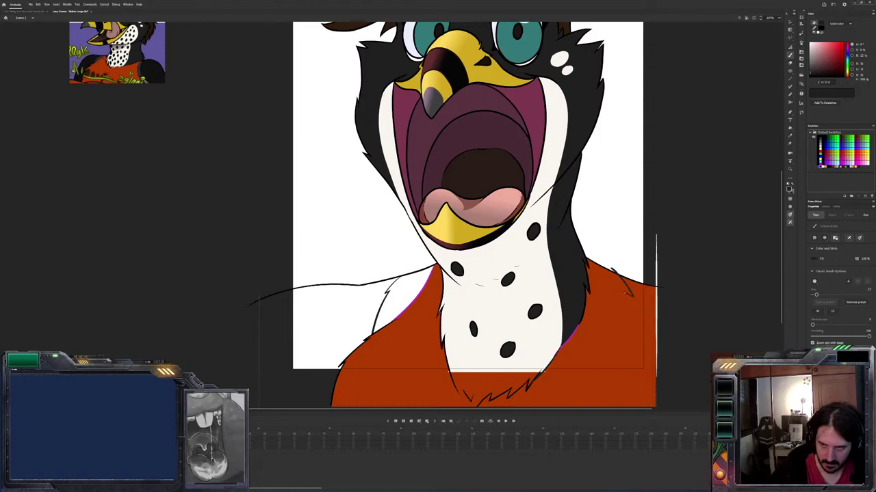
{"action": "left_click_drag", "start_coordinate": [623, 293], "coordinate": [656, 399]}
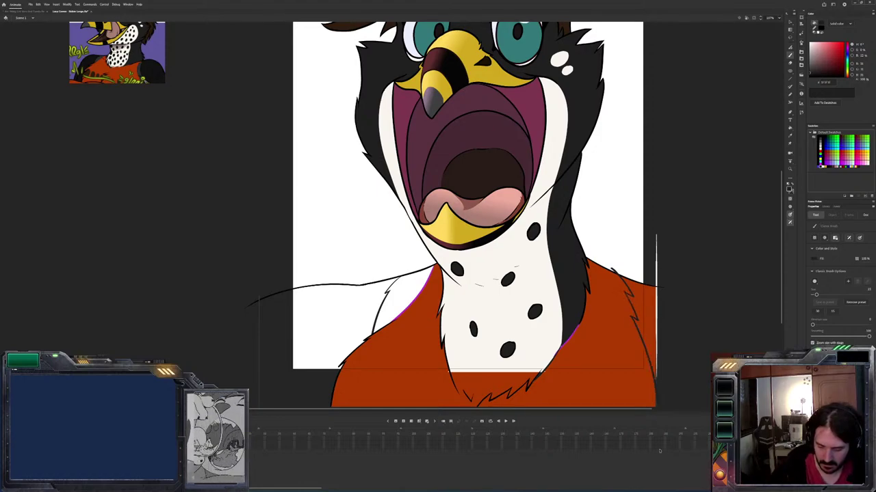
Fill both shoulders outside the red tank top with the dark feather colour
{"action": "key", "text": "k"}
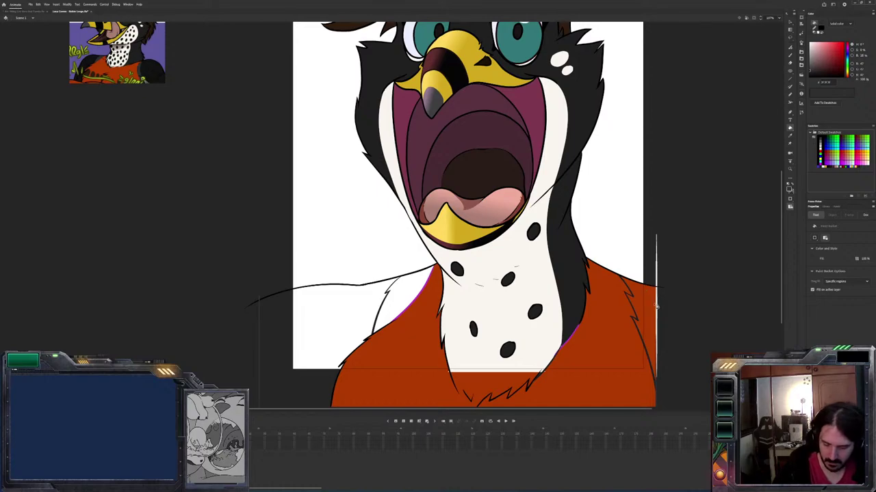
{"action": "key", "text": "ctrl+z"}
{"action": "left_click", "coordinate": [405, 297]}
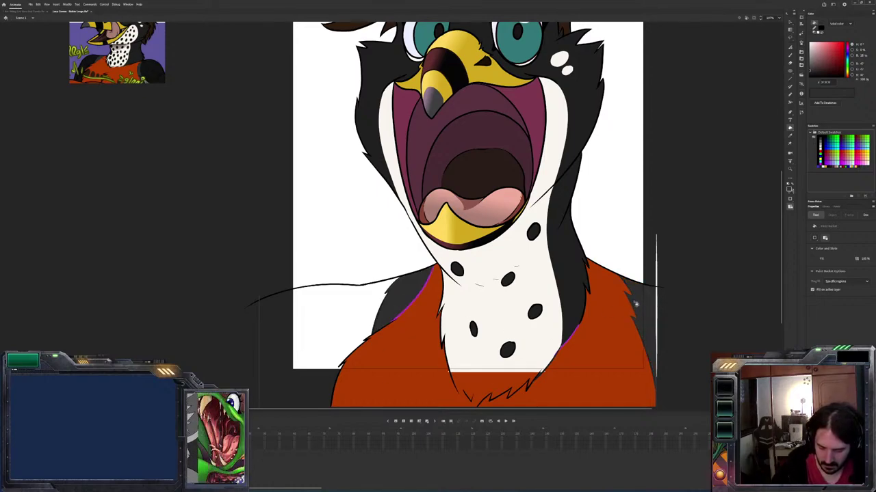
{"action": "key", "text": "g"}
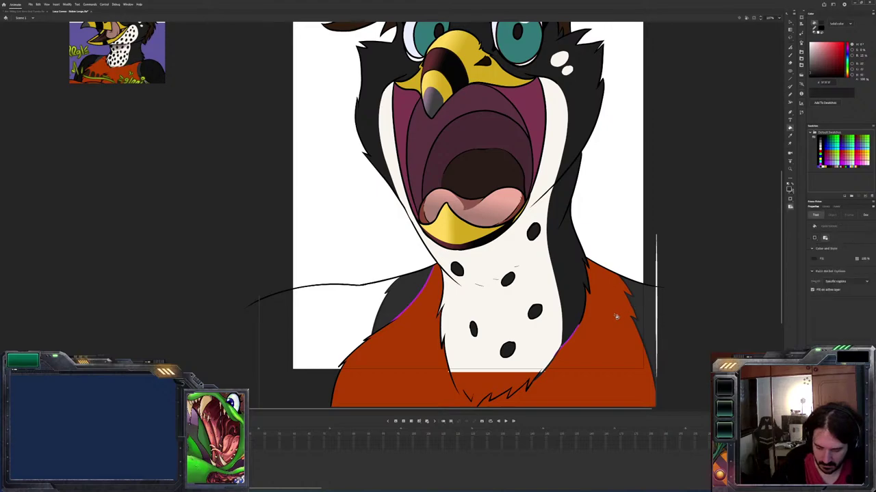
{"action": "left_click", "coordinate": [342, 337]}
{"action": "scroll", "coordinate": [662, 319], "scroll_direction": "up", "scroll_amount": 3}
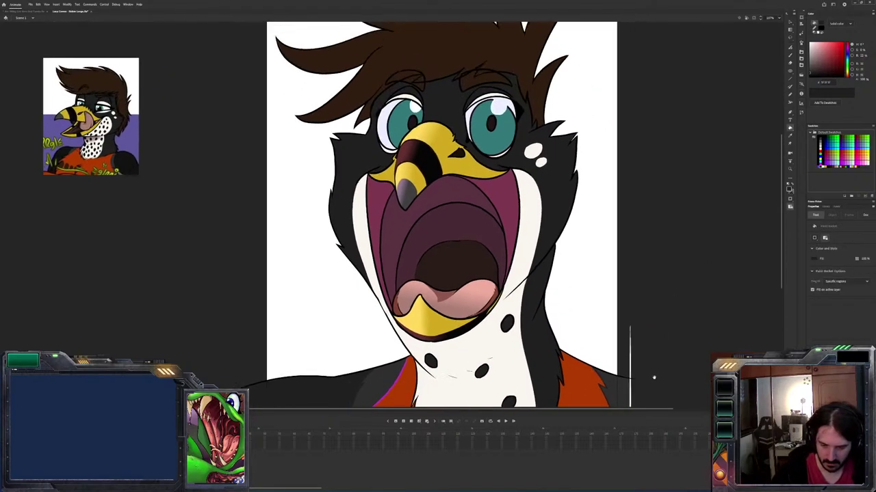
Delete the stray white vertical sliver beside the canvas above the right shoulder line
{"action": "key", "text": "v"}
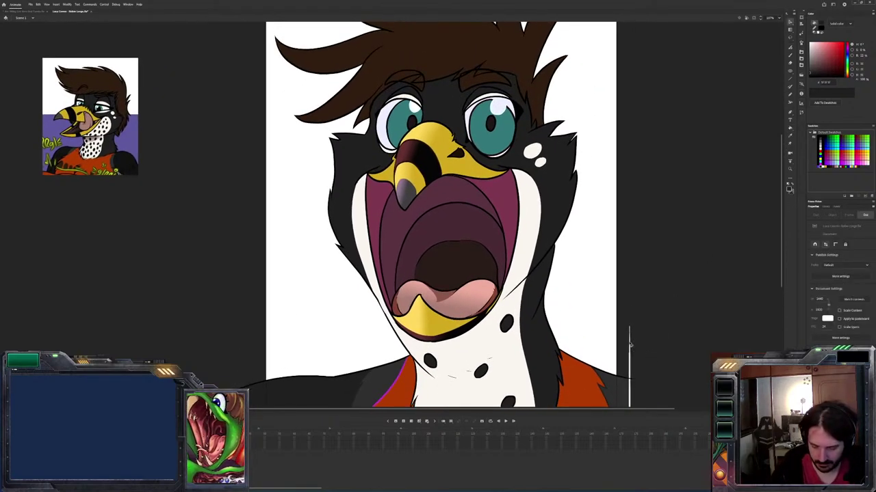
{"action": "left_click", "coordinate": [631, 341]}
{"action": "left_click", "coordinate": [631, 341]}
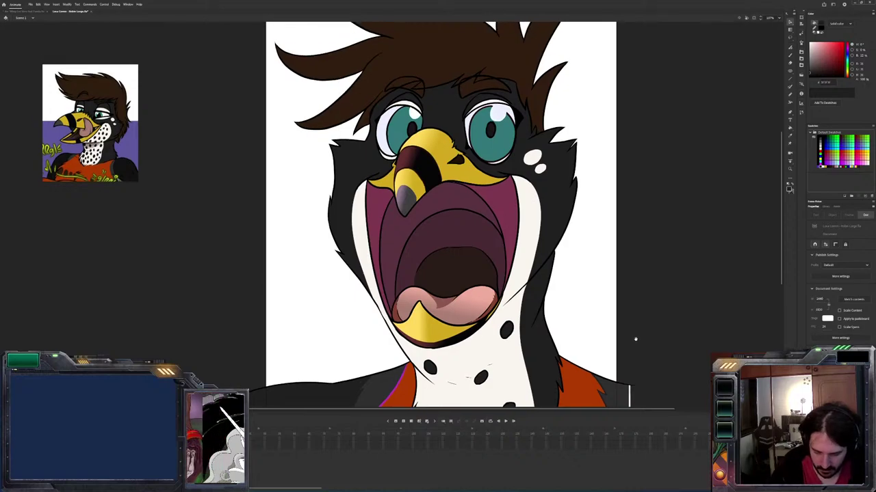
{"action": "scroll", "coordinate": [630, 346], "scroll_direction": "up", "scroll_amount": 2}
Recolour the outline of the dark throat opening with the plum of the mouth lining, separating it from the black line art
{"action": "key", "text": "k"}
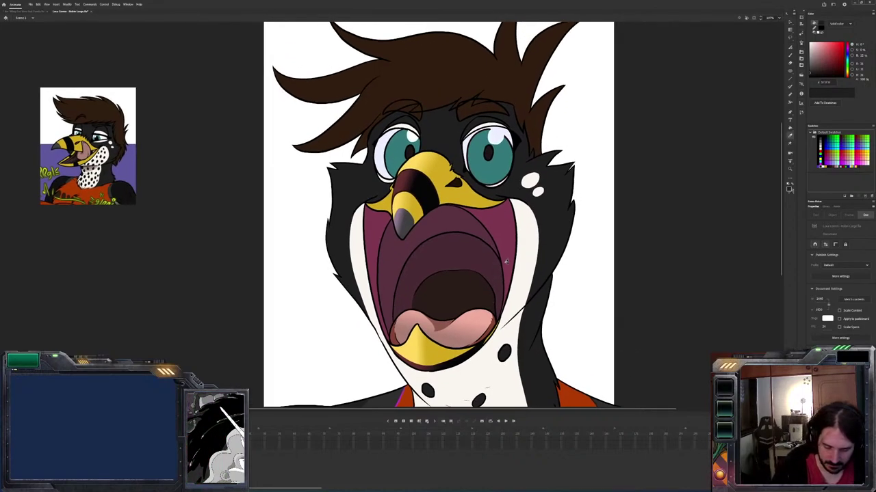
{"action": "left_click", "coordinate": [509, 262]}
{"action": "left_click", "coordinate": [496, 295]}
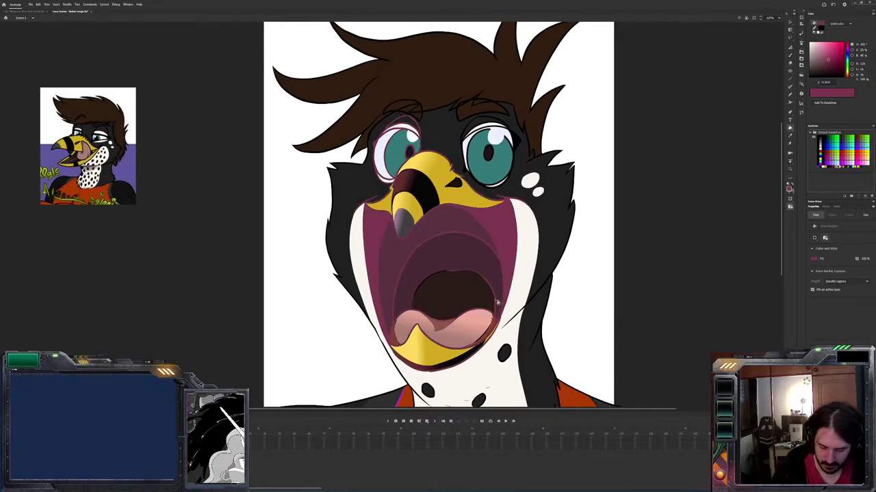
{"action": "left_click", "coordinate": [496, 306]}
{"action": "key", "text": "b"}
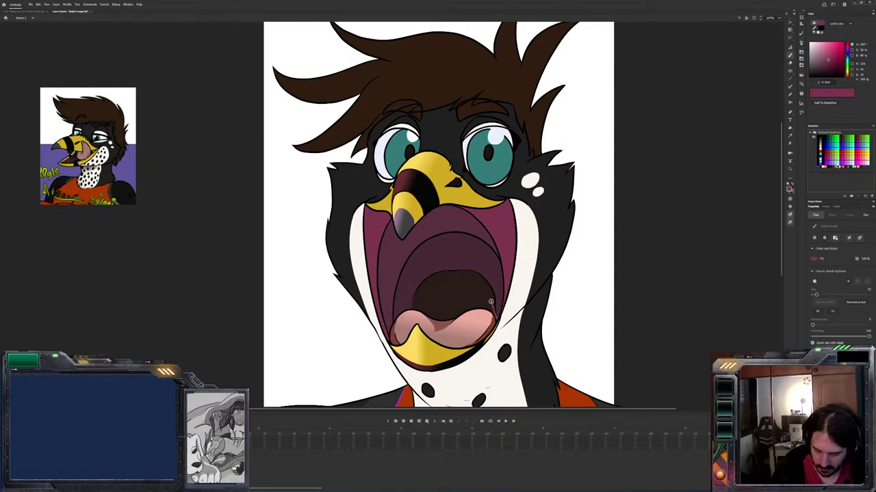
{"action": "key", "text": "g"}
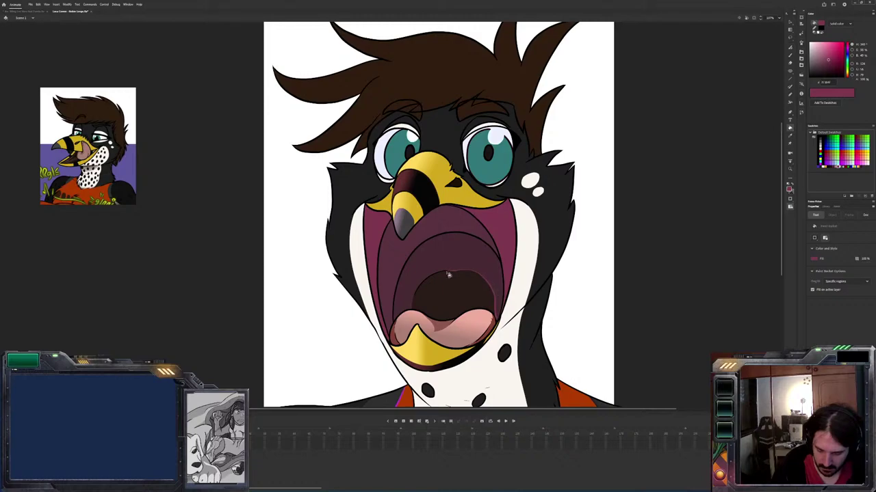
Recolour the inner arch line around the throat with a darker plum, keeping the outer mouth lines black
{"action": "key", "text": "b"}
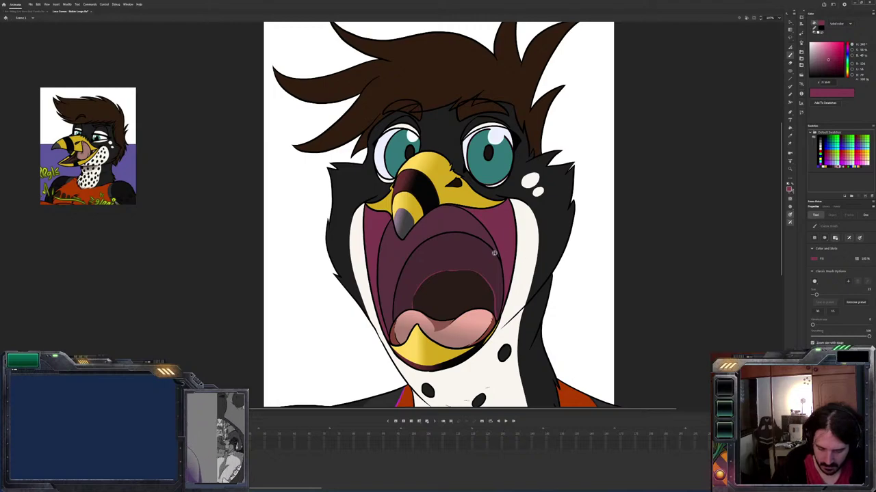
{"action": "left_click", "coordinate": [829, 64]}
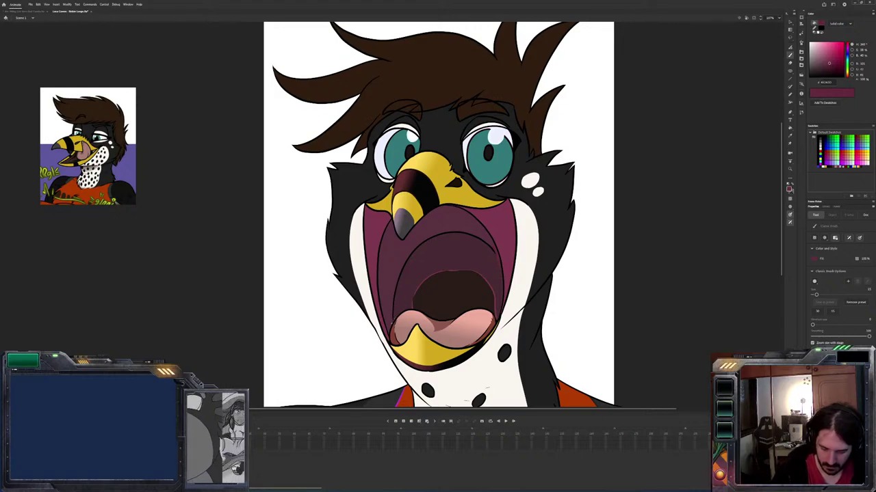
{"action": "key", "text": "k"}
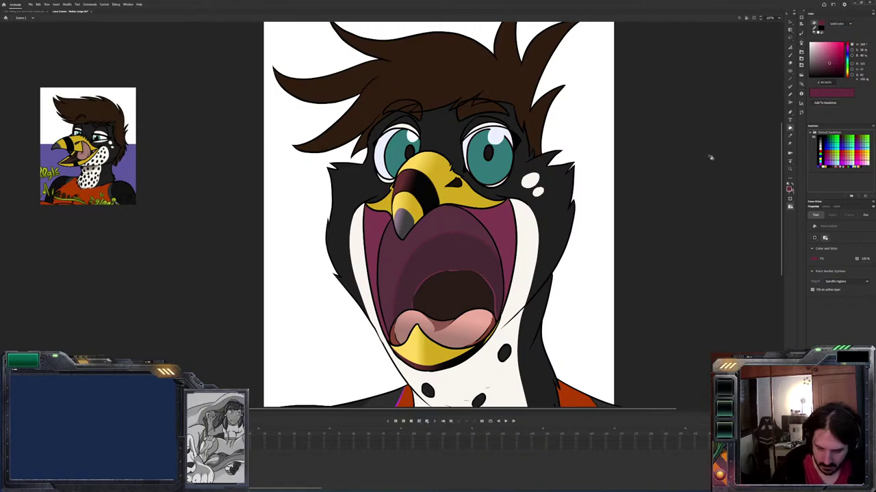
{"action": "key", "text": "v"}
Try to recolour the outer arch line inside the mouth with the plum lining colour
{"action": "key", "text": "b"}
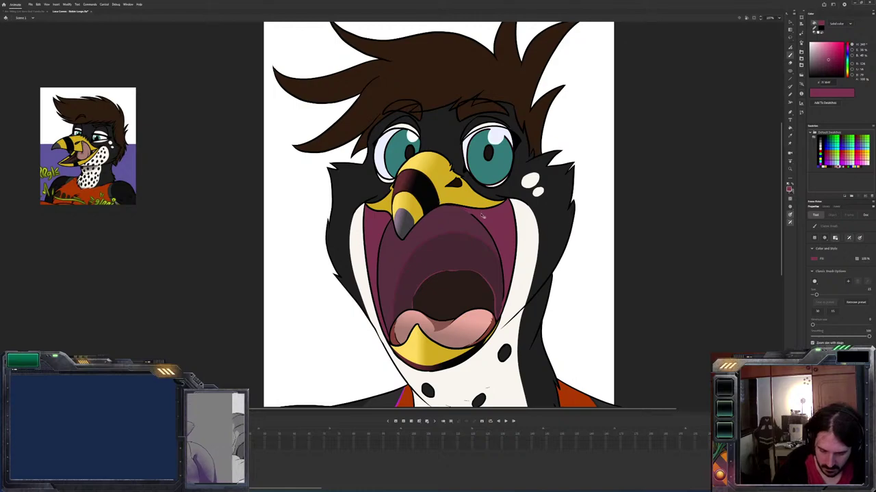
{"action": "left_click_drag", "start_coordinate": [839, 61], "coordinate": [827, 56]}
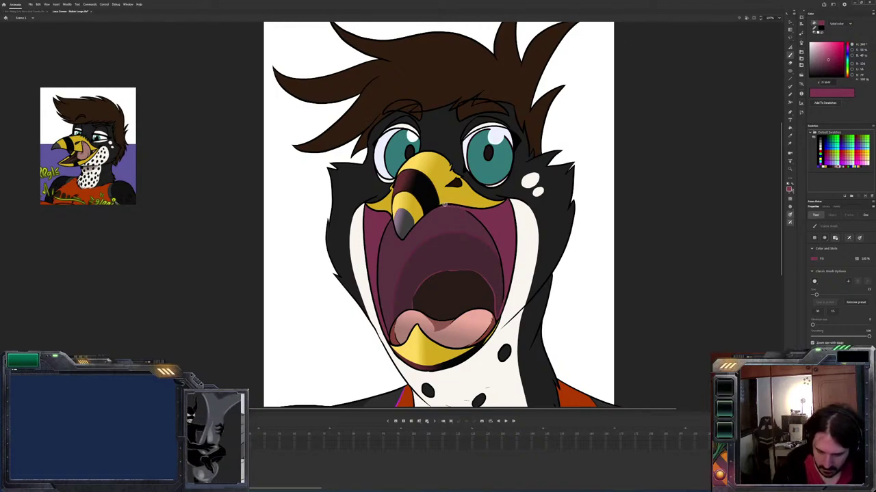
{"action": "key", "text": "k"}
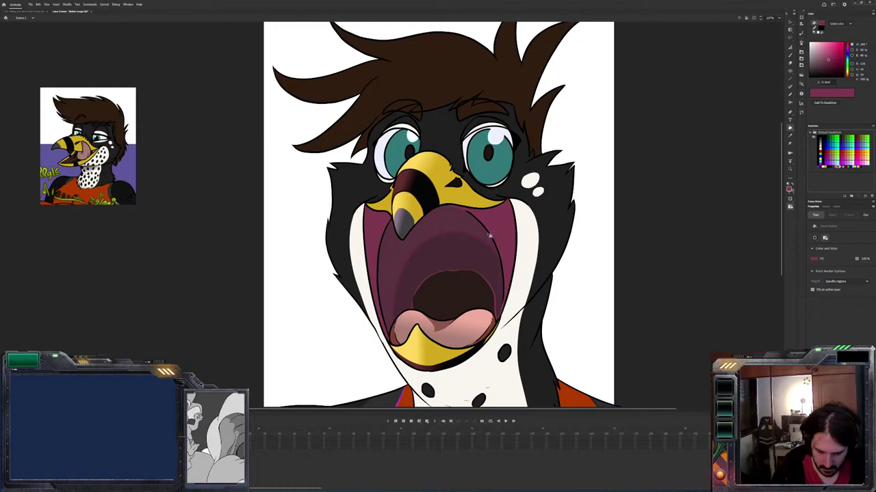
{"action": "left_click", "coordinate": [498, 229]}
{"action": "left_click", "coordinate": [491, 238]}
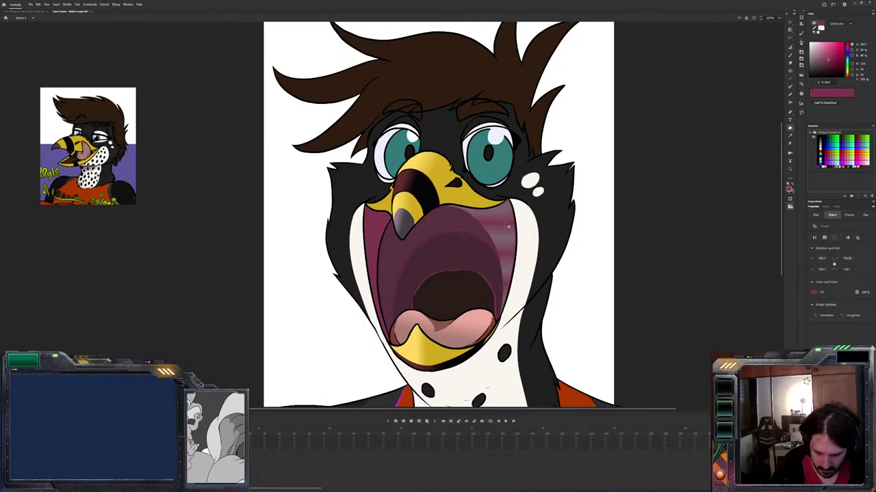
{"action": "left_click", "coordinate": [507, 226]}
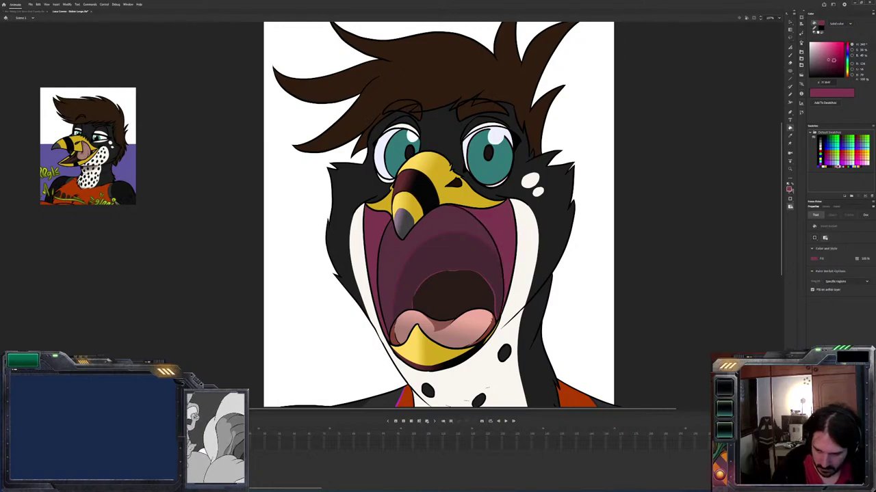
Paint a slightly lighter plum over the lower end of the outer arch line at the mouth corner beside the tongue
{"action": "left_click", "coordinate": [828, 56]}
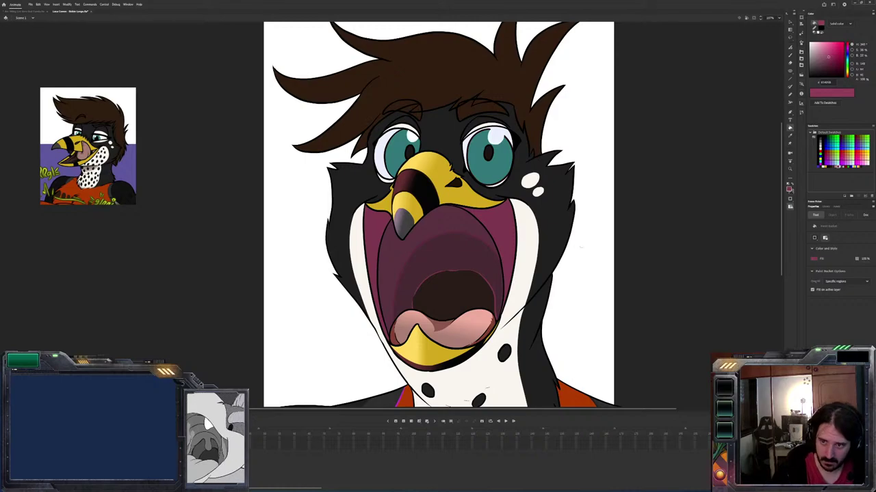
{"action": "key", "text": "z"}
{"action": "left_click_drag", "start_coordinate": [472, 285], "coordinate": [530, 339]}
{"action": "key", "text": "b"}
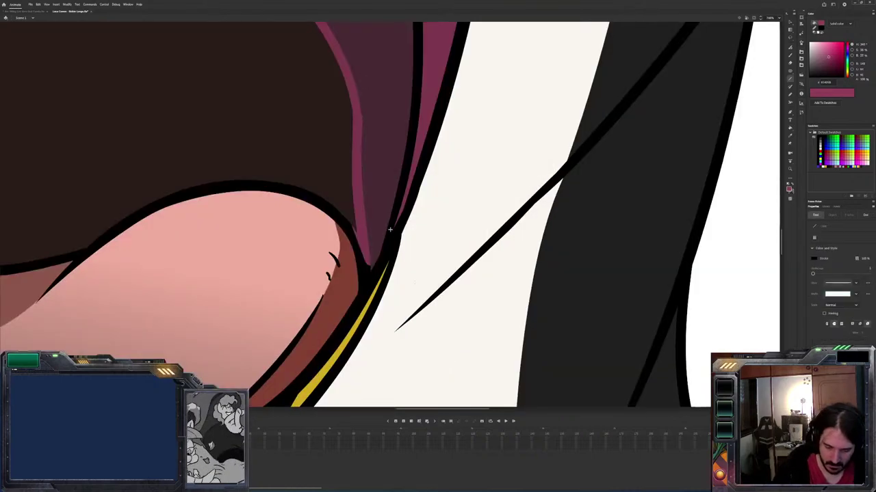
{"action": "mouse_move", "coordinate": [390, 226]}
{"action": "left_mouse_down"}
{"action": "mouse_move", "coordinate": [377, 251]}
{"action": "mouse_move", "coordinate": [401, 205]}
{"action": "mouse_move", "coordinate": [373, 261]}
{"action": "left_mouse_up"}
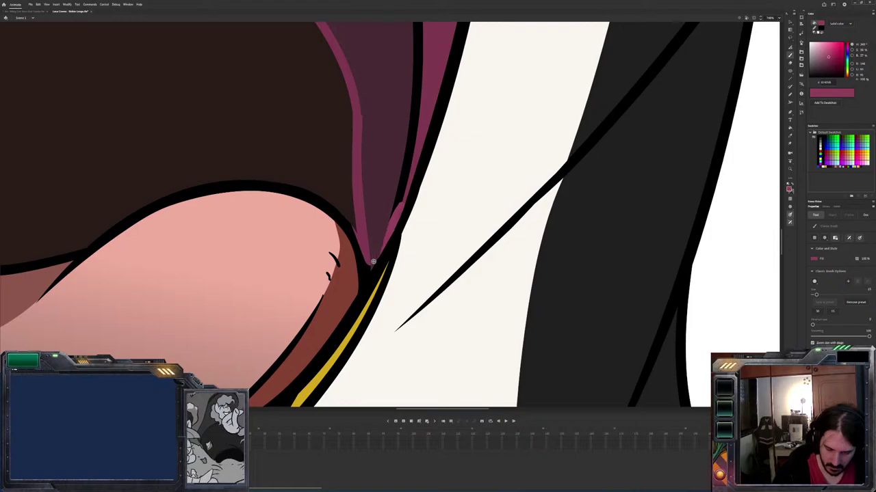
{"action": "scroll", "coordinate": [372, 261], "scroll_direction": "down", "scroll_amount": 3}
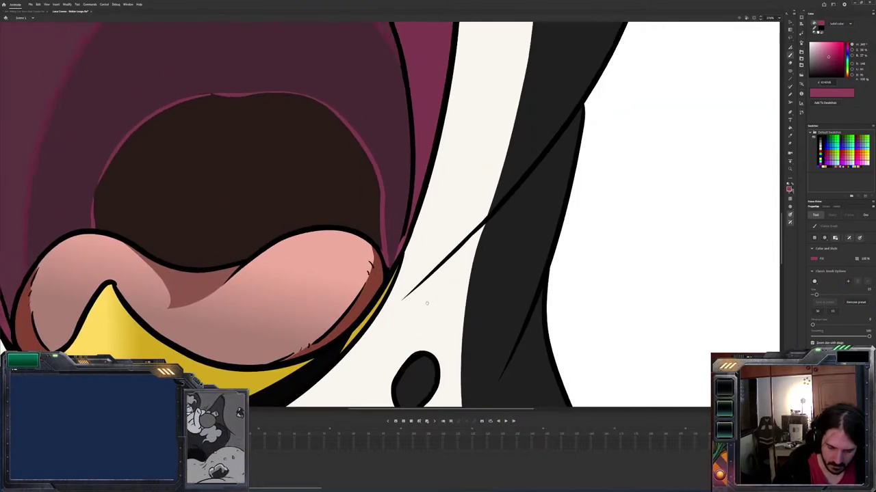
Separate the outer mouth arch line from the beak outline with plum strokes and fill its right side with the same plum
{"action": "scroll", "coordinate": [426, 303], "scroll_direction": "up", "scroll_amount": 5}
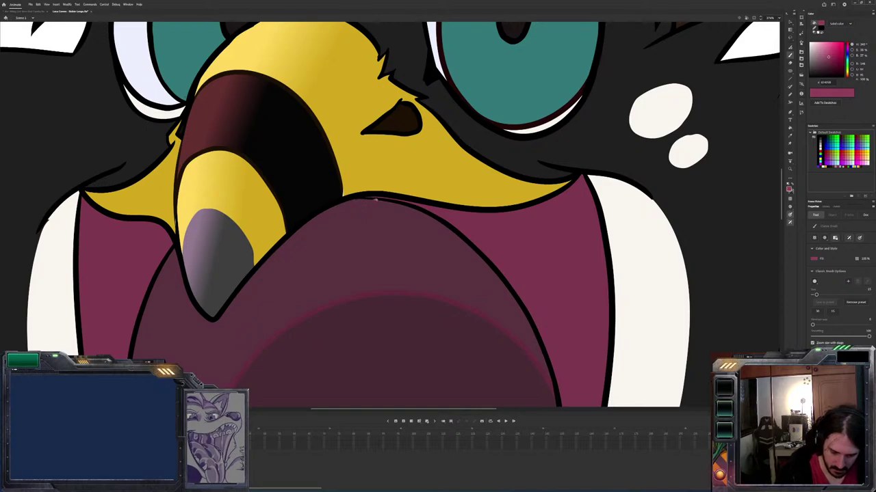
{"action": "left_click_drag", "start_coordinate": [378, 199], "coordinate": [363, 198]}
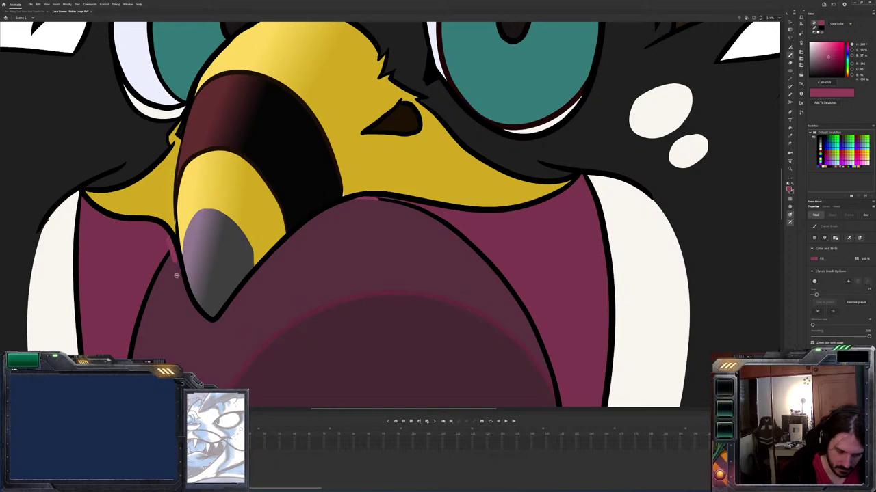
{"action": "key", "text": "k"}
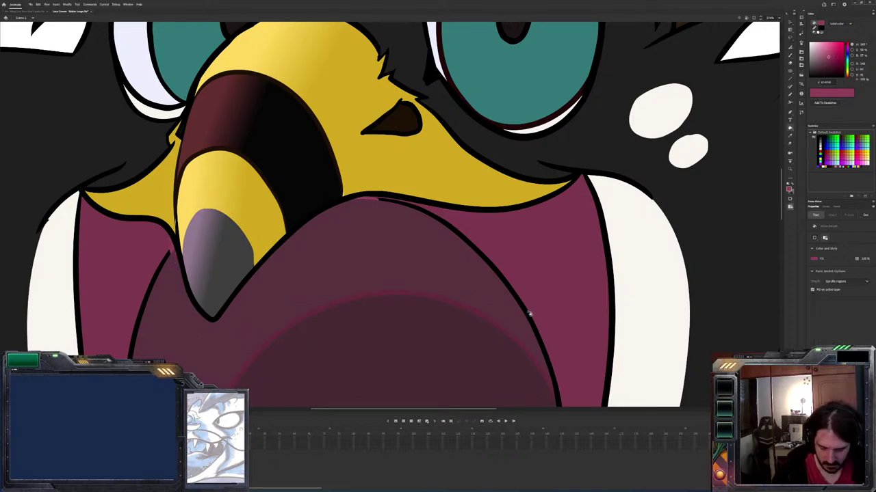
{"action": "left_click", "coordinate": [527, 312]}
Try to recolour the black outer arch line on the mouth's left side by filling it with plum near the tongue
{"action": "mouse_move", "coordinate": [586, 358]}
{"action": "left_mouse_down"}
{"action": "mouse_move", "coordinate": [598, 277]}
{"action": "mouse_move", "coordinate": [632, 183]}
{"action": "left_mouse_up"}
{"action": "key", "text": "b"}
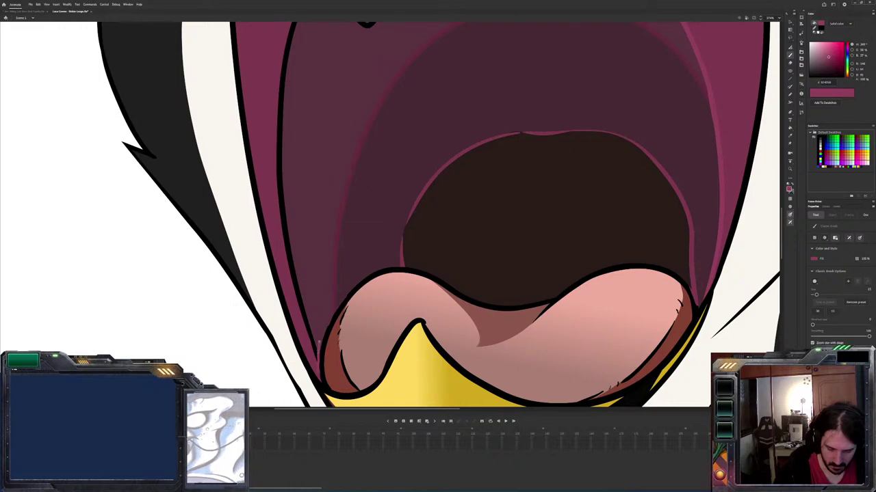
{"action": "key", "text": "k"}
{"action": "left_click", "coordinate": [359, 299]}
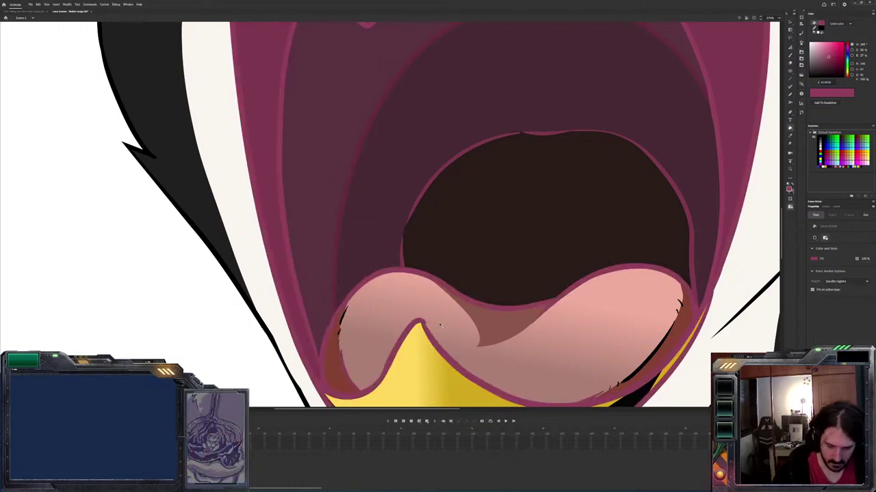
{"action": "key", "text": "ctrl+z"}
Break the left outer arch line away from the tongue outline with plum and fill the line with that plum
{"action": "key", "text": "b"}
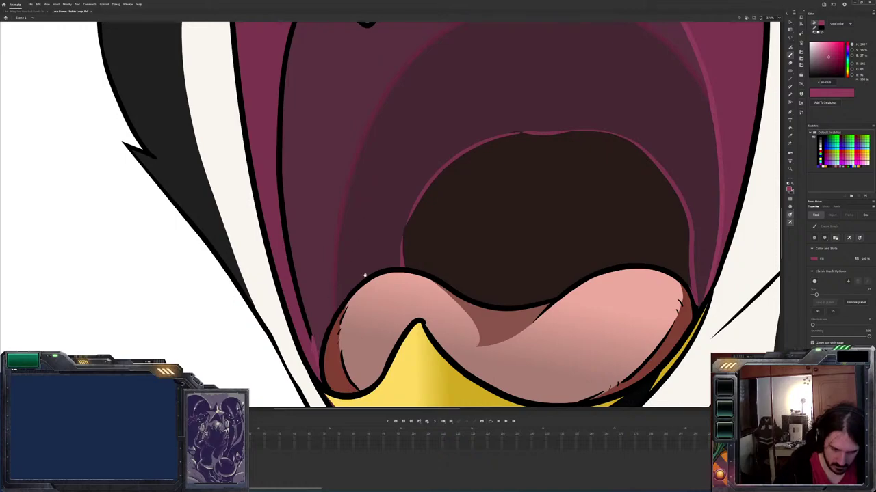
{"action": "scroll", "coordinate": [368, 267], "scroll_direction": "up", "scroll_amount": 3}
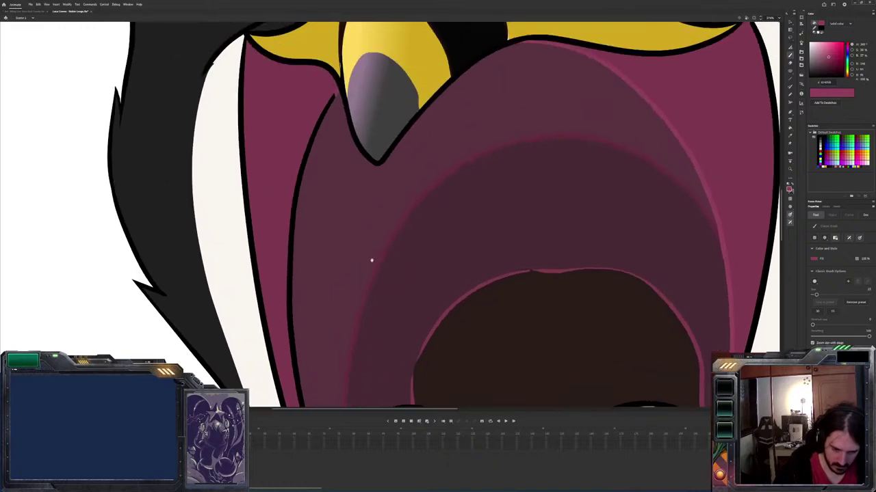
{"action": "key", "text": "k"}
{"action": "left_click", "coordinate": [326, 111]}
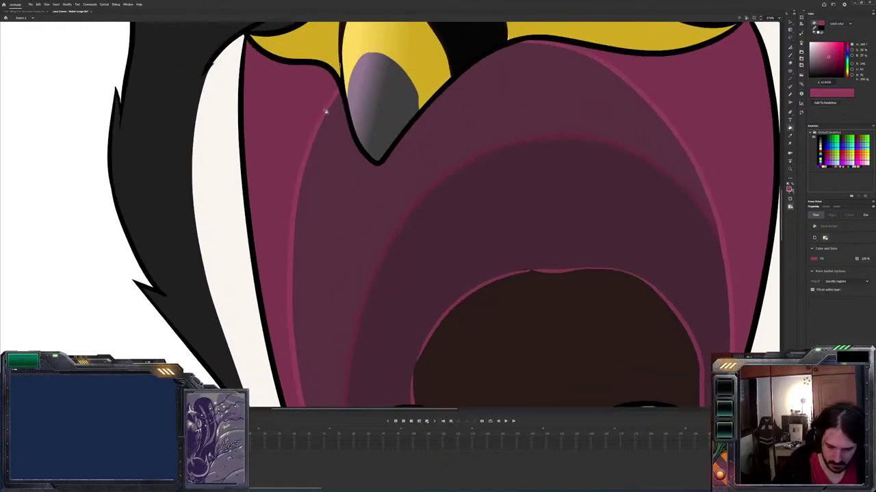
Try drawing two pairs of converging black fold lines inside the dark throat above the tongue
{"action": "scroll", "coordinate": [617, 290], "scroll_direction": "down", "scroll_amount": 3}
{"action": "key", "text": "b"}
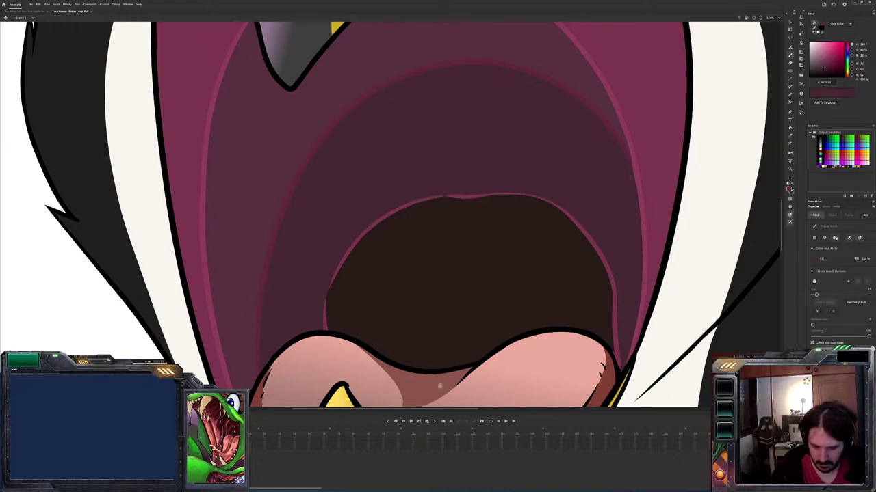
{"action": "left_click", "coordinate": [441, 197], "text": "alt"}
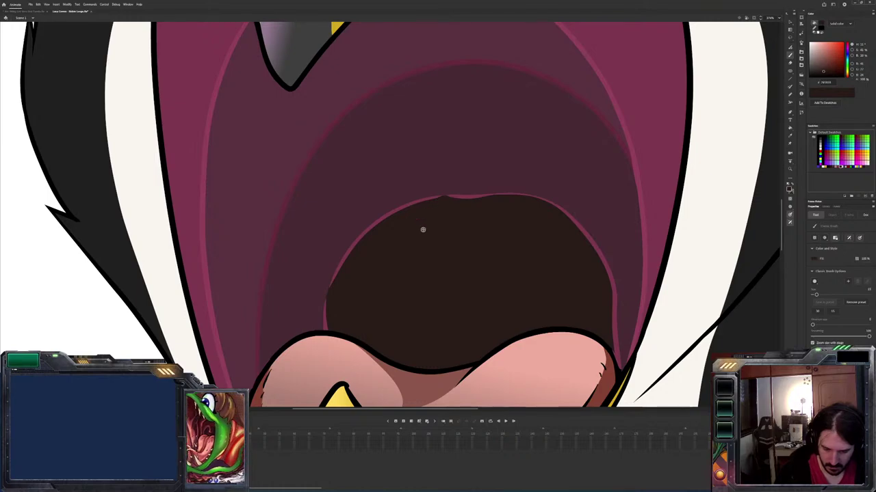
{"action": "left_click", "coordinate": [617, 366], "text": "alt"}
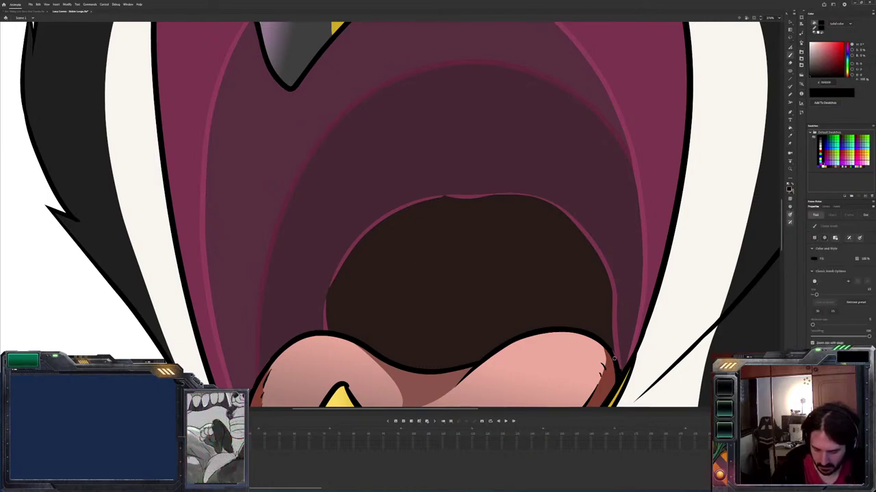
{"action": "scroll", "coordinate": [617, 379], "scroll_direction": "down", "scroll_amount": 5}
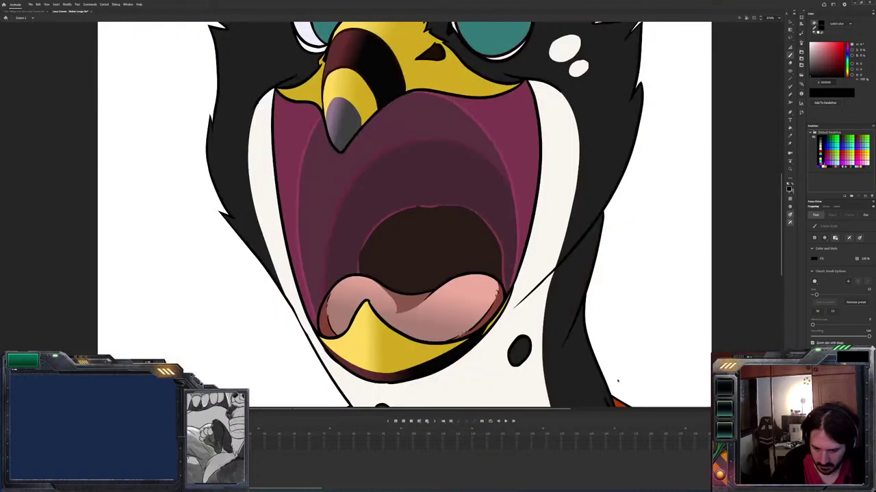
{"action": "scroll", "coordinate": [582, 375], "scroll_direction": "up", "scroll_amount": 1}
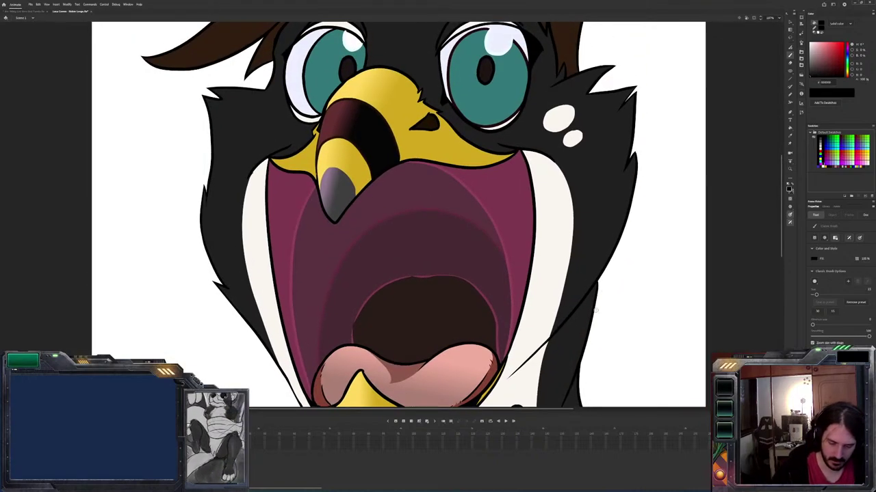
{"action": "left_click_drag", "start_coordinate": [403, 298], "coordinate": [379, 353]}
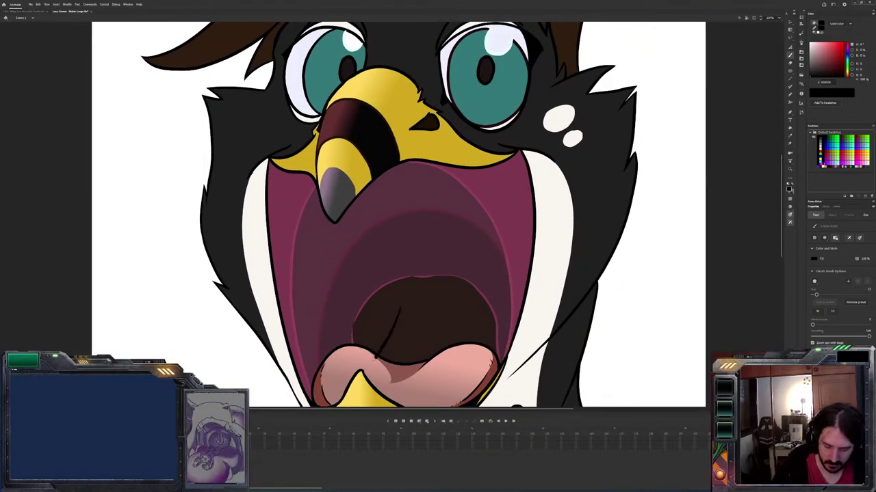
{"action": "left_click_drag", "start_coordinate": [401, 314], "coordinate": [395, 363]}
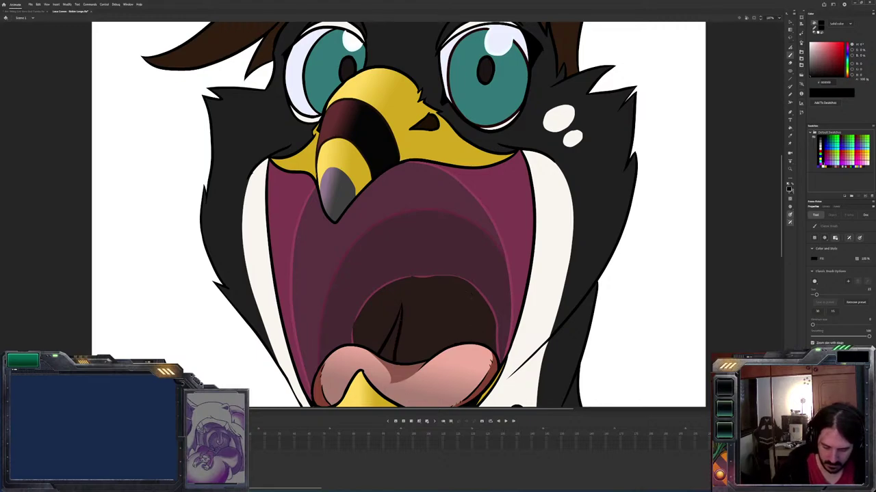
{"action": "left_click_drag", "start_coordinate": [472, 298], "coordinate": [473, 356]}
{"action": "left_click_drag", "start_coordinate": [473, 298], "coordinate": [498, 370]}
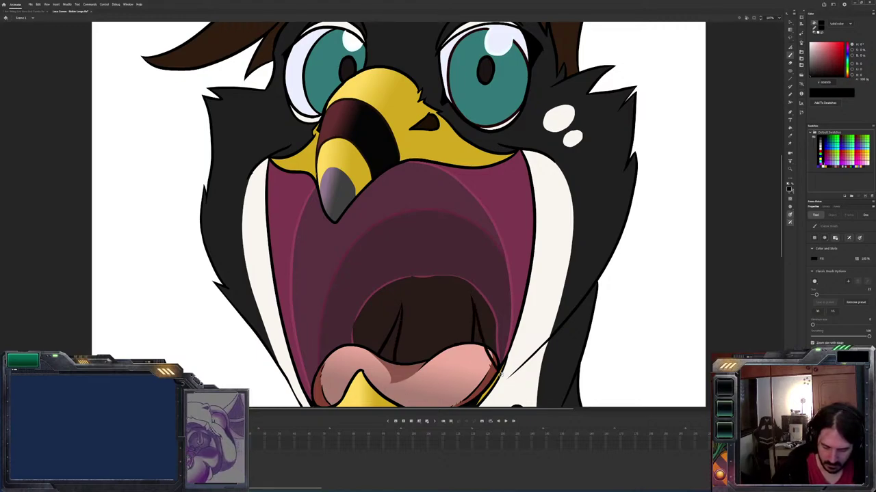
Try to fill the two throat folds between their outlines with black
{"action": "key", "text": "k"}
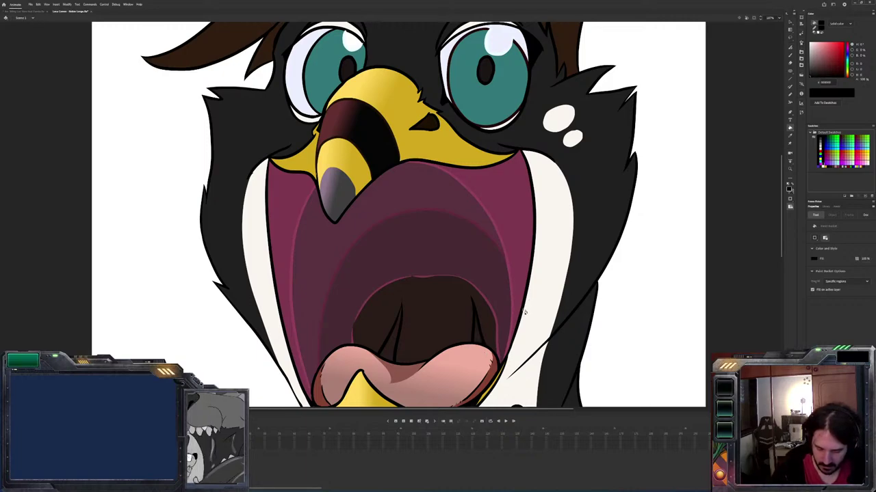
{"action": "left_click", "coordinate": [480, 325]}
{"action": "left_click", "coordinate": [473, 321]}
{"action": "left_click", "coordinate": [397, 332]}
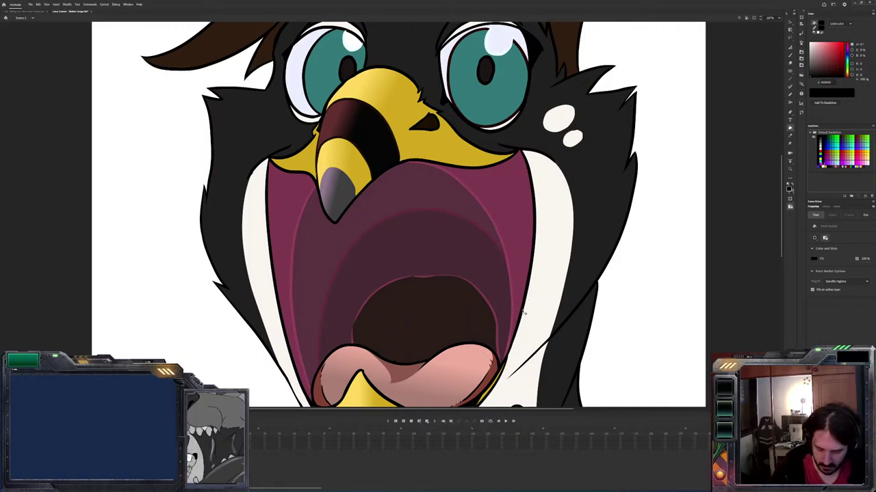
Paint two narrow wedge-shaped folds rising from the tongue in the throat, filled with a darker shade of the throat's brown
{"action": "left_click", "coordinate": [482, 319], "text": "alt"}
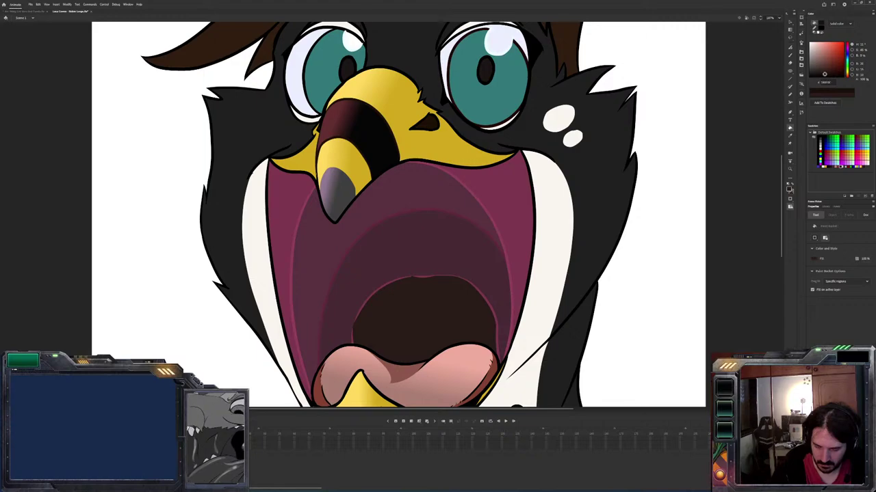
{"action": "key", "text": "b"}
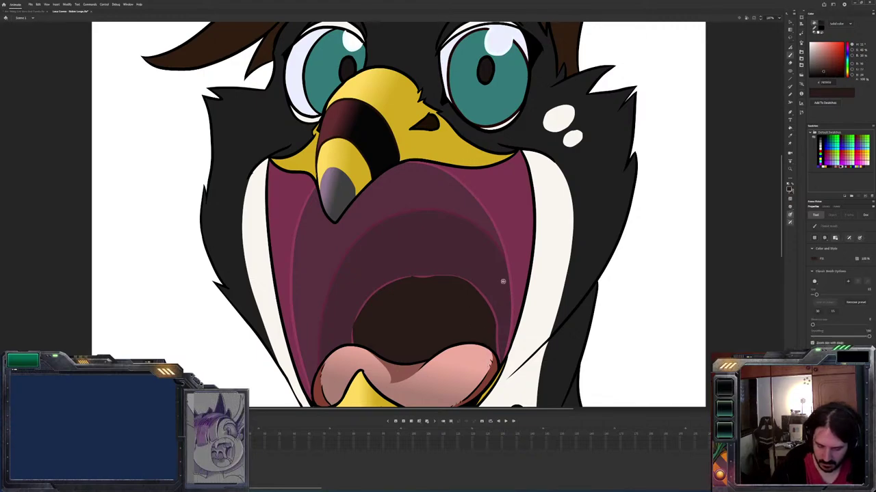
{"action": "left_click", "coordinate": [821, 73]}
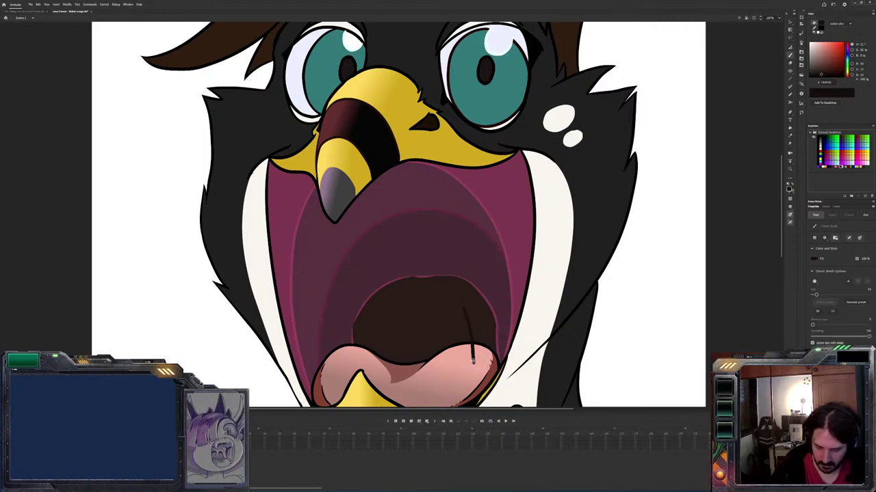
{"action": "mouse_move", "coordinate": [459, 294]}
{"action": "left_mouse_down"}
{"action": "mouse_move", "coordinate": [461, 342]}
{"action": "mouse_move", "coordinate": [440, 370]}
{"action": "mouse_move", "coordinate": [400, 375]}
{"action": "mouse_move", "coordinate": [378, 347]}
{"action": "mouse_move", "coordinate": [374, 313]}
{"action": "left_mouse_up"}
{"action": "key", "text": "k"}
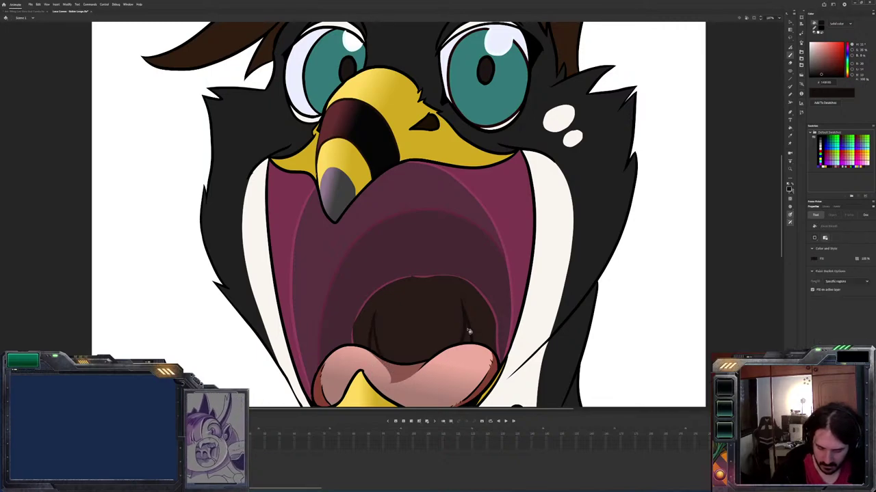
Trim the left throat fold with the sampled throat brown and undo the stroke along the tongue's upper edge
{"action": "key", "text": "i"}
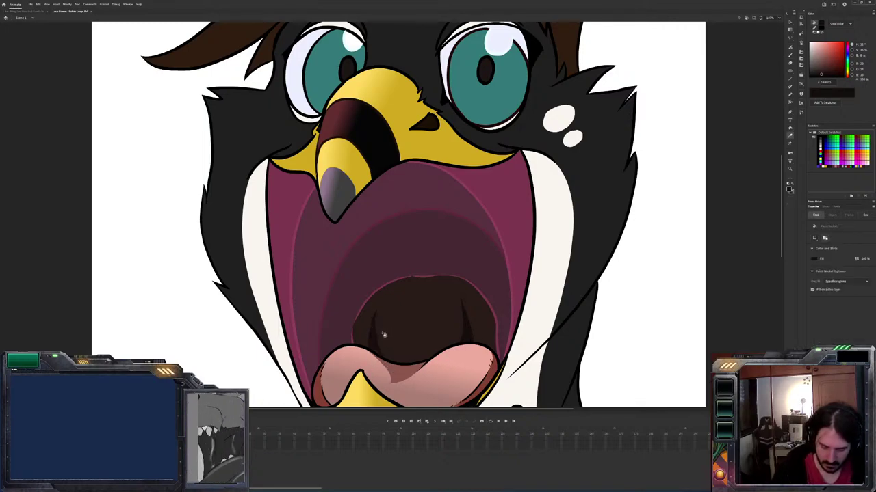
{"action": "left_click", "coordinate": [383, 291]}
{"action": "key", "text": "b"}
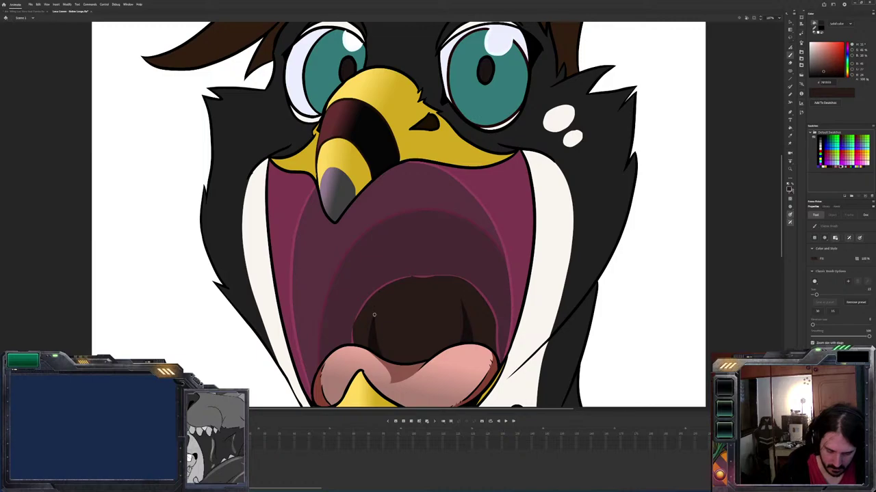
{"action": "left_click_drag", "start_coordinate": [386, 363], "coordinate": [430, 364]}
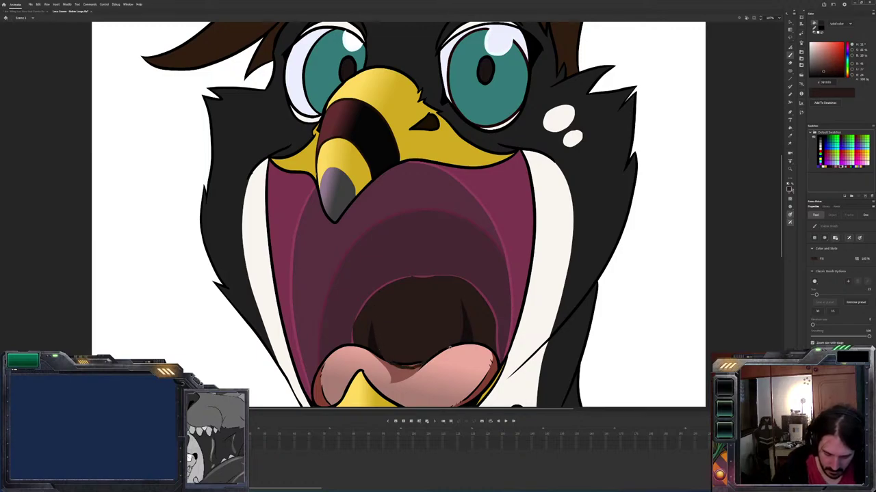
{"action": "key", "text": "ctrl+z"}
Sample the plum of the throat rim and paint a small accent stroke at the top of the throat opening
{"action": "key", "text": "v"}
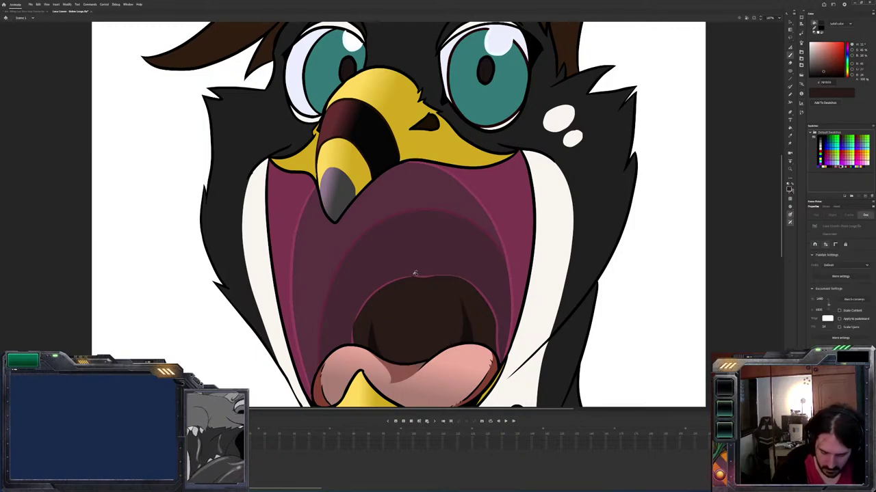
{"action": "key", "text": "b"}
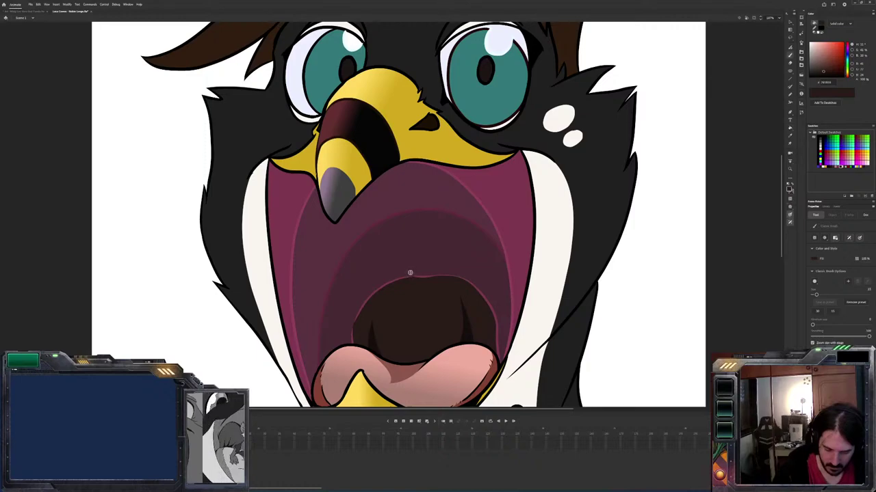
{"action": "key", "text": "g"}
{"action": "left_click", "coordinate": [414, 277], "text": "alt"}
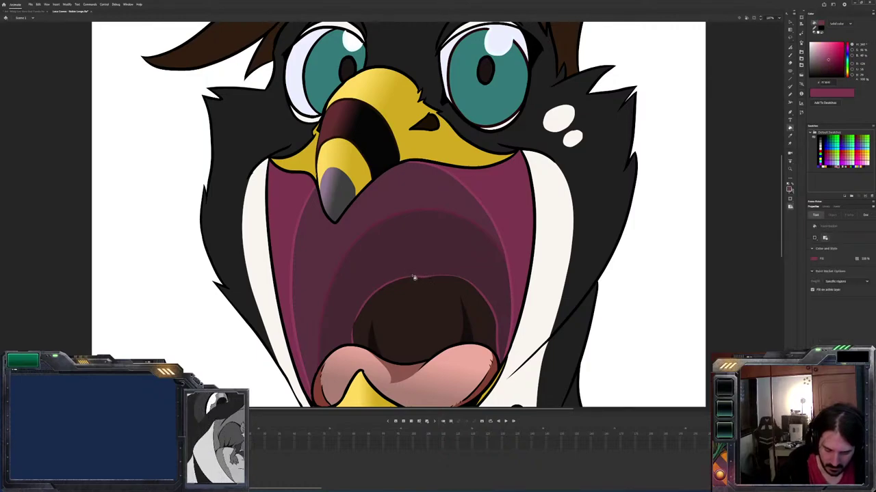
{"action": "key", "text": "b"}
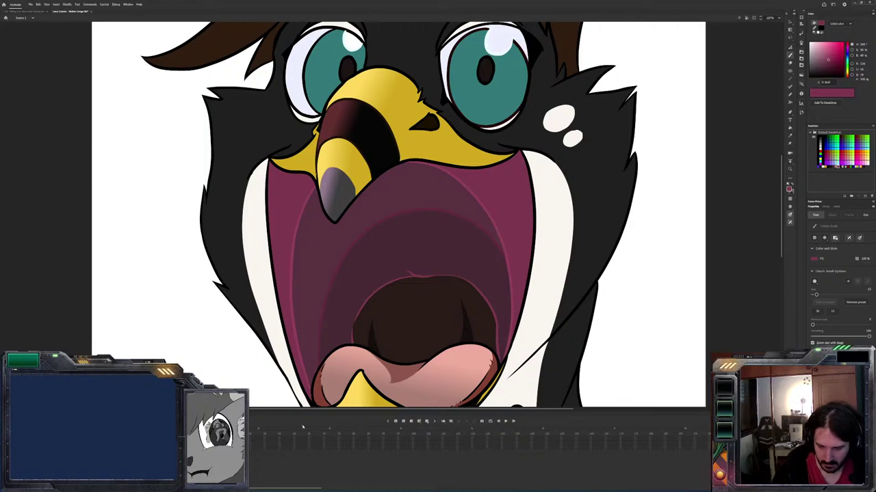
Sample the hair's dark brown, lighten it, and outline jagged highlights across the fringe and along the left-hand hair strand
{"action": "key", "text": "ctrl+minus"}
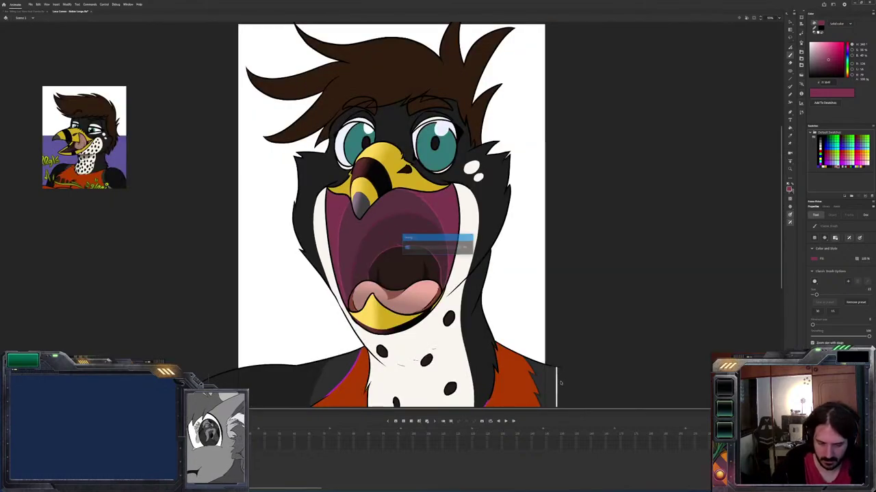
{"action": "left_click_drag", "start_coordinate": [606, 299], "coordinate": [645, 376]}
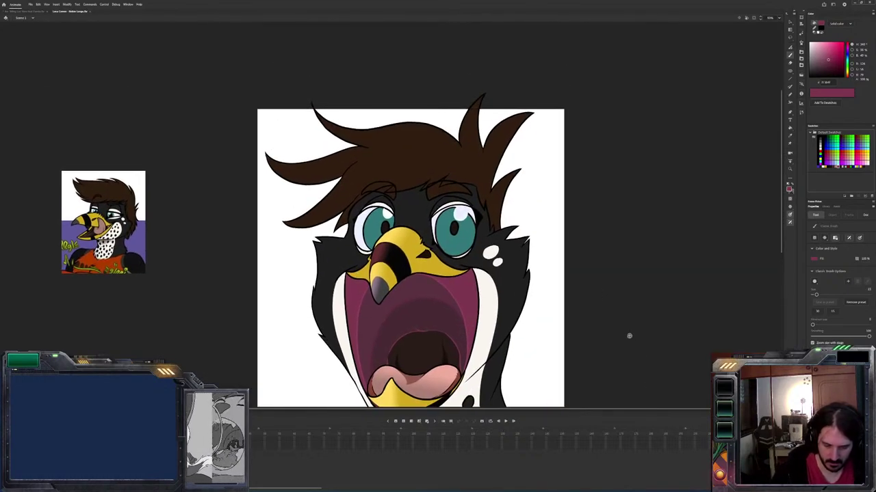
{"action": "left_click", "coordinate": [425, 177]}
{"action": "key", "text": "g"}
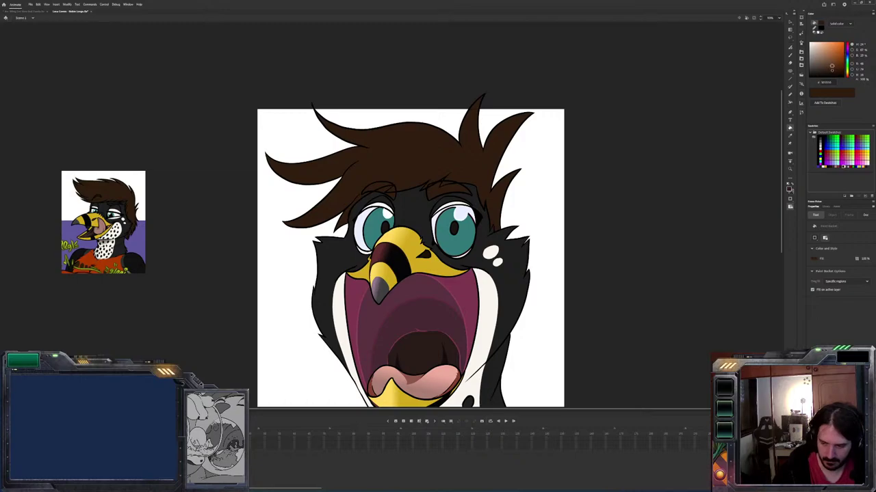
{"action": "left_click_drag", "start_coordinate": [831, 67], "coordinate": [830, 65]}
{"action": "key", "text": "b"}
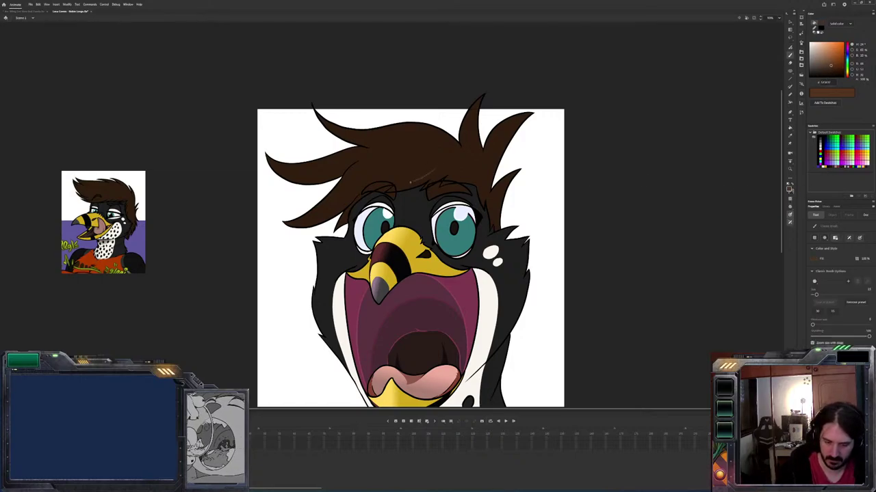
{"action": "mouse_move", "coordinate": [369, 187]}
{"action": "left_mouse_down"}
{"action": "mouse_move", "coordinate": [389, 180]}
{"action": "mouse_move", "coordinate": [295, 215]}
{"action": "left_mouse_up"}
{"action": "key", "text": "ctrl+z"}
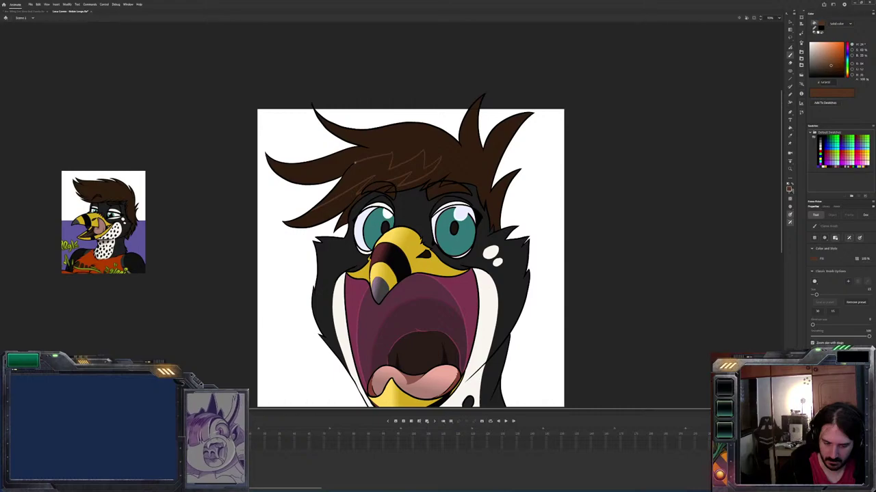
{"action": "key", "text": "ctrl+z"}
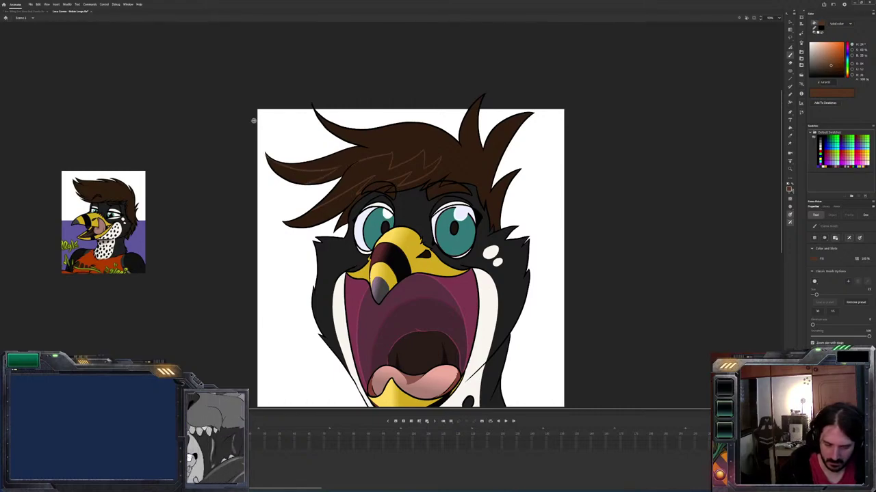
Fill the outlined highlights in the fringe and the left-hand hair strand with the lighter brown
{"action": "key", "text": "k"}
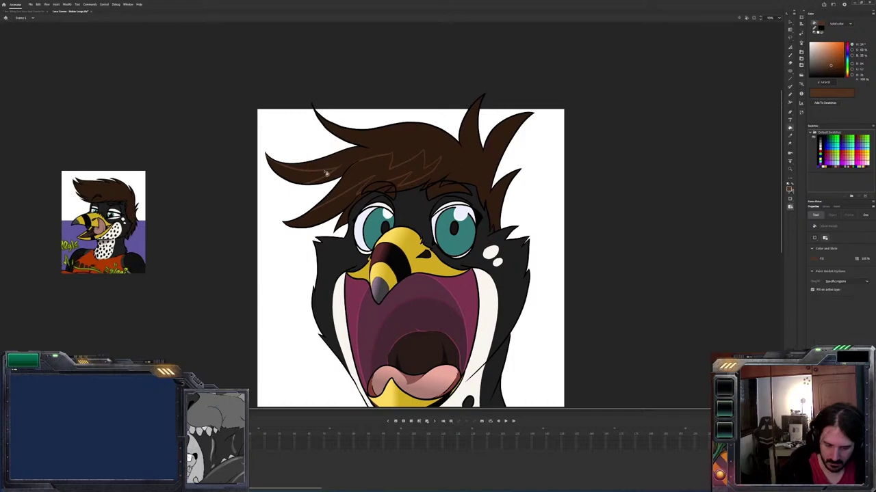
{"action": "left_click", "coordinate": [379, 170]}
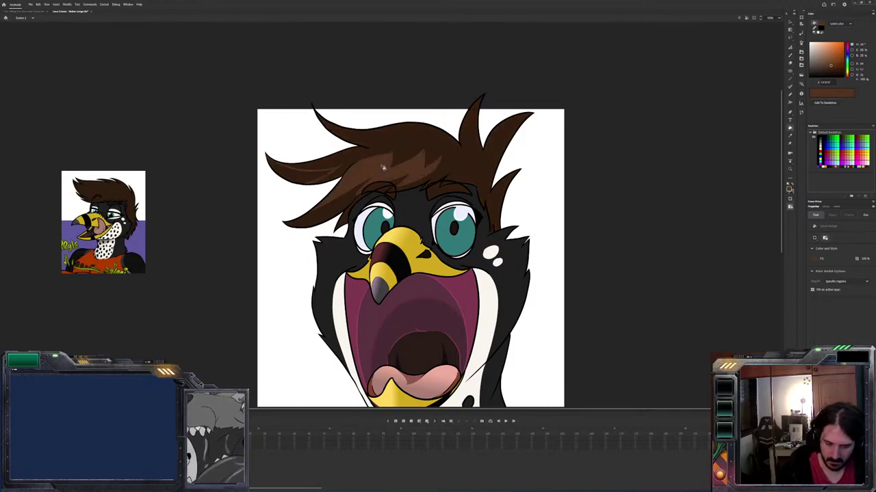
{"action": "left_click", "coordinate": [327, 175]}
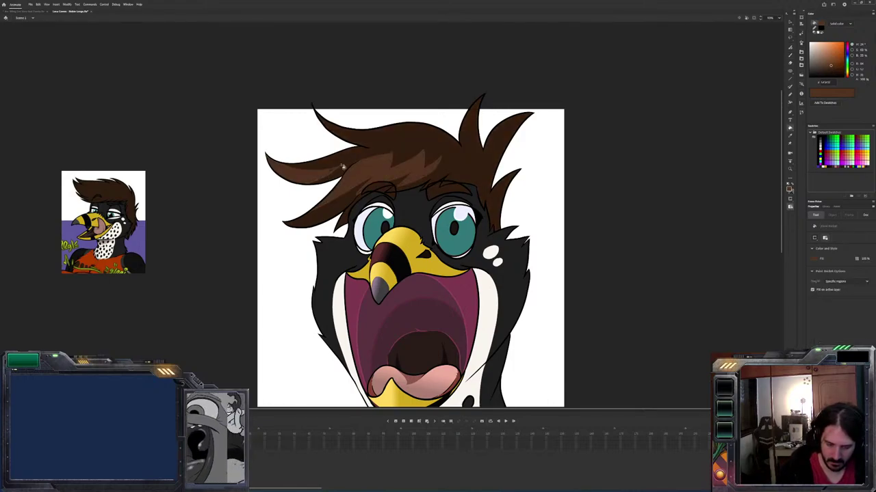
{"action": "left_click", "coordinate": [334, 173]}
{"action": "key", "text": "ctrl+z"}
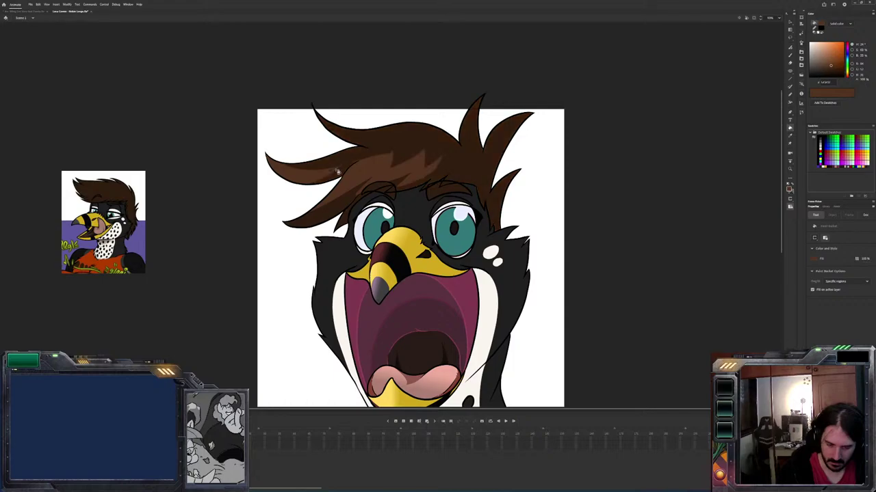
Outline more light brown highlights along the right part of the fringe and fill them
{"action": "key", "text": "b"}
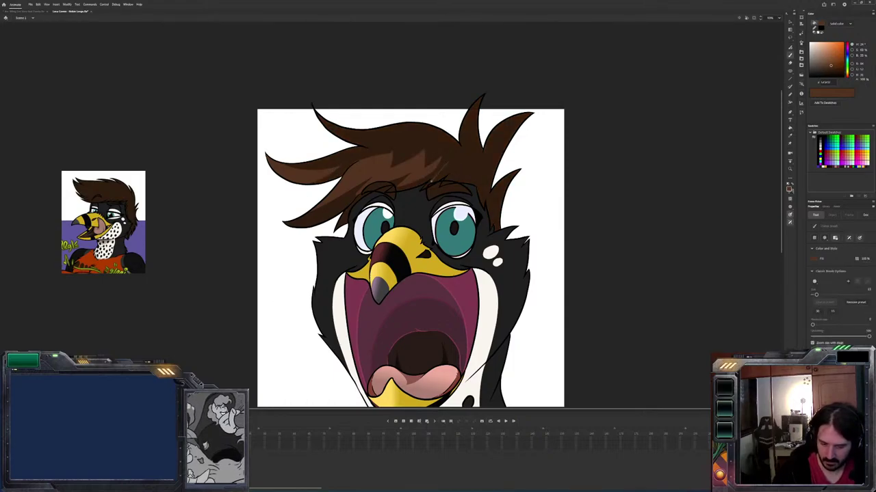
{"action": "key", "text": "k"}
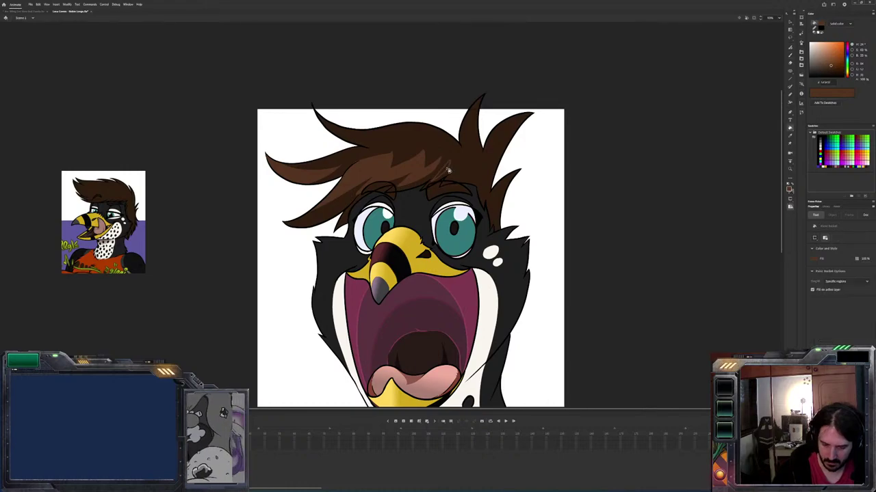
{"action": "key", "text": "b"}
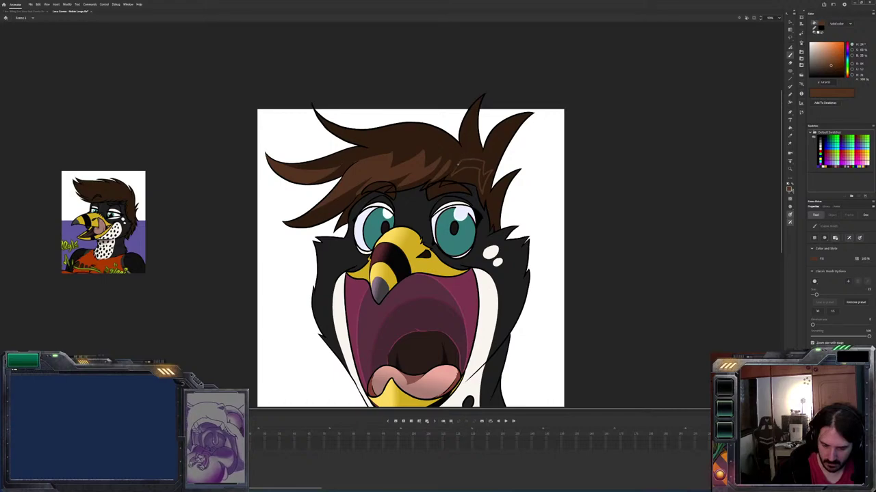
{"action": "key", "text": "k"}
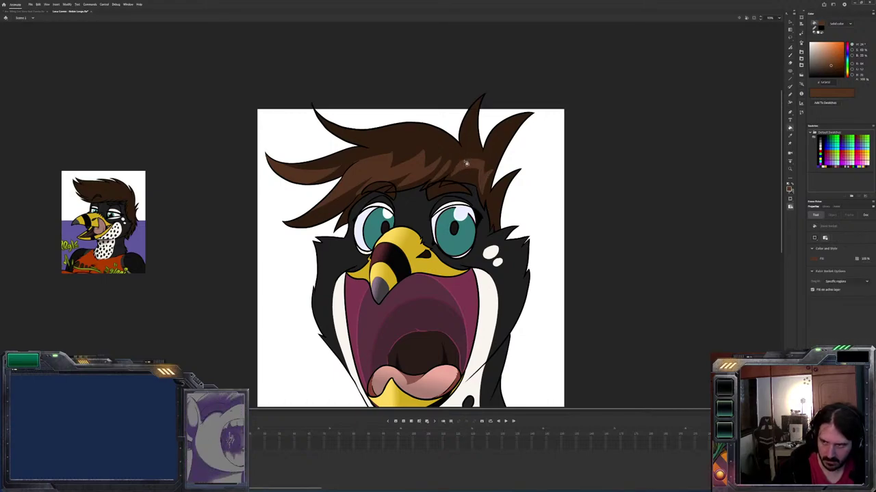
Sample the base hair brown and reshape the right end of the fringe highlight with dark strands, resampling the lighter brown for touch-ups
{"action": "key", "text": "i"}
{"action": "left_click", "coordinate": [493, 158]}
{"action": "key", "text": "b"}
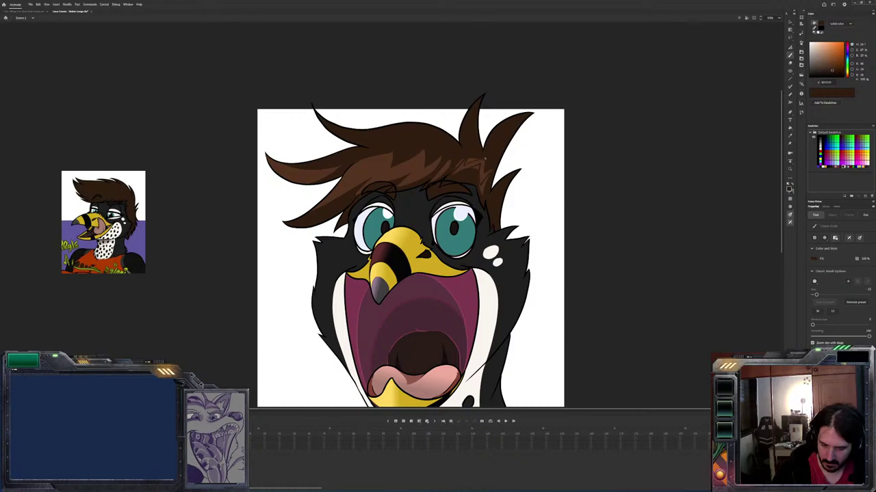
{"action": "key", "text": "k"}
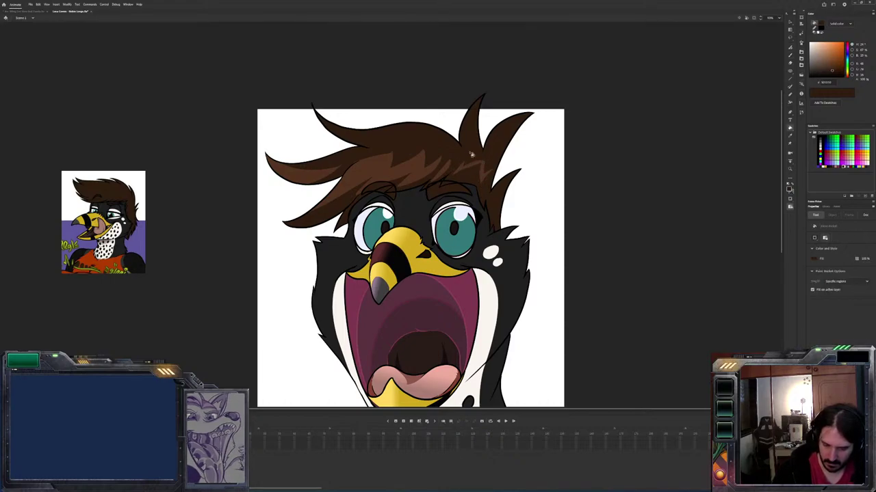
{"action": "key", "text": "b"}
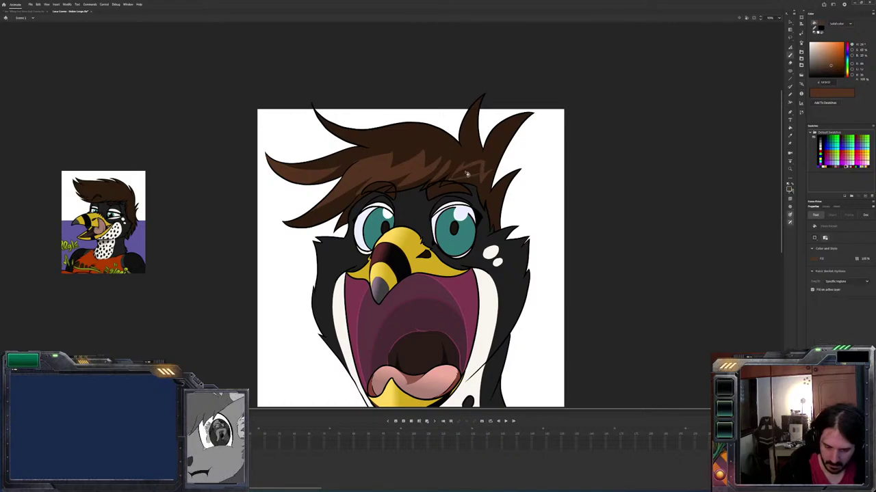
{"action": "key", "text": "v"}
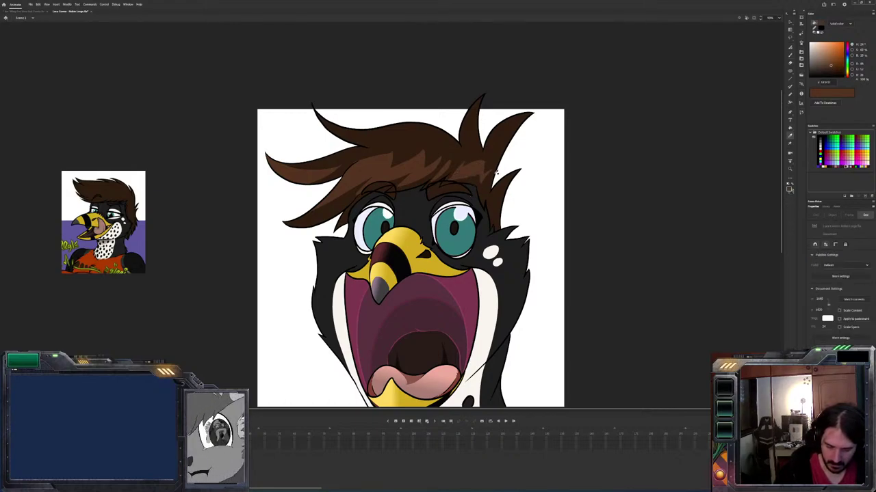
Carve dark brown strands into the fringe highlight above the left eyebrow and fill them
{"action": "key", "text": "b"}
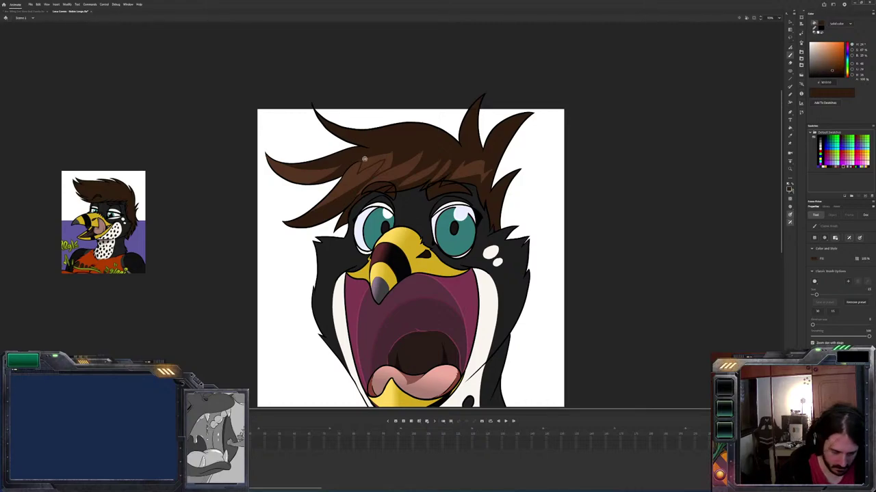
{"action": "key", "text": "k"}
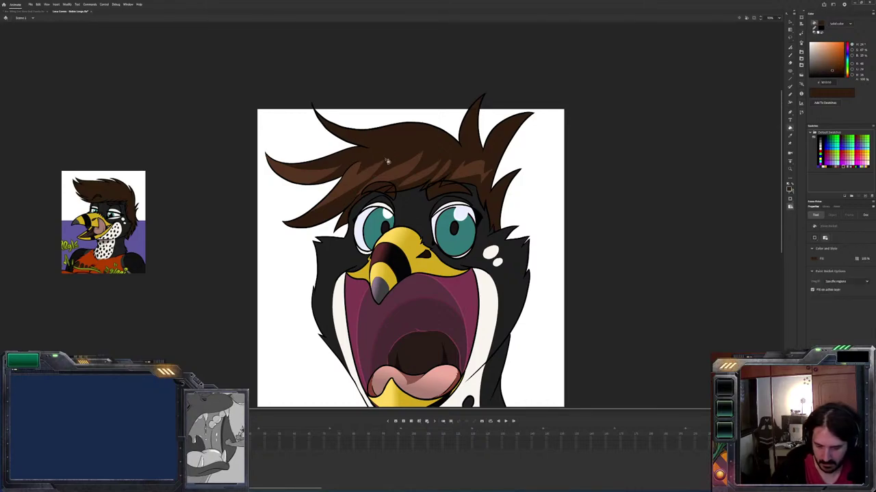
Paint and fill a narrow light brown highlight down the hair lock beside the right eyebrow
{"action": "key", "text": "b"}
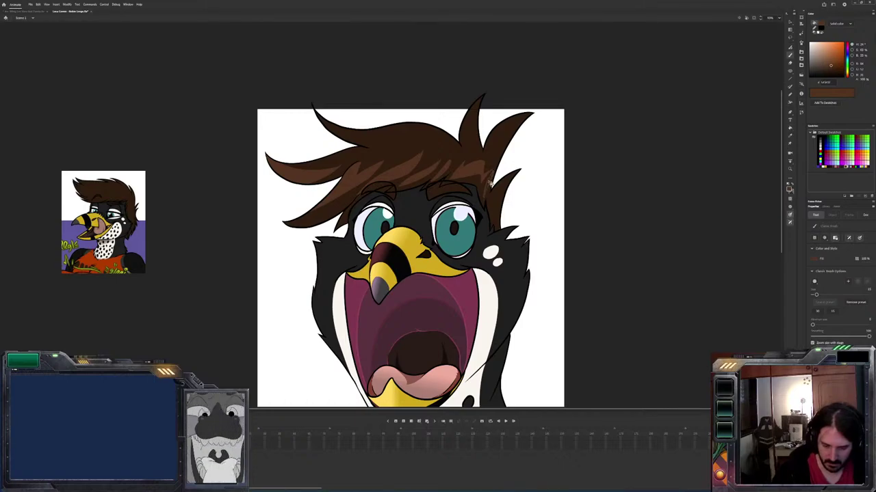
{"action": "key", "text": "v"}
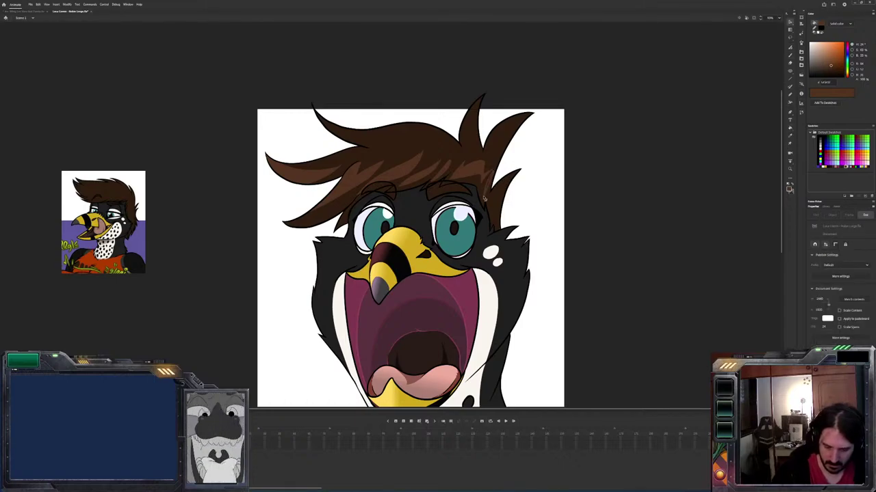
{"action": "key", "text": "b"}
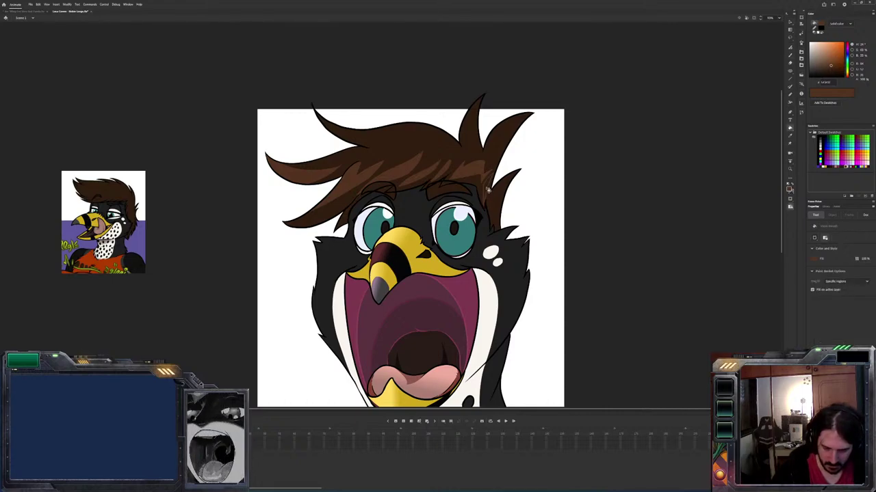
{"action": "key", "text": "k"}
Refine the highlight in the lock beside the right eyebrow with strokes and fills of the base hair brown
{"action": "key", "text": "b"}
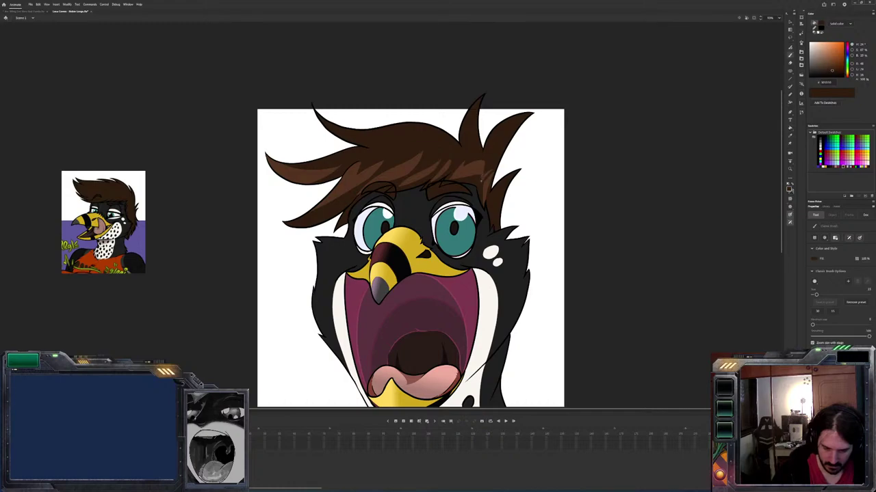
{"action": "key", "text": "k"}
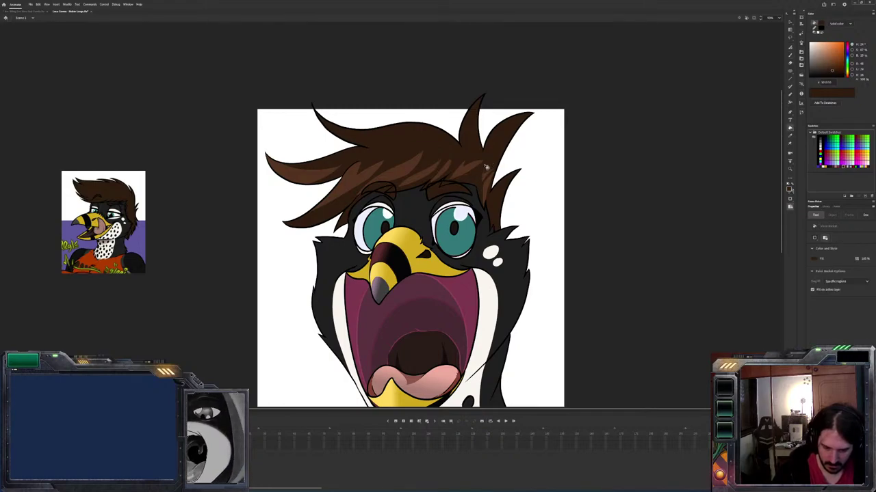
{"action": "left_click", "coordinate": [488, 183], "text": "alt"}
{"action": "key", "text": "b"}
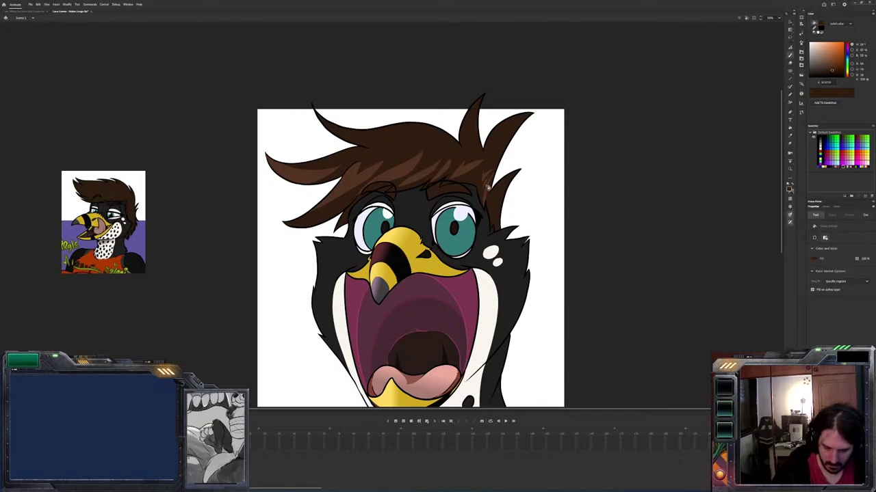
{"action": "key", "text": "k"}
Outline a light brown highlight in the small hair tuft above the right cheek feathers and fill it
{"action": "left_click", "coordinate": [507, 179], "text": "alt"}
{"action": "key", "text": "b"}
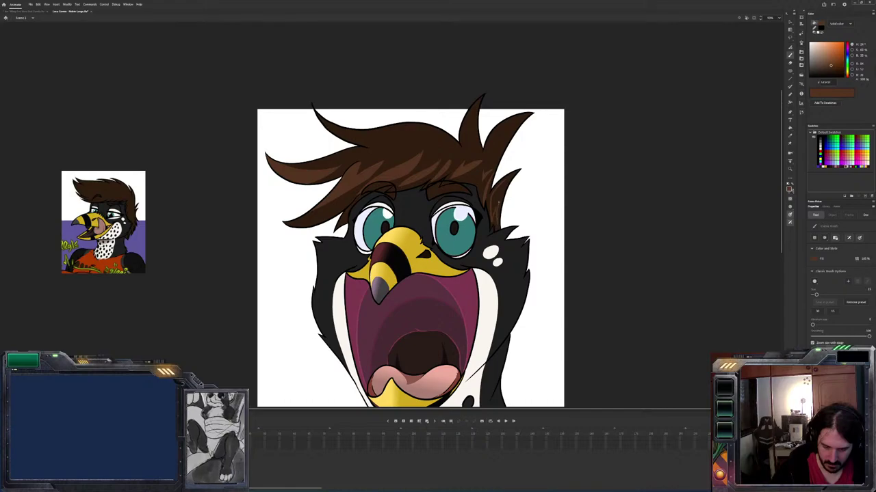
{"action": "key", "text": "k"}
{"action": "left_click", "coordinate": [502, 194]}
{"action": "key", "text": "b"}
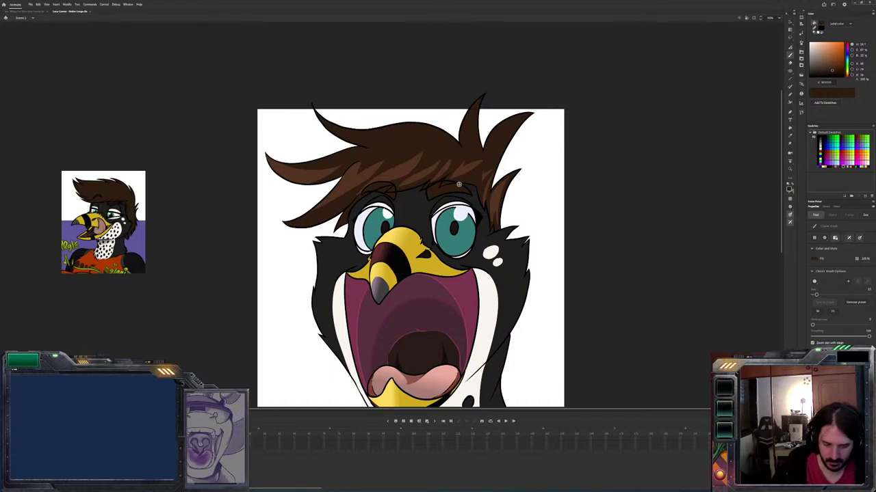
Switch the fill to a linear gradient and set both of its colour stops to the teal sampled from the iris
{"action": "left_click", "coordinate": [841, 24]}
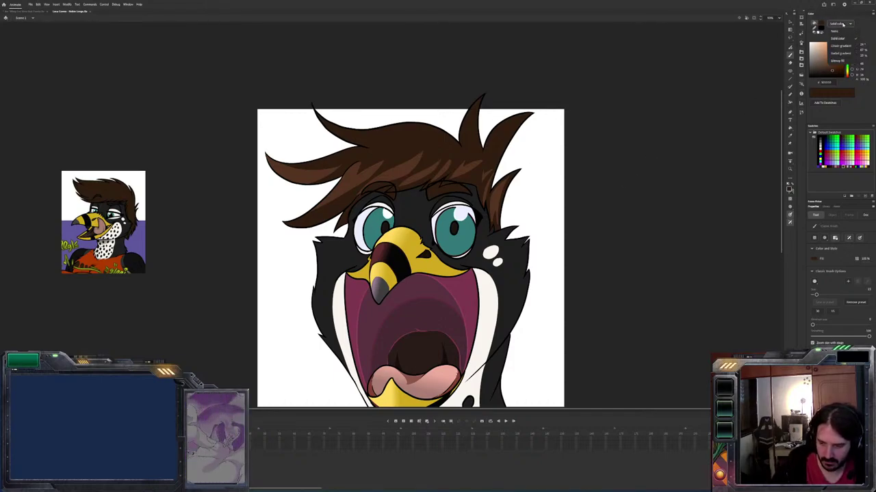
{"action": "left_click", "coordinate": [842, 45]}
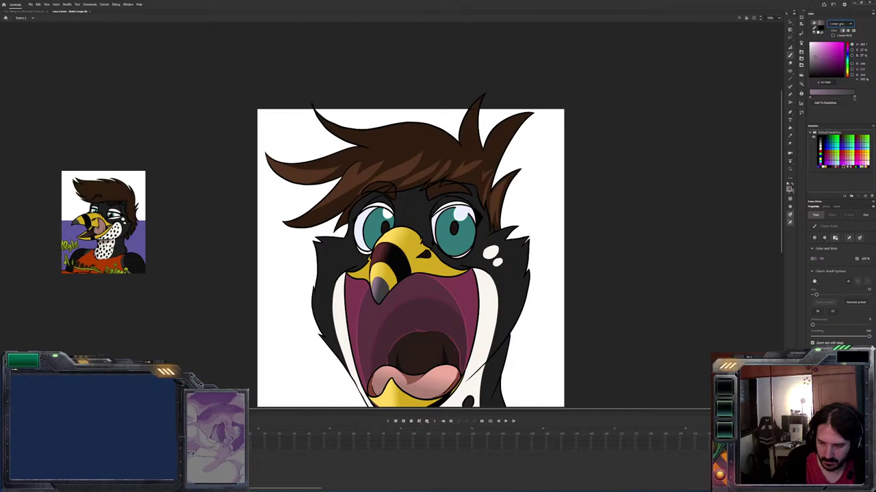
{"action": "left_click", "coordinate": [848, 43]}
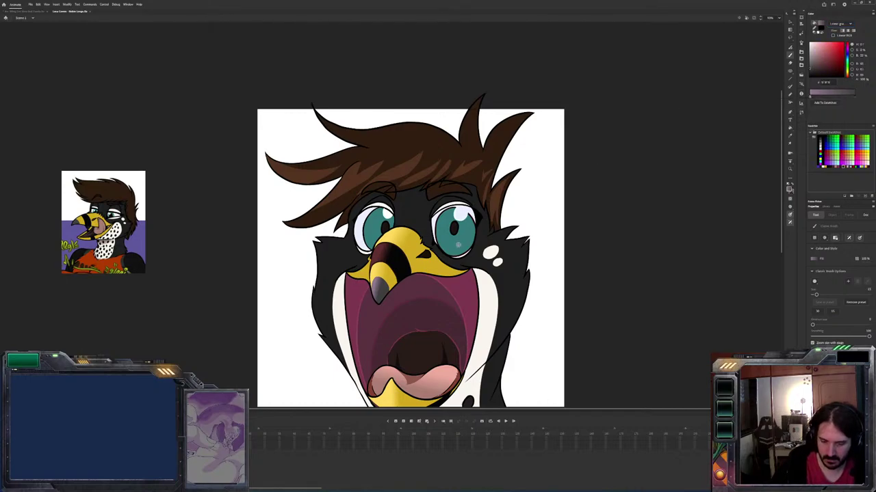
{"action": "left_click", "coordinate": [459, 244], "text": "alt"}
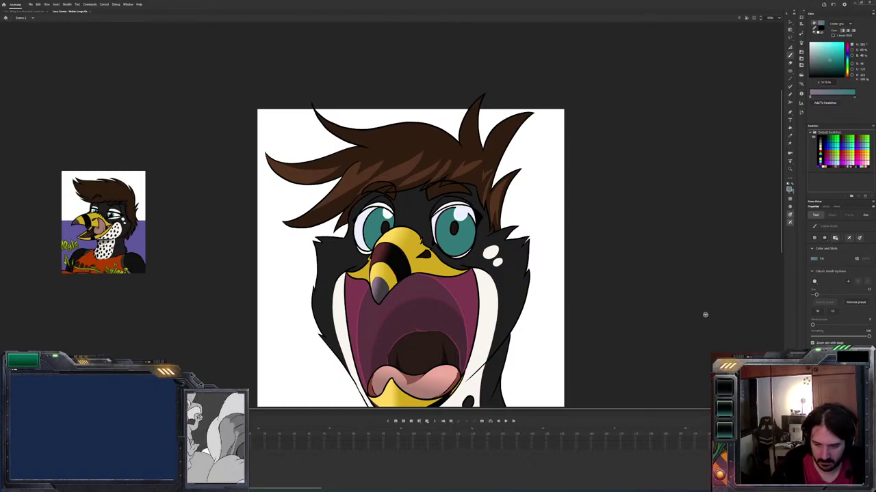
{"action": "left_click", "coordinate": [811, 95]}
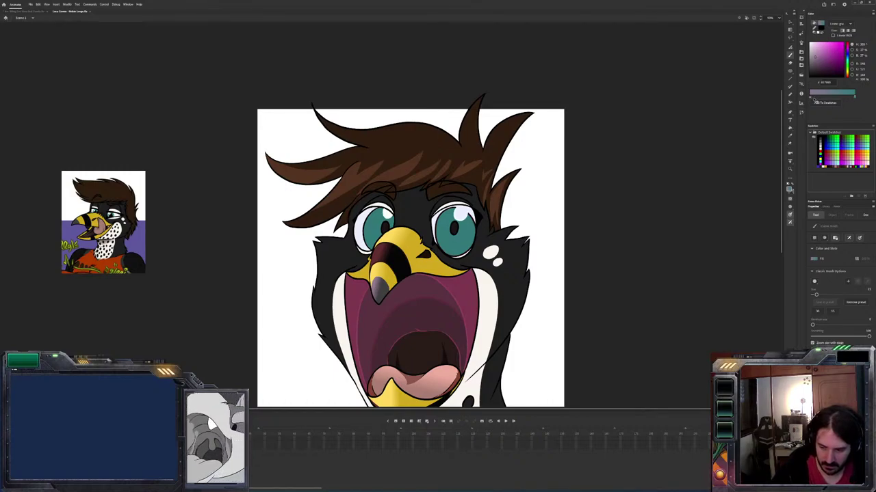
{"action": "left_click_drag", "start_coordinate": [814, 126], "coordinate": [735, 101]}
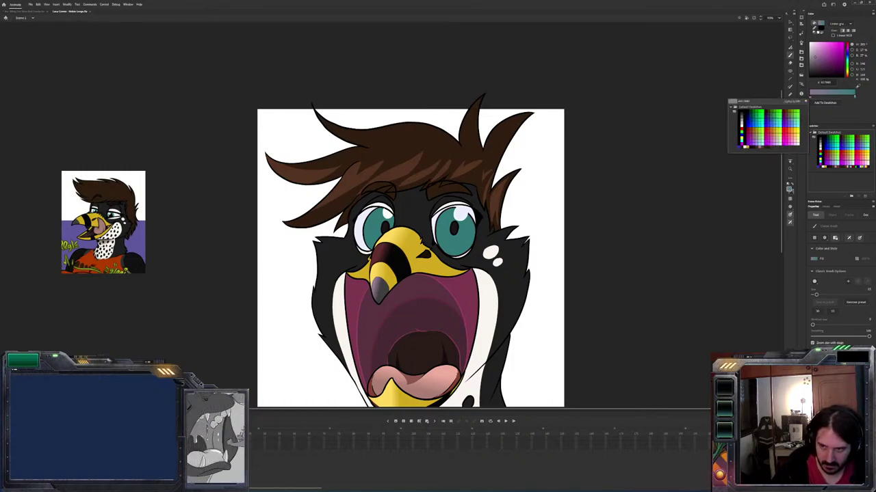
{"action": "left_click", "coordinate": [855, 97]}
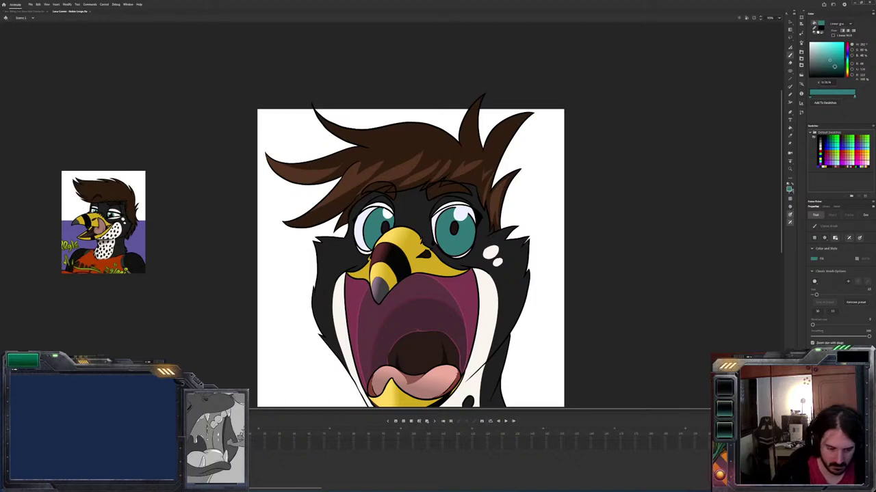
Brighten one colour stop of the teal gradient and fill both irises with it, darker at the top and lighter below
{"action": "left_click_drag", "start_coordinate": [834, 66], "coordinate": [833, 58]}
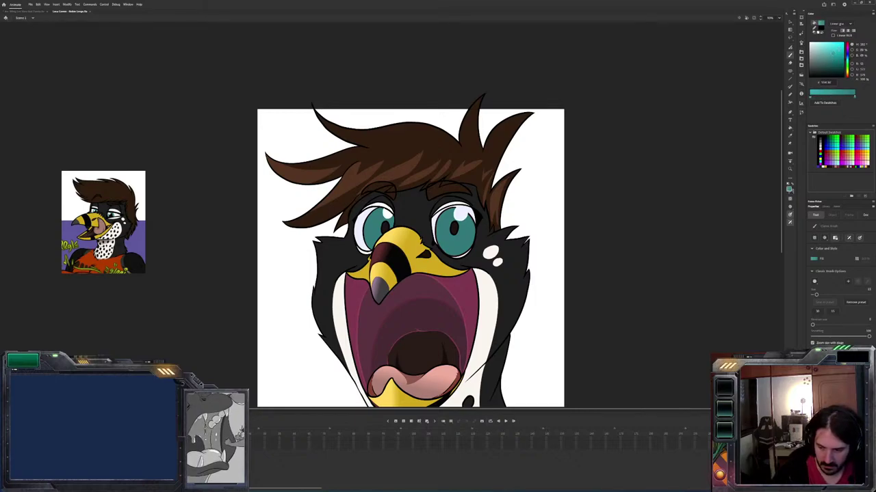
{"action": "left_click", "coordinate": [790, 206]}
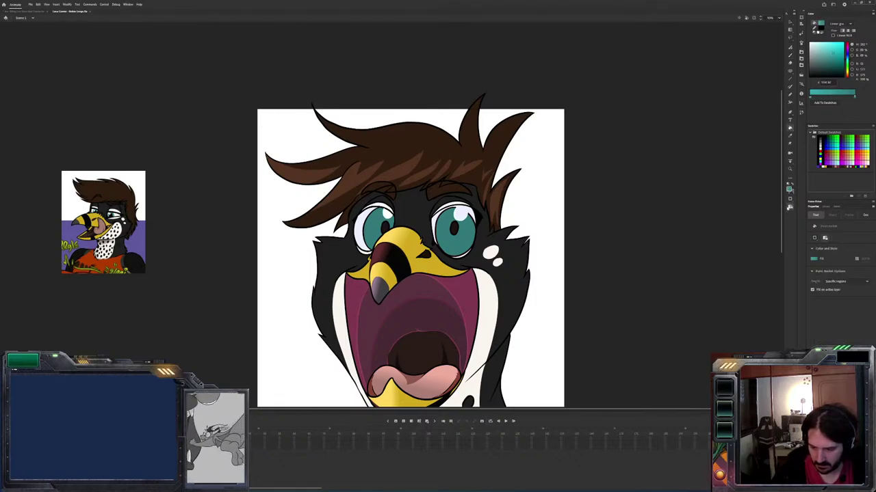
{"action": "left_click", "coordinate": [468, 236]}
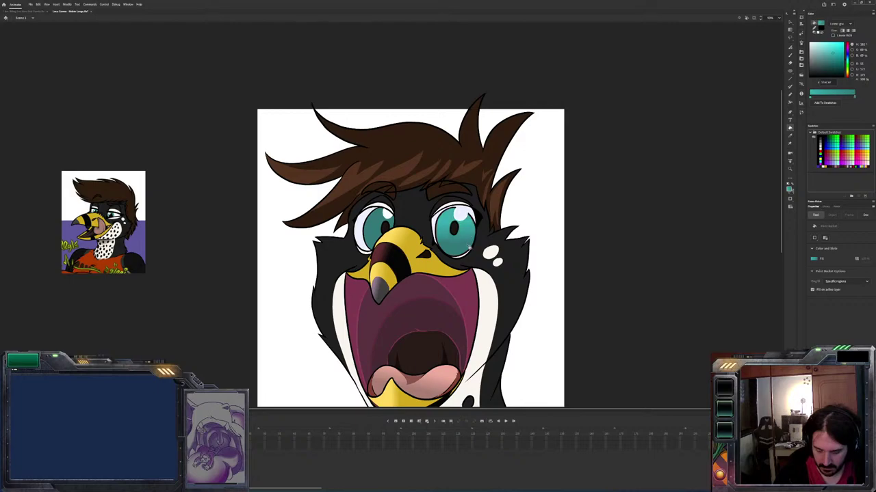
{"action": "key", "text": "ctrl+z"}
{"action": "left_click", "coordinate": [461, 215]}
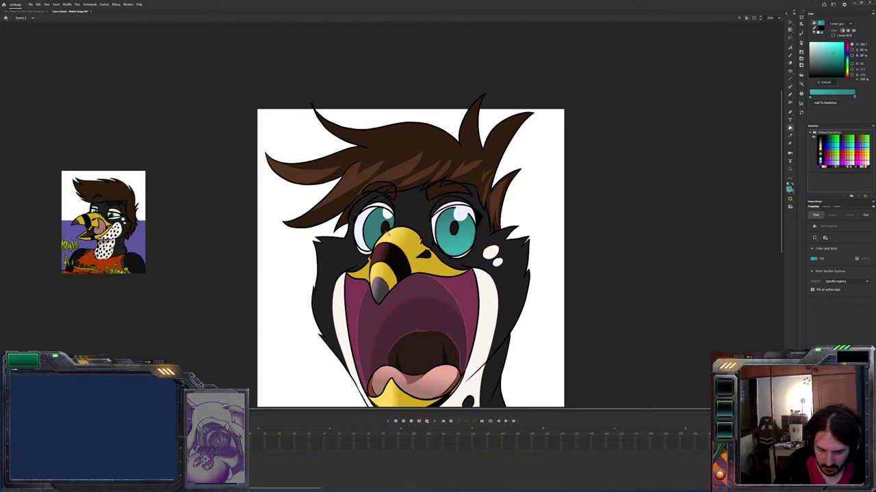
{"action": "left_click", "coordinate": [375, 212]}
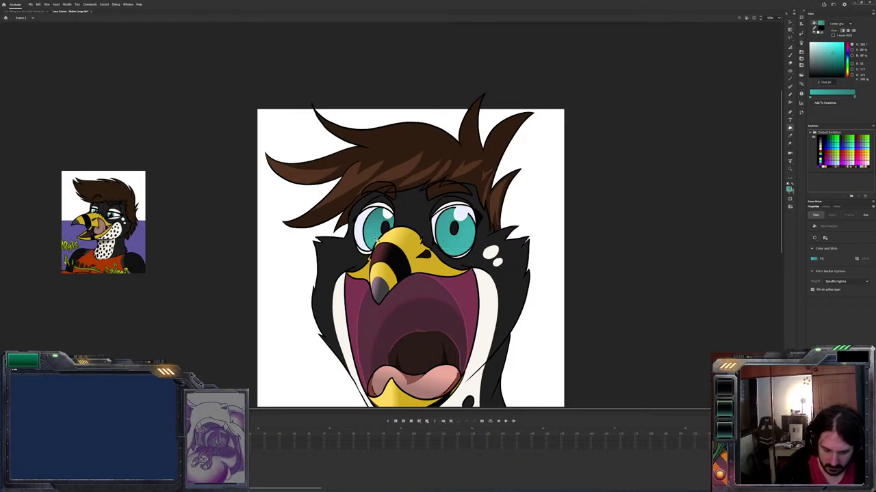
{"action": "key", "text": "ctrl+z"}
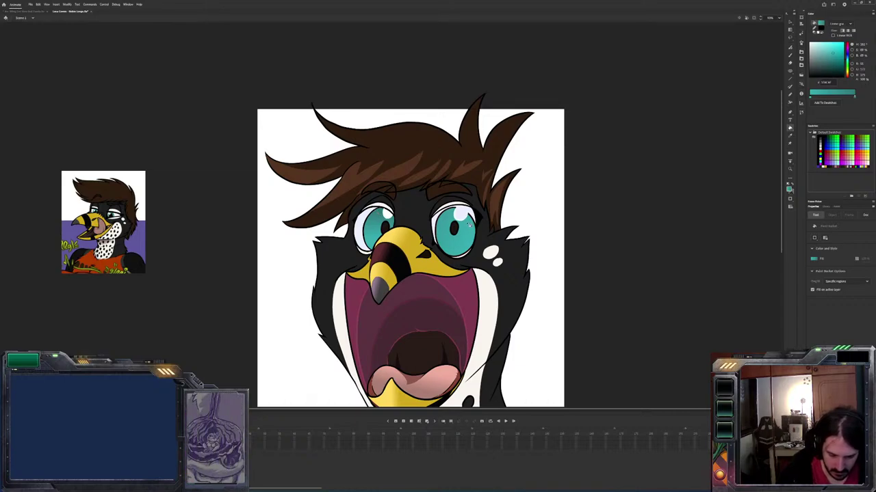
Sample the darker teal as a solid fill and recolour the dark outline around the right iris with it
{"action": "left_click", "coordinate": [816, 27]}
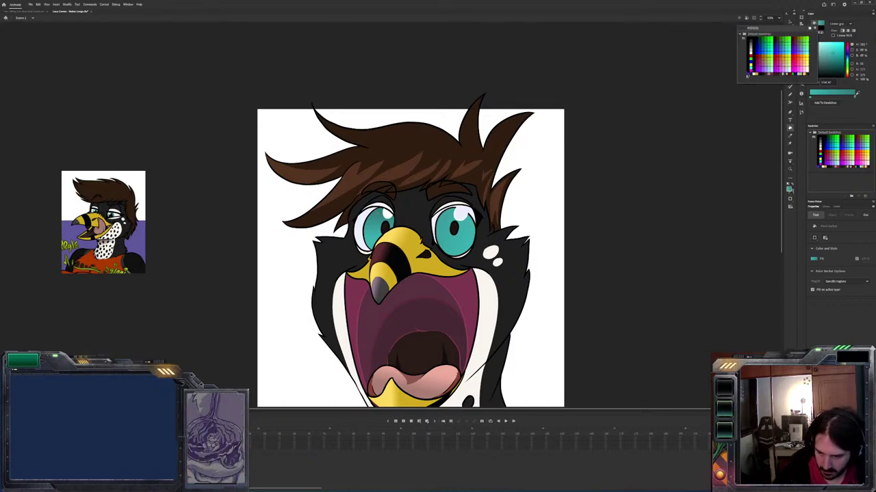
{"action": "left_click", "coordinate": [741, 29]}
{"action": "key", "text": "b"}
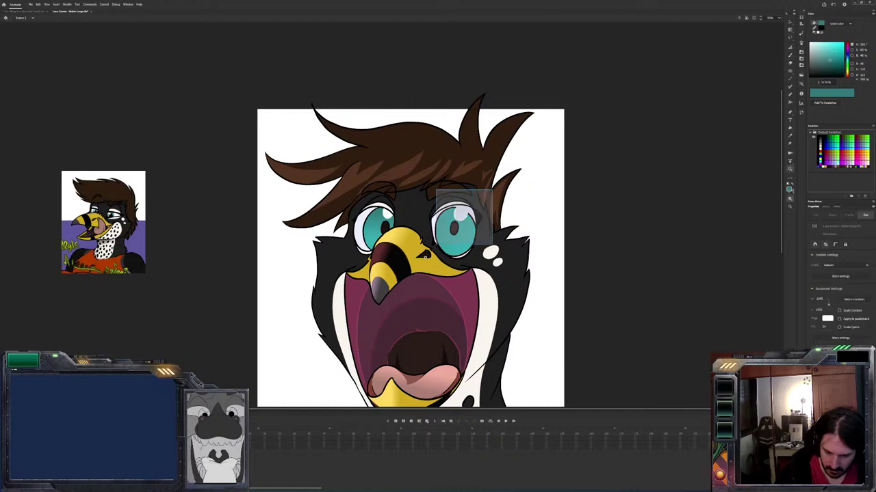
{"action": "scroll", "coordinate": [489, 225], "scroll_direction": "up", "scroll_amount": 5}
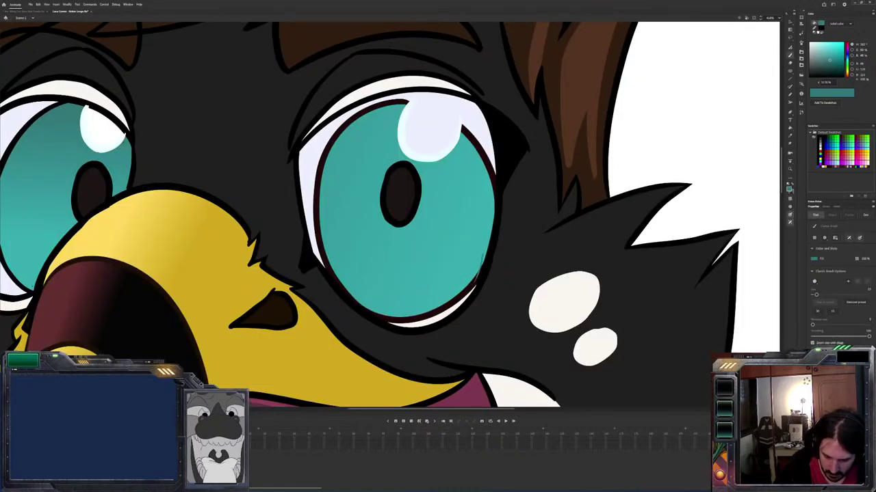
{"action": "mouse_move", "coordinate": [483, 257]}
{"action": "left_mouse_down"}
{"action": "mouse_move", "coordinate": [468, 293]}
{"action": "mouse_move", "coordinate": [495, 201]}
{"action": "mouse_move", "coordinate": [492, 157]}
{"action": "mouse_move", "coordinate": [474, 112]}
{"action": "left_mouse_up"}
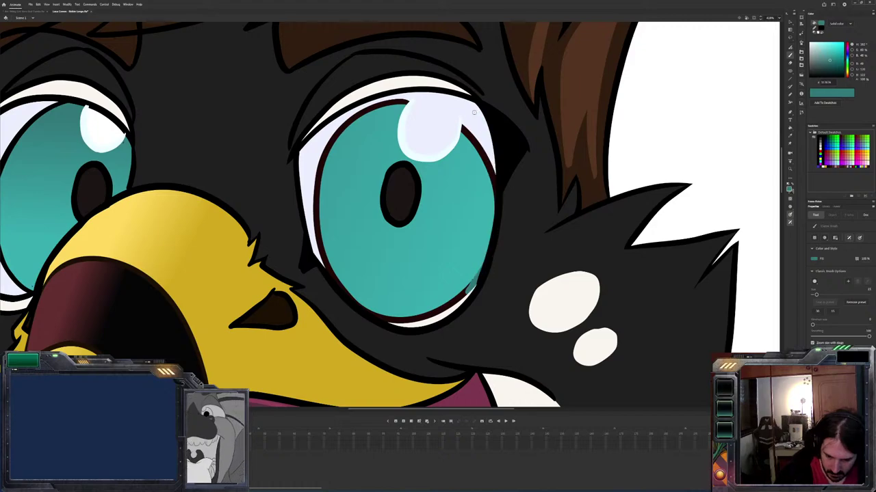
{"action": "key", "text": "ctrl+z"}
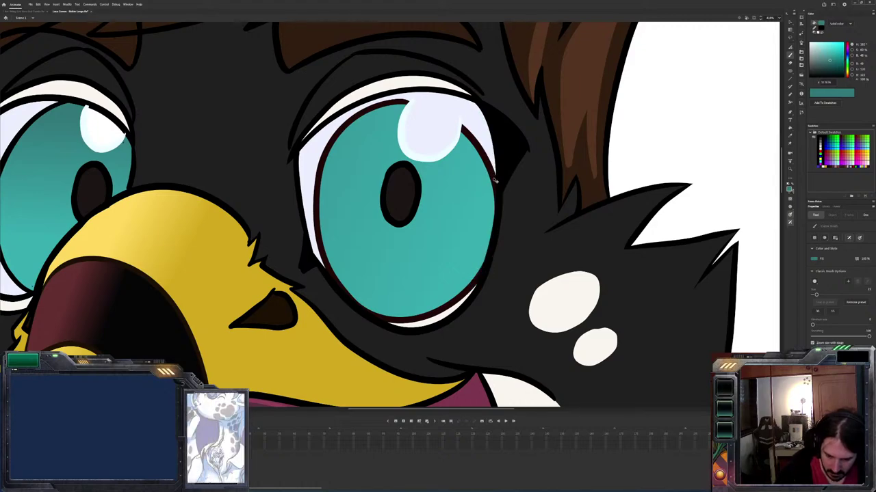
{"action": "key", "text": "k"}
{"action": "left_click", "coordinate": [494, 176]}
{"action": "left_click", "coordinate": [407, 302]}
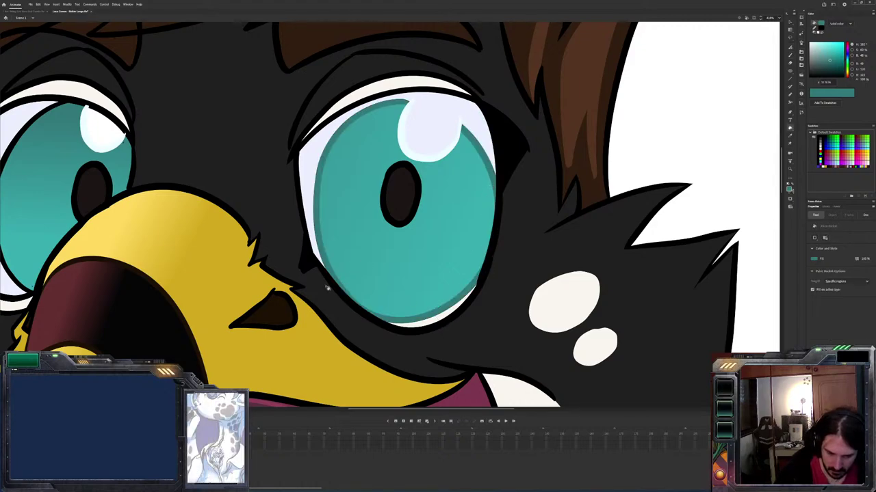
Touch up the edge of the left eye's white highlight and the adjoining black line with colours sampled beside them
{"action": "left_click_drag", "start_coordinate": [147, 194], "coordinate": [405, 294]}
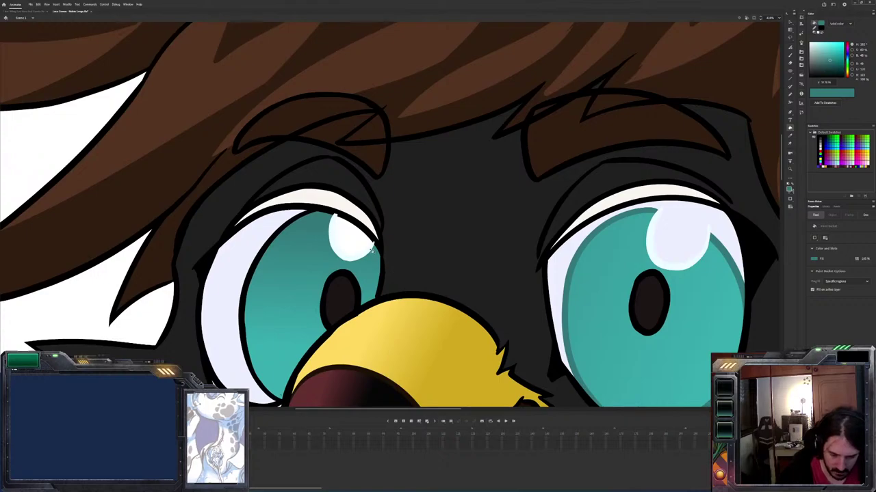
{"action": "left_click", "coordinate": [374, 253], "text": "alt"}
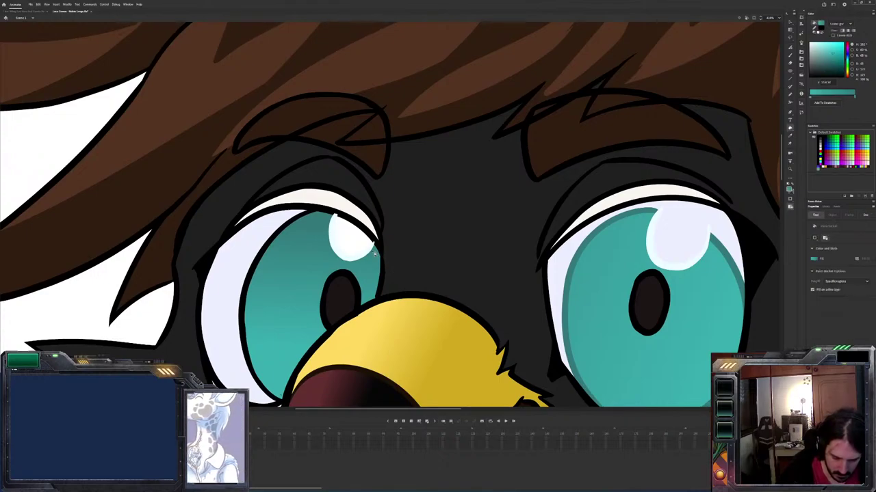
{"action": "key", "text": "b"}
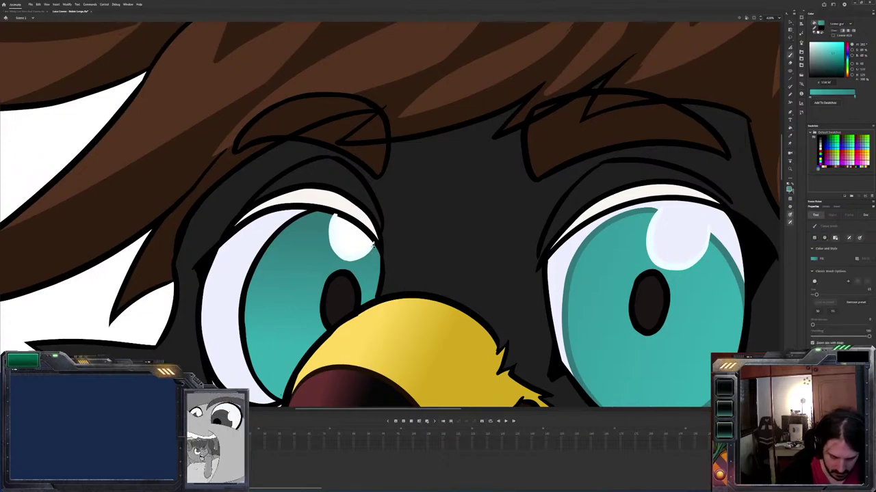
{"action": "left_click", "coordinate": [374, 242], "text": "alt"}
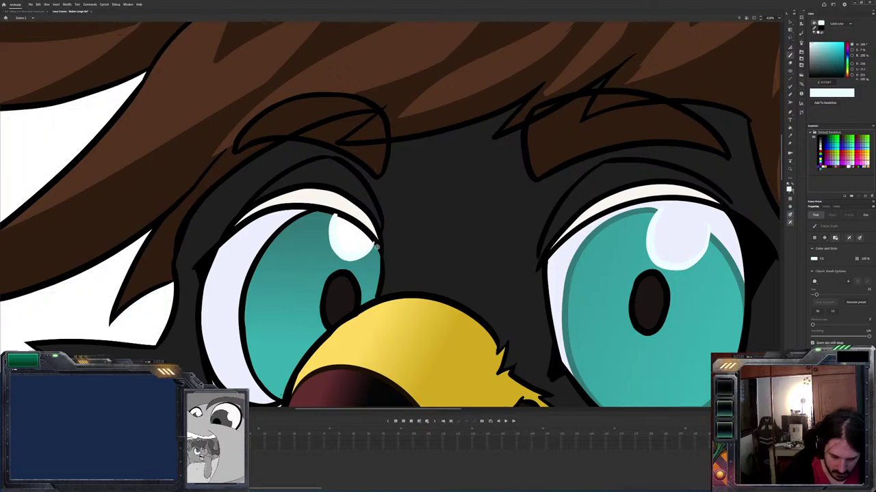
{"action": "left_click", "coordinate": [374, 240], "text": "alt"}
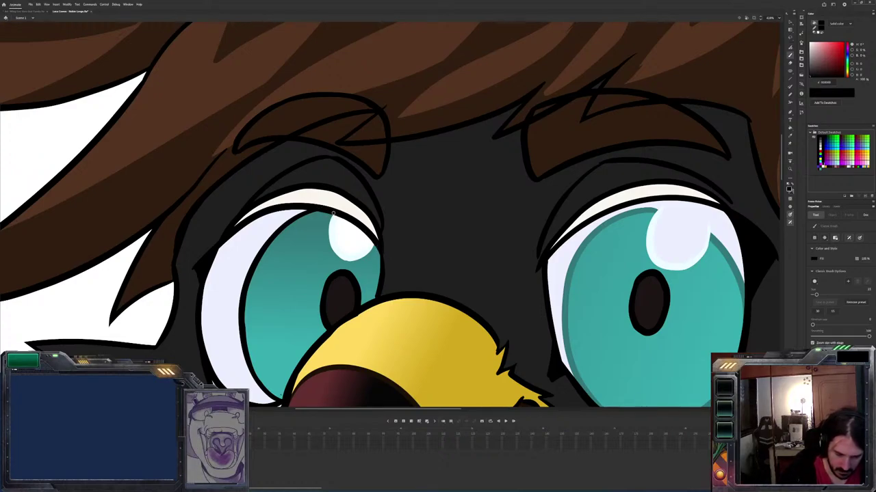
Sample the right iris's darker teal rim, separate the left iris outline from the surrounding black lines and fill it with that teal
{"action": "key", "text": "i"}
{"action": "left_click", "coordinate": [586, 243]}
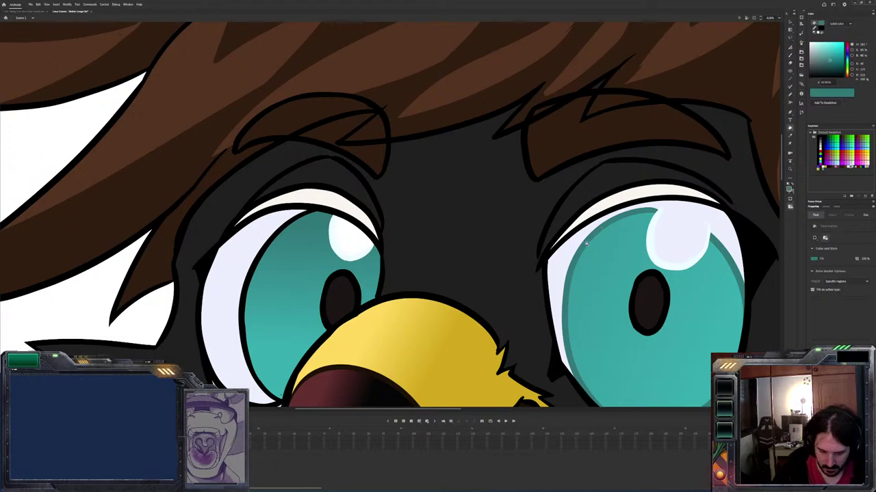
{"action": "key", "text": "b"}
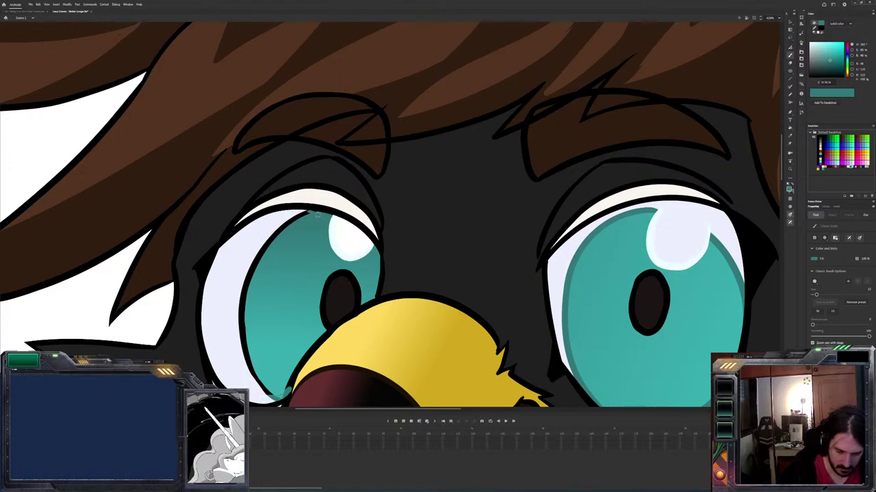
{"action": "left_click_drag", "start_coordinate": [312, 213], "coordinate": [279, 217]}
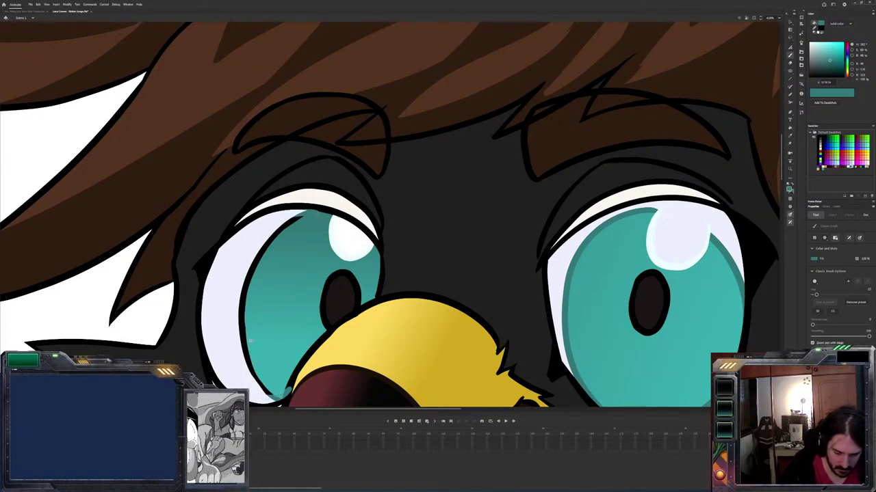
{"action": "key", "text": "k"}
{"action": "left_click", "coordinate": [277, 379]}
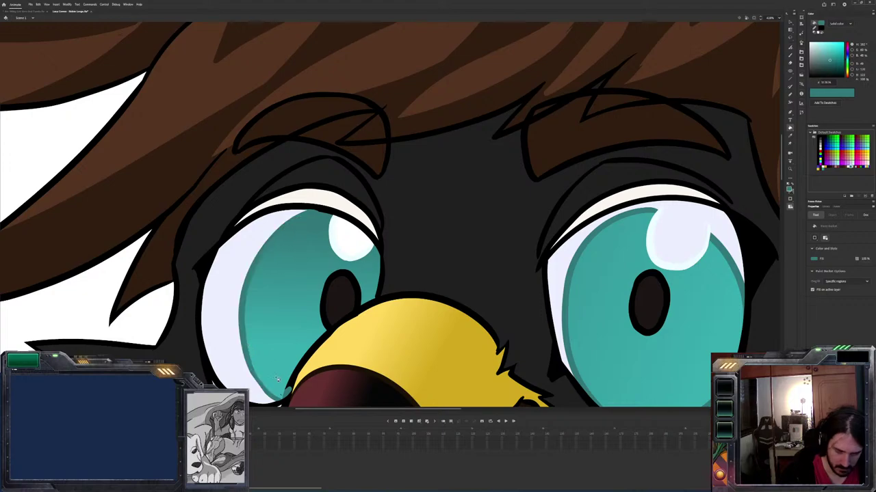
Sample the black line colour and repaint the corner where the left iris rim meets the beak
{"action": "key", "text": "b"}
{"action": "key", "text": "i"}
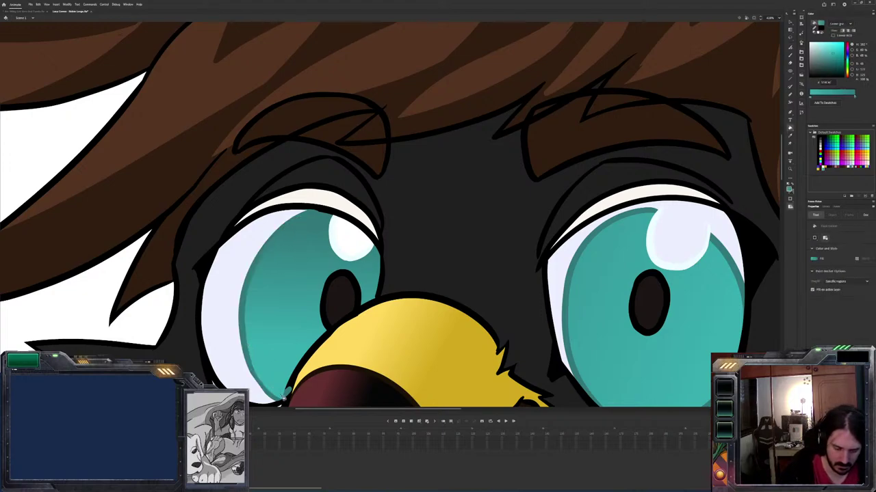
{"action": "left_click", "coordinate": [288, 396]}
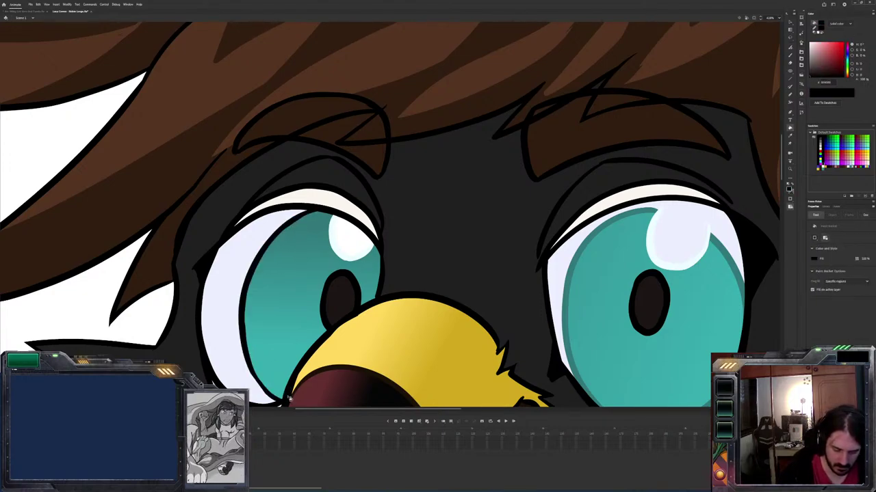
{"action": "key", "text": "b"}
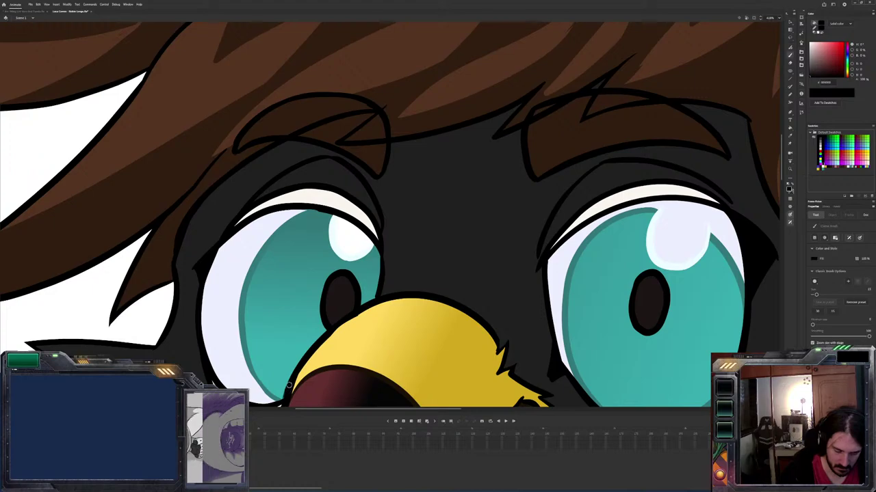
Choose a solid muted yellow fill and paint a thin vertical strand from the upper beak edge down to the tongue
{"action": "key", "text": "ctrl+minus"}
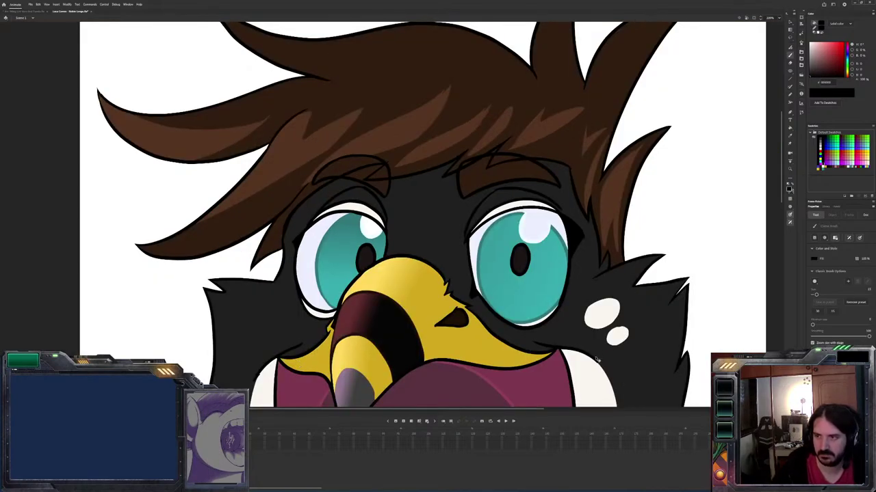
{"action": "key", "text": "ctrl+minus"}
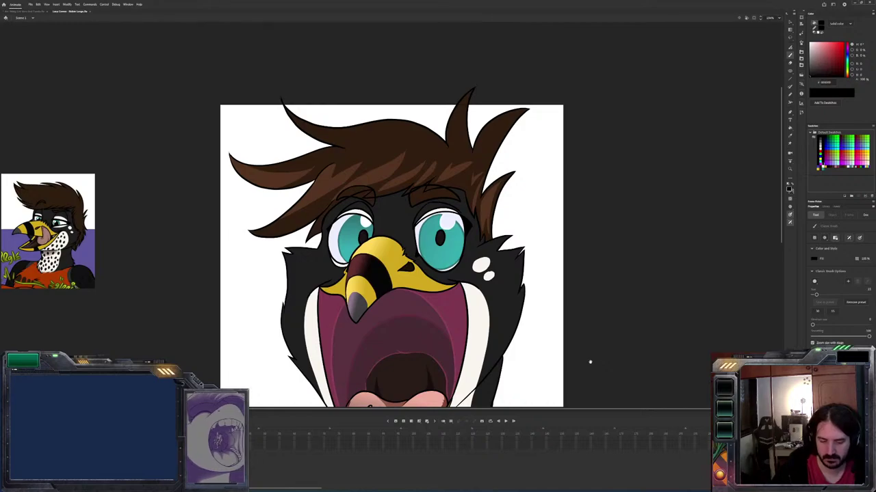
{"action": "scroll", "coordinate": [589, 361], "scroll_direction": "down", "scroll_amount": 3}
{"action": "scroll", "coordinate": [589, 362], "scroll_direction": "left", "scroll_amount": 2}
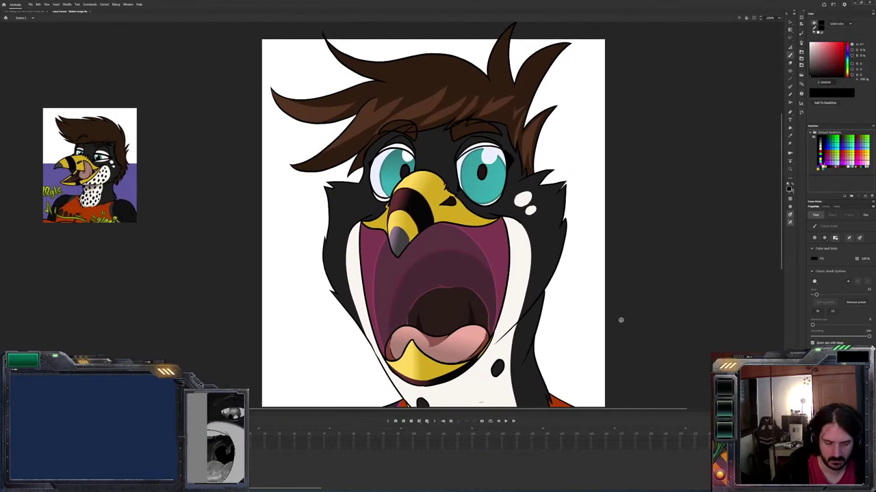
{"action": "key", "text": "v"}
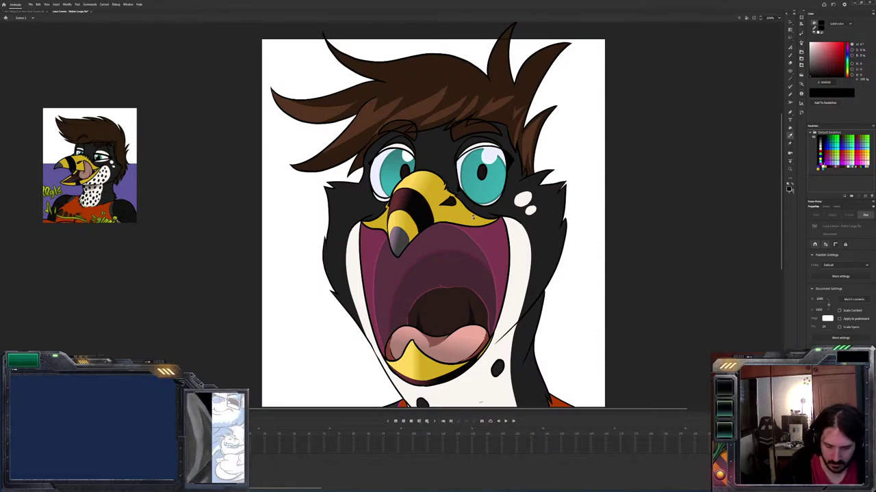
{"action": "key", "text": "k"}
{"action": "key", "text": "b"}
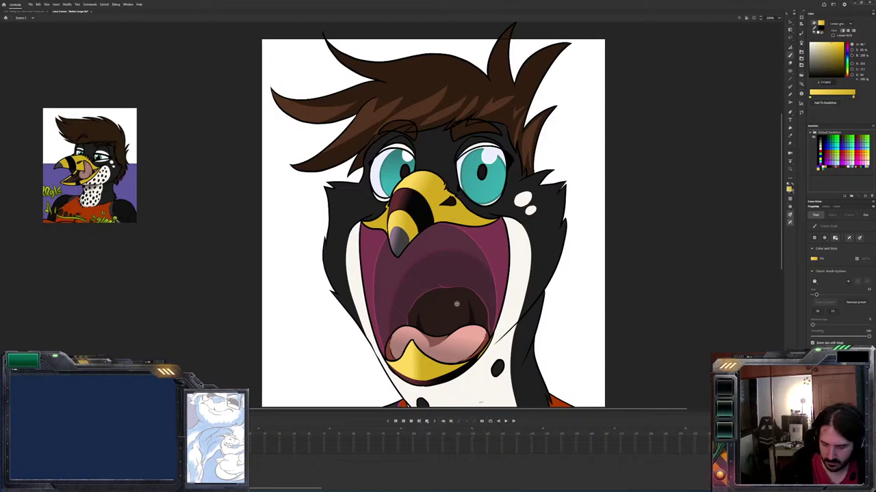
{"action": "left_click", "coordinate": [821, 22]}
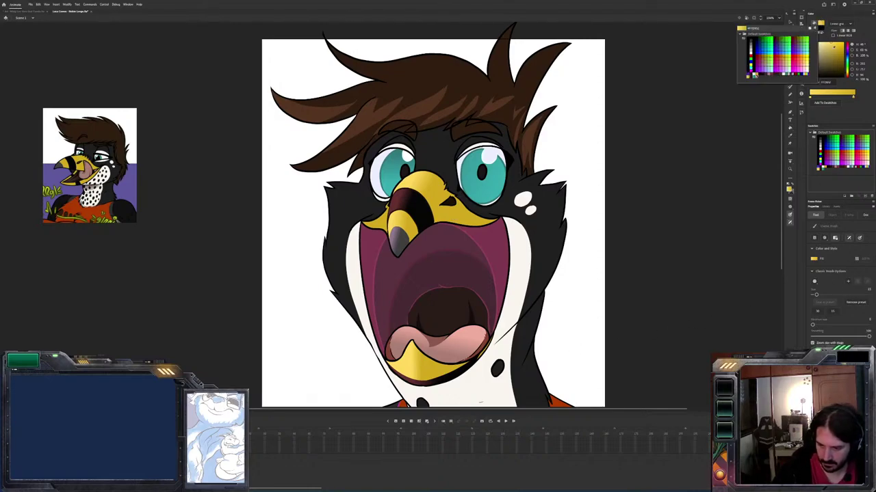
{"action": "left_click", "coordinate": [754, 75]}
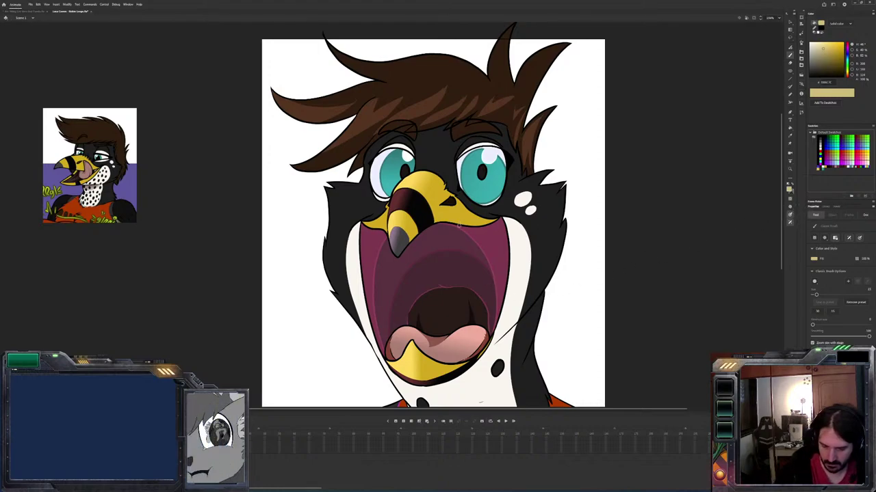
{"action": "left_click_drag", "start_coordinate": [459, 221], "coordinate": [459, 331]}
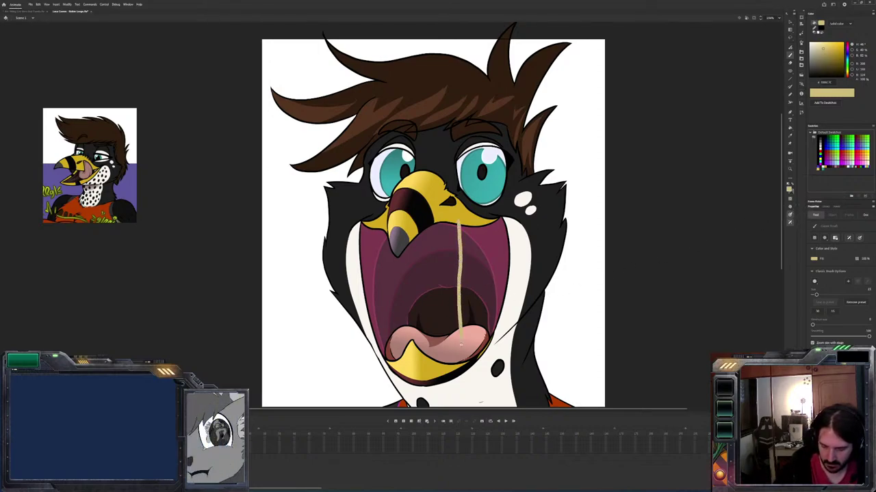
Set the blend mode of the frame holding the yellow strand to Add
{"action": "left_click", "coordinate": [846, 214]}
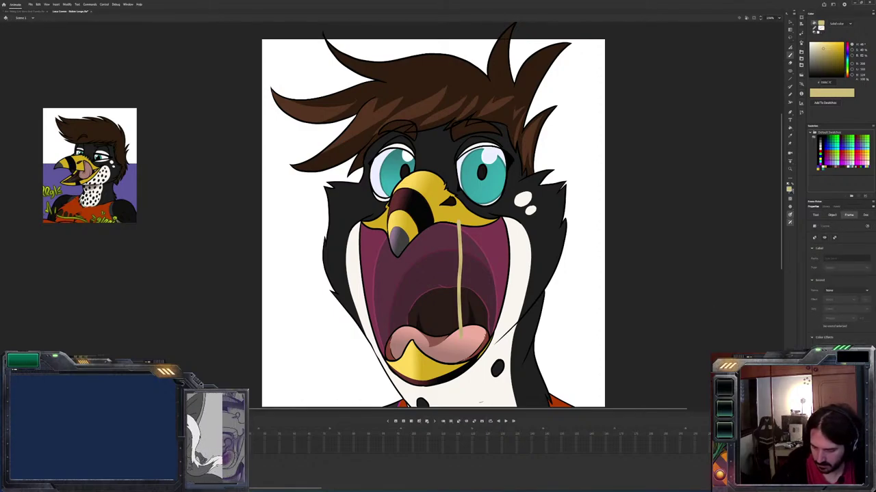
{"action": "left_click", "coordinate": [846, 266]}
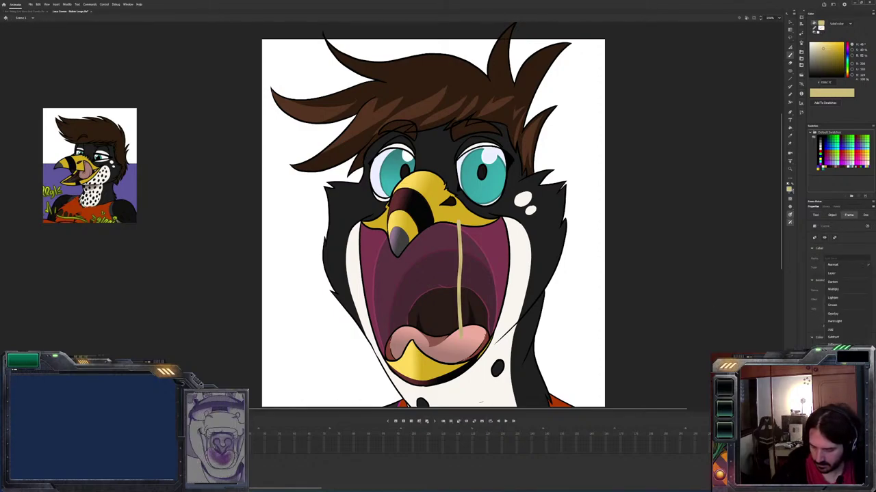
{"action": "left_click", "coordinate": [843, 331]}
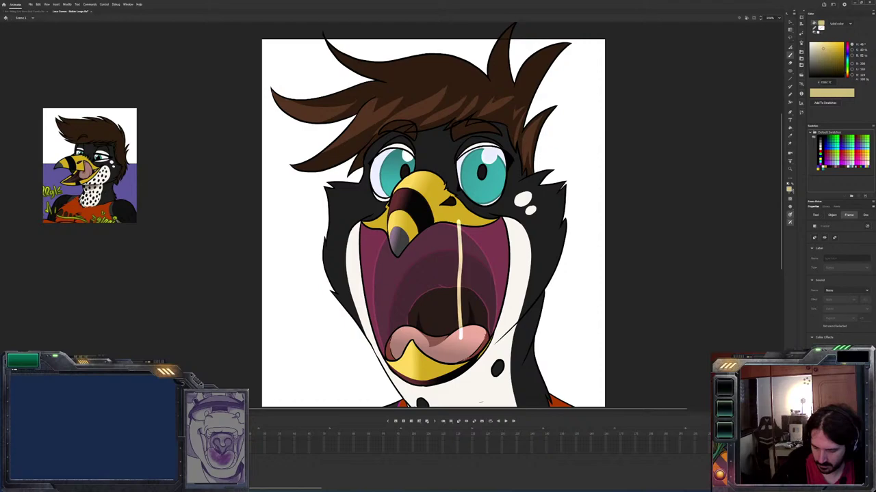
{"action": "left_click", "coordinate": [834, 327]}
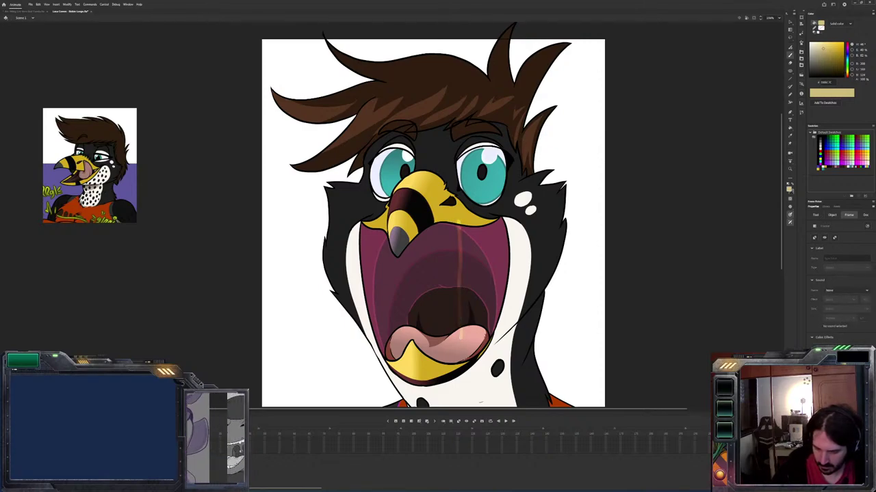
{"action": "left_click", "coordinate": [845, 291]}
{"action": "left_click", "coordinate": [840, 331]}
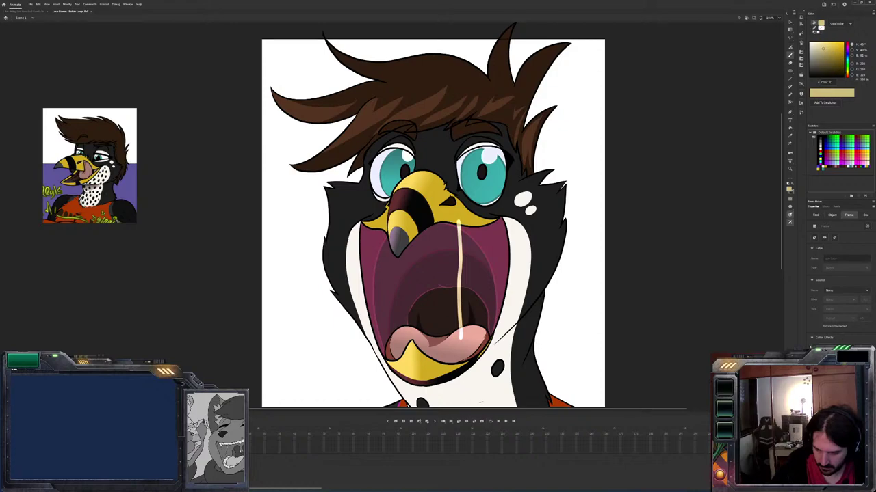
Paint extra muted yellow saliva strands: a short drip on the left mouth wall, a long strand to the tongue, and short ones beside both tongue edges
{"action": "key", "text": "b"}
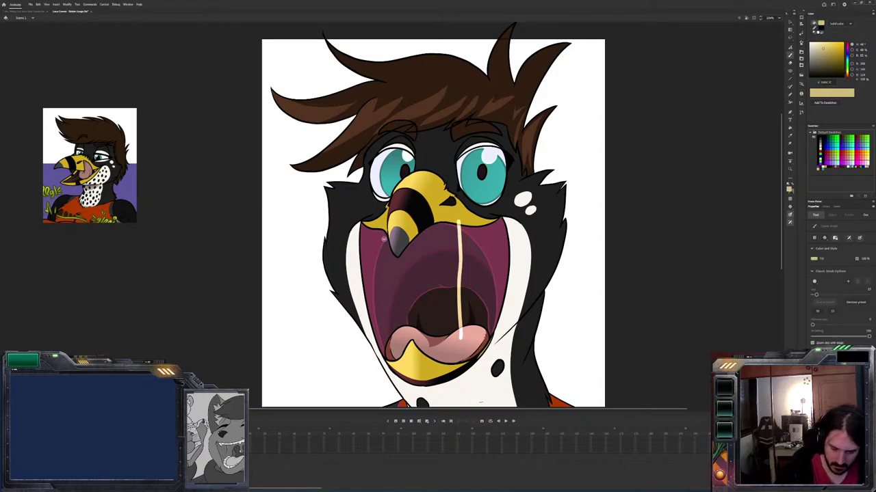
{"action": "left_click_drag", "start_coordinate": [383, 238], "coordinate": [375, 270]}
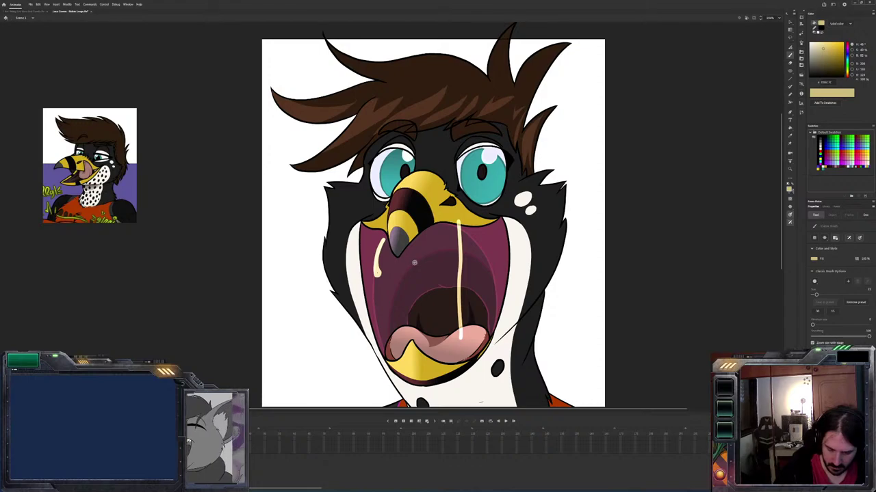
{"action": "left_click_drag", "start_coordinate": [413, 263], "coordinate": [430, 335]}
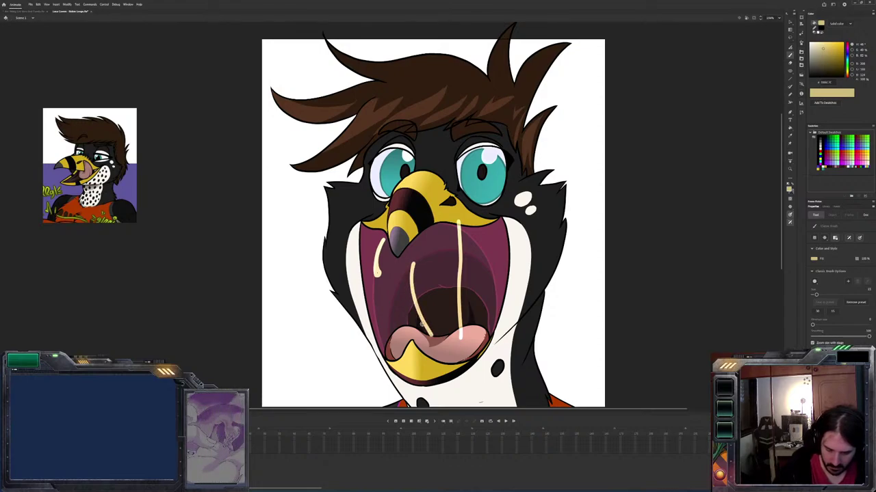
{"action": "key", "text": "ctrl+z"}
{"action": "mouse_move", "coordinate": [409, 266]}
{"action": "left_mouse_down"}
{"action": "mouse_move", "coordinate": [405, 327]}
{"action": "mouse_move", "coordinate": [394, 316]}
{"action": "mouse_move", "coordinate": [396, 332]}
{"action": "left_mouse_up"}
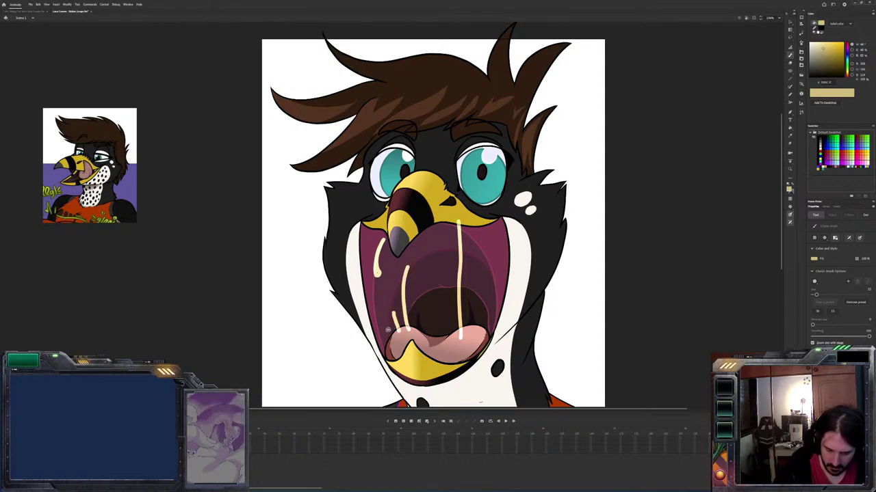
{"action": "left_click_drag", "start_coordinate": [494, 300], "coordinate": [483, 333]}
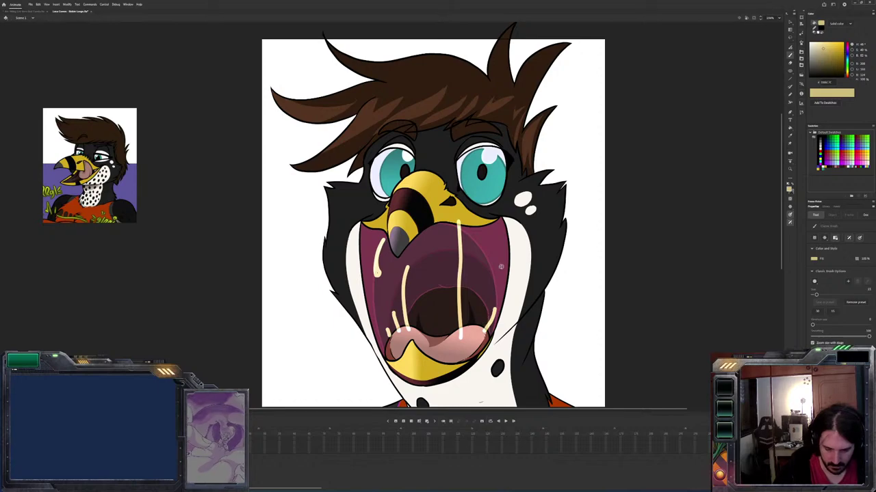
Trim the central strand's top end to the upper beak edge and flare it where it joins the beak
{"action": "key", "text": "e"}
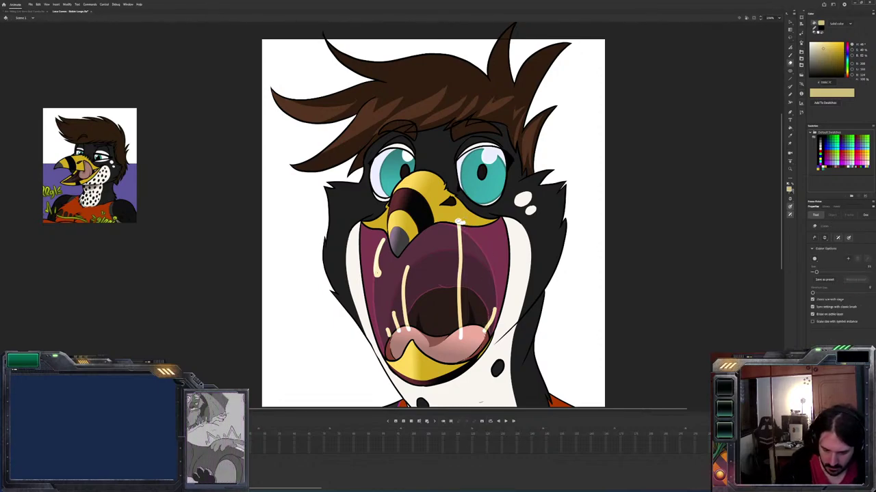
{"action": "key", "text": "b"}
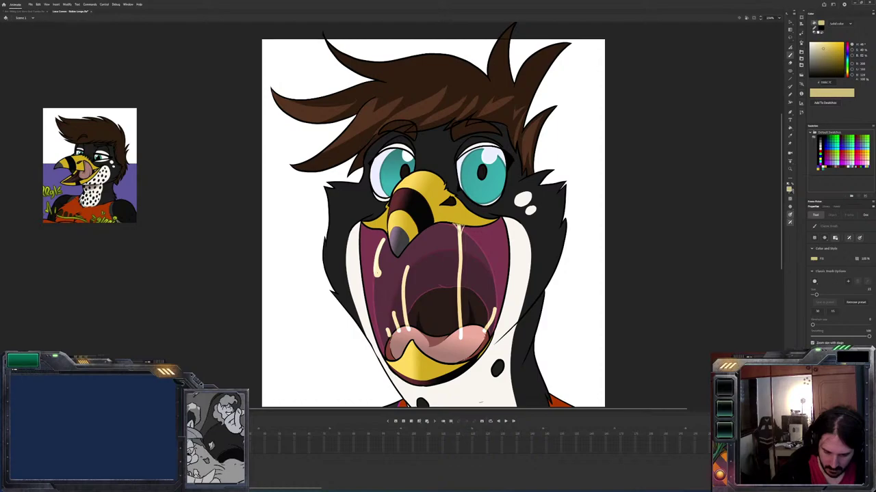
{"action": "key", "text": "k"}
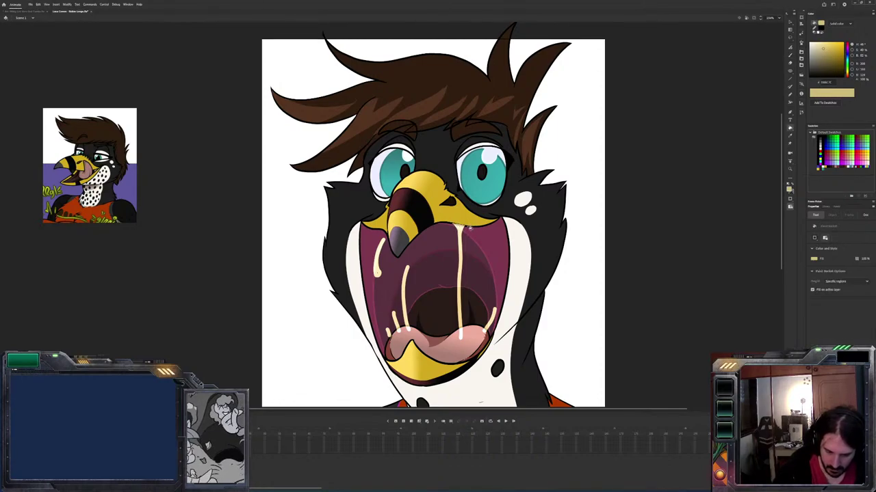
{"action": "key", "text": "b"}
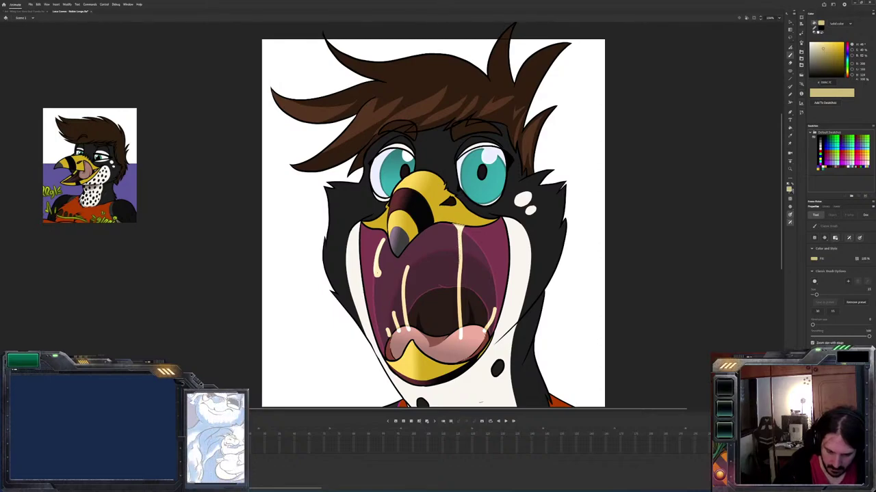
Paint a wavy saliva highlight on the tongue below the central strand and erase the strand's blunt end overlapping the tongue
{"action": "left_click_drag", "start_coordinate": [456, 258], "coordinate": [460, 331]}
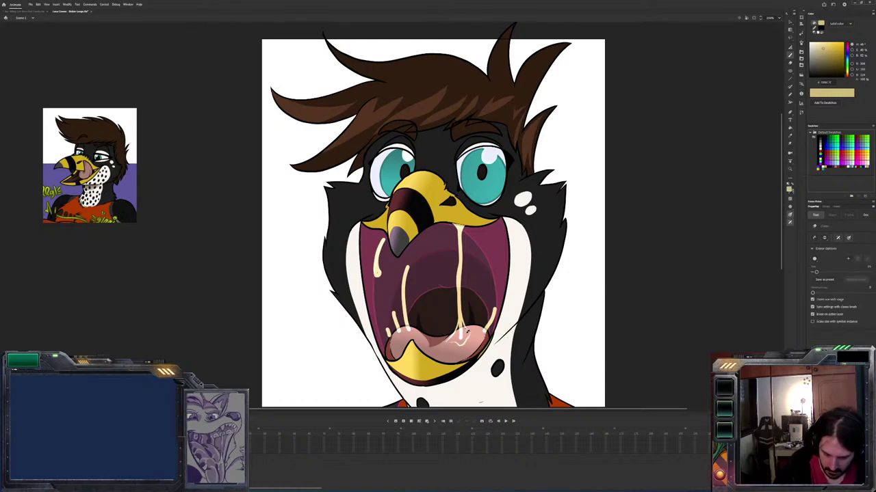
{"action": "key", "text": "e"}
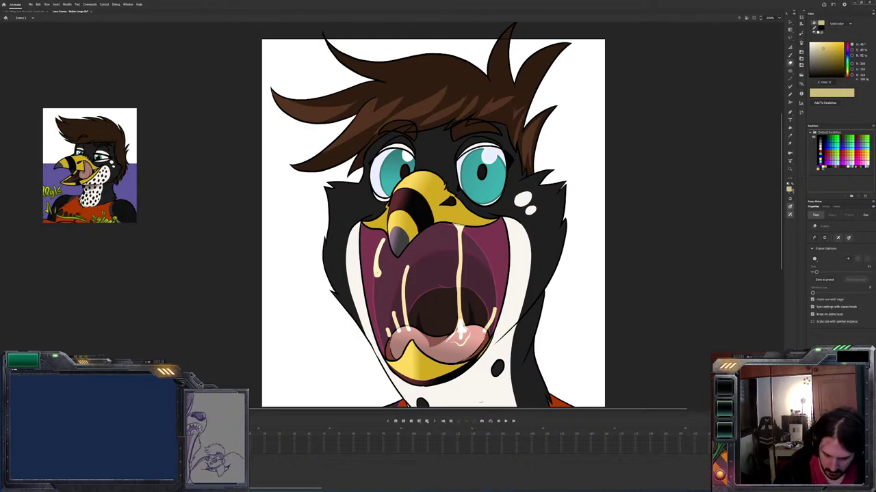
{"action": "left_click_drag", "start_coordinate": [461, 338], "coordinate": [460, 265]}
Refine the central strand's middle thickness, widen its base into a solid flare, and complete the glossy highlight outline on the tongue
{"action": "key", "text": "b"}
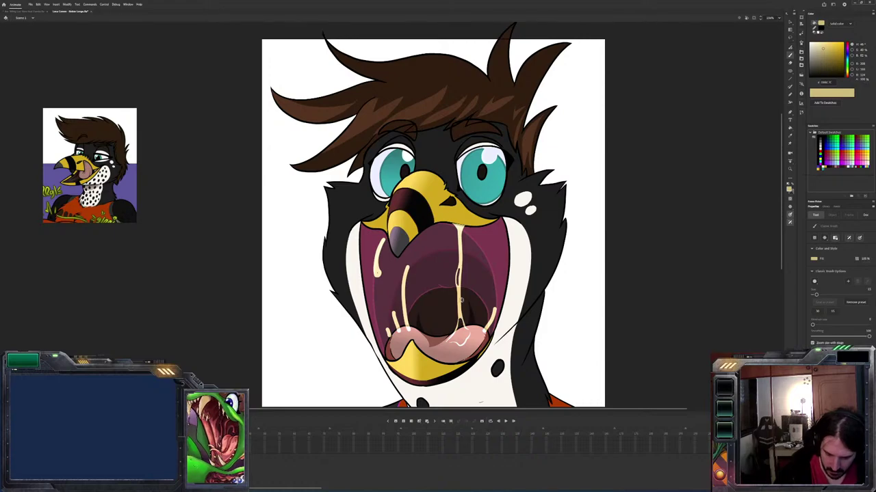
{"action": "key", "text": "e"}
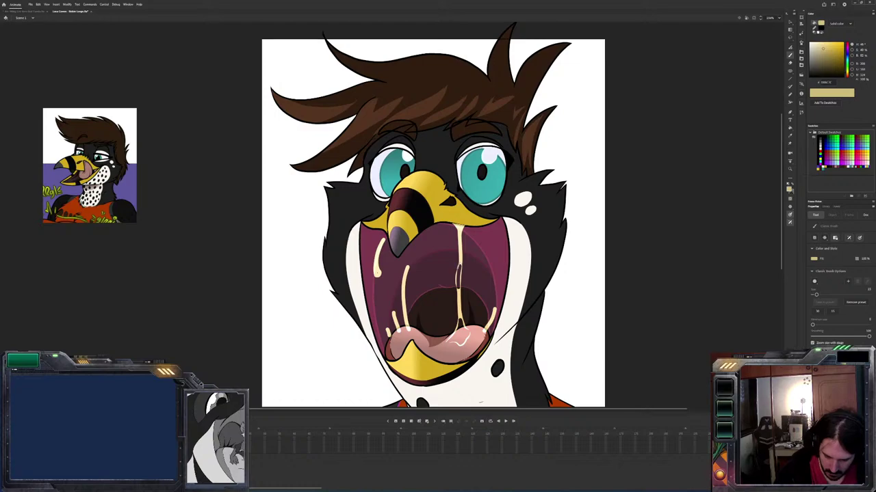
{"action": "key", "text": "b"}
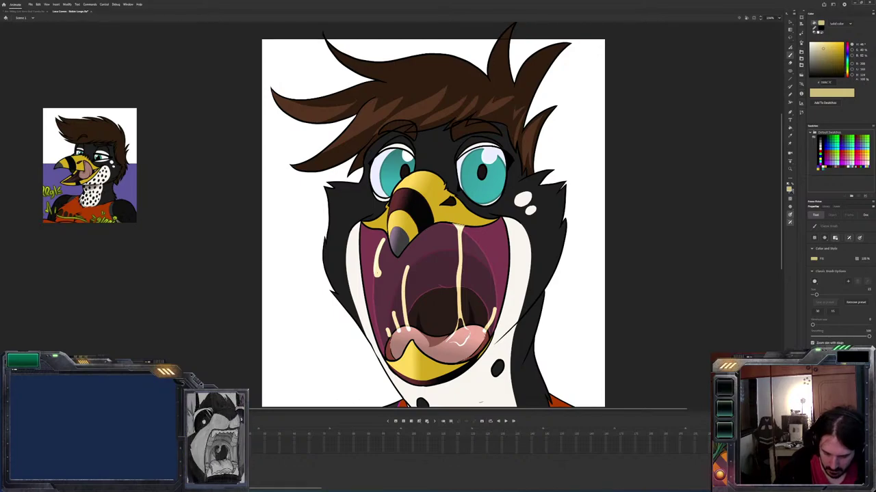
{"action": "mouse_move", "coordinate": [444, 340]}
{"action": "left_mouse_down"}
{"action": "mouse_move", "coordinate": [469, 333]}
{"action": "mouse_move", "coordinate": [468, 319]}
{"action": "left_mouse_up"}
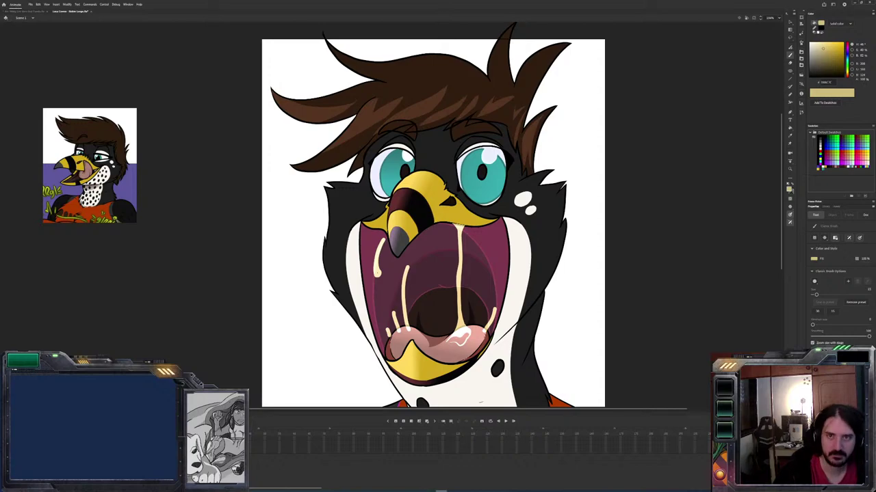
{"action": "mouse_move", "coordinate": [441, 489]}
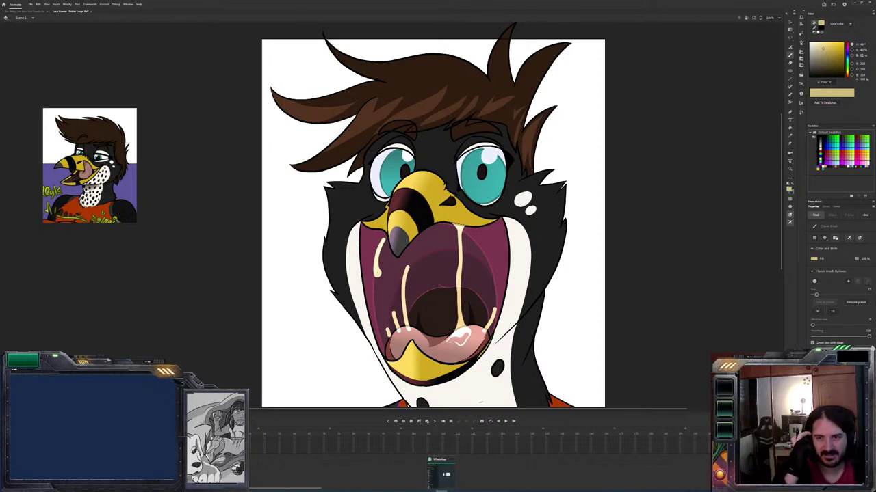
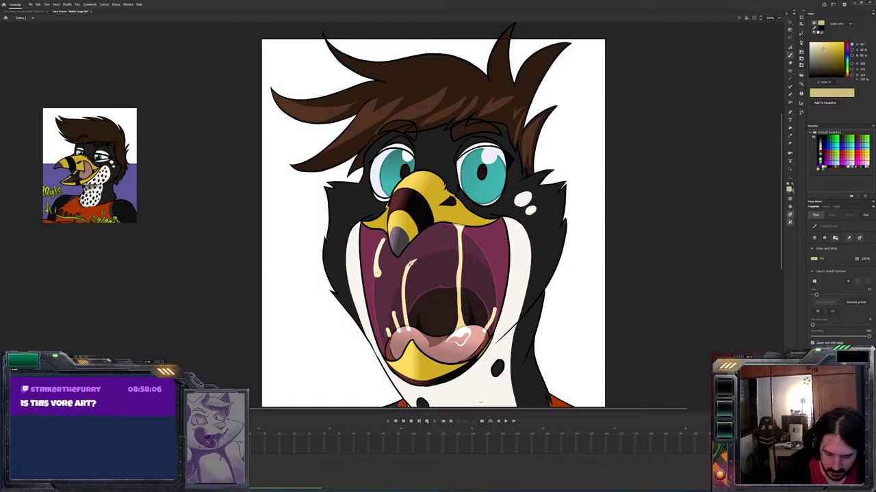
Curve the top of the long left strand toward the beak tip, taper it, and add saliva highlights on the tongue's left edge
{"action": "key", "text": "k"}
{"action": "key", "text": "e"}
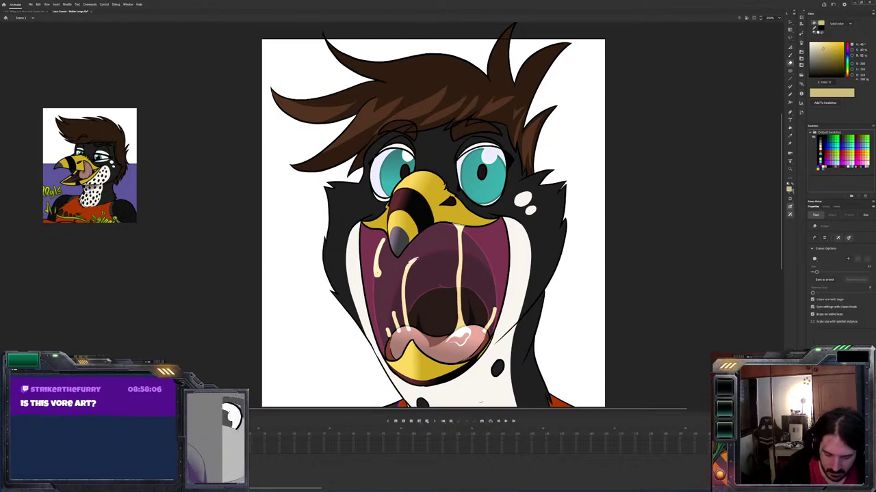
{"action": "key", "text": "b"}
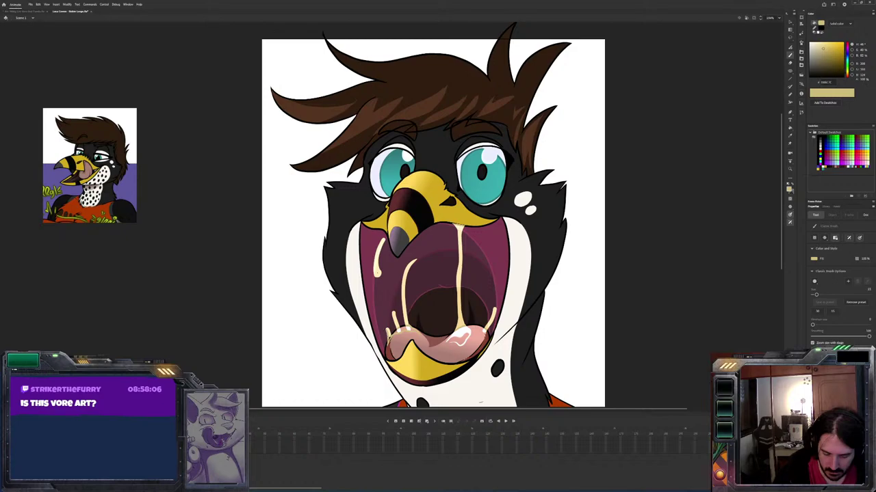
Lengthen and thicken the leftmost drip beside the tongue, and erase the short strand next to it
{"action": "left_click_drag", "start_coordinate": [389, 314], "coordinate": [387, 341]}
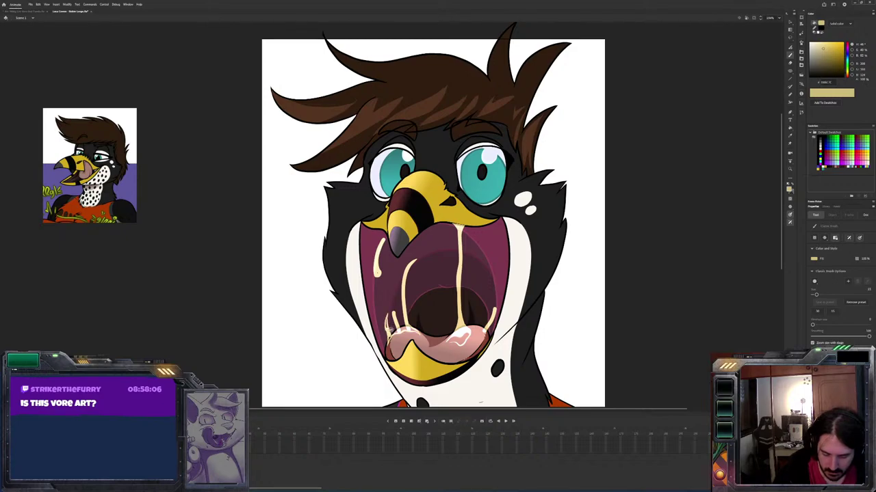
{"action": "key", "text": "k"}
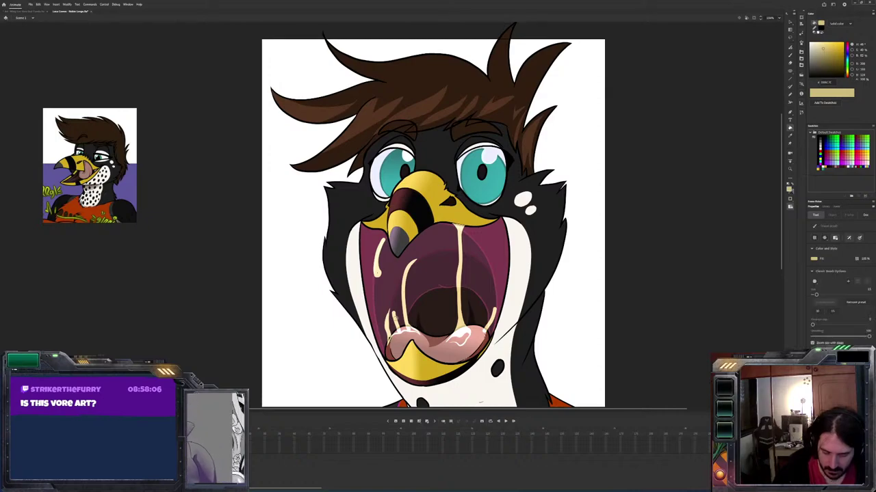
{"action": "key", "text": "e"}
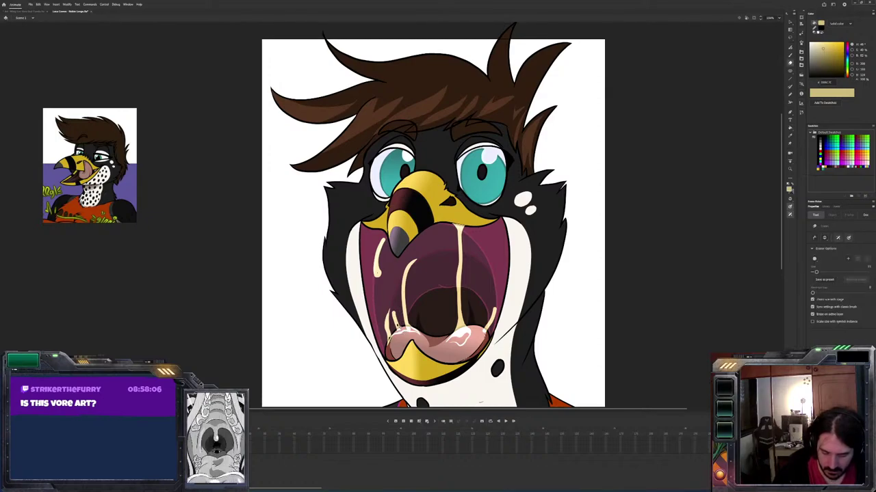
{"action": "key", "text": "b"}
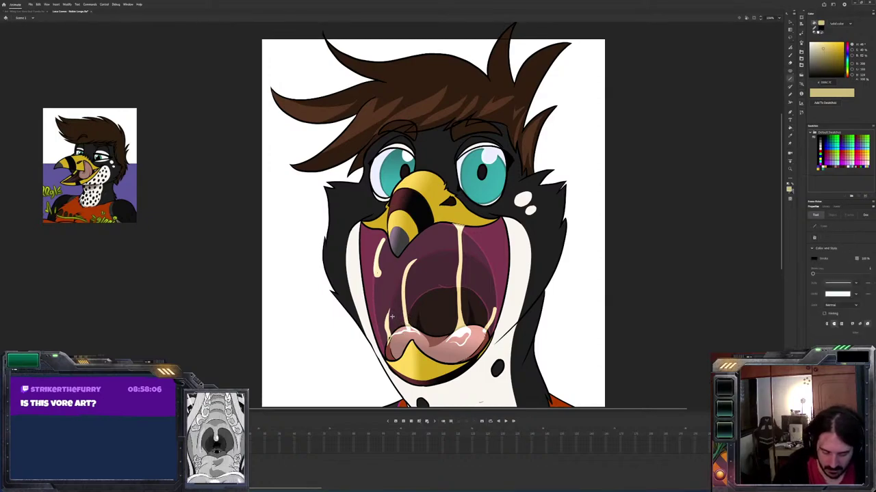
{"action": "key", "text": "v"}
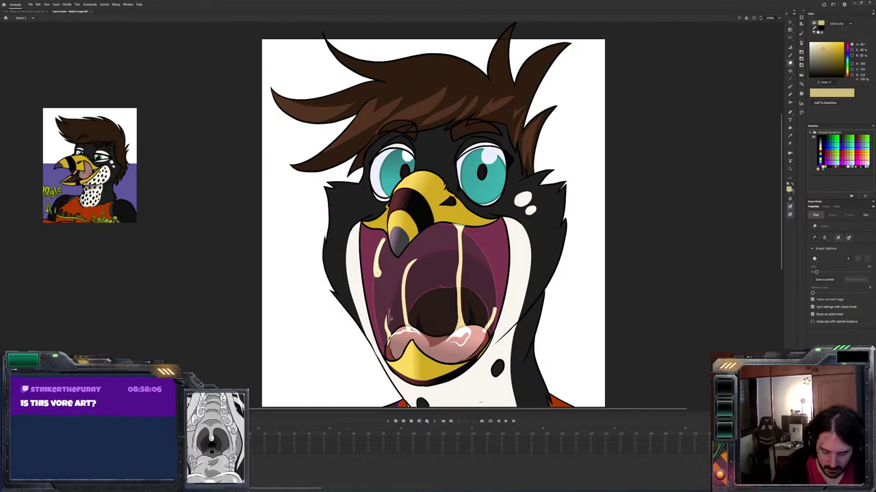
Redraw the short strand left of the tongue joined to its neighbours, fill it with the muted yellow, and taper its tip upward
{"action": "key", "text": "b"}
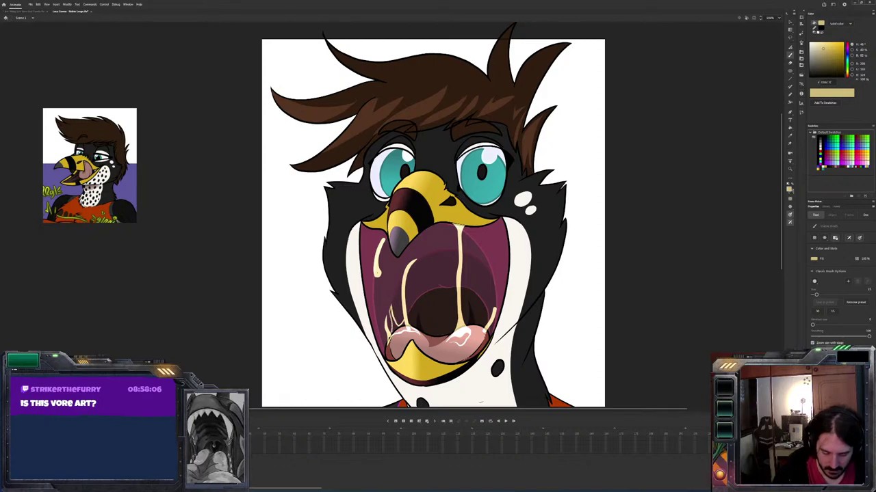
{"action": "key", "text": "v"}
{"action": "left_click", "coordinate": [408, 329]}
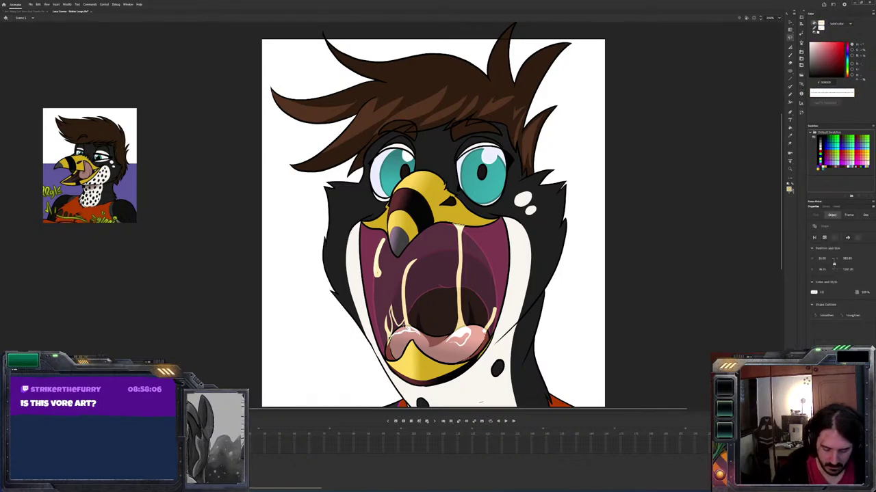
{"action": "left_click", "coordinate": [383, 317]}
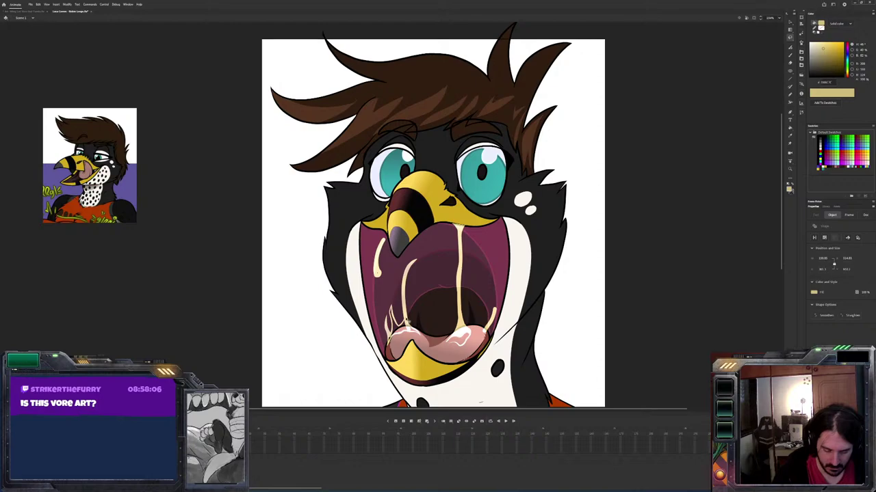
{"action": "key", "text": "k"}
{"action": "left_click", "coordinate": [402, 328]}
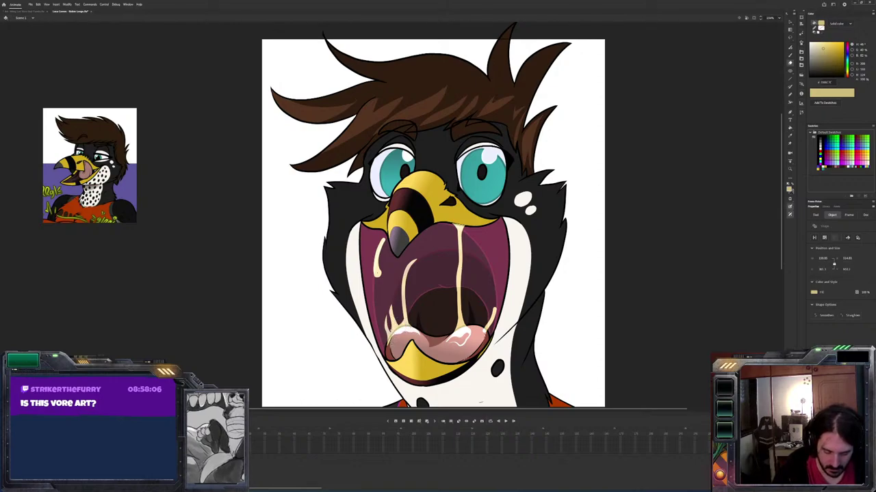
{"action": "key", "text": "e"}
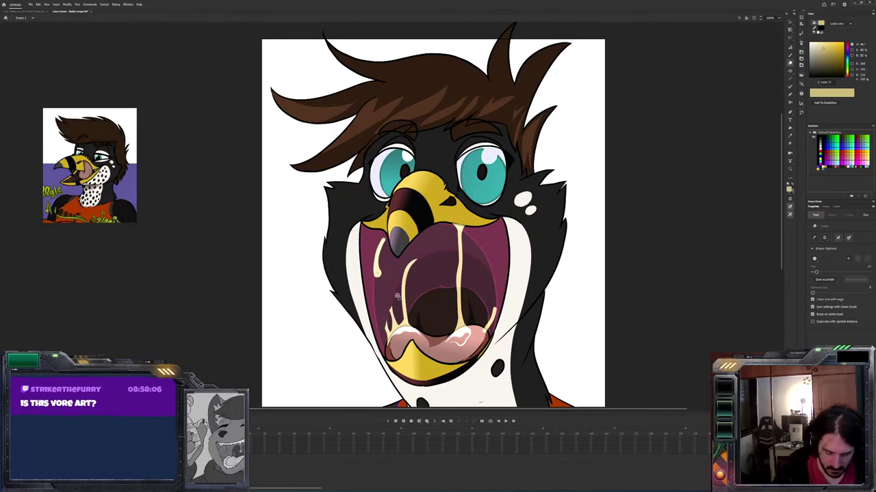
{"action": "key", "text": "b"}
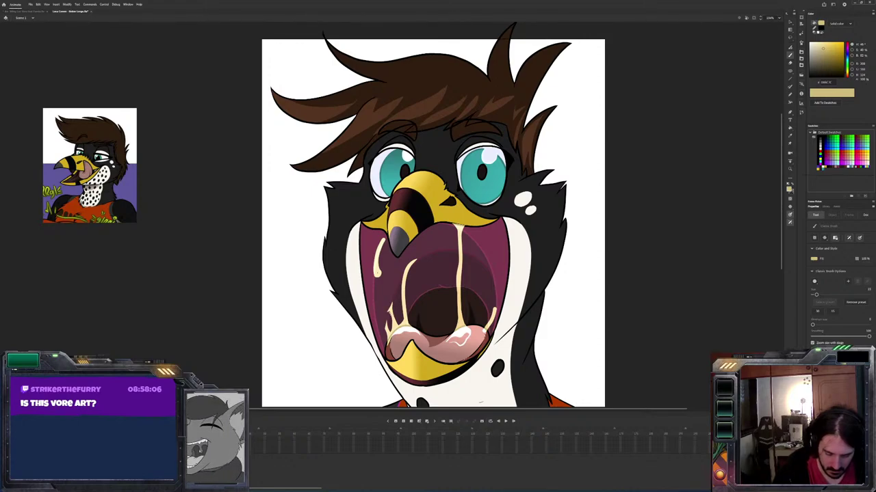
Extend the strand at the tongue's right edge upward along the mouth wall and thin its top to a taper
{"action": "key", "text": "e"}
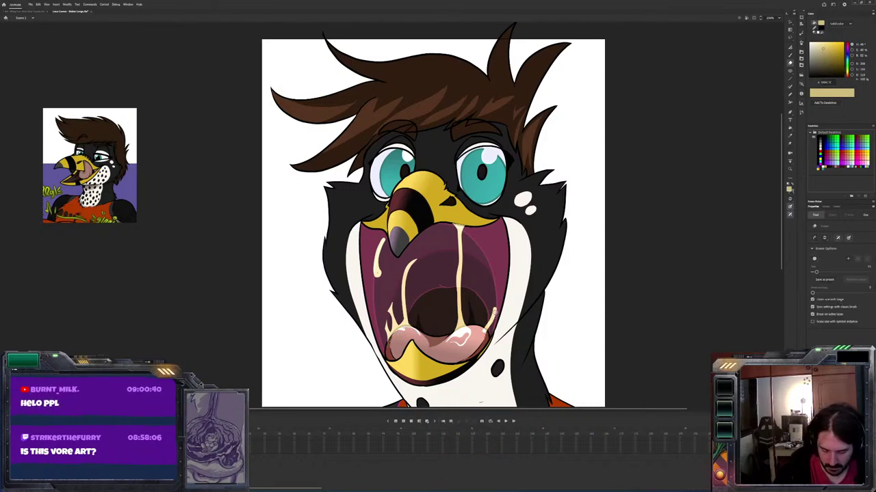
{"action": "key", "text": "b"}
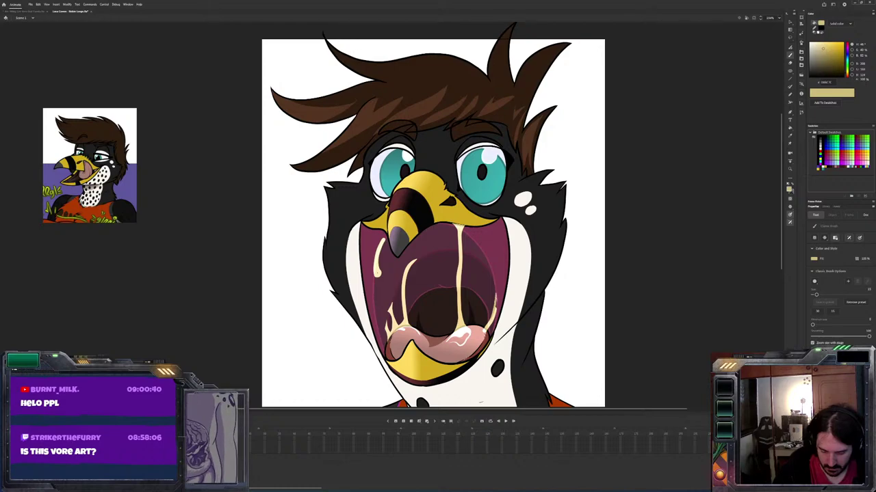
{"action": "key", "text": "e"}
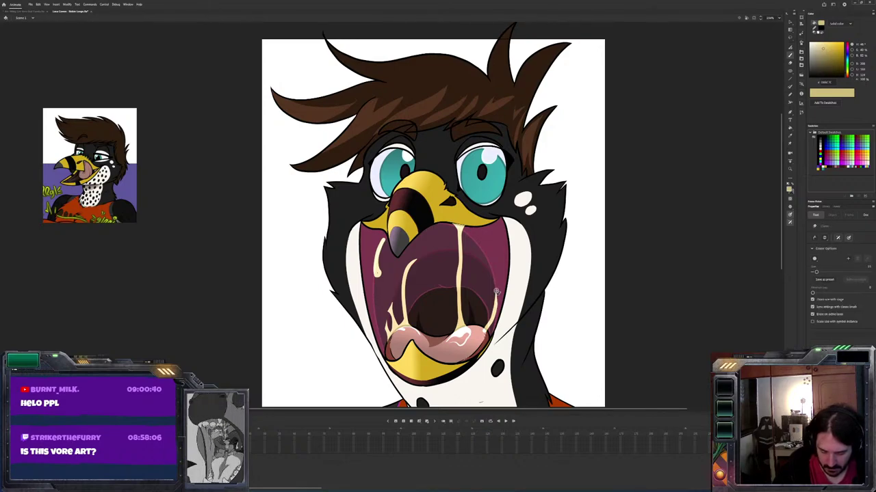
Thin and reshape the saliva strand at the tongue's right edge, sharpening its upper taper and refining its base beside the tongue
{"action": "key", "text": "b"}
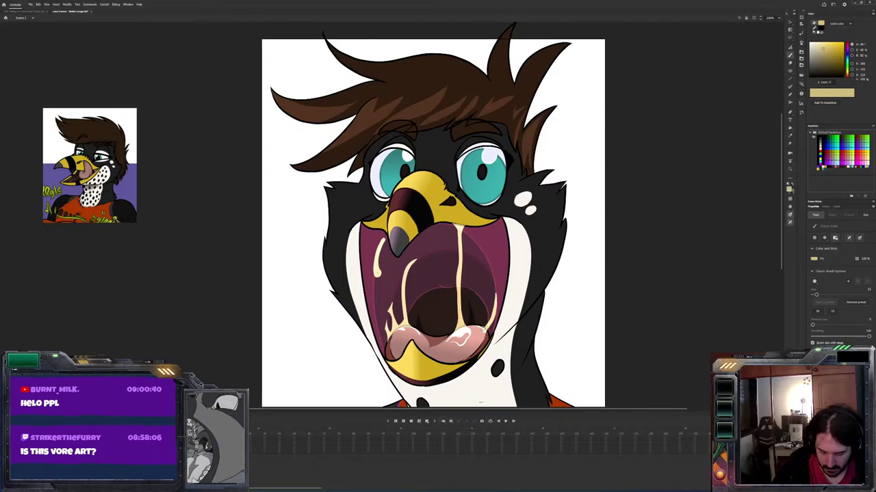
{"action": "key", "text": "e"}
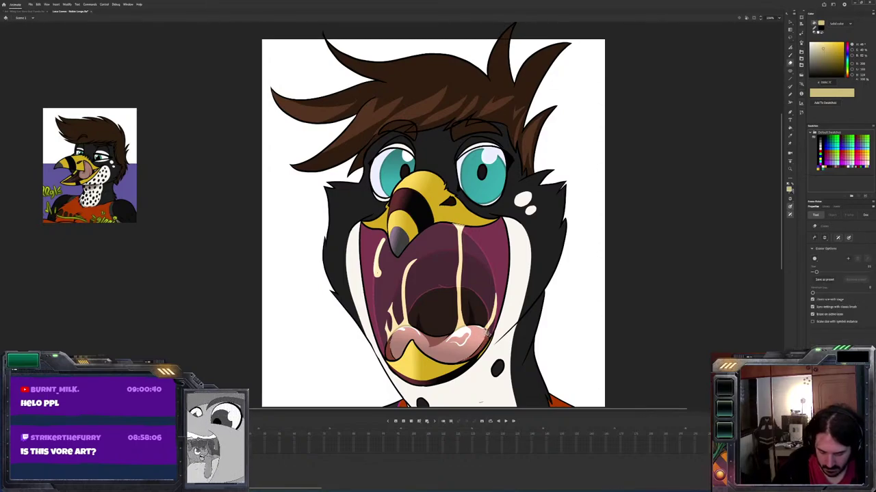
{"action": "key", "text": "b"}
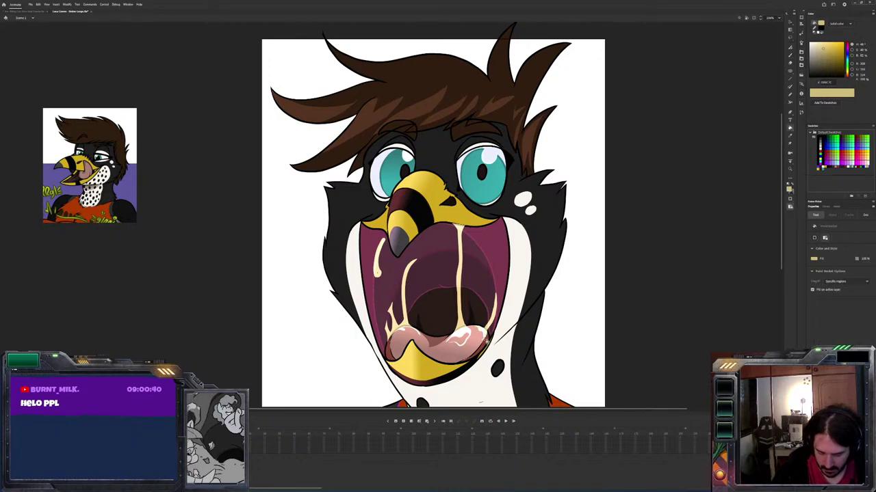
{"action": "key", "text": "e"}
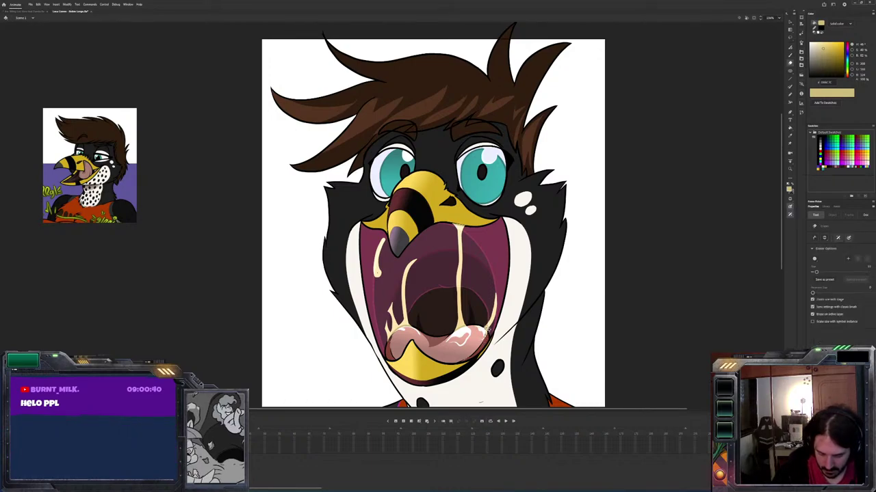
{"action": "key", "text": "b"}
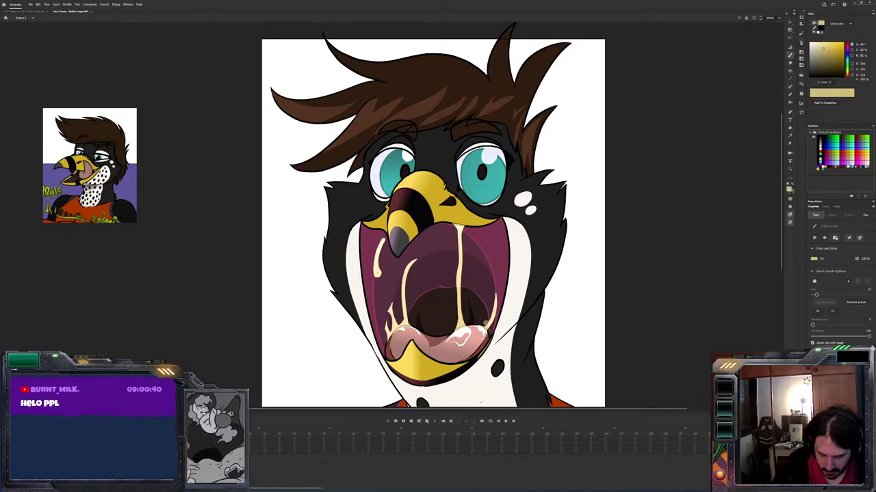
{"action": "key", "text": "e"}
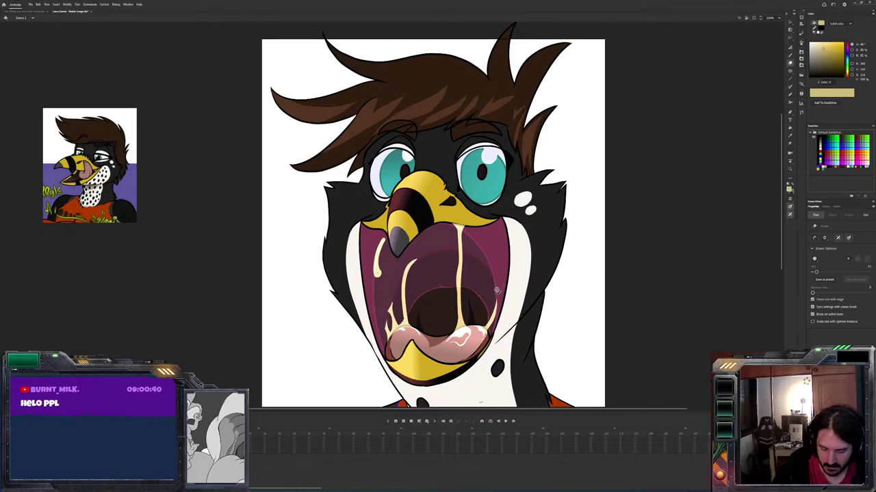
{"action": "key", "text": "b"}
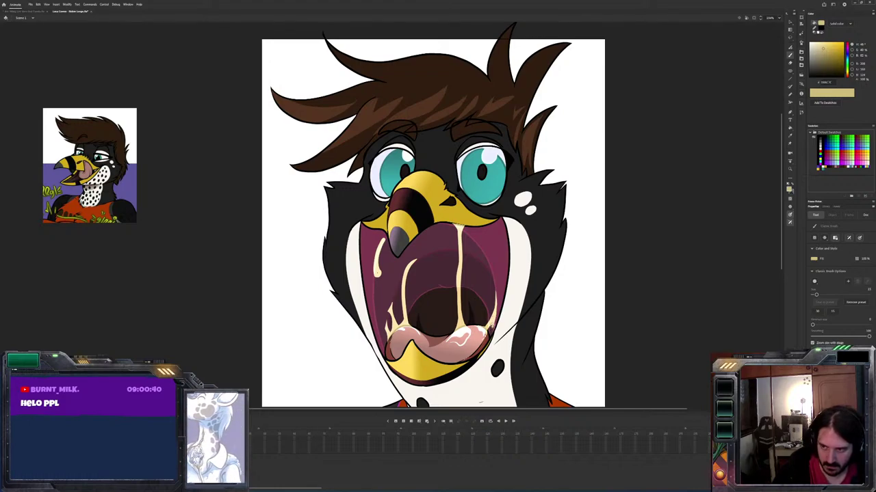
Clean up the drip left of the beak tip, curving its top toward the beak and thinning it to a taper
{"action": "key", "text": "e"}
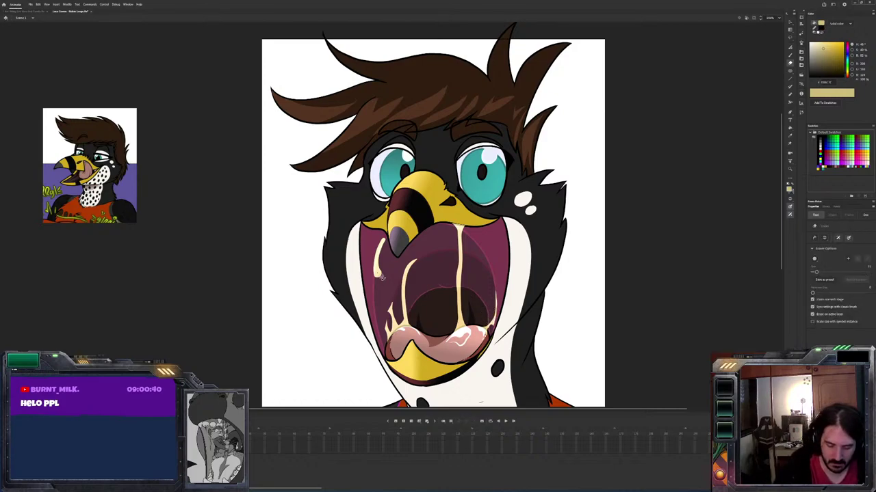
{"action": "key", "text": "b"}
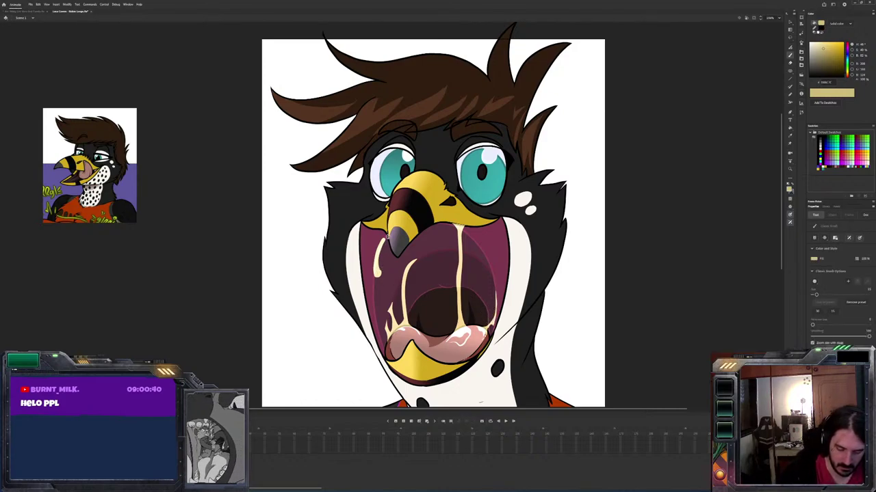
{"action": "key", "text": "e"}
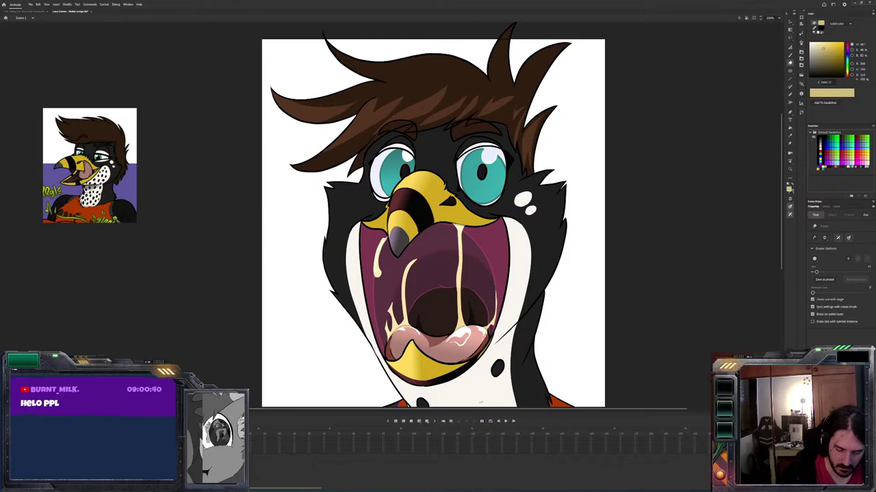
{"action": "key", "text": "v"}
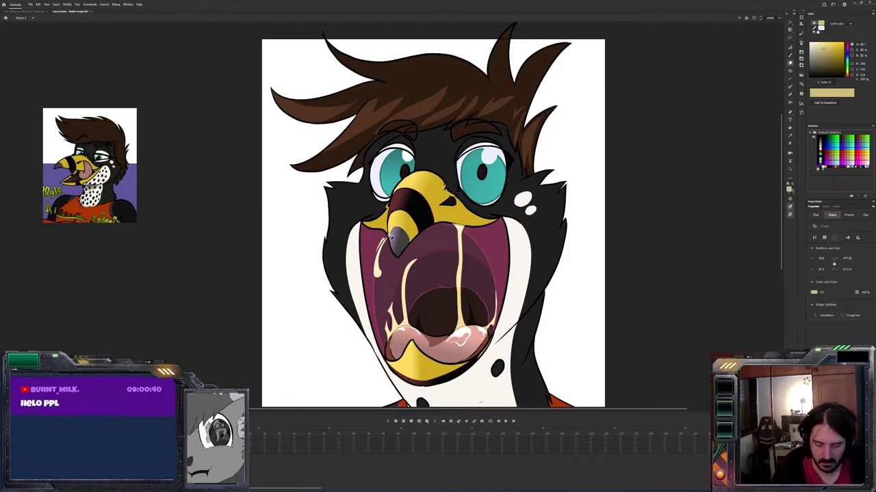
{"action": "key", "text": "e"}
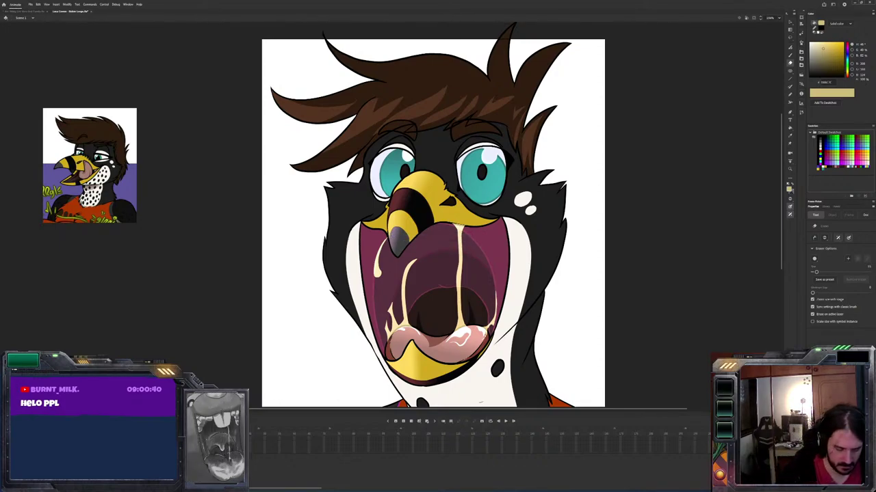
Make the frame holding the saliva strands and tongue highlights semi-transparent with a frame colour effect
{"action": "key", "text": "v"}
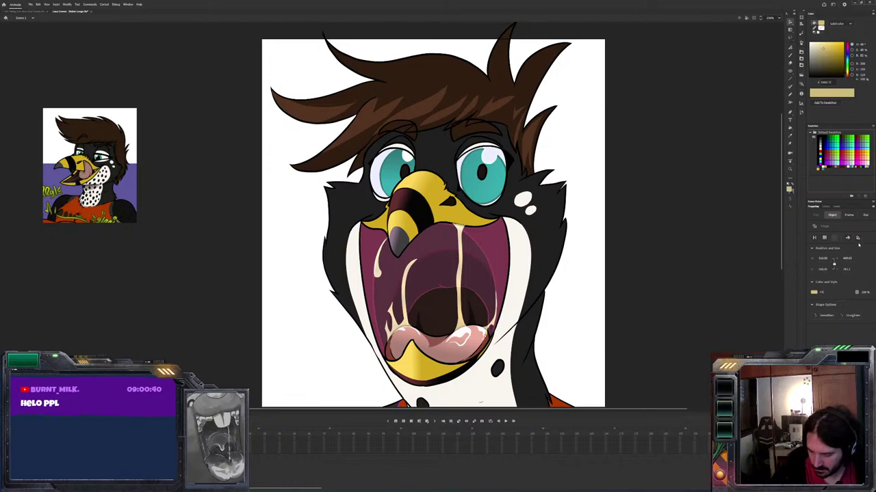
{"action": "left_click", "coordinate": [849, 215]}
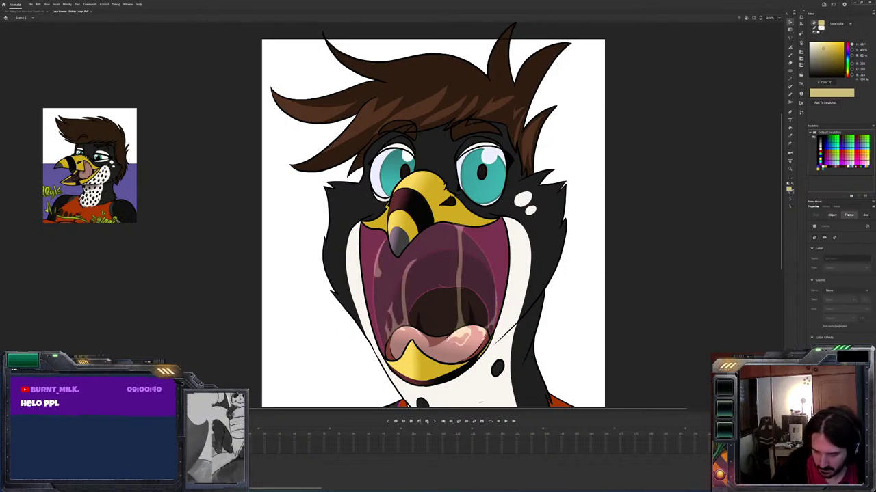
{"action": "left_click", "coordinate": [695, 328]}
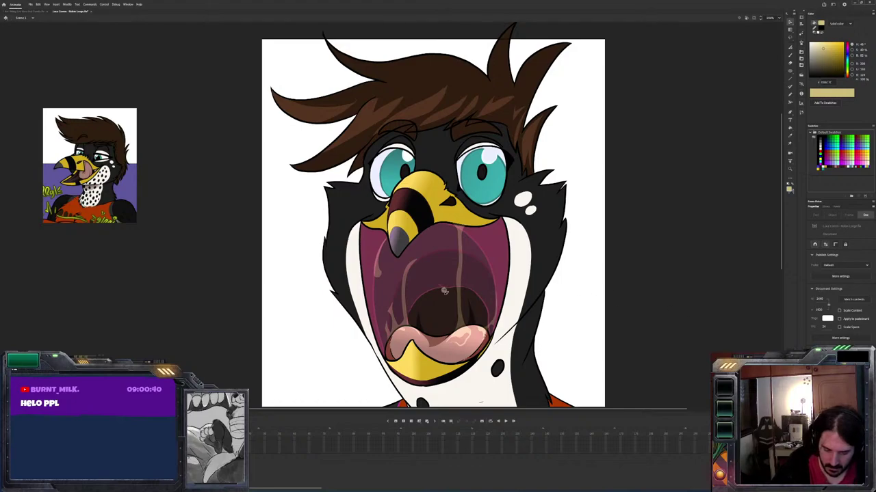
Paint thin near-white highlights and small bright droplets along the translucent saliva strands inside the beak
{"action": "key", "text": "e"}
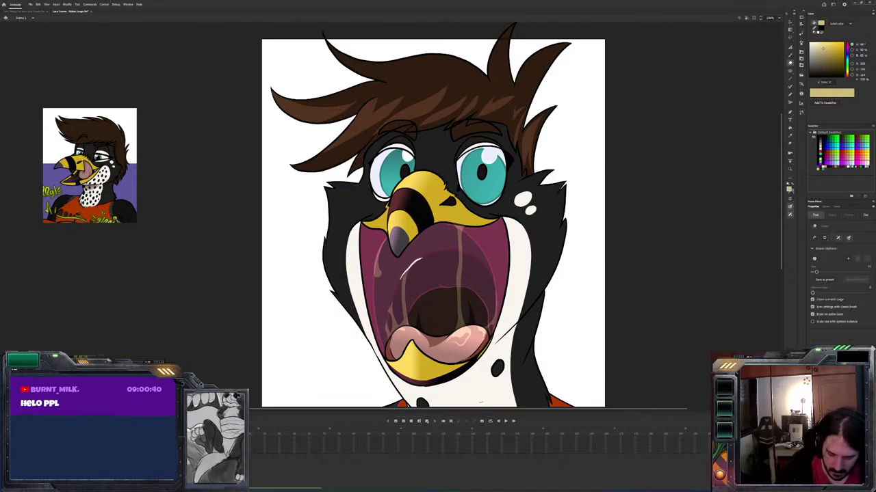
{"action": "key", "text": "b"}
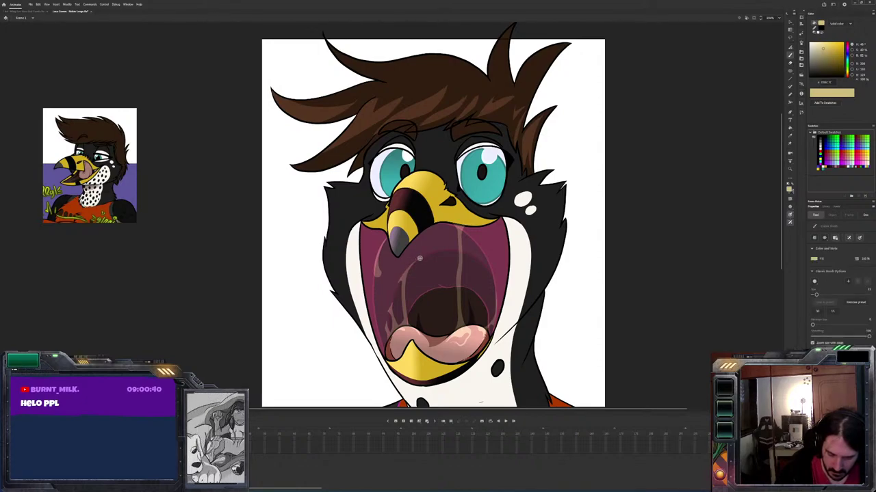
{"action": "key", "text": "e"}
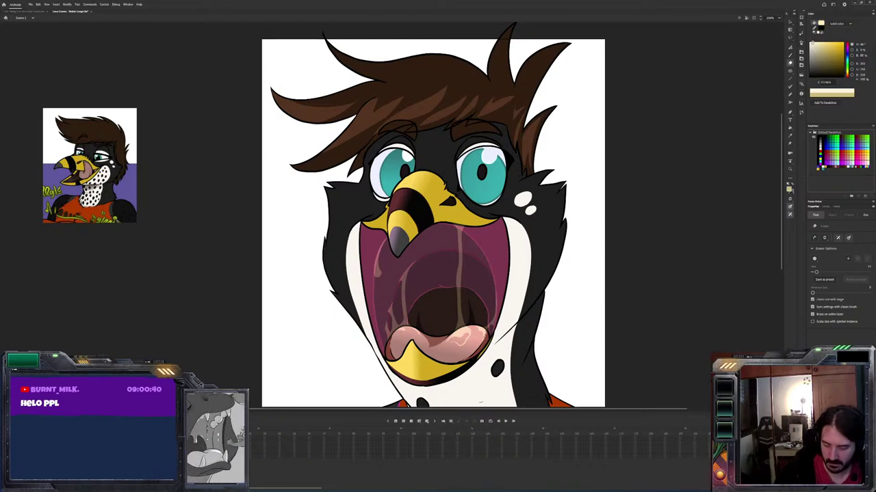
{"action": "left_click", "coordinate": [812, 41]}
{"action": "key", "text": "b"}
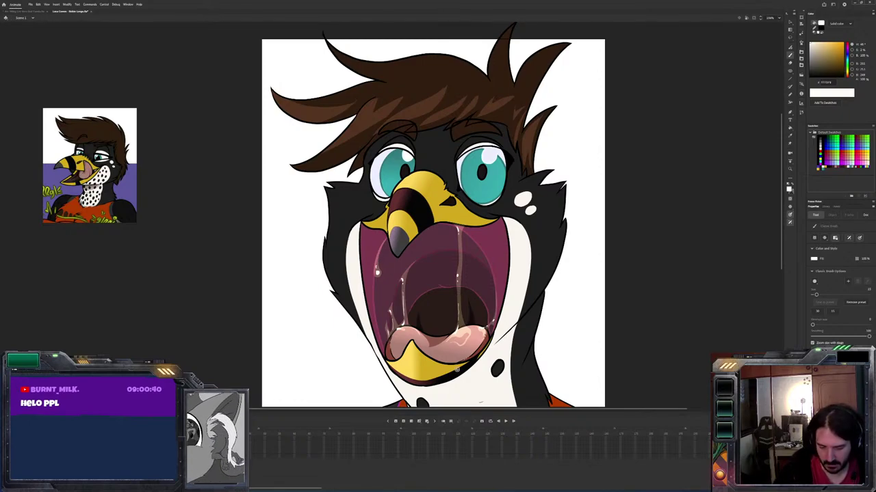
Fill the purple edge lines along the orange top's shoulder and neck opening with colours sampled from the neighbouring areas
{"action": "mouse_move", "coordinate": [702, 374]}
{"action": "left_mouse_down"}
{"action": "mouse_move", "coordinate": [658, 287]}
{"action": "mouse_move", "coordinate": [647, 185]}
{"action": "mouse_move", "coordinate": [645, 278]}
{"action": "mouse_move", "coordinate": [369, 383]}
{"action": "left_mouse_up"}
{"action": "key", "text": "v"}
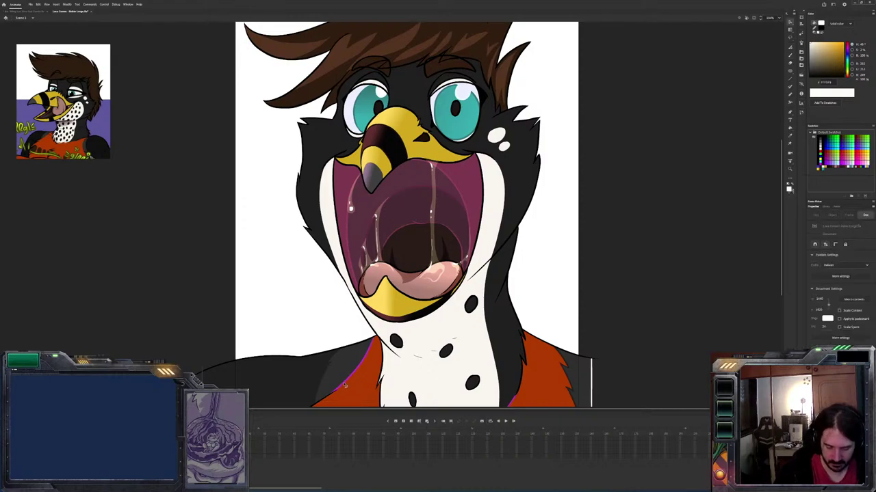
{"action": "key", "text": "k"}
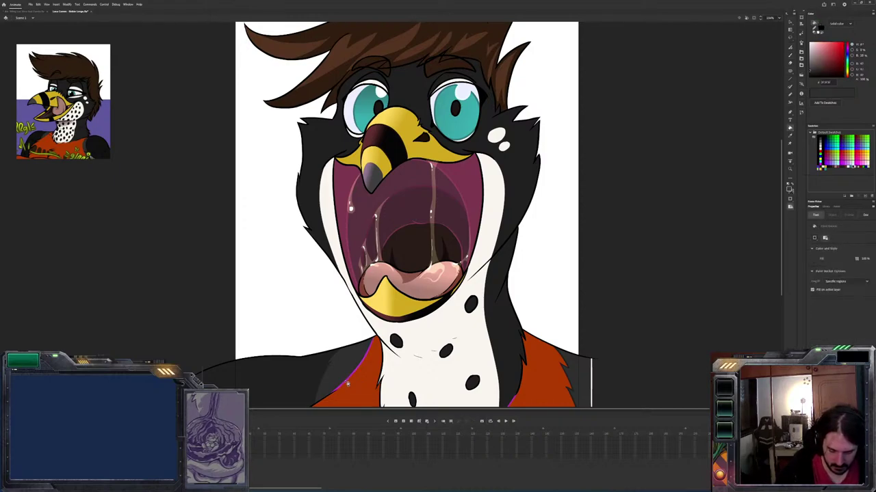
{"action": "left_click_drag", "start_coordinate": [511, 398], "coordinate": [515, 329]}
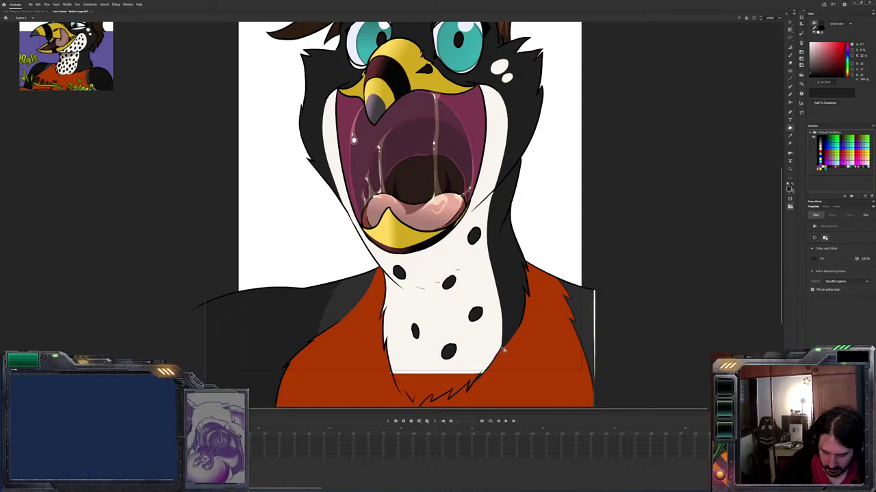
{"action": "left_click", "coordinate": [497, 355], "text": "alt"}
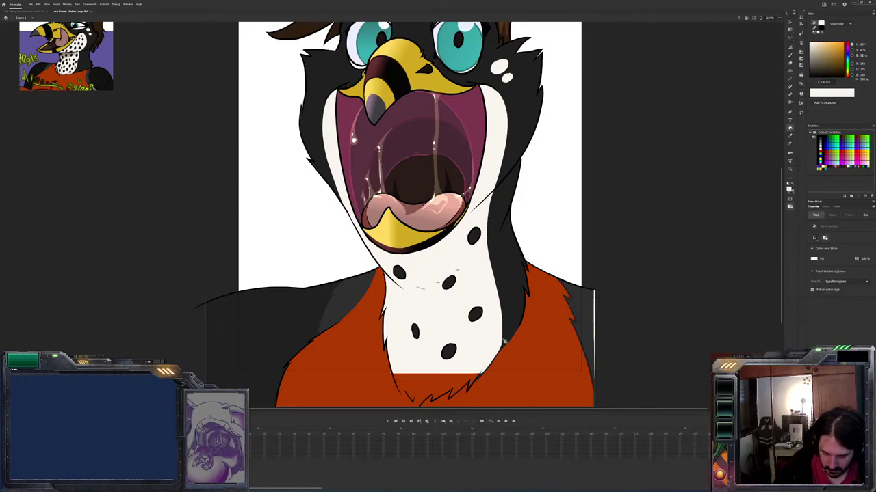
{"action": "left_click", "coordinate": [392, 376], "text": "alt"}
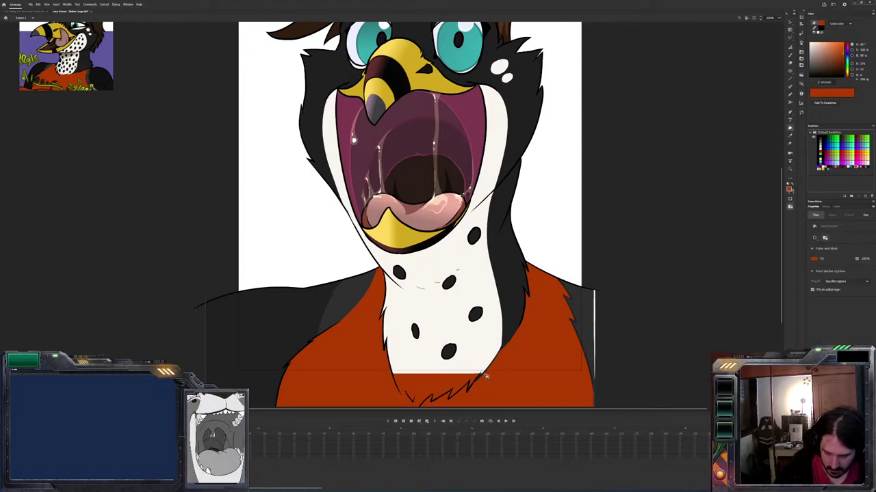
Sample the neck's off-white, paint the lower fur tips, and fill the chest fur down to its jagged edge
{"action": "left_click", "coordinate": [485, 367], "text": "alt"}
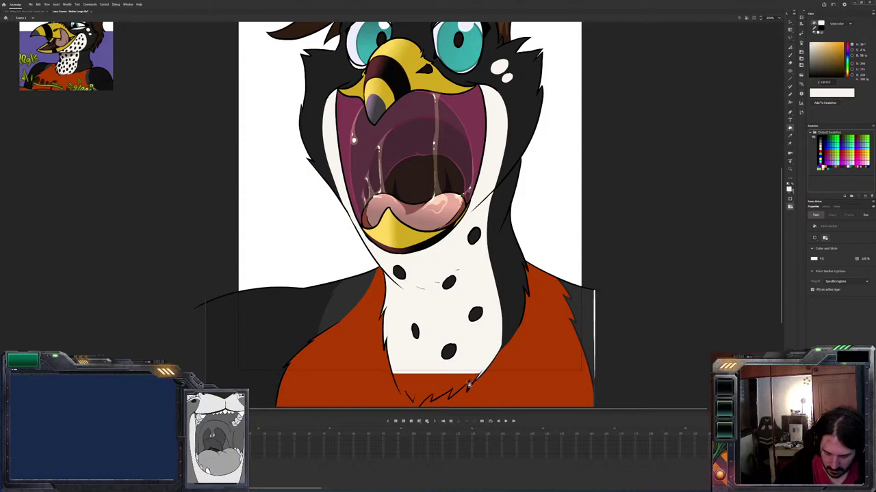
{"action": "key", "text": "b"}
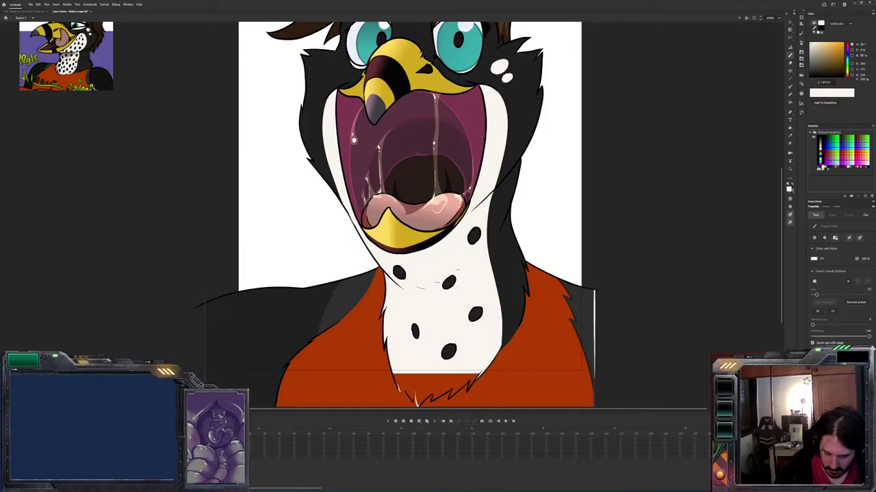
{"action": "key", "text": "k"}
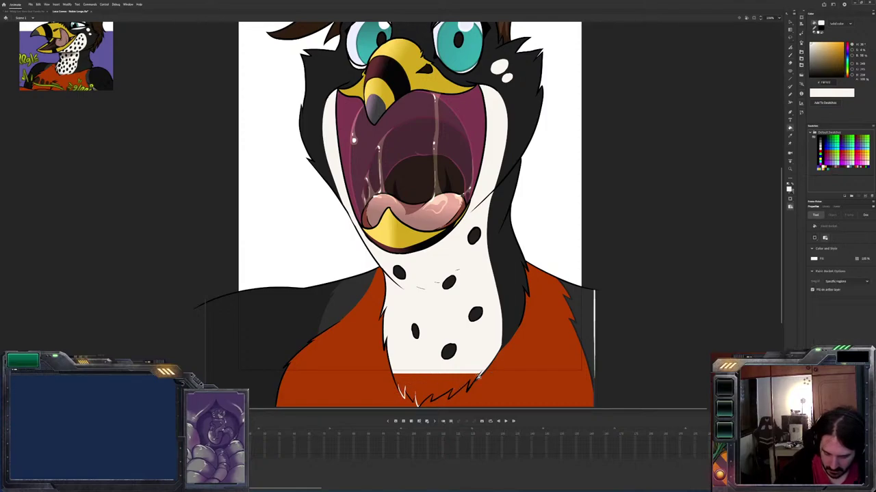
{"action": "left_click", "coordinate": [477, 375]}
{"action": "key", "text": "ctrl+z"}
{"action": "left_click", "coordinate": [475, 376]}
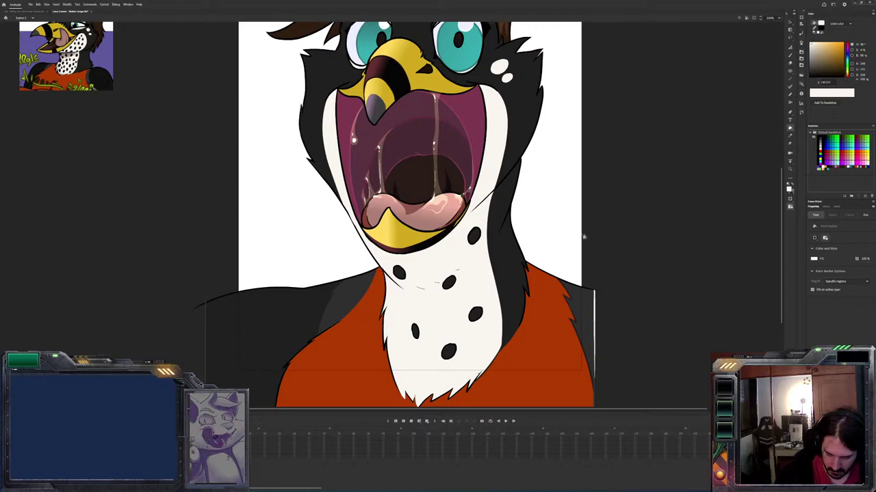
Draw the right shoulder's outline in black as a smooth curve running from the orange top past the canvas edge
{"action": "key", "text": "b"}
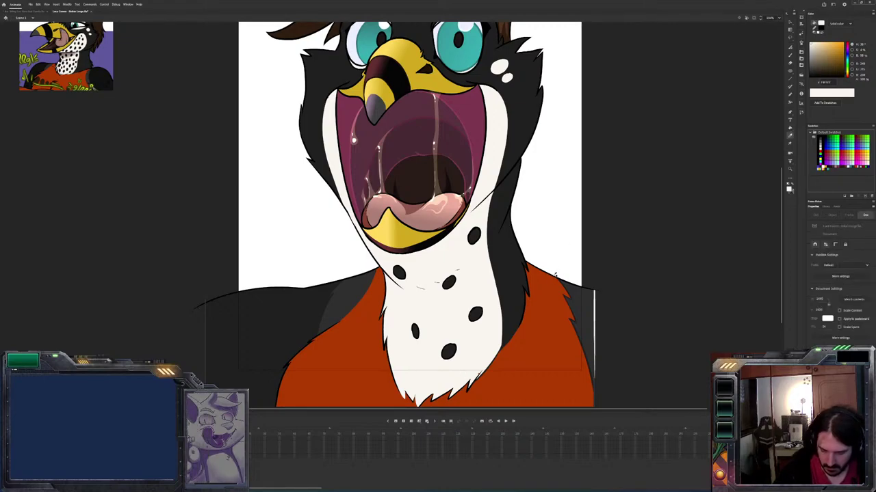
{"action": "key", "text": "x"}
{"action": "left_click_drag", "start_coordinate": [646, 285], "coordinate": [528, 257]}
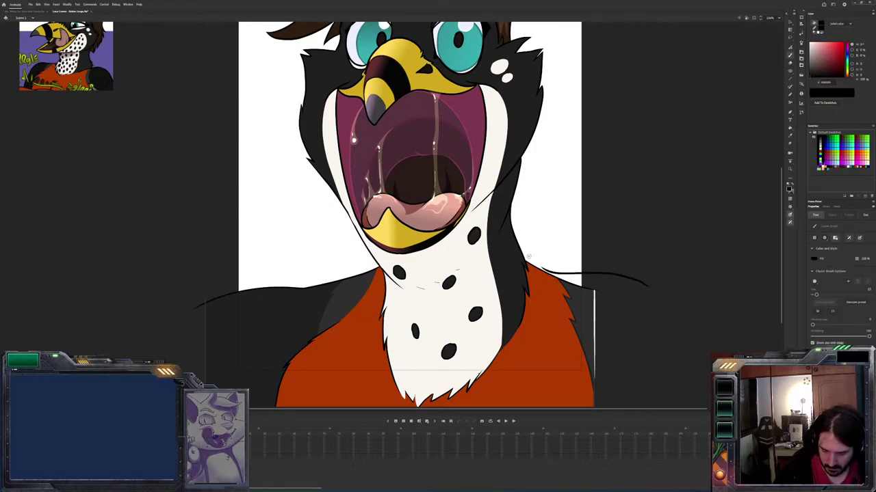
{"action": "key", "text": "ctrl+z"}
{"action": "mouse_move", "coordinate": [654, 279]}
{"action": "left_mouse_down"}
{"action": "mouse_move", "coordinate": [626, 268]}
{"action": "mouse_move", "coordinate": [557, 272]}
{"action": "mouse_move", "coordinate": [527, 249]}
{"action": "left_mouse_up"}
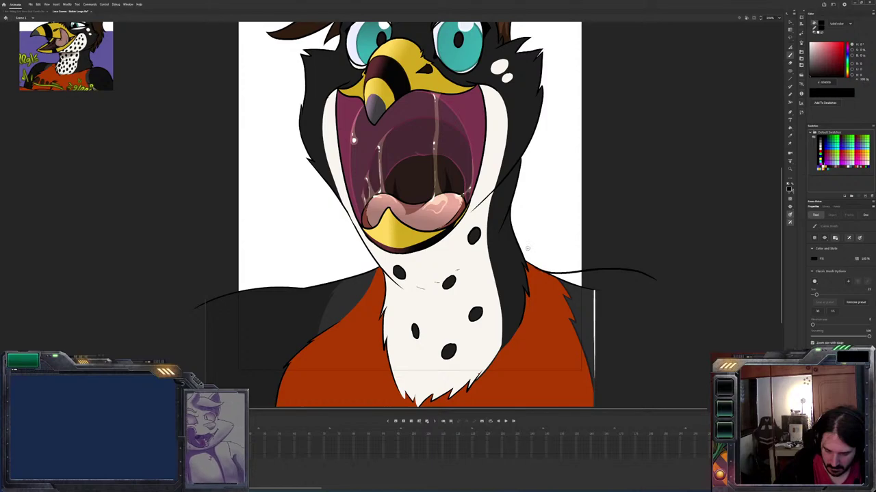
{"action": "key", "text": "ctrl+z"}
{"action": "mouse_move", "coordinate": [561, 280]}
{"action": "left_mouse_down"}
{"action": "mouse_move", "coordinate": [692, 298]}
{"action": "mouse_move", "coordinate": [626, 279]}
{"action": "mouse_move", "coordinate": [563, 282]}
{"action": "left_mouse_up"}
{"action": "key", "text": "ctrl+z"}
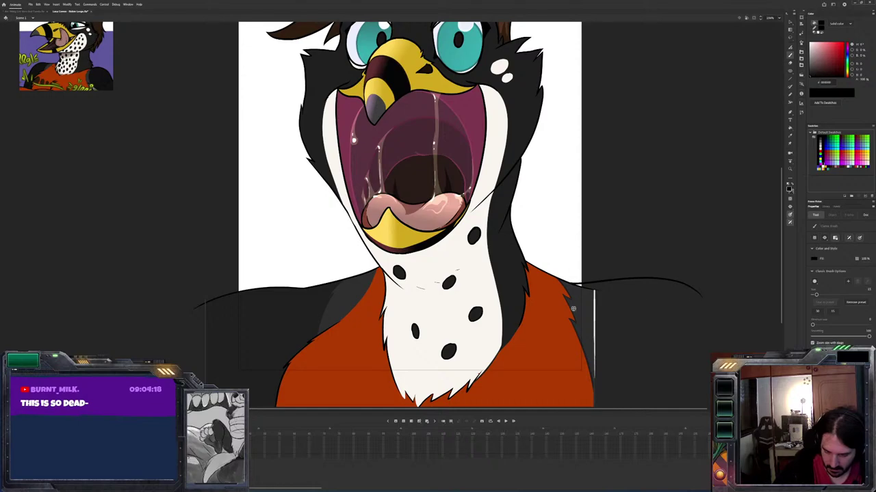
Outline a curved shadow shape across the upper neck beneath the lower beak and fill it with solid dark grey
{"action": "key", "text": "k"}
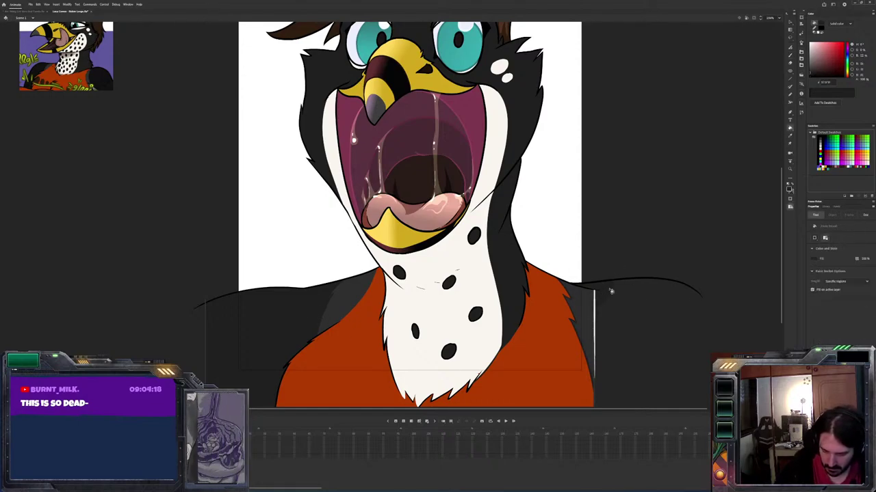
{"action": "scroll", "coordinate": [611, 291], "scroll_direction": "down", "scroll_amount": 3}
{"action": "left_click_drag", "start_coordinate": [610, 290], "coordinate": [602, 377]}
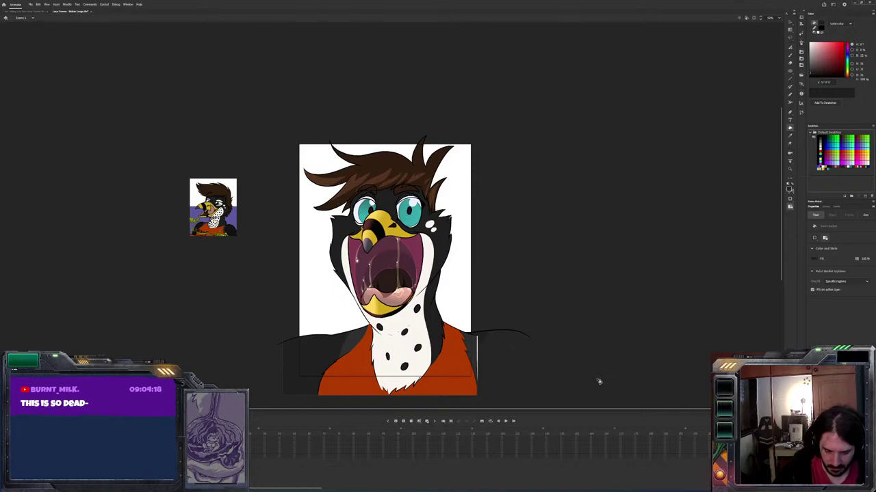
{"action": "key", "text": "v"}
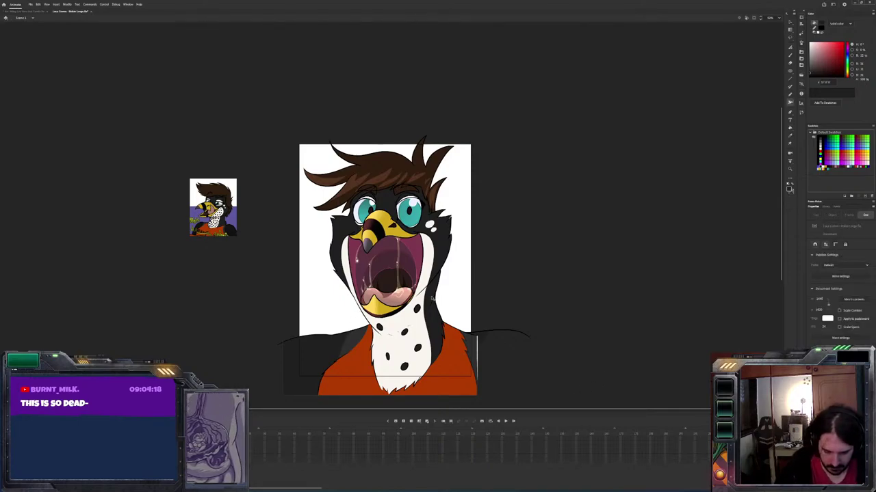
{"action": "key", "text": "b"}
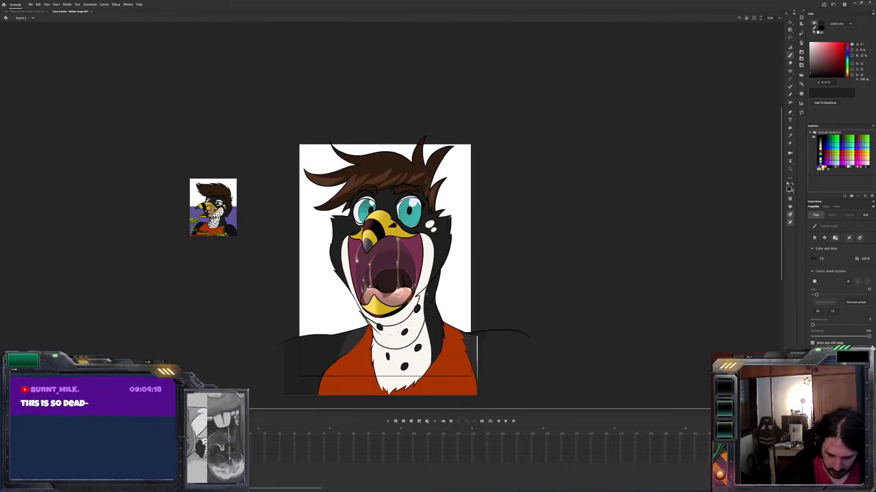
{"action": "key", "text": "k"}
{"action": "left_click", "coordinate": [424, 301]}
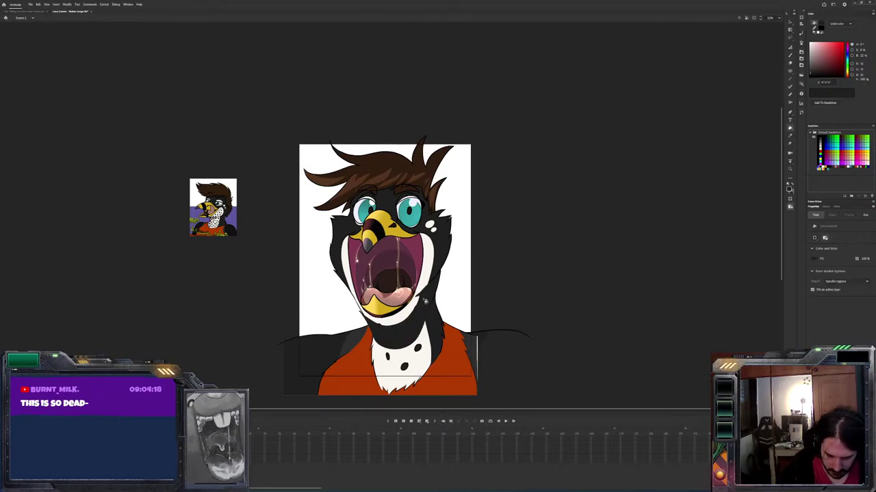
Set up a radial gradient fill that fades from the shadow's dark grey to full transparency, with the dark stop shifted inward
{"action": "left_click", "coordinate": [844, 25]}
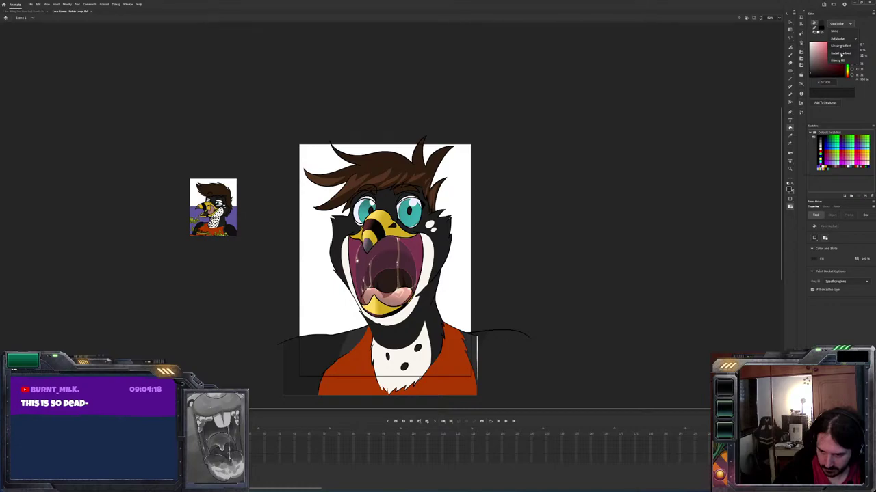
{"action": "left_click", "coordinate": [841, 54]}
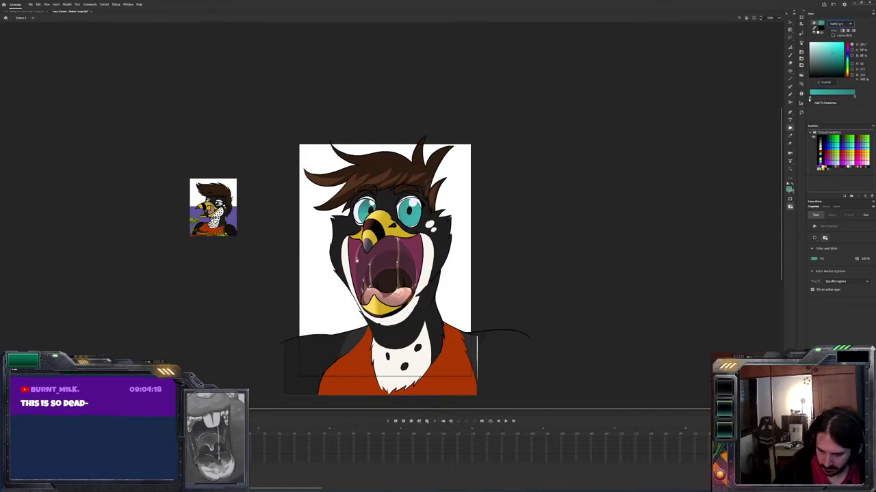
{"action": "left_click", "coordinate": [809, 98]}
{"action": "left_click", "coordinate": [745, 123]}
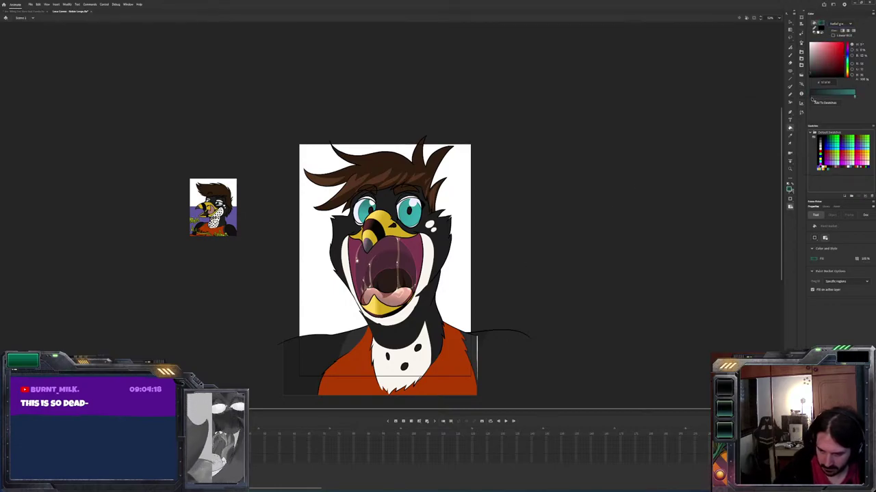
{"action": "left_click_drag", "start_coordinate": [854, 96], "coordinate": [827, 99]}
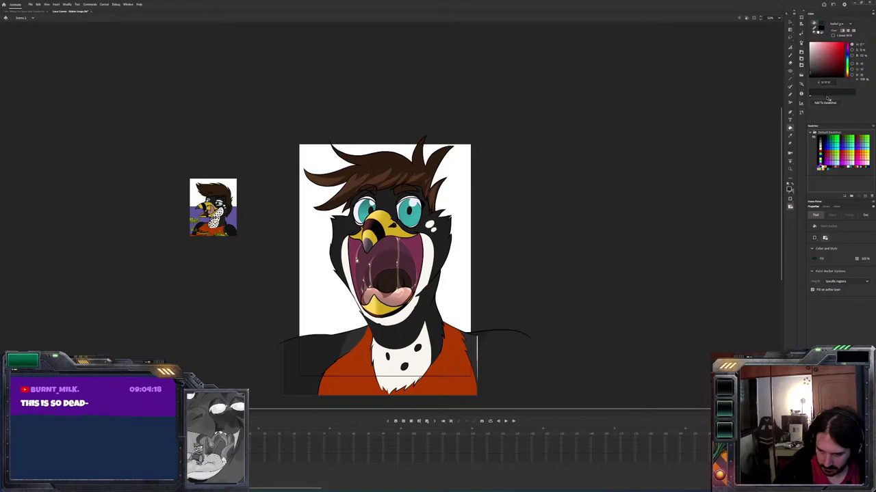
{"action": "left_click", "coordinate": [864, 79]}
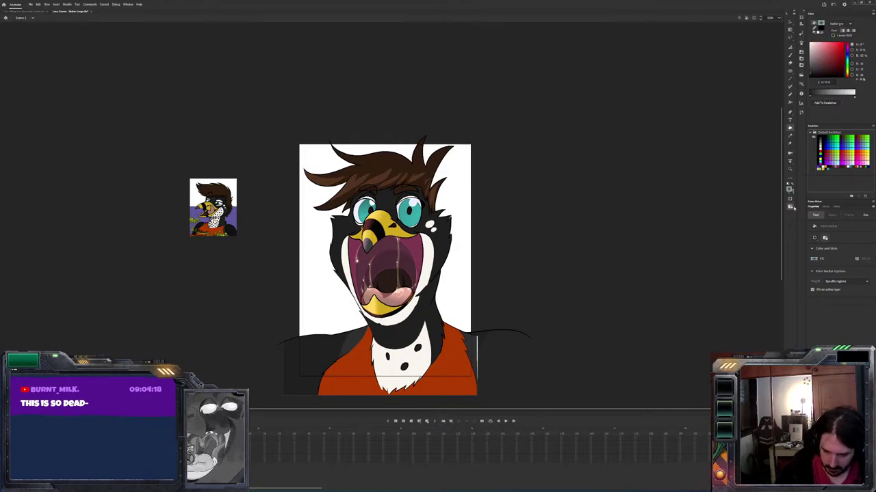
{"action": "left_click", "coordinate": [821, 96]}
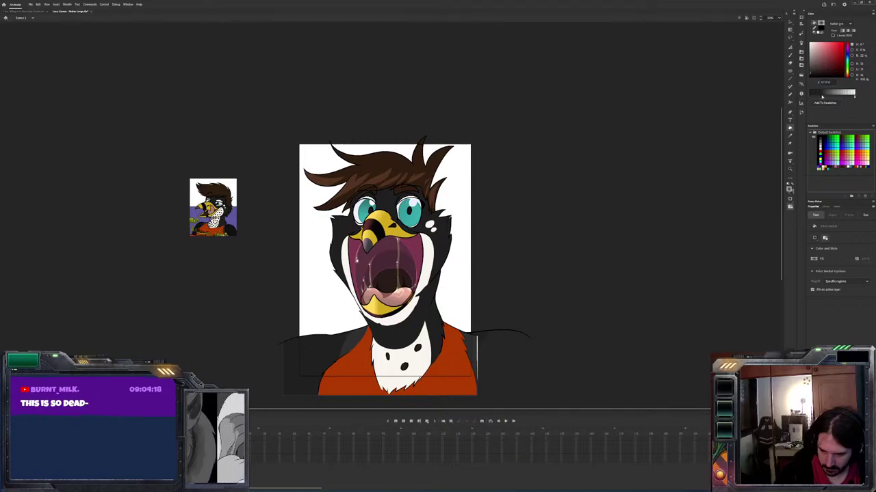
Apply the radial gradient to the neck shadow and adjust its centre and size so it fades down the neck
{"action": "key", "text": "ctrl+v"}
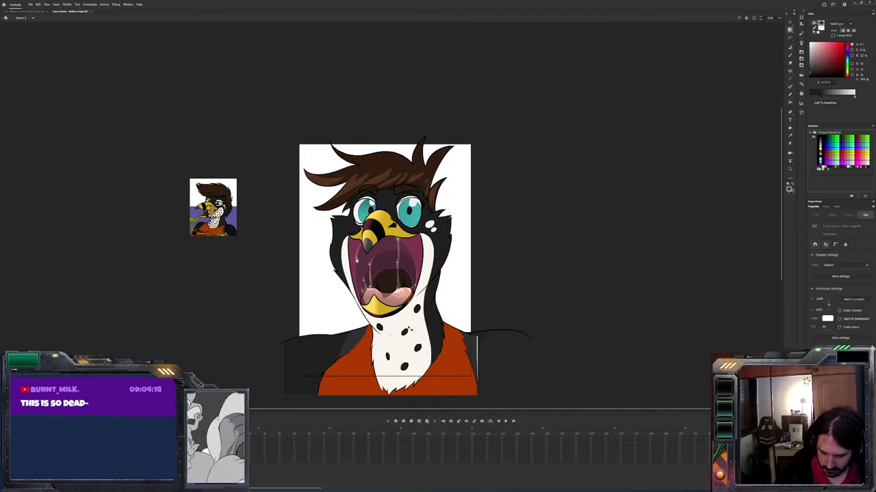
{"action": "left_click", "coordinate": [393, 169]}
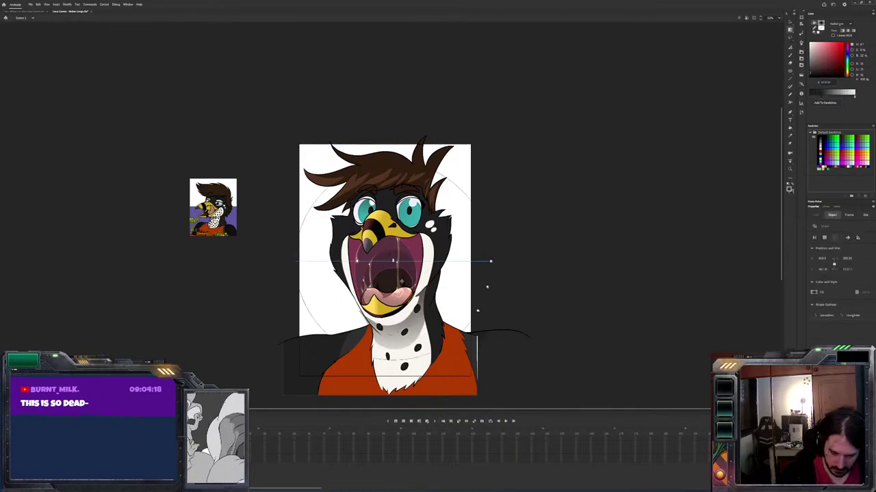
{"action": "mouse_move", "coordinate": [488, 260]}
{"action": "left_mouse_down"}
{"action": "mouse_move", "coordinate": [494, 273]}
{"action": "mouse_move", "coordinate": [486, 270]}
{"action": "mouse_move", "coordinate": [476, 295]}
{"action": "left_mouse_up"}
{"action": "left_click", "coordinate": [538, 264]}
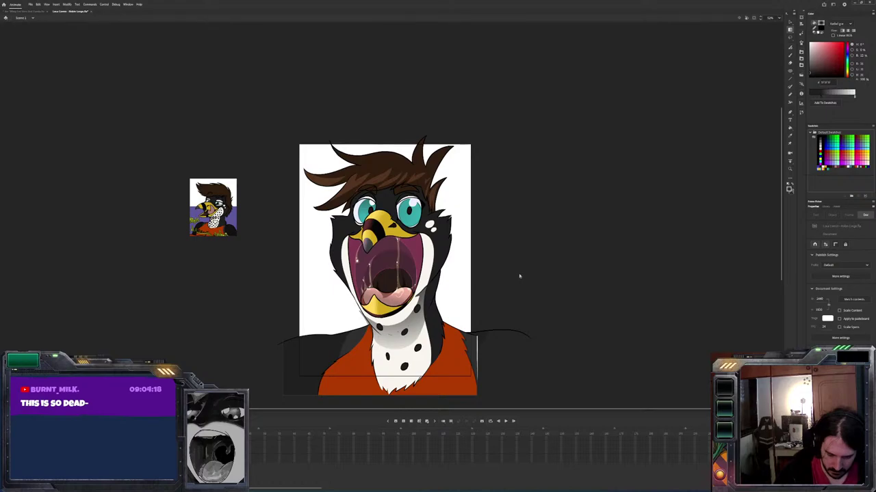
{"action": "left_click", "coordinate": [848, 215]}
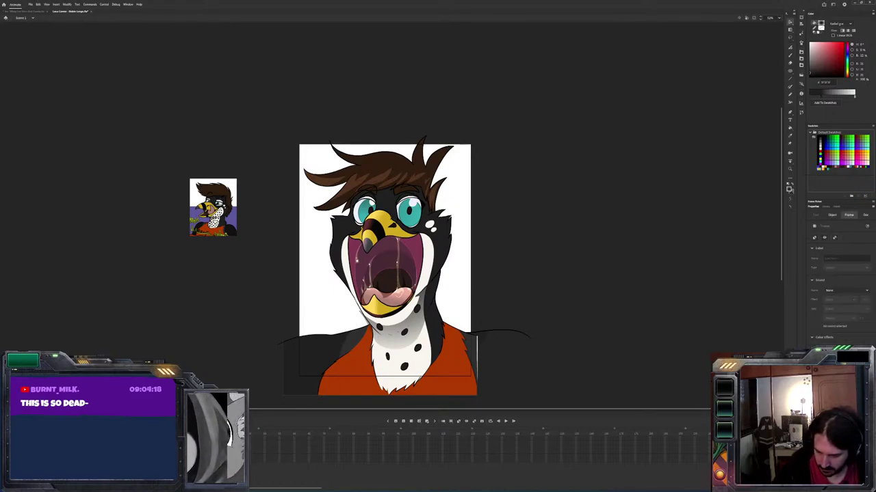
{"action": "left_click", "coordinate": [861, 335]}
{"action": "left_click", "coordinate": [851, 290]}
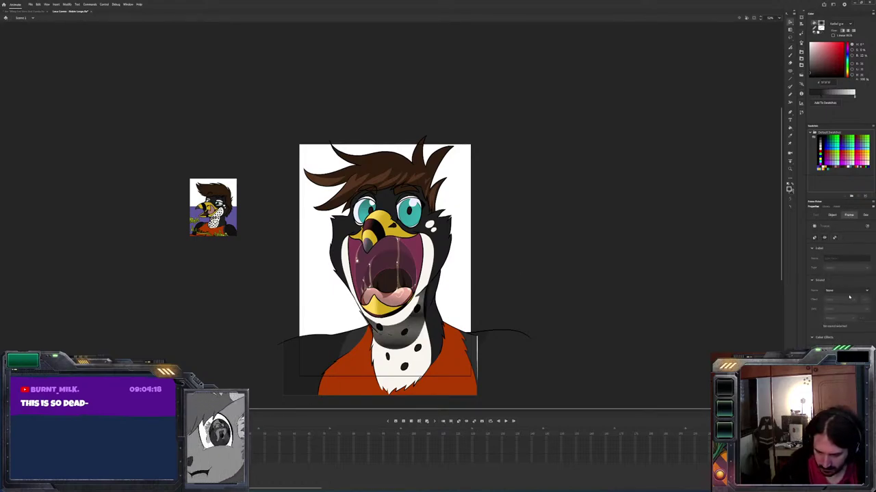
{"action": "left_click", "coordinate": [760, 324]}
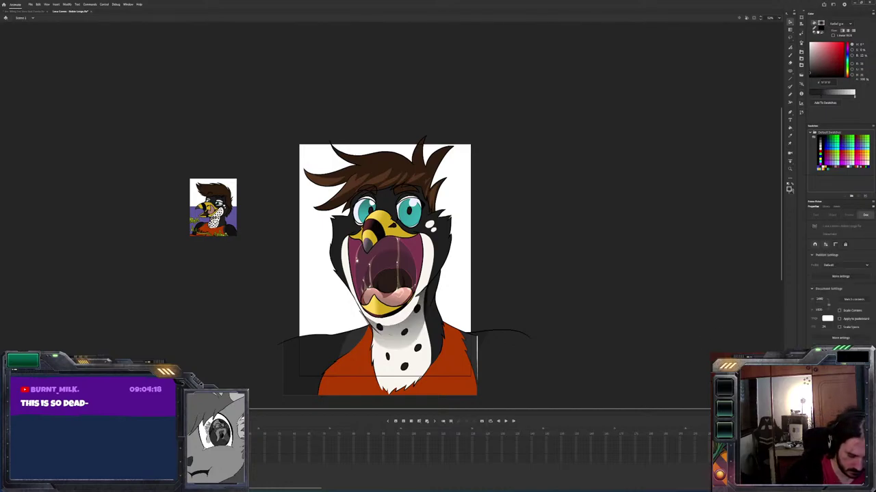
{"action": "left_click", "coordinate": [383, 274]}
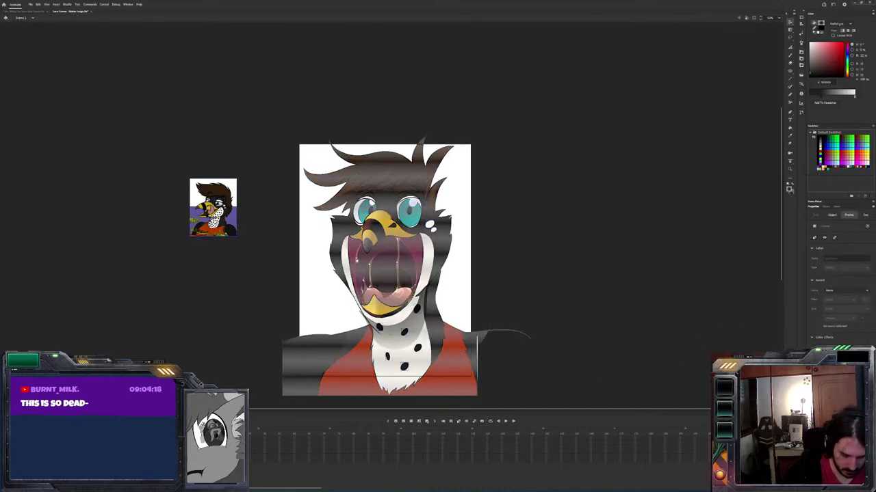
{"action": "key", "text": "ctrl+shift+a"}
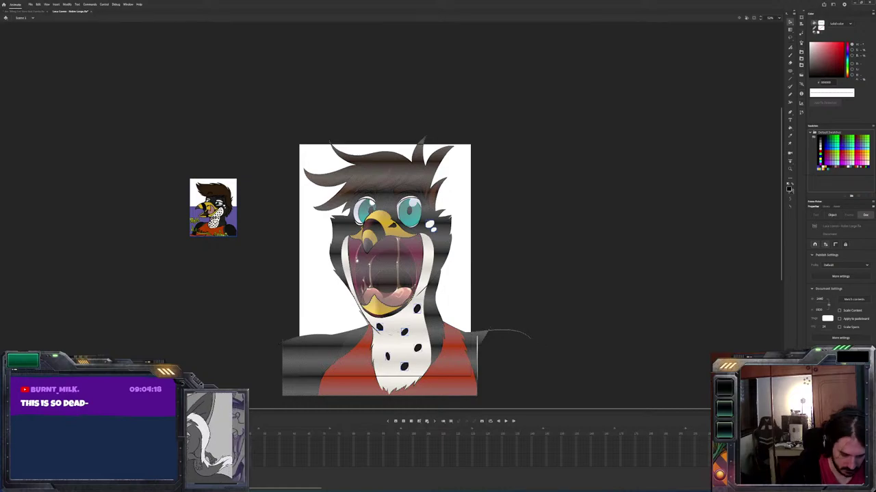
{"action": "right_click", "coordinate": [22, 321]}
{"action": "key", "text": "Escape"}
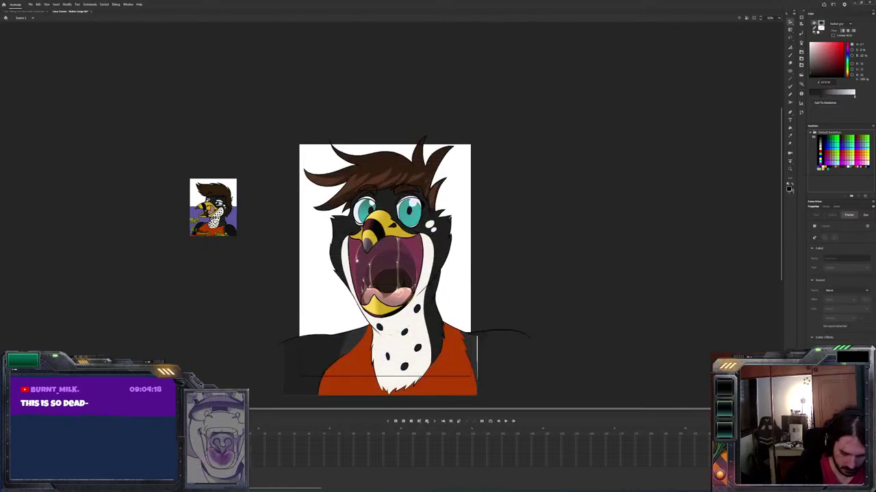
{"action": "left_click", "coordinate": [562, 349]}
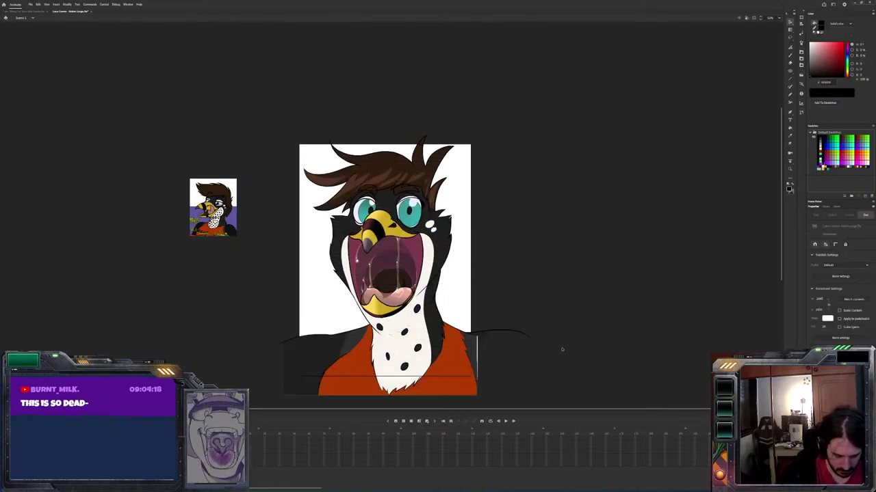
{"action": "left_click", "coordinate": [27, 322]}
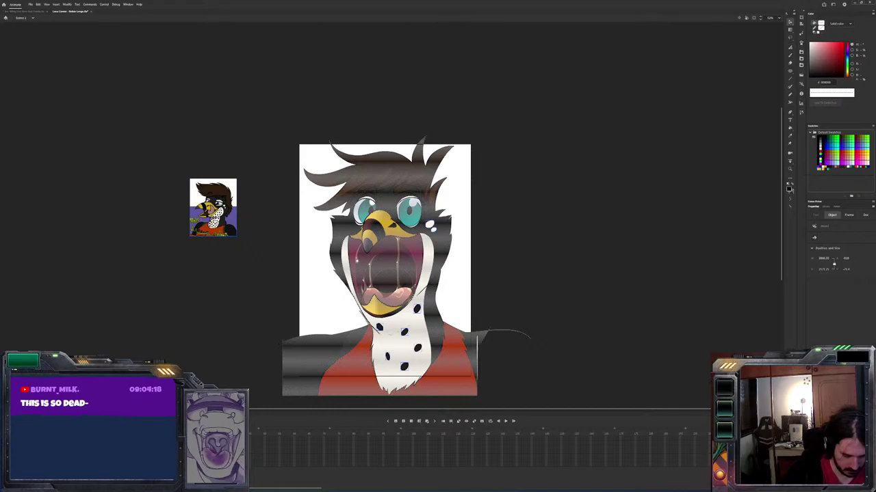
{"action": "right_click", "coordinate": [23, 320]}
{"action": "right_click", "coordinate": [17, 318]}
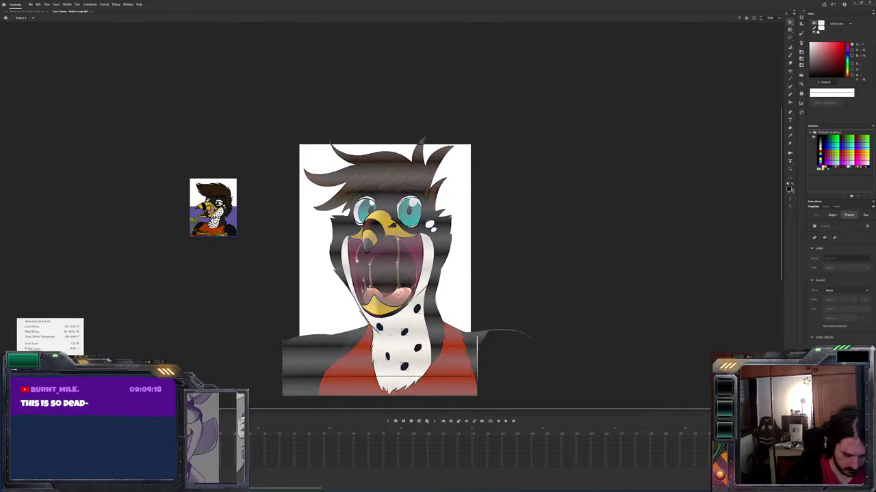
{"action": "key", "text": "Escape"}
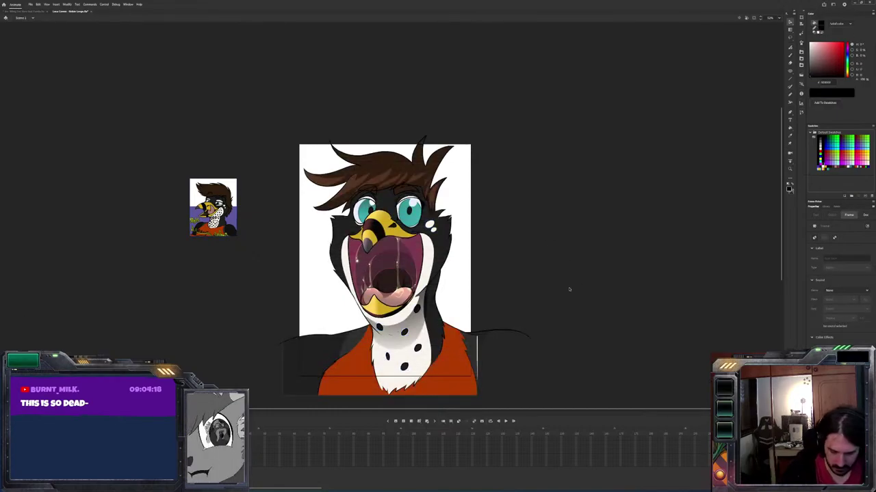
{"action": "left_click", "coordinate": [541, 316]}
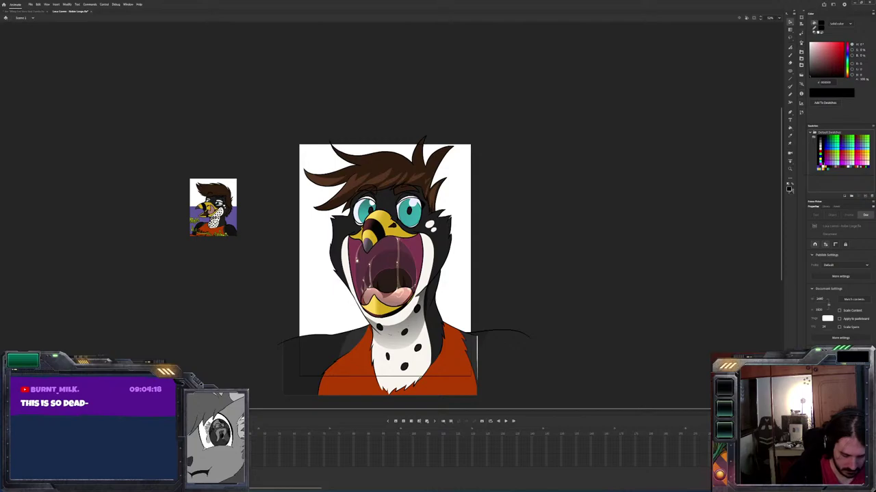
{"action": "key", "text": "ctrl+a"}
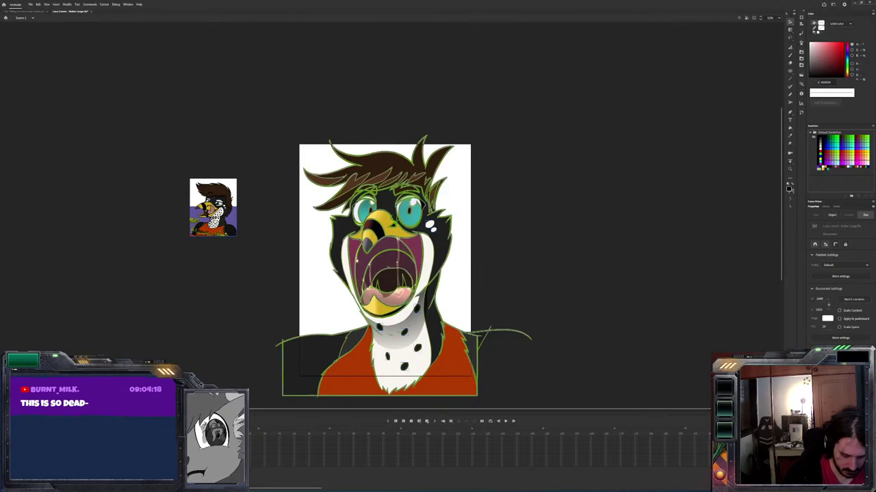
{"action": "left_click", "coordinate": [465, 305]}
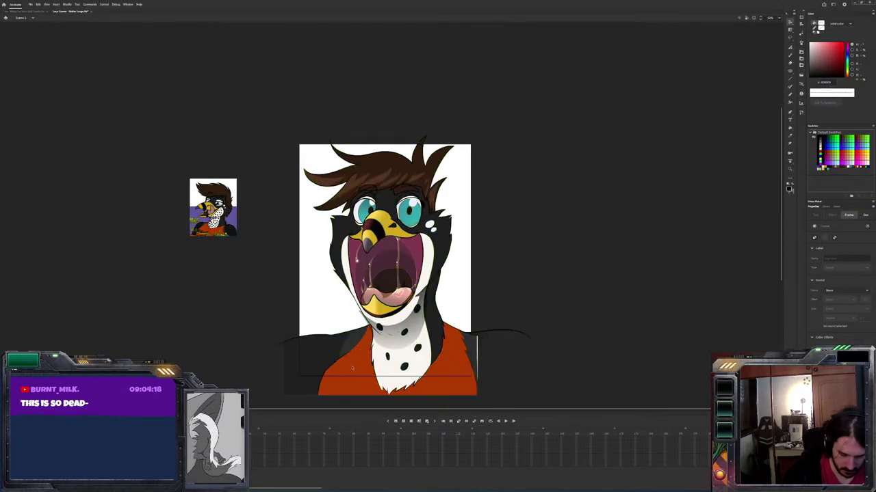
Erase the shadow that spills past the black jaw line at the upper right edge of the neck
{"action": "left_click", "coordinate": [397, 331]}
{"action": "scroll", "coordinate": [397, 331], "scroll_direction": "up", "scroll_amount": 5}
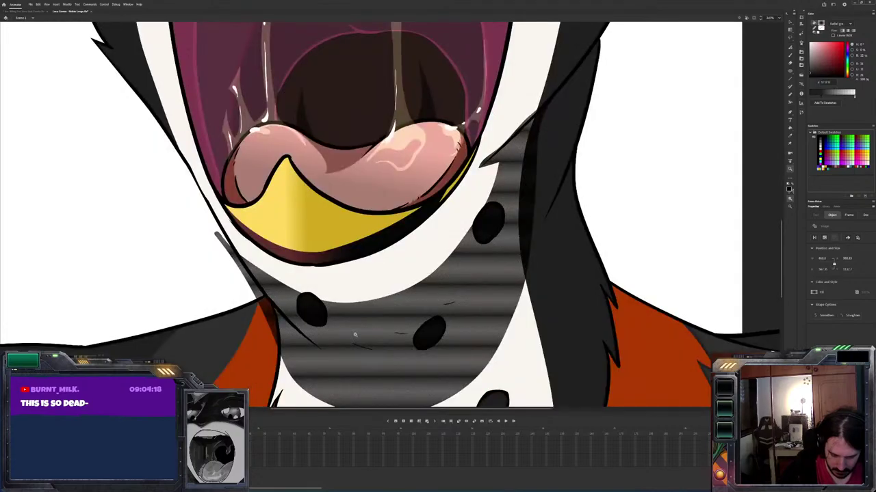
{"action": "left_click", "coordinate": [661, 220]}
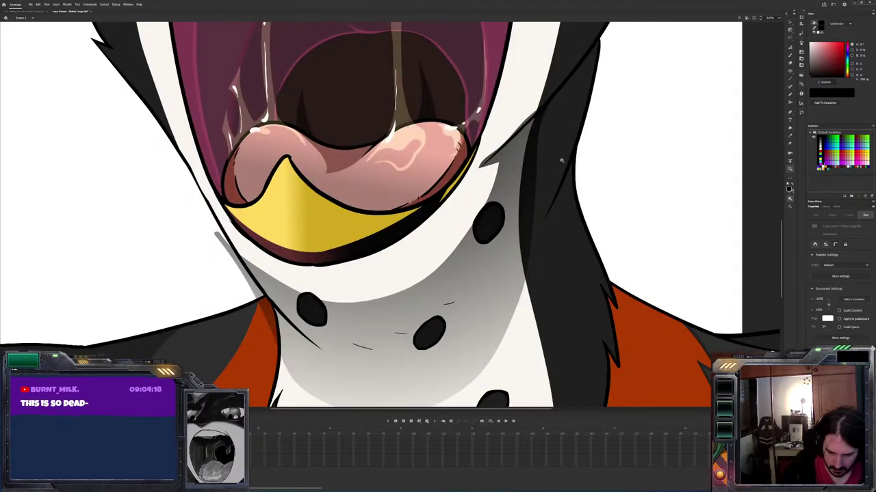
{"action": "key", "text": "e"}
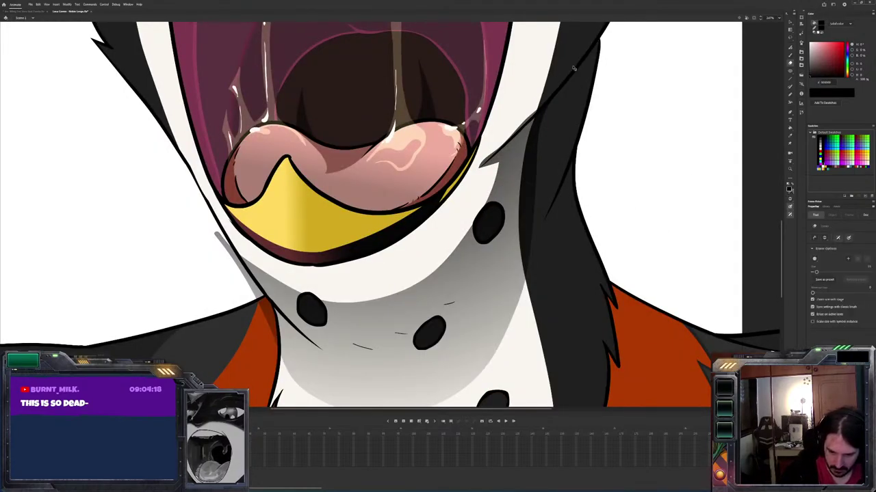
{"action": "left_click_drag", "start_coordinate": [582, 54], "coordinate": [477, 167]}
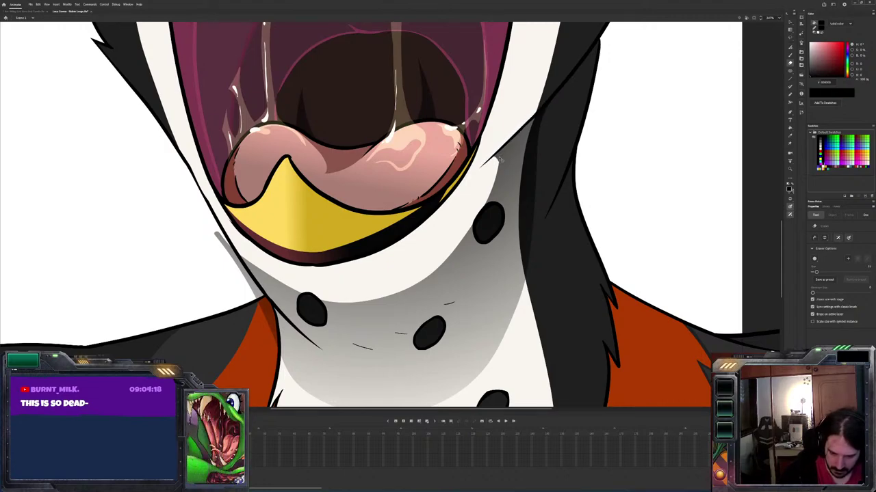
Paint a small fur-like tip on the neck shadow's upper end beside the jaw line and fill it with the gradient
{"action": "key", "text": "b"}
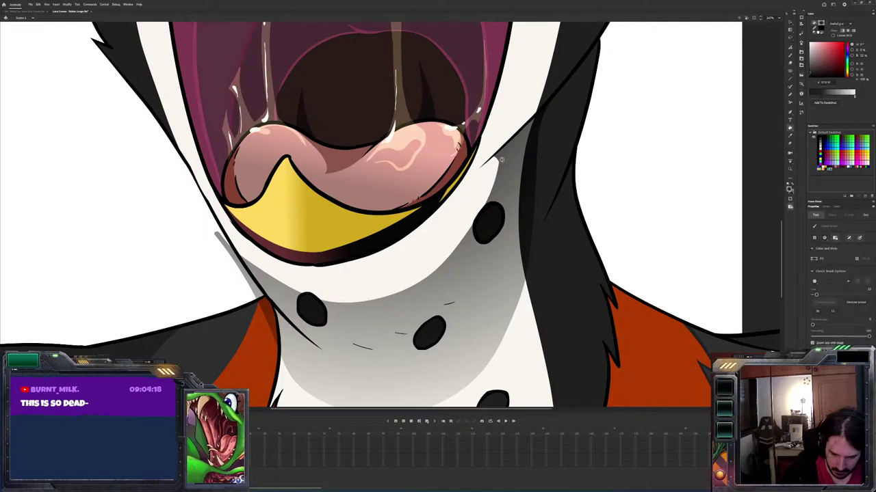
{"action": "left_click_drag", "start_coordinate": [501, 160], "coordinate": [481, 168]}
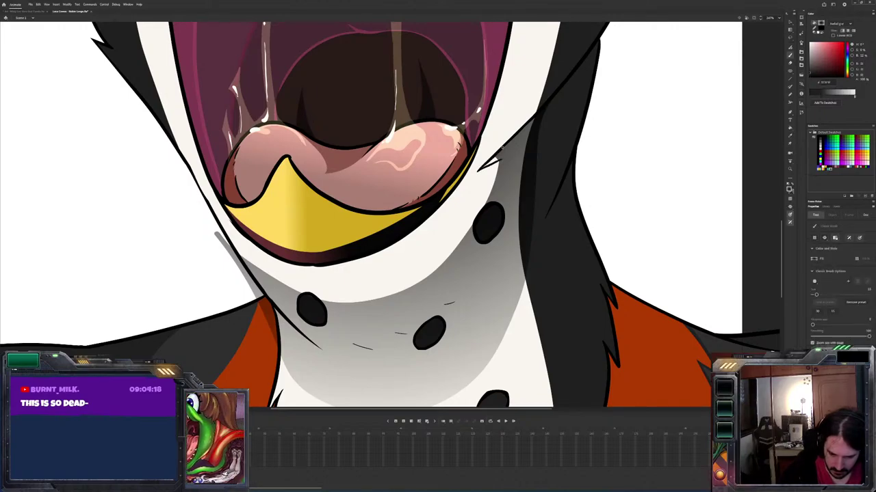
{"action": "key", "text": "k"}
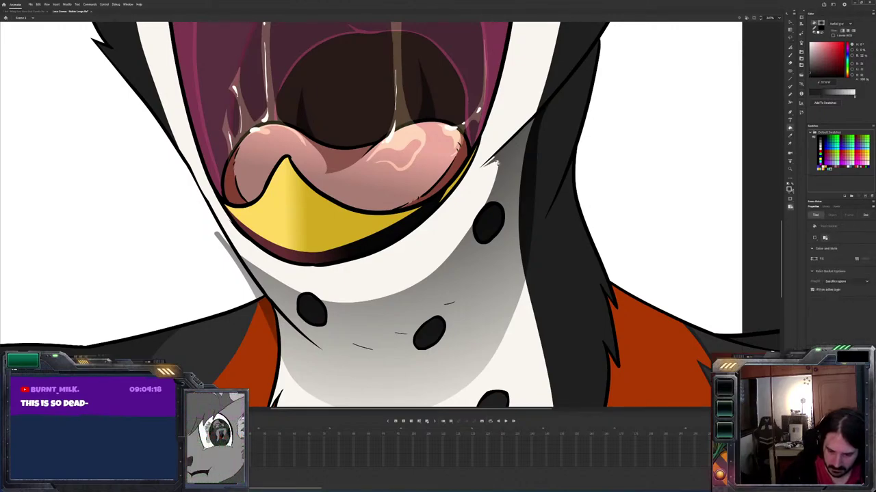
{"action": "left_click", "coordinate": [494, 163]}
{"action": "key", "text": "e"}
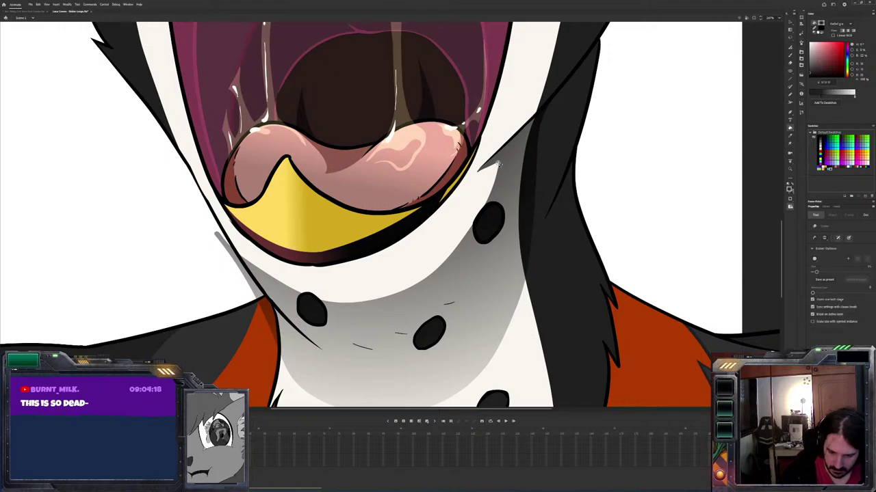
Extend the neck shadow upward along the outer jaw line beside the beak with brush strokes and fill the addition with the gradient
{"action": "key", "text": "b"}
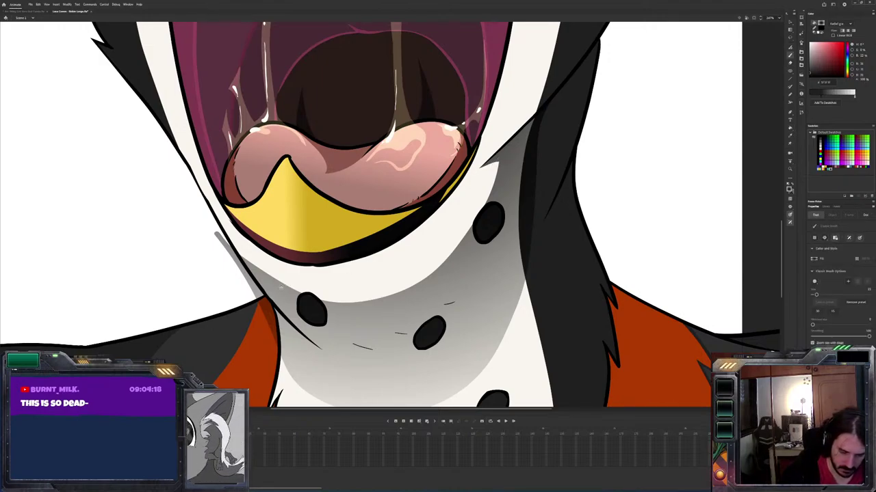
{"action": "left_click_drag", "start_coordinate": [281, 288], "coordinate": [240, 245]}
{"action": "left_click_drag", "start_coordinate": [180, 158], "coordinate": [198, 192]}
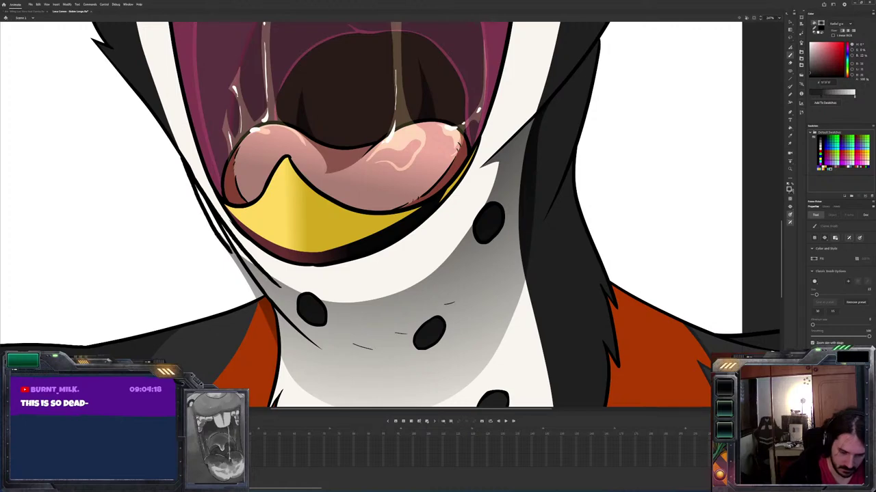
{"action": "key", "text": "alt+s"}
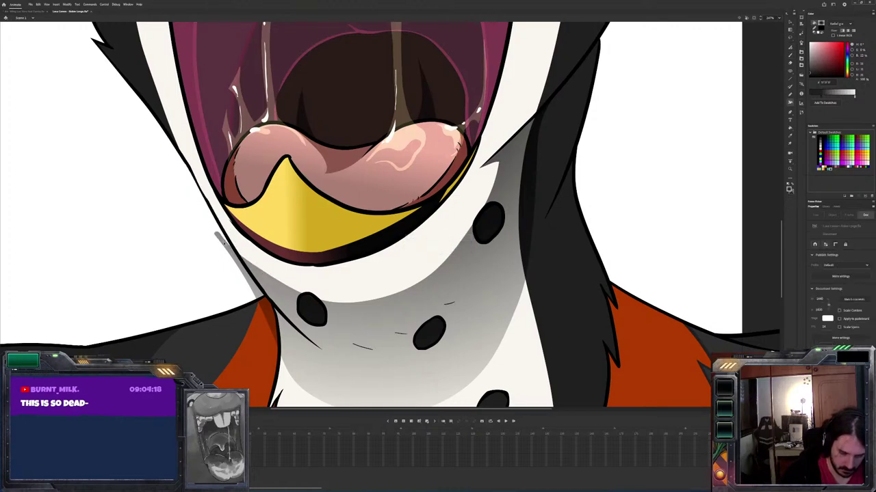
{"action": "key", "text": "g"}
{"action": "left_click", "coordinate": [213, 229]}
{"action": "left_click", "coordinate": [211, 225]}
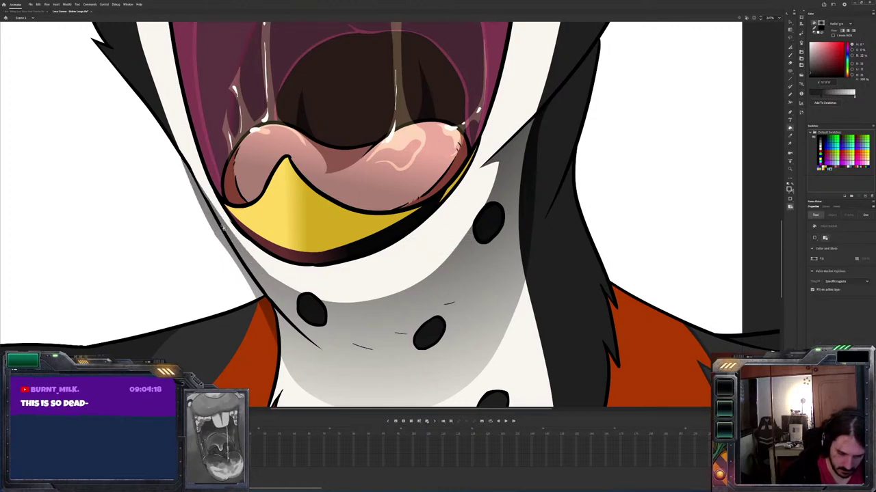
{"action": "key", "text": "b"}
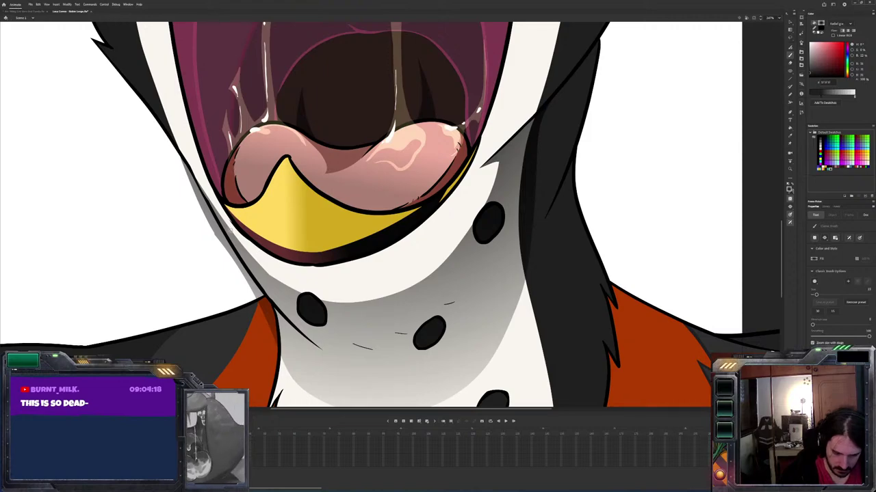
{"action": "key", "text": "g"}
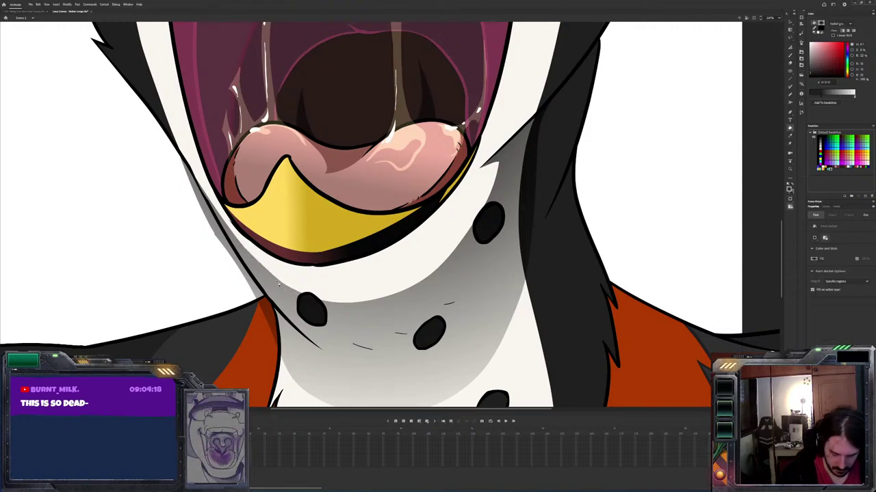
Look up the Lock Fill command in the keyboard shortcuts and close the list without changing anything
{"action": "key", "text": "b"}
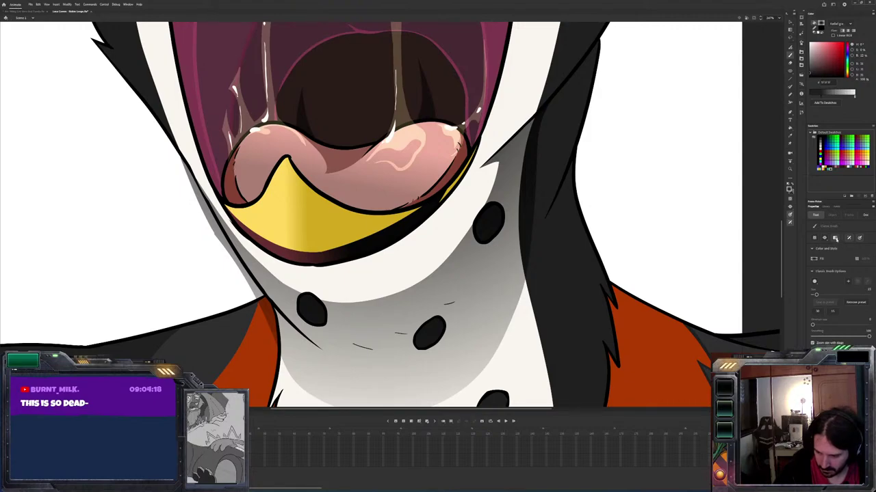
{"action": "left_click", "coordinate": [835, 238]}
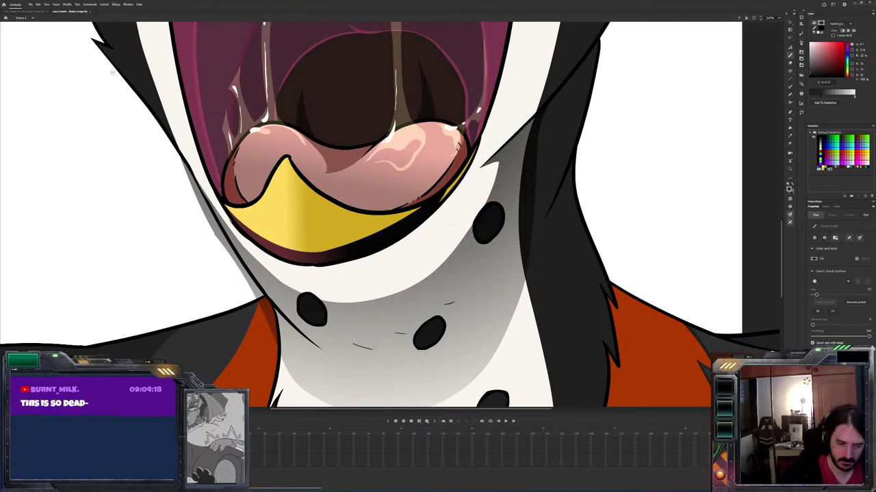
{"action": "left_click", "coordinate": [38, 4]}
{"action": "left_click", "coordinate": [62, 124]}
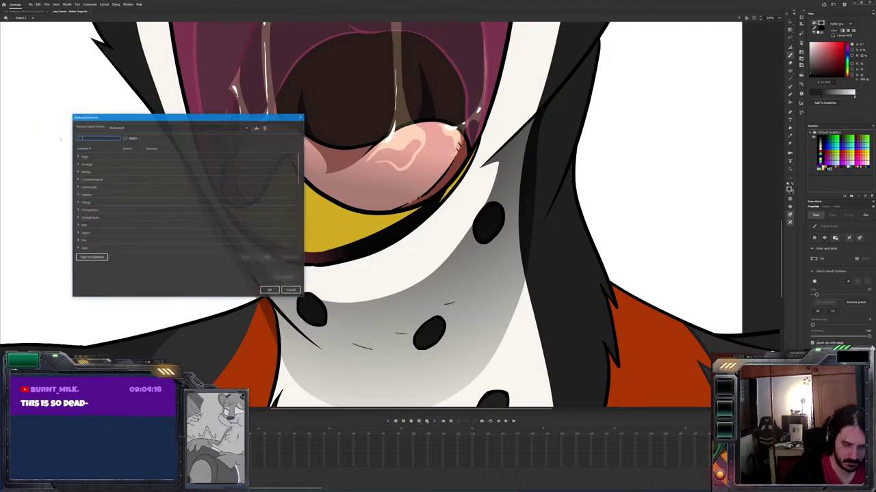
{"action": "type", "text": "lock fil"}
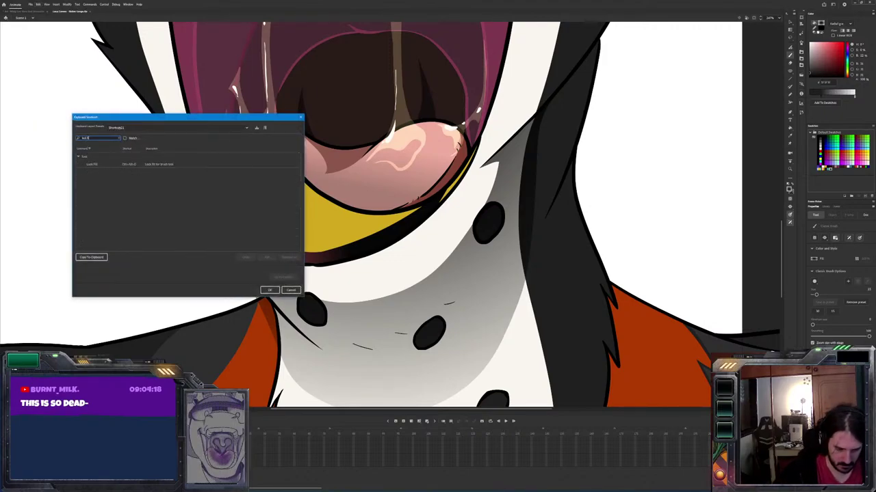
{"action": "left_click", "coordinate": [290, 290]}
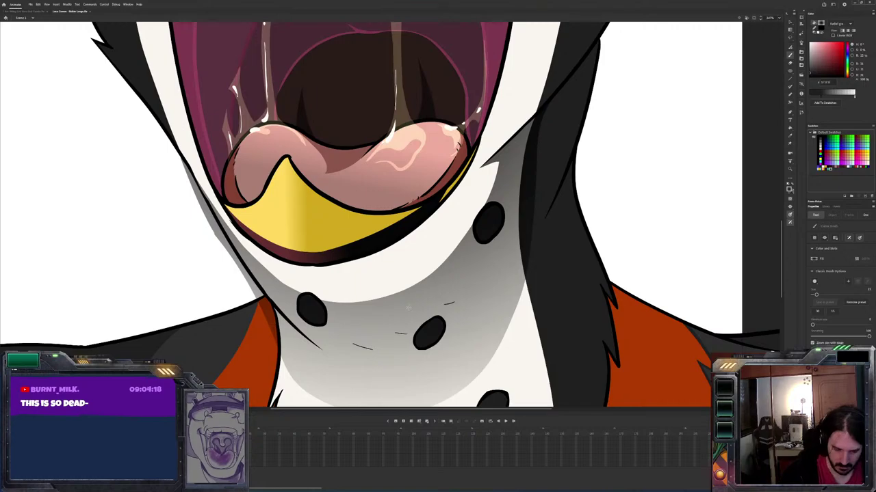
Paint the outline of a shadow beneath the hair fringe across the forehead and eyebrows and fill it with the dark gradient
{"action": "scroll", "coordinate": [478, 342], "scroll_direction": "up", "scroll_amount": 3}
{"action": "scroll", "coordinate": [543, 384], "scroll_direction": "down", "scroll_amount": 2}
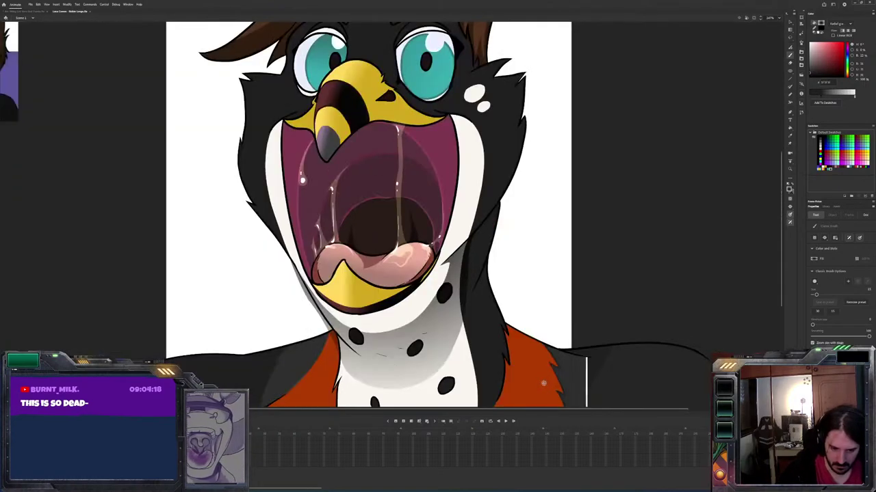
{"action": "scroll", "coordinate": [543, 383], "scroll_direction": "up", "scroll_amount": 3}
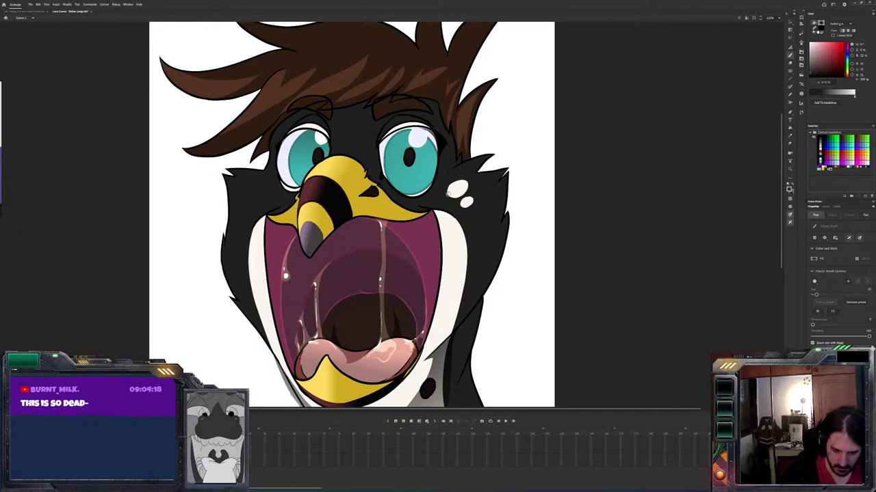
{"action": "scroll", "coordinate": [448, 193], "scroll_direction": "up", "scroll_amount": 2}
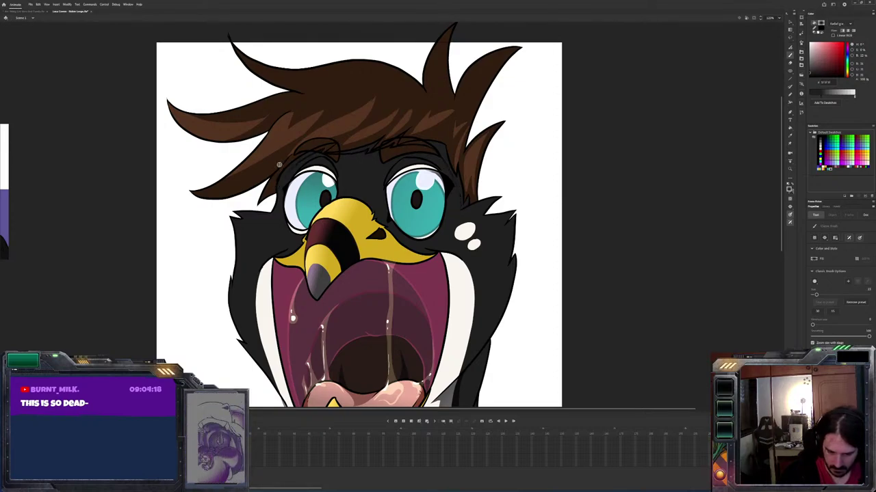
{"action": "left_click", "coordinate": [464, 206]}
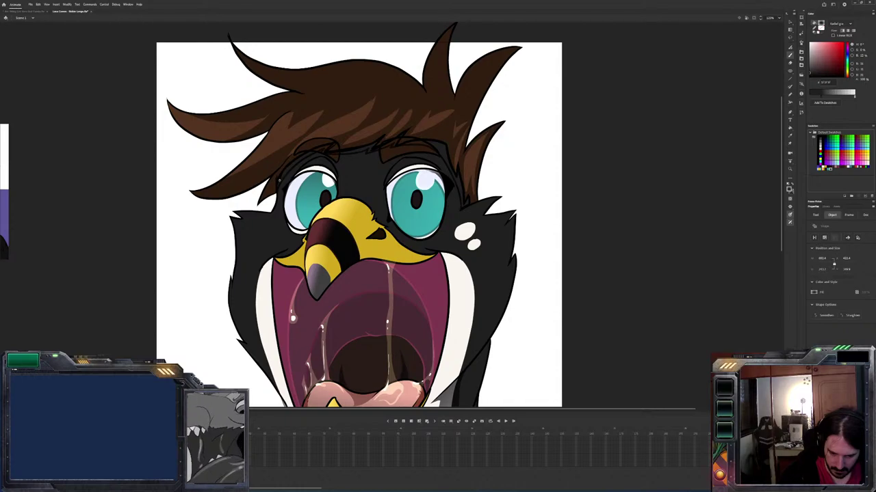
{"action": "key", "text": "b"}
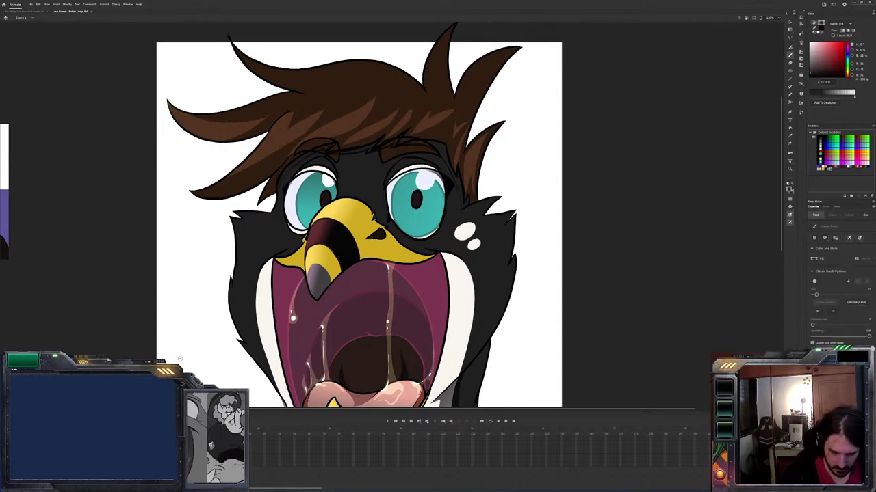
{"action": "key", "text": "k"}
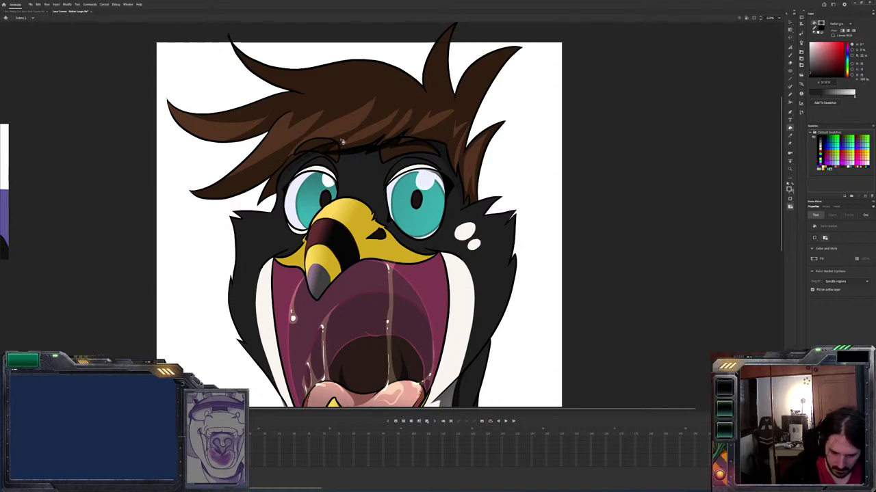
{"action": "key", "text": "b"}
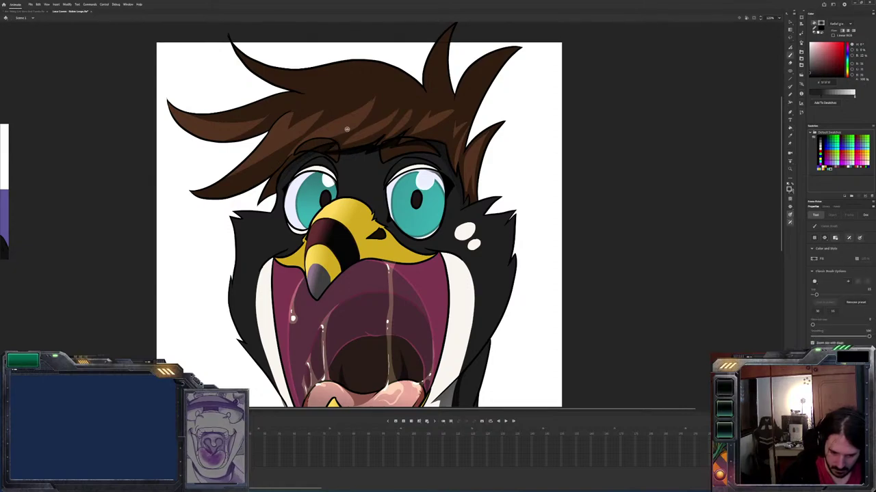
{"action": "key", "text": "k"}
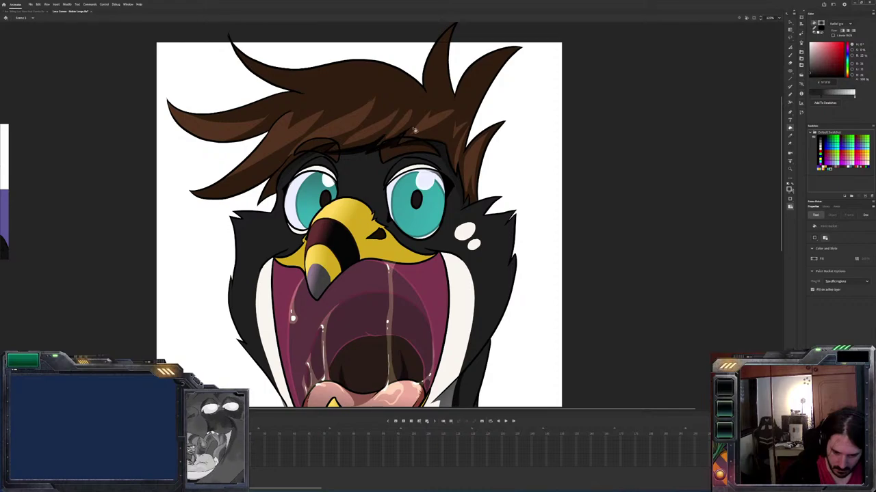
Move the radial gradient of the dark head fill up into the hair area and adjust the gradient's extent
{"action": "key", "text": "b"}
{"action": "key", "text": "o"}
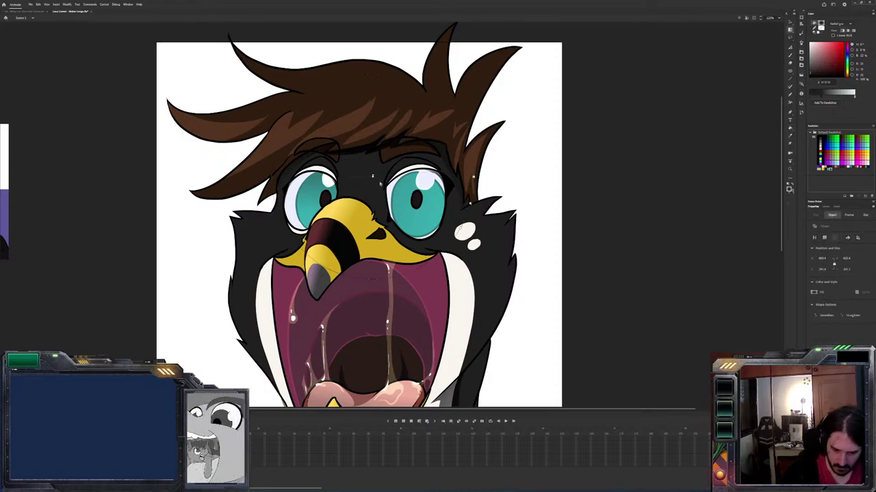
{"action": "left_click_drag", "start_coordinate": [372, 177], "coordinate": [350, 96]}
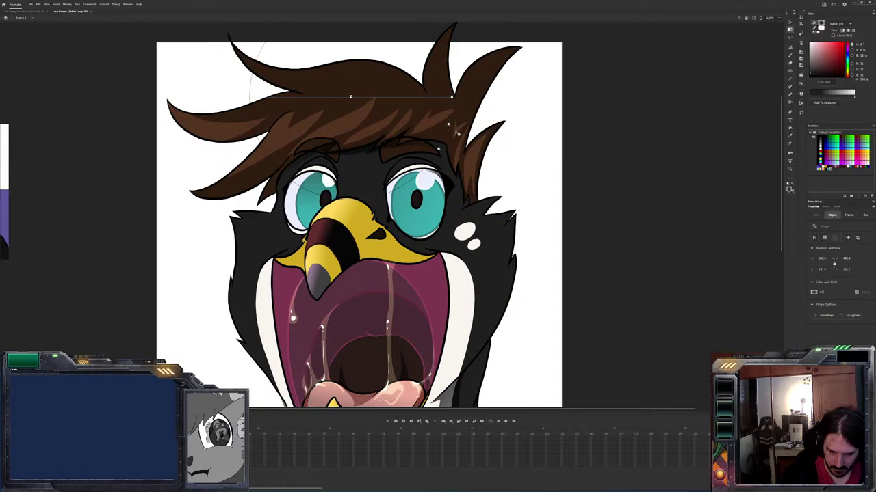
{"action": "left_click_drag", "start_coordinate": [457, 132], "coordinate": [483, 149]}
{"action": "left_click", "coordinate": [530, 217]}
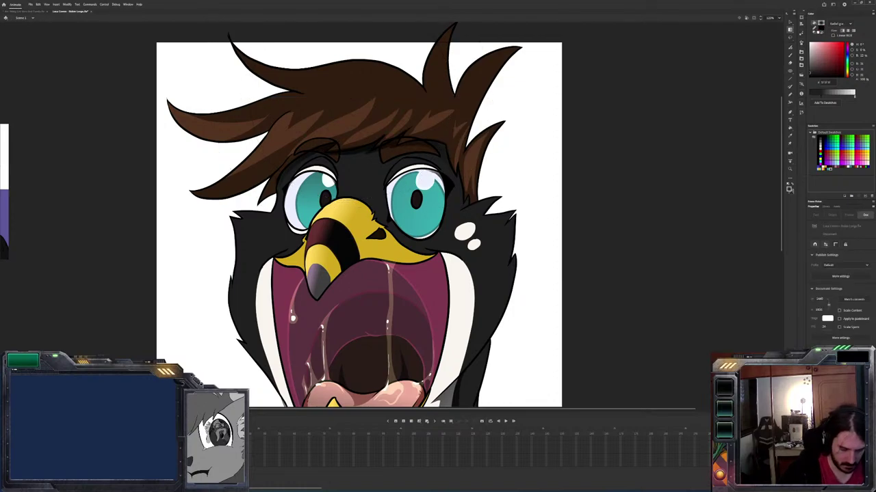
Draw a solid purple rectangle behind the character, extending slightly beyond the canvas edges
{"action": "key", "text": "ctrl+minus"}
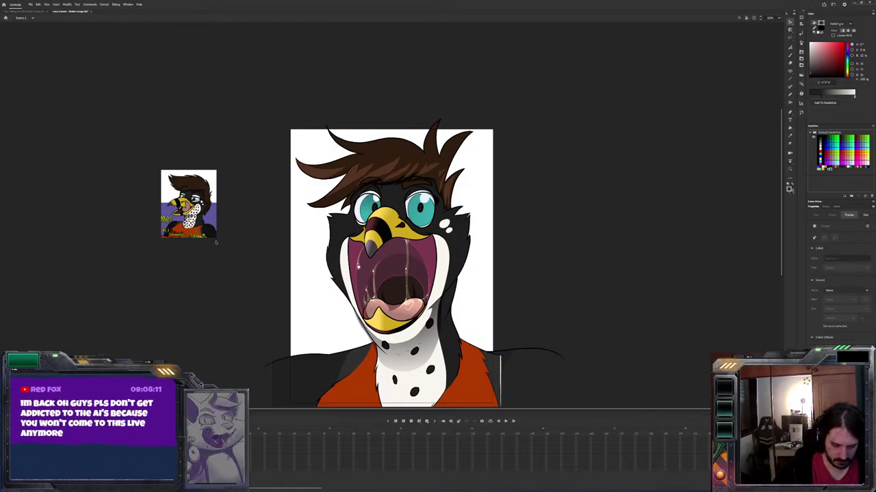
{"action": "key", "text": "r"}
{"action": "left_click_drag", "start_coordinate": [273, 115], "coordinate": [527, 413]}
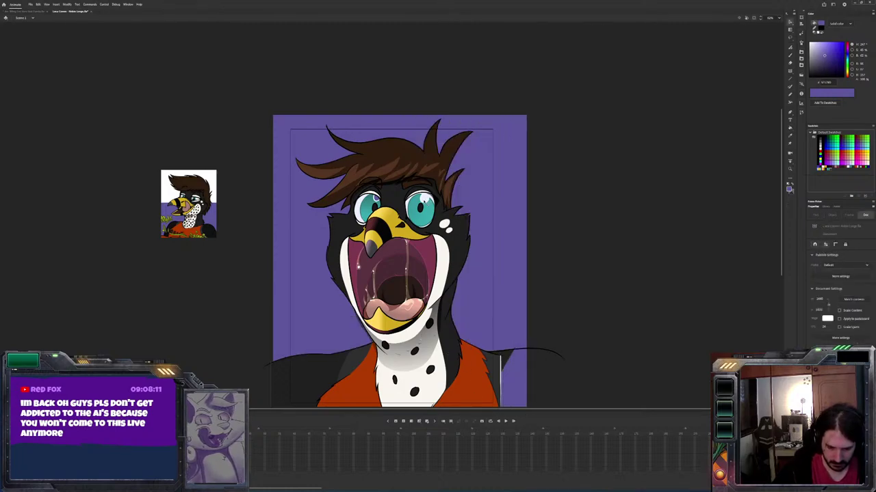
{"action": "key", "text": "k"}
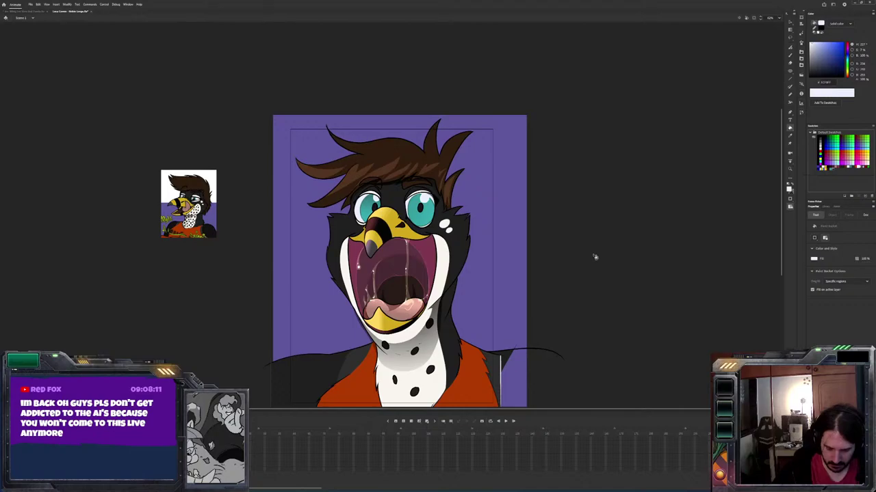
{"action": "key", "text": "v"}
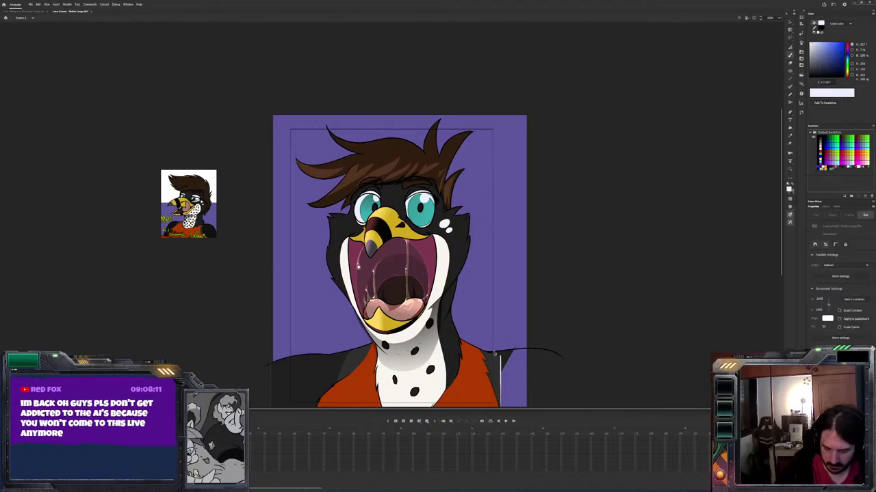
{"action": "left_click", "coordinate": [494, 353]}
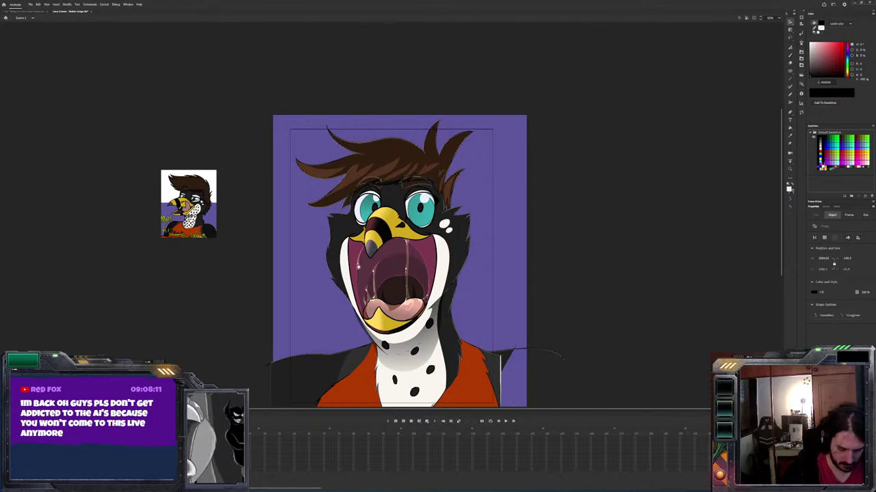
{"action": "key", "text": "period"}
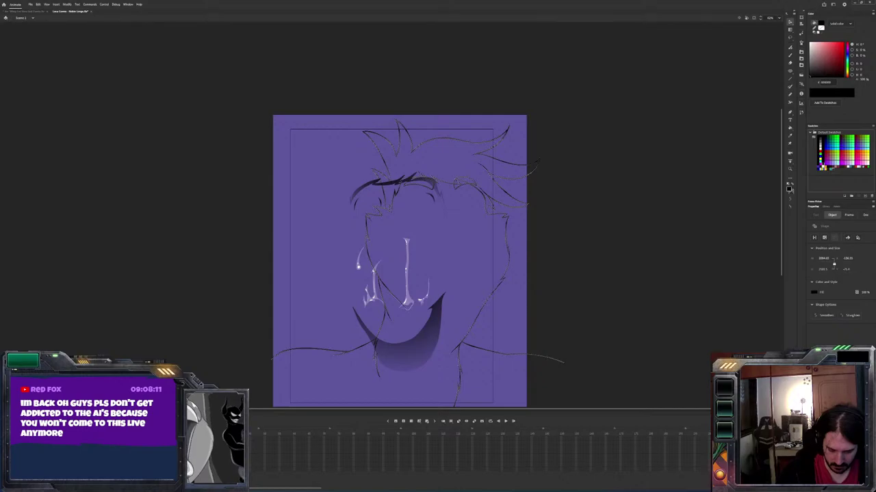
{"action": "key", "text": "period"}
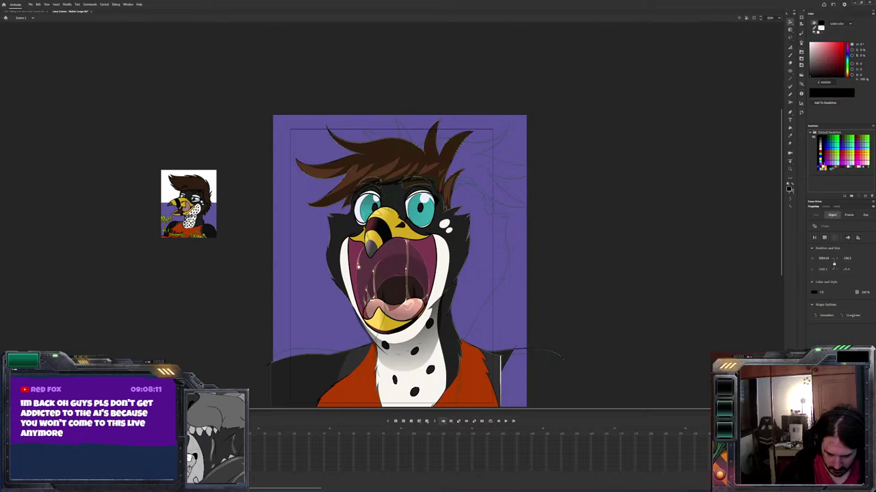
{"action": "key", "text": "Escape"}
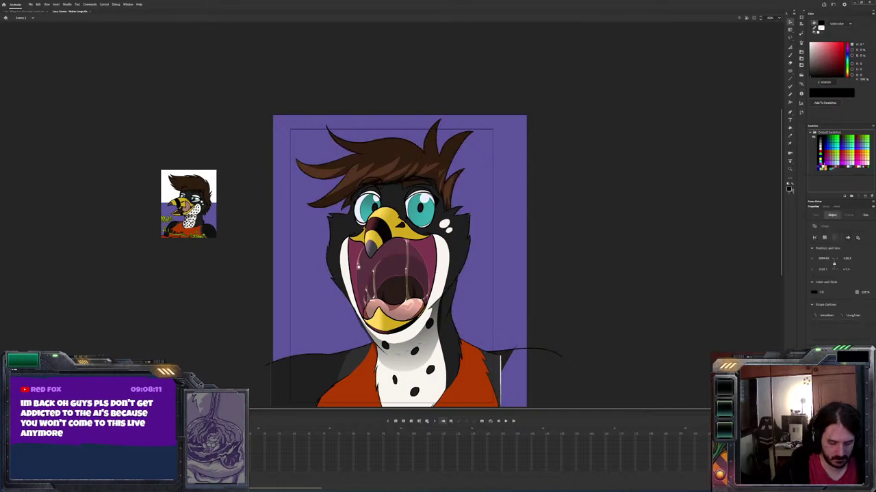
Change the background rectangle's fill to a linear gradient and sample the purple from the small reference picture for its dark color stop
{"action": "left_click", "coordinate": [509, 294]}
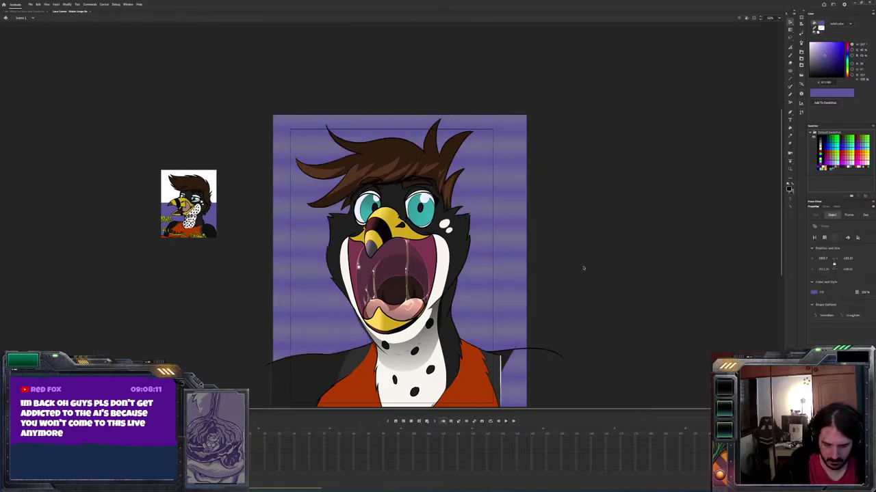
{"action": "left_click", "coordinate": [848, 24]}
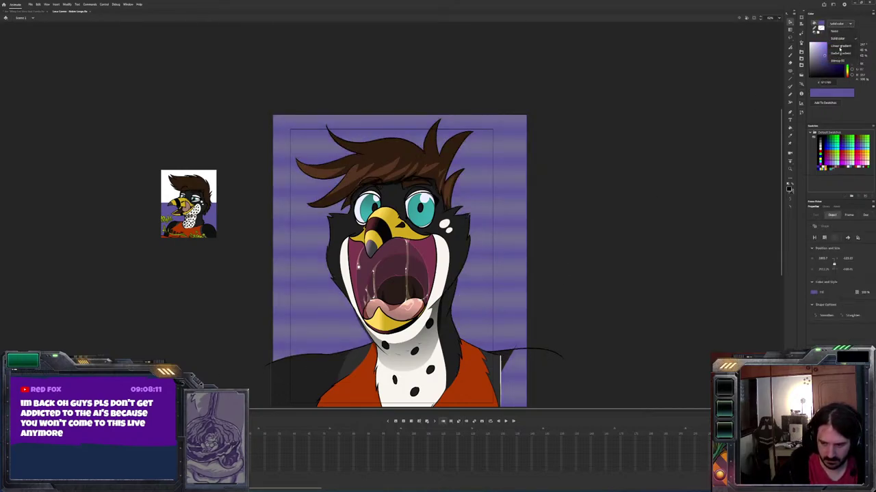
{"action": "left_click", "coordinate": [838, 45]}
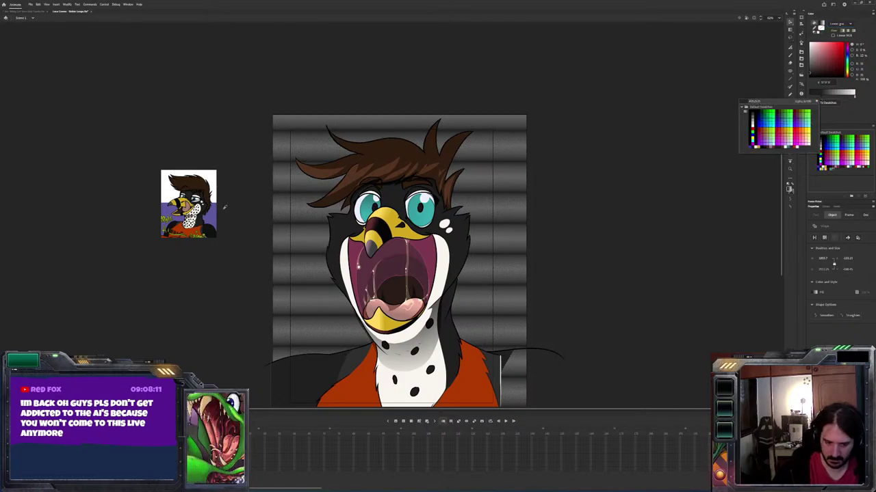
{"action": "left_click", "coordinate": [795, 123]}
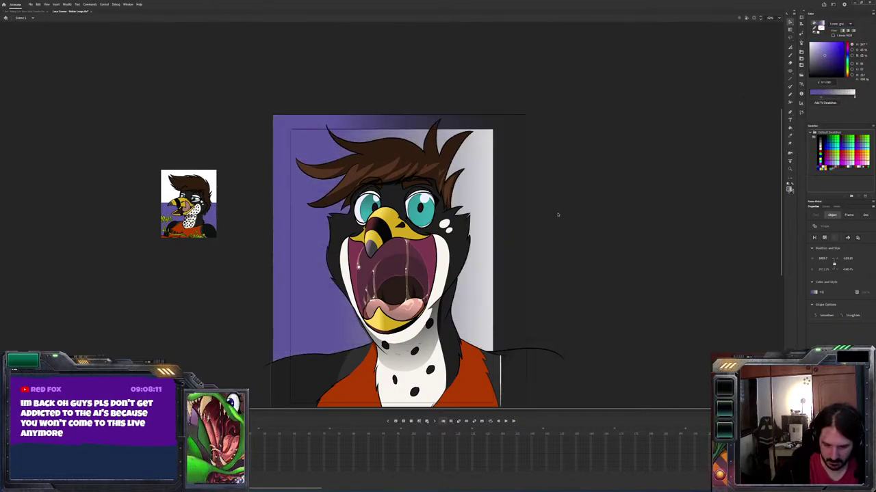
Rotate the background gradient to run vertically with purple at the bottom, and make its other end fade to white
{"action": "left_click", "coordinate": [520, 210]}
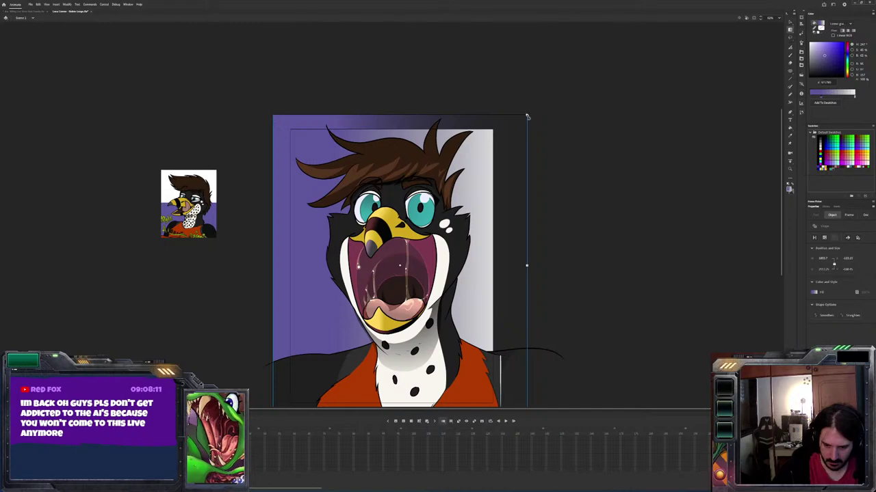
{"action": "left_click_drag", "start_coordinate": [553, 214], "coordinate": [548, 396]}
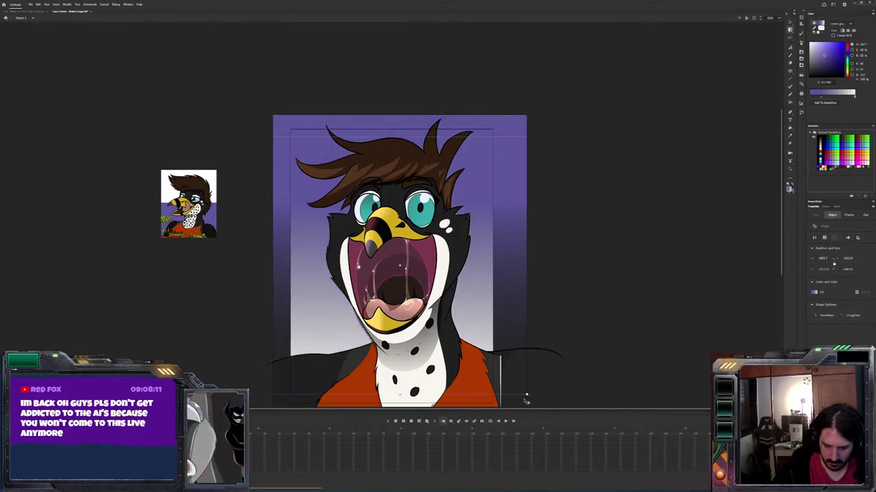
{"action": "left_click_drag", "start_coordinate": [526, 397], "coordinate": [272, 137]}
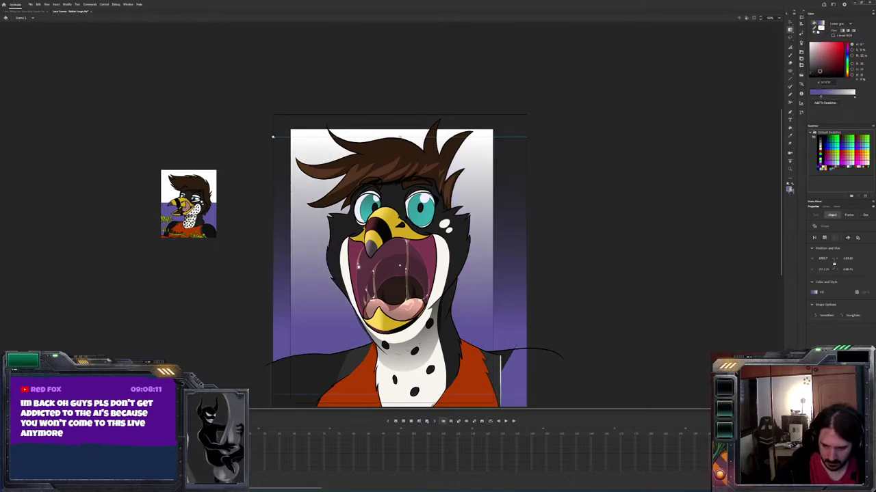
{"action": "left_click", "coordinate": [622, 139]}
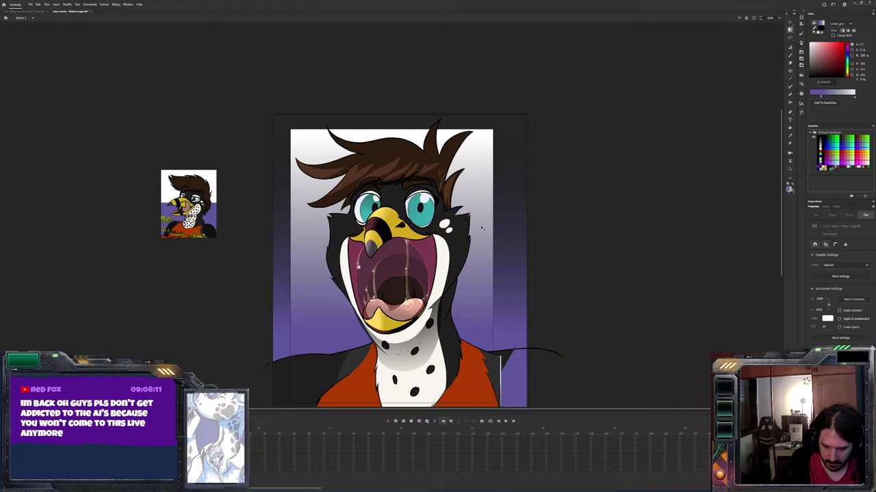
{"action": "left_click", "coordinate": [511, 240]}
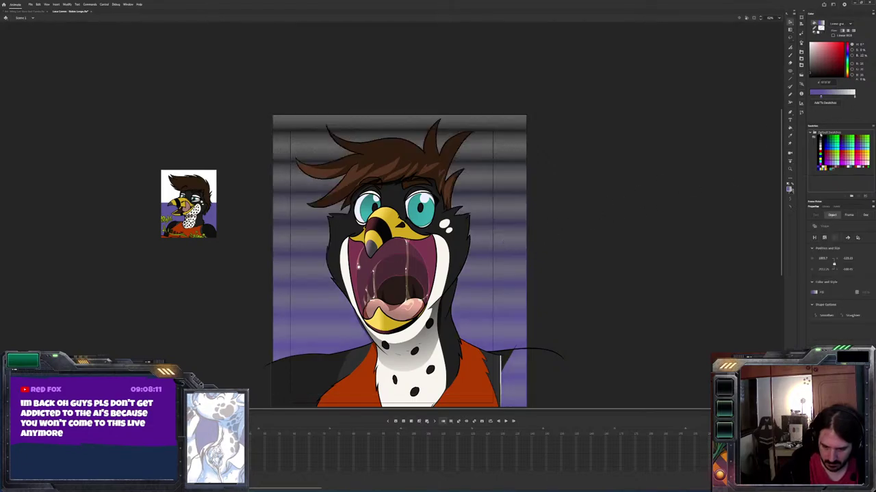
{"action": "left_click", "coordinate": [602, 103]}
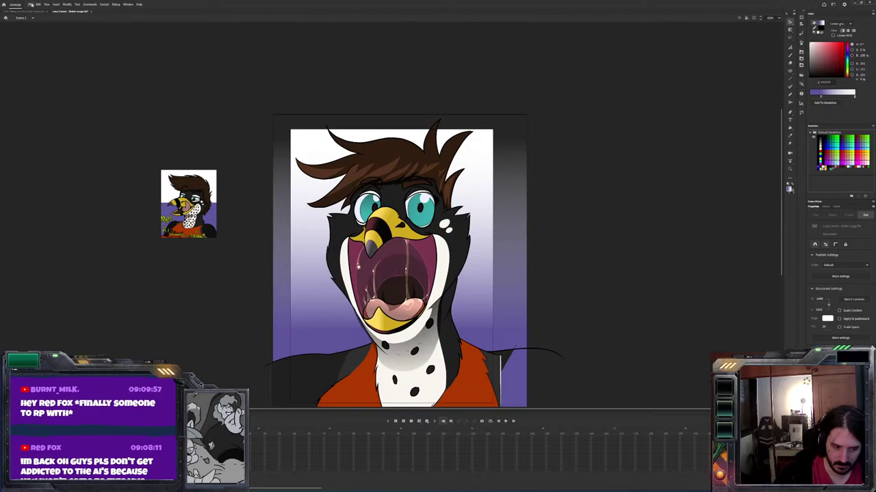
Export the artwork as a PNG image to the Desktop with the height set to 4000 pixels
{"action": "left_click", "coordinate": [31, 5]}
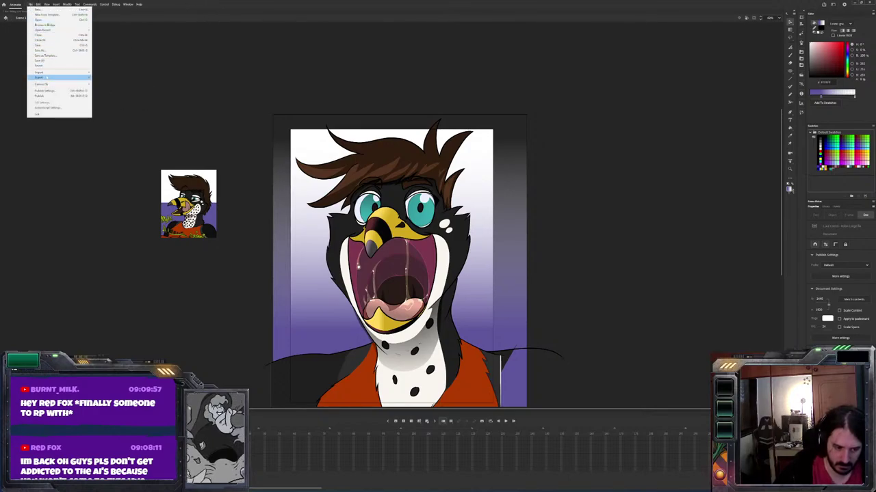
{"action": "mouse_move", "coordinate": [45, 78]}
{"action": "left_click", "coordinate": [104, 80]}
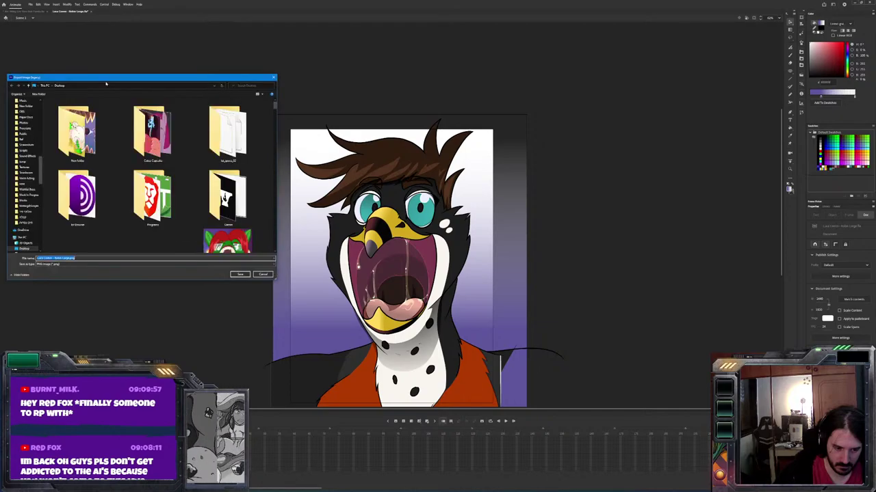
{"action": "key", "text": "Return"}
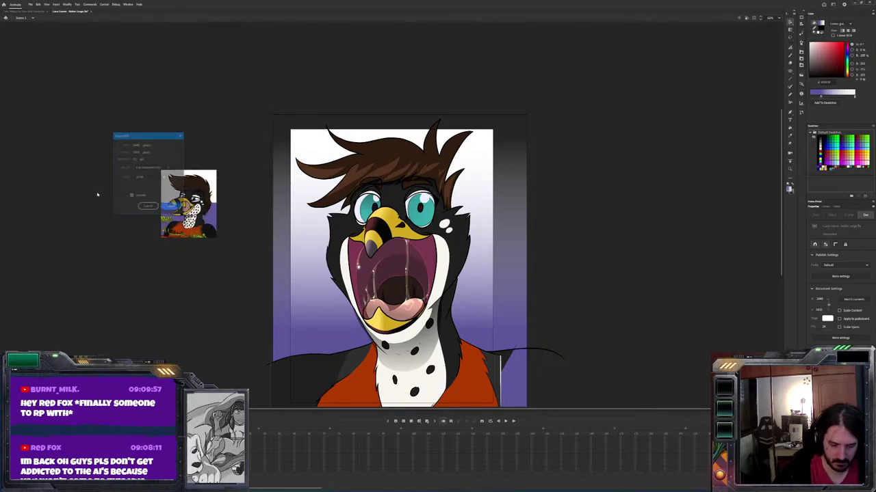
{"action": "left_click", "coordinate": [136, 145]}
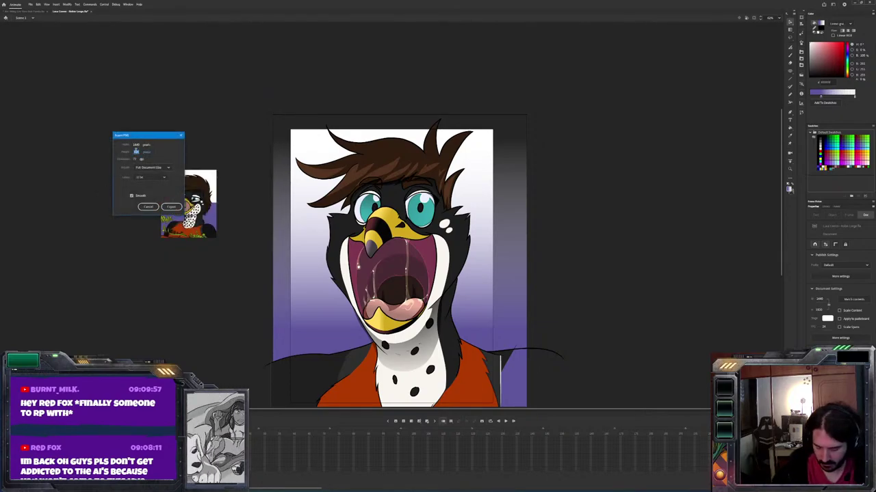
{"action": "type", "text": "4000"}
{"action": "left_click", "coordinate": [171, 207]}
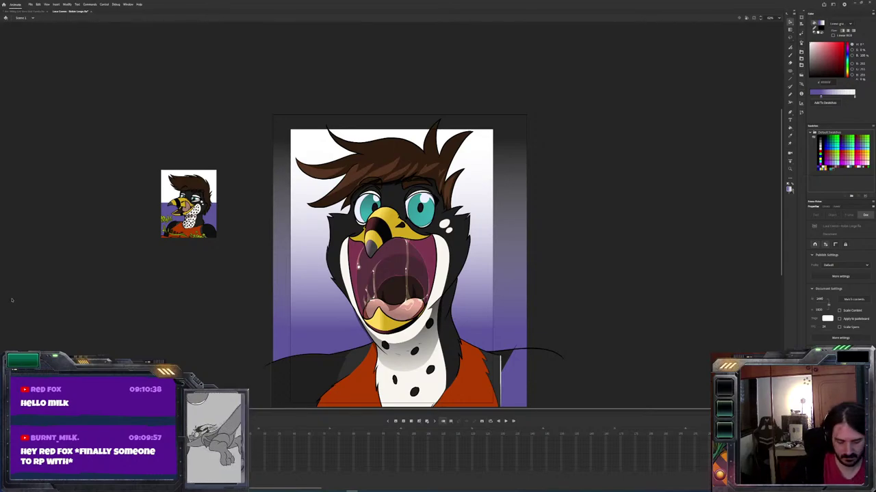
Draw a rectangle with a solid pale cream-yellow fill behind the character, covering the canvas beneath the purple gradient
{"action": "left_click", "coordinate": [790, 188]}
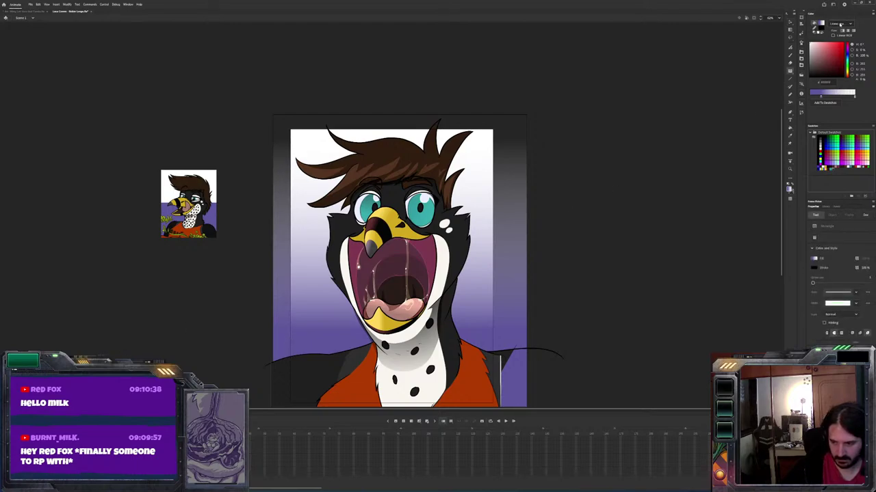
{"action": "left_click", "coordinate": [840, 24]}
{"action": "left_click", "coordinate": [840, 39]}
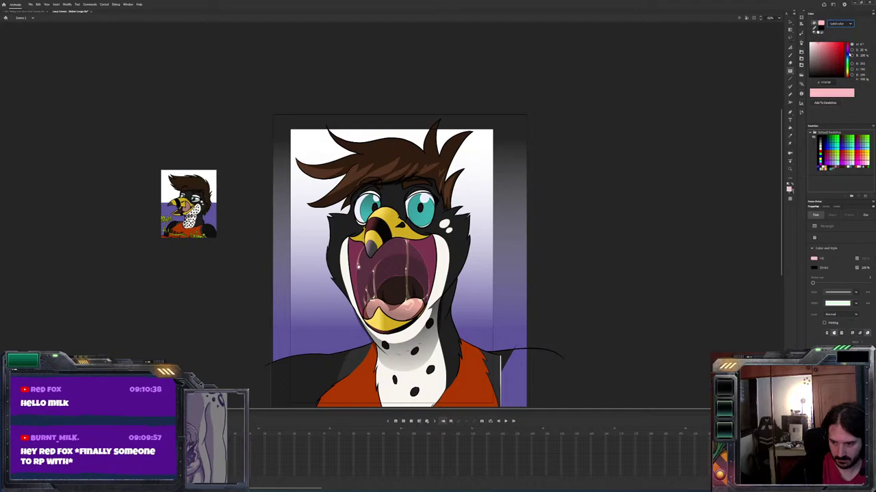
{"action": "left_click", "coordinate": [825, 48]}
{"action": "left_click", "coordinate": [848, 69]}
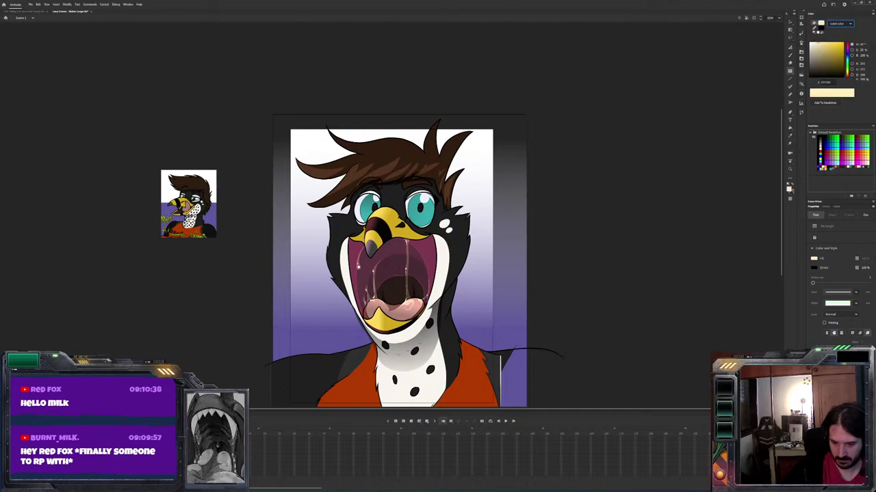
{"action": "mouse_move", "coordinate": [522, 103]}
{"action": "left_mouse_down"}
{"action": "mouse_move", "coordinate": [250, 448]}
{"action": "mouse_move", "coordinate": [241, 448]}
{"action": "left_mouse_up"}
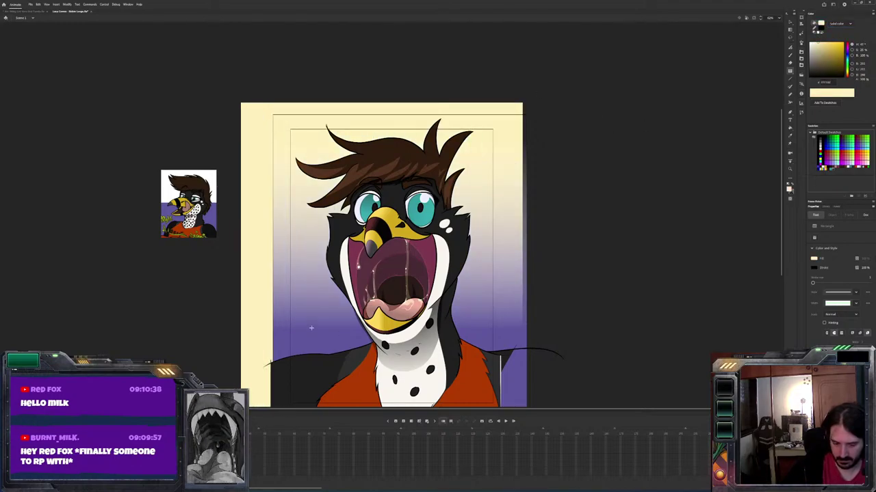
Add a middle color stop to the purple background gradient and shift its hue to a muted teal-green
{"action": "key", "text": "v"}
{"action": "left_click", "coordinate": [308, 301]}
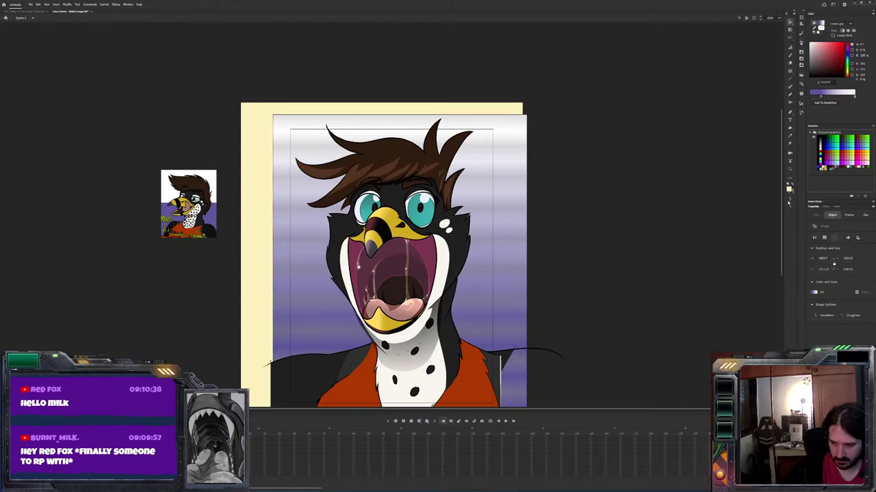
{"action": "left_click", "coordinate": [833, 99]}
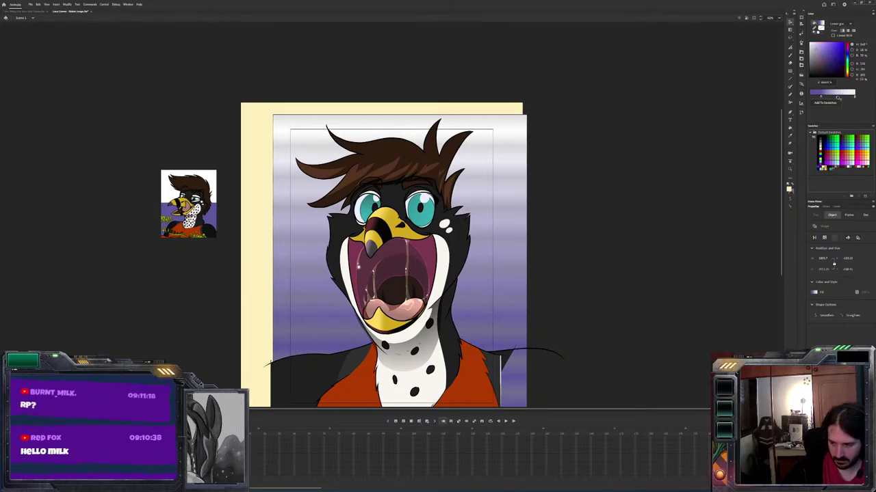
{"action": "left_click", "coordinate": [846, 54]}
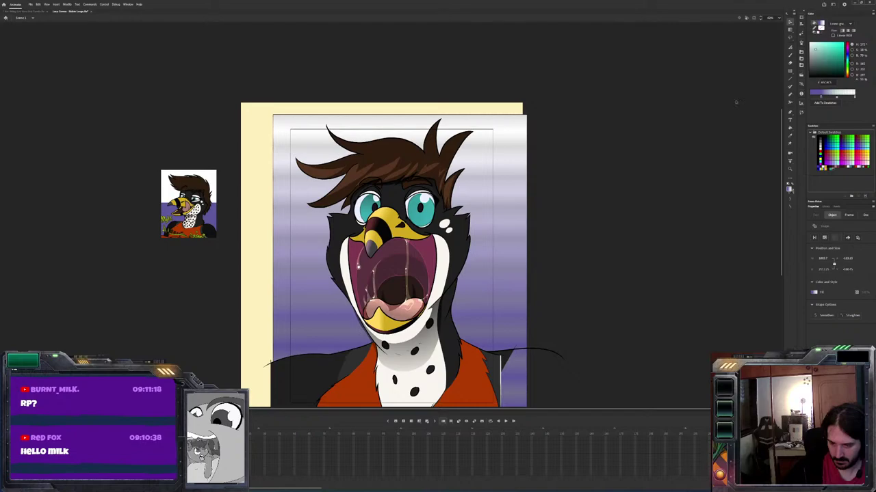
{"action": "left_click", "coordinate": [468, 146]}
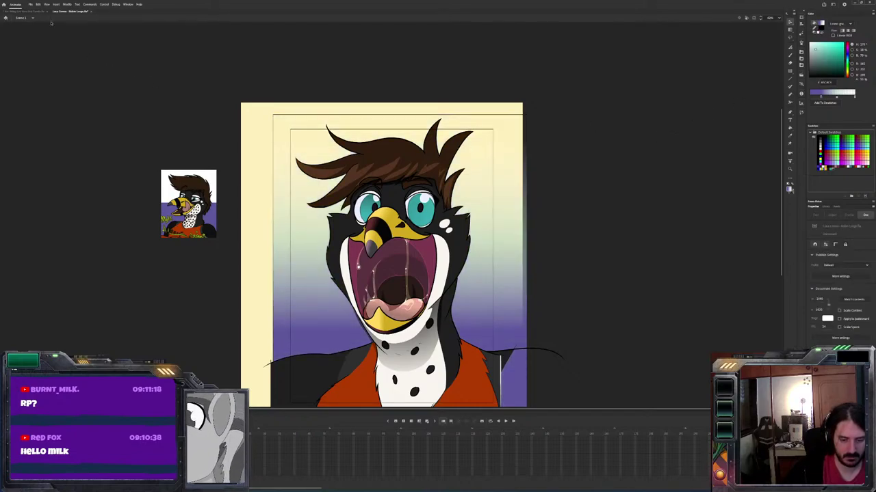
Export the updated artwork with the recolored background as a PNG image to the Desktop
{"action": "left_click", "coordinate": [30, 4]}
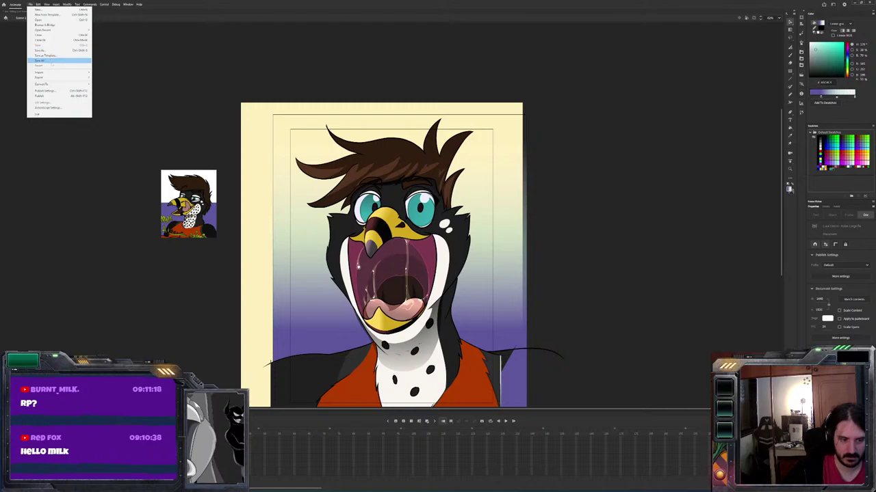
{"action": "mouse_move", "coordinate": [47, 78]}
{"action": "left_click", "coordinate": [112, 83]}
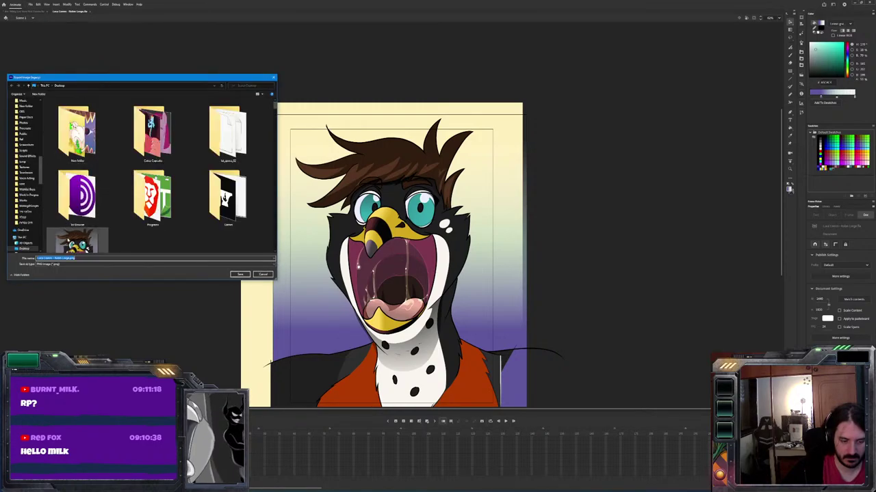
{"action": "left_click", "coordinate": [108, 244]}
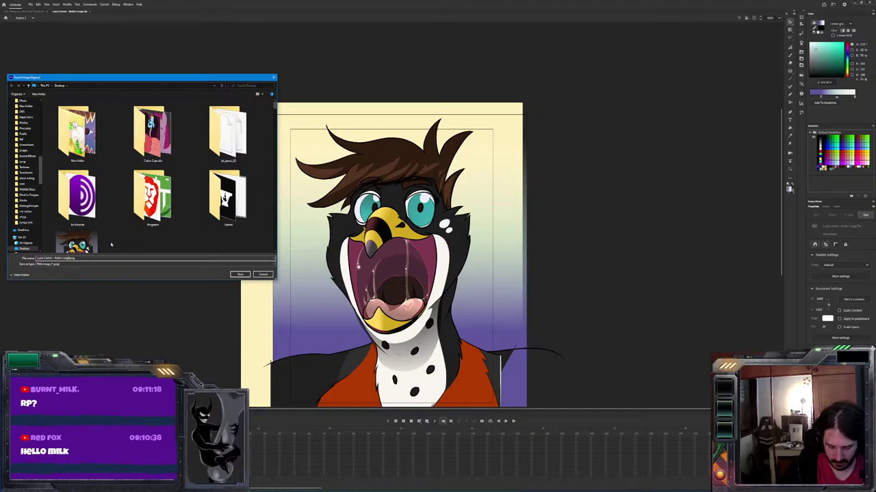
{"action": "double_click", "coordinate": [77, 241]}
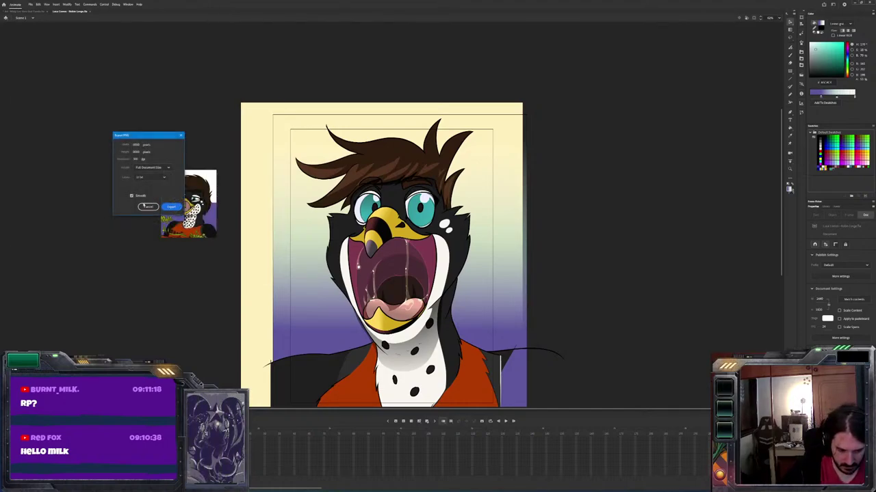
{"action": "left_click", "coordinate": [171, 207]}
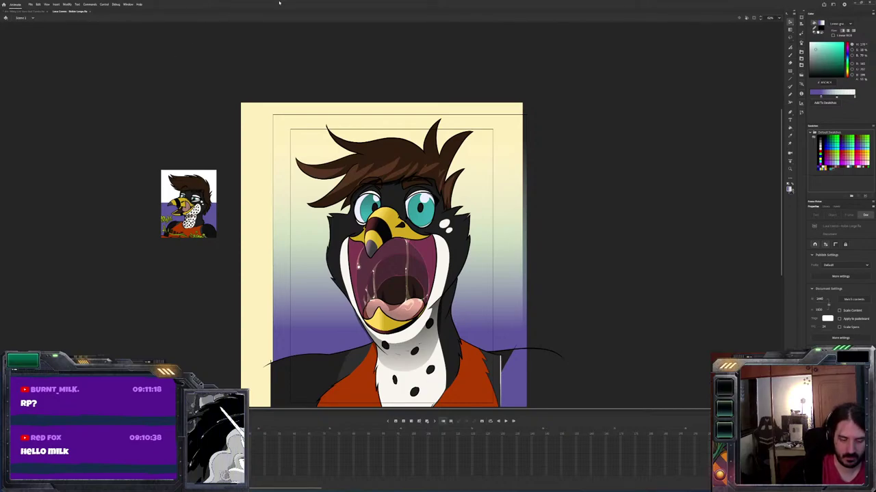
Switch to the other open animation document and ink the right-hand thumbs-up fist in black over the sketch, with its thumb, fingers and underside
{"action": "key", "text": "ctrl+Tab"}
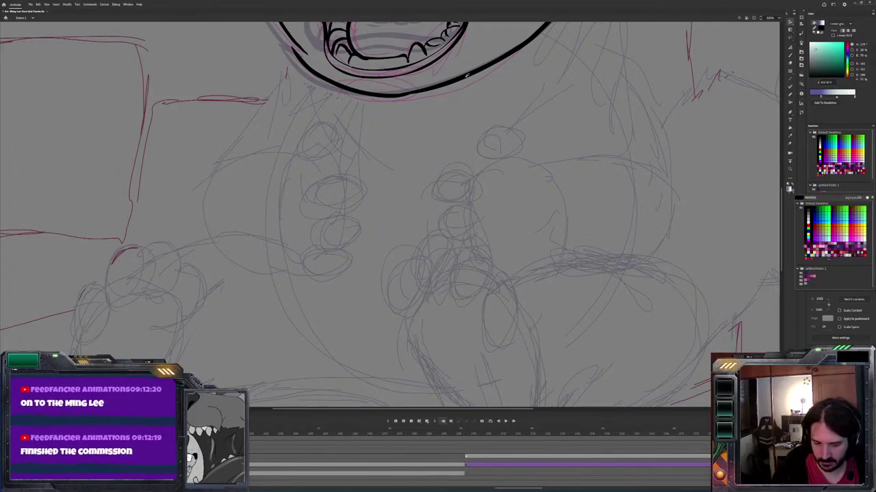
{"action": "key", "text": "b"}
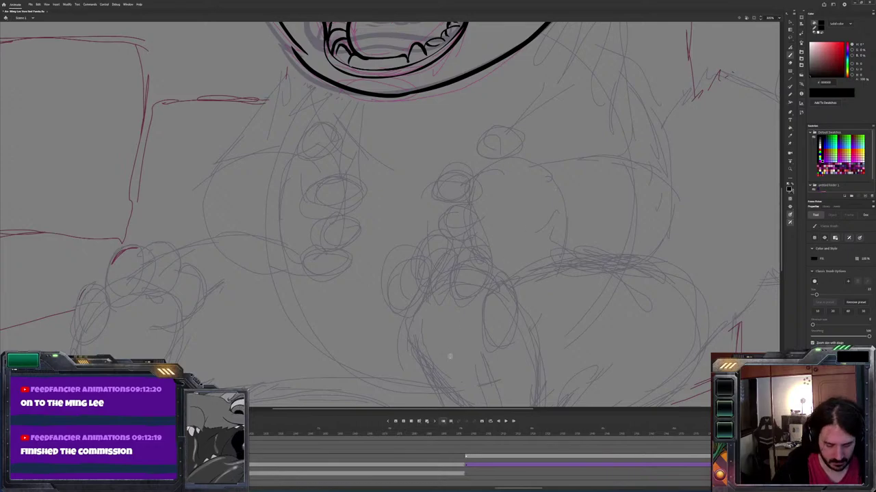
{"action": "mouse_move", "coordinate": [554, 173]}
{"action": "left_mouse_down"}
{"action": "mouse_move", "coordinate": [498, 118]}
{"action": "mouse_move", "coordinate": [489, 119]}
{"action": "mouse_move", "coordinate": [510, 149]}
{"action": "mouse_move", "coordinate": [498, 153]}
{"action": "mouse_move", "coordinate": [498, 179]}
{"action": "mouse_move", "coordinate": [502, 171]}
{"action": "mouse_move", "coordinate": [447, 166]}
{"action": "left_mouse_up"}
{"action": "key", "text": "ctrl+z"}
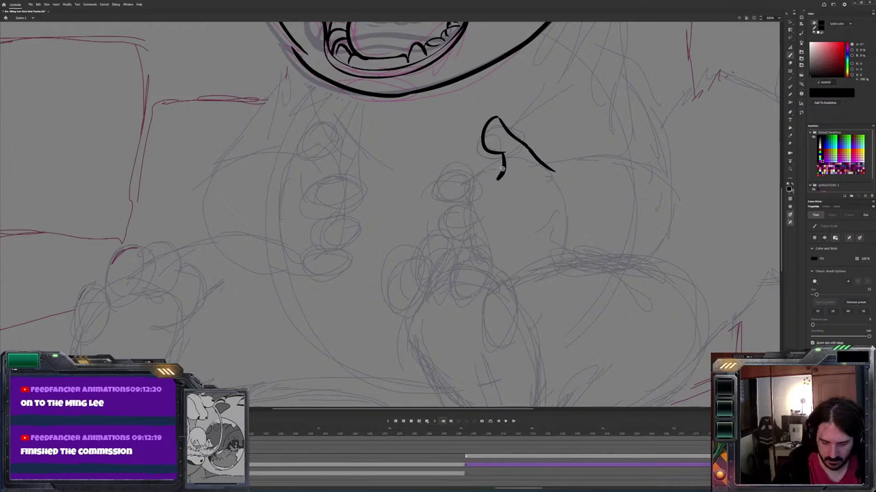
{"action": "mouse_move", "coordinate": [505, 166]}
{"action": "left_mouse_down"}
{"action": "mouse_move", "coordinate": [462, 185]}
{"action": "mouse_move", "coordinate": [494, 179]}
{"action": "mouse_move", "coordinate": [456, 183]}
{"action": "mouse_move", "coordinate": [464, 167]}
{"action": "mouse_move", "coordinate": [445, 169]}
{"action": "mouse_move", "coordinate": [426, 188]}
{"action": "mouse_move", "coordinate": [454, 205]}
{"action": "mouse_move", "coordinate": [434, 201]}
{"action": "mouse_move", "coordinate": [457, 182]}
{"action": "left_mouse_up"}
{"action": "key", "text": "ctrl+z"}
{"action": "key", "text": "ctrl+z"}
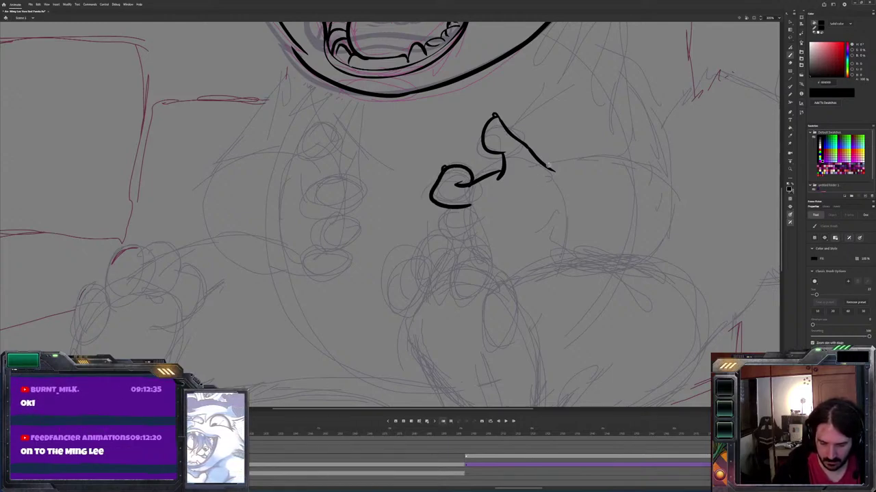
{"action": "mouse_move", "coordinate": [476, 237]}
{"action": "left_mouse_down"}
{"action": "mouse_move", "coordinate": [438, 236]}
{"action": "mouse_move", "coordinate": [439, 204]}
{"action": "left_mouse_up"}
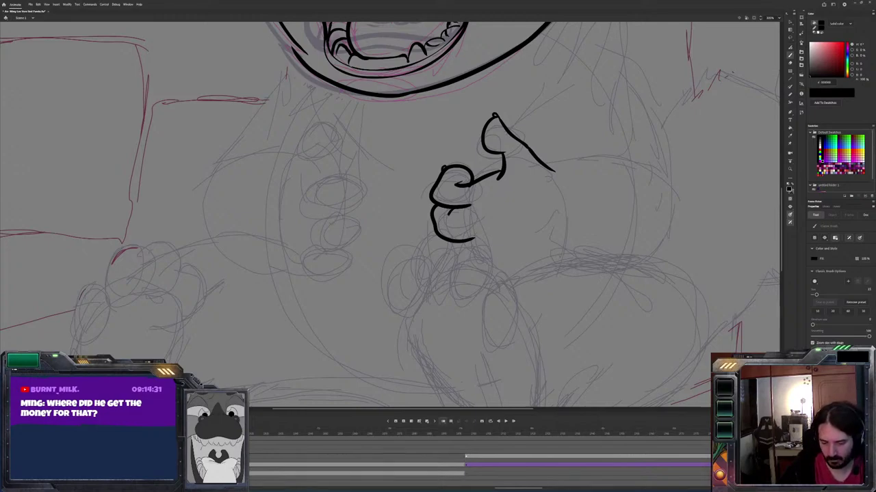
{"action": "mouse_move", "coordinate": [562, 251]}
{"action": "left_mouse_down"}
{"action": "mouse_move", "coordinate": [530, 266]}
{"action": "mouse_move", "coordinate": [472, 273]}
{"action": "mouse_move", "coordinate": [445, 259]}
{"action": "mouse_move", "coordinate": [443, 243]}
{"action": "left_mouse_up"}
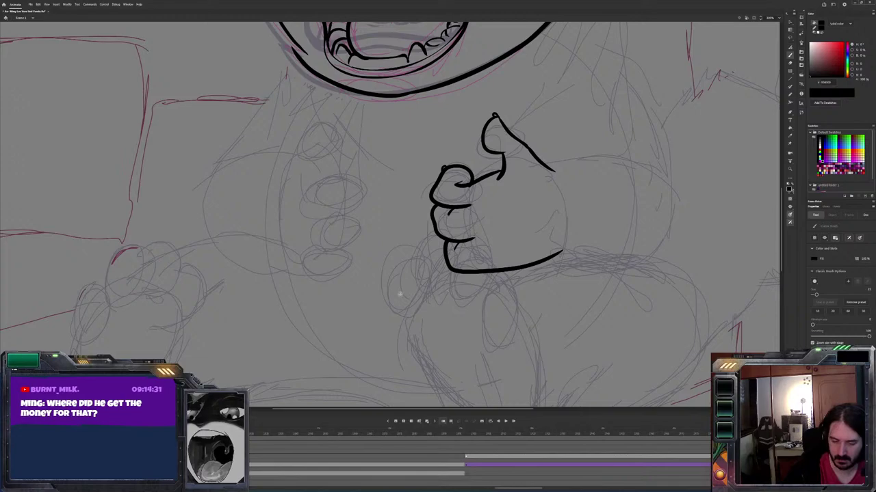
Ink the two lowest curled fingers of the opposite thumbs-up hand over the sketch and clean up the upper one's line
{"action": "mouse_move", "coordinate": [318, 251]}
{"action": "left_mouse_down"}
{"action": "mouse_move", "coordinate": [340, 249]}
{"action": "mouse_move", "coordinate": [348, 268]}
{"action": "mouse_move", "coordinate": [327, 280]}
{"action": "mouse_move", "coordinate": [281, 255]}
{"action": "left_mouse_up"}
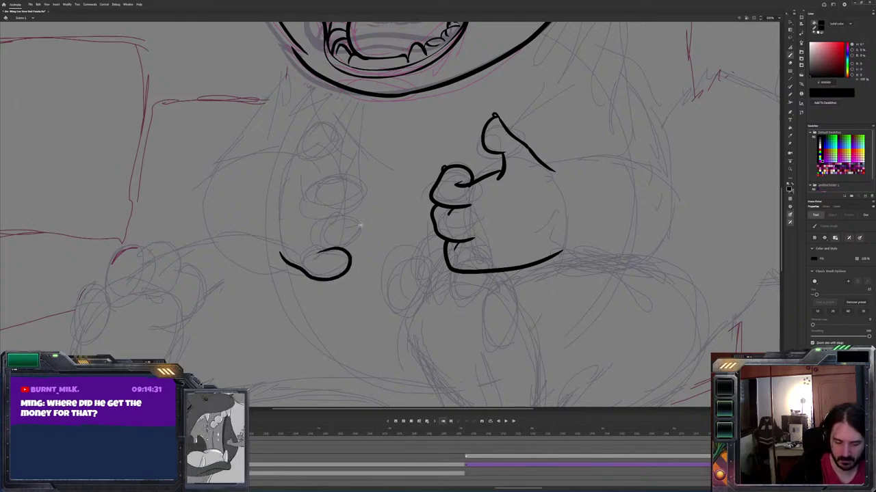
{"action": "mouse_move", "coordinate": [325, 220]}
{"action": "left_mouse_down"}
{"action": "mouse_move", "coordinate": [351, 217]}
{"action": "mouse_move", "coordinate": [361, 226]}
{"action": "mouse_move", "coordinate": [326, 250]}
{"action": "left_mouse_up"}
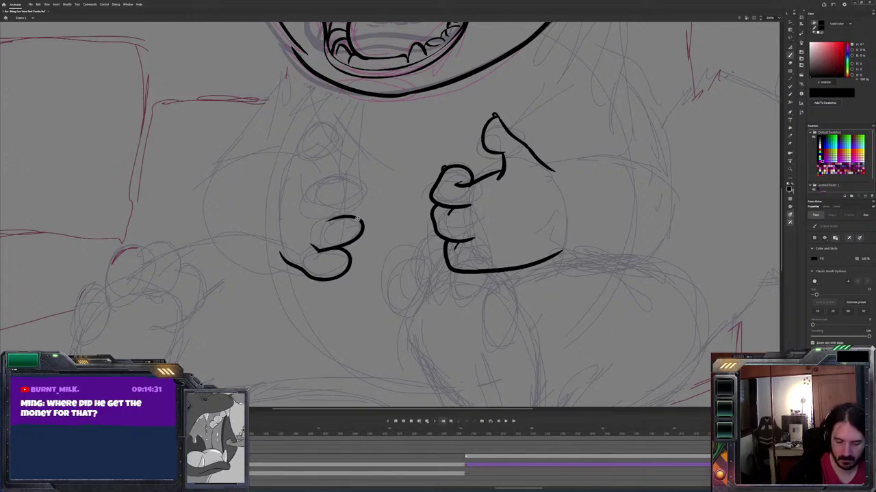
{"action": "mouse_move", "coordinate": [336, 216]}
{"action": "left_mouse_down"}
{"action": "mouse_move", "coordinate": [352, 213]}
{"action": "mouse_move", "coordinate": [364, 224]}
{"action": "mouse_move", "coordinate": [359, 239]}
{"action": "mouse_move", "coordinate": [339, 247]}
{"action": "left_mouse_up"}
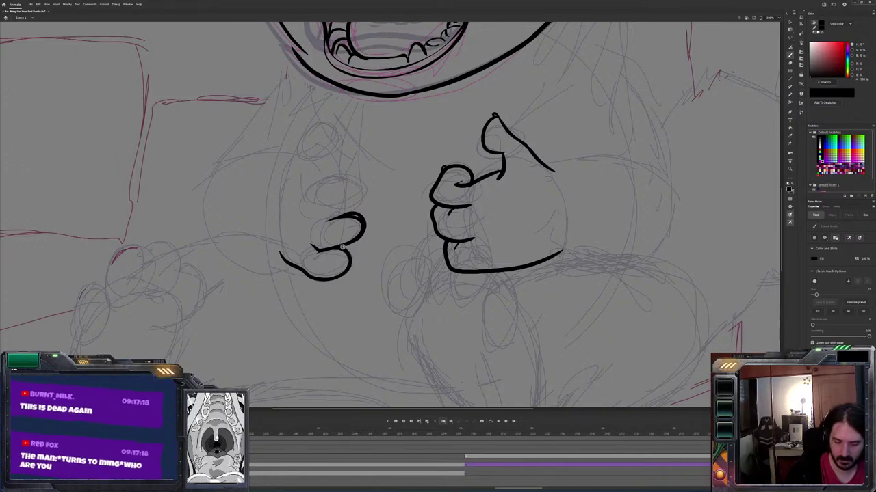
{"action": "key", "text": "e"}
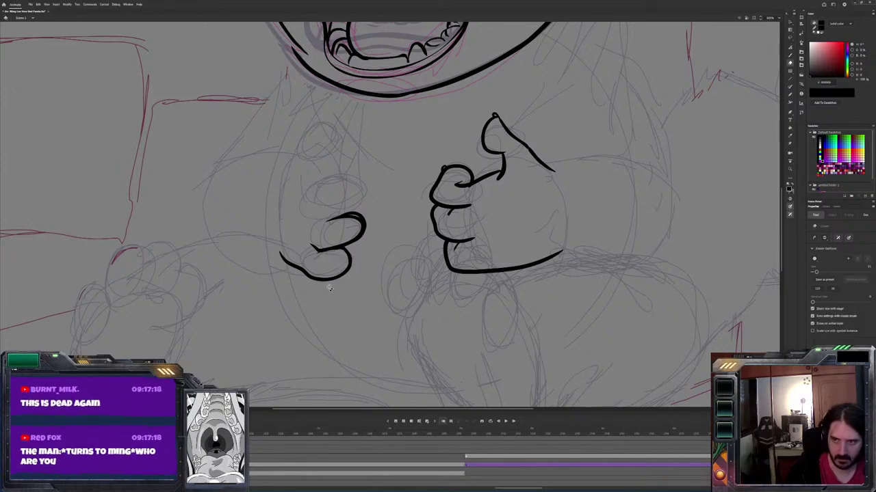
{"action": "mouse_move", "coordinate": [354, 227]}
{"action": "left_mouse_down"}
{"action": "mouse_move", "coordinate": [329, 225]}
{"action": "mouse_move", "coordinate": [306, 216]}
{"action": "mouse_move", "coordinate": [353, 212]}
{"action": "mouse_move", "coordinate": [313, 216]}
{"action": "left_mouse_up"}
{"action": "key", "text": "b"}
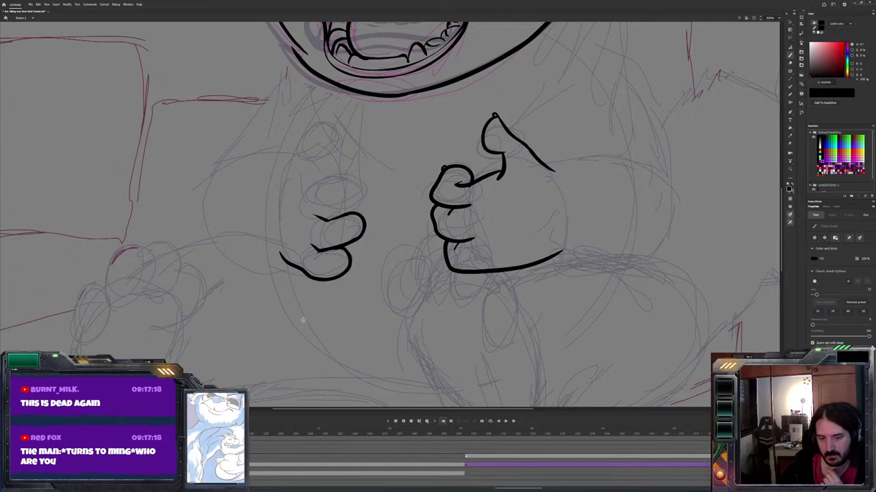
Ink the top curled finger of the left-hand fist and tidy the crease where it meets the finger below
{"action": "mouse_move", "coordinate": [359, 206]}
{"action": "left_mouse_down"}
{"action": "mouse_move", "coordinate": [363, 186]}
{"action": "mouse_move", "coordinate": [313, 186]}
{"action": "left_mouse_up"}
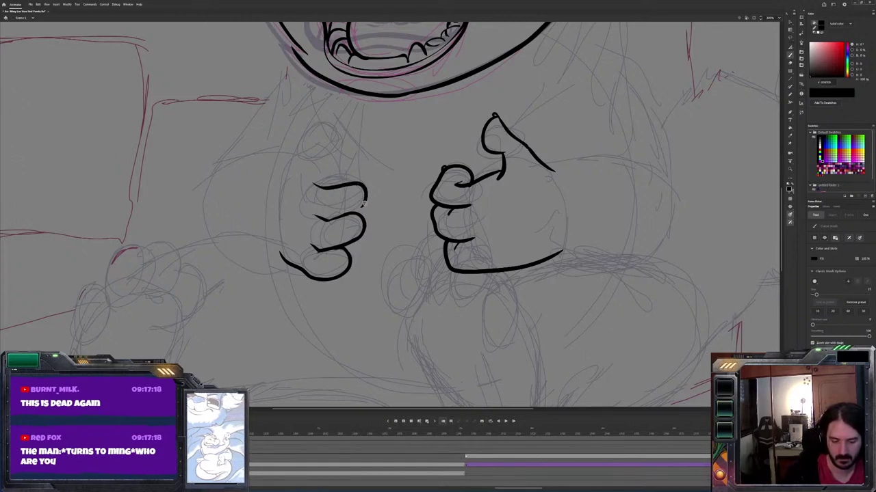
{"action": "key", "text": "ctrl+z"}
{"action": "mouse_move", "coordinate": [363, 209]}
{"action": "left_mouse_down"}
{"action": "mouse_move", "coordinate": [360, 183]}
{"action": "mouse_move", "coordinate": [315, 179]}
{"action": "left_mouse_up"}
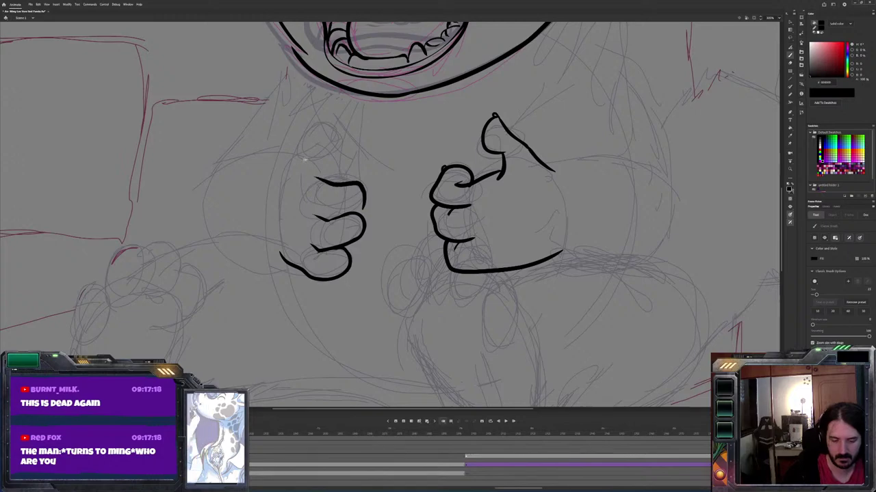
{"action": "mouse_move", "coordinate": [363, 209]}
{"action": "left_mouse_down"}
{"action": "mouse_move", "coordinate": [367, 192]}
{"action": "mouse_move", "coordinate": [357, 183]}
{"action": "mouse_move", "coordinate": [364, 210]}
{"action": "mouse_move", "coordinate": [308, 215]}
{"action": "mouse_move", "coordinate": [316, 212]}
{"action": "left_mouse_up"}
{"action": "key", "text": "e"}
{"action": "key", "text": "b"}
{"action": "key", "text": "e"}
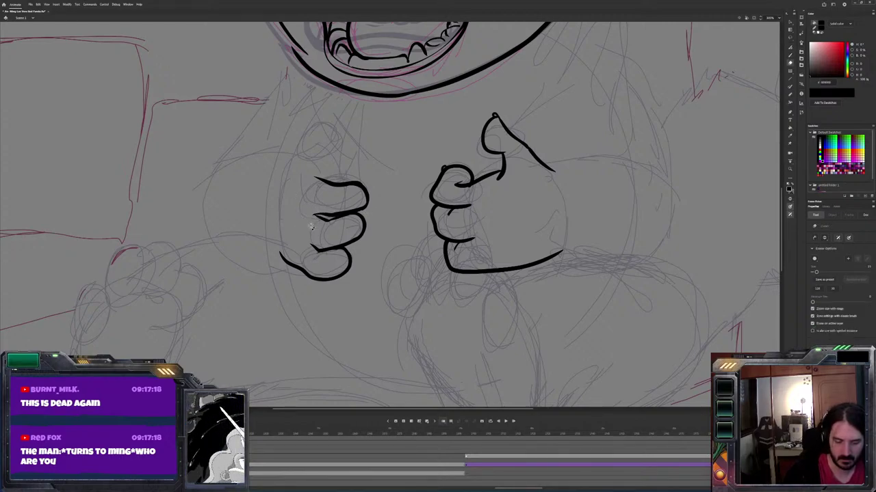
{"action": "key", "text": "b"}
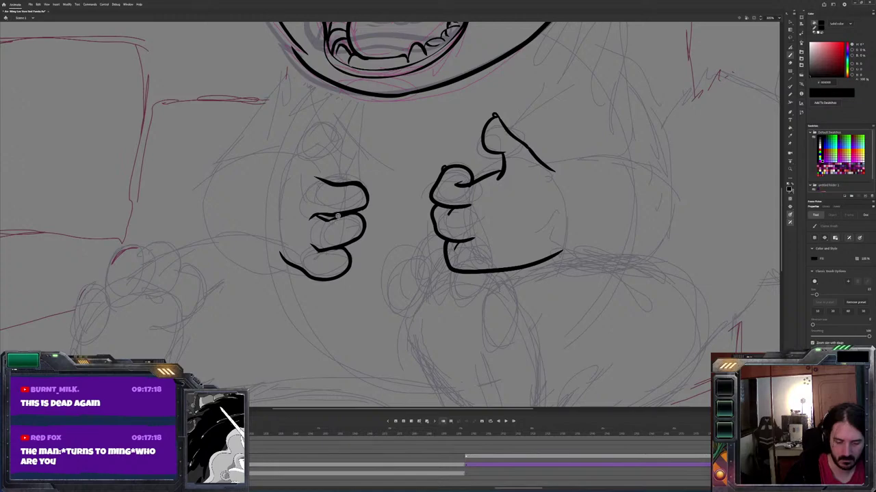
{"action": "left_click_drag", "start_coordinate": [340, 214], "coordinate": [313, 213]}
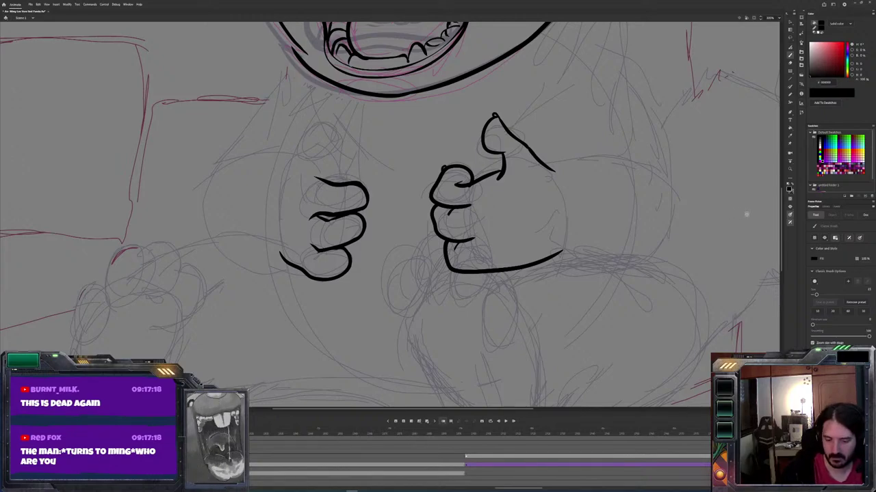
Ink the raised thumb of the left-hand fist and reshape the other fist's thumb with a fuller, rounder contour
{"action": "mouse_move", "coordinate": [319, 158]}
{"action": "left_mouse_down"}
{"action": "mouse_move", "coordinate": [337, 138]}
{"action": "mouse_move", "coordinate": [317, 125]}
{"action": "mouse_move", "coordinate": [282, 174]}
{"action": "left_mouse_up"}
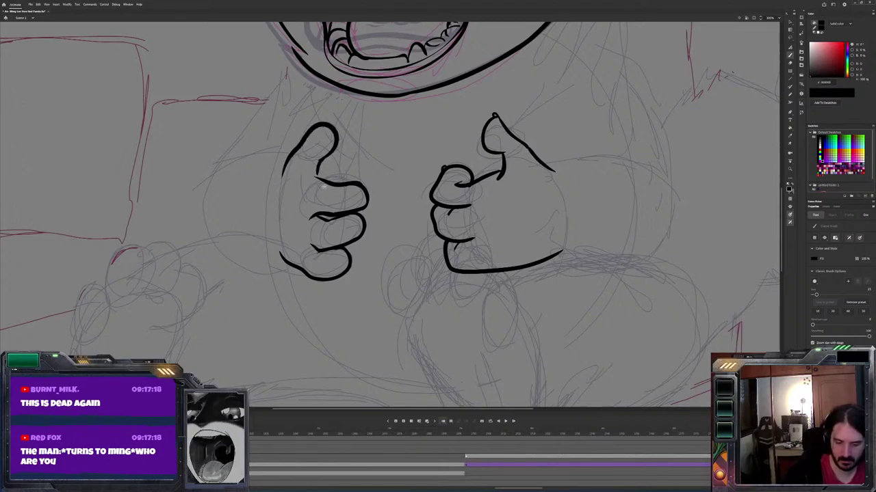
{"action": "mouse_move", "coordinate": [504, 158]}
{"action": "left_mouse_down"}
{"action": "mouse_move", "coordinate": [483, 147]}
{"action": "mouse_move", "coordinate": [487, 121]}
{"action": "mouse_move", "coordinate": [555, 175]}
{"action": "mouse_move", "coordinate": [493, 120]}
{"action": "mouse_move", "coordinate": [485, 147]}
{"action": "mouse_move", "coordinate": [504, 151]}
{"action": "mouse_move", "coordinate": [494, 152]}
{"action": "mouse_move", "coordinate": [485, 130]}
{"action": "left_mouse_up"}
{"action": "key", "text": "e"}
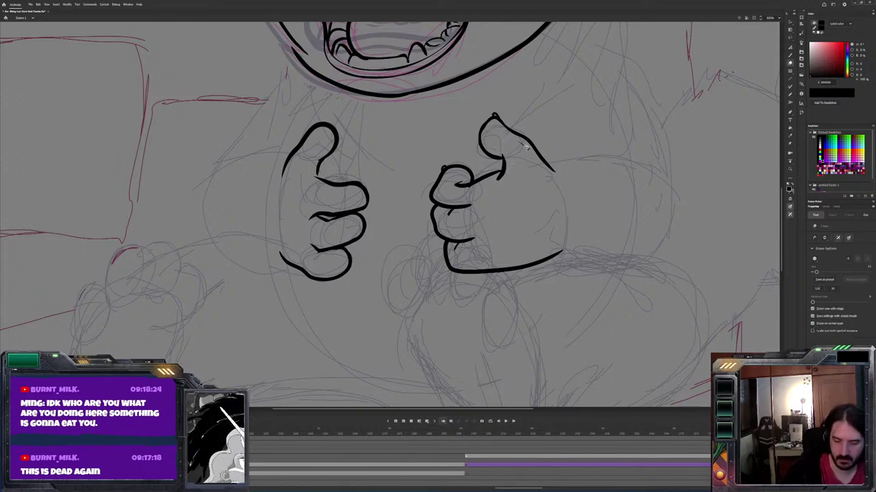
{"action": "key", "text": "v"}
{"action": "key", "text": "b"}
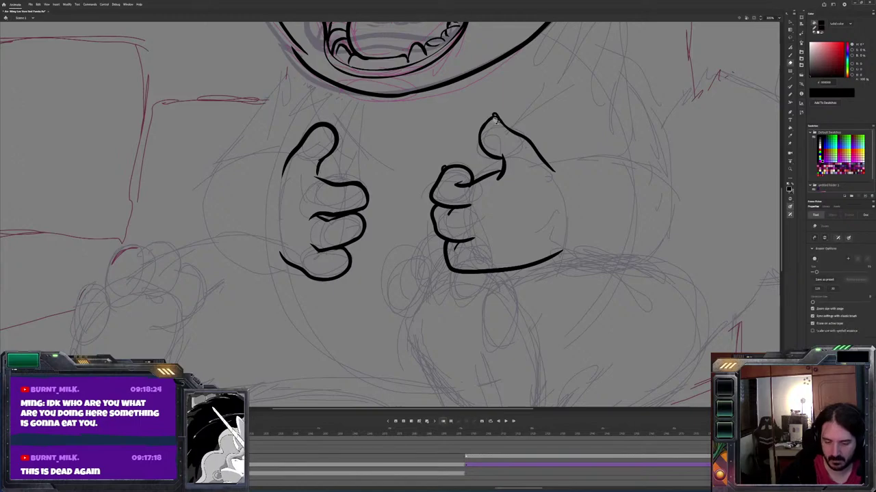
Draw small claws on the thumb tip and three fingertips of the left-hand fist, erasing the finger outline inside them
{"action": "key", "text": "b"}
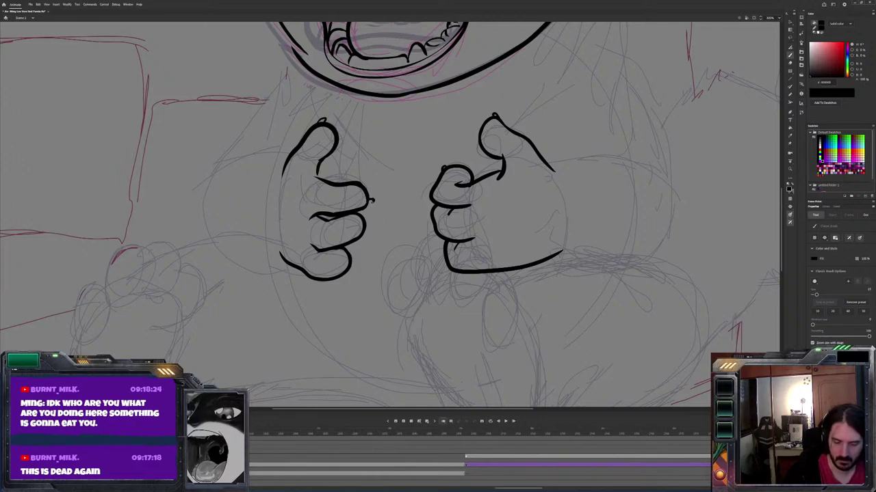
{"action": "key", "text": "e"}
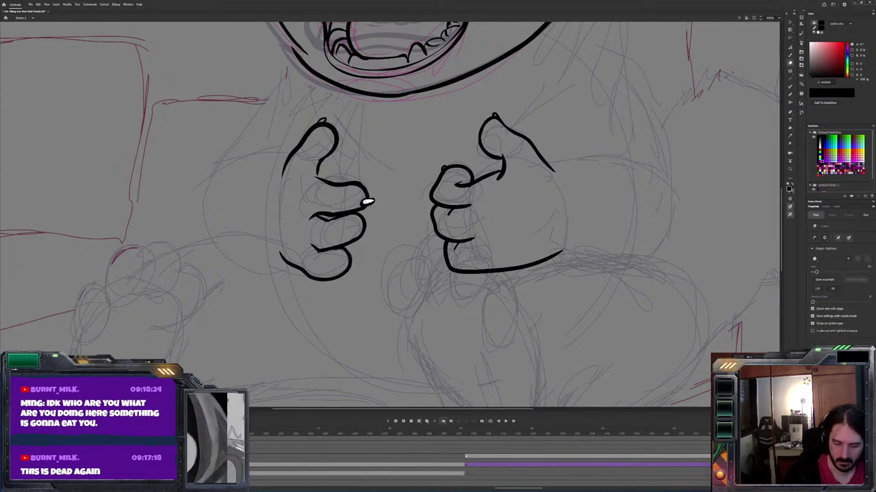
{"action": "key", "text": "b"}
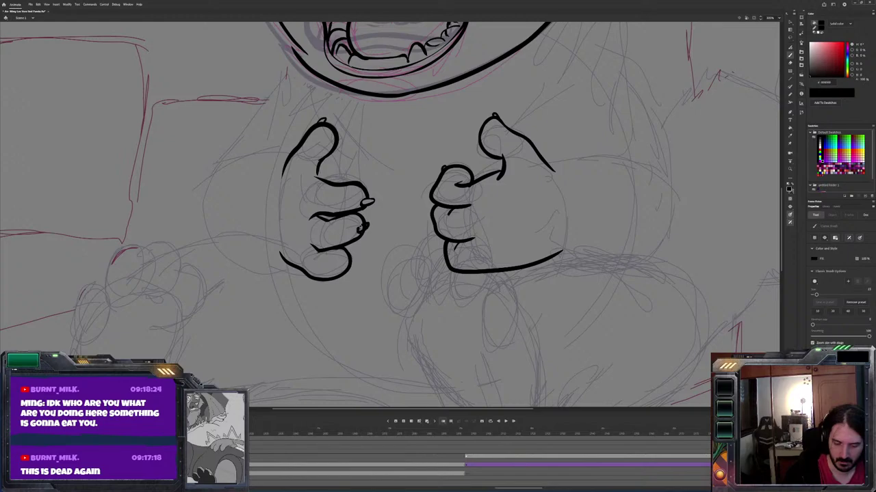
{"action": "key", "text": "e"}
{"action": "key", "text": "b"}
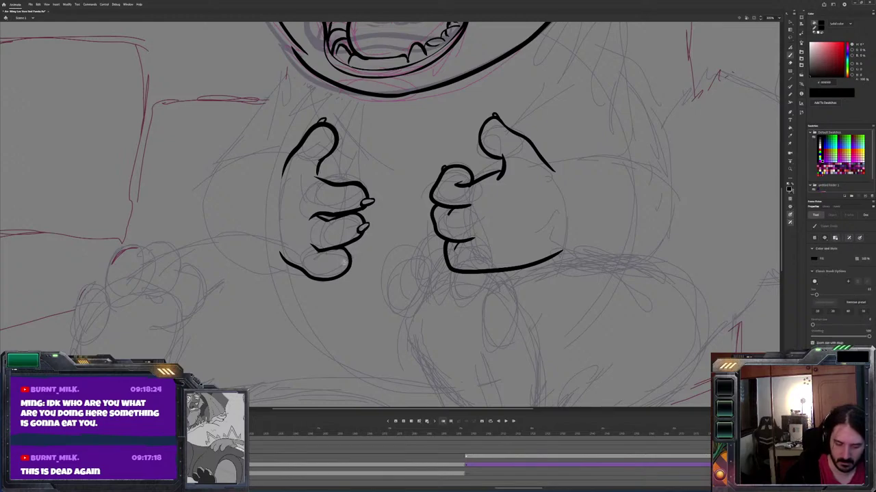
{"action": "left_click_drag", "start_coordinate": [341, 267], "coordinate": [351, 261]}
{"action": "key", "text": "e"}
{"action": "key", "text": "b"}
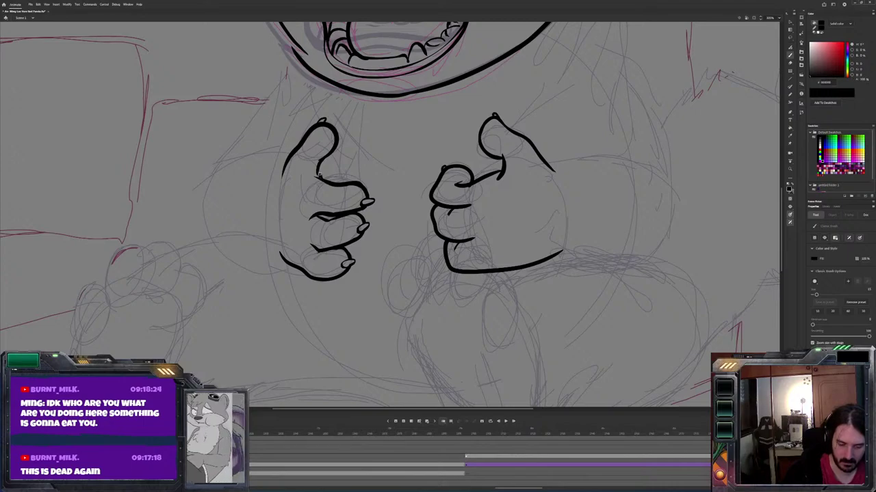
Join the left-hand thumb to the top finger and ink the curved outer arm outline from the fist's base up toward the shoulder
{"action": "left_click_drag", "start_coordinate": [319, 178], "coordinate": [323, 159]}
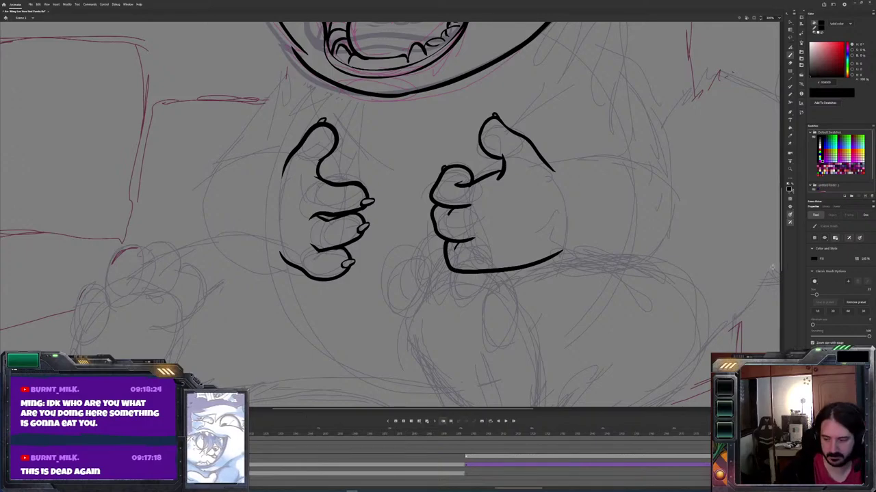
{"action": "mouse_move", "coordinate": [281, 257]}
{"action": "left_mouse_down"}
{"action": "mouse_move", "coordinate": [196, 217]}
{"action": "mouse_move", "coordinate": [231, 125]}
{"action": "left_mouse_up"}
{"action": "scroll", "coordinate": [510, 201], "scroll_direction": "up", "scroll_amount": 3}
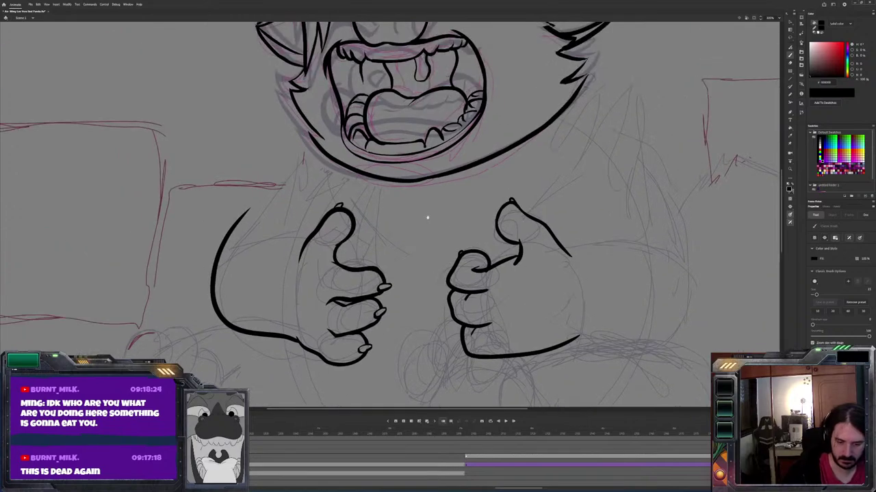
{"action": "left_click_drag", "start_coordinate": [303, 137], "coordinate": [274, 150]}
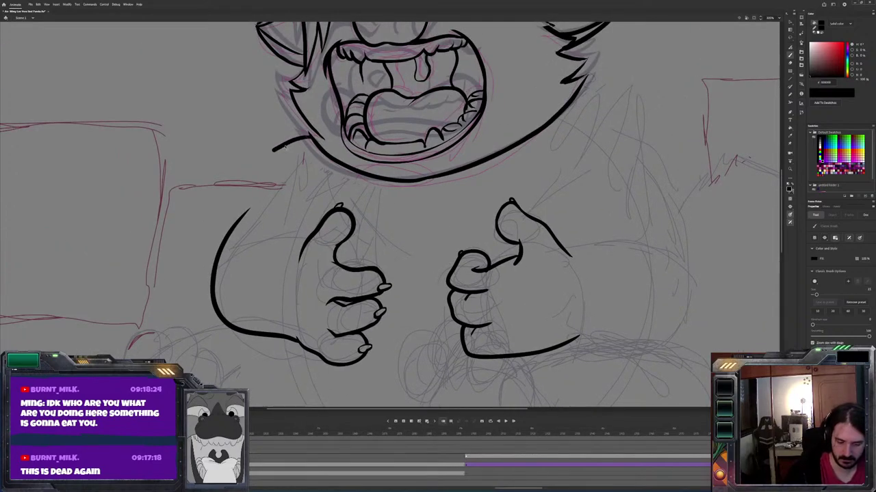
{"action": "key", "text": "ctrl+z"}
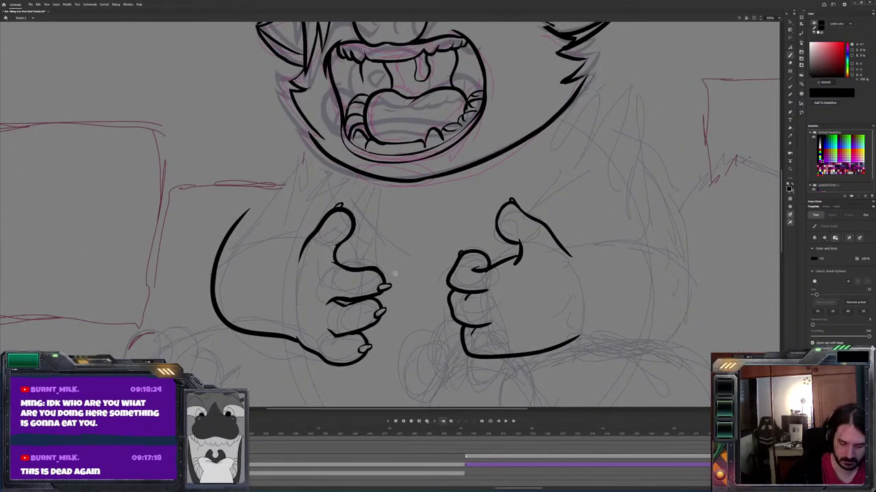
{"action": "left_click_drag", "start_coordinate": [394, 271], "coordinate": [336, 266]}
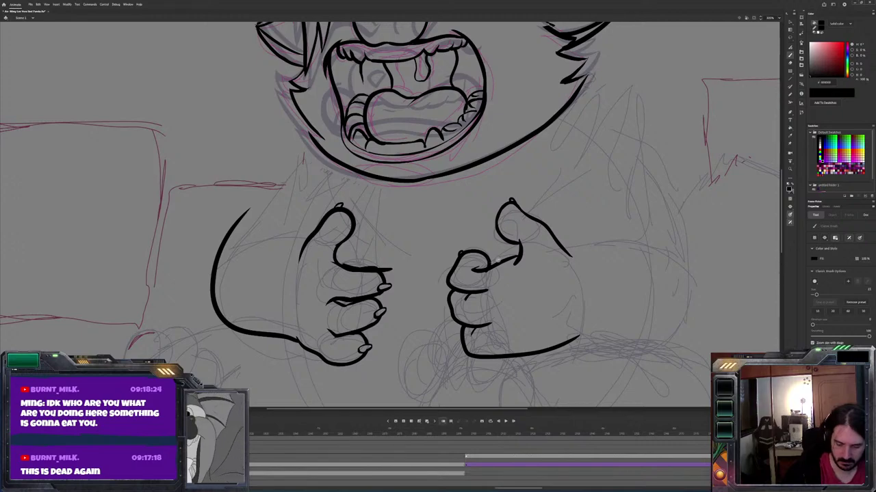
{"action": "left_click_drag", "start_coordinate": [470, 252], "coordinate": [454, 247]}
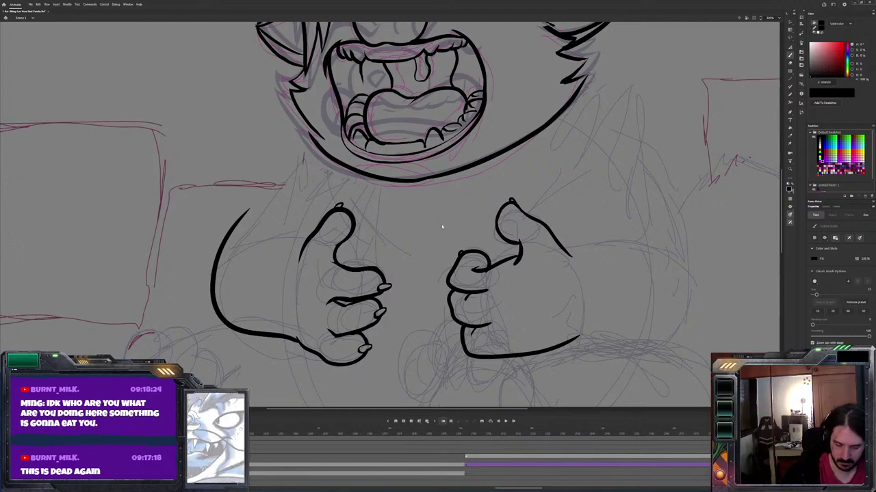
Undo the curved outer arm outline beside the left-hand fist
{"action": "key", "text": "ctrl+z"}
{"action": "left_click_drag", "start_coordinate": [645, 250], "coordinate": [582, 156]}
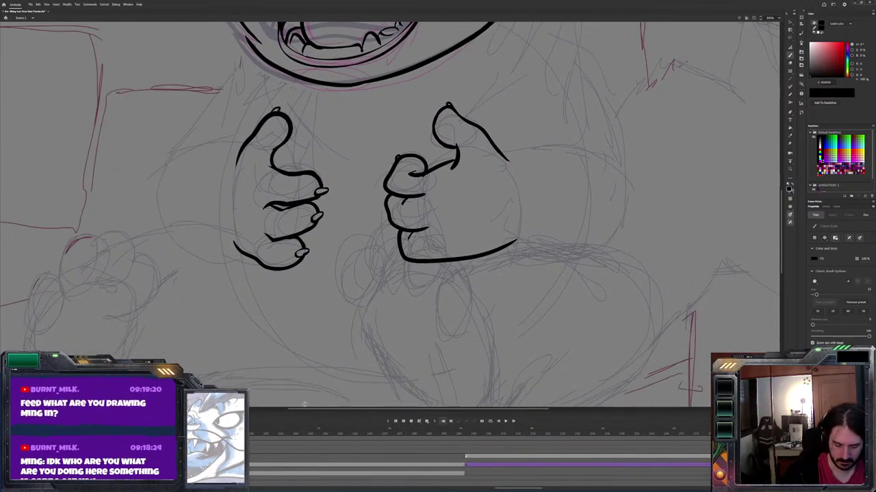
{"action": "key", "text": "ctrl+a"}
{"action": "mouse_move", "coordinate": [396, 336]}
{"action": "left_mouse_down"}
{"action": "mouse_move", "coordinate": [435, 348]}
{"action": "mouse_move", "coordinate": [537, 414]}
{"action": "left_mouse_up"}
{"action": "key", "text": "F8"}
{"action": "type", "text": "Be"}
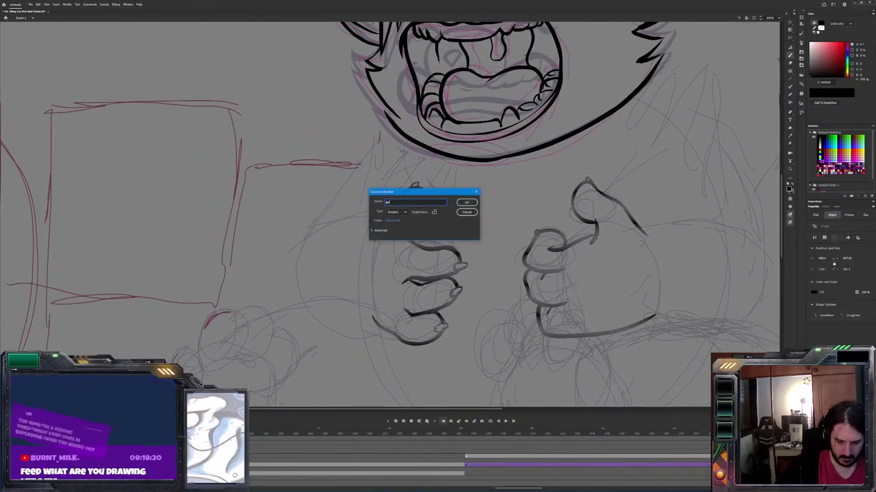
{"action": "type", "text": "lly_base"}
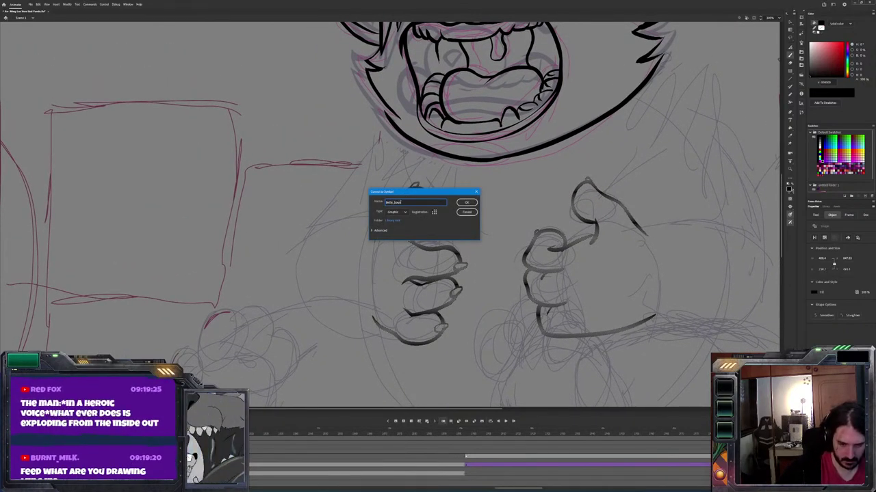
{"action": "type", "text": "bowl"}
{"action": "key", "text": "Return"}
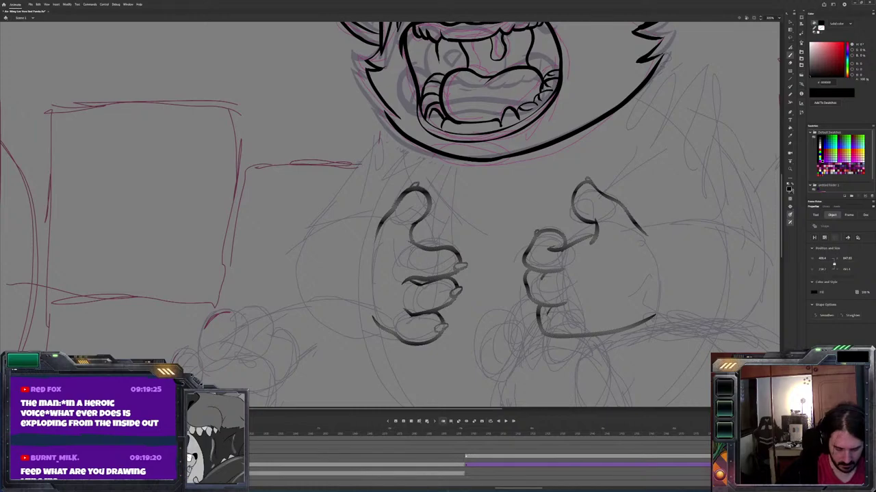
{"action": "key", "text": "Escape"}
Go to the shot where the inked character holds its belly and open its Ming-PartyTummy symbol for editing
{"action": "key", "text": "period"}
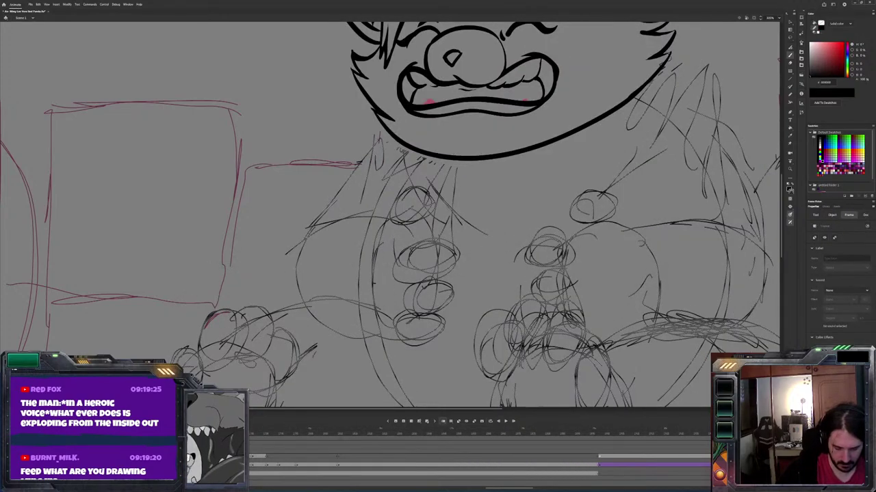
{"action": "key", "text": "period"}
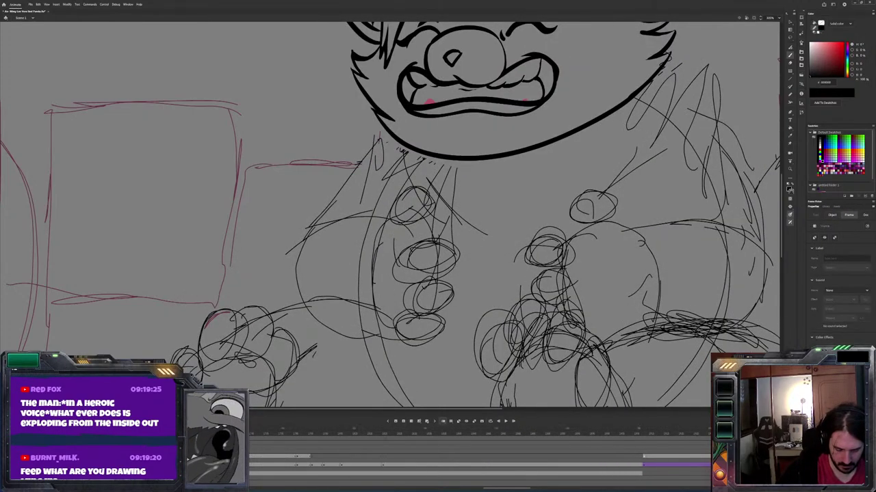
{"action": "key", "text": "period"}
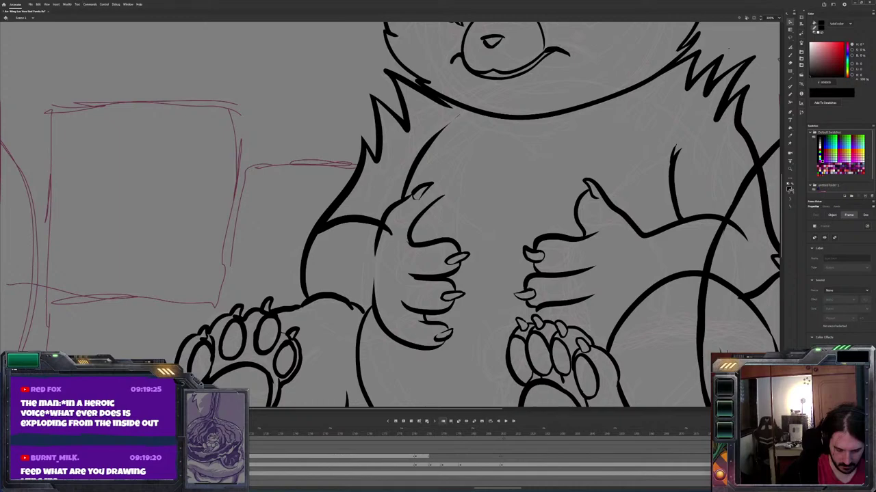
{"action": "left_click_drag", "start_coordinate": [730, 221], "coordinate": [698, 406]}
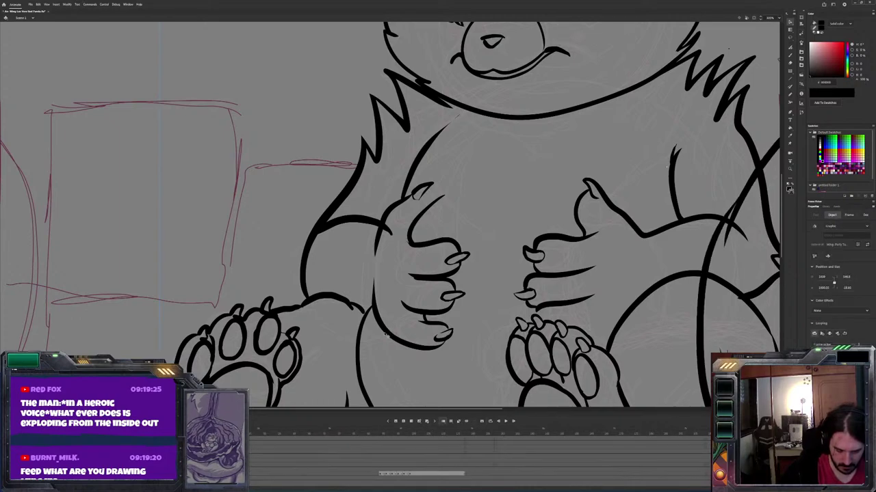
{"action": "key", "text": "ctrl+e"}
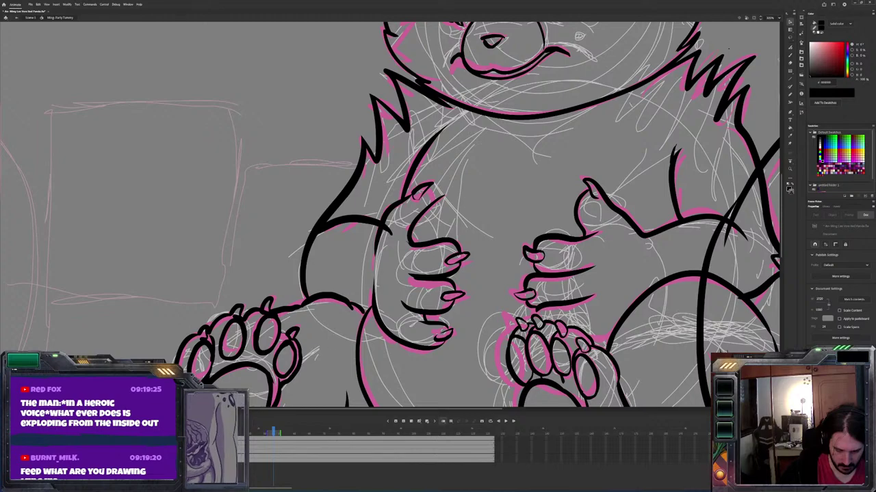
{"action": "left_click", "coordinate": [385, 333]}
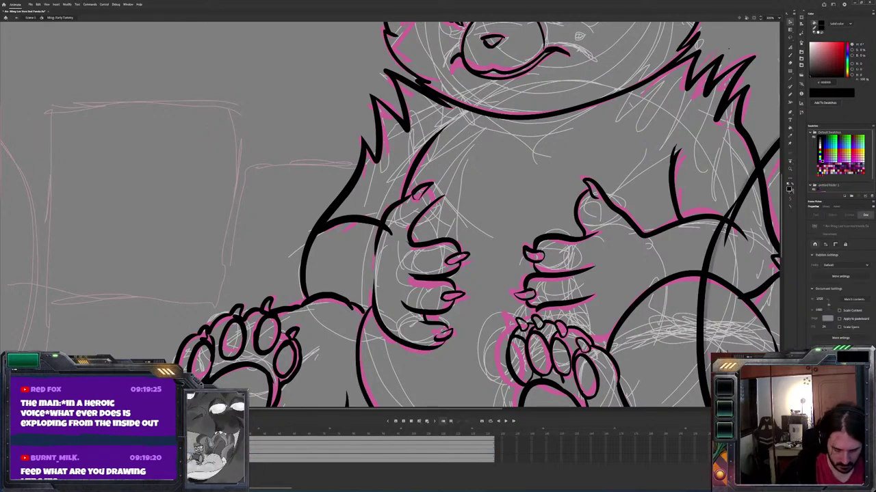
{"action": "key", "text": "Delete"}
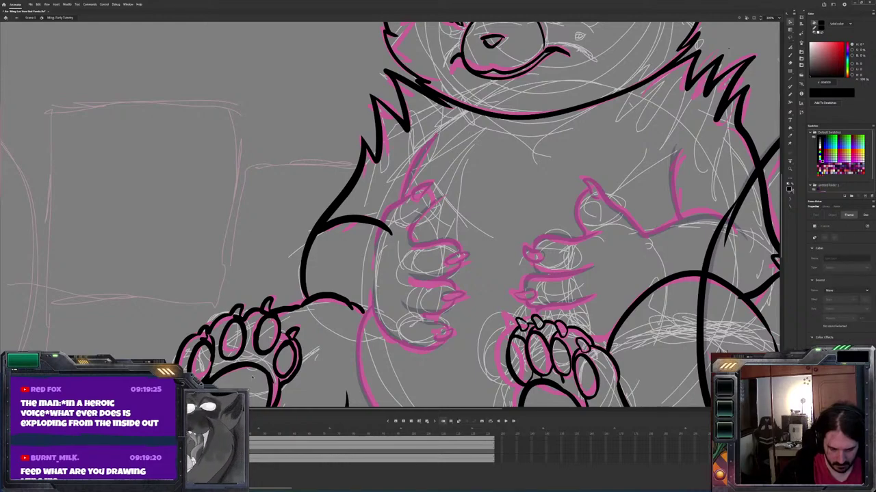
{"action": "key", "text": "ctrl+minus"}
{"action": "key", "text": "ctrl+minus"}
{"action": "key", "text": "ctrl+minus"}
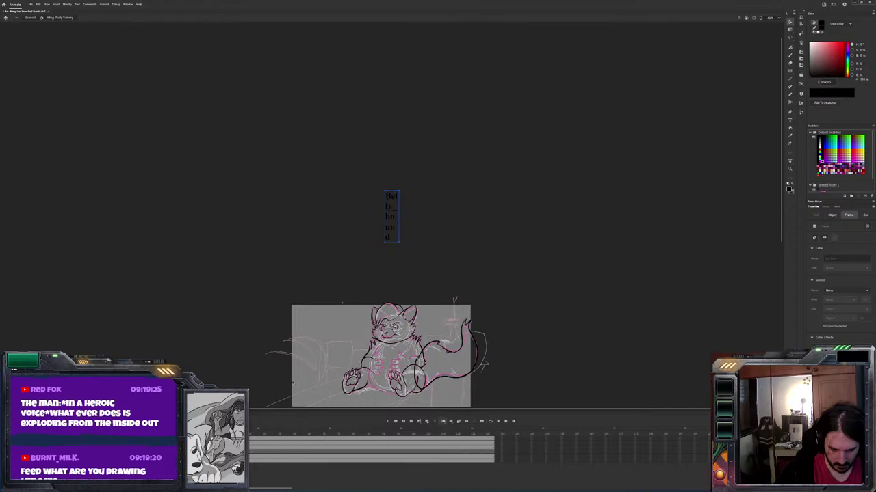
{"action": "left_click", "coordinate": [87, 156]}
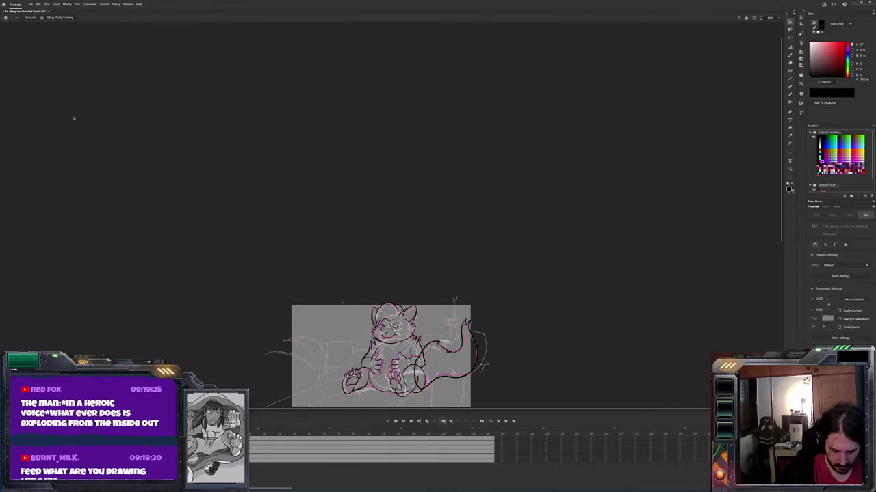
Reopen the Ming-PartyTummy symbol from a later main-timeline frame and ink the missing line joining the left-hand leg to the belly's underside
{"action": "left_click", "coordinate": [30, 17]}
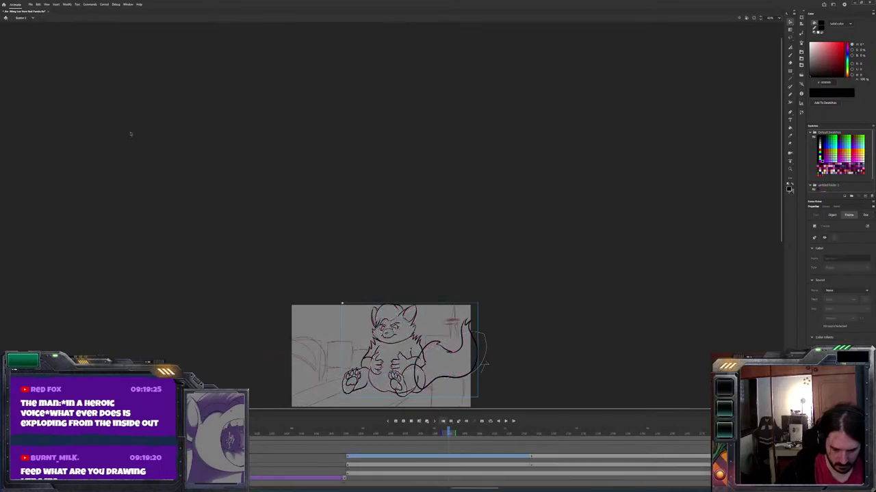
{"action": "mouse_move", "coordinate": [448, 432]}
{"action": "left_mouse_down"}
{"action": "mouse_move", "coordinate": [616, 434]}
{"action": "mouse_move", "coordinate": [460, 436]}
{"action": "left_mouse_up"}
{"action": "key", "text": "ctrl+e"}
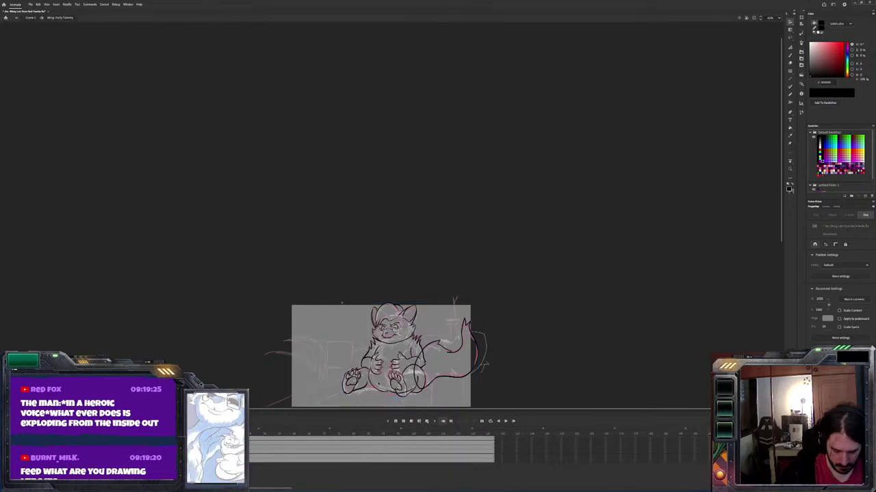
{"action": "scroll", "coordinate": [370, 399], "scroll_direction": "up", "scroll_amount": 5}
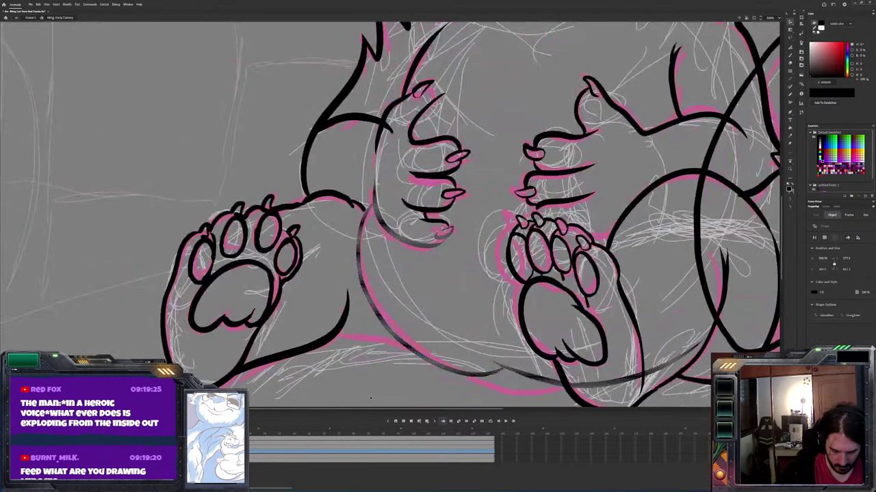
{"action": "key", "text": "b"}
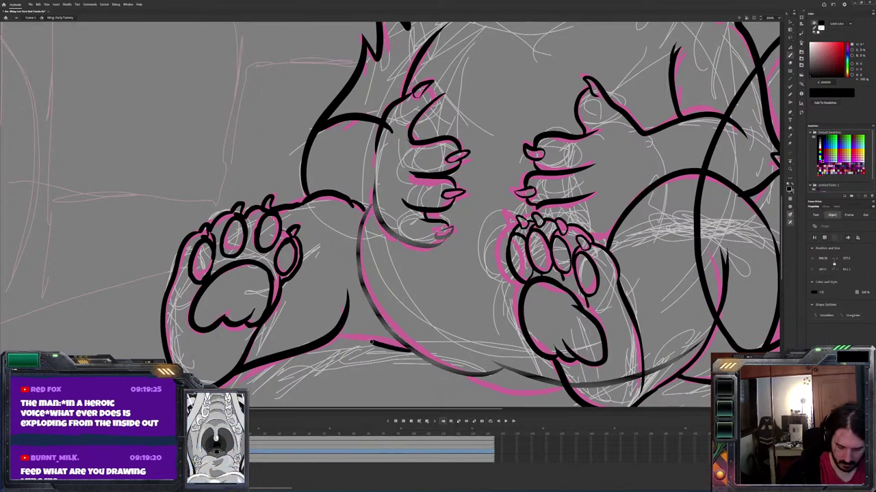
{"action": "left_click", "coordinate": [309, 453]}
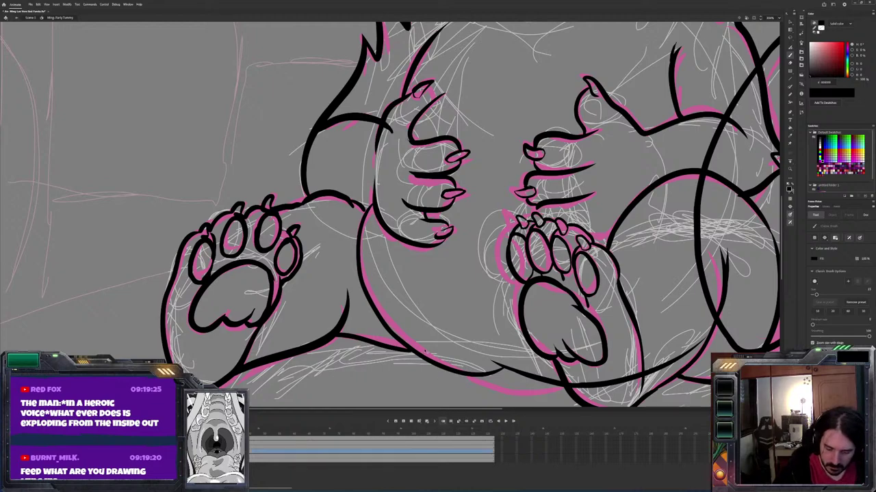
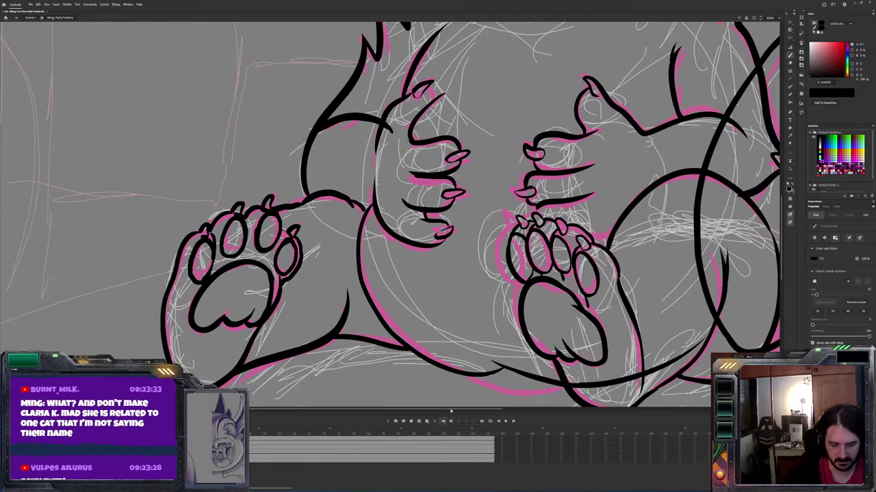
Convert the layer's hands and belly line art into a graphic symbol named Ming-PartyTummy_Loop_Outside
{"action": "left_click_drag", "start_coordinate": [756, 74], "coordinate": [704, 294]}
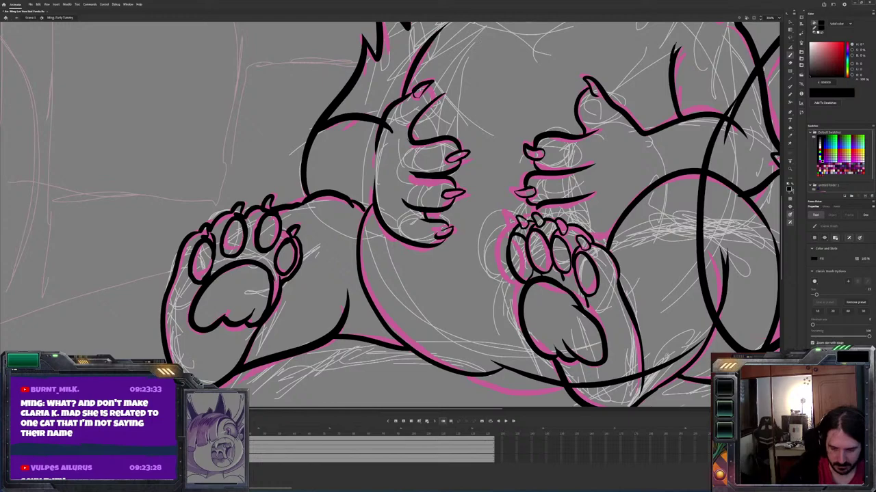
{"action": "left_click", "coordinate": [376, 450]}
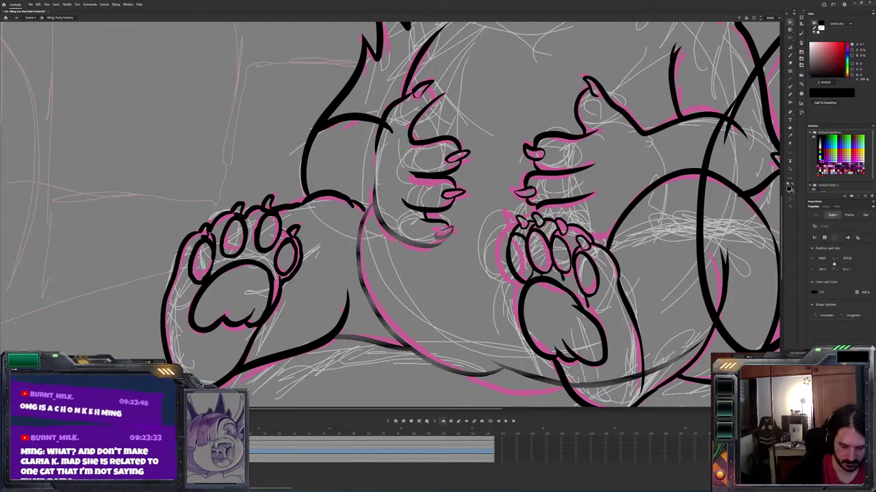
{"action": "mouse_move", "coordinate": [410, 205]}
{"action": "left_mouse_down"}
{"action": "mouse_move", "coordinate": [342, 267]}
{"action": "mouse_move", "coordinate": [273, 281]}
{"action": "left_mouse_up"}
{"action": "left_click_drag", "start_coordinate": [570, 394], "coordinate": [565, 393]}
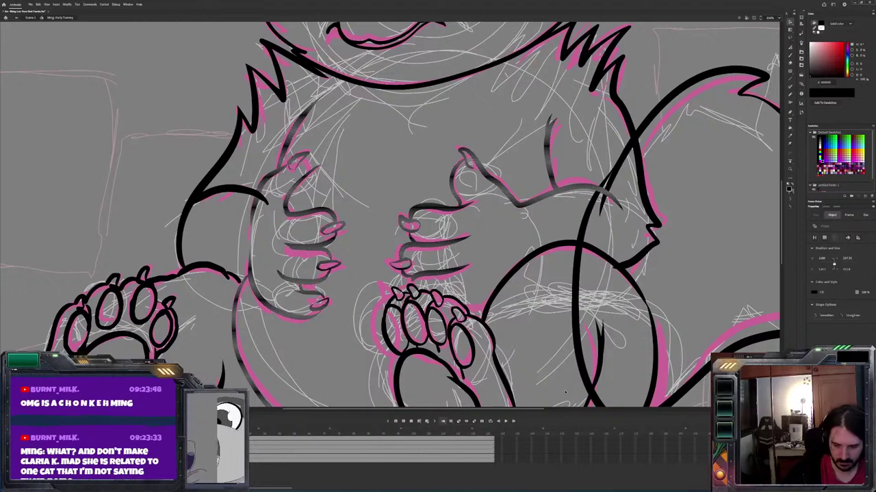
{"action": "key", "text": "F8"}
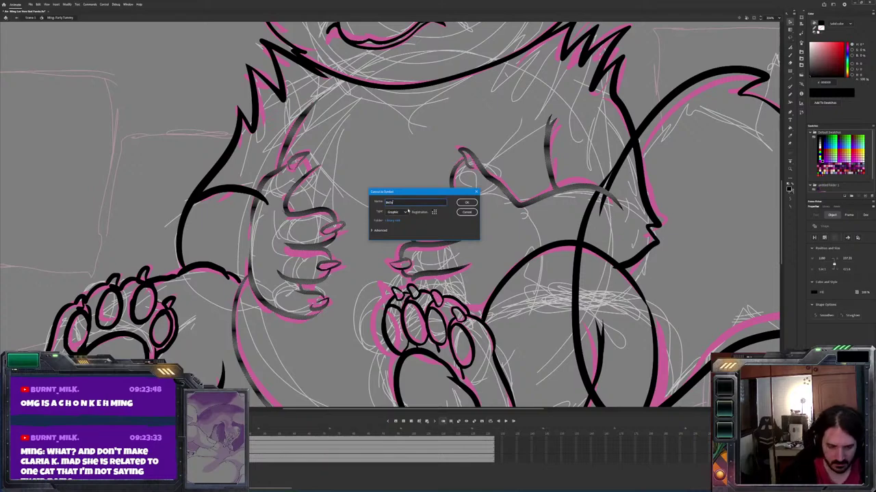
{"action": "type", "text": "mingbelly"}
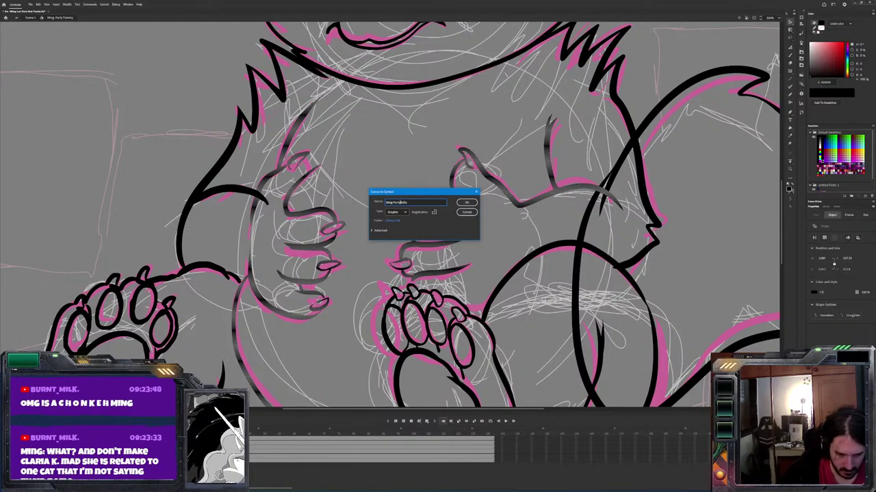
{"action": "left_click", "coordinate": [402, 202]}
{"action": "type", "text": "Tummy_Loop_Out"}
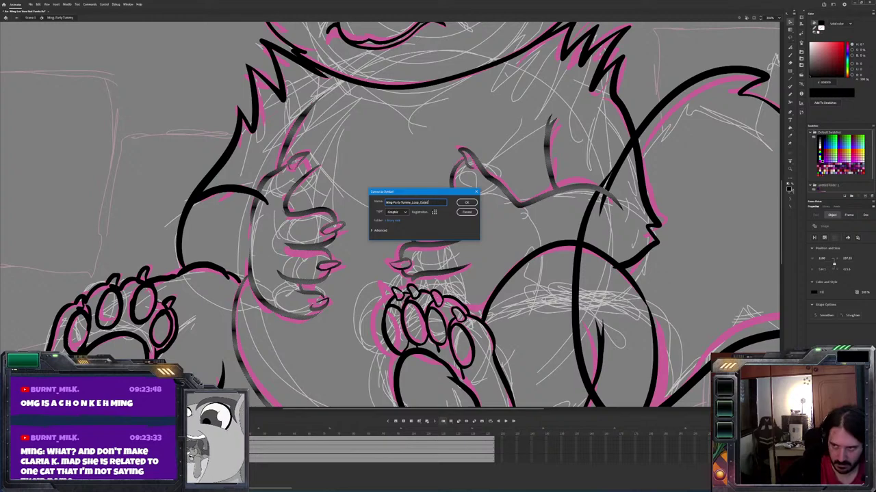
{"action": "key", "text": "Return"}
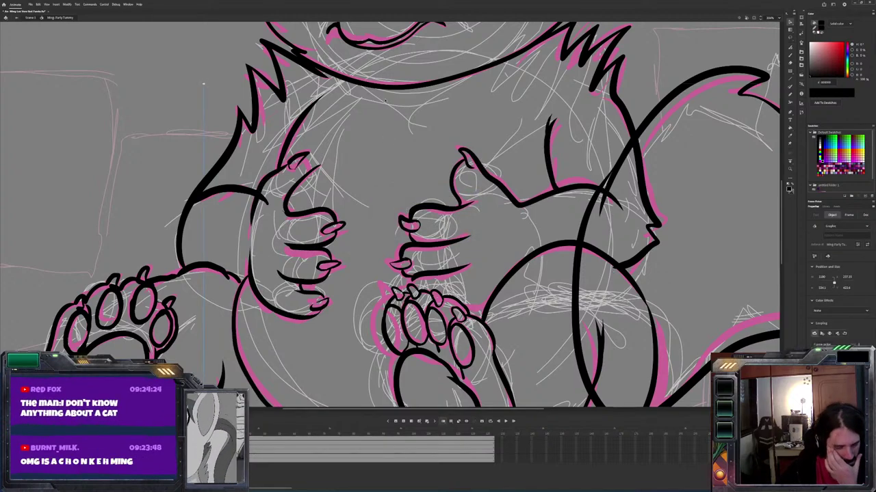
Open the Ming-PartyTummy_Loop_Outside symbol and ink the curved bottom finger of the right-hand paw
{"action": "double_click", "coordinate": [307, 232]}
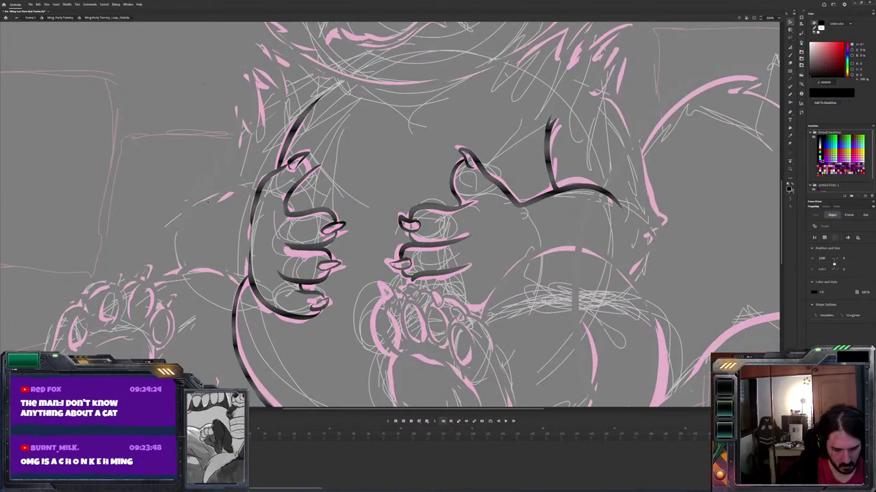
{"action": "left_click", "coordinate": [363, 176]}
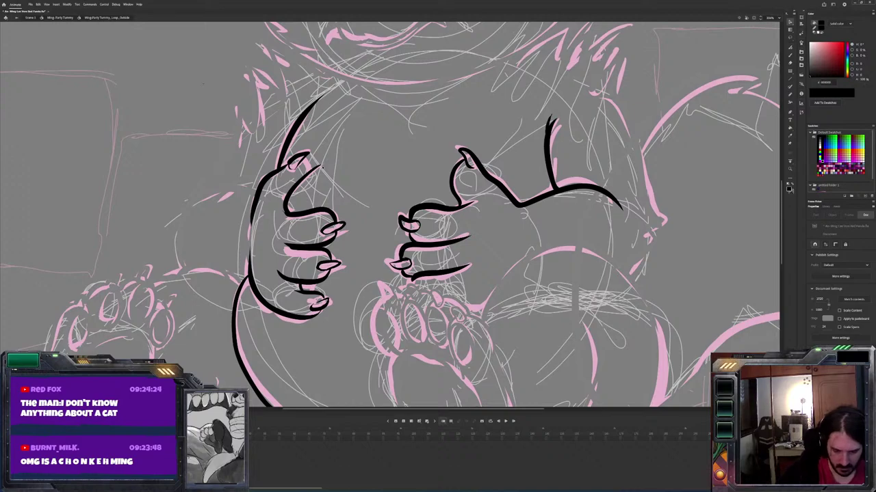
{"action": "key", "text": "b"}
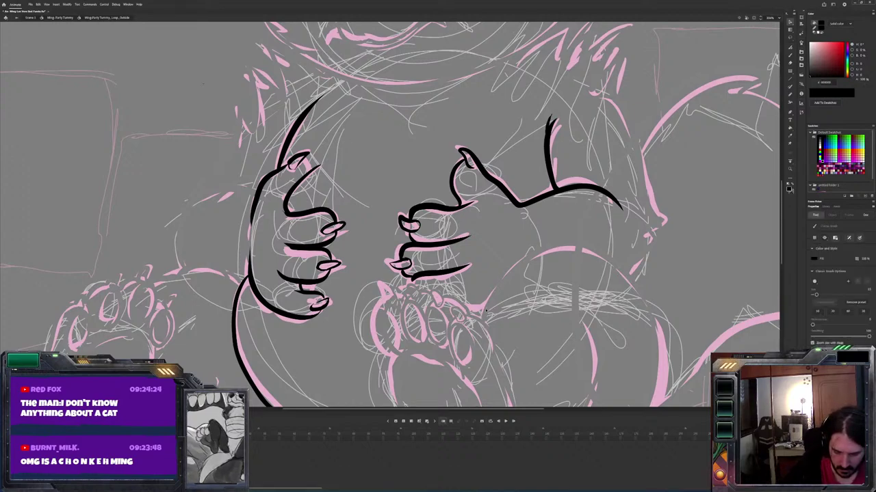
{"action": "mouse_move", "coordinate": [479, 313]}
{"action": "left_mouse_down"}
{"action": "mouse_move", "coordinate": [442, 319]}
{"action": "mouse_move", "coordinate": [407, 296]}
{"action": "left_mouse_up"}
{"action": "key", "text": "ctrl+z"}
{"action": "mouse_move", "coordinate": [483, 311]}
{"action": "left_mouse_down"}
{"action": "mouse_move", "coordinate": [442, 313]}
{"action": "mouse_move", "coordinate": [413, 295]}
{"action": "mouse_move", "coordinate": [413, 282]}
{"action": "left_mouse_up"}
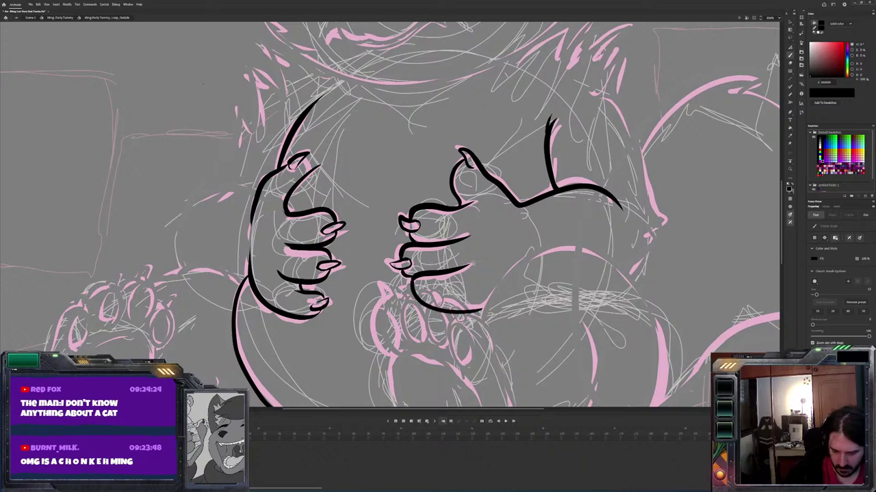
Tidy the lowest finger crease of the right-hand paw and draw a small claw on its bottom fingertip
{"action": "mouse_move", "coordinate": [476, 262]}
{"action": "left_mouse_down"}
{"action": "mouse_move", "coordinate": [424, 275]}
{"action": "mouse_move", "coordinate": [482, 260]}
{"action": "left_mouse_up"}
{"action": "key", "text": "e"}
{"action": "key", "text": "ctrl+z"}
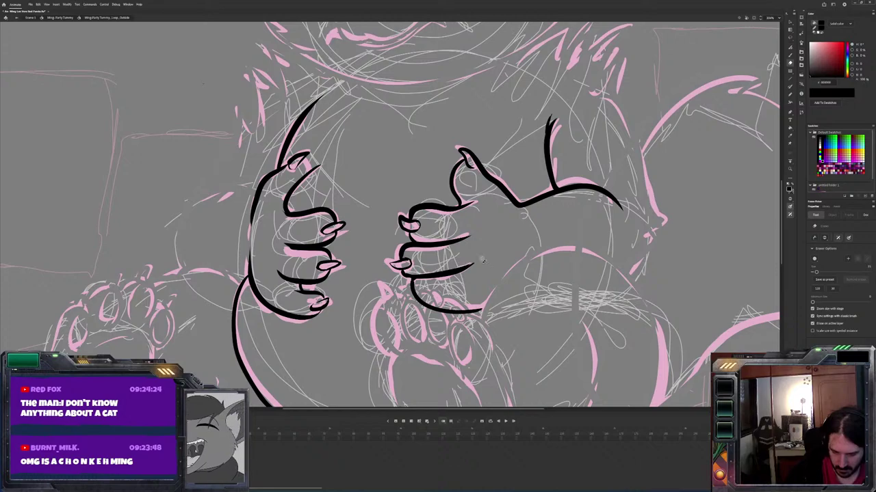
{"action": "mouse_move", "coordinate": [408, 274]}
{"action": "left_mouse_down"}
{"action": "mouse_move", "coordinate": [506, 247]}
{"action": "mouse_move", "coordinate": [457, 272]}
{"action": "mouse_move", "coordinate": [408, 276]}
{"action": "left_mouse_up"}
{"action": "key", "text": "b"}
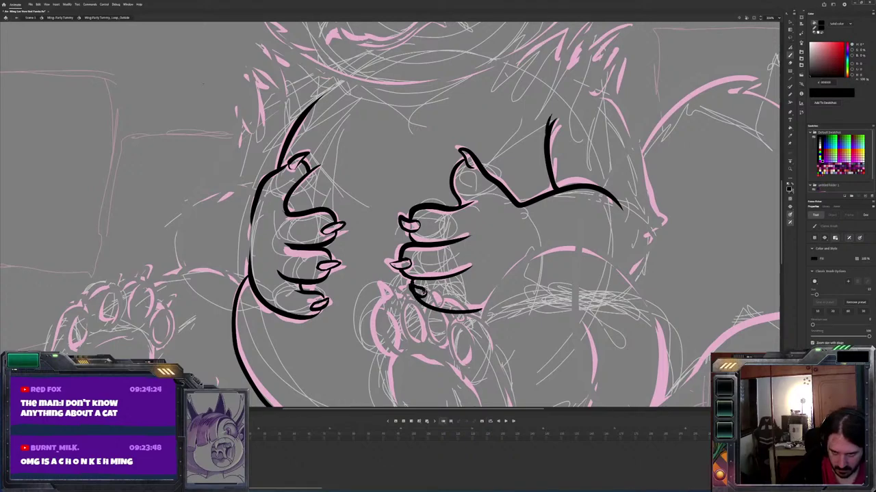
{"action": "key", "text": "e"}
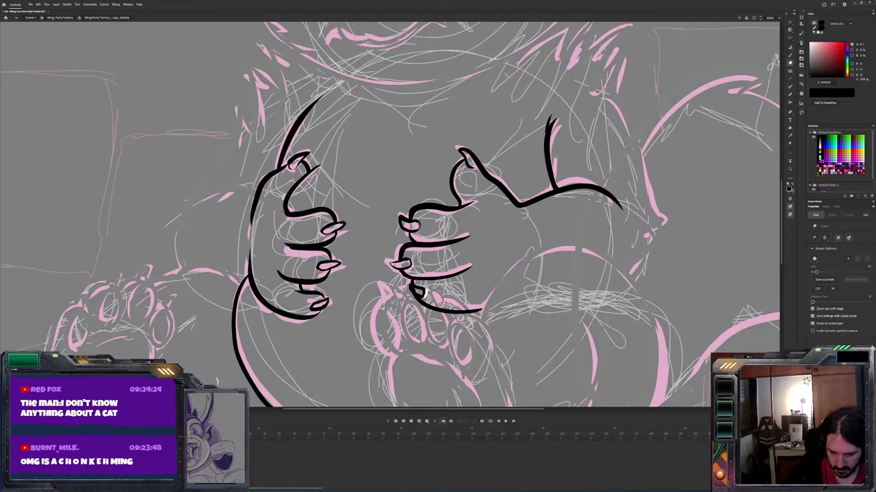
{"action": "key", "text": "b"}
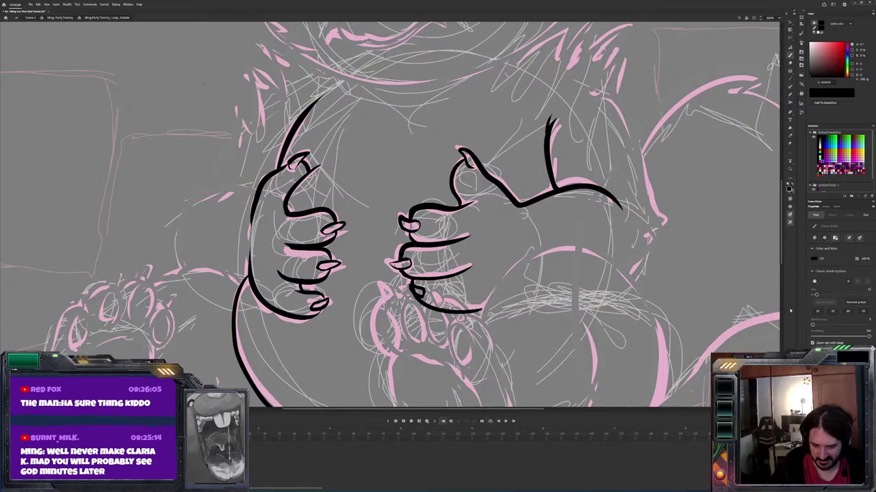
Ink the right-hand paw's lower palm curve from the bottom finger toward the wrist, plus a short stroke under the forearm
{"action": "left_click_drag", "start_coordinate": [528, 294], "coordinate": [469, 316]}
{"action": "key", "text": "ctrl+z"}
{"action": "mouse_move", "coordinate": [535, 272]}
{"action": "left_mouse_down"}
{"action": "mouse_move", "coordinate": [516, 300]}
{"action": "mouse_move", "coordinate": [479, 312]}
{"action": "left_mouse_up"}
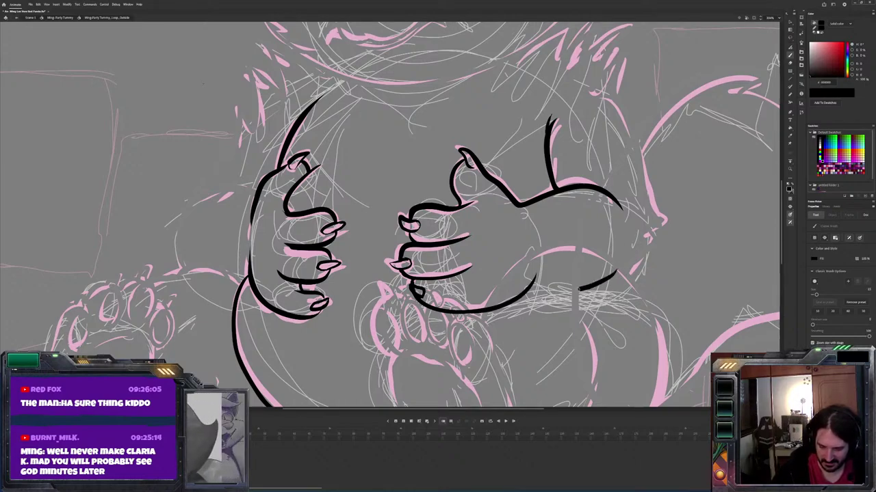
Erase the overly thick lower palm curve of the right-hand paw, redraw it cleaner, and tidy its join with the forearm
{"action": "mouse_move", "coordinate": [532, 286]}
{"action": "left_mouse_down"}
{"action": "mouse_move", "coordinate": [616, 271]}
{"action": "mouse_move", "coordinate": [503, 299]}
{"action": "left_mouse_up"}
{"action": "key", "text": "ctrl+z"}
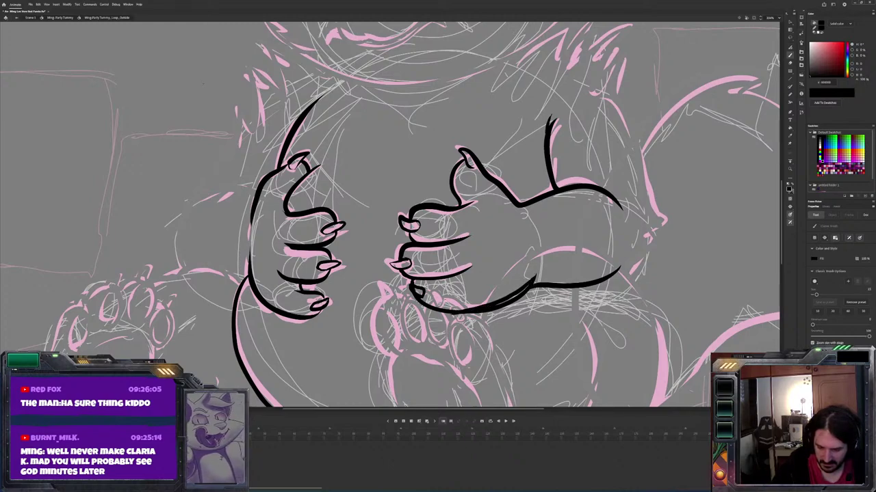
{"action": "key", "text": "e"}
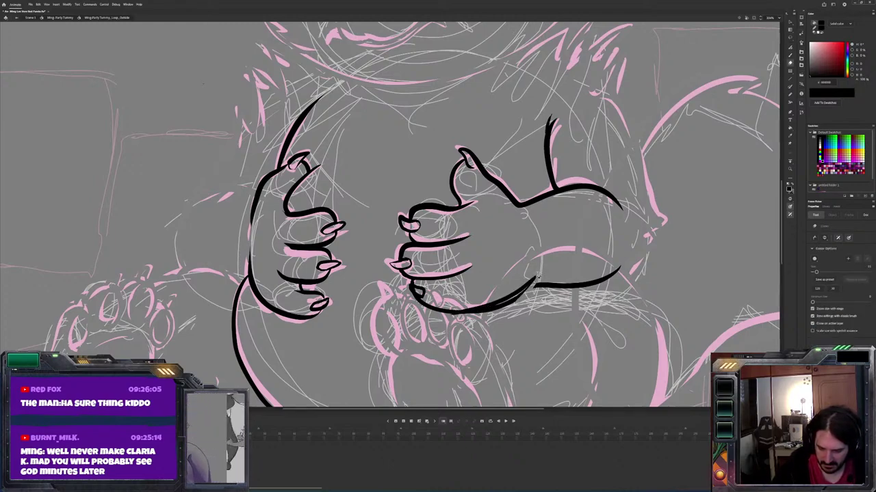
{"action": "mouse_move", "coordinate": [535, 278]}
{"action": "left_mouse_down"}
{"action": "mouse_move", "coordinate": [503, 303]}
{"action": "mouse_move", "coordinate": [445, 314]}
{"action": "left_mouse_up"}
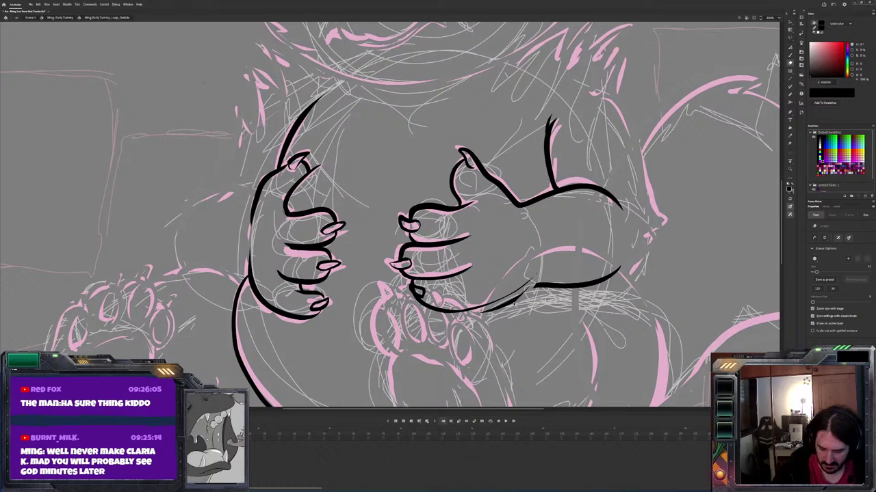
{"action": "left_click_drag", "start_coordinate": [536, 279], "coordinate": [480, 311]}
{"action": "key", "text": "b"}
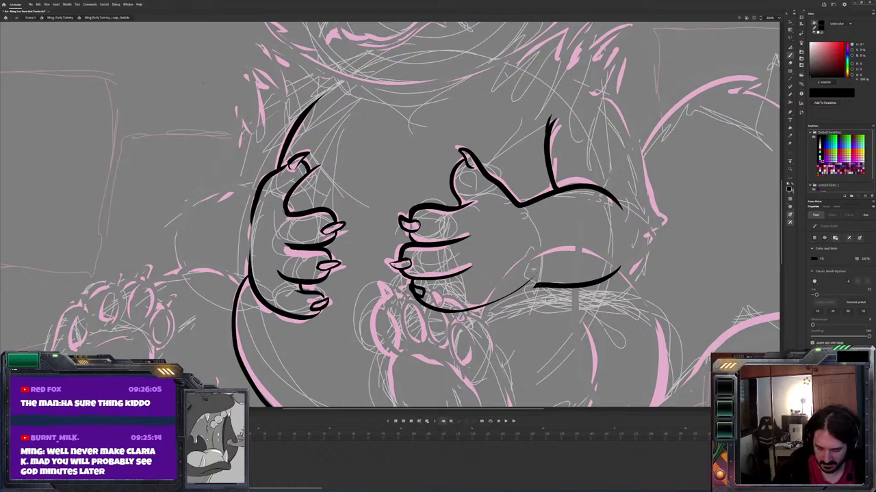
{"action": "mouse_move", "coordinate": [532, 273]}
{"action": "left_mouse_down"}
{"action": "mouse_move", "coordinate": [504, 297]}
{"action": "mouse_move", "coordinate": [446, 312]}
{"action": "left_mouse_up"}
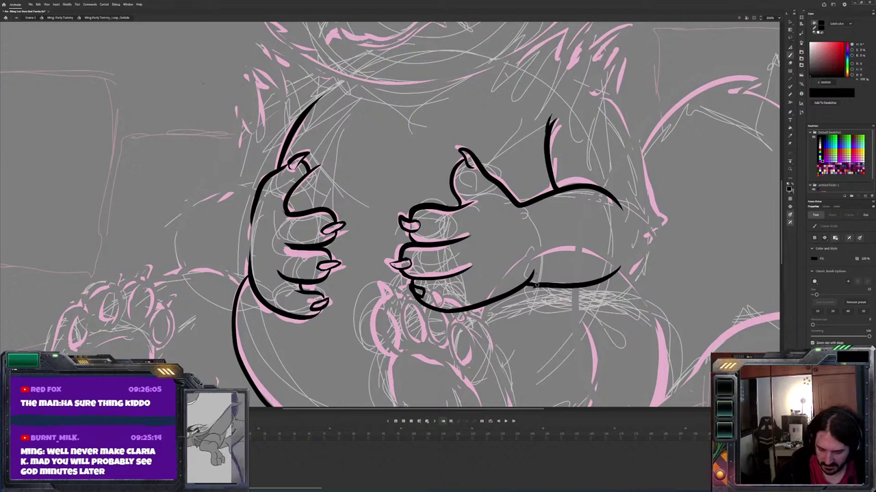
{"action": "key", "text": "e"}
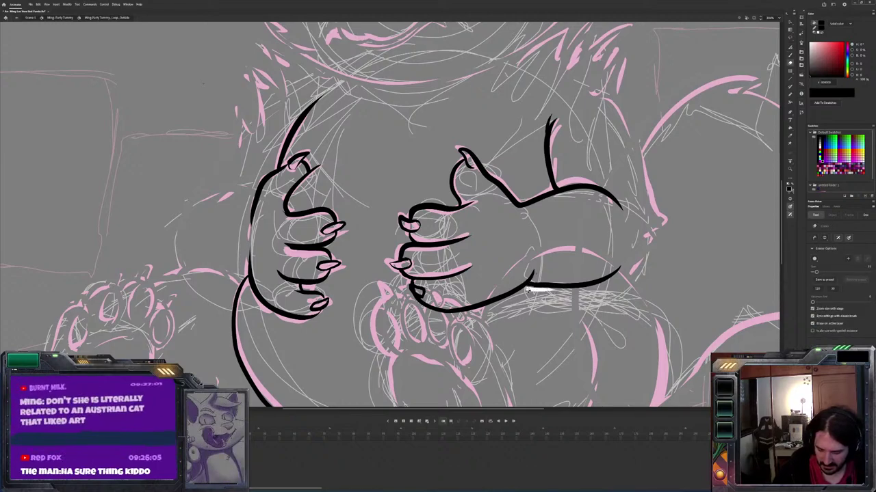
{"action": "key", "text": "b"}
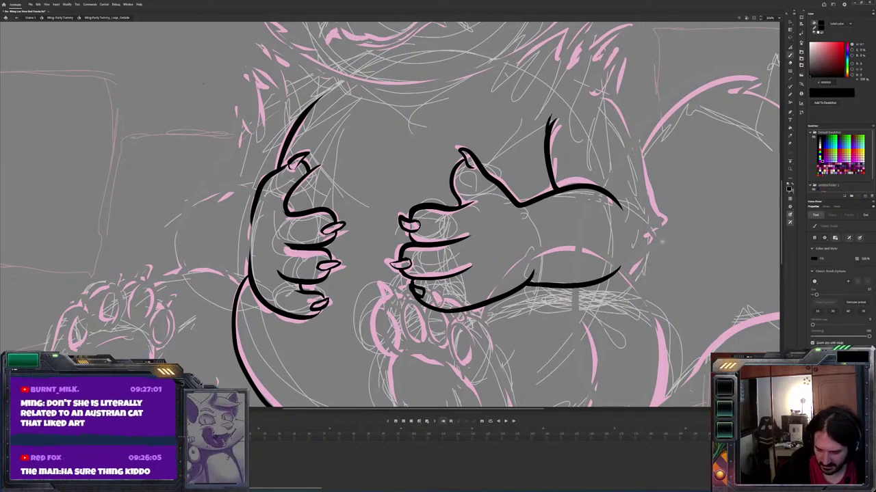
Ink the right arm's pointed elbow and outer upper-arm edge, plus a small V-shaped navel mark on the belly
{"action": "left_click_drag", "start_coordinate": [617, 269], "coordinate": [651, 239]}
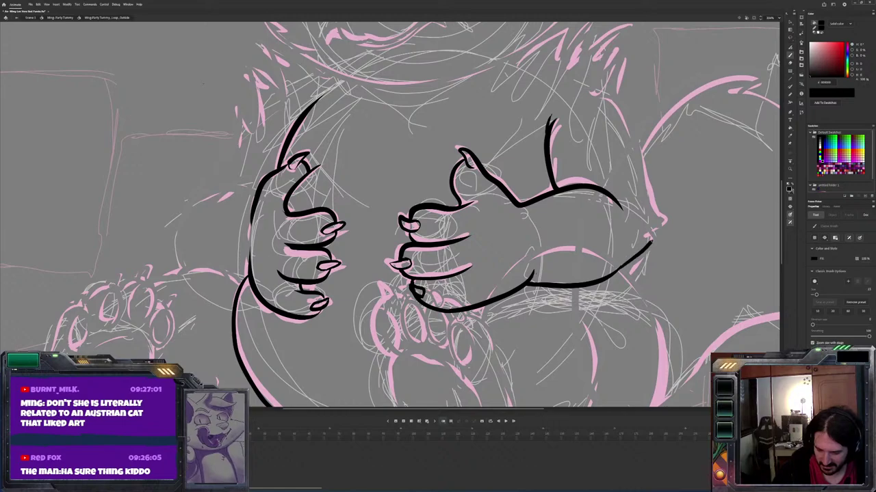
{"action": "left_click_drag", "start_coordinate": [630, 128], "coordinate": [654, 234]}
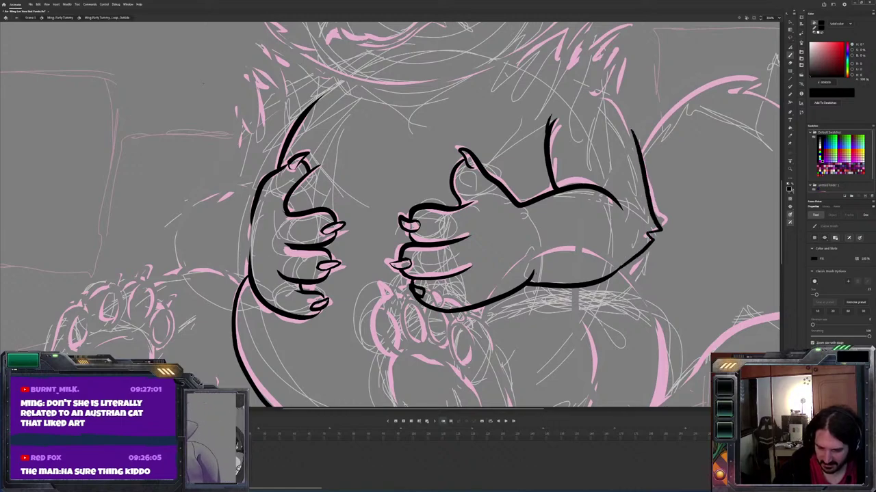
{"action": "scroll", "coordinate": [390, 216], "scroll_direction": "down", "scroll_amount": 3}
{"action": "left_click_drag", "start_coordinate": [385, 220], "coordinate": [374, 252]}
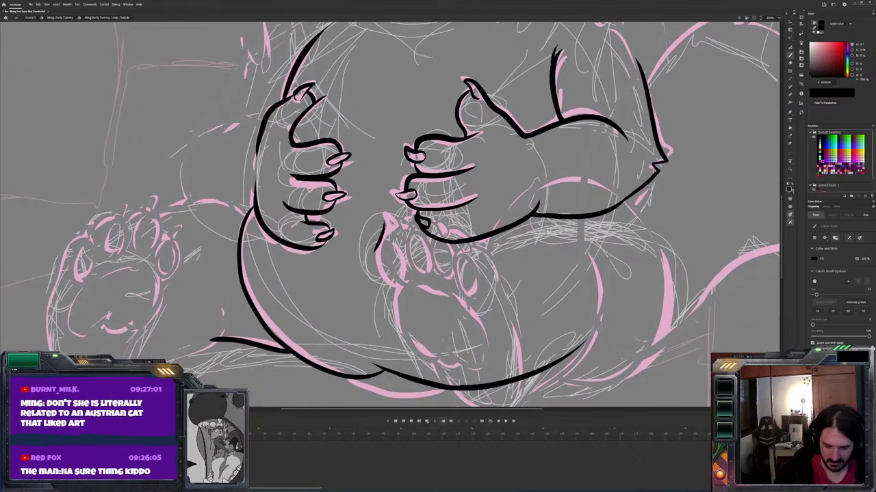
{"action": "left_click_drag", "start_coordinate": [380, 216], "coordinate": [370, 249]}
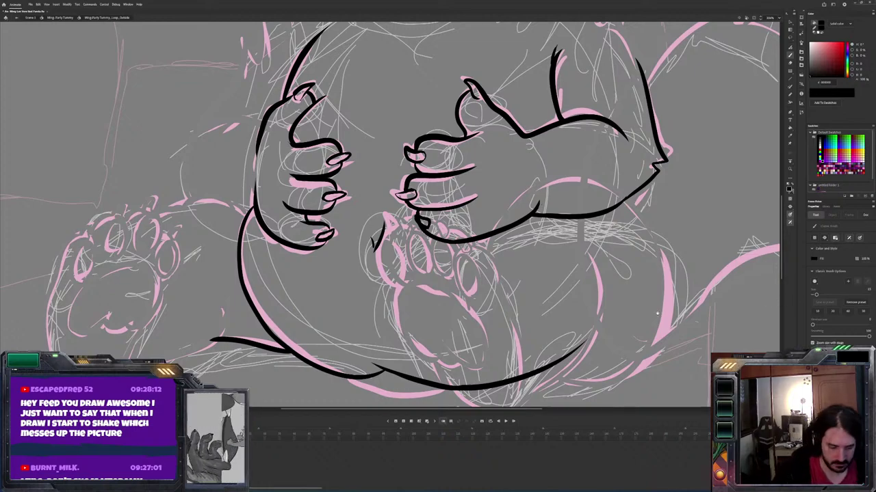
Insert a blank keyframe and ink the belly's left contour above and below the hand, bulging wider than in the neighbouring frame
{"action": "mouse_move", "coordinate": [742, 306]}
{"action": "left_mouse_down"}
{"action": "mouse_move", "coordinate": [630, 370]}
{"action": "mouse_move", "coordinate": [661, 275]}
{"action": "left_mouse_up"}
{"action": "key", "text": "F7"}
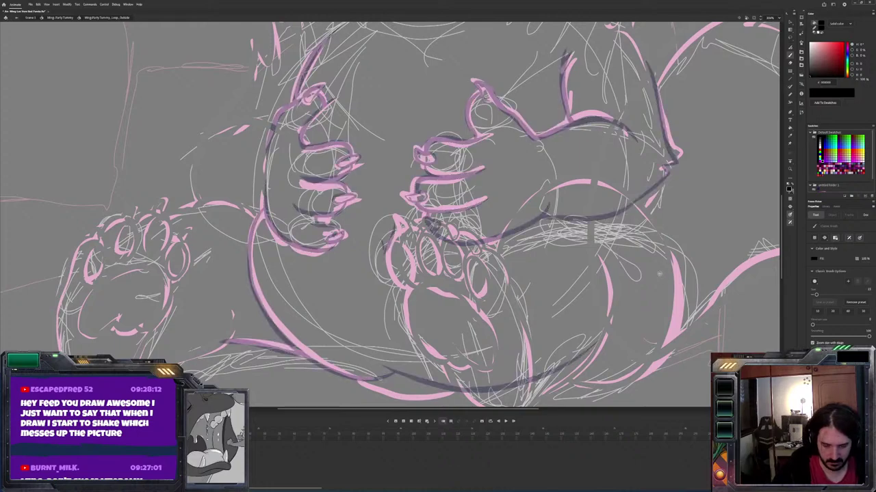
{"action": "mouse_move", "coordinate": [321, 37]}
{"action": "left_mouse_down"}
{"action": "mouse_move", "coordinate": [276, 78]}
{"action": "mouse_move", "coordinate": [229, 215]}
{"action": "left_mouse_up"}
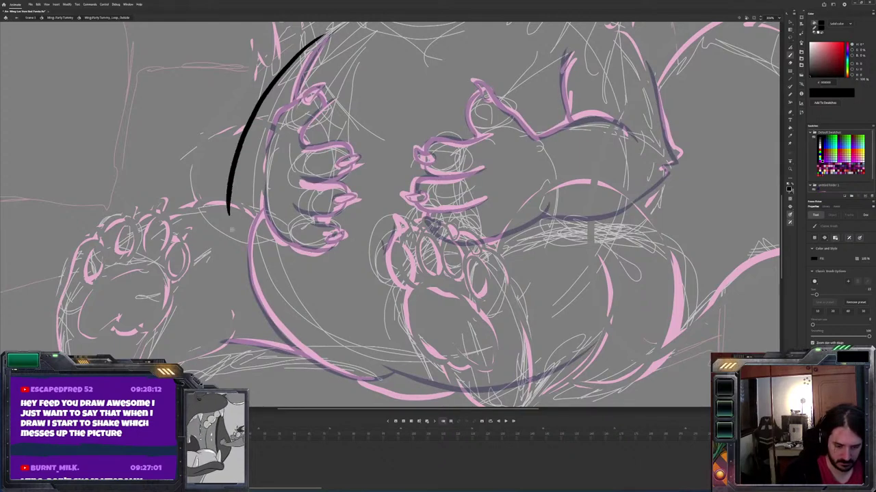
{"action": "key", "text": "ctrl+z"}
{"action": "mouse_move", "coordinate": [322, 33]}
{"action": "left_mouse_down"}
{"action": "mouse_move", "coordinate": [274, 98]}
{"action": "mouse_move", "coordinate": [262, 157]}
{"action": "left_mouse_up"}
{"action": "mouse_move", "coordinate": [258, 195]}
{"action": "left_mouse_down"}
{"action": "mouse_move", "coordinate": [240, 220]}
{"action": "mouse_move", "coordinate": [262, 347]}
{"action": "mouse_move", "coordinate": [284, 366]}
{"action": "left_mouse_up"}
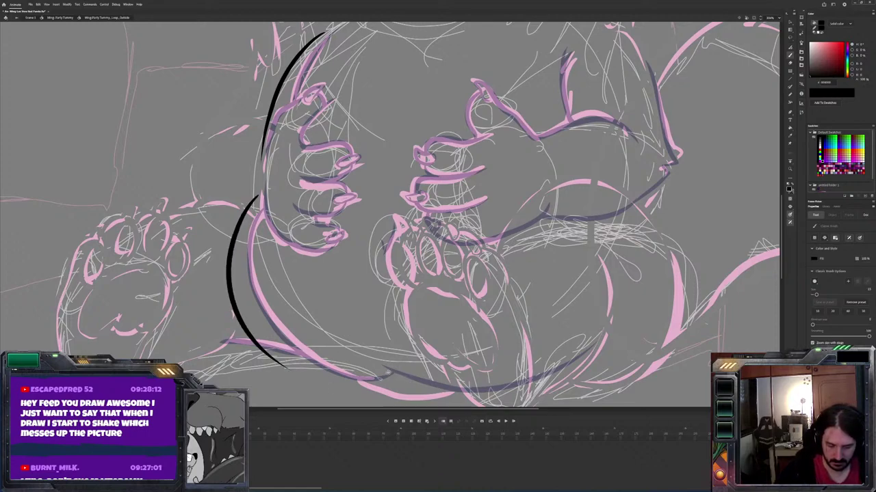
Ink the new frame's lower-left belly curve up to the fold, and the bottom belly curve slightly below the onion-skinned line
{"action": "mouse_move", "coordinate": [387, 373]}
{"action": "left_mouse_down"}
{"action": "mouse_move", "coordinate": [301, 375]}
{"action": "mouse_move", "coordinate": [256, 334]}
{"action": "left_mouse_up"}
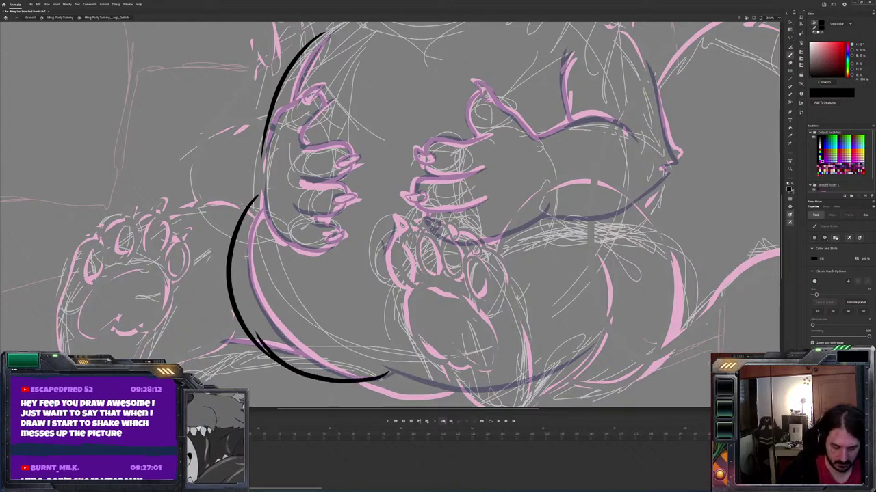
{"action": "key", "text": "ctrl+z"}
{"action": "left_click_drag", "start_coordinate": [387, 374], "coordinate": [246, 327]}
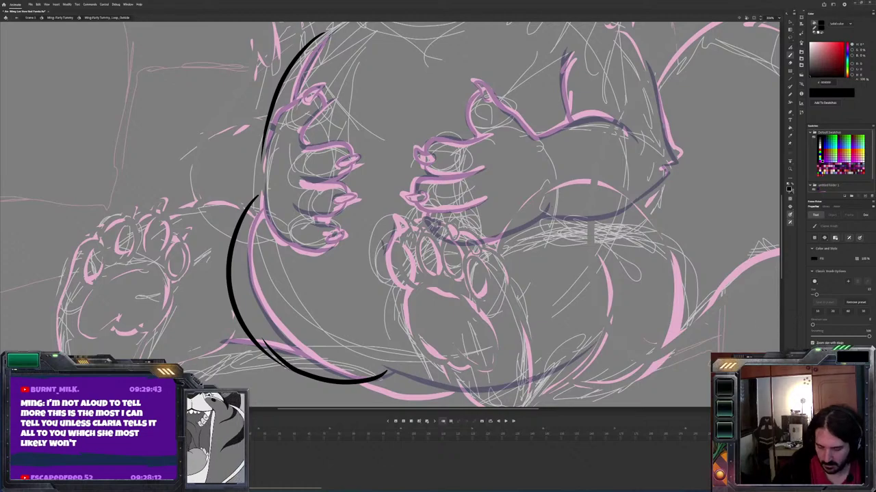
{"action": "mouse_move", "coordinate": [593, 346]}
{"action": "left_mouse_down"}
{"action": "mouse_move", "coordinate": [530, 382]}
{"action": "mouse_move", "coordinate": [456, 396]}
{"action": "mouse_move", "coordinate": [375, 368]}
{"action": "left_mouse_up"}
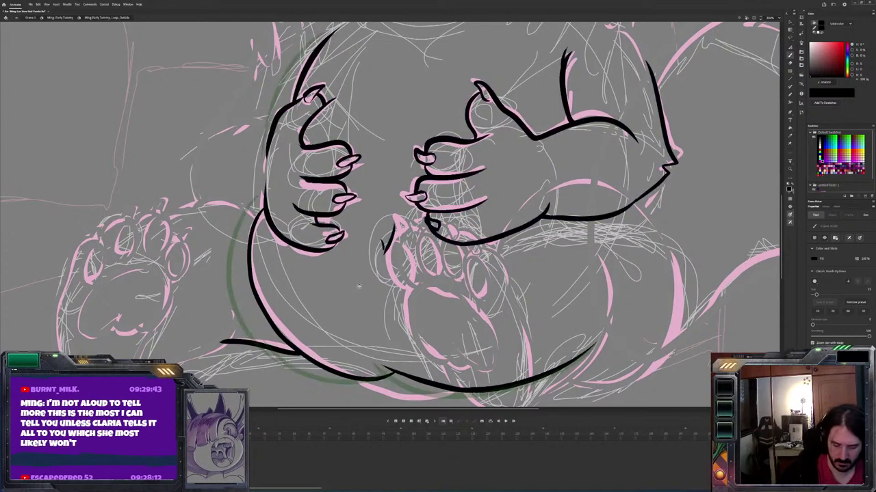
Erase the overlapping stroke ends where the belly's left contour meets its lower-left curve
{"action": "key", "text": "e"}
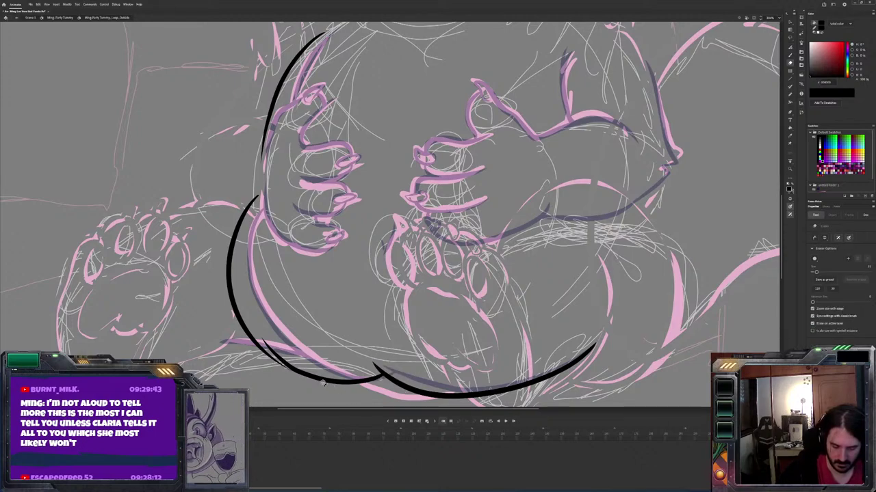
{"action": "key", "text": "b"}
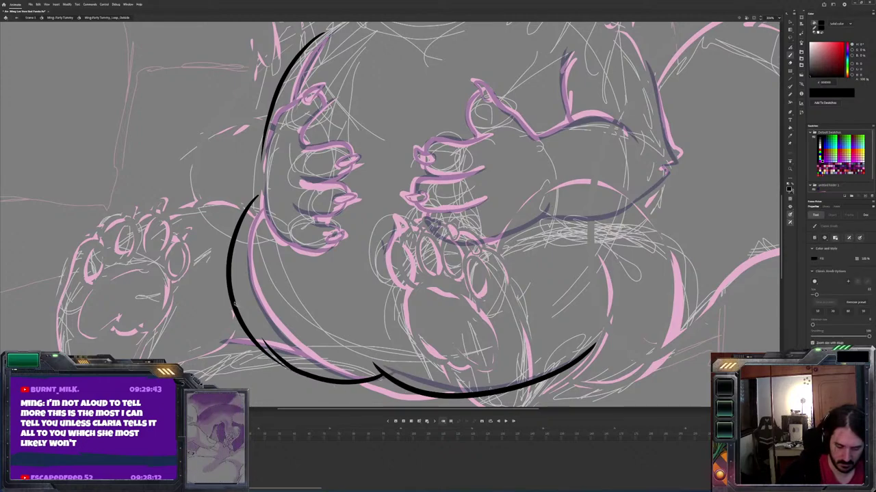
{"action": "key", "text": "e"}
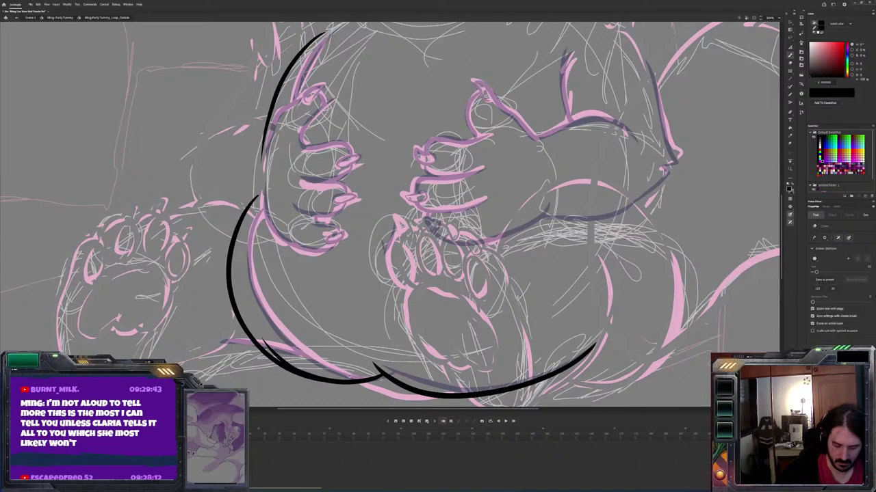
{"action": "mouse_move", "coordinate": [332, 375]}
{"action": "left_mouse_down"}
{"action": "mouse_move", "coordinate": [282, 361]}
{"action": "mouse_move", "coordinate": [256, 322]}
{"action": "left_mouse_up"}
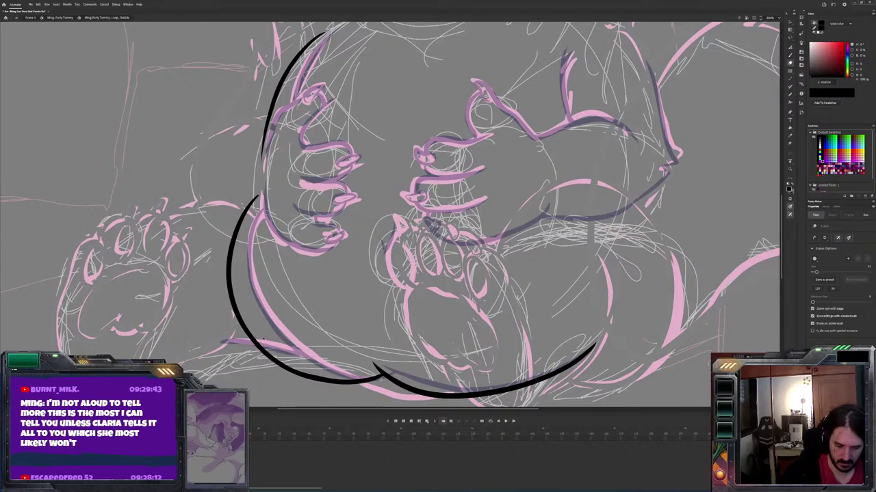
{"action": "key", "text": "b"}
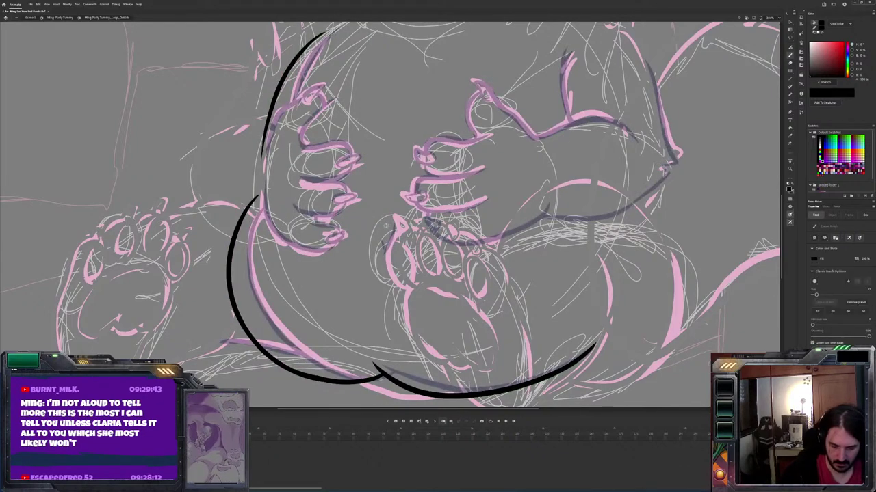
Ink the V-shaped navel mark slightly left of its onion-skinned position and compare it with the neighbouring frame
{"action": "left_click_drag", "start_coordinate": [386, 224], "coordinate": [378, 255]}
{"action": "key", "text": "Right"}
{"action": "key", "text": "Left"}
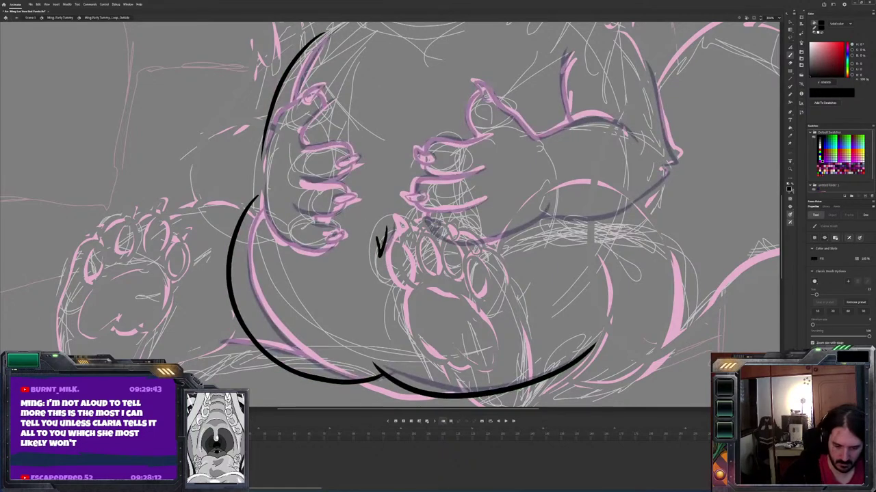
Ink the left-hand paw's inner thumb curve and rounded top finger in the new frame, checking against the neighbouring frame
{"action": "mouse_move", "coordinate": [342, 142]}
{"action": "left_mouse_down"}
{"action": "mouse_move", "coordinate": [308, 148]}
{"action": "mouse_move", "coordinate": [336, 93]}
{"action": "left_mouse_up"}
{"action": "key", "text": "Right"}
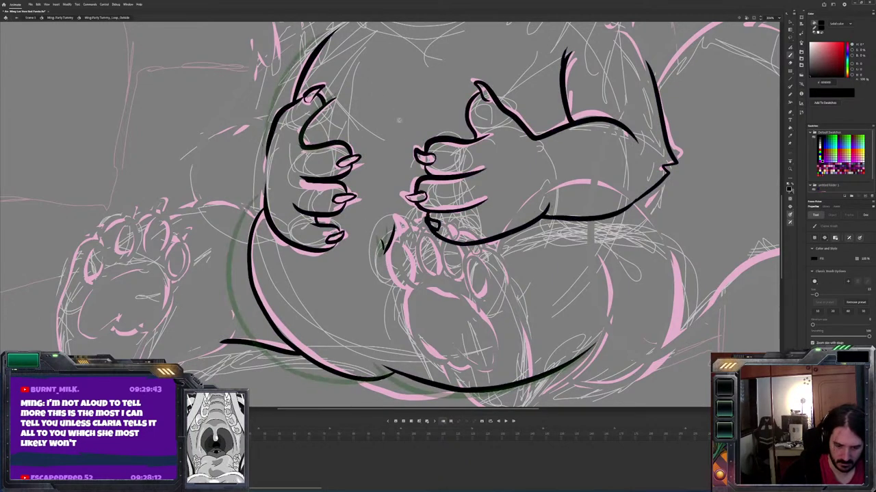
{"action": "key", "text": "Left"}
{"action": "left_click_drag", "start_coordinate": [346, 179], "coordinate": [345, 145]}
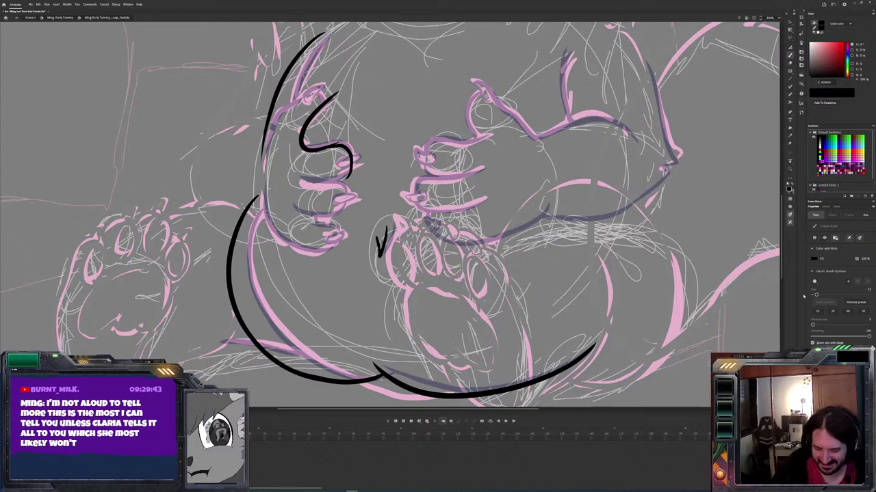
Ink the left-hand paw's remaining finger outlines, its outer palm edge, and the thumb contour
{"action": "left_click_drag", "start_coordinate": [291, 177], "coordinate": [349, 181]}
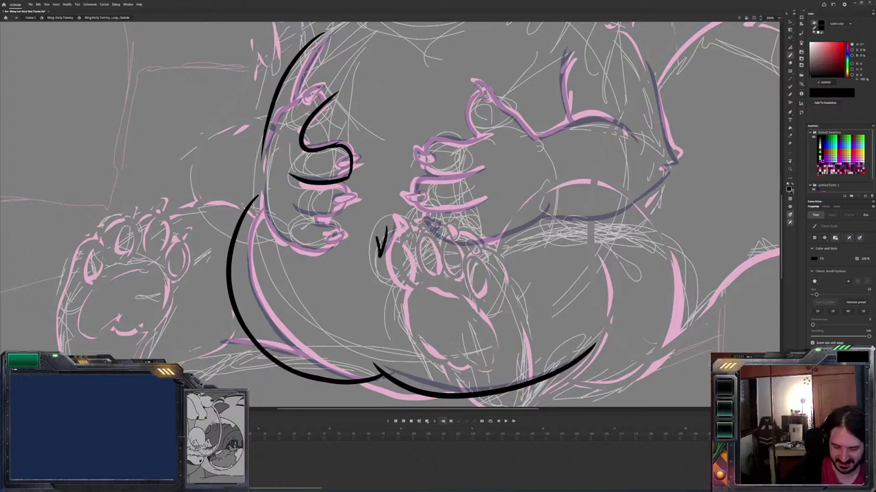
{"action": "mouse_move", "coordinate": [335, 184]}
{"action": "left_mouse_down"}
{"action": "mouse_move", "coordinate": [291, 218]}
{"action": "mouse_move", "coordinate": [329, 225]}
{"action": "mouse_move", "coordinate": [335, 243]}
{"action": "mouse_move", "coordinate": [294, 253]}
{"action": "mouse_move", "coordinate": [262, 179]}
{"action": "left_mouse_up"}
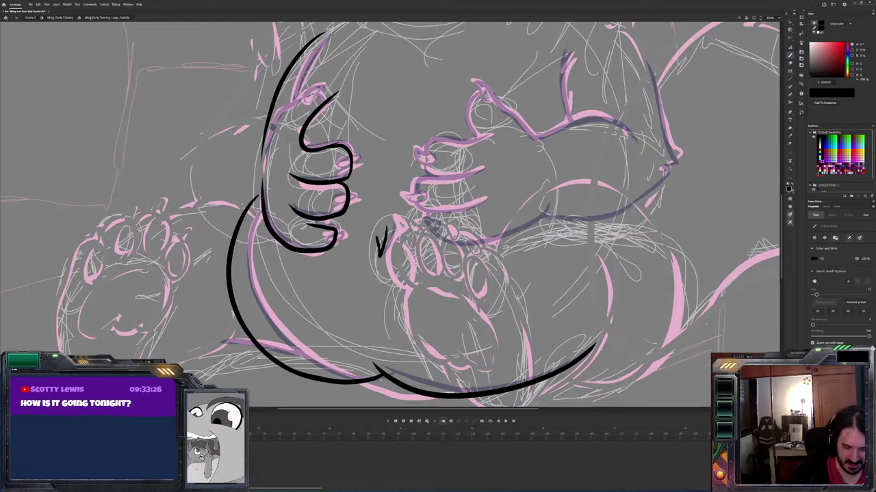
{"action": "mouse_move", "coordinate": [316, 109]}
{"action": "left_mouse_down"}
{"action": "mouse_move", "coordinate": [301, 89]}
{"action": "mouse_move", "coordinate": [276, 113]}
{"action": "mouse_move", "coordinate": [263, 171]}
{"action": "left_mouse_up"}
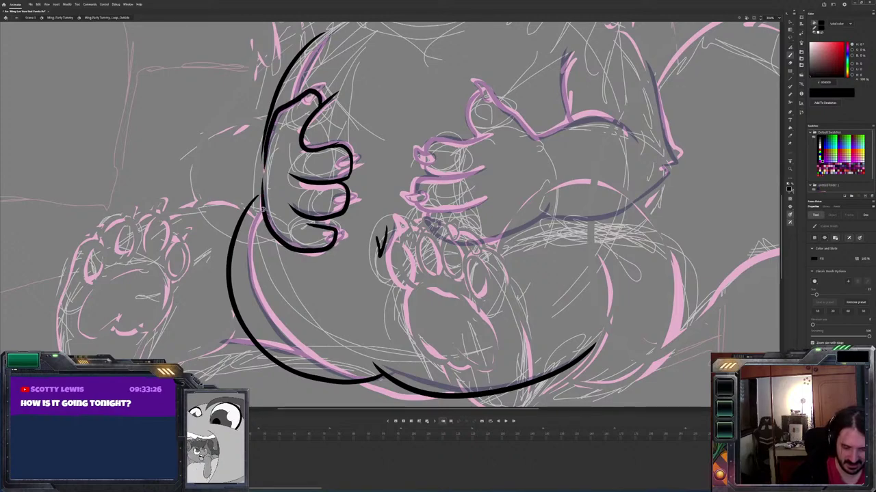
Draw small pointed claws on the left-hand paw's three fingertips and thumb, and erase finger lines crossing the claws
{"action": "scroll", "coordinate": [313, 237], "scroll_direction": "up", "scroll_amount": 3}
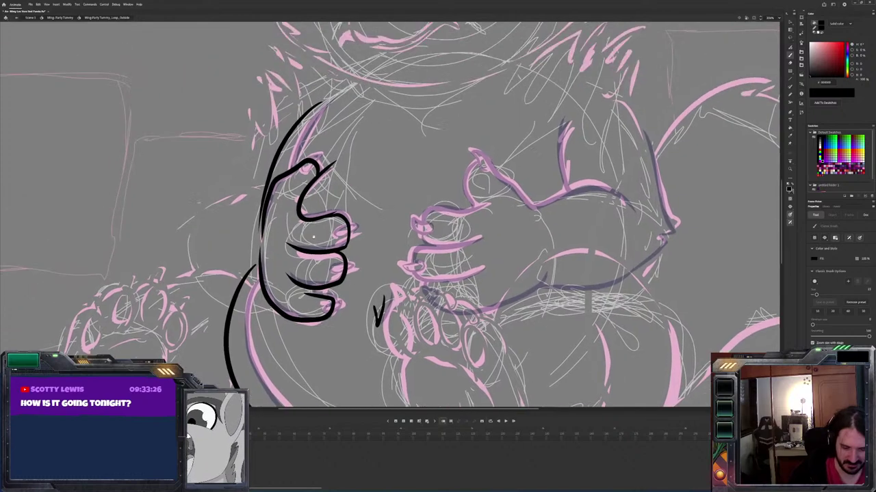
{"action": "scroll", "coordinate": [313, 237], "scroll_direction": "up", "scroll_amount": 1}
{"action": "key", "text": "period"}
{"action": "key", "text": "comma"}
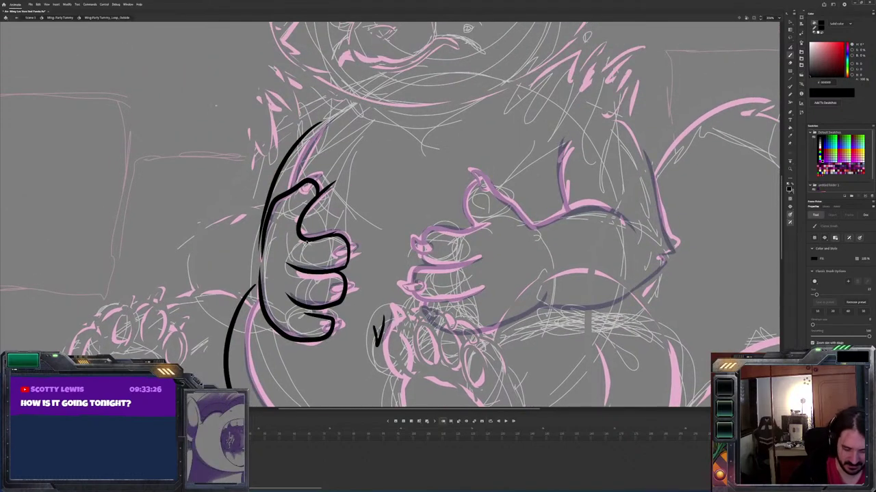
{"action": "left_click", "coordinate": [306, 241]}
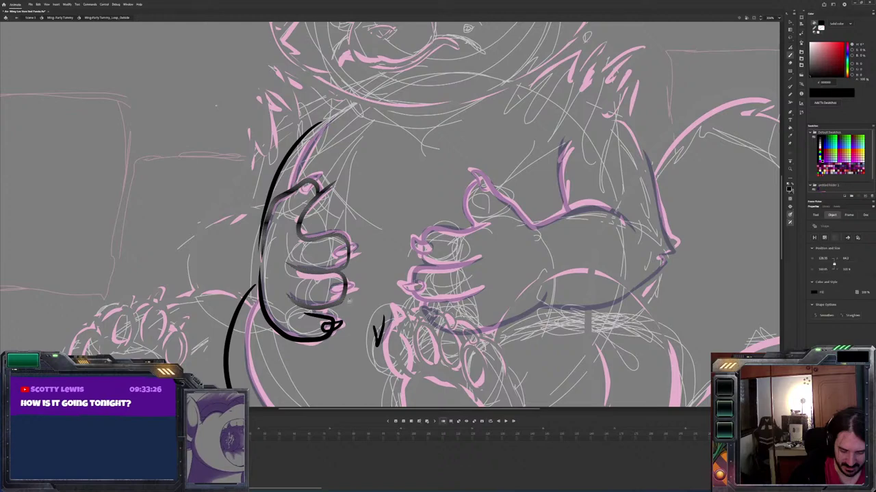
{"action": "key", "text": "b"}
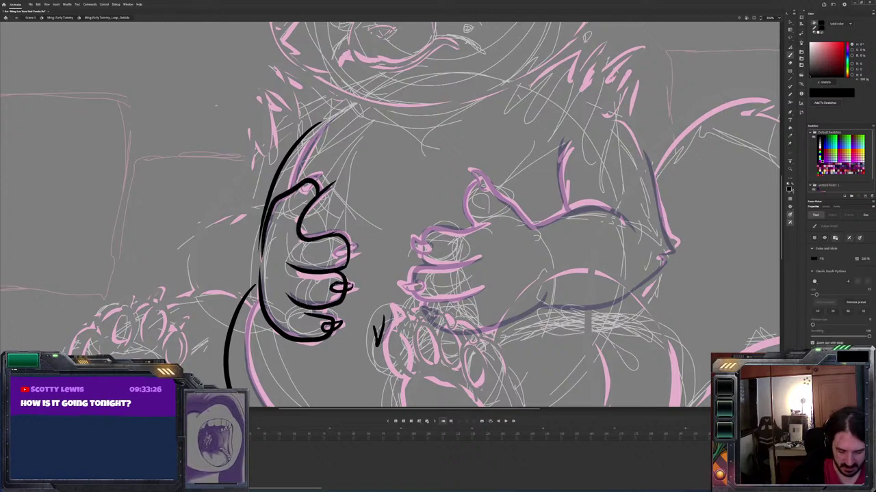
{"action": "mouse_move", "coordinate": [348, 245]}
{"action": "left_mouse_down"}
{"action": "mouse_move", "coordinate": [331, 253]}
{"action": "mouse_move", "coordinate": [347, 254]}
{"action": "left_mouse_up"}
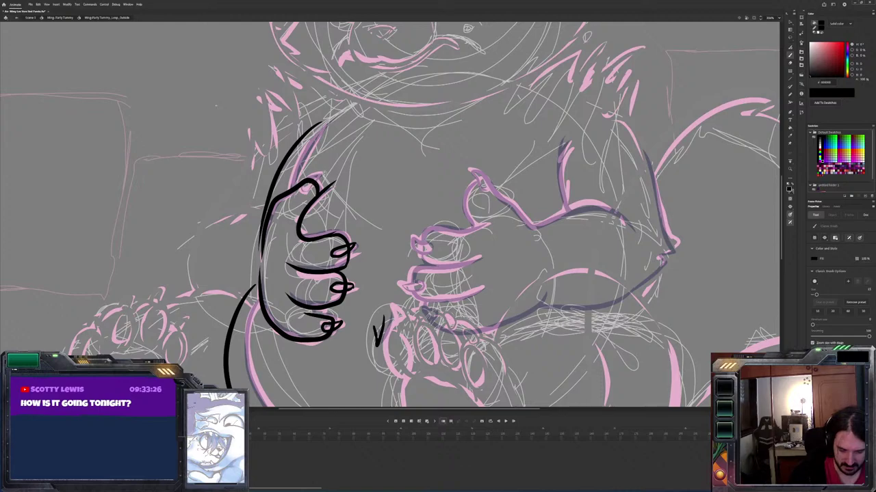
{"action": "left_click_drag", "start_coordinate": [301, 190], "coordinate": [309, 177]}
{"action": "key", "text": "e"}
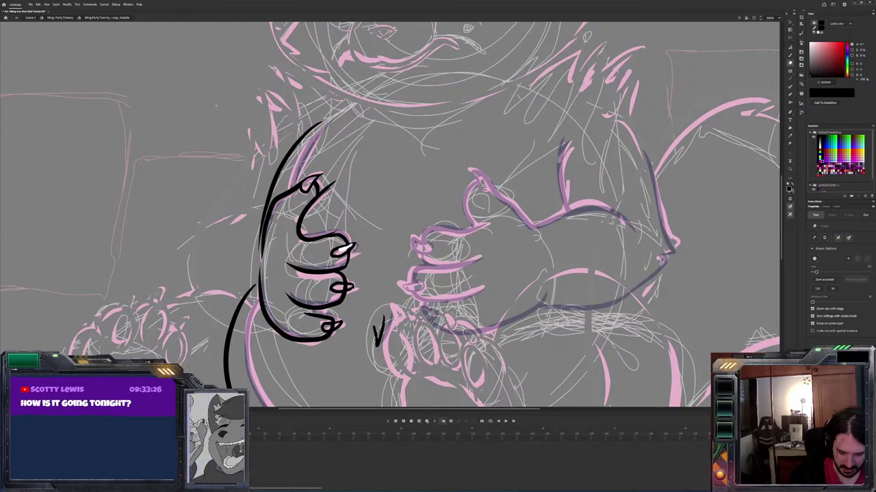
{"action": "key", "text": "b"}
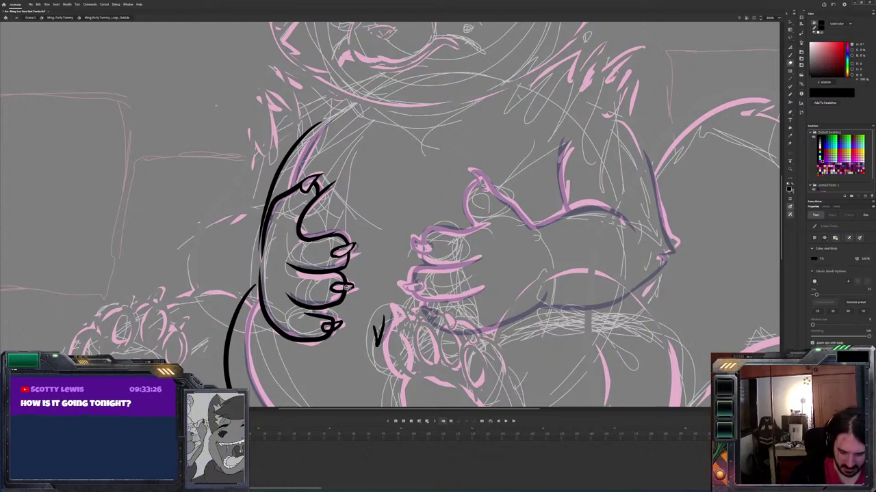
Clean up the left-hand paw by erasing lines crossing the claws and trimming the finger crease ends, checking against the neighbouring frame
{"action": "key", "text": "e"}
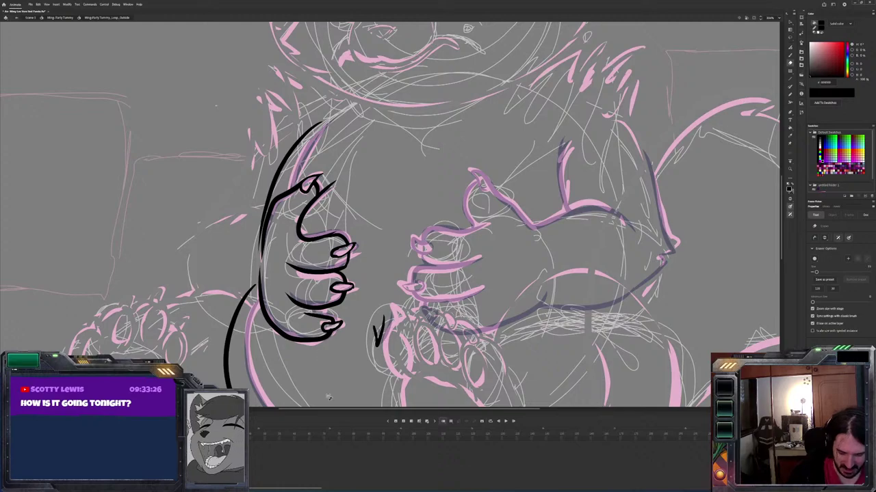
{"action": "key", "text": "b"}
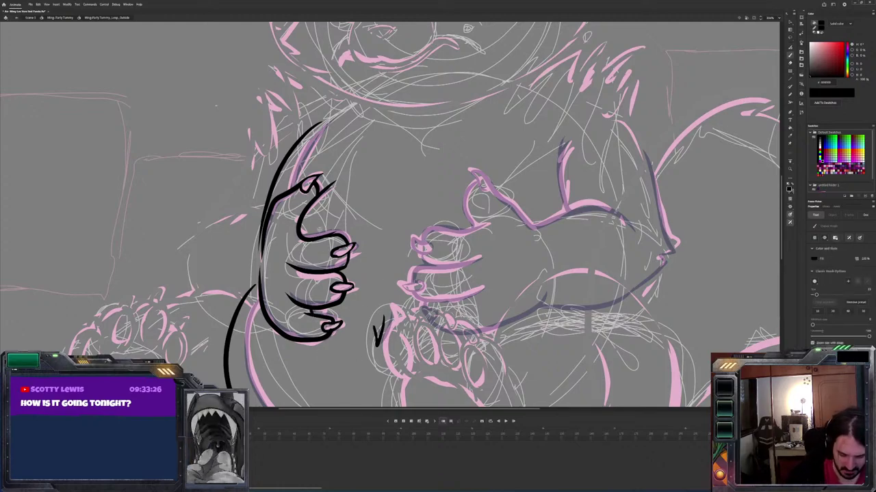
{"action": "key", "text": "period"}
{"action": "key", "text": "period"}
{"action": "key", "text": "comma"}
{"action": "key", "text": "comma"}
{"action": "key", "text": "e"}
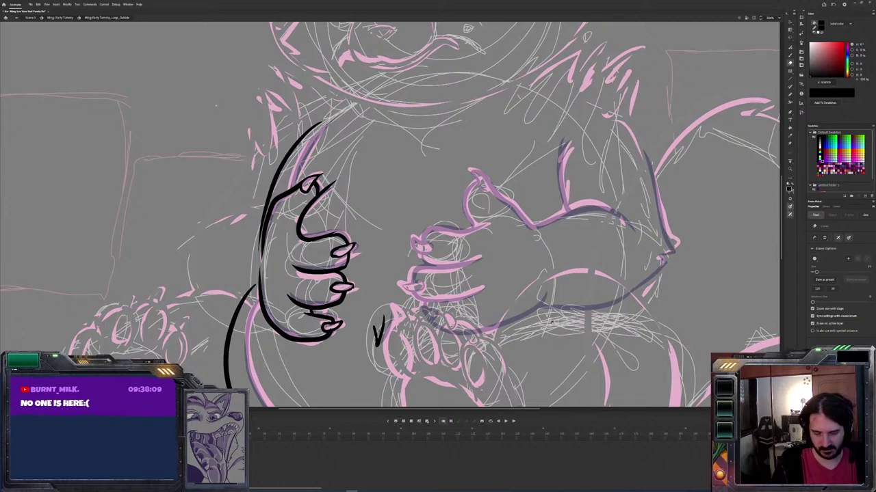
{"action": "key", "text": "period"}
{"action": "key", "text": "comma"}
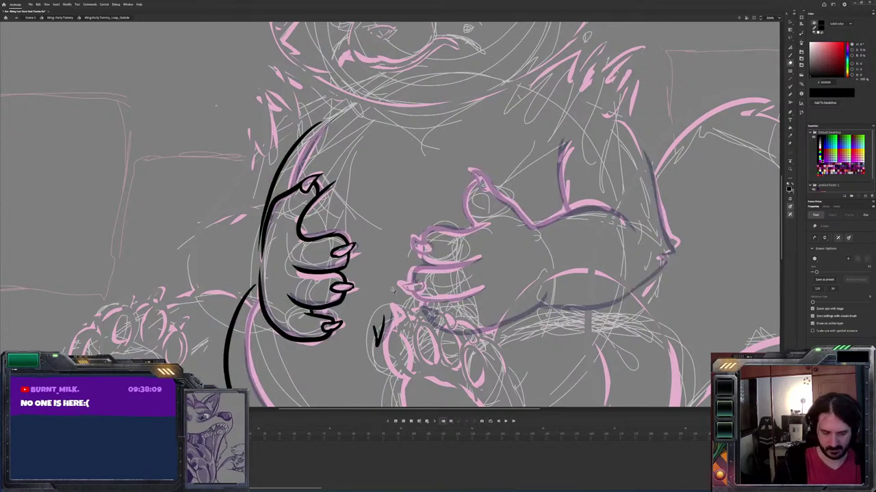
Select the left-hand paw's linework and shift it outward, away from the other paw
{"action": "key", "text": "v"}
{"action": "key", "text": "period"}
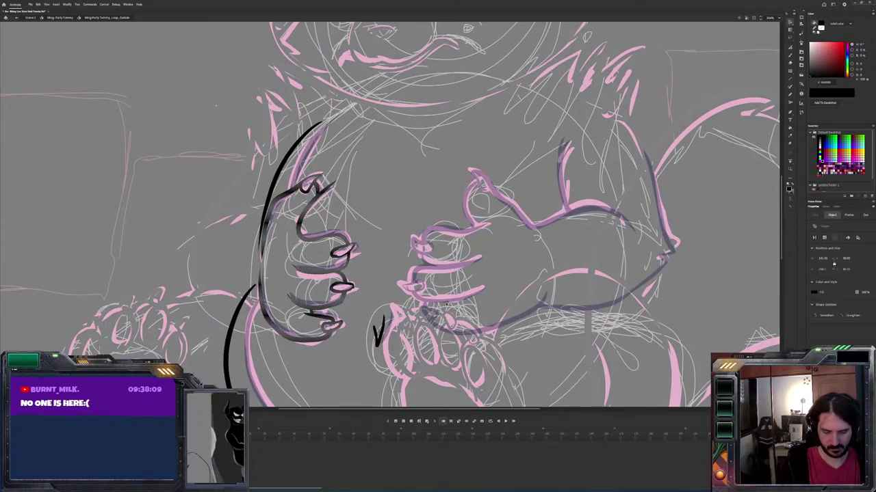
{"action": "key", "text": "ctrl+a"}
{"action": "key", "text": "period"}
{"action": "key", "text": "period"}
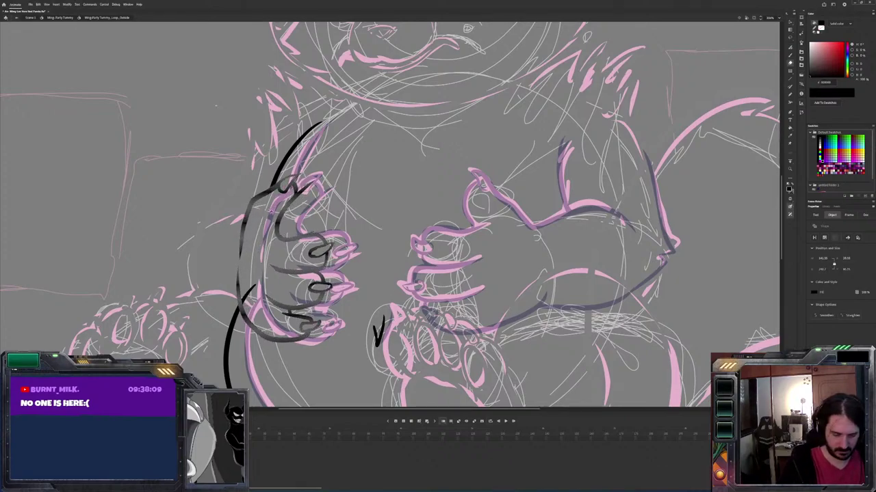
Erase the arm and belly line ends overlapping the shifted left-hand paw, and compare it with the neighbouring frame
{"action": "key", "text": "period"}
{"action": "key", "text": "comma"}
{"action": "key", "text": "period"}
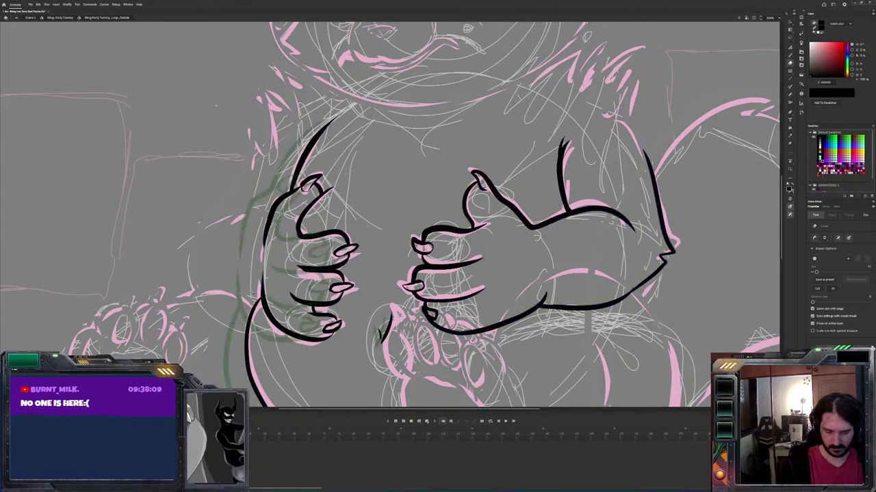
{"action": "key", "text": "comma"}
{"action": "key", "text": "b"}
{"action": "key", "text": "period"}
{"action": "key", "text": "comma"}
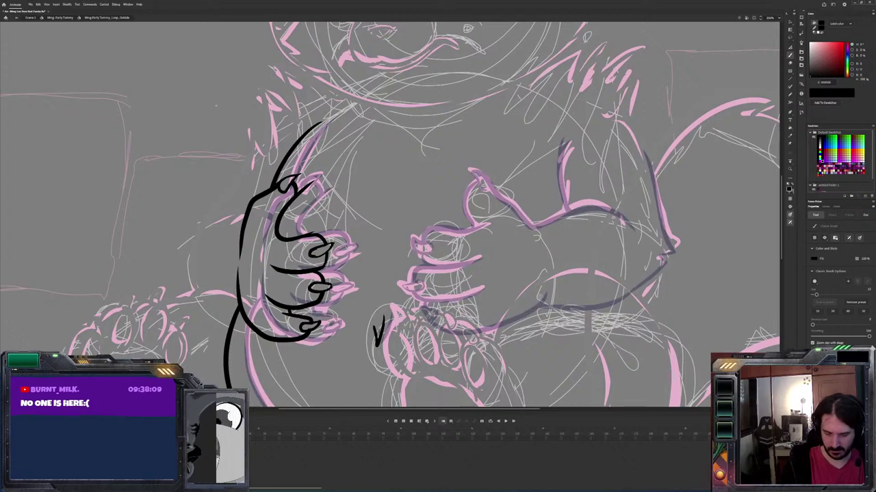
Ink the right-hand paw's thumb and top finger with their claws, checking the lines against the neighbouring frame
{"action": "mouse_move", "coordinate": [539, 234]}
{"action": "left_mouse_down"}
{"action": "mouse_move", "coordinate": [473, 168]}
{"action": "mouse_move", "coordinate": [488, 186]}
{"action": "mouse_move", "coordinate": [469, 190]}
{"action": "mouse_move", "coordinate": [473, 229]}
{"action": "left_mouse_up"}
{"action": "key", "text": "ctrl+z"}
{"action": "mouse_move", "coordinate": [470, 177]}
{"action": "left_mouse_down"}
{"action": "mouse_move", "coordinate": [464, 206]}
{"action": "mouse_move", "coordinate": [479, 228]}
{"action": "mouse_move", "coordinate": [420, 243]}
{"action": "left_mouse_up"}
{"action": "key", "text": "period"}
{"action": "key", "text": "comma"}
{"action": "key", "text": "period"}
{"action": "key", "text": "comma"}
{"action": "mouse_move", "coordinate": [483, 258]}
{"action": "left_mouse_down"}
{"action": "mouse_move", "coordinate": [427, 268]}
{"action": "mouse_move", "coordinate": [420, 258]}
{"action": "mouse_move", "coordinate": [430, 252]}
{"action": "left_mouse_up"}
{"action": "key", "text": "period"}
{"action": "key", "text": "comma"}
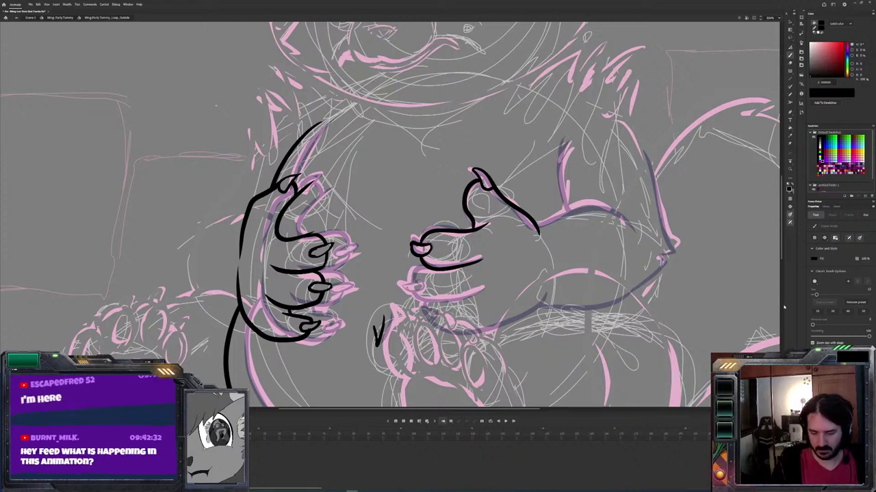
Ink the right-hand paw's middle finger outline slightly below its onion-skinned position and compare it with the neighbouring frame
{"action": "key", "text": "period"}
{"action": "key", "text": "period"}
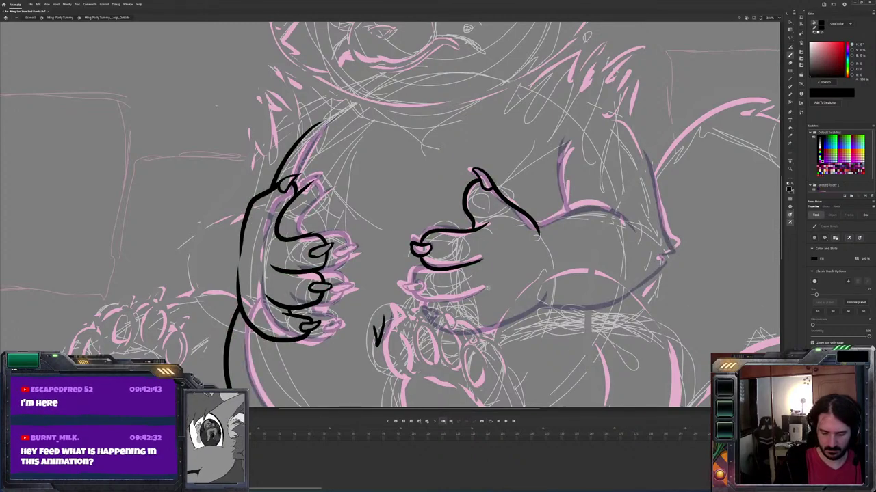
{"action": "key", "text": "comma"}
{"action": "key", "text": "comma"}
{"action": "mouse_move", "coordinate": [421, 302]}
{"action": "left_mouse_down"}
{"action": "mouse_move", "coordinate": [486, 291]}
{"action": "mouse_move", "coordinate": [415, 280]}
{"action": "mouse_move", "coordinate": [426, 266]}
{"action": "left_mouse_up"}
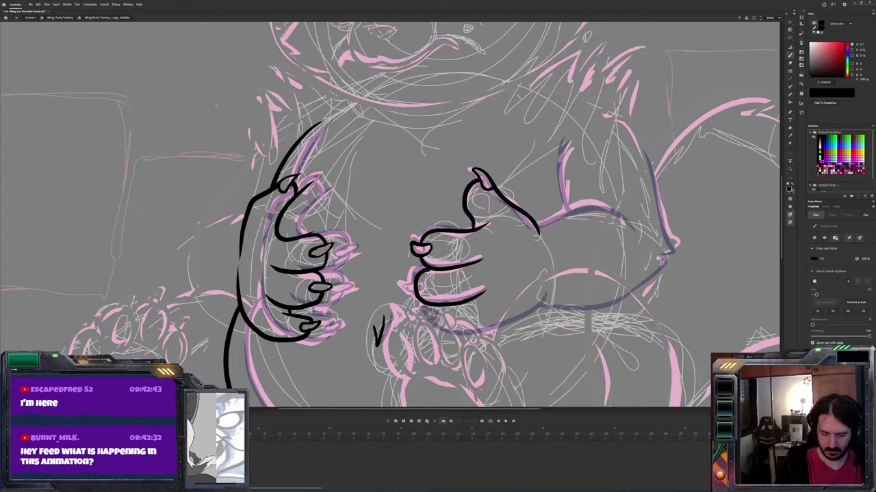
{"action": "key", "text": "period"}
{"action": "key", "text": "comma"}
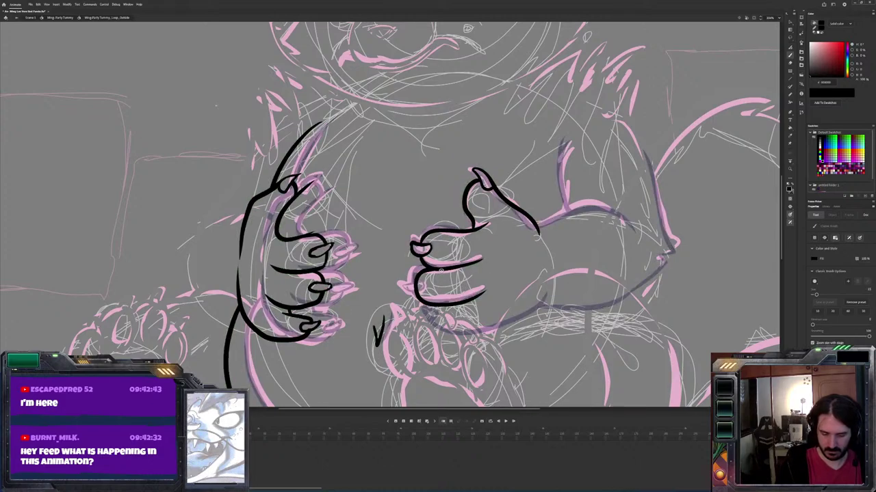
Draw a pointed claw on the right-hand paw's middle finger and erase the finger line crossing it
{"action": "key", "text": "period"}
{"action": "key", "text": "comma"}
{"action": "key", "text": "period"}
{"action": "key", "text": "comma"}
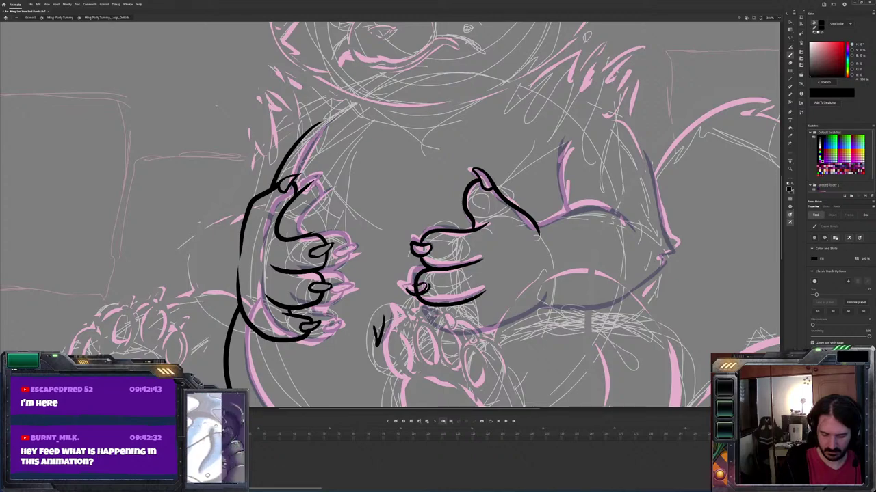
{"action": "key", "text": "e"}
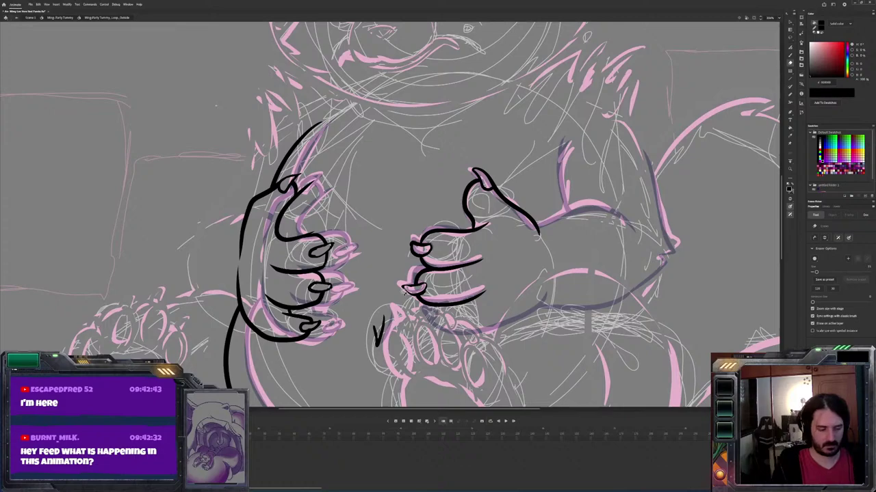
{"action": "key", "text": "."}
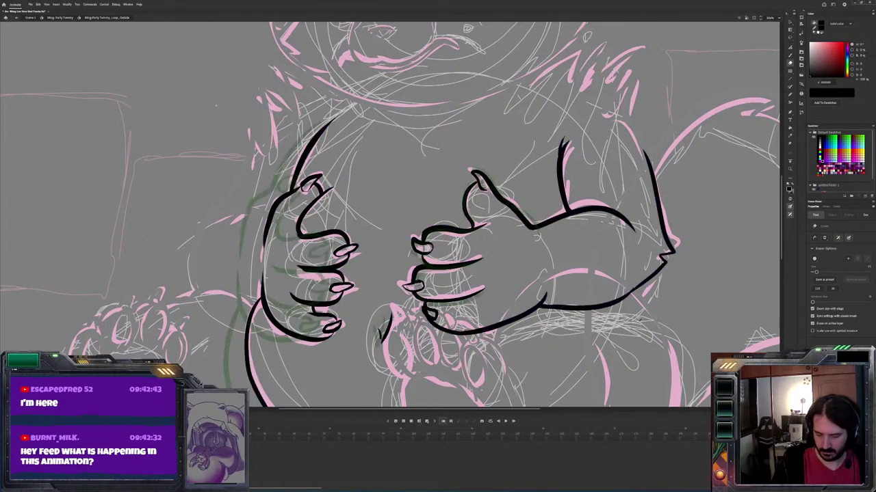
{"action": "key", "text": "."}
Ink the right-hand paw's lowest finger, lower palm edge and claw, and erase the finger line crossing the claw
{"action": "key", "text": "b"}
{"action": "mouse_move", "coordinate": [544, 290]}
{"action": "left_mouse_down"}
{"action": "mouse_move", "coordinate": [480, 335]}
{"action": "mouse_move", "coordinate": [454, 336]}
{"action": "mouse_move", "coordinate": [430, 309]}
{"action": "left_mouse_up"}
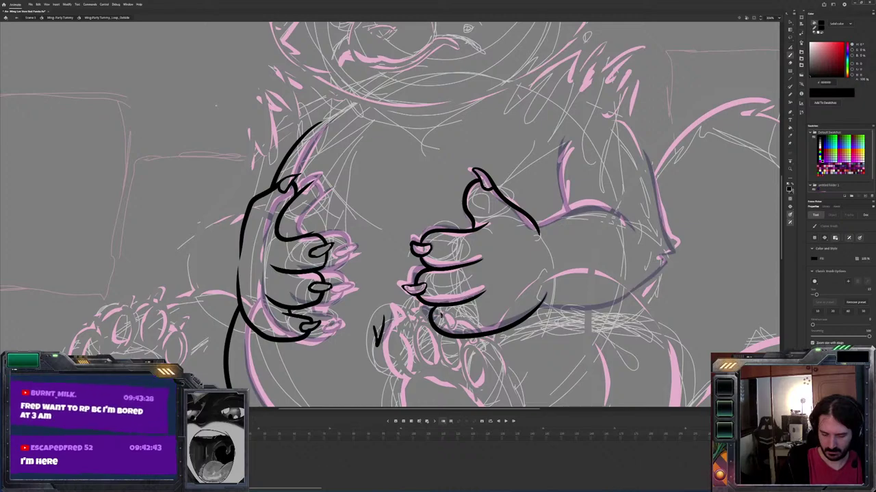
{"action": "key", "text": "."}
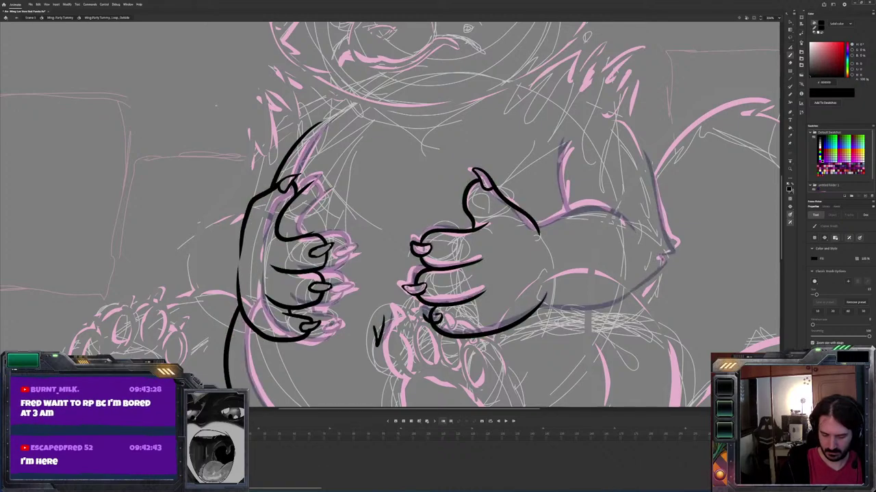
{"action": "key", "text": "e"}
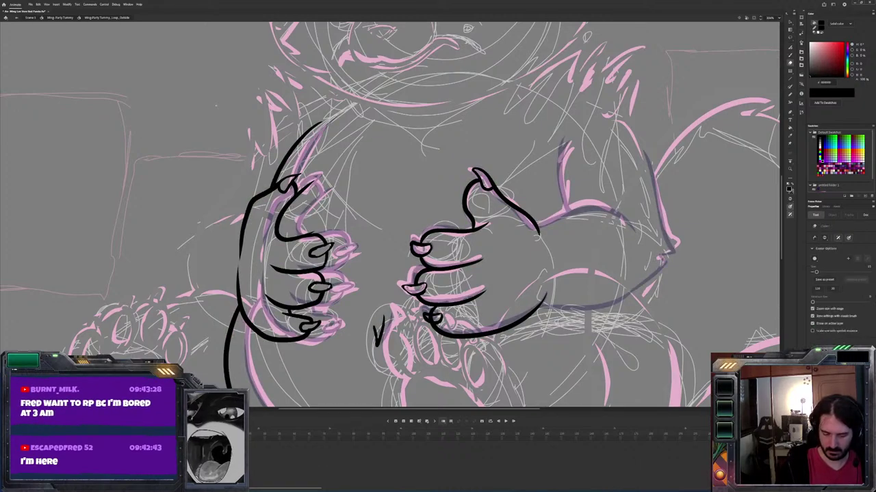
{"action": "key", "text": "."}
{"action": "key", "text": "."}
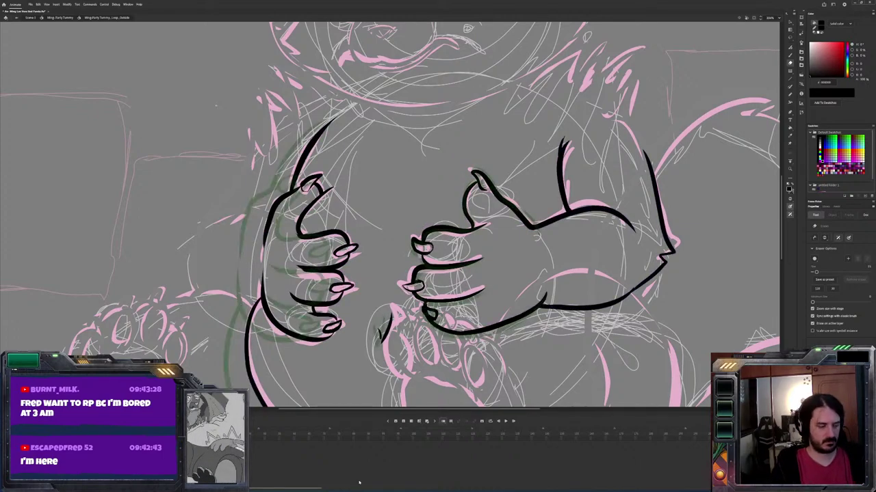
{"action": "key", "text": "."}
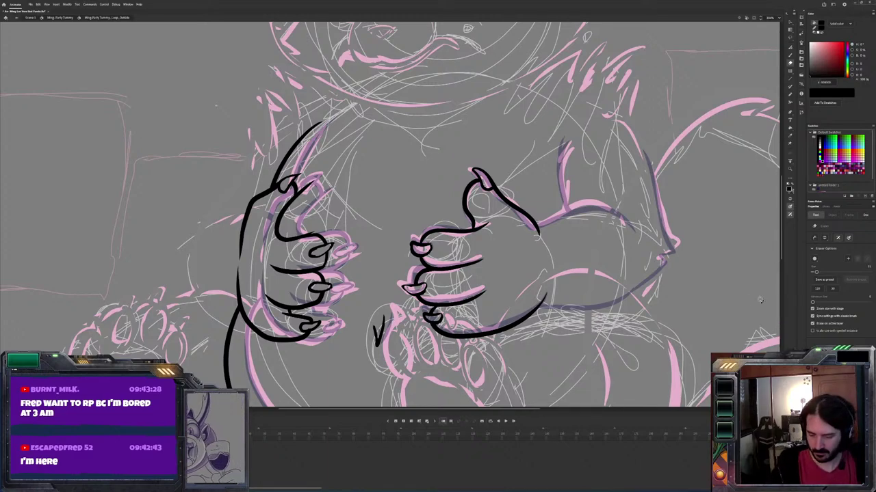
Move the right-hand paw's linework slightly downward
{"action": "key", "text": "b"}
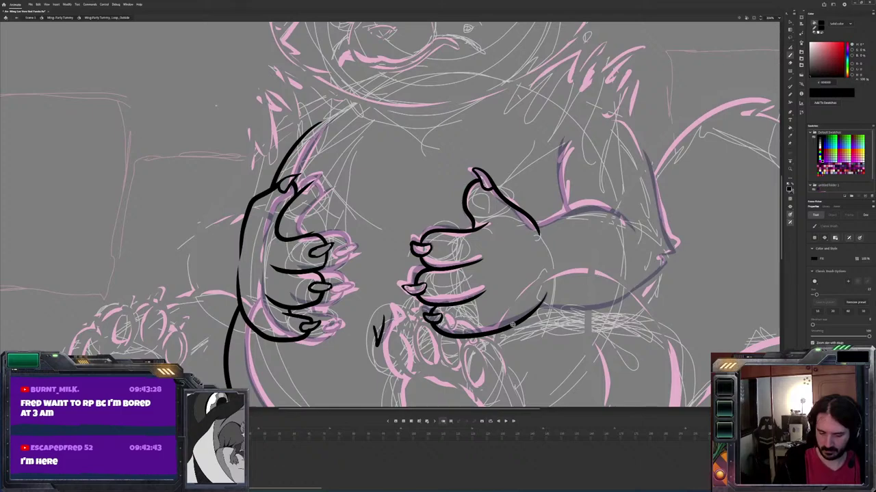
{"action": "left_click", "coordinate": [512, 326]}
{"action": "left_click_drag", "start_coordinate": [509, 330], "coordinate": [511, 340]}
Ink the forearm's upper contour from the right-hand paw's thumb base towards the elbow, checking it against the neighbouring frame
{"action": "key", "text": "b"}
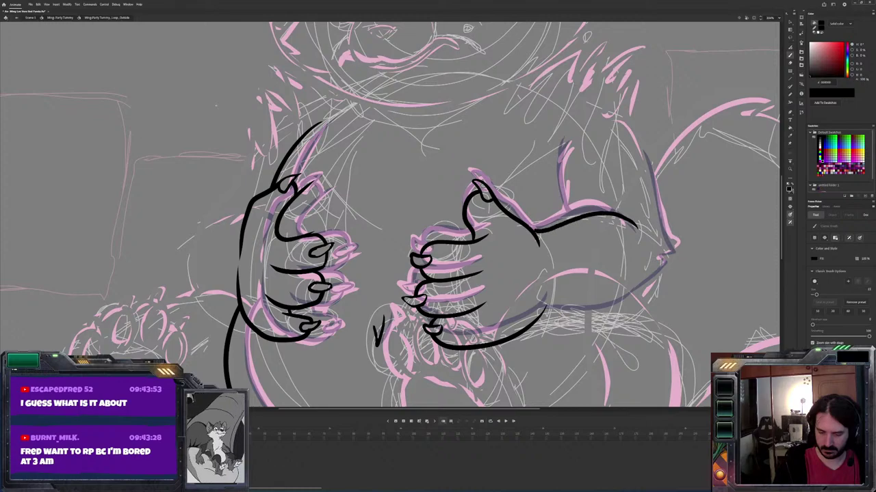
{"action": "left_click_drag", "start_coordinate": [537, 232], "coordinate": [636, 226]}
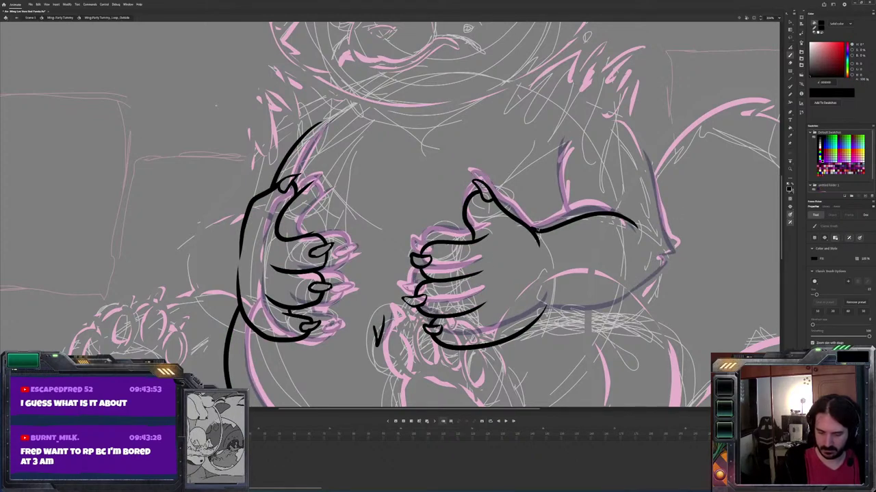
{"action": "key", "text": "period"}
{"action": "key", "text": "comma"}
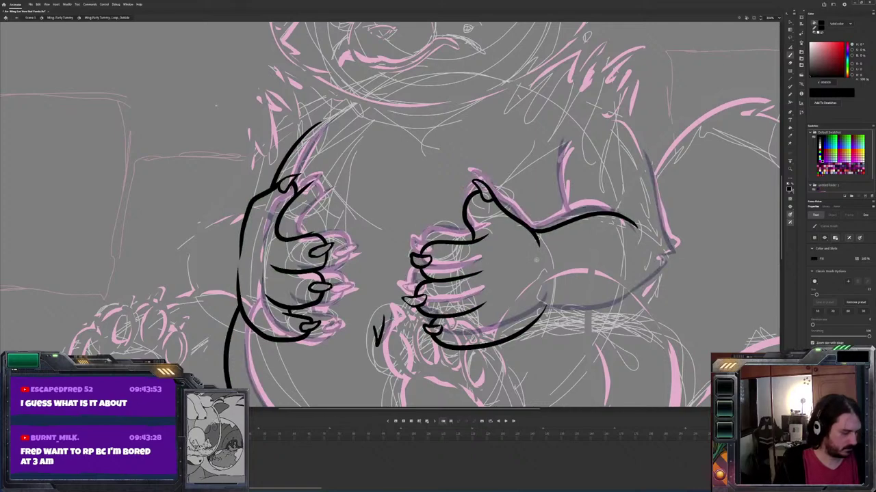
{"action": "key", "text": "period"}
{"action": "key", "text": "period"}
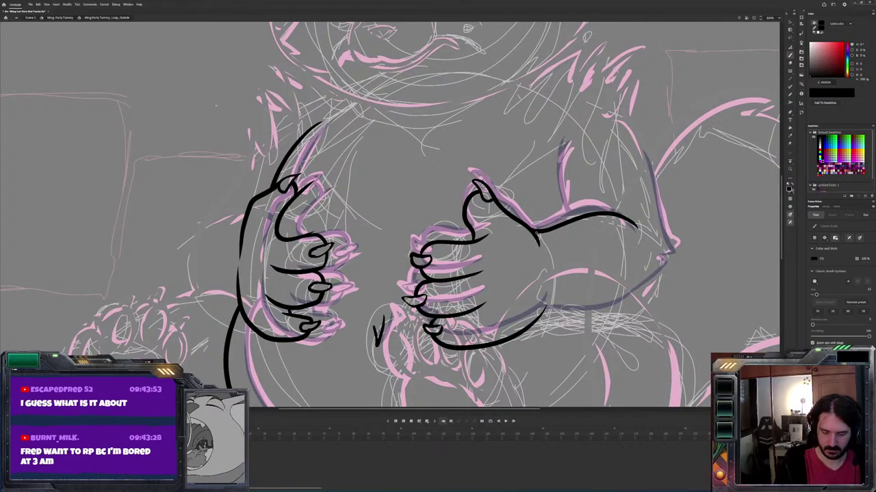
{"action": "key", "text": "comma"}
{"action": "key", "text": "period"}
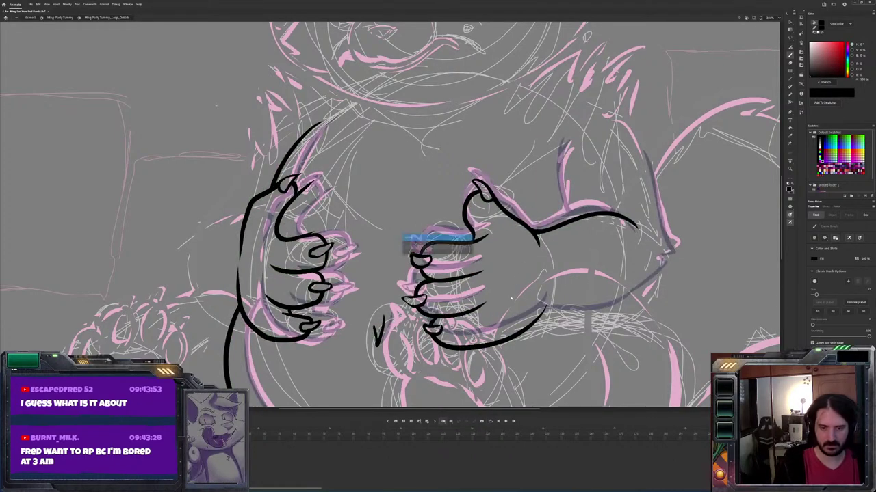
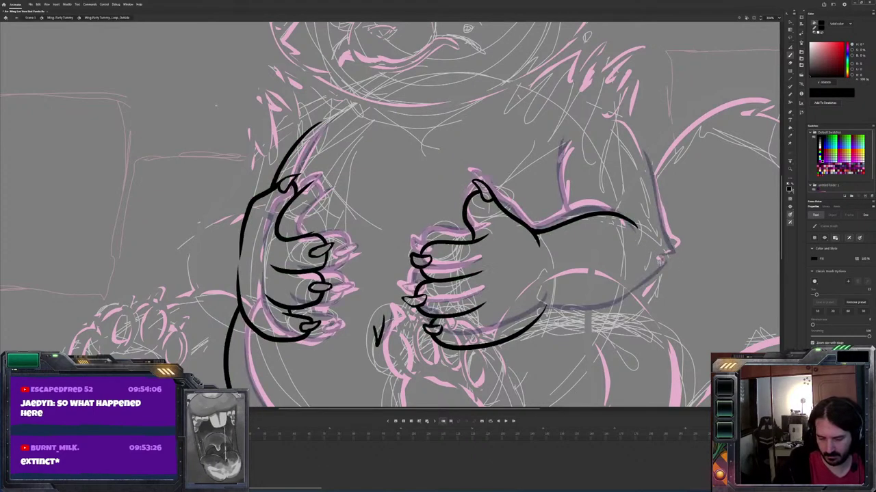
Ink the forearm's lower edge, the elbow's fur notch and the outer upper-arm line for the right-hand arm
{"action": "mouse_move", "coordinate": [662, 261]}
{"action": "left_mouse_down"}
{"action": "mouse_move", "coordinate": [623, 296]}
{"action": "mouse_move", "coordinate": [565, 315]}
{"action": "left_mouse_up"}
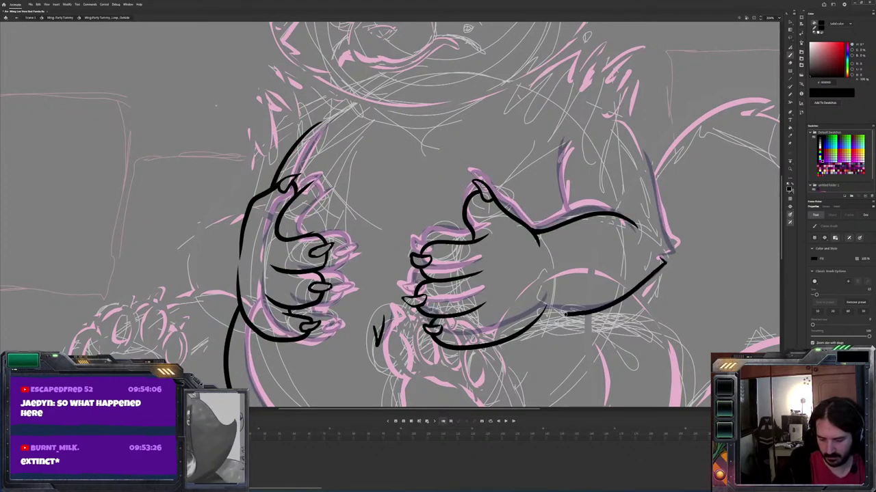
{"action": "key", "text": "period"}
{"action": "key", "text": "period"}
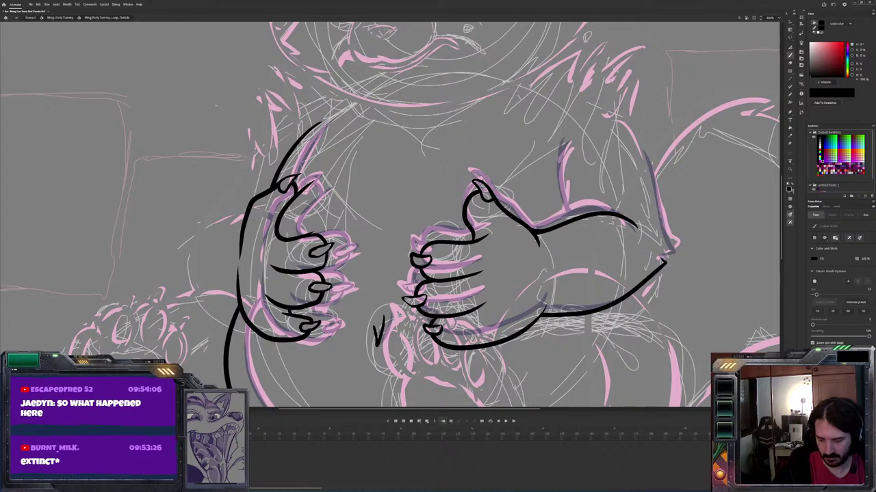
{"action": "left_click_drag", "start_coordinate": [673, 256], "coordinate": [631, 137]}
{"action": "key", "text": "period"}
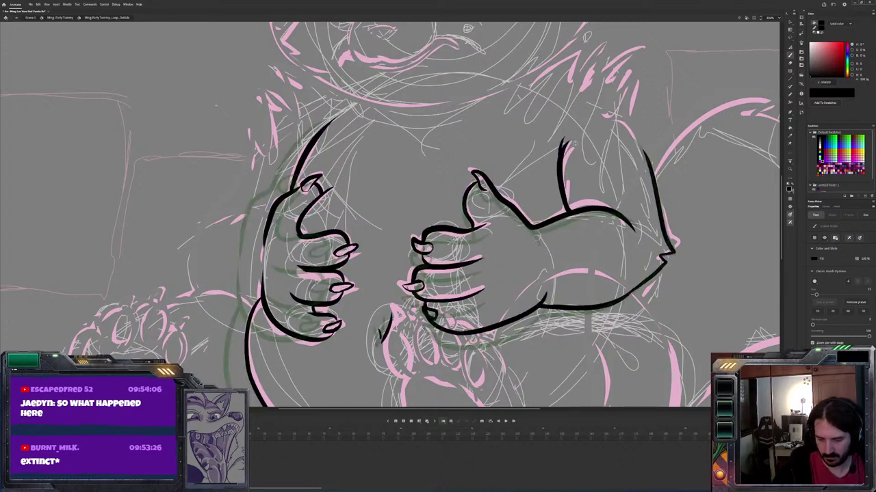
{"action": "key", "text": "comma"}
Ink the right-hand arm's inner upper-arm line with a small fur tick at its upper end, undoing stray strokes
{"action": "mouse_move", "coordinate": [565, 142]}
{"action": "left_mouse_down"}
{"action": "mouse_move", "coordinate": [573, 218]}
{"action": "mouse_move", "coordinate": [565, 142]}
{"action": "mouse_move", "coordinate": [561, 180]}
{"action": "mouse_move", "coordinate": [570, 217]}
{"action": "mouse_move", "coordinate": [578, 135]}
{"action": "left_mouse_up"}
{"action": "key", "text": "ctrl+z"}
{"action": "key", "text": "period"}
{"action": "key", "text": "comma"}
{"action": "key", "text": "ctrl+z"}
{"action": "key", "text": "ctrl+z"}
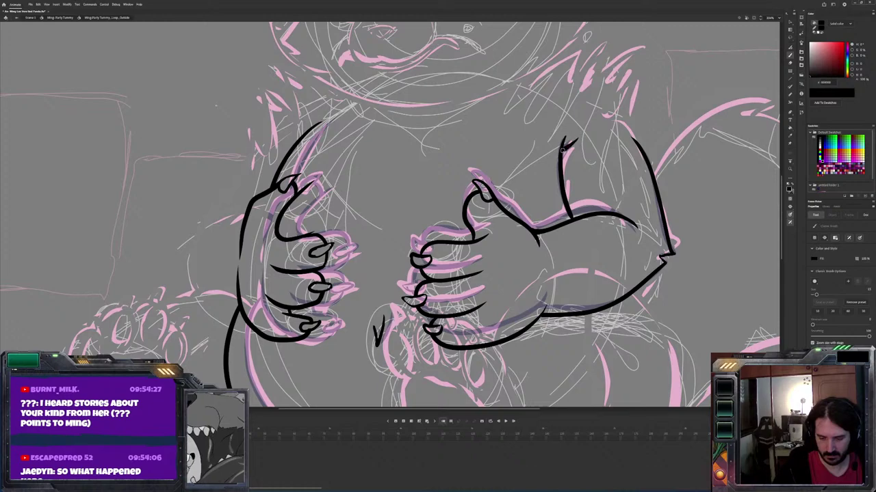
{"action": "key", "text": "e"}
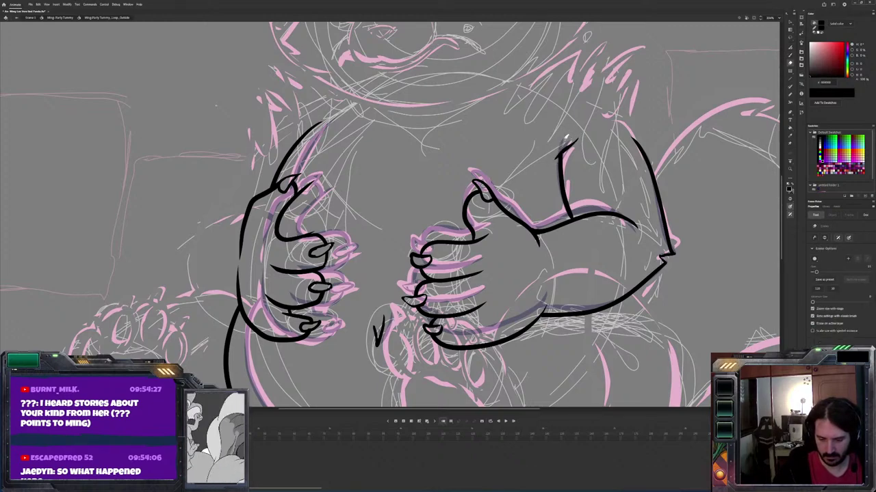
{"action": "key", "text": "period"}
{"action": "key", "text": "period"}
{"action": "key", "text": "b"}
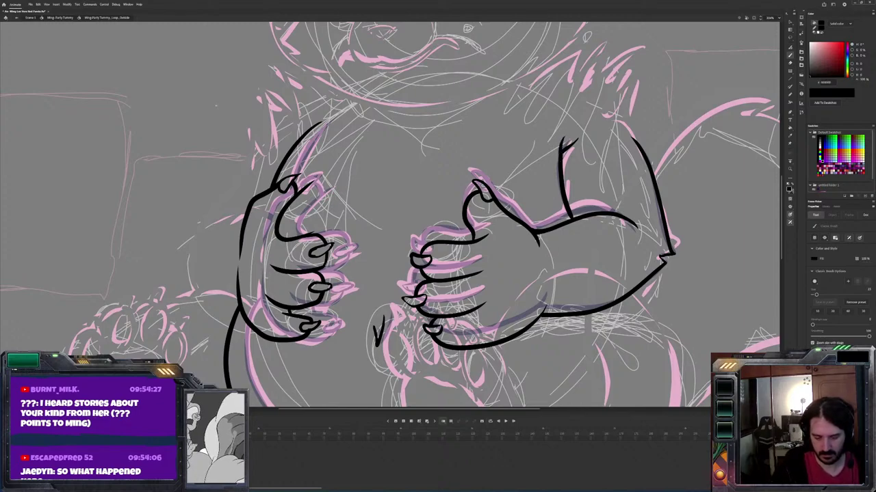
Save the document and flip between the two inked frames to compare the hand movement
{"action": "key", "text": "ctrl+s"}
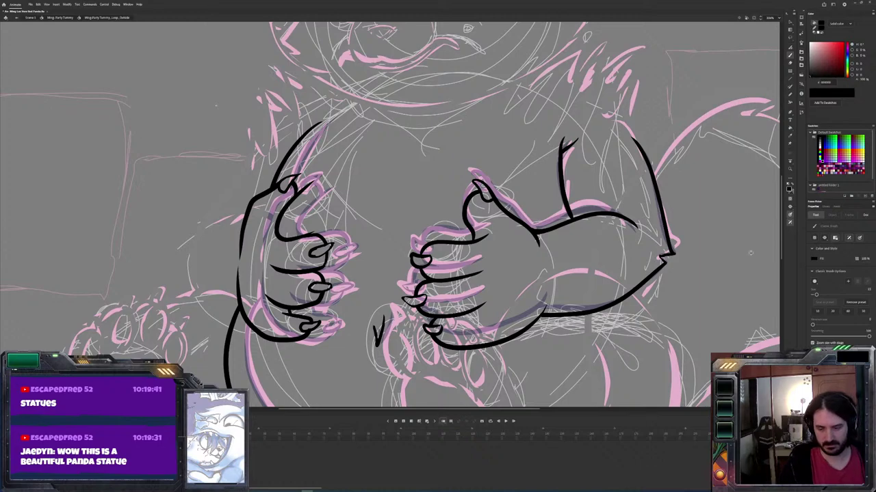
{"action": "key", "text": "period"}
{"action": "key", "text": "comma"}
{"action": "key", "text": "period"}
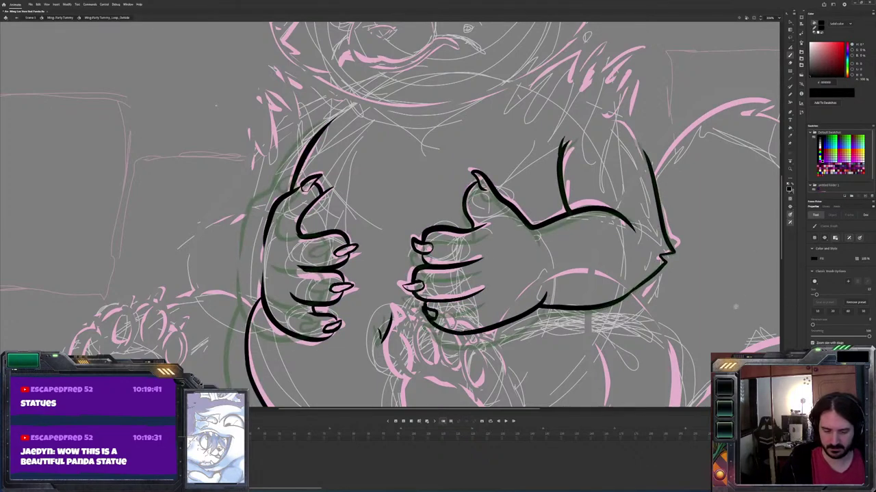
Ink the left-hand paw's inner thumb curve and upper finger on the in-between frame, checking them against the neighbouring pose
{"action": "key", "text": "comma"}
{"action": "key", "text": "period"}
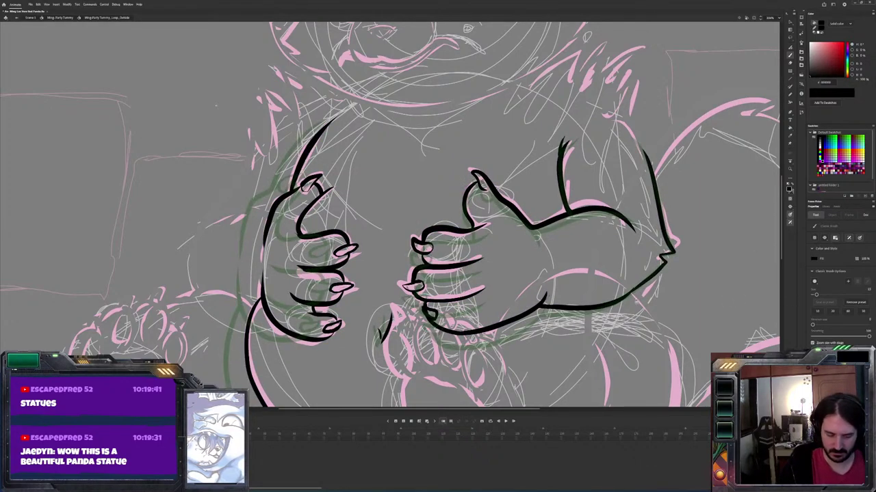
{"action": "key", "text": "comma"}
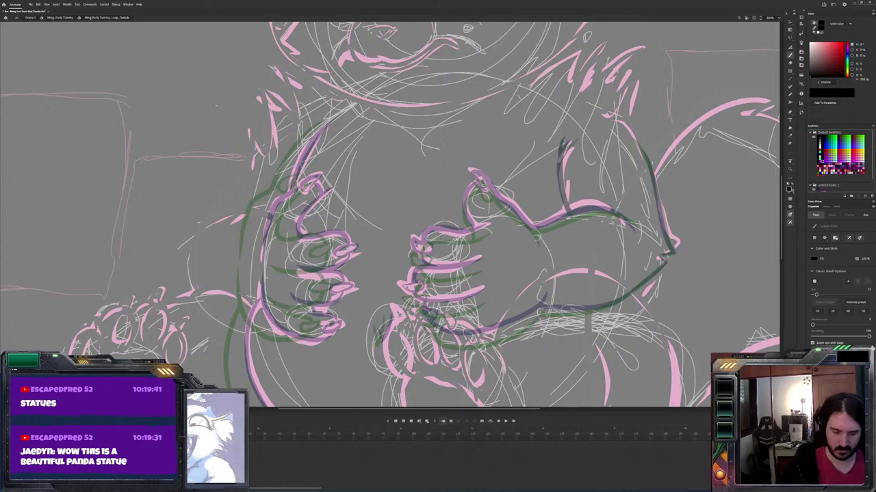
{"action": "mouse_move", "coordinate": [335, 189]}
{"action": "left_mouse_down"}
{"action": "mouse_move", "coordinate": [312, 207]}
{"action": "mouse_move", "coordinate": [299, 234]}
{"action": "left_mouse_up"}
{"action": "key", "text": "period"}
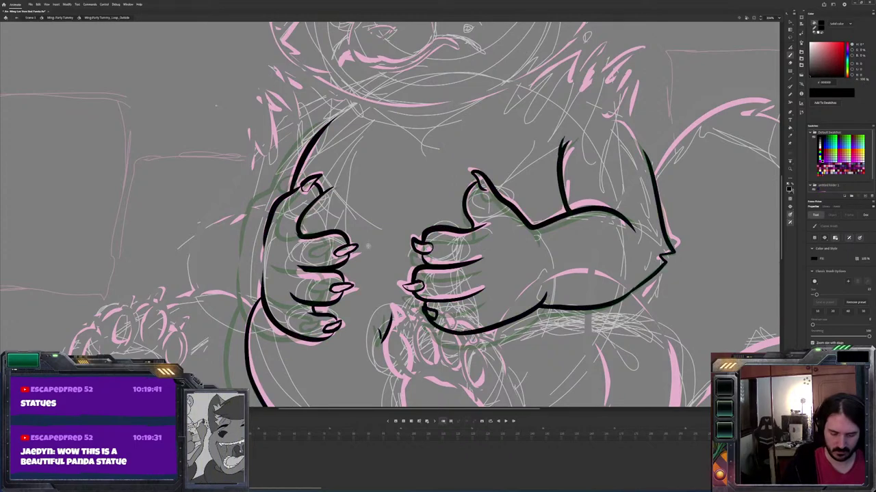
{"action": "key", "text": "comma"}
{"action": "mouse_move", "coordinate": [349, 263]}
{"action": "left_mouse_down"}
{"action": "mouse_move", "coordinate": [353, 247]}
{"action": "mouse_move", "coordinate": [340, 234]}
{"action": "mouse_move", "coordinate": [300, 235]}
{"action": "left_mouse_up"}
{"action": "key", "text": "period"}
{"action": "key", "text": "comma"}
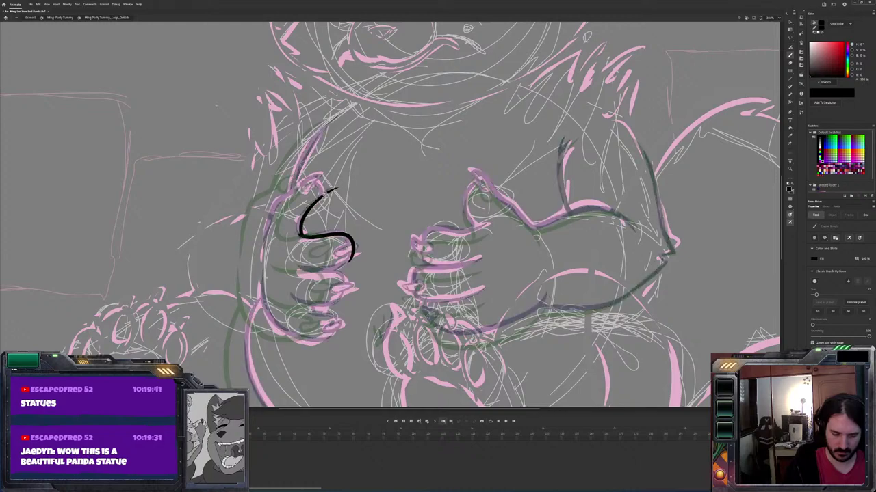
Ink the left-hand paw's thumb tip and the back of its hand on the in-between frame, flipping frames to compare
{"action": "mouse_move", "coordinate": [334, 188]}
{"action": "left_mouse_down"}
{"action": "mouse_move", "coordinate": [279, 202]}
{"action": "mouse_move", "coordinate": [264, 243]}
{"action": "left_mouse_up"}
{"action": "key", "text": "period"}
{"action": "key", "text": "comma"}
{"action": "key", "text": "period"}
{"action": "key", "text": "comma"}
Ink the top of the left-hand paw's lowest finger and the upper contour and tip of its middle finger
{"action": "left_click_drag", "start_coordinate": [338, 331], "coordinate": [299, 307]}
{"action": "key", "text": "period"}
{"action": "key", "text": "comma"}
{"action": "mouse_move", "coordinate": [349, 285]}
{"action": "left_mouse_down"}
{"action": "mouse_move", "coordinate": [342, 301]}
{"action": "mouse_move", "coordinate": [334, 271]}
{"action": "mouse_move", "coordinate": [299, 270]}
{"action": "left_mouse_up"}
{"action": "key", "text": "period"}
{"action": "key", "text": "comma"}
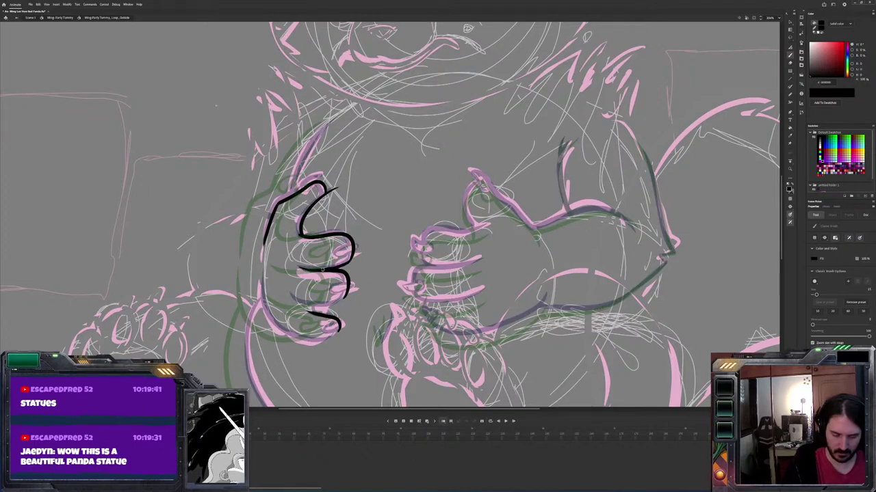
Ink the claws on the left-hand paw's thumb, upper finger and middle finger, matching them to the neighbouring frame
{"action": "key", "text": "period"}
{"action": "key", "text": "comma"}
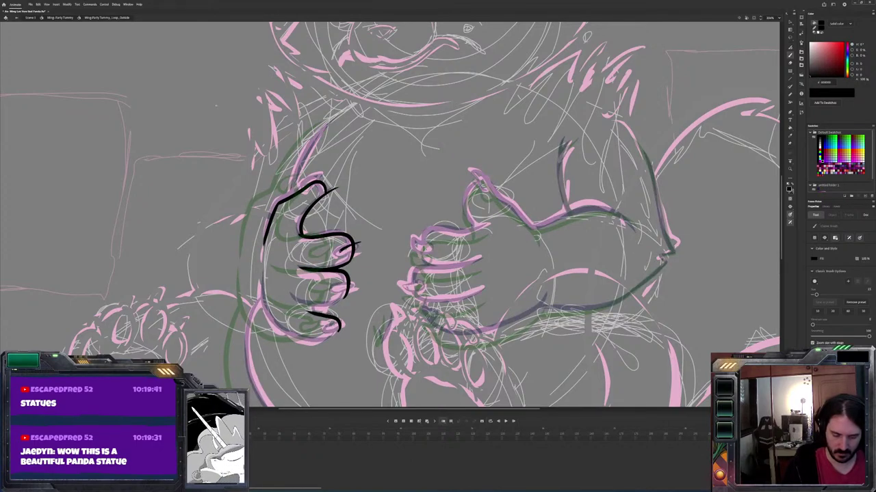
{"action": "key", "text": "period"}
{"action": "key", "text": "comma"}
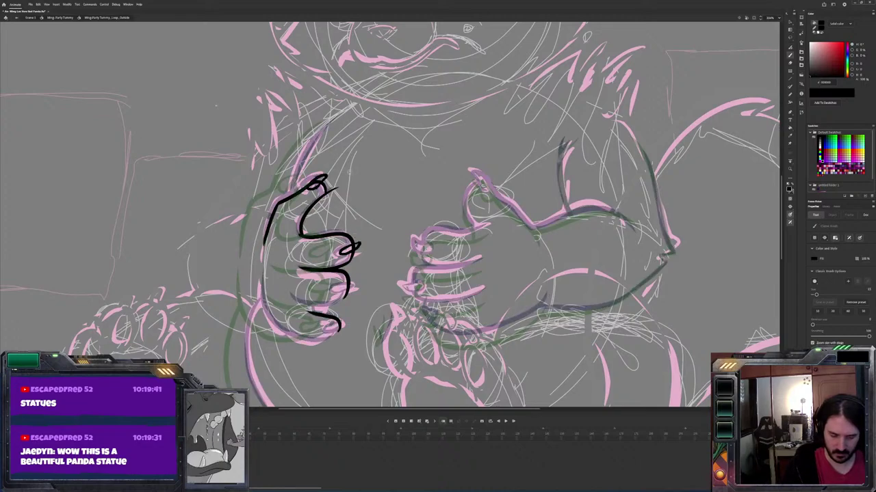
{"action": "key", "text": "period"}
{"action": "key", "text": "comma"}
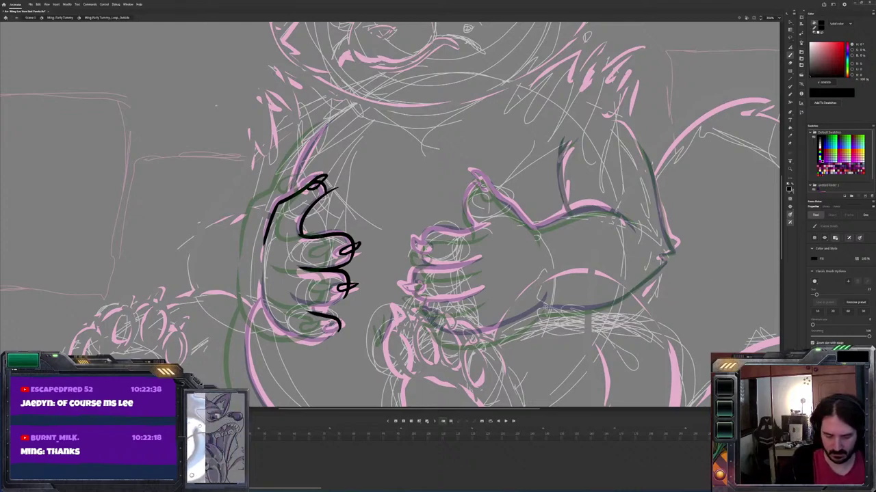
Adjust the left-hand paw's lowest finger stroke, and ink the middle finger's underside and the paw's lower edge
{"action": "left_click", "coordinate": [325, 320]}
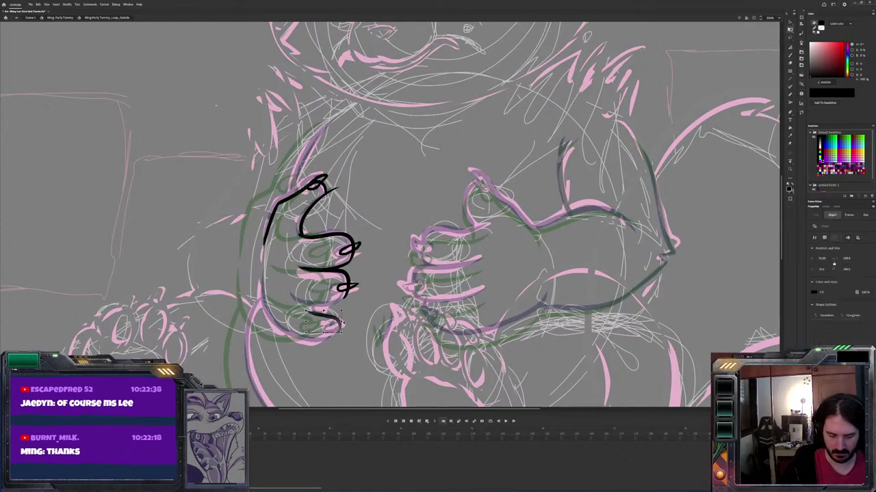
{"action": "key", "text": "Escape"}
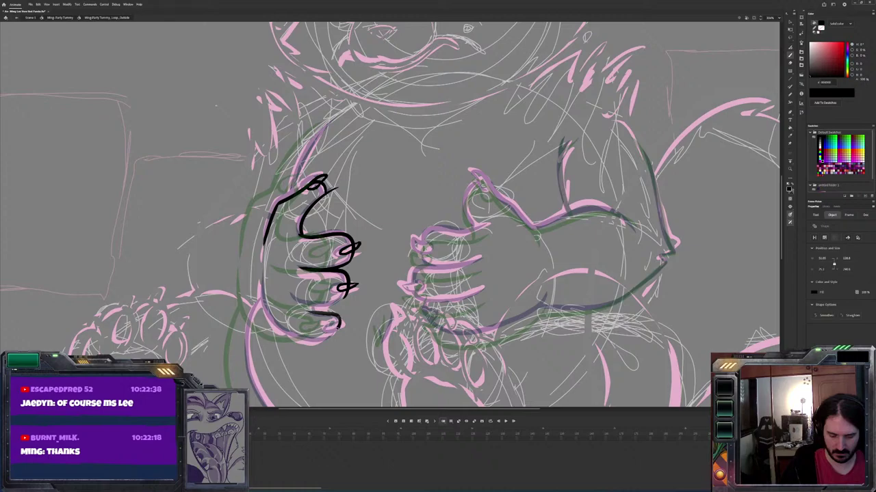
{"action": "mouse_move", "coordinate": [338, 328]}
{"action": "left_mouse_down"}
{"action": "mouse_move", "coordinate": [301, 340]}
{"action": "mouse_move", "coordinate": [277, 327]}
{"action": "left_mouse_up"}
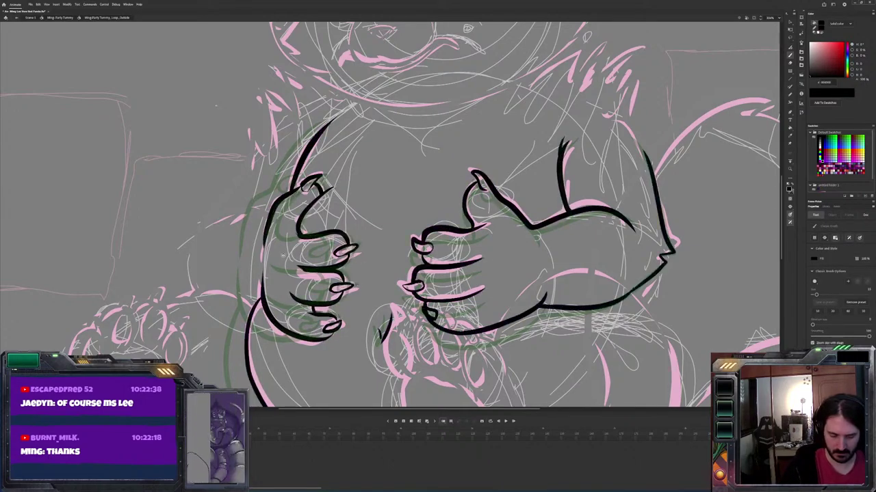
Erase the finger lines crossing the left-hand paw's upper and middle claws, and ink a clean claw on its lowest finger
{"action": "key", "text": "e"}
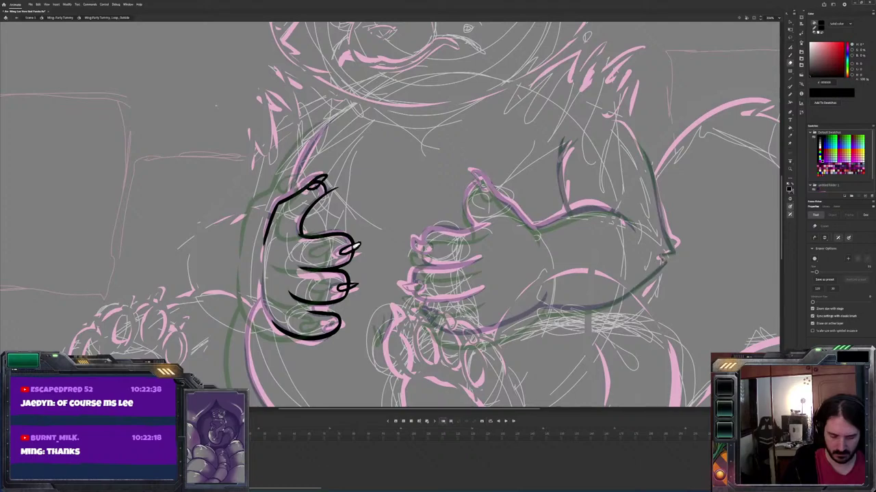
{"action": "left_click_drag", "start_coordinate": [342, 254], "coordinate": [356, 247]}
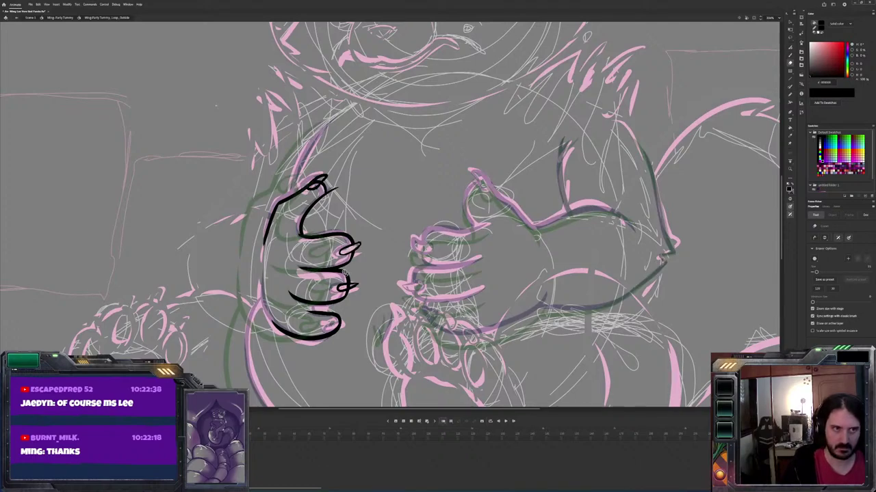
{"action": "left_click_drag", "start_coordinate": [357, 284], "coordinate": [342, 286]}
{"action": "key", "text": "b"}
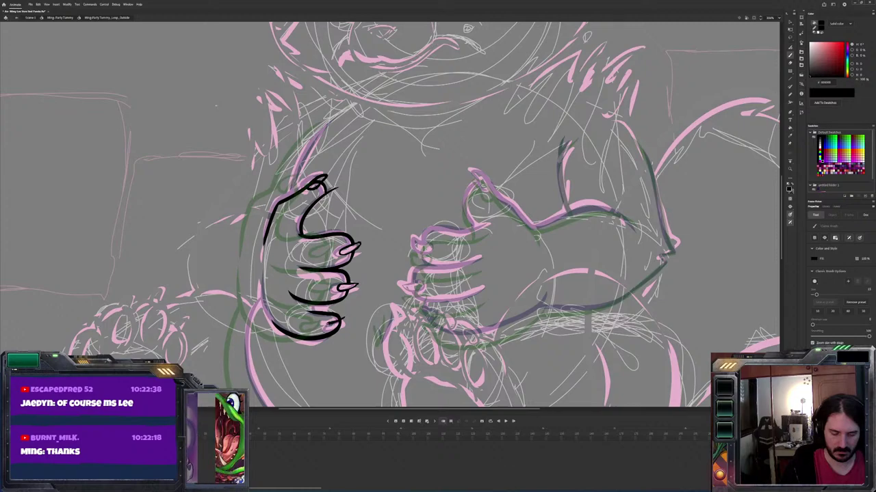
{"action": "mouse_move", "coordinate": [326, 327]}
{"action": "left_mouse_down"}
{"action": "mouse_move", "coordinate": [336, 330]}
{"action": "mouse_move", "coordinate": [326, 324]}
{"action": "left_mouse_up"}
{"action": "key", "text": "e"}
{"action": "key", "text": "b"}
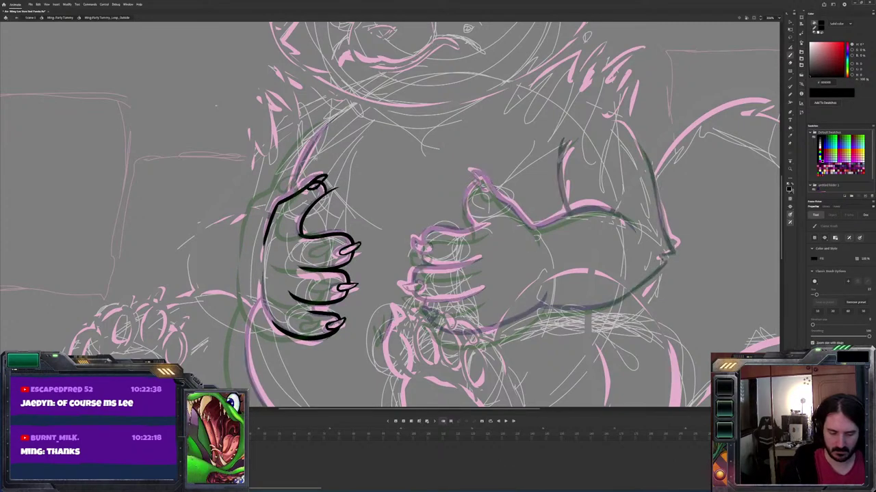
Ink the arm line above the left-hand thumb, the paw's outer edge and the belly contour curving down below the paw
{"action": "left_click_drag", "start_coordinate": [337, 115], "coordinate": [298, 194]}
{"action": "left_click_drag", "start_coordinate": [261, 272], "coordinate": [278, 326]}
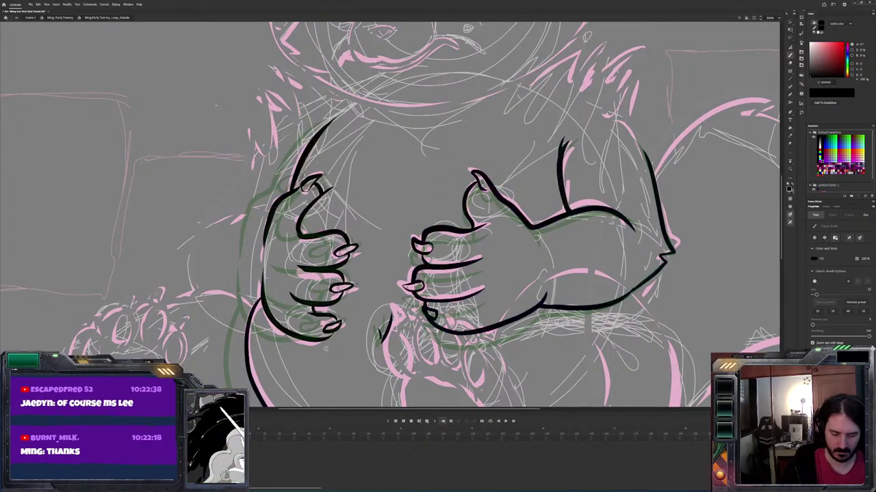
{"action": "scroll", "coordinate": [389, 215], "scroll_direction": "down", "scroll_amount": 3}
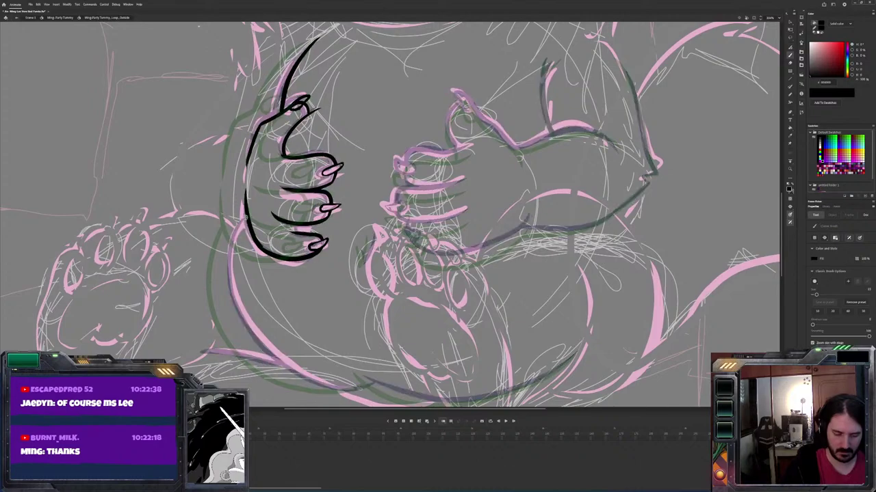
{"action": "mouse_move", "coordinate": [248, 215]}
{"action": "left_mouse_down"}
{"action": "mouse_move", "coordinate": [229, 239]}
{"action": "mouse_move", "coordinate": [229, 294]}
{"action": "left_mouse_up"}
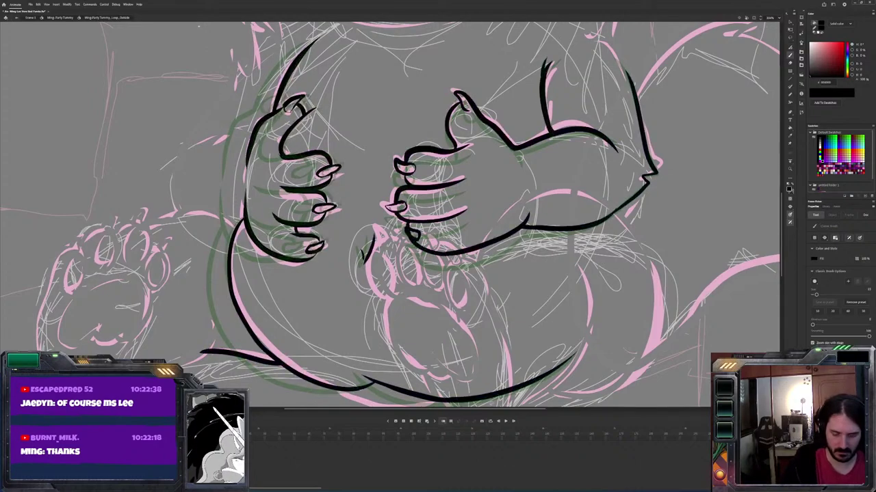
{"action": "mouse_move", "coordinate": [369, 388]}
{"action": "left_mouse_down"}
{"action": "mouse_move", "coordinate": [325, 386]}
{"action": "mouse_move", "coordinate": [266, 352]}
{"action": "mouse_move", "coordinate": [230, 304]}
{"action": "mouse_move", "coordinate": [225, 250]}
{"action": "left_mouse_up"}
{"action": "key", "text": "e"}
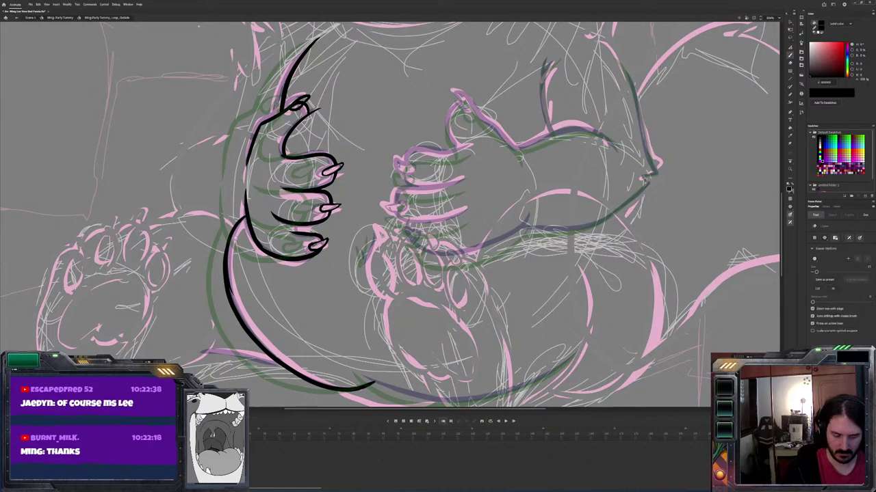
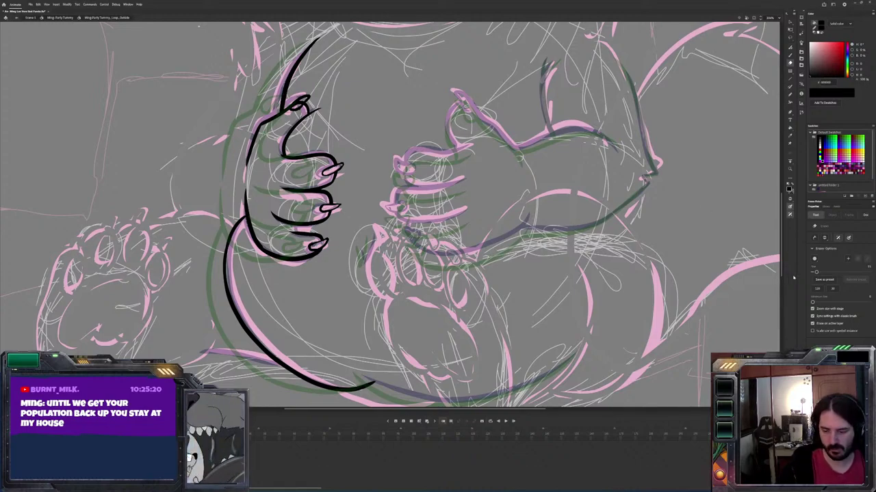
{"action": "key", "text": "ctrl+z"}
{"action": "key", "text": "ctrl+y"}
{"action": "key", "text": "b"}
{"action": "key", "text": "ctrl+z"}
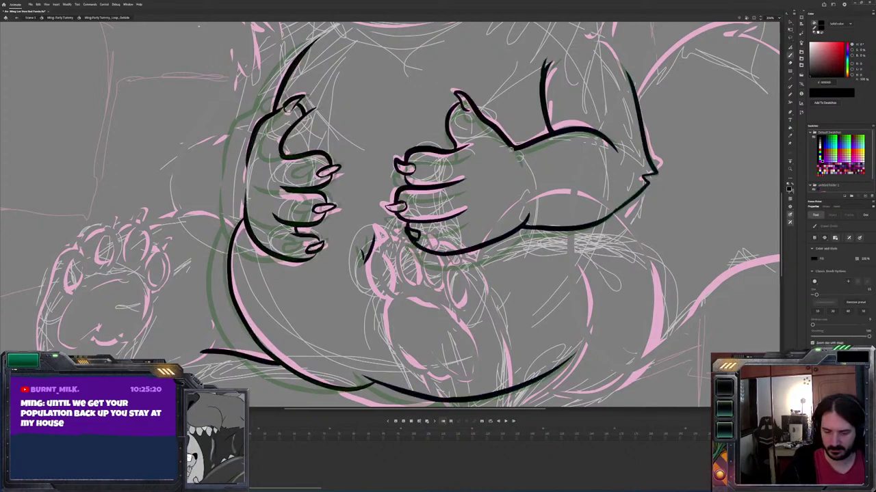
{"action": "key", "text": "ctrl+z"}
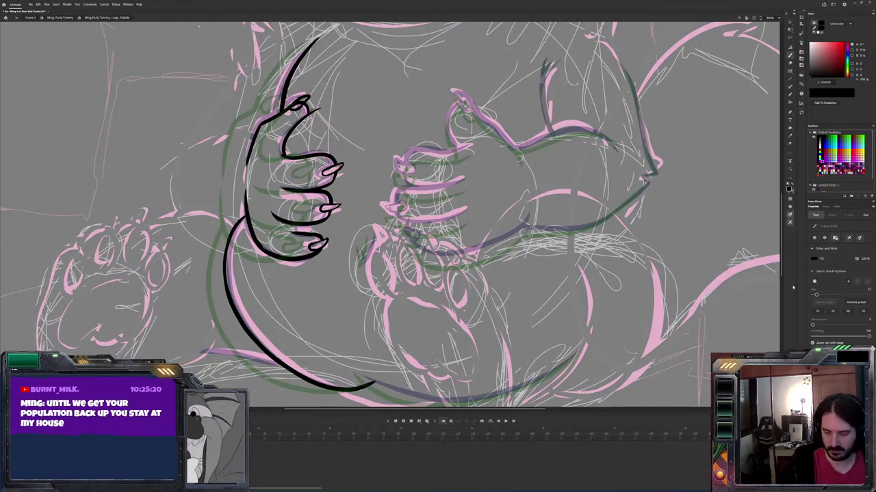
Ink the right-hand paw's thumb with its claw and the outline of its upper finger between the two neighbouring poses
{"action": "mouse_move", "coordinate": [517, 155]}
{"action": "left_mouse_down"}
{"action": "mouse_move", "coordinate": [453, 98]}
{"action": "mouse_move", "coordinate": [464, 120]}
{"action": "mouse_move", "coordinate": [474, 111]}
{"action": "mouse_move", "coordinate": [481, 123]}
{"action": "mouse_move", "coordinate": [440, 132]}
{"action": "mouse_move", "coordinate": [447, 146]}
{"action": "mouse_move", "coordinate": [409, 159]}
{"action": "left_mouse_up"}
{"action": "mouse_move", "coordinate": [461, 180]}
{"action": "left_mouse_down"}
{"action": "mouse_move", "coordinate": [425, 187]}
{"action": "mouse_move", "coordinate": [399, 161]}
{"action": "left_mouse_up"}
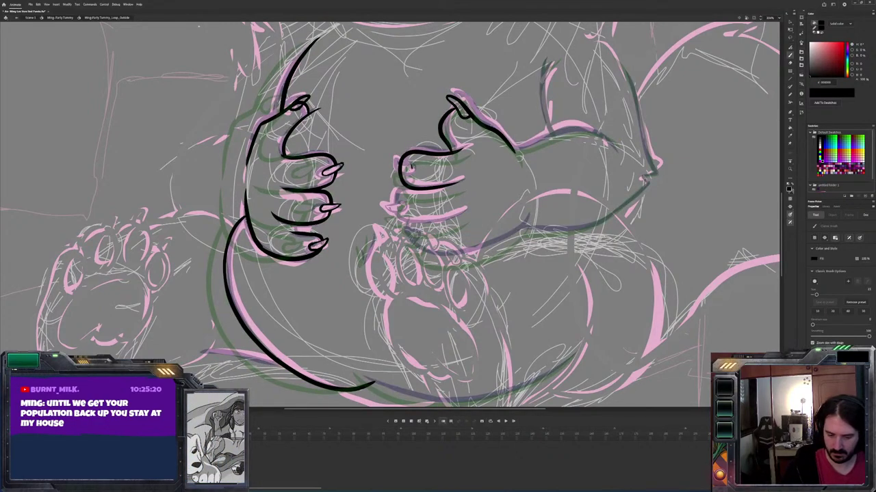
Ink the claw on the right-hand paw's upper finger and erase the lines inside it, checking against the neighbouring frame
{"action": "mouse_move", "coordinate": [410, 172]}
{"action": "left_mouse_down"}
{"action": "mouse_move", "coordinate": [394, 171]}
{"action": "mouse_move", "coordinate": [391, 161]}
{"action": "left_mouse_up"}
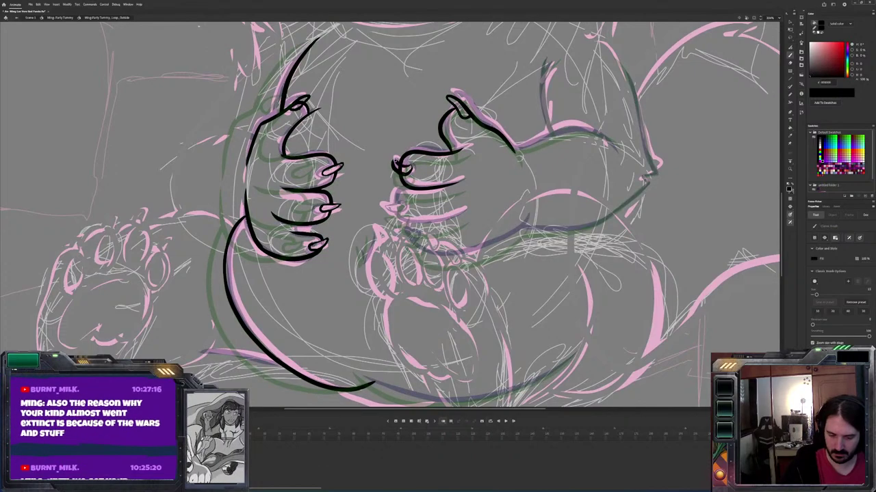
{"action": "left_click_drag", "start_coordinate": [394, 165], "coordinate": [389, 160]}
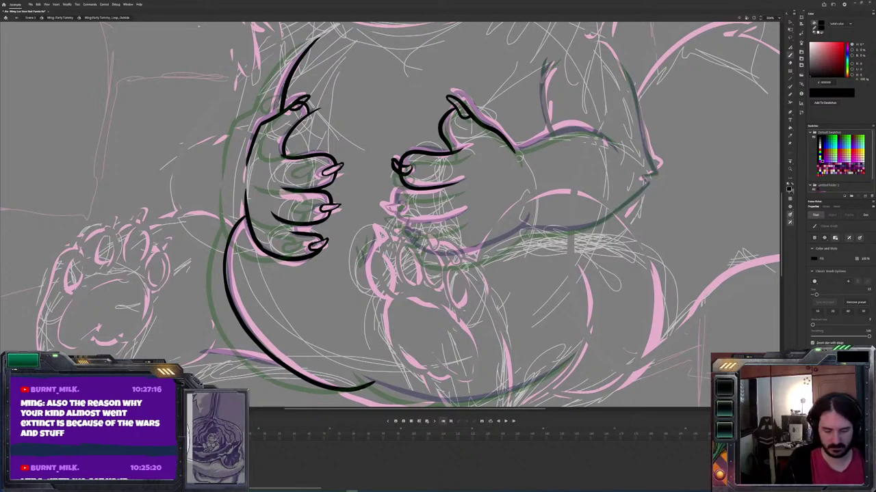
{"action": "key", "text": "period"}
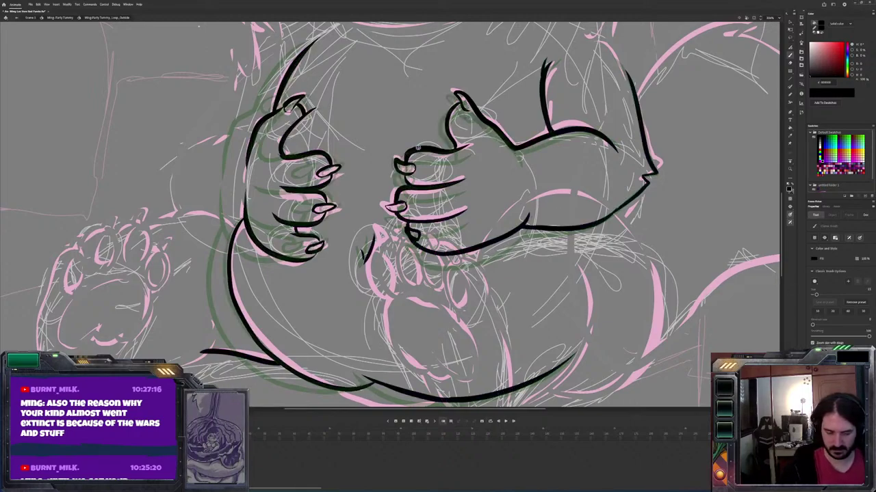
{"action": "key", "text": "comma"}
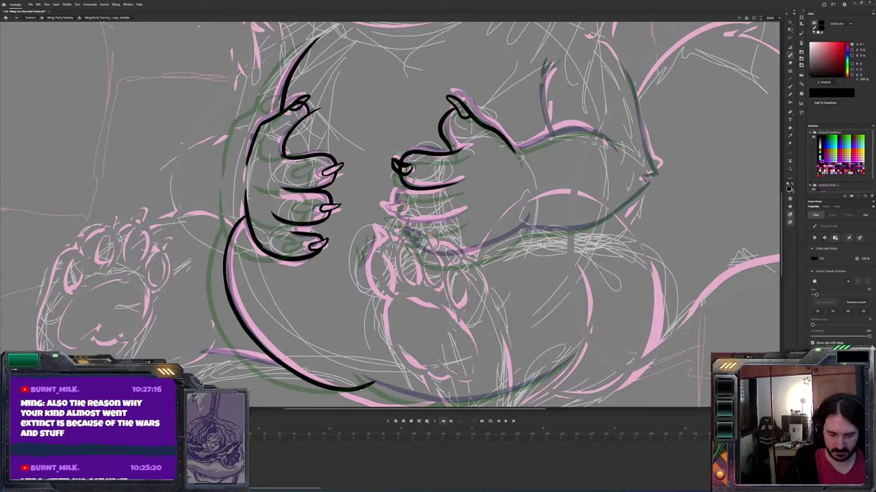
{"action": "key", "text": "e"}
{"action": "mouse_move", "coordinate": [402, 167]}
{"action": "left_mouse_down"}
{"action": "mouse_move", "coordinate": [407, 155]}
{"action": "mouse_move", "coordinate": [407, 169]}
{"action": "left_mouse_up"}
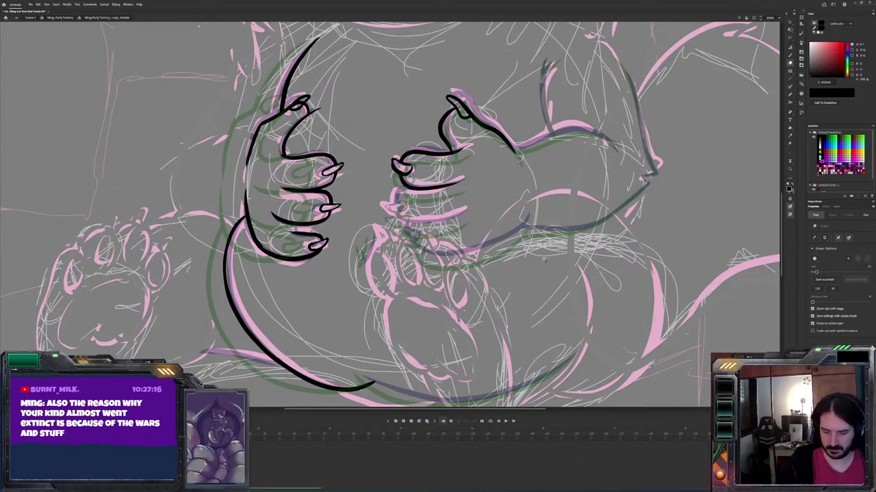
Ink the right-hand paw's middle finger and its claw, flipping between frames to compare the position
{"action": "left_click", "coordinate": [790, 189]}
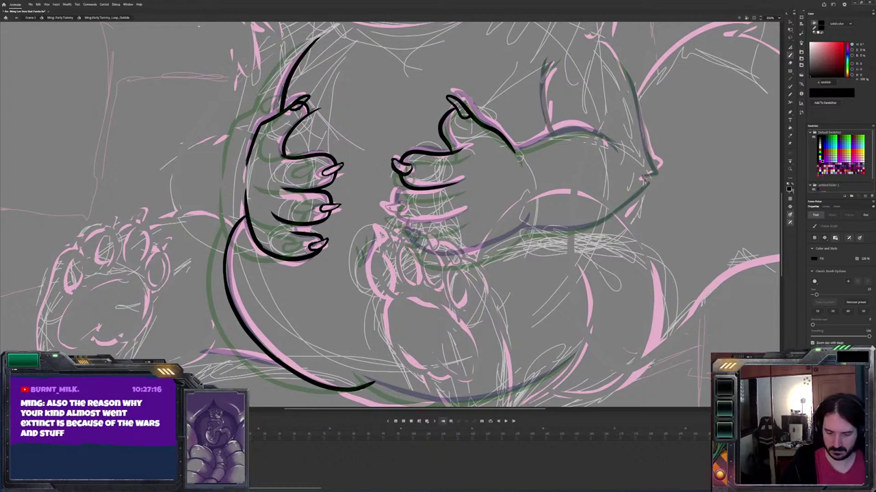
{"action": "left_click_drag", "start_coordinate": [403, 189], "coordinate": [393, 204]}
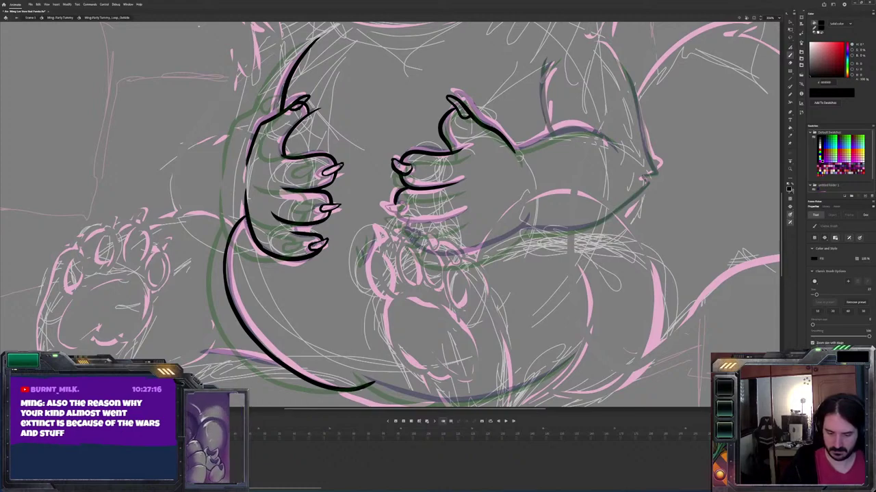
{"action": "mouse_move", "coordinate": [451, 223]}
{"action": "left_mouse_down"}
{"action": "mouse_move", "coordinate": [403, 223]}
{"action": "mouse_move", "coordinate": [394, 203]}
{"action": "left_mouse_up"}
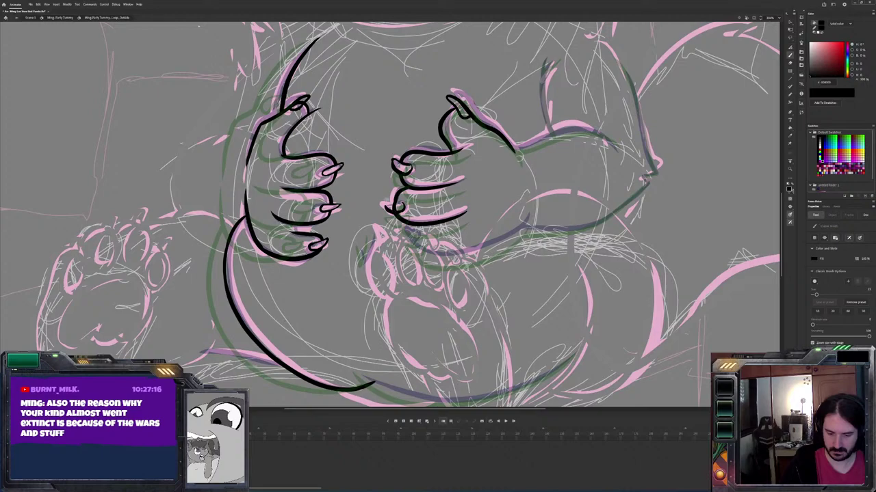
{"action": "key", "text": "comma"}
{"action": "key", "text": "period"}
{"action": "key", "text": "comma"}
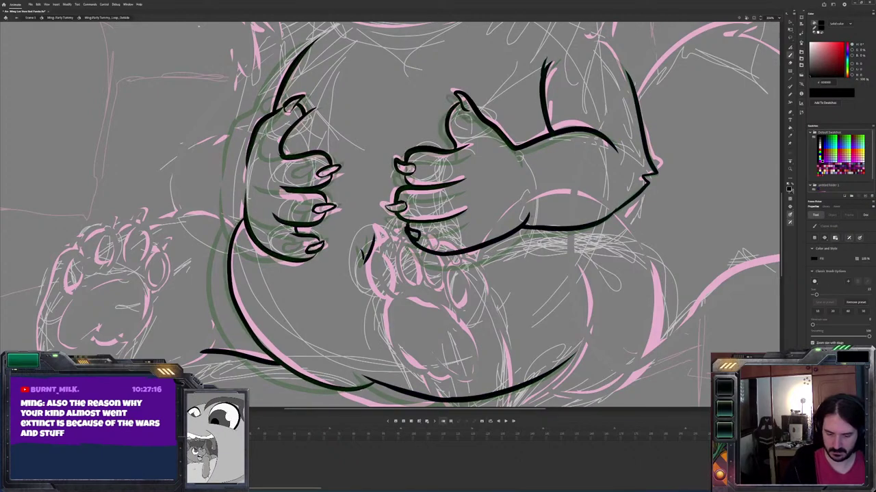
{"action": "key", "text": "period"}
Erase the finger line inside the right-hand paw's middle claw and compare the cleaned paw with the neighbouring frame
{"action": "key", "text": "e"}
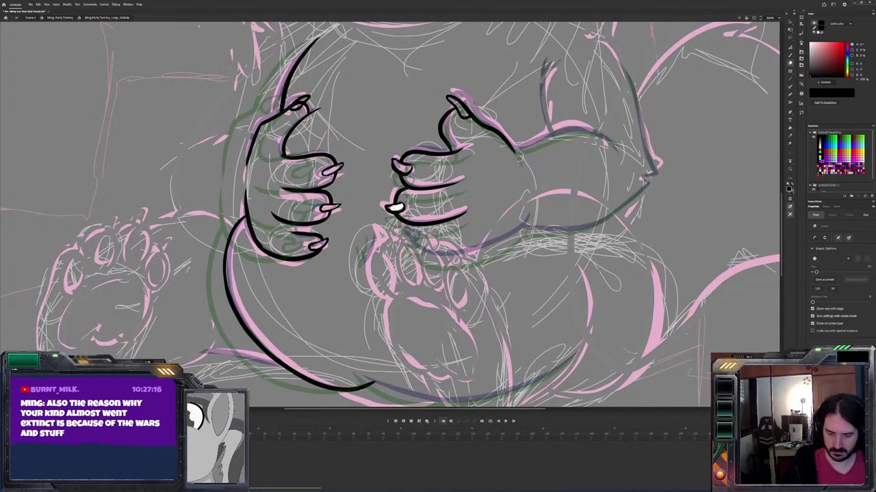
{"action": "key", "text": "b"}
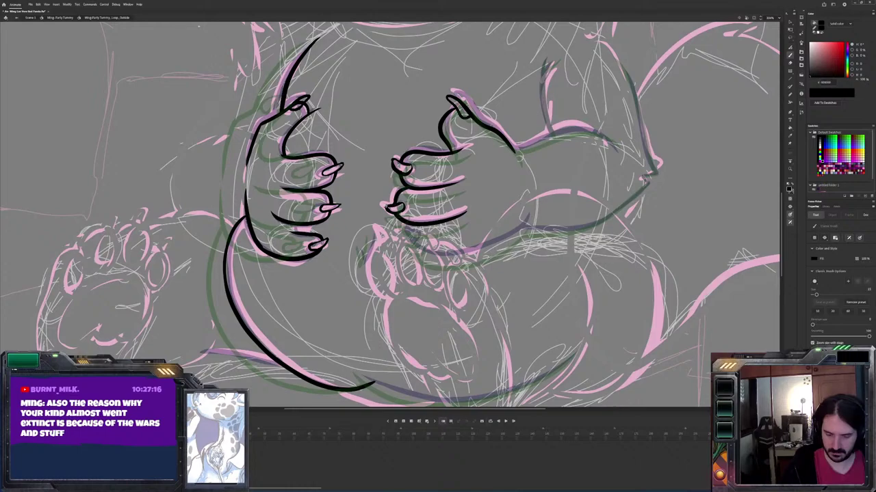
{"action": "key", "text": "comma"}
{"action": "key", "text": "period"}
{"action": "key", "text": "comma"}
{"action": "key", "text": "period"}
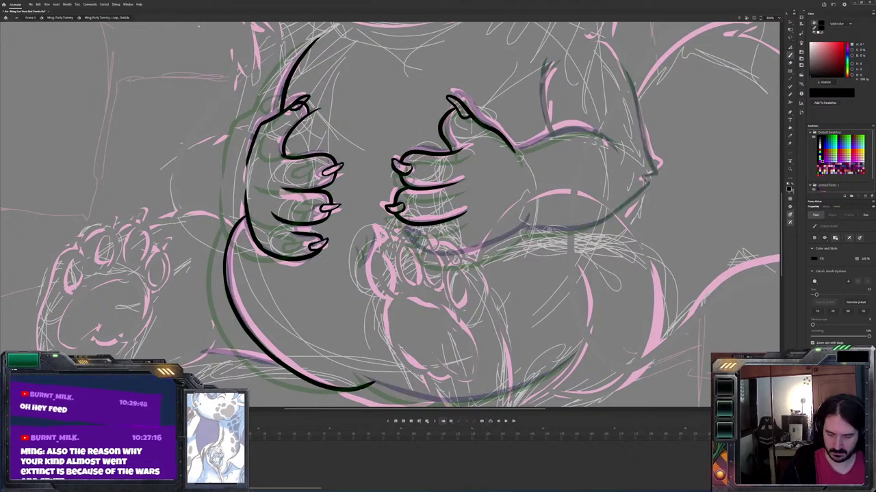
Ink the right-hand paw's lower outline and its lowest finger claw, erasing the lines inside the claw and comparing with the neighbouring frame
{"action": "mouse_move", "coordinate": [527, 214]}
{"action": "left_mouse_down"}
{"action": "mouse_move", "coordinate": [485, 243]}
{"action": "mouse_move", "coordinate": [424, 253]}
{"action": "mouse_move", "coordinate": [403, 226]}
{"action": "left_mouse_up"}
{"action": "key", "text": "comma"}
{"action": "key", "text": "period"}
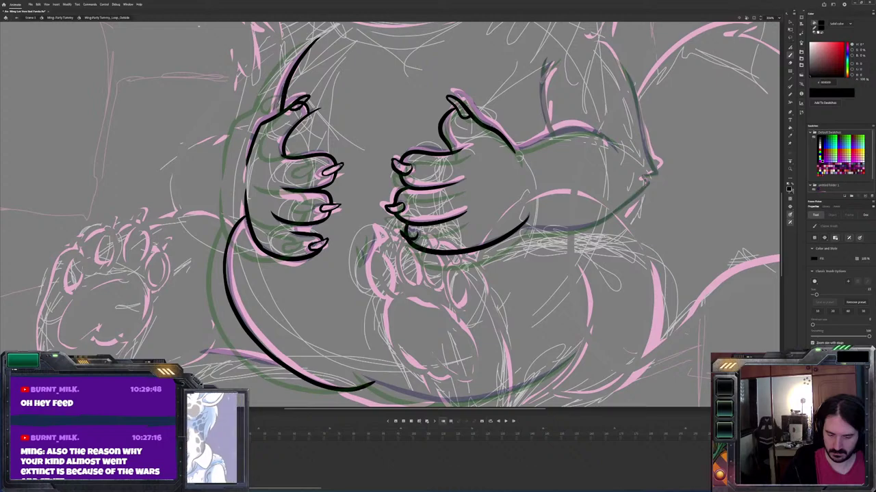
{"action": "key", "text": "comma"}
{"action": "key", "text": "period"}
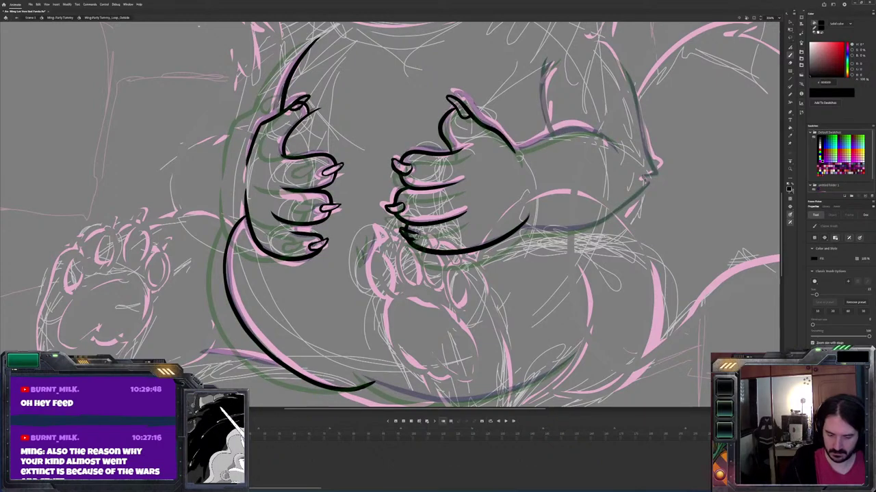
{"action": "key", "text": "e"}
{"action": "key", "text": "period"}
{"action": "key", "text": "comma"}
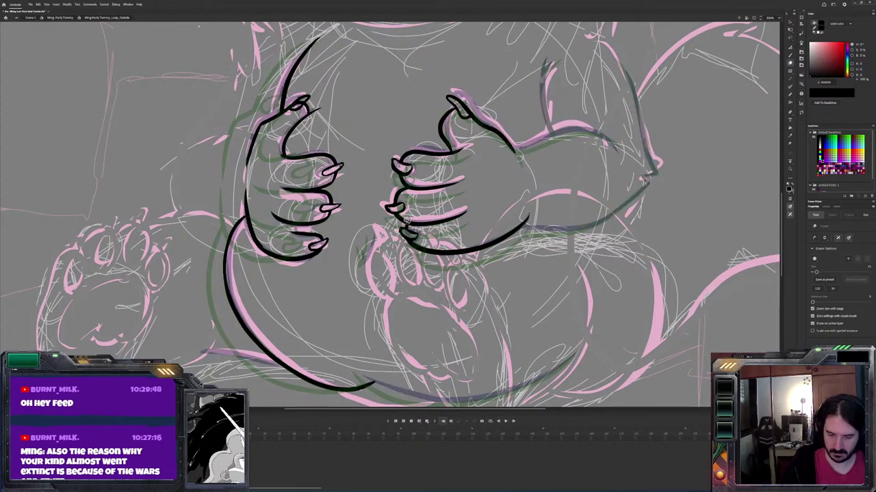
Ink the upper edge of the right forearm and the inner upper-arm line above it, comparing the position with the neighbouring frame
{"action": "key", "text": "b"}
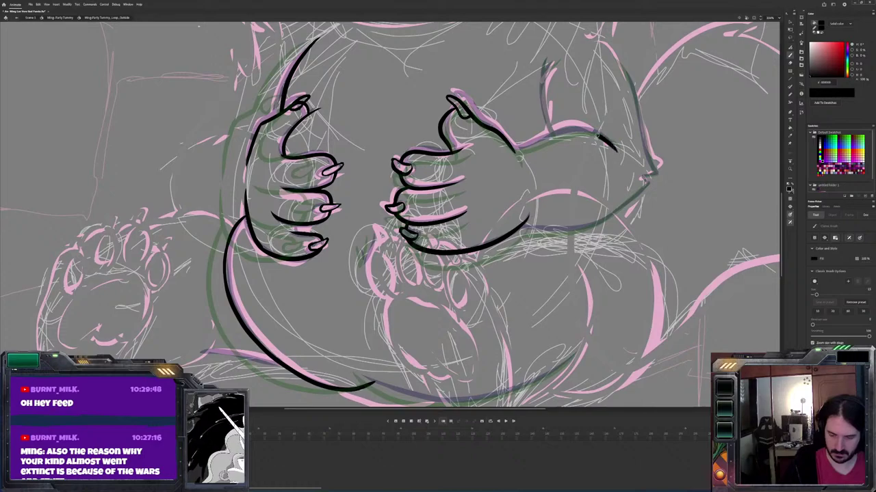
{"action": "key", "text": "period"}
{"action": "key", "text": "comma"}
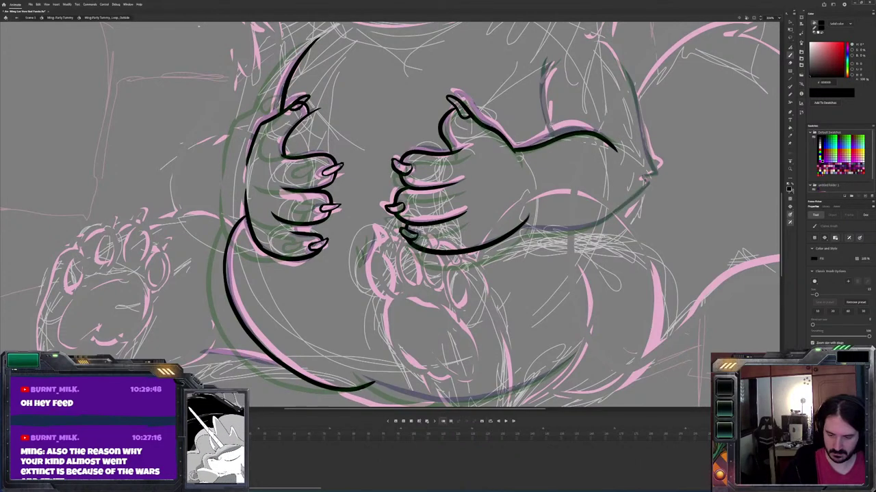
{"action": "mouse_move", "coordinate": [555, 141]}
{"action": "left_mouse_down"}
{"action": "mouse_move", "coordinate": [544, 61]}
{"action": "mouse_move", "coordinate": [542, 88]}
{"action": "left_mouse_up"}
{"action": "key", "text": "period"}
{"action": "key", "text": "comma"}
{"action": "key", "text": "period"}
{"action": "key", "text": "comma"}
{"action": "key", "text": "period"}
{"action": "key", "text": "comma"}
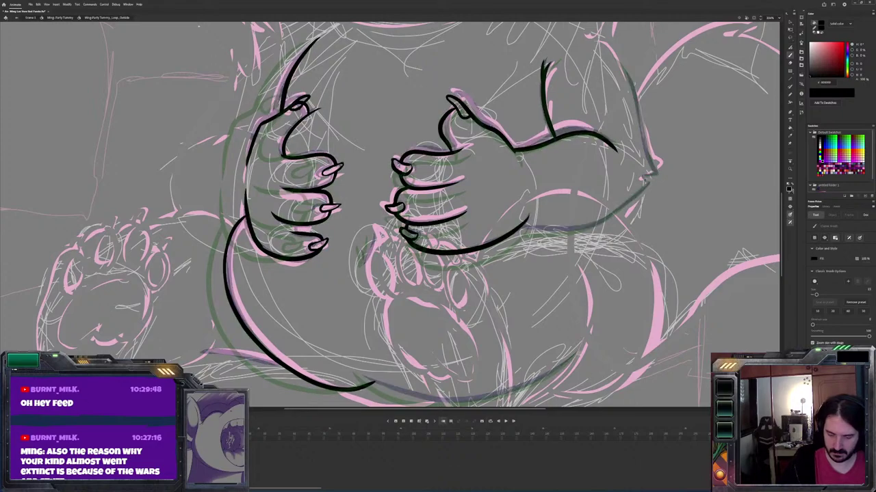
Ink the belly's bottom curve from the right side to the existing belly line and compare it with the neighbouring frame
{"action": "mouse_move", "coordinate": [578, 350]}
{"action": "left_mouse_down"}
{"action": "mouse_move", "coordinate": [437, 403]}
{"action": "mouse_move", "coordinate": [363, 381]}
{"action": "left_mouse_up"}
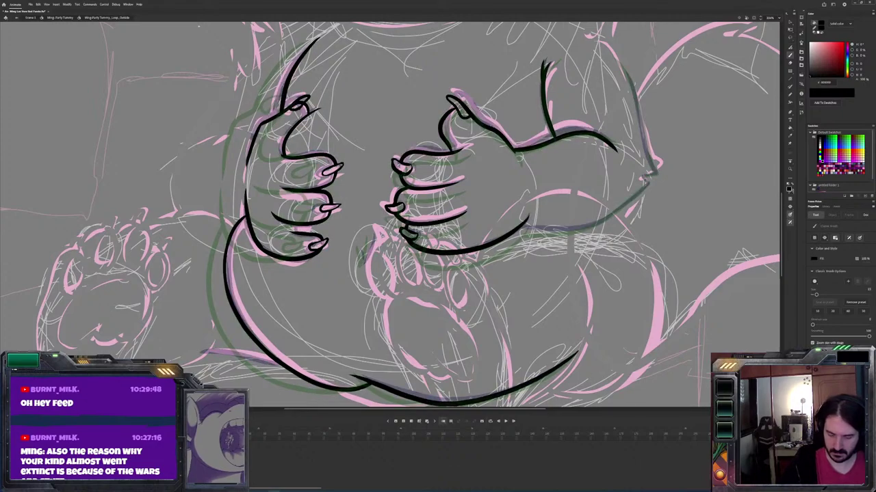
{"action": "key", "text": "period"}
{"action": "key", "text": "comma"}
{"action": "key", "text": "period"}
{"action": "key", "text": "comma"}
{"action": "key", "text": "period"}
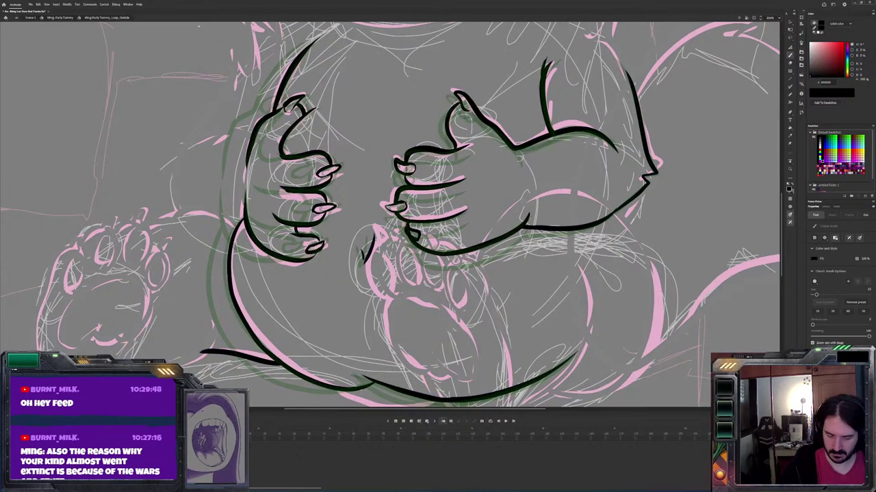
{"action": "key", "text": "comma"}
{"action": "key", "text": "period"}
{"action": "key", "text": "comma"}
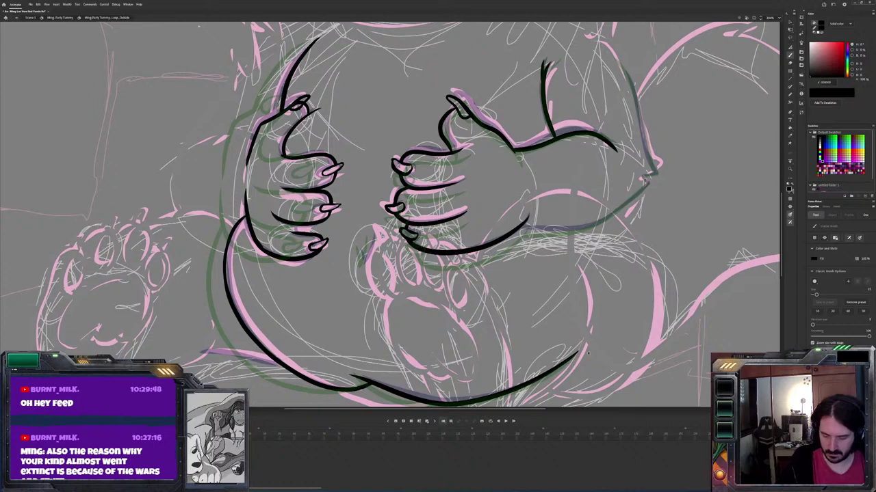
{"action": "key", "text": "period"}
{"action": "key", "text": "comma"}
Ink the short crease on the belly beside the middle foot's toes, flipping between frames to match its position
{"action": "left_click_drag", "start_coordinate": [376, 234], "coordinate": [366, 265]}
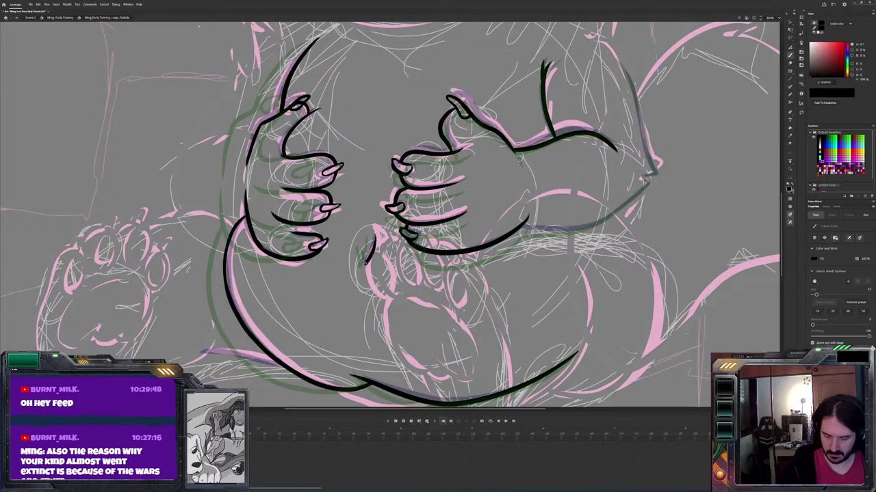
{"action": "key", "text": "period"}
{"action": "key", "text": "comma"}
{"action": "key", "text": "period"}
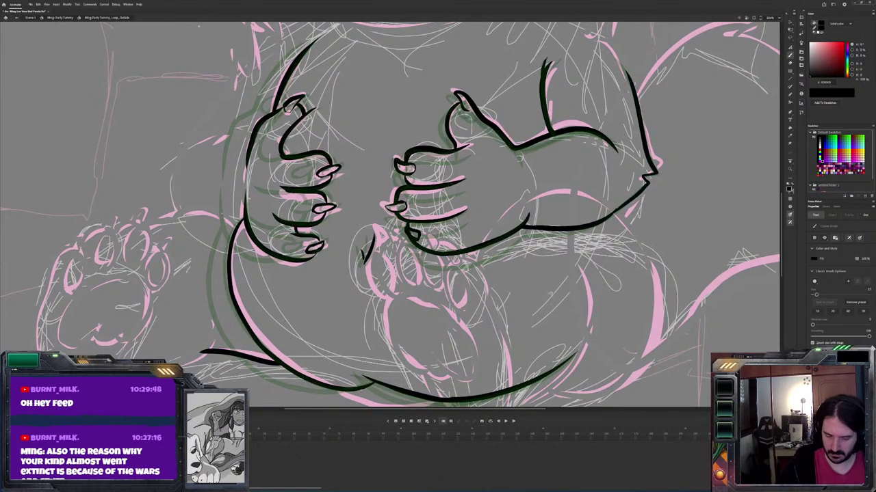
{"action": "key", "text": "comma"}
{"action": "key", "text": "period"}
{"action": "key", "text": "comma"}
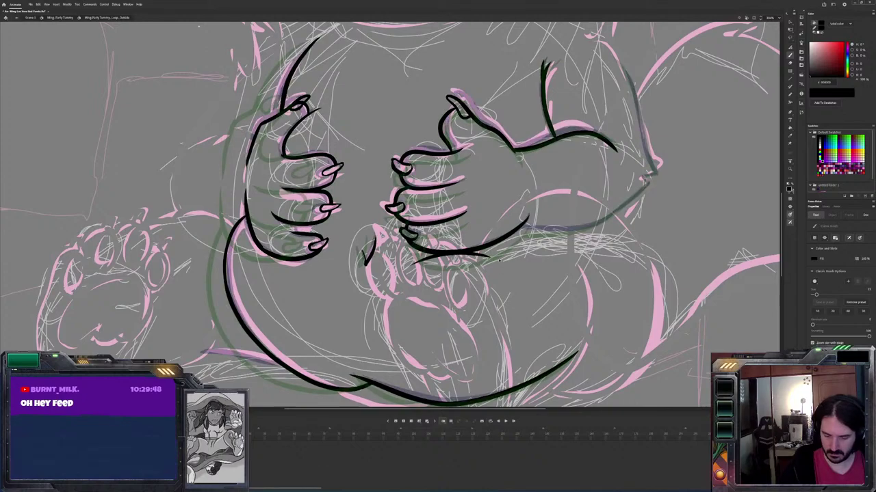
Flatten the right-hand paw's lower edge with a new contact line and erase the excess line beneath it
{"action": "left_click_drag", "start_coordinate": [505, 257], "coordinate": [415, 252]}
{"action": "key", "text": "period"}
{"action": "key", "text": "comma"}
{"action": "key", "text": "e"}
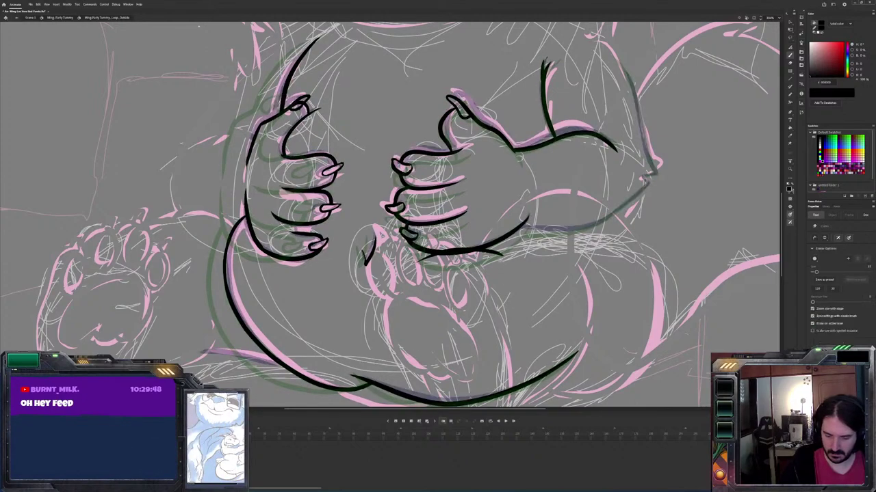
{"action": "left_click_drag", "start_coordinate": [502, 257], "coordinate": [390, 255]}
{"action": "key", "text": "ctrl+z"}
{"action": "key", "text": "period"}
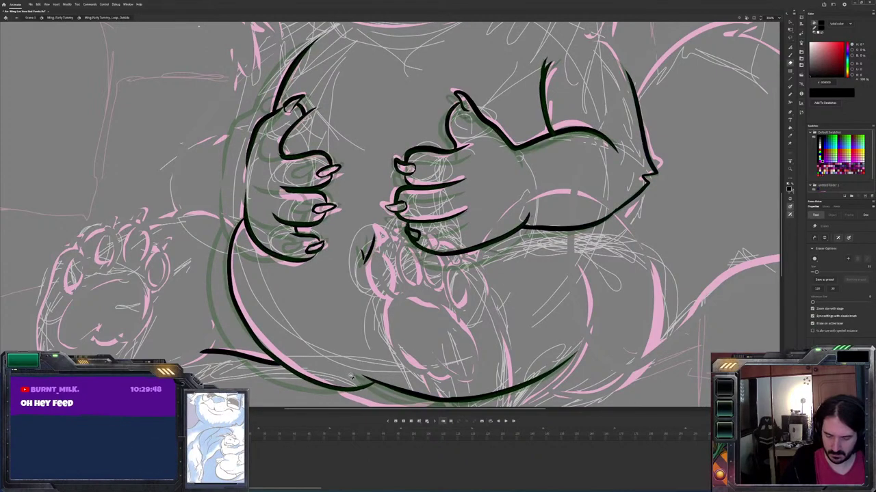
{"action": "key", "text": "comma"}
Ink a flatter contact line under the left-hand paw and erase the old curve below it
{"action": "key", "text": "b"}
{"action": "left_click_drag", "start_coordinate": [308, 263], "coordinate": [270, 252]}
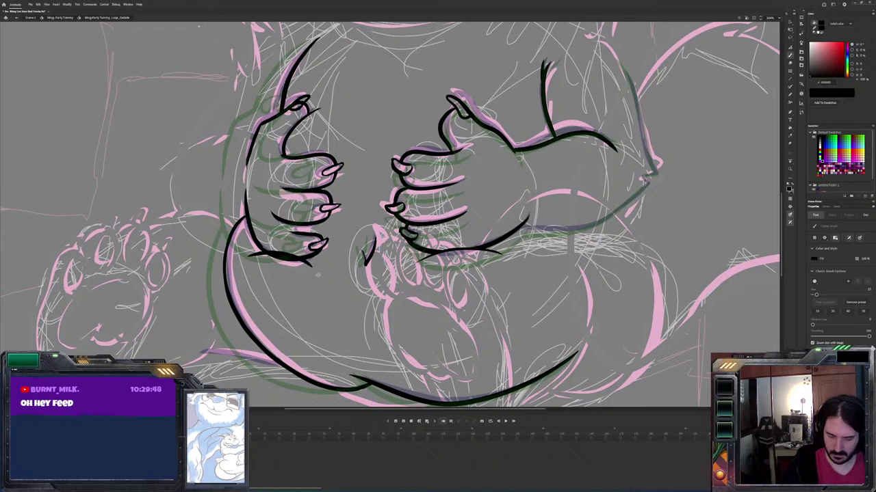
{"action": "key", "text": "e"}
{"action": "left_click_drag", "start_coordinate": [311, 270], "coordinate": [239, 255]}
{"action": "key", "text": "ctrl+z"}
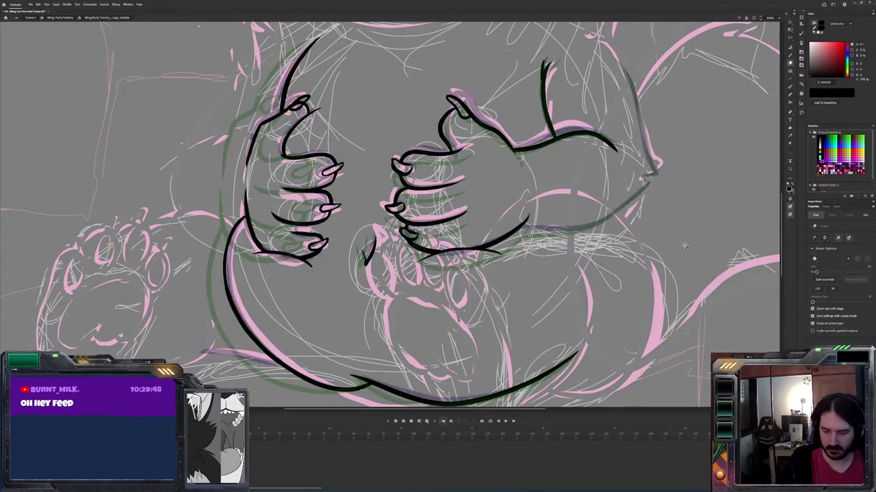
Ink the right forearm's lower edge up to the elbow and the outer upper-arm line above the elbow tip
{"action": "key", "text": "b"}
{"action": "mouse_move", "coordinate": [644, 179]}
{"action": "left_mouse_down"}
{"action": "mouse_move", "coordinate": [623, 205]}
{"action": "mouse_move", "coordinate": [576, 230]}
{"action": "mouse_move", "coordinate": [531, 230]}
{"action": "left_mouse_up"}
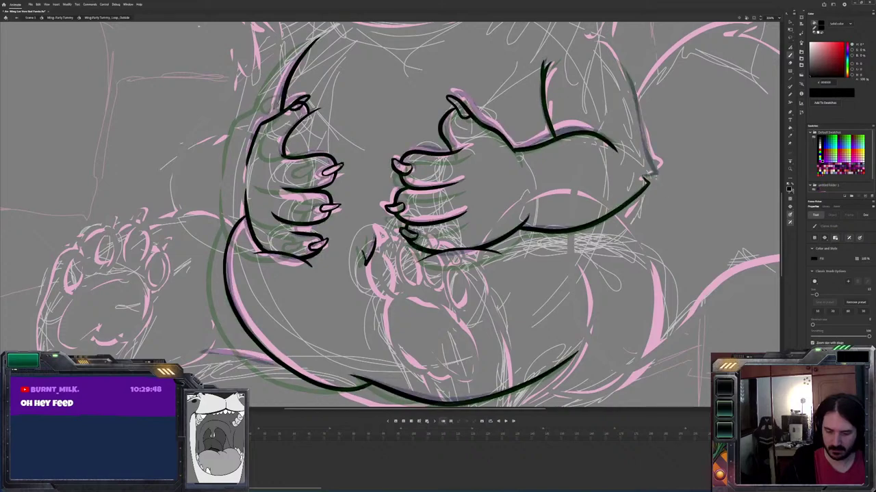
{"action": "mouse_move", "coordinate": [655, 175]}
{"action": "left_mouse_down"}
{"action": "mouse_move", "coordinate": [623, 68]}
{"action": "mouse_move", "coordinate": [644, 148]}
{"action": "left_mouse_up"}
{"action": "key", "text": "ctrl+z"}
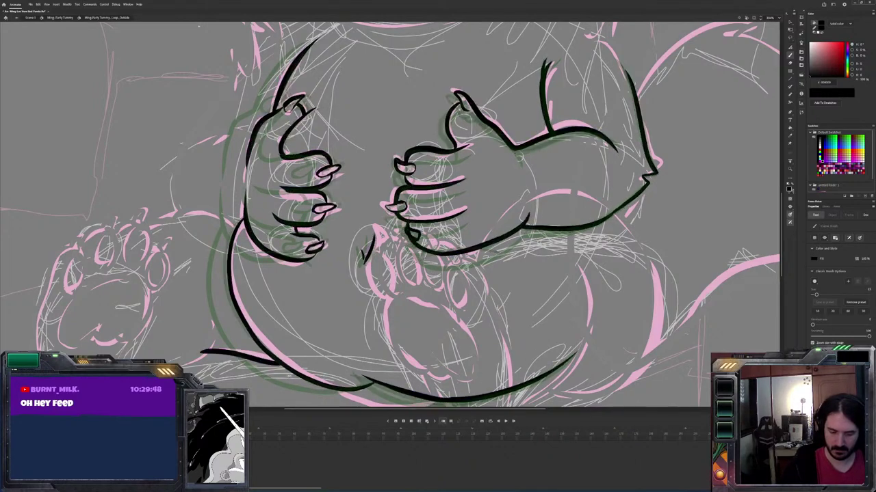
Delete the inked leg line extending outward from the belly's lower left on the neighbouring pose
{"action": "left_click_drag", "start_coordinate": [514, 349], "coordinate": [498, 301]}
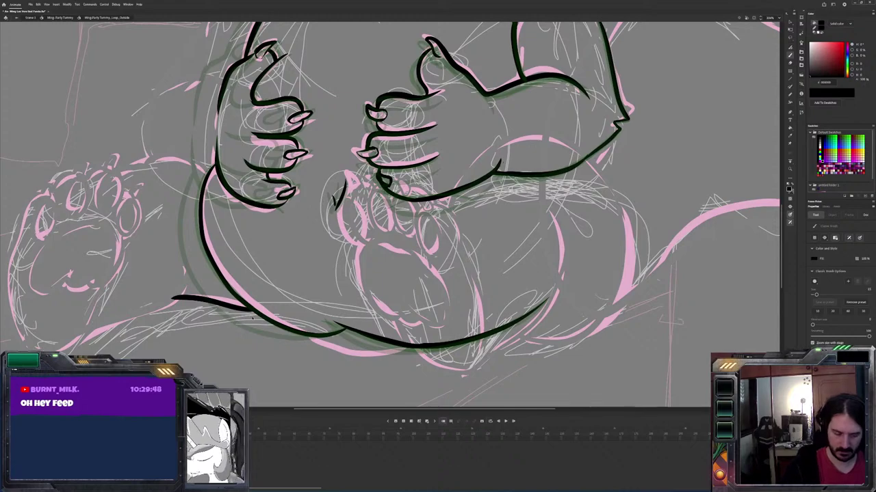
{"action": "key", "text": "ctrl+z"}
{"action": "key", "text": "ctrl+a"}
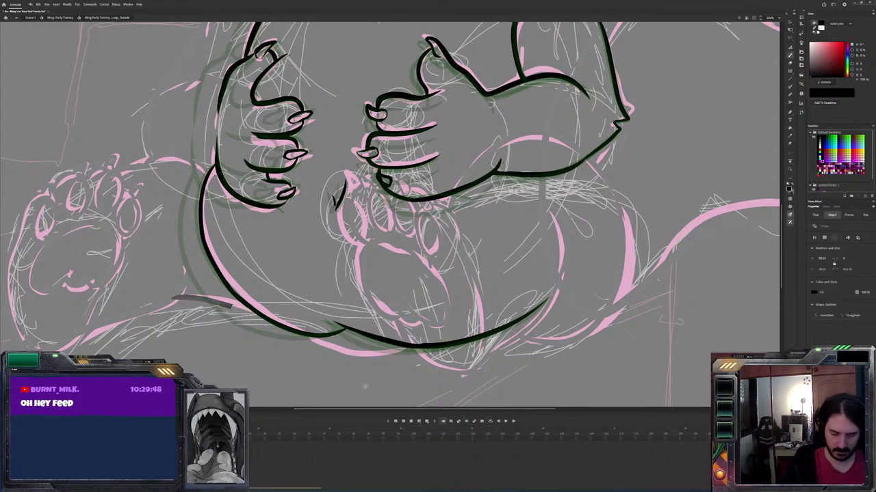
{"action": "key", "text": "Delete"}
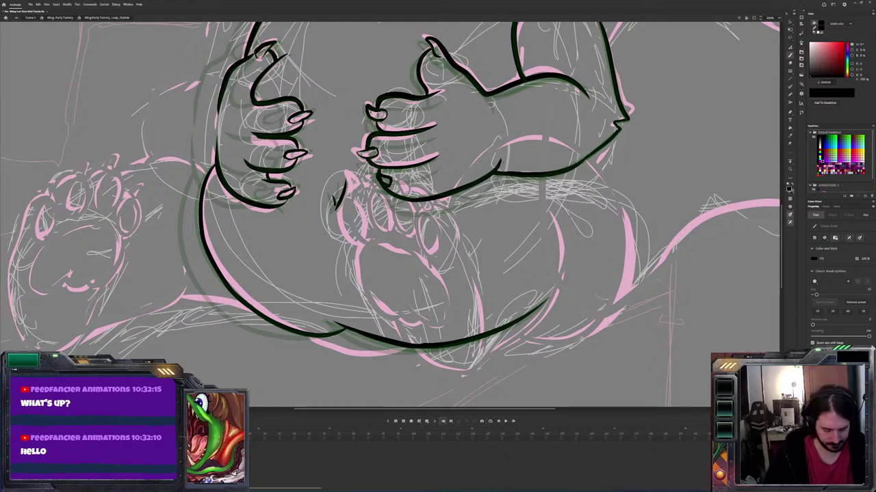
{"action": "key", "text": "alt+Tab"}
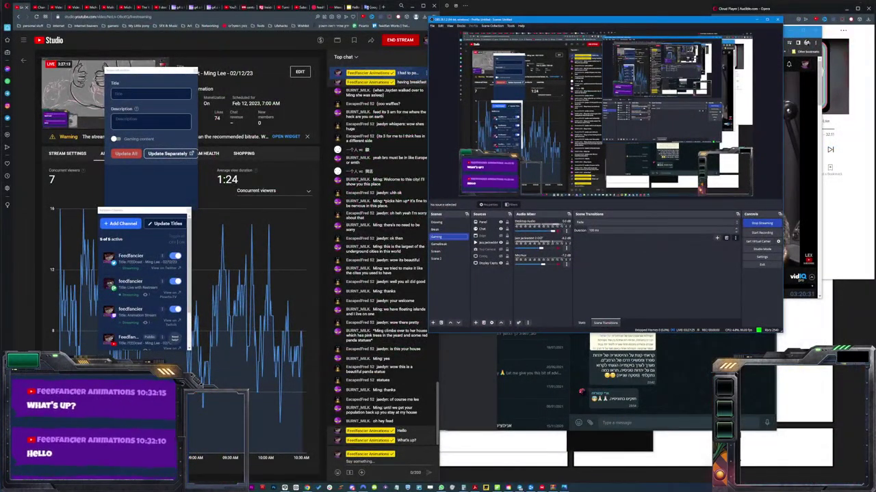
{"action": "key", "text": "alt+Tab"}
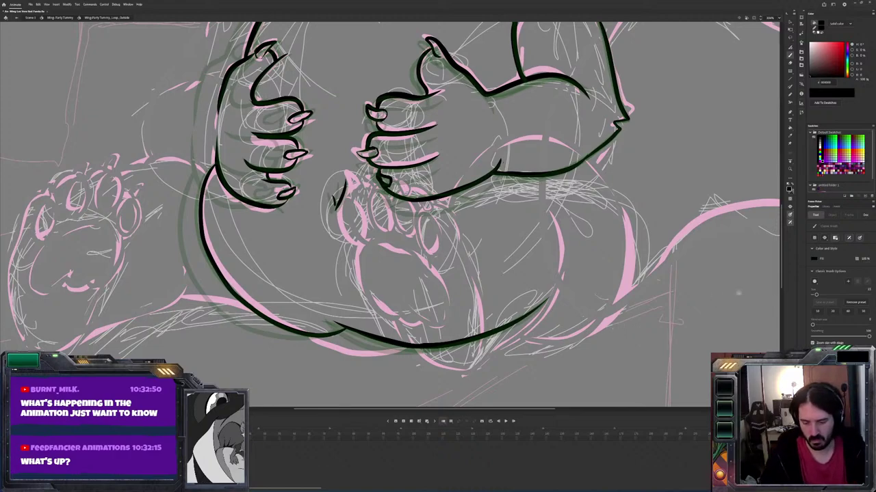
On the stretched pose, ink a flat contact line under the left-hand paw and erase the curved edge below it
{"action": "scroll", "coordinate": [390, 215], "scroll_direction": "up", "scroll_amount": 3}
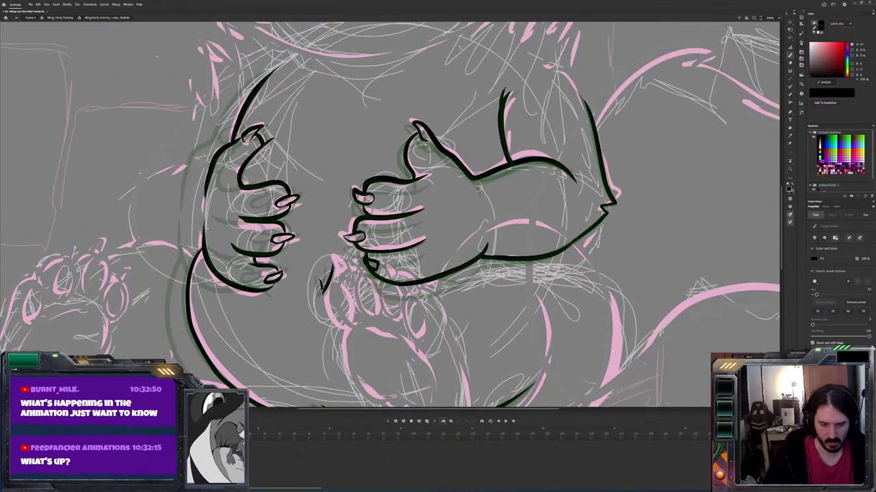
{"action": "key", "text": "period"}
{"action": "key", "text": "period"}
{"action": "key", "text": "period"}
{"action": "key", "text": "period"}
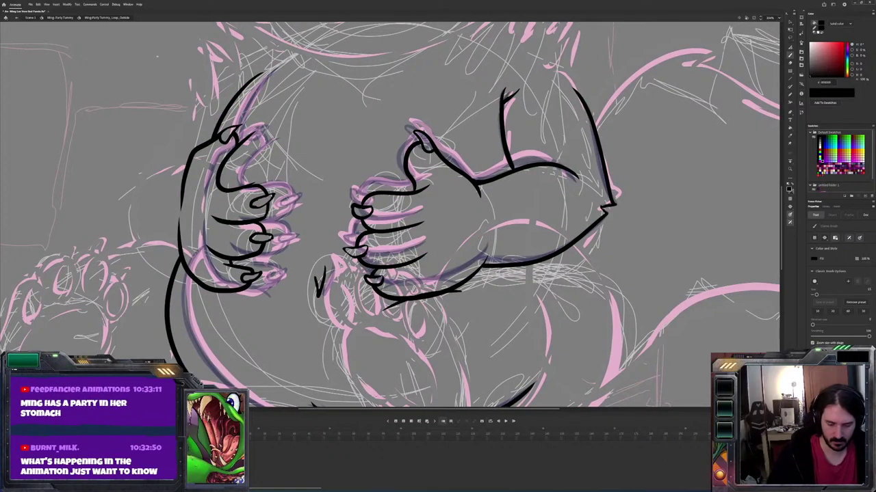
{"action": "key", "text": "e"}
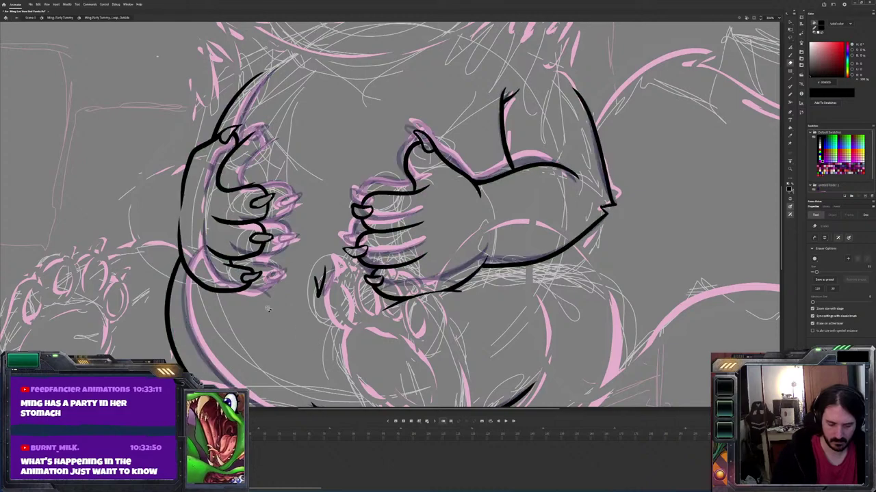
{"action": "key", "text": "b"}
{"action": "left_click_drag", "start_coordinate": [213, 293], "coordinate": [195, 296]}
{"action": "key", "text": "e"}
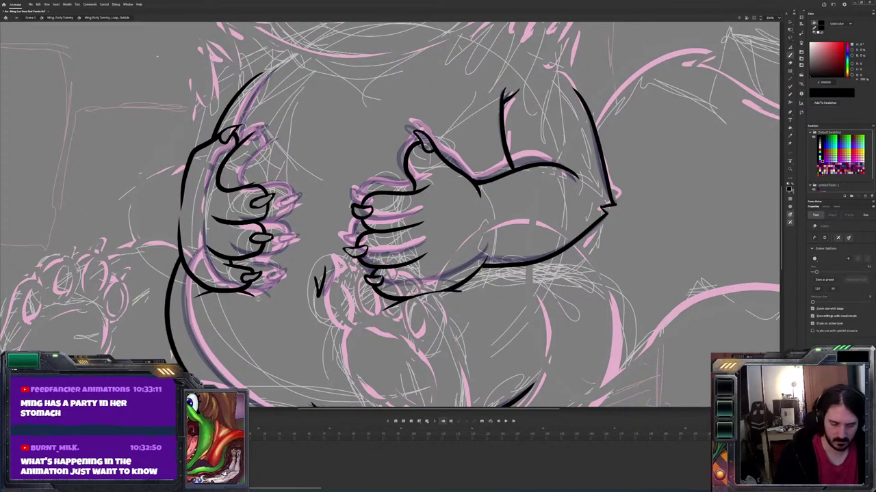
{"action": "mouse_move", "coordinate": [252, 297]}
{"action": "left_mouse_down"}
{"action": "mouse_move", "coordinate": [225, 294]}
{"action": "mouse_move", "coordinate": [173, 312]}
{"action": "left_mouse_up"}
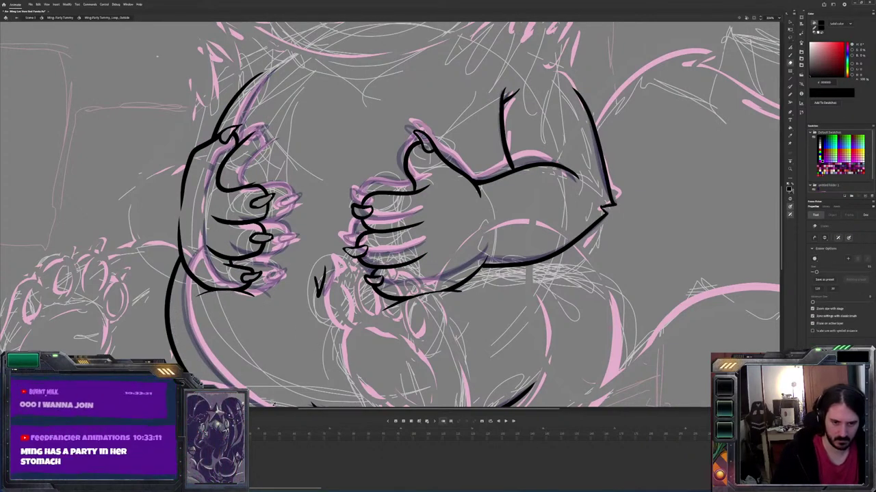
Step repeatedly through the loop's frames to check the movement of the paws, arm and belly
{"action": "key", "text": "."}
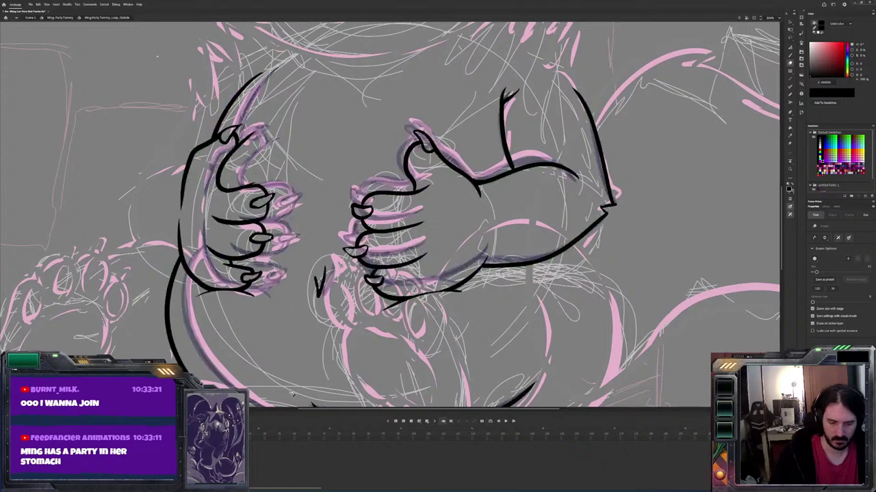
{"action": "key", "text": "b"}
{"action": "key", "text": "."}
{"action": "key", "text": "."}
{"action": "key", "text": "."}
{"action": "key", "text": "."}
{"action": "key", "text": "."}
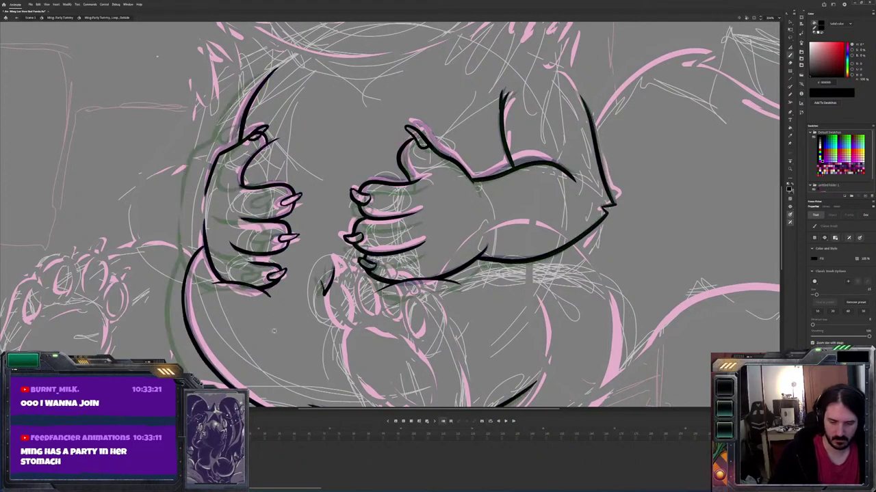
{"action": "key", "text": "."}
{"action": "key", "text": "."}
{"action": "key", "text": "."}
{"action": "key", "text": "."}
{"action": "key", "text": "."}
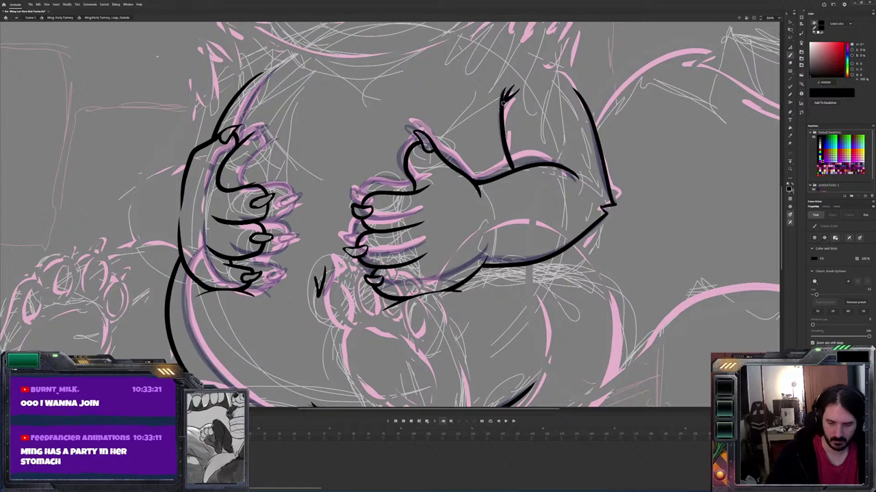
Erase the excess ink at the top of the inner upper-arm line on the stretched pose
{"action": "key", "text": "e"}
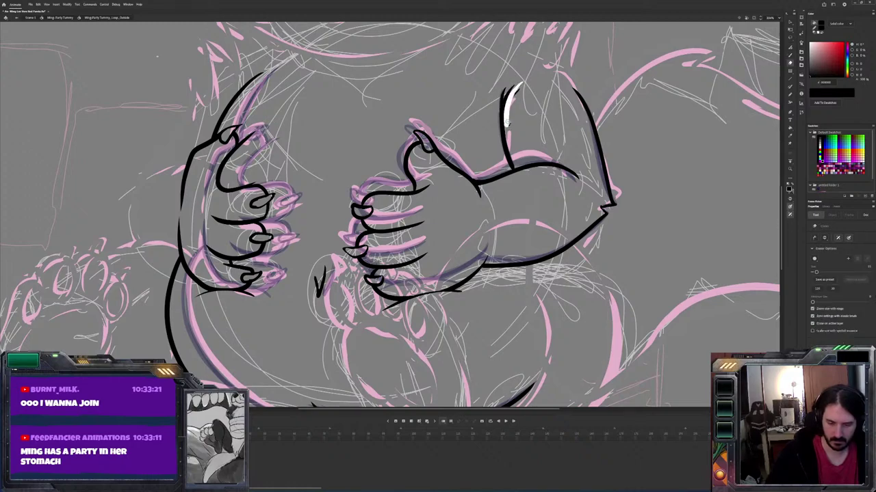
{"action": "key", "text": "period"}
{"action": "key", "text": "comma"}
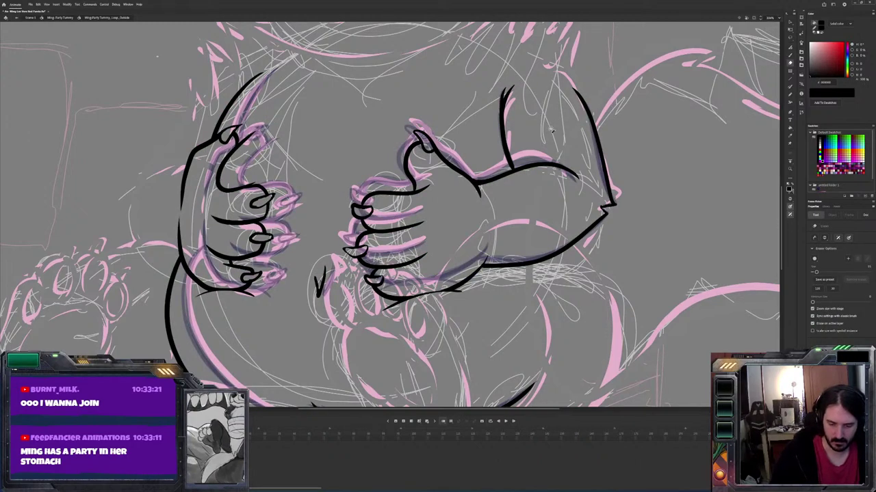
On the next in-between frame, ink the right-hand paw's thumb outline with its claw and erase the line inside the claw
{"action": "key", "text": "period"}
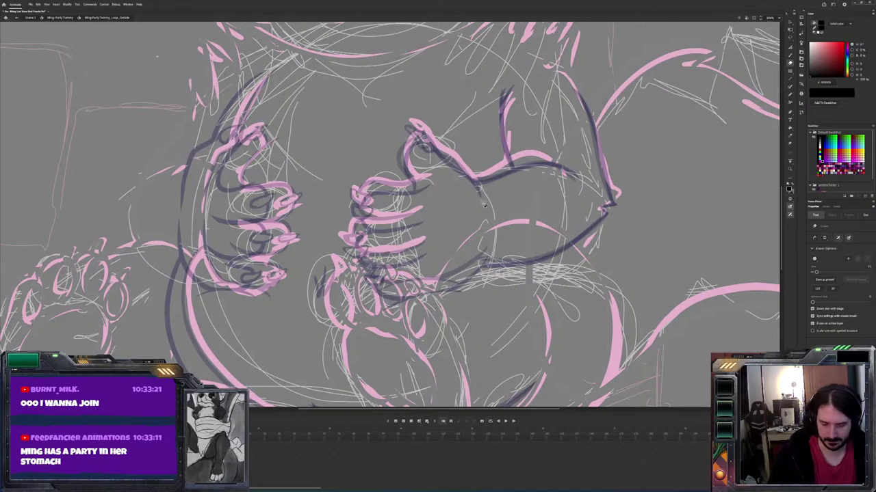
{"action": "key", "text": "b"}
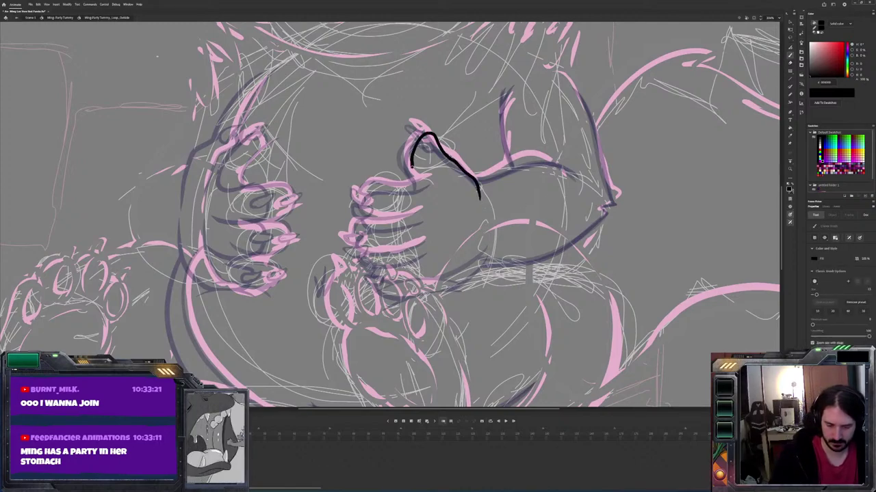
{"action": "key", "text": "comma"}
{"action": "key", "text": "period"}
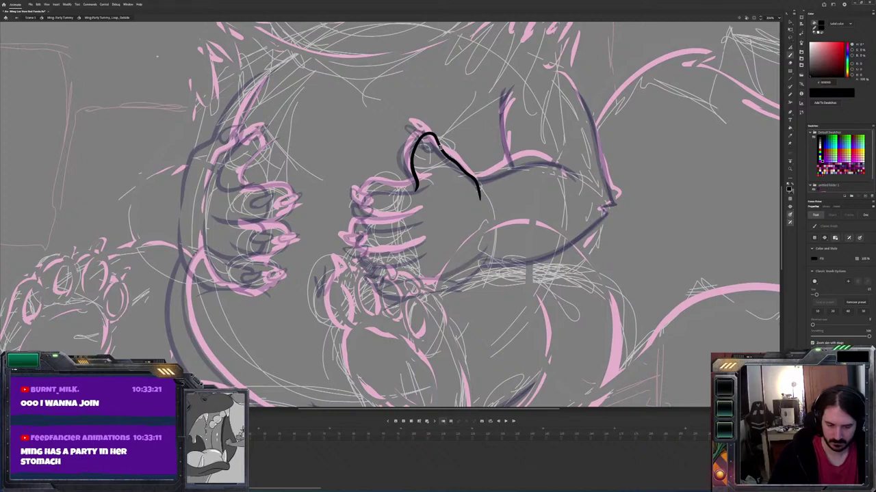
{"action": "left_click_drag", "start_coordinate": [427, 125], "coordinate": [437, 151]}
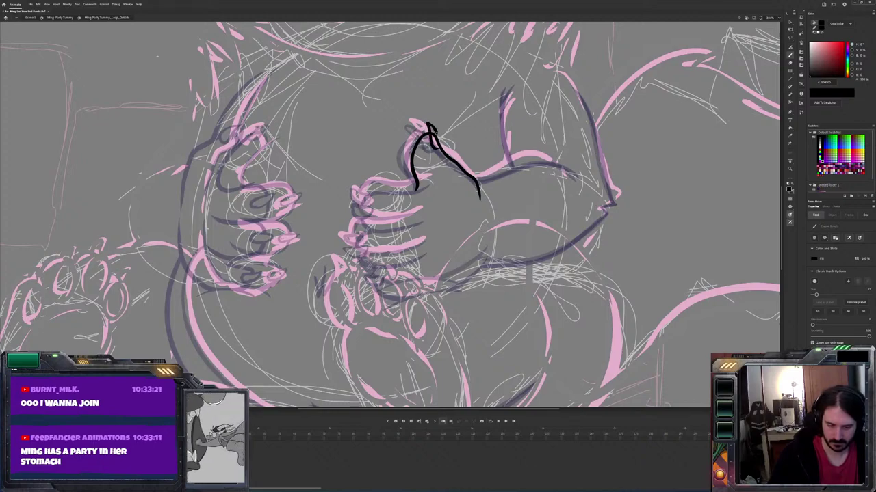
{"action": "key", "text": "e"}
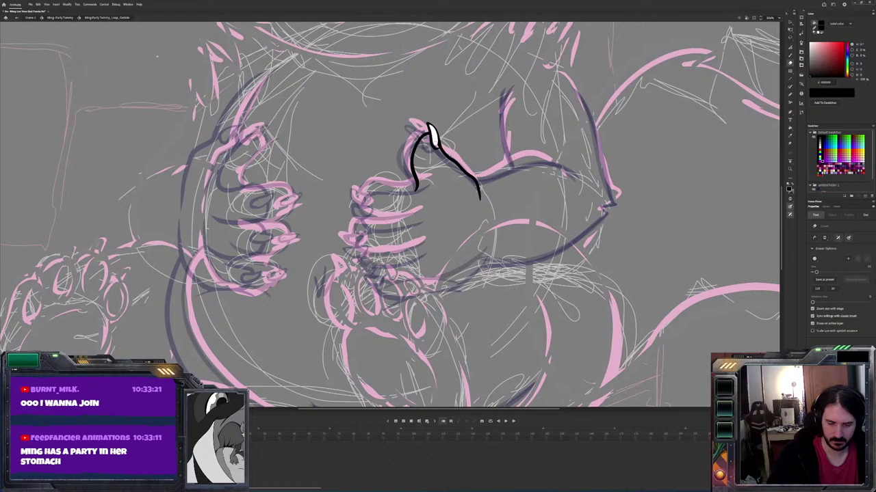
{"action": "key", "text": "b"}
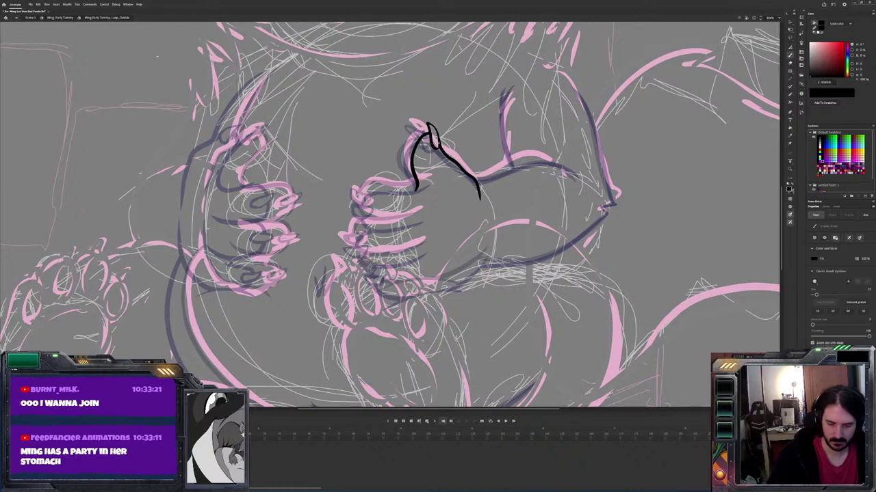
Ink the right-hand paw's uppermost finger as a rounded outline joined to the base of the thumb
{"action": "key", "text": "Return"}
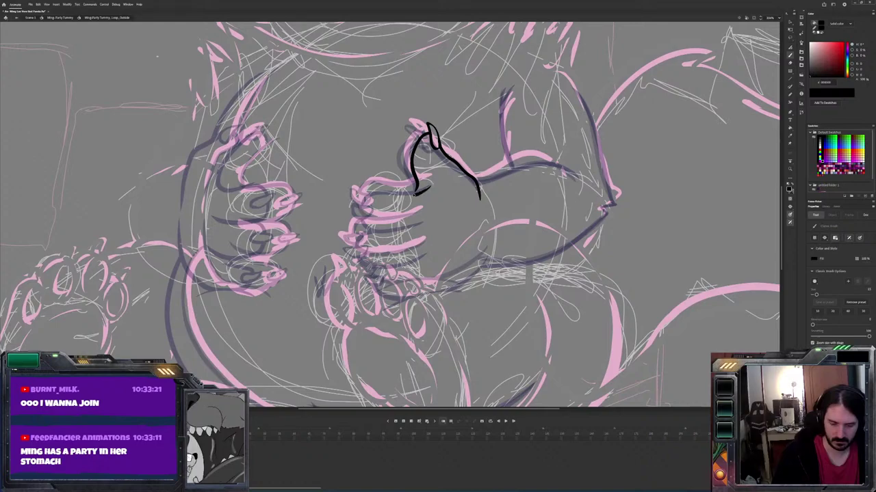
{"action": "mouse_move", "coordinate": [416, 194]}
{"action": "left_mouse_down"}
{"action": "mouse_move", "coordinate": [375, 200]}
{"action": "mouse_move", "coordinate": [363, 212]}
{"action": "mouse_move", "coordinate": [377, 236]}
{"action": "mouse_move", "coordinate": [421, 225]}
{"action": "left_mouse_up"}
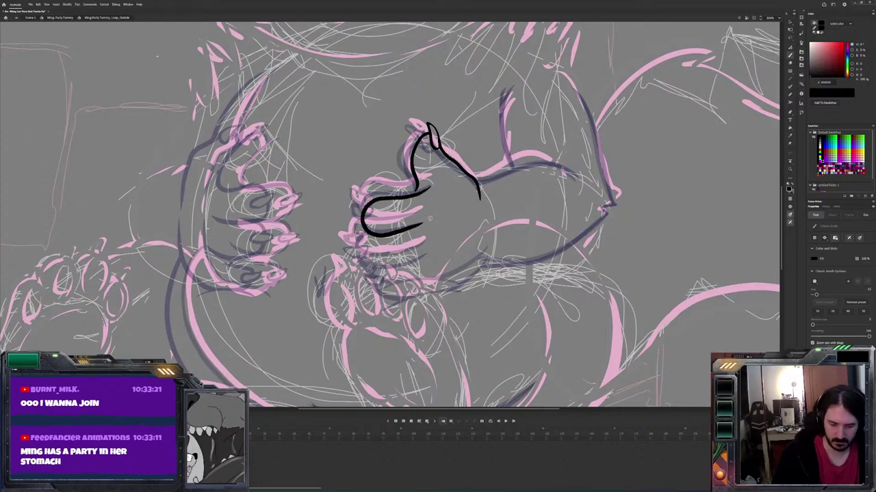
{"action": "key", "text": "Left"}
{"action": "key", "text": "Right"}
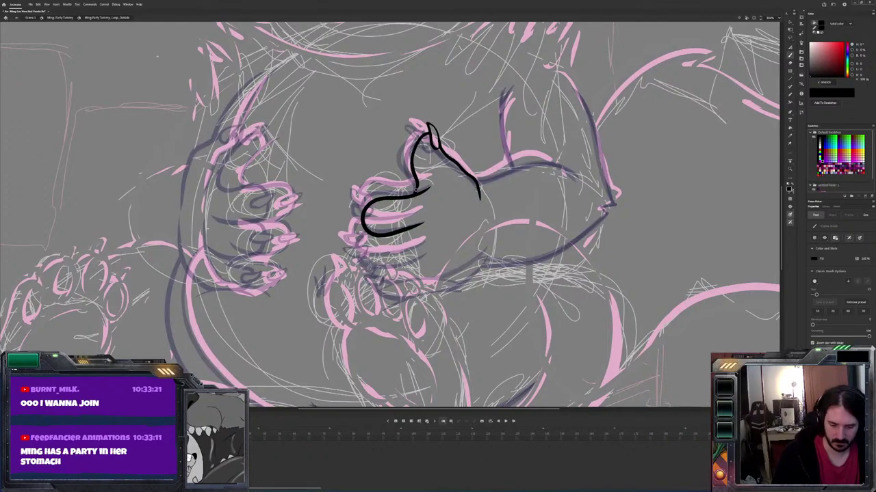
{"action": "left_click_drag", "start_coordinate": [416, 171], "coordinate": [414, 195]}
{"action": "key", "text": "Left"}
{"action": "key", "text": "Right"}
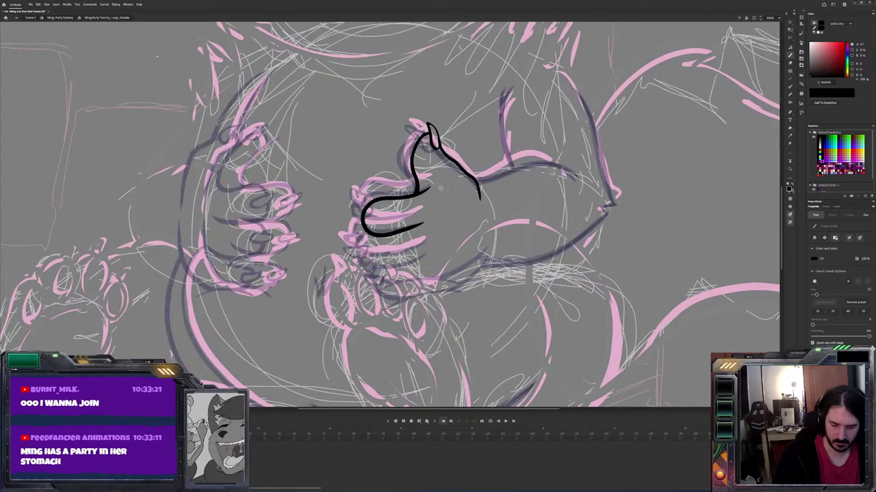
Add the claw to the tip of the uppermost finger and erase the finger line crossing it
{"action": "key", "text": "Left"}
{"action": "key", "text": "Right"}
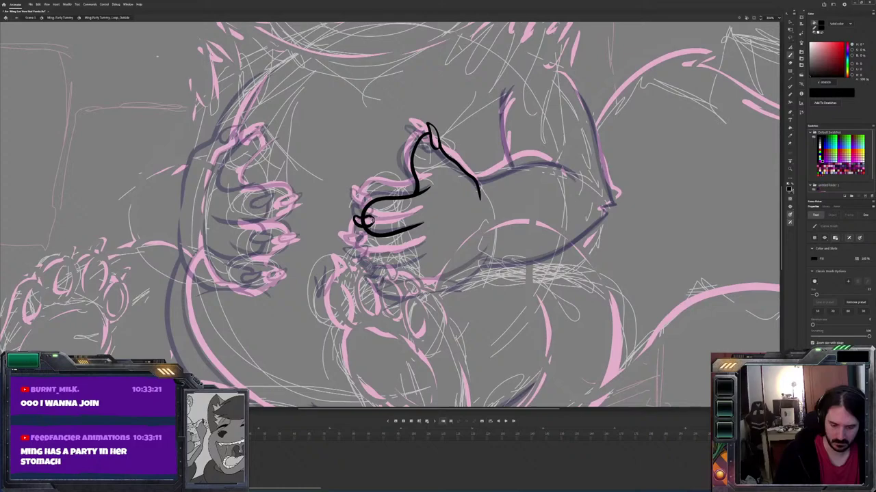
{"action": "key", "text": "e"}
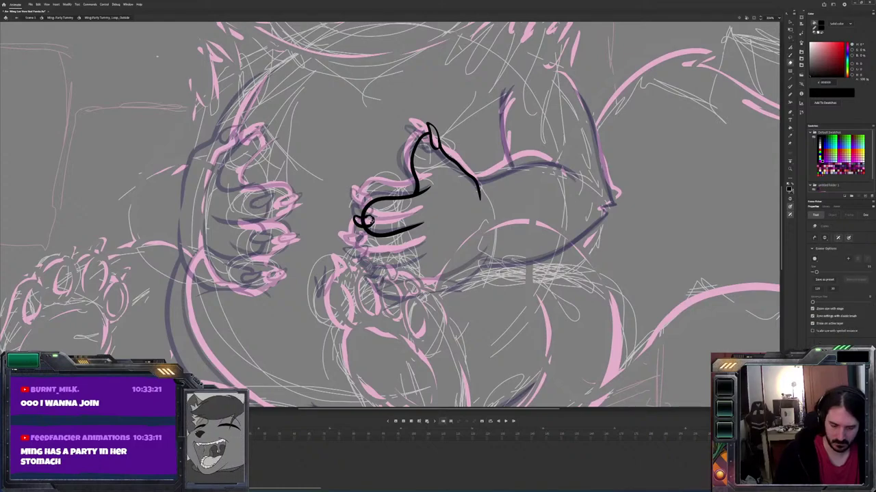
{"action": "key", "text": "Left"}
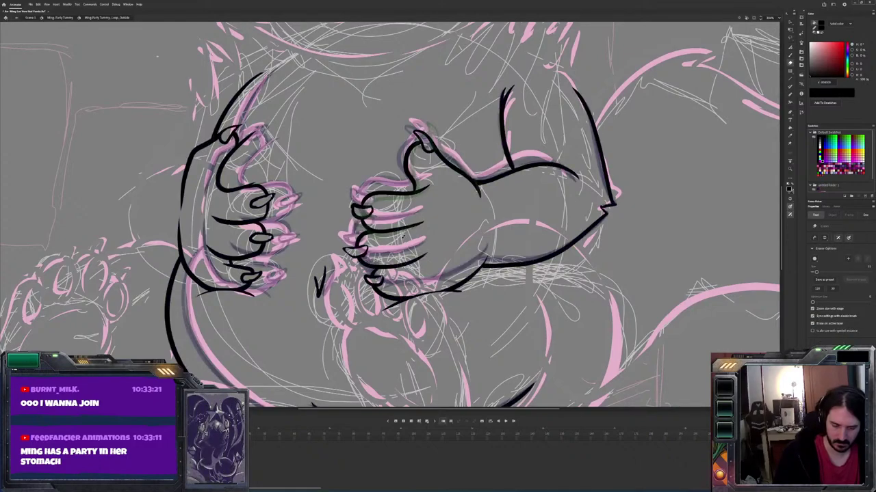
{"action": "key", "text": "Right"}
Ink the rounded outline of the right-hand paw's middle finger, comparing its placement with the adjacent frame
{"action": "key", "text": "b"}
{"action": "key", "text": "Left"}
{"action": "key", "text": "Right"}
{"action": "left_click_drag", "start_coordinate": [431, 255], "coordinate": [420, 264]}
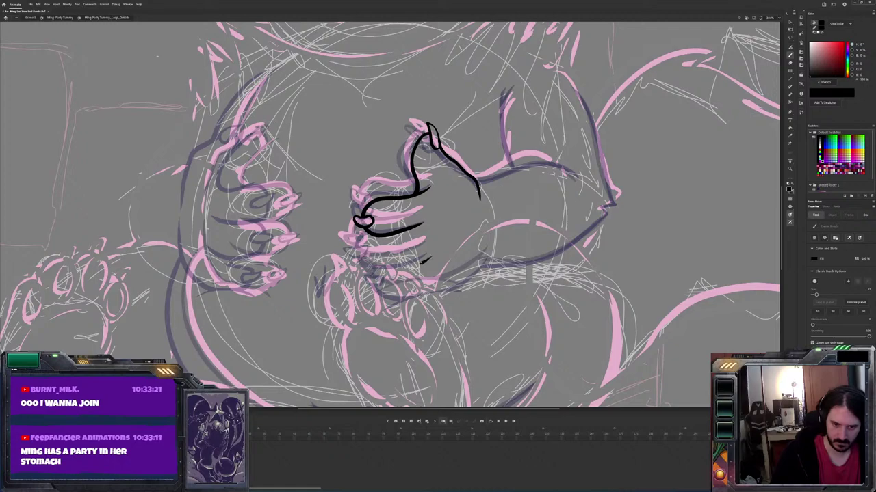
{"action": "left_click_drag", "start_coordinate": [360, 248], "coordinate": [429, 258]}
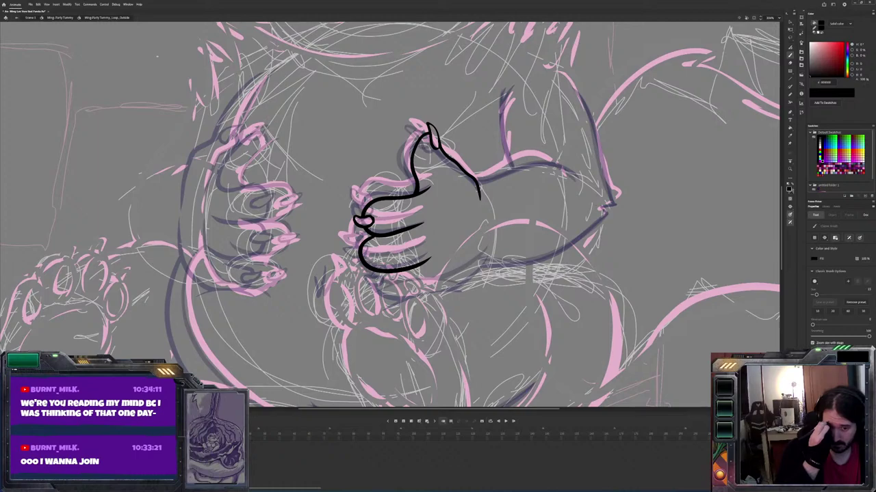
{"action": "key", "text": "Right"}
{"action": "key", "text": "Left"}
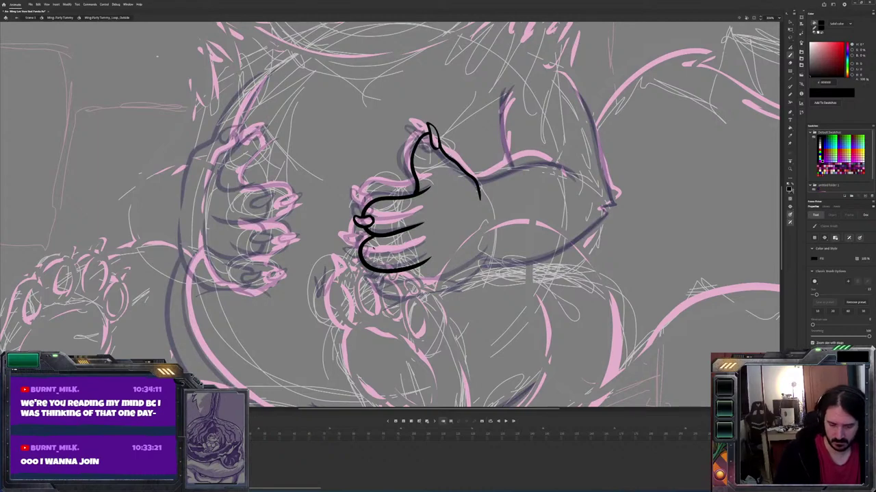
Draw the pointed claw on the middle finger's tip and erase the overlapping ink inside it
{"action": "key", "text": "Right"}
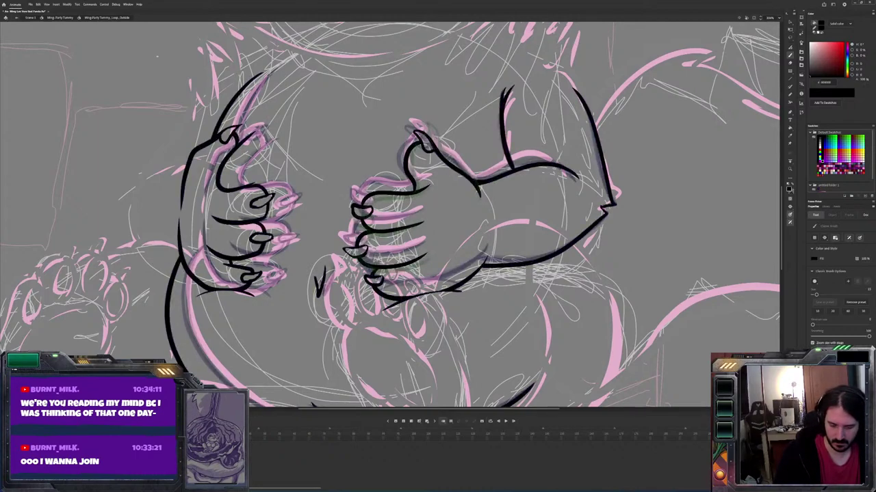
{"action": "key", "text": "Left"}
{"action": "left_click_drag", "start_coordinate": [355, 249], "coordinate": [347, 252]}
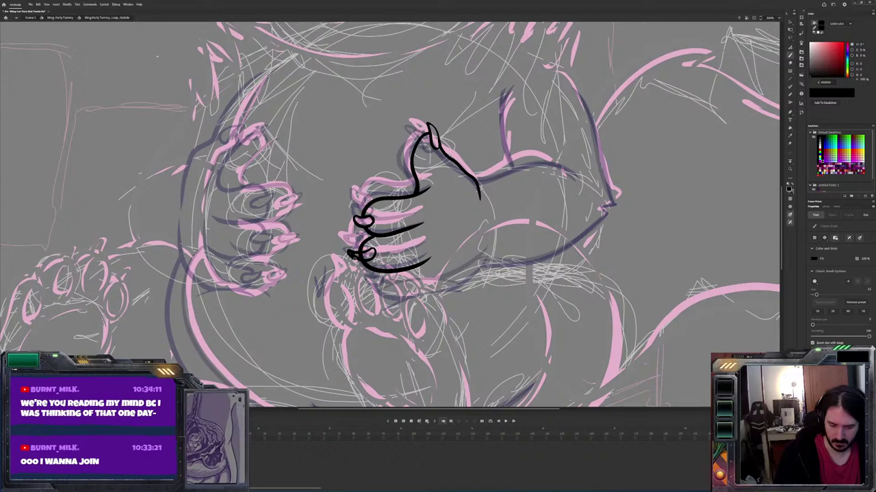
{"action": "key", "text": "e"}
{"action": "key", "text": "b"}
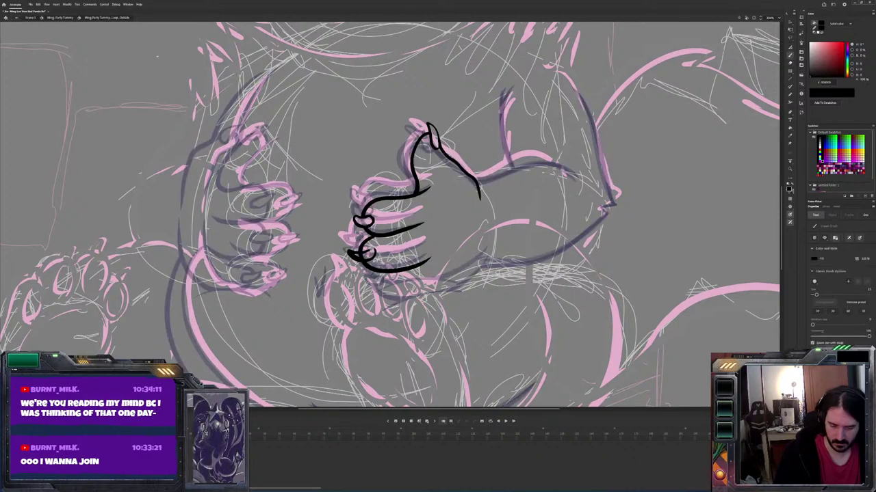
{"action": "key", "text": "e"}
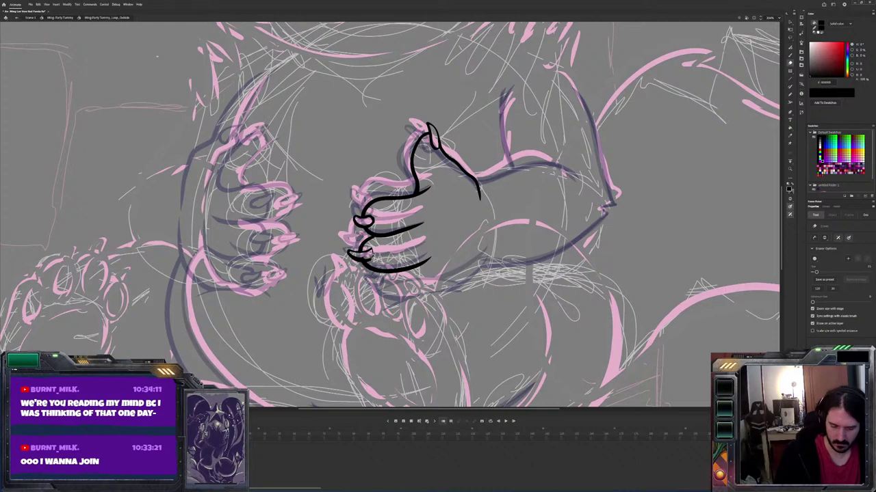
{"action": "key", "text": "."}
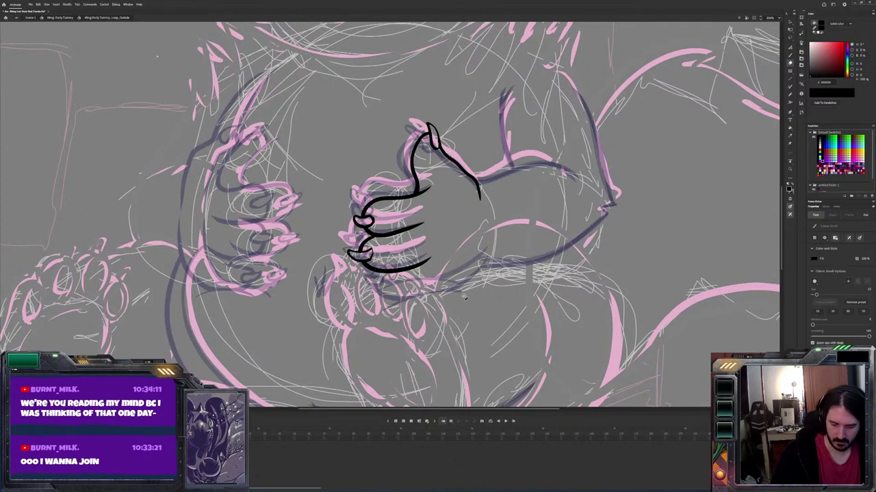
Ink the right-hand paw's lowest finger with a cleaned-up claw, and extend the paw's underside in a curve up to the wrist
{"action": "key", "text": "b"}
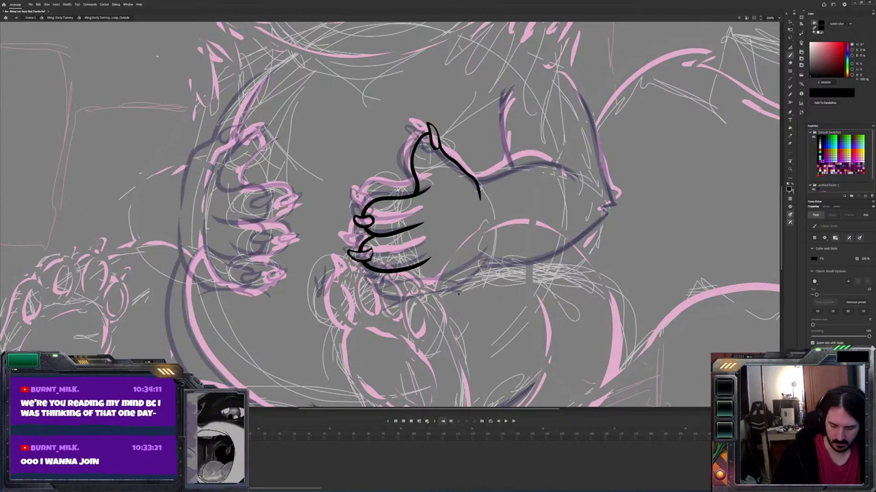
{"action": "key", "text": "."}
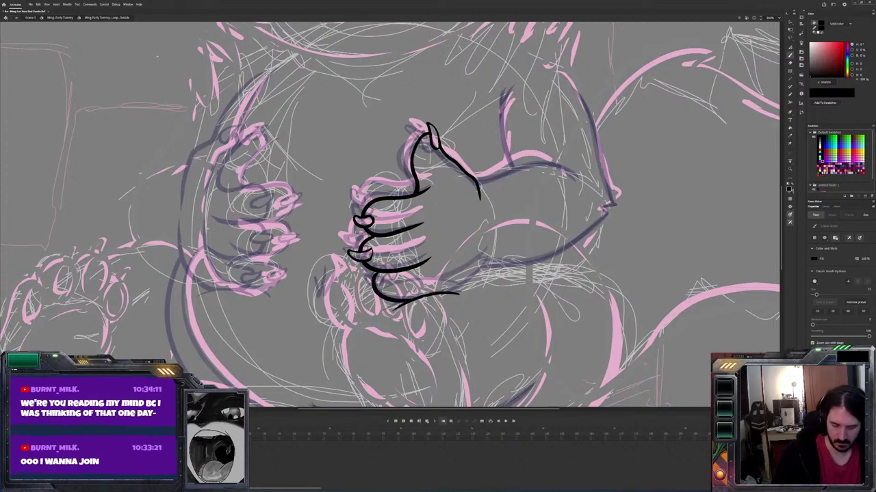
{"action": "key", "text": "."}
{"action": "key", "text": "."}
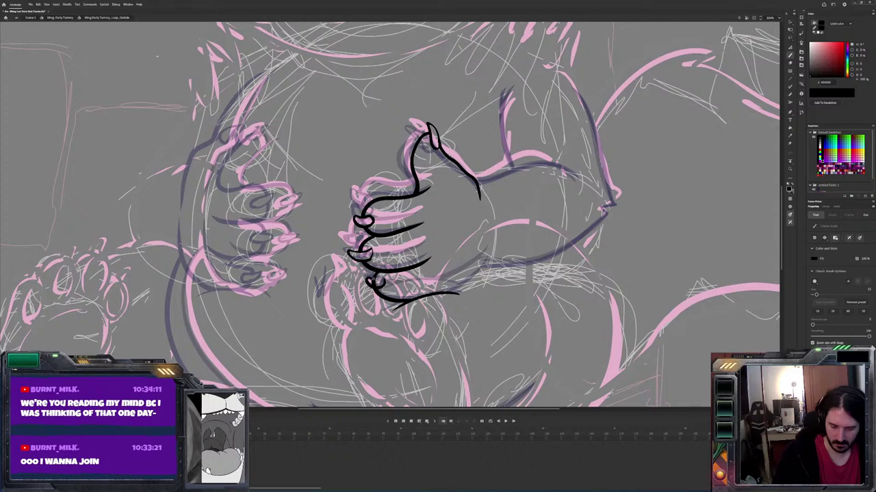
{"action": "key", "text": "e"}
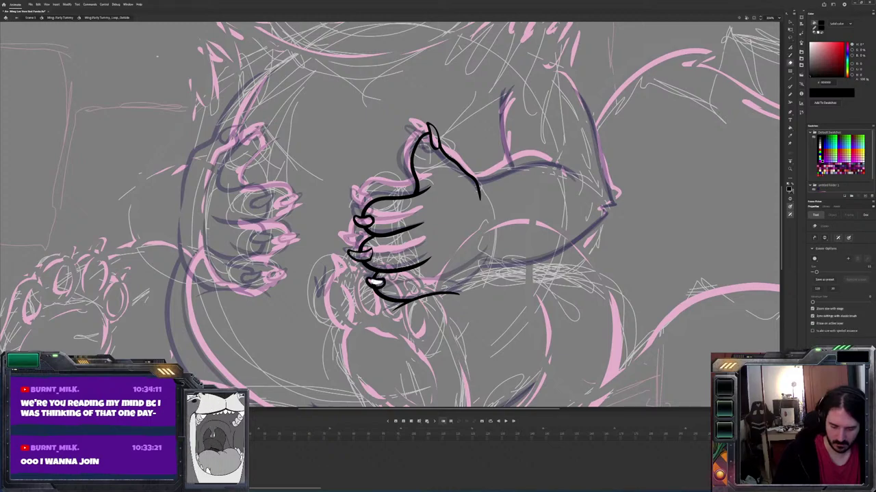
{"action": "key", "text": "b"}
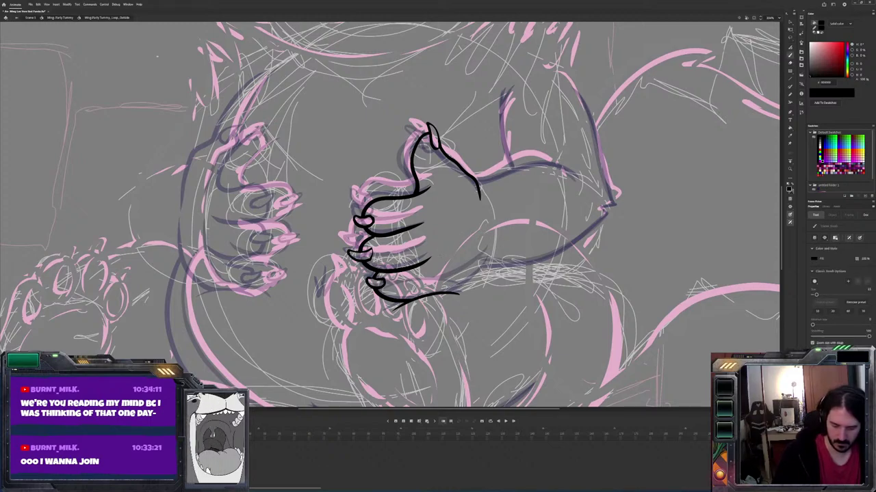
{"action": "mouse_move", "coordinate": [490, 255]}
{"action": "left_mouse_down"}
{"action": "mouse_move", "coordinate": [475, 277]}
{"action": "mouse_move", "coordinate": [439, 294]}
{"action": "left_mouse_up"}
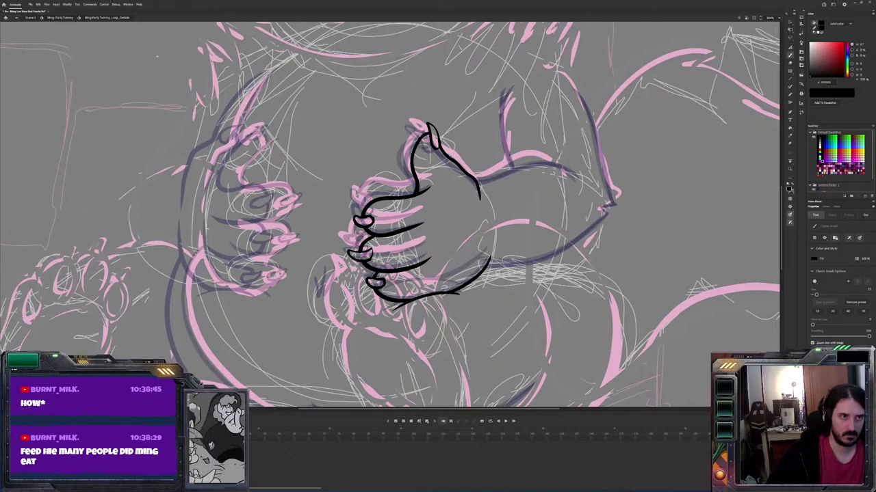
Ink the small V-shaped mark between the paws and the flat contact line beneath the left-hand paw
{"action": "key", "text": "period"}
{"action": "key", "text": "comma"}
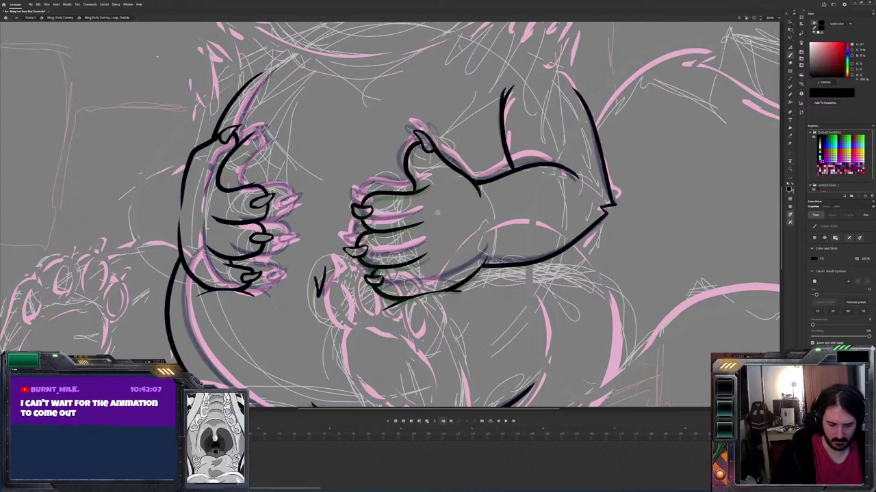
{"action": "left_click_drag", "start_coordinate": [323, 264], "coordinate": [316, 294]}
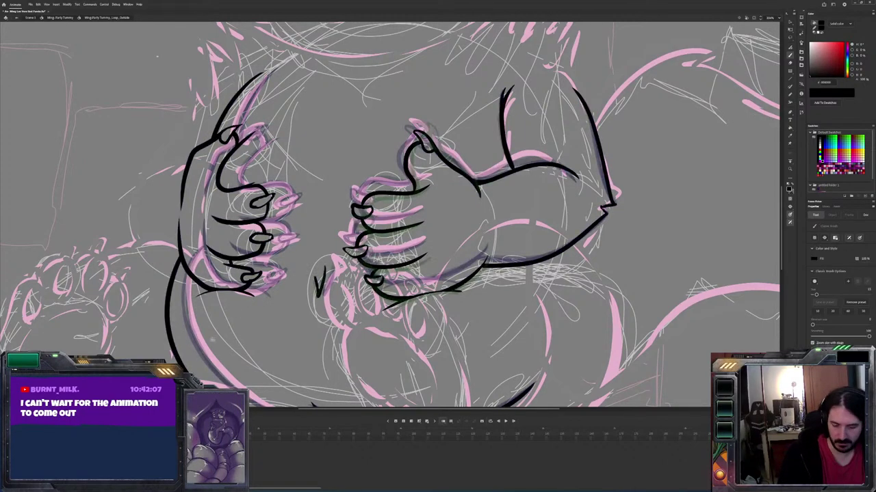
{"action": "left_click_drag", "start_coordinate": [251, 295], "coordinate": [198, 297]}
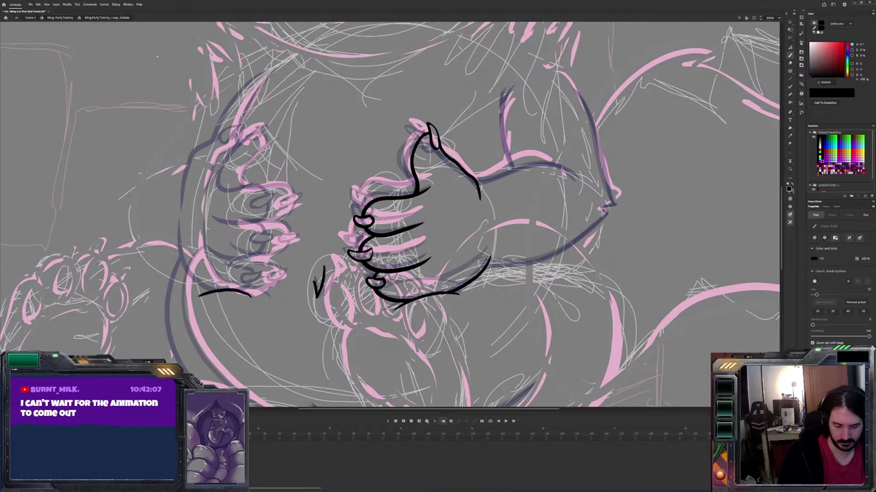
Ink the left-hand paw's inner thumb line and the upper part of its outer contour
{"action": "left_click_drag", "start_coordinate": [255, 127], "coordinate": [214, 185]}
{"action": "mouse_move", "coordinate": [238, 141]}
{"action": "left_mouse_down"}
{"action": "mouse_move", "coordinate": [222, 131]}
{"action": "mouse_move", "coordinate": [189, 154]}
{"action": "mouse_move", "coordinate": [176, 214]}
{"action": "left_mouse_up"}
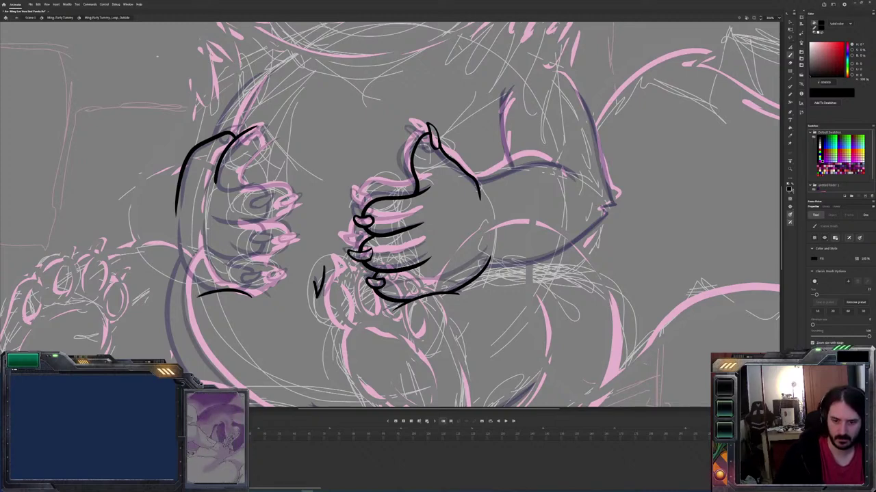
{"action": "key", "text": "comma"}
{"action": "key", "text": "period"}
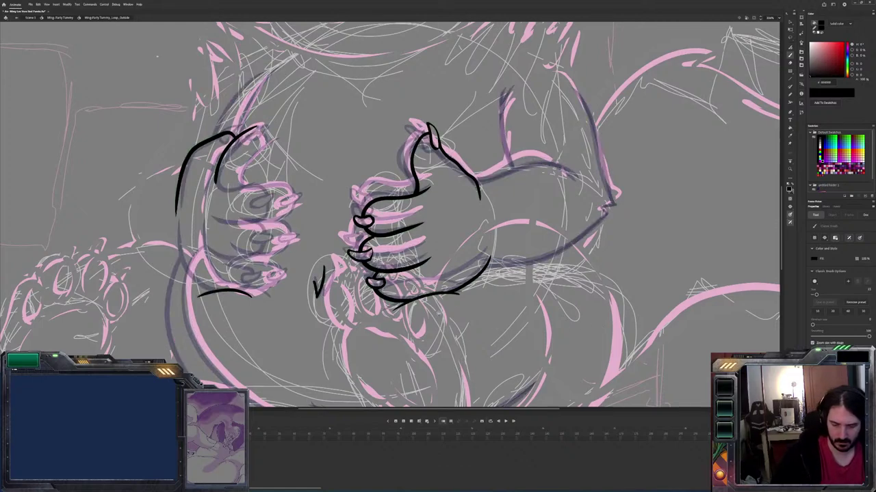
{"action": "key", "text": "comma"}
{"action": "key", "text": "period"}
Flip between adjacent frames and ink the lower outer contour of the left-hand paw down to its contact line
{"action": "key", "text": "period"}
{"action": "key", "text": "period"}
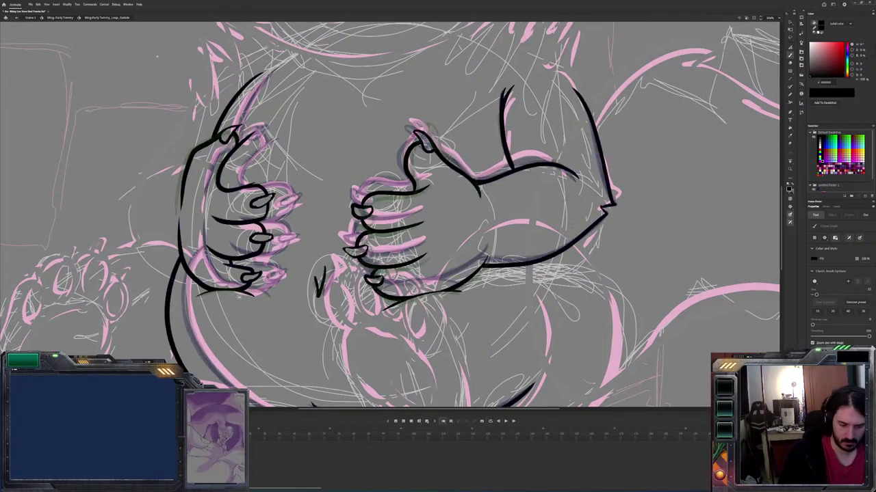
{"action": "key", "text": "comma"}
{"action": "key", "text": "comma"}
{"action": "key", "text": "period"}
{"action": "key", "text": "period"}
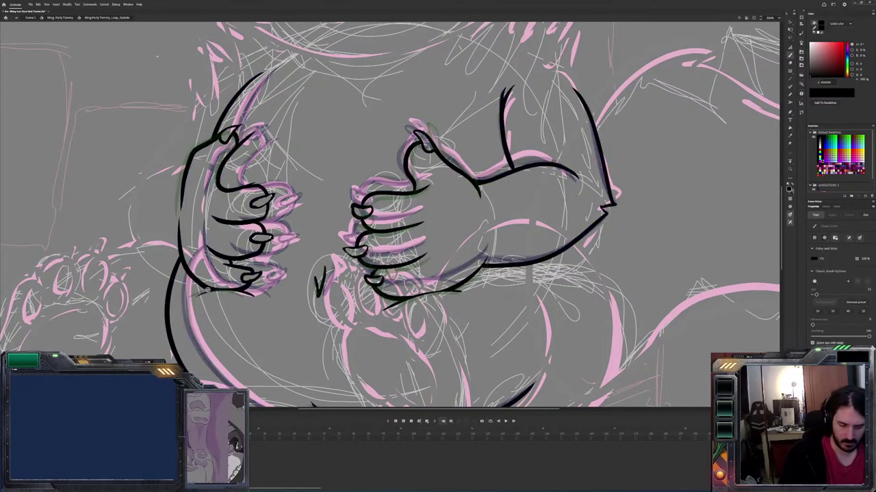
{"action": "key", "text": "comma"}
{"action": "key", "text": "comma"}
{"action": "left_click_drag", "start_coordinate": [243, 294], "coordinate": [176, 245]}
{"action": "key", "text": "period"}
{"action": "key", "text": "comma"}
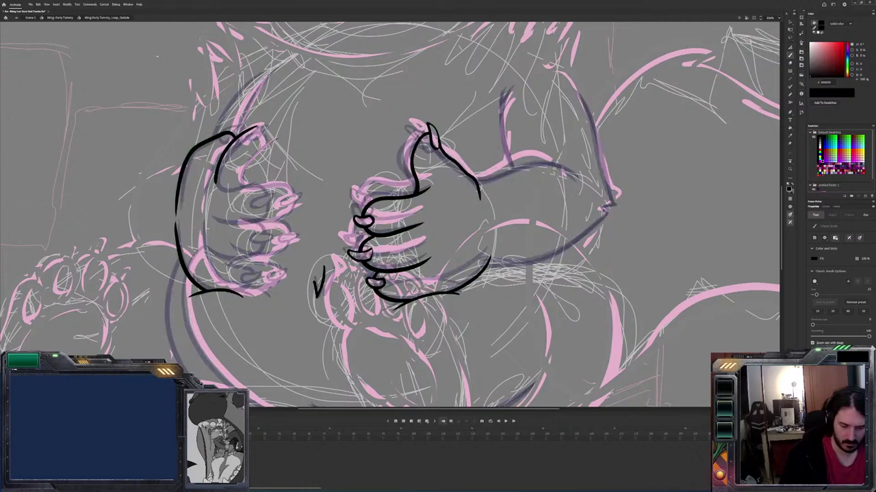
Compare with the adjacent frame and ink the rounded tips and dividing lines of the left-hand paw's three fingers
{"action": "key", "text": "period"}
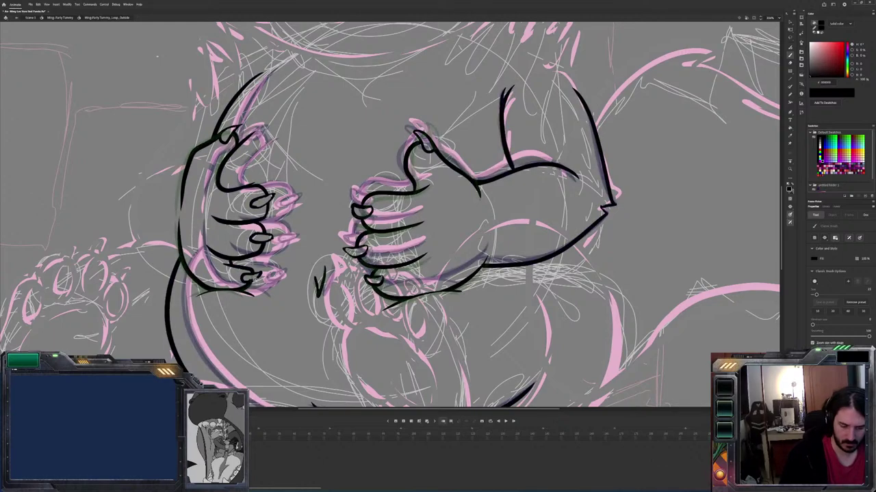
{"action": "key", "text": "comma"}
{"action": "key", "text": "period"}
{"action": "key", "text": "comma"}
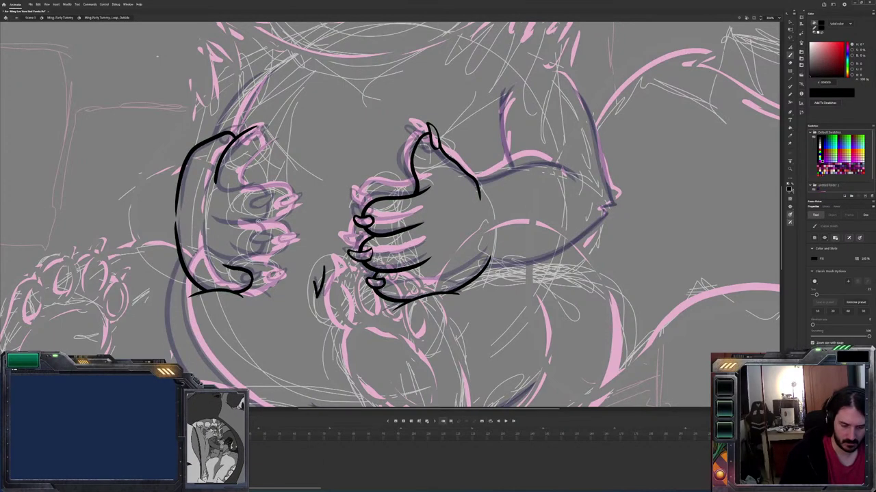
{"action": "left_click_drag", "start_coordinate": [258, 219], "coordinate": [249, 259]}
{"action": "key", "text": "period"}
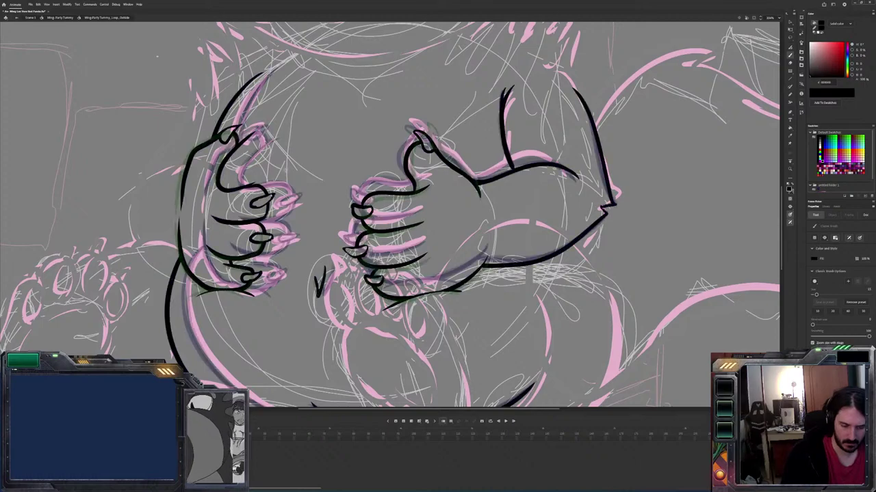
{"action": "key", "text": "comma"}
{"action": "mouse_move", "coordinate": [253, 185]}
{"action": "left_mouse_down"}
{"action": "mouse_move", "coordinate": [259, 233]}
{"action": "mouse_move", "coordinate": [220, 221]}
{"action": "left_mouse_up"}
{"action": "key", "text": "period"}
{"action": "key", "text": "comma"}
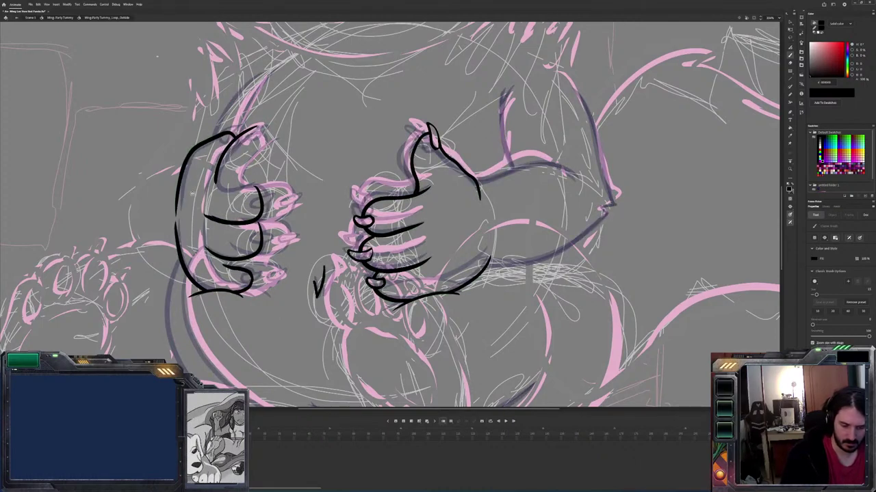
{"action": "key", "text": "period"}
{"action": "key", "text": "comma"}
Ink the left-hand paw's curve joining the thumb to its uppermost finger and check it against the adjacent frame
{"action": "mouse_move", "coordinate": [260, 189]}
{"action": "left_mouse_down"}
{"action": "mouse_move", "coordinate": [233, 189]}
{"action": "mouse_move", "coordinate": [217, 176]}
{"action": "left_mouse_up"}
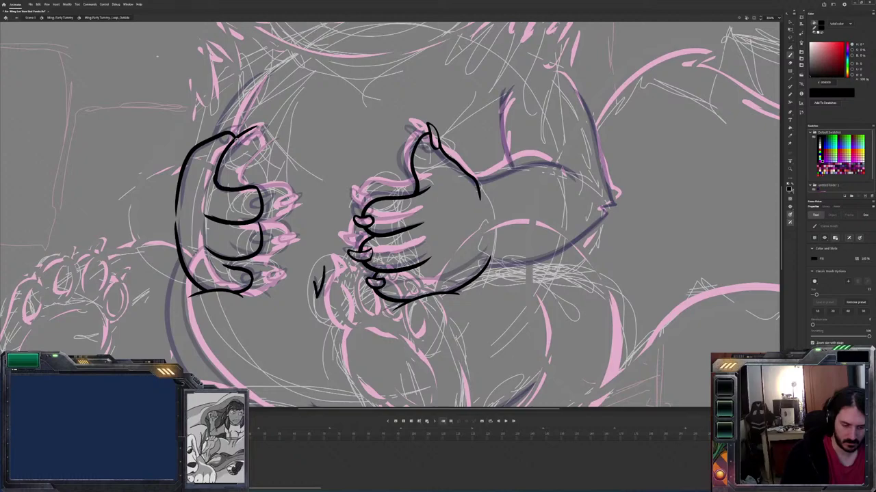
{"action": "key", "text": "period"}
{"action": "key", "text": "comma"}
{"action": "key", "text": "period"}
{"action": "key", "text": "comma"}
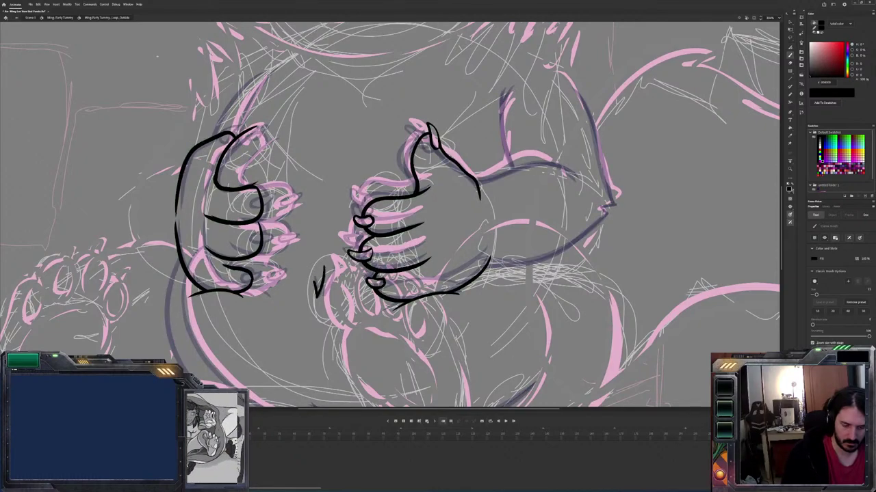
Ink the claw on the left-hand paw's uppermost finger, redrawing it once and erasing the overlapping line
{"action": "mouse_move", "coordinate": [257, 199]}
{"action": "left_mouse_down"}
{"action": "mouse_move", "coordinate": [243, 208]}
{"action": "mouse_move", "coordinate": [272, 205]}
{"action": "mouse_move", "coordinate": [262, 202]}
{"action": "left_mouse_up"}
{"action": "key", "text": "period"}
{"action": "key", "text": "comma"}
{"action": "key", "text": "ctrl+z"}
{"action": "key", "text": "ctrl+z"}
{"action": "left_click_drag", "start_coordinate": [260, 199], "coordinate": [246, 205]}
{"action": "key", "text": "e"}
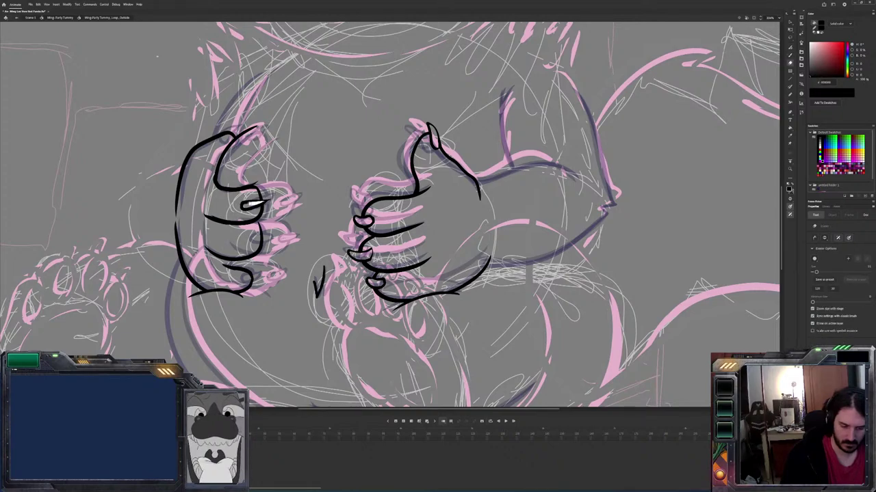
{"action": "key", "text": "period"}
{"action": "key", "text": "comma"}
{"action": "key", "text": "b"}
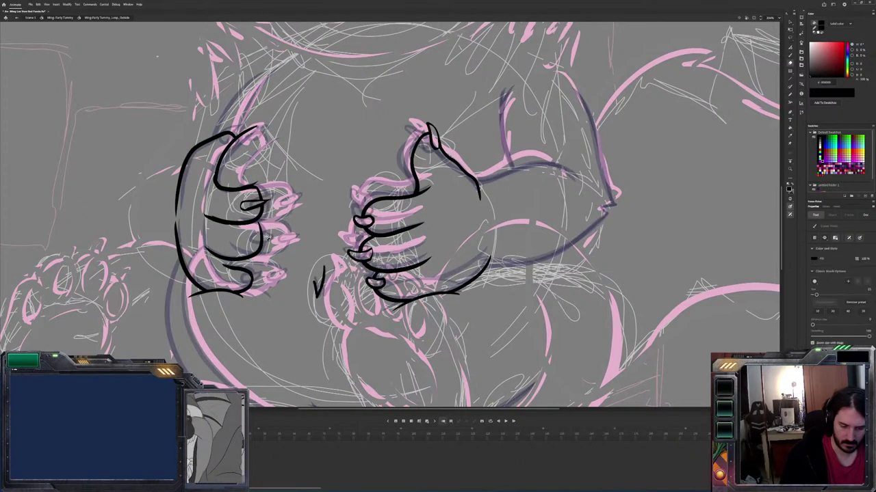
Ink the claw on the left-hand paw's middle finger and erase the finger line crossing it
{"action": "mouse_move", "coordinate": [258, 234]}
{"action": "left_mouse_down"}
{"action": "mouse_move", "coordinate": [243, 240]}
{"action": "mouse_move", "coordinate": [257, 245]}
{"action": "left_mouse_up"}
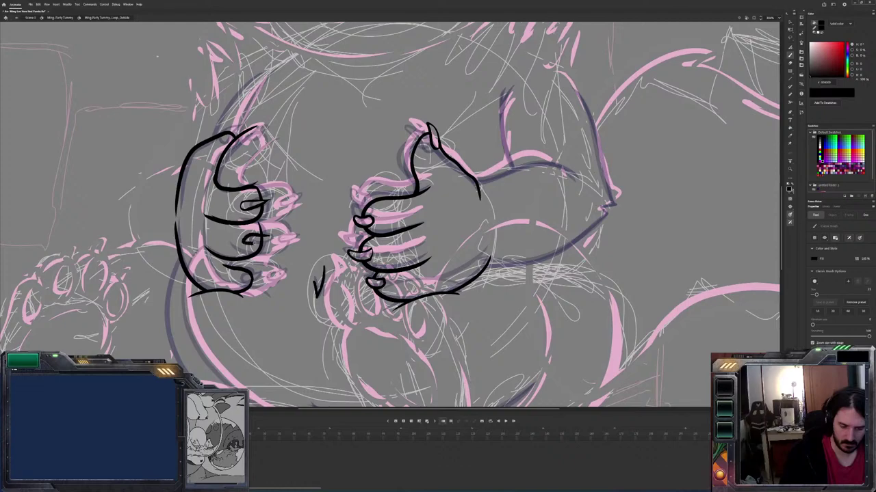
{"action": "key", "text": "e"}
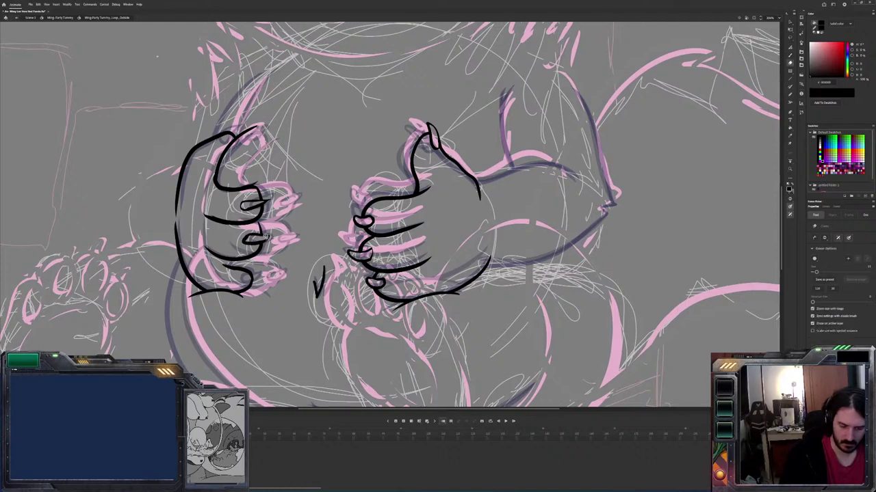
{"action": "mouse_move", "coordinate": [253, 240]}
{"action": "left_mouse_down"}
{"action": "mouse_move", "coordinate": [243, 241]}
{"action": "mouse_move", "coordinate": [270, 238]}
{"action": "left_mouse_up"}
{"action": "key", "text": "b"}
{"action": "key", "text": "period"}
{"action": "key", "text": "comma"}
Ink the claw on the left-hand paw's lowest finger and clean up its overlapping lines
{"action": "mouse_move", "coordinate": [255, 274]}
{"action": "left_mouse_down"}
{"action": "mouse_move", "coordinate": [231, 286]}
{"action": "mouse_move", "coordinate": [248, 275]}
{"action": "left_mouse_up"}
{"action": "key", "text": "ctrl+z"}
{"action": "key", "text": "e"}
{"action": "key", "text": "b"}
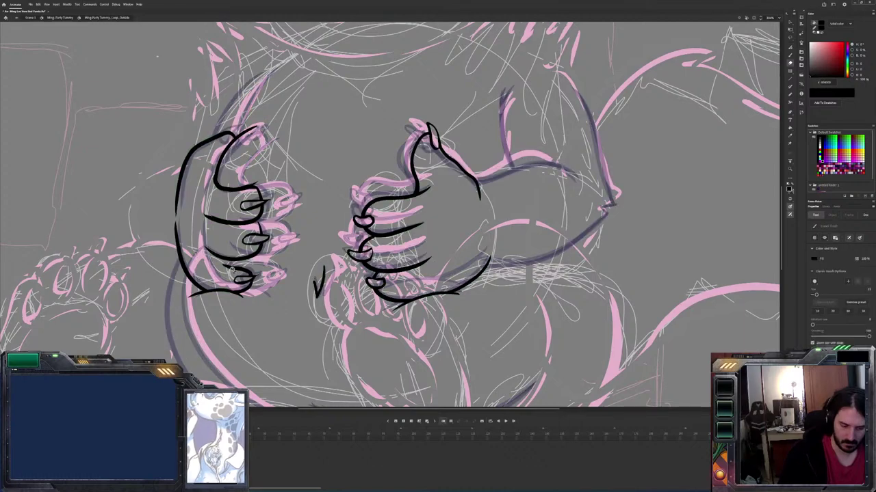
{"action": "key", "text": "."}
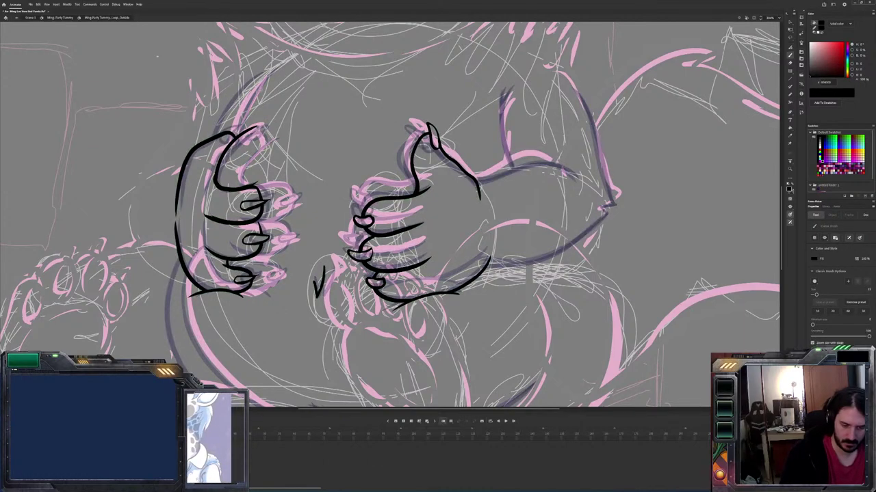
{"action": "key", "text": "."}
Ink the left-hand paw's thumb claw, clean up its tip, and ink the outer curve rising above it
{"action": "mouse_move", "coordinate": [243, 123]}
{"action": "left_mouse_down"}
{"action": "mouse_move", "coordinate": [223, 139]}
{"action": "mouse_move", "coordinate": [249, 127]}
{"action": "left_mouse_up"}
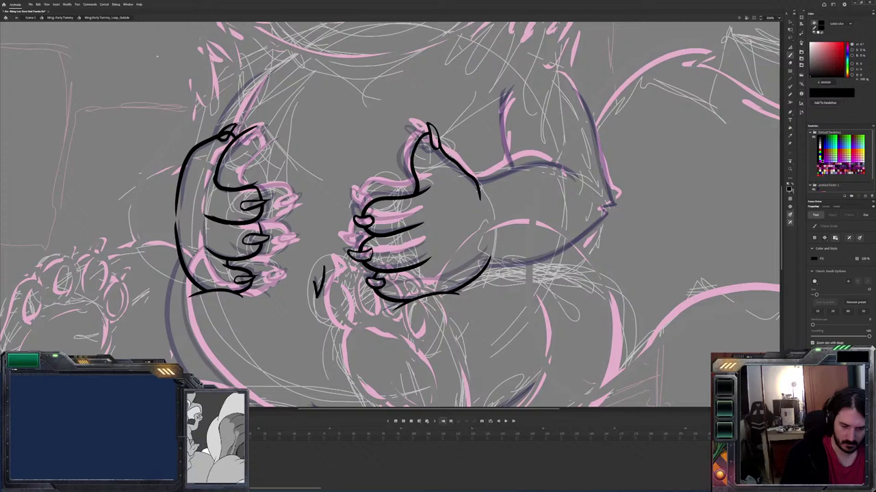
{"action": "key", "text": "e"}
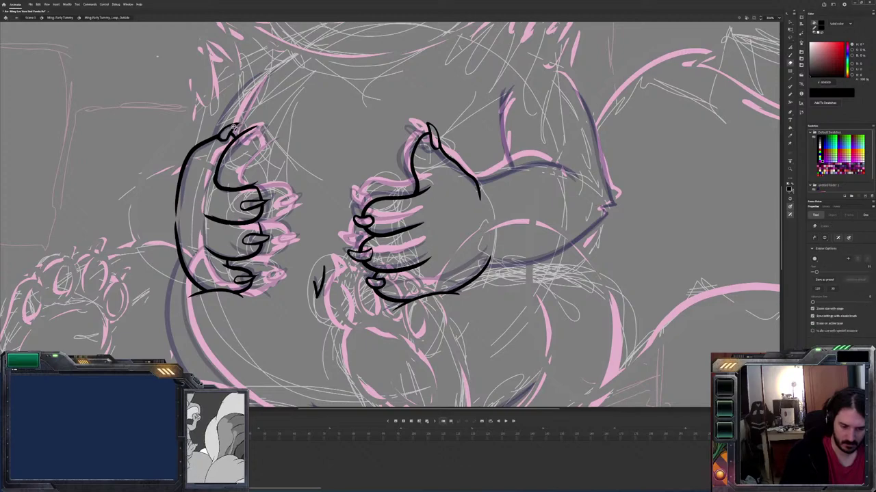
{"action": "key", "text": "b"}
{"action": "left_click_drag", "start_coordinate": [261, 74], "coordinate": [208, 140]}
Ink the belly's outer side contour from the left-hand paw down to the fold at its underside
{"action": "left_click_drag", "start_coordinate": [178, 259], "coordinate": [167, 359]}
{"action": "key", "text": "ctrl+z"}
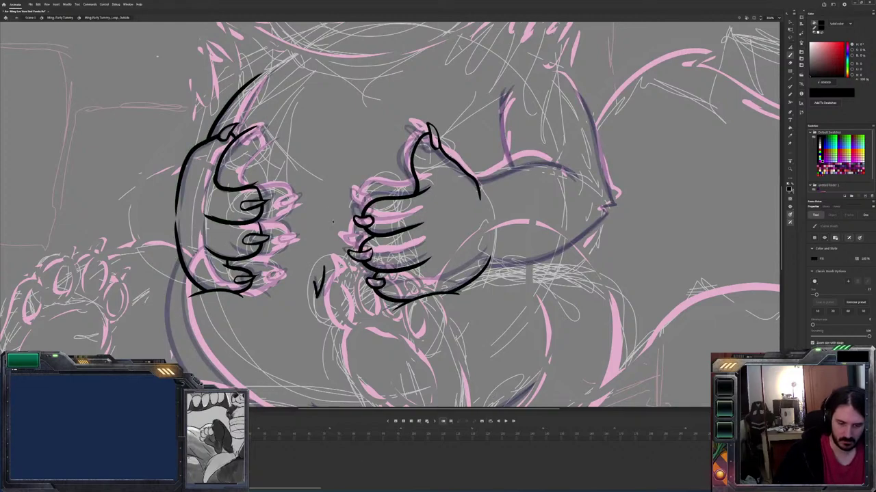
{"action": "scroll", "coordinate": [390, 212], "scroll_direction": "down", "scroll_amount": 3}
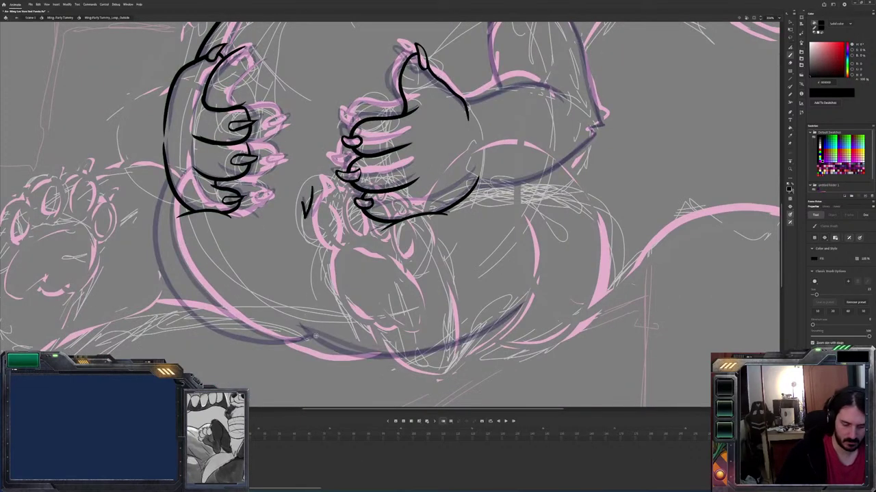
{"action": "mouse_move", "coordinate": [311, 338]}
{"action": "left_mouse_down"}
{"action": "mouse_move", "coordinate": [227, 337]}
{"action": "mouse_move", "coordinate": [188, 317]}
{"action": "mouse_move", "coordinate": [164, 283]}
{"action": "mouse_move", "coordinate": [168, 182]}
{"action": "left_mouse_up"}
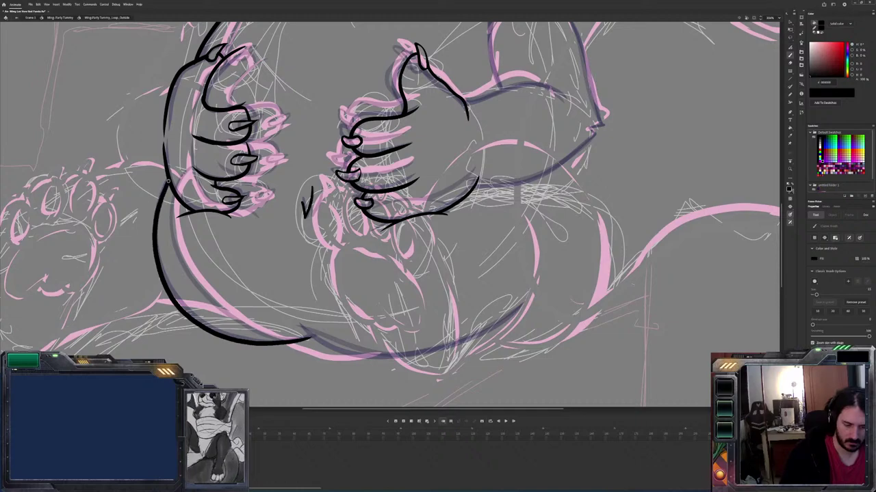
Ink the belly's lower curve from the underside fold up to the right following the onion skin, and save the document
{"action": "key", "text": "Return"}
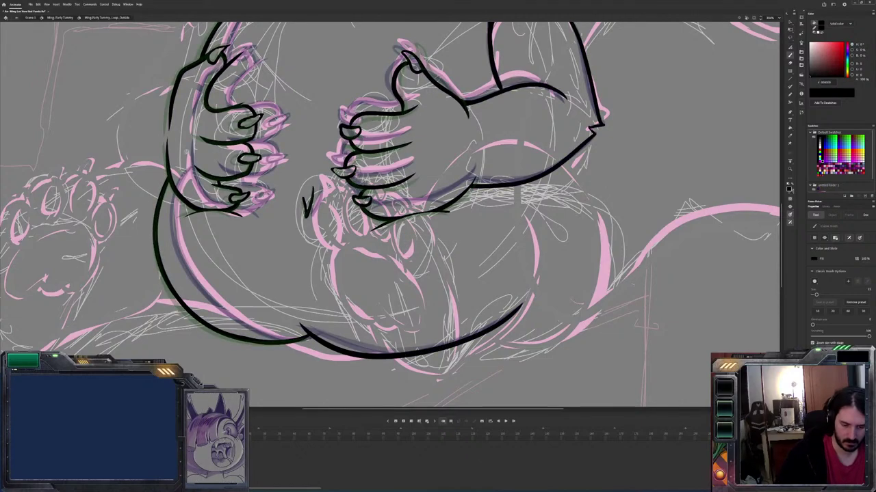
{"action": "mouse_move", "coordinate": [523, 301]}
{"action": "left_mouse_down"}
{"action": "mouse_move", "coordinate": [477, 333]}
{"action": "mouse_move", "coordinate": [393, 357]}
{"action": "mouse_move", "coordinate": [350, 355]}
{"action": "mouse_move", "coordinate": [302, 332]}
{"action": "left_mouse_up"}
{"action": "key", "text": "Return"}
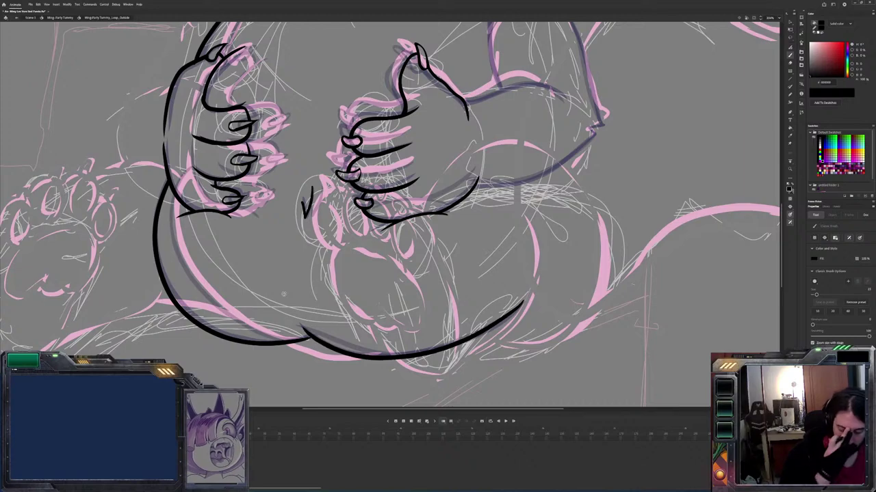
{"action": "key", "text": "ctrl+s"}
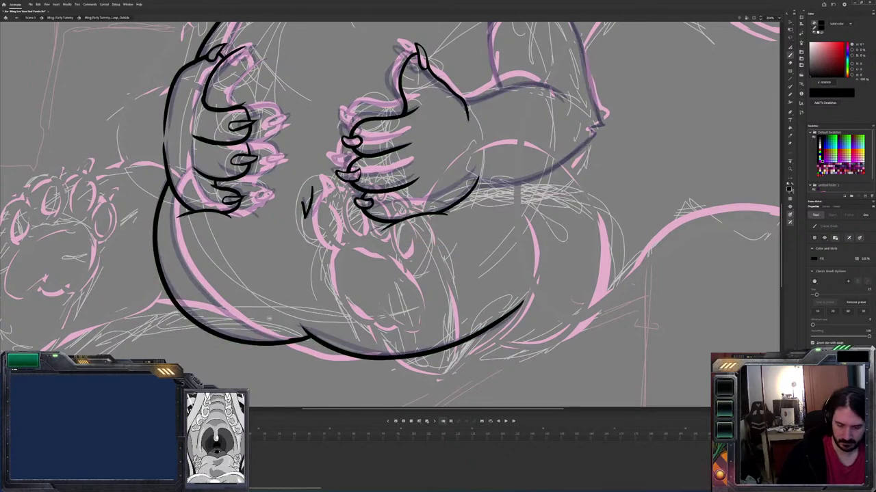
Ink the right-hand arm: the forearm's underside and upper edge, the outer contour above the elbow, and the inner upper-arm line
{"action": "mouse_move", "coordinate": [593, 132]}
{"action": "left_mouse_down"}
{"action": "mouse_move", "coordinate": [544, 171]}
{"action": "mouse_move", "coordinate": [466, 190]}
{"action": "left_mouse_up"}
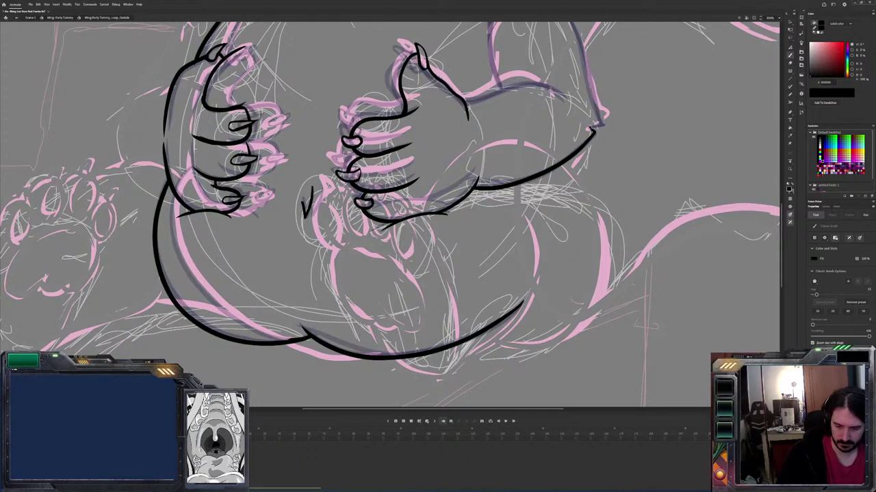
{"action": "scroll", "coordinate": [390, 212], "scroll_direction": "up", "scroll_amount": 3}
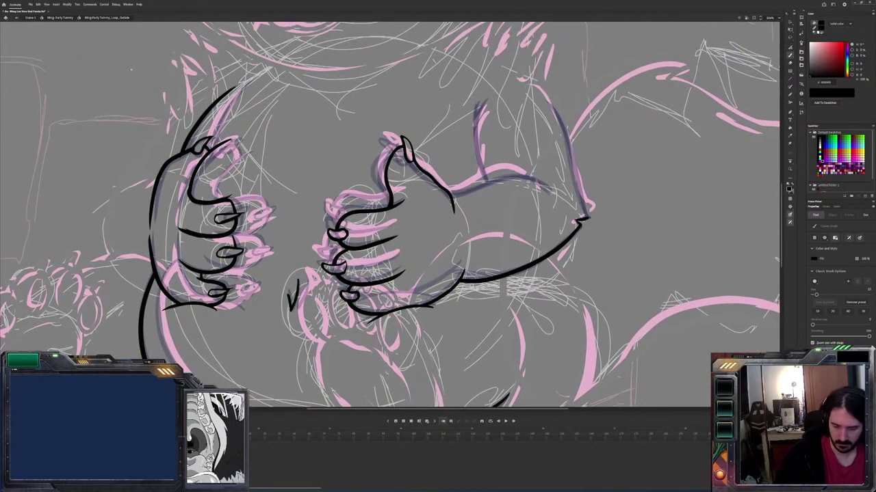
{"action": "mouse_move", "coordinate": [551, 192]}
{"action": "left_mouse_down"}
{"action": "mouse_move", "coordinate": [541, 183]}
{"action": "mouse_move", "coordinate": [479, 183]}
{"action": "mouse_move", "coordinate": [455, 197]}
{"action": "left_mouse_up"}
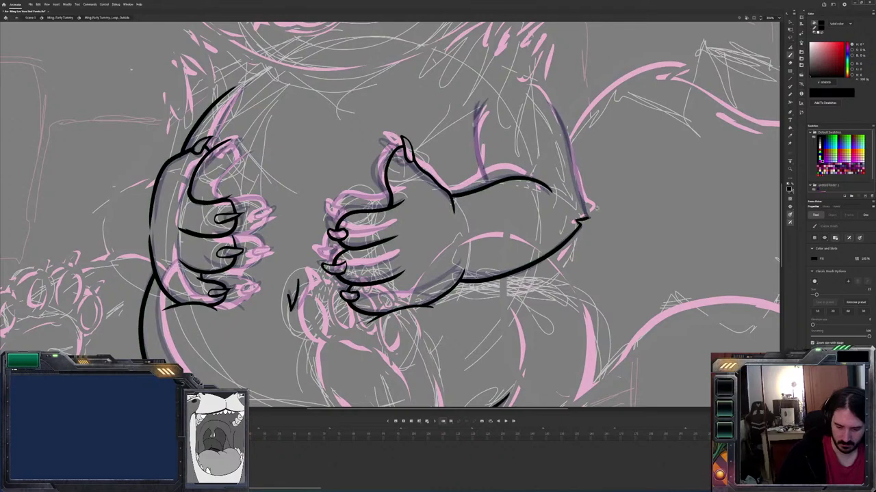
{"action": "left_click_drag", "start_coordinate": [585, 219], "coordinate": [545, 100]}
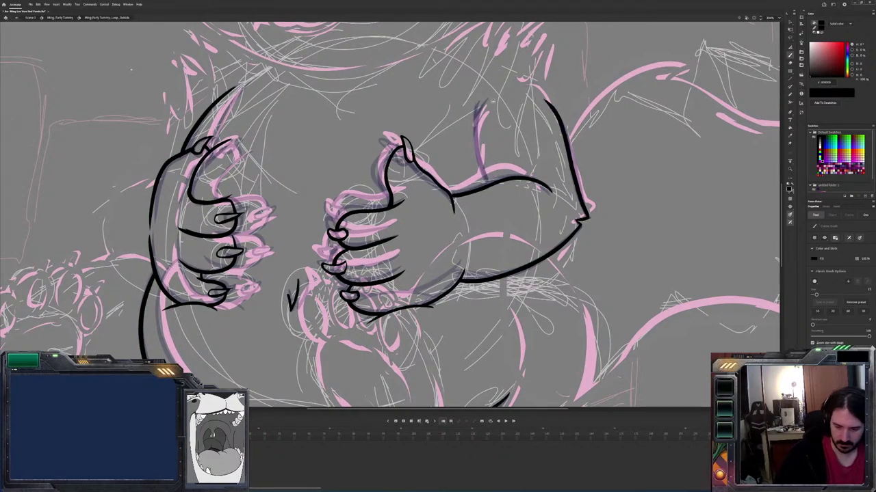
{"action": "mouse_move", "coordinate": [481, 100]}
{"action": "left_mouse_down"}
{"action": "mouse_move", "coordinate": [474, 138]}
{"action": "mouse_move", "coordinate": [486, 185]}
{"action": "left_mouse_up"}
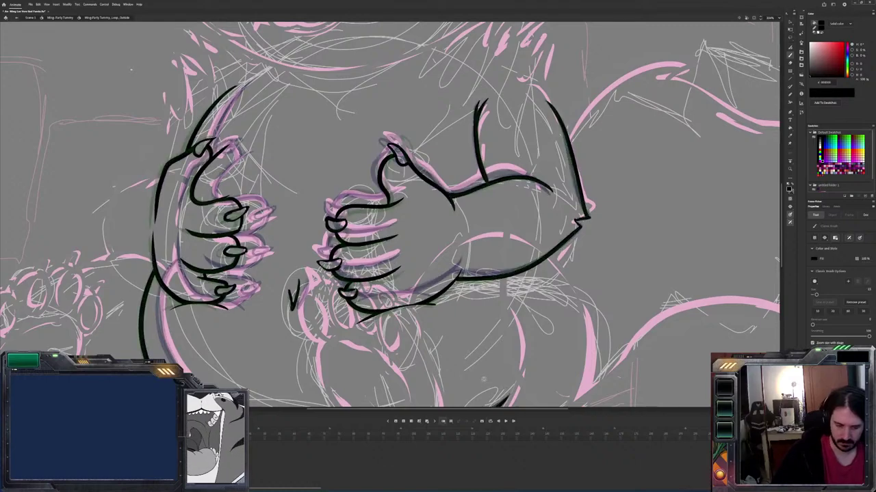
{"action": "left_click_drag", "start_coordinate": [485, 103], "coordinate": [477, 116]}
{"action": "key", "text": "e"}
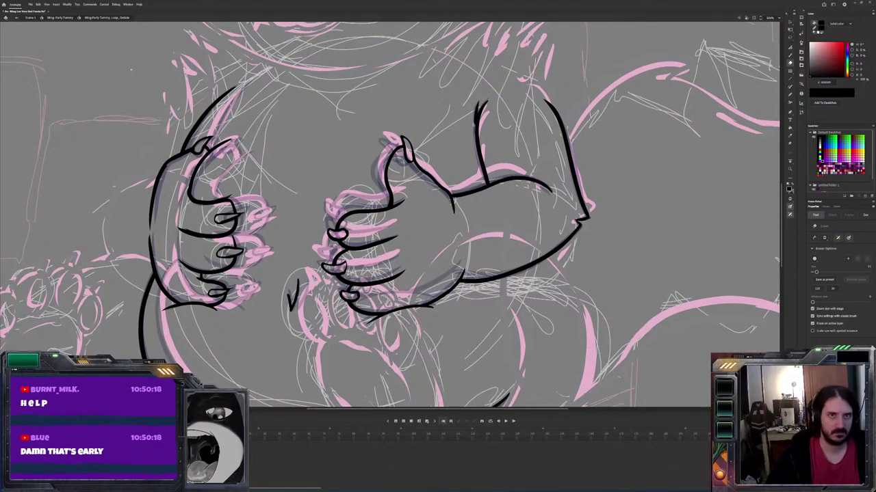
Play back the belly-holding loop and flip between adjacent frames to review the paw, arm and belly motion
{"action": "key", "text": "."}
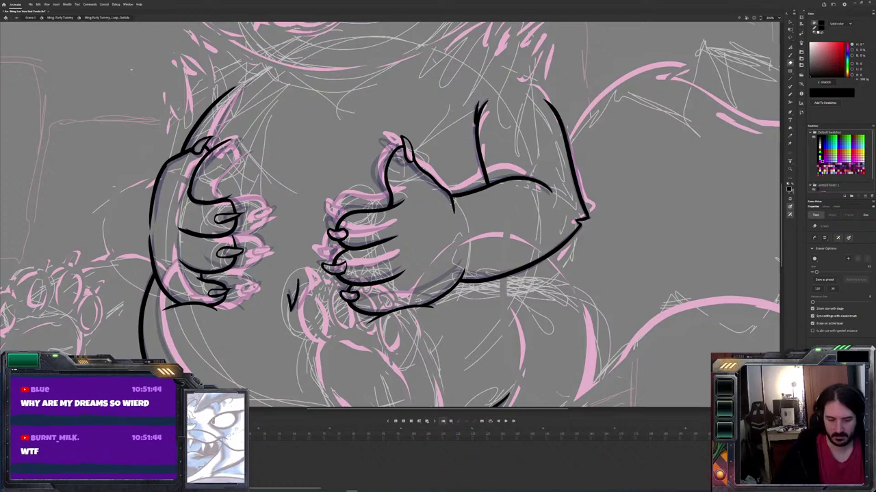
{"action": "scroll", "coordinate": [736, 312], "scroll_direction": "down", "scroll_amount": 6}
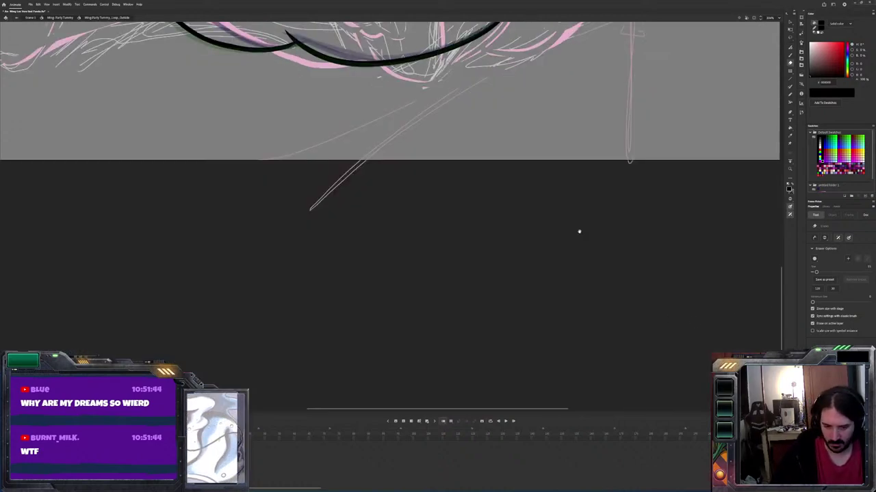
{"action": "scroll", "coordinate": [541, 252], "scroll_direction": "up", "scroll_amount": 4}
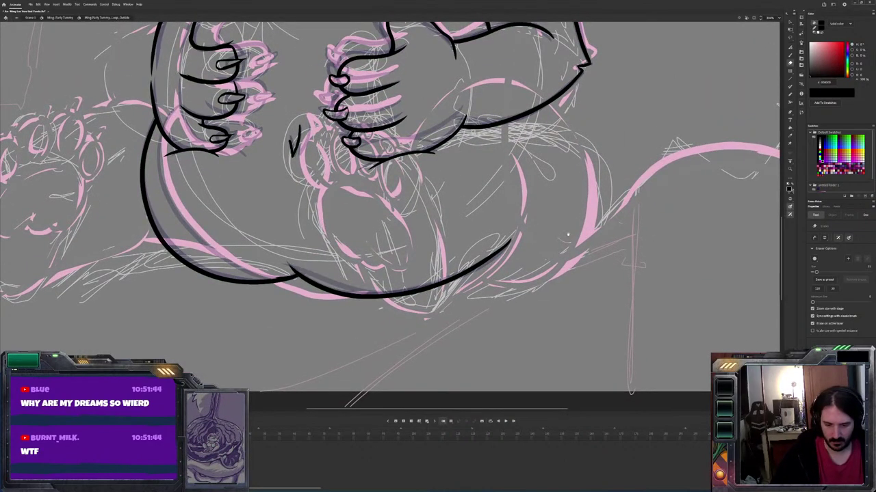
{"action": "scroll", "coordinate": [552, 365], "scroll_direction": "up", "scroll_amount": 3}
{"action": "key", "text": "Return"}
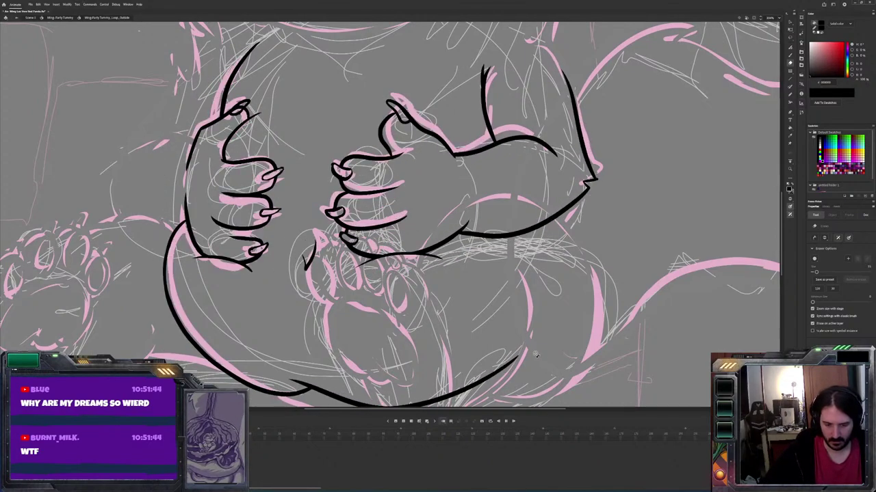
{"action": "key", "text": "Return"}
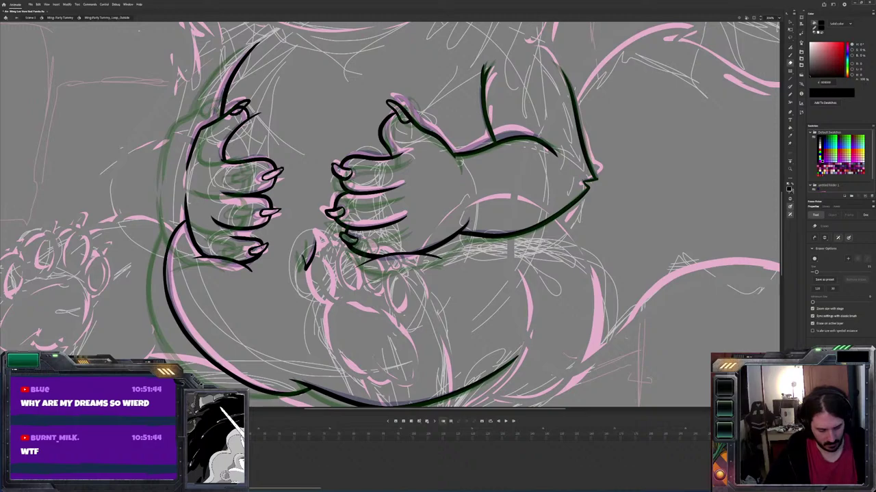
{"action": "key", "text": "period"}
{"action": "key", "text": "comma"}
{"action": "key", "text": "period"}
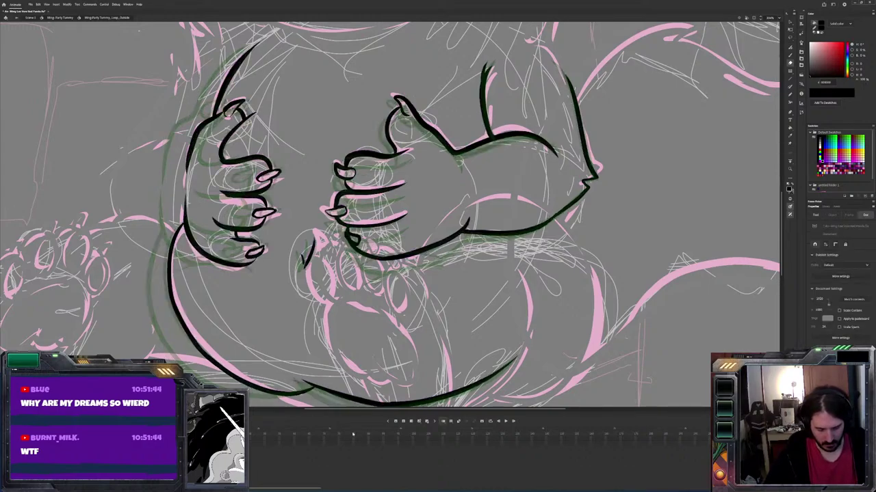
Attach the project's imported WAV sound to the current frame of the loop and play the animation with it
{"action": "left_click", "coordinate": [826, 206]}
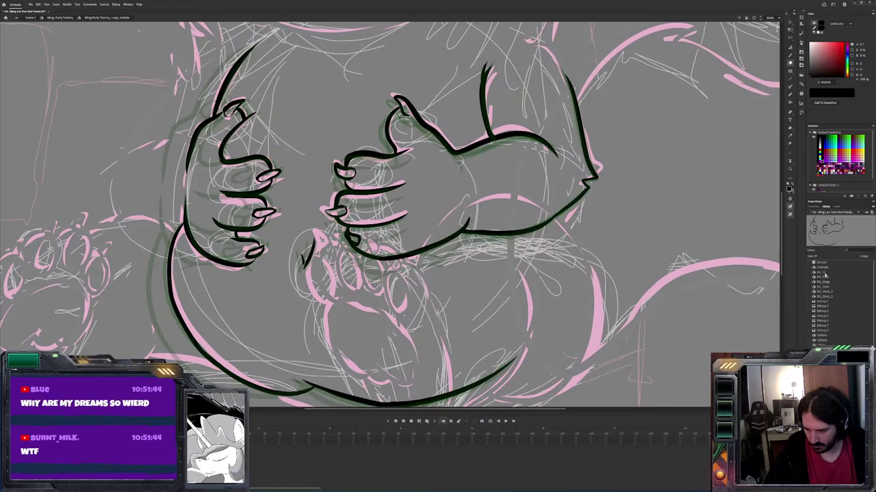
{"action": "left_click", "coordinate": [815, 207]}
{"action": "left_click", "coordinate": [842, 291]}
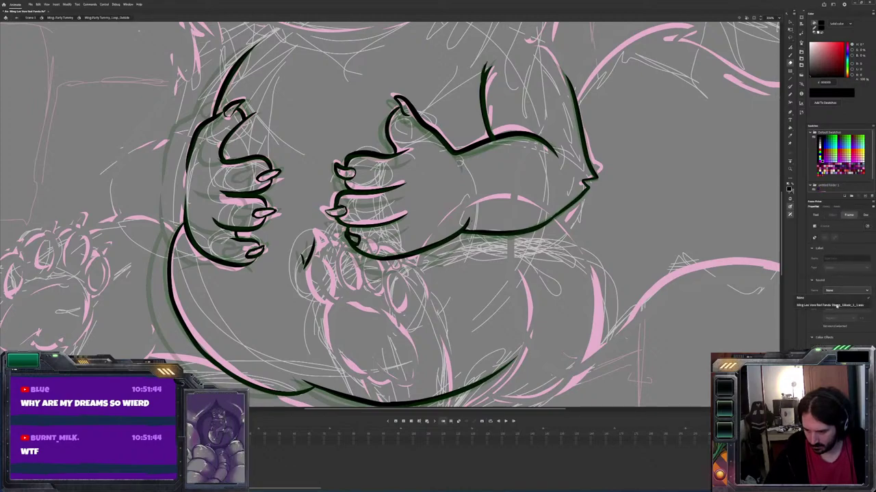
{"action": "left_click", "coordinate": [836, 306]}
{"action": "key", "text": "Return"}
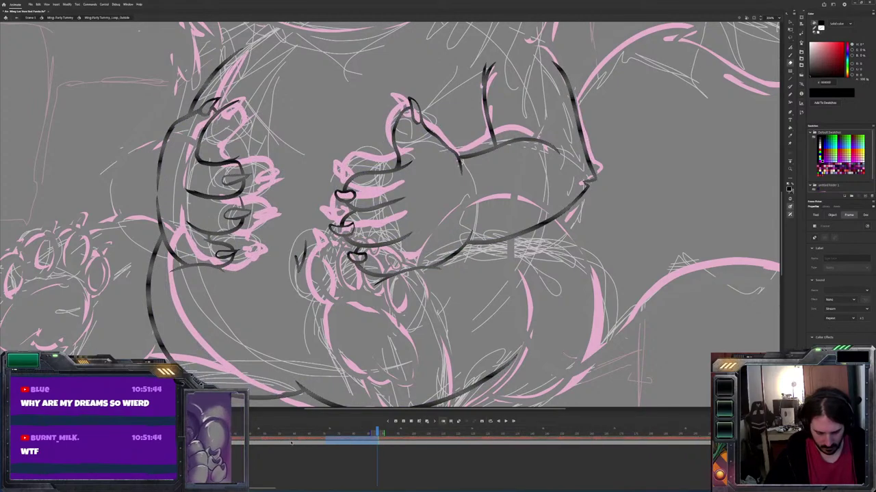
Remove the surplus frames after the belly-holding loop so that only its drawn frames remain
{"action": "key", "text": "ctrl+shift+a"}
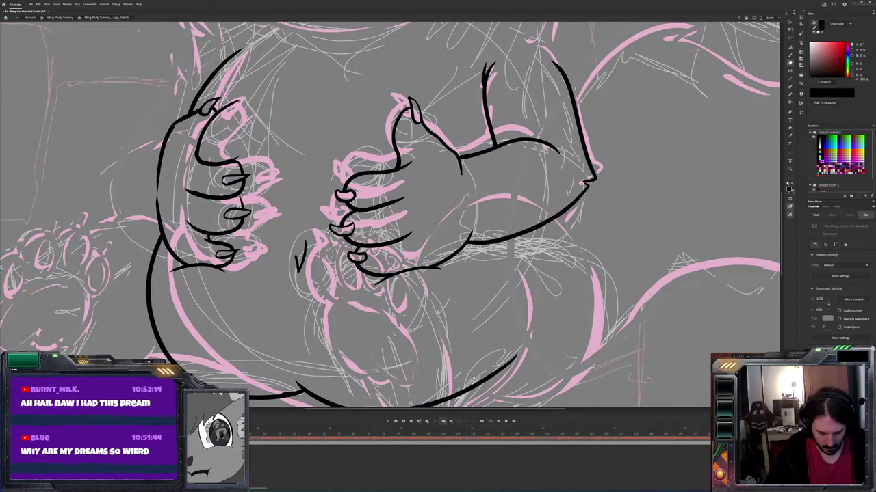
{"action": "left_click", "coordinate": [309, 434]}
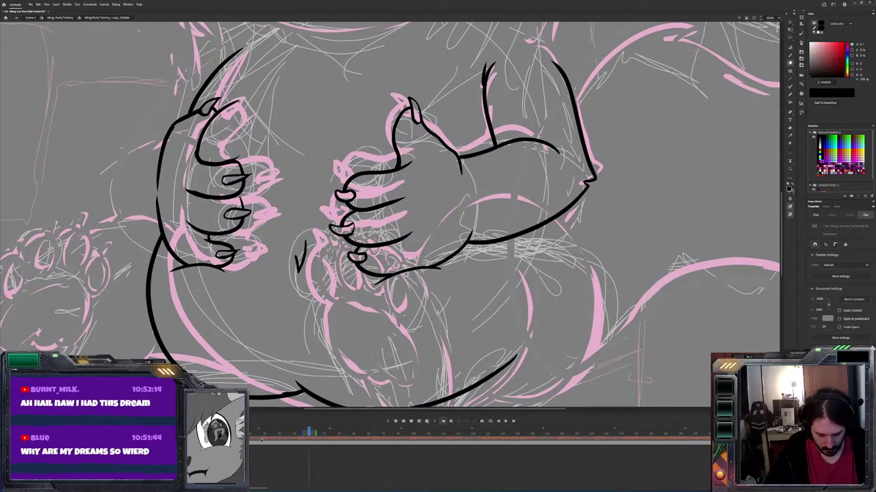
{"action": "left_click", "coordinate": [285, 434]}
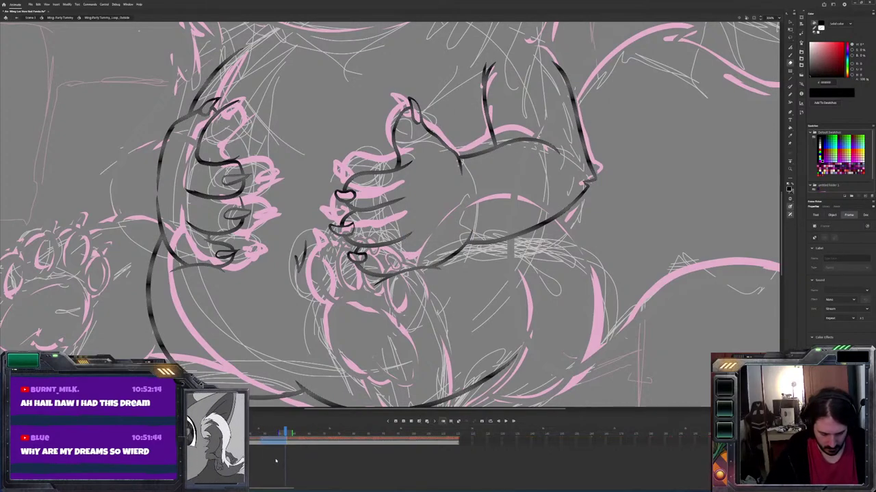
{"action": "key", "text": "ctrl+shift+a"}
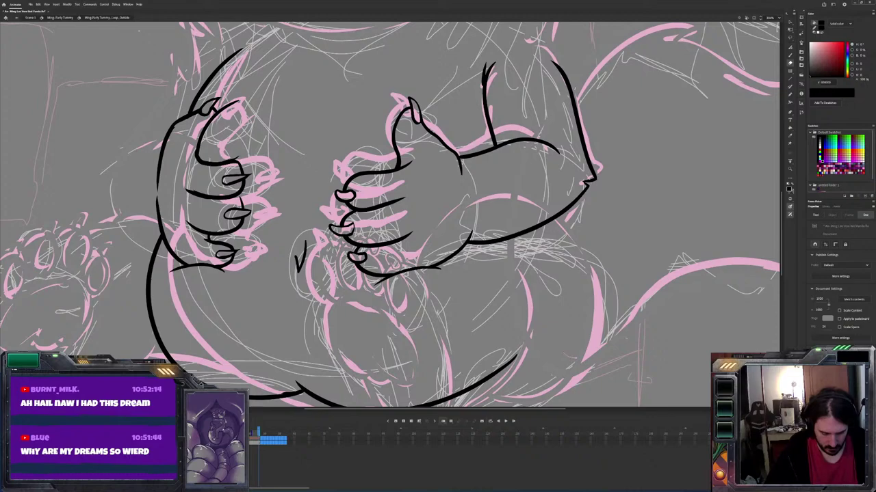
{"action": "left_click", "coordinate": [255, 439]}
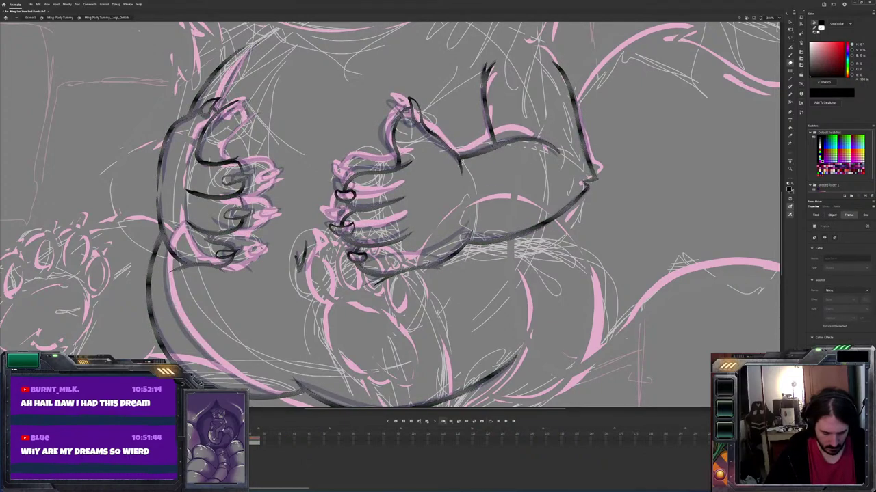
{"action": "key", "text": "ctrl+shift+a"}
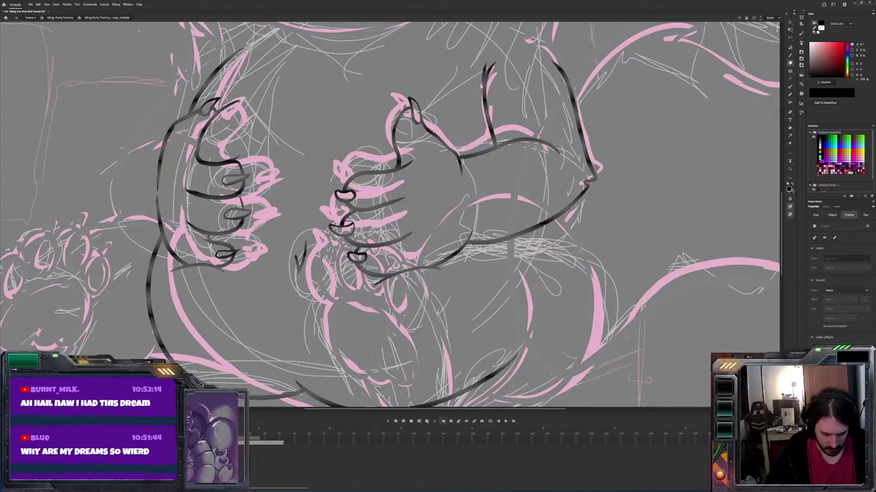
{"action": "key", "text": "ctrl+shift+a"}
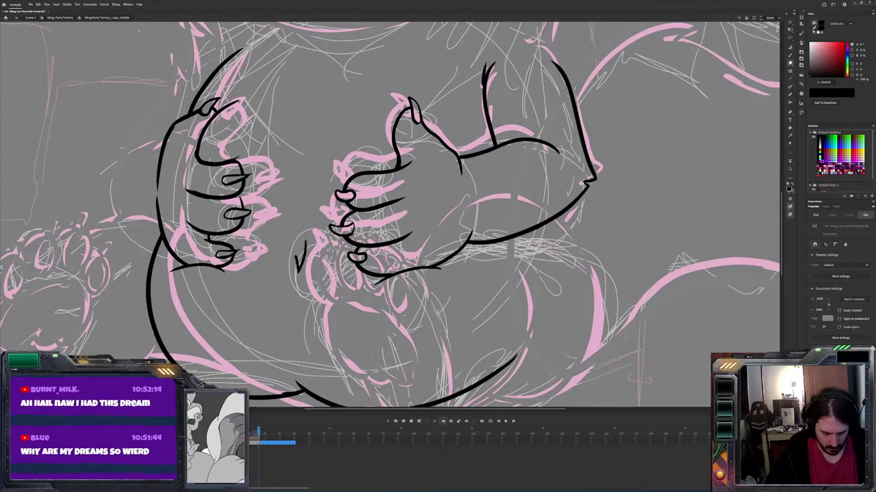
{"action": "left_click", "coordinate": [266, 436]}
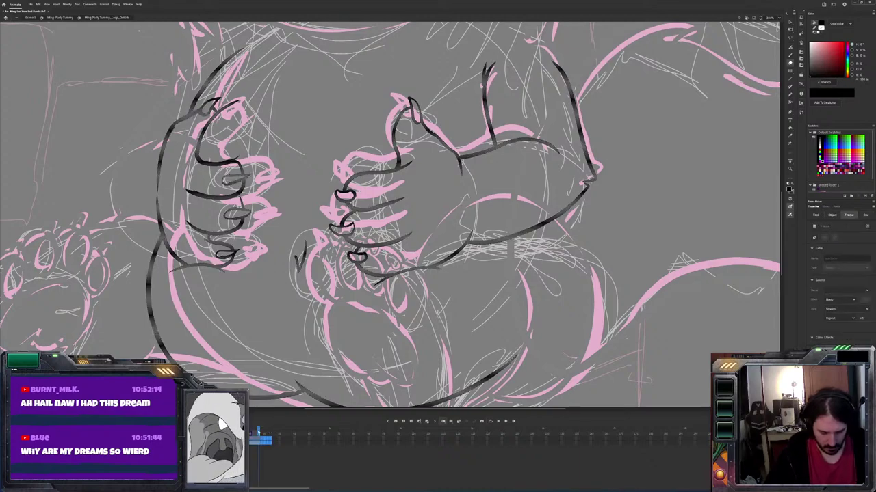
{"action": "left_click", "coordinate": [256, 441]}
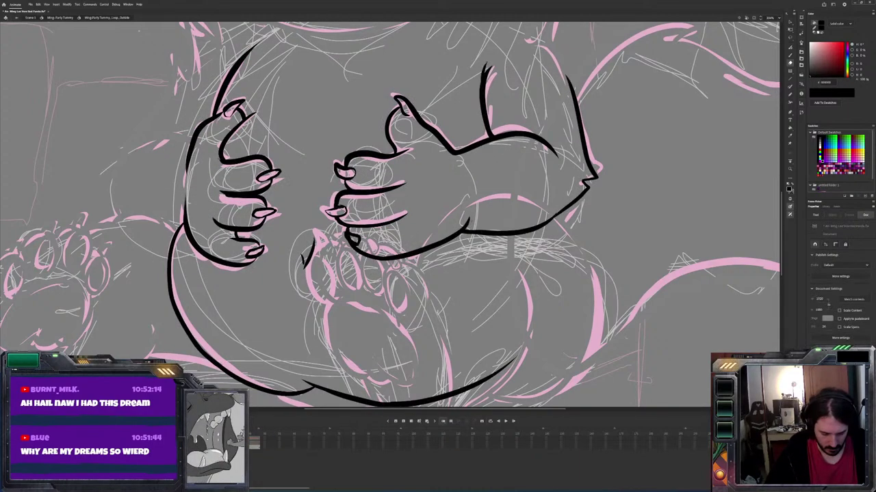
Flip between the loop's adjacent frames and play it back to check the paw, arm and belly motion
{"action": "left_click", "coordinate": [254, 442]}
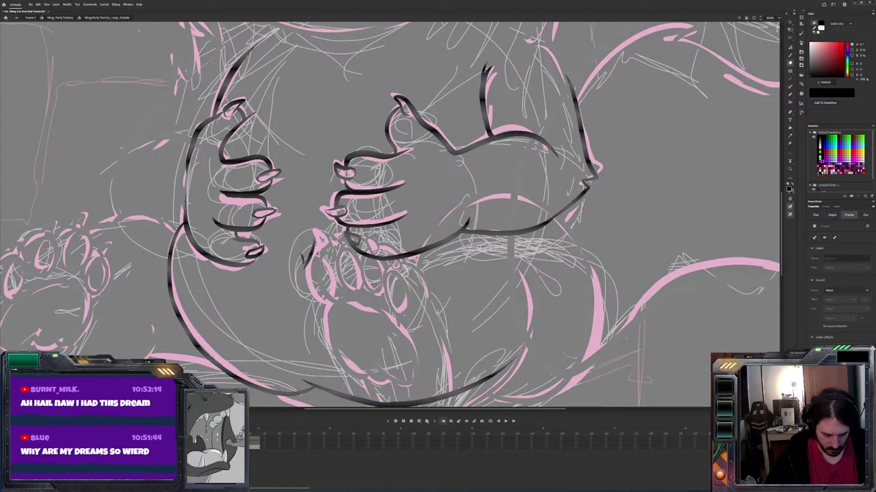
{"action": "key", "text": "period"}
{"action": "key", "text": "comma"}
{"action": "key", "text": "period"}
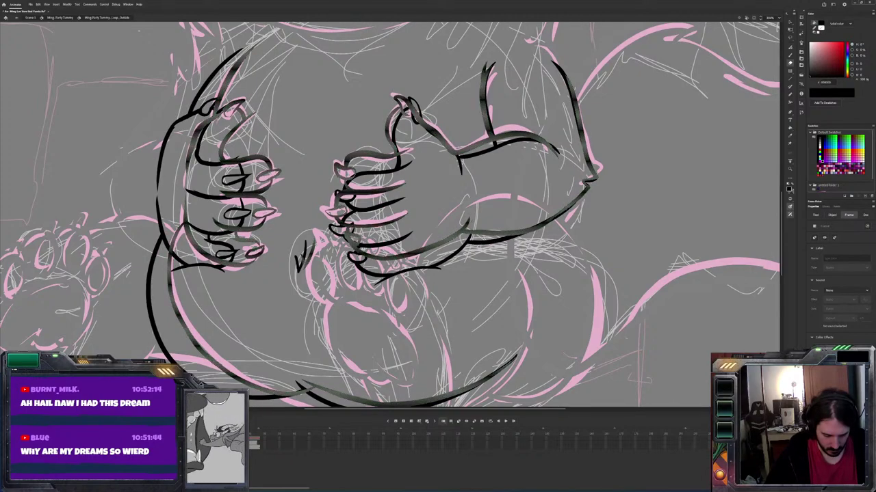
{"action": "key", "text": "period"}
{"action": "key", "text": "comma"}
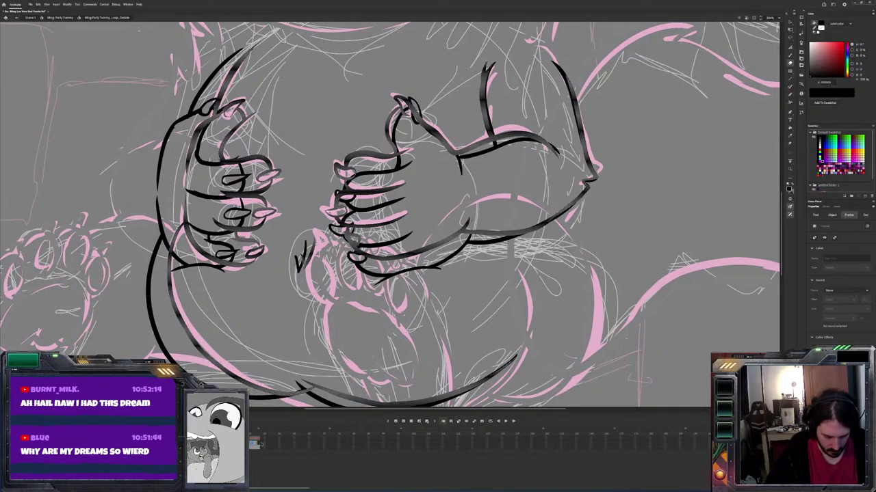
{"action": "key", "text": "period"}
{"action": "key", "text": "period"}
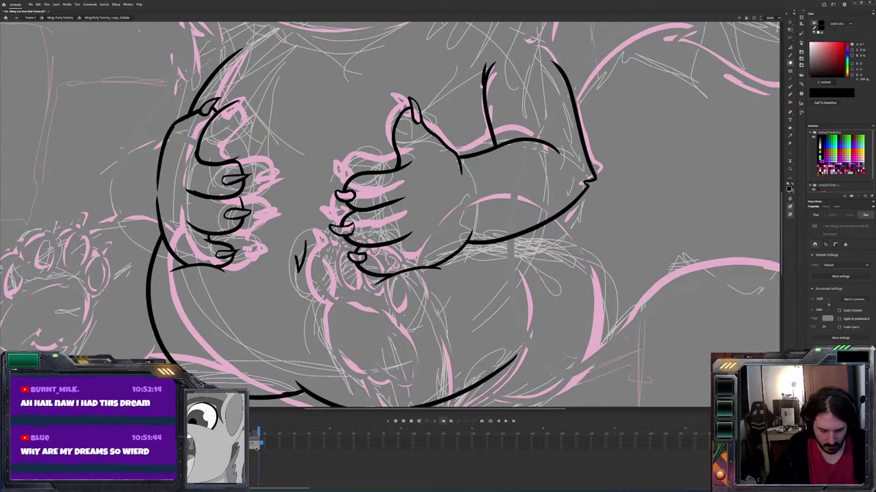
{"action": "key", "text": "space"}
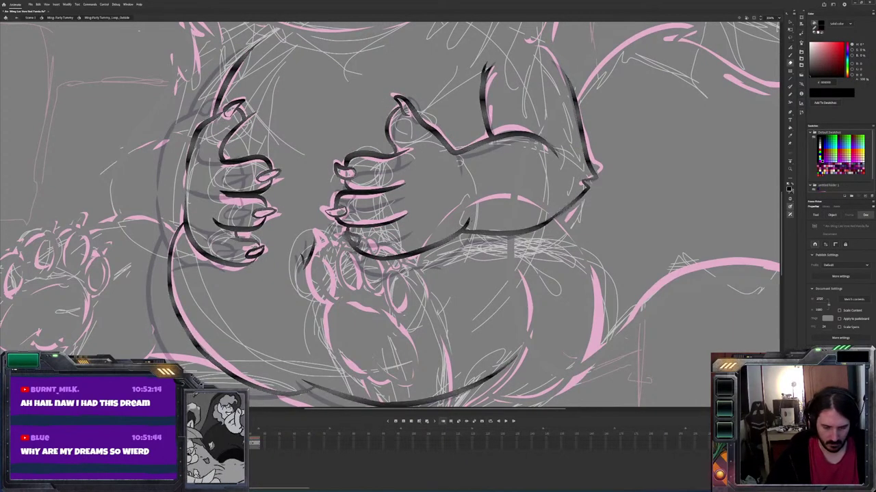
{"action": "key", "text": "Return"}
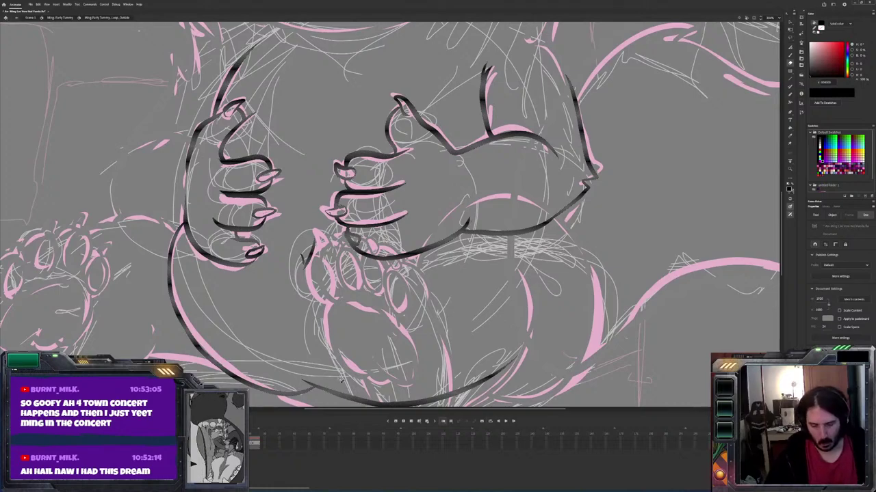
Try placing the library symbol with the angry red panda's head on the stage, and delete it again
{"action": "left_click", "coordinate": [825, 207]}
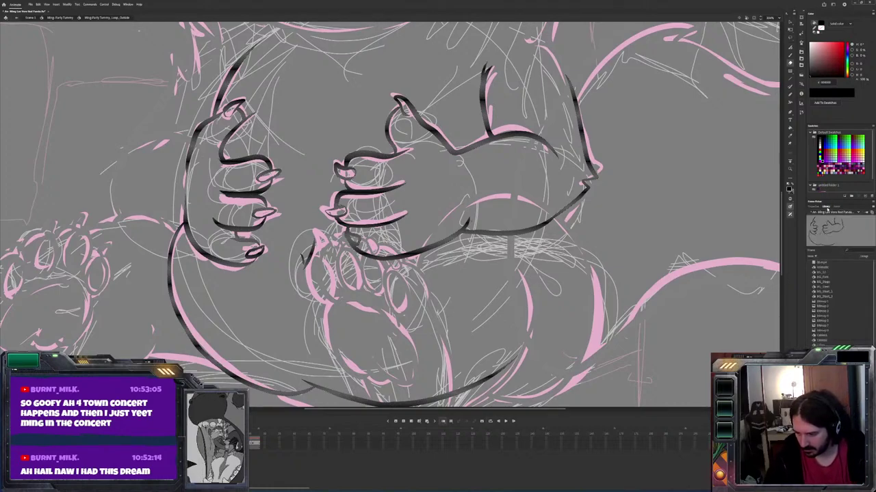
{"action": "left_click", "coordinate": [831, 268]}
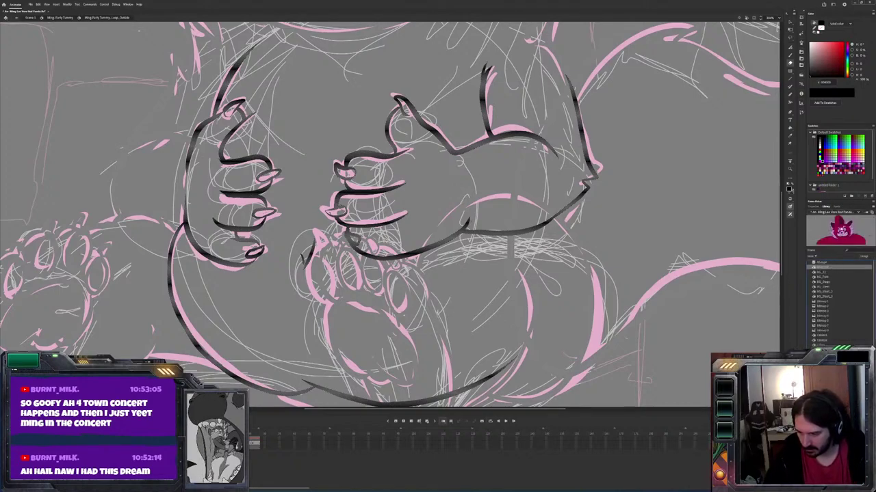
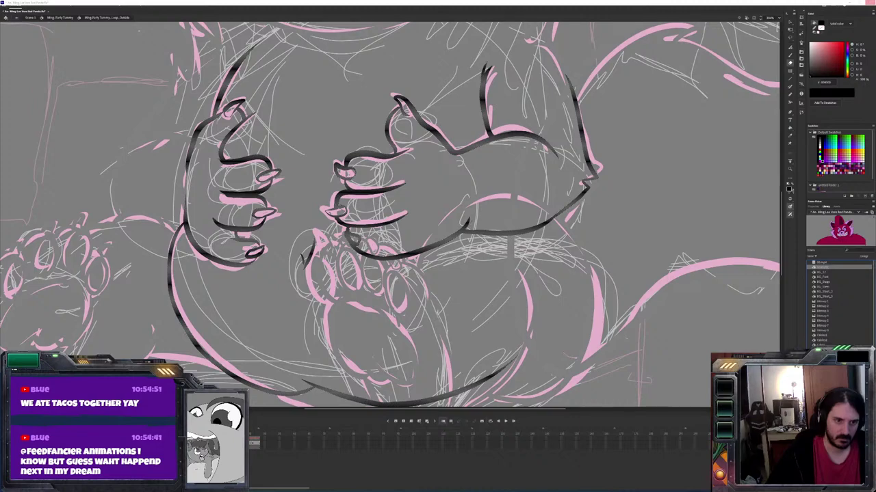
{"action": "key", "text": "."}
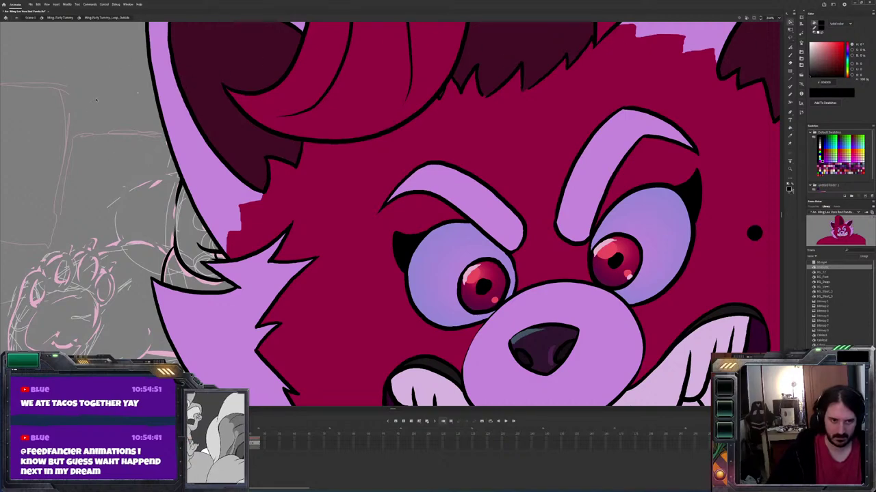
{"action": "scroll", "coordinate": [458, 133], "scroll_direction": "down", "scroll_amount": 3}
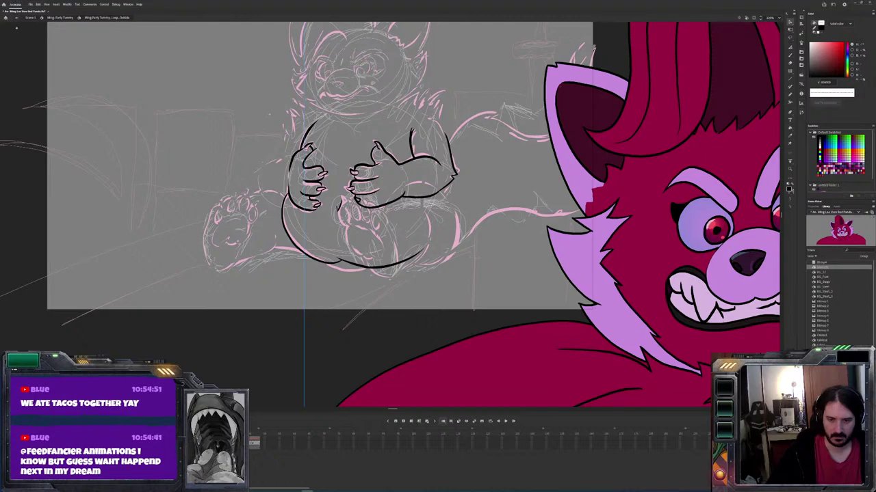
{"action": "key", "text": "period"}
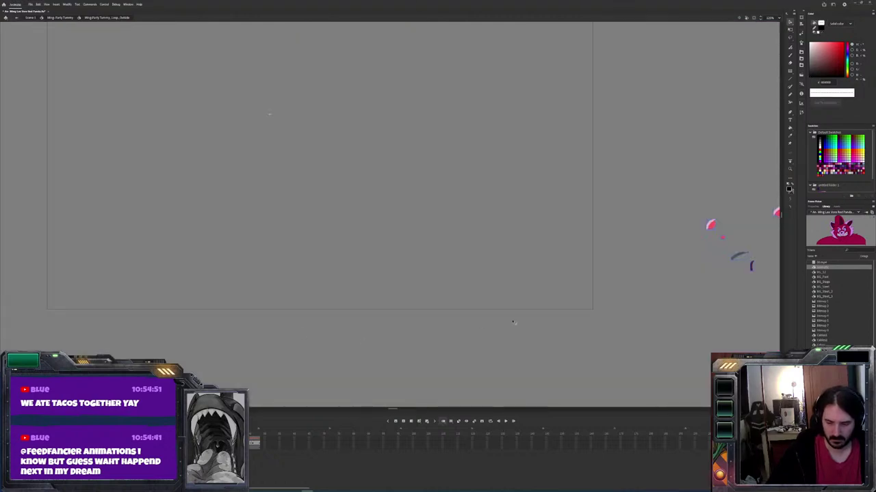
{"action": "scroll", "coordinate": [557, 310], "scroll_direction": "down", "scroll_amount": 5}
{"action": "scroll", "coordinate": [557, 310], "scroll_direction": "down", "scroll_amount": 2}
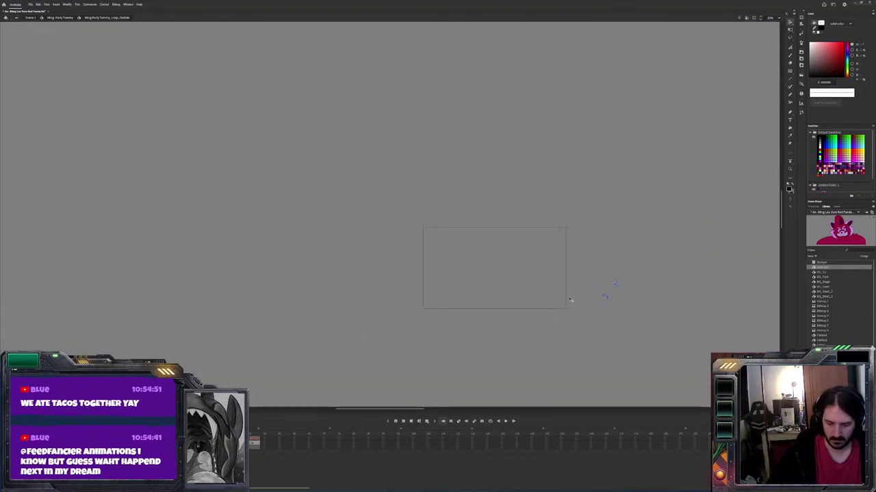
{"action": "scroll", "coordinate": [506, 318], "scroll_direction": "down", "scroll_amount": 2}
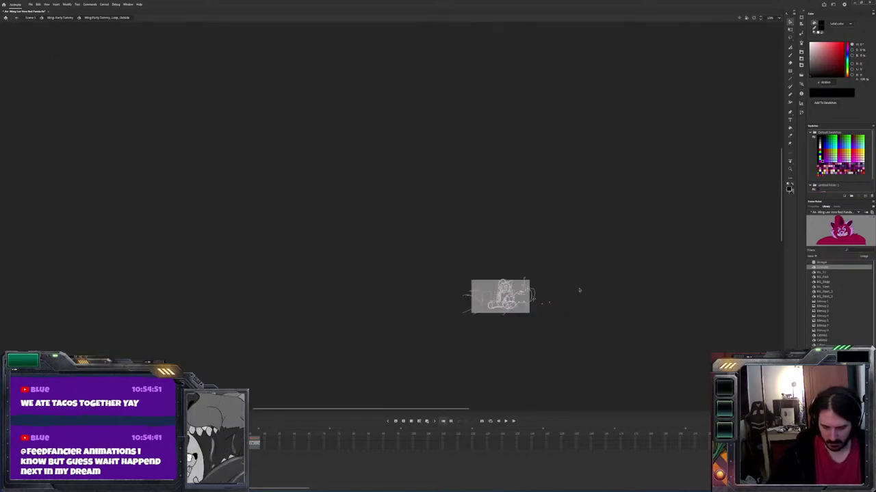
{"action": "left_click_drag", "start_coordinate": [579, 290], "coordinate": [531, 312]}
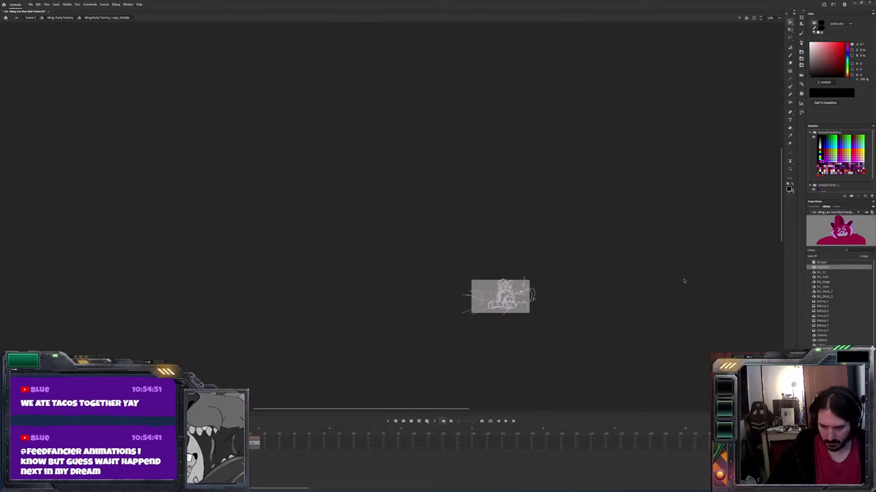
Browse the previews of the library's backgrounds, bitmaps and symbols for a coloured full-body drawing of the character
{"action": "left_click", "coordinate": [830, 277]}
{"action": "key", "text": "Down"}
{"action": "key", "text": "Down"}
{"action": "key", "text": "Down"}
{"action": "key", "text": "Down"}
{"action": "key", "text": "Down"}
{"action": "key", "text": "Down"}
{"action": "key", "text": "Down"}
{"action": "key", "text": "Down"}
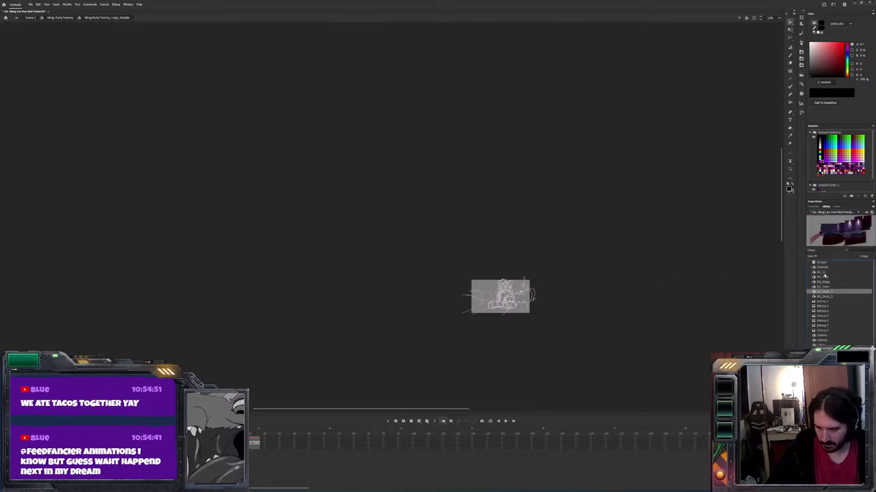
{"action": "key", "text": "Down"}
{"action": "key", "text": "Down"}
{"action": "key", "text": "Down"}
{"action": "key", "text": "Down"}
{"action": "key", "text": "Down"}
{"action": "key", "text": "Down"}
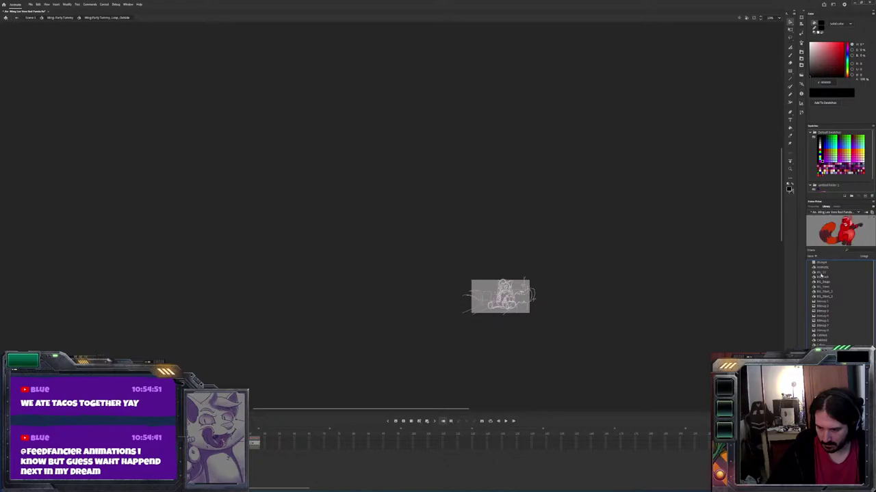
{"action": "key", "text": "Up"}
{"action": "key", "text": "Up"}
{"action": "key", "text": "Up"}
{"action": "key", "text": "Up"}
{"action": "key", "text": "Up"}
{"action": "key", "text": "Up"}
{"action": "key", "text": "Up"}
{"action": "key", "text": "Up"}
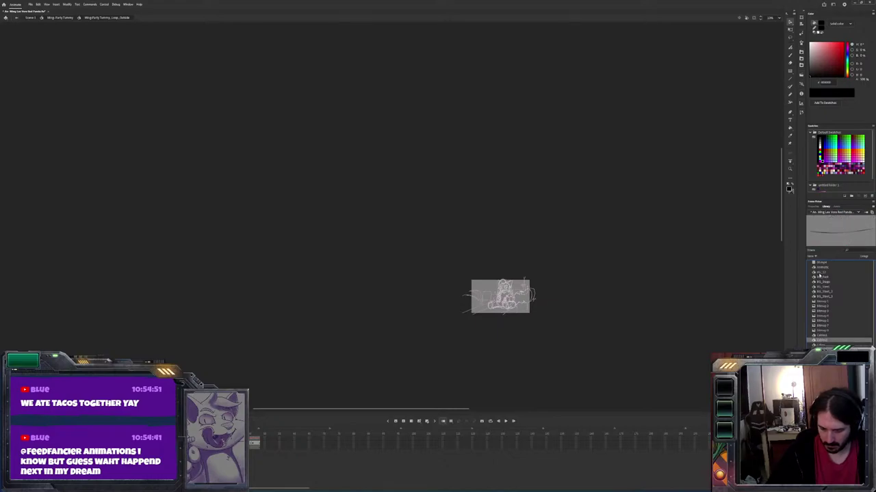
Place the library's coloured full-body red panda artwork beside the stage, left of the sketch, as a reference
{"action": "scroll", "coordinate": [498, 303], "scroll_direction": "up", "scroll_amount": 1}
{"action": "scroll", "coordinate": [498, 303], "scroll_direction": "up", "scroll_amount": 5}
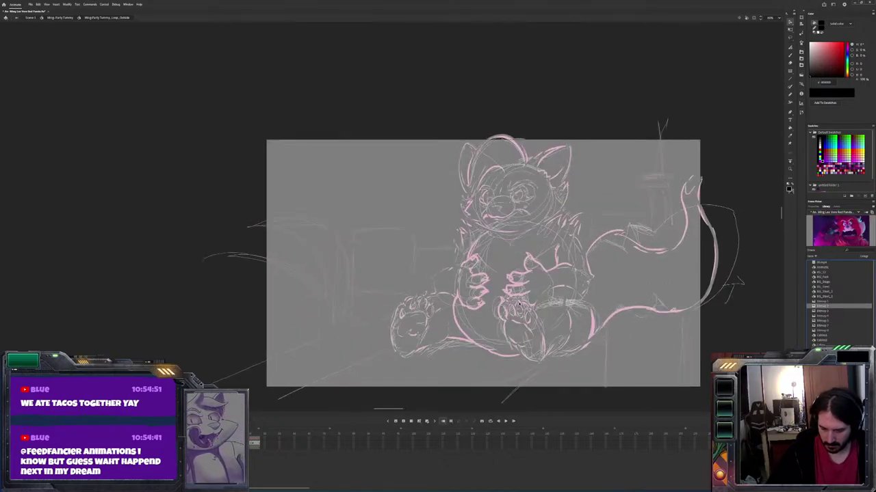
{"action": "key", "text": "period"}
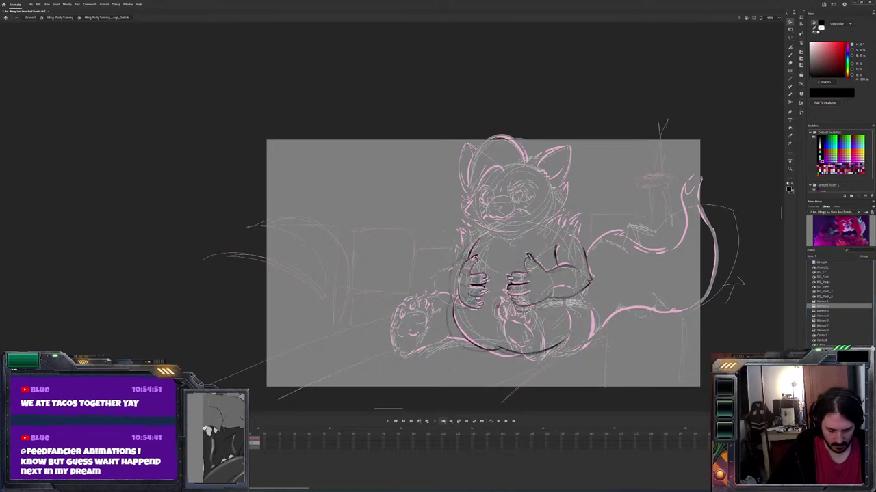
{"action": "key", "text": "period"}
{"action": "key", "text": "period"}
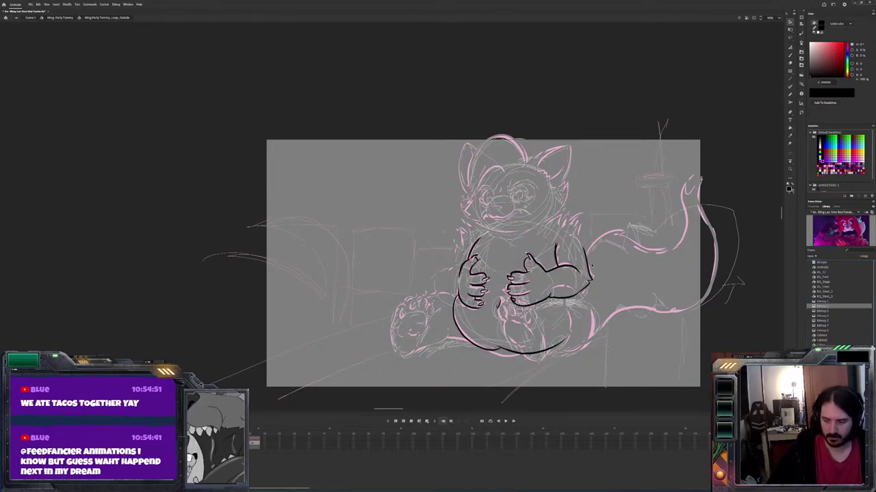
{"action": "key", "text": "Up"}
{"action": "key", "text": "Up"}
{"action": "key", "text": "Up"}
{"action": "key", "text": "Up"}
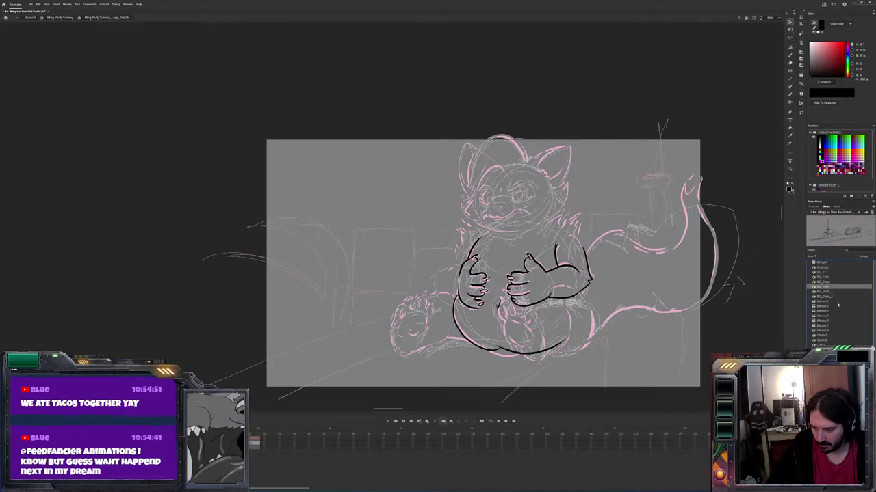
{"action": "key", "text": "Down"}
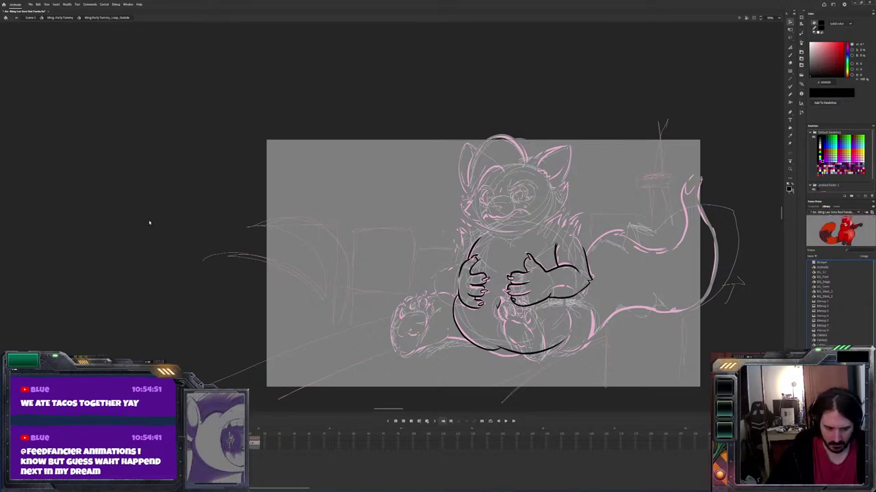
{"action": "key", "text": "ctrl+v"}
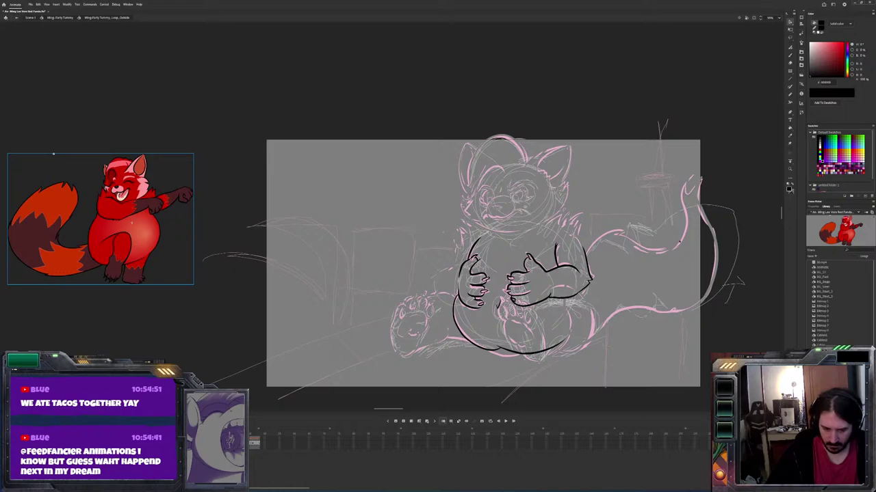
Find the library symbol with the angry magenta red panda's head and place it between the full-body reference and the sketch
{"action": "key", "text": "Down"}
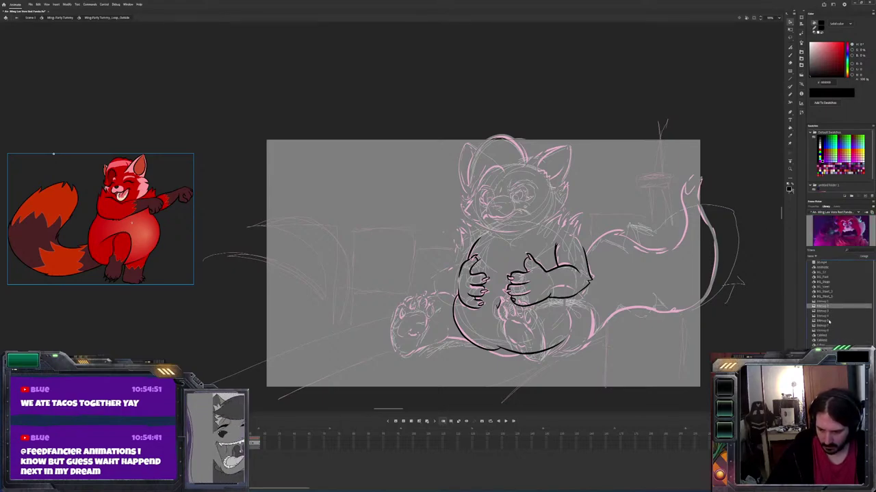
{"action": "key", "text": "Up"}
{"action": "key", "text": "Up"}
{"action": "key", "text": "Up"}
{"action": "key", "text": "Up"}
{"action": "key", "text": "Up"}
{"action": "key", "text": "Up"}
{"action": "key", "text": "Up"}
{"action": "key", "text": "Up"}
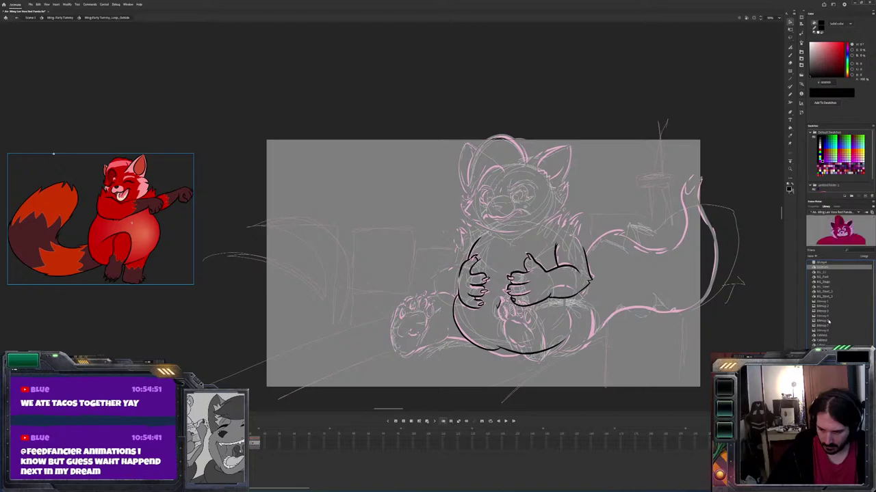
{"action": "key", "text": "Up"}
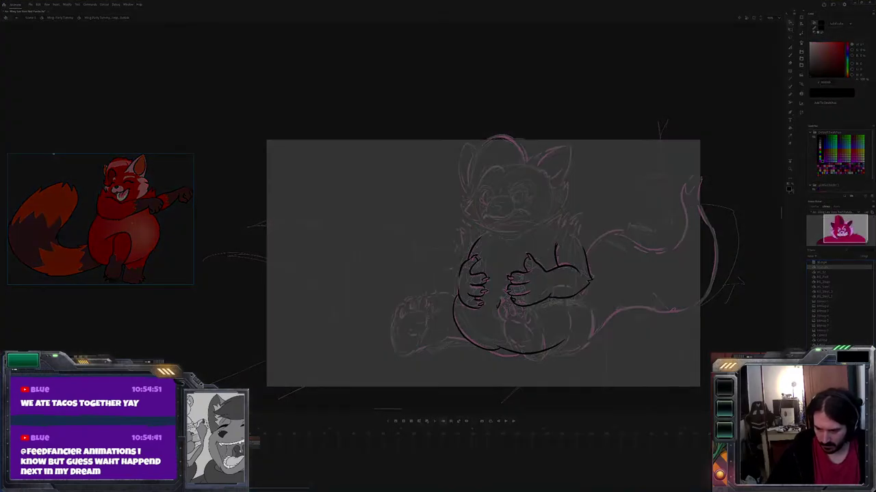
{"action": "left_click", "coordinate": [286, 234]}
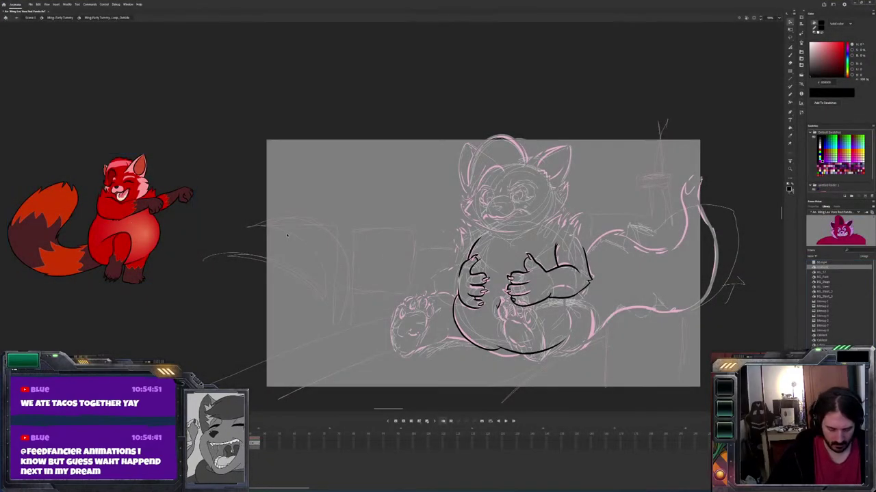
{"action": "left_click_drag", "start_coordinate": [840, 229], "coordinate": [353, 267]}
{"action": "left_click_drag", "start_coordinate": [229, 153], "coordinate": [259, 174]}
Sample the dark maroon from the angry head reference's hair as the brush colour
{"action": "key", "text": "i"}
{"action": "left_click", "coordinate": [258, 174]}
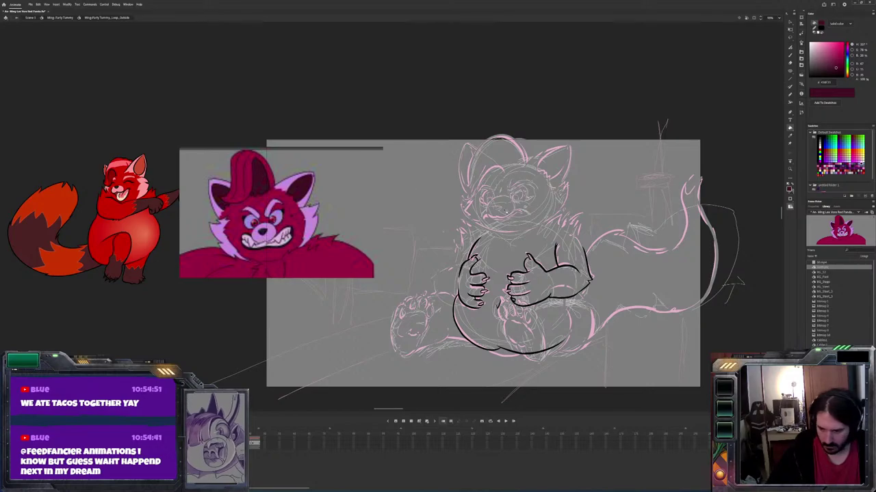
{"action": "key", "text": "ctrl+z"}
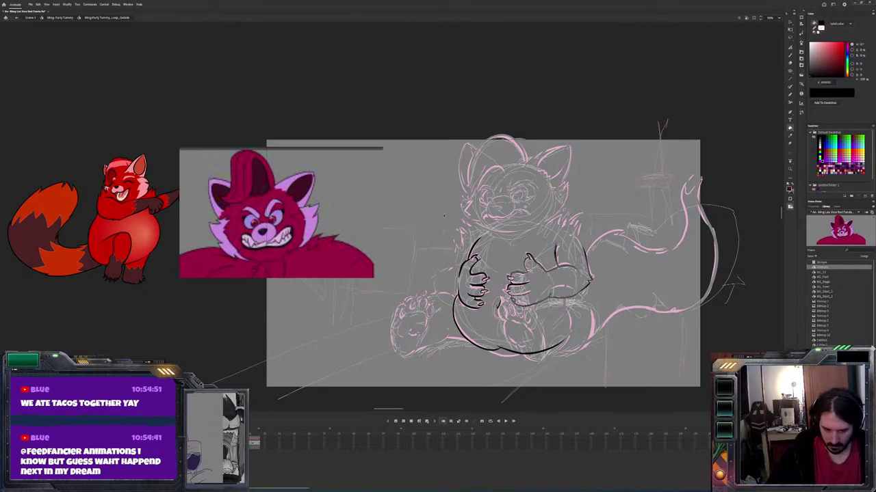
{"action": "key", "text": "ctrl+y"}
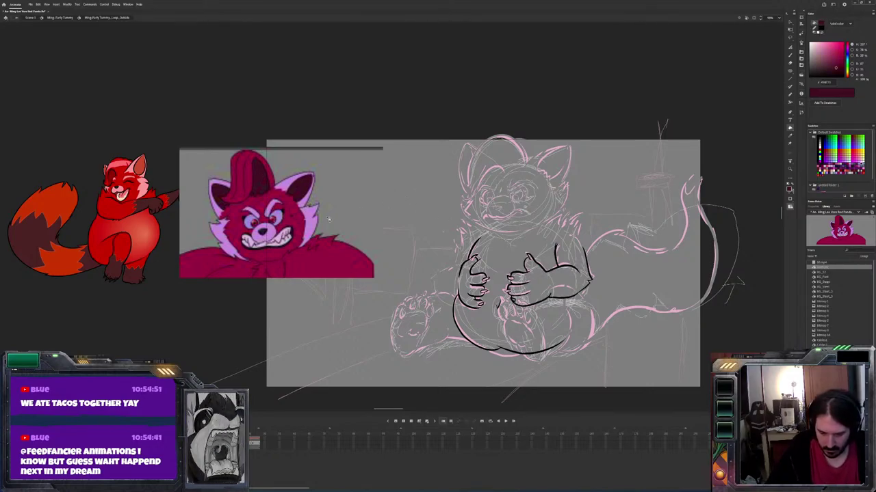
{"action": "key", "text": "b"}
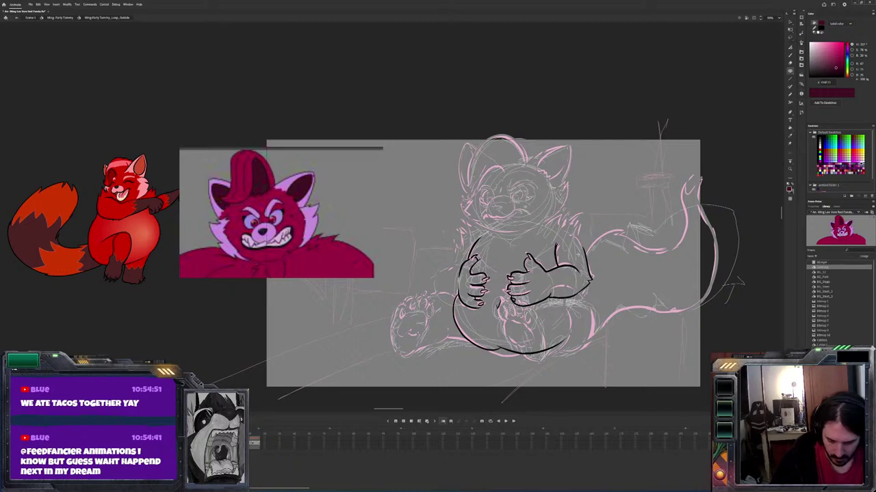
{"action": "key", "text": "e"}
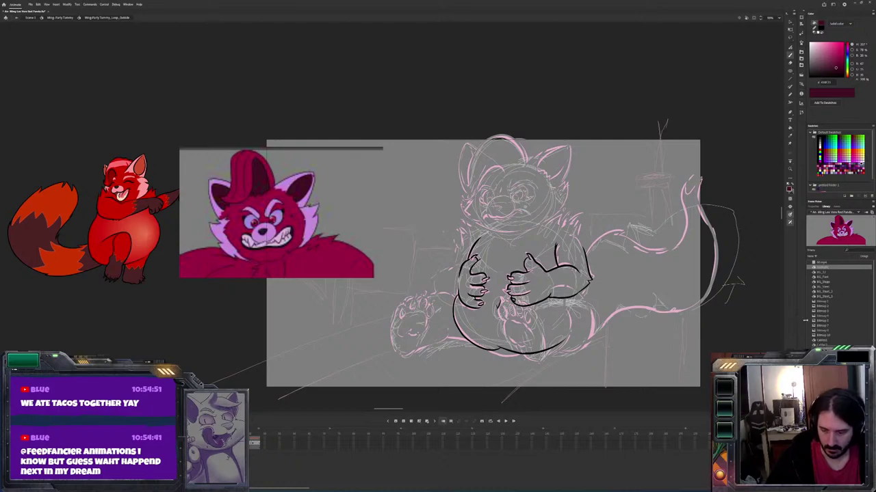
Sample the magenta-red fur colour from the head reference and brush a zigzag marking line across the sketch's right-hand forearm
{"action": "key", "text": "b"}
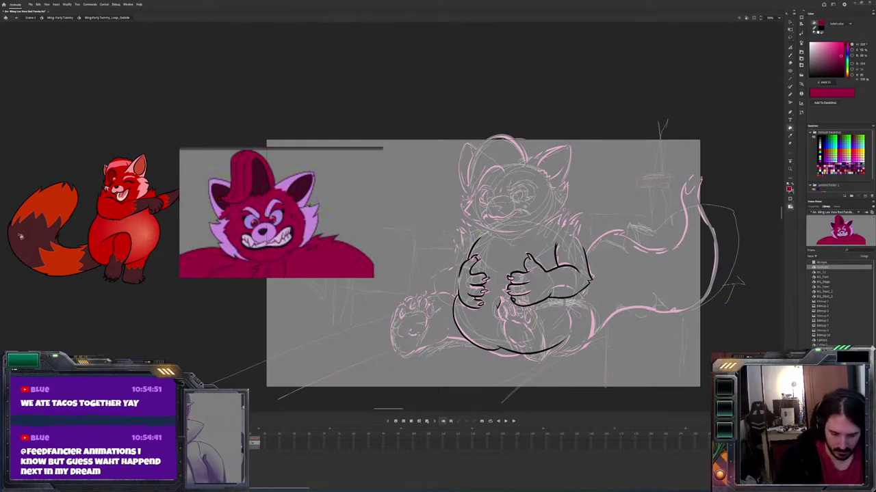
{"action": "left_click", "coordinate": [298, 213]}
{"action": "key", "text": "b"}
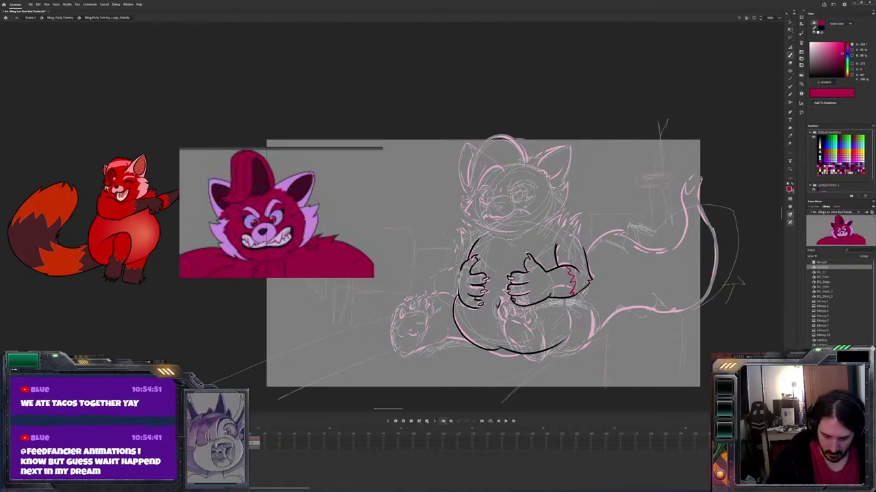
Sample the dark maroon of the reference's inner ear and fill both hands and the forearm with it
{"action": "key", "text": "i"}
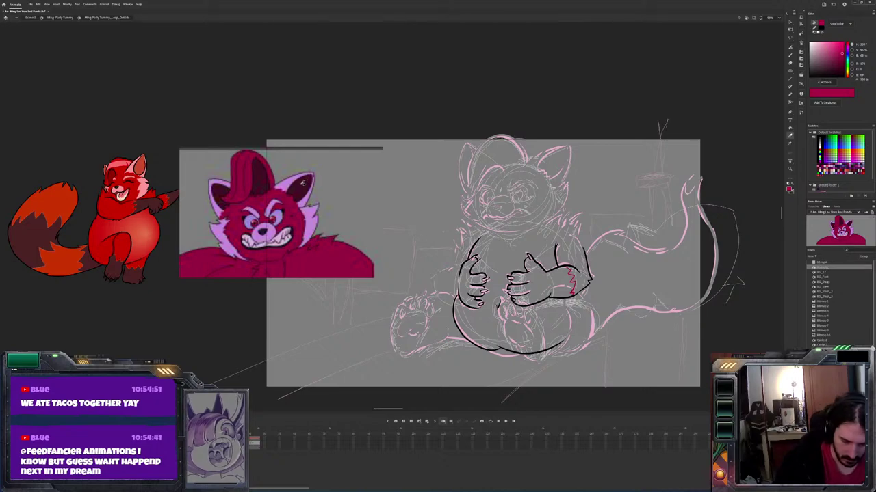
{"action": "left_click", "coordinate": [305, 183]}
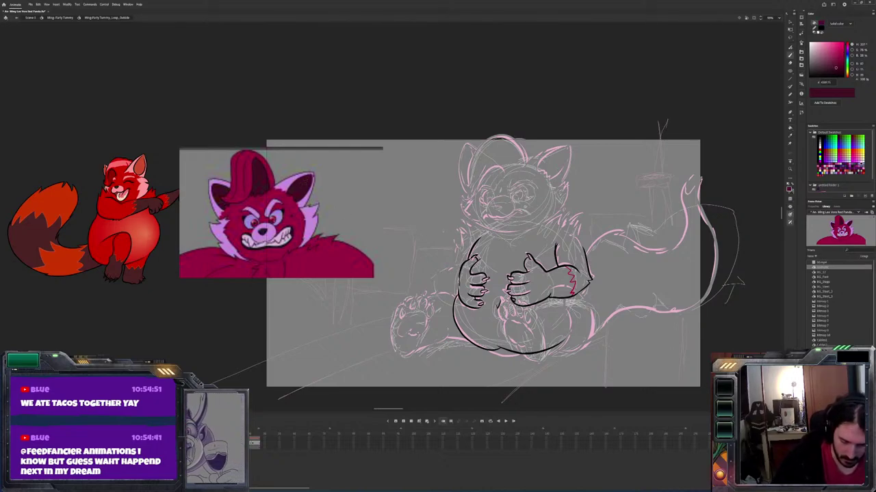
{"action": "key", "text": "b"}
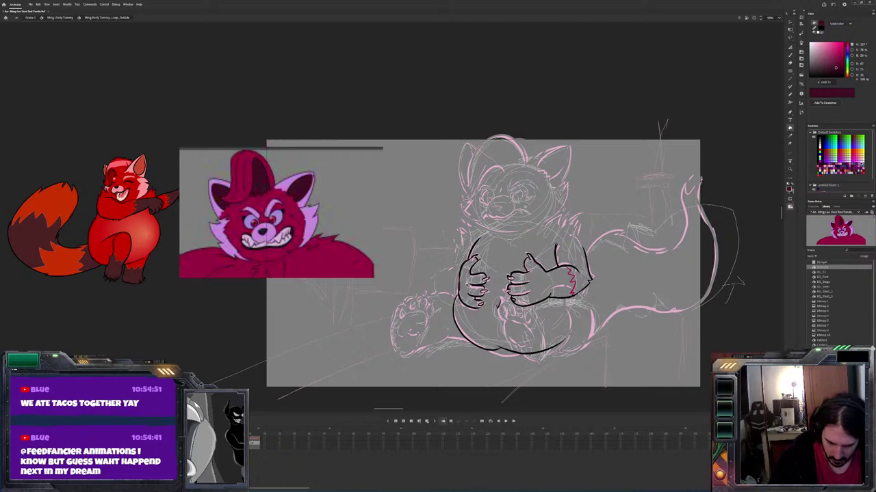
{"action": "left_click", "coordinate": [472, 284]}
{"action": "left_click", "coordinate": [466, 284]}
{"action": "left_click", "coordinate": [545, 287]}
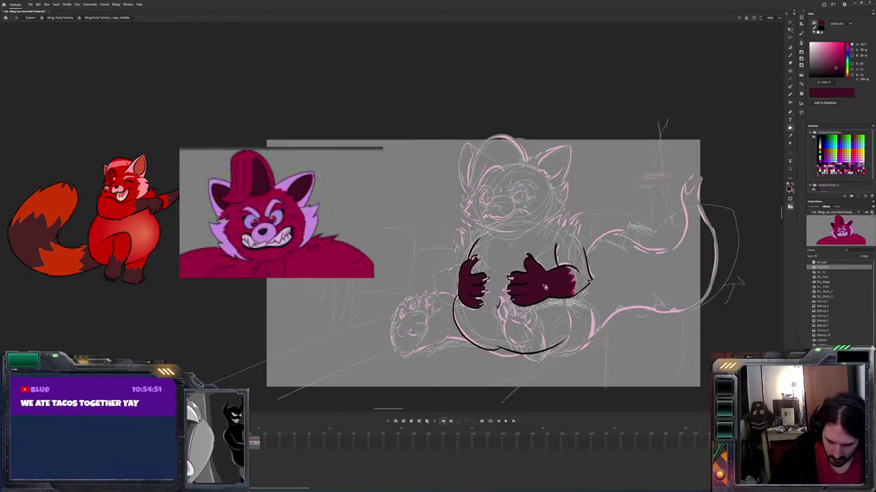
{"action": "key", "text": "ctrl+z"}
{"action": "left_click", "coordinate": [542, 291]}
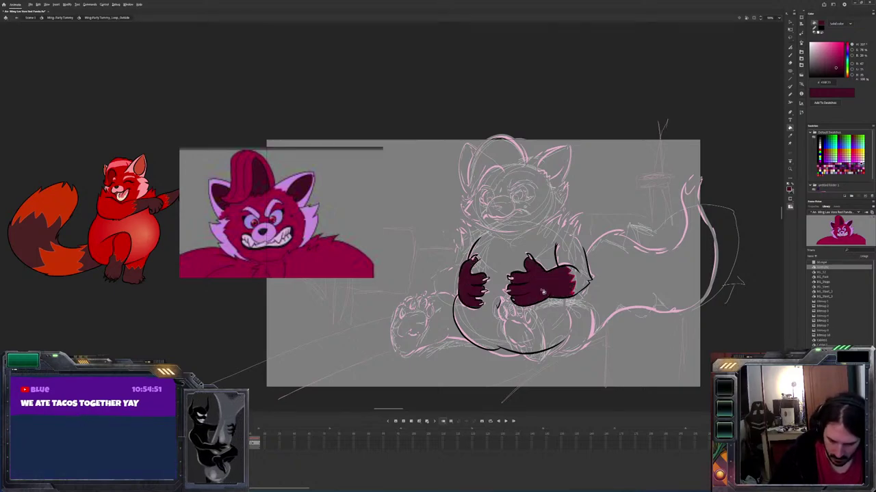
Fill the upper arm with the reference's crimson body colour and redraw the belly's upper outline in that colour
{"action": "key", "text": "b"}
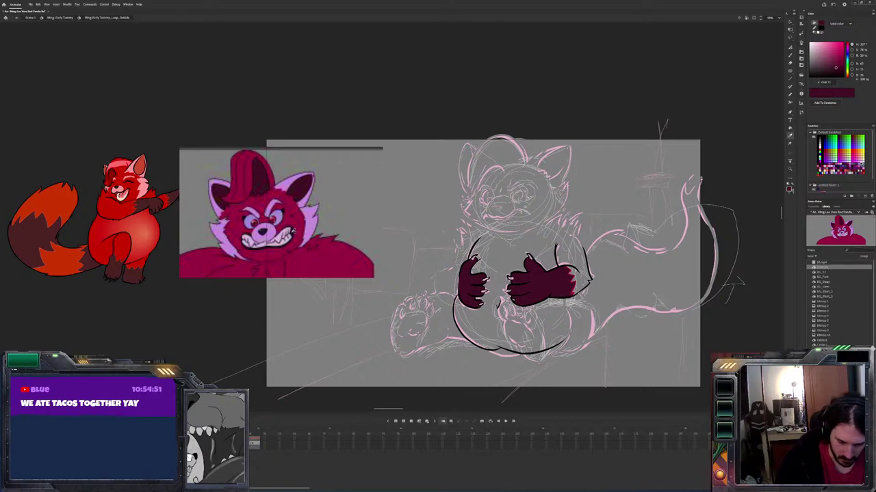
{"action": "key", "text": "k"}
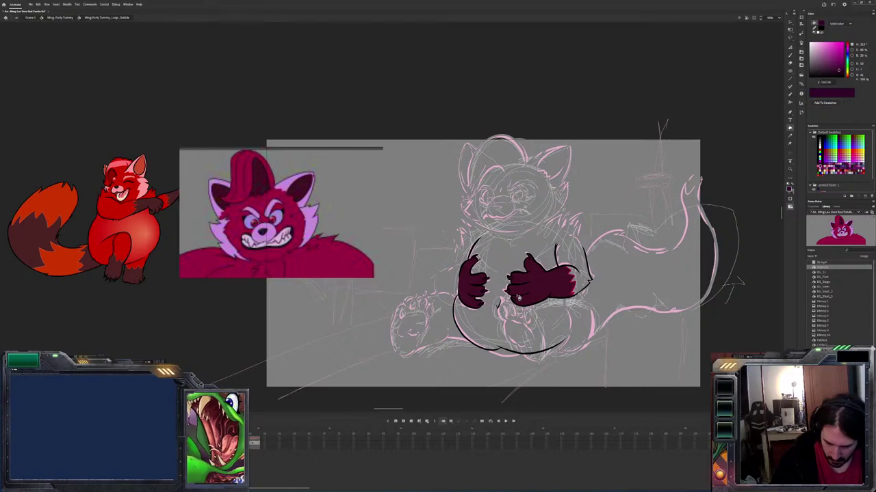
{"action": "left_click", "coordinate": [329, 266], "text": "alt"}
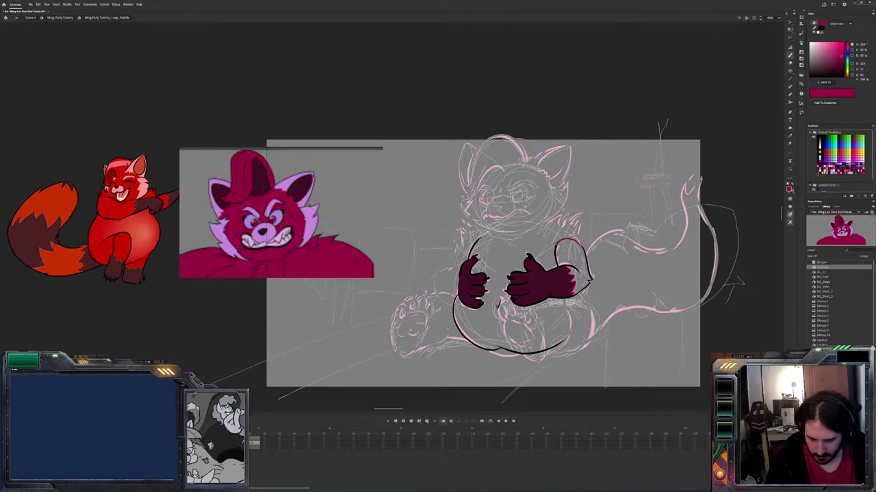
{"action": "left_click", "coordinate": [573, 258]}
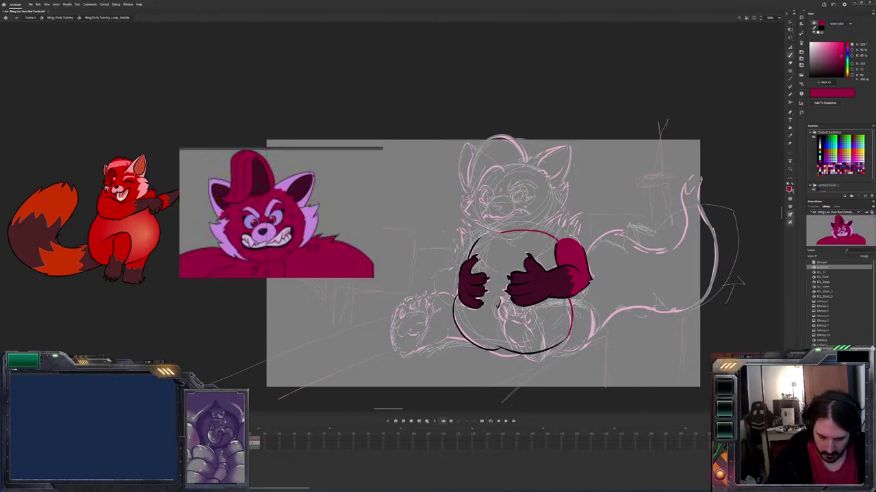
{"action": "key", "text": "ctrl+z"}
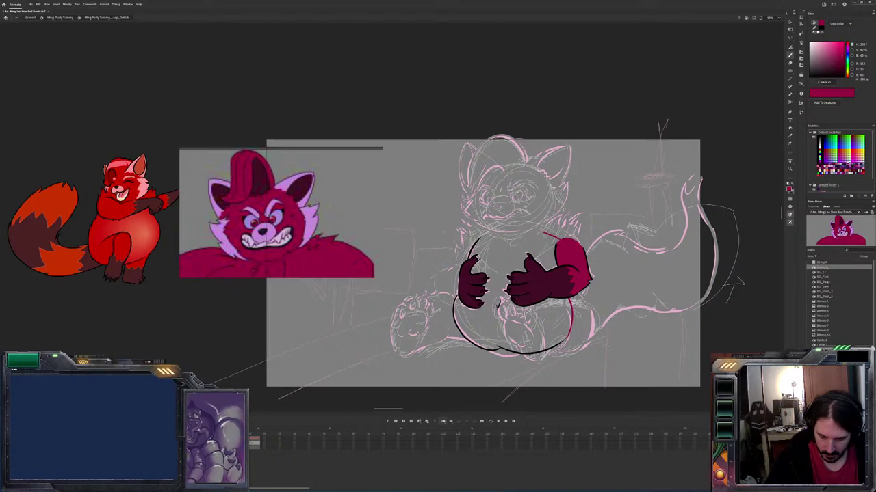
{"action": "mouse_move", "coordinate": [550, 234]}
{"action": "left_mouse_down"}
{"action": "mouse_move", "coordinate": [508, 229]}
{"action": "mouse_move", "coordinate": [469, 264]}
{"action": "left_mouse_up"}
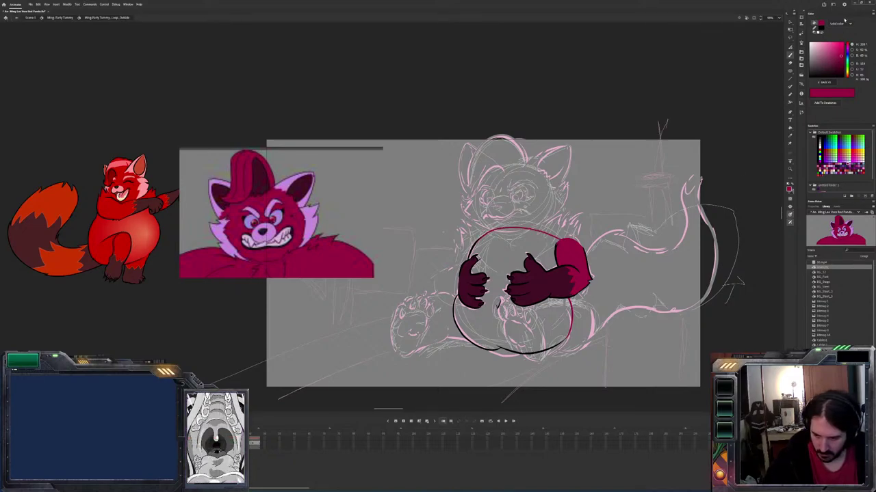
Set up a radial gradient fill, remove its extra colour stops, and colour it with the arm's crimson
{"action": "left_click", "coordinate": [837, 23]}
{"action": "left_click", "coordinate": [836, 98]}
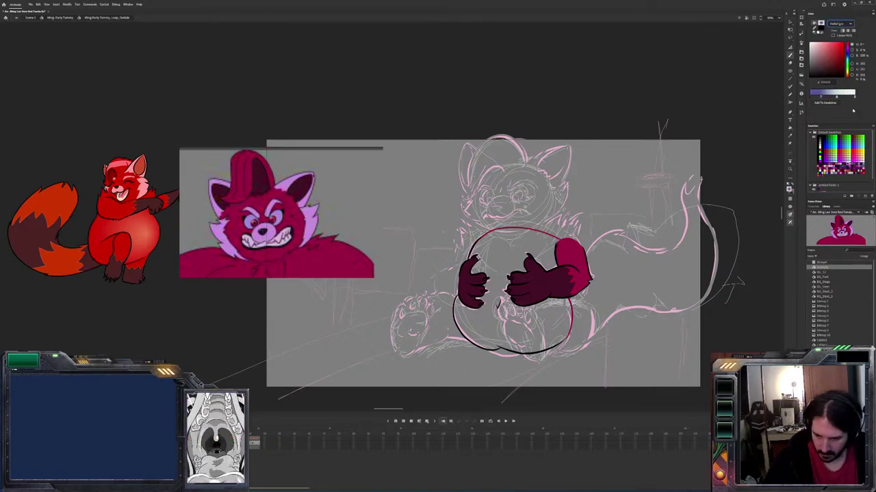
{"action": "left_click", "coordinate": [821, 98]}
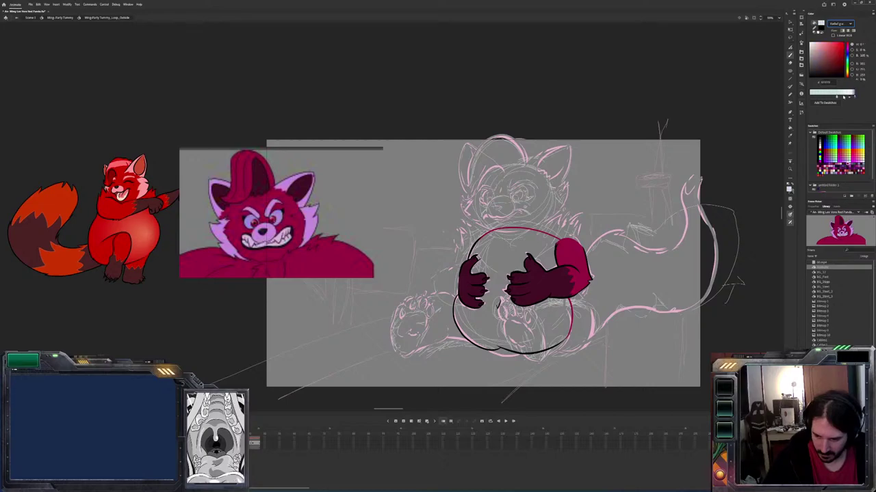
{"action": "left_click", "coordinate": [846, 98]}
{"action": "left_click", "coordinate": [853, 99]}
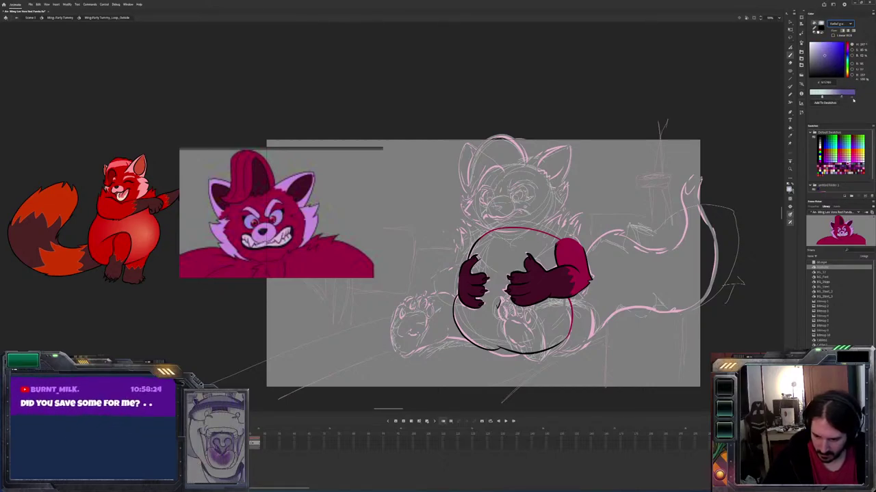
{"action": "left_click", "coordinate": [829, 100]}
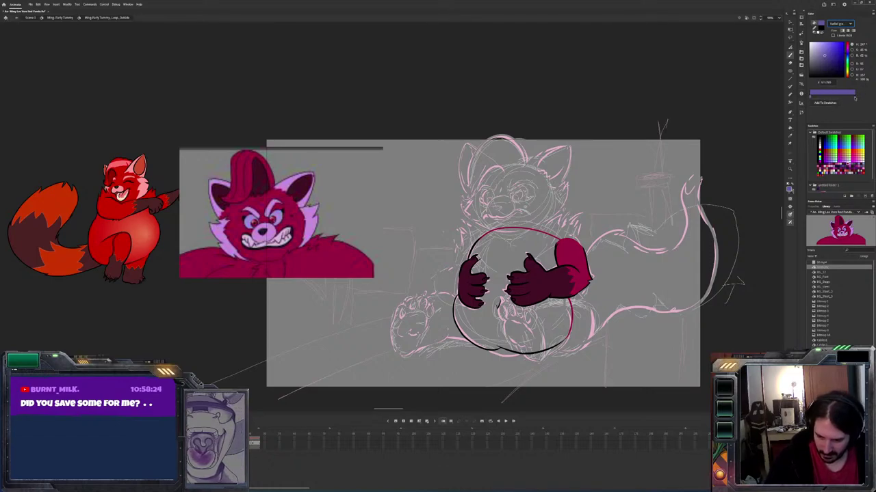
{"action": "left_click", "coordinate": [578, 270], "text": "alt"}
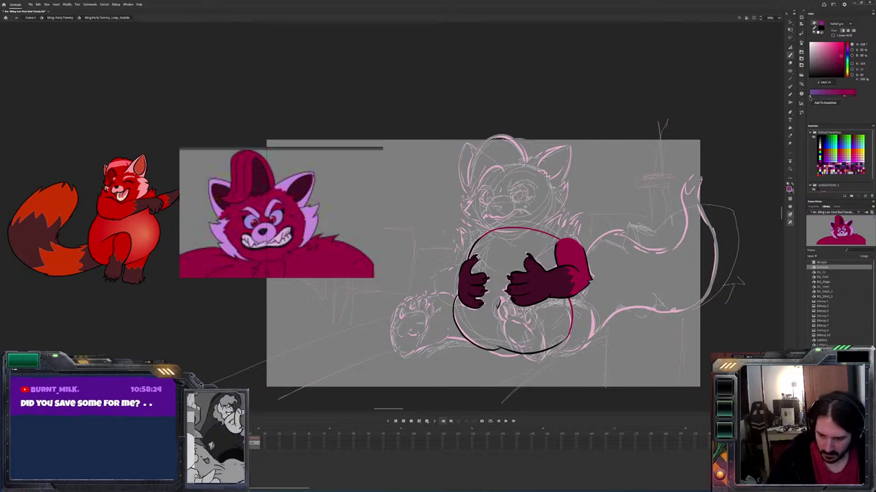
{"action": "left_click", "coordinate": [848, 97]}
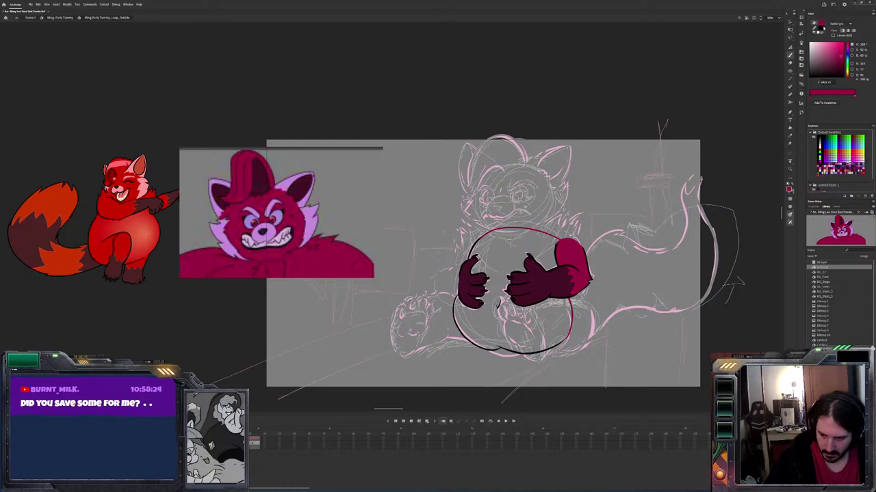
Switch to a solid fill, choose a brighter crimson pink, and fill the belly with it
{"action": "left_click", "coordinate": [821, 26]}
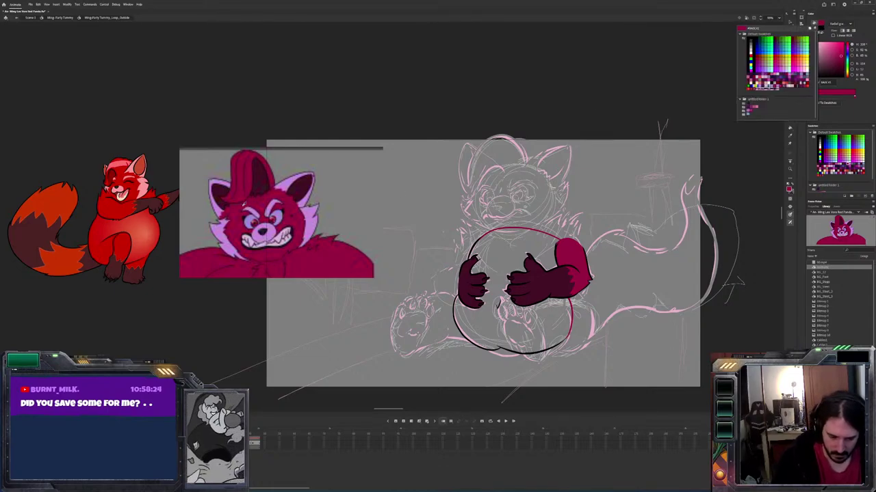
{"action": "left_click", "coordinate": [822, 26]}
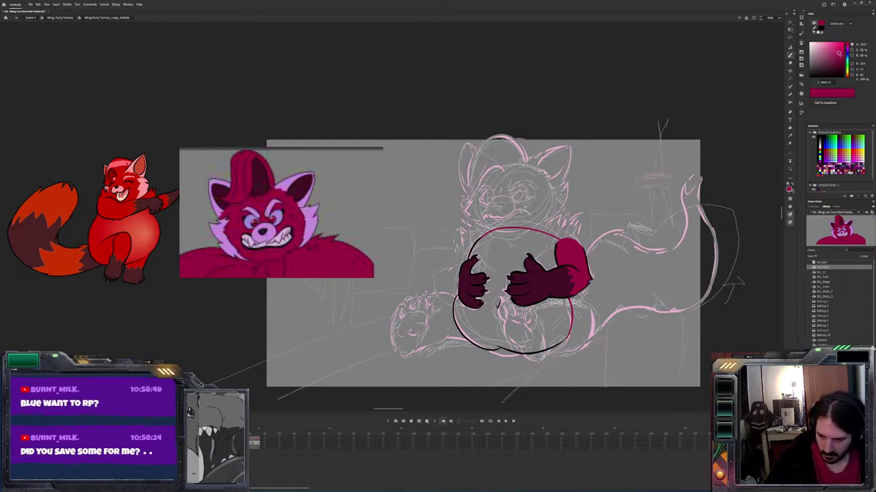
{"action": "left_click", "coordinate": [837, 50]}
{"action": "left_click", "coordinate": [837, 49]}
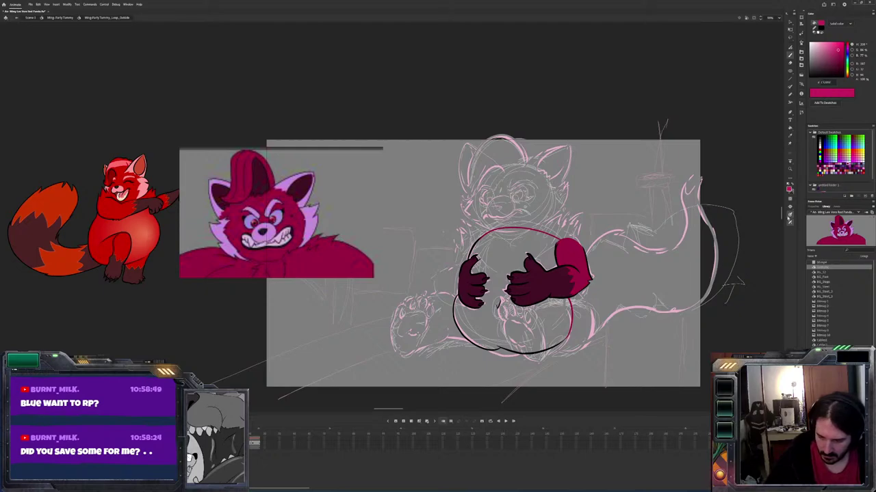
{"action": "key", "text": "v"}
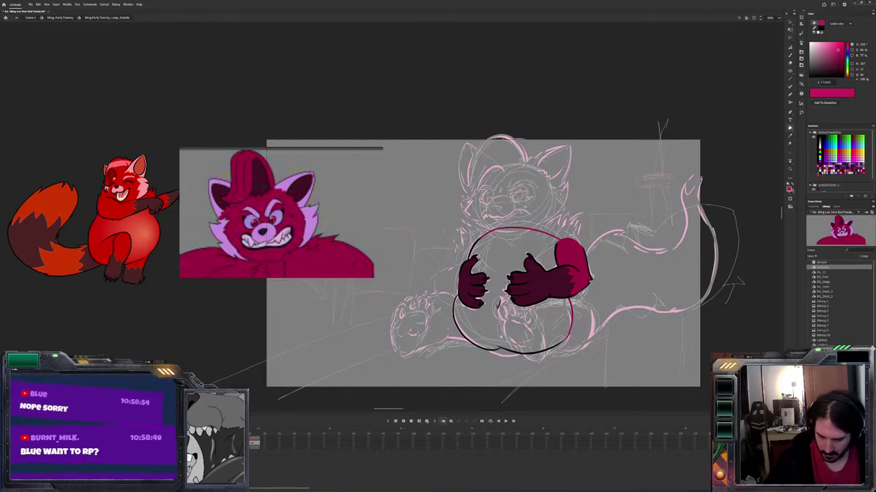
{"action": "left_click", "coordinate": [503, 342]}
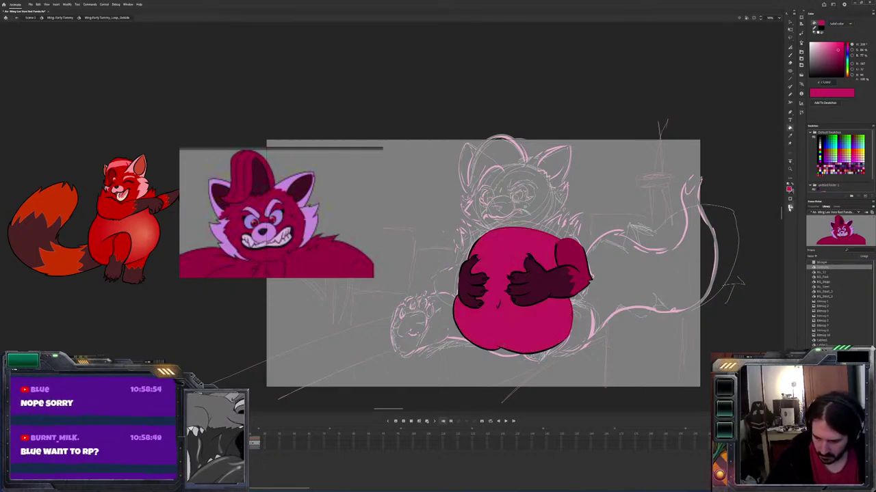
Fill the belly with a radial gradient running from a magenta centre to the arm's crimson at the edge
{"action": "key", "text": "v"}
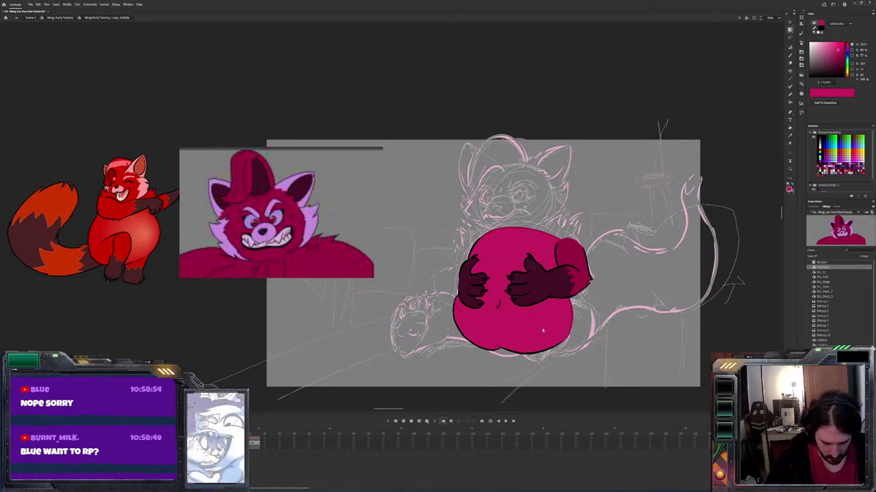
{"action": "key", "text": "k"}
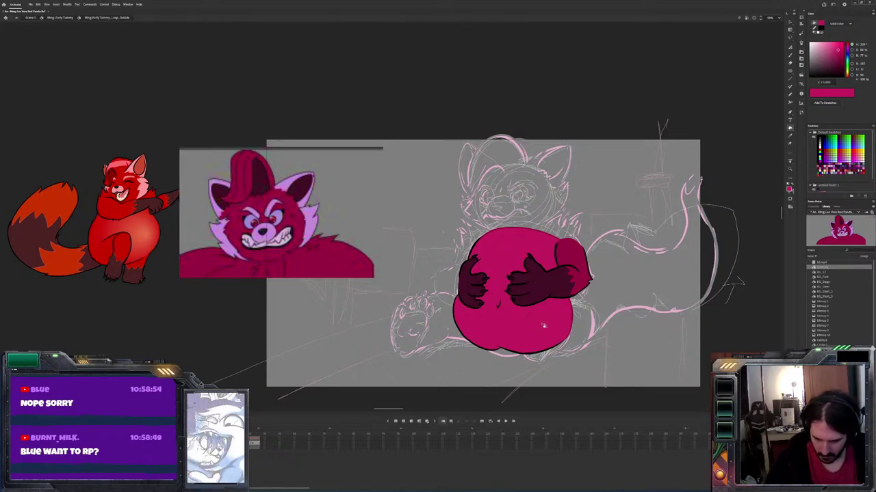
{"action": "left_click", "coordinate": [567, 293], "text": "alt"}
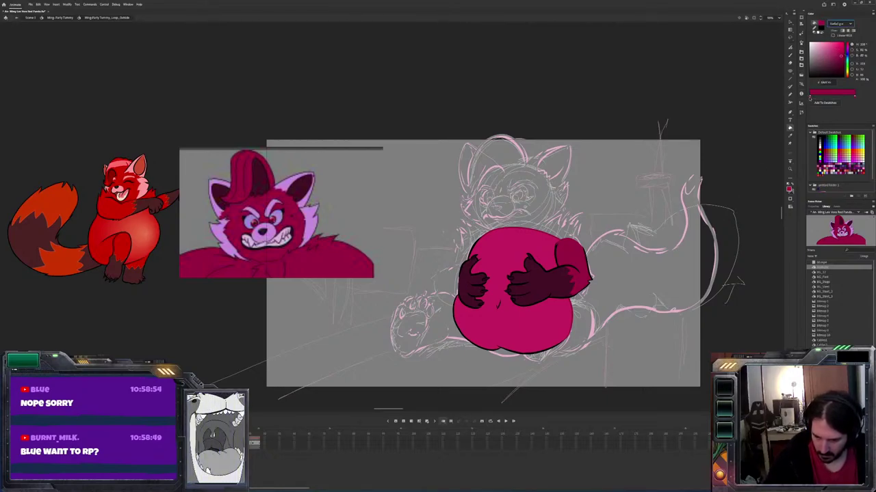
{"action": "left_click", "coordinate": [525, 328]}
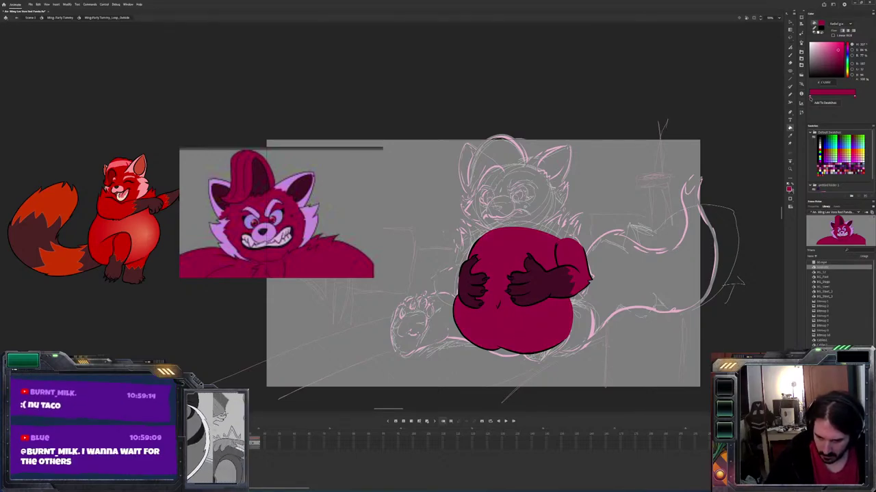
{"action": "left_click", "coordinate": [810, 100]}
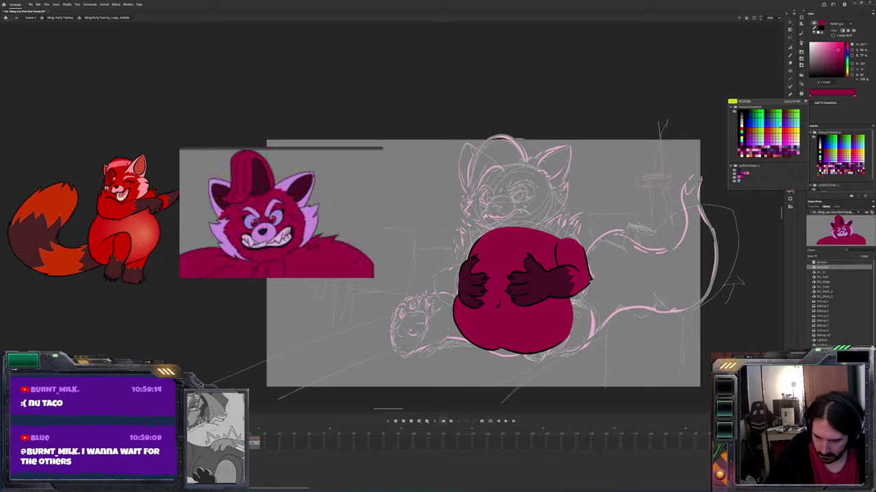
{"action": "left_click", "coordinate": [743, 173]}
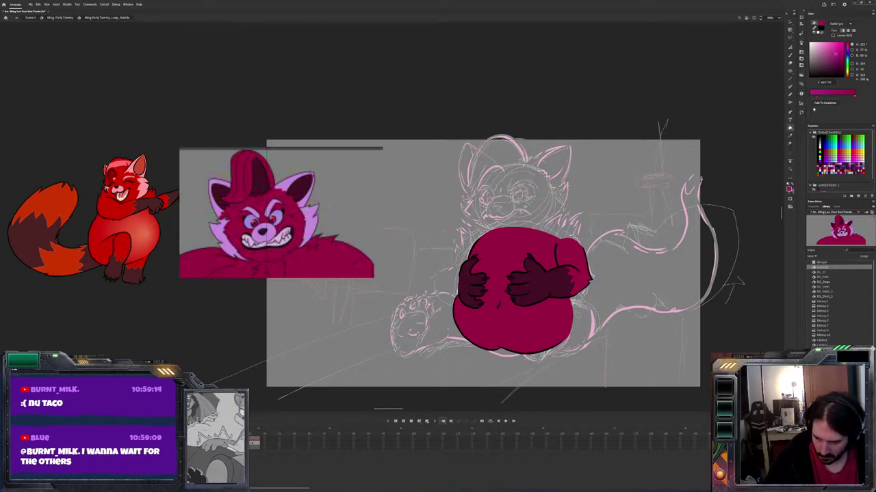
{"action": "left_click", "coordinate": [521, 319]}
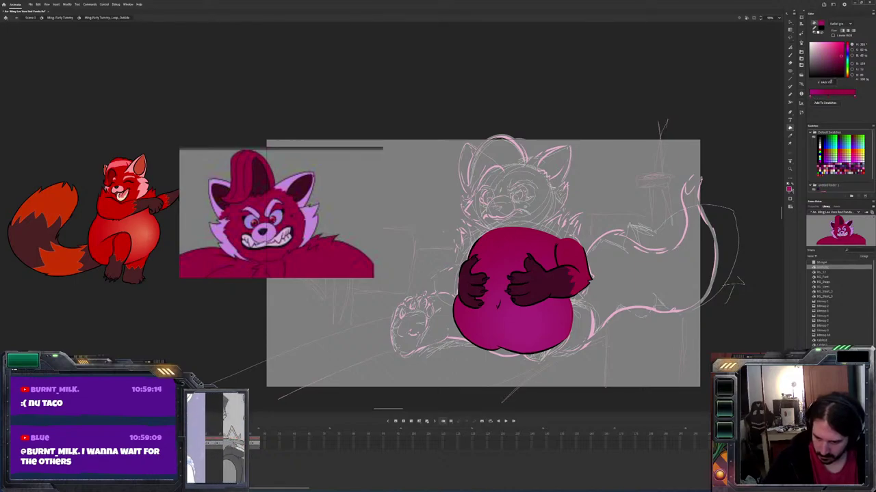
Recolour the gradient's centre stop to a brighter crimson pink and reapply the gradient to the belly
{"action": "left_click", "coordinate": [837, 49]}
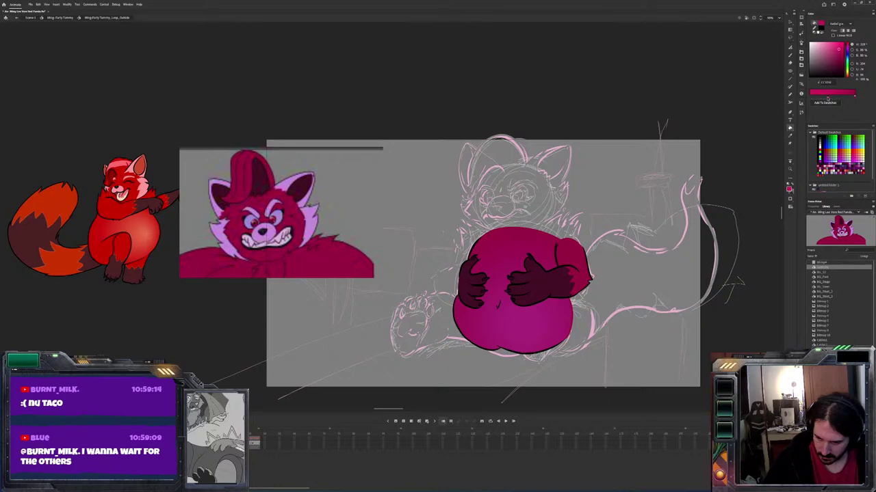
{"action": "left_click", "coordinate": [619, 326]}
{"action": "left_click", "coordinate": [616, 350]}
{"action": "left_click", "coordinate": [608, 374]}
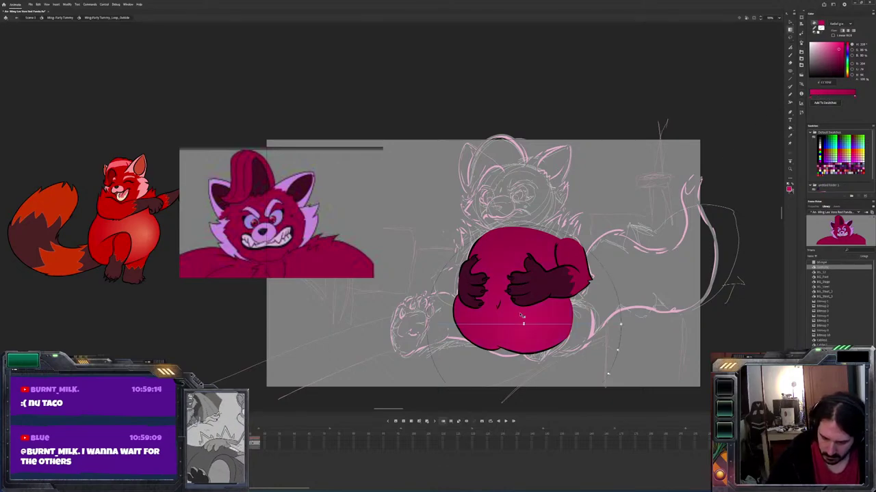
Move the belly gradient's centre up near the navel and shrink the gradient to roughly the belly's width
{"action": "left_click_drag", "start_coordinate": [493, 325], "coordinate": [506, 306]}
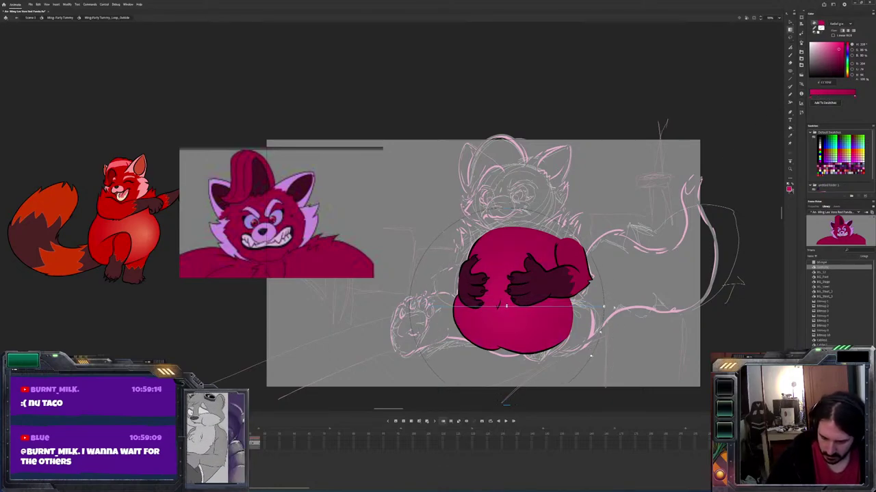
{"action": "left_click_drag", "start_coordinate": [602, 307], "coordinate": [575, 307]}
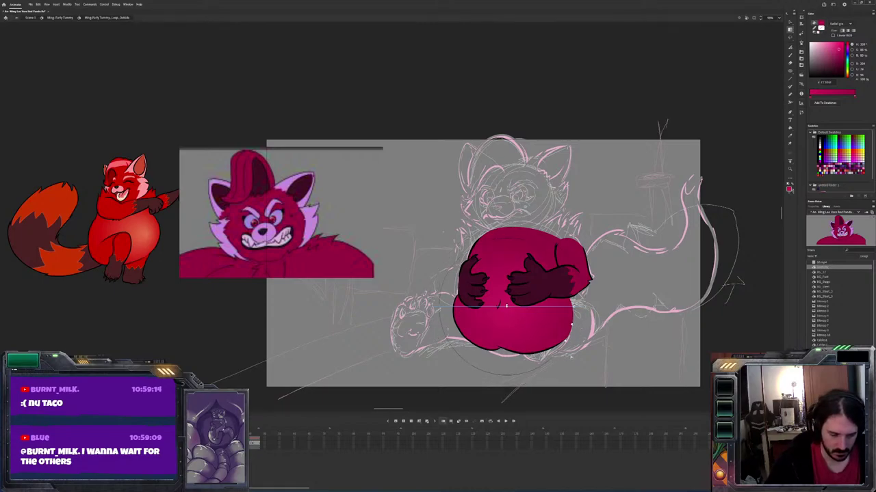
{"action": "key", "text": "Escape"}
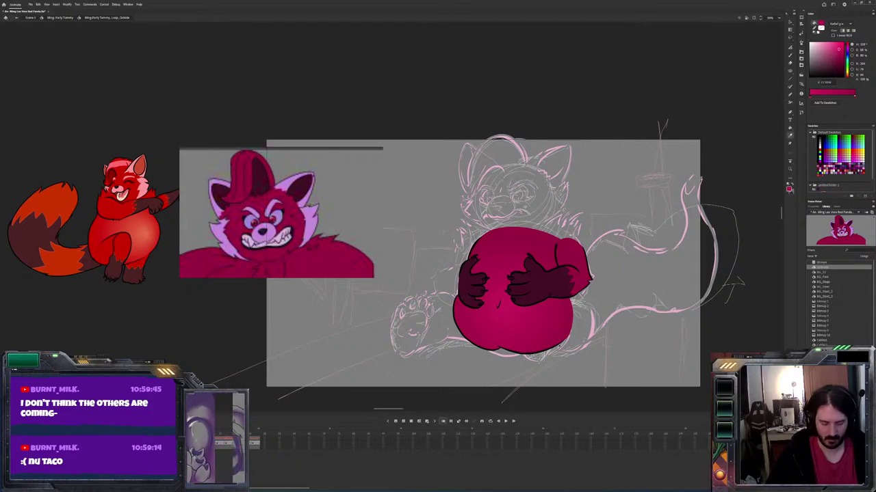
{"action": "left_click", "coordinate": [544, 351]}
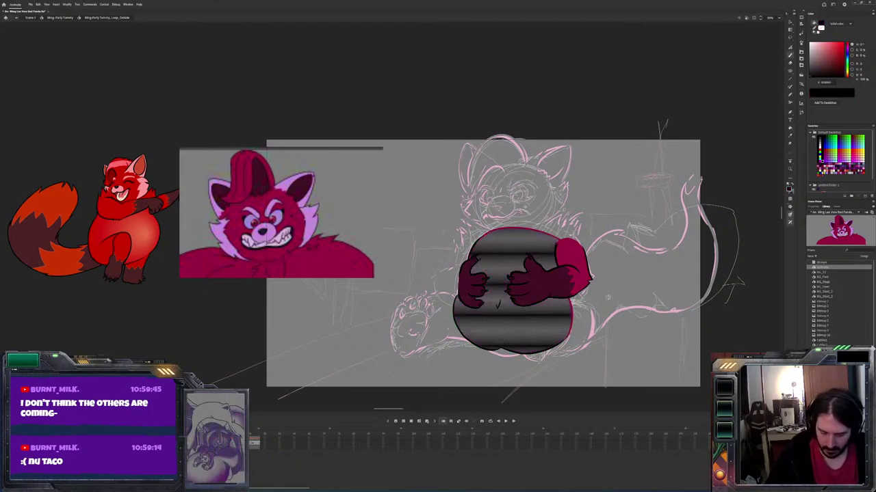
{"action": "left_click", "coordinate": [729, 299]}
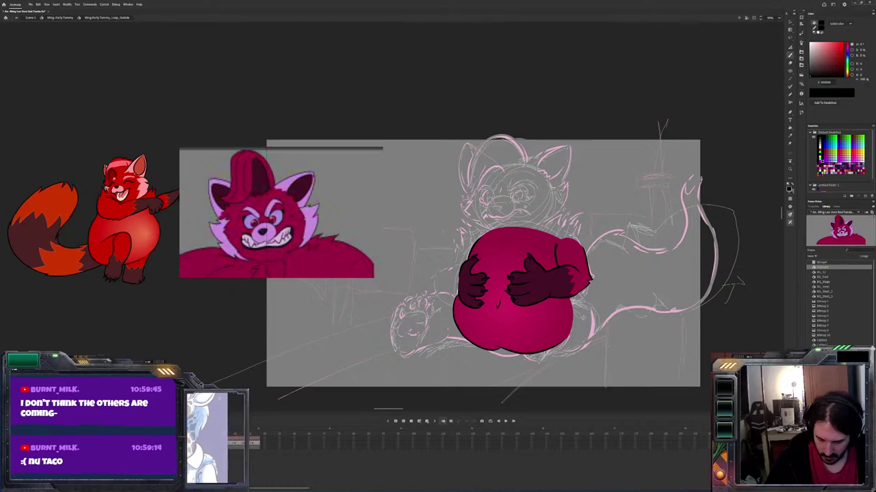
{"action": "key", "text": "."}
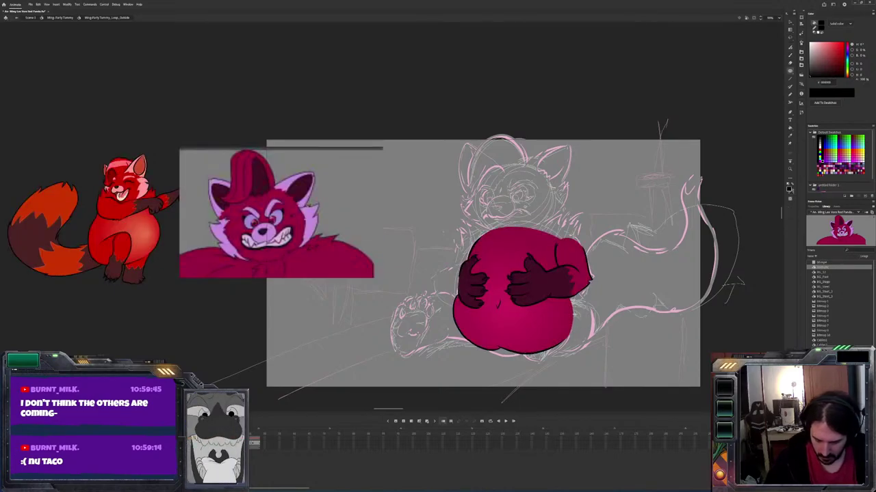
{"action": "key", "text": "b"}
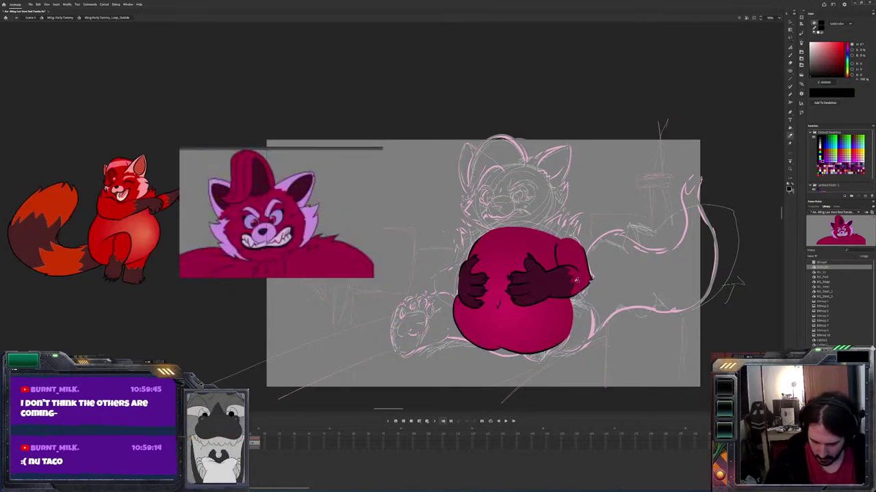
Sample the arm's crimson and paint the belly's missing side contour with it below the elbow on the next frame
{"action": "key", "text": "i"}
{"action": "left_click", "coordinate": [576, 281]}
{"action": "key", "text": "."}
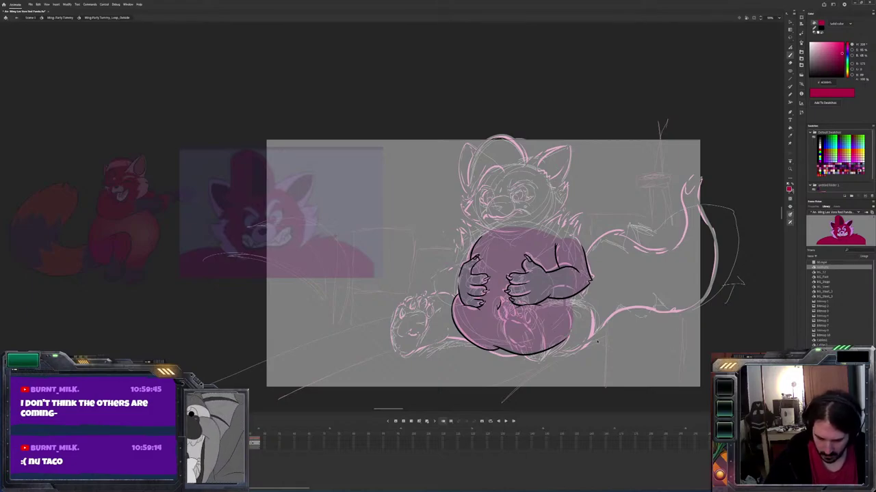
{"action": "scroll", "coordinate": [597, 340], "scroll_direction": "up", "scroll_amount": 6}
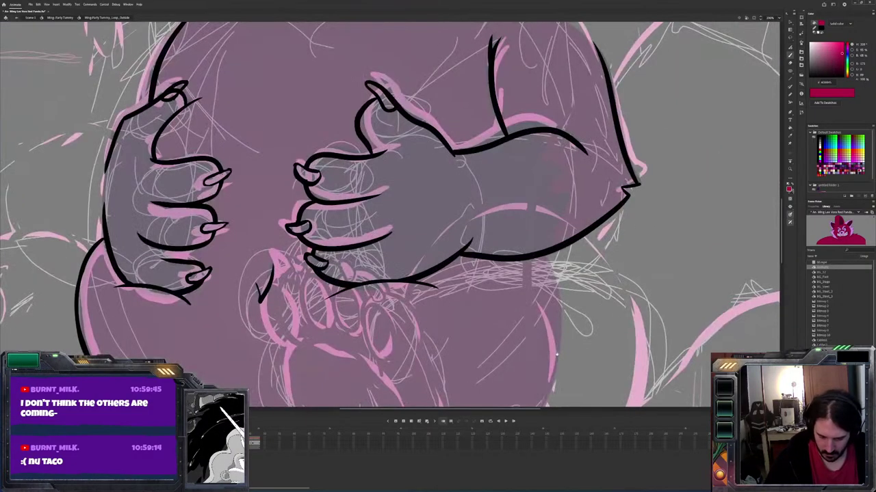
{"action": "scroll", "coordinate": [556, 354], "scroll_direction": "down", "scroll_amount": 3}
{"action": "scroll", "coordinate": [492, 298], "scroll_direction": "right", "scroll_amount": 2}
{"action": "left_click_drag", "start_coordinate": [485, 321], "coordinate": [514, 240]}
{"action": "mouse_move", "coordinate": [497, 163]}
{"action": "left_mouse_down"}
{"action": "mouse_move", "coordinate": [512, 206]}
{"action": "mouse_move", "coordinate": [513, 262]}
{"action": "mouse_move", "coordinate": [486, 322]}
{"action": "left_mouse_up"}
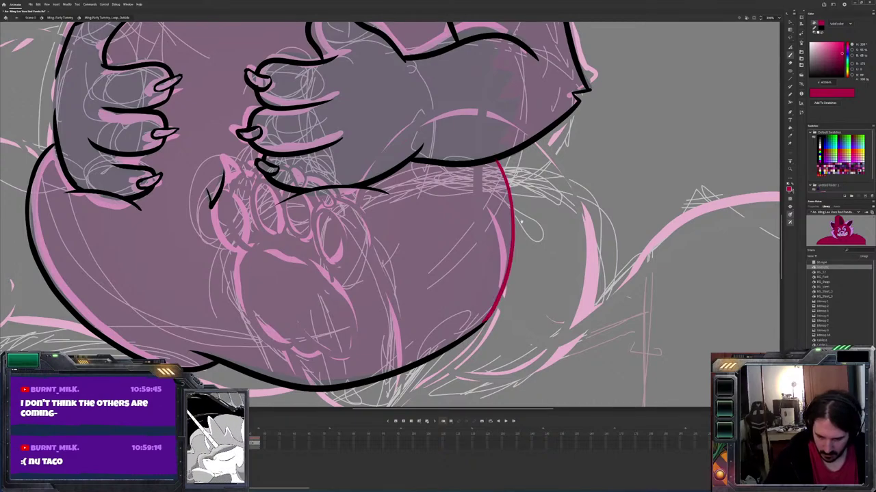
Draw a jagged crimson fur edge across the forearm and fill the forearm and both hands with dark maroon
{"action": "scroll", "coordinate": [478, 308], "scroll_direction": "up", "scroll_amount": 5}
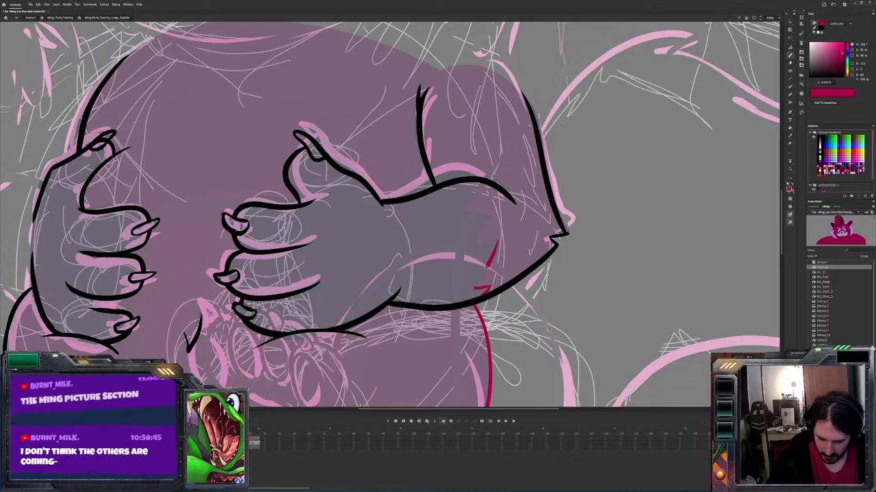
{"action": "left_click_drag", "start_coordinate": [497, 238], "coordinate": [477, 286]}
{"action": "key", "text": "ctrl+z"}
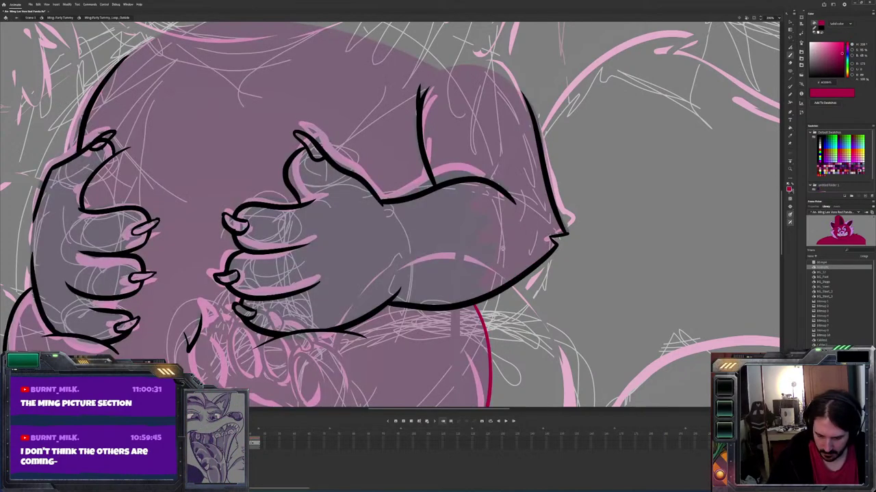
{"action": "left_click_drag", "start_coordinate": [498, 260], "coordinate": [475, 290]}
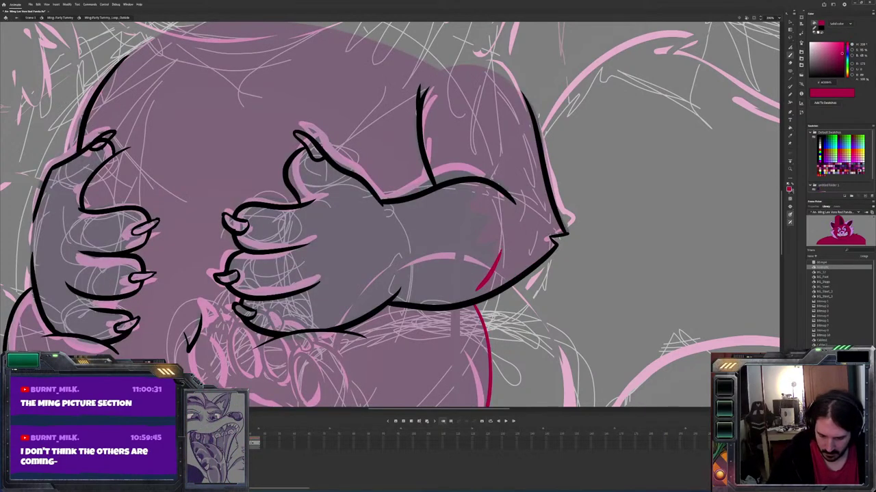
{"action": "mouse_move", "coordinate": [477, 250]}
{"action": "left_mouse_down"}
{"action": "mouse_move", "coordinate": [493, 220]}
{"action": "mouse_move", "coordinate": [469, 218]}
{"action": "mouse_move", "coordinate": [471, 196]}
{"action": "mouse_move", "coordinate": [445, 183]}
{"action": "left_mouse_up"}
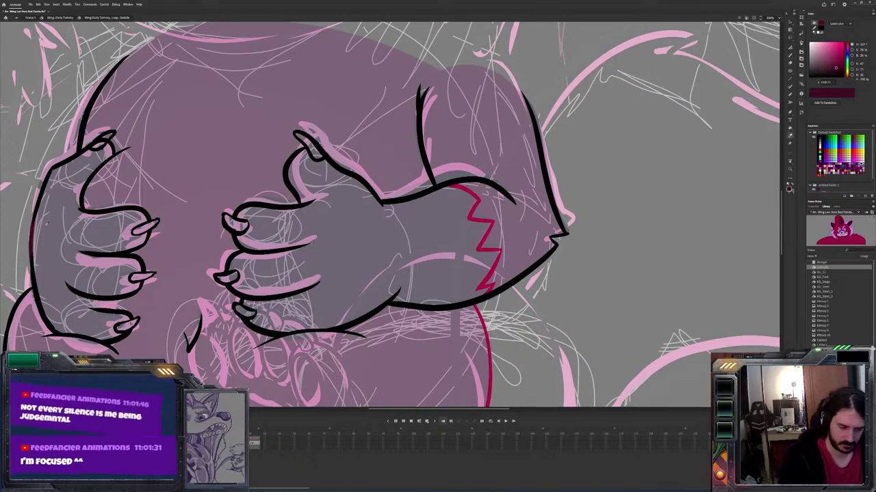
{"action": "left_click", "coordinate": [418, 218]}
{"action": "left_click", "coordinate": [66, 224]}
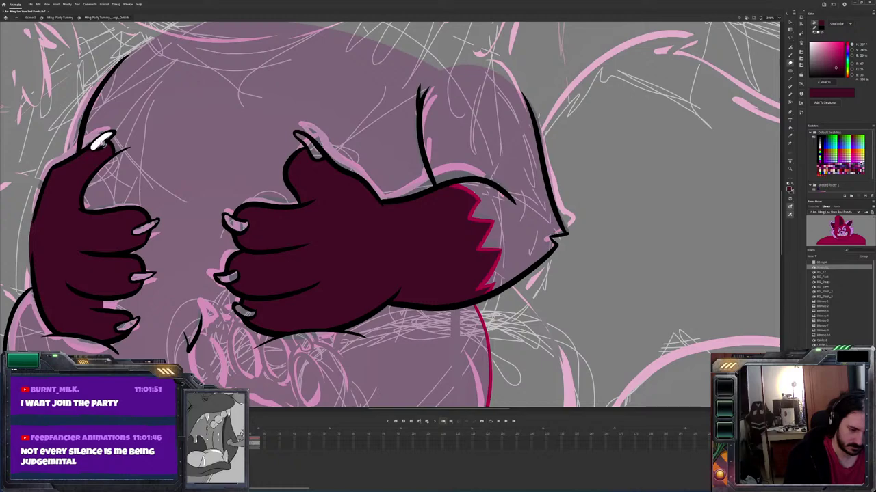
Sample the dark purple claw colour from the adjacent coloured frame and fill the claws of both hands with it
{"action": "key", "text": "."}
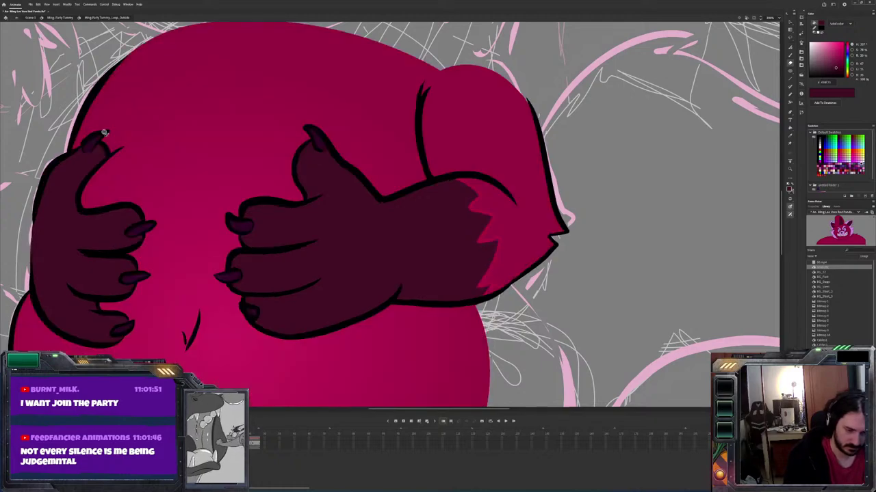
{"action": "left_click", "coordinate": [102, 140]}
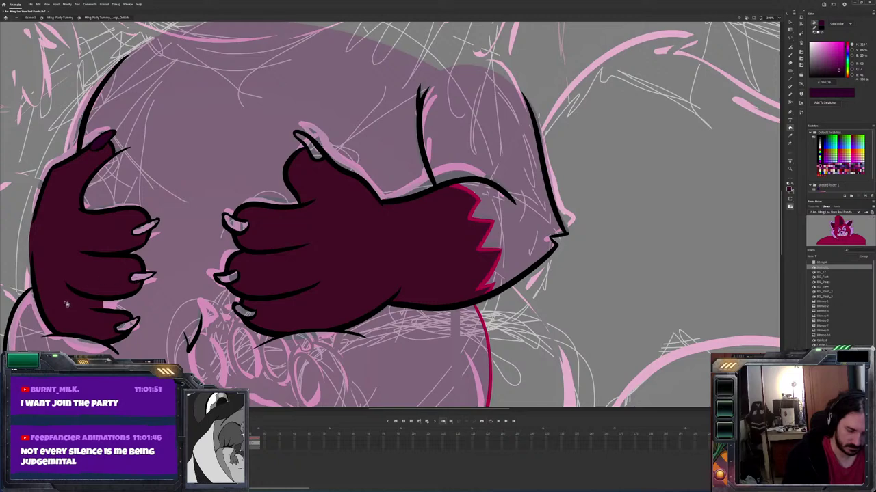
{"action": "left_click", "coordinate": [127, 329]}
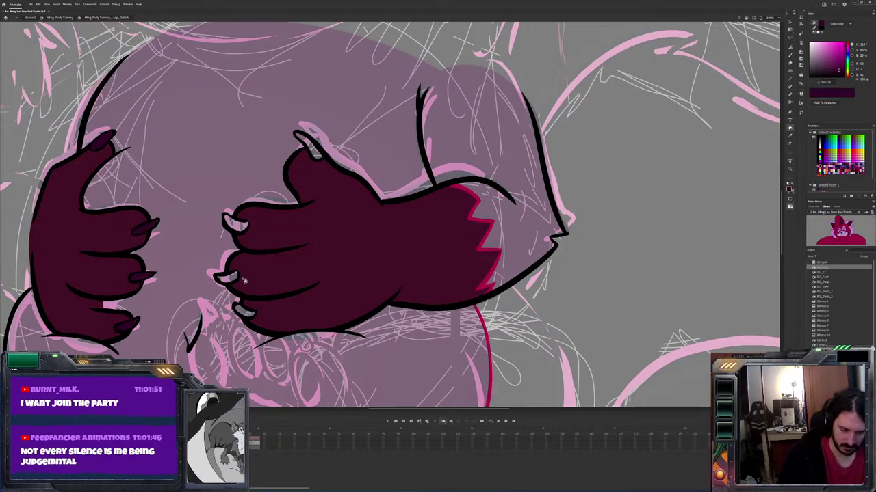
{"action": "left_click", "coordinate": [253, 315]}
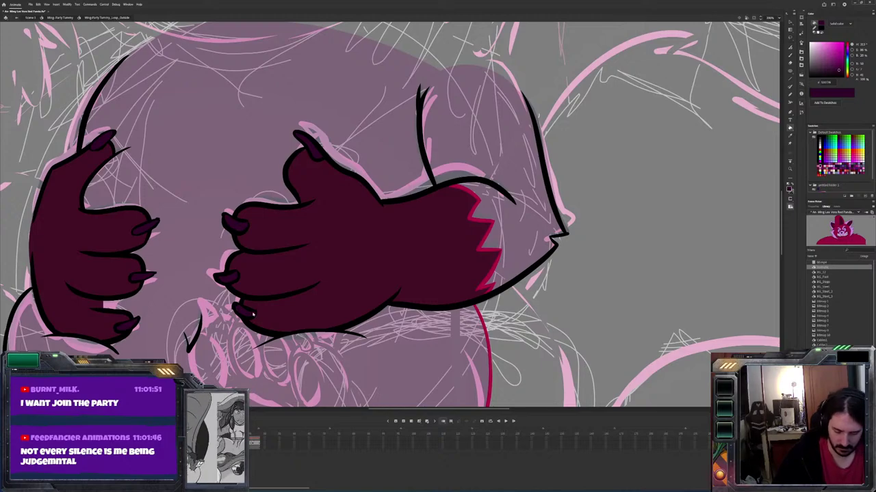
{"action": "left_click_drag", "start_coordinate": [253, 314], "coordinate": [342, 346]}
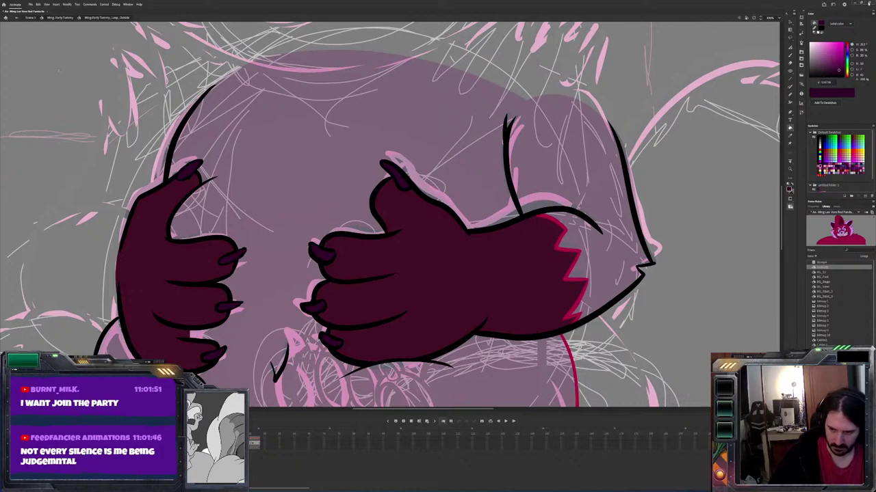
Put the animation window away and close the VLC media player window
{"action": "left_click", "coordinate": [868, 4]}
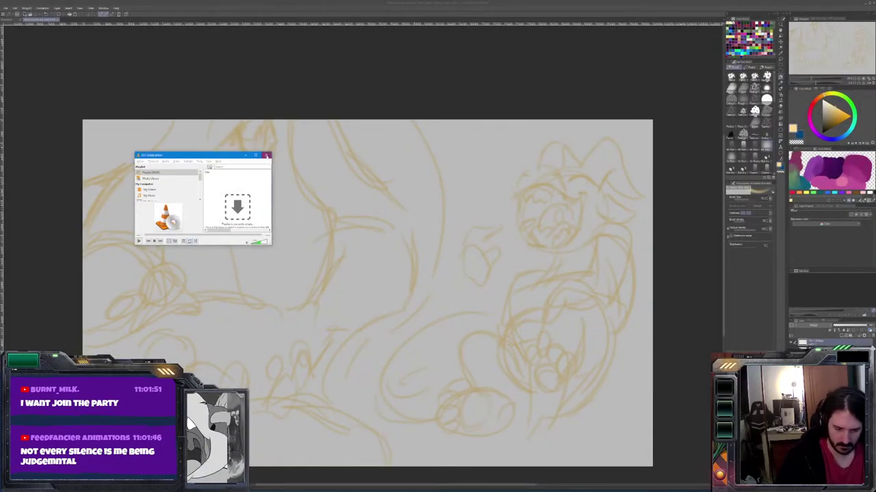
{"action": "left_click", "coordinate": [266, 155]}
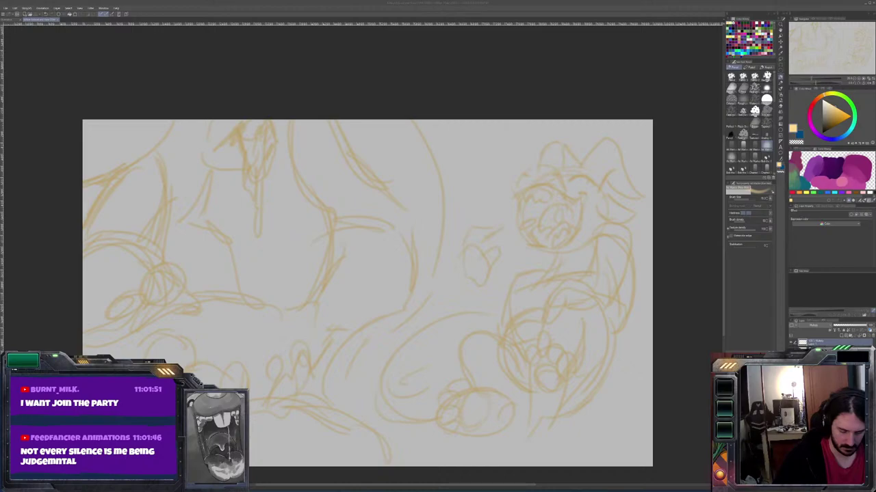
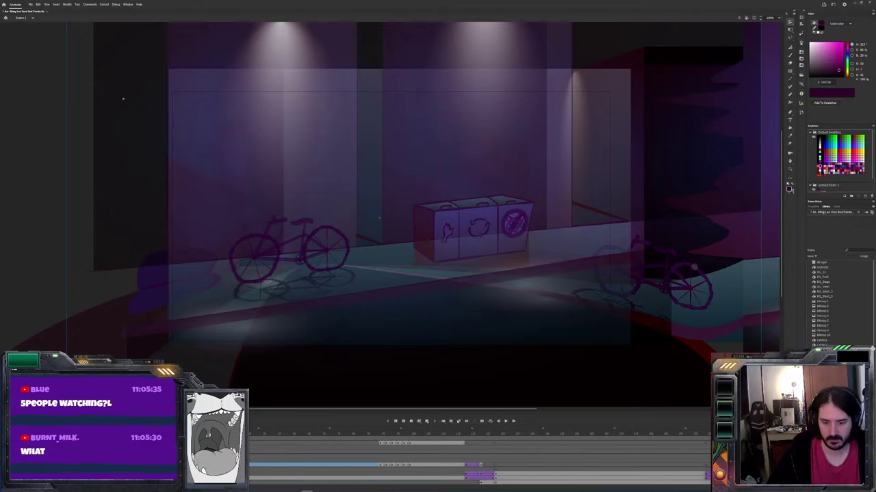
In the street scene, scale the red panda down slightly on the keyframes at the start and end of the final camera pan
{"action": "key", "text": "Return"}
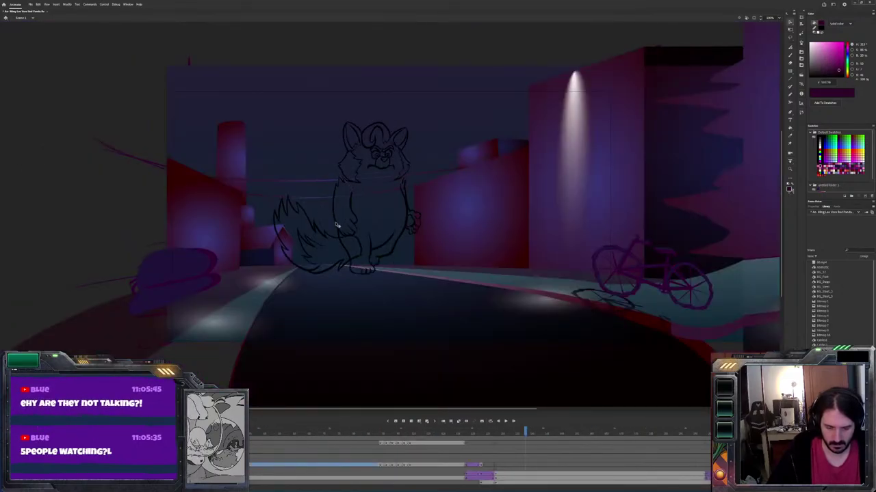
{"action": "left_click", "coordinate": [336, 225]}
{"action": "mouse_move", "coordinate": [475, 436]}
{"action": "left_mouse_down"}
{"action": "mouse_move", "coordinate": [559, 442]}
{"action": "mouse_move", "coordinate": [574, 454]}
{"action": "mouse_move", "coordinate": [471, 441]}
{"action": "mouse_move", "coordinate": [481, 437]}
{"action": "left_mouse_up"}
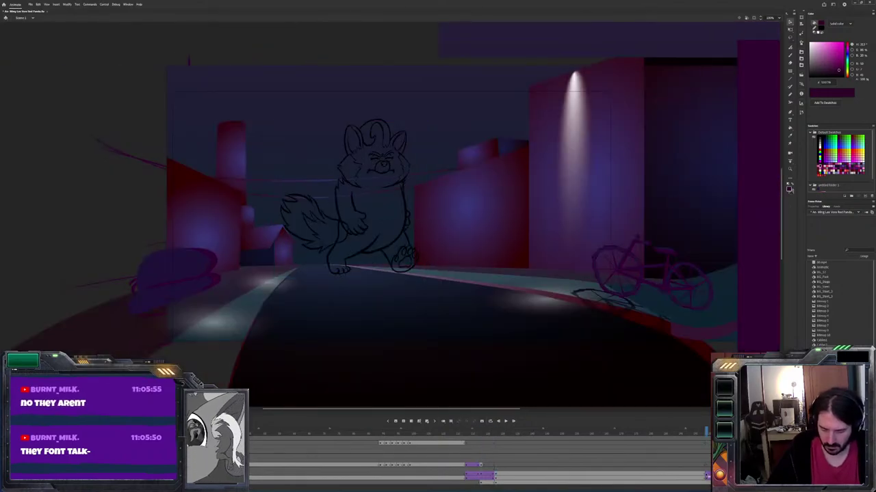
{"action": "left_click", "coordinate": [496, 448]}
{"action": "left_click_drag", "start_coordinate": [501, 454], "coordinate": [504, 448]}
{"action": "key", "text": "q"}
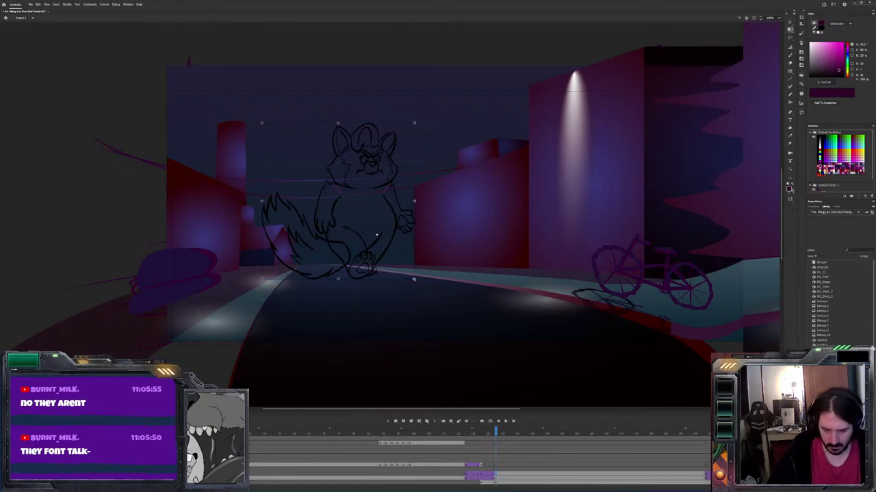
{"action": "left_click_drag", "start_coordinate": [413, 279], "coordinate": [411, 281]}
{"action": "key", "text": "comma"}
{"action": "key", "text": "comma"}
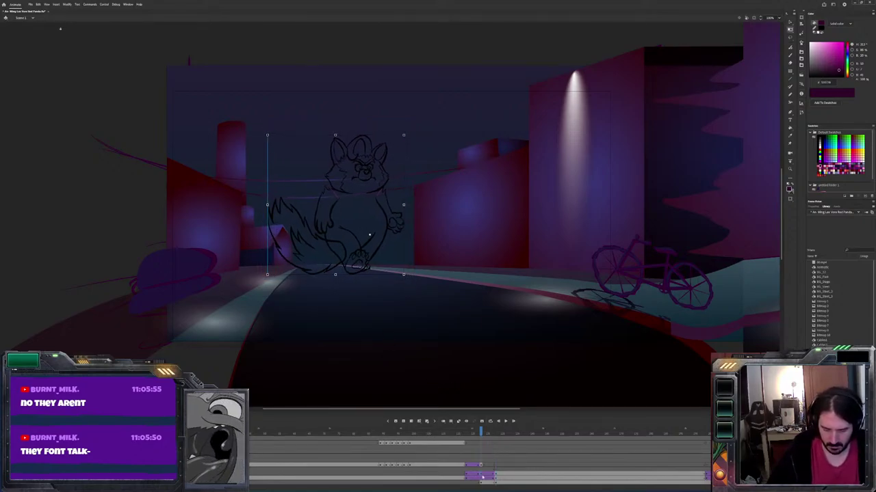
{"action": "scroll", "coordinate": [274, 308], "scroll_direction": "right", "scroll_amount": 5}
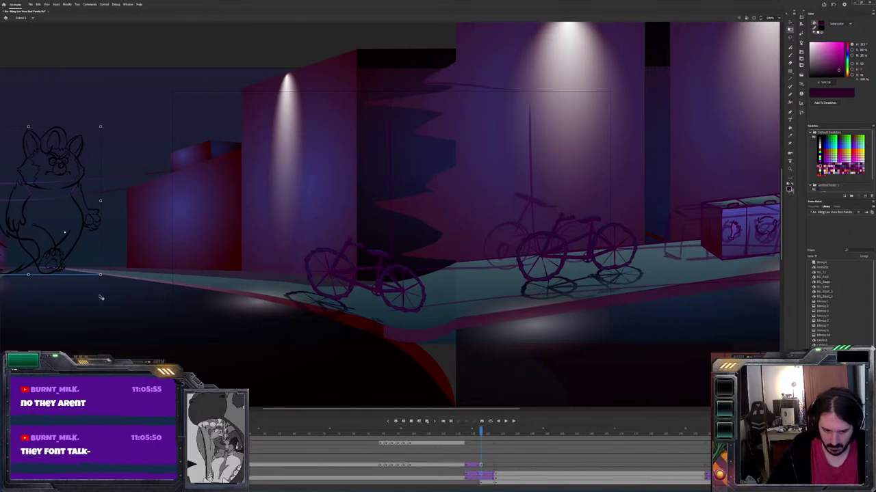
{"action": "left_click_drag", "start_coordinate": [99, 274], "coordinate": [96, 271]}
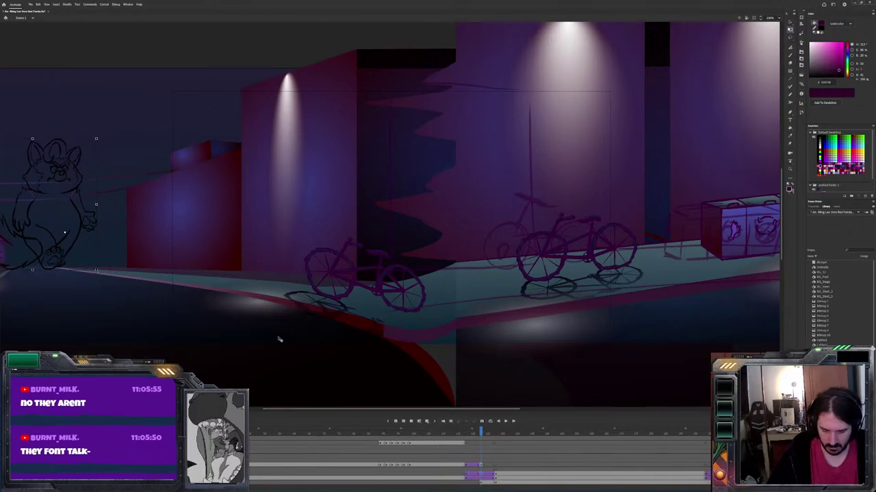
Create a tween across the red panda's walk up to its last keyframe and return to the first frame of that span
{"action": "left_click", "coordinate": [506, 474]}
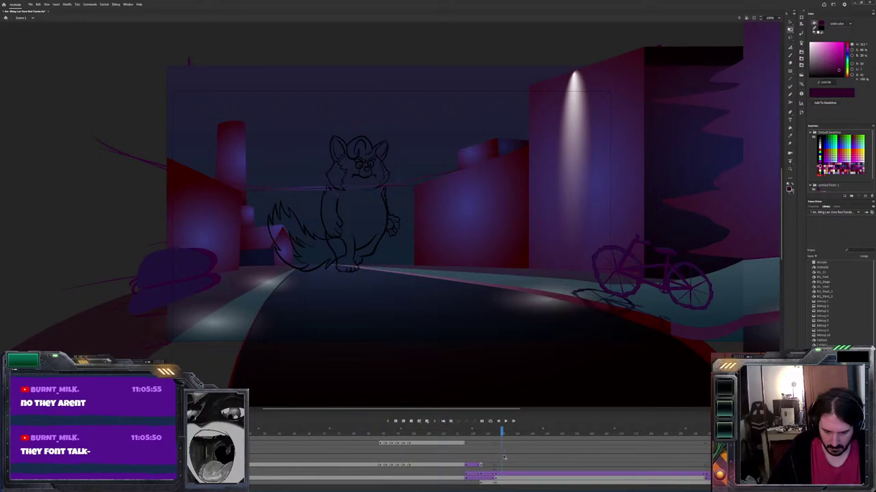
{"action": "left_click", "coordinate": [496, 459]}
{"action": "left_click", "coordinate": [496, 459]}
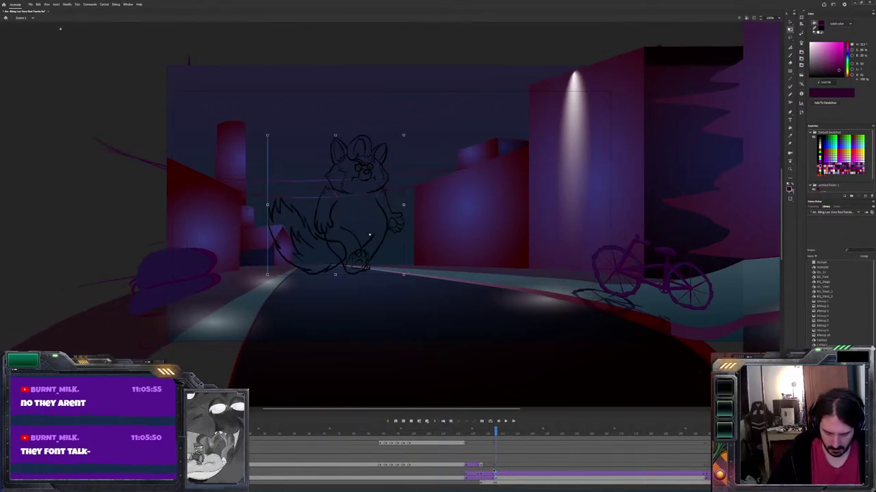
Step through the tweened walk and insert keyframes on the frames where the red panda's first strides change pose
{"action": "key", "text": "period"}
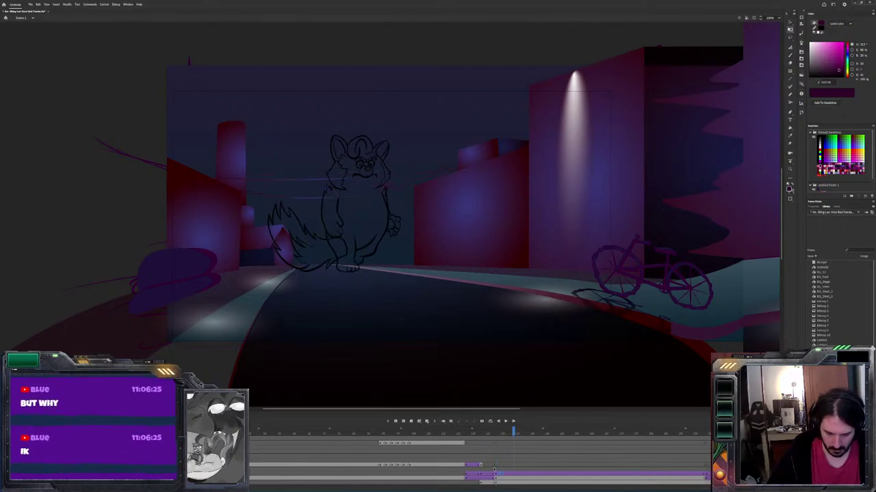
{"action": "key", "text": "period"}
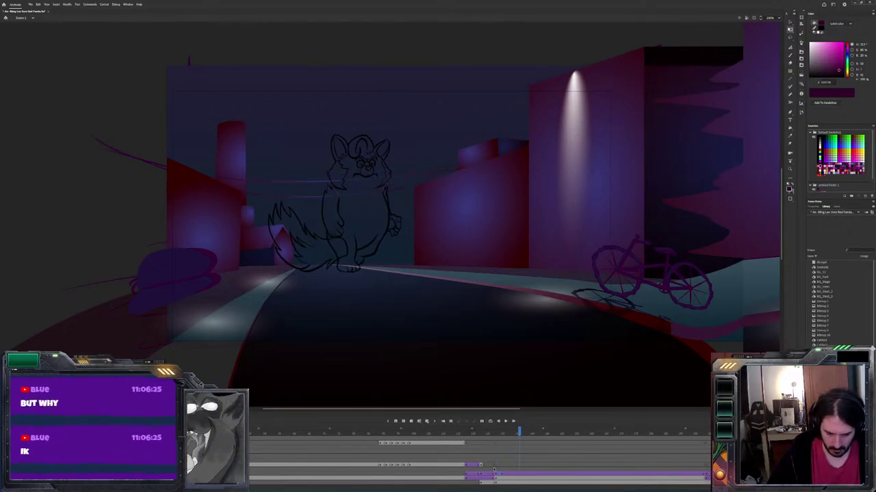
{"action": "key", "text": "period"}
{"action": "key", "text": "period"}
{"action": "key", "text": "comma"}
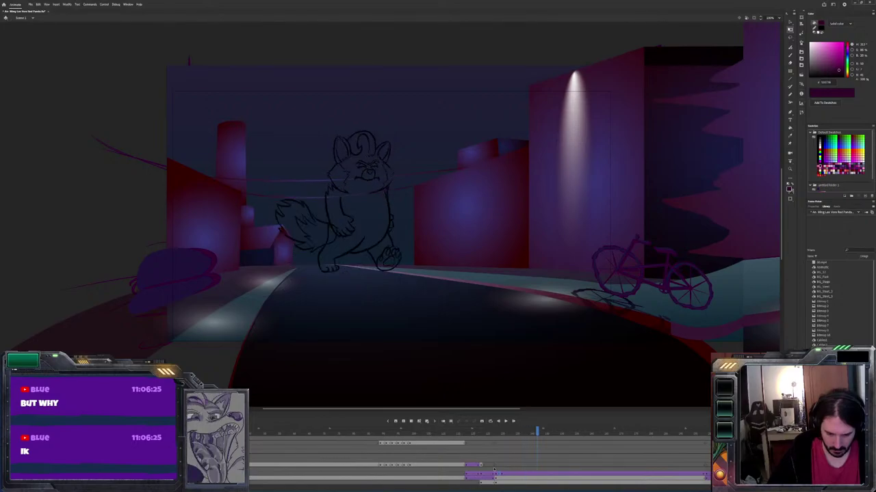
{"action": "key", "text": "period"}
{"action": "key", "text": "period"}
{"action": "key", "text": "period"}
{"action": "key", "text": "period"}
{"action": "key", "text": "period"}
{"action": "key", "text": "period"}
{"action": "key", "text": "period"}
{"action": "key", "text": "period"}
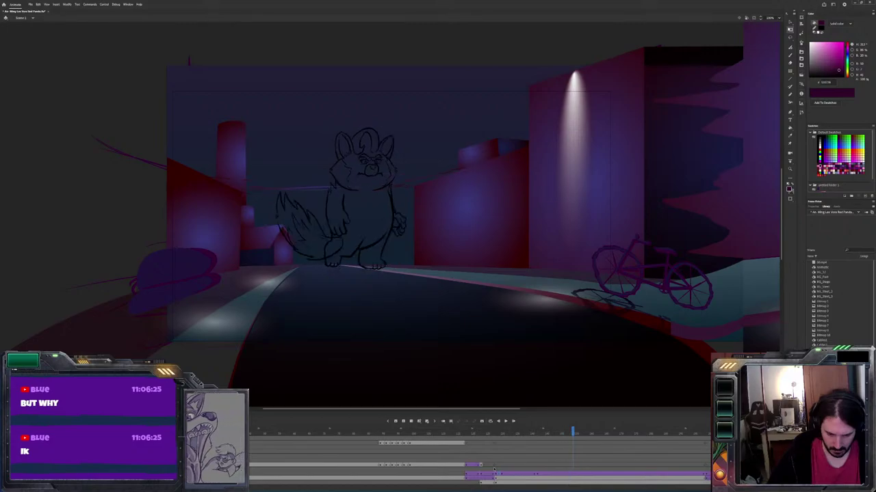
{"action": "key", "text": "comma"}
{"action": "key", "text": "period"}
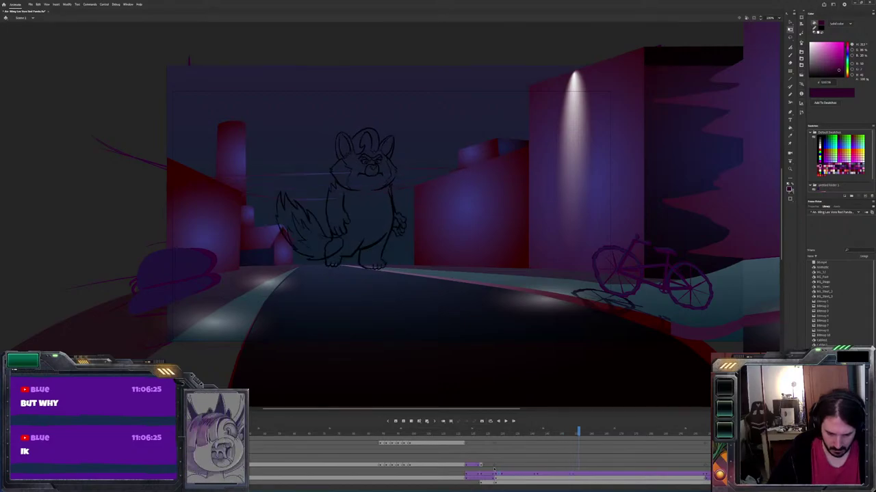
Insert keyframes at the remaining pose changes of the red panda's walk, up to the end of the tweened span
{"action": "key", "text": "period"}
{"action": "key", "text": "period"}
{"action": "key", "text": "period"}
{"action": "key", "text": "period"}
{"action": "key", "text": "period"}
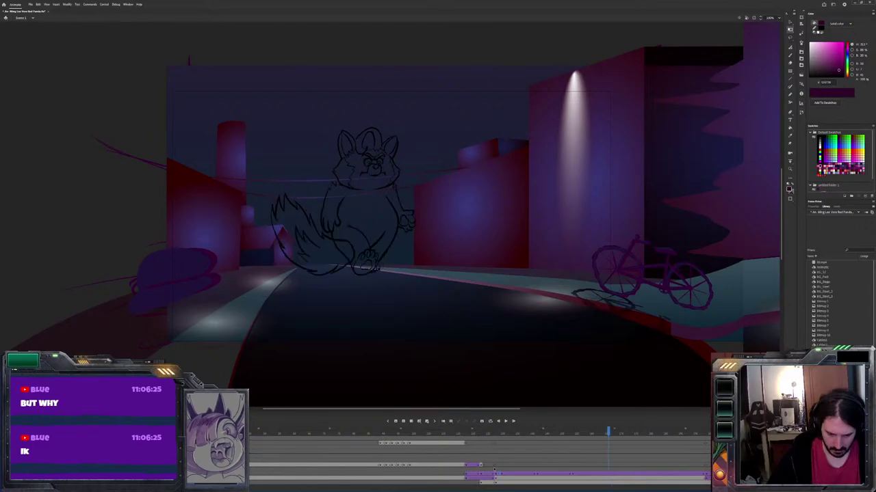
{"action": "key", "text": "period"}
{"action": "key", "text": "period"}
{"action": "key", "text": "period"}
{"action": "key", "text": "period"}
{"action": "key", "text": "period"}
{"action": "key", "text": "period"}
{"action": "key", "text": "period"}
{"action": "key", "text": "period"}
{"action": "key", "text": "period"}
{"action": "key", "text": "period"}
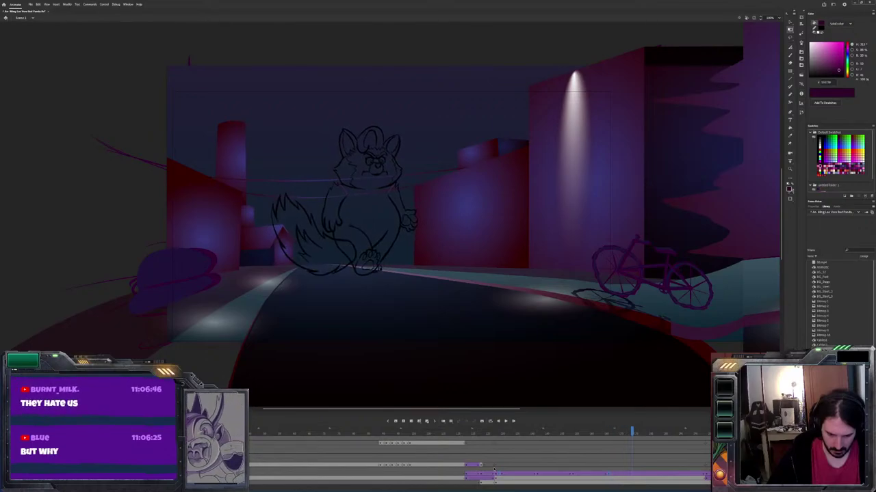
{"action": "key", "text": "comma"}
{"action": "key", "text": "comma"}
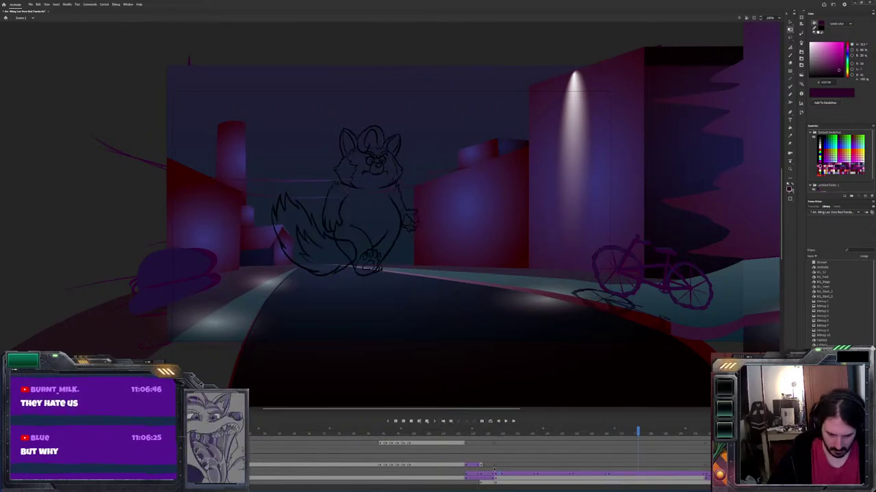
{"action": "key", "text": "period"}
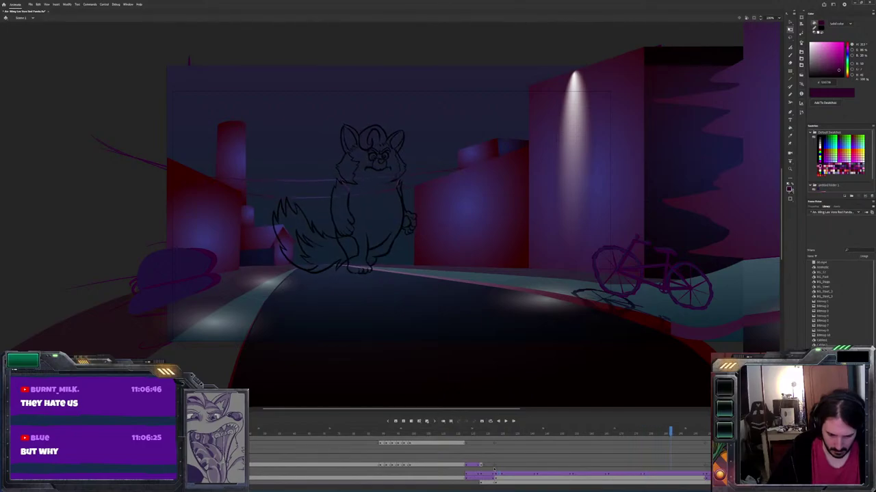
{"action": "key", "text": "period"}
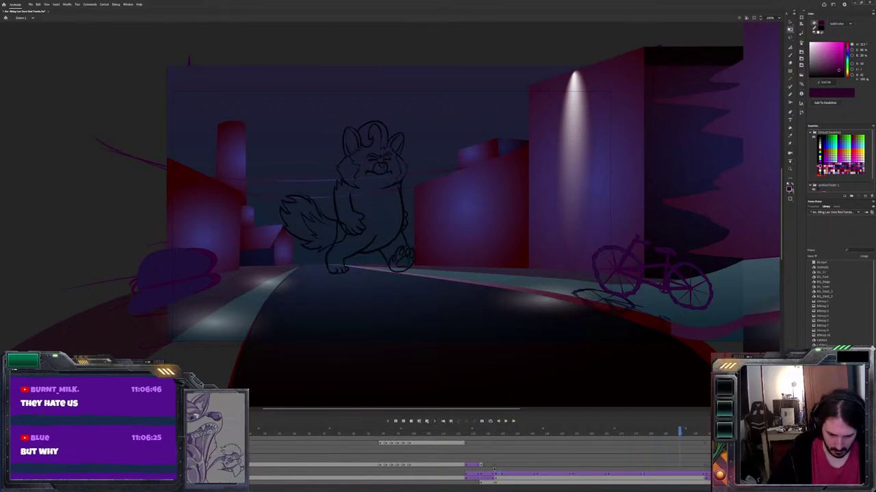
{"action": "key", "text": "period"}
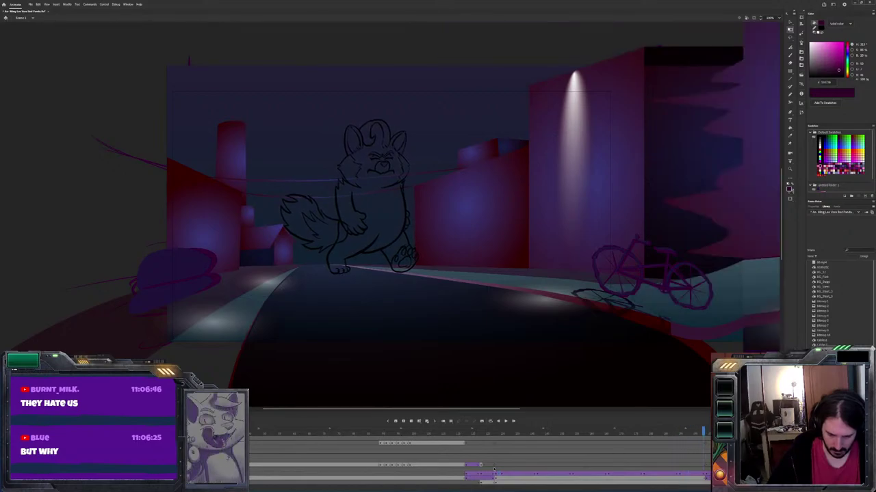
Select the keyframed span of the red panda's walk and remove its tween, returning to the start of the walk
{"action": "left_click", "coordinate": [529, 472]}
{"action": "key", "text": "comma"}
{"action": "key", "text": "comma"}
{"action": "key", "text": "comma"}
{"action": "key", "text": "comma"}
{"action": "key", "text": "comma"}
{"action": "key", "text": "comma"}
{"action": "key", "text": "comma"}
{"action": "key", "text": "comma"}
{"action": "key", "text": "comma"}
{"action": "key", "text": "comma"}
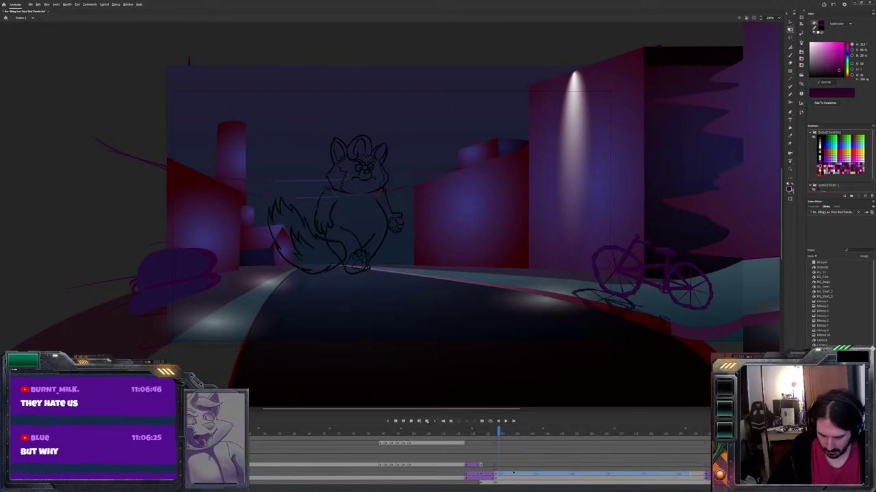
Step through the red panda's walk frame by frame and play it back to check the movement between keyframes
{"action": "key", "text": "period"}
{"action": "key", "text": "period"}
{"action": "key", "text": "period"}
{"action": "key", "text": "period"}
{"action": "key", "text": "period"}
{"action": "key", "text": "period"}
{"action": "key", "text": "period"}
{"action": "key", "text": "period"}
{"action": "key", "text": "period"}
{"action": "key", "text": "period"}
{"action": "key", "text": "period"}
{"action": "key", "text": "period"}
{"action": "key", "text": "Return"}
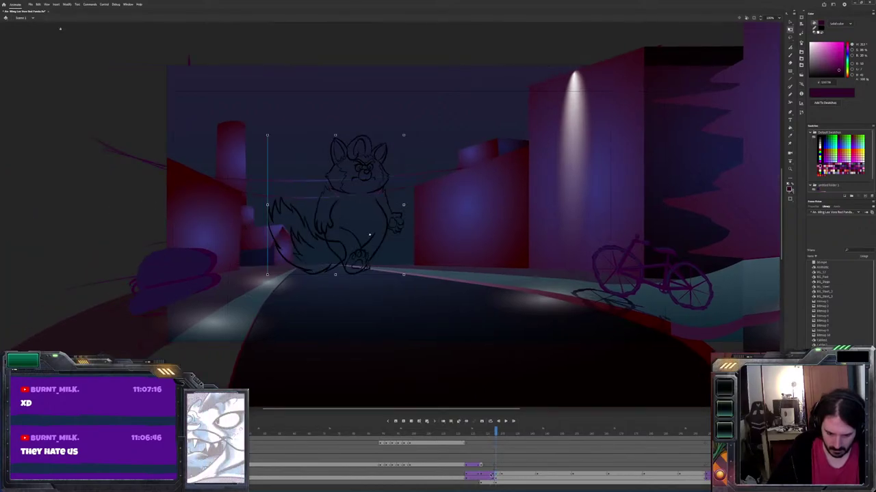
Set the easing of the red panda's tween during the final camera pan to Quad Ease-Out and save the document
{"action": "left_click", "coordinate": [483, 475]}
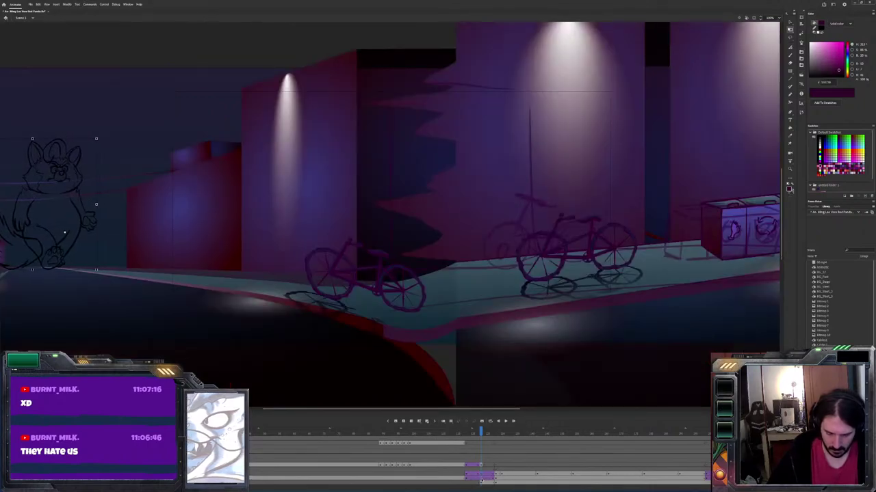
{"action": "left_click", "coordinate": [481, 475]}
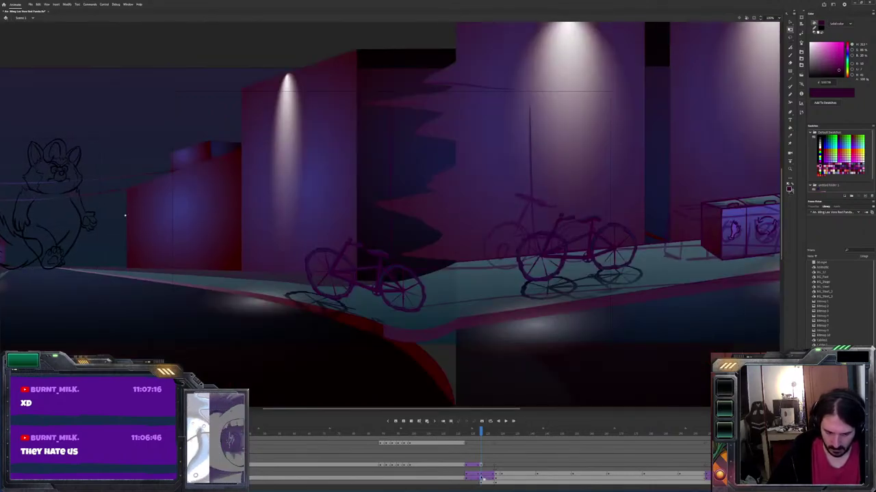
{"action": "key", "text": "Return"}
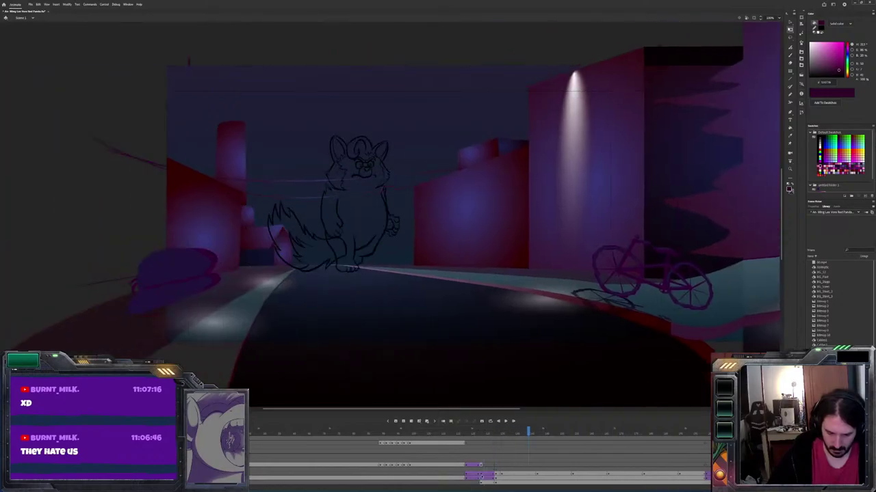
{"action": "left_click", "coordinate": [813, 207]}
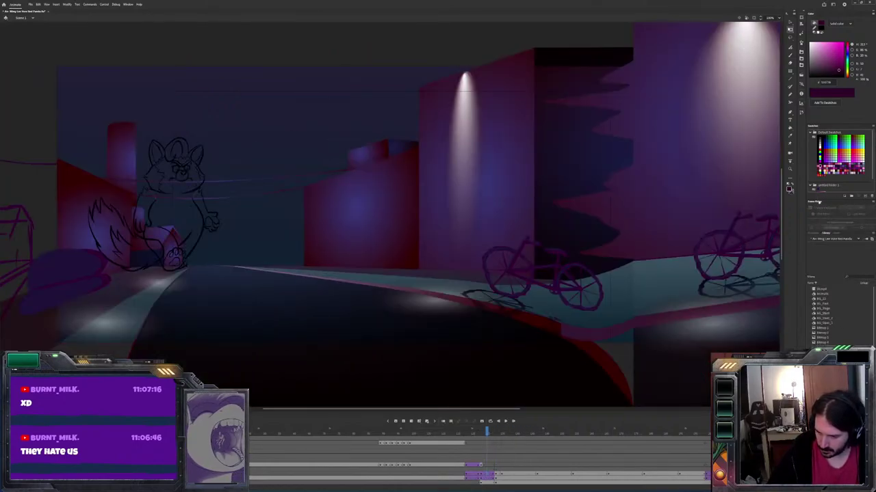
{"action": "left_click", "coordinate": [813, 235]}
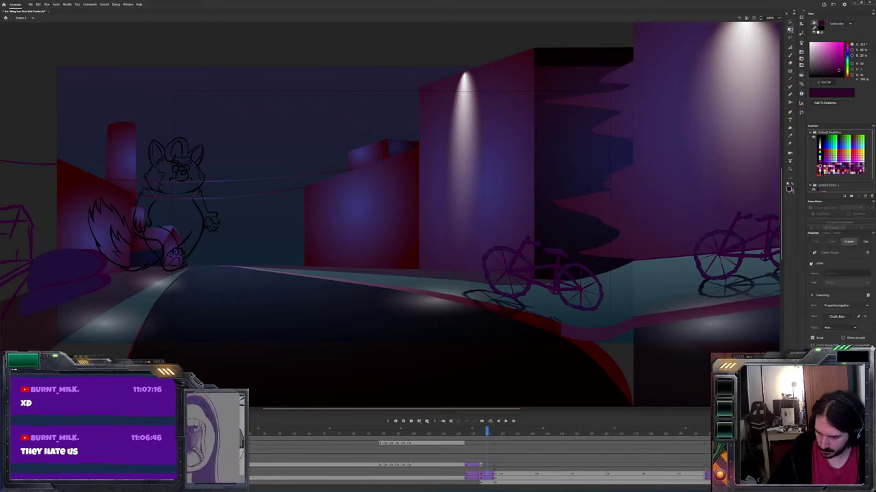
{"action": "left_click", "coordinate": [810, 204]}
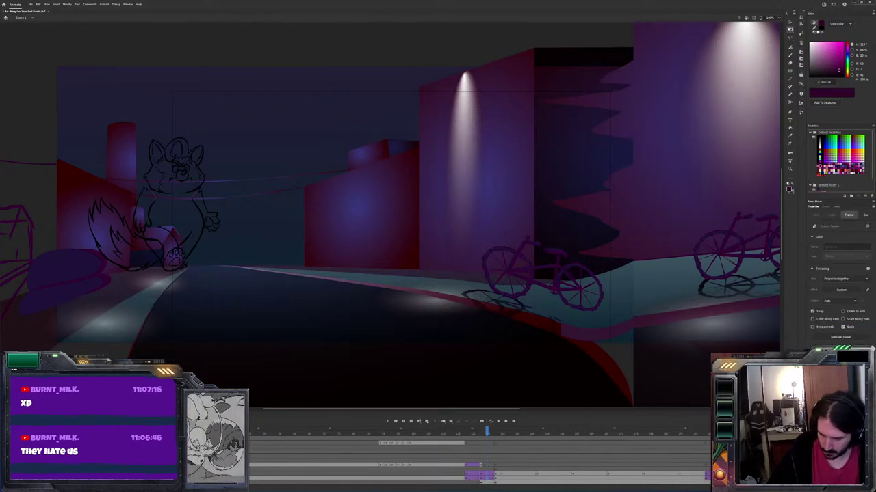
{"action": "left_click", "coordinate": [861, 290]}
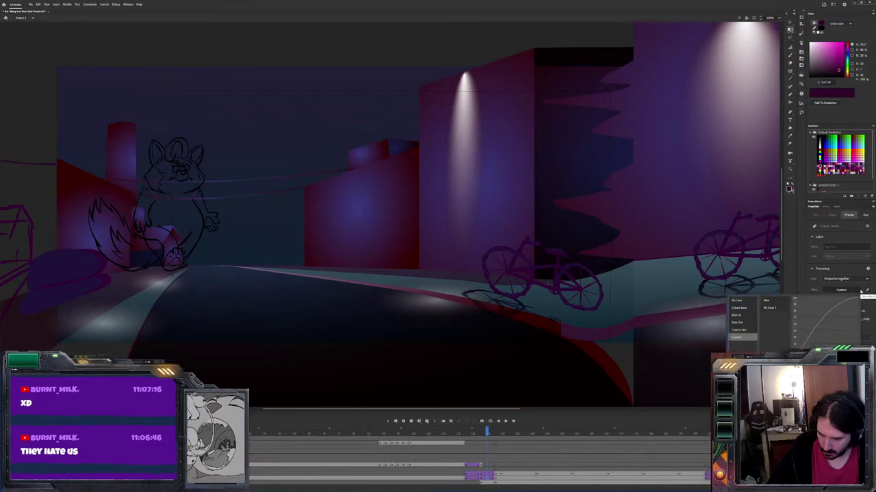
{"action": "left_click", "coordinate": [489, 433]}
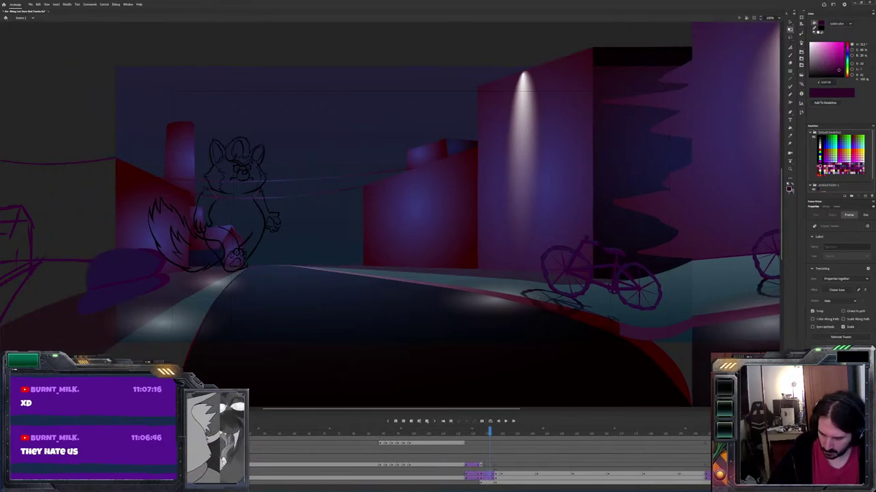
{"action": "left_click", "coordinate": [847, 291]}
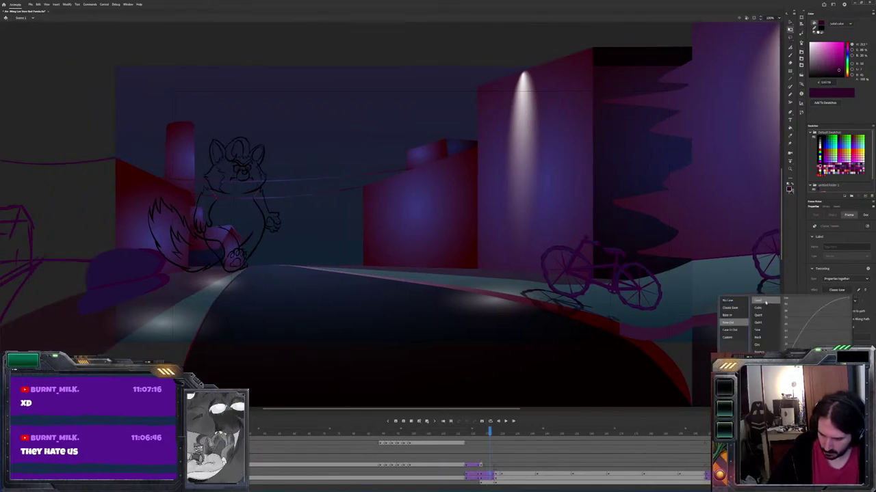
{"action": "left_click", "coordinate": [765, 302]}
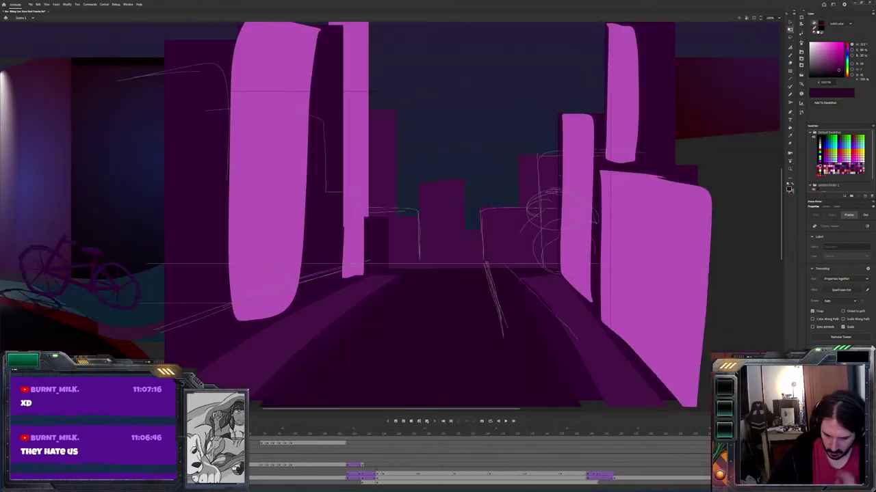
{"action": "key", "text": "Return"}
{"action": "key", "text": "ctrl+s"}
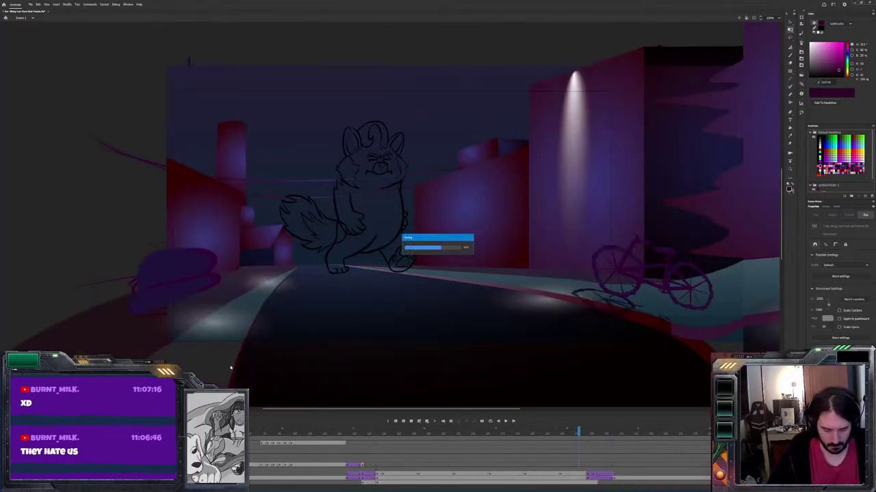
Go to the seated red panda shot and open its symbol down to the nested belly-and-hands loop for editing
{"action": "key", "text": "shift+Page_Down"}
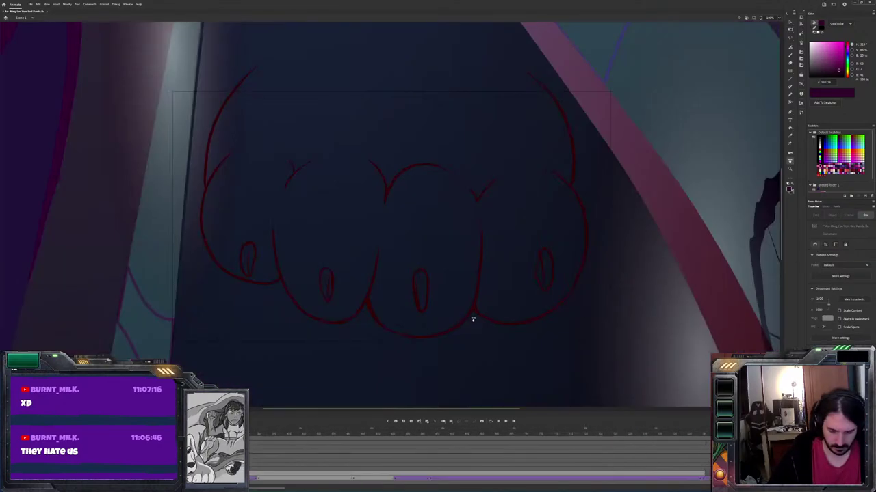
{"action": "key", "text": "Return"}
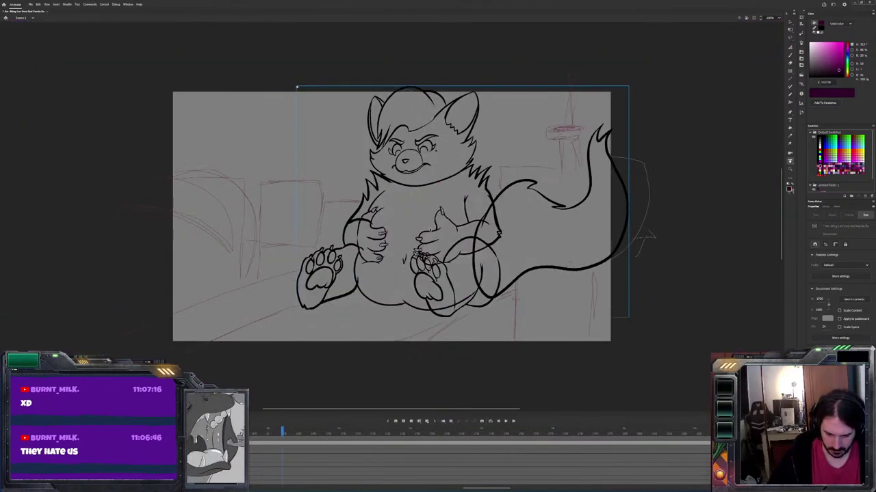
{"action": "key", "text": "ctrl+e"}
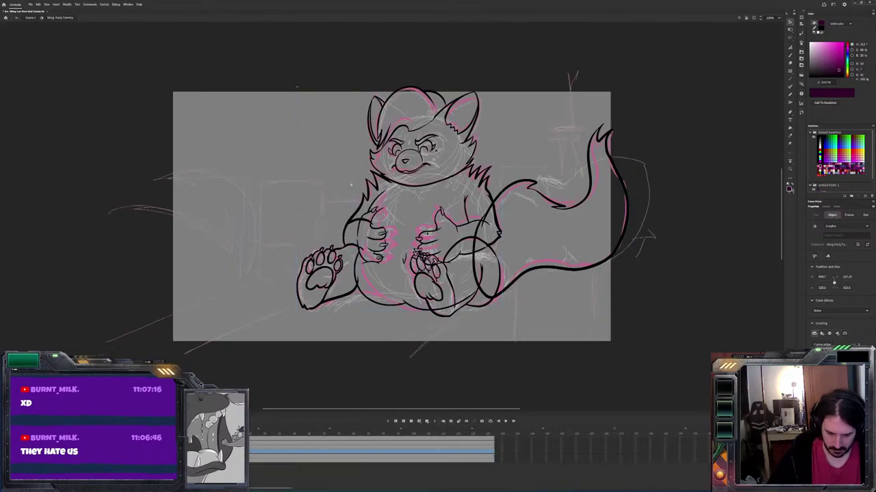
{"action": "key", "text": "ctrl+e"}
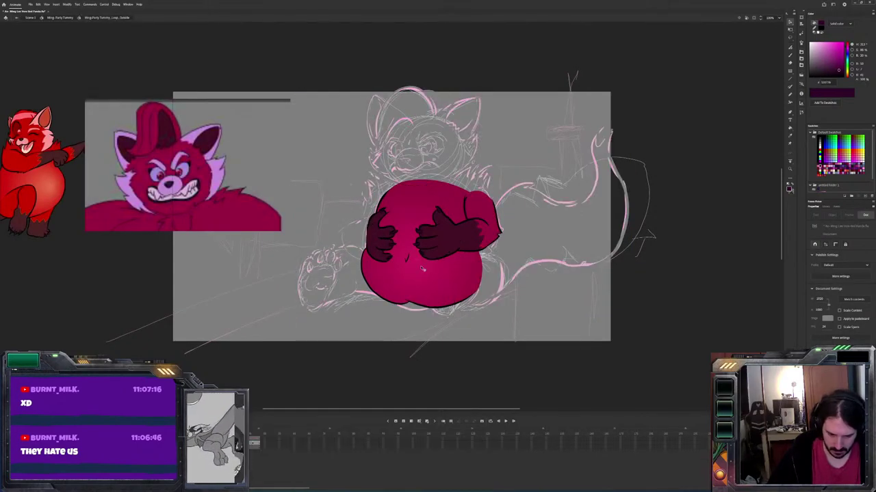
Delete the angry-face reference image beside the artwork and undo the deletion of the full-body red panda reference
{"action": "left_click_drag", "start_coordinate": [250, 188], "coordinate": [130, 337]}
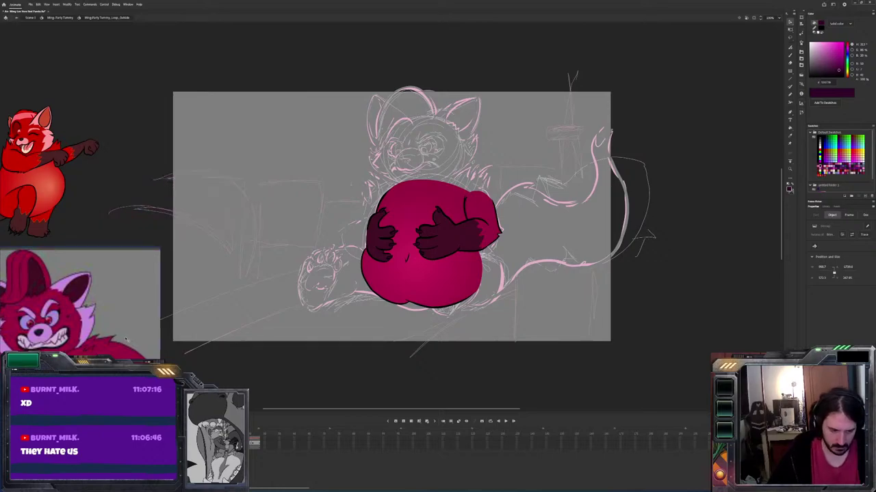
{"action": "key", "text": "Delete"}
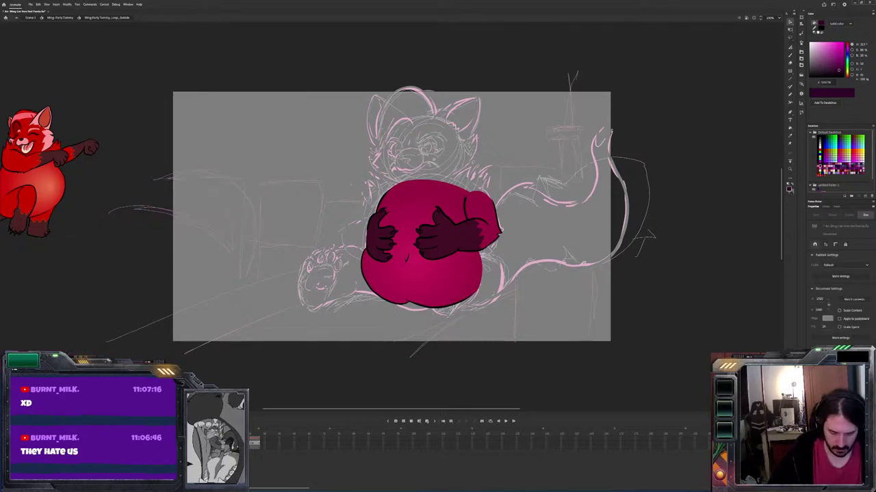
{"action": "key", "text": "ctrl+z"}
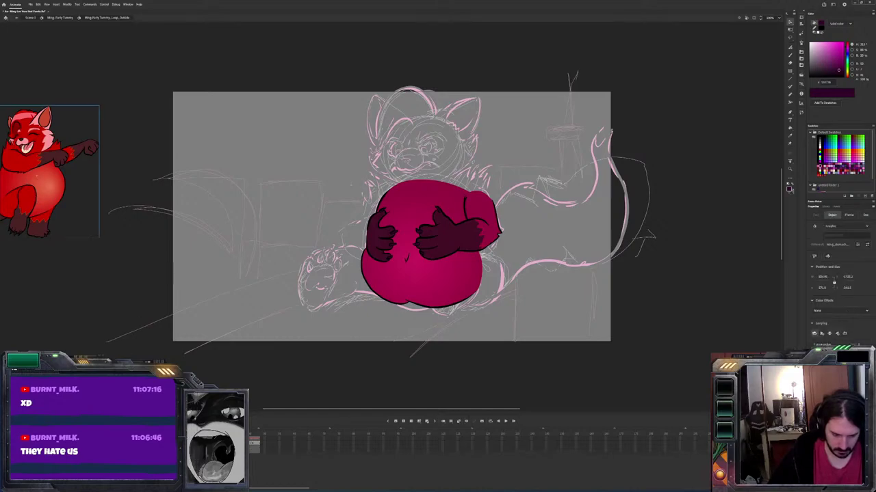
{"action": "key", "text": "Delete"}
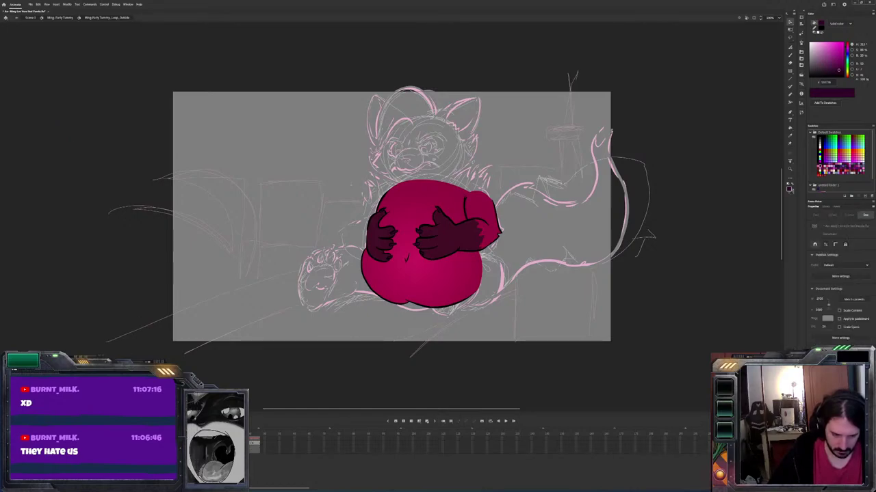
{"action": "key", "text": "ctrl+z"}
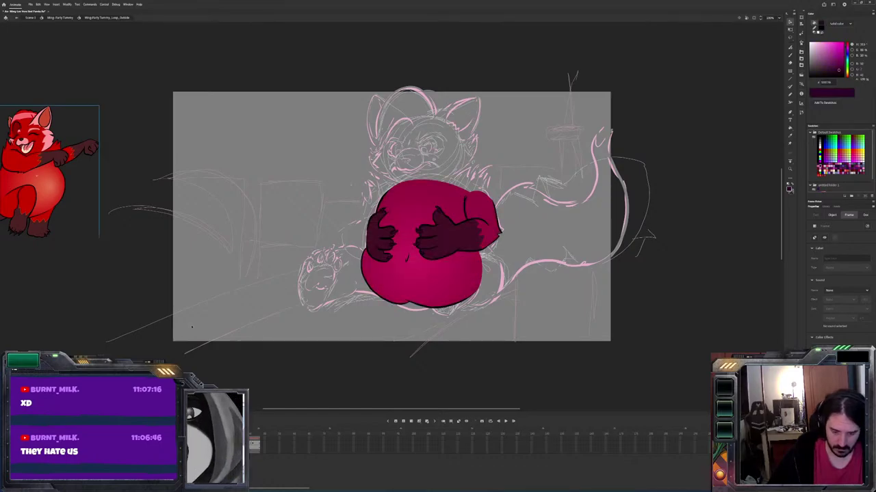
Duplicate the coloured belly and hands artwork and place the copy to the right of the original
{"action": "left_click", "coordinate": [462, 287]}
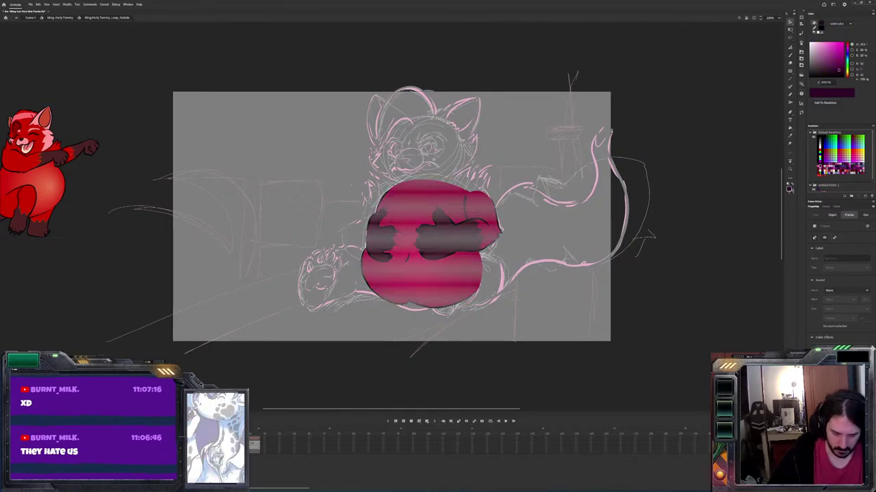
{"action": "left_click_drag", "start_coordinate": [463, 287], "coordinate": [641, 298]}
{"action": "left_click", "coordinate": [615, 344]}
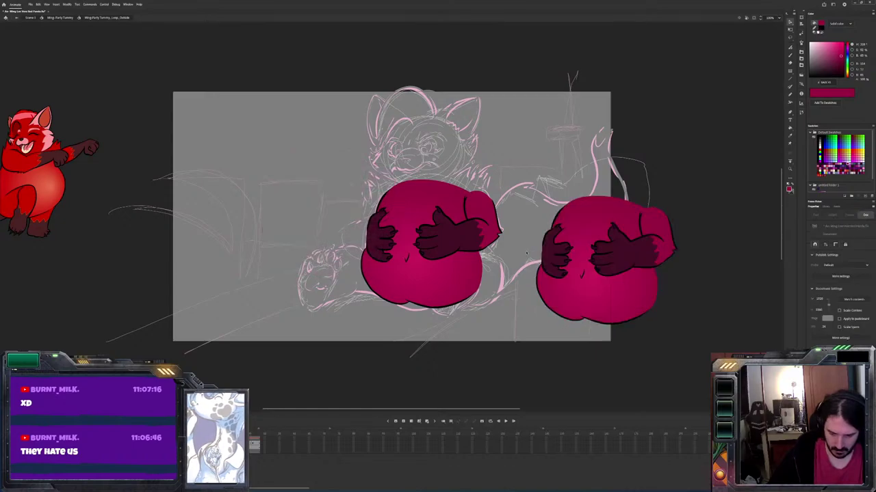
Sample the dark purple of the coloured forearm on the original belly-and-hands artwork as the fill colour
{"action": "scroll", "coordinate": [525, 256], "scroll_direction": "up", "scroll_amount": 5}
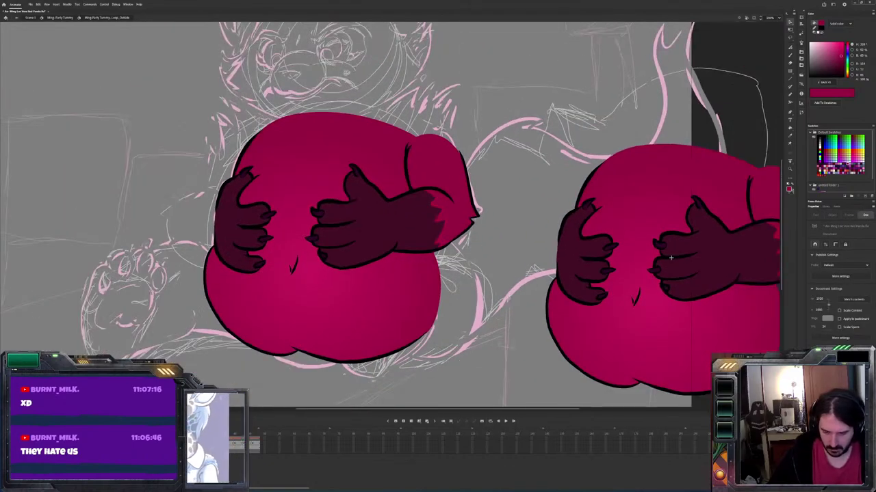
{"action": "left_click", "coordinate": [637, 253]}
{"action": "key", "text": "i"}
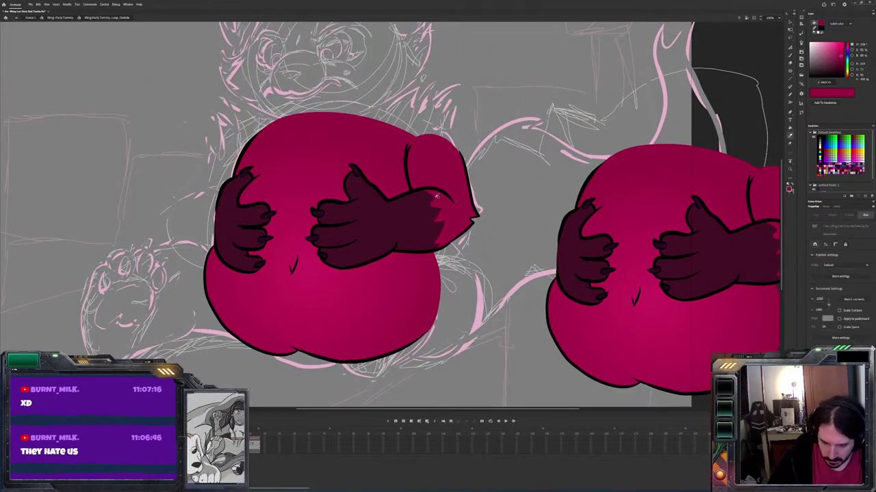
{"action": "left_click", "coordinate": [435, 200]}
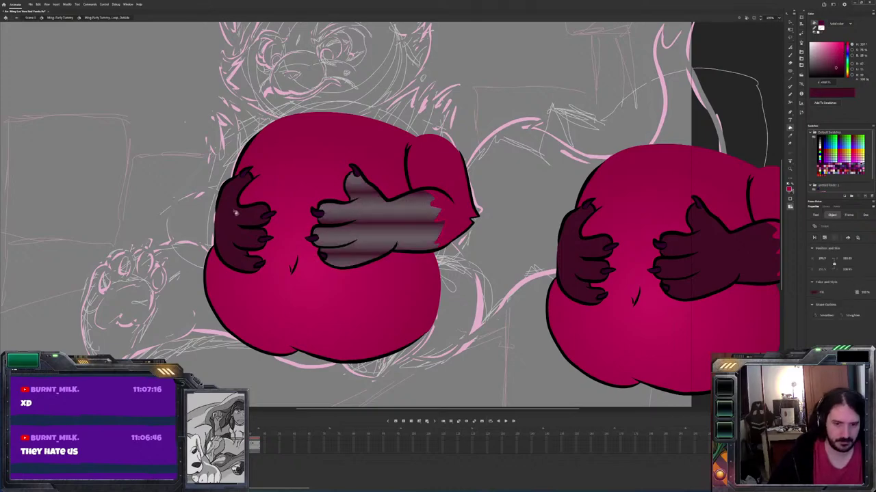
{"action": "left_click", "coordinate": [435, 200]}
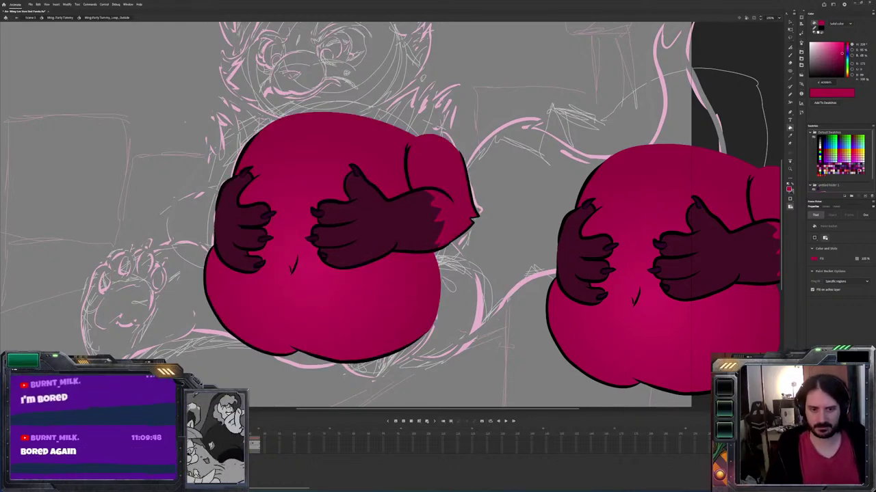
On the next frame, brush crimson lines that close the belly's side edge and the rounded top of the shoulder
{"action": "key", "text": "ctrl+z"}
{"action": "key", "text": "ctrl+y"}
{"action": "key", "text": "ctrl+z"}
{"action": "key", "text": "ctrl+y"}
{"action": "key", "text": "ctrl+z"}
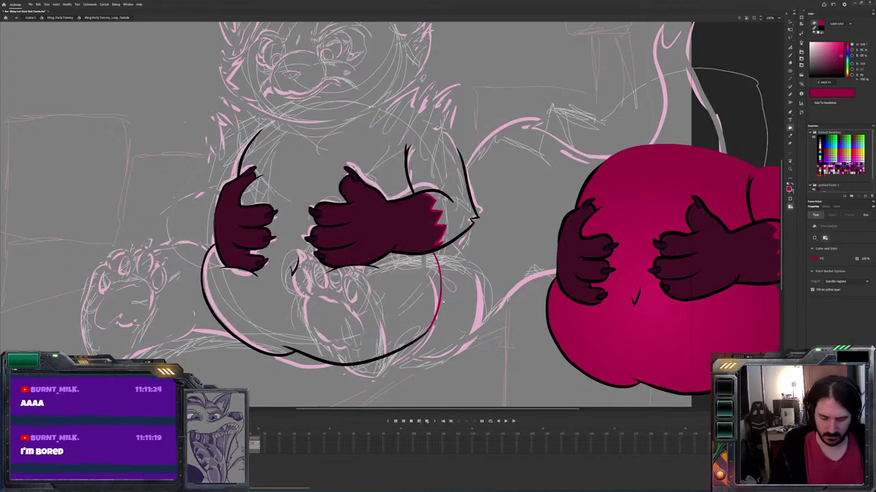
{"action": "key", "text": "v"}
{"action": "key", "text": "k"}
{"action": "key", "text": "ctrl+y"}
{"action": "key", "text": "b"}
{"action": "key", "text": "ctrl+z"}
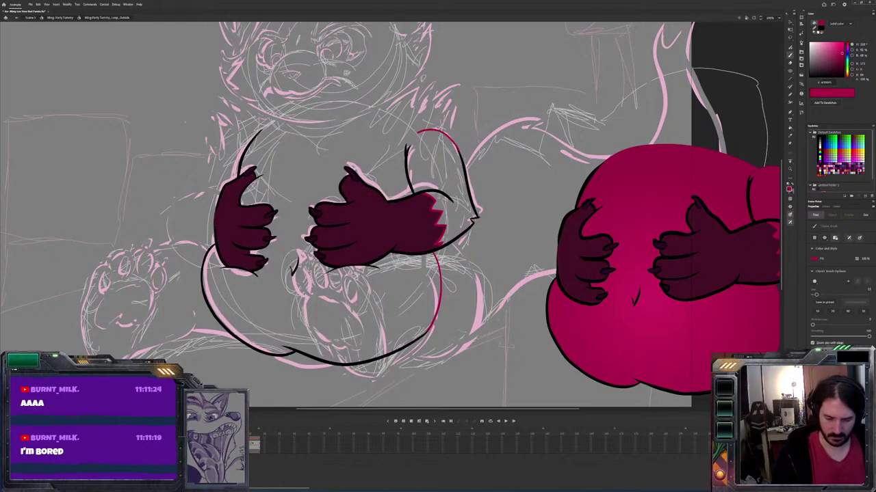
{"action": "key", "text": "ctrl+y"}
{"action": "key", "text": "ctrl+z"}
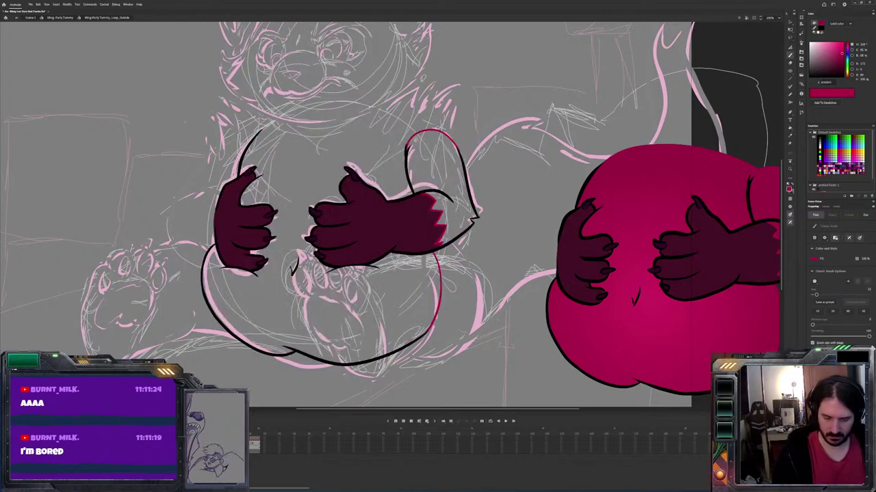
Brush the crimson upper contour of the belly from the shoulder across to the opposite flank
{"action": "key", "text": "ctrl+y"}
{"action": "key", "text": "ctrl+z"}
{"action": "mouse_move", "coordinate": [415, 134]}
{"action": "left_mouse_down"}
{"action": "mouse_move", "coordinate": [352, 111]}
{"action": "mouse_move", "coordinate": [299, 111]}
{"action": "left_mouse_up"}
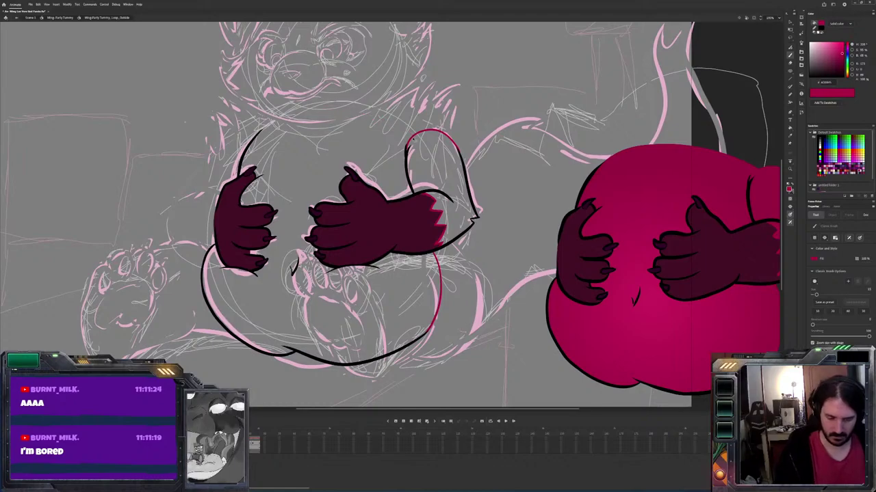
{"action": "left_click", "coordinate": [412, 137]}
{"action": "key", "text": "ctrl+z"}
{"action": "mouse_move", "coordinate": [412, 137]}
{"action": "left_mouse_down"}
{"action": "mouse_move", "coordinate": [323, 111]}
{"action": "mouse_move", "coordinate": [260, 129]}
{"action": "left_mouse_up"}
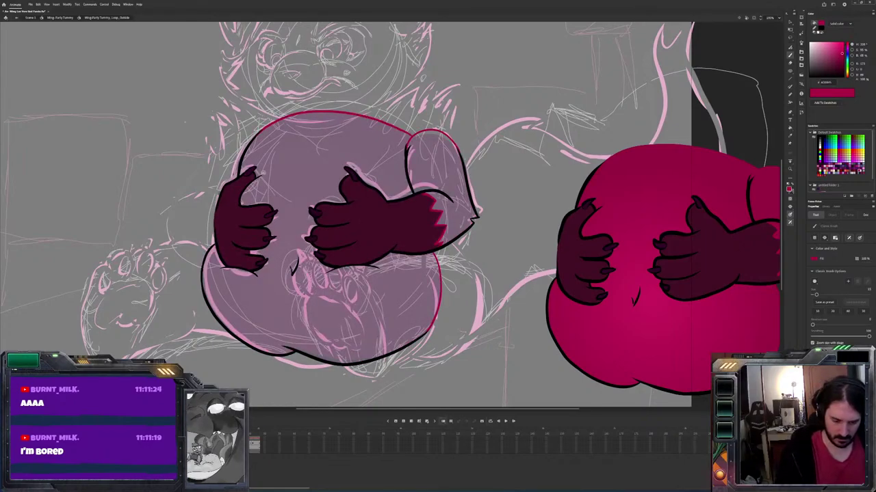
Fill the closed belly with the crimson radial gradient and the upper arm with solid crimson
{"action": "key", "text": "k"}
{"action": "left_click", "coordinate": [264, 173]}
{"action": "key", "text": "ctrl+z"}
{"action": "left_click", "coordinate": [370, 320]}
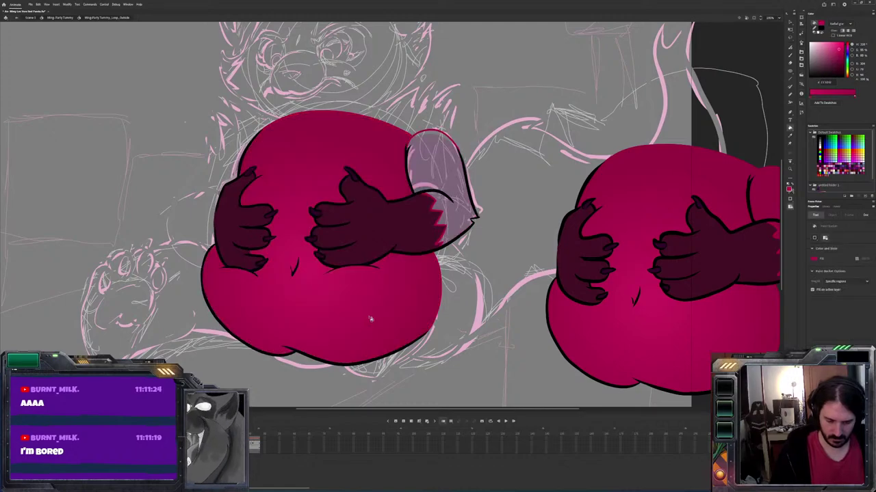
{"action": "left_click", "coordinate": [411, 151]}
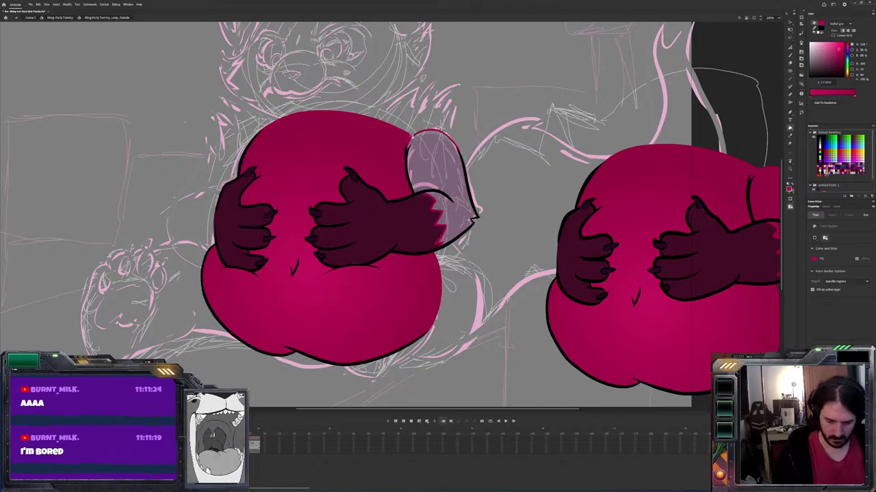
{"action": "left_click_drag", "start_coordinate": [417, 138], "coordinate": [418, 139]}
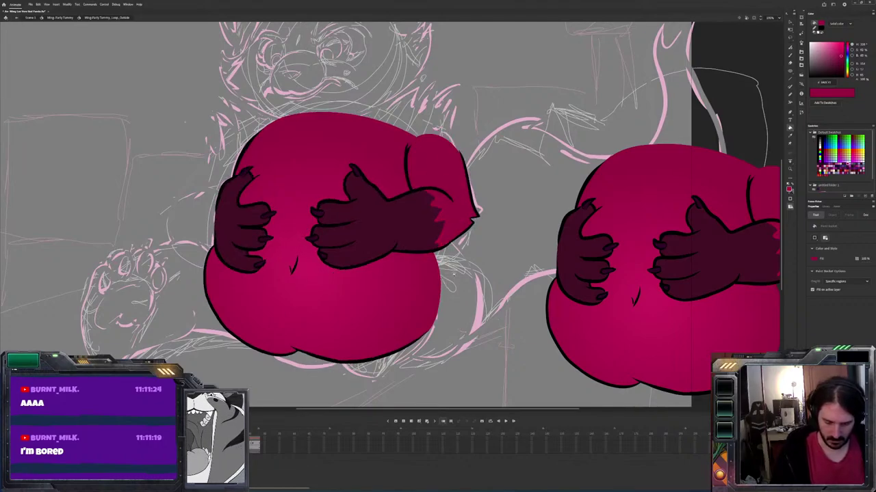
Go to the following uncoloured frame and fill the left hand dark purple and its claws in the darker purple
{"action": "key", "text": "."}
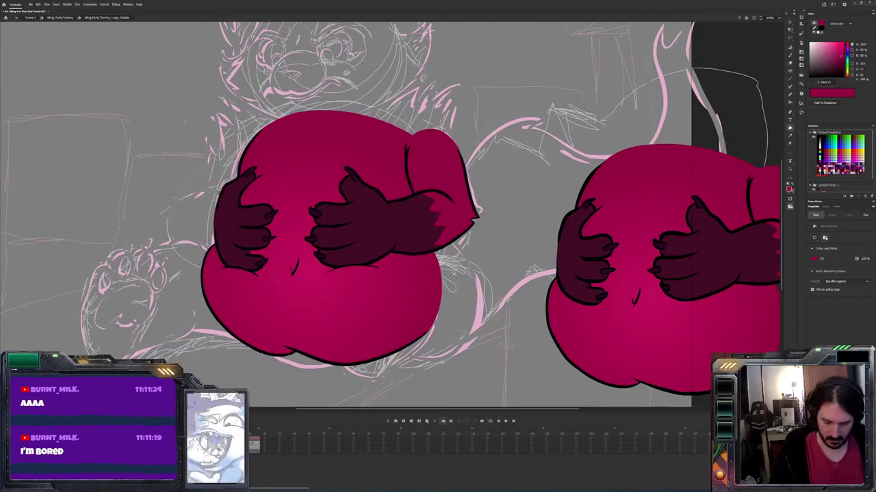
{"action": "key", "text": "."}
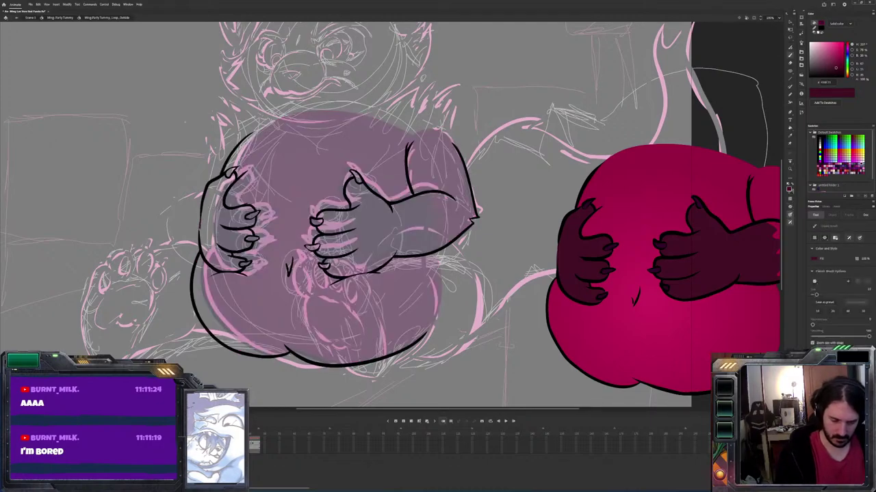
{"action": "left_click", "coordinate": [225, 219]}
{"action": "key", "text": "."}
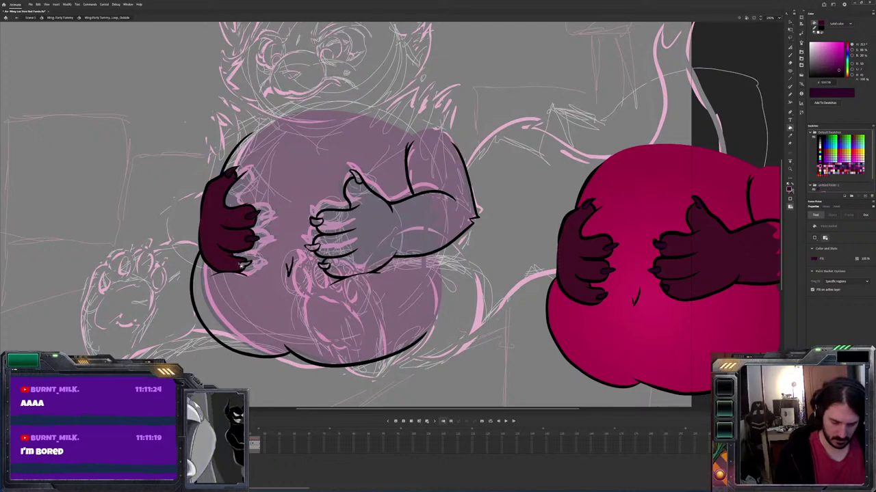
Sample the crimson fur colour and brush a zigzag fur edge across the right forearm, down to its lower outline
{"action": "key", "text": "."}
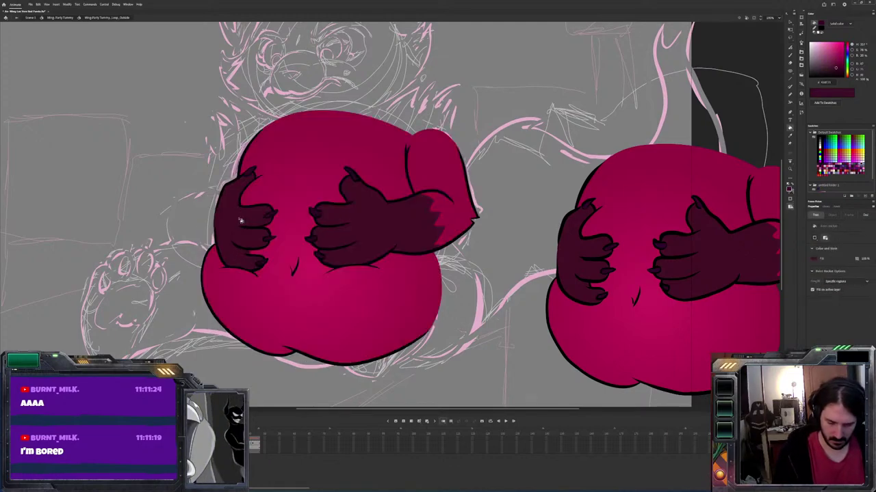
{"action": "key", "text": "."}
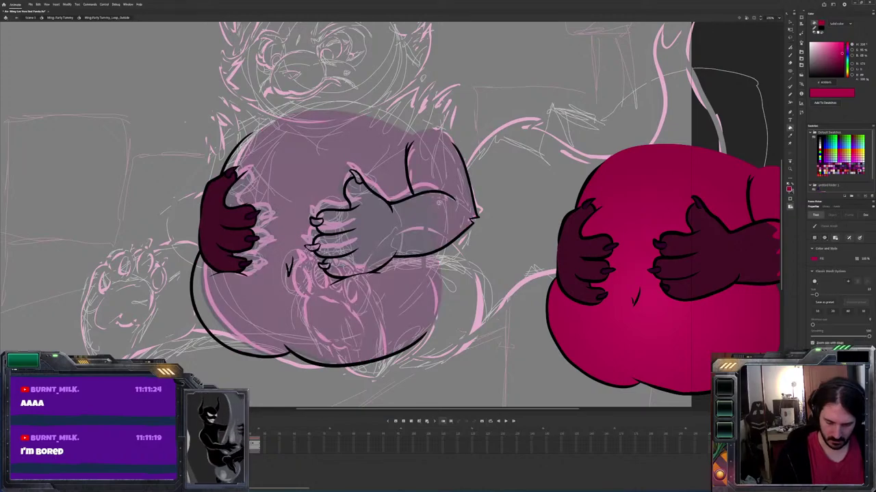
{"action": "key", "text": "."}
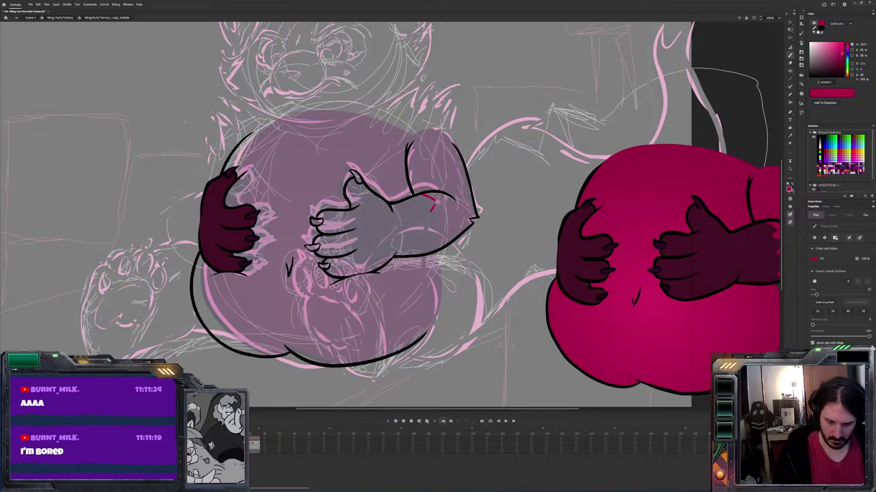
{"action": "key", "text": "."}
{"action": "left_click_drag", "start_coordinate": [439, 213], "coordinate": [442, 219]}
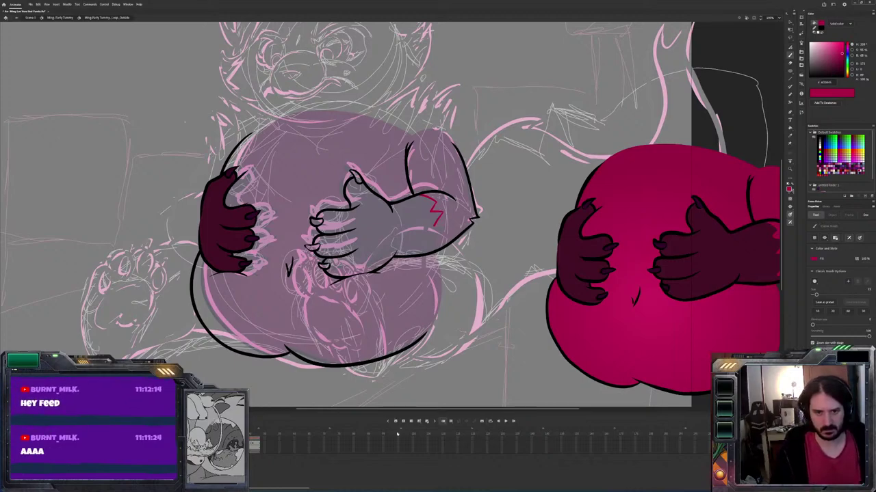
{"action": "key", "text": "."}
{"action": "left_click_drag", "start_coordinate": [436, 219], "coordinate": [441, 233]}
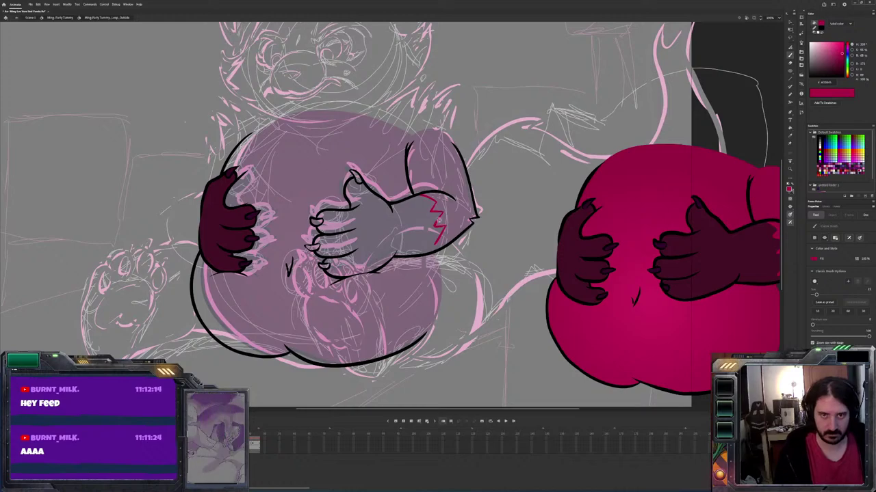
{"action": "key", "text": "."}
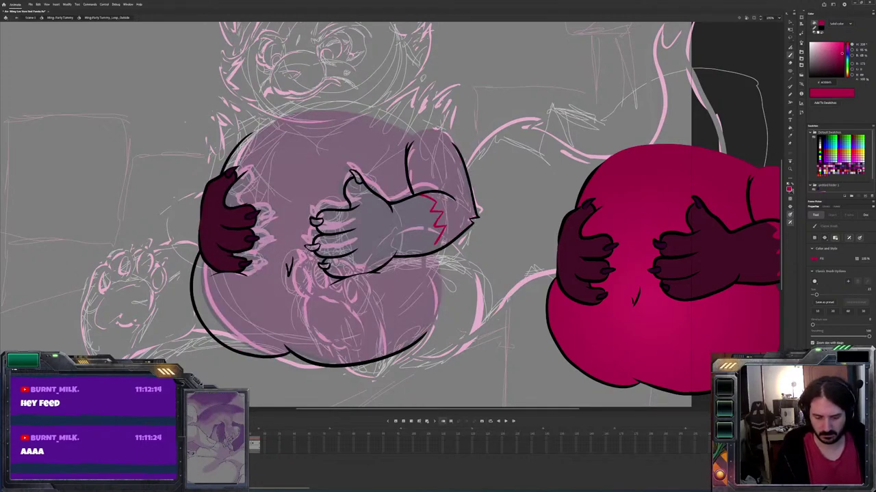
{"action": "key", "text": "."}
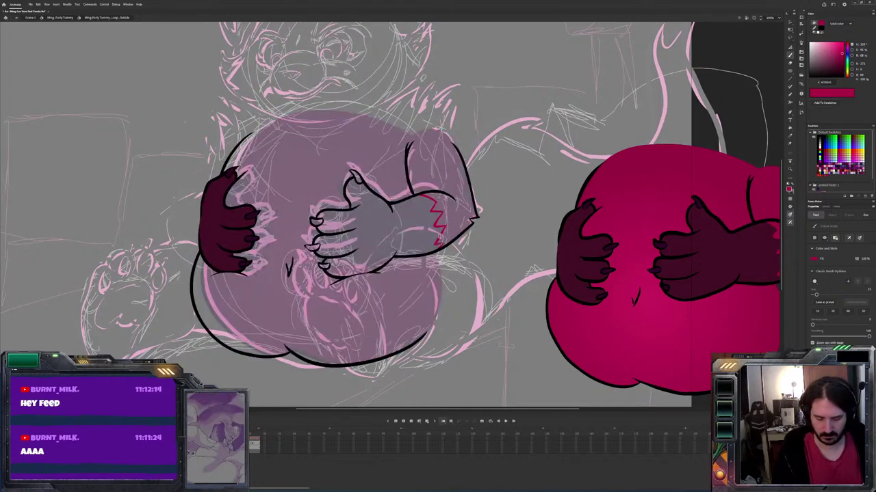
{"action": "key", "text": "period"}
{"action": "key", "text": "comma"}
{"action": "key", "text": "period"}
{"action": "key", "text": "comma"}
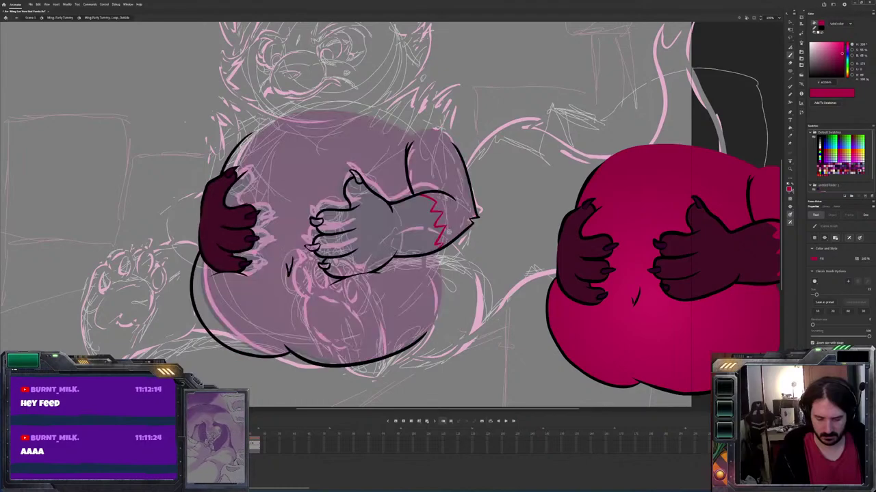
{"action": "key", "text": "period"}
Sample the body crimson from the previous frame and brush the belly's upper contour, the shoulder top and the belly's open side edge
{"action": "key", "text": "k"}
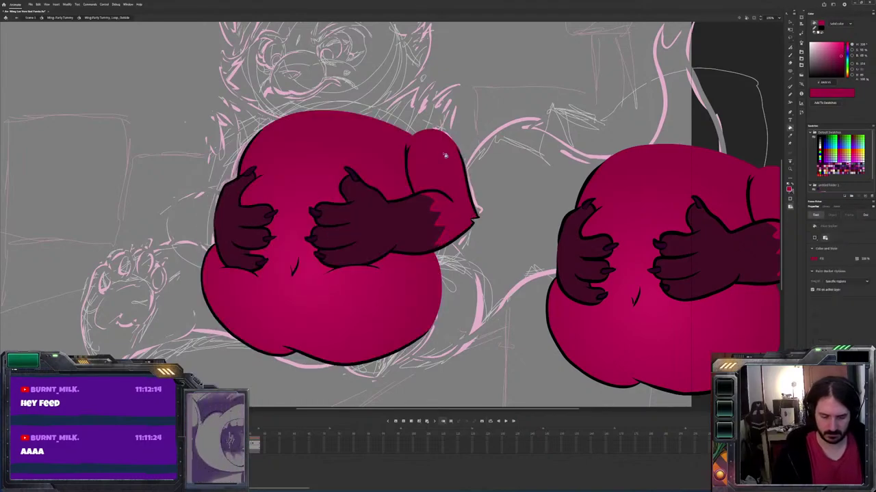
{"action": "key", "text": "comma"}
{"action": "key", "text": "b"}
{"action": "mouse_move", "coordinate": [411, 134]}
{"action": "left_mouse_down"}
{"action": "mouse_move", "coordinate": [331, 110]}
{"action": "mouse_move", "coordinate": [258, 128]}
{"action": "left_mouse_up"}
{"action": "mouse_move", "coordinate": [455, 147]}
{"action": "left_mouse_down"}
{"action": "mouse_move", "coordinate": [433, 128]}
{"action": "mouse_move", "coordinate": [406, 131]}
{"action": "left_mouse_up"}
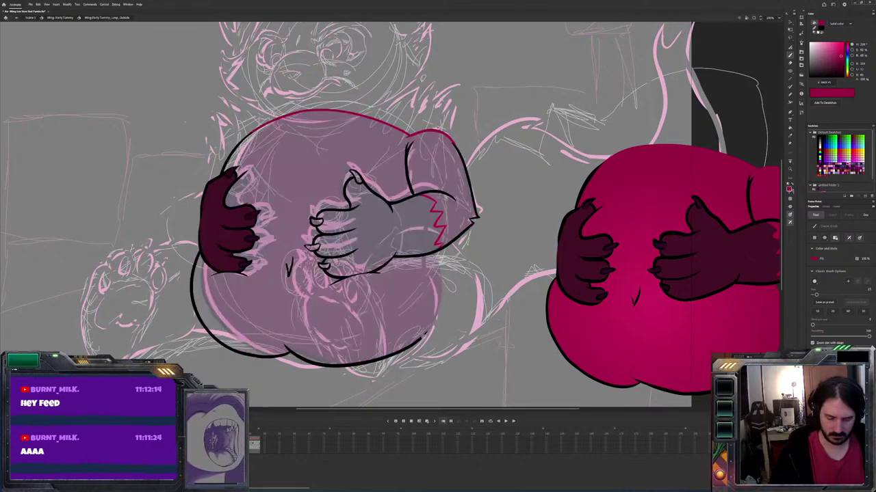
{"action": "left_click_drag", "start_coordinate": [428, 334], "coordinate": [433, 253]}
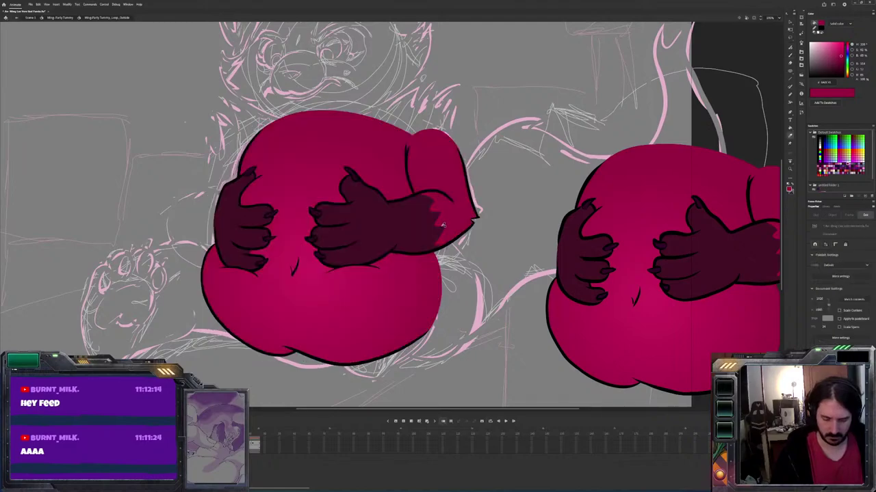
Match the colours to the previous frame, filling this frame's belly with the crimson radial gradient and its upper arm with solid crimson
{"action": "left_click", "coordinate": [443, 228]}
{"action": "key", "text": "ctrl+z"}
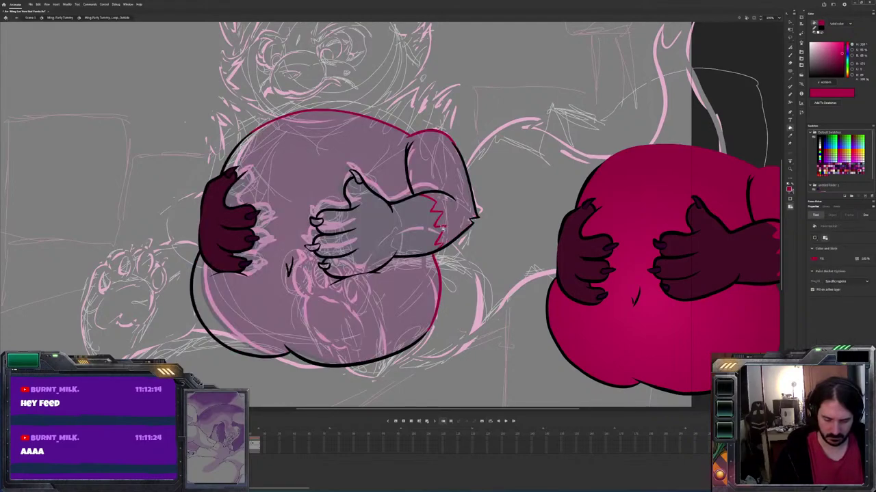
{"action": "key", "text": "ctrl+y"}
{"action": "key", "text": "ctrl+z"}
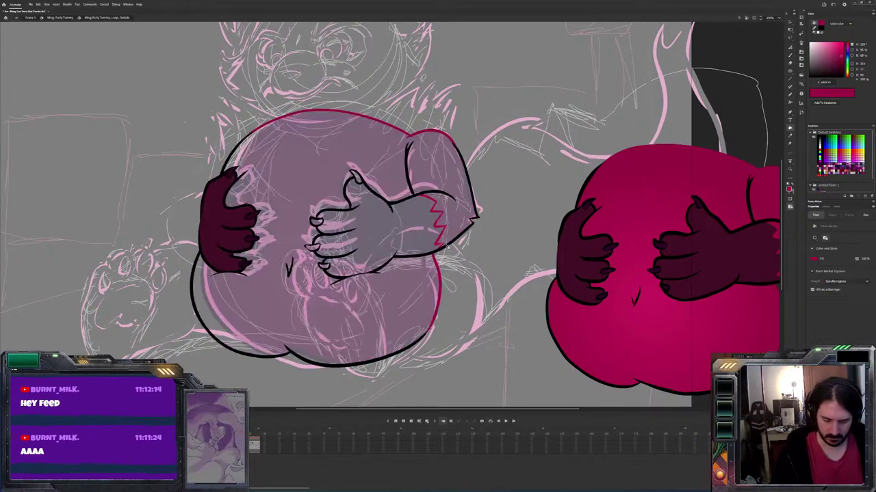
{"action": "key", "text": "ctrl+y"}
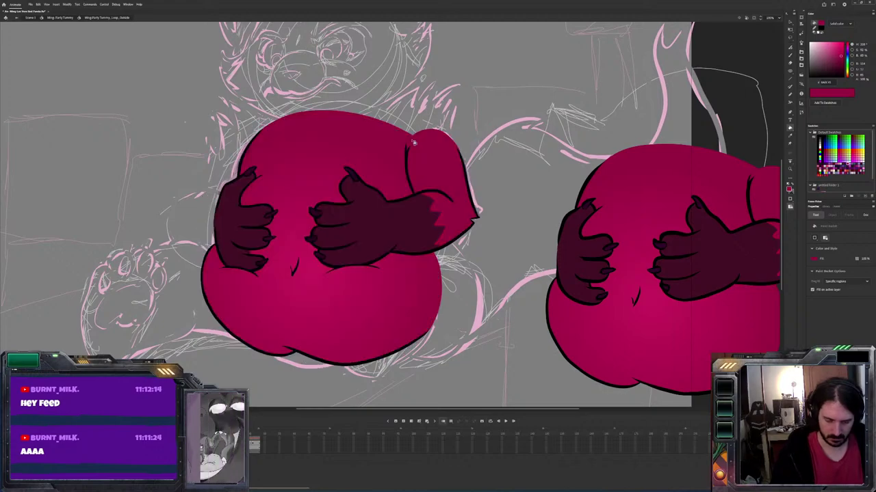
{"action": "key", "text": "ctrl+z"}
{"action": "key", "text": "b"}
{"action": "key", "text": "k"}
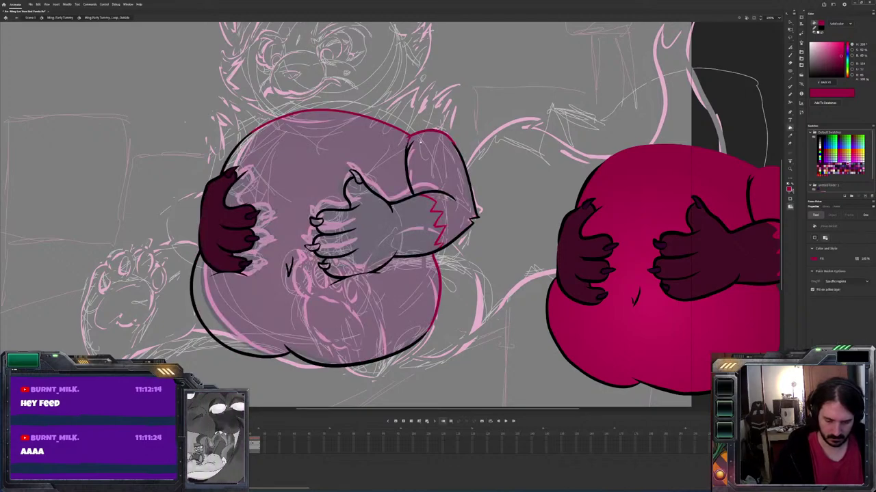
{"action": "left_click", "coordinate": [417, 139]}
{"action": "key", "text": "period"}
{"action": "key", "text": "comma"}
{"action": "key", "text": "period"}
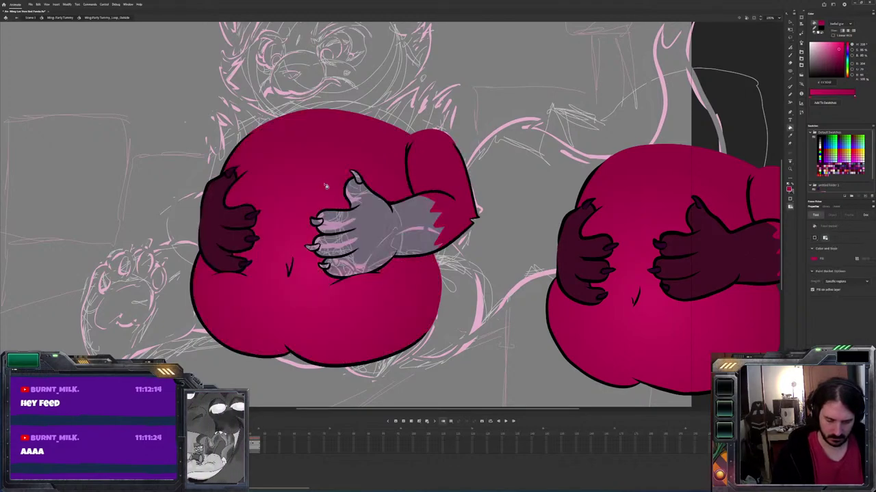
Fill the right hand and forearm up to the zigzag with dark purple, and its claws with the darker purple
{"action": "left_click", "coordinate": [410, 236]}
{"action": "key", "text": "period"}
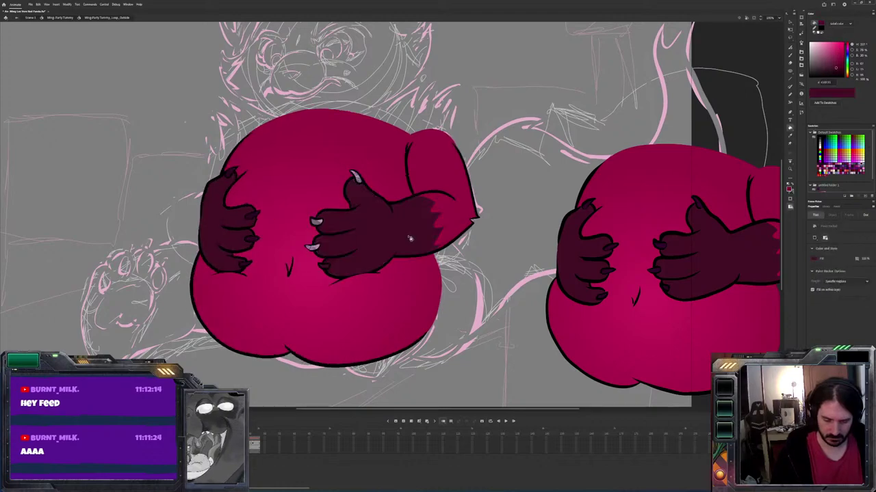
{"action": "left_click", "coordinate": [356, 183]}
{"action": "left_click", "coordinate": [354, 175]}
{"action": "left_click", "coordinate": [316, 222]}
{"action": "left_click", "coordinate": [313, 247]}
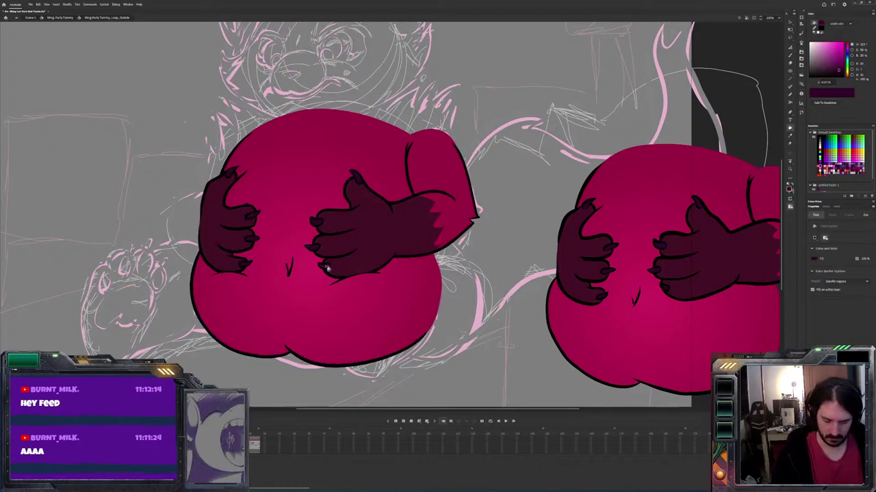
Sample the arm's crimson from the previous frame and brush a zigzag fur edge across this frame's right forearm
{"action": "key", "text": "period"}
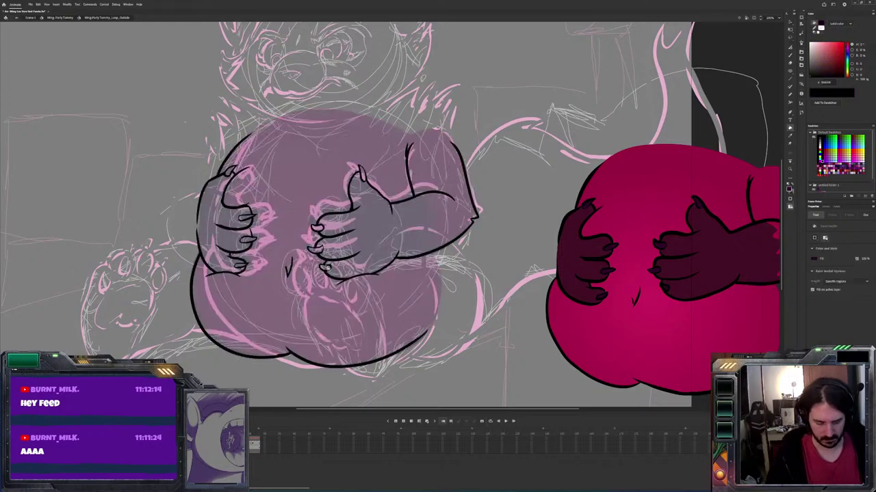
{"action": "key", "text": "comma"}
{"action": "key", "text": "b"}
{"action": "key", "text": "i"}
{"action": "left_click", "coordinate": [441, 211]}
{"action": "key", "text": "period"}
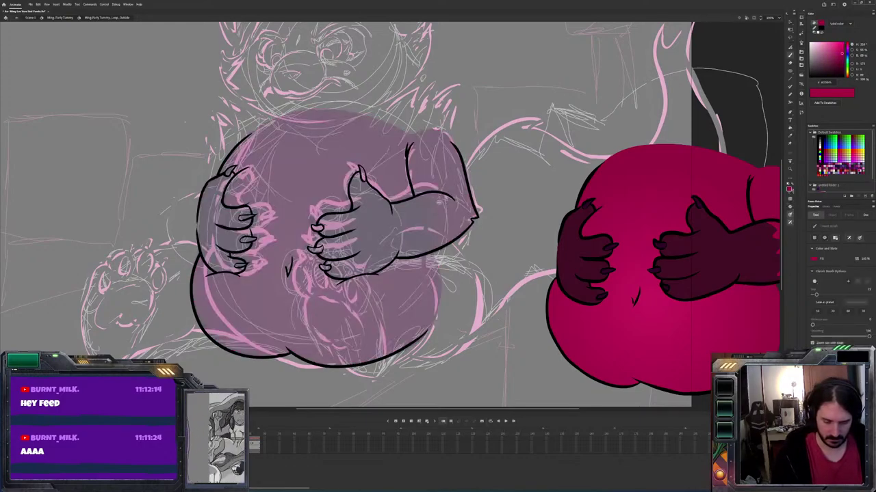
{"action": "key", "text": "comma"}
{"action": "key", "text": "period"}
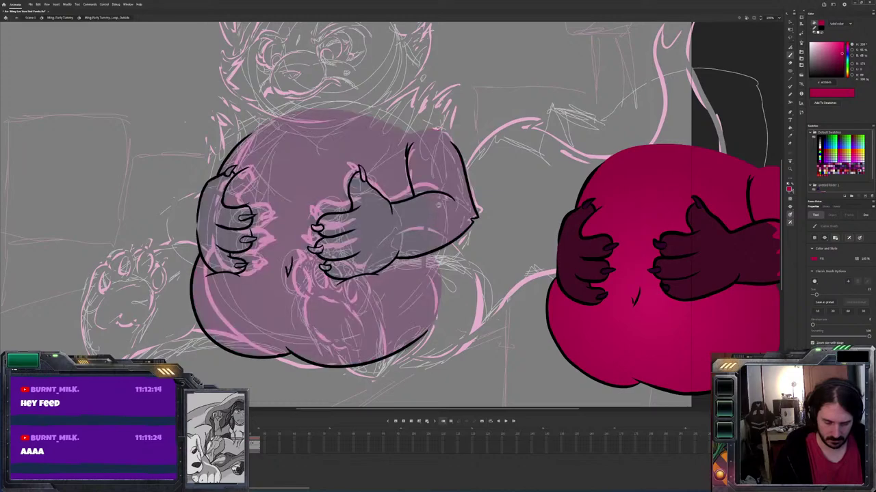
{"action": "key", "text": "comma"}
{"action": "key", "text": "period"}
{"action": "key", "text": "comma"}
{"action": "key", "text": "period"}
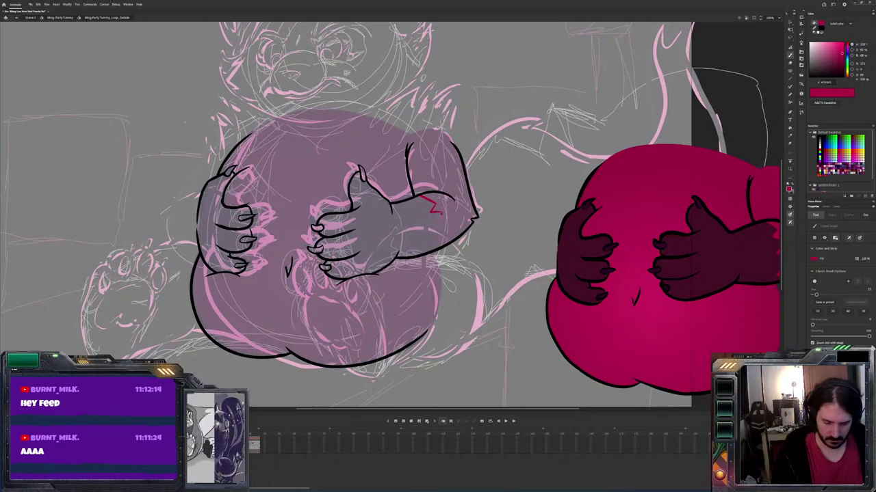
{"action": "key", "text": "comma"}
{"action": "key", "text": "period"}
{"action": "key", "text": "comma"}
{"action": "key", "text": "period"}
{"action": "key", "text": "comma"}
{"action": "key", "text": "period"}
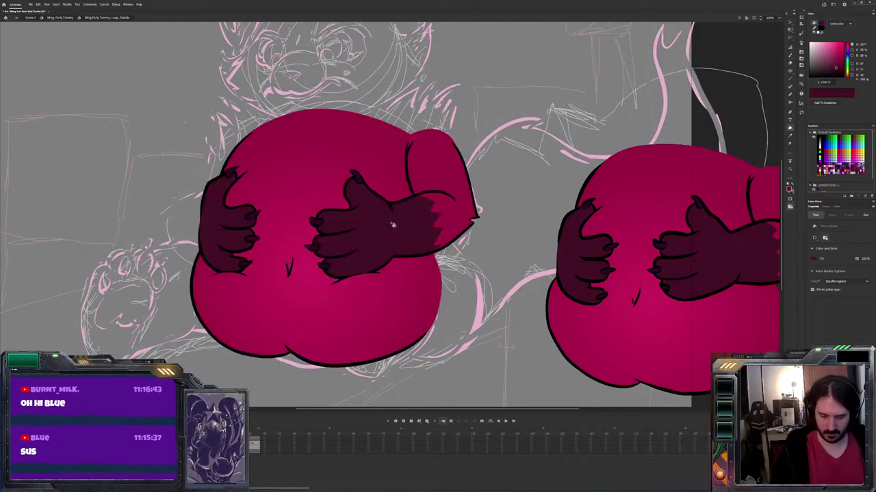
Fill the right hand and its forearm up to the zigzag, and the left hand, with the sampled dark purple
{"action": "left_click", "coordinate": [421, 232]}
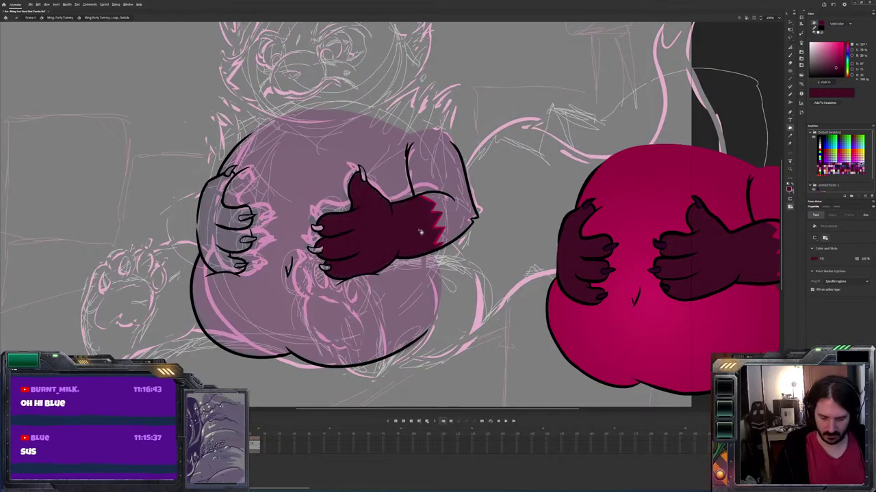
{"action": "key", "text": "b"}
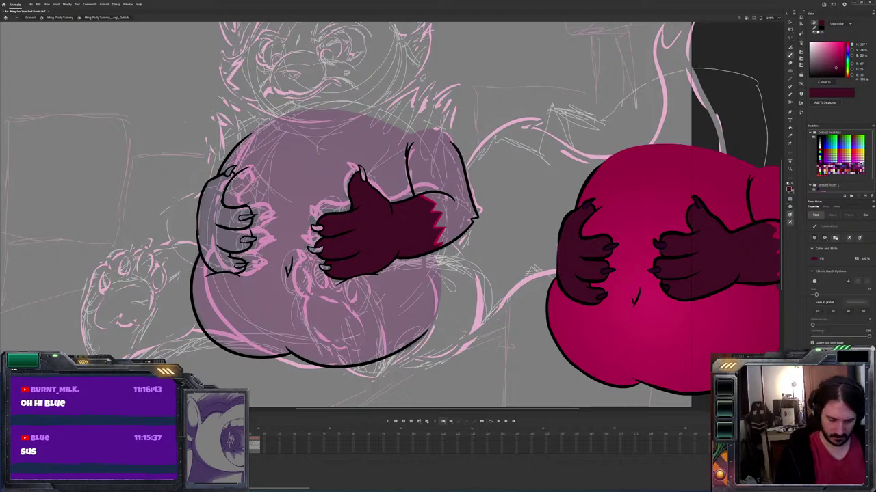
{"action": "key", "text": "k"}
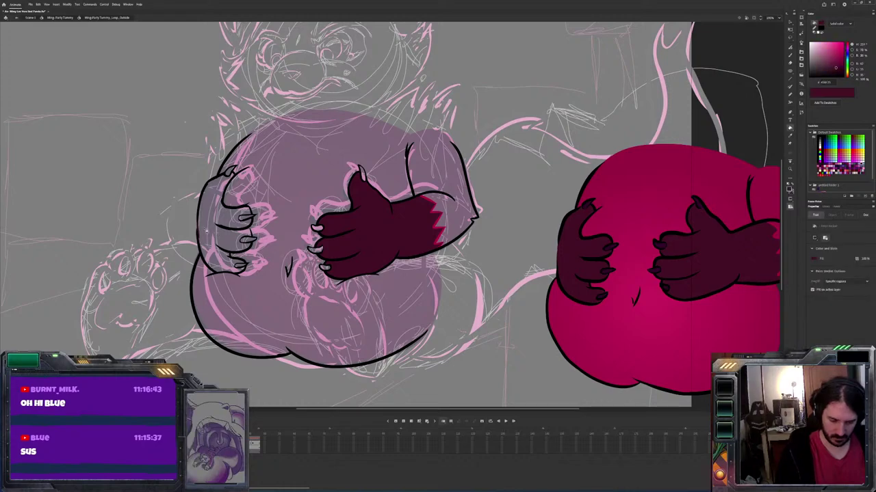
{"action": "left_click", "coordinate": [209, 227]}
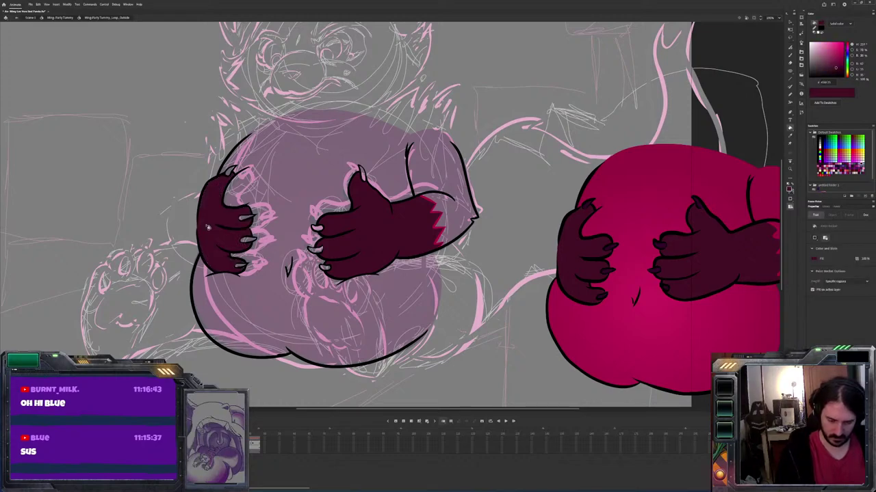
Sample the body crimson and brush the shoulder top, the belly's open side edge and its upper contour closed
{"action": "key", "text": "v"}
{"action": "left_click", "coordinate": [436, 213]}
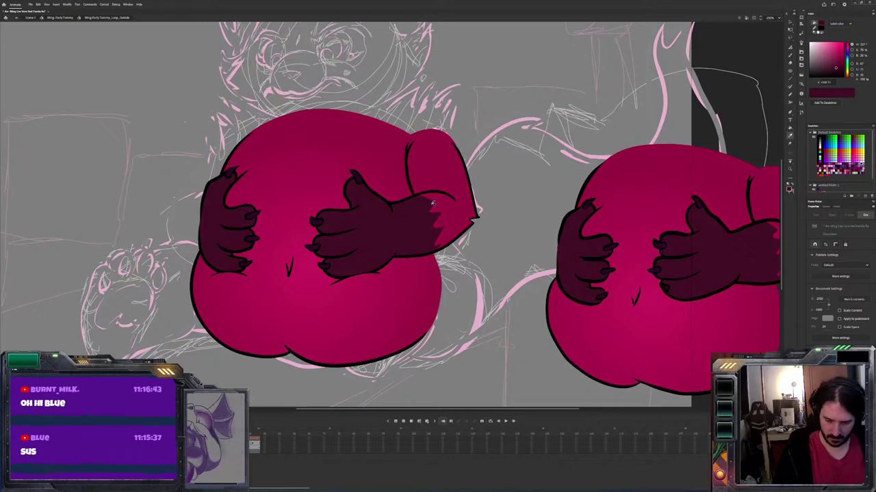
{"action": "key", "text": "b"}
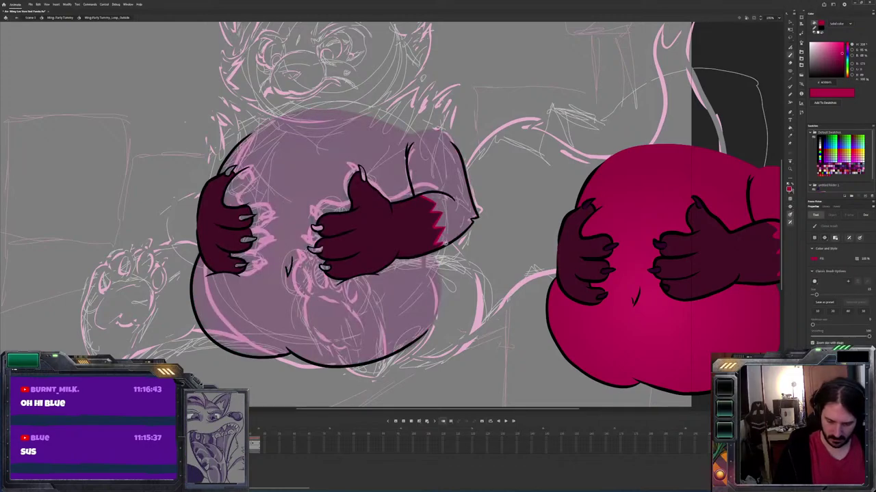
{"action": "key", "text": "v"}
{"action": "key", "text": "g"}
{"action": "key", "text": "b"}
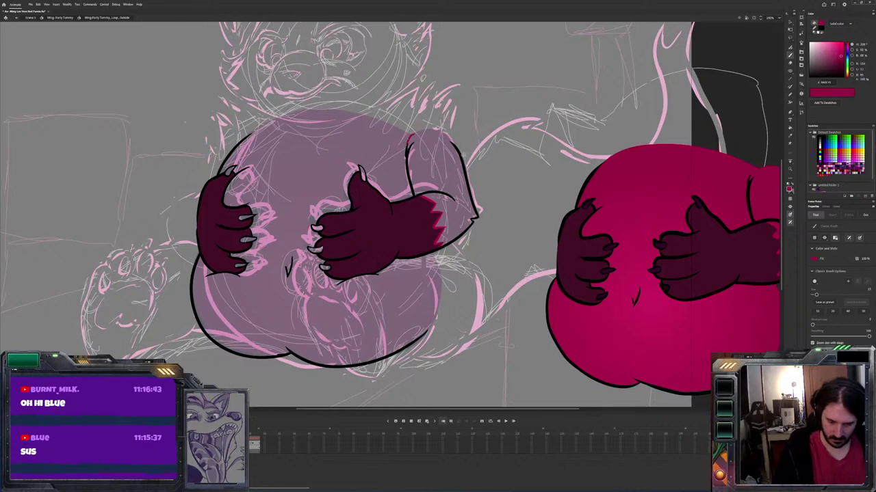
{"action": "left_click_drag", "start_coordinate": [455, 147], "coordinate": [418, 131]}
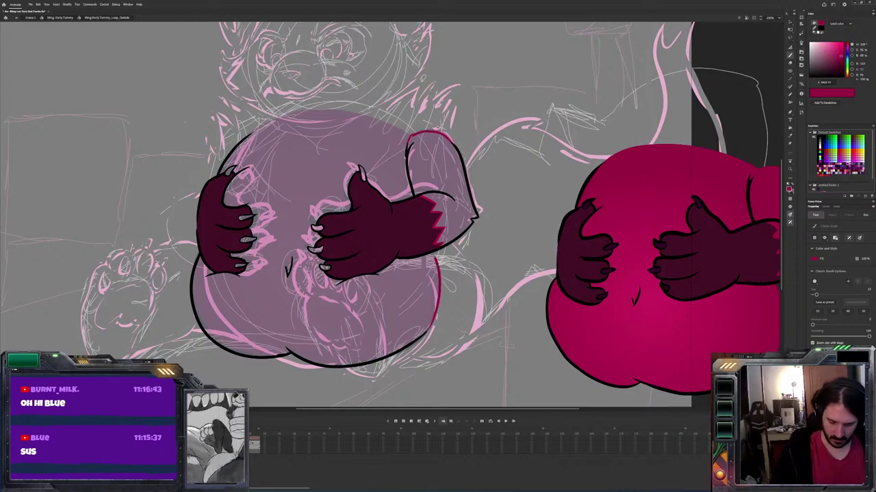
{"action": "left_click_drag", "start_coordinate": [377, 117], "coordinate": [285, 110]}
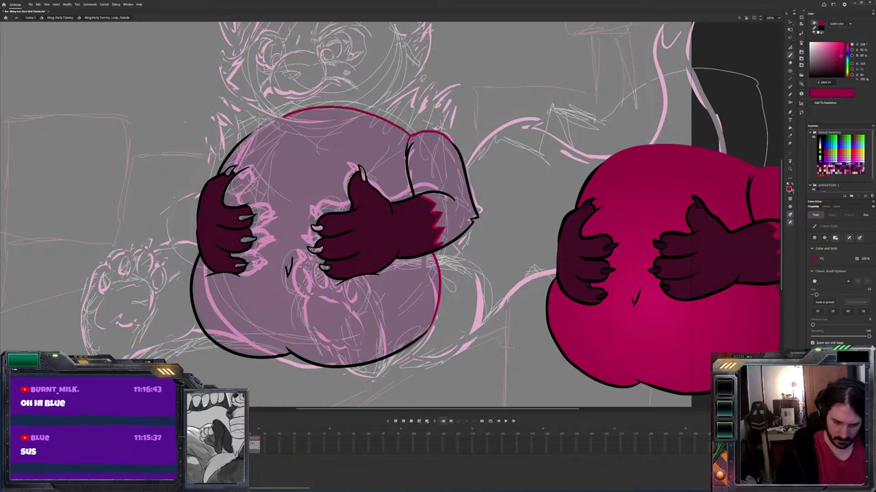
Match the coloured frame by filling the belly with the crimson radial gradient and the upper arm with solid crimson
{"action": "left_click", "coordinate": [383, 146]}
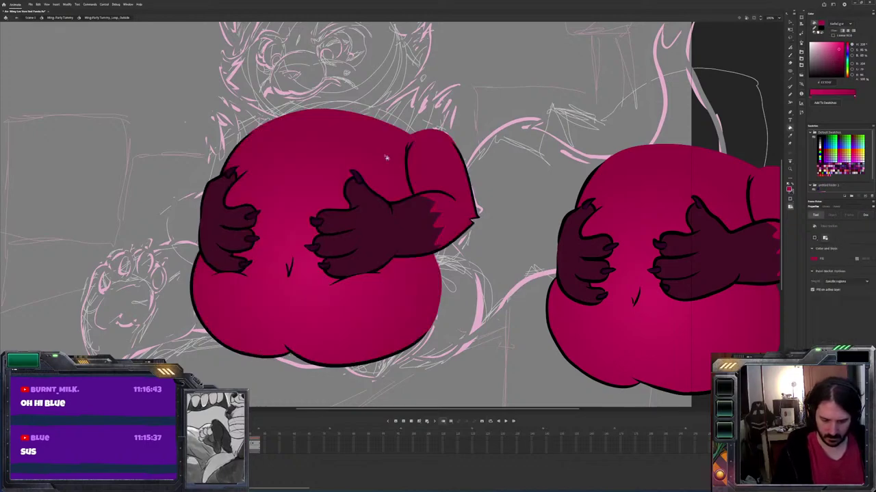
{"action": "key", "text": "ctrl+z"}
{"action": "left_click", "coordinate": [388, 161]}
{"action": "left_click", "coordinate": [438, 158]}
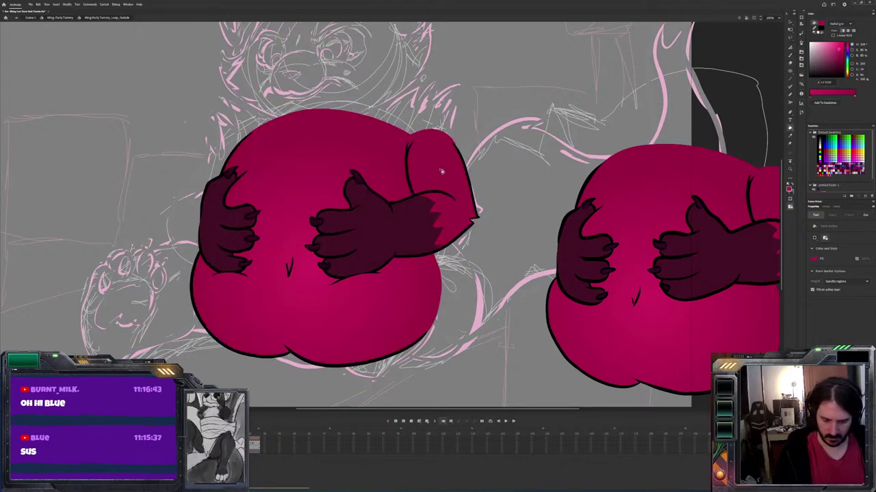
{"action": "key", "text": "ctrl+z"}
{"action": "left_click", "coordinate": [438, 158]}
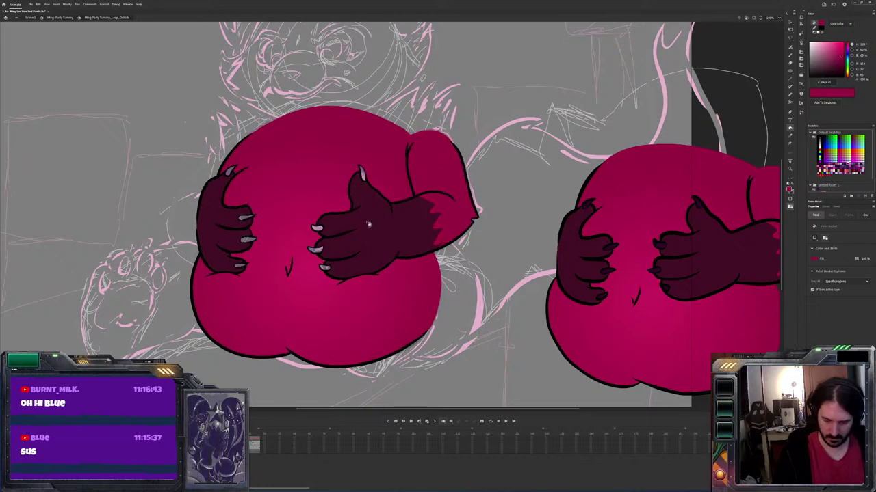
Brush crimson strokes that close the open navel outline, frame by frame
{"action": "key", "text": "b"}
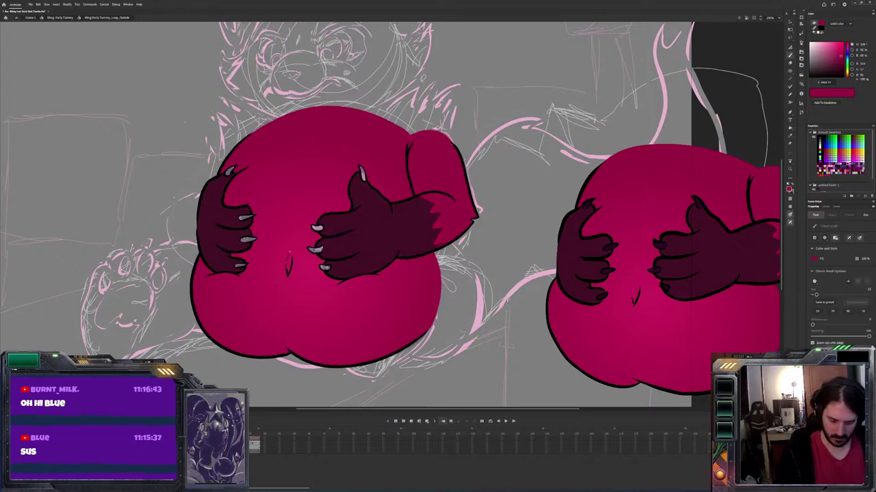
{"action": "key", "text": "k"}
{"action": "key", "text": "ctrl+z"}
{"action": "key", "text": "b"}
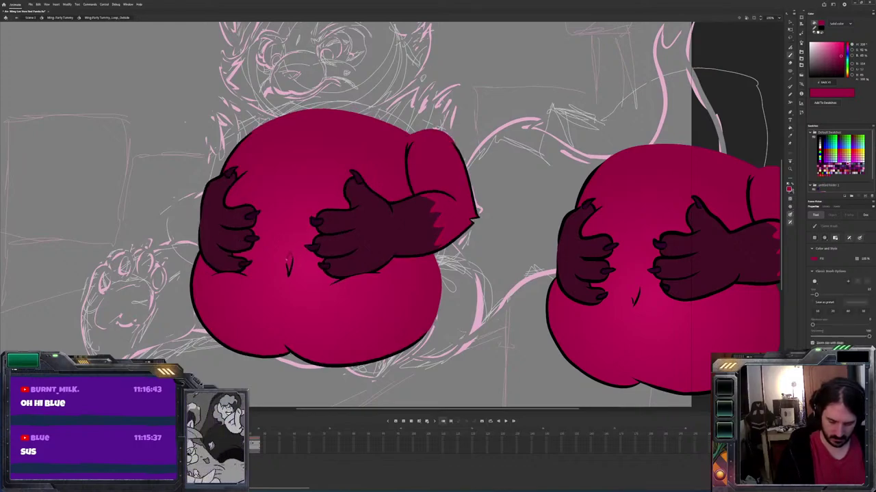
{"action": "key", "text": "ctrl+z"}
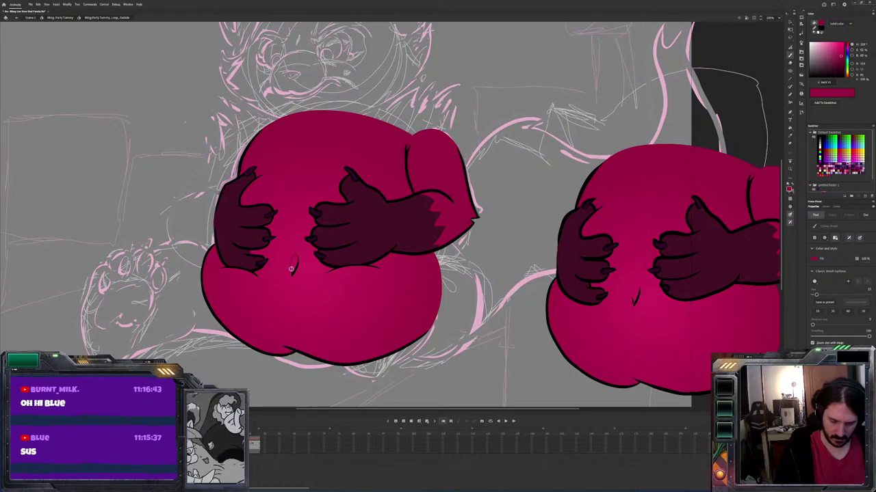
{"action": "key", "text": "ctrl+z"}
{"action": "left_click_drag", "start_coordinate": [291, 255], "coordinate": [293, 272]}
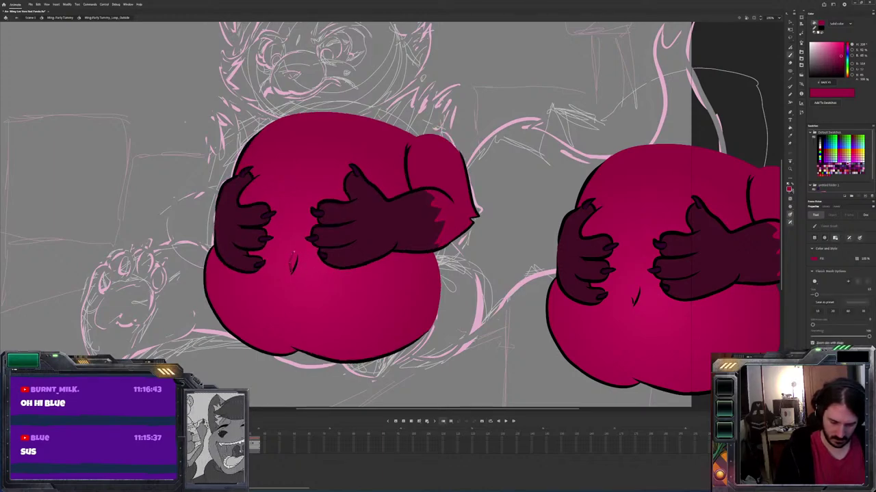
{"action": "key", "text": "k"}
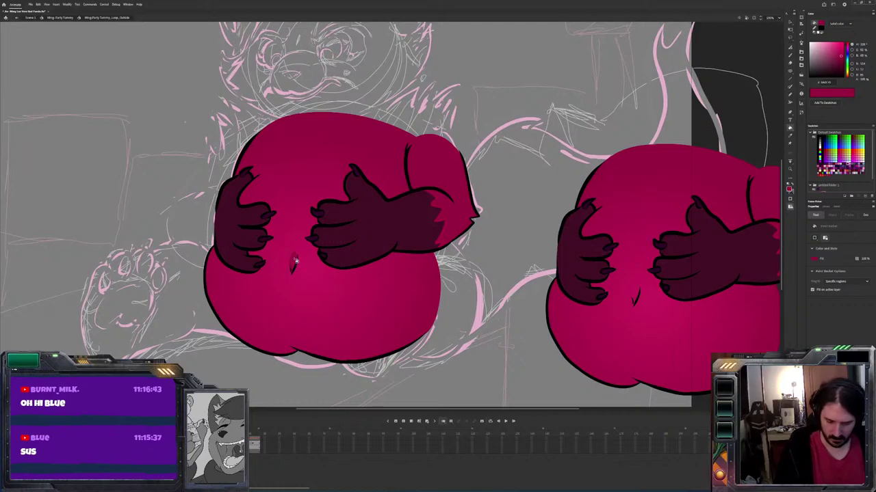
Fill the closed navel shapes with solid crimson on the loop's frames
{"action": "key", "text": "ctrl+z"}
{"action": "key", "text": "ctrl+z"}
{"action": "key", "text": "ctrl+z"}
{"action": "key", "text": "ctrl+z"}
{"action": "key", "text": "ctrl+z"}
{"action": "key", "text": "ctrl+shift+z"}
{"action": "key", "text": "ctrl+z"}
{"action": "key", "text": "ctrl+z"}
{"action": "key", "text": "ctrl+shift+z"}
{"action": "key", "text": "ctrl+z"}
{"action": "key", "text": "ctrl+shift+z"}
{"action": "key", "text": "ctrl+shift+z"}
{"action": "key", "text": "ctrl+shift+z"}
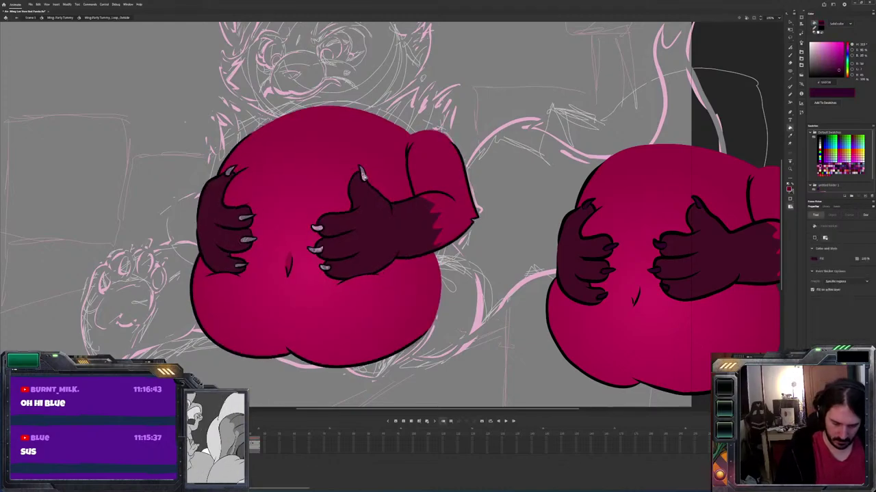
Fill the claws of both hands with the darker purple
{"action": "key", "text": "ctrl+shift+z"}
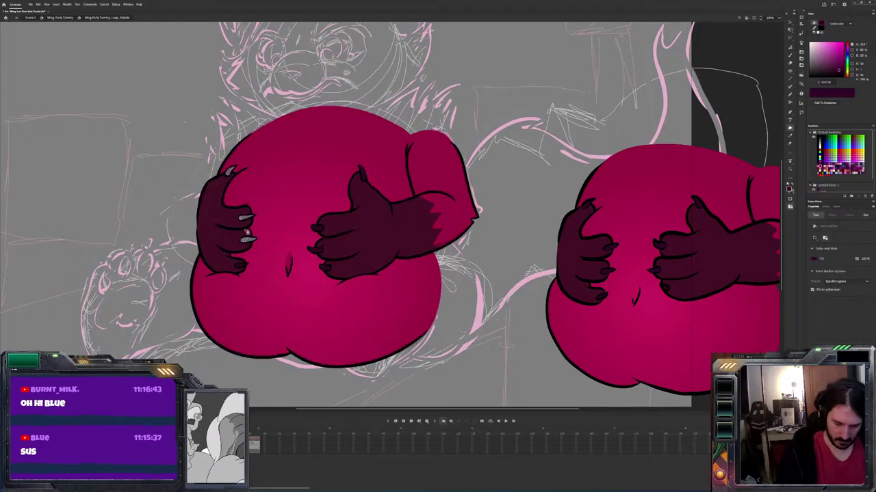
{"action": "key", "text": "ctrl+shift+z"}
{"action": "key", "text": "ctrl+shift+z"}
{"action": "key", "text": "ctrl+shift+z"}
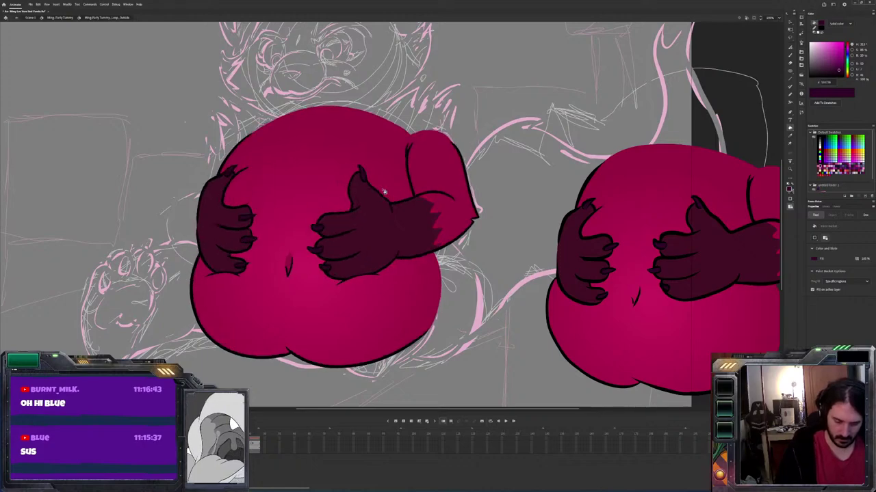
Compare the loop's coloured frames, return to the parent character symbol and check the belly loop against the full line art
{"action": "key", "text": "ctrl+shift+z"}
{"action": "key", "text": "ctrl+shift+z"}
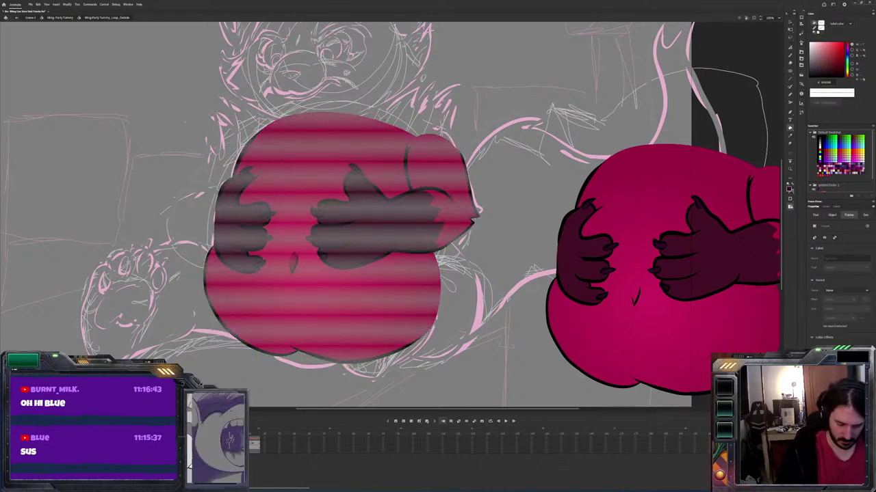
{"action": "key", "text": "ctrl+shift+z"}
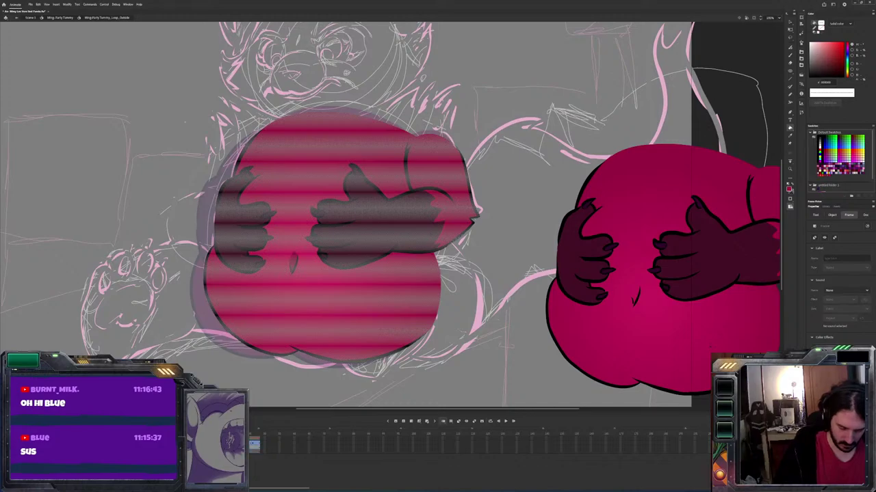
{"action": "key", "text": "ctrl+shift+z"}
{"action": "key", "text": "ctrl+shift+z"}
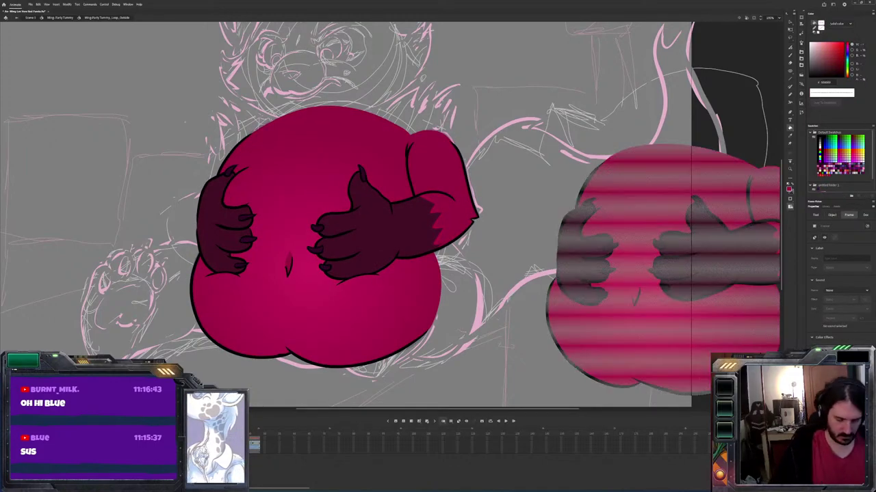
{"action": "left_click", "coordinate": [57, 18]}
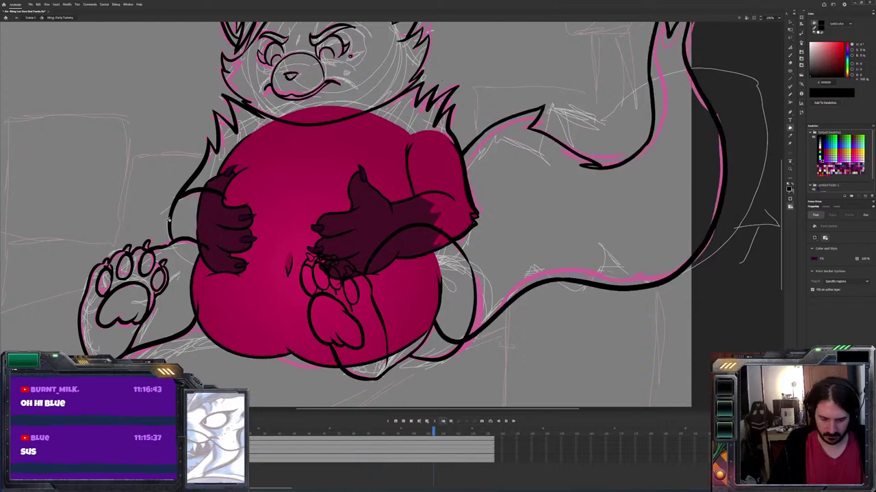
{"action": "left_click", "coordinate": [184, 123]}
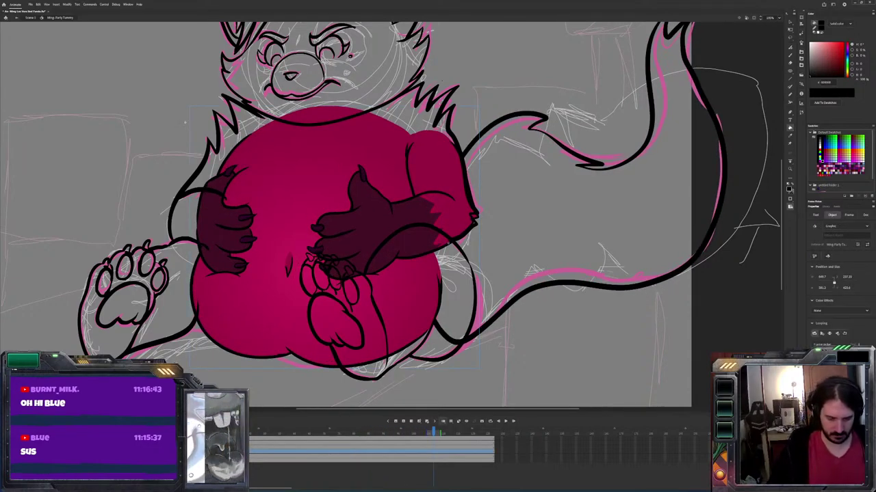
{"action": "key", "text": "Return"}
{"action": "key", "text": "b"}
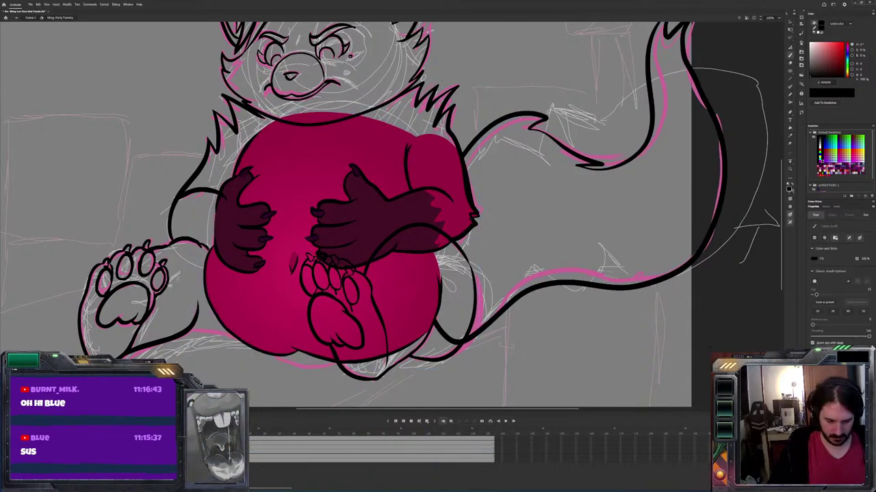
Inspect the left arm outline beside the belly, reopen the belly loop symbol and return to the parent character symbol
{"action": "key", "text": "v"}
{"action": "left_click", "coordinate": [217, 195]}
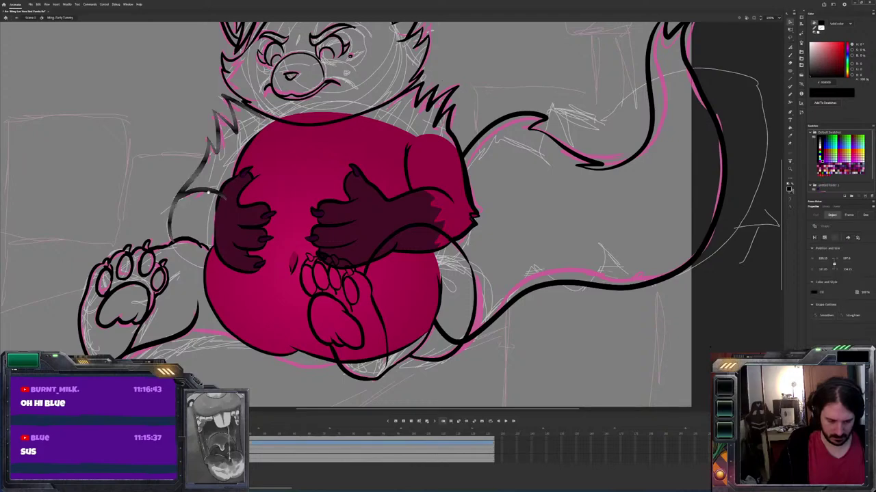
{"action": "scroll", "coordinate": [219, 205], "scroll_direction": "up", "scroll_amount": 2}
{"action": "double_click", "coordinate": [223, 255]}
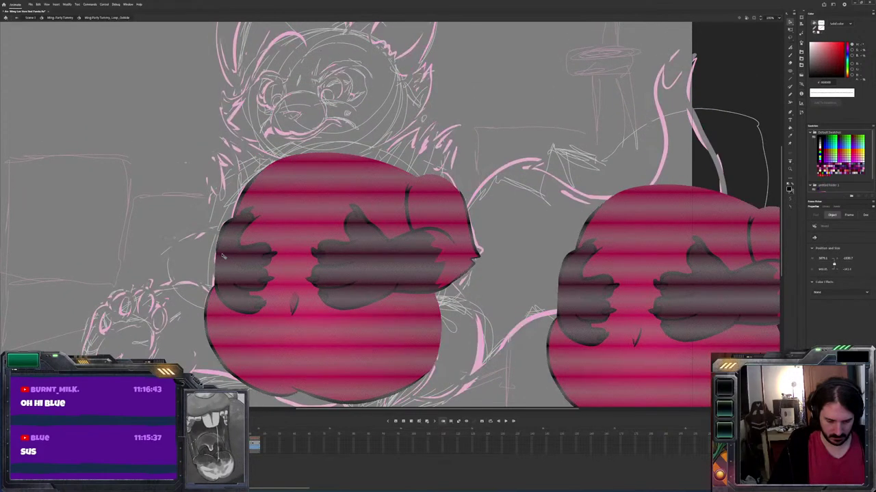
{"action": "left_click", "coordinate": [171, 216]}
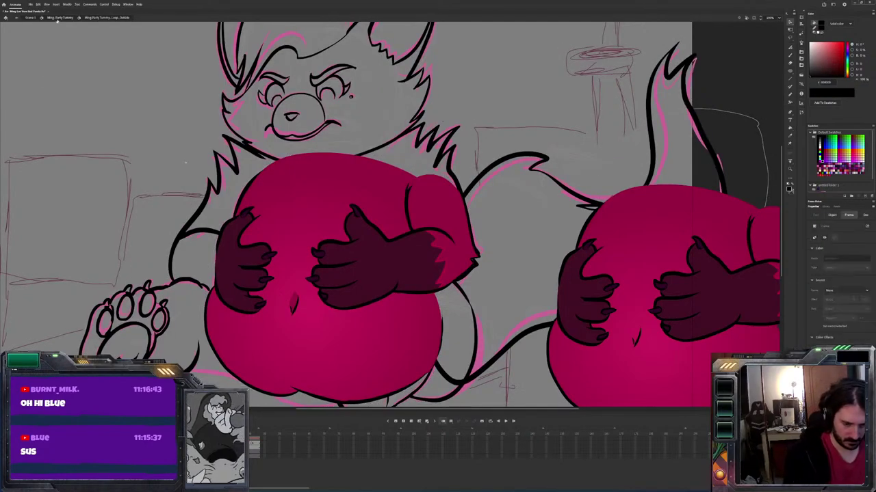
{"action": "key", "text": "Escape"}
{"action": "key", "text": "Escape"}
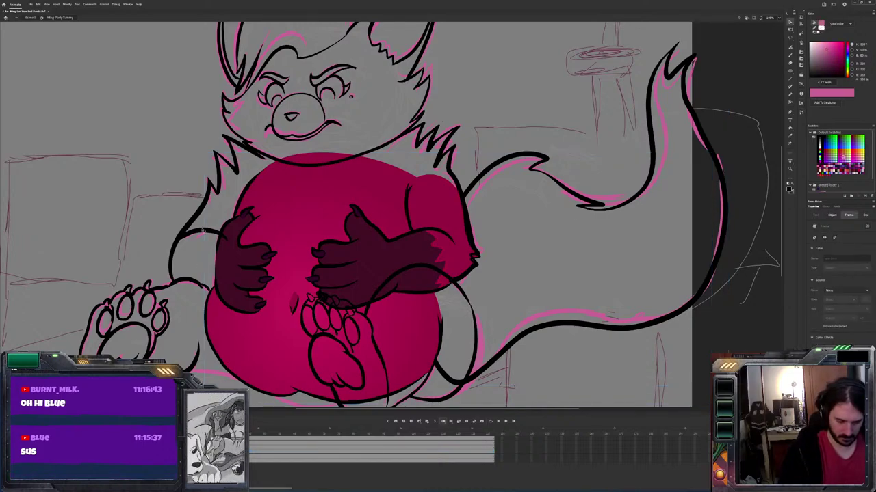
Reopen the belly loop symbol from the parent character and delete the stray offset copy of the coloured belly and hands
{"action": "left_click", "coordinate": [203, 231]}
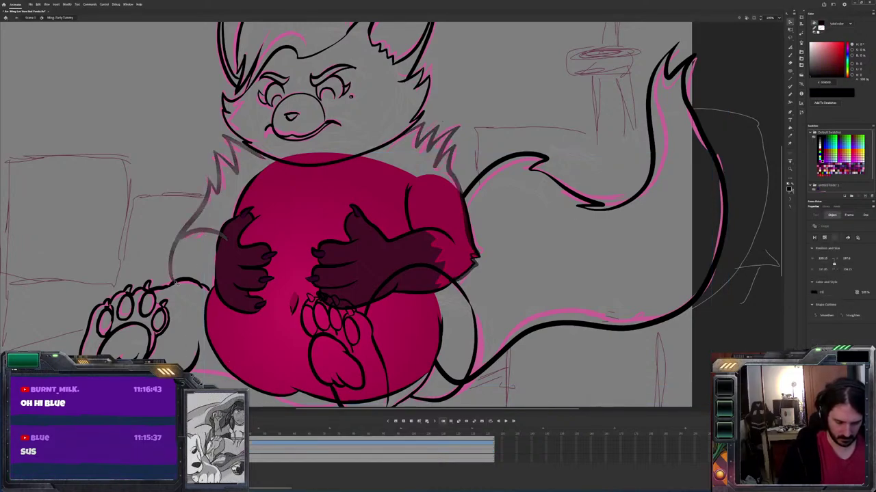
{"action": "left_click", "coordinate": [274, 367]}
{"action": "left_click", "coordinate": [455, 367]}
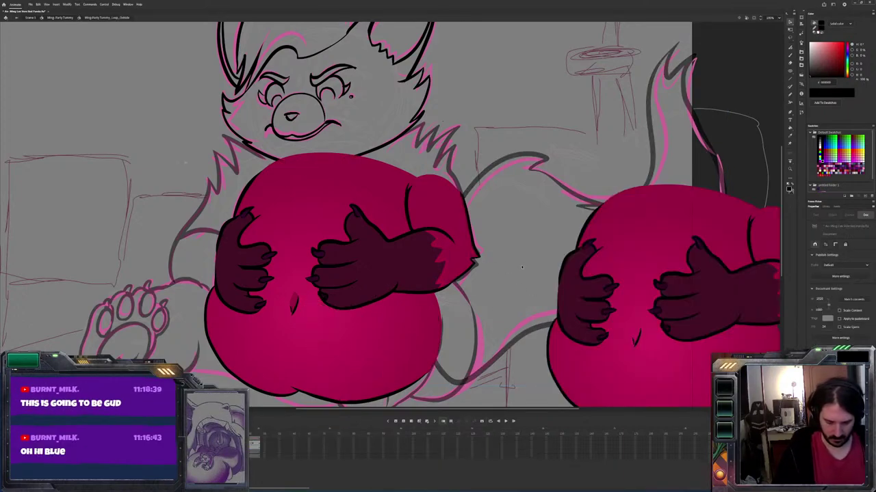
{"action": "left_click", "coordinate": [635, 247]}
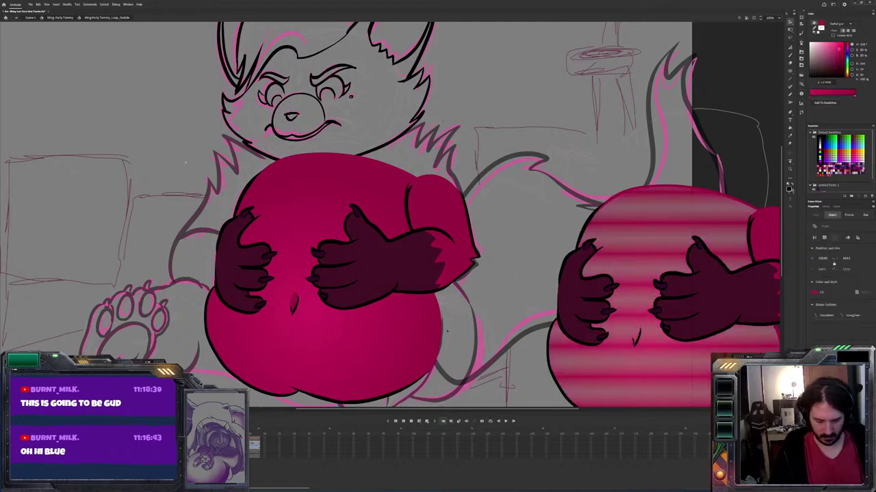
{"action": "key", "text": "Delete"}
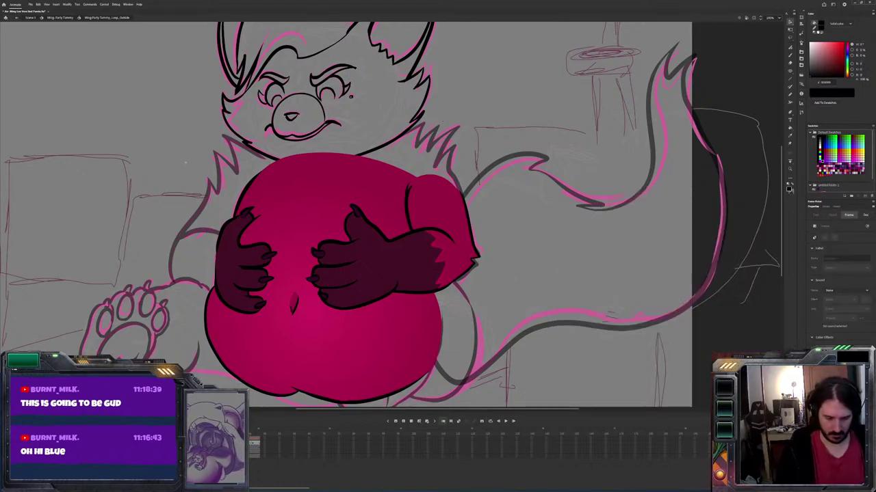
Trace the fur tufts of both shoulders and the neckline with black brush strokes around the belly on this loop frame
{"action": "key", "text": "b"}
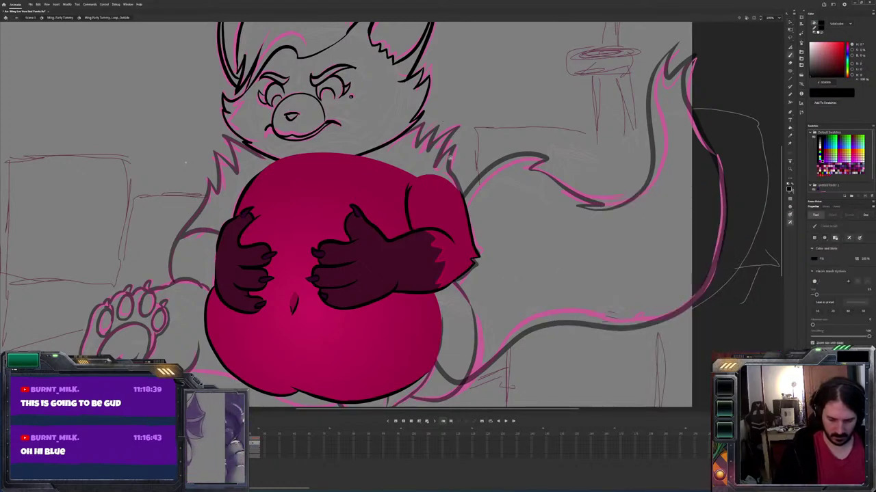
{"action": "mouse_move", "coordinate": [456, 143]}
{"action": "left_mouse_down"}
{"action": "mouse_move", "coordinate": [450, 174]}
{"action": "mouse_move", "coordinate": [433, 171]}
{"action": "left_mouse_up"}
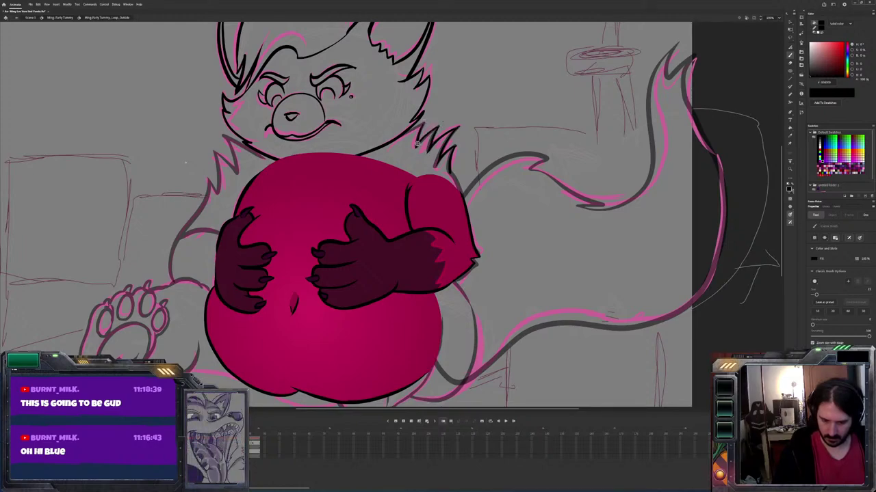
{"action": "mouse_move", "coordinate": [424, 123]}
{"action": "left_mouse_down"}
{"action": "mouse_move", "coordinate": [384, 139]}
{"action": "mouse_move", "coordinate": [301, 151]}
{"action": "mouse_move", "coordinate": [252, 147]}
{"action": "left_mouse_up"}
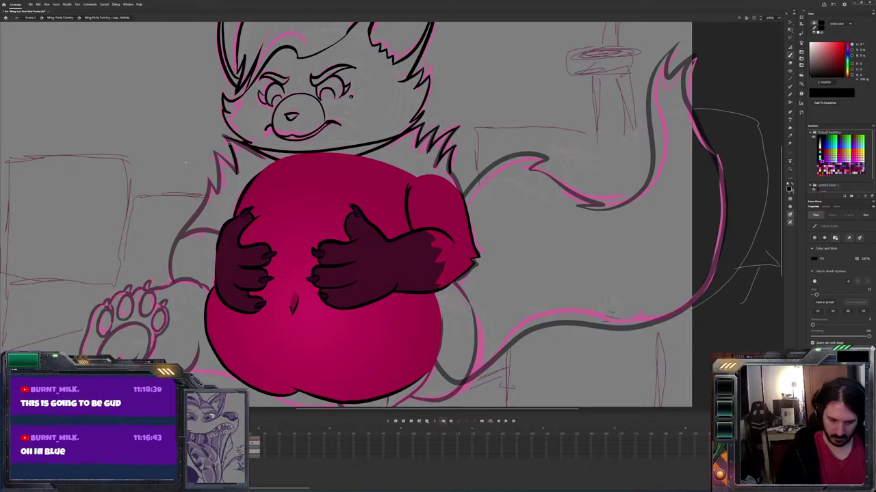
{"action": "mouse_move", "coordinate": [212, 150]}
{"action": "left_mouse_down"}
{"action": "mouse_move", "coordinate": [217, 193]}
{"action": "mouse_move", "coordinate": [208, 178]}
{"action": "mouse_move", "coordinate": [195, 214]}
{"action": "left_mouse_up"}
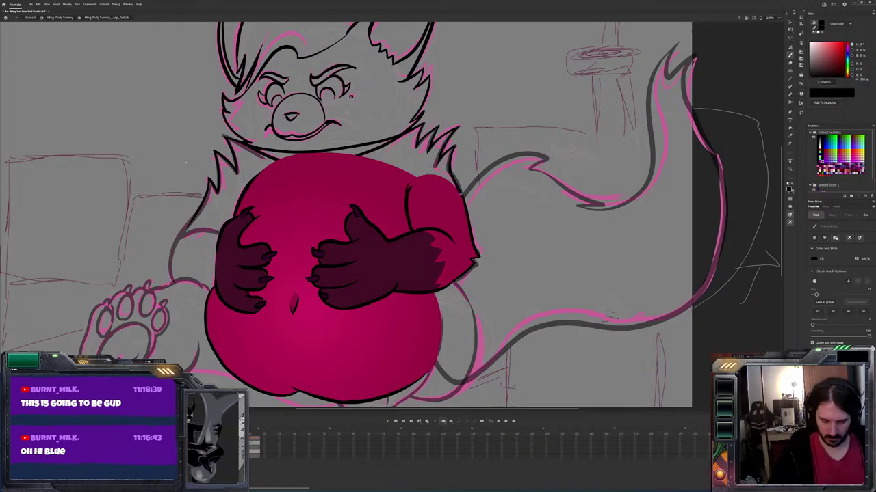
{"action": "key", "text": "ctrl+s"}
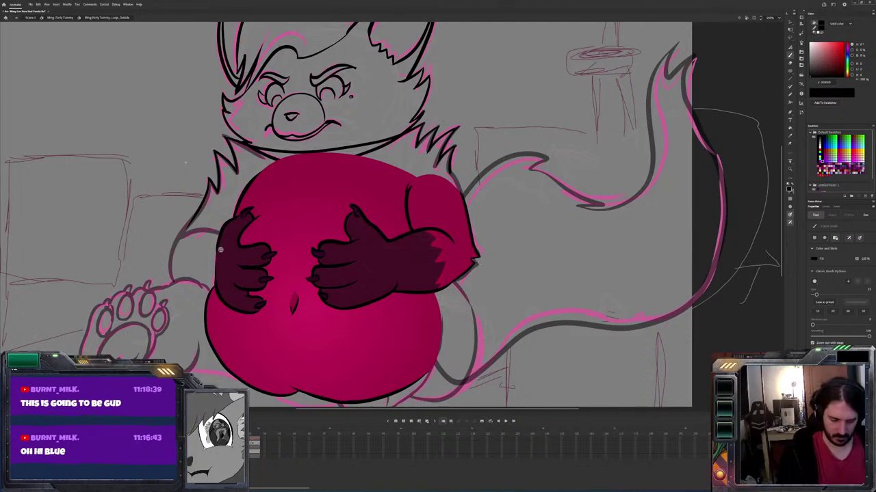
Undo the trial left forearm outline and move the traced shoulder fur and neckline strokes onto a separate layer
{"action": "mouse_move", "coordinate": [191, 238]}
{"action": "left_mouse_down"}
{"action": "mouse_move", "coordinate": [186, 268]}
{"action": "mouse_move", "coordinate": [218, 295]}
{"action": "left_mouse_up"}
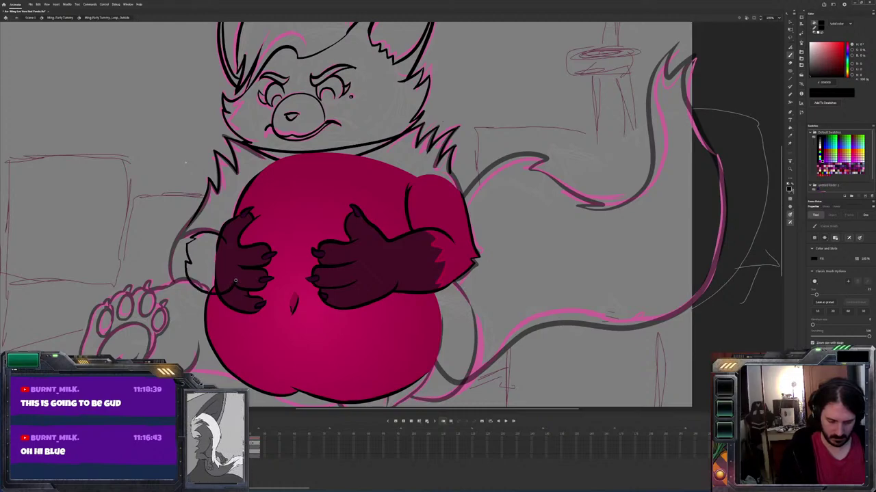
{"action": "key", "text": "ctrl+z"}
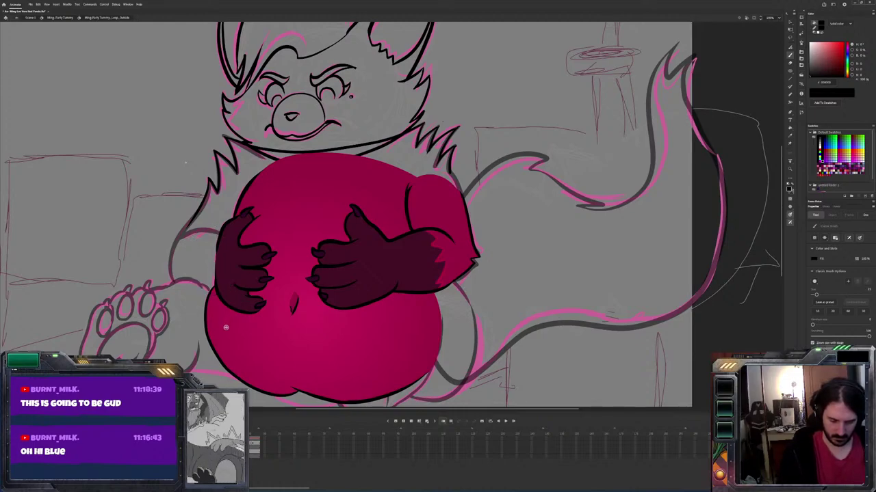
{"action": "key", "text": "v"}
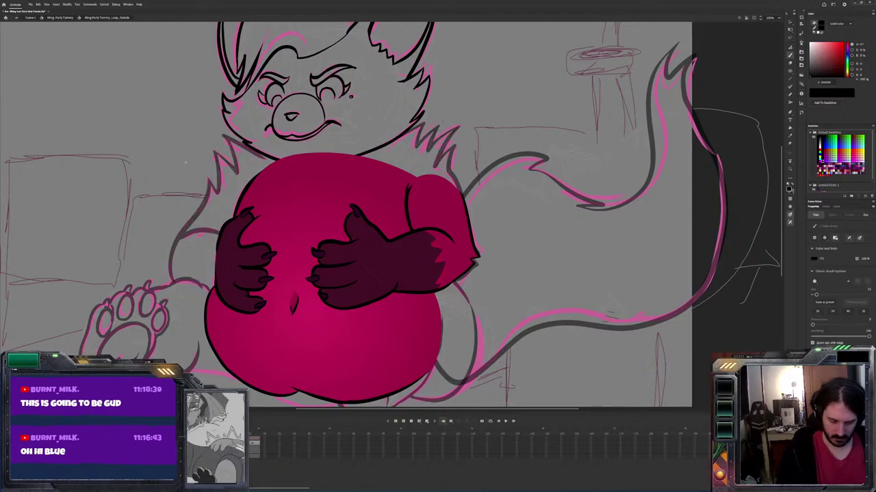
{"action": "key", "text": "ctrl+a"}
{"action": "key", "text": "ctrl+shift+a"}
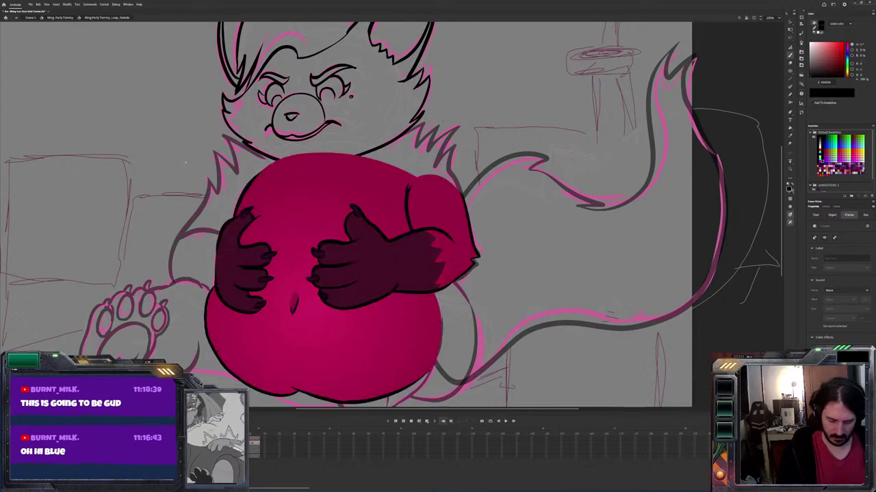
{"action": "key", "text": "ctrl+a"}
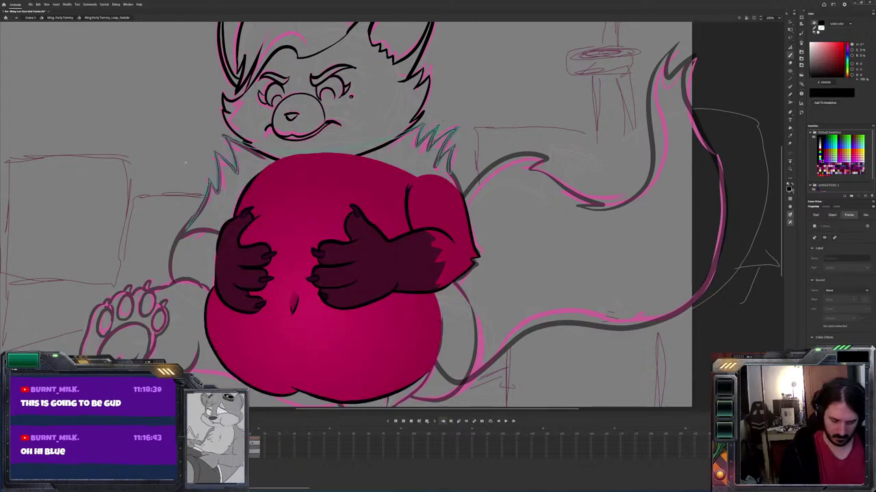
{"action": "key", "text": "ctrl+a"}
{"action": "key", "text": "ctrl+shift+a"}
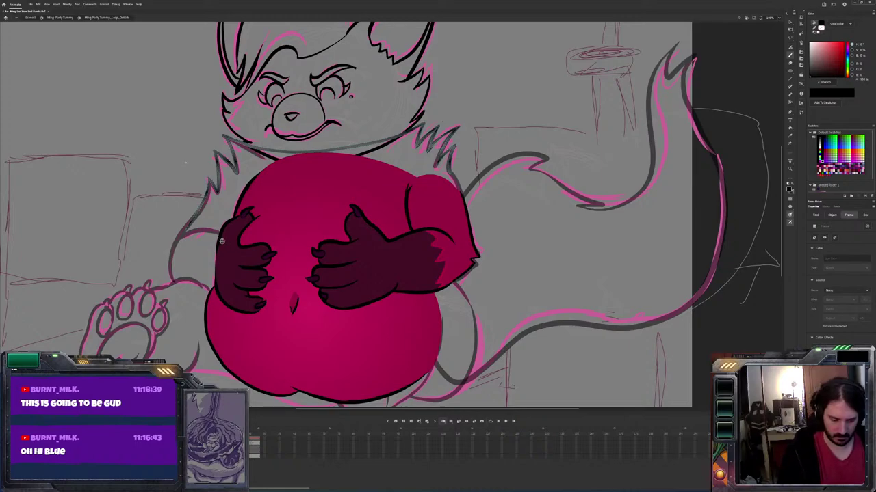
Draw the left forearm's black outline from the hand around the pointed elbow and back to the belly
{"action": "key", "text": "b"}
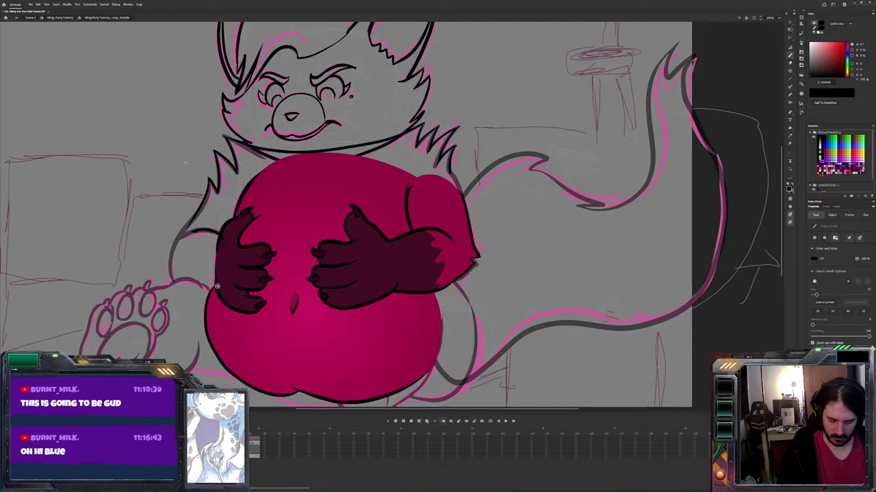
{"action": "key", "text": "ctrl+z"}
{"action": "key", "text": "ctrl+y"}
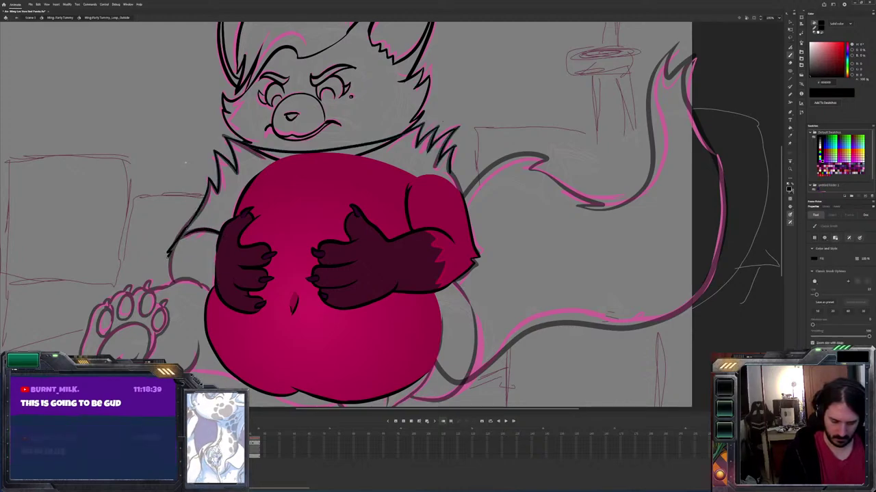
{"action": "left_click_drag", "start_coordinate": [213, 286], "coordinate": [192, 292]}
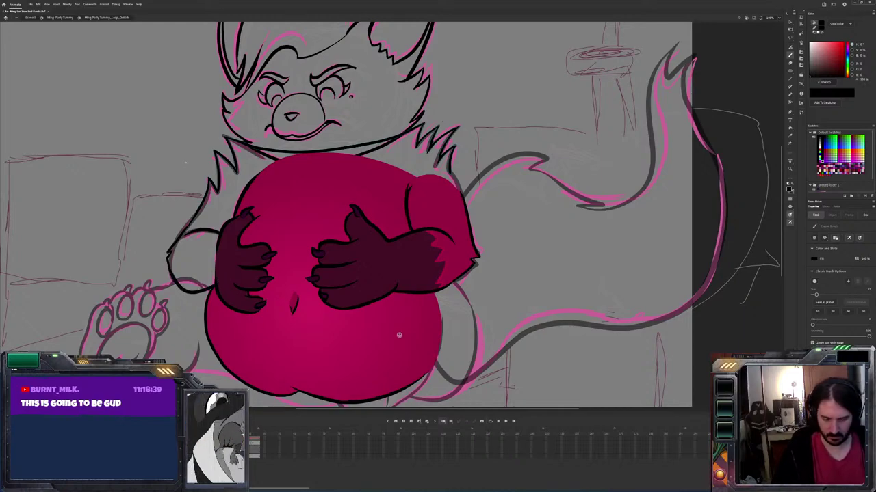
Sample the crimson of the right elbow and brush a jagged fur edge inside the left forearm
{"action": "key", "text": "i"}
{"action": "left_click", "coordinate": [443, 256]}
{"action": "key", "text": "b"}
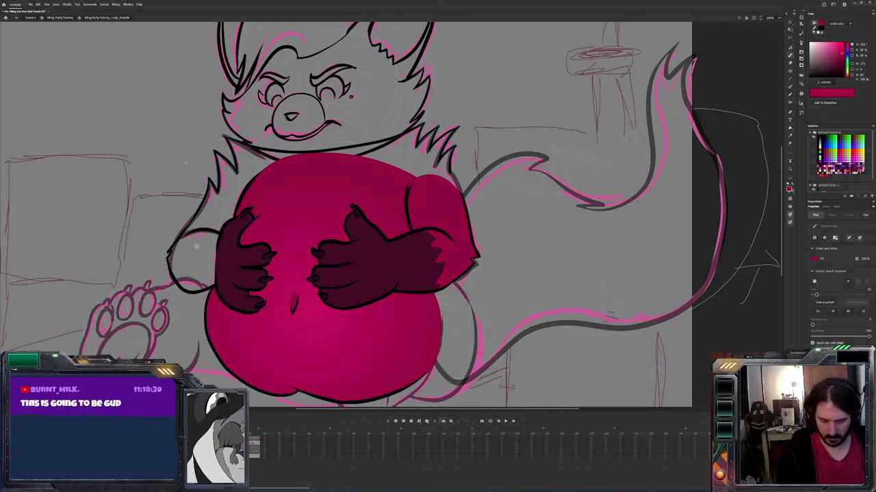
{"action": "left_click_drag", "start_coordinate": [181, 247], "coordinate": [192, 270]}
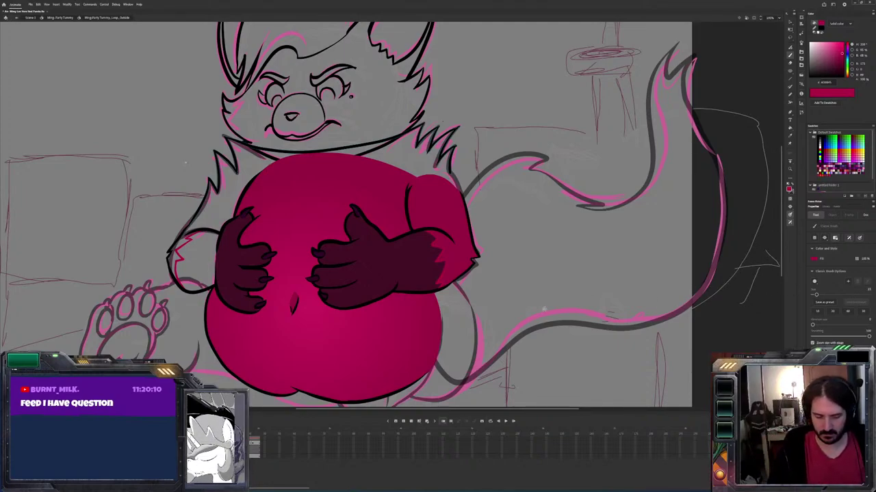
Fill the left forearm inside the jagged edge with the dark purple sampled from the right hand
{"action": "key", "text": "i"}
{"action": "left_click", "coordinate": [377, 266]}
{"action": "left_click", "coordinate": [208, 275]}
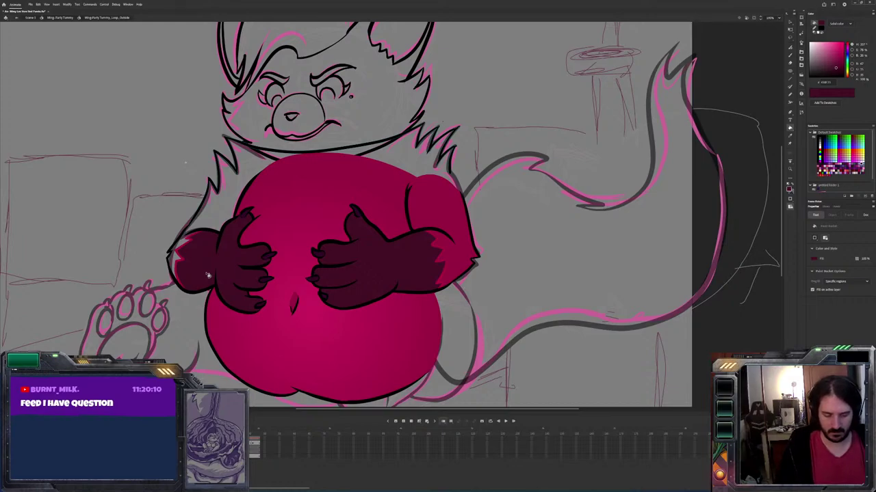
{"action": "key", "text": "ctrl+z"}
{"action": "key", "text": "ctrl+y"}
{"action": "key", "text": "ctrl+z"}
{"action": "key", "text": "ctrl+y"}
Close the gap in the outline between the right shoulder fur and the upper arm with a black brush stroke
{"action": "key", "text": "i"}
{"action": "left_click", "coordinate": [437, 203]}
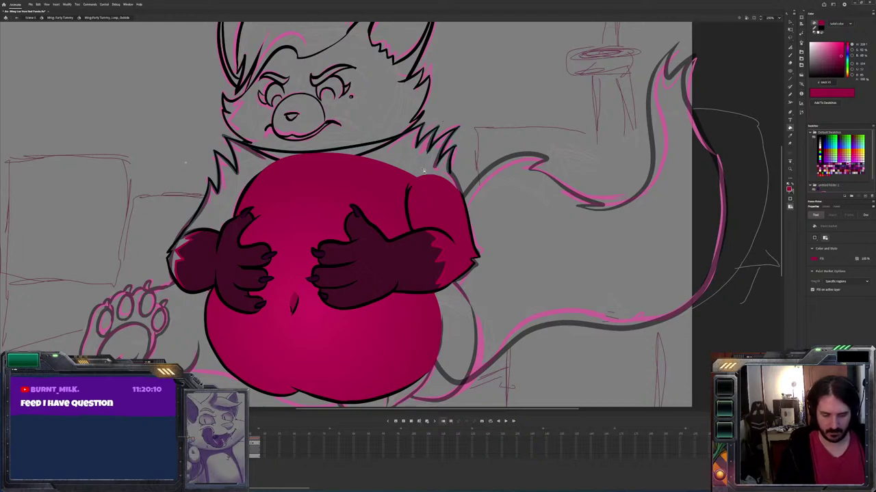
{"action": "key", "text": "i"}
{"action": "left_click", "coordinate": [455, 175]}
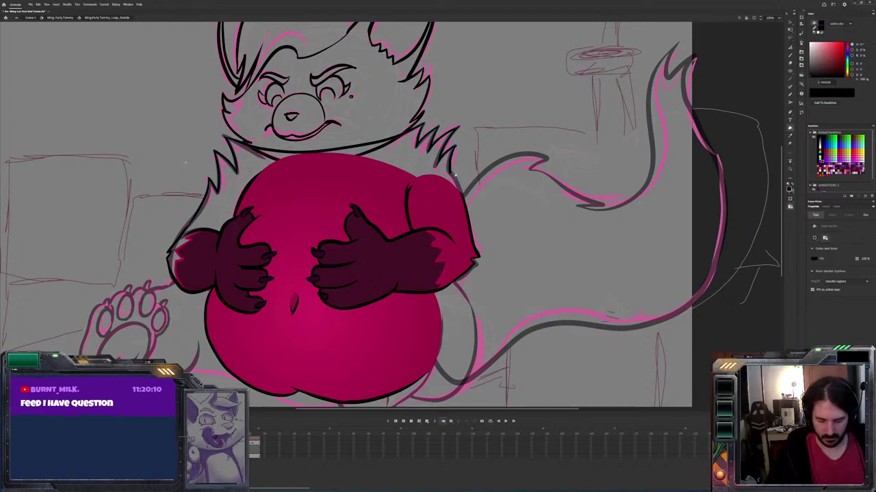
{"action": "key", "text": "b"}
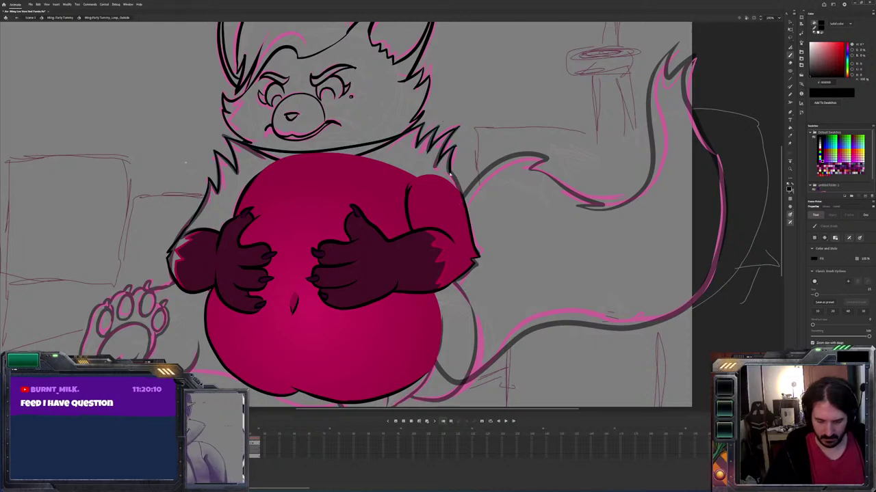
Fill the chest, both shoulders and the left upper arm with the crimson sampled from the right arm
{"action": "key", "text": "i"}
{"action": "left_click", "coordinate": [452, 199]}
{"action": "left_click", "coordinate": [446, 173]}
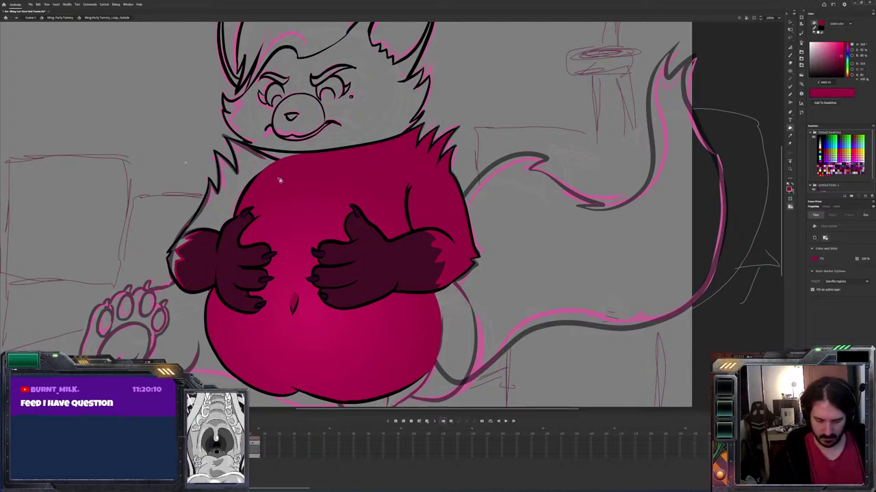
{"action": "left_click", "coordinate": [248, 169]}
{"action": "key", "text": "v"}
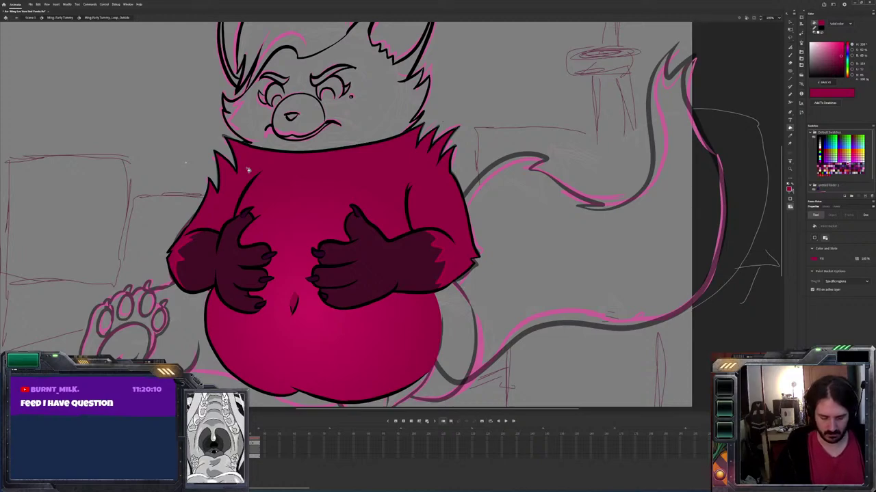
Touch up the left arm's crease line above the hand in black and resample the chest's crimson for the brush
{"action": "key", "text": "b"}
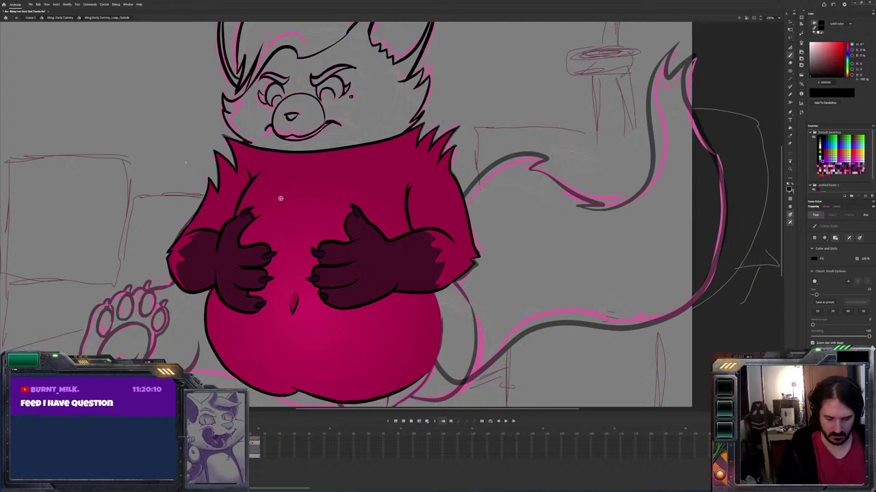
{"action": "key", "text": "k"}
{"action": "left_click", "coordinate": [270, 161], "text": "alt"}
{"action": "key", "text": "b"}
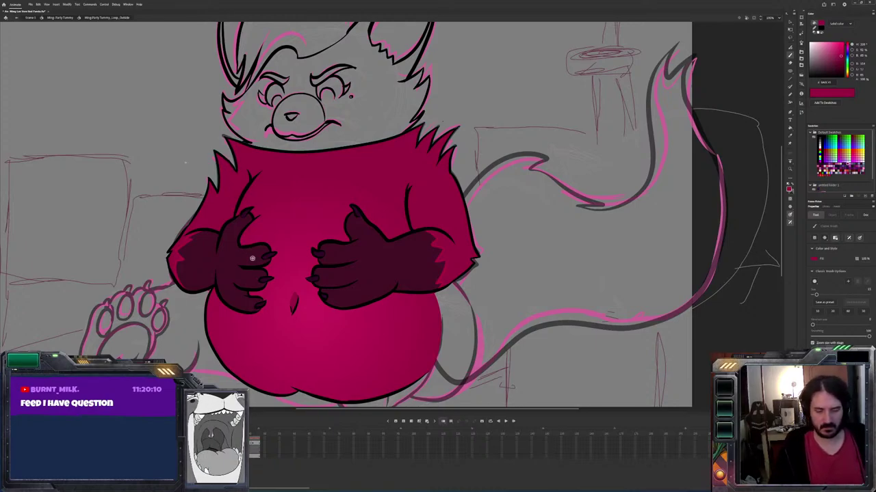
Trace the left shoulder's fur tufts in black on the next loop frame, comparing it with the finished coloured frame
{"action": "key", "text": "space"}
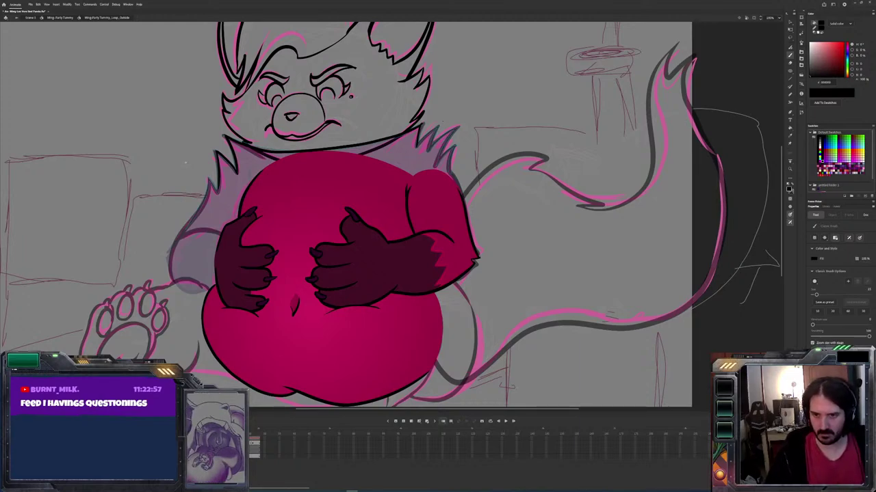
{"action": "left_click", "coordinate": [347, 227]}
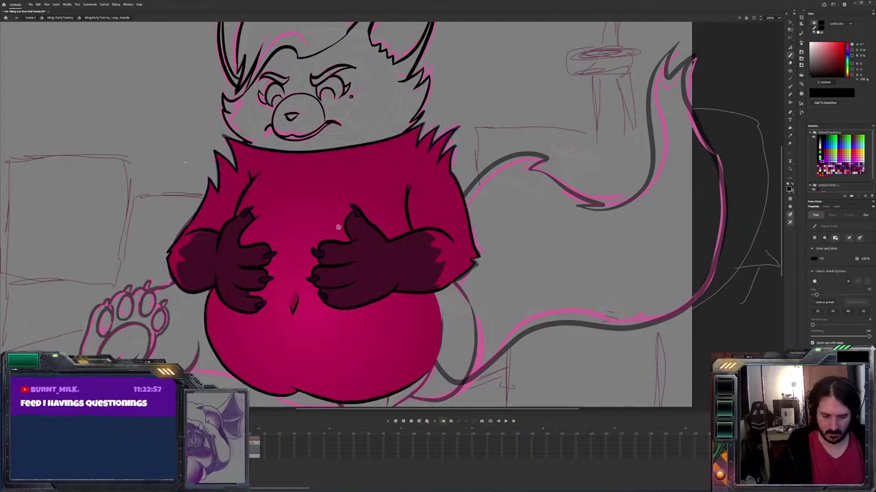
{"action": "key", "text": "ctrl+z"}
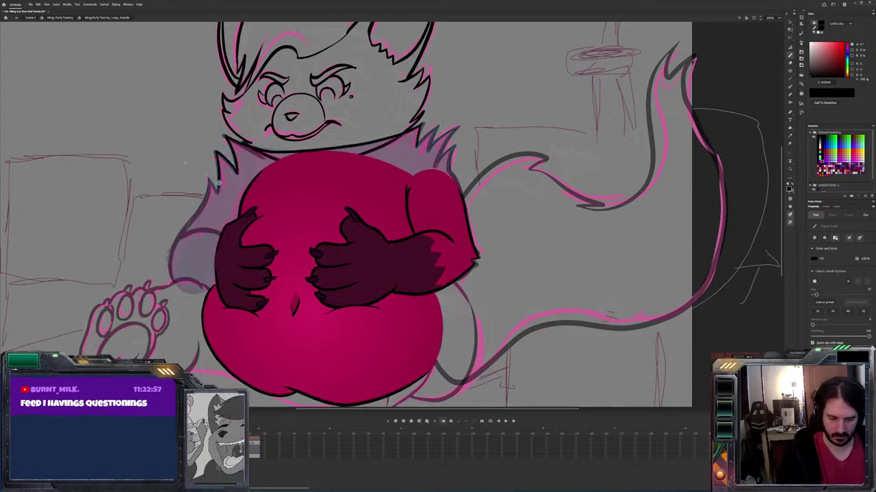
{"action": "key", "text": "ctrl+y"}
{"action": "key", "text": "ctrl+z"}
{"action": "key", "text": "ctrl+y"}
{"action": "key", "text": "ctrl+z"}
{"action": "key", "text": "ctrl+y"}
{"action": "key", "text": "ctrl+z"}
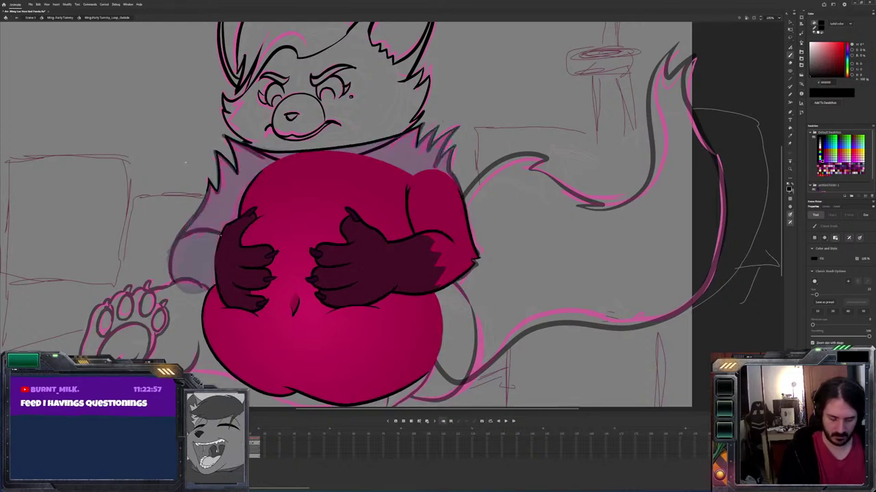
Outline the left forearm and elbow in black on this frame, matching them against the finished frame
{"action": "key", "text": "ctrl+y"}
{"action": "key", "text": "ctrl+z"}
{"action": "key", "text": "ctrl+y"}
{"action": "key", "text": "ctrl+z"}
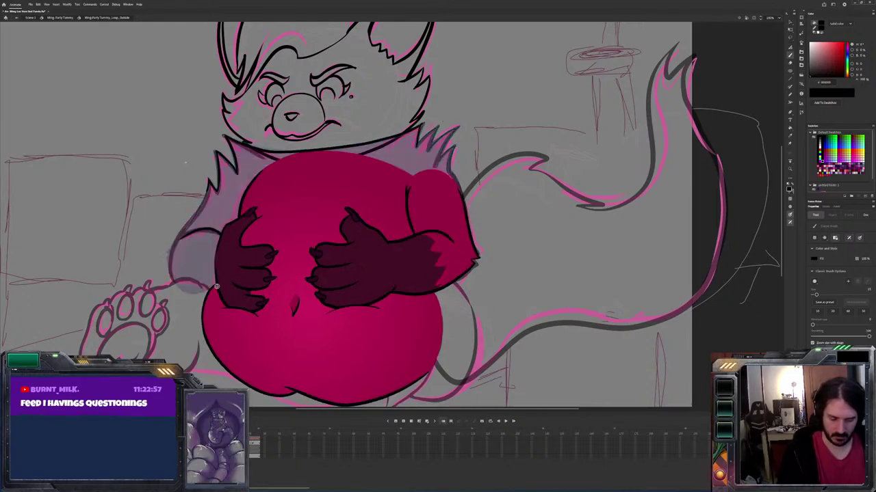
{"action": "key", "text": "ctrl+y"}
{"action": "key", "text": "ctrl+z"}
{"action": "key", "text": "ctrl+y"}
{"action": "key", "text": "ctrl+z"}
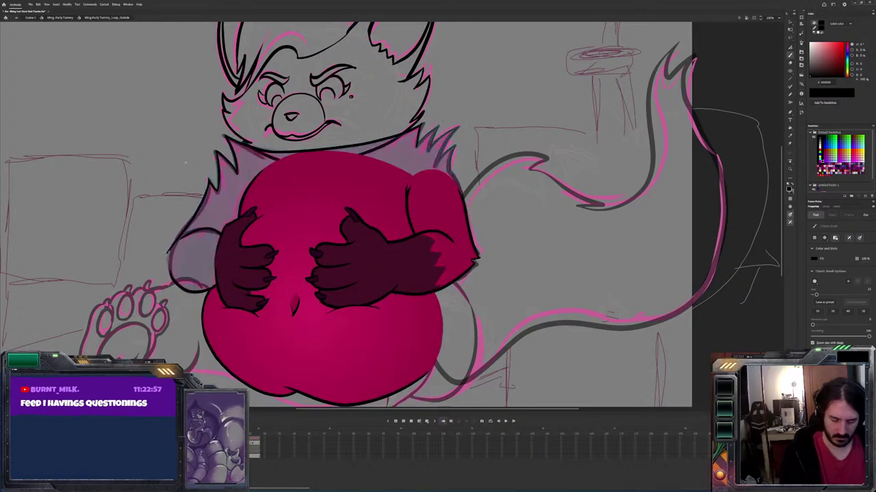
{"action": "key", "text": "ctrl+y"}
{"action": "key", "text": "ctrl+z"}
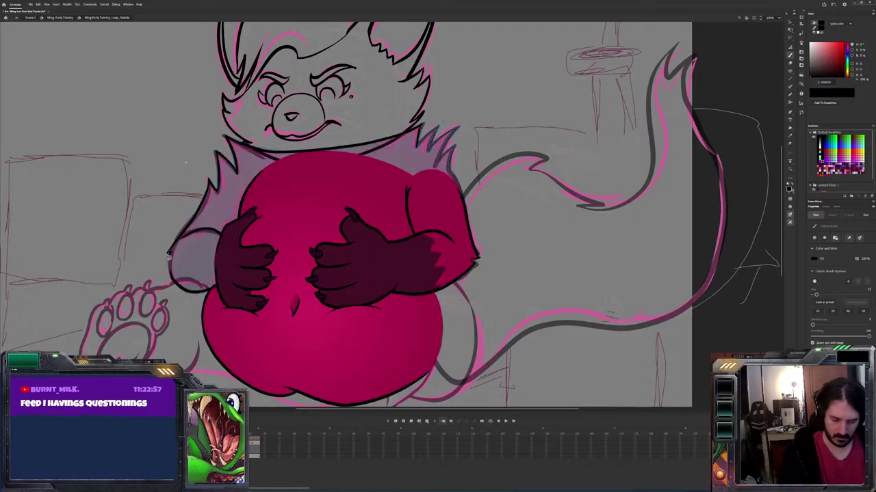
Draw the jagged fur edge on the left forearm in the crimson sampled from the finished frame
{"action": "key", "text": "ctrl+y"}
{"action": "key", "text": "ctrl+z"}
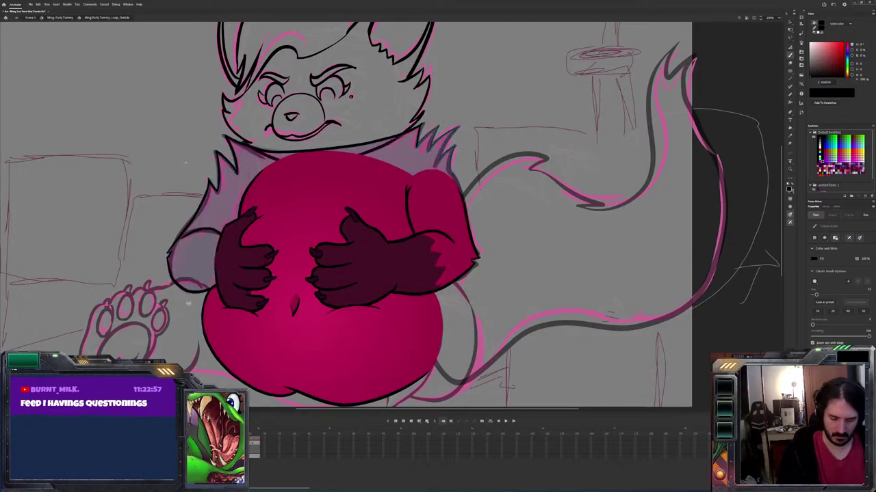
{"action": "key", "text": "ctrl+y"}
{"action": "left_click", "coordinate": [202, 234], "text": "alt"}
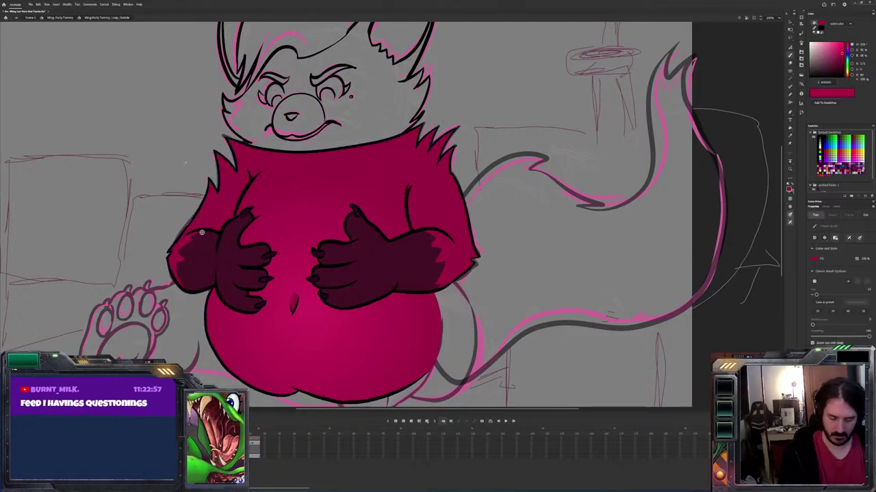
{"action": "key", "text": "ctrl+z"}
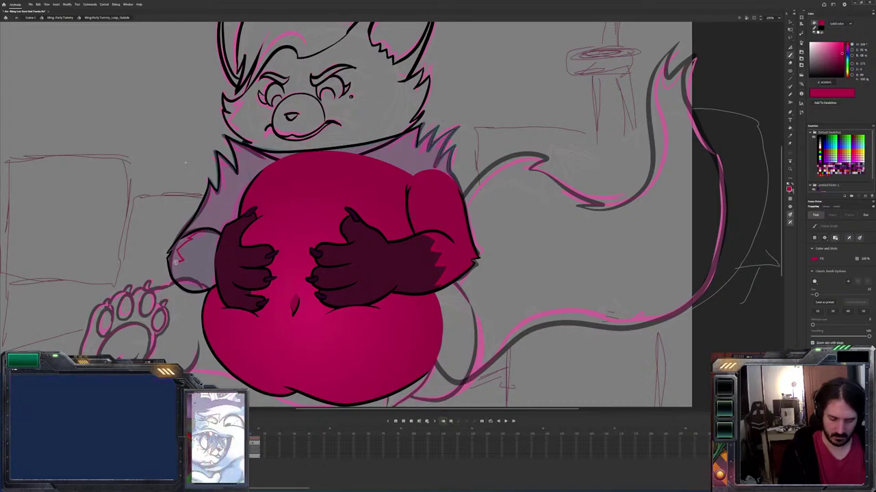
Fill only the left forearm inside the jagged fur edge with the dark maroon sampled from the left hand
{"action": "key", "text": "i"}
{"action": "left_click", "coordinate": [241, 266]}
{"action": "left_click", "coordinate": [217, 264]}
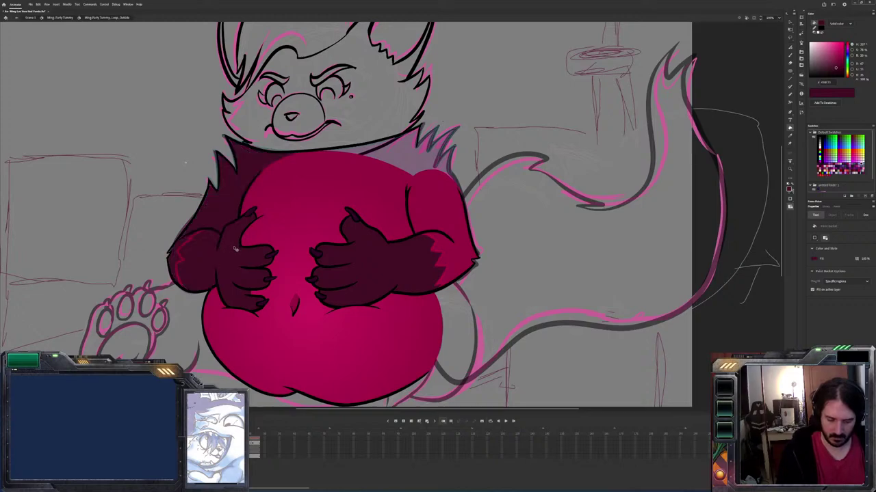
{"action": "key", "text": "ctrl+z"}
{"action": "left_click", "coordinate": [210, 257]}
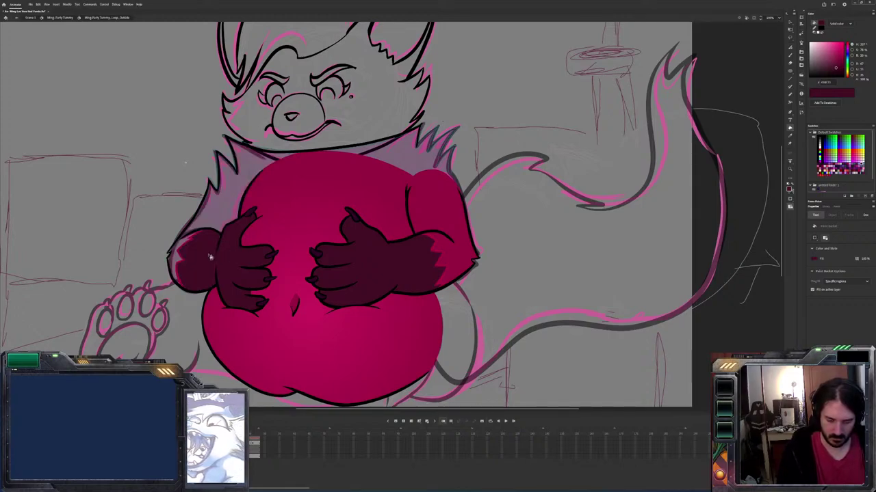
Sample the outline's black and trace the right shoulder's fur tufts with the brush
{"action": "key", "text": "i"}
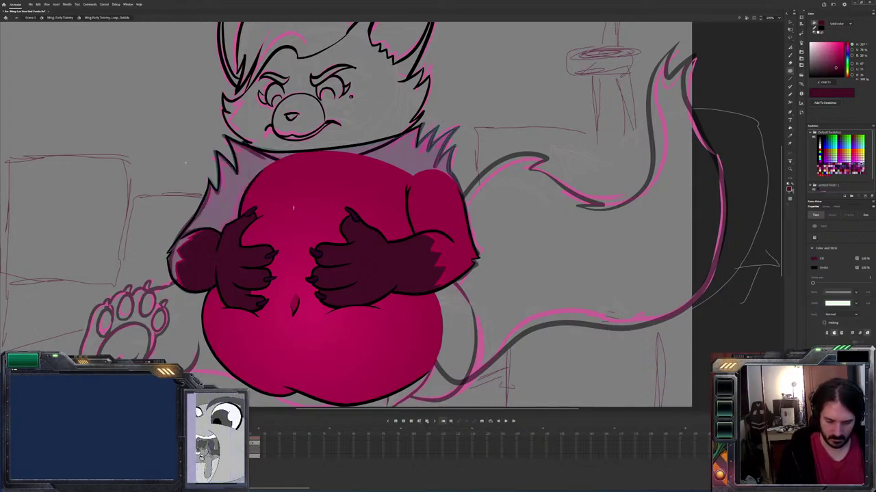
{"action": "left_click", "coordinate": [226, 231]}
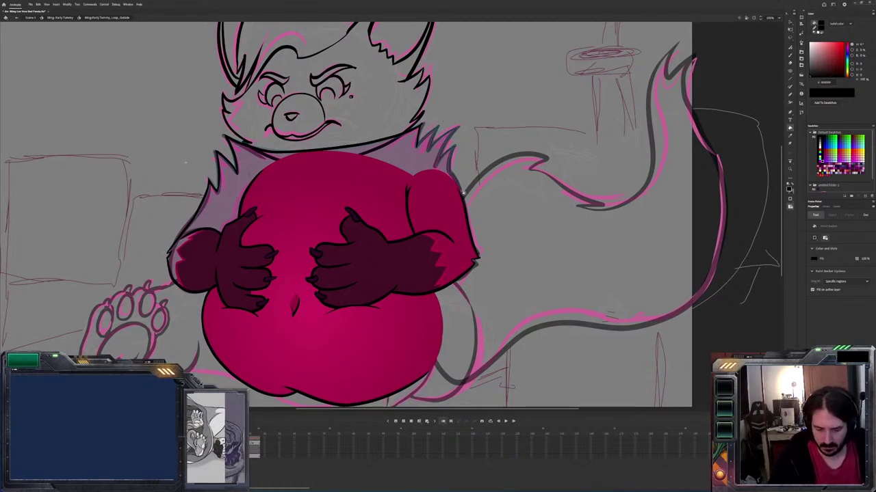
{"action": "key", "text": "b"}
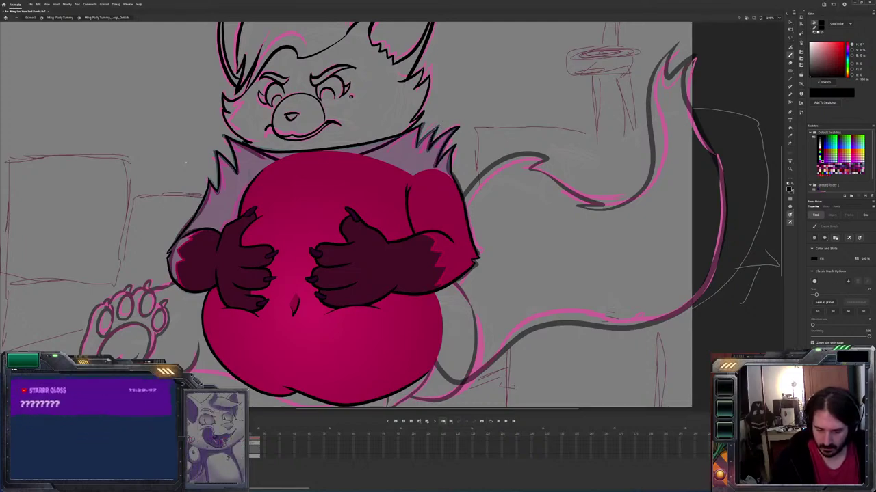
Fill both shoulders, the chest and the left upper arm with the crimson sampled from the right arm
{"action": "key", "text": "i"}
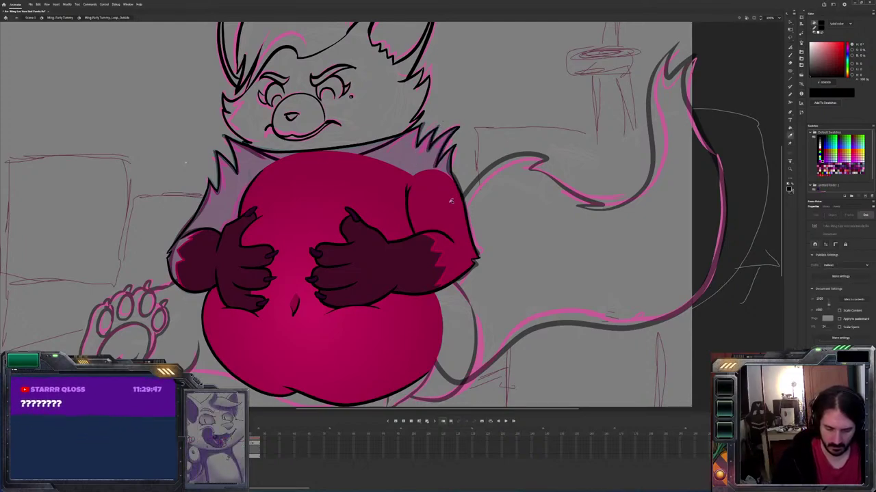
{"action": "left_click", "coordinate": [451, 201]}
{"action": "left_click", "coordinate": [418, 162]}
{"action": "left_click", "coordinate": [257, 175]}
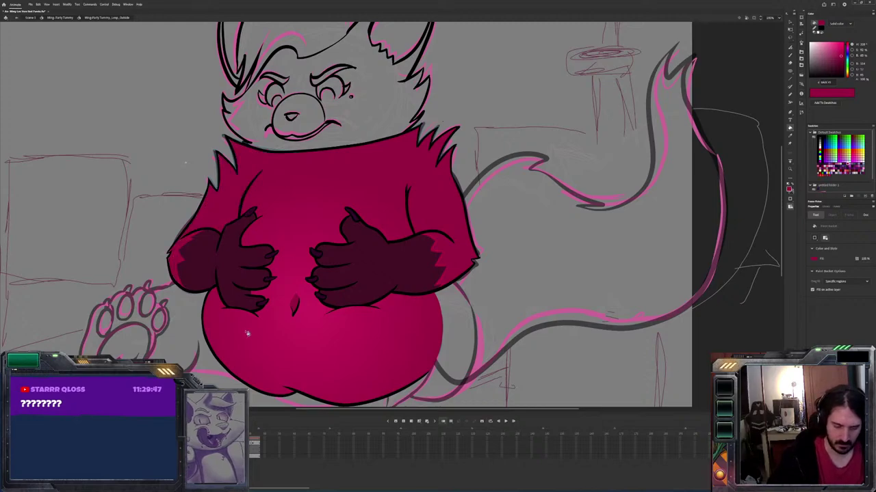
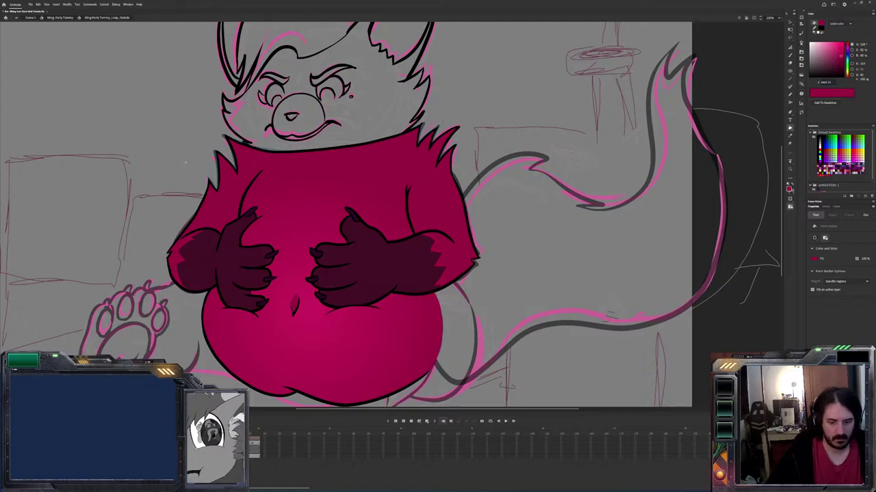
On the next uncoloured loop frame, trace the shoulder fur tufts on both sides and the neckline in black
{"action": "key", "text": "period"}
{"action": "key", "text": "period"}
{"action": "key", "text": "period"}
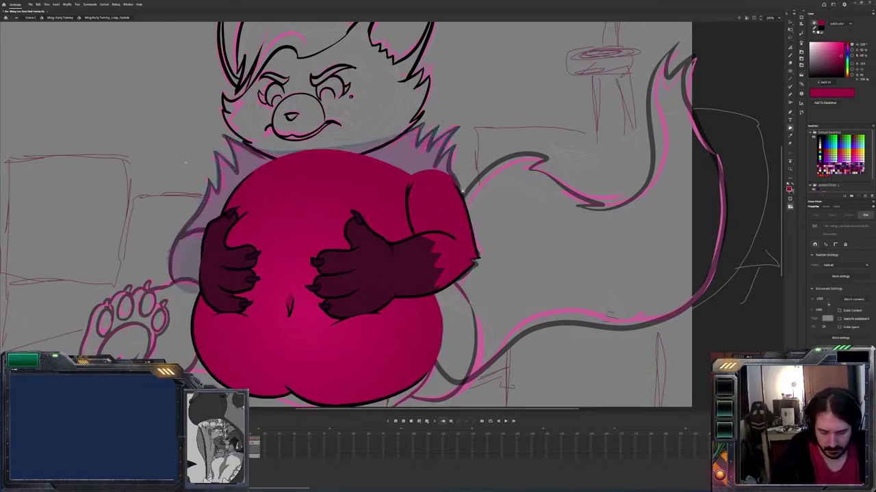
{"action": "key", "text": "b"}
{"action": "key", "text": "comma"}
{"action": "key", "text": "period"}
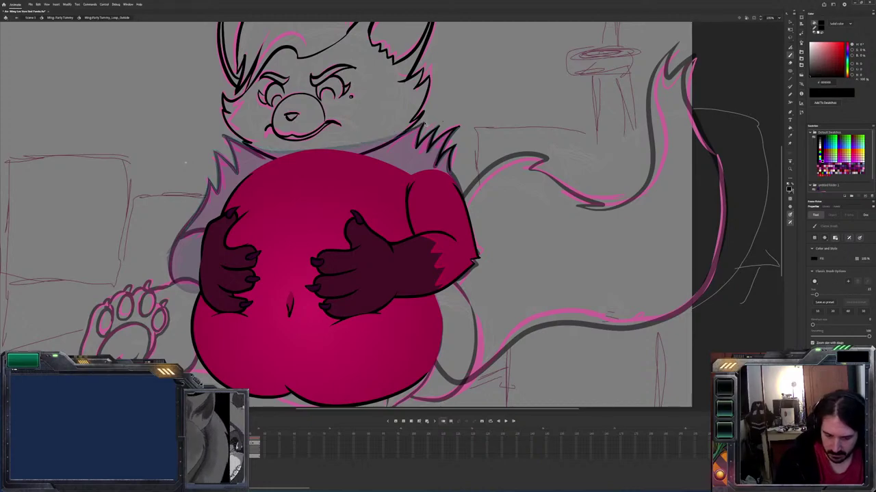
{"action": "left_click_drag", "start_coordinate": [424, 124], "coordinate": [319, 147]}
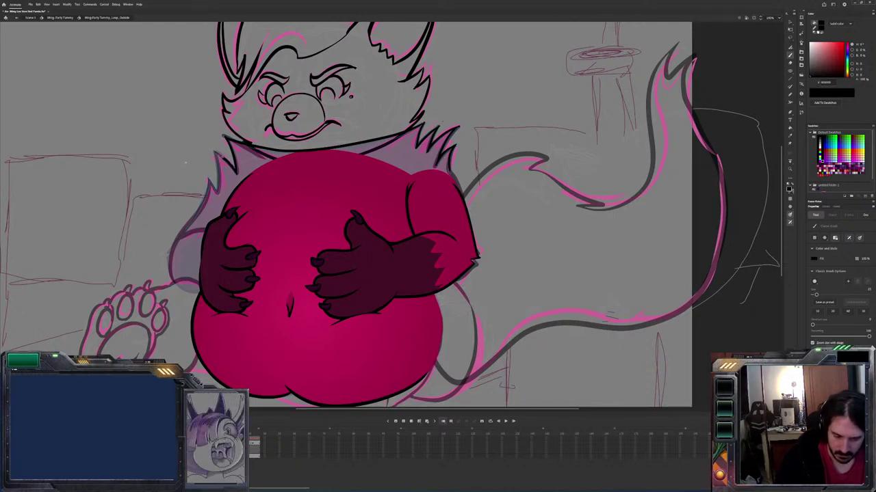
{"action": "left_click_drag", "start_coordinate": [215, 154], "coordinate": [218, 189]}
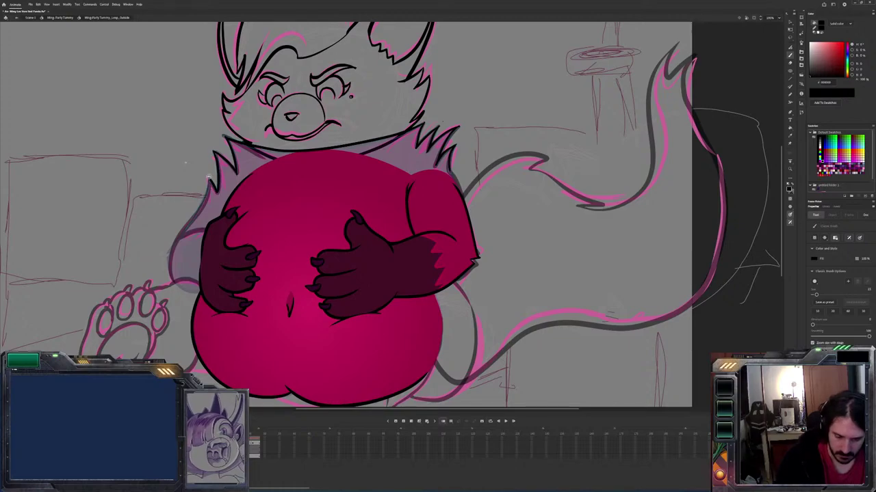
Outline the left arm, forearm and pointed elbow in black, checking them against the neighbouring frame
{"action": "mouse_move", "coordinate": [194, 218]}
{"action": "left_mouse_down"}
{"action": "mouse_move", "coordinate": [170, 256]}
{"action": "mouse_move", "coordinate": [180, 284]}
{"action": "left_mouse_up"}
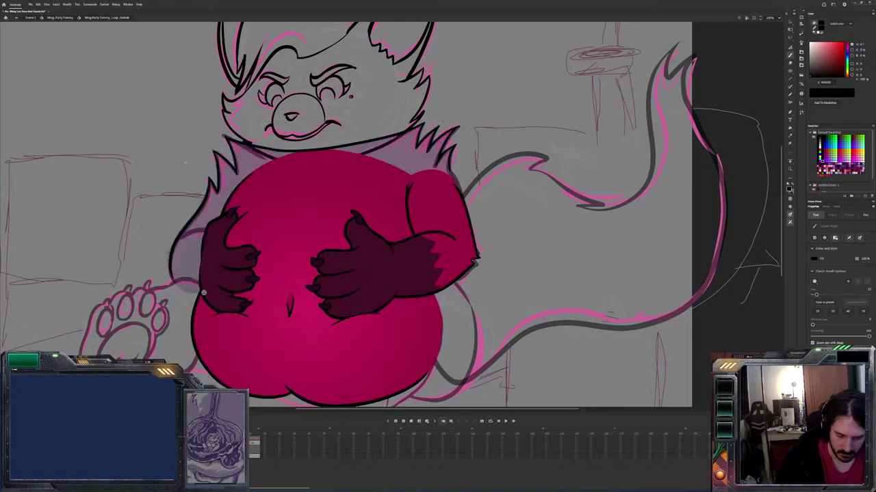
{"action": "mouse_move", "coordinate": [194, 295]}
{"action": "left_mouse_down"}
{"action": "mouse_move", "coordinate": [173, 284]}
{"action": "mouse_move", "coordinate": [165, 257]}
{"action": "left_mouse_up"}
{"action": "key", "text": "e"}
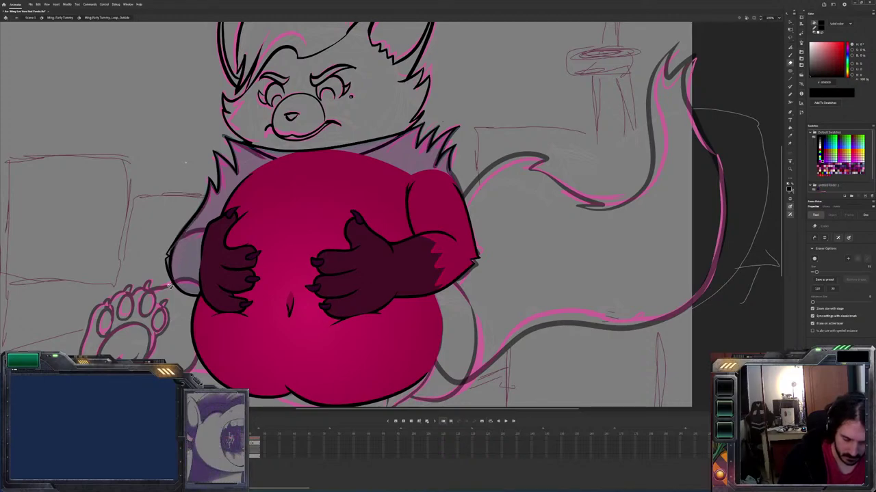
{"action": "key", "text": "period"}
{"action": "key", "text": "v"}
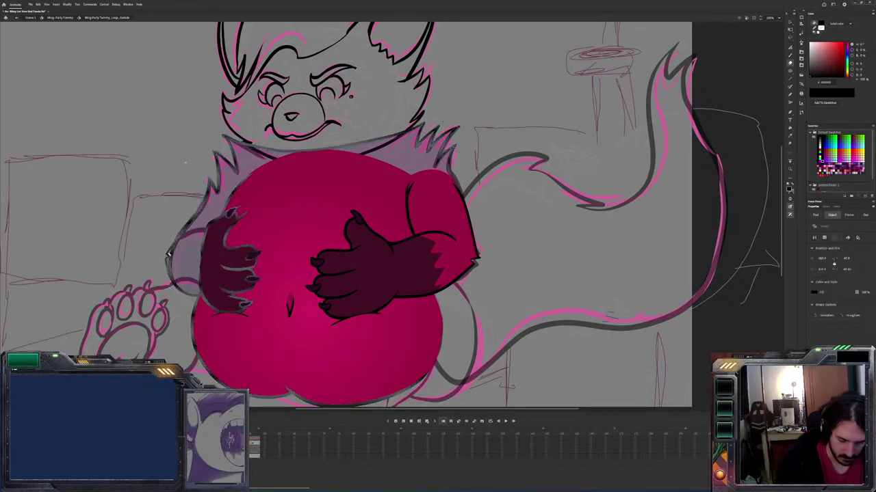
{"action": "key", "text": "comma"}
{"action": "key", "text": "e"}
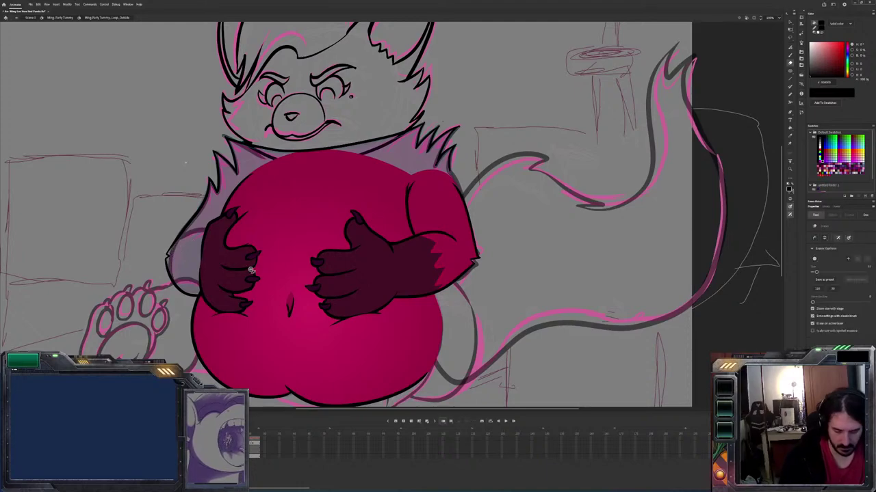
Draw the left forearm's jagged fur edge in crimson after the finished frame and fill the area inside it with dark maroon
{"action": "key", "text": "ctrl+z"}
{"action": "key", "text": "ctrl+z"}
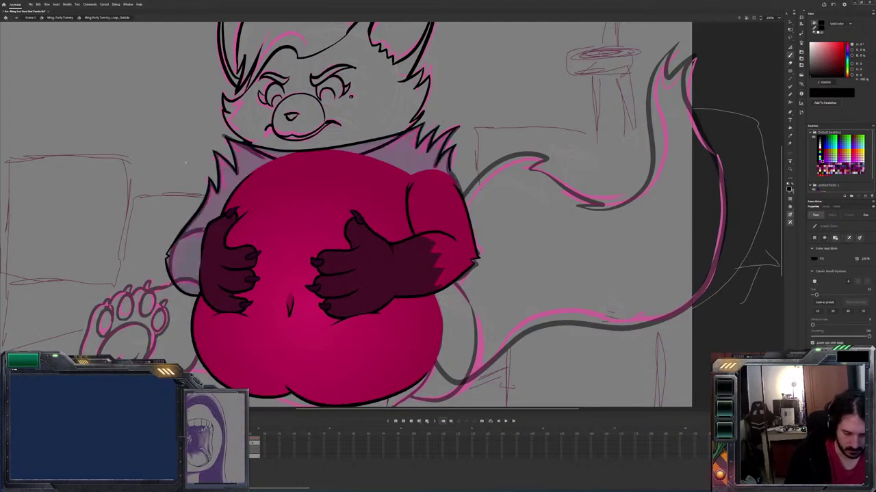
{"action": "key", "text": "ctrl+z"}
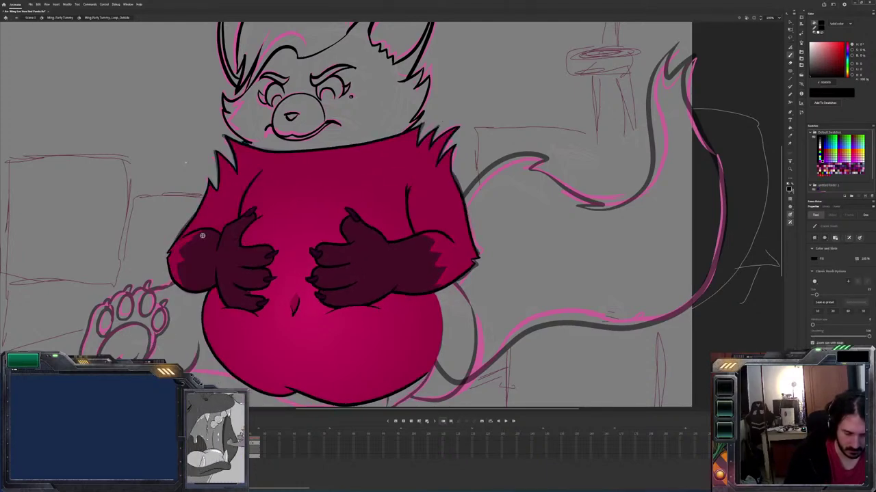
{"action": "key", "text": "e"}
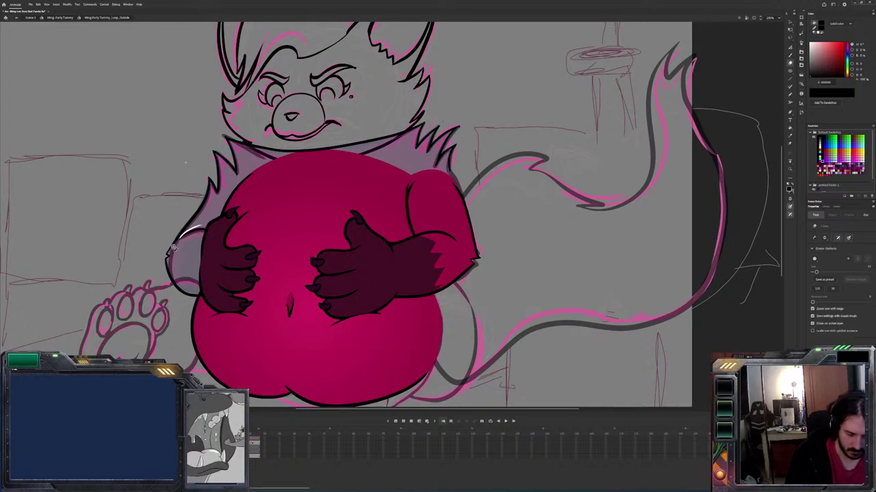
{"action": "key", "text": "ctrl+z"}
{"action": "left_click", "coordinate": [193, 237]}
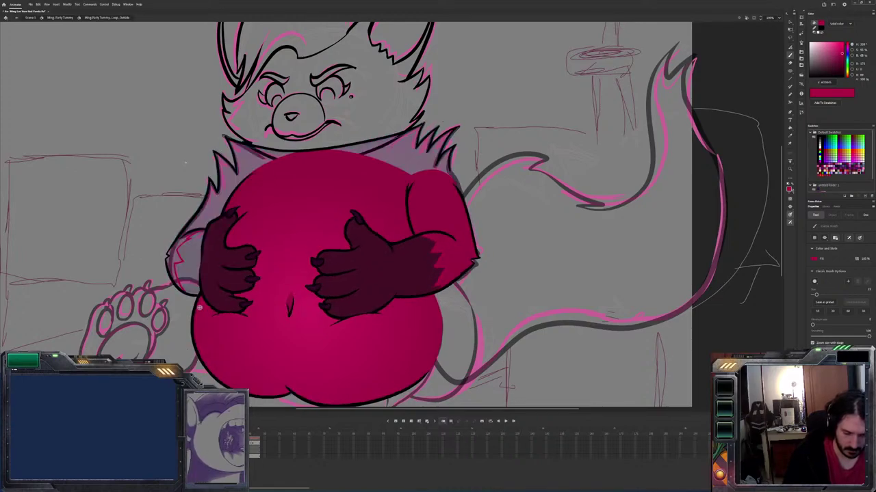
{"action": "left_click", "coordinate": [198, 279]}
Fill the left shoulder and left upper arm with the crimson sampled from the chest
{"action": "key", "text": "i"}
{"action": "left_click", "coordinate": [244, 176]}
{"action": "key", "text": "k"}
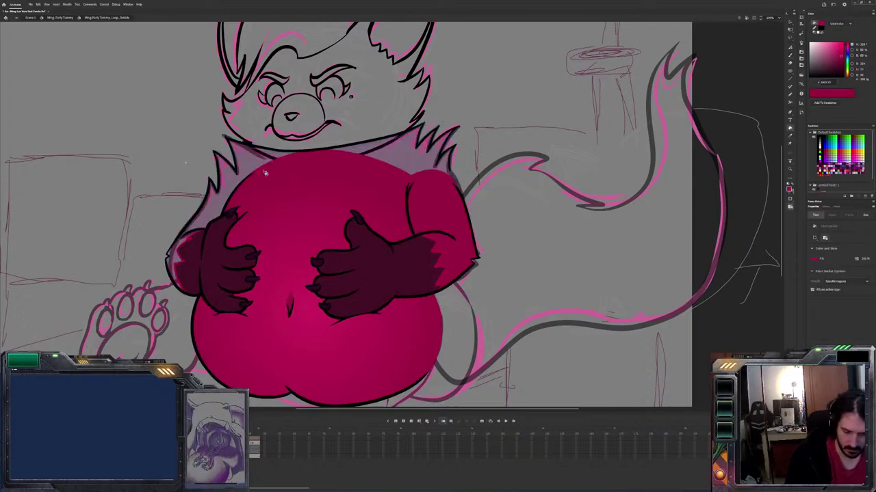
{"action": "left_click", "coordinate": [268, 156]}
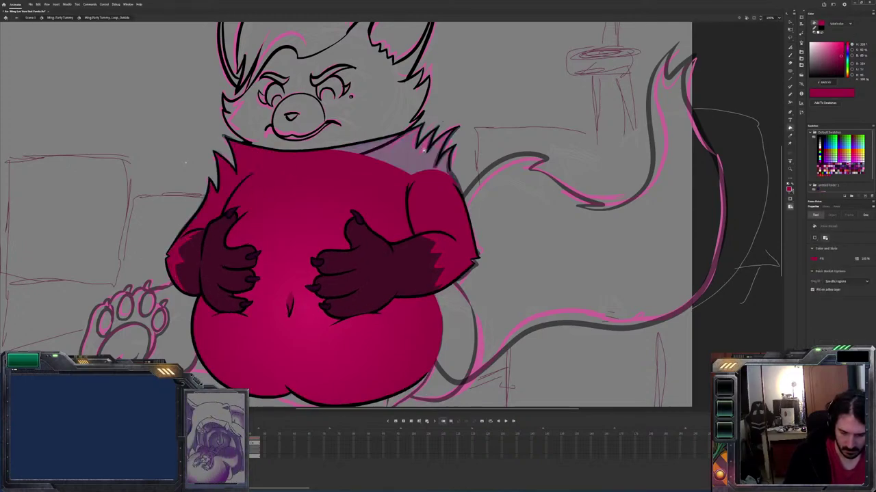
Sample the outline's black and close the line between the right shoulder tufts and the right arm
{"action": "key", "text": "i"}
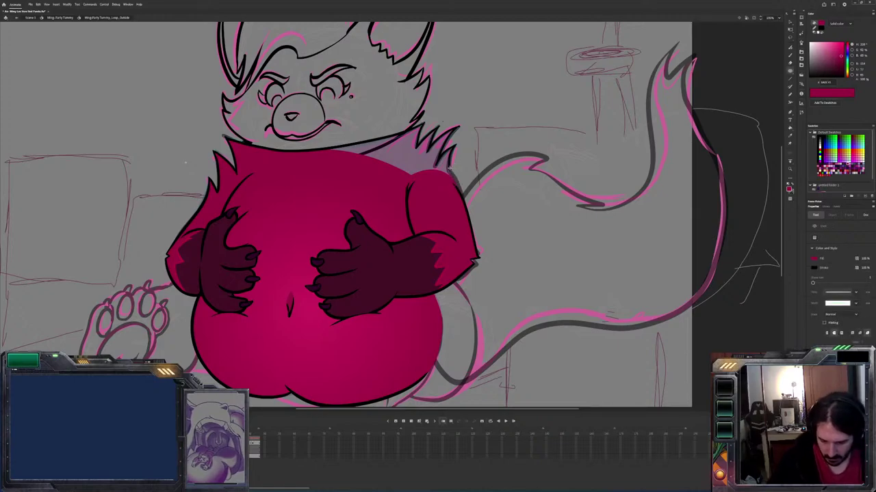
{"action": "left_click", "coordinate": [450, 166]}
{"action": "key", "text": "b"}
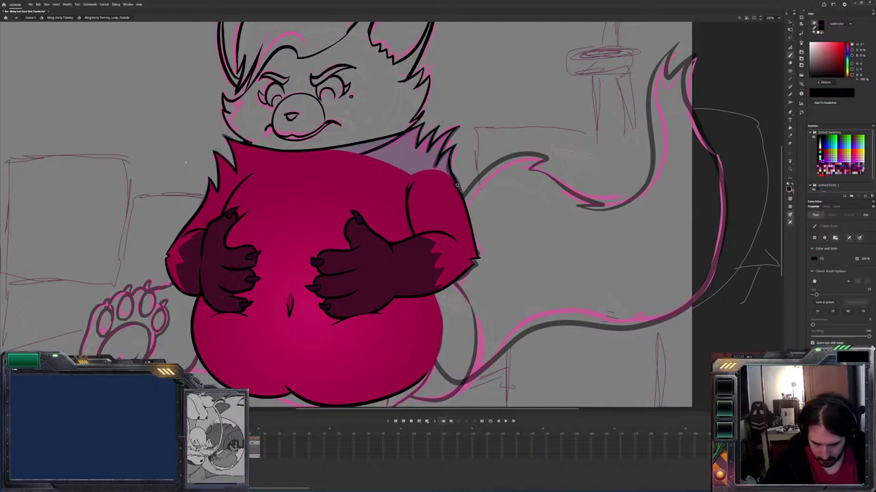
Fill the right shoulder and the remaining chest area with the crimson sampled from the right arm
{"action": "key", "text": "i"}
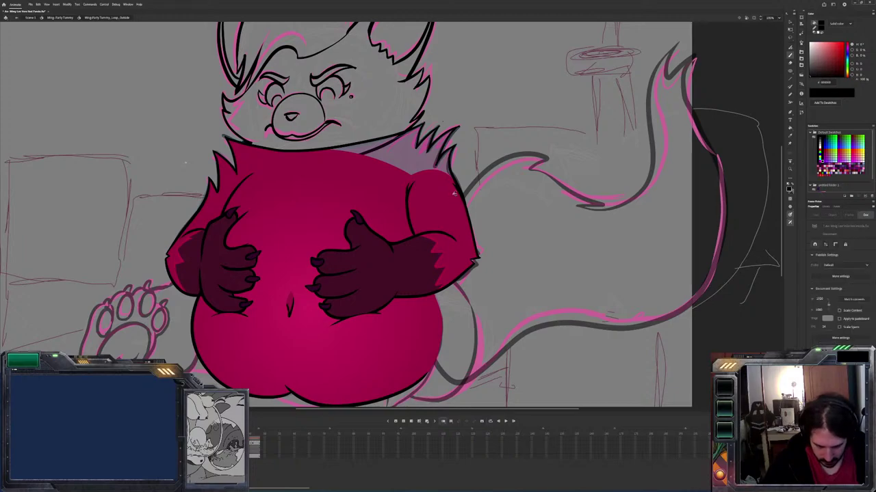
{"action": "left_click", "coordinate": [453, 183]}
{"action": "key", "text": "g"}
{"action": "left_click", "coordinate": [410, 154]}
Overlay the finished coloured frame on the next uncoloured loop frame as a tinted tracing guide
{"action": "key", "text": "period"}
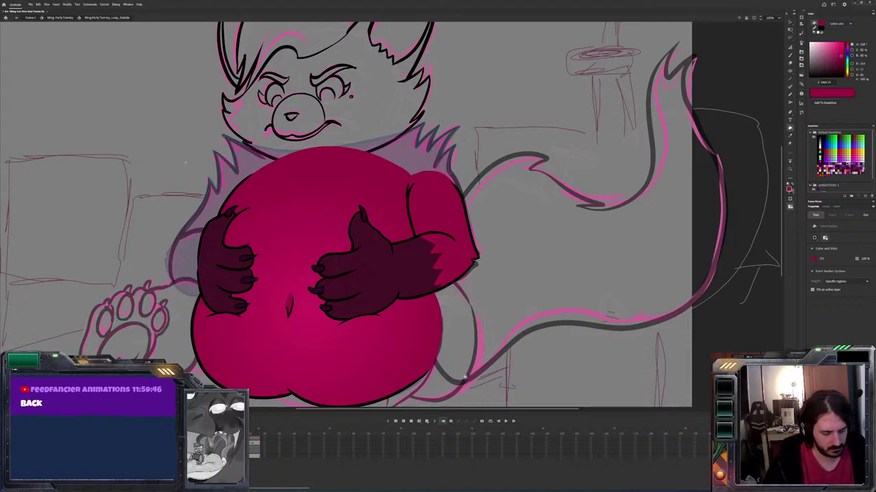
{"action": "key", "text": "ctrl+a"}
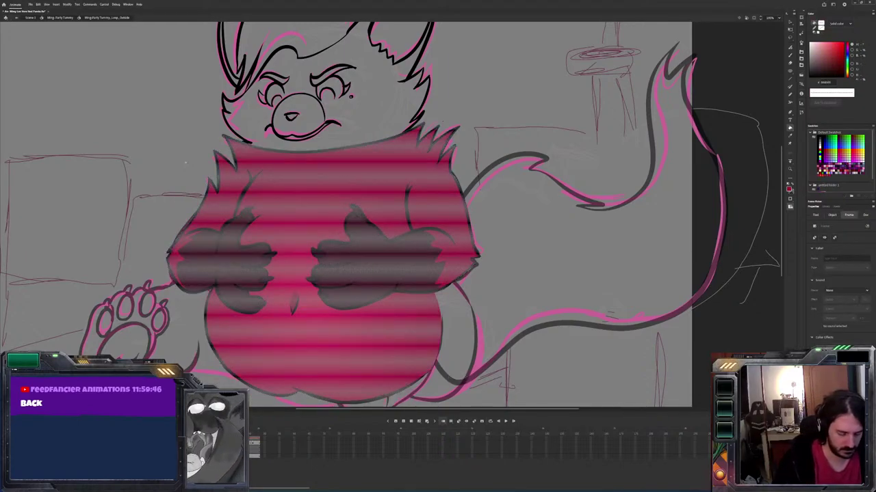
{"action": "key", "text": "ctrl+shift+v"}
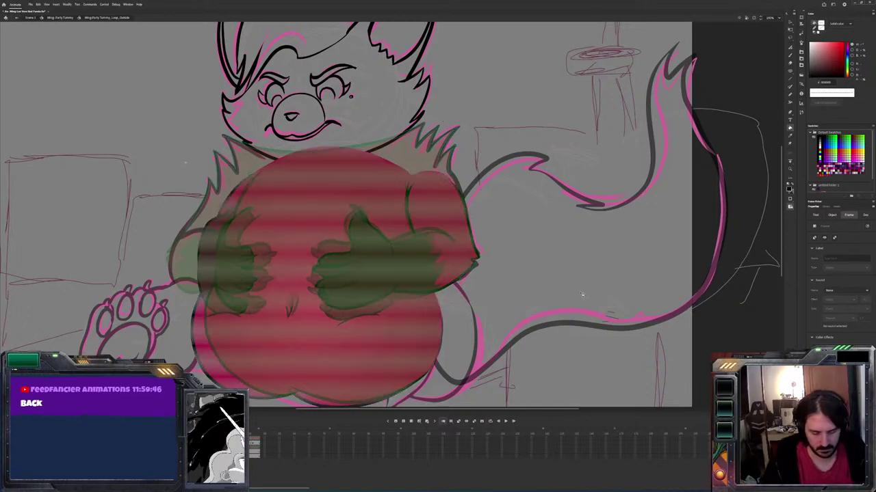
{"action": "key", "text": "ctrl+shift+a"}
{"action": "key", "text": "ctrl+z"}
{"action": "key", "text": "k"}
{"action": "key", "text": "ctrl+y"}
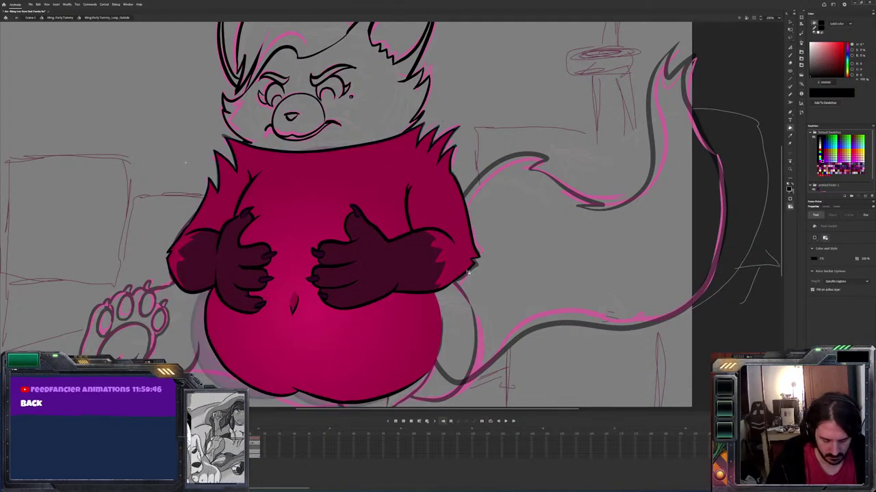
Draw the neckline and the upper left shoulder fur tufts in black over the tinted guide with the Brush
{"action": "key", "text": "b"}
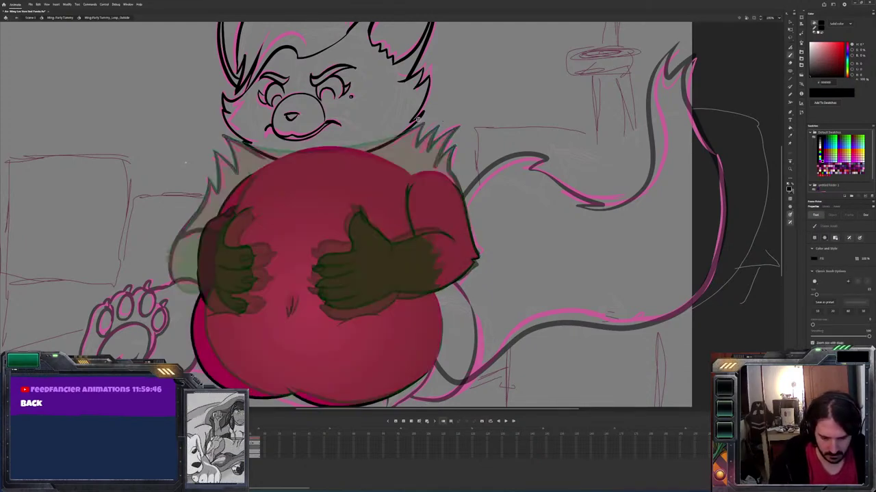
{"action": "mouse_move", "coordinate": [395, 135]}
{"action": "left_mouse_down"}
{"action": "mouse_move", "coordinate": [304, 154]}
{"action": "mouse_move", "coordinate": [230, 141]}
{"action": "left_mouse_up"}
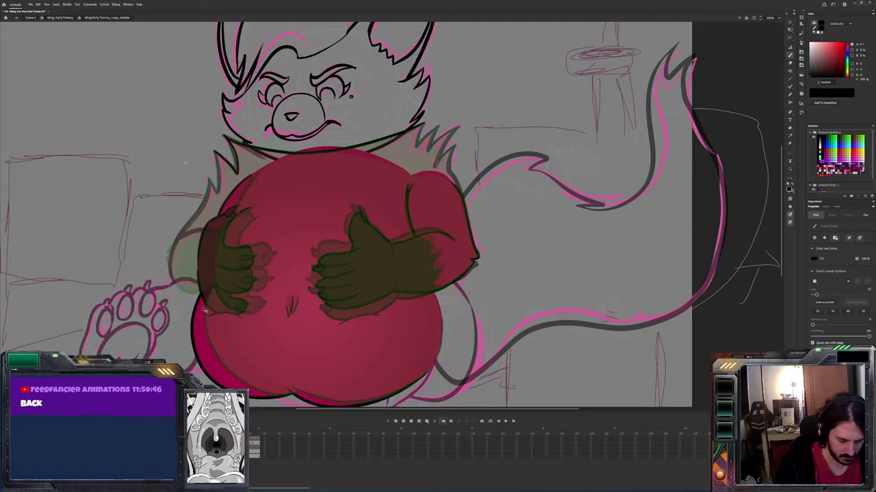
{"action": "key", "text": "."}
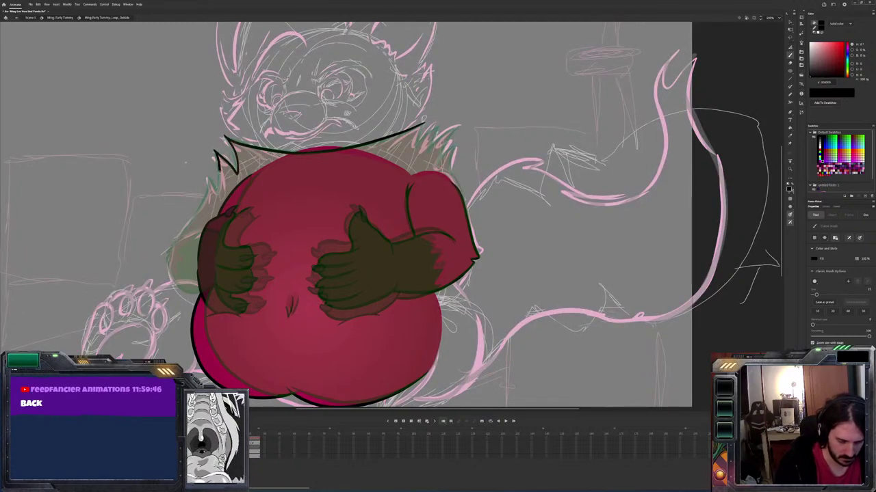
{"action": "key", "text": "v"}
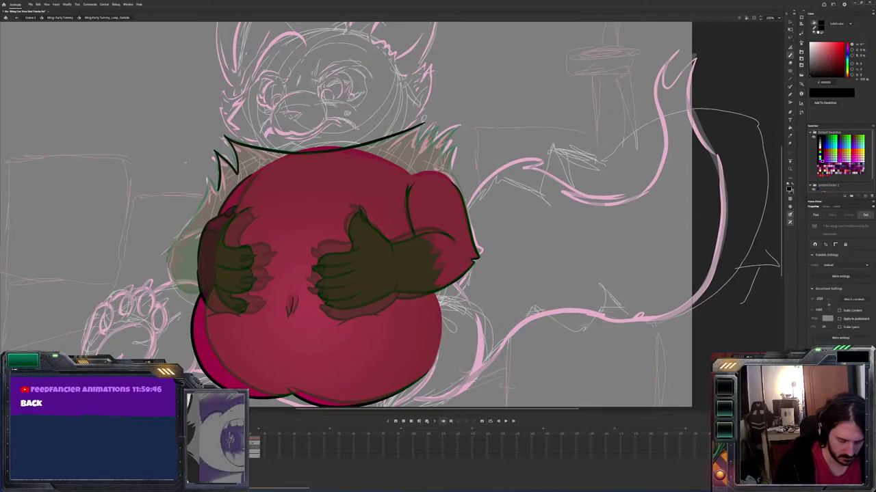
{"action": "left_click", "coordinate": [315, 146]}
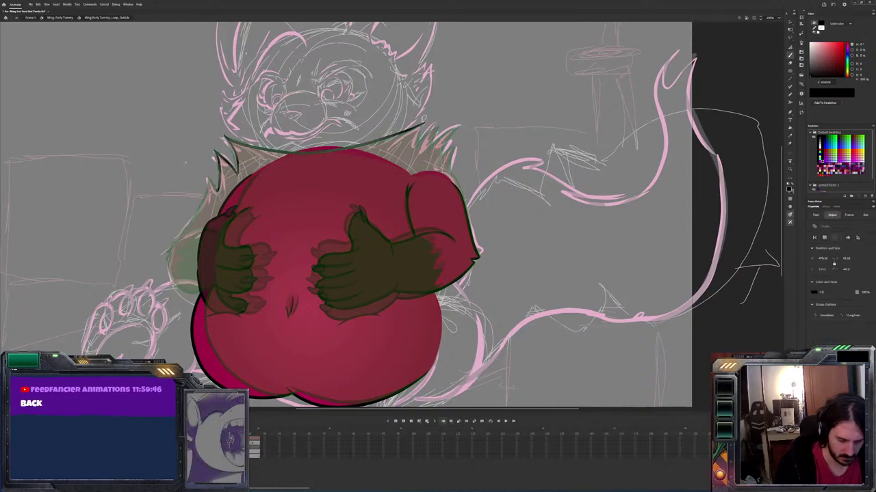
{"action": "key", "text": "b"}
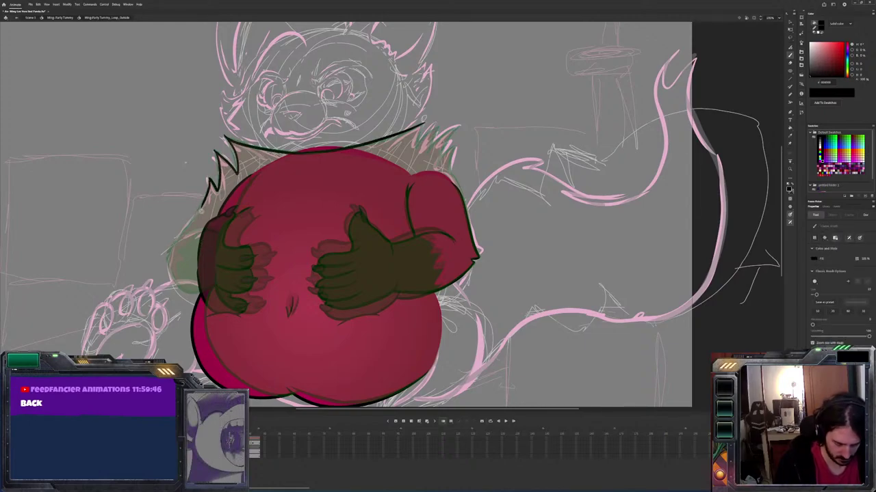
Outline the left upper arm down to the elbow tip and the underside of the left forearm in black
{"action": "key", "text": "period"}
{"action": "key", "text": "period"}
{"action": "key", "text": "period"}
{"action": "key", "text": "period"}
{"action": "key", "text": "period"}
{"action": "key", "text": "period"}
{"action": "left_click_drag", "start_coordinate": [205, 188], "coordinate": [166, 255]}
{"action": "key", "text": "period"}
{"action": "key", "text": "comma"}
{"action": "key", "text": "comma"}
{"action": "key", "text": "period"}
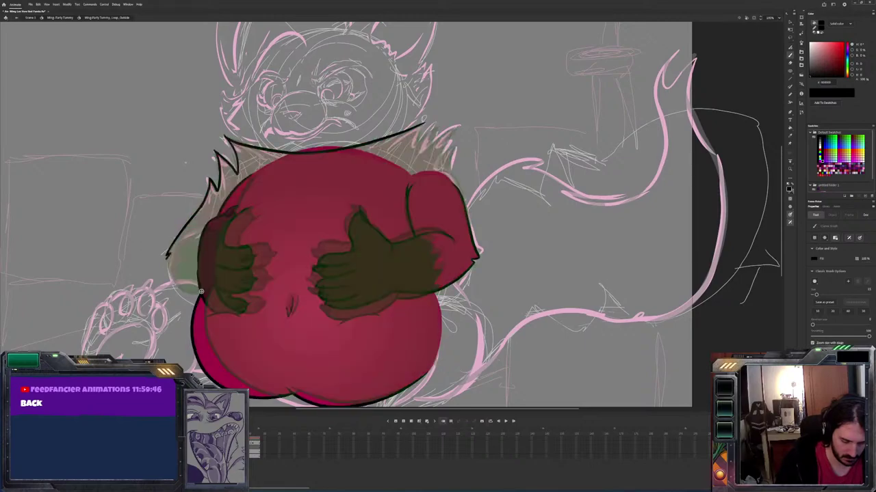
{"action": "mouse_move", "coordinate": [201, 292]}
{"action": "left_mouse_down"}
{"action": "mouse_move", "coordinate": [182, 293]}
{"action": "mouse_move", "coordinate": [167, 264]}
{"action": "left_mouse_up"}
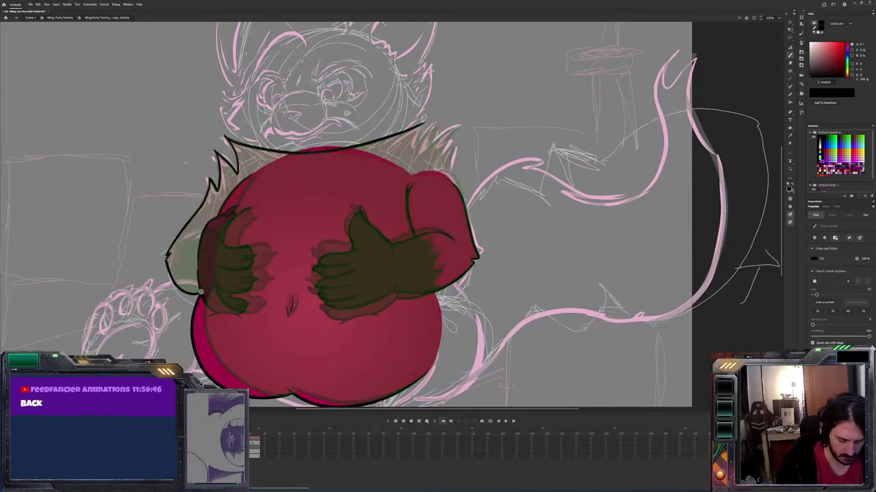
{"action": "key", "text": "ctrl+z"}
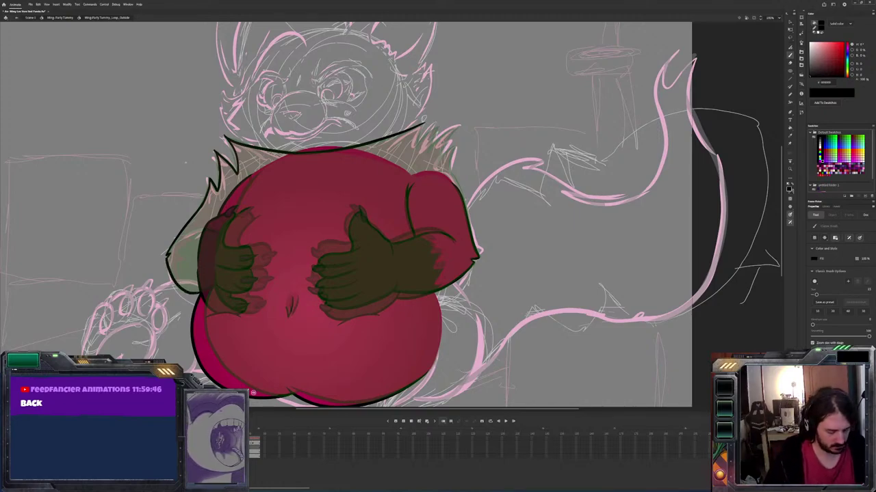
Outline the right shoulder's fur tufts and outer arm, plus the left forearm's upper edge, in black
{"action": "key", "text": "comma"}
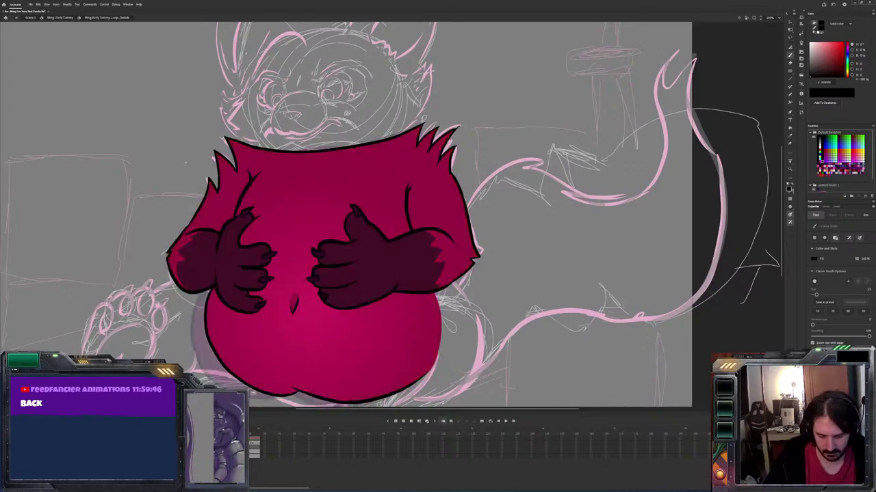
{"action": "key", "text": "period"}
{"action": "key", "text": "period"}
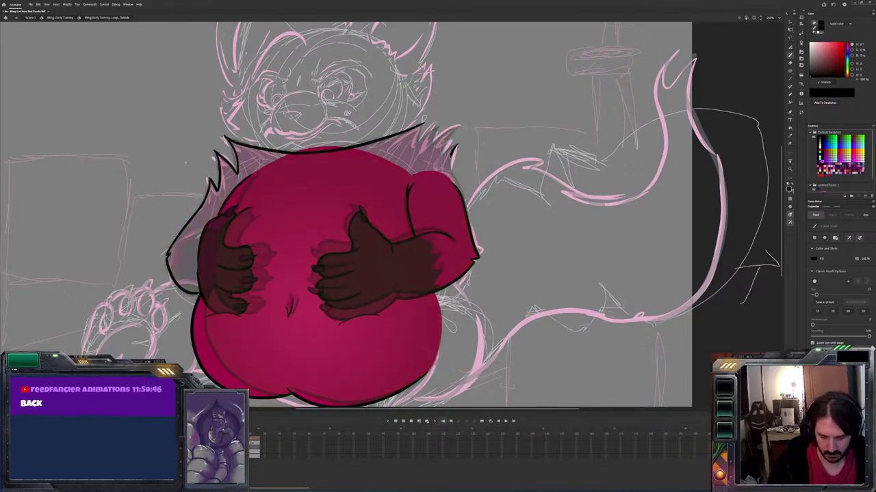
{"action": "key", "text": "period"}
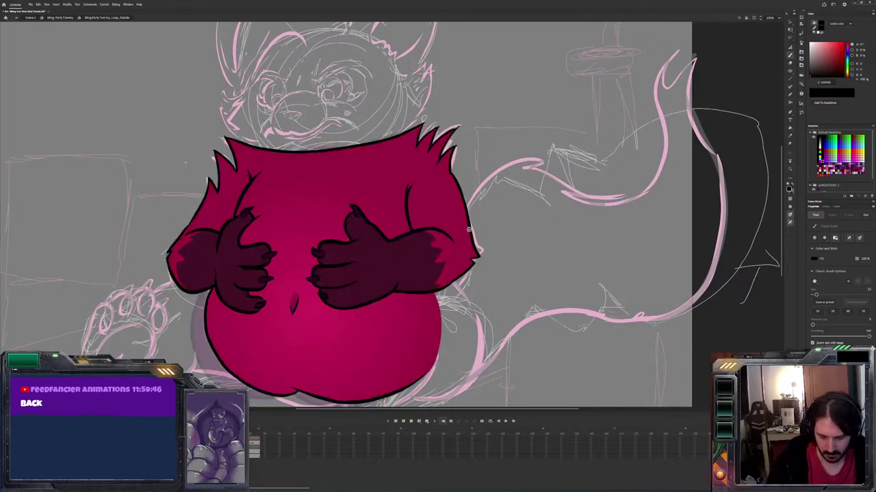
{"action": "key", "text": "period"}
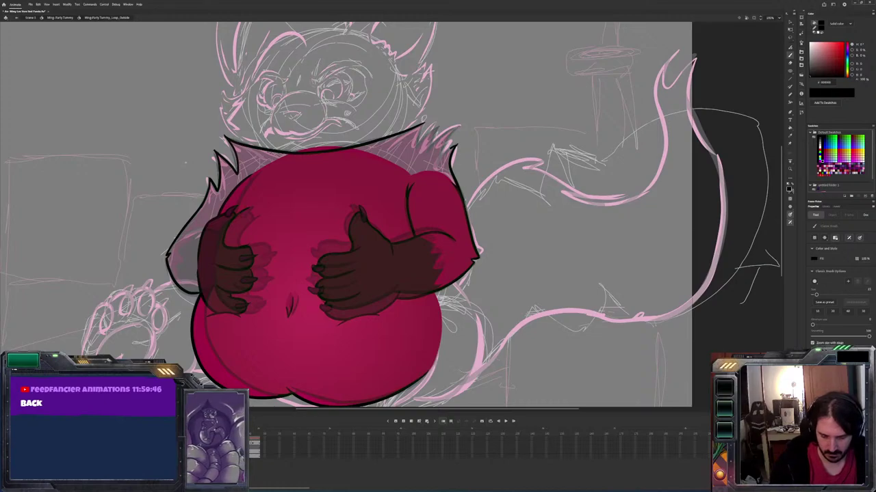
{"action": "key", "text": "period"}
{"action": "key", "text": "comma"}
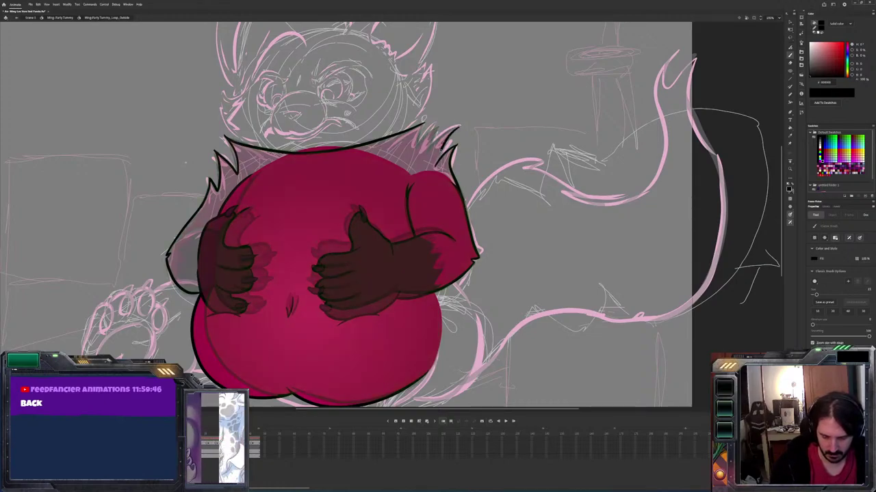
{"action": "key", "text": "period"}
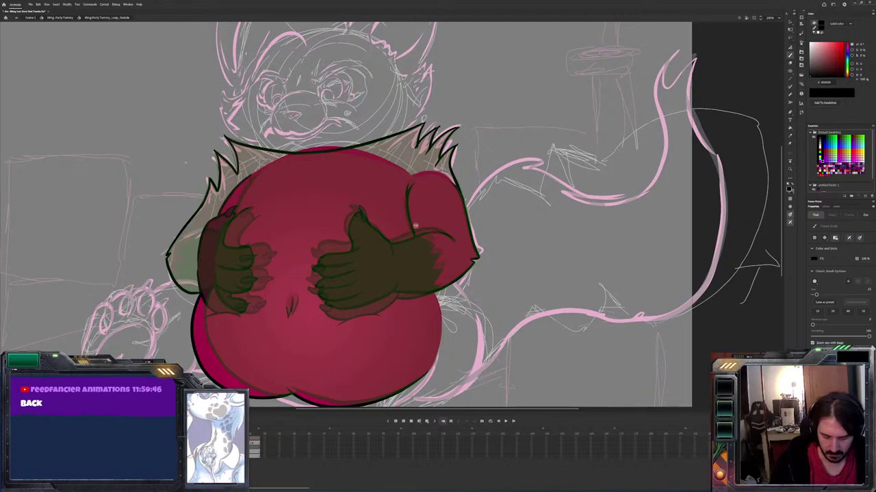
{"action": "key", "text": "Return"}
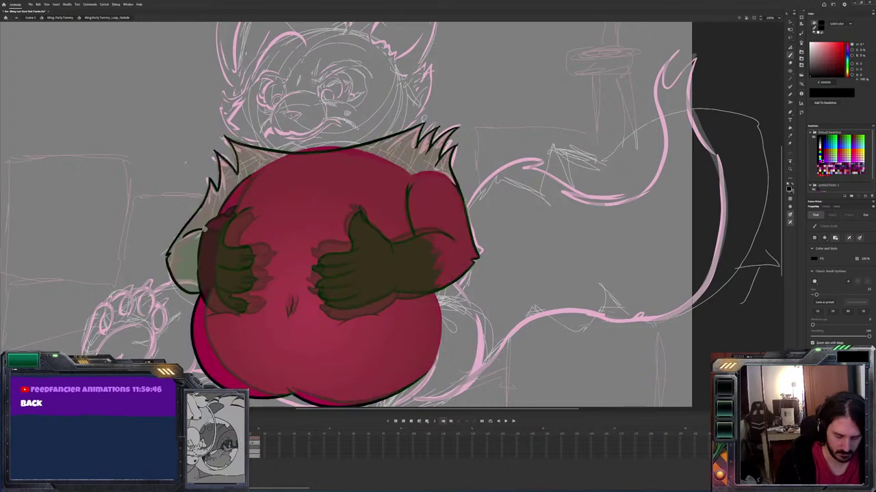
Draw the left forearm's jagged fur boundary in the sampled crimson and fill its lower part with the sampled dark maroon
{"action": "key", "text": "v"}
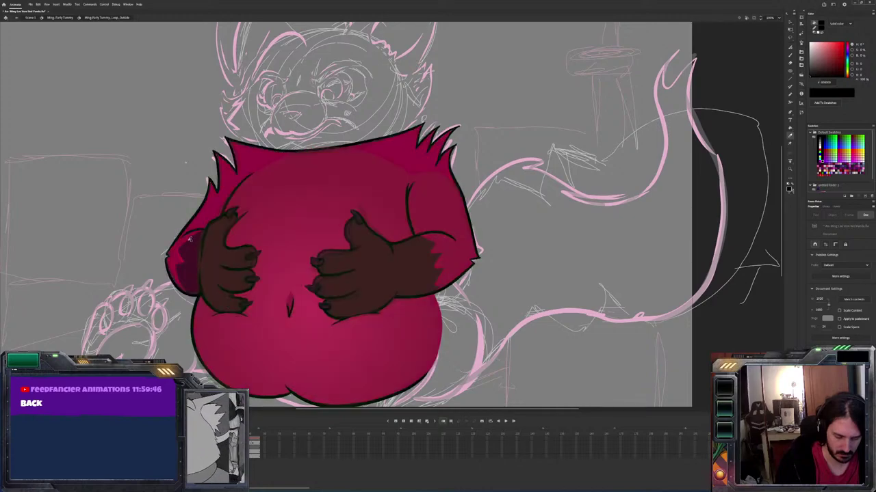
{"action": "key", "text": "i"}
{"action": "left_click", "coordinate": [190, 239]}
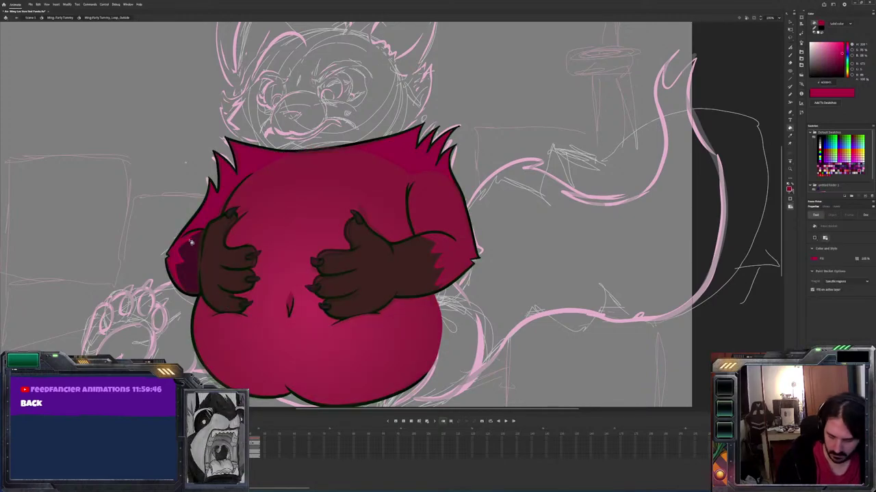
{"action": "key", "text": "b"}
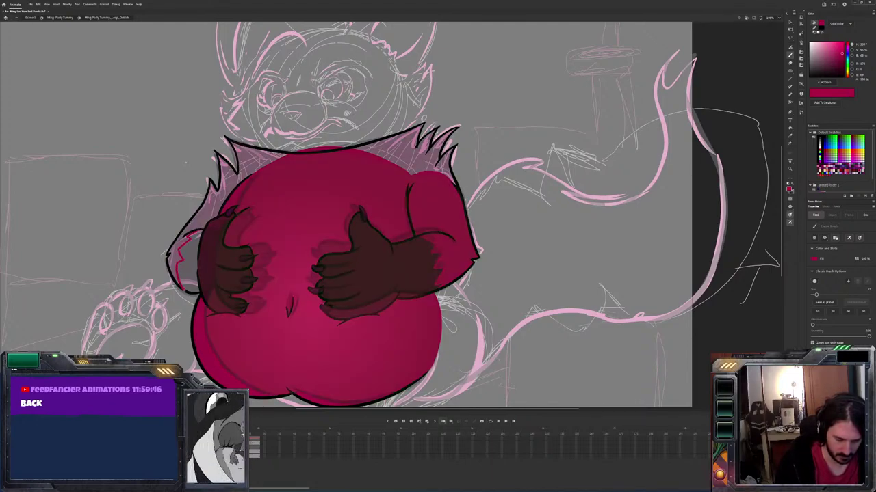
{"action": "key", "text": "k"}
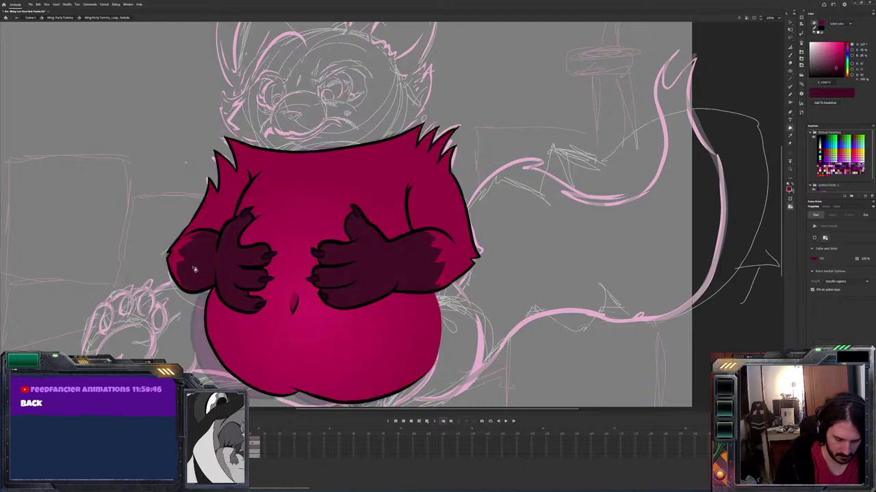
{"action": "left_click", "coordinate": [193, 267]}
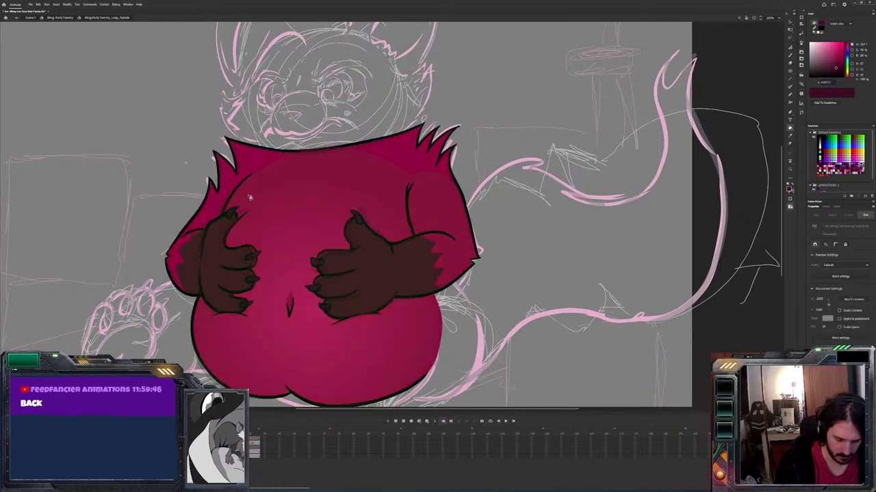
Fill the left shoulder and the chest with crimson, and play back the belly loop
{"action": "left_click", "coordinate": [221, 198]}
{"action": "left_click", "coordinate": [326, 152]}
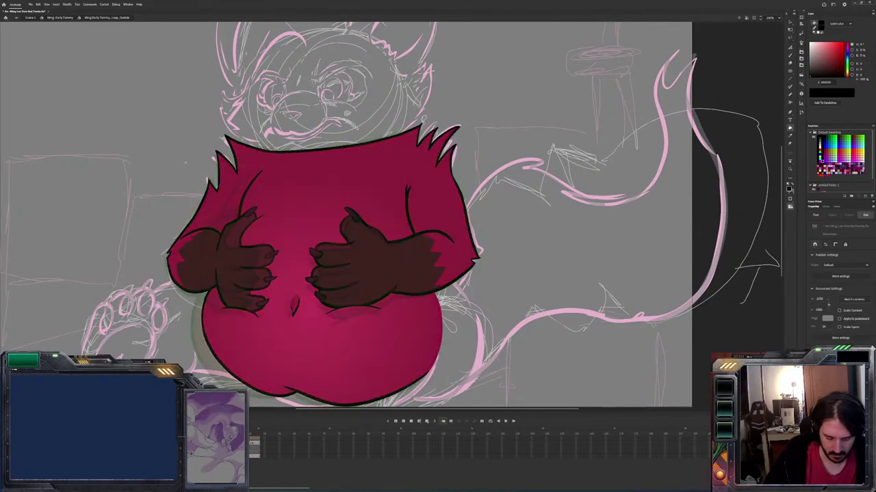
{"action": "key", "text": "Return"}
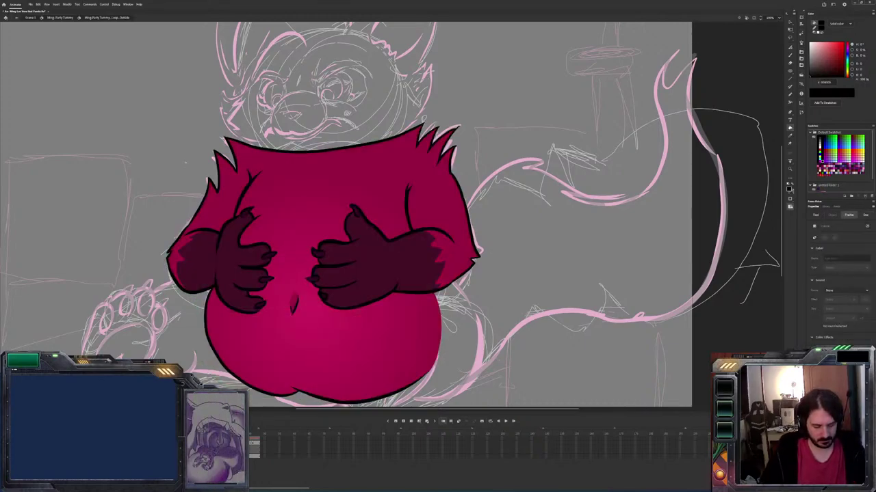
Make the coloured body translucent over the rough leg and foot line art as a base for tracing
{"action": "key", "text": "period"}
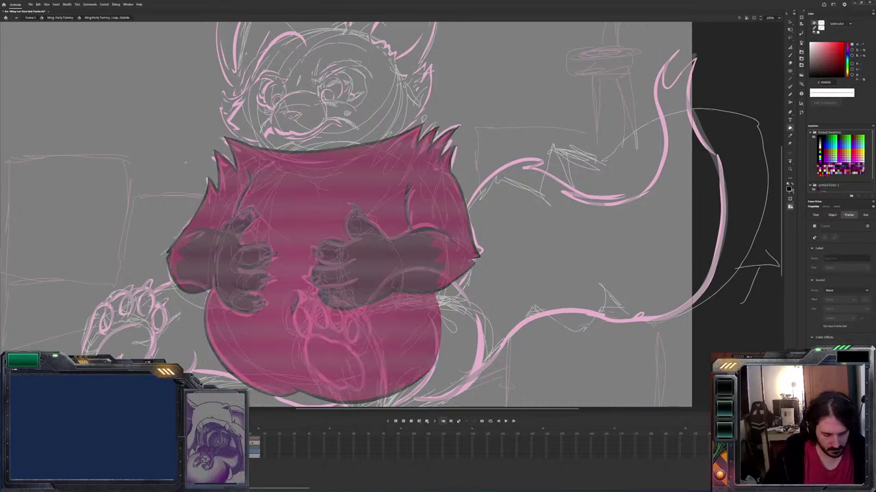
{"action": "key", "text": "period"}
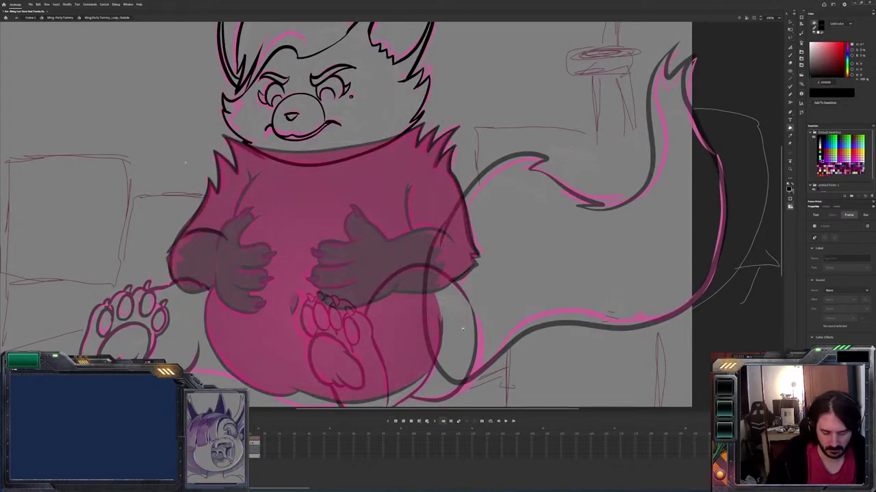
{"action": "key", "text": "b"}
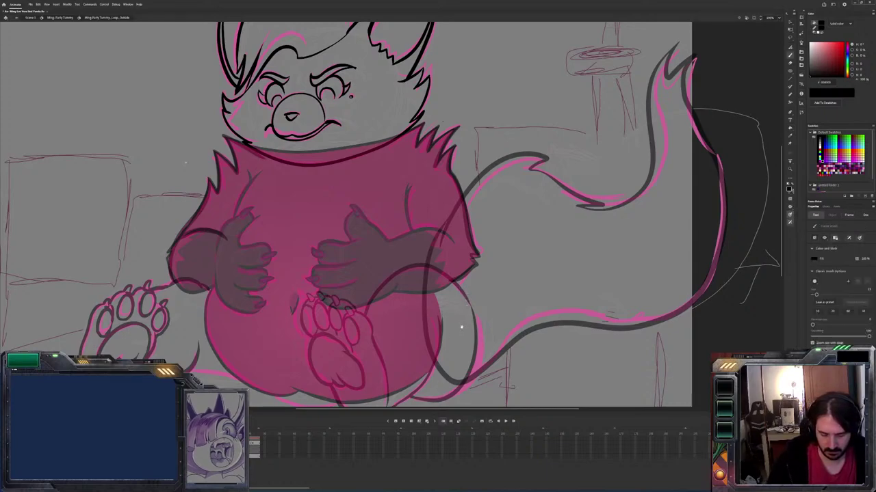
{"action": "left_click_drag", "start_coordinate": [463, 321], "coordinate": [468, 308]}
{"action": "key", "text": "period"}
{"action": "key", "text": "period"}
{"action": "key", "text": "period"}
{"action": "key", "text": "period"}
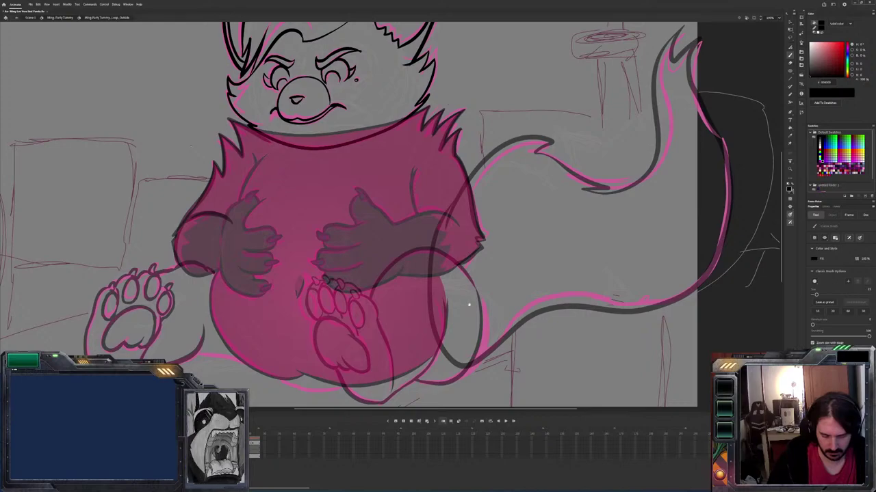
Trace the right leg in black, including the thigh with its fur tuft, the foot, toe and sole pads, and claws
{"action": "mouse_move", "coordinate": [472, 276]}
{"action": "left_mouse_down"}
{"action": "mouse_move", "coordinate": [424, 245]}
{"action": "mouse_move", "coordinate": [389, 265]}
{"action": "mouse_move", "coordinate": [372, 293]}
{"action": "mouse_move", "coordinate": [473, 277]}
{"action": "mouse_move", "coordinate": [484, 314]}
{"action": "left_mouse_up"}
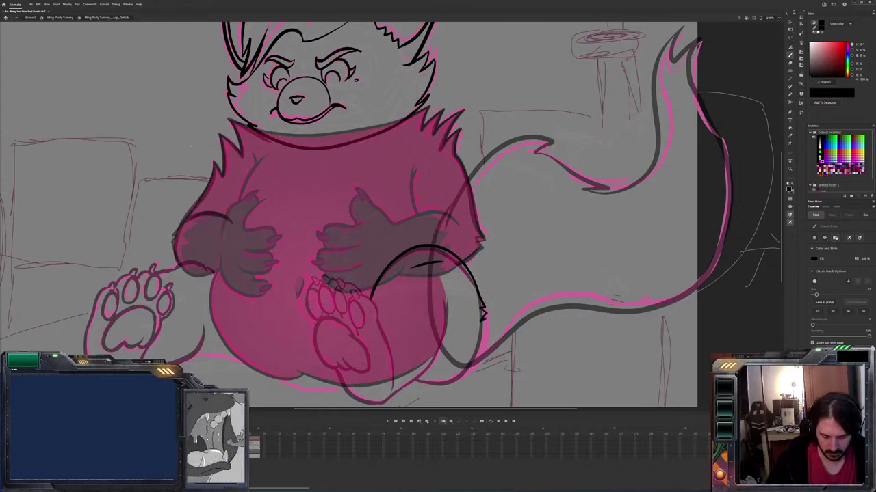
{"action": "left_click_drag", "start_coordinate": [471, 361], "coordinate": [442, 383]}
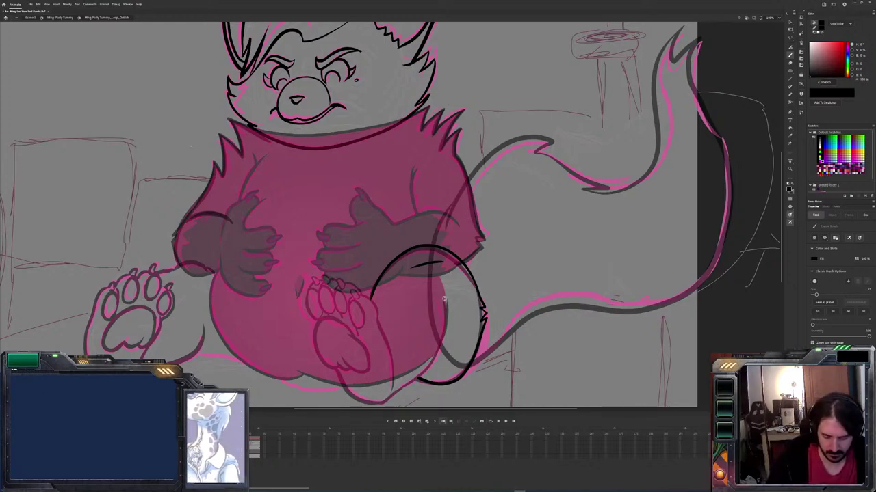
{"action": "mouse_move", "coordinate": [445, 297]}
{"action": "left_mouse_down"}
{"action": "mouse_move", "coordinate": [441, 346]}
{"action": "mouse_move", "coordinate": [420, 376]}
{"action": "left_mouse_up"}
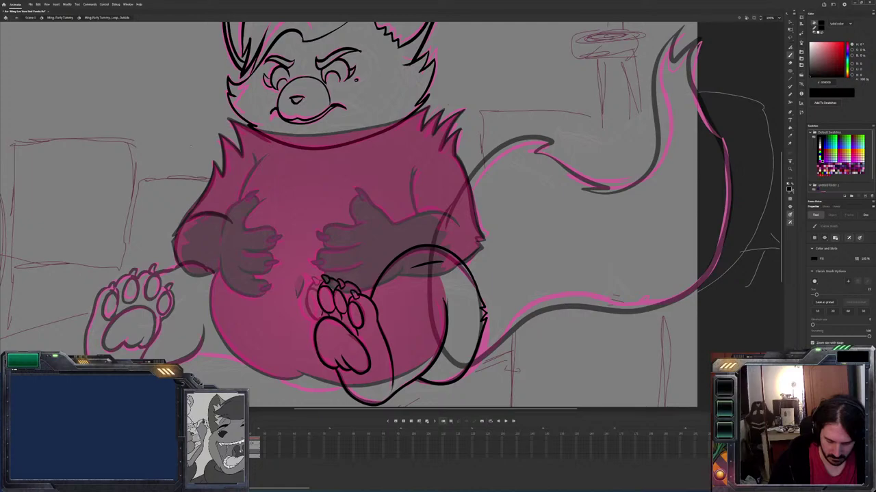
{"action": "left_click_drag", "start_coordinate": [311, 315], "coordinate": [310, 289]}
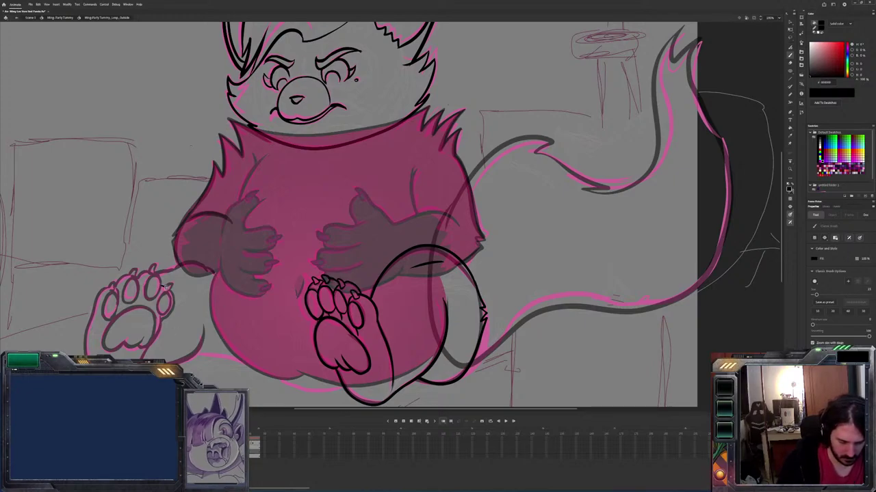
Trace the left foot in black, including its outer contours, toe pads, sole pad and claws
{"action": "mouse_move", "coordinate": [172, 288]}
{"action": "left_mouse_down"}
{"action": "mouse_move", "coordinate": [171, 312]}
{"action": "mouse_move", "coordinate": [145, 356]}
{"action": "left_mouse_up"}
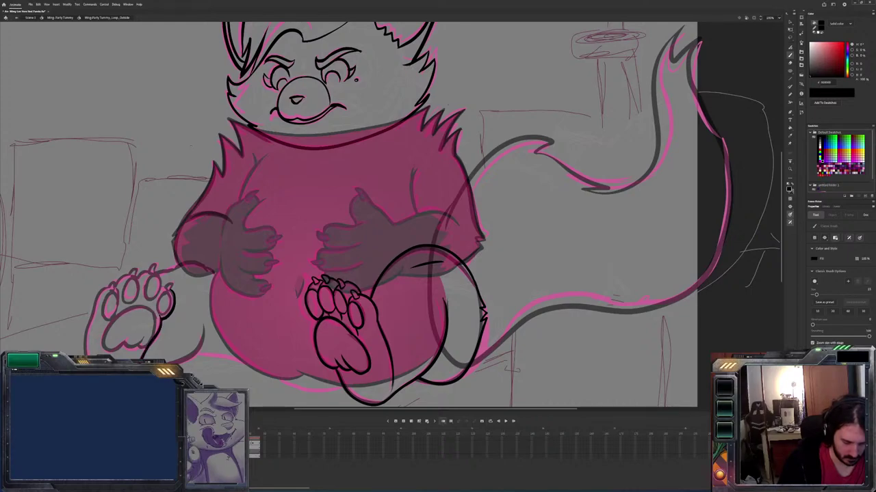
{"action": "left_click_drag", "start_coordinate": [88, 326], "coordinate": [84, 356]}
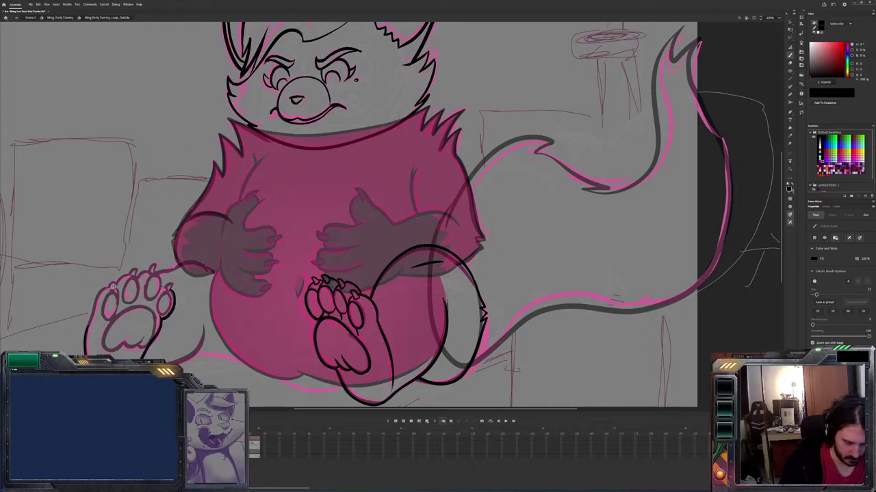
{"action": "mouse_move", "coordinate": [108, 295]}
{"action": "left_mouse_down"}
{"action": "mouse_move", "coordinate": [115, 288]}
{"action": "mouse_move", "coordinate": [89, 330]}
{"action": "mouse_move", "coordinate": [111, 286]}
{"action": "left_mouse_up"}
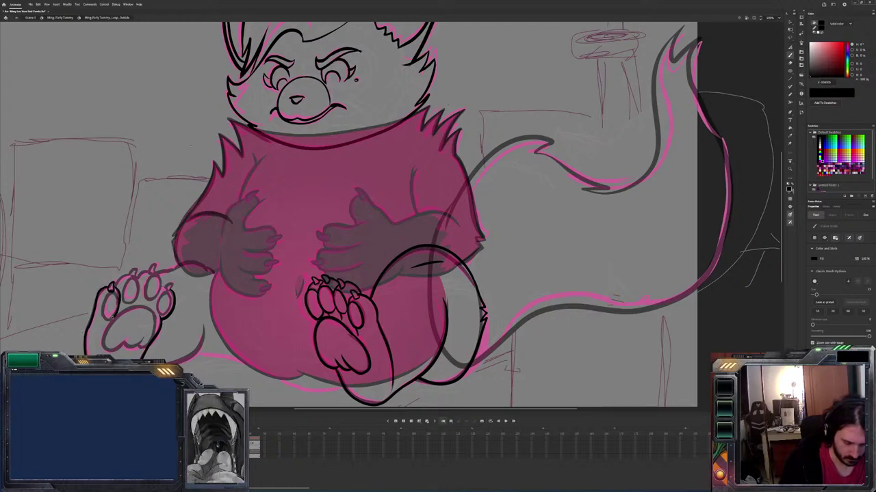
{"action": "mouse_move", "coordinate": [141, 279]}
{"action": "left_mouse_down"}
{"action": "mouse_move", "coordinate": [128, 278]}
{"action": "mouse_move", "coordinate": [126, 302]}
{"action": "mouse_move", "coordinate": [139, 290]}
{"action": "mouse_move", "coordinate": [137, 275]}
{"action": "left_mouse_up"}
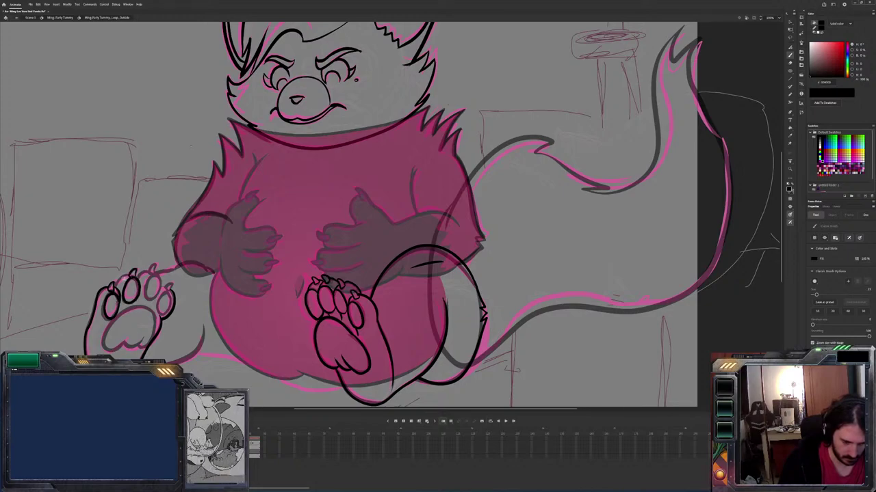
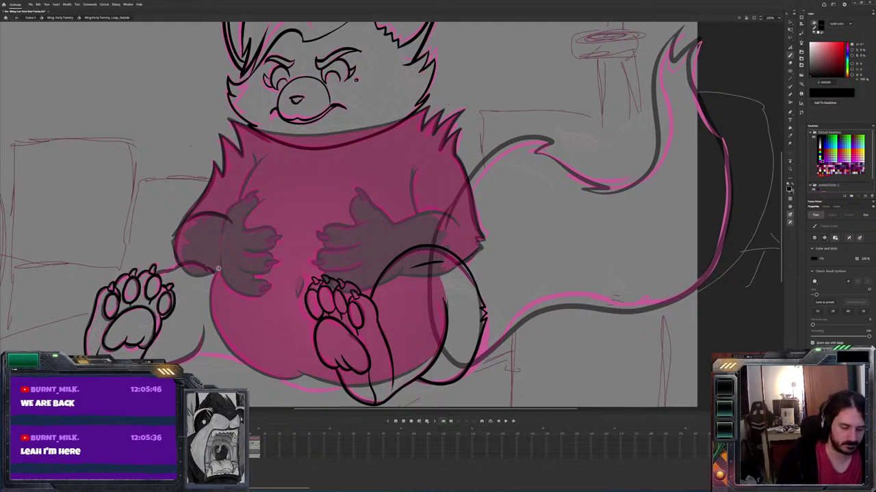
Draw the left leg's upper outline in black from beneath the forearm down behind the foot
{"action": "mouse_move", "coordinate": [217, 271]}
{"action": "left_mouse_down"}
{"action": "mouse_move", "coordinate": [194, 261]}
{"action": "mouse_move", "coordinate": [158, 270]}
{"action": "mouse_move", "coordinate": [207, 276]}
{"action": "mouse_move", "coordinate": [186, 276]}
{"action": "left_mouse_up"}
{"action": "mouse_move", "coordinate": [205, 319]}
{"action": "left_mouse_down"}
{"action": "mouse_move", "coordinate": [201, 348]}
{"action": "mouse_move", "coordinate": [182, 363]}
{"action": "left_mouse_up"}
{"action": "key", "text": "ctrl+z"}
{"action": "key", "text": "ctrl+z"}
{"action": "key", "text": "ctrl+z"}
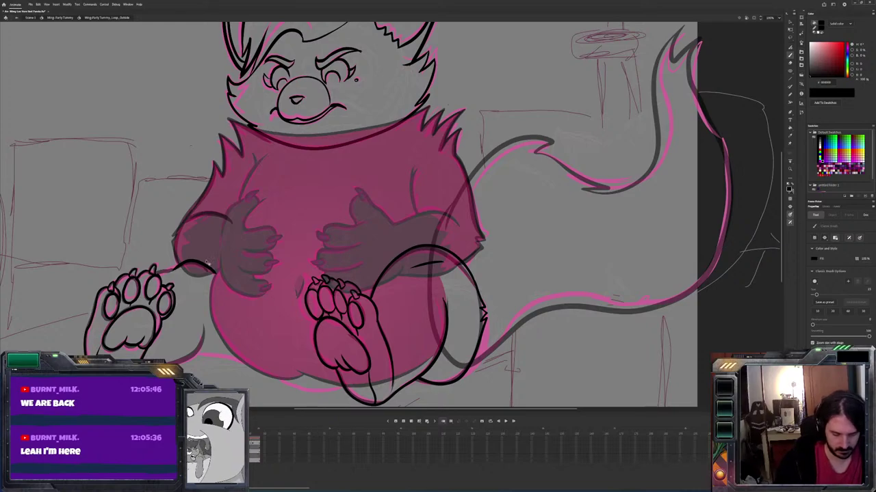
{"action": "key", "text": "l"}
{"action": "mouse_move", "coordinate": [175, 266]}
{"action": "left_mouse_down"}
{"action": "mouse_move", "coordinate": [218, 270]}
{"action": "mouse_move", "coordinate": [139, 280]}
{"action": "mouse_move", "coordinate": [115, 354]}
{"action": "left_mouse_up"}
Add the left calf's rear curve, its lower contour and the thigh's underside line running beneath the belly in black
{"action": "key", "text": "b"}
{"action": "left_click_drag", "start_coordinate": [169, 363], "coordinate": [208, 362]}
{"action": "left_click_drag", "start_coordinate": [202, 319], "coordinate": [182, 361]}
{"action": "key", "text": "e"}
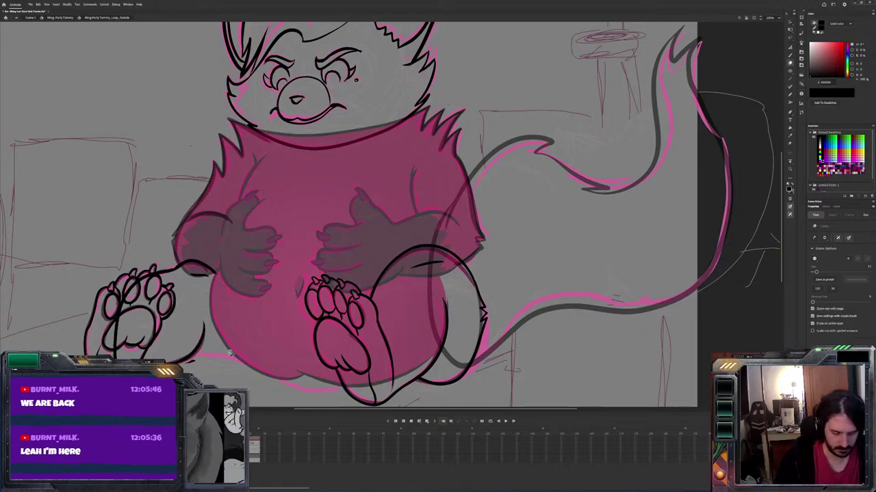
{"action": "key", "text": "b"}
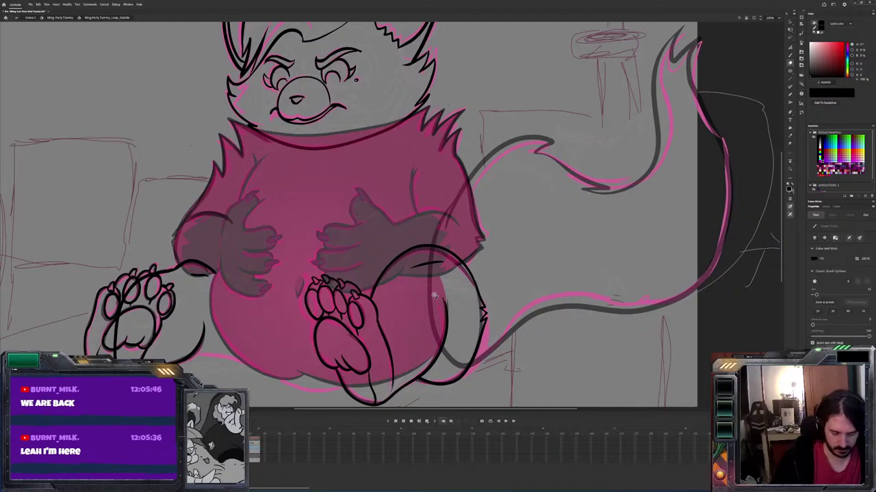
{"action": "mouse_move", "coordinate": [287, 351]}
{"action": "left_mouse_down"}
{"action": "mouse_move", "coordinate": [217, 366]}
{"action": "mouse_move", "coordinate": [193, 357]}
{"action": "left_mouse_up"}
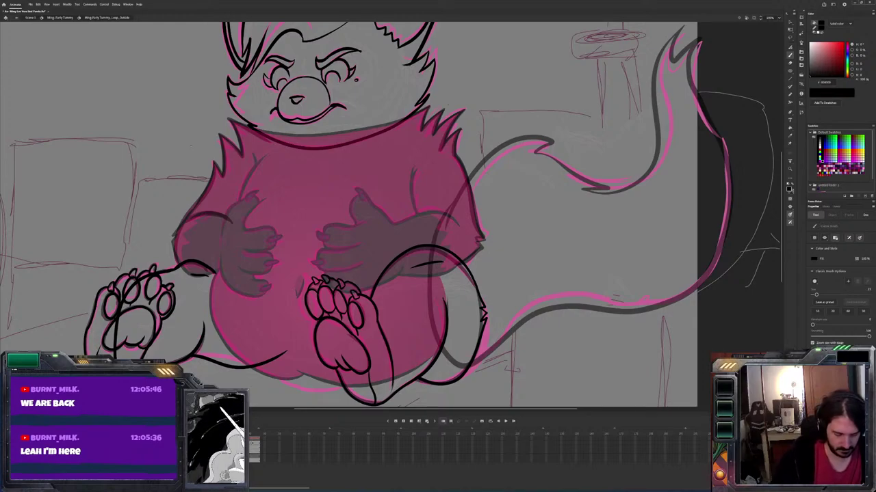
Sample the body's crimson and draw jagged fur boundaries across the left lower leg and the right knee
{"action": "key", "text": "Escape"}
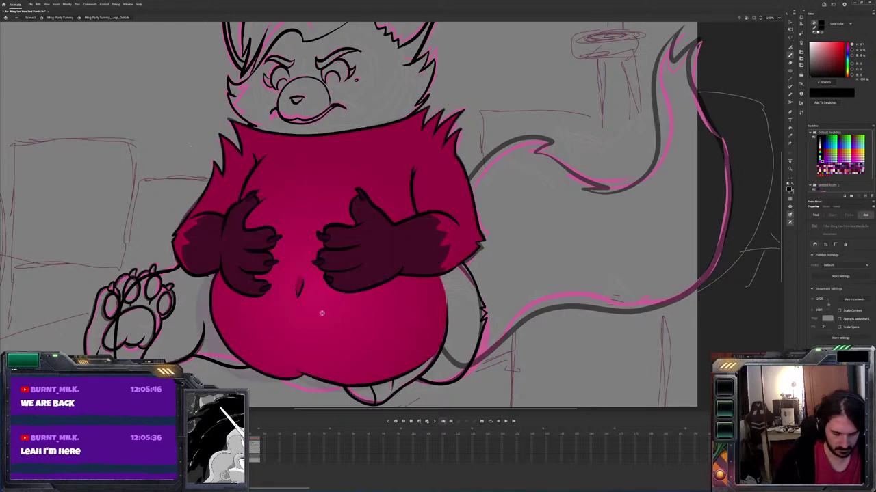
{"action": "left_click", "coordinate": [440, 223]}
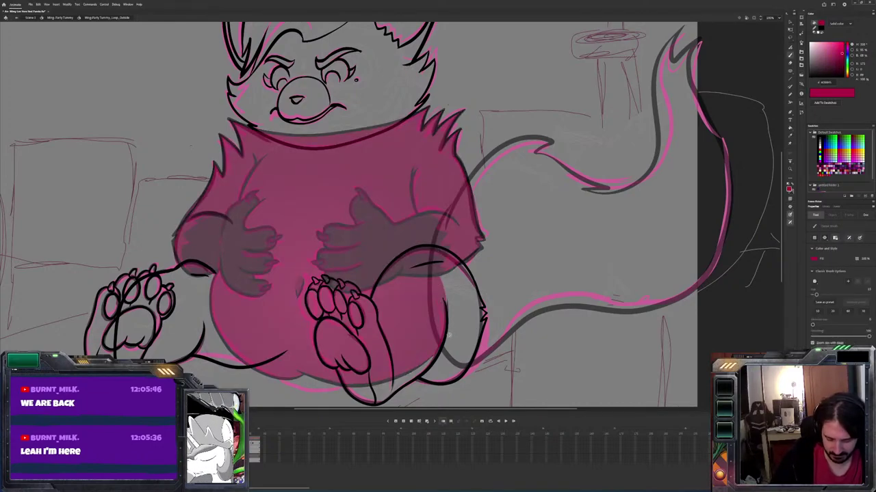
{"action": "key", "text": "b"}
{"action": "left_click", "coordinate": [182, 265]}
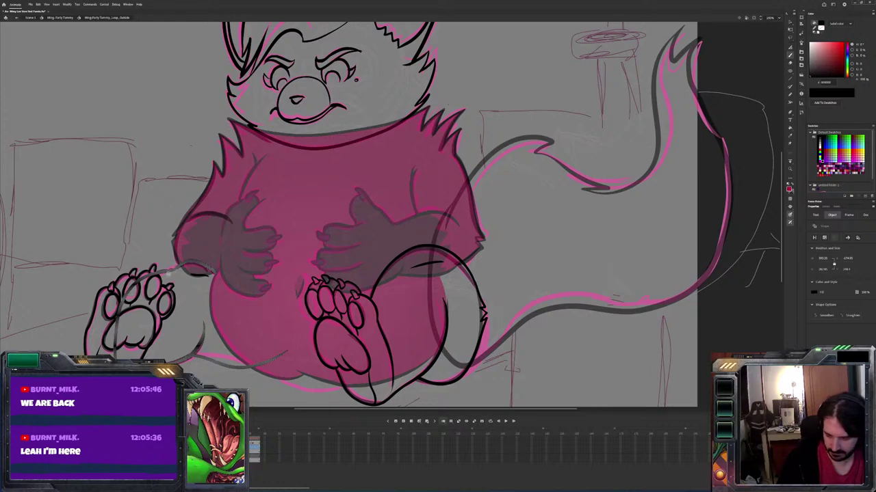
{"action": "mouse_move", "coordinate": [167, 273]}
{"action": "left_mouse_down"}
{"action": "mouse_move", "coordinate": [188, 305]}
{"action": "mouse_move", "coordinate": [182, 361]}
{"action": "left_mouse_up"}
{"action": "key", "text": "ctrl+shift+a"}
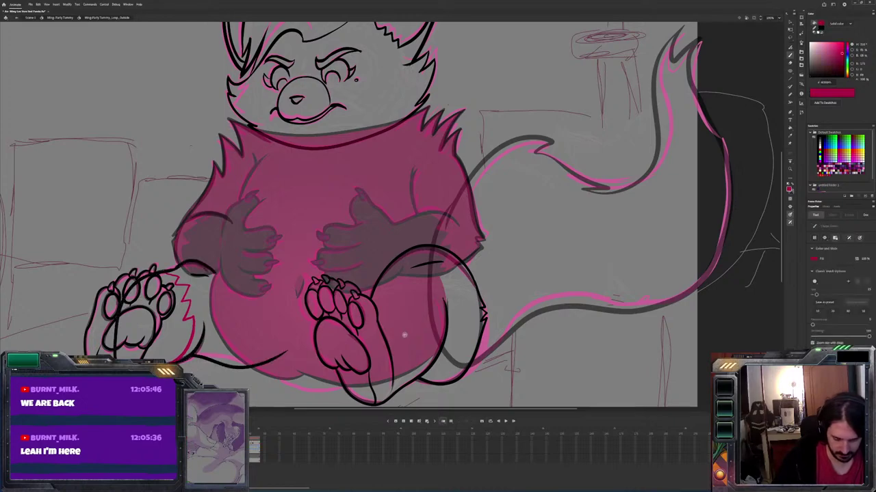
{"action": "left_click", "coordinate": [444, 301]}
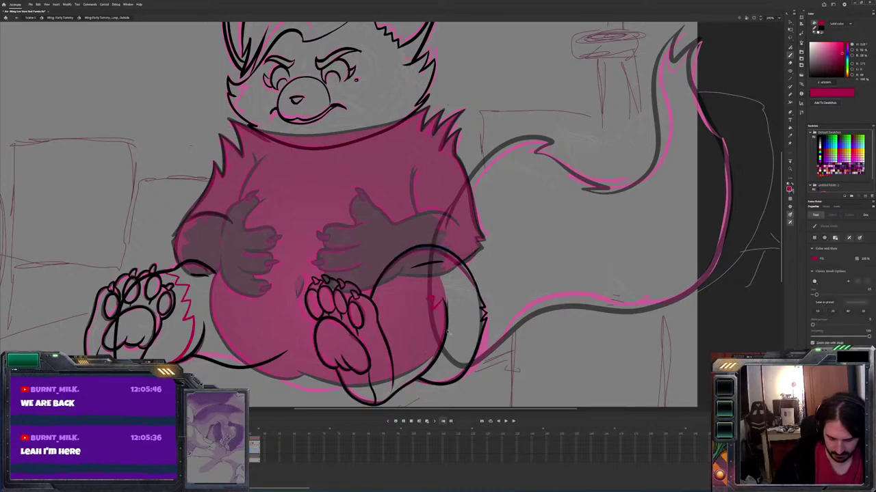
{"action": "mouse_move", "coordinate": [441, 316]}
{"action": "left_mouse_down"}
{"action": "mouse_move", "coordinate": [434, 294]}
{"action": "mouse_move", "coordinate": [422, 300]}
{"action": "mouse_move", "coordinate": [428, 284]}
{"action": "mouse_move", "coordinate": [387, 275]}
{"action": "left_mouse_up"}
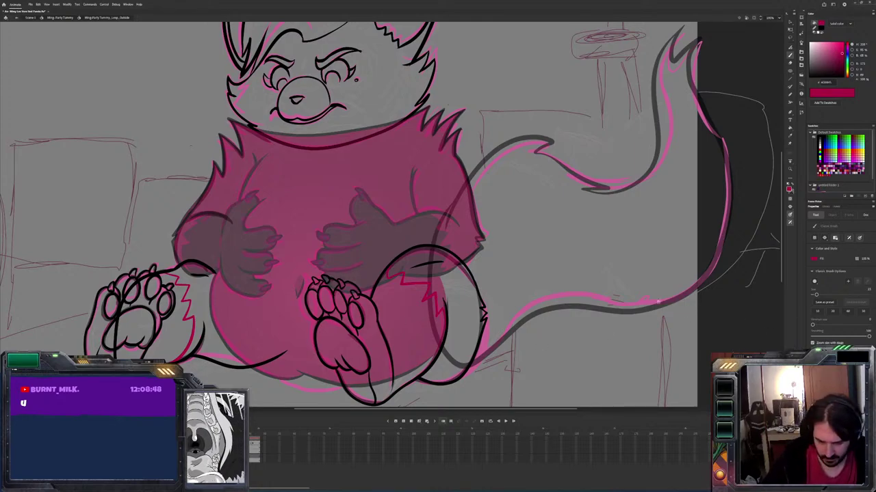
Extend the left thigh's top line across the belly's edge in the sampled black
{"action": "mouse_move", "coordinate": [207, 267]}
{"action": "left_mouse_down"}
{"action": "mouse_move", "coordinate": [249, 262]}
{"action": "mouse_move", "coordinate": [269, 276]}
{"action": "left_mouse_up"}
{"action": "key", "text": "ctrl+z"}
{"action": "key", "text": "i"}
{"action": "left_click", "coordinate": [205, 266]}
{"action": "key", "text": "b"}
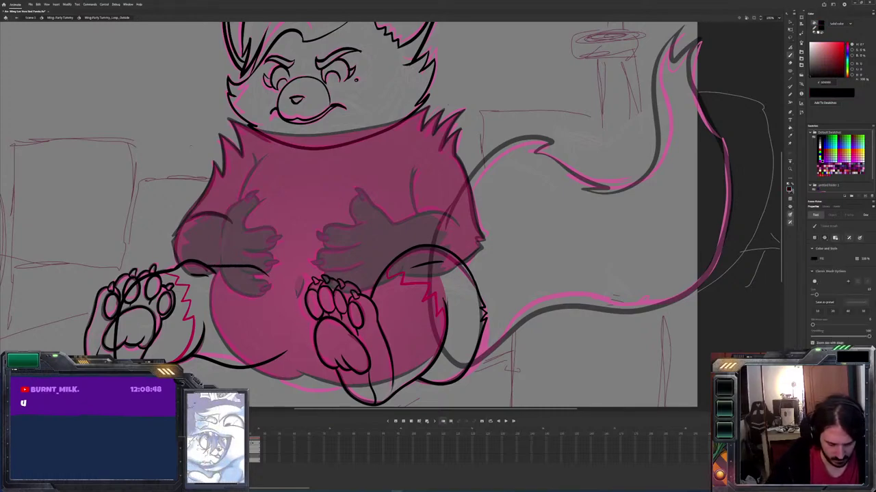
Fill the right lower leg and foot up to the fur boundary with the dark maroon of the forearms
{"action": "key", "text": "v"}
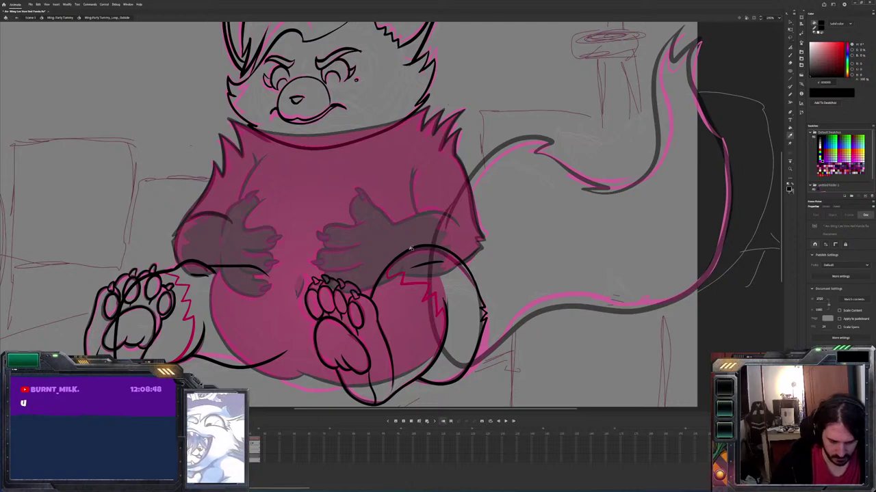
{"action": "key", "text": "k"}
{"action": "left_click", "coordinate": [416, 319]}
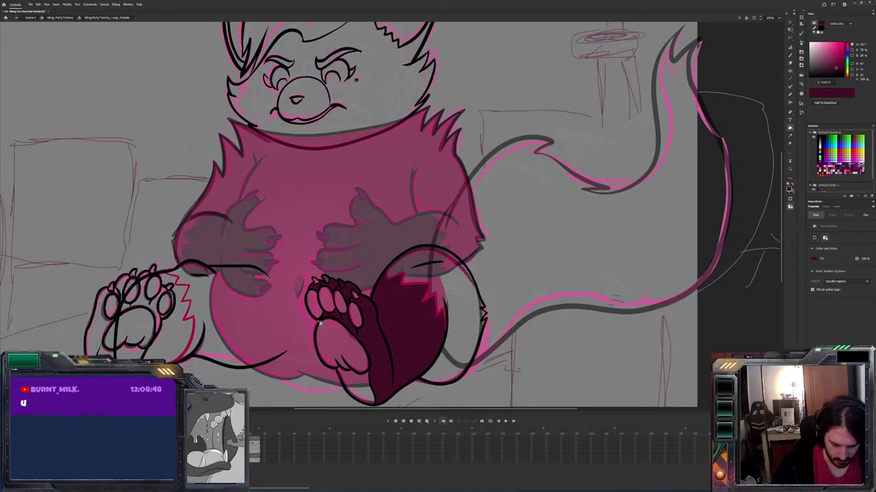
{"action": "key", "text": "b"}
{"action": "left_click_drag", "start_coordinate": [355, 386], "coordinate": [369, 360]}
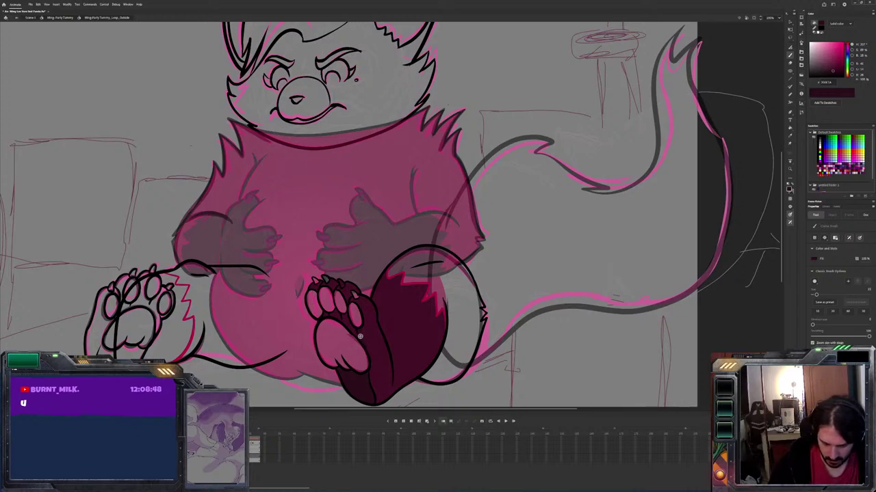
Fill the right foot's claws with dark purple
{"action": "key", "text": "k"}
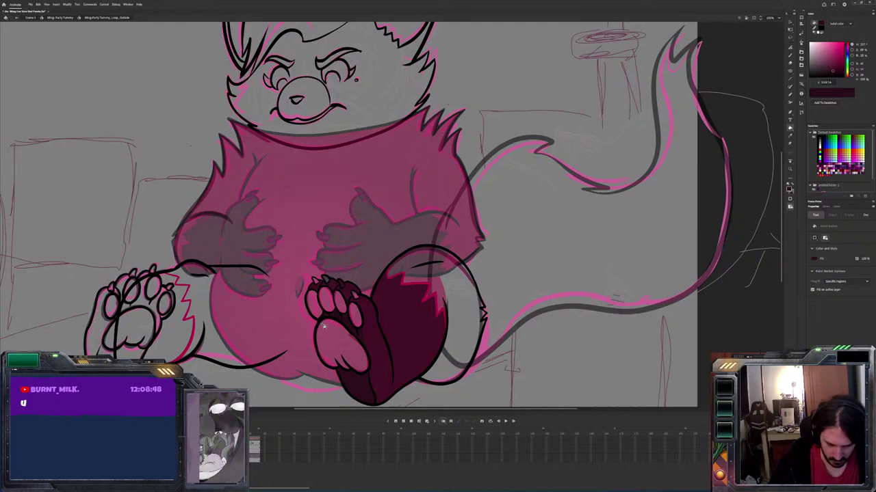
{"action": "key", "text": "v"}
{"action": "key", "text": "k"}
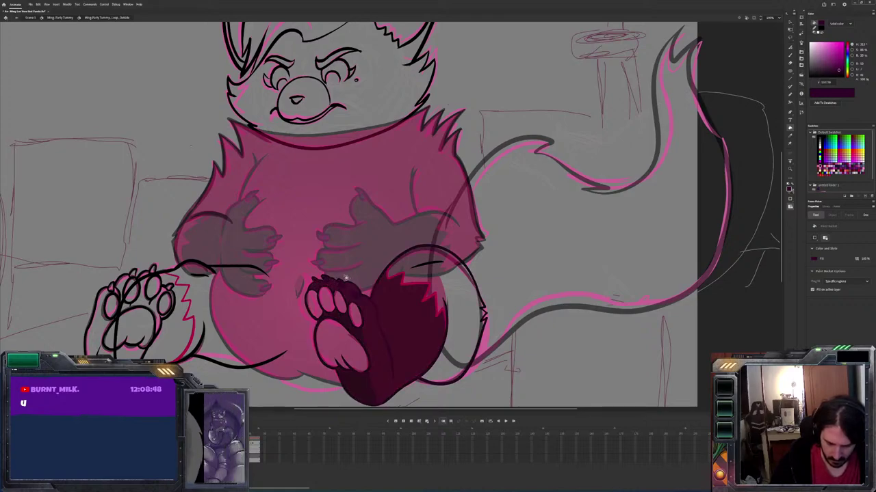
{"action": "left_click", "coordinate": [324, 281]}
{"action": "left_click", "coordinate": [326, 279]}
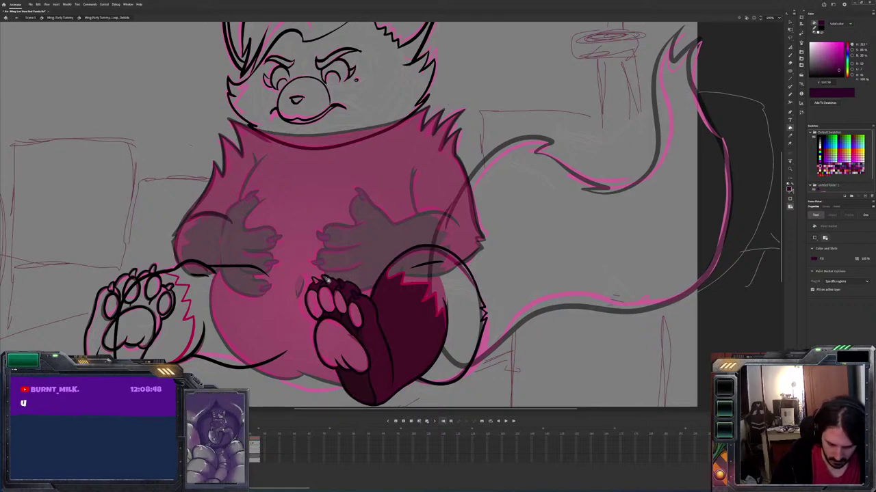
{"action": "left_click", "coordinate": [325, 280]}
{"action": "left_click", "coordinate": [309, 279]}
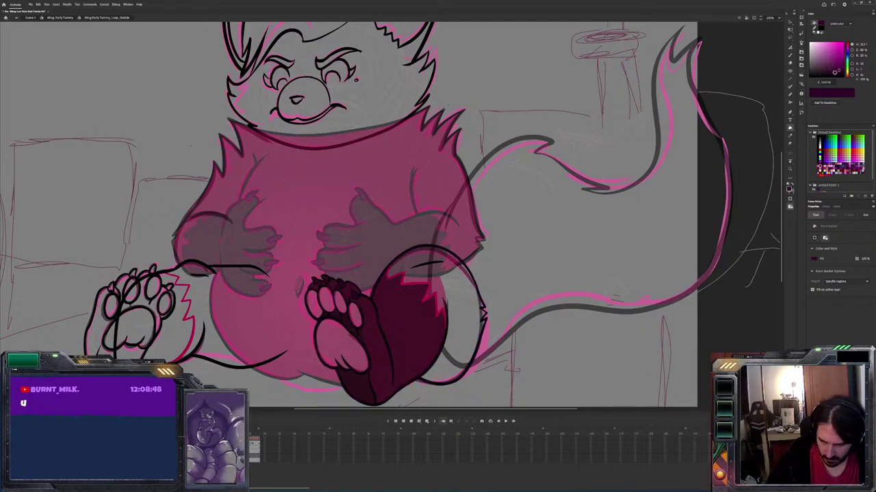
Fill the right foot's toe pads and sole pad, shifting the colour from dark purple to dark navy
{"action": "left_click", "coordinate": [372, 351], "text": "alt"}
{"action": "left_click", "coordinate": [362, 349]}
{"action": "left_click", "coordinate": [312, 311]}
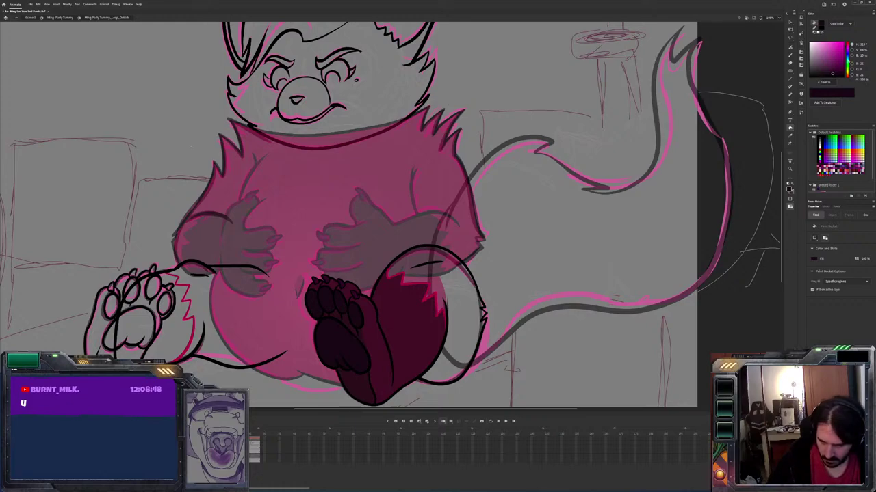
{"action": "left_click_drag", "start_coordinate": [847, 47], "coordinate": [847, 55]}
{"action": "left_click", "coordinate": [345, 351]}
{"action": "left_click", "coordinate": [323, 302]}
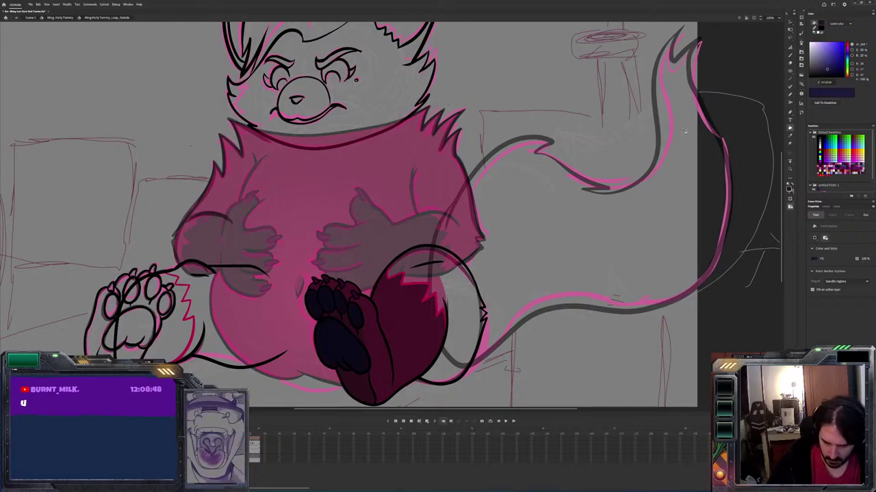
{"action": "left_click", "coordinate": [315, 309]}
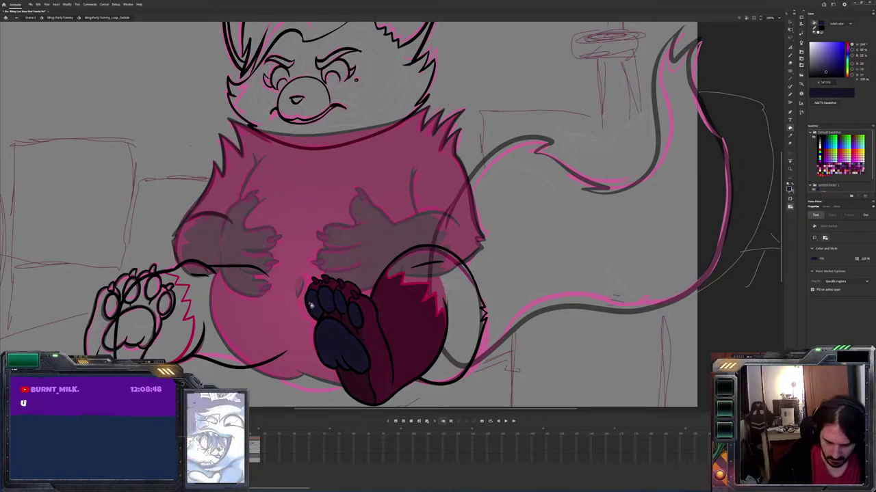
{"action": "left_click_drag", "start_coordinate": [860, 62], "coordinate": [857, 63]}
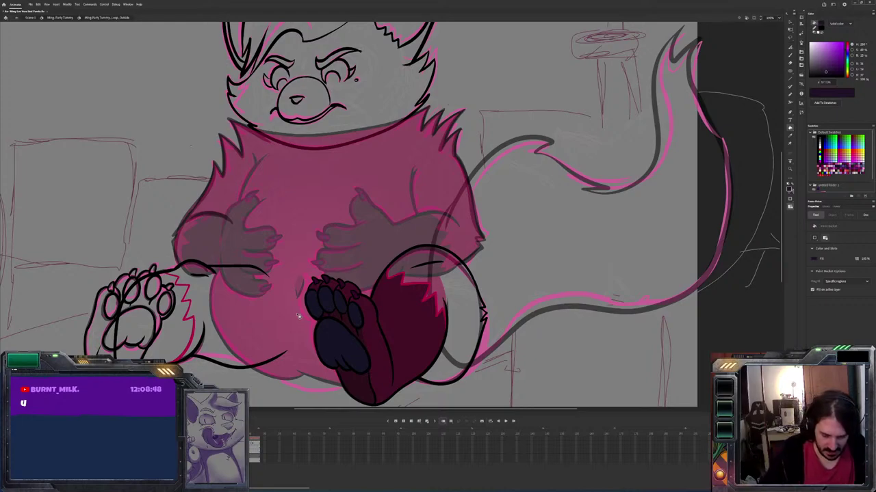
Fill the right thigh above the fur boundary with crimson sampled from the arm
{"action": "left_click", "coordinate": [452, 240], "text": "alt"}
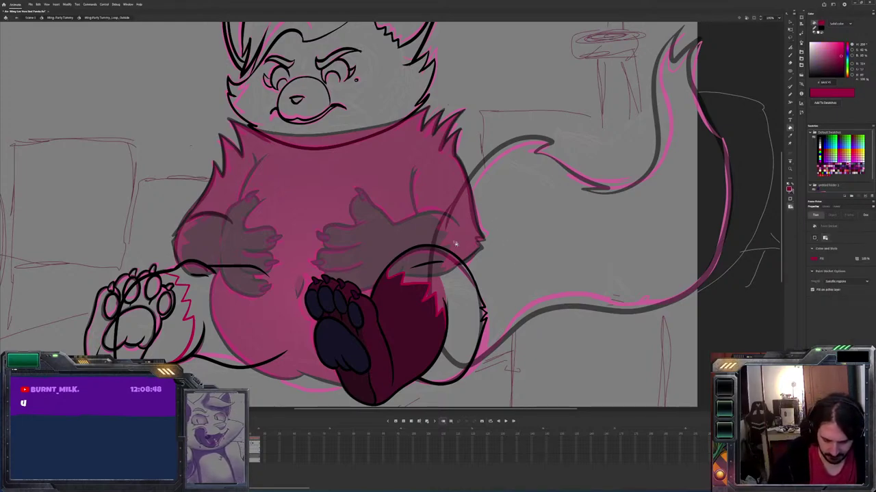
{"action": "left_click", "coordinate": [465, 307]}
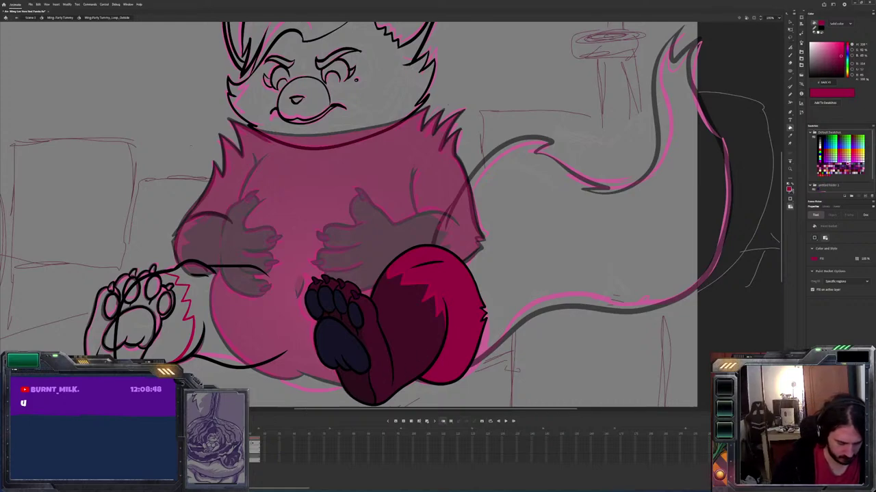
Fill the left lower leg up to the fur boundary with dark maroon sampled from the right leg
{"action": "key", "text": "Right"}
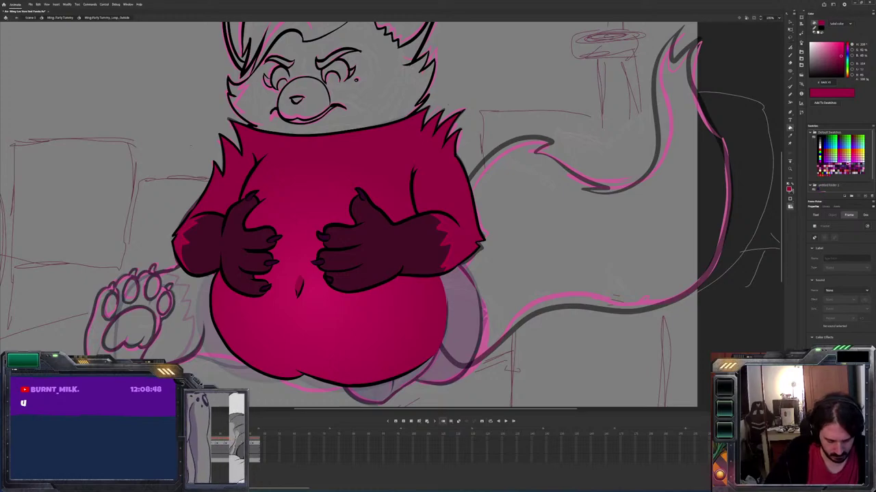
{"action": "key", "text": "ctrl+a"}
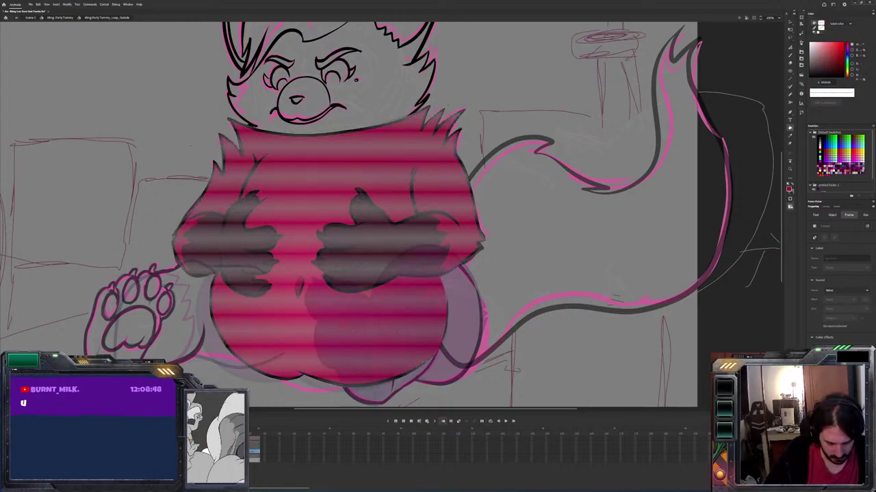
{"action": "key", "text": "ctrl+shift+a"}
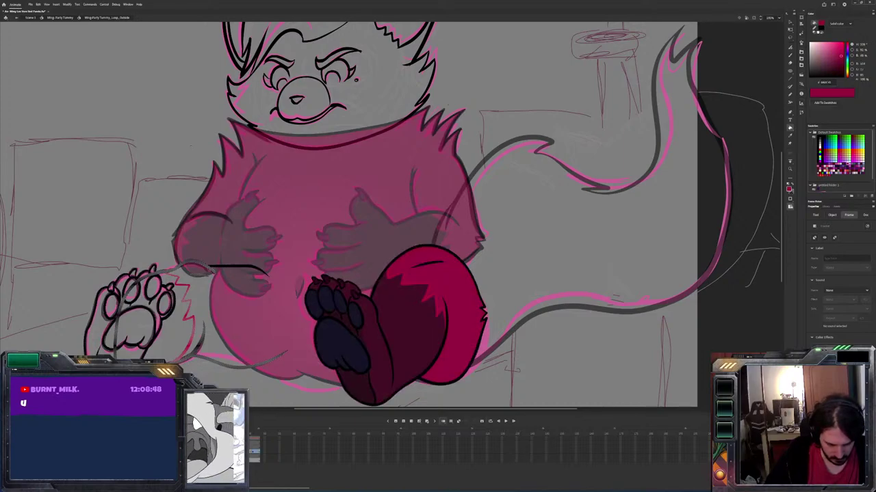
{"action": "key", "text": "ctrl+shift+a"}
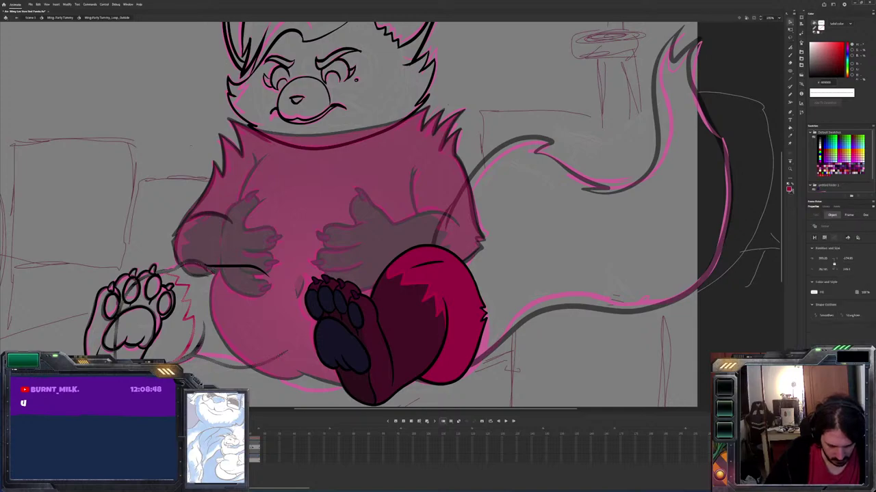
{"action": "left_click", "coordinate": [371, 324]}
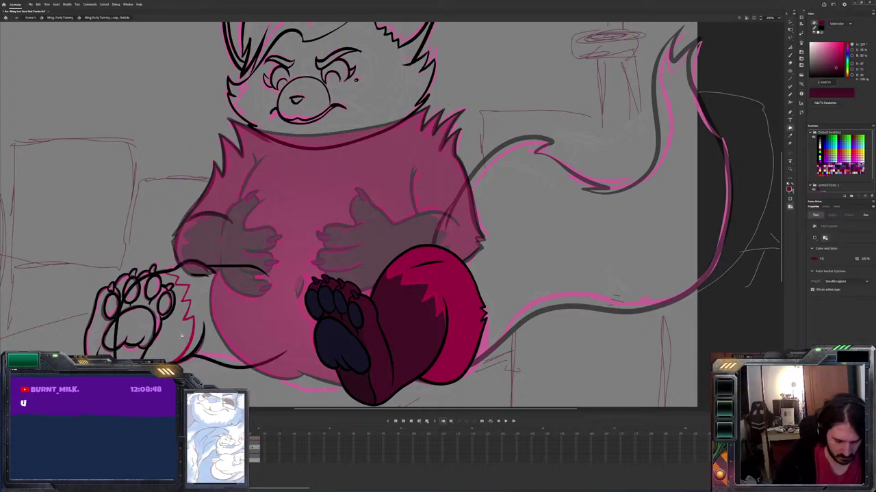
{"action": "left_click", "coordinate": [151, 322]}
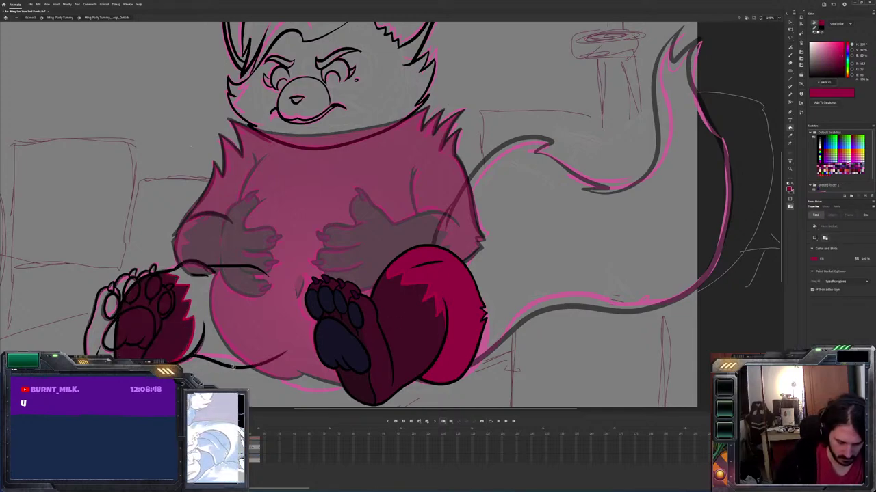
Brush crimson boundary strokes that close the left thigh's open inner edge and the gap between the knee and calf lines
{"action": "key", "text": "v"}
{"action": "left_click", "coordinate": [238, 367]}
{"action": "key", "text": "k"}
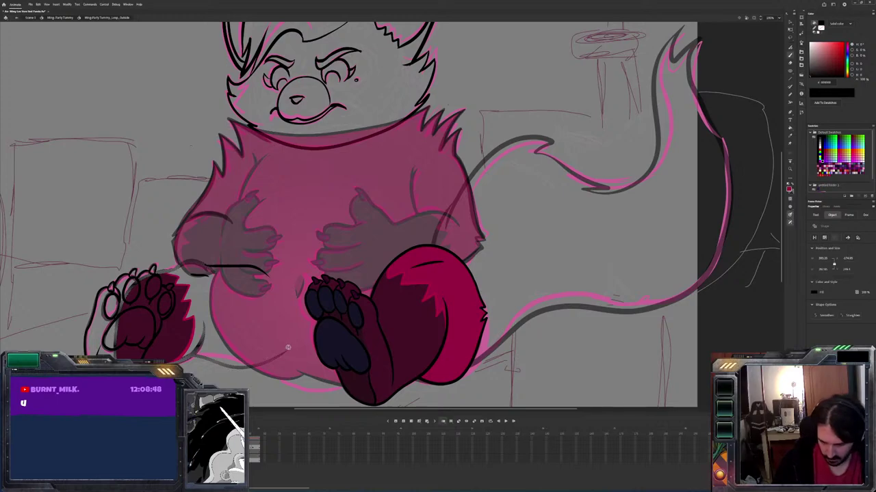
{"action": "left_click_drag", "start_coordinate": [288, 349], "coordinate": [274, 285]}
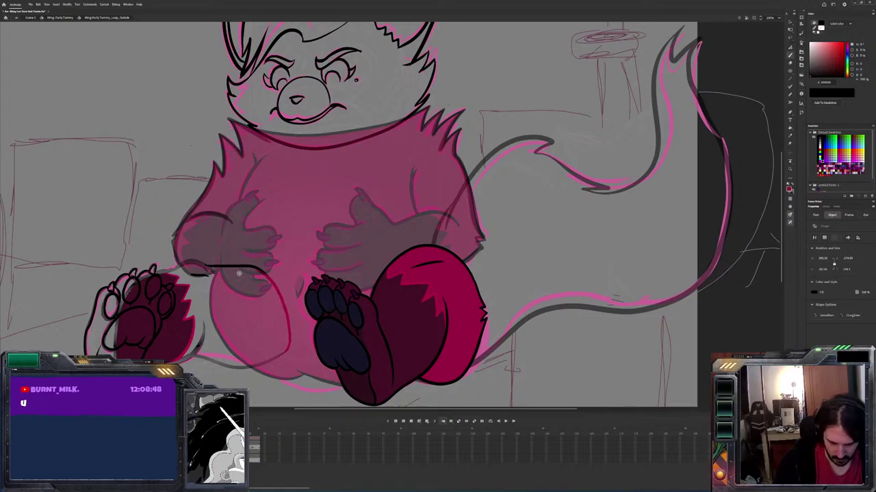
{"action": "left_click", "coordinate": [206, 301]}
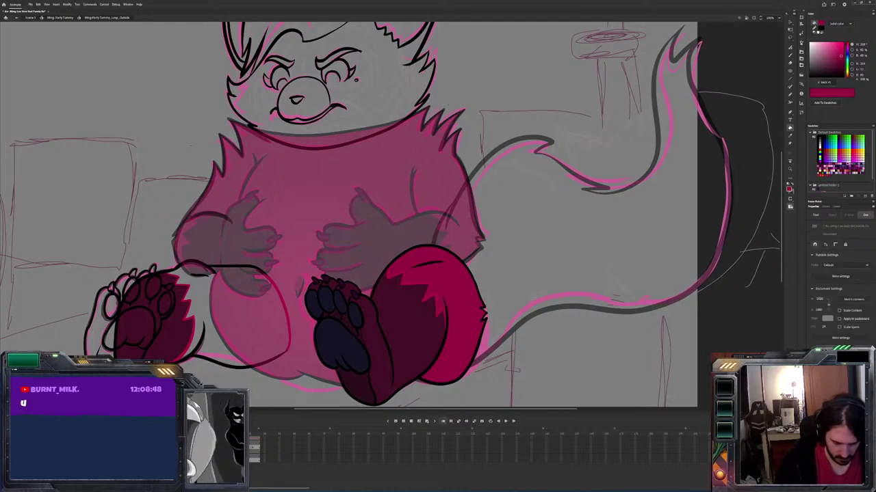
{"action": "left_click", "coordinate": [219, 283]}
{"action": "left_click", "coordinate": [219, 283]}
{"action": "key", "text": "b"}
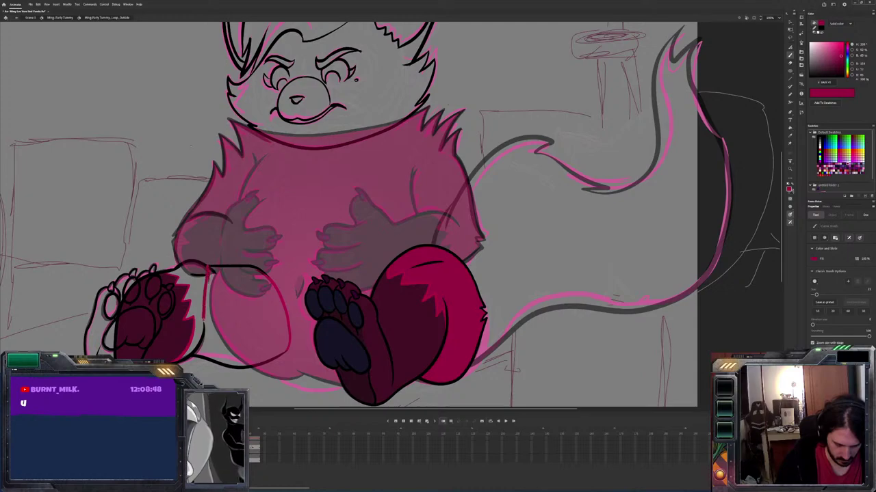
Fill the left leg between the fur boundary and the knee crease with crimson
{"action": "key", "text": "k"}
{"action": "left_click", "coordinate": [202, 301]}
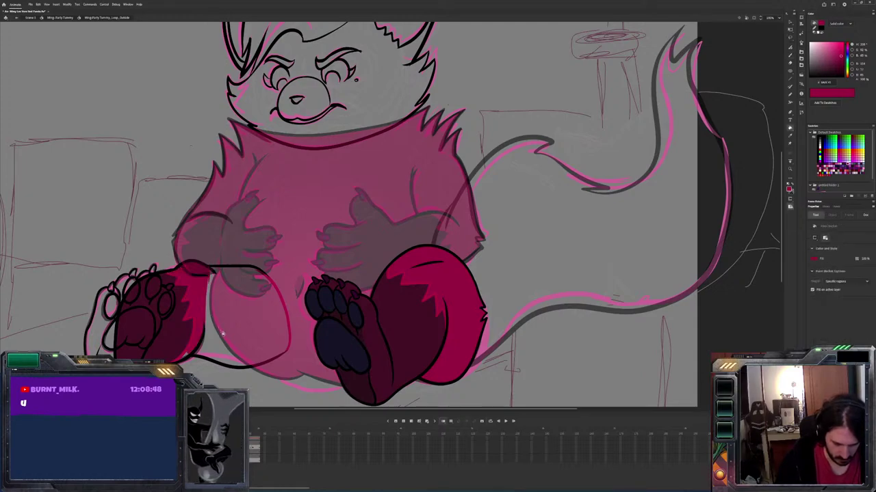
{"action": "key", "text": "ctrl+z"}
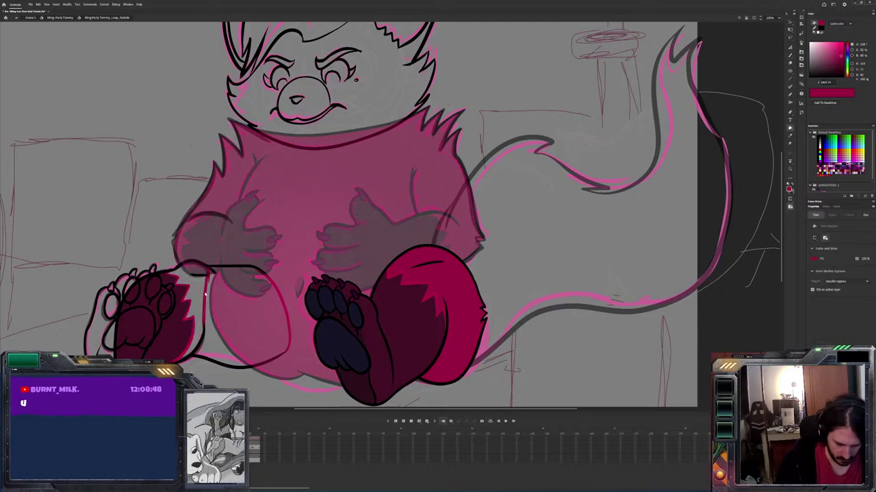
{"action": "left_click", "coordinate": [202, 318]}
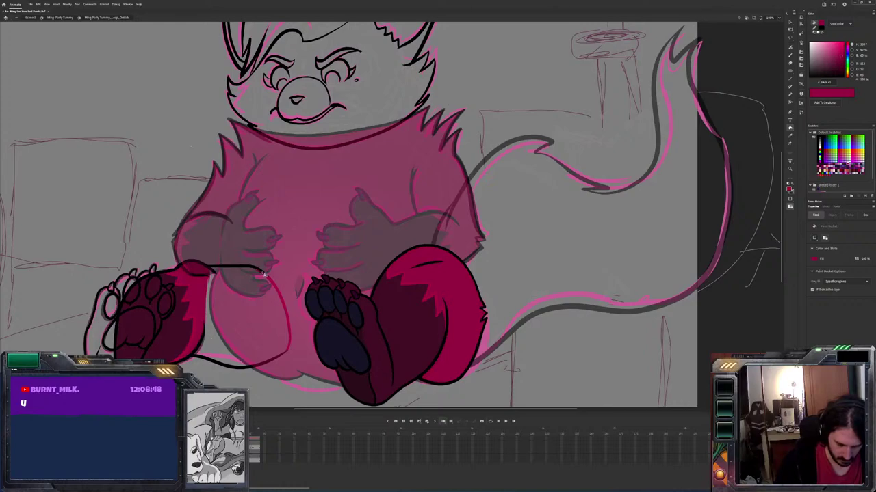
Close the remaining gap along the top of the left thigh and fill the thigh with crimson
{"action": "key", "text": "b"}
{"action": "left_click_drag", "start_coordinate": [208, 272], "coordinate": [260, 270]}
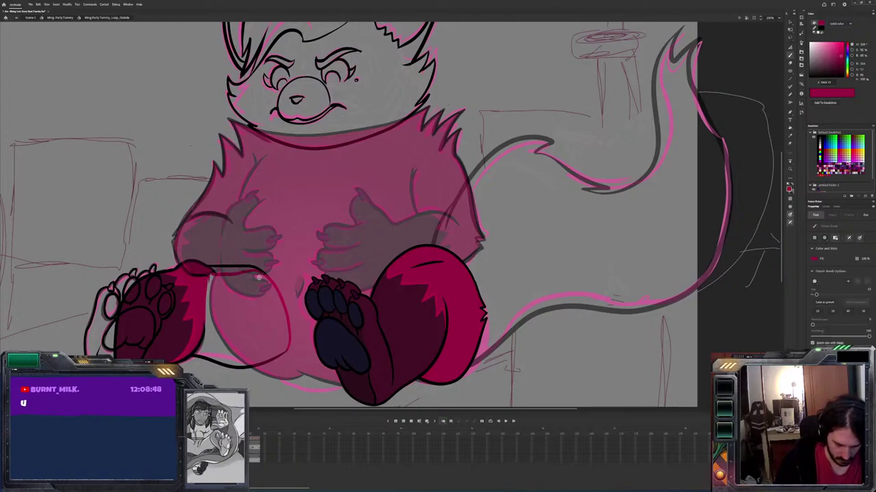
{"action": "key", "text": "k"}
{"action": "left_click", "coordinate": [216, 318]}
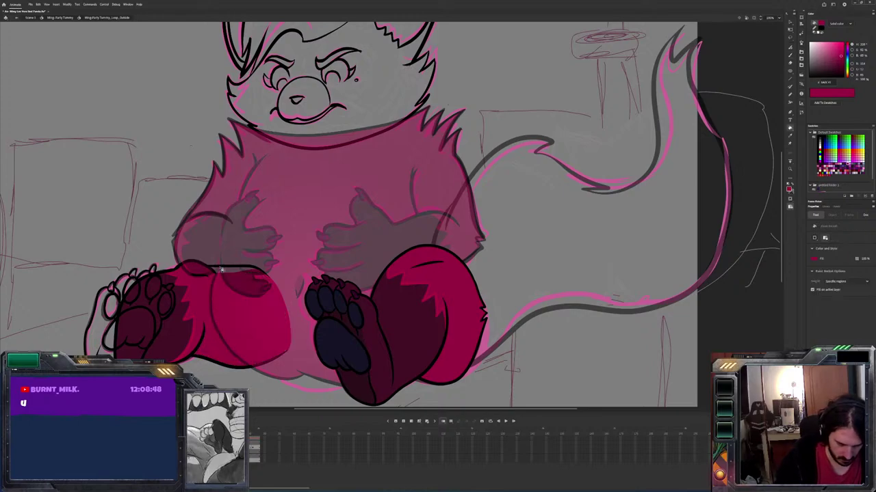
{"action": "key", "text": "b"}
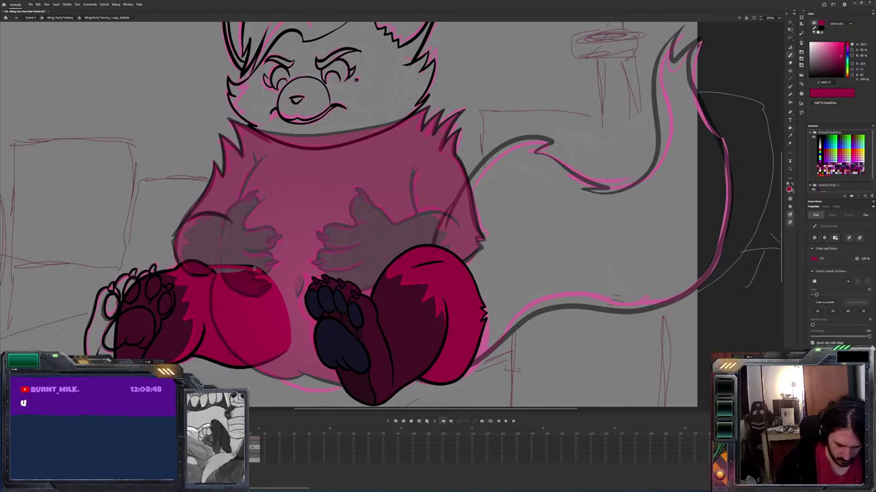
{"action": "key", "text": "ctrl+z"}
{"action": "key", "text": "k"}
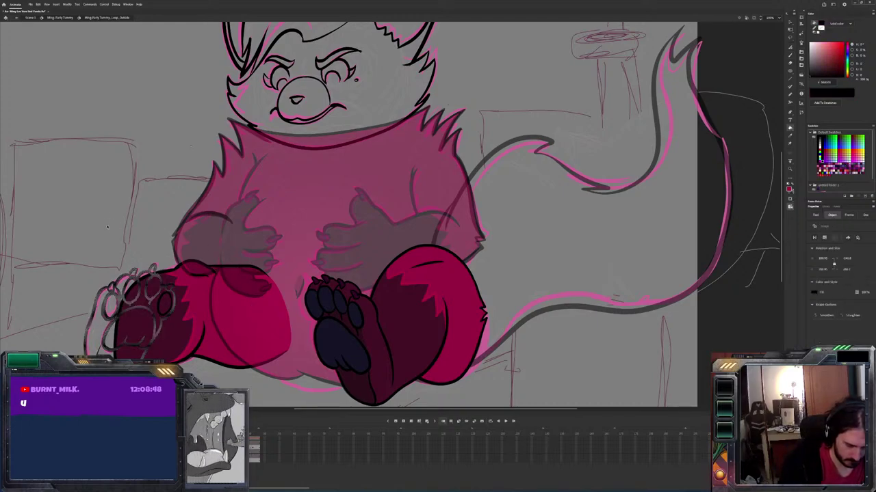
Close the gaps around the left foot's toes and fill its sole with the darker maroon of the right sole
{"action": "key", "text": "v"}
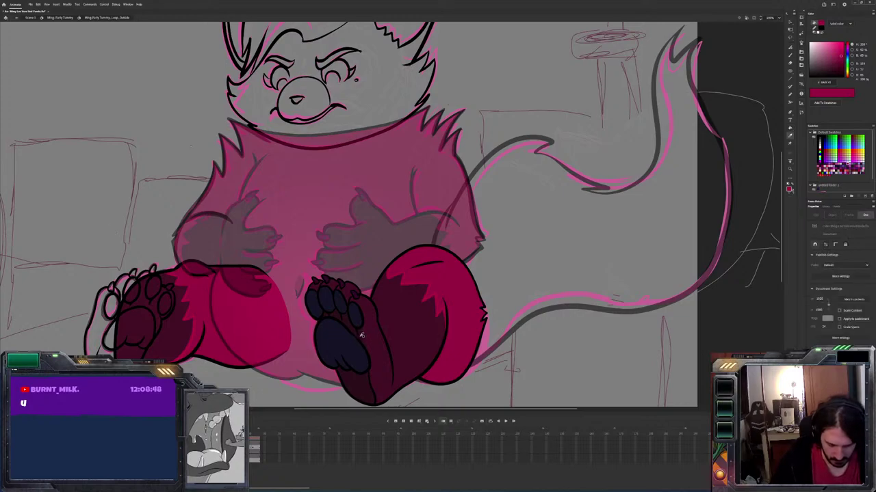
{"action": "key", "text": "b"}
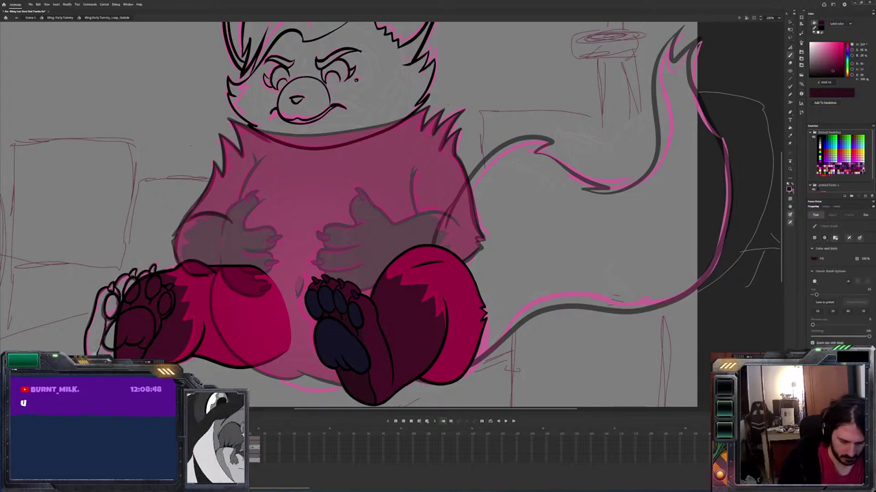
{"action": "key", "text": "k"}
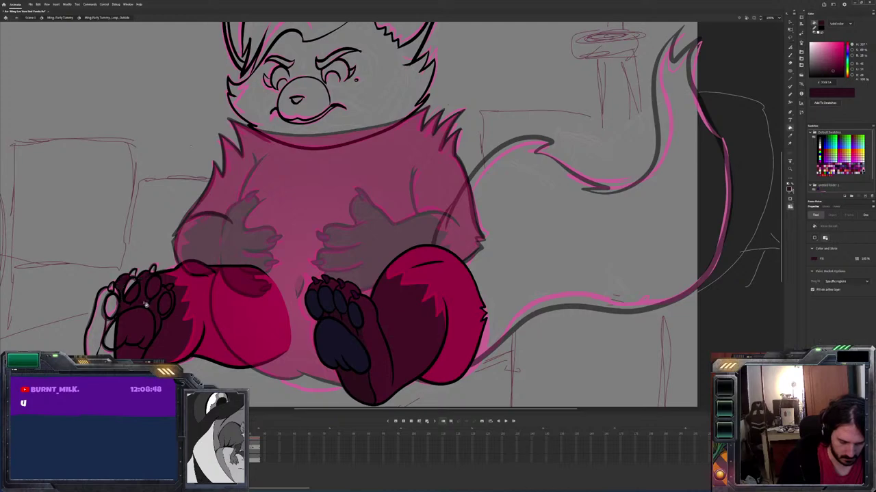
{"action": "key", "text": "b"}
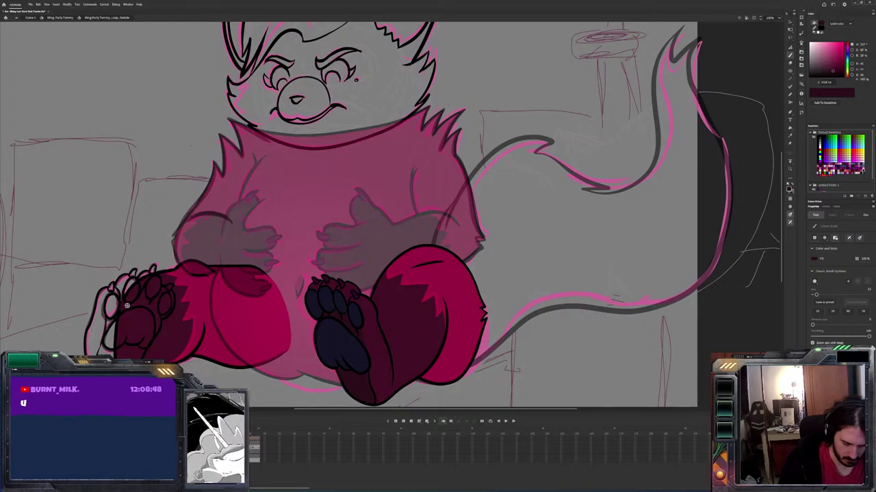
{"action": "key", "text": "k"}
{"action": "left_click", "coordinate": [162, 303]}
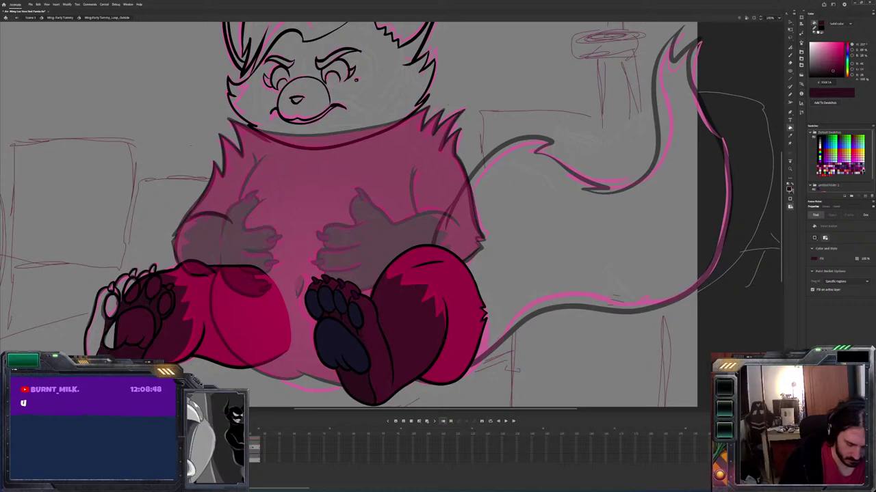
Fill the left foot's toe pads and sole pad with dark navy sampled from the right foot's pad
{"action": "key", "text": "v"}
{"action": "left_click", "coordinate": [357, 350]}
{"action": "key", "text": "k"}
{"action": "left_click", "coordinate": [155, 299]}
{"action": "left_click", "coordinate": [130, 288]}
{"action": "left_click", "coordinate": [115, 307]}
Fill the left foot's outer side and toes with maroon sampled from the right foot
{"action": "key", "text": "v"}
{"action": "left_click", "coordinate": [370, 336]}
{"action": "key", "text": "k"}
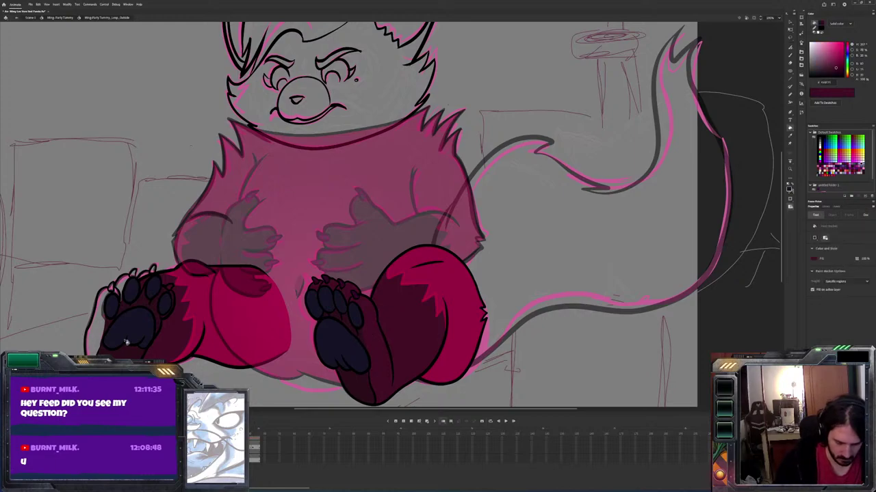
{"action": "left_click", "coordinate": [96, 316]}
{"action": "left_click", "coordinate": [122, 291]}
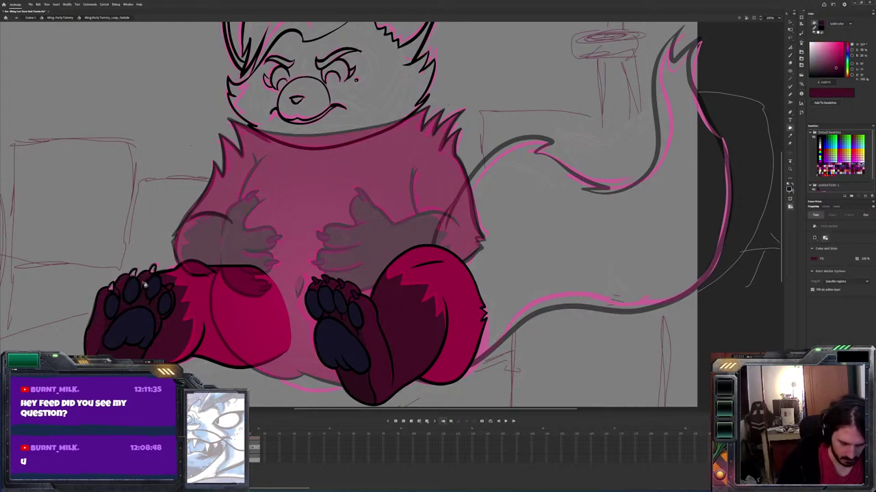
Touch up the left foot's smallest toe with maroon and fill the foot's claws with dark purple
{"action": "key", "text": "b"}
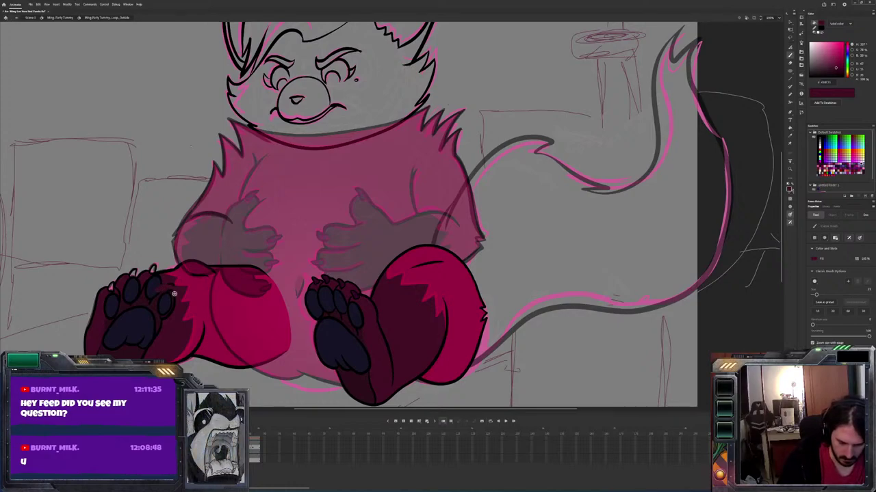
{"action": "key", "text": "k"}
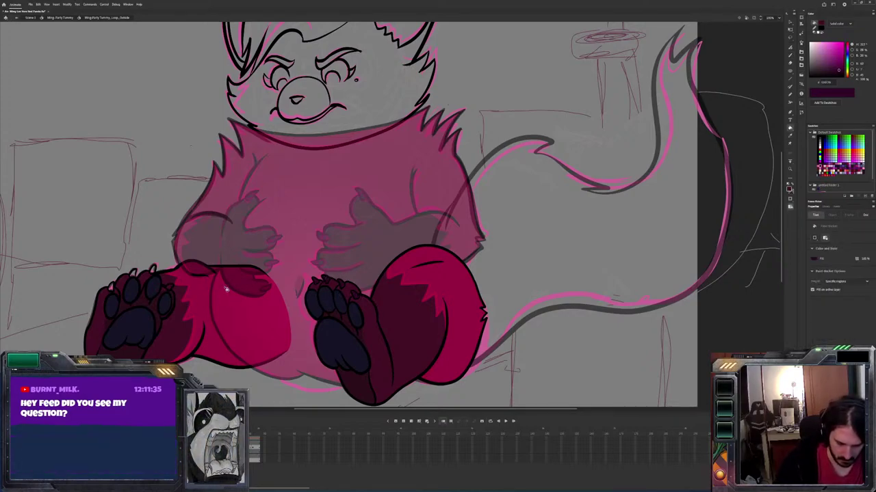
{"action": "left_click", "coordinate": [110, 287]}
{"action": "left_click", "coordinate": [111, 286]}
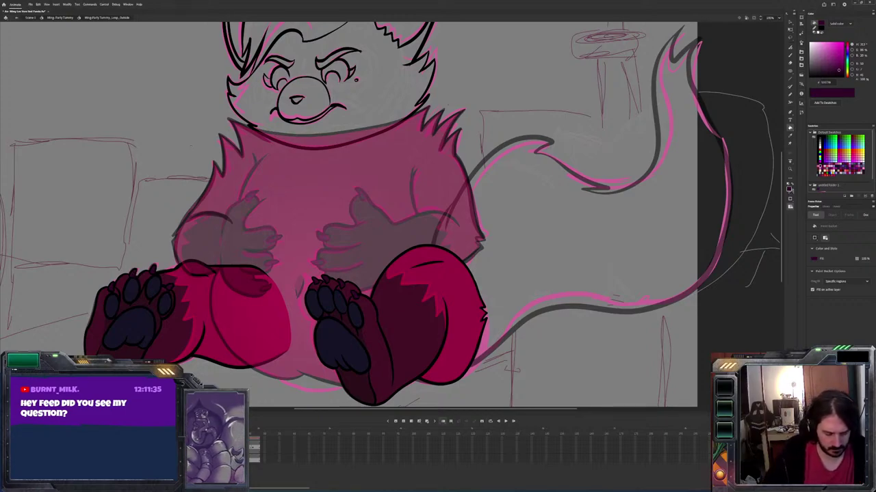
Squash the right leg and foot slightly inward with Free Transform on another keyframe of the belly loop
{"action": "key", "text": "v"}
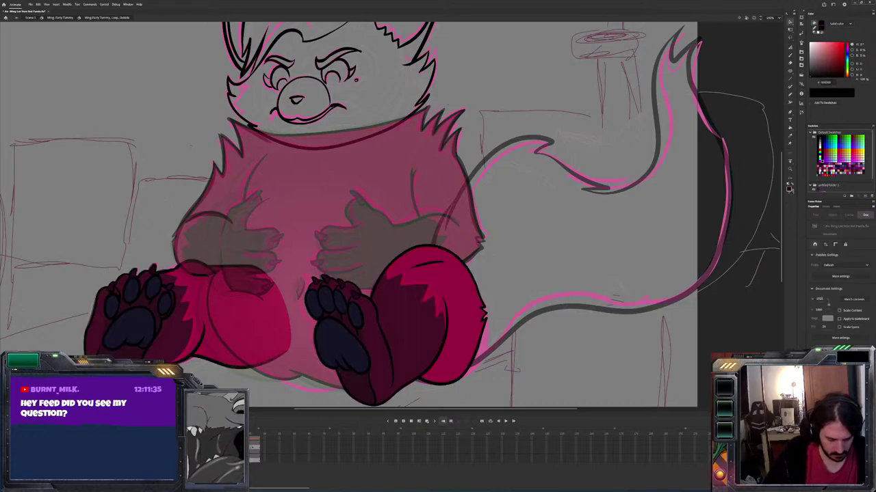
{"action": "key", "text": "ctrl+z"}
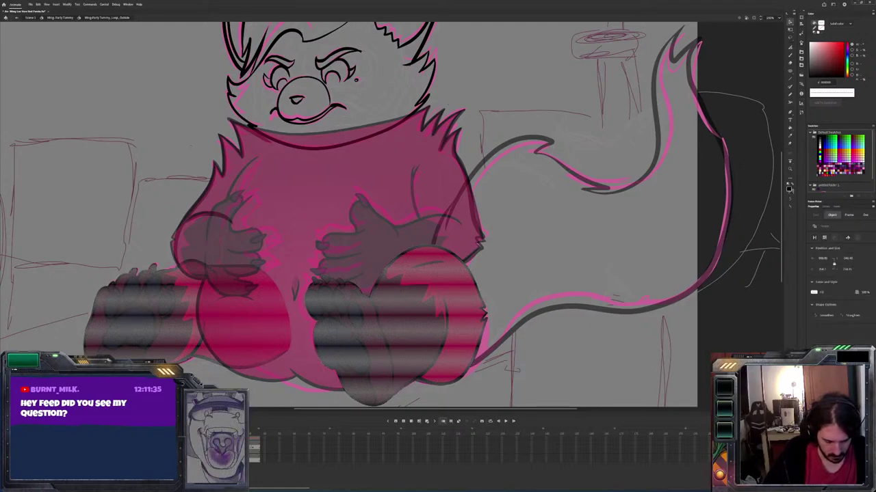
{"action": "left_click", "coordinate": [134, 275]}
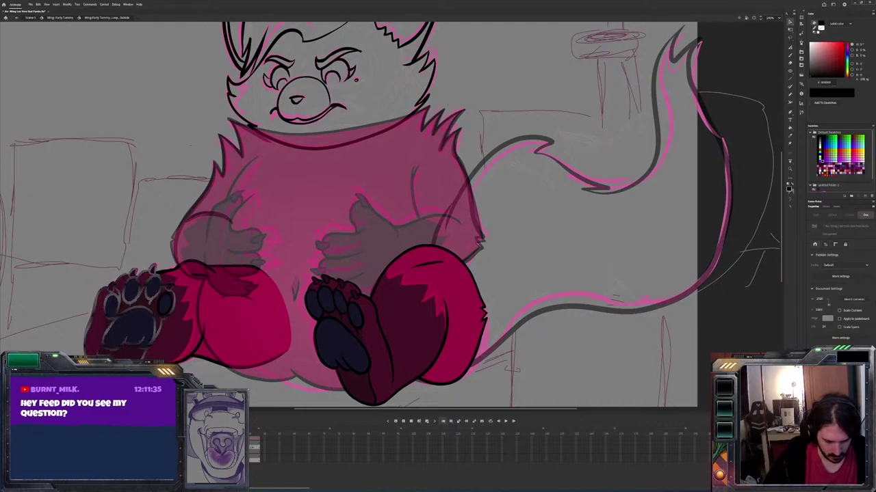
{"action": "key", "text": "q"}
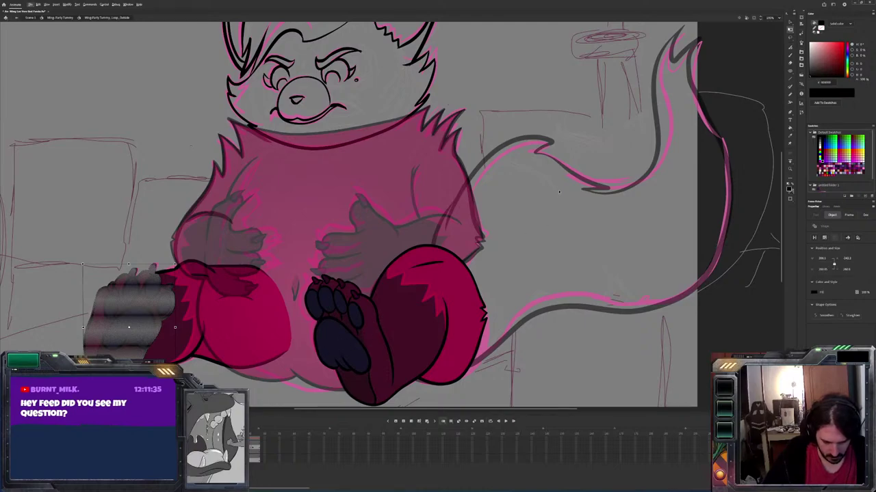
{"action": "left_click", "coordinate": [287, 436]}
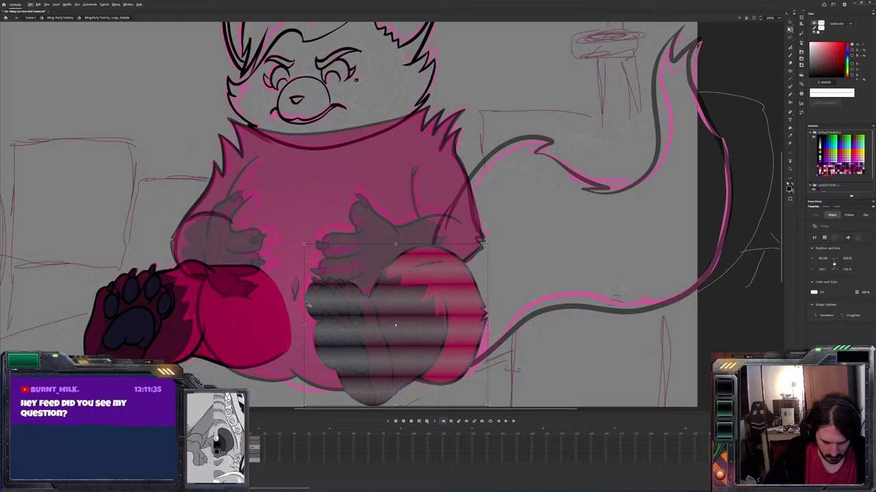
{"action": "left_click", "coordinate": [305, 327]}
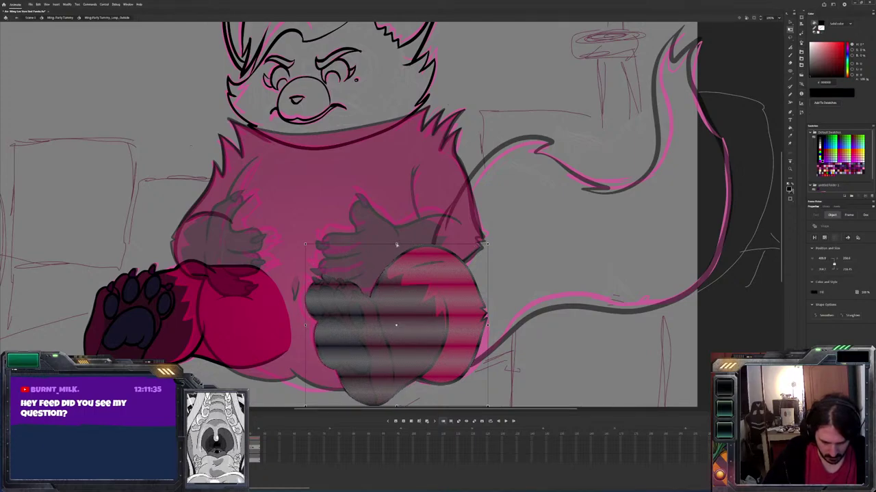
{"action": "left_click", "coordinate": [478, 257]}
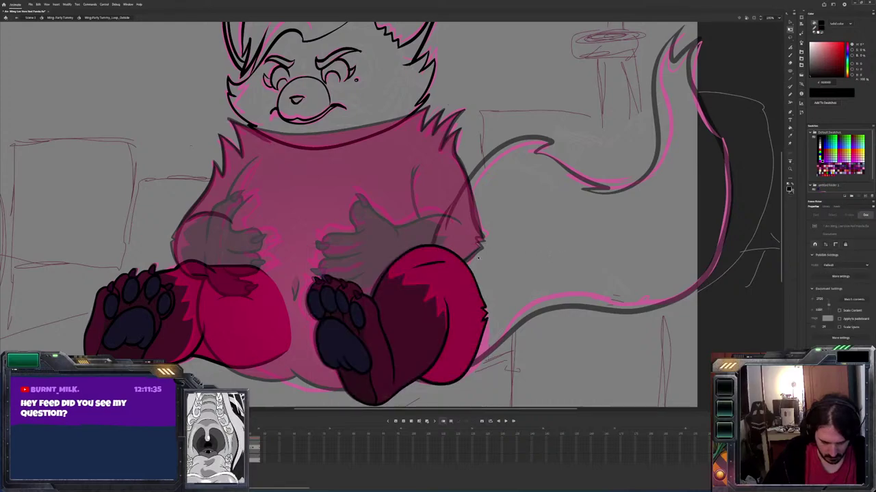
{"action": "key", "text": "Return"}
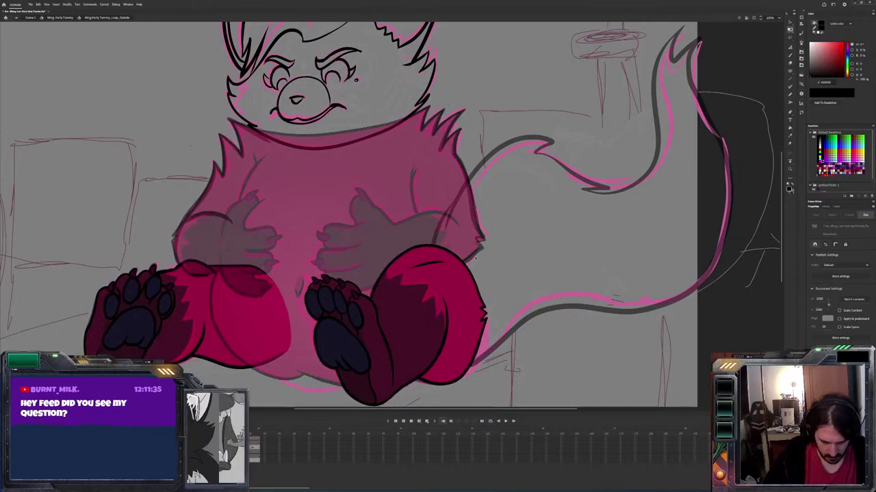
Play the belly loop and step through its frames to check the leg movement and how the legs overlap the belly
{"action": "key", "text": "Return"}
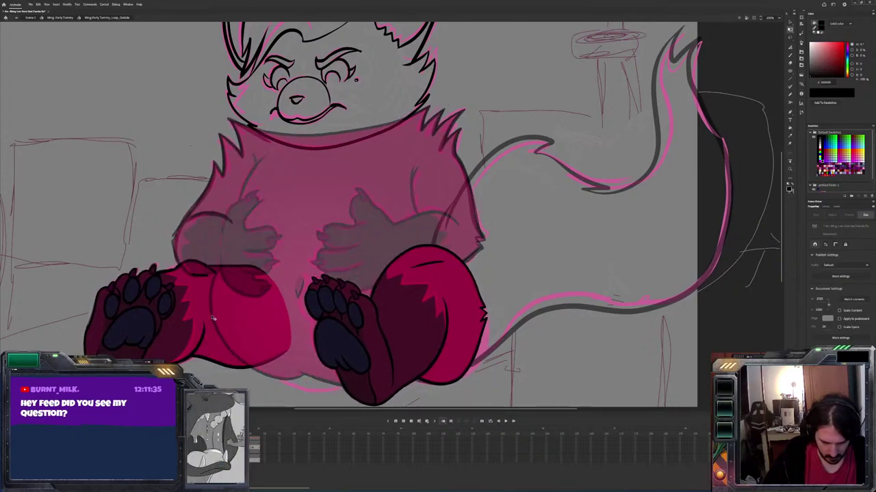
{"action": "key", "text": "Return"}
{"action": "left_click", "coordinate": [200, 311]}
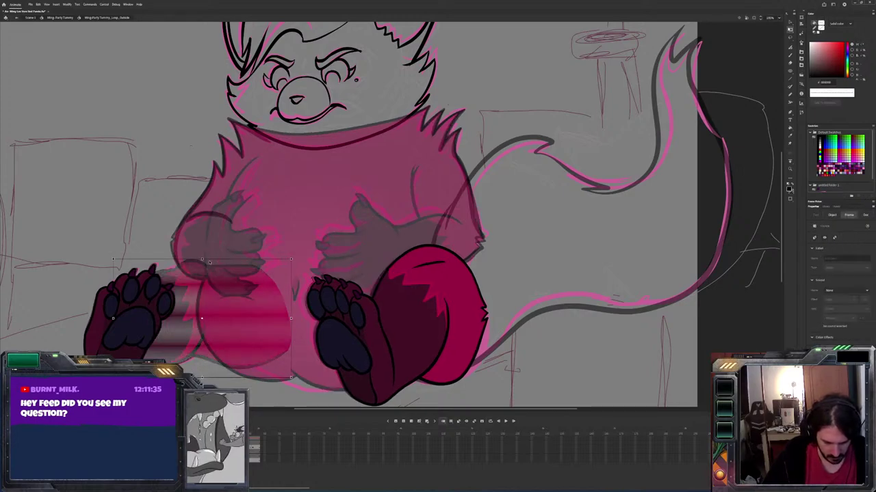
{"action": "key", "text": "Return"}
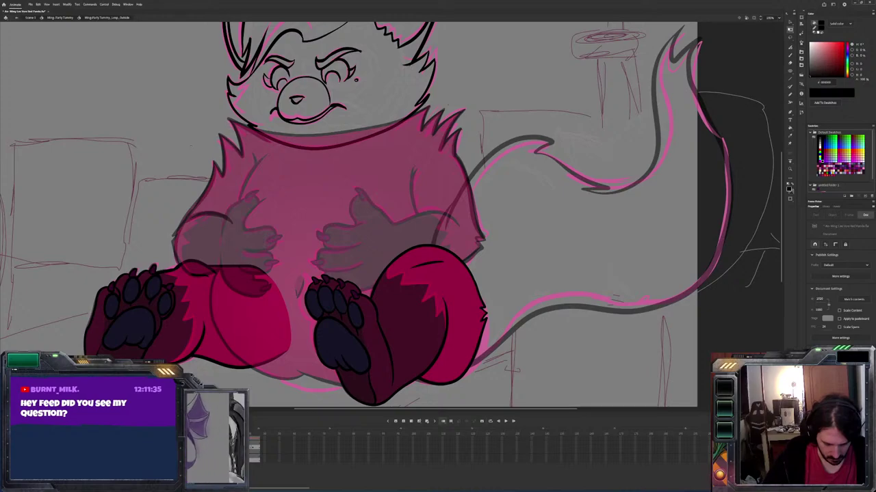
{"action": "key", "text": "."}
{"action": "key", "text": "."}
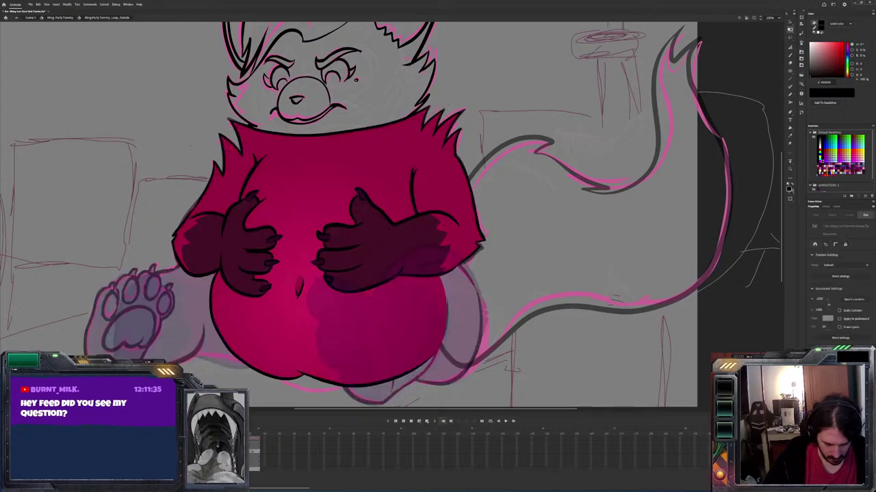
{"action": "key", "text": "."}
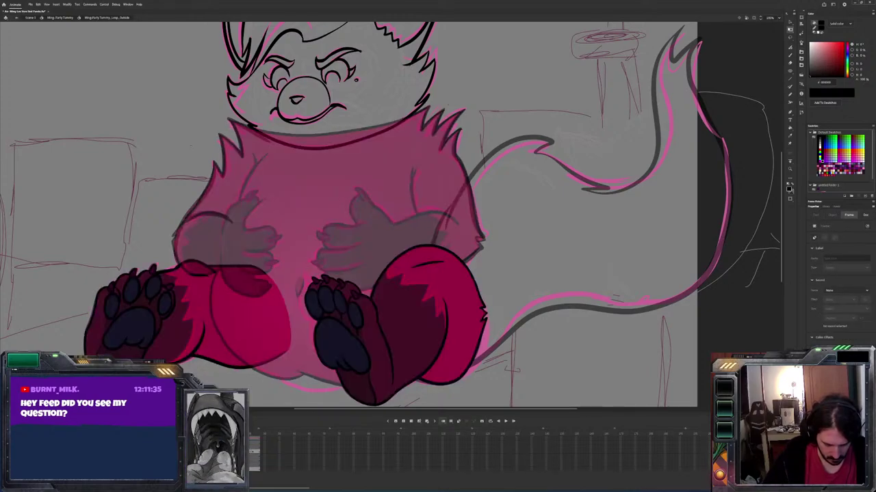
Place the right leg on a layer behind the belly, keeping the left leg and both feet in front of the body
{"action": "key", "text": "ctrl+a"}
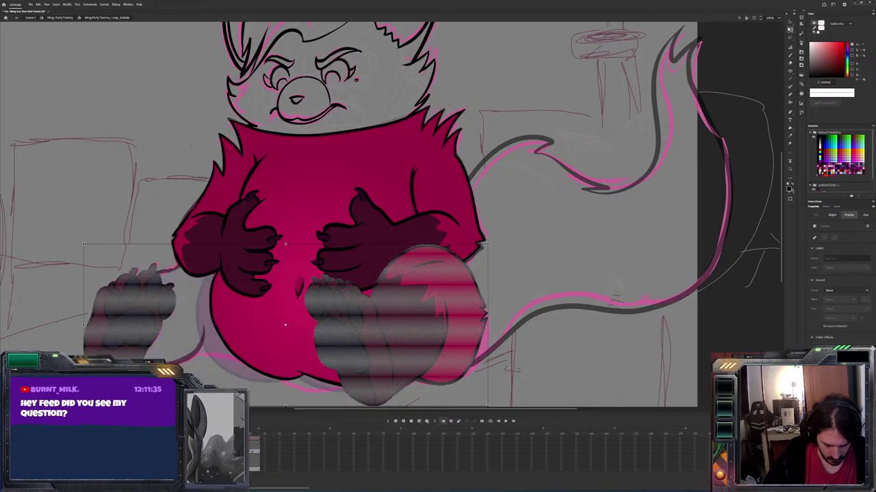
{"action": "key", "text": "ctrl+shift+a"}
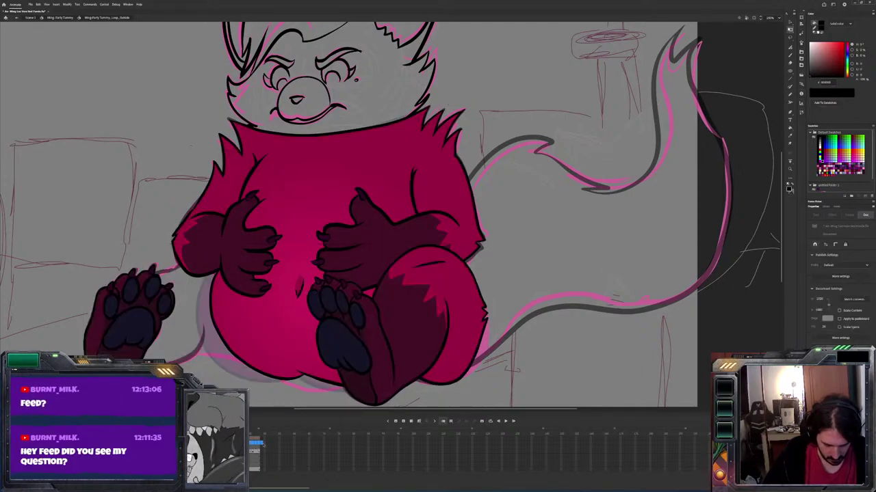
{"action": "left_click", "coordinate": [256, 444]}
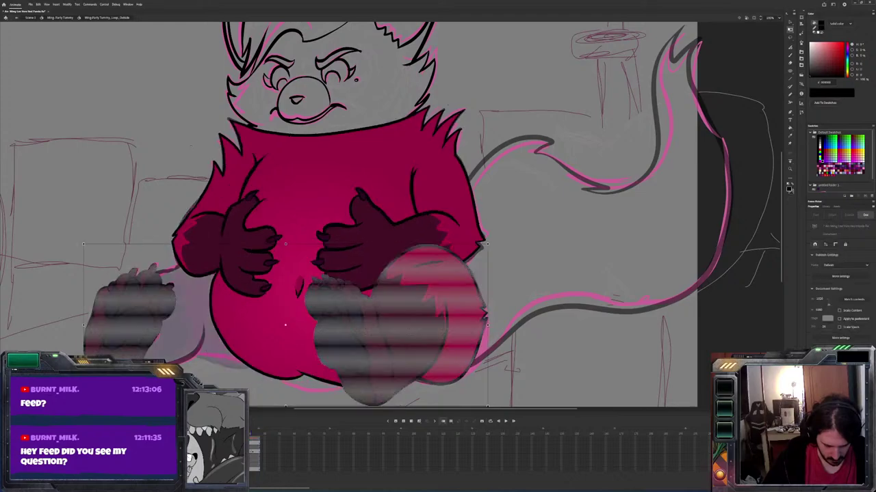
{"action": "key", "text": "period"}
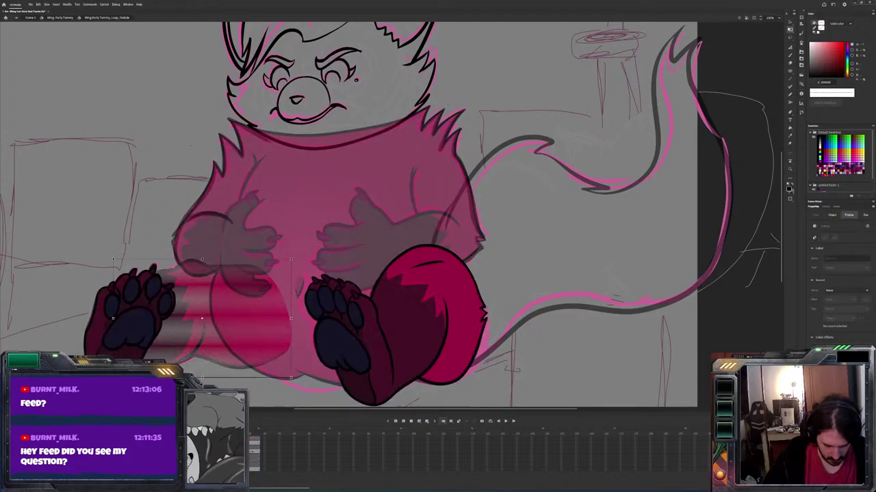
{"action": "key", "text": "period"}
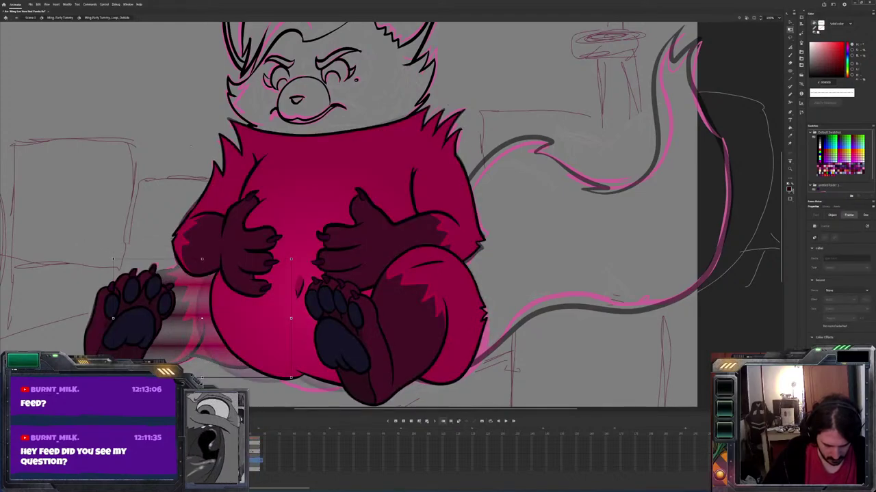
{"action": "key", "text": "period"}
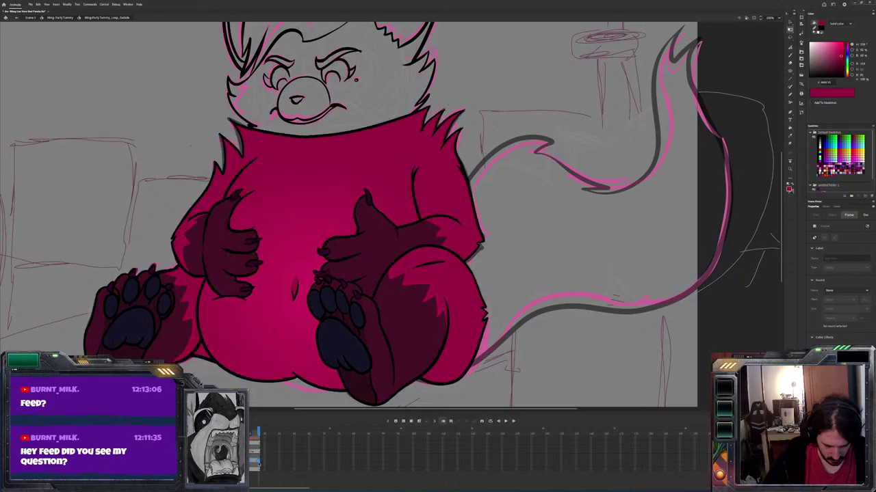
Review the belly loop's keyframes and playback to check the layering of the right leg behind the belly
{"action": "key", "text": "period"}
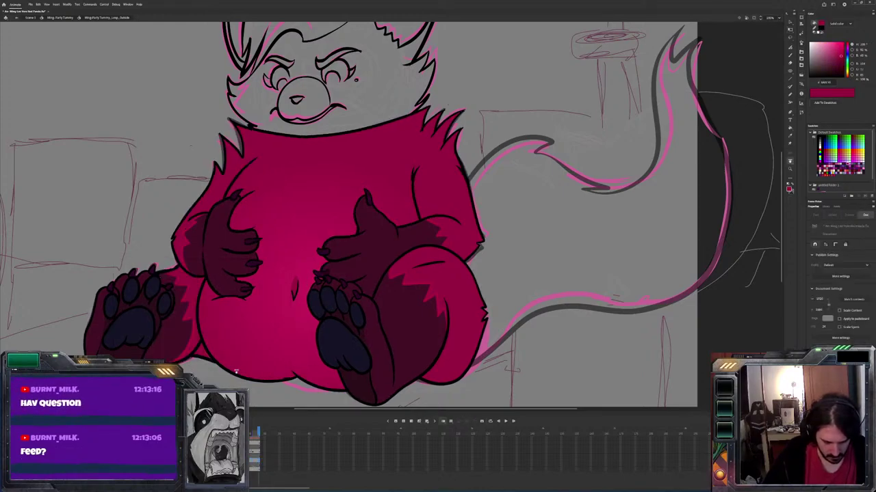
{"action": "key", "text": "period"}
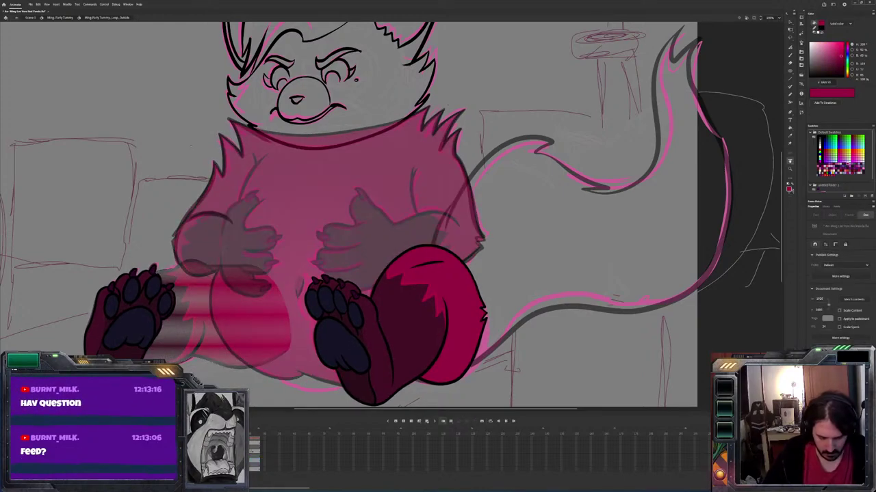
{"action": "key", "text": "Return"}
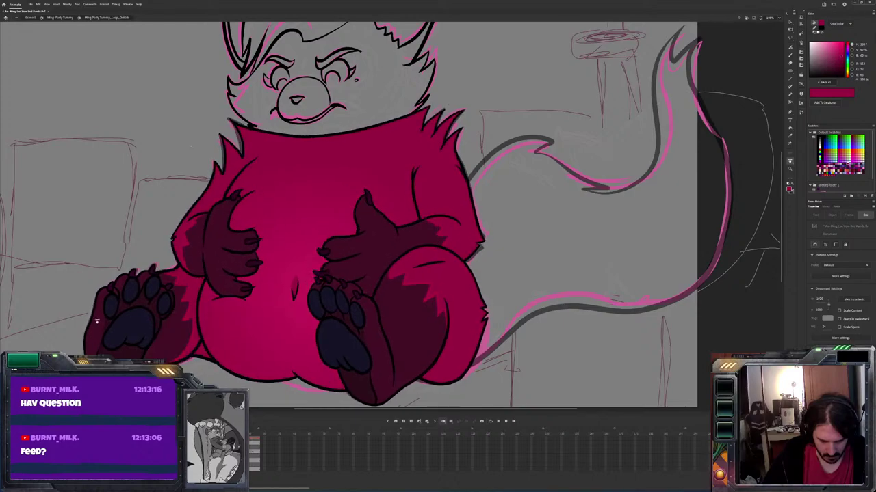
{"action": "key", "text": "Return"}
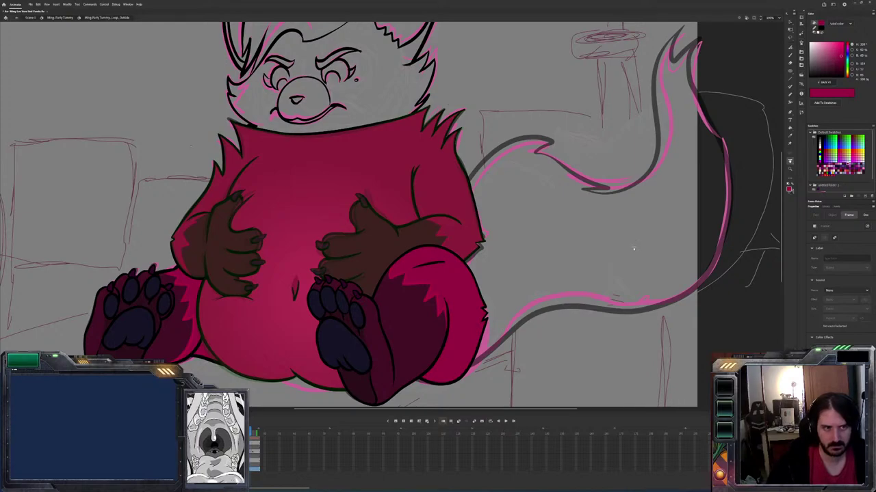
{"action": "key", "text": "ctrl+a"}
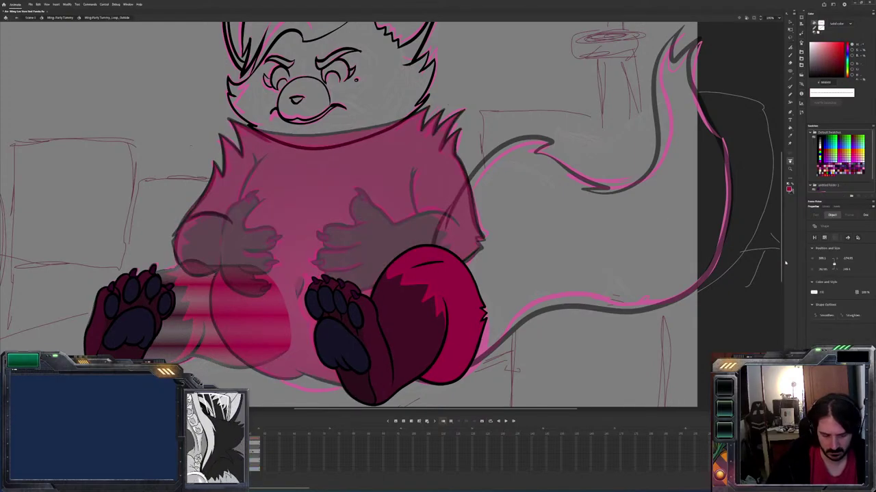
{"action": "left_click", "coordinate": [535, 238]}
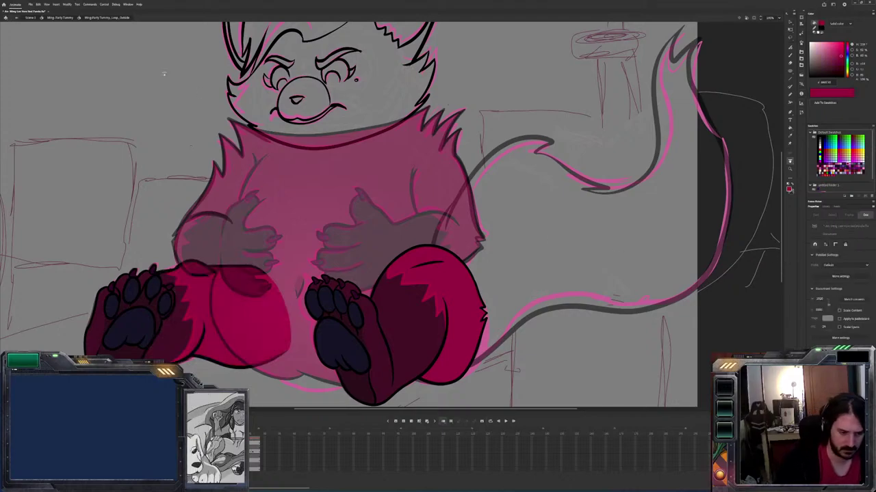
Restore the body artwork to full opacity inside the belly loop symbol and return to the parent tummy symbol
{"action": "left_click", "coordinate": [66, 18]}
{"action": "mouse_move", "coordinate": [548, 220]}
{"action": "left_mouse_down"}
{"action": "mouse_move", "coordinate": [581, 293]}
{"action": "mouse_move", "coordinate": [575, 266]}
{"action": "mouse_move", "coordinate": [541, 328]}
{"action": "left_mouse_up"}
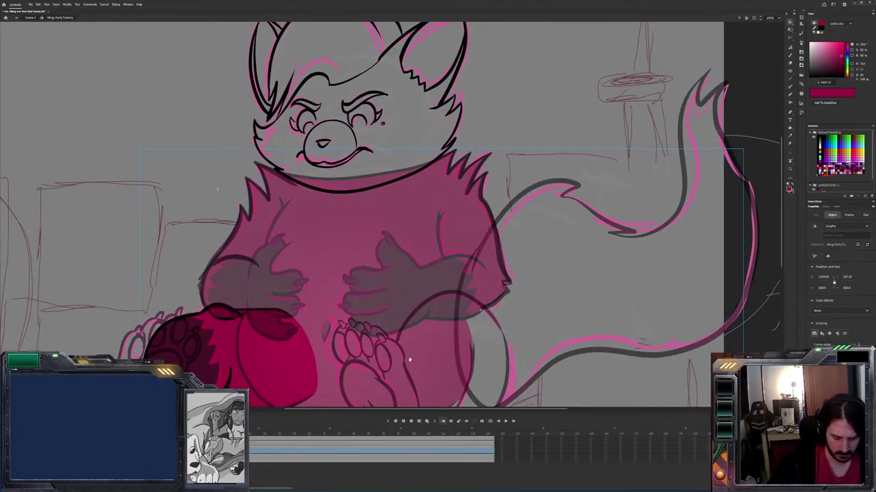
{"action": "left_click_drag", "start_coordinate": [410, 359], "coordinate": [409, 350]}
{"action": "double_click", "coordinate": [287, 347]}
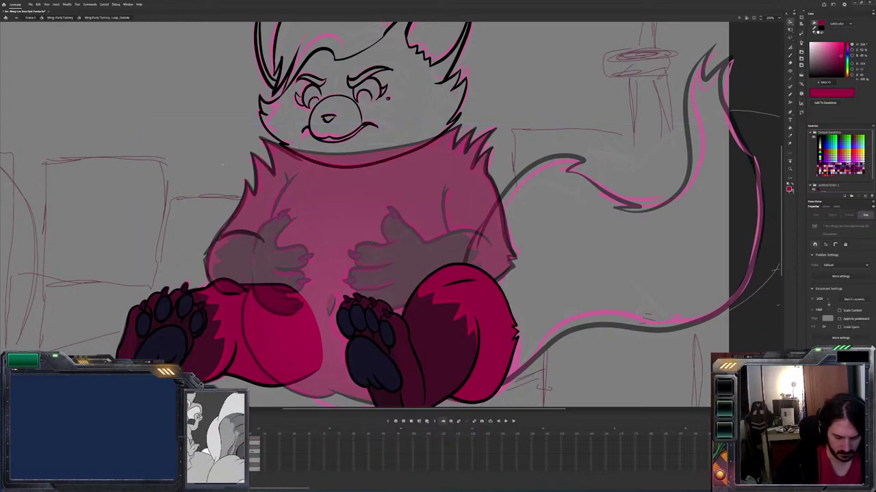
{"action": "double_click", "coordinate": [409, 308]}
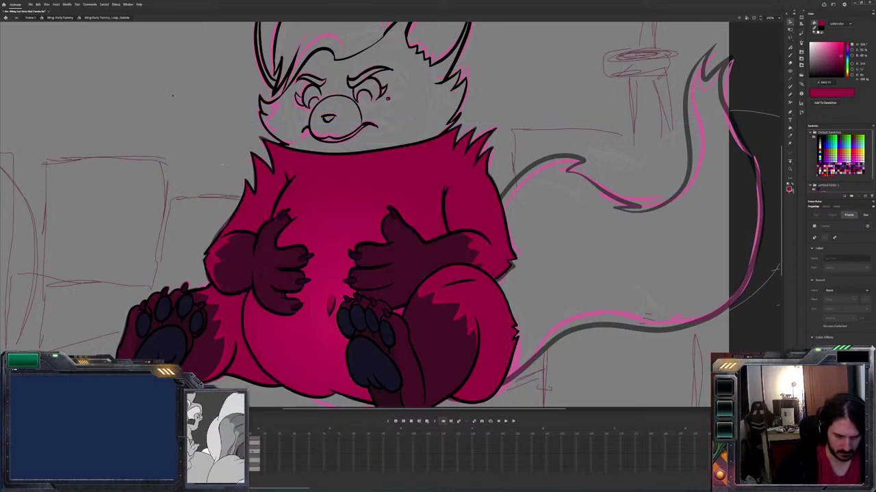
{"action": "left_click", "coordinate": [59, 17]}
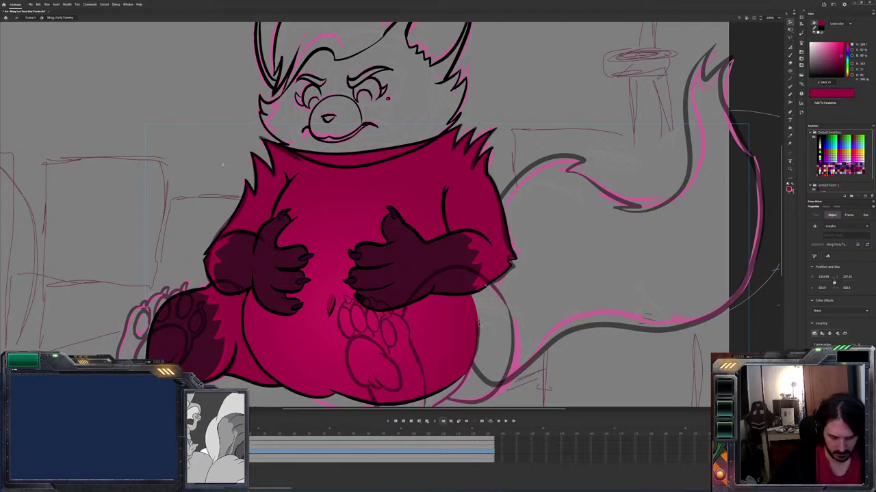
Reopen the belly loop symbol and make the left leg and both coloured feet show in the parent tummy symbol
{"action": "double_click", "coordinate": [453, 327]}
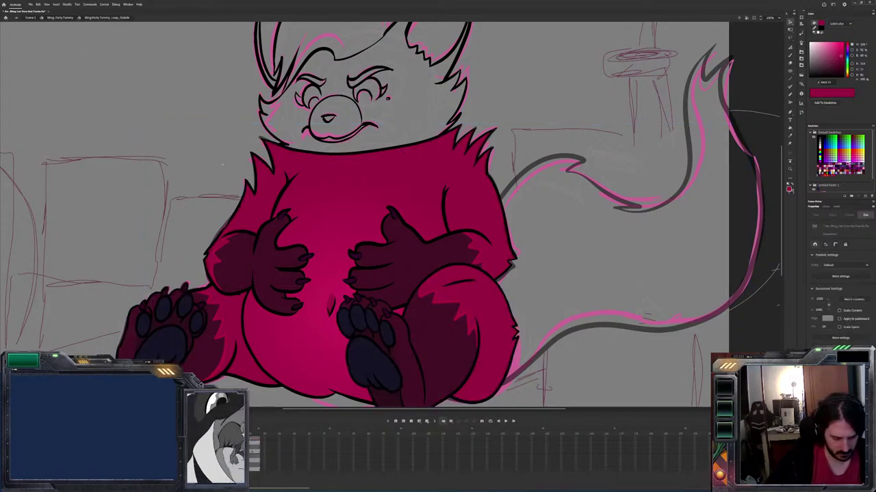
{"action": "key", "text": "ctrl+a"}
{"action": "key", "text": "Escape"}
{"action": "left_click", "coordinate": [80, 231]}
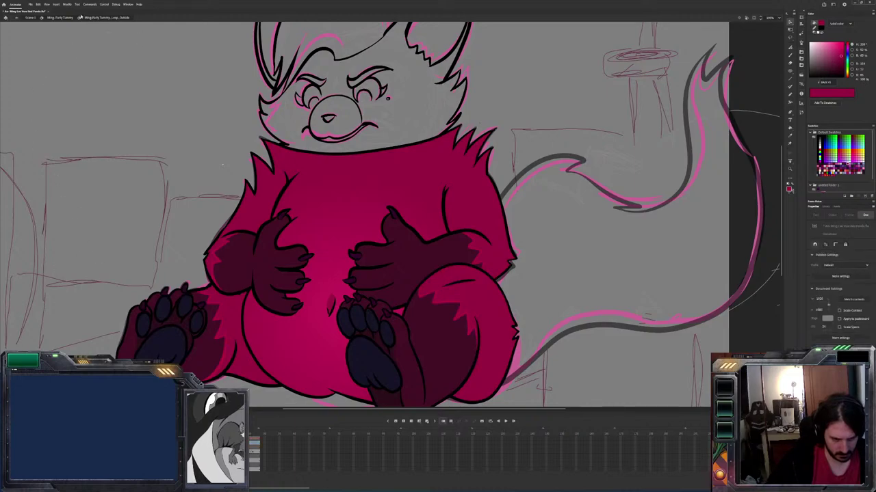
{"action": "left_click", "coordinate": [60, 17]}
Deselect the head and play the parent symbol's timeline to check the combined head, belly and leg animation
{"action": "left_click", "coordinate": [290, 156]}
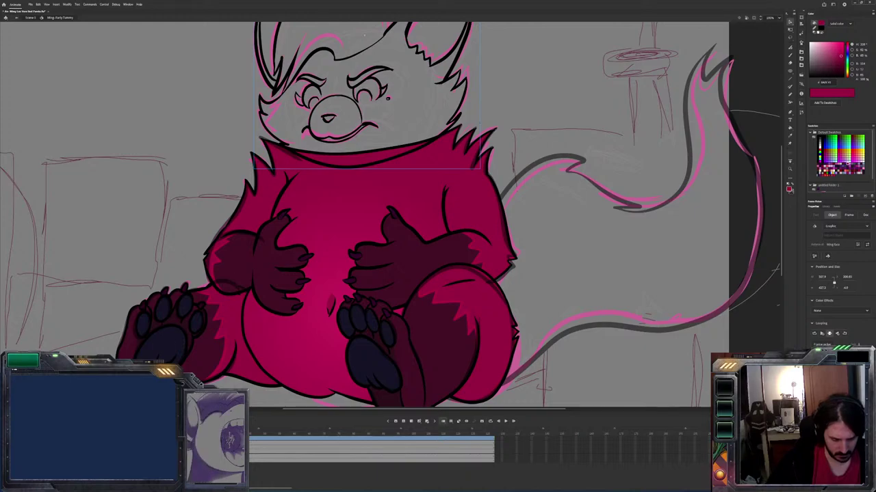
{"action": "key", "text": "Escape"}
{"action": "key", "text": "Return"}
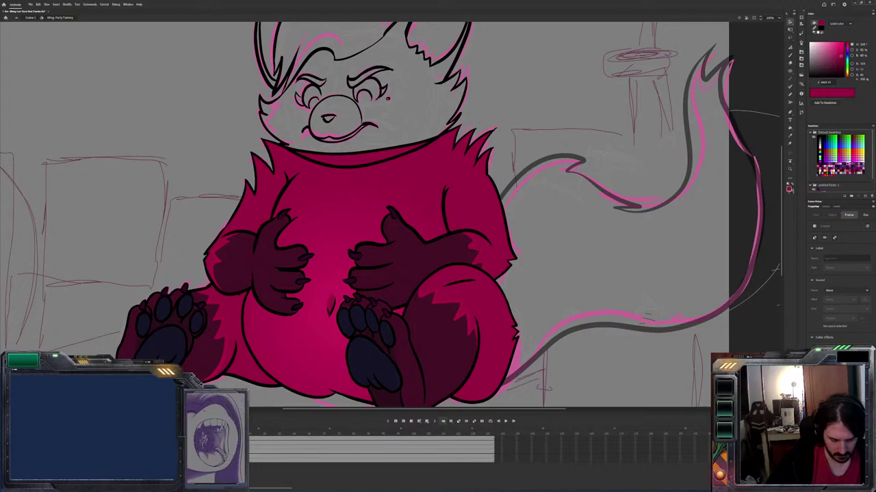
{"action": "key", "text": "Return"}
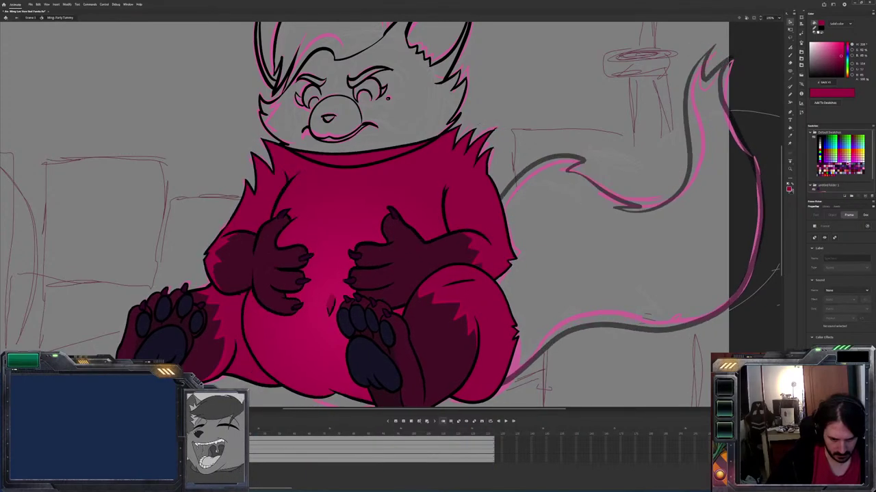
Open the red panda's face symbol for editing and advance its timeline to the gritted-teeth expression with lowered ears
{"action": "left_click", "coordinate": [229, 371]}
{"action": "scroll", "coordinate": [270, 253], "scroll_direction": "up", "scroll_amount": 3}
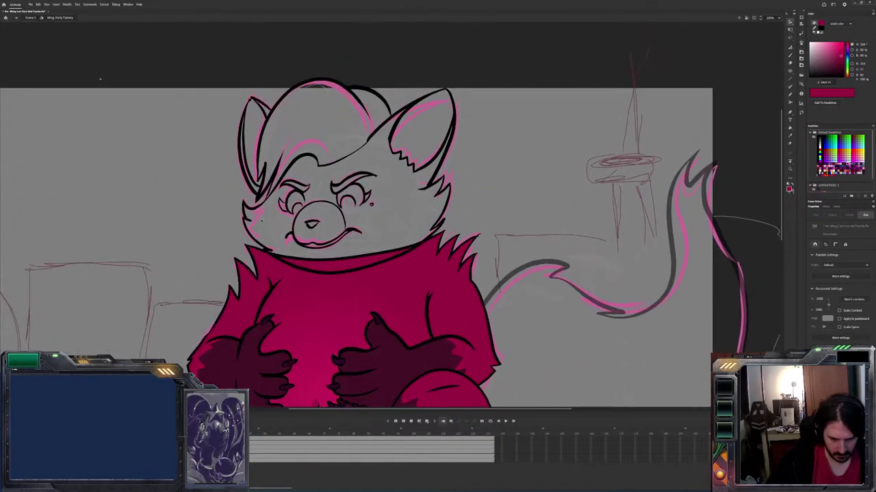
{"action": "key", "text": "b"}
{"action": "key", "text": "v"}
{"action": "key", "text": "ctrl+e"}
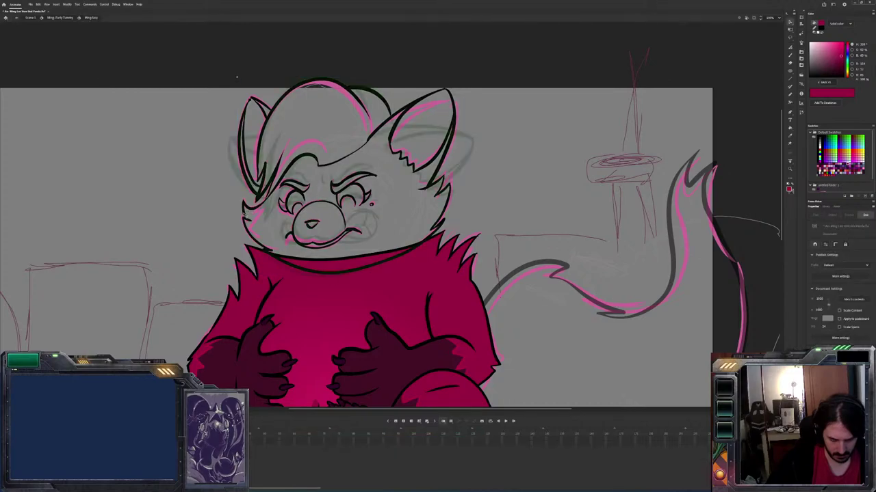
{"action": "key", "text": "period"}
{"action": "key", "text": "period"}
{"action": "key", "text": "period"}
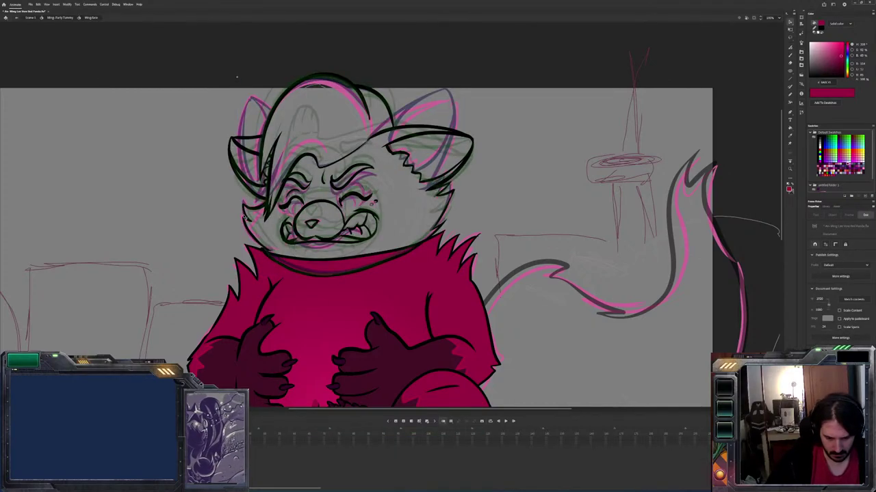
Step through the face animation's frames, leave the face symbol, and open the character's tail symbol for editing
{"action": "key", "text": "period"}
{"action": "key", "text": "period"}
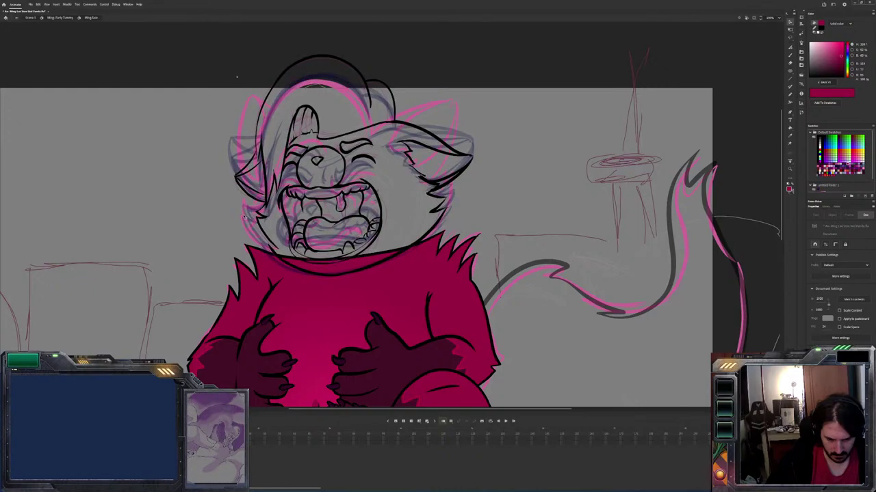
{"action": "key", "text": "period"}
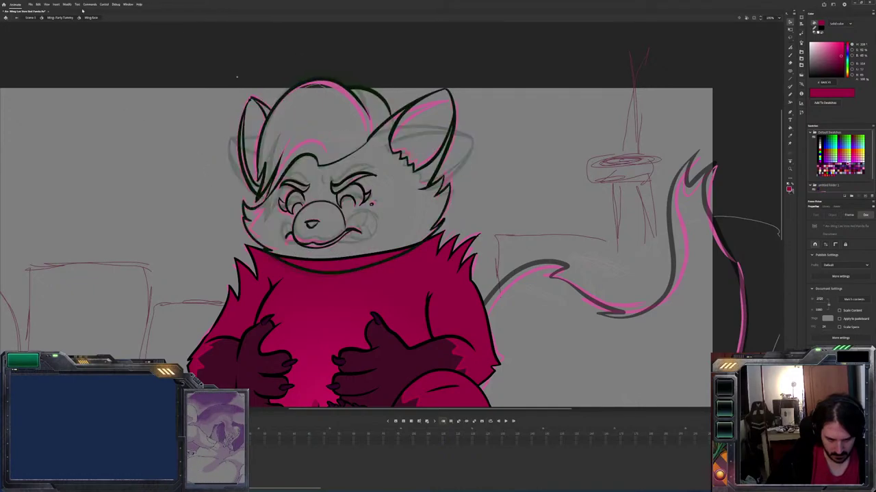
{"action": "left_click", "coordinate": [237, 77]}
{"action": "scroll", "coordinate": [198, 80], "scroll_direction": "down", "scroll_amount": 3}
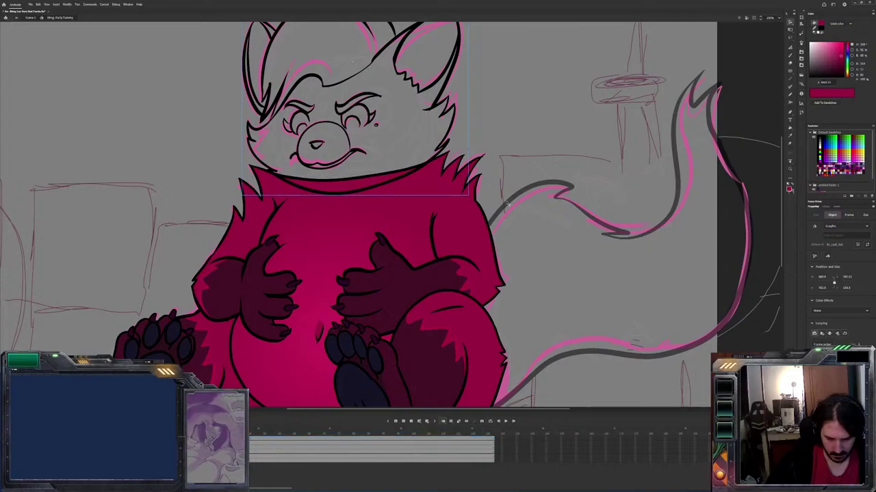
{"action": "left_click", "coordinate": [503, 202]}
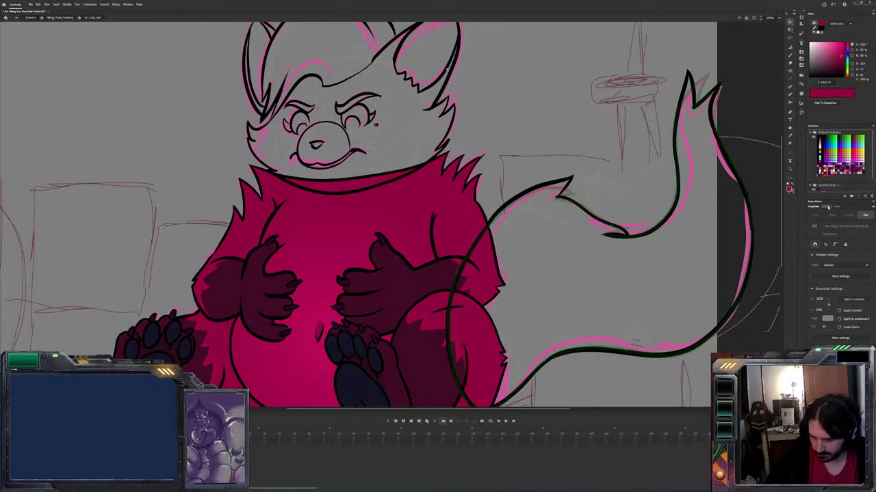
Find the dancing red panda with the striped tail in the library and place it beside the seated character as a reference
{"action": "key", "text": "ctrl+l"}
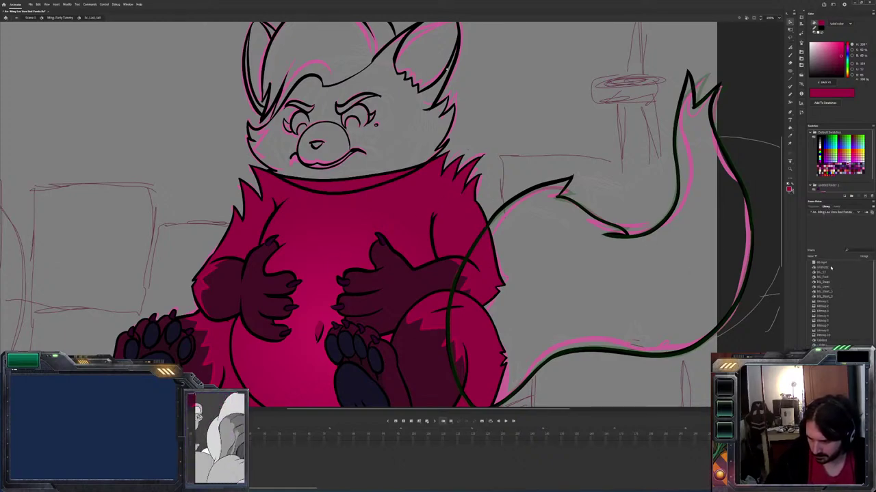
{"action": "left_click", "coordinate": [818, 268]}
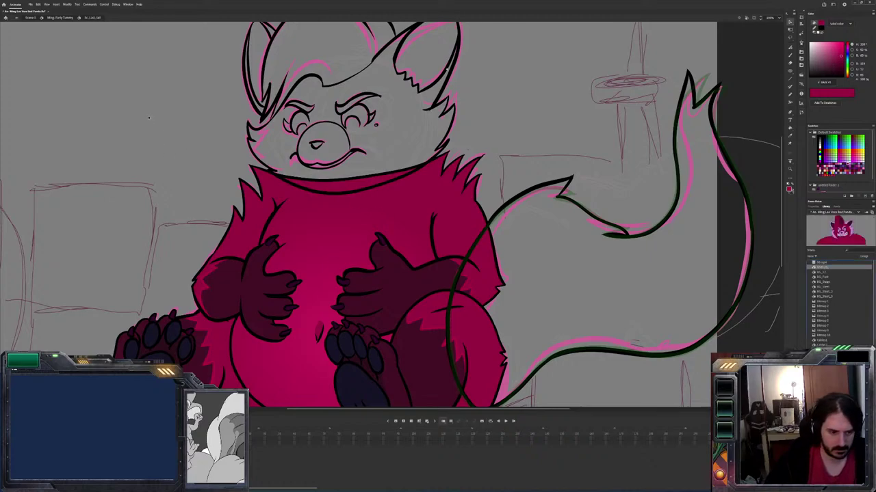
{"action": "key", "text": "Down"}
{"action": "key", "text": "Down"}
{"action": "key", "text": "Down"}
{"action": "key", "text": "Down"}
{"action": "key", "text": "Down"}
{"action": "key", "text": "Down"}
{"action": "key", "text": "Down"}
{"action": "key", "text": "Down"}
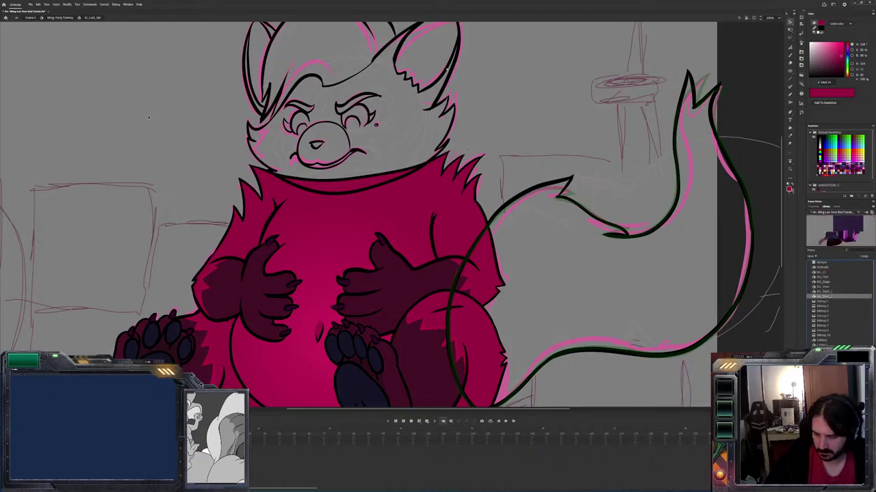
{"action": "key", "text": "Down"}
{"action": "key", "text": "Down"}
{"action": "key", "text": "Down"}
{"action": "key", "text": "Down"}
{"action": "key", "text": "Down"}
{"action": "key", "text": "Down"}
{"action": "key", "text": "Down"}
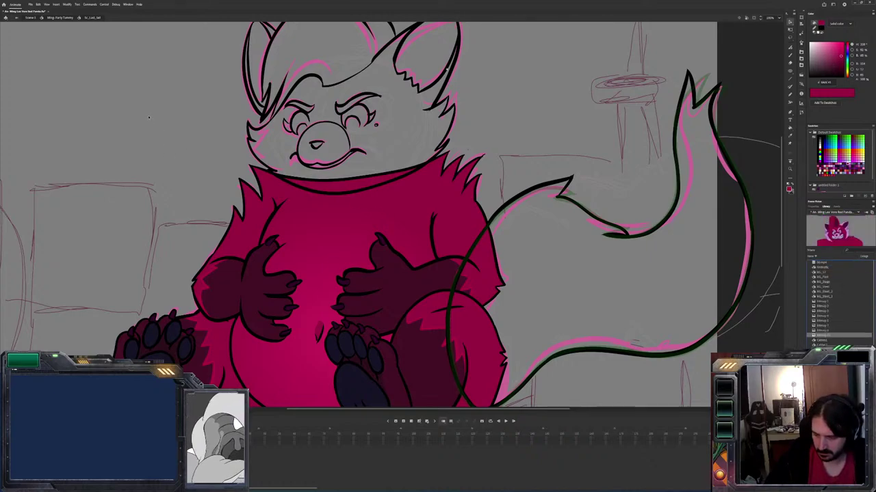
{"action": "key", "text": "Down"}
{"action": "key", "text": "Down"}
{"action": "key", "text": "Down"}
{"action": "key", "text": "Down"}
{"action": "key", "text": "Down"}
{"action": "key", "text": "Down"}
{"action": "key", "text": "Down"}
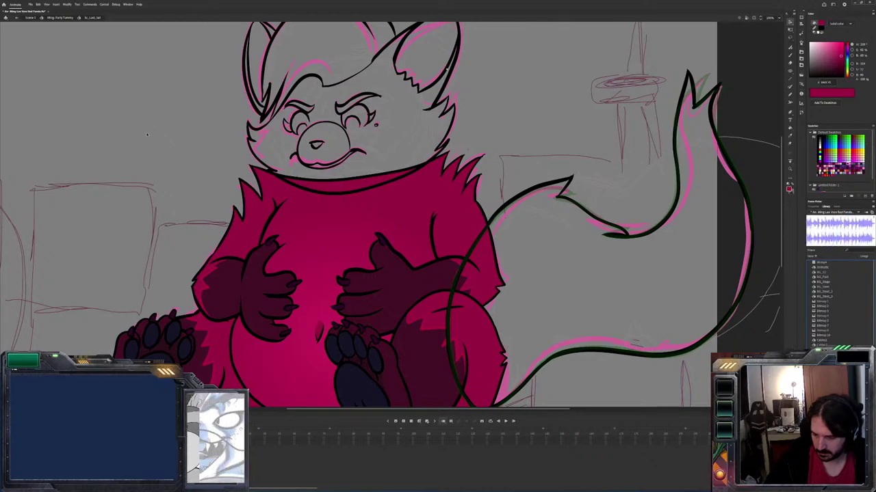
{"action": "key", "text": "Down"}
{"action": "key", "text": "Down"}
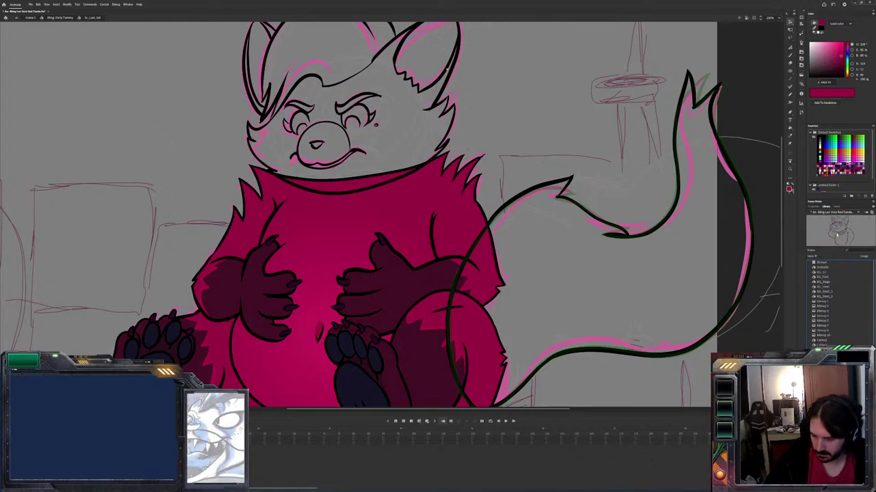
{"action": "key", "text": "Down"}
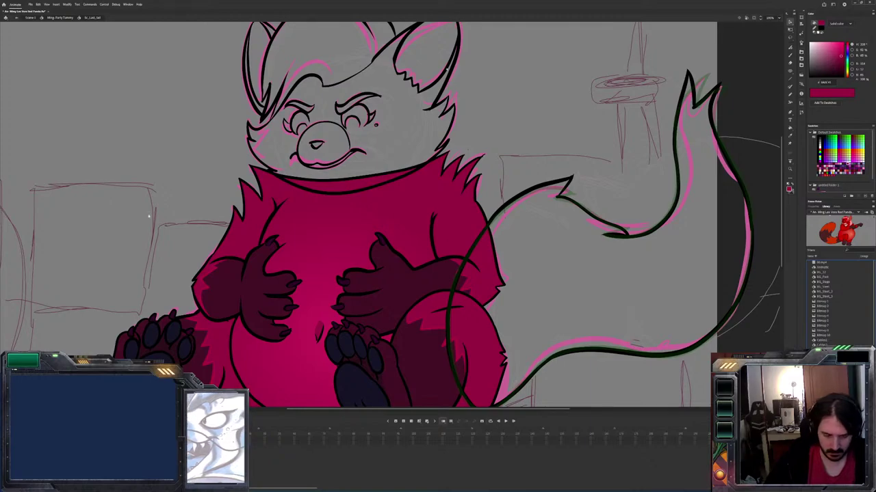
{"action": "left_click_drag", "start_coordinate": [842, 230], "coordinate": [167, 205]}
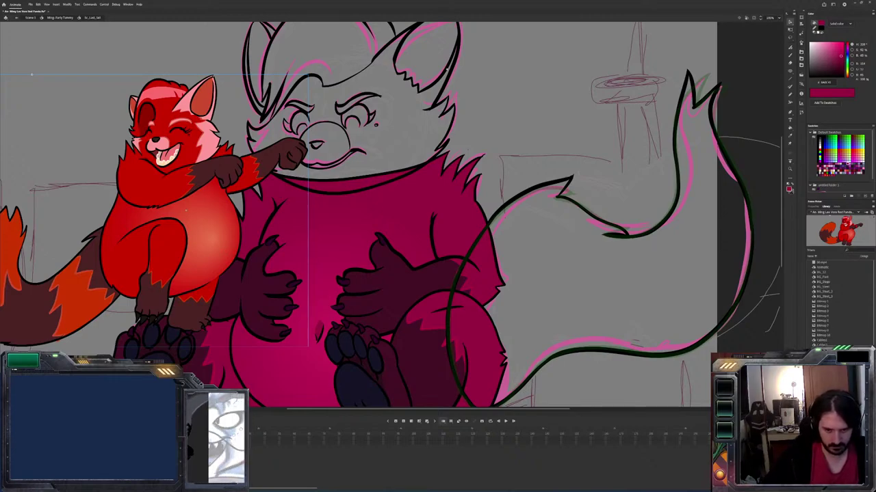
{"action": "key", "text": "Return"}
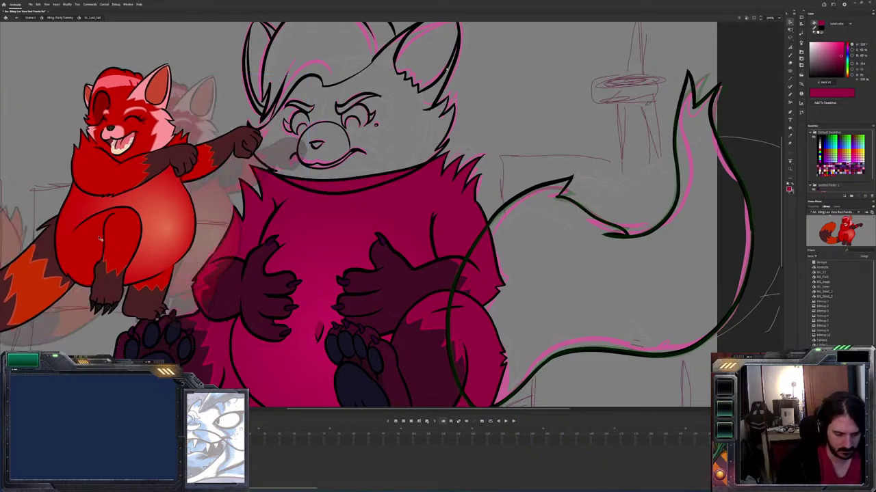
Sample the body's crimson colour and sketch jagged fur-stripe boundaries across the tail with the brush
{"action": "left_click", "coordinate": [468, 272], "text": "alt"}
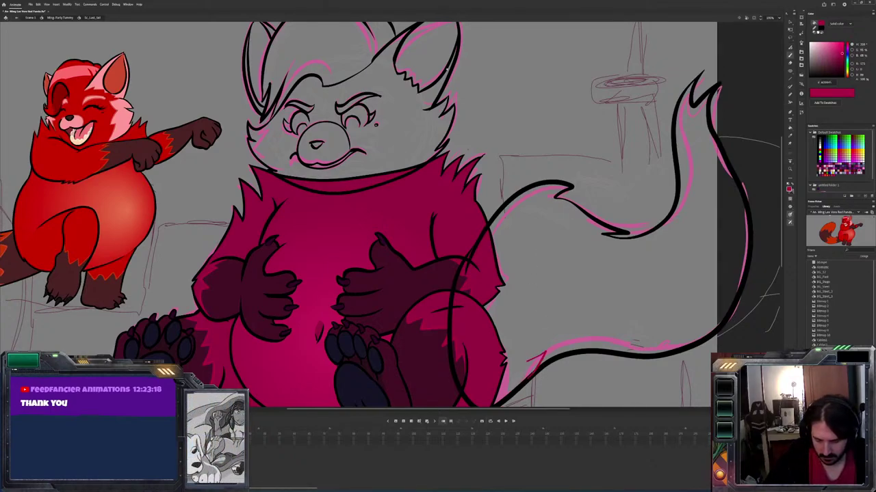
{"action": "mouse_move", "coordinate": [519, 327]}
{"action": "left_mouse_down"}
{"action": "mouse_move", "coordinate": [516, 284]}
{"action": "mouse_move", "coordinate": [500, 282]}
{"action": "mouse_move", "coordinate": [516, 239]}
{"action": "mouse_move", "coordinate": [493, 252]}
{"action": "left_mouse_up"}
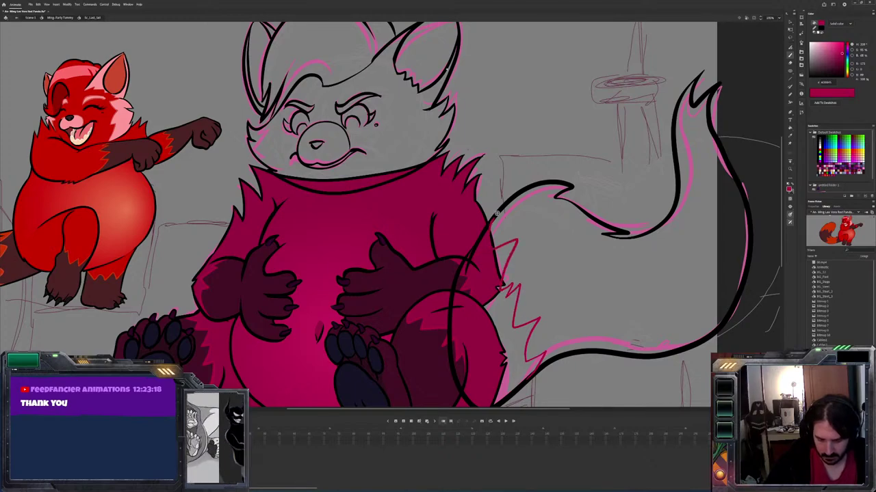
{"action": "mouse_move", "coordinate": [634, 346]}
{"action": "left_mouse_down"}
{"action": "mouse_move", "coordinate": [748, 354]}
{"action": "mouse_move", "coordinate": [734, 345]}
{"action": "mouse_move", "coordinate": [617, 338]}
{"action": "left_mouse_up"}
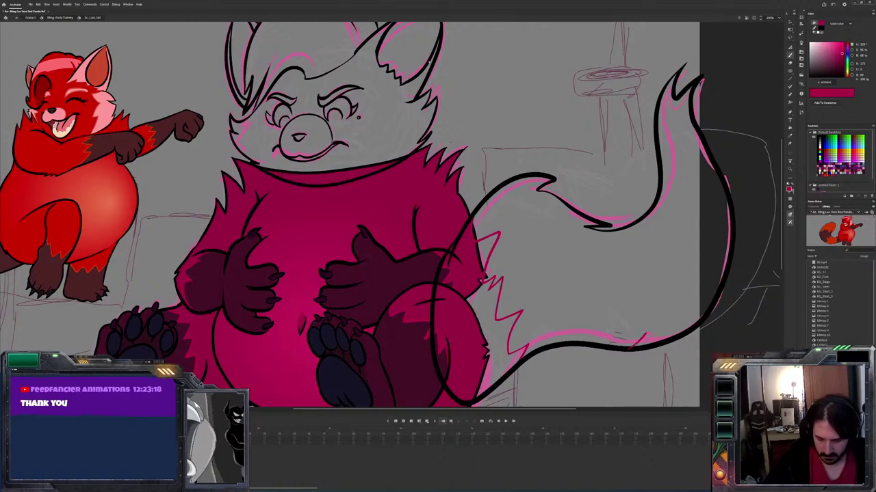
{"action": "left_click_drag", "start_coordinate": [626, 304], "coordinate": [589, 238]}
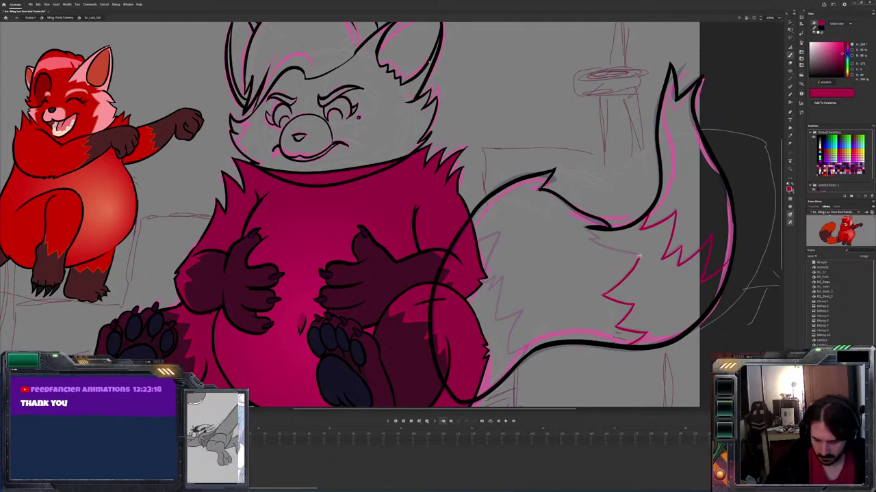
Redraw the jagged boundaries of the tail's middle and base stripes on this frame, following the onion-skinned lines
{"action": "left_click_drag", "start_coordinate": [639, 259], "coordinate": [590, 243]}
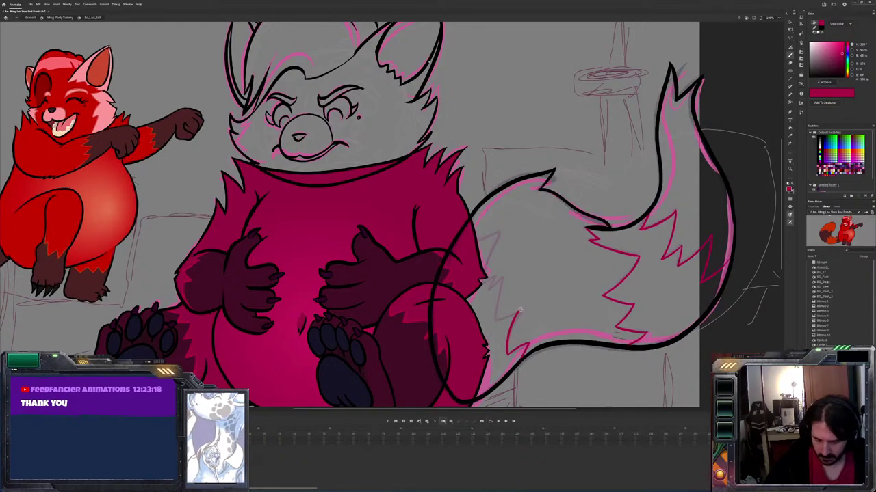
{"action": "left_click_drag", "start_coordinate": [510, 335], "coordinate": [502, 274]}
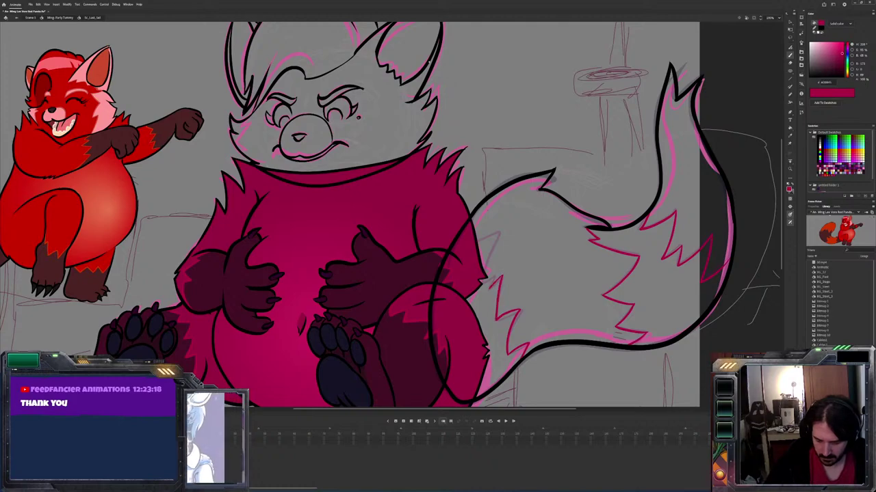
{"action": "left_click_drag", "start_coordinate": [500, 234], "coordinate": [484, 241]}
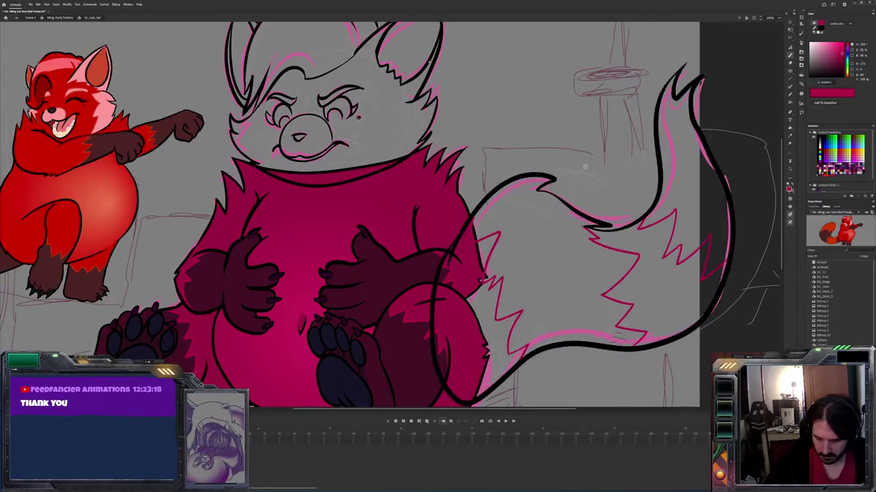
Trace the middle and base stripe boundaries on the next tail frame, completing the zigzag beside the body
{"action": "key", "text": "."}
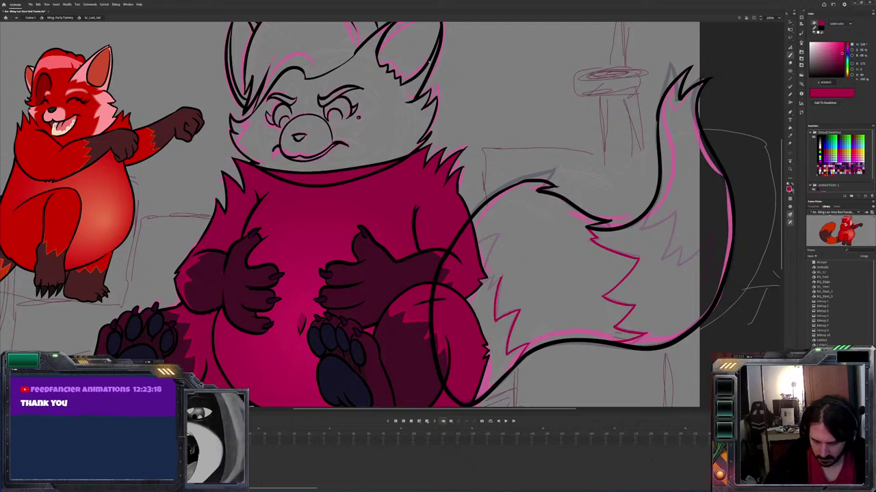
{"action": "key", "text": "e"}
{"action": "left_click_drag", "start_coordinate": [497, 335], "coordinate": [498, 335]}
{"action": "key", "text": "b"}
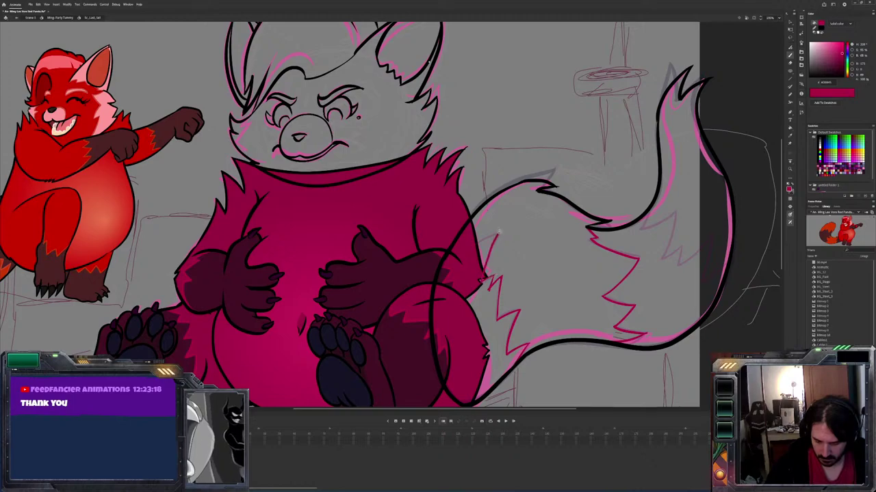
{"action": "key", "text": "period"}
{"action": "key", "text": "period"}
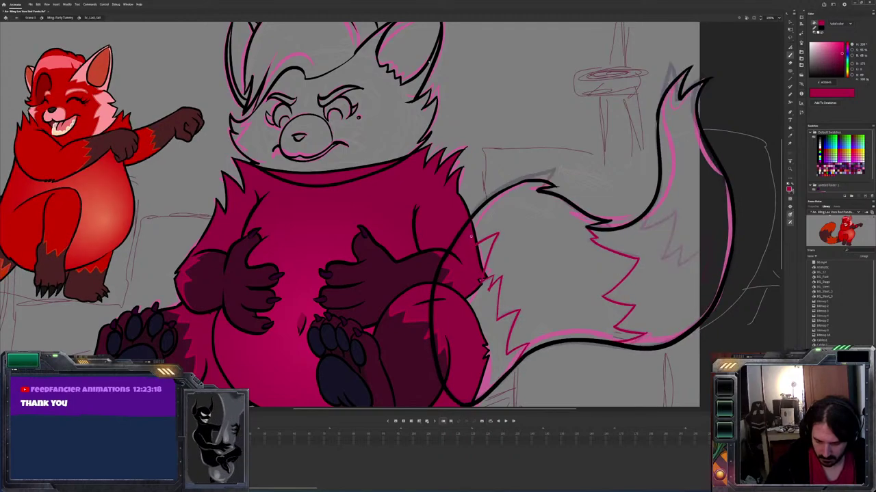
{"action": "key", "text": "period"}
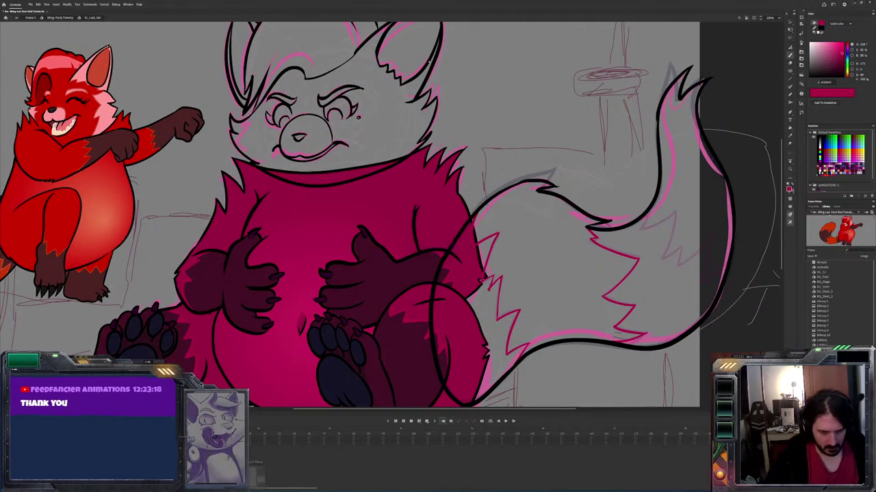
Switch to Toon Boom Harmony, open the rough sketch scene from the ToonBoom work folder, and play back its animation
{"action": "key", "text": "alt+Tab"}
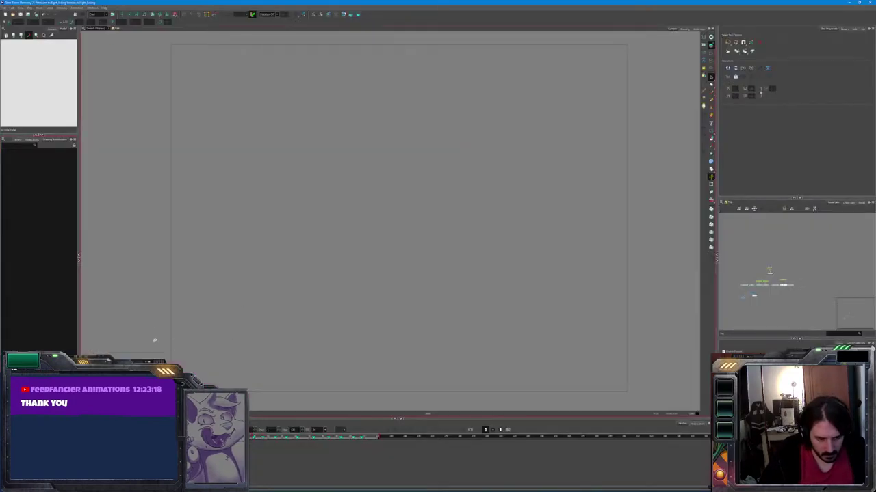
{"action": "left_click", "coordinate": [13, 14]}
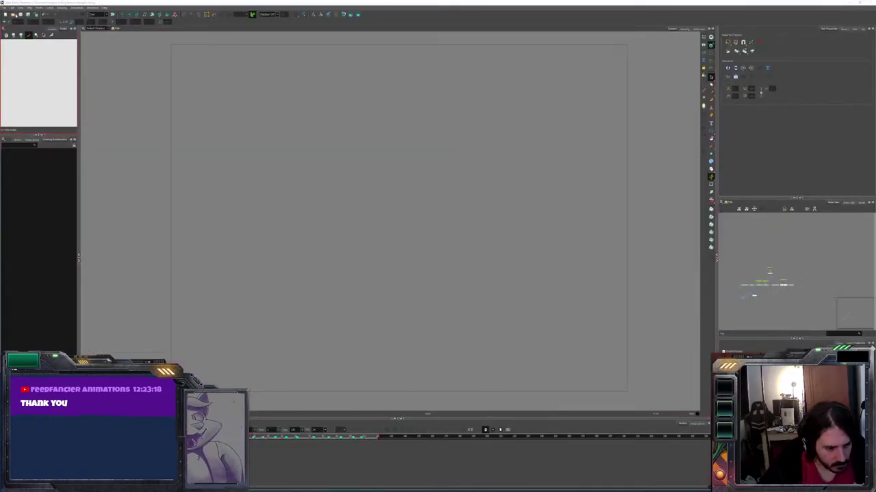
{"action": "left_click", "coordinate": [158, 16]}
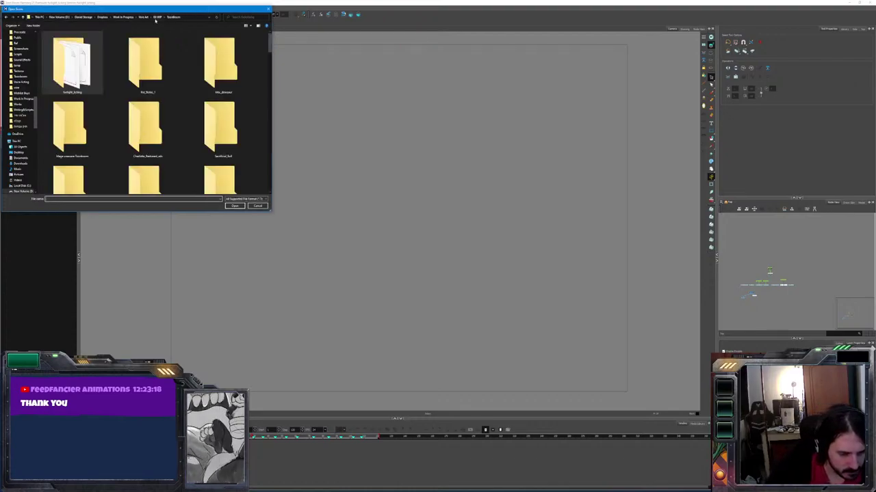
{"action": "scroll", "coordinate": [262, 107], "scroll_direction": "down", "scroll_amount": 1}
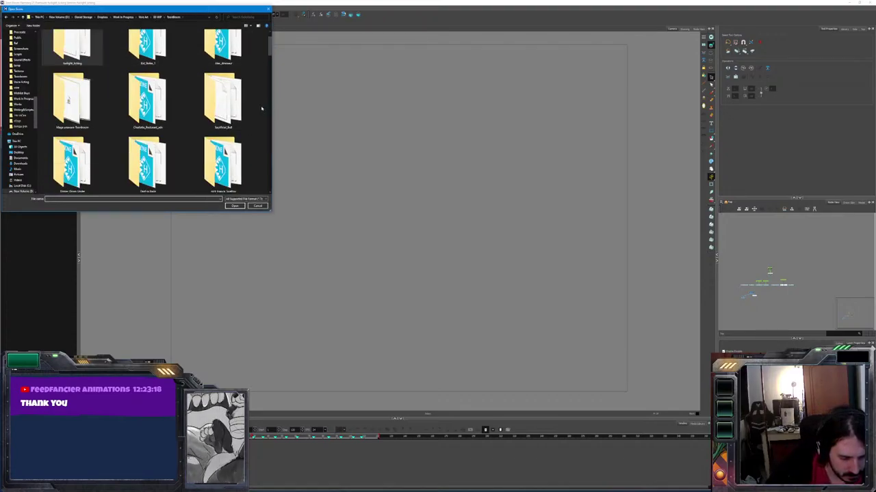
{"action": "scroll", "coordinate": [260, 109], "scroll_direction": "down", "scroll_amount": 2}
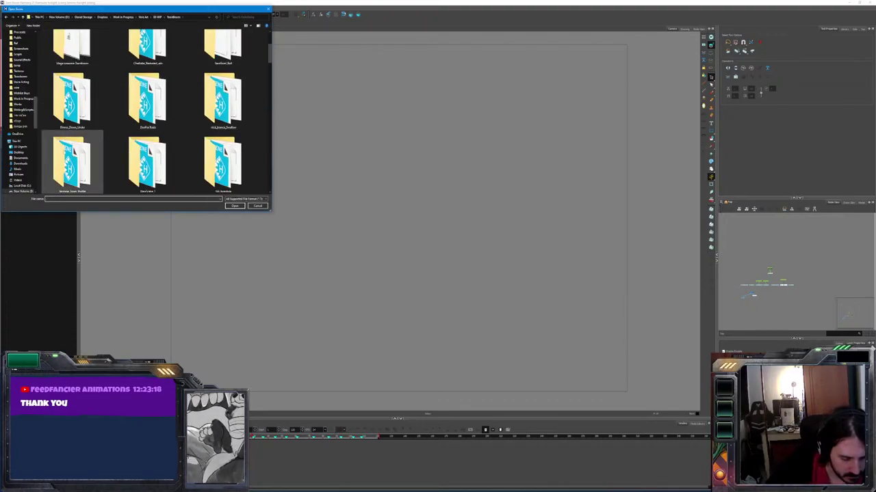
{"action": "double_click", "coordinate": [147, 164]}
{"action": "double_click", "coordinate": [75, 64]}
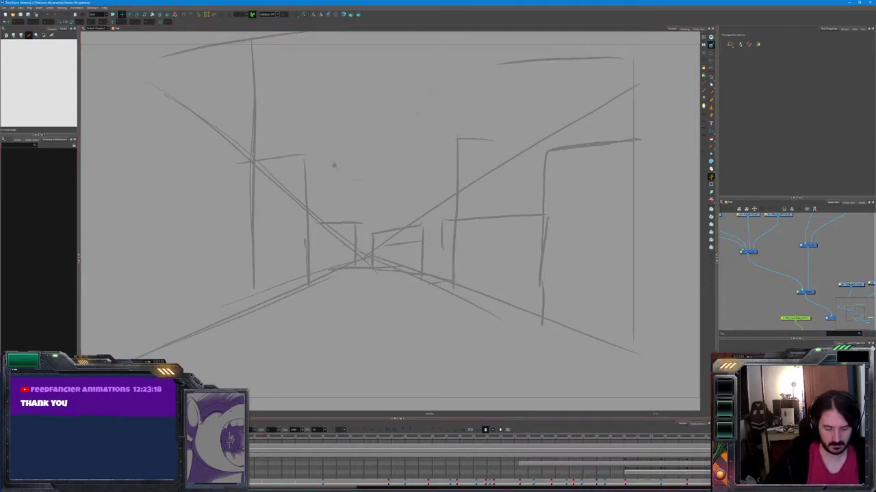
{"action": "key", "text": "Return"}
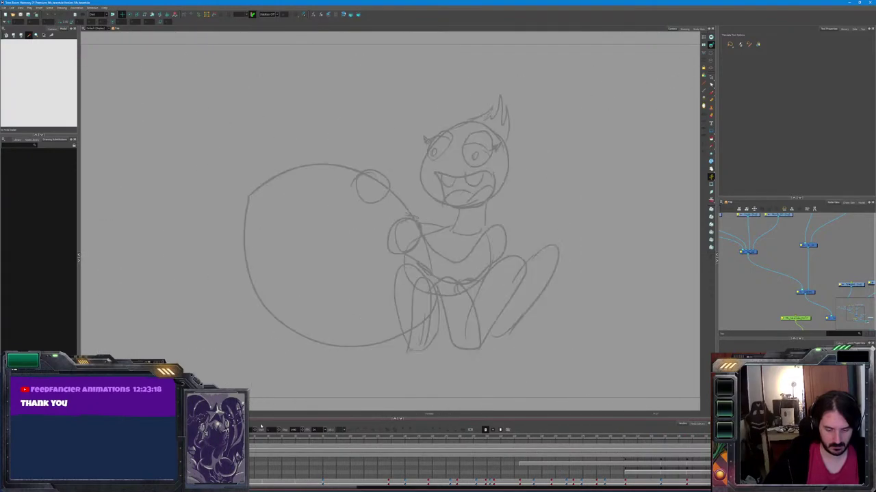
{"action": "scroll", "coordinate": [261, 452], "scroll_direction": "down", "scroll_amount": 2}
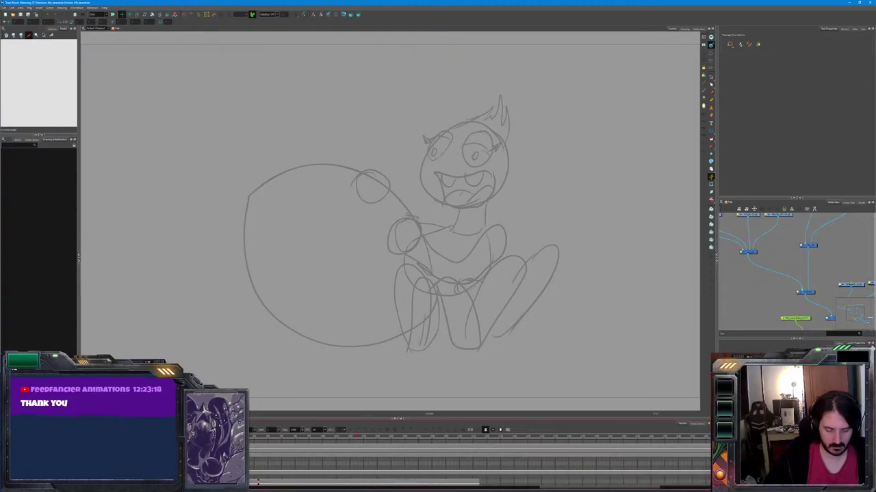
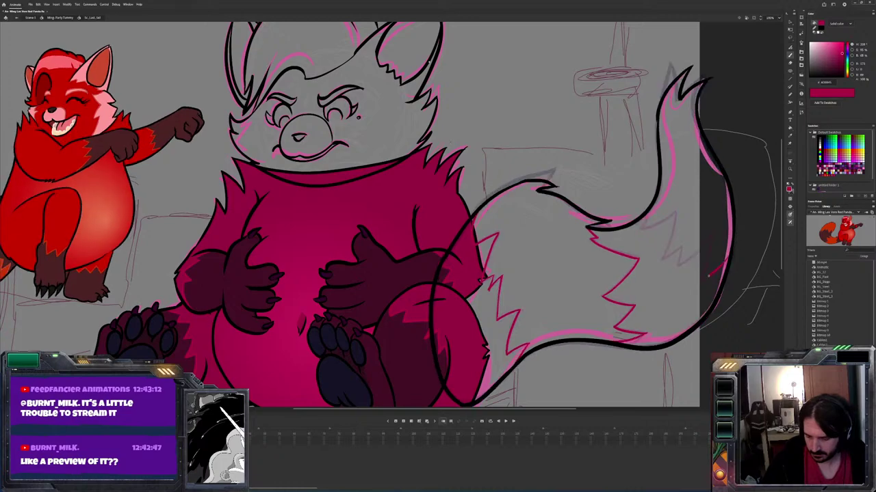
Trace the jagged boundary below the tail tip on this frame, redrawing the zigzag at its inner end
{"action": "mouse_move", "coordinate": [684, 265]}
{"action": "left_mouse_down"}
{"action": "mouse_move", "coordinate": [678, 249]}
{"action": "mouse_move", "coordinate": [661, 260]}
{"action": "left_mouse_up"}
{"action": "mouse_move", "coordinate": [677, 212]}
{"action": "left_mouse_down"}
{"action": "mouse_move", "coordinate": [671, 238]}
{"action": "mouse_move", "coordinate": [660, 223]}
{"action": "left_mouse_up"}
{"action": "left_click_drag", "start_coordinate": [661, 220], "coordinate": [643, 228]}
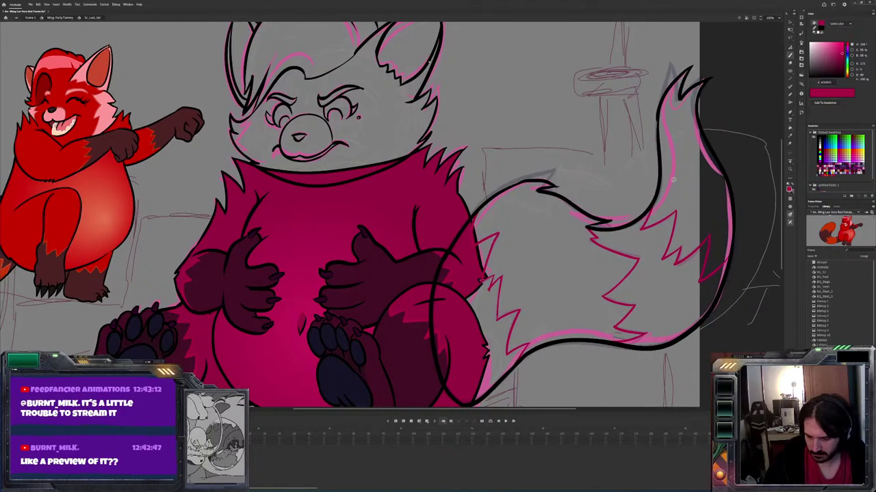
{"action": "key", "text": "ctrl+z"}
{"action": "key", "text": "ctrl+z"}
{"action": "key", "text": "ctrl+z"}
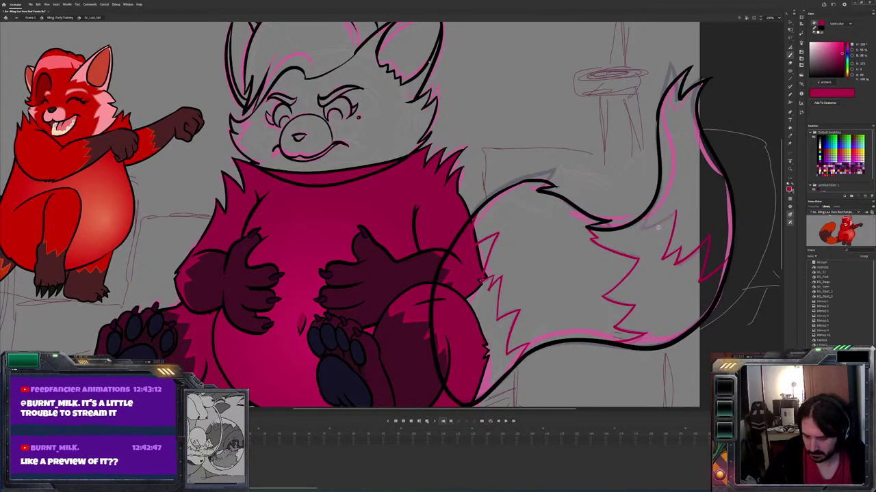
{"action": "mouse_move", "coordinate": [676, 209]}
{"action": "left_mouse_down"}
{"action": "mouse_move", "coordinate": [658, 193]}
{"action": "mouse_move", "coordinate": [643, 245]}
{"action": "left_mouse_up"}
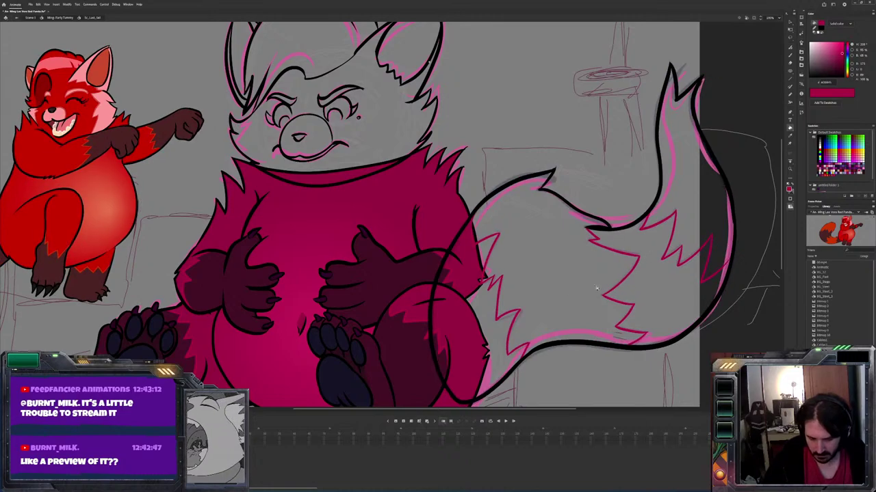
Sample the thigh's crimson and fill the tail's middle section and tip with it on successive frames
{"action": "left_click", "coordinate": [467, 344], "text": "alt"}
{"action": "left_click", "coordinate": [551, 299]}
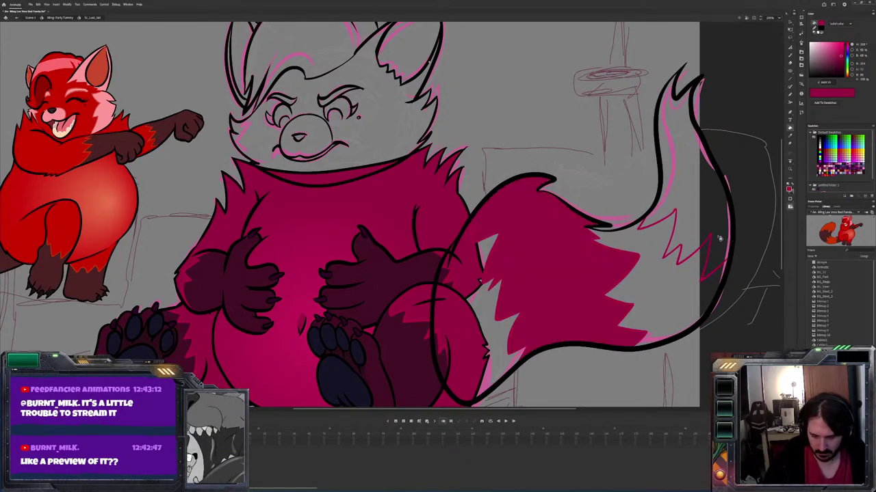
{"action": "left_click", "coordinate": [709, 216]}
{"action": "left_click", "coordinate": [710, 214]}
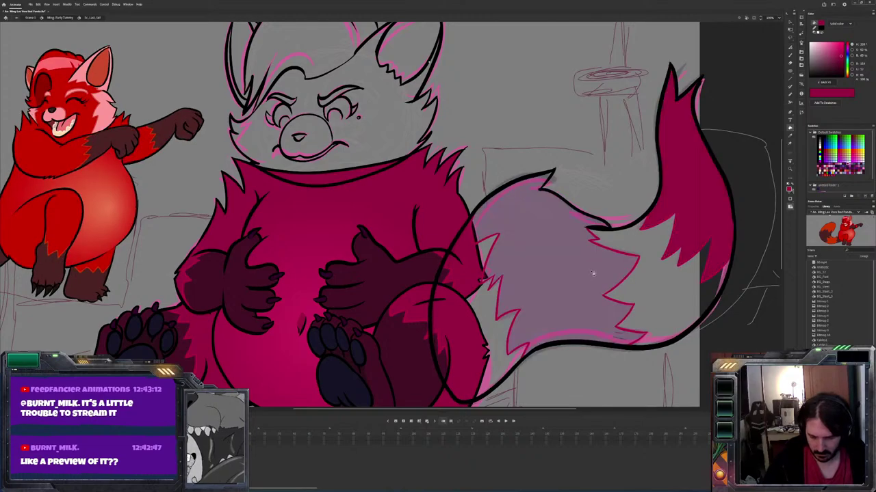
{"action": "left_click", "coordinate": [593, 275]}
{"action": "key", "text": "ctrl+z"}
{"action": "key", "text": "ctrl+z"}
{"action": "left_click", "coordinate": [704, 205]}
{"action": "left_click", "coordinate": [595, 277]}
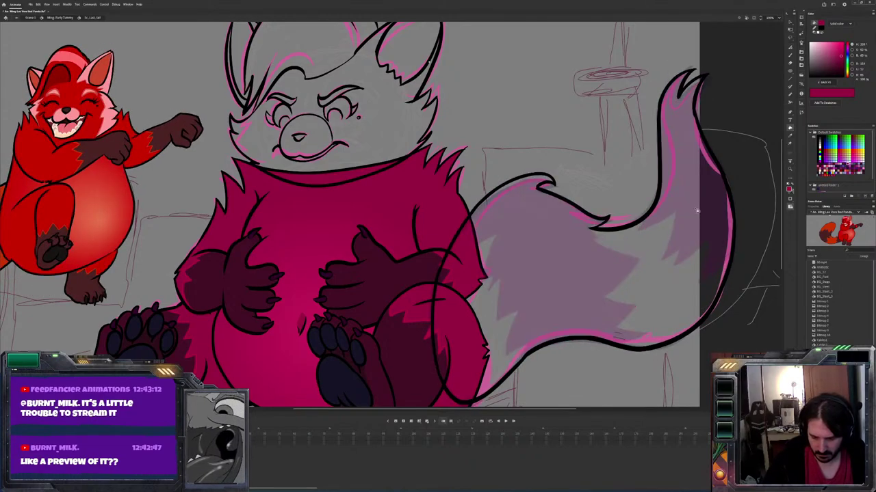
Sample the canvas grey and move the VLC media player window off the drawing
{"action": "left_click", "coordinate": [670, 256], "text": "alt"}
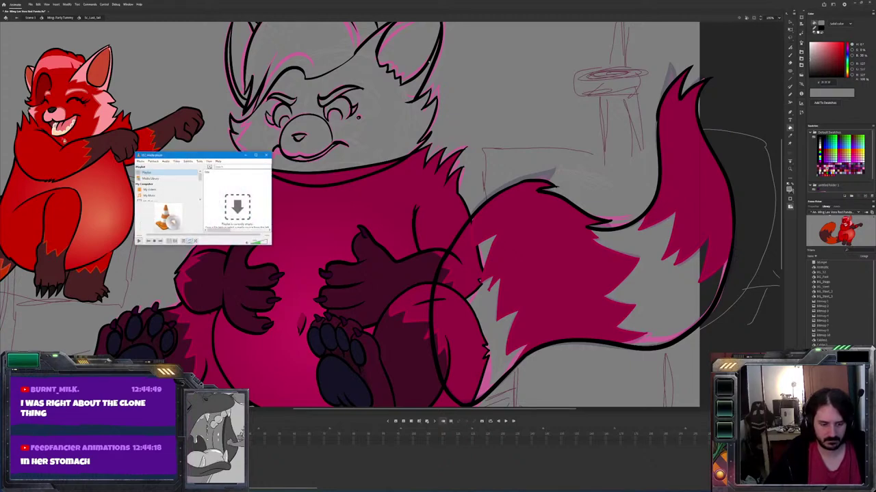
{"action": "left_click_drag", "start_coordinate": [155, 152], "coordinate": [0, 157]}
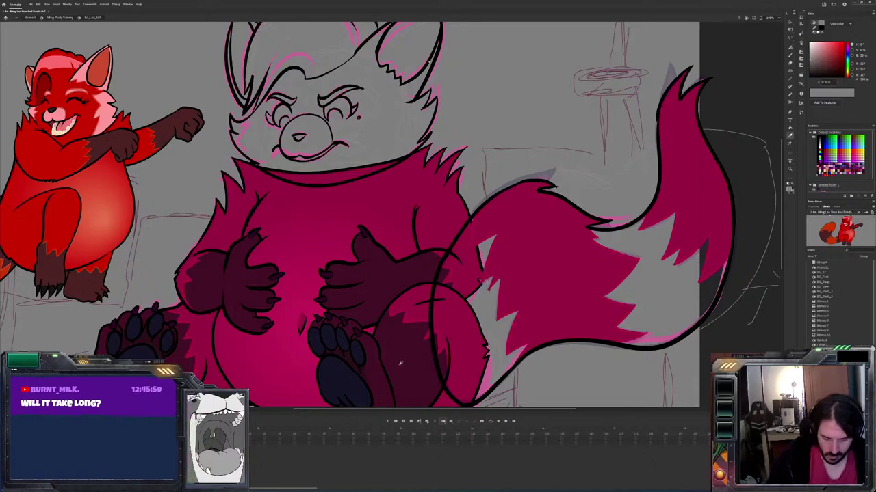
Sample the tail's crimson and trace the zigzag boundary below the tip on the next frame, comparing it with the neighbouring frame
{"action": "left_click", "coordinate": [622, 254], "text": "alt"}
{"action": "key", "text": "5"}
{"action": "key", "text": "0"}
{"action": "key", "text": "5"}
{"action": "mouse_move", "coordinate": [664, 262]}
{"action": "left_mouse_down"}
{"action": "mouse_move", "coordinate": [677, 216]}
{"action": "mouse_move", "coordinate": [643, 231]}
{"action": "left_mouse_up"}
{"action": "key", "text": "0"}
{"action": "key", "text": "5"}
{"action": "mouse_move", "coordinate": [667, 258]}
{"action": "left_mouse_down"}
{"action": "mouse_move", "coordinate": [684, 246]}
{"action": "mouse_move", "coordinate": [676, 268]}
{"action": "mouse_move", "coordinate": [688, 259]}
{"action": "left_mouse_up"}
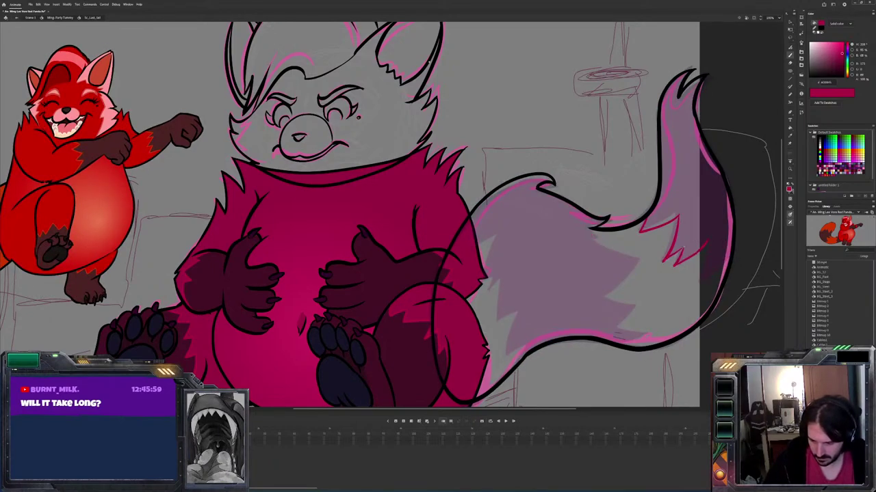
{"action": "left_click_drag", "start_coordinate": [709, 244], "coordinate": [697, 279]}
{"action": "key", "text": "0"}
{"action": "key", "text": "5"}
{"action": "left_click_drag", "start_coordinate": [726, 251], "coordinate": [704, 277]}
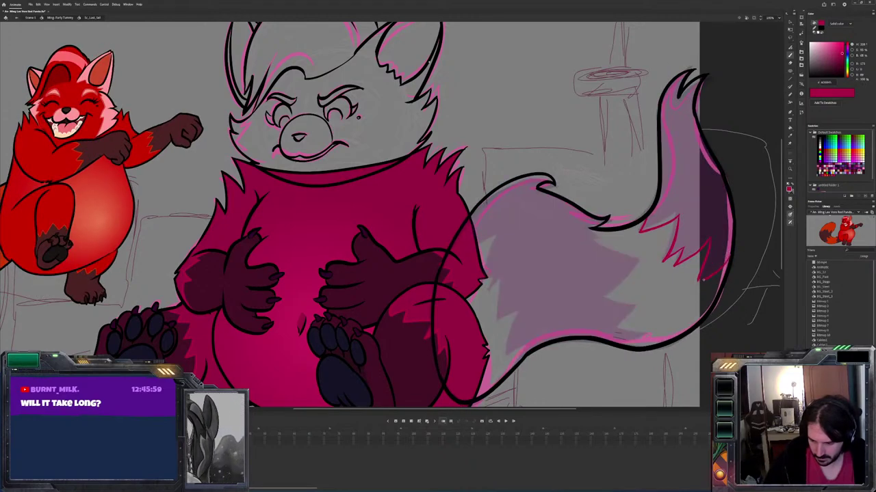
{"action": "key", "text": "0"}
{"action": "key", "text": "5"}
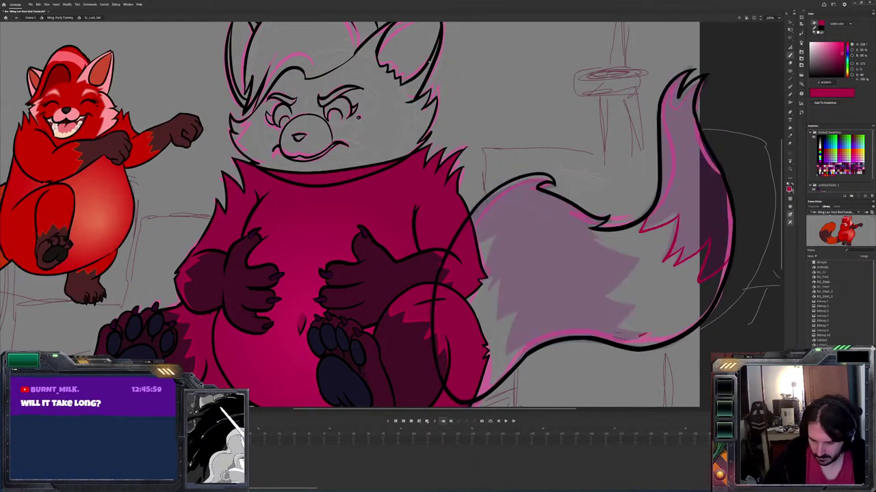
Trace the jagged outer boundary of the tail's middle section, checking it against the neighbouring frame
{"action": "key", "text": "0"}
{"action": "key", "text": "5"}
{"action": "key", "text": "0"}
{"action": "key", "text": "5"}
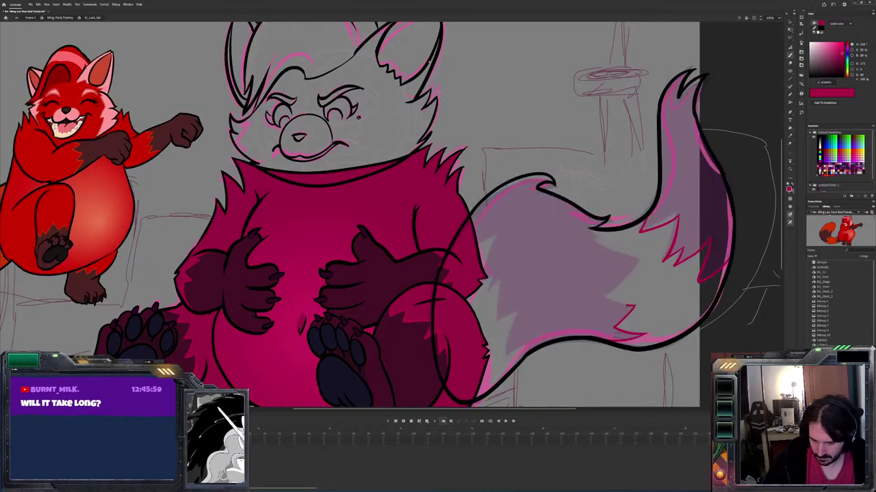
{"action": "key", "text": "0"}
{"action": "key", "text": "5"}
{"action": "key", "text": "0"}
{"action": "key", "text": "5"}
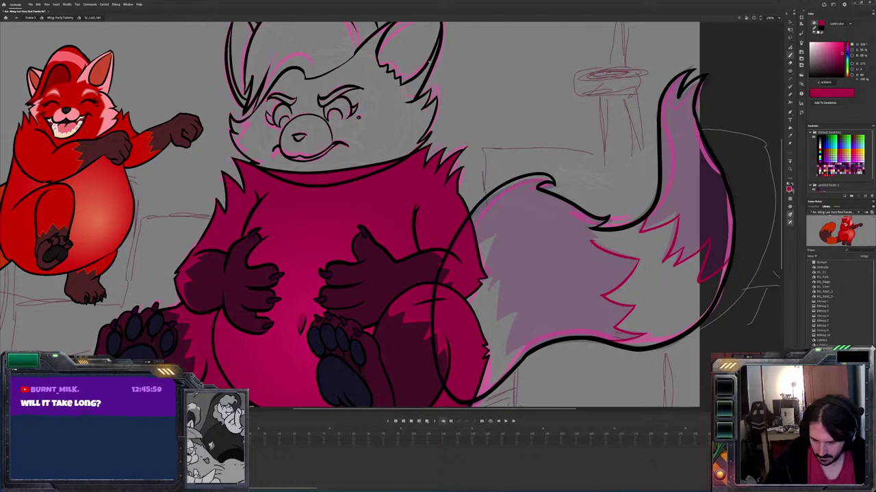
Trace the base stripe's zigzag boundary from the tail's lower edge up past the hip, matching the neighbouring frame
{"action": "key", "text": "0"}
{"action": "key", "text": "5"}
{"action": "left_click_drag", "start_coordinate": [508, 354], "coordinate": [511, 319]}
{"action": "mouse_move", "coordinate": [515, 321]}
{"action": "left_mouse_down"}
{"action": "mouse_move", "coordinate": [523, 308]}
{"action": "mouse_move", "coordinate": [495, 308]}
{"action": "left_mouse_up"}
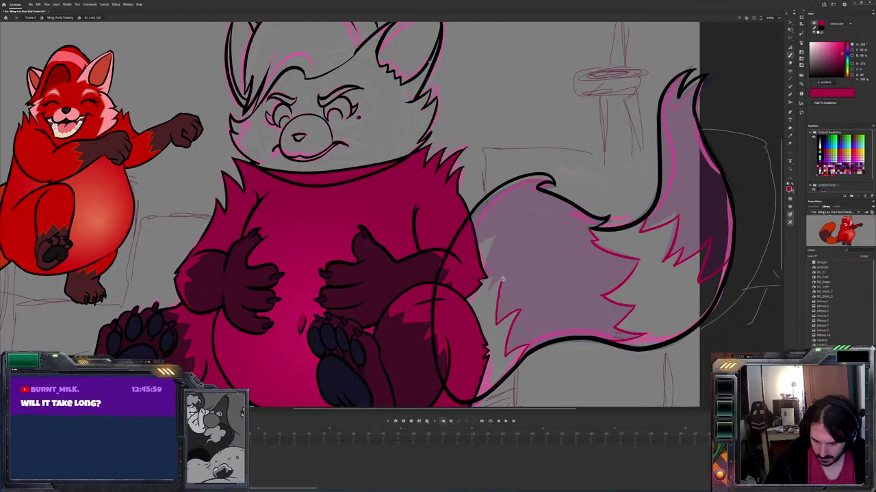
{"action": "key", "text": "0"}
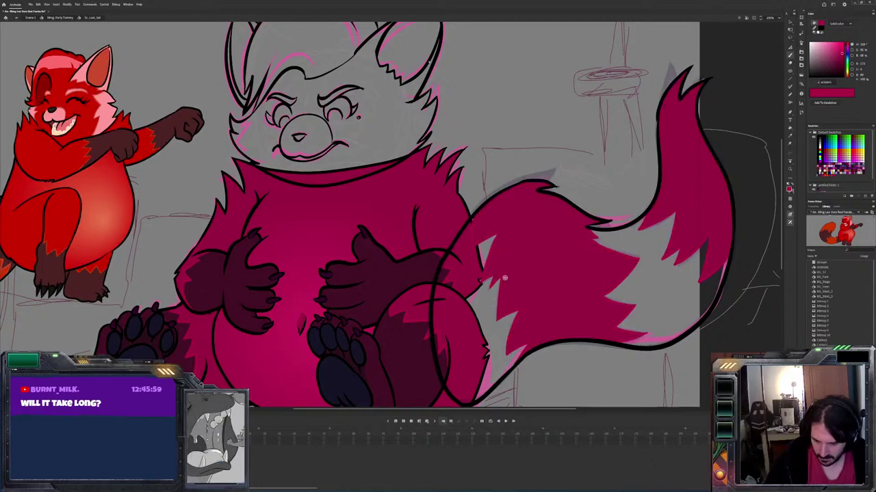
{"action": "key", "text": "5"}
{"action": "left_click_drag", "start_coordinate": [494, 290], "coordinate": [498, 233]}
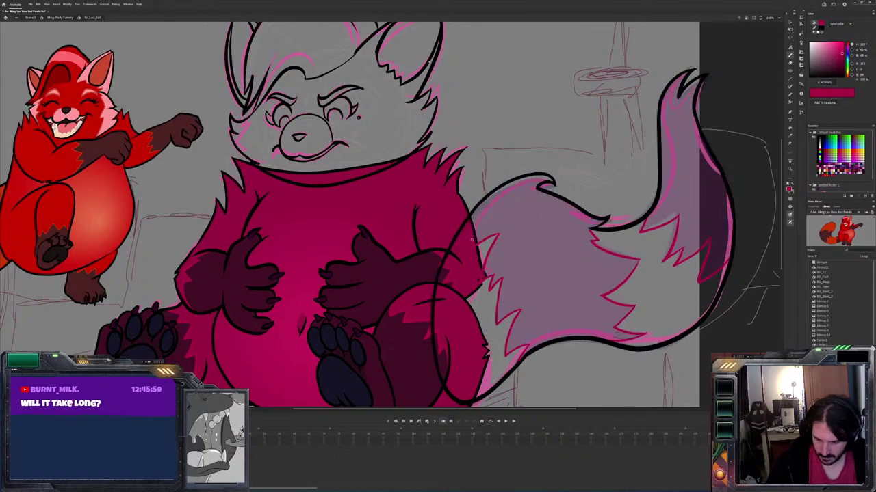
Sample the crimson line colour and draw the base stripe's jagged boundary on the next unstriped tail frame
{"action": "key", "text": "Return"}
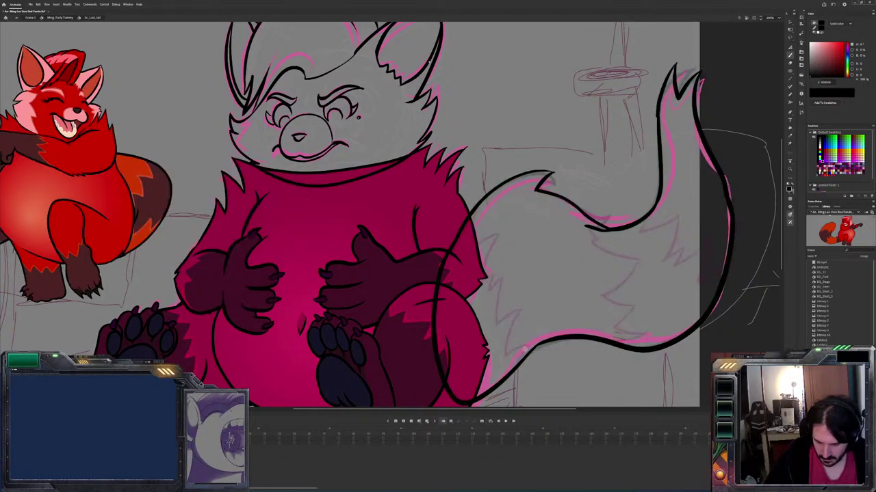
{"action": "key", "text": "i"}
{"action": "left_click", "coordinate": [527, 349]}
{"action": "left_click_drag", "start_coordinate": [513, 352], "coordinate": [510, 323]}
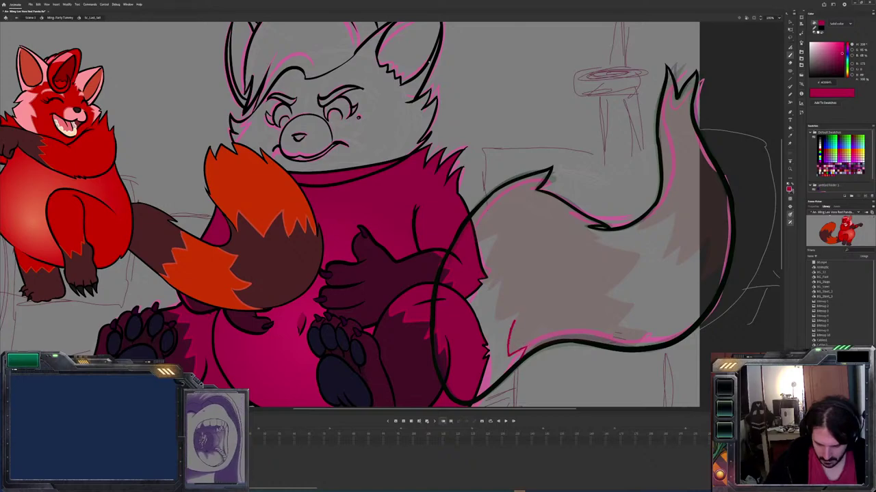
{"action": "left_click_drag", "start_coordinate": [511, 342], "coordinate": [492, 318]}
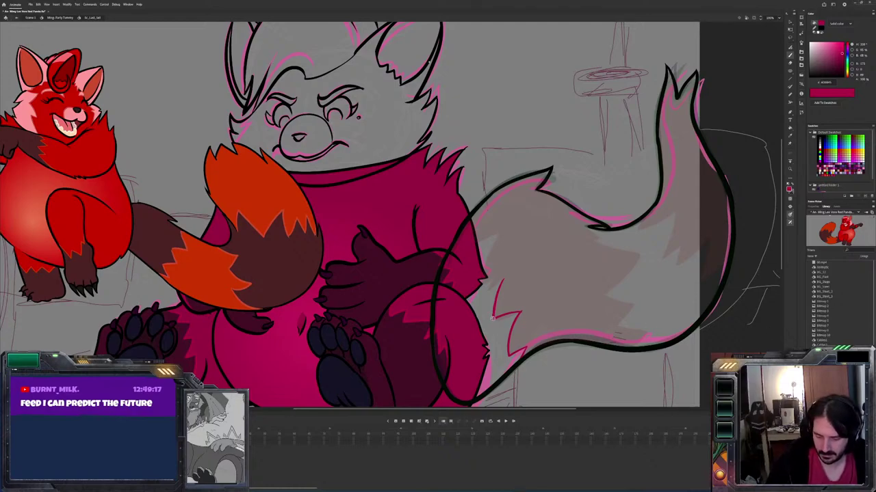
{"action": "left_click_drag", "start_coordinate": [494, 308], "coordinate": [495, 276]}
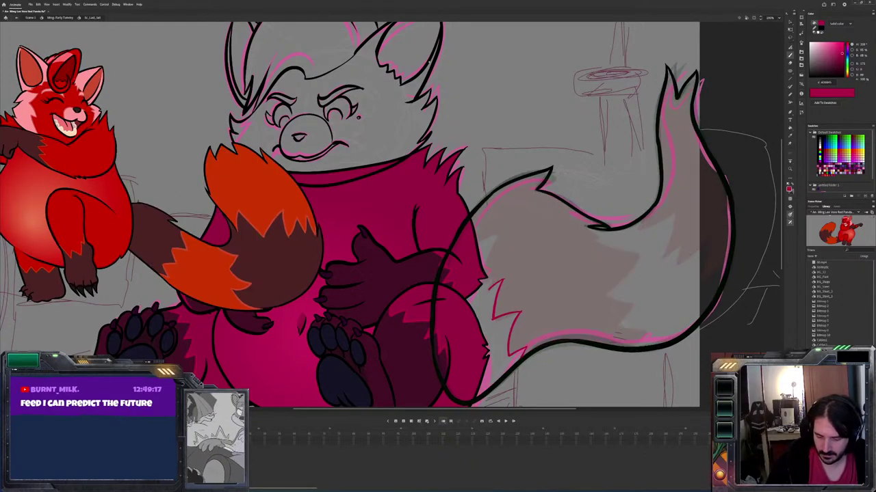
{"action": "left_click", "coordinate": [502, 232]}
{"action": "key", "text": "ctrl+z"}
{"action": "key", "text": "ctrl+y"}
{"action": "key", "text": "ctrl+z"}
{"action": "key", "text": "ctrl+y"}
{"action": "key", "text": "ctrl+z"}
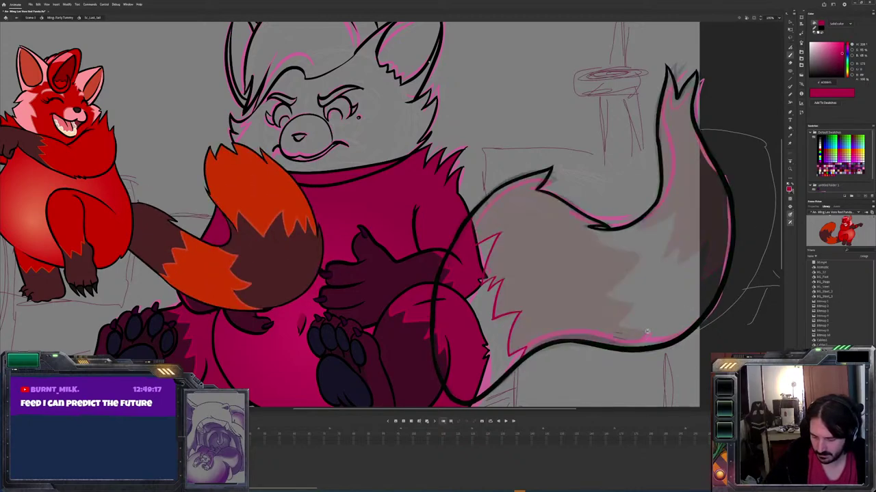
Draw the jagged boundaries of the middle section and the tip on the same tail frame
{"action": "mouse_move", "coordinate": [619, 323]}
{"action": "left_mouse_down"}
{"action": "mouse_move", "coordinate": [635, 301]}
{"action": "mouse_move", "coordinate": [605, 296]}
{"action": "mouse_move", "coordinate": [636, 262]}
{"action": "mouse_move", "coordinate": [589, 238]}
{"action": "left_mouse_up"}
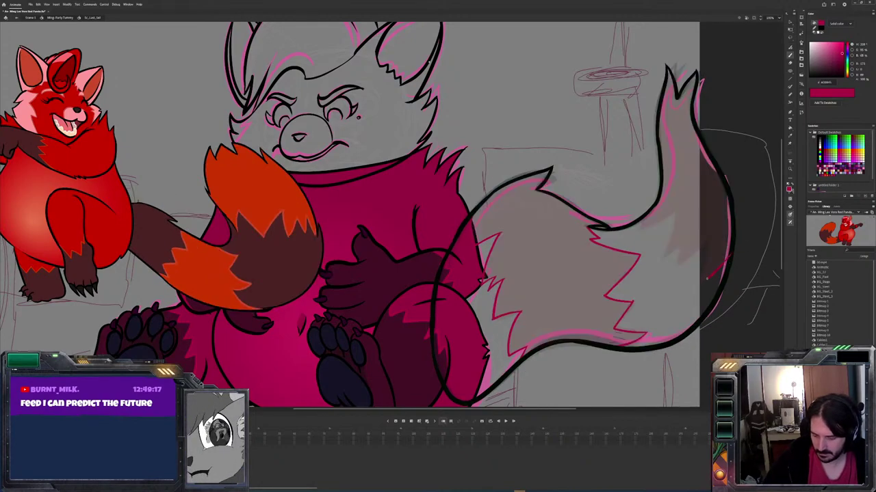
{"action": "mouse_move", "coordinate": [699, 249]}
{"action": "left_mouse_down"}
{"action": "mouse_move", "coordinate": [679, 265]}
{"action": "mouse_move", "coordinate": [684, 239]}
{"action": "mouse_move", "coordinate": [663, 260]}
{"action": "mouse_move", "coordinate": [674, 209]}
{"action": "mouse_move", "coordinate": [648, 228]}
{"action": "left_mouse_up"}
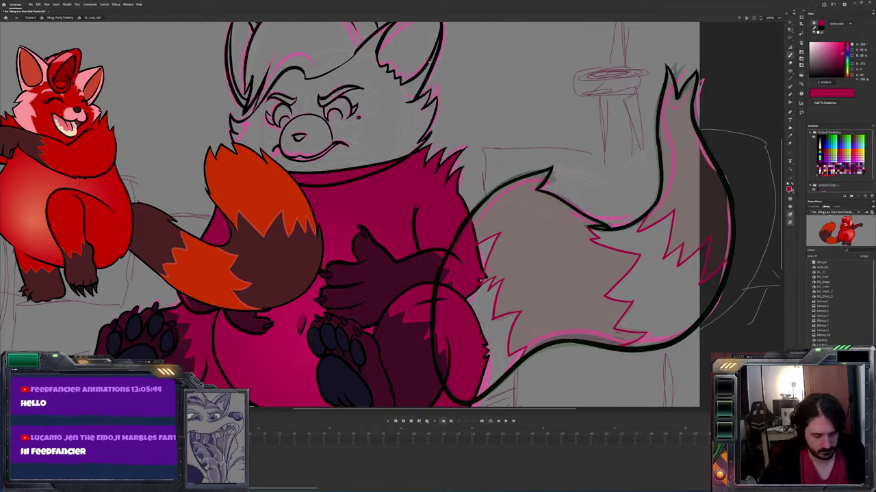
Trace the base, middle and tip stripe boundaries on the following tail frame, using the onion-skinned lines
{"action": "key", "text": "Return"}
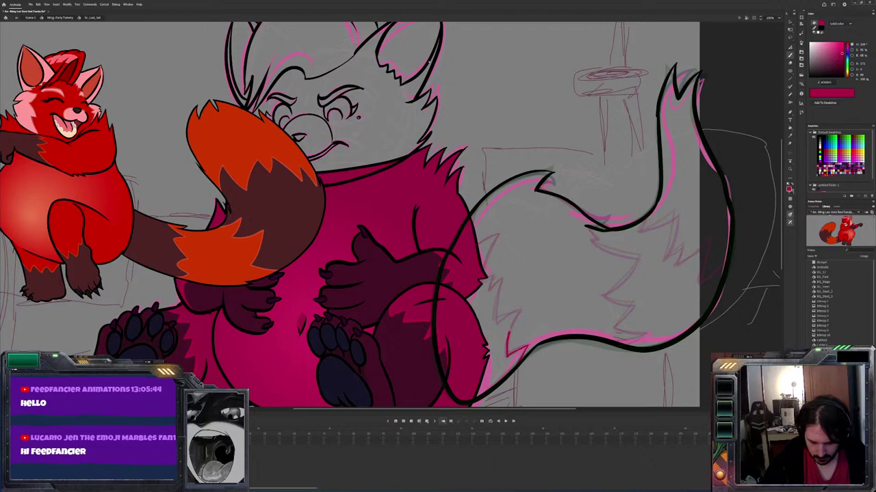
{"action": "mouse_move", "coordinate": [526, 307]}
{"action": "left_mouse_down"}
{"action": "mouse_move", "coordinate": [516, 316]}
{"action": "mouse_move", "coordinate": [493, 317]}
{"action": "left_mouse_up"}
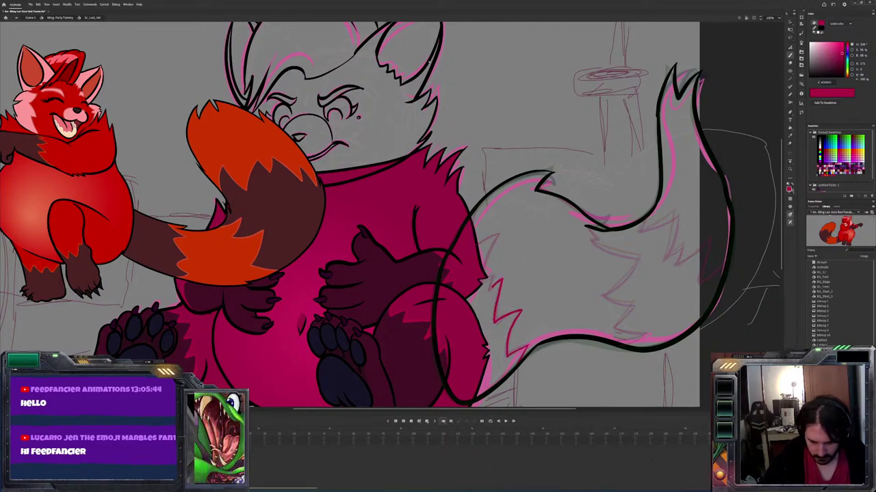
{"action": "left_click_drag", "start_coordinate": [491, 247], "coordinate": [482, 269]}
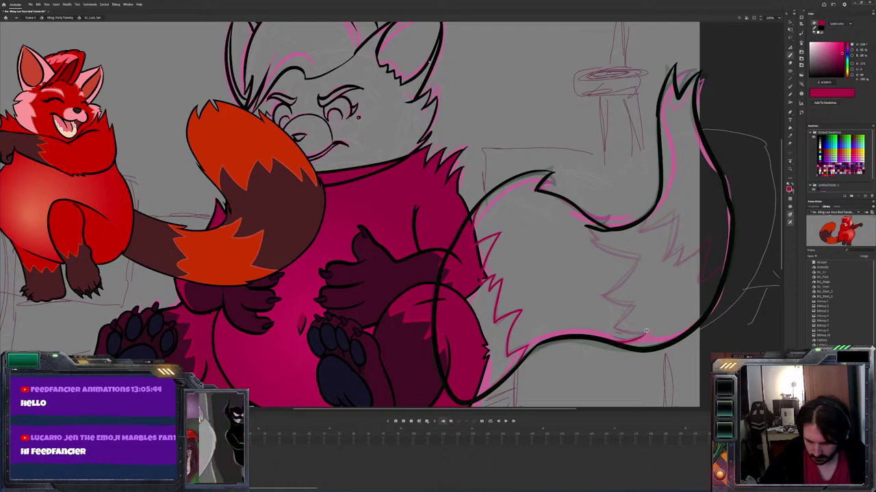
{"action": "mouse_move", "coordinate": [614, 316]}
{"action": "left_mouse_down"}
{"action": "mouse_move", "coordinate": [624, 327]}
{"action": "mouse_move", "coordinate": [608, 302]}
{"action": "mouse_move", "coordinate": [632, 269]}
{"action": "mouse_move", "coordinate": [592, 240]}
{"action": "left_mouse_up"}
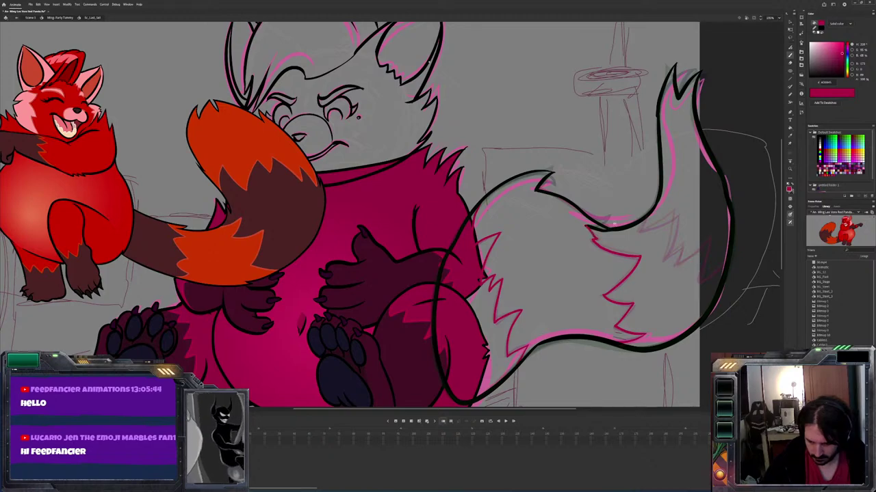
{"action": "left_click_drag", "start_coordinate": [716, 282], "coordinate": [729, 262]}
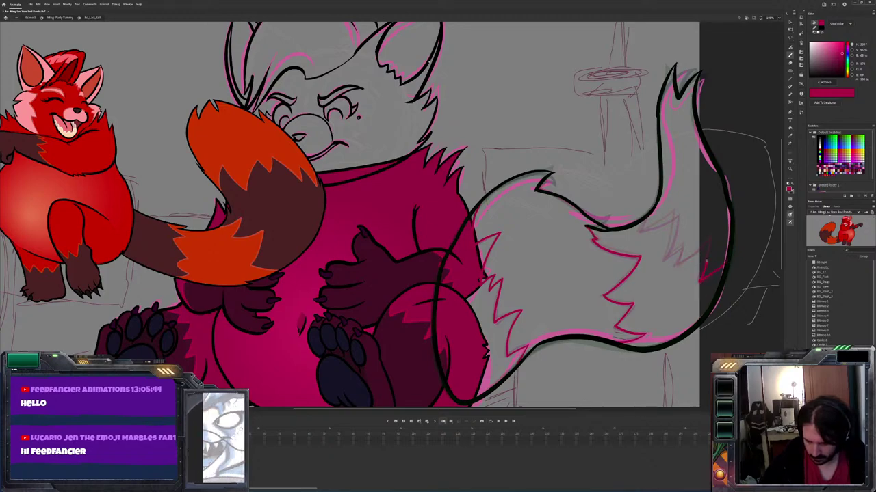
{"action": "left_click_drag", "start_coordinate": [701, 279], "coordinate": [705, 263]}
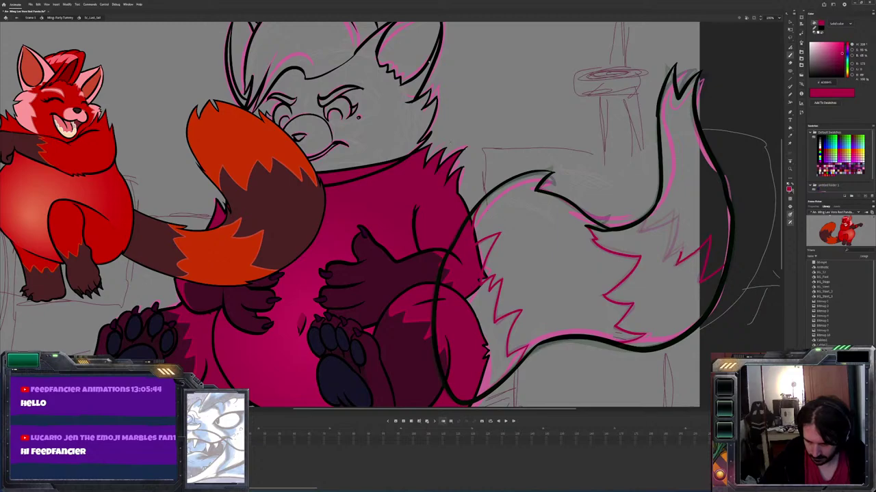
{"action": "mouse_move", "coordinate": [681, 255]}
{"action": "left_mouse_down"}
{"action": "mouse_move", "coordinate": [673, 247]}
{"action": "mouse_move", "coordinate": [663, 260]}
{"action": "mouse_move", "coordinate": [677, 209]}
{"action": "mouse_move", "coordinate": [654, 229]}
{"action": "left_mouse_up"}
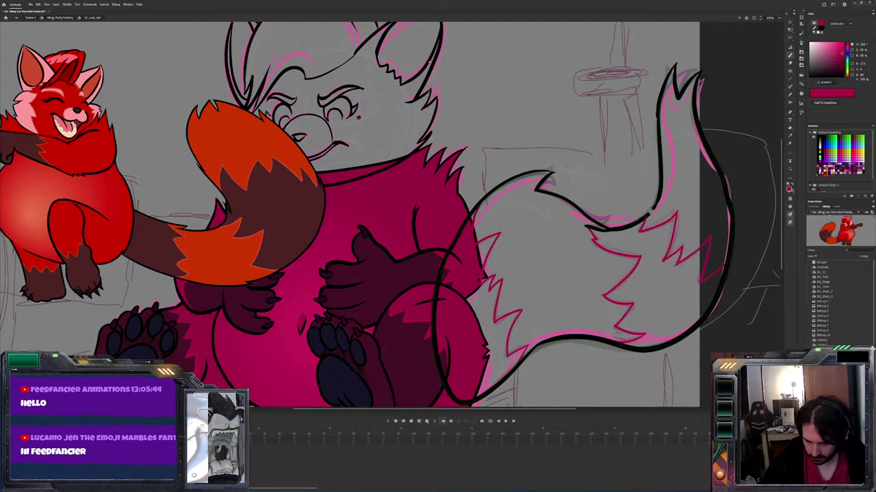
Sample the leg's dark maroon and fill the tail's base stripe and outer-bend stripe with it across the frames
{"action": "key", "text": "Return"}
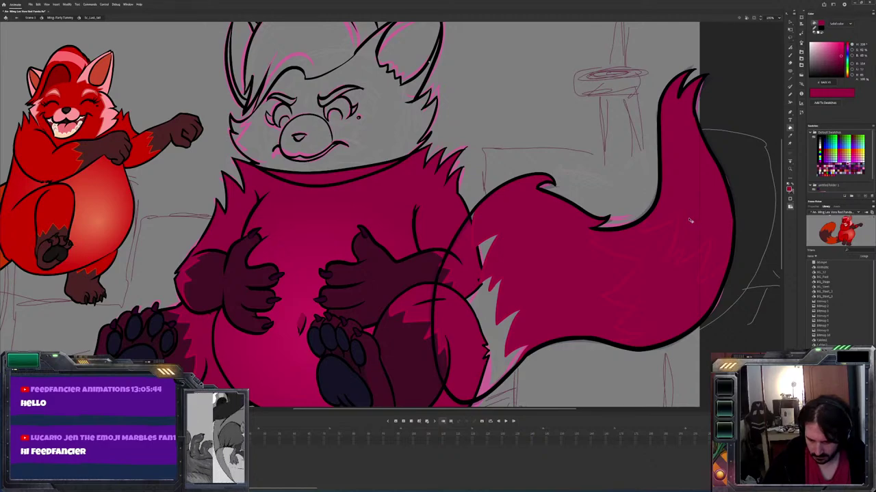
{"action": "key", "text": "i"}
{"action": "left_click", "coordinate": [410, 363]}
{"action": "left_click", "coordinate": [652, 277]}
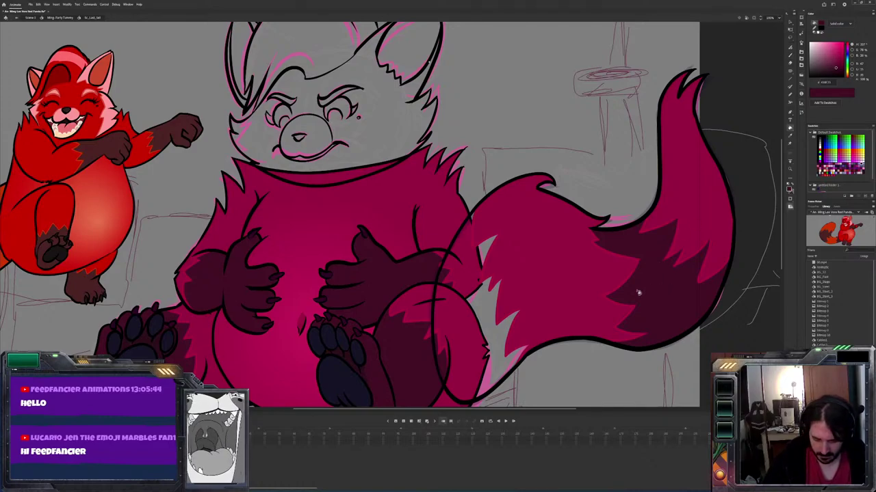
{"action": "key", "text": "ctrl+z"}
{"action": "key", "text": "ctrl+y"}
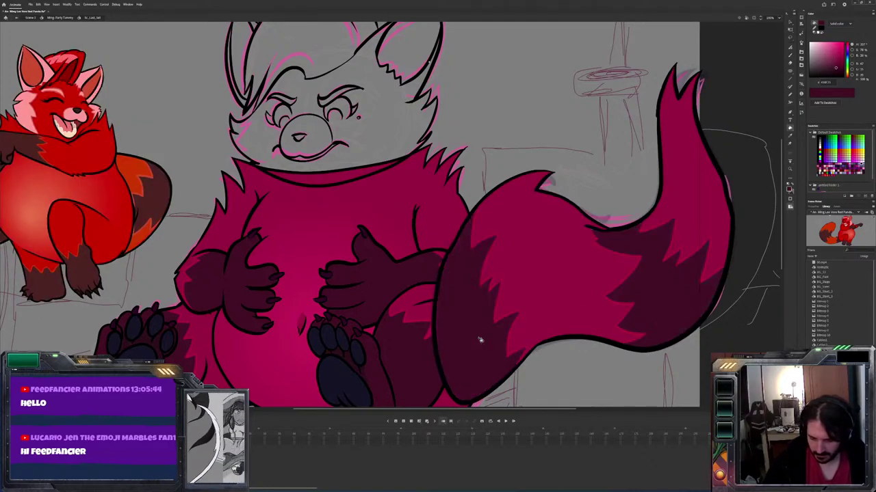
{"action": "key", "text": "ctrl+z"}
{"action": "key", "text": "ctrl+y"}
{"action": "key", "text": "ctrl+z"}
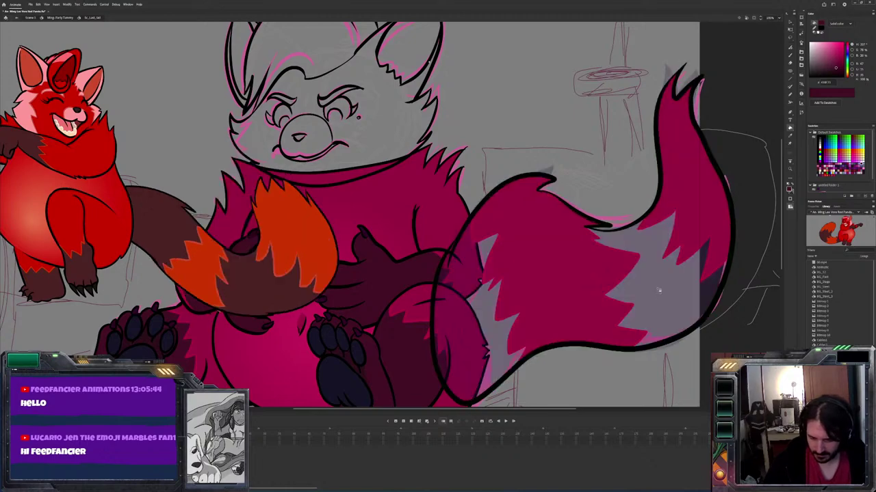
{"action": "key", "text": "ctrl+y"}
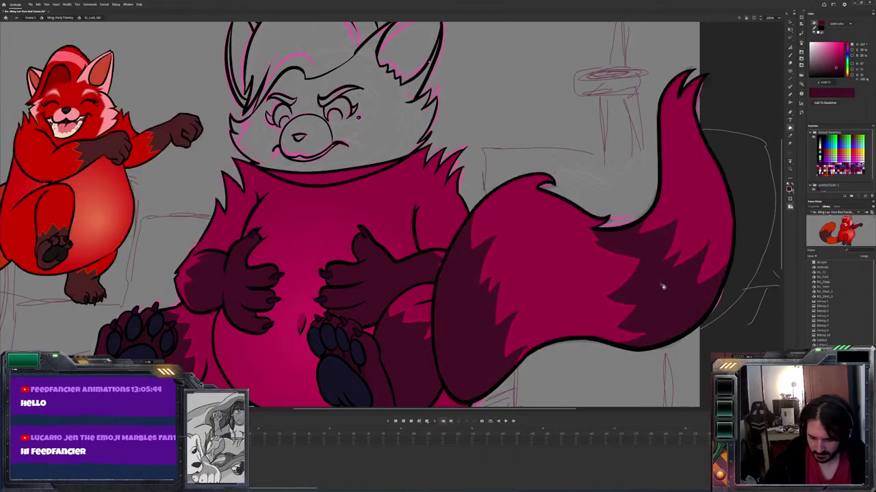
Compare the tail with and without its maroon stripe fills and check the stripes on the neighbouring frame
{"action": "key", "text": "ctrl+z"}
{"action": "key", "text": "ctrl+y"}
{"action": "key", "text": "ctrl+z"}
{"action": "key", "text": "ctrl+y"}
{"action": "key", "text": "ctrl+z"}
{"action": "key", "text": "ctrl+y"}
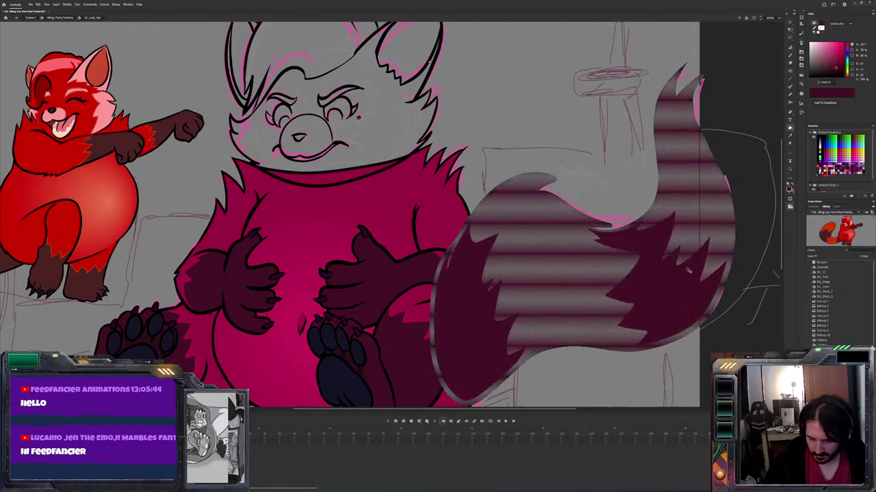
{"action": "key", "text": "ctrl+z"}
{"action": "key", "text": "ctrl+d"}
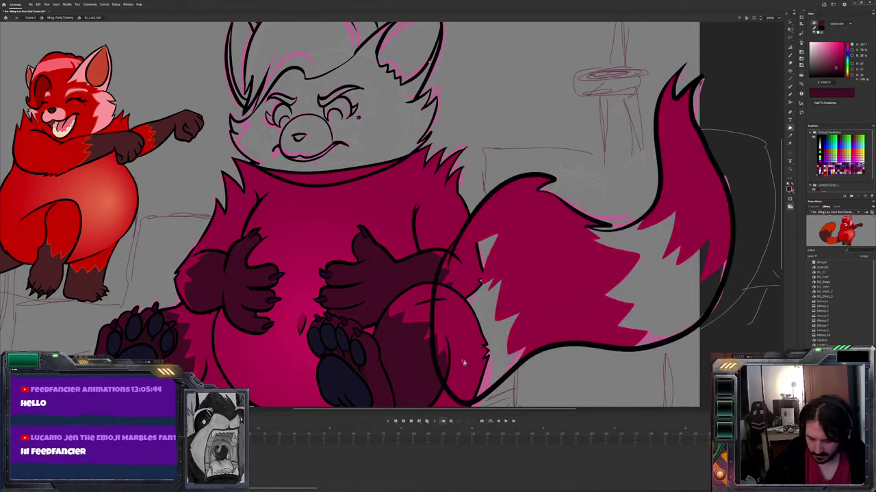
{"action": "key", "text": "ctrl+y"}
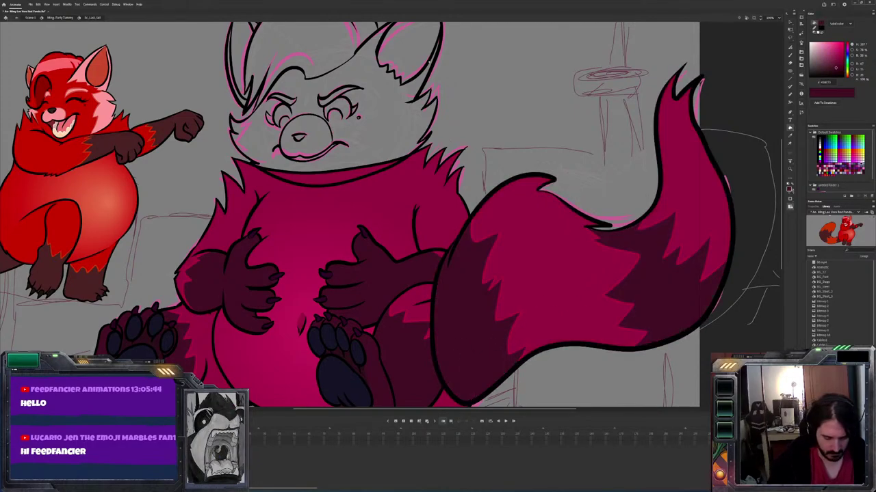
{"action": "key", "text": "period"}
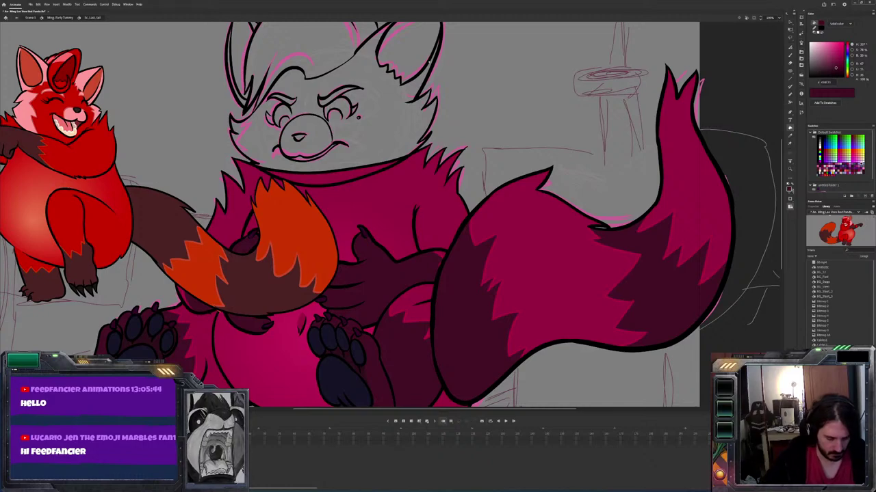
Delete the orange-tailed red panda reference beside the tail and return from the tail symbol to the full character
{"action": "left_click_drag", "start_coordinate": [27, 47], "coordinate": [340, 318]}
{"action": "key", "text": "Delete"}
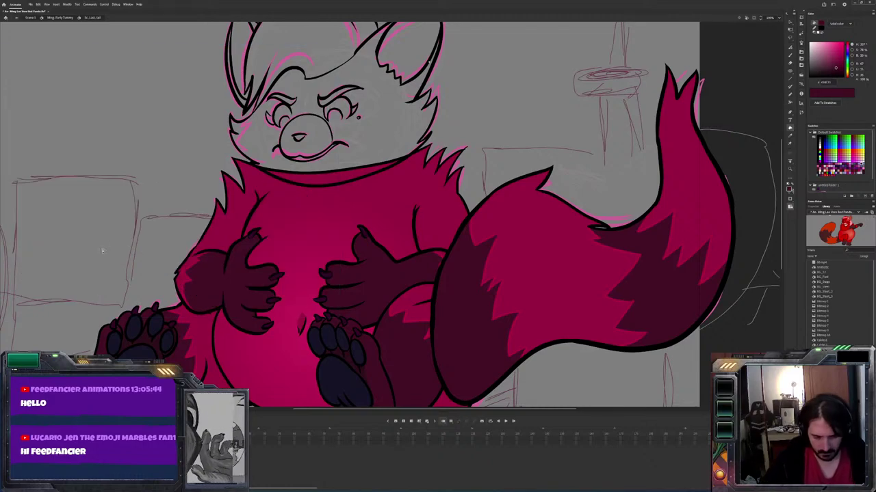
{"action": "scroll", "coordinate": [83, 139], "scroll_direction": "down", "scroll_amount": 2}
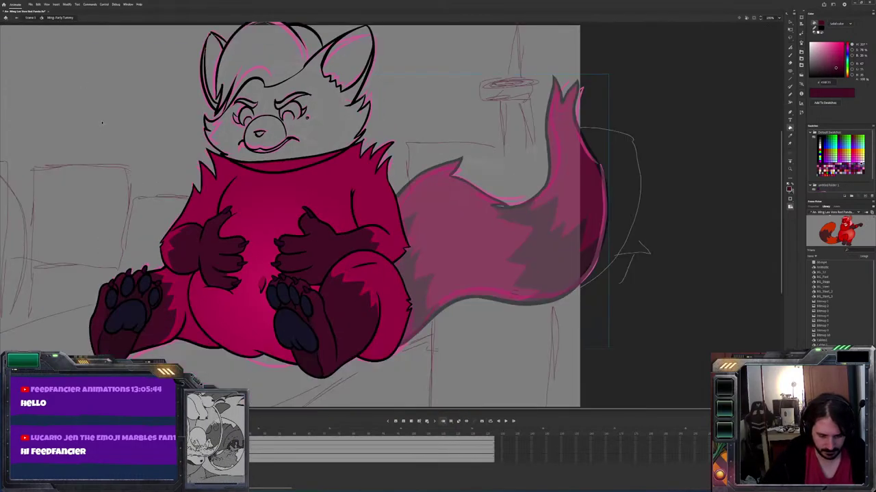
{"action": "mouse_move", "coordinate": [83, 140]}
{"action": "left_mouse_down"}
{"action": "mouse_move", "coordinate": [102, 162]}
{"action": "mouse_move", "coordinate": [179, 203]}
{"action": "left_mouse_up"}
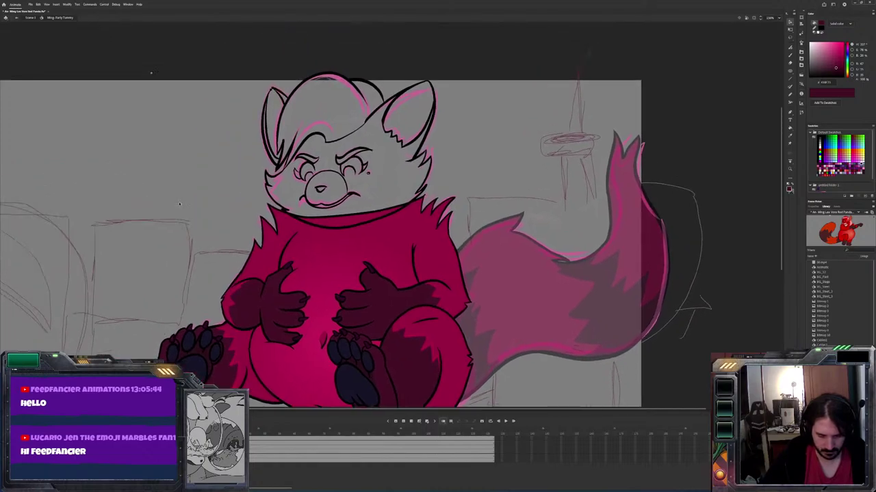
Step through the character's frames and inspect the striped tail against the body, including inside the tail symbol
{"action": "key", "text": "period"}
{"action": "left_click", "coordinate": [317, 259]}
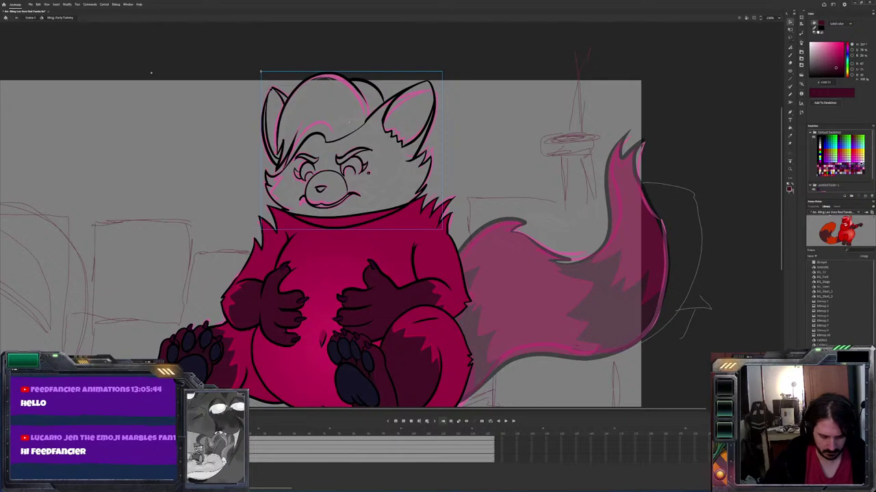
{"action": "key", "text": "period"}
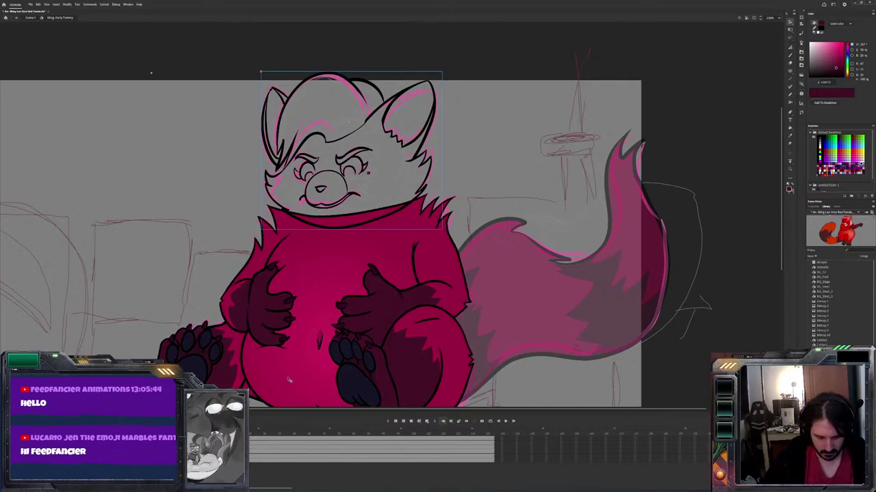
{"action": "key", "text": "period"}
{"action": "left_click", "coordinate": [293, 466]}
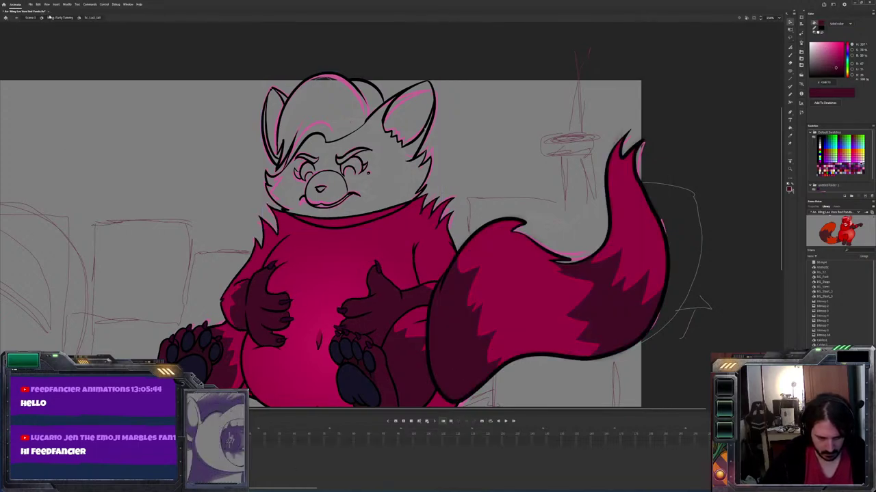
{"action": "left_click", "coordinate": [49, 17]}
{"action": "key", "text": "period"}
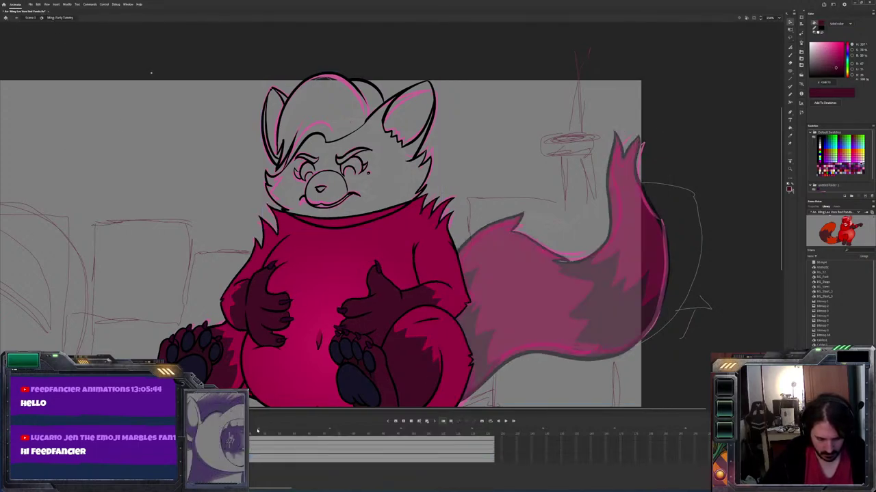
Trim all layers of the character's timeline to a short loop by removing the surplus frames
{"action": "left_click", "coordinate": [259, 431]}
{"action": "key", "text": "period"}
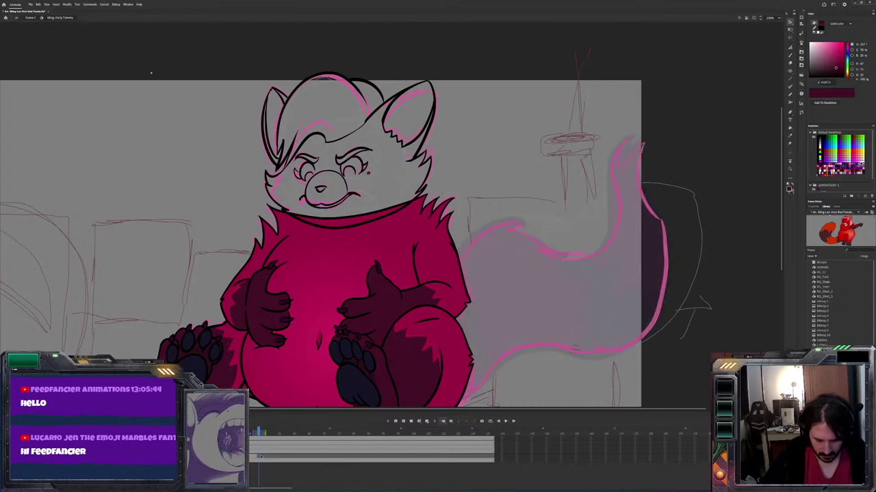
{"action": "key", "text": "comma"}
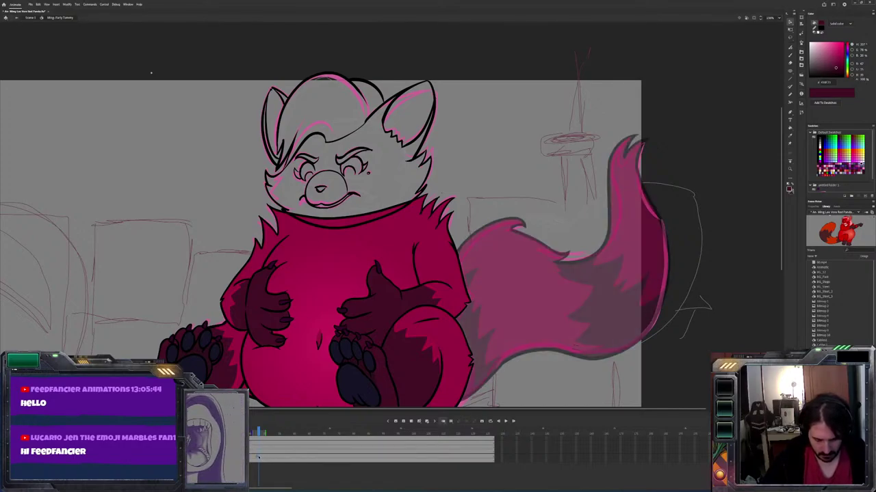
{"action": "key", "text": "period"}
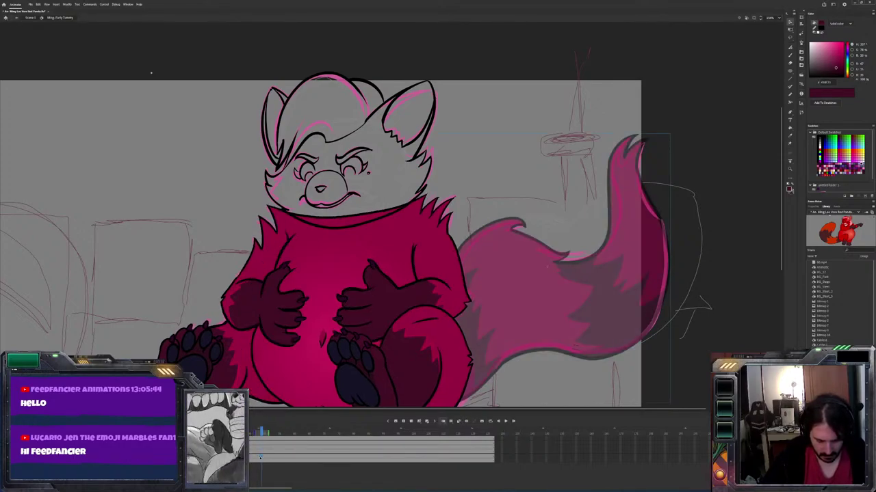
{"action": "key", "text": "period"}
{"action": "left_click", "coordinate": [264, 445]}
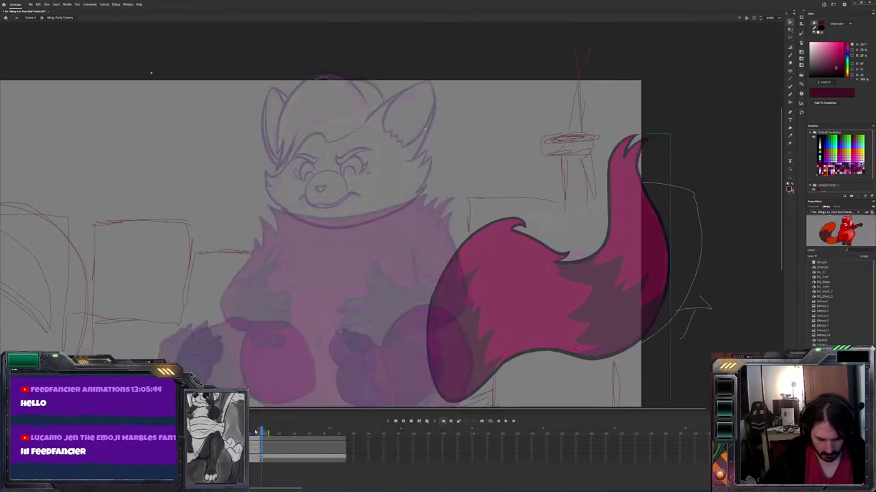
{"action": "key", "text": "period"}
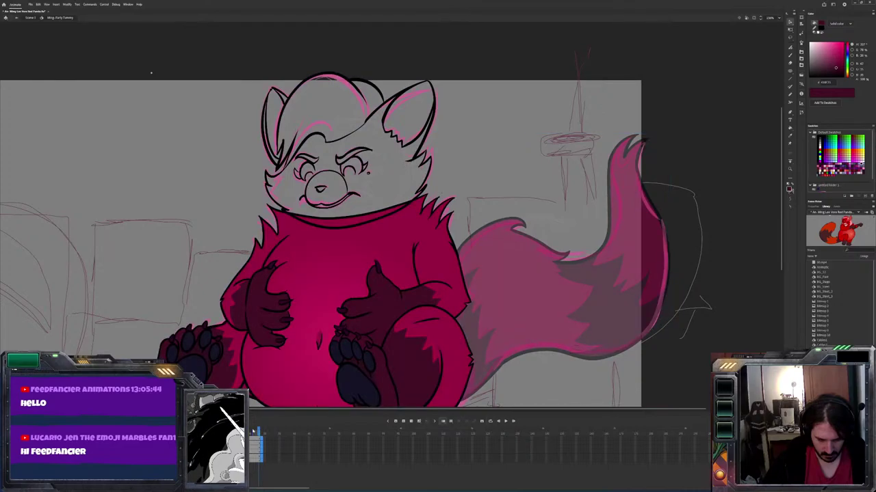
Inspect the head symbol's looping settings and preview the shortened character animation
{"action": "left_click", "coordinate": [339, 233]}
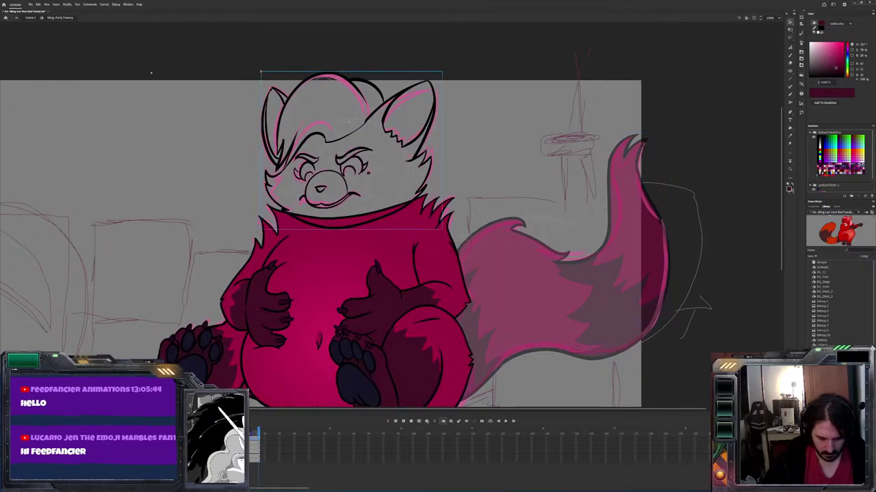
{"action": "key", "text": "period"}
{"action": "left_click", "coordinate": [345, 229]}
{"action": "left_click", "coordinate": [814, 206]}
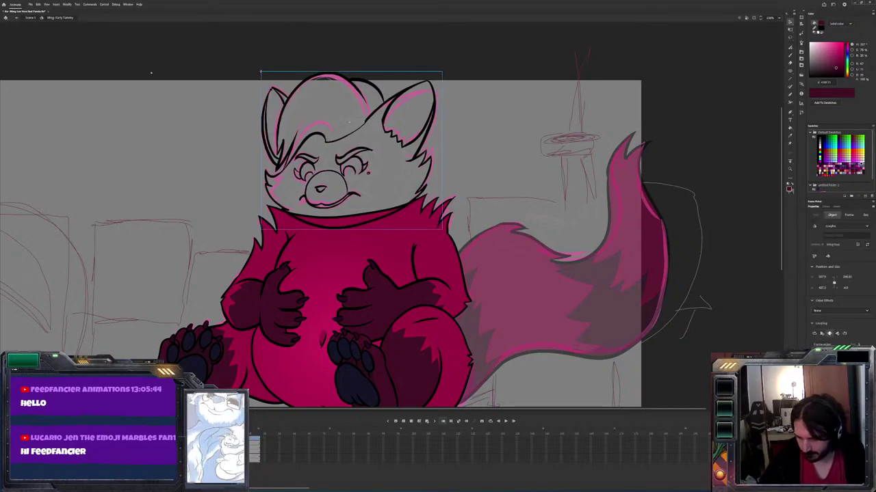
{"action": "key", "text": "period"}
{"action": "left_click", "coordinate": [151, 73]}
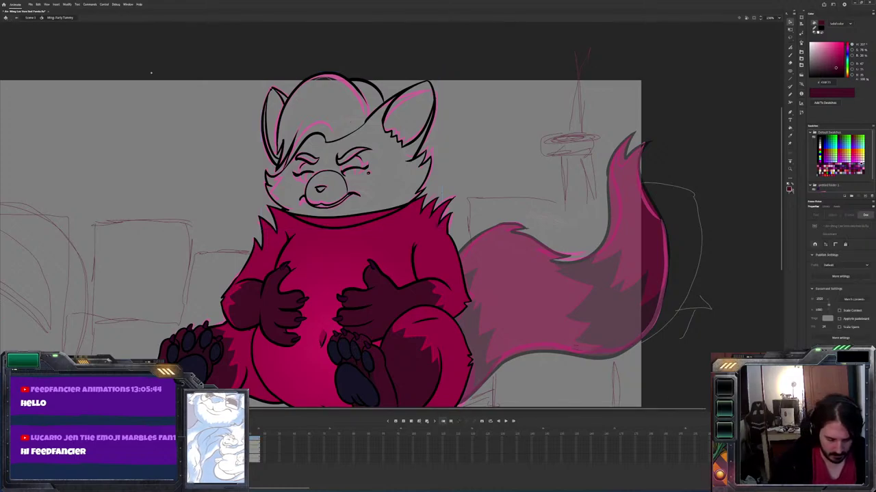
{"action": "left_click", "coordinate": [349, 122]}
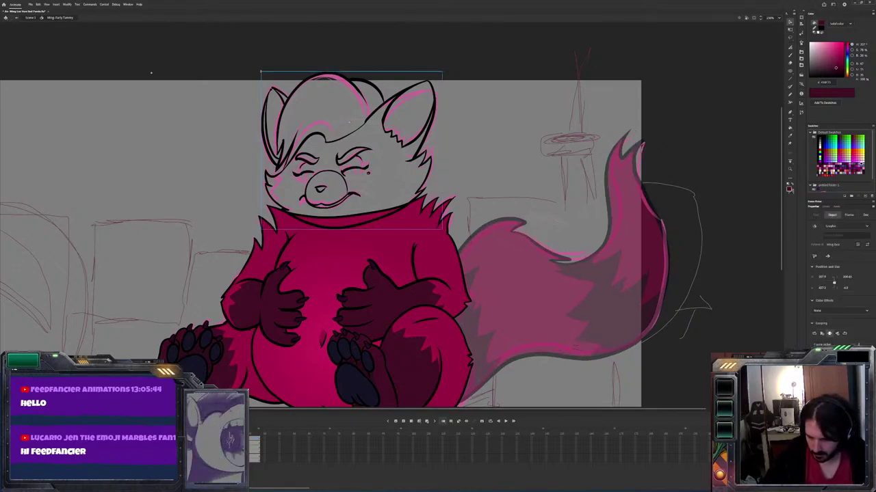
{"action": "key", "text": "period"}
{"action": "key", "text": "Return"}
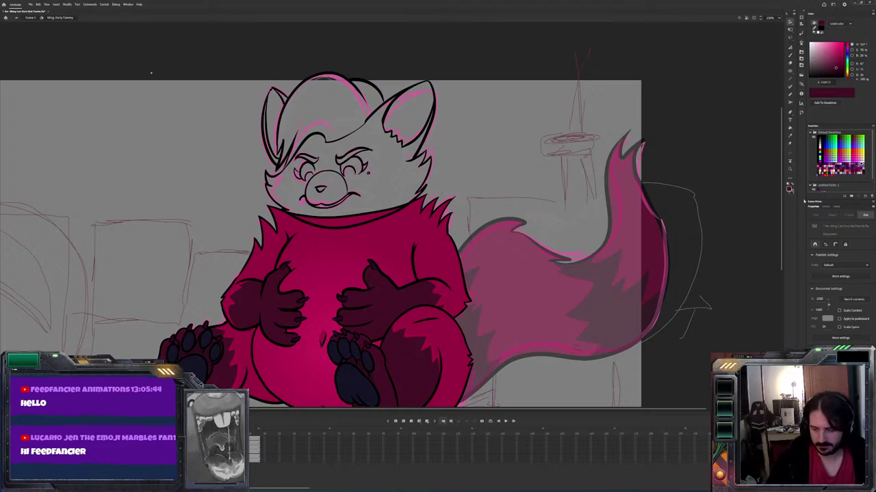
Find the snarling red panda with lavender cheeks in the library, enlarge its preview and place it beside the character as colour reference
{"action": "left_click", "coordinate": [824, 207]}
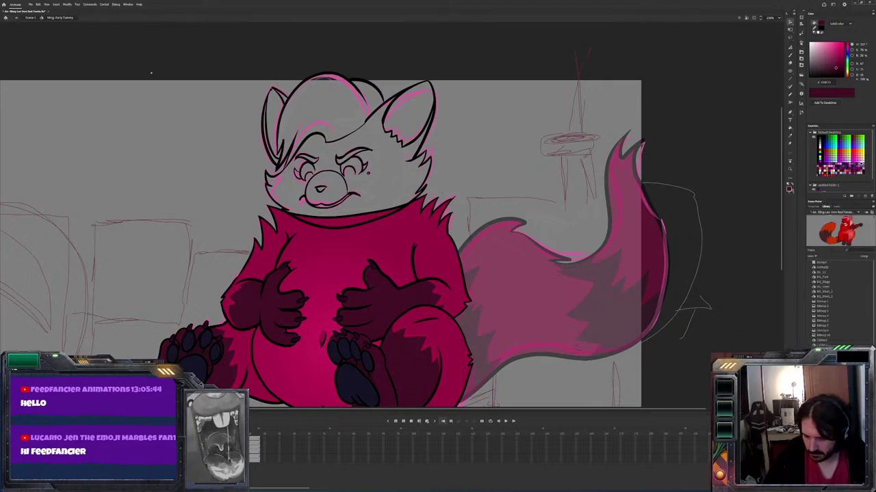
{"action": "key", "text": "Up"}
{"action": "key", "text": "Up"}
{"action": "key", "text": "Up"}
{"action": "left_click", "coordinate": [827, 335]}
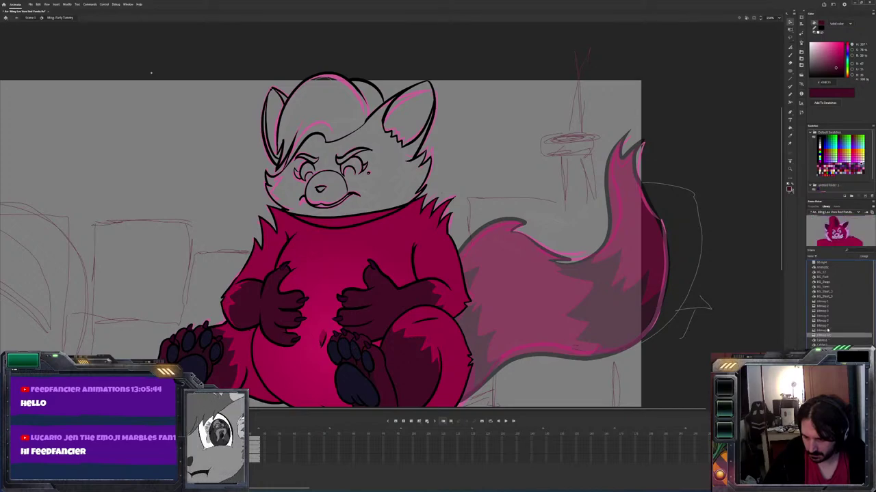
{"action": "key", "text": "Up"}
{"action": "key", "text": "Up"}
{"action": "key", "text": "Up"}
{"action": "key", "text": "Up"}
{"action": "key", "text": "Up"}
{"action": "key", "text": "Up"}
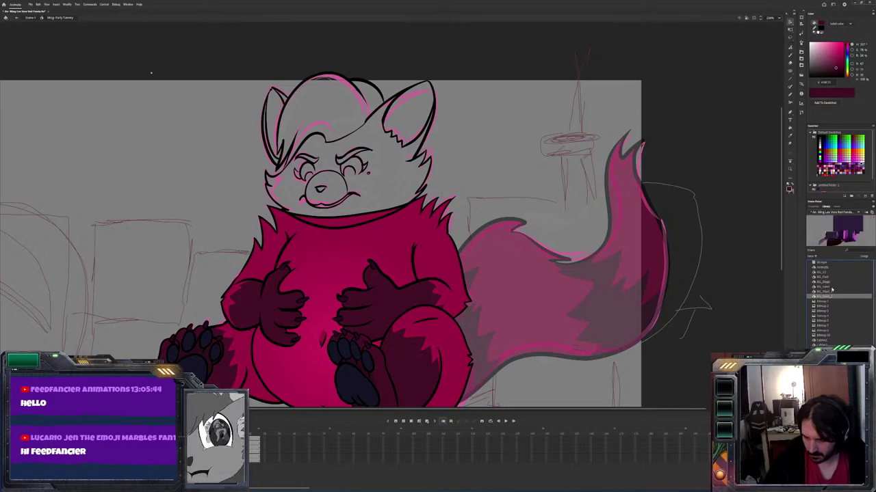
{"action": "key", "text": "Up"}
{"action": "key", "text": "Up"}
{"action": "key", "text": "Up"}
{"action": "key", "text": "Up"}
{"action": "key", "text": "Up"}
{"action": "key", "text": "Up"}
{"action": "key", "text": "Up"}
{"action": "key", "text": "Up"}
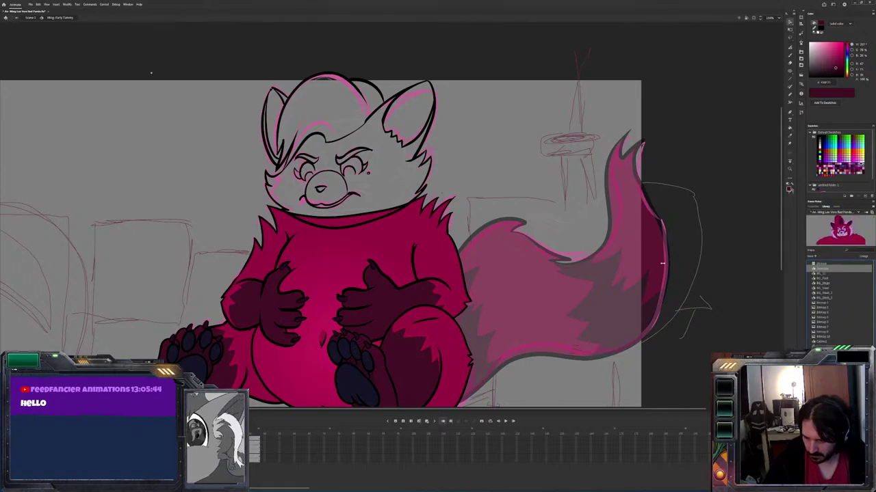
{"action": "left_click_drag", "start_coordinate": [804, 241], "coordinate": [662, 241]}
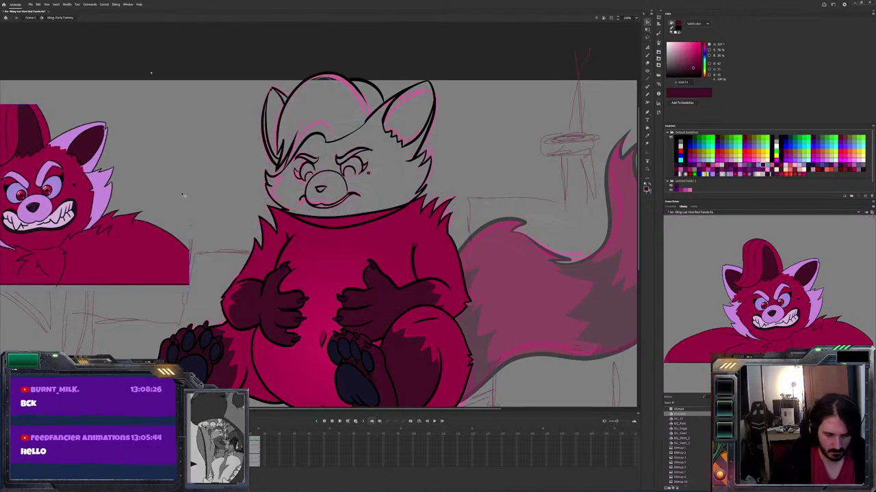
Break the seated character's head symbol apart into editable line art
{"action": "left_click", "coordinate": [349, 123]}
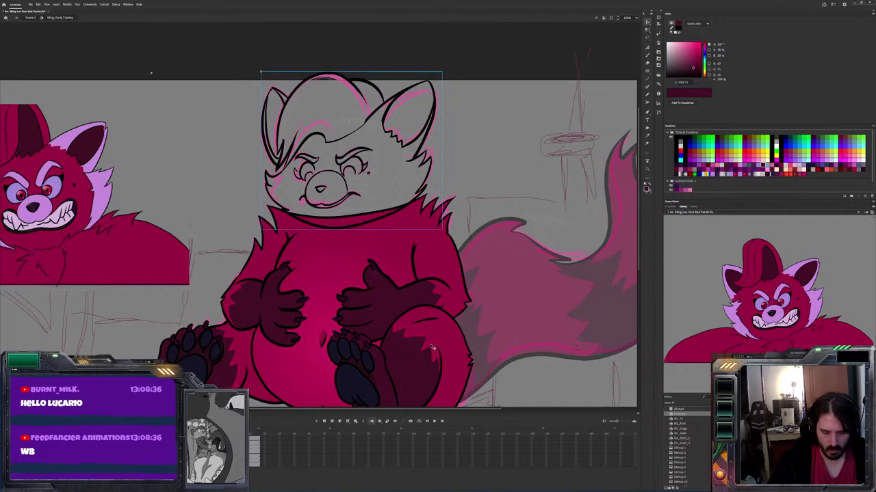
{"action": "left_click_drag", "start_coordinate": [500, 278], "coordinate": [582, 358]}
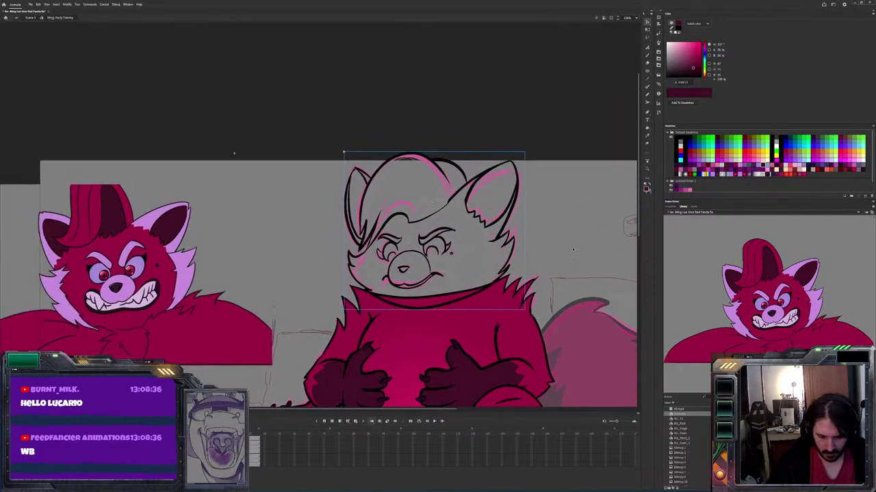
{"action": "left_click", "coordinate": [479, 340]}
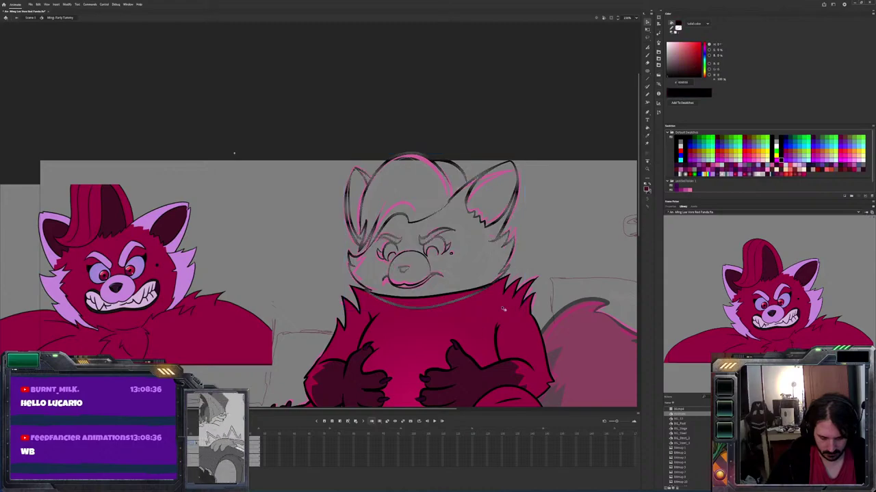
Fill the whites of both eyes with the lavender sampled from the reference's eyes, closing the eye outline first
{"action": "key", "text": "i"}
{"action": "left_click", "coordinate": [150, 271]}
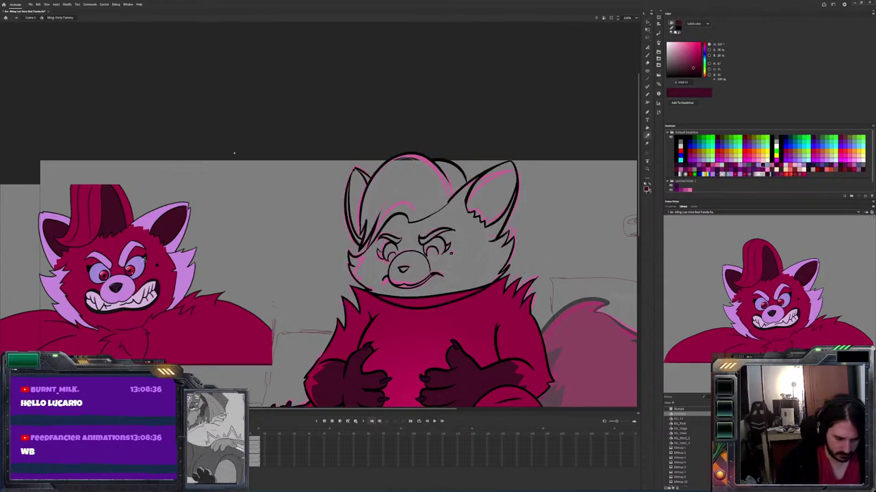
{"action": "left_click", "coordinate": [144, 258]}
{"action": "key", "text": "b"}
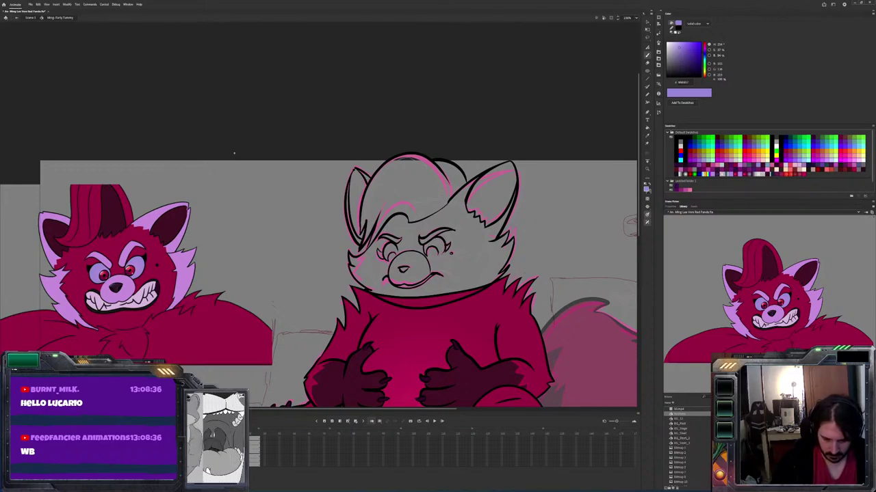
{"action": "left_click_drag", "start_coordinate": [445, 251], "coordinate": [438, 238]}
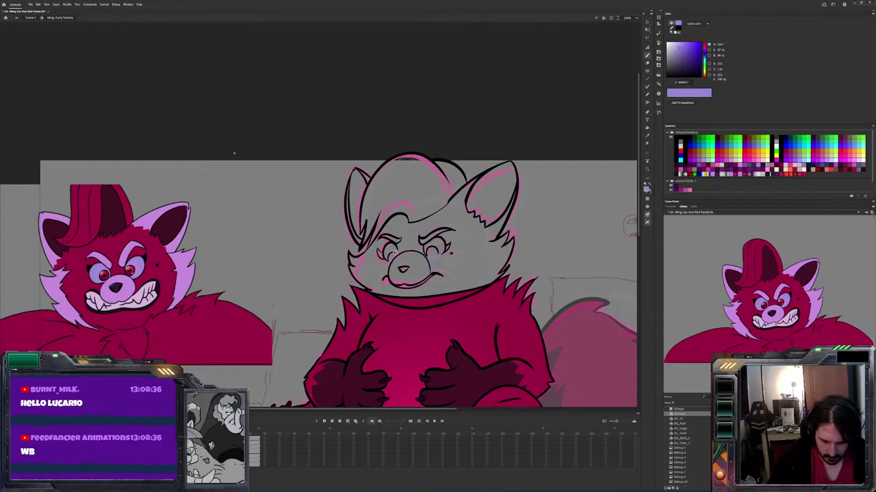
{"action": "key", "text": "k"}
{"action": "left_click", "coordinate": [389, 253]}
{"action": "left_click", "coordinate": [435, 247]}
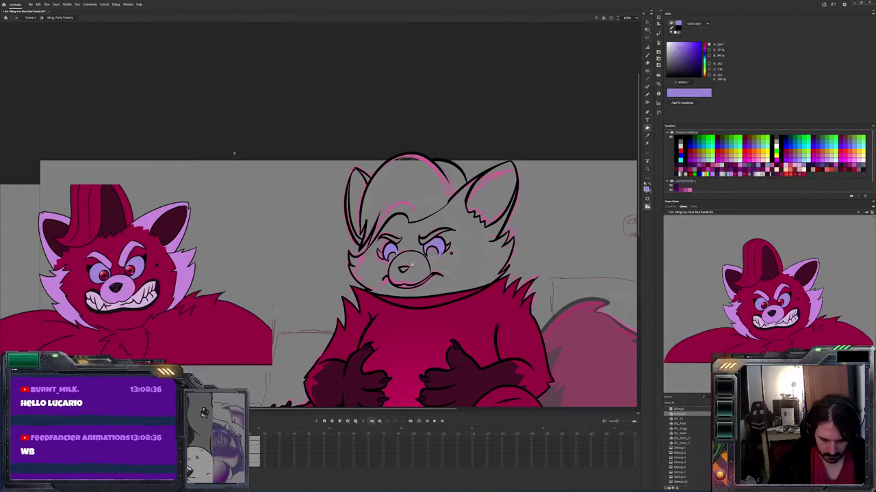
Sample the dark crimson iris colour from the reference and fill both of the character's irises with it
{"action": "left_click", "coordinate": [134, 274]}
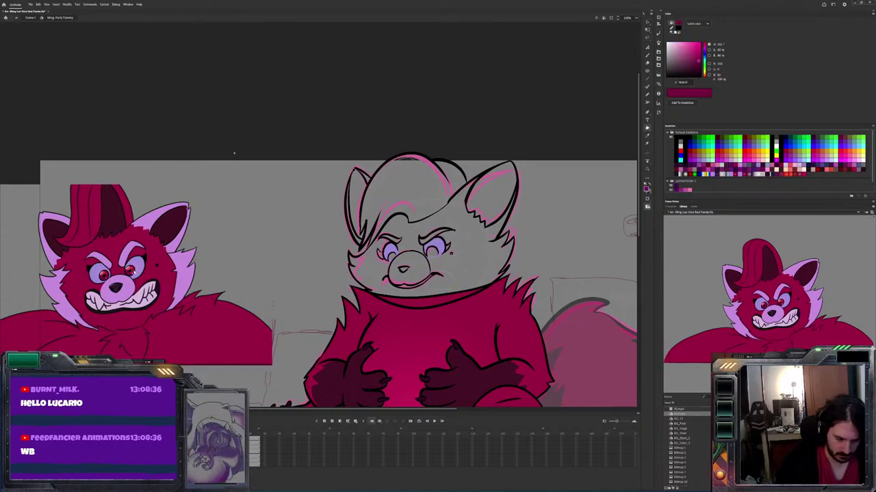
{"action": "left_click", "coordinate": [434, 252]}
{"action": "left_click", "coordinate": [391, 258]}
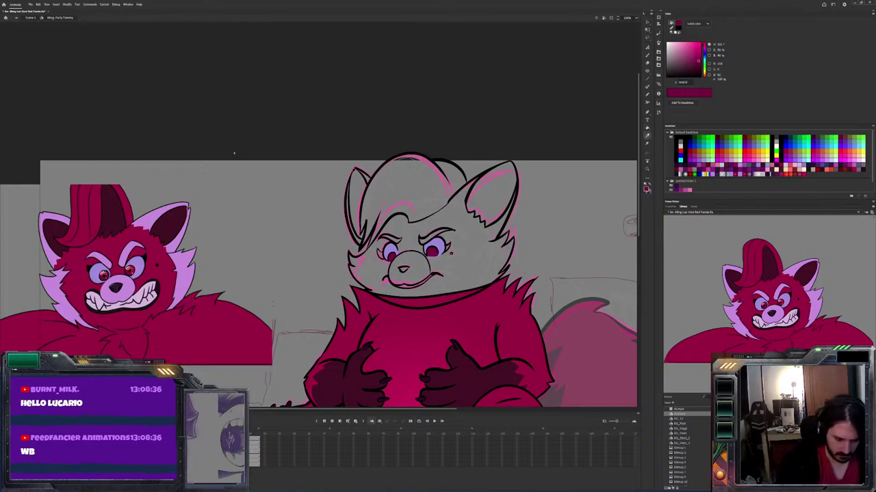
Sample the bright red inside the reference's eye and paint it into both of the character's irises
{"action": "key", "text": "i"}
{"action": "left_click", "coordinate": [104, 275]}
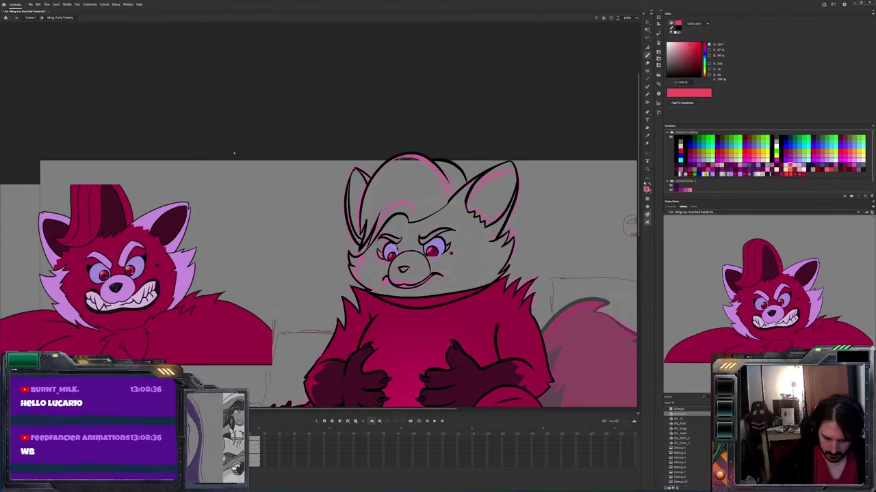
{"action": "left_click", "coordinate": [234, 153]}
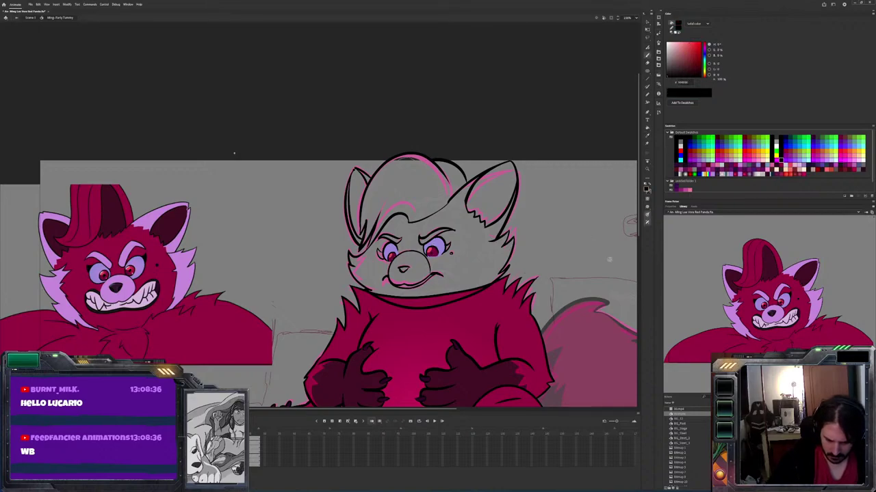
Sample the light purple fur colour and fill the character's muzzle with it
{"action": "key", "text": "i"}
{"action": "left_click", "coordinate": [582, 321]}
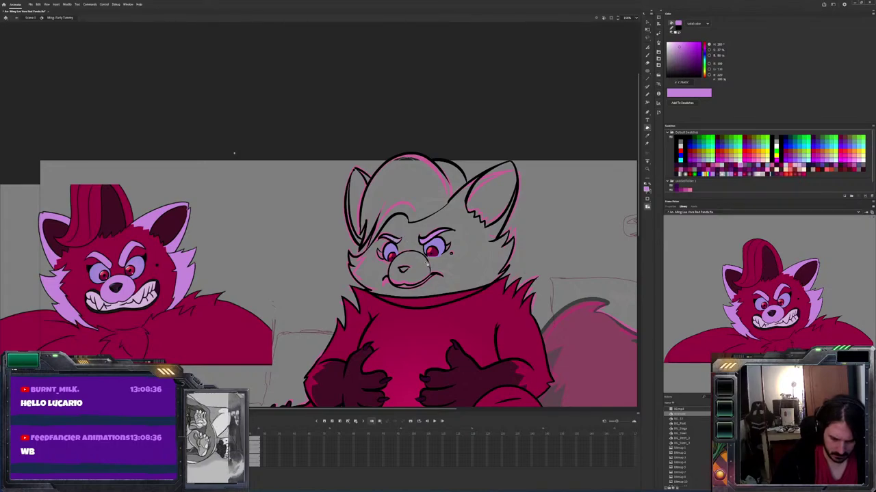
{"action": "left_click", "coordinate": [429, 275]}
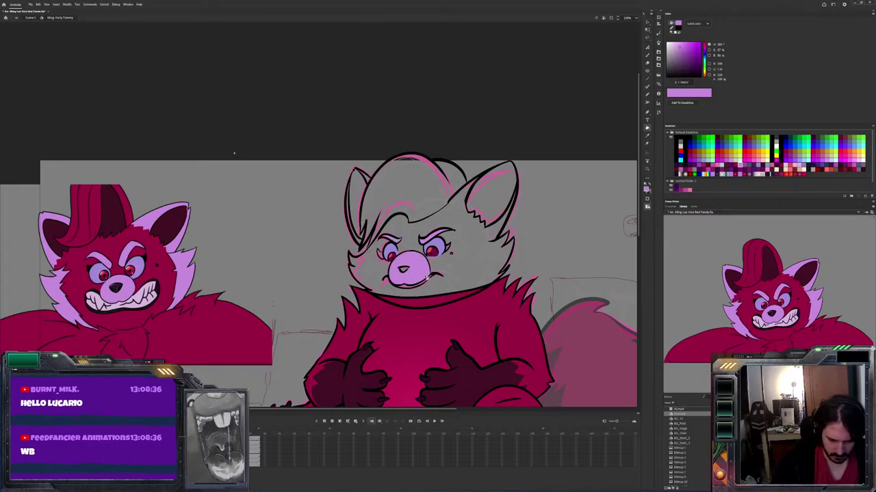
Recolour the pink mouth line and the pink eyelash strokes black
{"action": "key", "text": "i"}
{"action": "left_click", "coordinate": [316, 322]}
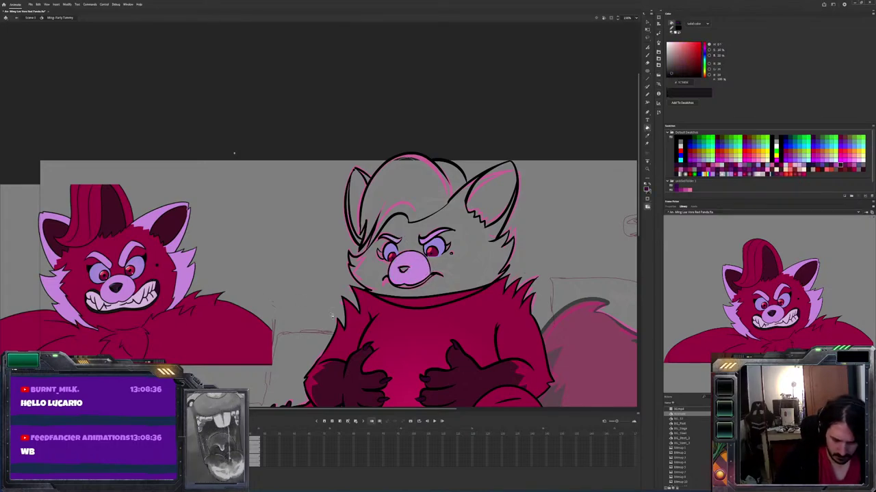
{"action": "left_click", "coordinate": [430, 279]}
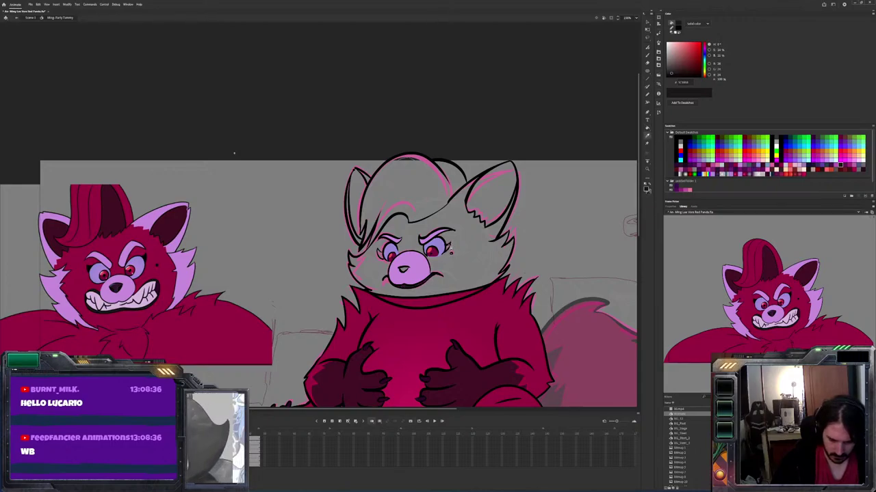
{"action": "key", "text": "i"}
{"action": "left_click", "coordinate": [449, 253]}
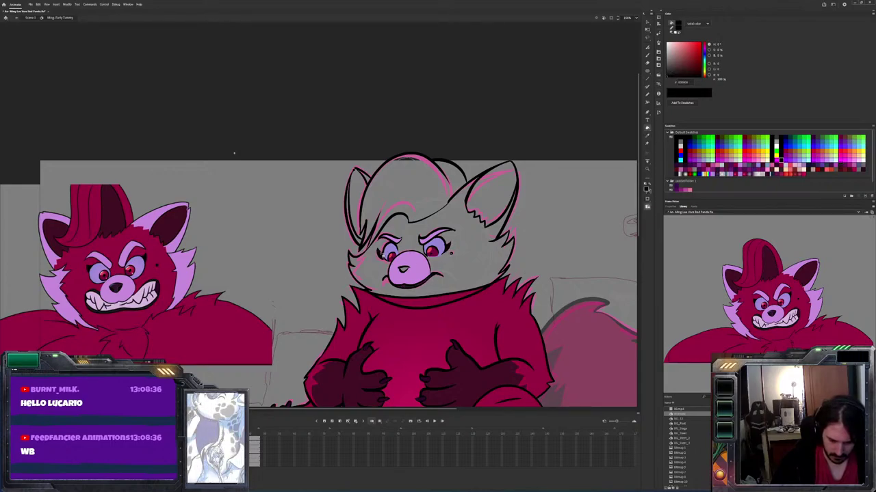
Try to paint a lavender stroke over the iris of the character's eye beside the mole, and undo it
{"action": "key", "text": "b"}
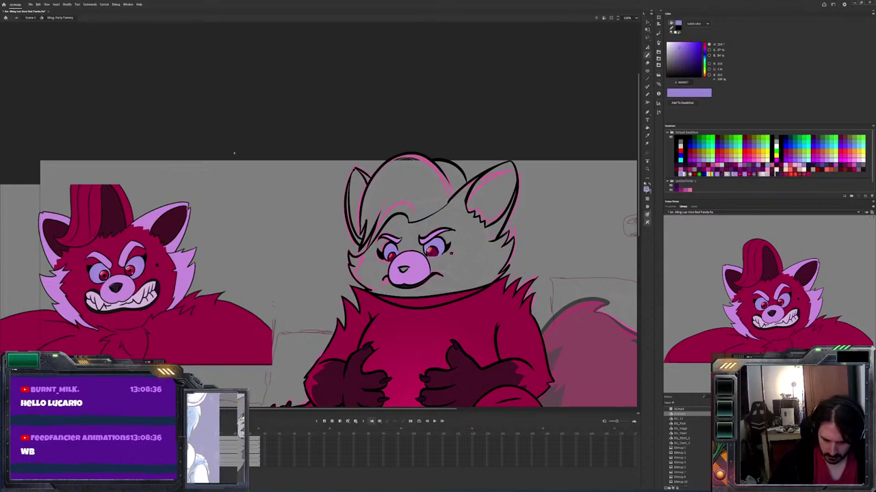
{"action": "left_click", "coordinate": [647, 189]}
{"action": "left_click", "coordinate": [646, 190]}
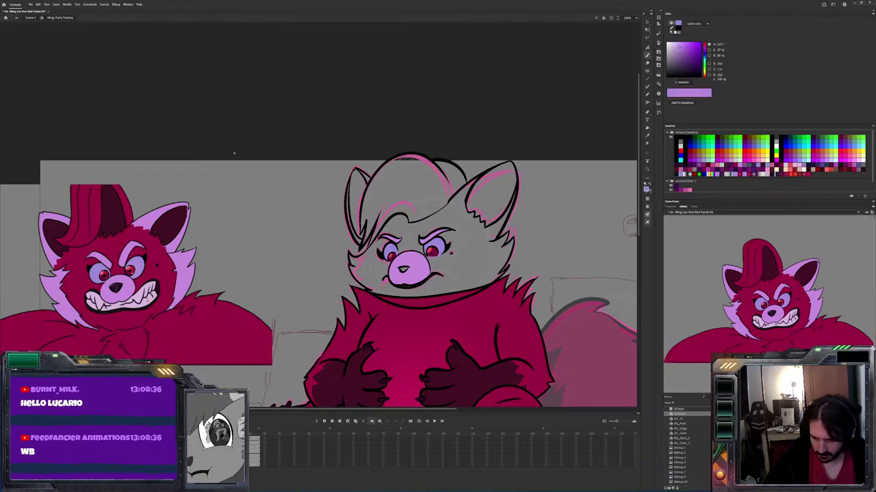
{"action": "left_click", "coordinate": [433, 251]}
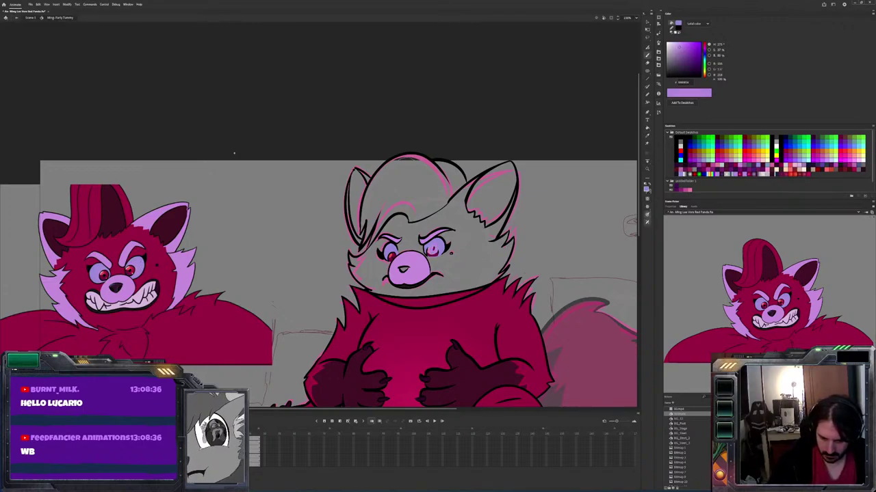
{"action": "key", "text": "ctrl+z"}
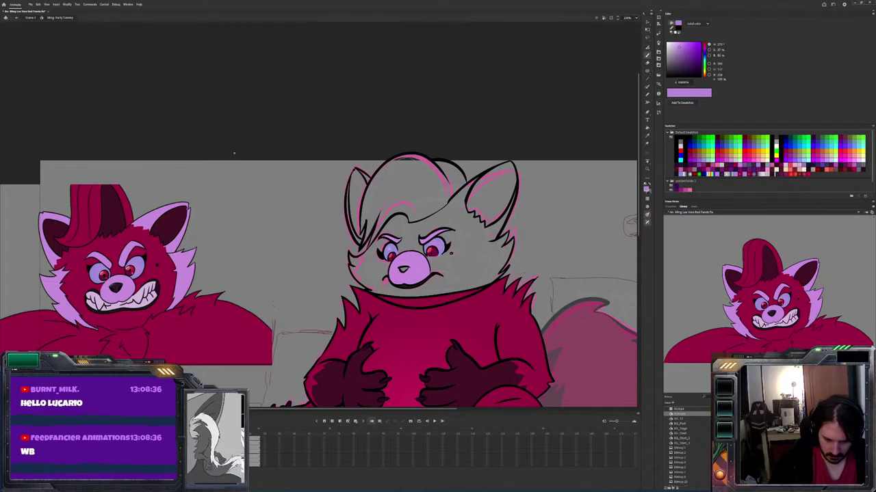
{"action": "key", "text": "ctrl+z"}
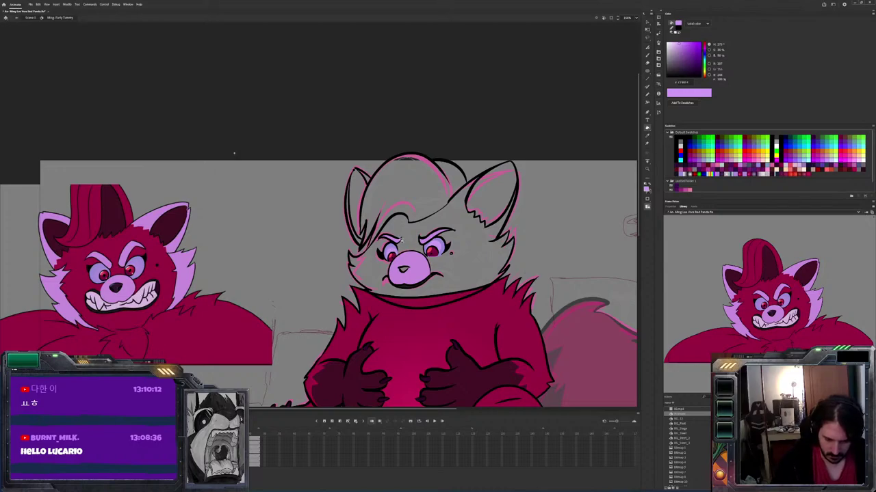
Draw light purple boundary lines on both sides of the face and at the ear bases to enclose the pale fur areas
{"action": "key", "text": "e"}
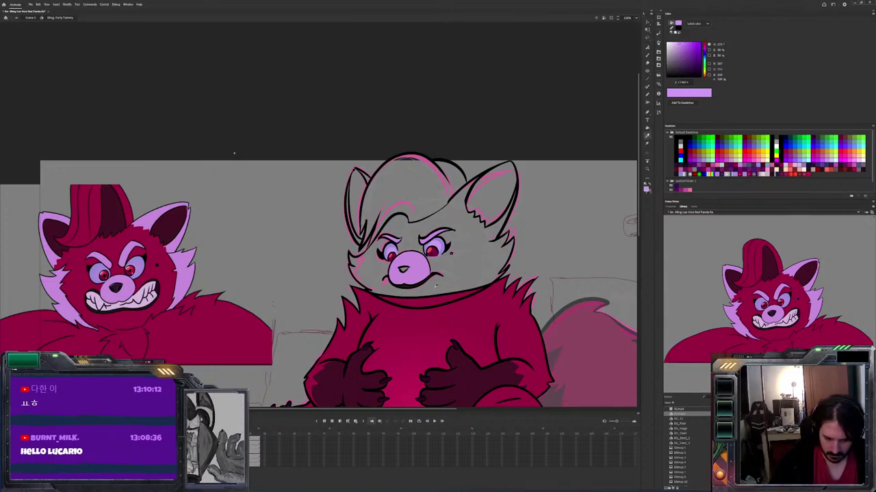
{"action": "key", "text": "period"}
{"action": "key", "text": "comma"}
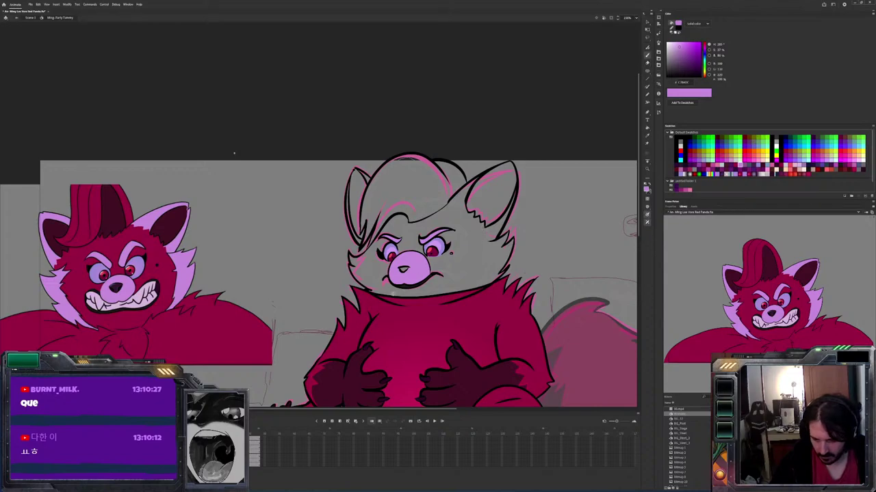
{"action": "left_click_drag", "start_coordinate": [489, 240], "coordinate": [456, 294]}
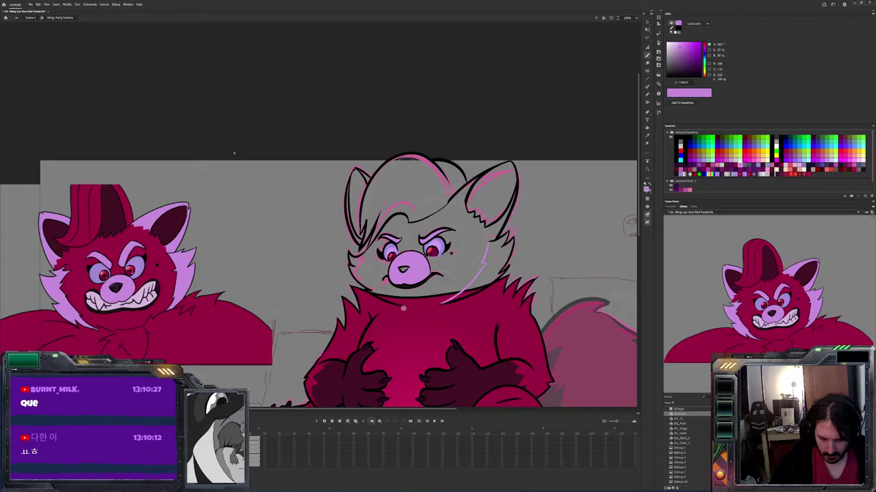
{"action": "left_click_drag", "start_coordinate": [405, 306], "coordinate": [388, 297]}
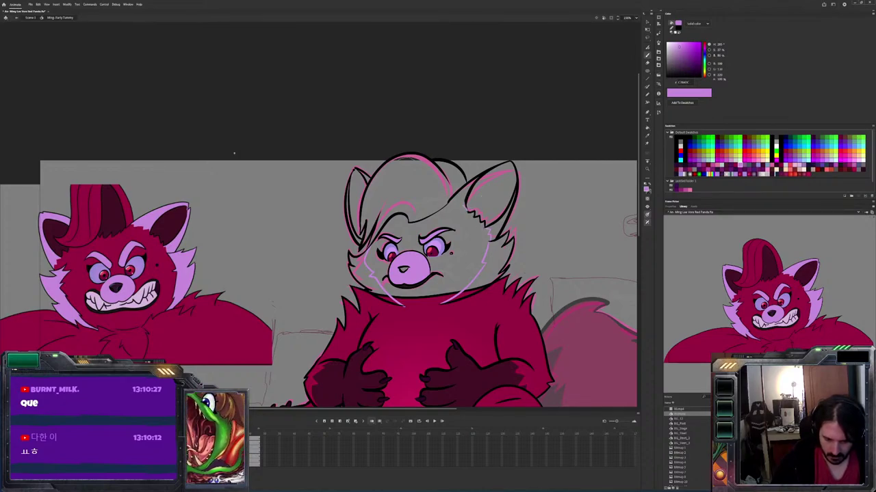
Fill both cheek tufts and the fur around the ears with the same light purple
{"action": "key", "text": "b"}
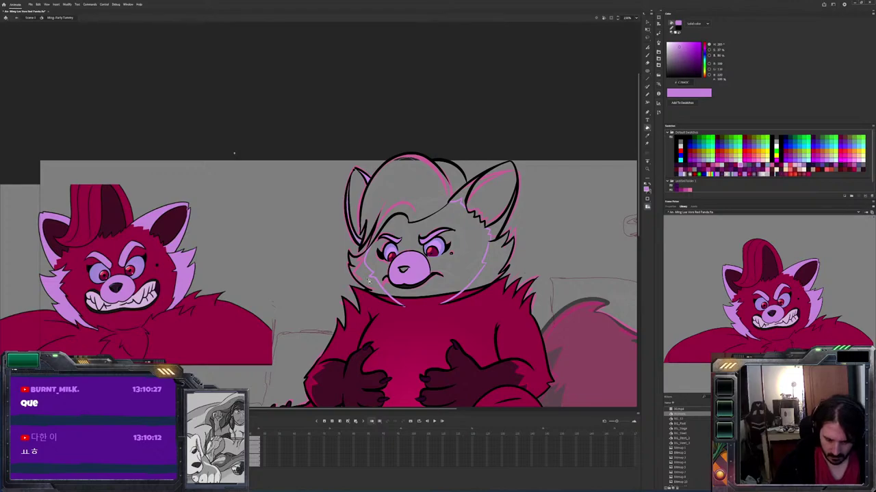
{"action": "left_click", "coordinate": [369, 281]}
{"action": "left_click", "coordinate": [498, 263]}
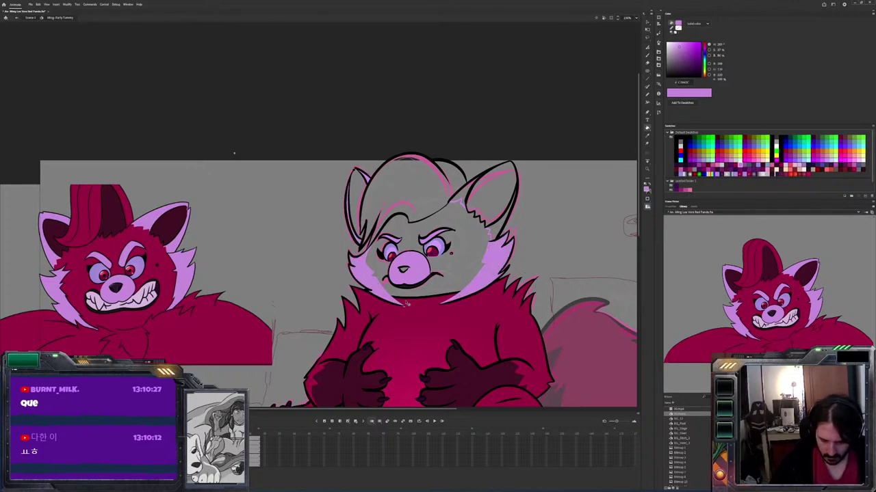
{"action": "left_click", "coordinate": [500, 232]}
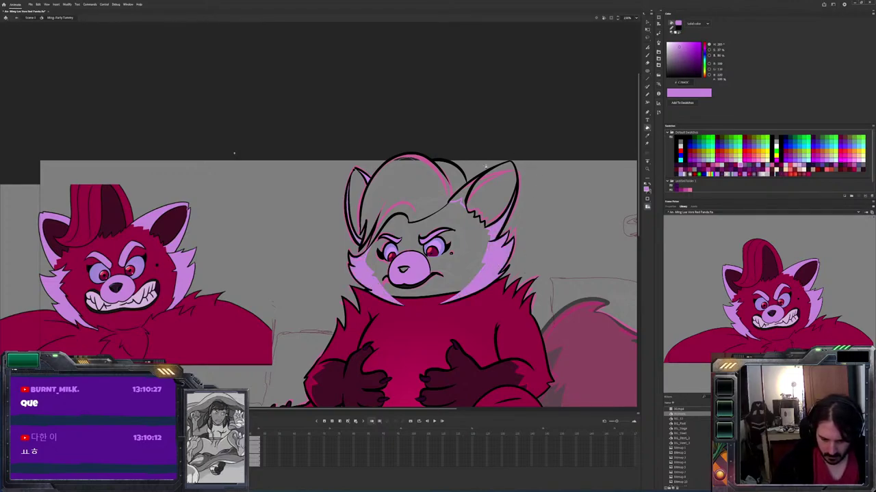
Fill the hair with the reference's crimson, and the underside of the fringe and both inner ears with dark maroon
{"action": "left_click", "coordinate": [137, 241]}
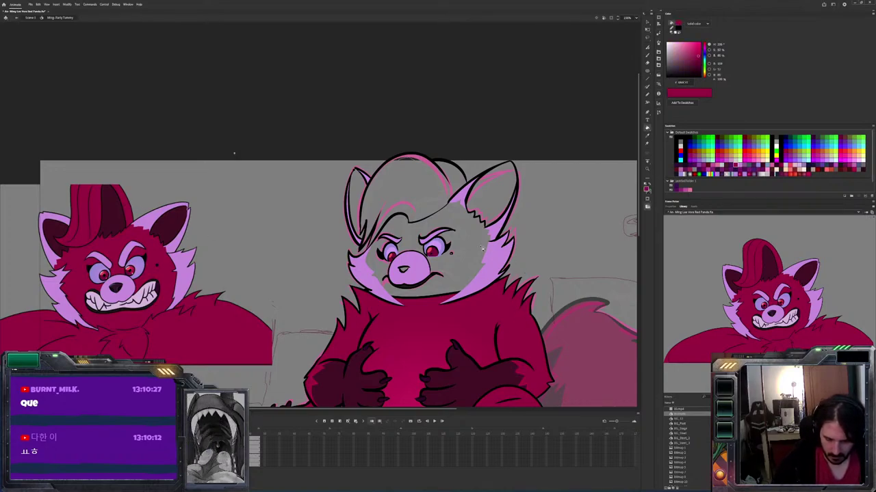
{"action": "left_click", "coordinate": [448, 186]}
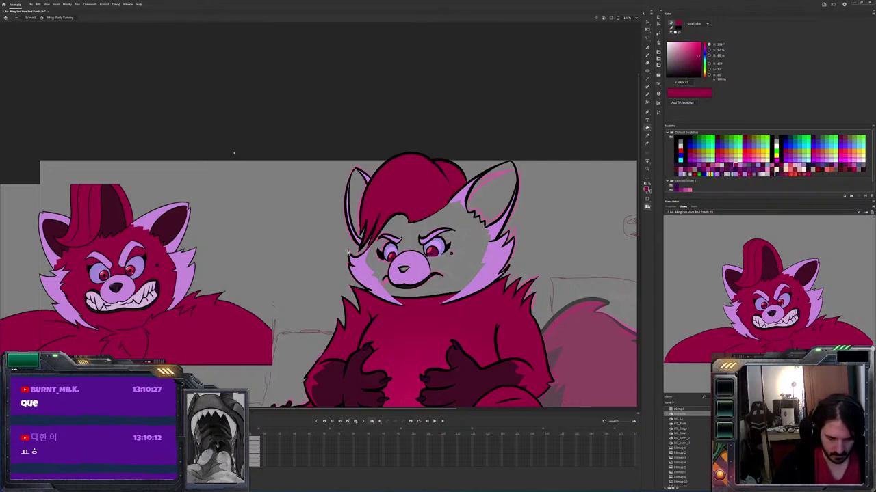
{"action": "key", "text": "i"}
{"action": "left_click", "coordinate": [414, 223]}
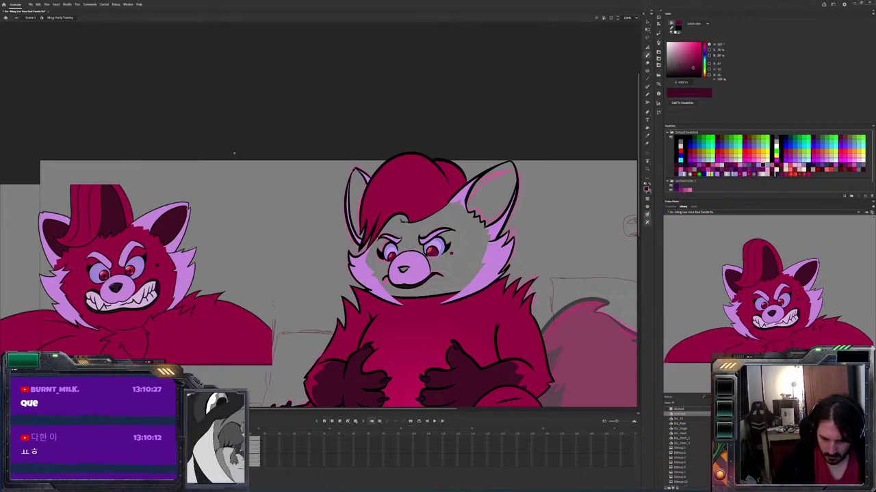
{"action": "key", "text": "k"}
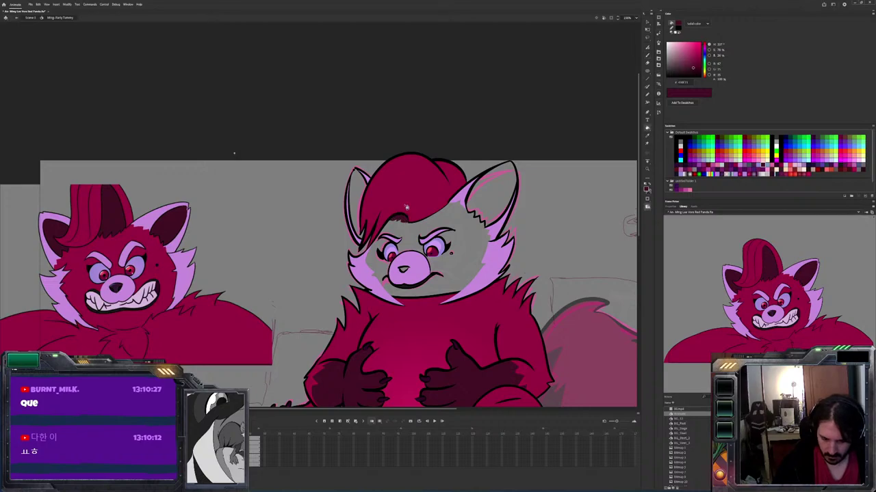
{"action": "left_click", "coordinate": [369, 189]}
{"action": "left_click", "coordinate": [498, 206]}
Sample the crimson from the character's body and fill the remaining face area with it
{"action": "key", "text": "i"}
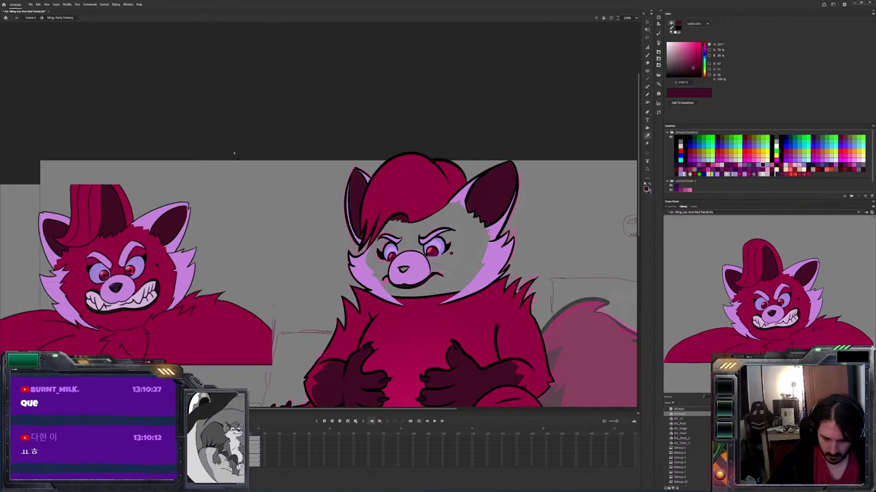
{"action": "left_click", "coordinate": [492, 305]}
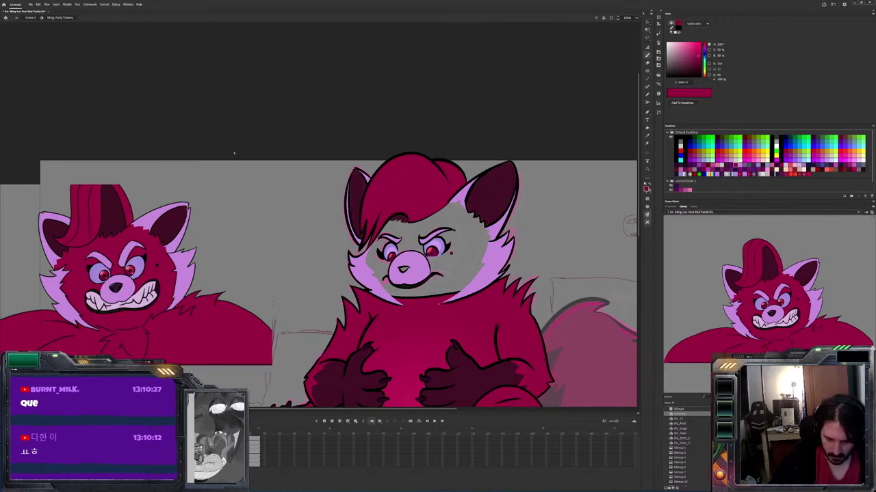
{"action": "key", "text": "k"}
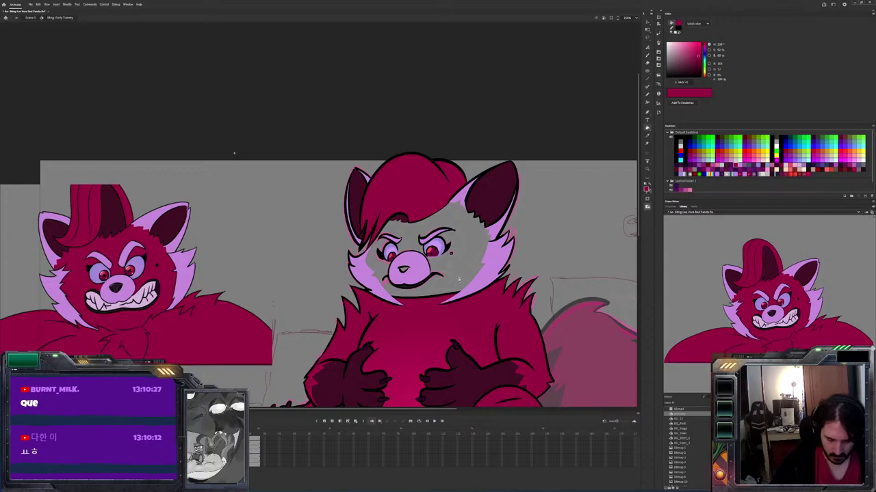
{"action": "left_click", "coordinate": [456, 282]}
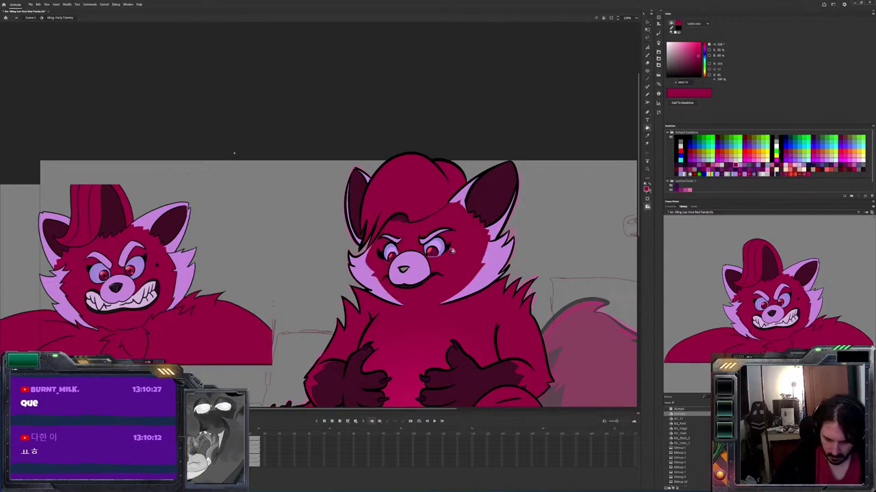
Darken the mole beside the eye and paint the nose solid black, reshaping it with black and light purple touch-ups
{"action": "key", "text": "b"}
{"action": "key", "text": "x"}
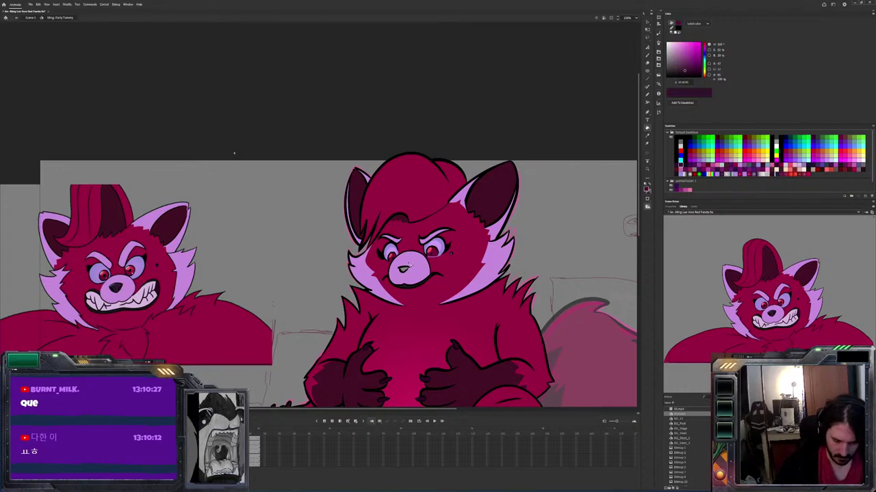
{"action": "key", "text": "i"}
{"action": "left_click", "coordinate": [403, 268]}
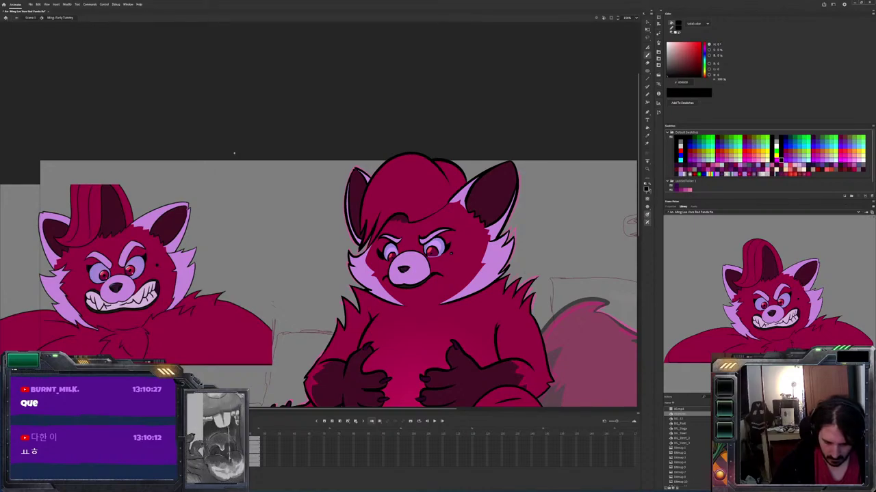
{"action": "key", "text": "i"}
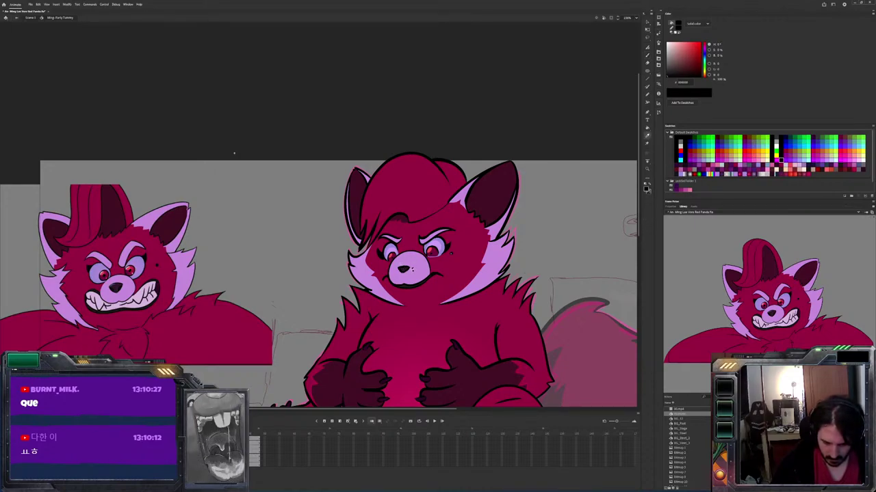
{"action": "left_click", "coordinate": [403, 268]}
{"action": "key", "text": "b"}
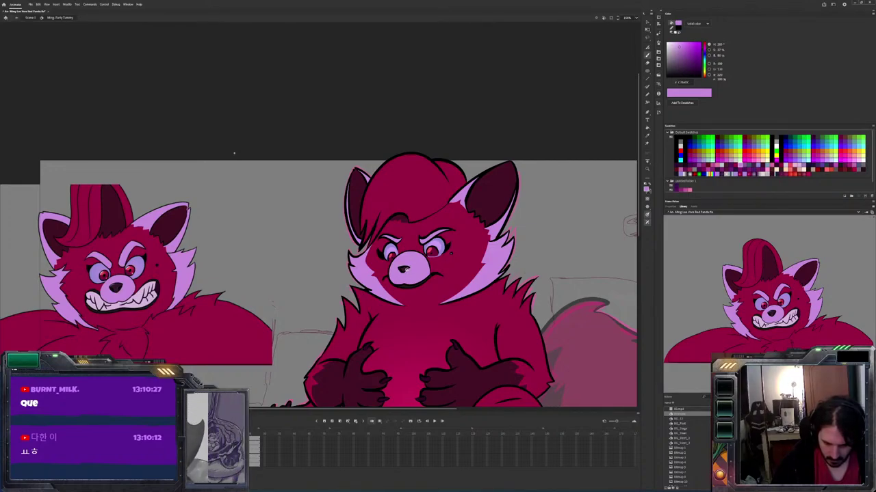
{"action": "key", "text": "i"}
{"action": "left_click", "coordinate": [408, 268]}
{"action": "key", "text": "b"}
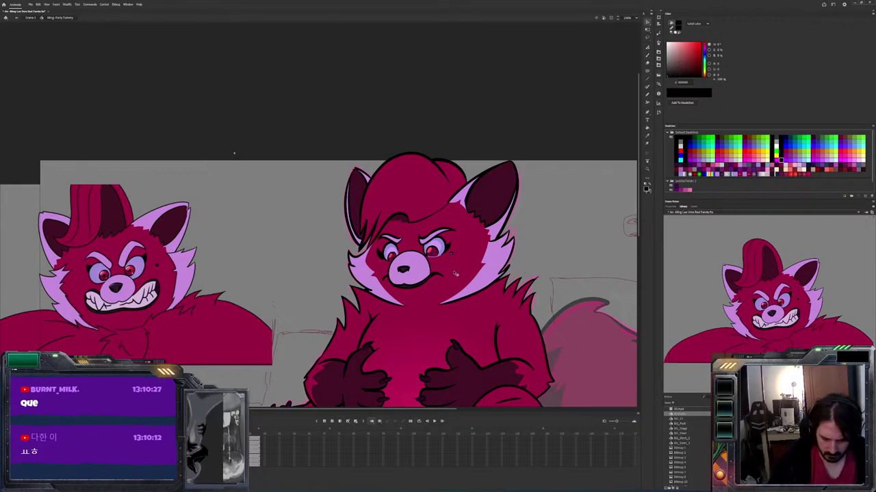
Select the eyes, brows, nose and mouth and shift them slightly lower on the crimson face
{"action": "left_click", "coordinate": [455, 274]}
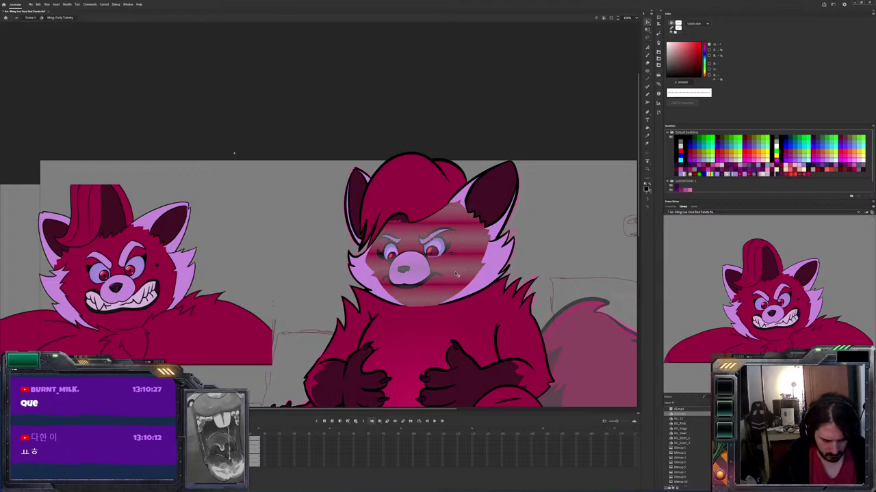
{"action": "key", "text": "i"}
{"action": "left_click", "coordinate": [458, 272]}
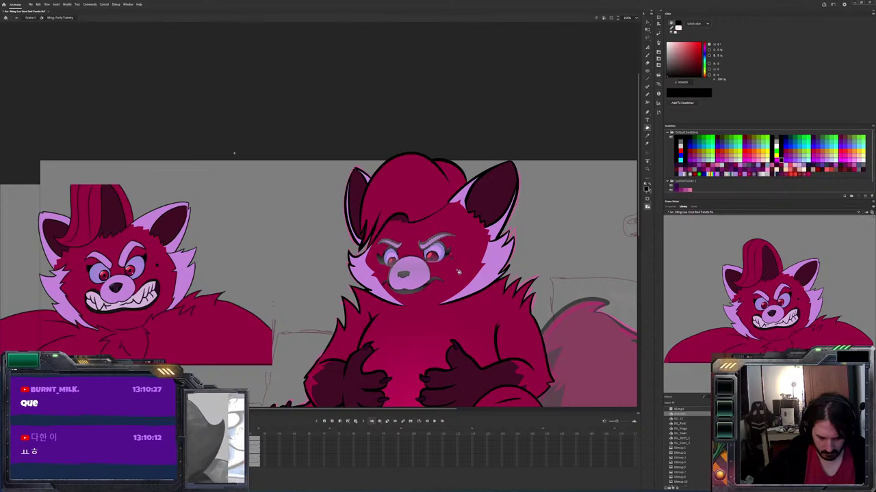
{"action": "left_click", "coordinate": [458, 272]}
{"action": "key", "text": "i"}
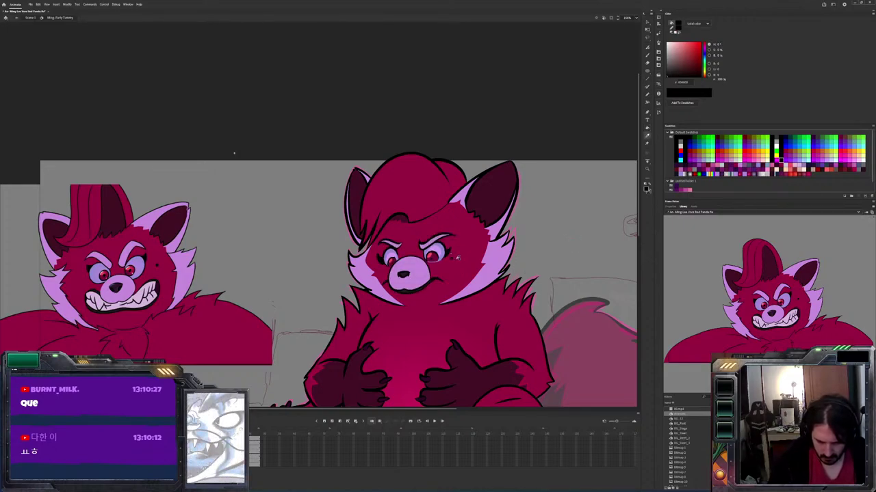
Sample the crimson beside the mole, and recolour the centre of the nose with a very dark purple
{"action": "left_click", "coordinate": [456, 259]}
{"action": "key", "text": "i"}
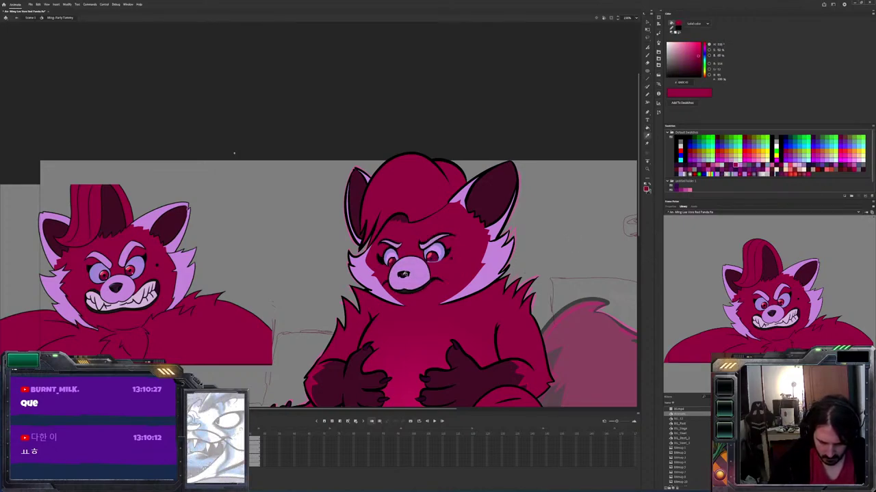
{"action": "left_click", "coordinate": [405, 273]}
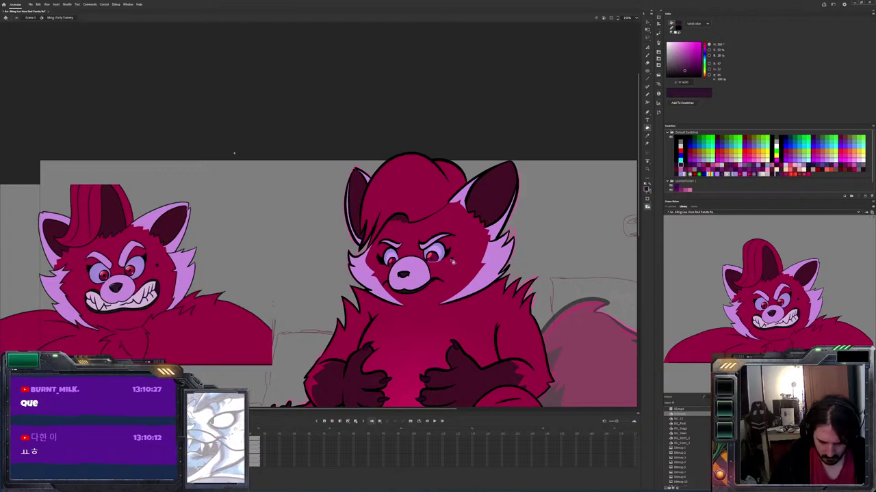
{"action": "scroll", "coordinate": [567, 284], "scroll_direction": "up", "scroll_amount": 1}
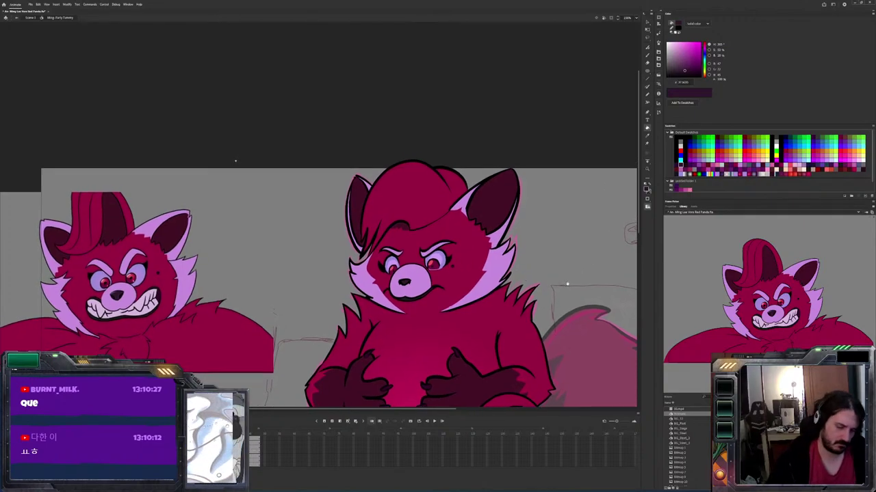
{"action": "scroll", "coordinate": [567, 284], "scroll_direction": "up", "scroll_amount": 2}
{"action": "left_click_drag", "start_coordinate": [234, 175], "coordinate": [238, 115]}
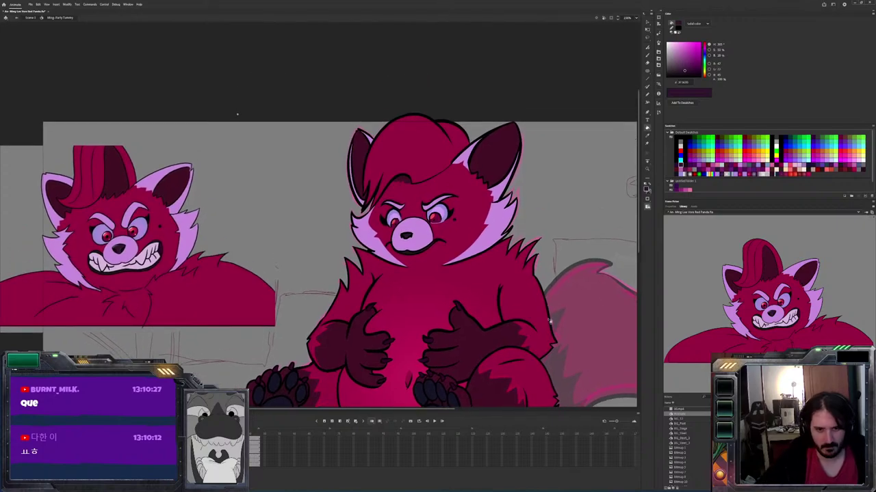
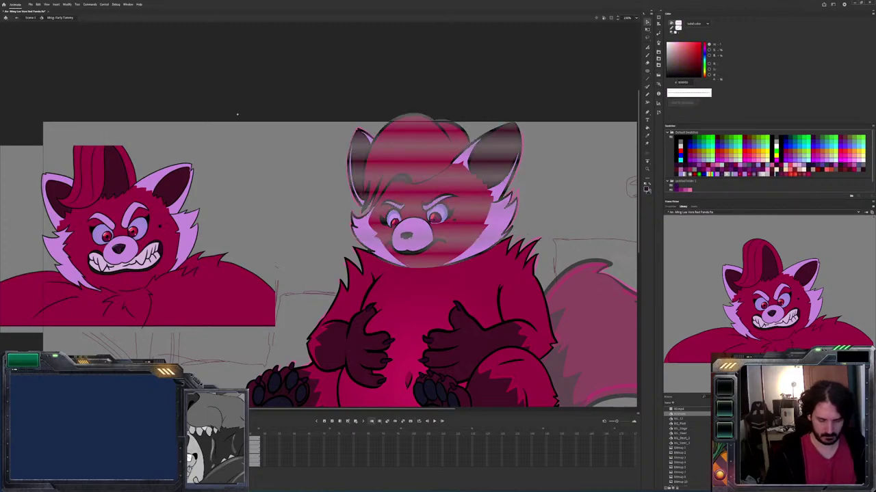
Convert the selected head artwork into a graphic symbol named Ming_party_tummyhead_loop
{"action": "key", "text": "F8"}
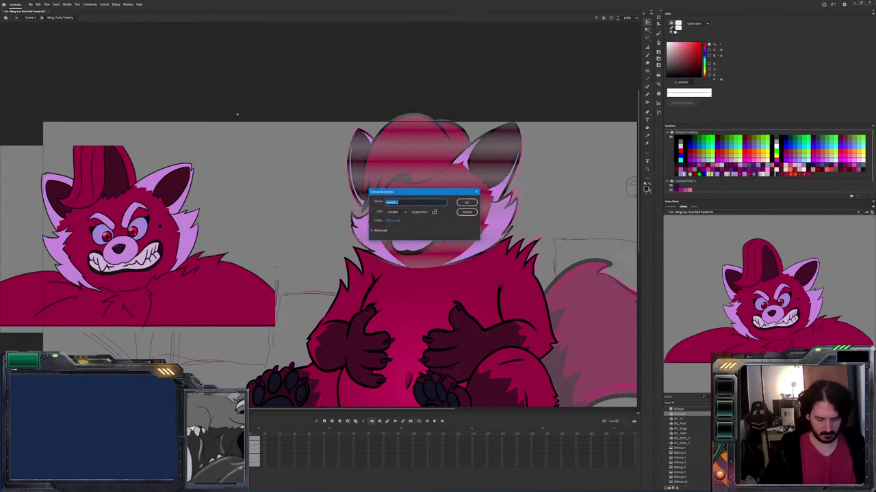
{"action": "type", "text": "he"}
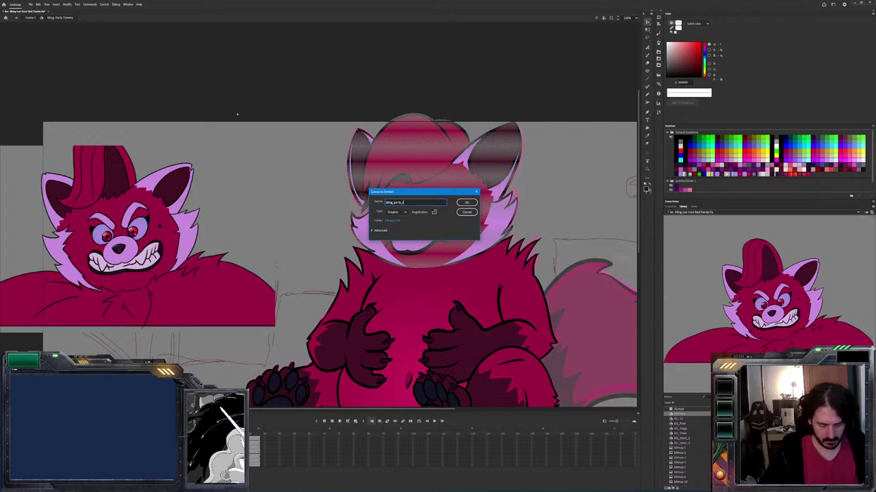
{"action": "type", "text": "tummy-fur"}
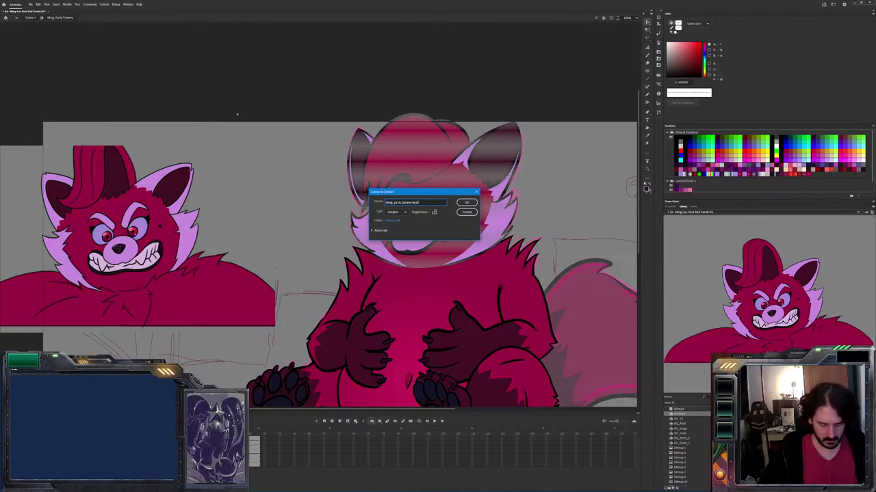
{"action": "type", "text": "01"}
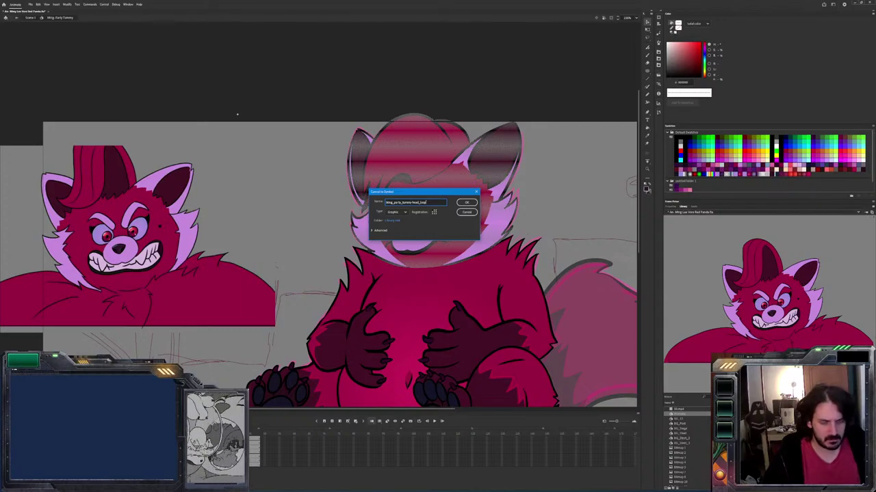
{"action": "key", "text": "Return"}
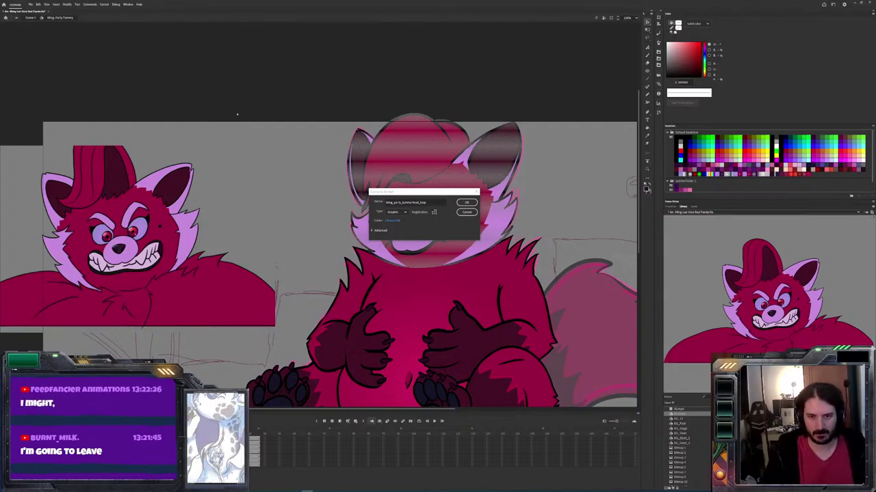
{"action": "left_click", "coordinate": [465, 203]}
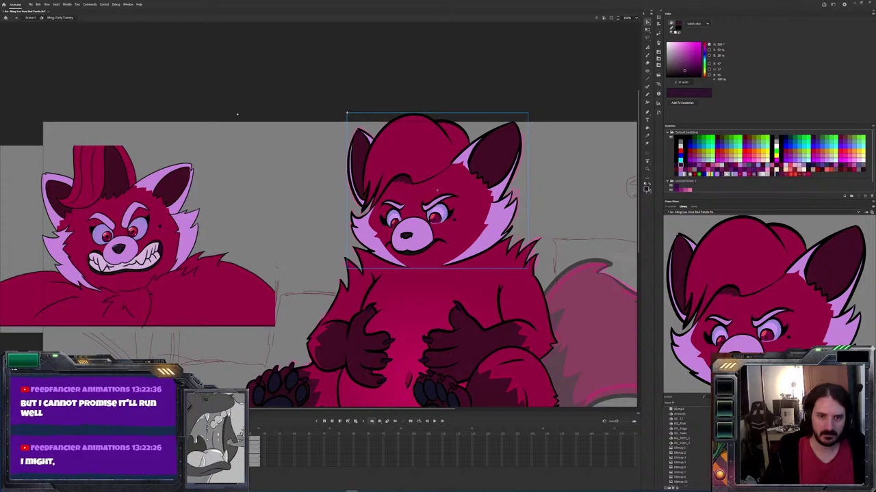
Inspect the artwork inside the new head symbol, then return to the parent clip and compare the head with the closed-eye line-art frame
{"action": "double_click", "coordinate": [443, 191]}
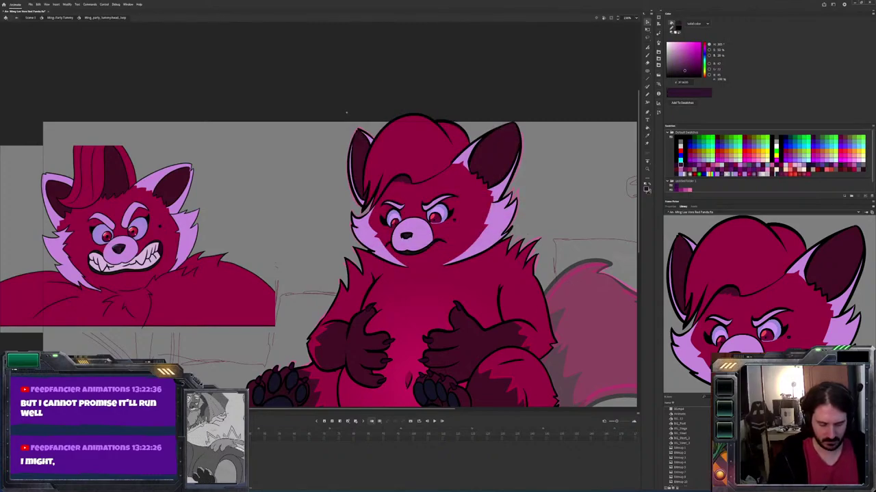
{"action": "key", "text": "ctrl+a"}
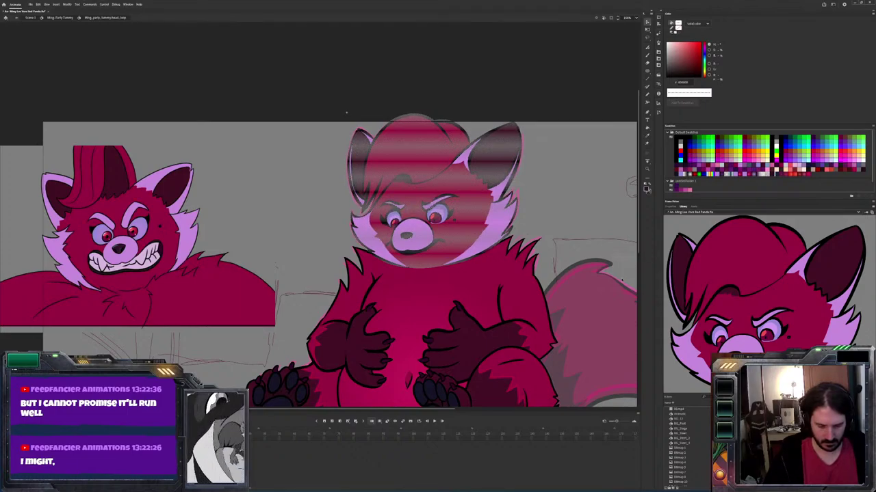
{"action": "left_click", "coordinate": [592, 303]}
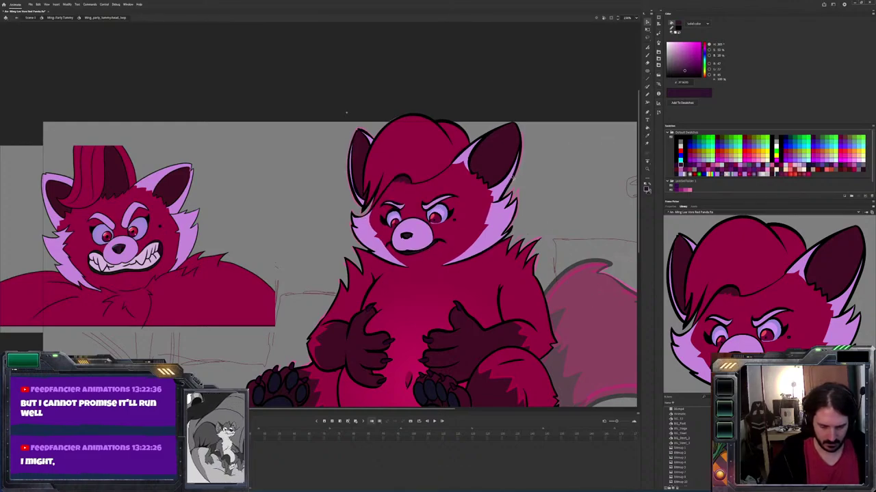
{"action": "left_click", "coordinate": [518, 175]}
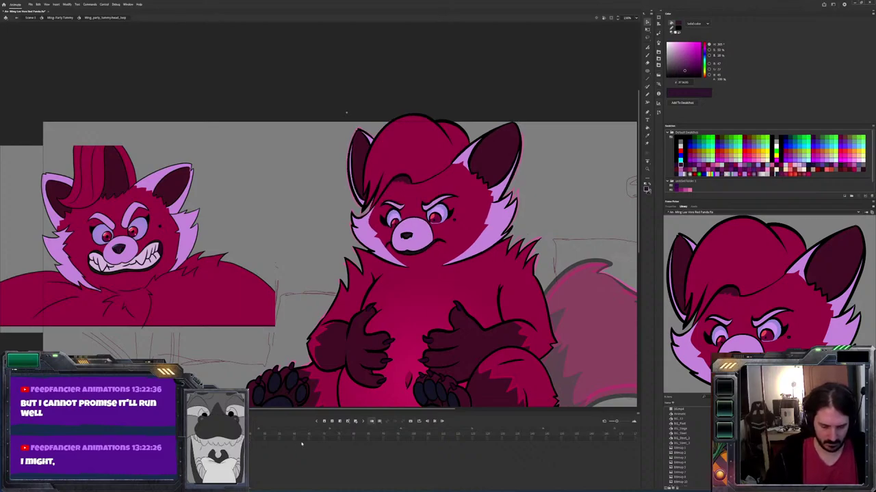
{"action": "double_click", "coordinate": [238, 114]}
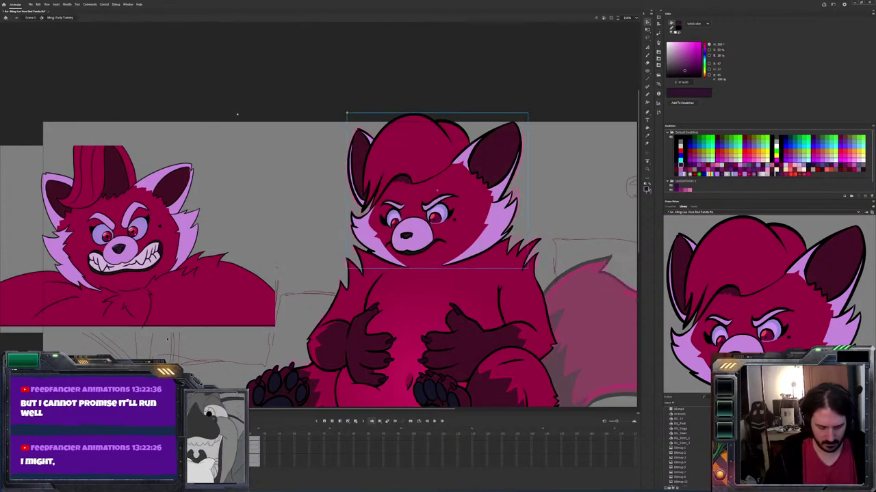
{"action": "key", "text": "Return"}
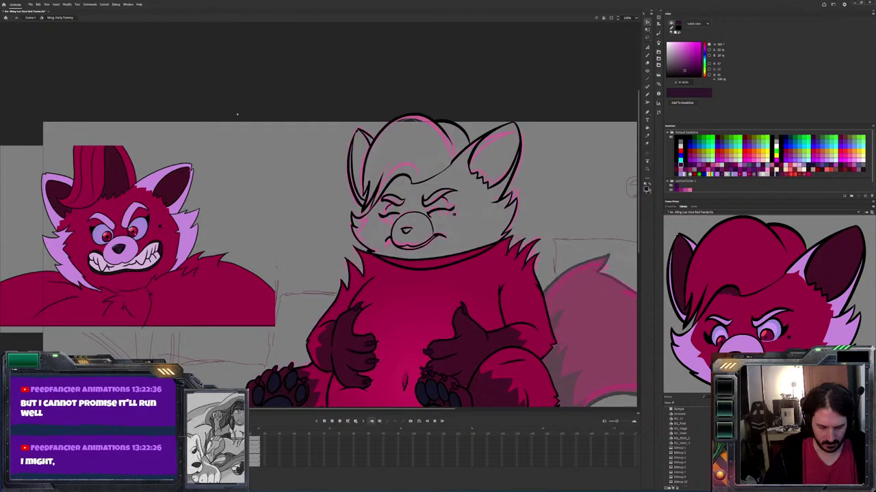
{"action": "key", "text": "Return"}
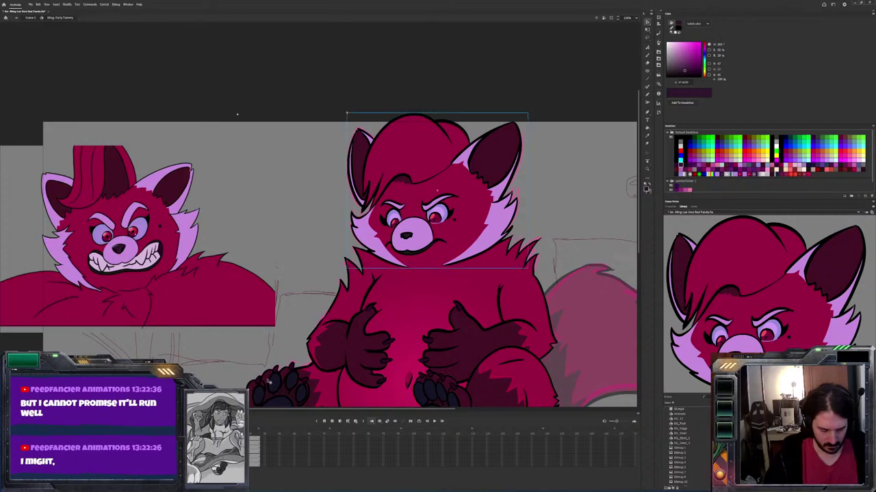
Duplicate the head symbol under the name Ming_party_tummyhead_loop eyeshut
{"action": "right_click", "coordinate": [411, 208]}
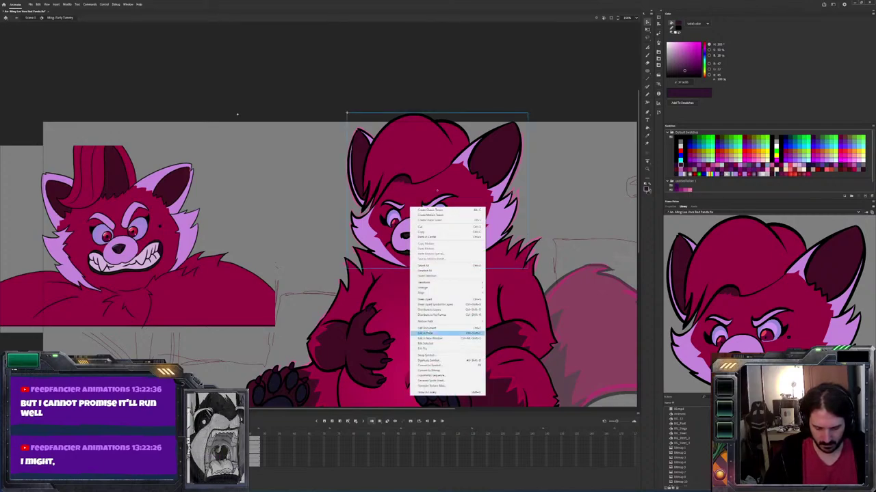
{"action": "left_click", "coordinate": [430, 360]}
{"action": "left_click", "coordinate": [237, 177]}
{"action": "type", "text": "_eyelids"}
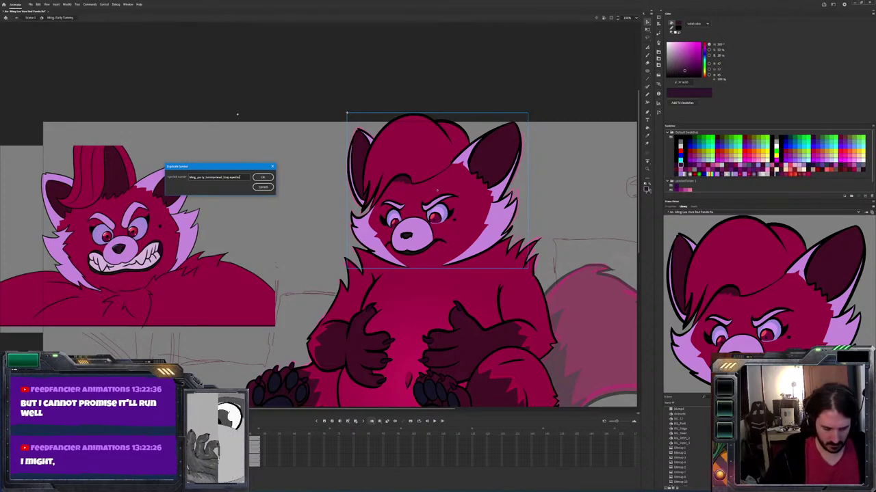
{"action": "key", "text": "Return"}
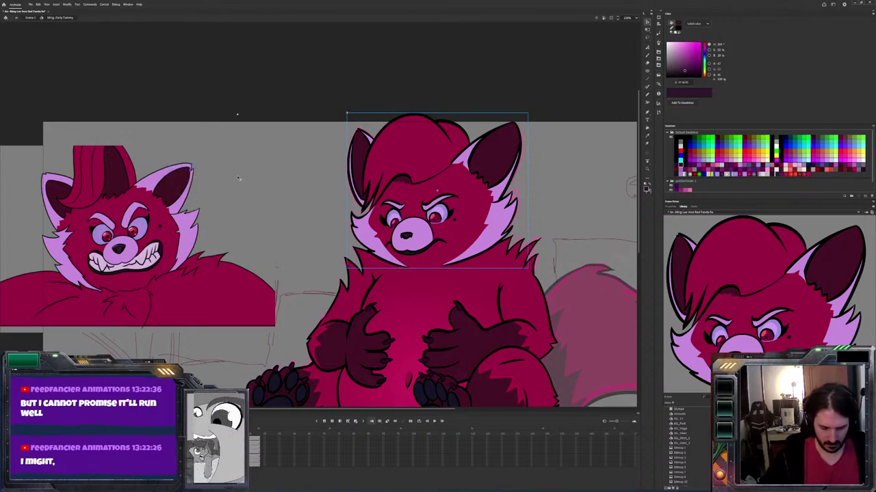
Inside the duplicated head symbol, sample the face crimson and fill the black outlines and lashes of both eyes with it
{"action": "double_click", "coordinate": [449, 217]}
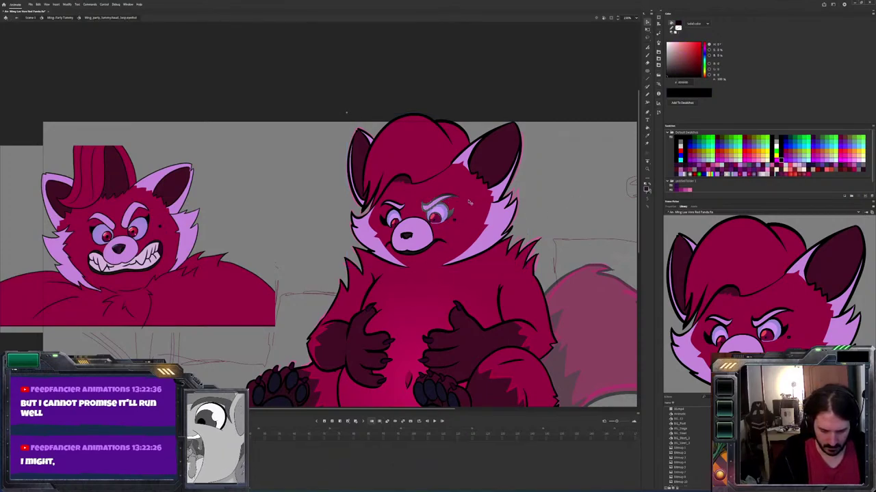
{"action": "left_click_drag", "start_coordinate": [491, 170], "coordinate": [321, 257]}
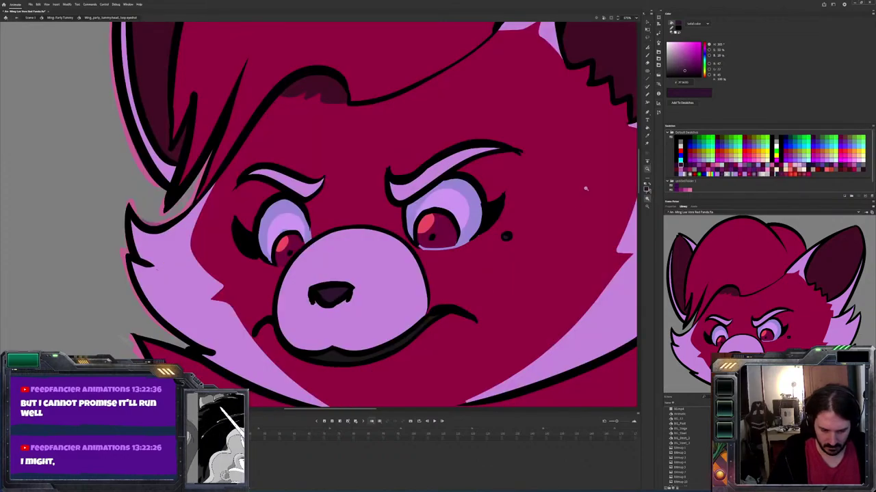
{"action": "left_click", "coordinate": [517, 201]}
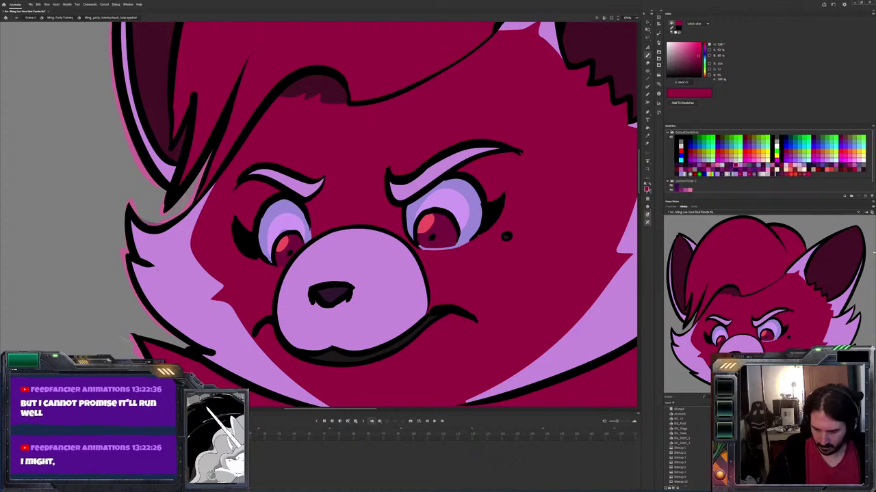
{"action": "left_click_drag", "start_coordinate": [662, 256], "coordinate": [776, 290]}
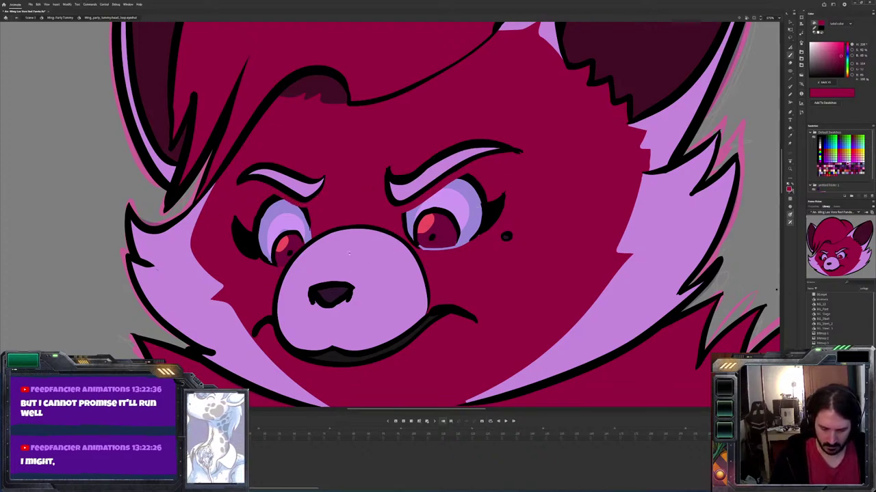
{"action": "left_click", "coordinate": [280, 227]}
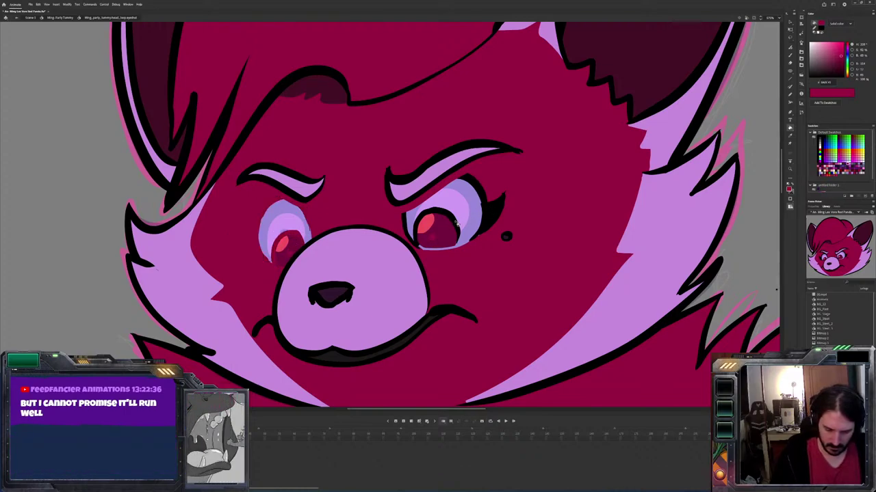
{"action": "left_click", "coordinate": [421, 226]}
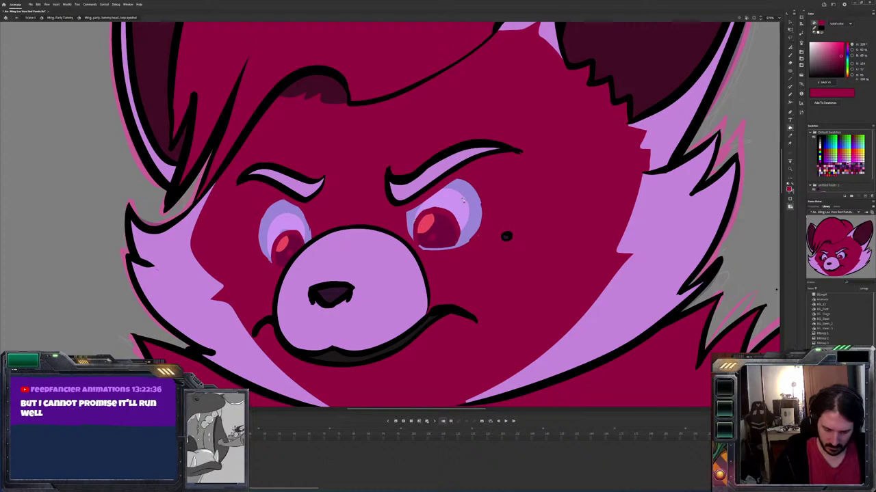
{"action": "left_click", "coordinate": [457, 204]}
{"action": "left_click", "coordinate": [460, 204]}
{"action": "key", "text": "ctrl+z"}
{"action": "key", "text": "ctrl+z"}
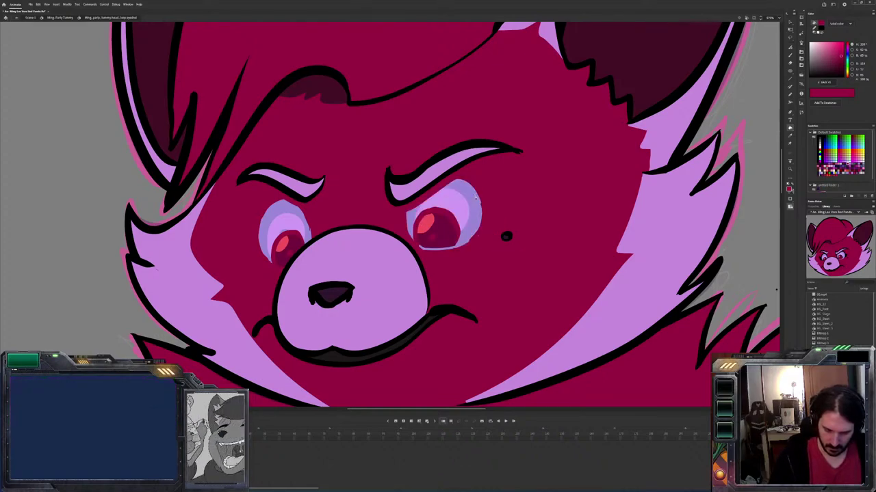
{"action": "left_click", "coordinate": [463, 233]}
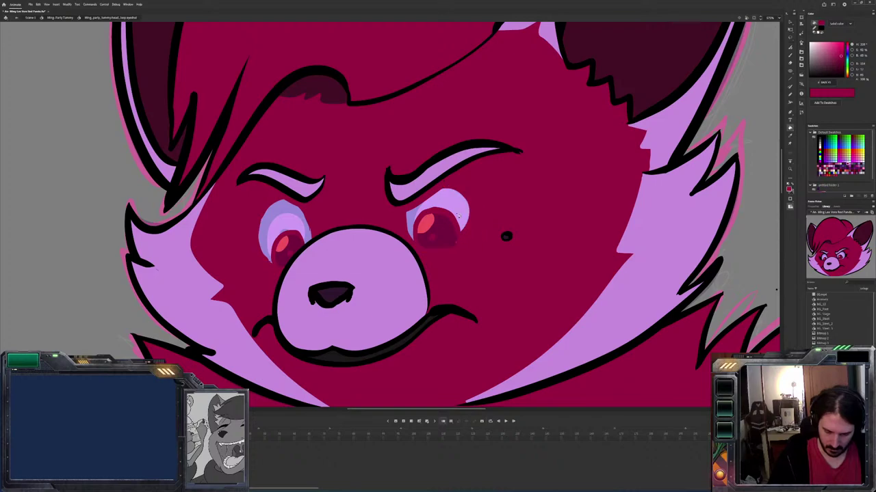
{"action": "key", "text": "ctrl+z"}
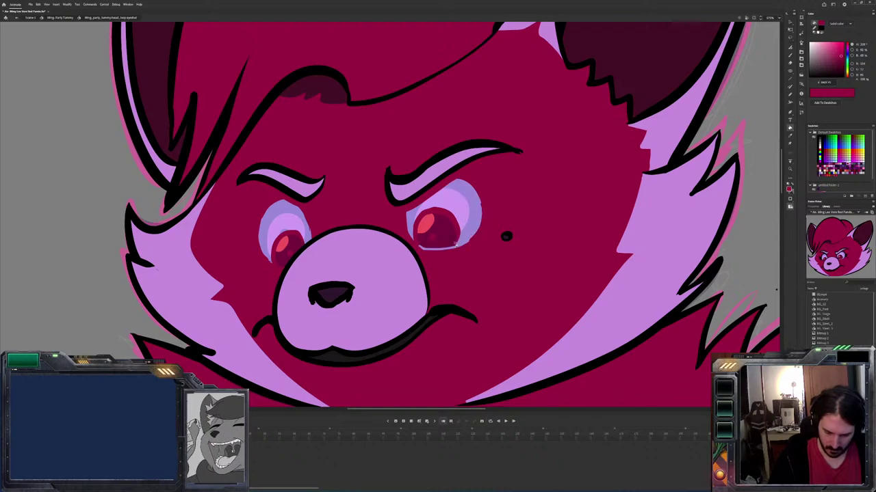
Fill the eye whites, irises and highlights of both eyes with the face crimson to blank them out
{"action": "left_click", "coordinate": [456, 238]}
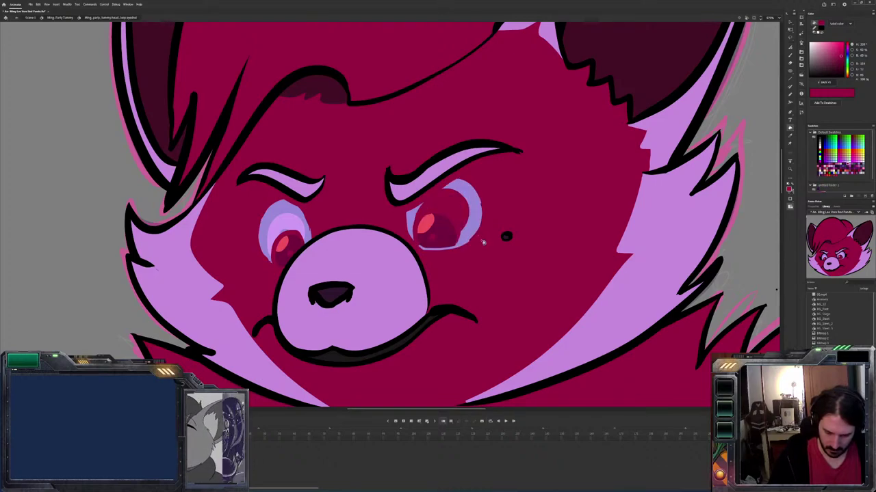
{"action": "left_click", "coordinate": [410, 221]}
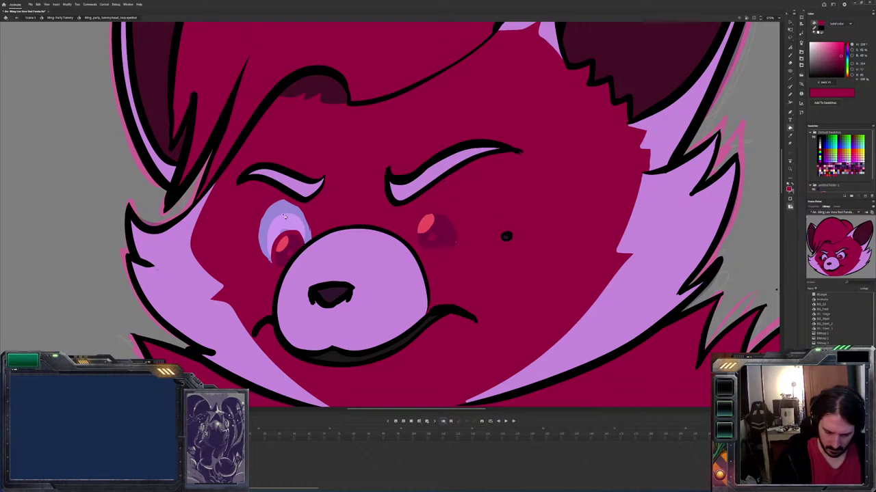
{"action": "left_click", "coordinate": [314, 233]}
{"action": "left_click", "coordinate": [305, 220]}
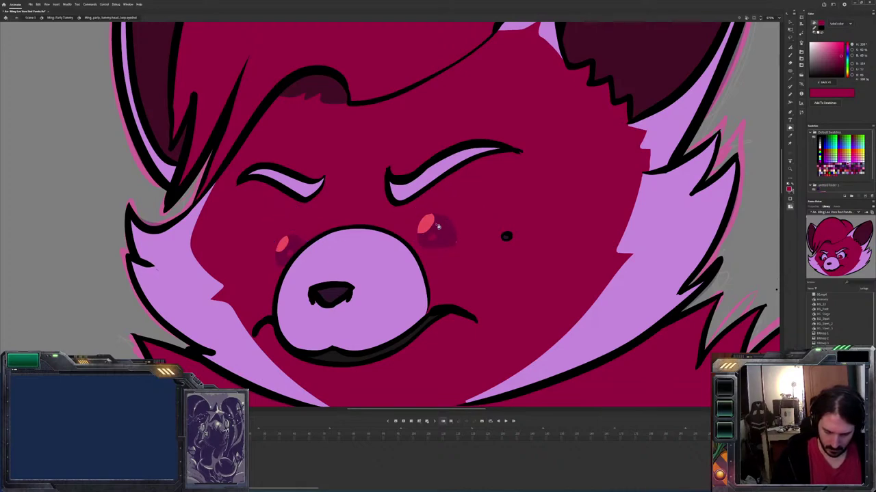
{"action": "left_click", "coordinate": [450, 231]}
{"action": "left_click", "coordinate": [283, 246]}
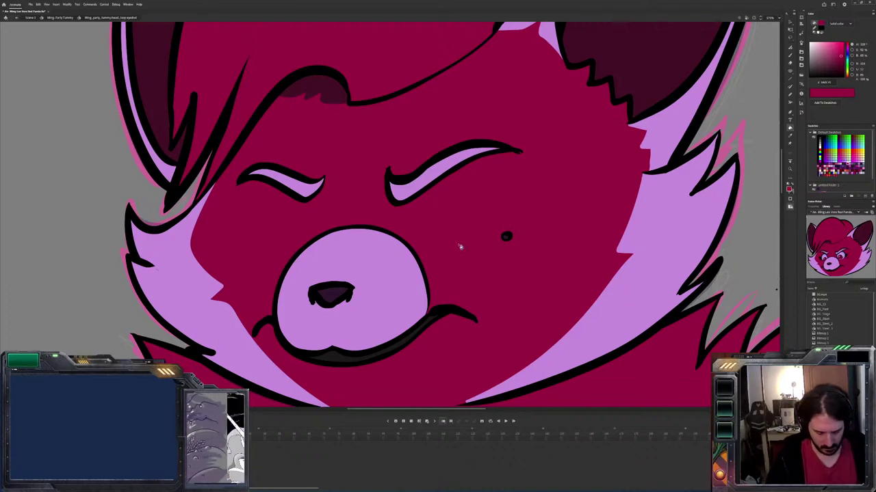
{"action": "key", "text": "b"}
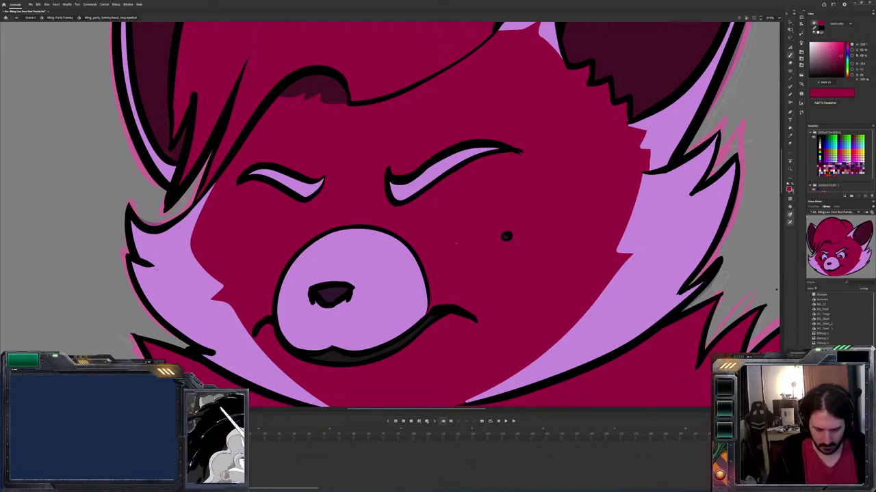
Sample the black line colour and brush a curved closed-eyelid line across each blanked-out eye
{"action": "key", "text": "Right"}
{"action": "key", "text": "Left"}
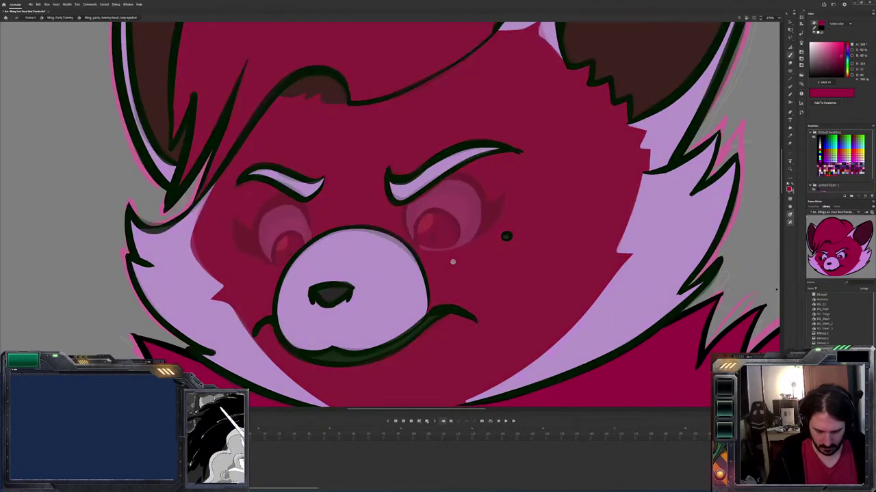
{"action": "key", "text": "i"}
{"action": "left_click", "coordinate": [507, 236]}
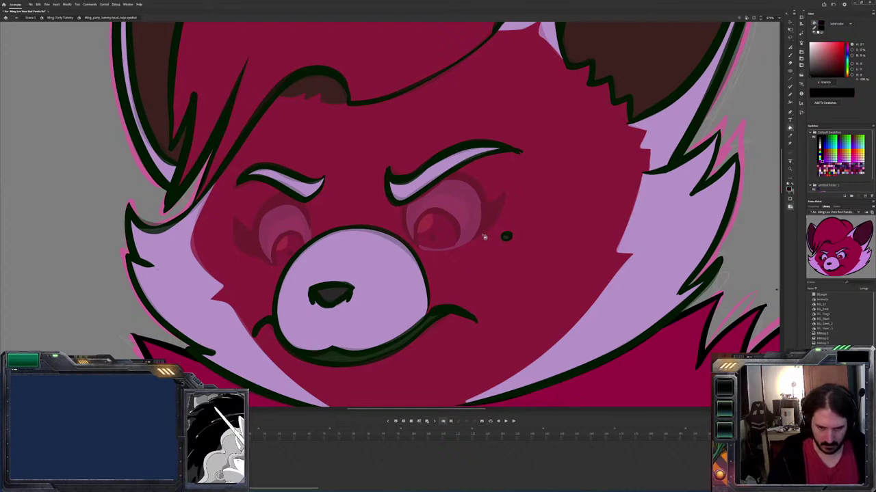
{"action": "key", "text": "b"}
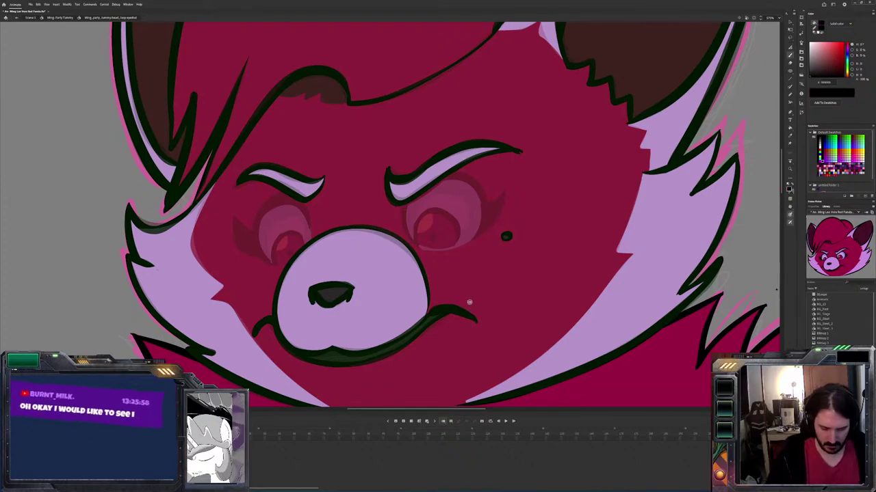
{"action": "mouse_move", "coordinate": [485, 213]}
{"action": "left_mouse_down"}
{"action": "mouse_move", "coordinate": [464, 208]}
{"action": "mouse_move", "coordinate": [405, 231]}
{"action": "left_mouse_up"}
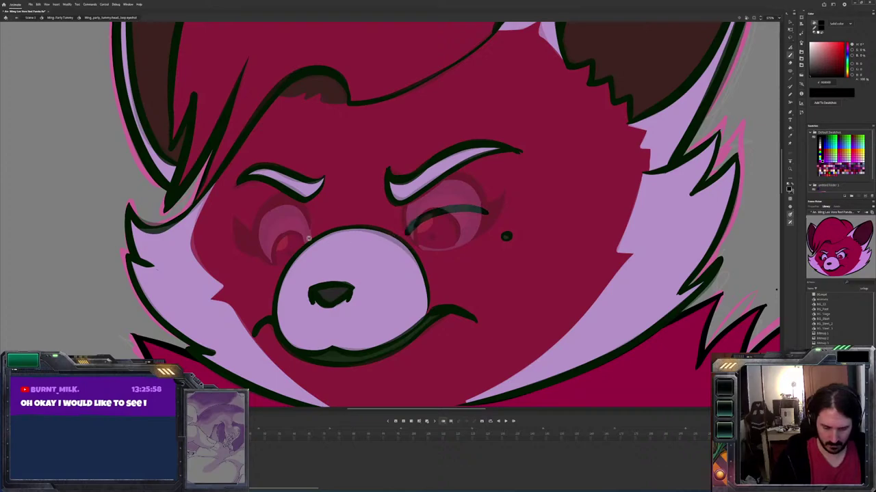
{"action": "left_click_drag", "start_coordinate": [308, 238], "coordinate": [251, 235]}
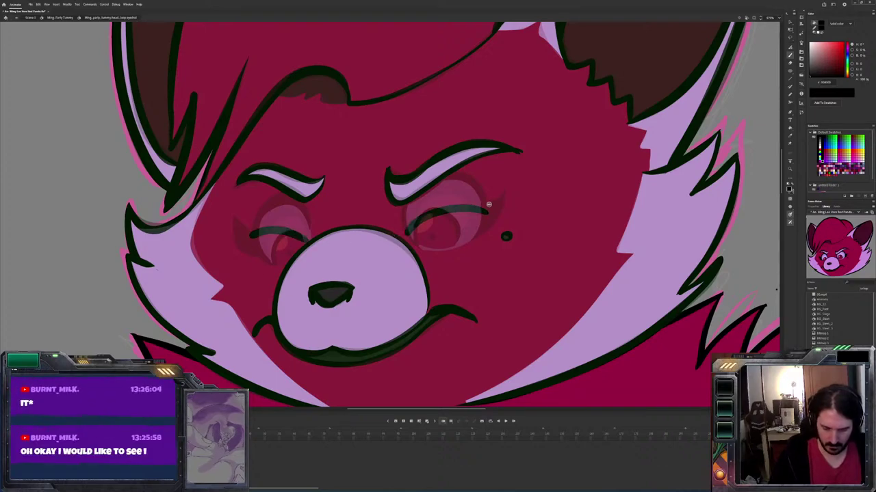
Brush pointed lashes at the outer corners of both closed eyes and short crease lines beside the muzzle
{"action": "left_click_drag", "start_coordinate": [516, 191], "coordinate": [486, 208]}
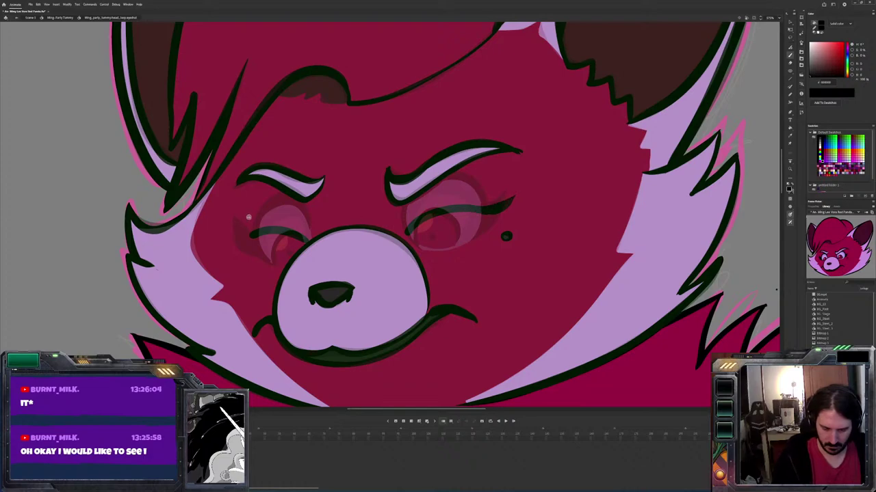
{"action": "mouse_move", "coordinate": [226, 220]}
{"action": "left_mouse_down"}
{"action": "mouse_move", "coordinate": [279, 224]}
{"action": "mouse_move", "coordinate": [246, 236]}
{"action": "mouse_move", "coordinate": [225, 230]}
{"action": "left_mouse_up"}
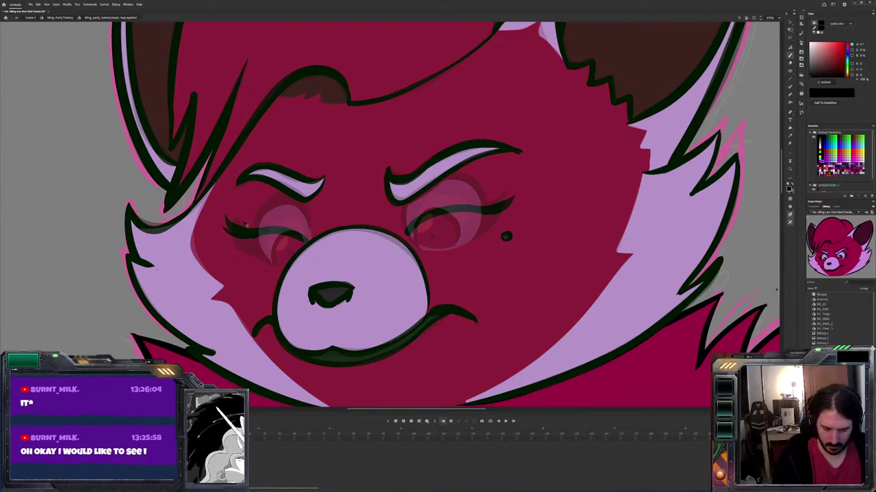
{"action": "left_click_drag", "start_coordinate": [481, 199], "coordinate": [515, 202]}
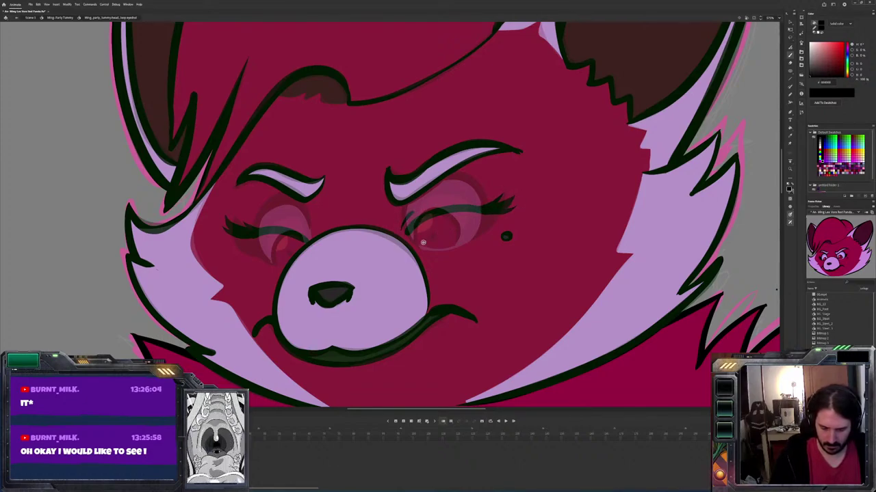
{"action": "left_click_drag", "start_coordinate": [450, 224], "coordinate": [417, 236]}
{"action": "mouse_move", "coordinate": [310, 226]}
{"action": "left_mouse_down"}
{"action": "mouse_move", "coordinate": [288, 228]}
{"action": "mouse_move", "coordinate": [286, 239]}
{"action": "left_mouse_up"}
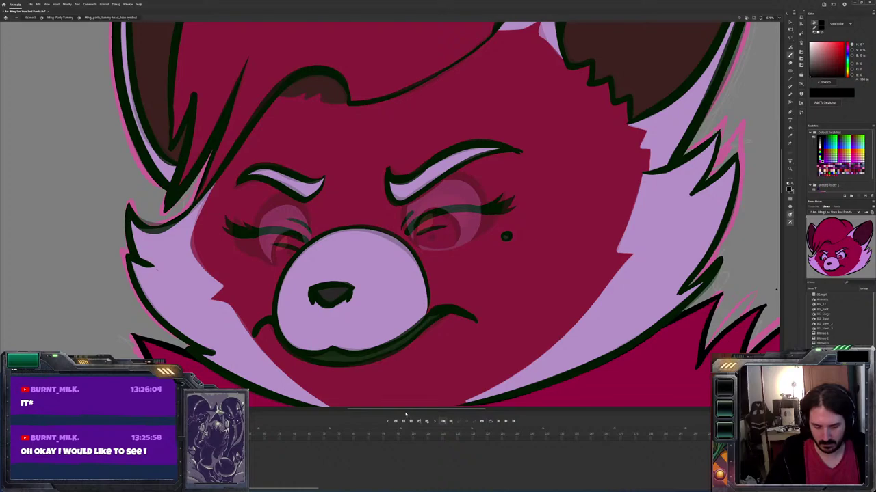
Flip between neighbouring frames close up and zoomed out to examine the newly drawn closed eyes
{"action": "key", "text": "period"}
{"action": "key", "text": "comma"}
{"action": "key", "text": "period"}
{"action": "key", "text": "comma"}
{"action": "key", "text": "period"}
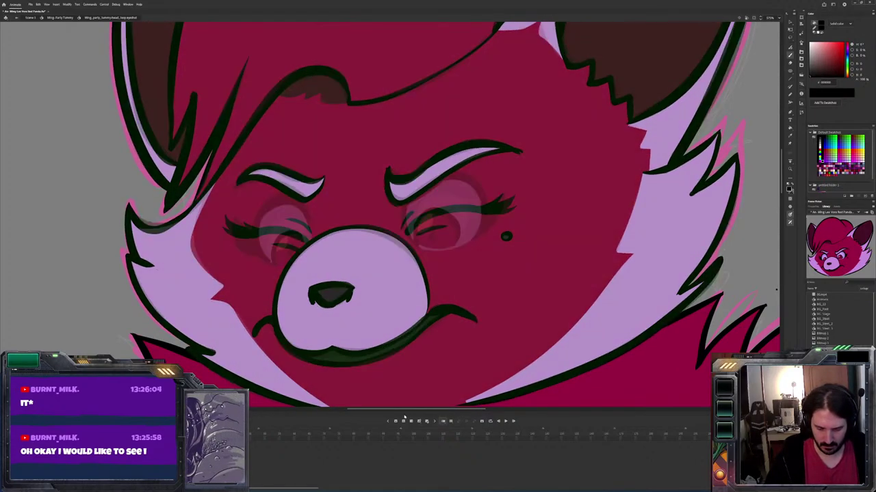
{"action": "key", "text": "comma"}
{"action": "key", "text": "period"}
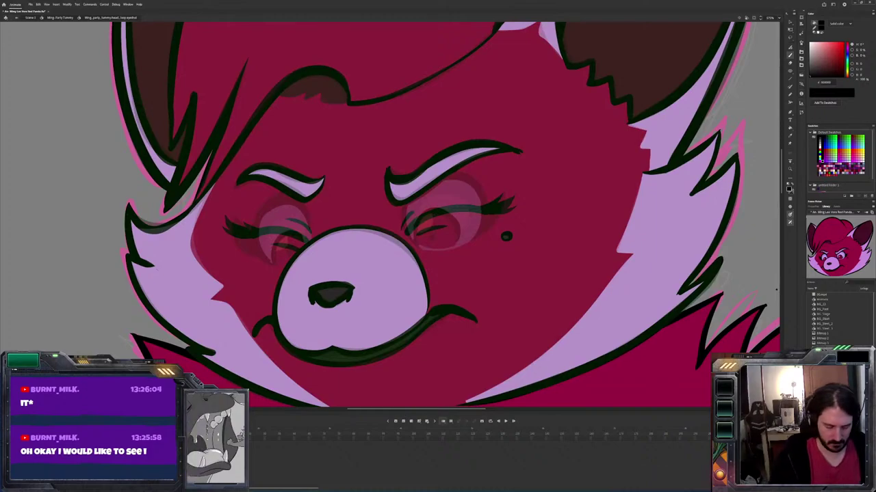
{"action": "key", "text": "period"}
{"action": "key", "text": "comma"}
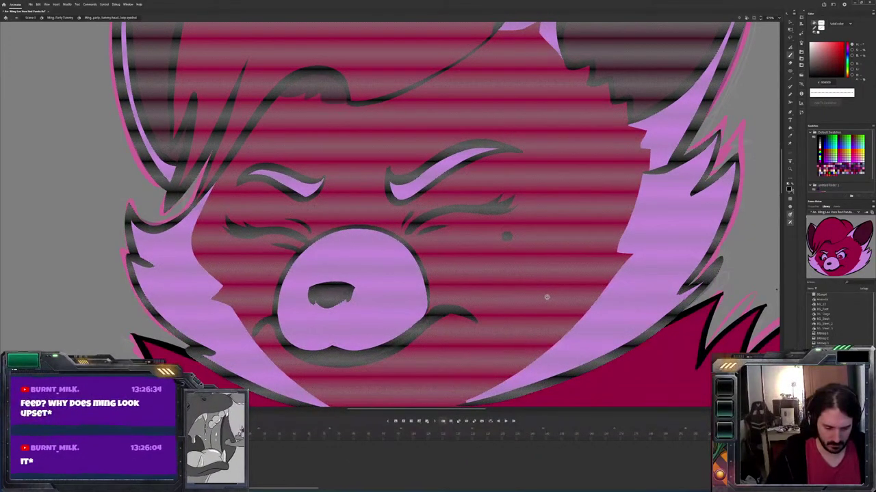
{"action": "key", "text": "ctrl+minus"}
{"action": "key", "text": "period"}
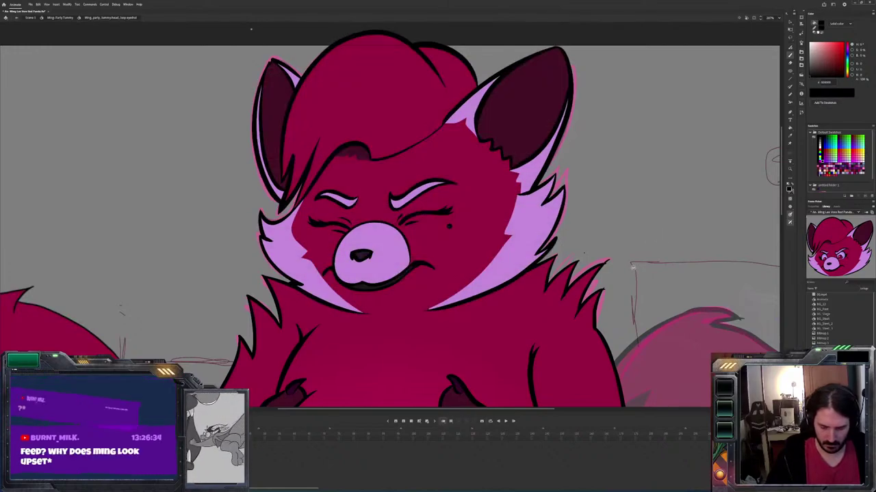
{"action": "key", "text": "comma"}
{"action": "key", "text": "period"}
{"action": "key", "text": "comma"}
{"action": "key", "text": "period"}
{"action": "key", "text": "comma"}
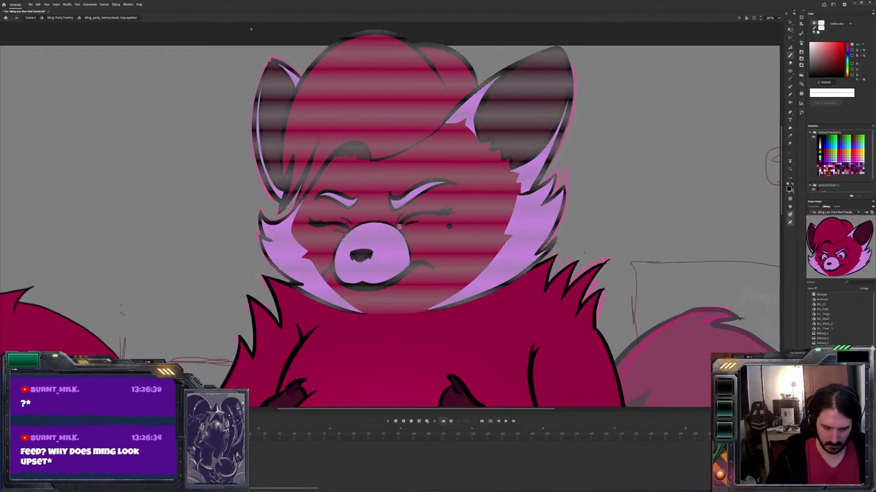
{"action": "key", "text": "period"}
Return to the Ming-PartyTummy clip and step through its frames to compare the closed-eye and open-eye heads
{"action": "key", "text": "period"}
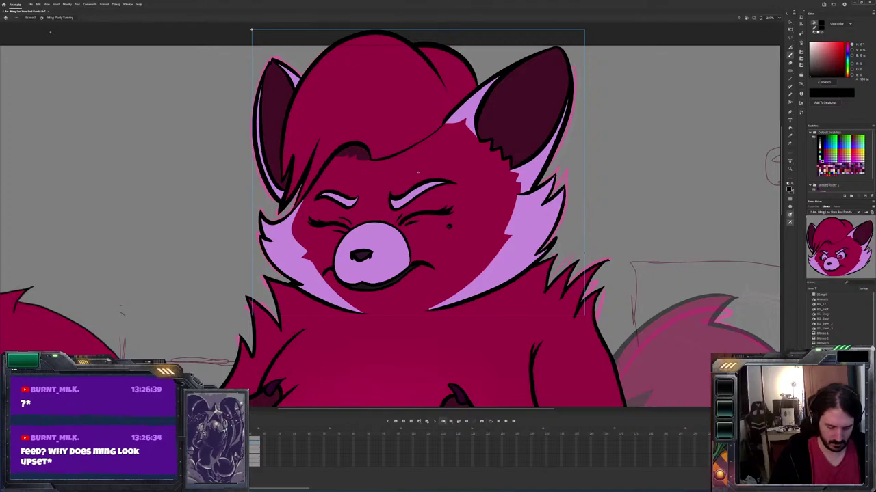
{"action": "key", "text": "period"}
{"action": "key", "text": "period"}
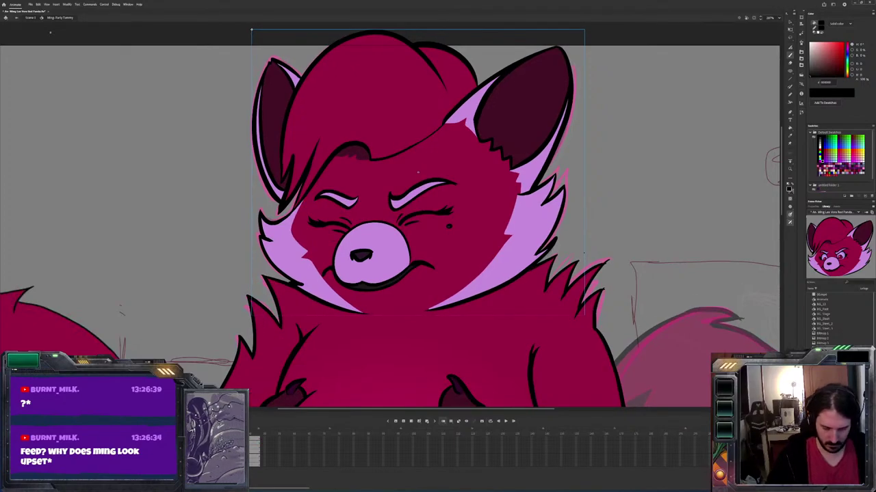
{"action": "key", "text": "period"}
{"action": "key", "text": "period"}
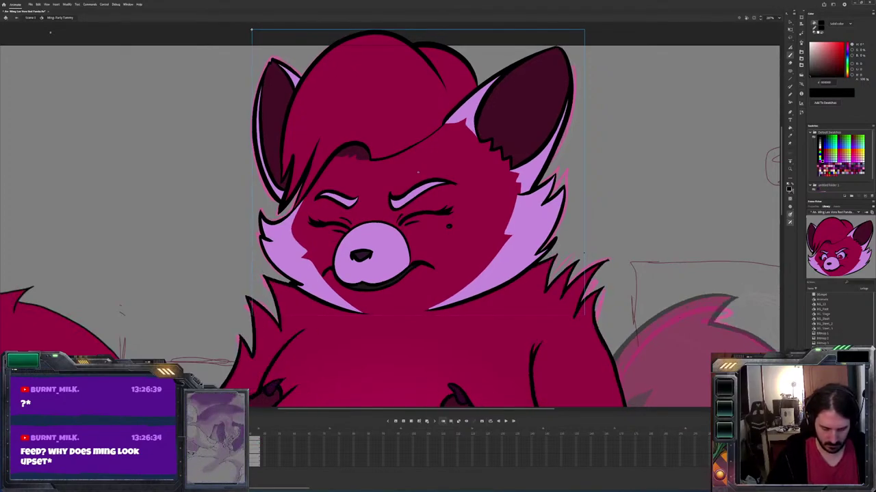
{"action": "key", "text": "ctrl+shift+a"}
{"action": "key", "text": "period"}
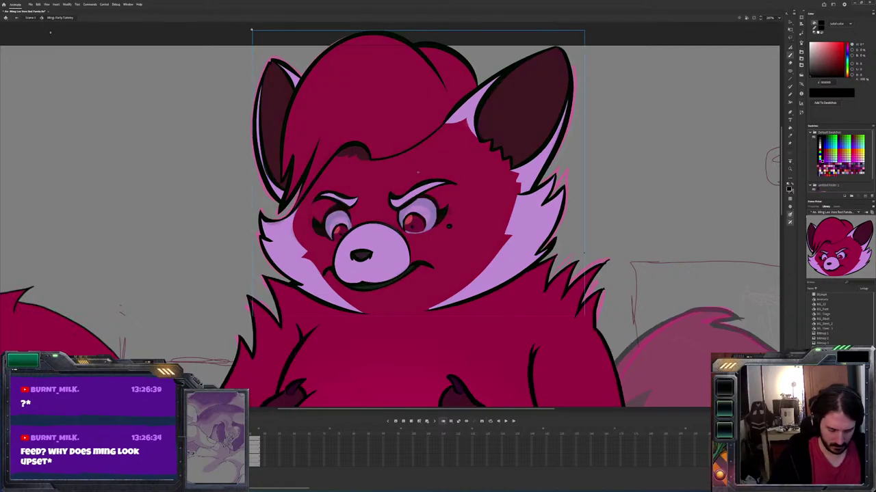
{"action": "key", "text": "period"}
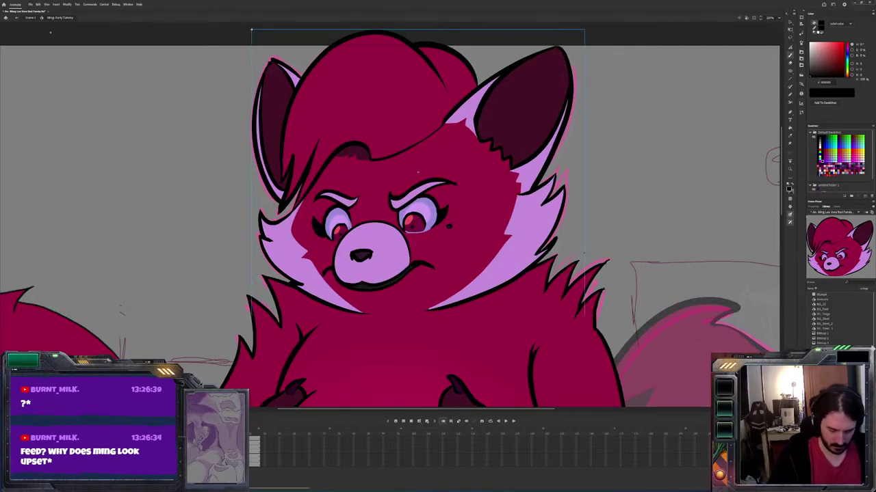
{"action": "key", "text": "period"}
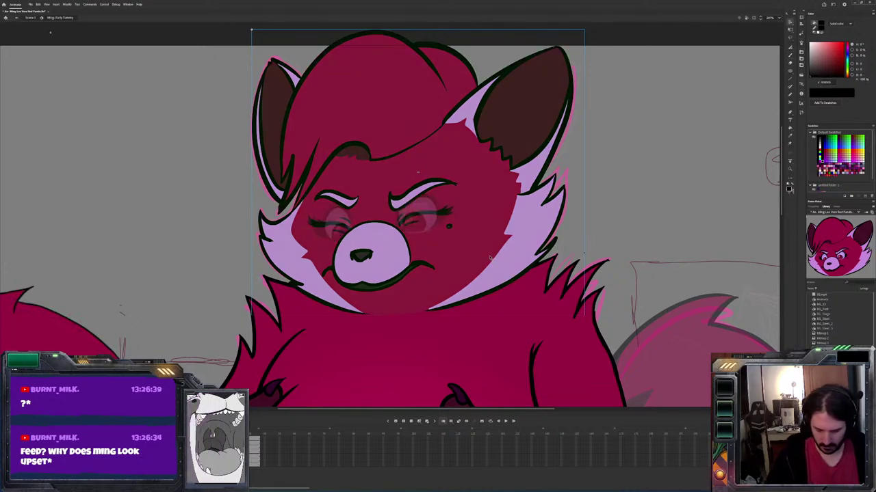
Show the head instance's properties, then check the clip's frames with the whole seated figure in view
{"action": "left_click", "coordinate": [815, 204]}
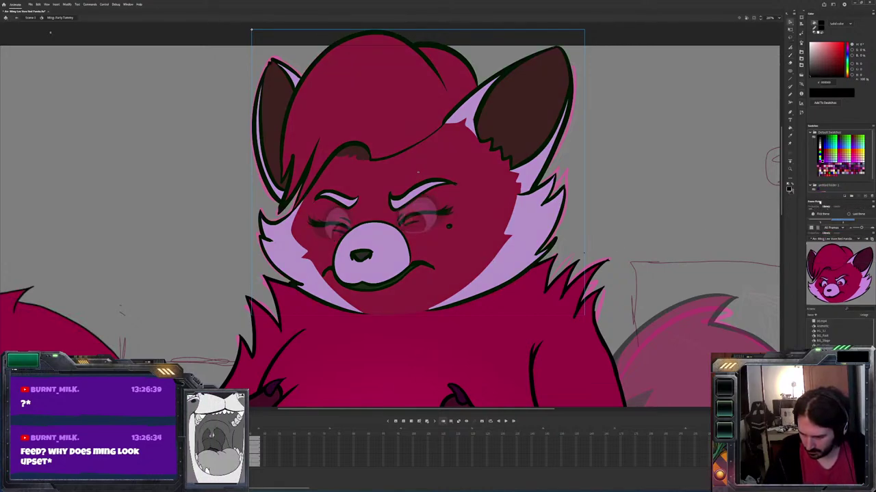
{"action": "left_click", "coordinate": [818, 202]}
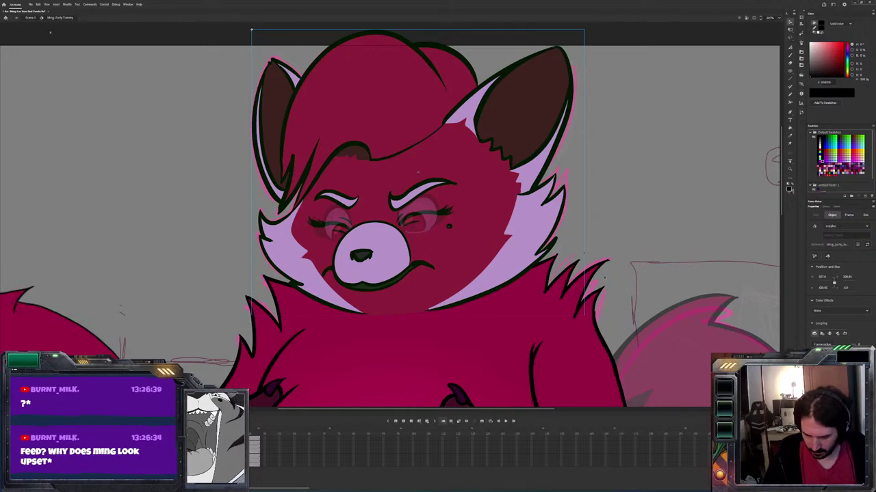
{"action": "key", "text": "comma"}
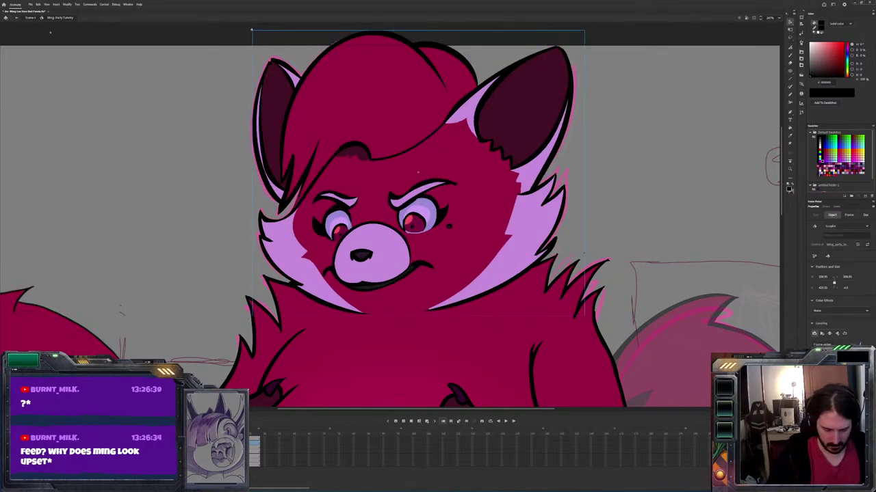
{"action": "key", "text": "comma"}
{"action": "key", "text": "ctrl+minus"}
{"action": "key", "text": "period"}
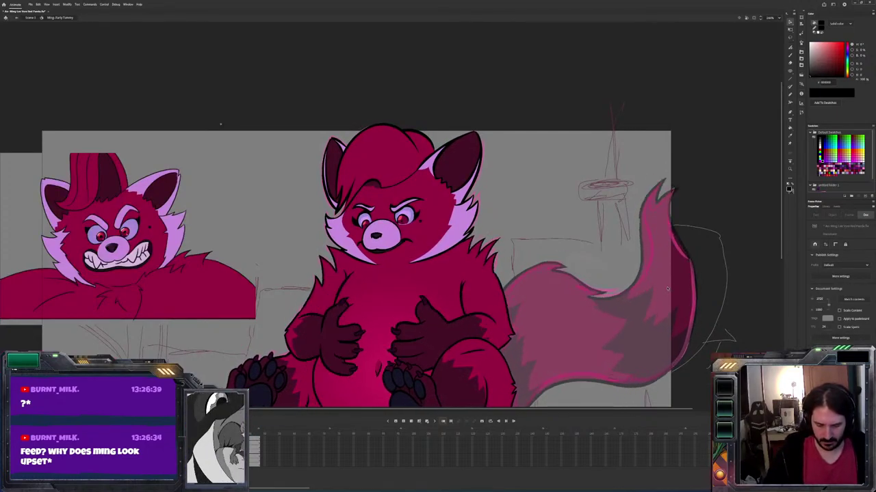
{"action": "scroll", "coordinate": [408, 387], "scroll_direction": "down", "scroll_amount": 3}
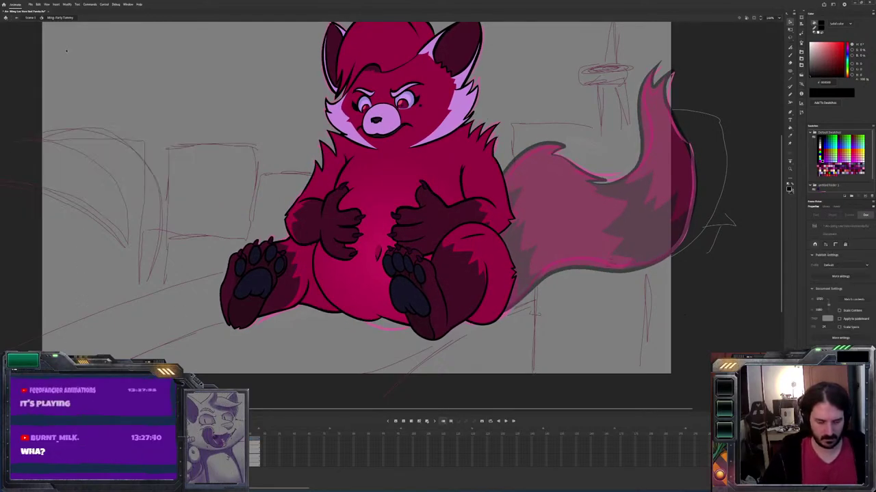
Return to Scene 1 and insert a blank keyframe just before the grimacing line-art head pose
{"action": "left_click", "coordinate": [36, 17]}
{"action": "double_click", "coordinate": [389, 329]}
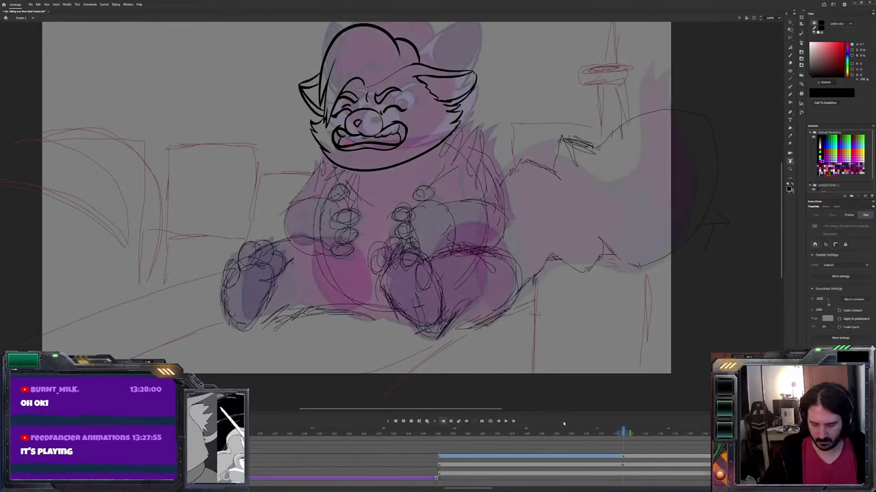
{"action": "left_click", "coordinate": [622, 453]}
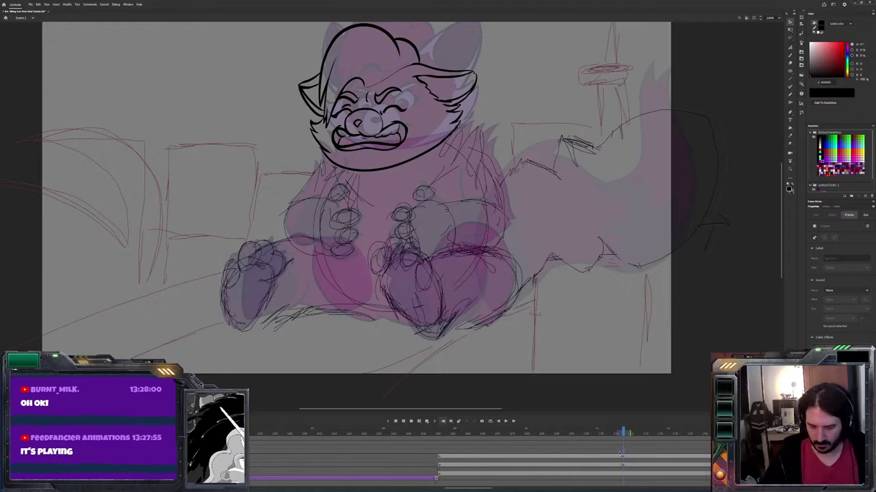
{"action": "left_click", "coordinate": [621, 453]}
{"action": "key", "text": "b"}
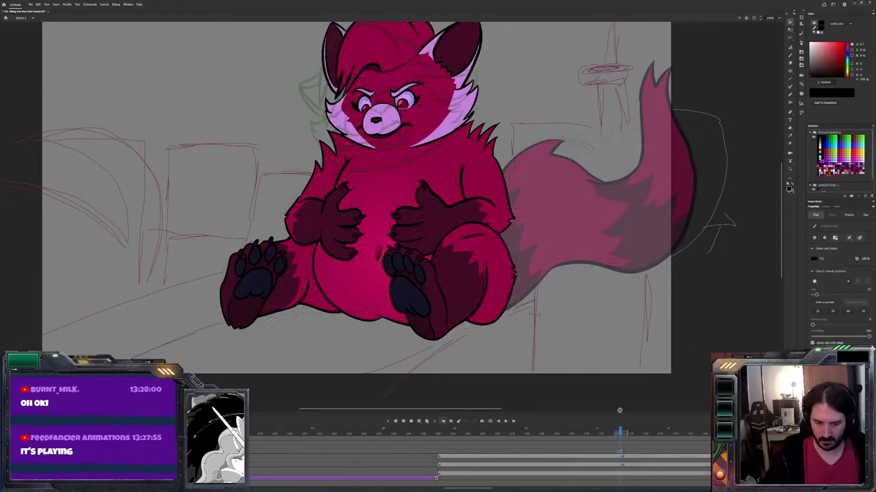
{"action": "left_click", "coordinate": [620, 455]}
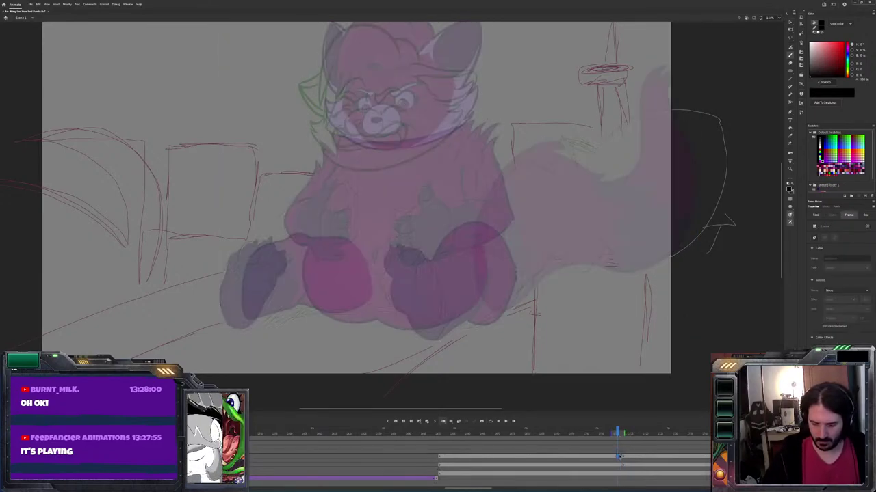
Sketch a construction circle for the head and the outline of the ear on the tail side over the onion-skinned panda
{"action": "scroll", "coordinate": [586, 319], "scroll_direction": "up", "scroll_amount": 5}
{"action": "key", "text": "b"}
{"action": "mouse_move", "coordinate": [466, 110]}
{"action": "left_mouse_down"}
{"action": "mouse_move", "coordinate": [417, 145]}
{"action": "mouse_move", "coordinate": [472, 163]}
{"action": "left_mouse_up"}
{"action": "mouse_move", "coordinate": [431, 108]}
{"action": "left_mouse_down"}
{"action": "mouse_move", "coordinate": [370, 98]}
{"action": "mouse_move", "coordinate": [330, 152]}
{"action": "mouse_move", "coordinate": [424, 151]}
{"action": "mouse_move", "coordinate": [363, 145]}
{"action": "mouse_move", "coordinate": [407, 231]}
{"action": "mouse_move", "coordinate": [423, 140]}
{"action": "mouse_move", "coordinate": [357, 225]}
{"action": "mouse_move", "coordinate": [448, 171]}
{"action": "left_mouse_up"}
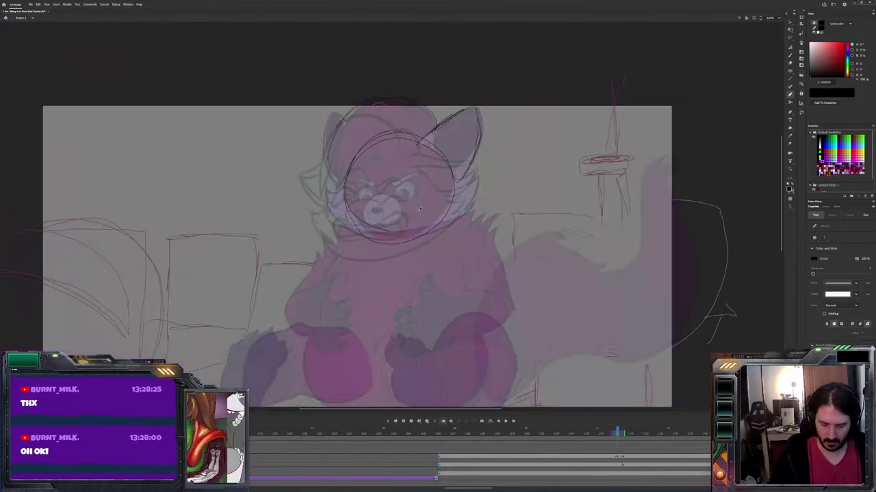
Play back the frames around the new keyframe to examine the transition from the coloured pose to the grimacing pose
{"action": "left_click", "coordinate": [603, 452]}
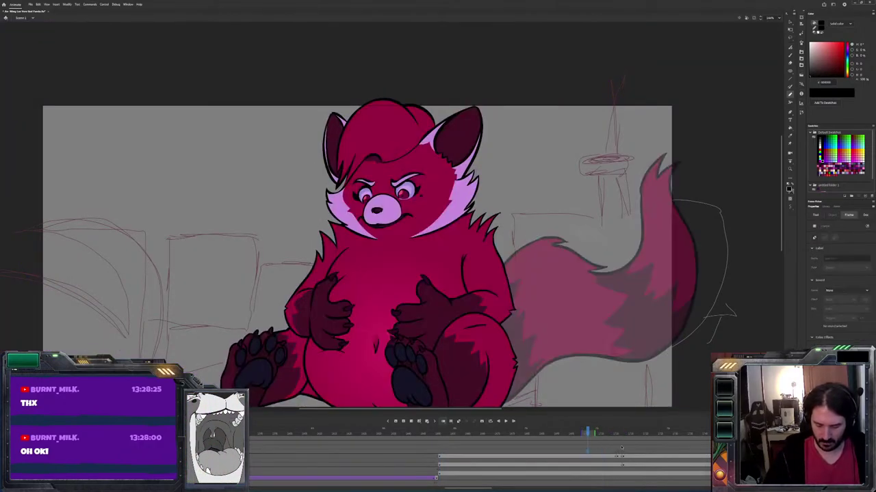
{"action": "left_click_drag", "start_coordinate": [619, 455], "coordinate": [673, 451]}
{"action": "left_click", "coordinate": [589, 432]}
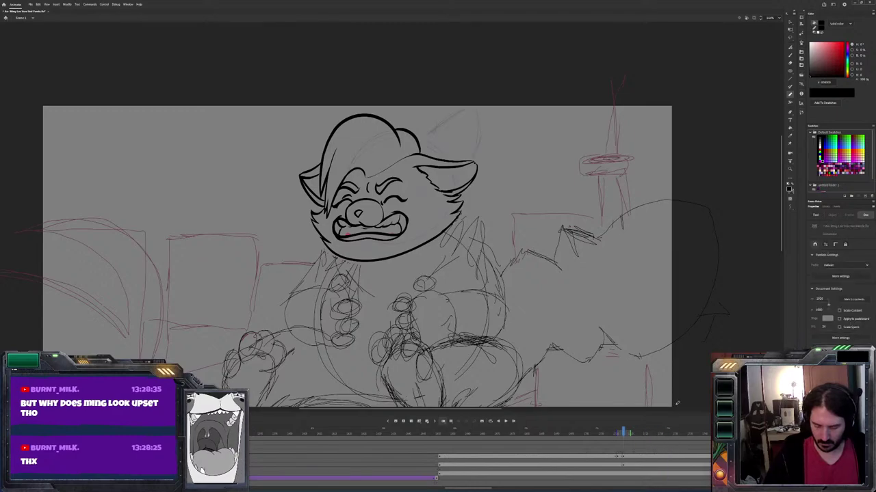
{"action": "key", "text": "Return"}
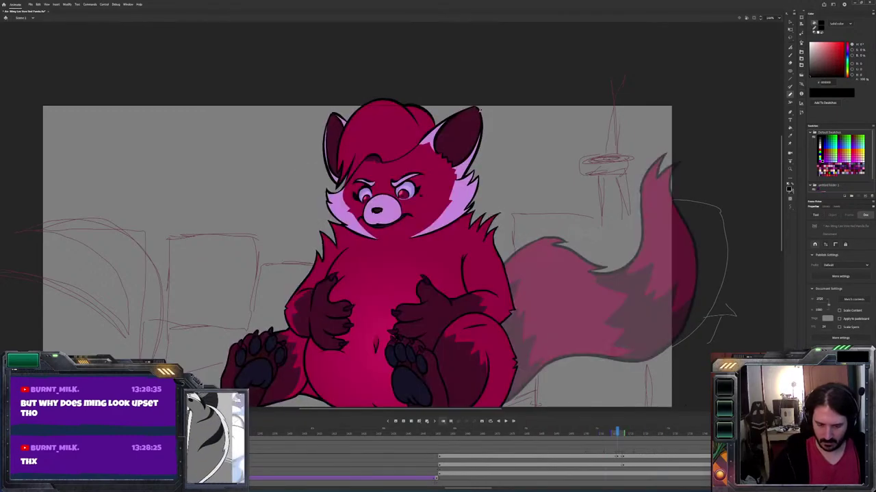
Sketch the other ear, both eyes and the brows on the in-between head, undoing stray strokes and flipping frames to compare
{"action": "key", "text": "b"}
{"action": "mouse_move", "coordinate": [335, 111]}
{"action": "left_mouse_down"}
{"action": "mouse_move", "coordinate": [319, 184]}
{"action": "mouse_move", "coordinate": [369, 181]}
{"action": "mouse_move", "coordinate": [407, 197]}
{"action": "left_mouse_up"}
{"action": "key", "text": "comma"}
{"action": "key", "text": "period"}
{"action": "key", "text": "comma"}
{"action": "key", "text": "period"}
{"action": "key", "text": "comma"}
{"action": "key", "text": "period"}
{"action": "key", "text": "ctrl+z"}
{"action": "key", "text": "ctrl+z"}
{"action": "key", "text": "comma"}
{"action": "key", "text": "period"}
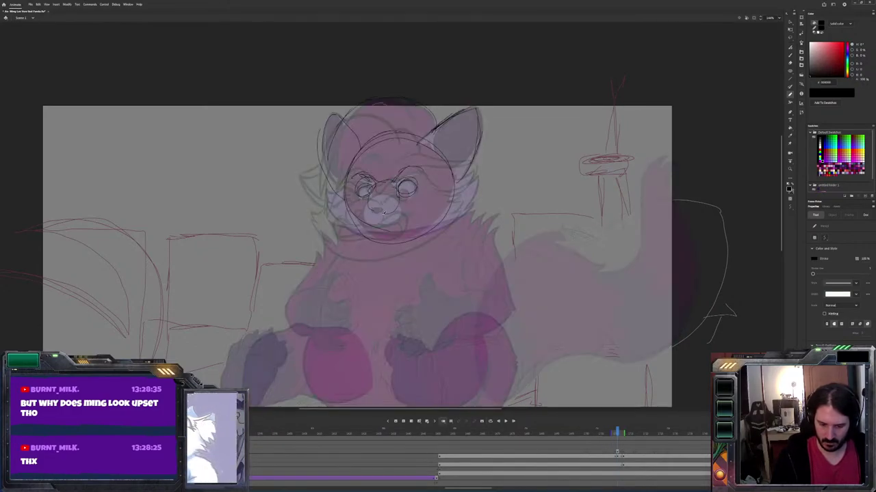
Sketch the muzzle and mouth below the eyes of the in-between head, comparing it with the preceding frame
{"action": "key", "text": "comma"}
{"action": "key", "text": "period"}
{"action": "mouse_move", "coordinate": [362, 197]}
{"action": "left_mouse_down"}
{"action": "mouse_move", "coordinate": [410, 213]}
{"action": "mouse_move", "coordinate": [371, 211]}
{"action": "mouse_move", "coordinate": [379, 219]}
{"action": "mouse_move", "coordinate": [407, 218]}
{"action": "left_mouse_up"}
{"action": "key", "text": "comma"}
{"action": "key", "text": "period"}
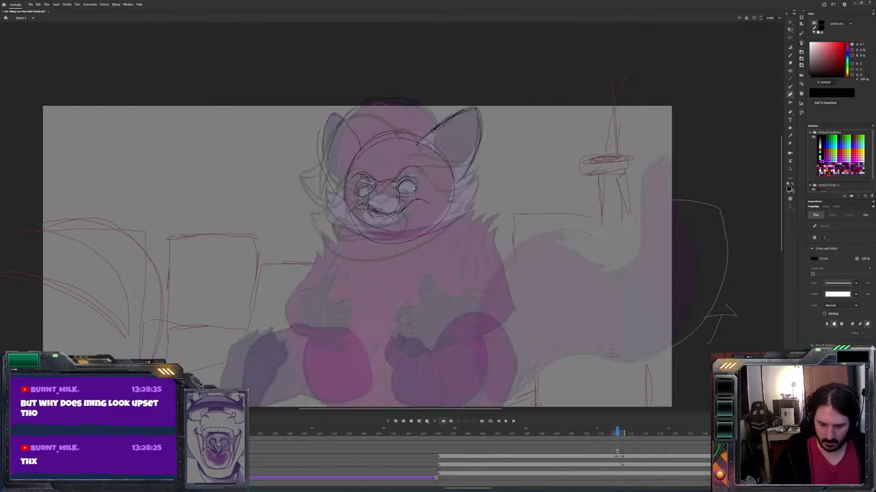
Add the mouth corner and cheek stroke to the in-between head, flipping to the preceding coloured frame to compare
{"action": "key", "text": "comma"}
{"action": "key", "text": "period"}
{"action": "key", "text": "comma"}
{"action": "key", "text": "period"}
{"action": "key", "text": "comma"}
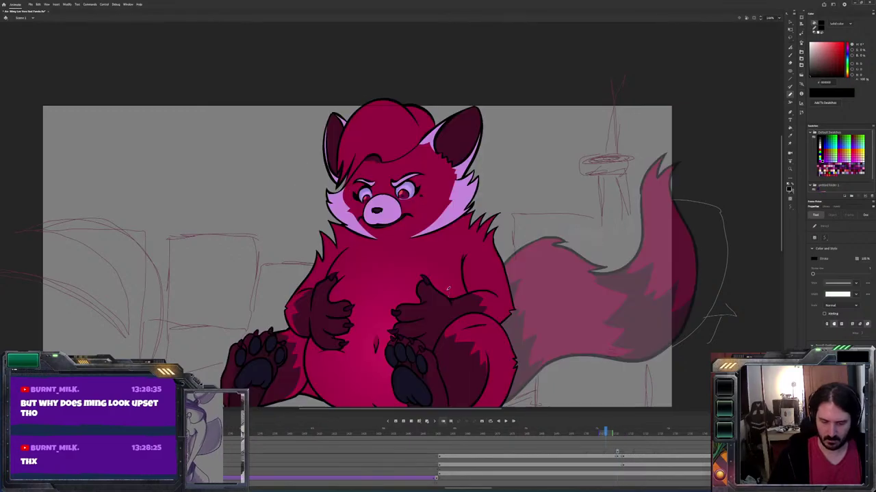
{"action": "key", "text": "period"}
{"action": "mouse_move", "coordinate": [413, 221]}
{"action": "left_mouse_down"}
{"action": "mouse_move", "coordinate": [397, 213]}
{"action": "mouse_move", "coordinate": [410, 179]}
{"action": "left_mouse_up"}
{"action": "key", "text": "comma"}
{"action": "key", "text": "period"}
{"action": "key", "text": "comma"}
{"action": "key", "text": "period"}
{"action": "key", "text": "comma"}
{"action": "key", "text": "period"}
{"action": "key", "text": "comma"}
{"action": "key", "text": "period"}
Rework the outline of the ear away from the tail on the in-between head, flipping against the preceding frame
{"action": "mouse_move", "coordinate": [357, 115]}
{"action": "left_mouse_down"}
{"action": "mouse_move", "coordinate": [331, 116]}
{"action": "mouse_move", "coordinate": [321, 157]}
{"action": "left_mouse_up"}
{"action": "key", "text": "comma"}
{"action": "key", "text": "period"}
{"action": "key", "text": "comma"}
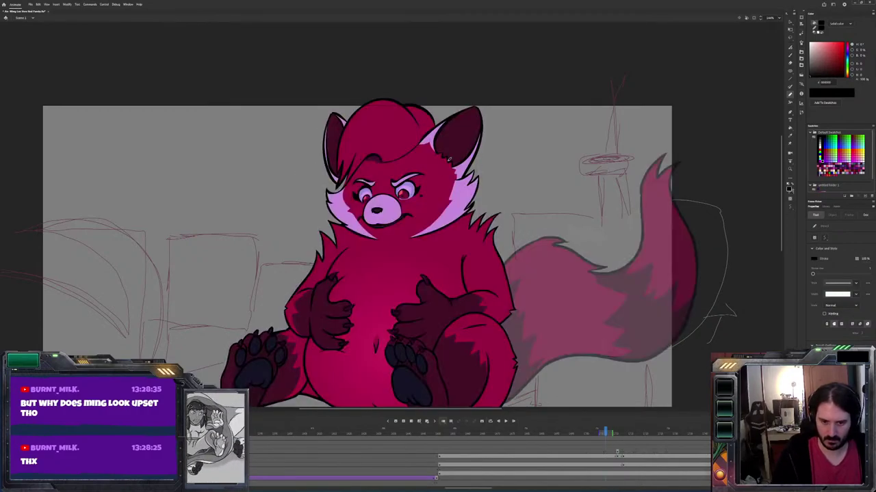
{"action": "key", "text": "period"}
{"action": "key", "text": "comma"}
{"action": "key", "text": "period"}
{"action": "key", "text": "comma"}
{"action": "key", "text": "period"}
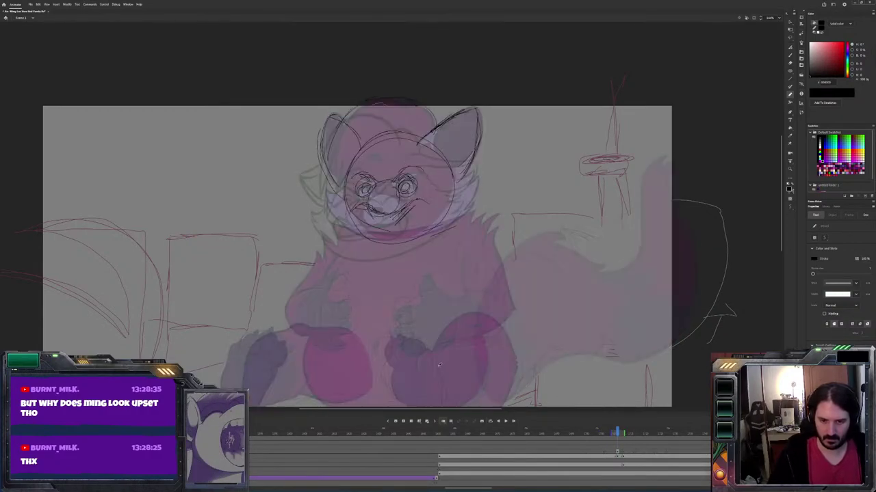
{"action": "key", "text": "comma"}
{"action": "key", "text": "period"}
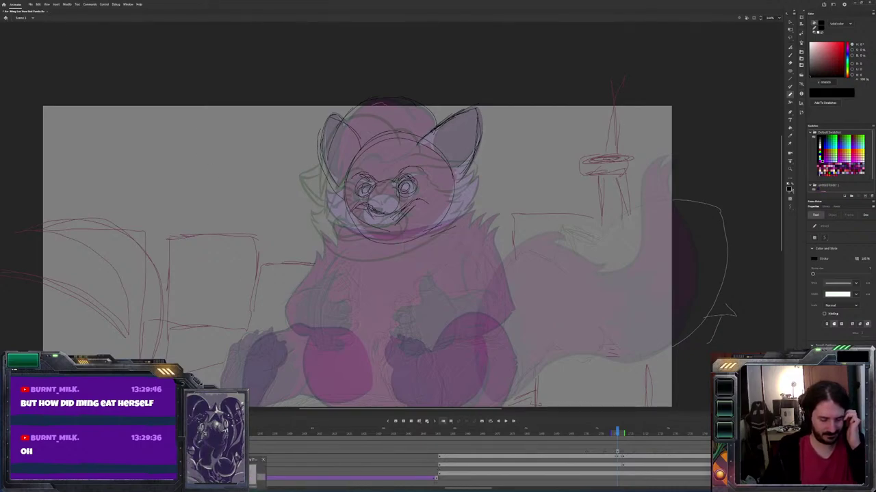
Switch to the Toon Boom Harmony corridor scene and go to the frame that shows the hanging spider drawing
{"action": "key", "text": "alt+Tab"}
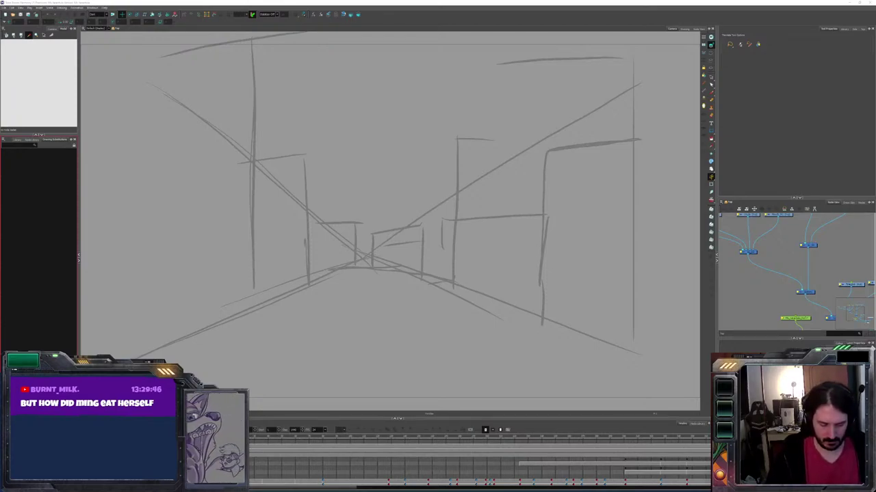
{"action": "left_click", "coordinate": [285, 443]}
{"action": "left_click_drag", "start_coordinate": [285, 443], "coordinate": [312, 457]}
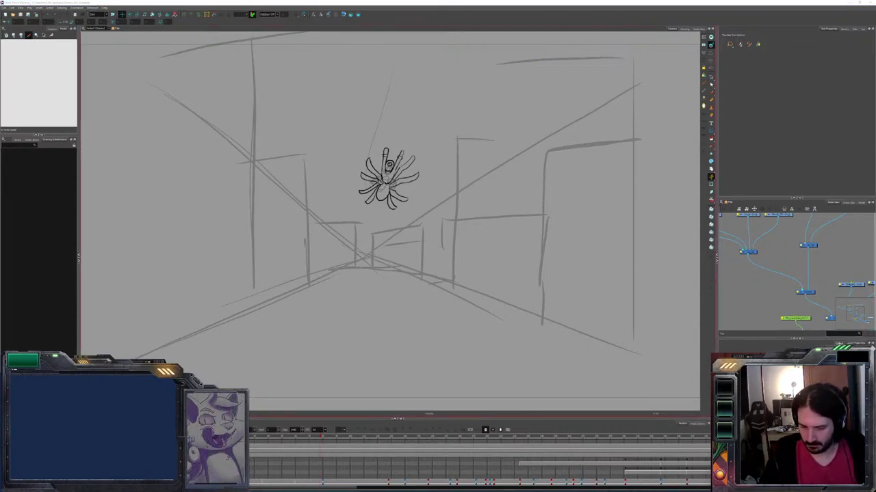
{"action": "key", "text": "alt+Tab"}
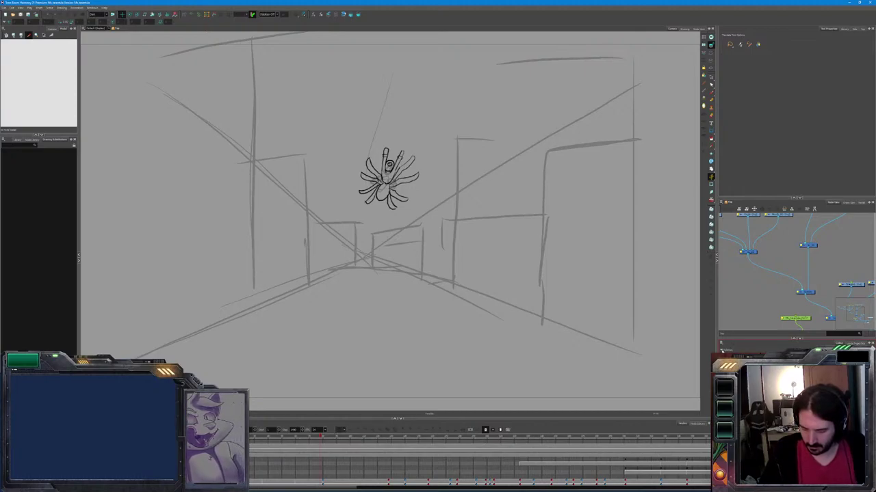
Select the spider's lower leg stroke with the Select tool to make its drawing active
{"action": "key", "text": "alt+s"}
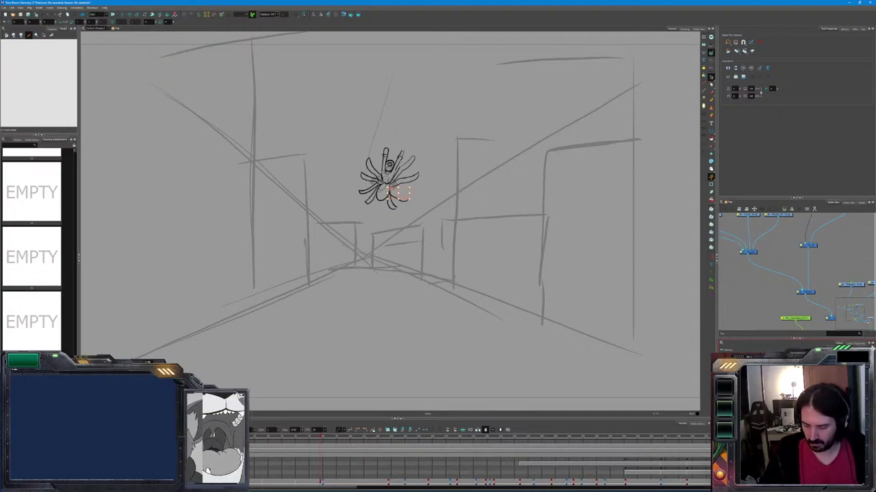
{"action": "left_click_drag", "start_coordinate": [391, 188], "coordinate": [407, 198]}
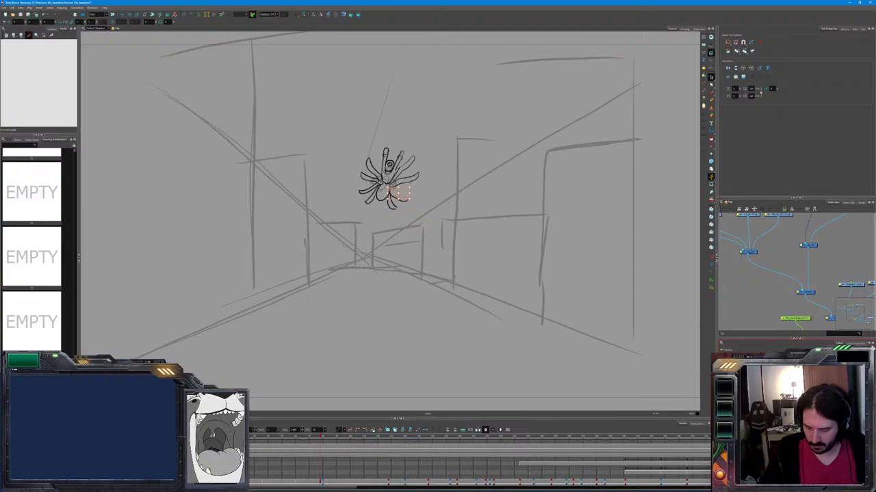
{"action": "key", "text": "c"}
{"action": "key", "text": "Escape"}
{"action": "key", "text": "Escape"}
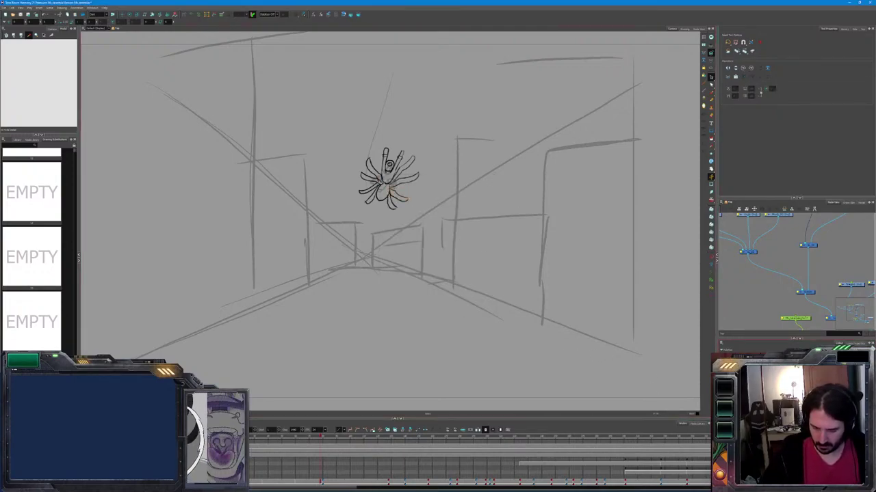
Open the colour editor for the spider's red swatch and replace the swatch's name
{"action": "key", "text": "ctrl+shift+c"}
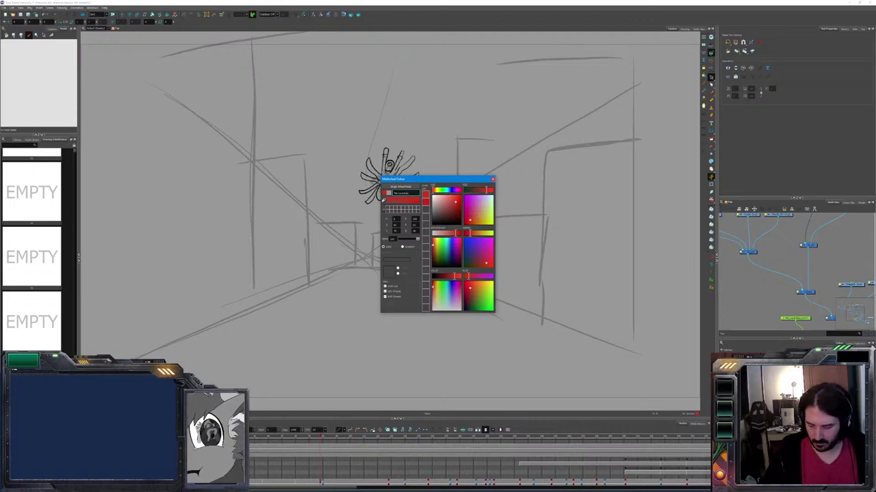
{"action": "double_click", "coordinate": [402, 193]}
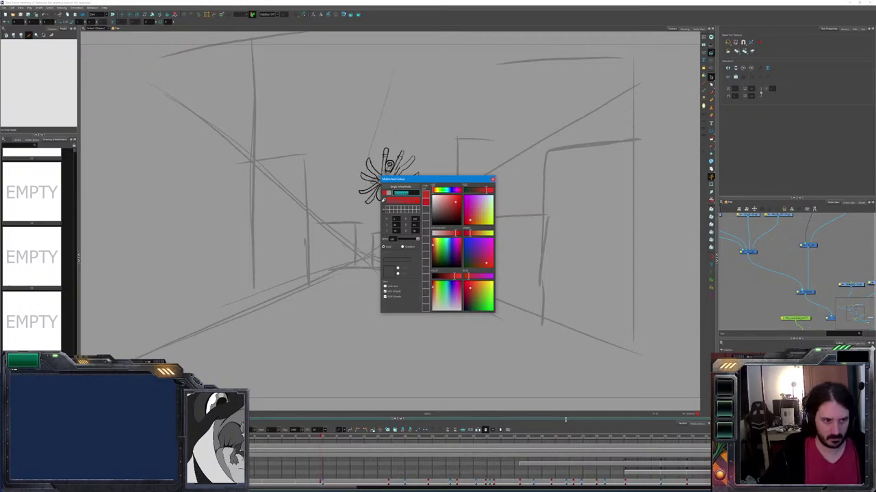
{"action": "key", "text": "BackSpace"}
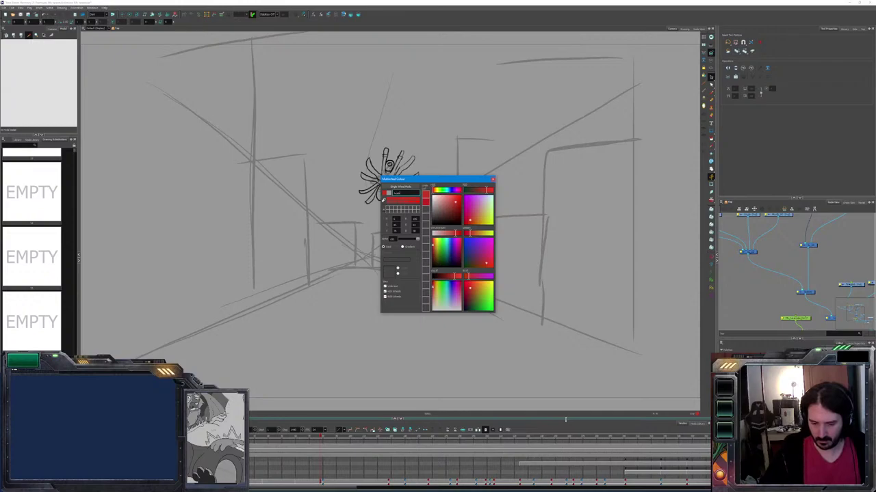
{"action": "key", "text": "Return"}
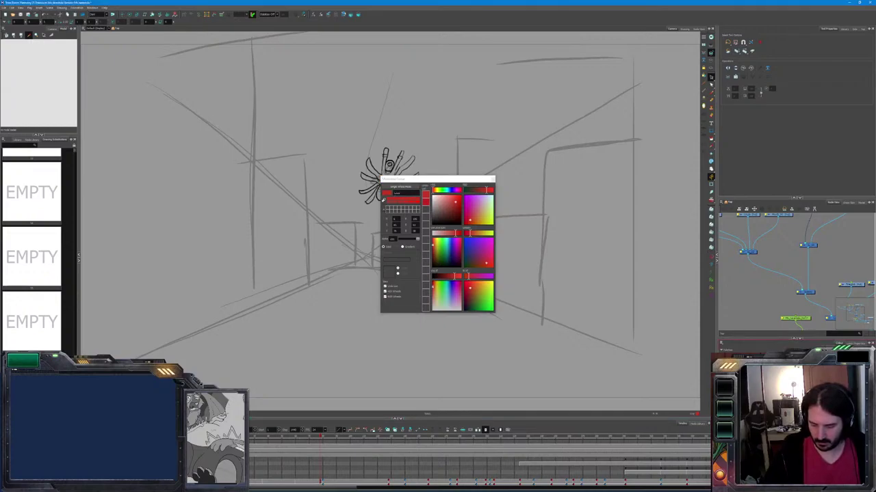
Name the next swatch and change it from red to orange, trying a gradient fill on it
{"action": "key", "text": "alt+Tab"}
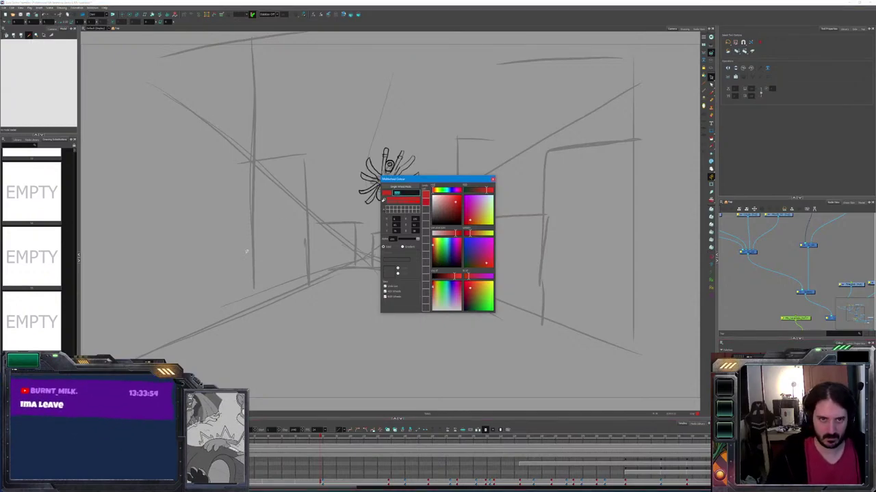
{"action": "key", "text": "ctrl+v"}
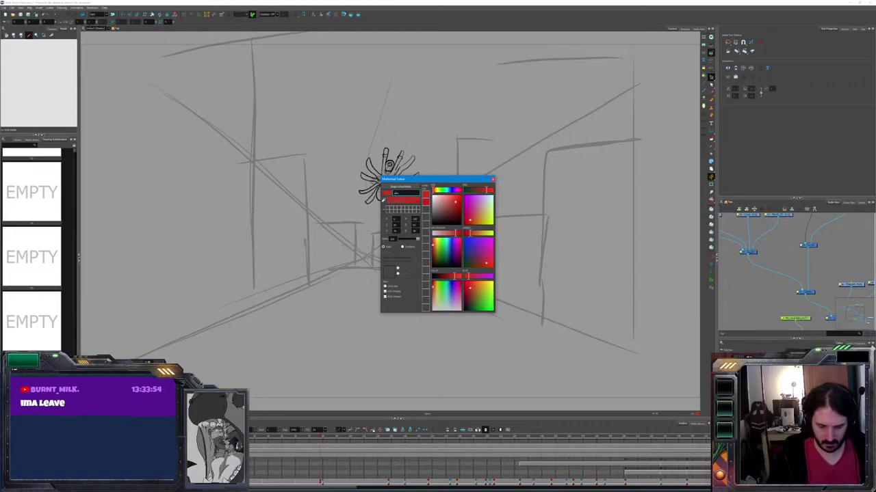
{"action": "key", "text": "Return"}
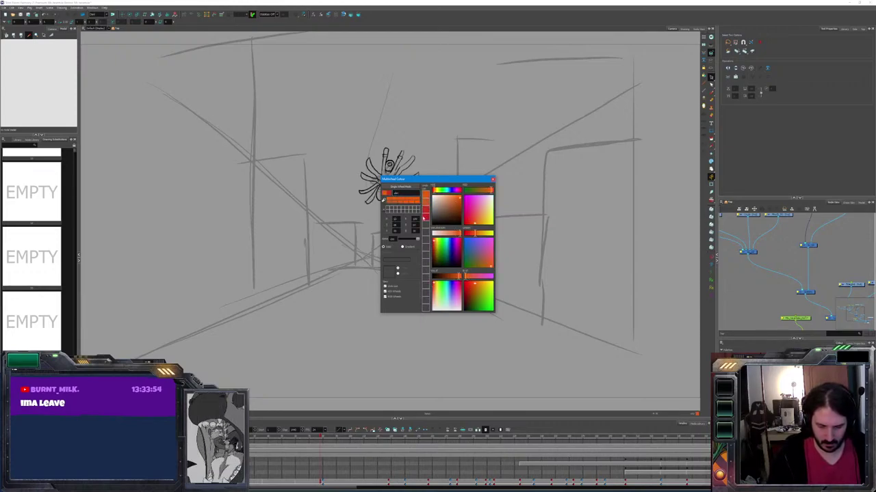
{"action": "left_click", "coordinate": [404, 247]}
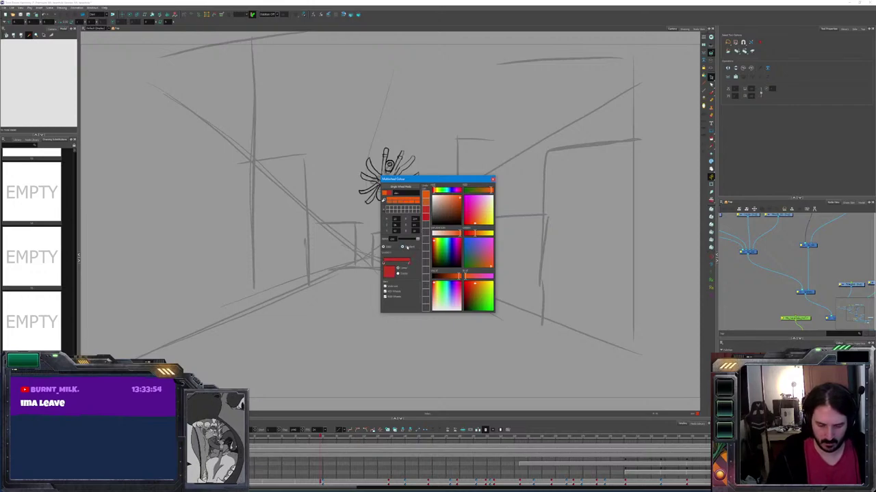
{"action": "left_click", "coordinate": [397, 271]}
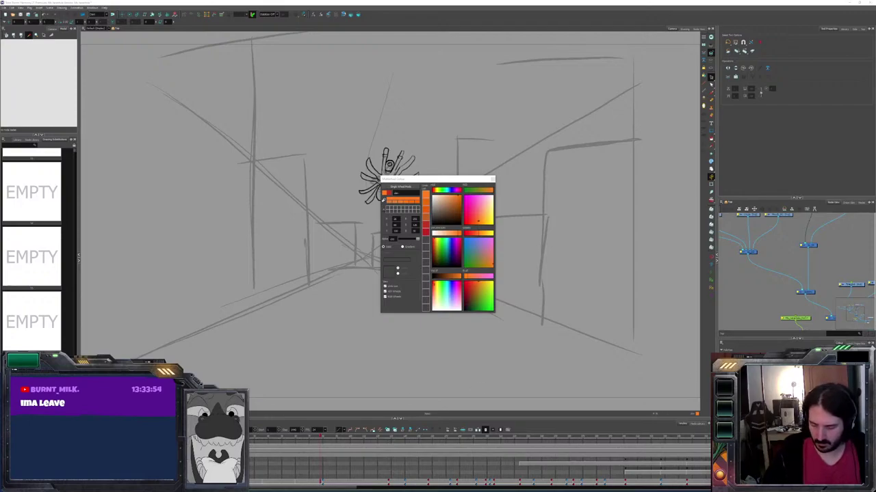
Add a black swatch and a cream swatch to the spider's palette
{"action": "left_click", "coordinate": [697, 414]}
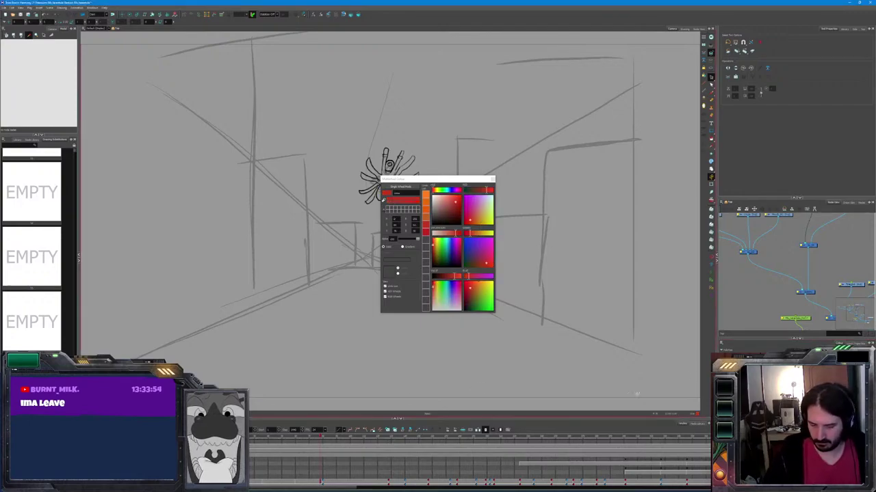
{"action": "key", "text": "Return"}
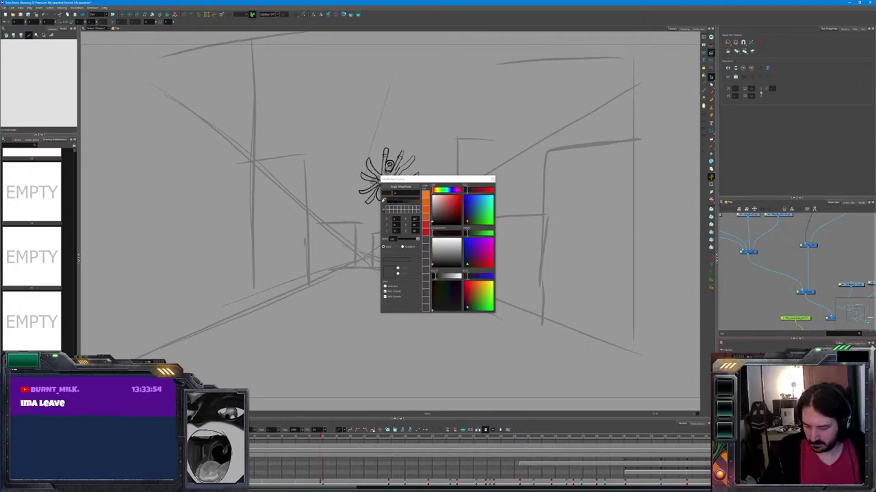
{"action": "left_click", "coordinate": [401, 193]}
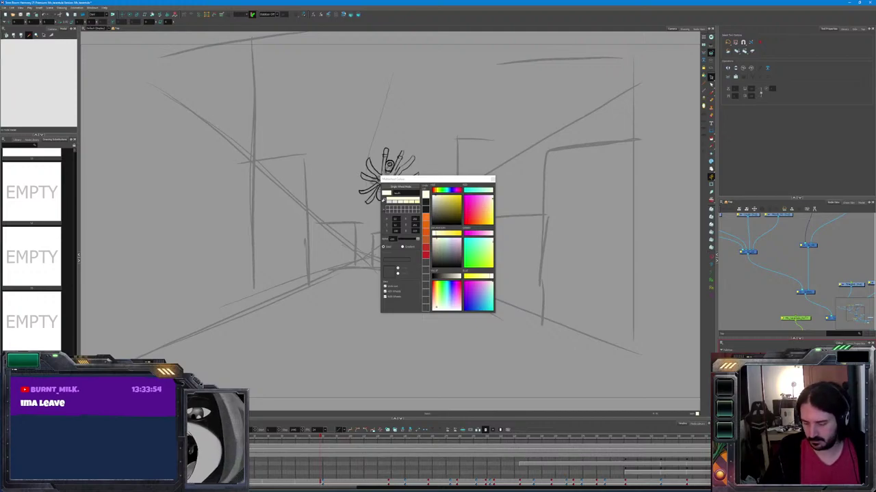
Shift the hue of the next swatch to salmon pink and name it Tongue
{"action": "left_click", "coordinate": [458, 190]}
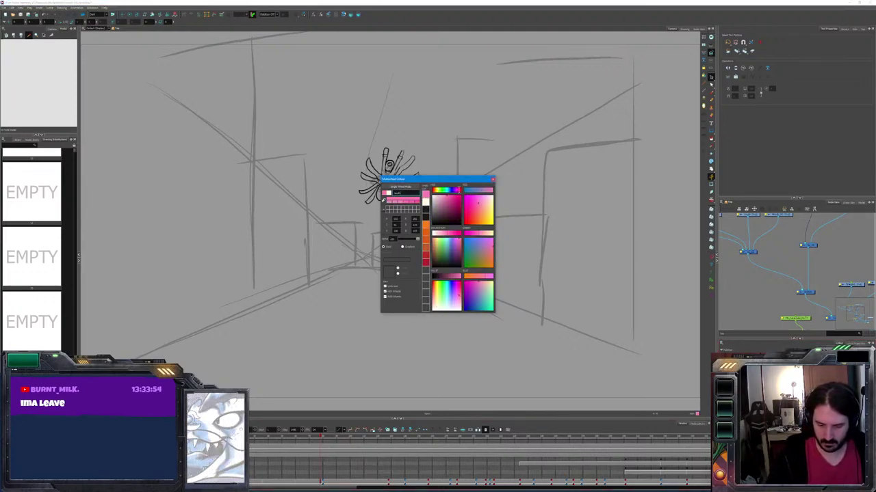
{"action": "left_click_drag", "start_coordinate": [458, 190], "coordinate": [448, 191]}
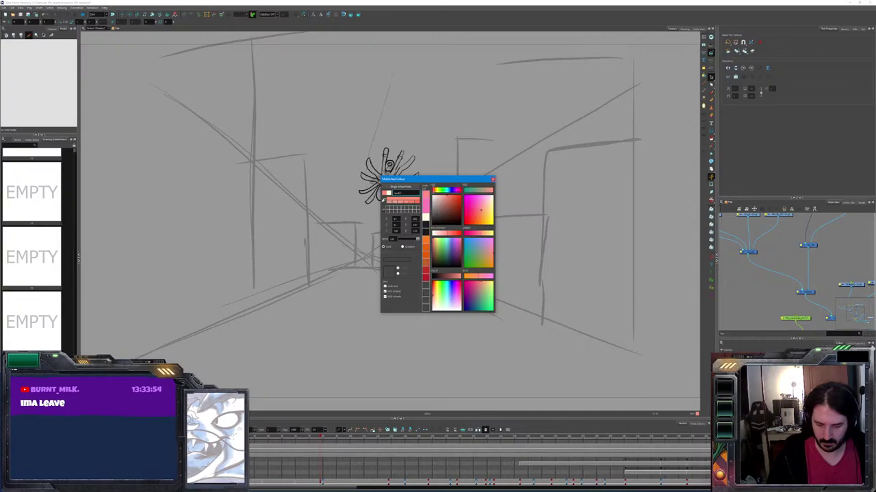
{"action": "left_click", "coordinate": [319, 226]}
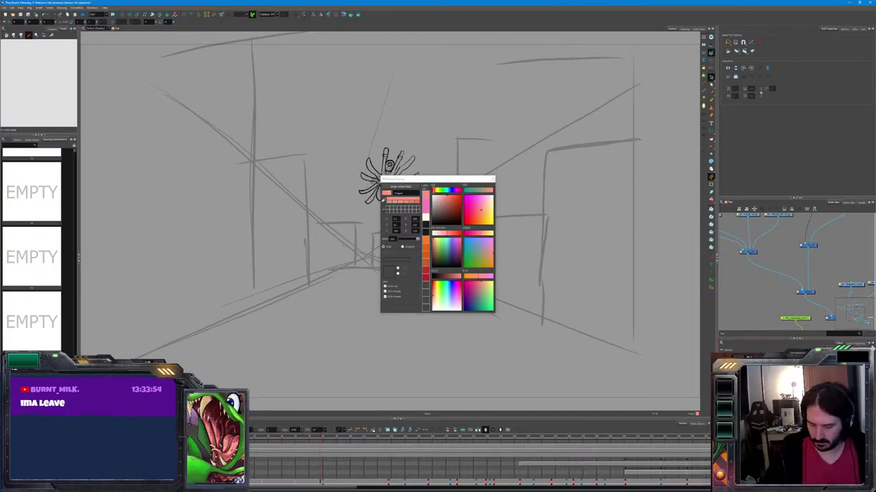
Darken the next swatch to a deep magenta named Mouth, and turn another swatch dark purple
{"action": "left_click", "coordinate": [453, 191]}
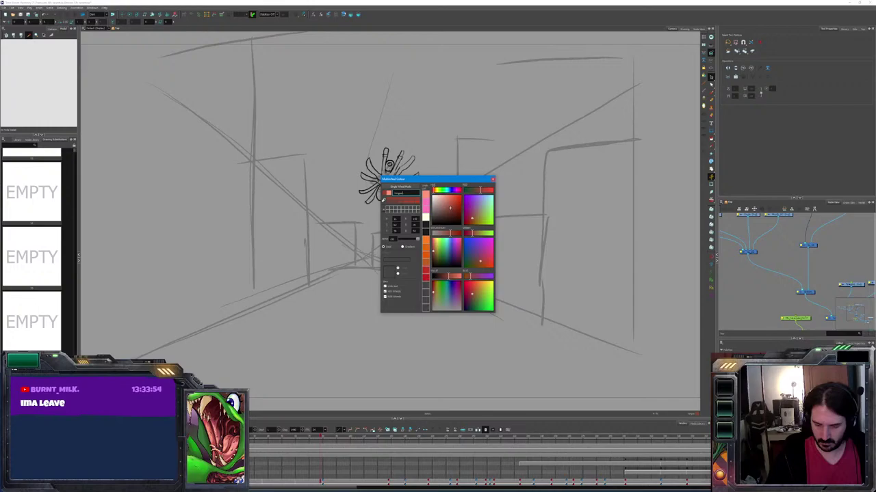
{"action": "left_click", "coordinate": [452, 234]}
{"action": "left_click", "coordinate": [460, 191]}
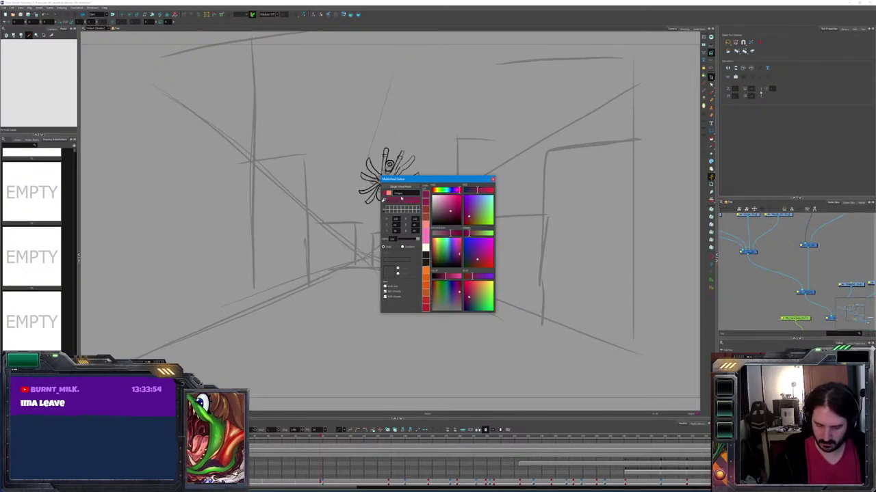
{"action": "left_click", "coordinate": [404, 193]}
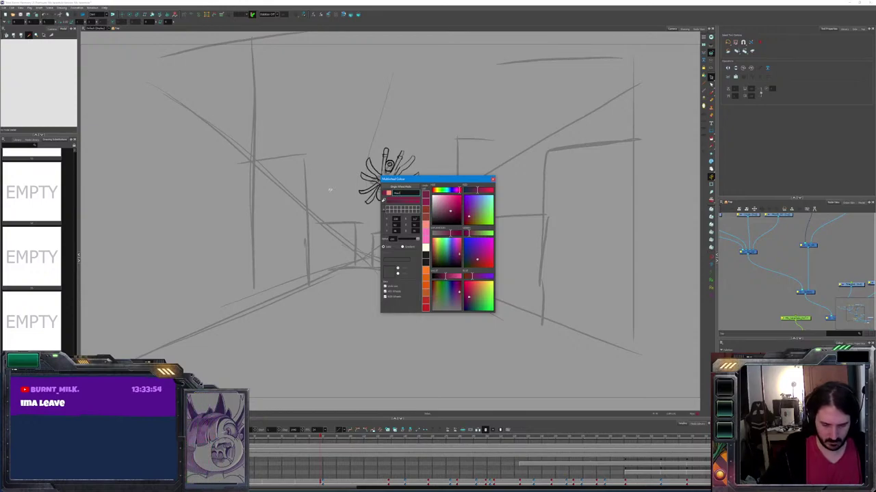
{"action": "key", "text": "Return"}
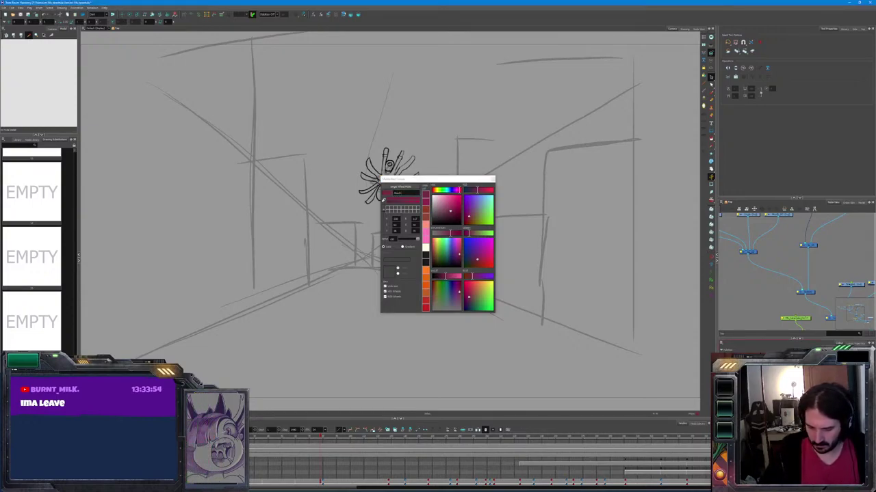
{"action": "left_click", "coordinate": [447, 217]}
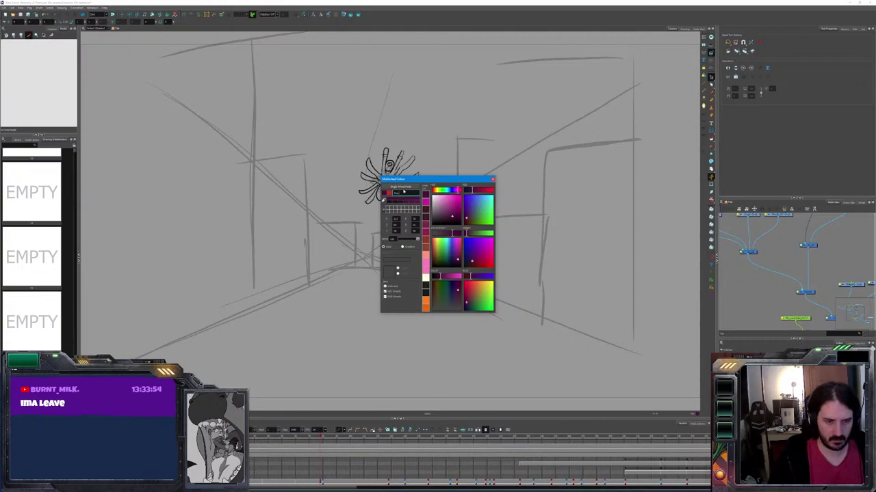
{"action": "key", "text": "Tab"}
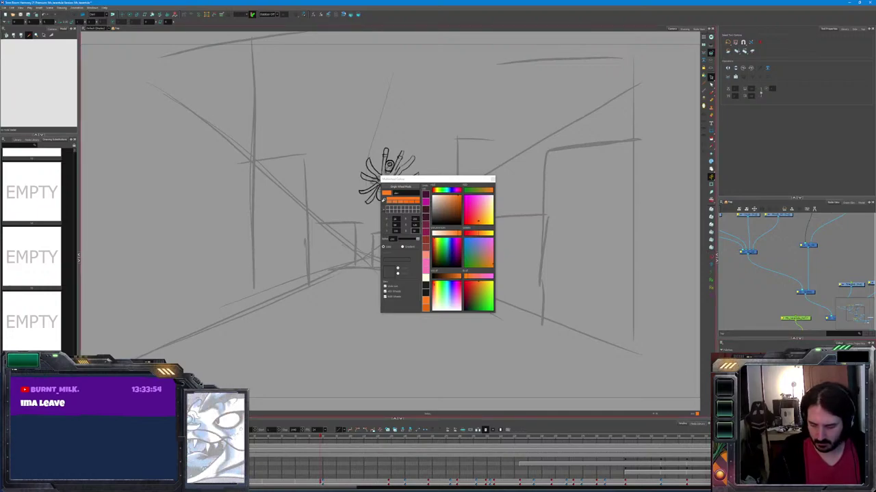
Turn the orange swatch into a radial gradient running from pale yellow to orange
{"action": "left_click", "coordinate": [413, 244]}
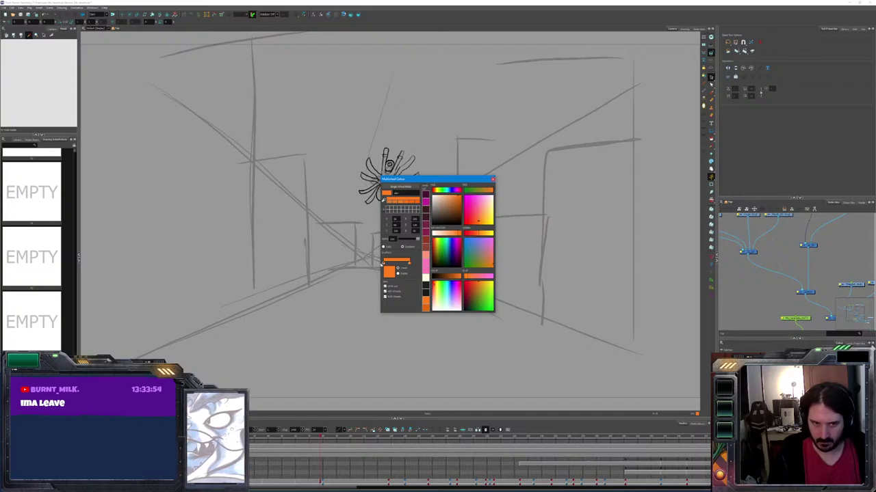
{"action": "left_click", "coordinate": [414, 244]}
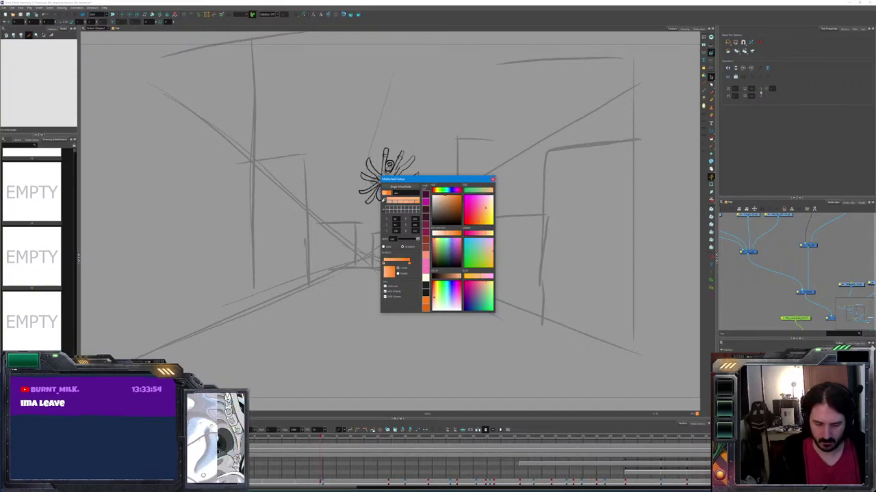
{"action": "left_click", "coordinate": [414, 244]}
{"action": "left_click", "coordinate": [402, 275]}
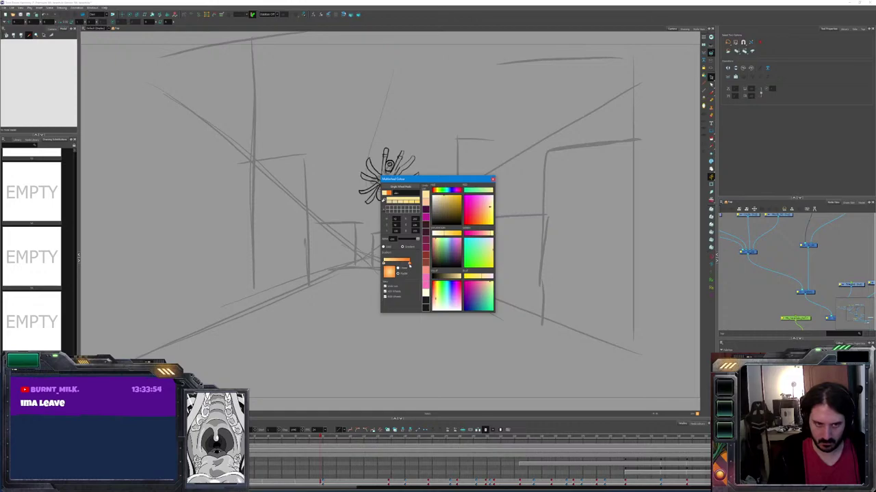
{"action": "left_click", "coordinate": [411, 262]}
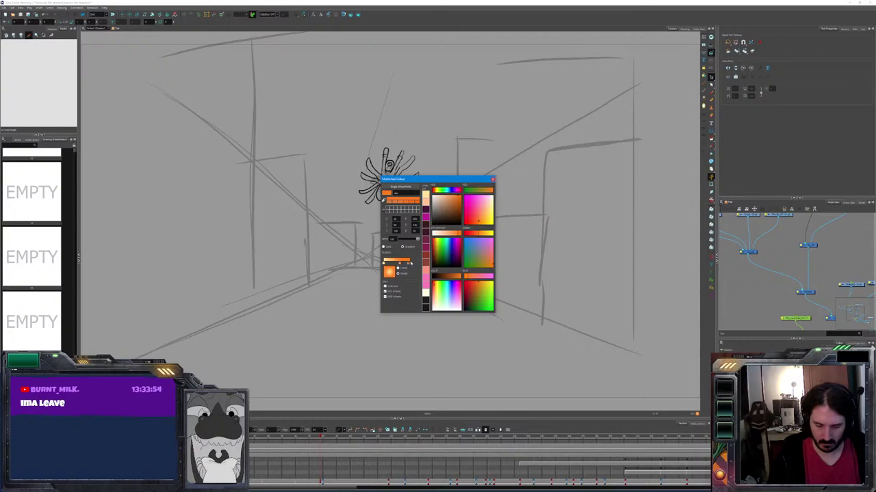
Extend the radial gradient beyond orange with crimson and dark purple stops, reposition its stops, and close the colour editor
{"action": "left_click", "coordinate": [427, 247]}
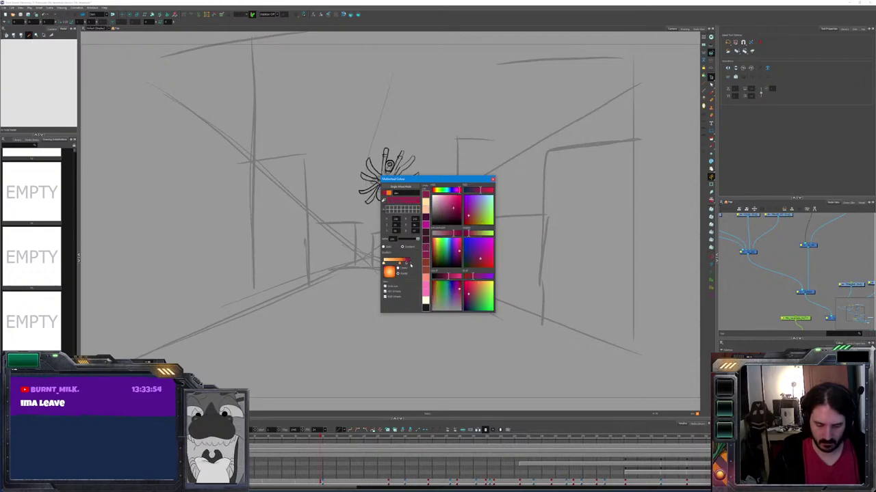
{"action": "left_click", "coordinate": [407, 263]}
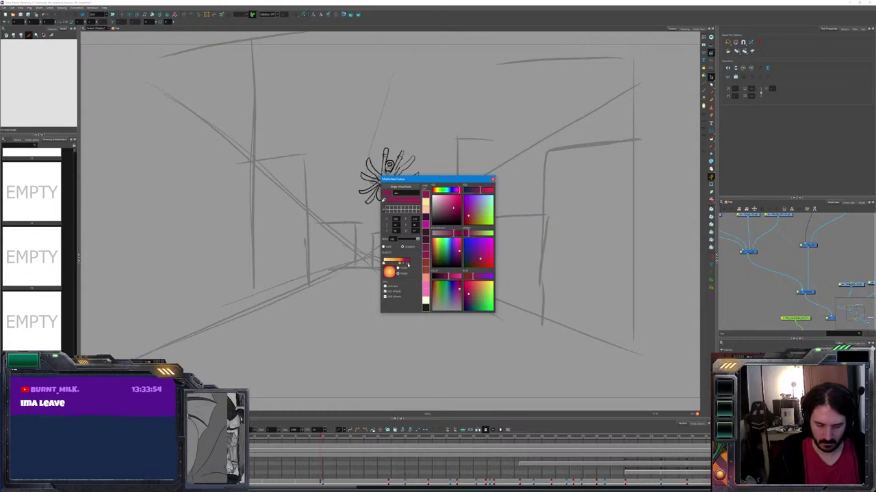
{"action": "left_click", "coordinate": [457, 289]}
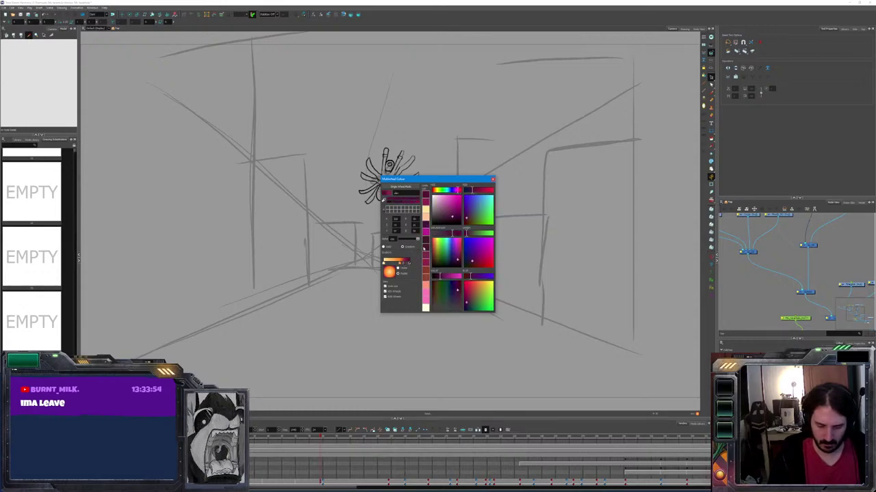
{"action": "left_click", "coordinate": [407, 264]}
{"action": "left_click", "coordinate": [412, 266]}
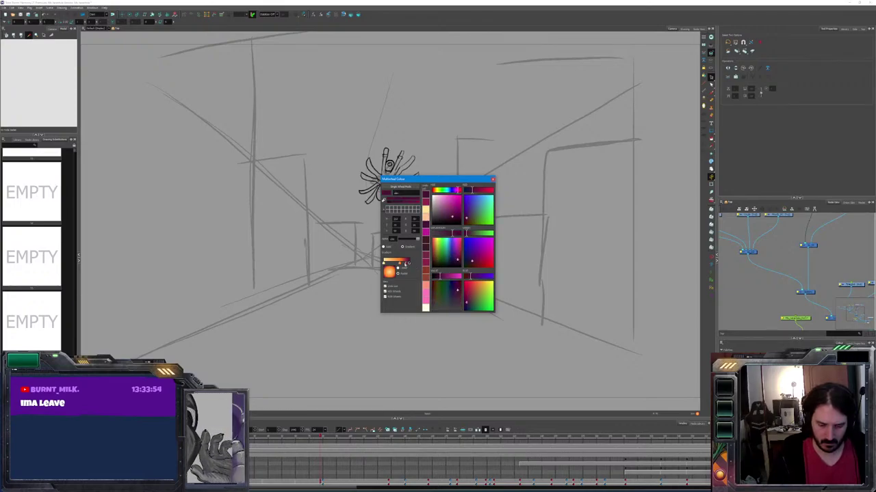
{"action": "left_click", "coordinate": [400, 264]}
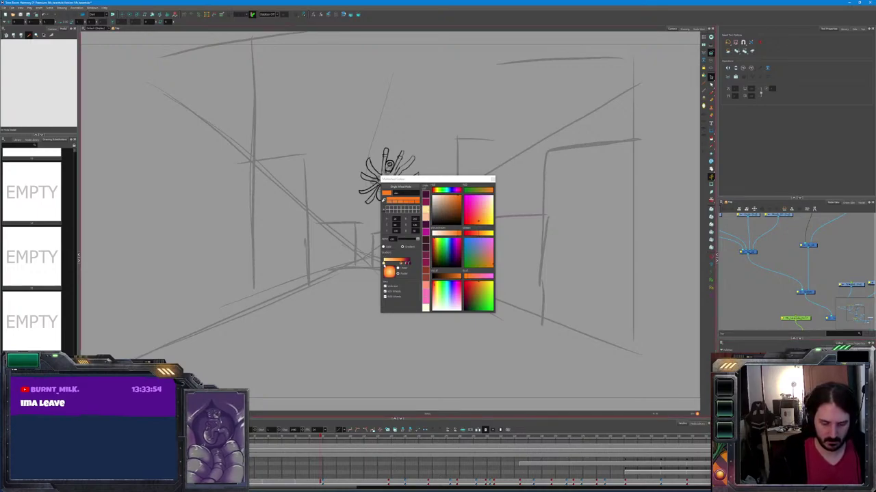
{"action": "left_click", "coordinate": [390, 264]}
{"action": "left_click", "coordinate": [493, 179]}
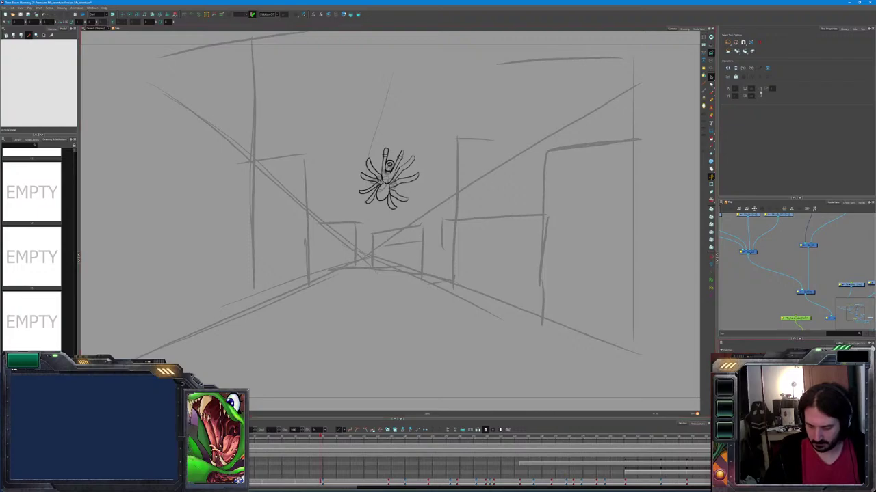
Try two thin brush presets with test strokes on the canvas, undo the strokes, and keep the second preset
{"action": "key", "text": "alt+b"}
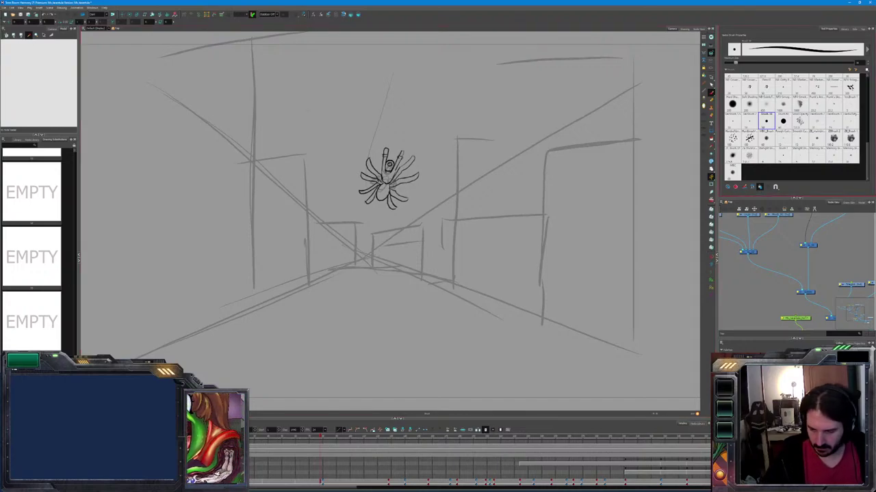
{"action": "left_click", "coordinate": [749, 122]}
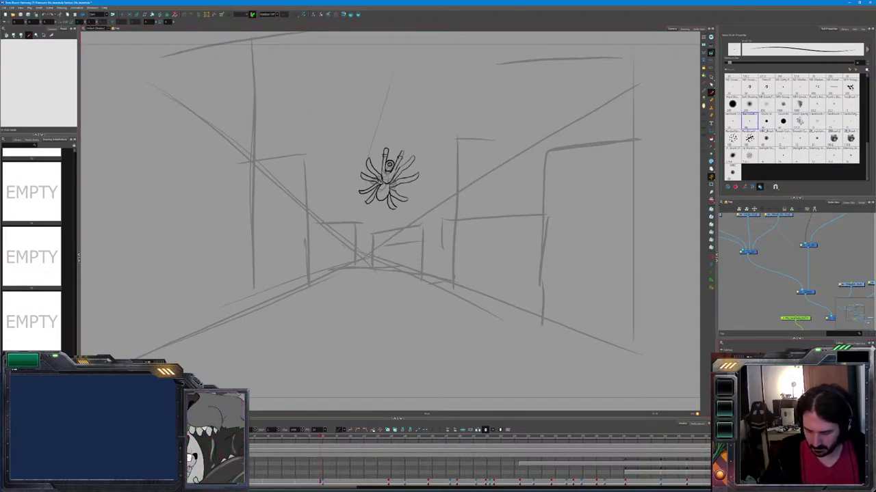
{"action": "left_click_drag", "start_coordinate": [462, 255], "coordinate": [526, 295]}
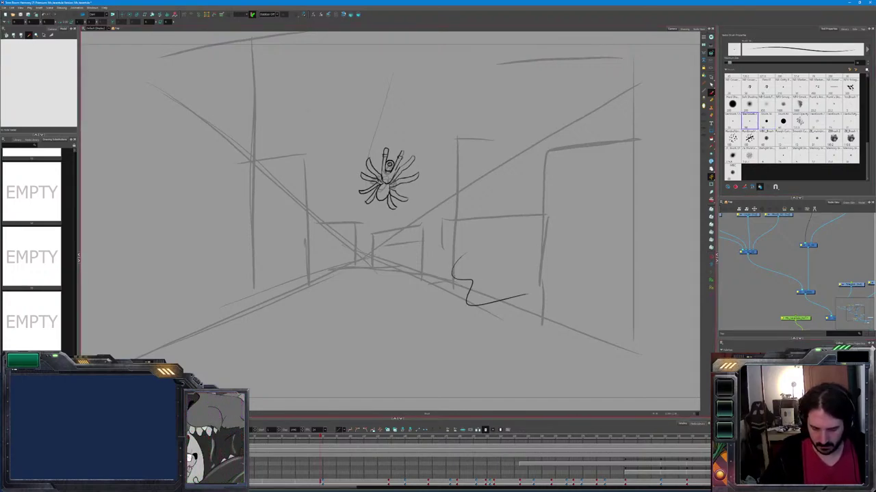
{"action": "key", "text": "ctrl+z"}
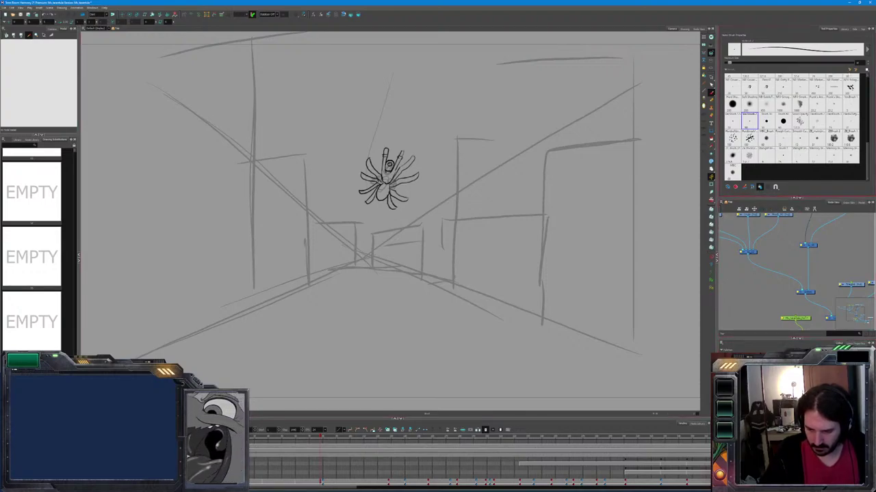
{"action": "left_click", "coordinate": [732, 121]}
{"action": "mouse_move", "coordinate": [551, 224]}
{"action": "left_mouse_down"}
{"action": "mouse_move", "coordinate": [547, 258]}
{"action": "mouse_move", "coordinate": [586, 350]}
{"action": "left_mouse_up"}
{"action": "key", "text": "ctrl+z"}
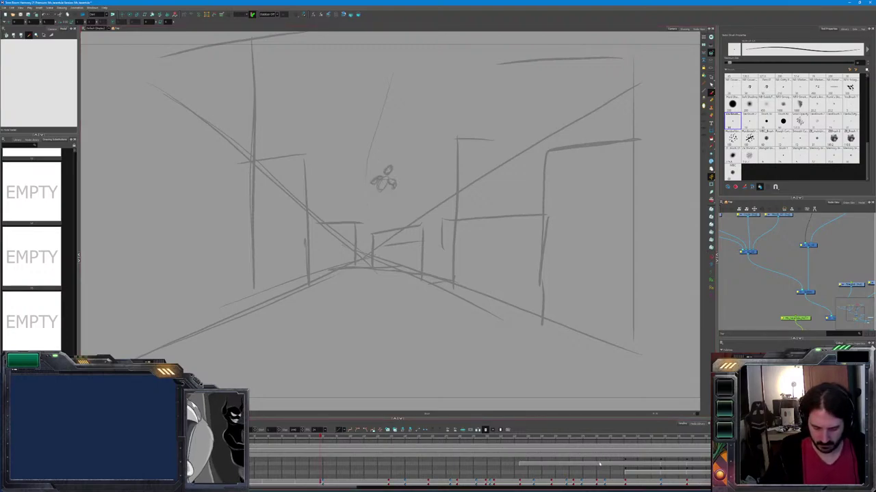
Tint the solid black line swatch to a very dark red and close the colour editor
{"action": "key", "text": "alt+o"}
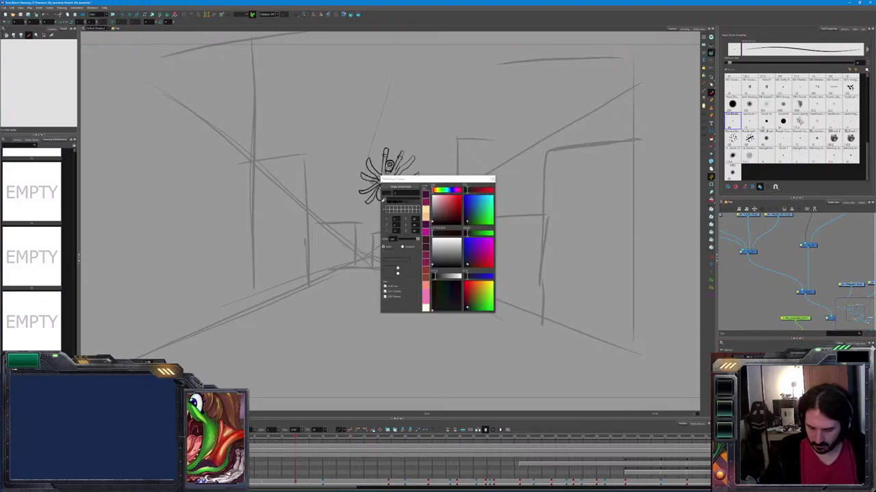
{"action": "left_click", "coordinate": [470, 190]}
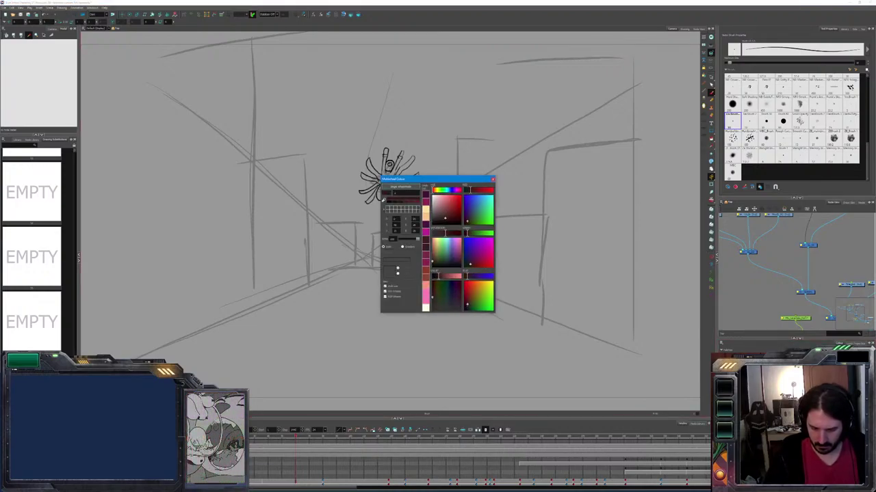
{"action": "left_click", "coordinate": [493, 180]}
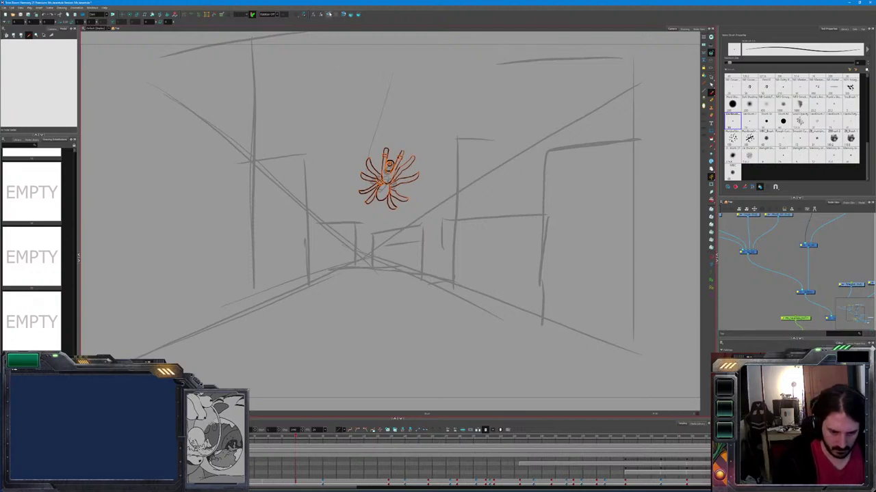
Move the selected spider sketch to the Underlay art layer on all frames
{"action": "left_click", "coordinate": [334, 15]}
{"action": "left_click", "coordinate": [649, 245]}
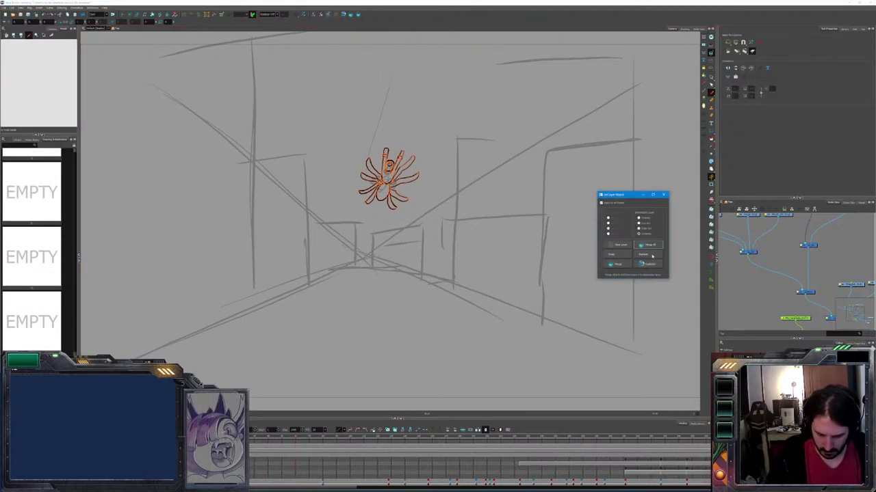
{"action": "left_click", "coordinate": [652, 251]}
{"action": "left_click", "coordinate": [663, 195]}
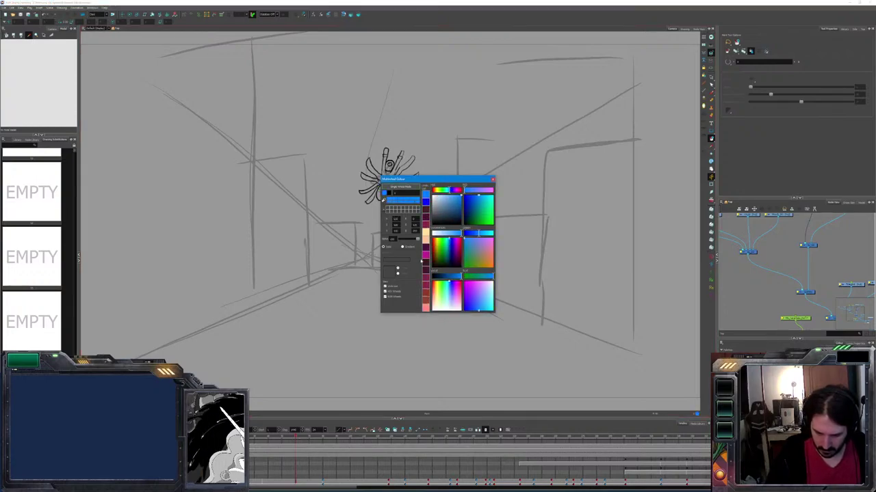
Recolour the spider's rough sketch lines bright blue with the apply-to-all-frames option on
{"action": "left_click", "coordinate": [493, 179]}
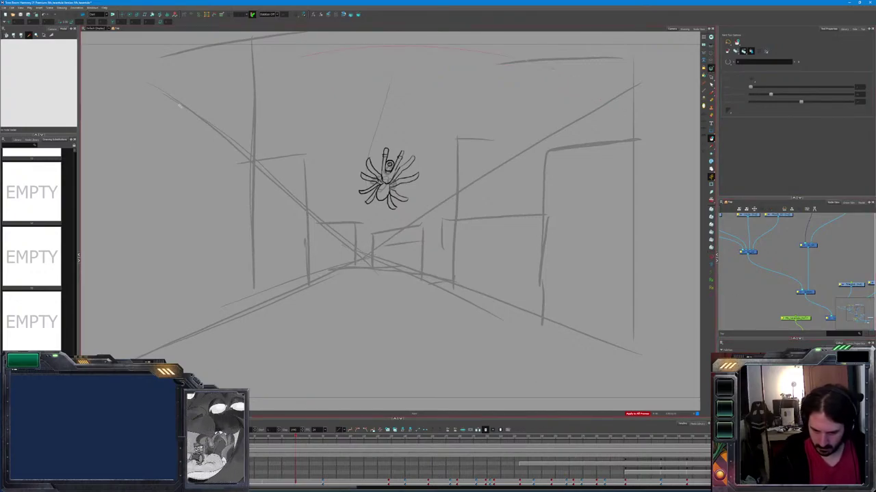
{"action": "key", "text": "ctrl+a"}
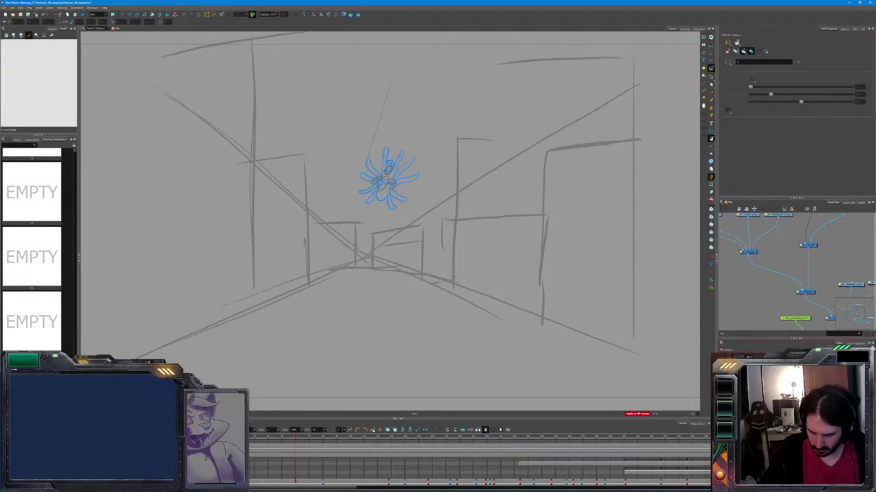
{"action": "key", "text": "ctrl+shift+c"}
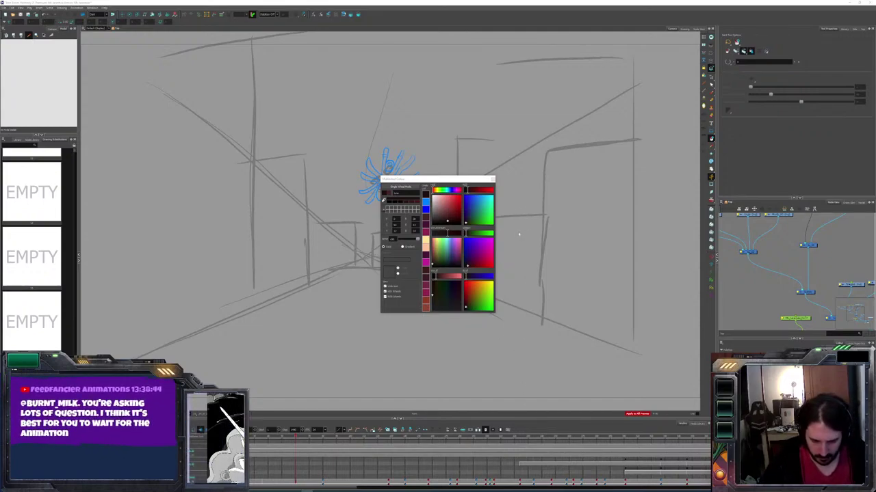
{"action": "key", "text": "Escape"}
Ink both wrist cuffs, the curve between the raised arms and the rounded underside of the body over the blue sketch
{"action": "scroll", "coordinate": [408, 203], "scroll_direction": "up", "scroll_amount": 5}
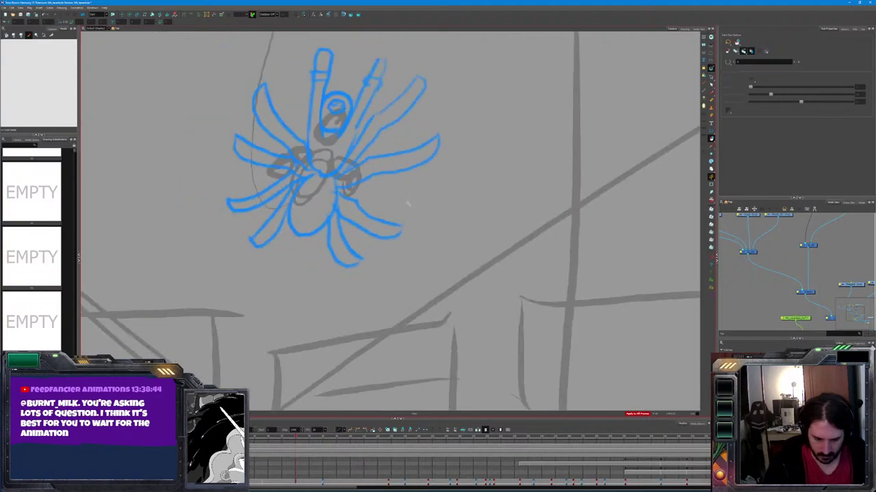
{"action": "key", "text": "alt+b"}
{"action": "scroll", "coordinate": [506, 315], "scroll_direction": "up", "scroll_amount": 2}
{"action": "mouse_move", "coordinate": [557, 316]}
{"action": "left_mouse_down"}
{"action": "mouse_move", "coordinate": [540, 359]}
{"action": "mouse_move", "coordinate": [635, 321]}
{"action": "mouse_move", "coordinate": [658, 345]}
{"action": "left_mouse_up"}
{"action": "key", "text": "ctrl+z"}
{"action": "key", "text": "ctrl+z"}
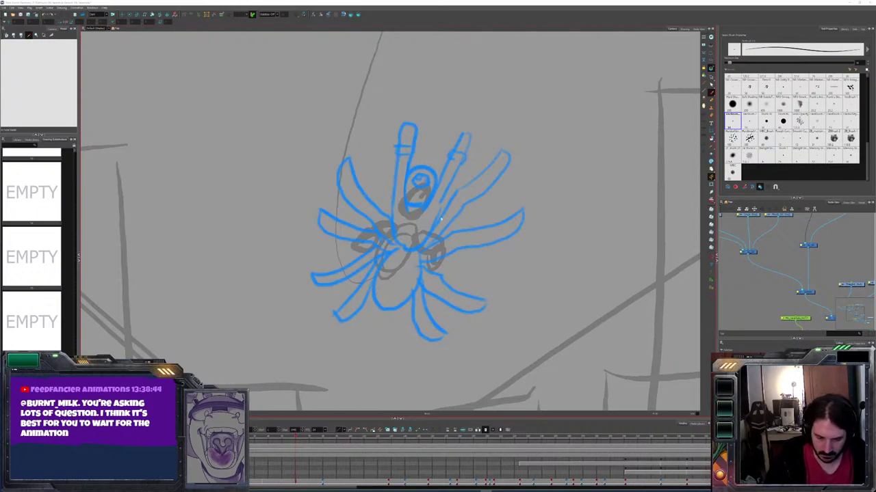
{"action": "left_click", "coordinate": [439, 189]}
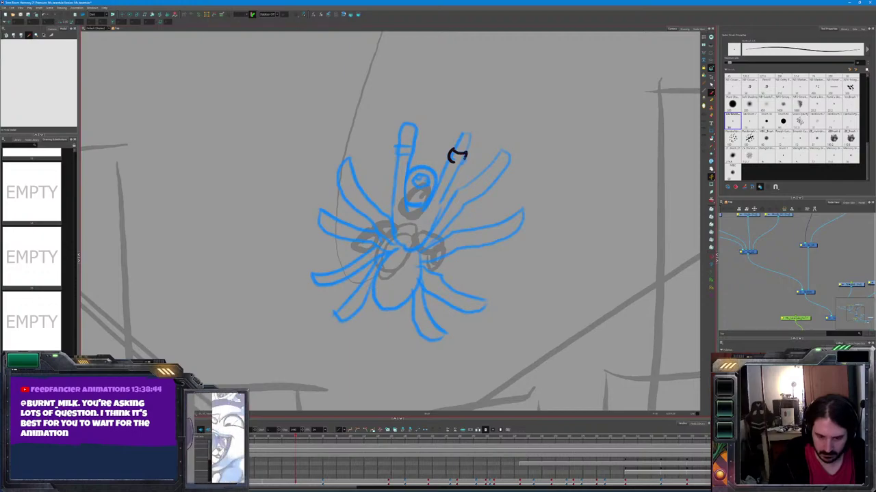
{"action": "mouse_move", "coordinate": [455, 173]}
{"action": "left_mouse_down"}
{"action": "mouse_move", "coordinate": [409, 253]}
{"action": "mouse_move", "coordinate": [392, 241]}
{"action": "mouse_move", "coordinate": [391, 220]}
{"action": "mouse_move", "coordinate": [415, 199]}
{"action": "mouse_move", "coordinate": [403, 204]}
{"action": "mouse_move", "coordinate": [414, 221]}
{"action": "mouse_move", "coordinate": [404, 210]}
{"action": "mouse_move", "coordinate": [419, 217]}
{"action": "mouse_move", "coordinate": [404, 216]}
{"action": "left_mouse_up"}
{"action": "key", "text": "ctrl+z"}
{"action": "key", "text": "ctrl+z"}
{"action": "key", "text": "ctrl+z"}
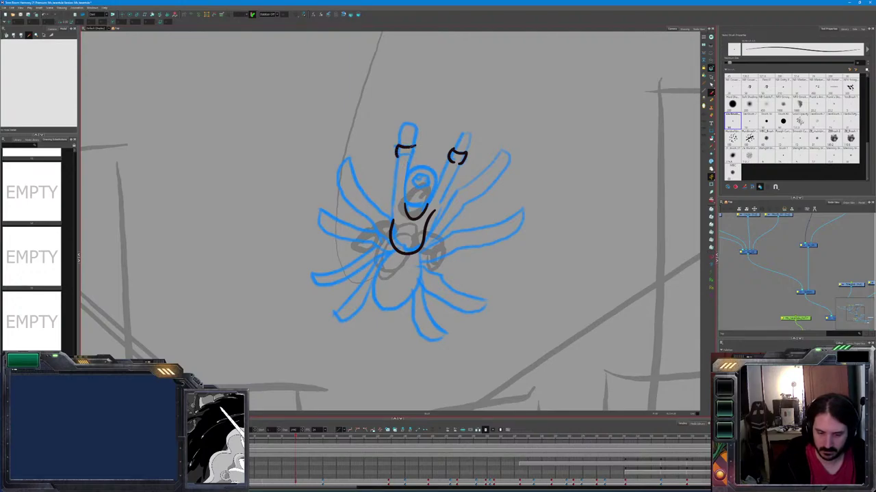
Ink the inner and outer outlines of both raised arms, joining the cuffs to the body
{"action": "mouse_move", "coordinate": [415, 145]}
{"action": "left_mouse_down"}
{"action": "mouse_move", "coordinate": [412, 160]}
{"action": "mouse_move", "coordinate": [399, 159]}
{"action": "mouse_move", "coordinate": [391, 223]}
{"action": "left_mouse_up"}
{"action": "left_click_drag", "start_coordinate": [409, 159], "coordinate": [403, 207]}
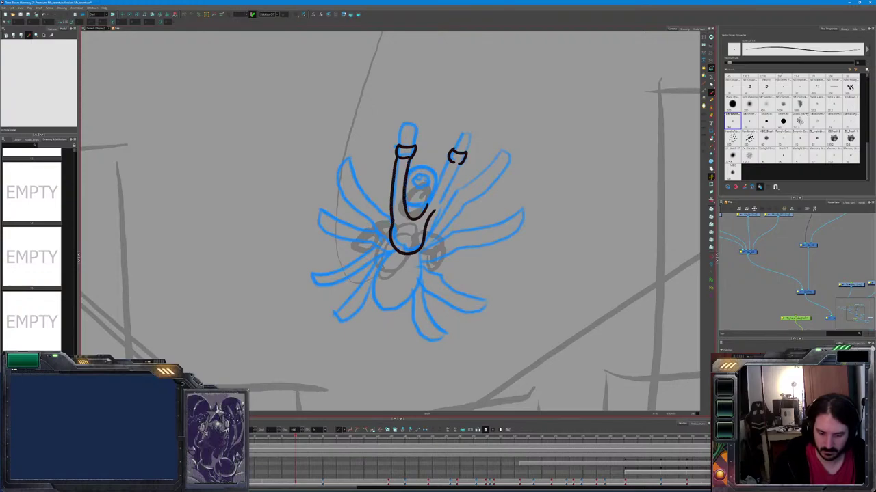
{"action": "left_click_drag", "start_coordinate": [449, 161], "coordinate": [431, 199]}
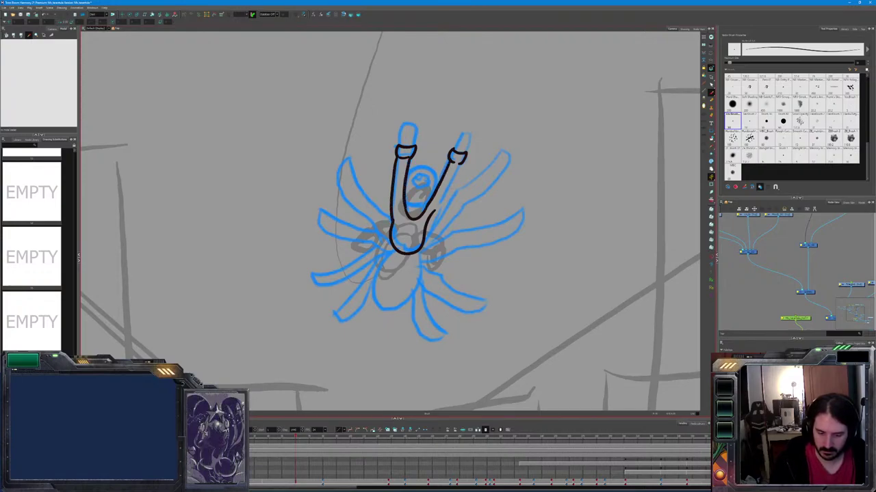
{"action": "key", "text": "ctrl+z"}
{"action": "left_click_drag", "start_coordinate": [449, 158], "coordinate": [429, 200]}
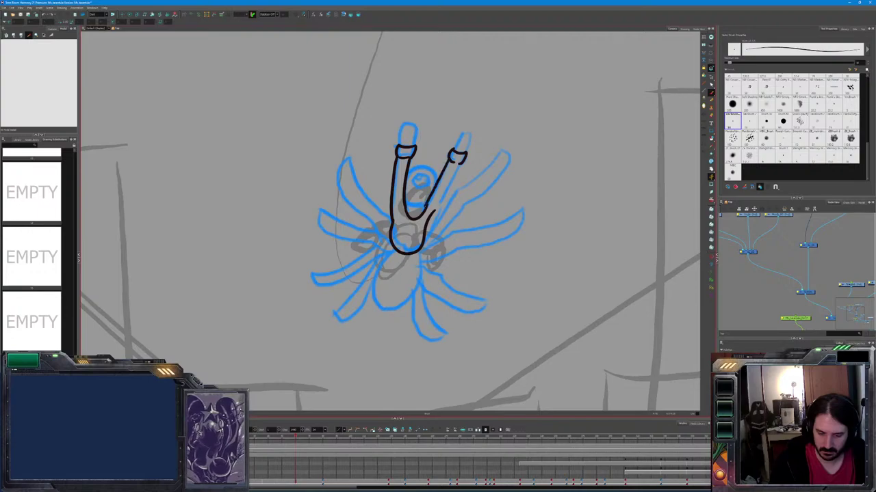
{"action": "key", "text": "ctrl+z"}
{"action": "left_click_drag", "start_coordinate": [449, 160], "coordinate": [427, 205]}
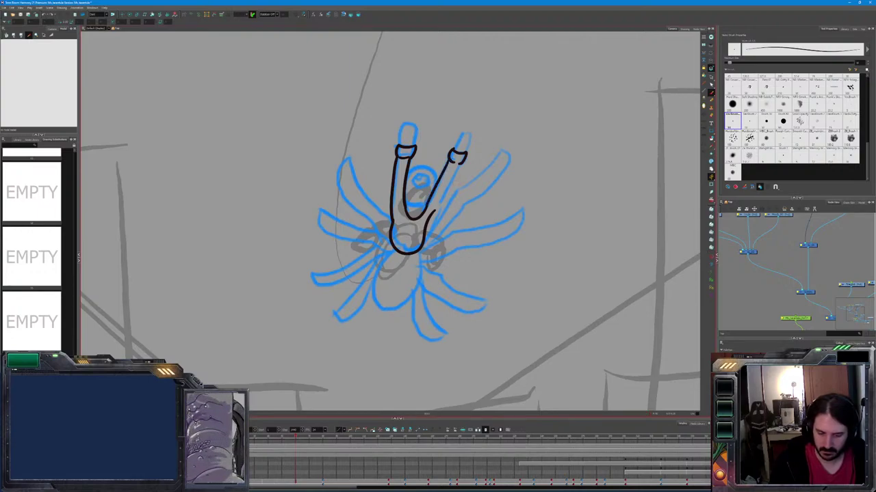
{"action": "left_click_drag", "start_coordinate": [460, 163], "coordinate": [433, 213]}
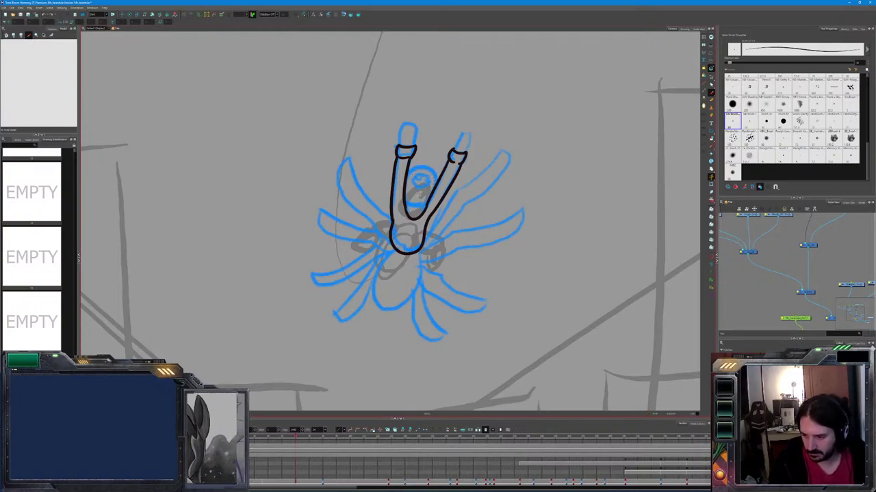
Ink the open mouth with its inner arcs at the centre of the spider's face
{"action": "scroll", "coordinate": [421, 188], "scroll_direction": "up", "scroll_amount": 4}
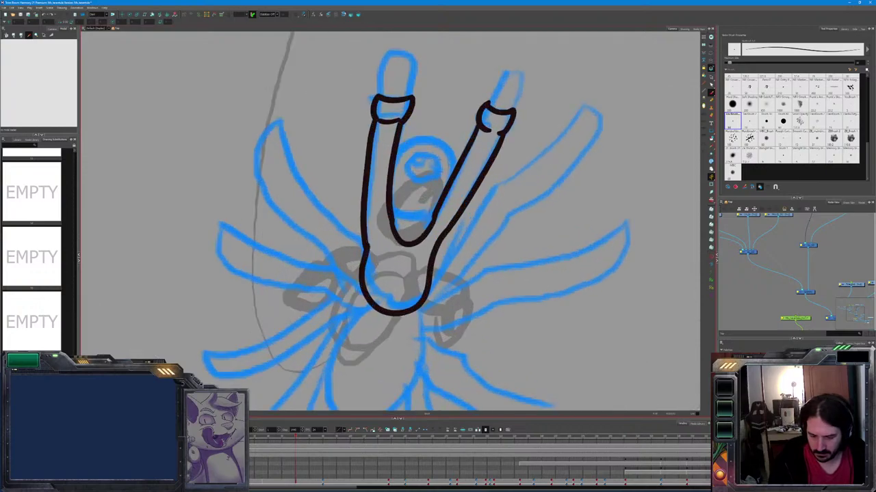
{"action": "mouse_move", "coordinate": [442, 179]}
{"action": "left_mouse_down"}
{"action": "mouse_move", "coordinate": [417, 156]}
{"action": "mouse_move", "coordinate": [406, 173]}
{"action": "mouse_move", "coordinate": [415, 181]}
{"action": "mouse_move", "coordinate": [440, 172]}
{"action": "mouse_move", "coordinate": [437, 161]}
{"action": "mouse_move", "coordinate": [415, 156]}
{"action": "mouse_move", "coordinate": [408, 166]}
{"action": "mouse_move", "coordinate": [440, 180]}
{"action": "mouse_move", "coordinate": [408, 179]}
{"action": "mouse_move", "coordinate": [439, 163]}
{"action": "mouse_move", "coordinate": [409, 168]}
{"action": "left_mouse_up"}
{"action": "key", "text": "ctrl+z"}
{"action": "key", "text": "ctrl+z"}
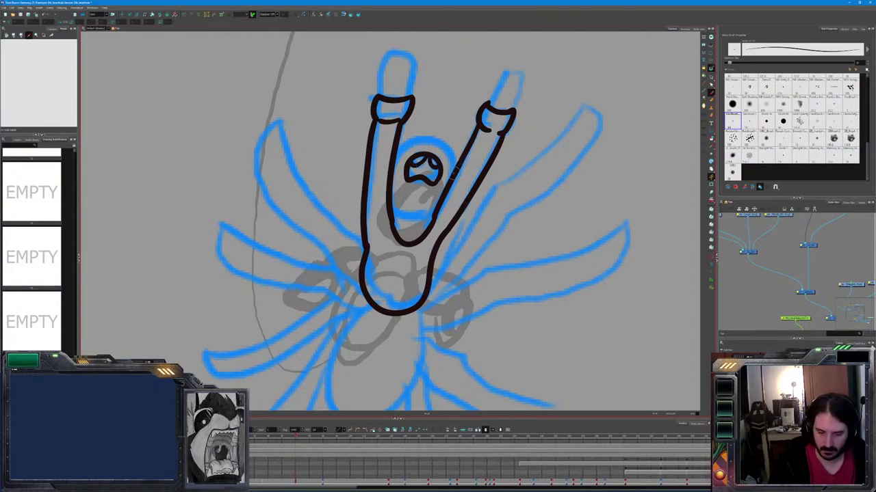
Ink the domed top of the head and the facial curves, and add small pointed tufts on top
{"action": "mouse_move", "coordinate": [460, 162]}
{"action": "left_mouse_down"}
{"action": "mouse_move", "coordinate": [441, 148]}
{"action": "mouse_move", "coordinate": [392, 155]}
{"action": "left_mouse_up"}
{"action": "mouse_move", "coordinate": [464, 163]}
{"action": "left_mouse_down"}
{"action": "mouse_move", "coordinate": [449, 140]}
{"action": "mouse_move", "coordinate": [426, 134]}
{"action": "mouse_move", "coordinate": [401, 144]}
{"action": "mouse_move", "coordinate": [469, 151]}
{"action": "mouse_move", "coordinate": [459, 163]}
{"action": "mouse_move", "coordinate": [461, 142]}
{"action": "mouse_move", "coordinate": [439, 134]}
{"action": "mouse_move", "coordinate": [396, 144]}
{"action": "left_mouse_up"}
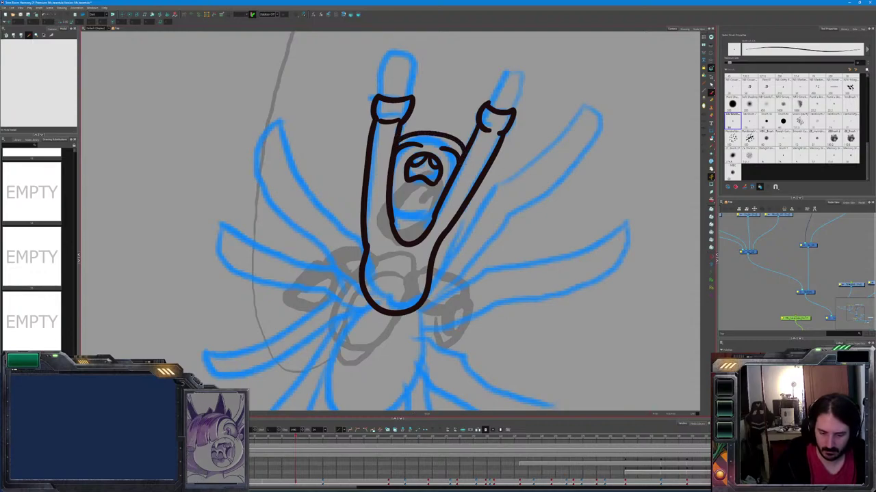
{"action": "key", "text": "ctrl+z"}
{"action": "mouse_move", "coordinate": [465, 152]}
{"action": "left_mouse_down"}
{"action": "mouse_move", "coordinate": [397, 142]}
{"action": "mouse_move", "coordinate": [431, 130]}
{"action": "mouse_move", "coordinate": [466, 145]}
{"action": "left_mouse_up"}
{"action": "key", "text": "ctrl+z"}
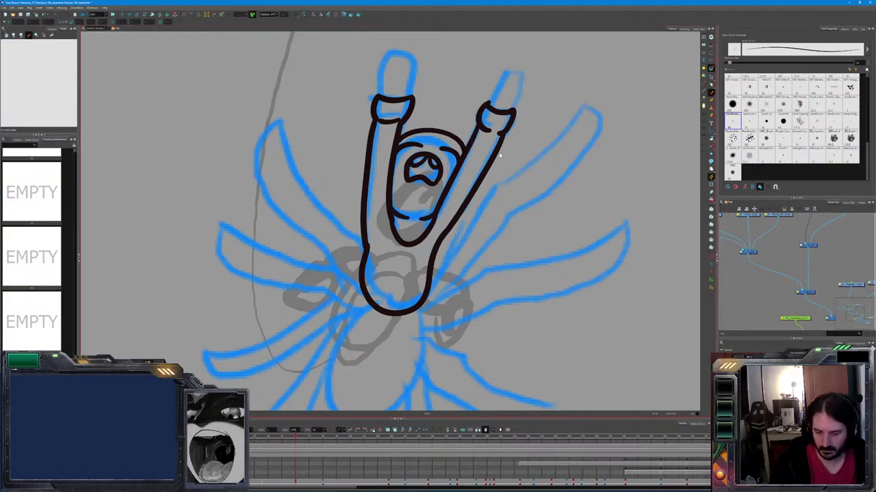
{"action": "mouse_move", "coordinate": [457, 140]}
{"action": "left_mouse_down"}
{"action": "mouse_move", "coordinate": [425, 126]}
{"action": "mouse_move", "coordinate": [396, 136]}
{"action": "left_mouse_up"}
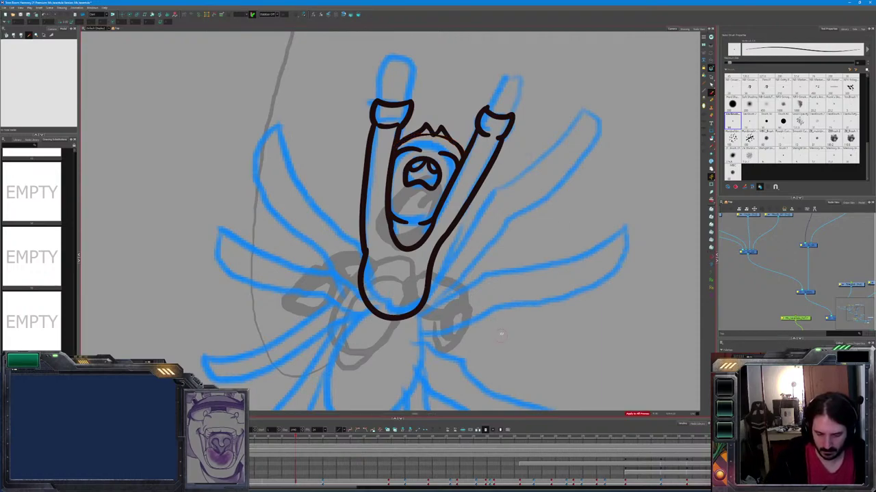
Show the hidden strokes and delete the stray ones around the inked spider
{"action": "key", "text": "k"}
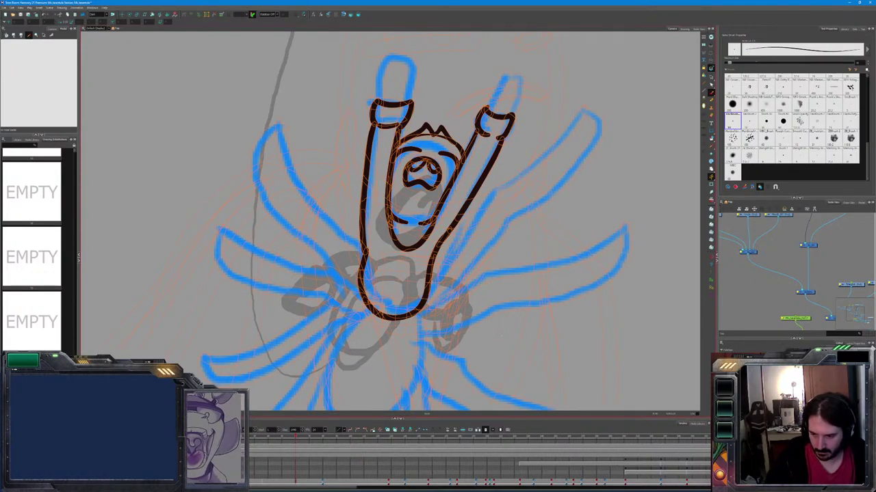
{"action": "key", "text": "alt+s"}
{"action": "key", "text": "k"}
{"action": "key", "text": "Delete"}
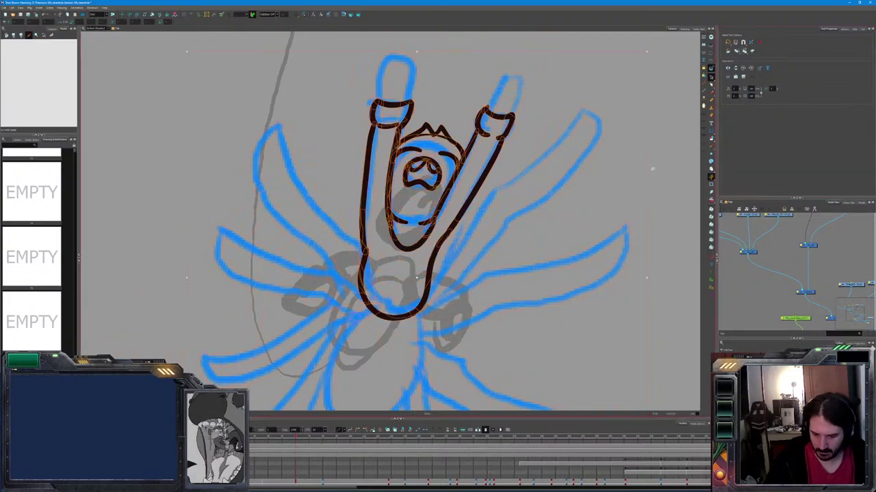
Undo the last stroke deletion, deselect the artwork, and ink the large oval abdomen below the spider's body
{"action": "key", "text": "ctrl+z"}
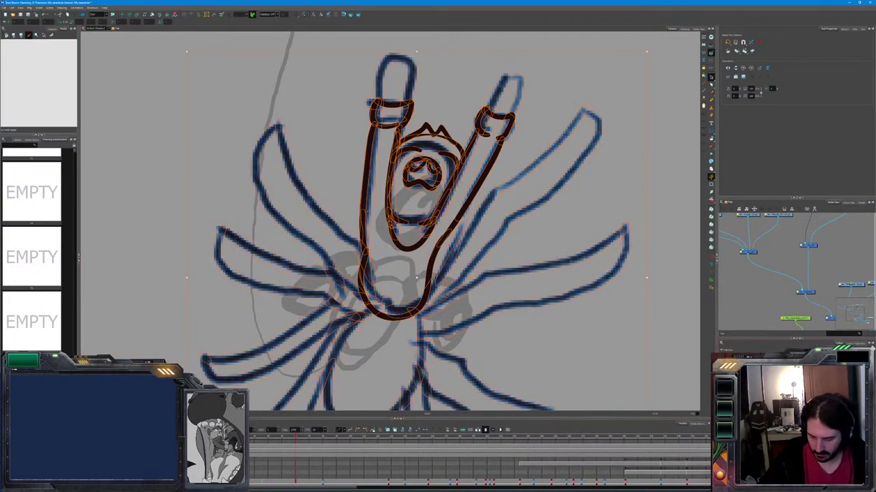
{"action": "scroll", "coordinate": [639, 380], "scroll_direction": "down", "scroll_amount": 4}
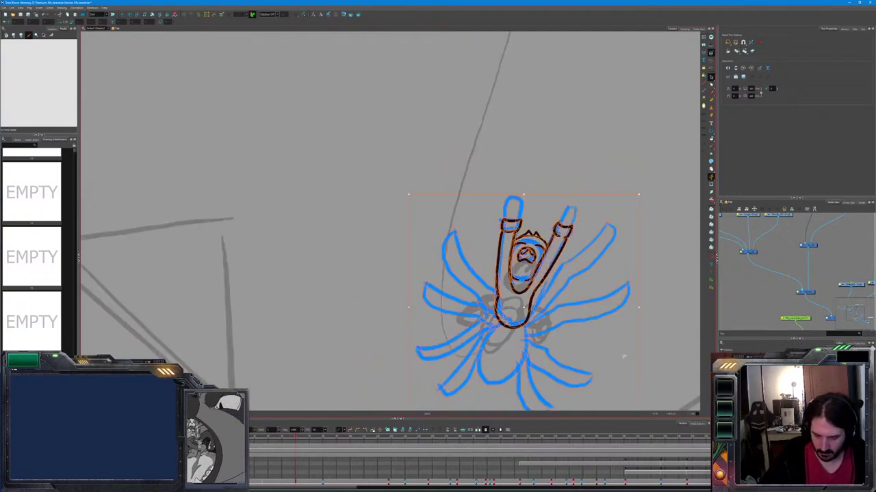
{"action": "left_click", "coordinate": [643, 356]}
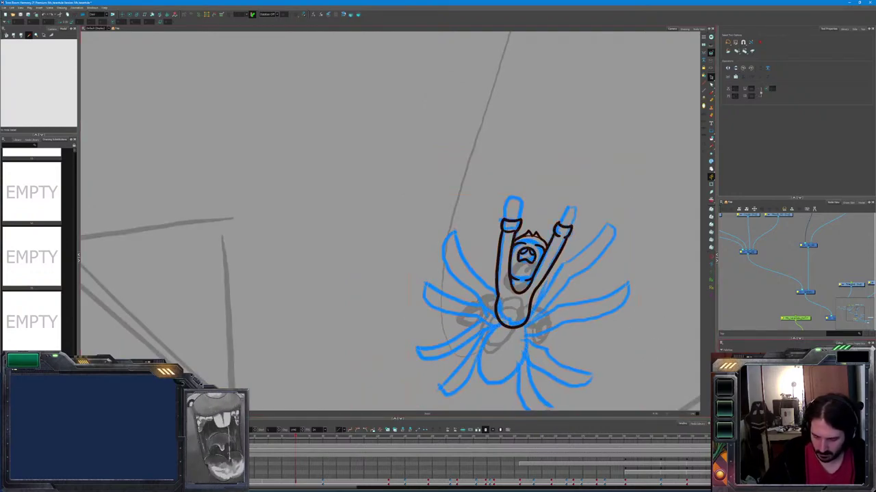
{"action": "left_click_drag", "start_coordinate": [650, 205], "coordinate": [615, 167]}
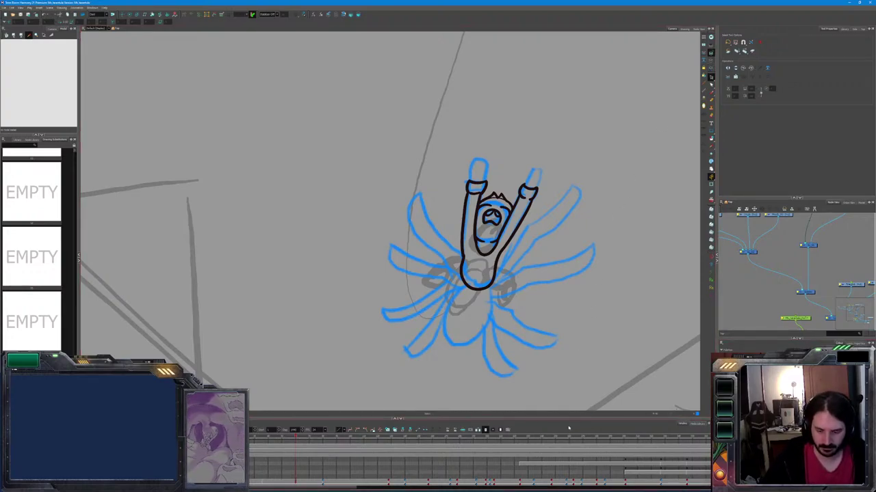
{"action": "key", "text": "alt+b"}
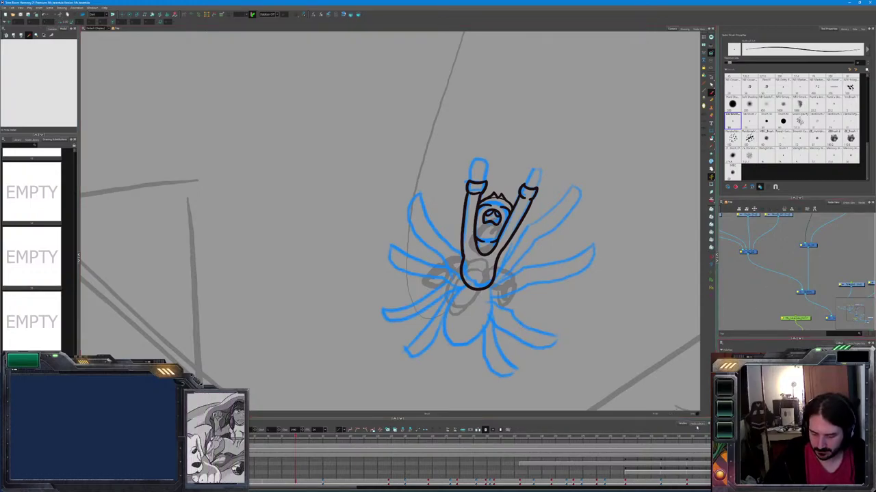
{"action": "mouse_move", "coordinate": [493, 290]}
{"action": "left_mouse_down"}
{"action": "mouse_move", "coordinate": [491, 329]}
{"action": "mouse_move", "coordinate": [462, 349]}
{"action": "mouse_move", "coordinate": [442, 345]}
{"action": "mouse_move", "coordinate": [441, 309]}
{"action": "mouse_move", "coordinate": [462, 277]}
{"action": "left_mouse_up"}
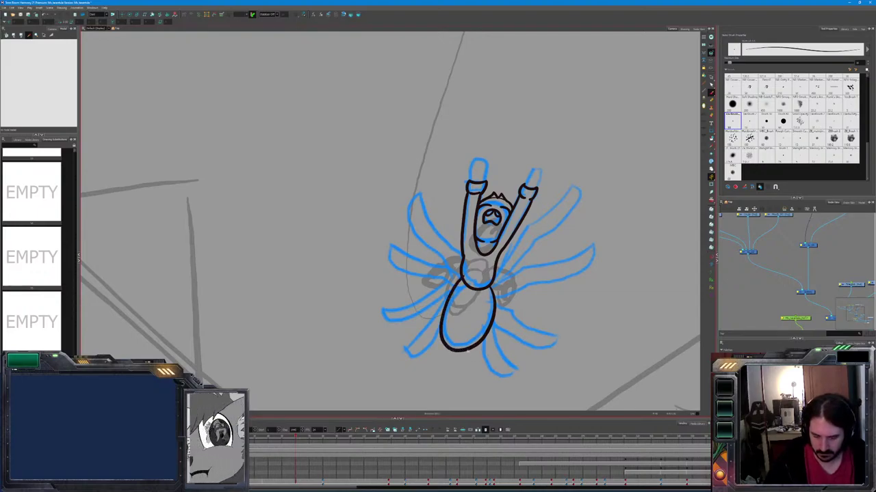
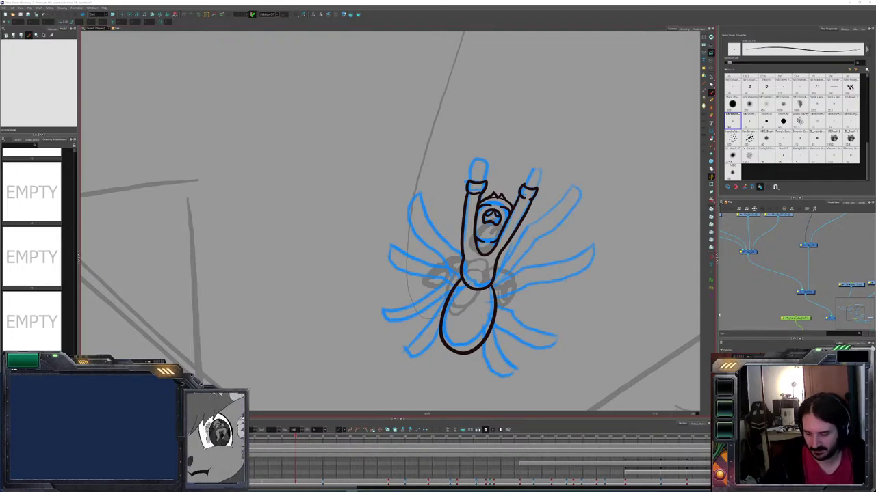
Ink a mitten-shaped hand with a thumb above the cuff of each raised arm
{"action": "left_click", "coordinate": [485, 183]}
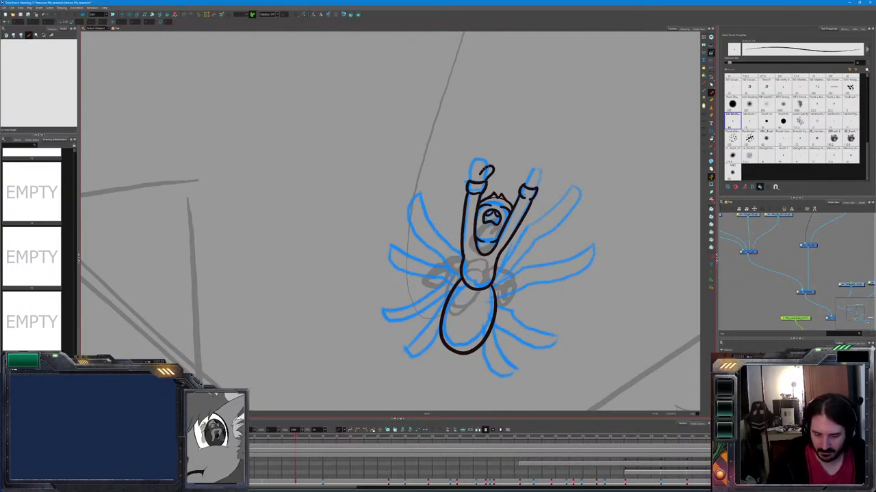
{"action": "left_click_drag", "start_coordinate": [489, 172], "coordinate": [471, 158]}
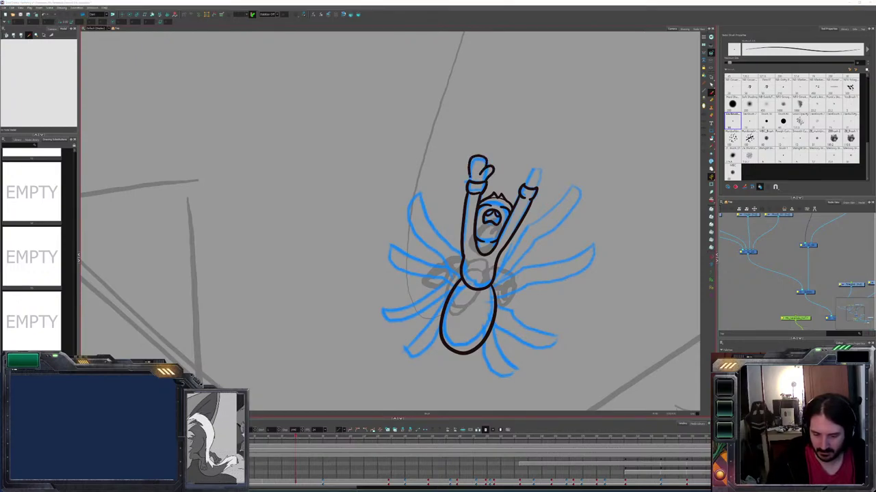
{"action": "left_click", "coordinate": [469, 173]}
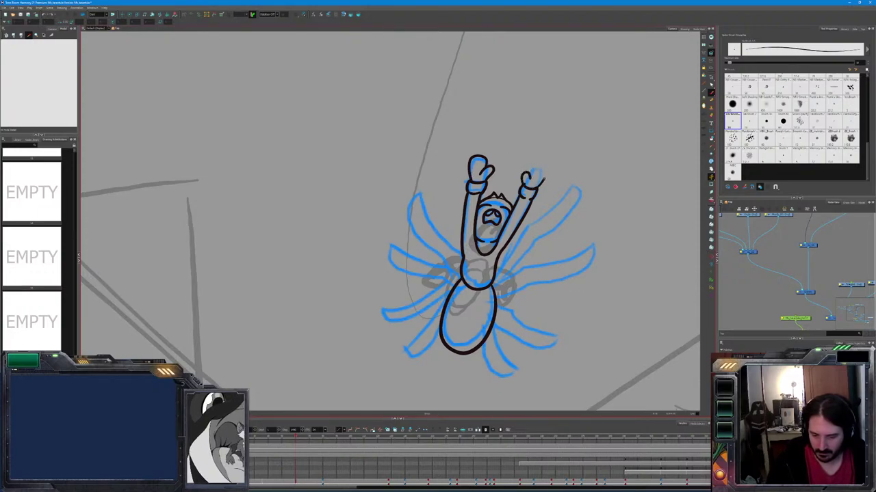
{"action": "mouse_move", "coordinate": [531, 169]}
{"action": "left_mouse_down"}
{"action": "mouse_move", "coordinate": [540, 165]}
{"action": "mouse_move", "coordinate": [535, 199]}
{"action": "left_mouse_up"}
{"action": "key", "text": "ctrl+z"}
{"action": "key", "text": "ctrl+z"}
{"action": "key", "text": "ctrl+z"}
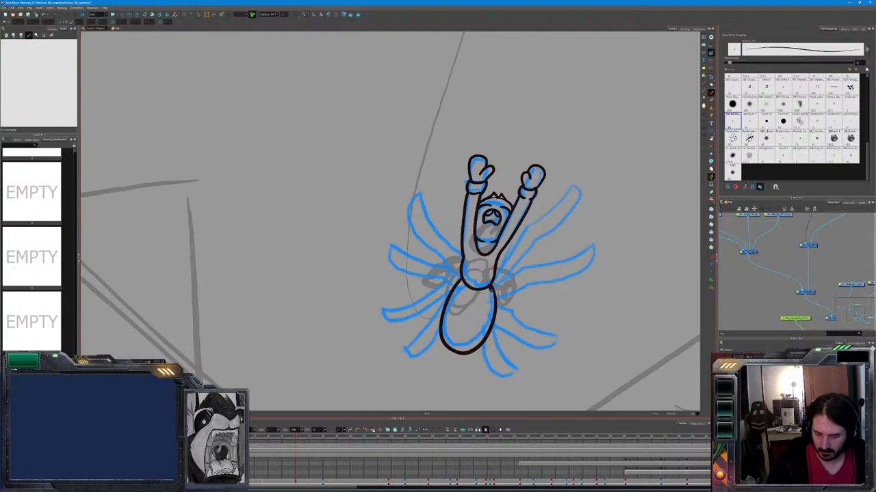
Ink the upper three legs on the right side of the spider, following the blue underlay
{"action": "mouse_move", "coordinate": [528, 247]}
{"action": "left_mouse_down"}
{"action": "mouse_move", "coordinate": [564, 226]}
{"action": "mouse_move", "coordinate": [572, 195]}
{"action": "mouse_move", "coordinate": [505, 248]}
{"action": "left_mouse_up"}
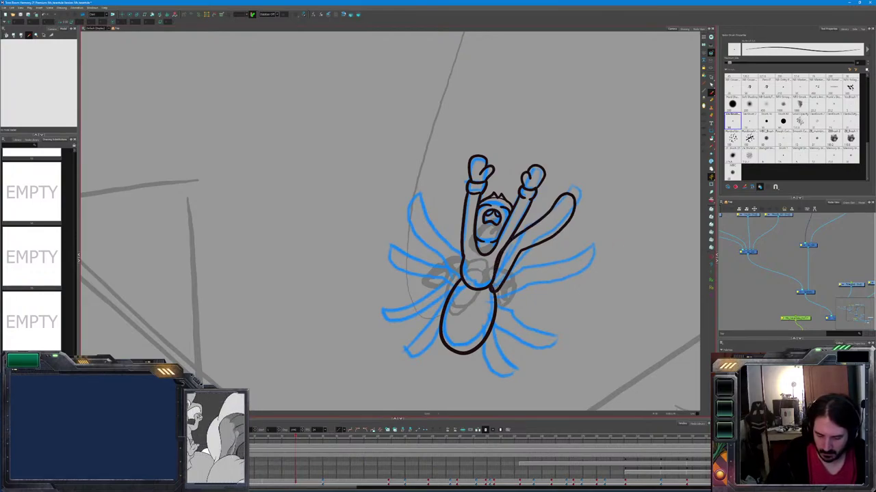
{"action": "mouse_move", "coordinate": [581, 282]}
{"action": "left_mouse_down"}
{"action": "mouse_move", "coordinate": [593, 266]}
{"action": "mouse_move", "coordinate": [578, 261]}
{"action": "mouse_move", "coordinate": [523, 272]}
{"action": "left_mouse_up"}
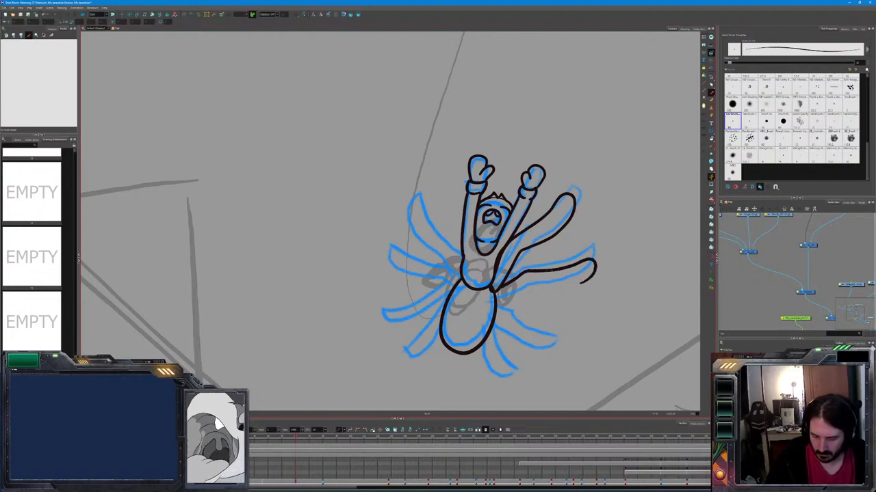
{"action": "left_click_drag", "start_coordinate": [585, 280], "coordinate": [513, 299]}
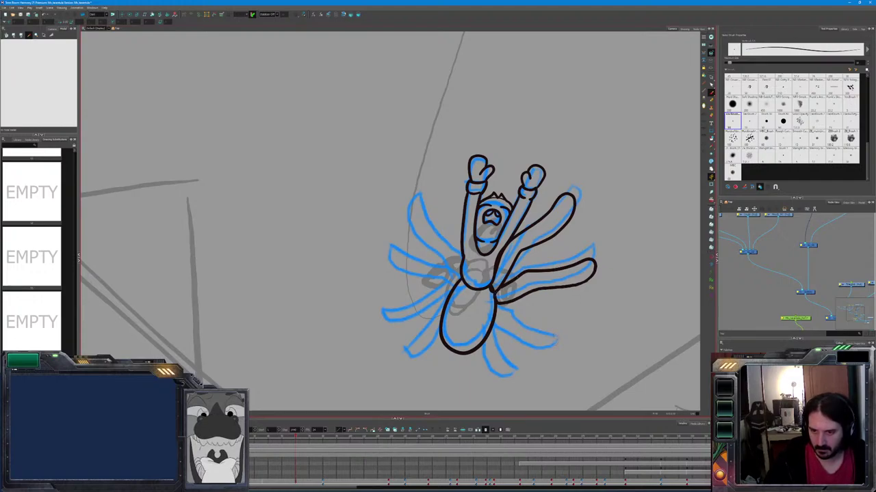
{"action": "key", "text": "ctrl+z"}
{"action": "left_click_drag", "start_coordinate": [494, 295], "coordinate": [508, 285]}
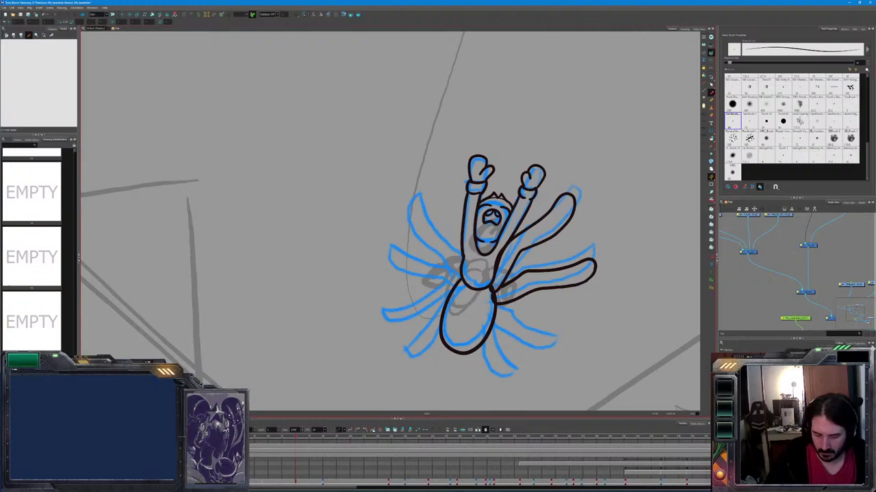
{"action": "mouse_move", "coordinate": [557, 339]}
{"action": "left_mouse_down"}
{"action": "mouse_move", "coordinate": [546, 348]}
{"action": "mouse_move", "coordinate": [515, 338]}
{"action": "left_mouse_up"}
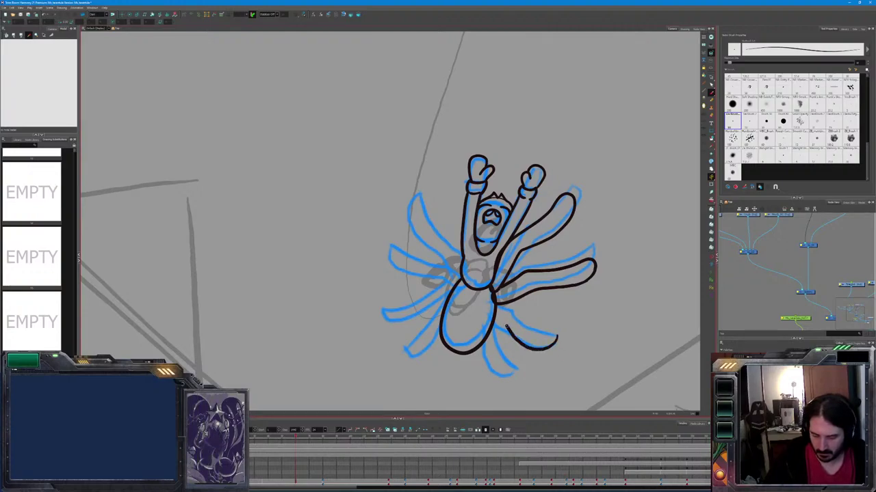
{"action": "mouse_move", "coordinate": [557, 336]}
{"action": "left_mouse_down"}
{"action": "mouse_move", "coordinate": [495, 309]}
{"action": "mouse_move", "coordinate": [556, 349]}
{"action": "left_mouse_up"}
Reshape the abdomen's outline so its sides and lower curve follow the sketched oval
{"action": "mouse_move", "coordinate": [493, 299]}
{"action": "left_mouse_down"}
{"action": "mouse_move", "coordinate": [495, 314]}
{"action": "mouse_move", "coordinate": [451, 353]}
{"action": "left_mouse_up"}
{"action": "mouse_move", "coordinate": [452, 290]}
{"action": "left_mouse_down"}
{"action": "mouse_move", "coordinate": [442, 349]}
{"action": "mouse_move", "coordinate": [485, 347]}
{"action": "mouse_move", "coordinate": [490, 328]}
{"action": "left_mouse_up"}
{"action": "left_click_drag", "start_coordinate": [494, 298], "coordinate": [457, 356]}
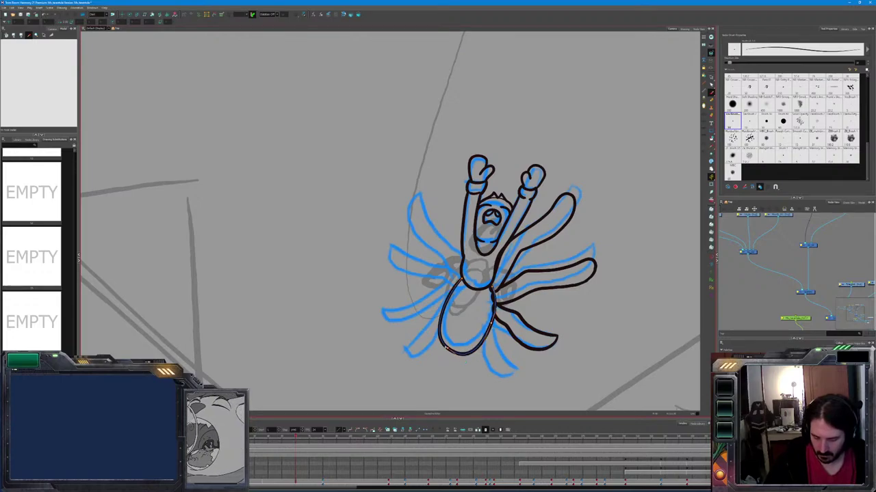
{"action": "left_click_drag", "start_coordinate": [454, 286], "coordinate": [438, 344]}
{"action": "mouse_move", "coordinate": [494, 287]}
{"action": "left_mouse_down"}
{"action": "mouse_move", "coordinate": [461, 280]}
{"action": "mouse_move", "coordinate": [442, 321]}
{"action": "mouse_move", "coordinate": [451, 352]}
{"action": "left_mouse_up"}
{"action": "key", "text": "ctrl+z"}
Ink the upper three legs on the left side of the spider, joining them to the body
{"action": "mouse_move", "coordinate": [465, 280]}
{"action": "left_mouse_down"}
{"action": "mouse_move", "coordinate": [411, 232]}
{"action": "mouse_move", "coordinate": [408, 203]}
{"action": "mouse_move", "coordinate": [420, 195]}
{"action": "mouse_move", "coordinate": [425, 214]}
{"action": "mouse_move", "coordinate": [426, 200]}
{"action": "mouse_move", "coordinate": [450, 242]}
{"action": "left_mouse_up"}
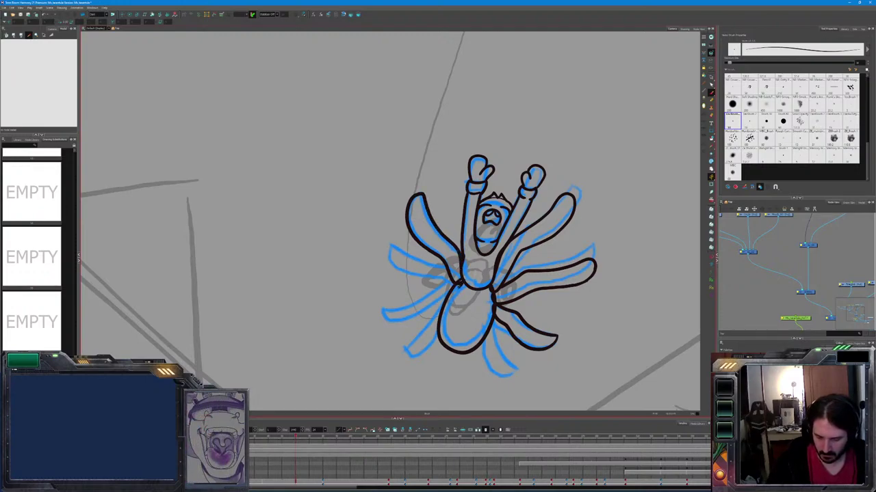
{"action": "mouse_move", "coordinate": [395, 269]}
{"action": "left_mouse_down"}
{"action": "mouse_move", "coordinate": [394, 243]}
{"action": "mouse_move", "coordinate": [436, 262]}
{"action": "left_mouse_up"}
{"action": "key", "text": "ctrl+z"}
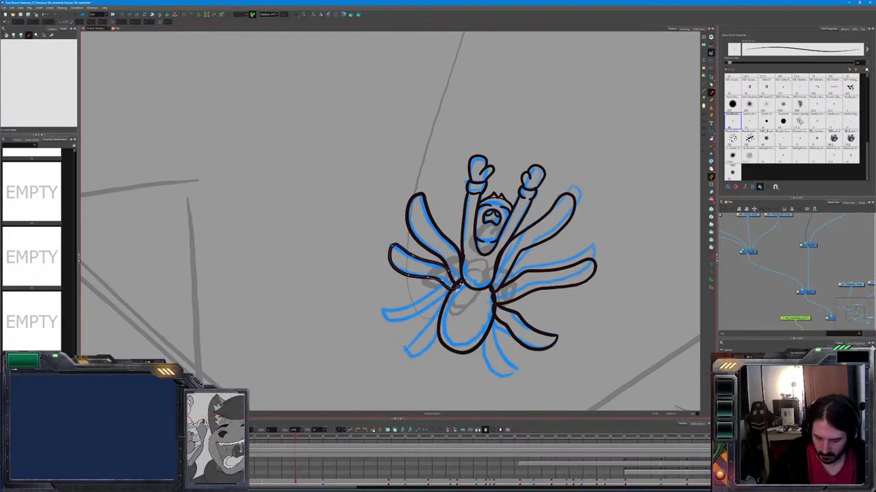
{"action": "key", "text": "ctrl+shift+z"}
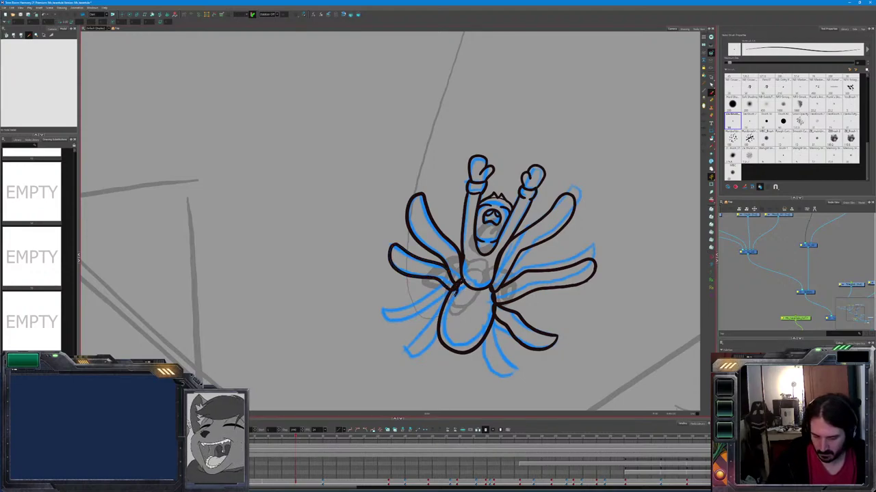
{"action": "mouse_move", "coordinate": [437, 301]}
{"action": "left_mouse_down"}
{"action": "mouse_move", "coordinate": [387, 318]}
{"action": "mouse_move", "coordinate": [390, 295]}
{"action": "mouse_move", "coordinate": [434, 281]}
{"action": "left_mouse_up"}
{"action": "key", "text": "ctrl+z"}
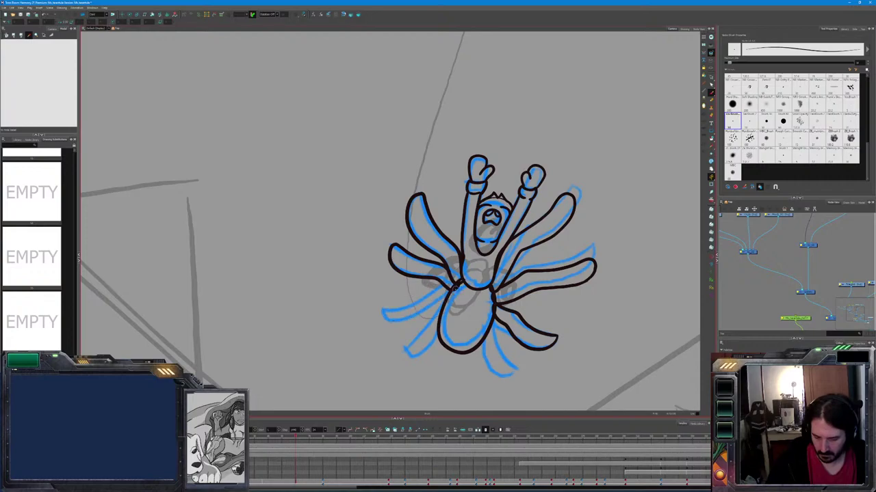
{"action": "mouse_move", "coordinate": [439, 299]}
{"action": "left_mouse_down"}
{"action": "mouse_move", "coordinate": [411, 316]}
{"action": "mouse_move", "coordinate": [388, 305]}
{"action": "mouse_move", "coordinate": [451, 282]}
{"action": "left_mouse_up"}
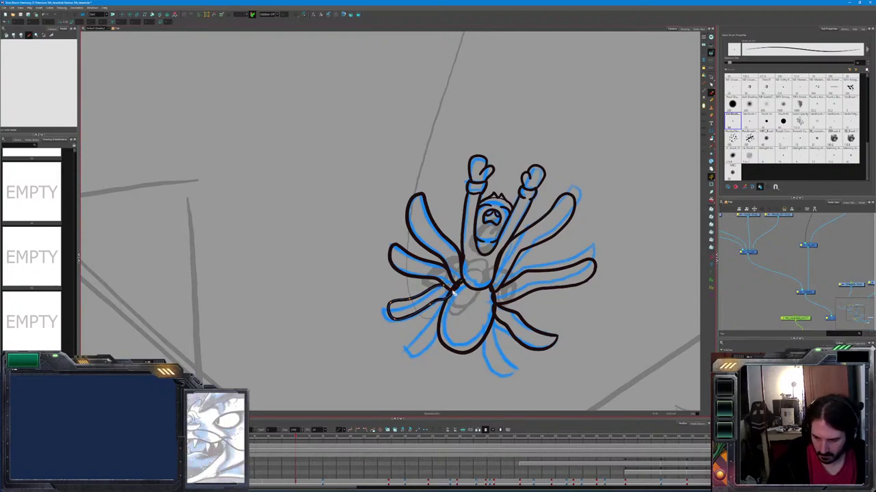
Adjust the brush's smoothing settings, test them with a wavy stroke beside the spider, and undo that stroke
{"action": "key", "text": "ctrl+b"}
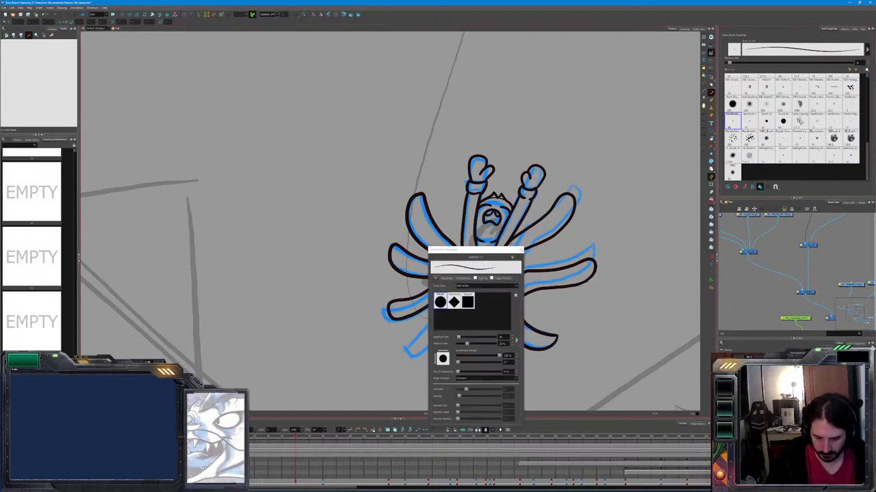
{"action": "left_click", "coordinate": [446, 279]}
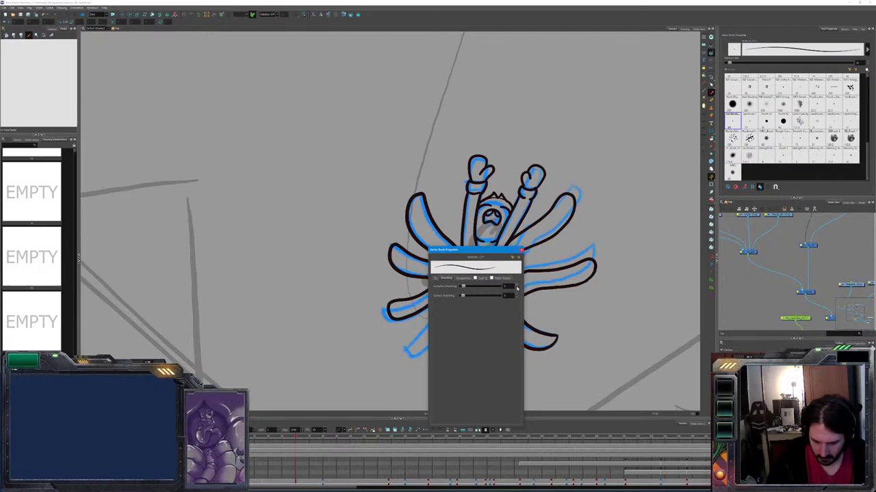
{"action": "left_click_drag", "start_coordinate": [566, 236], "coordinate": [659, 288]}
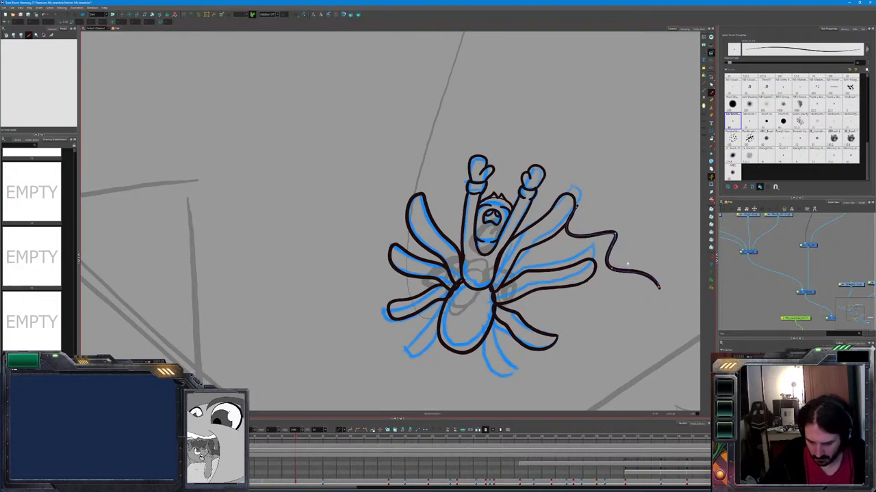
{"action": "key", "text": "ctrl+z"}
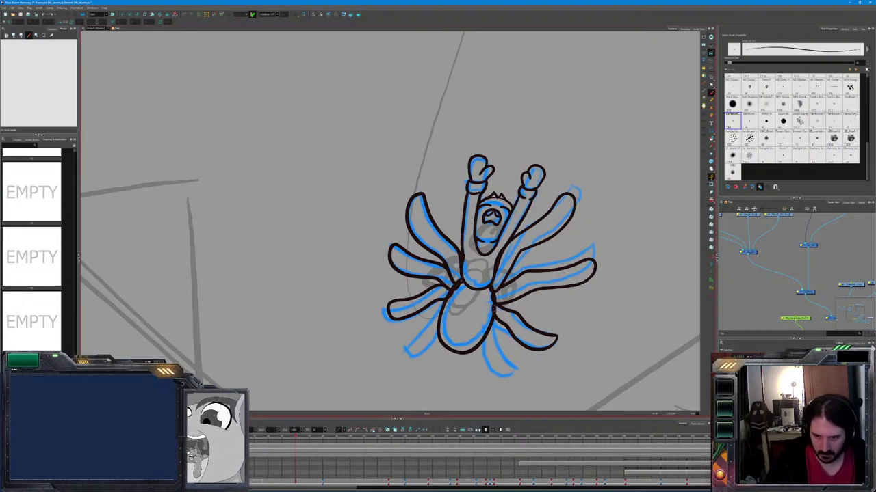
Ink the lowest leg on each side of the abdomen
{"action": "mouse_move", "coordinate": [489, 327]}
{"action": "left_mouse_down"}
{"action": "mouse_move", "coordinate": [499, 368]}
{"action": "mouse_move", "coordinate": [511, 375]}
{"action": "mouse_move", "coordinate": [521, 368]}
{"action": "mouse_move", "coordinate": [510, 338]}
{"action": "left_mouse_up"}
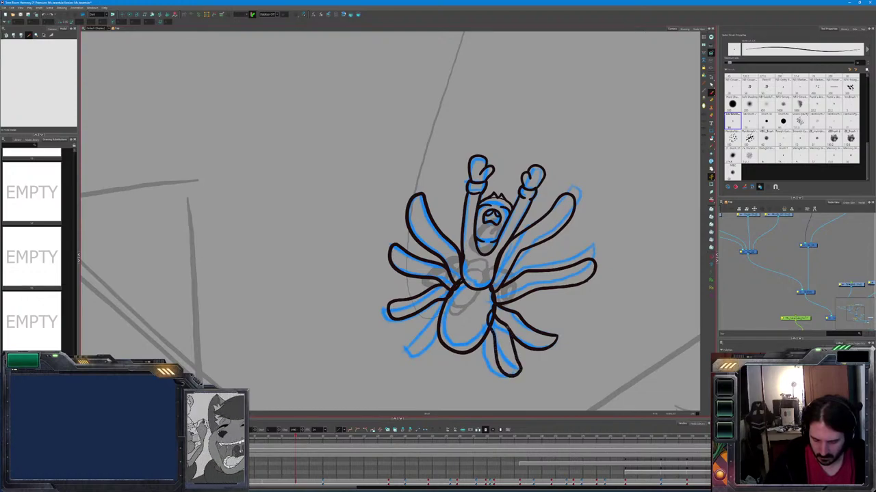
{"action": "mouse_move", "coordinate": [437, 319]}
{"action": "left_mouse_down"}
{"action": "mouse_move", "coordinate": [423, 349]}
{"action": "mouse_move", "coordinate": [431, 303]}
{"action": "left_mouse_up"}
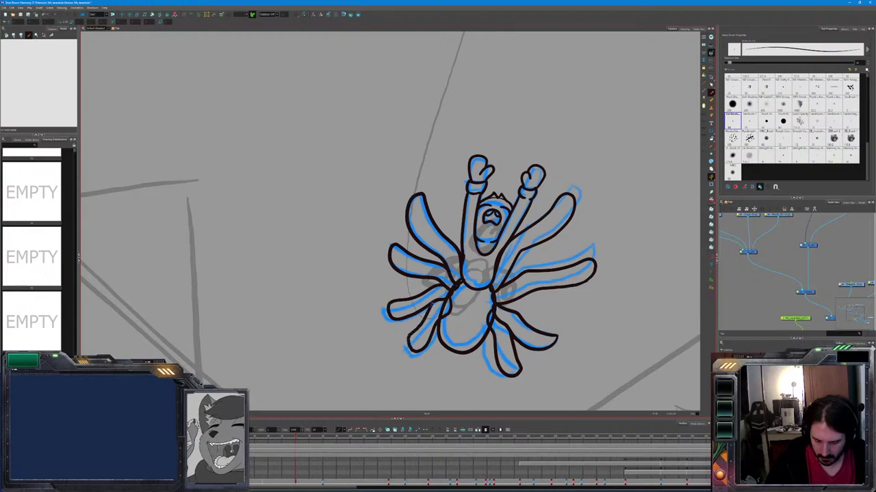
{"action": "mouse_move", "coordinate": [409, 348]}
{"action": "left_mouse_down"}
{"action": "mouse_move", "coordinate": [451, 301]}
{"action": "mouse_move", "coordinate": [409, 352]}
{"action": "left_mouse_up"}
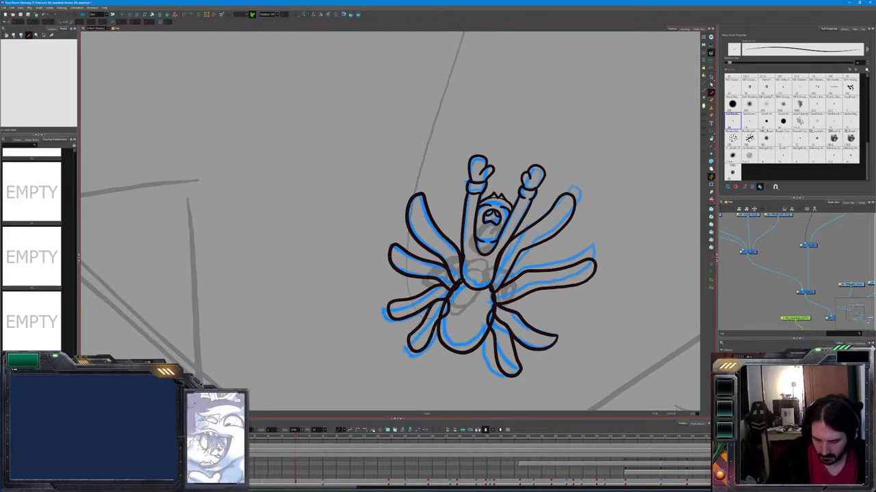
{"action": "mouse_move", "coordinate": [418, 197]}
{"action": "left_mouse_down"}
{"action": "mouse_move", "coordinate": [466, 284]}
{"action": "mouse_move", "coordinate": [408, 200]}
{"action": "left_mouse_up"}
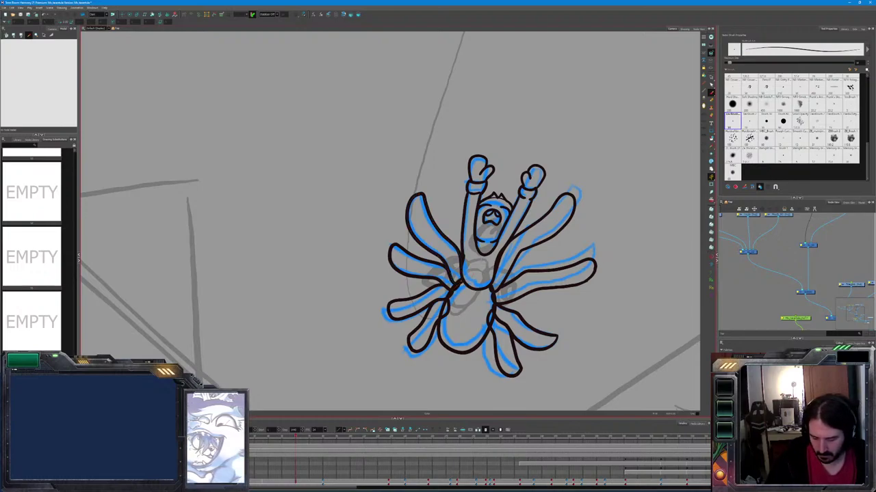
{"action": "key", "text": "ctrl+z"}
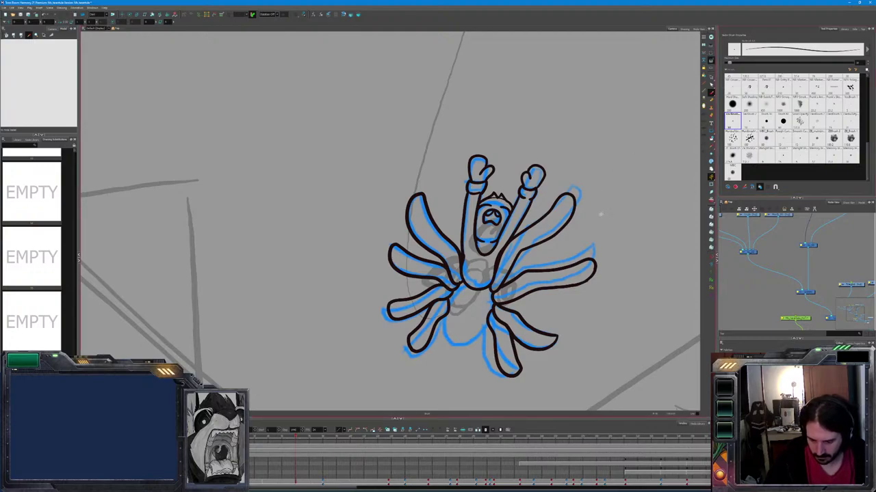
{"action": "key", "text": "ctrl+shift+z"}
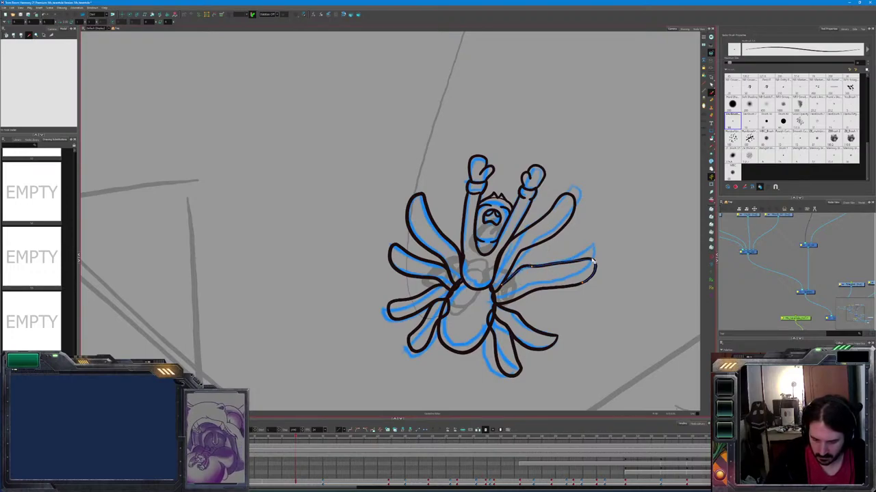
Redraw the upper and lower edges of the spider's second right leg so they follow the blue sketch
{"action": "left_click_drag", "start_coordinate": [510, 273], "coordinate": [593, 251]}
{"action": "left_click_drag", "start_coordinate": [522, 271], "coordinate": [543, 265]}
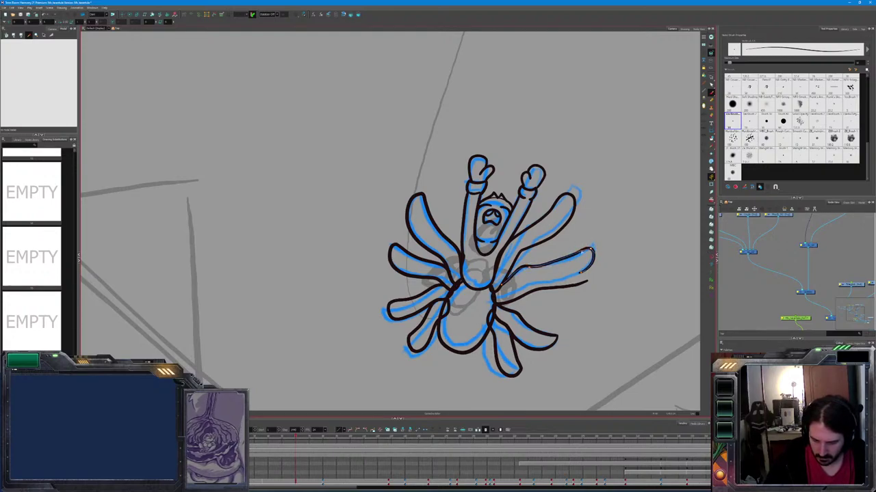
{"action": "key", "text": "ctrl+z"}
{"action": "left_click_drag", "start_coordinate": [503, 286], "coordinate": [556, 265]}
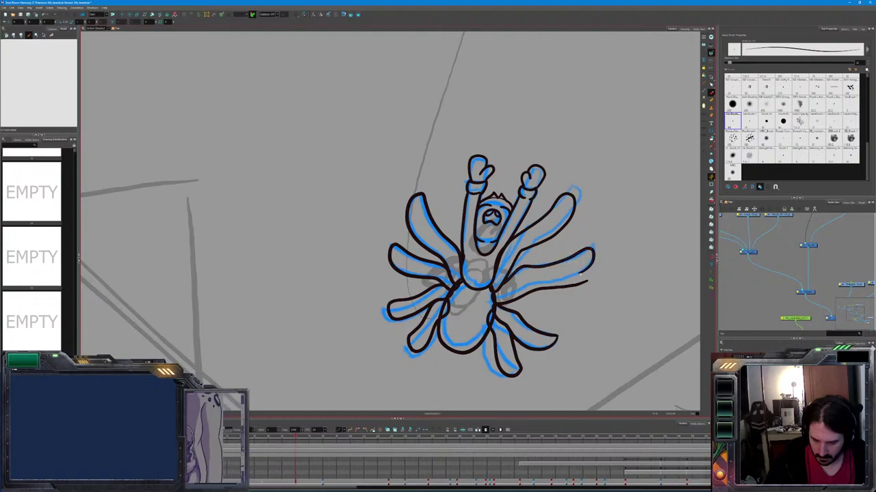
{"action": "key", "text": "ctrl+z"}
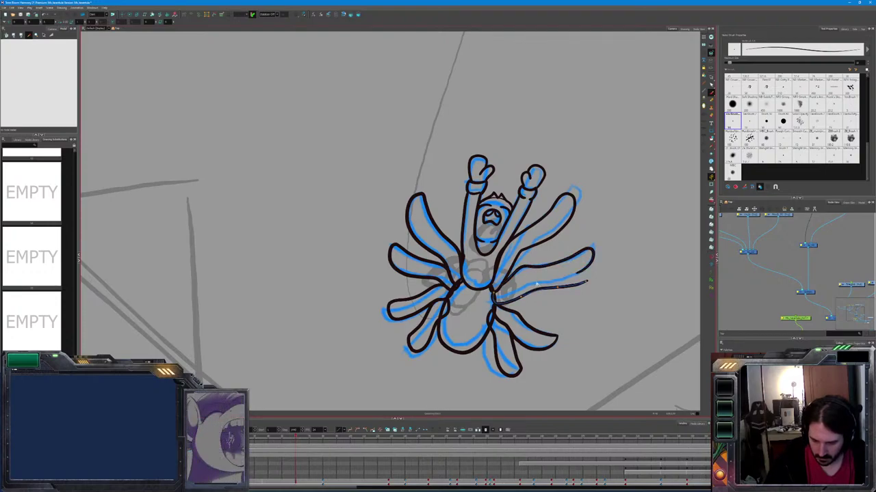
{"action": "left_click_drag", "start_coordinate": [493, 299], "coordinate": [586, 281]}
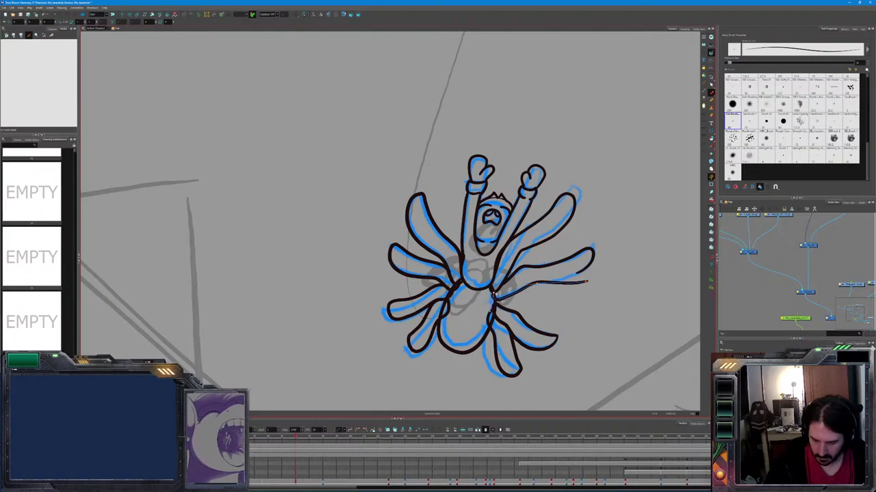
{"action": "key", "text": "ctrl+z"}
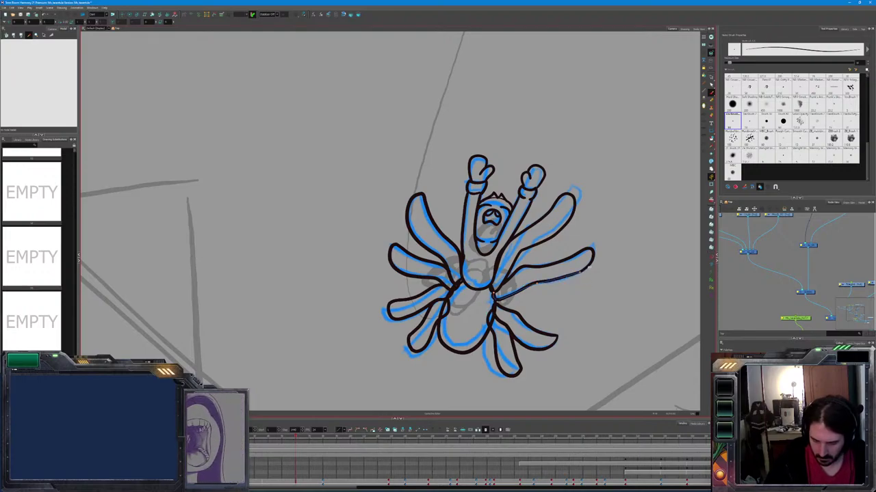
Shift the two lower right legs slightly upward against the body and ink the curved markings on the abdomen
{"action": "left_click", "coordinate": [539, 314]}
{"action": "mouse_move", "coordinate": [526, 346]}
{"action": "left_mouse_down"}
{"action": "mouse_move", "coordinate": [524, 327]}
{"action": "mouse_move", "coordinate": [518, 369]}
{"action": "left_mouse_up"}
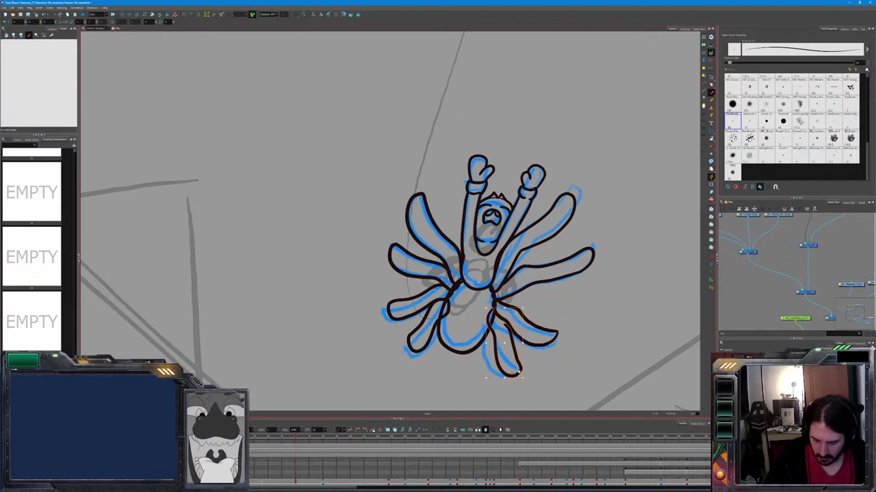
{"action": "left_click", "coordinate": [511, 342]}
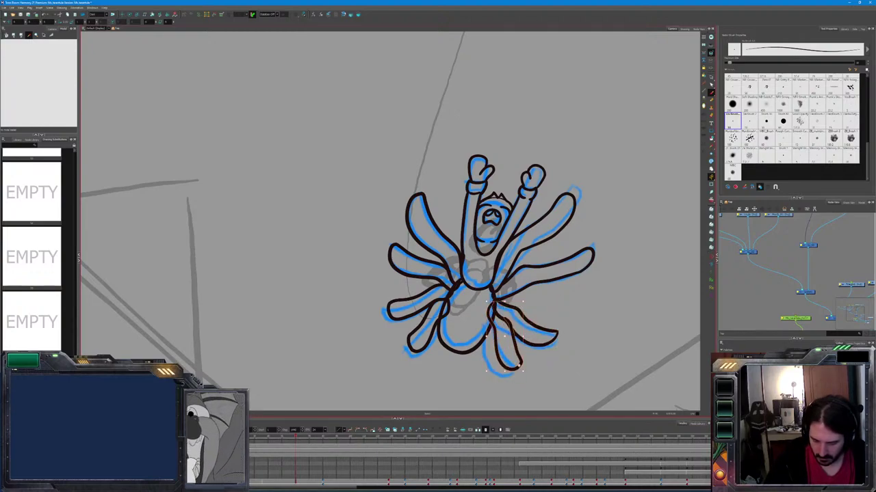
{"action": "left_click", "coordinate": [603, 310]}
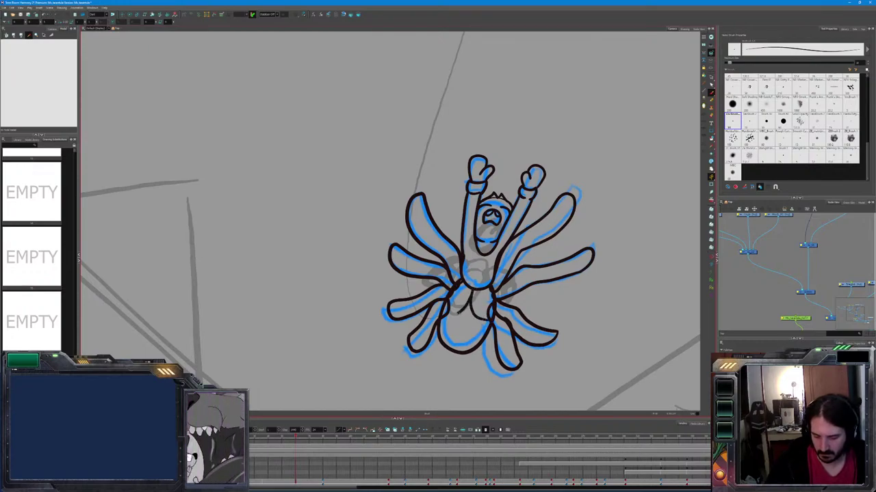
Flip between the neighbouring frames to check the inked spider against the drawings before and after it
{"action": "left_click_drag", "start_coordinate": [599, 313], "coordinate": [587, 344]}
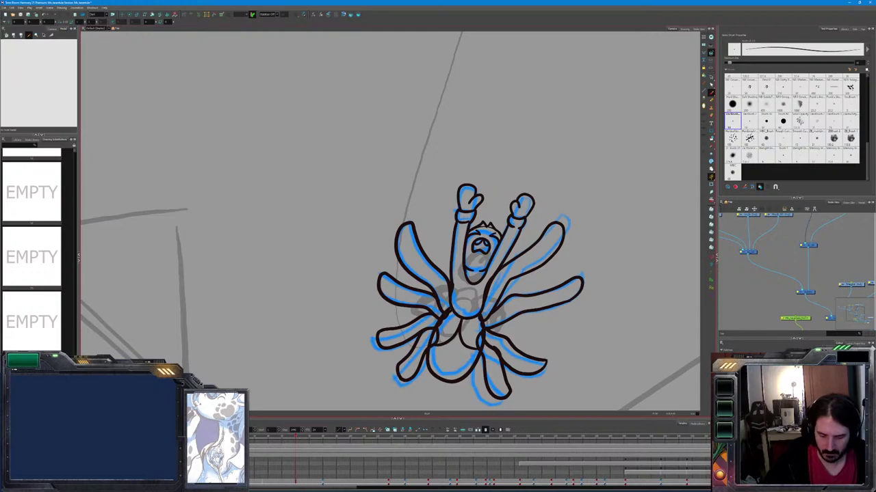
{"action": "mouse_move", "coordinate": [654, 353]}
{"action": "left_mouse_down"}
{"action": "mouse_move", "coordinate": [615, 275]}
{"action": "mouse_move", "coordinate": [620, 260]}
{"action": "left_mouse_up"}
{"action": "key", "text": "period"}
{"action": "key", "text": "comma"}
{"action": "key", "text": "period"}
{"action": "key", "text": "comma"}
{"action": "key", "text": "period"}
{"action": "key", "text": "period"}
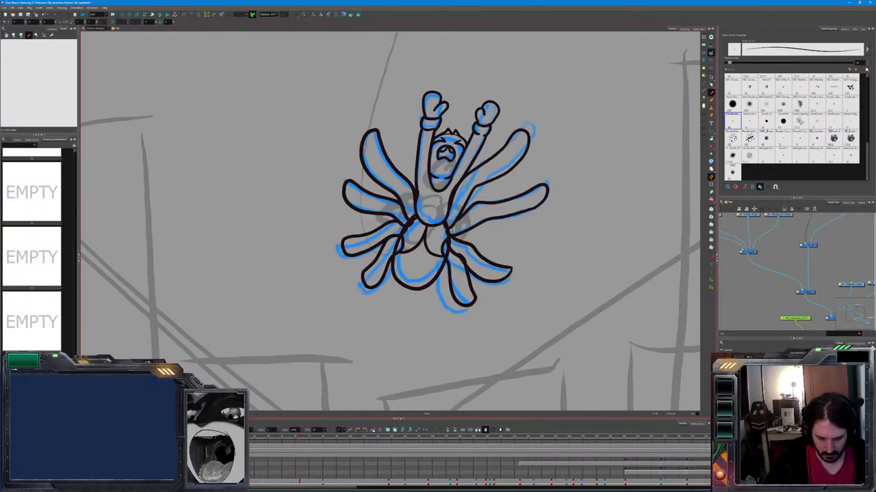
{"action": "key", "text": "comma"}
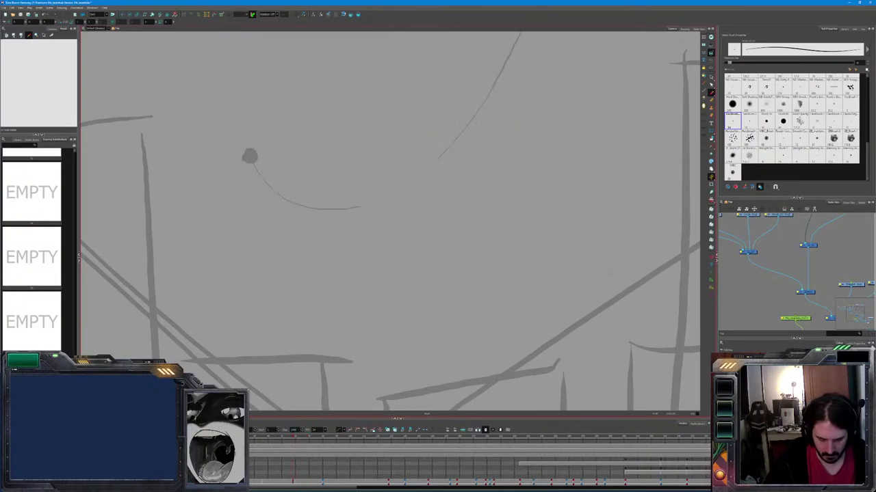
Clear the blue underlay from the arms-raised spider drawing, leaving only its ink lines
{"action": "key", "text": "period"}
{"action": "key", "text": "ctrl+a"}
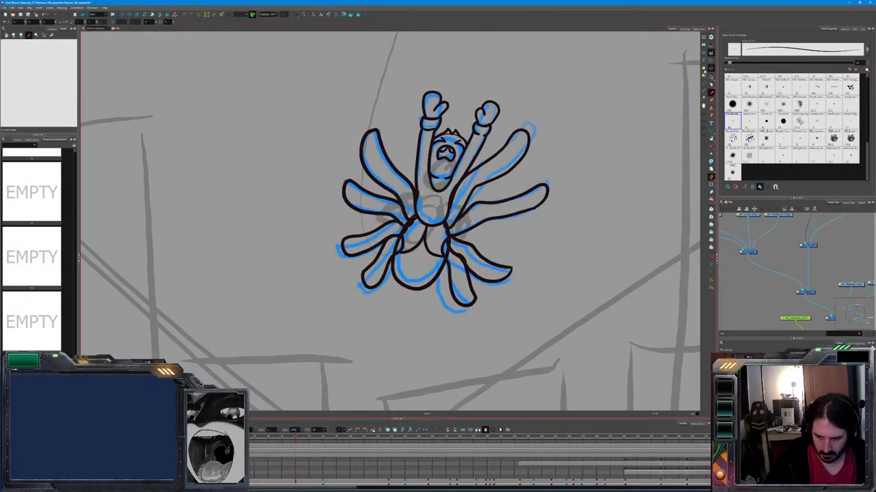
{"action": "key", "text": "period"}
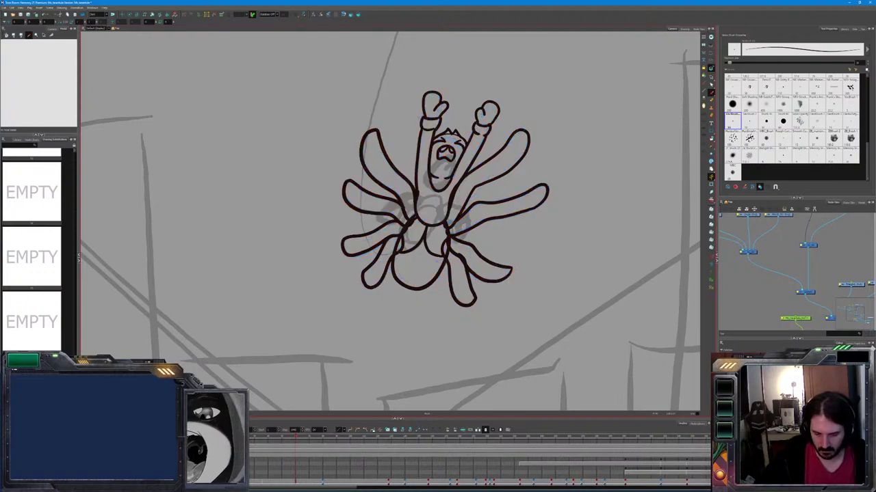
Go to the preceding frame with the grey dot and ink a tiny distant spider over it
{"action": "key", "text": "period"}
{"action": "key", "text": "comma"}
{"action": "key", "text": "period"}
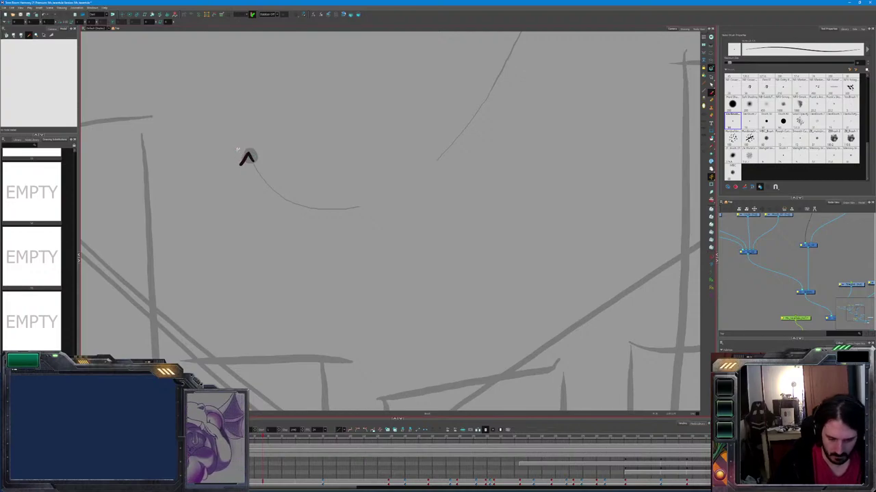
{"action": "key", "text": "comma"}
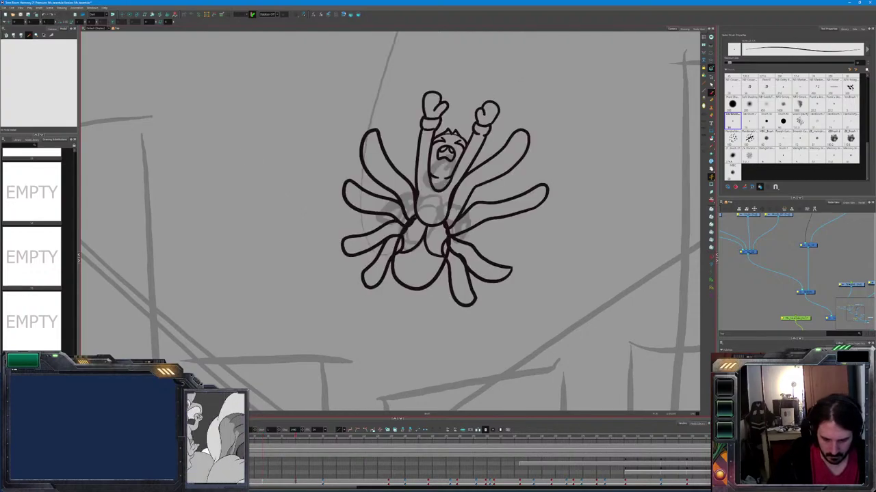
{"action": "key", "text": "period"}
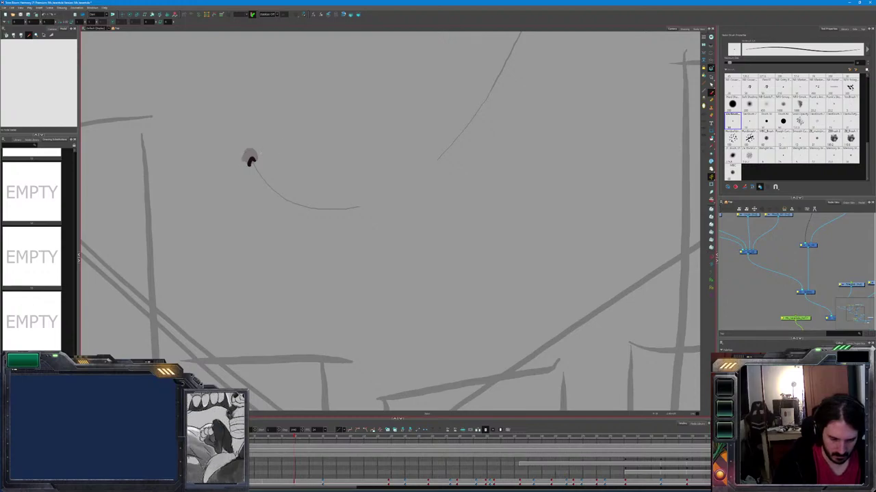
{"action": "left_click_drag", "start_coordinate": [255, 152], "coordinate": [244, 152]}
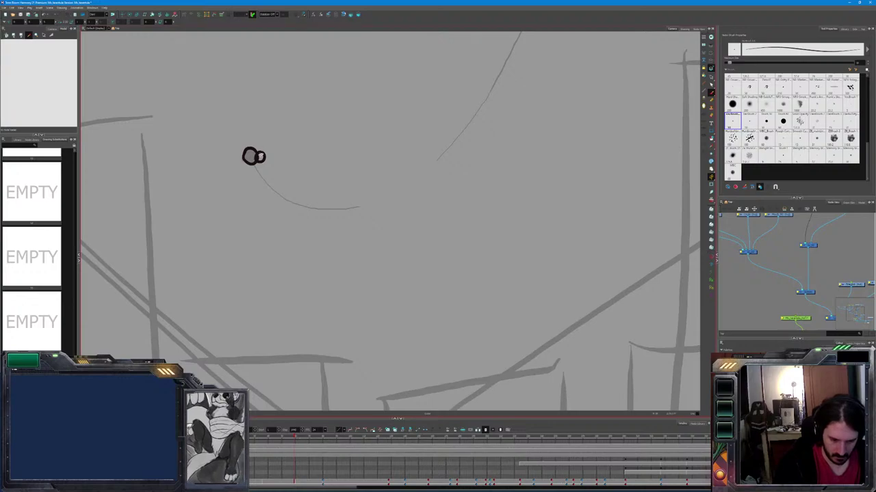
{"action": "key", "text": "alt+s"}
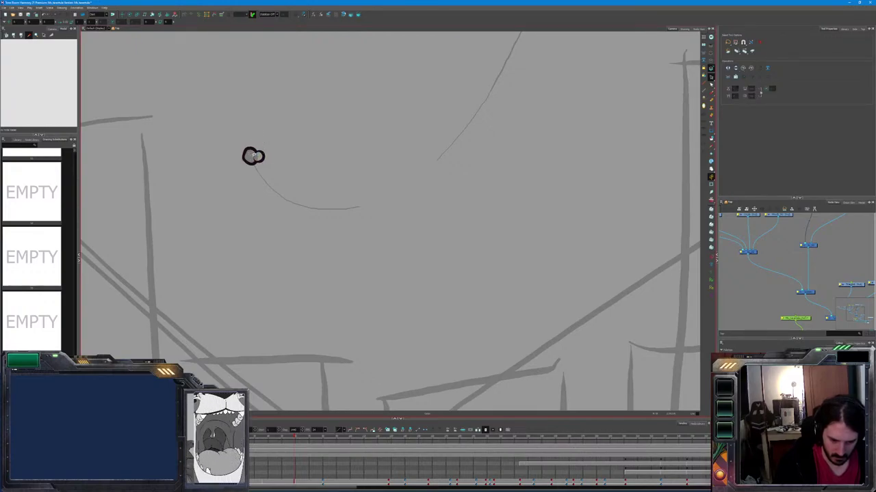
{"action": "key", "text": "alt+b"}
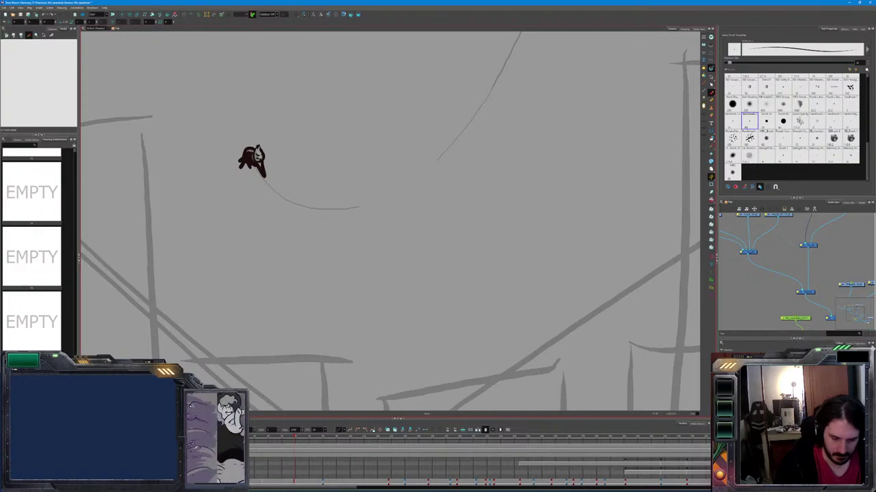
Flip between the arms-raised spider and the close-up pose to compare the drawings, ending on the close-up frame
{"action": "key", "text": "ctrl+z"}
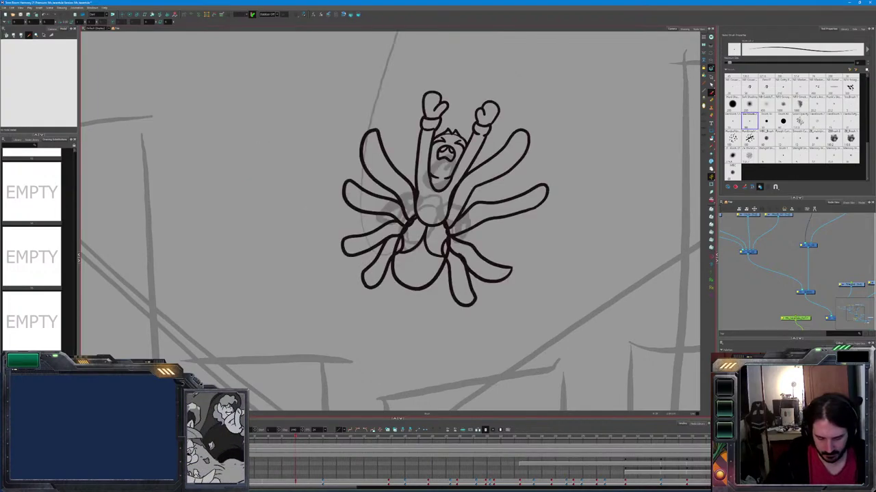
{"action": "key", "text": "ctrl+z"}
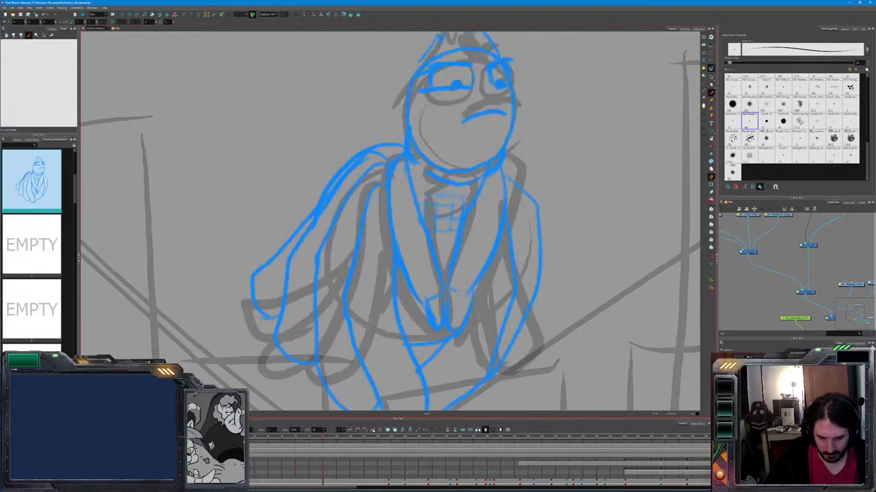
{"action": "key", "text": "ctrl+z"}
{"action": "key", "text": "ctrl+shift+z"}
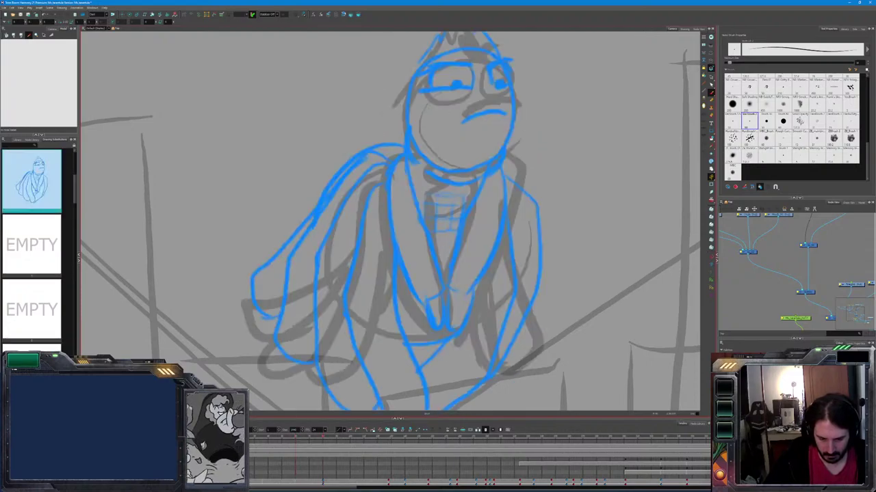
{"action": "key", "text": "ctrl+z"}
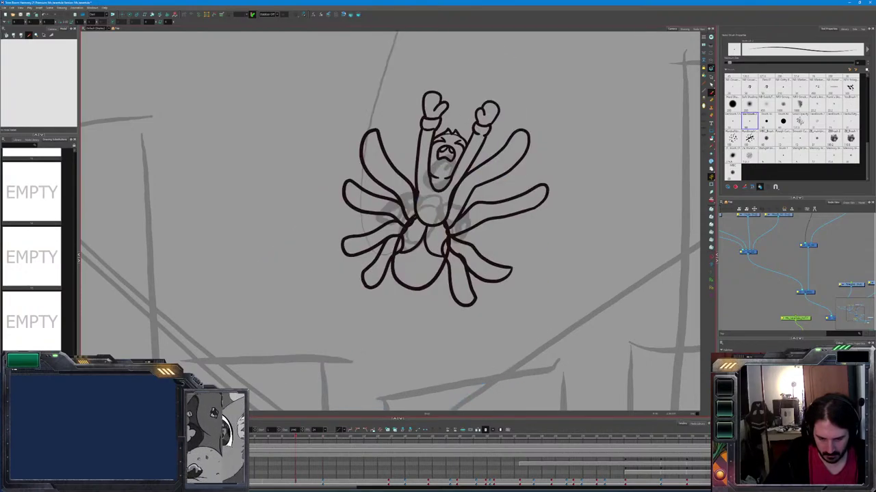
{"action": "key", "text": "ctrl+z"}
{"action": "key", "text": "ctrl+shift+z"}
{"action": "key", "text": "ctrl+z"}
{"action": "key", "text": "ctrl+shift+z"}
{"action": "key", "text": "ctrl+shift+z"}
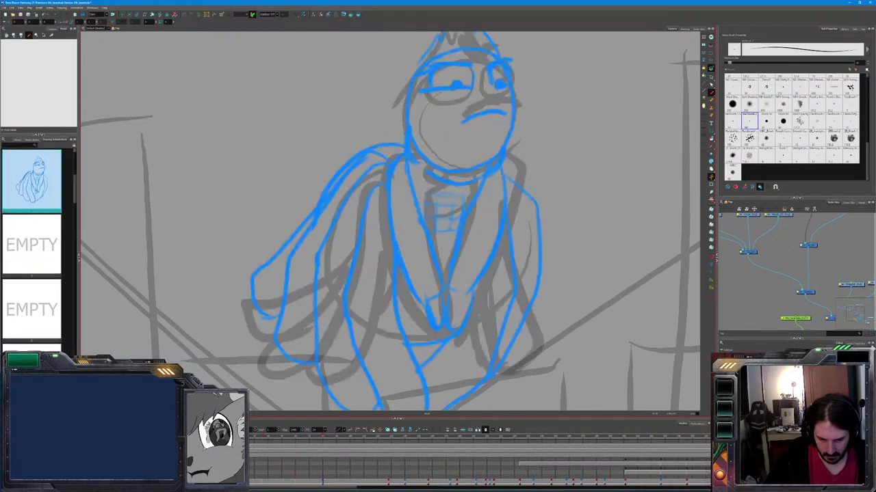
{"action": "left_click_drag", "start_coordinate": [419, 184], "coordinate": [443, 281]}
{"action": "key", "text": "period"}
{"action": "key", "text": "comma"}
{"action": "mouse_move", "coordinate": [504, 165]}
{"action": "left_mouse_down"}
{"action": "mouse_move", "coordinate": [503, 240]}
{"action": "mouse_move", "coordinate": [479, 286]}
{"action": "left_mouse_up"}
{"action": "key", "text": "ctrl+z"}
{"action": "key", "text": "ctrl+z"}
Ink the left arm's sleeve with its cuff and the right arm's upper sleeve over the close-up sketch
{"action": "mouse_move", "coordinate": [414, 176]}
{"action": "left_mouse_down"}
{"action": "mouse_move", "coordinate": [420, 214]}
{"action": "mouse_move", "coordinate": [405, 229]}
{"action": "mouse_move", "coordinate": [384, 214]}
{"action": "mouse_move", "coordinate": [381, 171]}
{"action": "mouse_move", "coordinate": [404, 151]}
{"action": "left_mouse_up"}
{"action": "mouse_move", "coordinate": [419, 218]}
{"action": "left_mouse_down"}
{"action": "mouse_move", "coordinate": [428, 236]}
{"action": "mouse_move", "coordinate": [388, 234]}
{"action": "mouse_move", "coordinate": [387, 226]}
{"action": "left_mouse_up"}
{"action": "key", "text": "ctrl+z"}
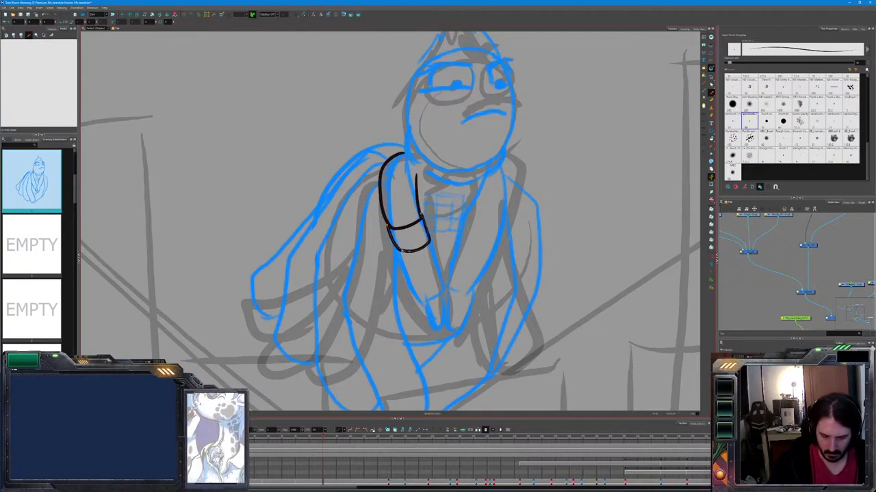
{"action": "left_click_drag", "start_coordinate": [409, 253], "coordinate": [389, 224]}
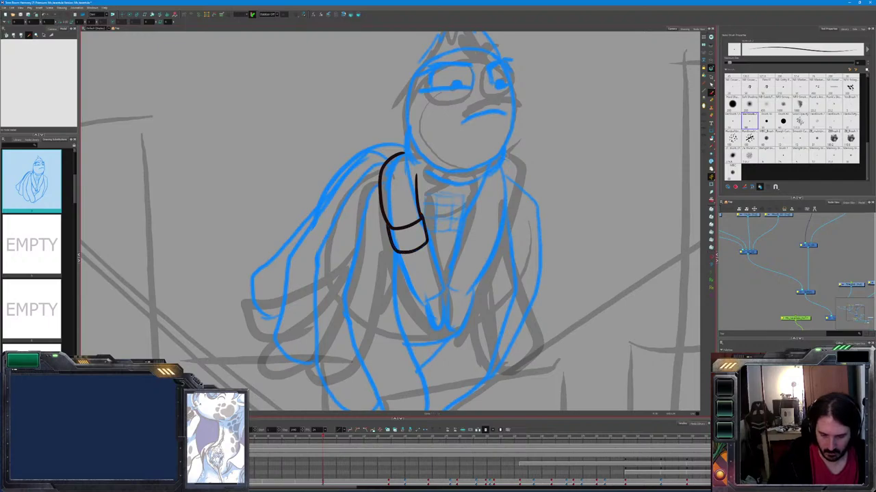
{"action": "mouse_move", "coordinate": [504, 154]}
{"action": "left_mouse_down"}
{"action": "mouse_move", "coordinate": [515, 170]}
{"action": "mouse_move", "coordinate": [506, 216]}
{"action": "mouse_move", "coordinate": [494, 211]}
{"action": "left_mouse_up"}
{"action": "left_click_drag", "start_coordinate": [497, 176], "coordinate": [482, 204]}
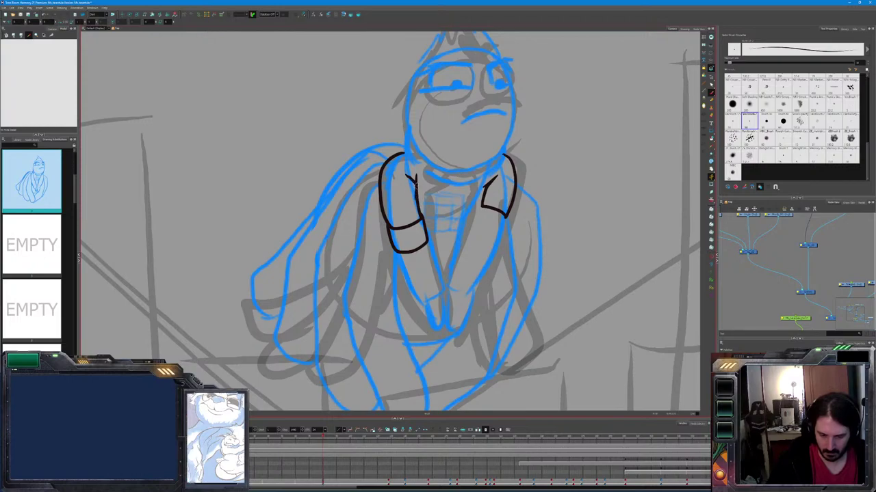
Select all the inked arm strokes, cut them, and paste them onto the other art layer
{"action": "left_click_drag", "start_coordinate": [403, 153], "coordinate": [387, 209]}
{"action": "left_click_drag", "start_coordinate": [385, 175], "coordinate": [390, 228]}
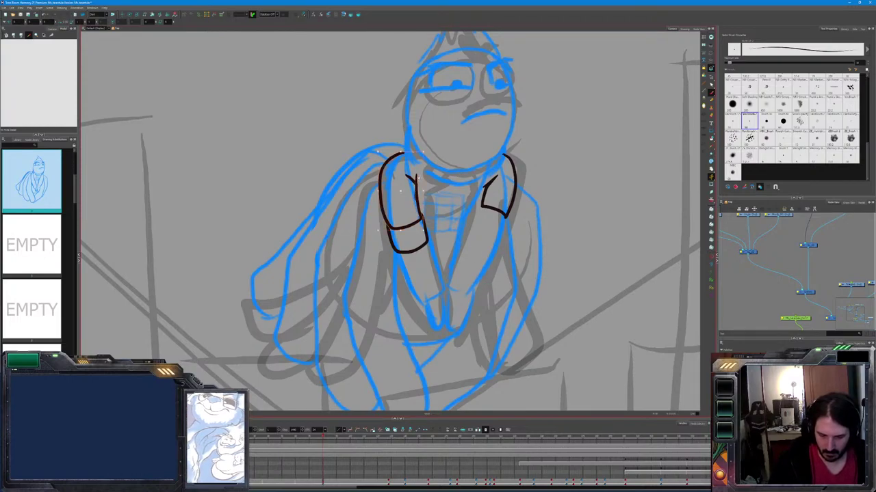
{"action": "left_click_drag", "start_coordinate": [377, 151], "coordinate": [430, 253]}
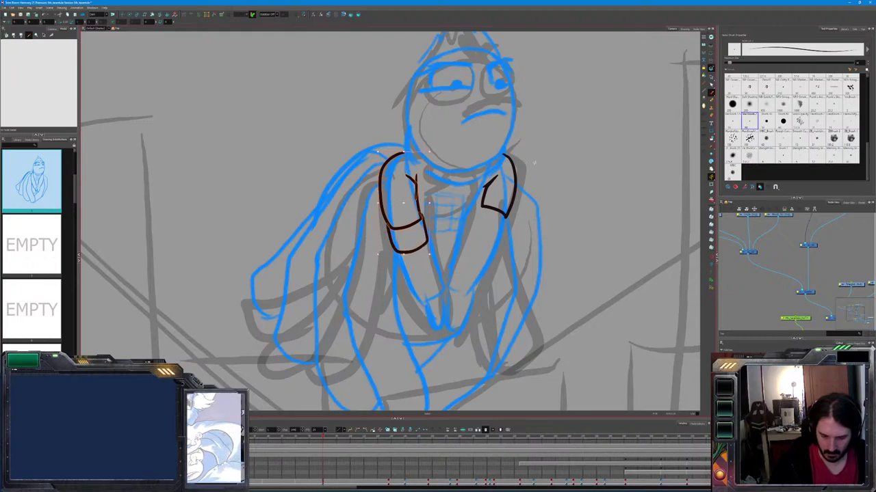
{"action": "left_click", "coordinate": [491, 179]}
{"action": "left_click_drag", "start_coordinate": [500, 216], "coordinate": [506, 206]}
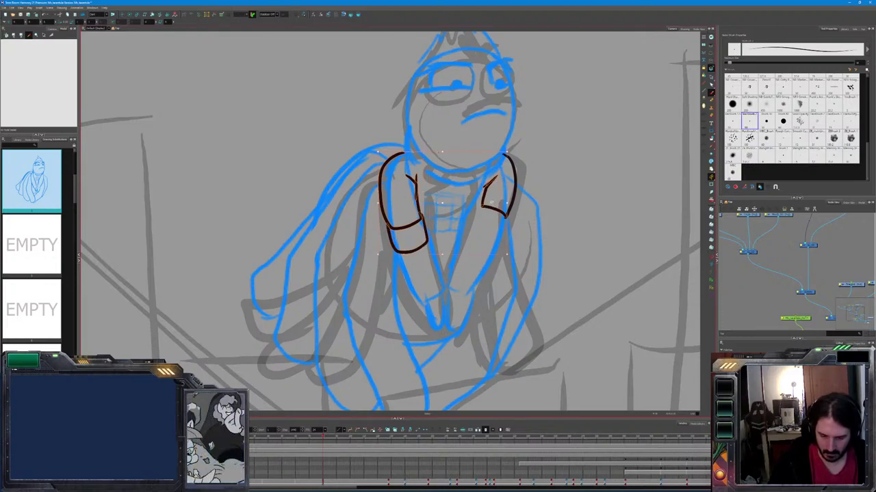
{"action": "key", "text": "Delete"}
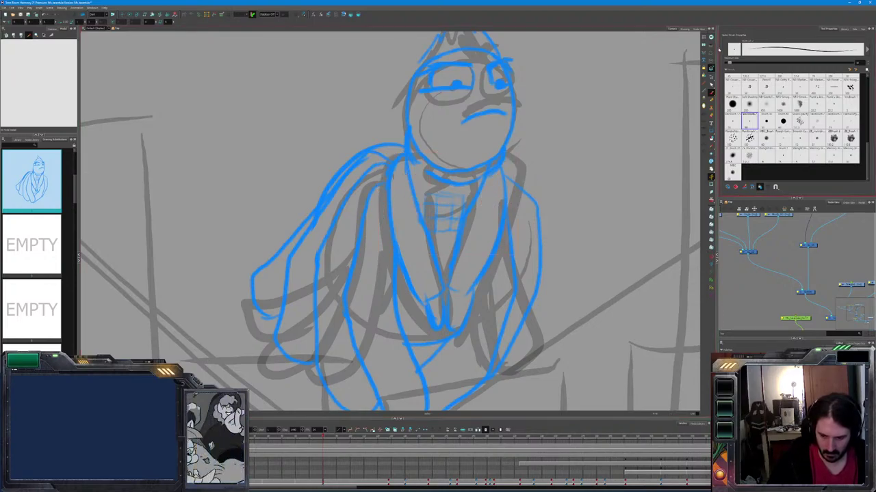
{"action": "key", "text": "ctrl+z"}
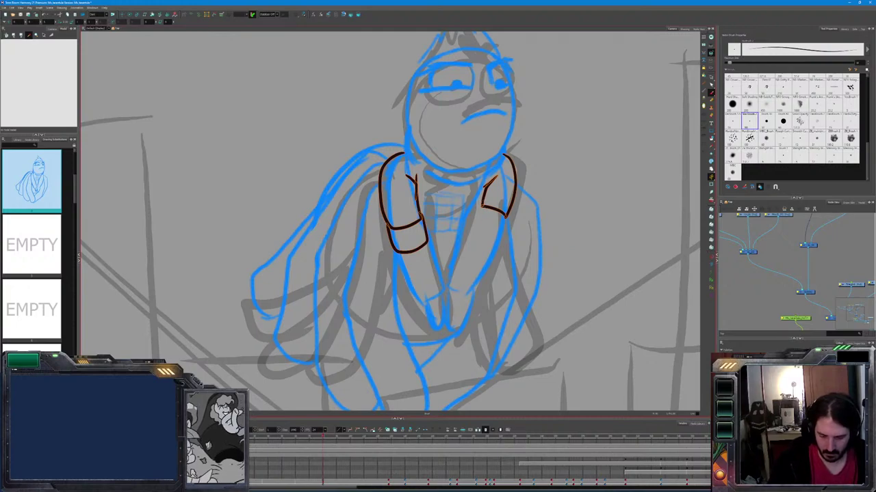
Ink the cuff below the right sleeve and tidy the inner shoulder line of the left arm
{"action": "mouse_move", "coordinate": [482, 206]}
{"action": "left_mouse_down"}
{"action": "mouse_move", "coordinate": [473, 225]}
{"action": "mouse_move", "coordinate": [498, 239]}
{"action": "mouse_move", "coordinate": [473, 231]}
{"action": "mouse_move", "coordinate": [483, 205]}
{"action": "mouse_move", "coordinate": [506, 212]}
{"action": "mouse_move", "coordinate": [500, 240]}
{"action": "mouse_move", "coordinate": [511, 222]}
{"action": "left_mouse_up"}
{"action": "key", "text": "ctrl+z"}
{"action": "key", "text": "ctrl+z"}
{"action": "key", "text": "ctrl+z"}
{"action": "key", "text": "ctrl+shift+z"}
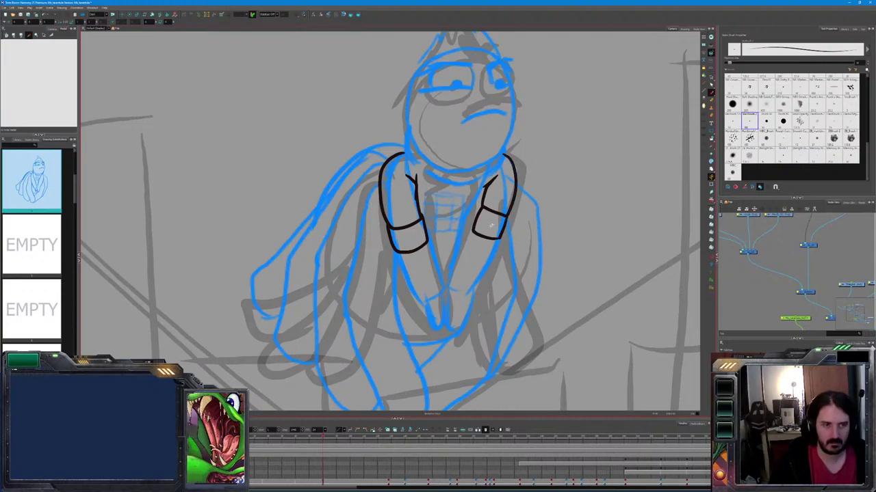
{"action": "key", "text": "ctrl+z"}
{"action": "key", "text": "ctrl+shift+z"}
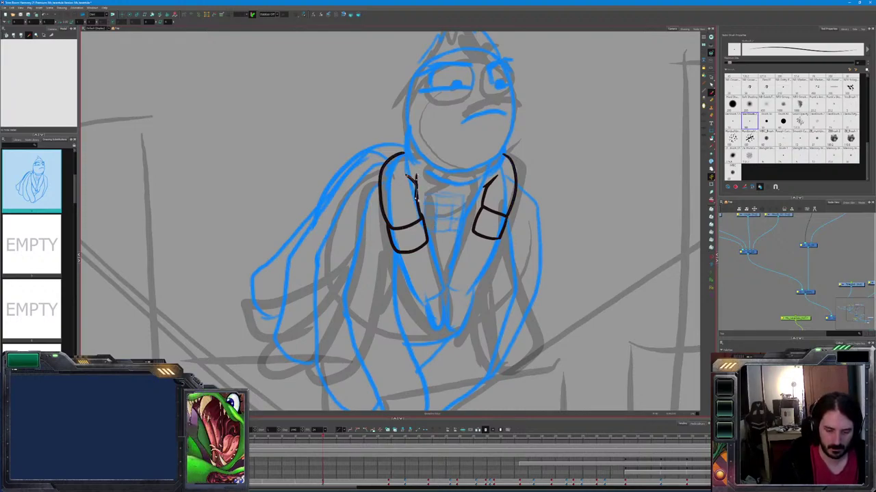
{"action": "left_click_drag", "start_coordinate": [409, 177], "coordinate": [416, 197]}
{"action": "key", "text": "ctrl+z"}
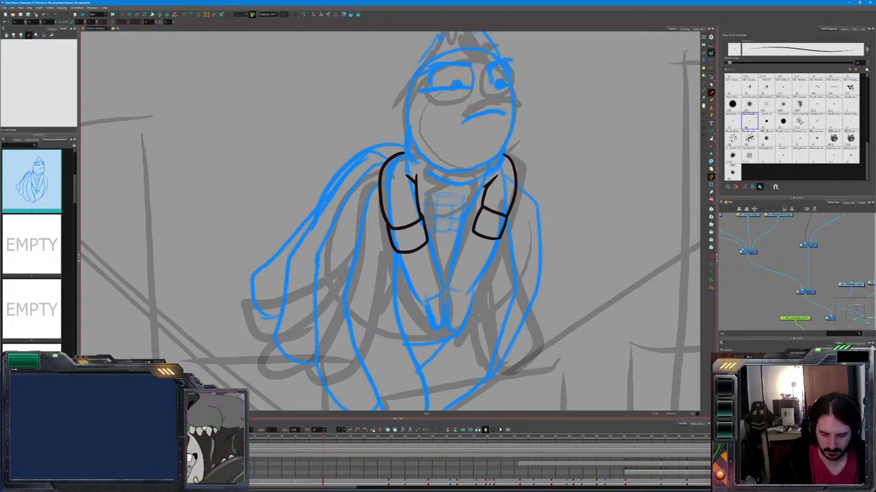
Ink the two curved lines of the collar under the chin, from one shoulder to the other
{"action": "mouse_move", "coordinate": [496, 163]}
{"action": "left_mouse_down"}
{"action": "mouse_move", "coordinate": [446, 190]}
{"action": "mouse_move", "coordinate": [412, 171]}
{"action": "mouse_move", "coordinate": [409, 143]}
{"action": "left_mouse_up"}
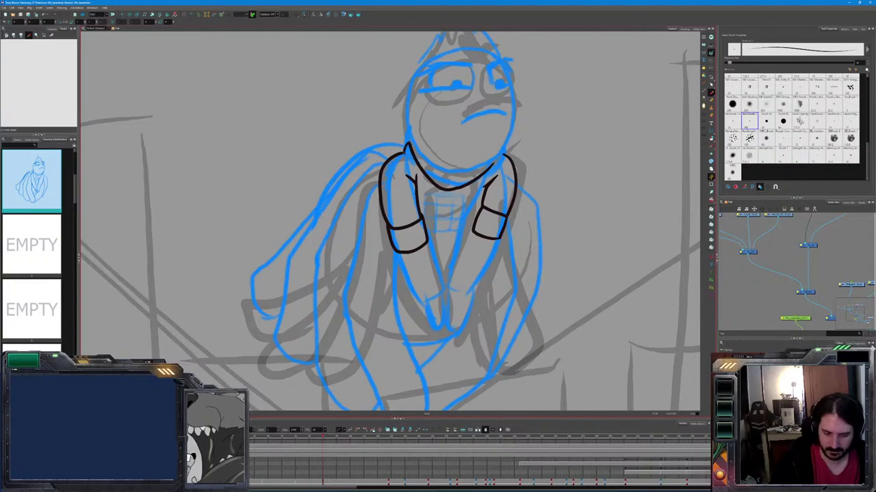
{"action": "mouse_move", "coordinate": [506, 156]}
{"action": "left_mouse_down"}
{"action": "mouse_move", "coordinate": [500, 149]}
{"action": "mouse_move", "coordinate": [512, 217]}
{"action": "left_mouse_up"}
{"action": "key", "text": "ctrl+z"}
{"action": "mouse_move", "coordinate": [502, 160]}
{"action": "left_mouse_down"}
{"action": "mouse_move", "coordinate": [461, 199]}
{"action": "mouse_move", "coordinate": [406, 159]}
{"action": "left_mouse_up"}
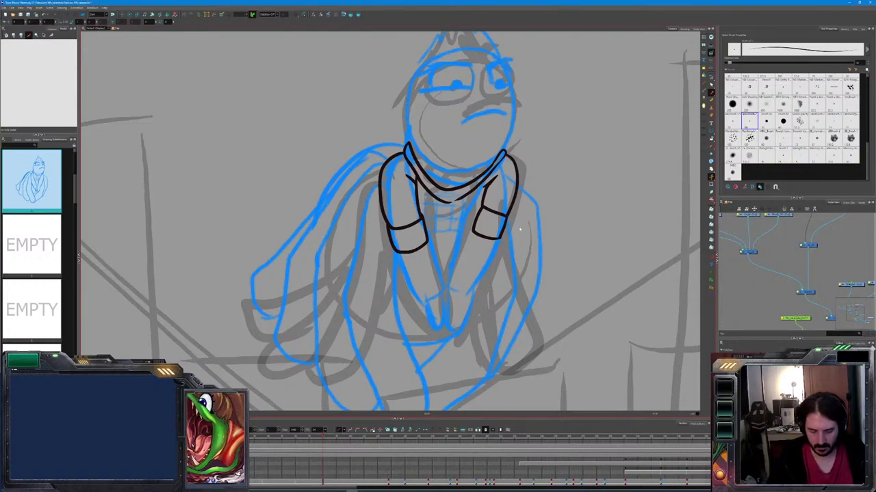
Move the right sleeve's cuff slightly down the arm and redraw the sleeve's outer line to meet it
{"action": "scroll", "coordinate": [519, 252], "scroll_direction": "up", "scroll_amount": 1}
{"action": "left_click", "coordinate": [507, 248]}
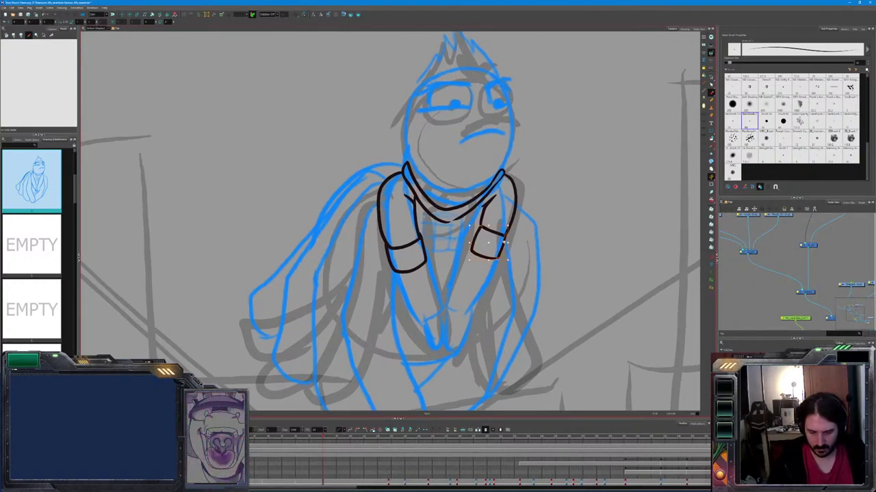
{"action": "left_click_drag", "start_coordinate": [489, 240], "coordinate": [485, 255]}
{"action": "key", "text": "Escape"}
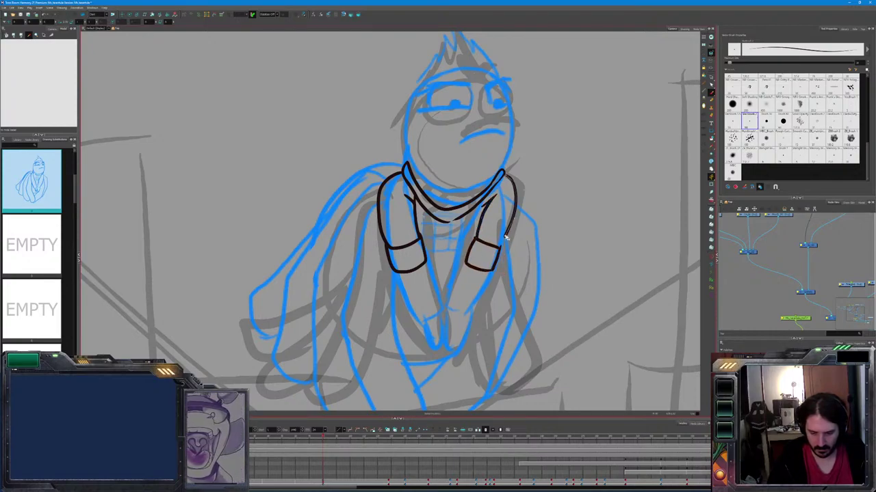
{"action": "left_click_drag", "start_coordinate": [506, 175], "coordinate": [509, 234]}
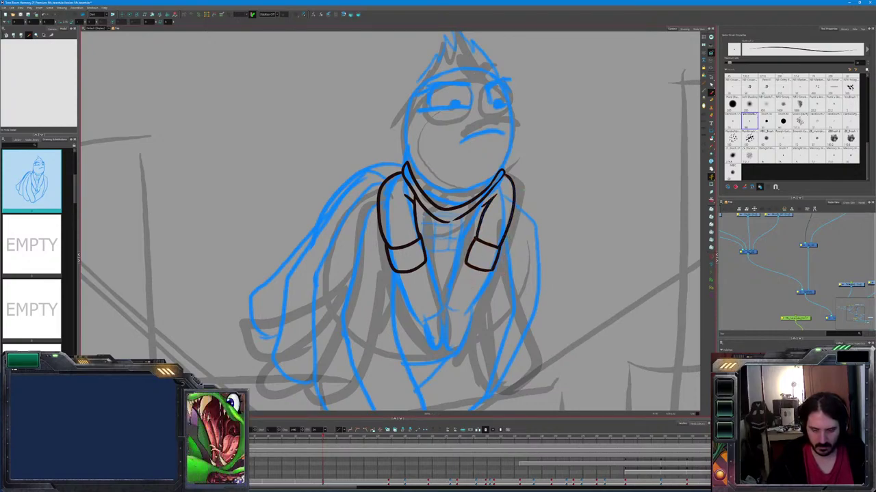
Ink both forearms below the cuffs down to the hands meeting in front of the body
{"action": "mouse_move", "coordinate": [443, 311]}
{"action": "left_mouse_down"}
{"action": "mouse_move", "coordinate": [447, 334]}
{"action": "mouse_move", "coordinate": [442, 328]}
{"action": "mouse_move", "coordinate": [437, 349]}
{"action": "mouse_move", "coordinate": [421, 348]}
{"action": "mouse_move", "coordinate": [404, 281]}
{"action": "mouse_move", "coordinate": [444, 312]}
{"action": "left_mouse_up"}
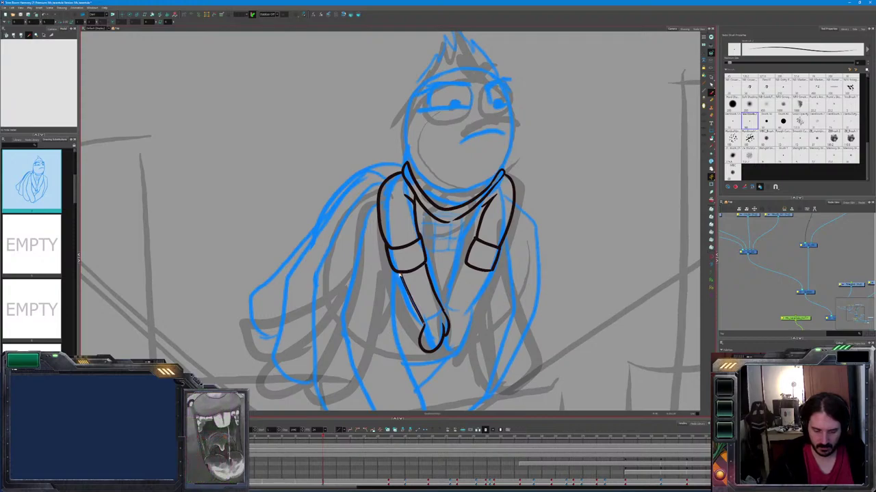
{"action": "left_click_drag", "start_coordinate": [468, 262], "coordinate": [449, 306]}
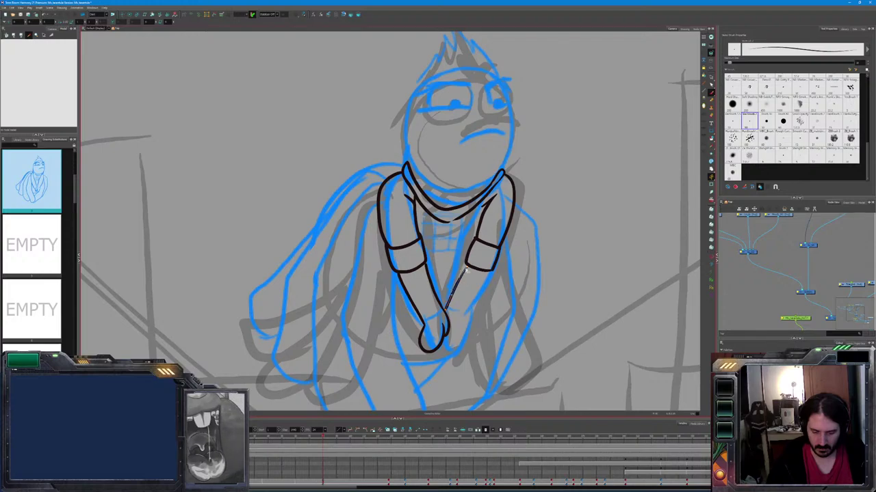
{"action": "left_click_drag", "start_coordinate": [470, 264], "coordinate": [447, 302]}
{"action": "mouse_move", "coordinate": [490, 270]}
{"action": "left_mouse_down"}
{"action": "mouse_move", "coordinate": [458, 348]}
{"action": "mouse_move", "coordinate": [444, 335]}
{"action": "left_mouse_up"}
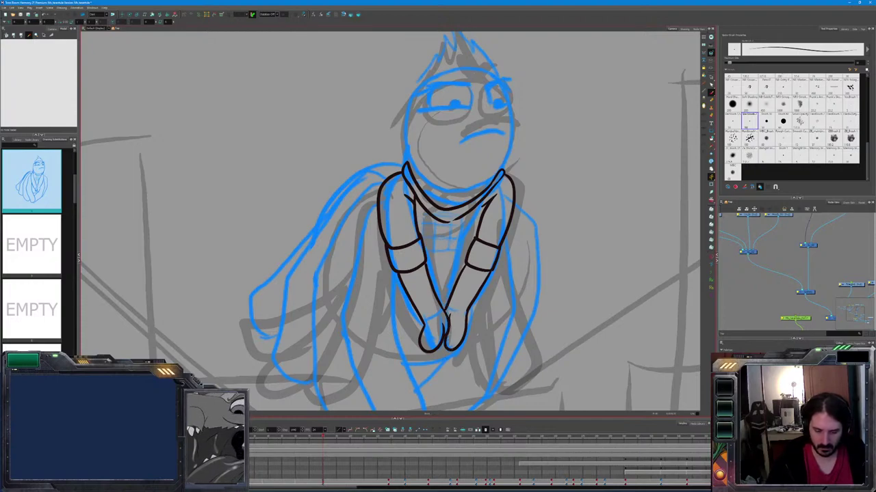
{"action": "left_click_drag", "start_coordinate": [501, 179], "coordinate": [449, 227]}
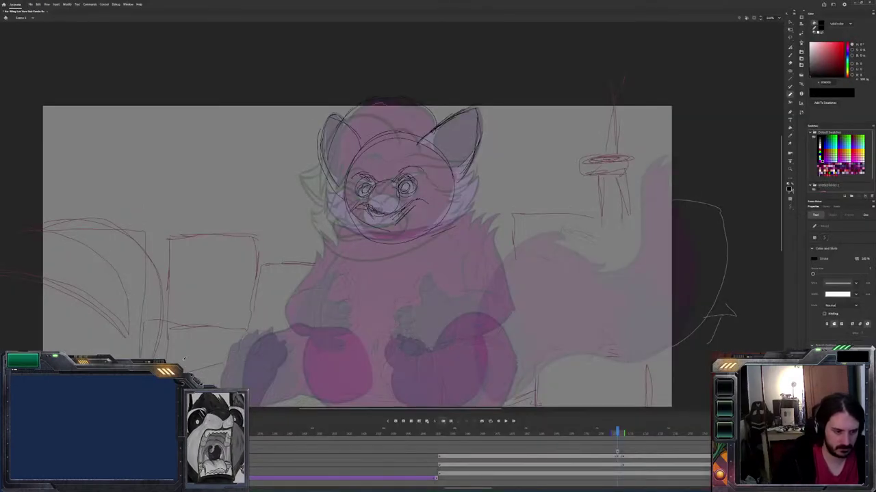
Switch to Adobe Animate and create a new blank document
{"action": "left_click", "coordinate": [30, 4]}
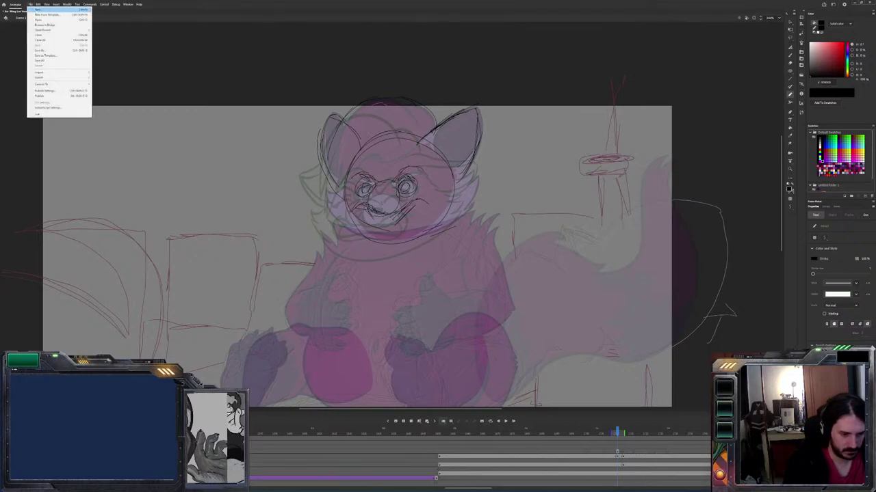
{"action": "left_click", "coordinate": [31, 4]}
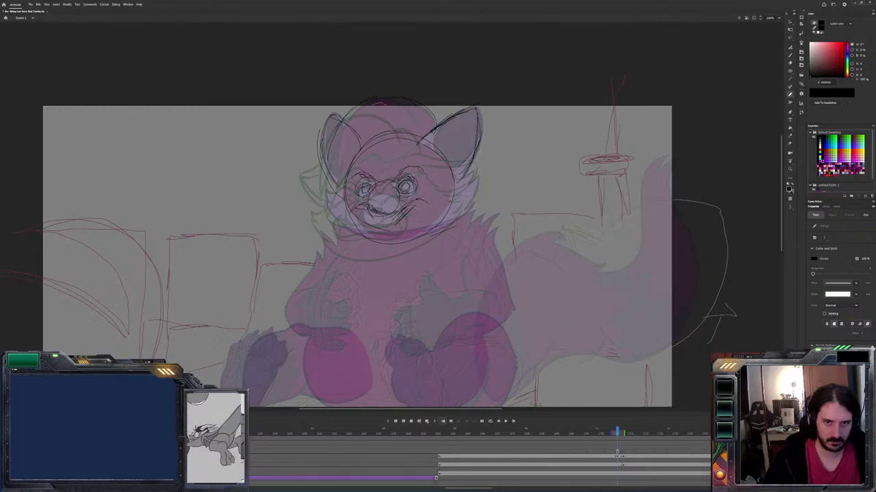
{"action": "key", "text": "ctrl+n"}
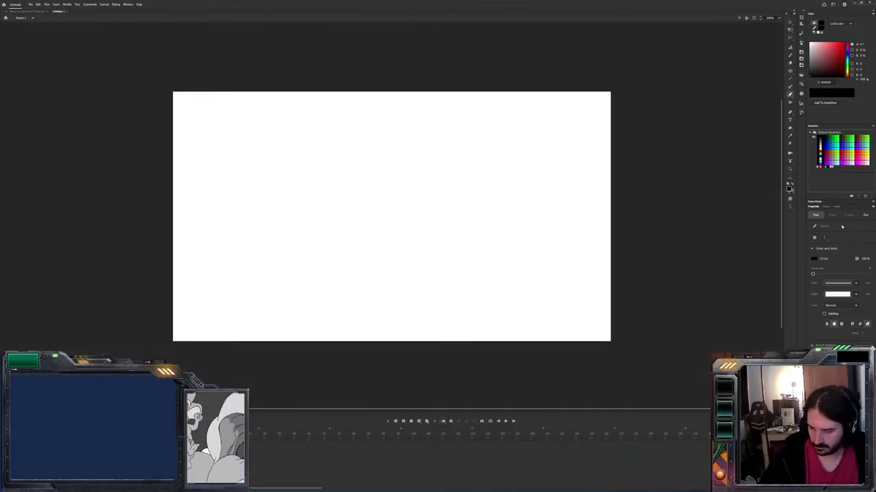
Change the document's stage colour from the swatches to a medium gray
{"action": "left_click", "coordinate": [864, 215]}
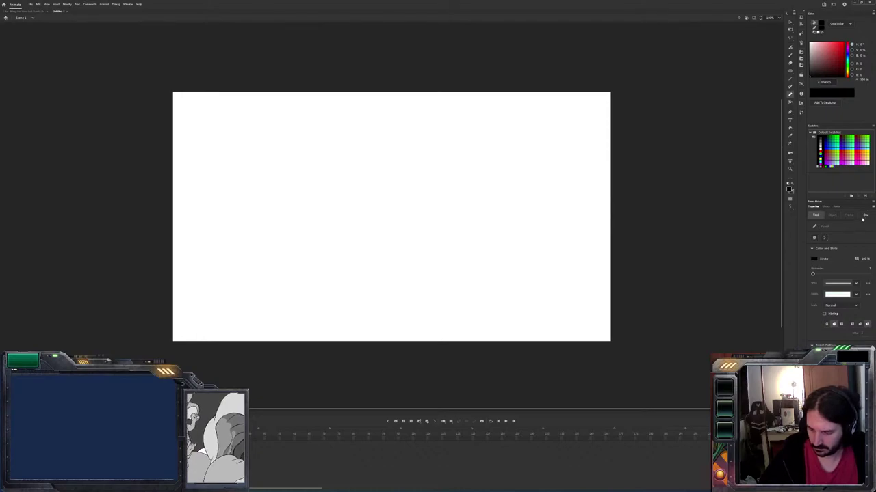
{"action": "left_click", "coordinate": [827, 318]}
{"action": "left_click", "coordinate": [749, 336]}
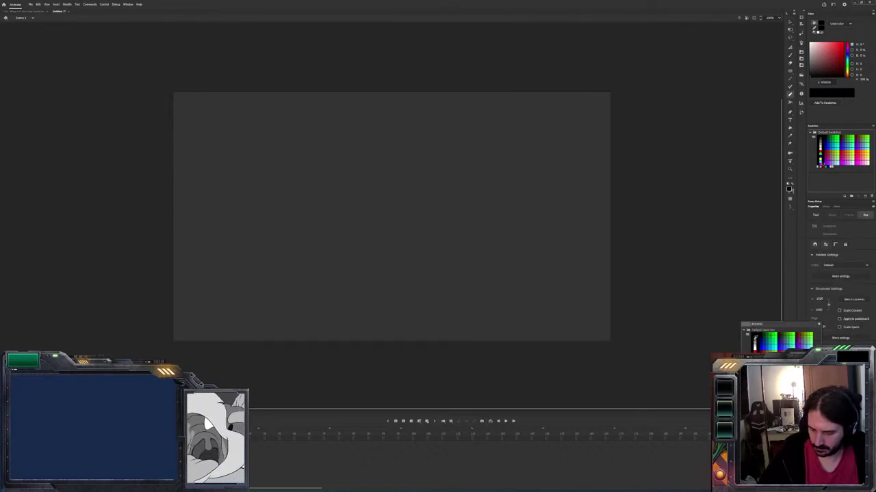
{"action": "left_click", "coordinate": [753, 341]}
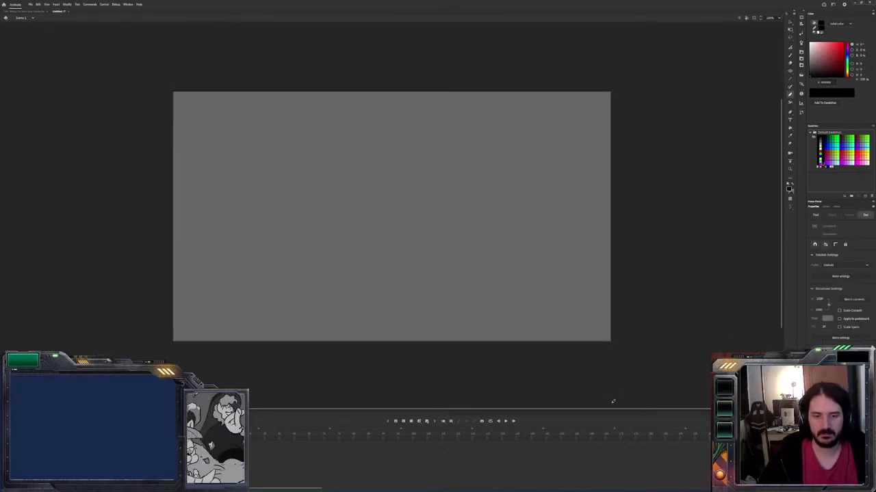
{"action": "left_click_drag", "start_coordinate": [819, 299], "coordinate": [829, 299]}
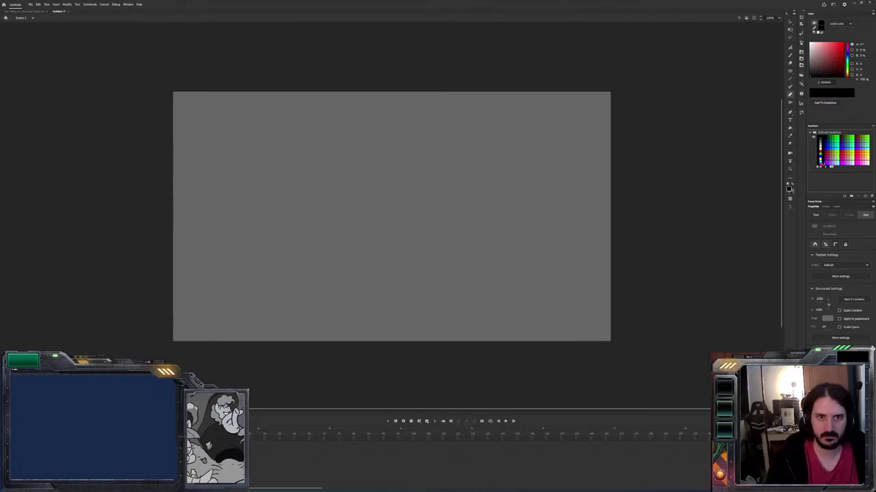
{"action": "left_click_drag", "start_coordinate": [0, 156], "coordinate": [308, 152]}
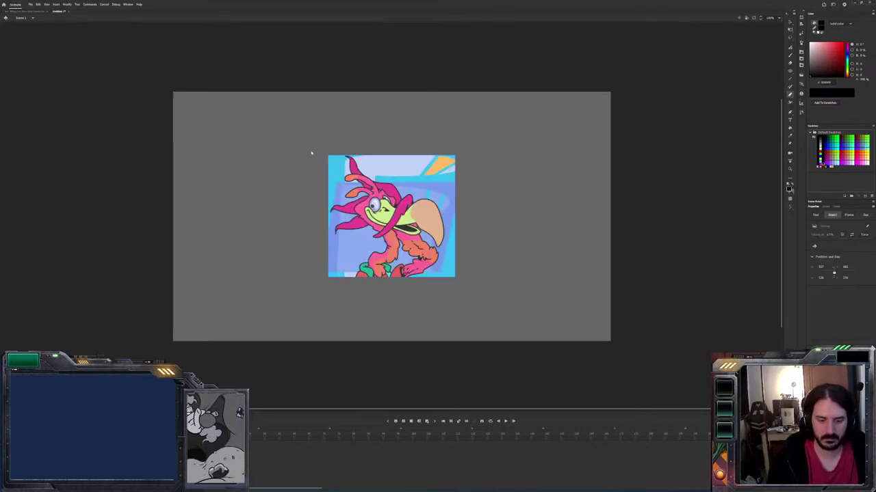
{"action": "left_click", "coordinate": [592, 119]}
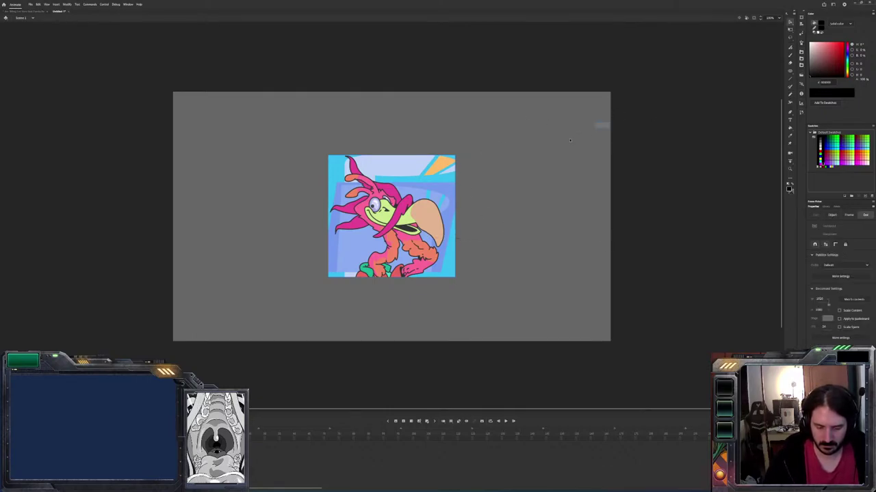
{"action": "key", "text": "ctrl+z"}
{"action": "key", "text": "ctrl+z"}
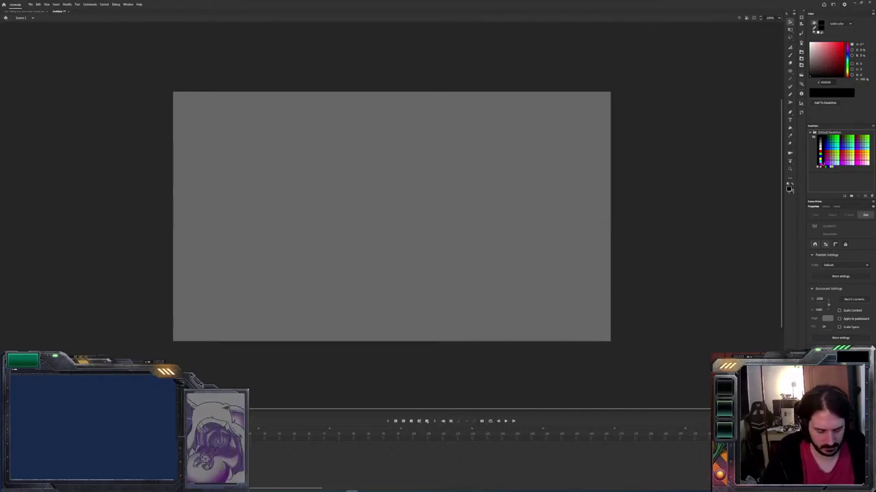
Switch to Toon Boom Harmony and ink the character's frowning mouth with two small teeth over the blue sketch
{"action": "key", "text": "alt+Tab"}
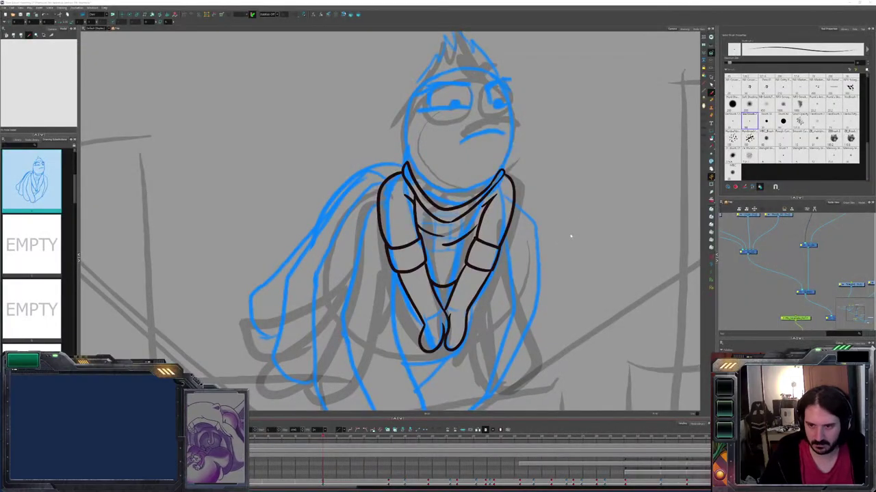
{"action": "left_click_drag", "start_coordinate": [540, 231], "coordinate": [524, 247]}
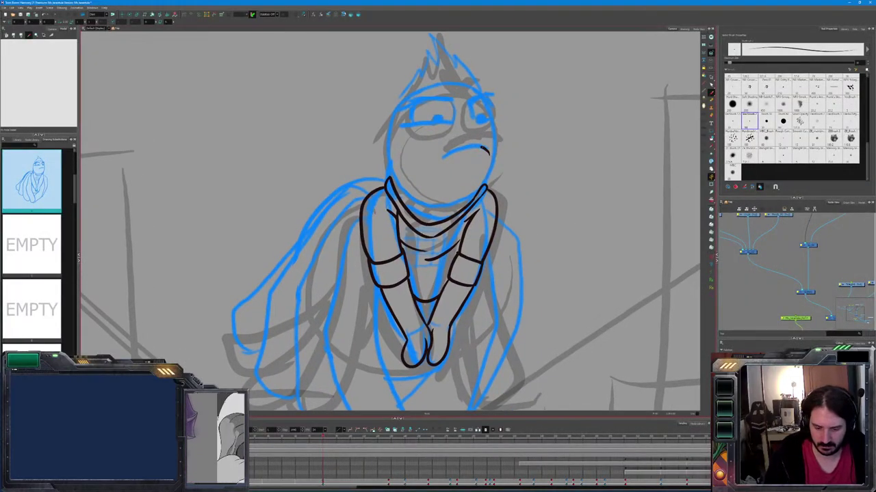
{"action": "left_click_drag", "start_coordinate": [437, 163], "coordinate": [488, 153]}
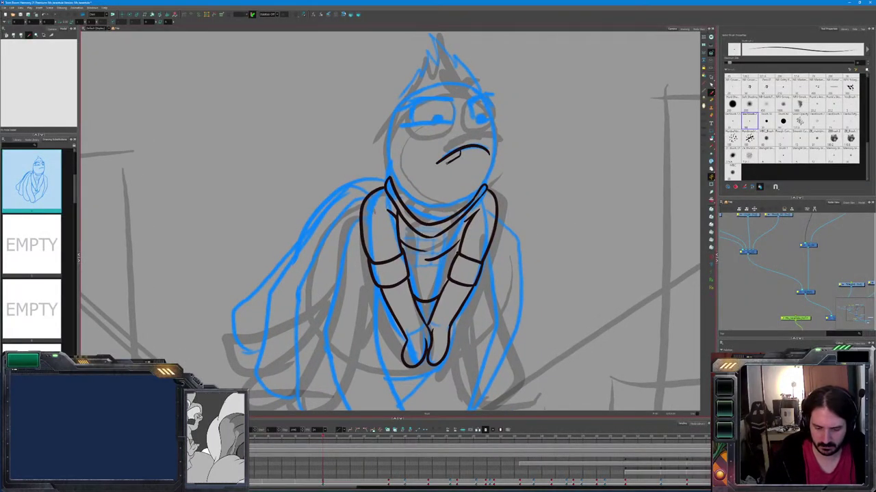
{"action": "mouse_move", "coordinate": [476, 147]}
{"action": "left_mouse_down"}
{"action": "mouse_move", "coordinate": [487, 158]}
{"action": "mouse_move", "coordinate": [490, 149]}
{"action": "left_mouse_up"}
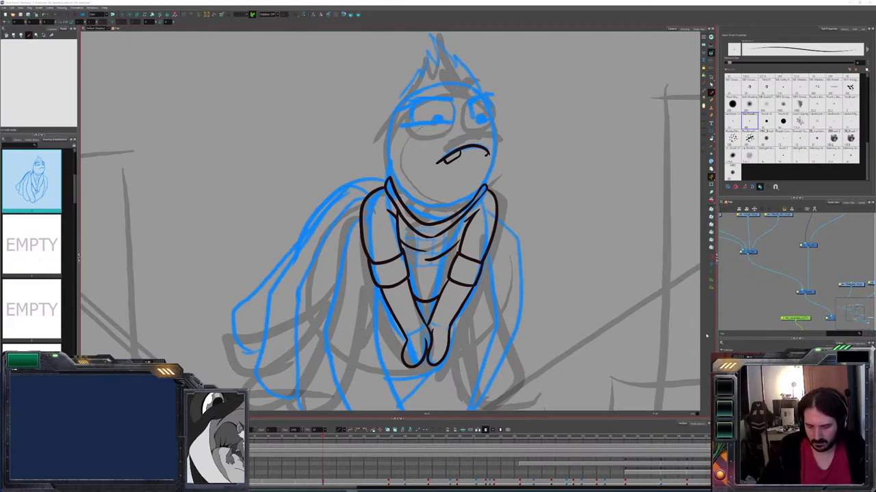
{"action": "left_click_drag", "start_coordinate": [486, 156], "coordinate": [475, 145]}
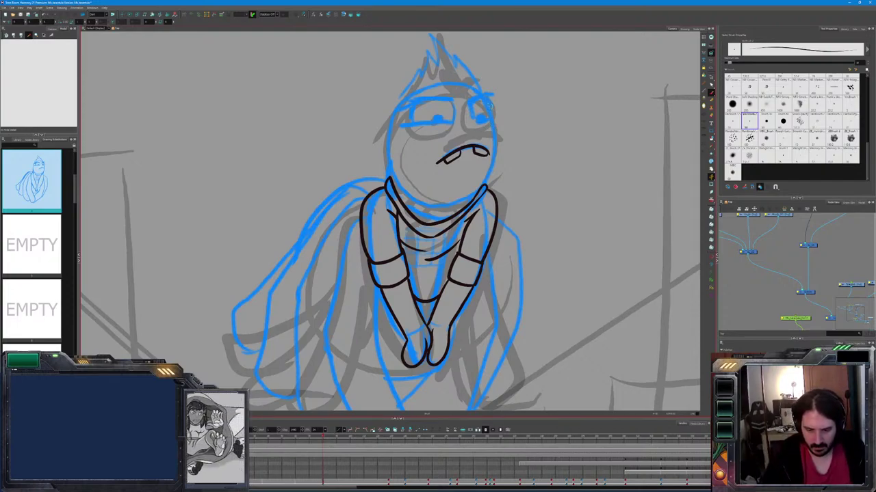
Ink the angled upper lids and outlines of both eyes over the sketch, adding a pupil to the smaller eye
{"action": "key", "text": "ctrl+z"}
{"action": "mouse_move", "coordinate": [490, 100]}
{"action": "left_mouse_down"}
{"action": "mouse_move", "coordinate": [417, 96]}
{"action": "mouse_move", "coordinate": [406, 104]}
{"action": "left_mouse_up"}
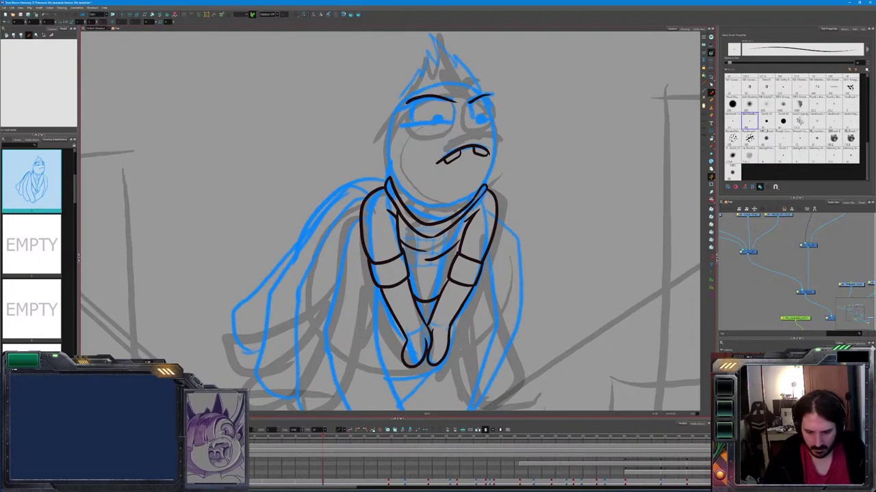
{"action": "mouse_move", "coordinate": [489, 122]}
{"action": "left_mouse_down"}
{"action": "mouse_move", "coordinate": [477, 121]}
{"action": "mouse_move", "coordinate": [470, 105]}
{"action": "left_mouse_up"}
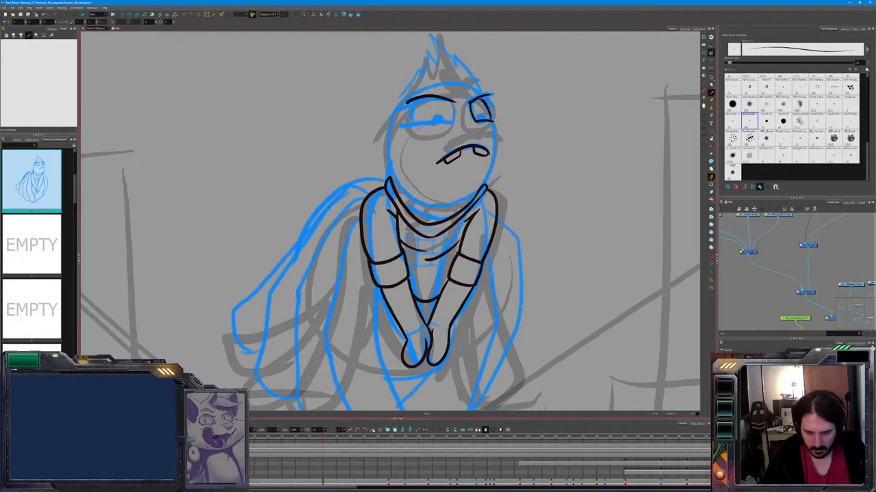
{"action": "left_click_drag", "start_coordinate": [470, 100], "coordinate": [492, 96]}
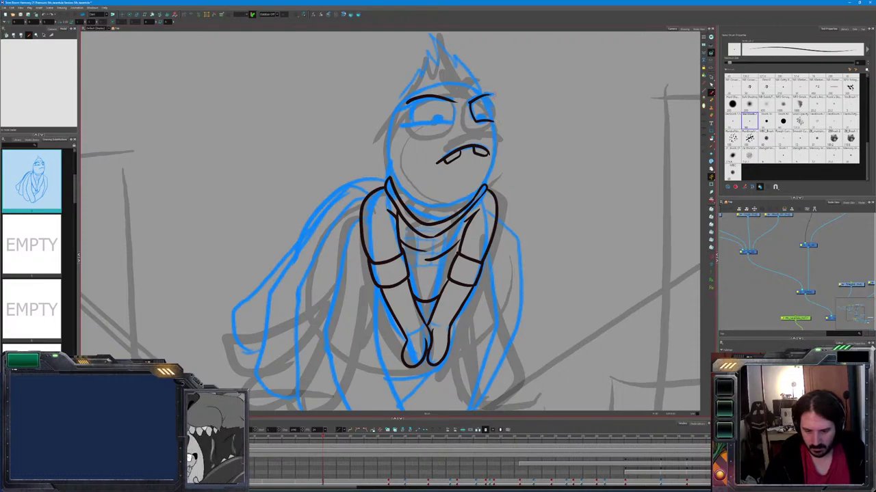
{"action": "left_click_drag", "start_coordinate": [489, 97], "coordinate": [492, 116]}
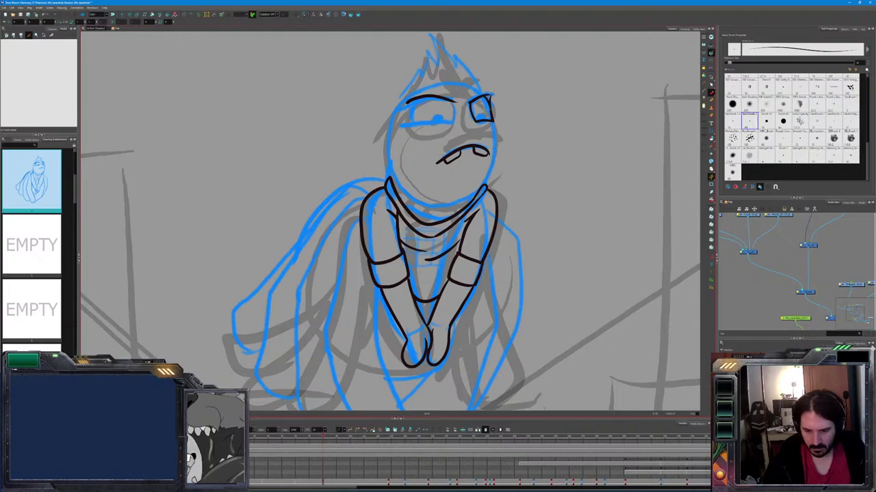
{"action": "left_click_drag", "start_coordinate": [480, 114], "coordinate": [484, 119]}
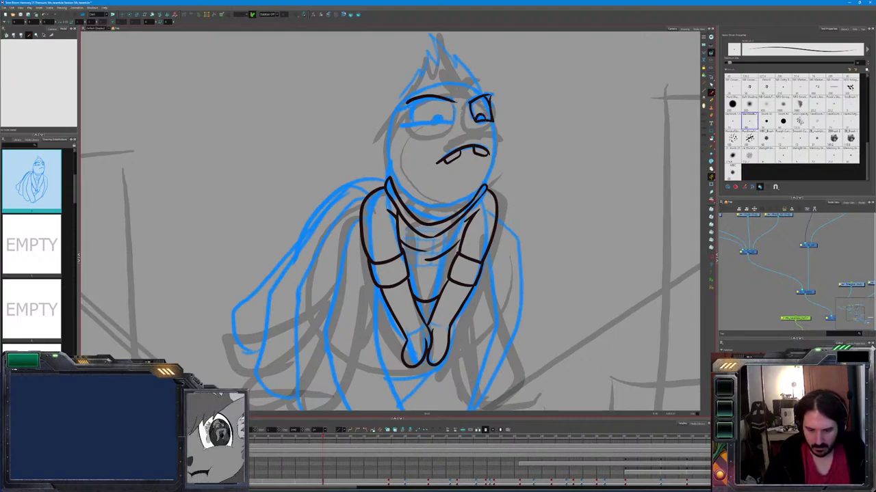
{"action": "mouse_move", "coordinate": [454, 120]}
{"action": "left_mouse_down"}
{"action": "mouse_move", "coordinate": [410, 124]}
{"action": "mouse_move", "coordinate": [406, 104]}
{"action": "left_mouse_up"}
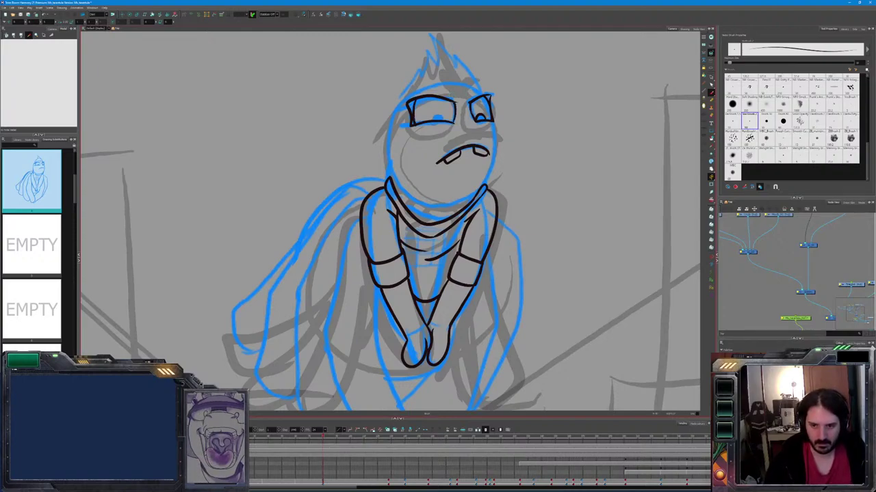
Ink the spiky hair and the outline of both sides of the head down to the collar
{"action": "mouse_move", "coordinate": [498, 95]}
{"action": "left_mouse_down"}
{"action": "mouse_move", "coordinate": [499, 102]}
{"action": "mouse_move", "coordinate": [438, 47]}
{"action": "mouse_move", "coordinate": [436, 68]}
{"action": "mouse_move", "coordinate": [418, 85]}
{"action": "mouse_move", "coordinate": [414, 68]}
{"action": "mouse_move", "coordinate": [396, 107]}
{"action": "left_mouse_up"}
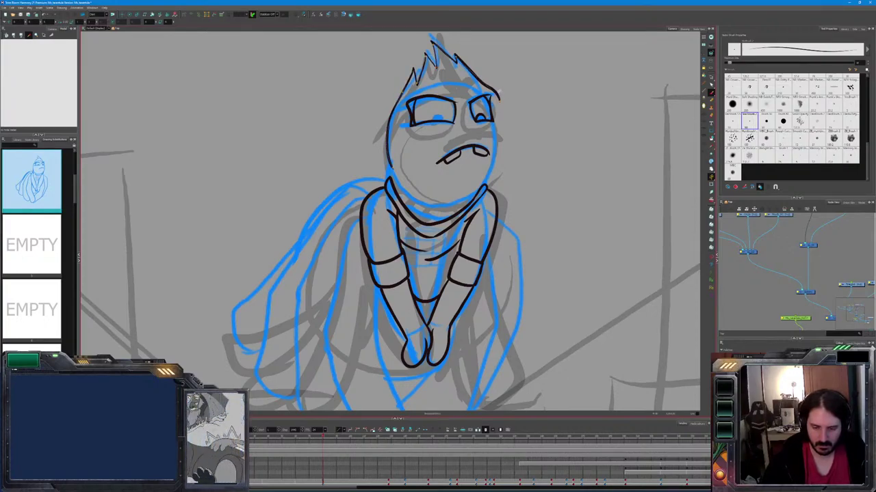
{"action": "mouse_move", "coordinate": [495, 100]}
{"action": "left_mouse_down"}
{"action": "mouse_move", "coordinate": [510, 142]}
{"action": "mouse_move", "coordinate": [478, 194]}
{"action": "left_mouse_up"}
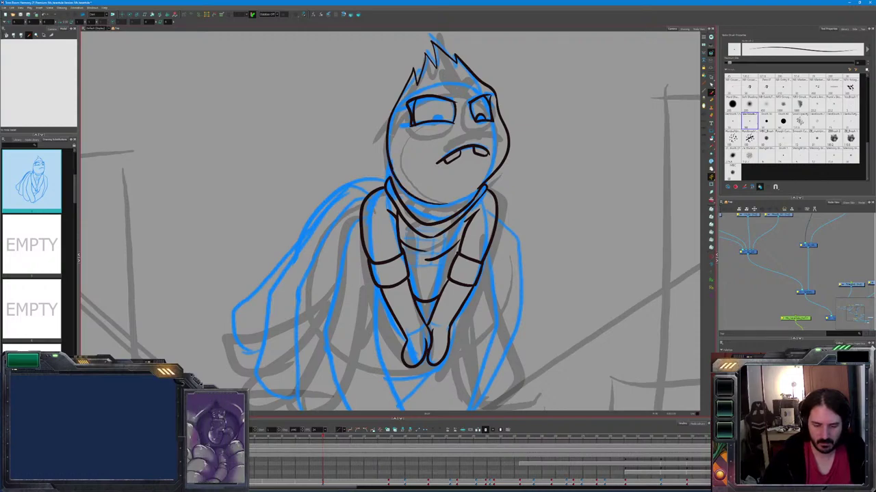
{"action": "key", "text": "ctrl+z"}
{"action": "mouse_move", "coordinate": [433, 198]}
{"action": "left_mouse_down"}
{"action": "mouse_move", "coordinate": [403, 191]}
{"action": "mouse_move", "coordinate": [387, 165]}
{"action": "mouse_move", "coordinate": [391, 116]}
{"action": "left_mouse_up"}
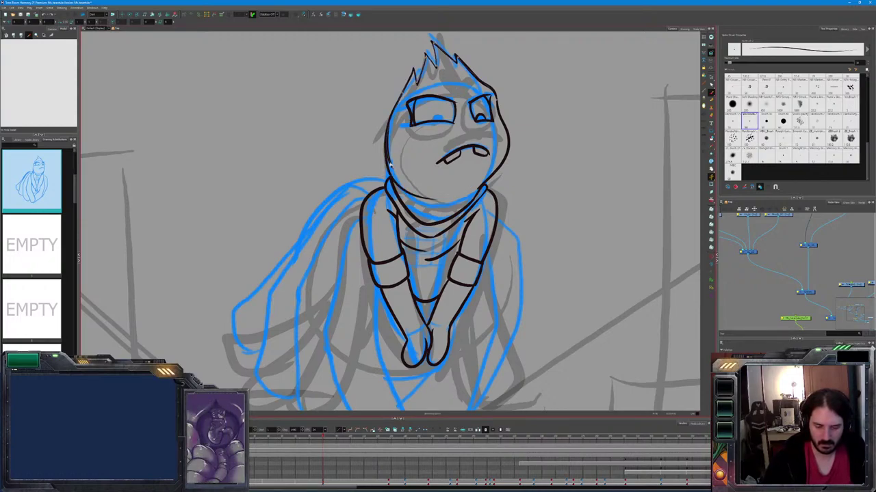
{"action": "left_click_drag", "start_coordinate": [391, 102], "coordinate": [386, 172]}
{"action": "key", "text": "ctrl+z"}
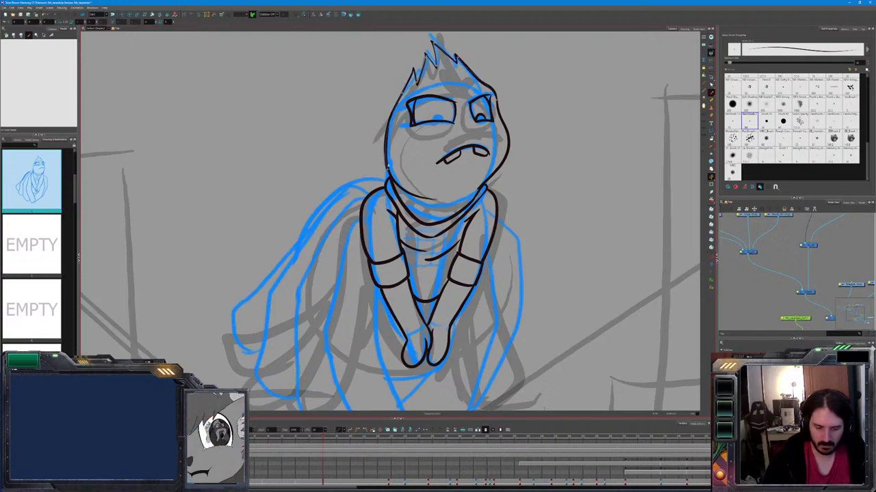
{"action": "left_click_drag", "start_coordinate": [391, 116], "coordinate": [386, 166]}
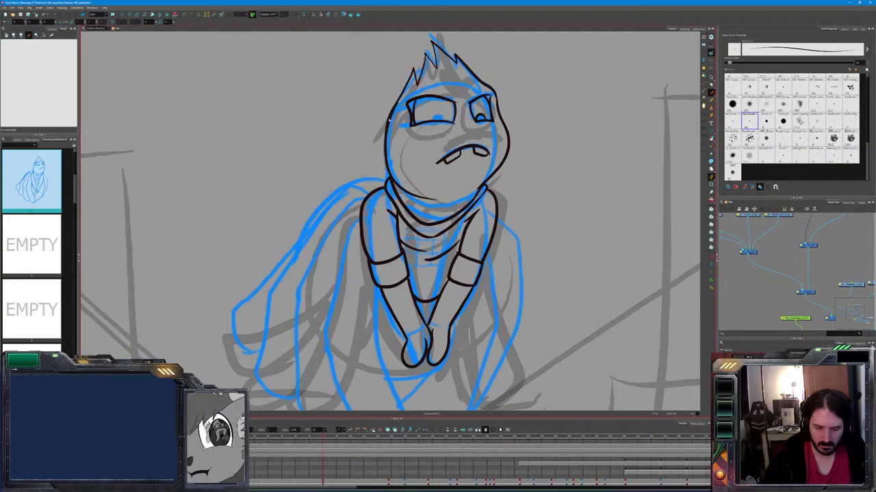
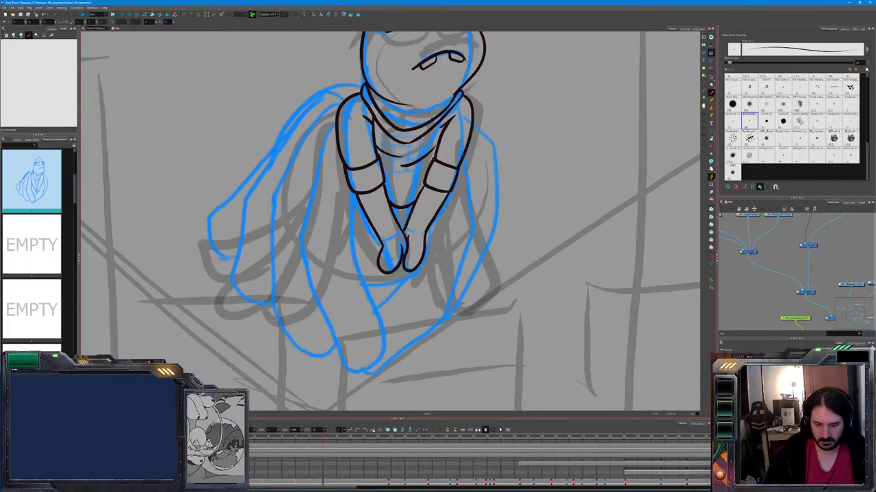
Ink the two long rounded shapes hanging on either side of the clasped hands, meeting in a point below them
{"action": "left_click_drag", "start_coordinate": [350, 205], "coordinate": [339, 267]}
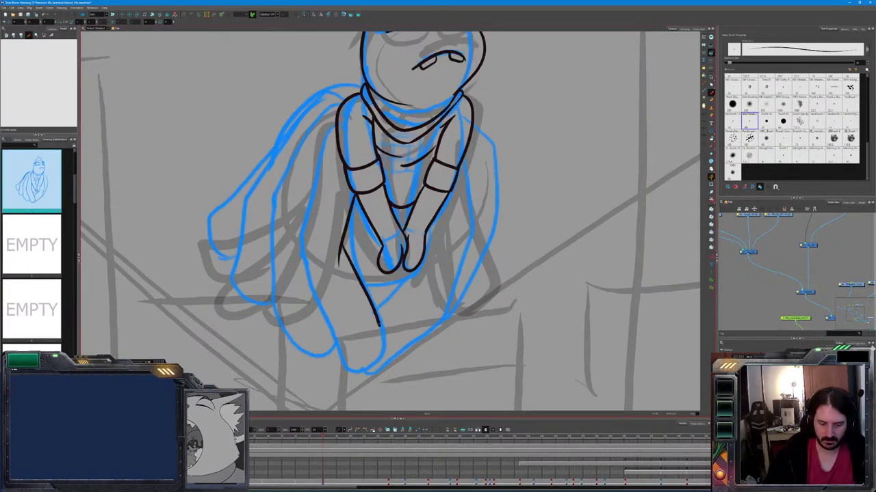
{"action": "mouse_move", "coordinate": [349, 243]}
{"action": "left_mouse_down"}
{"action": "mouse_move", "coordinate": [377, 335]}
{"action": "mouse_move", "coordinate": [374, 356]}
{"action": "mouse_move", "coordinate": [357, 374]}
{"action": "mouse_move", "coordinate": [340, 373]}
{"action": "mouse_move", "coordinate": [301, 248]}
{"action": "mouse_move", "coordinate": [333, 128]}
{"action": "left_mouse_up"}
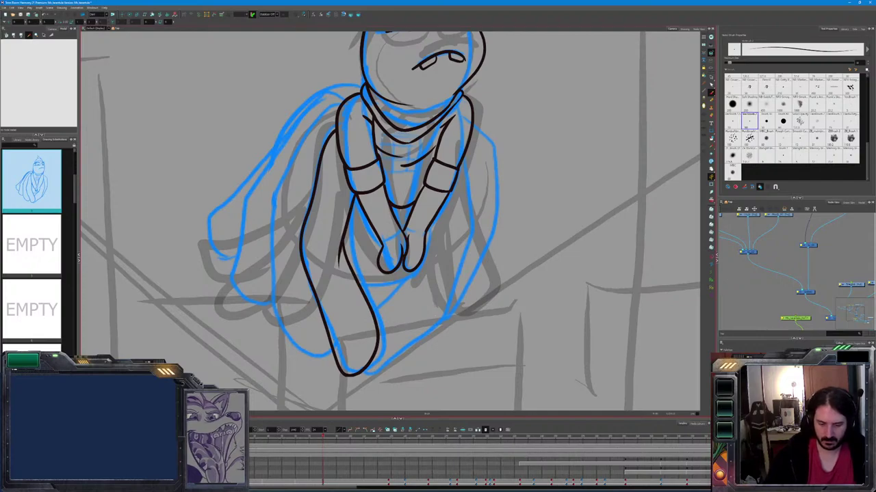
{"action": "mouse_move", "coordinate": [462, 159]}
{"action": "left_mouse_down"}
{"action": "mouse_move", "coordinate": [472, 224]}
{"action": "mouse_move", "coordinate": [460, 275]}
{"action": "mouse_move", "coordinate": [431, 319]}
{"action": "left_mouse_up"}
{"action": "mouse_move", "coordinate": [408, 359]}
{"action": "left_mouse_down"}
{"action": "mouse_move", "coordinate": [375, 350]}
{"action": "mouse_move", "coordinate": [381, 302]}
{"action": "mouse_move", "coordinate": [434, 236]}
{"action": "mouse_move", "coordinate": [437, 195]}
{"action": "left_mouse_up"}
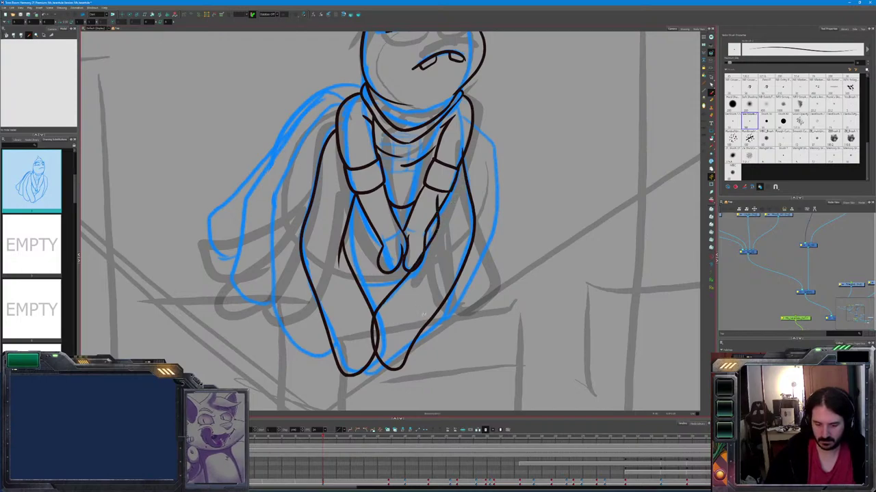
Clean up the overlapping lines where the second hanging shape crosses the first one and the forearm
{"action": "key", "text": "ctrl+z"}
{"action": "left_click_drag", "start_coordinate": [411, 338], "coordinate": [400, 361]}
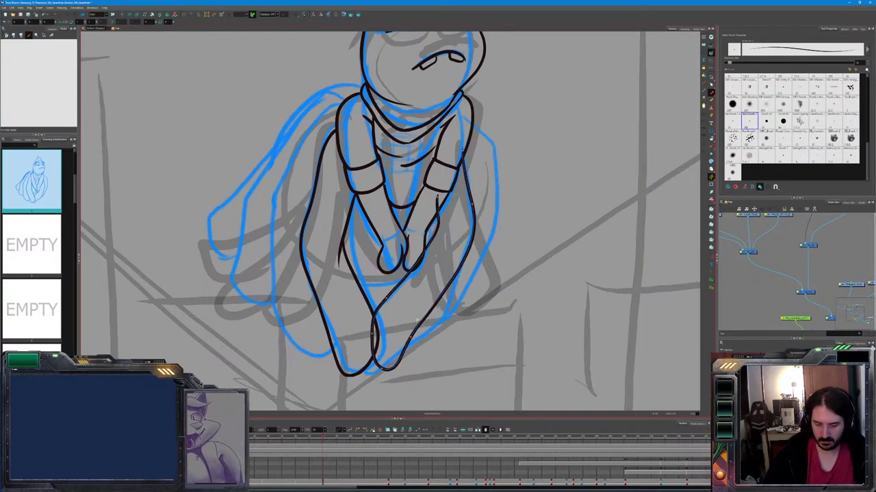
{"action": "left_click_drag", "start_coordinate": [450, 287], "coordinate": [397, 363]}
{"action": "key", "text": "ctrl+z"}
{"action": "left_click_drag", "start_coordinate": [408, 278], "coordinate": [375, 355]}
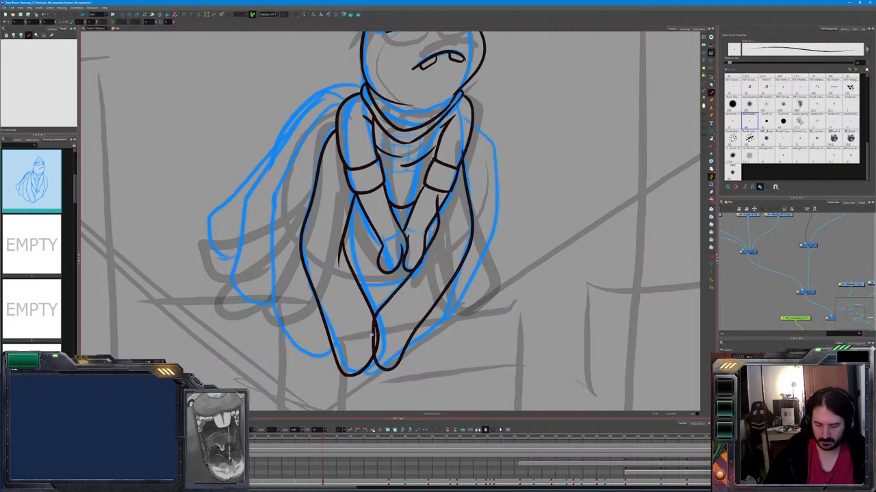
{"action": "left_click_drag", "start_coordinate": [410, 254], "coordinate": [370, 356]}
{"action": "key", "text": "ctrl+z"}
{"action": "left_click_drag", "start_coordinate": [403, 285], "coordinate": [369, 370]}
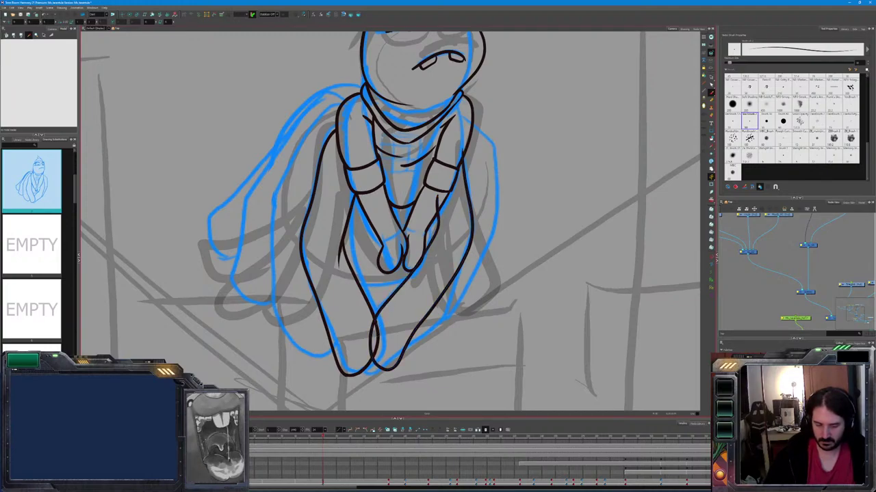
{"action": "key", "text": "ctrl+z"}
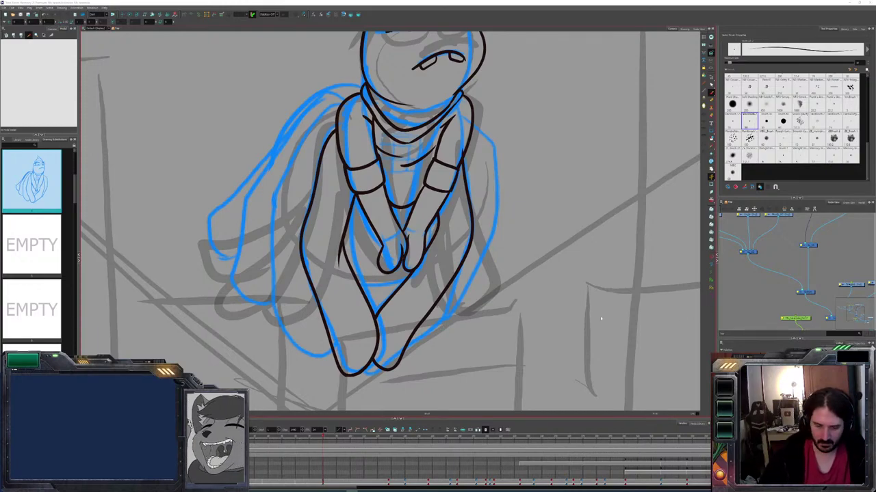
Ink the outer hanging shape behind the inner one on each side of the body, following the blue sketch
{"action": "key", "text": "comma"}
{"action": "key", "text": "period"}
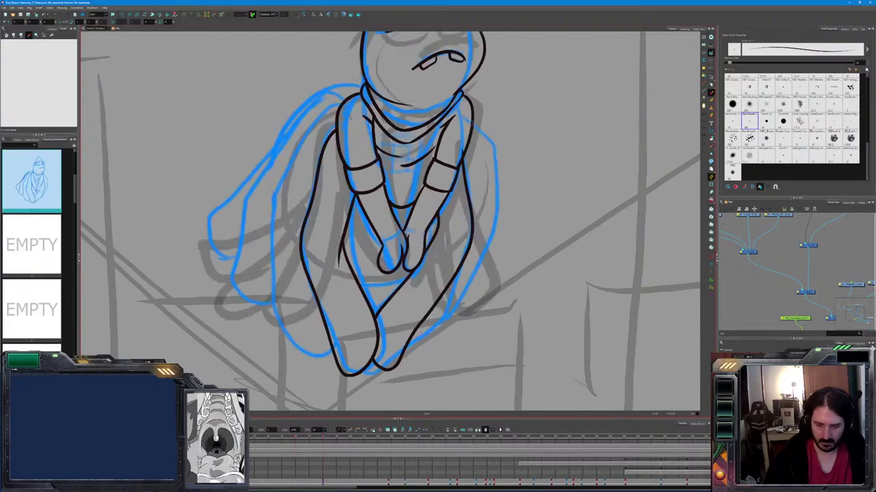
{"action": "mouse_move", "coordinate": [471, 130]}
{"action": "left_mouse_down"}
{"action": "mouse_move", "coordinate": [494, 205]}
{"action": "mouse_move", "coordinate": [480, 272]}
{"action": "mouse_move", "coordinate": [409, 352]}
{"action": "left_mouse_up"}
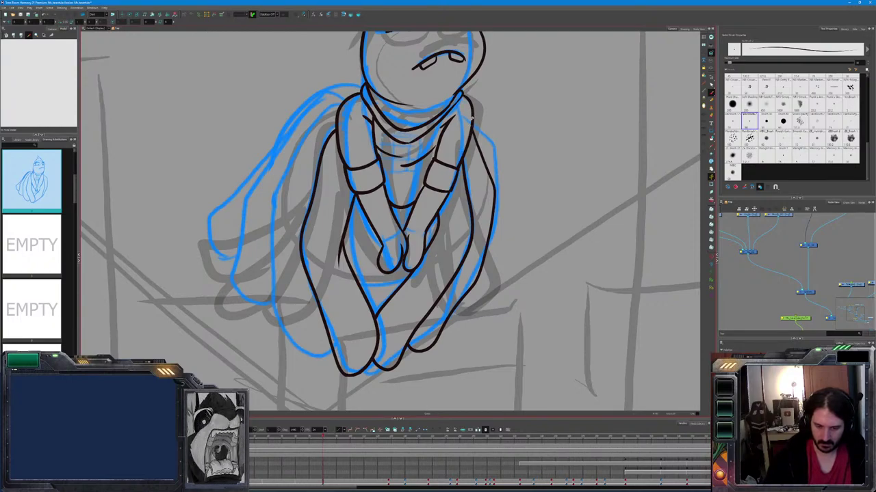
{"action": "mouse_move", "coordinate": [343, 104]}
{"action": "left_mouse_down"}
{"action": "mouse_move", "coordinate": [322, 122]}
{"action": "mouse_move", "coordinate": [288, 180]}
{"action": "mouse_move", "coordinate": [278, 225]}
{"action": "mouse_move", "coordinate": [285, 312]}
{"action": "mouse_move", "coordinate": [309, 356]}
{"action": "mouse_move", "coordinate": [334, 338]}
{"action": "left_mouse_up"}
{"action": "key", "text": "ctrl+z"}
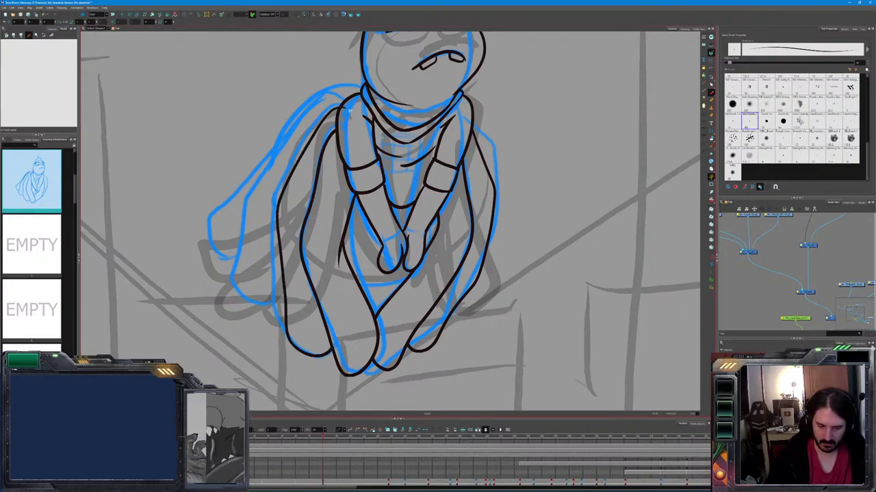
{"action": "key", "text": "ctrl+z"}
{"action": "key", "text": "ctrl+shift+z"}
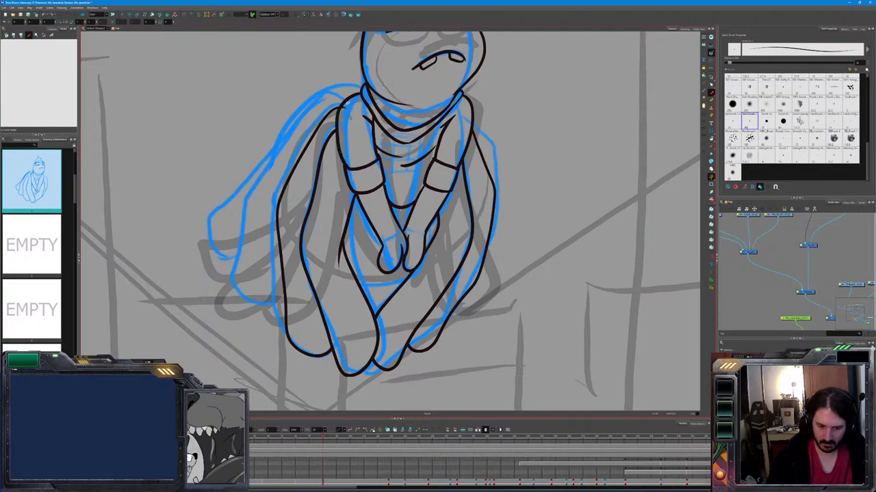
Ink the remaining hanging shapes and the curved back outline behind both arms of the crouching character, following the blue sketch
{"action": "mouse_move", "coordinate": [354, 98]}
{"action": "left_mouse_down"}
{"action": "mouse_move", "coordinate": [334, 95]}
{"action": "mouse_move", "coordinate": [281, 152]}
{"action": "mouse_move", "coordinate": [259, 229]}
{"action": "mouse_move", "coordinate": [251, 306]}
{"action": "mouse_move", "coordinate": [301, 331]}
{"action": "left_mouse_up"}
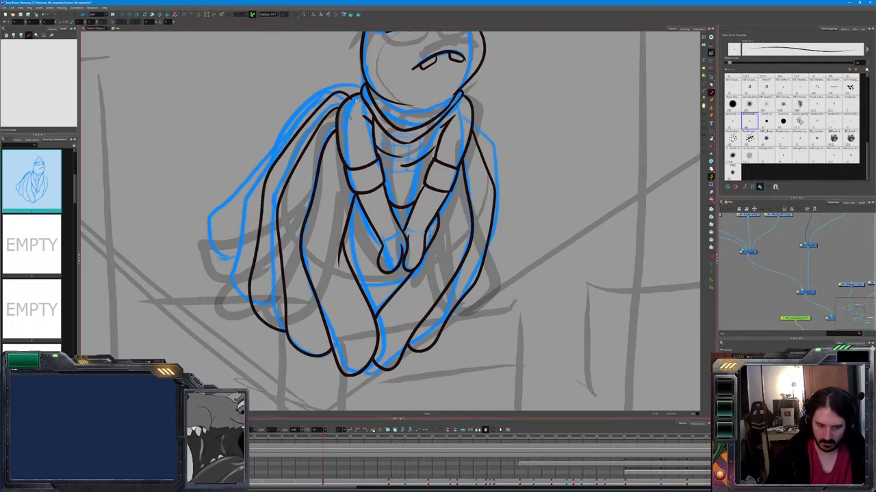
{"action": "mouse_move", "coordinate": [370, 81]}
{"action": "left_mouse_down"}
{"action": "mouse_move", "coordinate": [301, 91]}
{"action": "mouse_move", "coordinate": [278, 133]}
{"action": "mouse_move", "coordinate": [278, 173]}
{"action": "left_mouse_up"}
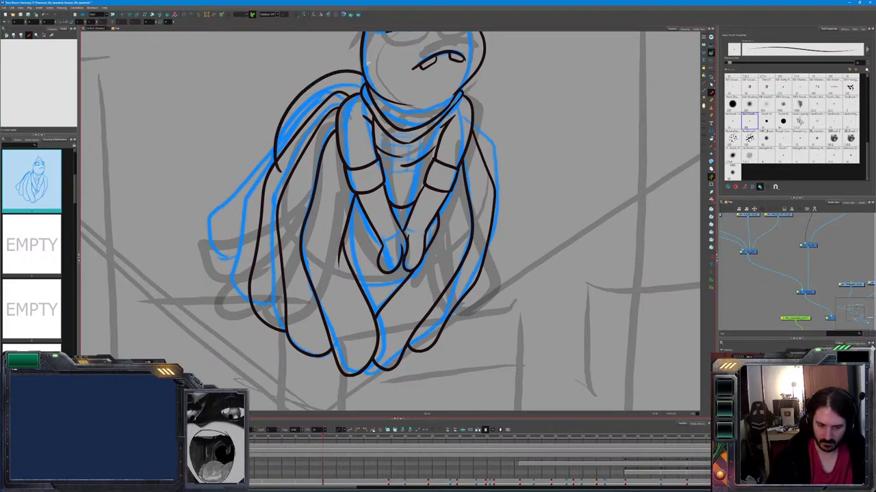
{"action": "mouse_move", "coordinate": [347, 101]}
{"action": "left_mouse_down"}
{"action": "mouse_move", "coordinate": [342, 91]}
{"action": "mouse_move", "coordinate": [320, 96]}
{"action": "mouse_move", "coordinate": [264, 147]}
{"action": "mouse_move", "coordinate": [226, 270]}
{"action": "mouse_move", "coordinate": [270, 254]}
{"action": "left_mouse_up"}
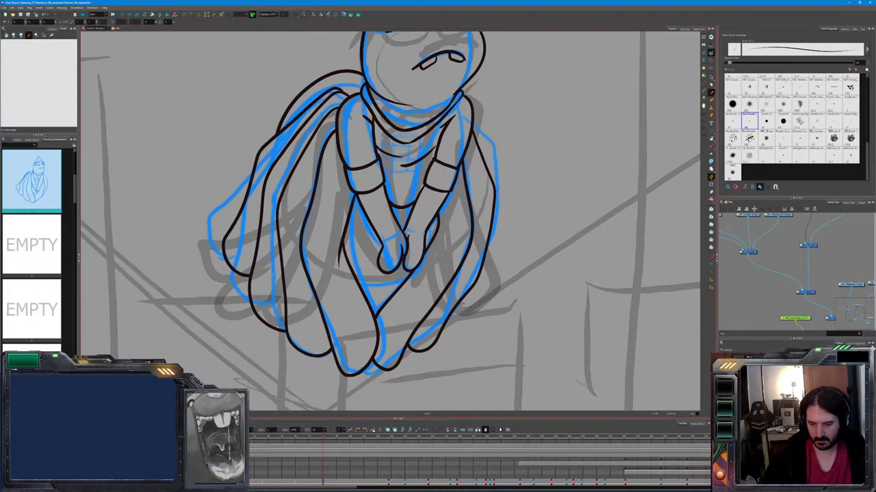
{"action": "mouse_move", "coordinate": [474, 120]}
{"action": "left_mouse_down"}
{"action": "mouse_move", "coordinate": [498, 215]}
{"action": "mouse_move", "coordinate": [487, 266]}
{"action": "mouse_move", "coordinate": [466, 289]}
{"action": "left_mouse_up"}
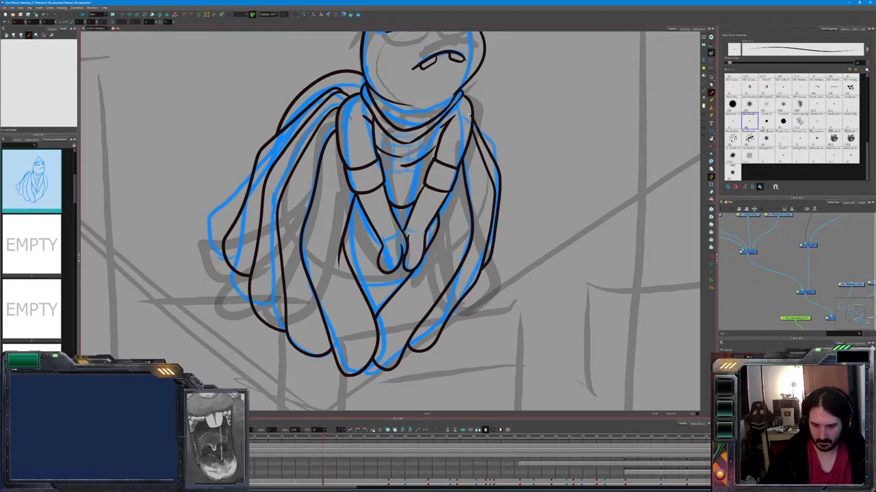
Ink the pupil of the crouching character's left eye and darken the outer corner of that eye
{"action": "mouse_move", "coordinate": [532, 215]}
{"action": "left_mouse_down"}
{"action": "mouse_move", "coordinate": [543, 308]}
{"action": "mouse_move", "coordinate": [536, 381]}
{"action": "left_mouse_up"}
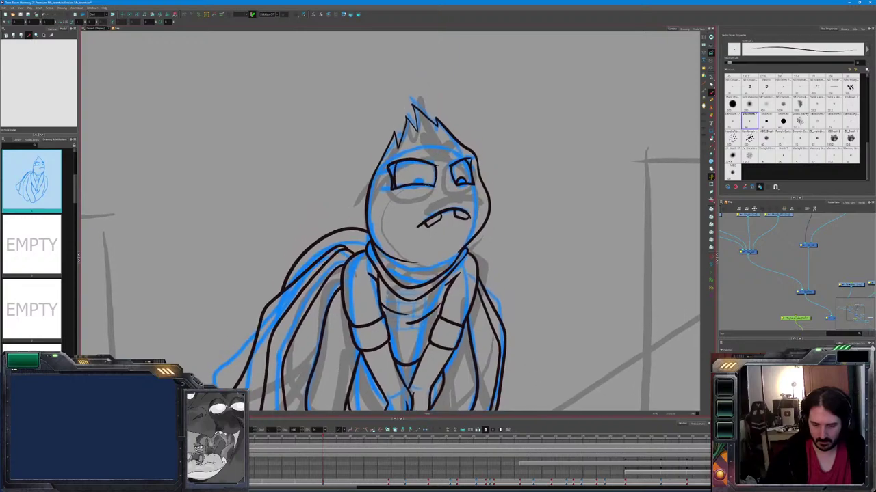
{"action": "left_click_drag", "start_coordinate": [423, 182], "coordinate": [410, 192]}
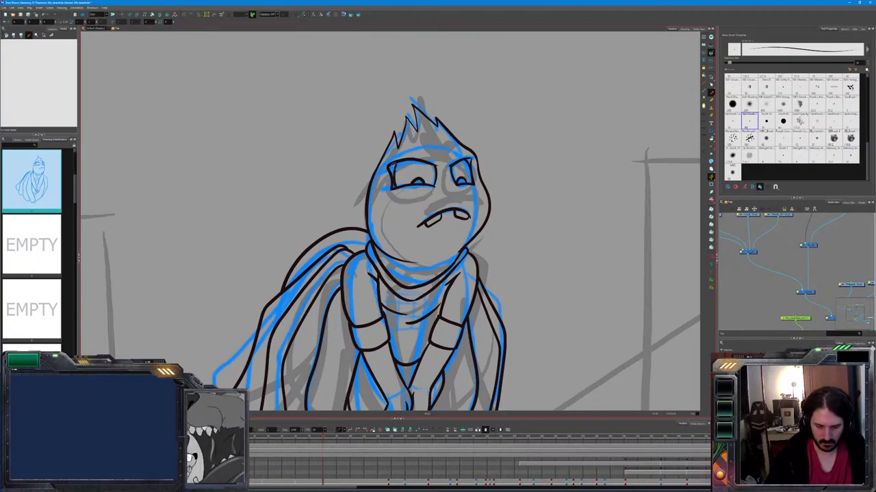
{"action": "left_click_drag", "start_coordinate": [391, 166], "coordinate": [393, 180]}
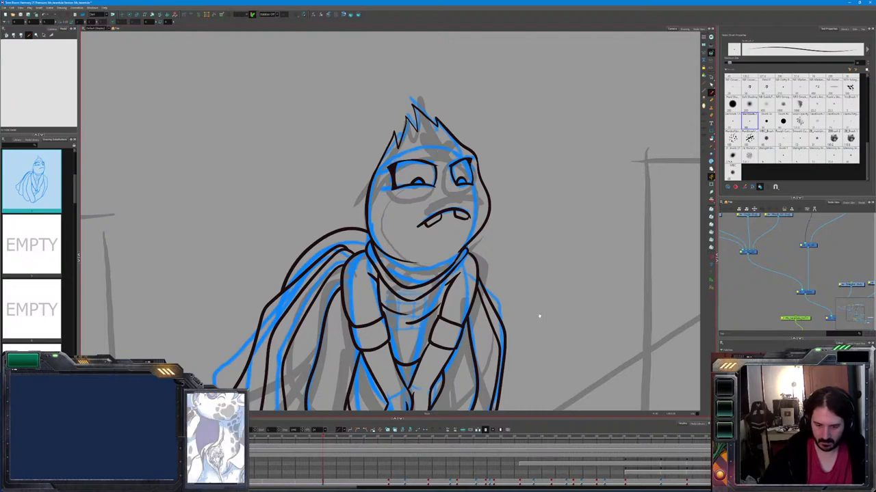
Rework the rounded abdomen outline on the raised-arms drawing so it ends at the lower legs instead of overlapping them
{"action": "scroll", "coordinate": [539, 317], "scroll_direction": "up", "scroll_amount": 2}
{"action": "left_click_drag", "start_coordinate": [539, 284], "coordinate": [532, 177]}
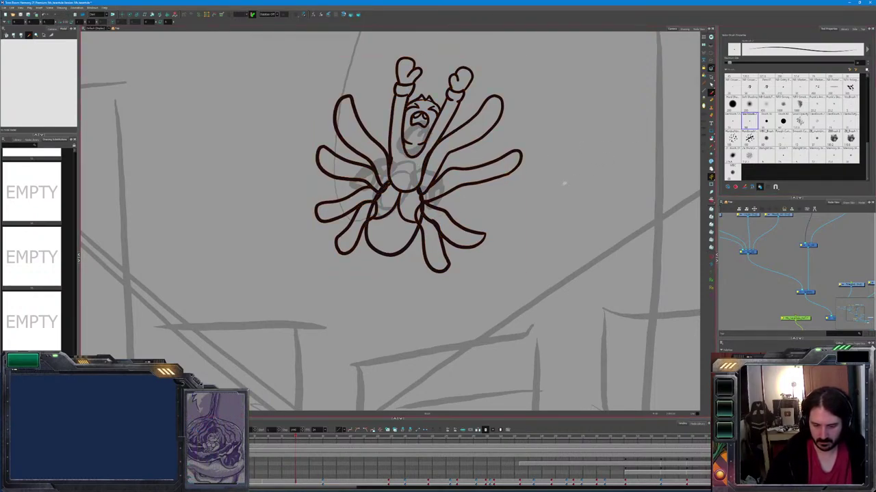
{"action": "key", "text": "ctrl+z"}
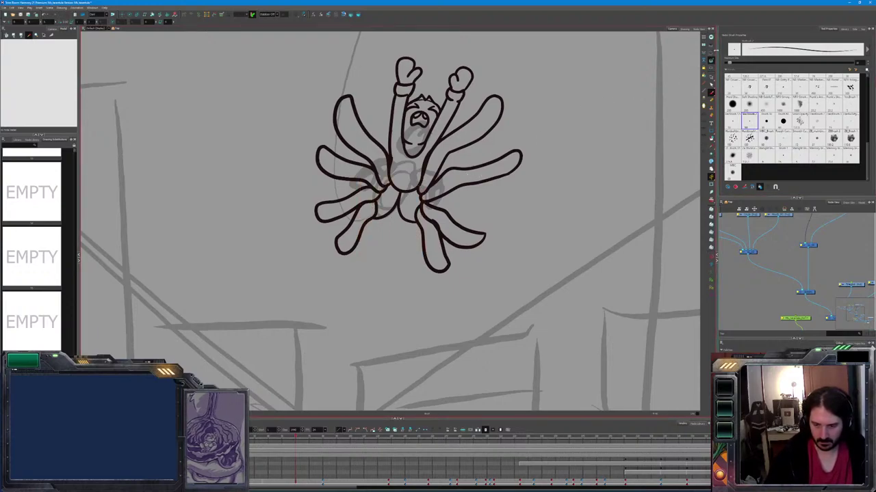
{"action": "mouse_move", "coordinate": [383, 184]}
{"action": "left_mouse_down"}
{"action": "mouse_move", "coordinate": [423, 200]}
{"action": "mouse_move", "coordinate": [420, 236]}
{"action": "left_mouse_up"}
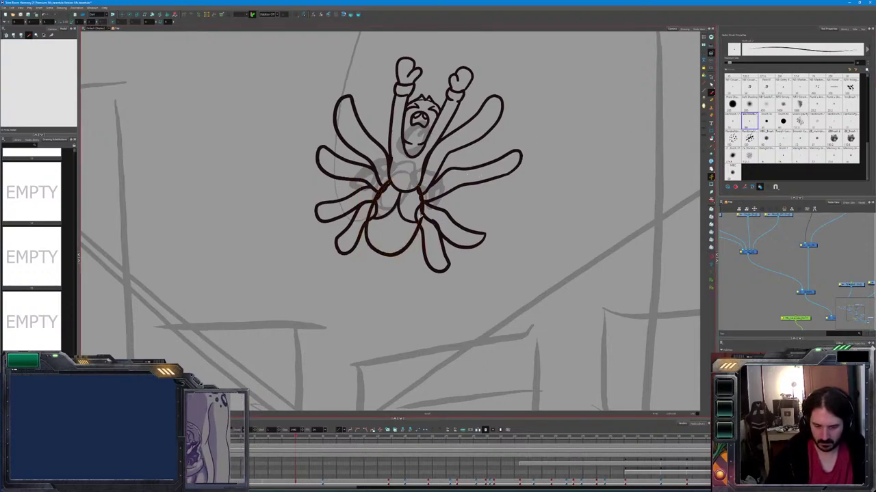
{"action": "key", "text": "ctrl+z"}
{"action": "key", "text": "ctrl+z"}
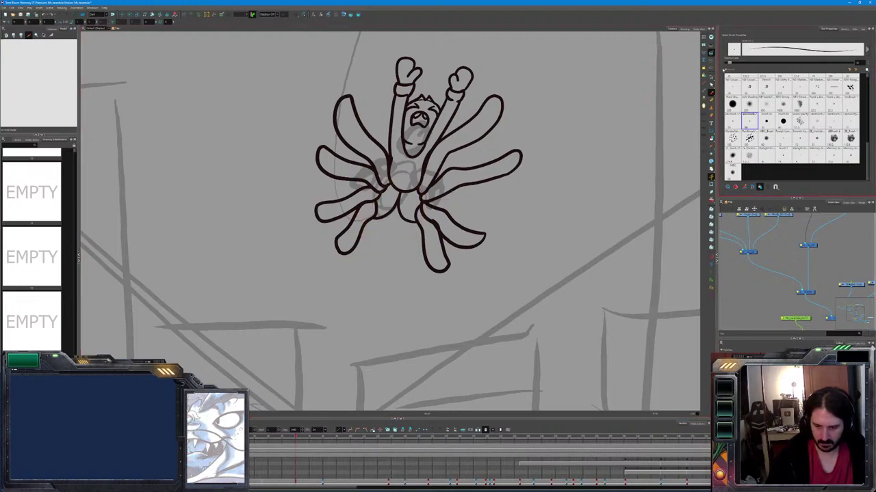
{"action": "key", "text": "ctrl+v"}
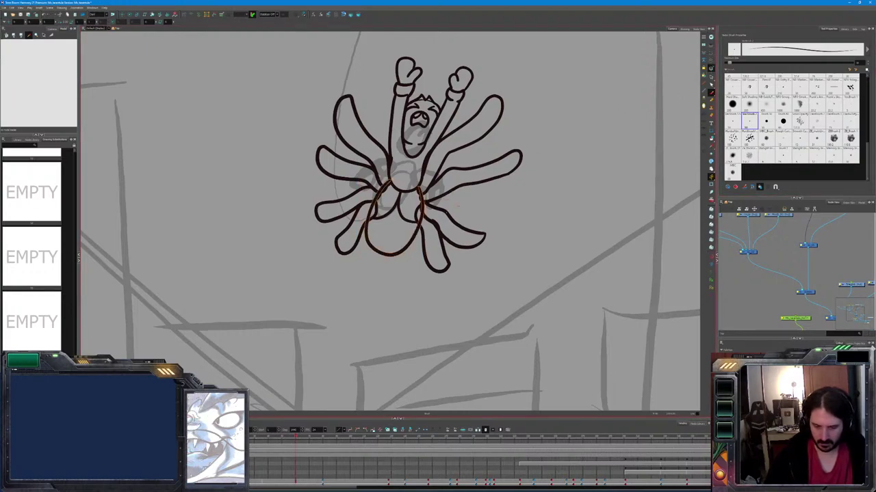
{"action": "key", "text": "Escape"}
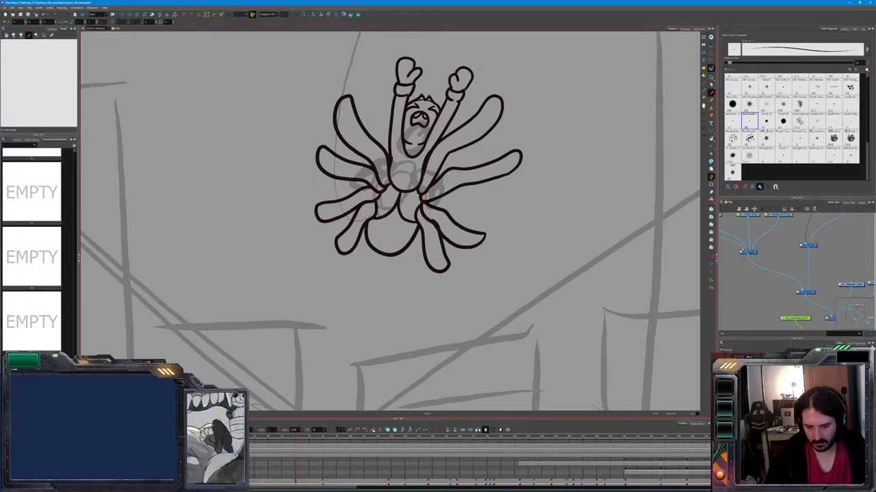
{"action": "key", "text": "ctrl+z"}
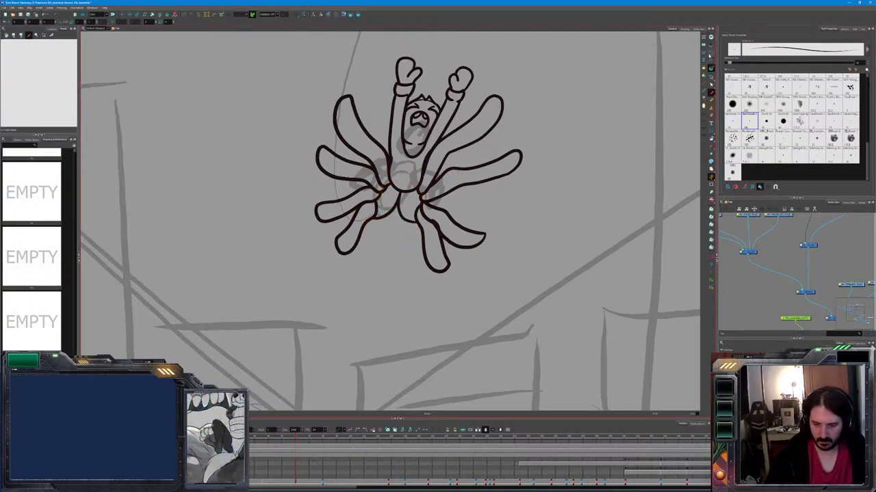
{"action": "key", "text": "ctrl+v"}
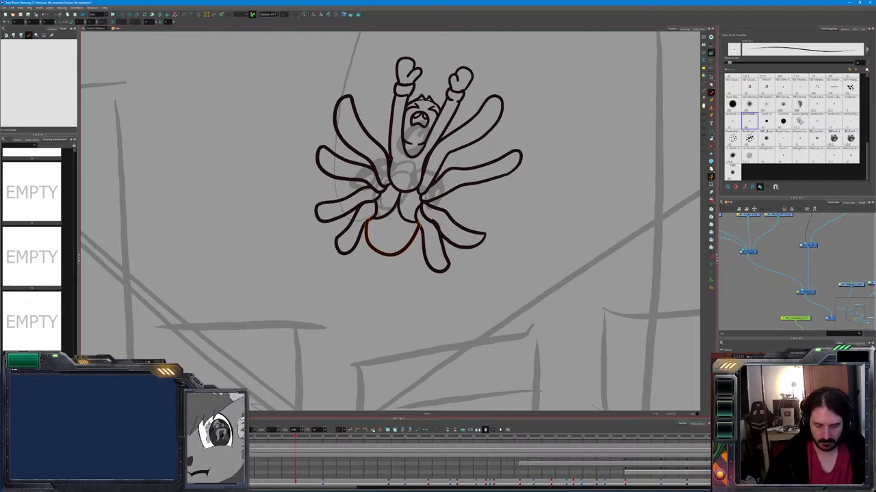
{"action": "key", "text": "Escape"}
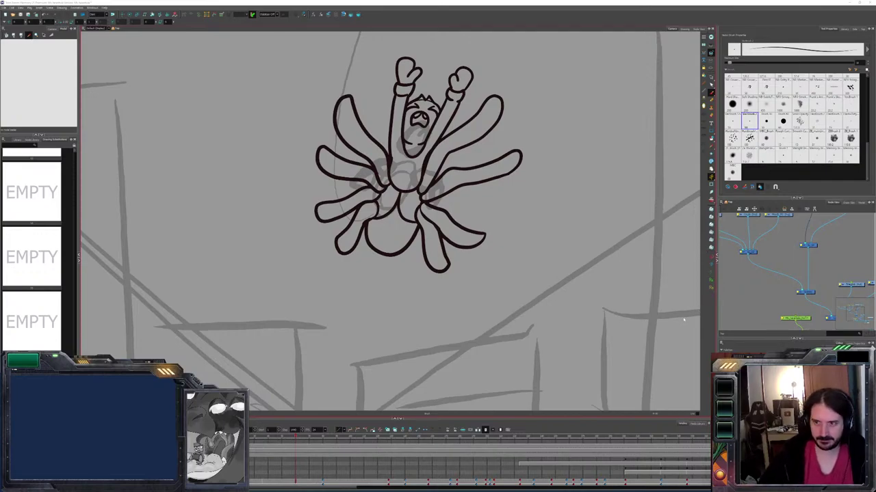
Compare the inked crouching pose with the neighbouring drawings and the rough wide-eyed pose that follows it
{"action": "key", "text": "period"}
{"action": "key", "text": "period"}
{"action": "key", "text": "period"}
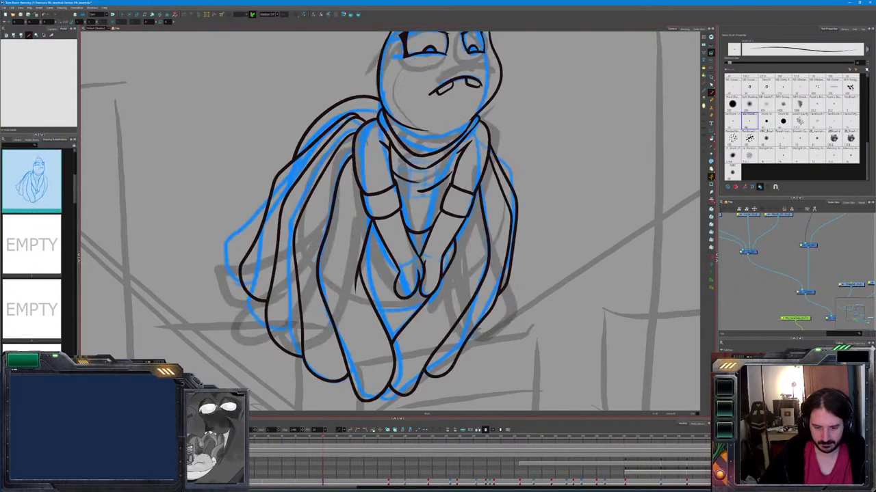
{"action": "key", "text": "period"}
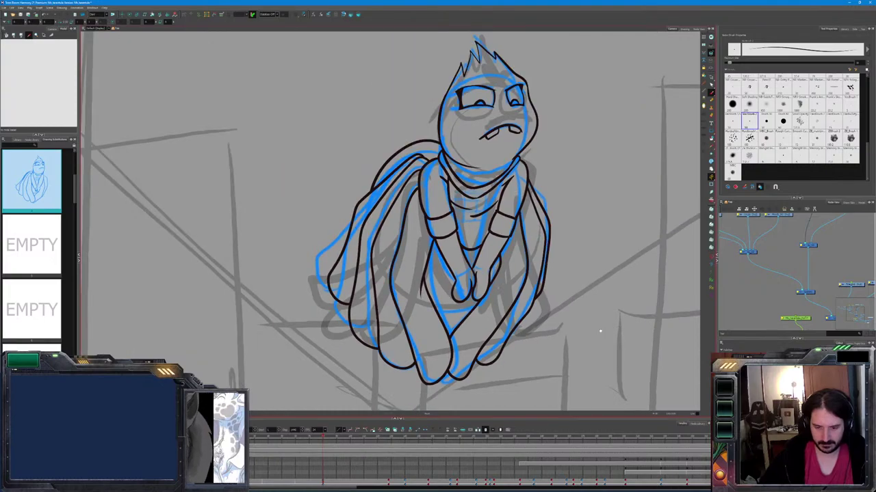
{"action": "key", "text": "period"}
{"action": "key", "text": "period"}
{"action": "key", "text": "comma"}
{"action": "key", "text": "comma"}
{"action": "key", "text": "period"}
{"action": "key", "text": "comma"}
{"action": "key", "text": "alt+o"}
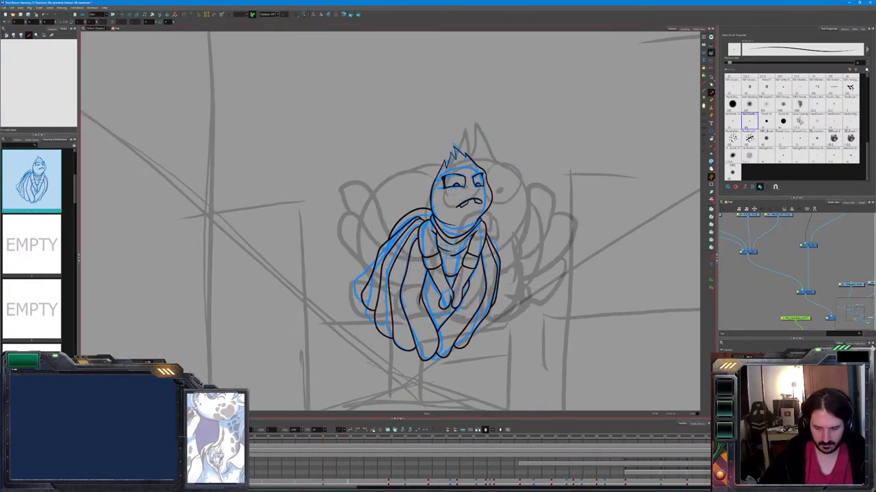
{"action": "key", "text": "period"}
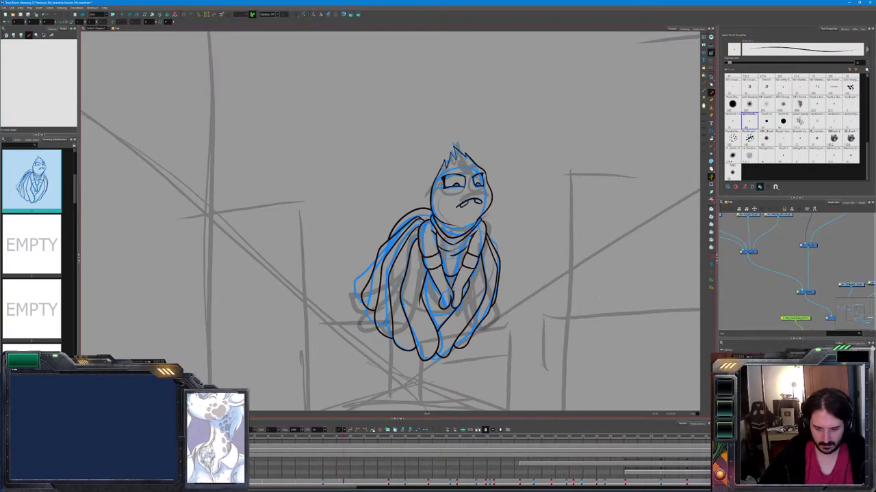
{"action": "key", "text": "period"}
{"action": "key", "text": "comma"}
{"action": "key", "text": "comma"}
{"action": "key", "text": "period"}
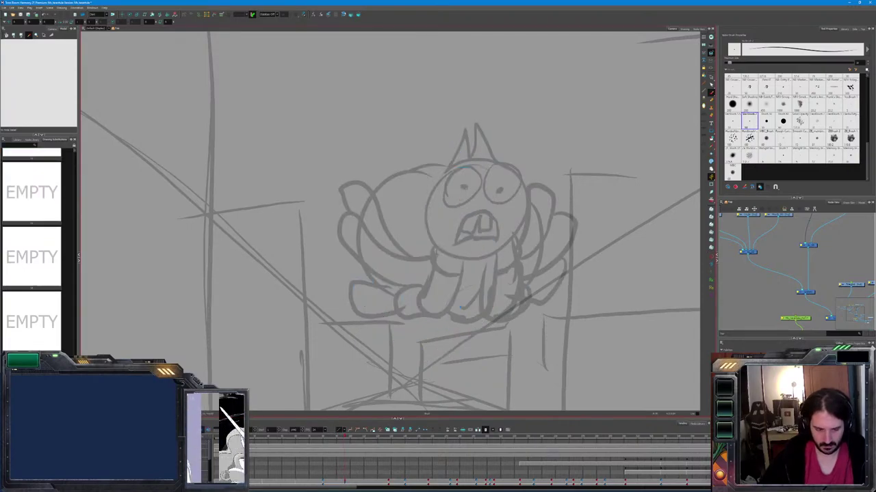
Ink the sides and chin of the round head over the rough wide-eyed pose, checking it against the previous drawing
{"action": "left_click_drag", "start_coordinate": [569, 342], "coordinate": [513, 344]}
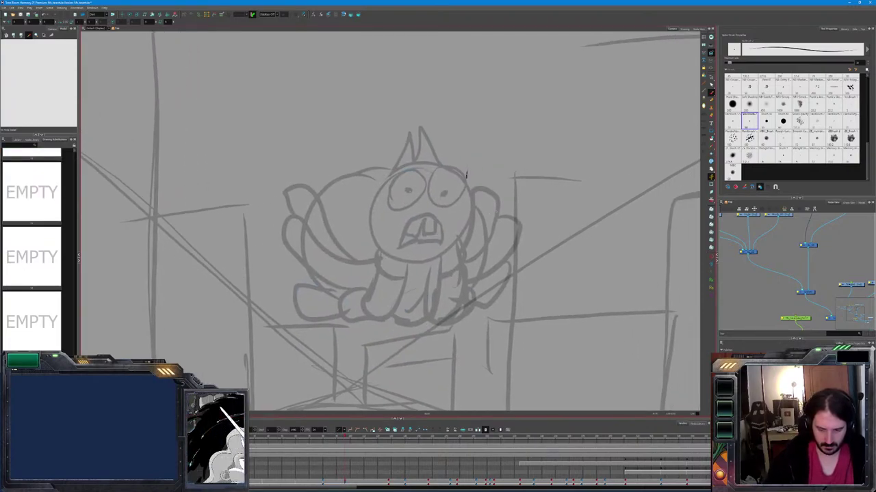
{"action": "mouse_move", "coordinate": [470, 191]}
{"action": "left_mouse_down"}
{"action": "mouse_move", "coordinate": [462, 241]}
{"action": "mouse_move", "coordinate": [416, 263]}
{"action": "mouse_move", "coordinate": [389, 261]}
{"action": "mouse_move", "coordinate": [375, 243]}
{"action": "mouse_move", "coordinate": [370, 220]}
{"action": "mouse_move", "coordinate": [384, 185]}
{"action": "left_mouse_up"}
{"action": "key", "text": "comma"}
{"action": "key", "text": "period"}
{"action": "key", "text": "comma"}
{"action": "key", "text": "period"}
{"action": "key", "text": "comma"}
{"action": "key", "text": "period"}
{"action": "key", "text": "comma"}
{"action": "key", "text": "period"}
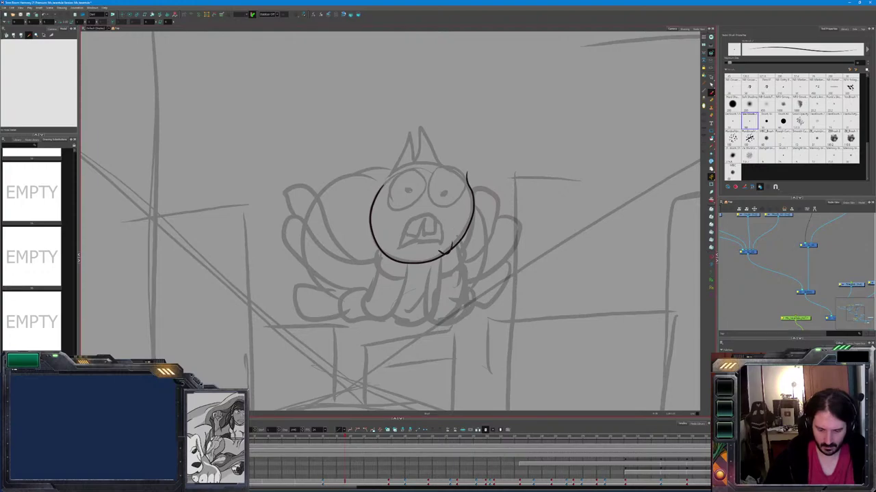
{"action": "key", "text": "comma"}
{"action": "key", "text": "period"}
Ink the open, frowning mouth with creased corners near the chin of the wide-eyed head
{"action": "mouse_move", "coordinate": [447, 248]}
{"action": "left_mouse_down"}
{"action": "mouse_move", "coordinate": [443, 226]}
{"action": "mouse_move", "coordinate": [397, 241]}
{"action": "mouse_move", "coordinate": [394, 253]}
{"action": "left_mouse_up"}
{"action": "left_click_drag", "start_coordinate": [443, 242], "coordinate": [397, 252]}
{"action": "key", "text": "ctrl+z"}
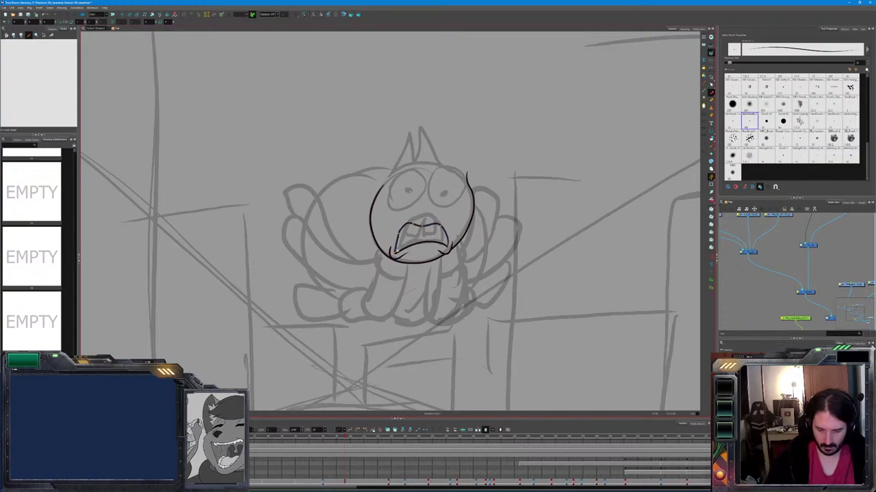
{"action": "mouse_move", "coordinate": [396, 254]}
{"action": "left_mouse_down"}
{"action": "mouse_move", "coordinate": [423, 234]}
{"action": "mouse_move", "coordinate": [396, 257]}
{"action": "left_mouse_up"}
{"action": "key", "text": "ctrl+z"}
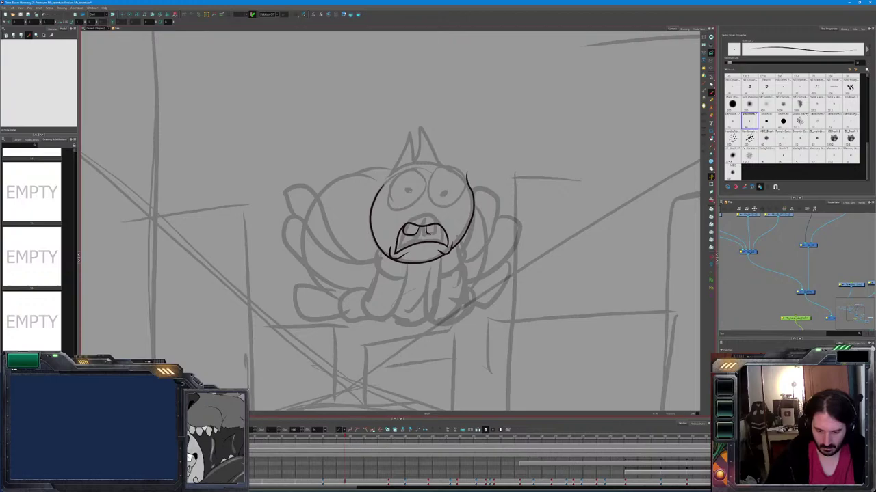
Ink the two upper front teeth inside the open mouth, redrawing the left one
{"action": "mouse_move", "coordinate": [424, 223]}
{"action": "left_mouse_down"}
{"action": "mouse_move", "coordinate": [443, 238]}
{"action": "mouse_move", "coordinate": [421, 236]}
{"action": "left_mouse_up"}
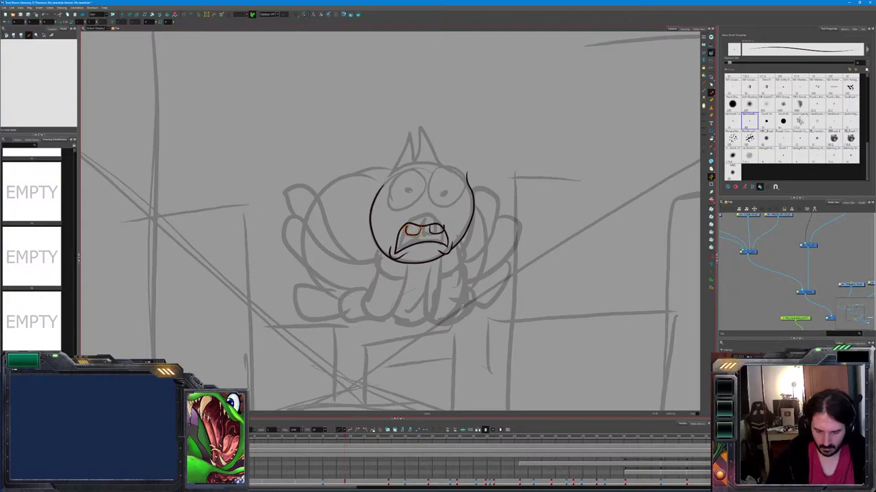
{"action": "key", "text": "Delete"}
{"action": "left_click_drag", "start_coordinate": [406, 235], "coordinate": [421, 223]}
{"action": "key", "text": "ctrl+z"}
{"action": "left_click_drag", "start_coordinate": [405, 234], "coordinate": [425, 221]}
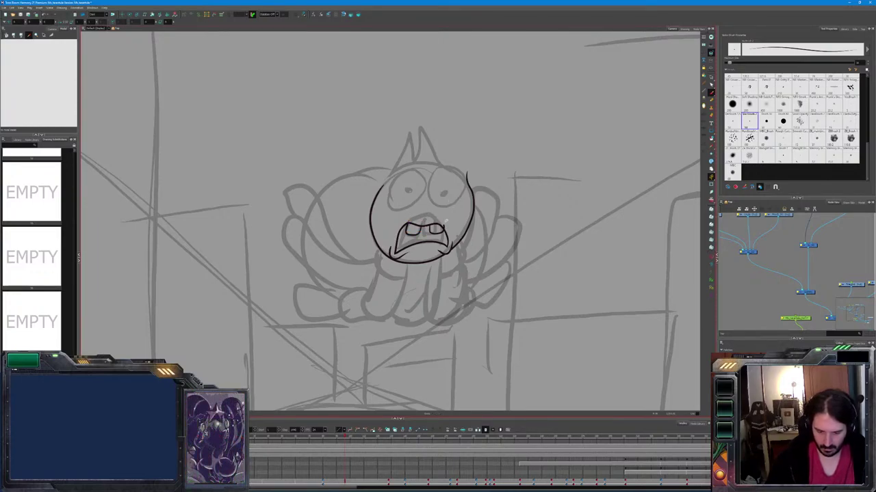
{"action": "key", "text": "comma"}
{"action": "key", "text": "period"}
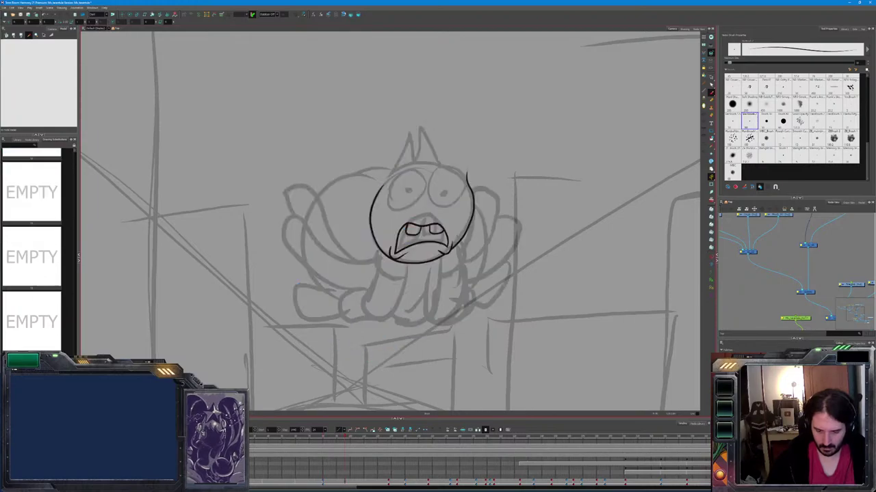
{"action": "key", "text": "comma"}
{"action": "key", "text": "period"}
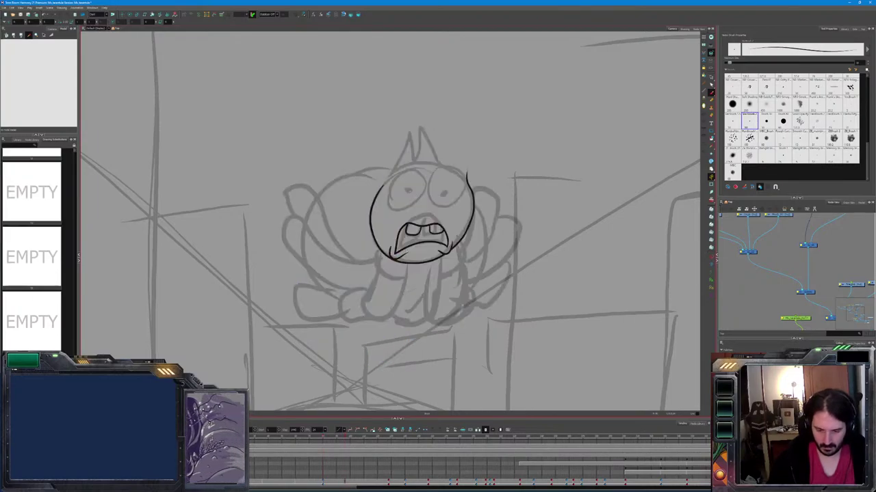
{"action": "key", "text": "comma"}
{"action": "key", "text": "period"}
{"action": "left_click_drag", "start_coordinate": [414, 178], "coordinate": [388, 185]}
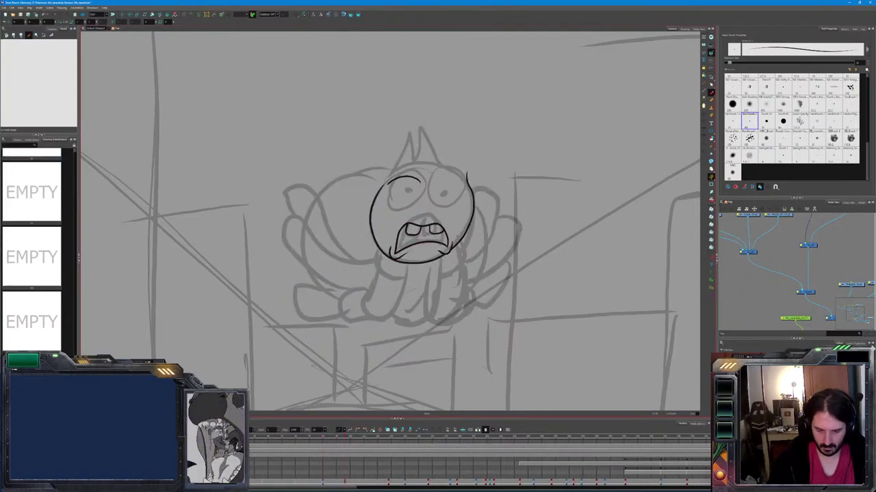
{"action": "key", "text": "comma"}
{"action": "key", "text": "period"}
{"action": "key", "text": "ctrl+z"}
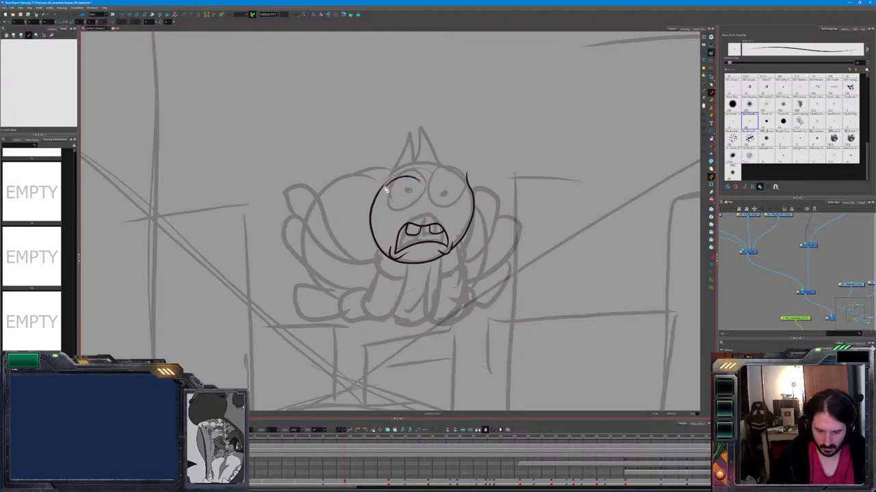
Ink the oval outline of the wide-eyed head's left eye, checking it against the neighbouring drawing
{"action": "mouse_move", "coordinate": [418, 180]}
{"action": "left_mouse_down"}
{"action": "mouse_move", "coordinate": [387, 190]}
{"action": "mouse_move", "coordinate": [421, 178]}
{"action": "left_mouse_up"}
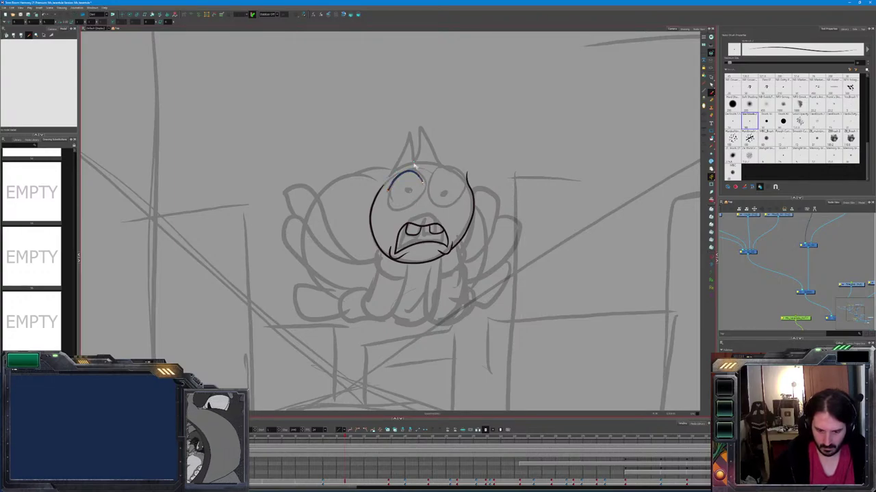
{"action": "mouse_move", "coordinate": [388, 190]}
{"action": "left_mouse_down"}
{"action": "mouse_move", "coordinate": [423, 182]}
{"action": "mouse_move", "coordinate": [409, 193]}
{"action": "mouse_move", "coordinate": [423, 179]}
{"action": "mouse_move", "coordinate": [397, 211]}
{"action": "mouse_move", "coordinate": [388, 205]}
{"action": "left_mouse_up"}
{"action": "key", "text": "period"}
{"action": "key", "text": "comma"}
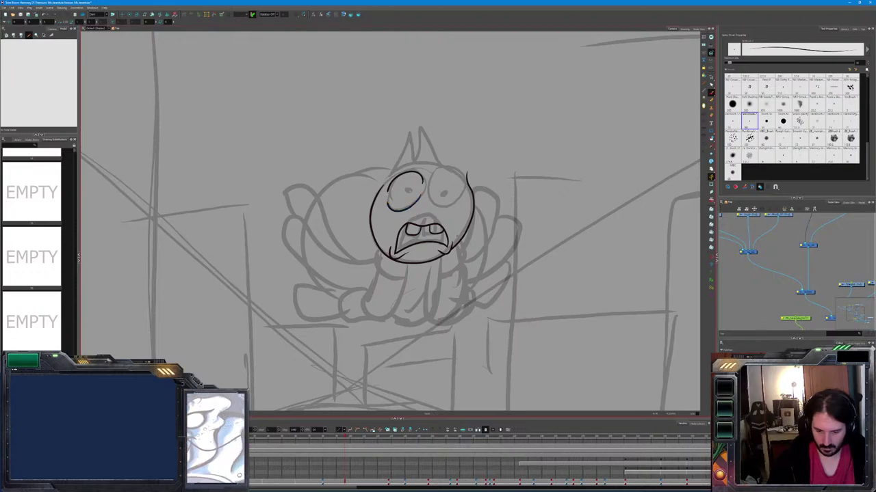
{"action": "key", "text": "period"}
{"action": "key", "text": "comma"}
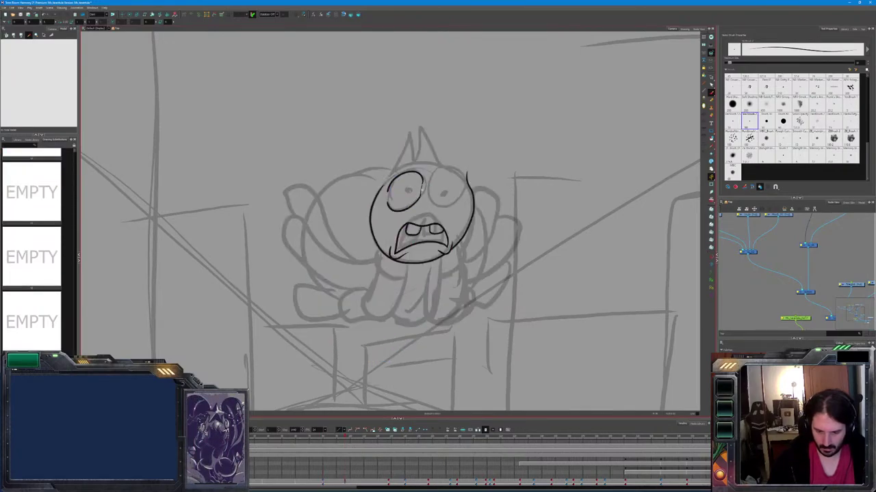
{"action": "left_click_drag", "start_coordinate": [388, 190], "coordinate": [424, 182]}
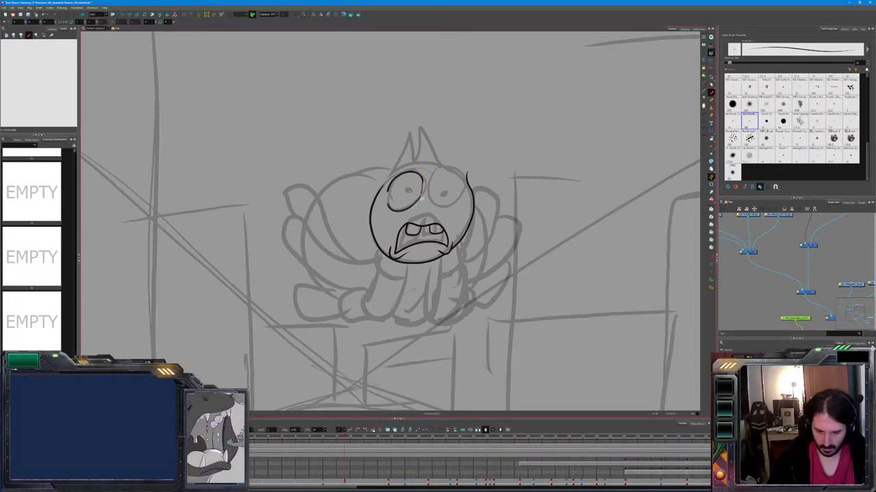
Close the left eye's outline and thicken its outer edge with a redrawn stroke, comparing it with the previous drawing
{"action": "left_click_drag", "start_coordinate": [416, 208], "coordinate": [387, 203]}
{"action": "key", "text": "comma"}
{"action": "key", "text": "period"}
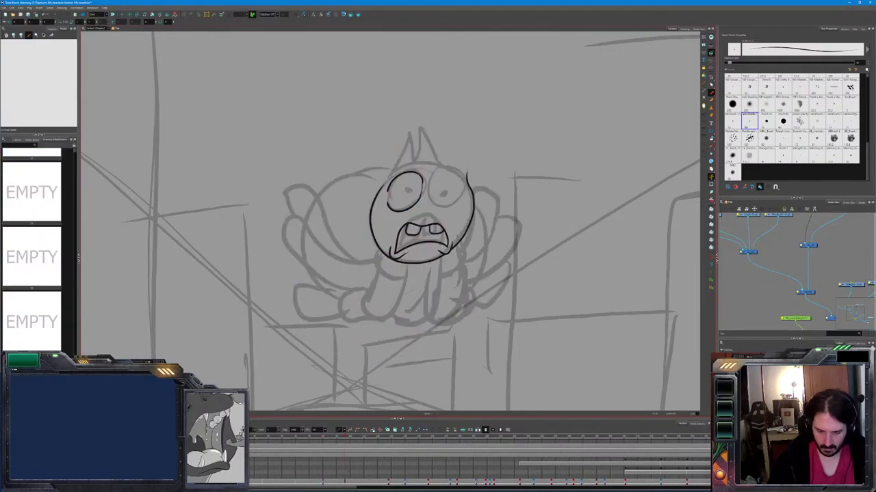
{"action": "mouse_move", "coordinate": [422, 180]}
{"action": "left_mouse_down"}
{"action": "mouse_move", "coordinate": [387, 189]}
{"action": "mouse_move", "coordinate": [391, 203]}
{"action": "left_mouse_up"}
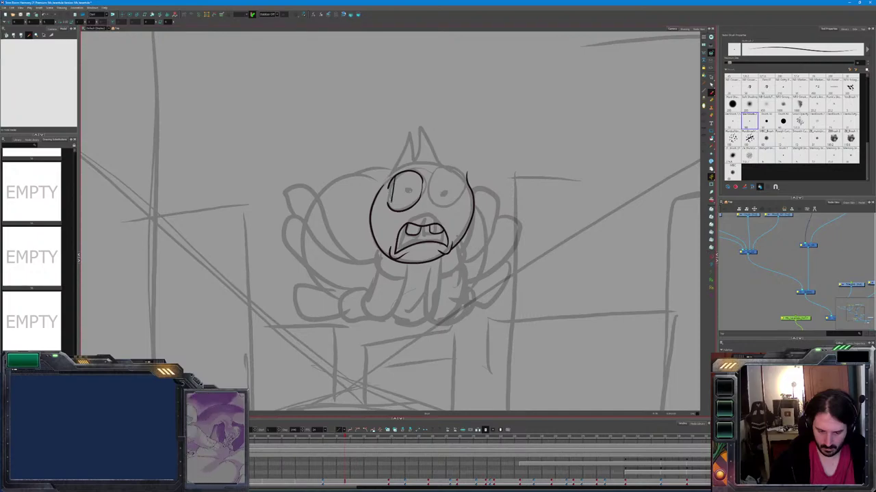
{"action": "key", "text": "ctrl+z"}
{"action": "left_click_drag", "start_coordinate": [392, 177], "coordinate": [389, 208]}
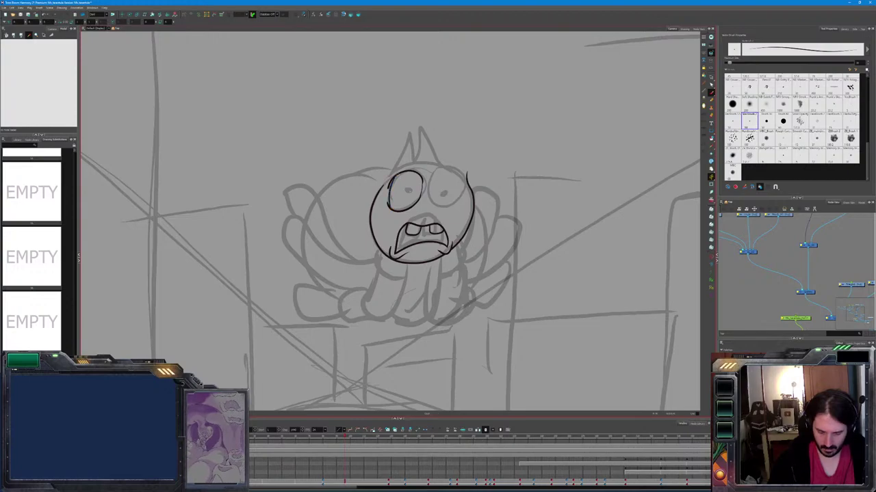
{"action": "key", "text": "ctrl+z"}
{"action": "left_click_drag", "start_coordinate": [394, 175], "coordinate": [388, 208]}
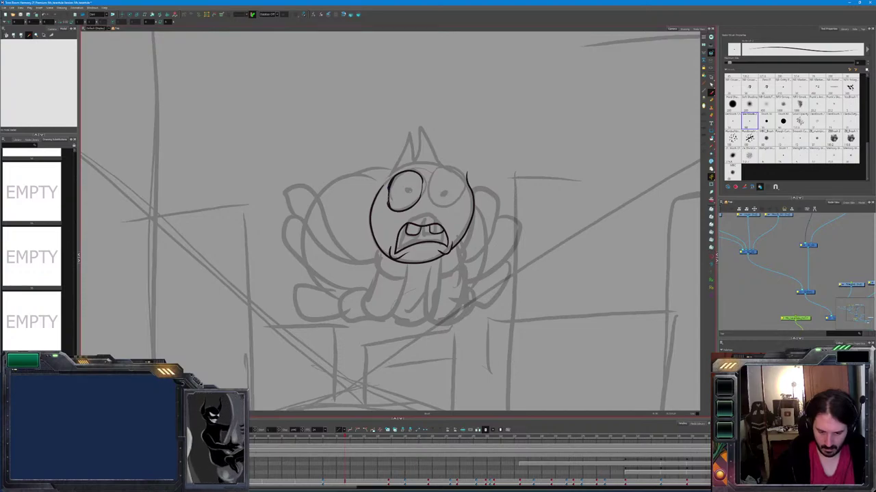
{"action": "key", "text": "comma"}
{"action": "key", "text": "period"}
{"action": "key", "text": "comma"}
{"action": "key", "text": "period"}
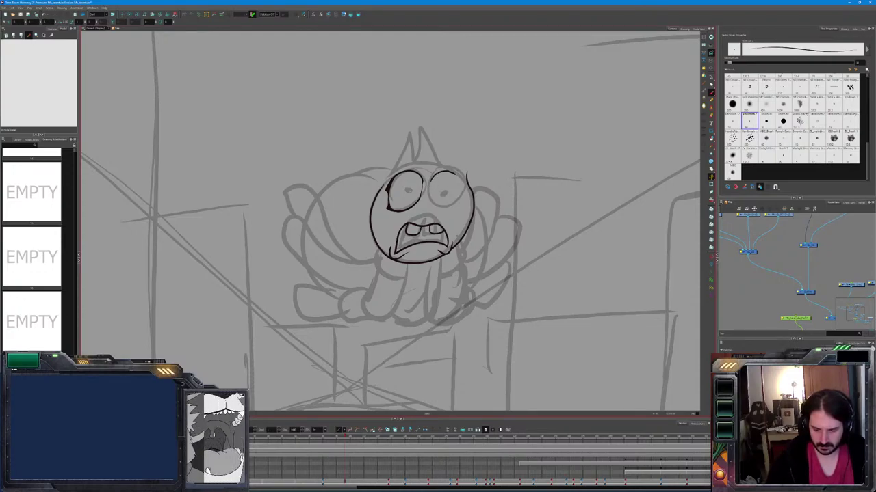
Ink the oval outline of the wide-eyed head's right eye, redrawing its upper arc over the rough sketch
{"action": "mouse_move", "coordinate": [431, 179]}
{"action": "left_mouse_down"}
{"action": "mouse_move", "coordinate": [463, 178]}
{"action": "mouse_move", "coordinate": [442, 207]}
{"action": "mouse_move", "coordinate": [427, 184]}
{"action": "mouse_move", "coordinate": [442, 207]}
{"action": "mouse_move", "coordinate": [435, 202]}
{"action": "mouse_move", "coordinate": [454, 198]}
{"action": "left_mouse_up"}
{"action": "key", "text": "ctrl+z"}
{"action": "key", "text": "ctrl+z"}
{"action": "key", "text": "ctrl+z"}
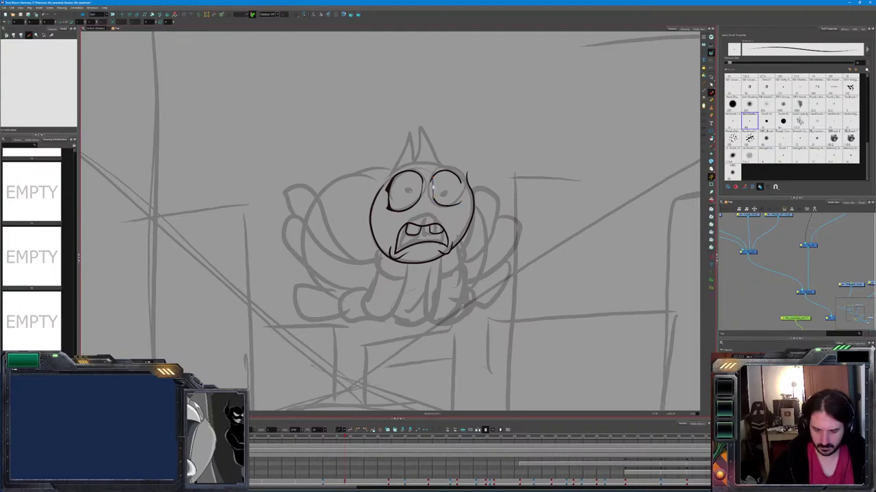
{"action": "key", "text": "ctrl+z"}
{"action": "mouse_move", "coordinate": [431, 183]}
{"action": "left_mouse_down"}
{"action": "mouse_move", "coordinate": [463, 179]}
{"action": "mouse_move", "coordinate": [433, 171]}
{"action": "left_mouse_up"}
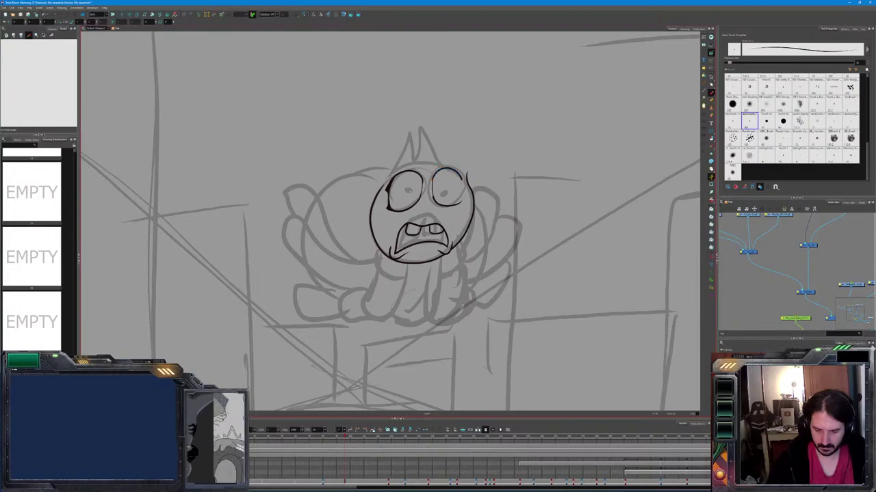
{"action": "key", "text": "ctrl+z"}
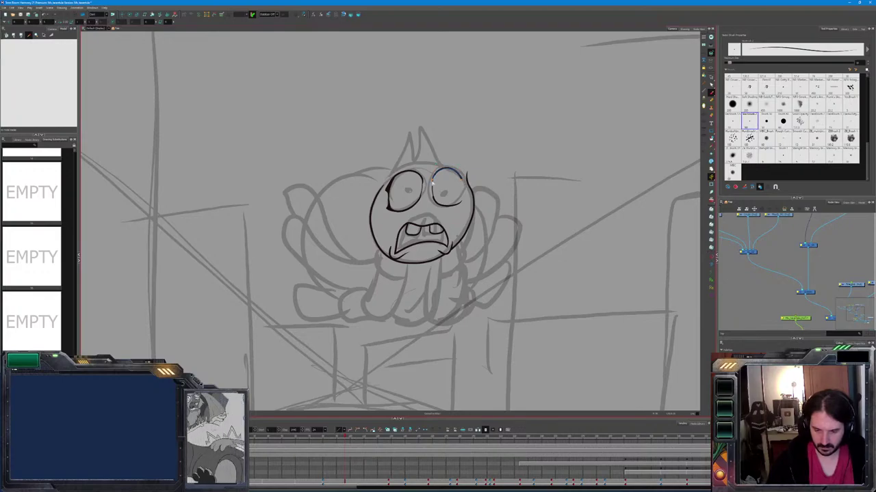
{"action": "left_click_drag", "start_coordinate": [432, 182], "coordinate": [463, 181]}
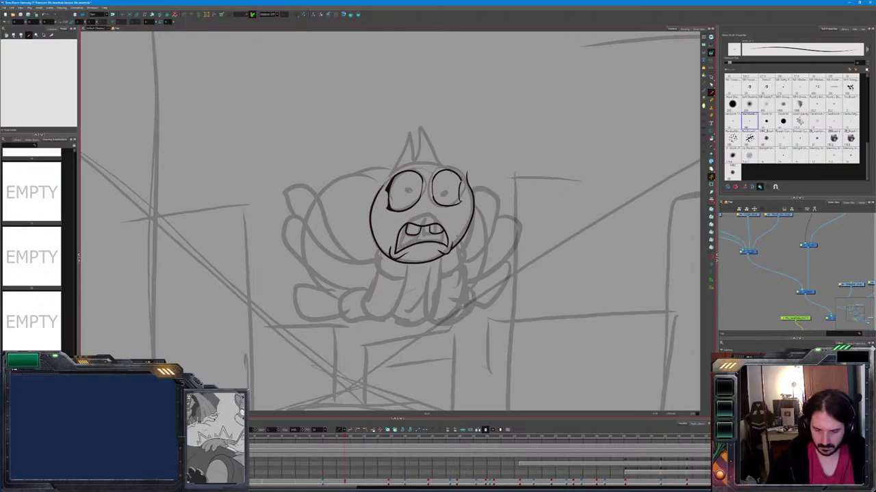
Ink the outer edge of the right eye with a short vertical accent and a creased lower corner
{"action": "key", "text": "ctrl+z"}
{"action": "left_click_drag", "start_coordinate": [459, 181], "coordinate": [461, 198]}
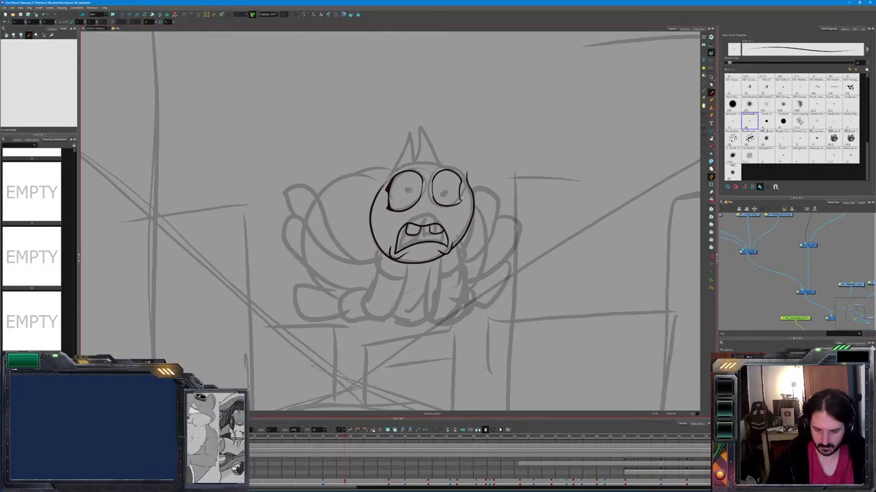
{"action": "left_click_drag", "start_coordinate": [458, 175], "coordinate": [458, 201]}
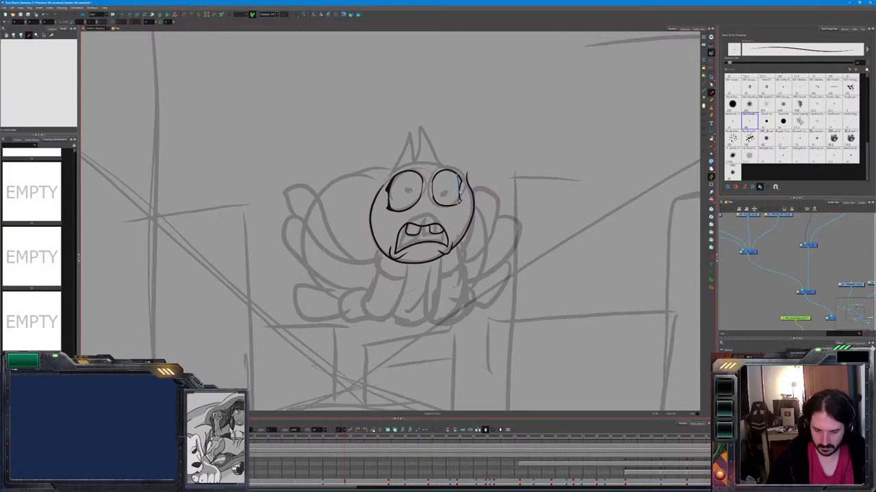
{"action": "left_click_drag", "start_coordinate": [456, 181], "coordinate": [458, 199]}
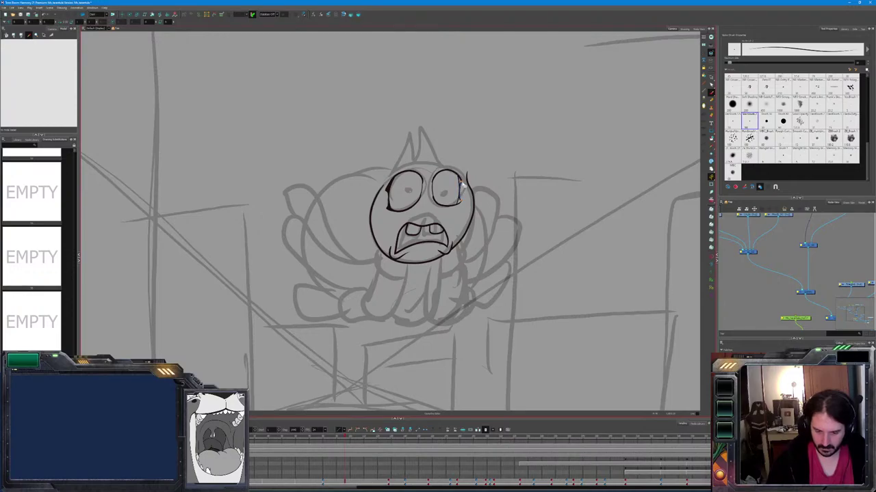
{"action": "mouse_move", "coordinate": [460, 177]}
{"action": "left_mouse_down"}
{"action": "mouse_move", "coordinate": [465, 203]}
{"action": "mouse_move", "coordinate": [434, 204]}
{"action": "mouse_move", "coordinate": [461, 200]}
{"action": "left_mouse_up"}
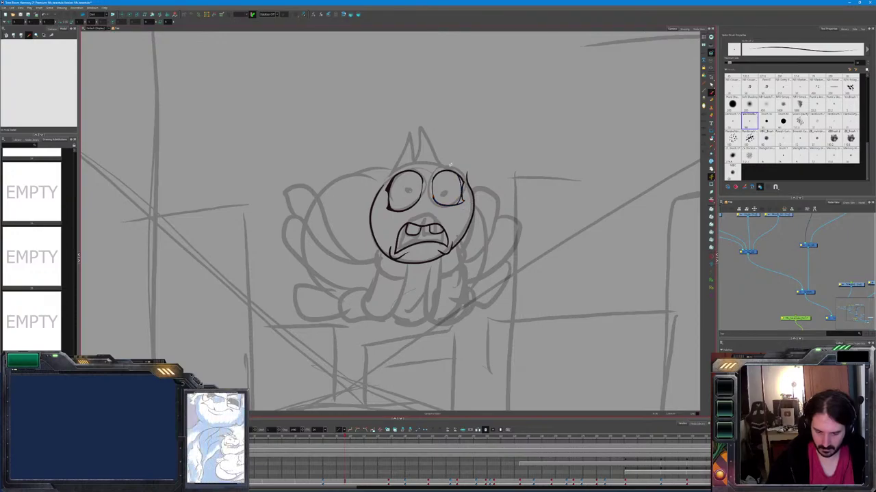
Redraw the inner edge of the left eye's outline
{"action": "left_click_drag", "start_coordinate": [388, 197], "coordinate": [422, 200]}
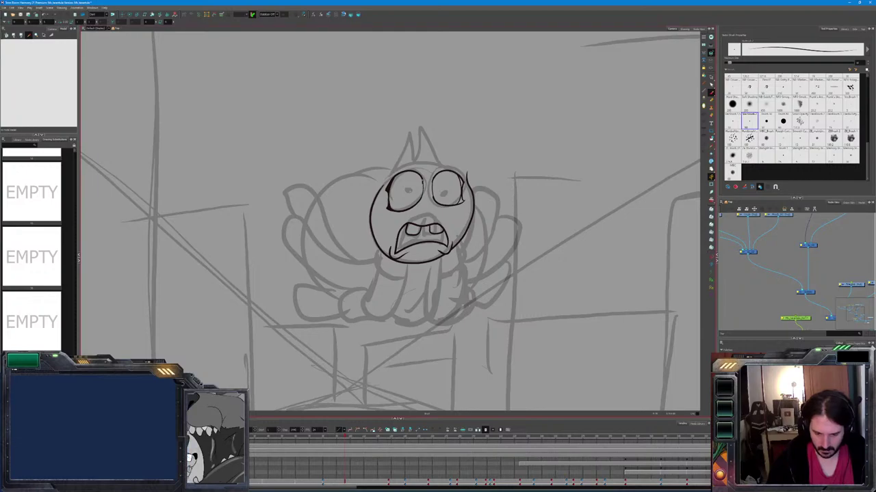
{"action": "key", "text": "ctrl+z"}
{"action": "left_click_drag", "start_coordinate": [424, 176], "coordinate": [421, 196]}
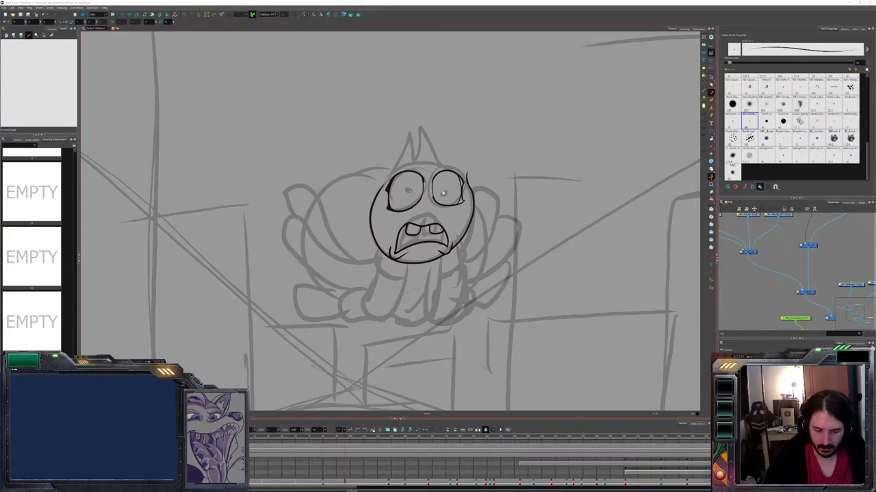
Delete the inked outline along the right side of the head
{"action": "left_click", "coordinate": [461, 150]}
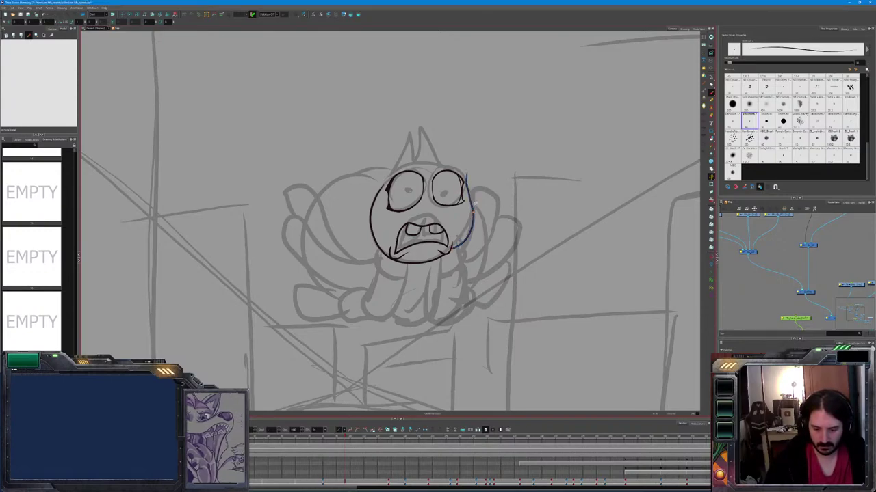
{"action": "left_click_drag", "start_coordinate": [468, 175], "coordinate": [472, 230]}
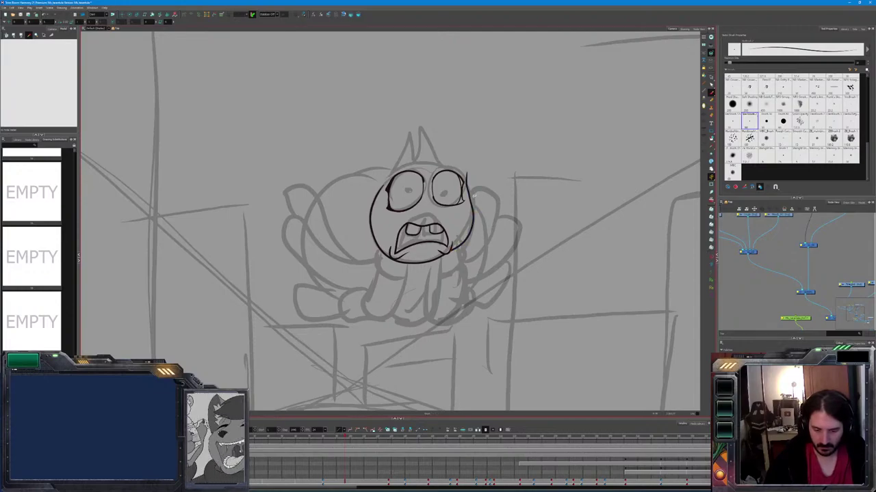
{"action": "left_click", "coordinate": [474, 210]}
{"action": "key", "text": "Delete"}
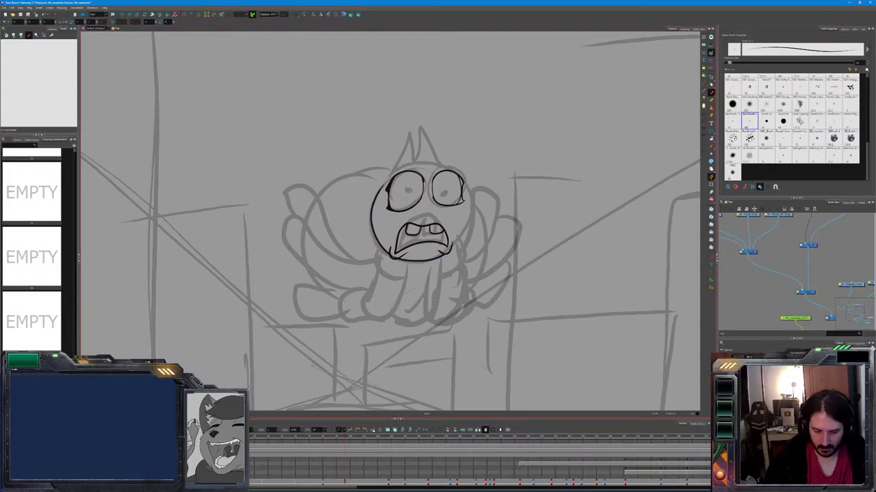
Redraw the right side of the head from the forehead around the right eye and cheek to the chin
{"action": "left_click", "coordinate": [445, 258]}
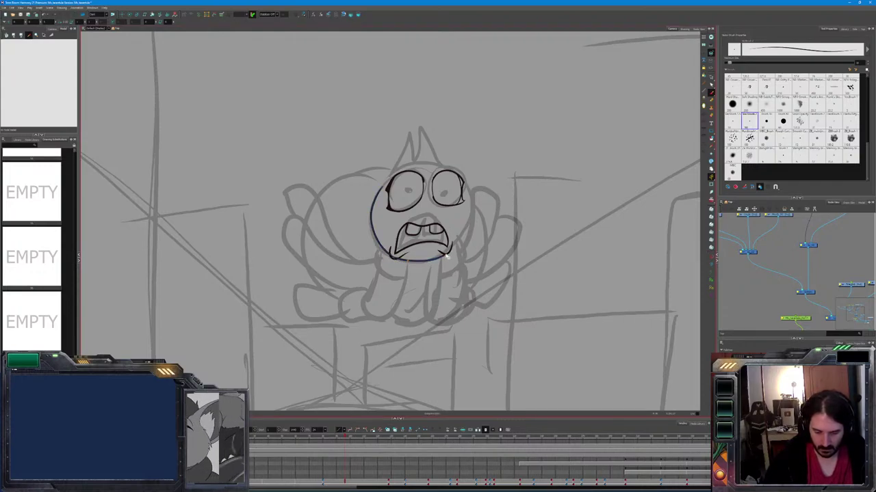
{"action": "mouse_move", "coordinate": [452, 254]}
{"action": "left_mouse_down"}
{"action": "mouse_move", "coordinate": [473, 205]}
{"action": "mouse_move", "coordinate": [470, 185]}
{"action": "mouse_move", "coordinate": [461, 168]}
{"action": "mouse_move", "coordinate": [431, 162]}
{"action": "mouse_move", "coordinate": [472, 199]}
{"action": "mouse_move", "coordinate": [451, 255]}
{"action": "left_mouse_up"}
{"action": "key", "text": "ctrl+z"}
{"action": "left_click_drag", "start_coordinate": [435, 163], "coordinate": [455, 255]}
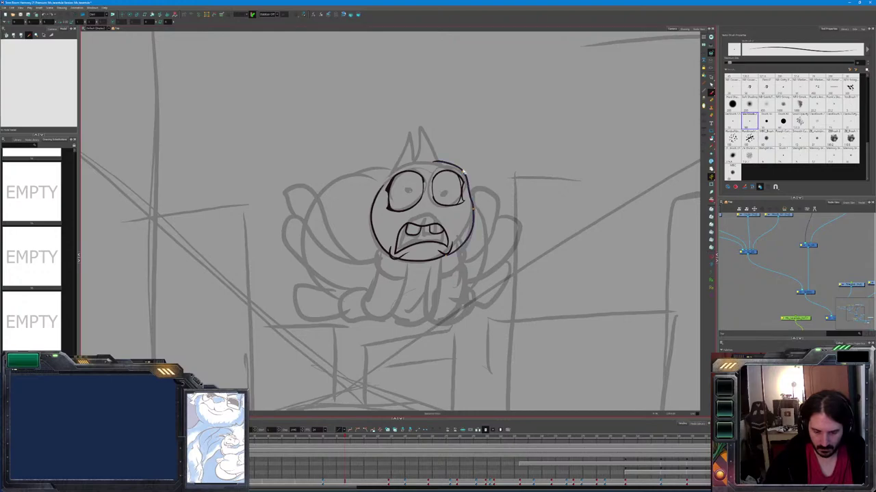
{"action": "mouse_move", "coordinate": [435, 162]}
{"action": "left_mouse_down"}
{"action": "mouse_move", "coordinate": [467, 180]}
{"action": "mouse_move", "coordinate": [472, 236]}
{"action": "left_mouse_up"}
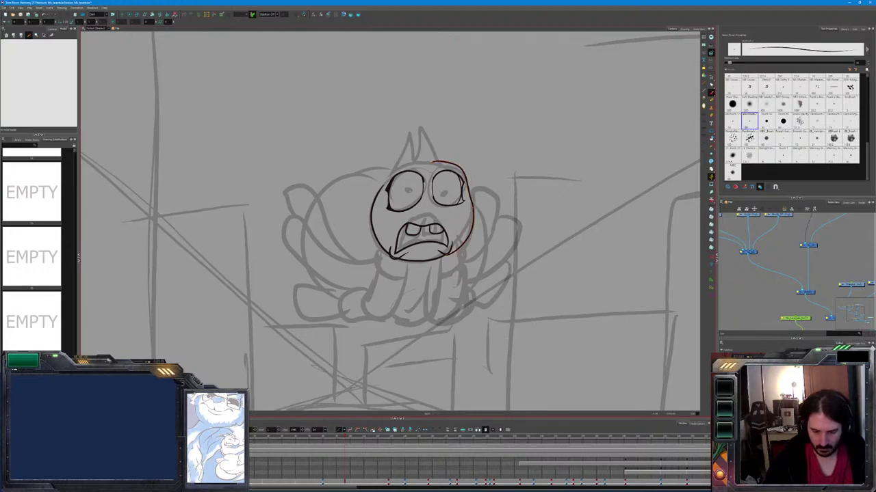
{"action": "key", "text": "ctrl+z"}
{"action": "mouse_move", "coordinate": [455, 169]}
{"action": "left_mouse_down"}
{"action": "mouse_move", "coordinate": [468, 183]}
{"action": "mouse_move", "coordinate": [474, 237]}
{"action": "left_mouse_up"}
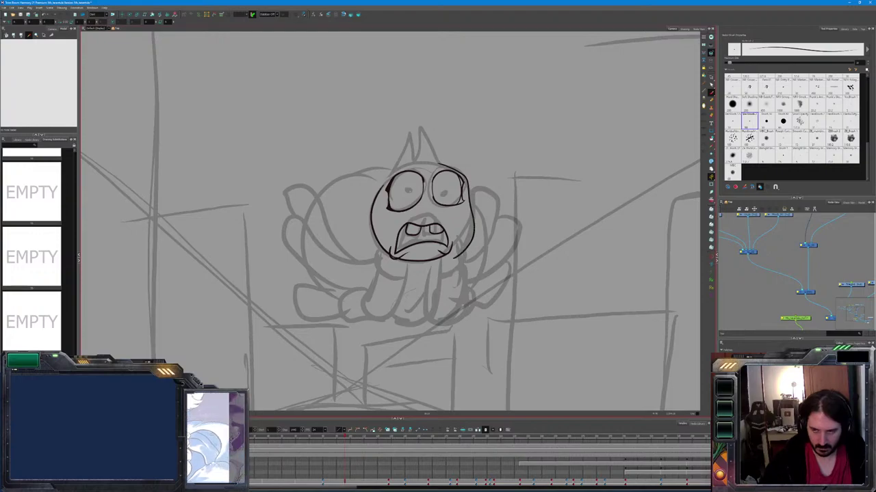
{"action": "key", "text": "ctrl+z"}
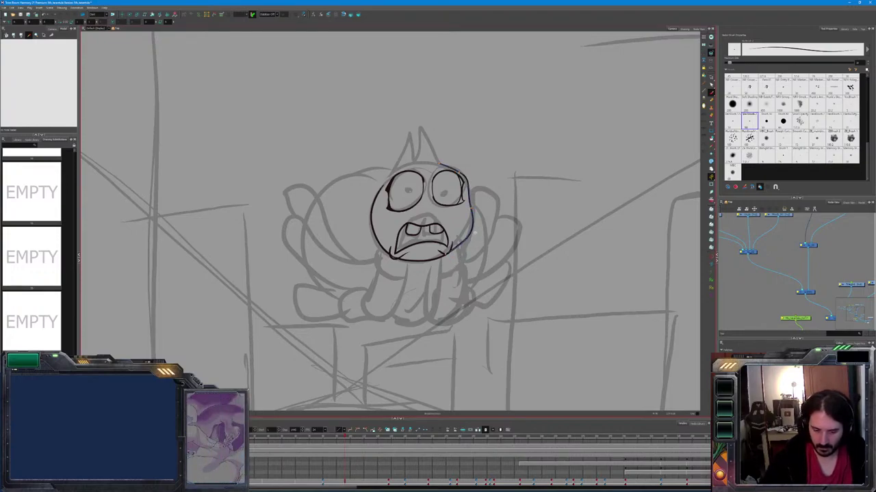
{"action": "mouse_move", "coordinate": [468, 249]}
{"action": "left_mouse_down"}
{"action": "mouse_move", "coordinate": [462, 176]}
{"action": "mouse_move", "coordinate": [432, 165]}
{"action": "left_mouse_up"}
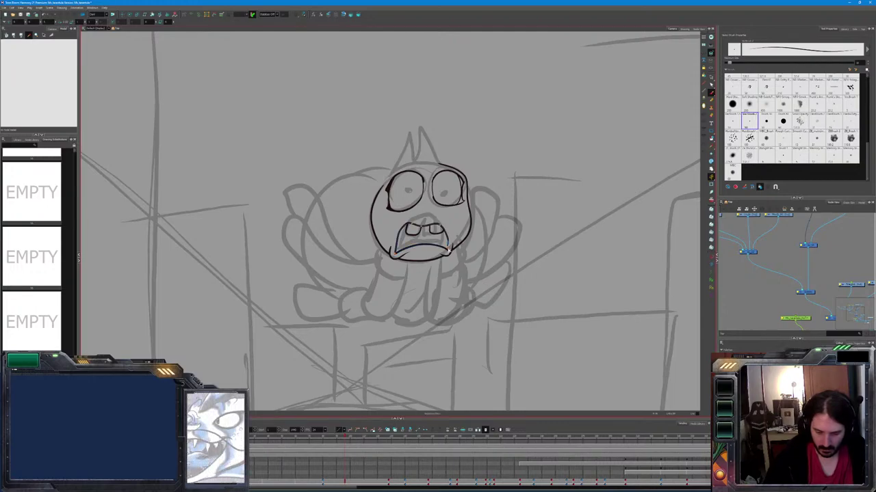
Ink the small pupils in both eyes and the spiky hair tuft on top of the head
{"action": "key", "text": "ctrl+z"}
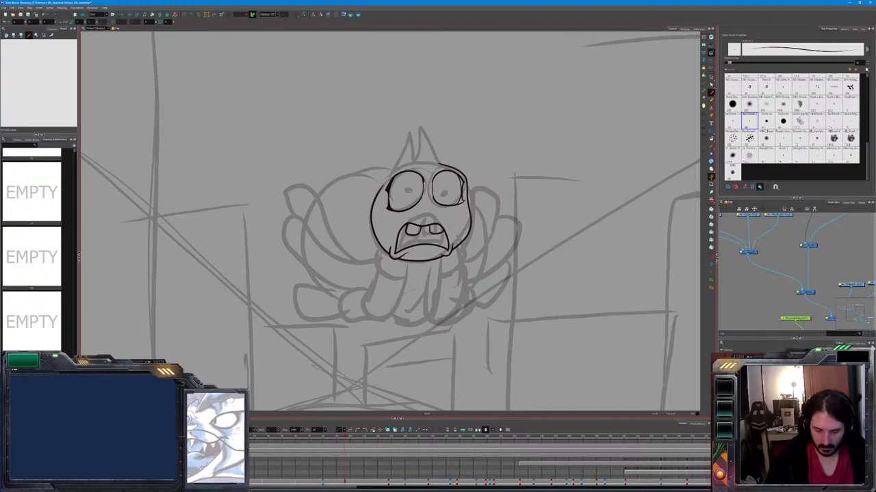
{"action": "left_click_drag", "start_coordinate": [446, 187], "coordinate": [410, 192]}
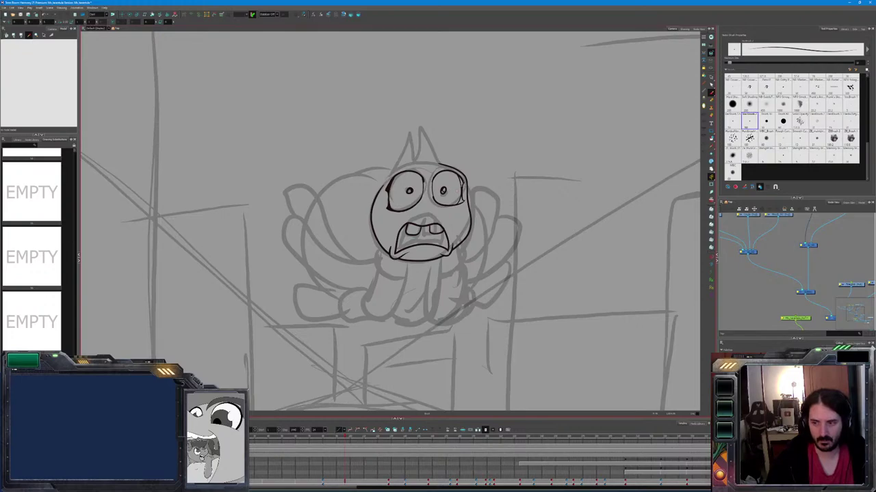
{"action": "mouse_move", "coordinate": [438, 164]}
{"action": "left_mouse_down"}
{"action": "mouse_move", "coordinate": [424, 143]}
{"action": "mouse_move", "coordinate": [412, 153]}
{"action": "mouse_move", "coordinate": [429, 146]}
{"action": "mouse_move", "coordinate": [420, 125]}
{"action": "mouse_move", "coordinate": [416, 154]}
{"action": "mouse_move", "coordinate": [409, 144]}
{"action": "mouse_move", "coordinate": [383, 187]}
{"action": "left_mouse_up"}
{"action": "key", "text": "ctrl+z"}
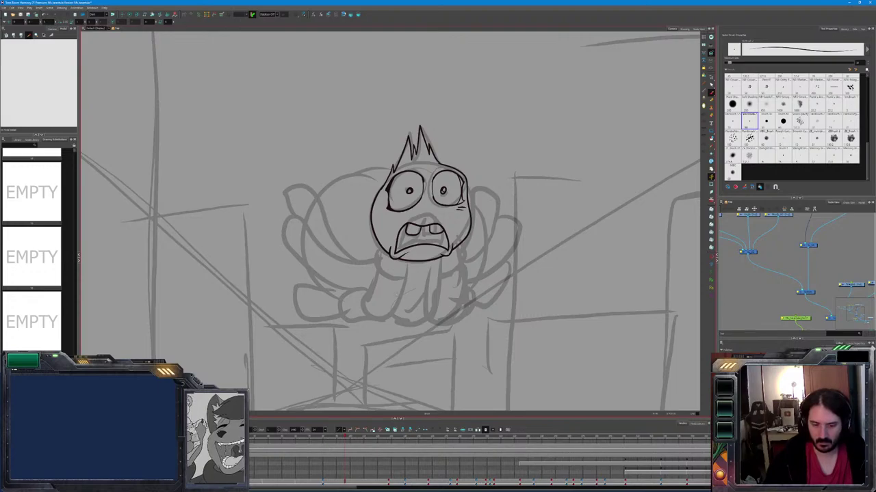
Reshape the left side of the head into a narrower curve from beside the left eye down to the mouth corner
{"action": "left_click_drag", "start_coordinate": [384, 183], "coordinate": [376, 250]}
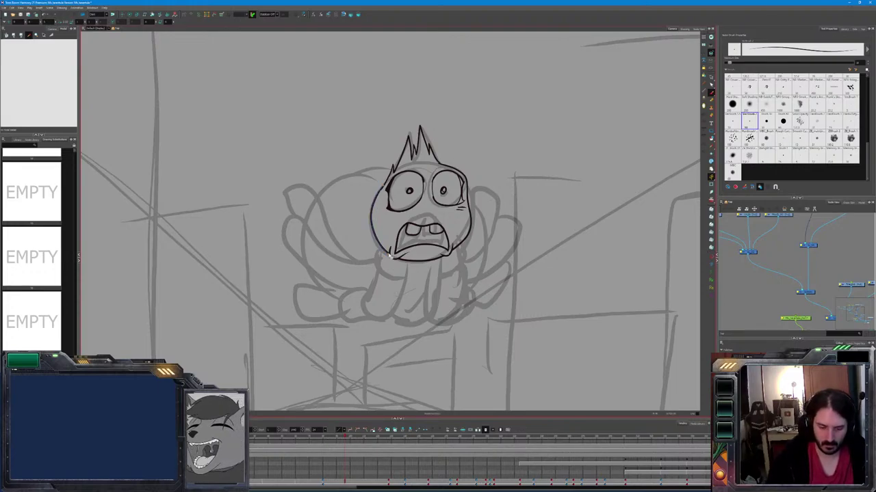
{"action": "left_click_drag", "start_coordinate": [376, 193], "coordinate": [389, 255]}
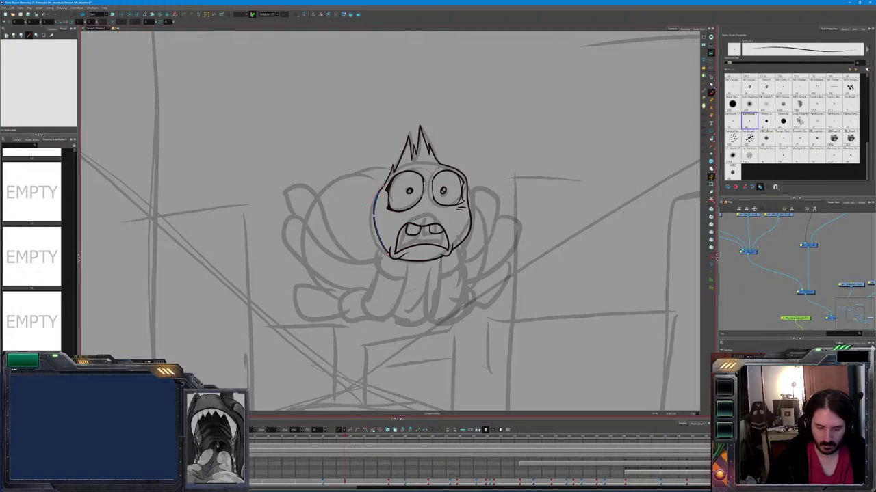
{"action": "left_click_drag", "start_coordinate": [382, 188], "coordinate": [389, 254]}
{"action": "key", "text": "ctrl+z"}
{"action": "key", "text": "ctrl+z"}
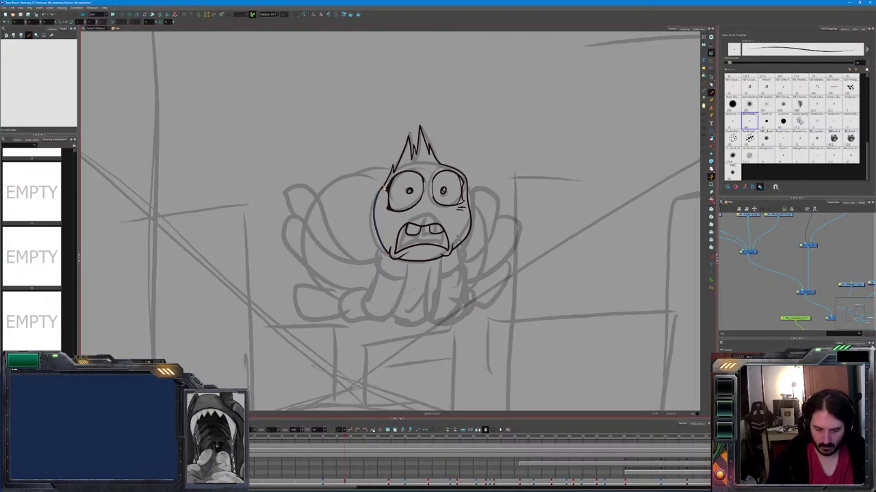
{"action": "left_click_drag", "start_coordinate": [376, 188], "coordinate": [390, 254]}
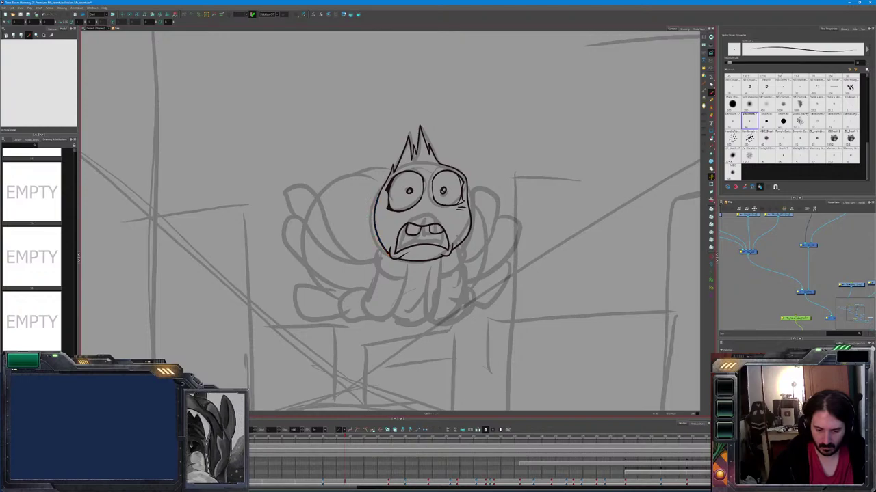
{"action": "key", "text": "ctrl+z"}
{"action": "left_click_drag", "start_coordinate": [381, 185], "coordinate": [389, 255]}
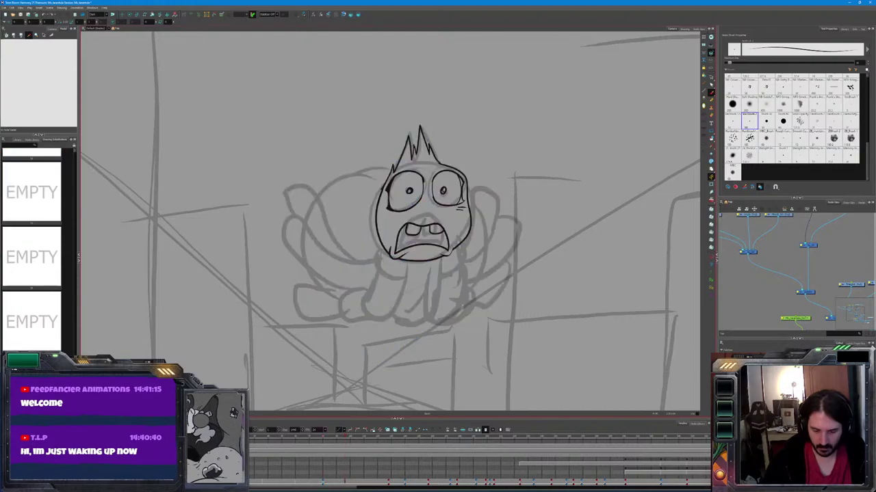
Ink the pointed V-shaped collar around the underside of the head, using the previous inked drawing as reference
{"action": "mouse_move", "coordinate": [443, 256]}
{"action": "left_mouse_down"}
{"action": "mouse_move", "coordinate": [409, 277]}
{"action": "mouse_move", "coordinate": [395, 264]}
{"action": "left_mouse_up"}
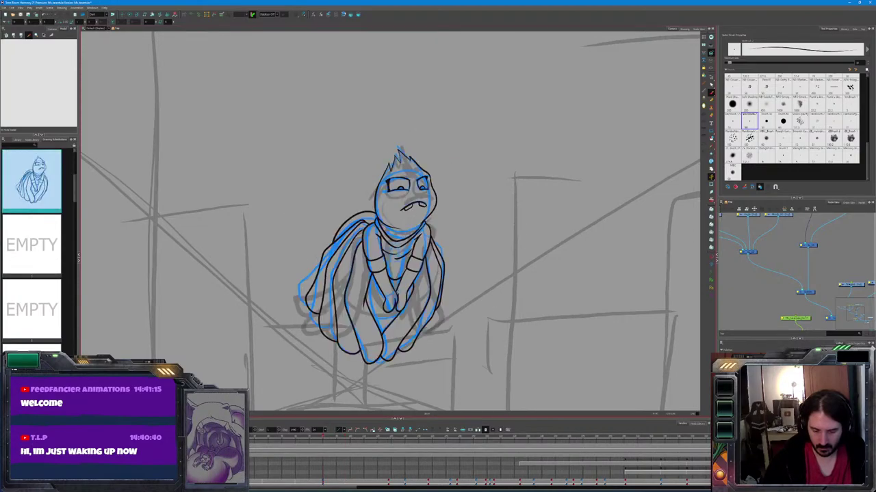
{"action": "mouse_move", "coordinate": [465, 238]}
{"action": "left_mouse_down"}
{"action": "mouse_move", "coordinate": [414, 287]}
{"action": "mouse_move", "coordinate": [374, 252]}
{"action": "mouse_move", "coordinate": [373, 219]}
{"action": "left_mouse_up"}
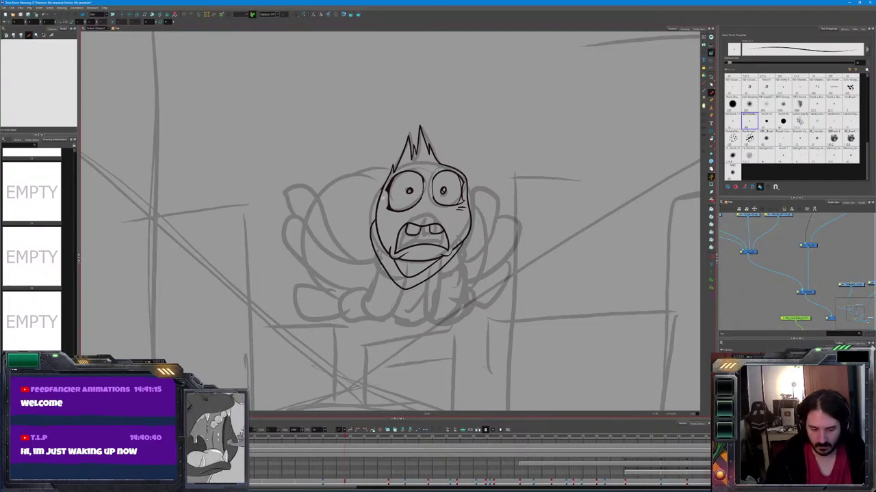
Ink the two curved outer sides of the body, running from the collar down toward the front limbs
{"action": "key", "text": "comma"}
{"action": "key", "text": "period"}
{"action": "mouse_move", "coordinate": [370, 240]}
{"action": "left_mouse_down"}
{"action": "mouse_move", "coordinate": [360, 259]}
{"action": "mouse_move", "coordinate": [380, 312]}
{"action": "left_mouse_up"}
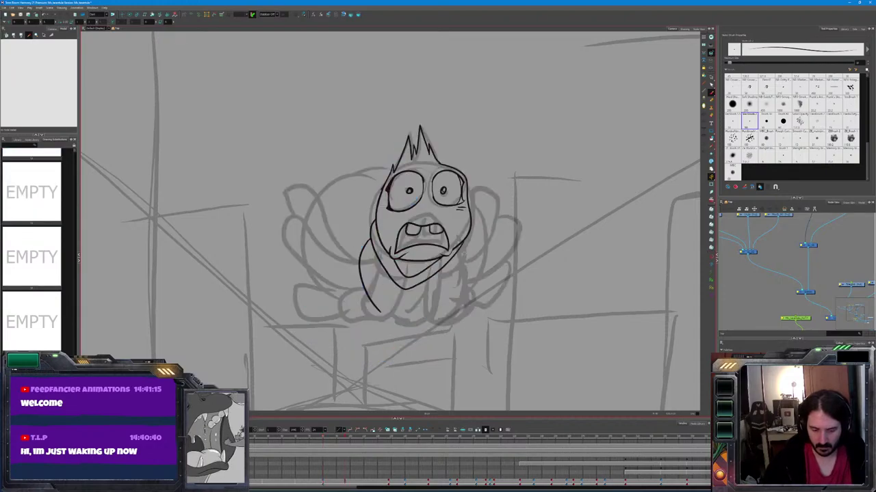
{"action": "left_click_drag", "start_coordinate": [464, 253], "coordinate": [429, 320]}
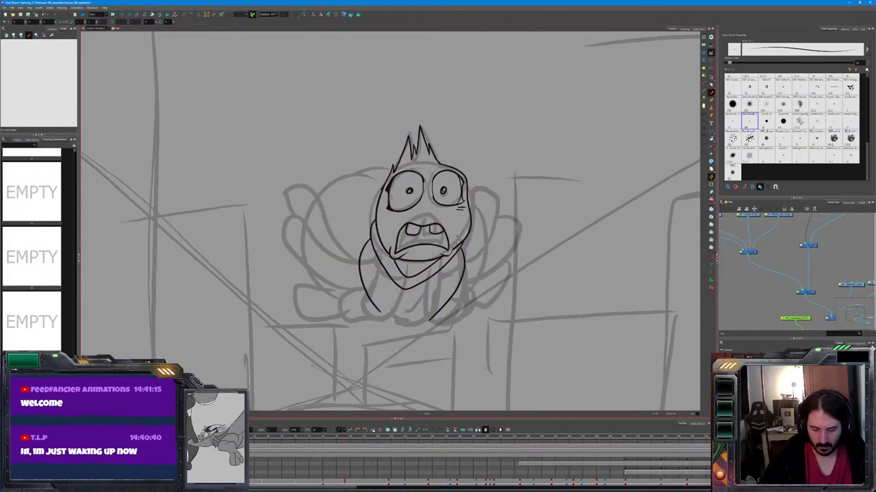
Ink the rounded end of the right front limb, redraw its outer side, and select the overshooting line end below it
{"action": "key", "text": "comma"}
{"action": "key", "text": "period"}
{"action": "mouse_move", "coordinate": [446, 287]}
{"action": "left_mouse_down"}
{"action": "mouse_move", "coordinate": [425, 299]}
{"action": "mouse_move", "coordinate": [441, 311]}
{"action": "mouse_move", "coordinate": [460, 300]}
{"action": "left_mouse_up"}
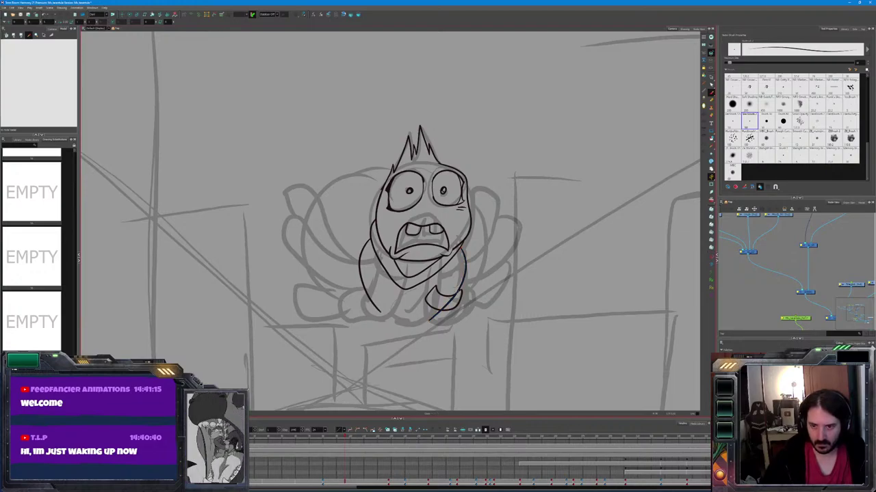
{"action": "key", "text": "ctrl+z"}
{"action": "left_click_drag", "start_coordinate": [465, 249], "coordinate": [434, 322]}
{"action": "left_click", "coordinate": [452, 301]}
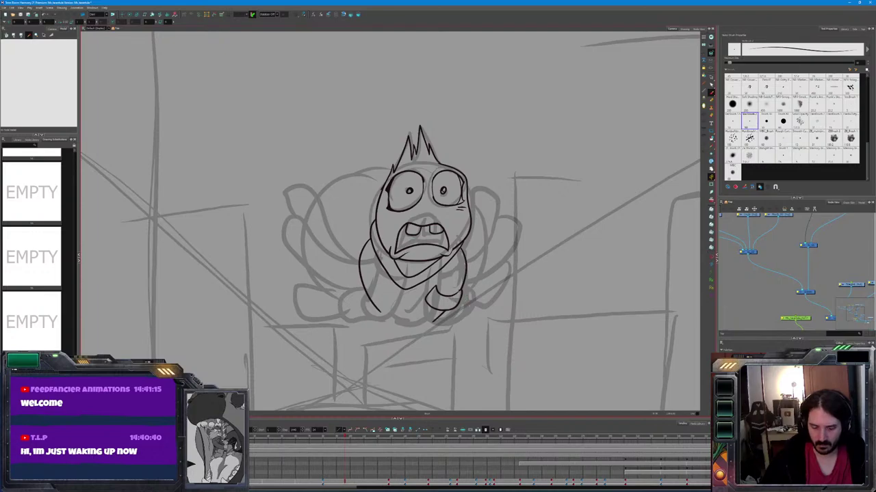
{"action": "key", "text": "Escape"}
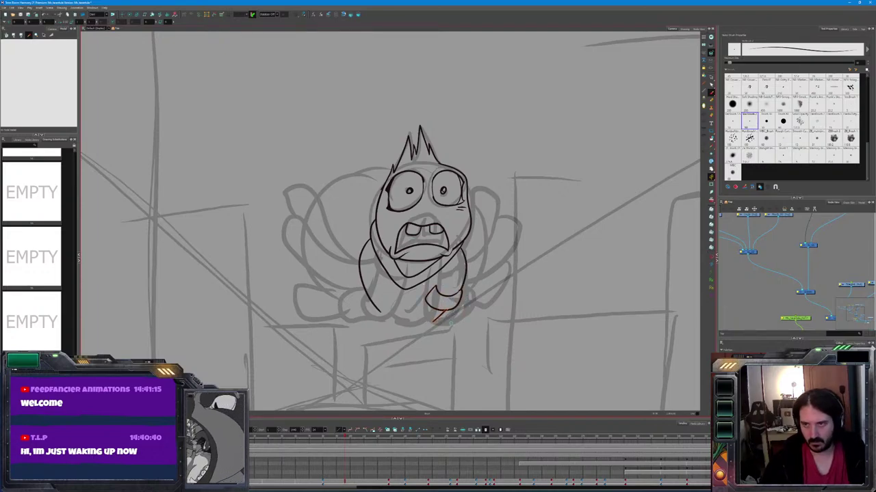
Remove the overshooting line below the right front limb and ink its short inner edge, comparing with the adjacent drawing
{"action": "key", "text": "period"}
{"action": "key", "text": "comma"}
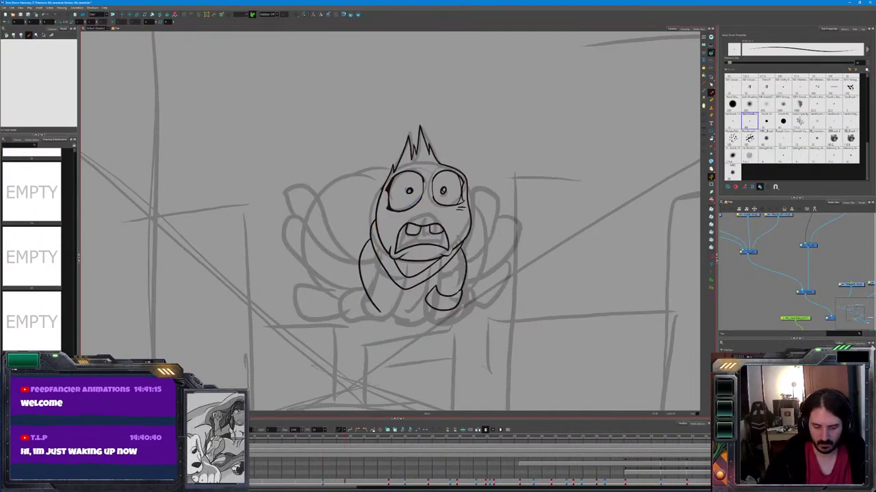
{"action": "key", "text": "period"}
{"action": "key", "text": "comma"}
{"action": "key", "text": "period"}
{"action": "key", "text": "comma"}
{"action": "key", "text": "period"}
{"action": "key", "text": "comma"}
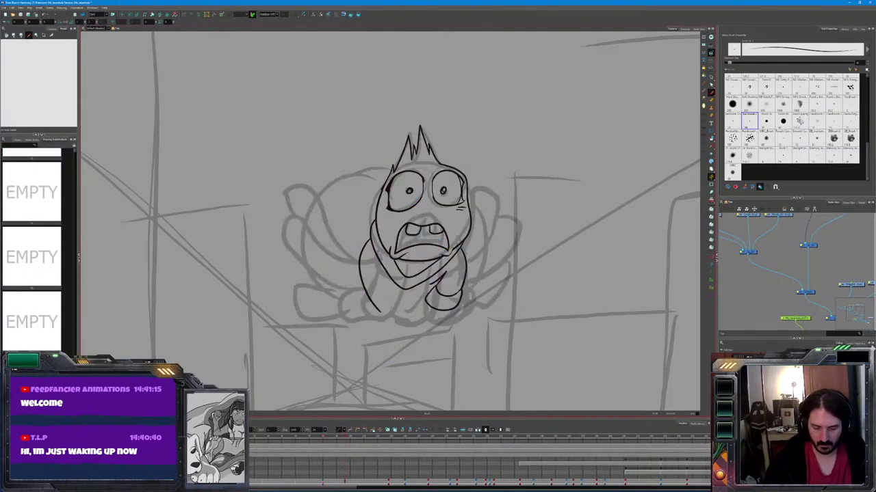
Ink the left front limb with a rounded end and join it to the outer side of the body
{"action": "left_click_drag", "start_coordinate": [389, 294], "coordinate": [359, 275]}
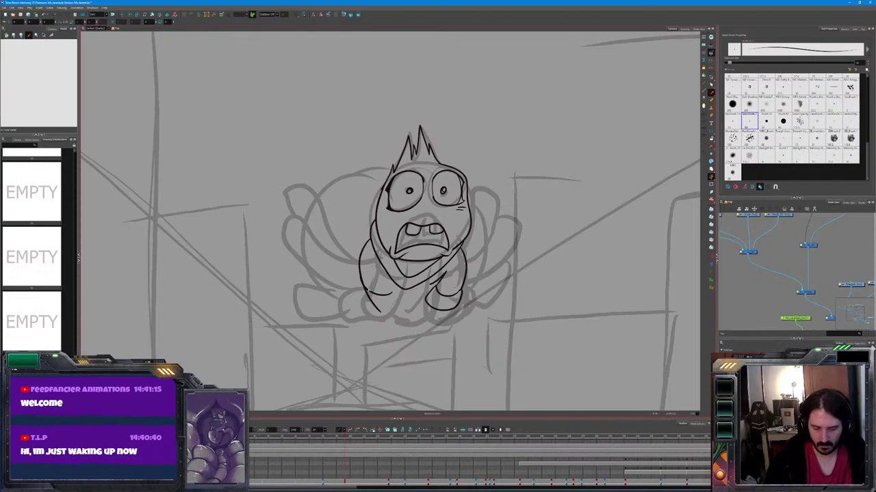
{"action": "key", "text": "ctrl+z"}
{"action": "key", "text": "period"}
{"action": "key", "text": "comma"}
{"action": "mouse_move", "coordinate": [397, 284]}
{"action": "left_mouse_down"}
{"action": "mouse_move", "coordinate": [396, 301]}
{"action": "mouse_move", "coordinate": [367, 313]}
{"action": "left_mouse_up"}
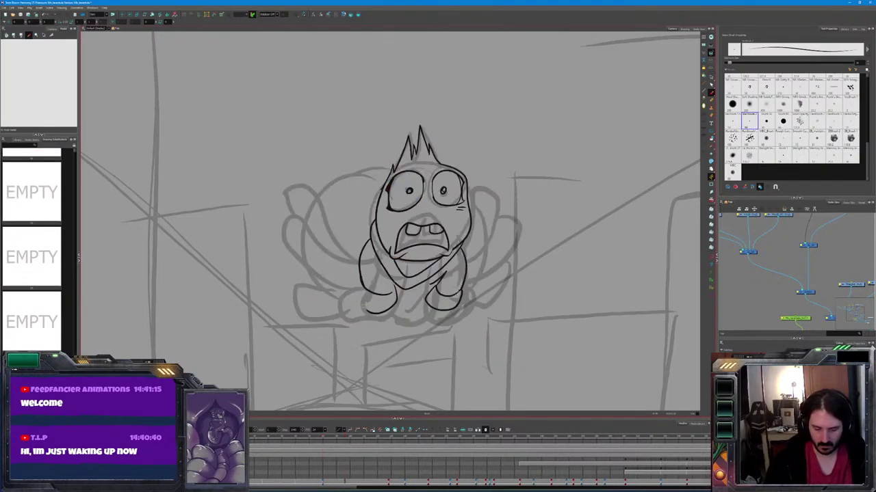
{"action": "left_click_drag", "start_coordinate": [396, 282], "coordinate": [362, 312]}
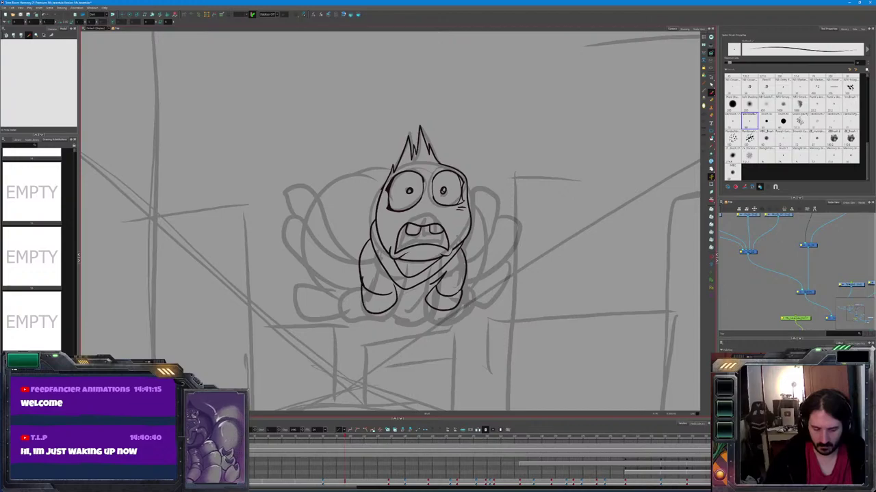
{"action": "key", "text": "ctrl+z"}
{"action": "mouse_move", "coordinate": [362, 275]}
{"action": "left_mouse_down"}
{"action": "mouse_move", "coordinate": [360, 307]}
{"action": "mouse_move", "coordinate": [369, 313]}
{"action": "left_mouse_up"}
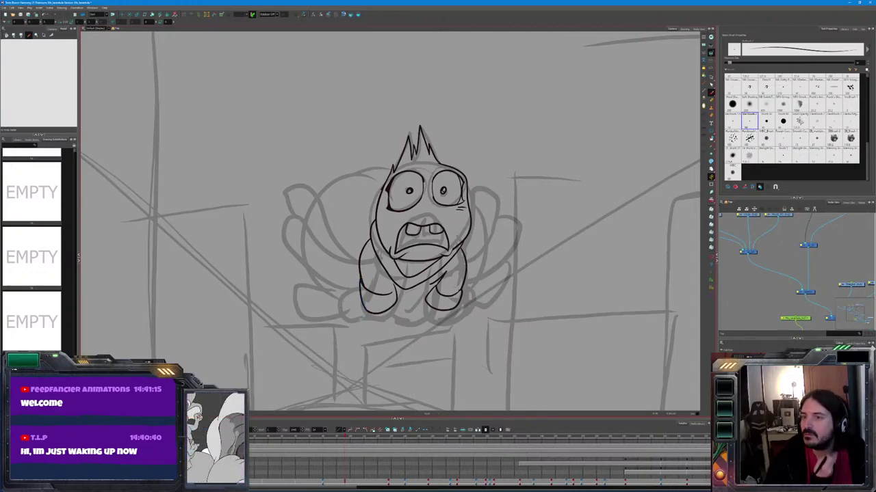
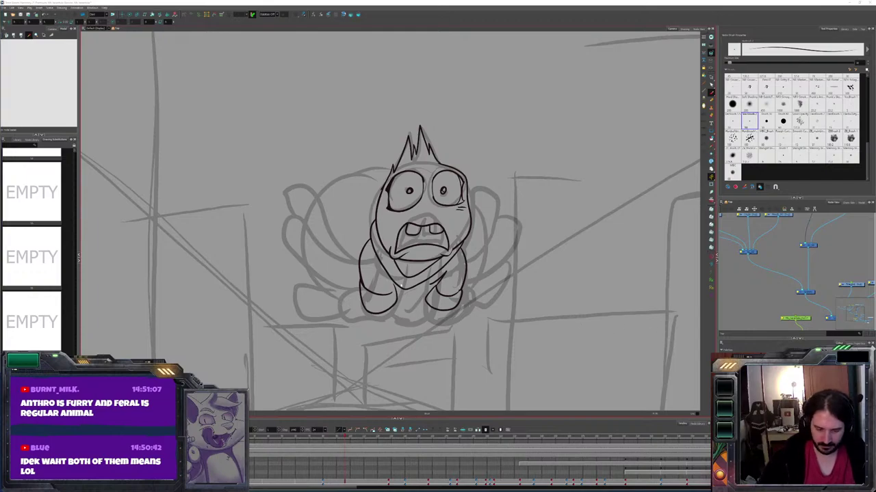
Ink the small rounded curves along the underside of the body between and beneath the two front limbs
{"action": "key", "text": "period"}
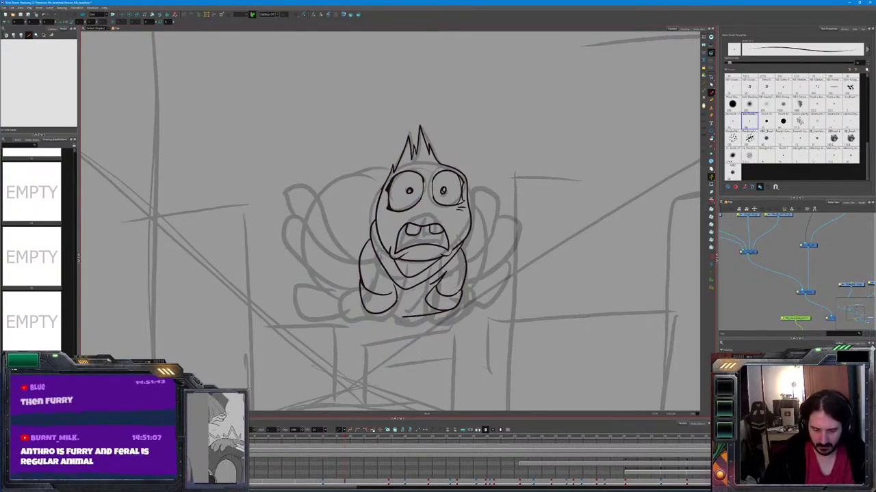
{"action": "key", "text": "ctrl+z"}
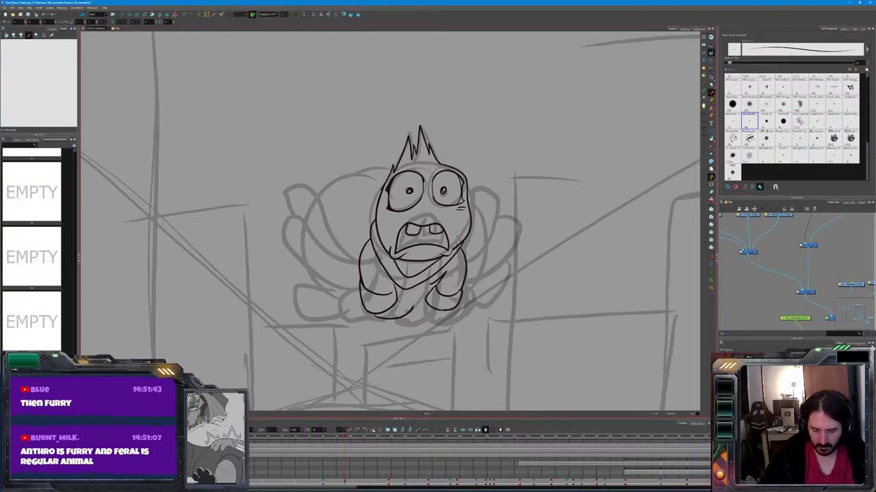
{"action": "key", "text": "comma"}
{"action": "key", "text": "period"}
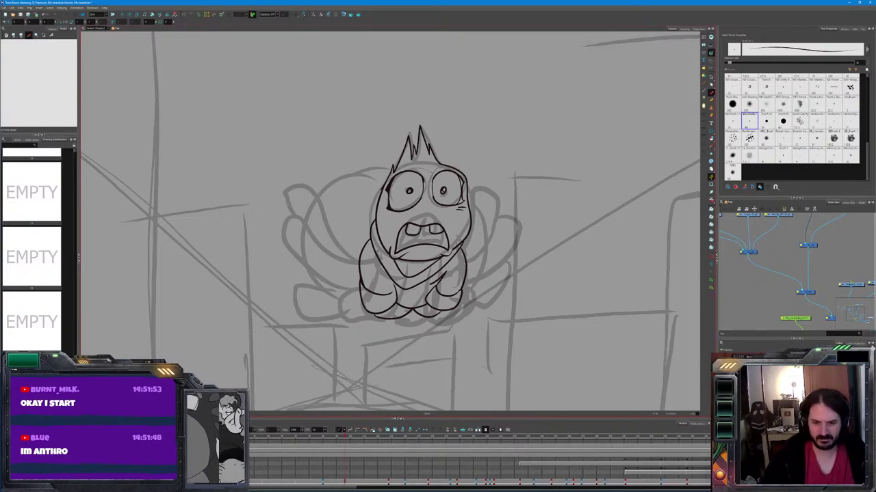
Flip between this drawing and the adjacent one to check the body and front limb line art
{"action": "key", "text": "comma"}
{"action": "key", "text": "period"}
{"action": "key", "text": "comma"}
{"action": "key", "text": "period"}
{"action": "key", "text": "comma"}
{"action": "key", "text": "period"}
{"action": "key", "text": "comma"}
{"action": "key", "text": "period"}
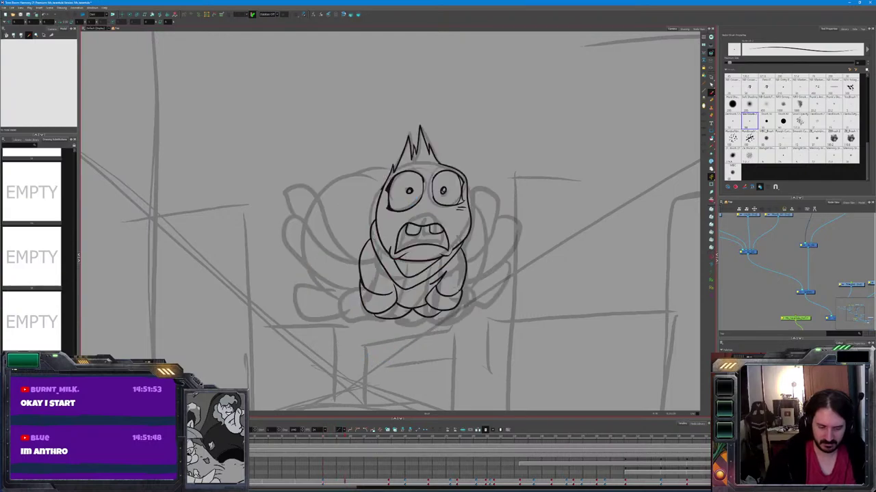
Ink a long round-ended limb reaching out to the left from beside the mouth and collar
{"action": "mouse_move", "coordinate": [366, 224]}
{"action": "left_mouse_down"}
{"action": "mouse_move", "coordinate": [275, 232]}
{"action": "mouse_move", "coordinate": [255, 244]}
{"action": "mouse_move", "coordinate": [269, 265]}
{"action": "mouse_move", "coordinate": [354, 255]}
{"action": "left_mouse_up"}
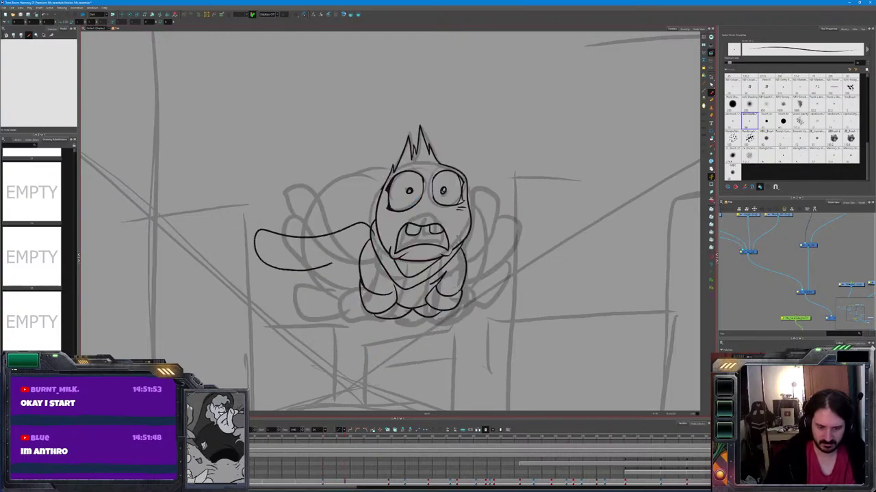
{"action": "key", "text": "comma"}
{"action": "key", "text": "period"}
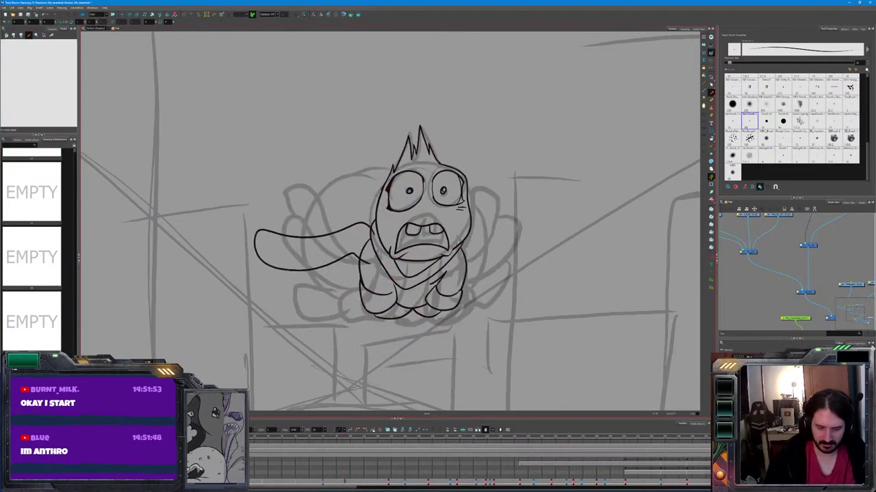
Ink a second, upward-curving limb above the long left limb and trim its outline where the two overlap
{"action": "mouse_move", "coordinate": [346, 211]}
{"action": "left_mouse_down"}
{"action": "mouse_move", "coordinate": [304, 214]}
{"action": "mouse_move", "coordinate": [282, 192]}
{"action": "left_mouse_up"}
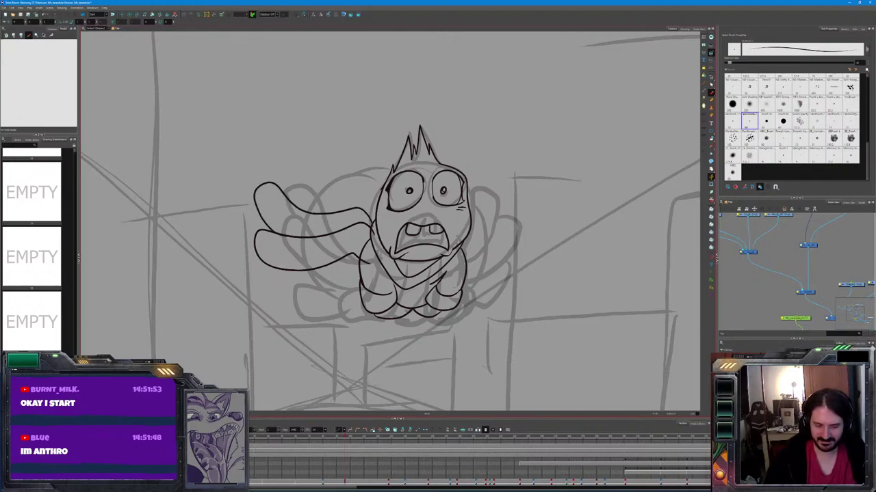
{"action": "left_click", "coordinate": [311, 241]}
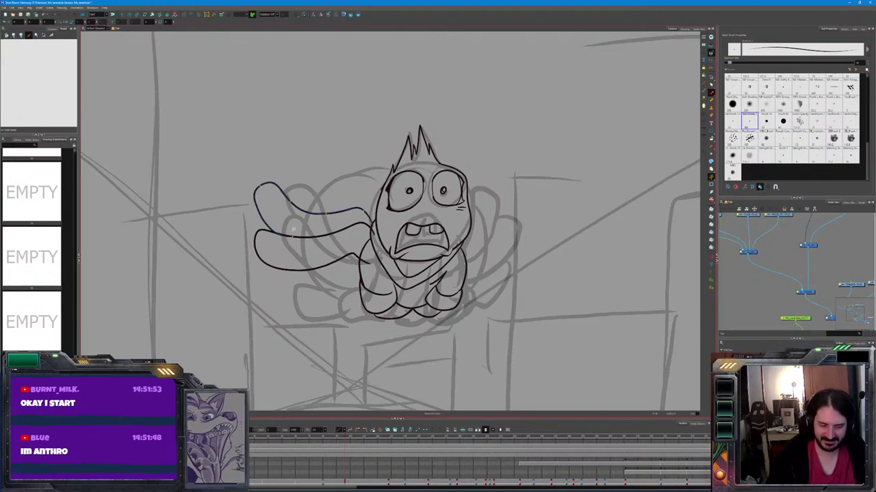
{"action": "key", "text": "Escape"}
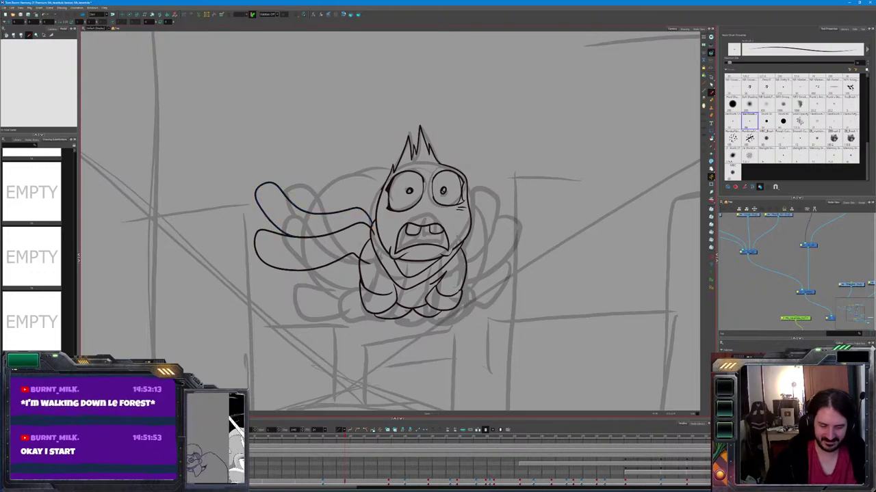
{"action": "key", "text": "Escape"}
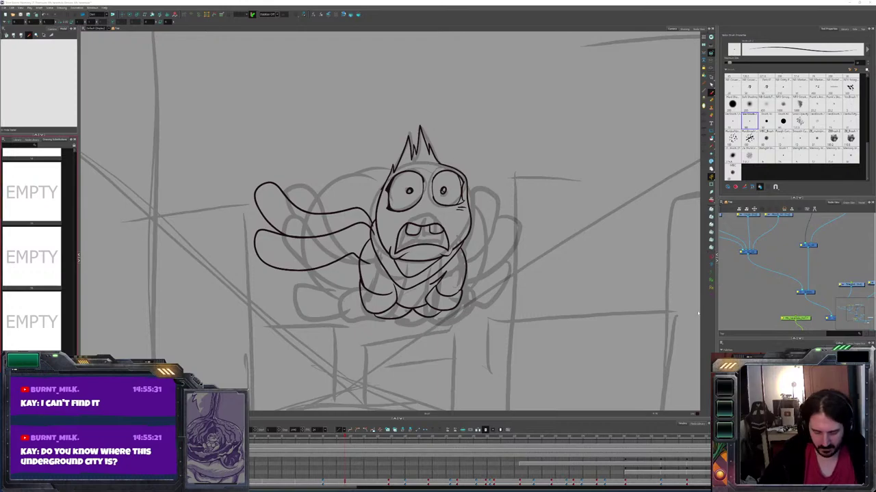
Ink the bent lower limb extending from the collar on the right side, comparing with the adjacent drawing
{"action": "key", "text": "comma"}
{"action": "key", "text": "period"}
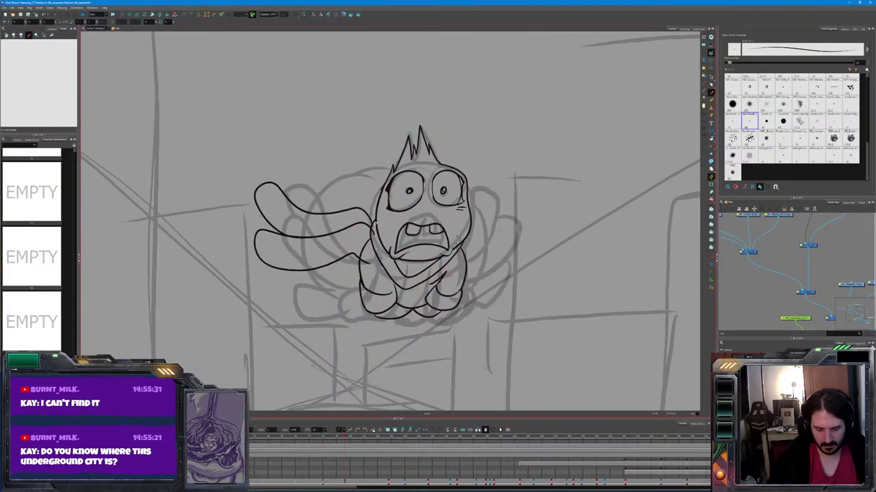
{"action": "key", "text": "comma"}
{"action": "key", "text": "period"}
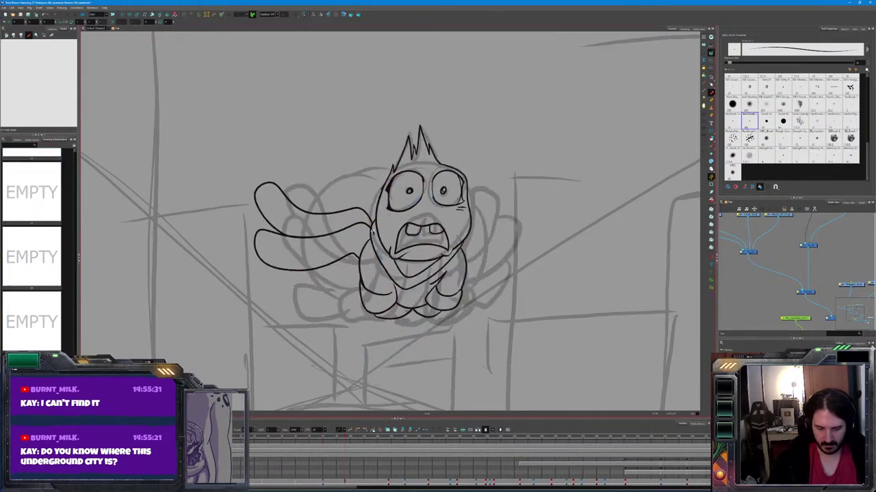
{"action": "key", "text": "comma"}
{"action": "key", "text": "period"}
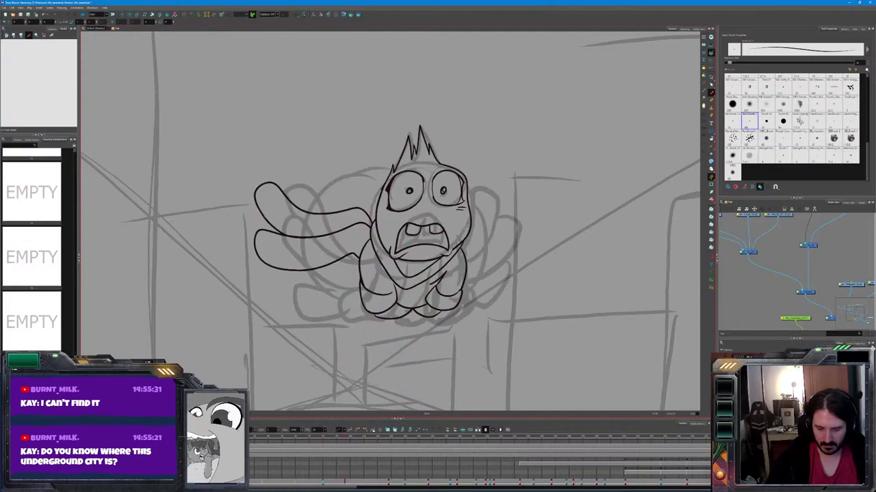
{"action": "left_click_drag", "start_coordinate": [472, 220], "coordinate": [489, 290]}
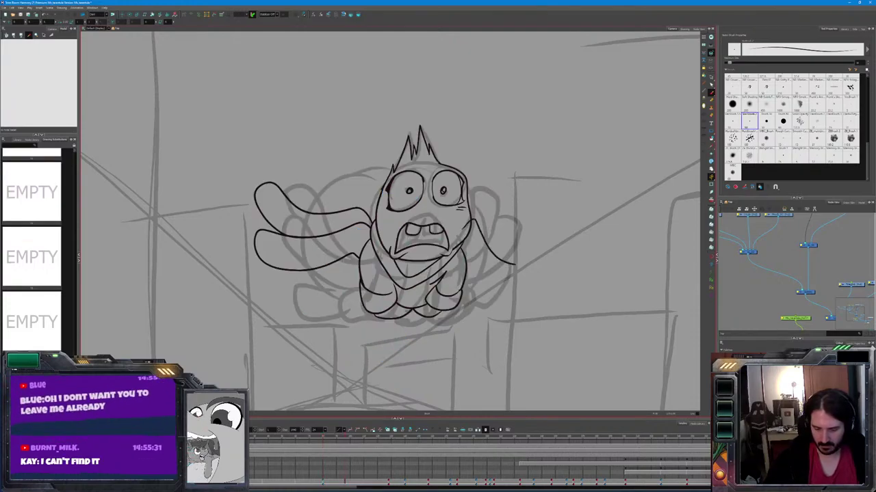
{"action": "key", "text": "ctrl+z"}
{"action": "mouse_move", "coordinate": [529, 236]}
{"action": "left_mouse_down"}
{"action": "mouse_move", "coordinate": [527, 266]}
{"action": "mouse_move", "coordinate": [503, 273]}
{"action": "mouse_move", "coordinate": [465, 246]}
{"action": "left_mouse_up"}
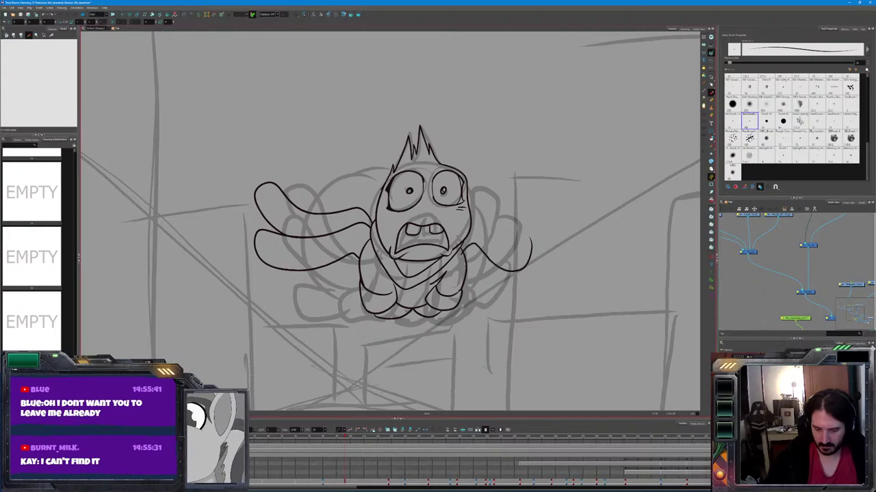
{"action": "mouse_move", "coordinate": [531, 251]}
{"action": "left_mouse_down"}
{"action": "mouse_move", "coordinate": [479, 223]}
{"action": "mouse_move", "coordinate": [461, 229]}
{"action": "left_mouse_up"}
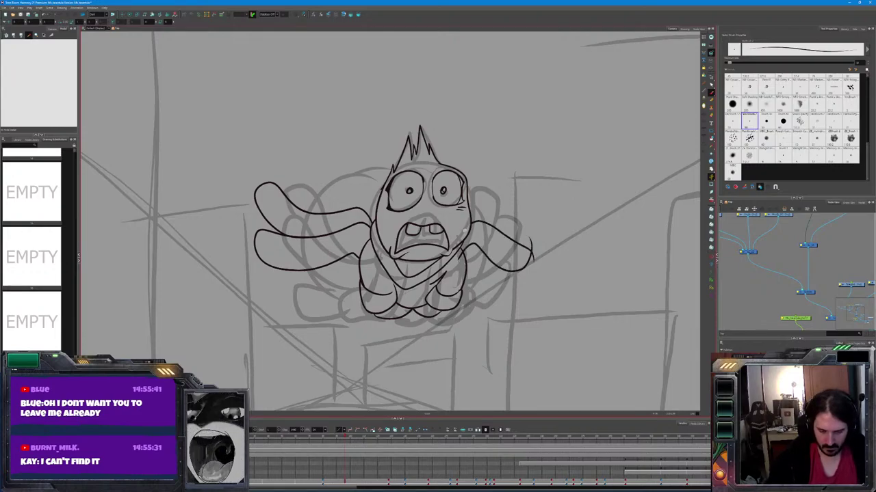
Clean up the lower right limb's tip and ink the narrow upper limb arching behind it
{"action": "key", "text": "comma"}
{"action": "key", "text": "period"}
{"action": "left_click_drag", "start_coordinate": [502, 223], "coordinate": [515, 257]}
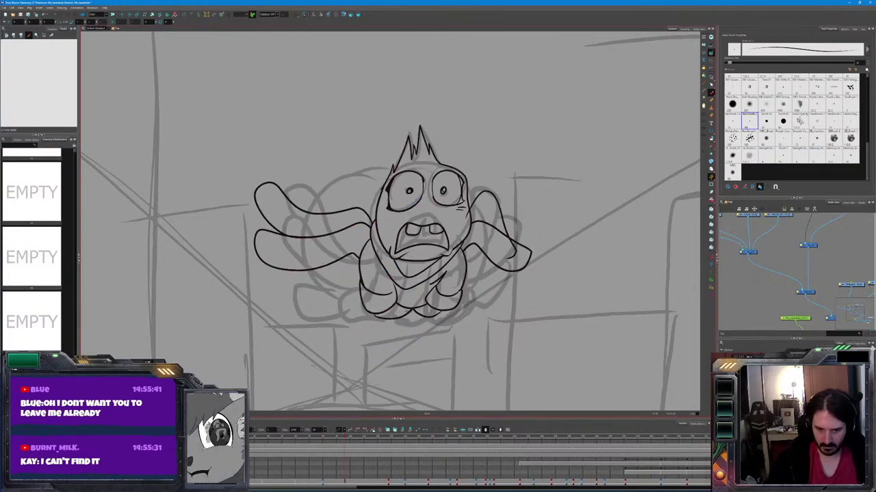
{"action": "left_click_drag", "start_coordinate": [489, 212], "coordinate": [483, 233]}
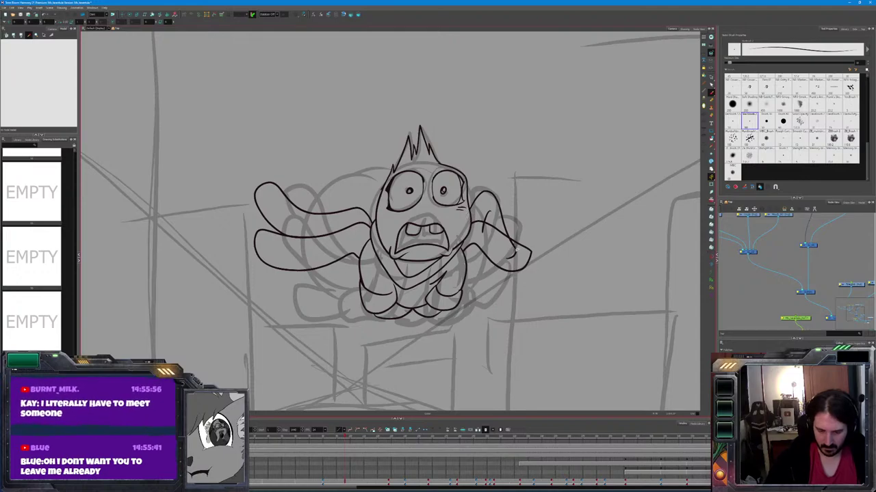
{"action": "key", "text": "ctrl+z"}
{"action": "key", "text": "ctrl+z"}
{"action": "key", "text": "comma"}
{"action": "key", "text": "period"}
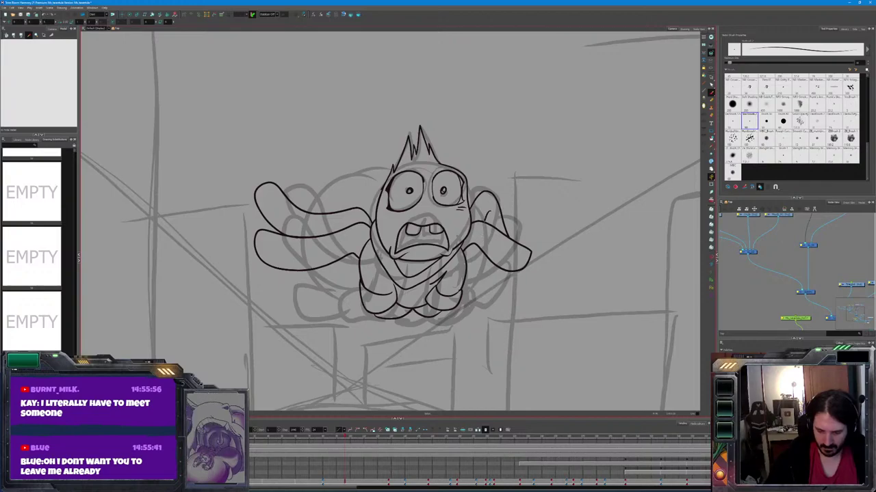
{"action": "key", "text": "ctrl+z"}
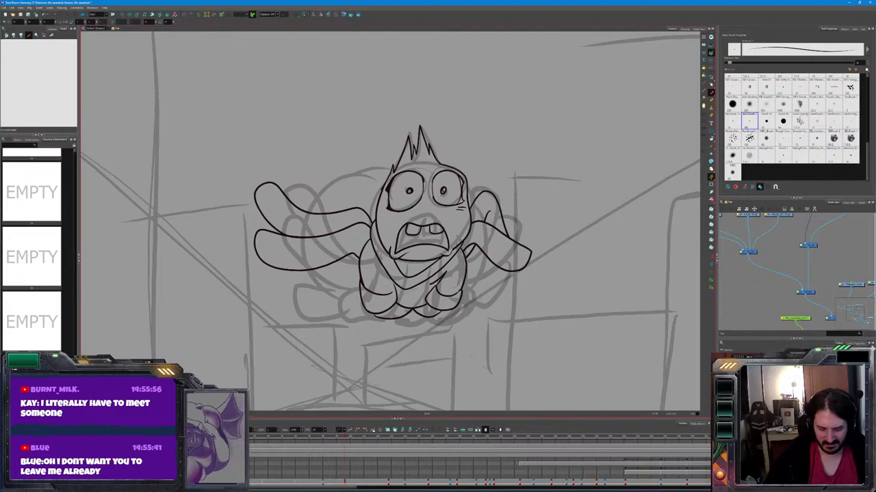
Ink a third round-ended limb behind the two left limbs and trim its outline where they overlap
{"action": "mouse_move", "coordinate": [342, 245]}
{"action": "left_mouse_down"}
{"action": "mouse_move", "coordinate": [291, 259]}
{"action": "mouse_move", "coordinate": [309, 288]}
{"action": "mouse_move", "coordinate": [369, 262]}
{"action": "mouse_move", "coordinate": [311, 290]}
{"action": "mouse_move", "coordinate": [306, 264]}
{"action": "mouse_move", "coordinate": [261, 232]}
{"action": "left_mouse_up"}
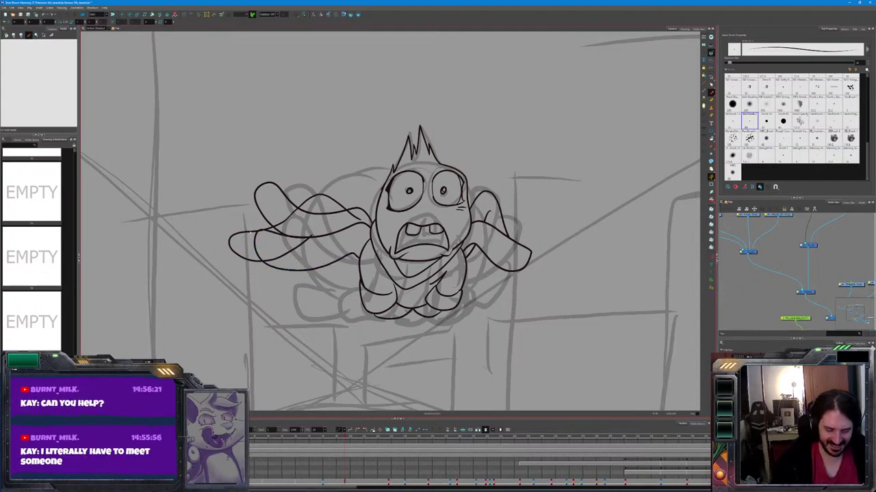
{"action": "left_click", "coordinate": [233, 246]}
{"action": "mouse_move", "coordinate": [233, 240]}
{"action": "left_mouse_down"}
{"action": "mouse_move", "coordinate": [223, 234]}
{"action": "mouse_move", "coordinate": [259, 261]}
{"action": "mouse_move", "coordinate": [254, 232]}
{"action": "left_mouse_up"}
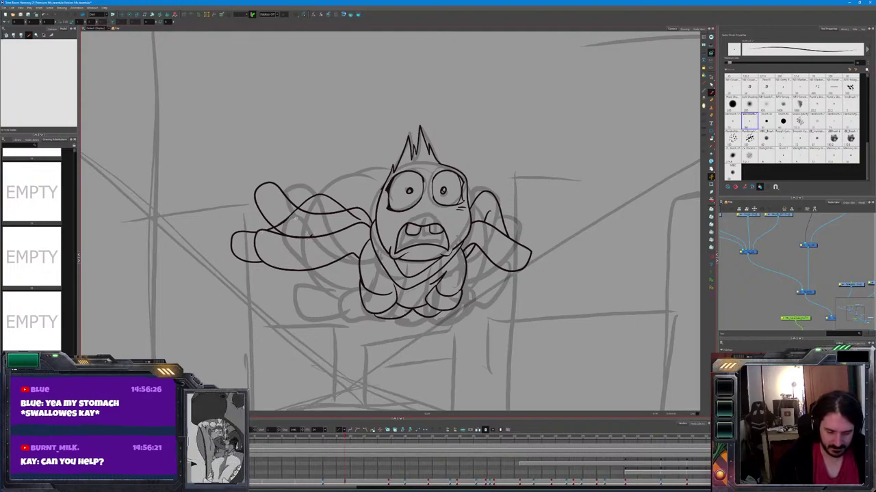
{"action": "left_click_drag", "start_coordinate": [280, 235], "coordinate": [370, 226]}
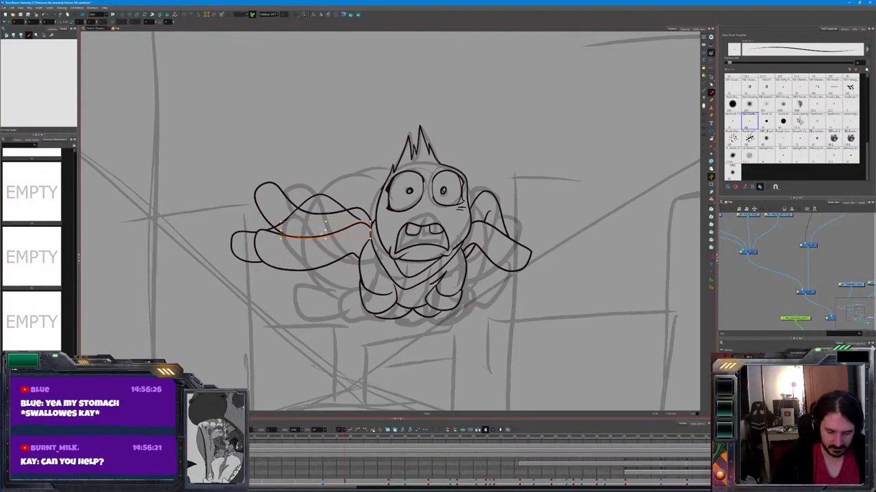
{"action": "left_click_drag", "start_coordinate": [280, 236], "coordinate": [371, 226]}
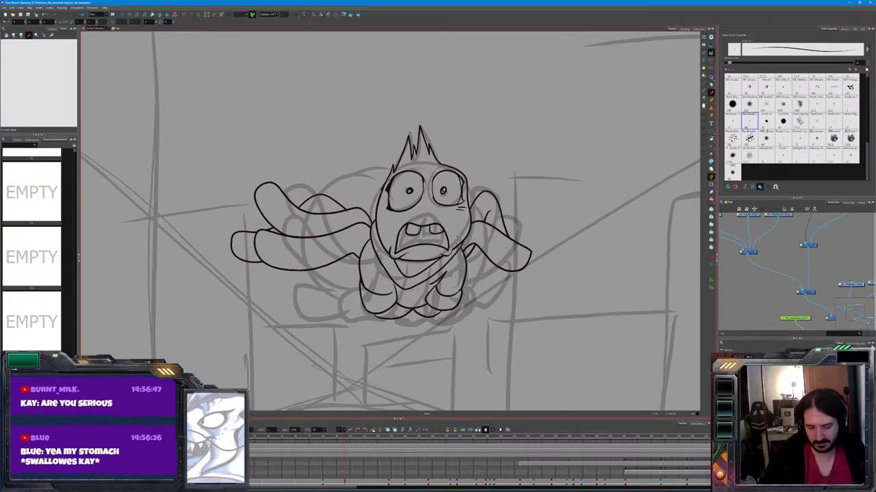
Ink the bent lower-left limb running from beside the collar down to a rounded tip
{"action": "mouse_move", "coordinate": [290, 291]}
{"action": "left_mouse_down"}
{"action": "mouse_move", "coordinate": [342, 273]}
{"action": "mouse_move", "coordinate": [361, 278]}
{"action": "left_mouse_up"}
{"action": "key", "text": "ctrl+z"}
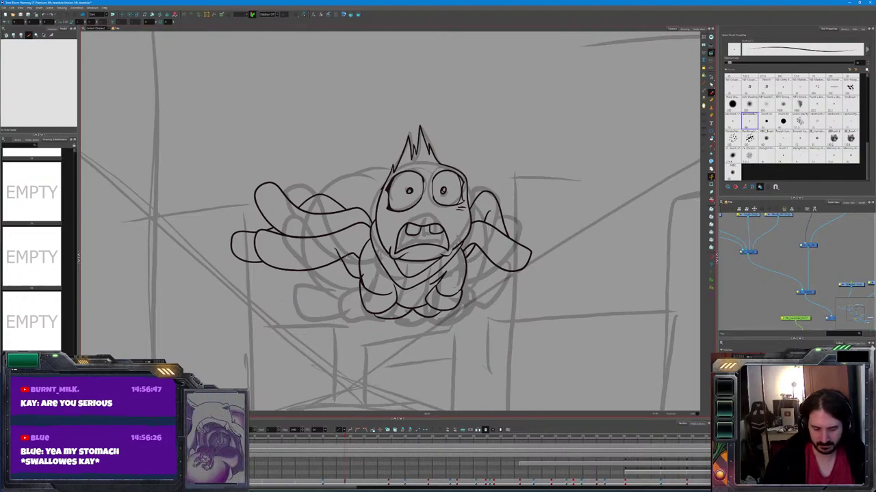
{"action": "left_click_drag", "start_coordinate": [327, 267], "coordinate": [356, 274]}
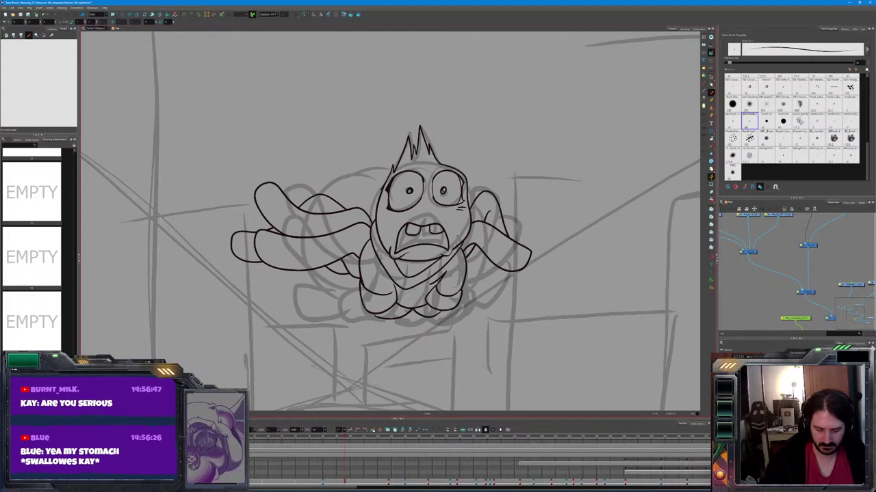
{"action": "mouse_move", "coordinate": [342, 283]}
{"action": "left_mouse_down"}
{"action": "mouse_move", "coordinate": [279, 306]}
{"action": "mouse_move", "coordinate": [241, 305]}
{"action": "mouse_move", "coordinate": [274, 264]}
{"action": "left_mouse_up"}
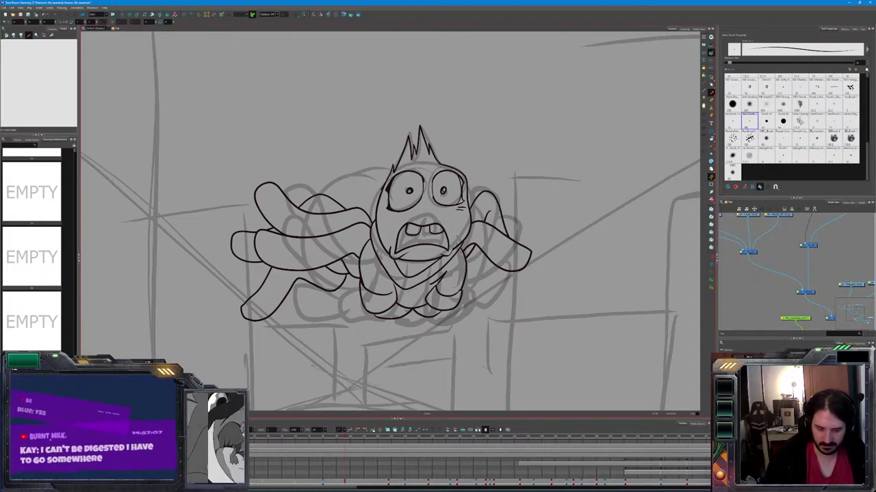
Ink the arched back outline behind the head on the left with small jagged fur notches
{"action": "left_click_drag", "start_coordinate": [324, 180], "coordinate": [387, 168]}
{"action": "key", "text": "ctrl+z"}
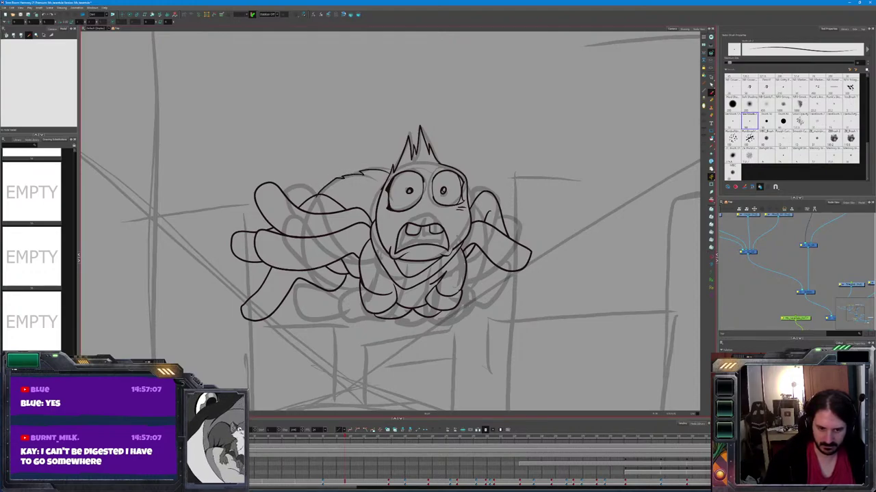
{"action": "left_click_drag", "start_coordinate": [316, 197], "coordinate": [339, 177]}
{"action": "key", "text": "ctrl+z"}
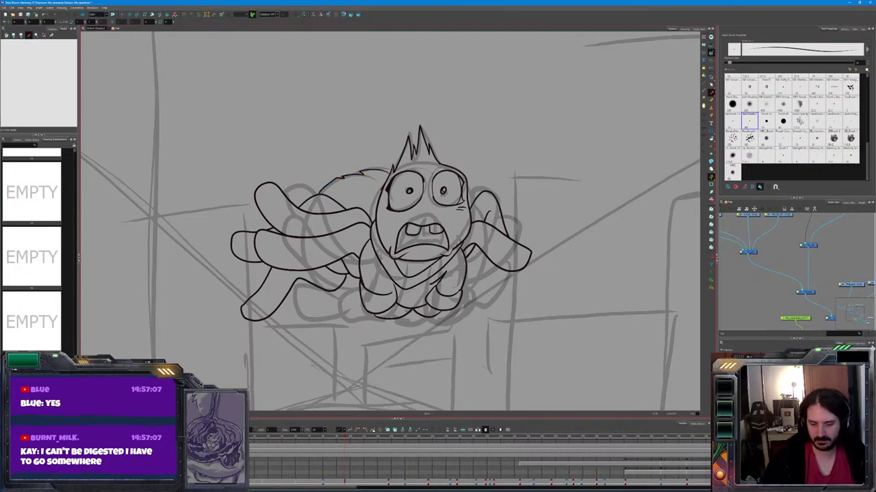
{"action": "mouse_move", "coordinate": [387, 168]}
{"action": "left_mouse_down"}
{"action": "mouse_move", "coordinate": [345, 175]}
{"action": "mouse_move", "coordinate": [311, 197]}
{"action": "left_mouse_up"}
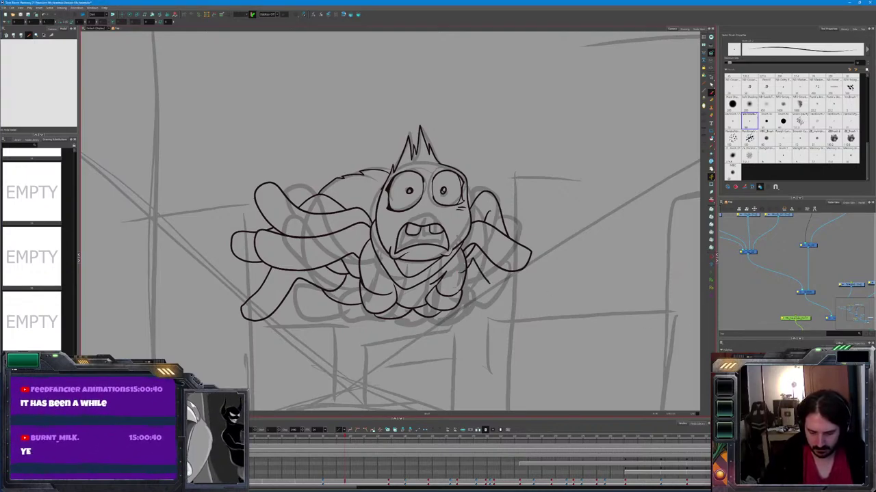
Ink the short limb tucked beneath the bent right limb and refine its rounded tip and inner edge
{"action": "left_click_drag", "start_coordinate": [503, 275], "coordinate": [485, 286]}
{"action": "mouse_move", "coordinate": [491, 254]}
{"action": "left_mouse_down"}
{"action": "mouse_move", "coordinate": [481, 283]}
{"action": "mouse_move", "coordinate": [469, 274]}
{"action": "left_mouse_up"}
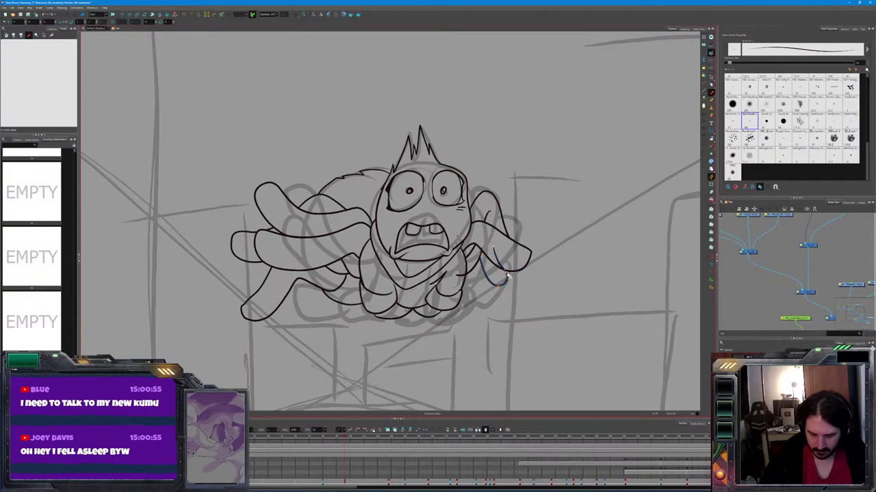
{"action": "left_click_drag", "start_coordinate": [508, 274], "coordinate": [508, 275]}
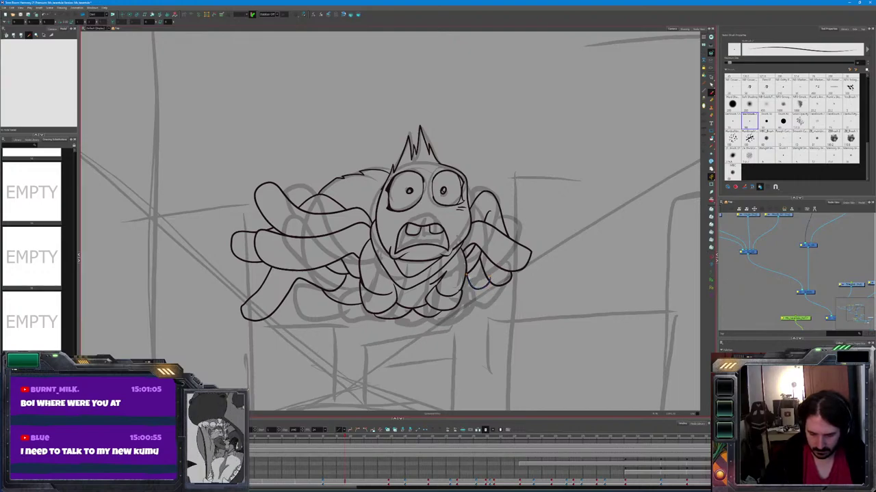
{"action": "left_click_drag", "start_coordinate": [471, 290], "coordinate": [490, 275]}
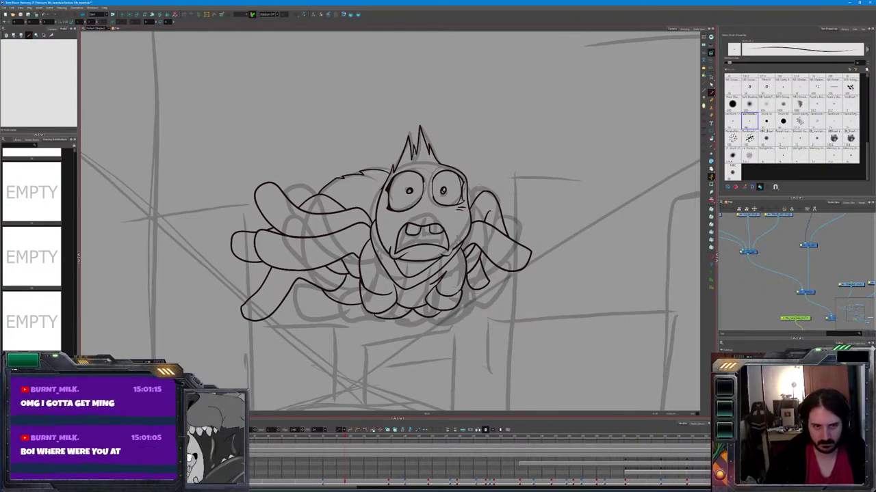
Flip between neighbouring frames to compare the inked pose, ending on the close-up face sketch
{"action": "key", "text": "comma"}
{"action": "key", "text": "period"}
{"action": "key", "text": "period"}
{"action": "key", "text": "comma"}
{"action": "key", "text": "period"}
{"action": "key", "text": "comma"}
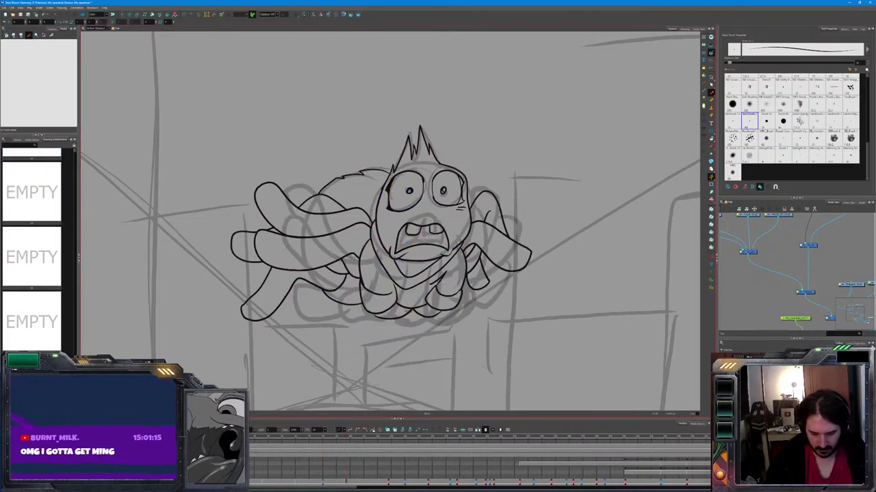
{"action": "key", "text": "period"}
{"action": "key", "text": "comma"}
{"action": "key", "text": "period"}
{"action": "key", "text": "comma"}
{"action": "key", "text": "period"}
{"action": "key", "text": "period"}
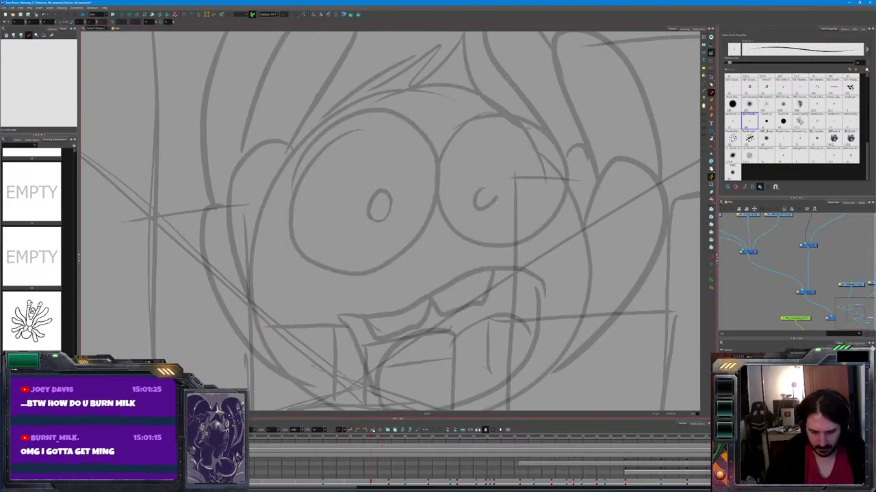
Try inking the left and right sides of the head outline over the close-up face sketch
{"action": "scroll", "coordinate": [391, 221], "scroll_direction": "down", "scroll_amount": 1}
{"action": "mouse_move", "coordinate": [567, 110]}
{"action": "left_mouse_down"}
{"action": "mouse_move", "coordinate": [601, 185]}
{"action": "mouse_move", "coordinate": [606, 238]}
{"action": "mouse_move", "coordinate": [588, 297]}
{"action": "mouse_move", "coordinate": [556, 342]}
{"action": "left_mouse_up"}
{"action": "key", "text": "ctrl+z"}
{"action": "mouse_move", "coordinate": [571, 115]}
{"action": "left_mouse_down"}
{"action": "mouse_move", "coordinate": [591, 203]}
{"action": "mouse_move", "coordinate": [589, 268]}
{"action": "mouse_move", "coordinate": [553, 332]}
{"action": "mouse_move", "coordinate": [507, 373]}
{"action": "mouse_move", "coordinate": [447, 399]}
{"action": "mouse_move", "coordinate": [383, 405]}
{"action": "mouse_move", "coordinate": [321, 387]}
{"action": "mouse_move", "coordinate": [274, 338]}
{"action": "mouse_move", "coordinate": [253, 265]}
{"action": "mouse_move", "coordinate": [264, 179]}
{"action": "mouse_move", "coordinate": [309, 109]}
{"action": "left_mouse_up"}
{"action": "scroll", "coordinate": [309, 109], "scroll_direction": "up", "scroll_amount": 4}
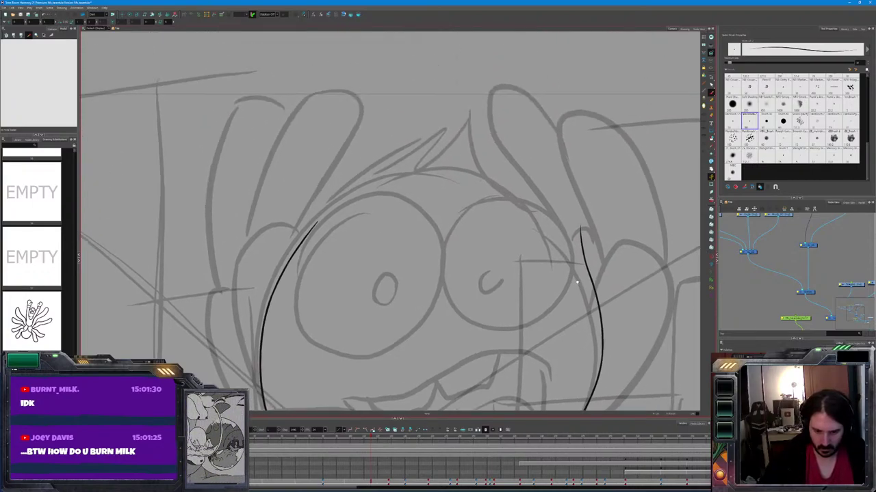
Ink the spiky hair tuft on top of the head, with its outline sweeping down both sides
{"action": "mouse_move", "coordinate": [582, 236]}
{"action": "left_mouse_down"}
{"action": "mouse_move", "coordinate": [565, 204]}
{"action": "mouse_move", "coordinate": [483, 115]}
{"action": "left_mouse_up"}
{"action": "left_click_drag", "start_coordinate": [464, 115], "coordinate": [418, 160]}
{"action": "mouse_move", "coordinate": [438, 129]}
{"action": "left_mouse_down"}
{"action": "mouse_move", "coordinate": [420, 157]}
{"action": "mouse_move", "coordinate": [373, 175]}
{"action": "mouse_move", "coordinate": [298, 253]}
{"action": "left_mouse_up"}
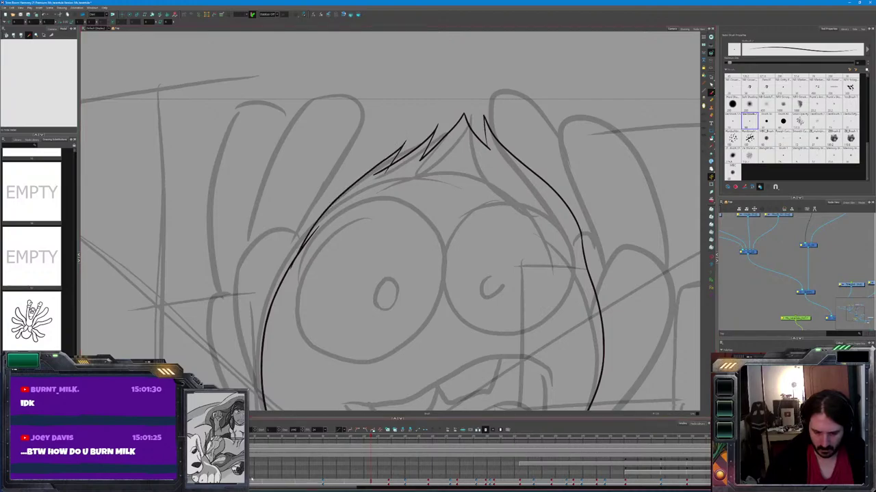
{"action": "key", "text": "ctrl+z"}
{"action": "key", "text": "ctrl+z"}
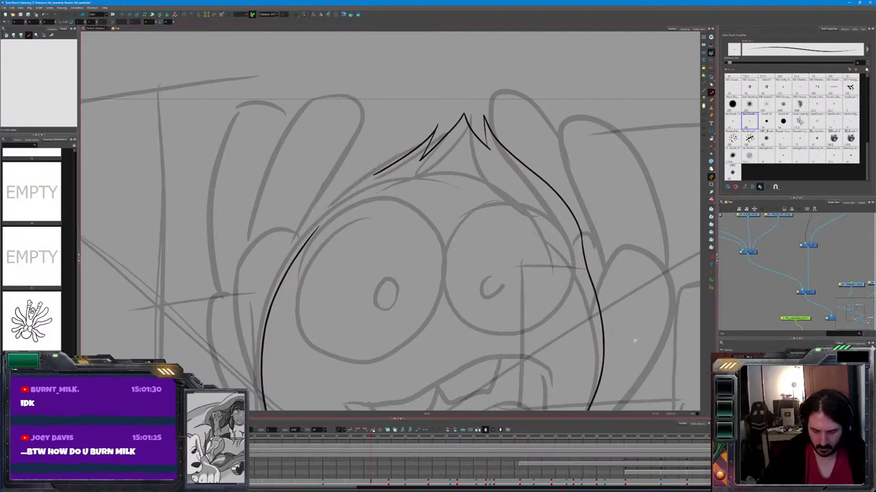
{"action": "left_click_drag", "start_coordinate": [404, 145], "coordinate": [298, 253]}
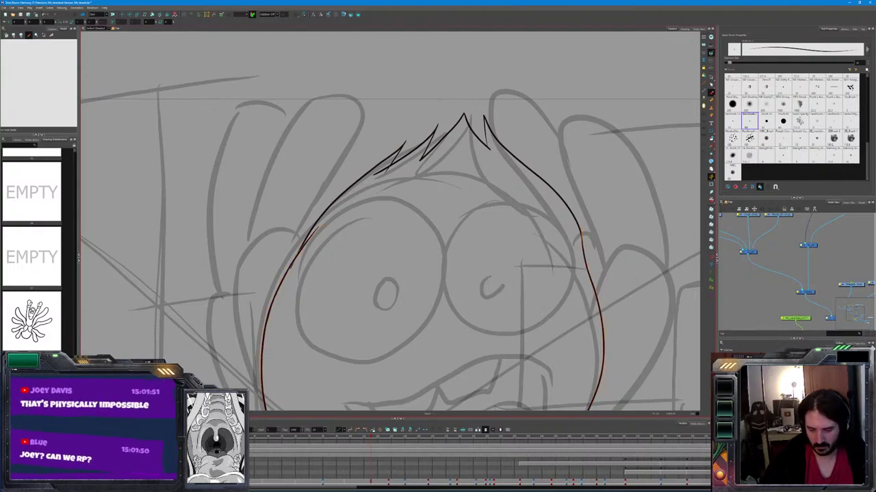
Delete the two side strokes of the head and refine the hair spikes
{"action": "key", "text": "Delete"}
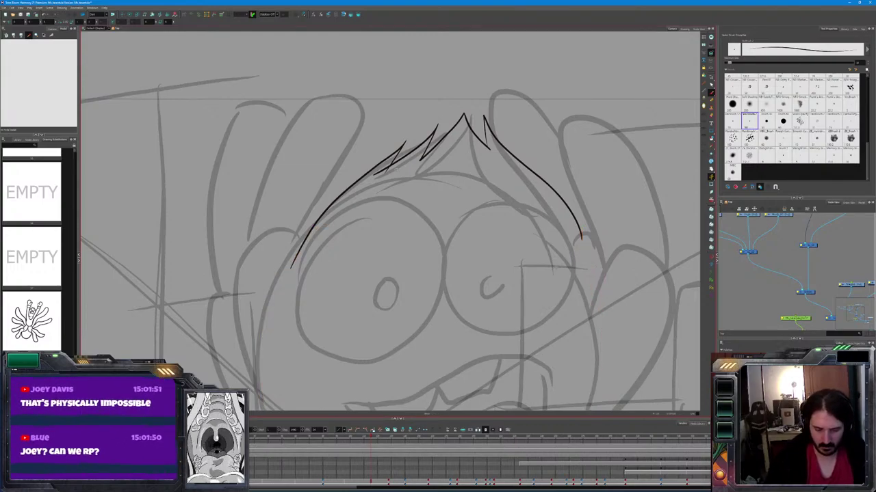
{"action": "left_click_drag", "start_coordinate": [391, 166], "coordinate": [403, 144]}
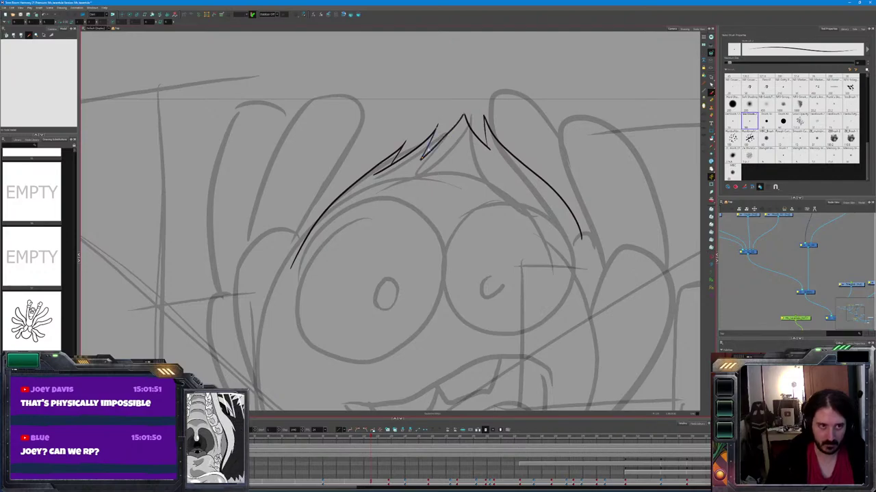
{"action": "mouse_move", "coordinate": [420, 159]}
{"action": "left_mouse_down"}
{"action": "mouse_move", "coordinate": [438, 126]}
{"action": "mouse_move", "coordinate": [471, 127]}
{"action": "mouse_move", "coordinate": [489, 150]}
{"action": "left_mouse_up"}
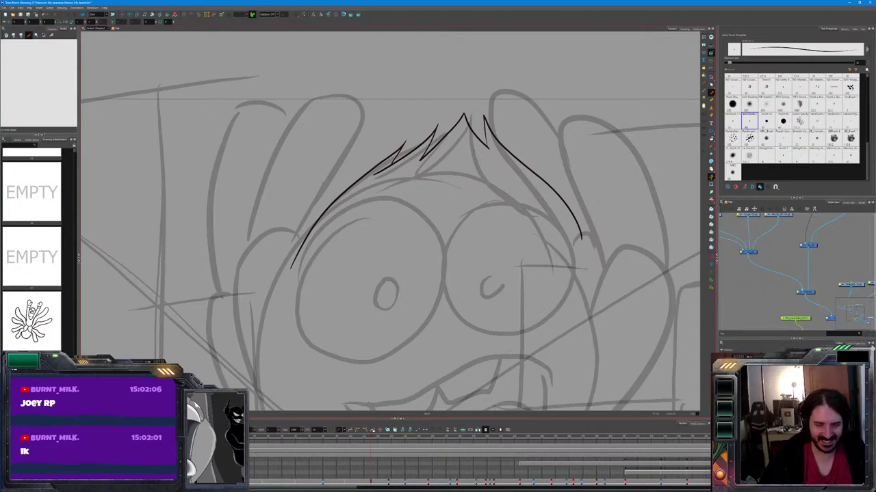
Ink the lower head outline from the right hair end around the chin to the left side, fitting its curve to the sketch
{"action": "left_click_drag", "start_coordinate": [470, 276], "coordinate": [518, 204]}
{"action": "left_click_drag", "start_coordinate": [627, 257], "coordinate": [547, 271]}
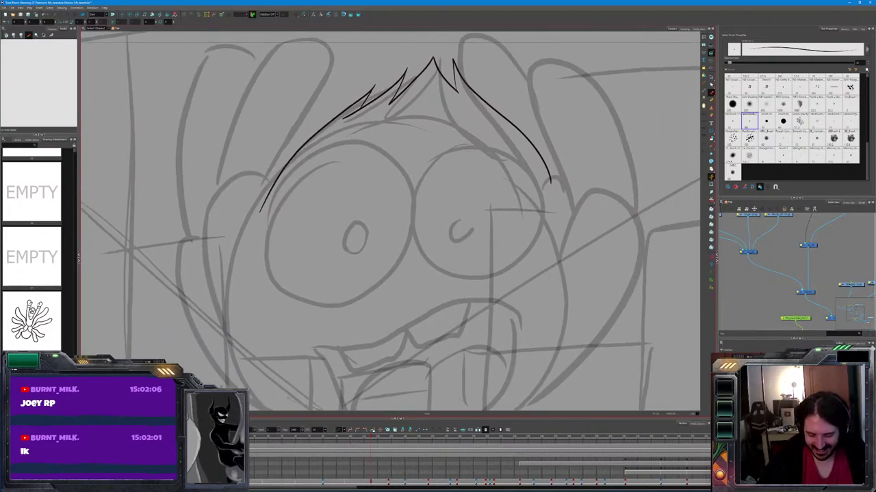
{"action": "left_click", "coordinate": [551, 183]}
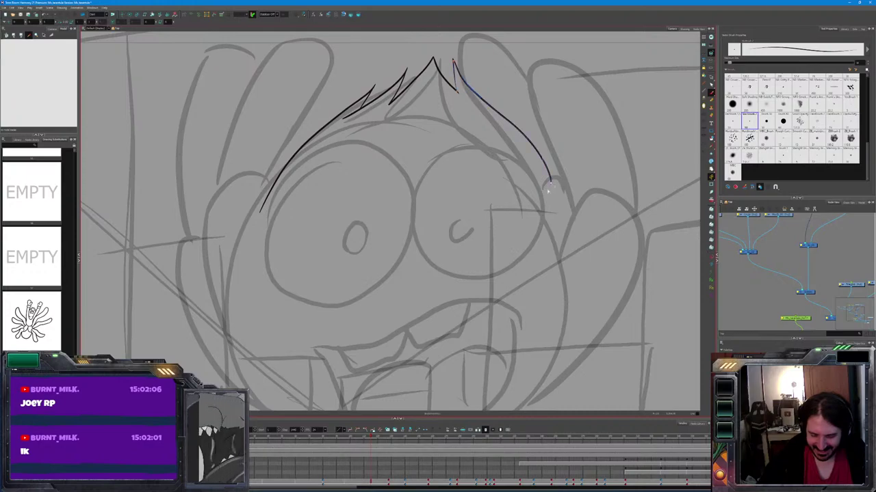
{"action": "mouse_move", "coordinate": [547, 191]}
{"action": "left_mouse_down"}
{"action": "mouse_move", "coordinate": [535, 112]}
{"action": "mouse_move", "coordinate": [562, 212]}
{"action": "mouse_move", "coordinate": [453, 364]}
{"action": "mouse_move", "coordinate": [284, 367]}
{"action": "mouse_move", "coordinate": [223, 241]}
{"action": "mouse_move", "coordinate": [253, 116]}
{"action": "left_mouse_up"}
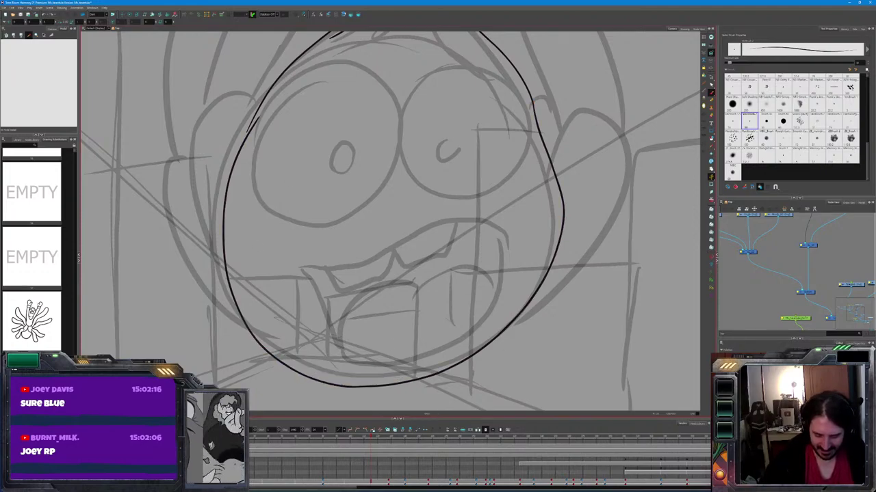
{"action": "left_click_drag", "start_coordinate": [555, 255], "coordinate": [276, 342]}
{"action": "mouse_move", "coordinate": [226, 144]}
{"action": "left_mouse_down"}
{"action": "mouse_move", "coordinate": [403, 376]}
{"action": "mouse_move", "coordinate": [258, 118]}
{"action": "left_mouse_up"}
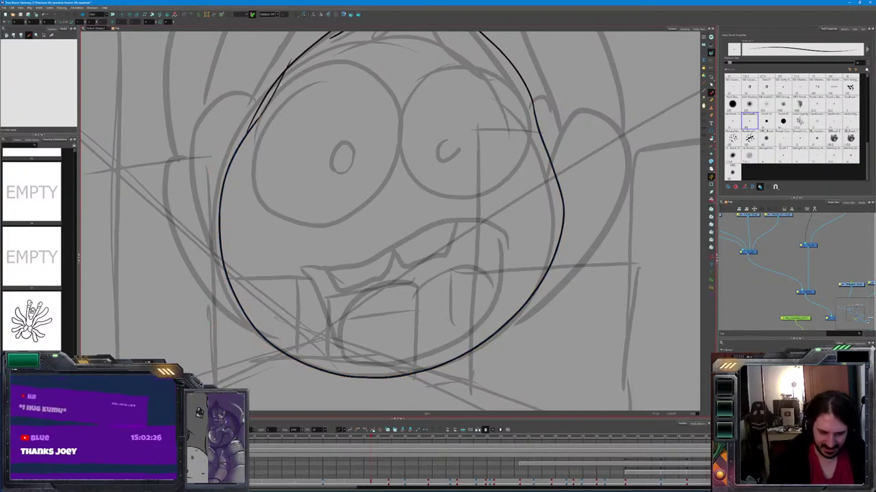
Shorten the upper end of the left cheek line and reshape its curve into a smooth contour
{"action": "left_click", "coordinate": [253, 118]}
{"action": "left_click_drag", "start_coordinate": [244, 154], "coordinate": [222, 201]}
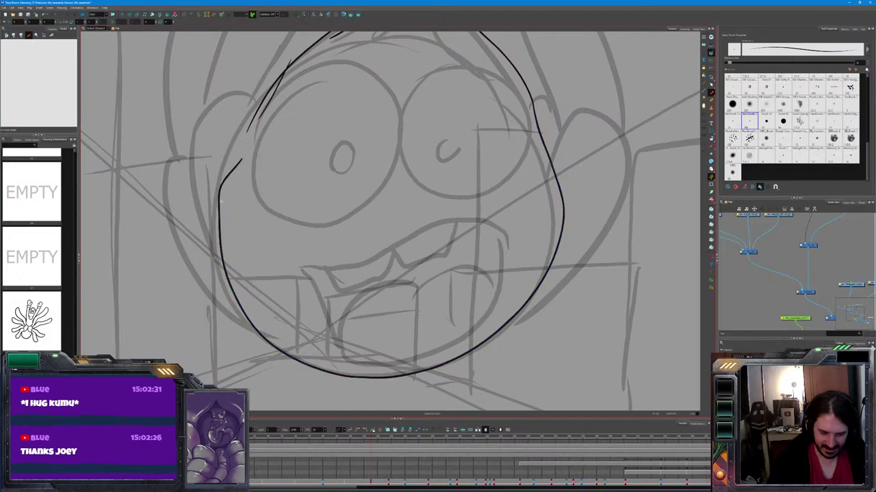
{"action": "left_click_drag", "start_coordinate": [258, 119], "coordinate": [220, 218]}
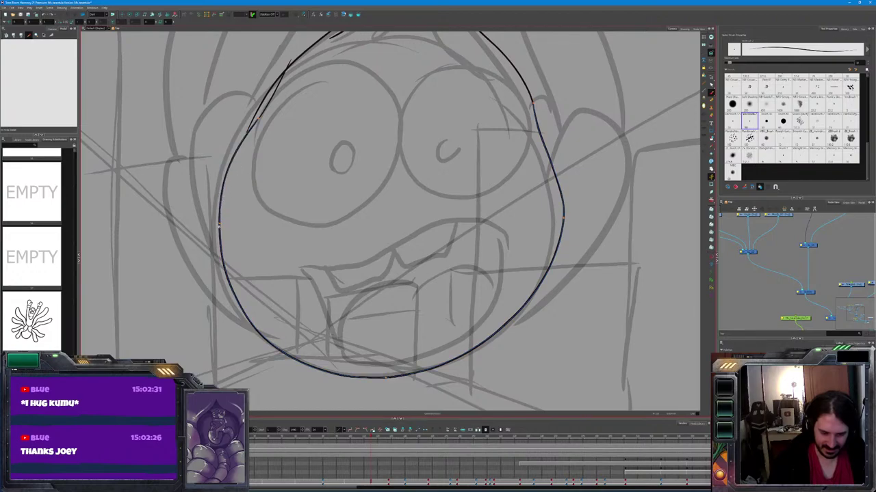
{"action": "key", "text": "Escape"}
{"action": "key", "text": "ctrl+a"}
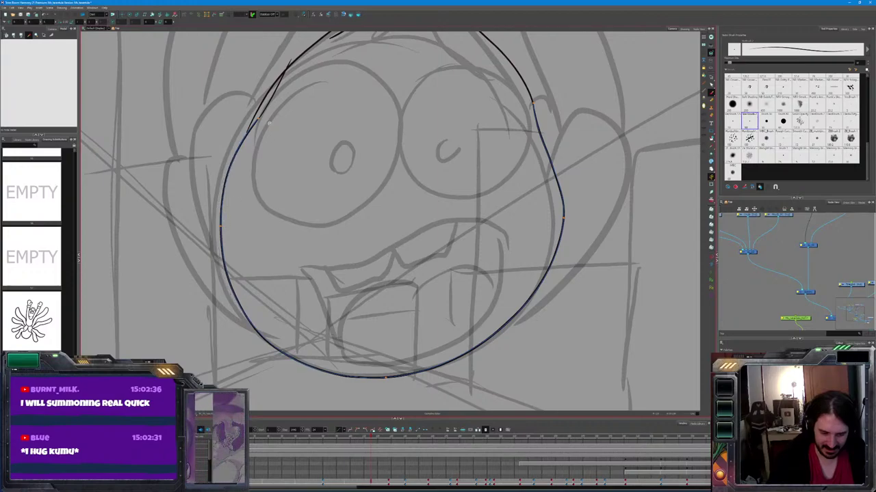
{"action": "left_click", "coordinate": [252, 151]}
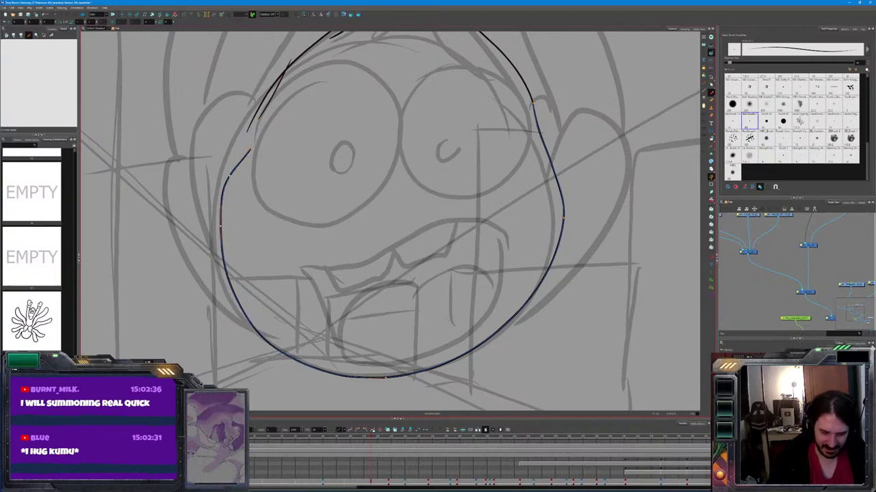
{"action": "left_click", "coordinate": [220, 213]}
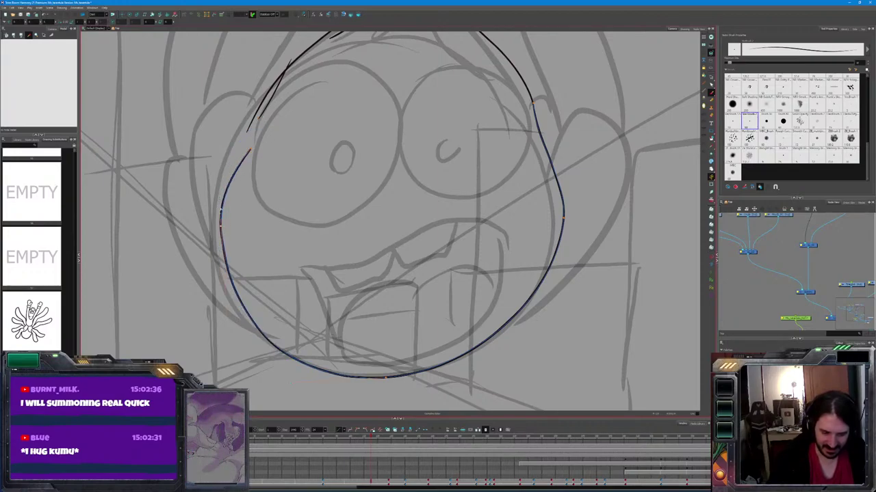
{"action": "left_click_drag", "start_coordinate": [227, 183], "coordinate": [221, 225]}
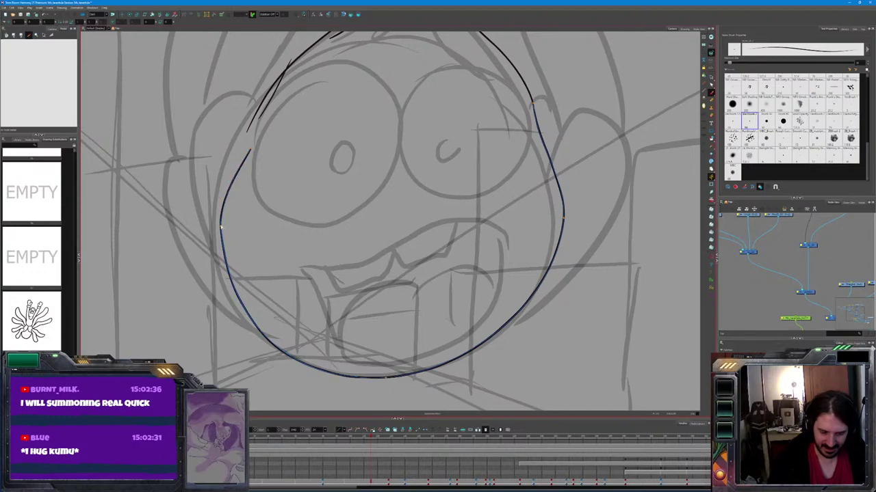
{"action": "key", "text": "Escape"}
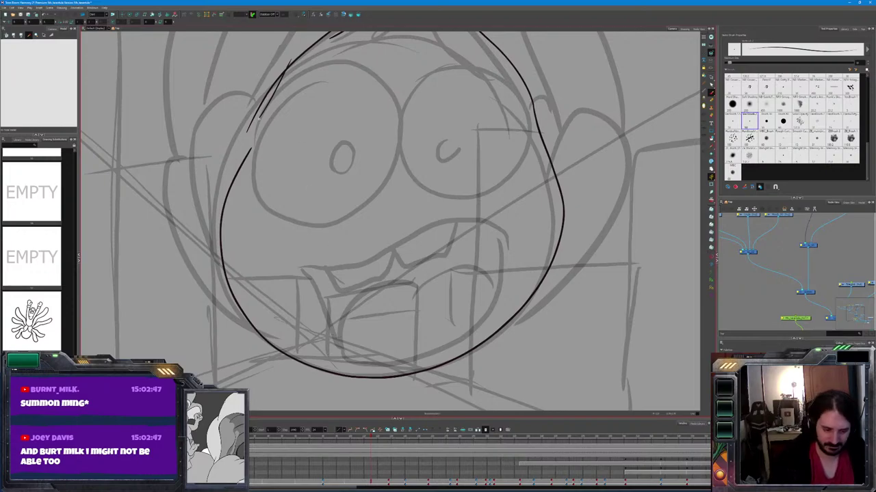
Ink the temple line joining the left cheek to the hair, blend away the overlapping ends, and smooth the head's right contour
{"action": "left_click_drag", "start_coordinate": [250, 147], "coordinate": [288, 66]}
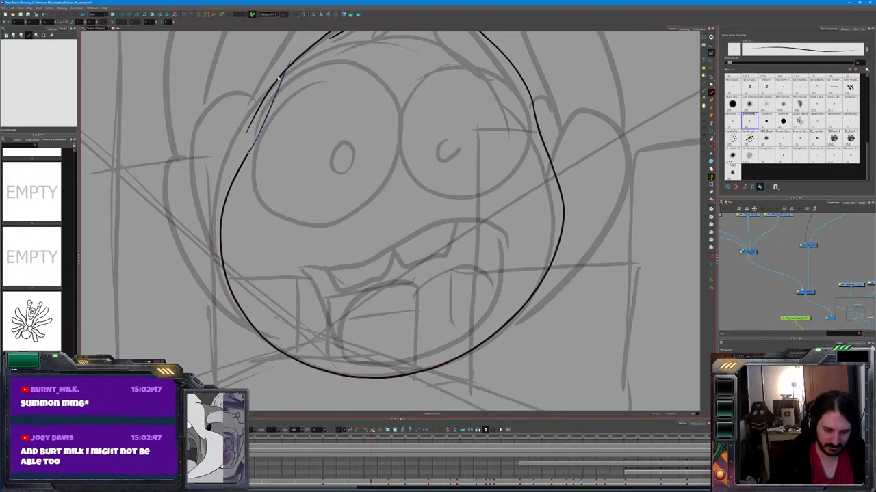
{"action": "left_click_drag", "start_coordinate": [322, 35], "coordinate": [248, 135]}
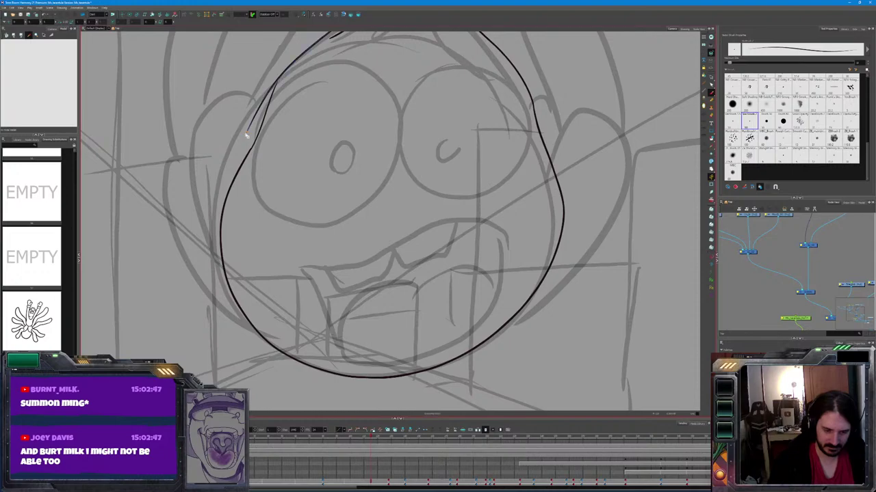
{"action": "left_click_drag", "start_coordinate": [275, 87], "coordinate": [277, 86]}
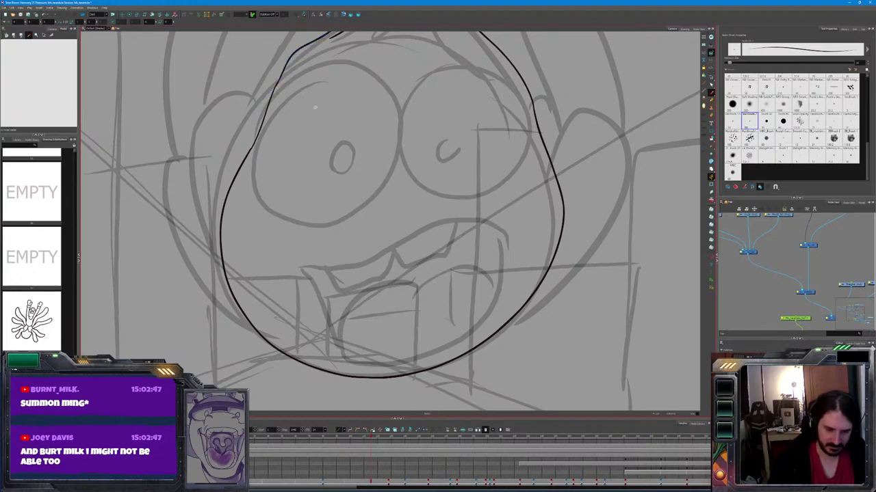
{"action": "left_click_drag", "start_coordinate": [247, 132], "coordinate": [277, 80]}
{"action": "left_click_drag", "start_coordinate": [247, 134], "coordinate": [329, 33]}
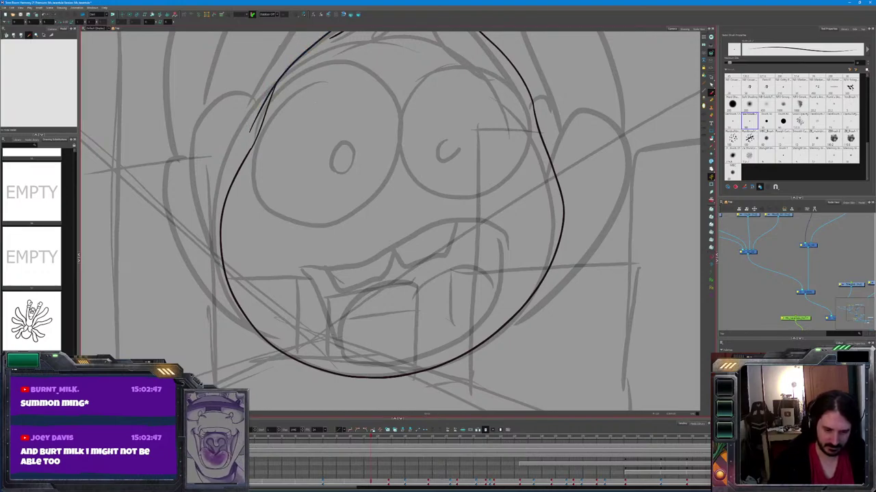
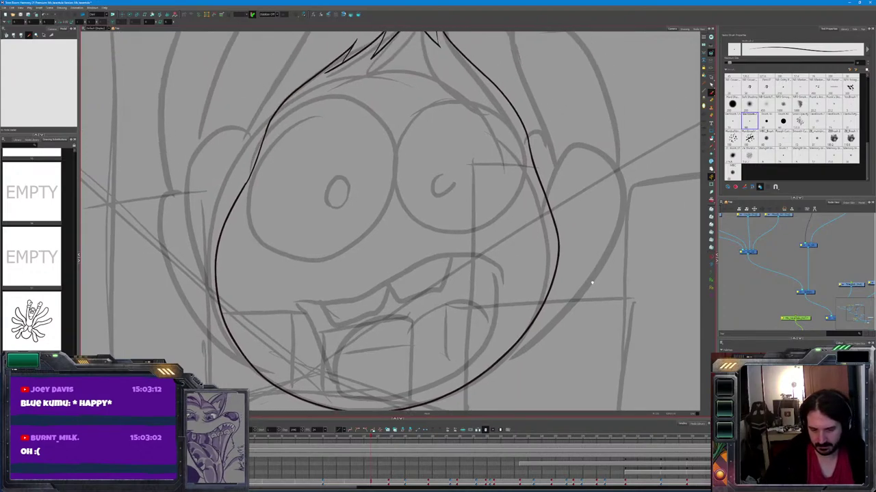
{"action": "mouse_move", "coordinate": [529, 153]}
{"action": "left_mouse_down"}
{"action": "mouse_move", "coordinate": [547, 205]}
{"action": "mouse_move", "coordinate": [554, 281]}
{"action": "mouse_move", "coordinate": [472, 383]}
{"action": "left_mouse_up"}
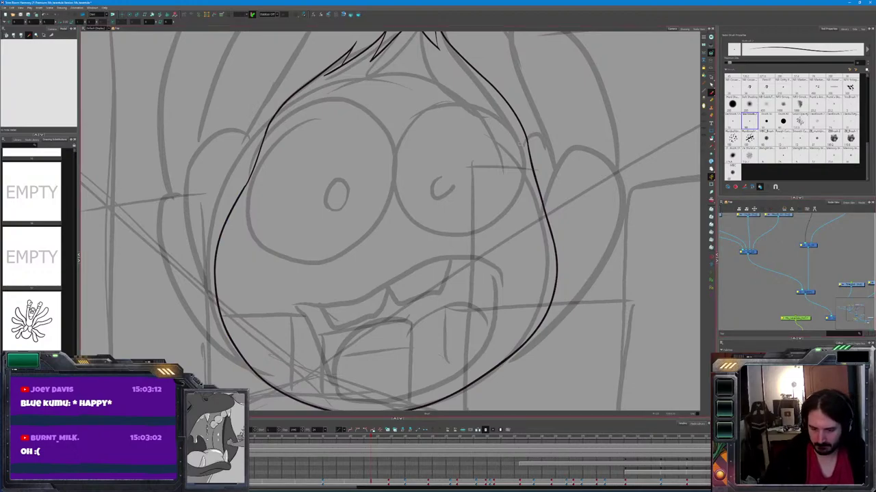
Ink the round outline of the right eye over the sketch and smooth it into one closed curve
{"action": "mouse_move", "coordinate": [507, 109]}
{"action": "left_mouse_down"}
{"action": "mouse_move", "coordinate": [420, 115]}
{"action": "mouse_move", "coordinate": [411, 203]}
{"action": "left_mouse_up"}
{"action": "key", "text": "ctrl+z"}
{"action": "mouse_move", "coordinate": [516, 137]}
{"action": "left_mouse_down"}
{"action": "mouse_move", "coordinate": [524, 177]}
{"action": "mouse_move", "coordinate": [419, 131]}
{"action": "mouse_move", "coordinate": [410, 219]}
{"action": "mouse_move", "coordinate": [524, 159]}
{"action": "left_mouse_up"}
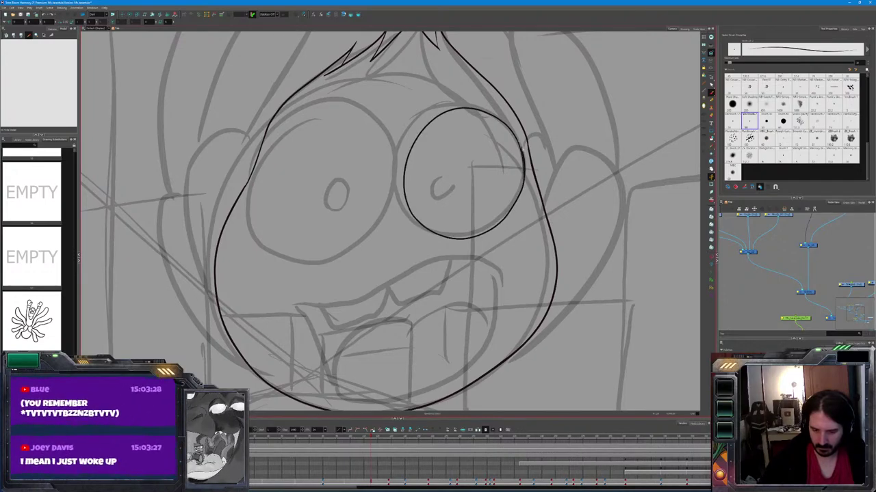
{"action": "key", "text": "ctrl+z"}
{"action": "mouse_move", "coordinate": [520, 152]}
{"action": "left_mouse_down"}
{"action": "mouse_move", "coordinate": [478, 108]}
{"action": "mouse_move", "coordinate": [421, 116]}
{"action": "left_mouse_up"}
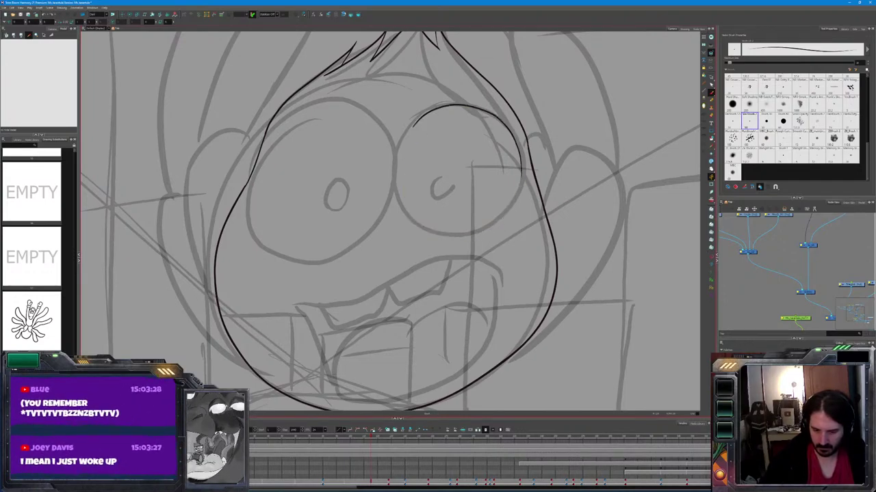
{"action": "mouse_move", "coordinate": [523, 173]}
{"action": "left_mouse_down"}
{"action": "mouse_move", "coordinate": [464, 236]}
{"action": "mouse_move", "coordinate": [416, 225]}
{"action": "mouse_move", "coordinate": [398, 179]}
{"action": "mouse_move", "coordinate": [409, 124]}
{"action": "mouse_move", "coordinate": [428, 112]}
{"action": "left_mouse_up"}
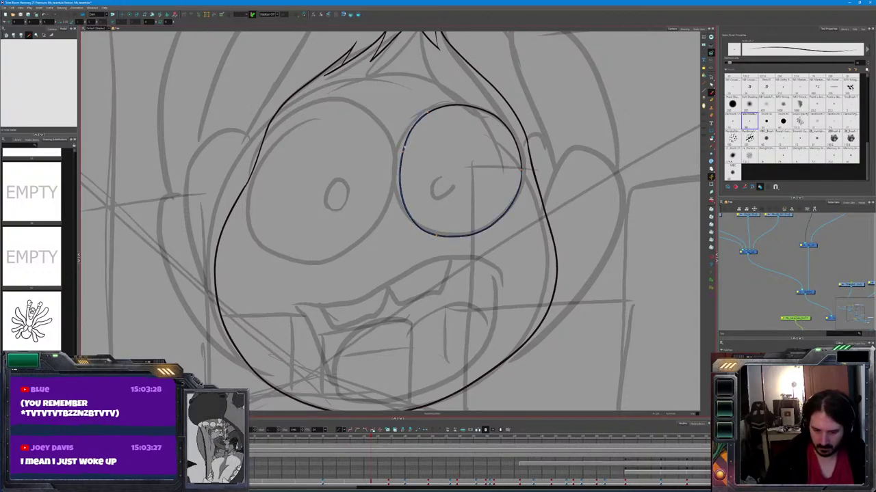
{"action": "left_click_drag", "start_coordinate": [472, 236], "coordinate": [428, 114]}
Ink the oval outline of the left eye inside its sketched circle, redrawing the lower arc to close the shape
{"action": "left_click_drag", "start_coordinate": [267, 155], "coordinate": [373, 181]}
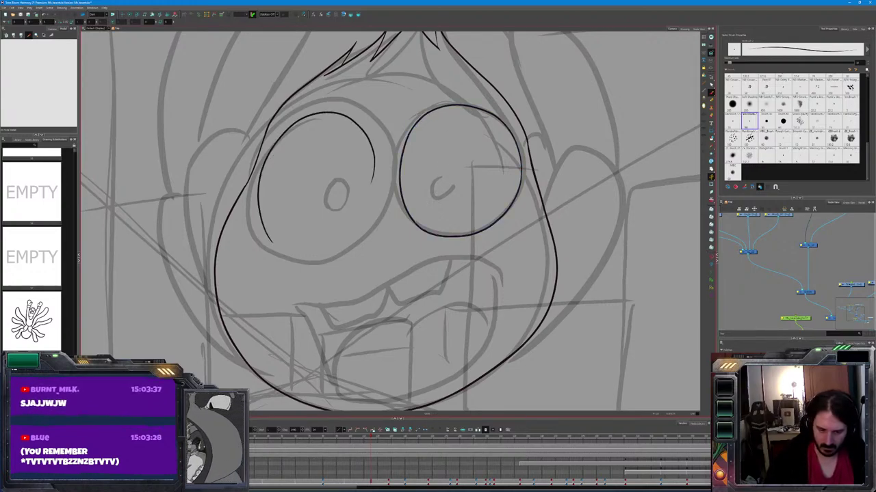
{"action": "mouse_move", "coordinate": [373, 171]}
{"action": "left_mouse_down"}
{"action": "mouse_move", "coordinate": [364, 205]}
{"action": "mouse_move", "coordinate": [264, 217]}
{"action": "left_mouse_up"}
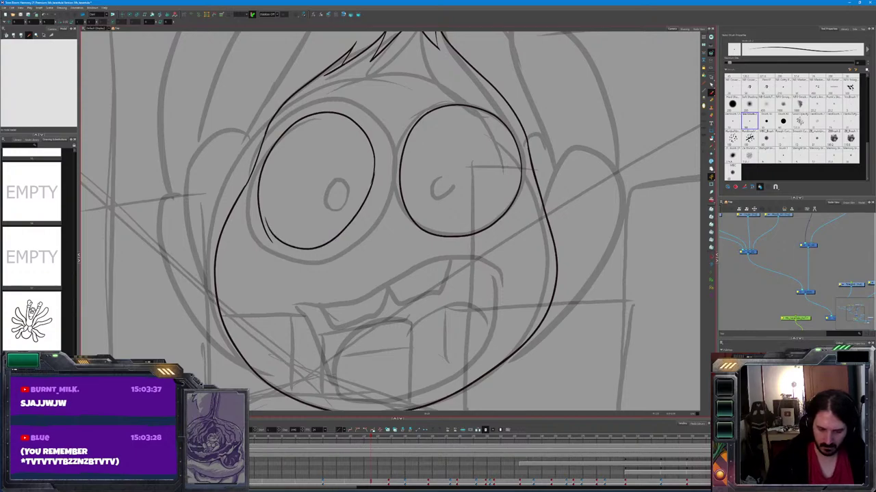
{"action": "key", "text": "ctrl+z"}
{"action": "left_click_drag", "start_coordinate": [343, 231], "coordinate": [374, 171]}
{"action": "mouse_move", "coordinate": [264, 175]}
{"action": "left_mouse_down"}
{"action": "mouse_move", "coordinate": [322, 112]}
{"action": "mouse_move", "coordinate": [373, 179]}
{"action": "left_mouse_up"}
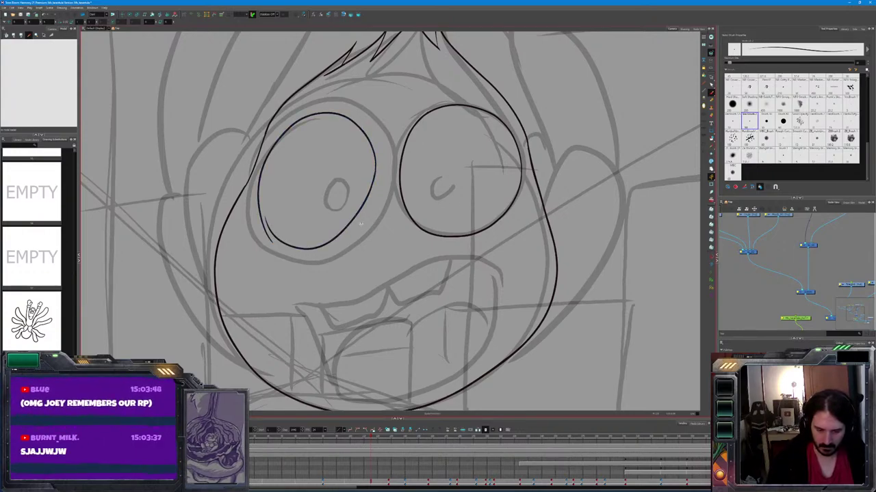
Reshape the left eye outline into a cleaner, rounder curve and shift it slightly upward beside the right eye
{"action": "mouse_move", "coordinate": [322, 113]}
{"action": "left_mouse_down"}
{"action": "mouse_move", "coordinate": [270, 140]}
{"action": "mouse_move", "coordinate": [262, 215]}
{"action": "mouse_move", "coordinate": [321, 250]}
{"action": "mouse_move", "coordinate": [378, 169]}
{"action": "left_mouse_up"}
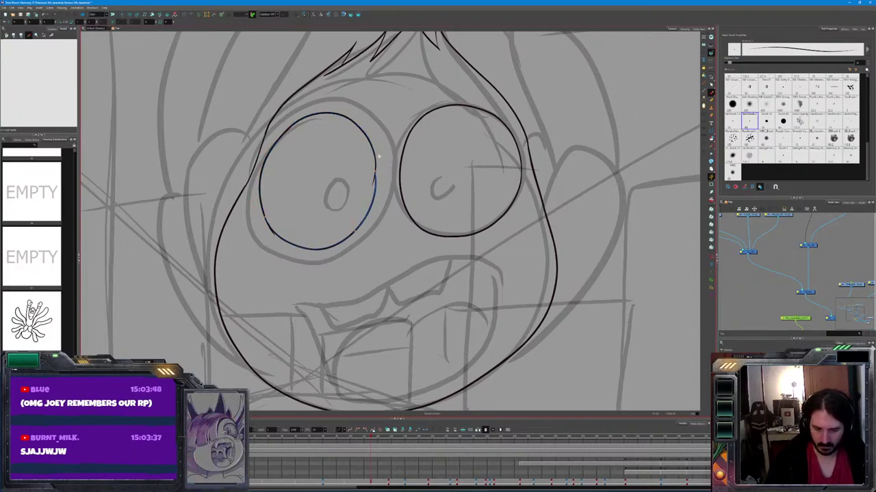
{"action": "left_click_drag", "start_coordinate": [267, 219], "coordinate": [372, 191]}
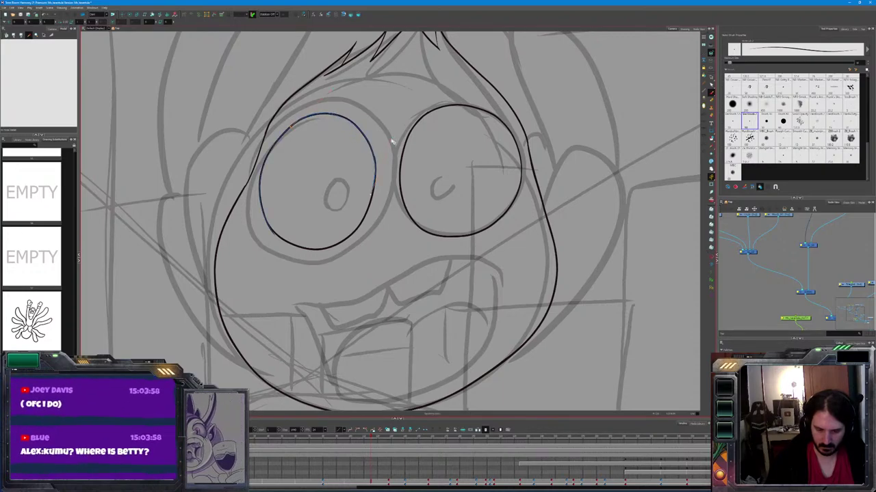
{"action": "mouse_move", "coordinate": [295, 124]}
{"action": "left_mouse_down"}
{"action": "mouse_move", "coordinate": [373, 183]}
{"action": "mouse_move", "coordinate": [374, 194]}
{"action": "left_mouse_up"}
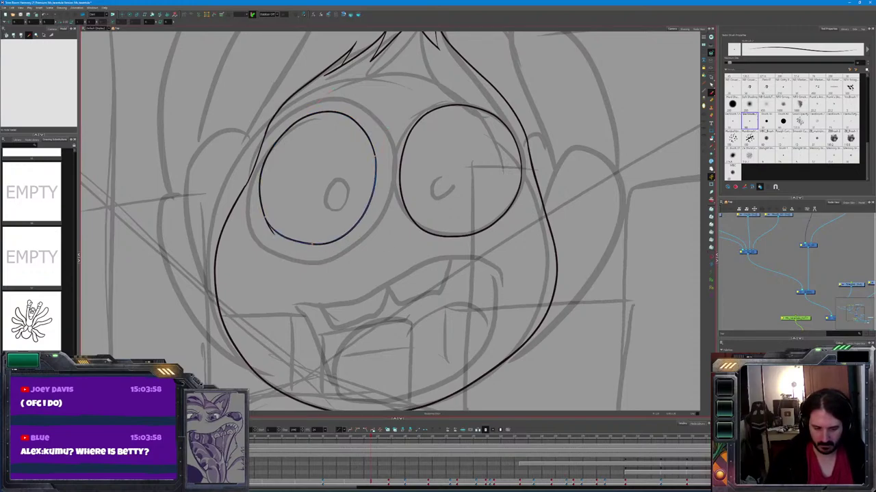
{"action": "left_click_drag", "start_coordinate": [327, 112], "coordinate": [274, 234]}
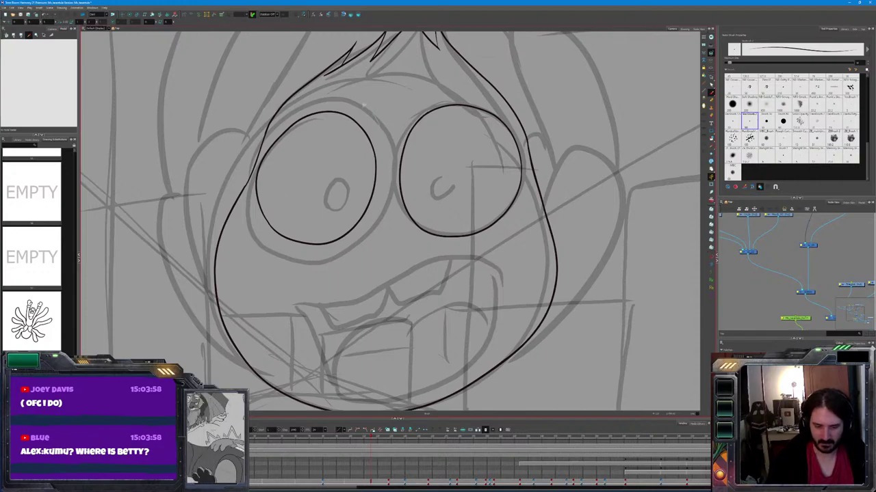
{"action": "left_click", "coordinate": [288, 245]}
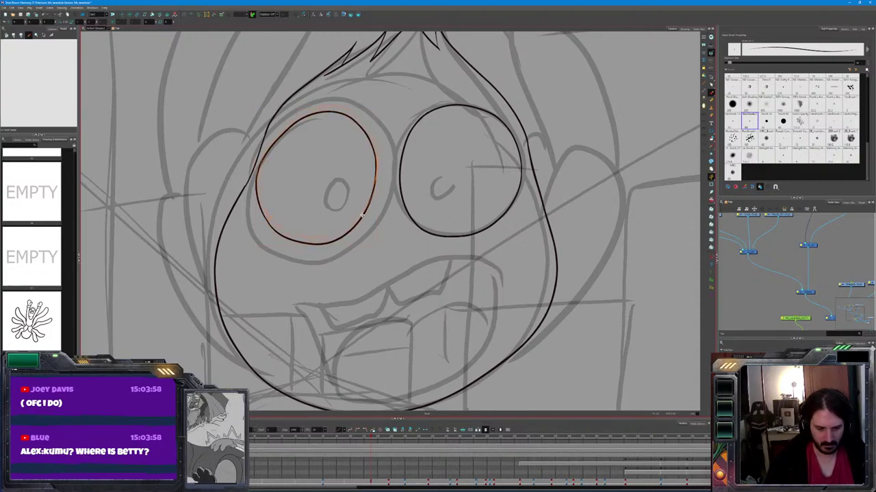
{"action": "left_click_drag", "start_coordinate": [357, 198], "coordinate": [360, 193]}
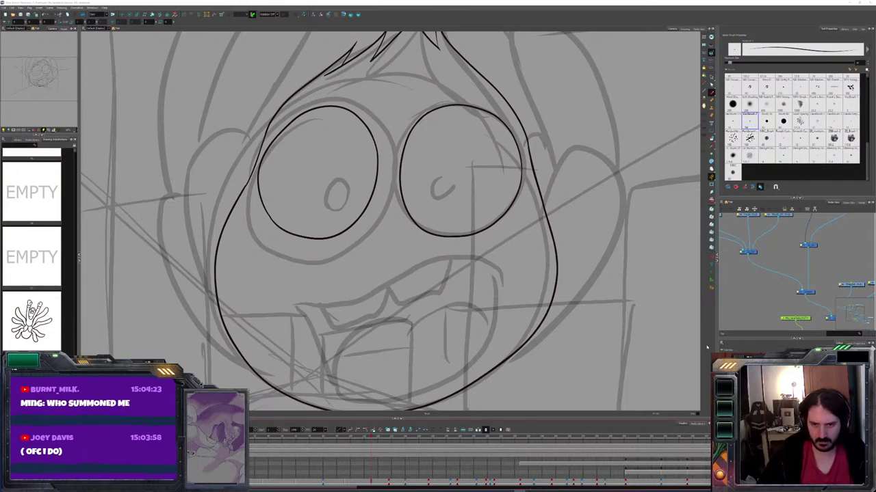
Ink the wavy upper mouth line across the face and compare it with the neighbouring frame
{"action": "left_click", "coordinate": [599, 355]}
{"action": "left_click_drag", "start_coordinate": [599, 355], "coordinate": [563, 266]}
{"action": "left_click_drag", "start_coordinate": [462, 193], "coordinate": [295, 241]}
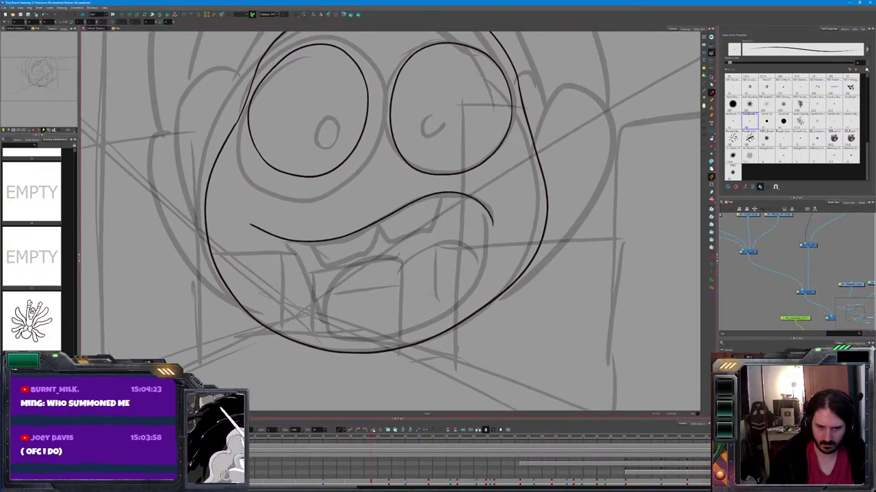
{"action": "key", "text": "comma"}
{"action": "key", "text": "period"}
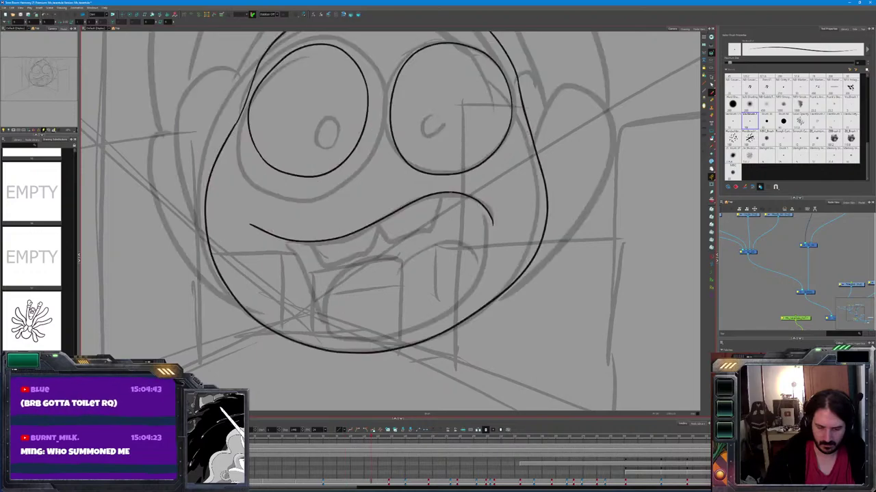
Ink the rounded upper tooth at the right of the mouth and attach both its ends to the upper mouth line
{"action": "left_click_drag", "start_coordinate": [446, 195], "coordinate": [377, 224]}
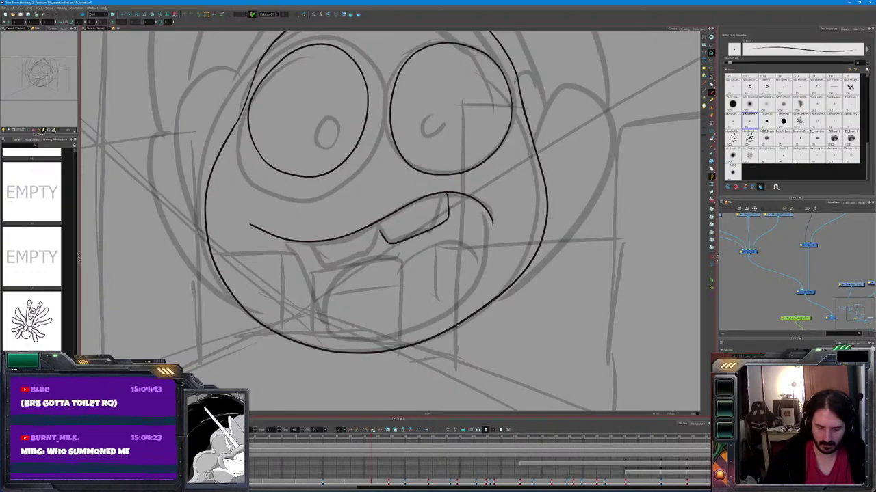
{"action": "key", "text": "ctrl+z"}
{"action": "mouse_move", "coordinate": [436, 226]}
{"action": "left_mouse_down"}
{"action": "mouse_move", "coordinate": [387, 237]}
{"action": "mouse_move", "coordinate": [375, 208]}
{"action": "left_mouse_up"}
{"action": "left_click", "coordinate": [446, 189], "text": "ctrl"}
{"action": "left_click_drag", "start_coordinate": [446, 189], "coordinate": [448, 194]}
{"action": "left_click", "coordinate": [375, 210], "text": "ctrl"}
{"action": "left_click_drag", "start_coordinate": [375, 212], "coordinate": [381, 223]}
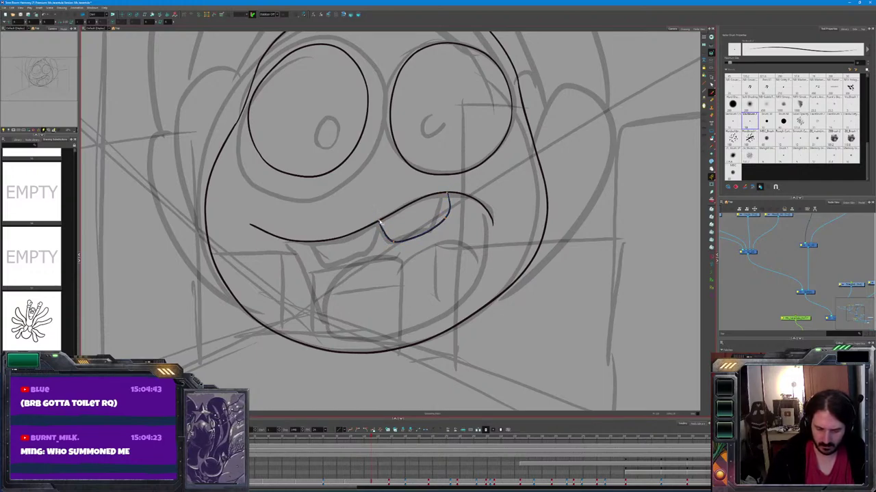
{"action": "key", "text": "Escape"}
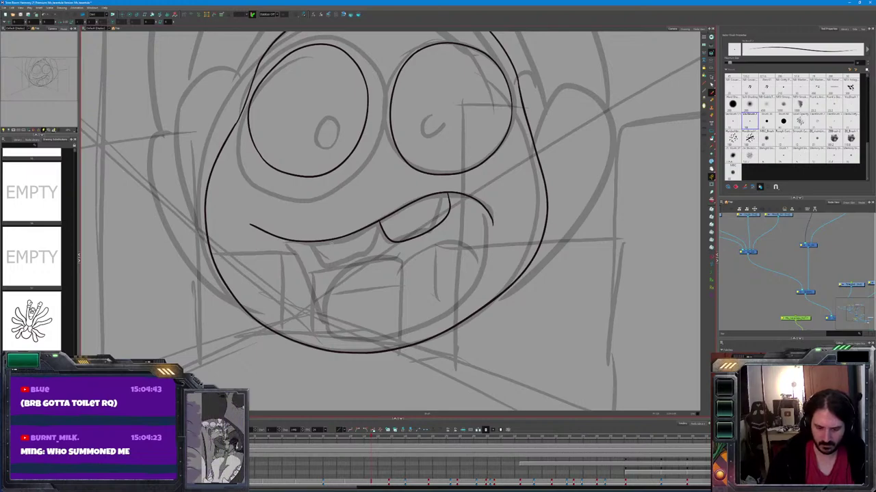
Ink a second U-shaped upper tooth at the left of the mouth and raise it so its ends cross the mouth line
{"action": "left_click_drag", "start_coordinate": [266, 231], "coordinate": [333, 265]}
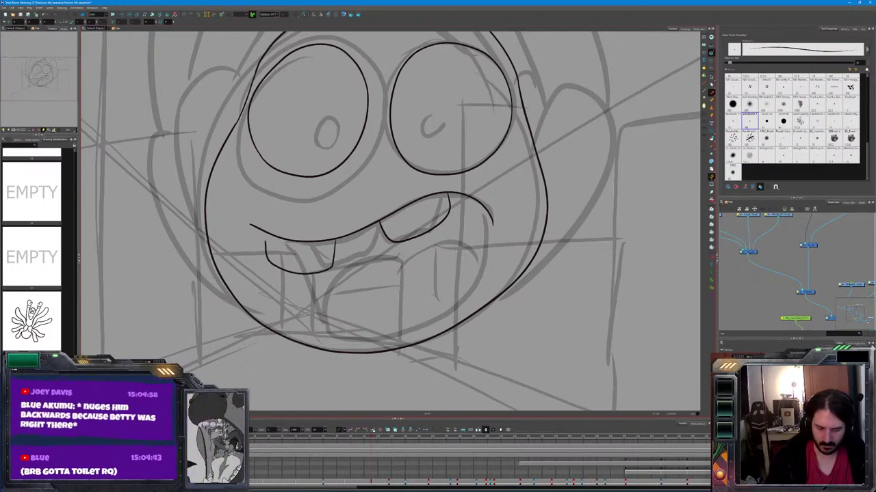
{"action": "left_click", "coordinate": [337, 243]}
{"action": "key", "text": "alt+s"}
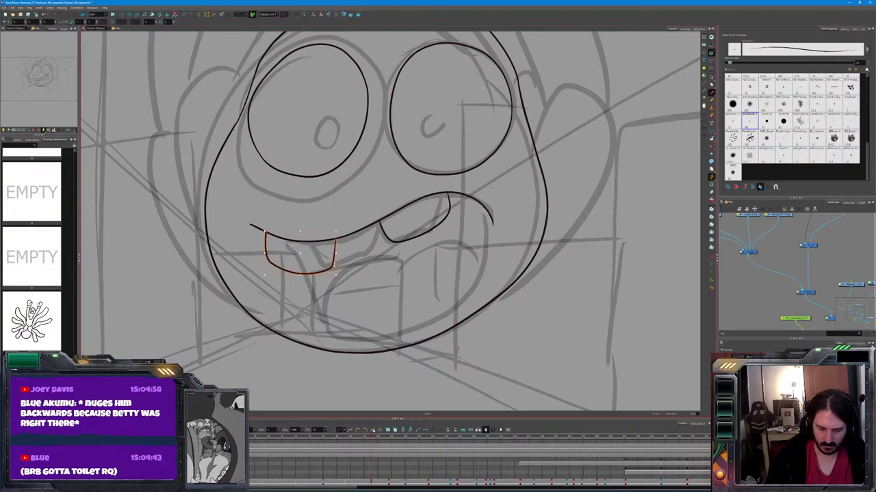
{"action": "left_click_drag", "start_coordinate": [336, 242], "coordinate": [336, 223]}
{"action": "key", "text": "Escape"}
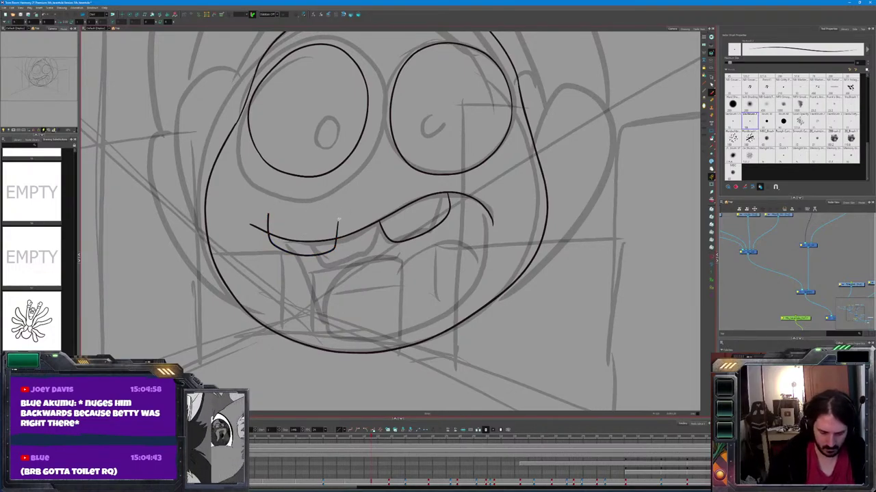
{"action": "left_click", "coordinate": [338, 220]}
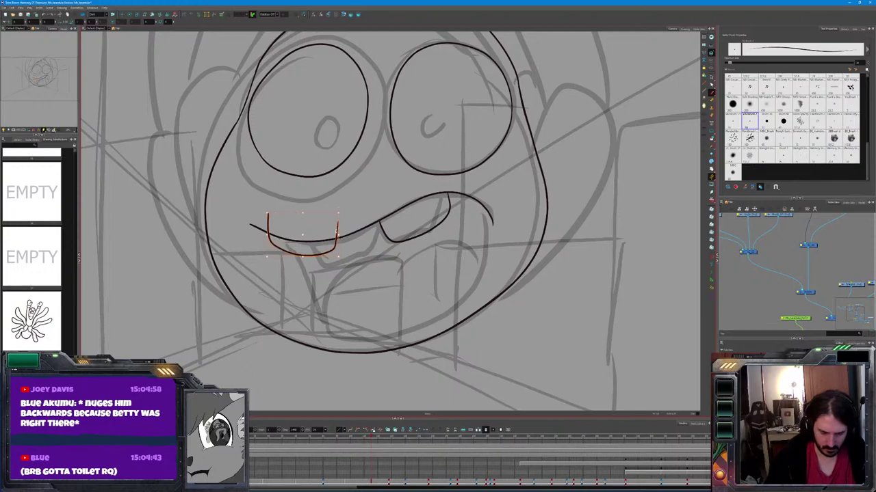
{"action": "key", "text": "Escape"}
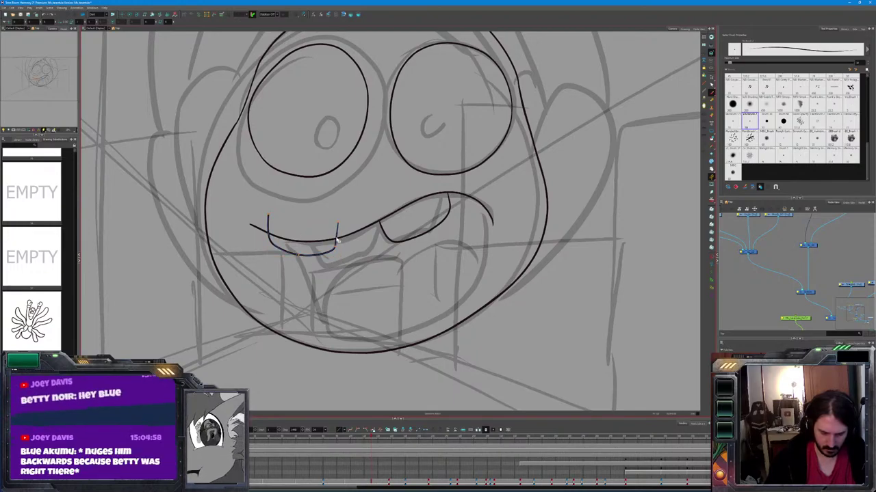
Trim the left tooth's ends above the mouth line and compare the drawing with the neighbouring frame
{"action": "left_click", "coordinate": [269, 222]}
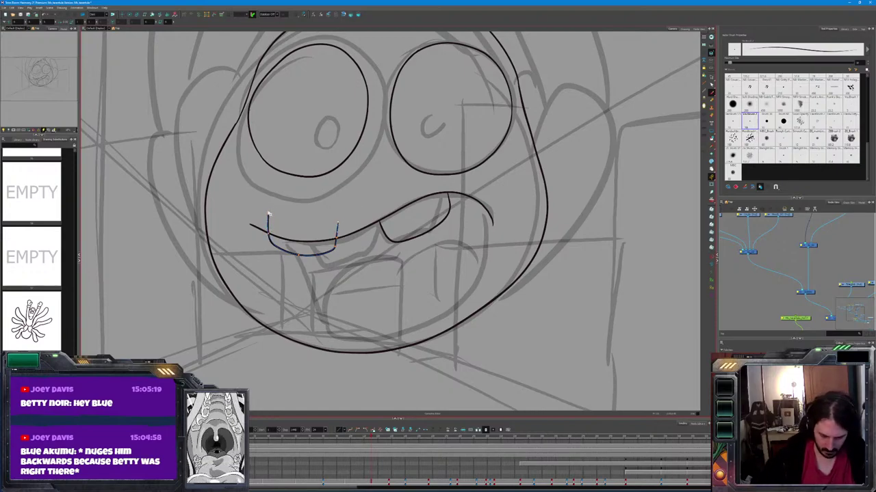
{"action": "key", "text": "Escape"}
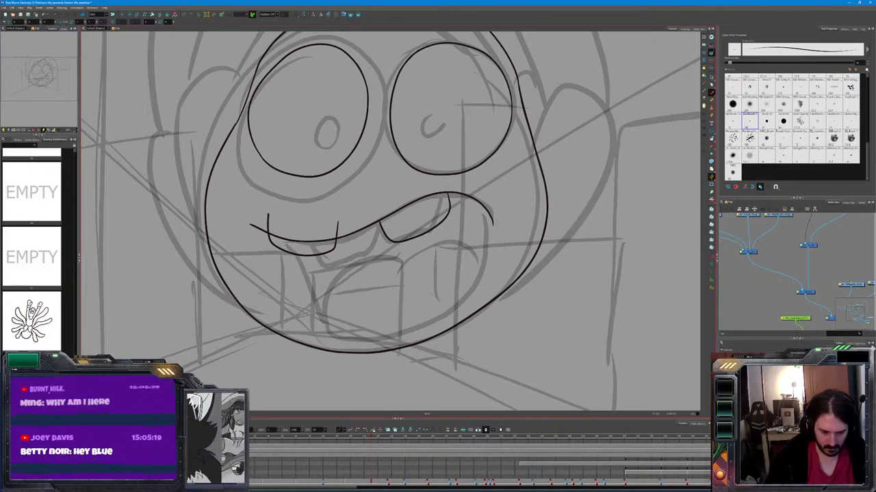
{"action": "key", "text": "ctrl+z"}
{"action": "key", "text": "comma"}
{"action": "key", "text": "period"}
{"action": "key", "text": "comma"}
{"action": "key", "text": "period"}
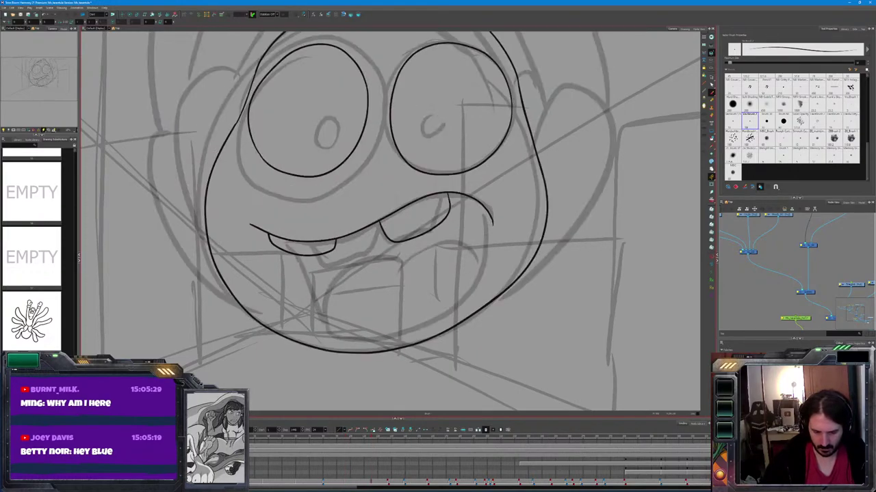
Ink the lower mouth outline from the right corner along the chin and up to the left corner
{"action": "mouse_move", "coordinate": [492, 217]}
{"action": "left_mouse_down"}
{"action": "mouse_move", "coordinate": [479, 282]}
{"action": "mouse_move", "coordinate": [441, 321]}
{"action": "left_mouse_up"}
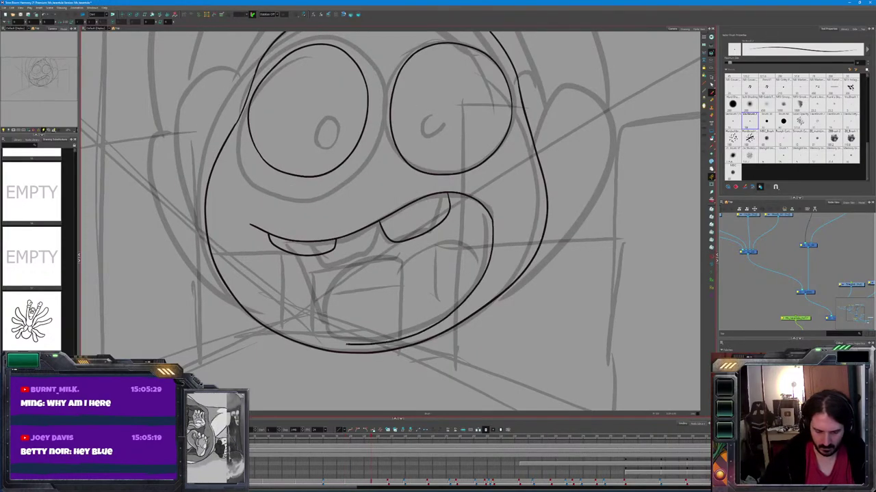
{"action": "left_click_drag", "start_coordinate": [355, 344], "coordinate": [294, 322]}
{"action": "left_click_drag", "start_coordinate": [250, 225], "coordinate": [294, 320]}
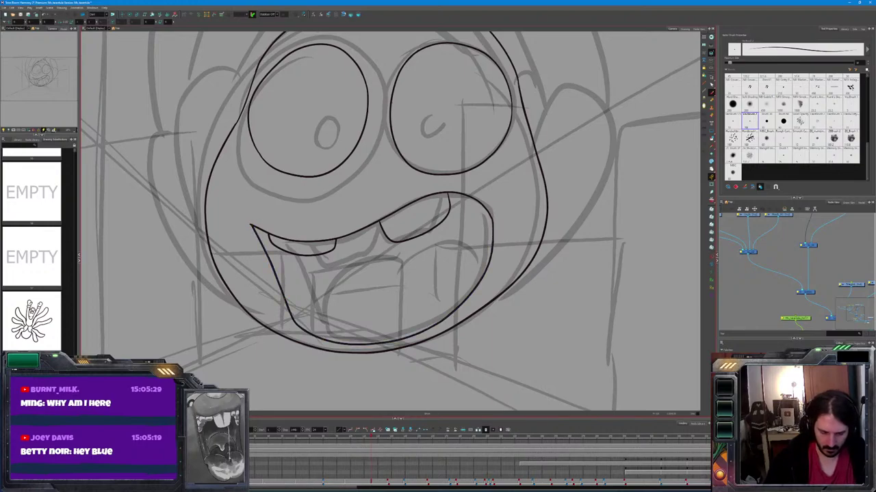
{"action": "mouse_move", "coordinate": [481, 282]}
{"action": "left_mouse_down"}
{"action": "mouse_move", "coordinate": [454, 246]}
{"action": "mouse_move", "coordinate": [381, 290]}
{"action": "left_mouse_up"}
{"action": "mouse_move", "coordinate": [353, 264]}
{"action": "left_mouse_down"}
{"action": "mouse_move", "coordinate": [400, 263]}
{"action": "mouse_move", "coordinate": [316, 337]}
{"action": "left_mouse_up"}
{"action": "key", "text": "ctrl+z"}
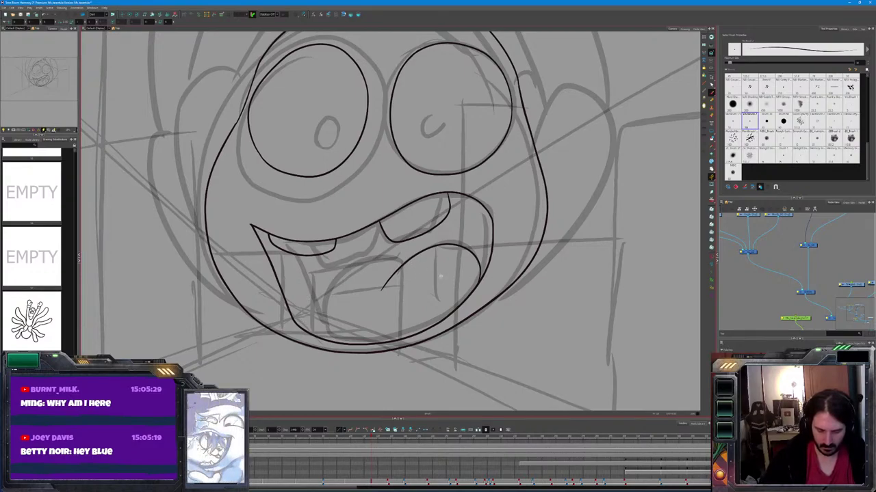
{"action": "key", "text": "ctrl+z"}
Ink the tongue as two overlapping rounded lobes meeting the lower mouth line, adjust the right lobe's curve, and compare with the neighbouring frame
{"action": "mouse_move", "coordinate": [405, 286]}
{"action": "left_mouse_down"}
{"action": "mouse_move", "coordinate": [369, 263]}
{"action": "mouse_move", "coordinate": [316, 271]}
{"action": "mouse_move", "coordinate": [295, 305]}
{"action": "left_mouse_up"}
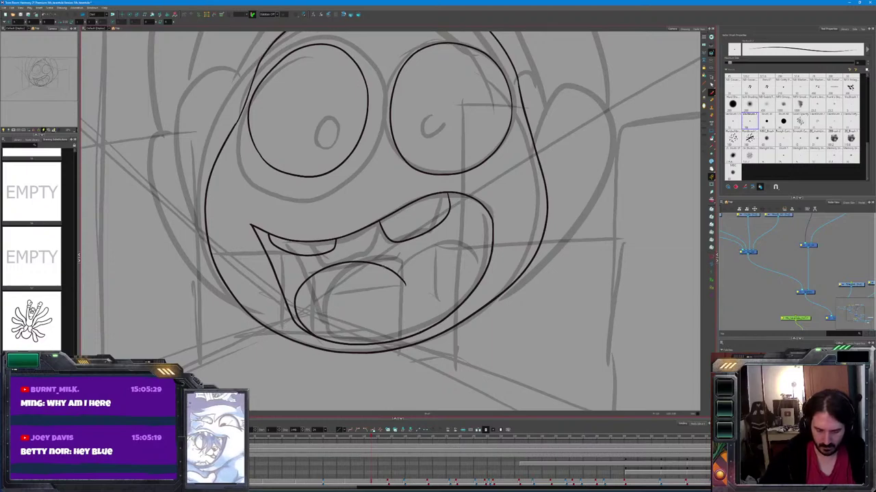
{"action": "left_click_drag", "start_coordinate": [381, 266], "coordinate": [466, 262]}
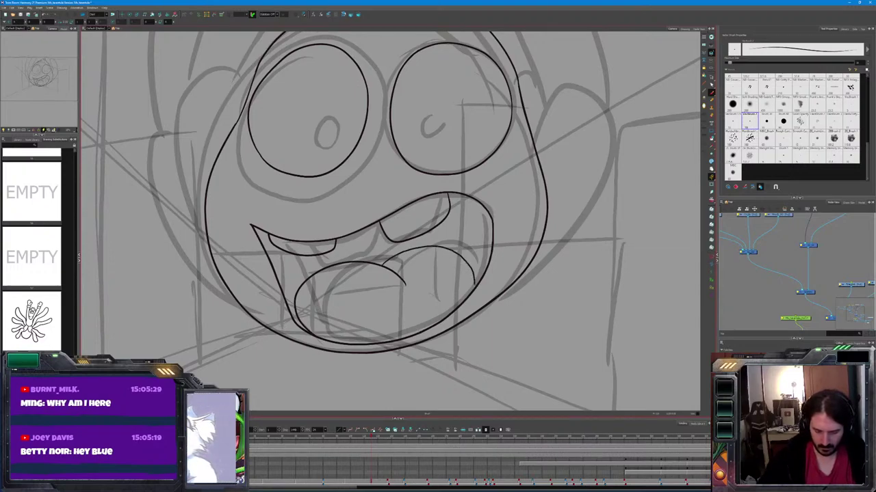
{"action": "left_click_drag", "start_coordinate": [382, 266], "coordinate": [473, 288]}
{"action": "left_click_drag", "start_coordinate": [387, 269], "coordinate": [453, 245]}
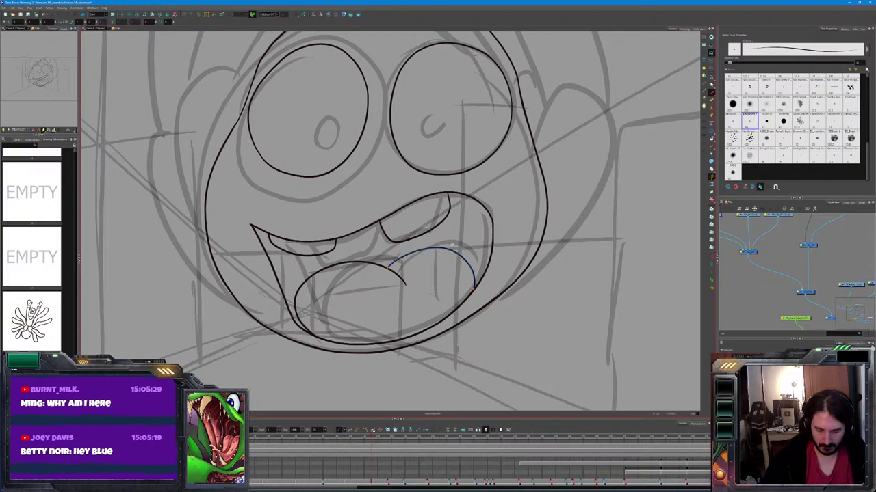
{"action": "key", "text": "comma"}
{"action": "key", "text": "period"}
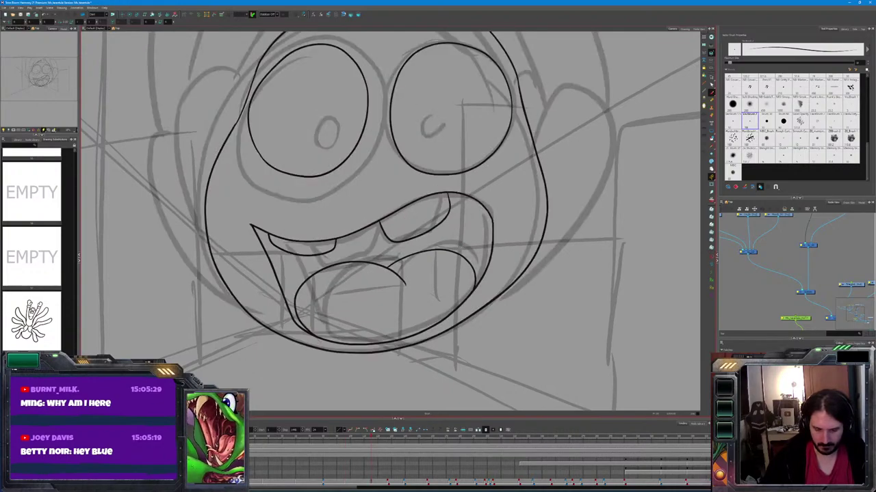
Ink a small oval pupil with a notched highlight at its upper edge in each eye
{"action": "left_click_drag", "start_coordinate": [433, 117], "coordinate": [424, 134]}
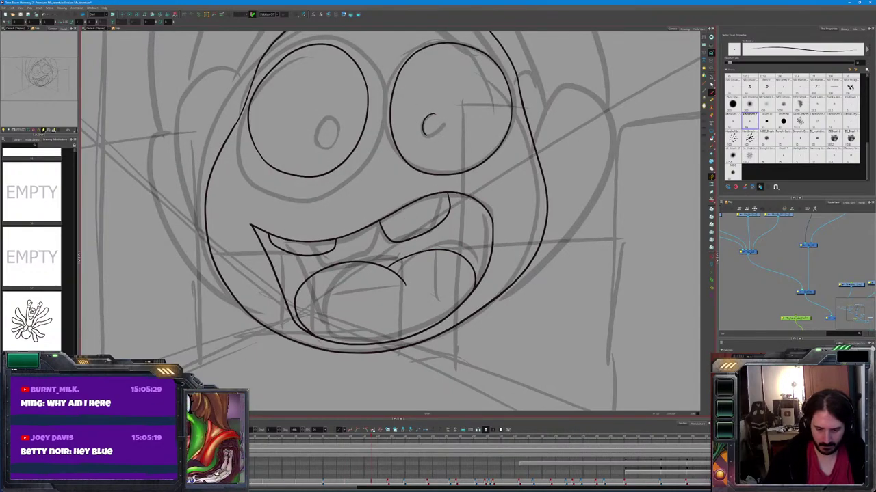
{"action": "key", "text": "ctrl+z"}
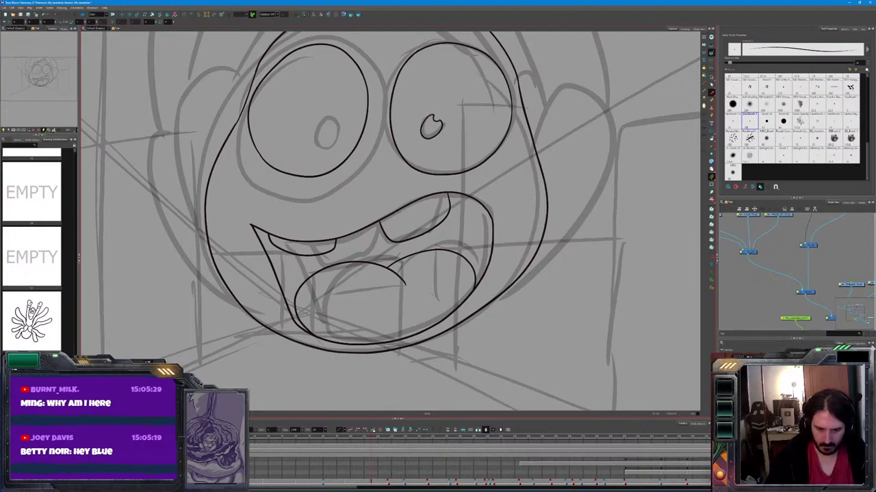
{"action": "mouse_move", "coordinate": [335, 123]}
{"action": "left_mouse_down"}
{"action": "mouse_move", "coordinate": [329, 145]}
{"action": "mouse_move", "coordinate": [318, 128]}
{"action": "mouse_move", "coordinate": [329, 120]}
{"action": "mouse_move", "coordinate": [320, 123]}
{"action": "left_mouse_up"}
{"action": "key", "text": "ctrl+z"}
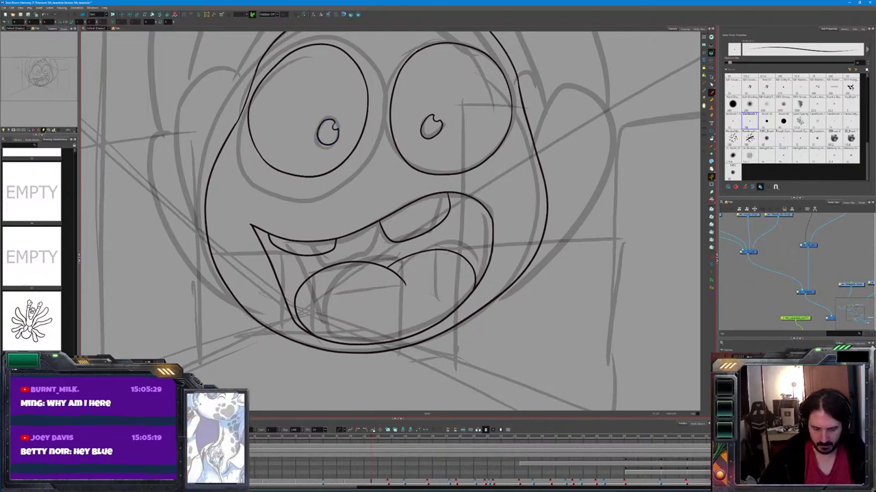
Ink the curved throat line behind the tongue, arching from the left lobe past the right tooth to the right lobe
{"action": "left_click_drag", "start_coordinate": [377, 243], "coordinate": [394, 246]}
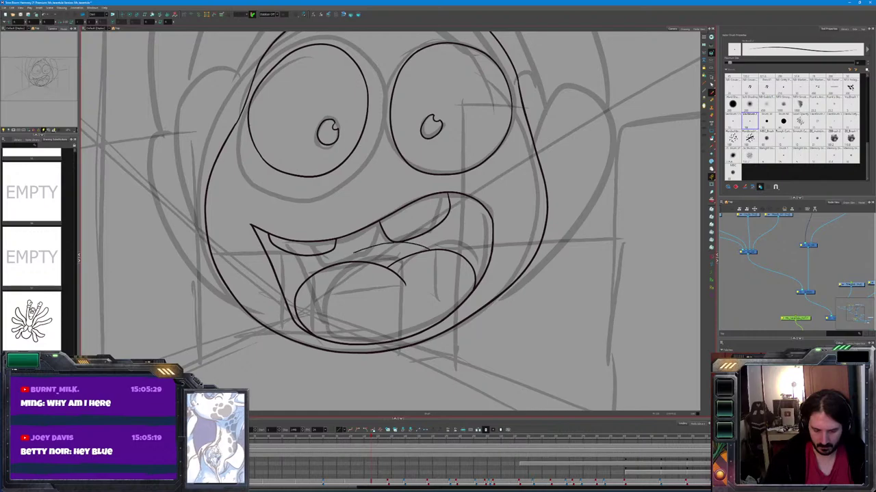
{"action": "key", "text": "ctrl+z"}
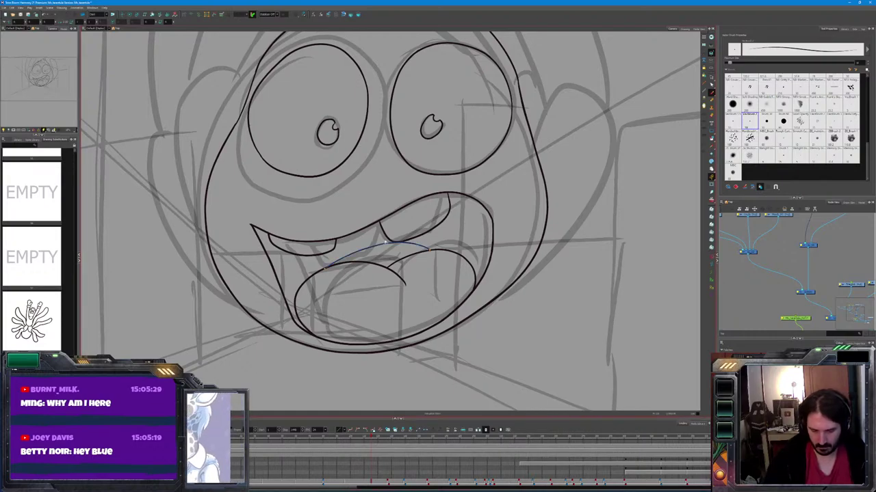
{"action": "left_click_drag", "start_coordinate": [419, 240], "coordinate": [396, 236]}
{"action": "left_click_drag", "start_coordinate": [327, 264], "coordinate": [411, 245]}
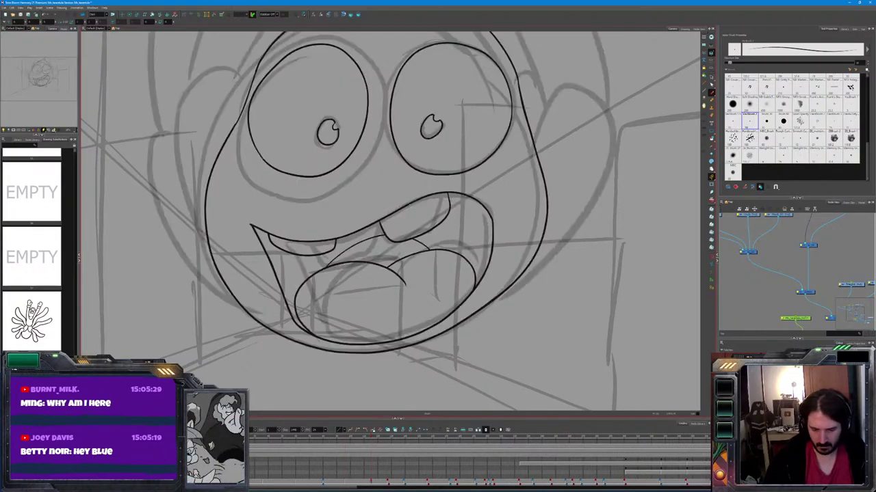
{"action": "key", "text": "Return"}
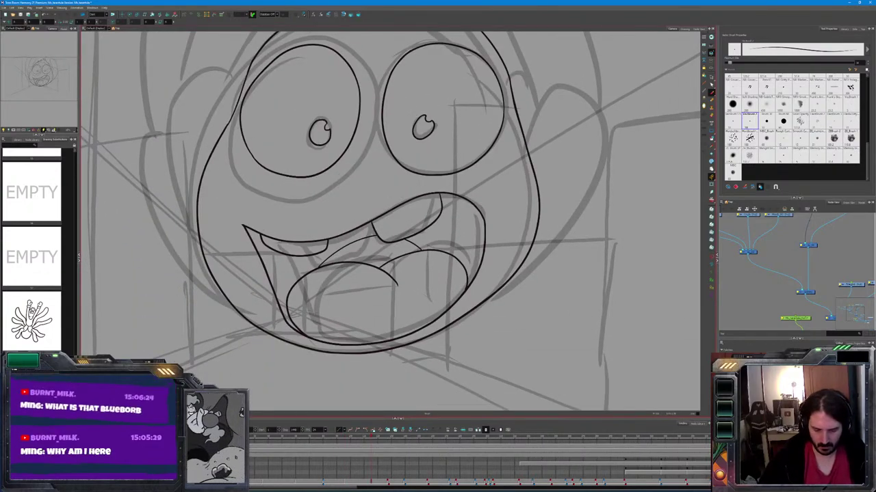
Ink the inner and outer V-shaped curves crossing beneath the chin from both sides of the head, and compare with the neighbouring frame
{"action": "mouse_move", "coordinate": [494, 238]}
{"action": "left_mouse_down"}
{"action": "mouse_move", "coordinate": [420, 301]}
{"action": "mouse_move", "coordinate": [344, 335]}
{"action": "mouse_move", "coordinate": [261, 243]}
{"action": "left_mouse_up"}
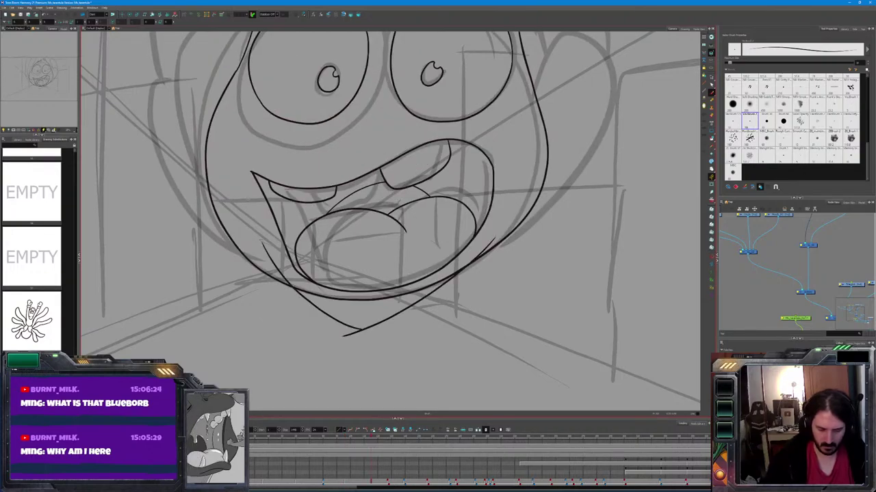
{"action": "key", "text": "ctrl+z"}
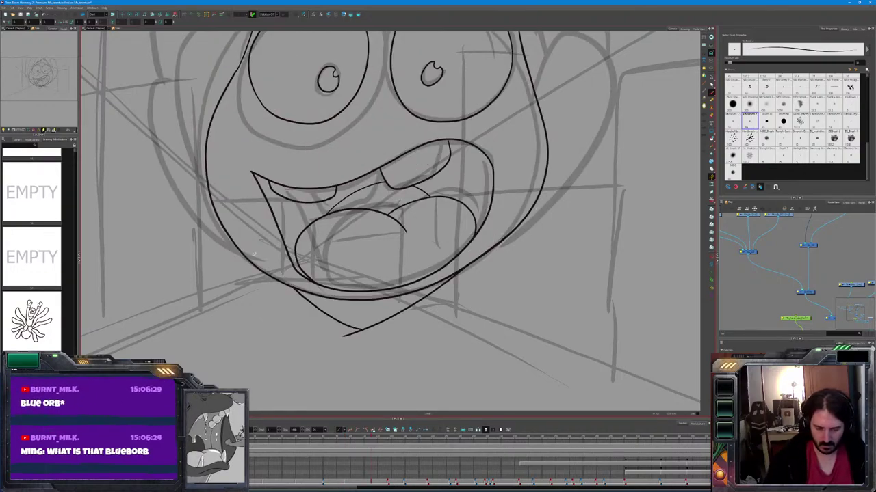
{"action": "mouse_move", "coordinate": [543, 173]}
{"action": "left_mouse_down"}
{"action": "mouse_move", "coordinate": [536, 232]}
{"action": "mouse_move", "coordinate": [465, 300]}
{"action": "mouse_move", "coordinate": [391, 344]}
{"action": "mouse_move", "coordinate": [345, 357]}
{"action": "mouse_move", "coordinate": [281, 322]}
{"action": "mouse_move", "coordinate": [231, 234]}
{"action": "left_mouse_up"}
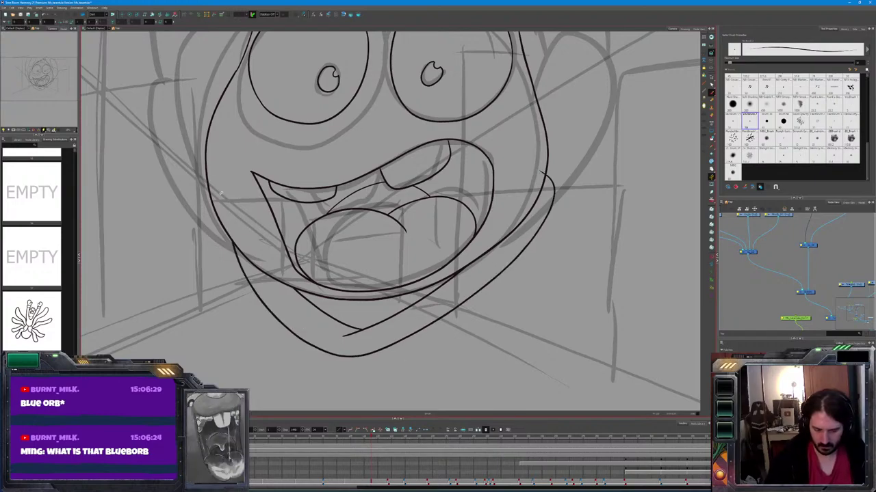
{"action": "key", "text": "comma"}
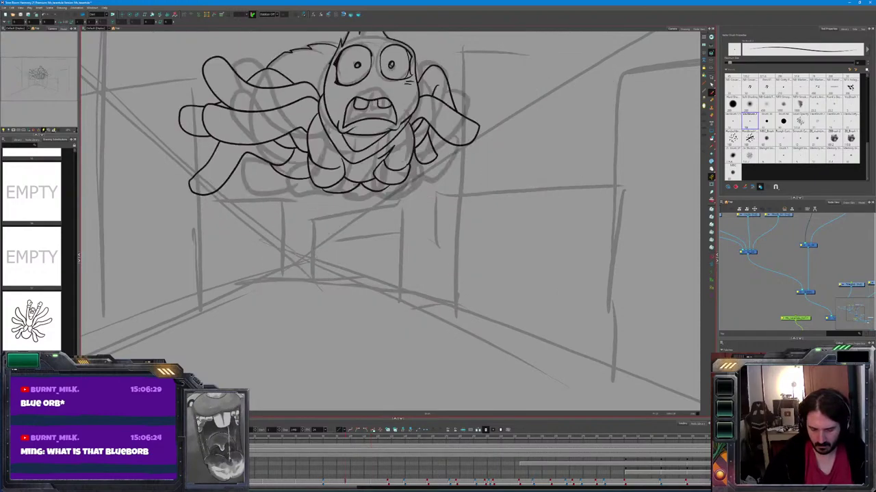
{"action": "key", "text": "period"}
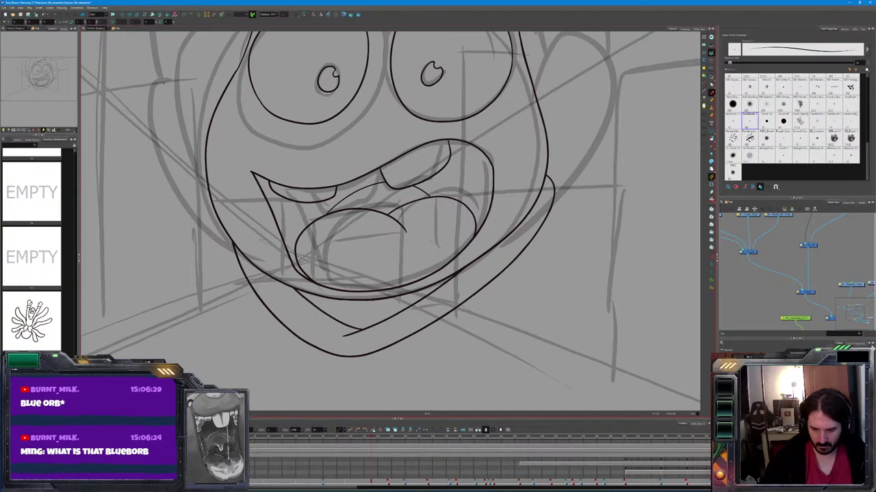
Ink the large rounded limb shapes bulging out on both sides of the head and joining under the chin
{"action": "mouse_move", "coordinate": [546, 120]}
{"action": "left_mouse_down"}
{"action": "mouse_move", "coordinate": [587, 260]}
{"action": "mouse_move", "coordinate": [508, 306]}
{"action": "mouse_move", "coordinate": [383, 353]}
{"action": "mouse_move", "coordinate": [327, 354]}
{"action": "mouse_move", "coordinate": [212, 275]}
{"action": "mouse_move", "coordinate": [203, 257]}
{"action": "left_mouse_up"}
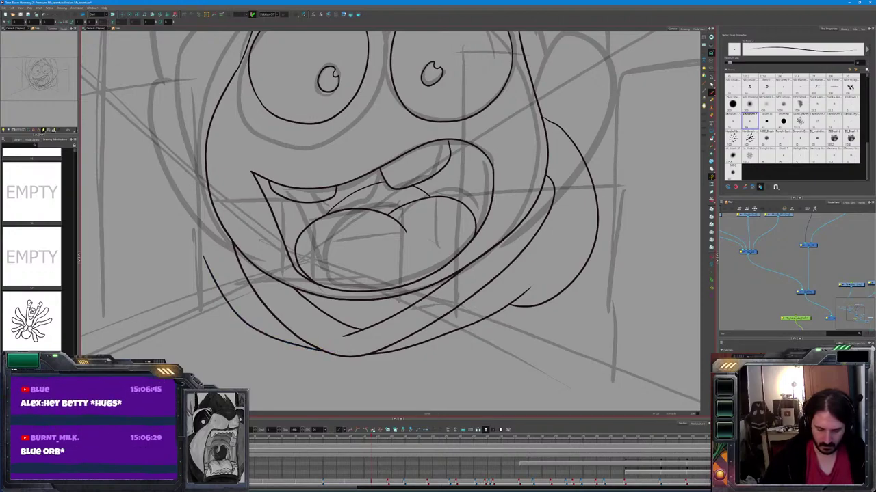
{"action": "mouse_move", "coordinate": [228, 301]}
{"action": "left_mouse_down"}
{"action": "mouse_move", "coordinate": [196, 296]}
{"action": "mouse_move", "coordinate": [156, 154]}
{"action": "mouse_move", "coordinate": [229, 96]}
{"action": "left_mouse_up"}
{"action": "key", "text": "ctrl+z"}
{"action": "left_click_drag", "start_coordinate": [222, 299], "coordinate": [229, 96]}
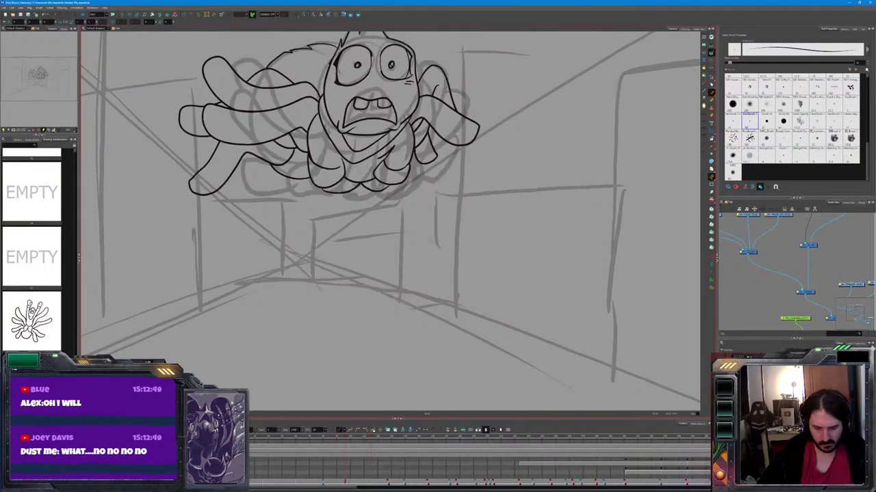
Move the outermost drawing node aside in the node network and select the drawing node beside it
{"action": "mouse_move", "coordinate": [599, 247]}
{"action": "left_mouse_down"}
{"action": "mouse_move", "coordinate": [609, 363]}
{"action": "mouse_move", "coordinate": [612, 296]}
{"action": "left_mouse_up"}
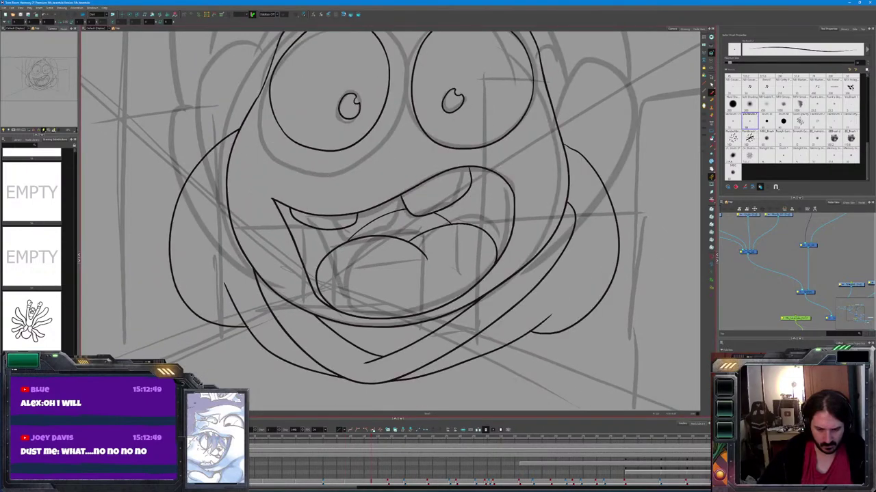
{"action": "scroll", "coordinate": [813, 288], "scroll_direction": "down", "scroll_amount": 3}
{"action": "scroll", "coordinate": [811, 291], "scroll_direction": "down", "scroll_amount": 2}
{"action": "left_click", "coordinate": [805, 257]}
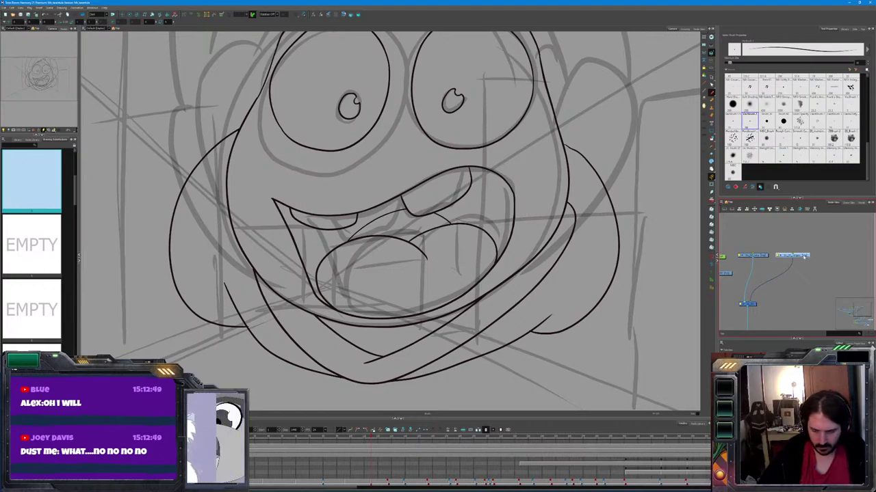
{"action": "left_click_drag", "start_coordinate": [804, 258], "coordinate": [840, 257]}
{"action": "left_click", "coordinate": [790, 257]}
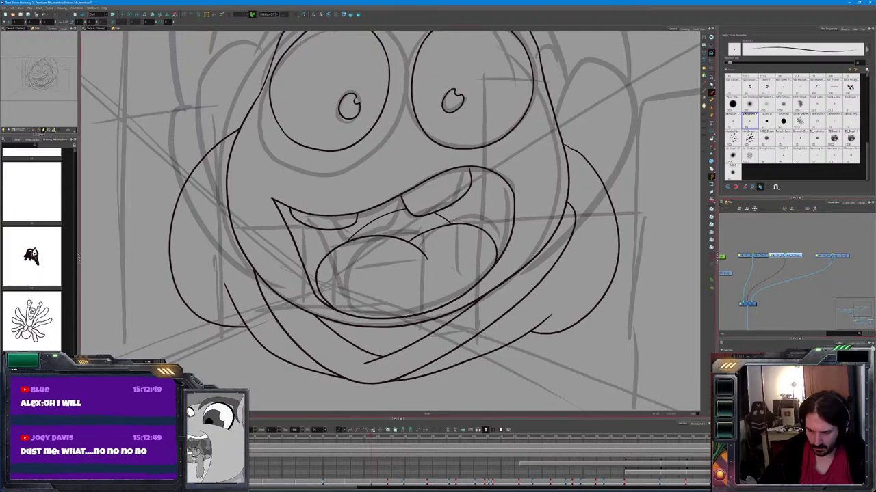
{"action": "key", "text": "alt+s"}
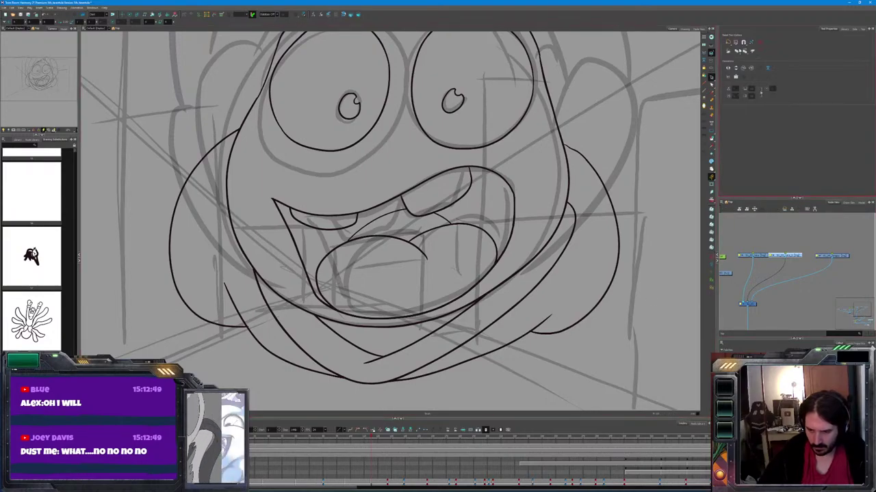
{"action": "key", "text": "ctrl+a"}
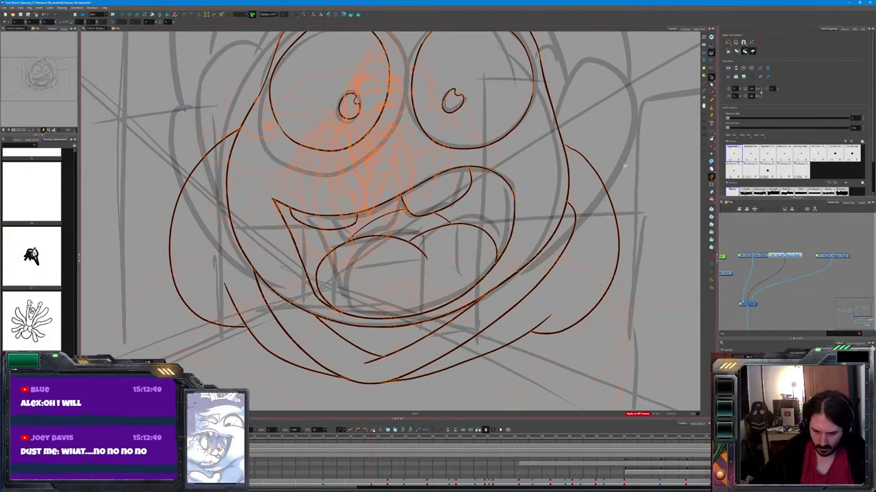
{"action": "key", "text": "ctrl+shift+a"}
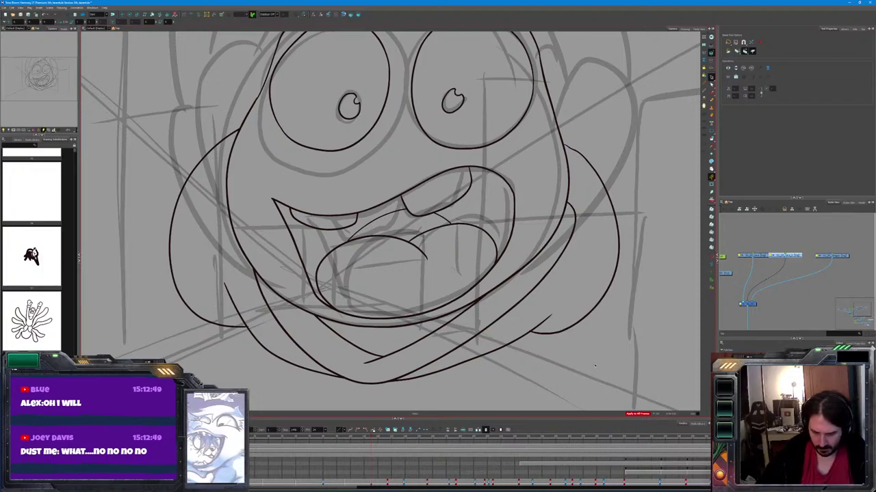
{"action": "key", "text": "alt+b"}
{"action": "key", "text": "alt+s"}
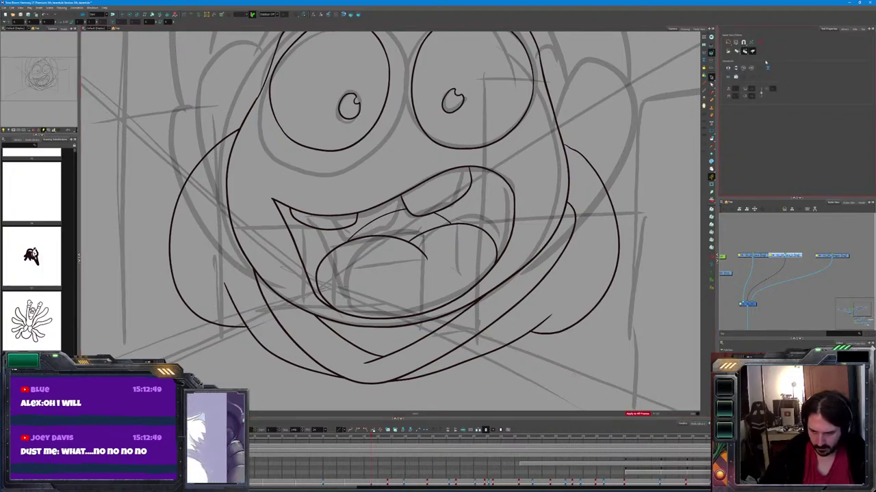
{"action": "key", "text": "alt+b"}
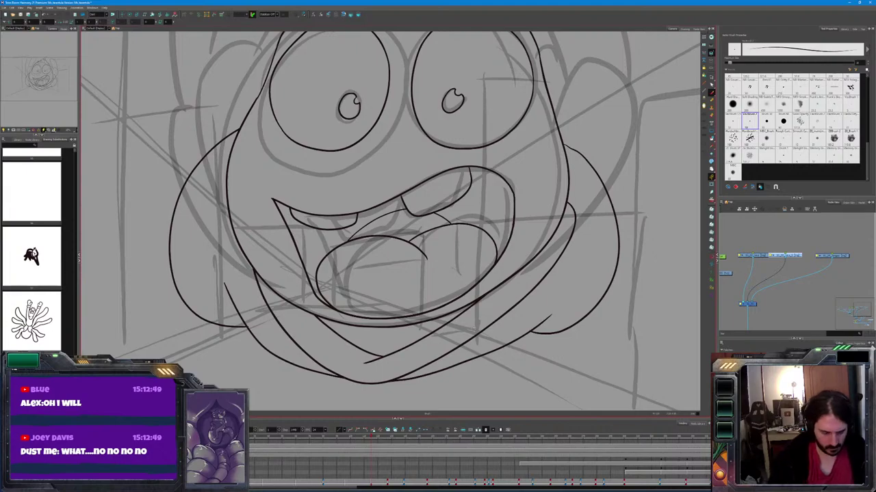
Try different light table opacity and wash levels in the onion skin and light table transparency settings
{"action": "key", "text": "period"}
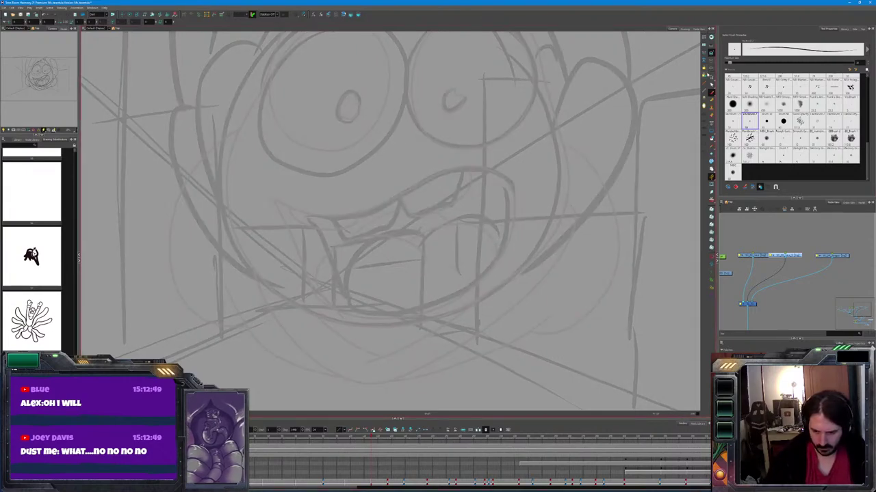
{"action": "key", "text": "ctrl+shift+l"}
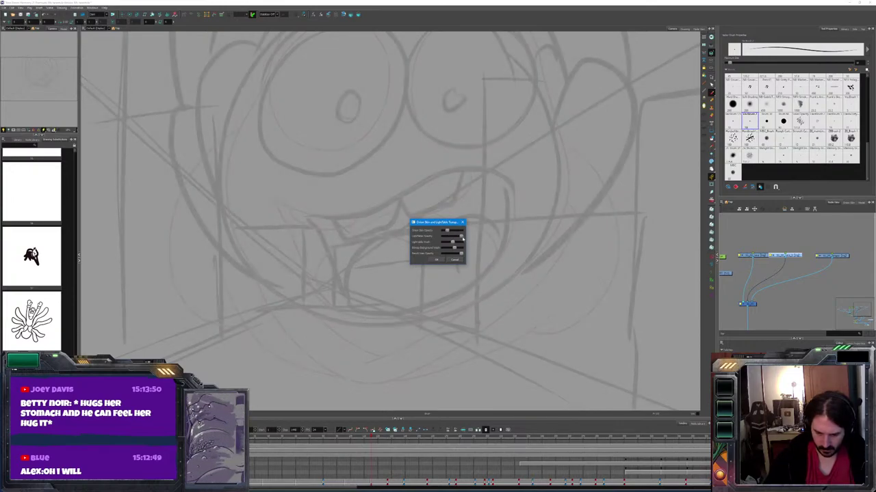
{"action": "left_click_drag", "start_coordinate": [454, 241], "coordinate": [446, 236]}
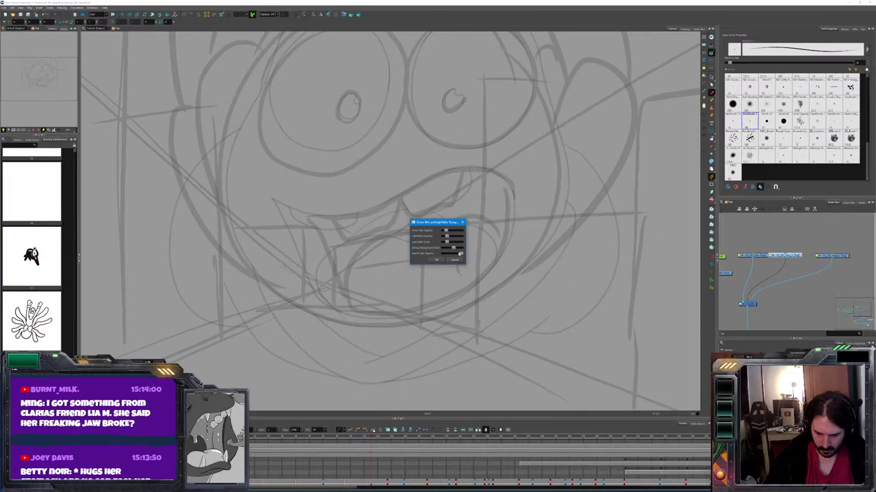
{"action": "mouse_move", "coordinate": [451, 242]}
{"action": "left_mouse_down"}
{"action": "mouse_move", "coordinate": [463, 245]}
{"action": "mouse_move", "coordinate": [448, 237]}
{"action": "left_mouse_up"}
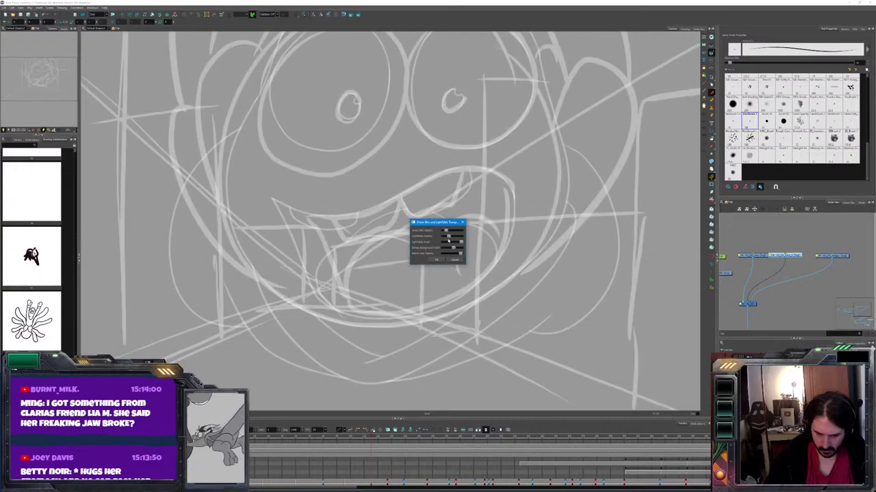
{"action": "left_click", "coordinate": [463, 223]}
Flip back and forth between the large face frame and the preceding small-character frame to compare their sketches
{"action": "key", "text": "period"}
{"action": "key", "text": "comma"}
{"action": "key", "text": "period"}
{"action": "key", "text": "comma"}
{"action": "left_click_drag", "start_coordinate": [556, 186], "coordinate": [497, 303]}
{"action": "key", "text": "ctrl+z"}
{"action": "key", "text": "period"}
{"action": "key", "text": "comma"}
{"action": "scroll", "coordinate": [578, 232], "scroll_direction": "up", "scroll_amount": 5}
{"action": "key", "text": "period"}
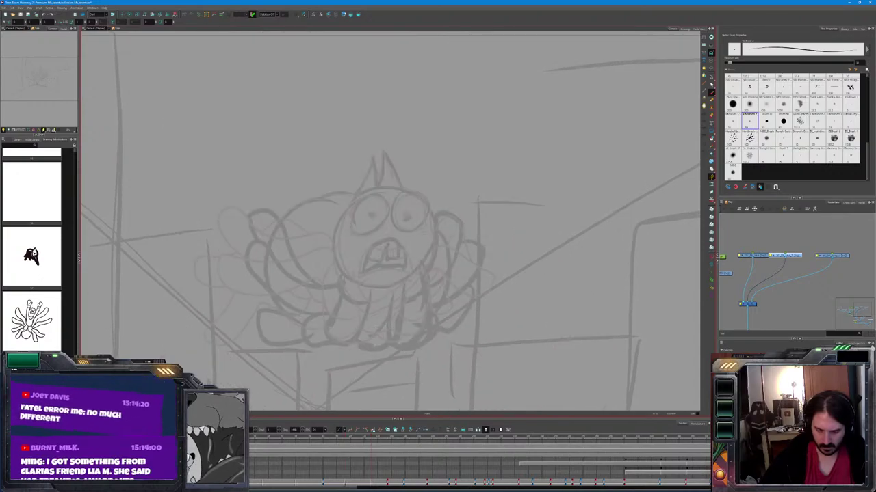
Flip between the scared many-limbed pose and the calm pose frames to compare their rough sketches
{"action": "scroll", "coordinate": [604, 299], "scroll_direction": "down", "scroll_amount": 1}
{"action": "left_click_drag", "start_coordinate": [604, 299], "coordinate": [600, 244]}
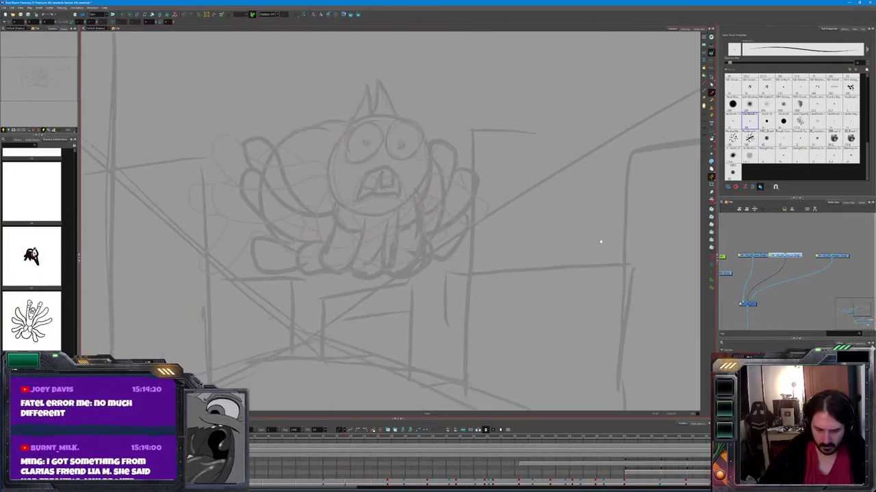
{"action": "left_click", "coordinate": [351, 463]}
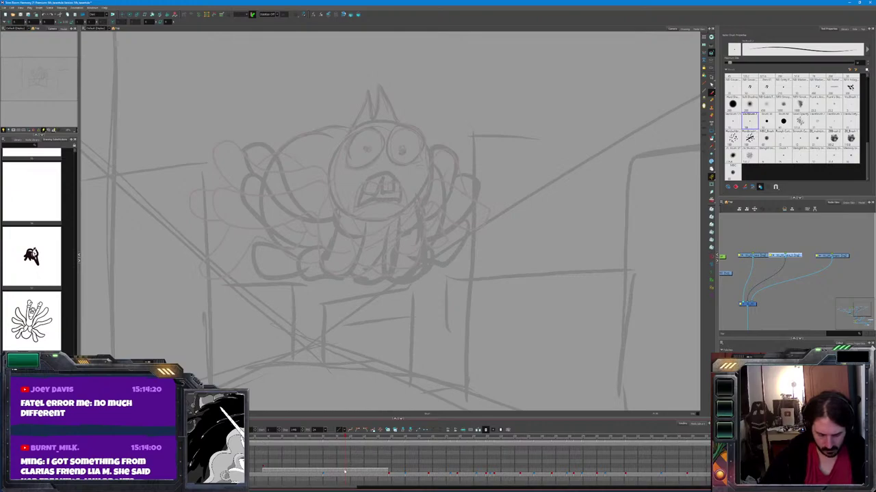
{"action": "key", "text": "period"}
{"action": "key", "text": "period"}
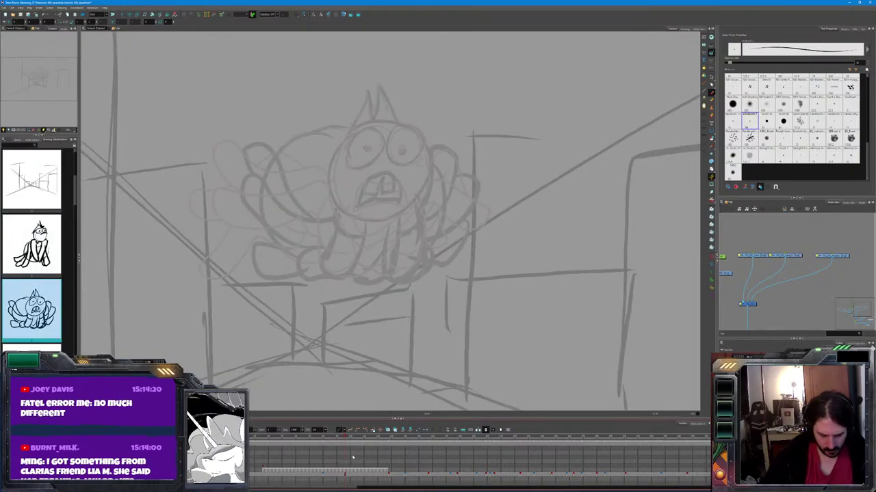
{"action": "left_click", "coordinate": [353, 457]}
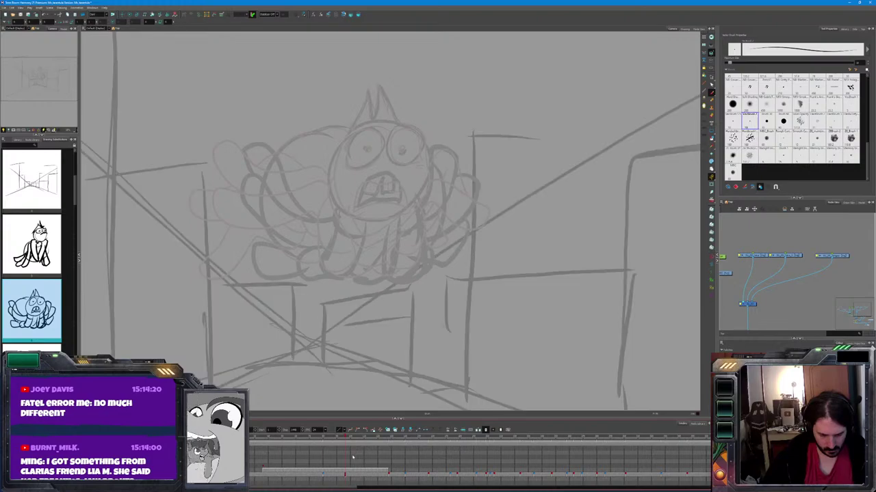
{"action": "key", "text": "period"}
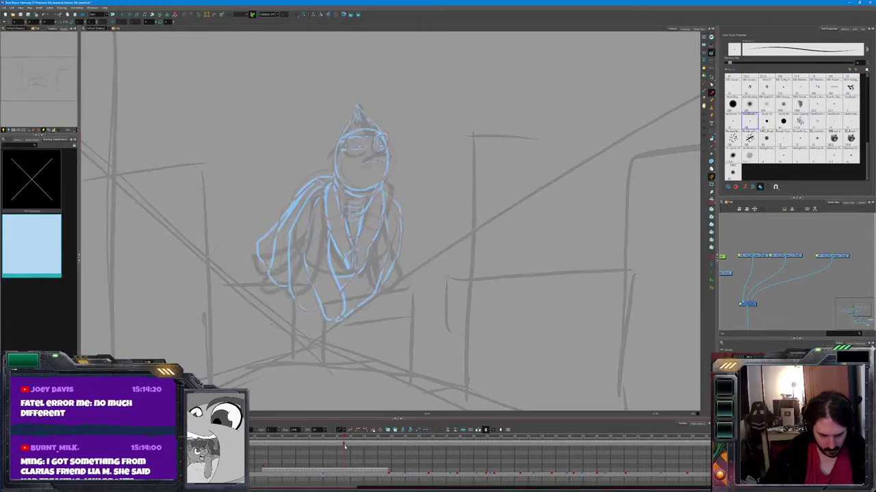
{"action": "left_click", "coordinate": [346, 446]}
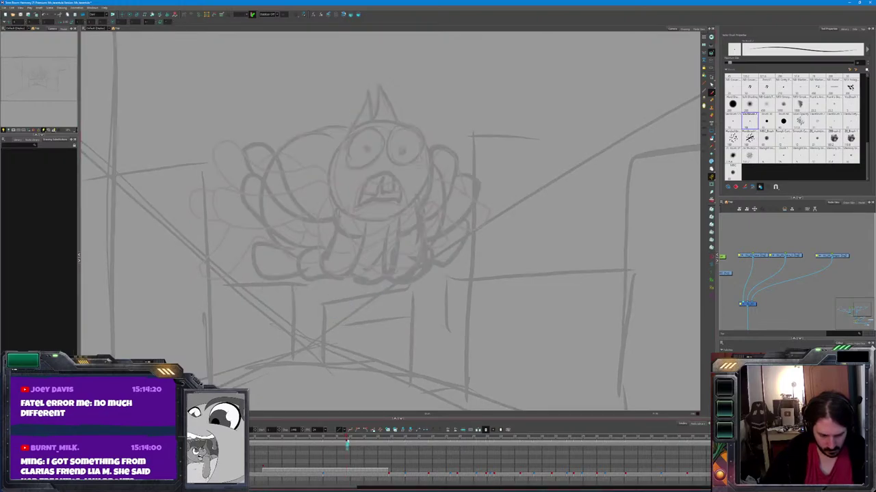
Inspect the exposures of the character and background sketch layers around the scared pose, ending on the calm pose frame
{"action": "left_click", "coordinate": [347, 454]}
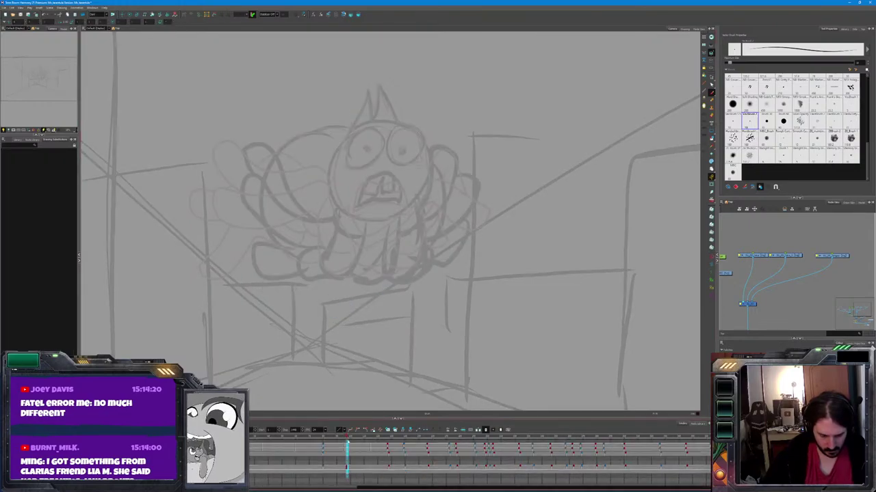
{"action": "left_click", "coordinate": [349, 453]}
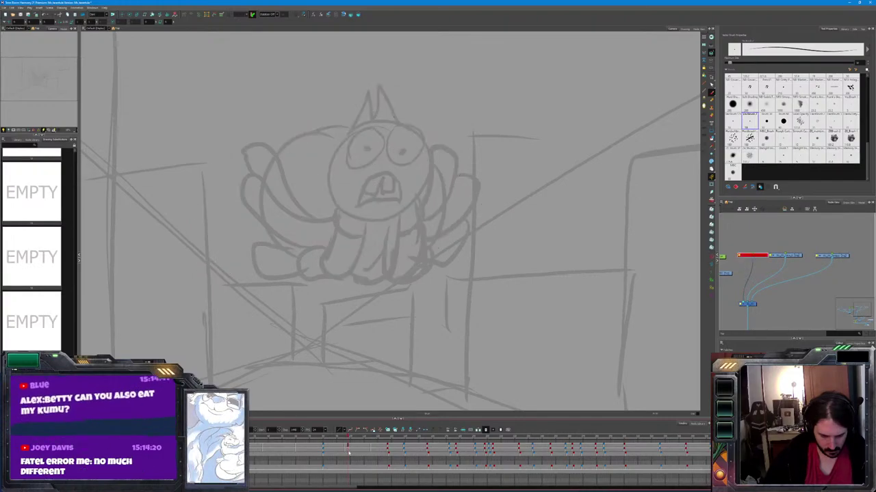
{"action": "left_click", "coordinate": [351, 433]}
{"action": "left_click", "coordinate": [349, 453]}
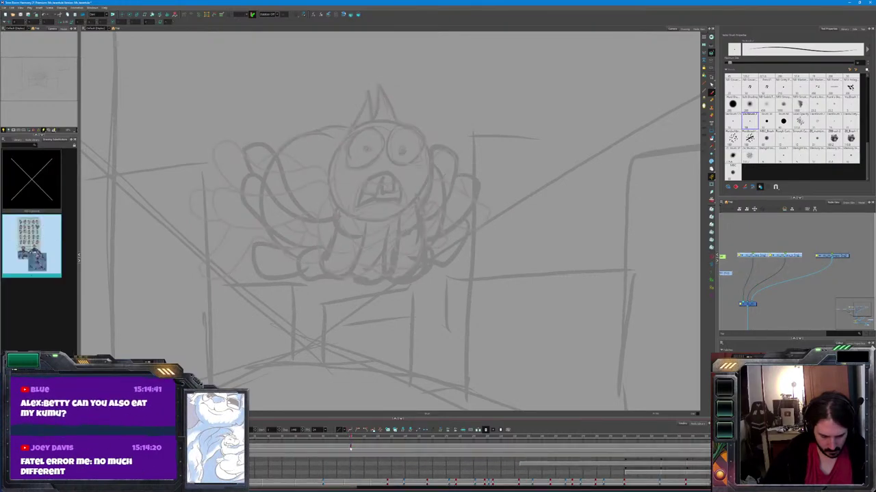
{"action": "left_click", "coordinate": [348, 472]}
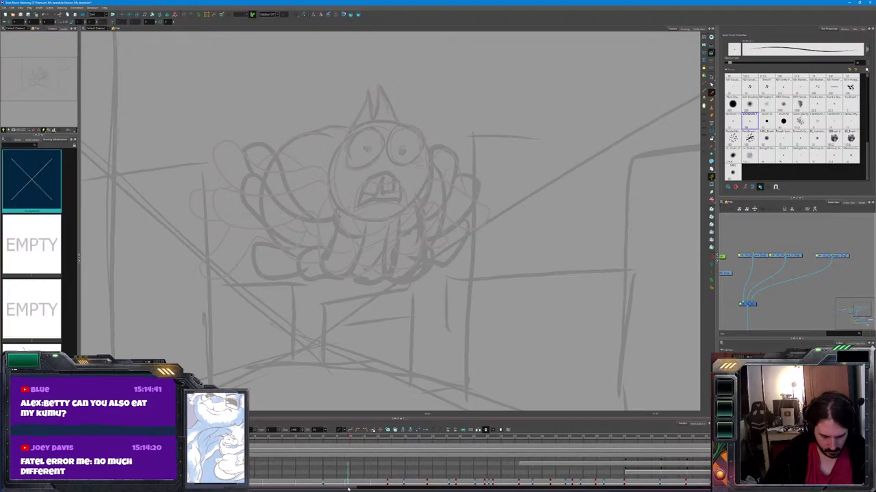
{"action": "left_click", "coordinate": [347, 477]}
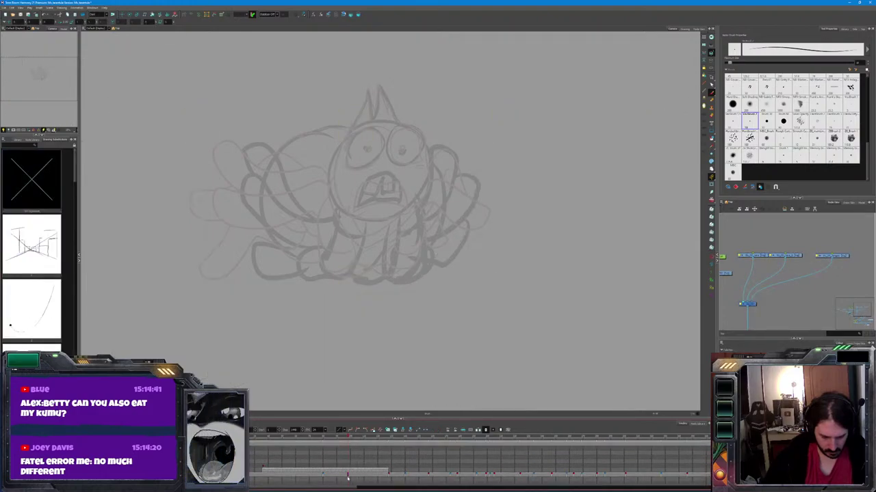
{"action": "left_click", "coordinate": [347, 474]}
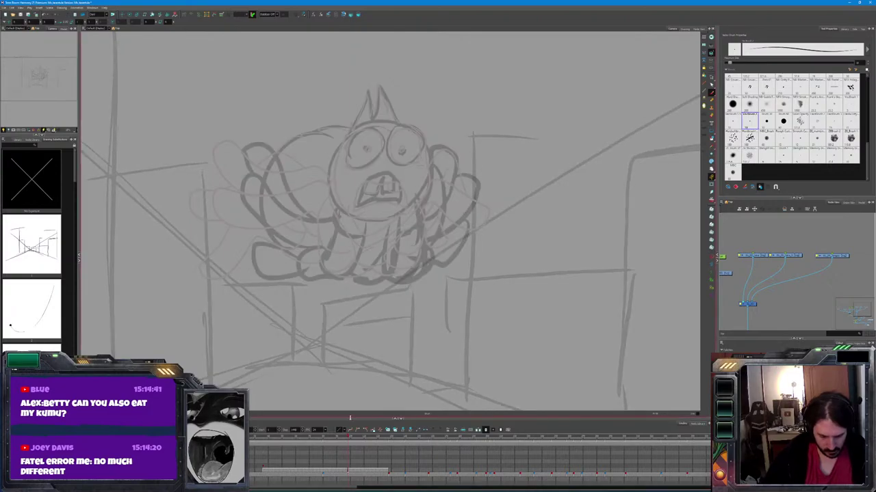
{"action": "left_click", "coordinate": [348, 461]}
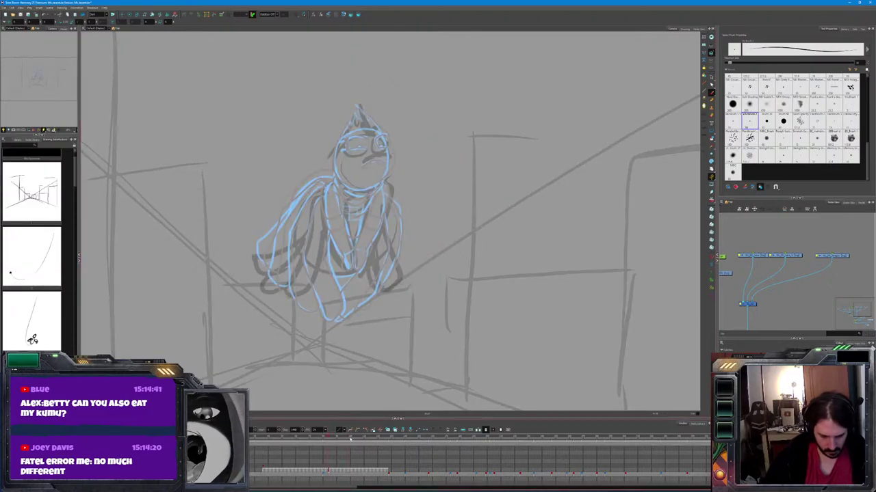
{"action": "key", "text": "Return"}
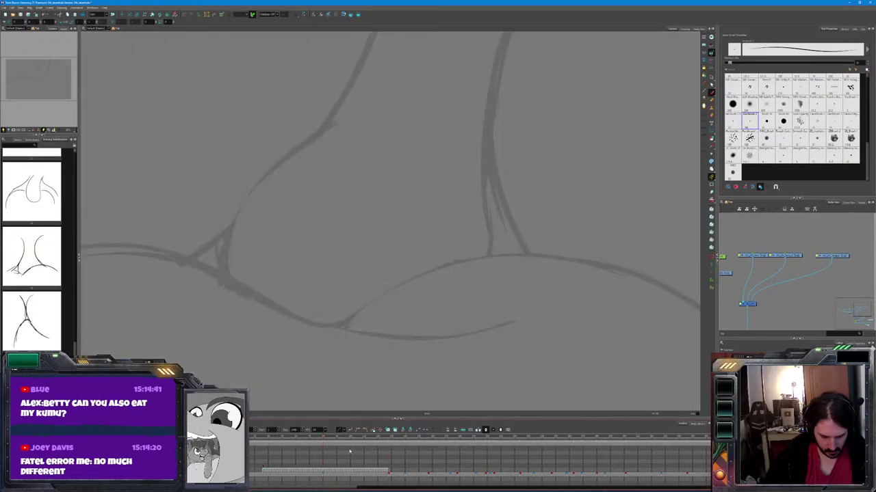
{"action": "left_click", "coordinate": [334, 471]}
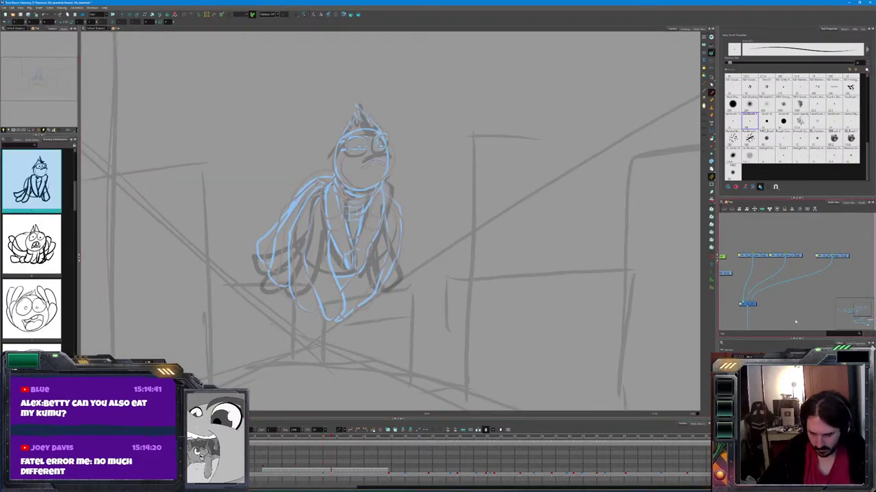
Locate the sketch group's composite in the node network and add a Transparency node beneath it
{"action": "left_click_drag", "start_coordinate": [834, 277], "coordinate": [826, 306]}
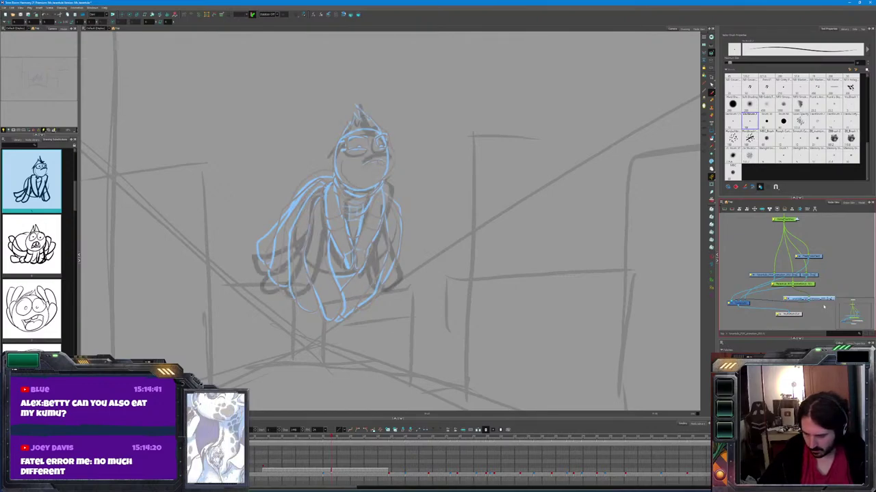
{"action": "left_click", "coordinate": [802, 290]}
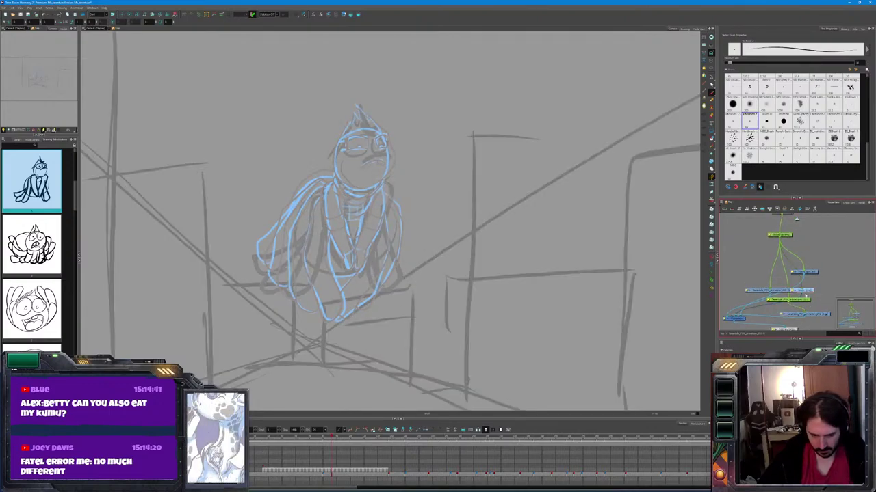
{"action": "left_click", "coordinate": [796, 219]}
{"action": "left_click", "coordinate": [807, 314]}
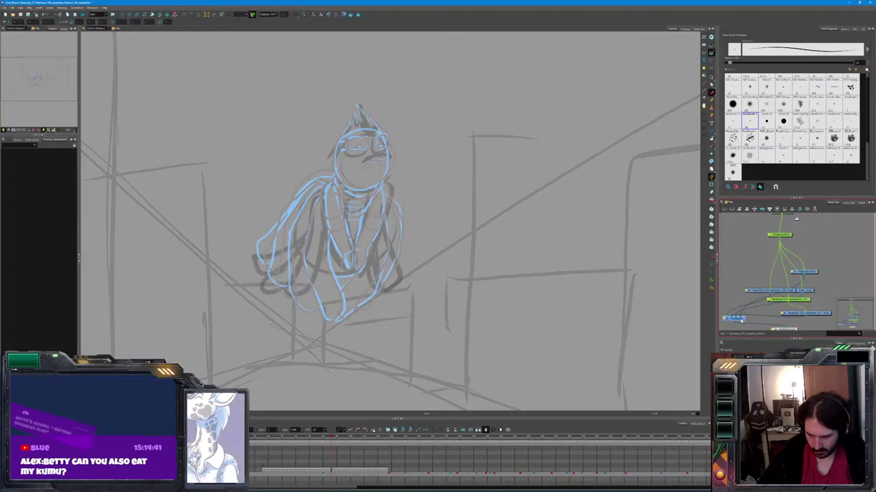
{"action": "right_click", "coordinate": [767, 287]}
{"action": "type", "text": "rans"}
{"action": "key", "text": "Down"}
{"action": "key", "text": "Down"}
{"action": "key", "text": "Down"}
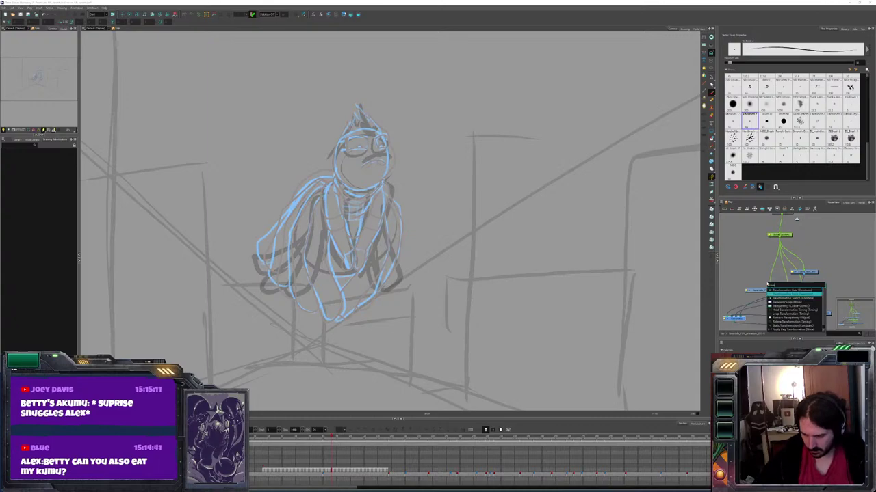
{"action": "key", "text": "Return"}
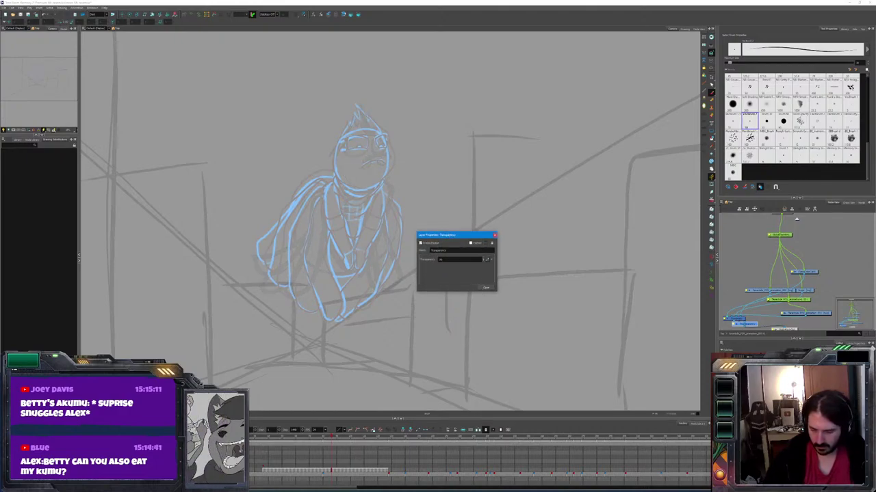
{"action": "left_click", "coordinate": [486, 288]}
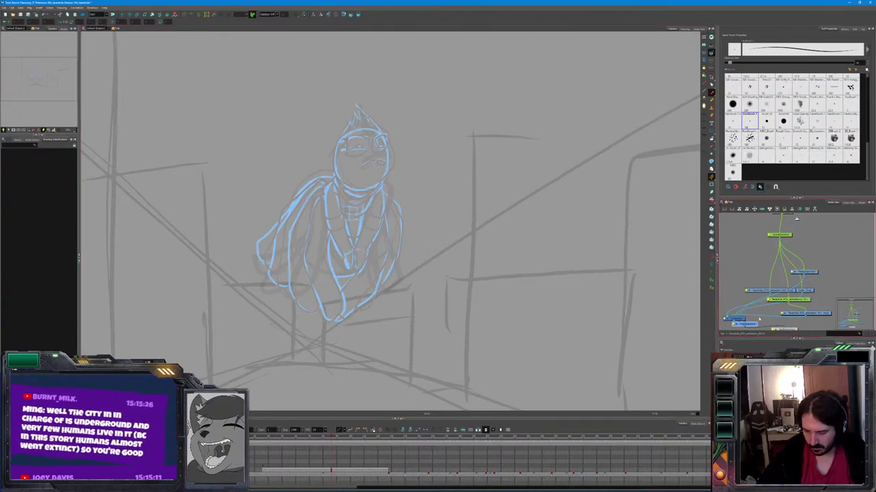
Reduce the transparency amount on the Transparency node below the sketch group to make the sketch darker
{"action": "scroll", "coordinate": [798, 256], "scroll_direction": "up", "scroll_amount": 2}
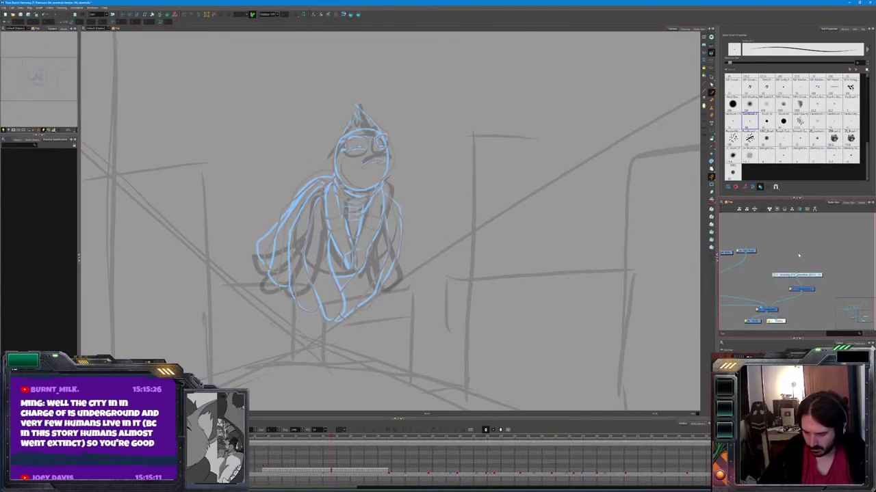
{"action": "double_click", "coordinate": [802, 294]}
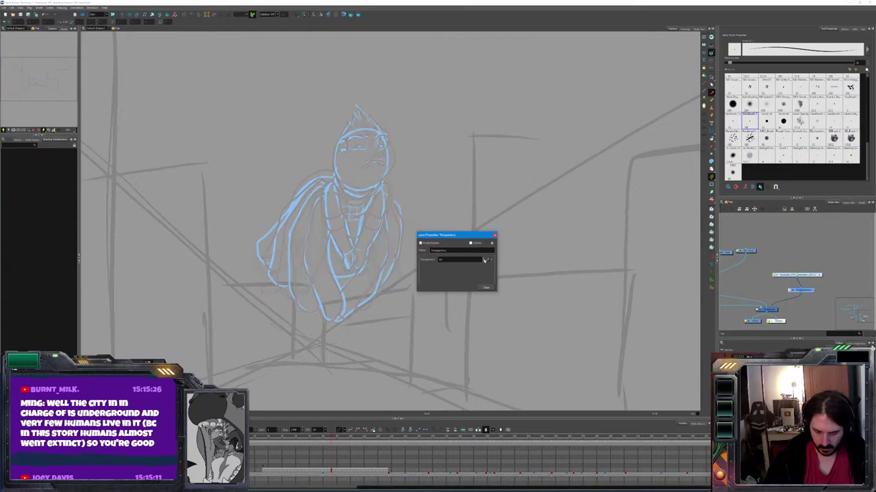
{"action": "left_click_drag", "start_coordinate": [483, 260], "coordinate": [483, 268]}
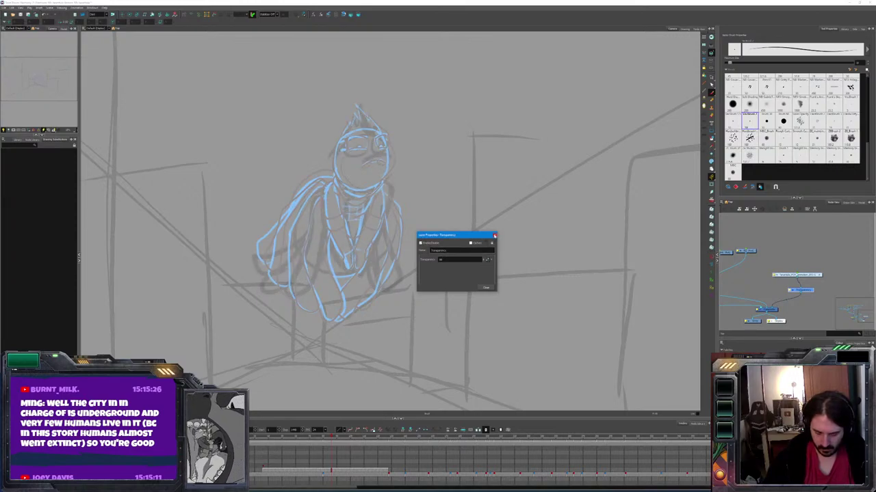
{"action": "left_click", "coordinate": [494, 235]}
Select all strokes of the inked calm-pose character drawing
{"action": "key", "text": "alt+s"}
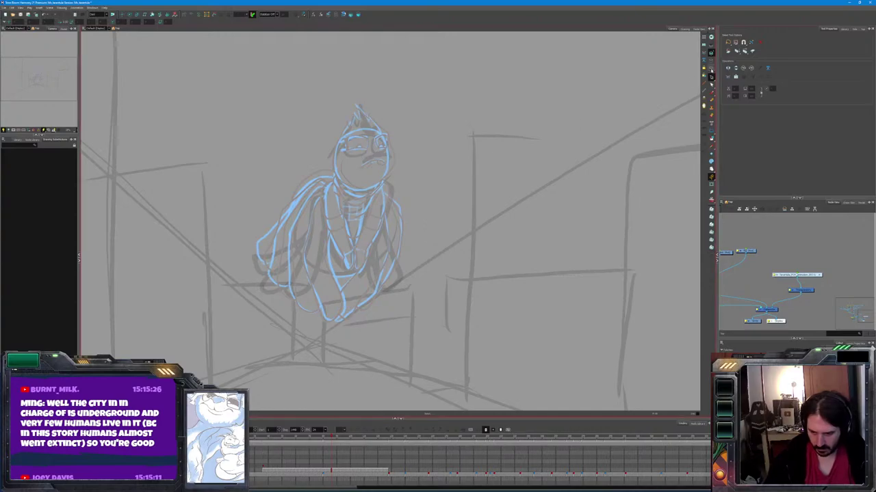
{"action": "key", "text": "ctrl+a"}
{"action": "left_click_drag", "start_coordinate": [397, 313], "coordinate": [485, 309]}
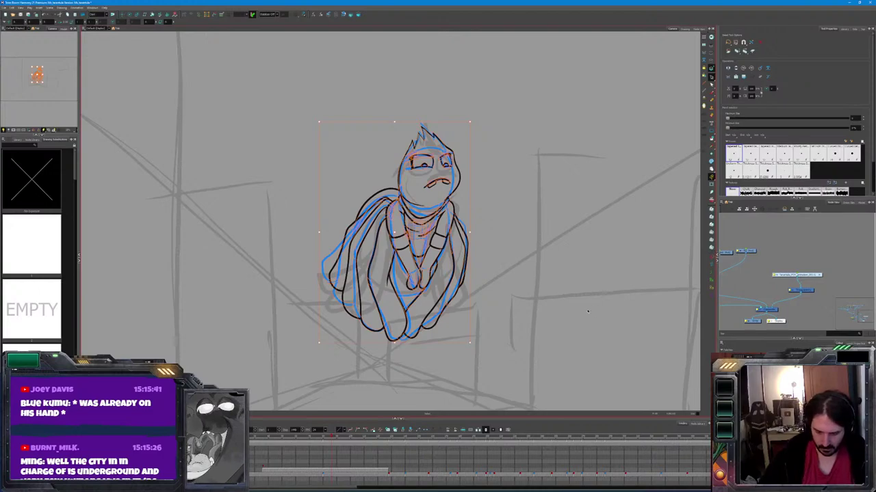
Flip through the inked frames from the calm pose past the scared pose to the large close-up face
{"action": "key", "text": "alt+b"}
{"action": "key", "text": "."}
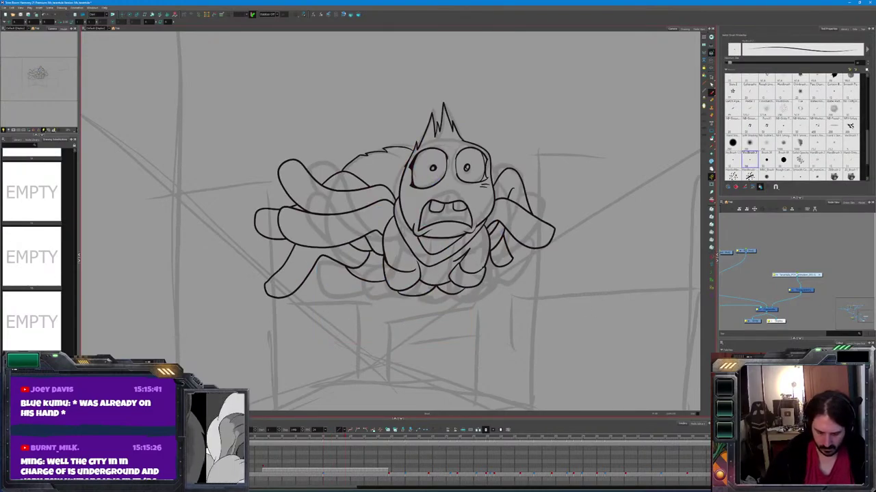
{"action": "key", "text": "comma"}
{"action": "key", "text": "period"}
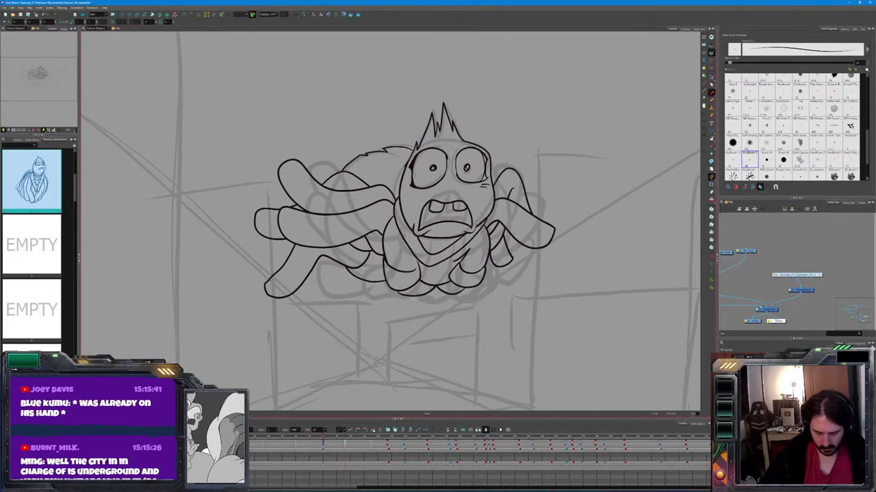
{"action": "key", "text": "period"}
{"action": "scroll", "coordinate": [446, 161], "scroll_direction": "up", "scroll_amount": 5}
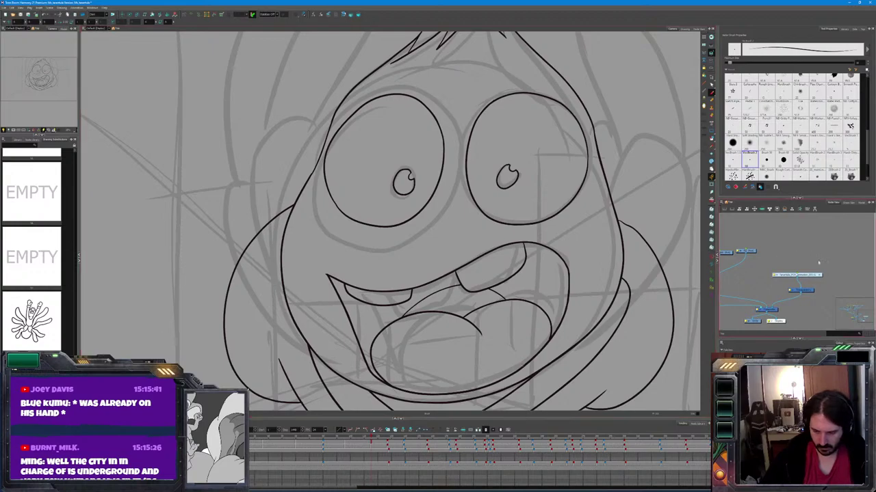
On the separate limb drawing layer, ink the bent raised limb on the right of the close-up face and reshape its contour to follow the sketch
{"action": "left_click", "coordinate": [822, 277]}
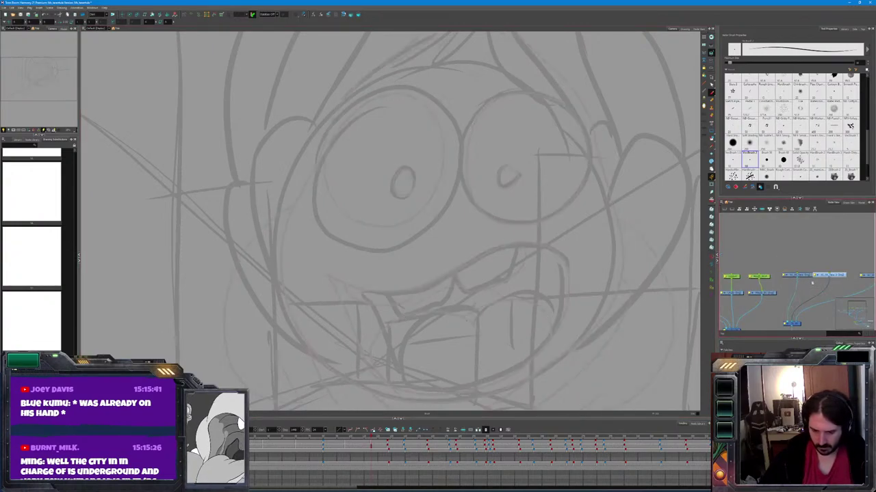
{"action": "scroll", "coordinate": [458, 240], "scroll_direction": "down", "scroll_amount": 6}
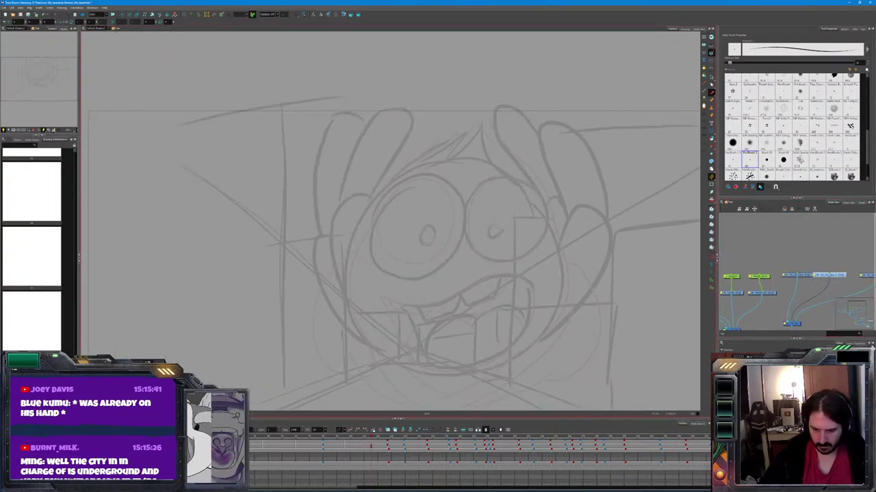
{"action": "key", "text": "period"}
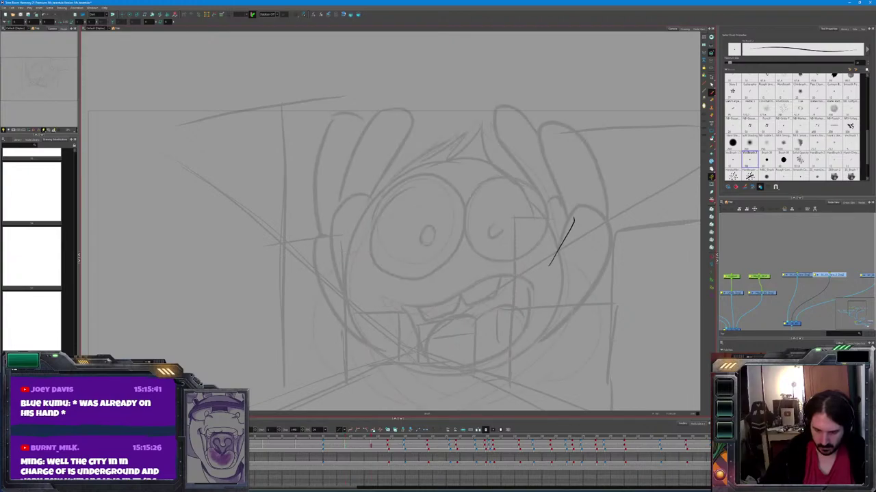
{"action": "mouse_move", "coordinate": [578, 233]}
{"action": "left_mouse_down"}
{"action": "mouse_move", "coordinate": [549, 157]}
{"action": "mouse_move", "coordinate": [547, 126]}
{"action": "mouse_move", "coordinate": [562, 124]}
{"action": "mouse_move", "coordinate": [576, 137]}
{"action": "mouse_move", "coordinate": [609, 206]}
{"action": "left_mouse_up"}
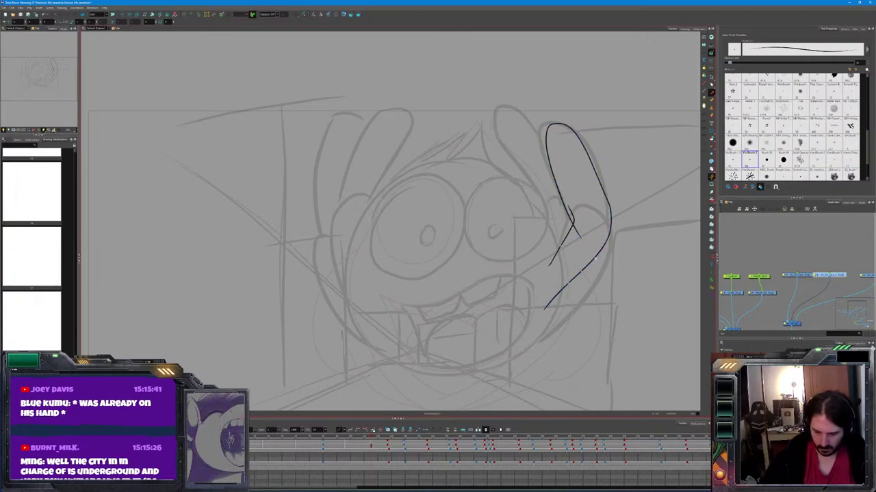
{"action": "left_click_drag", "start_coordinate": [545, 312], "coordinate": [611, 222]}
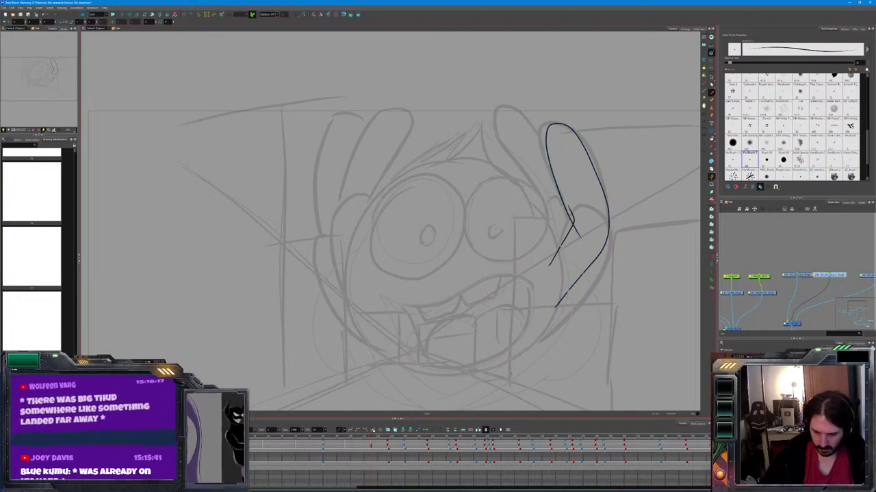
{"action": "left_click_drag", "start_coordinate": [573, 133], "coordinate": [604, 251]}
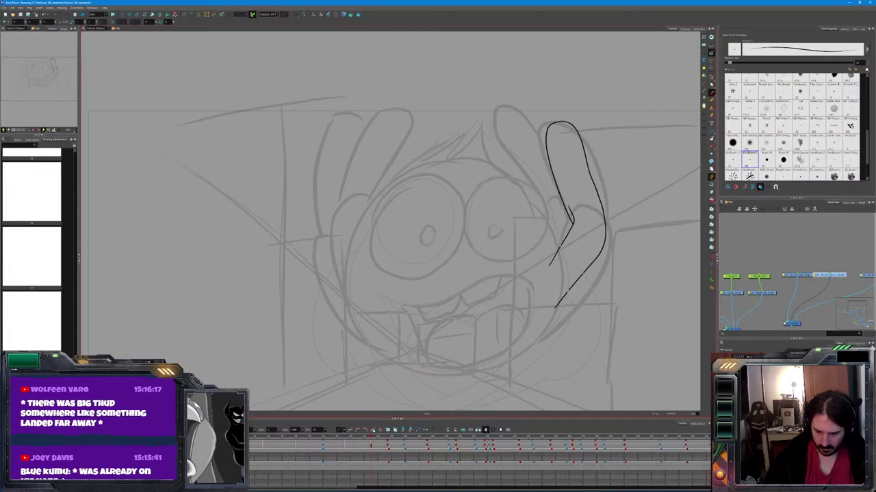
{"action": "left_click_drag", "start_coordinate": [569, 209], "coordinate": [579, 237]}
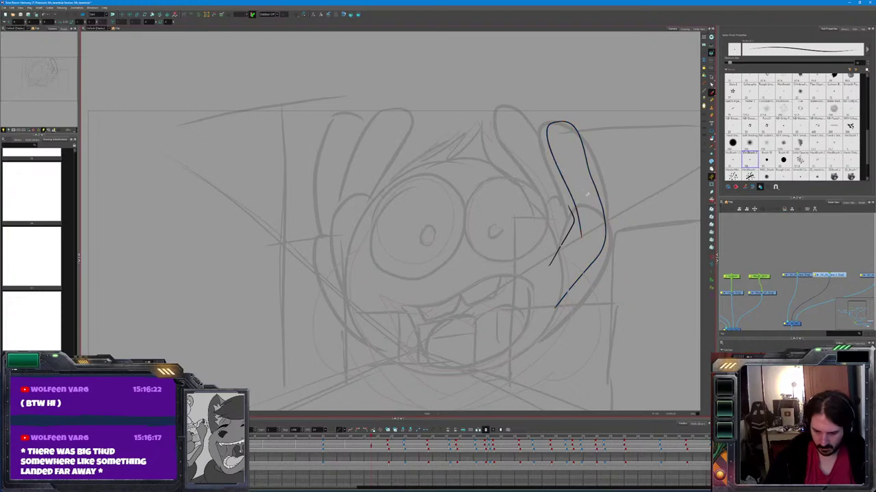
{"action": "left_click_drag", "start_coordinate": [573, 208], "coordinate": [584, 243]}
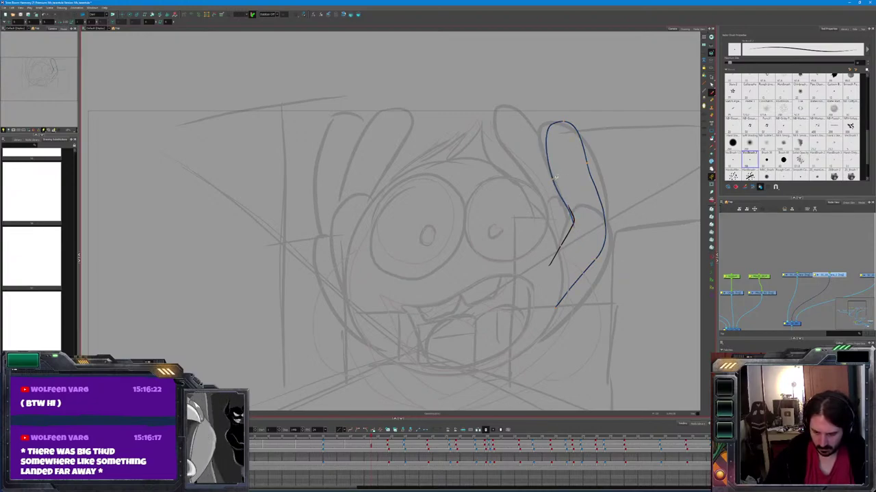
{"action": "left_click", "coordinate": [570, 204]}
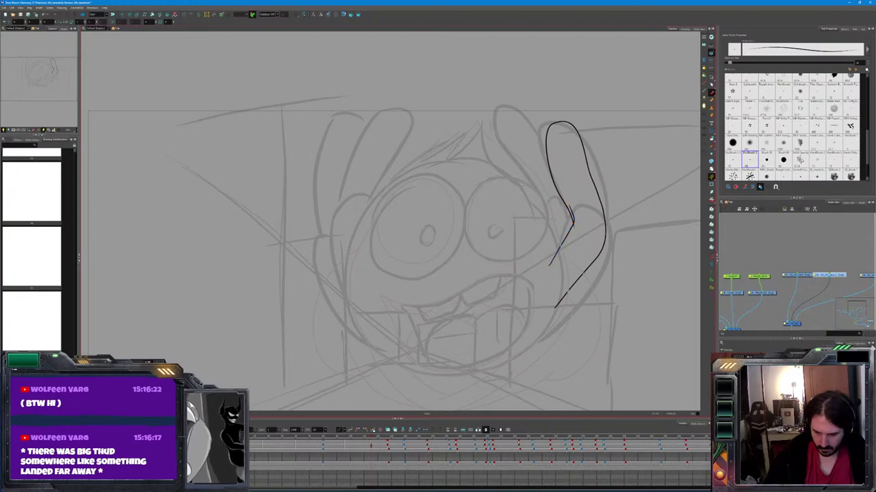
Adjust the lower ends of the right raised limb's inner and outer lines, comparing them with the neighbouring drawing
{"action": "key", "text": "comma"}
{"action": "key", "text": "period"}
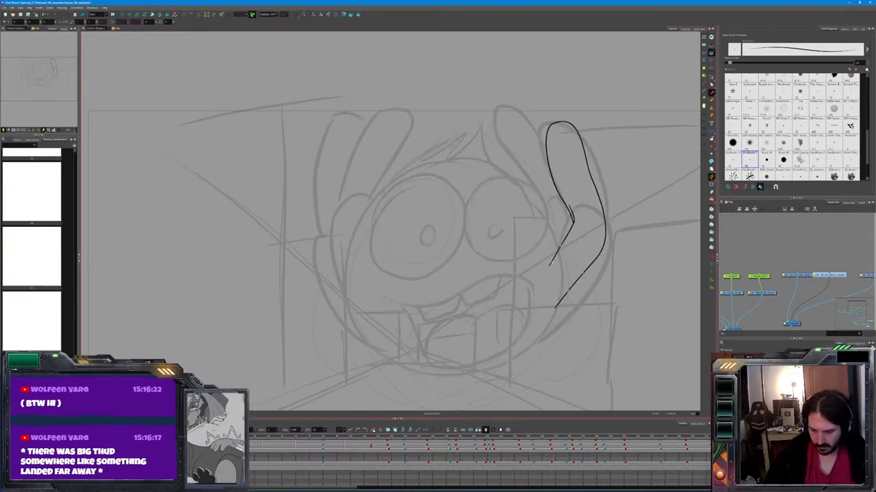
{"action": "left_click_drag", "start_coordinate": [550, 265], "coordinate": [572, 211]}
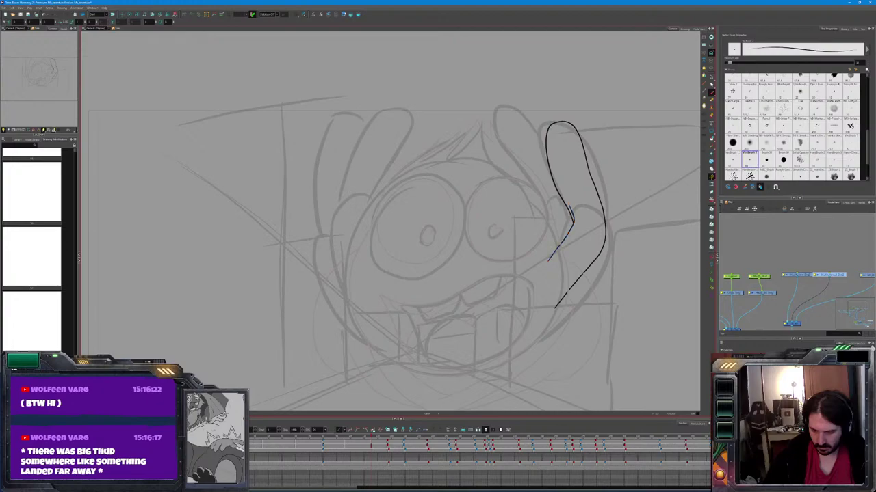
{"action": "key", "text": "comma"}
{"action": "key", "text": "period"}
{"action": "mouse_move", "coordinate": [555, 308]}
{"action": "left_mouse_down"}
{"action": "mouse_move", "coordinate": [587, 269]}
{"action": "mouse_move", "coordinate": [563, 308]}
{"action": "left_mouse_up"}
{"action": "key", "text": "comma"}
{"action": "key", "text": "period"}
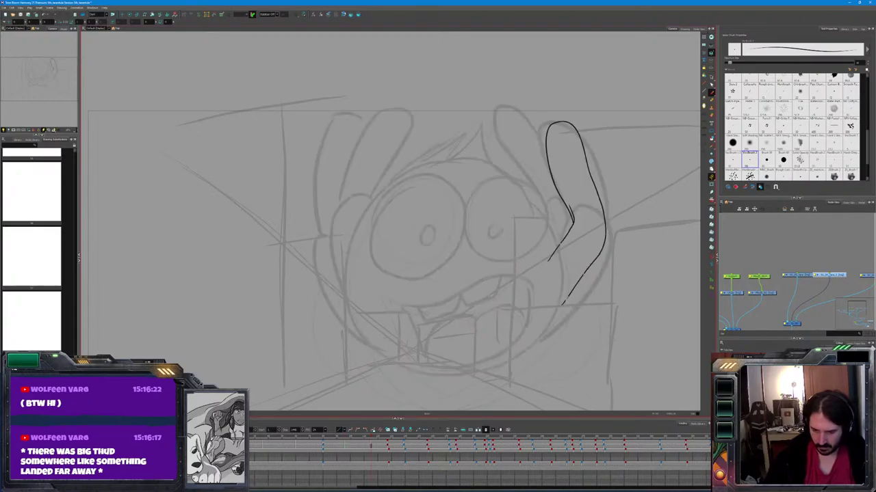
Ink the inner raised limb on the right, smooth its bend, and remove the overlapping lines of the limb behind it
{"action": "mouse_move", "coordinate": [561, 163]}
{"action": "left_mouse_down"}
{"action": "mouse_move", "coordinate": [523, 114]}
{"action": "mouse_move", "coordinate": [501, 109]}
{"action": "mouse_move", "coordinate": [498, 149]}
{"action": "mouse_move", "coordinate": [542, 213]}
{"action": "mouse_move", "coordinate": [524, 260]}
{"action": "left_mouse_up"}
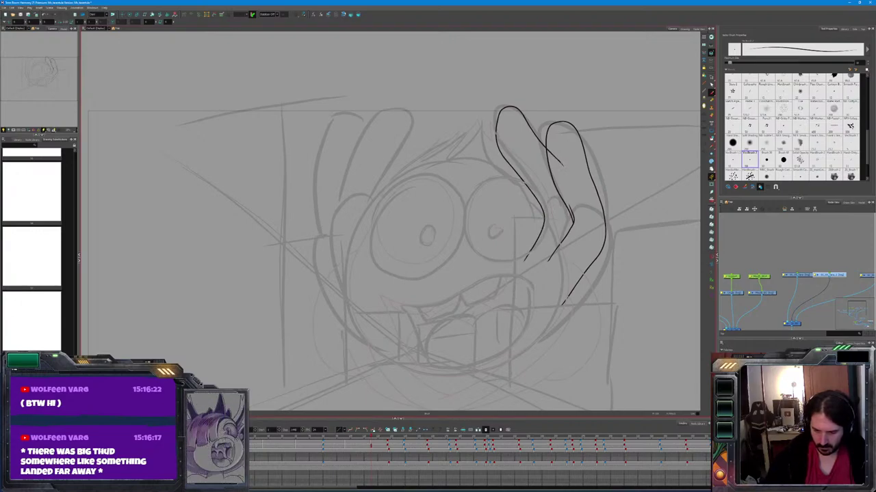
{"action": "left_click_drag", "start_coordinate": [585, 214], "coordinate": [538, 275]}
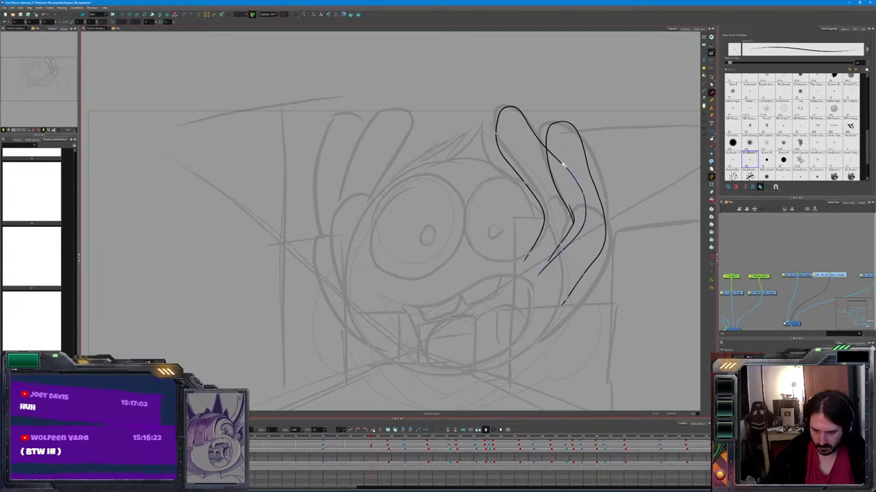
{"action": "left_click_drag", "start_coordinate": [559, 160], "coordinate": [585, 218]}
{"action": "key", "text": "ctrl+z"}
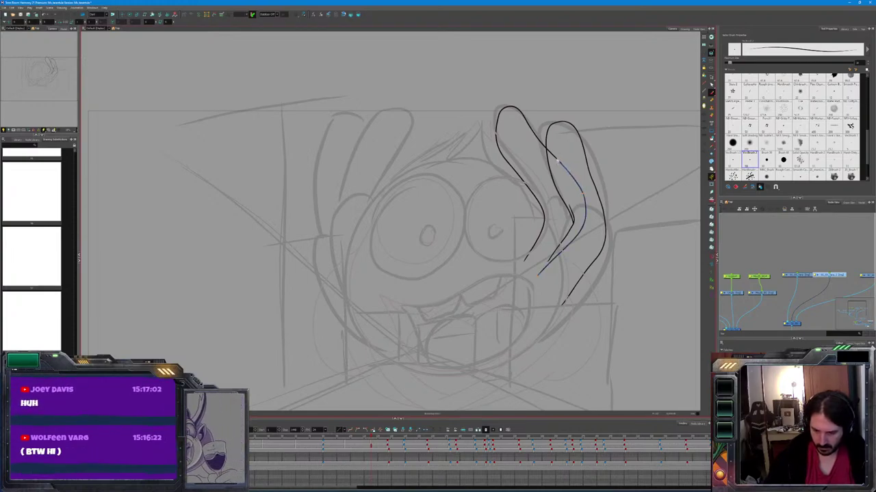
{"action": "left_click_drag", "start_coordinate": [558, 160], "coordinate": [583, 213]}
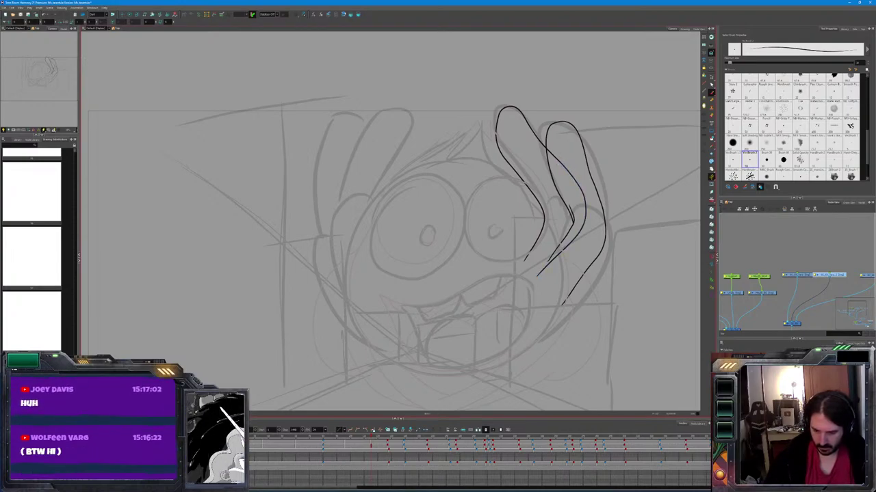
{"action": "mouse_move", "coordinate": [524, 258]}
{"action": "left_mouse_down"}
{"action": "mouse_move", "coordinate": [540, 198]}
{"action": "mouse_move", "coordinate": [498, 128]}
{"action": "left_mouse_up"}
{"action": "mouse_move", "coordinate": [550, 151]}
{"action": "left_mouse_down"}
{"action": "mouse_move", "coordinate": [572, 221]}
{"action": "mouse_move", "coordinate": [553, 260]}
{"action": "left_mouse_up"}
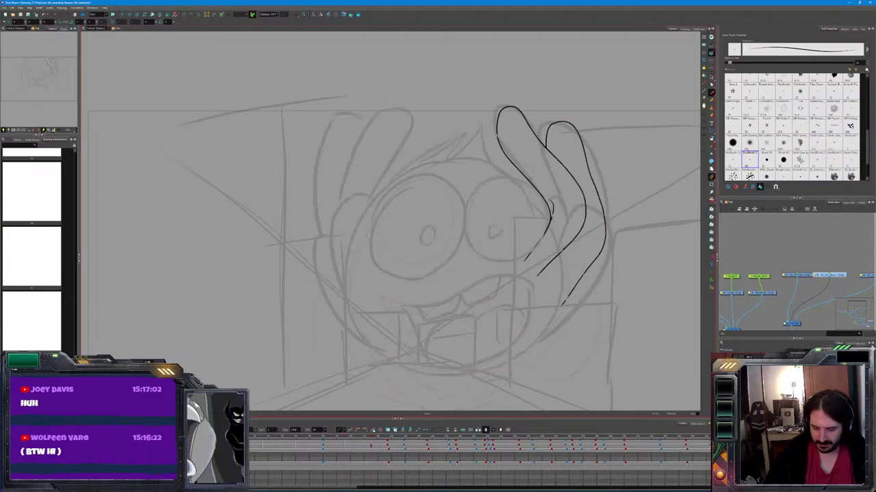
Ink a third, outermost raised limb on the right and trim its line ends where they overlap the neighbouring limb
{"action": "mouse_move", "coordinate": [589, 188]}
{"action": "left_mouse_down"}
{"action": "mouse_move", "coordinate": [601, 157]}
{"action": "mouse_move", "coordinate": [617, 168]}
{"action": "mouse_move", "coordinate": [622, 253]}
{"action": "mouse_move", "coordinate": [557, 305]}
{"action": "left_mouse_up"}
{"action": "left_click", "coordinate": [591, 189]}
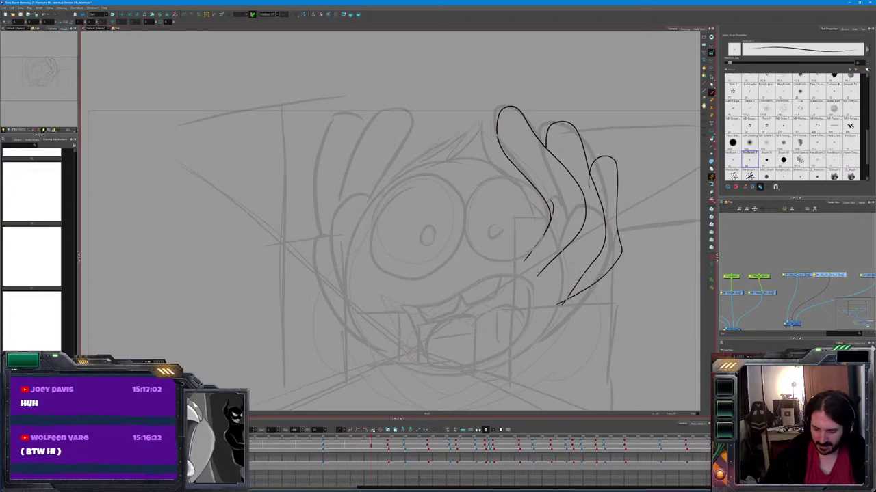
{"action": "key", "text": "Escape"}
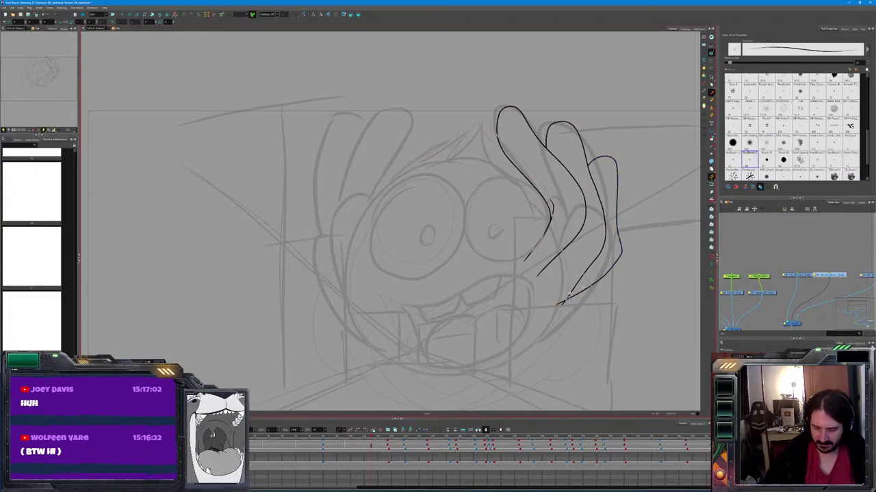
{"action": "key", "text": "2"}
{"action": "key", "text": "1"}
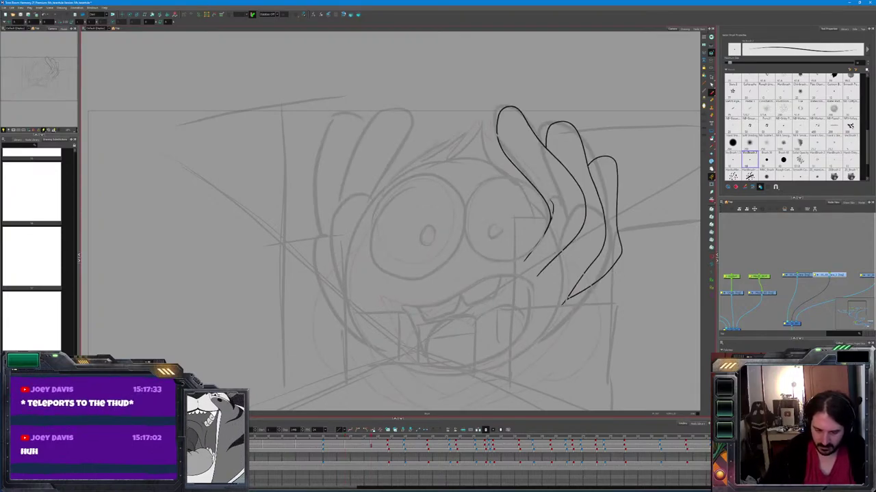
Ink the three overlapping raised limbs on the left of the face and close the open lower limb ends with rounded tips
{"action": "mouse_move", "coordinate": [370, 257]}
{"action": "left_mouse_down"}
{"action": "mouse_move", "coordinate": [364, 202]}
{"action": "mouse_move", "coordinate": [423, 134]}
{"action": "mouse_move", "coordinate": [414, 115]}
{"action": "mouse_move", "coordinate": [394, 118]}
{"action": "mouse_move", "coordinate": [339, 181]}
{"action": "mouse_move", "coordinate": [333, 239]}
{"action": "mouse_move", "coordinate": [349, 293]}
{"action": "left_mouse_up"}
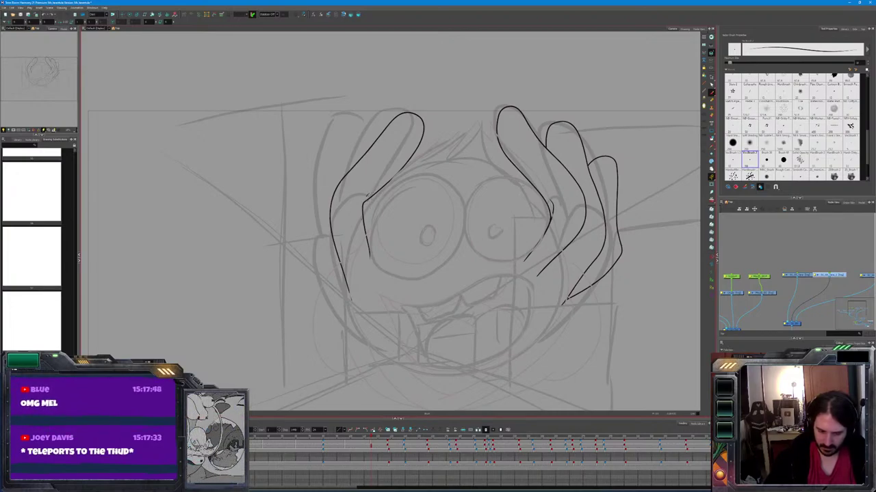
{"action": "left_click_drag", "start_coordinate": [365, 204], "coordinate": [386, 284]}
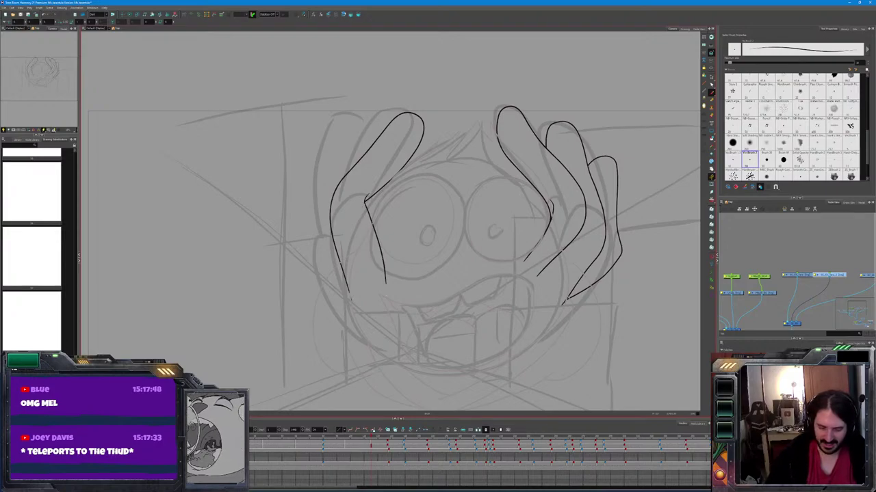
{"action": "mouse_move", "coordinate": [360, 170]}
{"action": "left_mouse_down"}
{"action": "mouse_move", "coordinate": [353, 136]}
{"action": "mouse_move", "coordinate": [335, 130]}
{"action": "mouse_move", "coordinate": [309, 239]}
{"action": "mouse_move", "coordinate": [329, 290]}
{"action": "mouse_move", "coordinate": [373, 325]}
{"action": "left_mouse_up"}
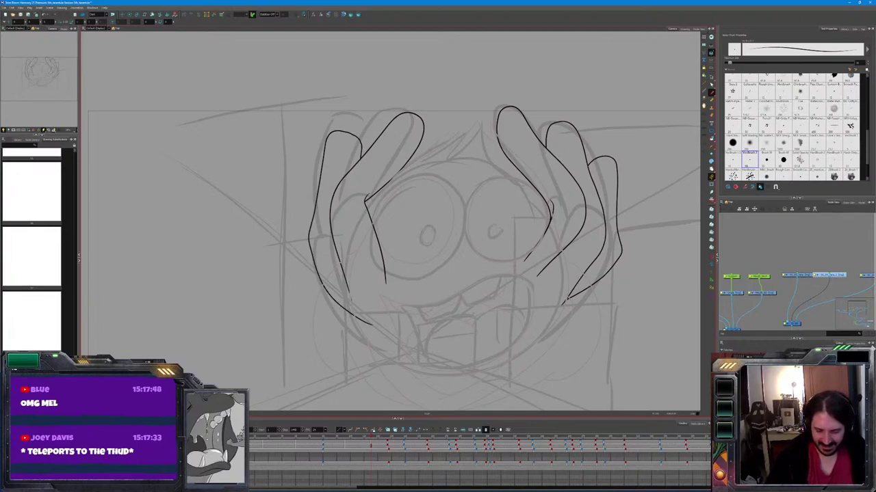
{"action": "mouse_move", "coordinate": [388, 141]}
{"action": "left_mouse_down"}
{"action": "mouse_move", "coordinate": [379, 125]}
{"action": "mouse_move", "coordinate": [343, 152]}
{"action": "left_mouse_up"}
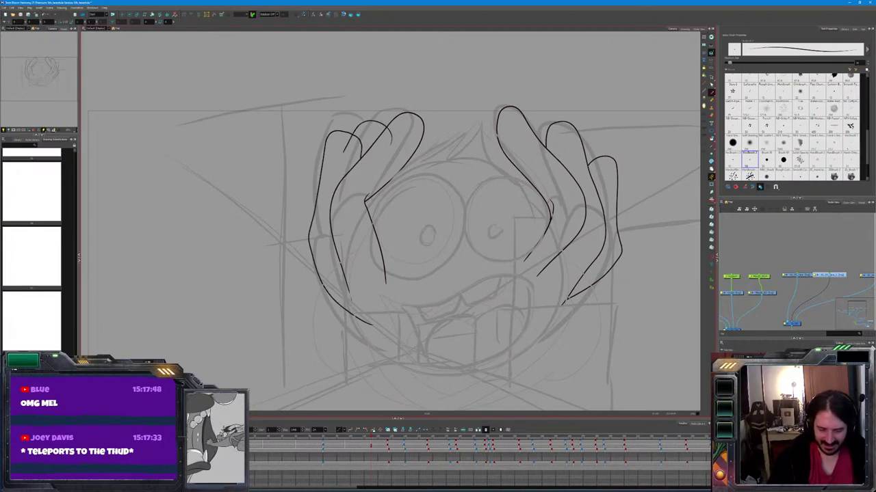
{"action": "key", "text": "ctrl+z"}
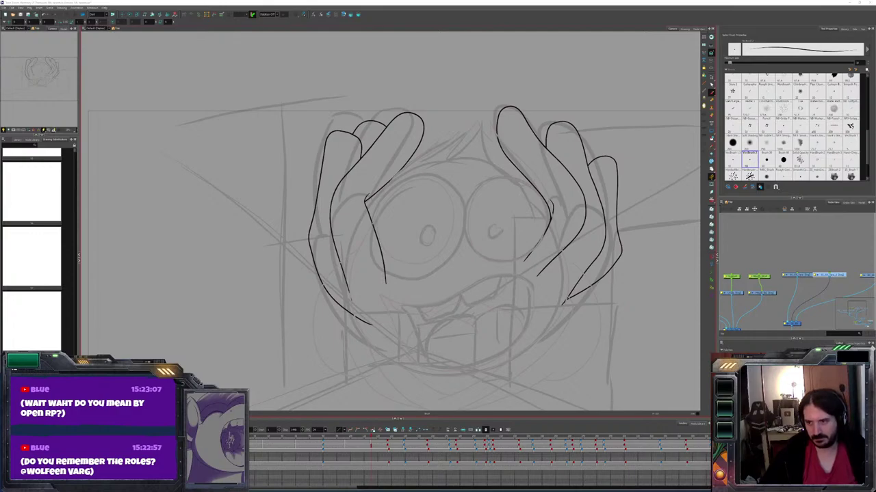
{"action": "left_click", "coordinate": [628, 356]}
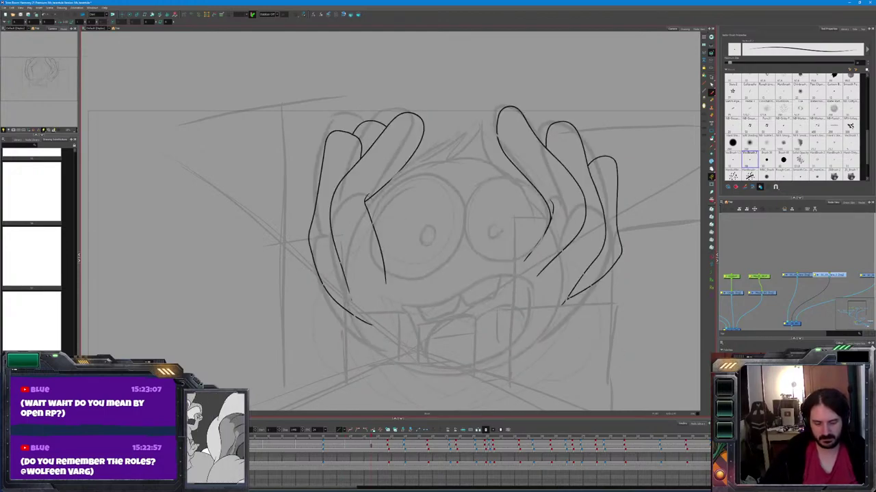
{"action": "left_click_drag", "start_coordinate": [385, 282], "coordinate": [351, 301]}
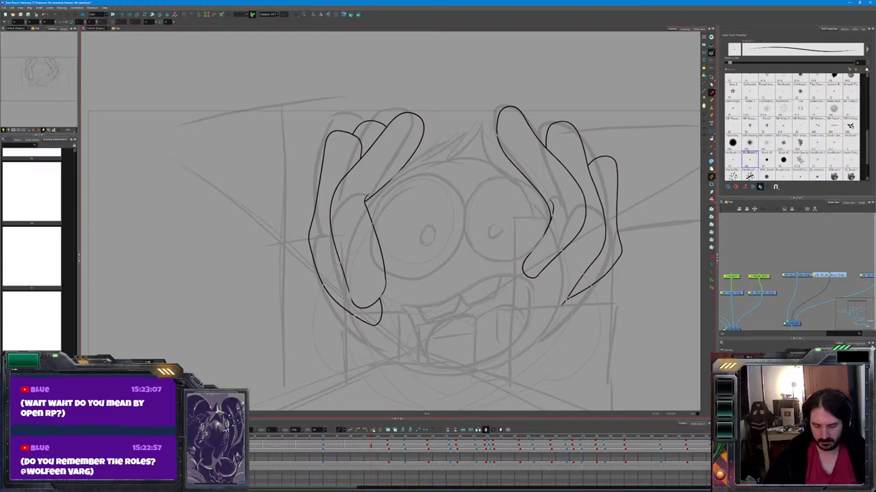
Flip back and forth between the close-up face frame and its neighbouring frames to compare the drawings
{"action": "left_click_drag", "start_coordinate": [632, 299], "coordinate": [615, 244]}
{"action": "key", "text": "ctrl+z"}
{"action": "key", "text": "ctrl+shift+z"}
{"action": "key", "text": "ctrl+z"}
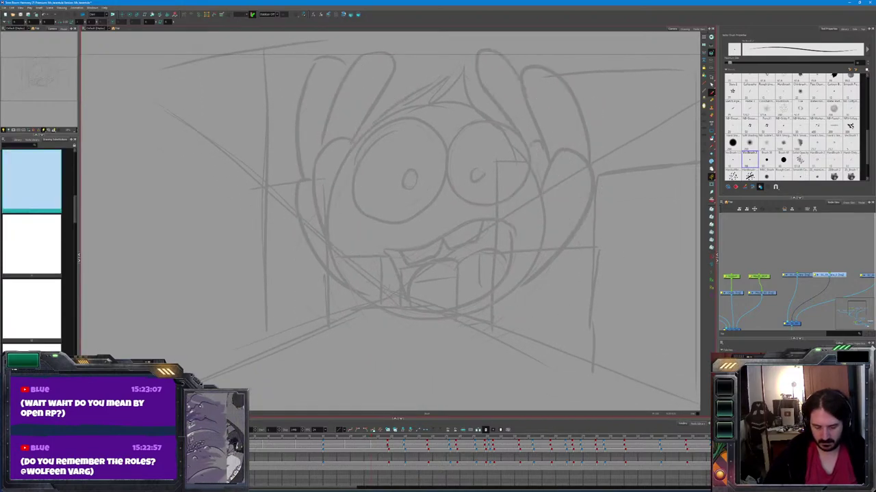
{"action": "key", "text": "ctrl+shift+z"}
{"action": "key", "text": "ctrl+z"}
{"action": "key", "text": "ctrl+shift+z"}
{"action": "key", "text": "ctrl+z"}
{"action": "key", "text": "2"}
{"action": "key", "text": "1"}
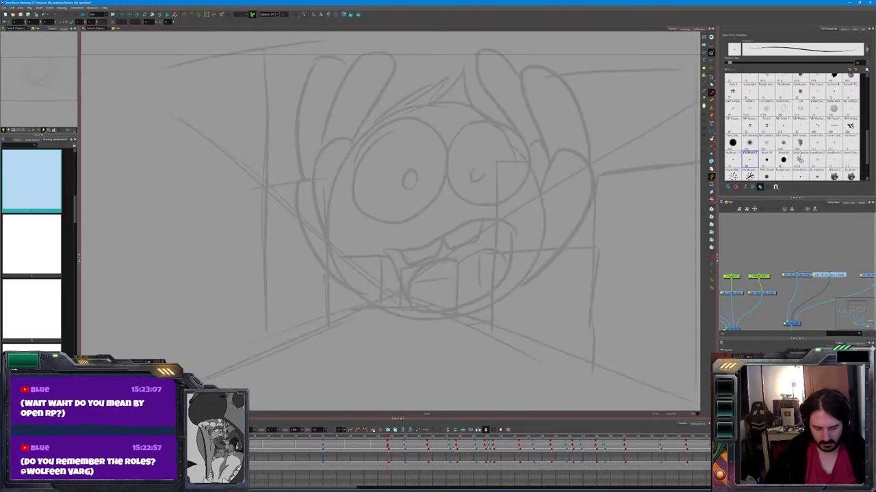
{"action": "key", "text": "2"}
{"action": "key", "text": "1"}
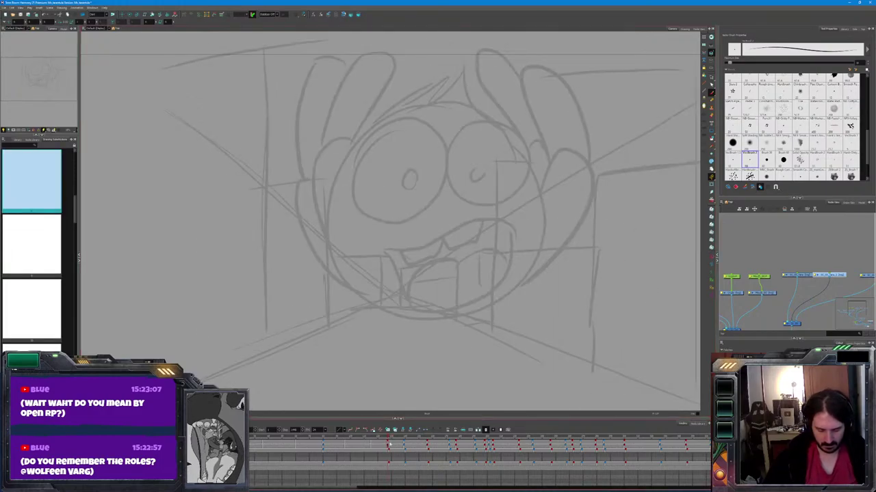
Scrub the timeline to the wide-open mouth close-up sketch that follows the raised-limb frame
{"action": "left_click", "coordinate": [419, 437]}
{"action": "left_click", "coordinate": [419, 438]}
{"action": "left_click", "coordinate": [414, 436]}
{"action": "left_click", "coordinate": [408, 438]}
{"action": "left_click", "coordinate": [399, 441]}
{"action": "left_click", "coordinate": [390, 443]}
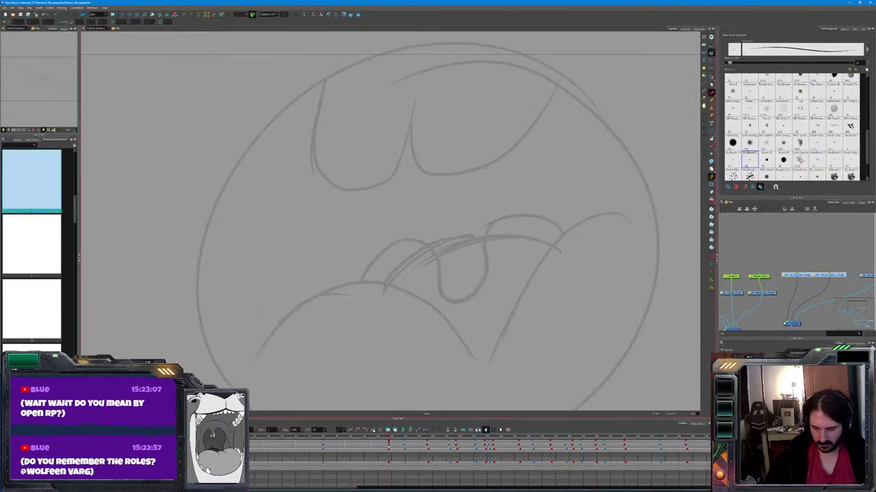
Ink the upper arc of the wide-open mouth outline, slightly wider than the rough sketch circle
{"action": "left_click_drag", "start_coordinate": [546, 328], "coordinate": [536, 320]}
{"action": "scroll", "coordinate": [536, 321], "scroll_direction": "down", "scroll_amount": 5}
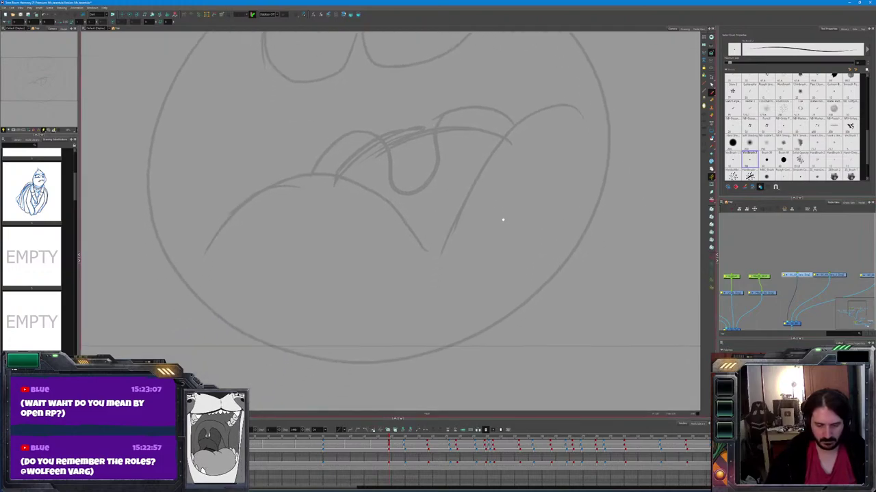
{"action": "key", "text": "period"}
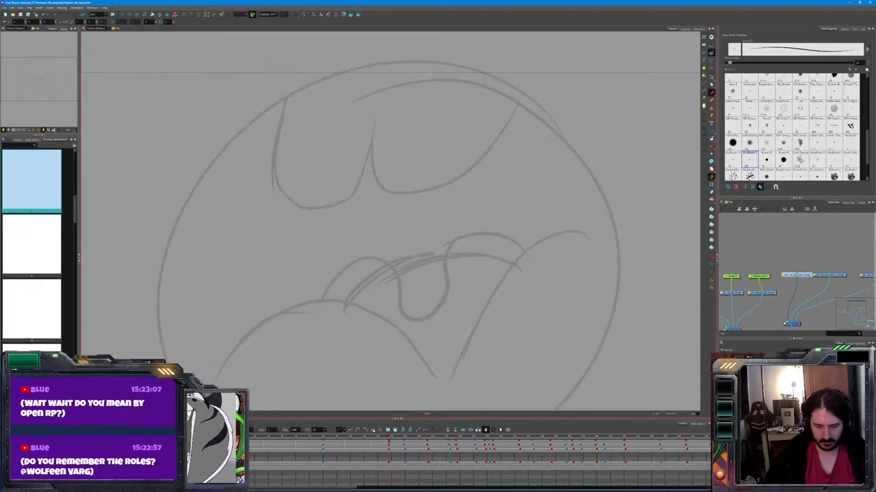
{"action": "key", "text": "comma"}
{"action": "key", "text": "period"}
{"action": "mouse_move", "coordinate": [649, 245]}
{"action": "left_mouse_down"}
{"action": "mouse_move", "coordinate": [625, 168]}
{"action": "mouse_move", "coordinate": [591, 130]}
{"action": "mouse_move", "coordinate": [524, 92]}
{"action": "mouse_move", "coordinate": [424, 70]}
{"action": "mouse_move", "coordinate": [313, 84]}
{"action": "mouse_move", "coordinate": [222, 132]}
{"action": "mouse_move", "coordinate": [149, 261]}
{"action": "left_mouse_up"}
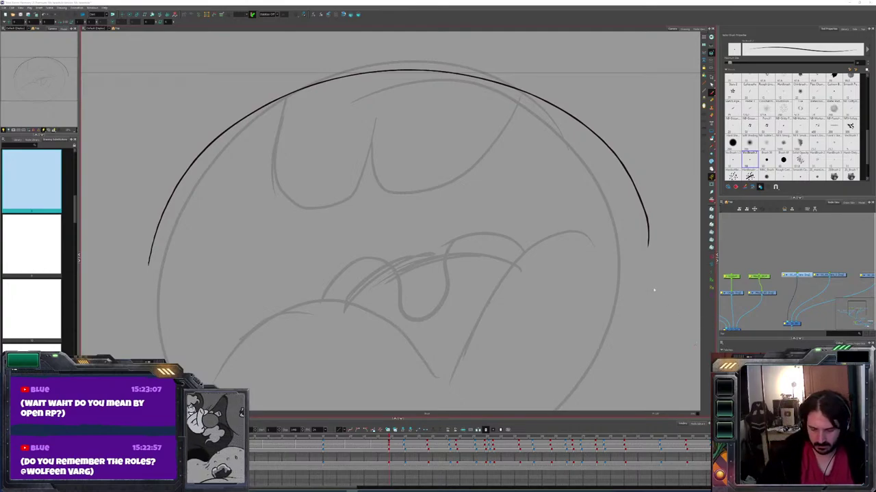
{"action": "left_click_drag", "start_coordinate": [649, 263], "coordinate": [640, 203]}
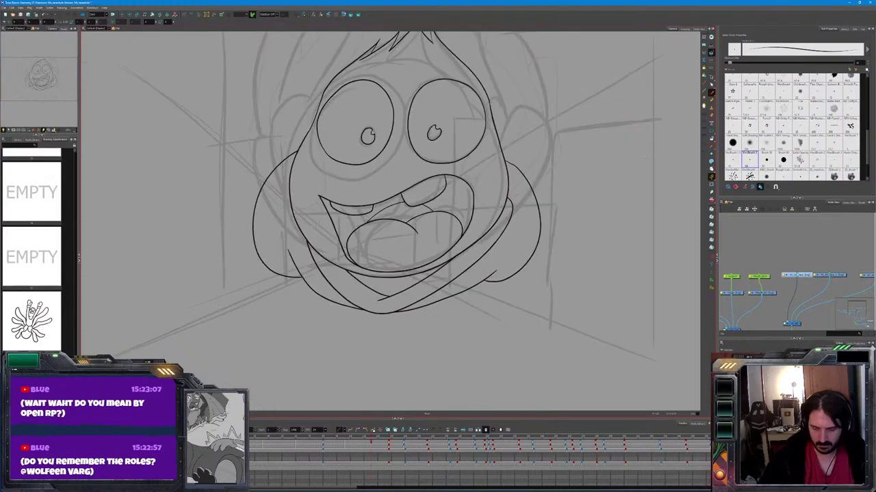
{"action": "left_click_drag", "start_coordinate": [645, 169], "coordinate": [646, 202]}
{"action": "key", "text": "ctrl+z"}
{"action": "scroll", "coordinate": [643, 195], "scroll_direction": "down", "scroll_amount": 2}
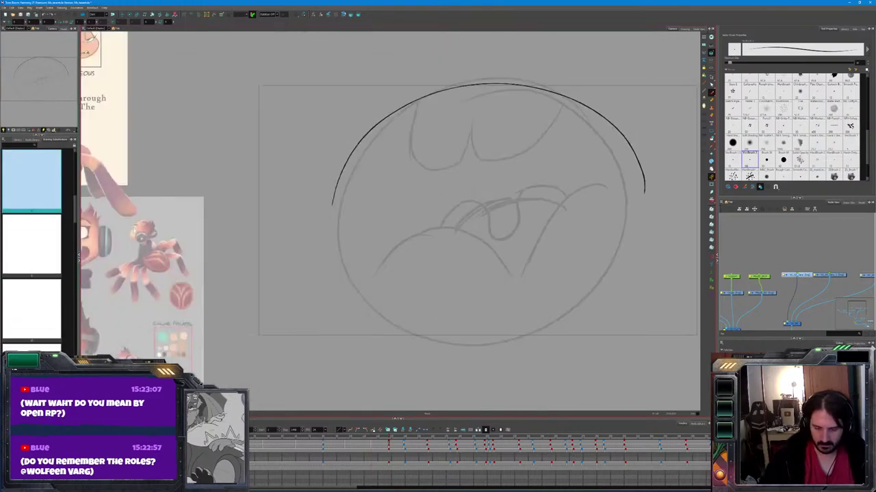
Close the mouth outline with a lower arc and smooth the joins on both sides of the oval
{"action": "mouse_move", "coordinate": [636, 232]}
{"action": "left_mouse_down"}
{"action": "mouse_move", "coordinate": [617, 266]}
{"action": "mouse_move", "coordinate": [575, 307]}
{"action": "mouse_move", "coordinate": [484, 342]}
{"action": "mouse_move", "coordinate": [439, 339]}
{"action": "mouse_move", "coordinate": [396, 321]}
{"action": "mouse_move", "coordinate": [340, 258]}
{"action": "left_mouse_up"}
{"action": "mouse_move", "coordinate": [333, 202]}
{"action": "left_mouse_down"}
{"action": "mouse_move", "coordinate": [340, 188]}
{"action": "mouse_move", "coordinate": [331, 211]}
{"action": "mouse_move", "coordinate": [414, 332]}
{"action": "left_mouse_up"}
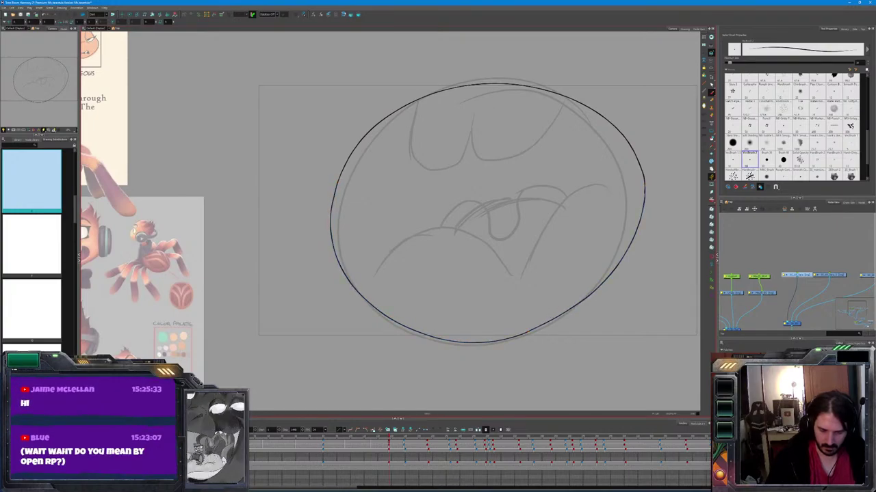
{"action": "left_click_drag", "start_coordinate": [330, 233], "coordinate": [335, 185]}
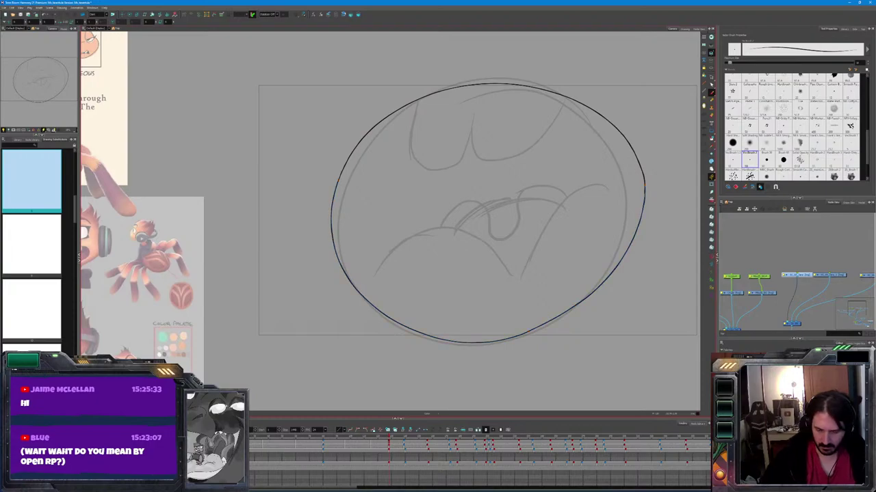
{"action": "left_click_drag", "start_coordinate": [606, 283], "coordinate": [641, 196]}
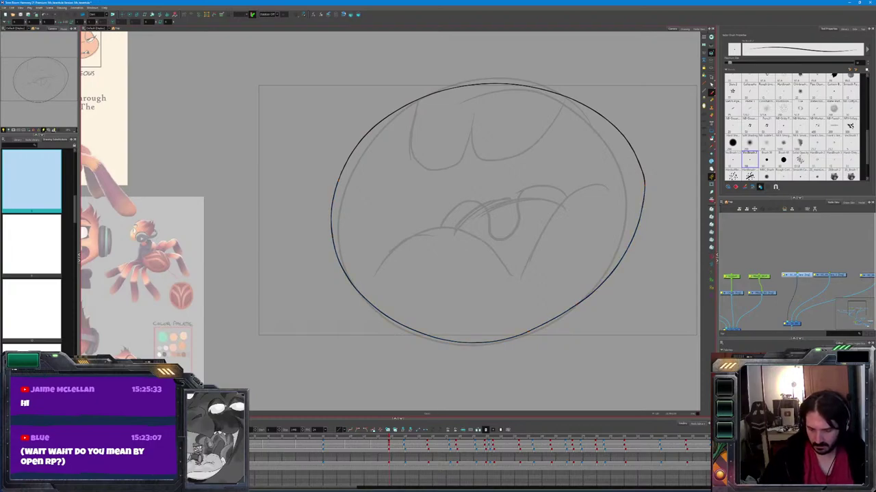
{"action": "key", "text": "period"}
{"action": "key", "text": "comma"}
Ink a rounded tooth at each upper side of the mouth and trim the line ends outside the outline
{"action": "left_click_drag", "start_coordinate": [634, 99], "coordinate": [599, 160]}
{"action": "left_click_drag", "start_coordinate": [547, 73], "coordinate": [601, 161]}
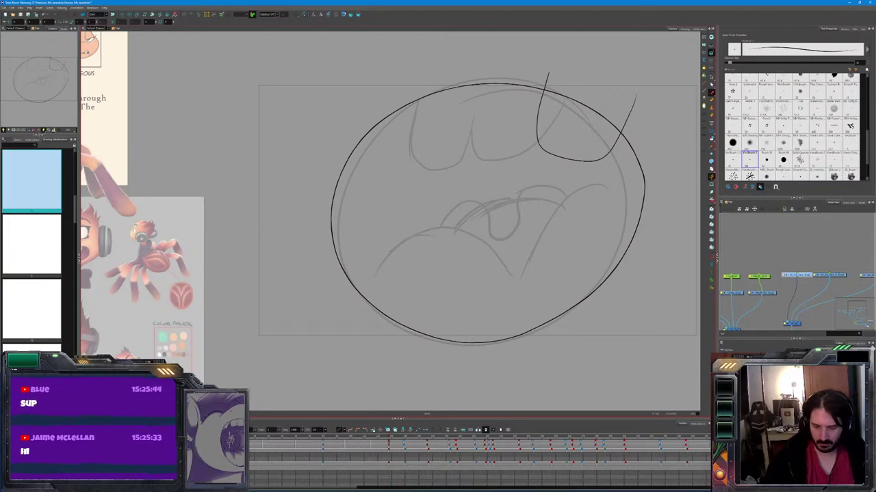
{"action": "mouse_move", "coordinate": [453, 83]}
{"action": "left_mouse_down"}
{"action": "mouse_move", "coordinate": [440, 141]}
{"action": "mouse_move", "coordinate": [403, 167]}
{"action": "mouse_move", "coordinate": [369, 178]}
{"action": "left_mouse_up"}
{"action": "left_click_drag", "start_coordinate": [349, 111], "coordinate": [373, 179]}
{"action": "key", "text": "ctrl+z"}
{"action": "left_click_drag", "start_coordinate": [441, 76], "coordinate": [356, 164]}
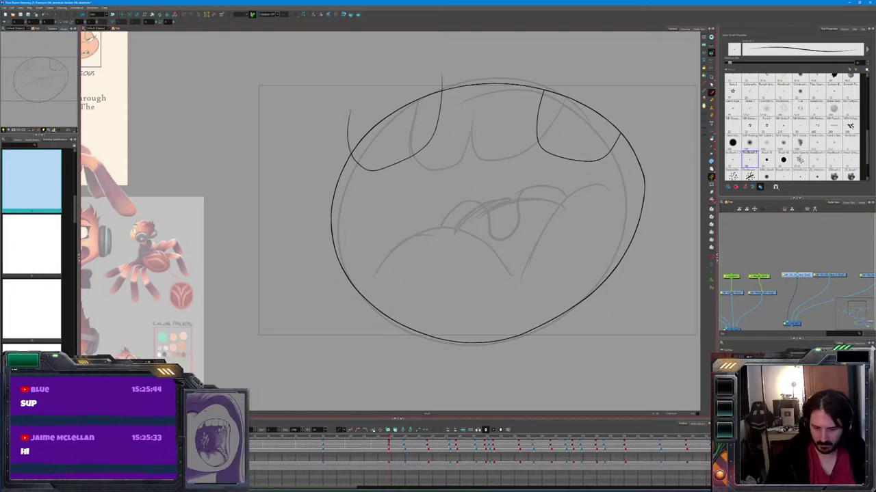
{"action": "key", "text": "comma"}
{"action": "key", "text": "period"}
{"action": "key", "text": "comma"}
{"action": "key", "text": "period"}
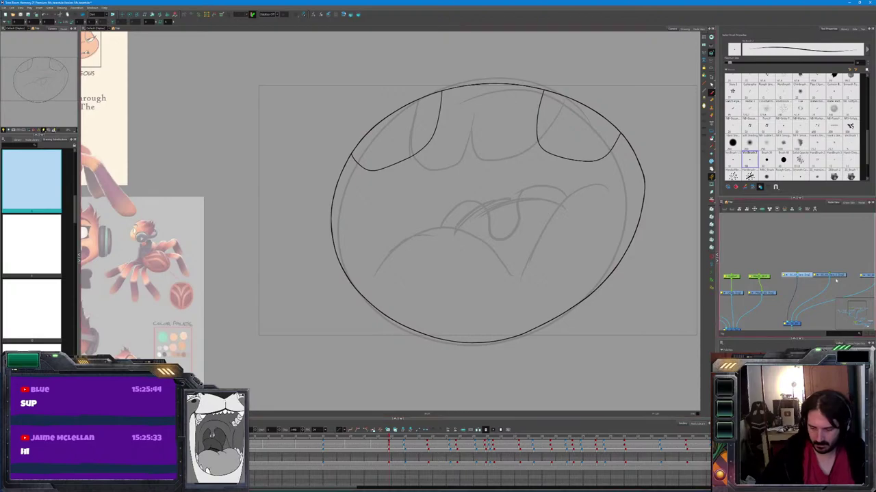
On the neighbouring drawing layer, ink the closed two-lobed tongue outline extending below the mouth, with thickness lines along its sides
{"action": "key", "text": "period"}
{"action": "mouse_move", "coordinate": [608, 198]}
{"action": "left_mouse_down"}
{"action": "mouse_move", "coordinate": [521, 222]}
{"action": "mouse_move", "coordinate": [478, 288]}
{"action": "mouse_move", "coordinate": [471, 238]}
{"action": "mouse_move", "coordinate": [382, 252]}
{"action": "mouse_move", "coordinate": [363, 354]}
{"action": "left_mouse_up"}
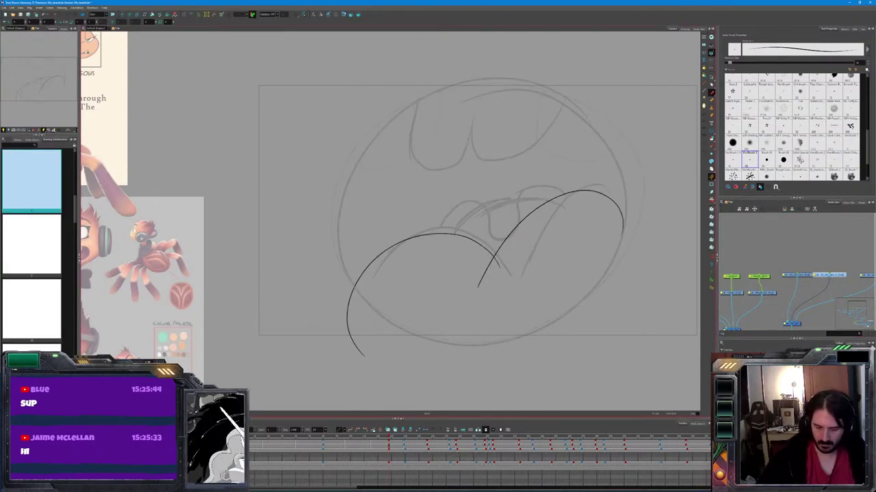
{"action": "key", "text": "comma"}
{"action": "key", "text": "period"}
{"action": "left_click_drag", "start_coordinate": [451, 205], "coordinate": [425, 175]}
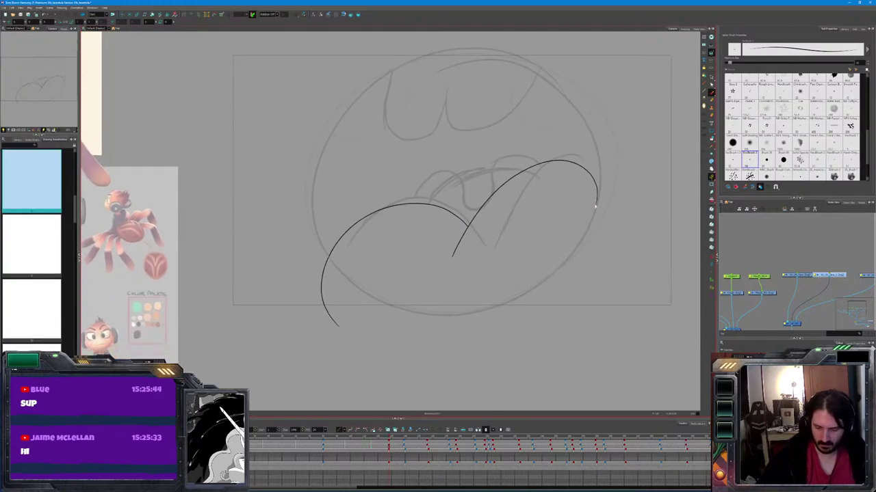
{"action": "left_click_drag", "start_coordinate": [597, 182], "coordinate": [587, 248]}
{"action": "mouse_move", "coordinate": [595, 217]}
{"action": "left_mouse_down"}
{"action": "mouse_move", "coordinate": [587, 248]}
{"action": "mouse_move", "coordinate": [515, 320]}
{"action": "mouse_move", "coordinate": [424, 349]}
{"action": "mouse_move", "coordinate": [345, 339]}
{"action": "mouse_move", "coordinate": [320, 294]}
{"action": "left_mouse_up"}
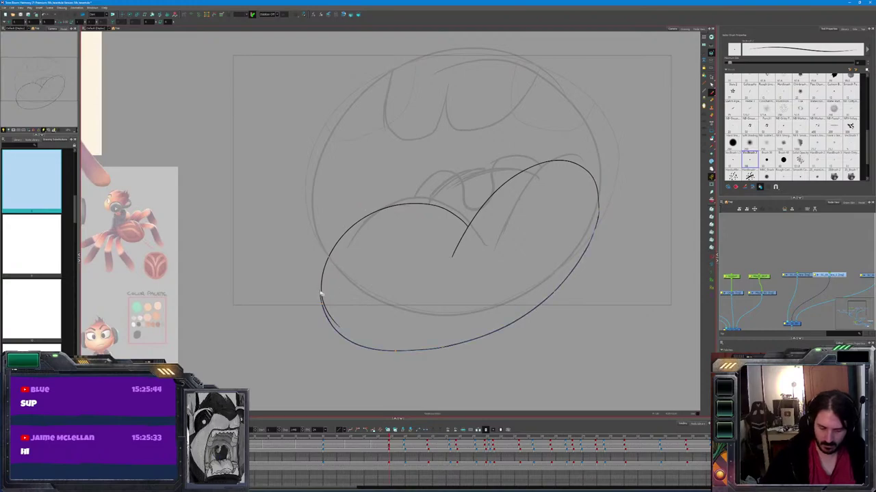
{"action": "left_click_drag", "start_coordinate": [332, 295], "coordinate": [335, 318]}
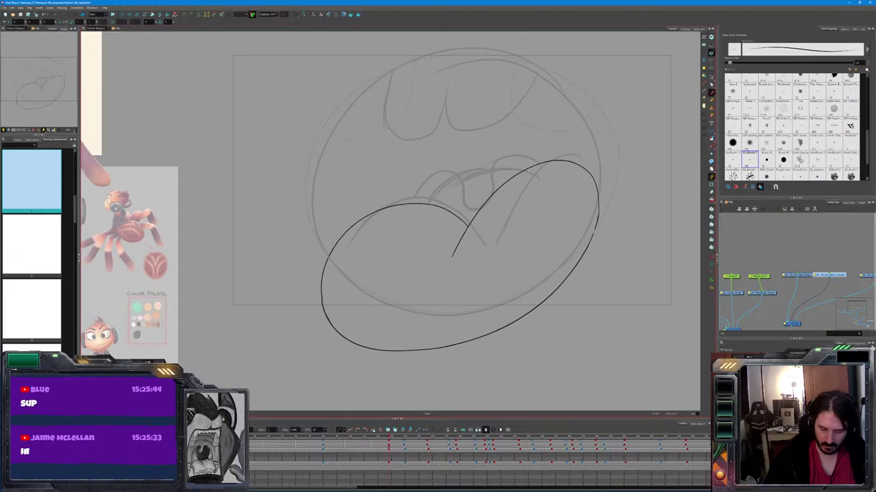
{"action": "left_click_drag", "start_coordinate": [323, 300], "coordinate": [356, 324]}
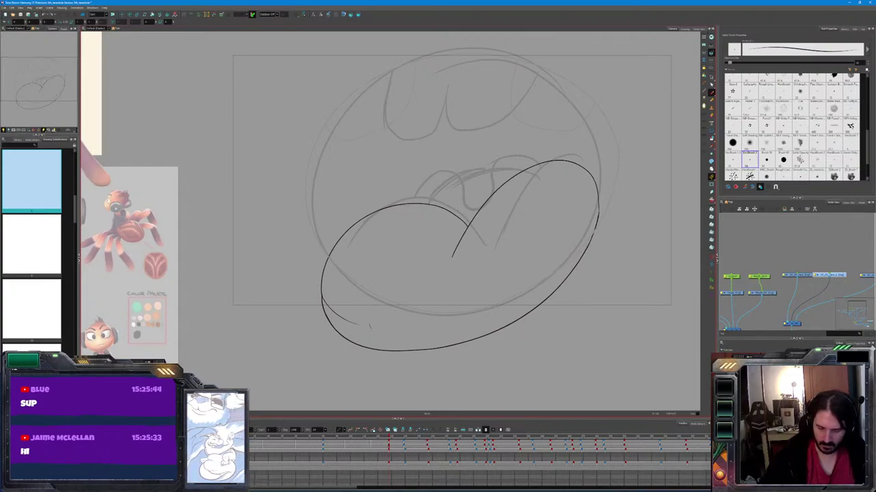
{"action": "mouse_move", "coordinate": [587, 177]}
{"action": "left_mouse_down"}
{"action": "mouse_move", "coordinate": [532, 278]}
{"action": "mouse_move", "coordinate": [487, 322]}
{"action": "left_mouse_up"}
Ink the hanging uvula and the arched throat folds on either side of it behind the tongue
{"action": "key", "text": "comma"}
{"action": "key", "text": "period"}
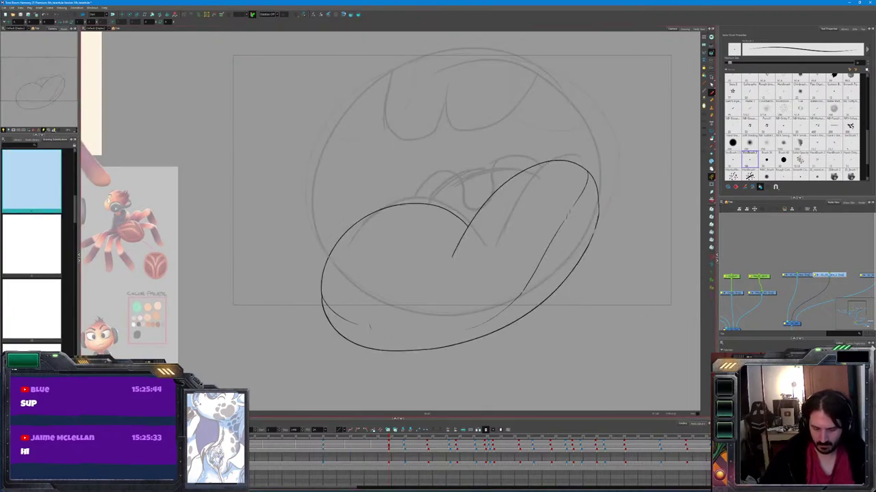
{"action": "mouse_move", "coordinate": [544, 176]}
{"action": "left_mouse_down"}
{"action": "mouse_move", "coordinate": [482, 170]}
{"action": "mouse_move", "coordinate": [479, 216]}
{"action": "left_mouse_up"}
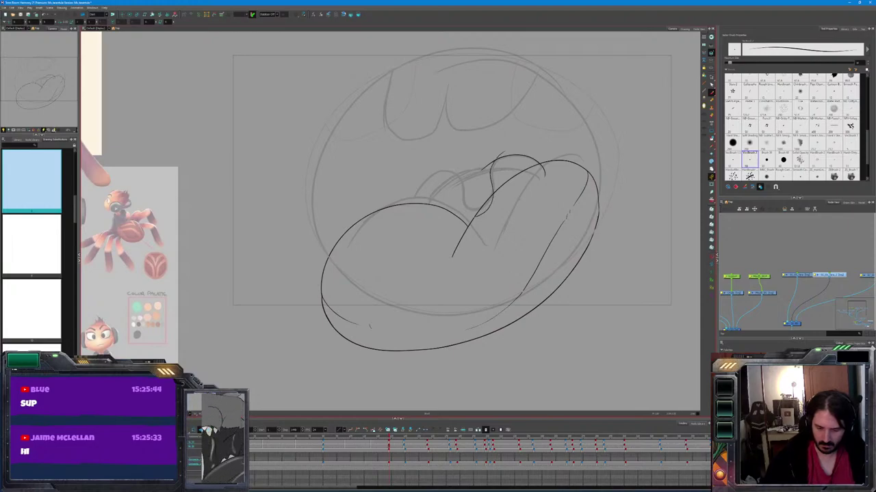
{"action": "mouse_move", "coordinate": [409, 232]}
{"action": "left_mouse_down"}
{"action": "mouse_move", "coordinate": [417, 183]}
{"action": "mouse_move", "coordinate": [454, 168]}
{"action": "left_mouse_up"}
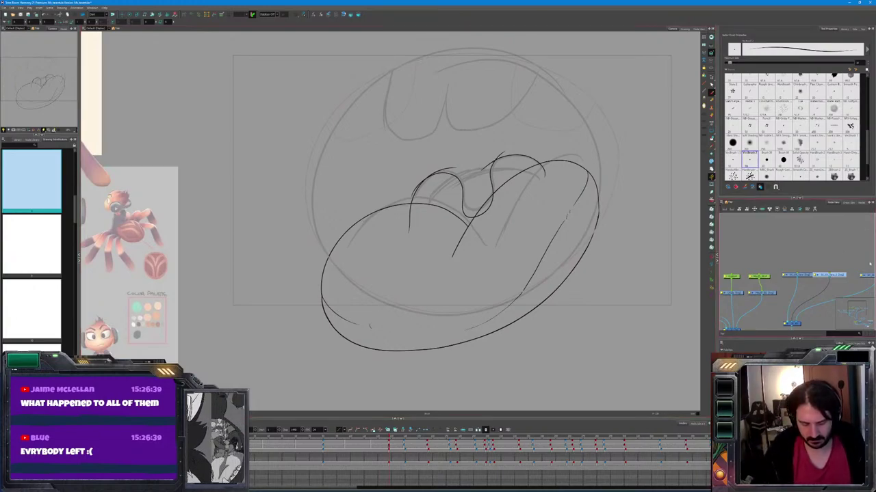
Add a new node beside the line-art drawing nodes and connect it to their composite
{"action": "scroll", "coordinate": [813, 238], "scroll_direction": "up", "scroll_amount": 2}
{"action": "scroll", "coordinate": [812, 238], "scroll_direction": "down", "scroll_amount": 2}
{"action": "left_click", "coordinate": [739, 297]}
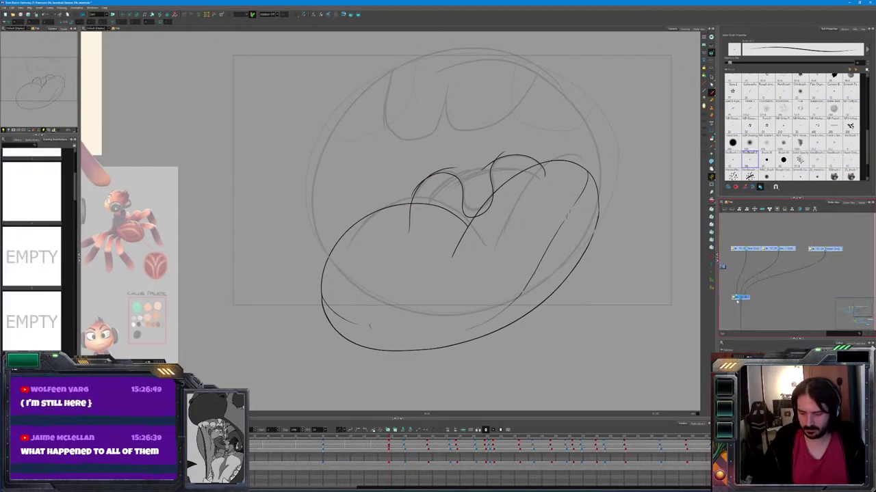
{"action": "left_click_drag", "start_coordinate": [737, 301], "coordinate": [772, 297]}
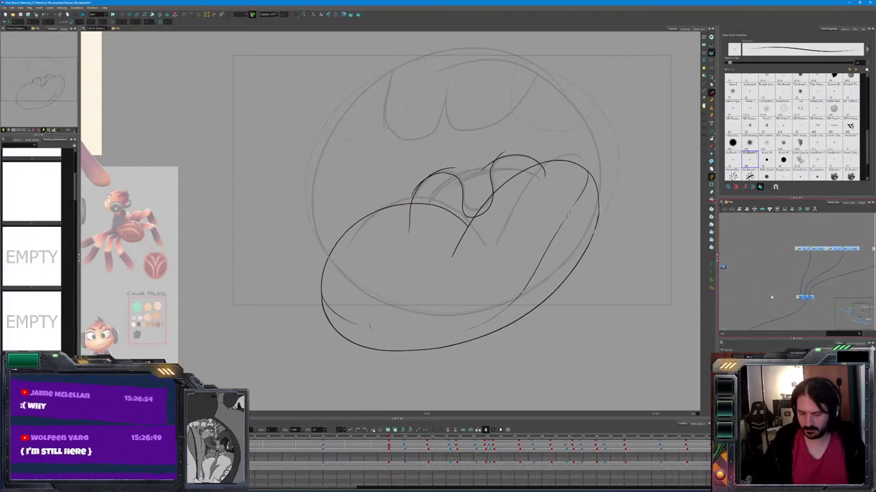
{"action": "left_click", "coordinate": [772, 297]}
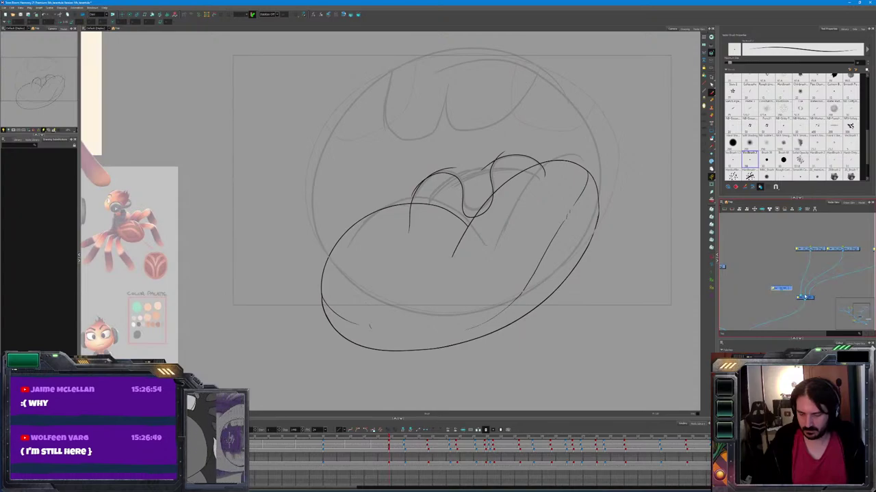
{"action": "left_click_drag", "start_coordinate": [780, 289], "coordinate": [779, 251]}
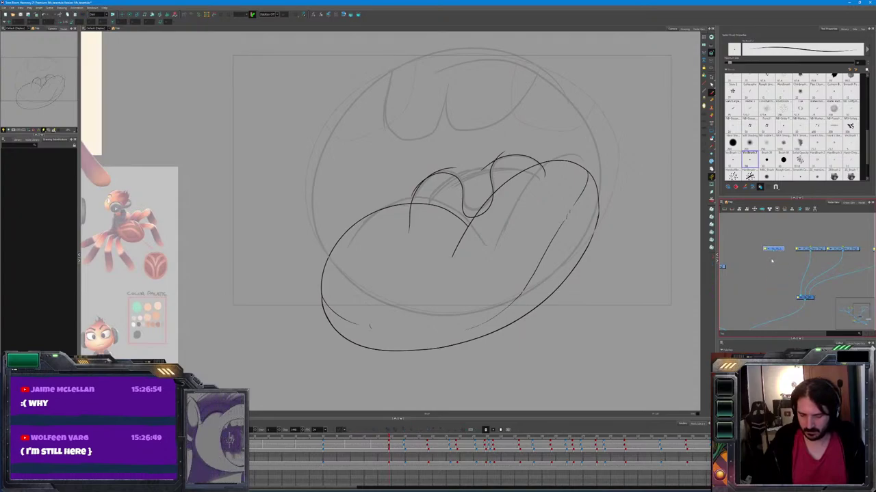
{"action": "scroll", "coordinate": [847, 254], "scroll_direction": "up", "scroll_amount": 2}
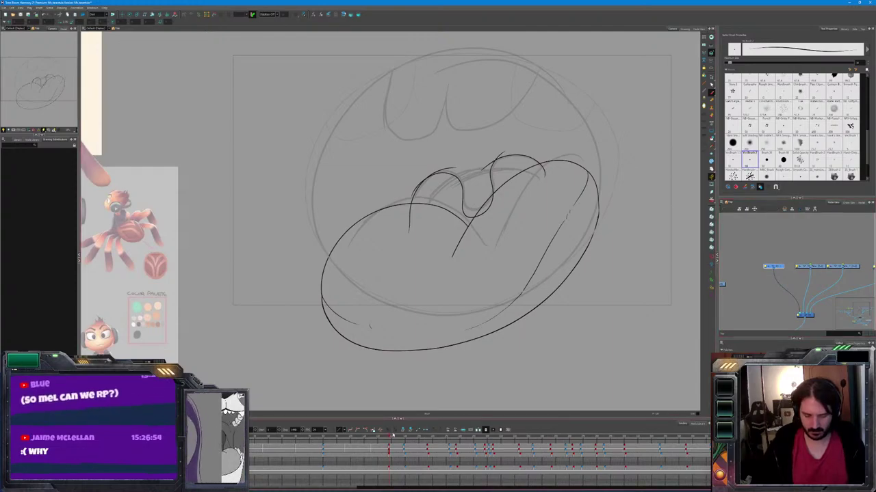
{"action": "mouse_move", "coordinate": [392, 435]}
{"action": "left_mouse_down"}
{"action": "mouse_move", "coordinate": [383, 443]}
{"action": "mouse_move", "coordinate": [401, 442]}
{"action": "mouse_move", "coordinate": [390, 441]}
{"action": "left_mouse_up"}
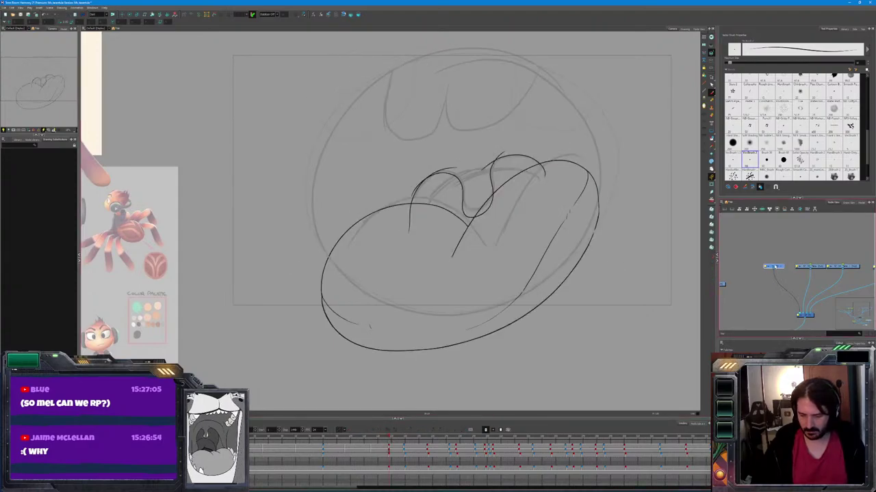
Copy the mouth's oval outline into a new drawing layer connected to the new node
{"action": "left_click", "coordinate": [813, 268]}
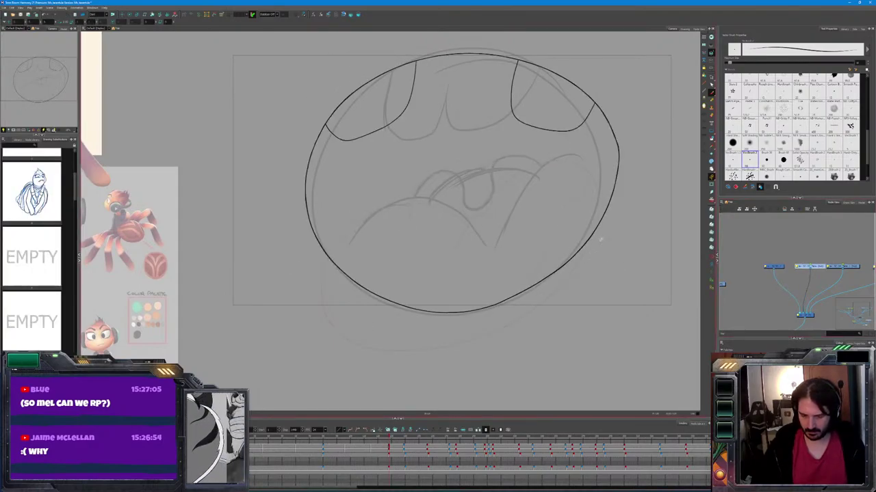
{"action": "left_click", "coordinate": [617, 230]}
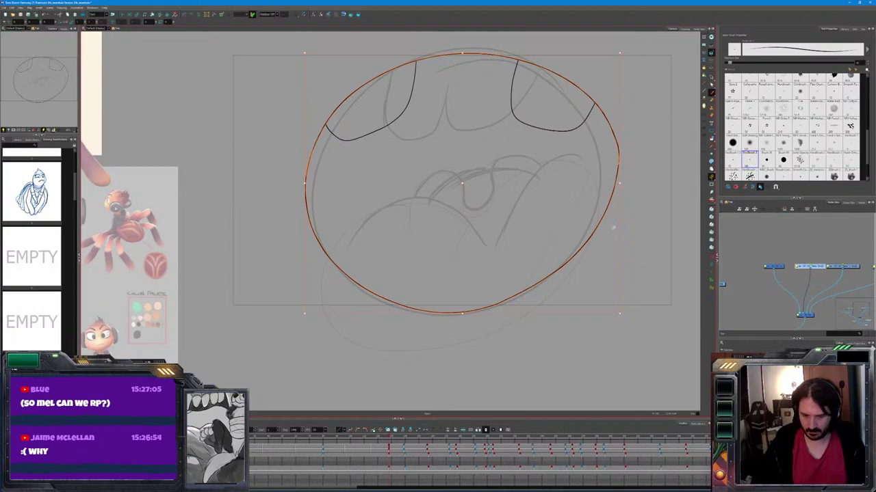
{"action": "double_click", "coordinate": [773, 266]}
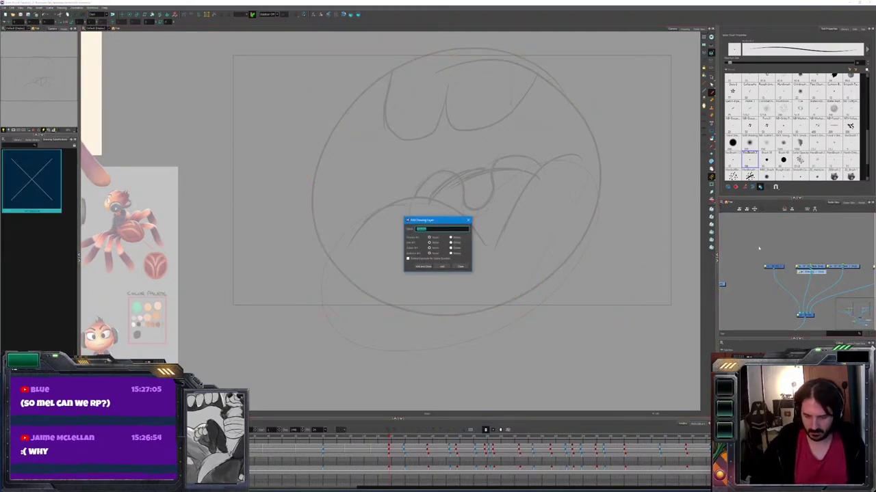
{"action": "key", "text": "Return"}
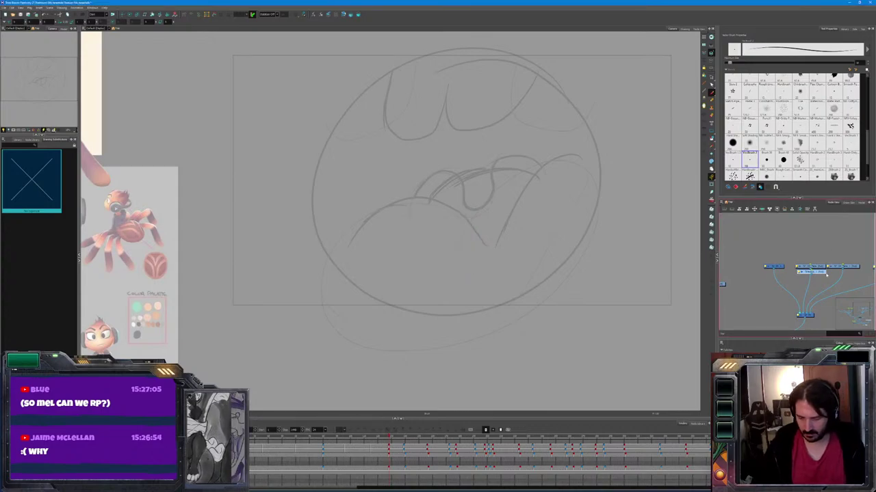
{"action": "left_click_drag", "start_coordinate": [824, 273], "coordinate": [768, 236]}
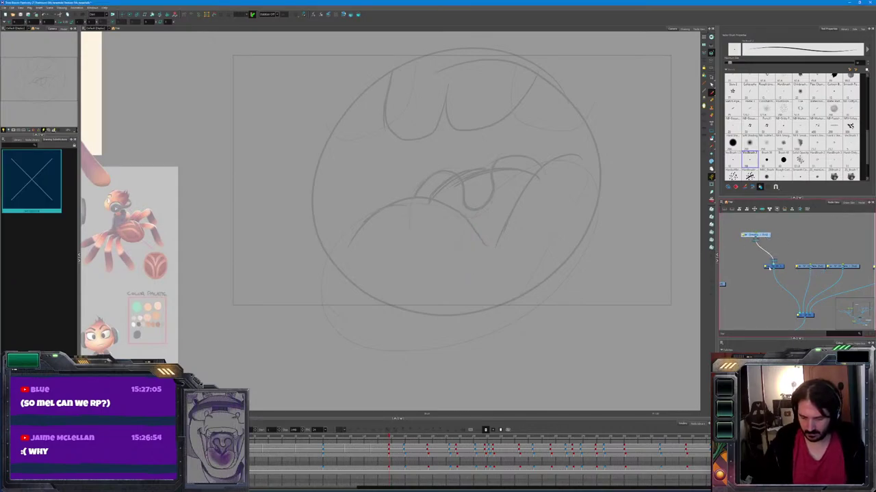
{"action": "left_click", "coordinate": [469, 454]}
{"action": "key", "text": "ctrl+v"}
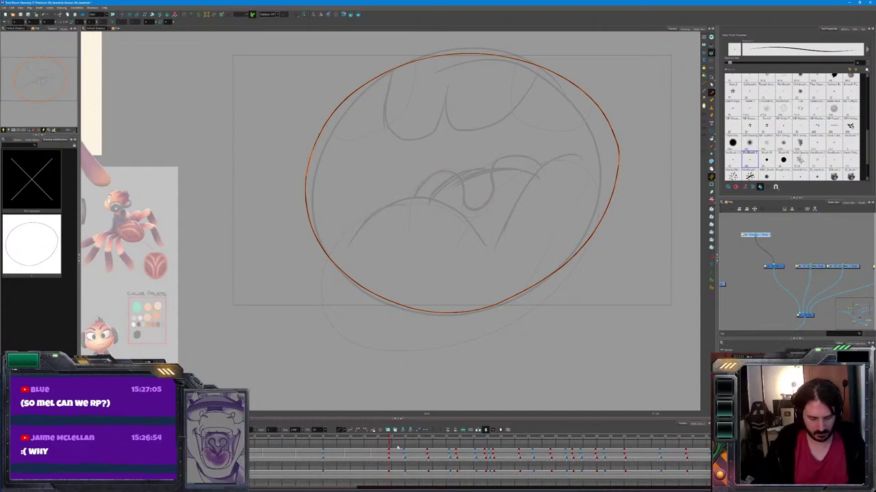
Reshape the copied oval mouth outline so its open ends meet along the right side, closing the contour
{"action": "left_click", "coordinate": [411, 431]}
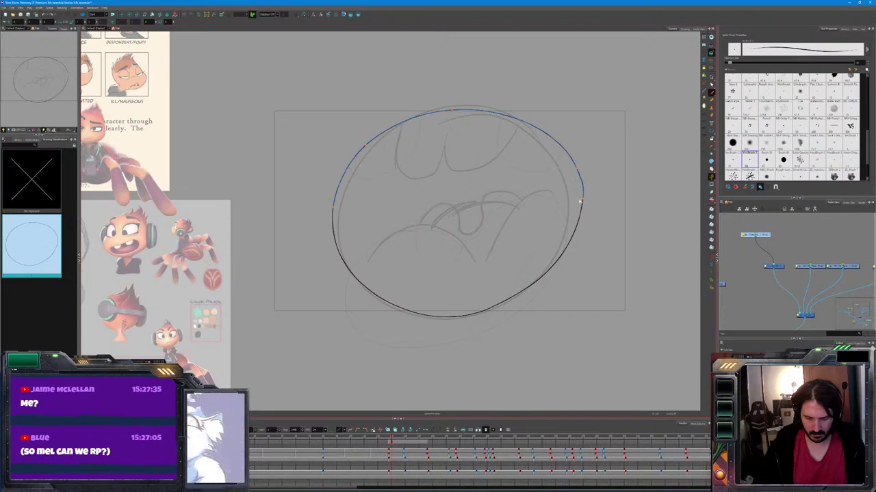
{"action": "mouse_move", "coordinate": [564, 168]}
{"action": "left_mouse_down"}
{"action": "mouse_move", "coordinate": [582, 182]}
{"action": "mouse_move", "coordinate": [582, 199]}
{"action": "left_mouse_up"}
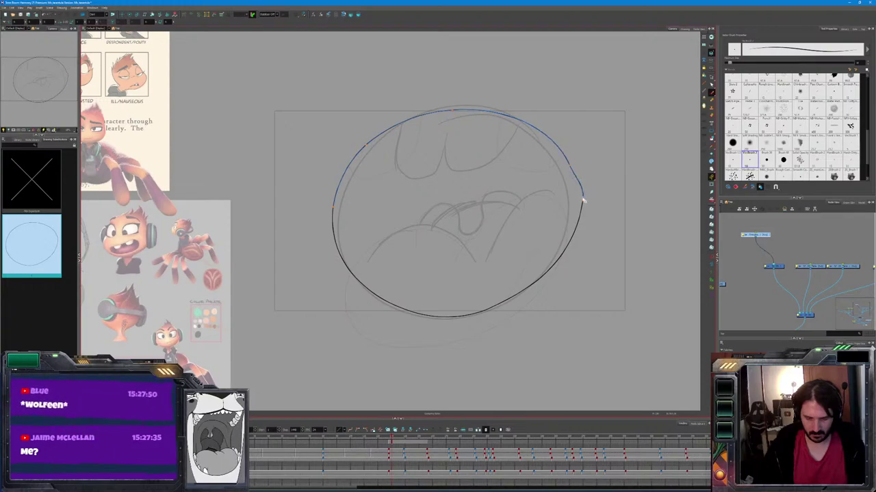
{"action": "key", "text": "ctrl+z"}
{"action": "key", "text": "ctrl+shift+z"}
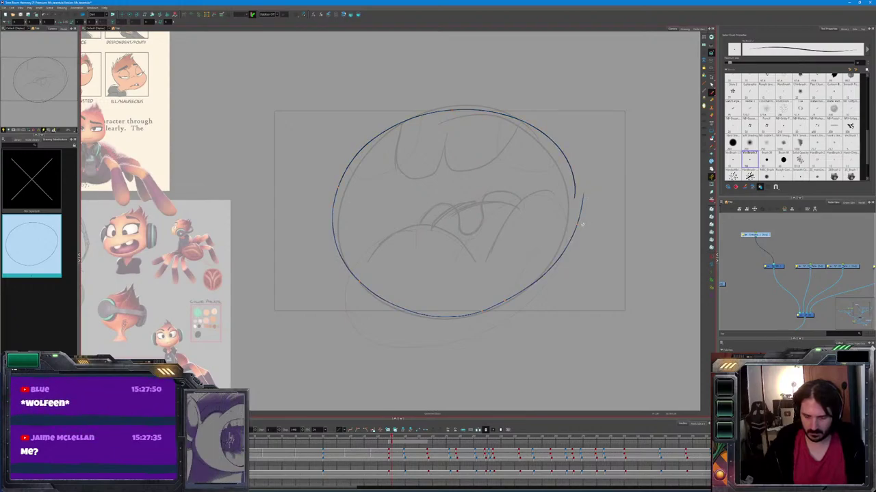
{"action": "key", "text": "ctrl+z"}
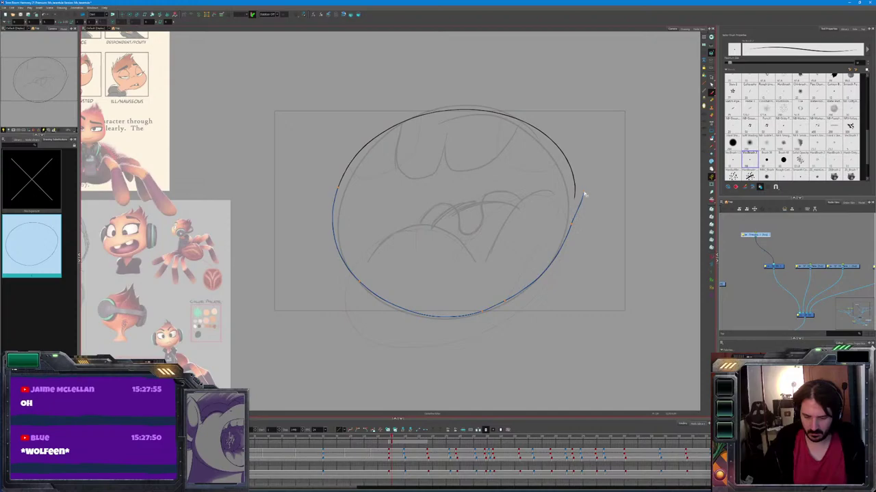
{"action": "key", "text": "ctrl+z"}
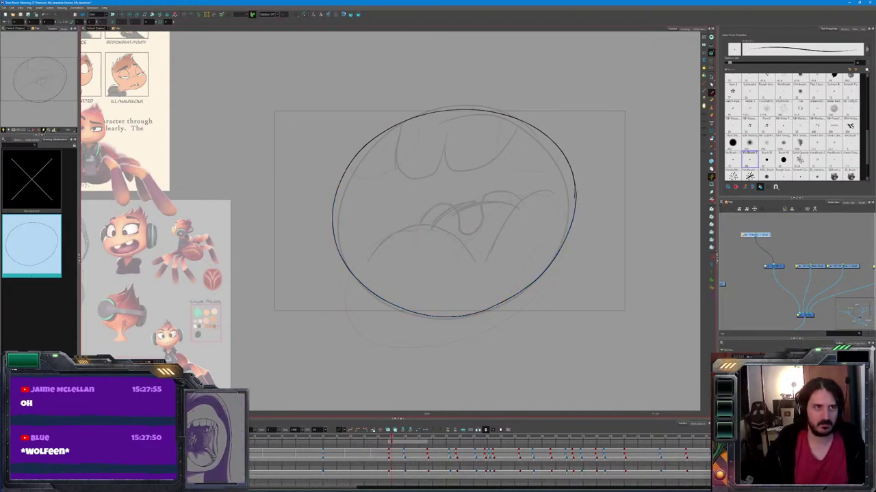
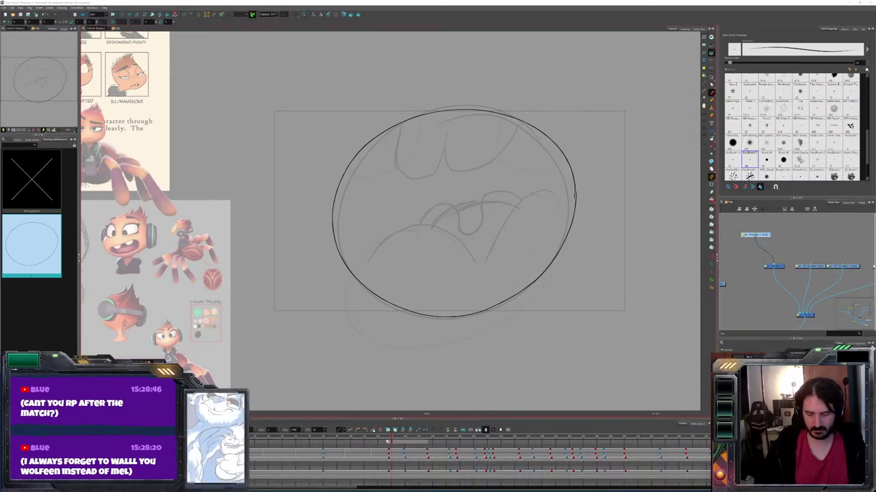
Flip between neighbouring frames to check the outline, and rename its drawing layer as the mouth layer in the layer properties
{"action": "key", "text": "period"}
{"action": "key", "text": "comma"}
{"action": "key", "text": "period"}
{"action": "key", "text": "comma"}
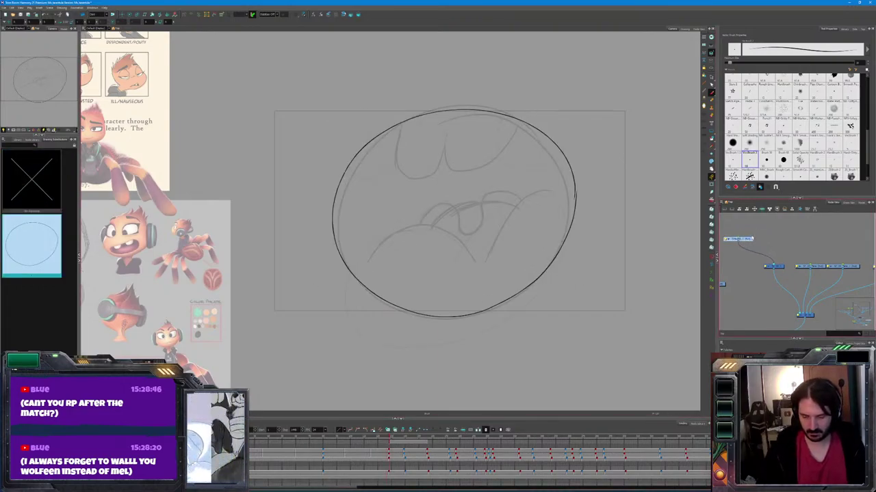
{"action": "double_click", "coordinate": [739, 238]}
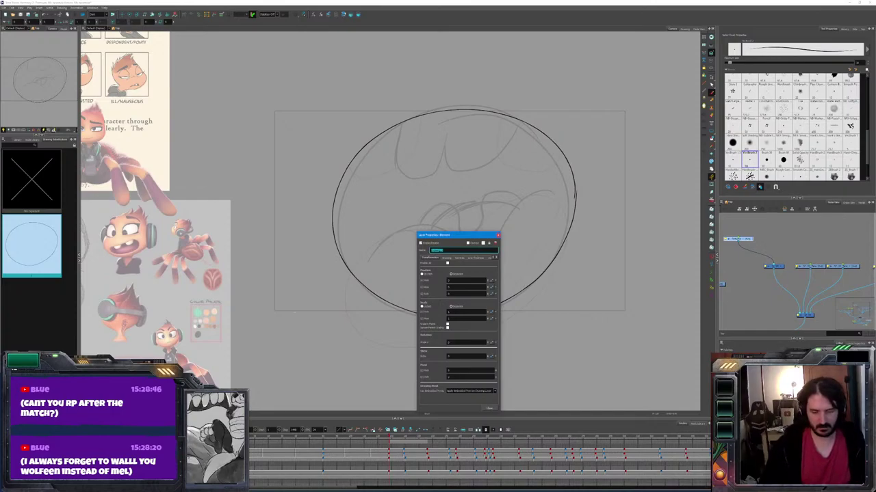
{"action": "type", "text": "Line_Head"}
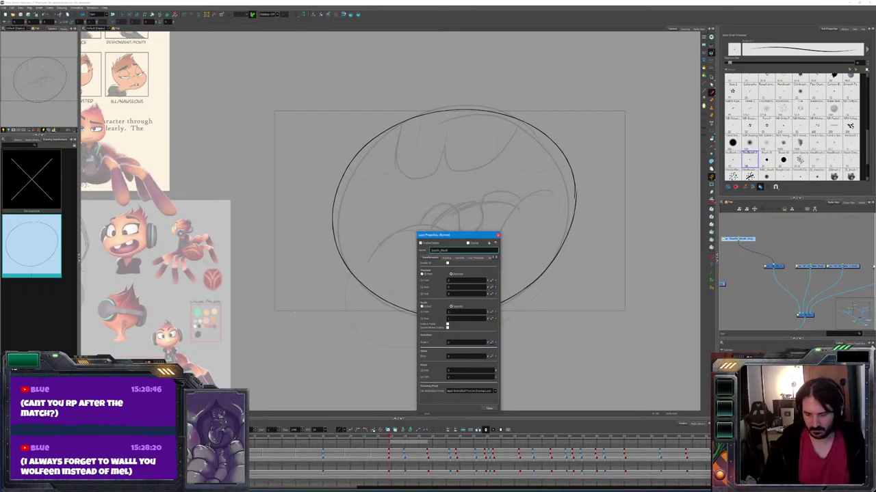
{"action": "key", "text": "Return"}
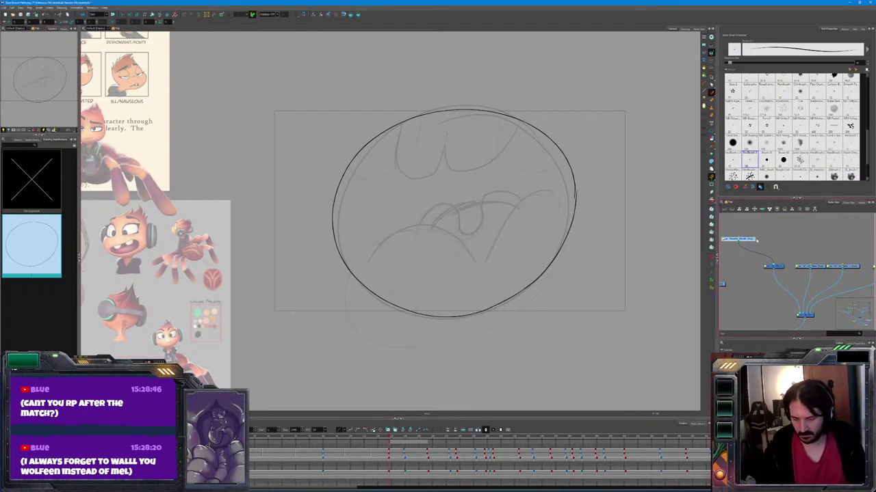
Add a second drawing layer beside the mouth-outline layer, connected to the same composite, and transfer the two outer teeth outlines into it
{"action": "left_click_drag", "start_coordinate": [790, 243], "coordinate": [774, 264]}
{"action": "left_click", "coordinate": [774, 265]}
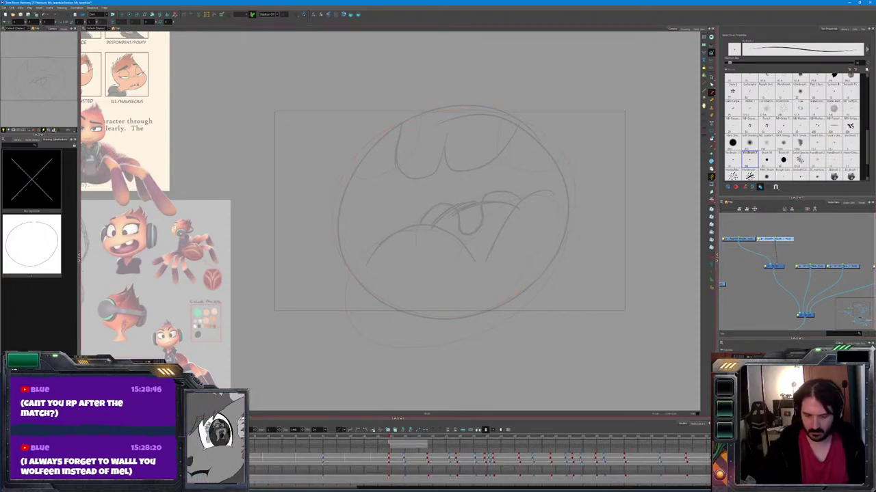
{"action": "left_click", "coordinate": [809, 266]}
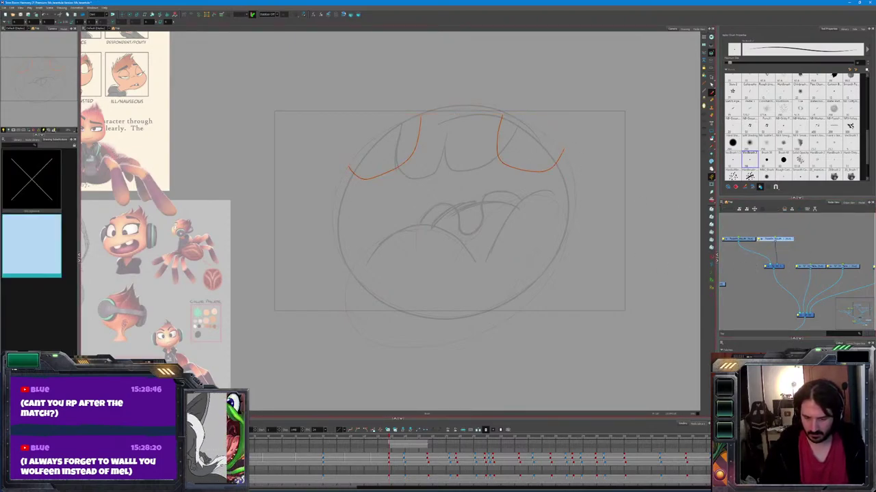
{"action": "mouse_move", "coordinate": [582, 110]}
{"action": "left_mouse_down"}
{"action": "mouse_move", "coordinate": [587, 83]}
{"action": "mouse_move", "coordinate": [580, 126]}
{"action": "left_mouse_up"}
{"action": "left_click", "coordinate": [574, 136]}
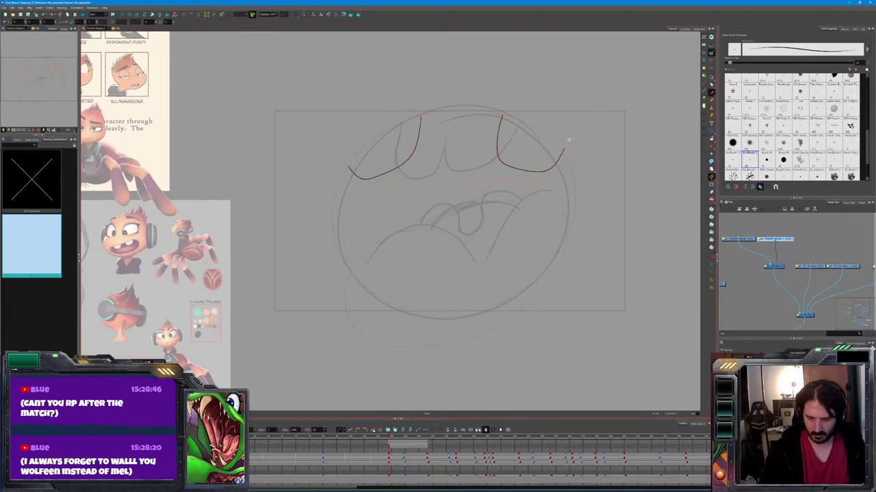
{"action": "key", "text": "ctrl+a"}
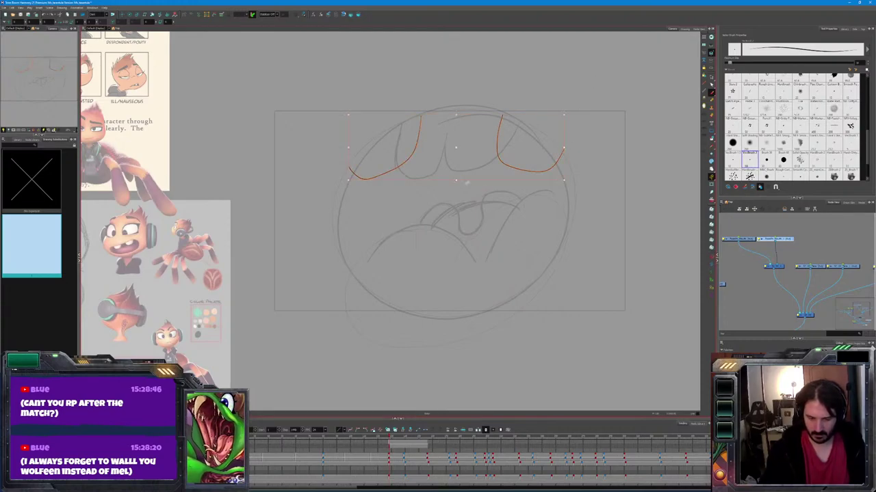
{"action": "left_click", "coordinate": [487, 189]}
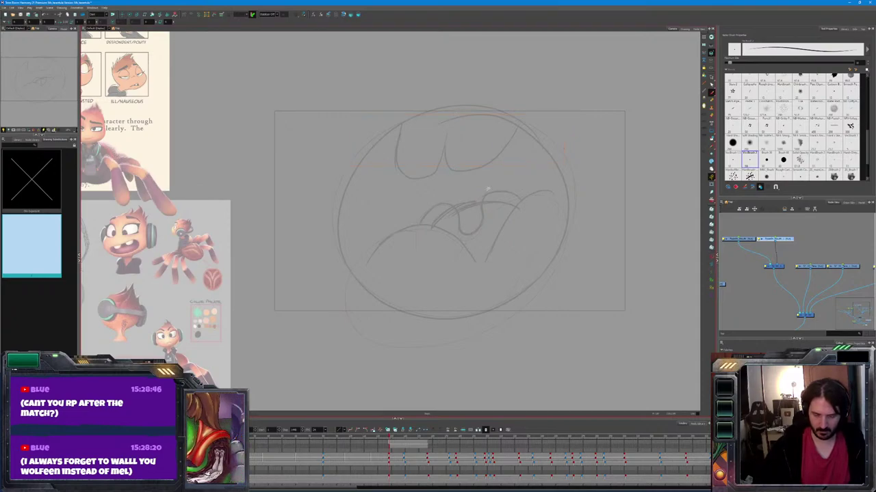
Extend the upper ends of both outer teeth outlines beyond the mouth's oval edge
{"action": "left_click", "coordinate": [567, 147]}
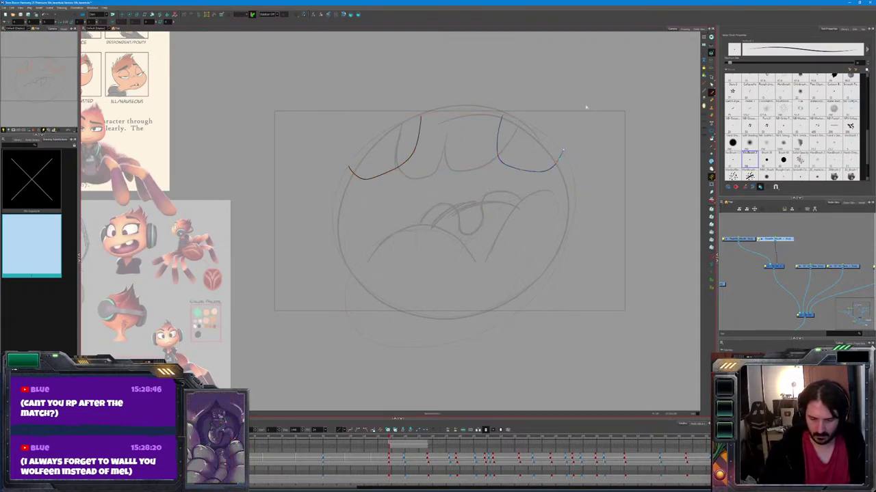
{"action": "left_click_drag", "start_coordinate": [510, 89], "coordinate": [500, 118]}
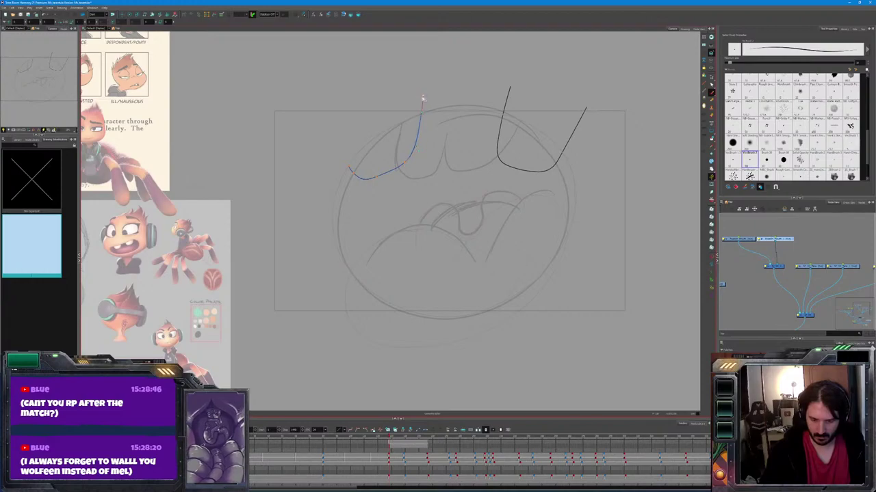
{"action": "left_click_drag", "start_coordinate": [334, 143], "coordinate": [350, 169]}
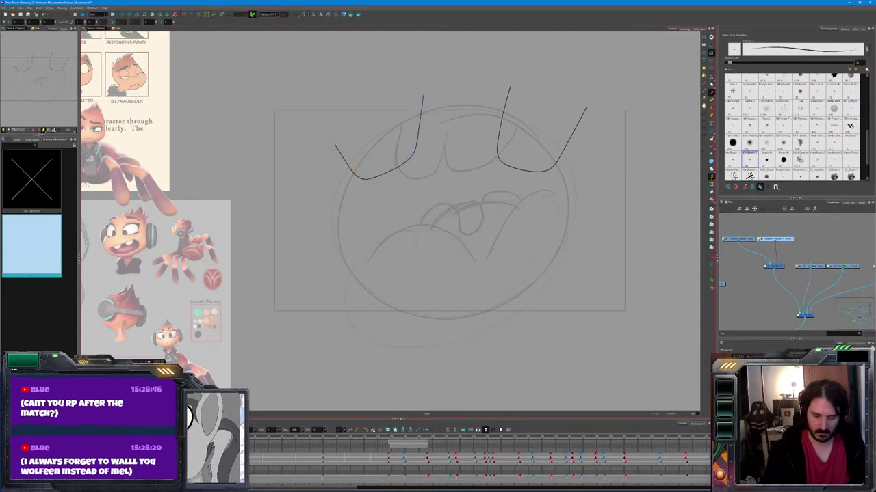
Refine the curves of both outer teeth, sharpening their lower corners and smoothing the lines along their tips
{"action": "left_click_drag", "start_coordinate": [356, 177], "coordinate": [407, 161]}
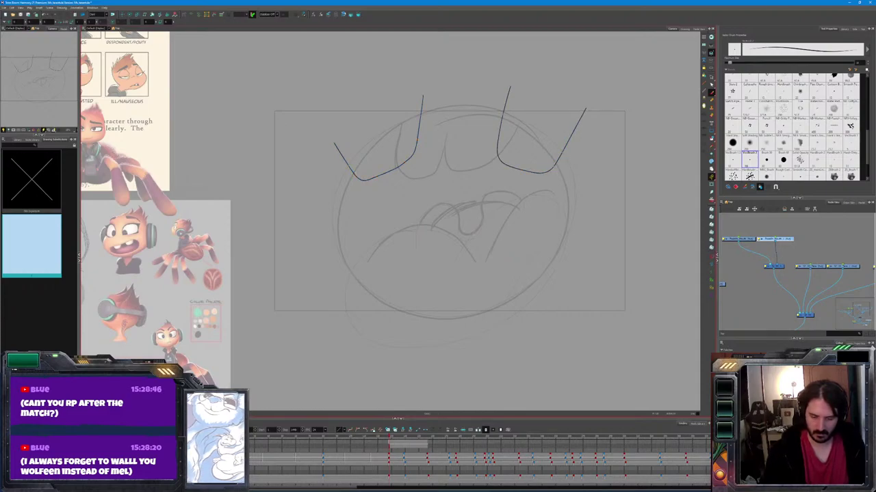
{"action": "left_click_drag", "start_coordinate": [571, 137], "coordinate": [502, 166]}
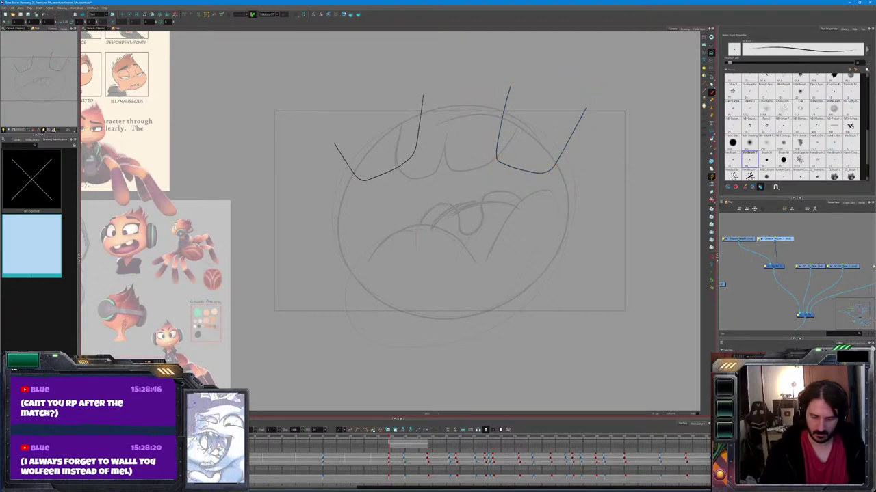
{"action": "left_click_drag", "start_coordinate": [518, 169], "coordinate": [512, 156]}
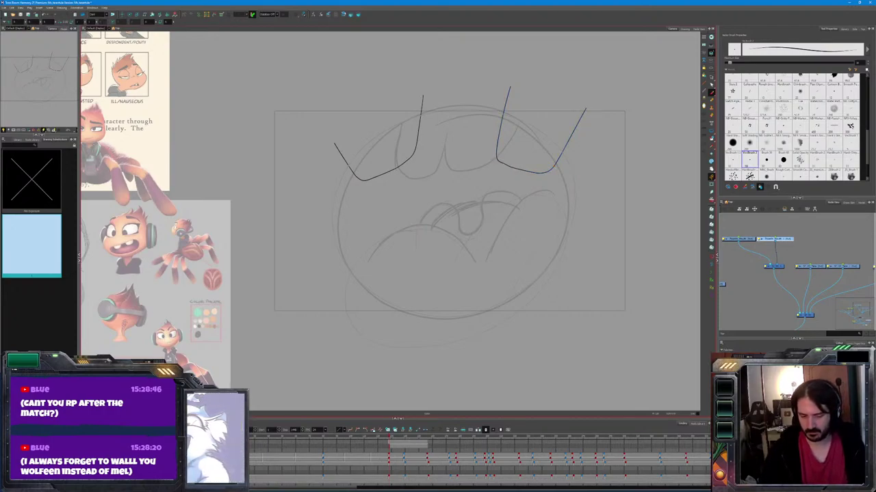
{"action": "left_click_drag", "start_coordinate": [519, 169], "coordinate": [508, 160]}
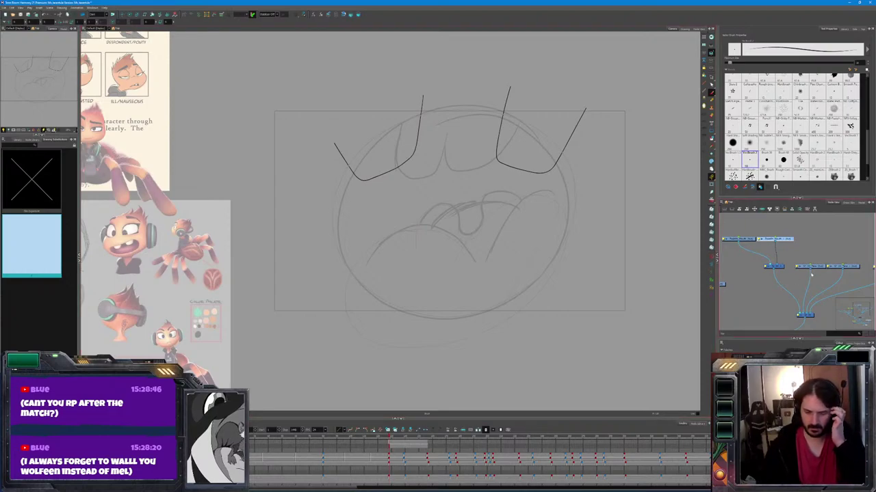
Move the mouth-outline and outer-teeth nodes farther above their composite and check which drawing each layer holds
{"action": "left_click", "coordinate": [844, 267]}
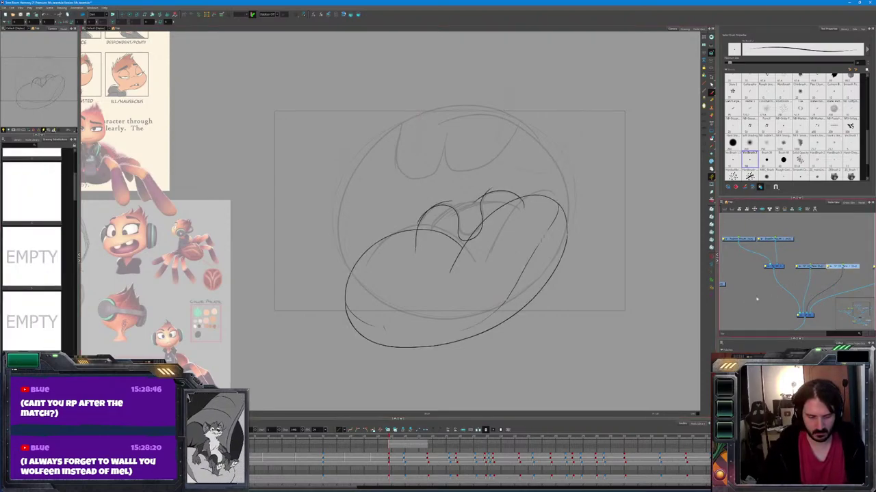
{"action": "left_click", "coordinate": [778, 239]}
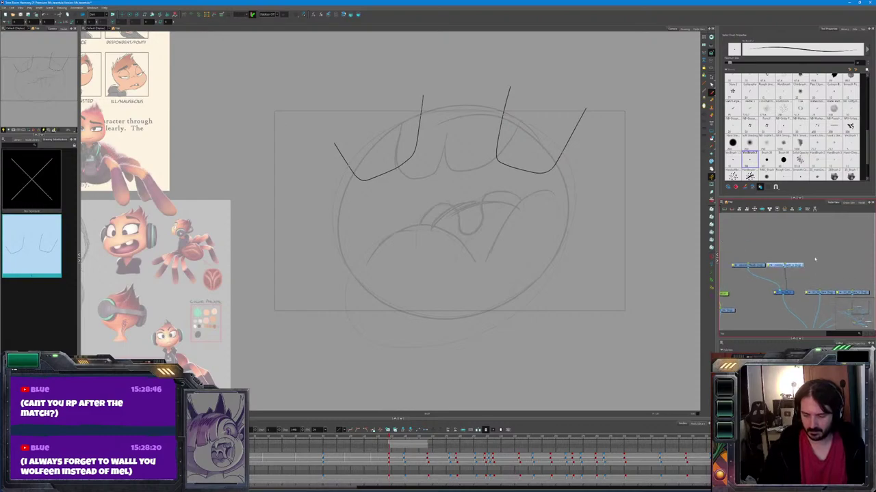
{"action": "left_click", "coordinate": [810, 269]}
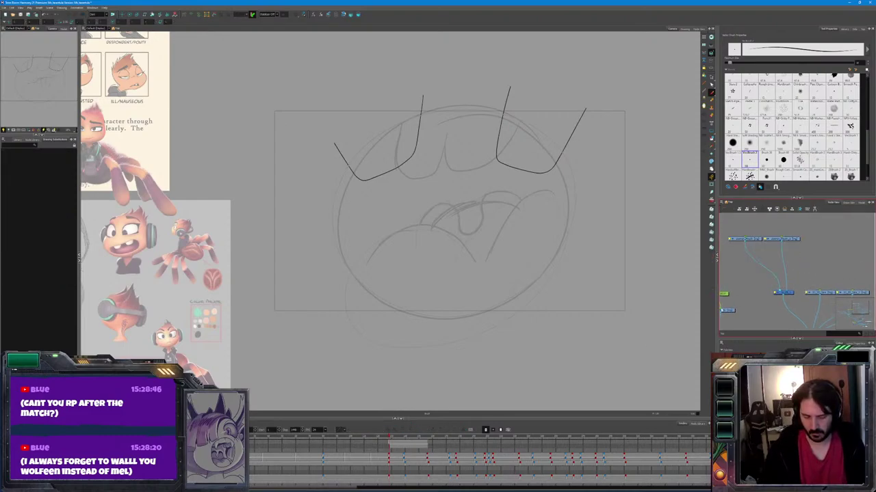
{"action": "mouse_move", "coordinate": [404, 438]}
{"action": "left_mouse_down"}
{"action": "mouse_move", "coordinate": [422, 437]}
{"action": "mouse_move", "coordinate": [388, 444]}
{"action": "left_mouse_up"}
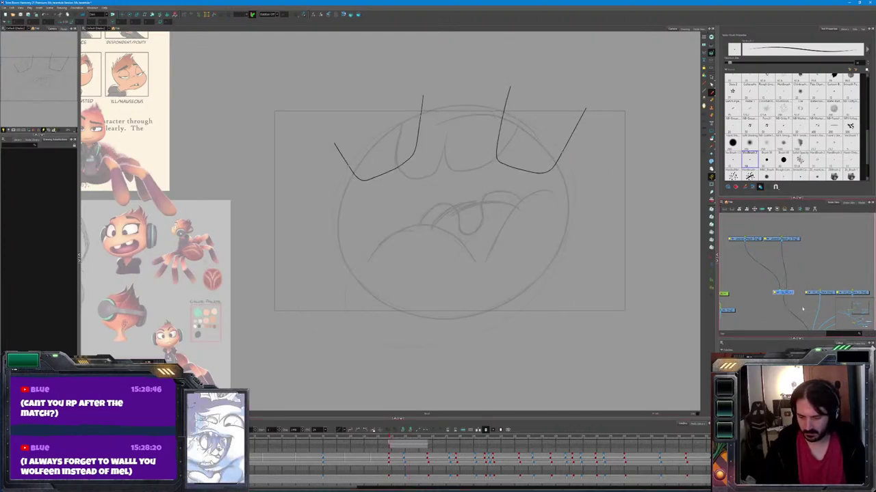
{"action": "left_click", "coordinate": [753, 240]}
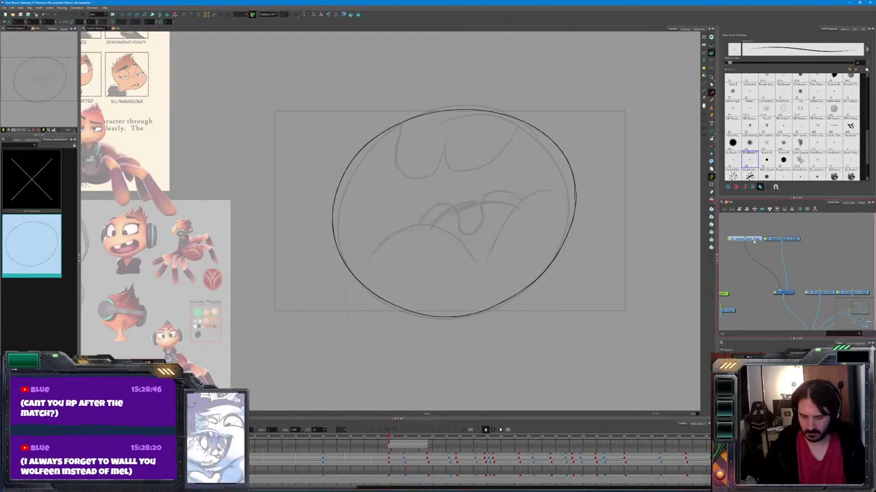
{"action": "left_click", "coordinate": [795, 240]}
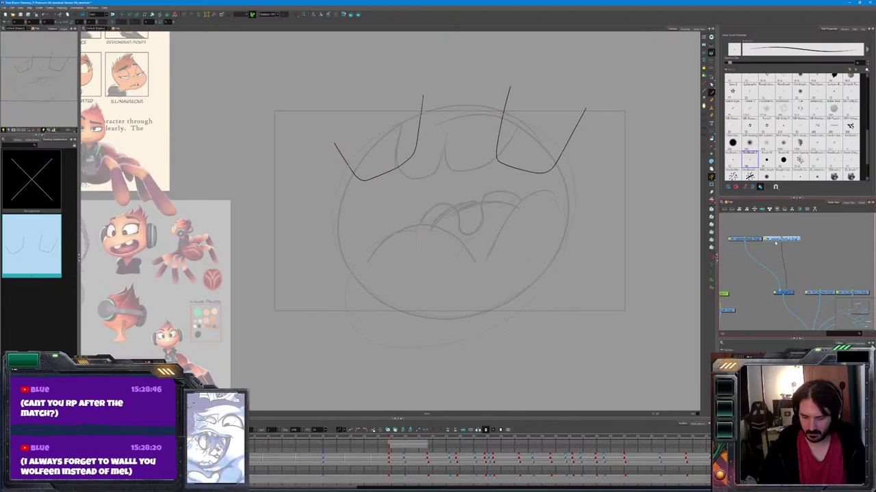
{"action": "left_click", "coordinate": [792, 301]}
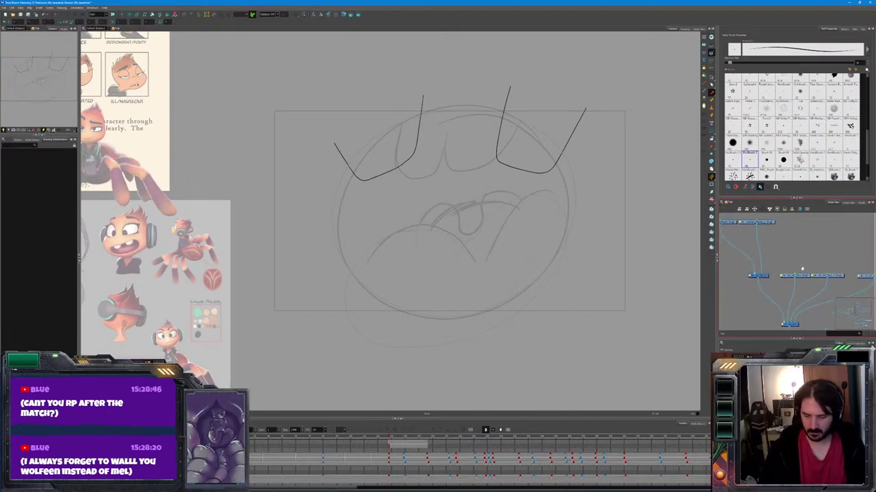
Place another composite node above the line-art drawing nodes, connect it to the main composite, and select the outer-teeth layer
{"action": "left_click_drag", "start_coordinate": [764, 276], "coordinate": [787, 320]}
{"action": "left_click_drag", "start_coordinate": [777, 279], "coordinate": [807, 251]}
{"action": "scroll", "coordinate": [803, 267], "scroll_direction": "up", "scroll_amount": 1}
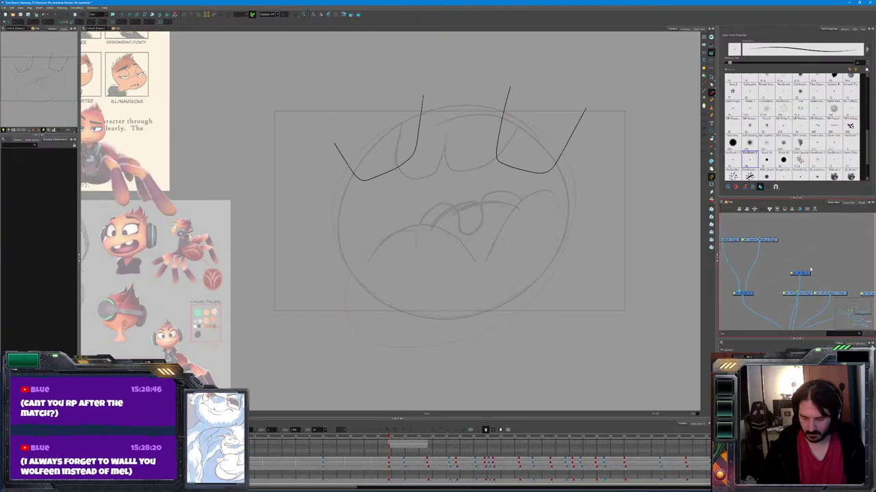
{"action": "left_click", "coordinate": [793, 253]}
{"action": "scroll", "coordinate": [740, 289], "scroll_direction": "up", "scroll_amount": 1}
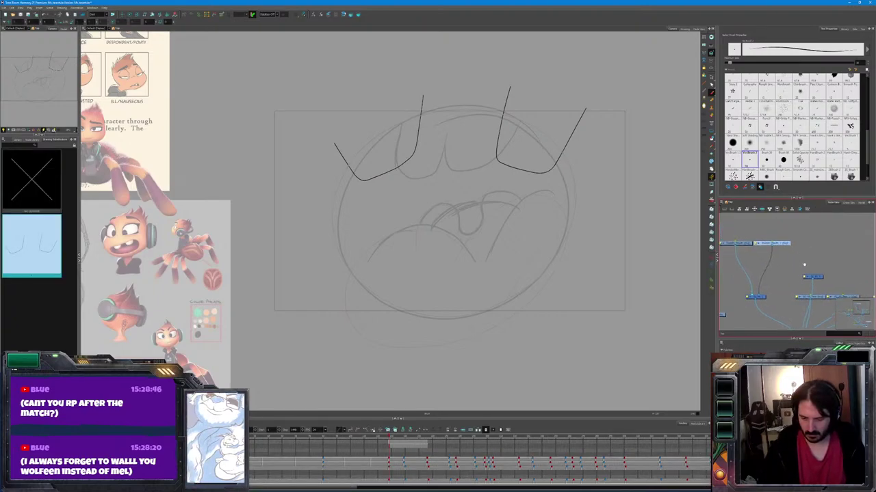
Check the selected drawing layer's properties and return to the earlier frame with the crouching caped-looking character
{"action": "double_click", "coordinate": [761, 299]}
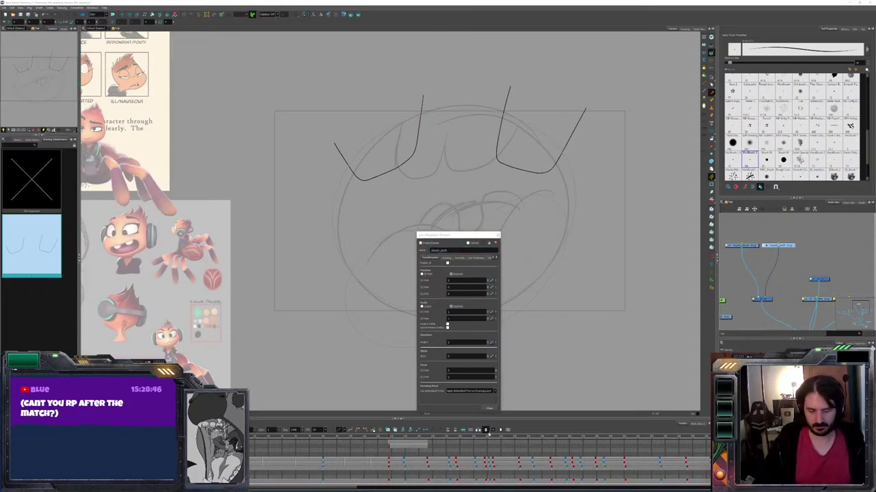
{"action": "left_click", "coordinate": [489, 409]}
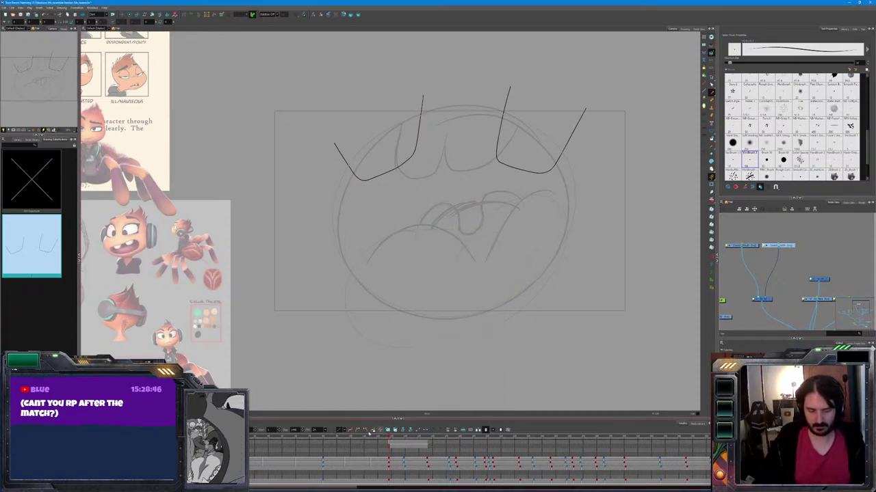
{"action": "left_click", "coordinate": [331, 438]}
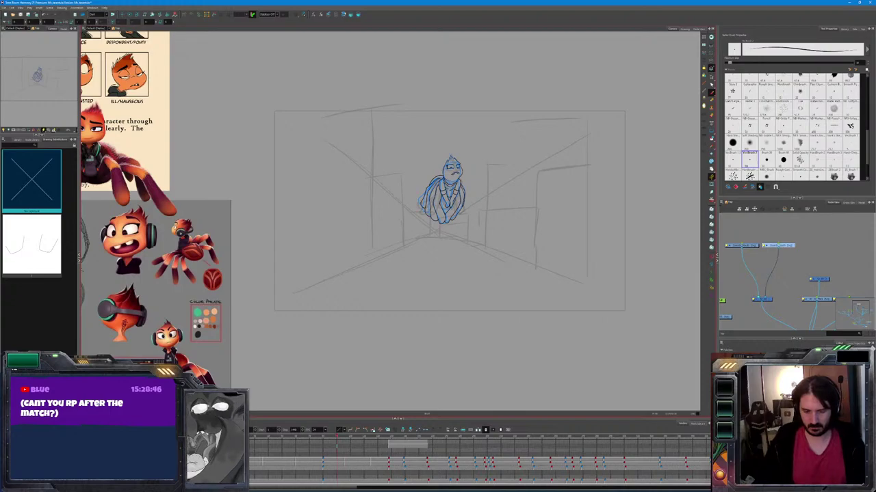
Remove the blue construction lines from the crouching character's body and head, leaving the blue chest emblem
{"action": "key", "text": "alt+s"}
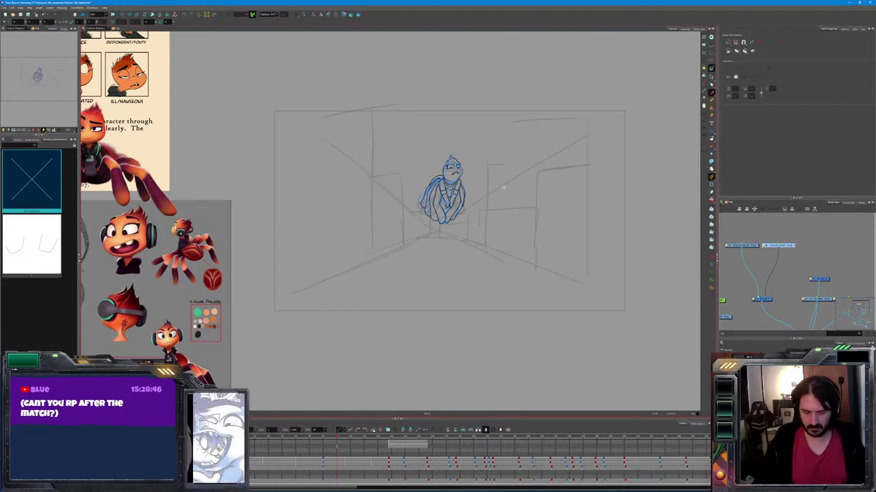
{"action": "scroll", "coordinate": [458, 197], "scroll_direction": "up", "scroll_amount": 5}
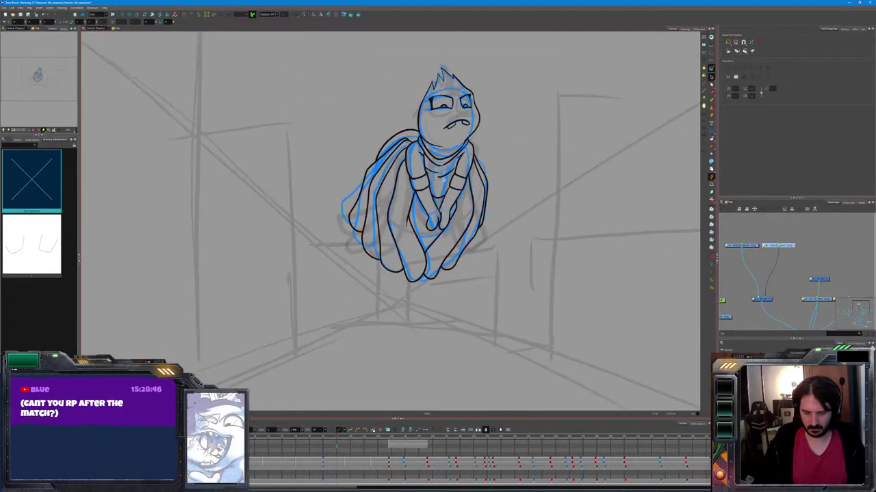
{"action": "scroll", "coordinate": [424, 205], "scroll_direction": "down", "scroll_amount": 3}
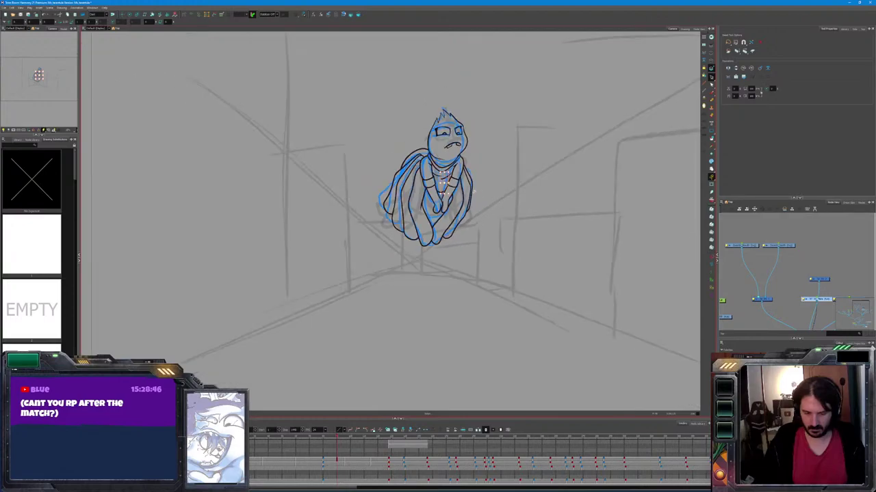
{"action": "scroll", "coordinate": [477, 192], "scroll_direction": "up", "scroll_amount": 4}
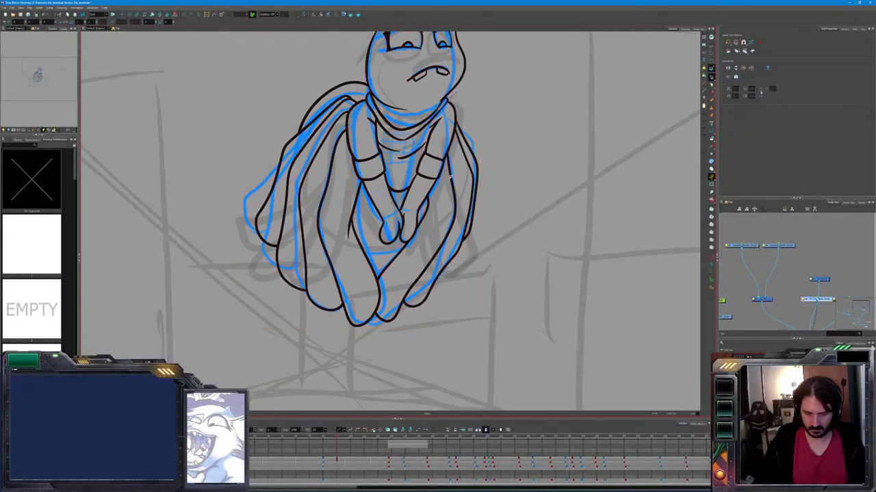
{"action": "key", "text": "ctrl+z"}
{"action": "left_click_drag", "start_coordinate": [460, 175], "coordinate": [483, 253]}
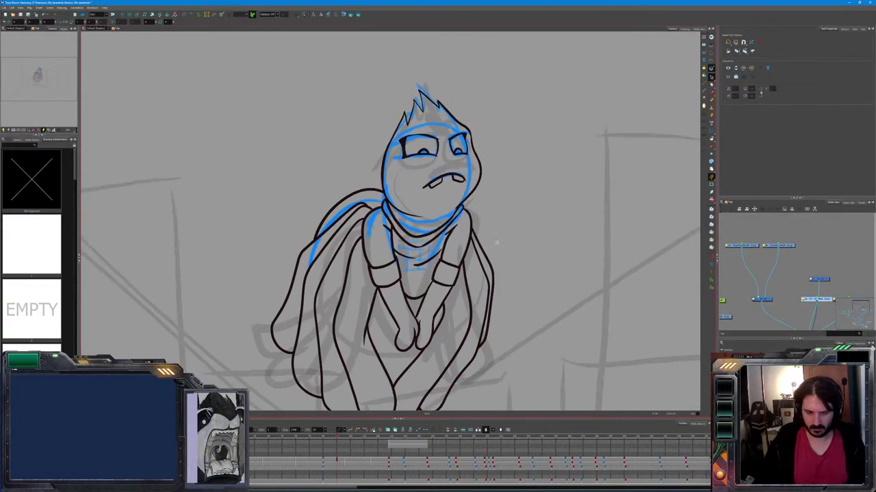
{"action": "key", "text": "ctrl+z"}
{"action": "key", "text": "ctrl+z"}
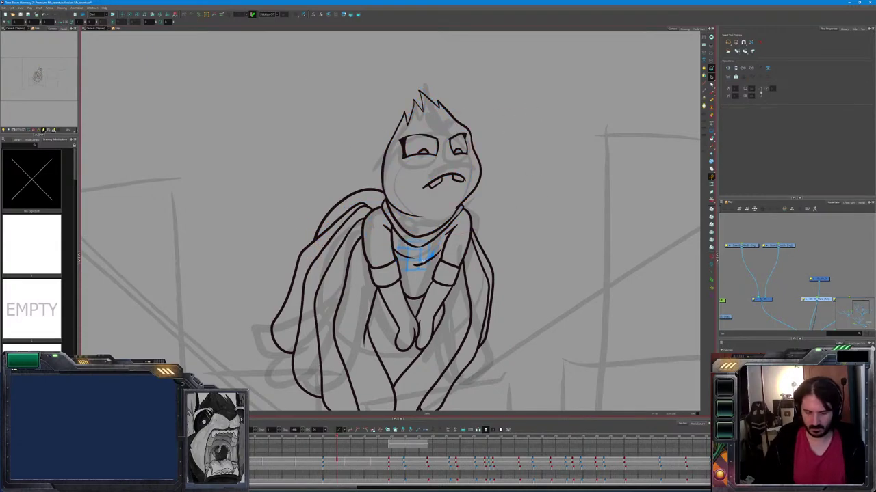
Step through the key poses and capture a screenshot of the small character with raised arms
{"action": "scroll", "coordinate": [469, 236], "scroll_direction": "down", "scroll_amount": 3}
{"action": "key", "text": "period"}
{"action": "key", "text": "comma"}
{"action": "key", "text": "period"}
{"action": "scroll", "coordinate": [469, 236], "scroll_direction": "up", "scroll_amount": 1}
{"action": "key", "text": "period"}
{"action": "key", "text": "period"}
{"action": "key", "text": "comma"}
{"action": "key", "text": "period"}
{"action": "key", "text": "comma"}
{"action": "key", "text": "super+shift+s"}
{"action": "left_click_drag", "start_coordinate": [342, 162], "coordinate": [487, 267]}
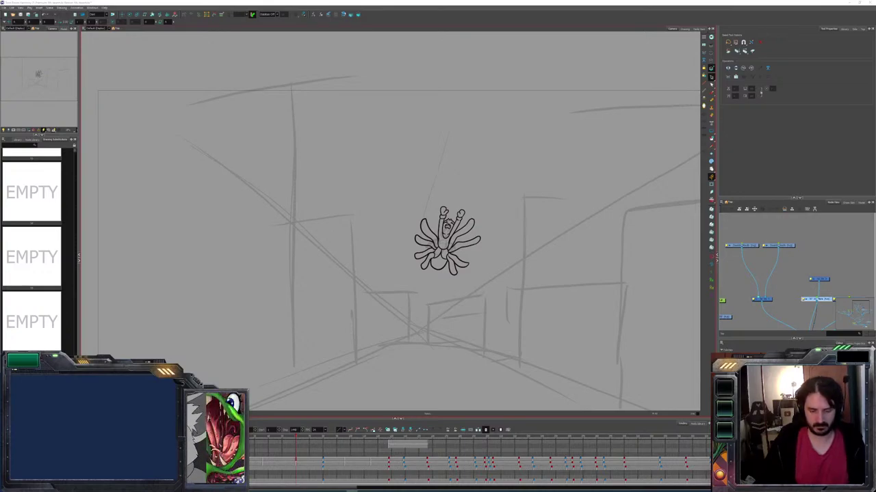
Go to the cleaned-up crouching pose and capture a screenshot of the character
{"action": "left_click", "coordinate": [238, 303]}
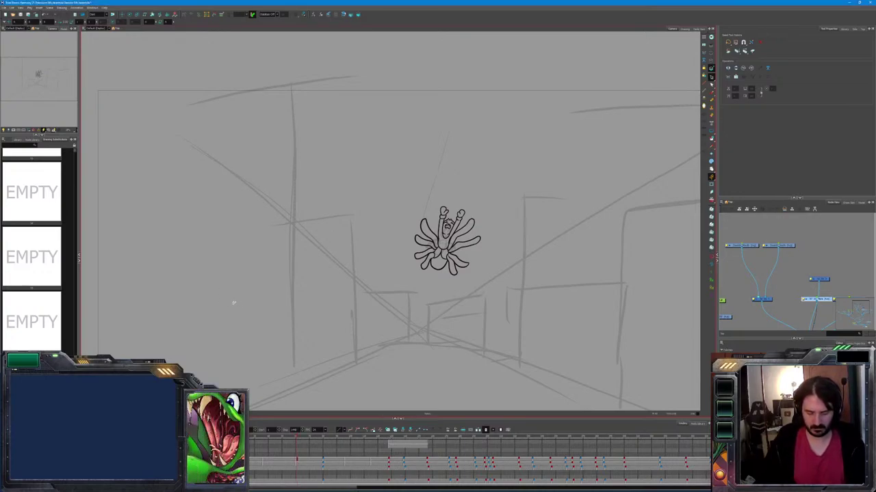
{"action": "key", "text": "ctrl+v"}
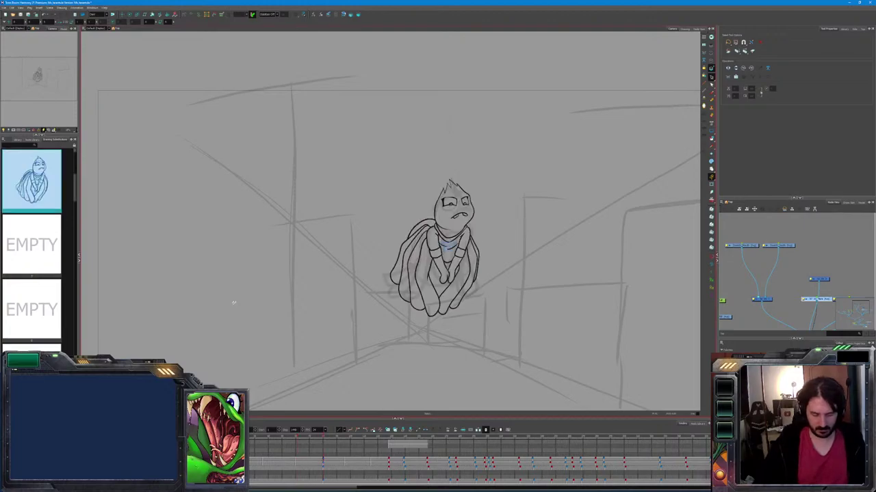
{"action": "key", "text": "super+shift+s"}
{"action": "left_click_drag", "start_coordinate": [561, 149], "coordinate": [339, 359]}
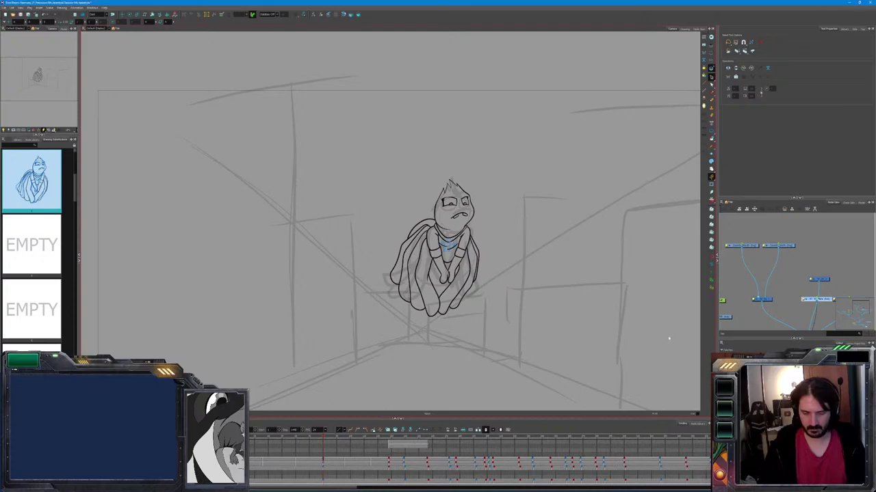
Go to the shocked spider pose with spread legs and capture a screenshot of it
{"action": "key", "text": "ctrl+z"}
{"action": "key", "text": "super+shift+s"}
{"action": "left_click_drag", "start_coordinate": [602, 111], "coordinate": [250, 351]}
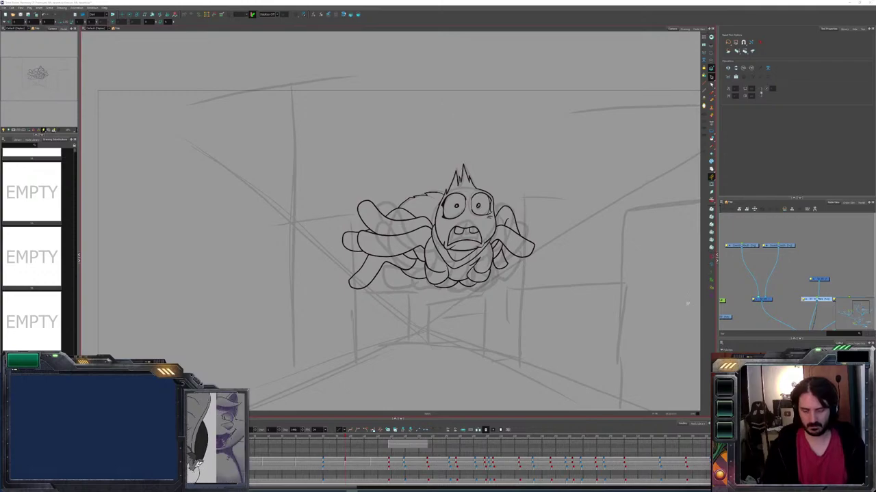
Go to the close-up screaming face drawing and capture a screenshot of the whole pose
{"action": "left_click", "coordinate": [693, 314]}
{"action": "key", "text": "ctrl+v"}
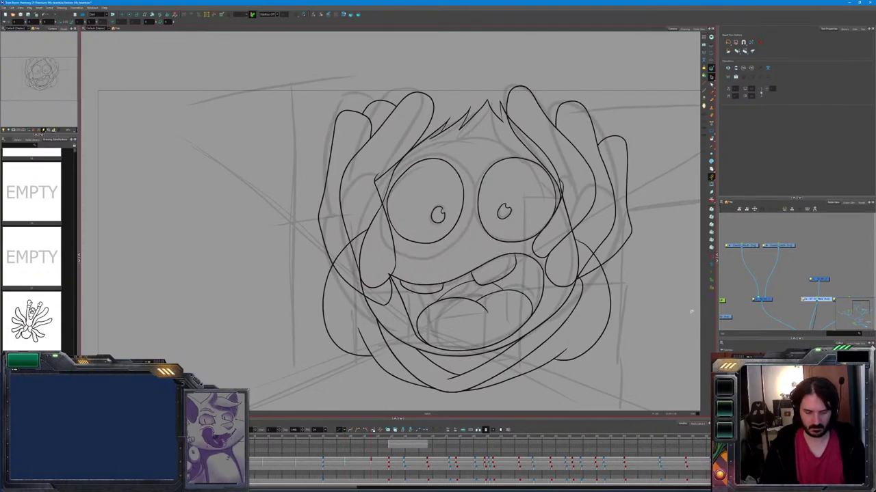
{"action": "key", "text": "super+shift+s"}
{"action": "mouse_move", "coordinate": [658, 66]}
{"action": "left_mouse_down"}
{"action": "mouse_move", "coordinate": [230, 420]}
{"action": "mouse_move", "coordinate": [240, 405]}
{"action": "left_mouse_up"}
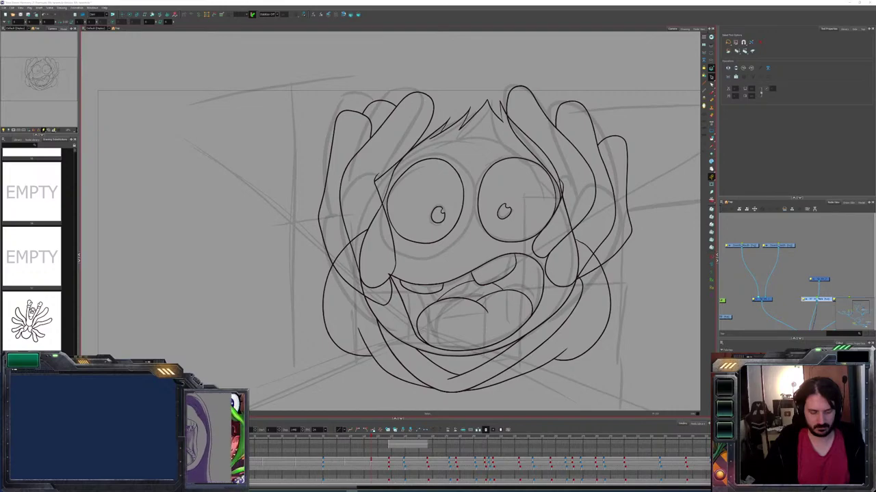
Switch to Clip Studio Paint, fade the yellow sketch layer, tint it with a blue layer color and activate the layer above
{"action": "key", "text": "alt+Tab"}
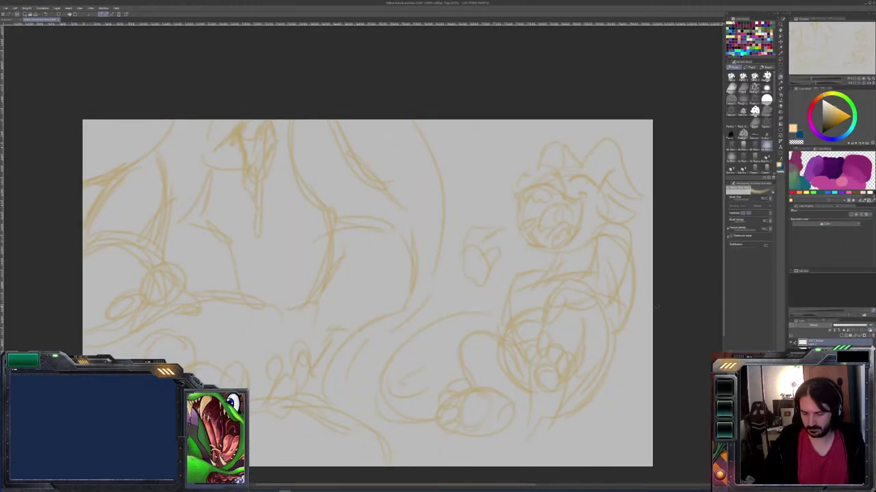
{"action": "mouse_move", "coordinate": [853, 328]}
{"action": "left_mouse_down"}
{"action": "mouse_move", "coordinate": [840, 329]}
{"action": "mouse_move", "coordinate": [867, 328]}
{"action": "left_mouse_up"}
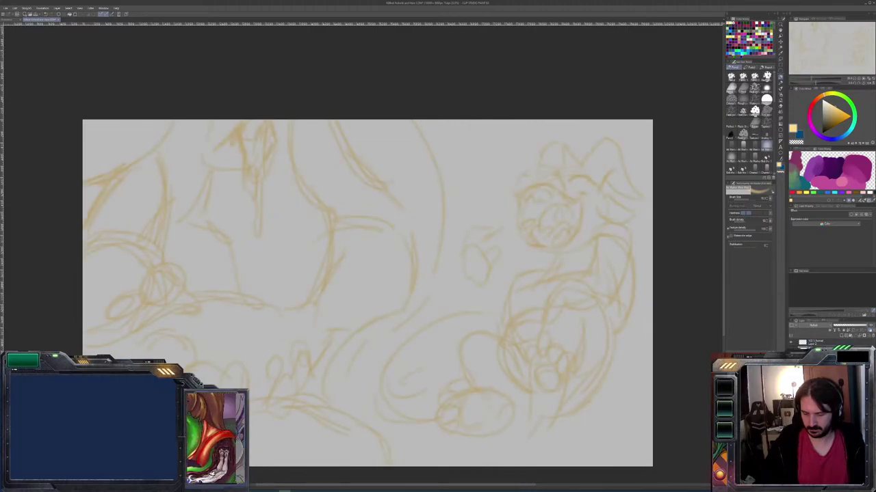
{"action": "left_click", "coordinate": [867, 216]}
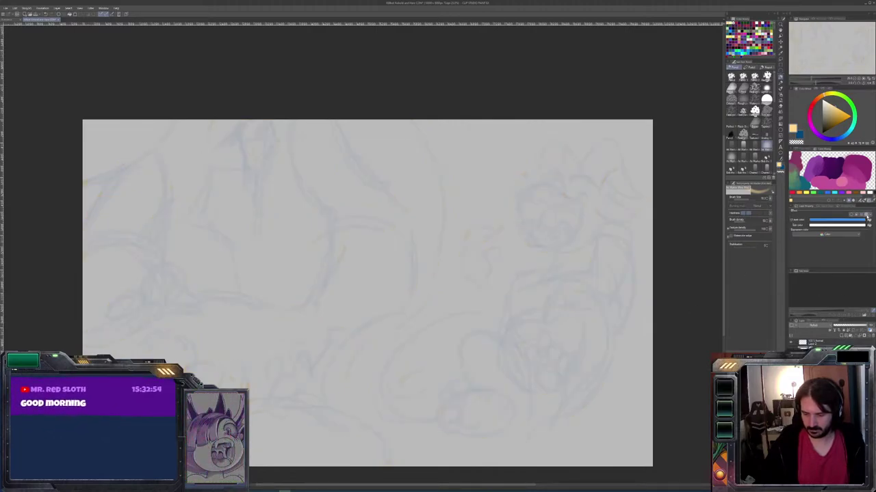
{"action": "left_click", "coordinate": [819, 332]}
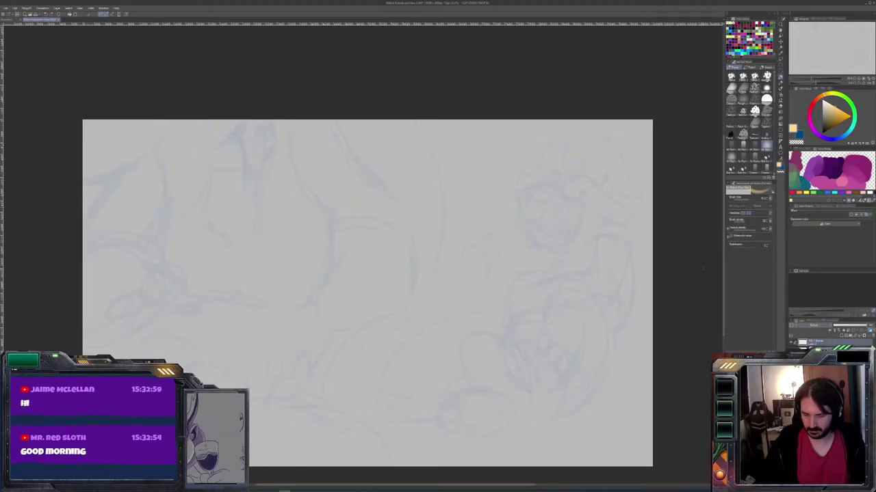
Choose a dark purple and sketch a wavy base line beneath the faint character on the canvas's right side
{"action": "left_click", "coordinate": [839, 167]}
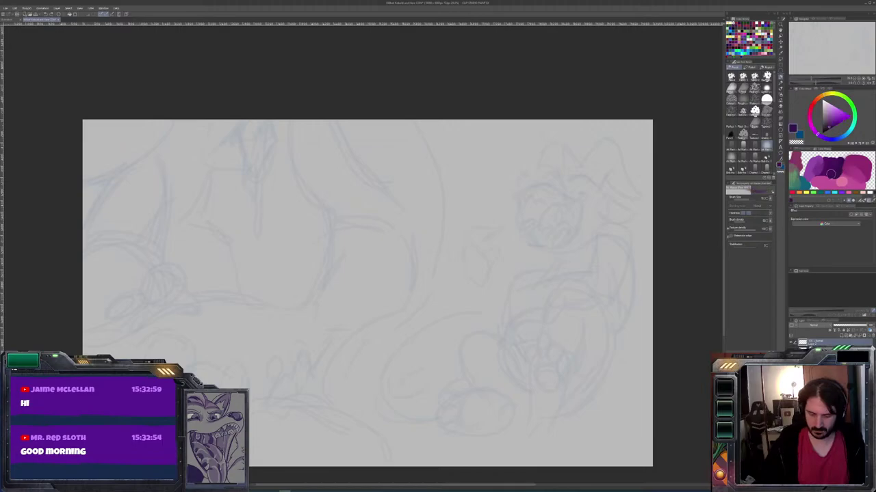
{"action": "left_click_drag", "start_coordinate": [585, 404], "coordinate": [613, 359]}
{"action": "key", "text": "ctrl+z"}
{"action": "mouse_move", "coordinate": [596, 388]}
{"action": "left_mouse_down"}
{"action": "mouse_move", "coordinate": [563, 407]}
{"action": "mouse_move", "coordinate": [545, 398]}
{"action": "mouse_move", "coordinate": [500, 392]}
{"action": "left_mouse_up"}
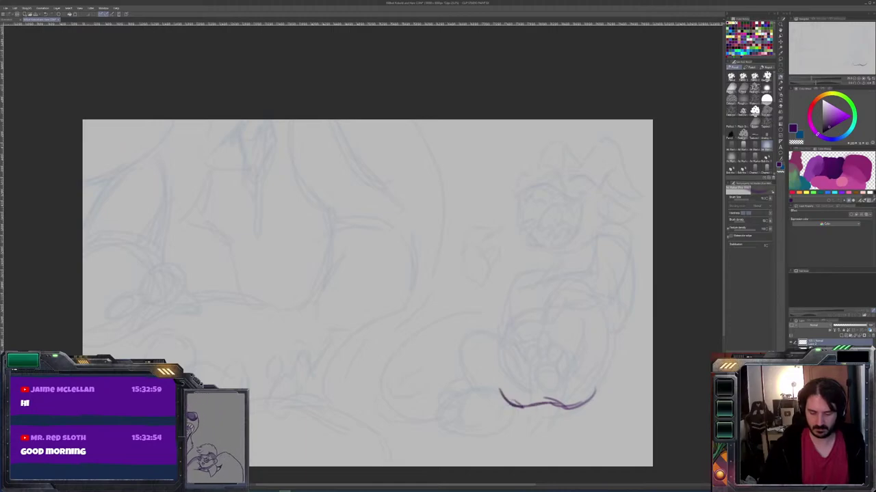
{"action": "left_click_drag", "start_coordinate": [557, 406], "coordinate": [508, 404]}
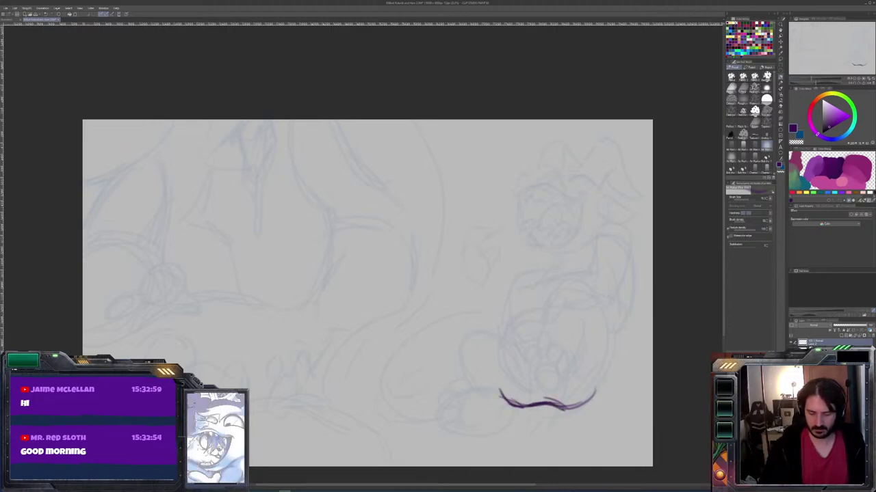
Draw two rounded loops rising from both ends of the wavy line, with a lower arc inside the right loop
{"action": "mouse_move", "coordinate": [523, 364]}
{"action": "left_mouse_down"}
{"action": "mouse_move", "coordinate": [479, 333]}
{"action": "mouse_move", "coordinate": [463, 343]}
{"action": "mouse_move", "coordinate": [507, 399]}
{"action": "mouse_move", "coordinate": [510, 350]}
{"action": "mouse_move", "coordinate": [471, 341]}
{"action": "left_mouse_up"}
{"action": "mouse_move", "coordinate": [558, 375]}
{"action": "left_mouse_down"}
{"action": "mouse_move", "coordinate": [567, 317]}
{"action": "mouse_move", "coordinate": [588, 295]}
{"action": "mouse_move", "coordinate": [600, 326]}
{"action": "mouse_move", "coordinate": [601, 376]}
{"action": "left_mouse_up"}
{"action": "left_click_drag", "start_coordinate": [599, 315], "coordinate": [595, 394]}
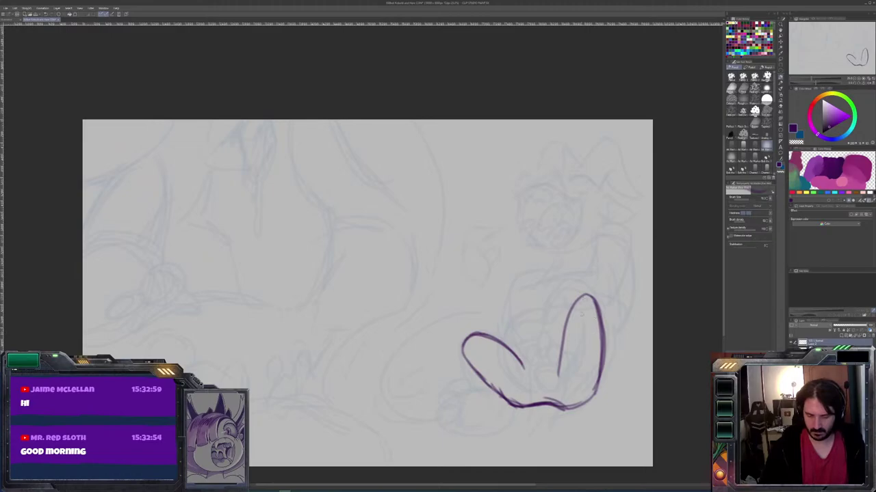
{"action": "mouse_move", "coordinate": [600, 355]}
{"action": "left_mouse_down"}
{"action": "mouse_move", "coordinate": [598, 334]}
{"action": "mouse_move", "coordinate": [577, 316]}
{"action": "mouse_move", "coordinate": [565, 329]}
{"action": "mouse_move", "coordinate": [591, 316]}
{"action": "left_mouse_up"}
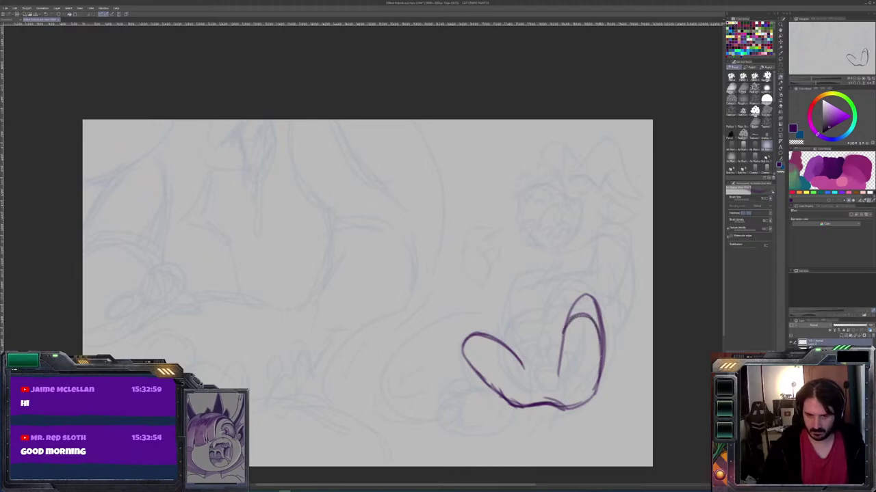
Lasso and delete the taller outer arc of the right loop, keeping the lower one
{"action": "key", "text": "ctrl+t"}
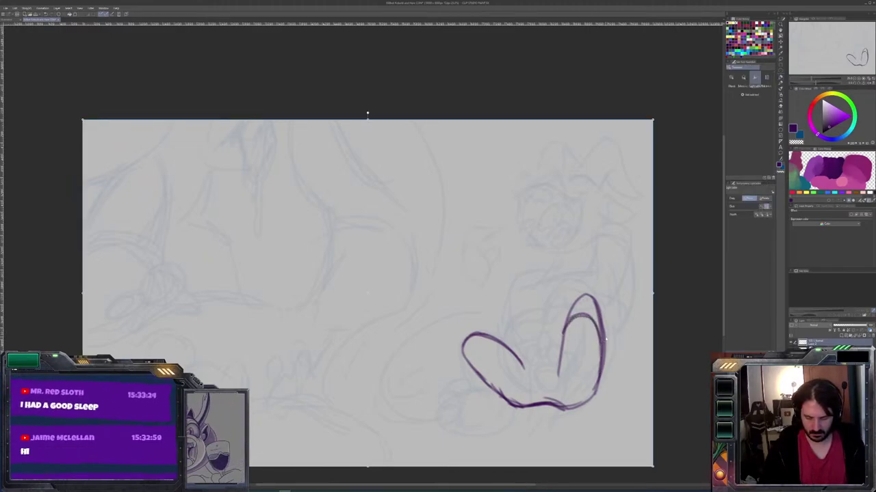
{"action": "key", "text": "m"}
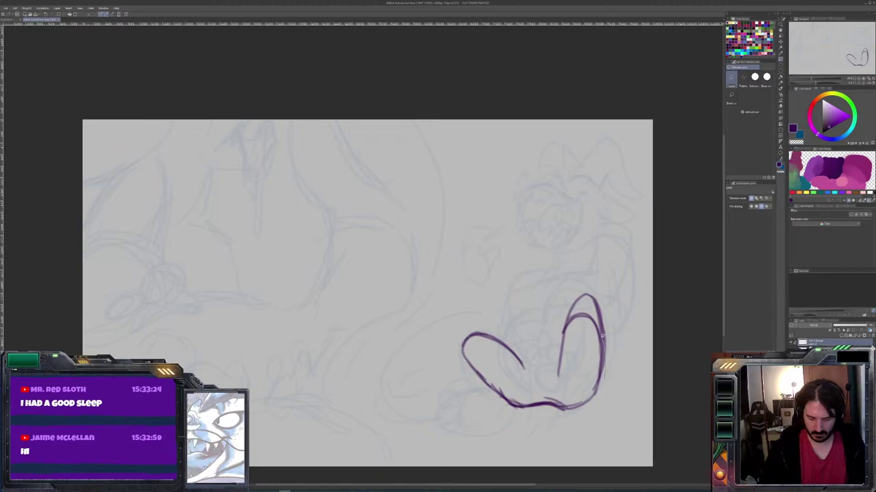
{"action": "left_click_drag", "start_coordinate": [615, 286], "coordinate": [614, 360]}
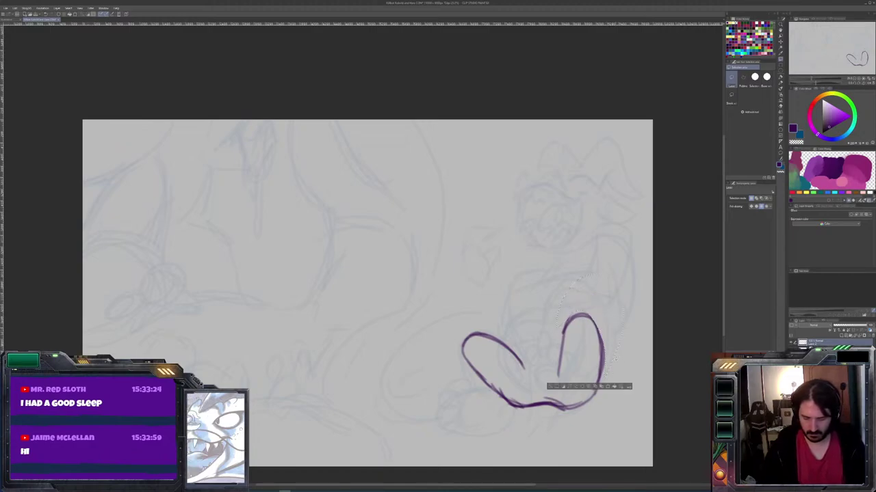
{"action": "key", "text": "ctrl+d"}
{"action": "key", "text": "b"}
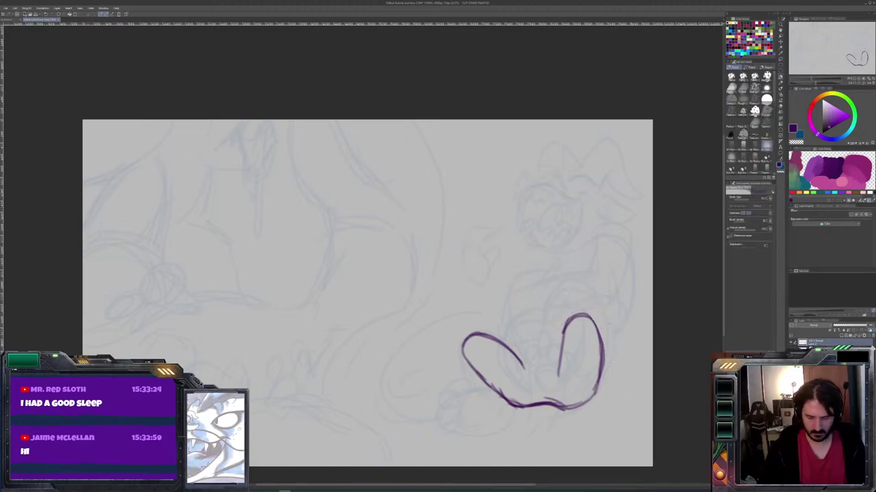
Redraw the right loop as a slanted elongated oval whose narrow tip extends below the base line
{"action": "left_click_drag", "start_coordinate": [563, 324], "coordinate": [541, 413]}
{"action": "mouse_move", "coordinate": [580, 314]}
{"action": "left_mouse_down"}
{"action": "mouse_move", "coordinate": [593, 369]}
{"action": "mouse_move", "coordinate": [555, 422]}
{"action": "mouse_move", "coordinate": [545, 409]}
{"action": "mouse_move", "coordinate": [567, 413]}
{"action": "mouse_move", "coordinate": [587, 377]}
{"action": "mouse_move", "coordinate": [594, 320]}
{"action": "mouse_move", "coordinate": [560, 325]}
{"action": "mouse_move", "coordinate": [546, 356]}
{"action": "left_mouse_up"}
{"action": "mouse_move", "coordinate": [566, 322]}
{"action": "left_mouse_down"}
{"action": "mouse_move", "coordinate": [551, 342]}
{"action": "mouse_move", "coordinate": [548, 380]}
{"action": "left_mouse_up"}
{"action": "left_click_drag", "start_coordinate": [592, 346], "coordinate": [591, 370]}
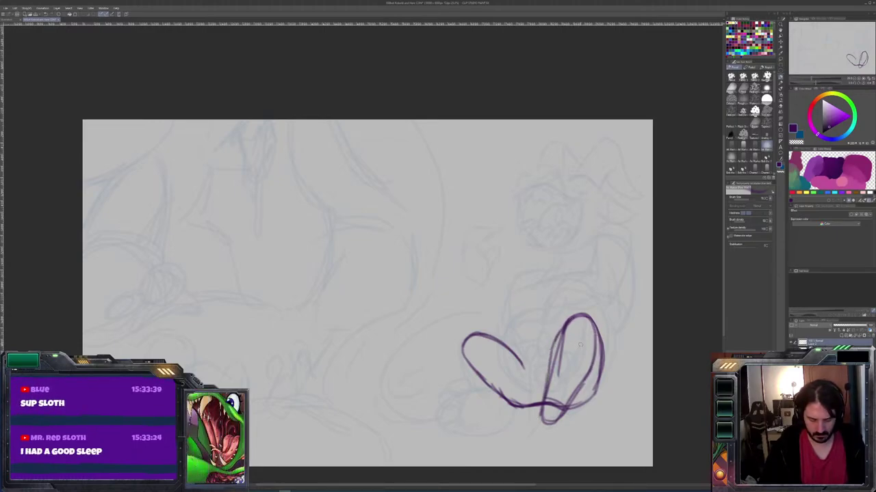
Erase the overlapping base line and stray inner stroke inside the slanted right oval
{"action": "key", "text": "g"}
{"action": "key", "text": "b"}
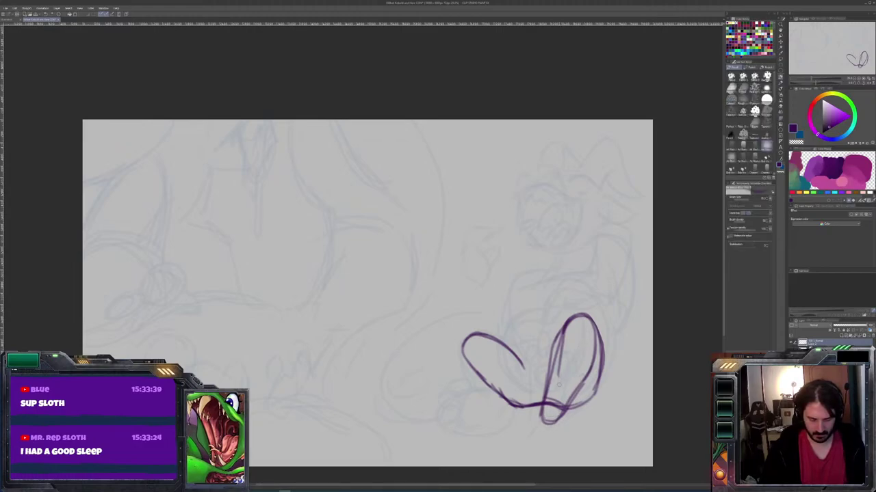
{"action": "key", "text": "e"}
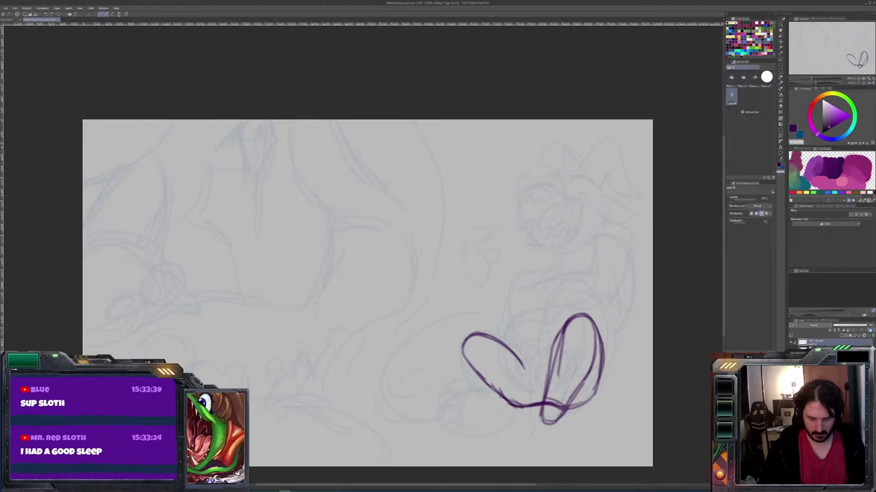
{"action": "left_click_drag", "start_coordinate": [555, 405], "coordinate": [548, 409]}
{"action": "left_click_drag", "start_coordinate": [561, 336], "coordinate": [557, 377]}
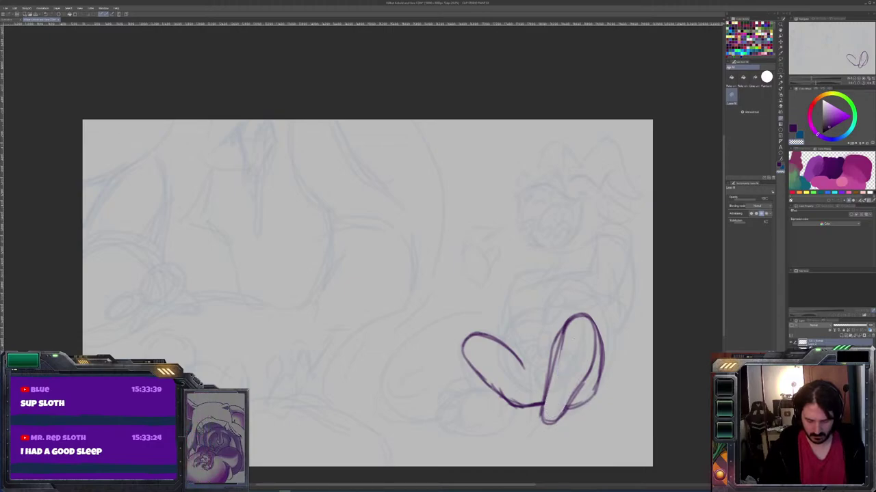
{"action": "left_click_drag", "start_coordinate": [560, 331], "coordinate": [554, 387]}
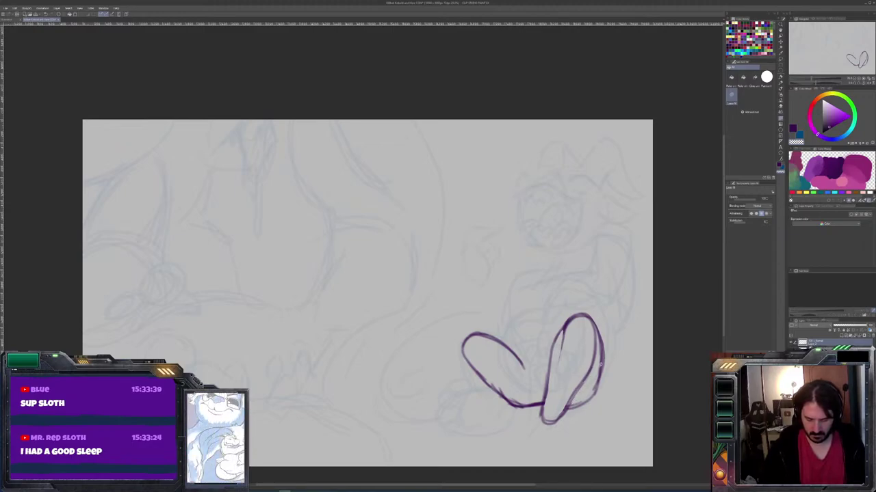
{"action": "key", "text": "b"}
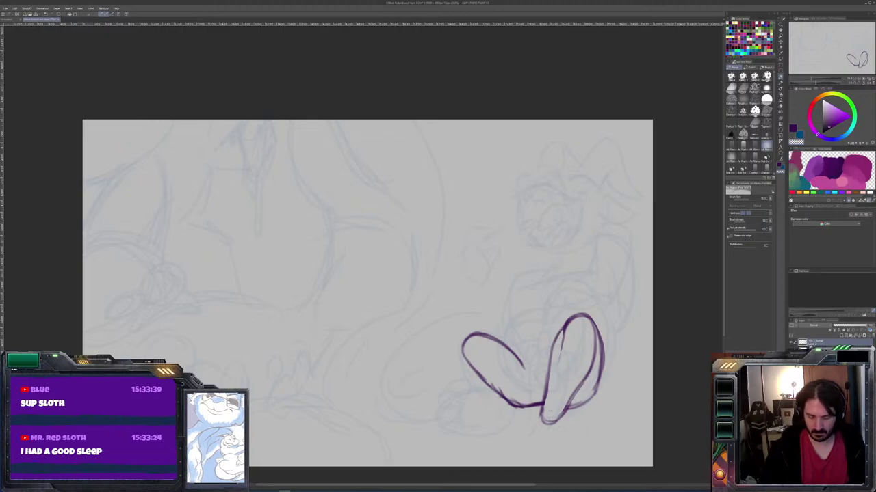
Redraw the left loop as an upright elongated leg shape with a rounded foot, removing the old diagonal line crossing it
{"action": "left_click_drag", "start_coordinate": [462, 342], "coordinate": [478, 417]}
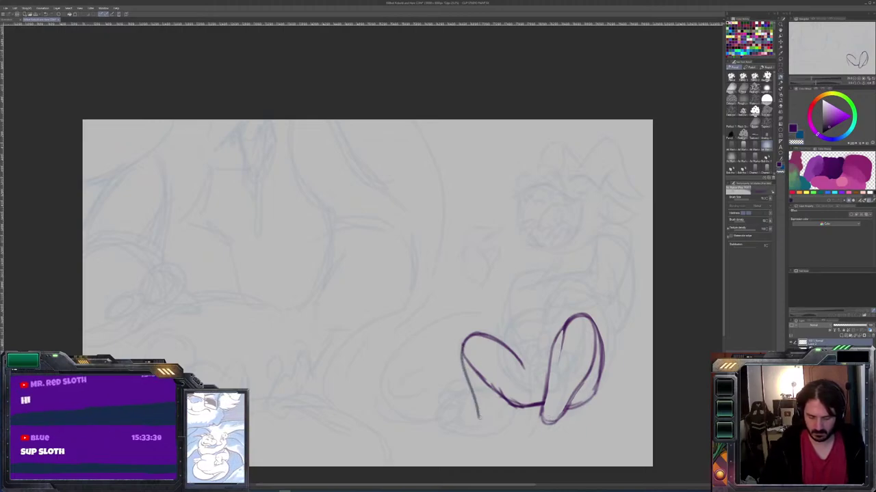
{"action": "left_click_drag", "start_coordinate": [478, 335], "coordinate": [504, 371]}
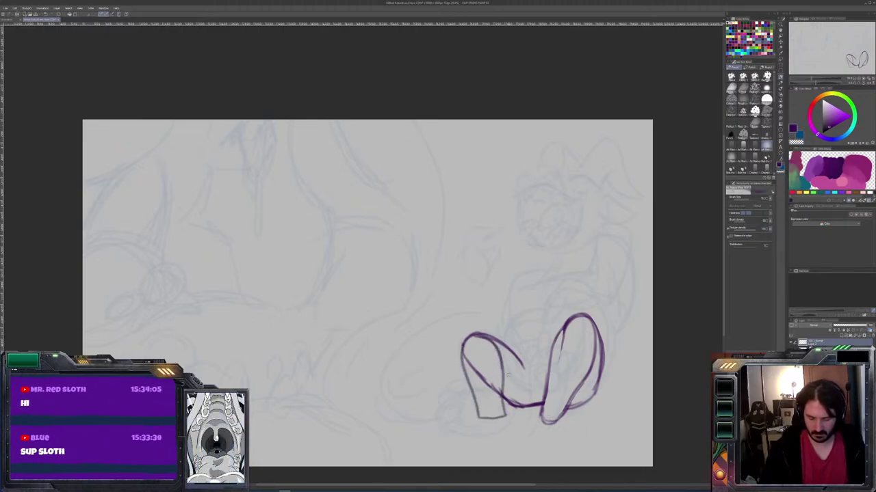
{"action": "mouse_move", "coordinate": [506, 409]}
{"action": "left_mouse_down"}
{"action": "mouse_move", "coordinate": [499, 424]}
{"action": "mouse_move", "coordinate": [482, 422]}
{"action": "mouse_move", "coordinate": [477, 410]}
{"action": "left_mouse_up"}
{"action": "key", "text": "g"}
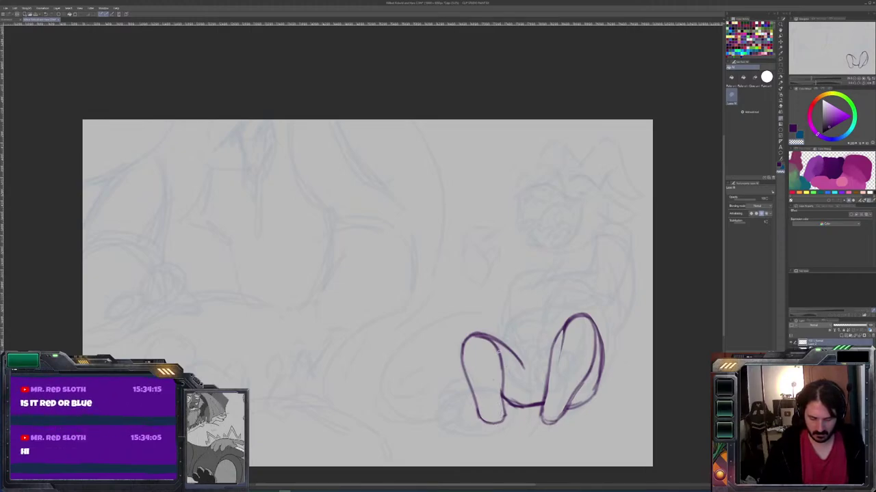
{"action": "left_click_drag", "start_coordinate": [499, 354], "coordinate": [498, 369]}
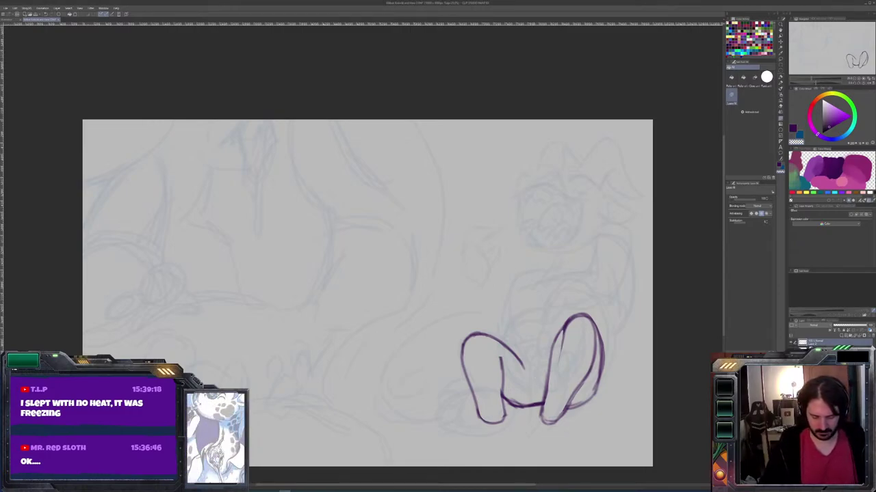
Trim the loose arc end of the left leg and draw the curved side of the belly between the two legs
{"action": "key", "text": "b"}
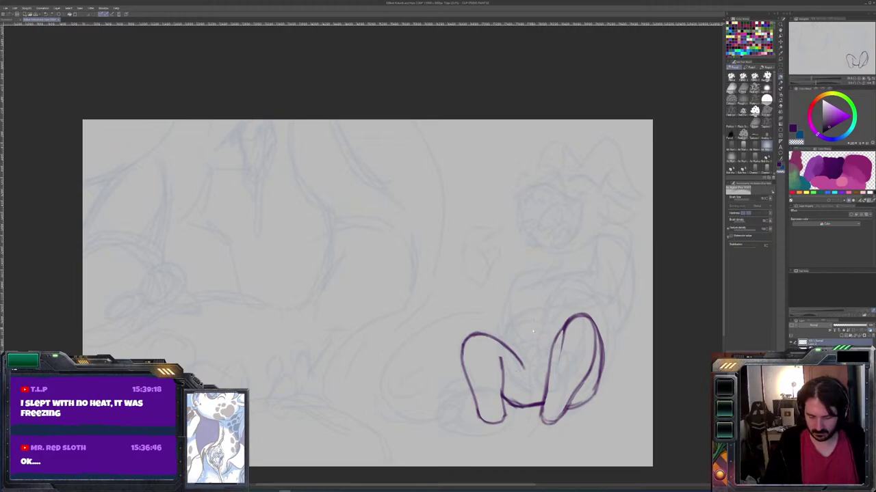
{"action": "key", "text": "g"}
{"action": "key", "text": "ctrl+z"}
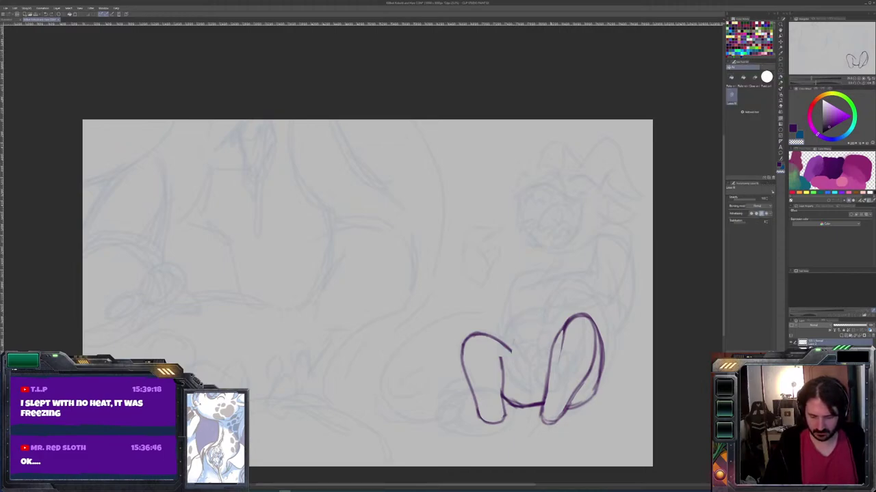
{"action": "key", "text": "b"}
{"action": "mouse_move", "coordinate": [545, 392]}
{"action": "left_mouse_down"}
{"action": "mouse_move", "coordinate": [515, 354]}
{"action": "mouse_move", "coordinate": [513, 323]}
{"action": "mouse_move", "coordinate": [494, 363]}
{"action": "mouse_move", "coordinate": [532, 303]}
{"action": "mouse_move", "coordinate": [516, 335]}
{"action": "left_mouse_up"}
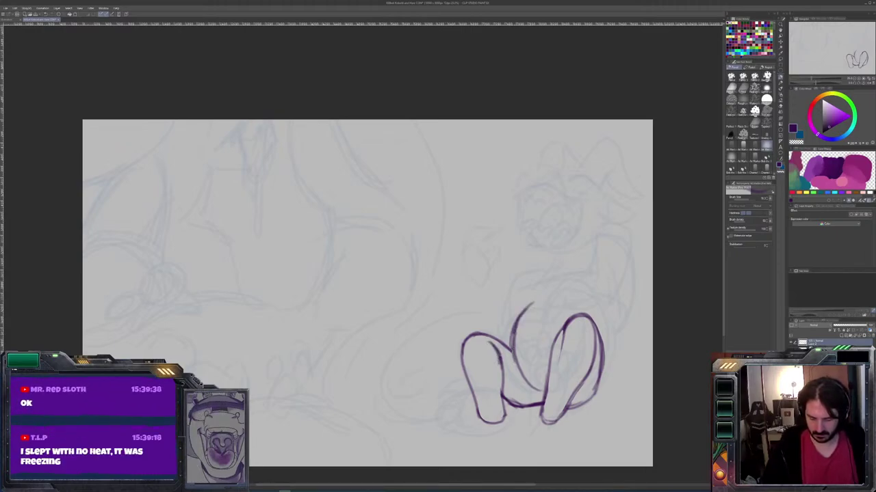
Draw curved horizontal bands across the belly from between the legs up to its top edge
{"action": "left_click_drag", "start_coordinate": [551, 375], "coordinate": [524, 380]}
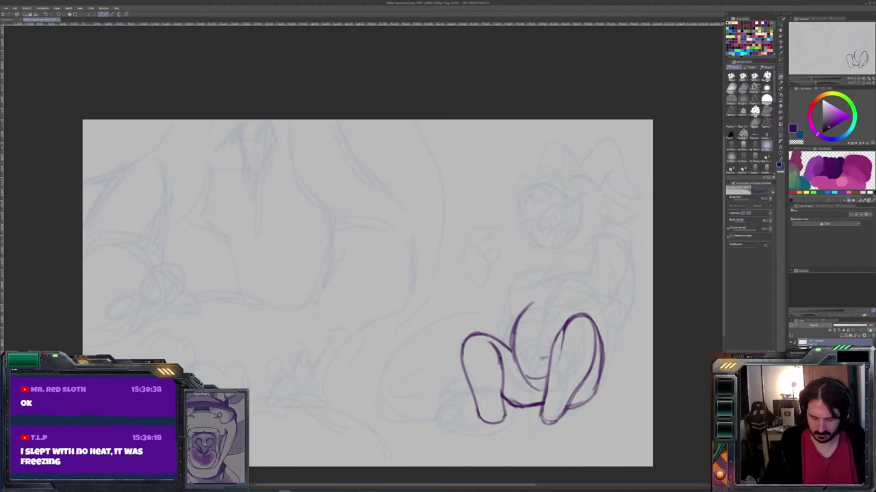
{"action": "left_click_drag", "start_coordinate": [550, 351], "coordinate": [516, 356]}
{"action": "key", "text": "ctrl+z"}
{"action": "left_click_drag", "start_coordinate": [561, 329], "coordinate": [516, 331]}
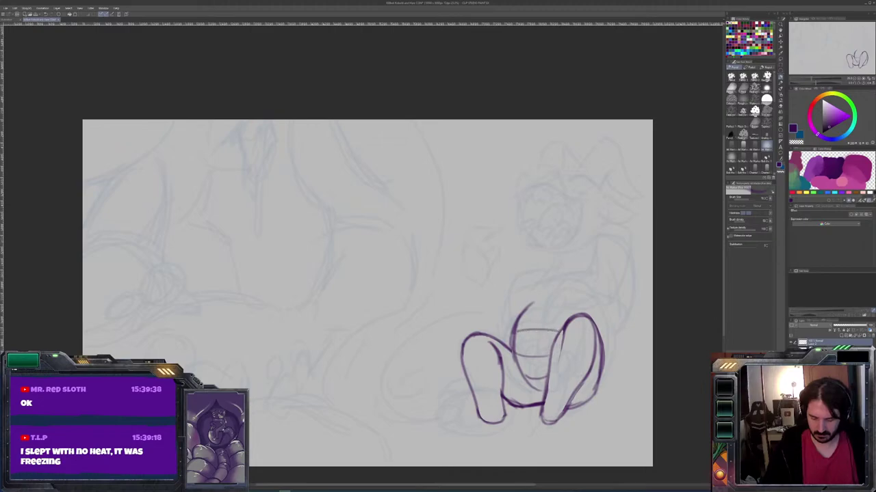
{"action": "left_click_drag", "start_coordinate": [569, 319], "coordinate": [508, 316]}
Draw the rounded chest sides above the belly and a shoulder line across the top, following the rough sketch
{"action": "left_click_drag", "start_coordinate": [520, 287], "coordinate": [506, 307]}
{"action": "mouse_move", "coordinate": [586, 286]}
{"action": "left_mouse_down"}
{"action": "mouse_move", "coordinate": [582, 301]}
{"action": "mouse_move", "coordinate": [586, 292]}
{"action": "left_mouse_up"}
{"action": "key", "text": "ctrl+z"}
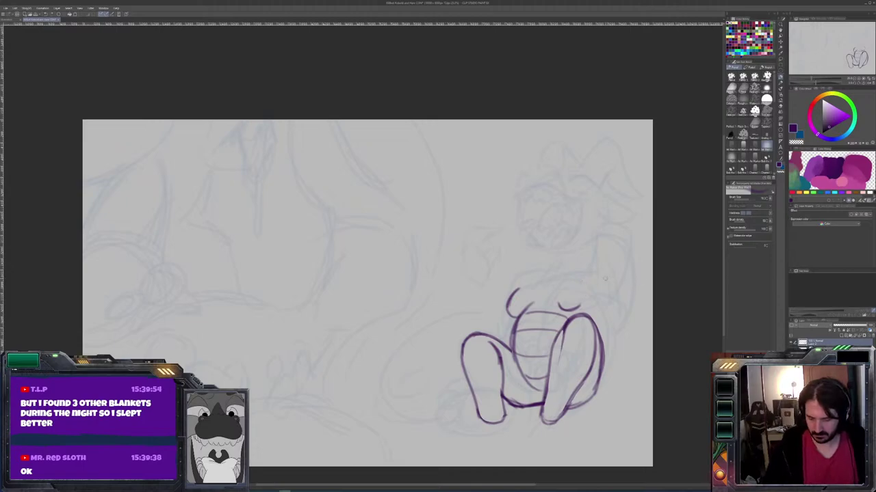
{"action": "left_click_drag", "start_coordinate": [579, 266], "coordinate": [604, 274]}
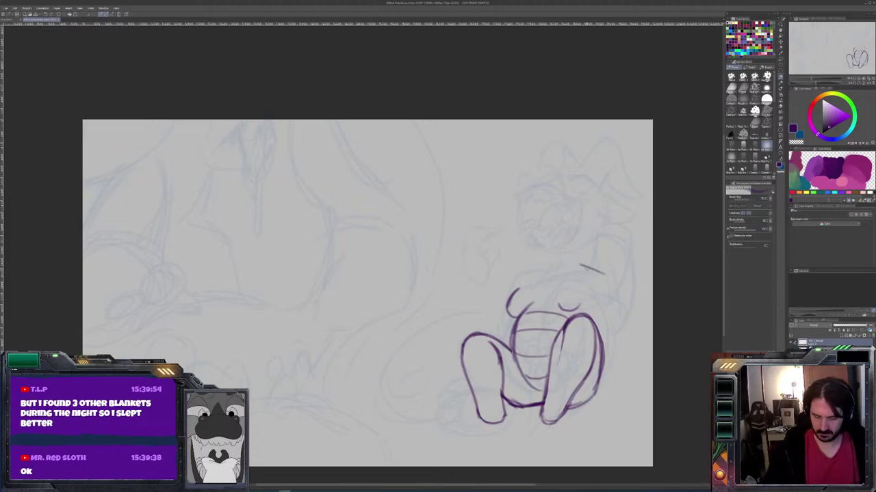
{"action": "mouse_move", "coordinate": [554, 265]}
{"action": "left_mouse_down"}
{"action": "mouse_move", "coordinate": [515, 281]}
{"action": "mouse_move", "coordinate": [509, 298]}
{"action": "mouse_move", "coordinate": [529, 277]}
{"action": "mouse_move", "coordinate": [585, 277]}
{"action": "mouse_move", "coordinate": [562, 315]}
{"action": "left_mouse_up"}
{"action": "key", "text": "ctrl+z"}
{"action": "mouse_move", "coordinate": [583, 277]}
{"action": "left_mouse_down"}
{"action": "mouse_move", "coordinate": [584, 301]}
{"action": "mouse_move", "coordinate": [559, 315]}
{"action": "left_mouse_up"}
Clean up the chest lines and draw the wavy lower chest contour with a small collarbone mark
{"action": "key", "text": "e"}
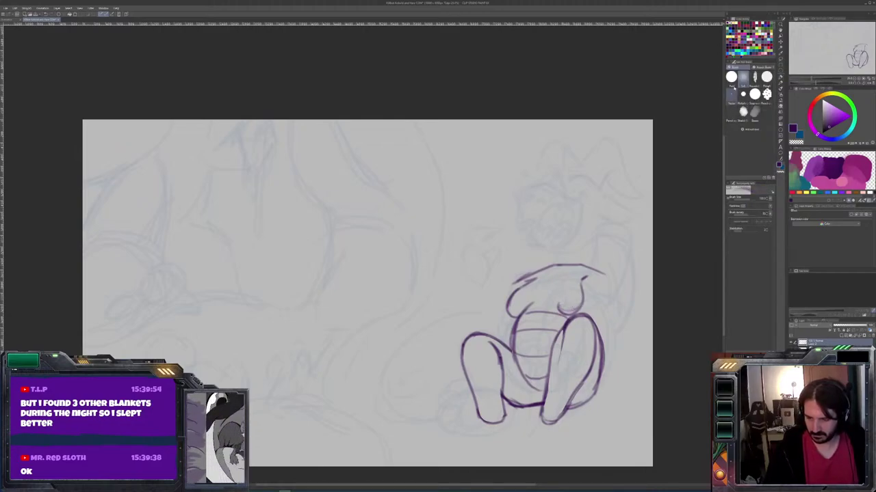
{"action": "key", "text": "p"}
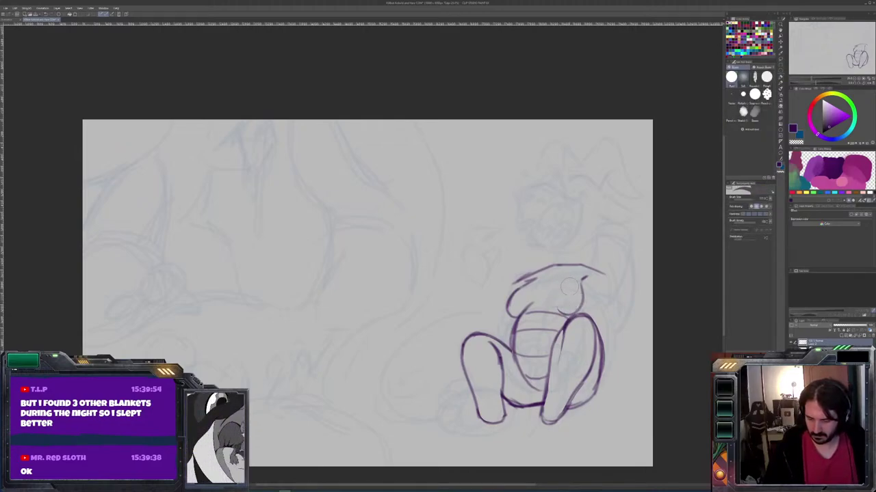
{"action": "key", "text": "b"}
{"action": "mouse_move", "coordinate": [582, 301]}
{"action": "left_mouse_down"}
{"action": "mouse_move", "coordinate": [572, 314]}
{"action": "mouse_move", "coordinate": [566, 300]}
{"action": "mouse_move", "coordinate": [511, 300]}
{"action": "left_mouse_up"}
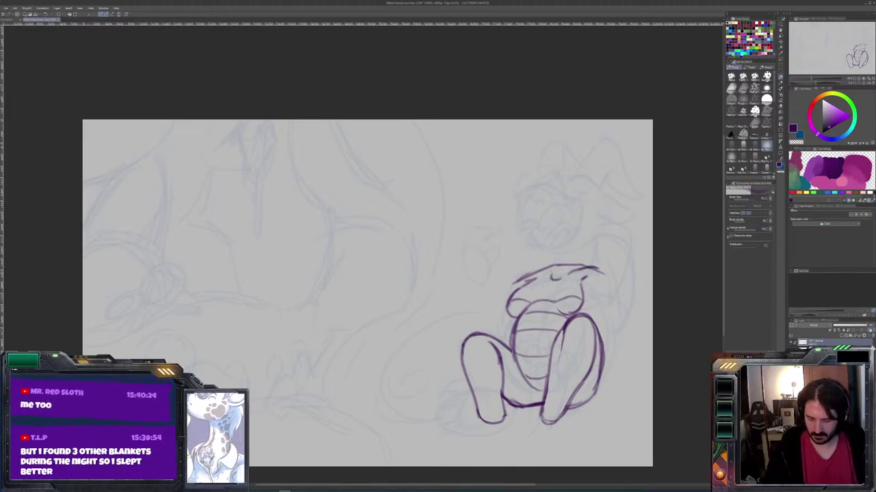
Draw rounded curves over both shoulders and a short flared neck rising to the head
{"action": "mouse_move", "coordinate": [551, 263]}
{"action": "left_mouse_down"}
{"action": "mouse_move", "coordinate": [519, 269]}
{"action": "mouse_move", "coordinate": [508, 285]}
{"action": "left_mouse_up"}
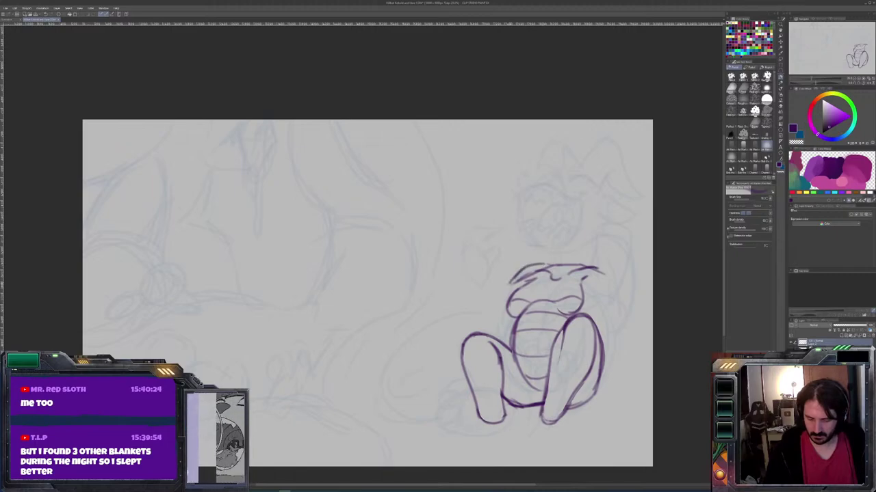
{"action": "mouse_move", "coordinate": [585, 268]}
{"action": "left_mouse_down"}
{"action": "mouse_move", "coordinate": [612, 265]}
{"action": "mouse_move", "coordinate": [612, 283]}
{"action": "left_mouse_up"}
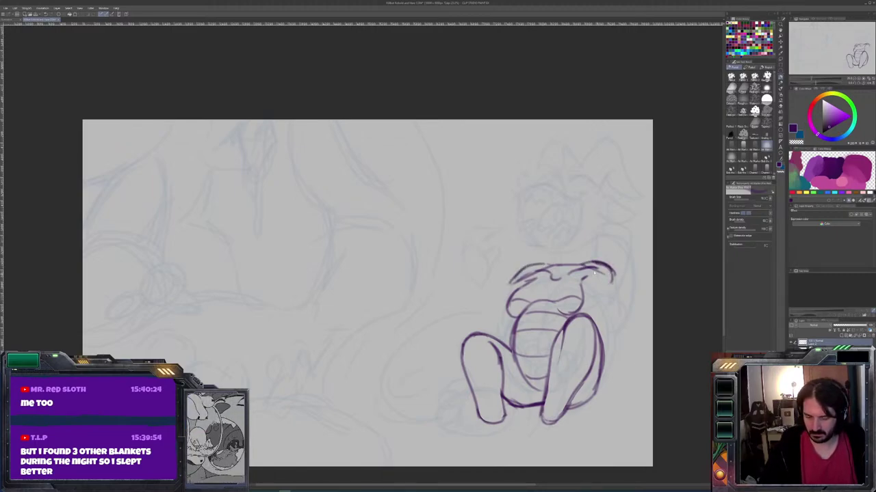
{"action": "mouse_move", "coordinate": [552, 244]}
{"action": "left_mouse_down"}
{"action": "mouse_move", "coordinate": [546, 273]}
{"action": "mouse_move", "coordinate": [537, 272]}
{"action": "left_mouse_up"}
{"action": "mouse_move", "coordinate": [583, 235]}
{"action": "left_mouse_down"}
{"action": "mouse_move", "coordinate": [587, 271]}
{"action": "mouse_move", "coordinate": [562, 243]}
{"action": "mouse_move", "coordinate": [547, 245]}
{"action": "left_mouse_up"}
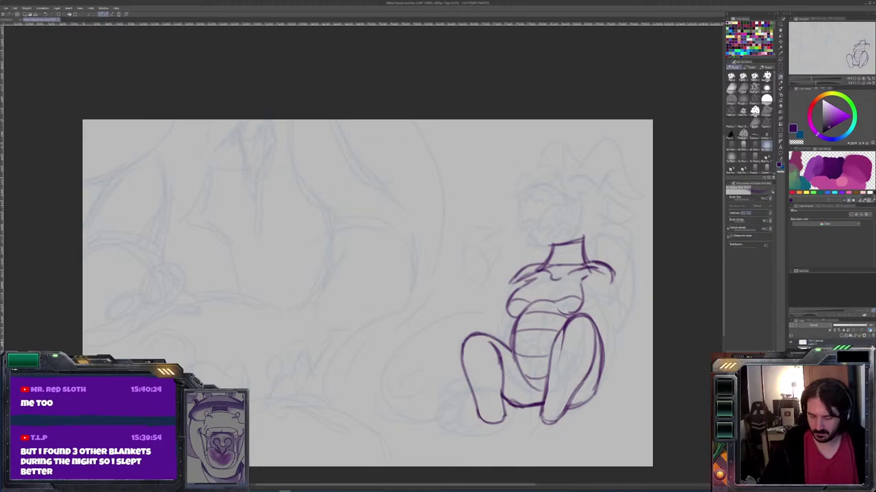
Redraw the left knee's top curve slightly higher, erase the old line beneath, and add a short crease inside the knee
{"action": "mouse_move", "coordinate": [506, 342]}
{"action": "left_mouse_down"}
{"action": "mouse_move", "coordinate": [470, 328]}
{"action": "mouse_move", "coordinate": [458, 346]}
{"action": "left_mouse_up"}
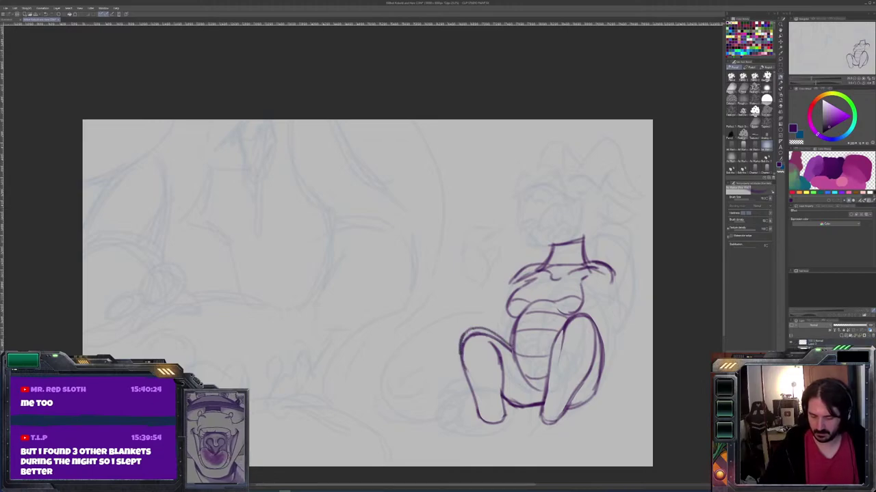
{"action": "key", "text": "e"}
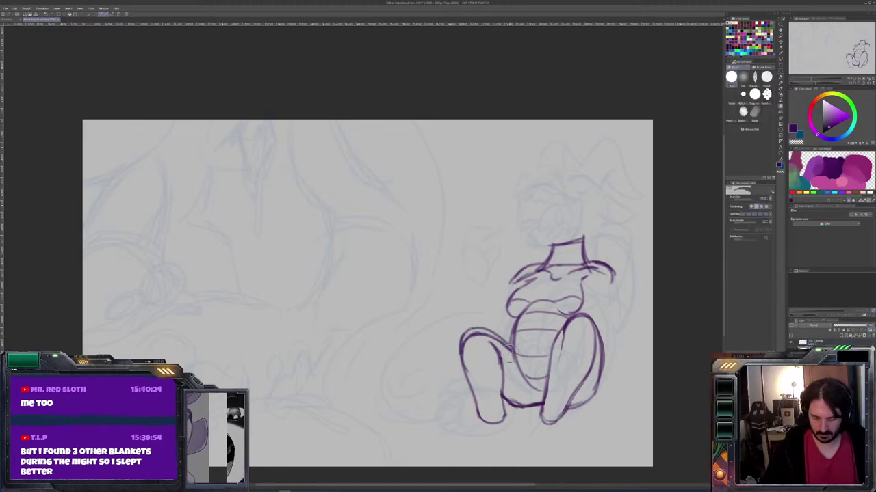
{"action": "mouse_move", "coordinate": [509, 350]}
{"action": "left_mouse_down"}
{"action": "mouse_move", "coordinate": [483, 335]}
{"action": "mouse_move", "coordinate": [472, 346]}
{"action": "mouse_move", "coordinate": [468, 338]}
{"action": "mouse_move", "coordinate": [462, 362]}
{"action": "left_mouse_up"}
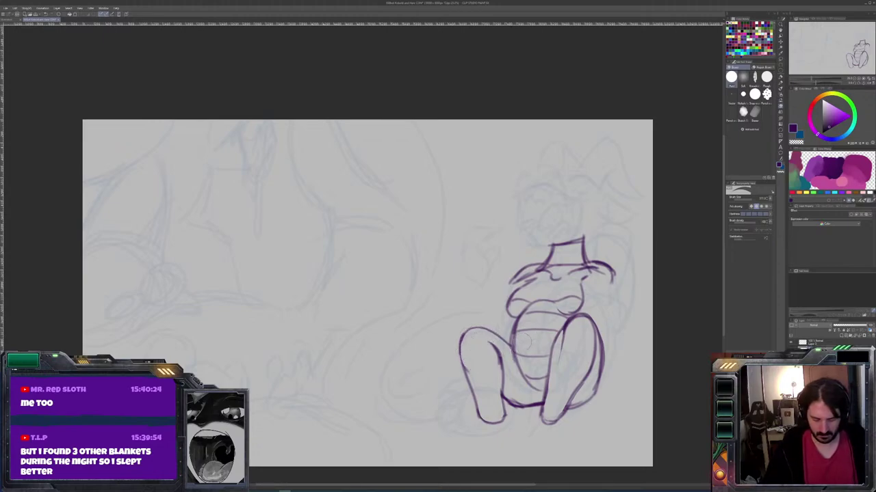
{"action": "key", "text": "p"}
{"action": "left_click_drag", "start_coordinate": [478, 336], "coordinate": [479, 354]}
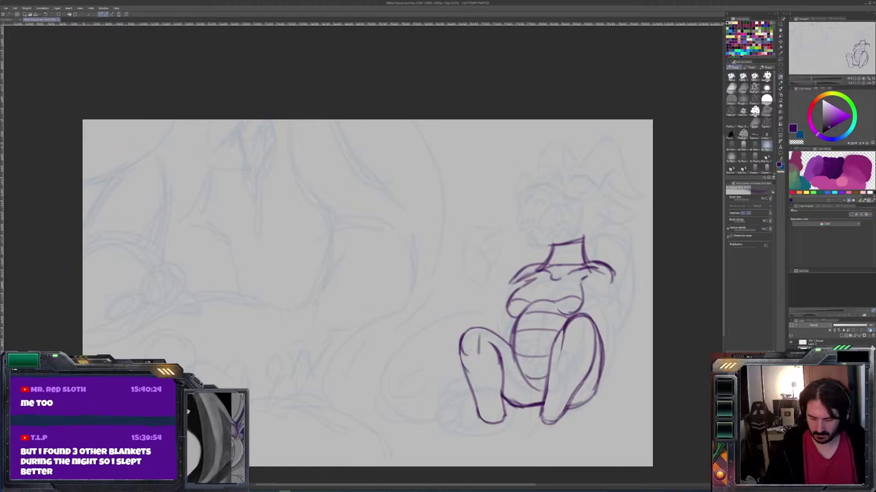
{"action": "key", "text": "e"}
{"action": "left_click_drag", "start_coordinate": [476, 336], "coordinate": [479, 358]}
{"action": "key", "text": "p"}
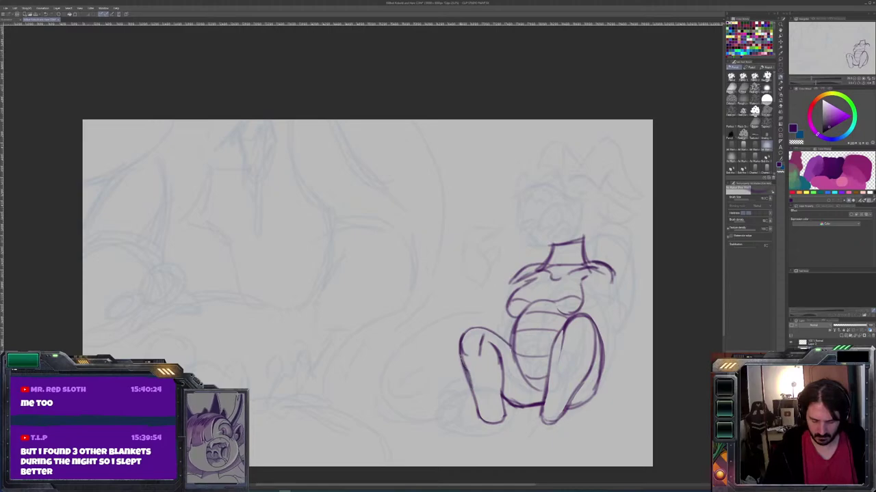
Draw a large tail curve sweeping outward and up from the base of the right leg to the canvas edge
{"action": "key", "text": "e"}
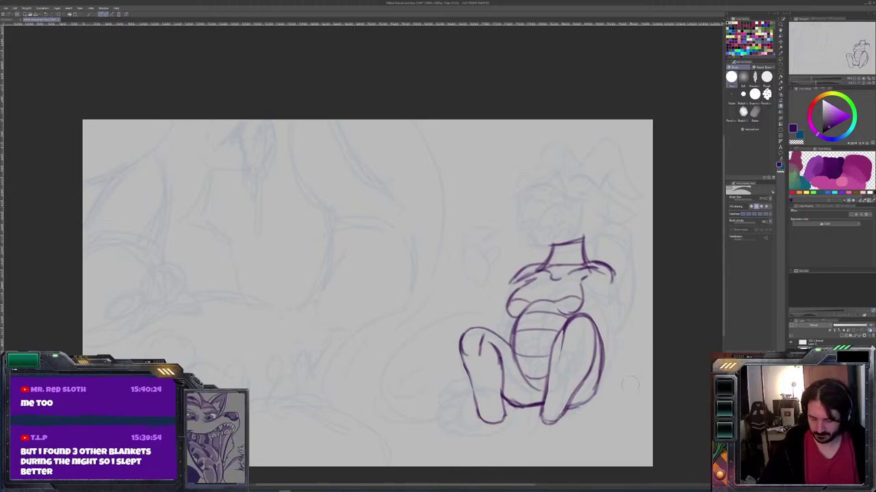
{"action": "key", "text": "p"}
{"action": "mouse_move", "coordinate": [567, 409]}
{"action": "left_mouse_down"}
{"action": "mouse_move", "coordinate": [637, 382]}
{"action": "mouse_move", "coordinate": [655, 313]}
{"action": "mouse_move", "coordinate": [646, 326]}
{"action": "left_mouse_up"}
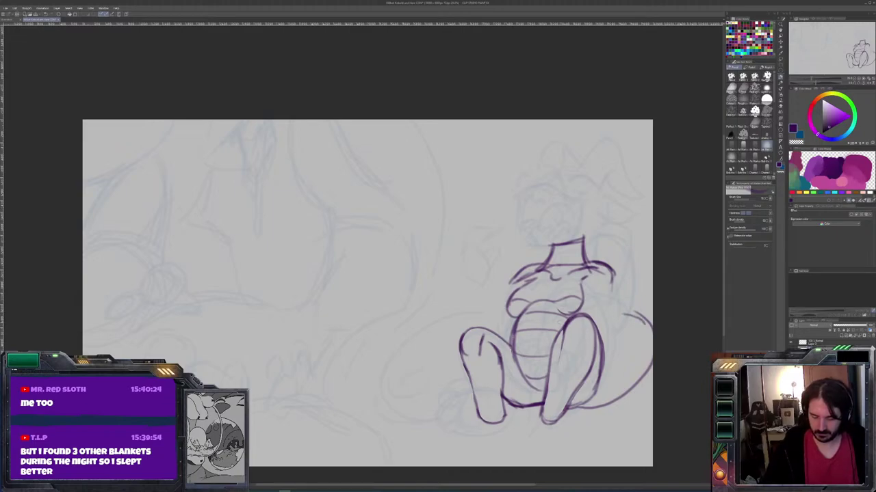
Draw a hand resting on the belly beside the right leg and erase the stray line at its base
{"action": "mouse_move", "coordinate": [563, 319]}
{"action": "left_mouse_down"}
{"action": "mouse_move", "coordinate": [542, 312]}
{"action": "mouse_move", "coordinate": [537, 334]}
{"action": "mouse_move", "coordinate": [552, 349]}
{"action": "left_mouse_up"}
{"action": "key", "text": "ctrl+z"}
{"action": "key", "text": "ctrl+z"}
{"action": "mouse_move", "coordinate": [572, 315]}
{"action": "left_mouse_down"}
{"action": "mouse_move", "coordinate": [547, 330]}
{"action": "mouse_move", "coordinate": [552, 352]}
{"action": "left_mouse_up"}
{"action": "mouse_move", "coordinate": [554, 312]}
{"action": "left_mouse_down"}
{"action": "mouse_move", "coordinate": [531, 314]}
{"action": "mouse_move", "coordinate": [526, 338]}
{"action": "mouse_move", "coordinate": [550, 342]}
{"action": "mouse_move", "coordinate": [532, 349]}
{"action": "mouse_move", "coordinate": [550, 351]}
{"action": "mouse_move", "coordinate": [556, 336]}
{"action": "mouse_move", "coordinate": [531, 349]}
{"action": "left_mouse_up"}
{"action": "key", "text": "e"}
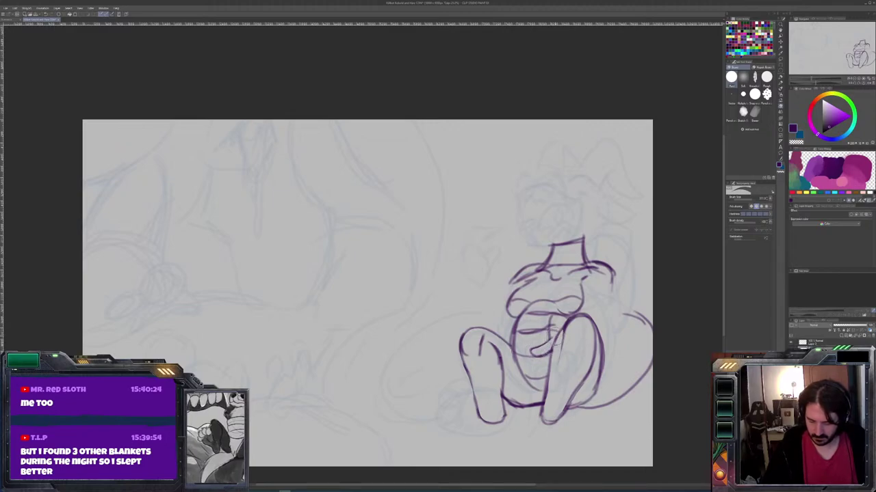
{"action": "mouse_move", "coordinate": [555, 325]}
{"action": "left_mouse_down"}
{"action": "mouse_move", "coordinate": [520, 333]}
{"action": "mouse_move", "coordinate": [556, 334]}
{"action": "left_mouse_up"}
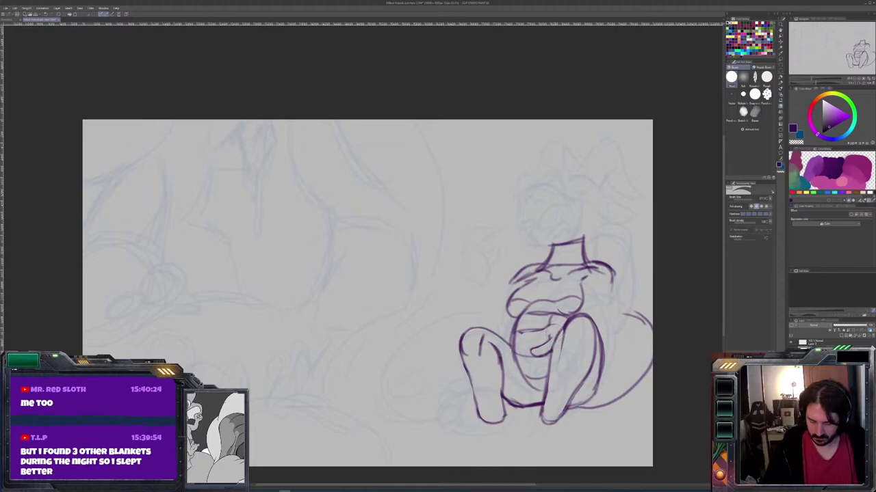
Add the remaining fingers to the hand on the belly and clean up its base and lowest fingertip
{"action": "key", "text": "b"}
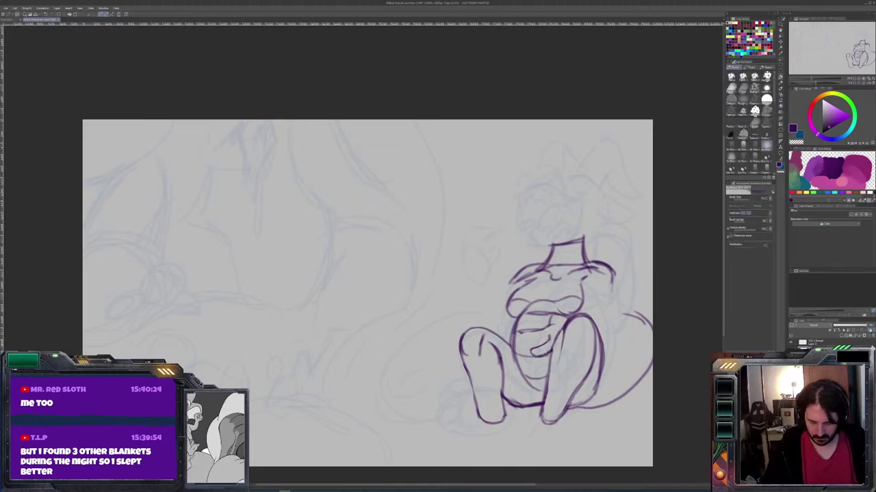
{"action": "left_click_drag", "start_coordinate": [550, 336], "coordinate": [533, 341]}
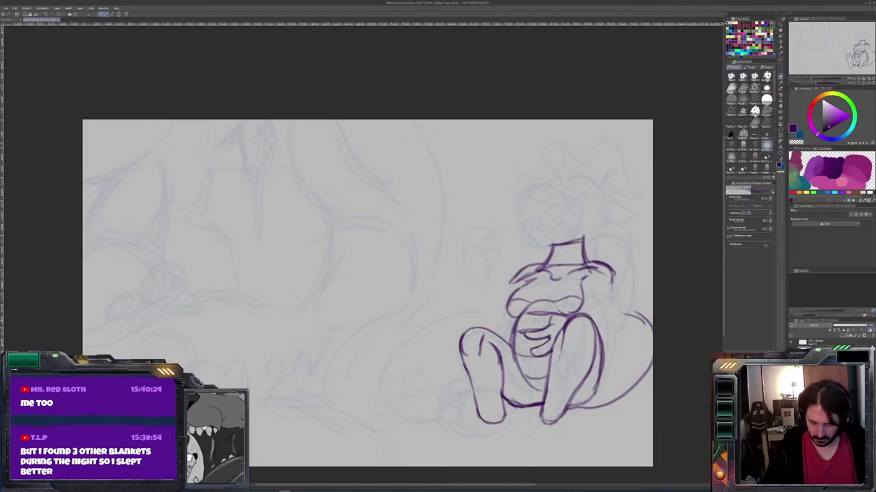
{"action": "left_click_drag", "start_coordinate": [548, 326], "coordinate": [527, 316]}
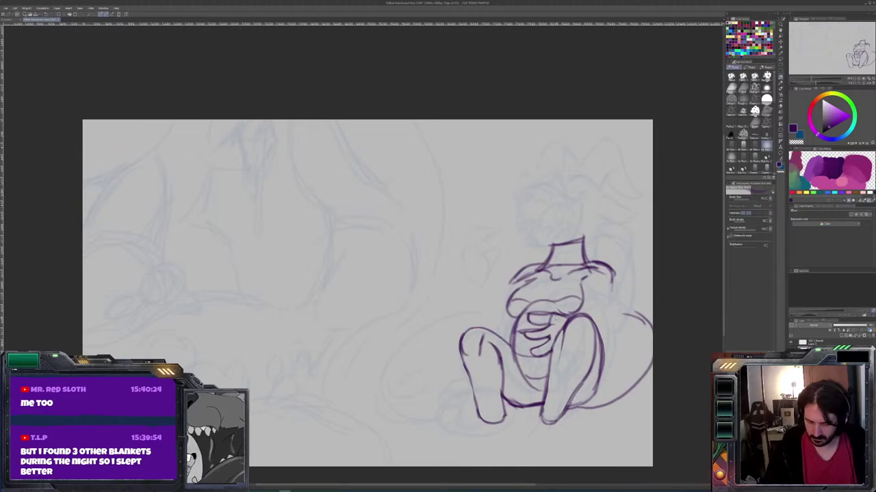
{"action": "key", "text": "e"}
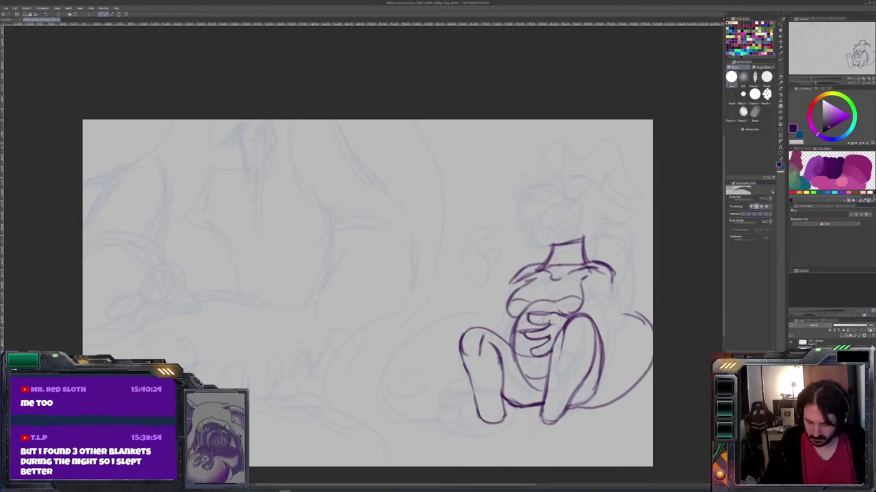
{"action": "key", "text": "p"}
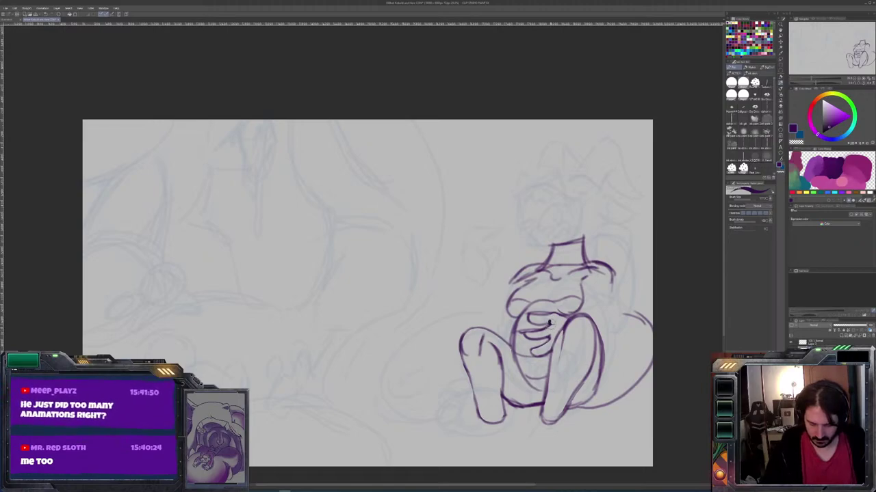
{"action": "key", "text": "b"}
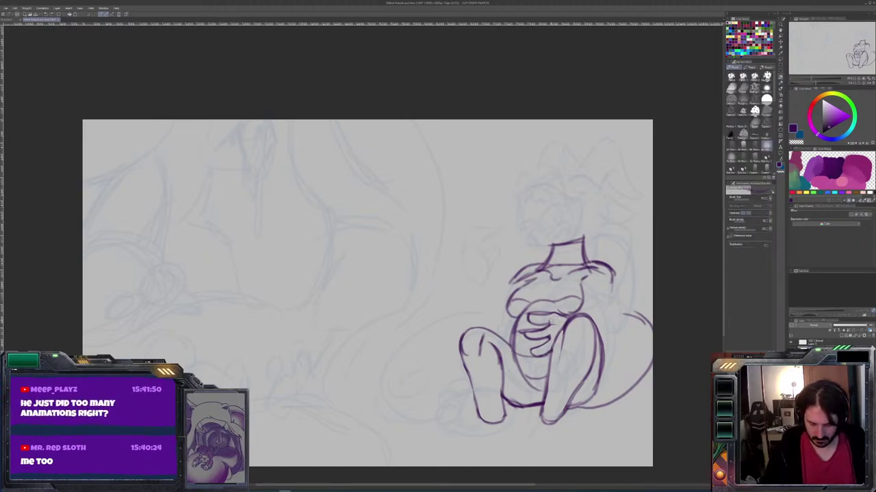
{"action": "key", "text": "b"}
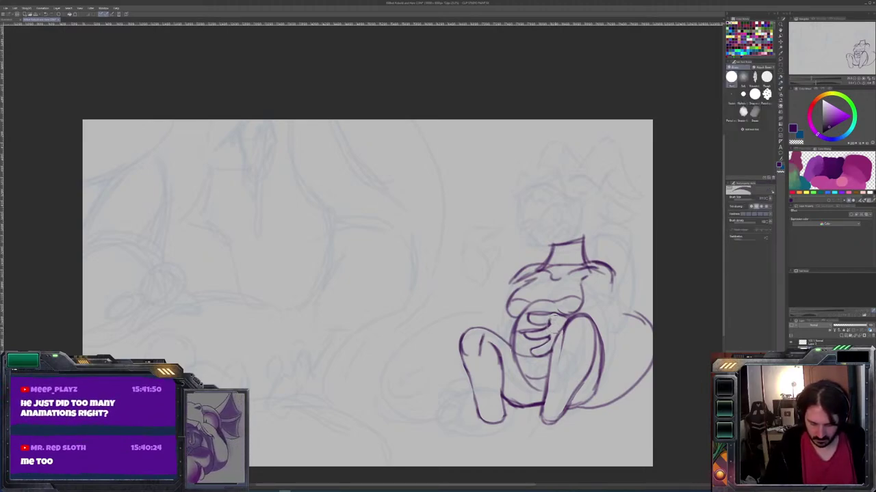
{"action": "key", "text": "b"}
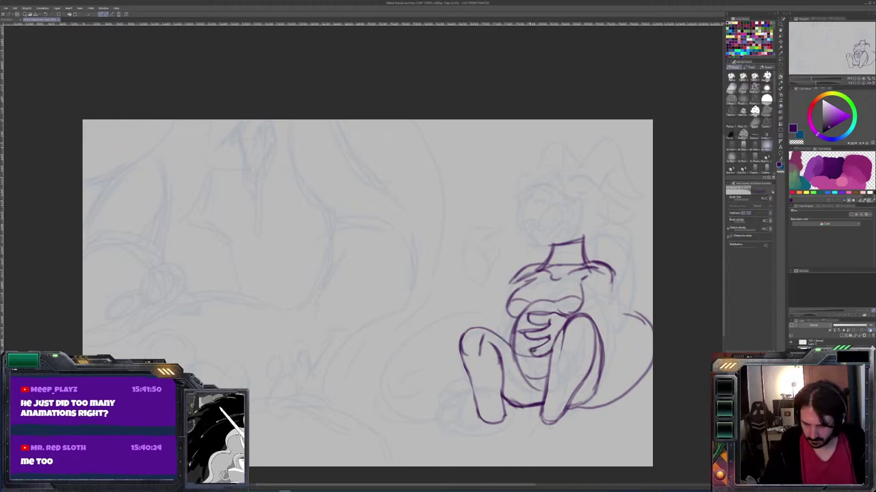
Sketch a raised, curled hand beside the seated character, level with the neck, with its fingers bent toward the body
{"action": "mouse_move", "coordinate": [484, 234]}
{"action": "left_mouse_down"}
{"action": "mouse_move", "coordinate": [500, 224]}
{"action": "mouse_move", "coordinate": [475, 221]}
{"action": "mouse_move", "coordinate": [469, 245]}
{"action": "mouse_move", "coordinate": [492, 233]}
{"action": "mouse_move", "coordinate": [499, 246]}
{"action": "mouse_move", "coordinate": [491, 237]}
{"action": "mouse_move", "coordinate": [480, 245]}
{"action": "mouse_move", "coordinate": [503, 241]}
{"action": "mouse_move", "coordinate": [489, 277]}
{"action": "mouse_move", "coordinate": [472, 275]}
{"action": "mouse_move", "coordinate": [472, 228]}
{"action": "mouse_move", "coordinate": [461, 247]}
{"action": "left_mouse_up"}
{"action": "key", "text": "ctrl+z"}
{"action": "key", "text": "ctrl+z"}
{"action": "key", "text": "e"}
{"action": "key", "text": "b"}
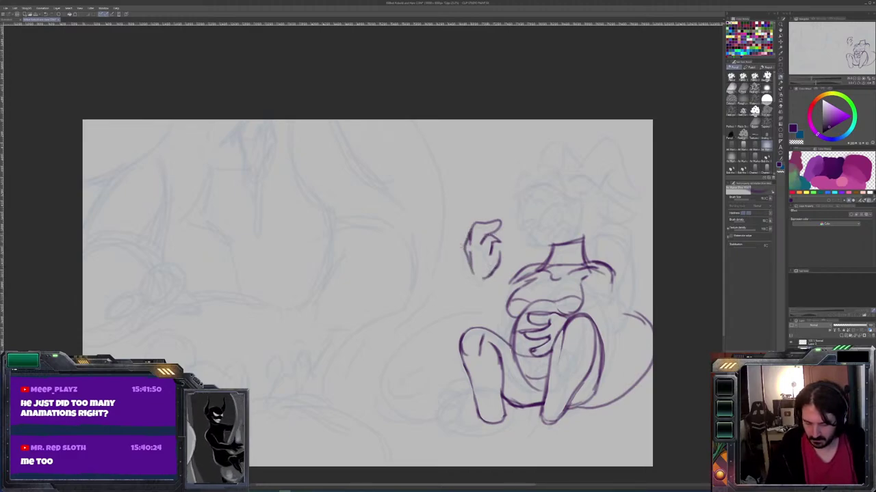
{"action": "mouse_move", "coordinate": [496, 223]}
{"action": "left_mouse_down"}
{"action": "mouse_move", "coordinate": [487, 238]}
{"action": "mouse_move", "coordinate": [500, 217]}
{"action": "mouse_move", "coordinate": [506, 240]}
{"action": "left_mouse_up"}
{"action": "key", "text": "e"}
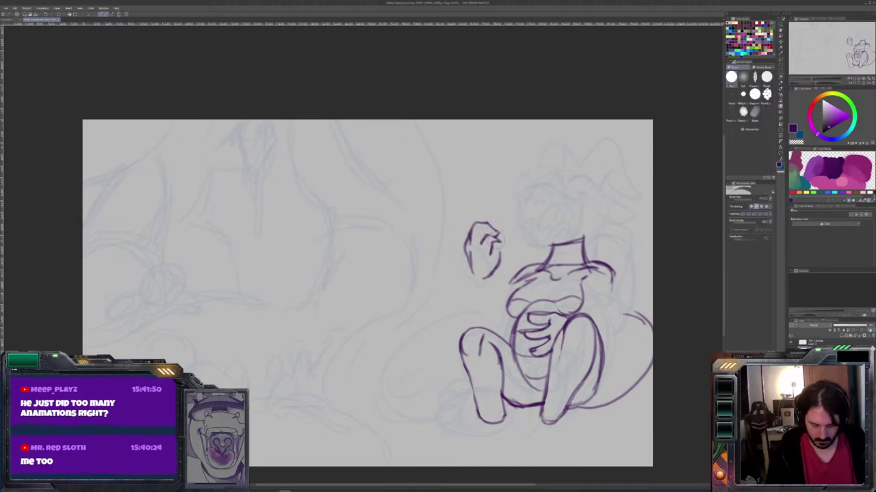
{"action": "key", "text": "b"}
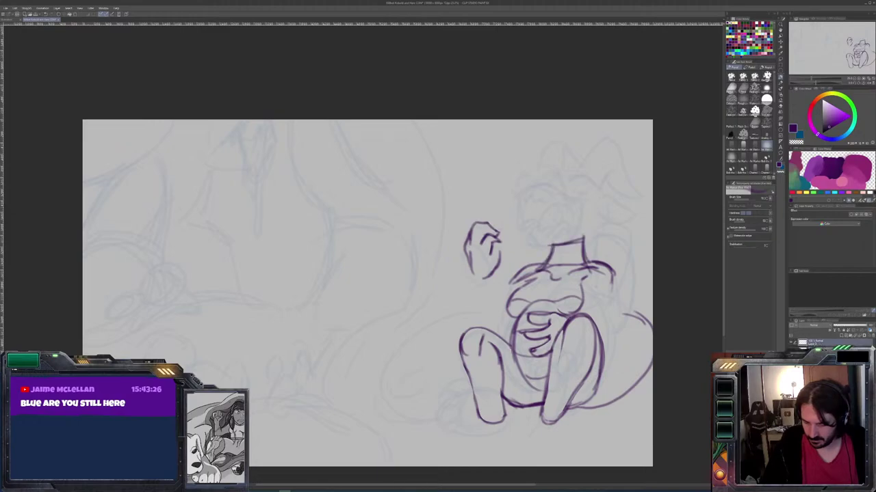
Draw the bent arm joining the raised hand to the shoulder, with upper arm, elbow and both forearm contours
{"action": "mouse_move", "coordinate": [536, 261]}
{"action": "left_mouse_down"}
{"action": "mouse_move", "coordinate": [481, 299]}
{"action": "mouse_move", "coordinate": [522, 315]}
{"action": "left_mouse_up"}
{"action": "key", "text": "b"}
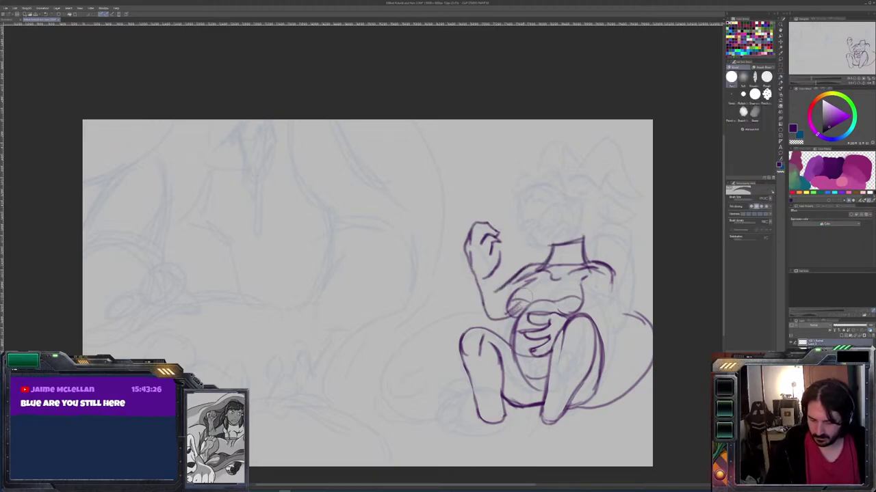
{"action": "key", "text": "b"}
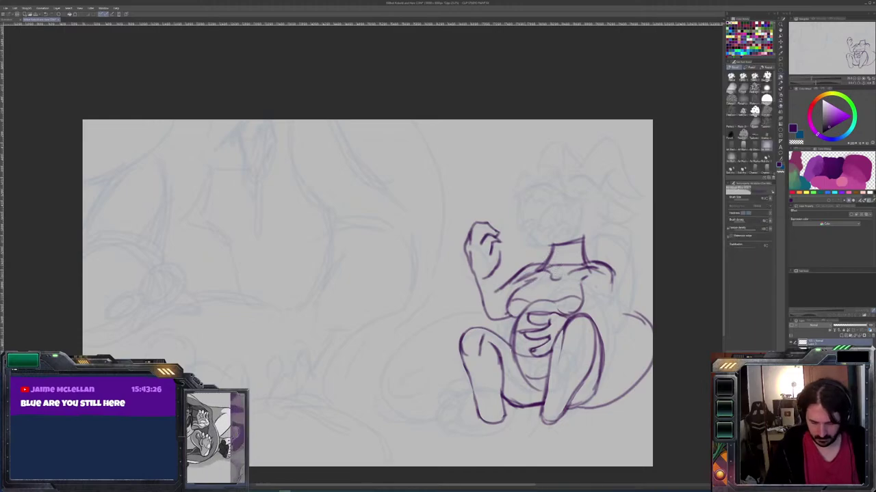
{"action": "mouse_move", "coordinate": [490, 273]}
{"action": "left_mouse_down"}
{"action": "mouse_move", "coordinate": [488, 302]}
{"action": "mouse_move", "coordinate": [482, 281]}
{"action": "mouse_move", "coordinate": [491, 315]}
{"action": "mouse_move", "coordinate": [479, 315]}
{"action": "mouse_move", "coordinate": [477, 273]}
{"action": "mouse_move", "coordinate": [493, 314]}
{"action": "left_mouse_up"}
{"action": "key", "text": "ctrl+z"}
{"action": "key", "text": "e"}
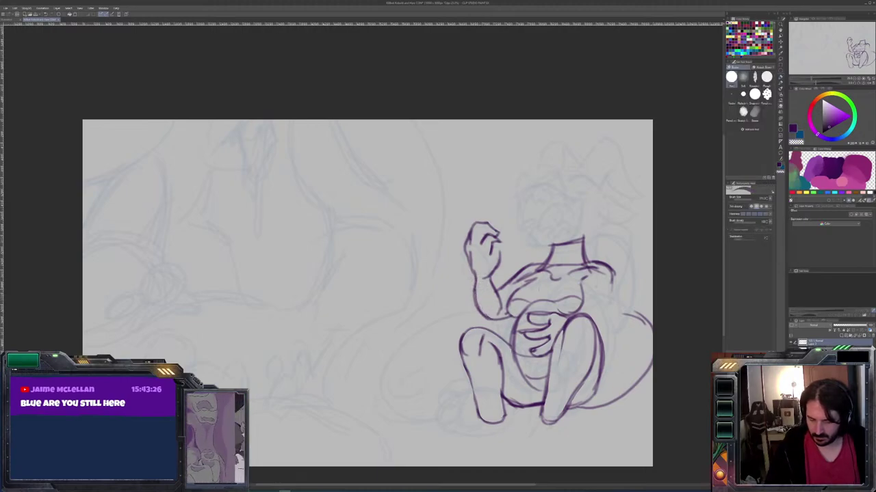
{"action": "key", "text": "p"}
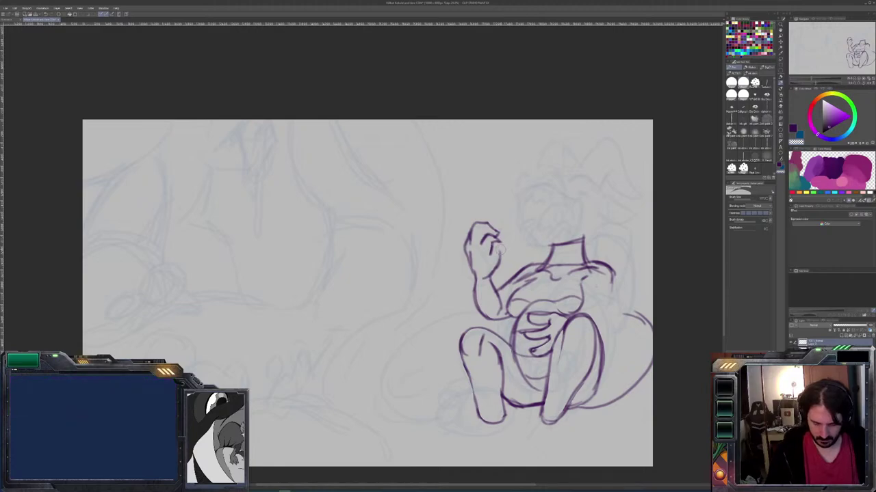
Add dark curled fingers along the raised hand's inner side and trim the shape's palm-side edge into a clean curve
{"action": "key", "text": "b"}
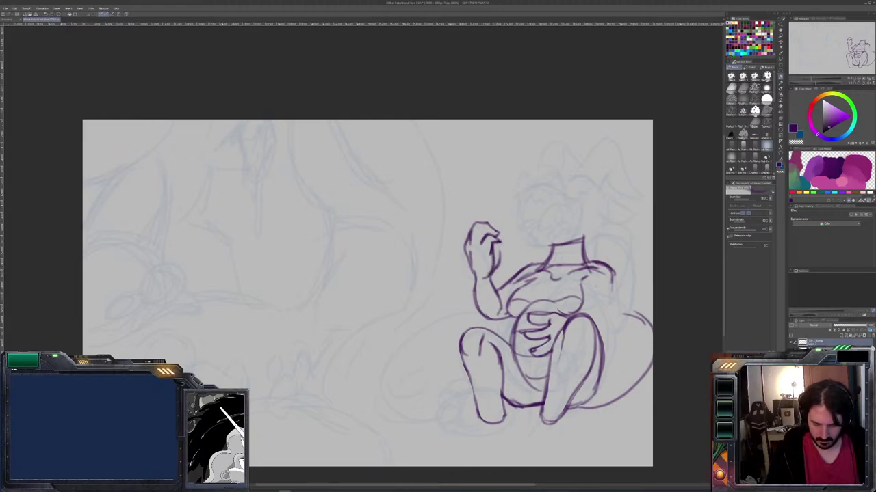
{"action": "left_click_drag", "start_coordinate": [503, 244], "coordinate": [500, 255]}
{"action": "left_click_drag", "start_coordinate": [499, 257], "coordinate": [493, 245]}
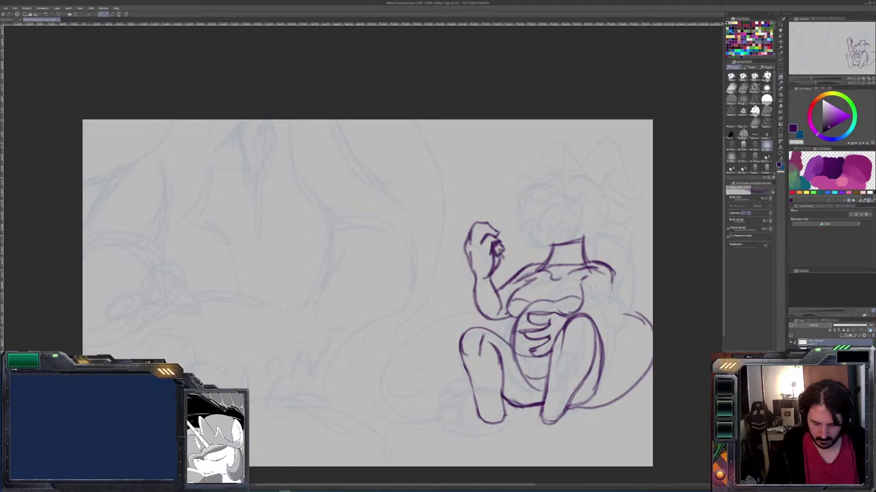
{"action": "scroll", "coordinate": [493, 253], "scroll_direction": "up", "scroll_amount": 4}
{"action": "left_click_drag", "start_coordinate": [496, 245], "coordinate": [468, 287]}
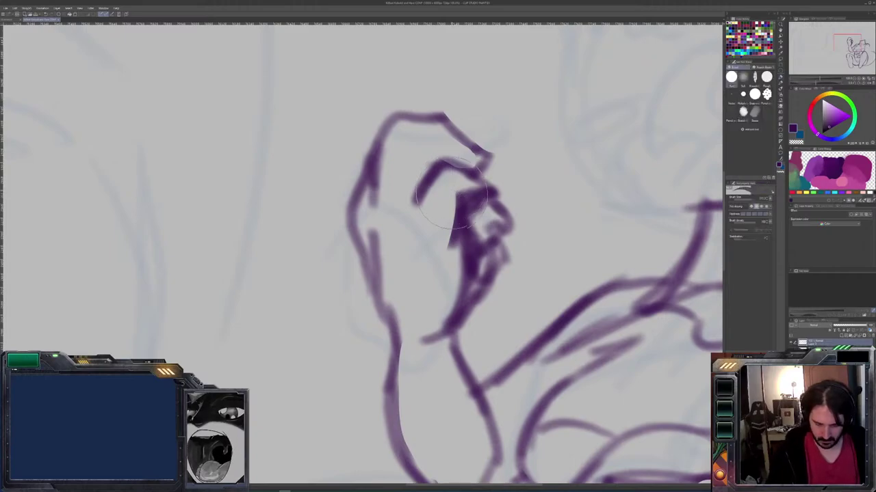
{"action": "key", "text": "e"}
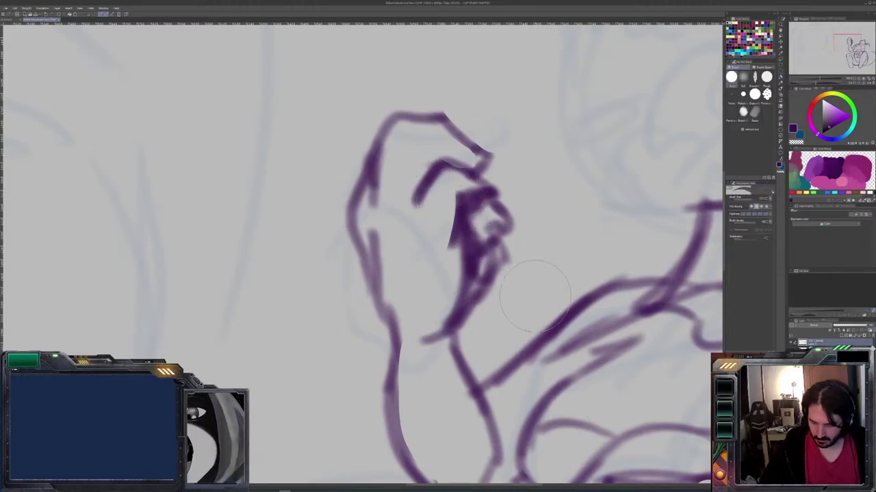
{"action": "mouse_move", "coordinate": [472, 199]}
{"action": "left_mouse_down"}
{"action": "mouse_move", "coordinate": [462, 253]}
{"action": "mouse_move", "coordinate": [438, 301]}
{"action": "mouse_move", "coordinate": [397, 171]}
{"action": "left_mouse_up"}
Trace a crisp line over the raised arm's outer contour from wrist around the elbow, trimming the soft excess along it
{"action": "key", "text": "p"}
{"action": "mouse_move", "coordinate": [460, 360]}
{"action": "left_mouse_down"}
{"action": "mouse_move", "coordinate": [414, 361]}
{"action": "mouse_move", "coordinate": [368, 302]}
{"action": "mouse_move", "coordinate": [369, 314]}
{"action": "mouse_move", "coordinate": [357, 186]}
{"action": "mouse_move", "coordinate": [363, 256]}
{"action": "mouse_move", "coordinate": [357, 191]}
{"action": "mouse_move", "coordinate": [362, 243]}
{"action": "mouse_move", "coordinate": [400, 354]}
{"action": "left_mouse_up"}
{"action": "left_click_drag", "start_coordinate": [376, 321], "coordinate": [395, 346]}
{"action": "key", "text": "e"}
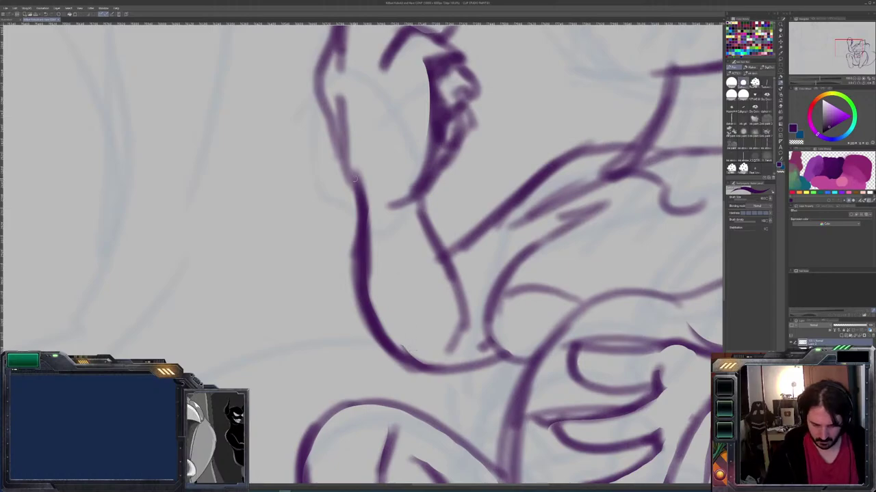
{"action": "mouse_move", "coordinate": [349, 179]}
{"action": "left_mouse_down"}
{"action": "mouse_move", "coordinate": [356, 263]}
{"action": "mouse_move", "coordinate": [381, 345]}
{"action": "mouse_move", "coordinate": [445, 375]}
{"action": "mouse_move", "coordinate": [414, 371]}
{"action": "left_mouse_up"}
{"action": "left_click_drag", "start_coordinate": [472, 367], "coordinate": [506, 356]}
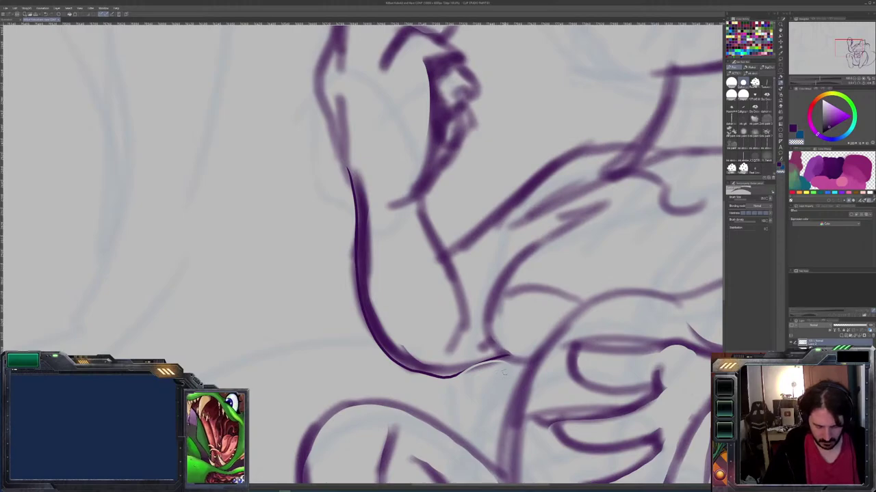
{"action": "key", "text": "e"}
{"action": "left_click_drag", "start_coordinate": [507, 360], "coordinate": [464, 372]}
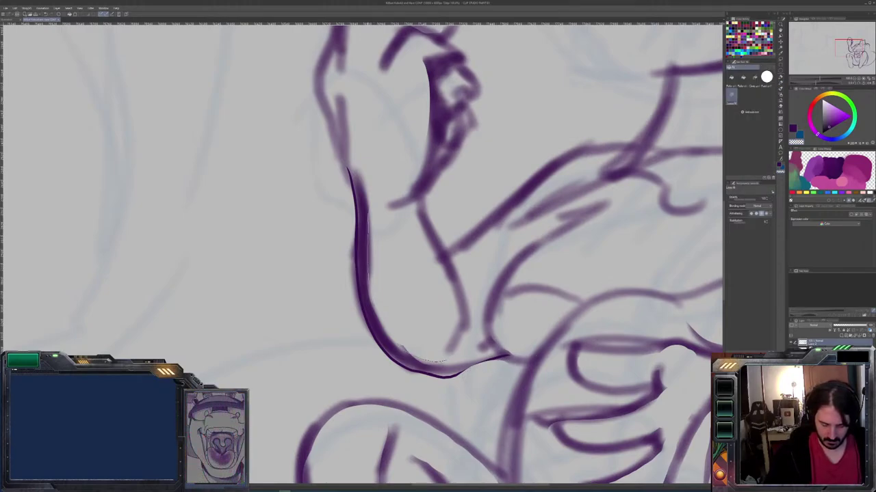
{"action": "left_click_drag", "start_coordinate": [441, 361], "coordinate": [365, 163]}
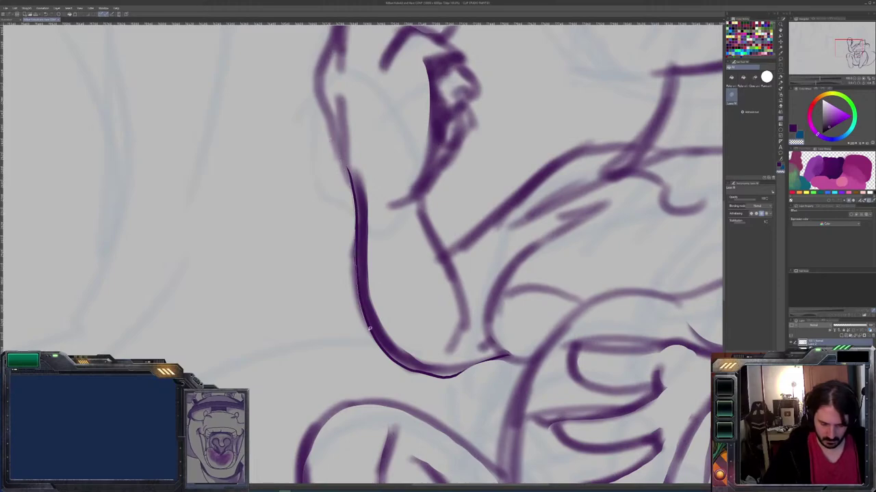
Trace a crisp line along the inner forearm up to the wrist and trim the stray stroke at the base of the palm
{"action": "left_click_drag", "start_coordinate": [630, 265], "coordinate": [589, 305]}
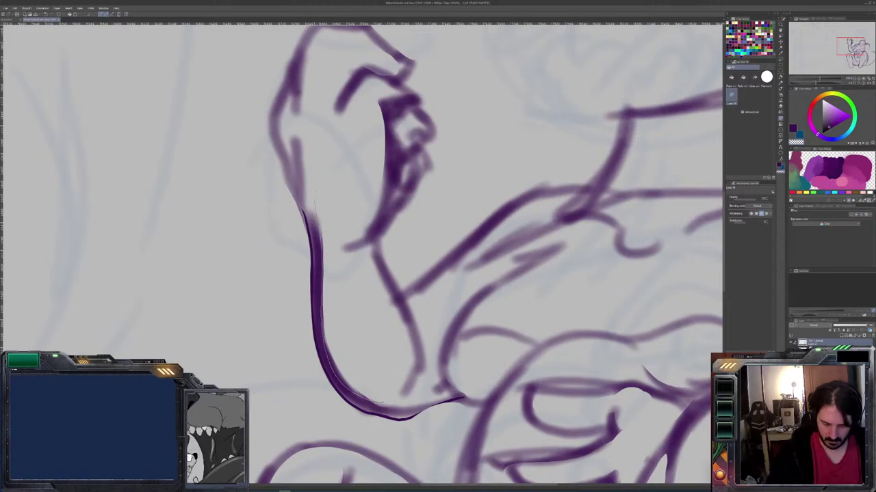
{"action": "left_click_drag", "start_coordinate": [652, 321], "coordinate": [642, 347]}
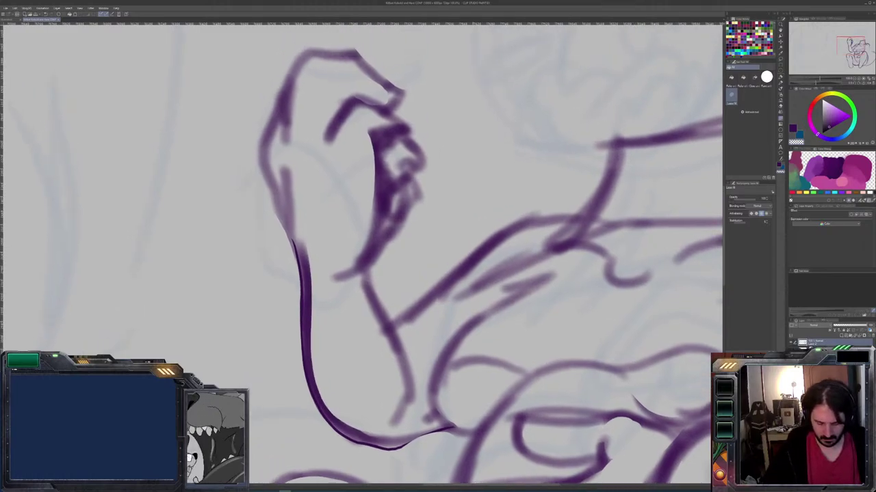
{"action": "mouse_move", "coordinate": [404, 348]}
{"action": "left_mouse_down"}
{"action": "mouse_move", "coordinate": [408, 400]}
{"action": "mouse_move", "coordinate": [409, 375]}
{"action": "mouse_move", "coordinate": [374, 299]}
{"action": "mouse_move", "coordinate": [369, 258]}
{"action": "mouse_move", "coordinate": [362, 305]}
{"action": "left_mouse_up"}
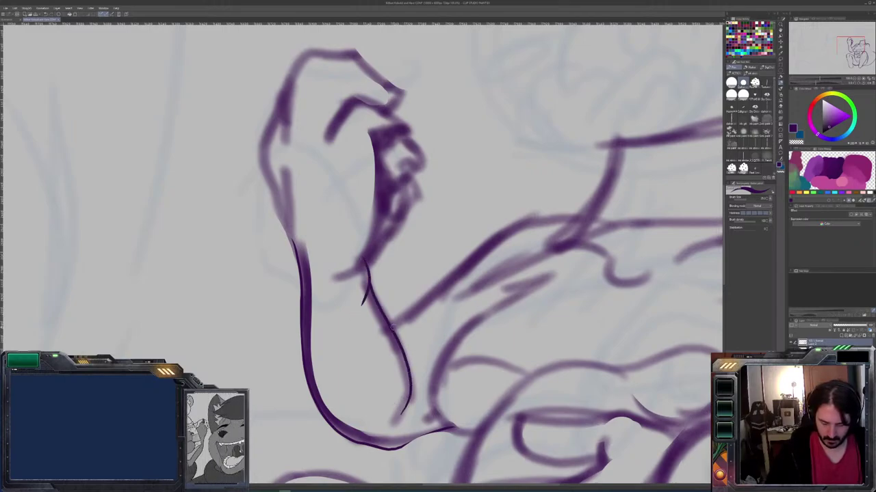
{"action": "key", "text": "e"}
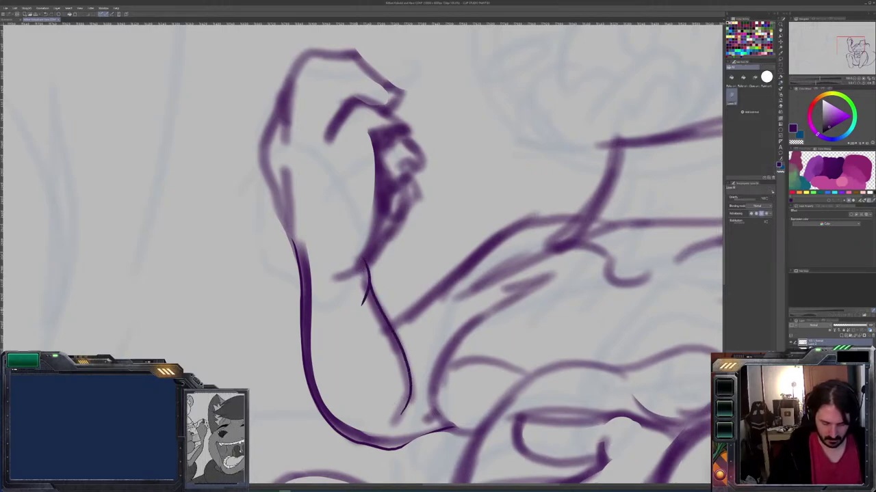
{"action": "left_click_drag", "start_coordinate": [361, 271], "coordinate": [352, 294]}
{"action": "key", "text": "ctrl+z"}
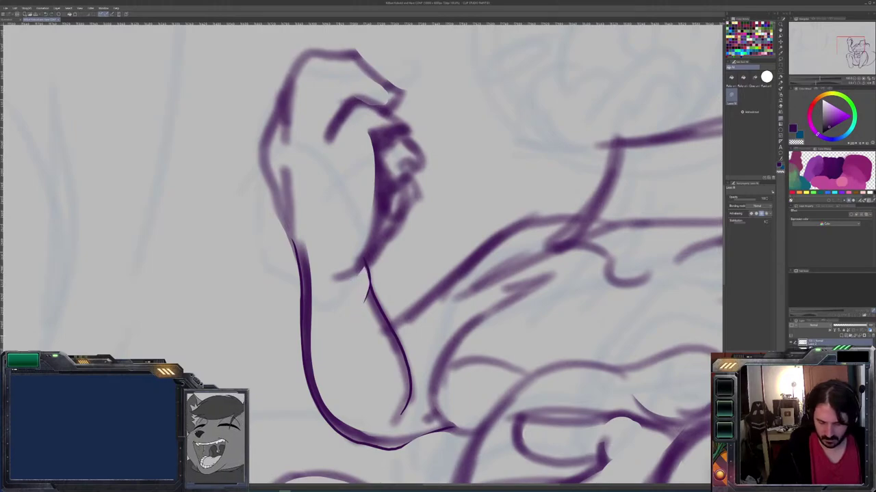
{"action": "left_click_drag", "start_coordinate": [361, 268], "coordinate": [332, 278]}
{"action": "left_click_drag", "start_coordinate": [424, 289], "coordinate": [431, 377]}
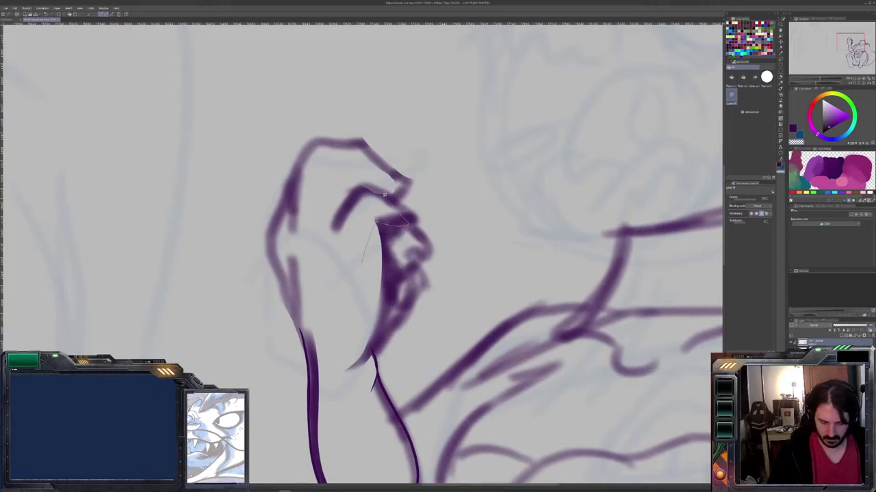
Cut out a clean thumb shape in the raised hand and sharpen the thumb's upper curve and the palm edge with tapered lines
{"action": "left_click_drag", "start_coordinate": [386, 196], "coordinate": [336, 229]}
{"action": "key", "text": "b"}
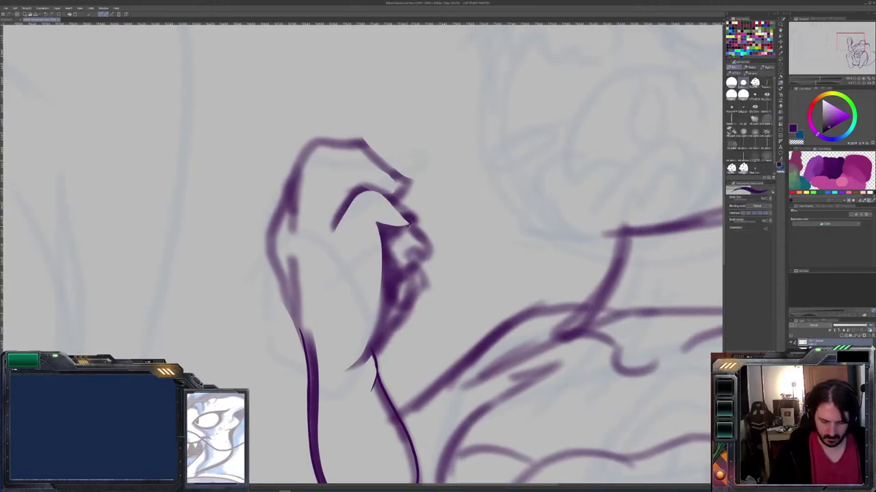
{"action": "left_click_drag", "start_coordinate": [412, 225], "coordinate": [370, 215]}
{"action": "key", "text": "ctrl+z"}
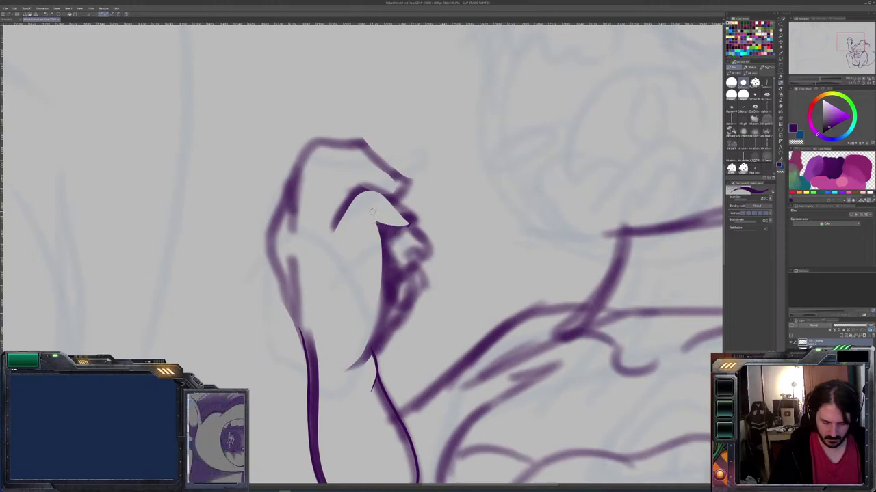
{"action": "left_click_drag", "start_coordinate": [382, 248], "coordinate": [374, 315]}
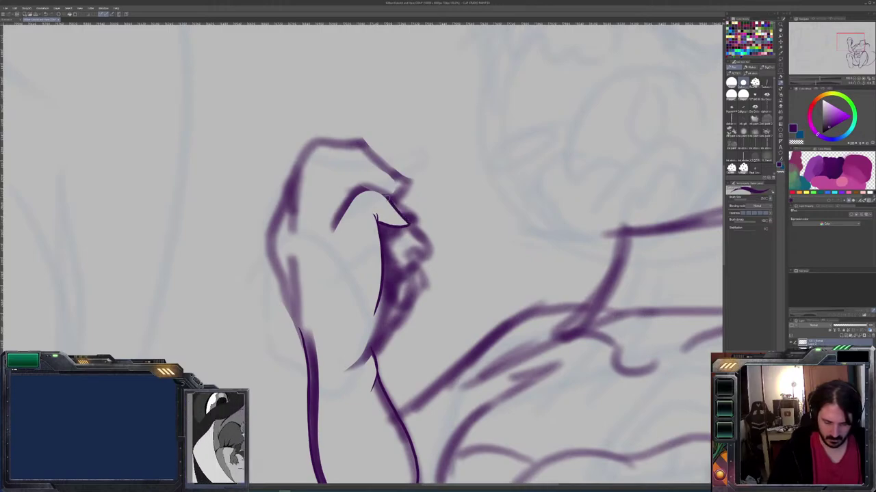
{"action": "left_click_drag", "start_coordinate": [363, 192], "coordinate": [325, 243]}
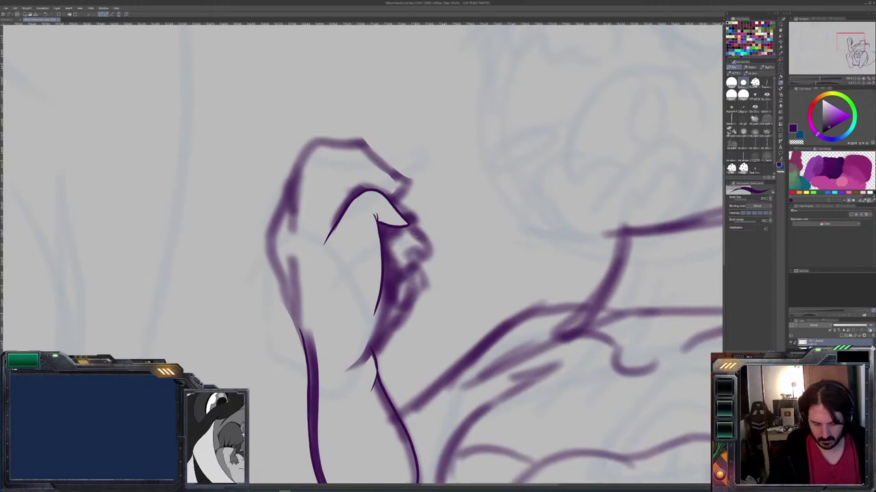
Blend the dark curled fingers into a soft mass and erase patches along its outer side
{"action": "key", "text": "j"}
{"action": "mouse_move", "coordinate": [403, 273]}
{"action": "left_mouse_down"}
{"action": "mouse_move", "coordinate": [417, 253]}
{"action": "mouse_move", "coordinate": [414, 233]}
{"action": "mouse_move", "coordinate": [393, 240]}
{"action": "mouse_move", "coordinate": [402, 275]}
{"action": "mouse_move", "coordinate": [400, 241]}
{"action": "mouse_move", "coordinate": [413, 205]}
{"action": "mouse_move", "coordinate": [402, 199]}
{"action": "mouse_move", "coordinate": [424, 236]}
{"action": "mouse_move", "coordinate": [429, 273]}
{"action": "mouse_move", "coordinate": [397, 305]}
{"action": "left_mouse_up"}
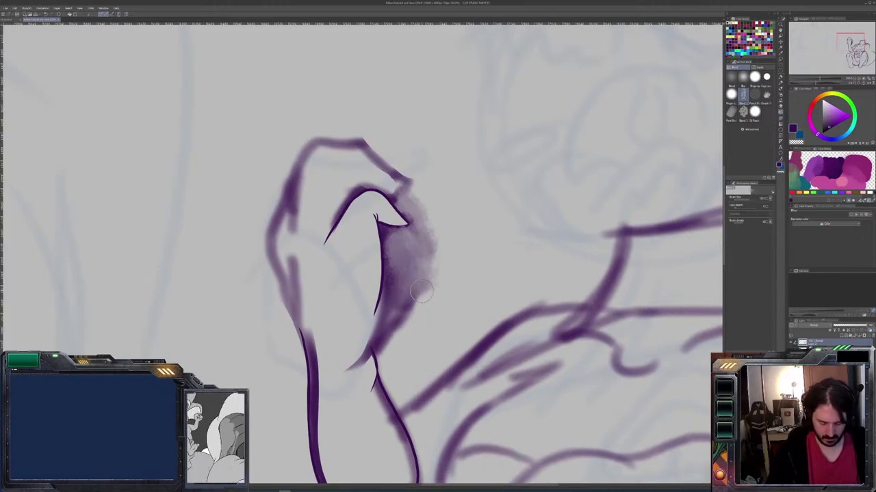
{"action": "key", "text": "b"}
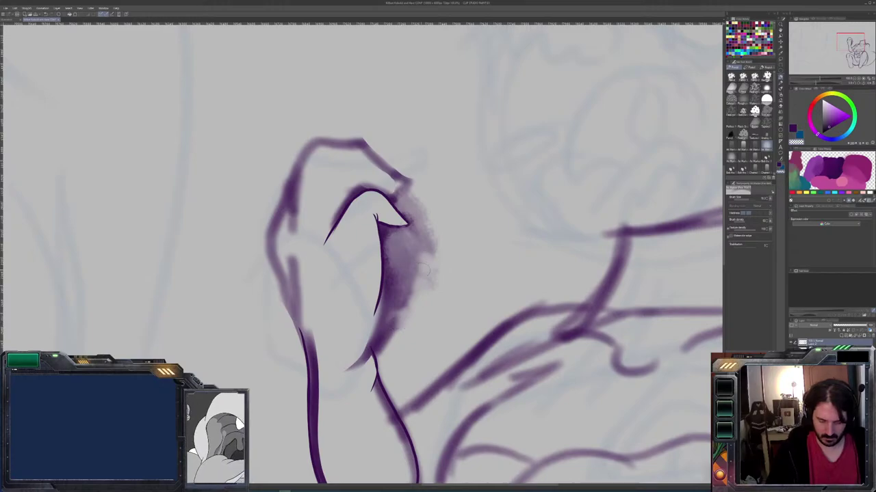
{"action": "key", "text": "e"}
{"action": "mouse_move", "coordinate": [438, 261]}
{"action": "left_mouse_down"}
{"action": "mouse_move", "coordinate": [412, 283]}
{"action": "mouse_move", "coordinate": [413, 317]}
{"action": "mouse_move", "coordinate": [402, 322]}
{"action": "mouse_move", "coordinate": [422, 306]}
{"action": "mouse_move", "coordinate": [433, 242]}
{"action": "mouse_move", "coordinate": [428, 209]}
{"action": "mouse_move", "coordinate": [415, 201]}
{"action": "mouse_move", "coordinate": [429, 202]}
{"action": "mouse_move", "coordinate": [405, 267]}
{"action": "mouse_move", "coordinate": [400, 252]}
{"action": "mouse_move", "coordinate": [403, 294]}
{"action": "mouse_move", "coordinate": [431, 260]}
{"action": "left_mouse_up"}
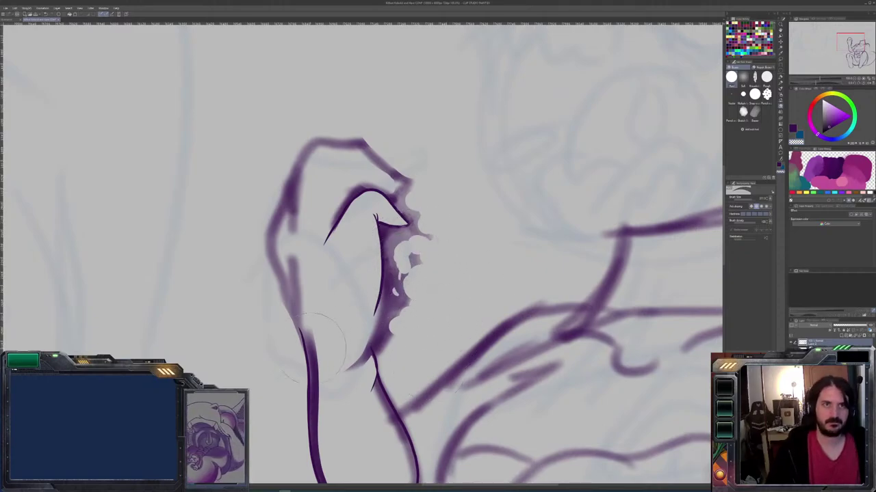
Trace a thin contour around the raised hand's top finger and add small angular detail lines above the thumb curve
{"action": "key", "text": "p"}
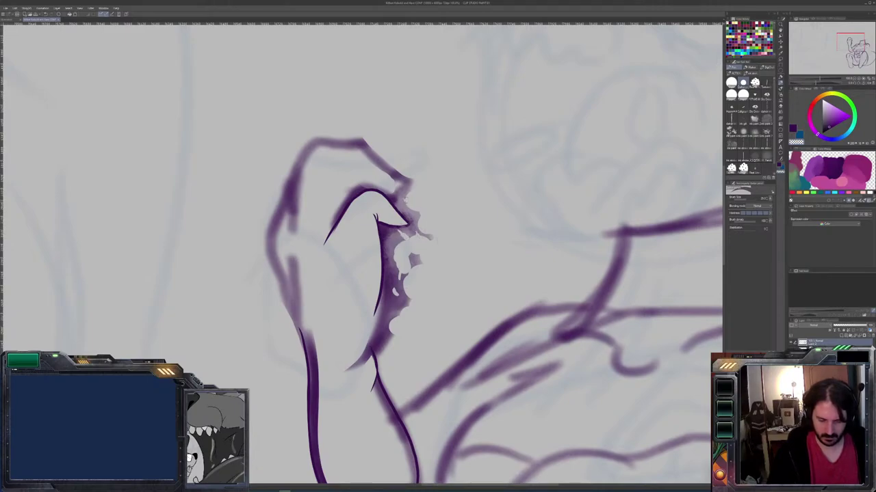
{"action": "key", "text": "b"}
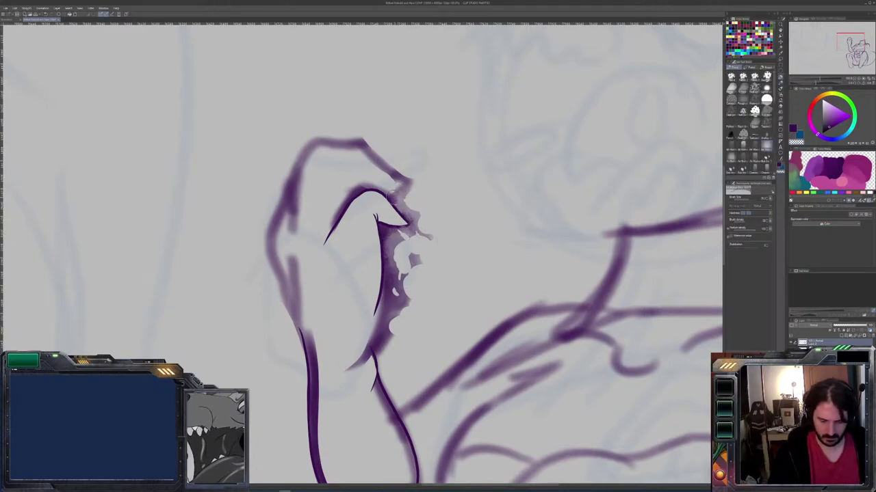
{"action": "key", "text": "b"}
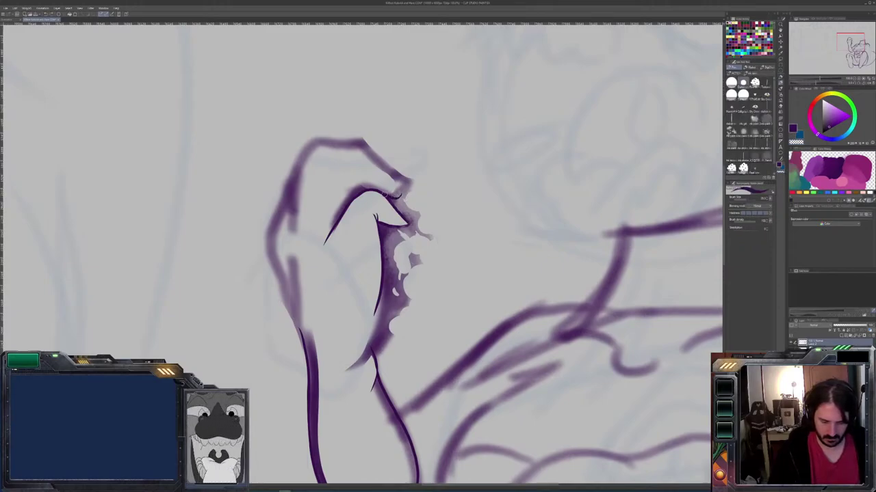
{"action": "mouse_move", "coordinate": [391, 181]}
{"action": "left_mouse_down"}
{"action": "mouse_move", "coordinate": [363, 155]}
{"action": "mouse_move", "coordinate": [316, 147]}
{"action": "mouse_move", "coordinate": [299, 231]}
{"action": "left_mouse_up"}
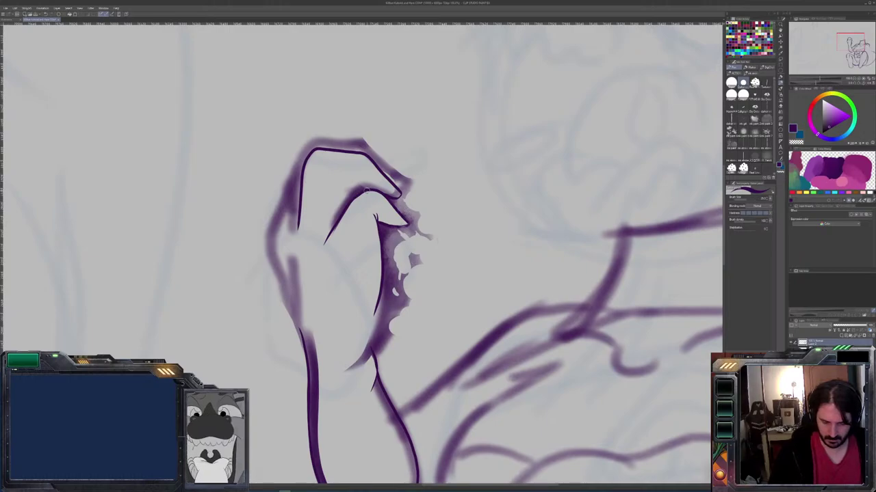
{"action": "left_click_drag", "start_coordinate": [342, 185], "coordinate": [342, 208]}
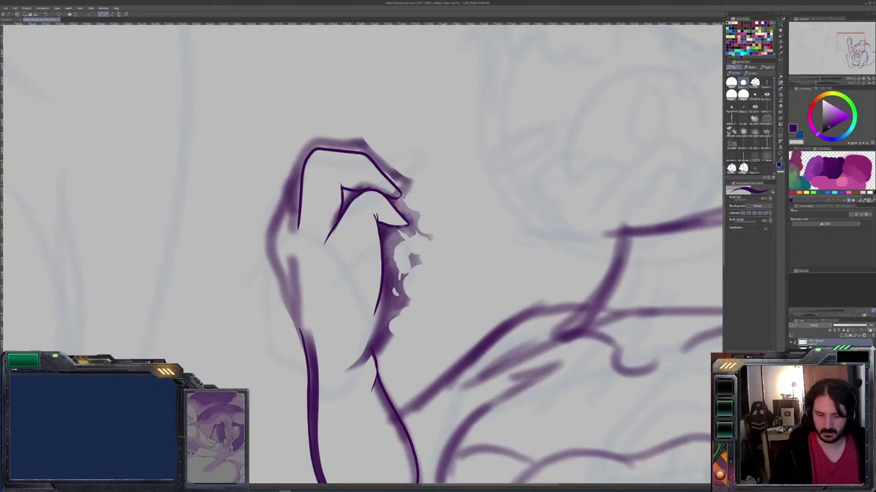
{"action": "left_click_drag", "start_coordinate": [349, 177], "coordinate": [356, 189]}
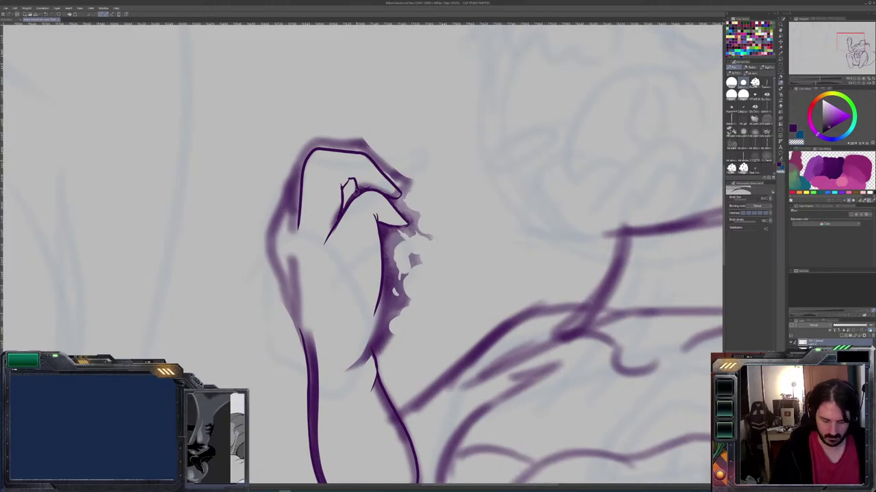
{"action": "key", "text": "b"}
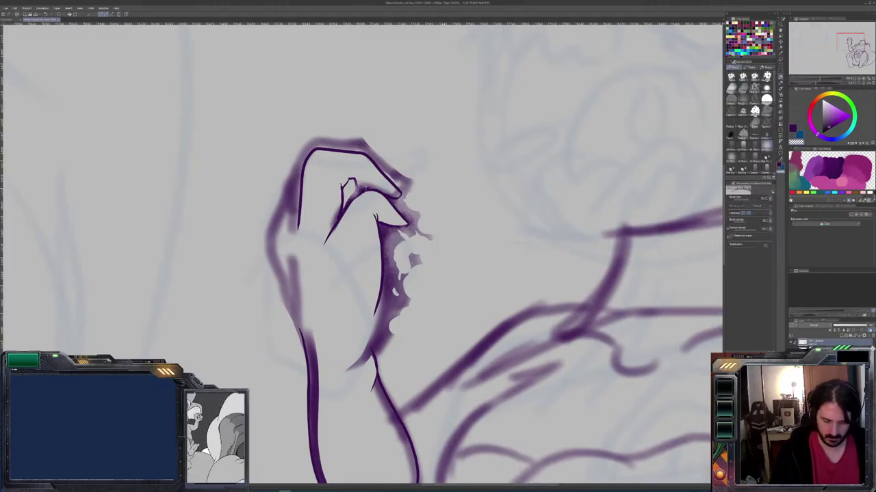
Shade the gap above the raised hand's thumb and define the curled fingers with dark spots and a thin angular outline
{"action": "left_click_drag", "start_coordinate": [361, 183], "coordinate": [339, 209]}
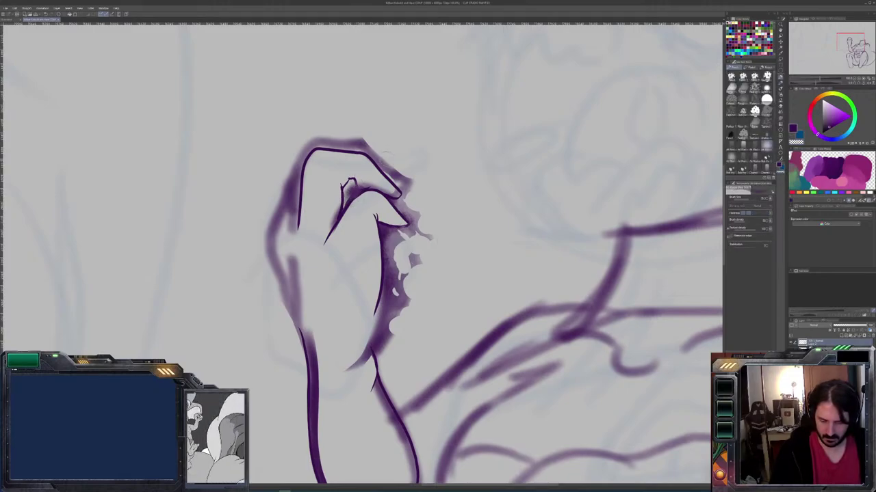
{"action": "left_click_drag", "start_coordinate": [369, 180], "coordinate": [350, 190]}
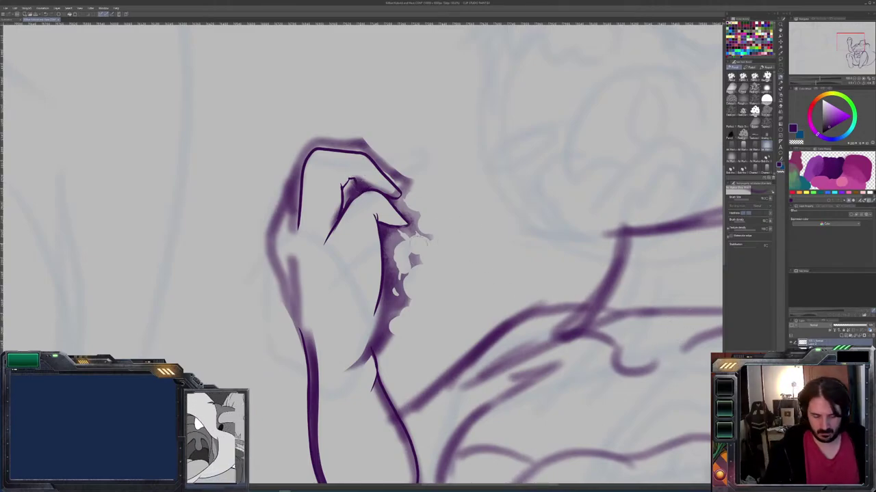
{"action": "mouse_move", "coordinate": [414, 251]}
{"action": "left_mouse_down"}
{"action": "mouse_move", "coordinate": [402, 260]}
{"action": "mouse_move", "coordinate": [404, 273]}
{"action": "mouse_move", "coordinate": [392, 236]}
{"action": "mouse_move", "coordinate": [415, 238]}
{"action": "mouse_move", "coordinate": [405, 245]}
{"action": "left_mouse_up"}
{"action": "mouse_move", "coordinate": [404, 282]}
{"action": "left_mouse_down"}
{"action": "mouse_move", "coordinate": [391, 296]}
{"action": "mouse_move", "coordinate": [418, 288]}
{"action": "mouse_move", "coordinate": [429, 271]}
{"action": "left_mouse_up"}
{"action": "key", "text": "p"}
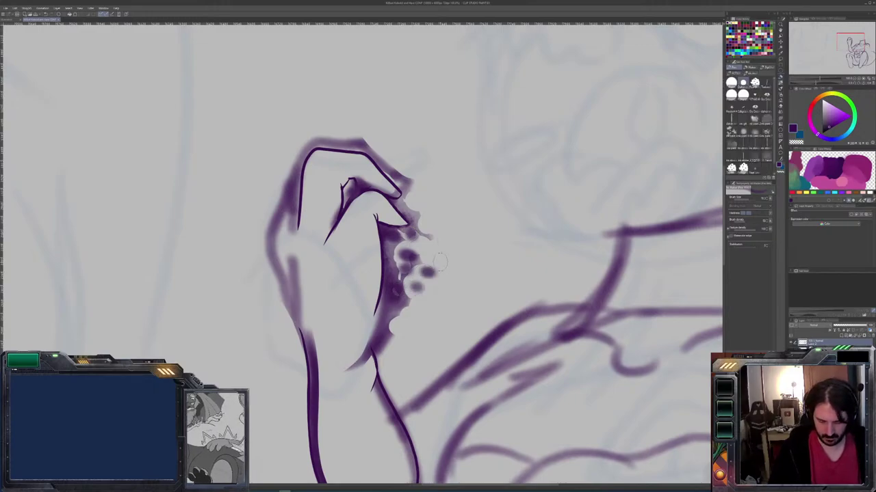
{"action": "mouse_move", "coordinate": [433, 236]}
{"action": "left_mouse_down"}
{"action": "mouse_move", "coordinate": [441, 264]}
{"action": "mouse_move", "coordinate": [425, 289]}
{"action": "left_mouse_up"}
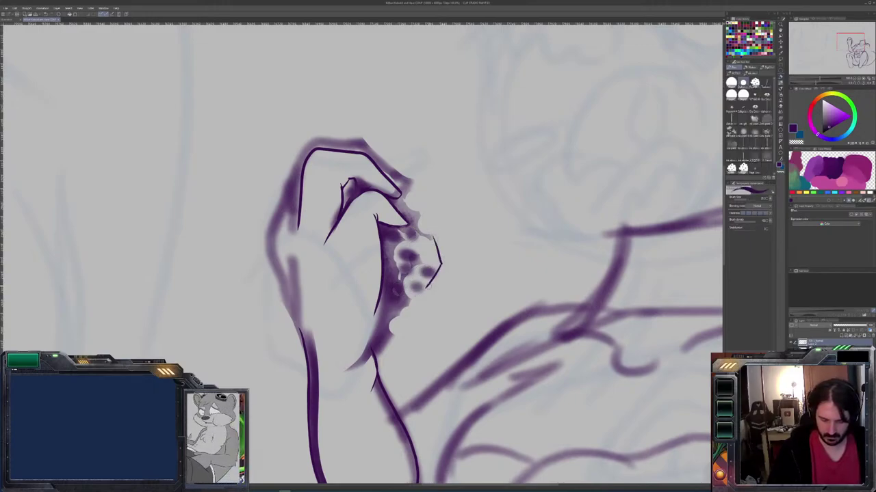
{"action": "left_click_drag", "start_coordinate": [402, 268], "coordinate": [391, 245]}
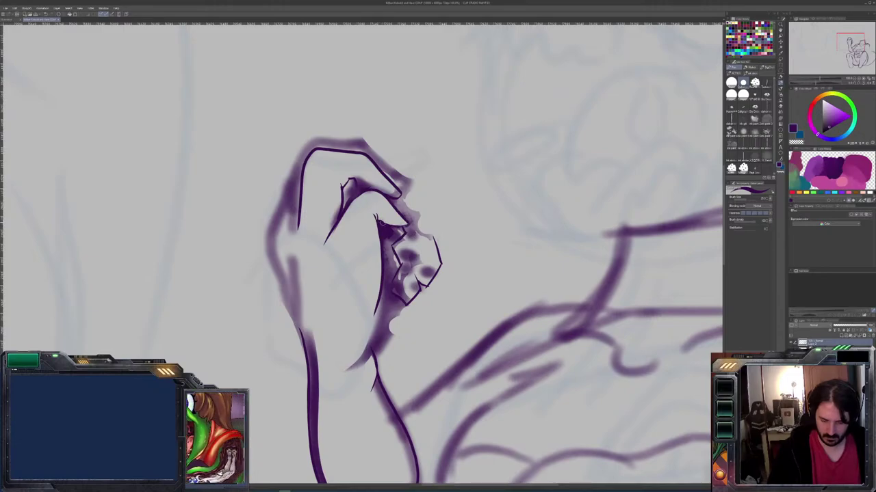
Erase the blurry shading outside the top finger's contour so only the crisp line borders the raised hand's upper edge
{"action": "key", "text": "x"}
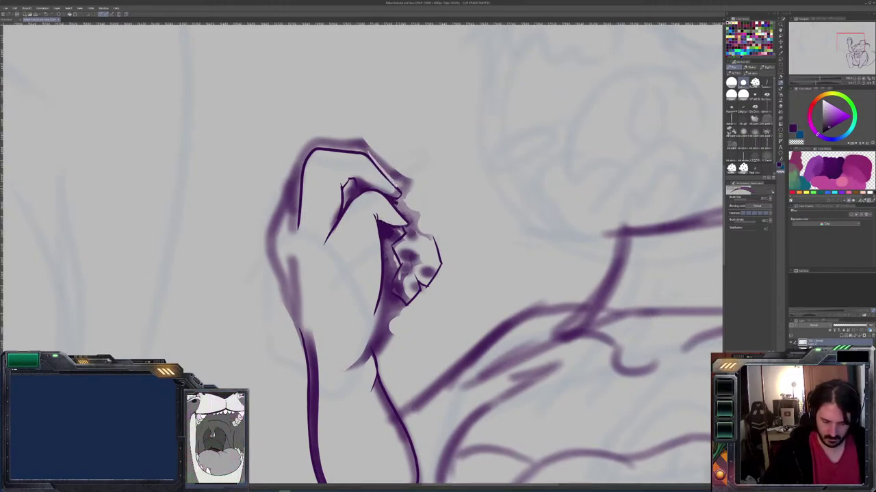
{"action": "left_click_drag", "start_coordinate": [372, 158], "coordinate": [328, 147]}
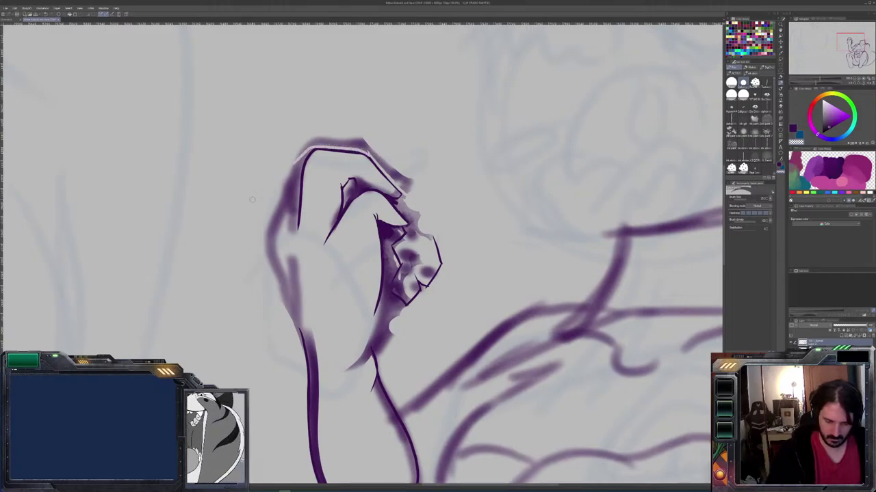
{"action": "key", "text": "g"}
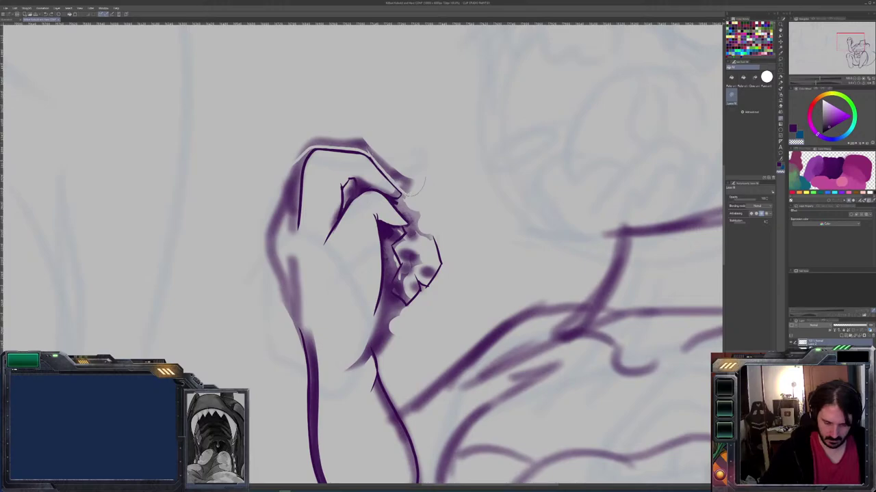
{"action": "left_click_drag", "start_coordinate": [423, 182], "coordinate": [378, 142]}
{"action": "scroll", "coordinate": [371, 148], "scroll_direction": "down", "scroll_amount": 2}
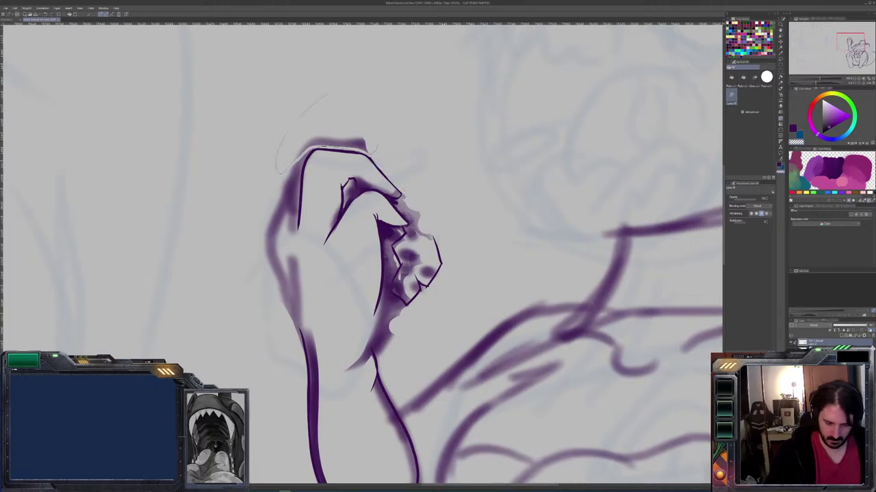
{"action": "scroll", "coordinate": [372, 148], "scroll_direction": "down", "scroll_amount": 2}
{"action": "scroll", "coordinate": [470, 243], "scroll_direction": "up", "scroll_amount": 2}
{"action": "left_click_drag", "start_coordinate": [469, 243], "coordinate": [476, 263]}
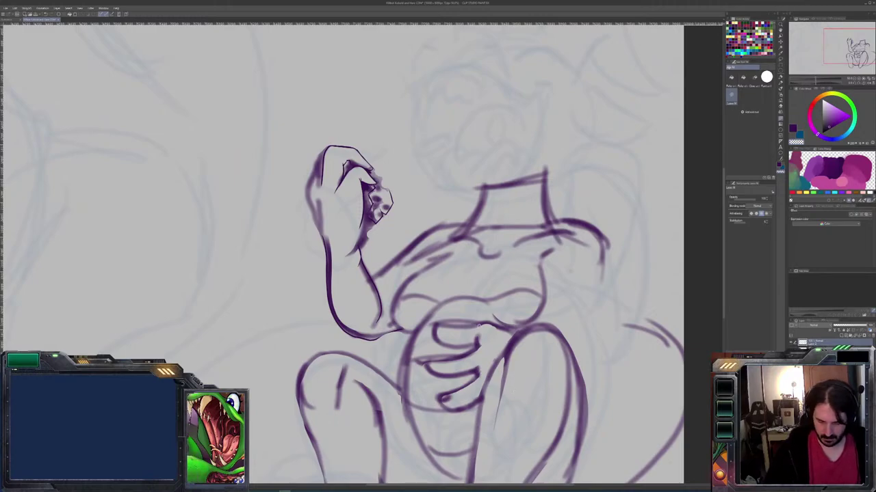
Tint the rough sketch layer blue and try a thin dark curve across the chest
{"action": "left_click", "coordinate": [867, 216]}
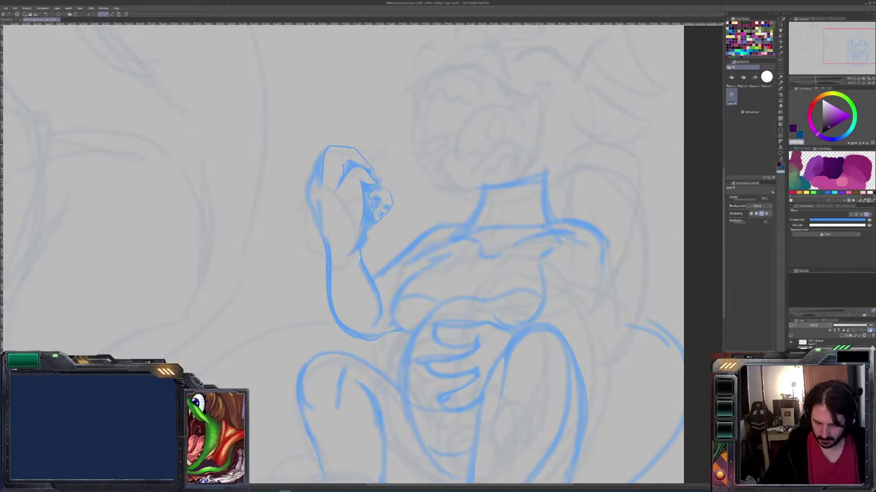
{"action": "key", "text": "b"}
{"action": "scroll", "coordinate": [519, 235], "scroll_direction": "up", "scroll_amount": 4}
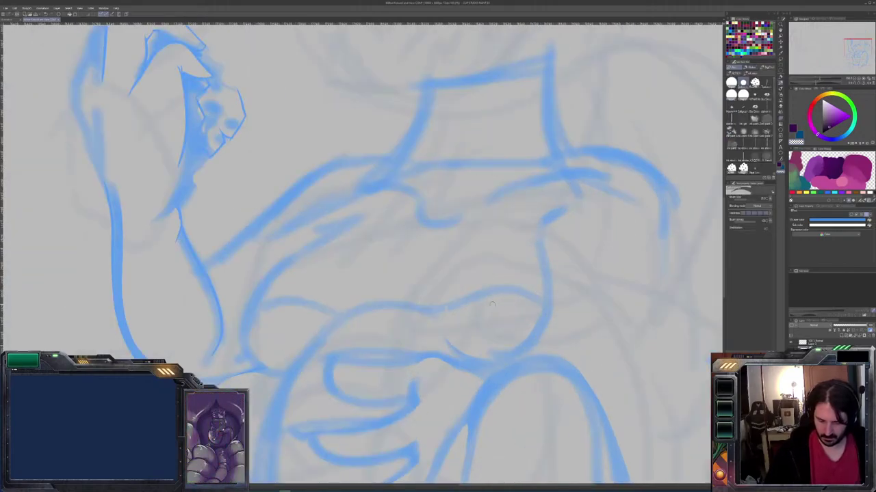
{"action": "left_click_drag", "start_coordinate": [391, 293], "coordinate": [517, 215]}
{"action": "mouse_move", "coordinate": [475, 265]}
{"action": "left_mouse_down"}
{"action": "mouse_move", "coordinate": [515, 283]}
{"action": "mouse_move", "coordinate": [609, 249]}
{"action": "left_mouse_up"}
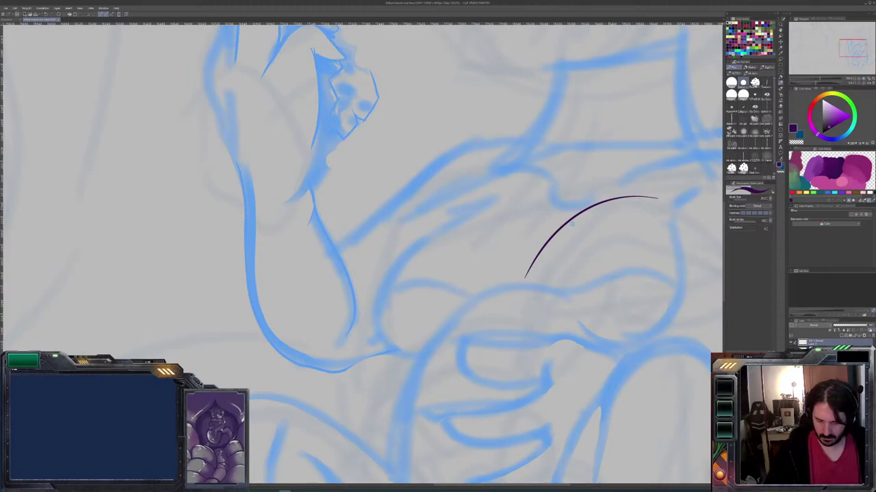
{"action": "key", "text": "ctrl+z"}
Ink the chest's outer contour on the raised-arm side in dark purple, finishing with a hooked fold near the armpit
{"action": "mouse_move", "coordinate": [452, 209]}
{"action": "left_mouse_down"}
{"action": "mouse_move", "coordinate": [489, 199]}
{"action": "mouse_move", "coordinate": [411, 247]}
{"action": "mouse_move", "coordinate": [388, 278]}
{"action": "mouse_move", "coordinate": [374, 330]}
{"action": "left_mouse_up"}
{"action": "mouse_move", "coordinate": [420, 364]}
{"action": "left_mouse_down"}
{"action": "mouse_move", "coordinate": [388, 346]}
{"action": "mouse_move", "coordinate": [377, 313]}
{"action": "mouse_move", "coordinate": [392, 269]}
{"action": "mouse_move", "coordinate": [425, 241]}
{"action": "left_mouse_up"}
{"action": "left_click_drag", "start_coordinate": [496, 193], "coordinate": [437, 231]}
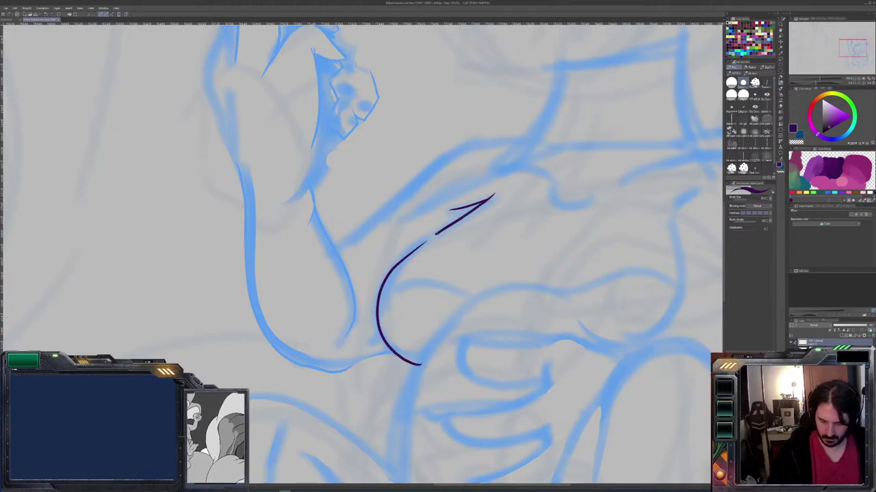
{"action": "key", "text": "ctrl+z"}
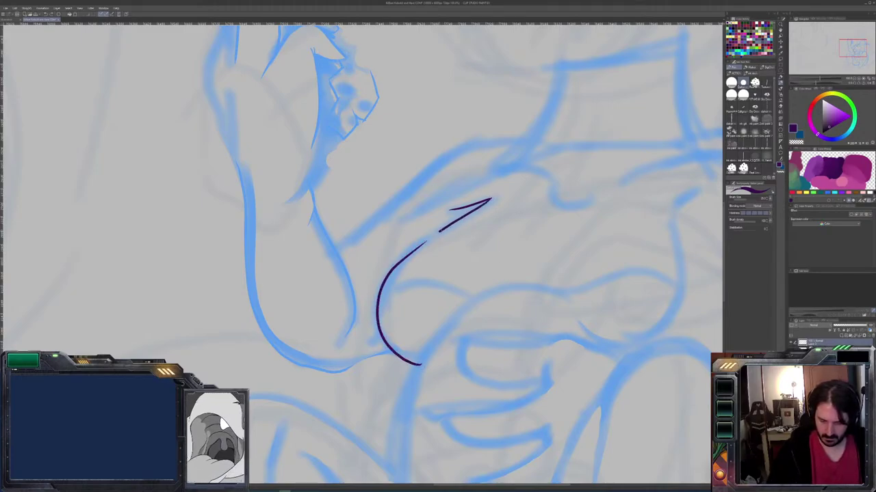
{"action": "left_click_drag", "start_coordinate": [490, 198], "coordinate": [421, 244]}
{"action": "left_click_drag", "start_coordinate": [410, 274], "coordinate": [304, 252]}
Ink the chest's rounded far side and a thin scalloped line across both halves, with a short diagonal crease in the middle
{"action": "mouse_move", "coordinate": [575, 184]}
{"action": "left_mouse_down"}
{"action": "mouse_move", "coordinate": [580, 292]}
{"action": "mouse_move", "coordinate": [569, 312]}
{"action": "mouse_move", "coordinate": [529, 329]}
{"action": "mouse_move", "coordinate": [502, 327]}
{"action": "mouse_move", "coordinate": [455, 283]}
{"action": "left_mouse_up"}
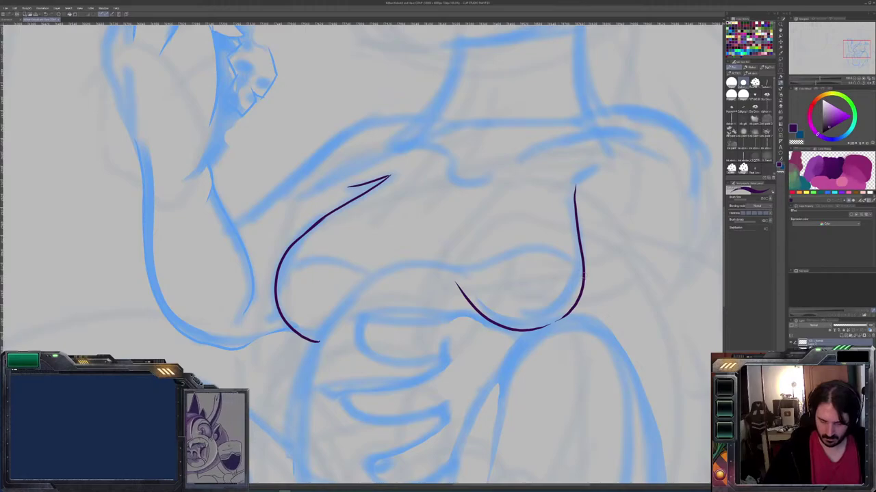
{"action": "left_click_drag", "start_coordinate": [562, 262], "coordinate": [487, 260]}
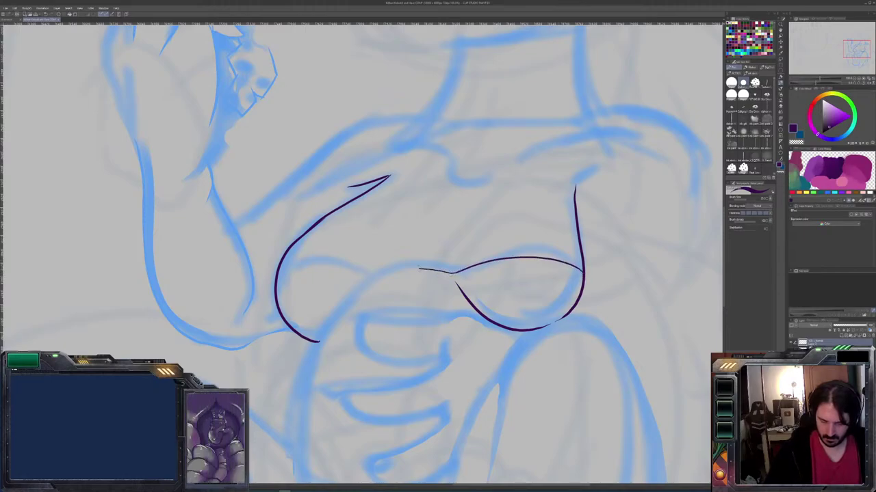
{"action": "left_click_drag", "start_coordinate": [349, 280], "coordinate": [291, 268]}
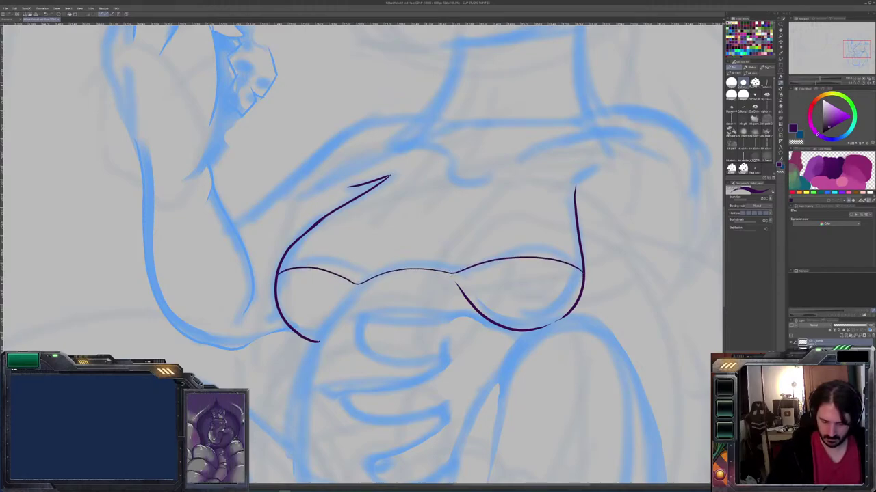
{"action": "key", "text": "ctrl+z"}
{"action": "mouse_move", "coordinate": [580, 263]}
{"action": "left_mouse_down"}
{"action": "mouse_move", "coordinate": [509, 248]}
{"action": "mouse_move", "coordinate": [455, 275]}
{"action": "mouse_move", "coordinate": [421, 266]}
{"action": "mouse_move", "coordinate": [368, 278]}
{"action": "mouse_move", "coordinate": [424, 218]}
{"action": "left_mouse_up"}
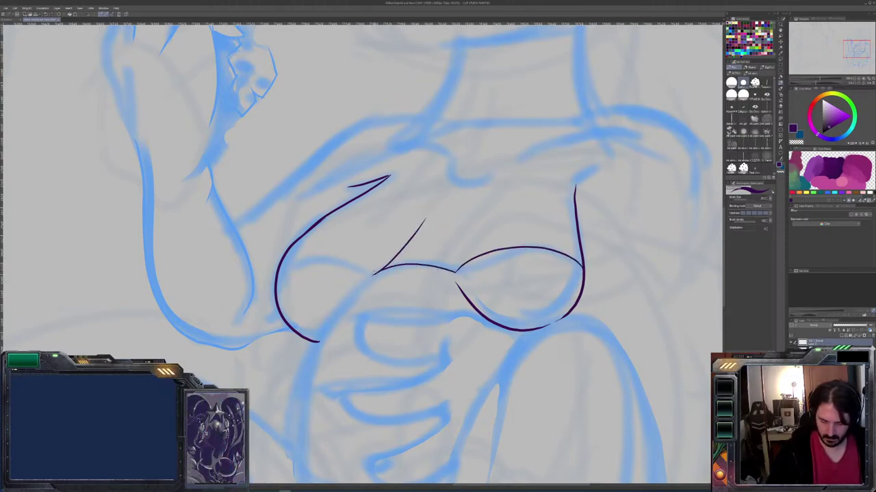
{"action": "left_click_drag", "start_coordinate": [361, 268], "coordinate": [292, 261]}
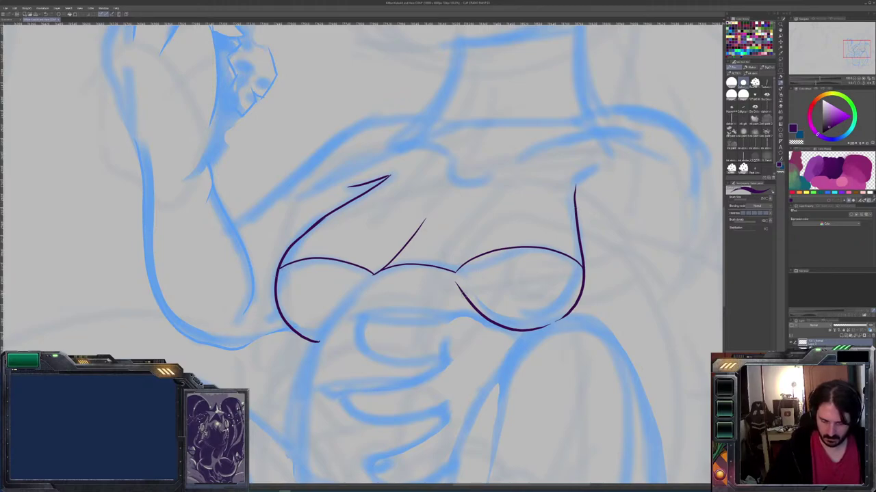
Ink the inner contour of the chest's far half, clean up the doubled line below and extend the short crease above
{"action": "mouse_move", "coordinate": [464, 236]}
{"action": "left_mouse_down"}
{"action": "mouse_move", "coordinate": [458, 275]}
{"action": "mouse_move", "coordinate": [479, 314]}
{"action": "left_mouse_up"}
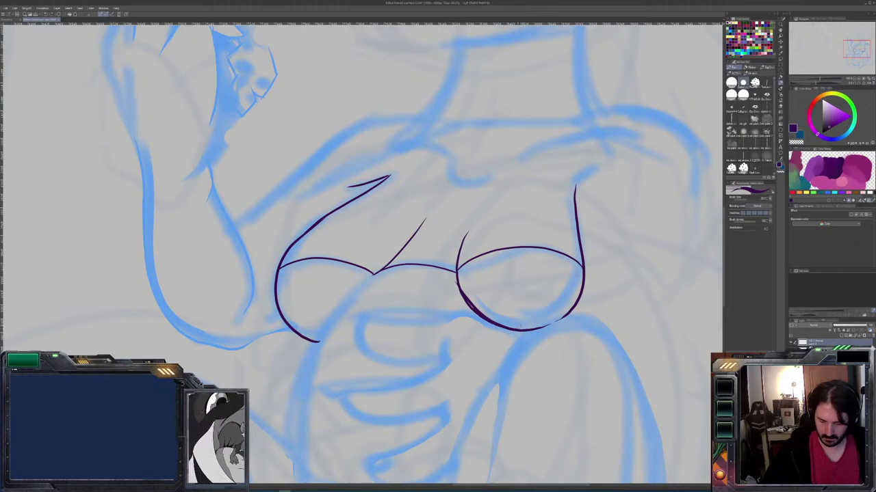
{"action": "left_click_drag", "start_coordinate": [458, 277], "coordinate": [513, 331]}
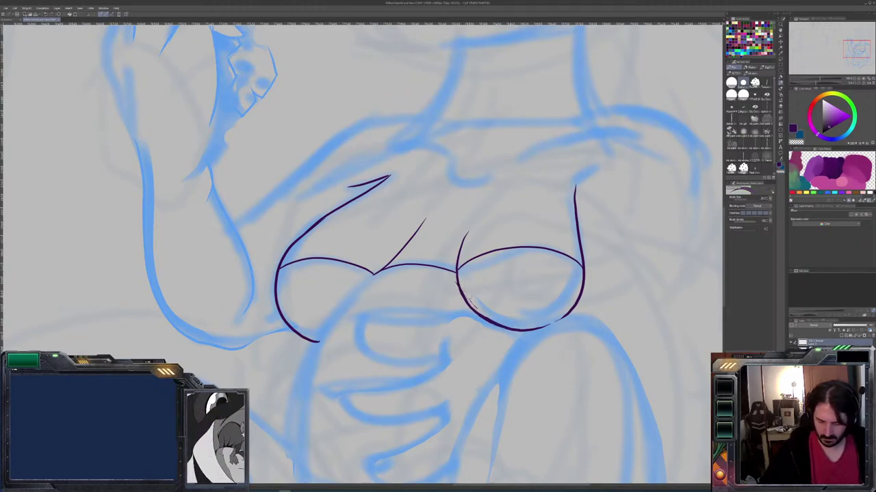
{"action": "key", "text": "ctrl+z"}
{"action": "key", "text": "ctrl+z"}
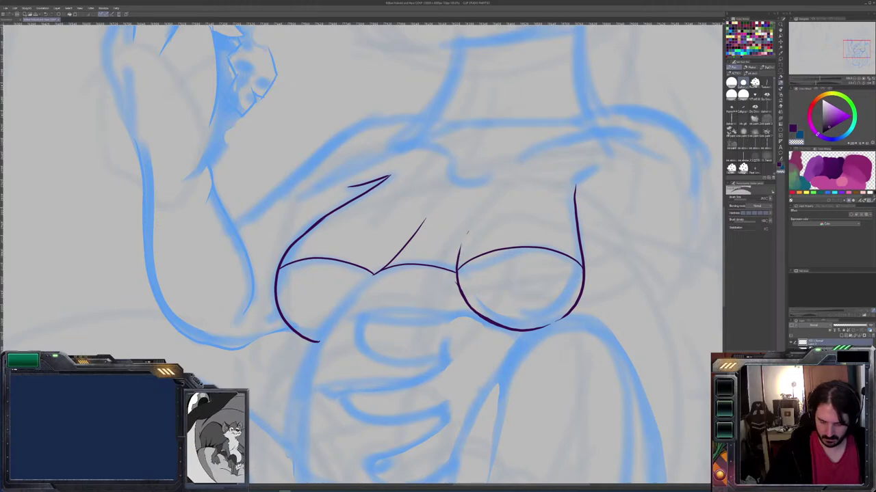
{"action": "left_click_drag", "start_coordinate": [460, 251], "coordinate": [473, 212]}
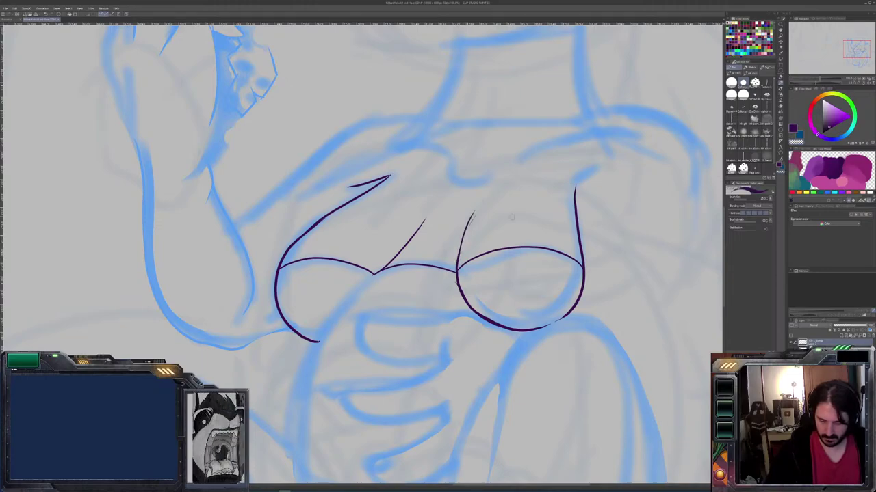
Ink the collarbone with its central notch and trace both shoulder contours down toward the upper arms
{"action": "left_click_drag", "start_coordinate": [454, 173], "coordinate": [482, 187]}
{"action": "left_click_drag", "start_coordinate": [443, 161], "coordinate": [363, 155]}
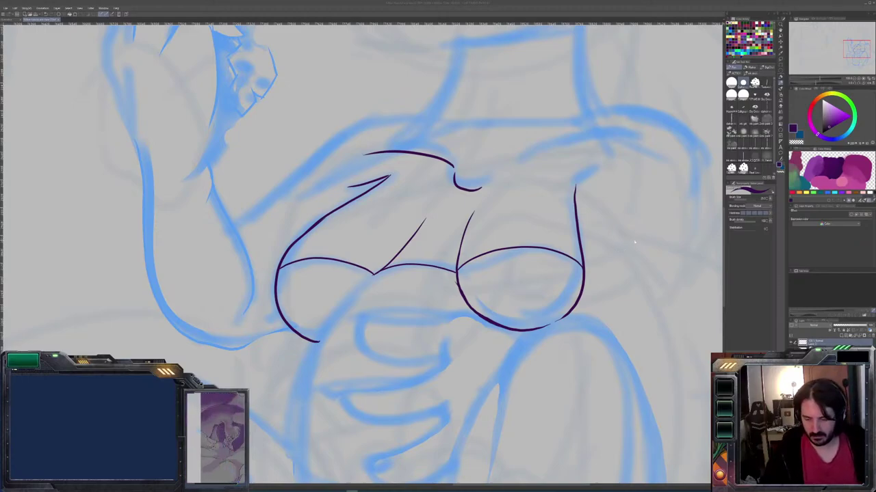
{"action": "left_click_drag", "start_coordinate": [634, 241], "coordinate": [502, 302]}
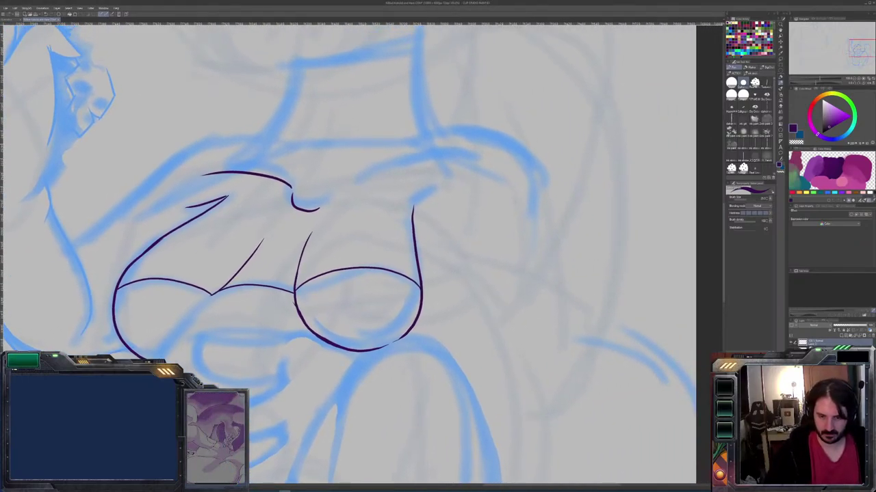
{"action": "mouse_move", "coordinate": [549, 199]}
{"action": "left_mouse_down"}
{"action": "mouse_move", "coordinate": [516, 145]}
{"action": "mouse_move", "coordinate": [448, 125]}
{"action": "mouse_move", "coordinate": [401, 140]}
{"action": "left_mouse_up"}
{"action": "left_click_drag", "start_coordinate": [342, 253], "coordinate": [585, 217]}
{"action": "left_click_drag", "start_coordinate": [362, 171], "coordinate": [320, 204]}
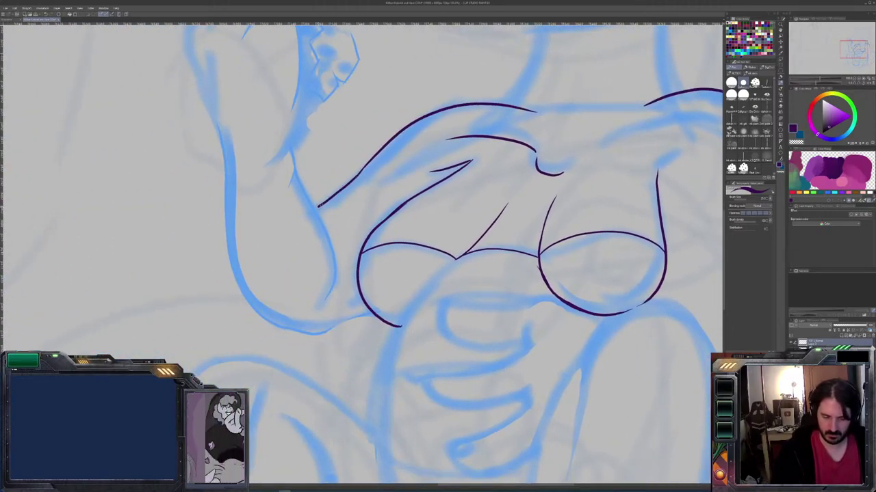
{"action": "left_click_drag", "start_coordinate": [410, 240], "coordinate": [419, 328]}
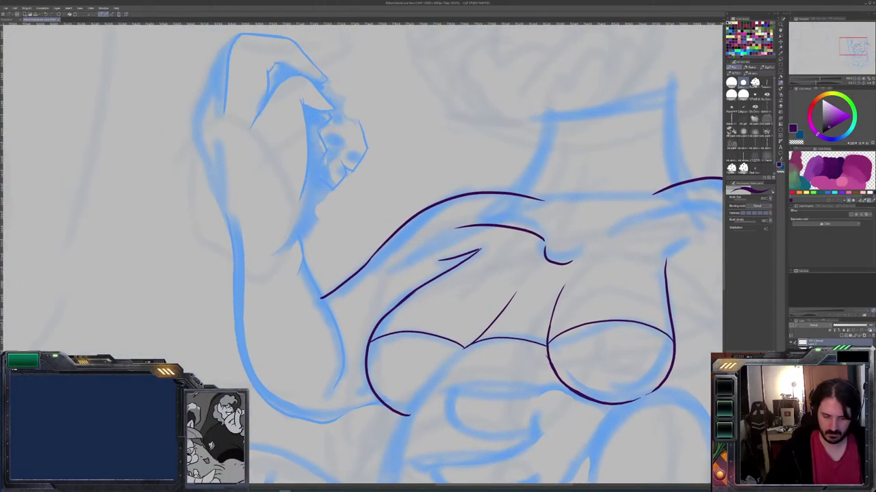
Ink the raised arm's inner wrist, the palm edge and the pointed thumb with its arched upper curve
{"action": "left_click_drag", "start_coordinate": [298, 231], "coordinate": [296, 272]}
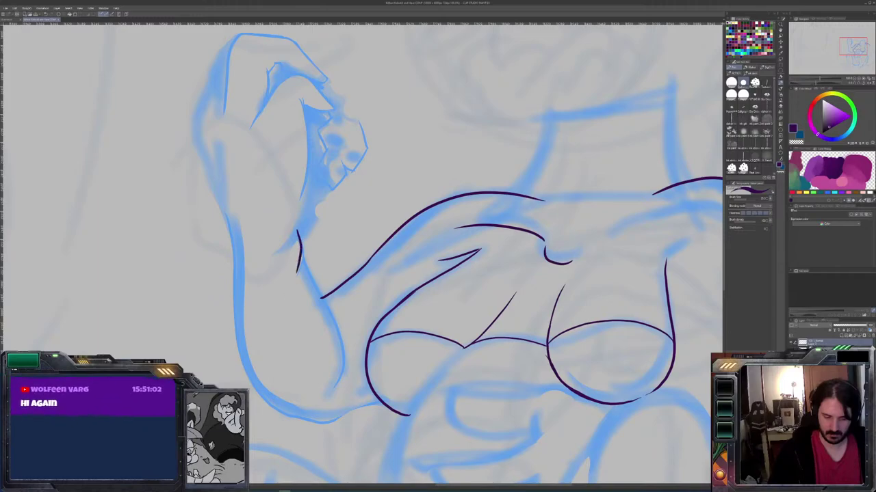
{"action": "left_click_drag", "start_coordinate": [619, 388], "coordinate": [629, 446]}
{"action": "mouse_move", "coordinate": [309, 159]}
{"action": "left_mouse_down"}
{"action": "mouse_move", "coordinate": [316, 221]}
{"action": "mouse_move", "coordinate": [298, 290]}
{"action": "left_mouse_up"}
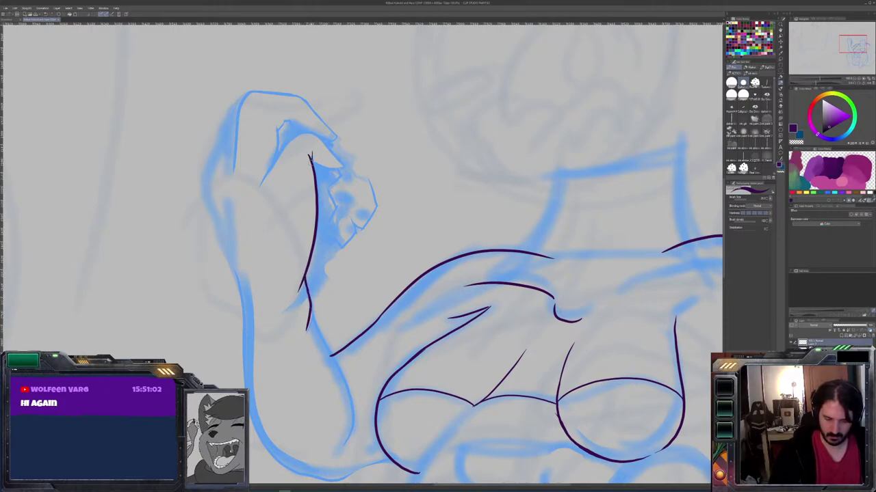
{"action": "left_click_drag", "start_coordinate": [309, 152], "coordinate": [337, 160]}
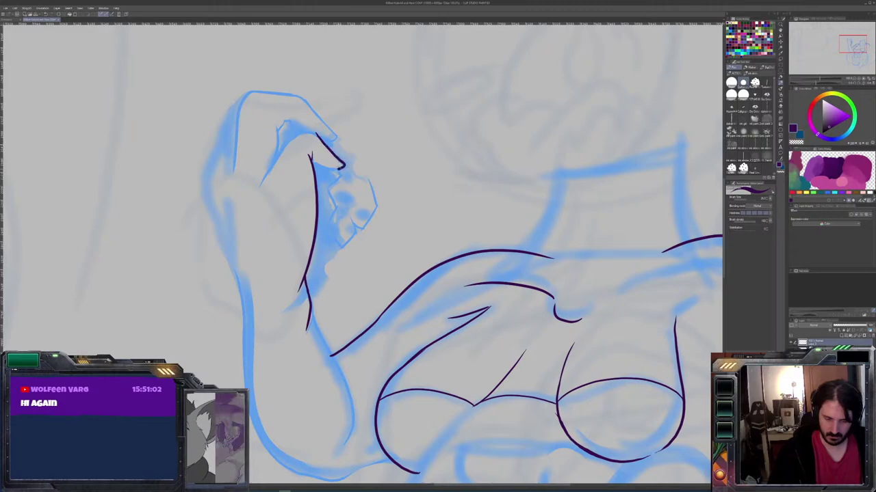
{"action": "left_click_drag", "start_coordinate": [307, 130], "coordinate": [262, 185]}
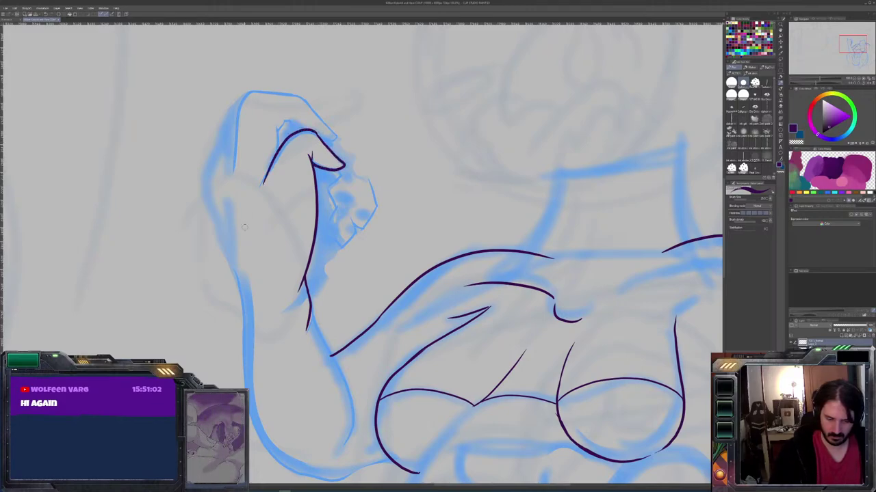
Ink the raised hand's top finger and finger gap, and continue the outline along the back of the hand and outer forearm
{"action": "mouse_move", "coordinate": [322, 124]}
{"action": "left_mouse_down"}
{"action": "mouse_move", "coordinate": [305, 104]}
{"action": "mouse_move", "coordinate": [257, 94]}
{"action": "mouse_move", "coordinate": [238, 107]}
{"action": "mouse_move", "coordinate": [232, 179]}
{"action": "left_mouse_up"}
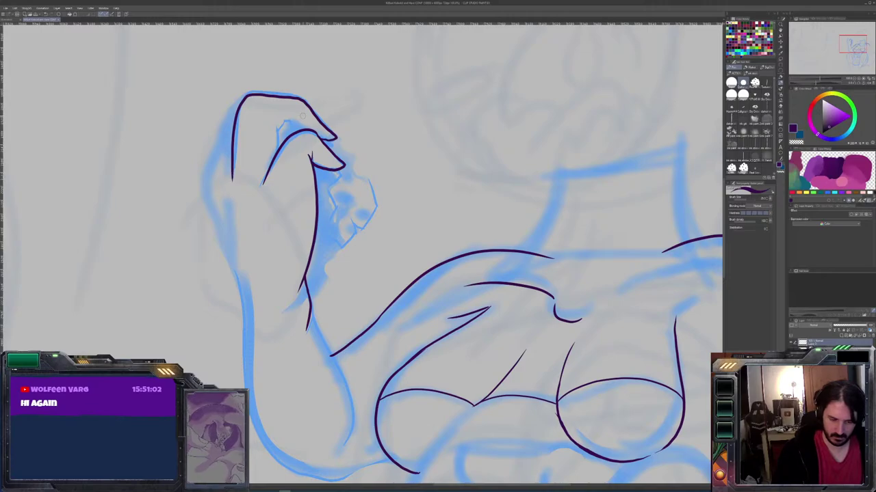
{"action": "mouse_move", "coordinate": [291, 127]}
{"action": "left_mouse_down"}
{"action": "mouse_move", "coordinate": [278, 147]}
{"action": "mouse_move", "coordinate": [226, 136]}
{"action": "mouse_move", "coordinate": [210, 156]}
{"action": "mouse_move", "coordinate": [222, 214]}
{"action": "left_mouse_up"}
{"action": "mouse_move", "coordinate": [238, 292]}
{"action": "left_mouse_down"}
{"action": "mouse_move", "coordinate": [213, 217]}
{"action": "mouse_move", "coordinate": [212, 193]}
{"action": "left_mouse_up"}
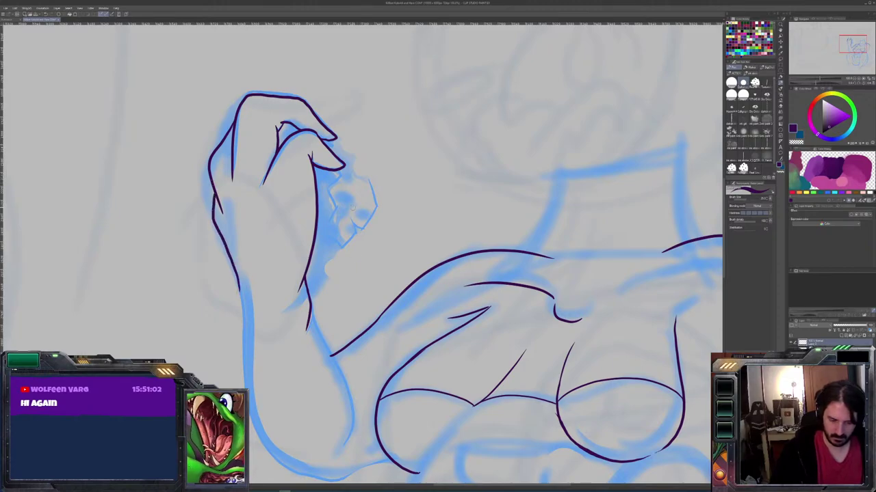
{"action": "mouse_move", "coordinate": [239, 288]}
{"action": "left_mouse_down"}
{"action": "mouse_move", "coordinate": [244, 374]}
{"action": "mouse_move", "coordinate": [291, 472]}
{"action": "mouse_move", "coordinate": [236, 407]}
{"action": "left_mouse_up"}
{"action": "scroll", "coordinate": [361, 253], "scroll_direction": "down", "scroll_amount": 3}
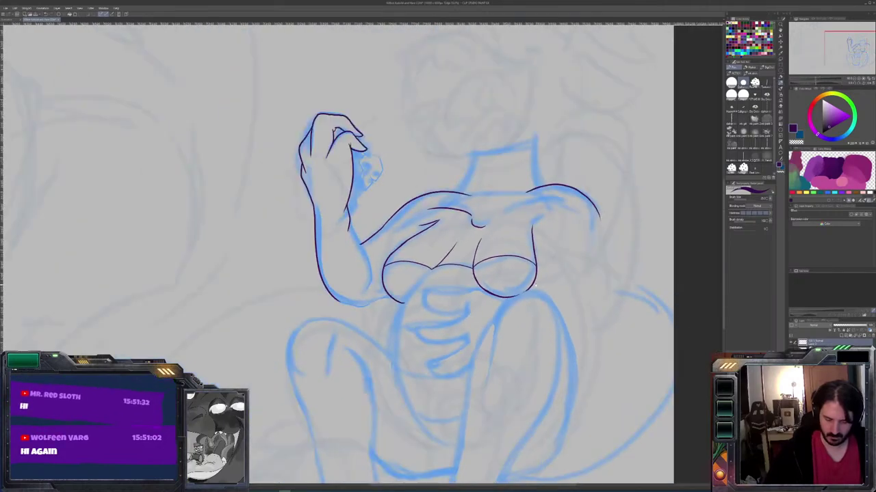
Ink the underside of the raised arm's elbow and the inner forearm curve, and erase the overshooting line end at the wrist
{"action": "scroll", "coordinate": [451, 253], "scroll_direction": "down", "scroll_amount": 2}
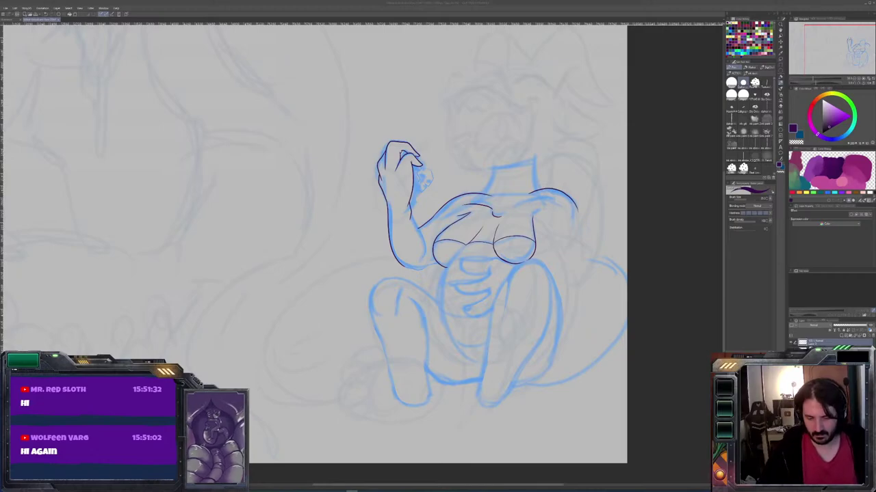
{"action": "scroll", "coordinate": [503, 287], "scroll_direction": "up", "scroll_amount": 5}
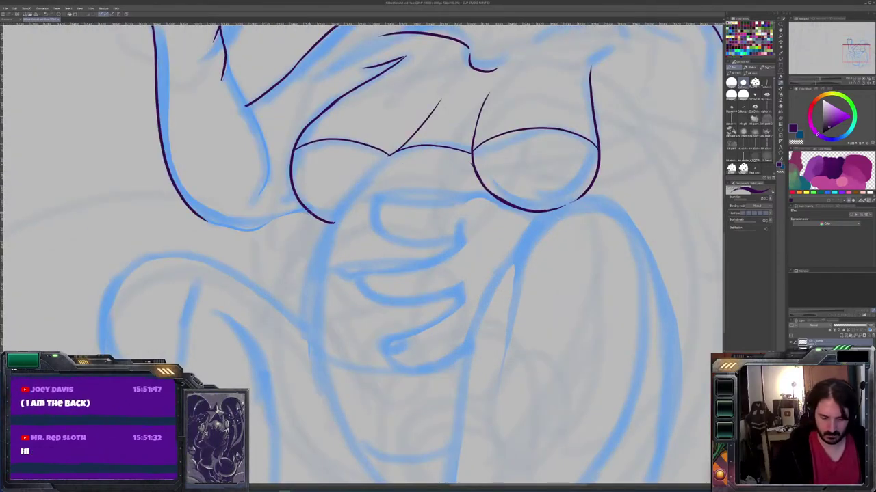
{"action": "mouse_move", "coordinate": [293, 215]}
{"action": "left_mouse_down"}
{"action": "mouse_move", "coordinate": [233, 227]}
{"action": "mouse_move", "coordinate": [200, 219]}
{"action": "left_mouse_up"}
{"action": "left_click_drag", "start_coordinate": [383, 260], "coordinate": [488, 345]}
{"action": "mouse_move", "coordinate": [415, 295]}
{"action": "left_mouse_down"}
{"action": "mouse_move", "coordinate": [345, 315]}
{"action": "mouse_move", "coordinate": [308, 306]}
{"action": "left_mouse_up"}
{"action": "mouse_move", "coordinate": [329, 145]}
{"action": "left_mouse_down"}
{"action": "mouse_move", "coordinate": [368, 234]}
{"action": "mouse_move", "coordinate": [367, 273]}
{"action": "left_mouse_up"}
{"action": "key", "text": "ctrl+z"}
{"action": "mouse_move", "coordinate": [325, 141]}
{"action": "left_mouse_down"}
{"action": "mouse_move", "coordinate": [304, 154]}
{"action": "mouse_move", "coordinate": [284, 240]}
{"action": "left_mouse_up"}
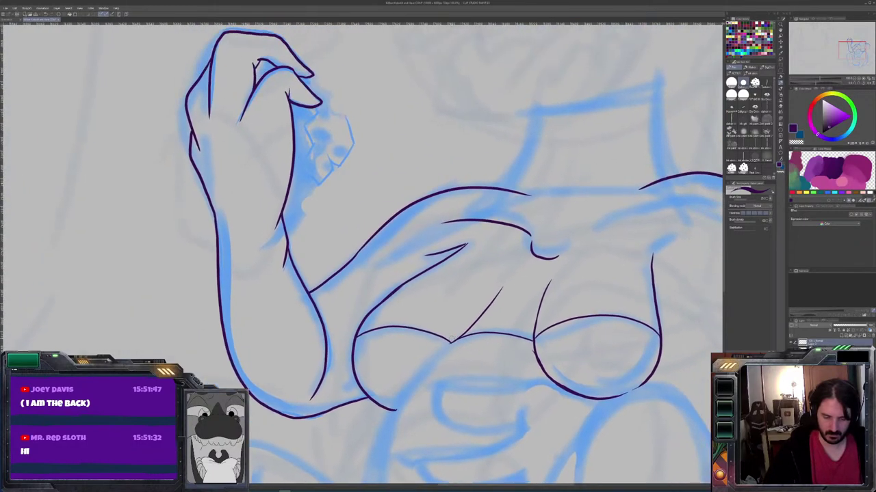
{"action": "key", "text": "b"}
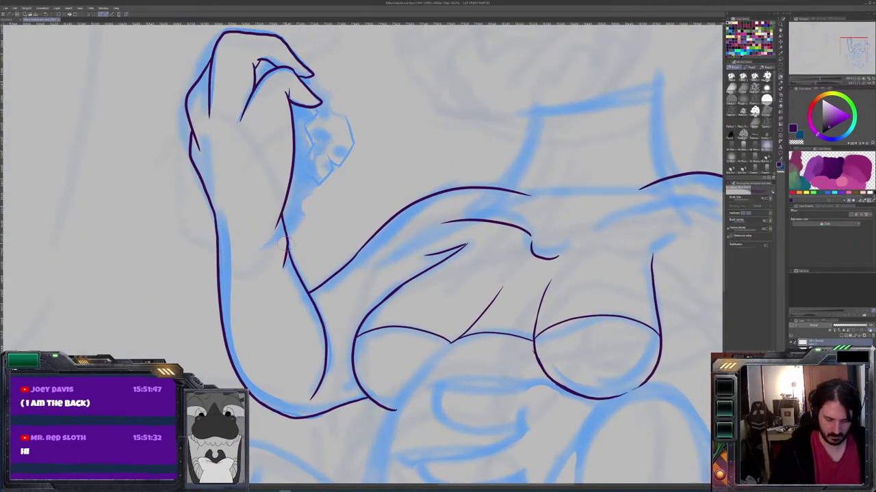
{"action": "key", "text": "e"}
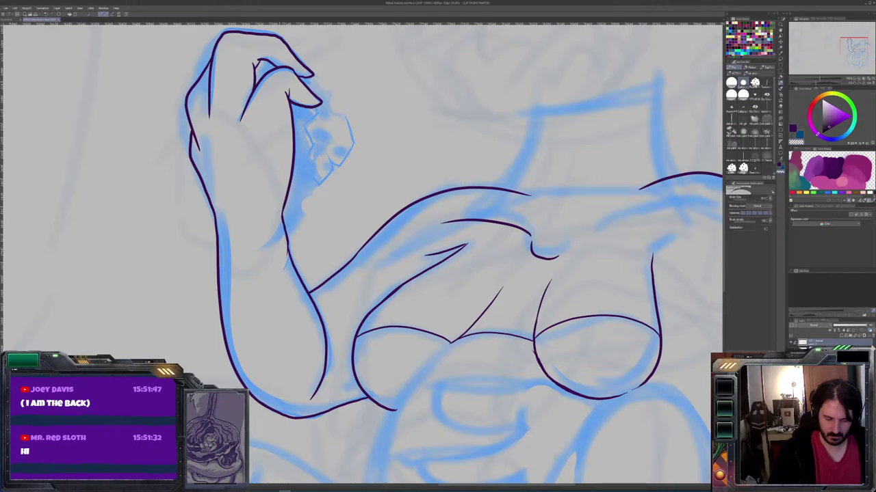
Ink both sides of the neck down to the shoulder lines
{"action": "left_click_drag", "start_coordinate": [637, 292], "coordinate": [488, 365]}
{"action": "left_click_drag", "start_coordinate": [528, 315], "coordinate": [514, 219]}
{"action": "mouse_move", "coordinate": [369, 255]}
{"action": "left_mouse_down"}
{"action": "mouse_move", "coordinate": [357, 316]}
{"action": "mouse_move", "coordinate": [360, 263]}
{"action": "mouse_move", "coordinate": [277, 102]}
{"action": "left_mouse_up"}
{"action": "key", "text": "ctrl+z"}
{"action": "left_click_drag", "start_coordinate": [554, 216], "coordinate": [534, 301]}
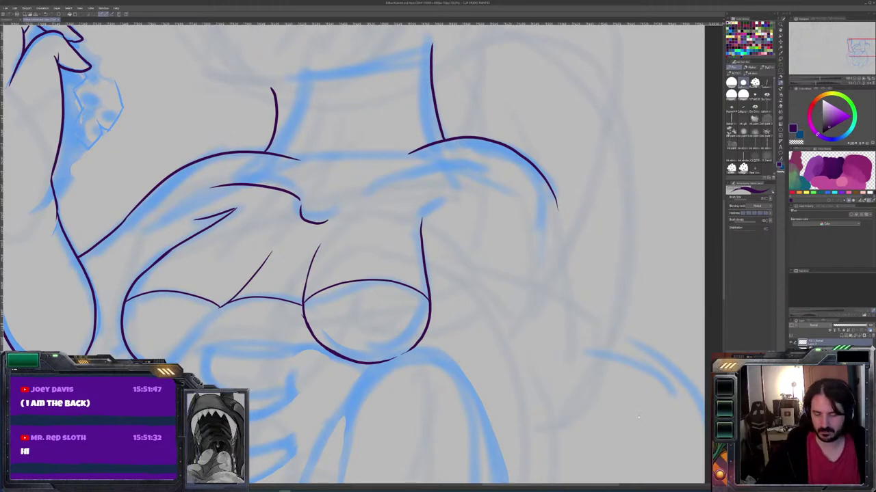
Ink the lowered arm's outer contour around the bent elbow and the upper edge of its forearm
{"action": "left_click_drag", "start_coordinate": [369, 363], "coordinate": [315, 291]}
{"action": "mouse_move", "coordinate": [504, 135]}
{"action": "left_mouse_down"}
{"action": "mouse_move", "coordinate": [545, 306]}
{"action": "mouse_move", "coordinate": [526, 338]}
{"action": "mouse_move", "coordinate": [495, 360]}
{"action": "mouse_move", "coordinate": [410, 377]}
{"action": "left_mouse_up"}
{"action": "left_click_drag", "start_coordinate": [342, 273], "coordinate": [405, 191]}
{"action": "mouse_move", "coordinate": [550, 212]}
{"action": "left_mouse_down"}
{"action": "mouse_move", "coordinate": [489, 173]}
{"action": "mouse_move", "coordinate": [342, 221]}
{"action": "left_mouse_up"}
Erase the overlapping chest and forearm lines and tidy the junction where the forearm passes under the chest
{"action": "key", "text": "e"}
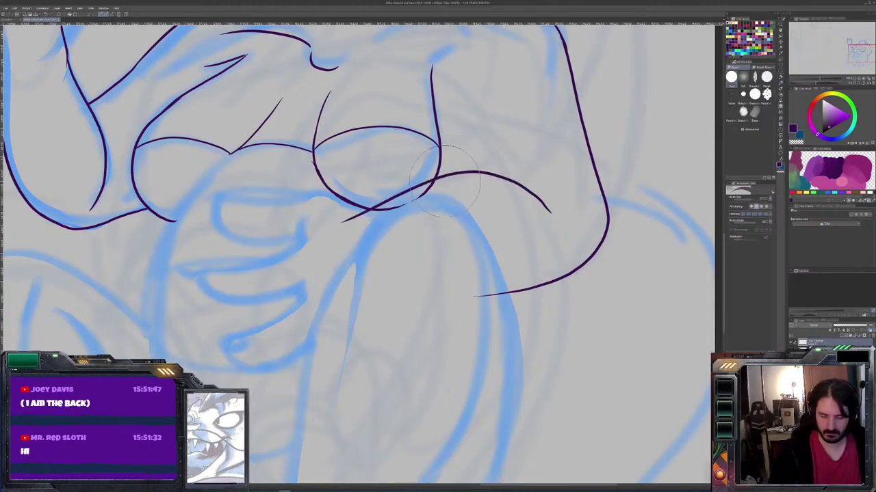
{"action": "mouse_move", "coordinate": [430, 189]}
{"action": "left_mouse_down"}
{"action": "mouse_move", "coordinate": [418, 197]}
{"action": "mouse_move", "coordinate": [444, 176]}
{"action": "mouse_move", "coordinate": [437, 185]}
{"action": "left_mouse_up"}
{"action": "key", "text": "ctrl+z"}
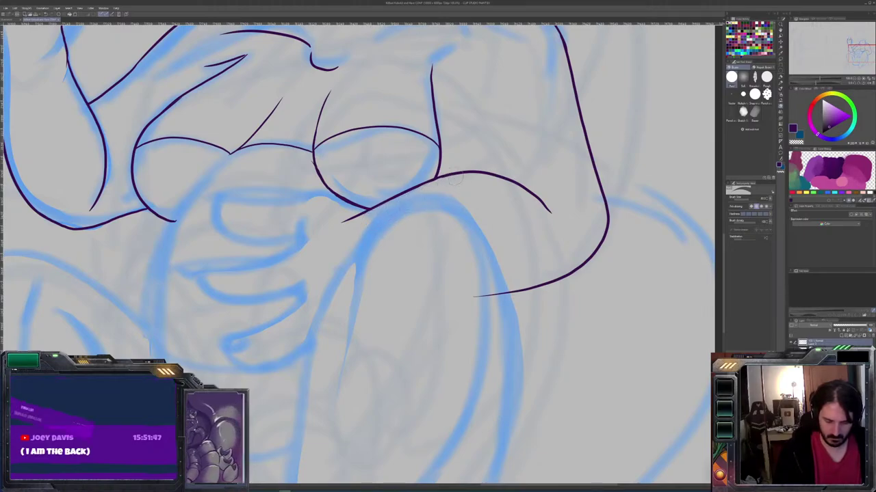
{"action": "key", "text": "p"}
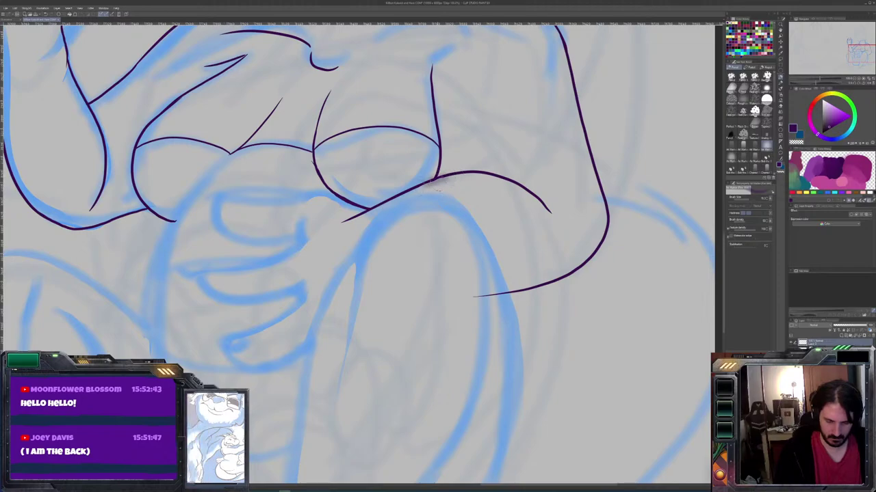
{"action": "key", "text": "e"}
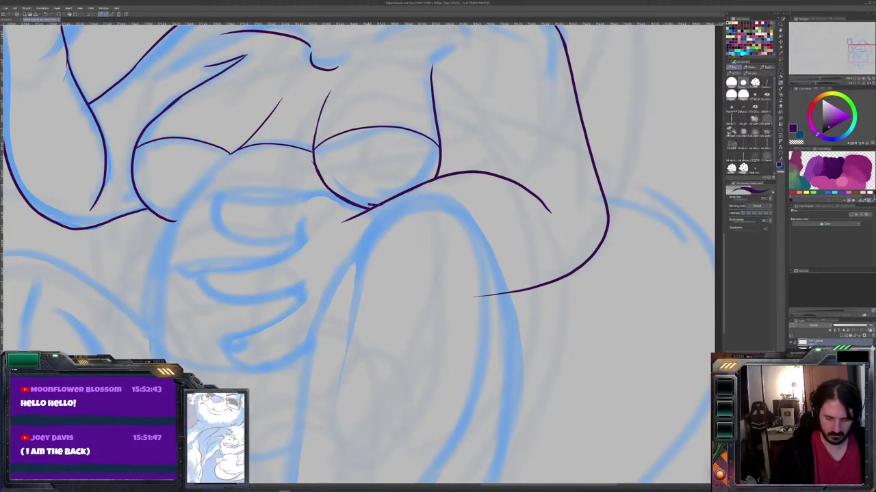
Ink the top finger of the hand resting on the belly, with its upper edge and rounded tip
{"action": "left_click_drag", "start_coordinate": [339, 193], "coordinate": [223, 197]}
{"action": "key", "text": "ctrl+z"}
{"action": "mouse_move", "coordinate": [298, 236]}
{"action": "left_mouse_down"}
{"action": "mouse_move", "coordinate": [217, 217]}
{"action": "mouse_move", "coordinate": [216, 202]}
{"action": "mouse_move", "coordinate": [327, 193]}
{"action": "left_mouse_up"}
{"action": "key", "text": "ctrl+minus"}
{"action": "key", "text": "ctrl+minus"}
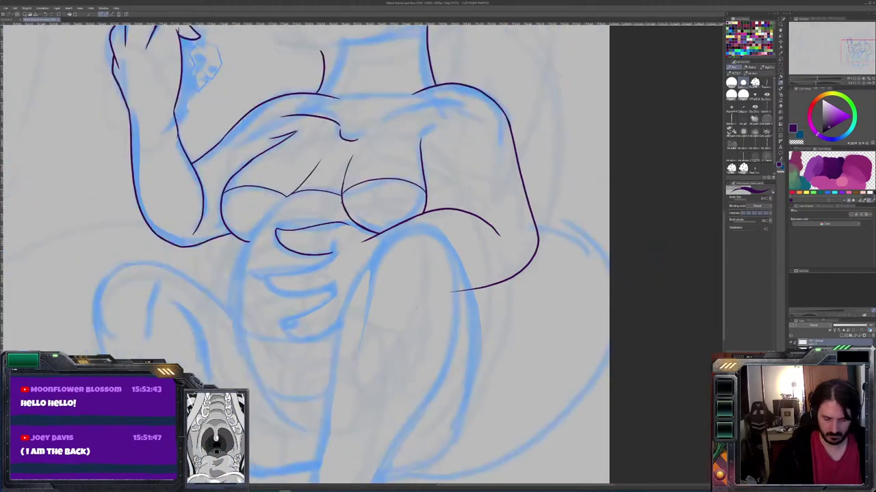
Ink the middle and lowest fingers of the hand on the belly, including the small details in the finger gaps
{"action": "scroll", "coordinate": [395, 299], "scroll_direction": "up", "scroll_amount": 2}
{"action": "mouse_move", "coordinate": [306, 288]}
{"action": "left_mouse_down"}
{"action": "mouse_move", "coordinate": [308, 276]}
{"action": "mouse_move", "coordinate": [227, 301]}
{"action": "left_mouse_up"}
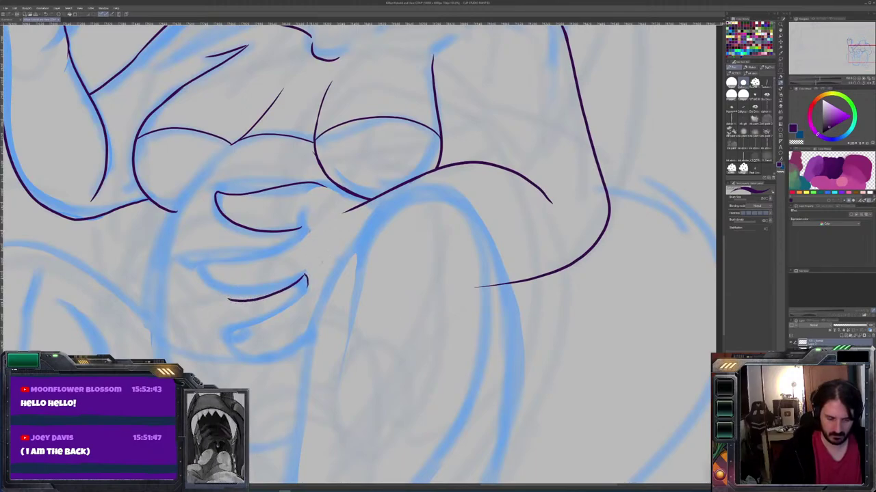
{"action": "left_click_drag", "start_coordinate": [321, 223], "coordinate": [210, 264]}
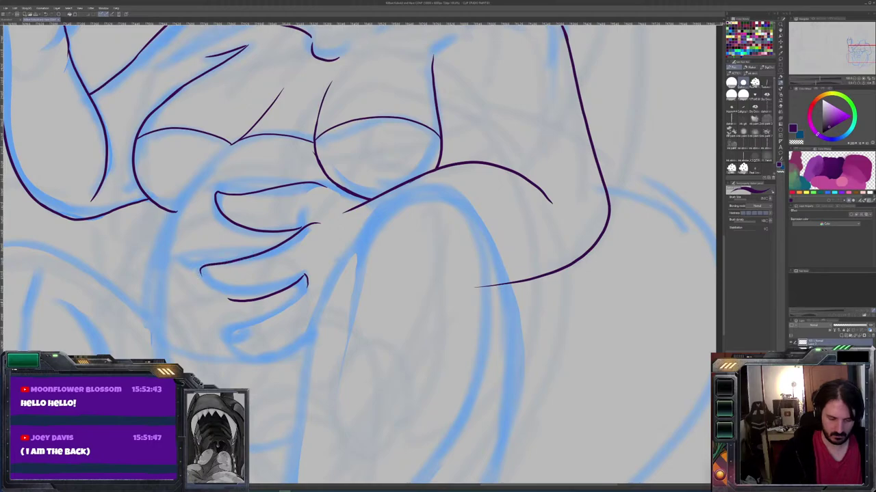
{"action": "mouse_move", "coordinate": [354, 337]}
{"action": "left_mouse_down"}
{"action": "mouse_move", "coordinate": [398, 314]}
{"action": "mouse_move", "coordinate": [333, 323]}
{"action": "mouse_move", "coordinate": [276, 312]}
{"action": "left_mouse_up"}
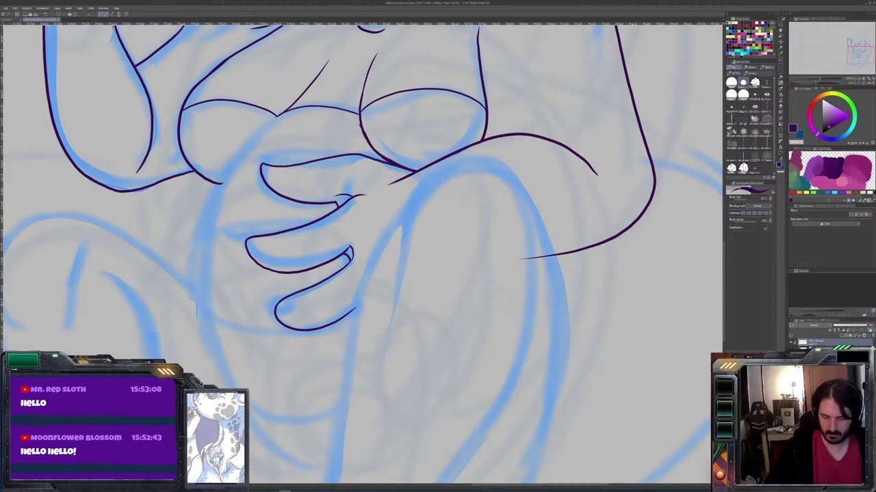
Ink the near leg's rounded knee and both shin contours down to the ankle, with a short crease below the knee
{"action": "mouse_move", "coordinate": [506, 170]}
{"action": "left_mouse_down"}
{"action": "mouse_move", "coordinate": [475, 162]}
{"action": "mouse_move", "coordinate": [395, 311]}
{"action": "left_mouse_up"}
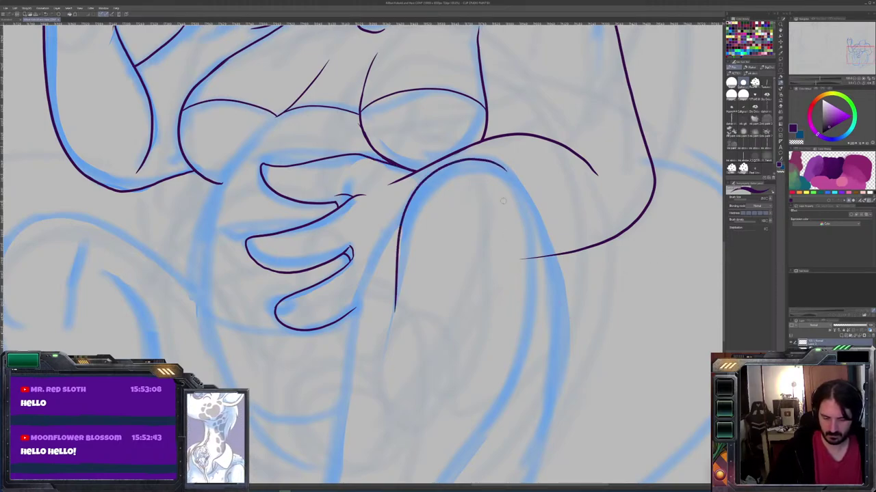
{"action": "scroll", "coordinate": [361, 253], "scroll_direction": "down", "scroll_amount": 4}
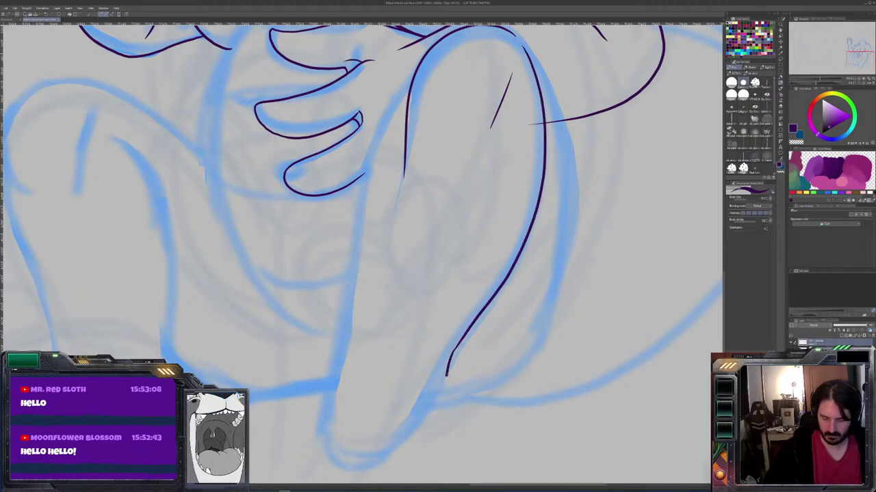
{"action": "left_click_drag", "start_coordinate": [365, 164], "coordinate": [331, 358]}
{"action": "mouse_move", "coordinate": [532, 359]}
{"action": "left_mouse_down"}
{"action": "mouse_move", "coordinate": [553, 332]}
{"action": "mouse_move", "coordinate": [655, 274]}
{"action": "mouse_move", "coordinate": [641, 311]}
{"action": "left_mouse_up"}
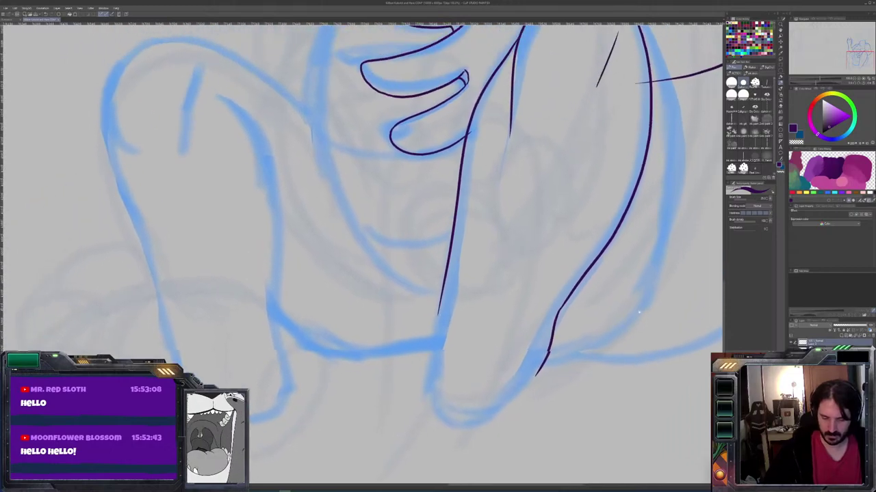
Rough in the near foot with a soft purple brush: the heel, both sides of the sole and the outer toes
{"action": "key", "text": "b"}
{"action": "mouse_move", "coordinate": [479, 410]}
{"action": "left_mouse_down"}
{"action": "mouse_move", "coordinate": [534, 331]}
{"action": "mouse_move", "coordinate": [516, 261]}
{"action": "mouse_move", "coordinate": [427, 421]}
{"action": "mouse_move", "coordinate": [414, 312]}
{"action": "mouse_move", "coordinate": [413, 325]}
{"action": "mouse_move", "coordinate": [425, 299]}
{"action": "mouse_move", "coordinate": [393, 258]}
{"action": "mouse_move", "coordinate": [398, 204]}
{"action": "mouse_move", "coordinate": [399, 264]}
{"action": "mouse_move", "coordinate": [441, 308]}
{"action": "left_mouse_up"}
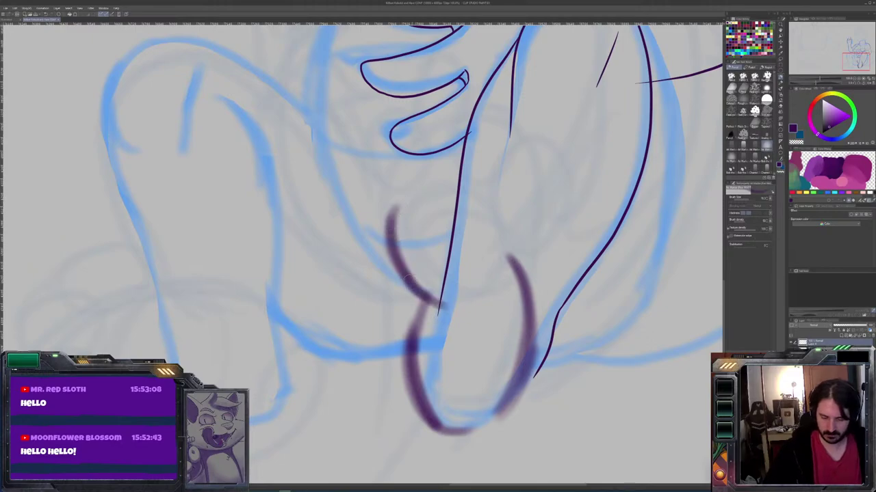
{"action": "left_click_drag", "start_coordinate": [404, 271], "coordinate": [448, 349]}
{"action": "mouse_move", "coordinate": [519, 307]}
{"action": "left_mouse_down"}
{"action": "mouse_move", "coordinate": [534, 246]}
{"action": "mouse_move", "coordinate": [506, 198]}
{"action": "mouse_move", "coordinate": [547, 162]}
{"action": "mouse_move", "coordinate": [557, 195]}
{"action": "mouse_move", "coordinate": [533, 263]}
{"action": "left_mouse_up"}
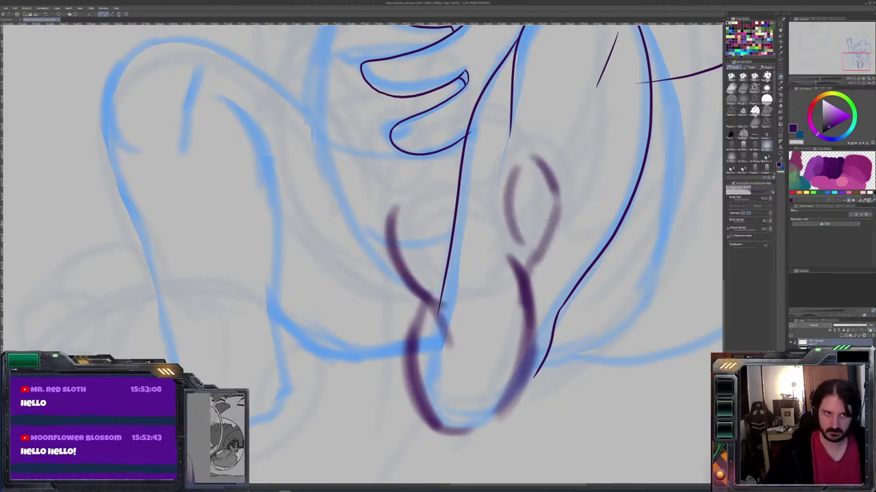
{"action": "mouse_move", "coordinate": [506, 120]}
{"action": "left_mouse_down"}
{"action": "mouse_move", "coordinate": [464, 128]}
{"action": "mouse_move", "coordinate": [483, 183]}
{"action": "left_mouse_up"}
{"action": "left_click_drag", "start_coordinate": [539, 168], "coordinate": [514, 131]}
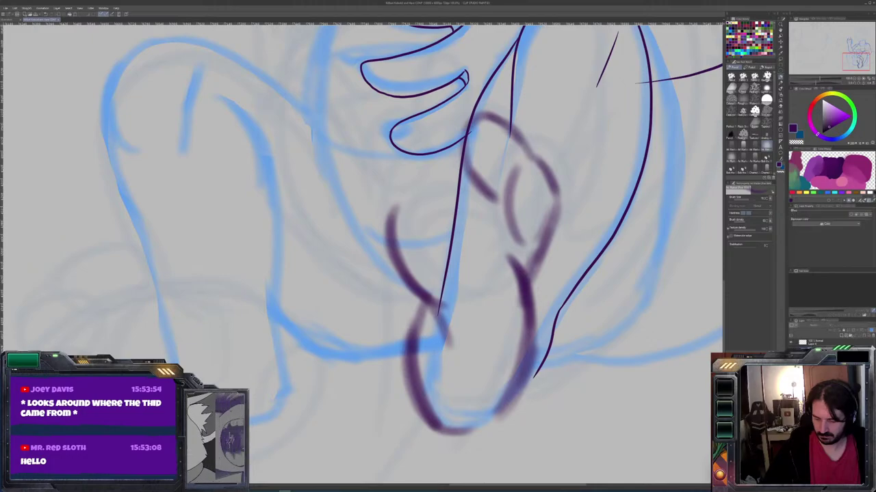
Adjust the blending mode of the existing sketch and line art and lower its opacity to a faint guide
{"action": "left_click", "coordinate": [861, 329]}
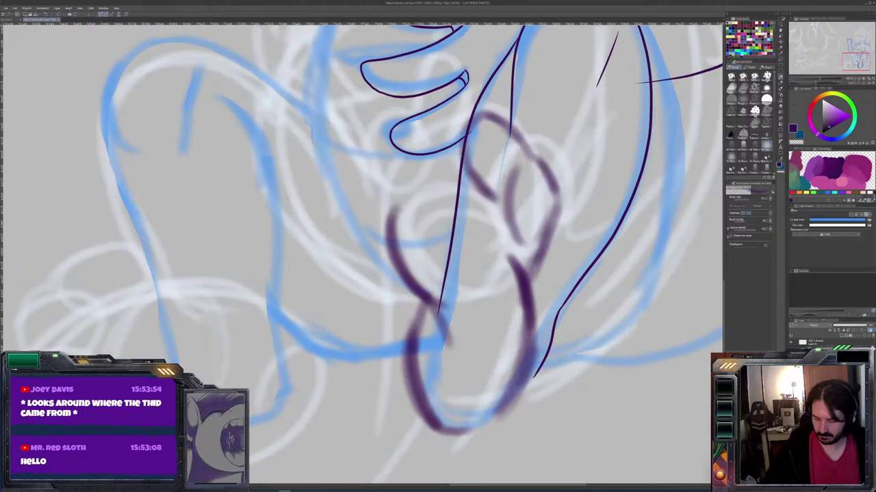
{"action": "left_click", "coordinate": [814, 325]}
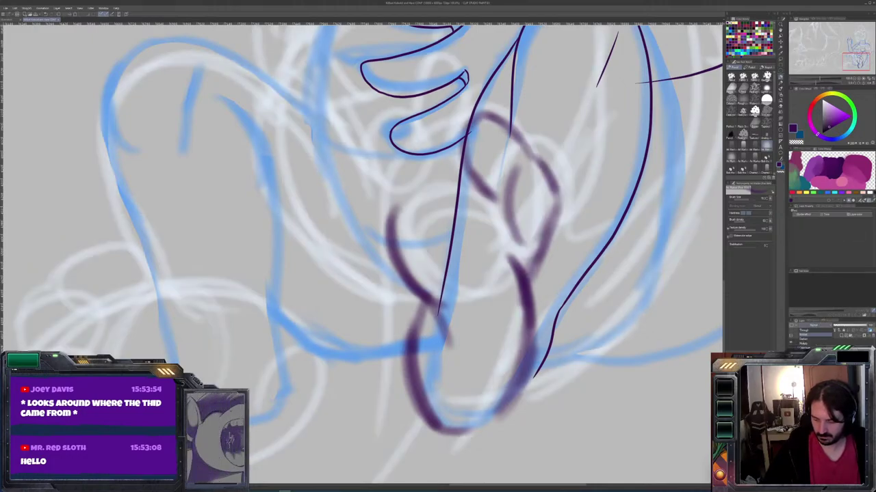
{"action": "left_click", "coordinate": [823, 329]}
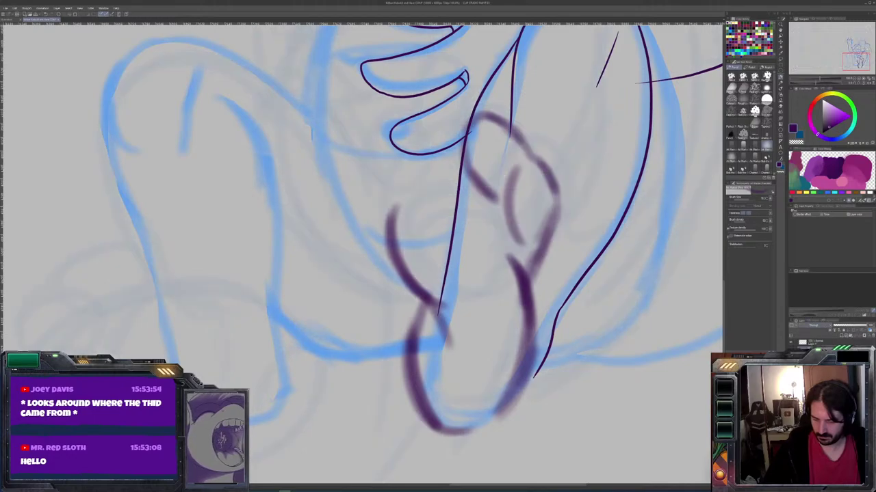
{"action": "left_click", "coordinate": [848, 331]}
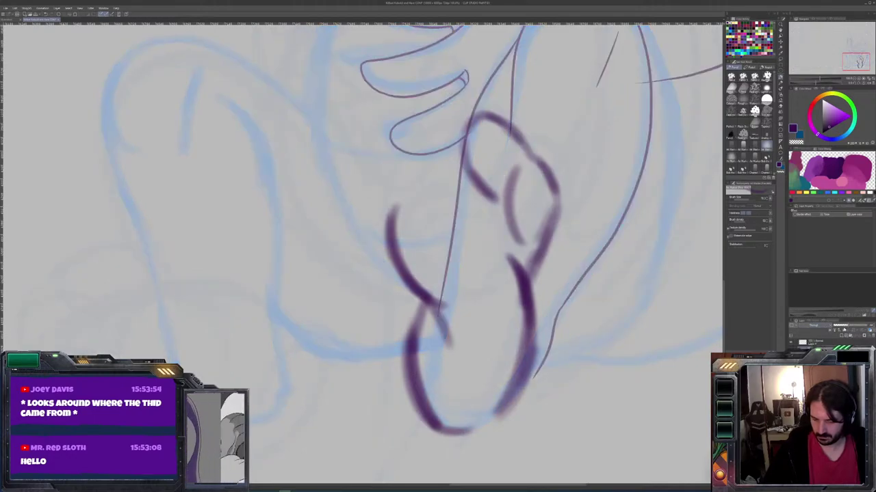
{"action": "left_click_drag", "start_coordinate": [846, 330], "coordinate": [835, 328]}
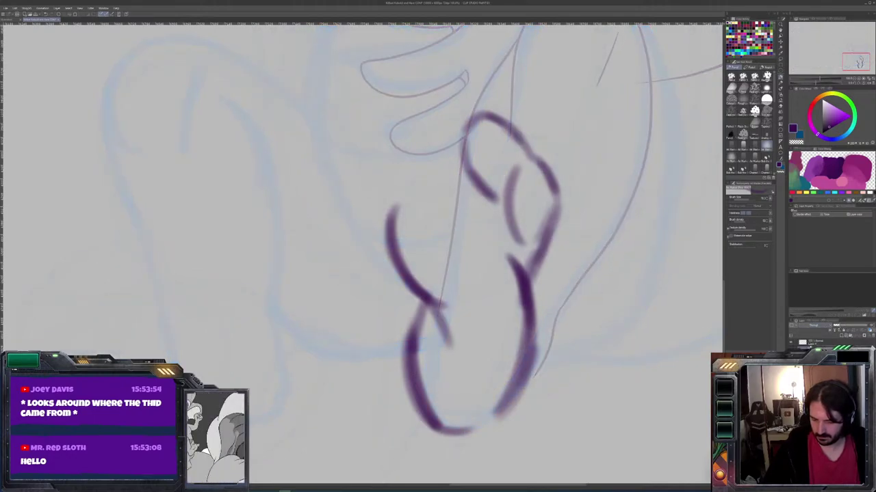
Sketch the two inner toes, the lower curve of the ball pad and the outermost toe's oval pad
{"action": "mouse_move", "coordinate": [474, 186]}
{"action": "left_mouse_down"}
{"action": "mouse_move", "coordinate": [420, 178]}
{"action": "mouse_move", "coordinate": [471, 125]}
{"action": "mouse_move", "coordinate": [419, 140]}
{"action": "mouse_move", "coordinate": [501, 167]}
{"action": "left_mouse_up"}
{"action": "mouse_move", "coordinate": [425, 213]}
{"action": "left_mouse_down"}
{"action": "mouse_move", "coordinate": [369, 206]}
{"action": "mouse_move", "coordinate": [400, 143]}
{"action": "left_mouse_up"}
{"action": "mouse_move", "coordinate": [455, 243]}
{"action": "left_mouse_down"}
{"action": "mouse_move", "coordinate": [487, 289]}
{"action": "mouse_move", "coordinate": [522, 301]}
{"action": "left_mouse_up"}
{"action": "mouse_move", "coordinate": [521, 265]}
{"action": "left_mouse_down"}
{"action": "mouse_move", "coordinate": [502, 237]}
{"action": "mouse_move", "coordinate": [479, 222]}
{"action": "left_mouse_up"}
{"action": "left_click_drag", "start_coordinate": [519, 195], "coordinate": [534, 243]}
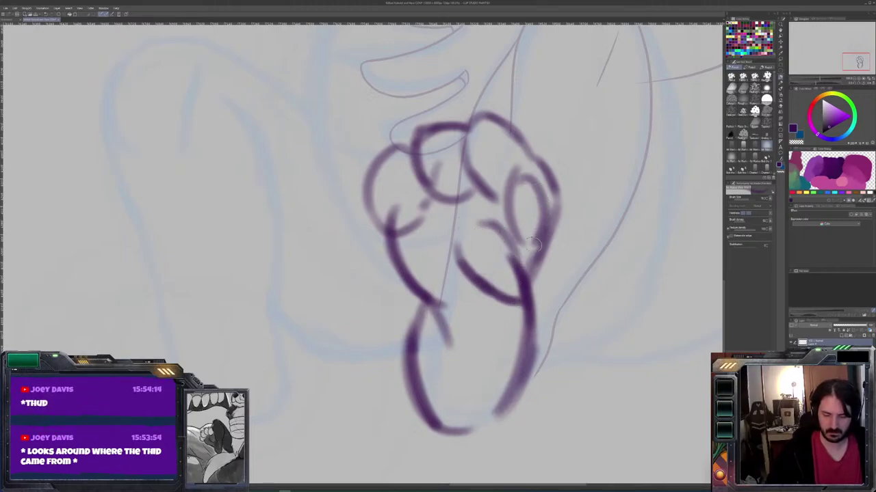
Sketch oval pads on the other three toes, arch the large ball pad over the sole and strengthen the foot's outer edge
{"action": "mouse_move", "coordinate": [479, 137]}
{"action": "left_mouse_down"}
{"action": "mouse_move", "coordinate": [507, 188]}
{"action": "mouse_move", "coordinate": [487, 145]}
{"action": "mouse_move", "coordinate": [472, 175]}
{"action": "mouse_move", "coordinate": [507, 200]}
{"action": "left_mouse_up"}
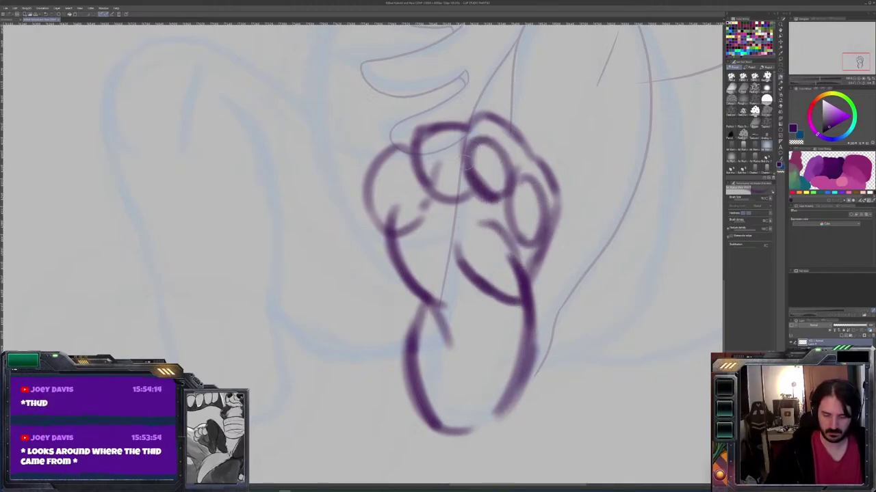
{"action": "mouse_move", "coordinate": [452, 141]}
{"action": "left_mouse_down"}
{"action": "mouse_move", "coordinate": [422, 180]}
{"action": "mouse_move", "coordinate": [476, 171]}
{"action": "left_mouse_up"}
{"action": "mouse_move", "coordinate": [414, 171]}
{"action": "left_mouse_down"}
{"action": "mouse_move", "coordinate": [393, 172]}
{"action": "mouse_move", "coordinate": [391, 234]}
{"action": "mouse_move", "coordinate": [410, 178]}
{"action": "left_mouse_up"}
{"action": "mouse_move", "coordinate": [473, 291]}
{"action": "left_mouse_down"}
{"action": "mouse_move", "coordinate": [411, 308]}
{"action": "mouse_move", "coordinate": [405, 243]}
{"action": "mouse_move", "coordinate": [391, 287]}
{"action": "mouse_move", "coordinate": [399, 264]}
{"action": "mouse_move", "coordinate": [443, 220]}
{"action": "mouse_move", "coordinate": [520, 263]}
{"action": "left_mouse_up"}
{"action": "mouse_move", "coordinate": [484, 226]}
{"action": "left_mouse_down"}
{"action": "mouse_move", "coordinate": [523, 262]}
{"action": "mouse_move", "coordinate": [395, 250]}
{"action": "mouse_move", "coordinate": [419, 309]}
{"action": "mouse_move", "coordinate": [412, 383]}
{"action": "left_mouse_up"}
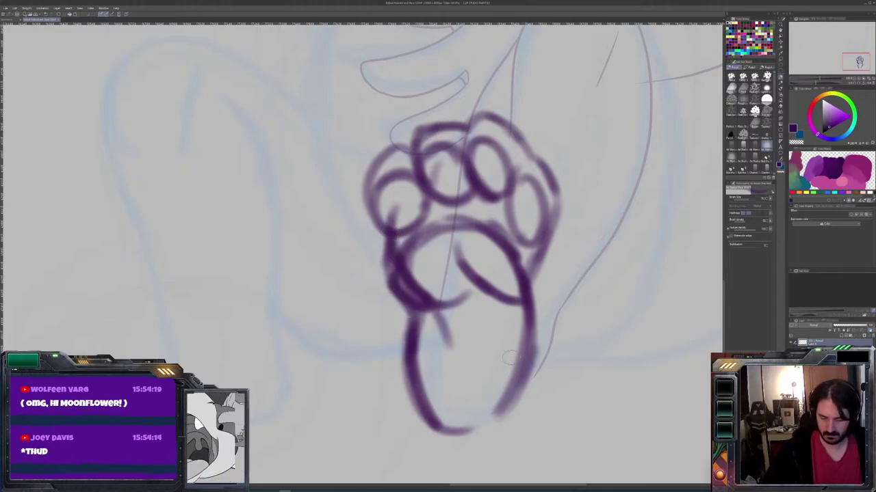
{"action": "left_click_drag", "start_coordinate": [551, 241], "coordinate": [547, 274]}
{"action": "left_click_drag", "start_coordinate": [551, 223], "coordinate": [538, 328]}
{"action": "left_click_drag", "start_coordinate": [547, 279], "coordinate": [525, 379]}
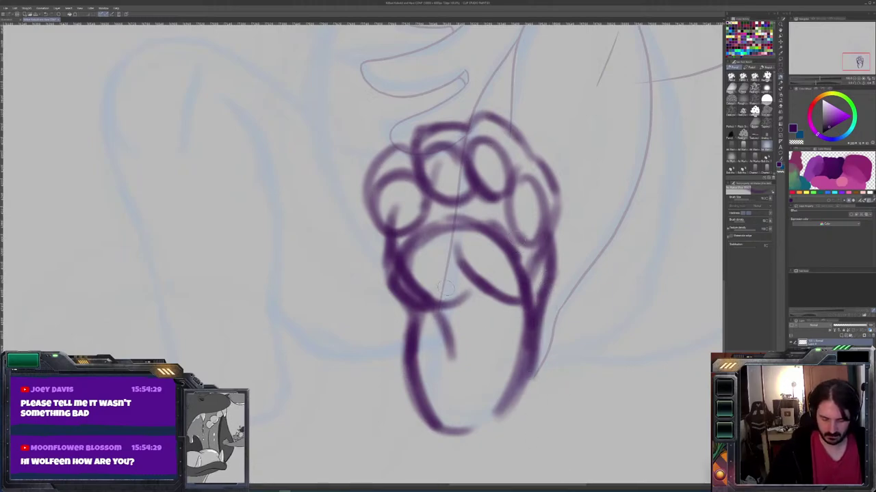
Blend the purple strokes into soft shading on the ball pad, toe pads, toes and sides of the sole
{"action": "key", "text": "j"}
{"action": "mouse_move", "coordinate": [428, 277]}
{"action": "left_mouse_down"}
{"action": "mouse_move", "coordinate": [402, 270]}
{"action": "mouse_move", "coordinate": [423, 250]}
{"action": "left_mouse_up"}
{"action": "left_click_drag", "start_coordinate": [420, 287], "coordinate": [446, 293]}
{"action": "mouse_move", "coordinate": [460, 248]}
{"action": "left_mouse_down"}
{"action": "mouse_move", "coordinate": [485, 290]}
{"action": "mouse_move", "coordinate": [506, 289]}
{"action": "left_mouse_up"}
{"action": "left_click_drag", "start_coordinate": [394, 218], "coordinate": [384, 213]}
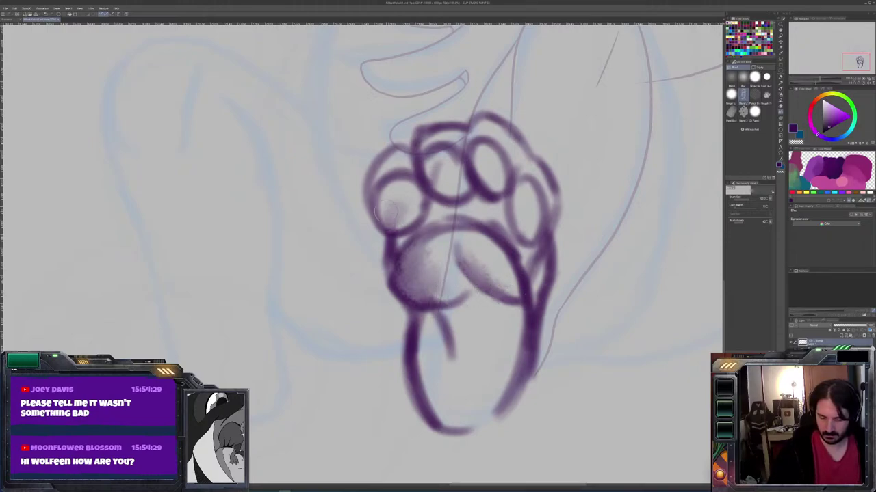
{"action": "left_click_drag", "start_coordinate": [437, 174], "coordinate": [452, 195]}
{"action": "left_click_drag", "start_coordinate": [479, 167], "coordinate": [487, 188]}
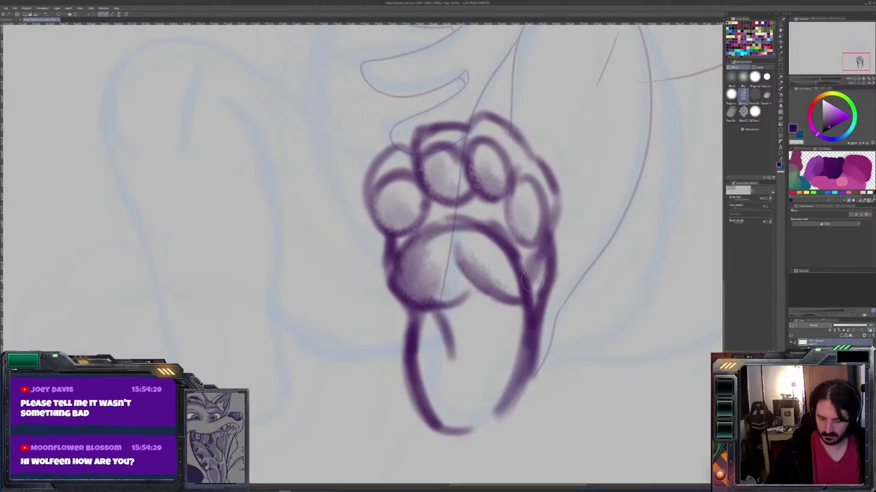
{"action": "left_click_drag", "start_coordinate": [535, 305], "coordinate": [505, 386]}
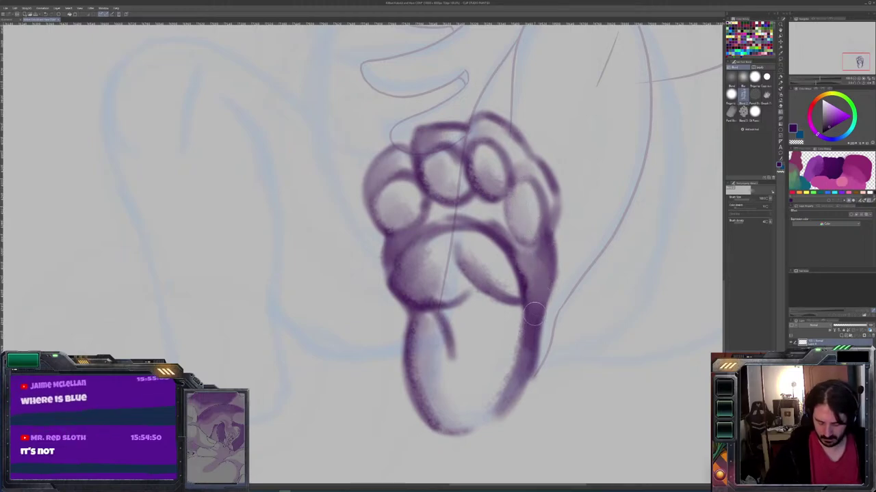
{"action": "key", "text": "b"}
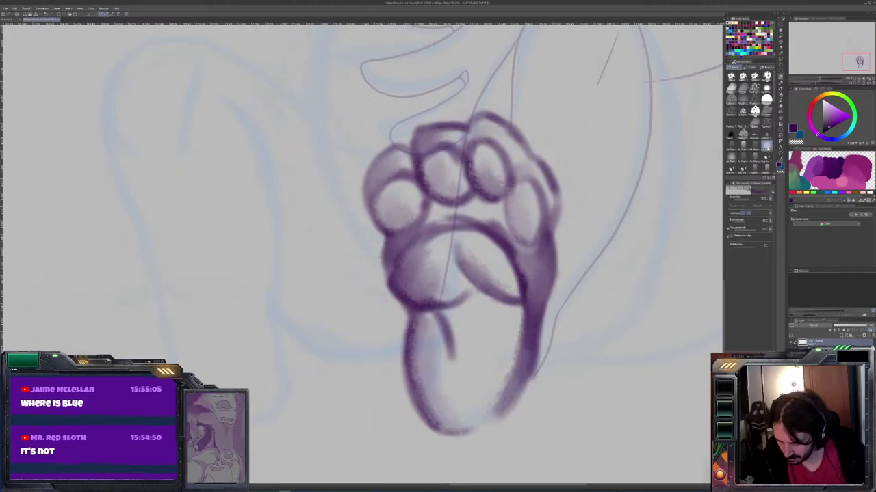
{"action": "right_click", "coordinate": [771, 145]}
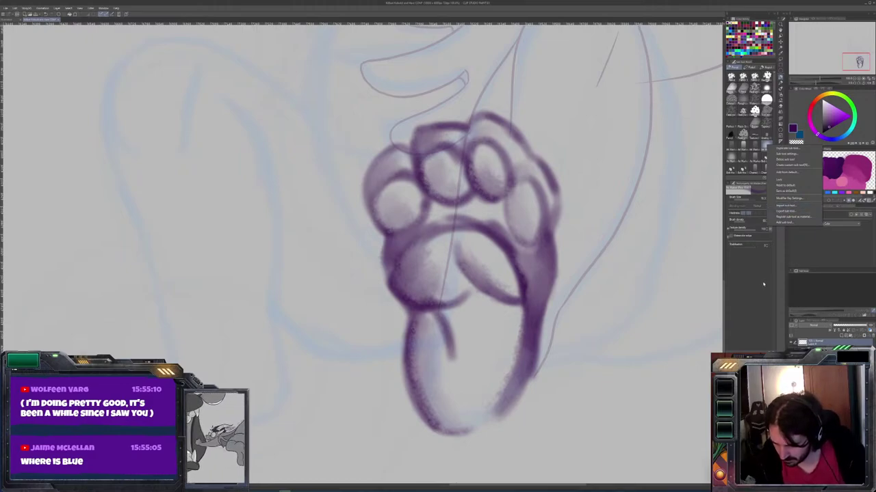
{"action": "key", "text": "Escape"}
{"action": "key", "text": "j"}
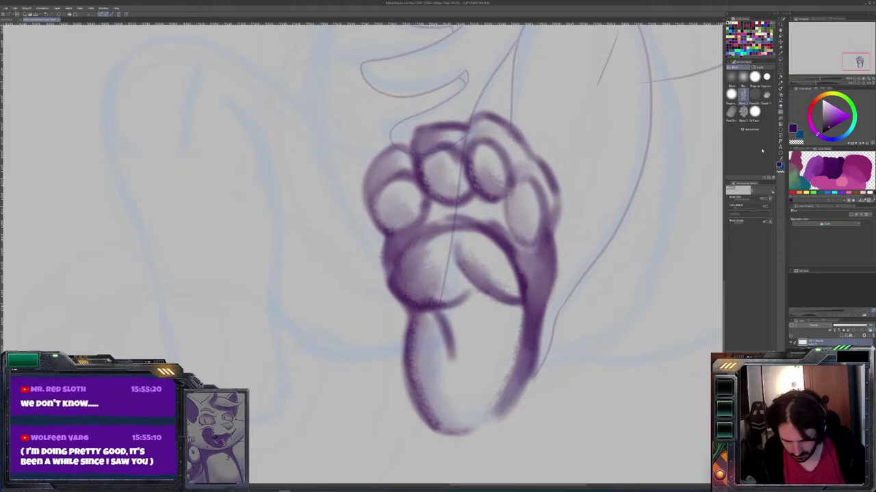
Duplicate the soft wet airbrush as a blending tool with the Blend icon and place the copy among the blending brushes
{"action": "key", "text": "b"}
{"action": "right_click", "coordinate": [767, 145]}
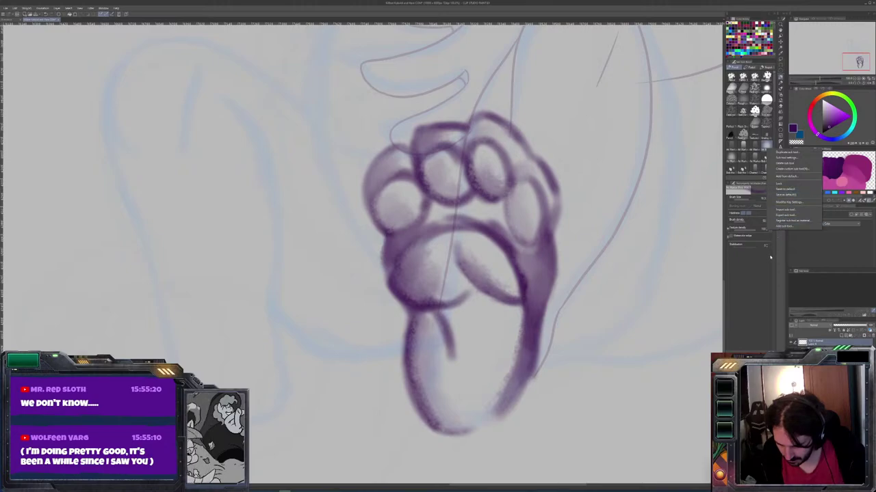
{"action": "left_click", "coordinate": [785, 168]}
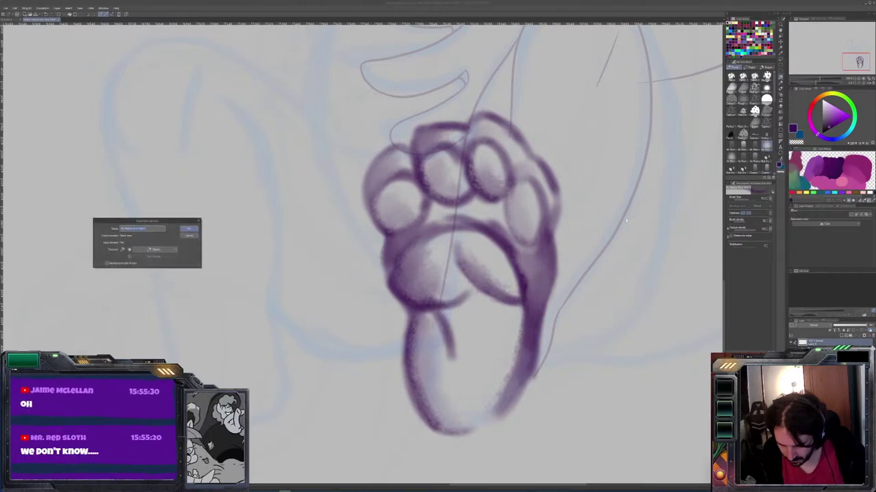
{"action": "left_click", "coordinate": [159, 250]}
{"action": "left_click", "coordinate": [147, 231]}
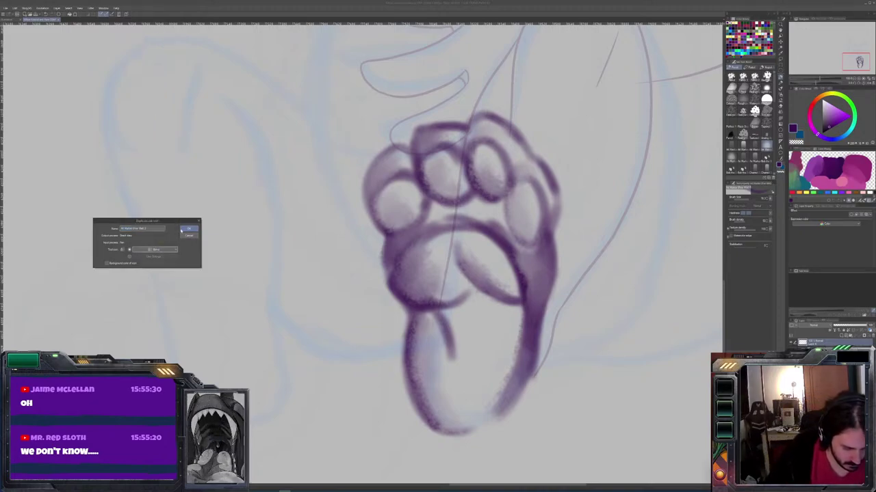
{"action": "left_click", "coordinate": [190, 229]}
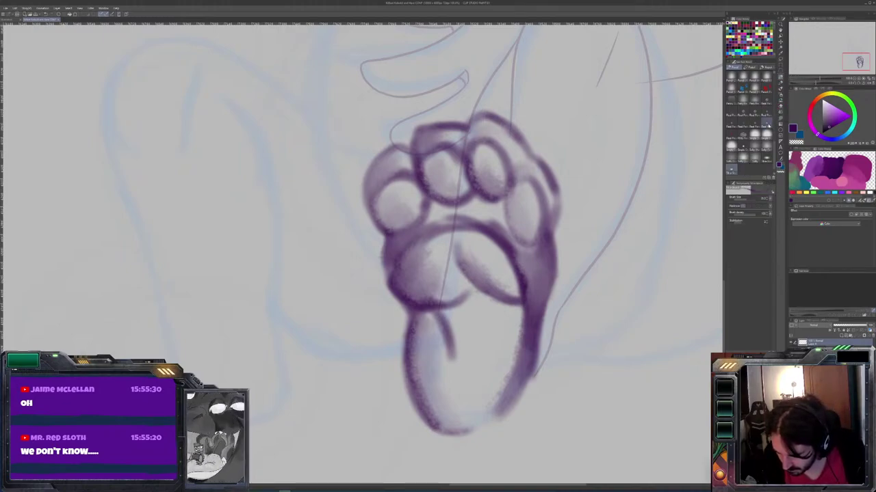
{"action": "key", "text": "e"}
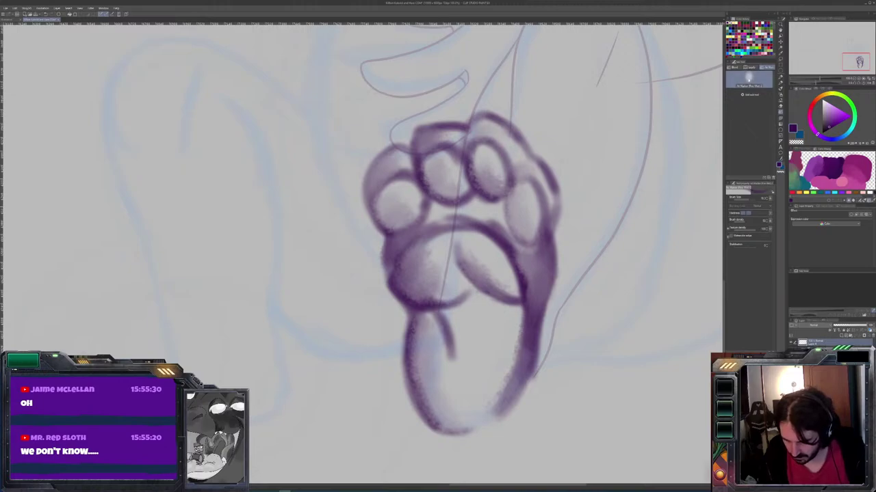
{"action": "left_click", "coordinate": [736, 68]}
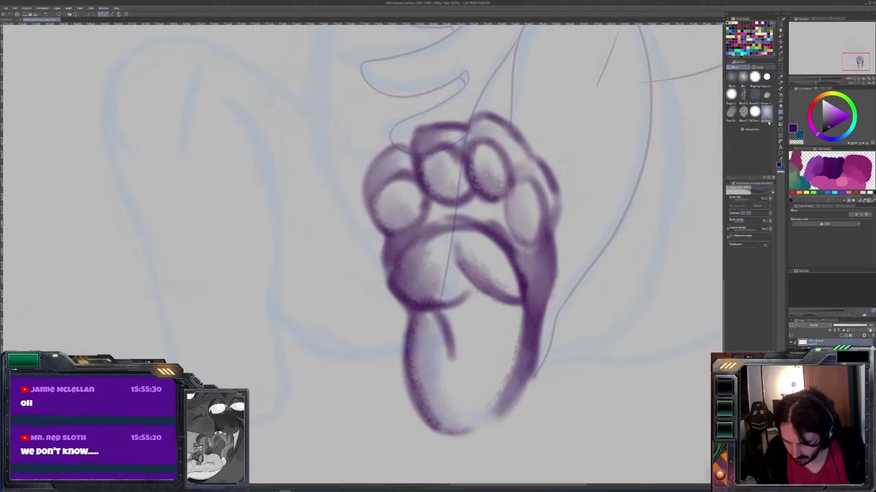
Compare the copied brush with the existing blending brush and cut its amount and density of paint so it only blends
{"action": "left_click", "coordinate": [743, 96]}
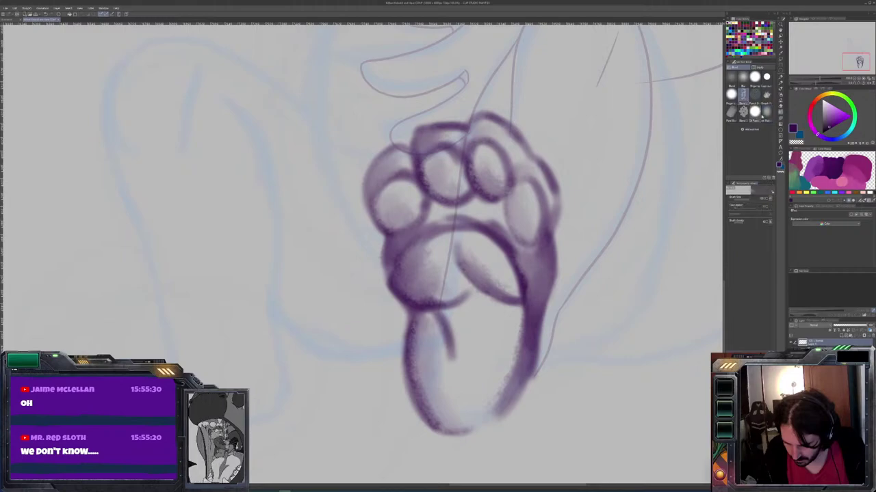
{"action": "left_click", "coordinate": [765, 112]}
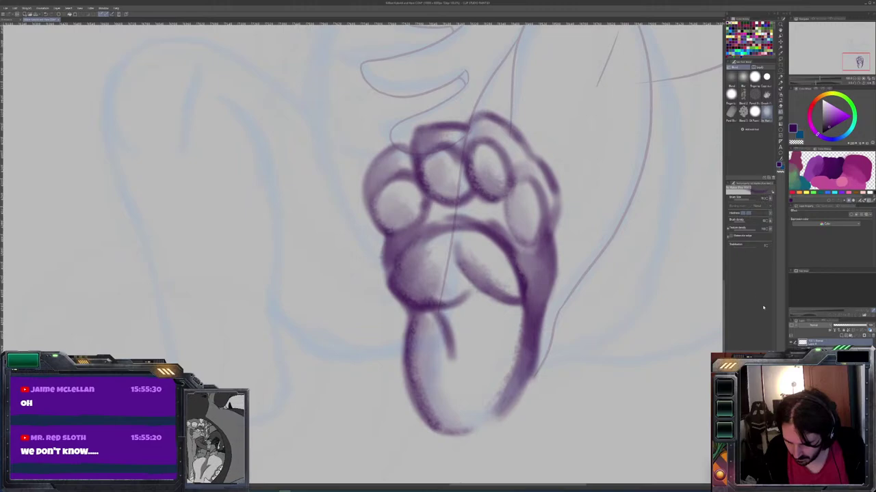
{"action": "key", "text": "ctrl+shift+u"}
{"action": "left_click", "coordinate": [743, 94]}
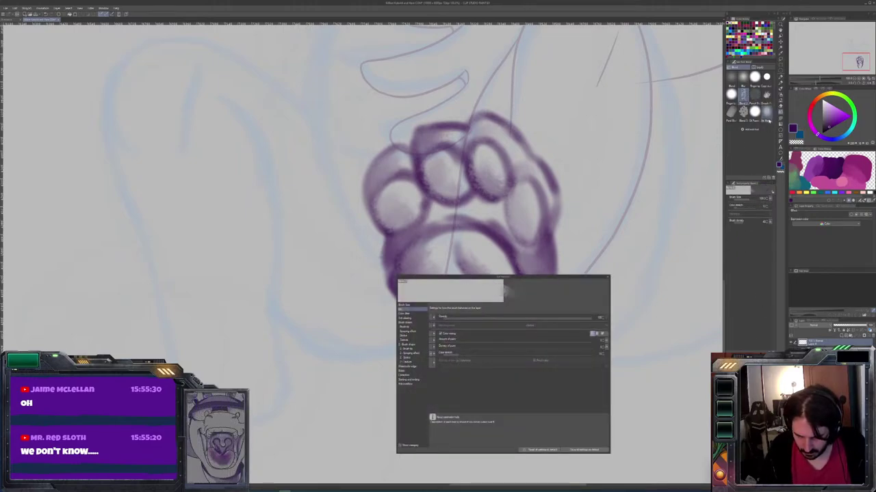
{"action": "left_click", "coordinate": [755, 111]}
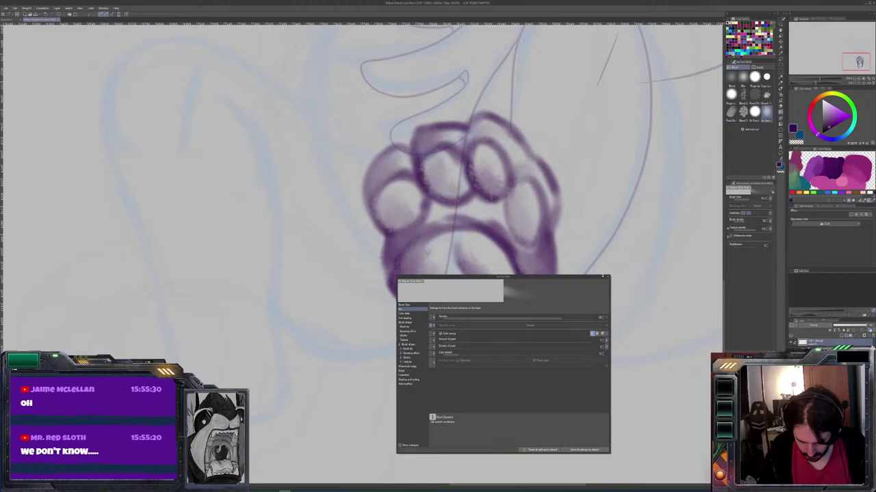
{"action": "left_click", "coordinate": [603, 276]}
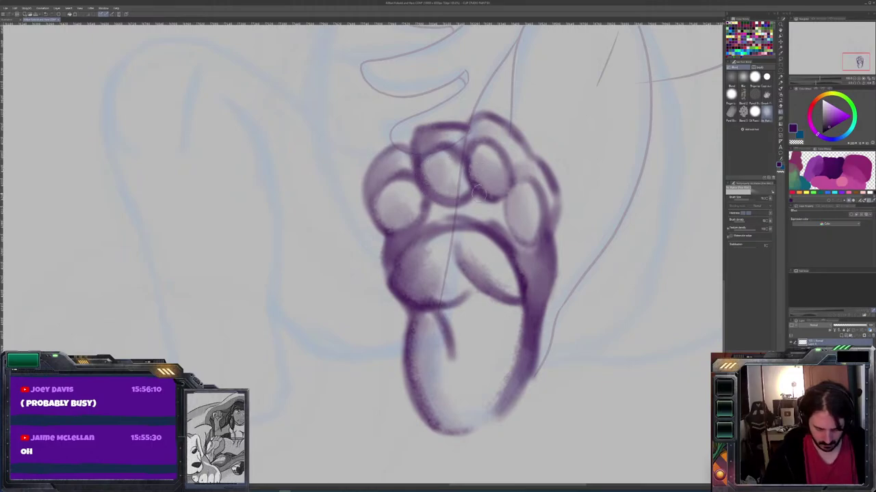
Pick the original soft wet airbrush from the paint brushes and try a test stroke beside the foot
{"action": "key", "text": "b"}
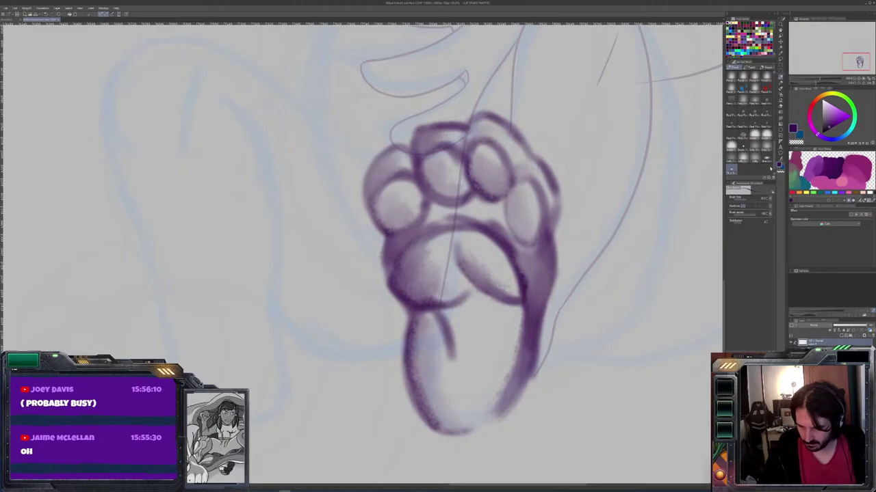
{"action": "scroll", "coordinate": [753, 130], "scroll_direction": "up", "scroll_amount": 5}
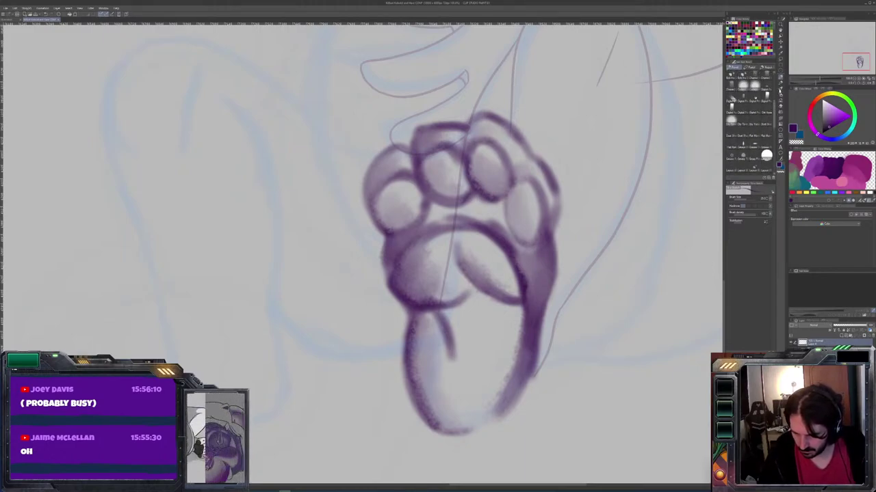
{"action": "scroll", "coordinate": [749, 123], "scroll_direction": "up", "scroll_amount": 5}
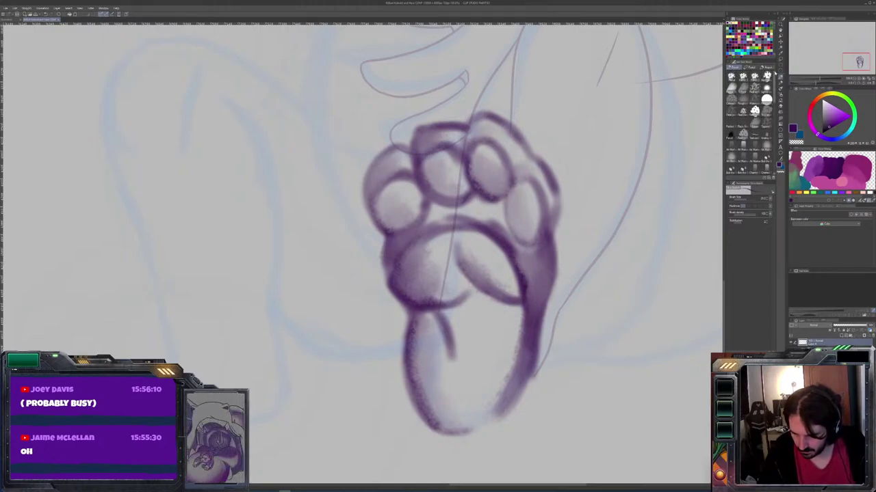
{"action": "scroll", "coordinate": [751, 123], "scroll_direction": "up", "scroll_amount": 5}
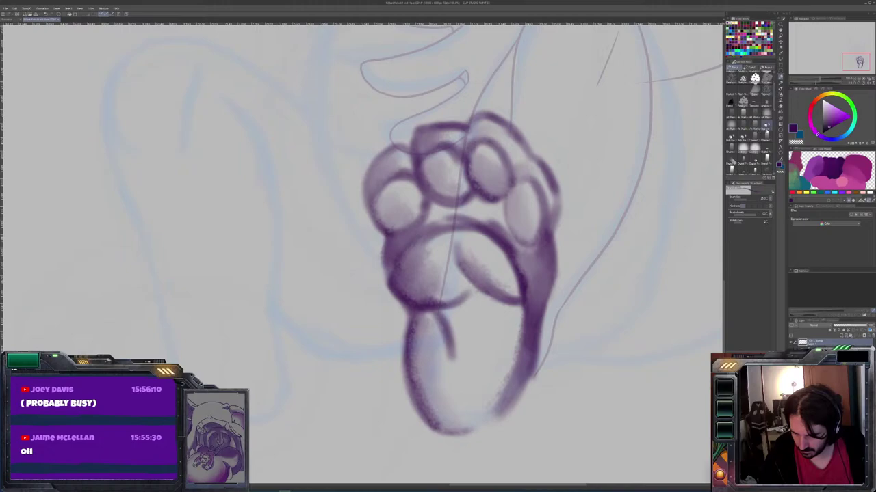
{"action": "left_click", "coordinate": [755, 124]}
{"action": "mouse_move", "coordinate": [615, 246]}
{"action": "left_mouse_down"}
{"action": "mouse_move", "coordinate": [649, 338]}
{"action": "mouse_move", "coordinate": [633, 394]}
{"action": "left_mouse_up"}
{"action": "key", "text": "ctrl+z"}
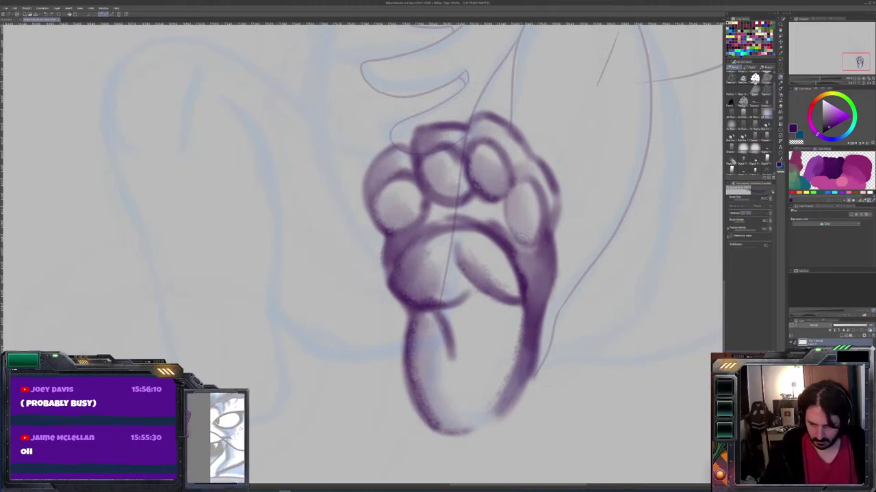
Smooth the toe pad shading with the new blender and redraw darker, rounder outlines around the two middle toes
{"action": "key", "text": "j"}
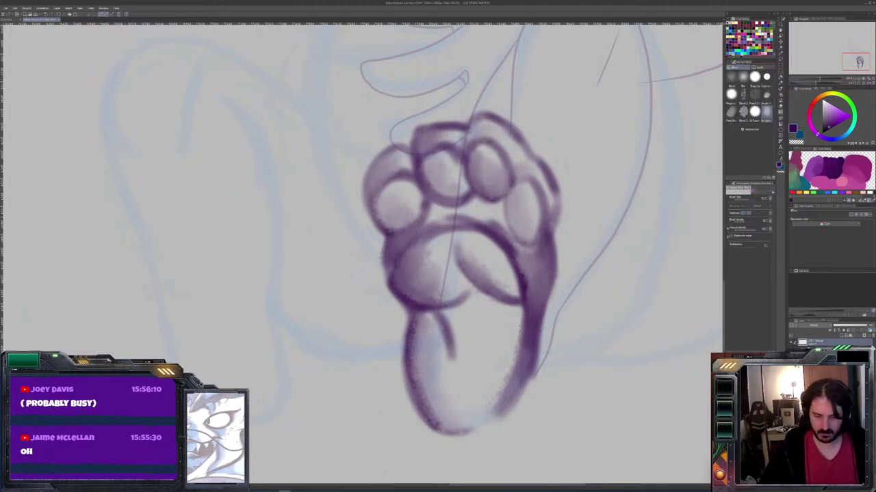
{"action": "key", "text": "b"}
{"action": "mouse_move", "coordinate": [456, 124]}
{"action": "left_mouse_down"}
{"action": "mouse_move", "coordinate": [425, 134]}
{"action": "mouse_move", "coordinate": [432, 195]}
{"action": "left_mouse_up"}
{"action": "scroll", "coordinate": [594, 240], "scroll_direction": "up", "scroll_amount": 1}
{"action": "scroll", "coordinate": [593, 240], "scroll_direction": "up", "scroll_amount": 2}
{"action": "mouse_move", "coordinate": [528, 200]}
{"action": "left_mouse_down"}
{"action": "mouse_move", "coordinate": [510, 167]}
{"action": "mouse_move", "coordinate": [465, 175]}
{"action": "mouse_move", "coordinate": [489, 252]}
{"action": "left_mouse_up"}
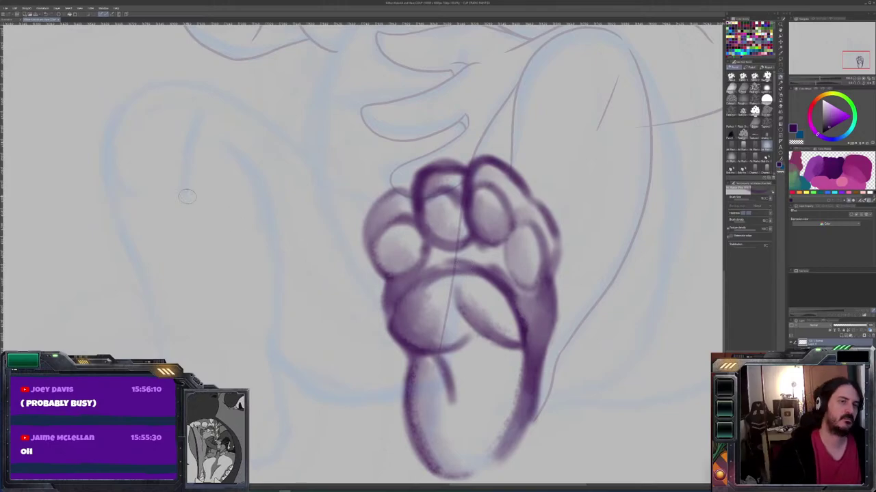
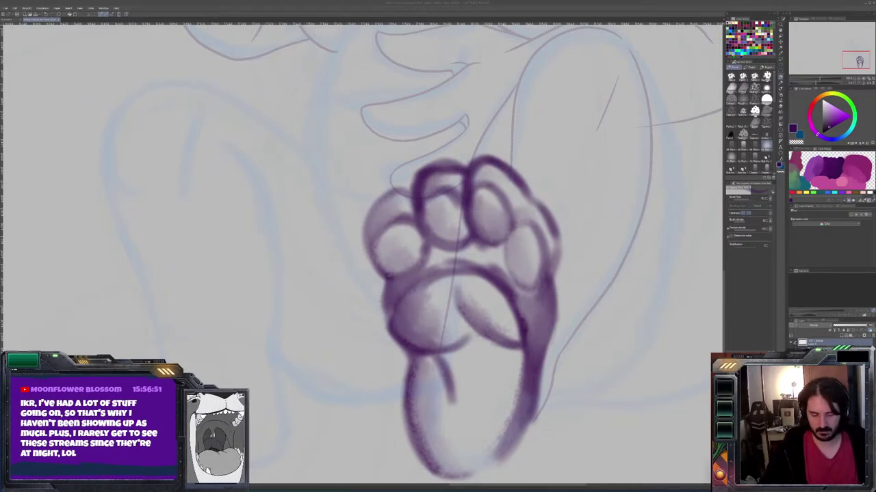
{"action": "mouse_move", "coordinate": [473, 433]}
{"action": "left_mouse_down"}
{"action": "mouse_move", "coordinate": [556, 366]}
{"action": "mouse_move", "coordinate": [625, 354]}
{"action": "mouse_move", "coordinate": [590, 385]}
{"action": "left_mouse_up"}
{"action": "scroll", "coordinate": [590, 385], "scroll_direction": "down", "scroll_amount": 4}
{"action": "left_click_drag", "start_coordinate": [463, 338], "coordinate": [404, 295]}
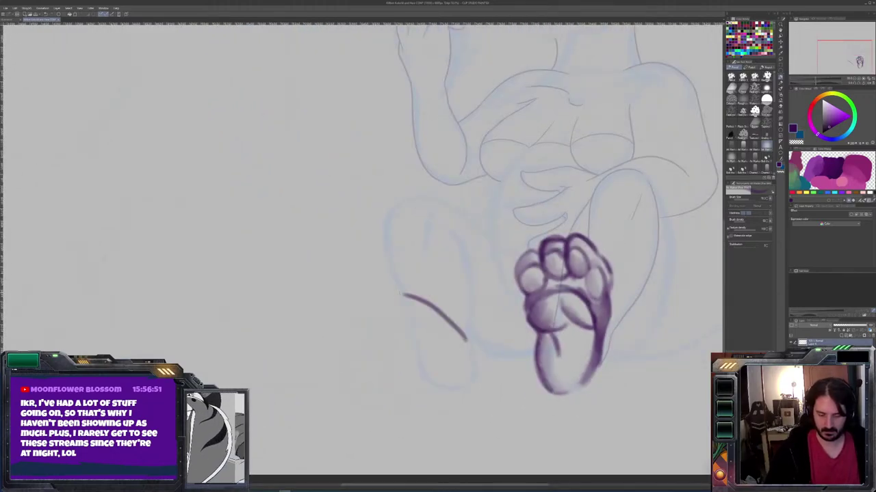
{"action": "key", "text": "ctrl+z"}
{"action": "mouse_move", "coordinate": [450, 335]}
{"action": "left_mouse_down"}
{"action": "mouse_move", "coordinate": [392, 315]}
{"action": "mouse_move", "coordinate": [357, 316]}
{"action": "left_mouse_up"}
{"action": "key", "text": "ctrl+z"}
{"action": "mouse_move", "coordinate": [449, 318]}
{"action": "left_mouse_down"}
{"action": "mouse_move", "coordinate": [475, 341]}
{"action": "mouse_move", "coordinate": [469, 359]}
{"action": "mouse_move", "coordinate": [454, 328]}
{"action": "mouse_move", "coordinate": [400, 347]}
{"action": "mouse_move", "coordinate": [424, 347]}
{"action": "left_mouse_up"}
{"action": "key", "text": "ctrl+z"}
{"action": "key", "text": "ctrl+z"}
Sketch the character's other foot lying sideways below the far leg, with stacked toes, a round ball pad, sole edge and heel
{"action": "mouse_move", "coordinate": [369, 314]}
{"action": "left_mouse_down"}
{"action": "mouse_move", "coordinate": [414, 328]}
{"action": "mouse_move", "coordinate": [375, 388]}
{"action": "mouse_move", "coordinate": [435, 403]}
{"action": "left_mouse_up"}
{"action": "mouse_move", "coordinate": [475, 373]}
{"action": "left_mouse_down"}
{"action": "mouse_move", "coordinate": [366, 393]}
{"action": "mouse_move", "coordinate": [358, 379]}
{"action": "mouse_move", "coordinate": [394, 395]}
{"action": "mouse_move", "coordinate": [386, 351]}
{"action": "left_mouse_up"}
{"action": "mouse_move", "coordinate": [350, 347]}
{"action": "left_mouse_down"}
{"action": "mouse_move", "coordinate": [376, 342]}
{"action": "mouse_move", "coordinate": [362, 330]}
{"action": "left_mouse_up"}
{"action": "mouse_move", "coordinate": [350, 338]}
{"action": "left_mouse_down"}
{"action": "mouse_move", "coordinate": [381, 332]}
{"action": "mouse_move", "coordinate": [395, 312]}
{"action": "mouse_move", "coordinate": [387, 322]}
{"action": "mouse_move", "coordinate": [401, 328]}
{"action": "mouse_move", "coordinate": [403, 312]}
{"action": "mouse_move", "coordinate": [446, 318]}
{"action": "mouse_move", "coordinate": [392, 356]}
{"action": "mouse_move", "coordinate": [398, 372]}
{"action": "mouse_move", "coordinate": [420, 382]}
{"action": "mouse_move", "coordinate": [405, 381]}
{"action": "mouse_move", "coordinate": [438, 330]}
{"action": "mouse_move", "coordinate": [407, 341]}
{"action": "left_mouse_up"}
Compare the copied blender's ink settings with the existing blending brush again and raise its opacity to the maximum
{"action": "key", "text": "j"}
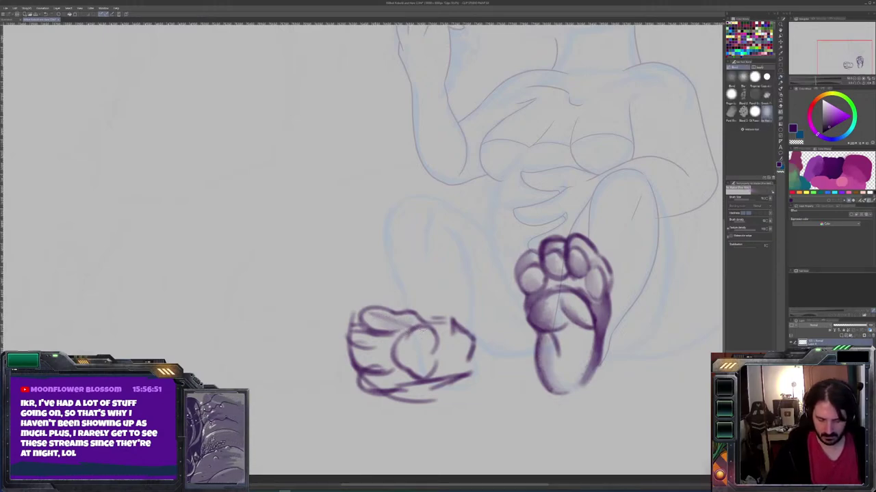
{"action": "left_click", "coordinate": [766, 112]}
{"action": "left_click", "coordinate": [743, 96]}
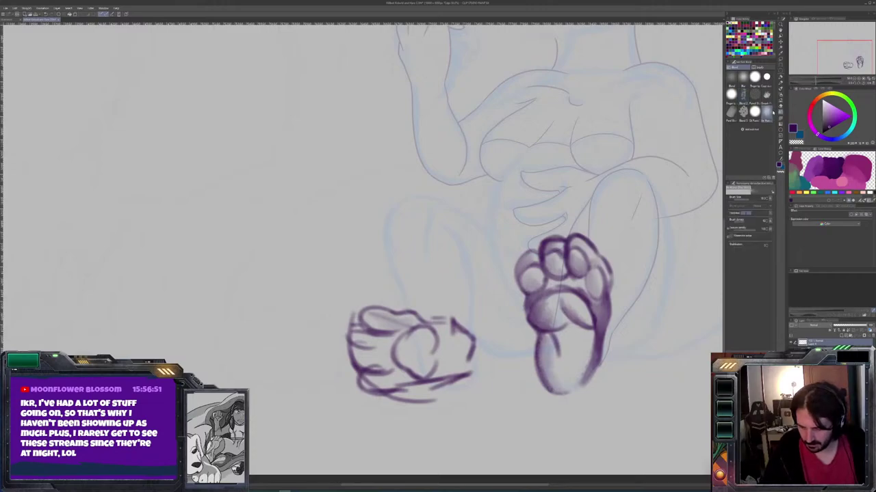
{"action": "left_click", "coordinate": [766, 113]}
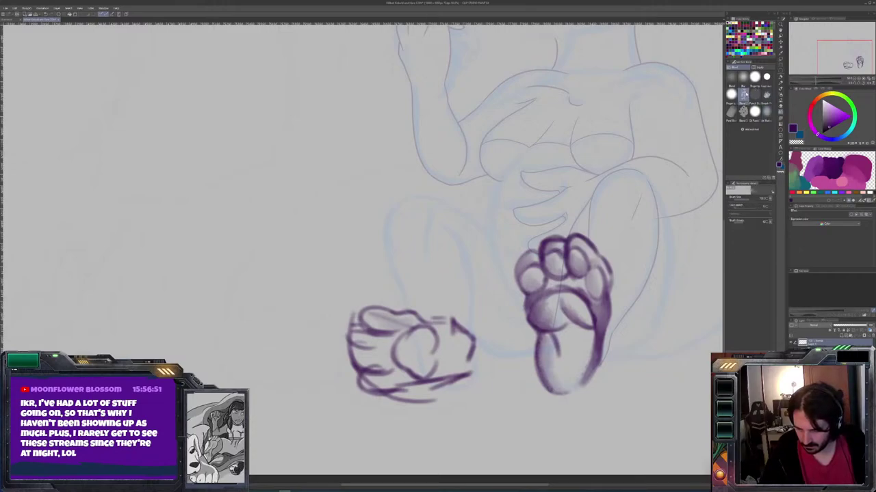
{"action": "left_click", "coordinate": [744, 96]}
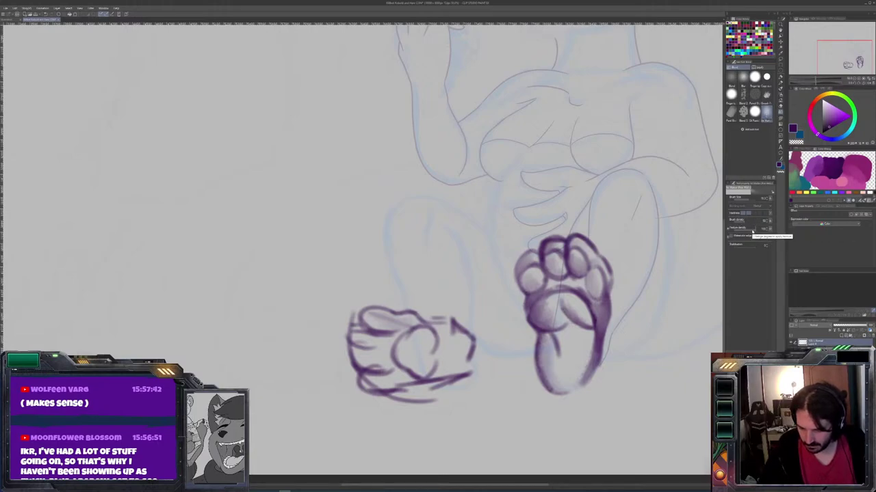
{"action": "left_click", "coordinate": [755, 95]}
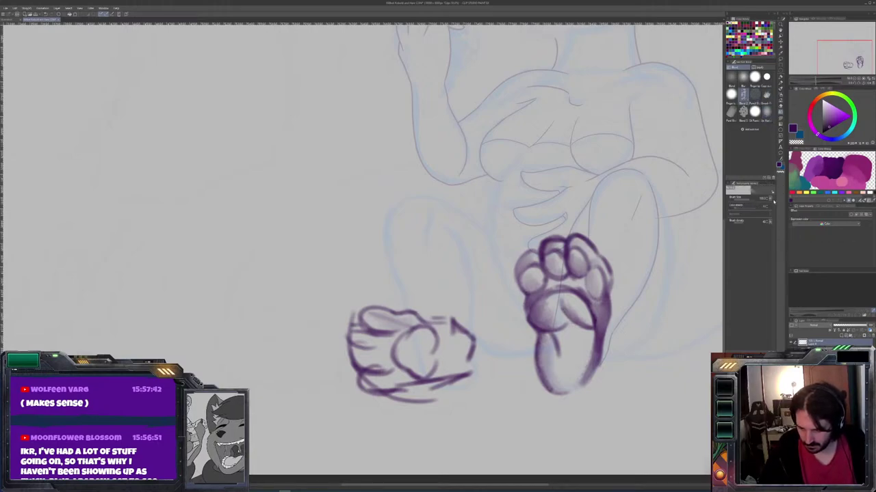
{"action": "left_click", "coordinate": [766, 112]}
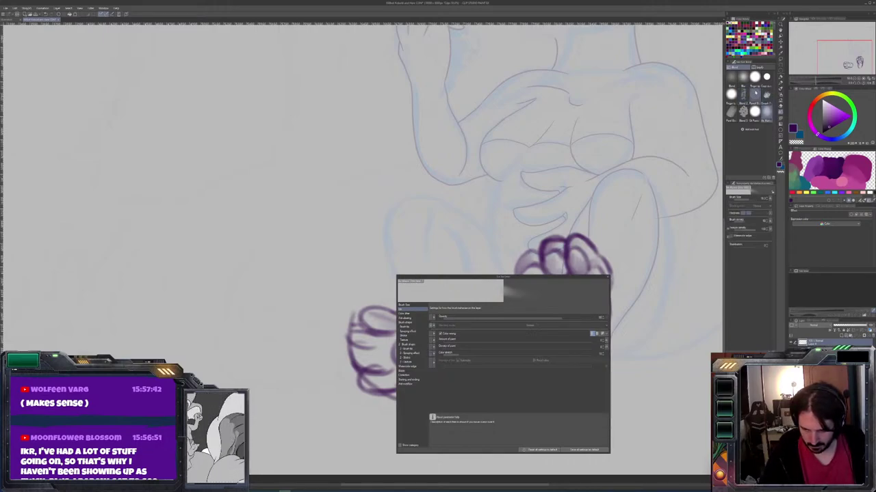
{"action": "left_click", "coordinate": [743, 94]}
{"action": "left_click", "coordinate": [742, 96]}
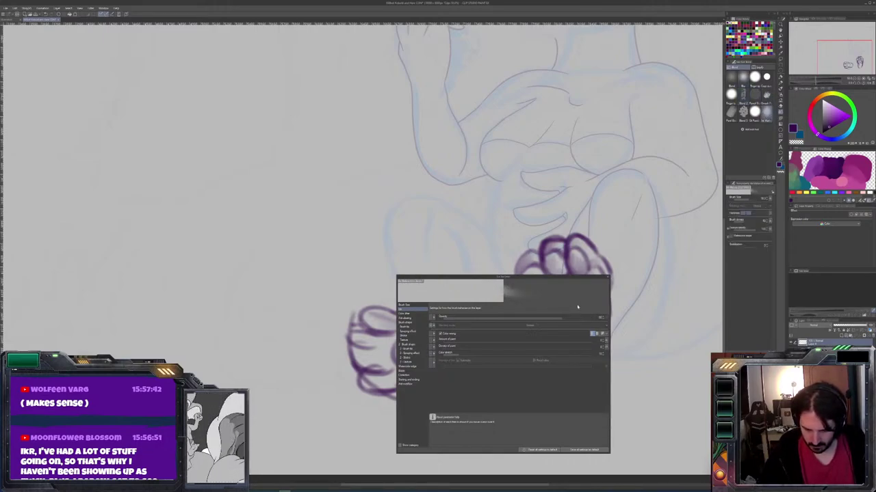
{"action": "left_click_drag", "start_coordinate": [478, 278], "coordinate": [585, 111]}
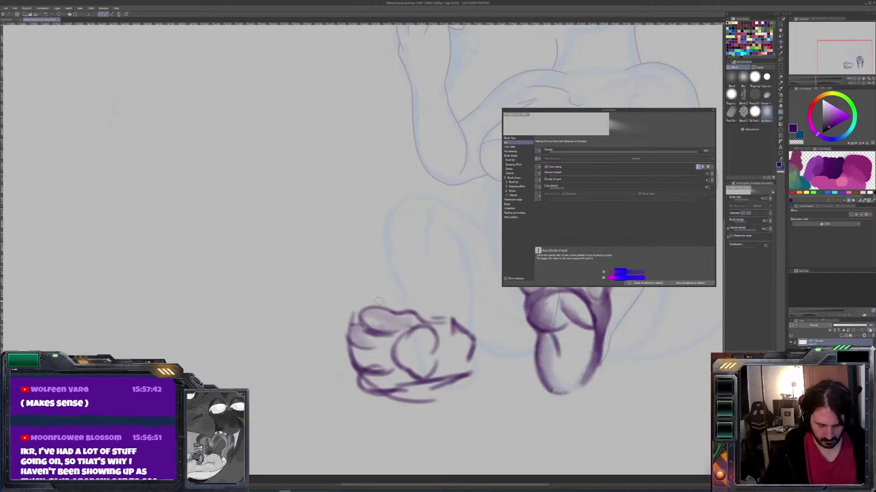
Build up the sideways foot's top toe and the outer contour of the toe beneath it with dark strokes, blending them softly
{"action": "key", "text": "b"}
{"action": "left_click_drag", "start_coordinate": [404, 328], "coordinate": [373, 334]}
{"action": "mouse_move", "coordinate": [399, 306]}
{"action": "left_mouse_down"}
{"action": "mouse_move", "coordinate": [377, 301]}
{"action": "mouse_move", "coordinate": [368, 307]}
{"action": "mouse_move", "coordinate": [424, 316]}
{"action": "left_mouse_up"}
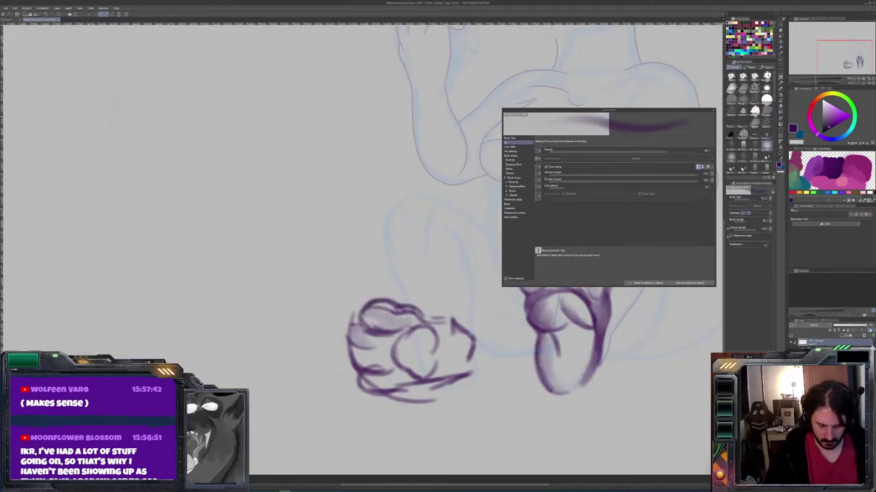
{"action": "key", "text": "b"}
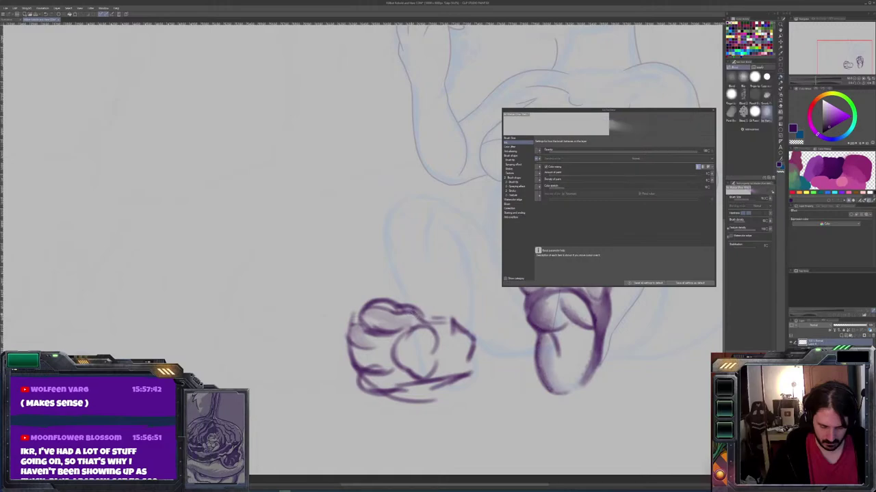
{"action": "key", "text": "b"}
{"action": "mouse_move", "coordinate": [414, 310]}
{"action": "left_mouse_down"}
{"action": "mouse_move", "coordinate": [371, 295]}
{"action": "mouse_move", "coordinate": [362, 323]}
{"action": "mouse_move", "coordinate": [406, 321]}
{"action": "mouse_move", "coordinate": [376, 357]}
{"action": "mouse_move", "coordinate": [354, 311]}
{"action": "left_mouse_up"}
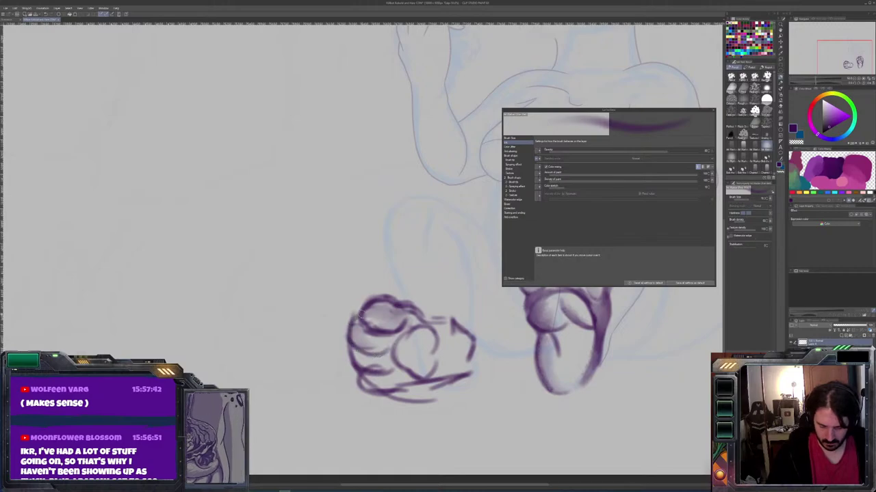
{"action": "key", "text": "b"}
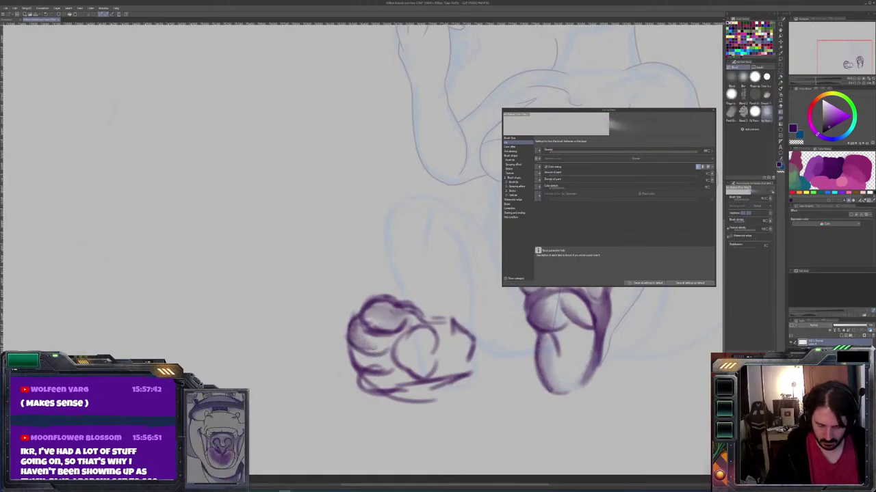
Define the rounded contours of the sideways foot's lower toes and blend their strokes into soft shading
{"action": "key", "text": "b"}
{"action": "key", "text": "b"}
{"action": "left_click_drag", "start_coordinate": [365, 365], "coordinate": [382, 365]}
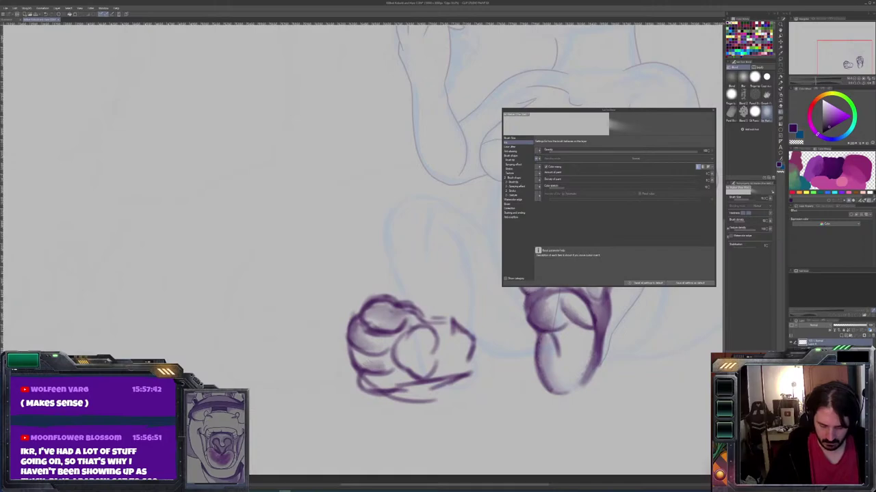
{"action": "key", "text": "b"}
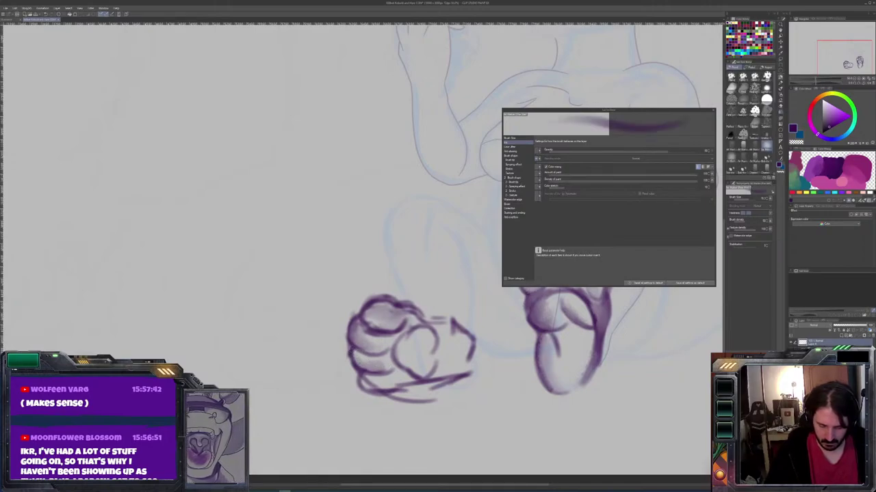
{"action": "key", "text": "b"}
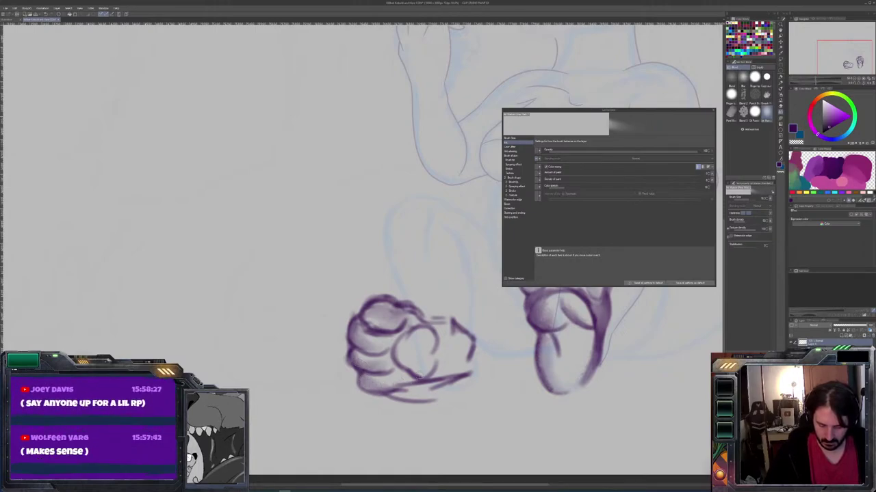
Sharpen the sideways foot's round ball pad contour, add a dark ankle line above the heel, and soften the strokes
{"action": "key", "text": "b"}
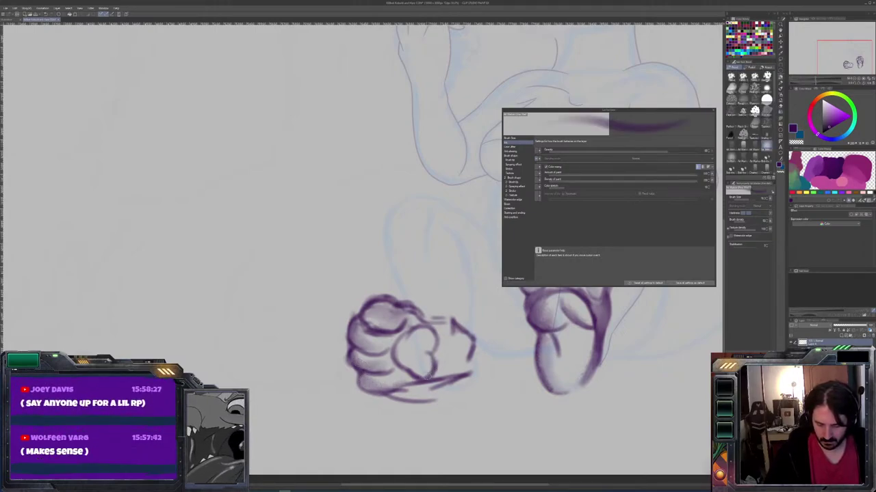
{"action": "left_click_drag", "start_coordinate": [407, 360], "coordinate": [435, 348]}
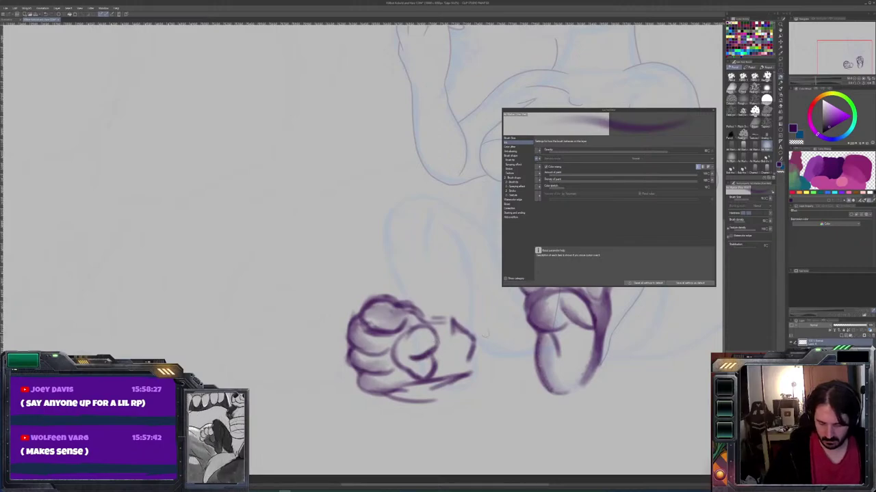
{"action": "mouse_move", "coordinate": [447, 294]}
{"action": "left_mouse_down"}
{"action": "mouse_move", "coordinate": [462, 312]}
{"action": "mouse_move", "coordinate": [461, 331]}
{"action": "mouse_move", "coordinate": [456, 325]}
{"action": "left_mouse_up"}
{"action": "key", "text": "e"}
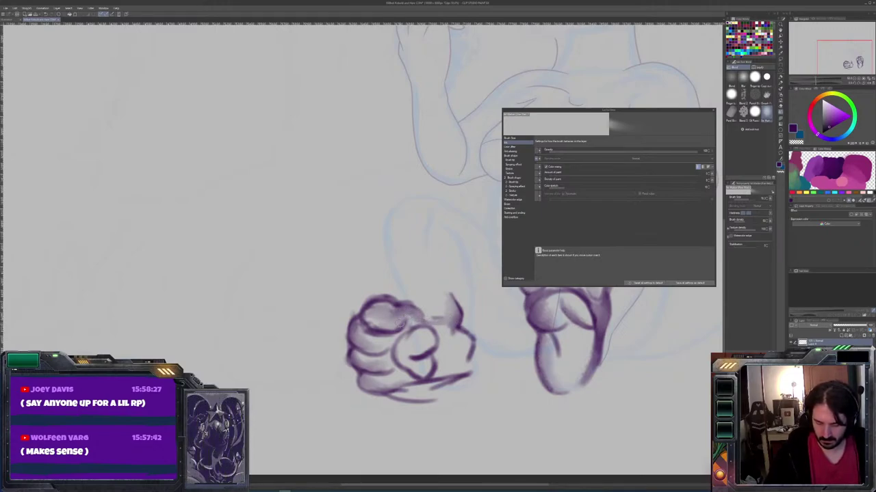
{"action": "key", "text": "b"}
{"action": "mouse_move", "coordinate": [652, 306]}
{"action": "left_mouse_down"}
{"action": "mouse_move", "coordinate": [481, 347]}
{"action": "mouse_move", "coordinate": [542, 333]}
{"action": "mouse_move", "coordinate": [535, 336]}
{"action": "left_mouse_up"}
{"action": "key", "text": "e"}
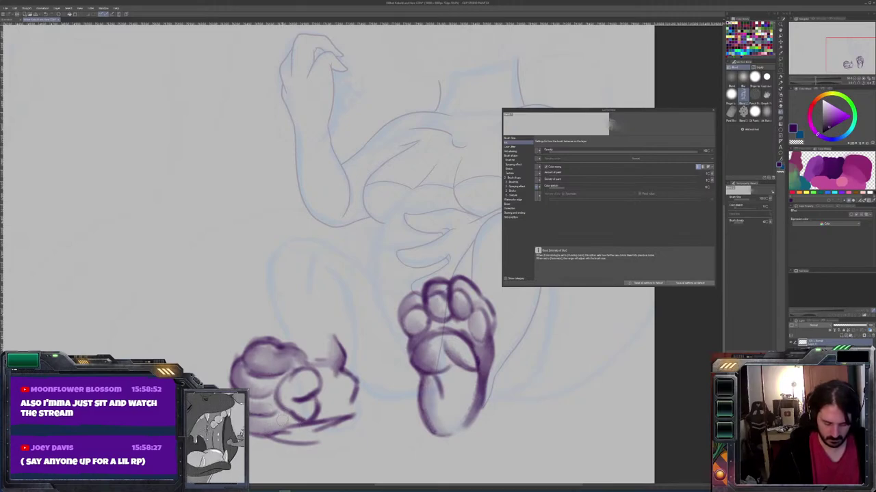
Darken the separations between the sideways foot's lower toes and outline the pad on its top toe, blending the strokes
{"action": "key", "text": "b"}
{"action": "left_click_drag", "start_coordinate": [282, 426], "coordinate": [265, 416]}
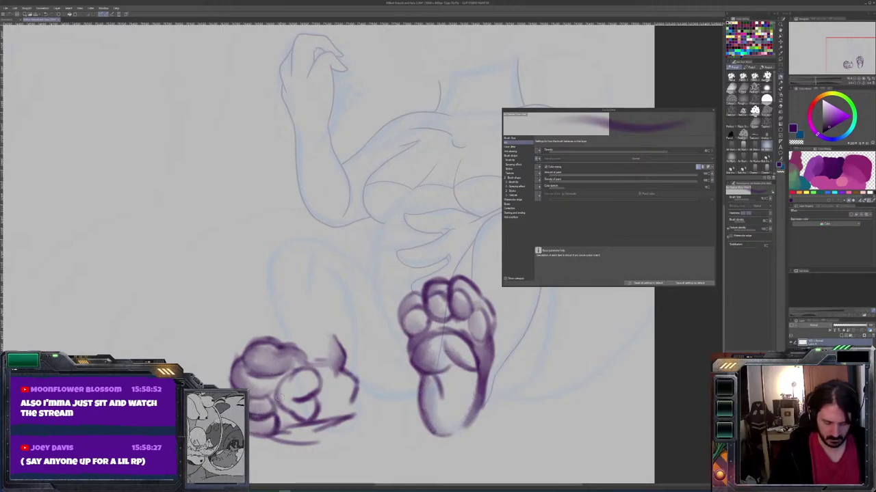
{"action": "key", "text": "j"}
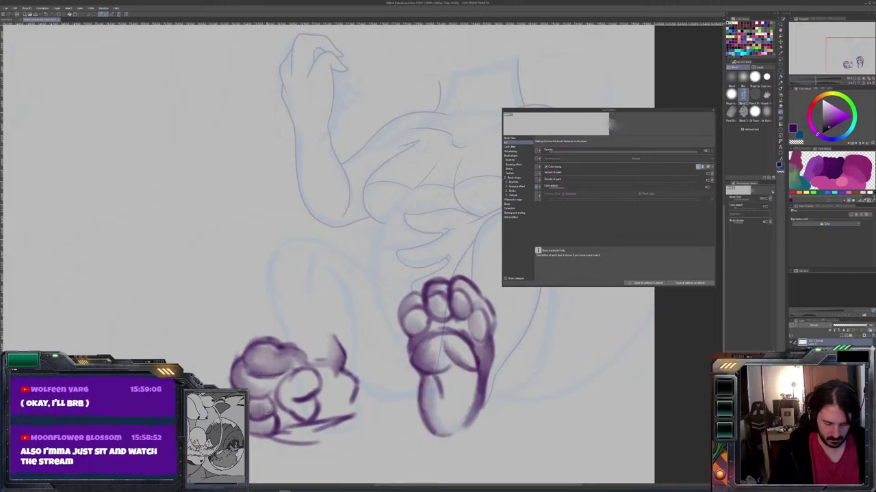
{"action": "key", "text": "b"}
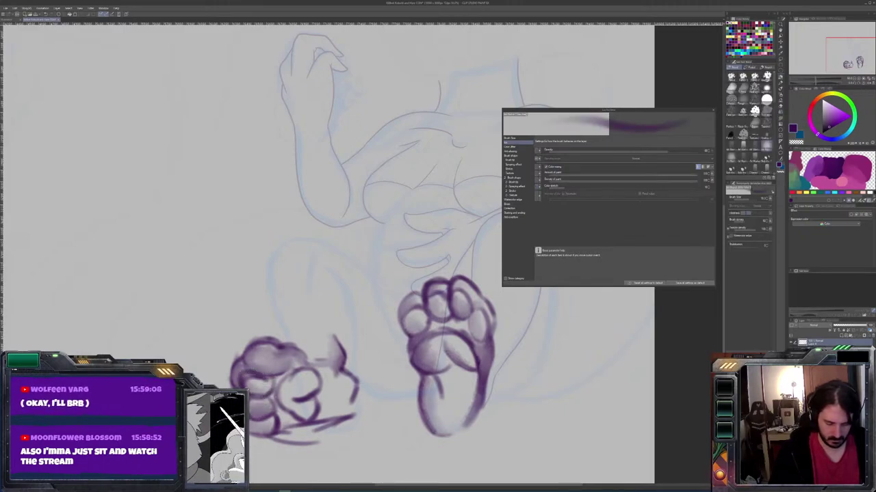
{"action": "key", "text": "j"}
{"action": "key", "text": "b"}
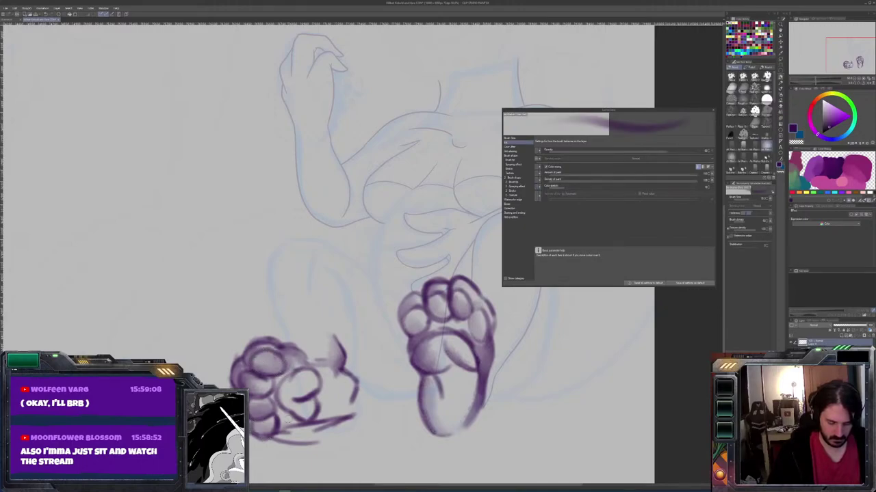
{"action": "key", "text": "j"}
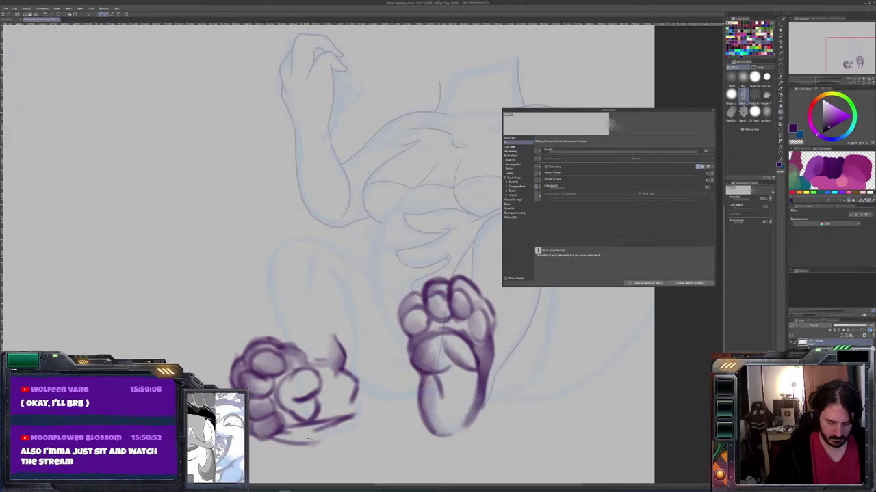
Smudge the sole edge lines beneath the sideways foot into soft shading and retouch the toe contours
{"action": "mouse_move", "coordinate": [304, 439]}
{"action": "left_mouse_down"}
{"action": "mouse_move", "coordinate": [278, 434]}
{"action": "mouse_move", "coordinate": [270, 444]}
{"action": "mouse_move", "coordinate": [345, 423]}
{"action": "left_mouse_up"}
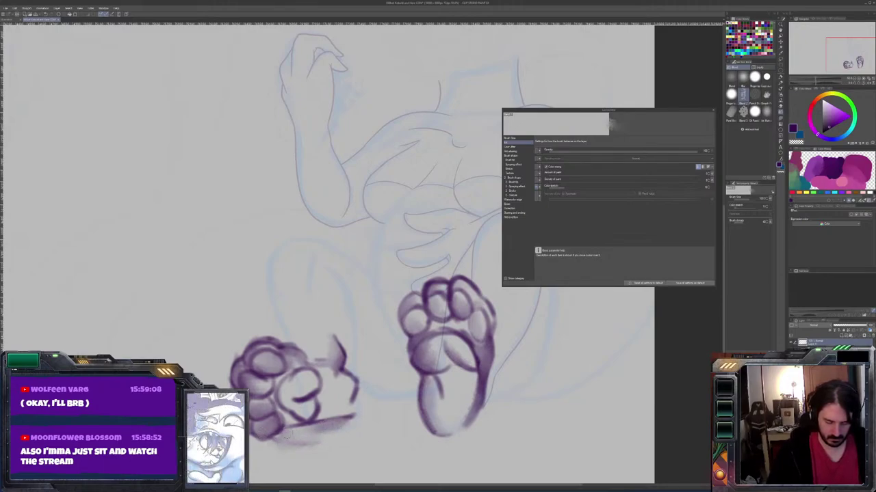
{"action": "key", "text": "b"}
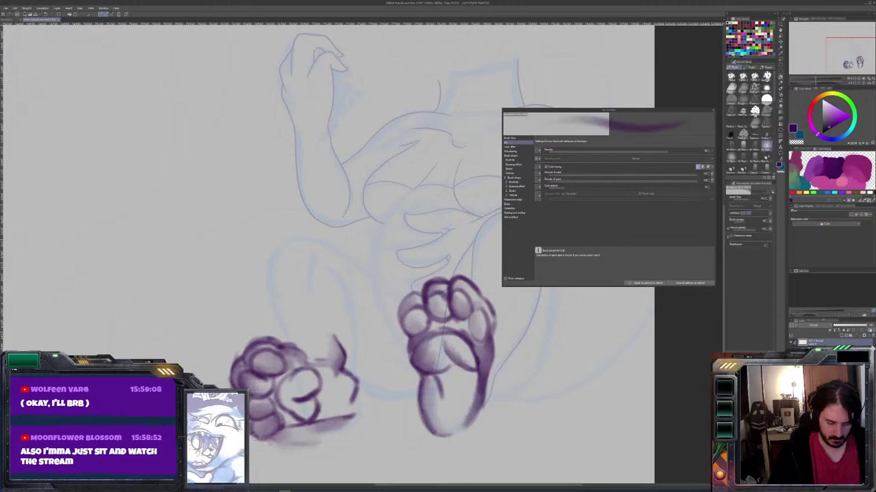
{"action": "key", "text": "j"}
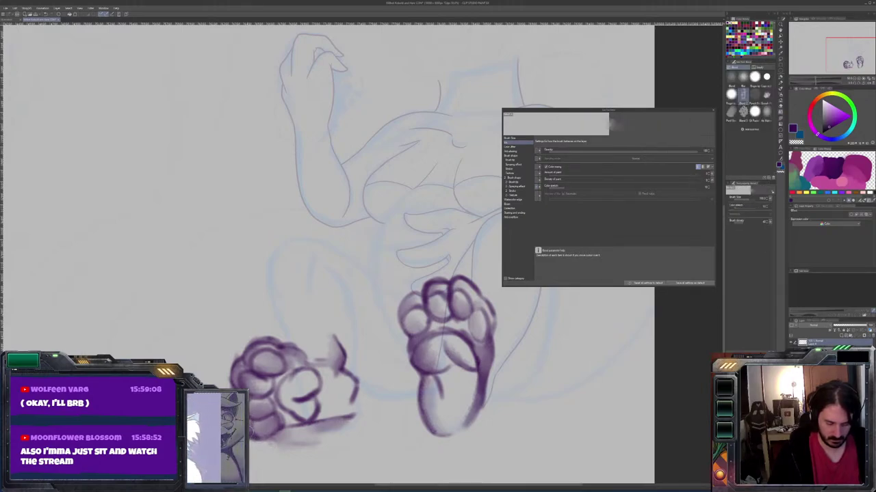
{"action": "key", "text": "b"}
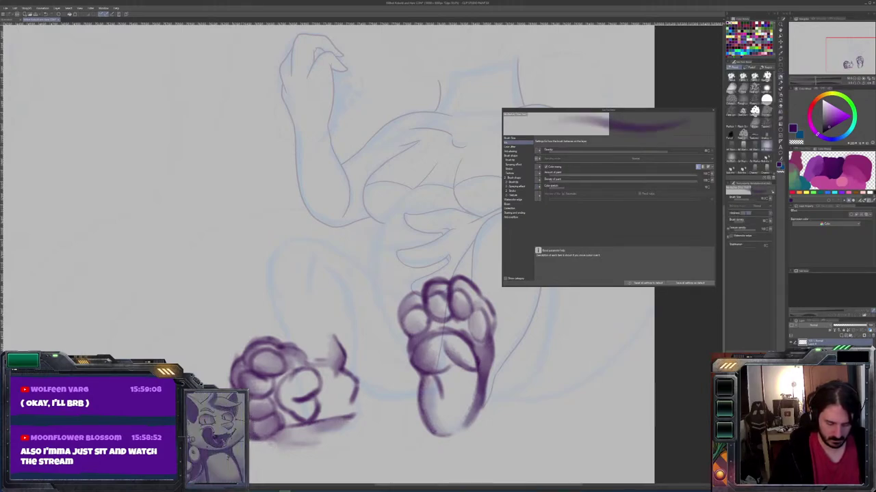
{"action": "key", "text": "j"}
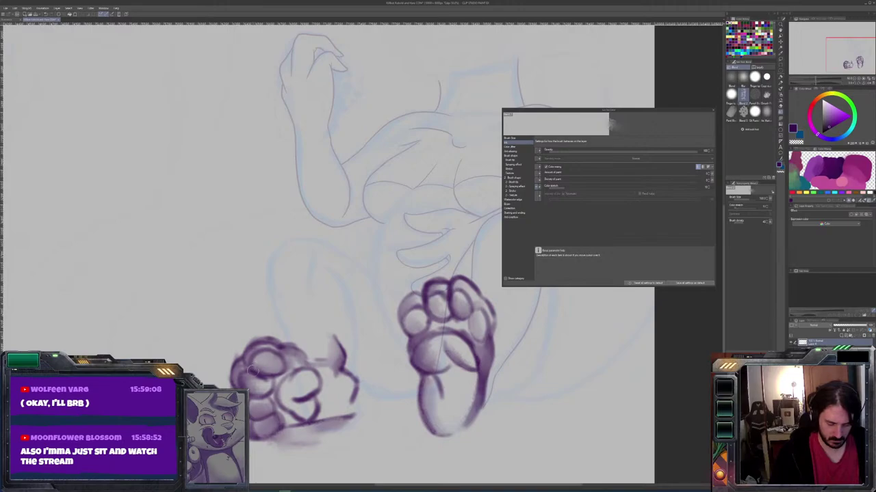
{"action": "key", "text": "b"}
{"action": "key", "text": "j"}
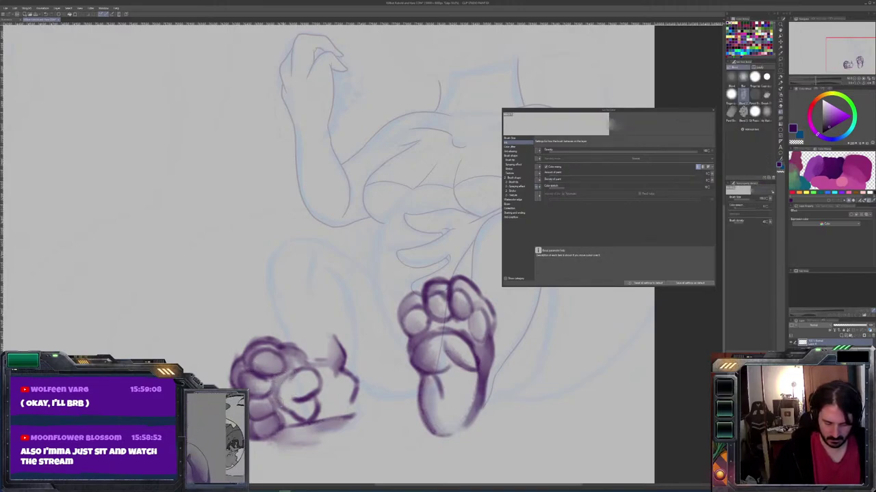
Blend the upright foot's pad shading and redraw its outer toe outline and the creases beneath the toes in dark purple
{"action": "left_click_drag", "start_coordinate": [619, 268], "coordinate": [580, 283]}
{"action": "key", "text": "super+shift+s"}
{"action": "left_click_drag", "start_coordinate": [485, 219], "coordinate": [166, 463]}
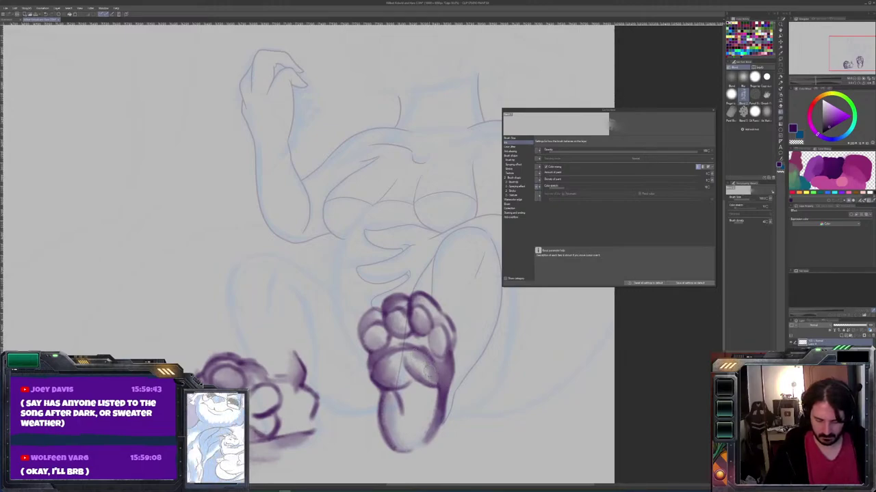
{"action": "key", "text": "b"}
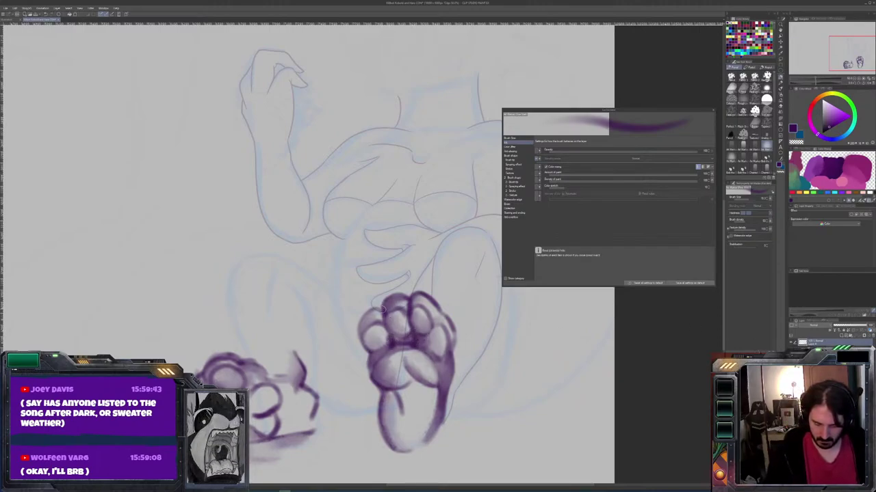
{"action": "mouse_move", "coordinate": [363, 311]}
{"action": "left_mouse_down"}
{"action": "mouse_move", "coordinate": [357, 339]}
{"action": "mouse_move", "coordinate": [373, 356]}
{"action": "mouse_move", "coordinate": [359, 342]}
{"action": "left_mouse_up"}
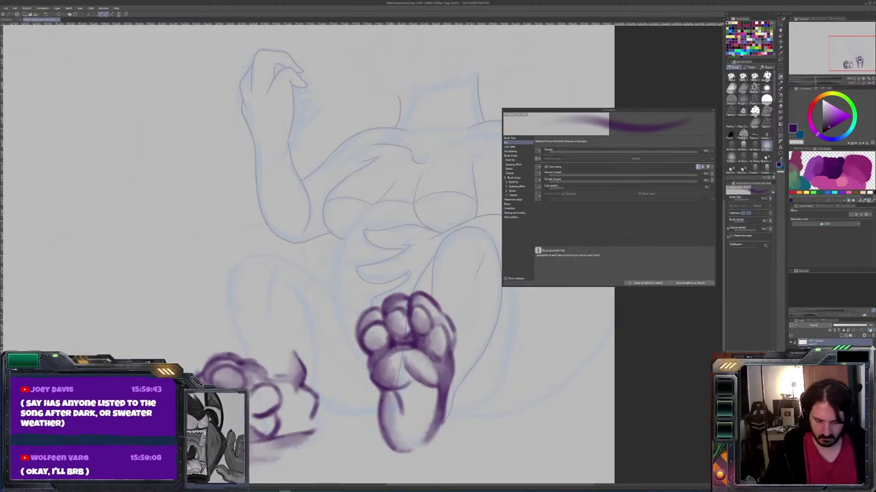
{"action": "left_click_drag", "start_coordinate": [374, 354], "coordinate": [371, 356]}
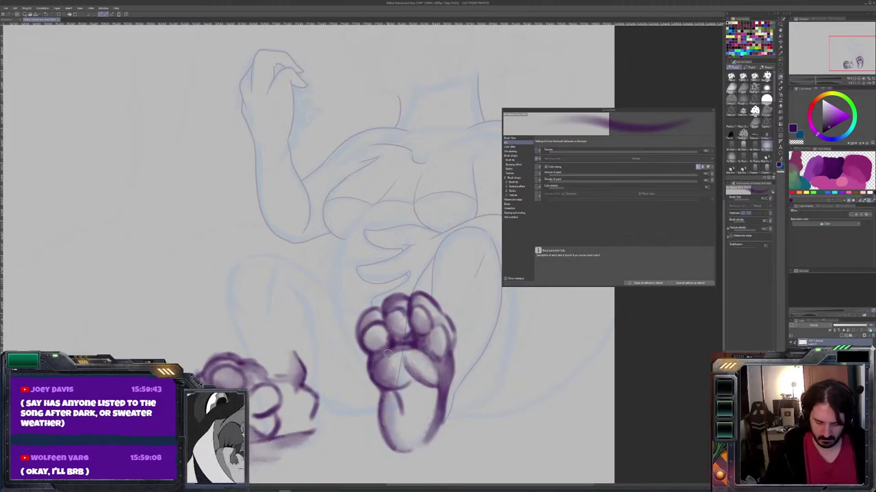
{"action": "mouse_move", "coordinate": [400, 362]}
{"action": "left_mouse_down"}
{"action": "mouse_move", "coordinate": [415, 380]}
{"action": "mouse_move", "coordinate": [446, 394]}
{"action": "left_mouse_up"}
Outline the bent near leg over the sketch, drawing the knee, the shin down to the upright foot, and the thigh's outer curve
{"action": "mouse_move", "coordinate": [409, 296]}
{"action": "left_mouse_down"}
{"action": "mouse_move", "coordinate": [438, 247]}
{"action": "mouse_move", "coordinate": [430, 259]}
{"action": "mouse_move", "coordinate": [469, 223]}
{"action": "left_mouse_up"}
{"action": "mouse_move", "coordinate": [428, 282]}
{"action": "left_mouse_down"}
{"action": "mouse_move", "coordinate": [442, 243]}
{"action": "mouse_move", "coordinate": [459, 228]}
{"action": "left_mouse_up"}
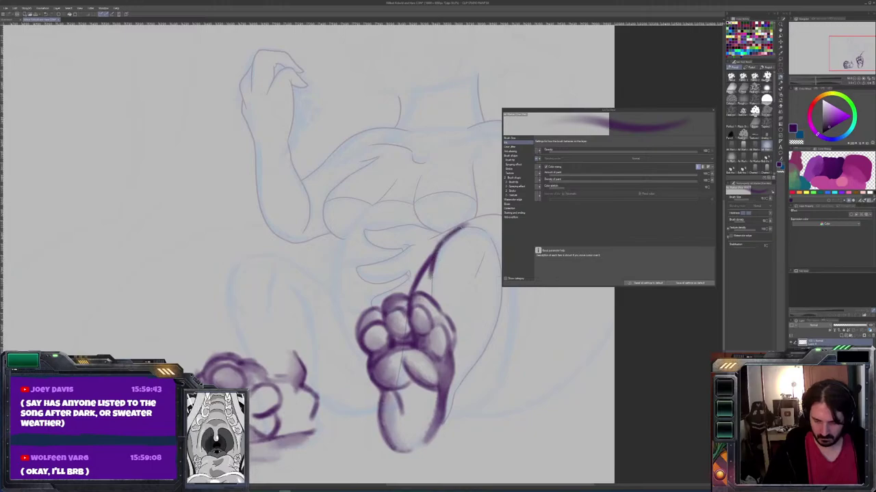
{"action": "scroll", "coordinate": [287, 253], "scroll_direction": "right", "scroll_amount": 3}
{"action": "left_click_drag", "start_coordinate": [419, 253], "coordinate": [407, 275]}
{"action": "mouse_move", "coordinate": [391, 234]}
{"action": "left_mouse_down"}
{"action": "mouse_move", "coordinate": [422, 230]}
{"action": "mouse_move", "coordinate": [413, 226]}
{"action": "mouse_move", "coordinate": [437, 268]}
{"action": "mouse_move", "coordinate": [394, 374]}
{"action": "left_mouse_up"}
{"action": "left_click_drag", "start_coordinate": [416, 340], "coordinate": [369, 442]}
{"action": "left_click_drag", "start_coordinate": [390, 406], "coordinate": [413, 355]}
{"action": "mouse_move", "coordinate": [420, 233]}
{"action": "left_mouse_down"}
{"action": "mouse_move", "coordinate": [445, 267]}
{"action": "mouse_move", "coordinate": [459, 353]}
{"action": "mouse_move", "coordinate": [451, 390]}
{"action": "mouse_move", "coordinate": [427, 422]}
{"action": "mouse_move", "coordinate": [381, 432]}
{"action": "left_mouse_up"}
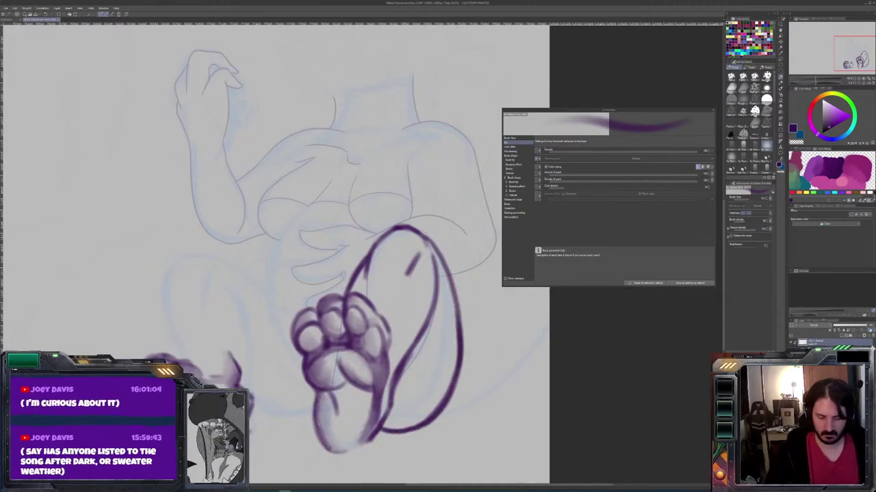
Fade the underlying body sketch and lay in soft dark shading along the inner side of the bent leg's shin
{"action": "left_click", "coordinate": [831, 342]}
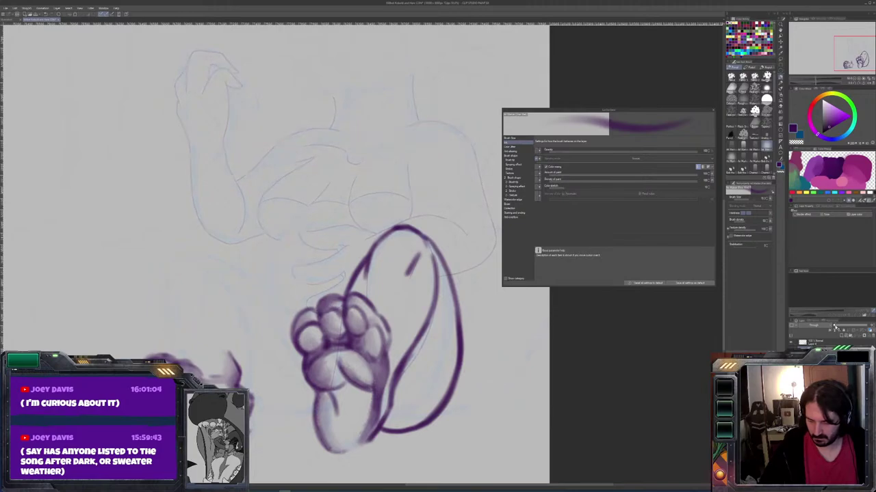
{"action": "left_click", "coordinate": [806, 344]}
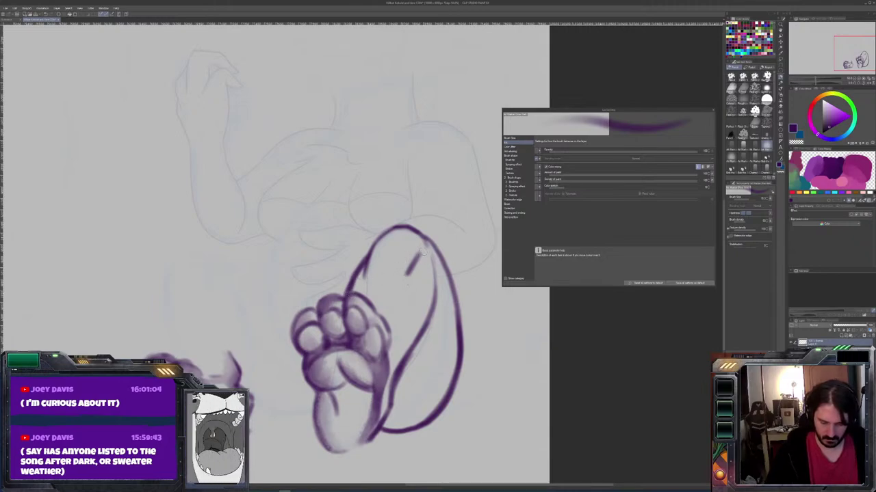
{"action": "mouse_move", "coordinate": [417, 264]}
{"action": "left_mouse_down"}
{"action": "mouse_move", "coordinate": [400, 301]}
{"action": "mouse_move", "coordinate": [396, 362]}
{"action": "left_mouse_up"}
{"action": "left_click_drag", "start_coordinate": [422, 299], "coordinate": [412, 324]}
{"action": "left_click_drag", "start_coordinate": [425, 275], "coordinate": [406, 330]}
{"action": "mouse_move", "coordinate": [427, 251]}
{"action": "left_mouse_down"}
{"action": "mouse_move", "coordinate": [410, 311]}
{"action": "mouse_move", "coordinate": [406, 281]}
{"action": "mouse_move", "coordinate": [392, 312]}
{"action": "mouse_move", "coordinate": [406, 300]}
{"action": "mouse_move", "coordinate": [393, 331]}
{"action": "mouse_move", "coordinate": [404, 327]}
{"action": "mouse_move", "coordinate": [394, 364]}
{"action": "left_mouse_up"}
{"action": "key", "text": "j"}
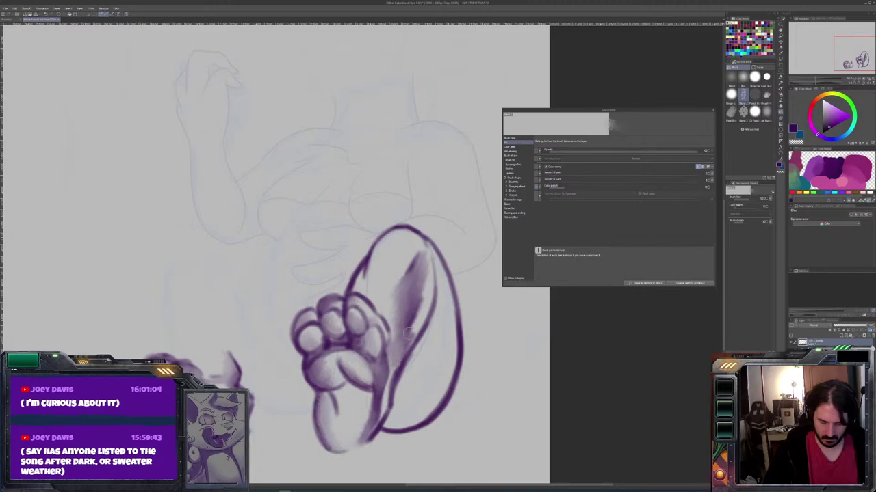
{"action": "left_click_drag", "start_coordinate": [418, 298], "coordinate": [417, 328]}
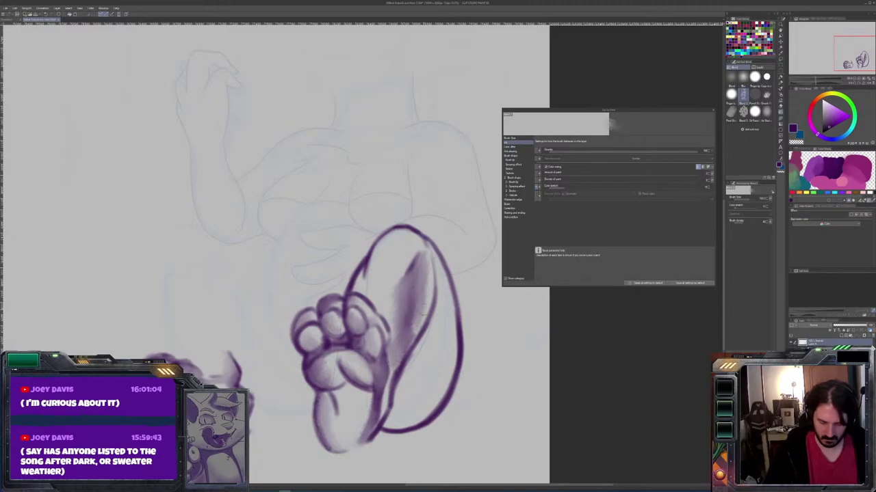
Deepen the shin's shadow and extend it down behind the upright foot to the heel, blending it smooth
{"action": "key", "text": "b"}
{"action": "left_click_drag", "start_coordinate": [422, 261], "coordinate": [414, 341]}
{"action": "left_click_drag", "start_coordinate": [421, 277], "coordinate": [415, 322]}
{"action": "left_click_drag", "start_coordinate": [423, 256], "coordinate": [424, 319]}
{"action": "key", "text": "j"}
{"action": "left_click_drag", "start_coordinate": [427, 256], "coordinate": [423, 322]}
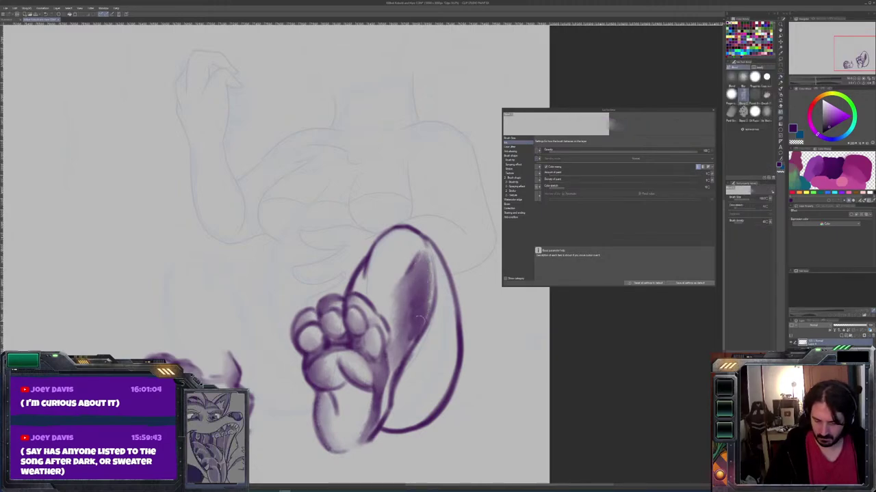
{"action": "mouse_move", "coordinate": [408, 316]}
{"action": "left_mouse_down"}
{"action": "mouse_move", "coordinate": [408, 342]}
{"action": "mouse_move", "coordinate": [383, 414]}
{"action": "left_mouse_up"}
{"action": "key", "text": "b"}
{"action": "mouse_move", "coordinate": [387, 383]}
{"action": "left_mouse_down"}
{"action": "mouse_move", "coordinate": [377, 421]}
{"action": "mouse_move", "coordinate": [385, 391]}
{"action": "left_mouse_up"}
{"action": "key", "text": "j"}
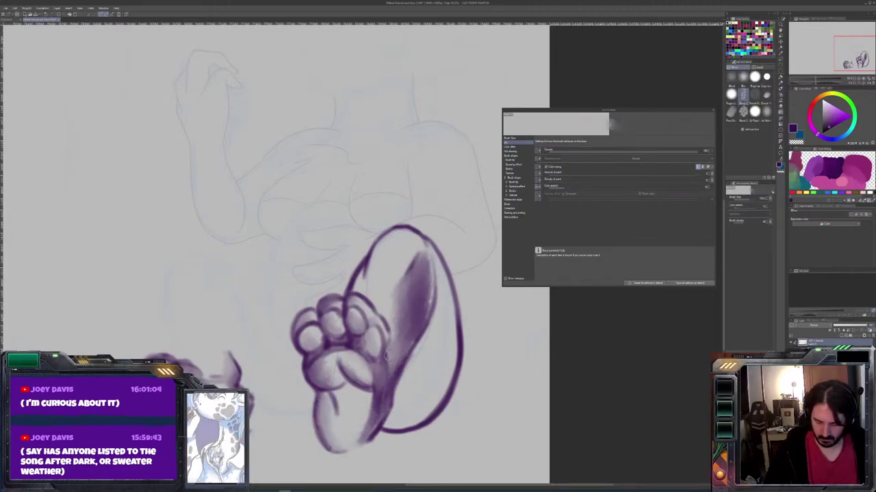
Fill the underside of the bent leg's thigh with dark purple shading and blend its edge toward the outer outline
{"action": "key", "text": "b"}
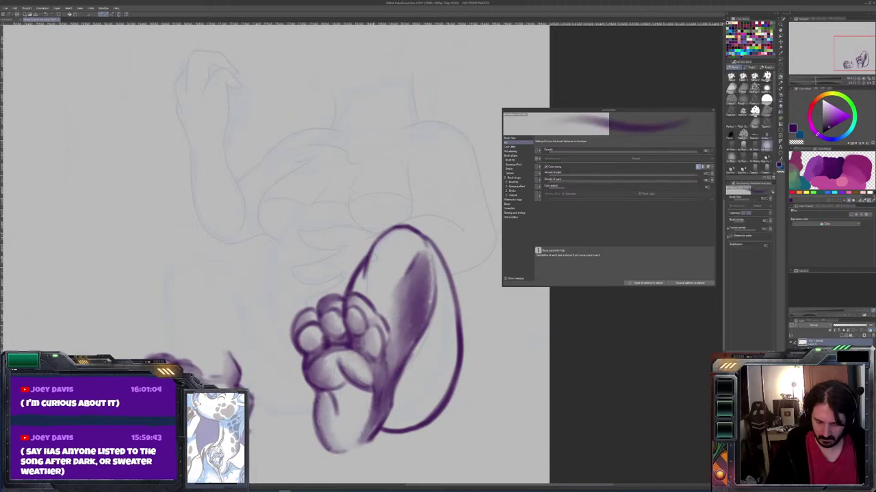
{"action": "left_click_drag", "start_coordinate": [438, 294], "coordinate": [423, 360]}
{"action": "left_click_drag", "start_coordinate": [424, 395], "coordinate": [401, 431]}
{"action": "left_click_drag", "start_coordinate": [426, 389], "coordinate": [397, 425]}
{"action": "left_click_drag", "start_coordinate": [430, 364], "coordinate": [398, 413]}
{"action": "left_click_drag", "start_coordinate": [428, 347], "coordinate": [401, 390]}
{"action": "mouse_move", "coordinate": [432, 328]}
{"action": "left_mouse_down"}
{"action": "mouse_move", "coordinate": [392, 425]}
{"action": "mouse_move", "coordinate": [402, 416]}
{"action": "mouse_move", "coordinate": [389, 424]}
{"action": "mouse_move", "coordinate": [413, 370]}
{"action": "left_mouse_up"}
{"action": "key", "text": "j"}
{"action": "left_click_drag", "start_coordinate": [439, 404], "coordinate": [418, 424]}
{"action": "mouse_move", "coordinate": [442, 383]}
{"action": "left_mouse_down"}
{"action": "mouse_move", "coordinate": [420, 403]}
{"action": "mouse_move", "coordinate": [429, 365]}
{"action": "mouse_move", "coordinate": [417, 380]}
{"action": "mouse_move", "coordinate": [432, 340]}
{"action": "mouse_move", "coordinate": [410, 373]}
{"action": "mouse_move", "coordinate": [435, 317]}
{"action": "mouse_move", "coordinate": [430, 352]}
{"action": "left_mouse_up"}
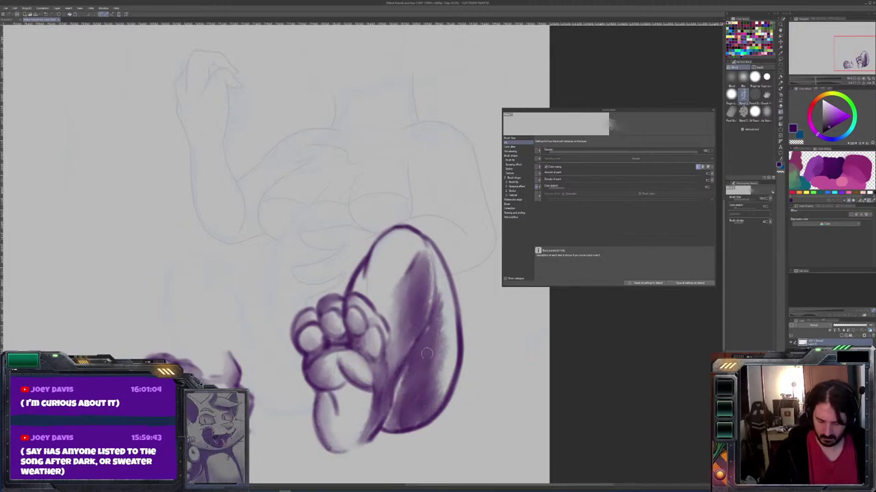
Redraw the line between shin and thigh and reinforce the upright foot's heel and sole outline
{"action": "key", "text": "b"}
{"action": "left_click_drag", "start_coordinate": [434, 303], "coordinate": [403, 364]}
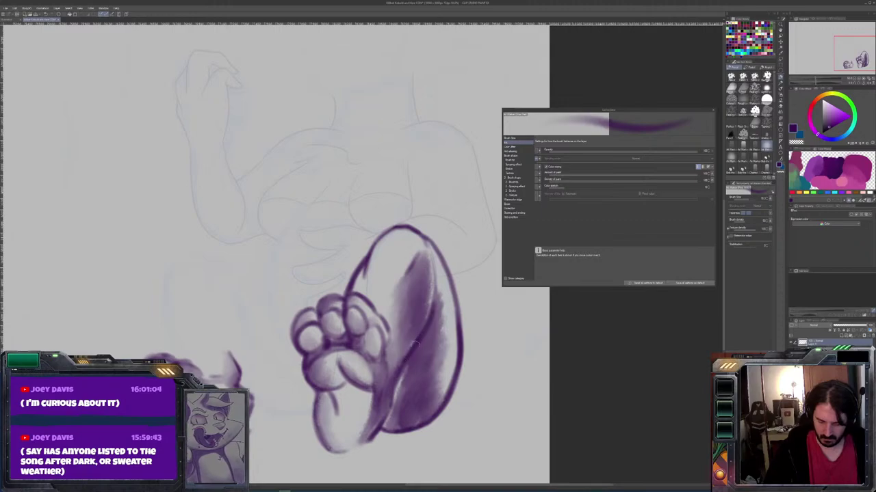
{"action": "mouse_move", "coordinate": [378, 432]}
{"action": "left_mouse_down"}
{"action": "mouse_move", "coordinate": [343, 455]}
{"action": "mouse_move", "coordinate": [323, 437]}
{"action": "left_mouse_up"}
{"action": "left_click_drag", "start_coordinate": [320, 386], "coordinate": [332, 457]}
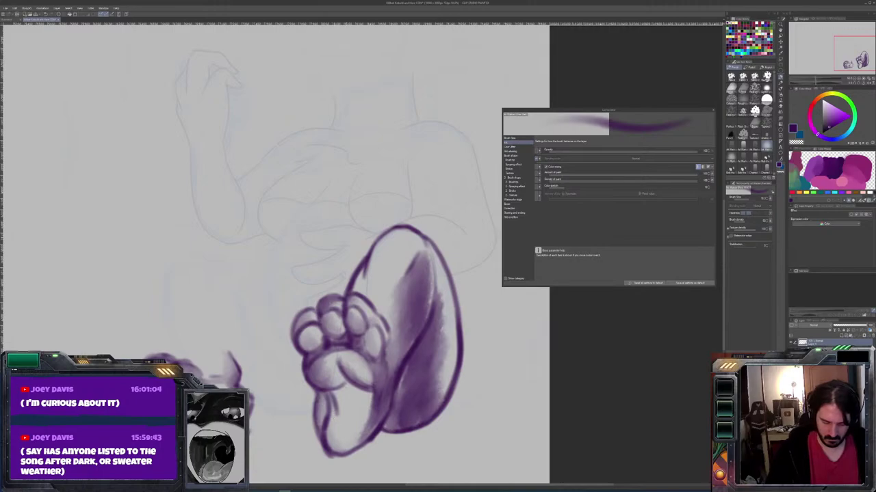
Erase the extra outline along the outer side of the upright foot's sole, leaving one clean contour from pad to heel
{"action": "key", "text": "j"}
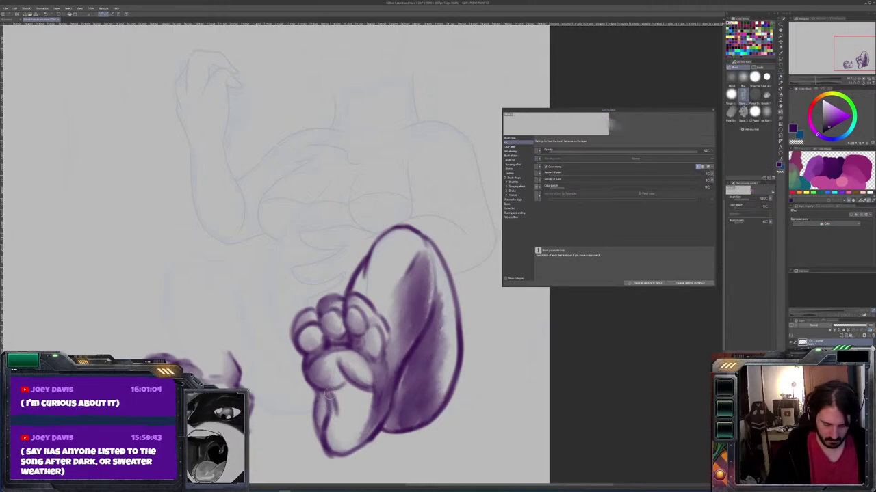
{"action": "key", "text": "b"}
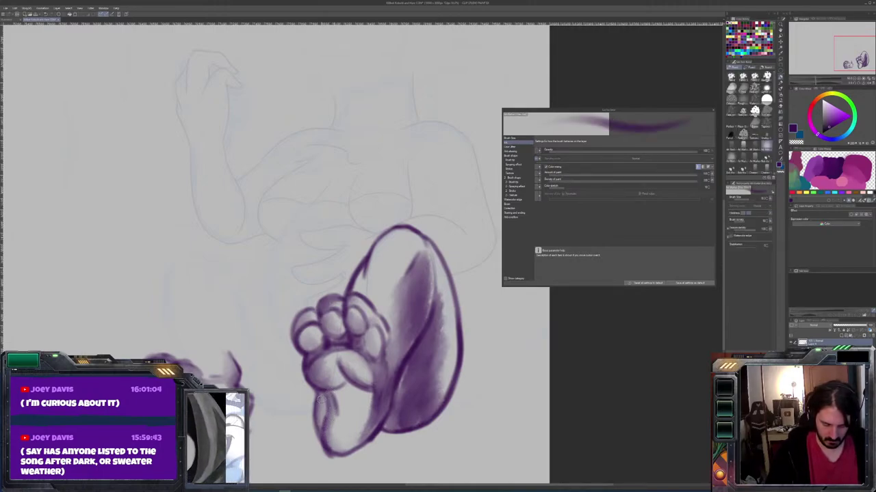
{"action": "left_click_drag", "start_coordinate": [326, 399], "coordinate": [319, 413]}
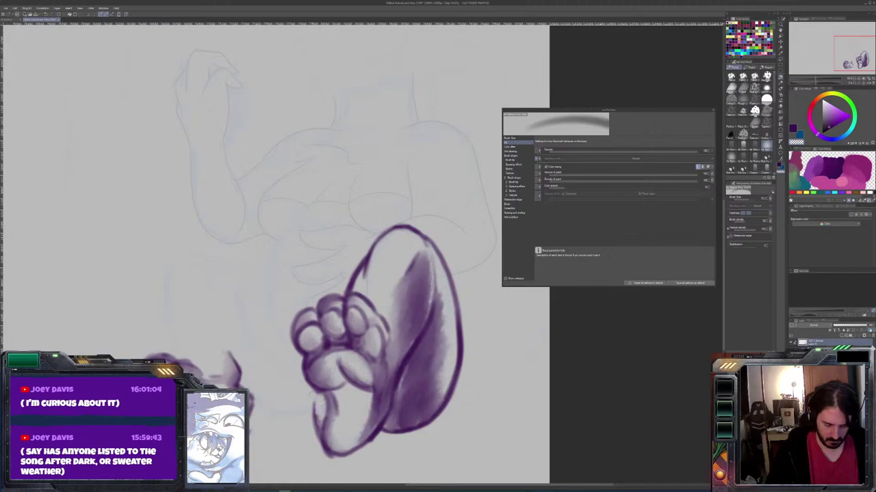
{"action": "left_click", "coordinate": [311, 419], "text": "alt"}
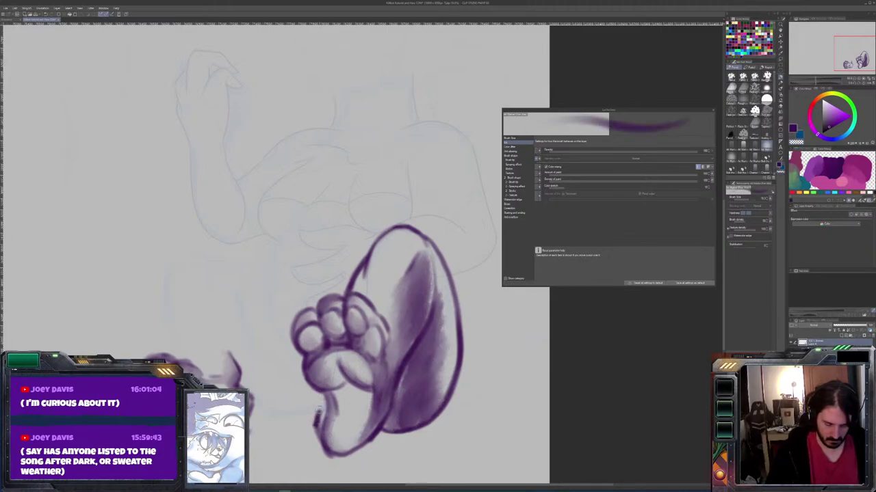
{"action": "left_click", "coordinate": [316, 413], "text": "alt"}
{"action": "left_click_drag", "start_coordinate": [319, 411], "coordinate": [318, 432]}
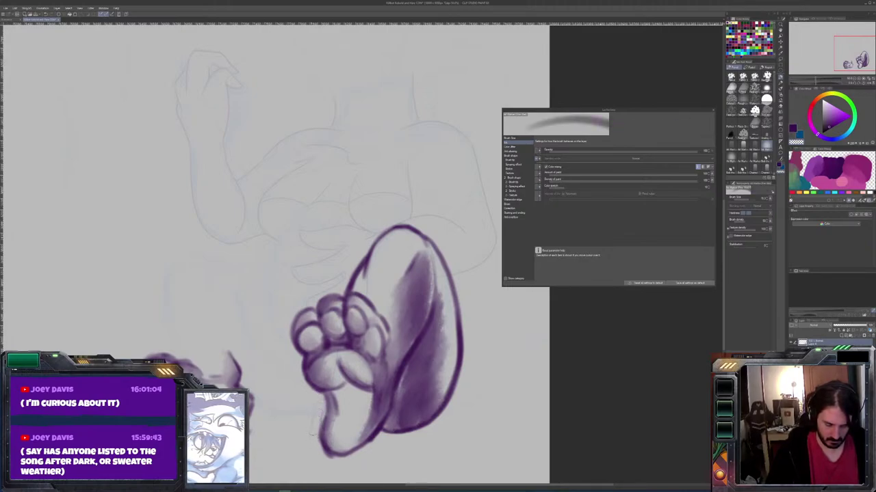
{"action": "left_click", "coordinate": [319, 431], "text": "alt"}
{"action": "left_click", "coordinate": [319, 433], "text": "alt"}
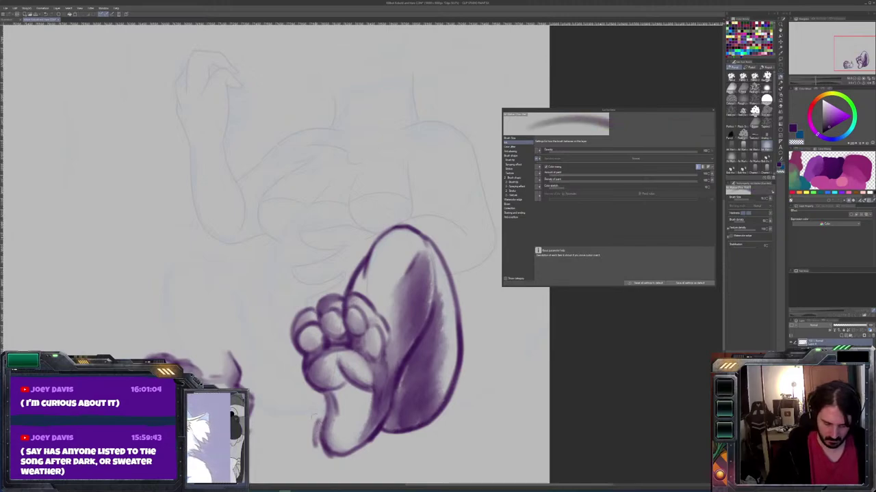
{"action": "left_click_drag", "start_coordinate": [319, 414], "coordinate": [314, 449]}
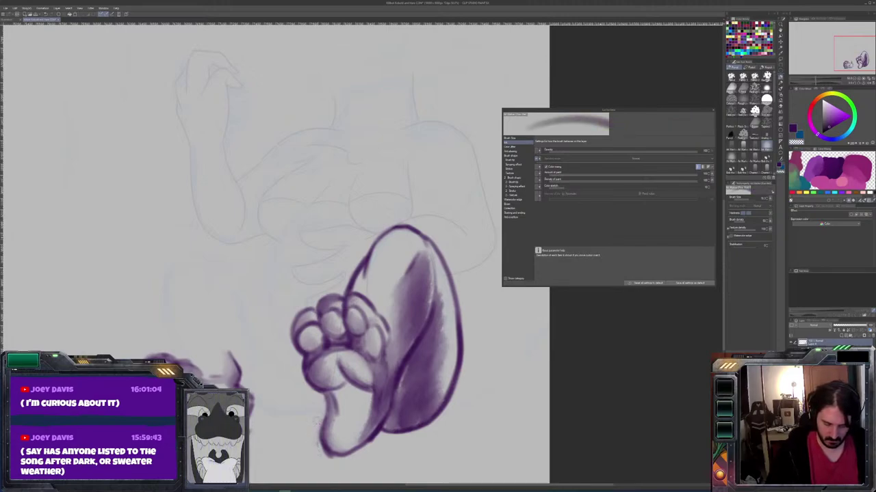
Thicken and round the upright foot's heel outline in dark purple
{"action": "left_click", "coordinate": [380, 420], "text": "alt"}
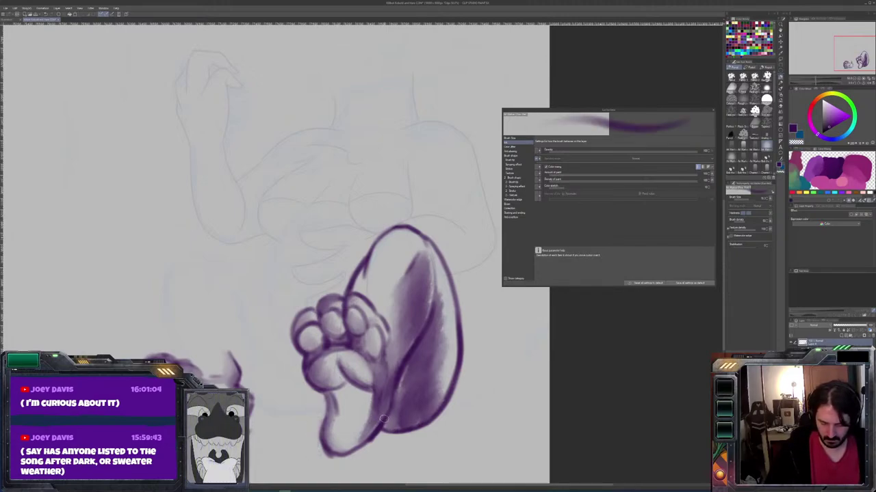
{"action": "mouse_move", "coordinate": [363, 444]}
{"action": "left_mouse_down"}
{"action": "mouse_move", "coordinate": [338, 460]}
{"action": "mouse_move", "coordinate": [324, 427]}
{"action": "mouse_move", "coordinate": [363, 447]}
{"action": "mouse_move", "coordinate": [372, 426]}
{"action": "mouse_move", "coordinate": [354, 449]}
{"action": "left_mouse_up"}
{"action": "left_click", "coordinate": [368, 435], "text": "alt"}
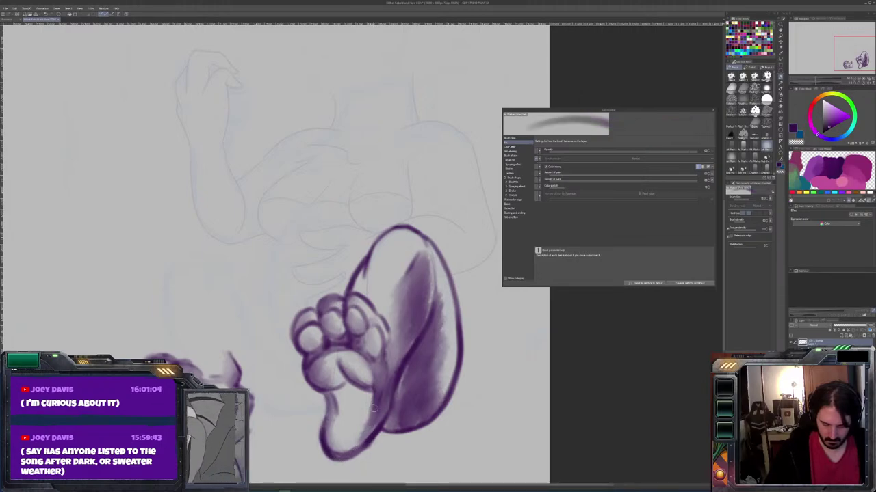
Shade the upright foot's sole below the main pad with diagonal purple strokes and blend them into a soft tone
{"action": "left_click", "coordinate": [358, 388], "text": "alt"}
{"action": "mouse_move", "coordinate": [353, 383]}
{"action": "left_mouse_down"}
{"action": "mouse_move", "coordinate": [334, 404]}
{"action": "mouse_move", "coordinate": [343, 430]}
{"action": "left_mouse_up"}
{"action": "left_click_drag", "start_coordinate": [370, 400], "coordinate": [353, 434]}
{"action": "left_click_drag", "start_coordinate": [365, 417], "coordinate": [331, 453]}
{"action": "left_click_drag", "start_coordinate": [339, 417], "coordinate": [327, 446]}
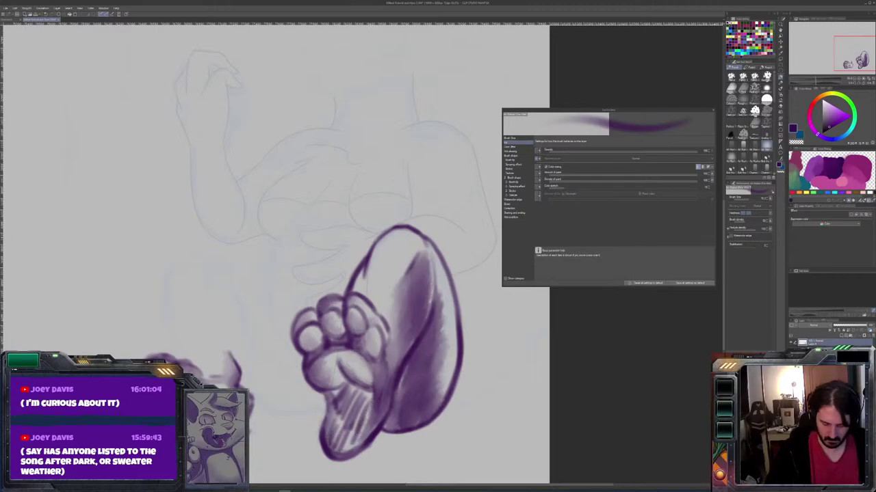
{"action": "key", "text": "j"}
{"action": "left_click_drag", "start_coordinate": [363, 404], "coordinate": [352, 433]}
{"action": "left_click_drag", "start_coordinate": [346, 388], "coordinate": [341, 413]}
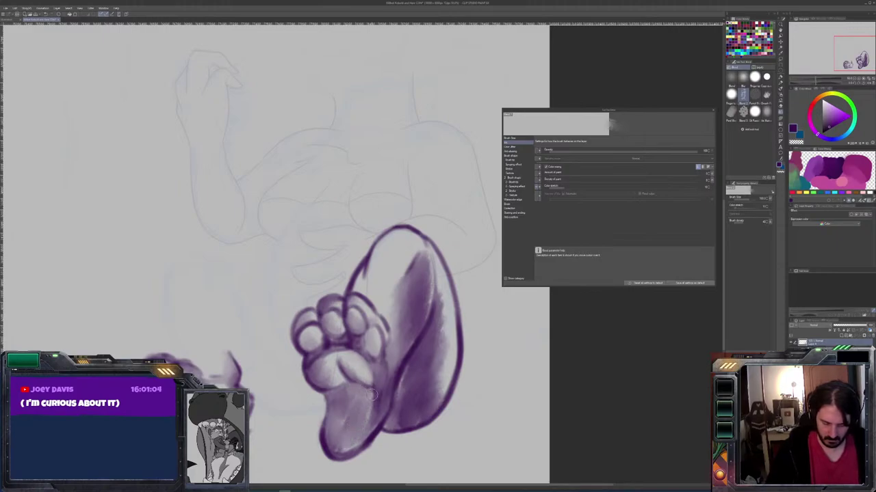
Darken the crease and lower edge of the upright foot's main pad and soften the line
{"action": "key", "text": "b"}
{"action": "mouse_move", "coordinate": [378, 380]}
{"action": "left_mouse_down"}
{"action": "mouse_move", "coordinate": [370, 387]}
{"action": "mouse_move", "coordinate": [346, 380]}
{"action": "mouse_move", "coordinate": [337, 361]}
{"action": "mouse_move", "coordinate": [335, 375]}
{"action": "left_mouse_up"}
{"action": "key", "text": "j"}
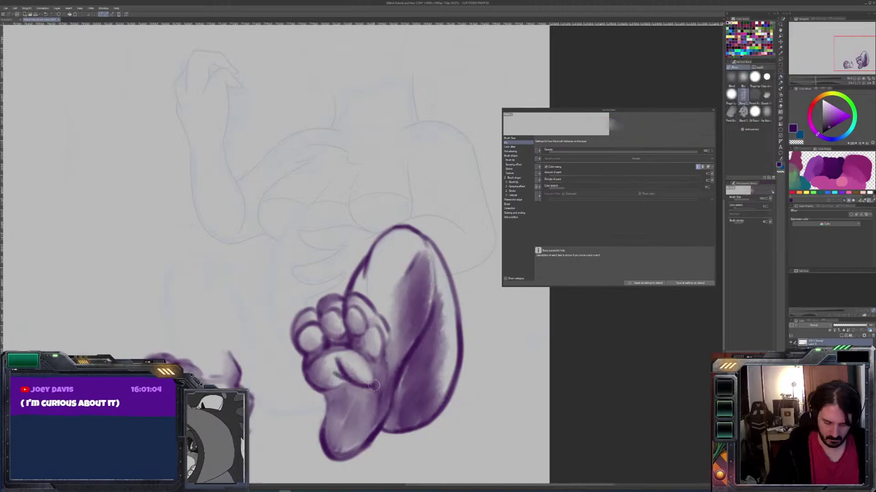
Outline the other bent leg in dark purple, covering the knee, outer shin, upper thigh and thigh underside
{"action": "key", "text": "b"}
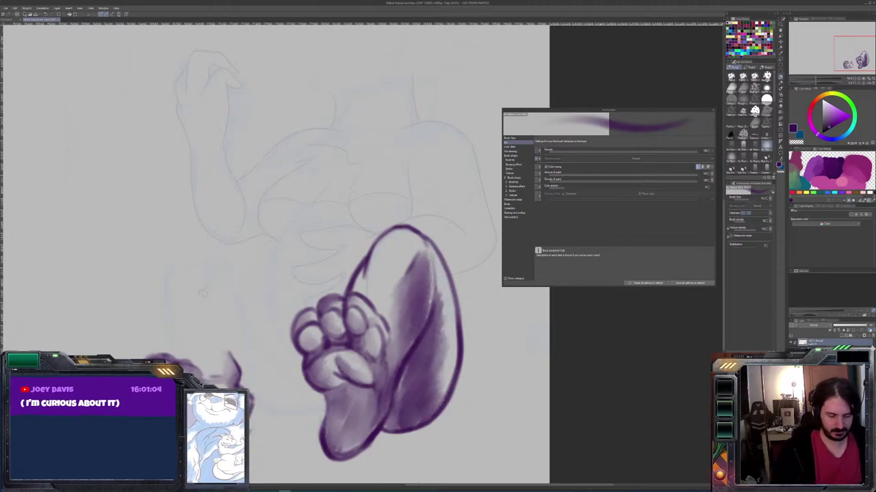
{"action": "mouse_move", "coordinate": [179, 264]}
{"action": "left_mouse_down"}
{"action": "mouse_move", "coordinate": [158, 282]}
{"action": "mouse_move", "coordinate": [173, 309]}
{"action": "left_mouse_up"}
{"action": "mouse_move", "coordinate": [181, 276]}
{"action": "left_mouse_down"}
{"action": "mouse_move", "coordinate": [159, 292]}
{"action": "mouse_move", "coordinate": [180, 348]}
{"action": "left_mouse_up"}
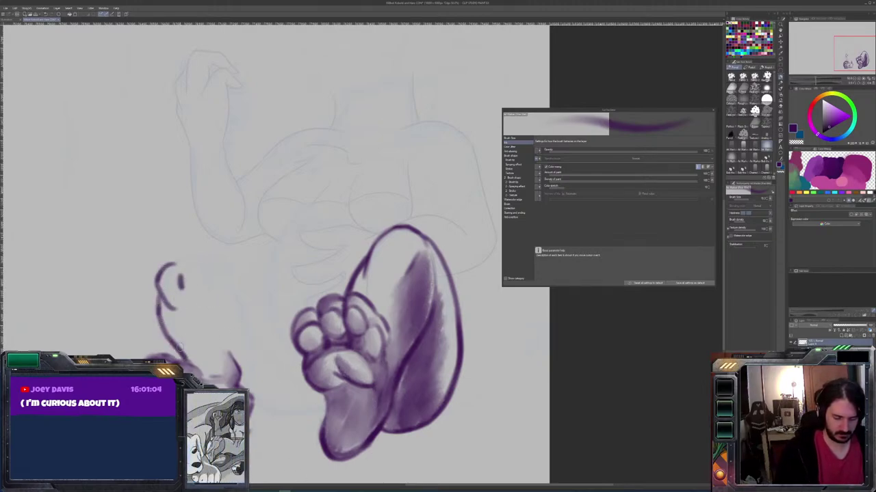
{"action": "left_click_drag", "start_coordinate": [157, 276], "coordinate": [159, 316]}
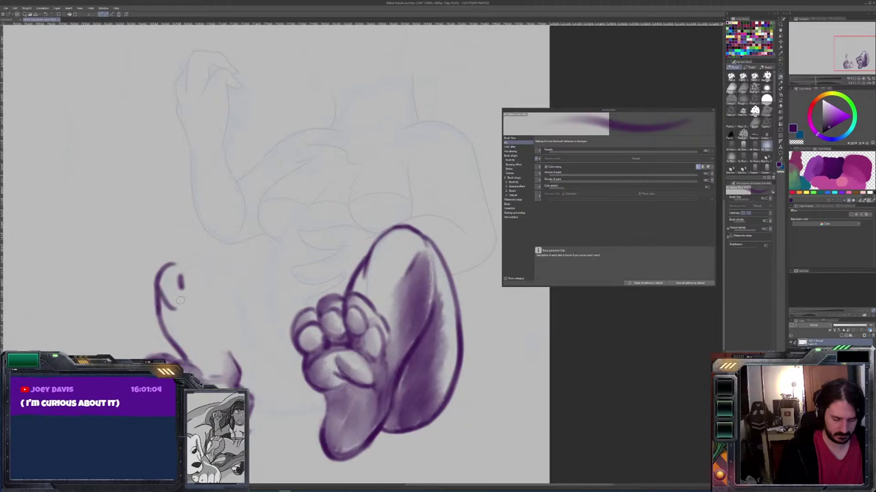
{"action": "mouse_move", "coordinate": [172, 266]}
{"action": "left_mouse_down"}
{"action": "mouse_move", "coordinate": [221, 260]}
{"action": "mouse_move", "coordinate": [272, 305]}
{"action": "mouse_move", "coordinate": [280, 326]}
{"action": "left_mouse_up"}
{"action": "mouse_move", "coordinate": [327, 408]}
{"action": "left_mouse_down"}
{"action": "mouse_move", "coordinate": [280, 419]}
{"action": "mouse_move", "coordinate": [252, 402]}
{"action": "left_mouse_up"}
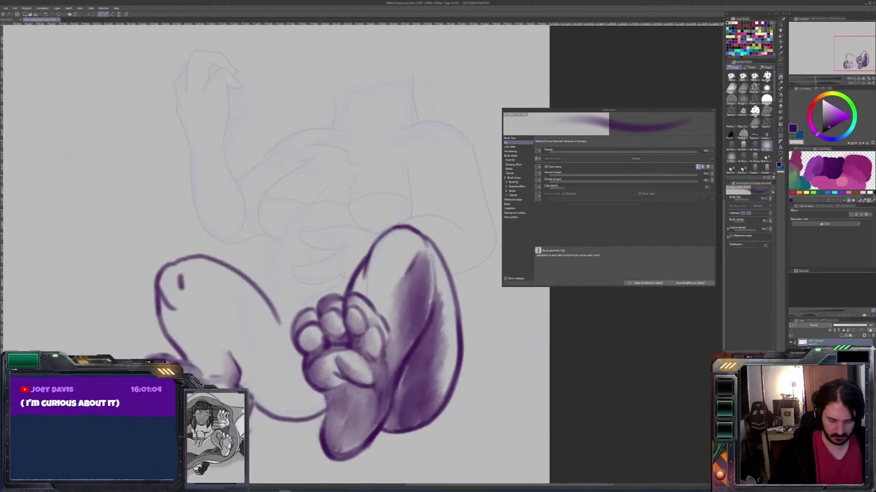
{"action": "mouse_move", "coordinate": [238, 363]}
{"action": "left_mouse_down"}
{"action": "mouse_move", "coordinate": [195, 276]}
{"action": "mouse_move", "coordinate": [220, 312]}
{"action": "left_mouse_up"}
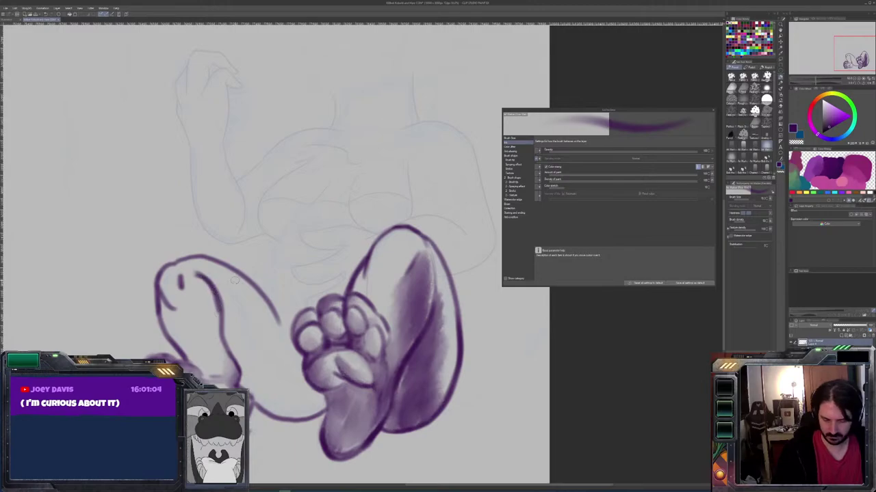
{"action": "key", "text": "ctrl+z"}
{"action": "key", "text": "ctrl+z"}
Draw the line separating this leg's shin from its thigh, then hatch the shin's inner side and begin blending it
{"action": "mouse_move", "coordinate": [204, 265]}
{"action": "left_mouse_down"}
{"action": "mouse_move", "coordinate": [233, 305]}
{"action": "mouse_move", "coordinate": [235, 370]}
{"action": "left_mouse_up"}
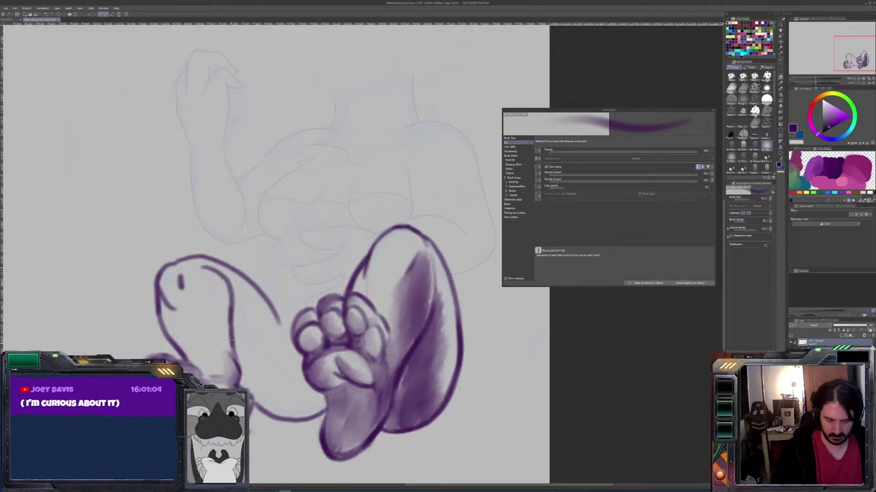
{"action": "left_click_drag", "start_coordinate": [182, 272], "coordinate": [234, 364]}
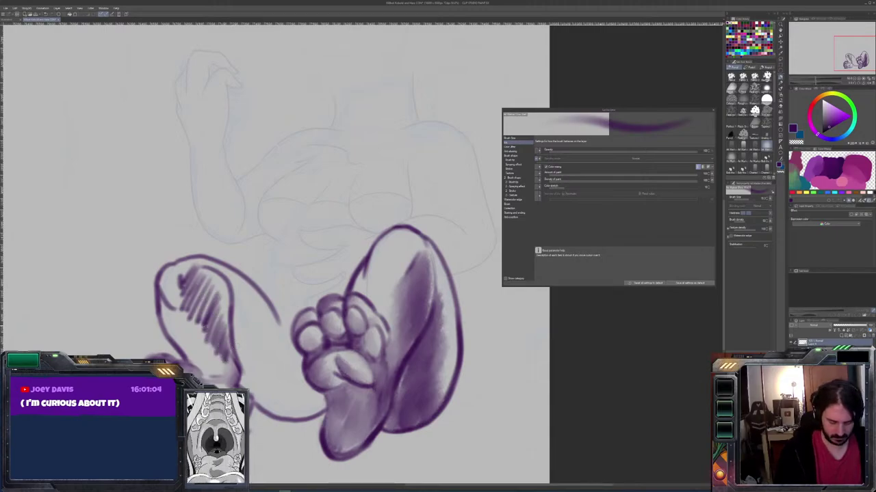
{"action": "key", "text": "j"}
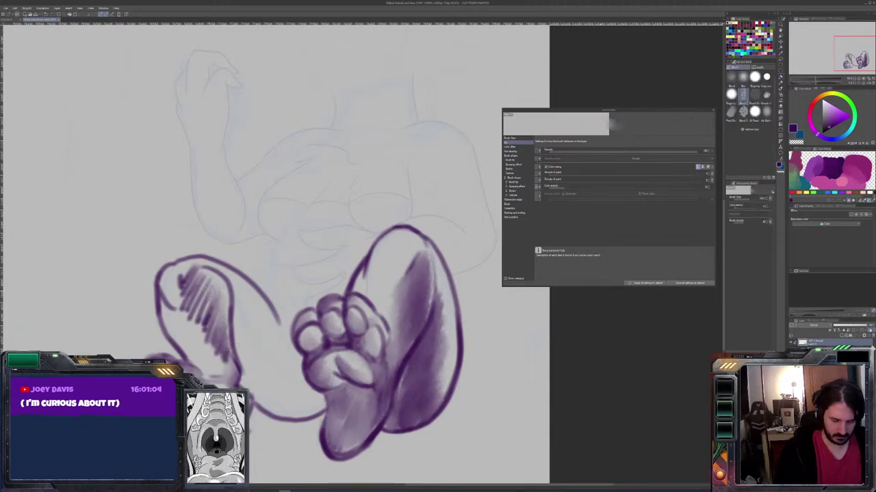
{"action": "left_click_drag", "start_coordinate": [190, 266], "coordinate": [184, 286]}
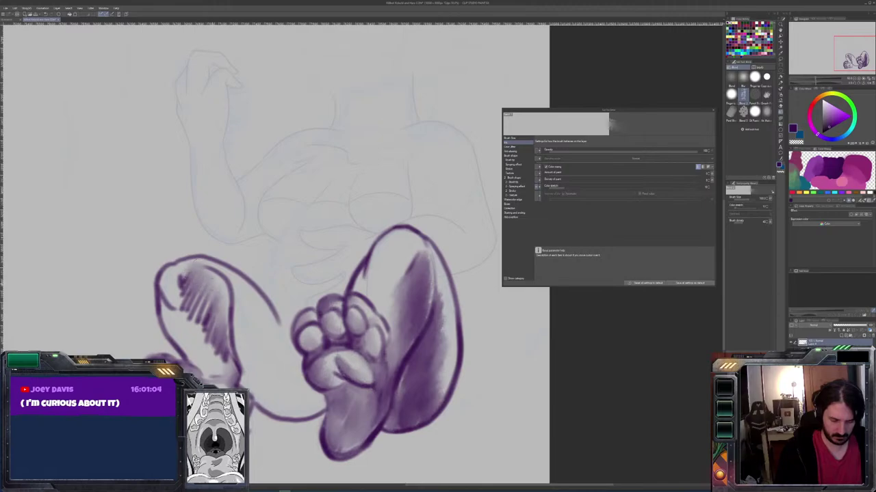
{"action": "mouse_move", "coordinate": [229, 346]}
{"action": "left_mouse_down"}
{"action": "mouse_move", "coordinate": [197, 301]}
{"action": "mouse_move", "coordinate": [167, 301]}
{"action": "mouse_move", "coordinate": [182, 308]}
{"action": "left_mouse_up"}
Extend the shading over the shin from knee to ankle and blend it smooth
{"action": "key", "text": "b"}
{"action": "mouse_move", "coordinate": [217, 361]}
{"action": "left_mouse_down"}
{"action": "mouse_move", "coordinate": [228, 380]}
{"action": "mouse_move", "coordinate": [219, 374]}
{"action": "left_mouse_up"}
{"action": "mouse_move", "coordinate": [191, 332]}
{"action": "left_mouse_down"}
{"action": "mouse_move", "coordinate": [210, 362]}
{"action": "mouse_move", "coordinate": [176, 315]}
{"action": "left_mouse_up"}
{"action": "mouse_move", "coordinate": [180, 325]}
{"action": "left_mouse_down"}
{"action": "mouse_move", "coordinate": [167, 312]}
{"action": "mouse_move", "coordinate": [176, 309]}
{"action": "mouse_move", "coordinate": [167, 282]}
{"action": "left_mouse_up"}
{"action": "key", "text": "j"}
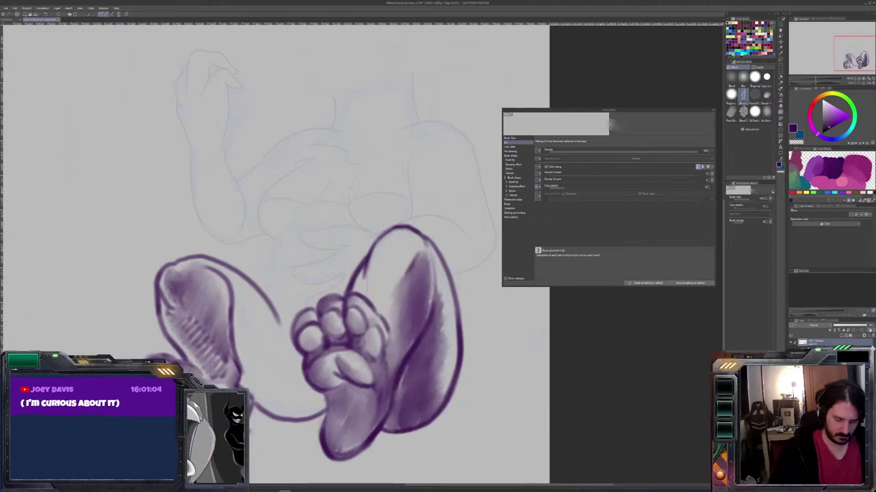
{"action": "left_click_drag", "start_coordinate": [207, 350], "coordinate": [196, 330]}
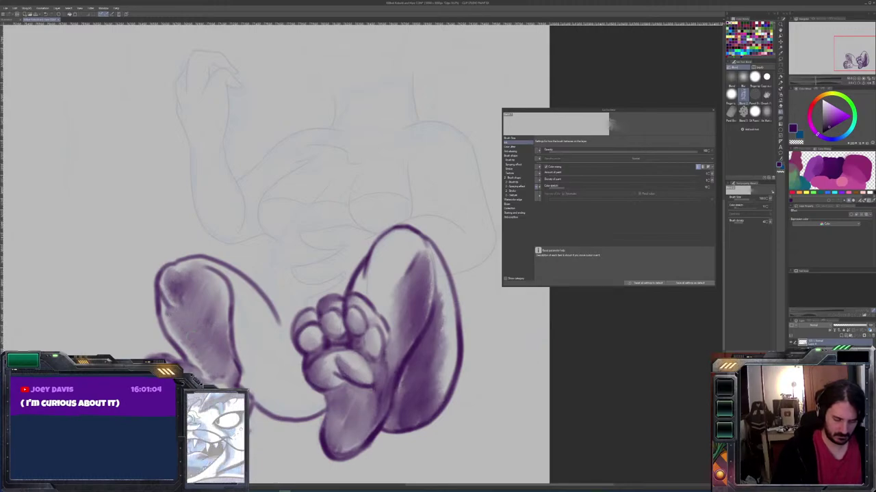
Fill the thigh behind the shaded shin with dark purple and blend its edge toward the upper outline
{"action": "key", "text": "b"}
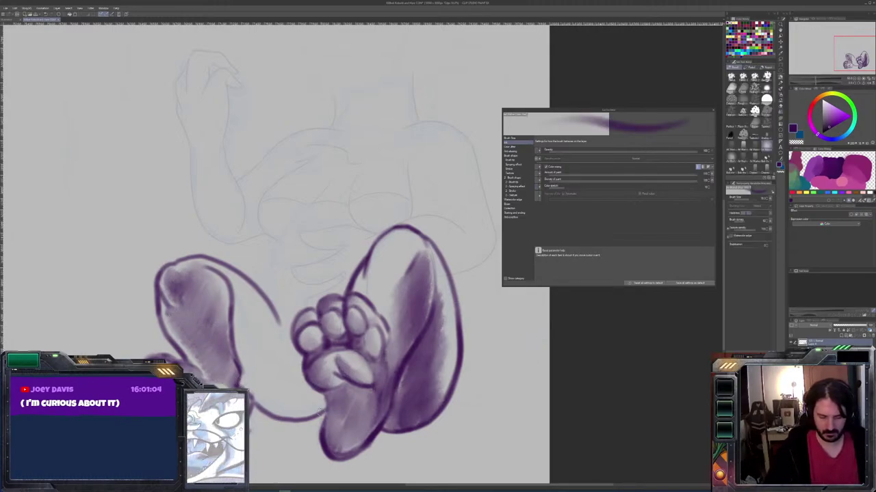
{"action": "mouse_move", "coordinate": [324, 409]}
{"action": "left_mouse_down"}
{"action": "mouse_move", "coordinate": [303, 392]}
{"action": "mouse_move", "coordinate": [291, 401]}
{"action": "mouse_move", "coordinate": [293, 375]}
{"action": "mouse_move", "coordinate": [274, 388]}
{"action": "mouse_move", "coordinate": [284, 354]}
{"action": "mouse_move", "coordinate": [238, 289]}
{"action": "mouse_move", "coordinate": [252, 325]}
{"action": "mouse_move", "coordinate": [243, 324]}
{"action": "mouse_move", "coordinate": [237, 300]}
{"action": "mouse_move", "coordinate": [247, 373]}
{"action": "mouse_move", "coordinate": [284, 410]}
{"action": "mouse_move", "coordinate": [312, 407]}
{"action": "mouse_move", "coordinate": [270, 409]}
{"action": "mouse_move", "coordinate": [275, 383]}
{"action": "left_mouse_up"}
{"action": "key", "text": "j"}
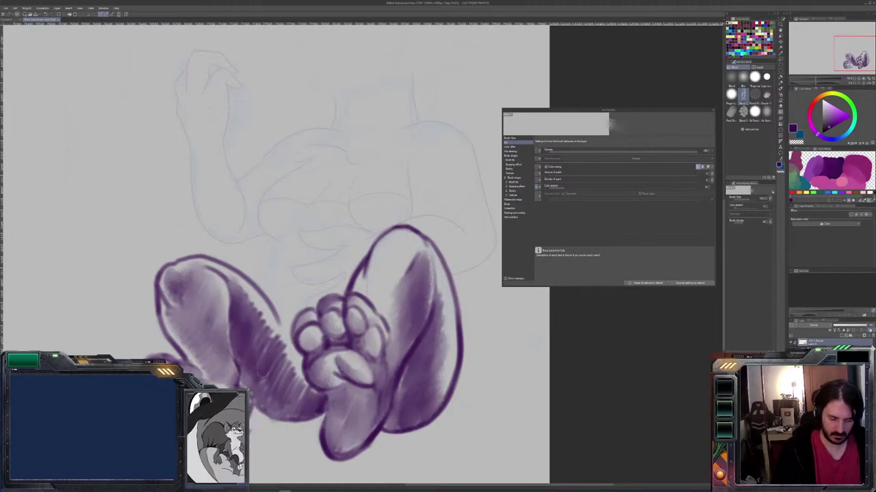
{"action": "left_click_drag", "start_coordinate": [241, 282], "coordinate": [275, 342]}
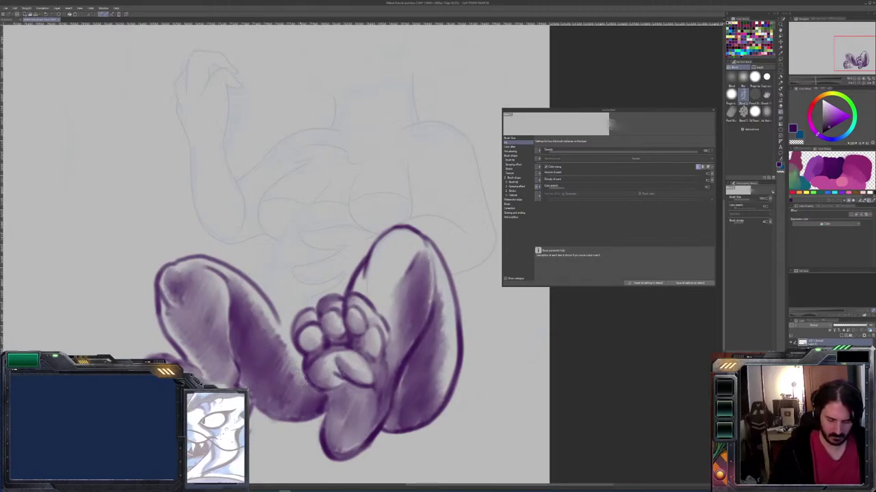
Extend the thigh's upper outline to the upright foot and deepen the blended shadow along the thigh's underside
{"action": "key", "text": "b"}
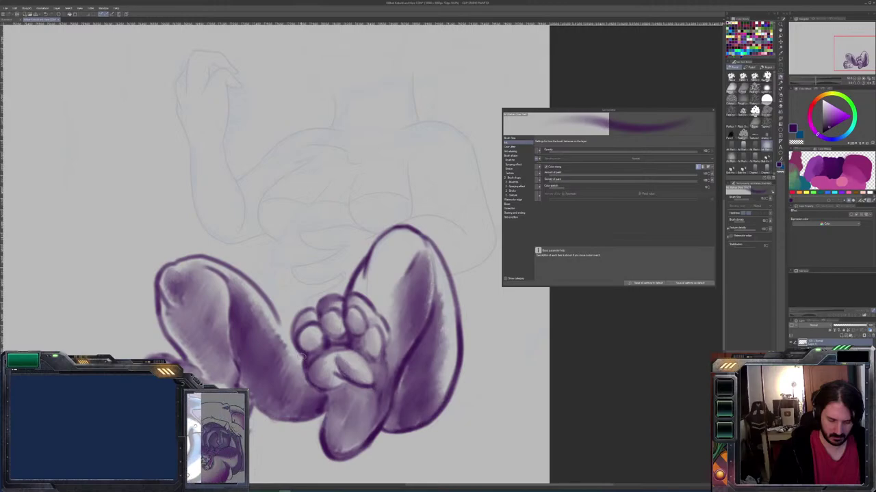
{"action": "mouse_move", "coordinate": [321, 399]}
{"action": "left_mouse_down"}
{"action": "mouse_move", "coordinate": [299, 390]}
{"action": "mouse_move", "coordinate": [298, 347]}
{"action": "mouse_move", "coordinate": [291, 351]}
{"action": "mouse_move", "coordinate": [280, 316]}
{"action": "mouse_move", "coordinate": [290, 352]}
{"action": "left_mouse_up"}
{"action": "key", "text": "j"}
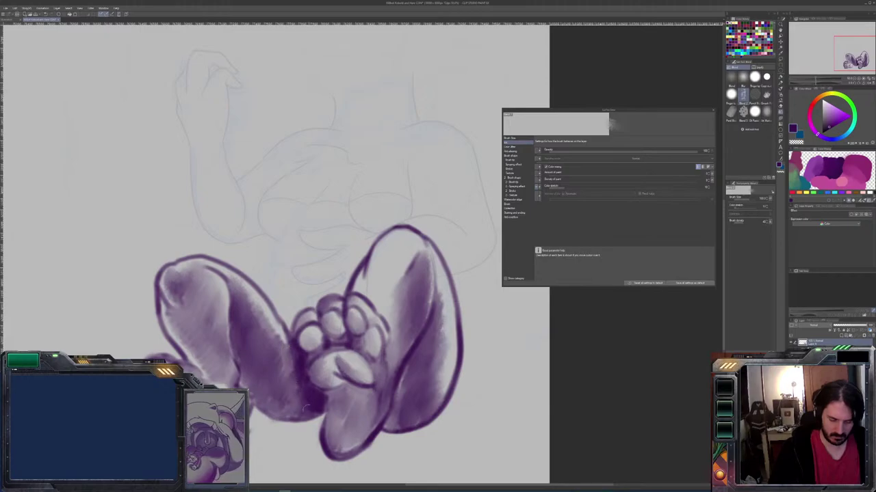
{"action": "key", "text": "b"}
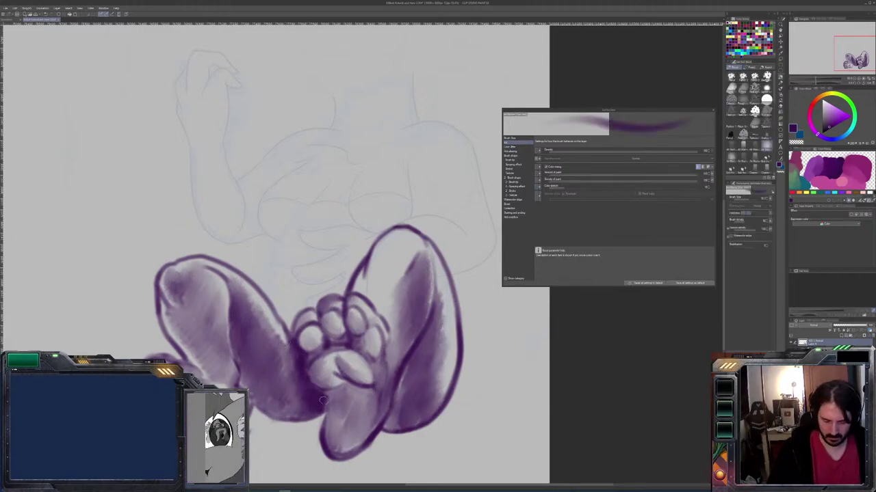
{"action": "mouse_move", "coordinate": [322, 409]}
{"action": "left_mouse_down"}
{"action": "mouse_move", "coordinate": [287, 415]}
{"action": "mouse_move", "coordinate": [260, 388]}
{"action": "mouse_move", "coordinate": [283, 404]}
{"action": "mouse_move", "coordinate": [308, 402]}
{"action": "mouse_move", "coordinate": [266, 382]}
{"action": "left_mouse_up"}
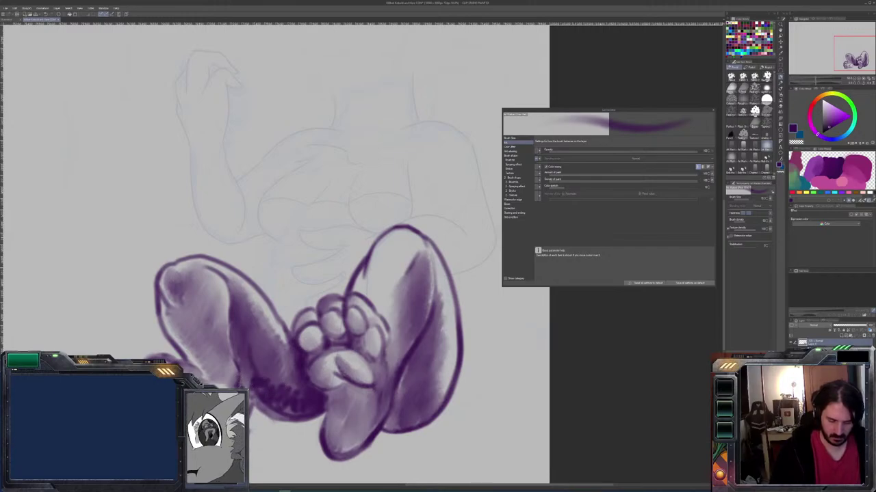
{"action": "key", "text": "e"}
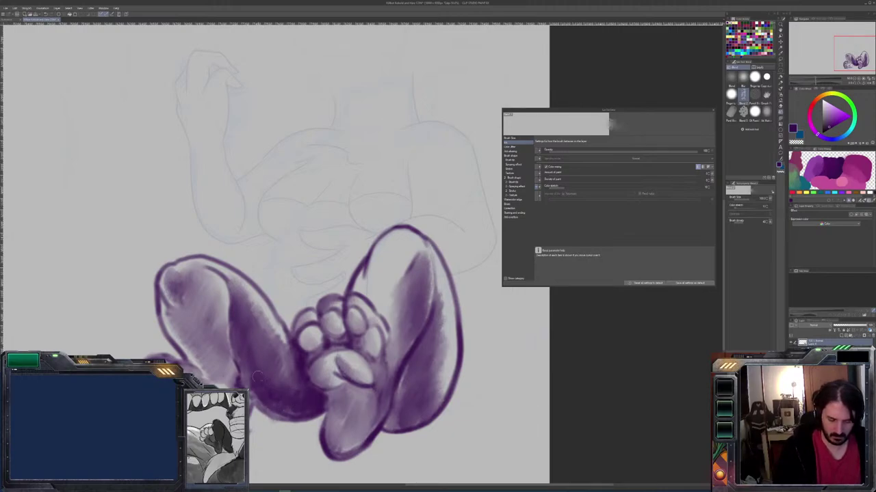
Paint a claw on the upright foot's second toe in dark purple and blend its tip and edges
{"action": "key", "text": "b"}
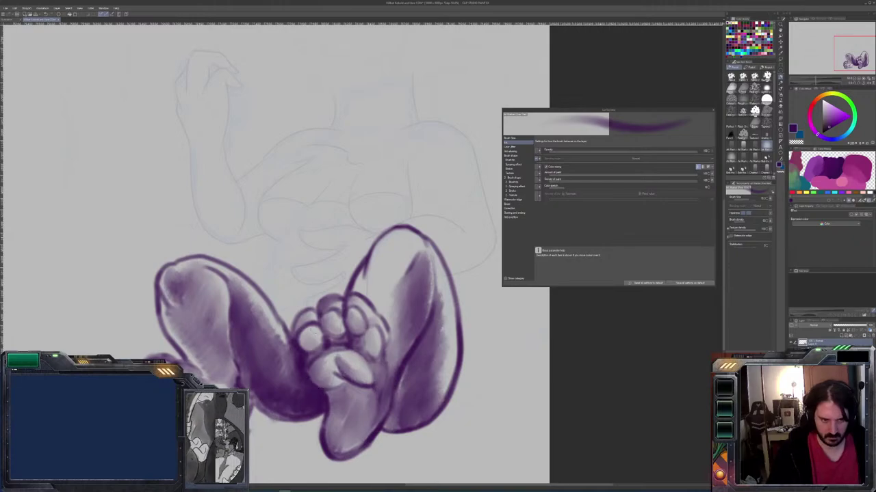
{"action": "left_click_drag", "start_coordinate": [466, 370], "coordinate": [503, 363]}
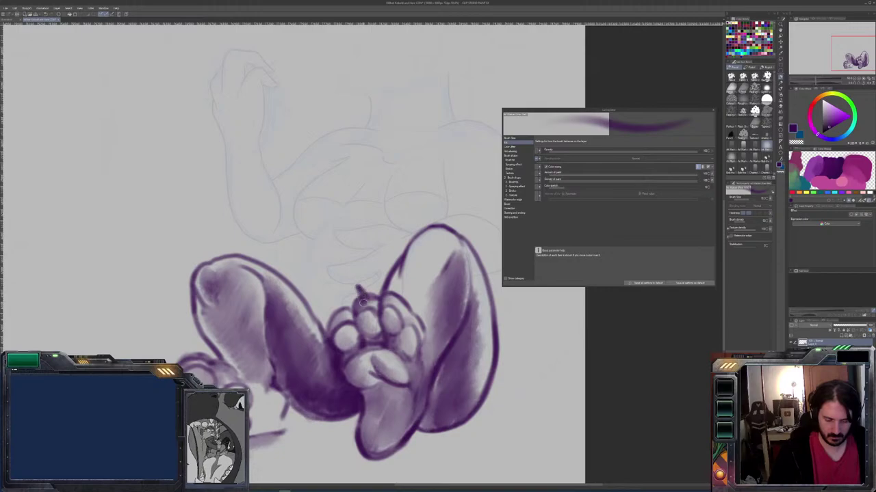
{"action": "left_click_drag", "start_coordinate": [357, 290], "coordinate": [366, 306]}
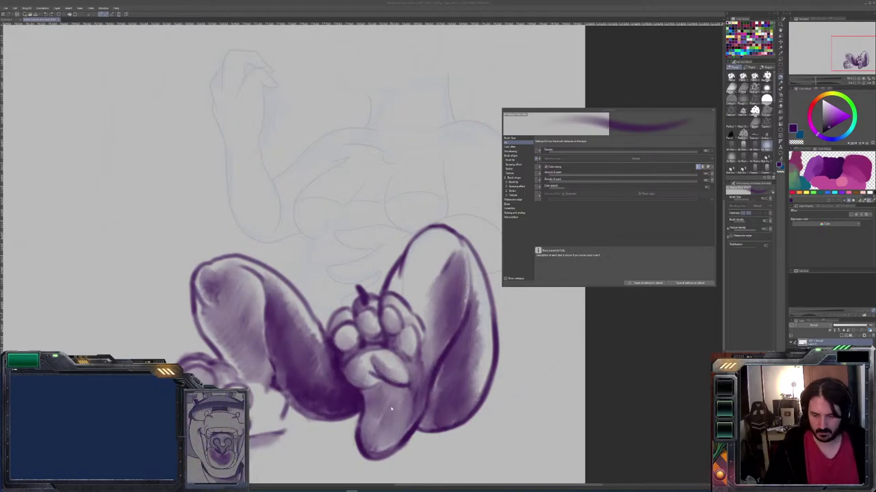
{"action": "scroll", "coordinate": [352, 291], "scroll_direction": "up", "scroll_amount": 5}
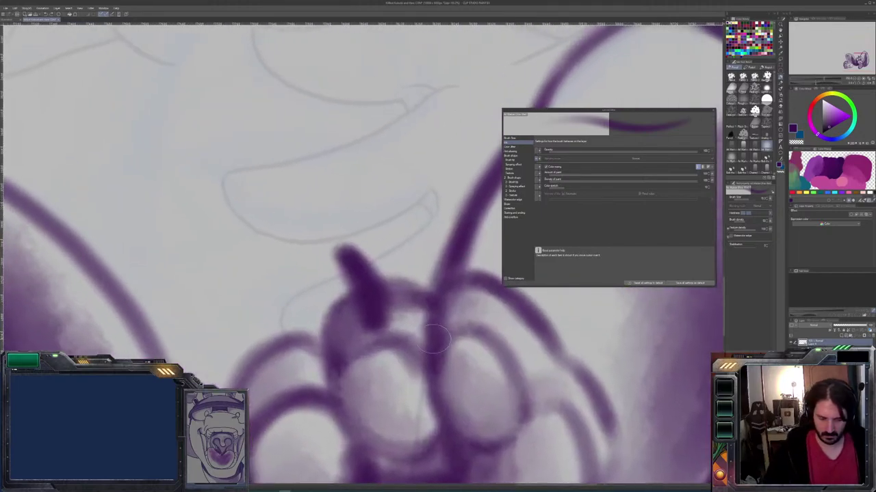
{"action": "mouse_move", "coordinate": [350, 260]}
{"action": "left_mouse_down"}
{"action": "mouse_move", "coordinate": [366, 304]}
{"action": "mouse_move", "coordinate": [342, 243]}
{"action": "mouse_move", "coordinate": [375, 300]}
{"action": "mouse_move", "coordinate": [359, 287]}
{"action": "mouse_move", "coordinate": [355, 304]}
{"action": "mouse_move", "coordinate": [369, 294]}
{"action": "mouse_move", "coordinate": [377, 315]}
{"action": "left_mouse_up"}
{"action": "key", "text": "j"}
{"action": "mouse_move", "coordinate": [355, 281]}
{"action": "left_mouse_down"}
{"action": "mouse_move", "coordinate": [372, 308]}
{"action": "mouse_move", "coordinate": [352, 270]}
{"action": "left_mouse_up"}
{"action": "key", "text": "b"}
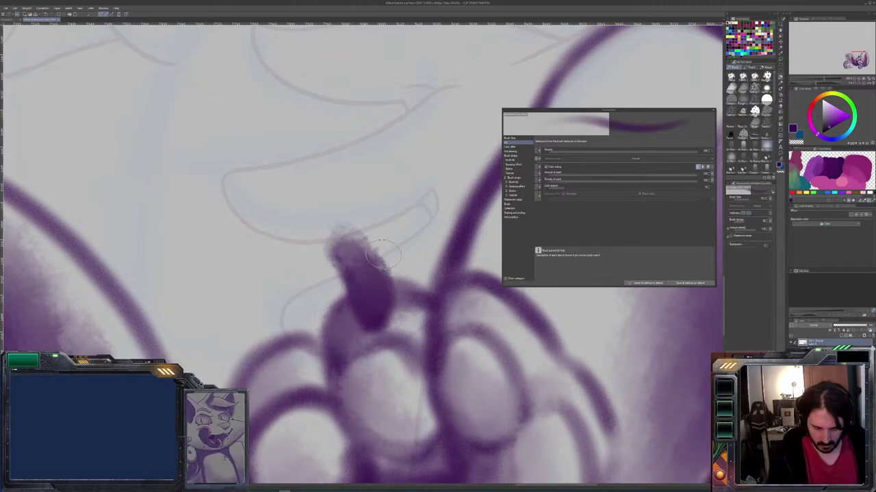
Trim both sides of the claw into a sharp curved point with a larger pen, then repaint its outline in dark purple
{"action": "key", "text": "p"}
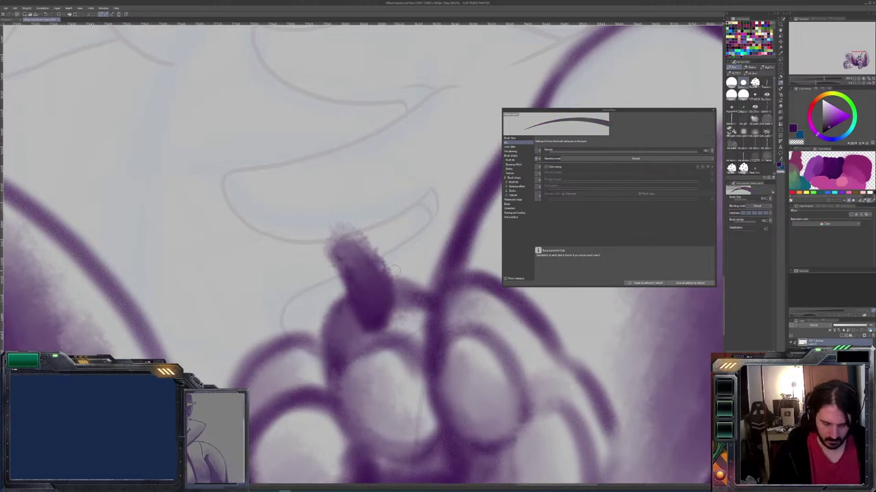
{"action": "left_click_drag", "start_coordinate": [383, 255], "coordinate": [323, 227]}
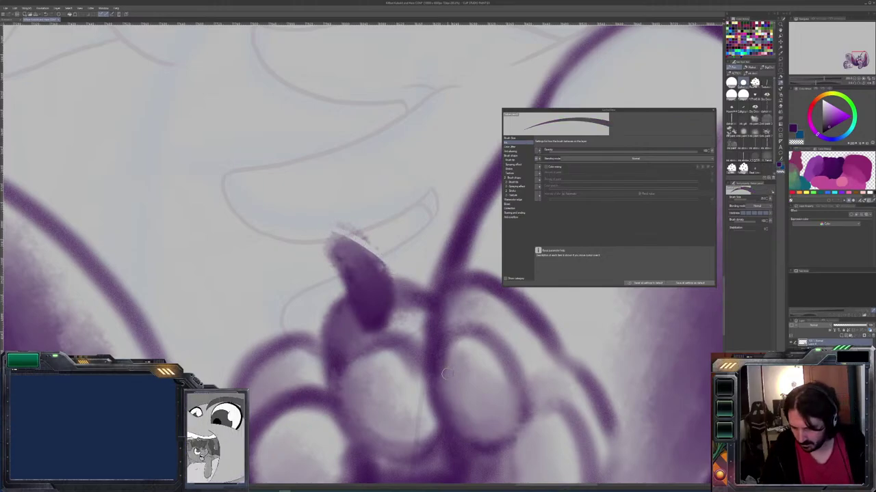
{"action": "key", "text": "bracketright"}
{"action": "key", "text": "bracketright"}
{"action": "key", "text": "bracketright"}
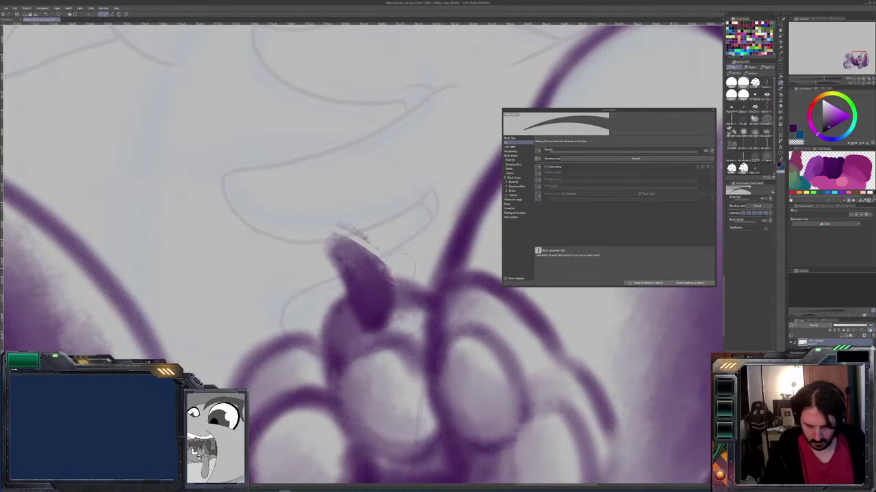
{"action": "mouse_move", "coordinate": [325, 240]}
{"action": "left_mouse_down"}
{"action": "mouse_move", "coordinate": [359, 284]}
{"action": "mouse_move", "coordinate": [369, 325]}
{"action": "mouse_move", "coordinate": [323, 246]}
{"action": "left_mouse_up"}
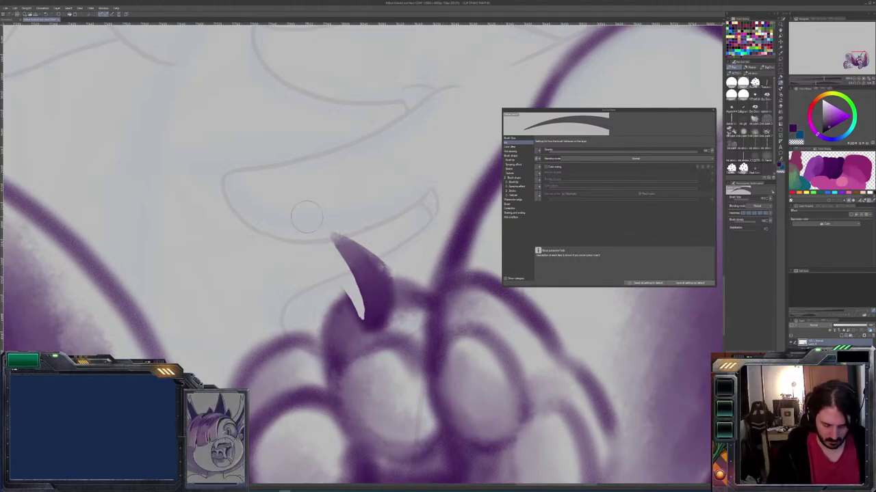
{"action": "scroll", "coordinate": [306, 216], "scroll_direction": "down", "scroll_amount": 3}
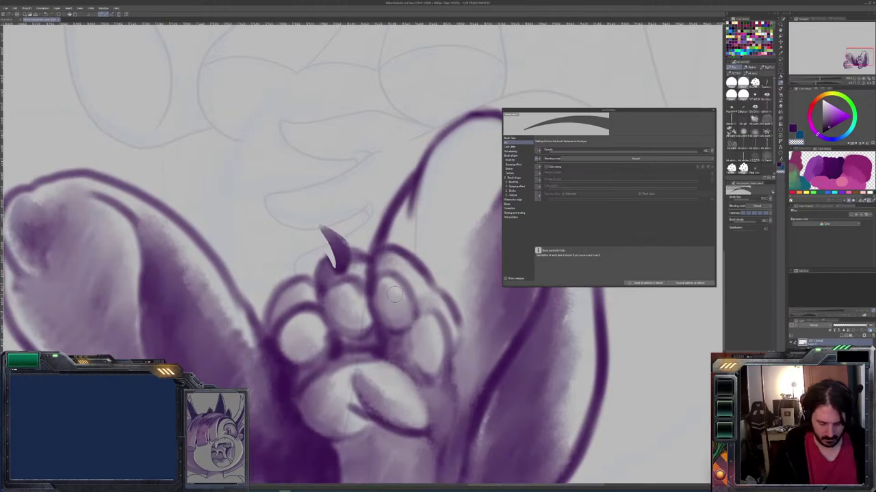
{"action": "key", "text": "b"}
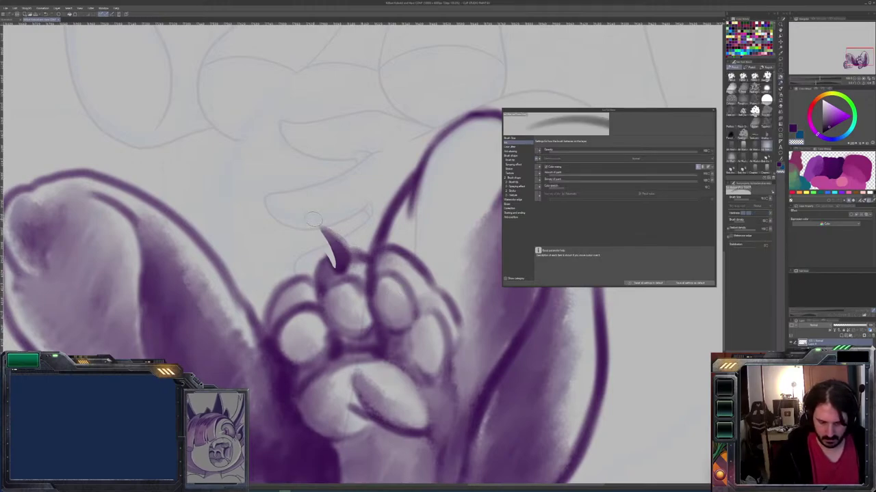
{"action": "left_click_drag", "start_coordinate": [322, 231], "coordinate": [330, 251]}
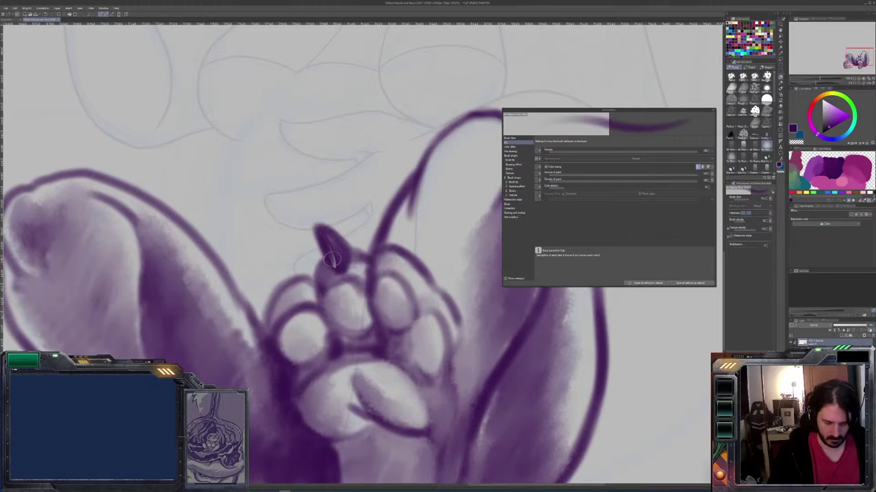
Add dark purple claws to the toes of the other foot, beside the lowered shin
{"action": "mouse_move", "coordinate": [507, 400]}
{"action": "left_mouse_down"}
{"action": "mouse_move", "coordinate": [349, 373]}
{"action": "mouse_move", "coordinate": [353, 293]}
{"action": "mouse_move", "coordinate": [344, 373]}
{"action": "left_mouse_up"}
{"action": "mouse_move", "coordinate": [344, 342]}
{"action": "left_mouse_down"}
{"action": "mouse_move", "coordinate": [322, 352]}
{"action": "mouse_move", "coordinate": [286, 351]}
{"action": "mouse_move", "coordinate": [273, 335]}
{"action": "mouse_move", "coordinate": [275, 374]}
{"action": "mouse_move", "coordinate": [300, 371]}
{"action": "mouse_move", "coordinate": [347, 330]}
{"action": "mouse_move", "coordinate": [336, 318]}
{"action": "mouse_move", "coordinate": [308, 320]}
{"action": "mouse_move", "coordinate": [293, 305]}
{"action": "mouse_move", "coordinate": [283, 328]}
{"action": "mouse_move", "coordinate": [324, 312]}
{"action": "mouse_move", "coordinate": [299, 331]}
{"action": "mouse_move", "coordinate": [334, 323]}
{"action": "mouse_move", "coordinate": [332, 343]}
{"action": "mouse_move", "coordinate": [322, 352]}
{"action": "mouse_move", "coordinate": [320, 322]}
{"action": "mouse_move", "coordinate": [301, 344]}
{"action": "mouse_move", "coordinate": [294, 315]}
{"action": "mouse_move", "coordinate": [281, 340]}
{"action": "mouse_move", "coordinate": [279, 332]}
{"action": "mouse_move", "coordinate": [282, 368]}
{"action": "mouse_move", "coordinate": [328, 361]}
{"action": "mouse_move", "coordinate": [335, 331]}
{"action": "mouse_move", "coordinate": [284, 299]}
{"action": "mouse_move", "coordinate": [344, 335]}
{"action": "mouse_move", "coordinate": [309, 310]}
{"action": "mouse_move", "coordinate": [325, 306]}
{"action": "mouse_move", "coordinate": [243, 252]}
{"action": "mouse_move", "coordinate": [196, 239]}
{"action": "left_mouse_up"}
{"action": "key", "text": "b"}
{"action": "key", "text": "b"}
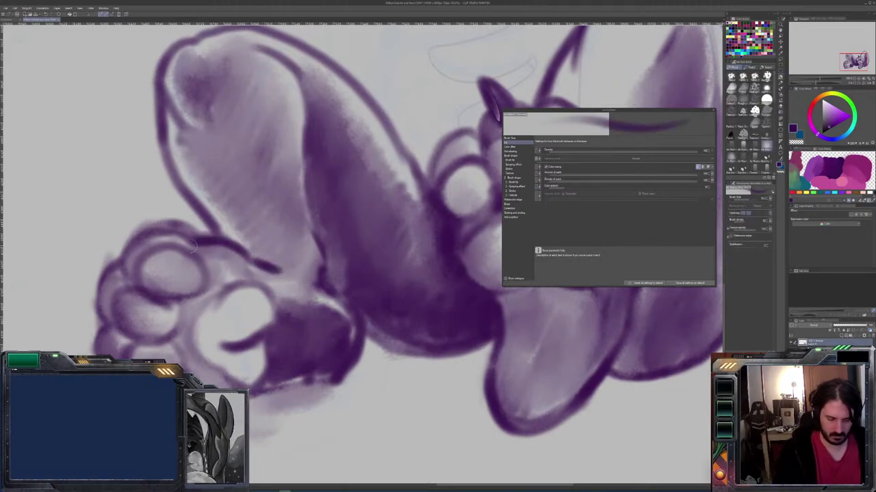
{"action": "mouse_move", "coordinate": [135, 252]}
{"action": "left_mouse_down"}
{"action": "mouse_move", "coordinate": [113, 254]}
{"action": "mouse_move", "coordinate": [135, 256]}
{"action": "left_mouse_up"}
{"action": "left_click_drag", "start_coordinate": [116, 287], "coordinate": [81, 302]}
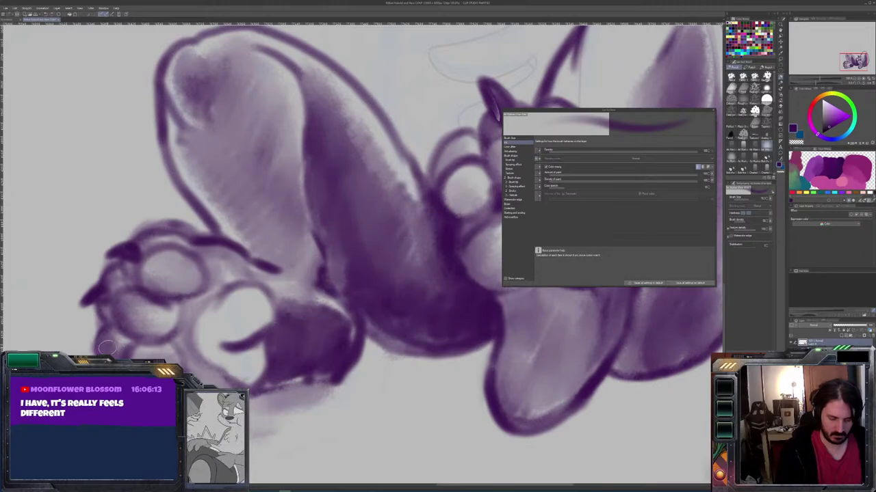
{"action": "mouse_move", "coordinate": [120, 346]}
{"action": "left_mouse_down"}
{"action": "mouse_move", "coordinate": [101, 351]}
{"action": "mouse_move", "coordinate": [113, 352]}
{"action": "left_mouse_up"}
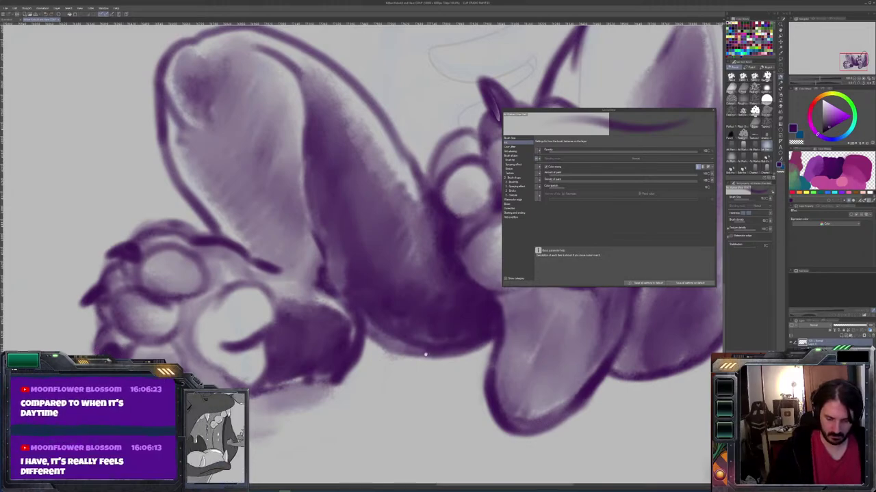
Add dark purple claws to the three remaining toes of the upright foot
{"action": "left_click_drag", "start_coordinate": [429, 353], "coordinate": [369, 247]}
{"action": "mouse_move", "coordinate": [322, 162]}
{"action": "left_mouse_down"}
{"action": "mouse_move", "coordinate": [342, 177]}
{"action": "mouse_move", "coordinate": [345, 195]}
{"action": "mouse_move", "coordinate": [342, 177]}
{"action": "left_mouse_up"}
{"action": "key", "text": "ctrl+z"}
{"action": "mouse_move", "coordinate": [432, 140]}
{"action": "left_mouse_down"}
{"action": "mouse_move", "coordinate": [450, 158]}
{"action": "mouse_move", "coordinate": [448, 167]}
{"action": "left_mouse_up"}
{"action": "left_click_drag", "start_coordinate": [410, 205], "coordinate": [373, 195]}
{"action": "left_click_drag", "start_coordinate": [438, 167], "coordinate": [455, 201]}
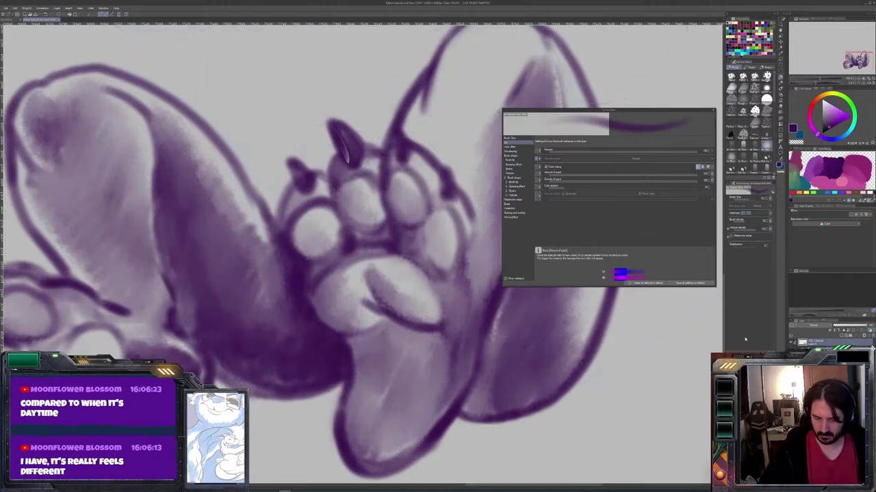
Close the floating brush settings window and capture a screenshot of the canvas area
{"action": "left_click", "coordinate": [713, 111]}
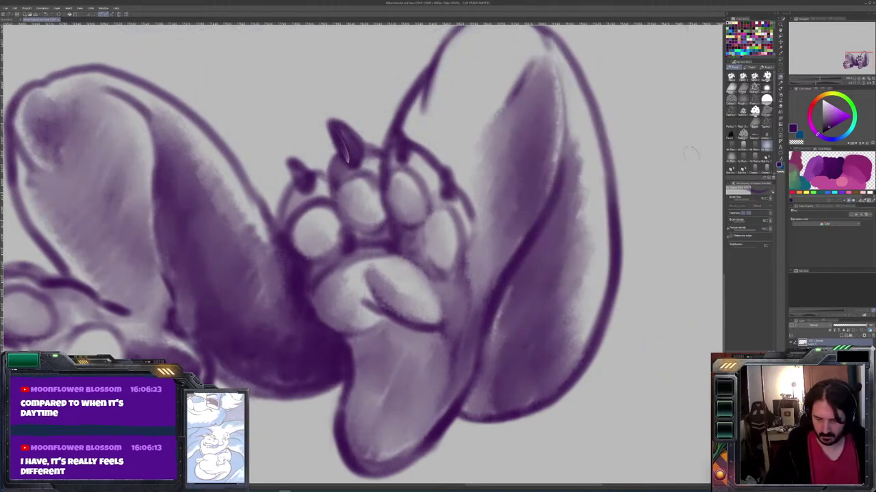
{"action": "left_click_drag", "start_coordinate": [634, 254], "coordinate": [713, 298]}
{"action": "key", "text": "ctrl+z"}
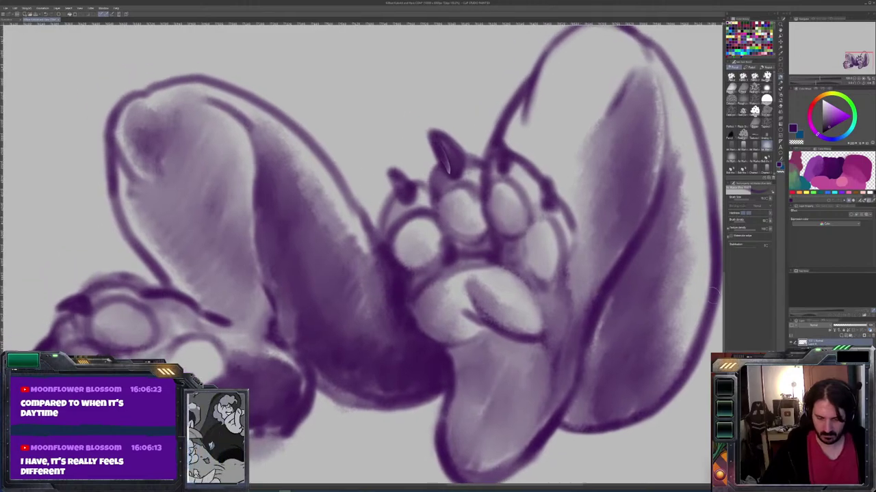
{"action": "key", "text": "super+shift+s"}
{"action": "left_click_drag", "start_coordinate": [722, 22], "coordinate": [4, 484]}
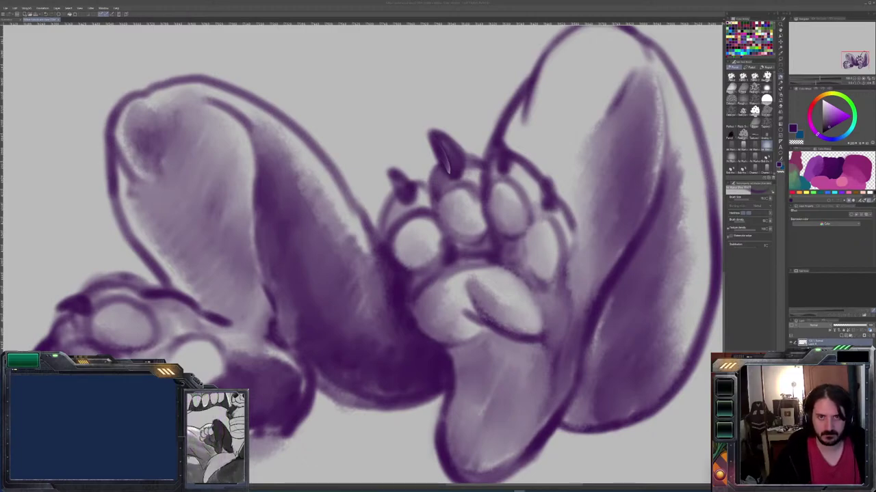
Darken the upright foot's outer edge from its outermost toe down toward the heel
{"action": "scroll", "coordinate": [528, 230], "scroll_direction": "down", "scroll_amount": 2}
{"action": "scroll", "coordinate": [528, 229], "scroll_direction": "up", "scroll_amount": 5}
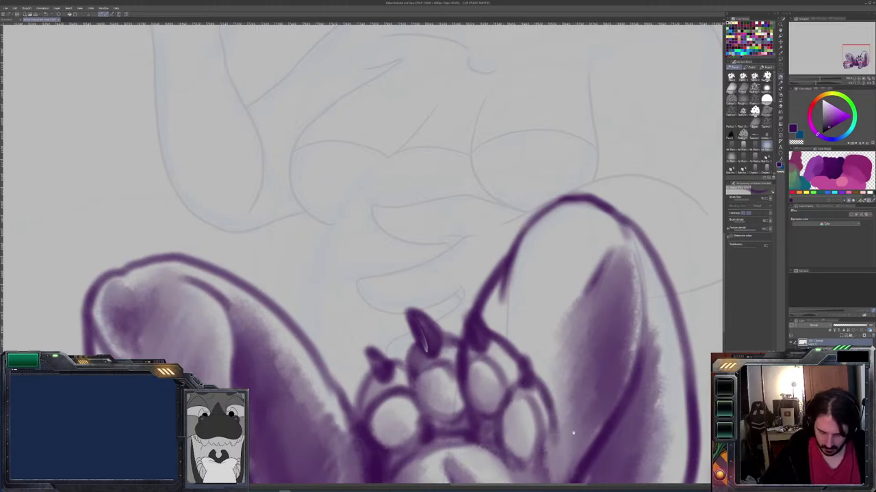
{"action": "left_click_drag", "start_coordinate": [560, 490], "coordinate": [515, 367]}
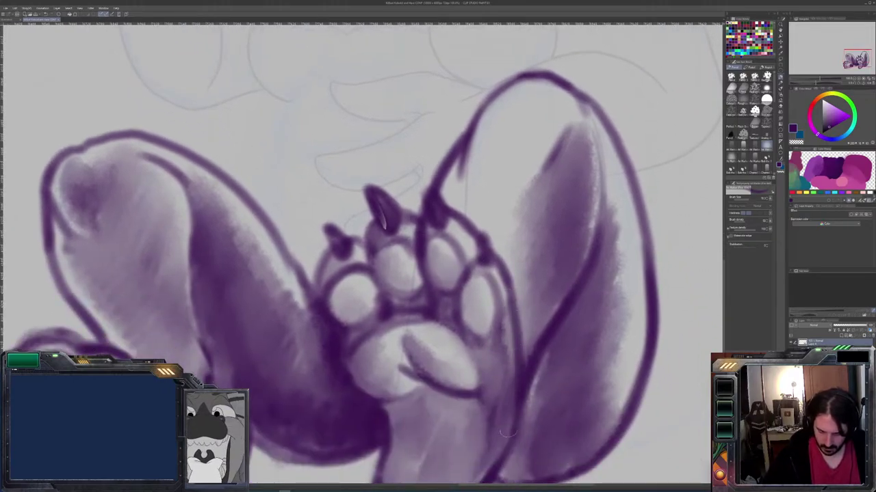
{"action": "mouse_move", "coordinate": [566, 239]}
{"action": "left_mouse_down"}
{"action": "mouse_move", "coordinate": [664, 312]}
{"action": "mouse_move", "coordinate": [602, 346]}
{"action": "left_mouse_up"}
Shade the knee of the leg behind the upright foot in dark purple and blend the shading down into the shin
{"action": "mouse_move", "coordinate": [619, 144]}
{"action": "left_mouse_down"}
{"action": "mouse_move", "coordinate": [583, 193]}
{"action": "mouse_move", "coordinate": [616, 120]}
{"action": "mouse_move", "coordinate": [576, 166]}
{"action": "mouse_move", "coordinate": [545, 160]}
{"action": "mouse_move", "coordinate": [555, 130]}
{"action": "mouse_move", "coordinate": [610, 132]}
{"action": "mouse_move", "coordinate": [576, 125]}
{"action": "mouse_move", "coordinate": [589, 104]}
{"action": "mouse_move", "coordinate": [596, 110]}
{"action": "mouse_move", "coordinate": [593, 136]}
{"action": "mouse_move", "coordinate": [605, 141]}
{"action": "mouse_move", "coordinate": [575, 132]}
{"action": "mouse_move", "coordinate": [589, 111]}
{"action": "mouse_move", "coordinate": [555, 133]}
{"action": "mouse_move", "coordinate": [538, 179]}
{"action": "mouse_move", "coordinate": [569, 157]}
{"action": "mouse_move", "coordinate": [569, 188]}
{"action": "mouse_move", "coordinate": [618, 129]}
{"action": "mouse_move", "coordinate": [601, 117]}
{"action": "mouse_move", "coordinate": [567, 129]}
{"action": "left_mouse_up"}
{"action": "key", "text": "j"}
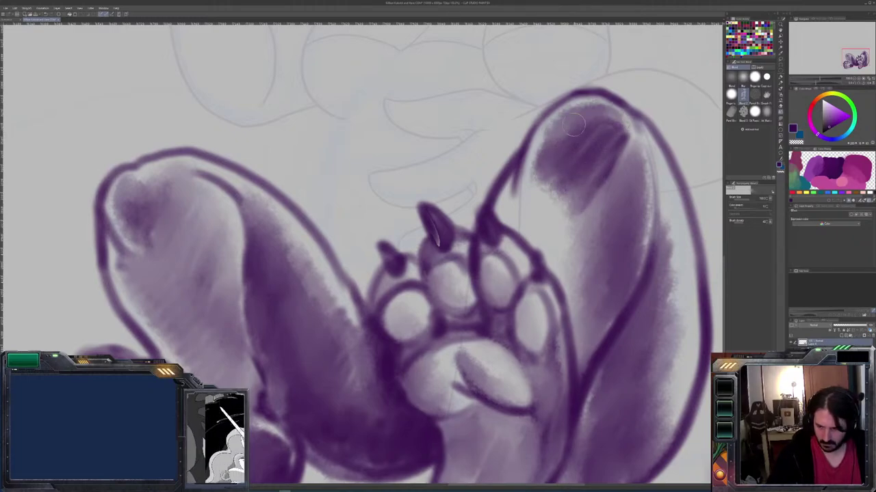
{"action": "key", "text": "b"}
{"action": "mouse_move", "coordinate": [543, 207]}
{"action": "left_mouse_down"}
{"action": "mouse_move", "coordinate": [541, 236]}
{"action": "mouse_move", "coordinate": [551, 210]}
{"action": "mouse_move", "coordinate": [560, 261]}
{"action": "mouse_move", "coordinate": [574, 241]}
{"action": "mouse_move", "coordinate": [568, 310]}
{"action": "mouse_move", "coordinate": [565, 262]}
{"action": "mouse_move", "coordinate": [556, 276]}
{"action": "mouse_move", "coordinate": [551, 243]}
{"action": "mouse_move", "coordinate": [526, 239]}
{"action": "mouse_move", "coordinate": [514, 189]}
{"action": "mouse_move", "coordinate": [516, 216]}
{"action": "mouse_move", "coordinate": [539, 181]}
{"action": "mouse_move", "coordinate": [536, 248]}
{"action": "mouse_move", "coordinate": [544, 197]}
{"action": "mouse_move", "coordinate": [551, 226]}
{"action": "mouse_move", "coordinate": [572, 202]}
{"action": "mouse_move", "coordinate": [553, 218]}
{"action": "mouse_move", "coordinate": [570, 169]}
{"action": "mouse_move", "coordinate": [548, 165]}
{"action": "mouse_move", "coordinate": [589, 179]}
{"action": "mouse_move", "coordinate": [567, 249]}
{"action": "mouse_move", "coordinate": [559, 242]}
{"action": "mouse_move", "coordinate": [575, 303]}
{"action": "mouse_move", "coordinate": [575, 262]}
{"action": "left_mouse_up"}
{"action": "key", "text": "j"}
{"action": "mouse_move", "coordinate": [586, 191]}
{"action": "left_mouse_down"}
{"action": "mouse_move", "coordinate": [604, 128]}
{"action": "mouse_move", "coordinate": [569, 141]}
{"action": "mouse_move", "coordinate": [575, 127]}
{"action": "mouse_move", "coordinate": [616, 130]}
{"action": "mouse_move", "coordinate": [607, 112]}
{"action": "mouse_move", "coordinate": [623, 132]}
{"action": "mouse_move", "coordinate": [591, 117]}
{"action": "mouse_move", "coordinate": [621, 127]}
{"action": "mouse_move", "coordinate": [600, 206]}
{"action": "left_mouse_up"}
{"action": "key", "text": "b"}
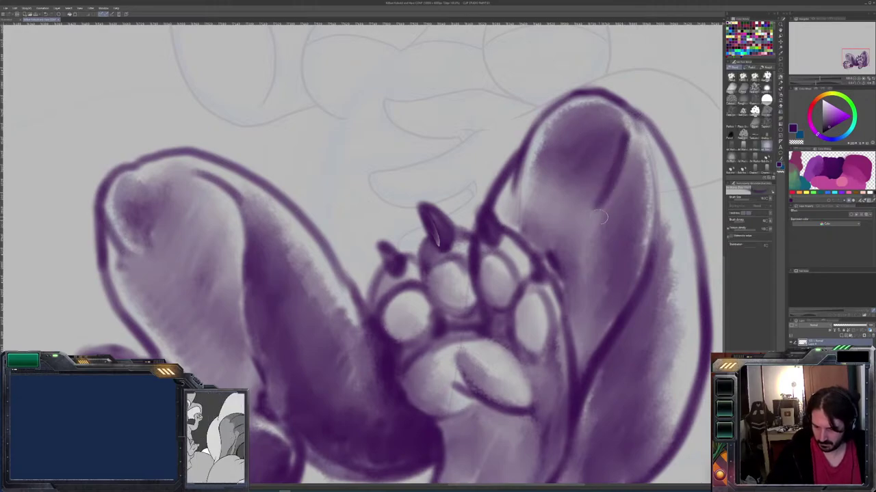
Deepen the shadow along the upright foot's outer edge where it meets the shin behind it
{"action": "left_click_drag", "start_coordinate": [594, 244], "coordinate": [579, 363]}
{"action": "left_click_drag", "start_coordinate": [565, 280], "coordinate": [578, 380]}
{"action": "left_click_drag", "start_coordinate": [575, 438], "coordinate": [587, 298]}
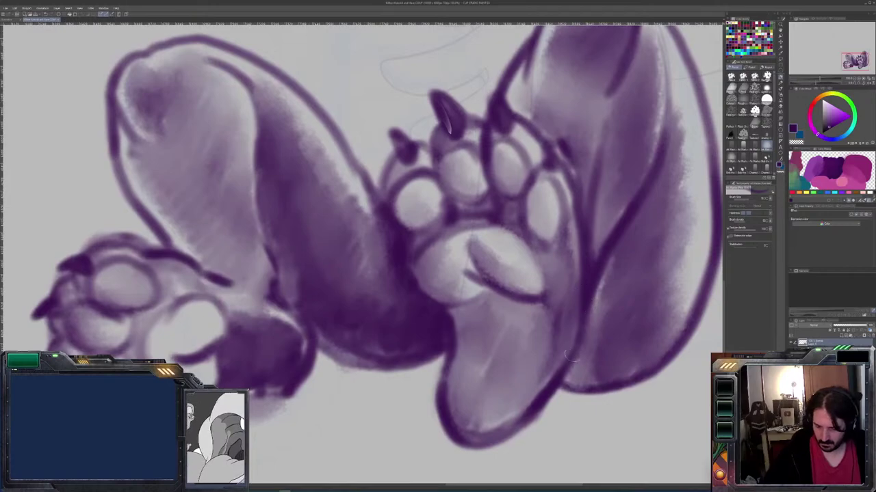
{"action": "mouse_move", "coordinate": [578, 337]}
{"action": "left_mouse_down"}
{"action": "mouse_move", "coordinate": [550, 364]}
{"action": "mouse_move", "coordinate": [580, 279]}
{"action": "mouse_move", "coordinate": [572, 284]}
{"action": "mouse_move", "coordinate": [562, 236]}
{"action": "left_mouse_up"}
Shade and blend the folds and lower edges of the upright foot's main pad, darkening the area beside it
{"action": "mouse_move", "coordinate": [565, 284]}
{"action": "left_mouse_down"}
{"action": "mouse_move", "coordinate": [548, 313]}
{"action": "mouse_move", "coordinate": [523, 274]}
{"action": "left_mouse_up"}
{"action": "key", "text": "j"}
{"action": "mouse_move", "coordinate": [543, 300]}
{"action": "left_mouse_down"}
{"action": "mouse_move", "coordinate": [513, 266]}
{"action": "mouse_move", "coordinate": [557, 304]}
{"action": "mouse_move", "coordinate": [541, 292]}
{"action": "mouse_move", "coordinate": [543, 303]}
{"action": "mouse_move", "coordinate": [527, 313]}
{"action": "mouse_move", "coordinate": [546, 296]}
{"action": "mouse_move", "coordinate": [532, 294]}
{"action": "mouse_move", "coordinate": [517, 257]}
{"action": "mouse_move", "coordinate": [538, 299]}
{"action": "mouse_move", "coordinate": [508, 250]}
{"action": "mouse_move", "coordinate": [544, 304]}
{"action": "left_mouse_up"}
{"action": "key", "text": "b"}
{"action": "mouse_move", "coordinate": [496, 279]}
{"action": "left_mouse_down"}
{"action": "mouse_move", "coordinate": [472, 240]}
{"action": "mouse_move", "coordinate": [496, 275]}
{"action": "left_mouse_up"}
{"action": "mouse_move", "coordinate": [467, 301]}
{"action": "left_mouse_down"}
{"action": "mouse_move", "coordinate": [437, 298]}
{"action": "mouse_move", "coordinate": [421, 257]}
{"action": "mouse_move", "coordinate": [438, 299]}
{"action": "left_mouse_up"}
Refine the upright foot's toe contours and claws, defining each claw with a dark outline and a lighter center
{"action": "mouse_move", "coordinate": [400, 191]}
{"action": "left_mouse_down"}
{"action": "mouse_move", "coordinate": [402, 216]}
{"action": "mouse_move", "coordinate": [419, 231]}
{"action": "left_mouse_up"}
{"action": "left_click_drag", "start_coordinate": [398, 159], "coordinate": [389, 193]}
{"action": "mouse_move", "coordinate": [442, 139]}
{"action": "left_mouse_down"}
{"action": "mouse_move", "coordinate": [456, 152]}
{"action": "mouse_move", "coordinate": [446, 157]}
{"action": "mouse_move", "coordinate": [437, 96]}
{"action": "left_mouse_up"}
{"action": "mouse_move", "coordinate": [406, 158]}
{"action": "left_mouse_down"}
{"action": "mouse_move", "coordinate": [396, 135]}
{"action": "mouse_move", "coordinate": [409, 153]}
{"action": "mouse_move", "coordinate": [403, 141]}
{"action": "left_mouse_up"}
{"action": "left_click_drag", "start_coordinate": [498, 124], "coordinate": [495, 103]}
{"action": "mouse_move", "coordinate": [555, 168]}
{"action": "left_mouse_down"}
{"action": "mouse_move", "coordinate": [562, 155]}
{"action": "mouse_move", "coordinate": [547, 162]}
{"action": "left_mouse_up"}
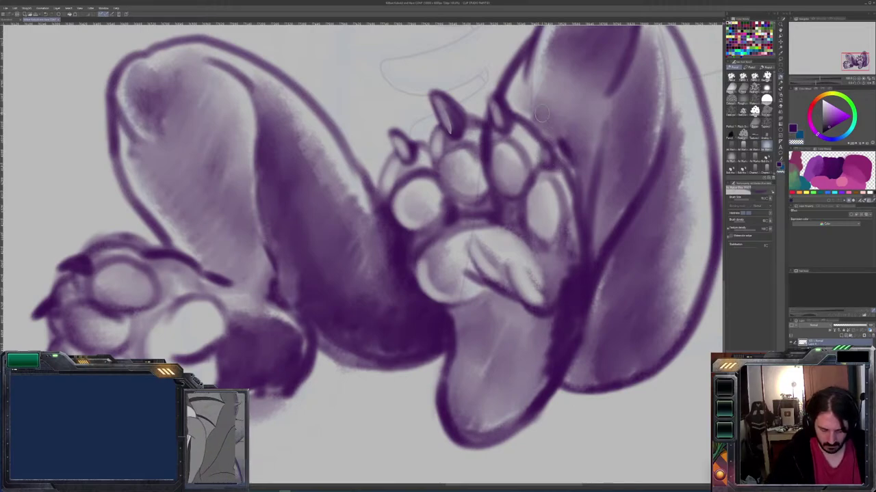
{"action": "mouse_move", "coordinate": [554, 149]}
{"action": "left_mouse_down"}
{"action": "mouse_move", "coordinate": [546, 148]}
{"action": "mouse_move", "coordinate": [551, 139]}
{"action": "left_mouse_up"}
{"action": "left_click_drag", "start_coordinate": [456, 110], "coordinate": [444, 95]}
{"action": "left_click_drag", "start_coordinate": [411, 156], "coordinate": [392, 131]}
Strengthen the dark line separating the shin from the thigh on the leg with the lowered foot
{"action": "mouse_move", "coordinate": [236, 70]}
{"action": "left_mouse_down"}
{"action": "mouse_move", "coordinate": [276, 203]}
{"action": "mouse_move", "coordinate": [310, 276]}
{"action": "mouse_move", "coordinate": [284, 243]}
{"action": "mouse_move", "coordinate": [316, 342]}
{"action": "mouse_move", "coordinate": [318, 328]}
{"action": "mouse_move", "coordinate": [292, 384]}
{"action": "left_mouse_up"}
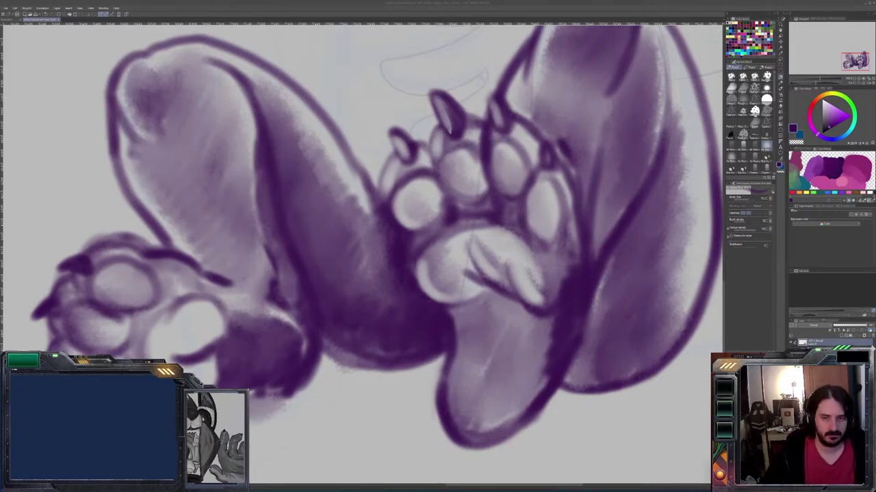
{"action": "left_click", "coordinate": [487, 329]}
{"action": "scroll", "coordinate": [556, 332], "scroll_direction": "down", "scroll_amount": 2}
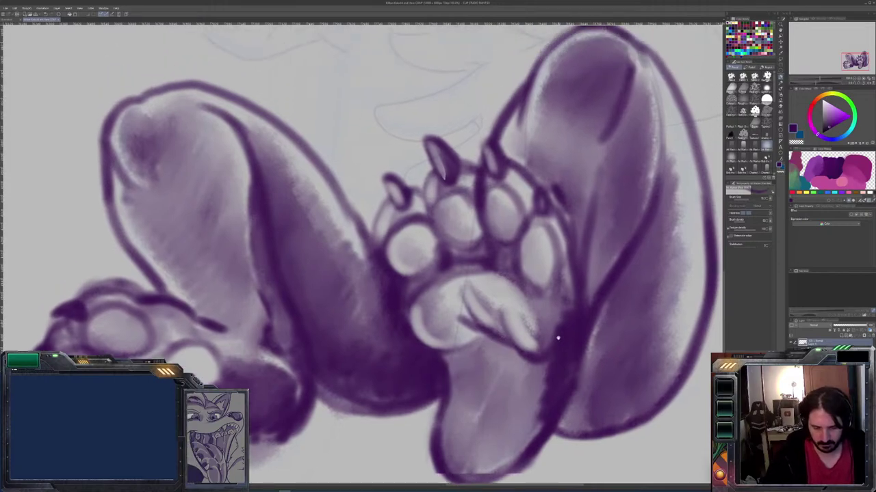
{"action": "scroll", "coordinate": [572, 336], "scroll_direction": "up", "scroll_amount": 4}
{"action": "left_click_drag", "start_coordinate": [369, 206], "coordinate": [346, 332]}
{"action": "key", "text": "ctrl+z"}
{"action": "mouse_move", "coordinate": [378, 188]}
{"action": "left_mouse_down"}
{"action": "mouse_move", "coordinate": [357, 223]}
{"action": "mouse_move", "coordinate": [343, 289]}
{"action": "mouse_move", "coordinate": [344, 368]}
{"action": "left_mouse_up"}
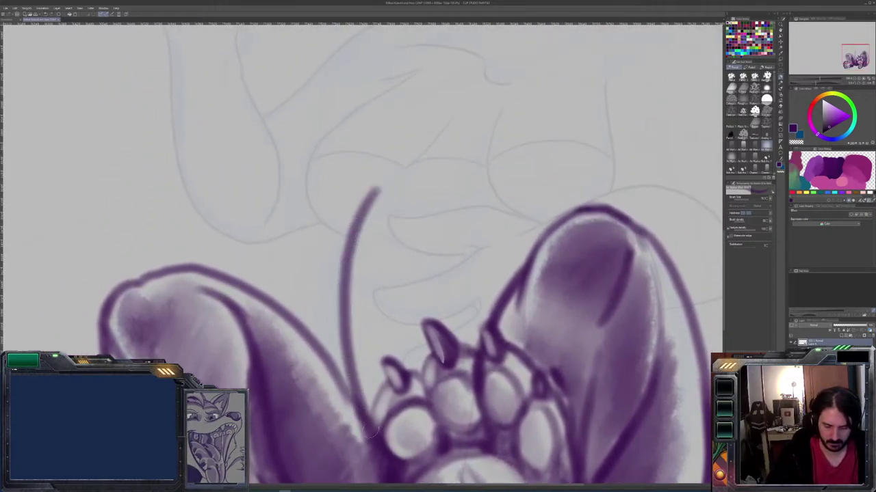
{"action": "key", "text": "ctrl+z"}
{"action": "mouse_move", "coordinate": [380, 216]}
{"action": "left_mouse_down"}
{"action": "mouse_move", "coordinate": [362, 228]}
{"action": "mouse_move", "coordinate": [327, 342]}
{"action": "mouse_move", "coordinate": [358, 407]}
{"action": "mouse_move", "coordinate": [367, 395]}
{"action": "left_mouse_up"}
{"action": "mouse_move", "coordinate": [353, 251]}
{"action": "left_mouse_down"}
{"action": "mouse_move", "coordinate": [305, 209]}
{"action": "mouse_move", "coordinate": [311, 155]}
{"action": "mouse_move", "coordinate": [420, 74]}
{"action": "left_mouse_up"}
{"action": "key", "text": "ctrl+z"}
{"action": "mouse_move", "coordinate": [357, 244]}
{"action": "left_mouse_down"}
{"action": "mouse_move", "coordinate": [323, 233]}
{"action": "mouse_move", "coordinate": [304, 174]}
{"action": "mouse_move", "coordinate": [370, 105]}
{"action": "mouse_move", "coordinate": [420, 74]}
{"action": "left_mouse_up"}
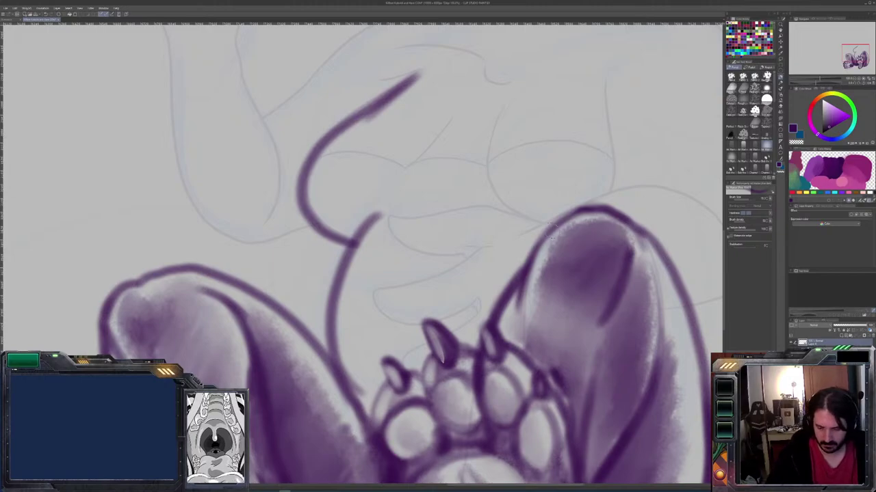
{"action": "left_click_drag", "start_coordinate": [555, 220], "coordinate": [481, 201]}
{"action": "key", "text": "ctrl+z"}
{"action": "mouse_move", "coordinate": [554, 222]}
{"action": "left_mouse_down"}
{"action": "mouse_move", "coordinate": [499, 198]}
{"action": "mouse_move", "coordinate": [493, 131]}
{"action": "mouse_move", "coordinate": [509, 102]}
{"action": "left_mouse_up"}
{"action": "left_click_drag", "start_coordinate": [449, 125], "coordinate": [359, 238]}
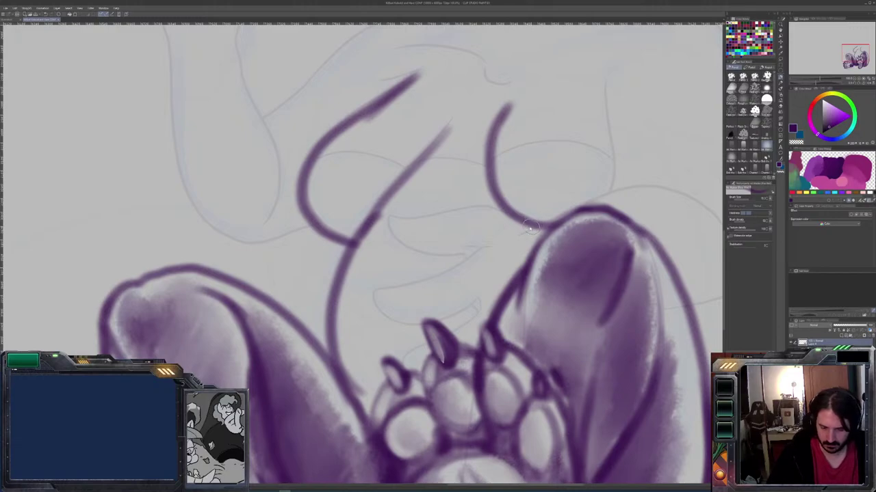
{"action": "key", "text": "ctrl+z"}
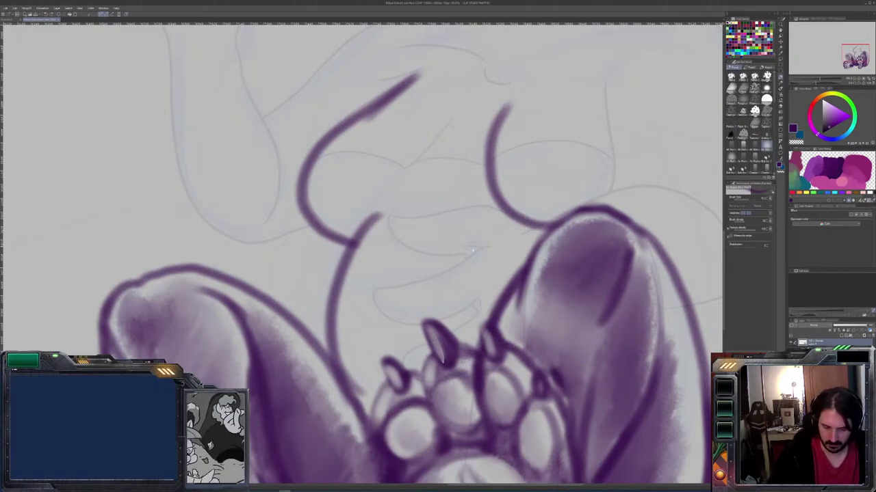
{"action": "key", "text": "ctrl+z"}
{"action": "key", "text": "ctrl+z"}
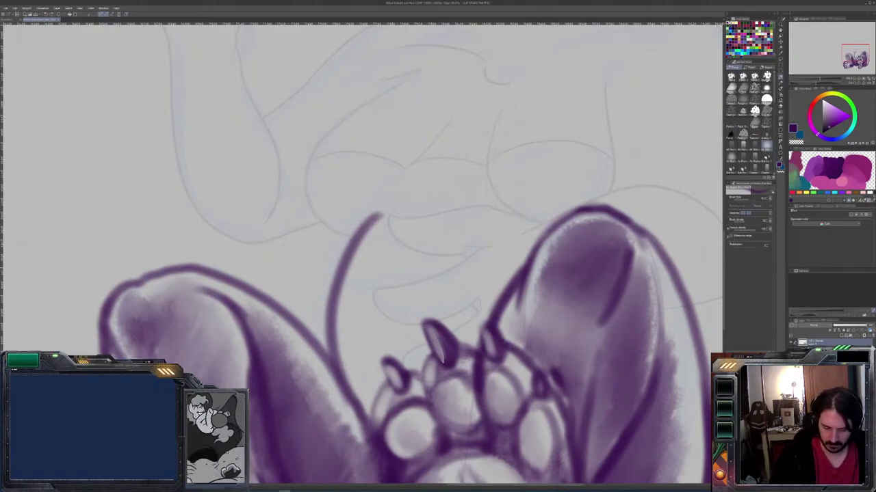
{"action": "key", "text": "ctrl+z"}
Draw the belly's curved side line down to the thigh, blend it inward, and darken the outline again
{"action": "mouse_move", "coordinate": [381, 219]}
{"action": "left_mouse_down"}
{"action": "mouse_move", "coordinate": [322, 295]}
{"action": "mouse_move", "coordinate": [330, 376]}
{"action": "mouse_move", "coordinate": [377, 424]}
{"action": "mouse_move", "coordinate": [327, 329]}
{"action": "mouse_move", "coordinate": [363, 417]}
{"action": "mouse_move", "coordinate": [348, 248]}
{"action": "mouse_move", "coordinate": [322, 301]}
{"action": "left_mouse_up"}
{"action": "key", "text": "j"}
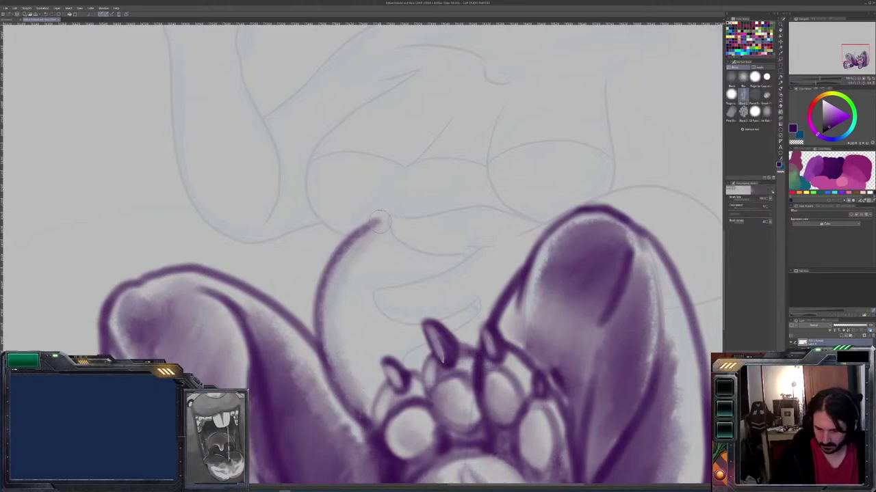
{"action": "key", "text": "b"}
{"action": "mouse_move", "coordinate": [378, 220]}
{"action": "left_mouse_down"}
{"action": "mouse_move", "coordinate": [349, 233]}
{"action": "mouse_move", "coordinate": [320, 297]}
{"action": "mouse_move", "coordinate": [320, 363]}
{"action": "left_mouse_up"}
Deepen the dark shadow on the thigh where it meets the toes of the upright foot
{"action": "scroll", "coordinate": [470, 347], "scroll_direction": "down", "scroll_amount": 1}
{"action": "scroll", "coordinate": [471, 349], "scroll_direction": "down", "scroll_amount": 4}
{"action": "mouse_move", "coordinate": [390, 306]}
{"action": "left_mouse_down"}
{"action": "mouse_move", "coordinate": [371, 341]}
{"action": "mouse_move", "coordinate": [383, 378]}
{"action": "left_mouse_up"}
{"action": "key", "text": "ctrl+z"}
{"action": "mouse_move", "coordinate": [394, 312]}
{"action": "left_mouse_down"}
{"action": "mouse_move", "coordinate": [377, 351]}
{"action": "mouse_move", "coordinate": [396, 405]}
{"action": "left_mouse_up"}
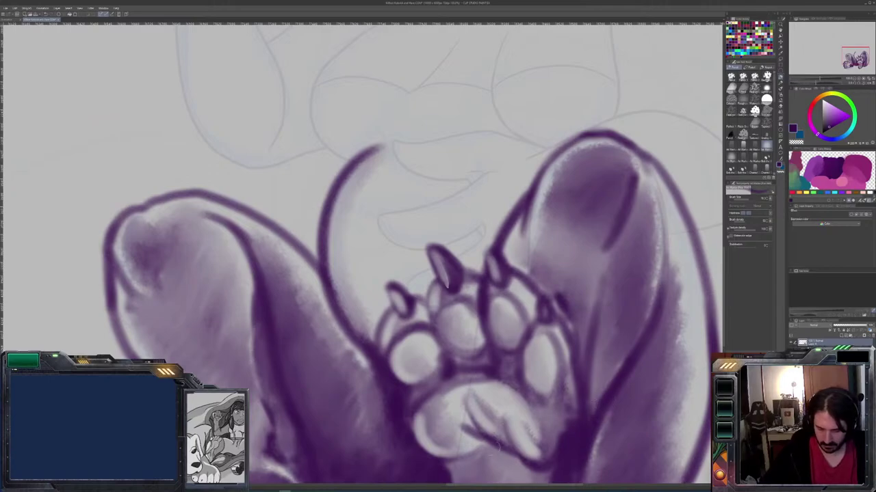
{"action": "scroll", "coordinate": [389, 357], "scroll_direction": "down", "scroll_amount": 7}
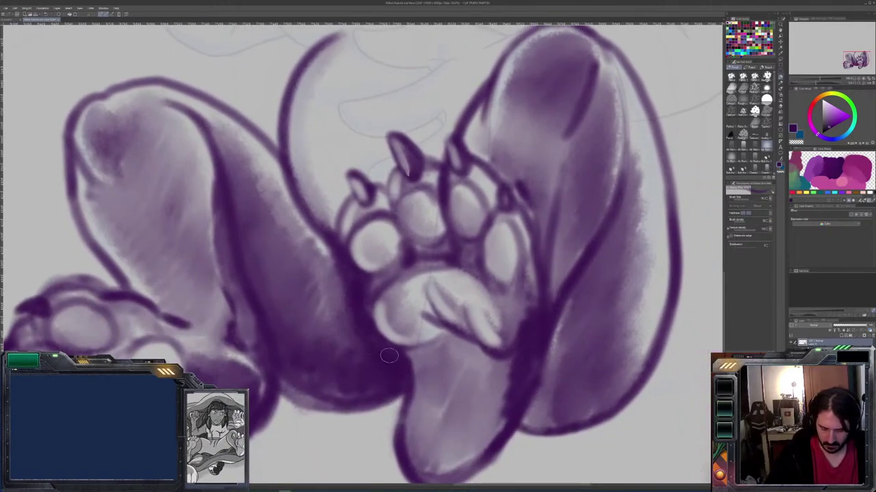
Outline the curved fingers of the hand resting on the belly just above the upright foot's claws
{"action": "scroll", "coordinate": [532, 390], "scroll_direction": "up", "scroll_amount": 9}
{"action": "scroll", "coordinate": [532, 389], "scroll_direction": "up", "scroll_amount": 2}
{"action": "left_click_drag", "start_coordinate": [400, 310], "coordinate": [342, 313]}
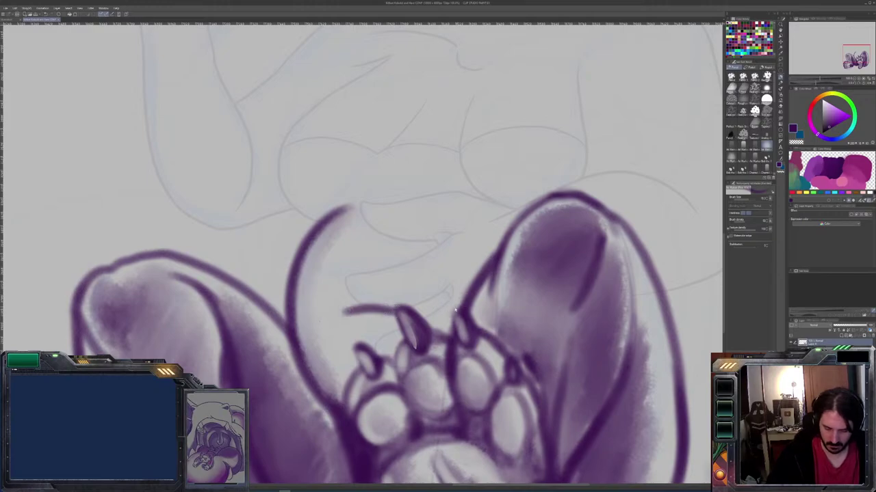
{"action": "key", "text": "ctrl+z"}
{"action": "left_click_drag", "start_coordinate": [428, 306], "coordinate": [363, 317]}
{"action": "left_click_drag", "start_coordinate": [428, 243], "coordinate": [353, 238]}
{"action": "key", "text": "ctrl+z"}
{"action": "left_click_drag", "start_coordinate": [438, 245], "coordinate": [358, 238]}
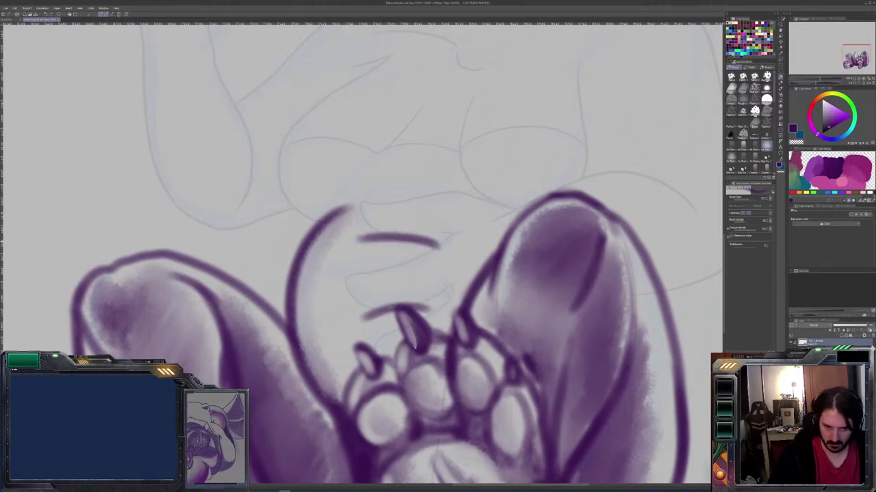
{"action": "mouse_move", "coordinate": [531, 208]}
{"action": "left_mouse_down"}
{"action": "mouse_move", "coordinate": [452, 192]}
{"action": "mouse_move", "coordinate": [361, 203]}
{"action": "mouse_move", "coordinate": [398, 235]}
{"action": "left_mouse_up"}
{"action": "mouse_move", "coordinate": [500, 250]}
{"action": "left_mouse_down"}
{"action": "mouse_move", "coordinate": [479, 234]}
{"action": "mouse_move", "coordinate": [452, 240]}
{"action": "mouse_move", "coordinate": [349, 286]}
{"action": "mouse_move", "coordinate": [374, 303]}
{"action": "mouse_move", "coordinate": [449, 297]}
{"action": "mouse_move", "coordinate": [383, 334]}
{"action": "mouse_move", "coordinate": [379, 351]}
{"action": "mouse_move", "coordinate": [398, 363]}
{"action": "left_mouse_up"}
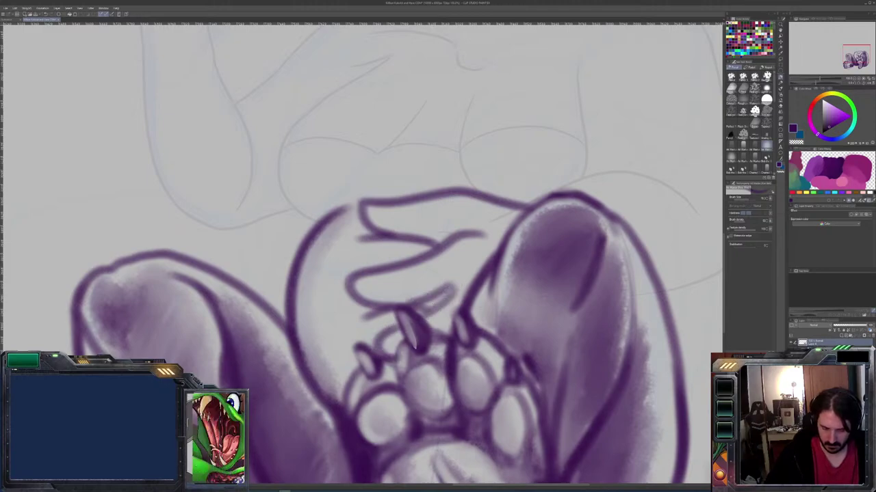
Shade the gaps and undersides of the fingers on the belly dark purple and blend the shading softly
{"action": "scroll", "coordinate": [576, 314], "scroll_direction": "down", "scroll_amount": 2}
{"action": "scroll", "coordinate": [575, 313], "scroll_direction": "down", "scroll_amount": 3}
{"action": "scroll", "coordinate": [576, 314], "scroll_direction": "up", "scroll_amount": 5}
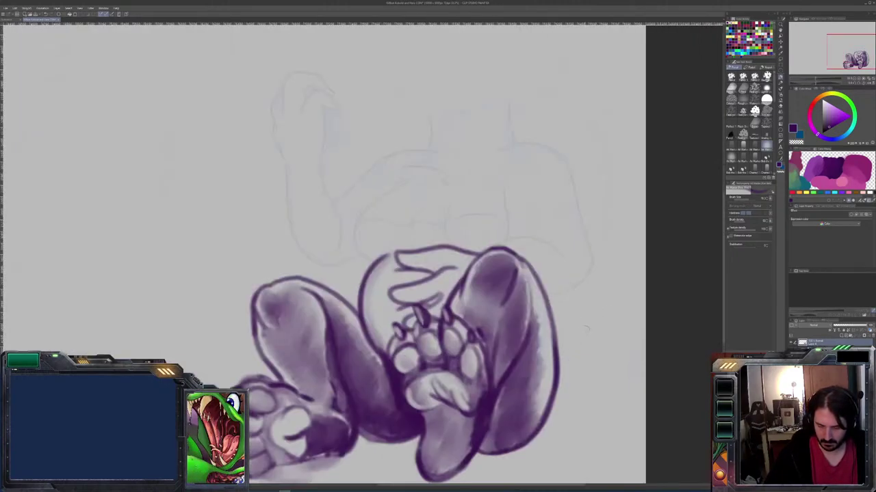
{"action": "scroll", "coordinate": [441, 217], "scroll_direction": "down", "scroll_amount": 2}
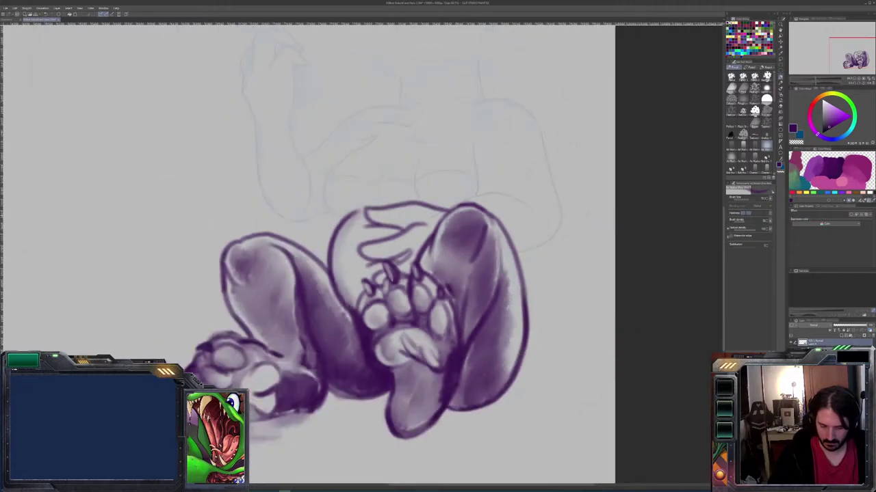
{"action": "mouse_move", "coordinate": [443, 217]}
{"action": "left_mouse_down"}
{"action": "mouse_move", "coordinate": [402, 219]}
{"action": "mouse_move", "coordinate": [439, 212]}
{"action": "mouse_move", "coordinate": [429, 237]}
{"action": "mouse_move", "coordinate": [402, 245]}
{"action": "mouse_move", "coordinate": [415, 246]}
{"action": "mouse_move", "coordinate": [405, 275]}
{"action": "left_mouse_up"}
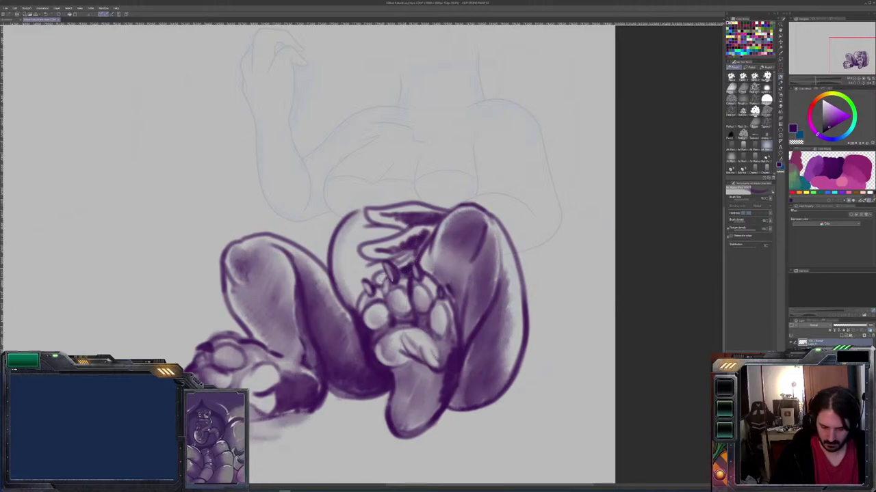
{"action": "key", "text": "e"}
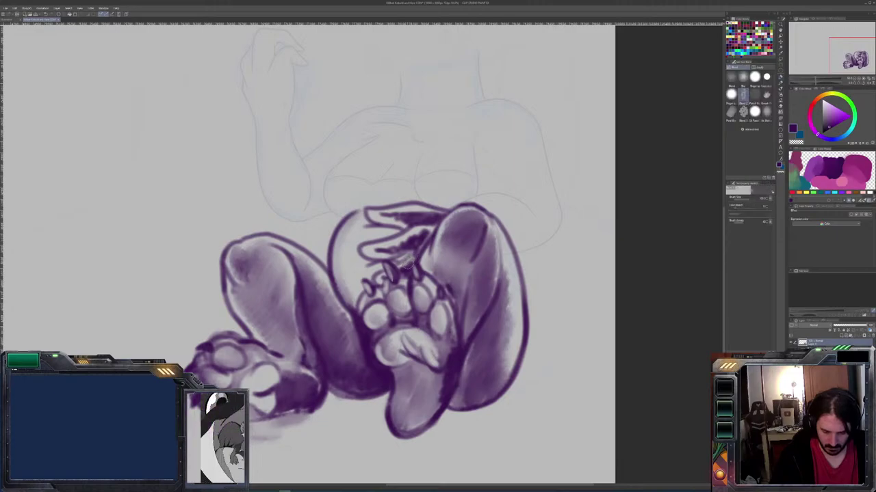
{"action": "left_click_drag", "start_coordinate": [395, 250], "coordinate": [378, 251]}
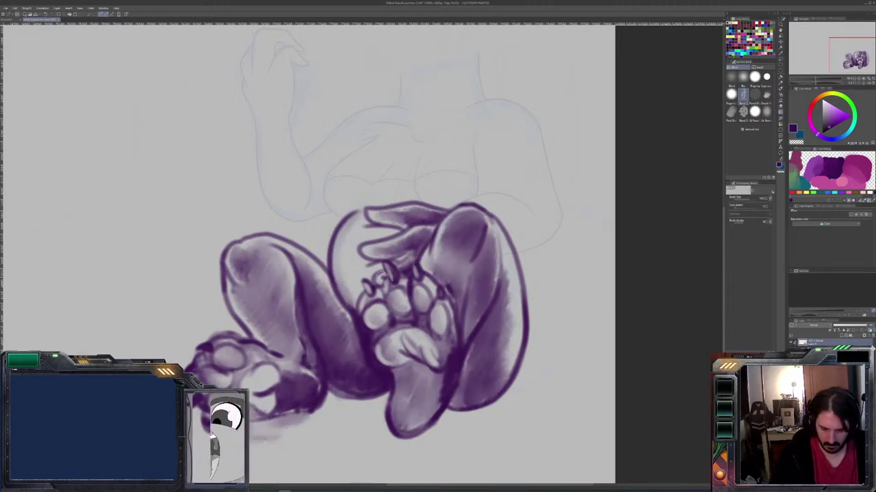
Draw thin curved contour lines across the belly, running from its outer edge toward the hand
{"action": "key", "text": "b"}
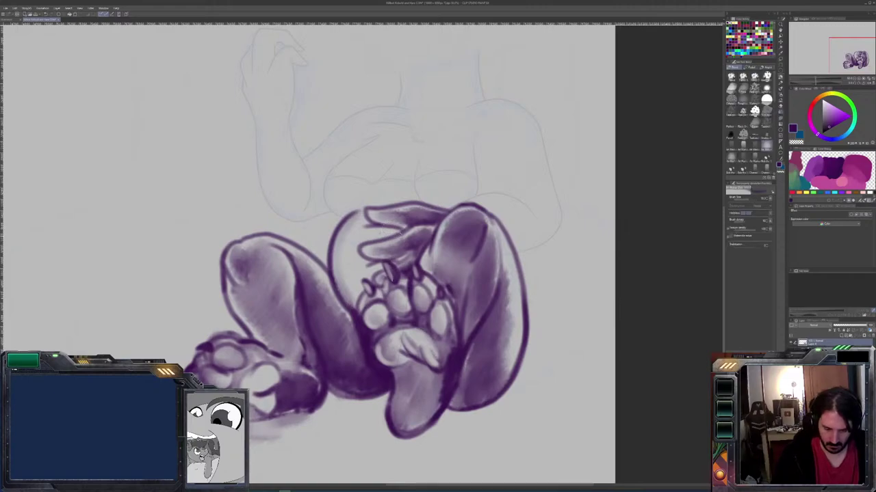
{"action": "left_click_drag", "start_coordinate": [394, 237], "coordinate": [330, 246]}
{"action": "key", "text": "ctrl+z"}
{"action": "mouse_move", "coordinate": [387, 232]}
{"action": "left_mouse_down"}
{"action": "mouse_move", "coordinate": [348, 237]}
{"action": "mouse_move", "coordinate": [362, 269]}
{"action": "mouse_move", "coordinate": [332, 272]}
{"action": "mouse_move", "coordinate": [382, 279]}
{"action": "mouse_move", "coordinate": [384, 266]}
{"action": "mouse_move", "coordinate": [375, 274]}
{"action": "mouse_move", "coordinate": [335, 263]}
{"action": "mouse_move", "coordinate": [360, 295]}
{"action": "mouse_move", "coordinate": [352, 301]}
{"action": "mouse_move", "coordinate": [331, 275]}
{"action": "left_mouse_up"}
{"action": "key", "text": "ctrl+z"}
{"action": "key", "text": "ctrl+z"}
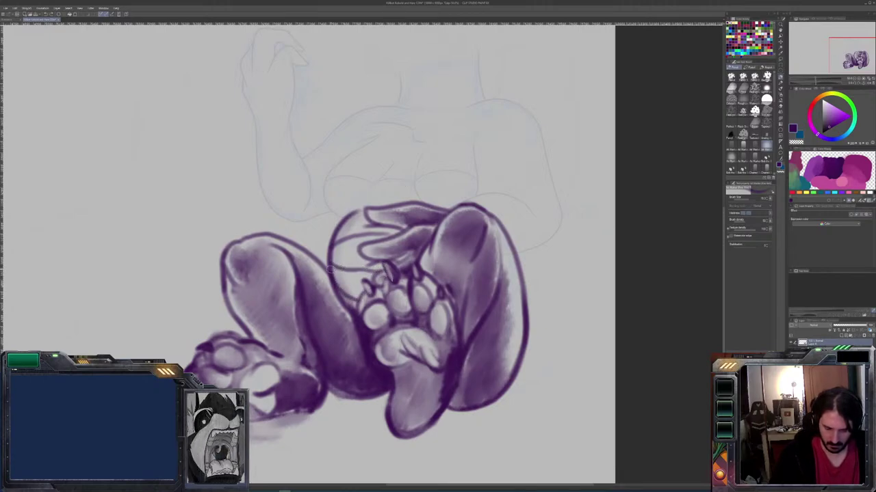
Outline the torso's side, the shoulder and the bent arm behind the raised knee over the faded sketch
{"action": "mouse_move", "coordinate": [338, 217]}
{"action": "left_mouse_down"}
{"action": "mouse_move", "coordinate": [327, 178]}
{"action": "mouse_move", "coordinate": [391, 128]}
{"action": "mouse_move", "coordinate": [355, 146]}
{"action": "left_mouse_up"}
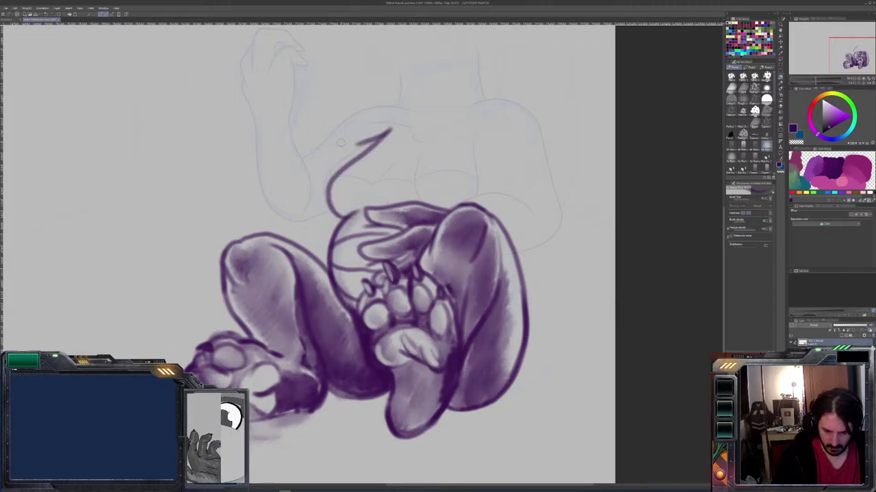
{"action": "mouse_move", "coordinate": [476, 136]}
{"action": "left_mouse_down"}
{"action": "mouse_move", "coordinate": [486, 175]}
{"action": "mouse_move", "coordinate": [479, 205]}
{"action": "left_mouse_up"}
{"action": "key", "text": "ctrl+z"}
{"action": "mouse_move", "coordinate": [547, 219]}
{"action": "left_mouse_down"}
{"action": "mouse_move", "coordinate": [521, 198]}
{"action": "mouse_move", "coordinate": [472, 206]}
{"action": "left_mouse_up"}
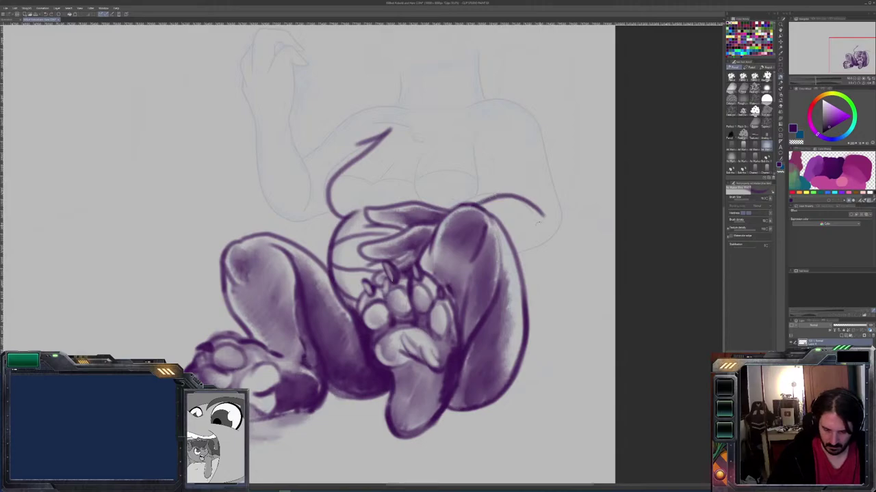
{"action": "mouse_move", "coordinate": [513, 254]}
{"action": "left_mouse_down"}
{"action": "mouse_move", "coordinate": [555, 219]}
{"action": "mouse_move", "coordinate": [532, 122]}
{"action": "mouse_move", "coordinate": [512, 101]}
{"action": "mouse_move", "coordinate": [469, 108]}
{"action": "left_mouse_up"}
{"action": "mouse_move", "coordinate": [504, 132]}
{"action": "left_mouse_down"}
{"action": "mouse_move", "coordinate": [479, 152]}
{"action": "mouse_move", "coordinate": [490, 198]}
{"action": "left_mouse_up"}
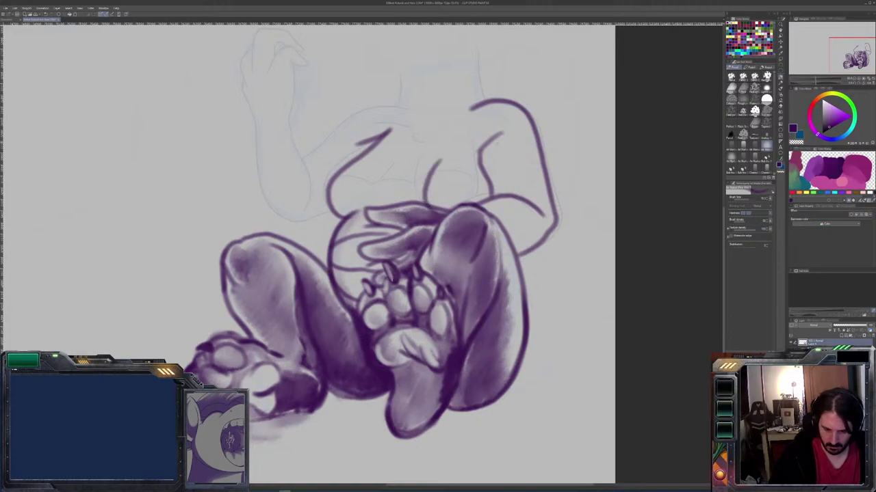
Redraw the chest's inner curved line as a rounder stroke descending to the hand
{"action": "left_click_drag", "start_coordinate": [437, 156], "coordinate": [419, 215]}
{"action": "key", "text": "ctrl+z"}
{"action": "left_click_drag", "start_coordinate": [426, 183], "coordinate": [424, 201]}
{"action": "mouse_move", "coordinate": [445, 154]}
{"action": "left_mouse_down"}
{"action": "mouse_move", "coordinate": [426, 187]}
{"action": "mouse_move", "coordinate": [439, 167]}
{"action": "mouse_move", "coordinate": [419, 182]}
{"action": "mouse_move", "coordinate": [420, 204]}
{"action": "left_mouse_up"}
{"action": "key", "text": "ctrl+z"}
{"action": "key", "text": "ctrl+z"}
{"action": "key", "text": "ctrl+z"}
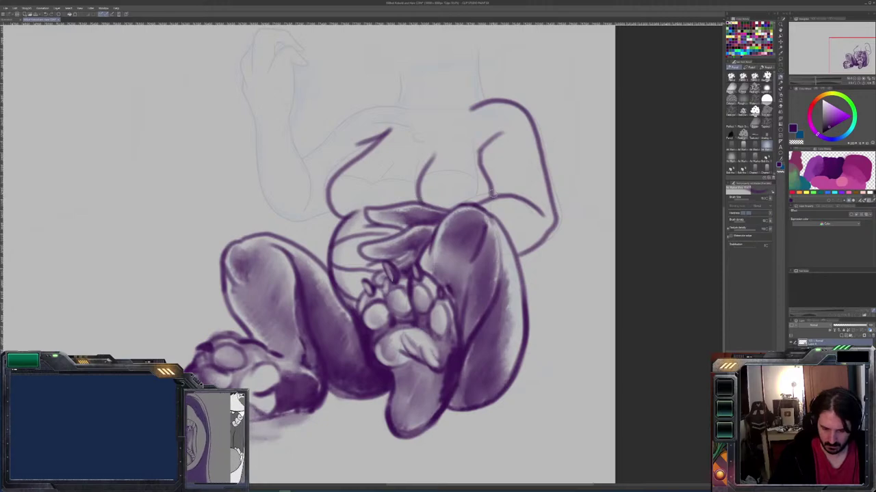
Thicken the line between the chest and the bent arm and blend it inward as soft shading
{"action": "left_click_drag", "start_coordinate": [491, 198], "coordinate": [479, 149]}
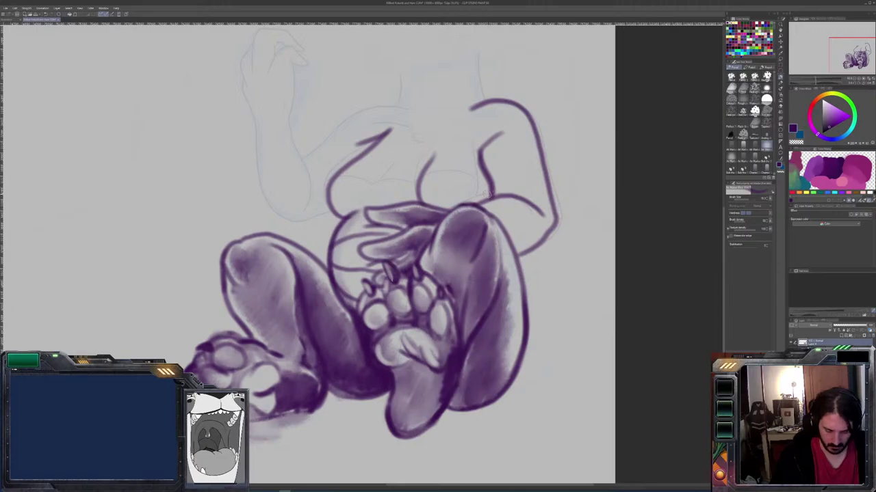
{"action": "key", "text": "j"}
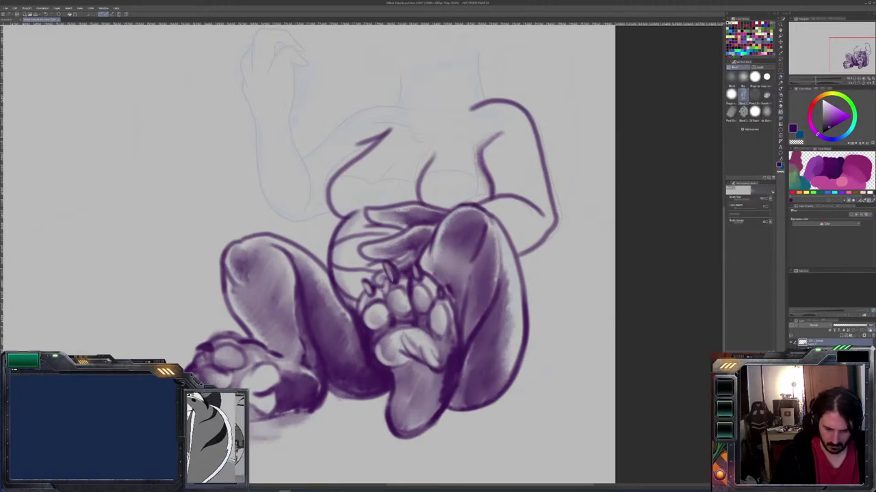
{"action": "left_click_drag", "start_coordinate": [473, 156], "coordinate": [490, 200]}
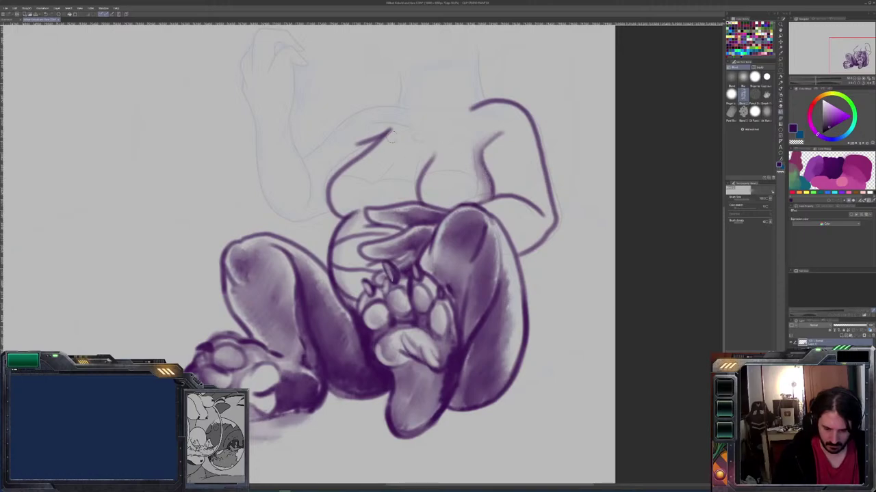
Add shading to the chest beside the torso's outer line and blend it along the contour
{"action": "key", "text": "b"}
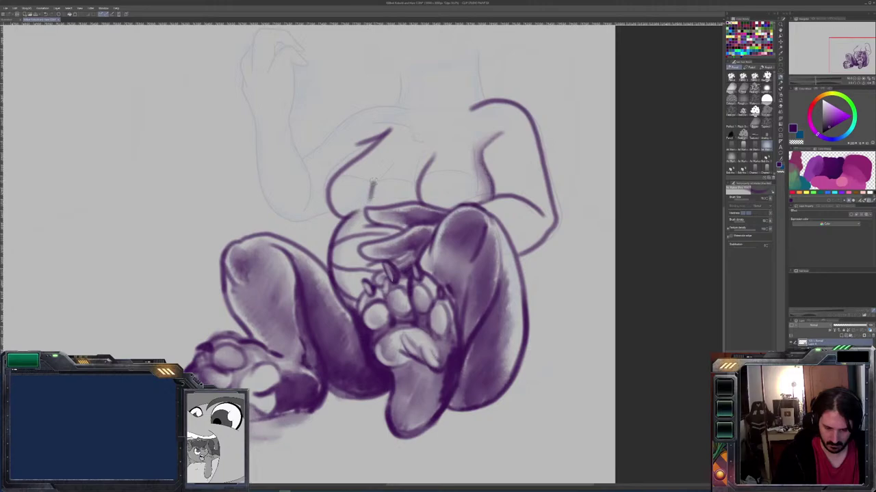
{"action": "mouse_move", "coordinate": [391, 162]}
{"action": "left_mouse_down"}
{"action": "mouse_move", "coordinate": [369, 200]}
{"action": "mouse_move", "coordinate": [390, 164]}
{"action": "left_mouse_up"}
{"action": "key", "text": "j"}
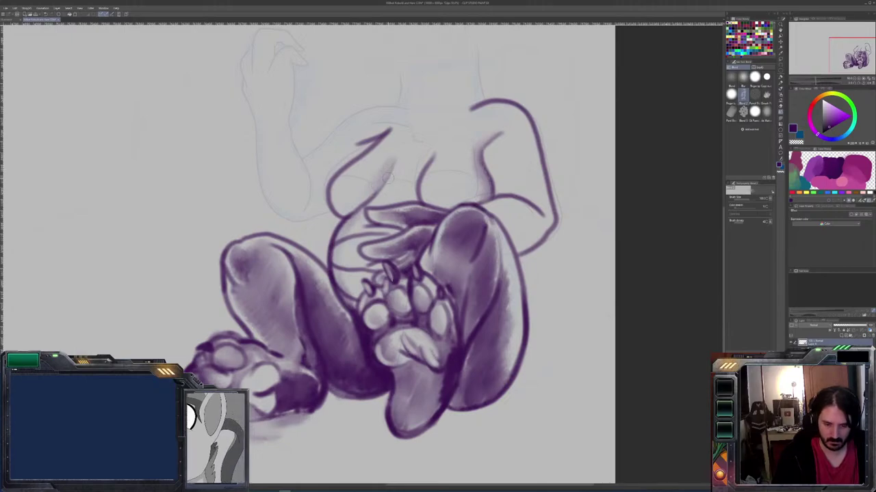
{"action": "mouse_move", "coordinate": [345, 215]}
{"action": "left_mouse_down"}
{"action": "mouse_move", "coordinate": [343, 176]}
{"action": "mouse_move", "coordinate": [377, 141]}
{"action": "left_mouse_up"}
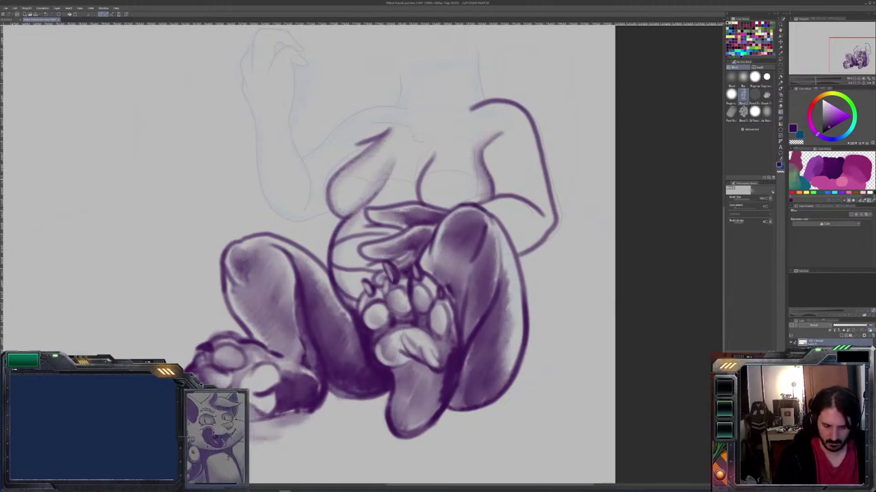
Extend the belly's outer contour up to the chest, darken it, and blend its inner edge
{"action": "key", "text": "b"}
{"action": "mouse_move", "coordinate": [373, 195]}
{"action": "left_mouse_down"}
{"action": "mouse_move", "coordinate": [345, 218]}
{"action": "mouse_move", "coordinate": [327, 264]}
{"action": "left_mouse_up"}
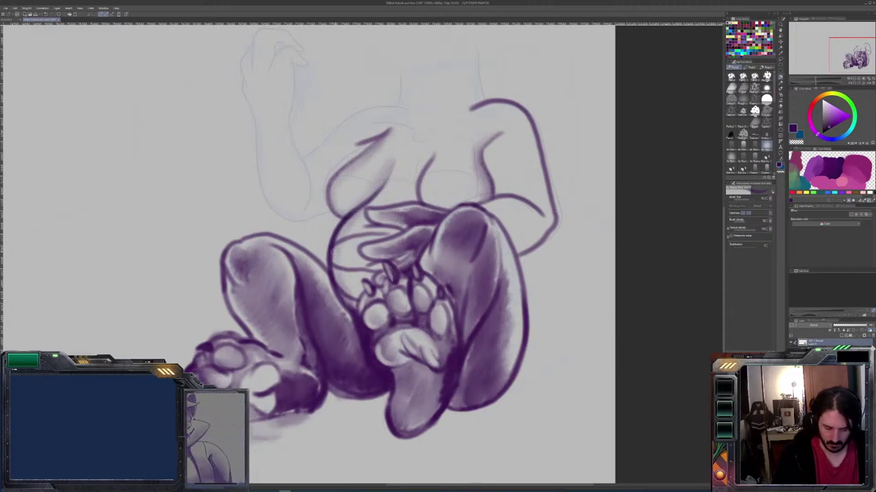
{"action": "key", "text": "j"}
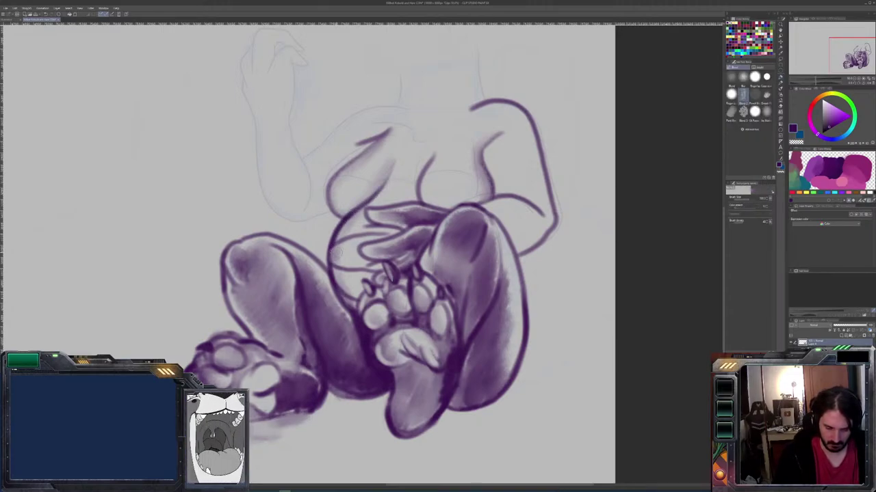
{"action": "left_click_drag", "start_coordinate": [345, 226], "coordinate": [334, 242]}
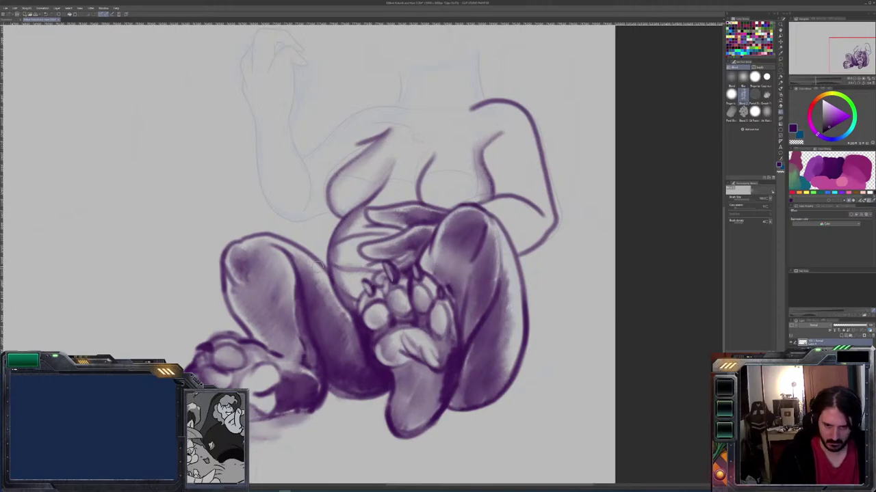
Restore the full-strength sketch and draw a large round outline for the head above the neck
{"action": "key", "text": "b"}
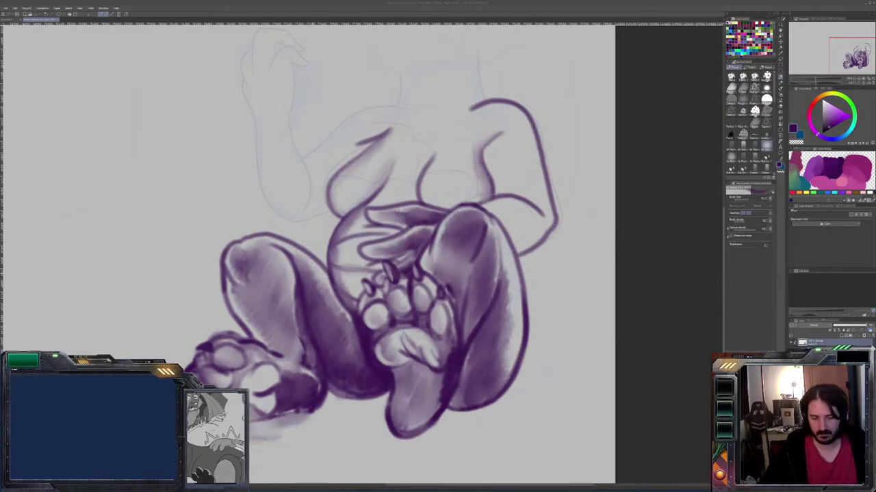
{"action": "left_click_drag", "start_coordinate": [425, 275], "coordinate": [541, 327]}
{"action": "key", "text": "ctrl+z"}
{"action": "mouse_move", "coordinate": [202, 210]}
{"action": "left_mouse_down"}
{"action": "mouse_move", "coordinate": [380, 361]}
{"action": "mouse_move", "coordinate": [318, 408]}
{"action": "left_mouse_up"}
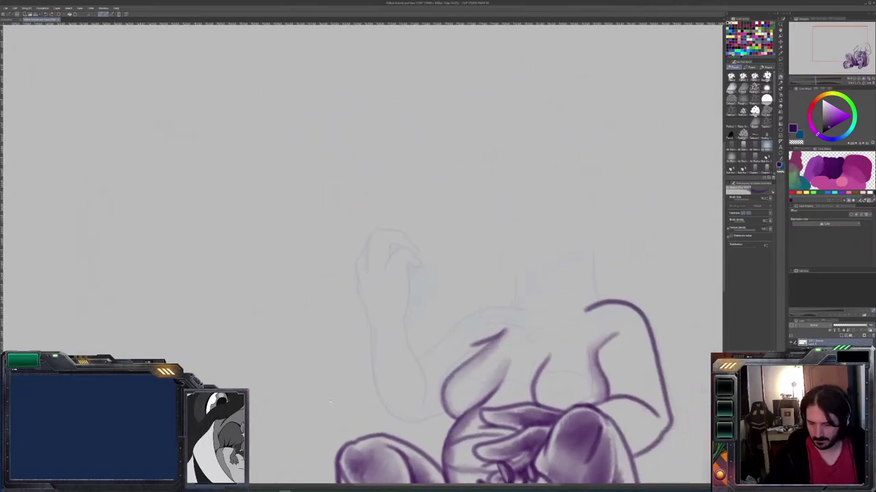
{"action": "key", "text": "ctrl+r"}
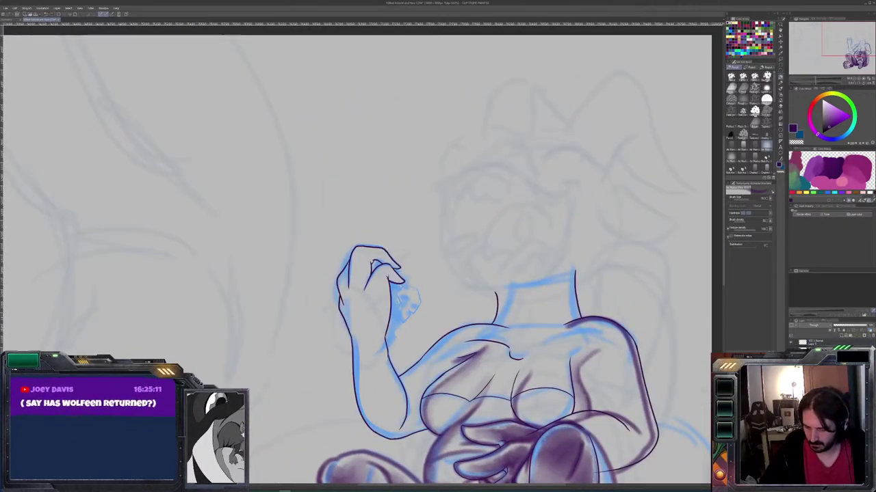
{"action": "left_click_drag", "start_coordinate": [410, 206], "coordinate": [326, 292]}
{"action": "mouse_move", "coordinate": [523, 262]}
{"action": "left_mouse_down"}
{"action": "mouse_move", "coordinate": [356, 295]}
{"action": "mouse_move", "coordinate": [523, 258]}
{"action": "mouse_move", "coordinate": [425, 220]}
{"action": "mouse_move", "coordinate": [373, 247]}
{"action": "mouse_move", "coordinate": [512, 355]}
{"action": "mouse_move", "coordinate": [446, 220]}
{"action": "mouse_move", "coordinate": [514, 255]}
{"action": "left_mouse_up"}
{"action": "key", "text": "ctrl+z"}
Draw and shade the arched brow shape on the side of the head farther from the raised hand
{"action": "mouse_move", "coordinate": [458, 237]}
{"action": "left_mouse_down"}
{"action": "mouse_move", "coordinate": [511, 258]}
{"action": "mouse_move", "coordinate": [491, 239]}
{"action": "left_mouse_up"}
{"action": "left_click_drag", "start_coordinate": [443, 235], "coordinate": [374, 254]}
{"action": "key", "text": "ctrl+z"}
{"action": "key", "text": "ctrl+z"}
{"action": "left_click_drag", "start_coordinate": [483, 214], "coordinate": [519, 254]}
{"action": "left_click_drag", "start_coordinate": [457, 241], "coordinate": [489, 210]}
{"action": "mouse_move", "coordinate": [483, 213]}
{"action": "left_mouse_down"}
{"action": "mouse_move", "coordinate": [511, 233]}
{"action": "mouse_move", "coordinate": [519, 254]}
{"action": "mouse_move", "coordinate": [490, 214]}
{"action": "mouse_move", "coordinate": [507, 240]}
{"action": "mouse_move", "coordinate": [499, 221]}
{"action": "mouse_move", "coordinate": [498, 231]}
{"action": "left_mouse_up"}
{"action": "key", "text": "j"}
{"action": "key", "text": "b"}
Draw and shade the matching brow nearer the raised hand, and smudge away the circle's line between both brows
{"action": "left_click_drag", "start_coordinate": [424, 228], "coordinate": [432, 208]}
{"action": "mouse_move", "coordinate": [388, 238]}
{"action": "left_mouse_down"}
{"action": "mouse_move", "coordinate": [429, 208]}
{"action": "mouse_move", "coordinate": [418, 214]}
{"action": "left_mouse_up"}
{"action": "key", "text": "j"}
{"action": "left_click_drag", "start_coordinate": [397, 238], "coordinate": [427, 217]}
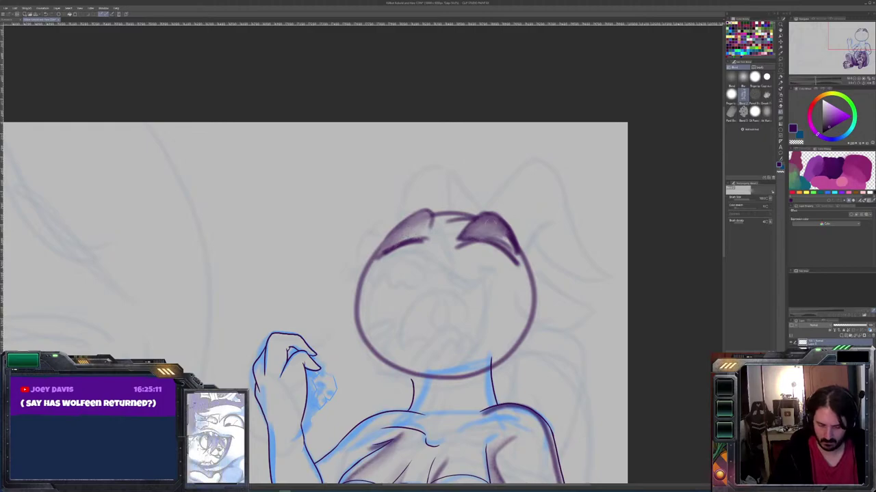
{"action": "mouse_move", "coordinate": [450, 225]}
{"action": "left_mouse_down"}
{"action": "mouse_move", "coordinate": [471, 213]}
{"action": "mouse_move", "coordinate": [435, 216]}
{"action": "left_mouse_up"}
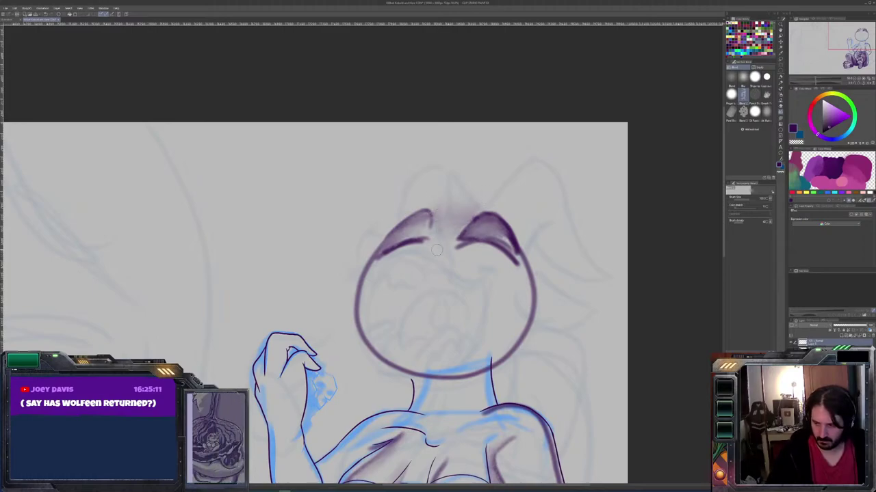
Add a dark arc bulging beyond the head circle beside the raised hand, and blend the brow shading into it
{"action": "key", "text": "b"}
{"action": "mouse_move", "coordinate": [398, 212]}
{"action": "left_mouse_down"}
{"action": "mouse_move", "coordinate": [353, 220]}
{"action": "mouse_move", "coordinate": [342, 259]}
{"action": "mouse_move", "coordinate": [363, 217]}
{"action": "mouse_move", "coordinate": [387, 212]}
{"action": "mouse_move", "coordinate": [418, 226]}
{"action": "mouse_move", "coordinate": [411, 211]}
{"action": "mouse_move", "coordinate": [380, 208]}
{"action": "mouse_move", "coordinate": [348, 220]}
{"action": "left_mouse_up"}
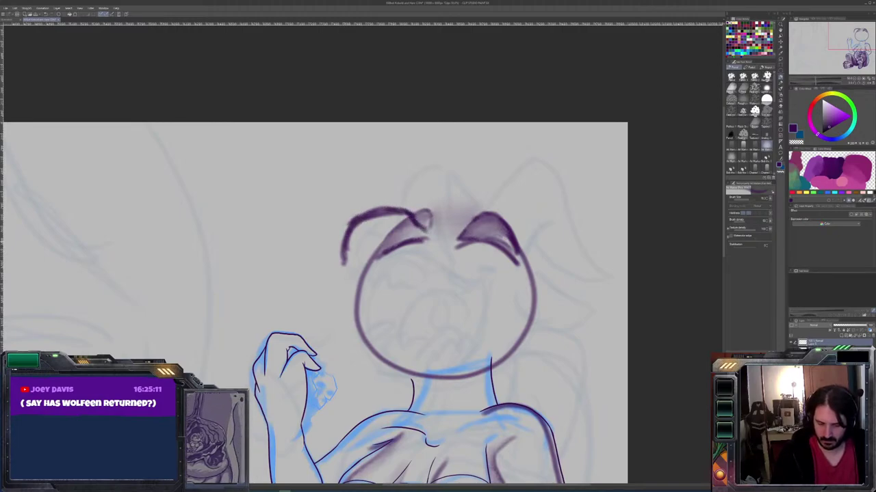
{"action": "key", "text": "b"}
{"action": "mouse_move", "coordinate": [404, 214]}
{"action": "left_mouse_down"}
{"action": "mouse_move", "coordinate": [375, 229]}
{"action": "mouse_move", "coordinate": [375, 218]}
{"action": "mouse_move", "coordinate": [363, 233]}
{"action": "mouse_move", "coordinate": [359, 223]}
{"action": "mouse_move", "coordinate": [342, 263]}
{"action": "left_mouse_up"}
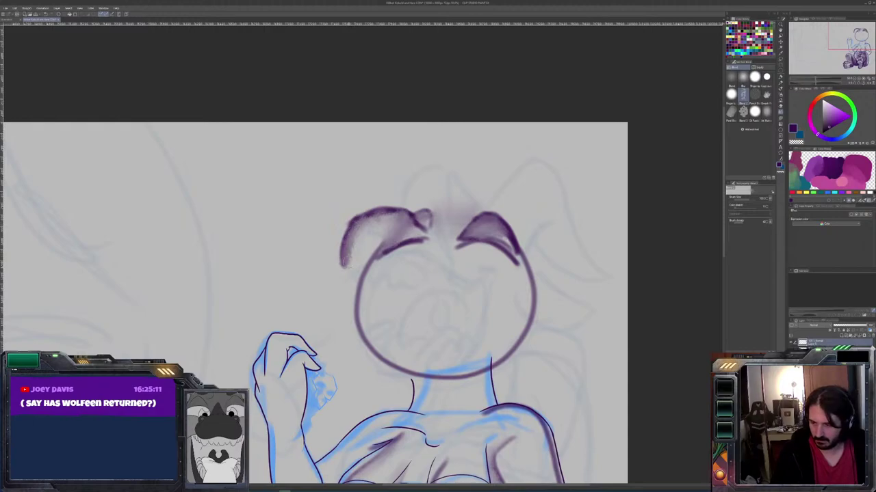
{"action": "left_click_drag", "start_coordinate": [428, 241], "coordinate": [370, 257]}
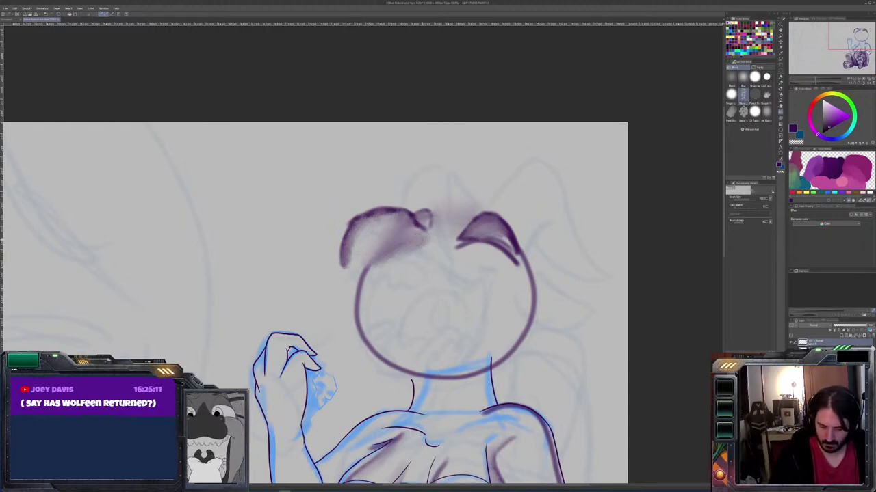
{"action": "key", "text": "b"}
{"action": "mouse_move", "coordinate": [405, 209]}
{"action": "left_mouse_down"}
{"action": "mouse_move", "coordinate": [404, 239]}
{"action": "mouse_move", "coordinate": [415, 227]}
{"action": "mouse_move", "coordinate": [430, 244]}
{"action": "mouse_move", "coordinate": [413, 224]}
{"action": "mouse_move", "coordinate": [407, 235]}
{"action": "mouse_move", "coordinate": [402, 214]}
{"action": "left_mouse_up"}
{"action": "key", "text": "b"}
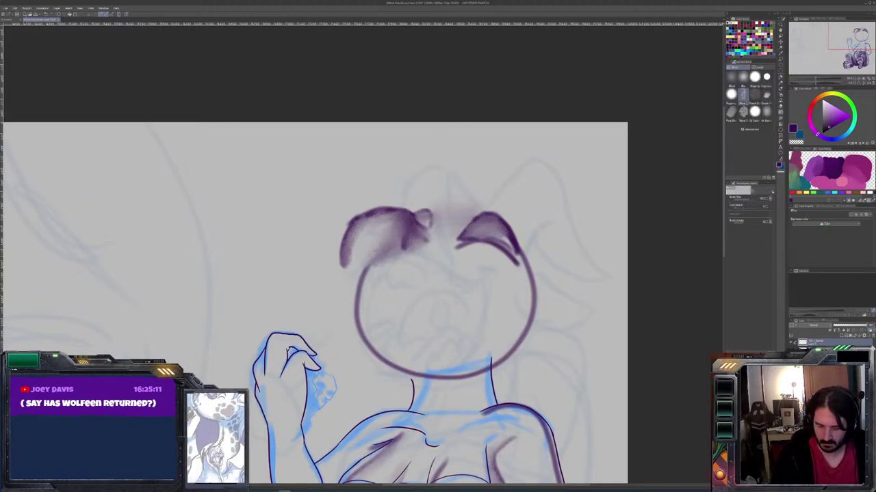
Draw a wavy line across the head circle below the brows, soften the shading above it, and darken the outer arc
{"action": "key", "text": "b"}
{"action": "mouse_move", "coordinate": [502, 278]}
{"action": "left_mouse_down"}
{"action": "mouse_move", "coordinate": [467, 279]}
{"action": "mouse_move", "coordinate": [402, 249]}
{"action": "mouse_move", "coordinate": [356, 253]}
{"action": "left_mouse_up"}
{"action": "mouse_move", "coordinate": [470, 277]}
{"action": "left_mouse_down"}
{"action": "mouse_move", "coordinate": [431, 282]}
{"action": "mouse_move", "coordinate": [373, 250]}
{"action": "mouse_move", "coordinate": [357, 254]}
{"action": "left_mouse_up"}
{"action": "key", "text": "j"}
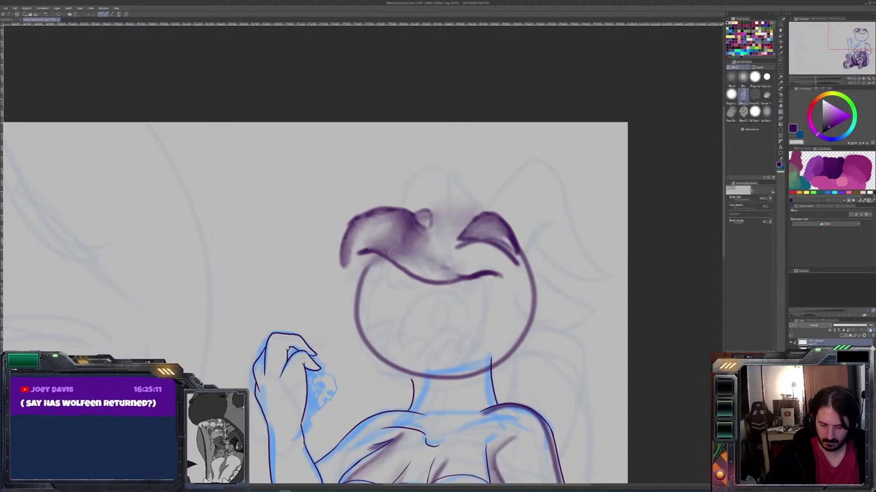
{"action": "key", "text": "b"}
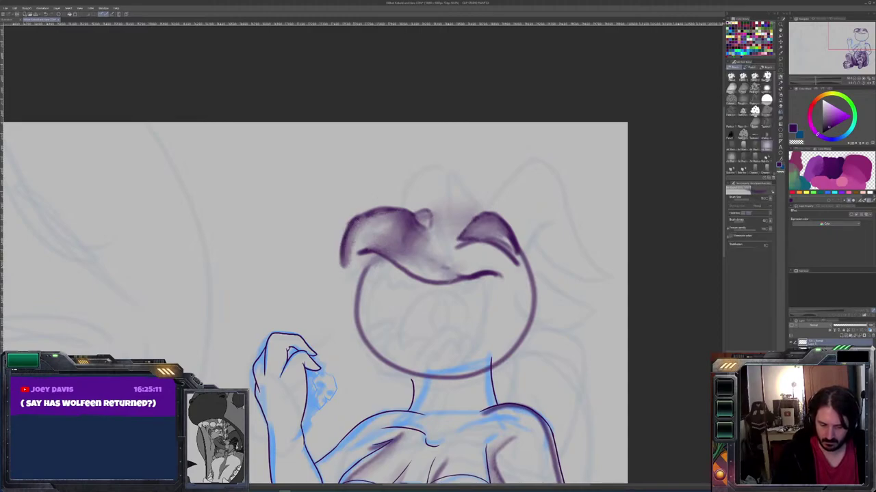
{"action": "mouse_move", "coordinate": [404, 209]}
{"action": "left_mouse_down"}
{"action": "mouse_move", "coordinate": [357, 219]}
{"action": "mouse_move", "coordinate": [361, 212]}
{"action": "left_mouse_up"}
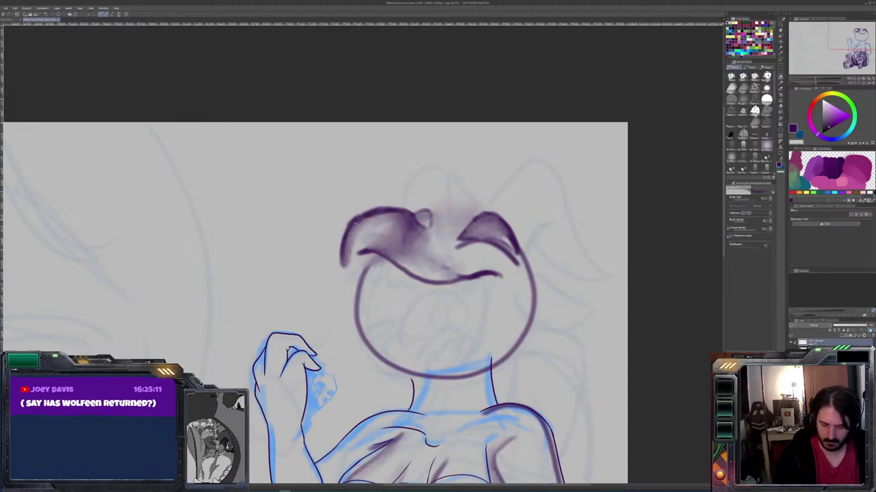
Darken the snout's upper edge and draw a small rounded bump at its end nearer the brows, blending the bump into the shading
{"action": "left_click_drag", "start_coordinate": [414, 213], "coordinate": [396, 207]}
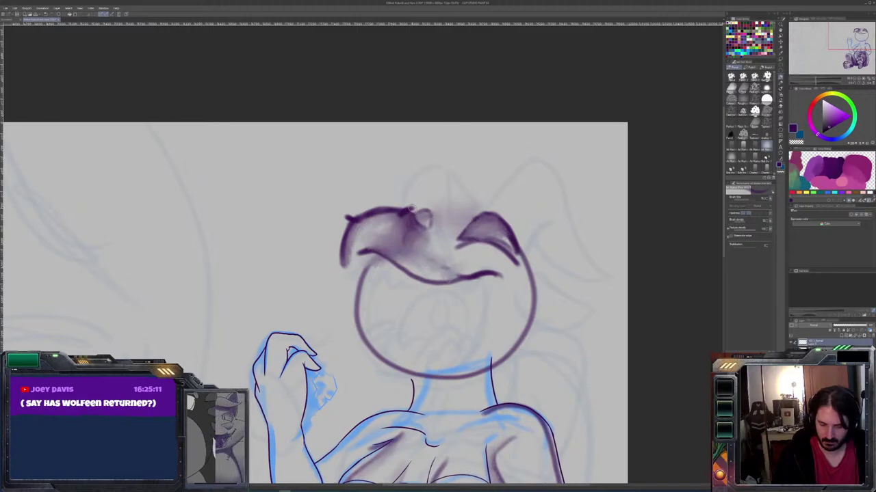
{"action": "key", "text": "j"}
{"action": "key", "text": "b"}
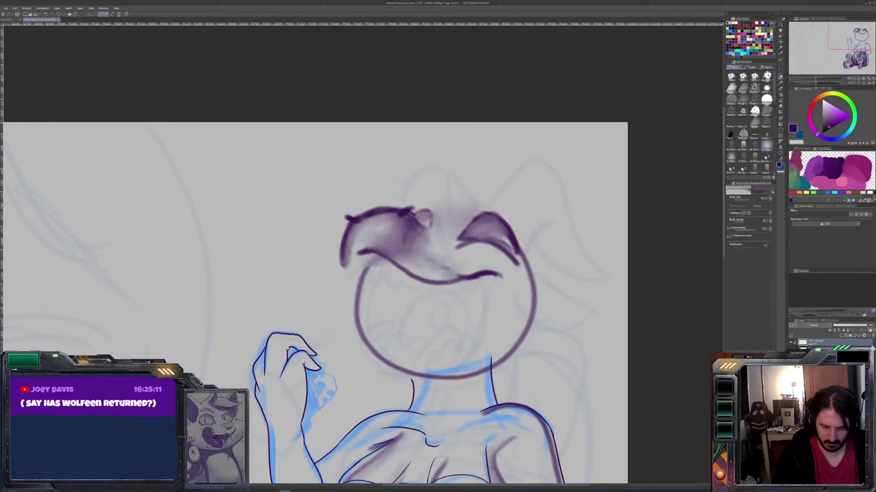
{"action": "mouse_move", "coordinate": [413, 203]}
{"action": "left_mouse_down"}
{"action": "mouse_move", "coordinate": [390, 208]}
{"action": "mouse_move", "coordinate": [413, 201]}
{"action": "left_mouse_up"}
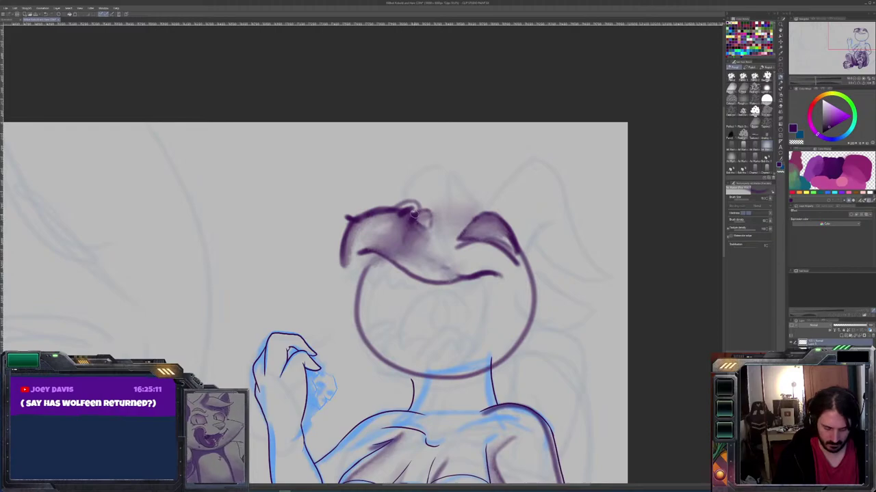
{"action": "key", "text": "j"}
{"action": "key", "text": "b"}
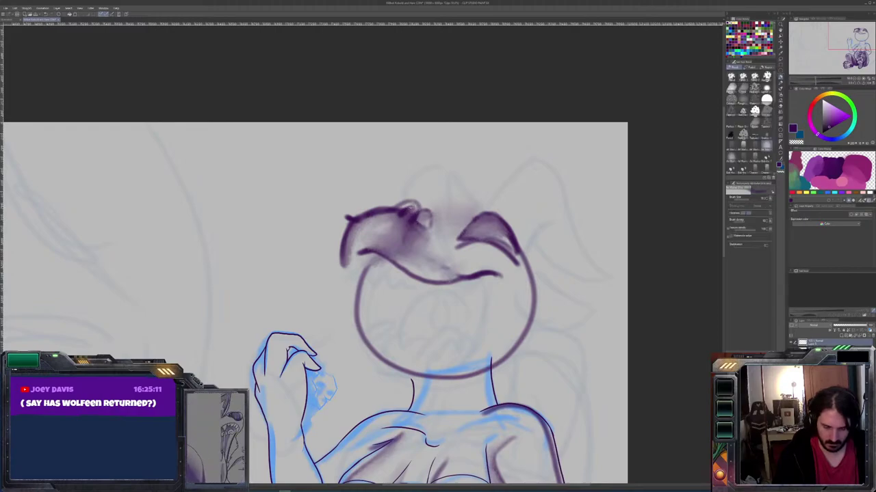
Draw a matching small round bump at the snout's outer tip beside the raised hand's side, and soften the shading around it
{"action": "mouse_move", "coordinate": [364, 216]}
{"action": "left_mouse_down"}
{"action": "mouse_move", "coordinate": [342, 217]}
{"action": "mouse_move", "coordinate": [351, 223]}
{"action": "left_mouse_up"}
{"action": "key", "text": "j"}
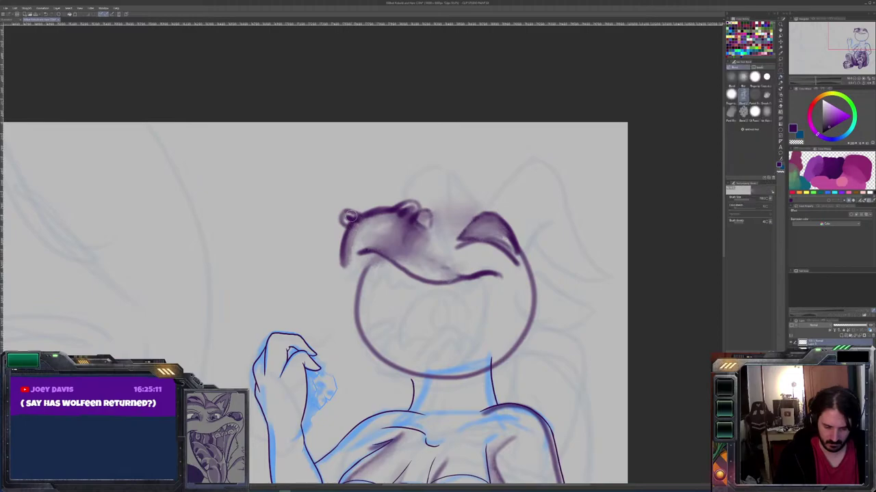
{"action": "key", "text": "b"}
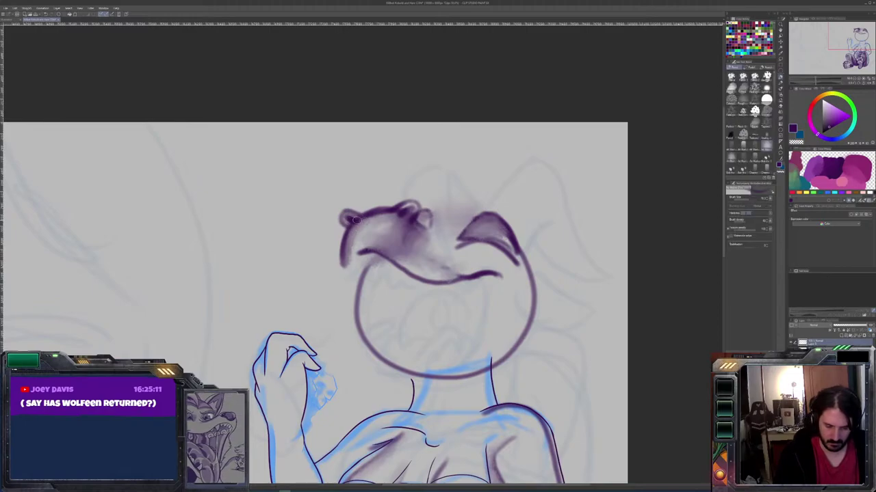
{"action": "key", "text": "j"}
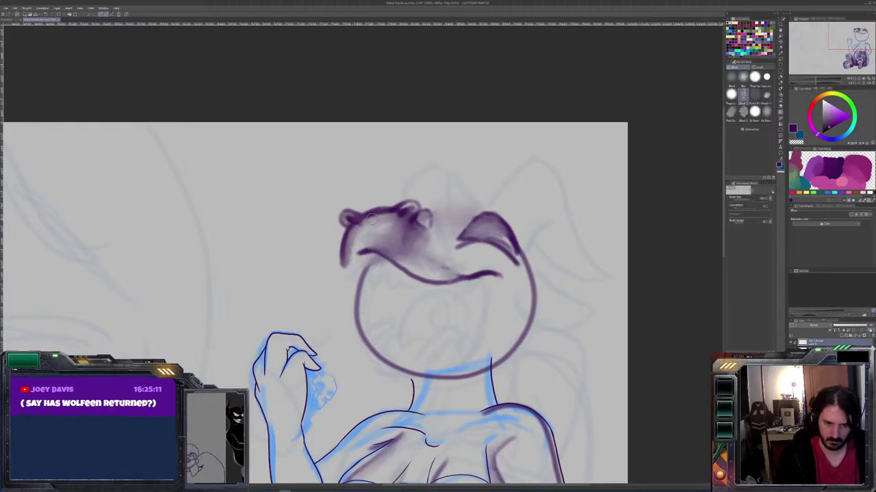
{"action": "key", "text": "b"}
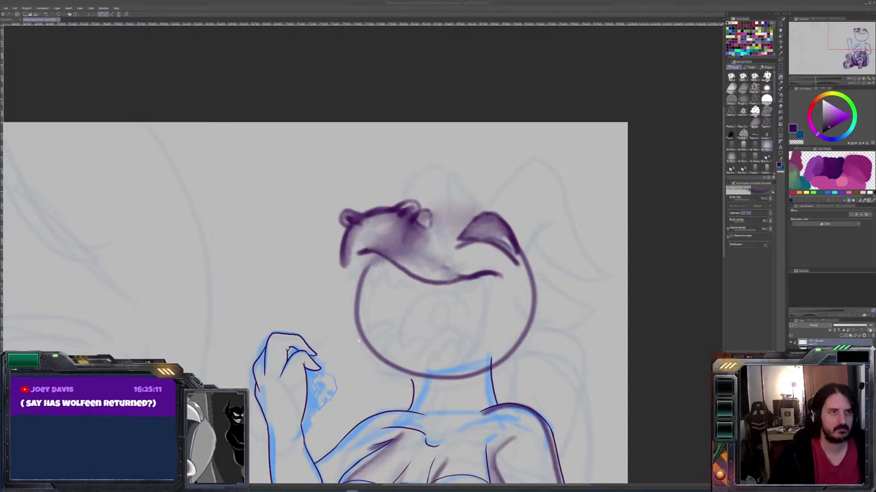
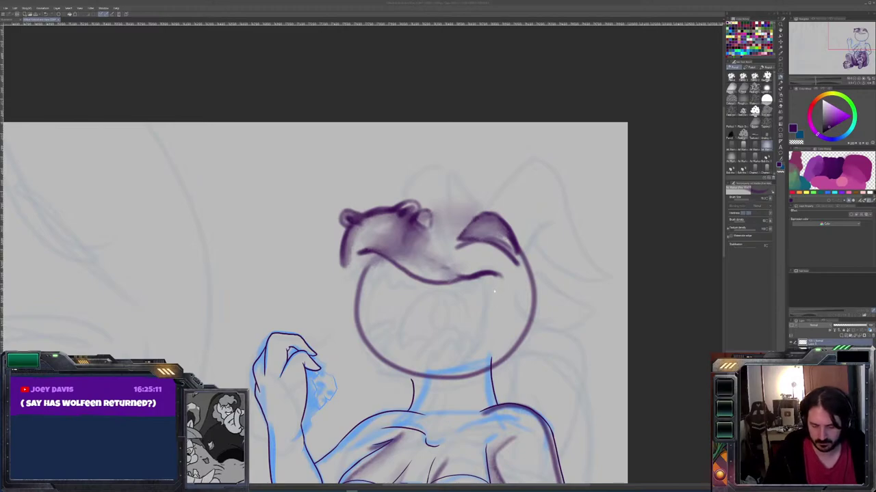
Draw the open mouth's inner edge from the wavy line's end down to a curled lower lip, and erase the head circle's hand-side line
{"action": "mouse_move", "coordinate": [496, 277]}
{"action": "left_mouse_down"}
{"action": "mouse_move", "coordinate": [480, 332]}
{"action": "mouse_move", "coordinate": [457, 362]}
{"action": "mouse_move", "coordinate": [403, 375]}
{"action": "mouse_move", "coordinate": [382, 370]}
{"action": "mouse_move", "coordinate": [369, 349]}
{"action": "mouse_move", "coordinate": [383, 380]}
{"action": "left_mouse_up"}
{"action": "key", "text": "j"}
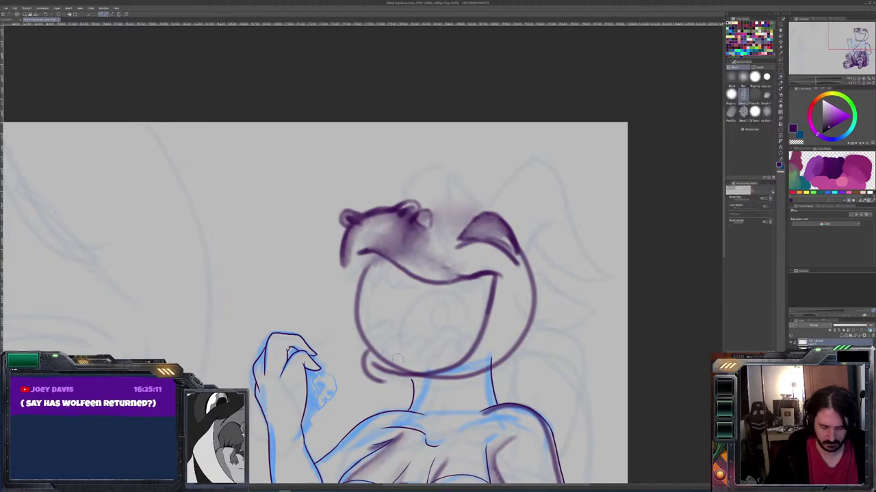
{"action": "mouse_move", "coordinate": [362, 323]}
{"action": "left_mouse_down"}
{"action": "mouse_move", "coordinate": [364, 270]}
{"action": "mouse_move", "coordinate": [356, 289]}
{"action": "mouse_move", "coordinate": [353, 278]}
{"action": "mouse_move", "coordinate": [352, 316]}
{"action": "left_mouse_up"}
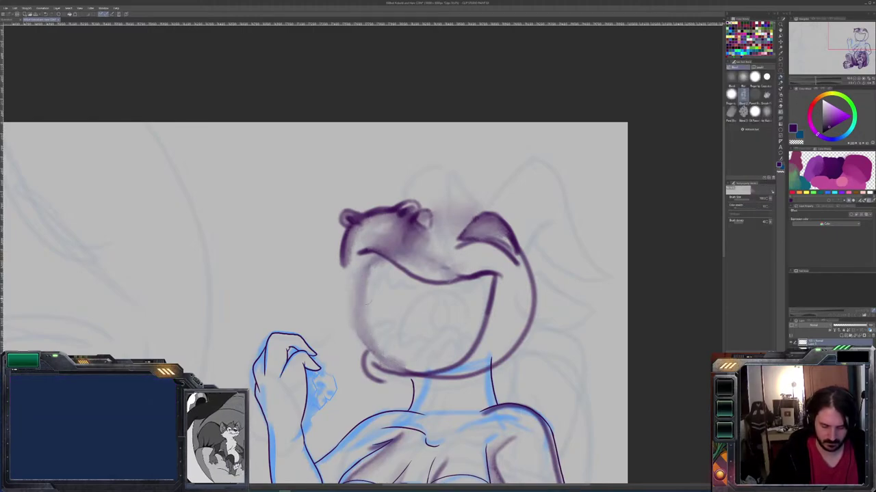
{"action": "key", "text": "b"}
{"action": "key", "text": "c"}
{"action": "mouse_move", "coordinate": [373, 280]}
{"action": "left_mouse_down"}
{"action": "mouse_move", "coordinate": [362, 306]}
{"action": "mouse_move", "coordinate": [362, 267]}
{"action": "mouse_move", "coordinate": [353, 296]}
{"action": "mouse_move", "coordinate": [360, 264]}
{"action": "mouse_move", "coordinate": [391, 284]}
{"action": "mouse_move", "coordinate": [368, 267]}
{"action": "mouse_move", "coordinate": [363, 311]}
{"action": "mouse_move", "coordinate": [350, 301]}
{"action": "mouse_move", "coordinate": [379, 359]}
{"action": "left_mouse_up"}
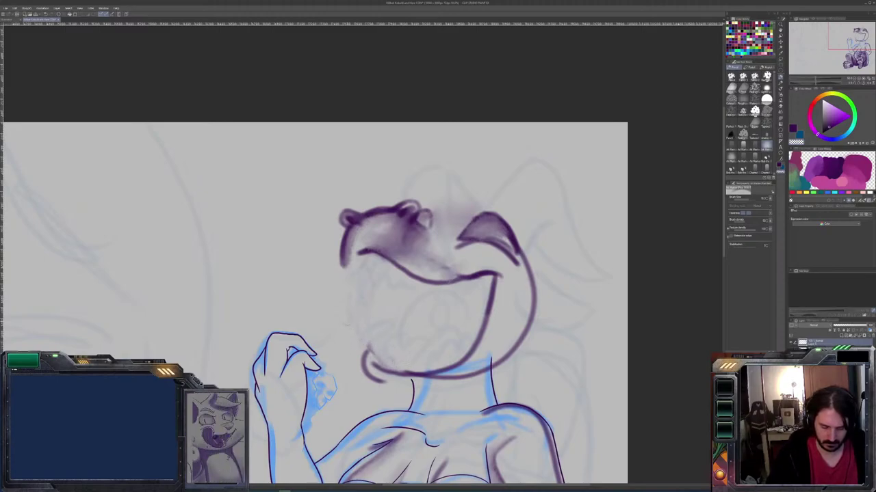
Outline the mouth's open side from the snout to the lower lip, and draw the jaw's underside with a second curve beneath the chin
{"action": "mouse_move", "coordinate": [369, 352]}
{"action": "left_mouse_down"}
{"action": "mouse_move", "coordinate": [372, 323]}
{"action": "mouse_move", "coordinate": [344, 267]}
{"action": "left_mouse_up"}
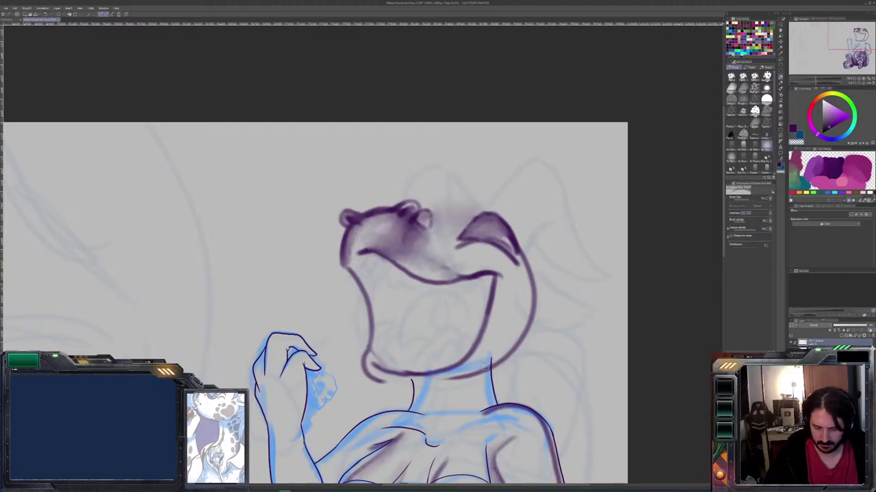
{"action": "mouse_move", "coordinate": [488, 364]}
{"action": "left_mouse_down"}
{"action": "mouse_move", "coordinate": [399, 383]}
{"action": "mouse_move", "coordinate": [370, 380]}
{"action": "left_mouse_up"}
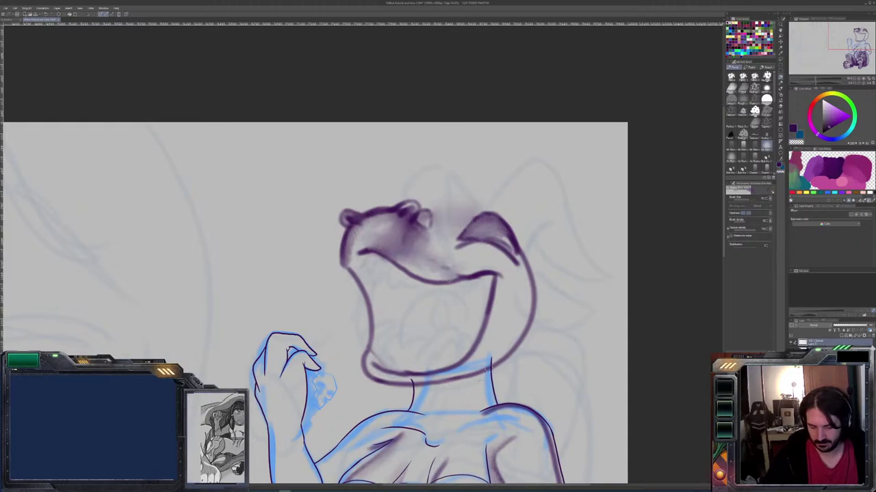
{"action": "mouse_move", "coordinate": [490, 369]}
{"action": "left_mouse_down"}
{"action": "mouse_move", "coordinate": [413, 398]}
{"action": "mouse_move", "coordinate": [373, 387]}
{"action": "mouse_move", "coordinate": [371, 378]}
{"action": "mouse_move", "coordinate": [403, 397]}
{"action": "mouse_move", "coordinate": [440, 396]}
{"action": "mouse_move", "coordinate": [494, 361]}
{"action": "left_mouse_up"}
{"action": "key", "text": "ctrl+z"}
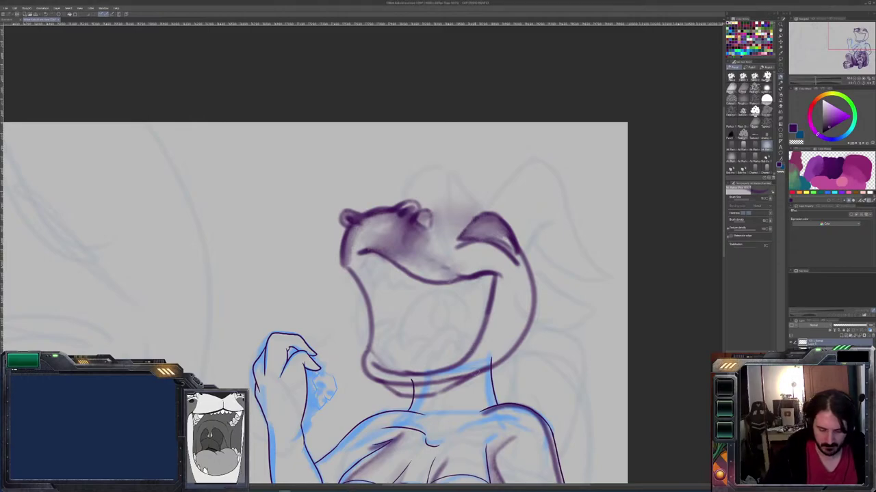
Sketch a row of jagged lower teeth along the inside of the open jaw
{"action": "mouse_move", "coordinate": [473, 353]}
{"action": "left_mouse_down"}
{"action": "mouse_move", "coordinate": [466, 337]}
{"action": "mouse_move", "coordinate": [457, 354]}
{"action": "mouse_move", "coordinate": [452, 340]}
{"action": "mouse_move", "coordinate": [444, 361]}
{"action": "mouse_move", "coordinate": [430, 342]}
{"action": "mouse_move", "coordinate": [423, 361]}
{"action": "mouse_move", "coordinate": [384, 348]}
{"action": "mouse_move", "coordinate": [378, 363]}
{"action": "mouse_move", "coordinate": [387, 335]}
{"action": "mouse_move", "coordinate": [375, 362]}
{"action": "left_mouse_up"}
{"action": "left_click_drag", "start_coordinate": [432, 335], "coordinate": [391, 346]}
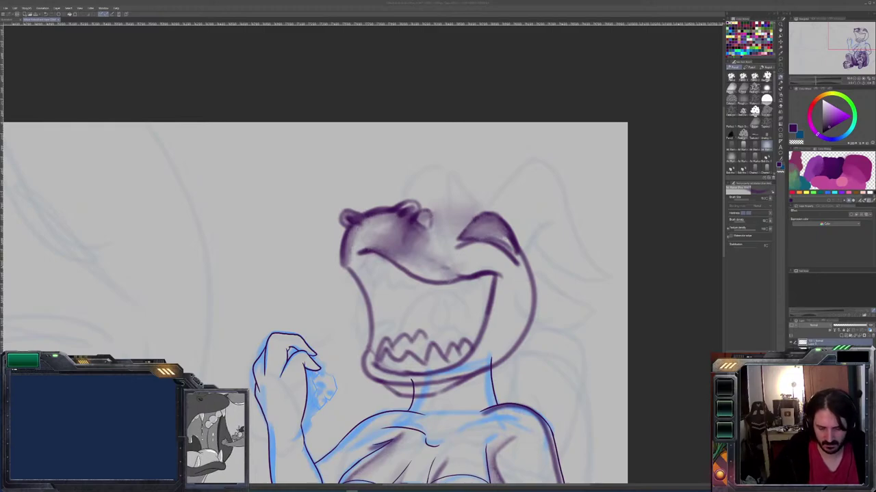
Strengthen the front edge line of the open mouth and blend the shading on the side of the muzzle
{"action": "mouse_move", "coordinate": [370, 249]}
{"action": "left_mouse_down"}
{"action": "mouse_move", "coordinate": [354, 278]}
{"action": "mouse_move", "coordinate": [374, 357]}
{"action": "mouse_move", "coordinate": [355, 260]}
{"action": "left_mouse_up"}
{"action": "key", "text": "ctrl+z"}
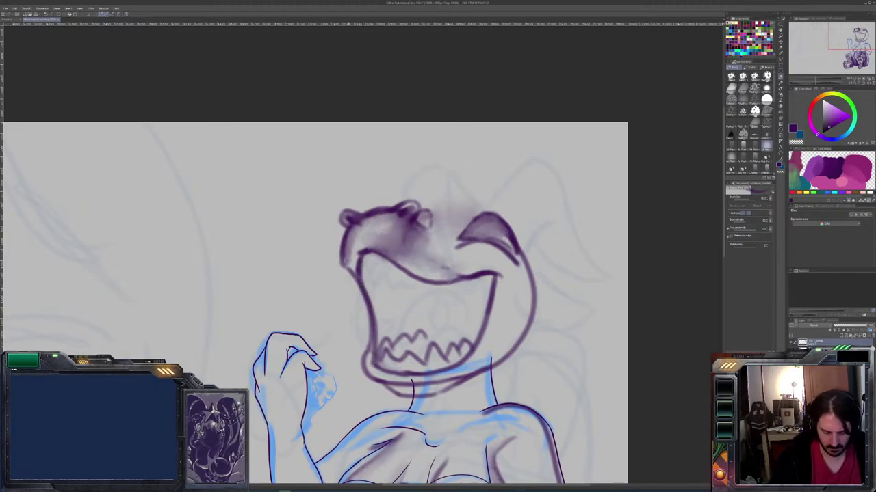
{"action": "key", "text": "e"}
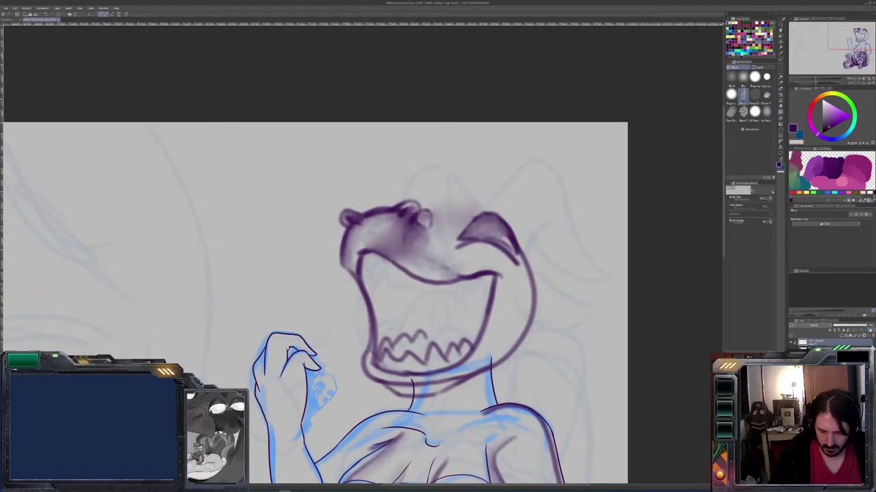
{"action": "left_click_drag", "start_coordinate": [407, 234], "coordinate": [409, 256]}
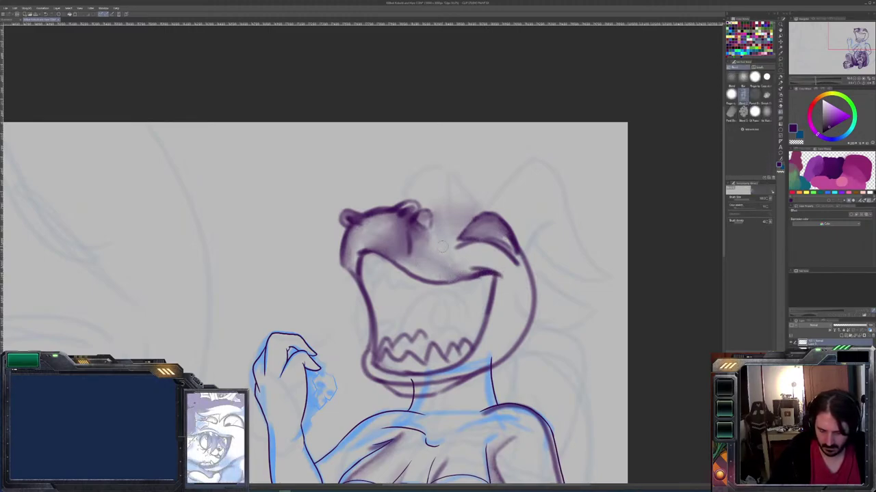
Draw a rounded throat arch with a hanging uvula at the back of the mouth and blend soft shading around it
{"action": "key", "text": "b"}
{"action": "left_click_drag", "start_coordinate": [432, 303], "coordinate": [422, 314]}
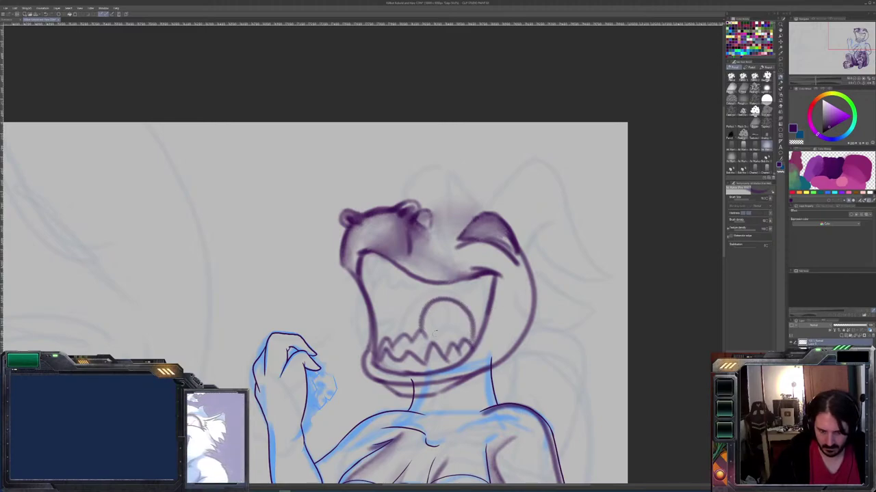
{"action": "key", "text": "j"}
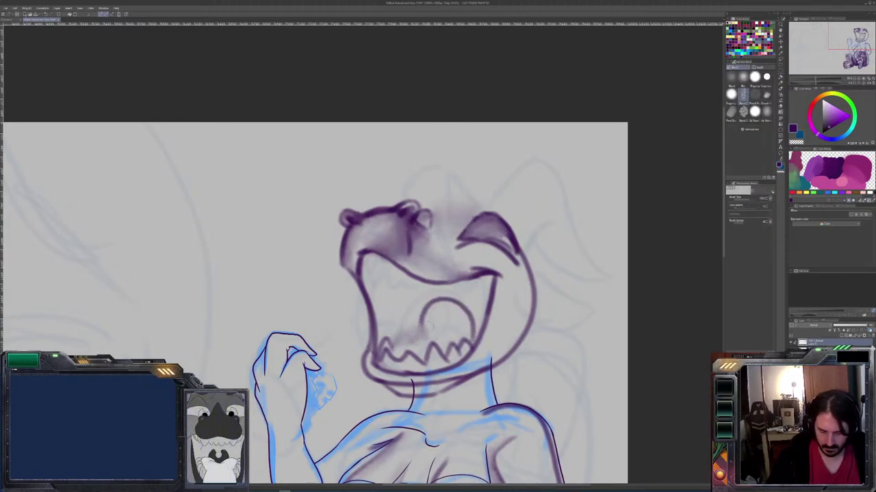
{"action": "key", "text": "b"}
{"action": "mouse_move", "coordinate": [424, 334]}
{"action": "left_mouse_down"}
{"action": "mouse_move", "coordinate": [392, 342]}
{"action": "mouse_move", "coordinate": [435, 333]}
{"action": "mouse_move", "coordinate": [422, 336]}
{"action": "mouse_move", "coordinate": [439, 299]}
{"action": "left_mouse_up"}
{"action": "mouse_move", "coordinate": [472, 335]}
{"action": "left_mouse_down"}
{"action": "mouse_move", "coordinate": [454, 297]}
{"action": "mouse_move", "coordinate": [430, 301]}
{"action": "mouse_move", "coordinate": [446, 302]}
{"action": "mouse_move", "coordinate": [456, 321]}
{"action": "mouse_move", "coordinate": [456, 298]}
{"action": "mouse_move", "coordinate": [449, 318]}
{"action": "mouse_move", "coordinate": [449, 295]}
{"action": "mouse_move", "coordinate": [428, 302]}
{"action": "mouse_move", "coordinate": [414, 328]}
{"action": "mouse_move", "coordinate": [410, 313]}
{"action": "mouse_move", "coordinate": [405, 320]}
{"action": "left_mouse_up"}
{"action": "key", "text": "b"}
{"action": "mouse_move", "coordinate": [448, 292]}
{"action": "left_mouse_down"}
{"action": "mouse_move", "coordinate": [476, 310]}
{"action": "mouse_move", "coordinate": [476, 332]}
{"action": "mouse_move", "coordinate": [484, 310]}
{"action": "mouse_move", "coordinate": [474, 312]}
{"action": "mouse_move", "coordinate": [479, 293]}
{"action": "left_mouse_up"}
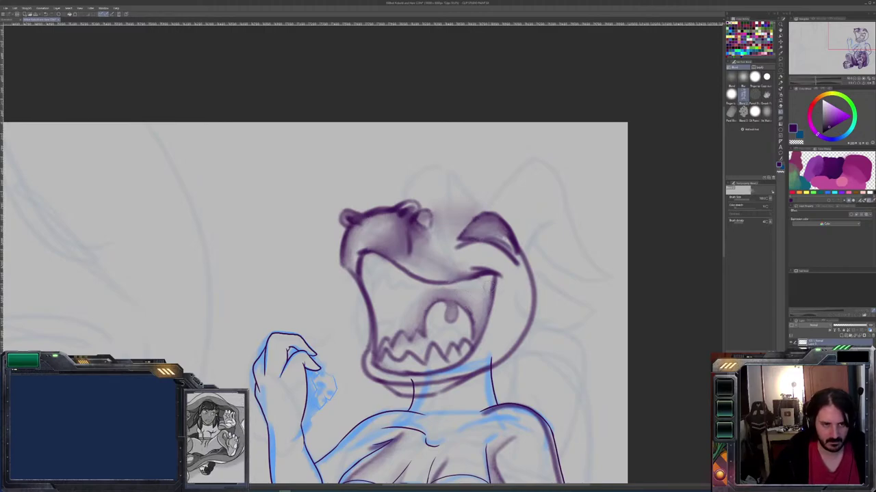
Darken the throat openings on both sides of the uvula and sketch the softly shaded tongue behind the lower teeth
{"action": "key", "text": "b"}
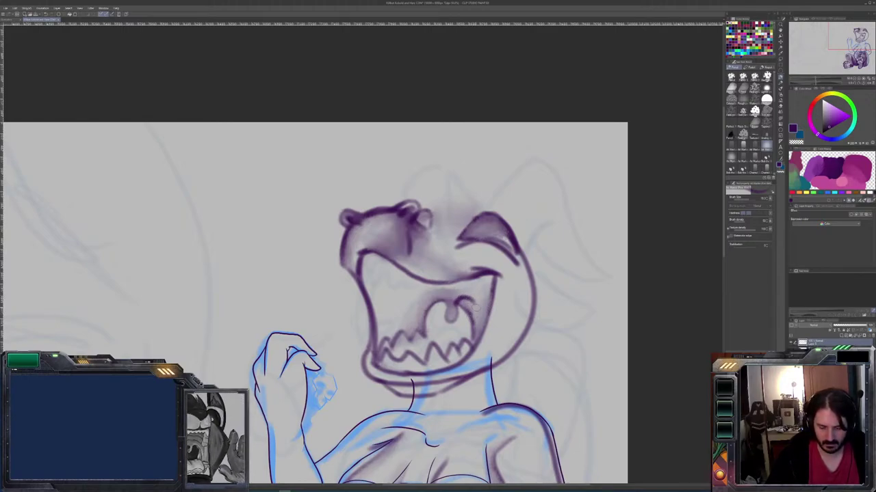
{"action": "mouse_move", "coordinate": [469, 331]}
{"action": "left_mouse_down"}
{"action": "mouse_move", "coordinate": [474, 305]}
{"action": "mouse_move", "coordinate": [471, 314]}
{"action": "mouse_move", "coordinate": [461, 302]}
{"action": "mouse_move", "coordinate": [470, 317]}
{"action": "mouse_move", "coordinate": [459, 306]}
{"action": "mouse_move", "coordinate": [469, 316]}
{"action": "mouse_move", "coordinate": [468, 300]}
{"action": "mouse_move", "coordinate": [471, 310]}
{"action": "mouse_move", "coordinate": [430, 313]}
{"action": "left_mouse_up"}
{"action": "mouse_move", "coordinate": [469, 339]}
{"action": "left_mouse_down"}
{"action": "mouse_move", "coordinate": [441, 336]}
{"action": "mouse_move", "coordinate": [446, 331]}
{"action": "mouse_move", "coordinate": [394, 322]}
{"action": "mouse_move", "coordinate": [389, 331]}
{"action": "mouse_move", "coordinate": [407, 340]}
{"action": "mouse_move", "coordinate": [403, 326]}
{"action": "mouse_move", "coordinate": [418, 353]}
{"action": "left_mouse_up"}
{"action": "key", "text": "j"}
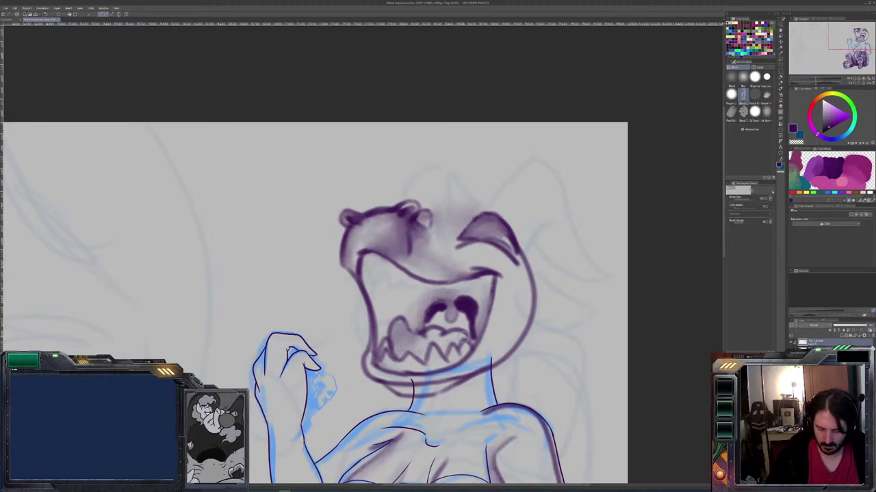
{"action": "key", "text": "b"}
{"action": "mouse_move", "coordinate": [462, 339]}
{"action": "left_mouse_down"}
{"action": "mouse_move", "coordinate": [447, 336]}
{"action": "mouse_move", "coordinate": [450, 342]}
{"action": "left_mouse_up"}
{"action": "key", "text": "j"}
{"action": "key", "text": "b"}
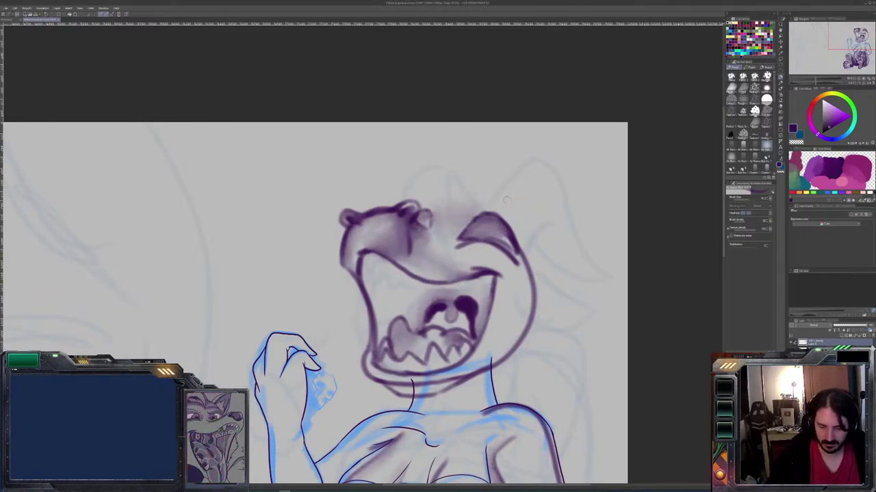
Outline the top of the head, adding a long folded near ear and a rounded far ear behind the forehead curve
{"action": "mouse_move", "coordinate": [495, 206]}
{"action": "left_mouse_down"}
{"action": "mouse_move", "coordinate": [545, 165]}
{"action": "mouse_move", "coordinate": [619, 236]}
{"action": "left_mouse_up"}
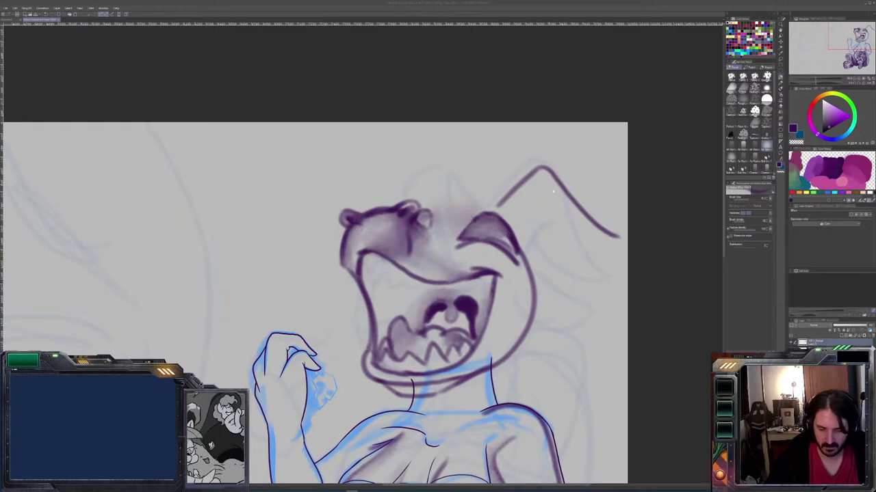
{"action": "mouse_move", "coordinate": [620, 240]}
{"action": "left_mouse_down"}
{"action": "mouse_move", "coordinate": [547, 223]}
{"action": "mouse_move", "coordinate": [526, 258]}
{"action": "left_mouse_up"}
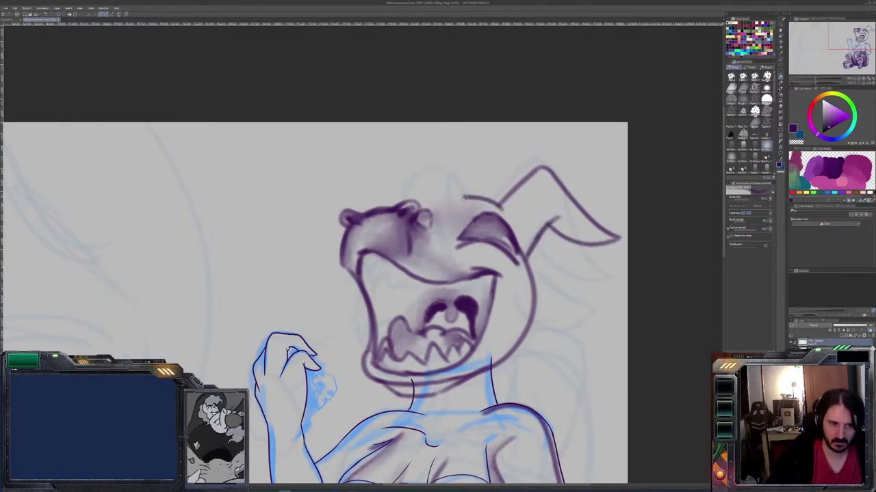
{"action": "mouse_move", "coordinate": [510, 218]}
{"action": "left_mouse_down"}
{"action": "mouse_move", "coordinate": [466, 194]}
{"action": "mouse_move", "coordinate": [429, 206]}
{"action": "left_mouse_up"}
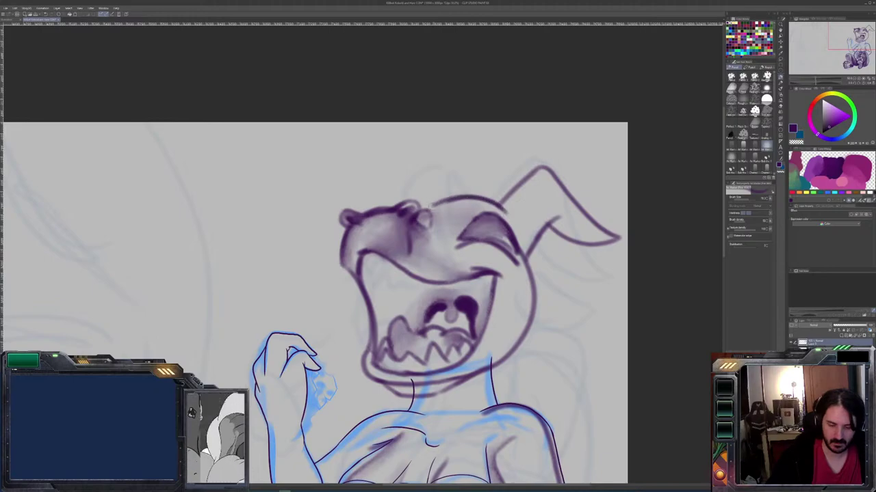
{"action": "mouse_move", "coordinate": [494, 205]}
{"action": "left_mouse_down"}
{"action": "mouse_move", "coordinate": [445, 172]}
{"action": "mouse_move", "coordinate": [407, 180]}
{"action": "mouse_move", "coordinate": [403, 203]}
{"action": "mouse_move", "coordinate": [431, 190]}
{"action": "left_mouse_up"}
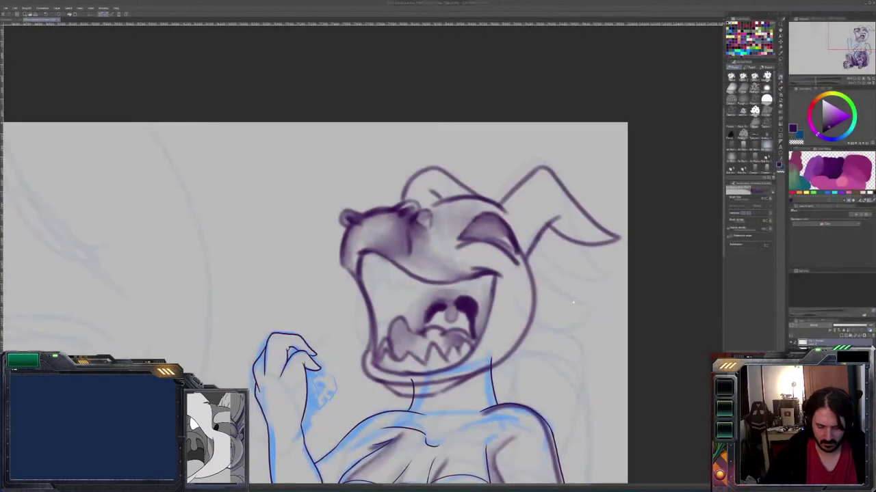
Draw a rounded drooping flap behind the cheek below the near ear, and add lashes at the closed eye's outer corner
{"action": "mouse_move", "coordinate": [593, 309]}
{"action": "left_mouse_down"}
{"action": "mouse_move", "coordinate": [529, 262]}
{"action": "mouse_move", "coordinate": [519, 277]}
{"action": "mouse_move", "coordinate": [535, 327]}
{"action": "mouse_move", "coordinate": [570, 334]}
{"action": "mouse_move", "coordinate": [582, 314]}
{"action": "left_mouse_up"}
{"action": "key", "text": "ctrl+z"}
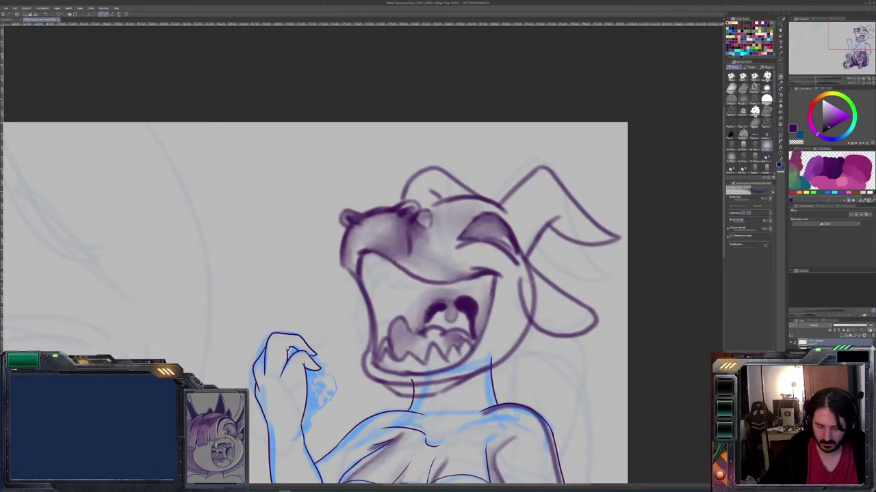
{"action": "mouse_move", "coordinate": [532, 295]}
{"action": "left_mouse_down"}
{"action": "mouse_move", "coordinate": [531, 316]}
{"action": "mouse_move", "coordinate": [529, 269]}
{"action": "mouse_move", "coordinate": [544, 290]}
{"action": "mouse_move", "coordinate": [502, 210]}
{"action": "left_mouse_up"}
{"action": "mouse_move", "coordinate": [528, 261]}
{"action": "left_mouse_down"}
{"action": "mouse_move", "coordinate": [553, 289]}
{"action": "mouse_move", "coordinate": [529, 252]}
{"action": "mouse_move", "coordinate": [542, 281]}
{"action": "mouse_move", "coordinate": [535, 288]}
{"action": "mouse_move", "coordinate": [525, 275]}
{"action": "mouse_move", "coordinate": [550, 330]}
{"action": "left_mouse_up"}
{"action": "key", "text": "x"}
{"action": "mouse_move", "coordinate": [524, 234]}
{"action": "left_mouse_down"}
{"action": "mouse_move", "coordinate": [513, 239]}
{"action": "mouse_move", "coordinate": [537, 275]}
{"action": "mouse_move", "coordinate": [522, 256]}
{"action": "left_mouse_up"}
{"action": "mouse_move", "coordinate": [528, 228]}
{"action": "left_mouse_down"}
{"action": "mouse_move", "coordinate": [514, 243]}
{"action": "mouse_move", "coordinate": [531, 225]}
{"action": "mouse_move", "coordinate": [507, 233]}
{"action": "mouse_move", "coordinate": [515, 241]}
{"action": "mouse_move", "coordinate": [508, 225]}
{"action": "mouse_move", "coordinate": [470, 210]}
{"action": "left_mouse_up"}
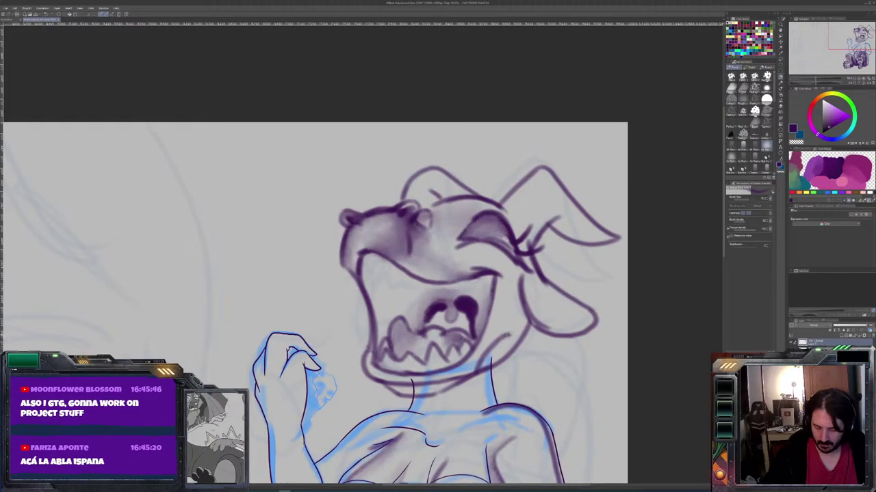
Draw a pointed, softly shaded tuft behind the lower jaw and a small spiky one at the front of the chin
{"action": "mouse_move", "coordinate": [506, 333]}
{"action": "left_mouse_down"}
{"action": "mouse_move", "coordinate": [532, 358]}
{"action": "mouse_move", "coordinate": [539, 378]}
{"action": "left_mouse_up"}
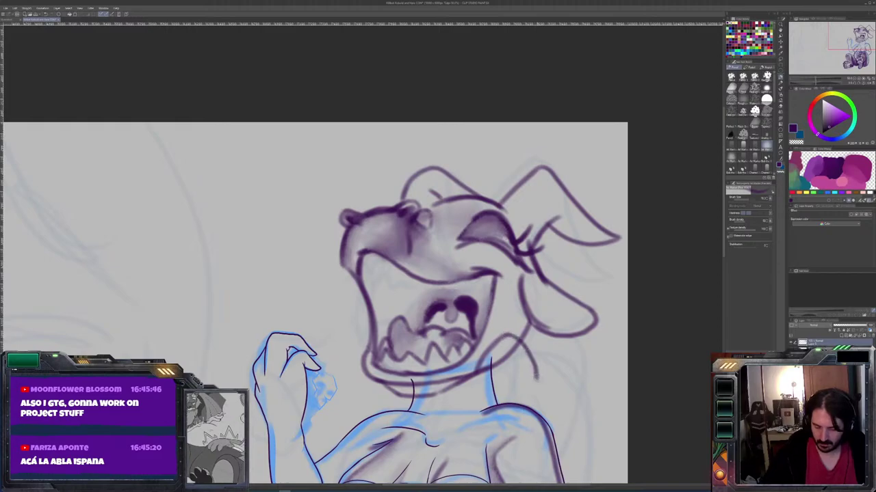
{"action": "key", "text": "j"}
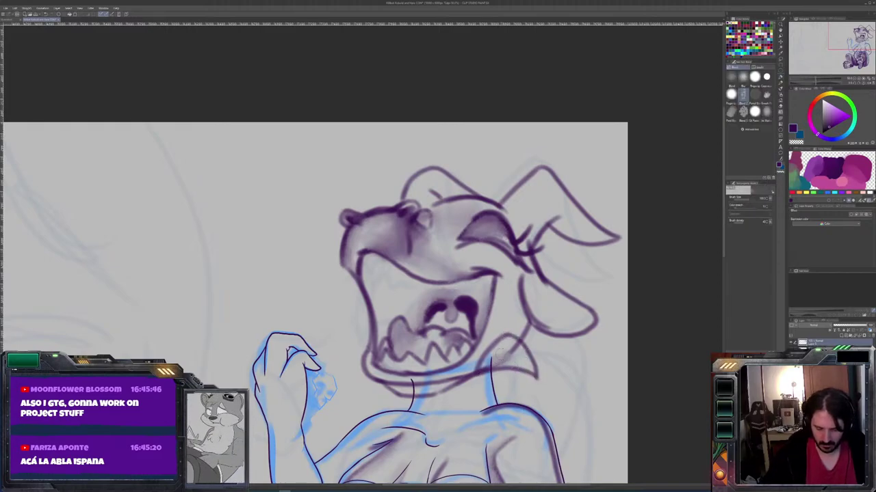
{"action": "key", "text": "e"}
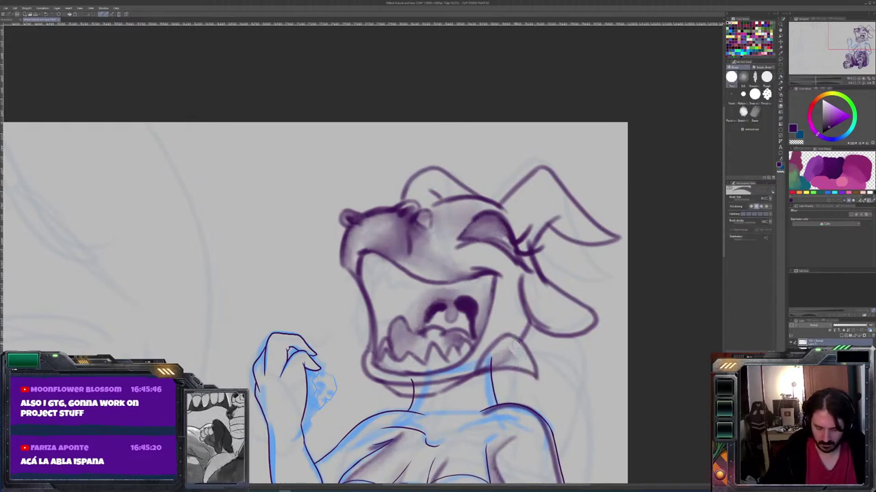
{"action": "left_click_drag", "start_coordinate": [525, 353], "coordinate": [518, 344]}
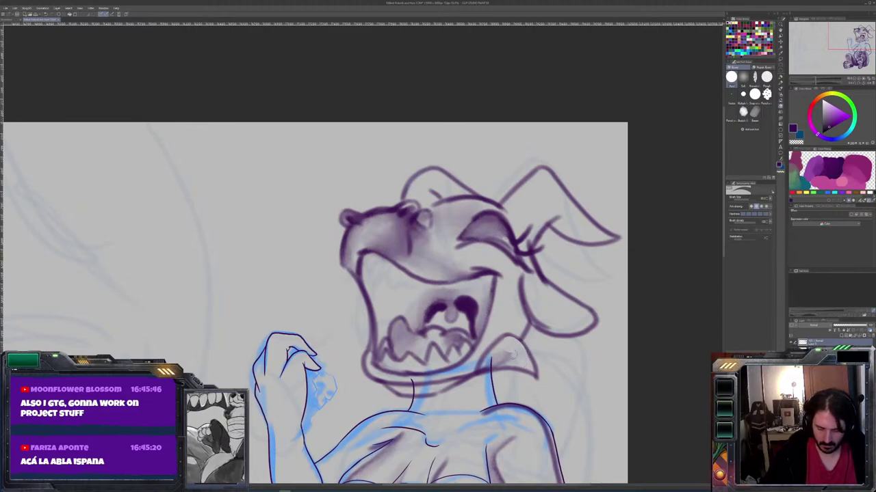
{"action": "key", "text": "b"}
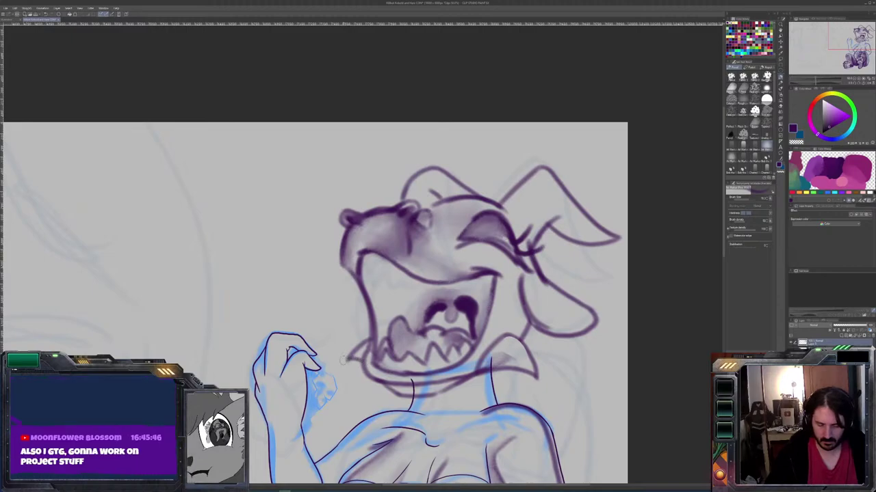
{"action": "left_click_drag", "start_coordinate": [373, 328], "coordinate": [349, 357]}
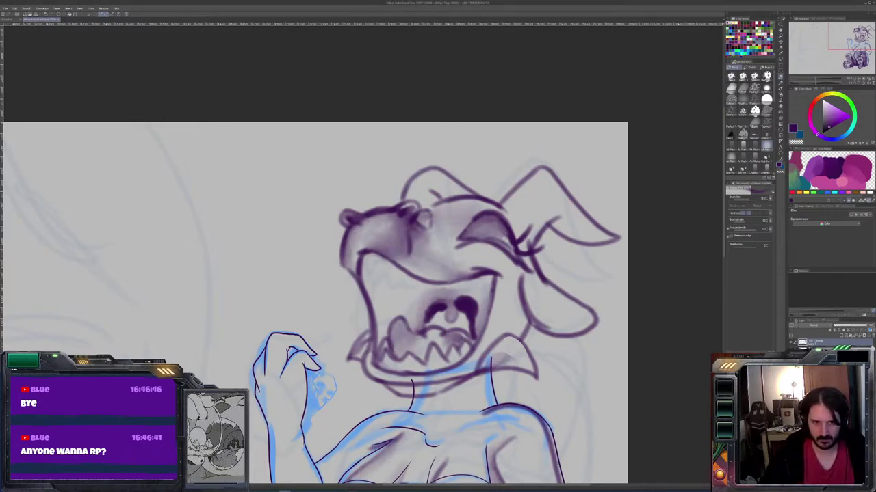
Enlarge the pointed tuft behind the jaw, blend its inner lines into shading and erase a light area along its edge
{"action": "mouse_move", "coordinate": [519, 316]}
{"action": "left_mouse_down"}
{"action": "mouse_move", "coordinate": [535, 372]}
{"action": "mouse_move", "coordinate": [524, 326]}
{"action": "mouse_move", "coordinate": [487, 358]}
{"action": "left_mouse_up"}
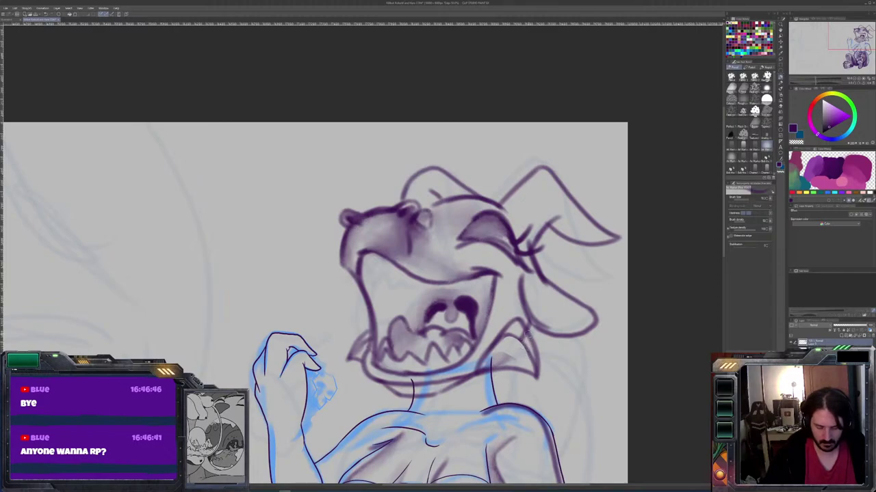
{"action": "key", "text": "e"}
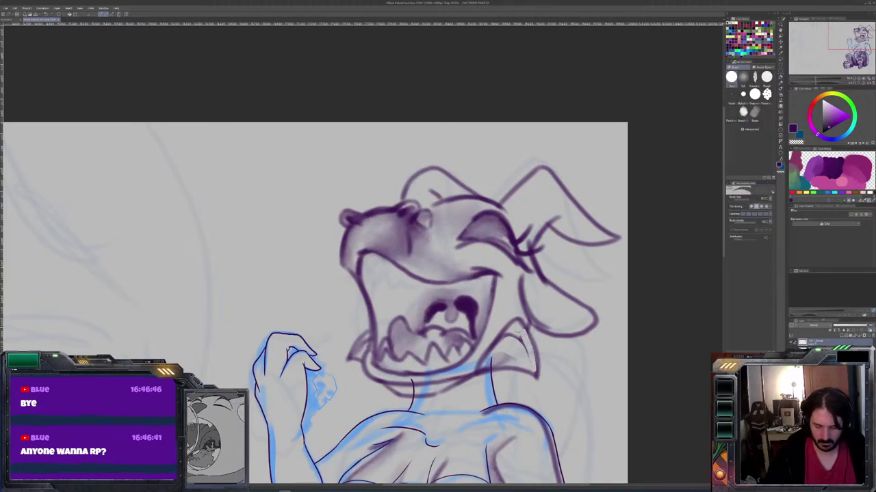
{"action": "key", "text": "j"}
{"action": "mouse_move", "coordinate": [516, 341]}
{"action": "left_mouse_down"}
{"action": "mouse_move", "coordinate": [499, 362]}
{"action": "mouse_move", "coordinate": [519, 339]}
{"action": "mouse_move", "coordinate": [527, 345]}
{"action": "mouse_move", "coordinate": [519, 328]}
{"action": "mouse_move", "coordinate": [531, 350]}
{"action": "left_mouse_up"}
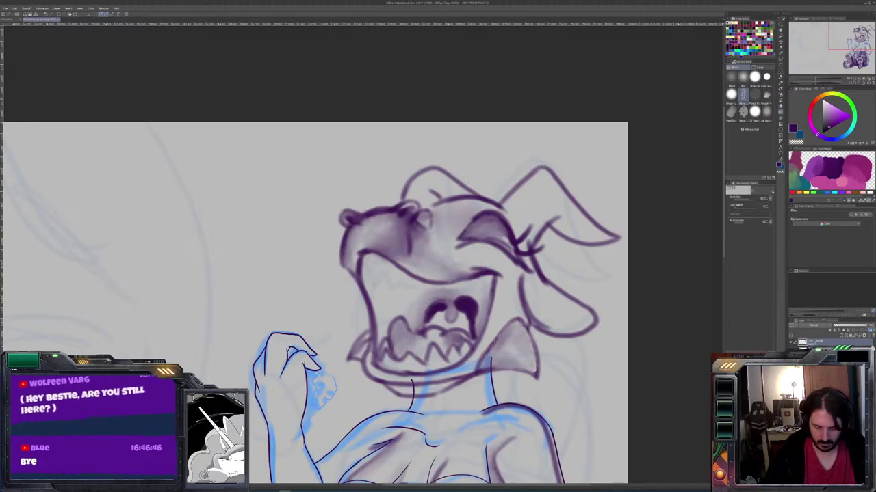
{"action": "key", "text": "e"}
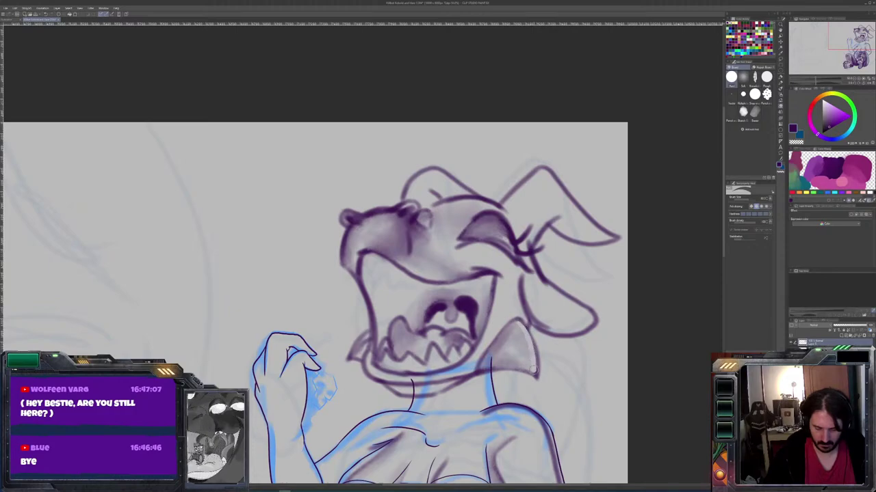
{"action": "mouse_move", "coordinate": [520, 339]}
{"action": "left_mouse_down"}
{"action": "mouse_move", "coordinate": [516, 324]}
{"action": "mouse_move", "coordinate": [523, 331]}
{"action": "mouse_move", "coordinate": [507, 330]}
{"action": "left_mouse_up"}
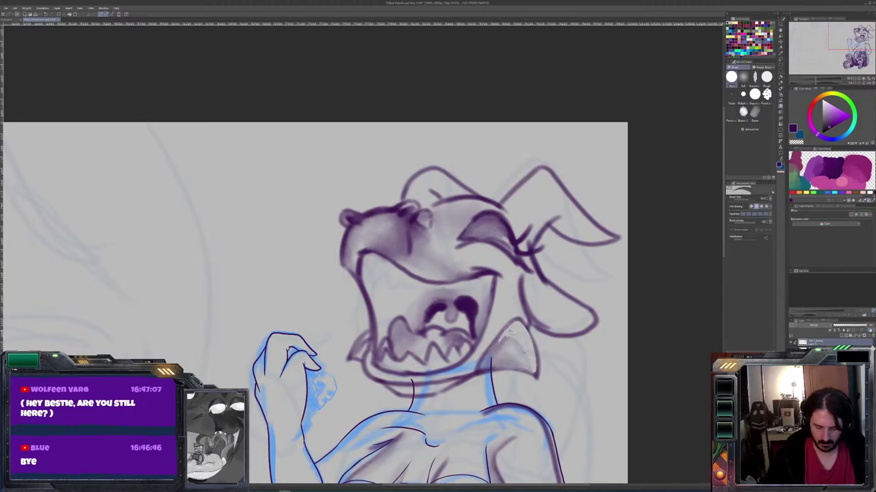
{"action": "key", "text": "b"}
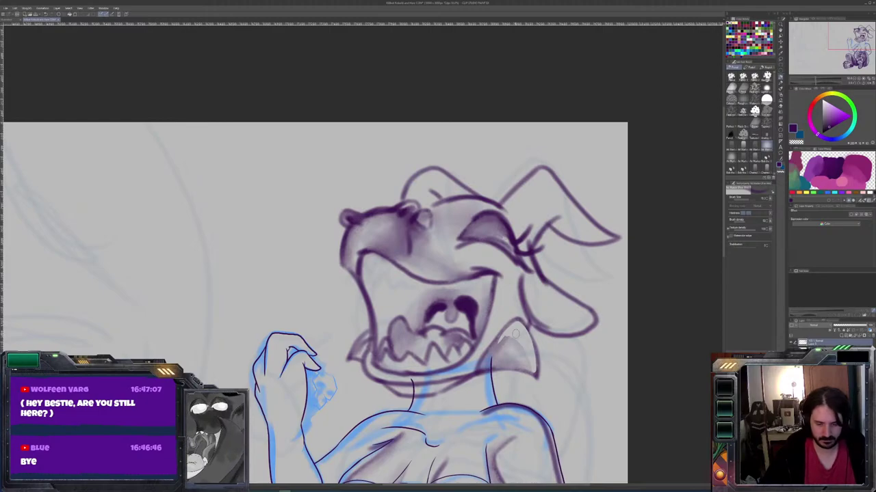
Capture a screen snip of the area around the character's head
{"action": "key", "text": "super+shift+s"}
{"action": "left_click_drag", "start_coordinate": [325, 143], "coordinate": [625, 403]}
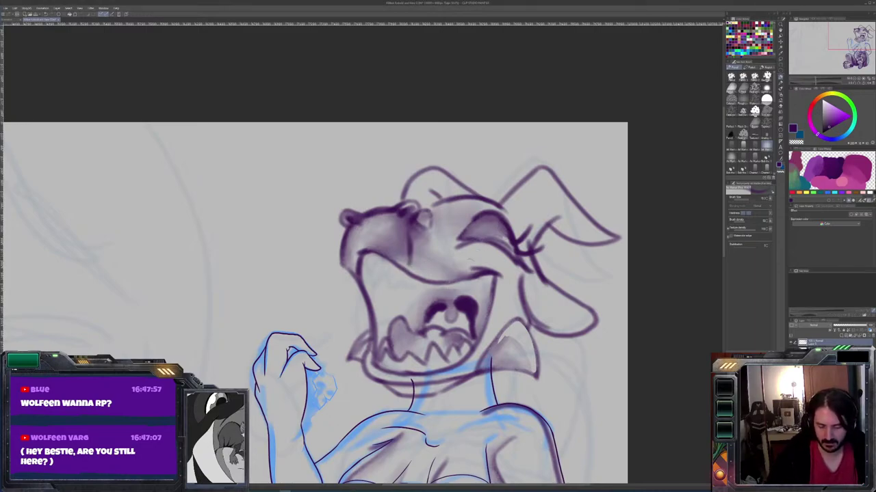
Add jagged upper teeth at the front of the mouth, then darken and blend the throat around the uvula
{"action": "mouse_move", "coordinate": [424, 281]}
{"action": "left_mouse_down"}
{"action": "mouse_move", "coordinate": [398, 288]}
{"action": "mouse_move", "coordinate": [387, 271]}
{"action": "mouse_move", "coordinate": [366, 285]}
{"action": "mouse_move", "coordinate": [367, 237]}
{"action": "mouse_move", "coordinate": [369, 271]}
{"action": "mouse_move", "coordinate": [362, 254]}
{"action": "mouse_move", "coordinate": [383, 261]}
{"action": "left_mouse_up"}
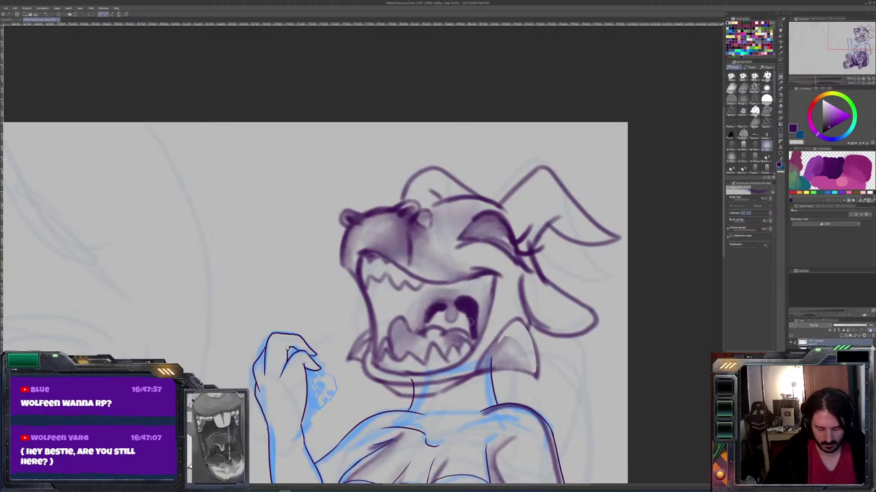
{"action": "key", "text": "b"}
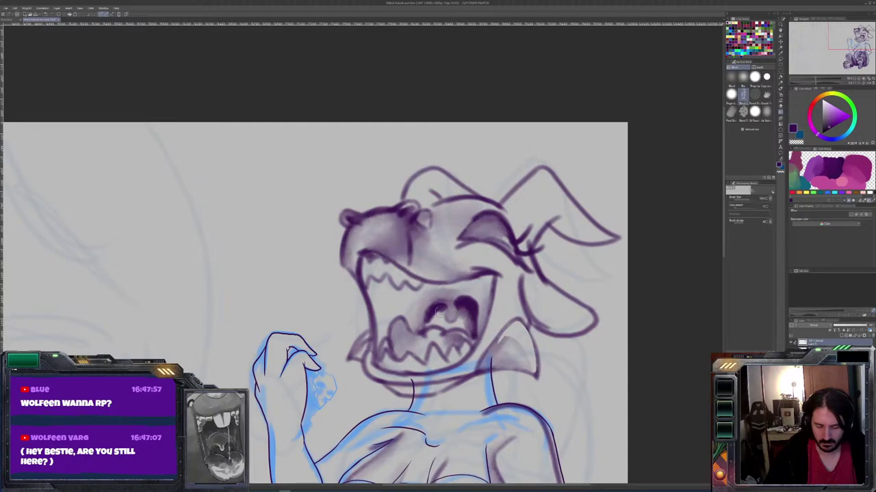
{"action": "key", "text": "b"}
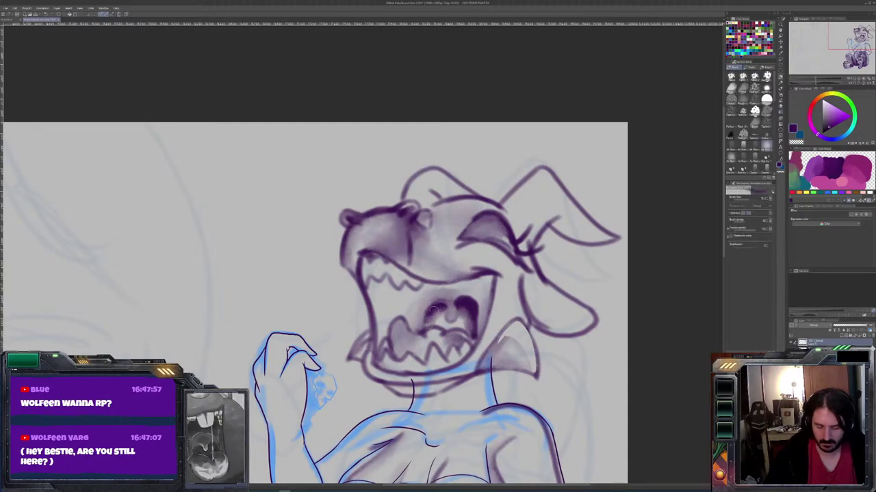
{"action": "left_click_drag", "start_coordinate": [472, 329], "coordinate": [465, 312]}
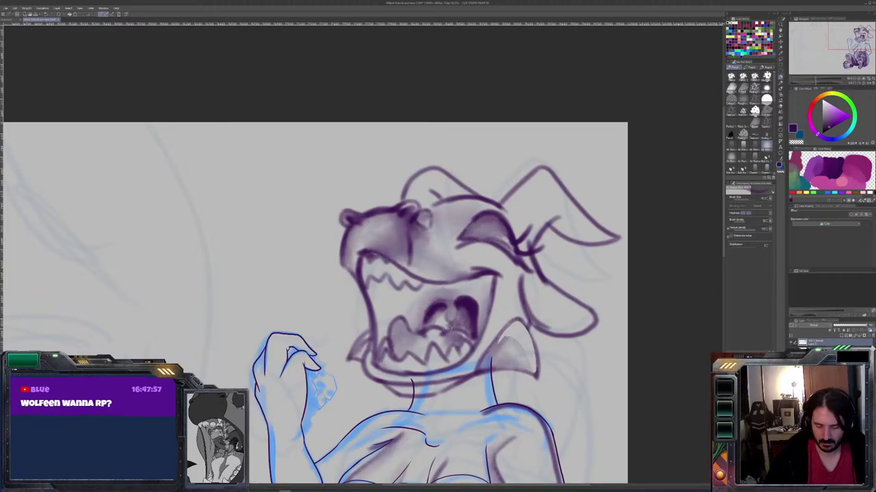
{"action": "key", "text": "j"}
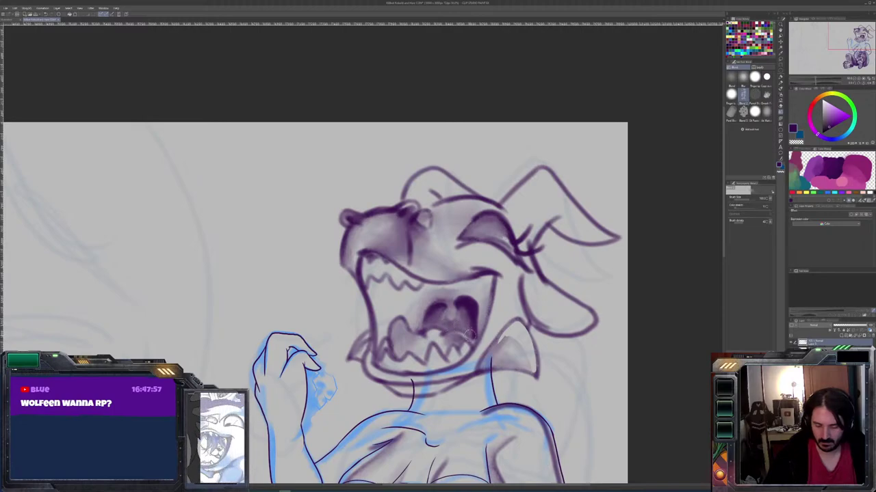
{"action": "key", "text": "b"}
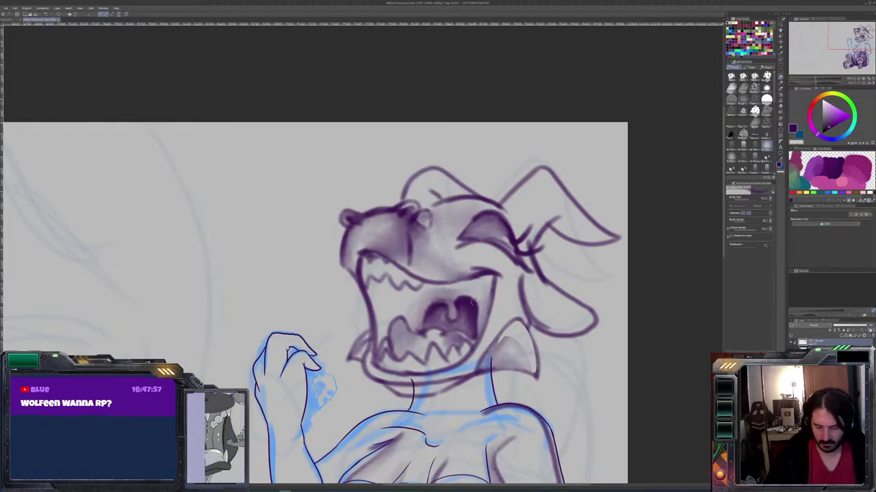
Darken the front edge of the throat opening and blend it softly into the mouth
{"action": "mouse_move", "coordinate": [439, 302]}
{"action": "left_mouse_down"}
{"action": "mouse_move", "coordinate": [426, 312]}
{"action": "mouse_move", "coordinate": [431, 305]}
{"action": "left_mouse_up"}
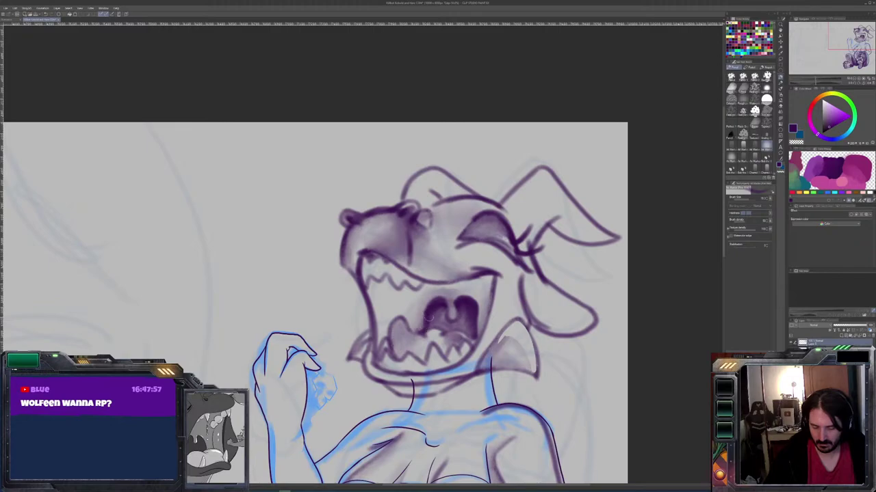
{"action": "key", "text": "j"}
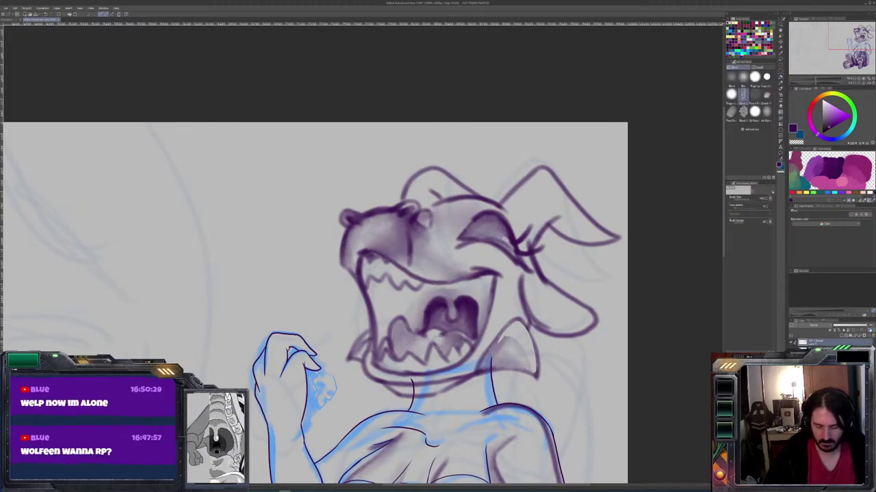
{"action": "key", "text": "b"}
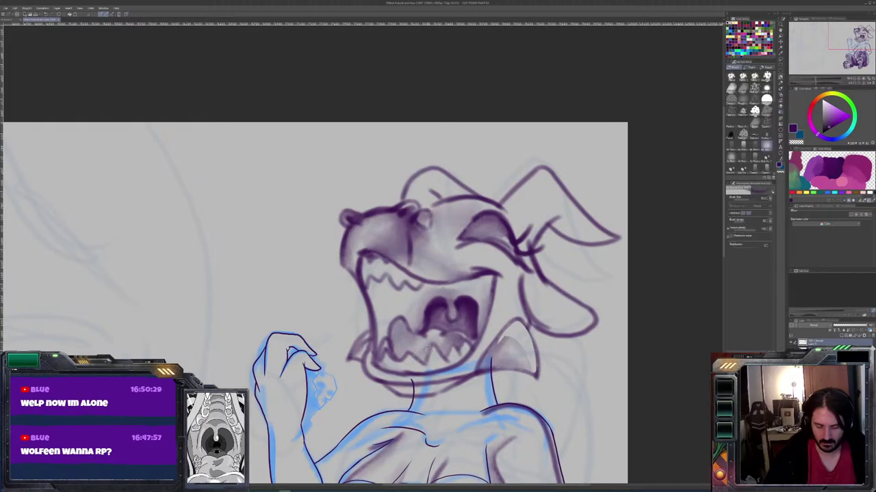
Darken the gaps between the tongue and the jagged lower teeth, then blend the shading along the tooth row
{"action": "mouse_move", "coordinate": [403, 340]}
{"action": "left_mouse_down"}
{"action": "mouse_move", "coordinate": [395, 319]}
{"action": "mouse_move", "coordinate": [391, 325]}
{"action": "mouse_move", "coordinate": [423, 357]}
{"action": "mouse_move", "coordinate": [405, 346]}
{"action": "left_mouse_up"}
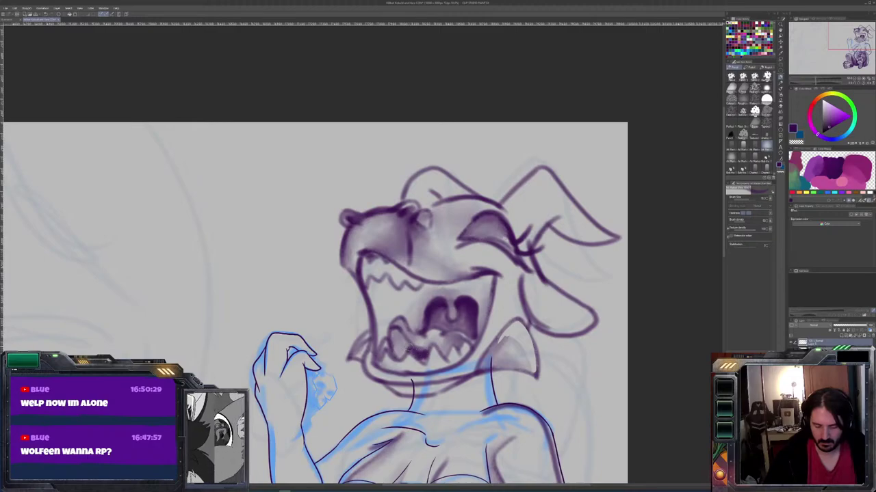
{"action": "key", "text": "j"}
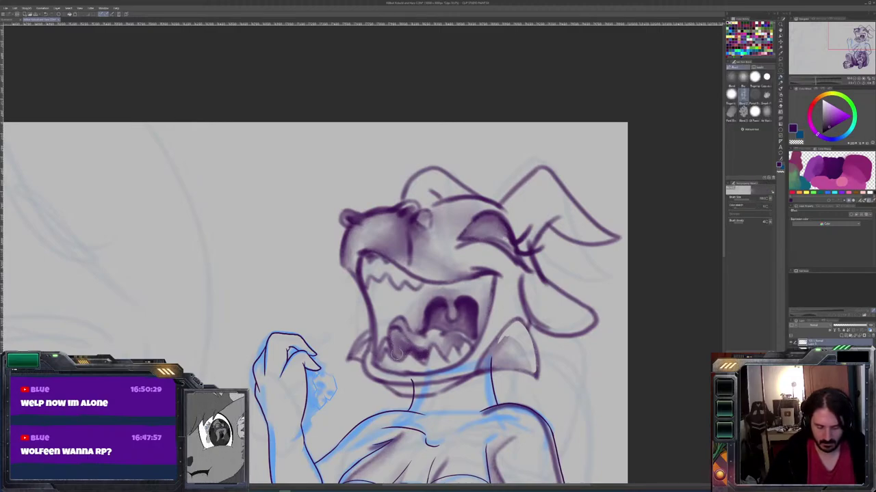
{"action": "mouse_move", "coordinate": [426, 350]}
{"action": "left_mouse_down"}
{"action": "mouse_move", "coordinate": [423, 361]}
{"action": "mouse_move", "coordinate": [406, 345]}
{"action": "left_mouse_up"}
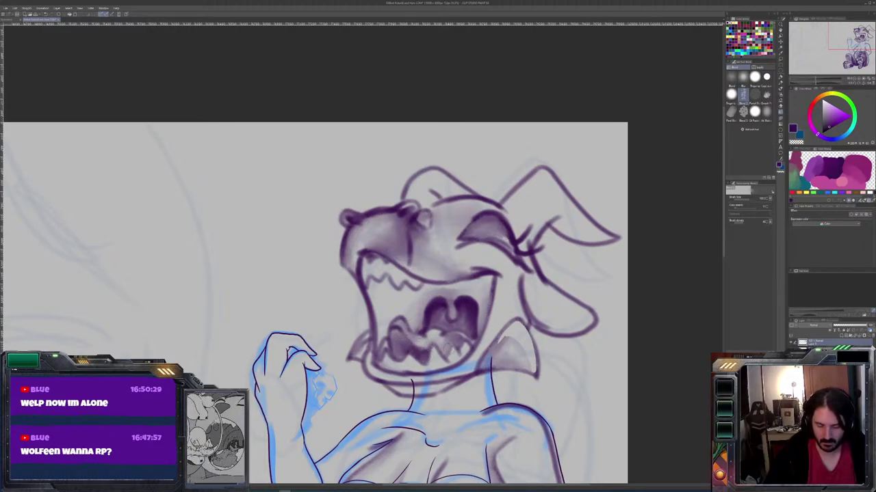
{"action": "key", "text": "b"}
{"action": "key", "text": "j"}
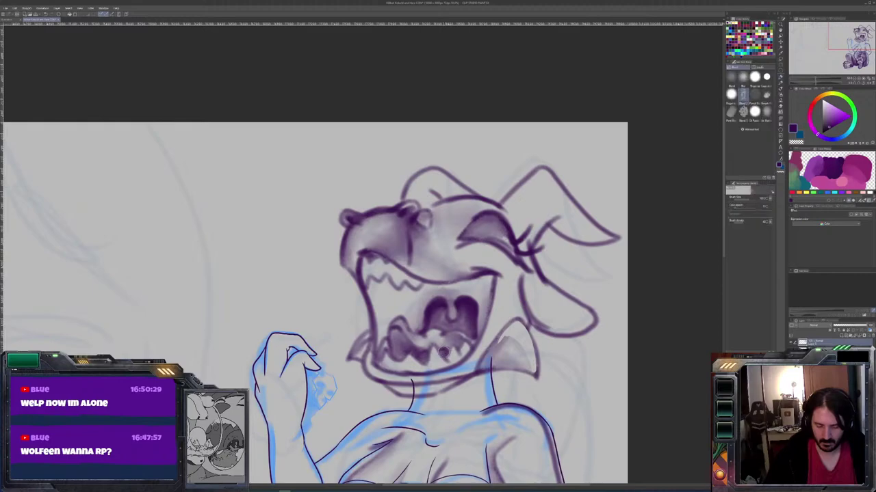
{"action": "key", "text": "b"}
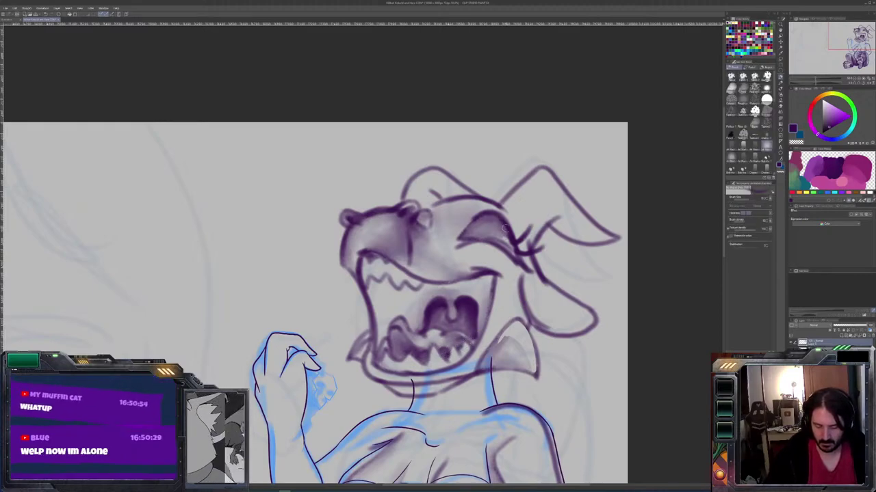
Thicken the closed eye's upper and lower contours and blend dark shading inside the eye shape
{"action": "mouse_move", "coordinate": [517, 261]}
{"action": "left_mouse_down"}
{"action": "mouse_move", "coordinate": [491, 240]}
{"action": "mouse_move", "coordinate": [452, 252]}
{"action": "mouse_move", "coordinate": [481, 217]}
{"action": "mouse_move", "coordinate": [556, 210]}
{"action": "mouse_move", "coordinate": [509, 237]}
{"action": "mouse_move", "coordinate": [504, 222]}
{"action": "mouse_move", "coordinate": [481, 214]}
{"action": "mouse_move", "coordinate": [456, 243]}
{"action": "left_mouse_up"}
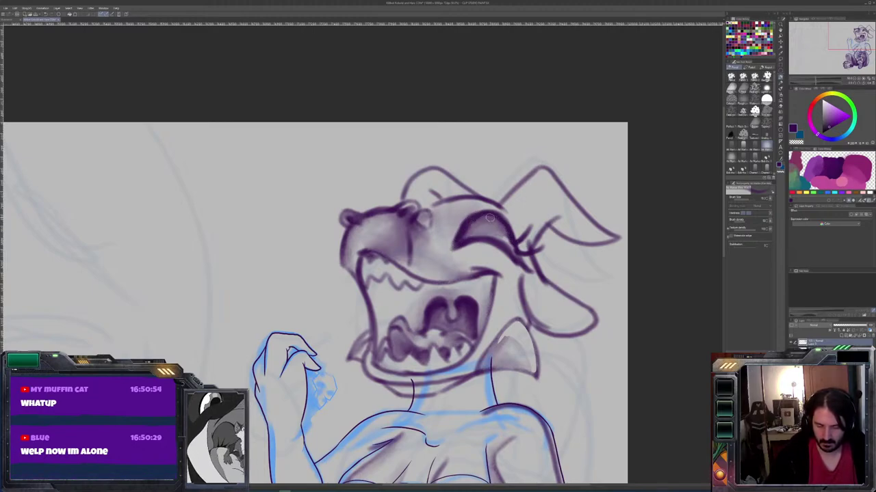
{"action": "key", "text": "j"}
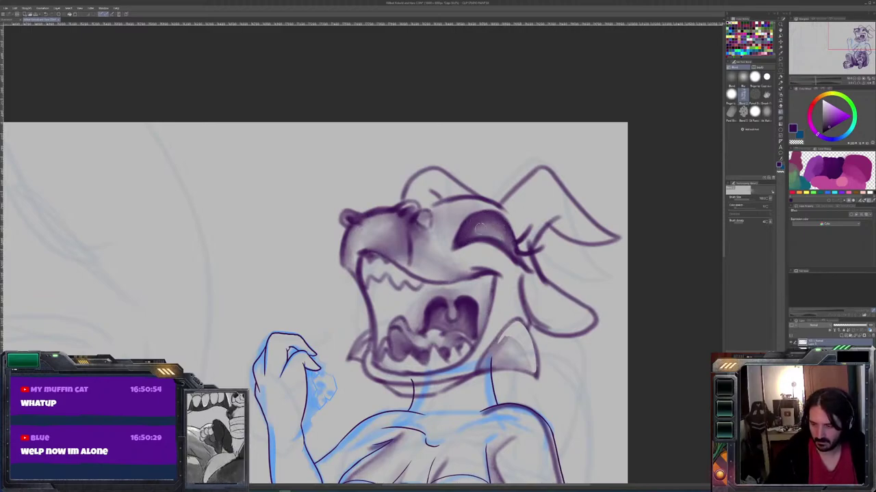
{"action": "key", "text": "b"}
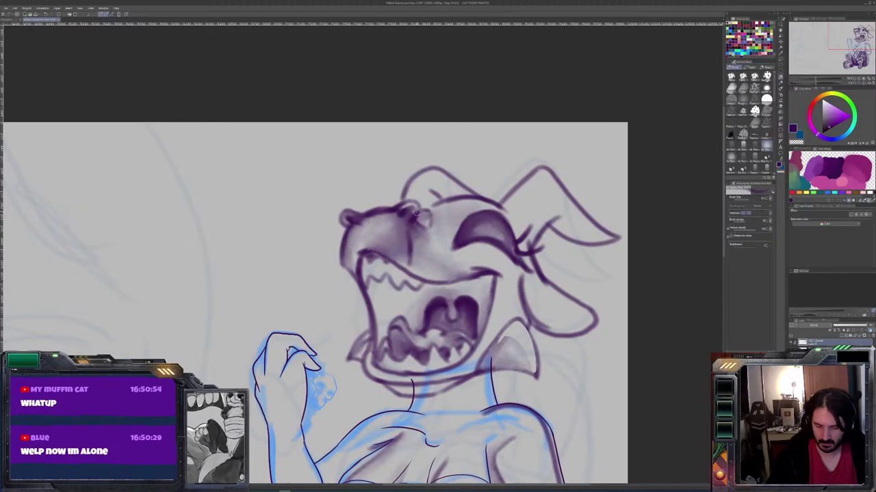
Add shading under the rear bump on top of the muzzle and blend it toward the muzzle crease
{"action": "left_click_drag", "start_coordinate": [438, 224], "coordinate": [426, 221]}
{"action": "key", "text": "j"}
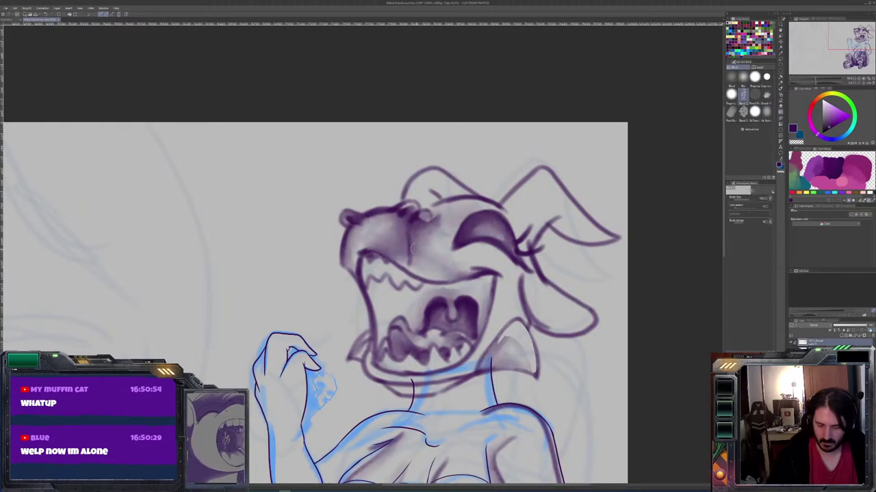
{"action": "key", "text": "b"}
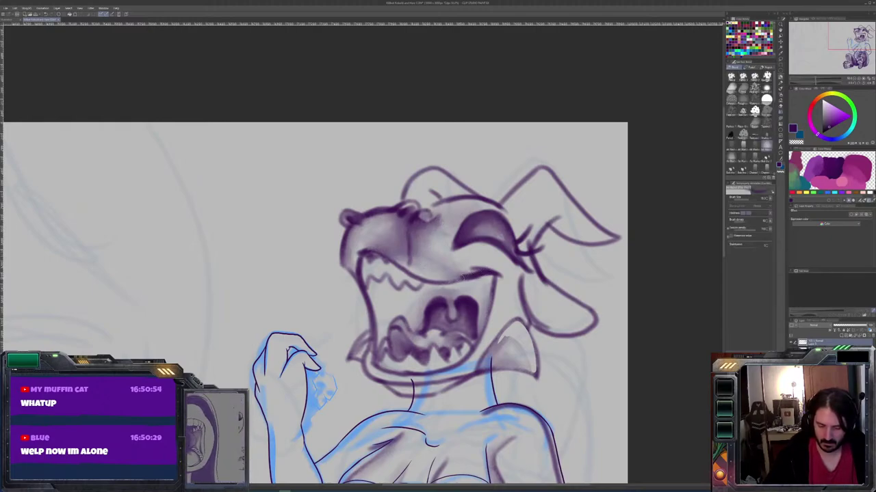
Thicken the upper lip and front mouth outline, and extend the chin tuft's outer edge up along the jaw
{"action": "left_click_drag", "start_coordinate": [357, 253], "coordinate": [361, 288]}
{"action": "left_click_drag", "start_coordinate": [339, 259], "coordinate": [373, 331]}
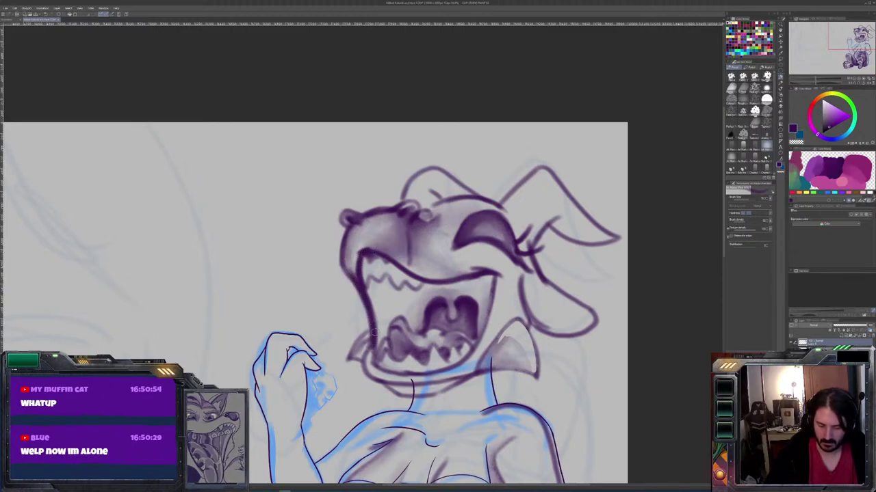
{"action": "mouse_move", "coordinate": [361, 291]}
{"action": "left_mouse_down"}
{"action": "mouse_move", "coordinate": [377, 360]}
{"action": "mouse_move", "coordinate": [399, 360]}
{"action": "mouse_move", "coordinate": [396, 317]}
{"action": "mouse_move", "coordinate": [364, 294]}
{"action": "mouse_move", "coordinate": [364, 317]}
{"action": "left_mouse_up"}
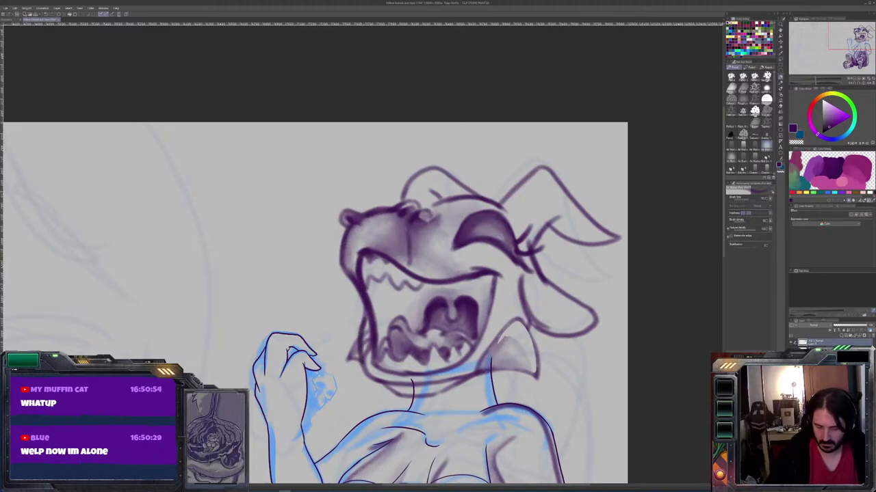
Blend a dark fill into the front chin tuft, redraw its pointed outline and clean up the tip
{"action": "key", "text": "j"}
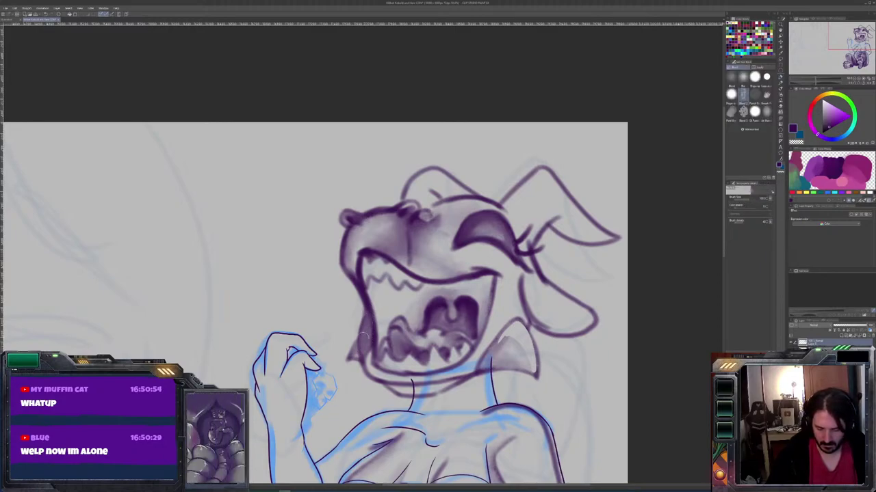
{"action": "key", "text": "b"}
{"action": "left_click_drag", "start_coordinate": [362, 335], "coordinate": [347, 360]}
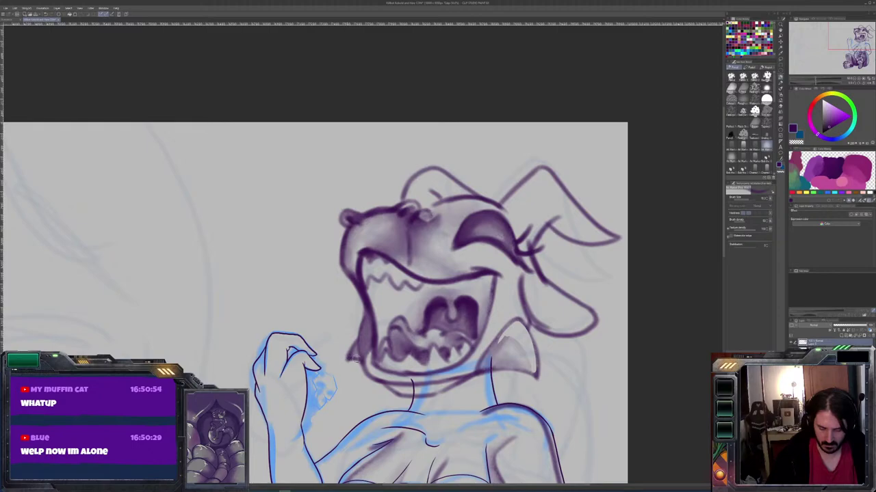
{"action": "key", "text": "b"}
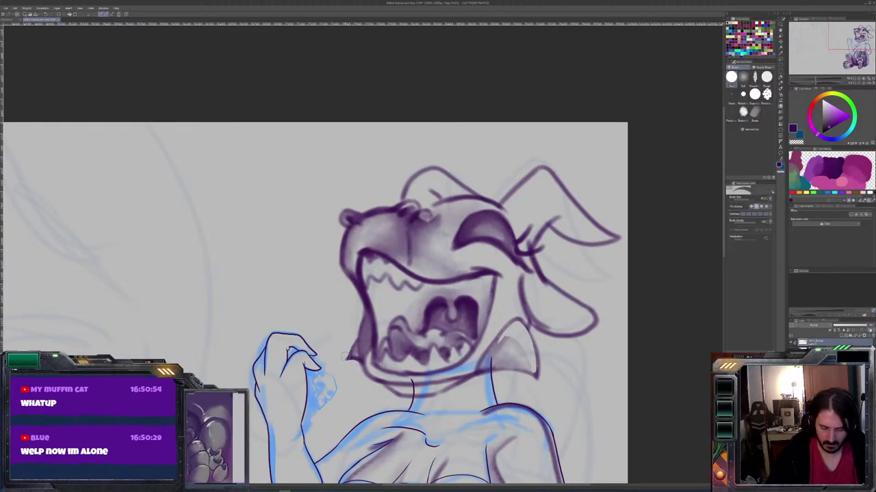
Darken and blend the mouth corner, then strengthen the vertical muzzle crease and outline the bumps above it
{"action": "key", "text": "b"}
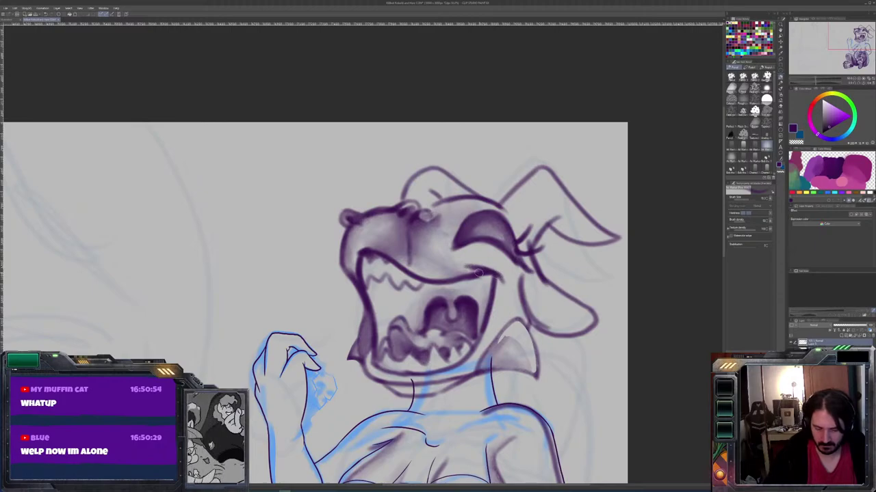
{"action": "key", "text": "j"}
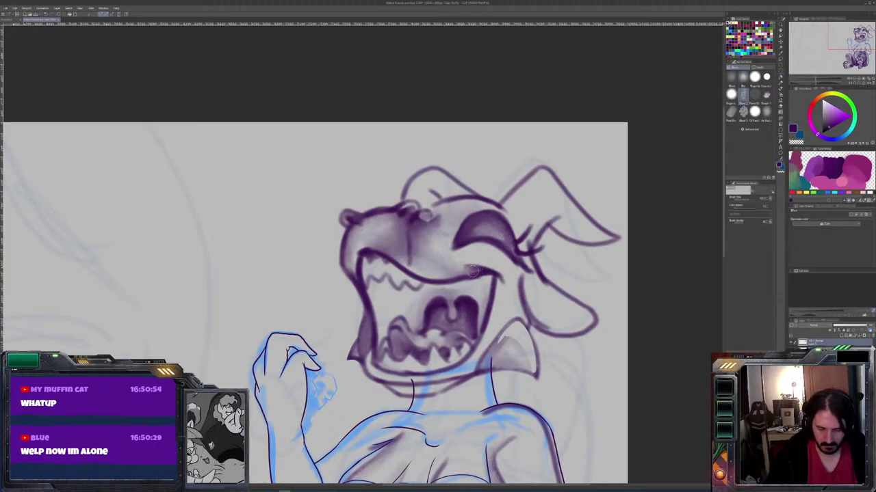
{"action": "key", "text": "b"}
{"action": "left_click_drag", "start_coordinate": [409, 229], "coordinate": [411, 265]}
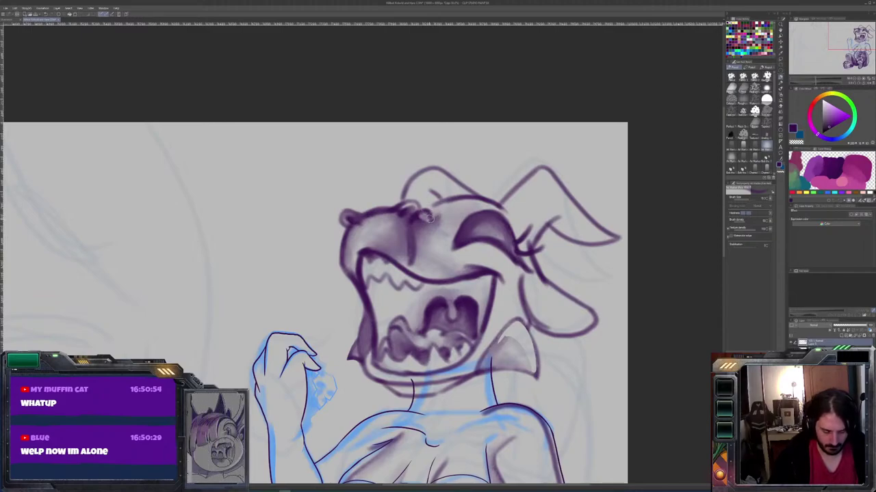
{"action": "left_click_drag", "start_coordinate": [425, 216], "coordinate": [429, 219]}
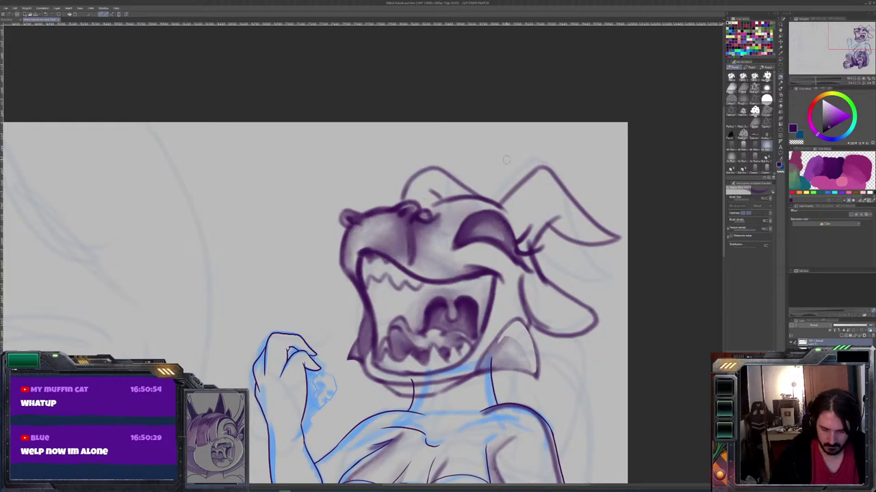
Draw curved bands across the bent horn behind the head and an inner contour in the drooping ear
{"action": "mouse_move", "coordinate": [501, 207]}
{"action": "left_mouse_down"}
{"action": "mouse_move", "coordinate": [552, 246]}
{"action": "mouse_move", "coordinate": [512, 206]}
{"action": "left_mouse_up"}
{"action": "mouse_move", "coordinate": [545, 234]}
{"action": "left_mouse_down"}
{"action": "mouse_move", "coordinate": [528, 194]}
{"action": "mouse_move", "coordinate": [513, 197]}
{"action": "mouse_move", "coordinate": [552, 188]}
{"action": "mouse_move", "coordinate": [538, 166]}
{"action": "left_mouse_up"}
{"action": "mouse_move", "coordinate": [566, 198]}
{"action": "left_mouse_down"}
{"action": "mouse_move", "coordinate": [549, 227]}
{"action": "mouse_move", "coordinate": [574, 245]}
{"action": "left_mouse_up"}
{"action": "mouse_move", "coordinate": [580, 313]}
{"action": "left_mouse_down"}
{"action": "mouse_move", "coordinate": [535, 289]}
{"action": "mouse_move", "coordinate": [579, 323]}
{"action": "mouse_move", "coordinate": [551, 327]}
{"action": "mouse_move", "coordinate": [521, 312]}
{"action": "left_mouse_up"}
{"action": "mouse_move", "coordinate": [594, 322]}
{"action": "left_mouse_down"}
{"action": "mouse_move", "coordinate": [550, 335]}
{"action": "mouse_move", "coordinate": [520, 313]}
{"action": "mouse_move", "coordinate": [490, 342]}
{"action": "mouse_move", "coordinate": [478, 371]}
{"action": "left_mouse_up"}
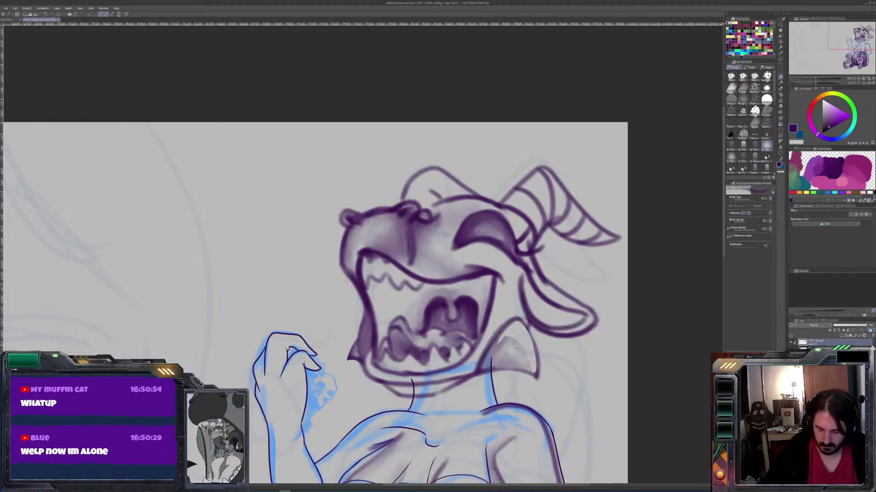
Darken the line under the lower jaw toward the cheek tuft and blend shading along the jaw's underside
{"action": "mouse_move", "coordinate": [537, 378]}
{"action": "left_mouse_down"}
{"action": "mouse_move", "coordinate": [493, 370]}
{"action": "mouse_move", "coordinate": [409, 386]}
{"action": "mouse_move", "coordinate": [390, 380]}
{"action": "left_mouse_up"}
{"action": "key", "text": "j"}
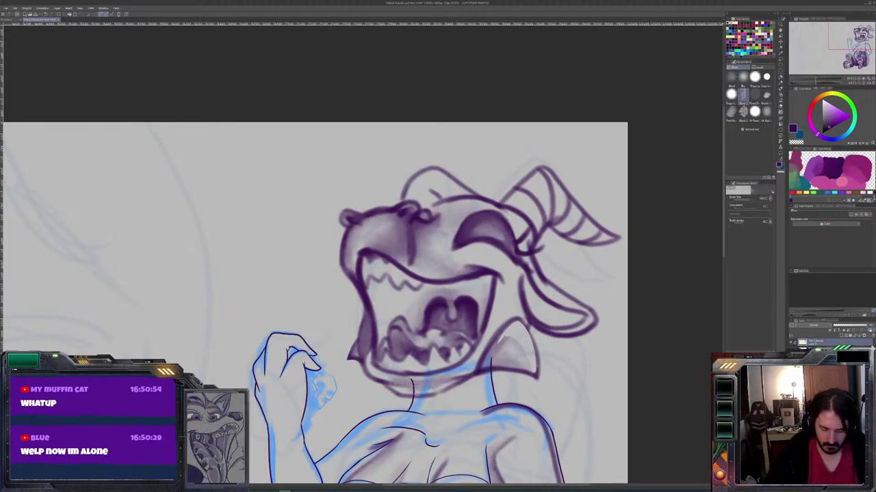
{"action": "key", "text": "b"}
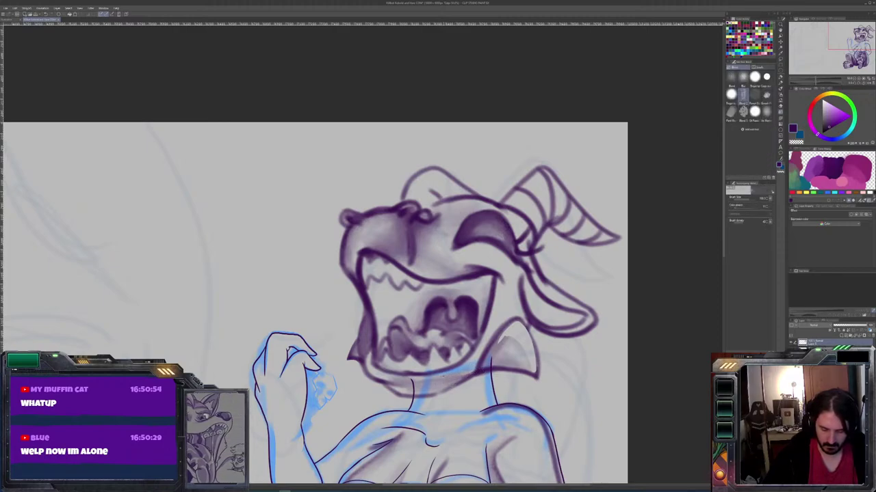
{"action": "mouse_move", "coordinate": [414, 385]}
{"action": "left_mouse_down"}
{"action": "mouse_move", "coordinate": [364, 369]}
{"action": "mouse_move", "coordinate": [373, 344]}
{"action": "left_mouse_up"}
Shade the front of the muzzle below the nose and blend it into the snout
{"action": "mouse_move", "coordinate": [352, 222]}
{"action": "left_mouse_down"}
{"action": "mouse_move", "coordinate": [346, 250]}
{"action": "mouse_move", "coordinate": [357, 280]}
{"action": "left_mouse_up"}
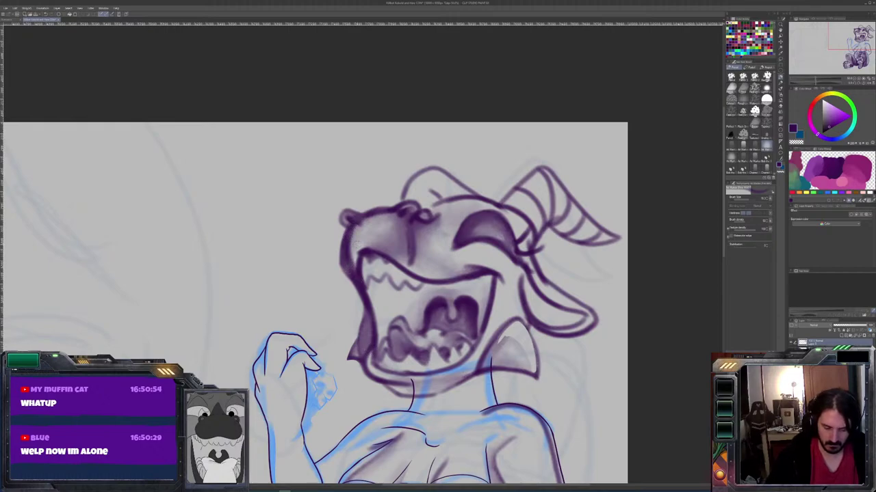
{"action": "key", "text": "j"}
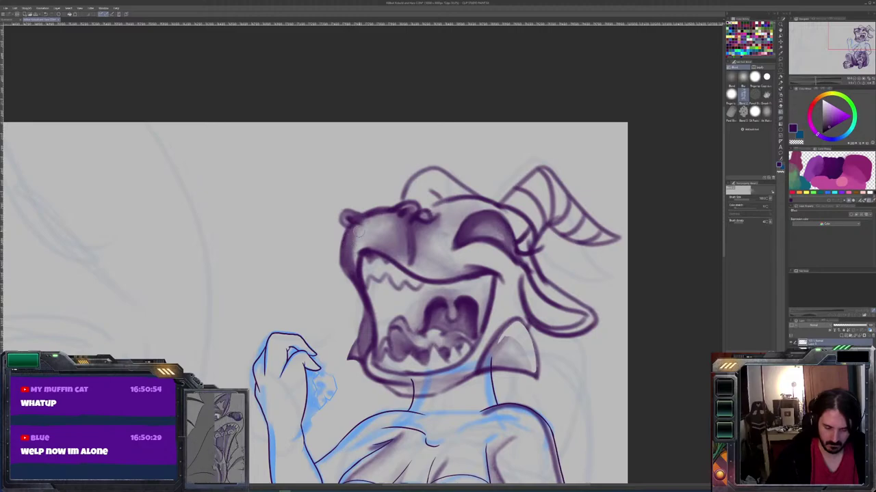
{"action": "key", "text": "b"}
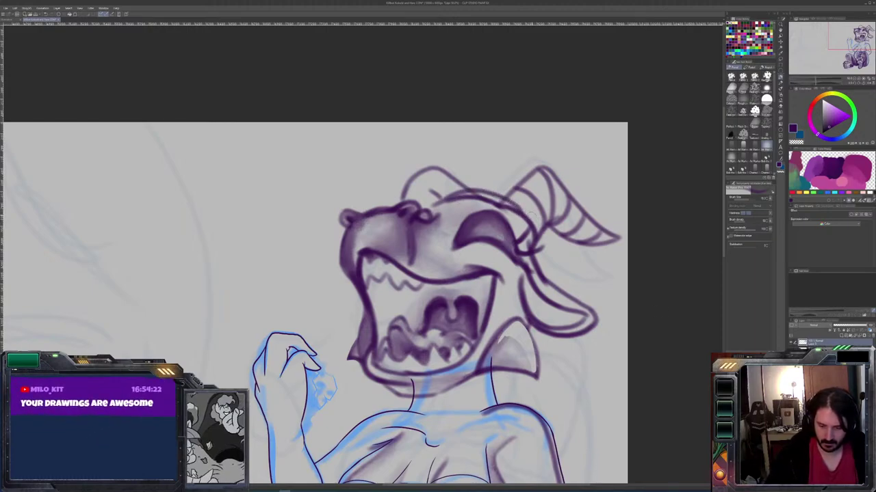
Draw a higher crown line over the head and blend the old outline into shading above the eye
{"action": "mouse_move", "coordinate": [520, 214]}
{"action": "left_mouse_down"}
{"action": "mouse_move", "coordinate": [499, 194]}
{"action": "mouse_move", "coordinate": [457, 189]}
{"action": "mouse_move", "coordinate": [414, 200]}
{"action": "left_mouse_up"}
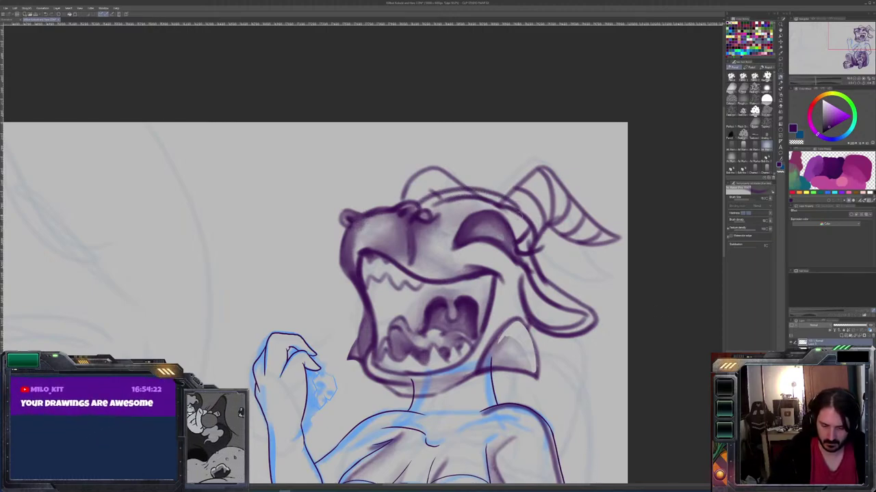
{"action": "key", "text": "e"}
{"action": "mouse_move", "coordinate": [511, 212]}
{"action": "left_mouse_down"}
{"action": "mouse_move", "coordinate": [478, 197]}
{"action": "mouse_move", "coordinate": [516, 216]}
{"action": "mouse_move", "coordinate": [505, 206]}
{"action": "left_mouse_up"}
{"action": "mouse_move", "coordinate": [493, 202]}
{"action": "left_mouse_down"}
{"action": "mouse_move", "coordinate": [470, 191]}
{"action": "mouse_move", "coordinate": [434, 195]}
{"action": "left_mouse_up"}
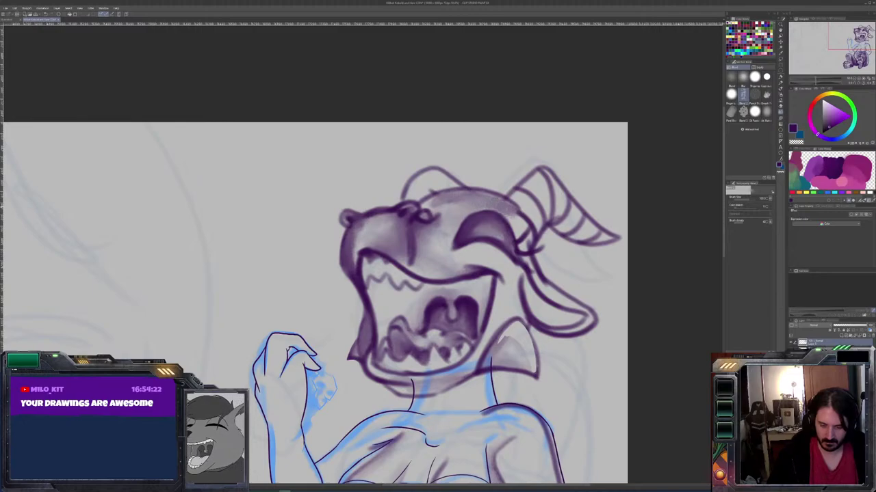
Shade the back of the head from behind the eye down to the ear base and blend it smoothly
{"action": "mouse_move", "coordinate": [524, 229]}
{"action": "left_mouse_down"}
{"action": "mouse_move", "coordinate": [528, 255]}
{"action": "mouse_move", "coordinate": [528, 225]}
{"action": "mouse_move", "coordinate": [520, 251]}
{"action": "mouse_move", "coordinate": [511, 239]}
{"action": "mouse_move", "coordinate": [527, 265]}
{"action": "mouse_move", "coordinate": [512, 236]}
{"action": "mouse_move", "coordinate": [528, 223]}
{"action": "mouse_move", "coordinate": [508, 222]}
{"action": "mouse_move", "coordinate": [534, 276]}
{"action": "left_mouse_up"}
{"action": "key", "text": "b"}
{"action": "key", "text": "j"}
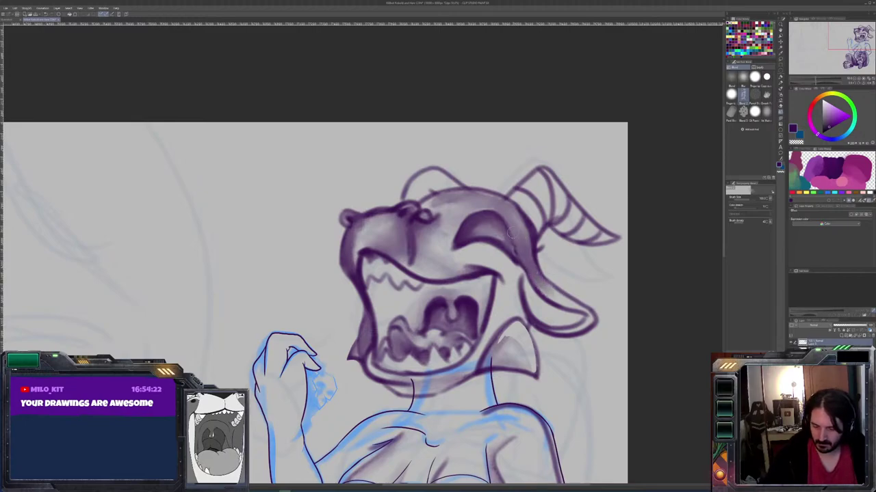
Fill the cheek from the mouth corner down to the lower jaw with dark shading and blend its upper edge
{"action": "key", "text": "b"}
{"action": "mouse_move", "coordinate": [499, 276]}
{"action": "left_mouse_down"}
{"action": "mouse_move", "coordinate": [498, 316]}
{"action": "mouse_move", "coordinate": [507, 307]}
{"action": "mouse_move", "coordinate": [492, 65]}
{"action": "mouse_move", "coordinate": [479, 291]}
{"action": "mouse_move", "coordinate": [442, 321]}
{"action": "mouse_move", "coordinate": [451, 301]}
{"action": "mouse_move", "coordinate": [428, 353]}
{"action": "mouse_move", "coordinate": [390, 369]}
{"action": "left_mouse_up"}
{"action": "key", "text": "j"}
{"action": "mouse_move", "coordinate": [432, 347]}
{"action": "left_mouse_down"}
{"action": "mouse_move", "coordinate": [379, 375]}
{"action": "mouse_move", "coordinate": [420, 350]}
{"action": "mouse_move", "coordinate": [407, 357]}
{"action": "mouse_move", "coordinate": [439, 327]}
{"action": "mouse_move", "coordinate": [455, 267]}
{"action": "mouse_move", "coordinate": [466, 294]}
{"action": "mouse_move", "coordinate": [460, 304]}
{"action": "mouse_move", "coordinate": [473, 284]}
{"action": "mouse_move", "coordinate": [477, 293]}
{"action": "mouse_move", "coordinate": [468, 298]}
{"action": "mouse_move", "coordinate": [470, 278]}
{"action": "mouse_move", "coordinate": [474, 291]}
{"action": "mouse_move", "coordinate": [472, 282]}
{"action": "mouse_move", "coordinate": [463, 300]}
{"action": "mouse_move", "coordinate": [474, 283]}
{"action": "mouse_move", "coordinate": [481, 303]}
{"action": "mouse_move", "coordinate": [467, 299]}
{"action": "mouse_move", "coordinate": [462, 277]}
{"action": "left_mouse_up"}
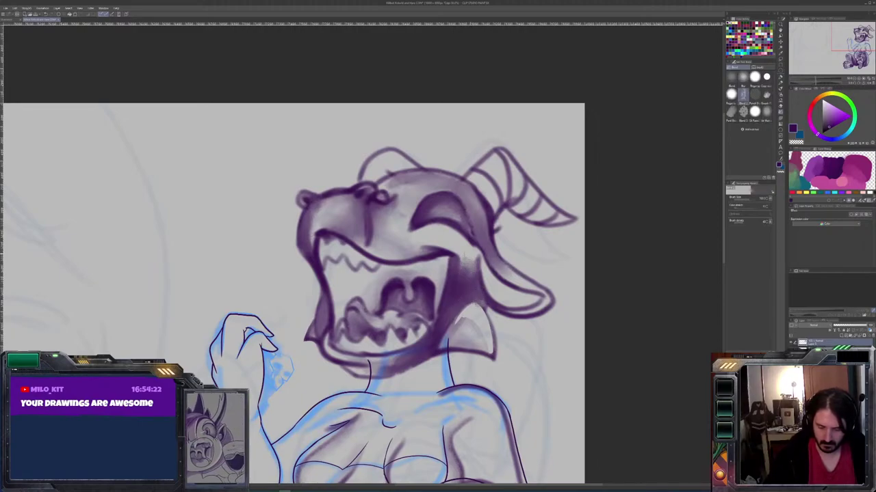
{"action": "key", "text": "b"}
{"action": "mouse_move", "coordinate": [461, 246]}
{"action": "left_mouse_down"}
{"action": "mouse_move", "coordinate": [474, 265]}
{"action": "mouse_move", "coordinate": [472, 258]}
{"action": "mouse_move", "coordinate": [470, 275]}
{"action": "mouse_move", "coordinate": [465, 259]}
{"action": "mouse_move", "coordinate": [465, 279]}
{"action": "mouse_move", "coordinate": [473, 253]}
{"action": "left_mouse_up"}
{"action": "key", "text": "j"}
{"action": "key", "text": "b"}
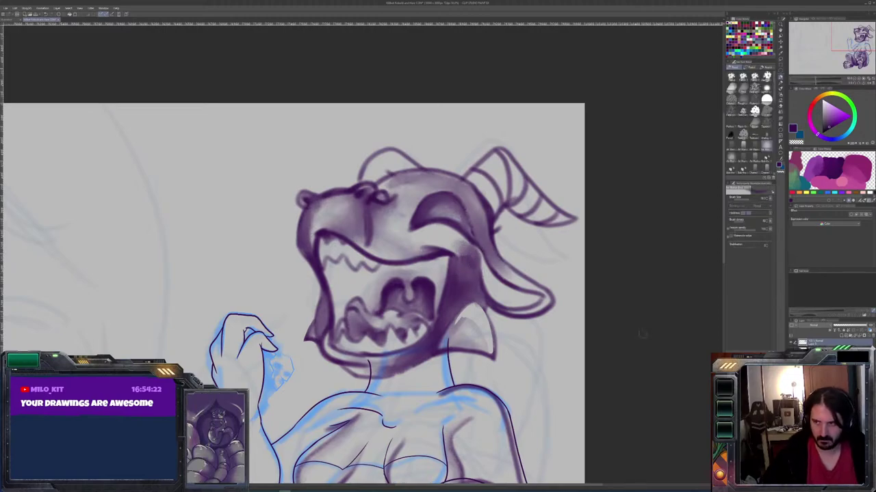
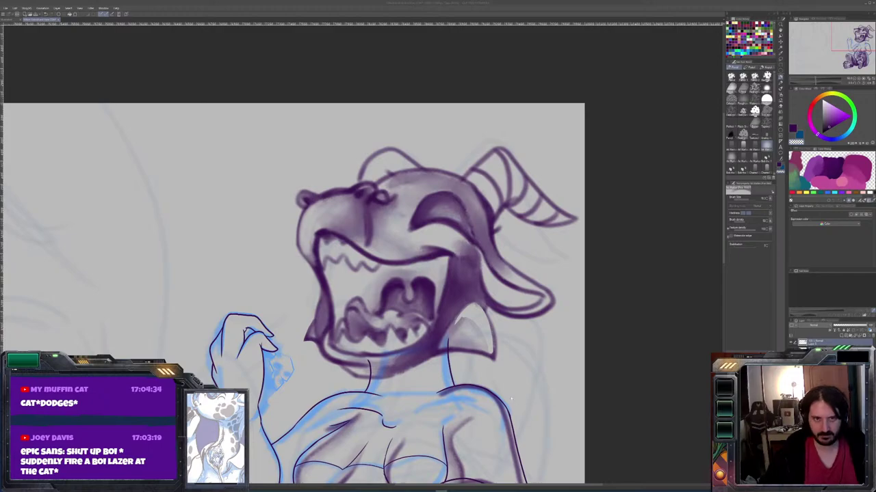
{"action": "scroll", "coordinate": [538, 403], "scroll_direction": "down", "scroll_amount": 5}
{"action": "left_click_drag", "start_coordinate": [538, 403], "coordinate": [664, 320]}
{"action": "scroll", "coordinate": [585, 342], "scroll_direction": "up", "scroll_amount": 3}
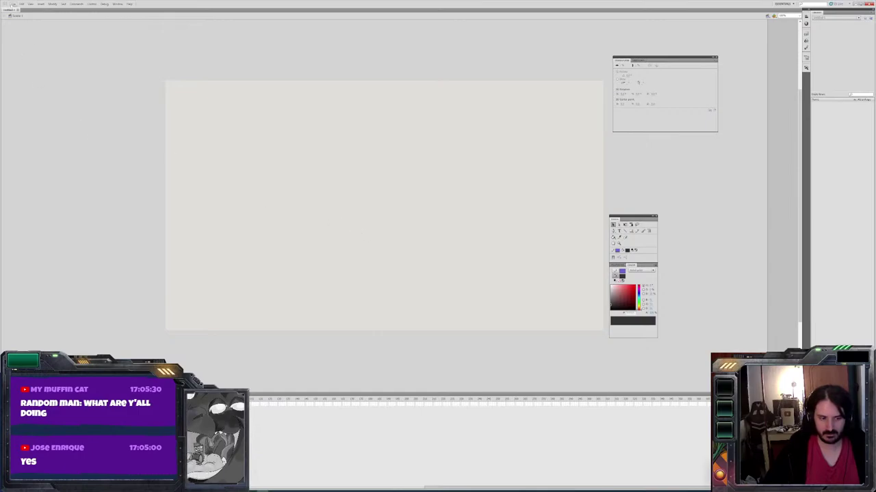
{"action": "left_click", "coordinate": [12, 4]}
{"action": "mouse_move", "coordinate": [41, 73]}
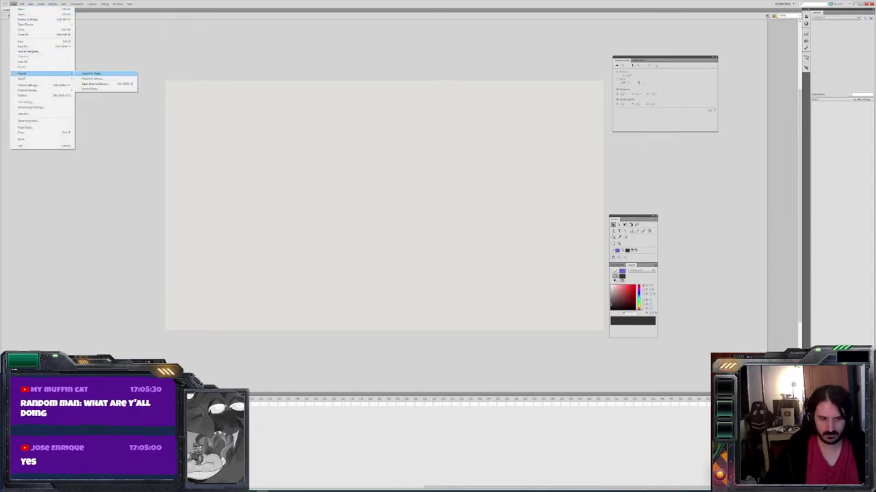
{"action": "left_click", "coordinate": [338, 177]}
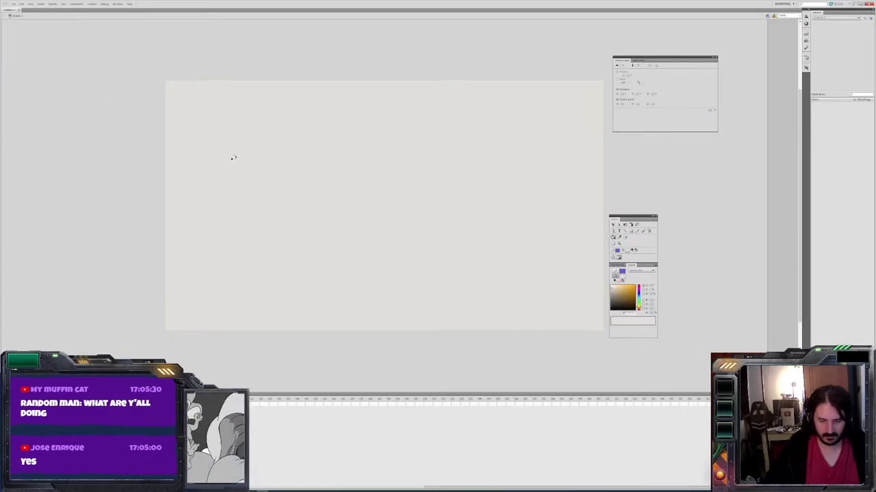
Draw a rectangle, stretch it to the stage width, set its height to 720 and position to X 0, Y 0, and select its fill and outline
{"action": "key", "text": "r"}
{"action": "left_click_drag", "start_coordinate": [184, 129], "coordinate": [460, 298]}
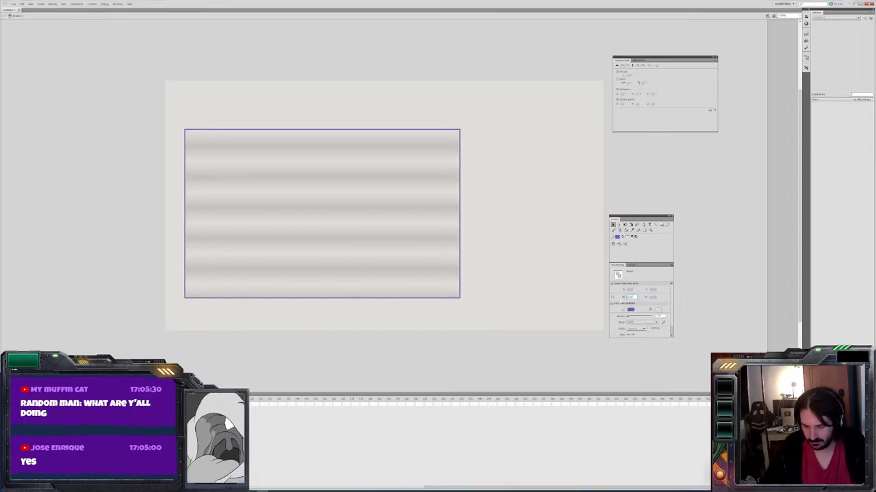
{"action": "key", "text": "Tab"}
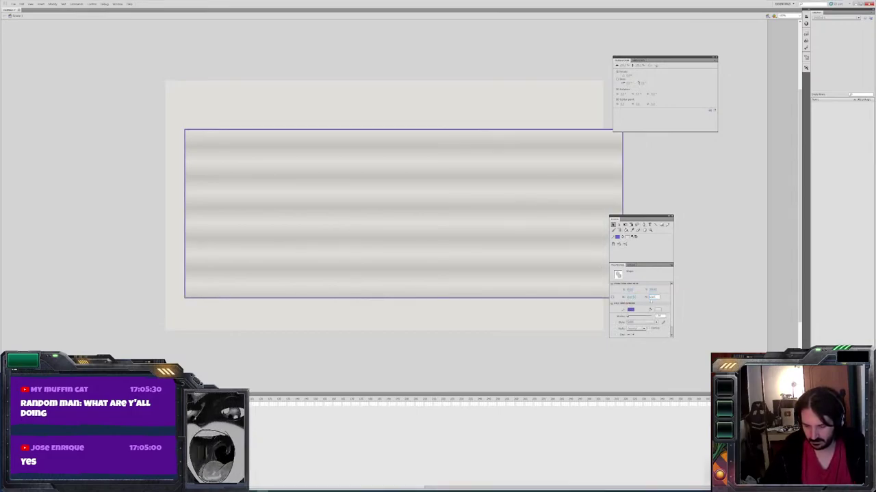
{"action": "type", "text": "720"}
{"action": "key", "text": "Tab"}
{"action": "type", "text": "0"}
{"action": "key", "text": "Tab"}
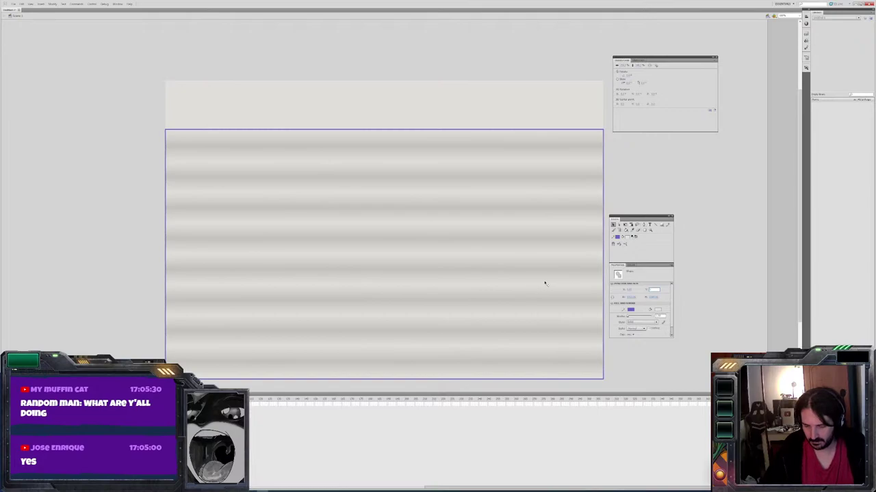
{"action": "type", "text": "0"}
{"action": "left_click", "coordinate": [678, 272]}
{"action": "left_click", "coordinate": [529, 259]}
{"action": "double_click", "coordinate": [494, 253]}
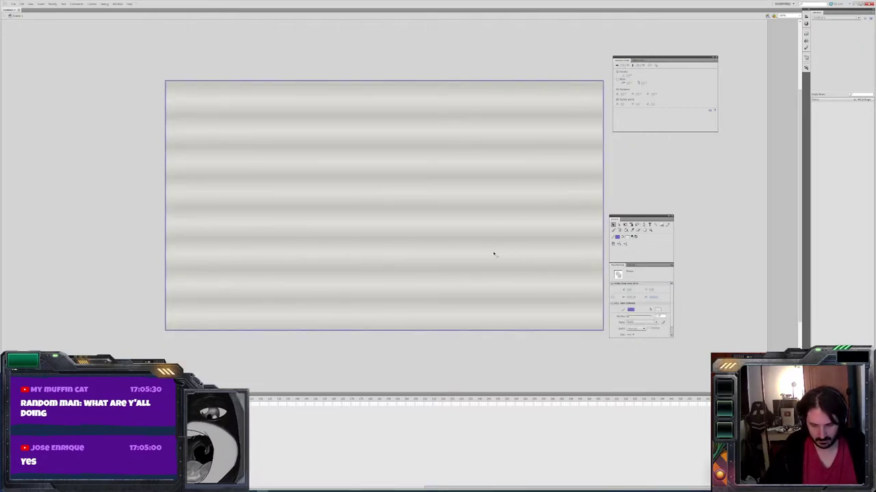
{"action": "key", "text": "ctrl+Return"}
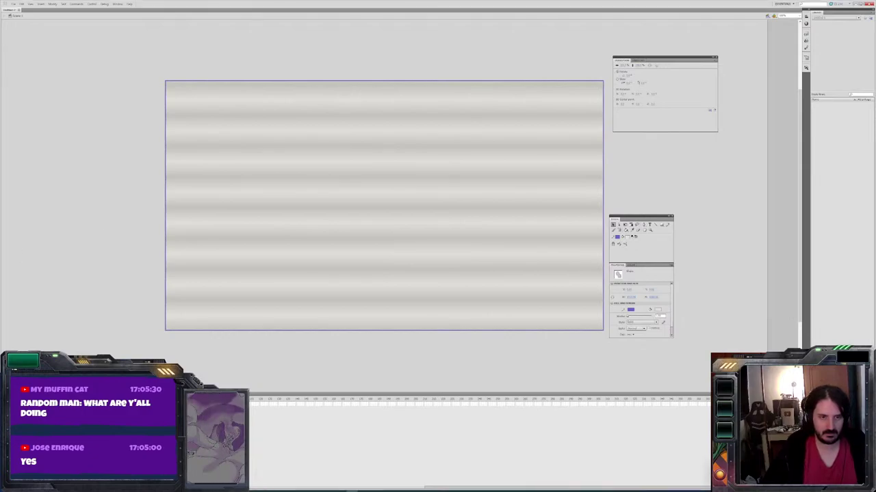
{"action": "key", "text": "ctrl+w"}
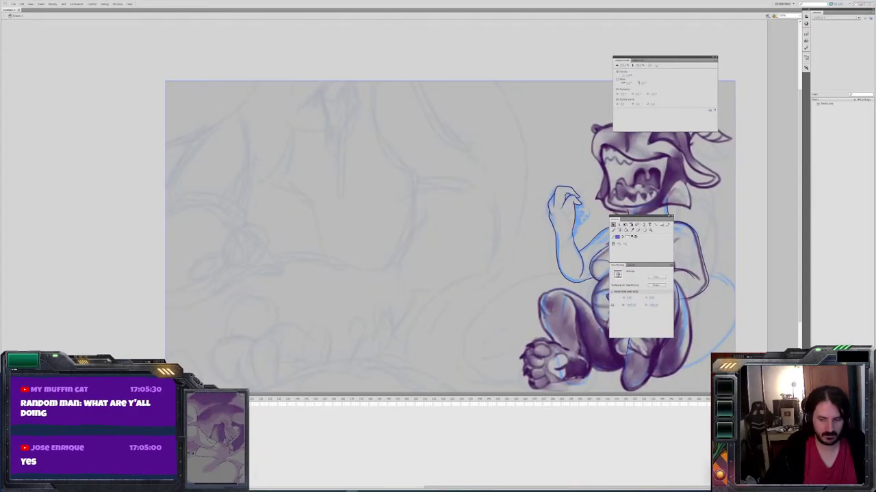
{"action": "key", "text": "ctrl+Return"}
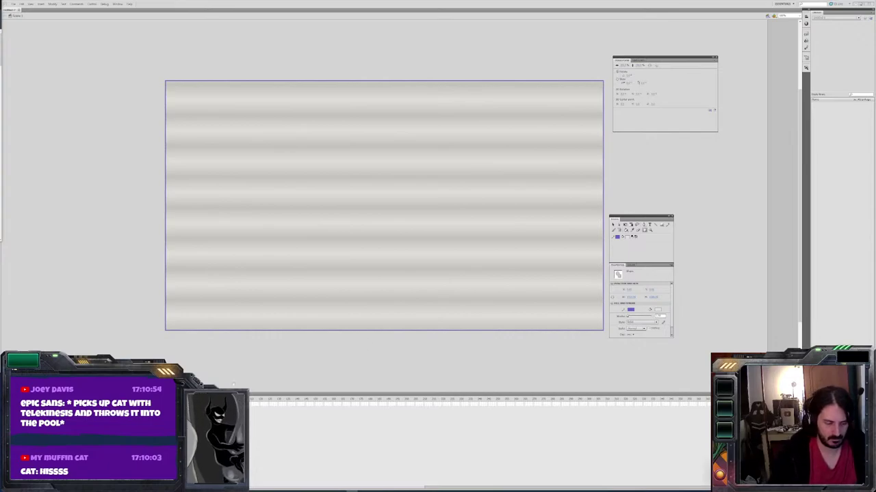
Recolour the stage-sized rectangle's fill to the light grey of the surrounding pasteboard, keeping a thin outline
{"action": "key", "text": "v"}
{"action": "key", "text": "ctrl+z"}
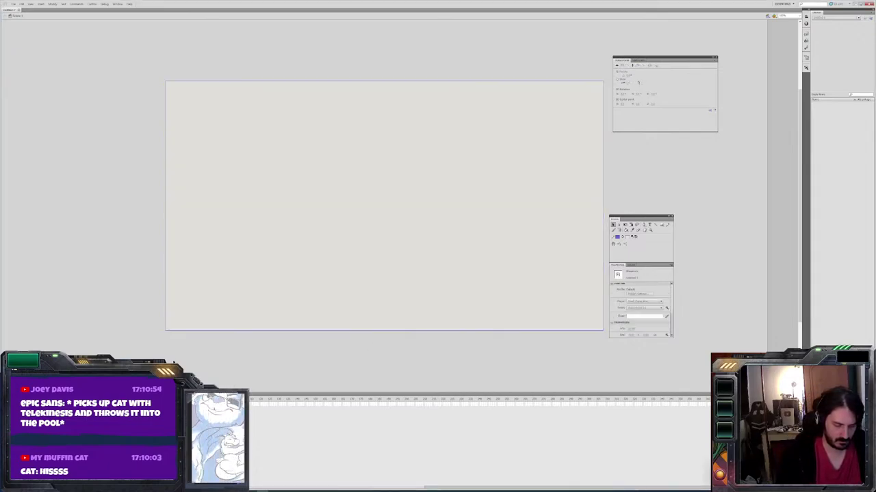
{"action": "key", "text": "ctrl+y"}
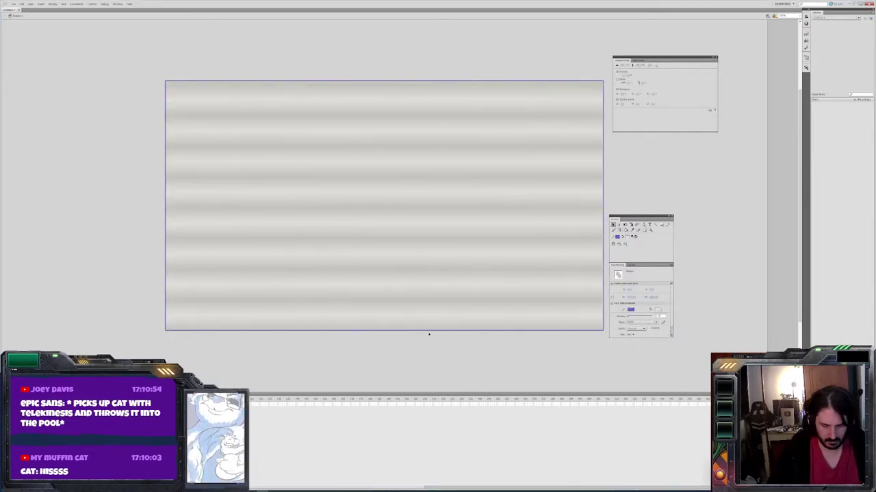
{"action": "key", "text": "ctrl+z"}
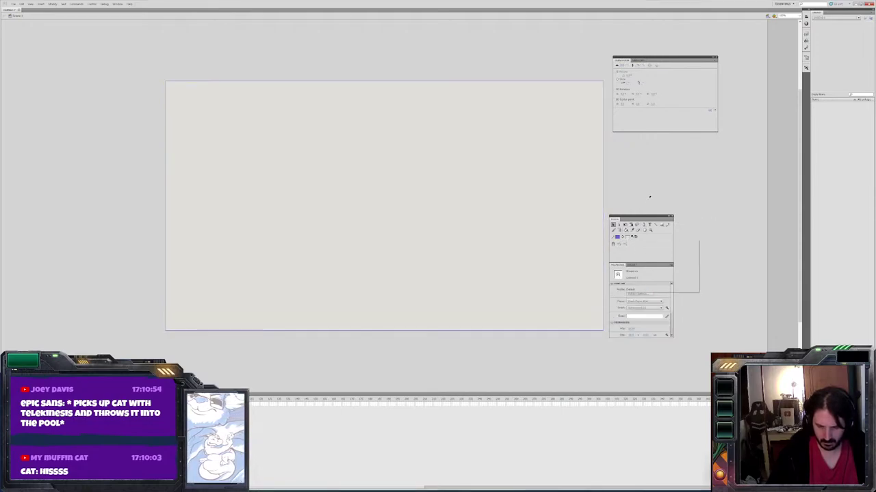
{"action": "key", "text": "ctrl+y"}
{"action": "key", "text": "ctrl+z"}
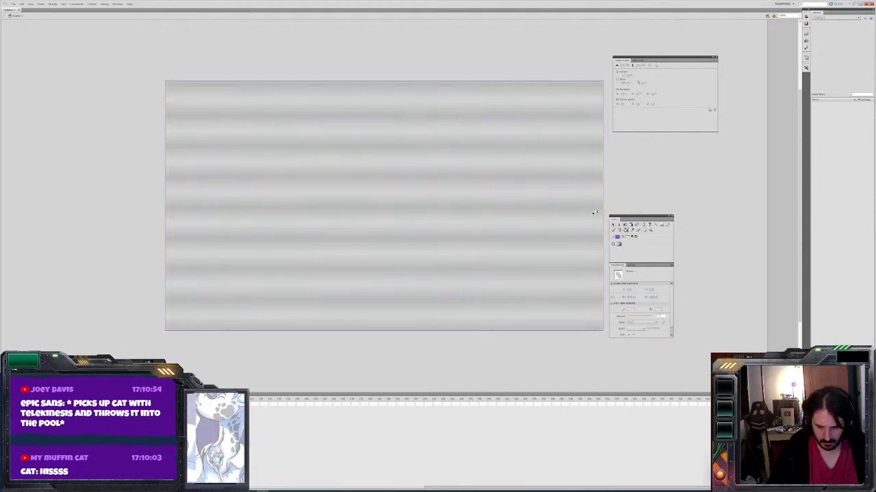
{"action": "key", "text": "ctrl+z"}
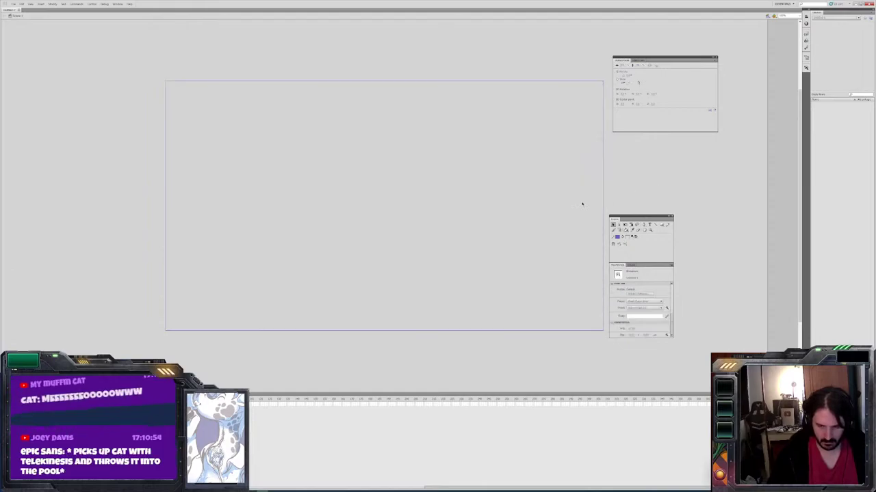
Scale the grey rectangle well beyond the stage and leave a stage-sized opening in it as a surrounding cover
{"action": "key", "text": "ctrl+y"}
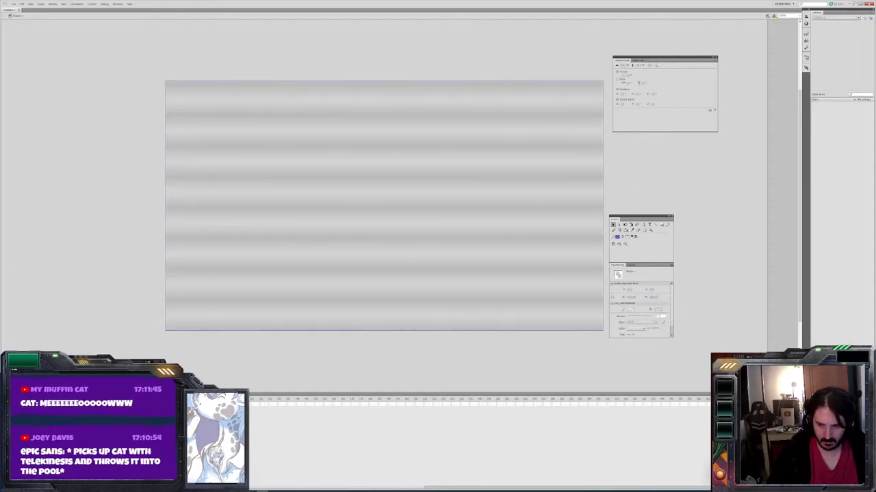
{"action": "key", "text": "ctrl+y"}
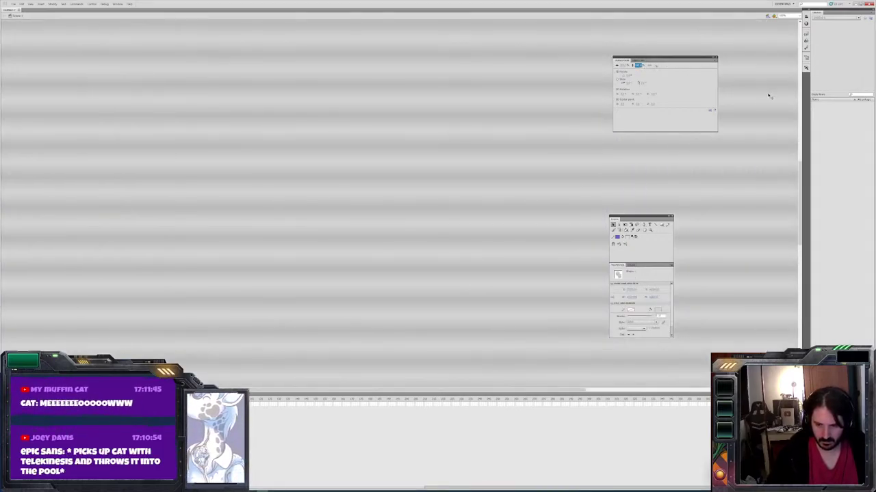
{"action": "key", "text": "ctrl+z"}
{"action": "key", "text": "ctrl+z"}
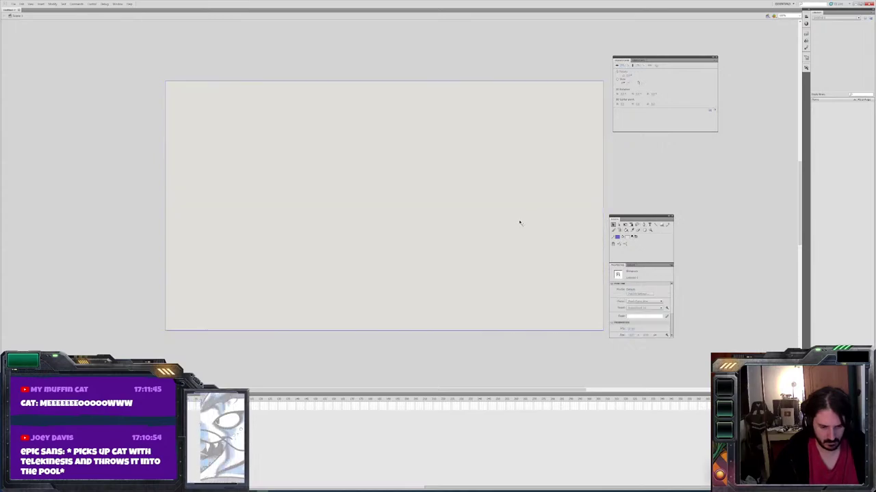
Save the document as an FLA file named "Flash CS3 Bonus"
{"action": "key", "text": "ctrl+s"}
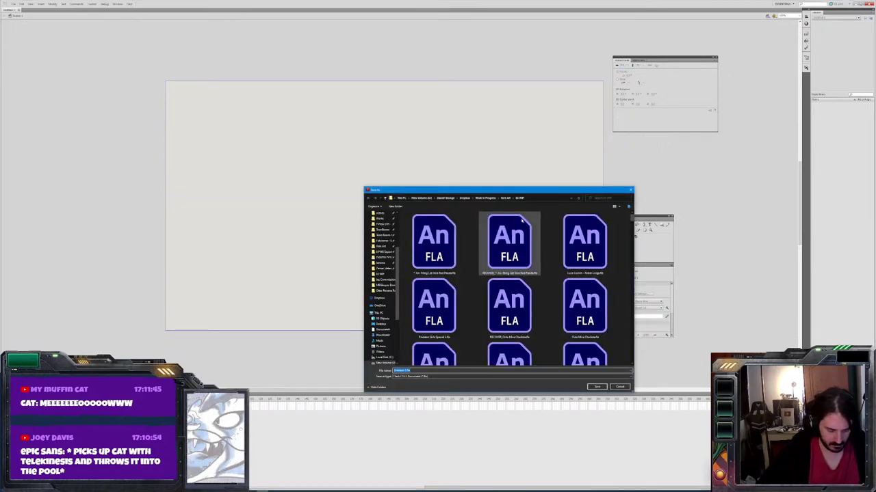
{"action": "type", "text": "Flash C"}
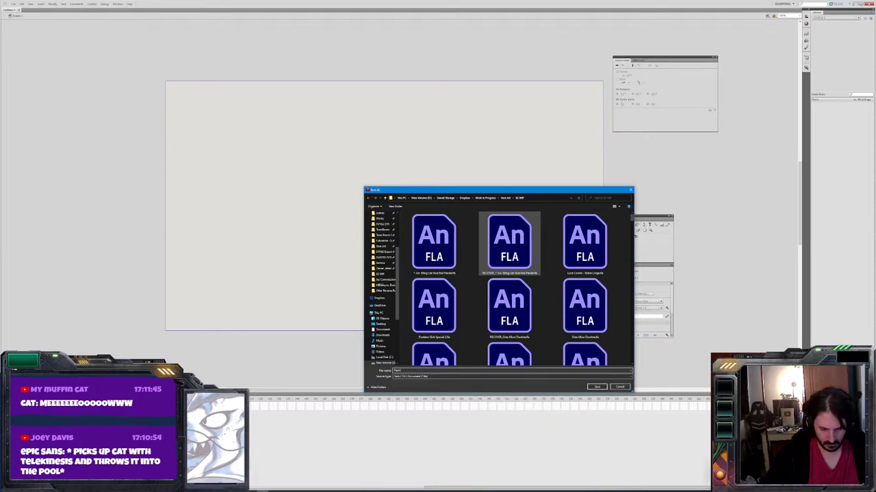
{"action": "type", "text": "S3 Bonus"}
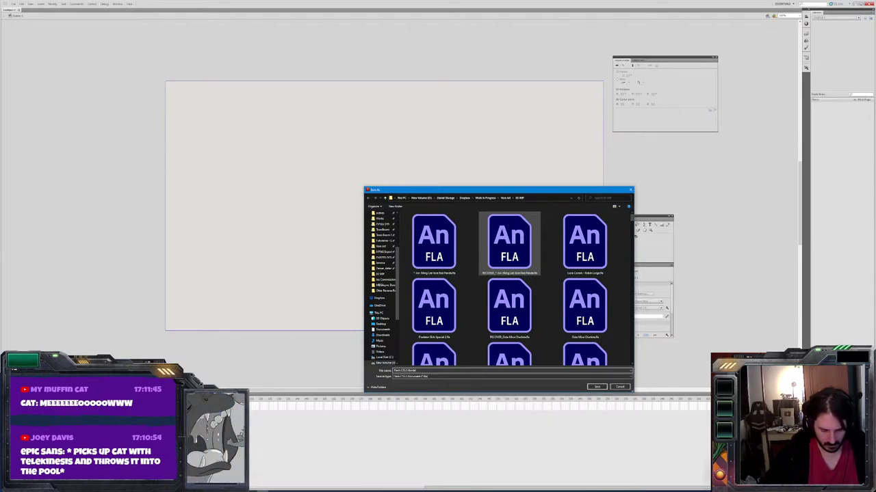
{"action": "key", "text": "Return"}
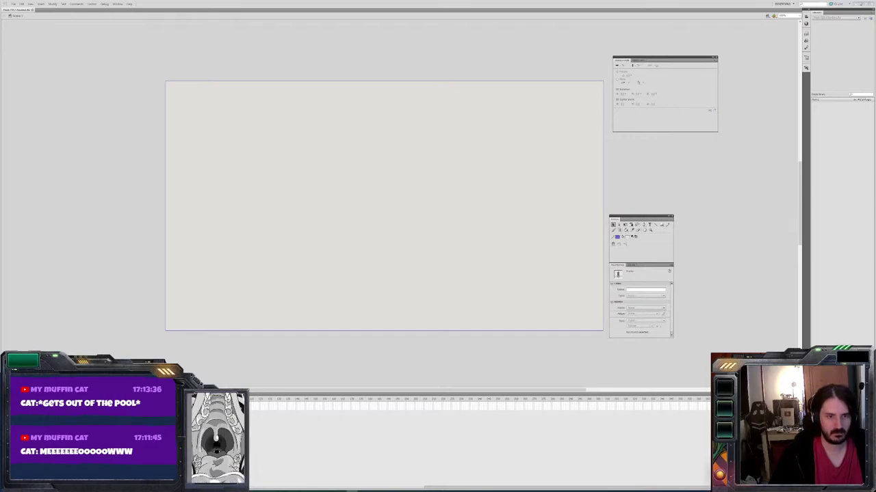
Select the grey cover surrounding the stage and group it
{"action": "left_click", "coordinate": [328, 457]}
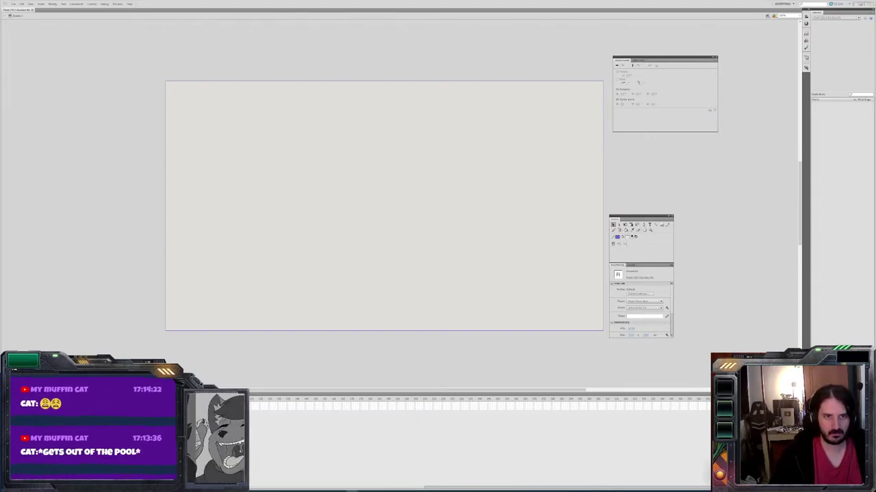
{"action": "key", "text": "ctrl+a"}
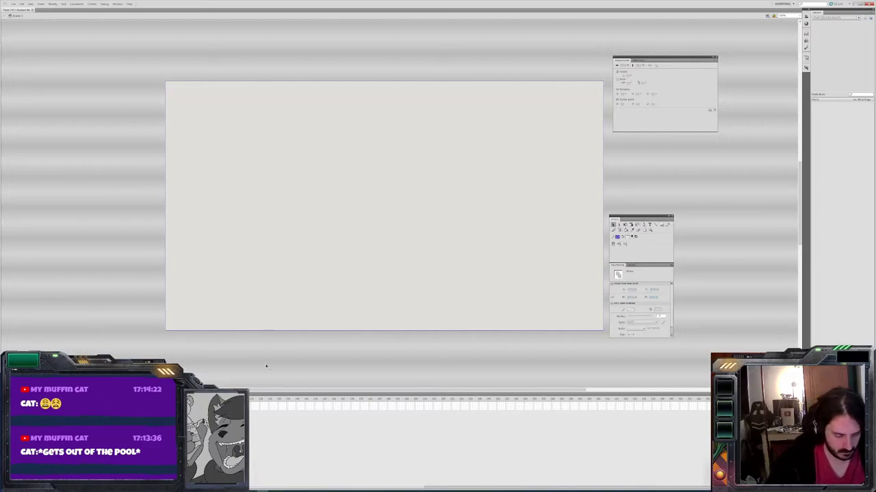
{"action": "key", "text": "ctrl+g"}
Sketch the character's round head with purple brush strokes above the stage centre and add a short chin curve inside it
{"action": "key", "text": "b"}
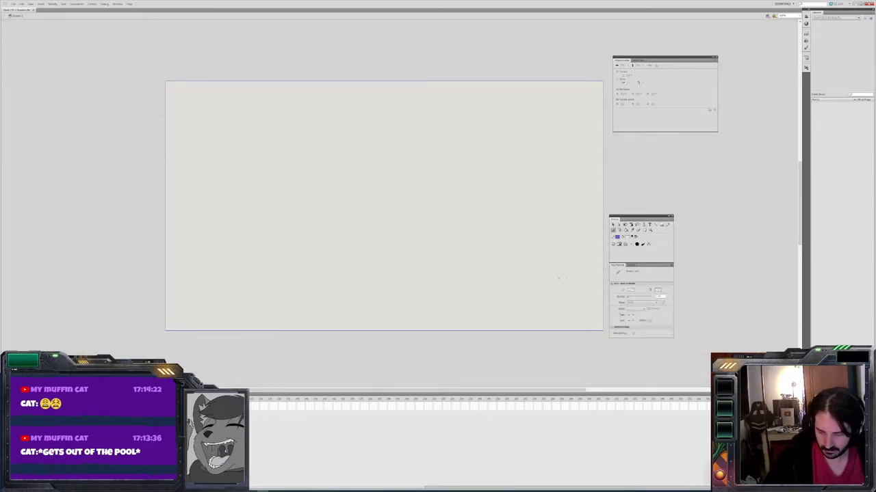
{"action": "mouse_move", "coordinate": [332, 150]}
{"action": "left_mouse_down"}
{"action": "mouse_move", "coordinate": [387, 159]}
{"action": "mouse_move", "coordinate": [379, 207]}
{"action": "left_mouse_up"}
{"action": "left_click_drag", "start_coordinate": [355, 140], "coordinate": [340, 234]}
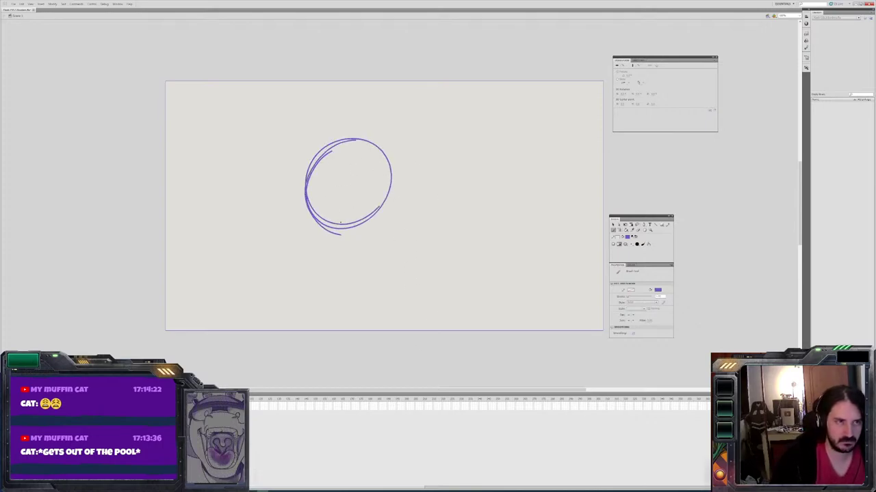
{"action": "left_click_drag", "start_coordinate": [340, 216], "coordinate": [386, 202]}
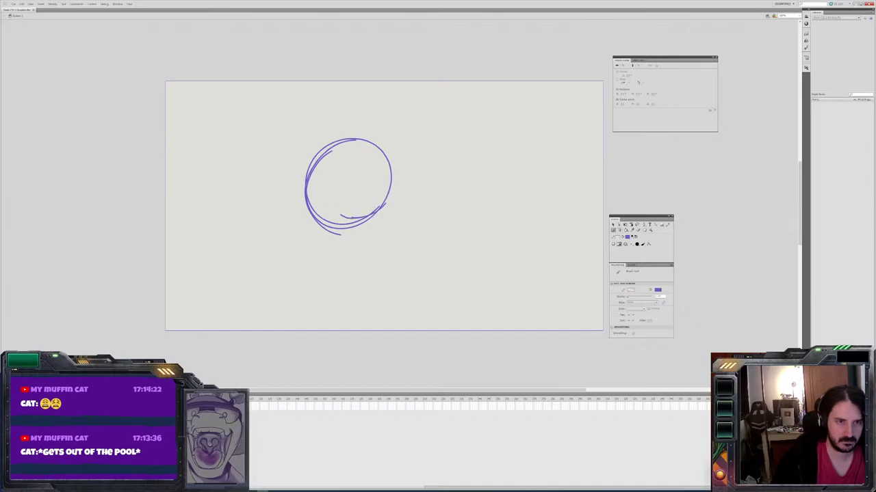
Sketch the back of an open laptop below the head, with a slanted screen and a flat base
{"action": "left_click_drag", "start_coordinate": [435, 257], "coordinate": [328, 246]}
{"action": "mouse_move", "coordinate": [316, 245]}
{"action": "left_mouse_down"}
{"action": "mouse_move", "coordinate": [296, 332]}
{"action": "mouse_move", "coordinate": [370, 242]}
{"action": "mouse_move", "coordinate": [455, 241]}
{"action": "left_mouse_up"}
{"action": "mouse_move", "coordinate": [466, 241]}
{"action": "left_mouse_down"}
{"action": "mouse_move", "coordinate": [452, 305]}
{"action": "mouse_move", "coordinate": [283, 328]}
{"action": "mouse_move", "coordinate": [385, 330]}
{"action": "left_mouse_up"}
Draw the face inside the head circle with a small frowning mouth, worried eyebrows, half-closed eyes and an oval nose
{"action": "left_click_drag", "start_coordinate": [363, 205], "coordinate": [335, 206]}
{"action": "mouse_move", "coordinate": [342, 177]}
{"action": "left_mouse_down"}
{"action": "mouse_move", "coordinate": [328, 181]}
{"action": "mouse_move", "coordinate": [381, 178]}
{"action": "left_mouse_up"}
{"action": "left_click_drag", "start_coordinate": [329, 190], "coordinate": [344, 192]}
{"action": "left_click_drag", "start_coordinate": [357, 194], "coordinate": [368, 193]}
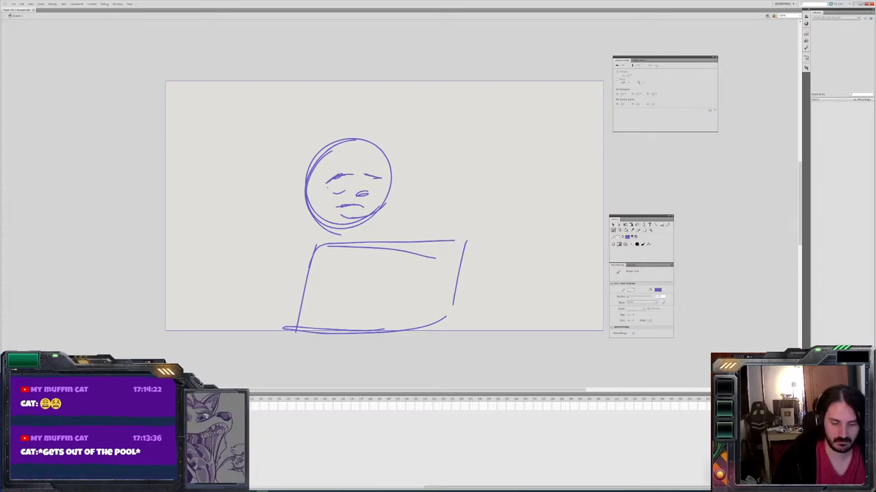
{"action": "mouse_move", "coordinate": [368, 189]}
{"action": "left_mouse_down"}
{"action": "mouse_move", "coordinate": [387, 187]}
{"action": "mouse_move", "coordinate": [411, 204]}
{"action": "mouse_move", "coordinate": [376, 214]}
{"action": "left_mouse_up"}
Add pointed cheek tufts on both sides of the head and two tall pointed ears on top
{"action": "left_click_drag", "start_coordinate": [318, 214], "coordinate": [299, 219]}
{"action": "left_click_drag", "start_coordinate": [305, 189], "coordinate": [293, 218]}
{"action": "mouse_move", "coordinate": [333, 147]}
{"action": "left_mouse_down"}
{"action": "mouse_move", "coordinate": [302, 134]}
{"action": "mouse_move", "coordinate": [299, 182]}
{"action": "left_mouse_up"}
{"action": "mouse_move", "coordinate": [375, 145]}
{"action": "left_mouse_down"}
{"action": "mouse_move", "coordinate": [395, 113]}
{"action": "mouse_move", "coordinate": [395, 182]}
{"action": "left_mouse_up"}
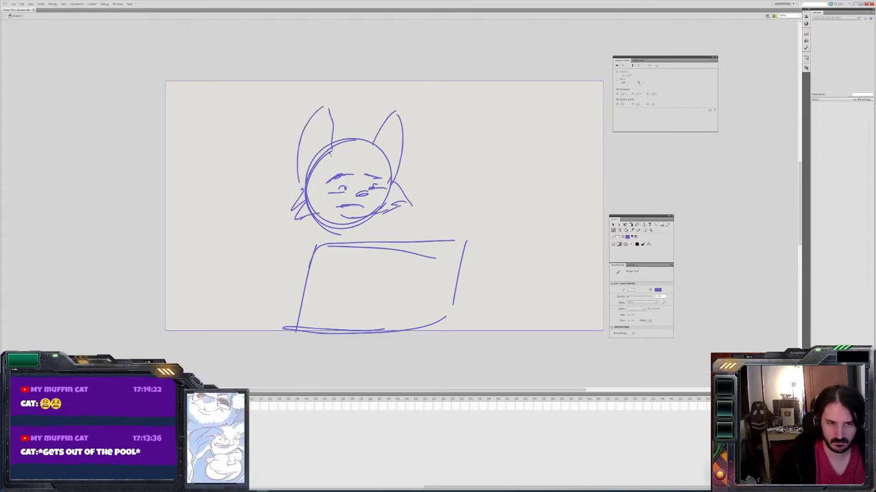
Draw the hair with a parted fringe over the forehead, a swept side lock and a spiky tuft between the ears
{"action": "left_click_drag", "start_coordinate": [332, 150], "coordinate": [361, 173]}
{"action": "mouse_move", "coordinate": [360, 151]}
{"action": "left_mouse_down"}
{"action": "mouse_move", "coordinate": [390, 164]}
{"action": "mouse_move", "coordinate": [375, 163]}
{"action": "left_mouse_up"}
{"action": "mouse_move", "coordinate": [391, 165]}
{"action": "left_mouse_down"}
{"action": "mouse_move", "coordinate": [420, 146]}
{"action": "mouse_move", "coordinate": [361, 145]}
{"action": "left_mouse_up"}
{"action": "left_click_drag", "start_coordinate": [358, 110], "coordinate": [361, 126]}
{"action": "mouse_move", "coordinate": [328, 141]}
{"action": "left_mouse_down"}
{"action": "mouse_move", "coordinate": [361, 114]}
{"action": "mouse_move", "coordinate": [344, 129]}
{"action": "left_mouse_up"}
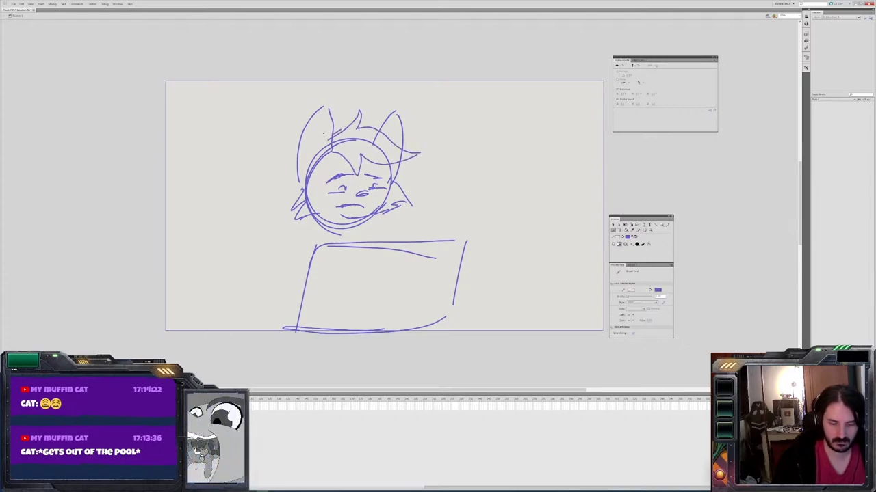
Curve the mouth up under the nose and draw upper lid lines over both eyes
{"action": "left_click_drag", "start_coordinate": [374, 204], "coordinate": [348, 207]}
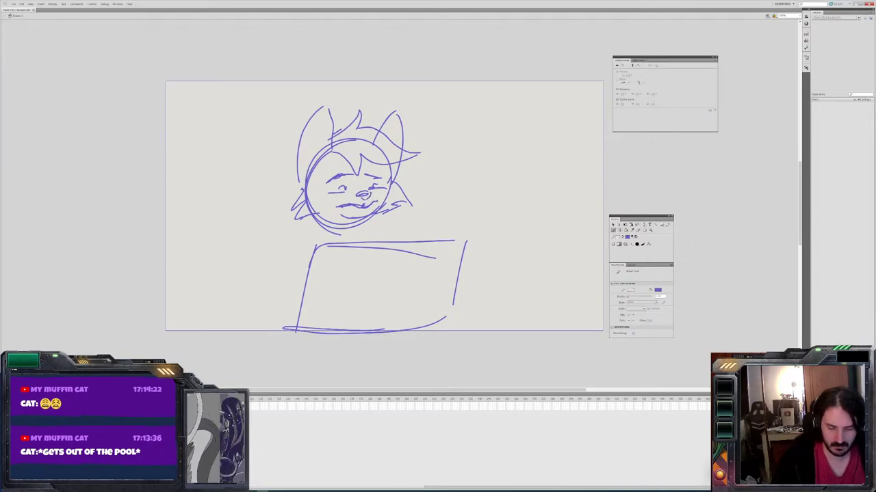
{"action": "left_click_drag", "start_coordinate": [331, 185], "coordinate": [385, 182]}
{"action": "key", "text": "ctrl+z"}
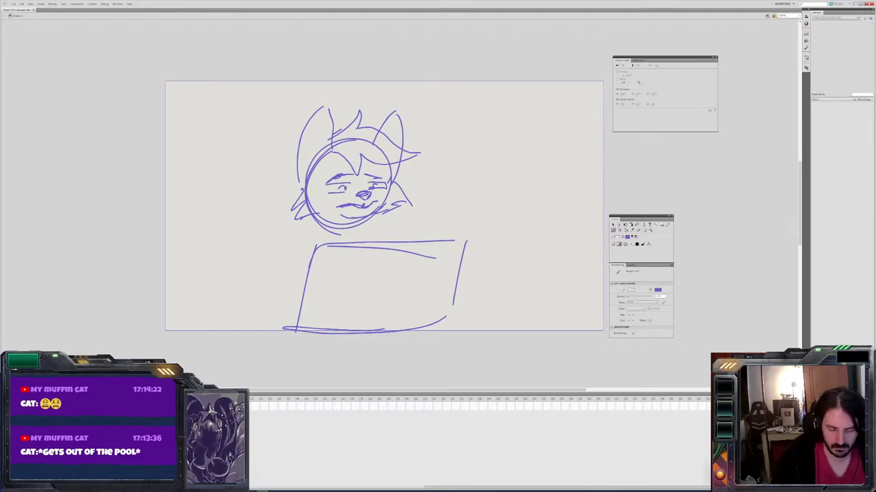
Add more fur spikes to the cheek beside the jaw, strengthen the chin line and draw the inner lines of both ears
{"action": "mouse_move", "coordinate": [304, 199]}
{"action": "left_mouse_down"}
{"action": "mouse_move", "coordinate": [282, 210]}
{"action": "mouse_move", "coordinate": [289, 227]}
{"action": "left_mouse_up"}
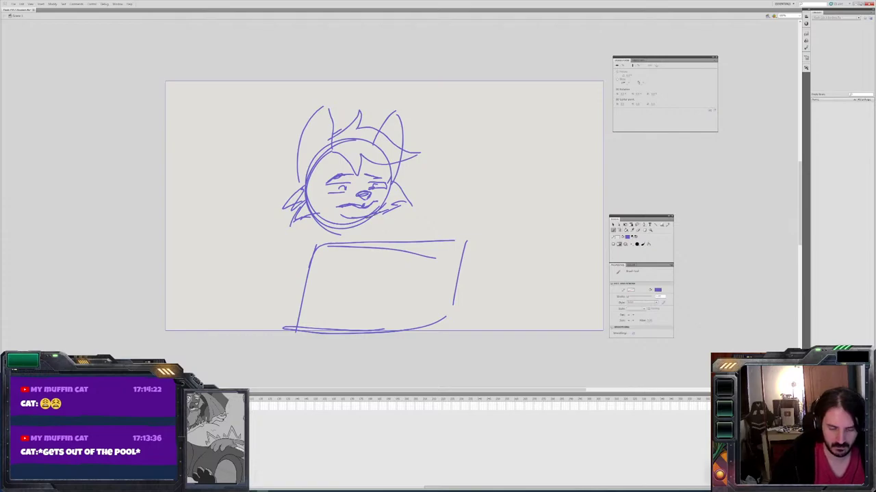
{"action": "left_click_drag", "start_coordinate": [342, 222], "coordinate": [314, 215]}
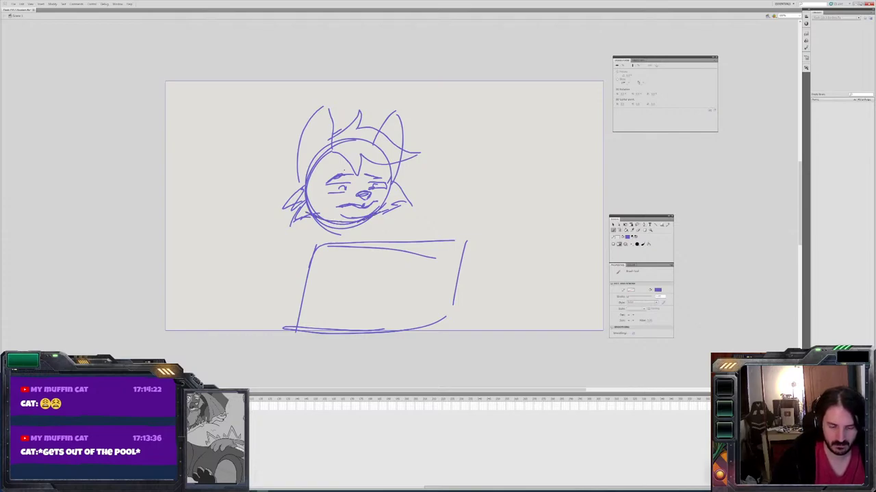
{"action": "mouse_move", "coordinate": [327, 103]}
{"action": "left_mouse_down"}
{"action": "mouse_move", "coordinate": [305, 168]}
{"action": "mouse_move", "coordinate": [323, 155]}
{"action": "mouse_move", "coordinate": [312, 157]}
{"action": "left_mouse_up"}
{"action": "left_click_drag", "start_coordinate": [313, 143], "coordinate": [308, 167]}
{"action": "mouse_move", "coordinate": [394, 111]}
{"action": "left_mouse_down"}
{"action": "mouse_move", "coordinate": [399, 136]}
{"action": "mouse_move", "coordinate": [392, 134]}
{"action": "left_mouse_up"}
{"action": "mouse_move", "coordinate": [319, 224]}
{"action": "left_mouse_down"}
{"action": "mouse_move", "coordinate": [271, 230]}
{"action": "mouse_move", "coordinate": [248, 252]}
{"action": "mouse_move", "coordinate": [254, 306]}
{"action": "mouse_move", "coordinate": [279, 322]}
{"action": "left_mouse_up"}
{"action": "key", "text": "ctrl+z"}
{"action": "key", "text": "ctrl+z"}
{"action": "key", "text": "ctrl+z"}
Sketch the bent arm and rounded hand on one side of the laptop, and the shoulder line and curled fingers on the other
{"action": "left_click_drag", "start_coordinate": [310, 257], "coordinate": [288, 291]}
{"action": "mouse_move", "coordinate": [277, 248]}
{"action": "left_mouse_down"}
{"action": "mouse_move", "coordinate": [306, 247]}
{"action": "mouse_move", "coordinate": [248, 259]}
{"action": "mouse_move", "coordinate": [243, 273]}
{"action": "mouse_move", "coordinate": [281, 281]}
{"action": "mouse_move", "coordinate": [236, 310]}
{"action": "left_mouse_up"}
{"action": "mouse_move", "coordinate": [251, 281]}
{"action": "left_mouse_down"}
{"action": "mouse_move", "coordinate": [238, 298]}
{"action": "mouse_move", "coordinate": [247, 309]}
{"action": "left_mouse_up"}
{"action": "mouse_move", "coordinate": [249, 257]}
{"action": "left_mouse_down"}
{"action": "mouse_move", "coordinate": [253, 283]}
{"action": "mouse_move", "coordinate": [286, 268]}
{"action": "left_mouse_up"}
{"action": "left_click_drag", "start_coordinate": [408, 217], "coordinate": [443, 232]}
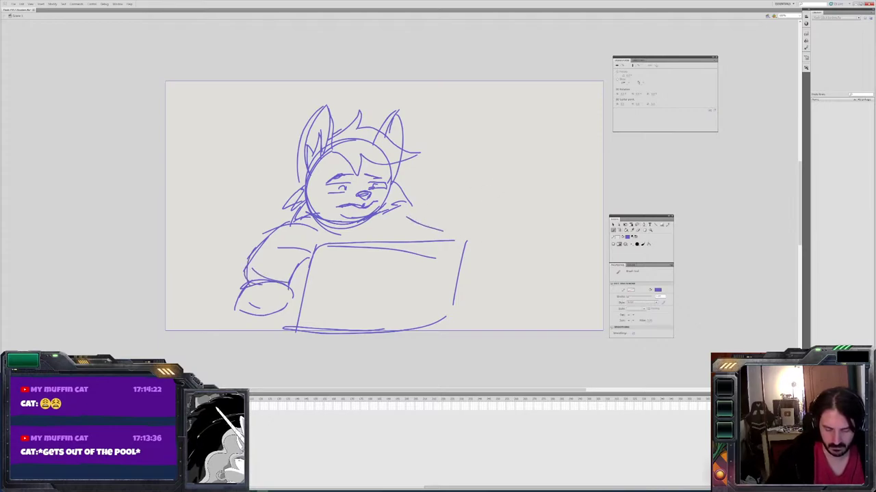
{"action": "mouse_move", "coordinate": [495, 289]}
{"action": "left_mouse_down"}
{"action": "mouse_move", "coordinate": [502, 301]}
{"action": "mouse_move", "coordinate": [503, 286]}
{"action": "mouse_move", "coordinate": [520, 300]}
{"action": "mouse_move", "coordinate": [518, 282]}
{"action": "mouse_move", "coordinate": [504, 281]}
{"action": "mouse_move", "coordinate": [461, 298]}
{"action": "mouse_move", "coordinate": [494, 296]}
{"action": "left_mouse_up"}
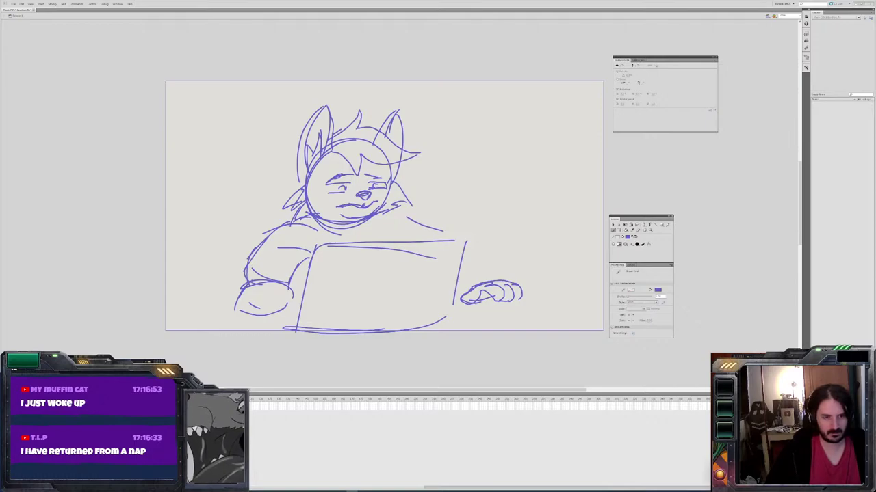
Draw the sleeve hem across the bent arm, reinforce the arm's outer contour and add a small angular shape above the laptop's corner
{"action": "left_click_drag", "start_coordinate": [312, 254], "coordinate": [260, 245]}
{"action": "mouse_move", "coordinate": [294, 220]}
{"action": "left_mouse_down"}
{"action": "mouse_move", "coordinate": [270, 228]}
{"action": "mouse_move", "coordinate": [246, 243]}
{"action": "mouse_move", "coordinate": [243, 287]}
{"action": "left_mouse_up"}
{"action": "left_click_drag", "start_coordinate": [327, 230], "coordinate": [309, 249]}
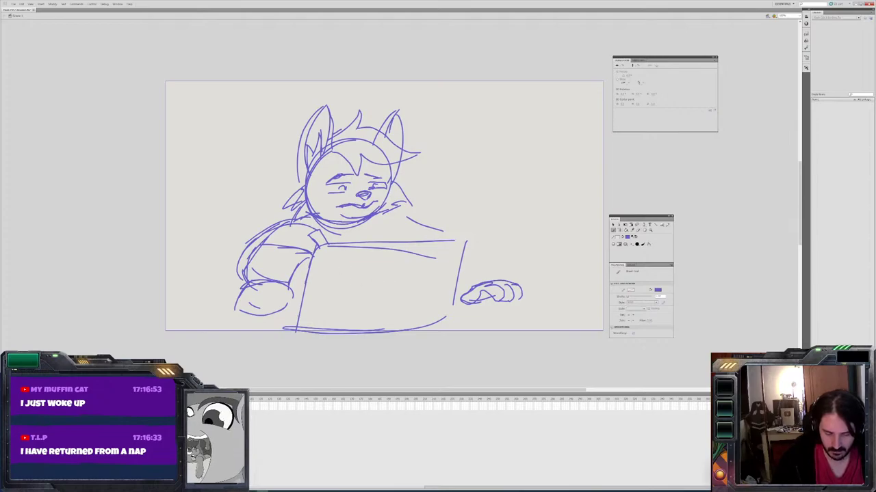
Sketch a chair back in front of the laptop, with two upright posts joined by two horizontal rails
{"action": "mouse_move", "coordinate": [329, 286]}
{"action": "left_mouse_down"}
{"action": "mouse_move", "coordinate": [333, 320]}
{"action": "mouse_move", "coordinate": [339, 287]}
{"action": "mouse_move", "coordinate": [350, 363]}
{"action": "left_mouse_up"}
{"action": "left_click_drag", "start_coordinate": [442, 278], "coordinate": [450, 333]}
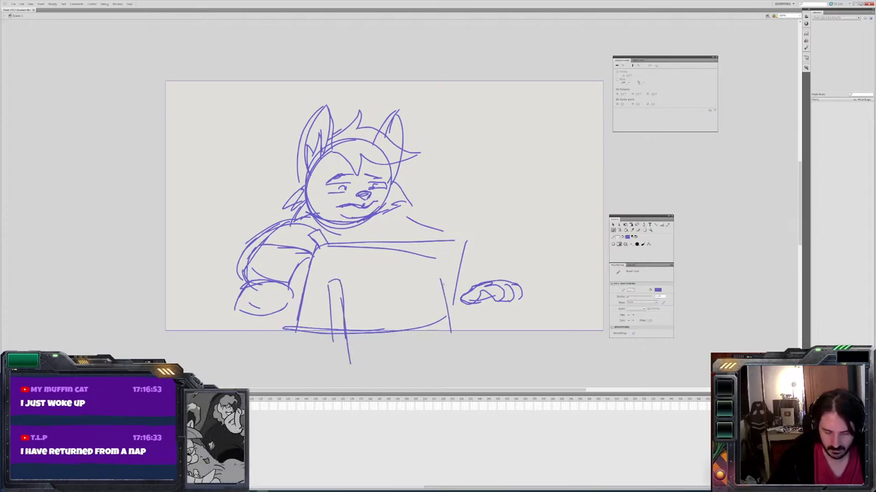
{"action": "mouse_move", "coordinate": [433, 279]}
{"action": "left_mouse_down"}
{"action": "mouse_move", "coordinate": [448, 353]}
{"action": "mouse_move", "coordinate": [455, 346]}
{"action": "left_mouse_up"}
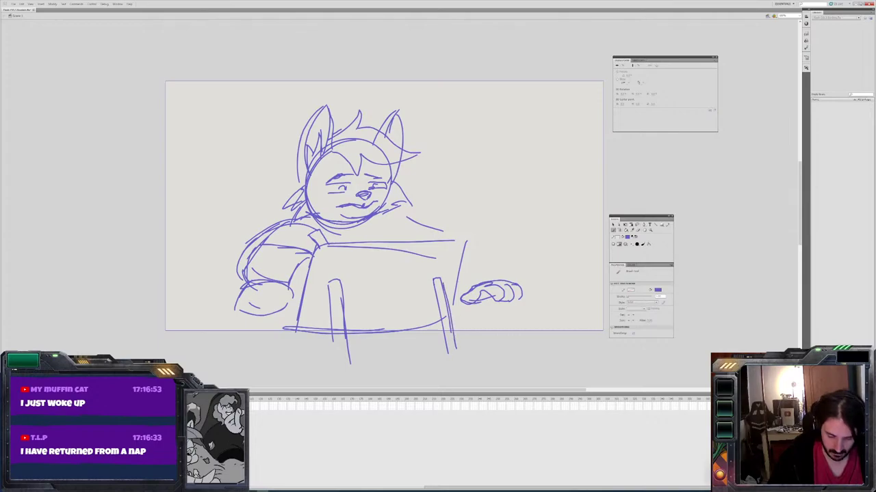
{"action": "left_click_drag", "start_coordinate": [328, 276], "coordinate": [446, 356]}
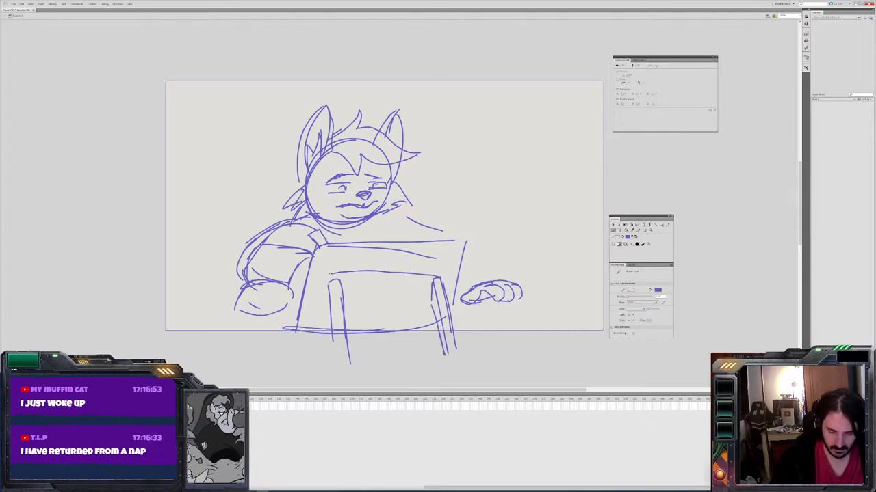
{"action": "left_click_drag", "start_coordinate": [431, 296], "coordinate": [335, 296]}
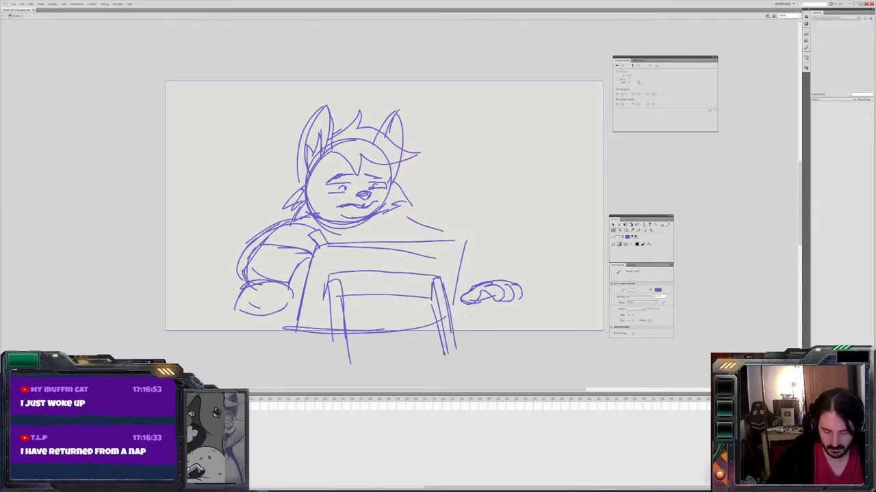
Connect the curled hand to the laptop with a forearm line and add shoulder and chest strokes below the cheek fur
{"action": "mouse_move", "coordinate": [505, 278]}
{"action": "left_mouse_down"}
{"action": "mouse_move", "coordinate": [465, 248]}
{"action": "mouse_move", "coordinate": [488, 269]}
{"action": "left_mouse_up"}
{"action": "left_click_drag", "start_coordinate": [385, 241], "coordinate": [438, 215]}
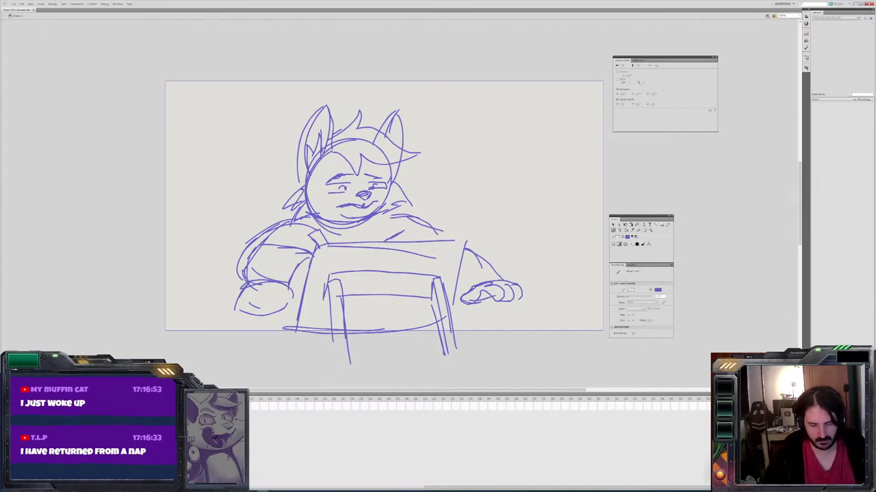
Insert a blank keyframe and draw a horizontal table edge across the stage with perspective lines fanning out below it
{"action": "key", "text": "v"}
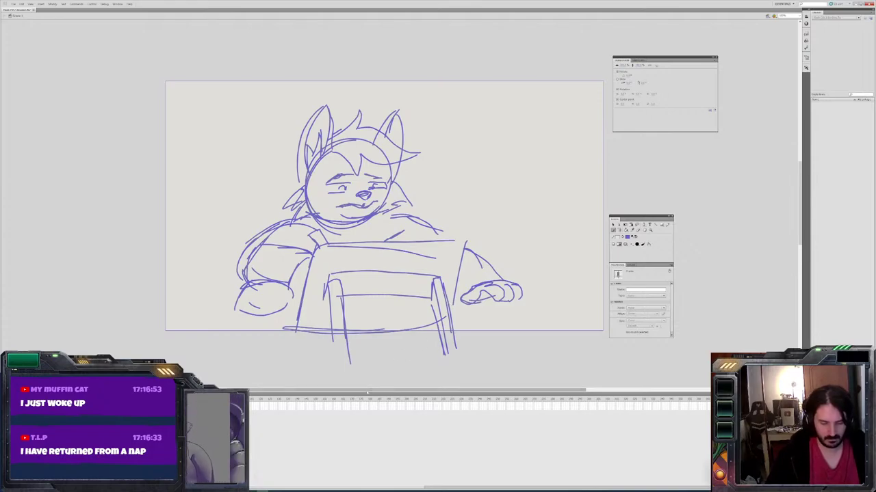
{"action": "key", "text": "F7"}
{"action": "left_click_drag", "start_coordinate": [582, 264], "coordinate": [145, 264]}
{"action": "left_click_drag", "start_coordinate": [362, 267], "coordinate": [163, 332]}
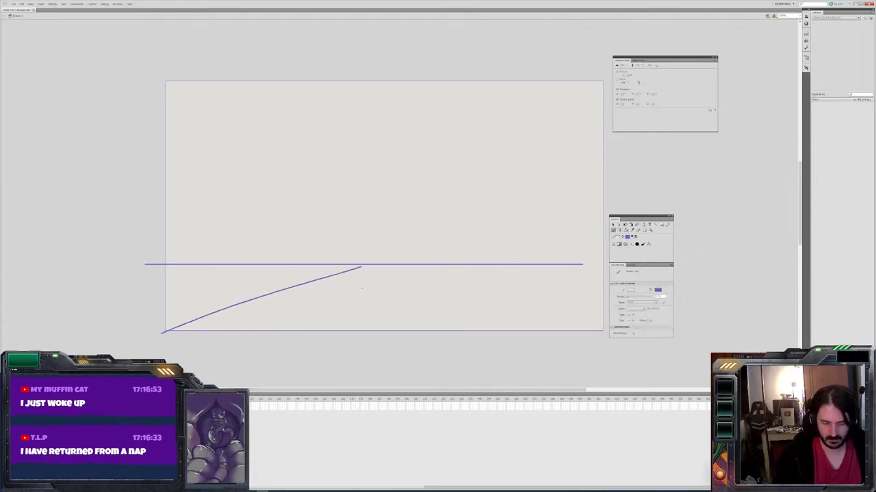
{"action": "left_click_drag", "start_coordinate": [422, 272], "coordinate": [464, 375]}
{"action": "left_click_drag", "start_coordinate": [473, 286], "coordinate": [624, 362]}
{"action": "left_click_drag", "start_coordinate": [612, 354], "coordinate": [432, 264]}
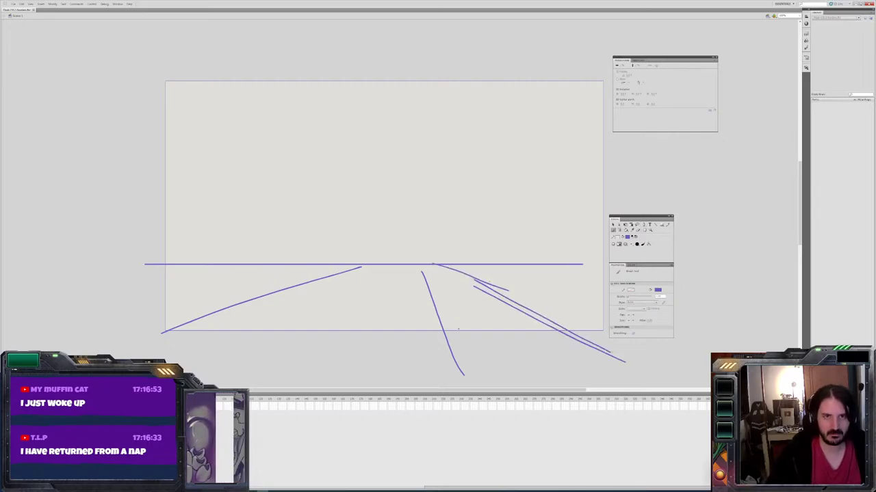
Rough in a head circle above the horizontal table edge and two small rounded hand shapes below it
{"action": "left_click_drag", "start_coordinate": [333, 157], "coordinate": [346, 190]}
{"action": "left_click_drag", "start_coordinate": [364, 138], "coordinate": [390, 179]}
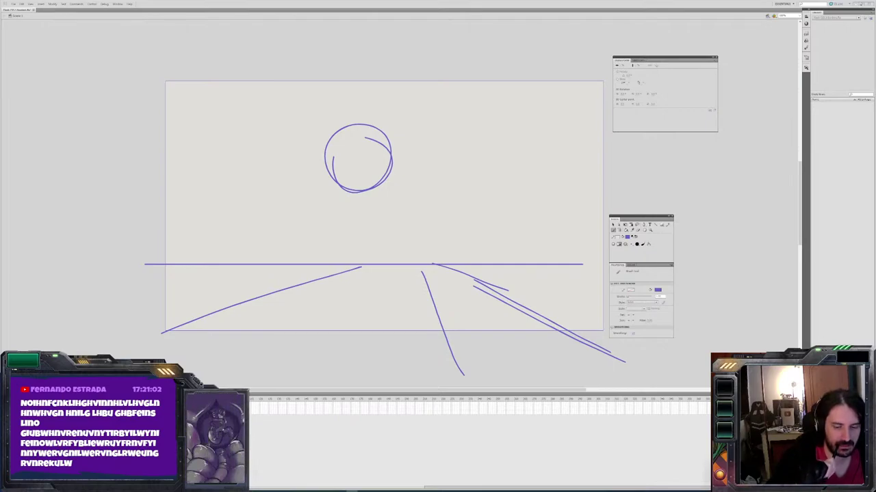
{"action": "left_click_drag", "start_coordinate": [292, 302], "coordinate": [329, 305]}
{"action": "left_click_drag", "start_coordinate": [383, 290], "coordinate": [385, 292]}
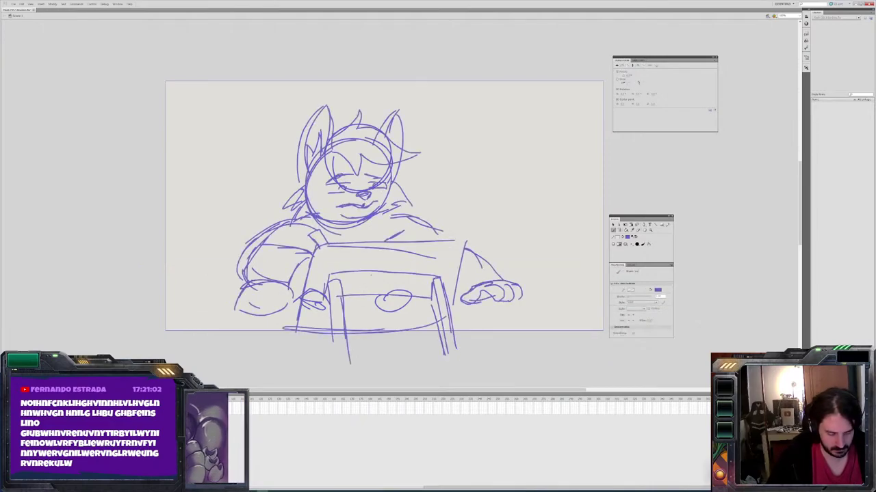
Clear the rough circle and rounded hand shapes from the frame with the table perspective lines
{"action": "key", "text": "v"}
{"action": "key", "text": "."}
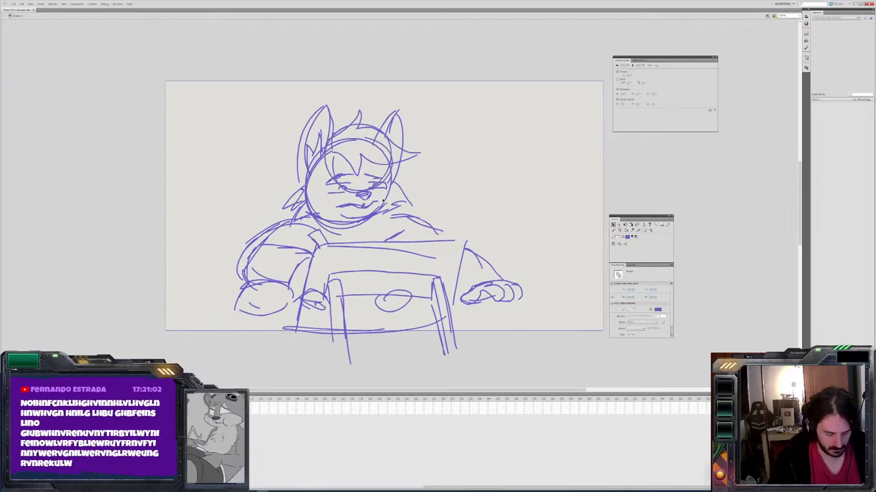
{"action": "key", "text": "."}
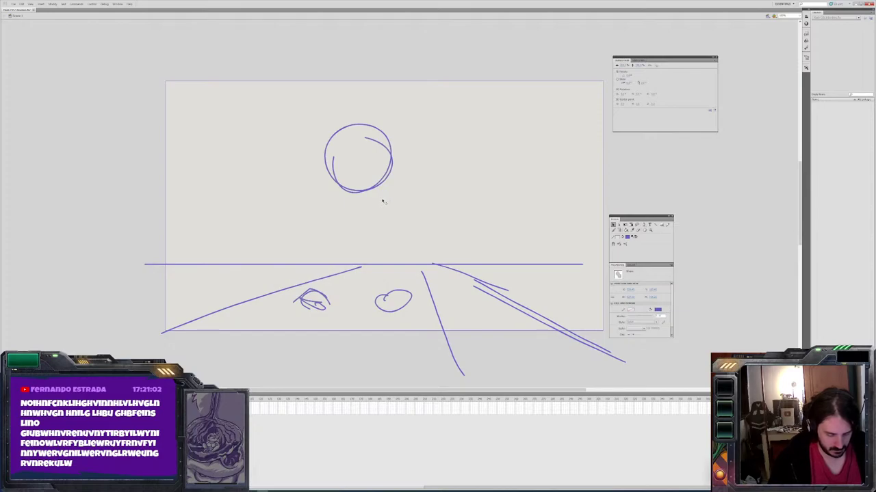
{"action": "key", "text": "."}
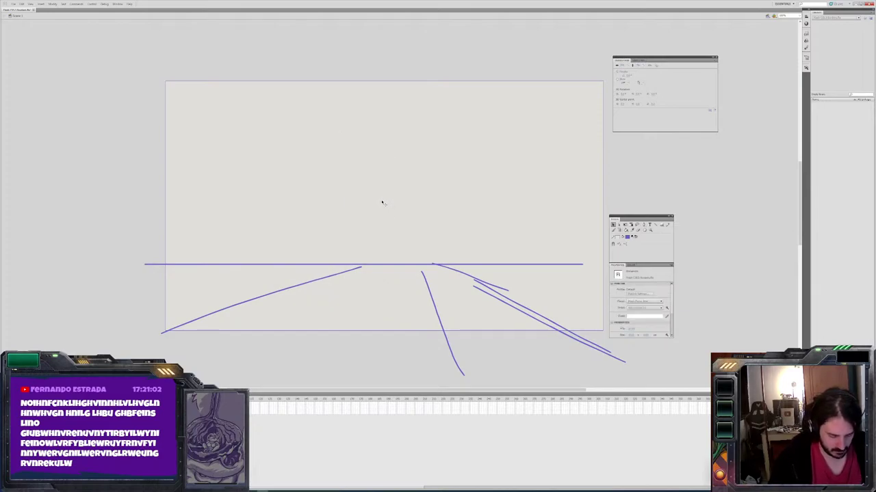
Erase the tired face and redraw it with wide round eyes, a small nose and a worried, downturned mouth
{"action": "key", "text": "b"}
{"action": "key", "text": "e"}
{"action": "mouse_move", "coordinate": [387, 172]}
{"action": "left_mouse_down"}
{"action": "mouse_move", "coordinate": [359, 195]}
{"action": "mouse_move", "coordinate": [347, 168]}
{"action": "mouse_move", "coordinate": [345, 189]}
{"action": "mouse_move", "coordinate": [369, 195]}
{"action": "mouse_move", "coordinate": [381, 181]}
{"action": "mouse_move", "coordinate": [324, 180]}
{"action": "mouse_move", "coordinate": [372, 166]}
{"action": "mouse_move", "coordinate": [359, 212]}
{"action": "left_mouse_up"}
{"action": "key", "text": "b"}
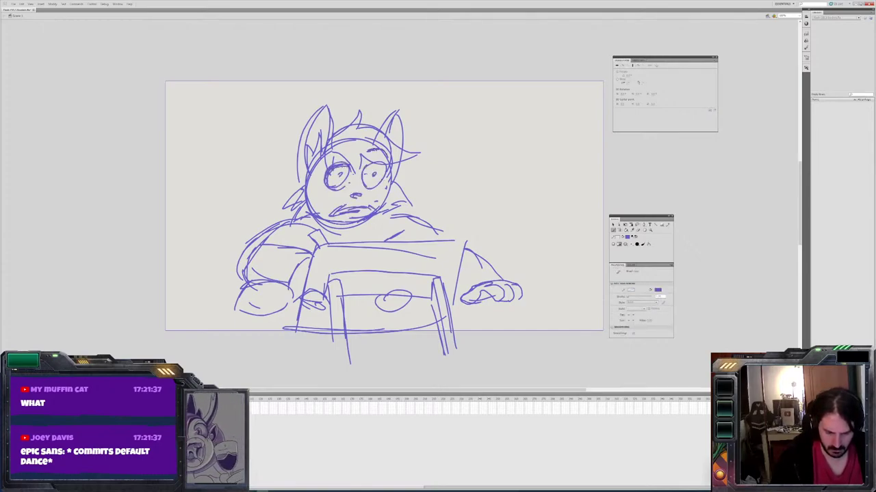
{"action": "key", "text": "v"}
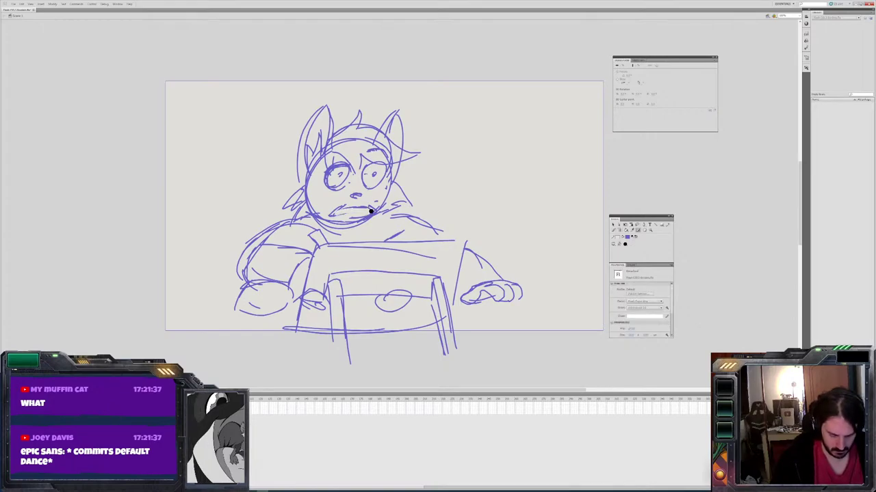
In the table frame, sketch a large hand and cuff resting on the table edge, with one finger pointing straight up
{"action": "key", "text": "b"}
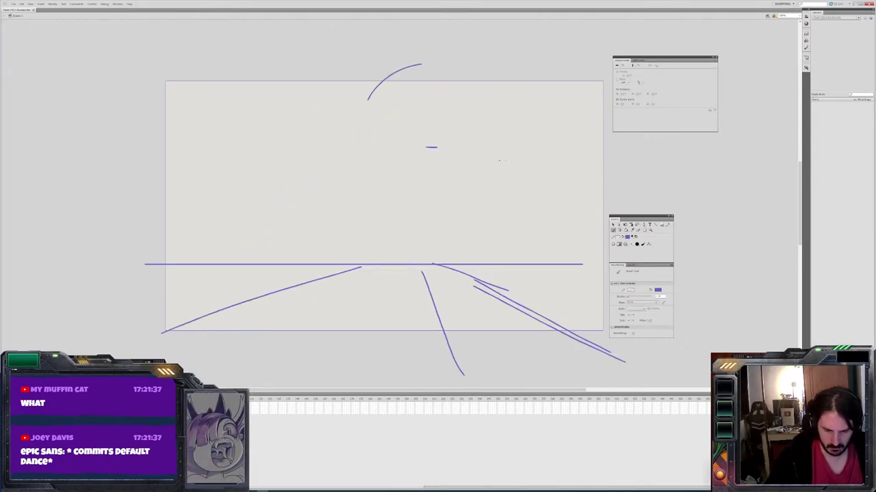
{"action": "mouse_move", "coordinate": [525, 143]}
{"action": "left_mouse_down"}
{"action": "mouse_move", "coordinate": [428, 142]}
{"action": "mouse_move", "coordinate": [446, 135]}
{"action": "mouse_move", "coordinate": [441, 251]}
{"action": "mouse_move", "coordinate": [428, 162]}
{"action": "mouse_move", "coordinate": [502, 130]}
{"action": "mouse_move", "coordinate": [548, 179]}
{"action": "mouse_move", "coordinate": [531, 147]}
{"action": "mouse_move", "coordinate": [568, 193]}
{"action": "left_mouse_up"}
{"action": "left_click_drag", "start_coordinate": [573, 208], "coordinate": [559, 219]}
{"action": "mouse_move", "coordinate": [490, 174]}
{"action": "left_mouse_down"}
{"action": "mouse_move", "coordinate": [525, 199]}
{"action": "mouse_move", "coordinate": [538, 247]}
{"action": "mouse_move", "coordinate": [520, 260]}
{"action": "left_mouse_up"}
{"action": "mouse_move", "coordinate": [542, 65]}
{"action": "left_mouse_down"}
{"action": "mouse_move", "coordinate": [555, 183]}
{"action": "mouse_move", "coordinate": [572, 110]}
{"action": "mouse_move", "coordinate": [580, 197]}
{"action": "left_mouse_up"}
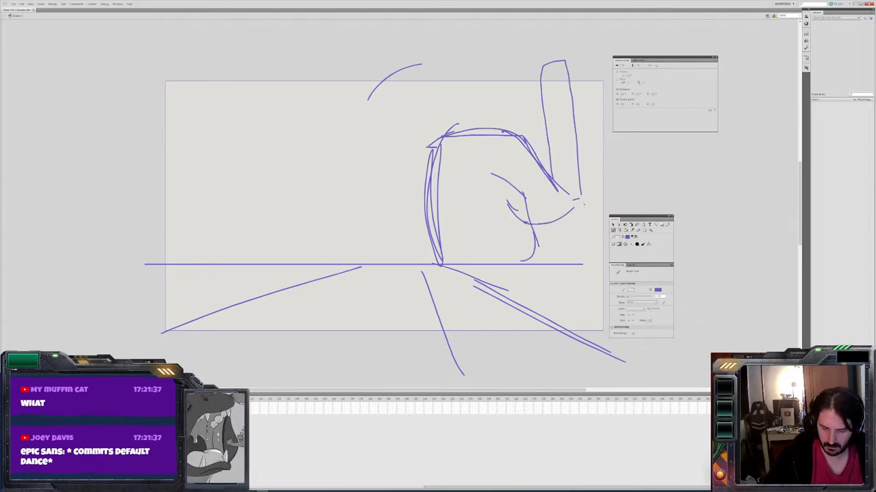
{"action": "left_click_drag", "start_coordinate": [562, 225], "coordinate": [565, 248]}
{"action": "key", "text": "comma"}
{"action": "key", "text": "period"}
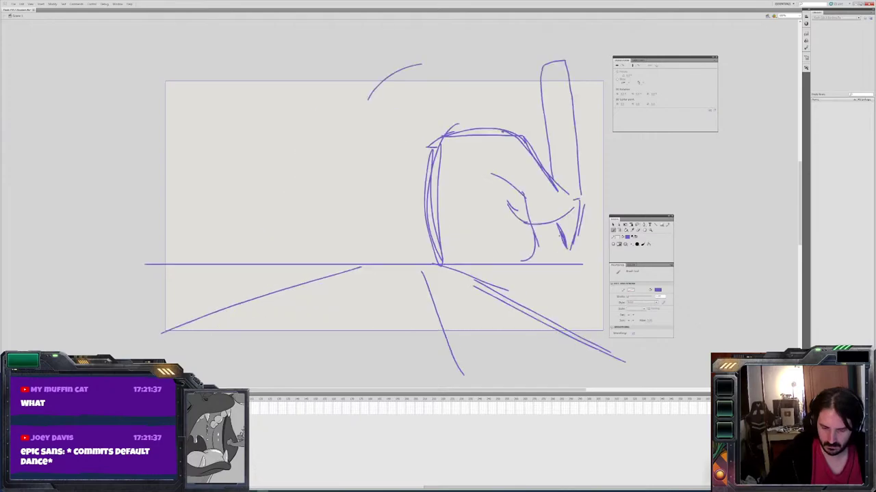
Draw the large rounded sleeve behind the cuff, curving around and down to rest on the table edge
{"action": "mouse_move", "coordinate": [516, 130]}
{"action": "left_mouse_down"}
{"action": "mouse_move", "coordinate": [398, 89]}
{"action": "mouse_move", "coordinate": [326, 83]}
{"action": "mouse_move", "coordinate": [263, 100]}
{"action": "left_mouse_up"}
{"action": "left_click_drag", "start_coordinate": [269, 63], "coordinate": [202, 141]}
{"action": "mouse_move", "coordinate": [241, 83]}
{"action": "left_mouse_down"}
{"action": "mouse_move", "coordinate": [198, 199]}
{"action": "mouse_move", "coordinate": [261, 263]}
{"action": "mouse_move", "coordinate": [406, 266]}
{"action": "left_mouse_up"}
{"action": "key", "text": "comma"}
{"action": "key", "text": "period"}
{"action": "mouse_move", "coordinate": [243, 250]}
{"action": "left_mouse_down"}
{"action": "mouse_move", "coordinate": [443, 252]}
{"action": "mouse_move", "coordinate": [369, 207]}
{"action": "mouse_move", "coordinate": [225, 227]}
{"action": "left_mouse_up"}
Sketch the upper body above the sleeve with long curved lines for the back, shoulder and chest
{"action": "scroll", "coordinate": [471, 252], "scroll_direction": "up", "scroll_amount": 5}
{"action": "mouse_move", "coordinate": [354, 116]}
{"action": "left_mouse_down"}
{"action": "mouse_move", "coordinate": [279, 144]}
{"action": "mouse_move", "coordinate": [186, 293]}
{"action": "left_mouse_up"}
{"action": "left_click_drag", "start_coordinate": [199, 262], "coordinate": [194, 271]}
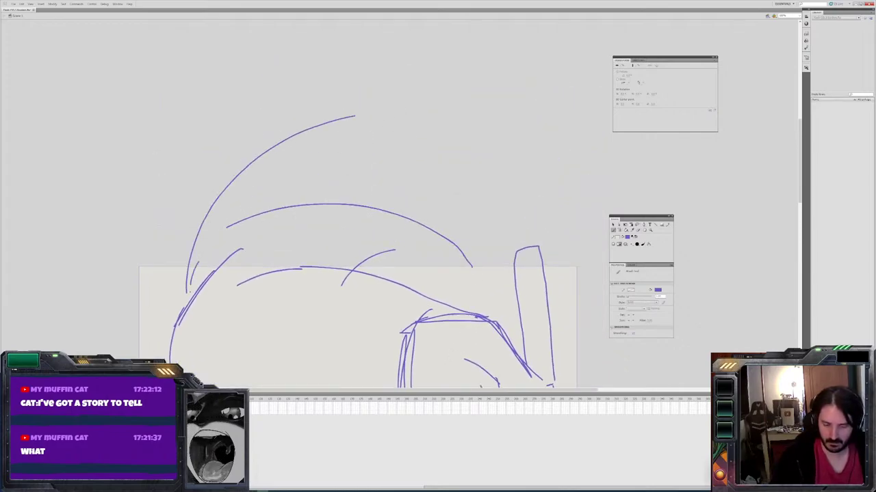
{"action": "left_click_drag", "start_coordinate": [221, 188], "coordinate": [298, 199]}
{"action": "mouse_move", "coordinate": [262, 142]}
{"action": "left_mouse_down"}
{"action": "mouse_move", "coordinate": [163, 255]}
{"action": "mouse_move", "coordinate": [153, 300]}
{"action": "left_mouse_up"}
{"action": "mouse_move", "coordinate": [419, 141]}
{"action": "left_mouse_down"}
{"action": "mouse_move", "coordinate": [491, 250]}
{"action": "mouse_move", "coordinate": [493, 293]}
{"action": "left_mouse_up"}
{"action": "left_click_drag", "start_coordinate": [487, 209], "coordinate": [490, 308]}
Draw the spiky cheek fur, the triangular nose, the wavy mouth and the chin of the head facing the raised finger
{"action": "left_click_drag", "start_coordinate": [248, 49], "coordinate": [323, 157]}
{"action": "mouse_move", "coordinate": [397, 40]}
{"action": "left_mouse_down"}
{"action": "mouse_move", "coordinate": [272, 54]}
{"action": "mouse_move", "coordinate": [288, 74]}
{"action": "mouse_move", "coordinate": [240, 125]}
{"action": "left_mouse_up"}
{"action": "left_click_drag", "start_coordinate": [317, 159], "coordinate": [307, 275]}
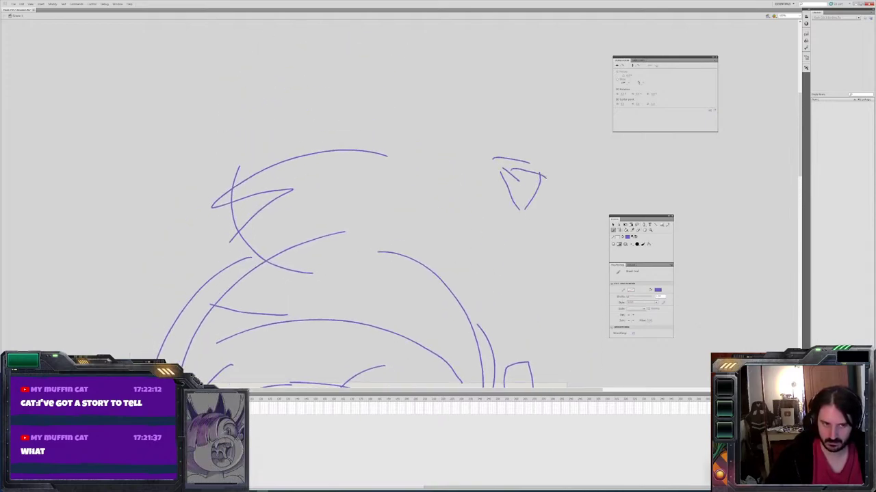
{"action": "left_click_drag", "start_coordinate": [524, 208], "coordinate": [547, 193]}
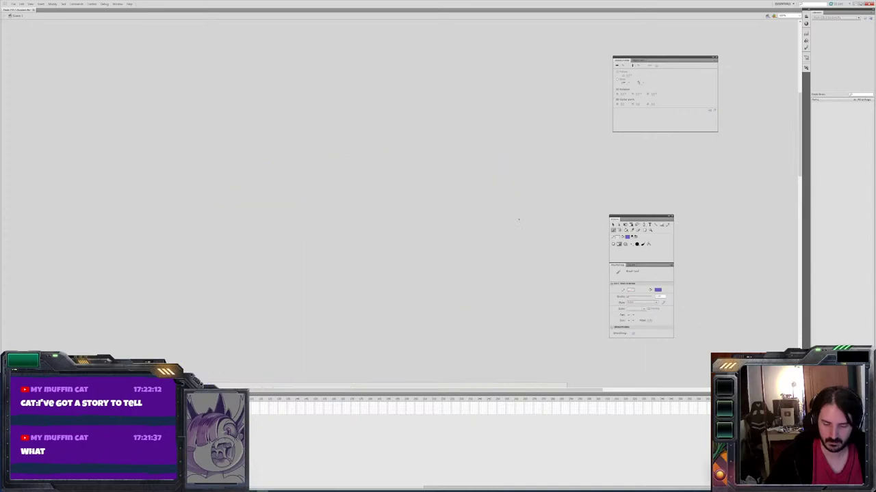
{"action": "mouse_move", "coordinate": [516, 222]}
{"action": "left_mouse_down"}
{"action": "mouse_move", "coordinate": [473, 234]}
{"action": "mouse_move", "coordinate": [394, 219]}
{"action": "left_mouse_up"}
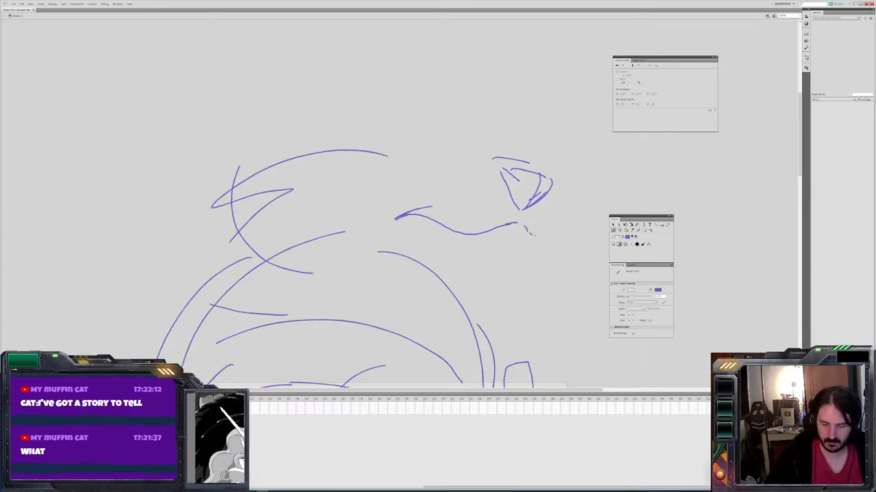
Draw the large near eye and the narrow far eye, each with a lid line, iris and pupil
{"action": "mouse_move", "coordinate": [489, 145]}
{"action": "left_mouse_down"}
{"action": "mouse_move", "coordinate": [405, 139]}
{"action": "mouse_move", "coordinate": [380, 117]}
{"action": "mouse_move", "coordinate": [466, 55]}
{"action": "left_mouse_up"}
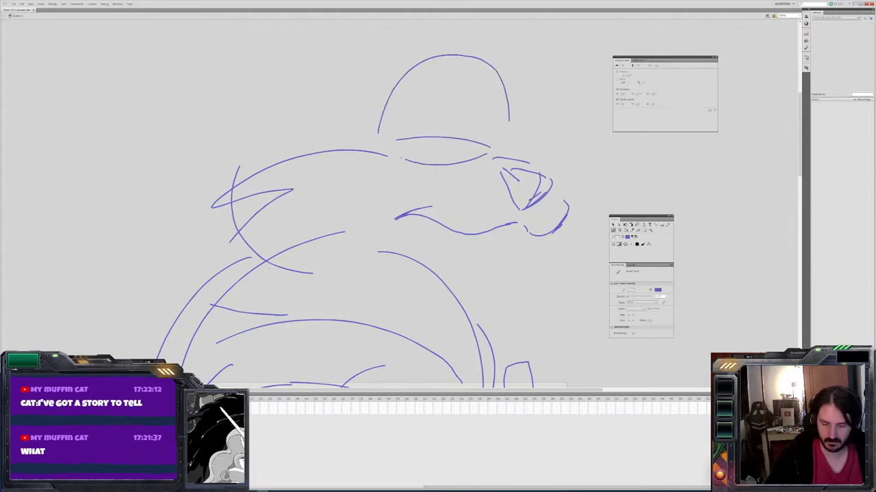
{"action": "mouse_move", "coordinate": [403, 137]}
{"action": "left_mouse_down"}
{"action": "mouse_move", "coordinate": [455, 103]}
{"action": "mouse_move", "coordinate": [414, 159]}
{"action": "left_mouse_up"}
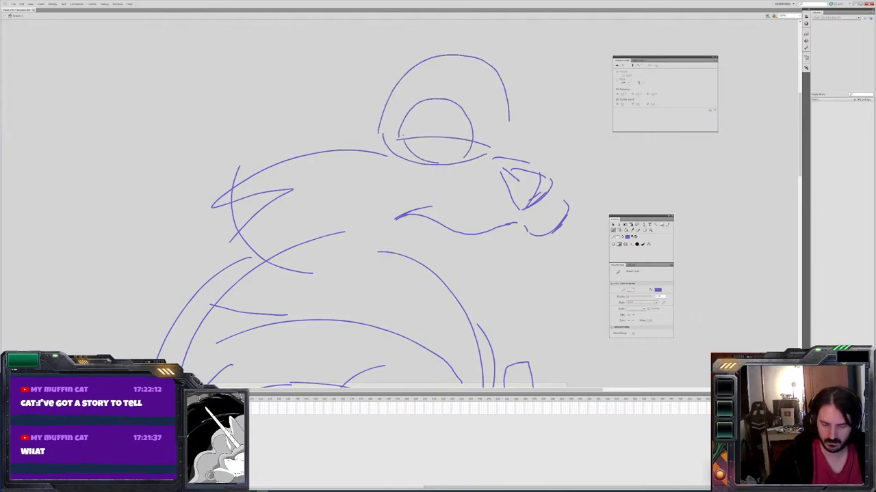
{"action": "left_click_drag", "start_coordinate": [411, 157], "coordinate": [451, 152]}
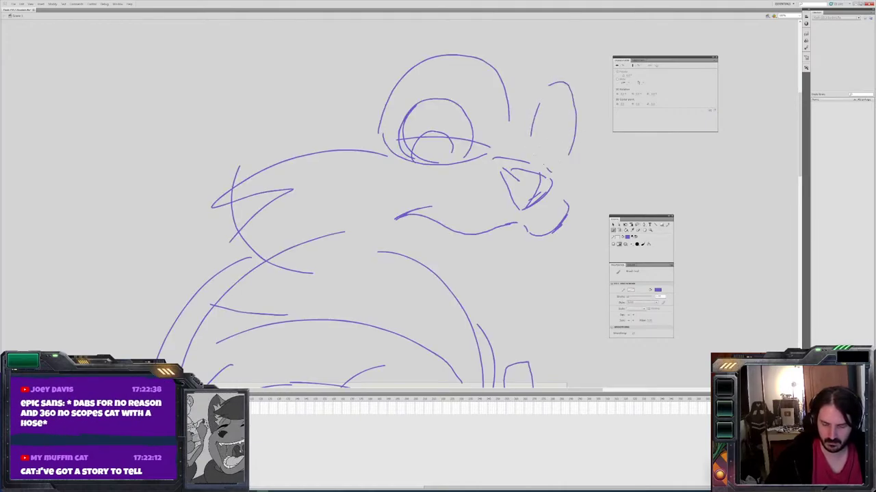
{"action": "mouse_move", "coordinate": [537, 115]}
{"action": "left_mouse_down"}
{"action": "mouse_move", "coordinate": [545, 163]}
{"action": "mouse_move", "coordinate": [556, 107]}
{"action": "left_mouse_up"}
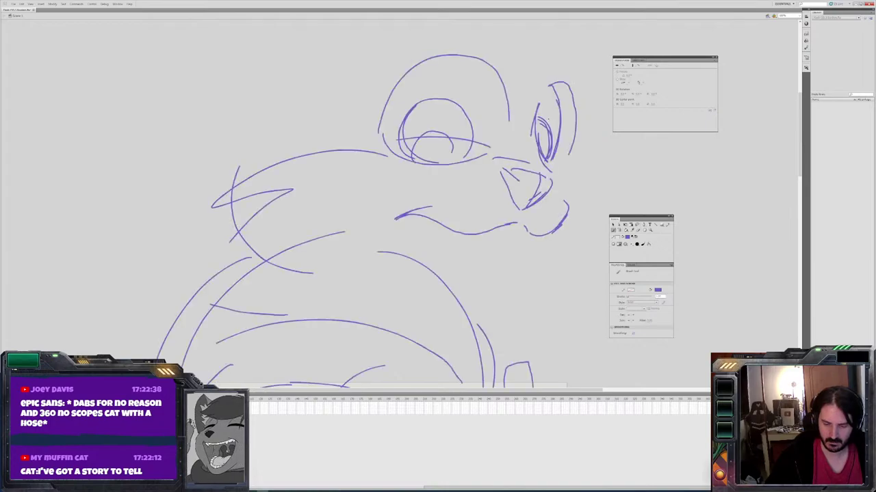
Draw the hair with a long fringe swept forward over the far eye and a spiky tuft on top of the head
{"action": "left_click_drag", "start_coordinate": [411, 205], "coordinate": [397, 260]}
{"action": "mouse_move", "coordinate": [497, 104]}
{"action": "left_mouse_down"}
{"action": "mouse_move", "coordinate": [533, 143]}
{"action": "mouse_move", "coordinate": [646, 171]}
{"action": "left_mouse_up"}
{"action": "mouse_move", "coordinate": [578, 106]}
{"action": "left_mouse_down"}
{"action": "mouse_move", "coordinate": [619, 168]}
{"action": "mouse_move", "coordinate": [654, 178]}
{"action": "mouse_move", "coordinate": [616, 155]}
{"action": "mouse_move", "coordinate": [568, 254]}
{"action": "left_mouse_up"}
{"action": "mouse_move", "coordinate": [568, 171]}
{"action": "left_mouse_down"}
{"action": "mouse_move", "coordinate": [671, 138]}
{"action": "mouse_move", "coordinate": [603, 132]}
{"action": "mouse_move", "coordinate": [497, 101]}
{"action": "mouse_move", "coordinate": [468, 109]}
{"action": "mouse_move", "coordinate": [466, 51]}
{"action": "mouse_move", "coordinate": [445, 33]}
{"action": "mouse_move", "coordinate": [402, 109]}
{"action": "left_mouse_up"}
Draw the tall pointed ear with zigzag inner fur, and add the jaw and neck lines below the mouth
{"action": "mouse_move", "coordinate": [364, 179]}
{"action": "left_mouse_down"}
{"action": "mouse_move", "coordinate": [377, 37]}
{"action": "mouse_move", "coordinate": [337, 42]}
{"action": "mouse_move", "coordinate": [243, 121]}
{"action": "mouse_move", "coordinate": [228, 270]}
{"action": "left_mouse_up"}
{"action": "mouse_move", "coordinate": [363, 45]}
{"action": "left_mouse_down"}
{"action": "mouse_move", "coordinate": [274, 156]}
{"action": "mouse_move", "coordinate": [278, 268]}
{"action": "mouse_move", "coordinate": [315, 183]}
{"action": "mouse_move", "coordinate": [350, 238]}
{"action": "mouse_move", "coordinate": [326, 276]}
{"action": "left_mouse_up"}
{"action": "left_click_drag", "start_coordinate": [332, 273], "coordinate": [303, 278]}
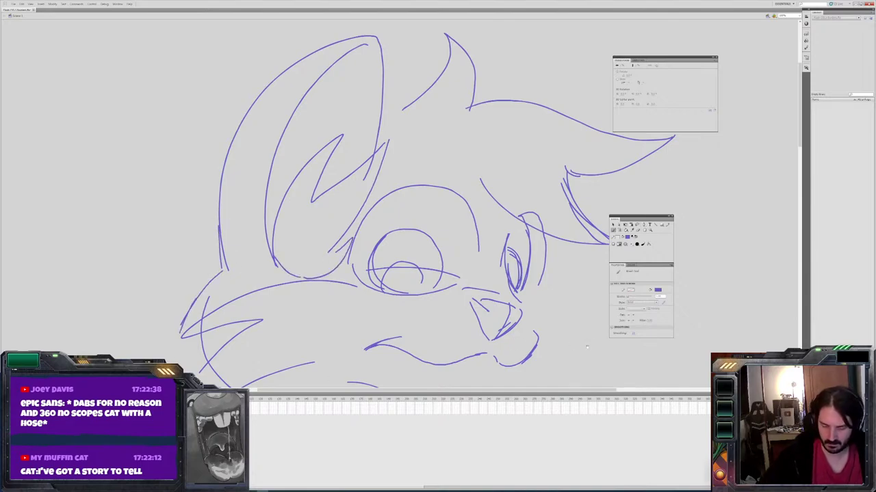
{"action": "left_click_drag", "start_coordinate": [580, 346], "coordinate": [535, 224]}
{"action": "mouse_move", "coordinate": [506, 167]}
{"action": "left_mouse_down"}
{"action": "mouse_move", "coordinate": [516, 222]}
{"action": "mouse_move", "coordinate": [509, 279]}
{"action": "left_mouse_up"}
Outline a large slanted laptop screen in front of the character with straight top, bottom and side edges
{"action": "scroll", "coordinate": [428, 298], "scroll_direction": "down", "scroll_amount": 1}
{"action": "scroll", "coordinate": [429, 298], "scroll_direction": "down", "scroll_amount": 3}
{"action": "scroll", "coordinate": [428, 298], "scroll_direction": "up", "scroll_amount": 4}
{"action": "mouse_move", "coordinate": [590, 96]}
{"action": "left_mouse_down"}
{"action": "mouse_move", "coordinate": [533, 85]}
{"action": "mouse_move", "coordinate": [395, 388]}
{"action": "left_mouse_up"}
{"action": "left_click_drag", "start_coordinate": [556, 91], "coordinate": [750, 144]}
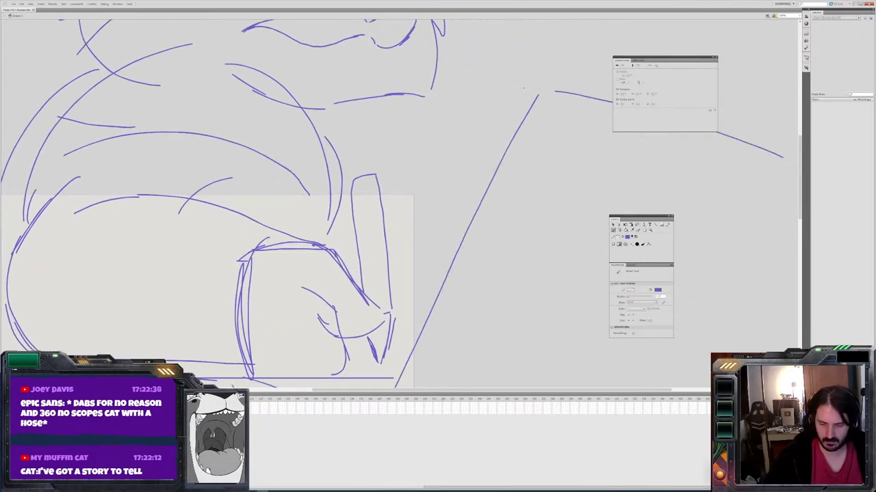
{"action": "left_click_drag", "start_coordinate": [478, 205], "coordinate": [425, 147]}
{"action": "left_click_drag", "start_coordinate": [352, 329], "coordinate": [609, 313]}
{"action": "left_click_drag", "start_coordinate": [686, 299], "coordinate": [740, 85]}
Add parallel slanted lines along the near edge of the laptop screen to give it thickness
{"action": "left_click_drag", "start_coordinate": [479, 205], "coordinate": [447, 287]}
{"action": "mouse_move", "coordinate": [527, 21]}
{"action": "left_mouse_down"}
{"action": "mouse_move", "coordinate": [708, 179]}
{"action": "mouse_move", "coordinate": [342, 332]}
{"action": "mouse_move", "coordinate": [325, 387]}
{"action": "left_mouse_up"}
{"action": "left_click_drag", "start_coordinate": [422, 125], "coordinate": [332, 322]}
{"action": "mouse_move", "coordinate": [455, 57]}
{"action": "left_mouse_down"}
{"action": "mouse_move", "coordinate": [342, 269]}
{"action": "mouse_move", "coordinate": [323, 322]}
{"action": "left_mouse_up"}
Sketch a small figure over the large sleeve, with a round head, two pointed ears, a small muzzle and a slender shape below
{"action": "mouse_move", "coordinate": [410, 274]}
{"action": "left_mouse_down"}
{"action": "mouse_move", "coordinate": [573, 55]}
{"action": "mouse_move", "coordinate": [639, 139]}
{"action": "mouse_move", "coordinate": [661, 146]}
{"action": "left_mouse_up"}
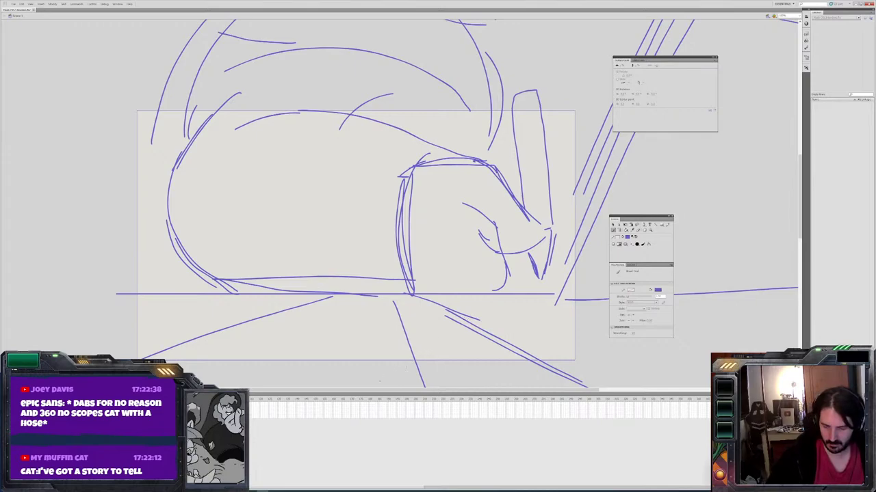
{"action": "left_click_drag", "start_coordinate": [335, 229], "coordinate": [375, 221]}
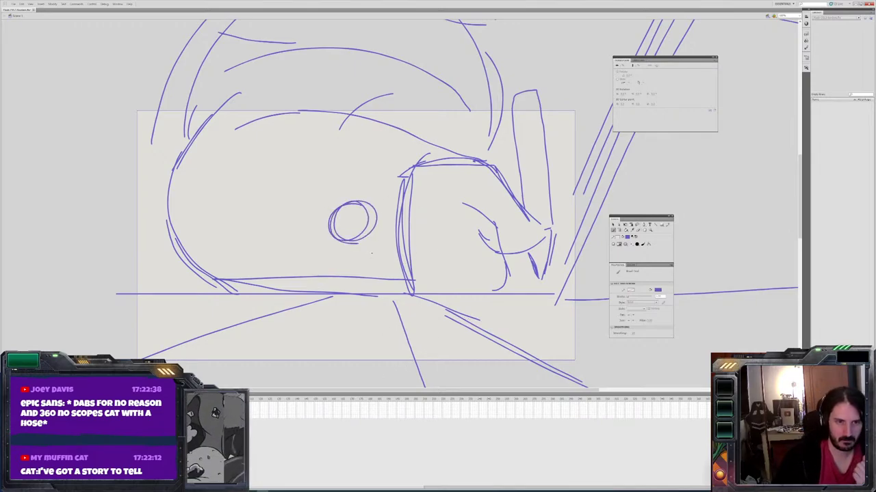
{"action": "mouse_move", "coordinate": [347, 231]}
{"action": "left_mouse_down"}
{"action": "mouse_move", "coordinate": [317, 251]}
{"action": "mouse_move", "coordinate": [330, 238]}
{"action": "mouse_move", "coordinate": [327, 252]}
{"action": "mouse_move", "coordinate": [349, 239]}
{"action": "left_mouse_up"}
{"action": "key", "text": "ctrl+z"}
{"action": "mouse_move", "coordinate": [340, 204]}
{"action": "left_mouse_down"}
{"action": "mouse_move", "coordinate": [326, 187]}
{"action": "mouse_move", "coordinate": [327, 227]}
{"action": "left_mouse_up"}
{"action": "mouse_move", "coordinate": [368, 204]}
{"action": "left_mouse_down"}
{"action": "mouse_move", "coordinate": [391, 202]}
{"action": "mouse_move", "coordinate": [376, 222]}
{"action": "mouse_move", "coordinate": [368, 276]}
{"action": "left_mouse_up"}
{"action": "left_click_drag", "start_coordinate": [374, 245], "coordinate": [365, 283]}
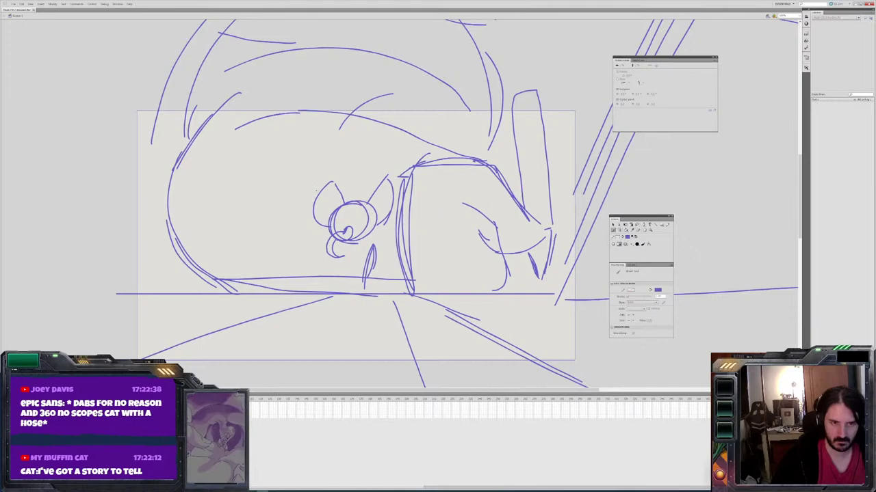
Draw the small figure's raised arm with a hand of spread, pointed fingers beside its ear
{"action": "mouse_move", "coordinate": [300, 188]}
{"action": "left_mouse_down"}
{"action": "mouse_move", "coordinate": [320, 244]}
{"action": "mouse_move", "coordinate": [300, 186]}
{"action": "mouse_move", "coordinate": [320, 256]}
{"action": "left_mouse_up"}
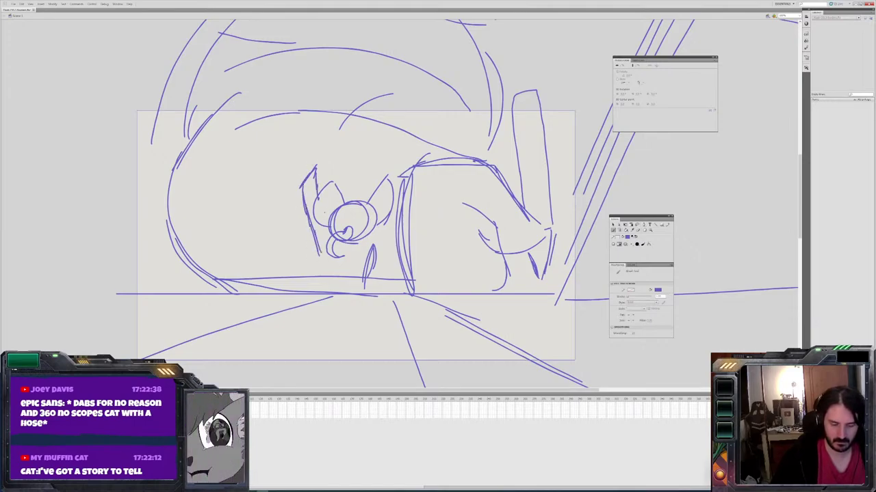
{"action": "left_click_drag", "start_coordinate": [326, 159], "coordinate": [316, 174]}
{"action": "mouse_move", "coordinate": [317, 140]}
{"action": "left_mouse_down"}
{"action": "mouse_move", "coordinate": [301, 164]}
{"action": "mouse_move", "coordinate": [296, 150]}
{"action": "mouse_move", "coordinate": [299, 175]}
{"action": "left_mouse_up"}
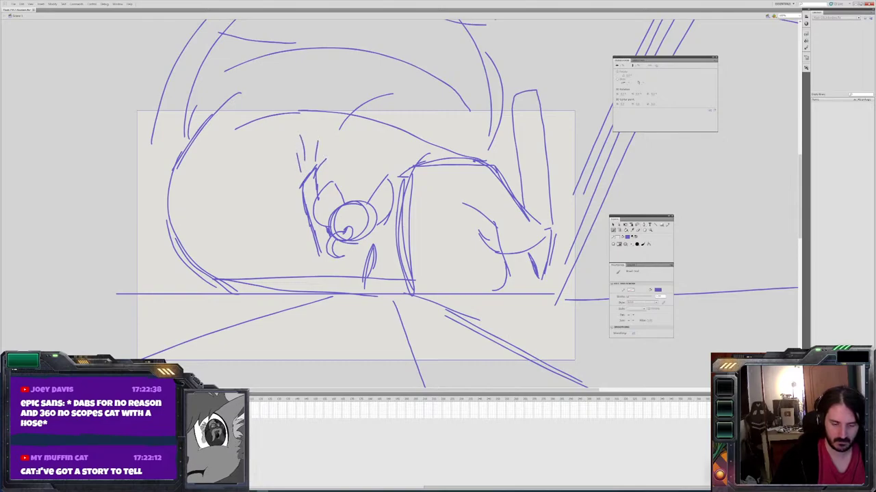
{"action": "left_click_drag", "start_coordinate": [305, 138], "coordinate": [306, 151]}
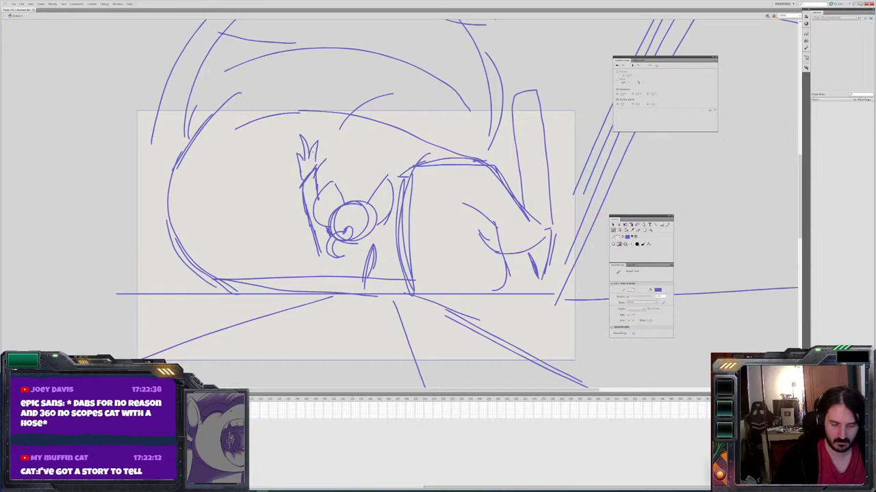
Sketch the small figure's flared garment below its chest and its lowered arm bent at the elbow
{"action": "key", "text": "ctrl+z"}
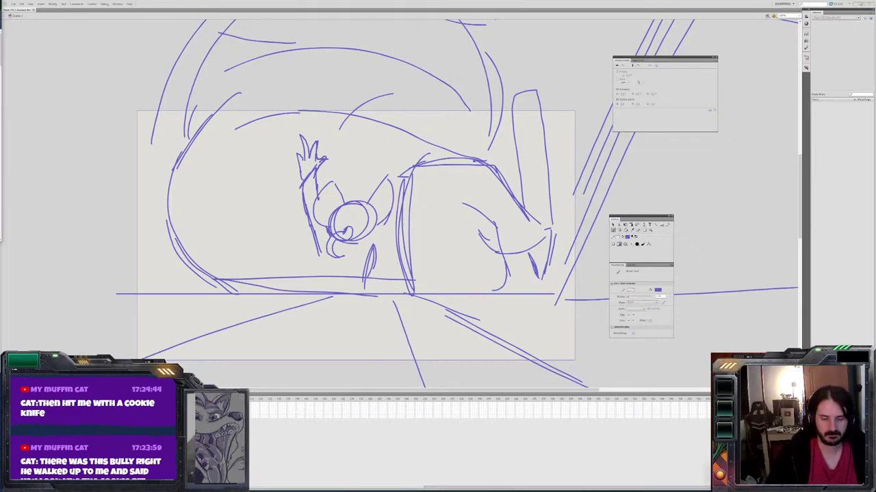
{"action": "mouse_move", "coordinate": [364, 269]}
{"action": "left_mouse_down"}
{"action": "mouse_move", "coordinate": [322, 266]}
{"action": "mouse_move", "coordinate": [300, 297]}
{"action": "mouse_move", "coordinate": [328, 275]}
{"action": "mouse_move", "coordinate": [378, 305]}
{"action": "mouse_move", "coordinate": [385, 328]}
{"action": "left_mouse_up"}
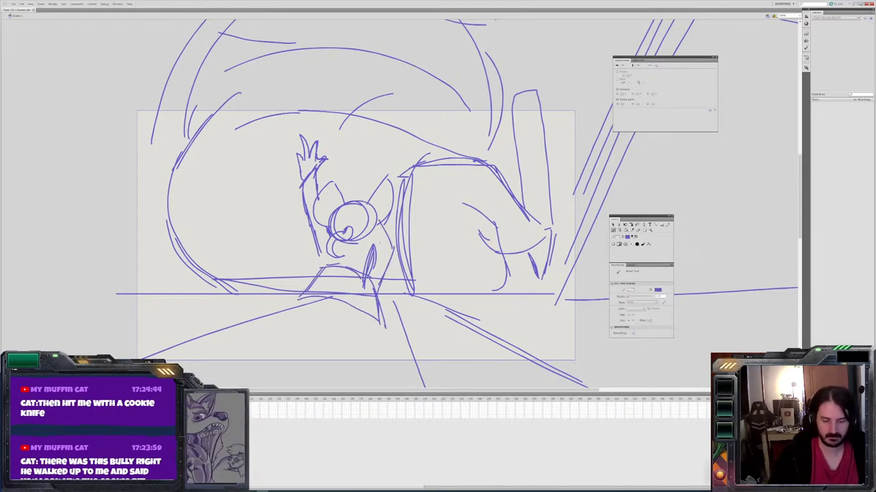
{"action": "left_click_drag", "start_coordinate": [382, 232], "coordinate": [380, 296]}
{"action": "left_click_drag", "start_coordinate": [374, 278], "coordinate": [383, 301]}
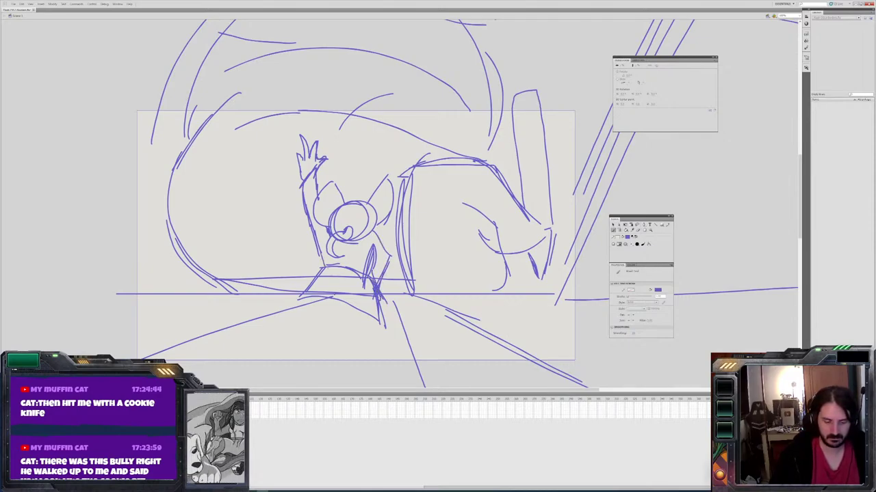
{"action": "left_click_drag", "start_coordinate": [318, 303], "coordinate": [378, 316]}
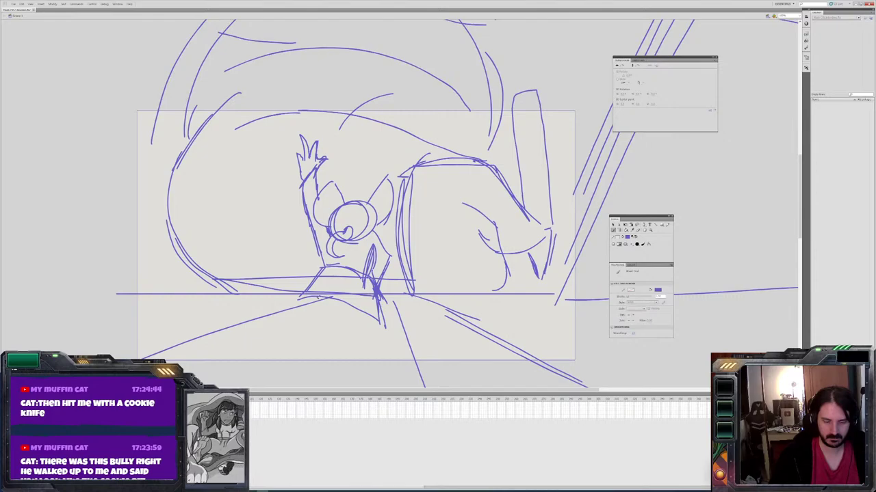
Add a long curling tail, two short legs with feet and a ground line beneath the small figure
{"action": "mouse_move", "coordinate": [324, 316]}
{"action": "left_mouse_down"}
{"action": "mouse_move", "coordinate": [236, 305]}
{"action": "mouse_move", "coordinate": [286, 325]}
{"action": "left_mouse_up"}
{"action": "mouse_move", "coordinate": [338, 307]}
{"action": "left_mouse_down"}
{"action": "mouse_move", "coordinate": [312, 328]}
{"action": "mouse_move", "coordinate": [277, 321]}
{"action": "left_mouse_up"}
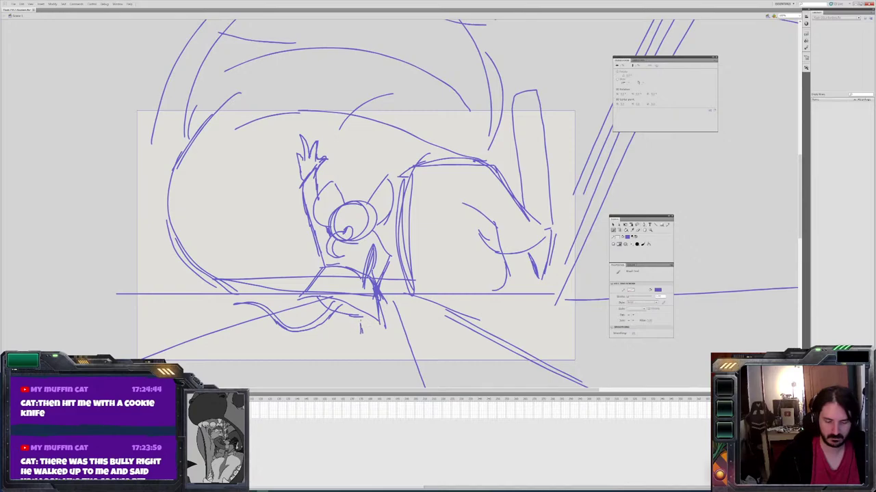
{"action": "mouse_move", "coordinate": [363, 335]}
{"action": "left_mouse_down"}
{"action": "mouse_move", "coordinate": [381, 338]}
{"action": "mouse_move", "coordinate": [364, 330]}
{"action": "left_mouse_up"}
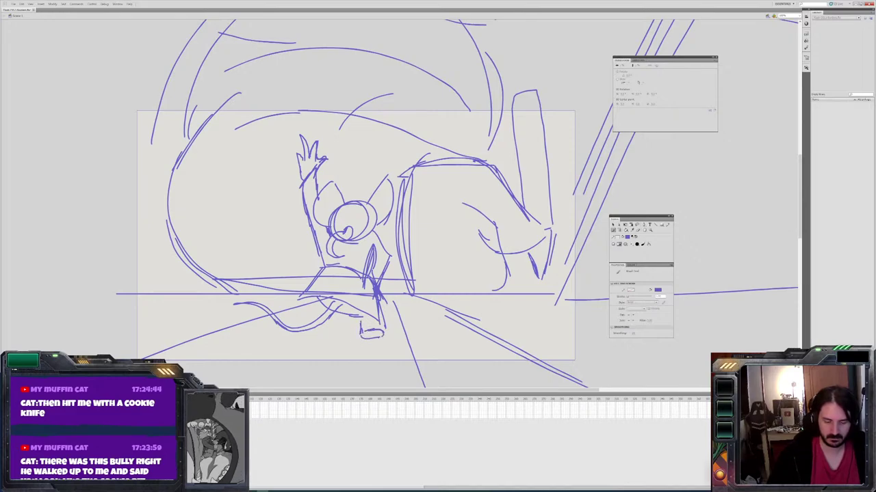
{"action": "left_click_drag", "start_coordinate": [370, 318], "coordinate": [368, 333]}
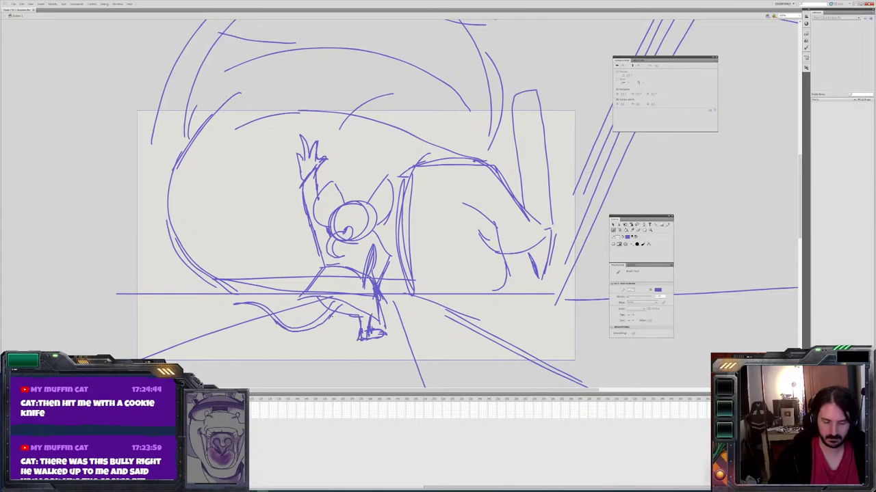
{"action": "left_click_drag", "start_coordinate": [339, 316], "coordinate": [339, 332]}
{"action": "left_click_drag", "start_coordinate": [322, 336], "coordinate": [336, 332]}
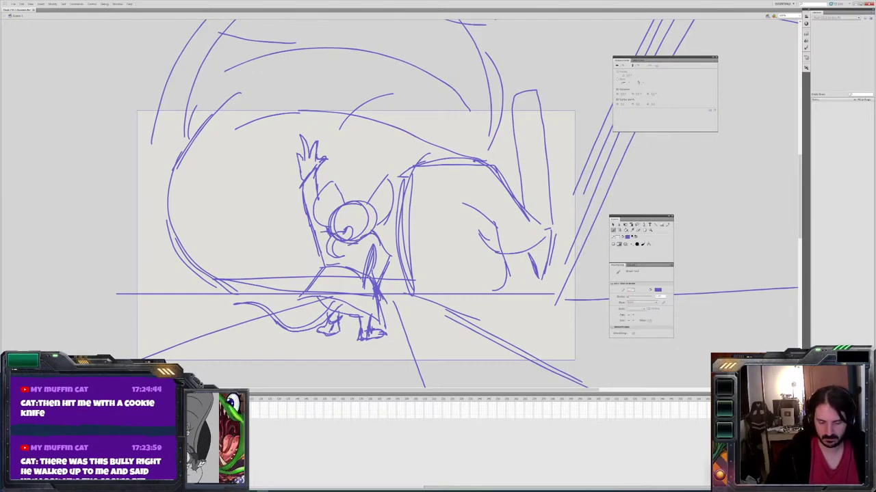
{"action": "left_click_drag", "start_coordinate": [318, 340], "coordinate": [357, 338]}
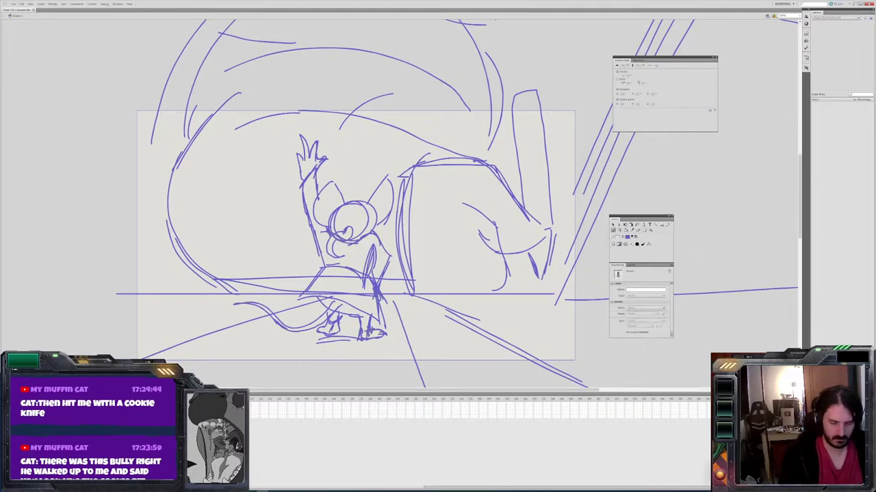
{"action": "key", "text": "Delete"}
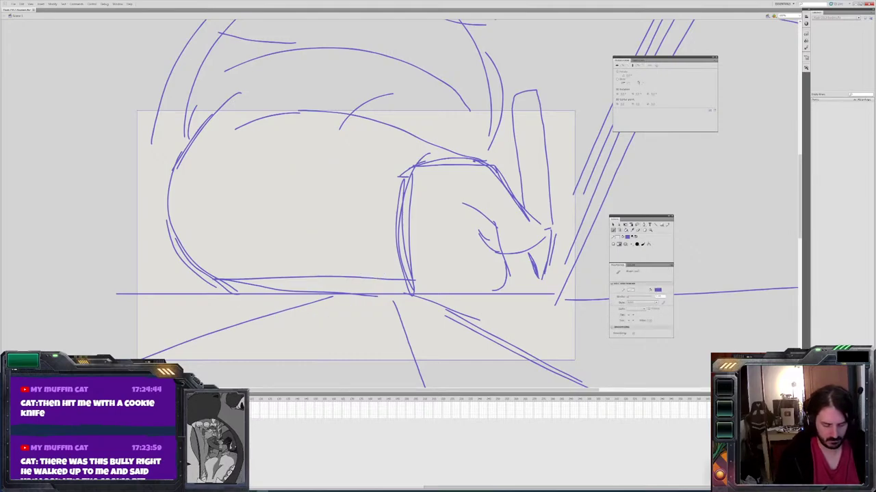
{"action": "key", "text": "ctrl+z"}
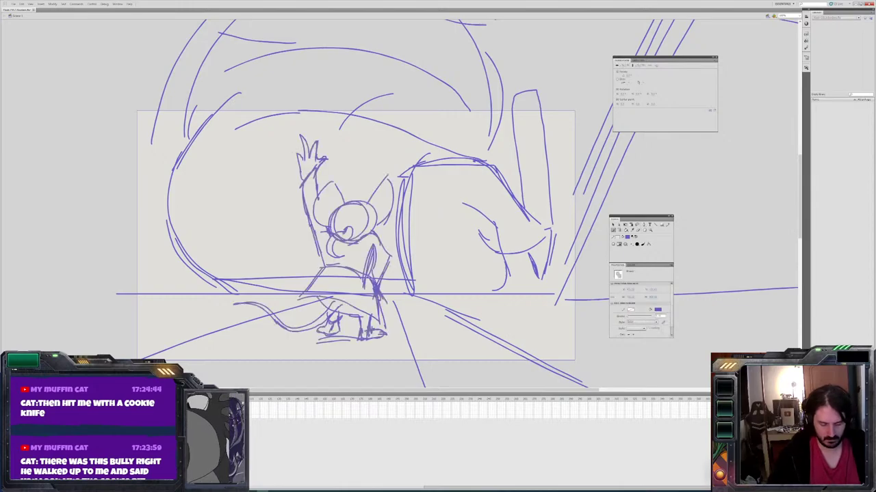
On the front-view laptop frame, draw squinting eyes, a small nose and a frowning mouth, and erase the guide circle crossing the face
{"action": "key", "text": "period"}
{"action": "key", "text": "comma"}
{"action": "key", "text": "period"}
{"action": "key", "text": "comma"}
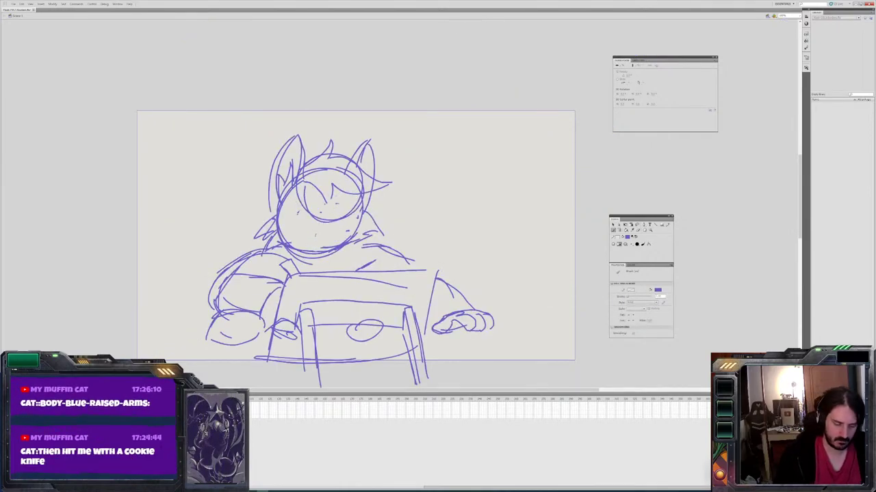
{"action": "key", "text": "period"}
{"action": "key", "text": "comma"}
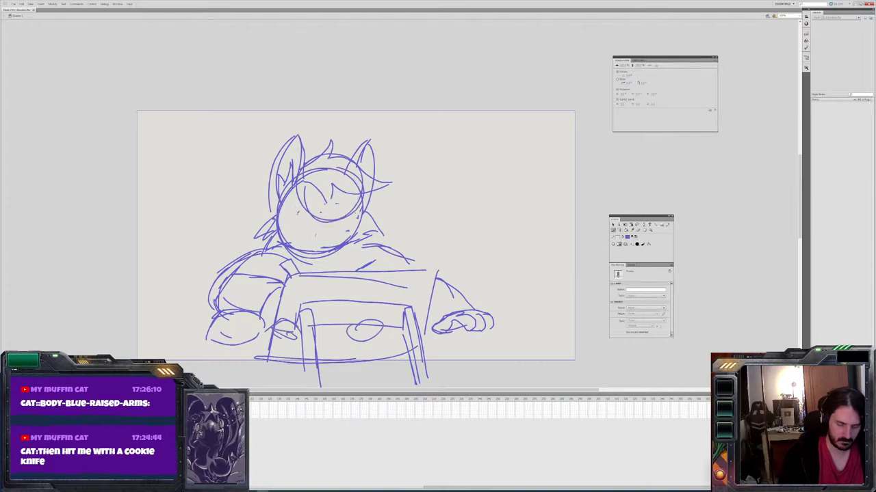
{"action": "key", "text": "b"}
{"action": "mouse_move", "coordinate": [334, 214]}
{"action": "left_mouse_down"}
{"action": "mouse_move", "coordinate": [346, 214]}
{"action": "mouse_move", "coordinate": [313, 215]}
{"action": "left_mouse_up"}
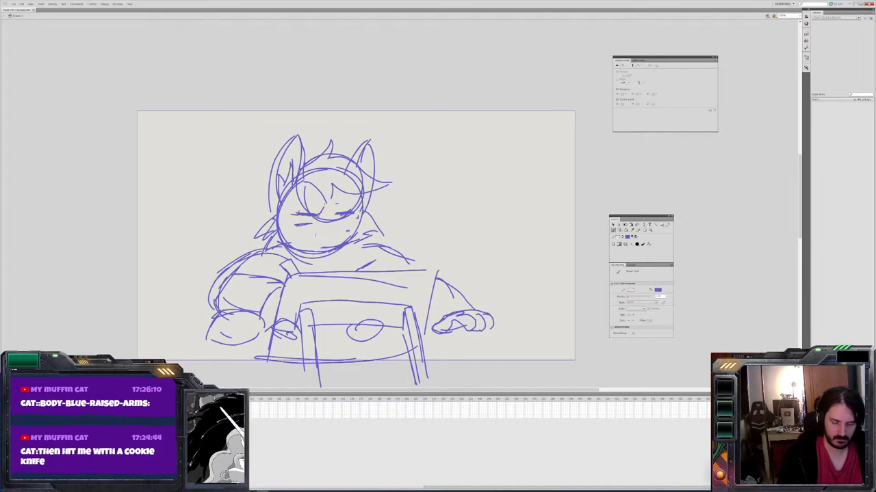
{"action": "left_click_drag", "start_coordinate": [307, 216], "coordinate": [336, 225]}
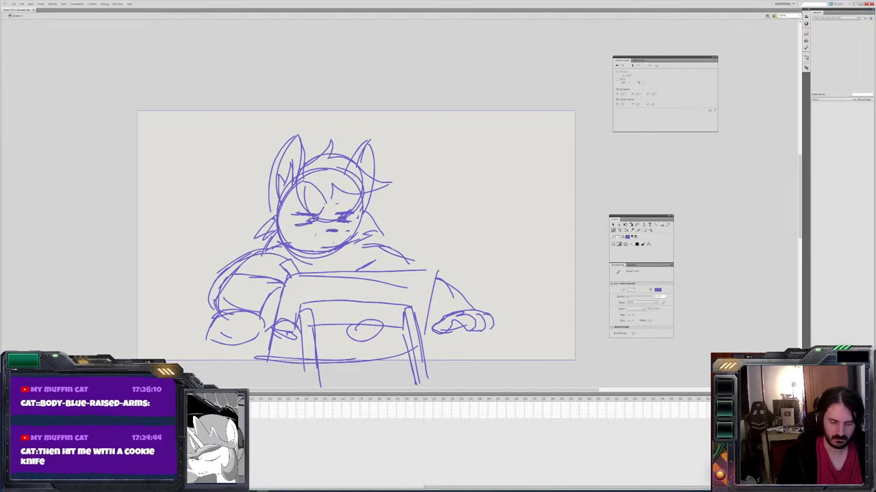
{"action": "left_click", "coordinate": [330, 241]}
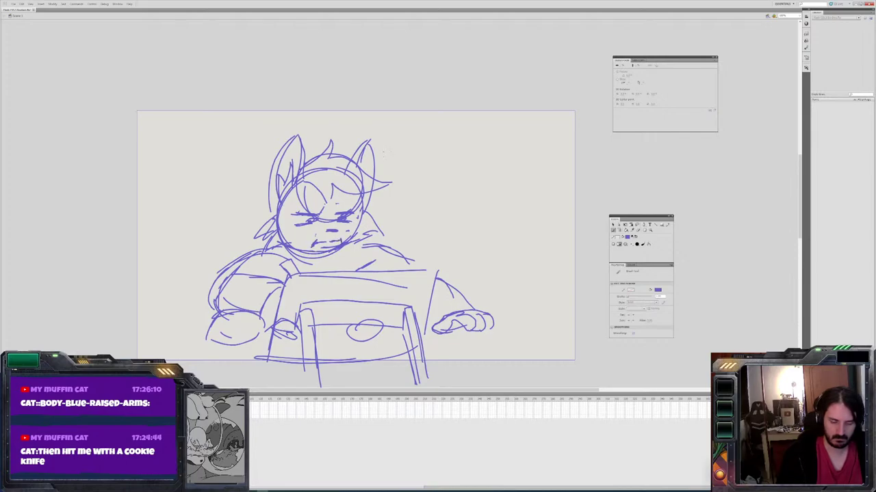
{"action": "key", "text": "v"}
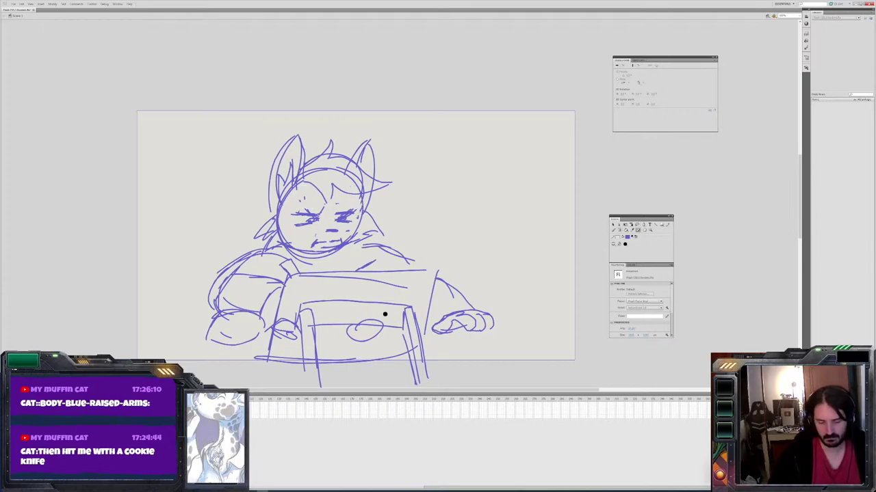
{"action": "key", "text": "b"}
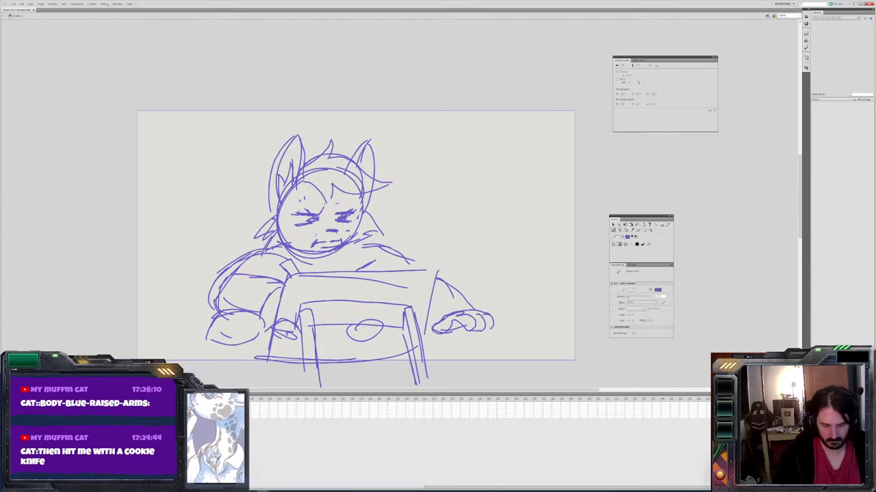
Flip between the squinting and wide-eyed face frames to compare the two expressions
{"action": "key", "text": "period"}
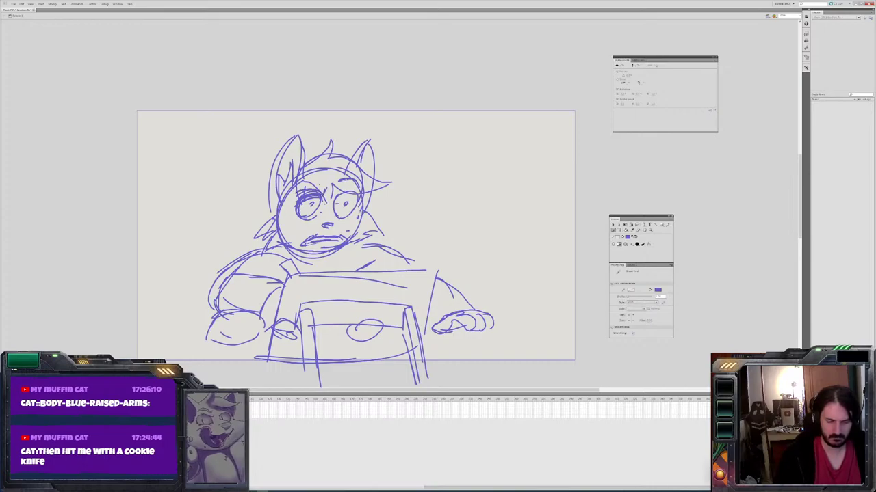
{"action": "key", "text": "comma"}
{"action": "key", "text": "period"}
{"action": "key", "text": "comma"}
{"action": "key", "text": "period"}
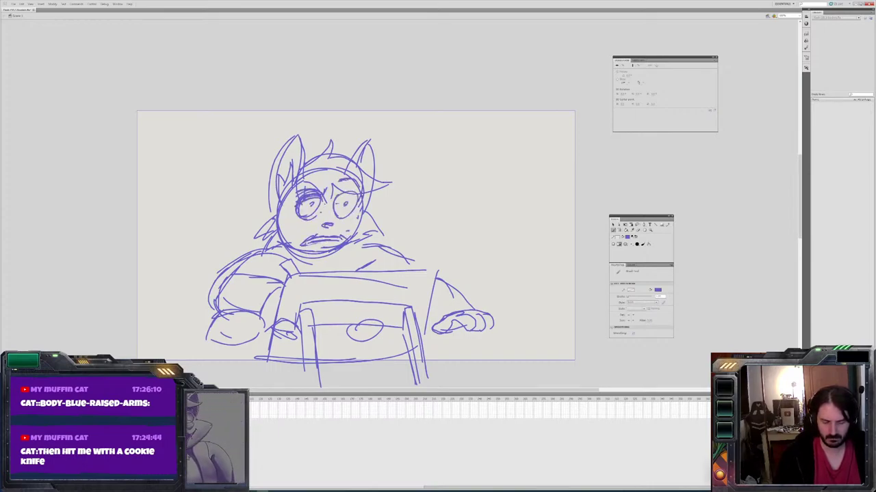
{"action": "key", "text": "period"}
{"action": "key", "text": "comma"}
{"action": "key", "text": "period"}
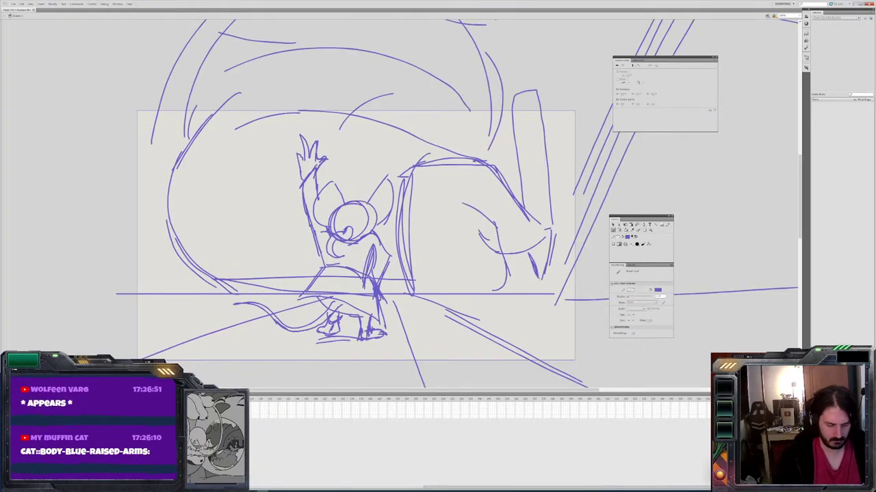
Scale down the side-view drawing, move it lower in the frame, and extend its chest, shoulder and desk lines
{"action": "key", "text": "v"}
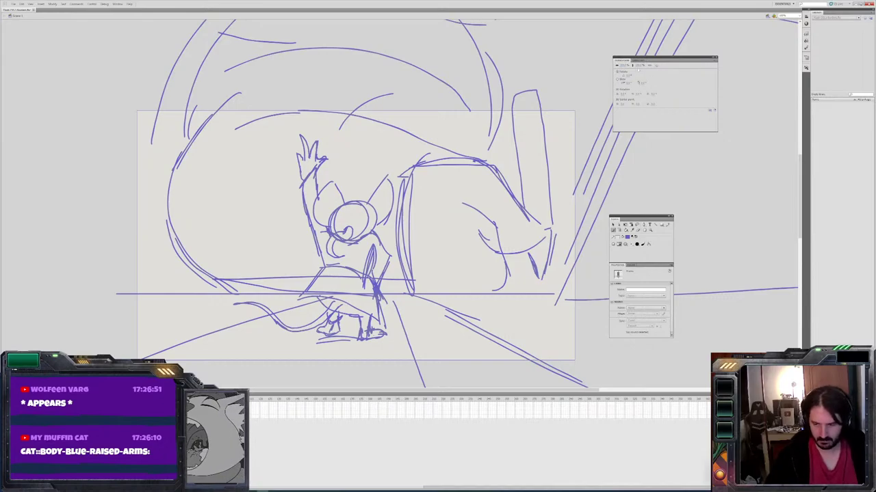
{"action": "key", "text": "Return"}
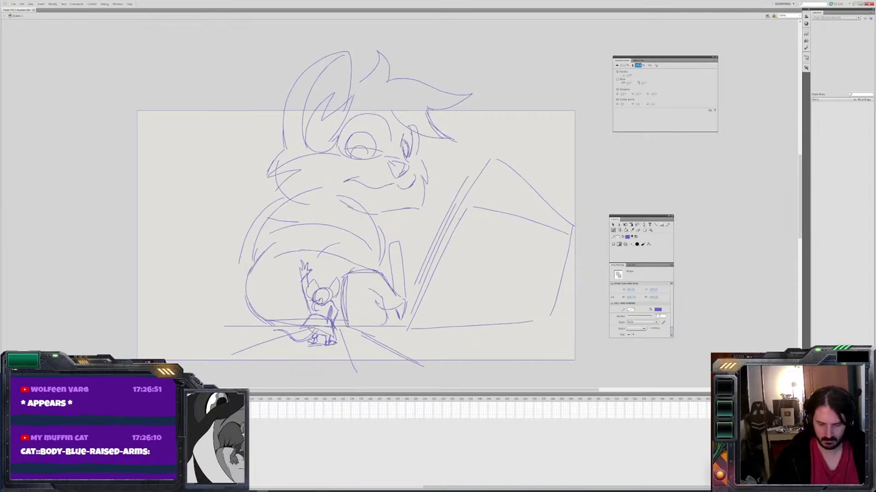
{"action": "key", "text": "y"}
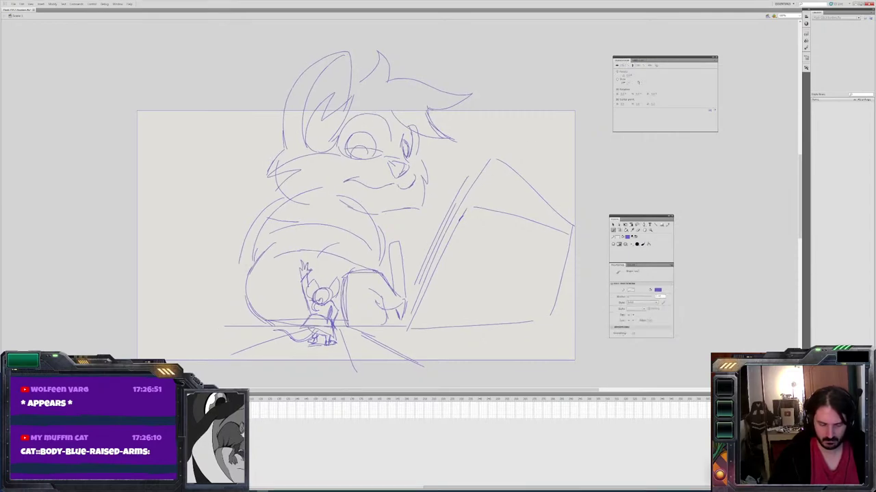
{"action": "key", "text": "v"}
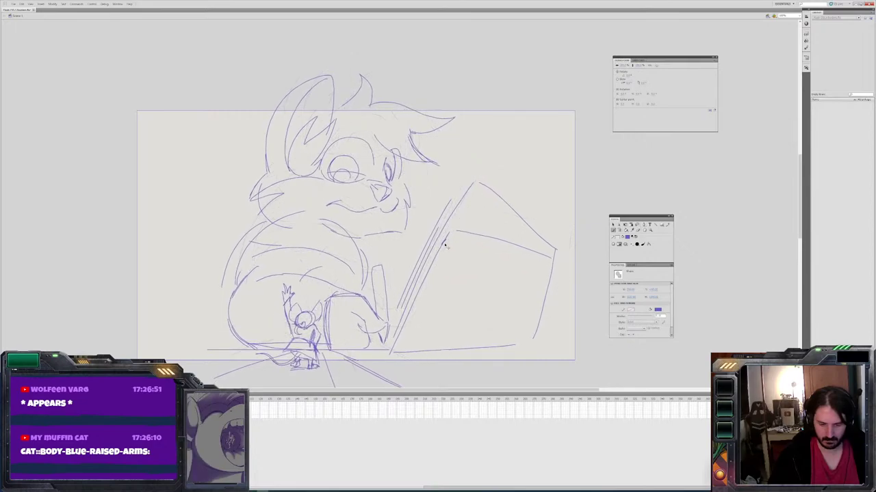
{"action": "key", "text": "b"}
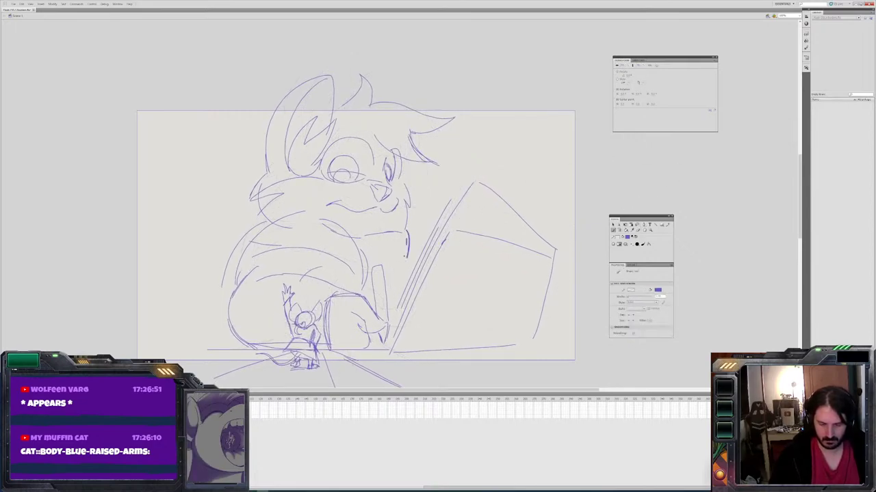
{"action": "mouse_move", "coordinate": [270, 220]}
{"action": "left_mouse_down"}
{"action": "mouse_move", "coordinate": [237, 277]}
{"action": "mouse_move", "coordinate": [372, 268]}
{"action": "left_mouse_up"}
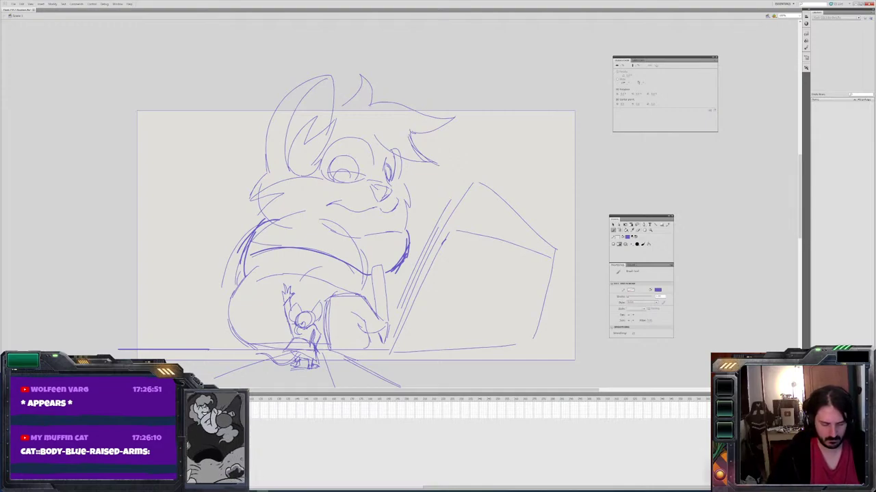
On the blank-faced front-view frame, erase the arm and hand beyond the laptop's far edge and the shoulder line above the screen
{"action": "key", "text": "period"}
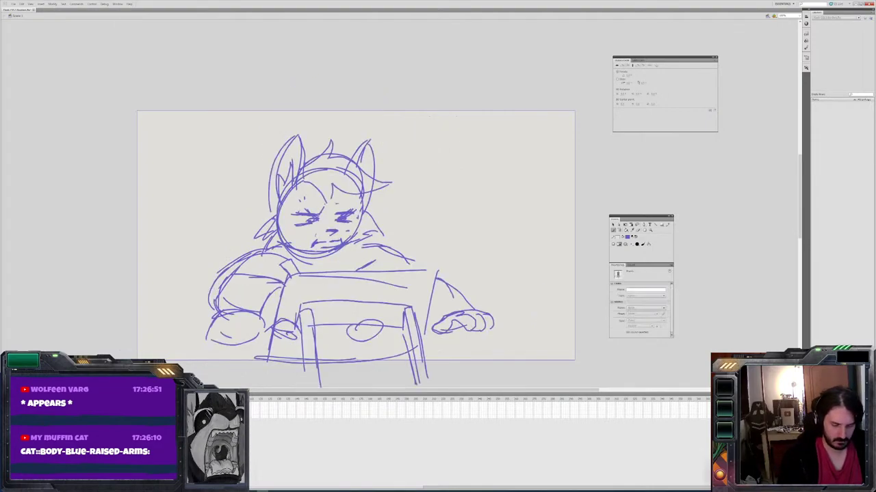
{"action": "key", "text": "o"}
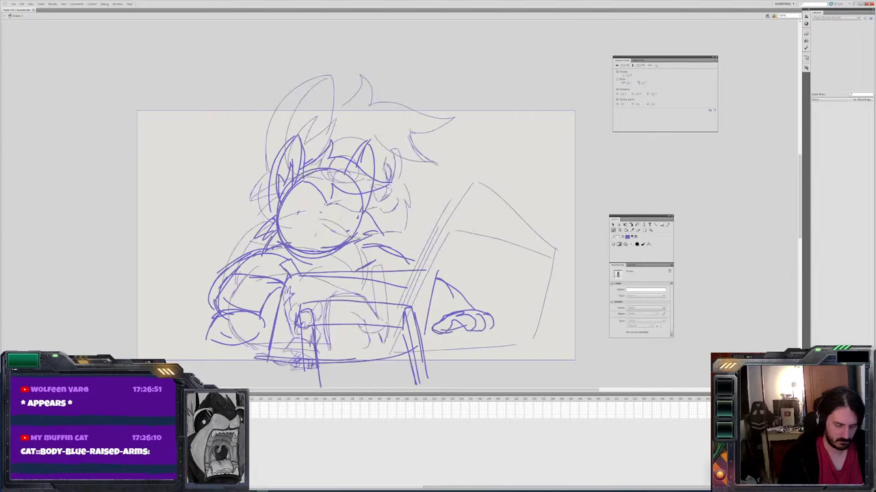
{"action": "key", "text": "o"}
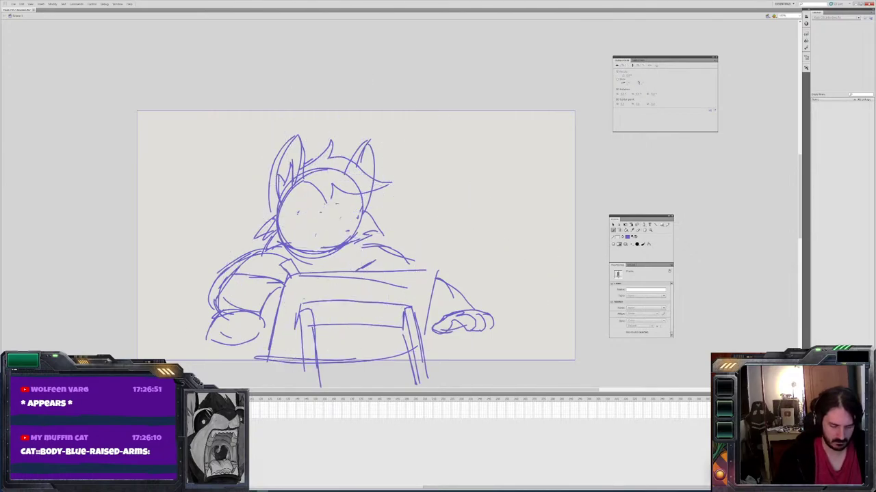
{"action": "key", "text": "b"}
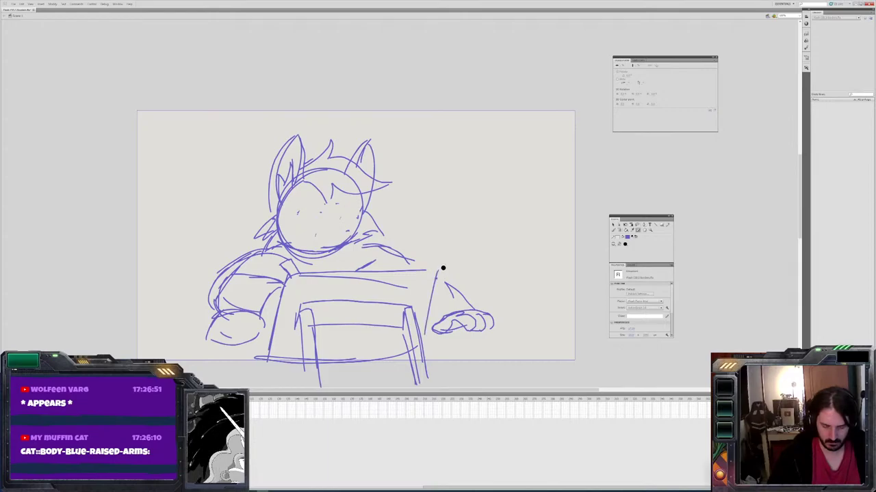
{"action": "mouse_move", "coordinate": [444, 271]}
{"action": "left_mouse_down"}
{"action": "mouse_move", "coordinate": [438, 335]}
{"action": "mouse_move", "coordinate": [449, 304]}
{"action": "mouse_move", "coordinate": [453, 344]}
{"action": "mouse_move", "coordinate": [465, 299]}
{"action": "mouse_move", "coordinate": [489, 342]}
{"action": "left_mouse_up"}
{"action": "key", "text": "ctrl+z"}
{"action": "mouse_move", "coordinate": [492, 296]}
{"action": "left_mouse_down"}
{"action": "mouse_move", "coordinate": [494, 332]}
{"action": "mouse_move", "coordinate": [476, 304]}
{"action": "mouse_move", "coordinate": [481, 333]}
{"action": "left_mouse_up"}
{"action": "mouse_move", "coordinate": [437, 262]}
{"action": "left_mouse_down"}
{"action": "mouse_move", "coordinate": [367, 248]}
{"action": "mouse_move", "coordinate": [363, 267]}
{"action": "left_mouse_up"}
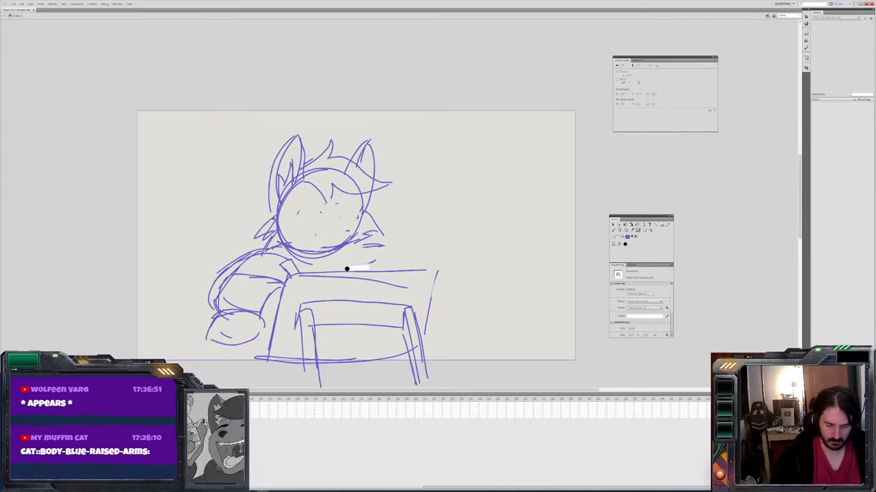
Erase the near arm's lines where they touch the laptop, lasso the rest of the character and delete it
{"action": "left_click_drag", "start_coordinate": [297, 271], "coordinate": [297, 272]}
{"action": "mouse_move", "coordinate": [298, 273]}
{"action": "left_mouse_down"}
{"action": "mouse_move", "coordinate": [287, 274]}
{"action": "mouse_move", "coordinate": [254, 344]}
{"action": "left_mouse_up"}
{"action": "left_click_drag", "start_coordinate": [269, 310], "coordinate": [258, 340]}
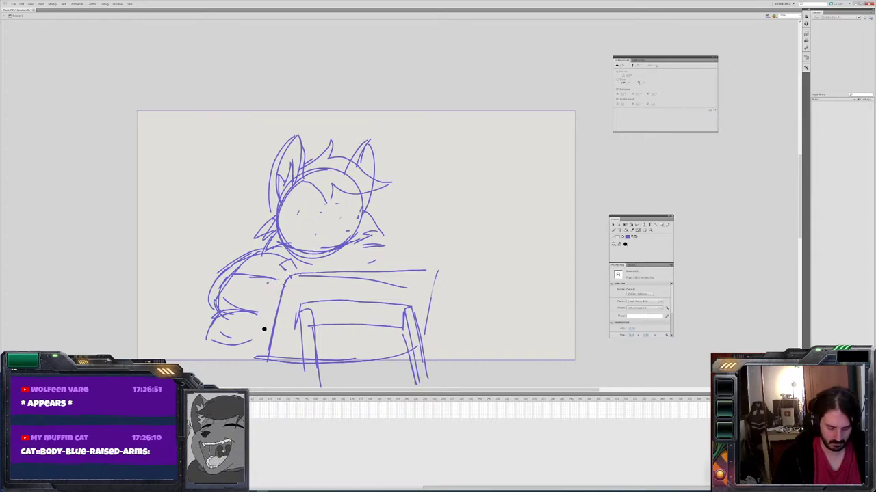
{"action": "key", "text": "v"}
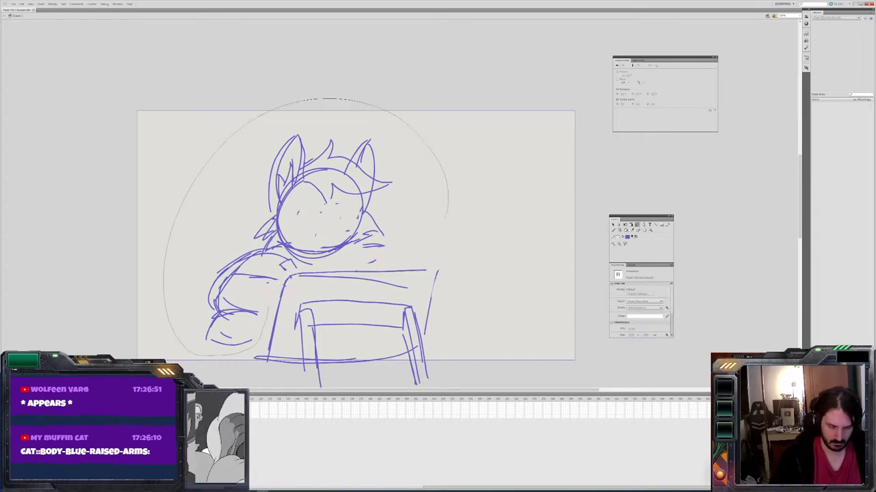
{"action": "left_click_drag", "start_coordinate": [261, 326], "coordinate": [260, 342]}
{"action": "key", "text": "Delete"}
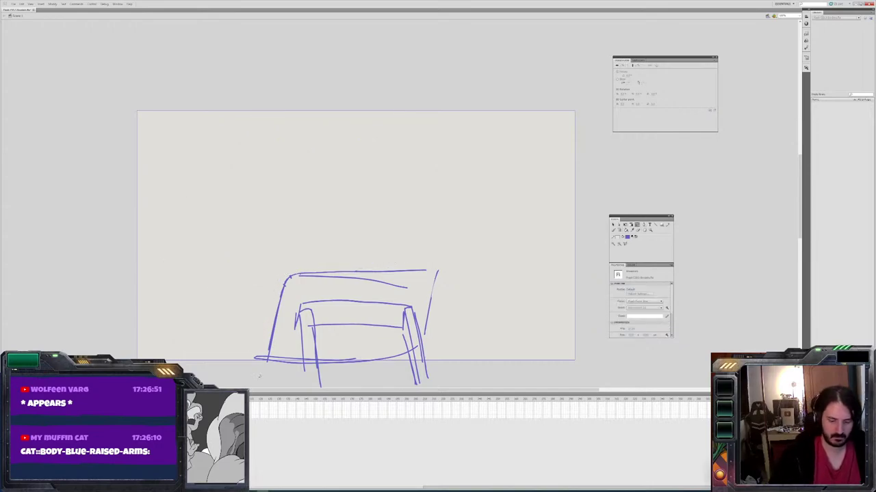
Save the file, and beside the laptop's near edge sketch the round head with its far-side contour, pointed muzzle and large eye
{"action": "key", "text": "ctrl+s"}
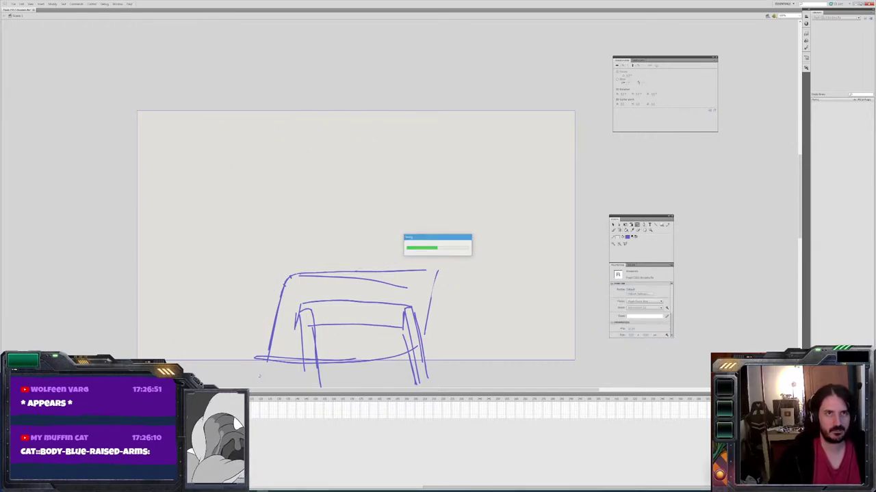
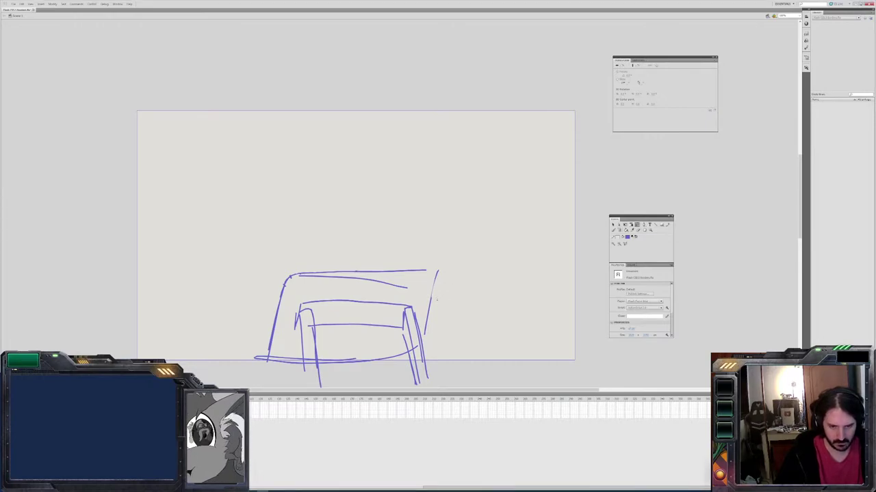
{"action": "key", "text": "y"}
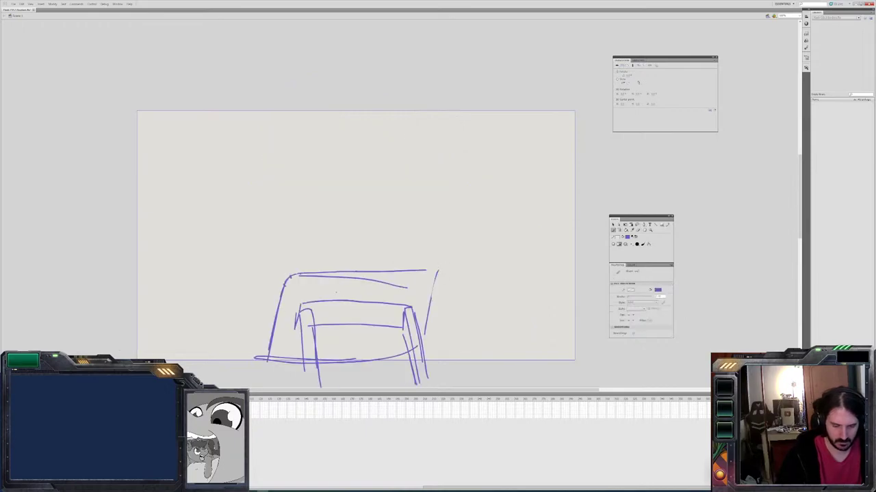
{"action": "mouse_move", "coordinate": [191, 241]}
{"action": "left_mouse_down"}
{"action": "mouse_move", "coordinate": [228, 306]}
{"action": "mouse_move", "coordinate": [232, 211]}
{"action": "mouse_move", "coordinate": [176, 301]}
{"action": "mouse_move", "coordinate": [260, 247]}
{"action": "mouse_move", "coordinate": [157, 264]}
{"action": "mouse_move", "coordinate": [164, 303]}
{"action": "mouse_move", "coordinate": [189, 315]}
{"action": "left_mouse_up"}
{"action": "key", "text": "ctrl+z"}
{"action": "key", "text": "ctrl+z"}
{"action": "mouse_move", "coordinate": [176, 305]}
{"action": "left_mouse_down"}
{"action": "mouse_move", "coordinate": [163, 309]}
{"action": "mouse_move", "coordinate": [189, 312]}
{"action": "mouse_move", "coordinate": [164, 309]}
{"action": "mouse_move", "coordinate": [181, 298]}
{"action": "left_mouse_up"}
{"action": "key", "text": "ctrl+z"}
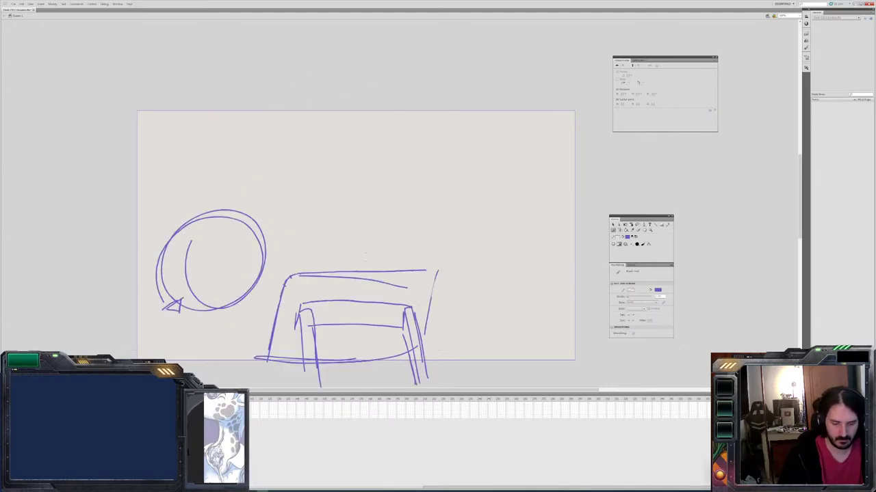
{"action": "mouse_move", "coordinate": [176, 322]}
{"action": "left_mouse_down"}
{"action": "mouse_move", "coordinate": [189, 322]}
{"action": "mouse_move", "coordinate": [154, 316]}
{"action": "mouse_move", "coordinate": [186, 322]}
{"action": "mouse_move", "coordinate": [184, 269]}
{"action": "mouse_move", "coordinate": [196, 258]}
{"action": "mouse_move", "coordinate": [200, 294]}
{"action": "mouse_move", "coordinate": [170, 298]}
{"action": "left_mouse_up"}
{"action": "left_click", "coordinate": [201, 283]}
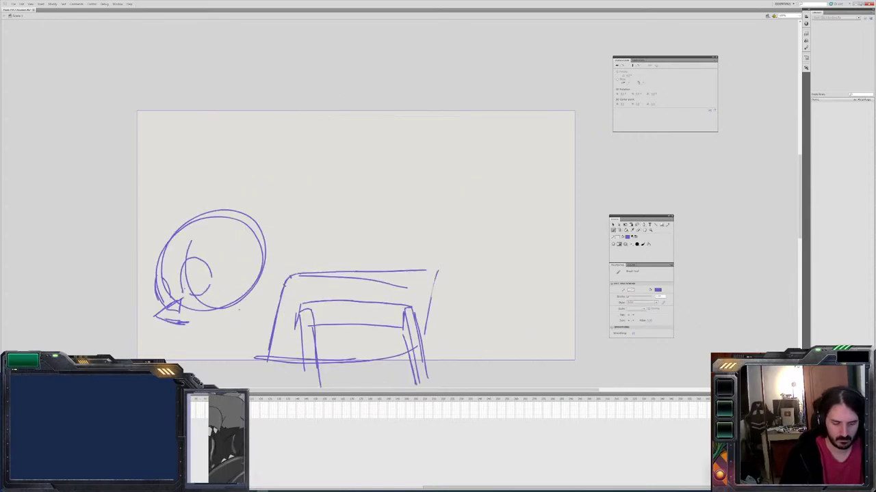
Sketch the bent arm under the chin, the shoulder and back line above the laptop, and the limb beyond its far edge
{"action": "mouse_move", "coordinate": [277, 296]}
{"action": "left_mouse_down"}
{"action": "mouse_move", "coordinate": [254, 328]}
{"action": "mouse_move", "coordinate": [260, 339]}
{"action": "left_mouse_up"}
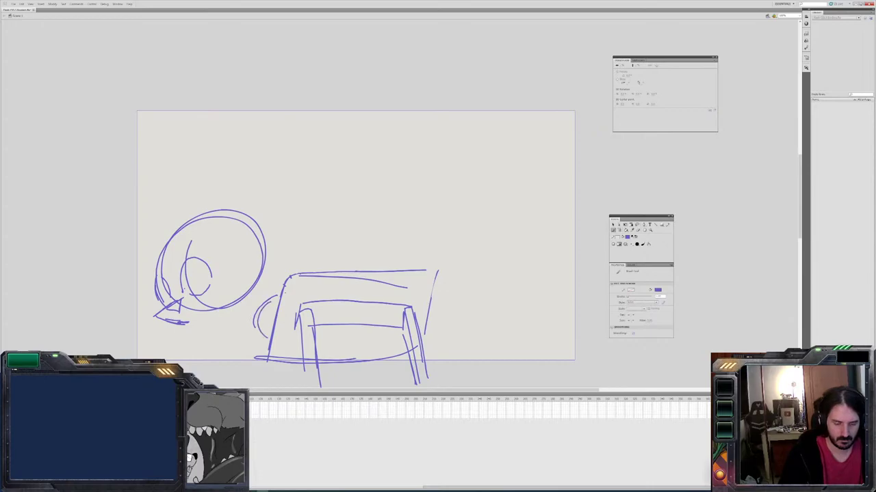
{"action": "left_click_drag", "start_coordinate": [281, 290], "coordinate": [234, 292]}
{"action": "mouse_move", "coordinate": [205, 297]}
{"action": "left_mouse_down"}
{"action": "mouse_move", "coordinate": [206, 336]}
{"action": "mouse_move", "coordinate": [265, 327]}
{"action": "left_mouse_up"}
{"action": "left_click_drag", "start_coordinate": [278, 253], "coordinate": [291, 273]}
{"action": "left_click_drag", "start_coordinate": [433, 316], "coordinate": [479, 318]}
{"action": "left_click_drag", "start_coordinate": [425, 332], "coordinate": [479, 321]}
{"action": "left_click_drag", "start_coordinate": [380, 271], "coordinate": [276, 254]}
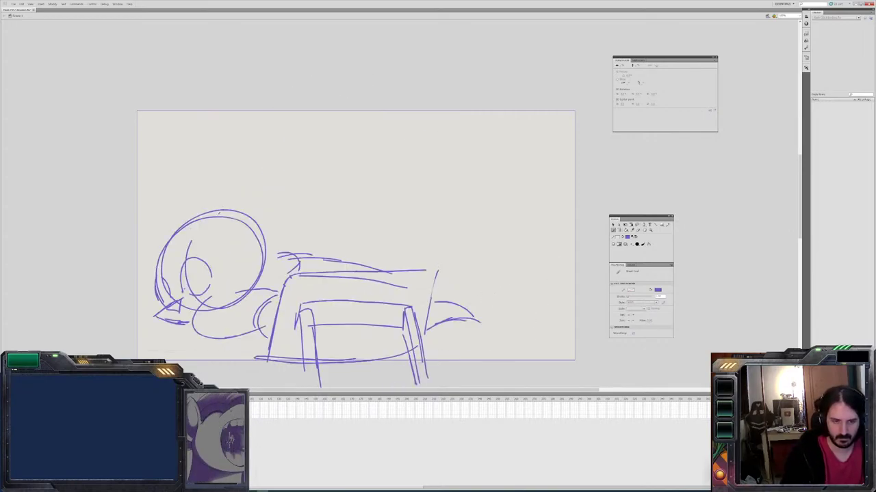
Add two pointed ears with inner-ear lines, cheek fur behind the head, and reinforced muzzle lines
{"action": "mouse_move", "coordinate": [223, 209]}
{"action": "left_mouse_down"}
{"action": "mouse_move", "coordinate": [273, 174]}
{"action": "mouse_move", "coordinate": [280, 189]}
{"action": "mouse_move", "coordinate": [266, 248]}
{"action": "left_mouse_up"}
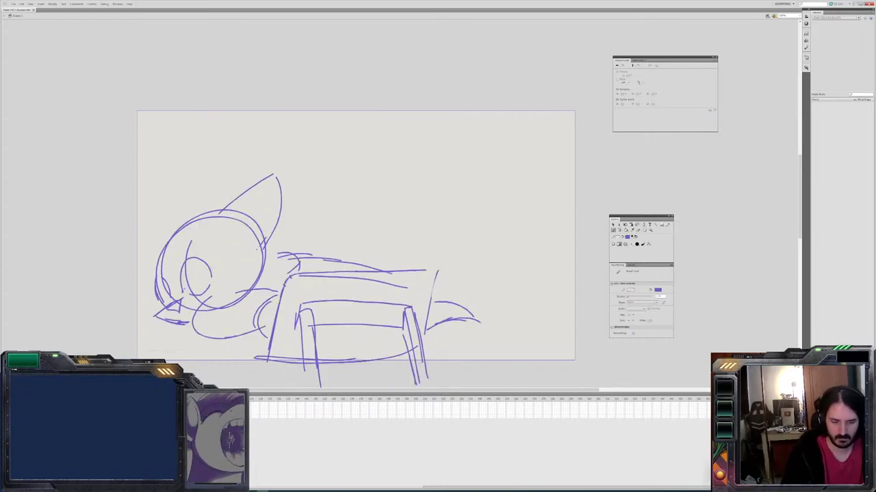
{"action": "mouse_move", "coordinate": [183, 223]}
{"action": "left_mouse_down"}
{"action": "mouse_move", "coordinate": [127, 214]}
{"action": "mouse_move", "coordinate": [130, 257]}
{"action": "mouse_move", "coordinate": [147, 282]}
{"action": "left_mouse_up"}
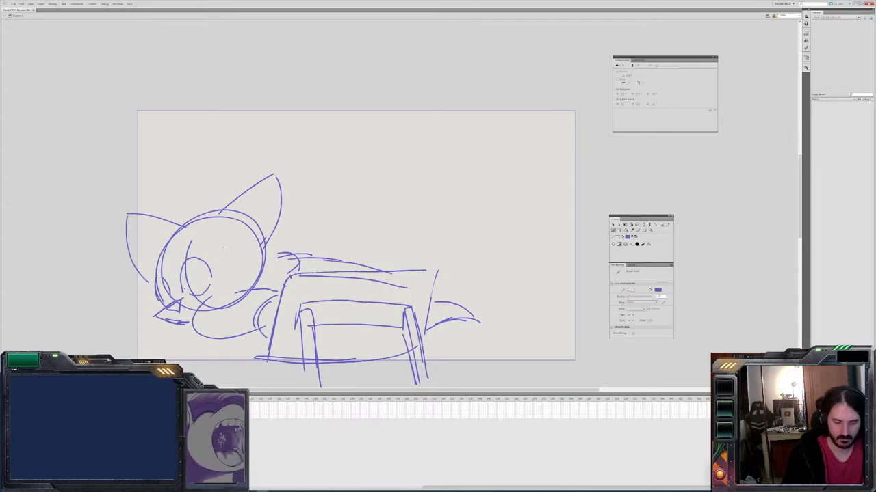
{"action": "left_click_drag", "start_coordinate": [143, 219], "coordinate": [163, 241]}
{"action": "mouse_move", "coordinate": [272, 176]}
{"action": "left_mouse_down"}
{"action": "mouse_move", "coordinate": [244, 230]}
{"action": "mouse_move", "coordinate": [216, 223]}
{"action": "left_mouse_up"}
{"action": "left_click_drag", "start_coordinate": [263, 206], "coordinate": [255, 247]}
{"action": "left_click_drag", "start_coordinate": [277, 180], "coordinate": [242, 302]}
{"action": "mouse_move", "coordinate": [153, 313]}
{"action": "left_mouse_down"}
{"action": "mouse_move", "coordinate": [187, 323]}
{"action": "mouse_move", "coordinate": [156, 326]}
{"action": "mouse_move", "coordinate": [152, 317]}
{"action": "mouse_move", "coordinate": [162, 319]}
{"action": "left_mouse_up"}
{"action": "key", "text": "v"}
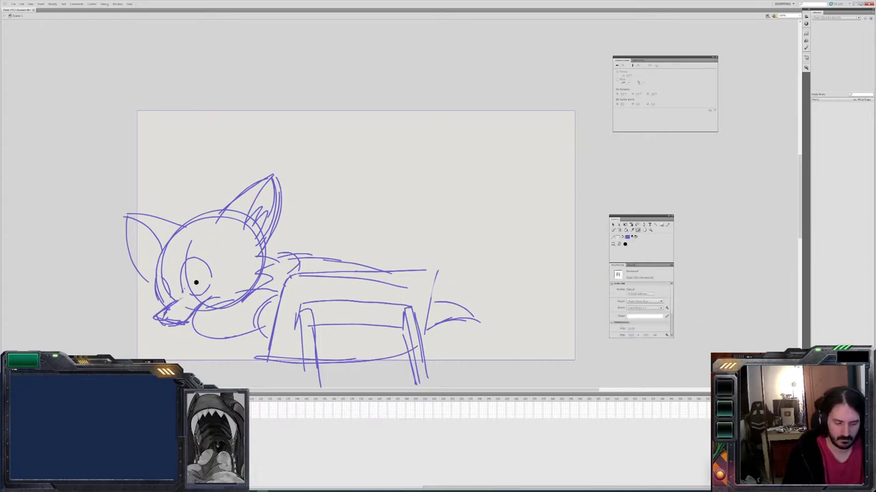
{"action": "key", "text": "b"}
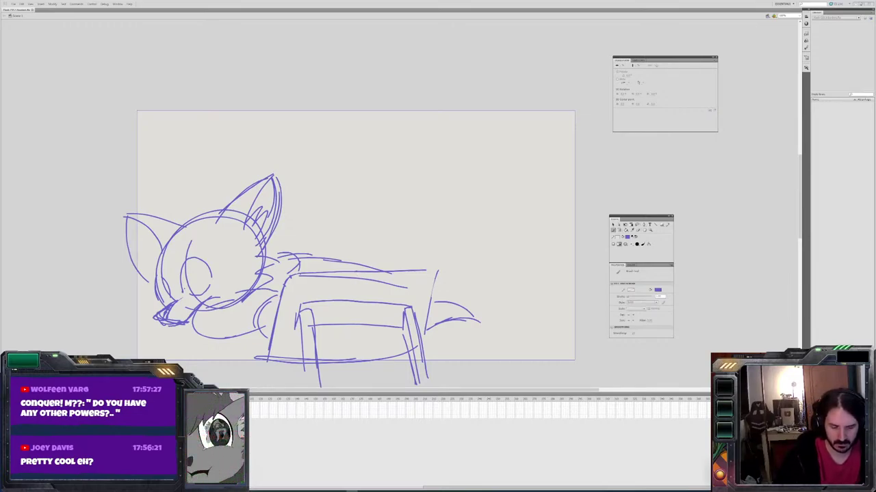
Add strokes under the jaw, far-cheek fur, swooping hair tufts over the forehead, and small pupils in the eyes
{"action": "left_click_drag", "start_coordinate": [186, 327], "coordinate": [212, 320]}
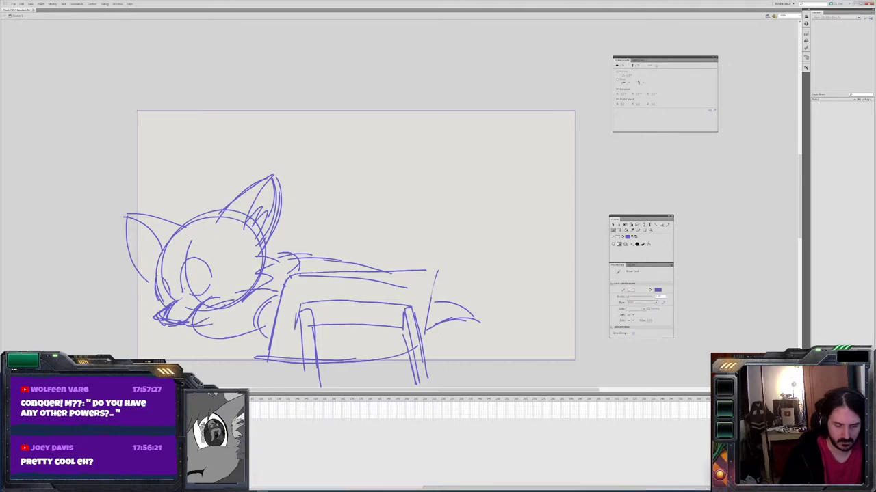
{"action": "left_click_drag", "start_coordinate": [159, 302], "coordinate": [139, 319]}
{"action": "left_click_drag", "start_coordinate": [155, 273], "coordinate": [149, 293]}
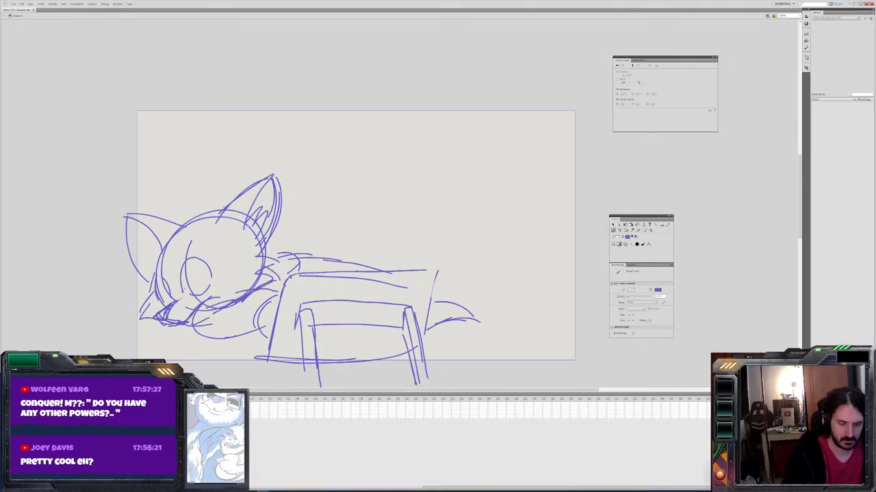
{"action": "mouse_move", "coordinate": [227, 210]}
{"action": "left_mouse_down"}
{"action": "mouse_move", "coordinate": [196, 200]}
{"action": "mouse_move", "coordinate": [117, 252]}
{"action": "mouse_move", "coordinate": [182, 267]}
{"action": "mouse_move", "coordinate": [206, 260]}
{"action": "mouse_move", "coordinate": [188, 293]}
{"action": "left_mouse_up"}
{"action": "key", "text": "ctrl+z"}
{"action": "left_click", "coordinate": [199, 288]}
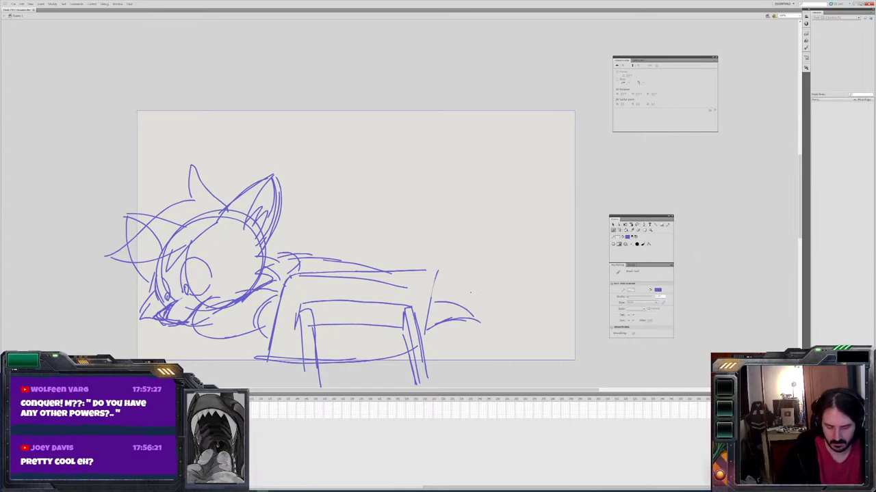
On the squinting front-view frame, erase the eyes, brows, nose and mouth from the face
{"action": "key", "text": "period"}
{"action": "key", "text": "comma"}
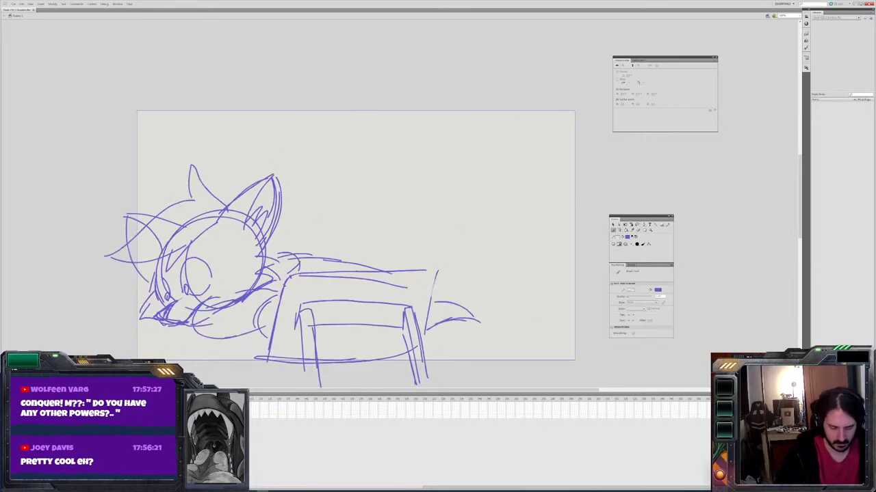
{"action": "key", "text": "period"}
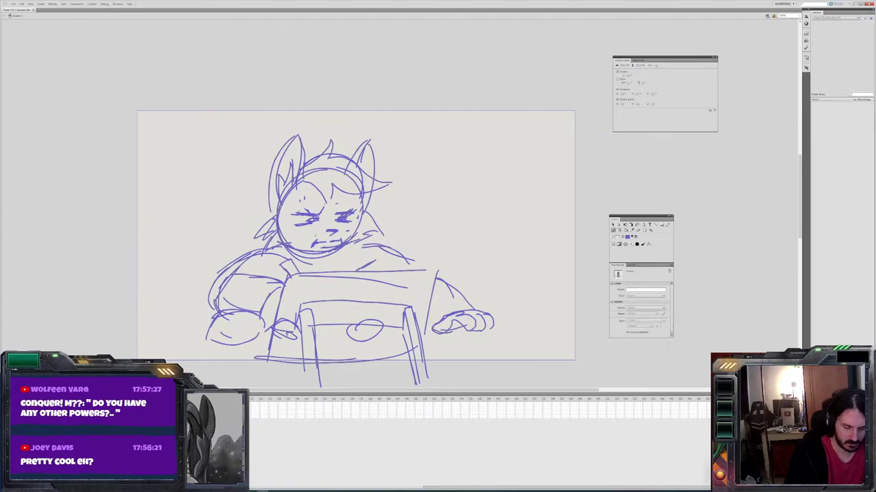
{"action": "key", "text": "comma"}
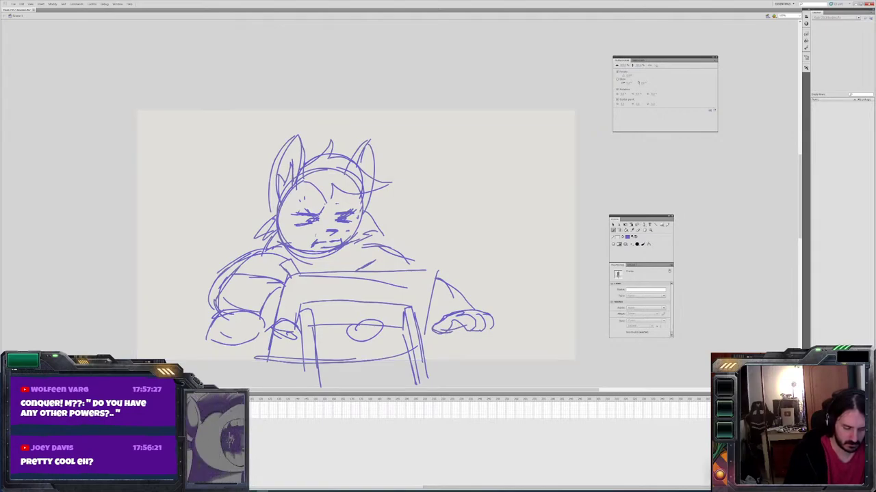
{"action": "key", "text": "period"}
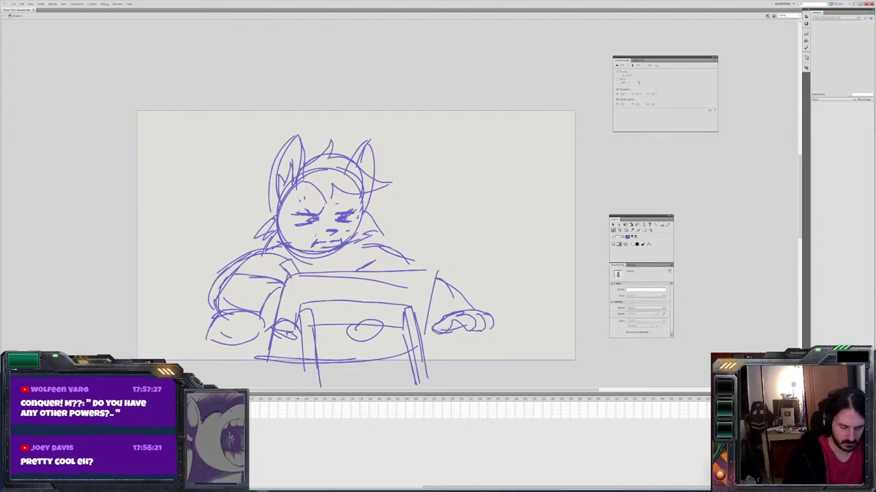
{"action": "mouse_move", "coordinate": [355, 219]}
{"action": "left_mouse_down"}
{"action": "mouse_move", "coordinate": [330, 223]}
{"action": "mouse_move", "coordinate": [325, 212]}
{"action": "mouse_move", "coordinate": [309, 222]}
{"action": "mouse_move", "coordinate": [308, 209]}
{"action": "mouse_move", "coordinate": [293, 220]}
{"action": "mouse_move", "coordinate": [300, 207]}
{"action": "mouse_move", "coordinate": [318, 236]}
{"action": "mouse_move", "coordinate": [342, 236]}
{"action": "left_mouse_up"}
{"action": "key", "text": "b"}
{"action": "key", "text": "v"}
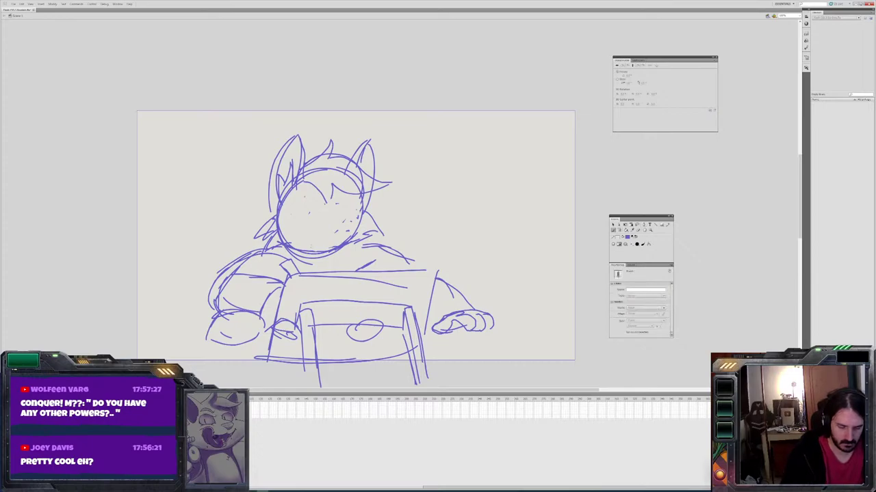
{"action": "key", "text": "."}
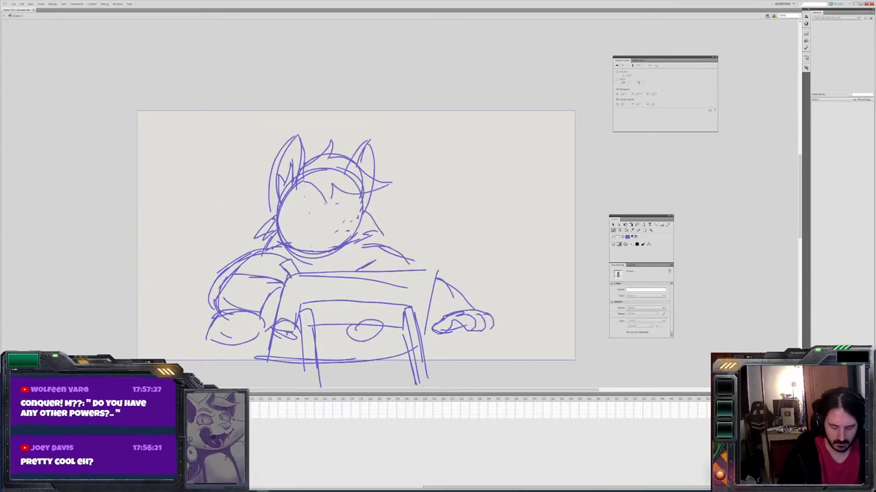
Draw arched eyelids, a small nose and a wavy mouth on the face, with a curved strand hanging from the mouth's corner
{"action": "key", "text": "b"}
{"action": "left_click_drag", "start_coordinate": [290, 212], "coordinate": [361, 208]}
{"action": "key", "text": "ctrl+z"}
{"action": "left_click_drag", "start_coordinate": [290, 214], "coordinate": [316, 214]}
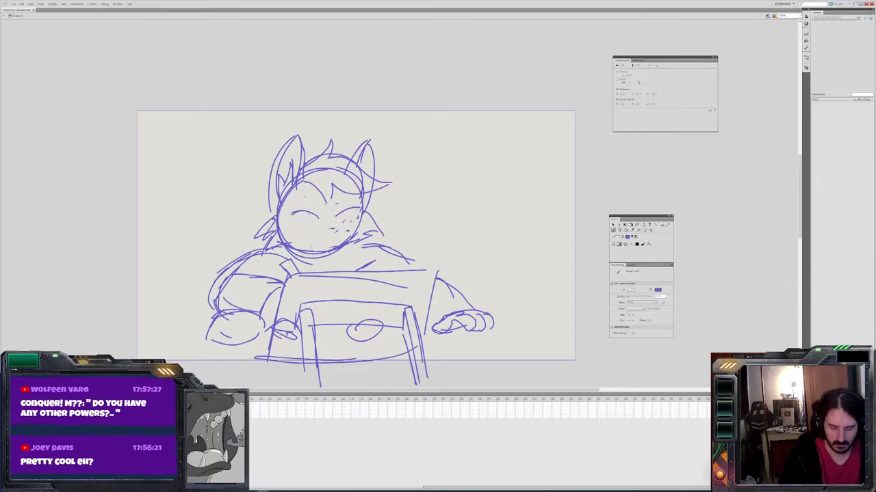
{"action": "key", "text": "."}
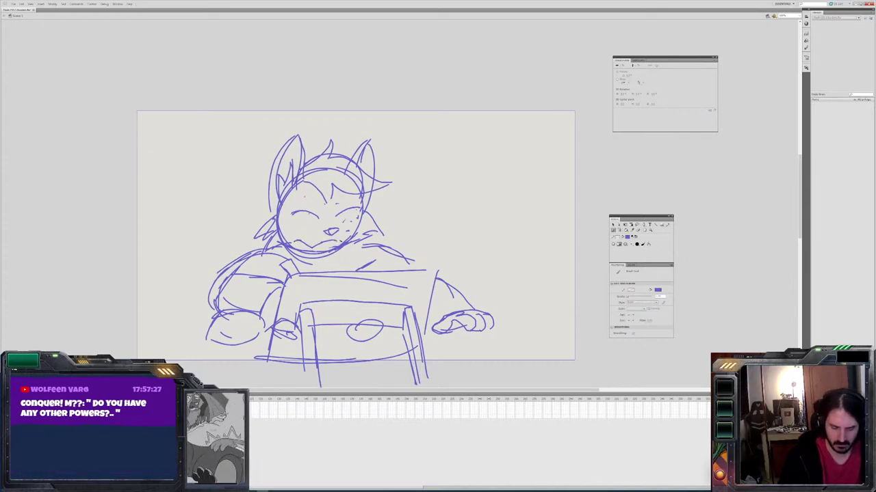
{"action": "left_click_drag", "start_coordinate": [340, 257], "coordinate": [359, 257]}
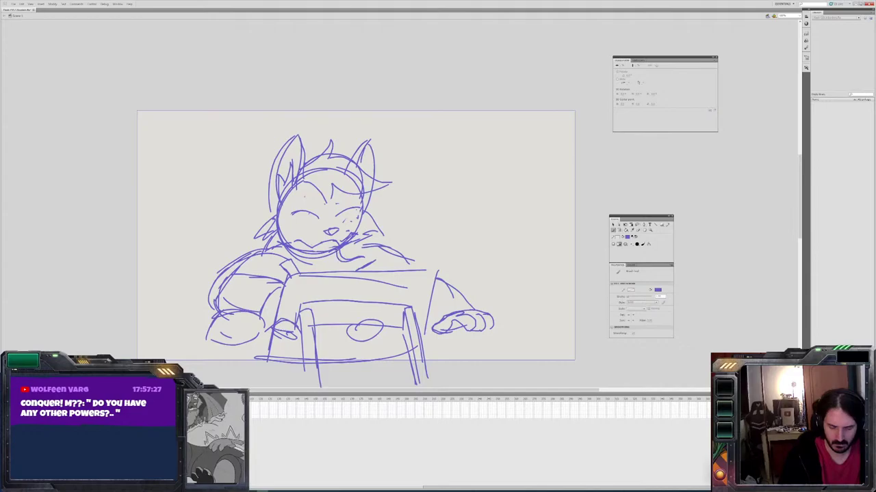
Clean stray marks off the cheek and add lower eye outlines and pupils to make a half-lidded expression
{"action": "key", "text": "v"}
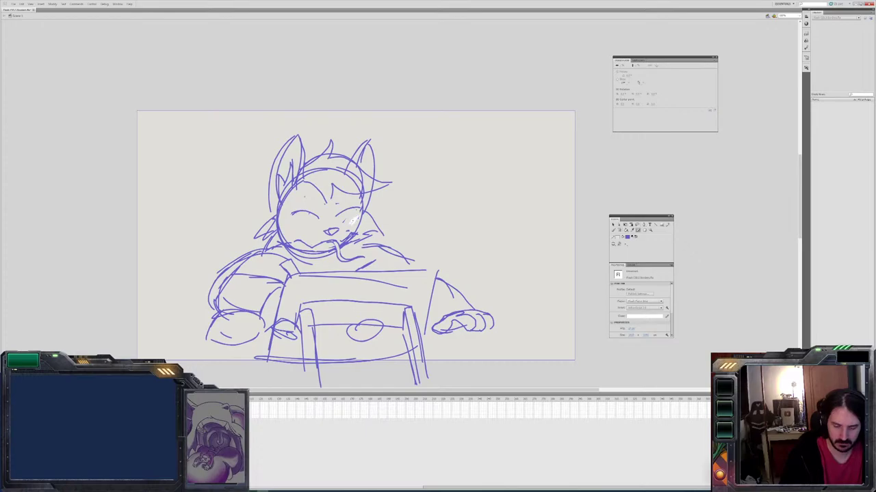
{"action": "key", "text": "y"}
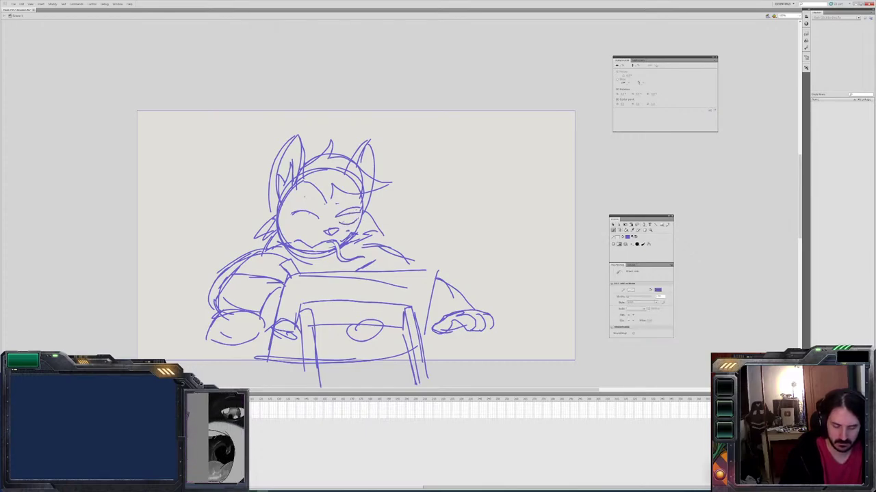
{"action": "left_click_drag", "start_coordinate": [319, 219], "coordinate": [294, 220]}
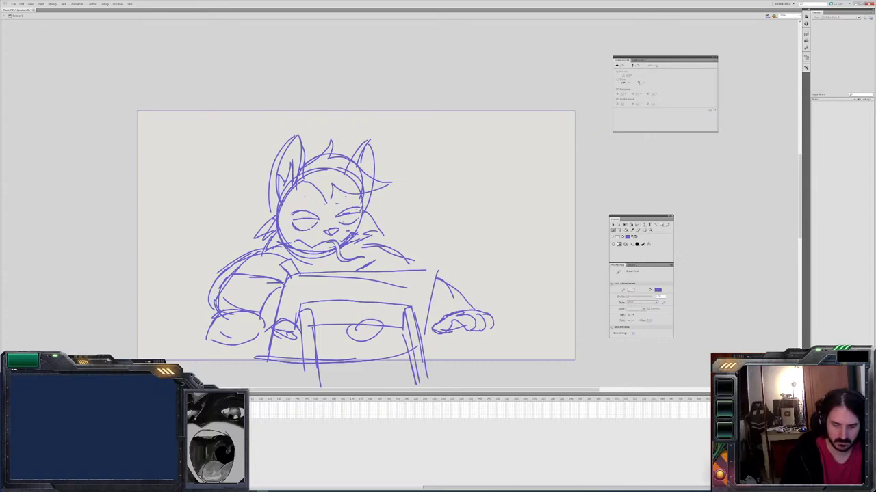
{"action": "key", "text": "ctrl+a"}
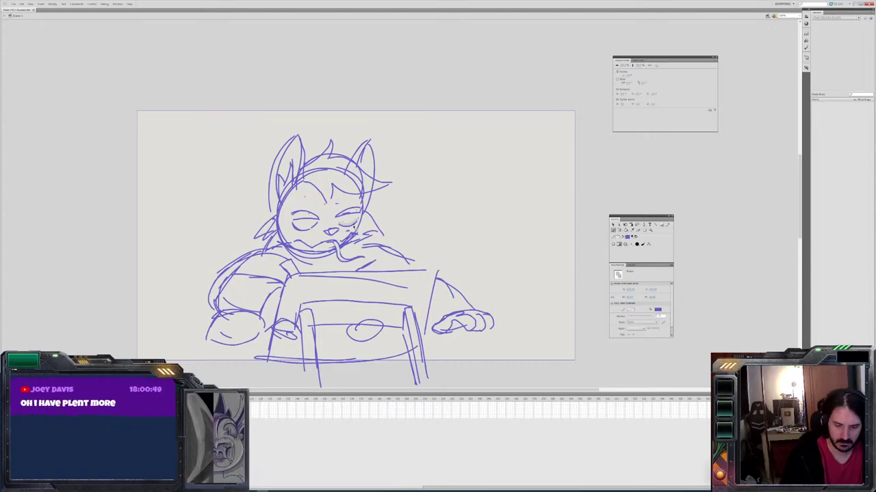
{"action": "key", "text": "r"}
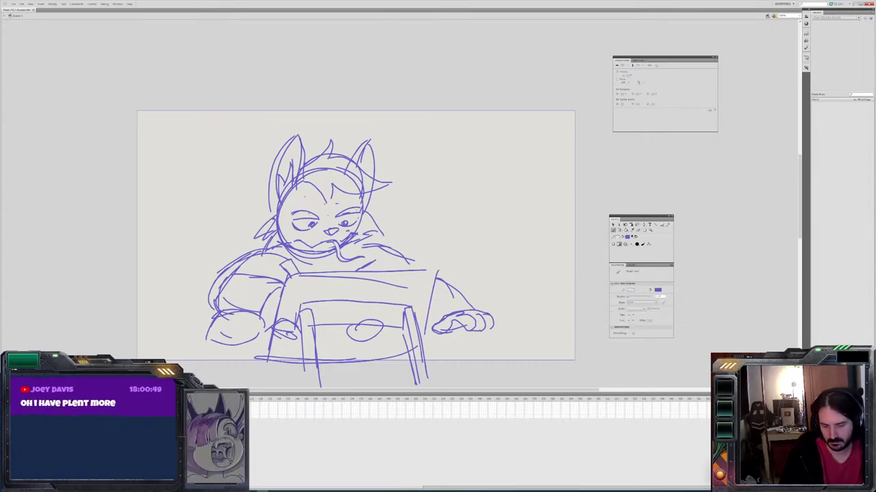
Compare the half-lidded face with the blank-faced frame and insert a blank keyframe after it
{"action": "key", "text": "period"}
{"action": "key", "text": "comma"}
{"action": "key", "text": "period"}
{"action": "key", "text": "comma"}
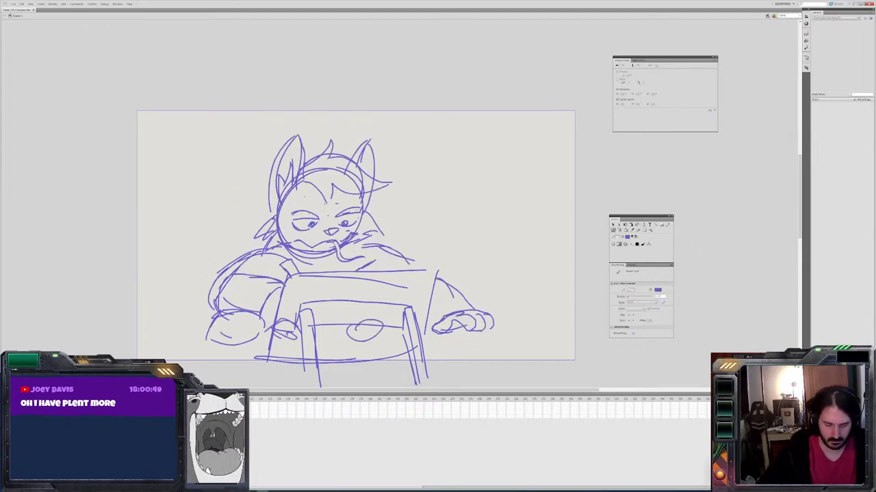
{"action": "key", "text": "period"}
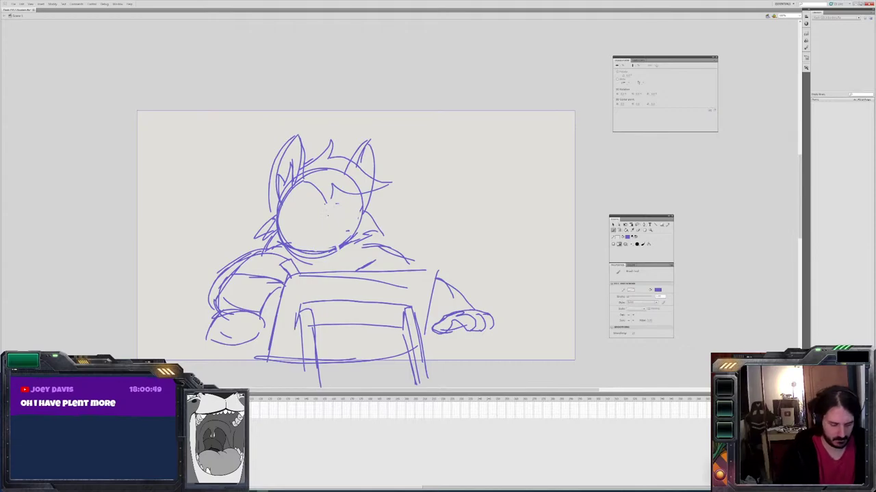
{"action": "key", "text": "F7"}
{"action": "key", "text": "comma"}
{"action": "key", "text": "period"}
On the blank frame, sketch a long wavy contour with a tufted peak across the top and a large oval beneath it
{"action": "key", "text": "b"}
{"action": "mouse_move", "coordinate": [514, 146]}
{"action": "left_mouse_down"}
{"action": "mouse_move", "coordinate": [539, 120]}
{"action": "mouse_move", "coordinate": [537, 130]}
{"action": "left_mouse_up"}
{"action": "mouse_move", "coordinate": [496, 159]}
{"action": "left_mouse_down"}
{"action": "mouse_move", "coordinate": [553, 126]}
{"action": "mouse_move", "coordinate": [547, 142]}
{"action": "mouse_move", "coordinate": [596, 183]}
{"action": "mouse_move", "coordinate": [476, 160]}
{"action": "mouse_move", "coordinate": [428, 171]}
{"action": "mouse_move", "coordinate": [357, 149]}
{"action": "mouse_move", "coordinate": [333, 155]}
{"action": "left_mouse_up"}
{"action": "mouse_move", "coordinate": [419, 160]}
{"action": "left_mouse_down"}
{"action": "mouse_move", "coordinate": [364, 151]}
{"action": "mouse_move", "coordinate": [287, 166]}
{"action": "mouse_move", "coordinate": [250, 142]}
{"action": "mouse_move", "coordinate": [191, 186]}
{"action": "left_mouse_up"}
{"action": "mouse_move", "coordinate": [380, 156]}
{"action": "left_mouse_down"}
{"action": "mouse_move", "coordinate": [312, 180]}
{"action": "mouse_move", "coordinate": [286, 220]}
{"action": "left_mouse_up"}
{"action": "left_click_drag", "start_coordinate": [307, 252], "coordinate": [399, 237]}
{"action": "mouse_move", "coordinate": [413, 187]}
{"action": "left_mouse_down"}
{"action": "mouse_move", "coordinate": [328, 251]}
{"action": "mouse_move", "coordinate": [288, 237]}
{"action": "left_mouse_up"}
{"action": "left_click_drag", "start_coordinate": [374, 229], "coordinate": [357, 252]}
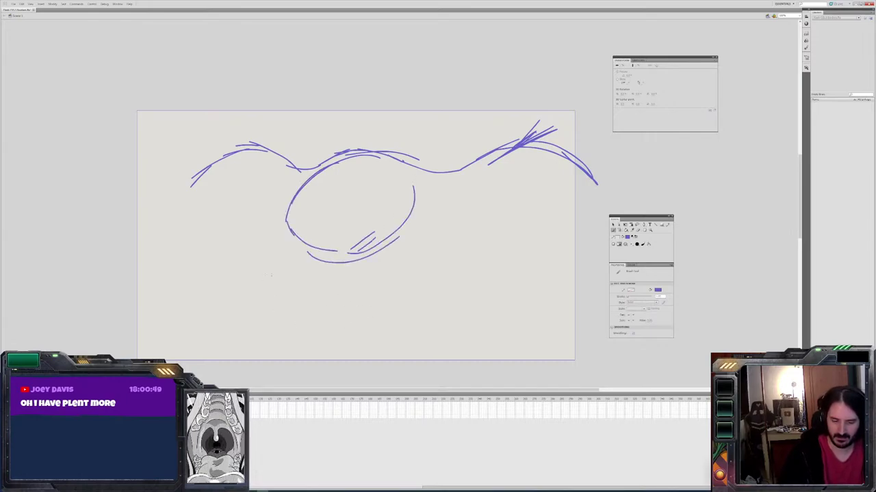
Sketch two rounded paws and a big round head over the oval, delete the overlapping lines inside, and add a small nose
{"action": "mouse_move", "coordinate": [266, 220]}
{"action": "left_mouse_down"}
{"action": "mouse_move", "coordinate": [260, 254]}
{"action": "mouse_move", "coordinate": [241, 239]}
{"action": "left_mouse_up"}
{"action": "mouse_move", "coordinate": [342, 230]}
{"action": "left_mouse_down"}
{"action": "mouse_move", "coordinate": [322, 262]}
{"action": "mouse_move", "coordinate": [360, 241]}
{"action": "left_mouse_up"}
{"action": "mouse_move", "coordinate": [318, 167]}
{"action": "left_mouse_down"}
{"action": "mouse_move", "coordinate": [276, 178]}
{"action": "mouse_move", "coordinate": [342, 163]}
{"action": "mouse_move", "coordinate": [366, 206]}
{"action": "left_mouse_up"}
{"action": "key", "text": "v"}
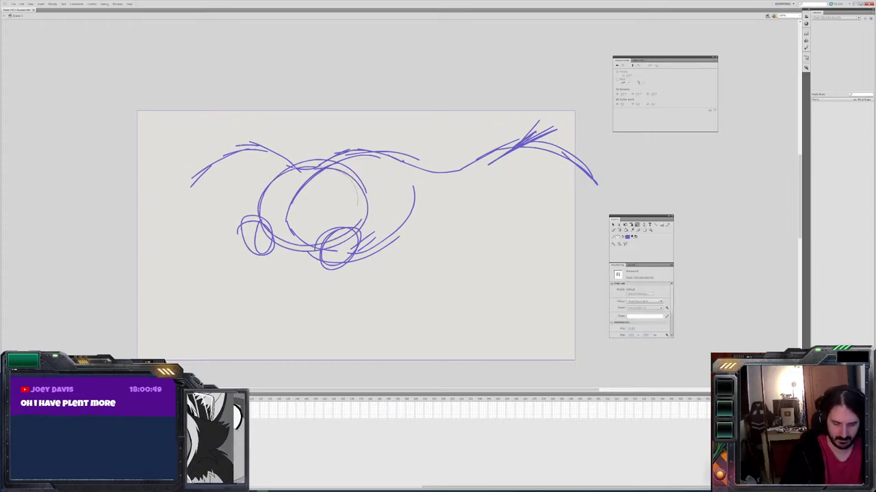
{"action": "key", "text": "Delete"}
{"action": "key", "text": "b"}
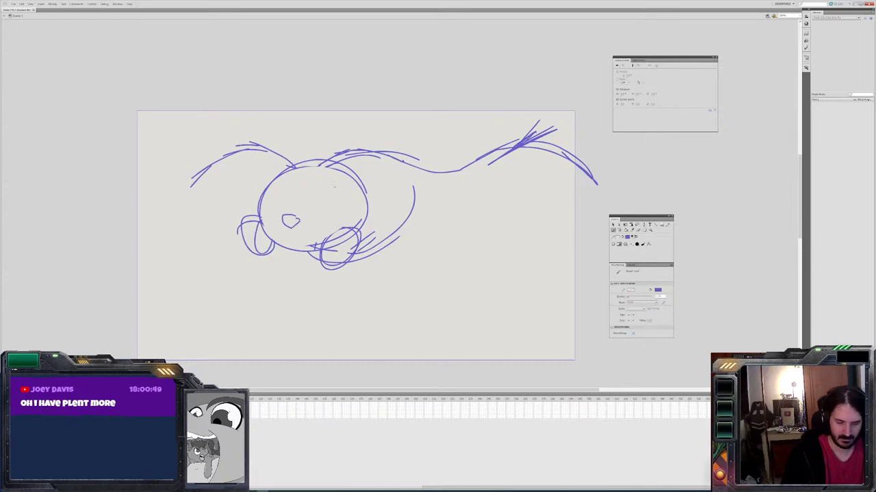
Sketch large eyes with drooping lids and pupils, cheek lines, and a wavy mouth with a small fang on the round head
{"action": "mouse_move", "coordinate": [333, 217]}
{"action": "left_mouse_down"}
{"action": "mouse_move", "coordinate": [306, 209]}
{"action": "mouse_move", "coordinate": [322, 221]}
{"action": "left_mouse_up"}
{"action": "mouse_move", "coordinate": [294, 176]}
{"action": "left_mouse_down"}
{"action": "mouse_move", "coordinate": [293, 213]}
{"action": "mouse_move", "coordinate": [277, 217]}
{"action": "mouse_move", "coordinate": [305, 241]}
{"action": "left_mouse_up"}
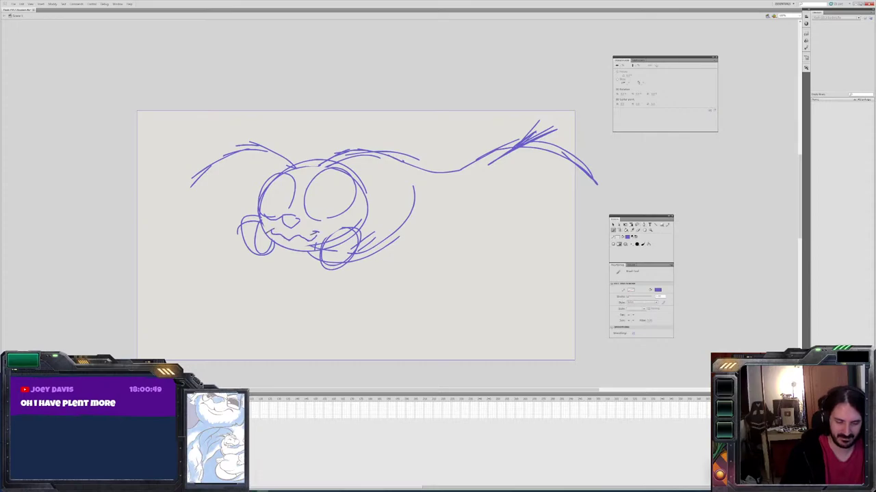
{"action": "left_click_drag", "start_coordinate": [293, 236], "coordinate": [301, 237]}
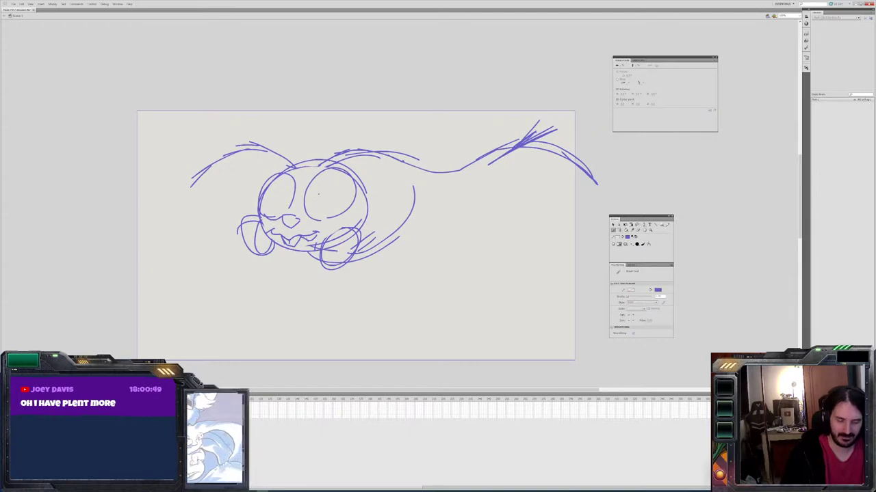
{"action": "left_click_drag", "start_coordinate": [345, 219], "coordinate": [262, 218]}
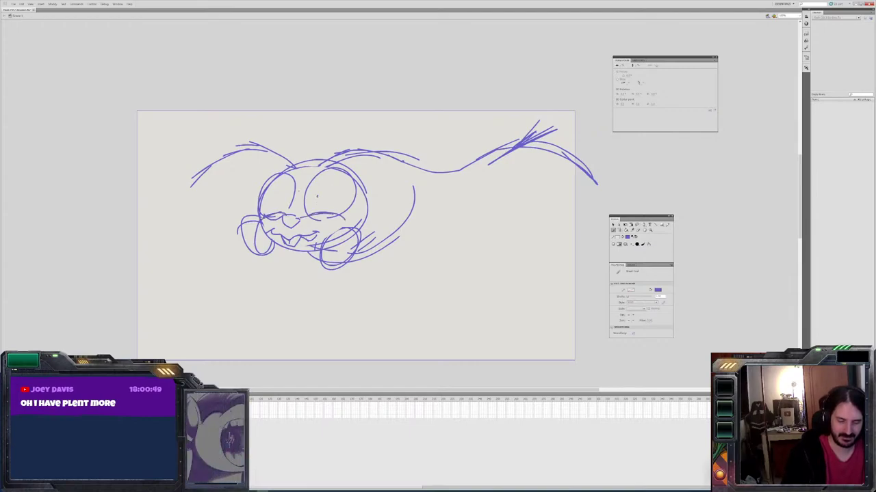
{"action": "left_click_drag", "start_coordinate": [294, 182], "coordinate": [258, 197]}
{"action": "mouse_move", "coordinate": [313, 190]}
{"action": "left_mouse_down"}
{"action": "mouse_move", "coordinate": [352, 197]}
{"action": "mouse_move", "coordinate": [270, 201]}
{"action": "left_mouse_up"}
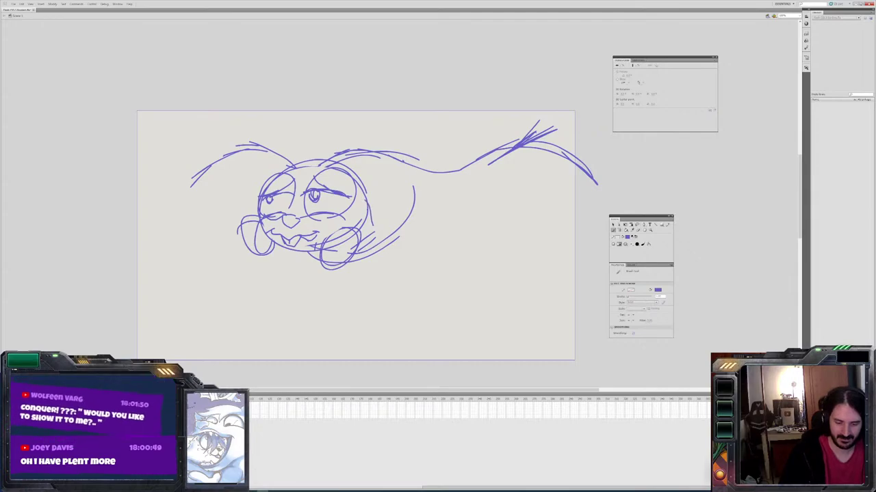
Add an ear on each side of the head and erase the overlapping lines inside the right-hand ear
{"action": "mouse_move", "coordinate": [357, 150]}
{"action": "left_mouse_down"}
{"action": "mouse_move", "coordinate": [391, 170]}
{"action": "mouse_move", "coordinate": [366, 193]}
{"action": "left_mouse_up"}
{"action": "mouse_move", "coordinate": [286, 159]}
{"action": "left_mouse_down"}
{"action": "mouse_move", "coordinate": [243, 186]}
{"action": "mouse_move", "coordinate": [244, 205]}
{"action": "left_mouse_up"}
{"action": "mouse_move", "coordinate": [369, 144]}
{"action": "left_mouse_down"}
{"action": "mouse_move", "coordinate": [342, 178]}
{"action": "mouse_move", "coordinate": [350, 149]}
{"action": "left_mouse_up"}
{"action": "left_click_drag", "start_coordinate": [349, 154], "coordinate": [335, 165]}
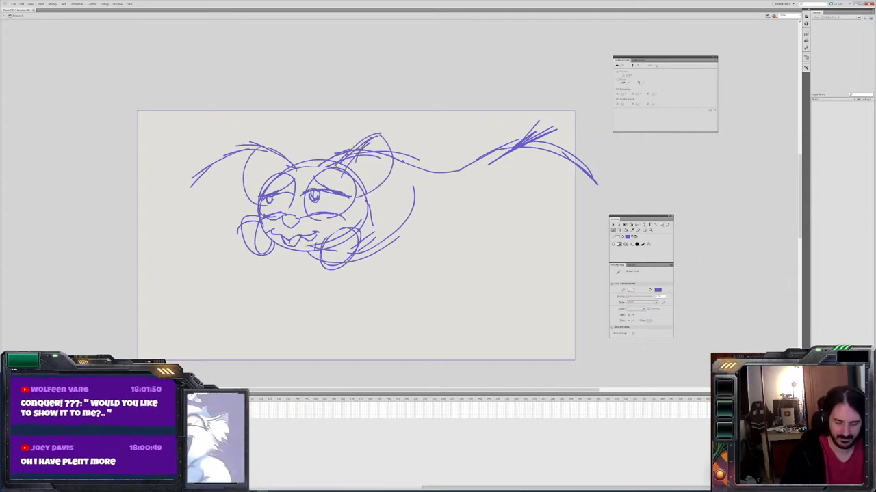
{"action": "key", "text": "v"}
{"action": "key", "text": "b"}
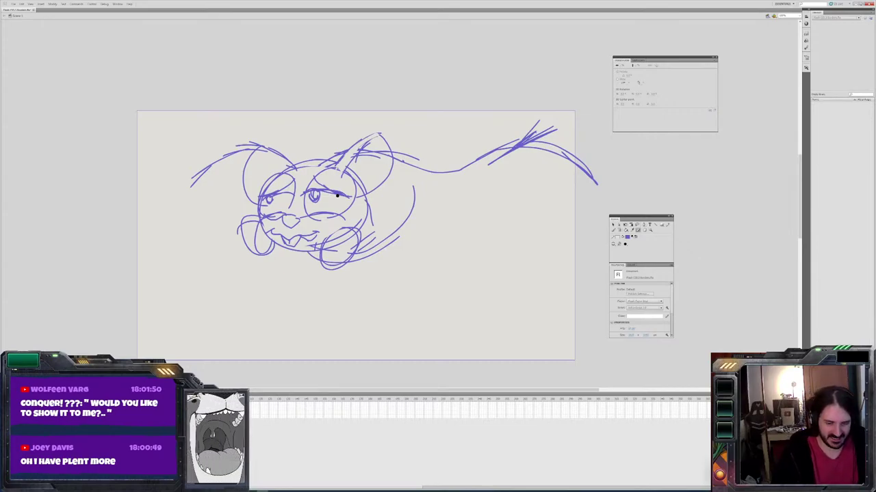
{"action": "key", "text": "b"}
Sketch a pointed shape angling out from each side of the head and closing beneath the paws, undoing stray strokes
{"action": "mouse_move", "coordinate": [377, 198]}
{"action": "left_mouse_down"}
{"action": "mouse_move", "coordinate": [415, 237]}
{"action": "mouse_move", "coordinate": [398, 258]}
{"action": "mouse_move", "coordinate": [358, 258]}
{"action": "mouse_move", "coordinate": [394, 266]}
{"action": "left_mouse_up"}
{"action": "mouse_move", "coordinate": [258, 202]}
{"action": "left_mouse_down"}
{"action": "mouse_move", "coordinate": [217, 233]}
{"action": "mouse_move", "coordinate": [254, 246]}
{"action": "mouse_move", "coordinate": [207, 267]}
{"action": "mouse_move", "coordinate": [261, 205]}
{"action": "mouse_move", "coordinate": [201, 253]}
{"action": "left_mouse_up"}
{"action": "key", "text": "ctrl+z"}
{"action": "key", "text": "ctrl+z"}
{"action": "mouse_move", "coordinate": [201, 253]}
{"action": "left_mouse_down"}
{"action": "mouse_move", "coordinate": [250, 257]}
{"action": "mouse_move", "coordinate": [262, 247]}
{"action": "mouse_move", "coordinate": [249, 253]}
{"action": "left_mouse_up"}
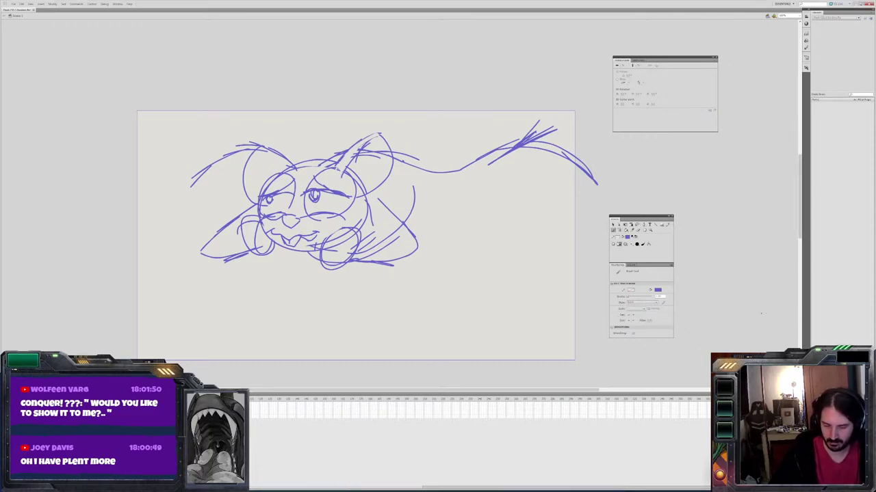
Sketch two large rounded mounds across the foreground and a big curved loop beside the right mound
{"action": "mouse_move", "coordinate": [384, 277]}
{"action": "left_mouse_down"}
{"action": "mouse_move", "coordinate": [453, 351]}
{"action": "mouse_move", "coordinate": [274, 326]}
{"action": "mouse_move", "coordinate": [233, 349]}
{"action": "left_mouse_up"}
{"action": "mouse_move", "coordinate": [301, 301]}
{"action": "left_mouse_down"}
{"action": "mouse_move", "coordinate": [276, 314]}
{"action": "mouse_move", "coordinate": [212, 325]}
{"action": "mouse_move", "coordinate": [115, 252]}
{"action": "mouse_move", "coordinate": [54, 338]}
{"action": "left_mouse_up"}
{"action": "mouse_move", "coordinate": [431, 233]}
{"action": "left_mouse_down"}
{"action": "mouse_move", "coordinate": [463, 217]}
{"action": "mouse_move", "coordinate": [550, 260]}
{"action": "left_mouse_up"}
{"action": "left_click_drag", "start_coordinate": [536, 226], "coordinate": [417, 241]}
{"action": "left_click_drag", "start_coordinate": [494, 219], "coordinate": [541, 306]}
{"action": "left_click_drag", "start_coordinate": [530, 248], "coordinate": [538, 316]}
{"action": "mouse_move", "coordinate": [551, 280]}
{"action": "left_mouse_down"}
{"action": "mouse_move", "coordinate": [548, 304]}
{"action": "mouse_move", "coordinate": [522, 344]}
{"action": "mouse_move", "coordinate": [476, 359]}
{"action": "left_mouse_up"}
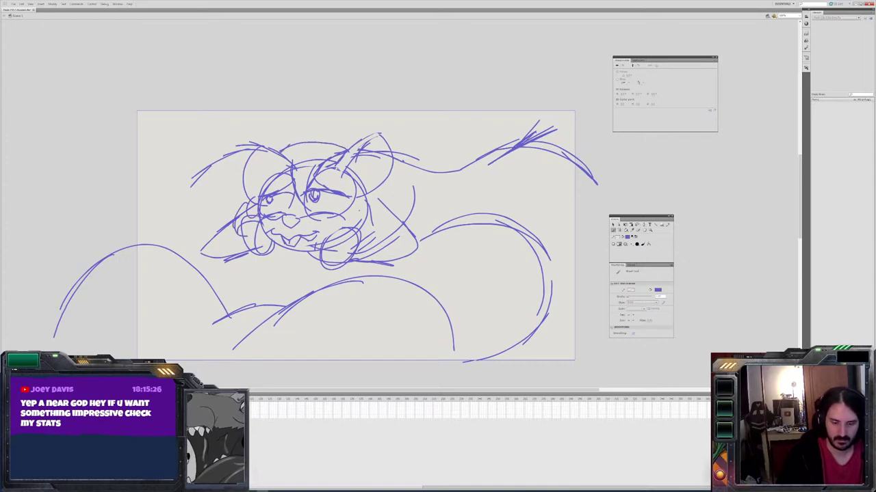
Thicken the lines around the right cheek and paw, and add a hair strand above the head and a curved shoulder behind it
{"action": "left_click_drag", "start_coordinate": [360, 226], "coordinate": [353, 239]}
{"action": "left_click_drag", "start_coordinate": [360, 198], "coordinate": [357, 216]}
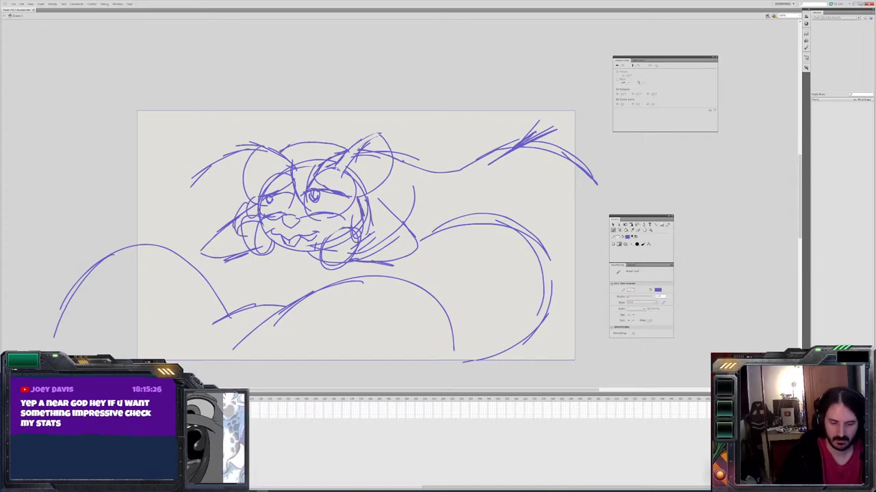
{"action": "left_click_drag", "start_coordinate": [420, 176], "coordinate": [406, 221]}
{"action": "left_click_drag", "start_coordinate": [311, 116], "coordinate": [334, 156]}
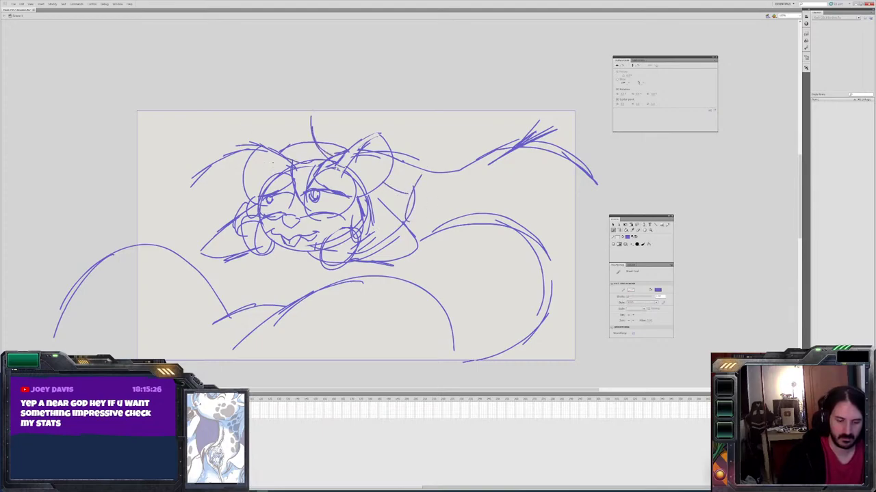
{"action": "left_click_drag", "start_coordinate": [432, 168], "coordinate": [449, 240]}
{"action": "left_click_drag", "start_coordinate": [463, 208], "coordinate": [457, 226]}
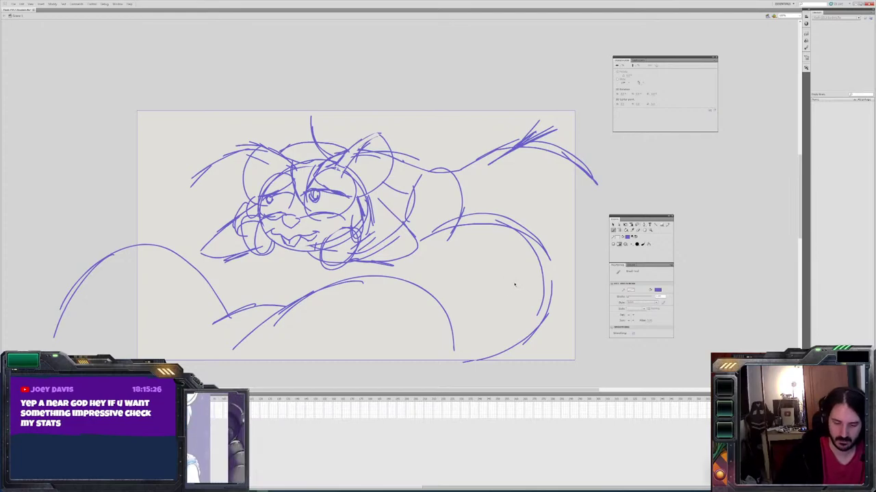
Sketch a tall spiked shape with long straight edges over the right loop and a curve linking the shoulder to the mound
{"action": "left_click_drag", "start_coordinate": [496, 279], "coordinate": [446, 209]}
{"action": "left_click_drag", "start_coordinate": [442, 205], "coordinate": [420, 280]}
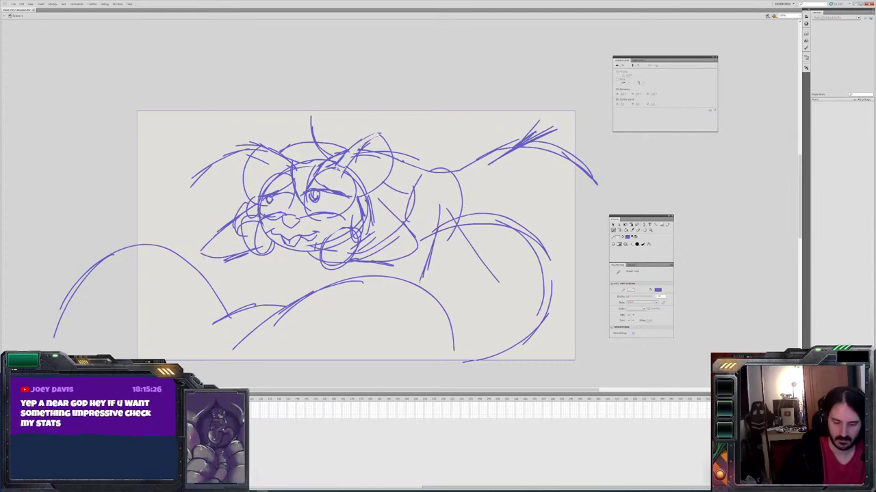
{"action": "mouse_move", "coordinate": [585, 335]}
{"action": "left_mouse_down"}
{"action": "mouse_move", "coordinate": [578, 292]}
{"action": "mouse_move", "coordinate": [531, 204]}
{"action": "mouse_move", "coordinate": [494, 327]}
{"action": "left_mouse_up"}
{"action": "mouse_move", "coordinate": [524, 197]}
{"action": "left_mouse_down"}
{"action": "mouse_move", "coordinate": [496, 321]}
{"action": "mouse_move", "coordinate": [526, 198]}
{"action": "left_mouse_up"}
{"action": "mouse_move", "coordinate": [458, 240]}
{"action": "left_mouse_down"}
{"action": "mouse_move", "coordinate": [494, 298]}
{"action": "mouse_move", "coordinate": [429, 275]}
{"action": "mouse_move", "coordinate": [414, 281]}
{"action": "left_mouse_up"}
Add short chest lines below the left paw and sketch the left arm down to the left mound, redrawing its edges after undoing strokes
{"action": "mouse_move", "coordinate": [271, 261]}
{"action": "left_mouse_down"}
{"action": "mouse_move", "coordinate": [307, 282]}
{"action": "mouse_move", "coordinate": [256, 275]}
{"action": "left_mouse_up"}
{"action": "left_click_drag", "start_coordinate": [260, 264], "coordinate": [248, 280]}
{"action": "mouse_move", "coordinate": [208, 177]}
{"action": "left_mouse_down"}
{"action": "mouse_move", "coordinate": [225, 224]}
{"action": "mouse_move", "coordinate": [158, 245]}
{"action": "left_mouse_up"}
{"action": "left_click_drag", "start_coordinate": [197, 160], "coordinate": [163, 238]}
{"action": "left_click_drag", "start_coordinate": [184, 183], "coordinate": [164, 238]}
{"action": "key", "text": "ctrl+z"}
{"action": "key", "text": "ctrl+z"}
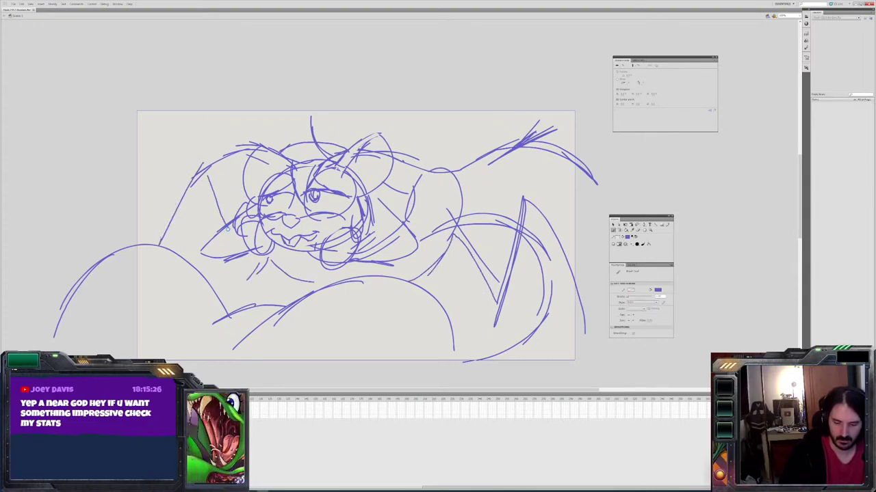
{"action": "key", "text": "ctrl+z"}
{"action": "key", "text": "ctrl+z"}
{"action": "mouse_move", "coordinate": [222, 199]}
{"action": "left_mouse_down"}
{"action": "mouse_move", "coordinate": [201, 226]}
{"action": "mouse_move", "coordinate": [192, 225]}
{"action": "left_mouse_up"}
{"action": "left_click_drag", "start_coordinate": [192, 188], "coordinate": [163, 242]}
{"action": "left_click_drag", "start_coordinate": [176, 205], "coordinate": [156, 250]}
{"action": "left_click_drag", "start_coordinate": [193, 186], "coordinate": [182, 200]}
Add wider outer contours to the front mound, a small circular mark on each mound, and curves beside both paws
{"action": "mouse_move", "coordinate": [514, 219]}
{"action": "left_mouse_down"}
{"action": "mouse_move", "coordinate": [491, 239]}
{"action": "mouse_move", "coordinate": [494, 304]}
{"action": "mouse_move", "coordinate": [541, 367]}
{"action": "left_mouse_up"}
{"action": "mouse_move", "coordinate": [468, 275]}
{"action": "left_mouse_down"}
{"action": "mouse_move", "coordinate": [258, 334]}
{"action": "mouse_move", "coordinate": [225, 363]}
{"action": "mouse_move", "coordinate": [476, 334]}
{"action": "left_mouse_up"}
{"action": "left_click_drag", "start_coordinate": [384, 309], "coordinate": [376, 334]}
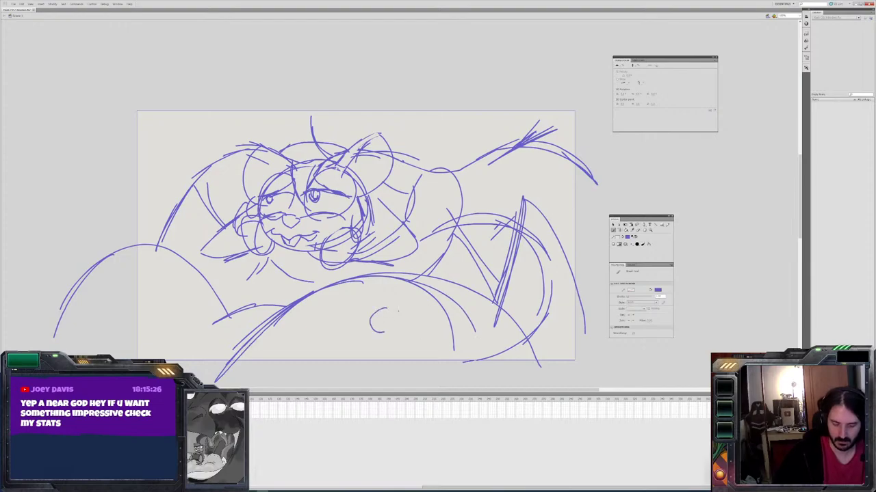
{"action": "left_click_drag", "start_coordinate": [134, 282], "coordinate": [167, 300]}
{"action": "mouse_move", "coordinate": [259, 251]}
{"action": "left_mouse_down"}
{"action": "mouse_move", "coordinate": [182, 280]}
{"action": "mouse_move", "coordinate": [267, 258]}
{"action": "left_mouse_up"}
{"action": "left_click_drag", "start_coordinate": [443, 253], "coordinate": [419, 249]}
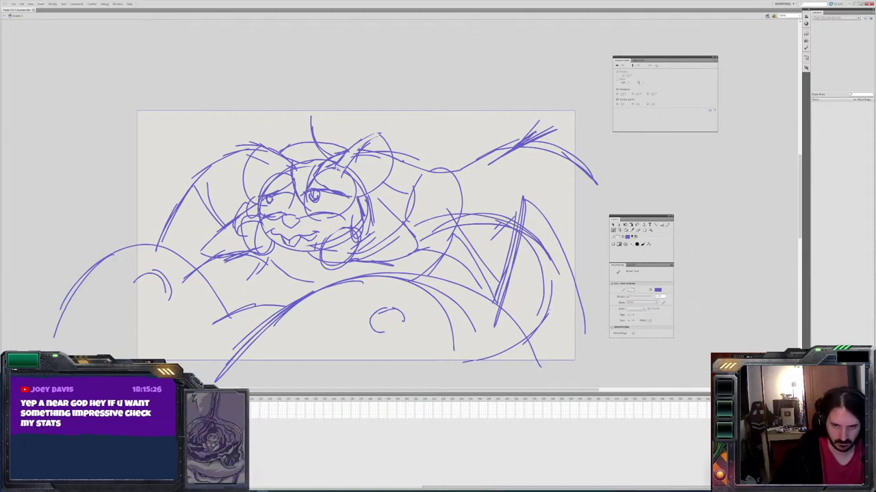
Go through the storyboard frames and take a screen capture of the stage on the frame with the small arm-raising figure
{"action": "key", "text": "comma"}
{"action": "key", "text": "period"}
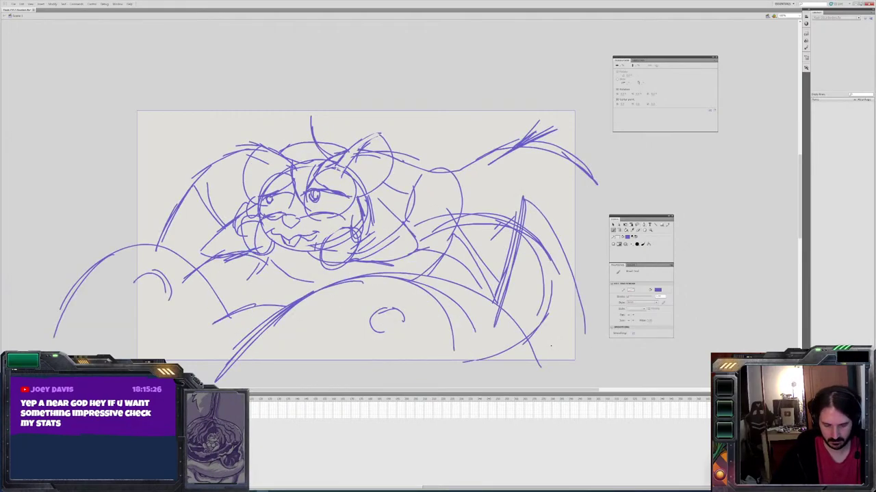
{"action": "key", "text": "Return"}
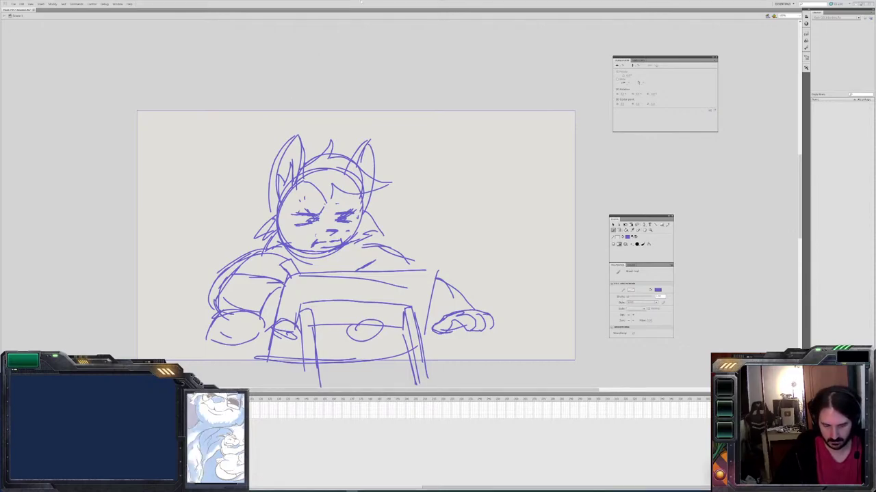
{"action": "key", "text": "ctrl+z"}
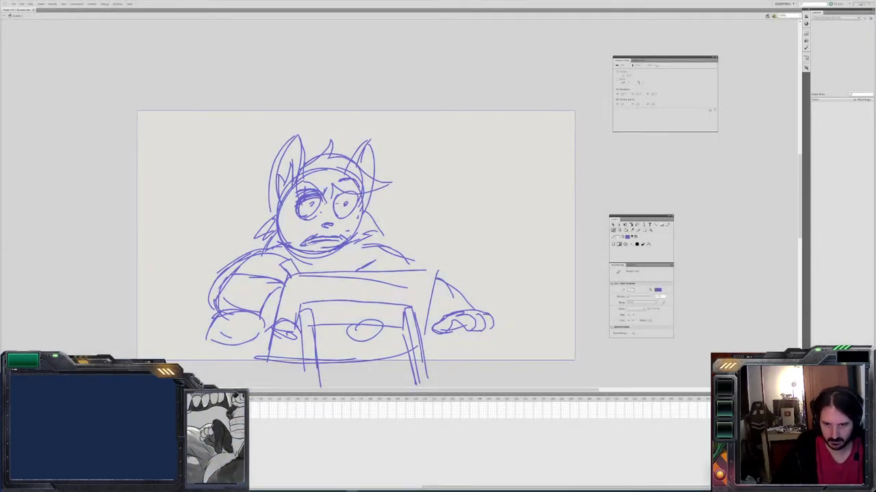
{"action": "key", "text": "period"}
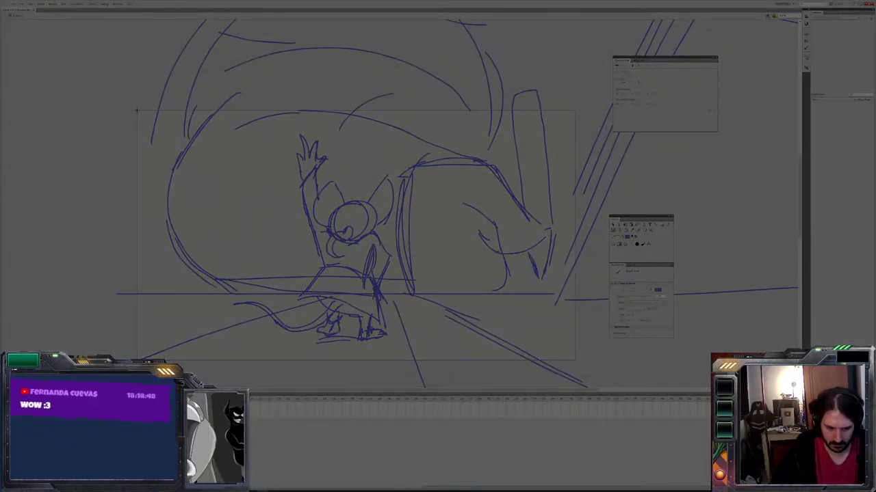
{"action": "left_click_drag", "start_coordinate": [137, 110], "coordinate": [424, 206]}
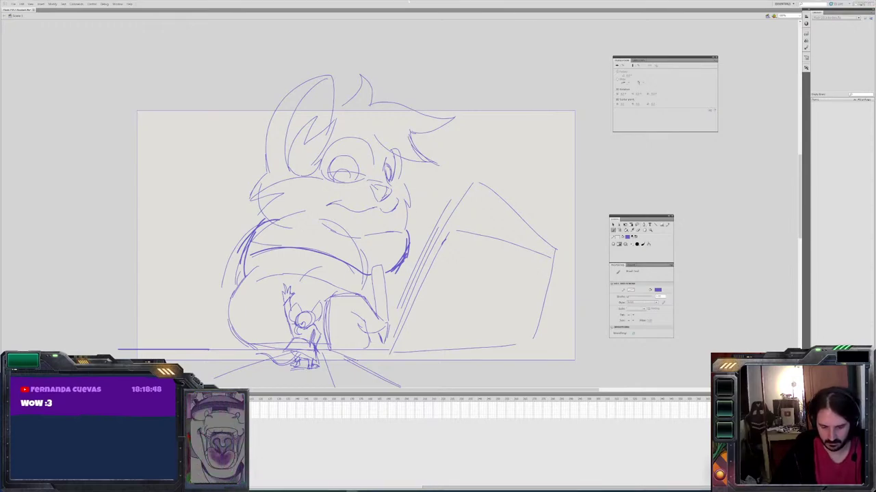
On the frame of the character leaning beside the laptop, shift the whole drawing to the left and capture the stage area
{"action": "key", "text": "period"}
{"action": "key", "text": "b"}
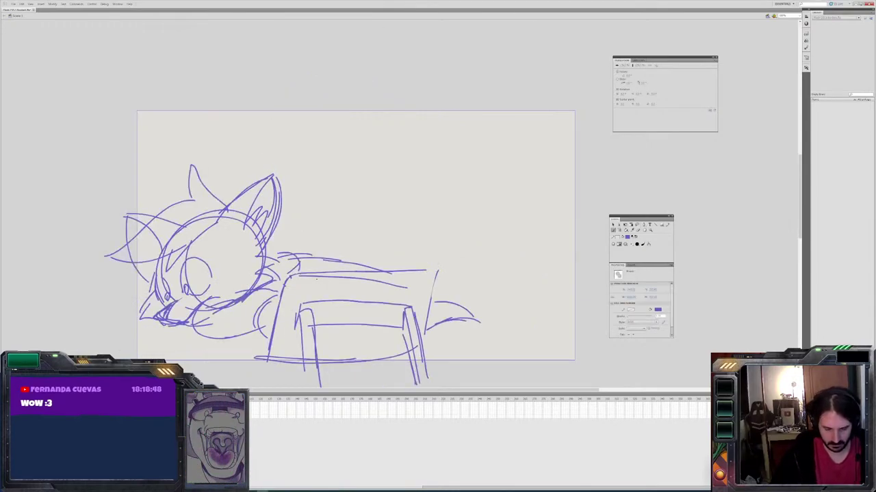
{"action": "mouse_move", "coordinate": [316, 279]}
{"action": "left_mouse_down"}
{"action": "mouse_move", "coordinate": [260, 279]}
{"action": "mouse_move", "coordinate": [270, 281]}
{"action": "left_mouse_up"}
{"action": "left_click", "coordinate": [383, 166]}
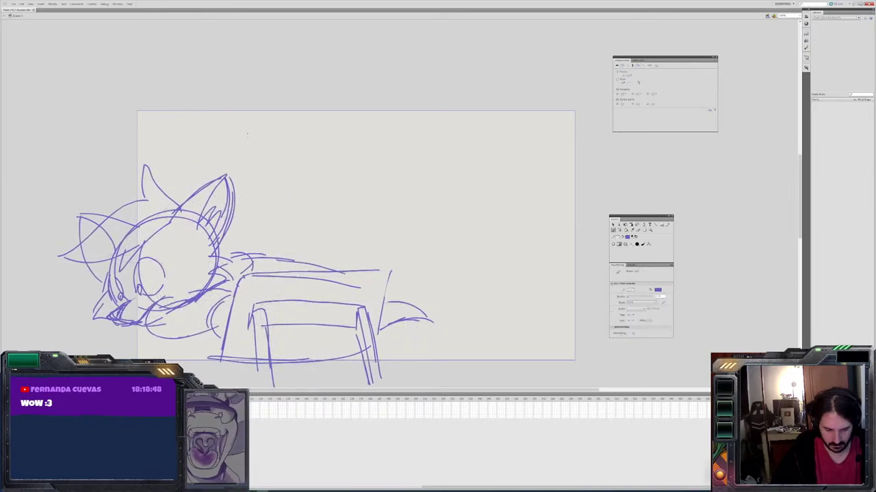
{"action": "key", "text": "Print"}
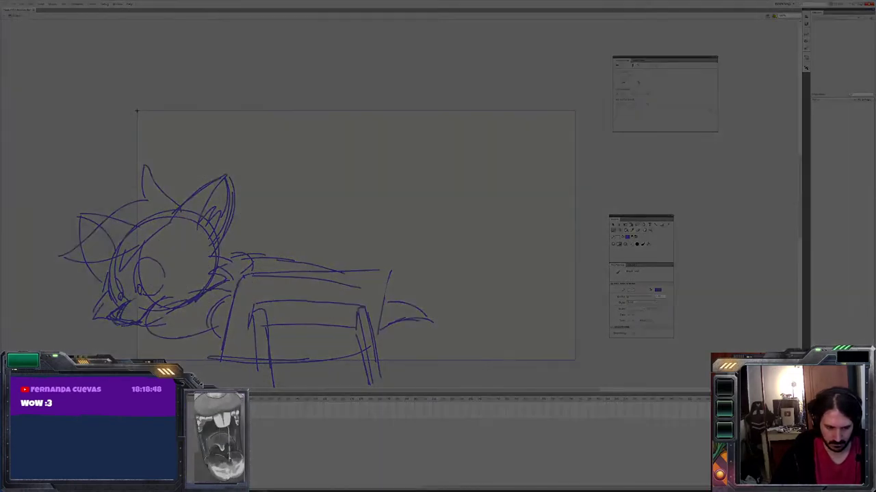
{"action": "left_click_drag", "start_coordinate": [137, 111], "coordinate": [310, 213]}
{"action": "left_click_drag", "start_coordinate": [373, 240], "coordinate": [575, 360]}
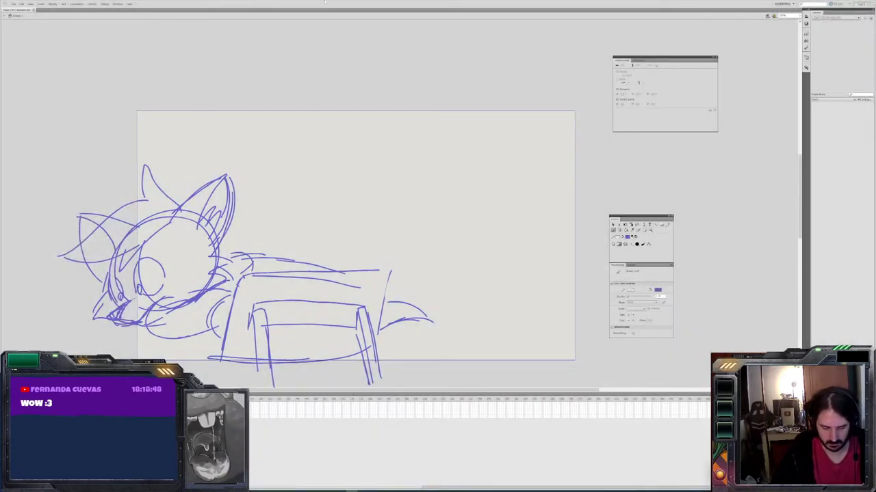
Capture the stage area of the half-lidded laptop frame and of the new close-up frame, and save the document
{"action": "key", "text": "period"}
{"action": "key", "text": "Print"}
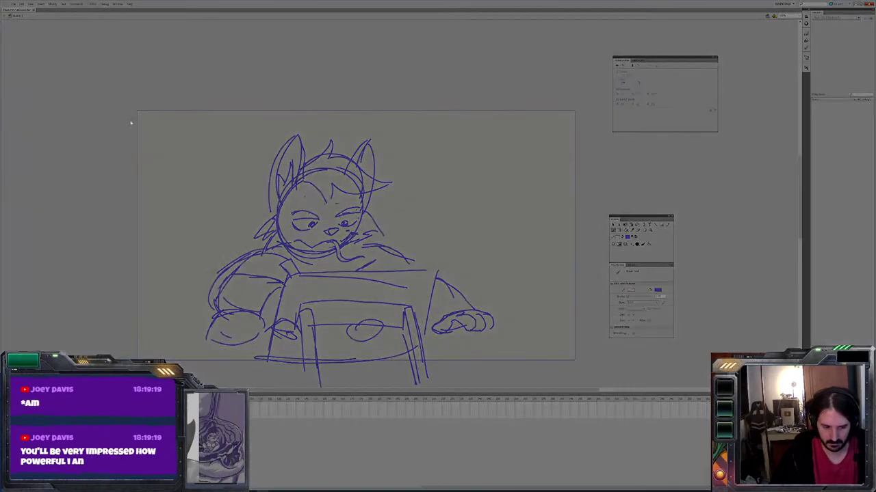
{"action": "left_click_drag", "start_coordinate": [136, 110], "coordinate": [575, 361]}
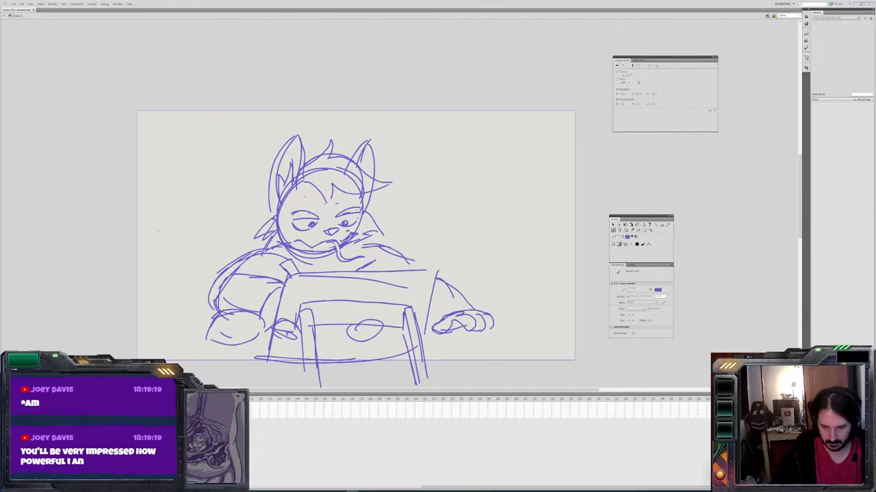
{"action": "key", "text": "period"}
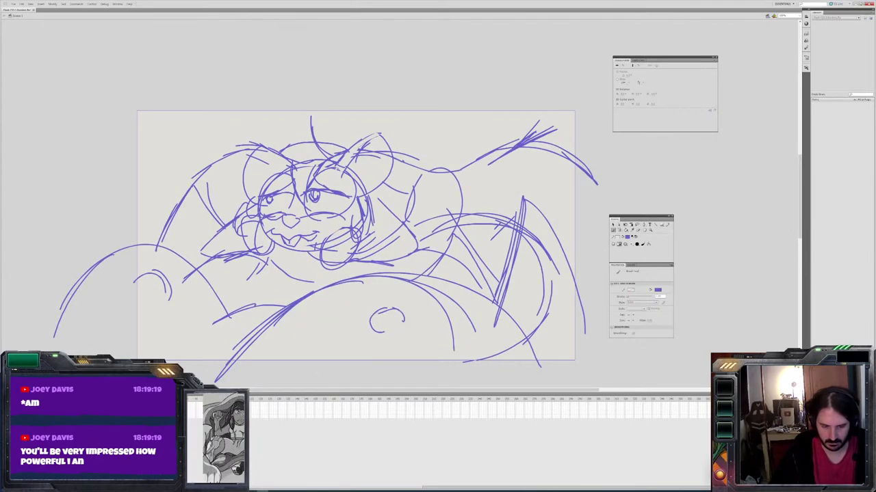
{"action": "key", "text": "Print"}
{"action": "left_click_drag", "start_coordinate": [137, 110], "coordinate": [575, 361]}
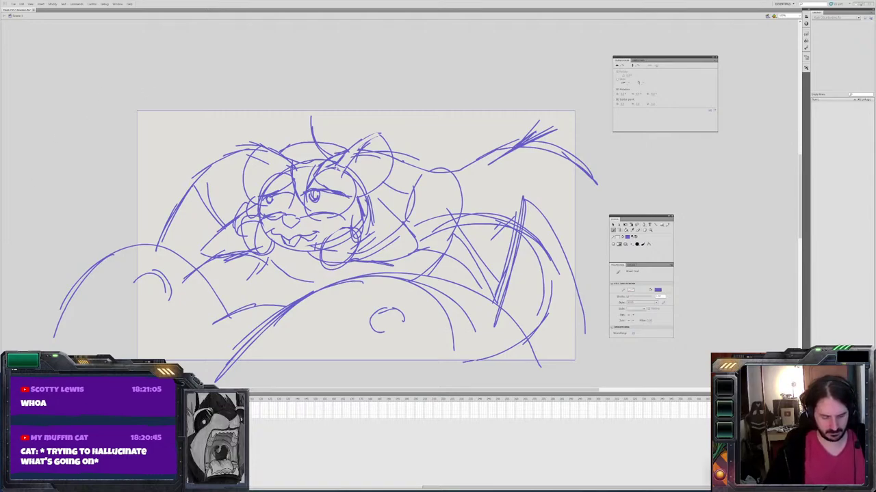
{"action": "key", "text": "ctrl+s"}
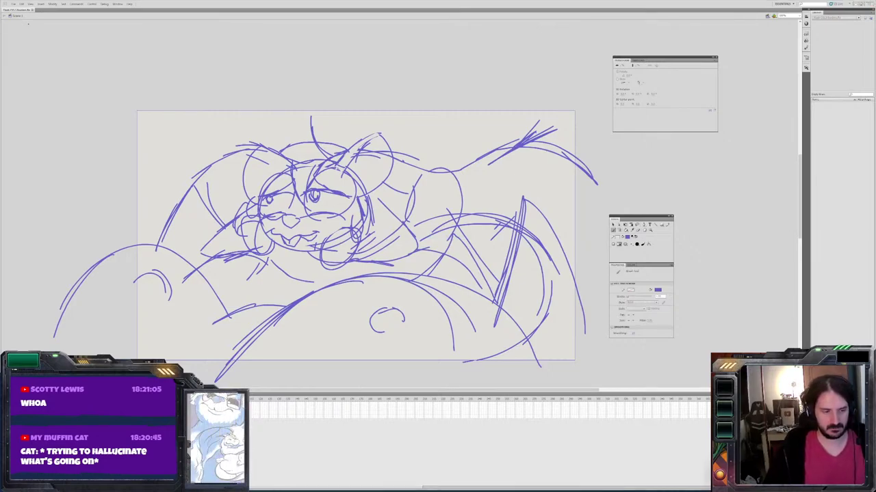
{"action": "left_click", "coordinate": [13, 4]}
{"action": "mouse_move", "coordinate": [41, 25]}
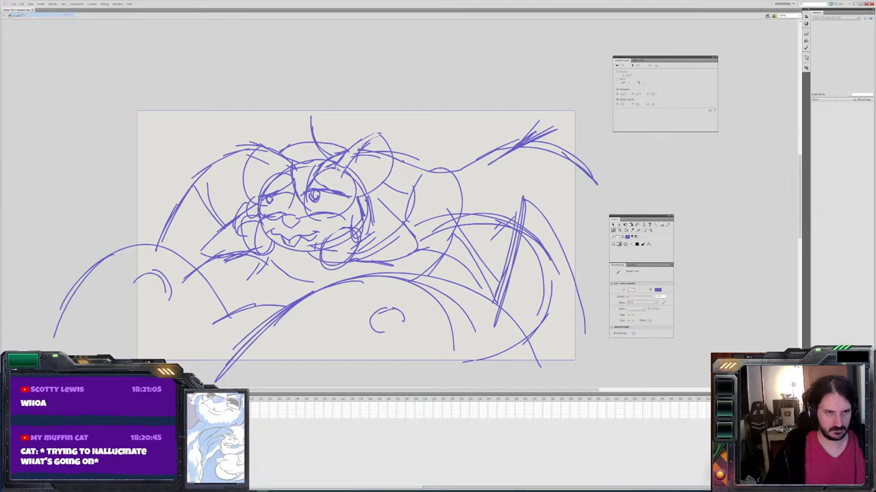
{"action": "left_click", "coordinate": [22, 14]}
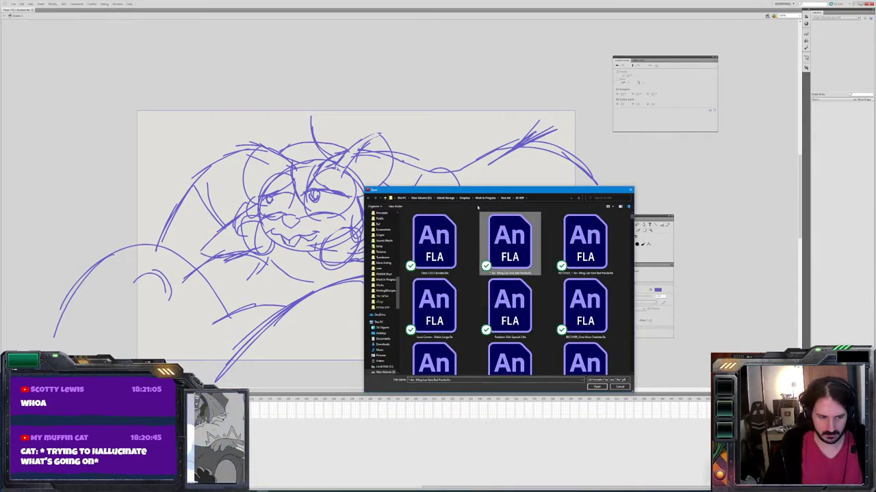
{"action": "left_click", "coordinate": [630, 190]}
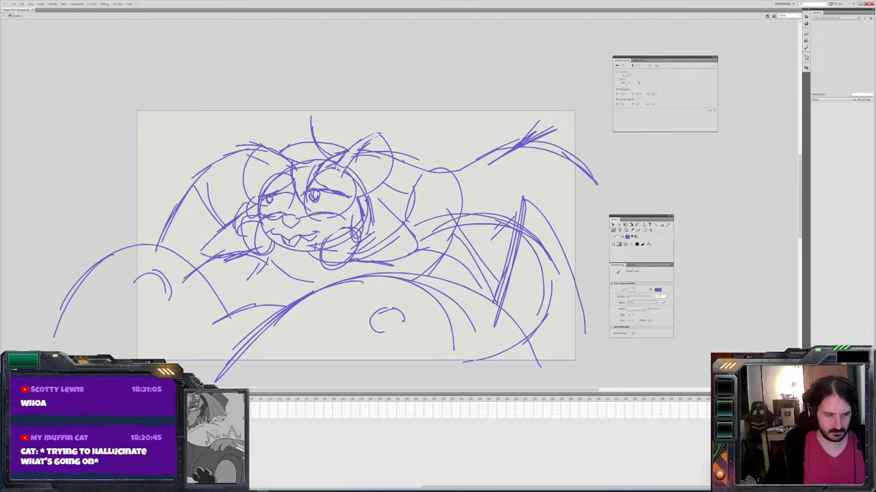
Save the storyboard document under a new file name, the character's name followed by Sketches, in the WIP folder
{"action": "left_click", "coordinate": [20, 4]}
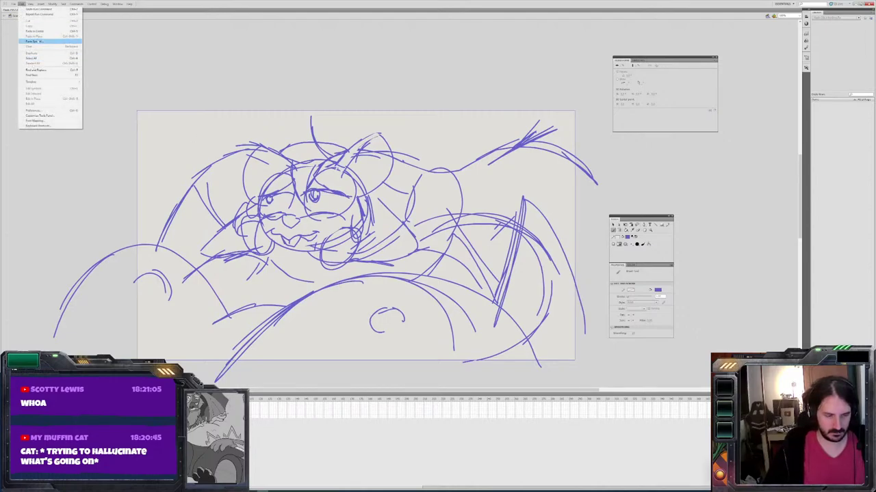
{"action": "mouse_move", "coordinate": [13, 4]}
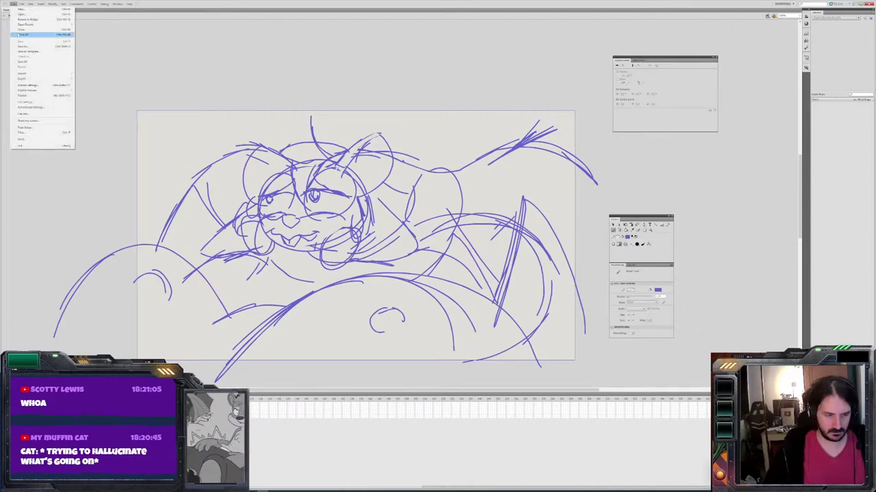
{"action": "left_click", "coordinate": [24, 47]}
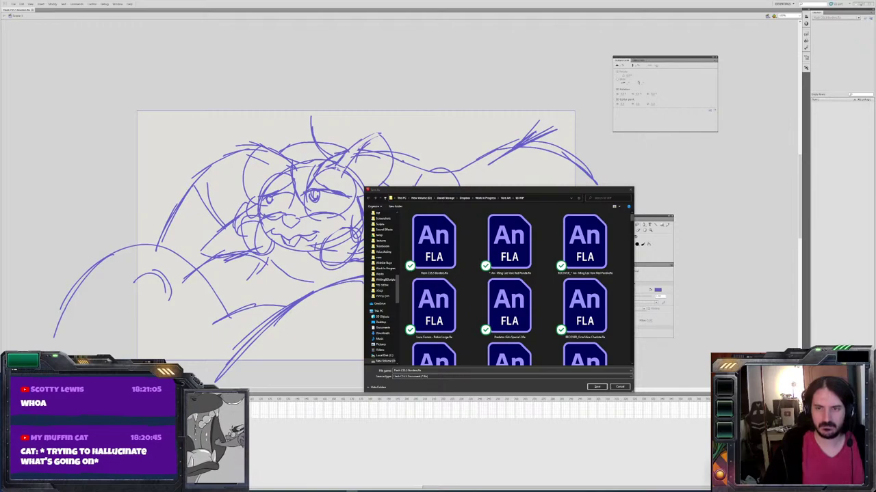
{"action": "key", "text": "alt+Tab"}
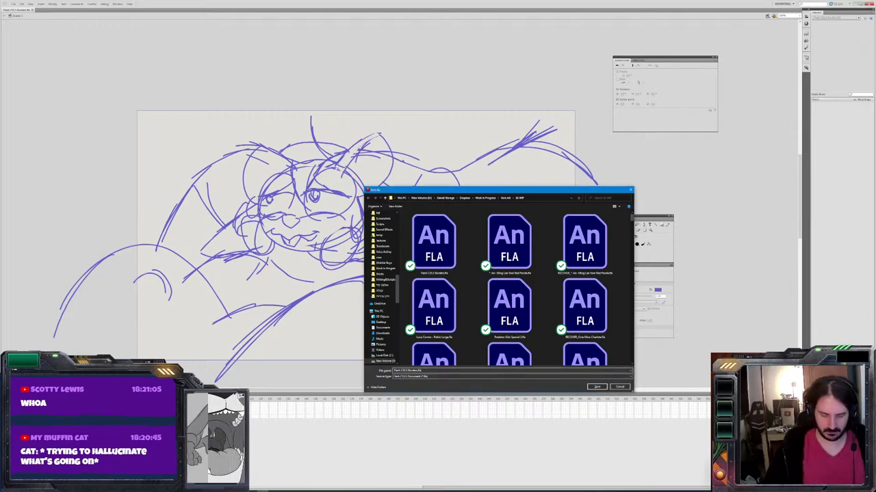
{"action": "type", "text": "Le"}
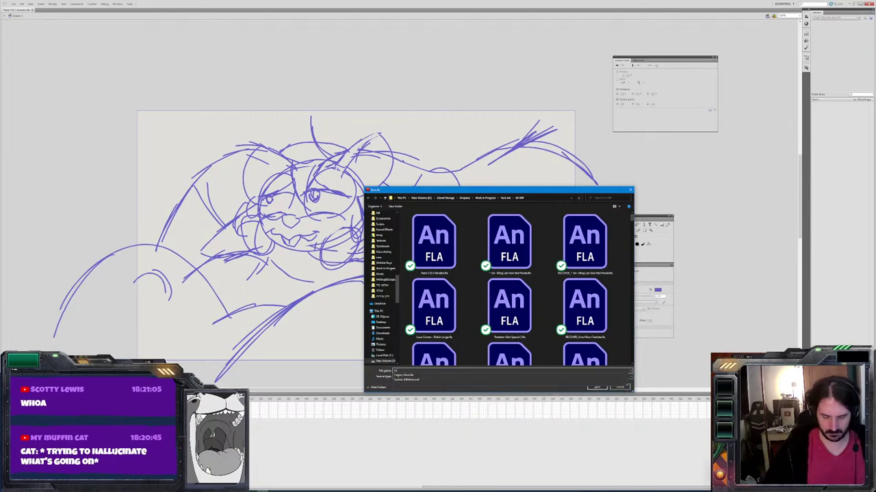
{"action": "type", "text": "gion"}
{"action": "key", "text": "Down"}
{"action": "key", "text": "Return"}
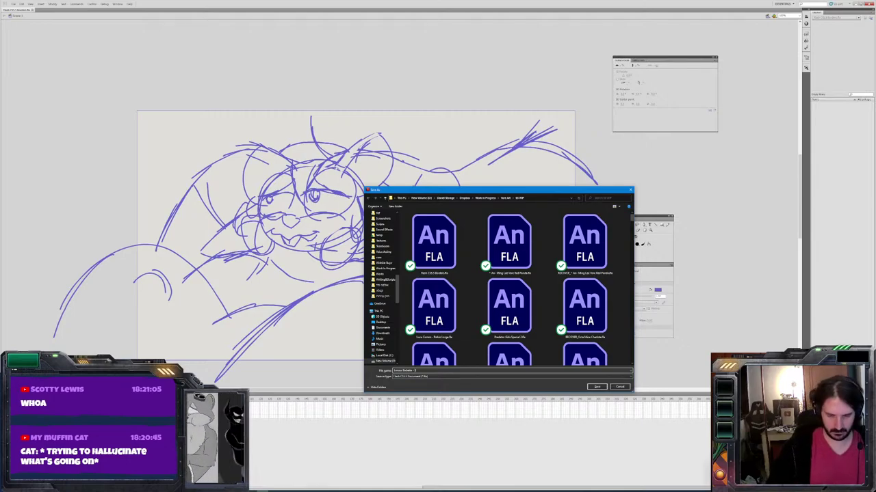
{"action": "key", "text": "Return"}
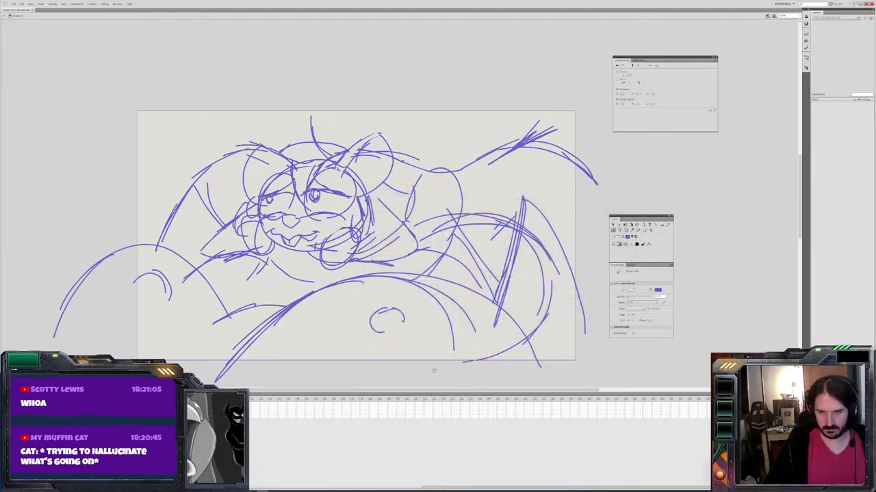
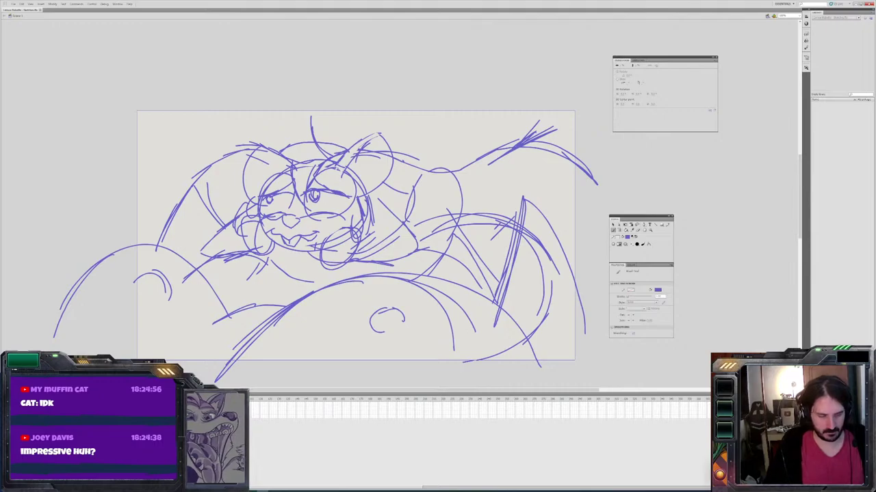
Reopen the recently used Flash CS5.5 Borders document
{"action": "left_click", "coordinate": [13, 3]}
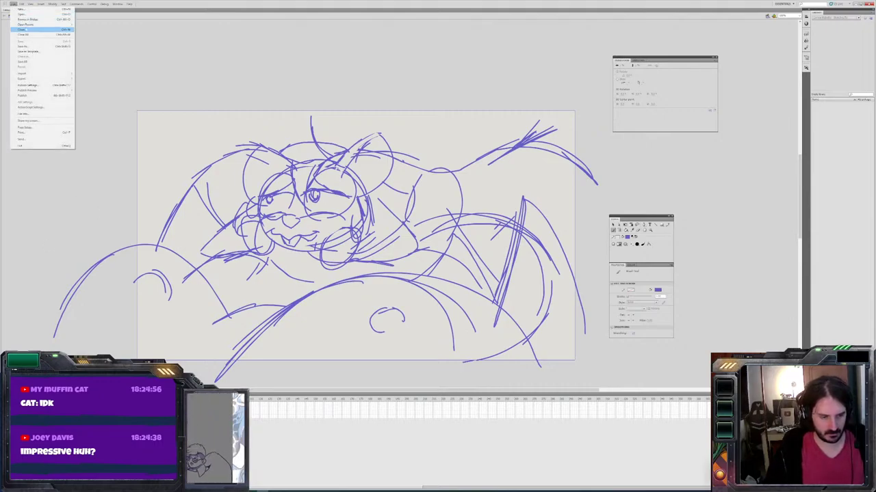
{"action": "mouse_move", "coordinate": [24, 24]}
{"action": "left_click", "coordinate": [101, 25]}
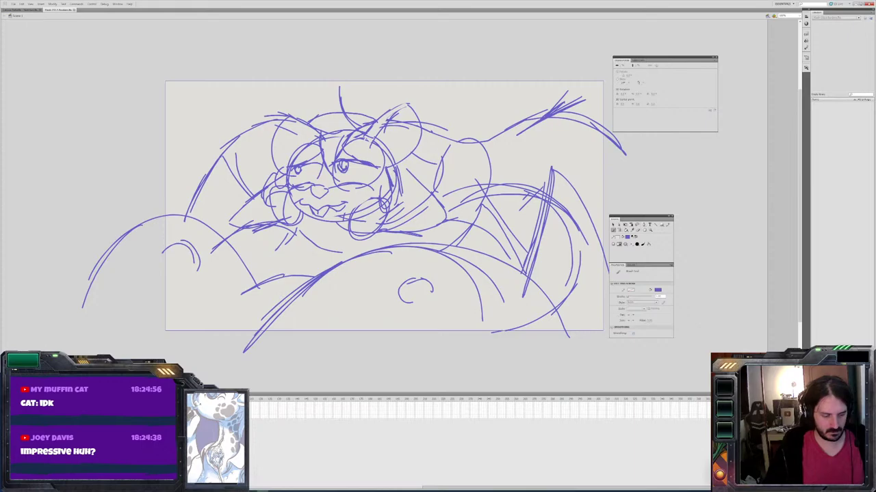
Clear the storyboard sketches from the reopened document's timeline, leaving a blank frame
{"action": "key", "text": "Return"}
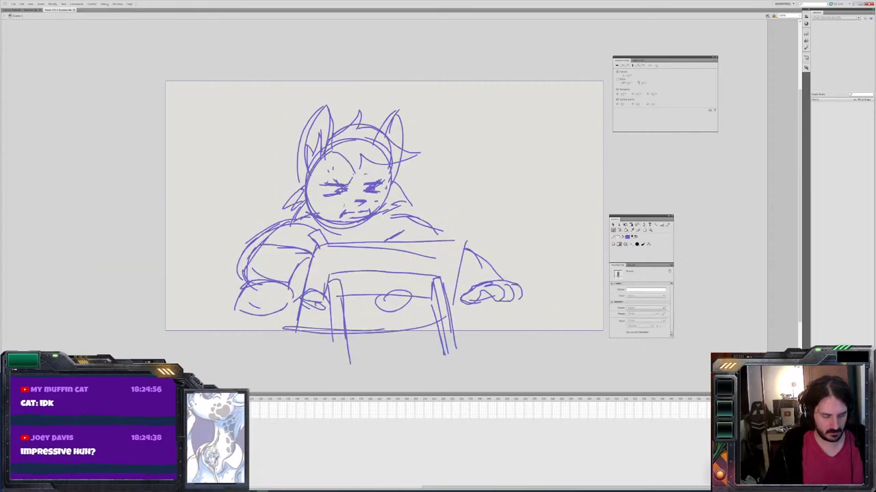
{"action": "key", "text": "v"}
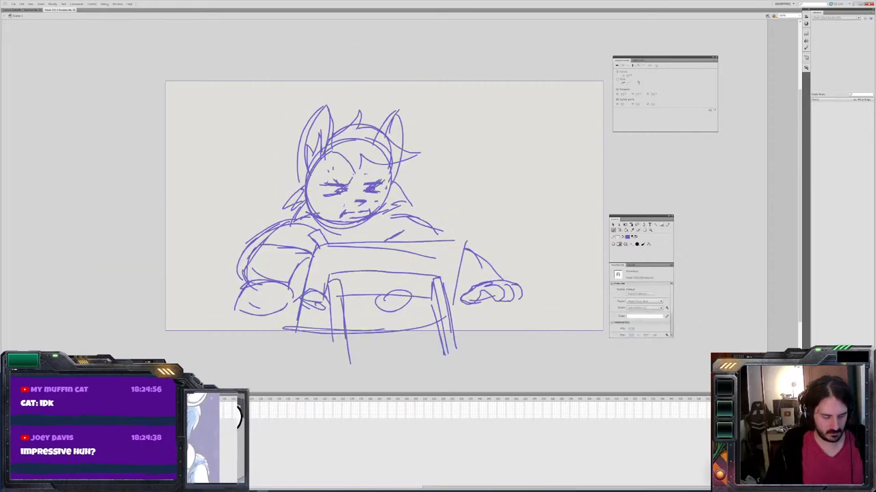
{"action": "key", "text": "b"}
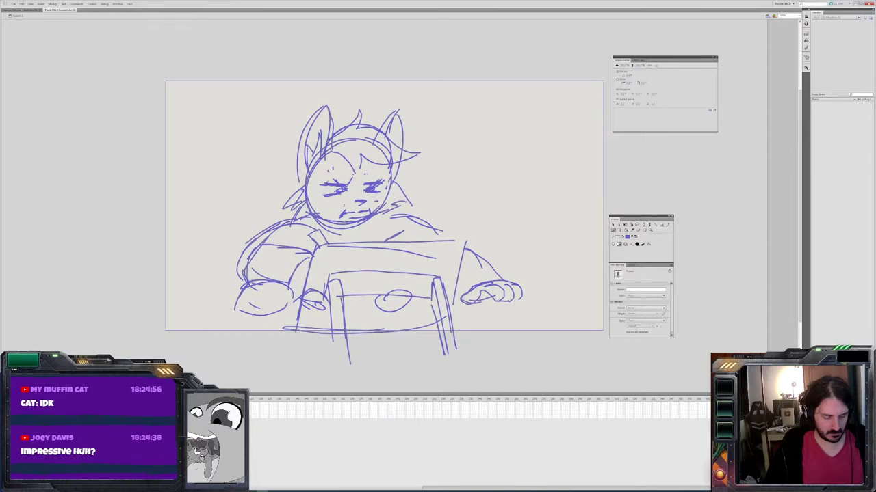
{"action": "key", "text": "F7"}
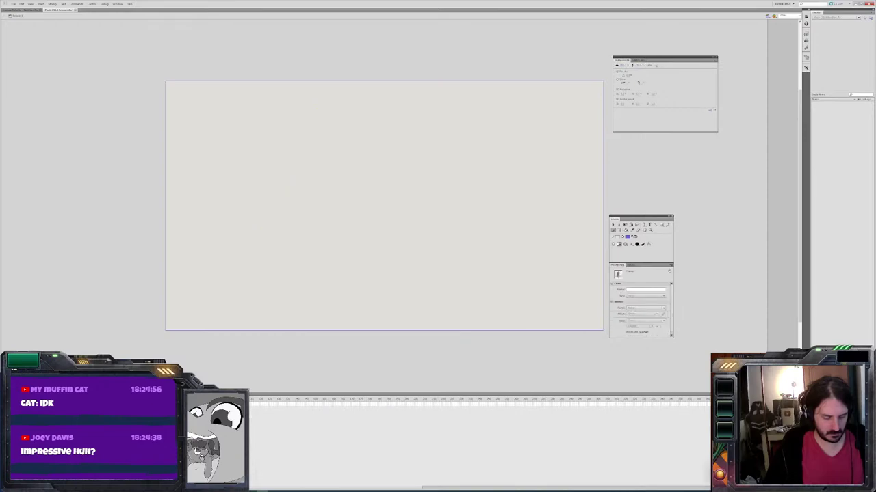
{"action": "right_click", "coordinate": [48, 283]}
{"action": "left_click", "coordinate": [69, 314]}
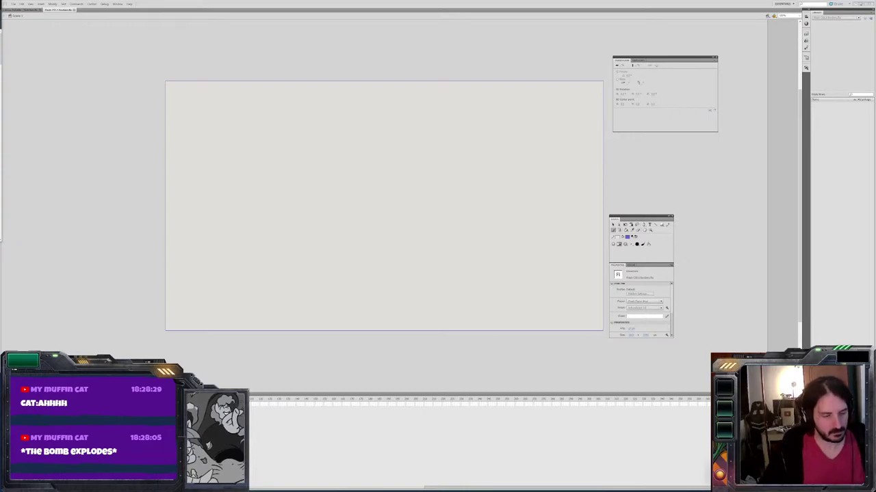
In the Open dialog, delete the RECOVER_ copy of the Charlotte file and change the start of the original Charlotte file's name
{"action": "left_click", "coordinate": [13, 4]}
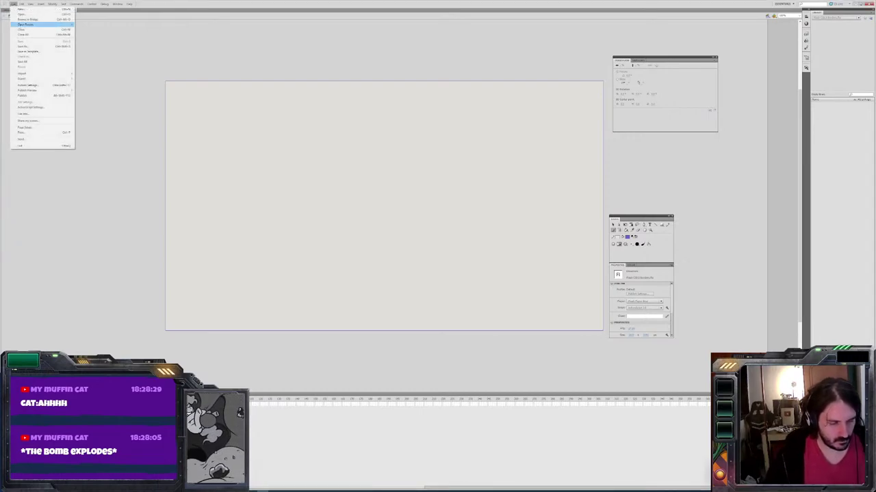
{"action": "left_click", "coordinate": [22, 14]}
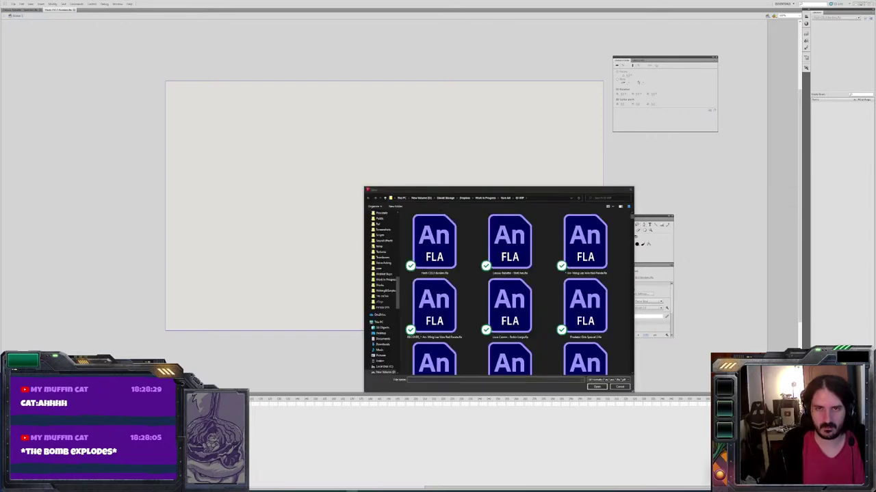
{"action": "left_click", "coordinate": [435, 304]}
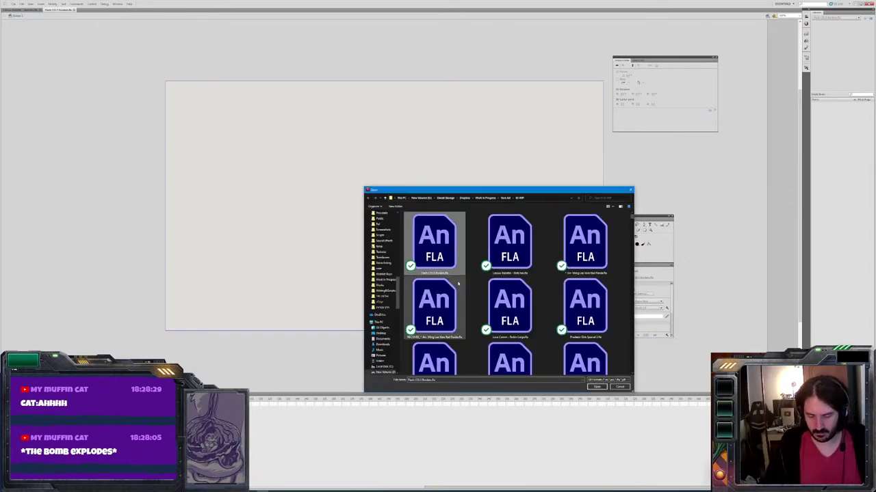
{"action": "left_click", "coordinate": [507, 308]}
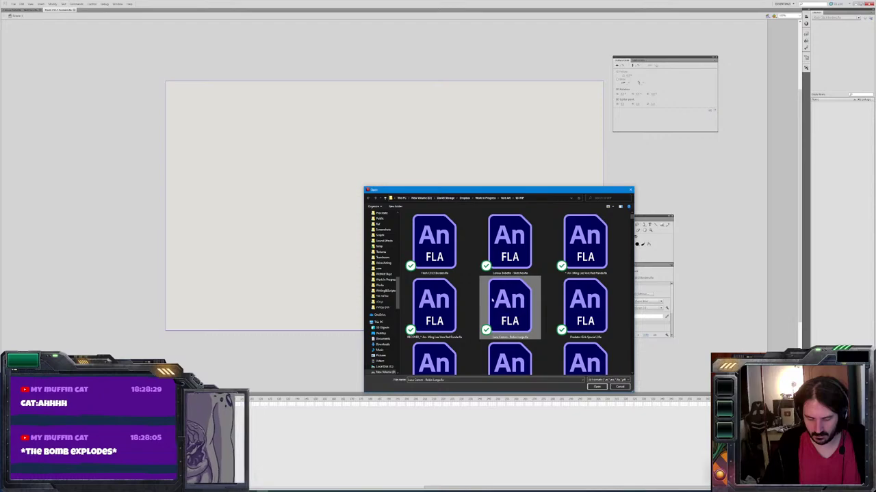
{"action": "key", "text": "Right"}
{"action": "key", "text": "Right"}
{"action": "key", "text": "Right"}
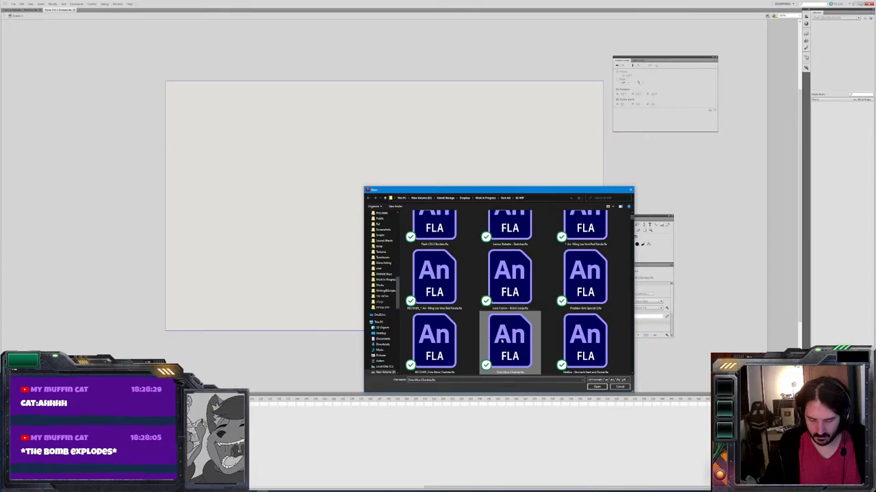
{"action": "left_click", "coordinate": [435, 352]}
{"action": "key", "text": "Delete"}
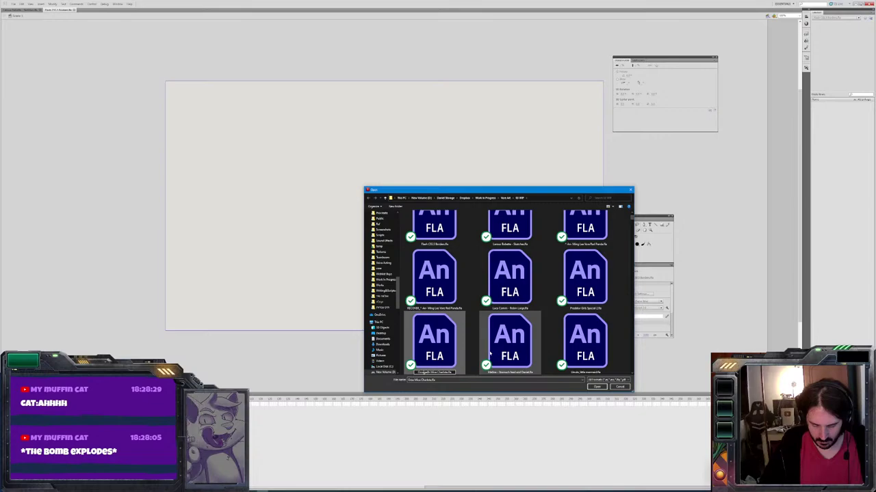
Look through the FLA and SWF files in the WIP folder
{"action": "key", "text": "Right"}
{"action": "key", "text": "Right"}
{"action": "key", "text": "Right"}
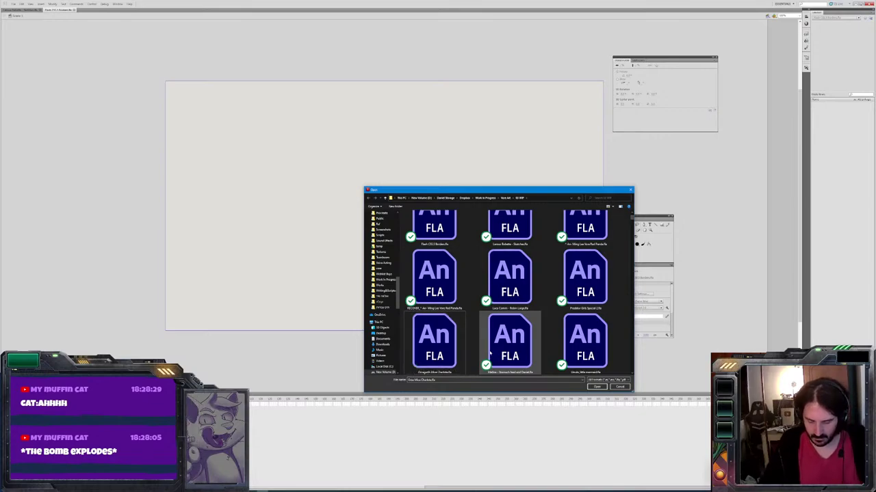
{"action": "key", "text": "Right"}
{"action": "key", "text": "Right"}
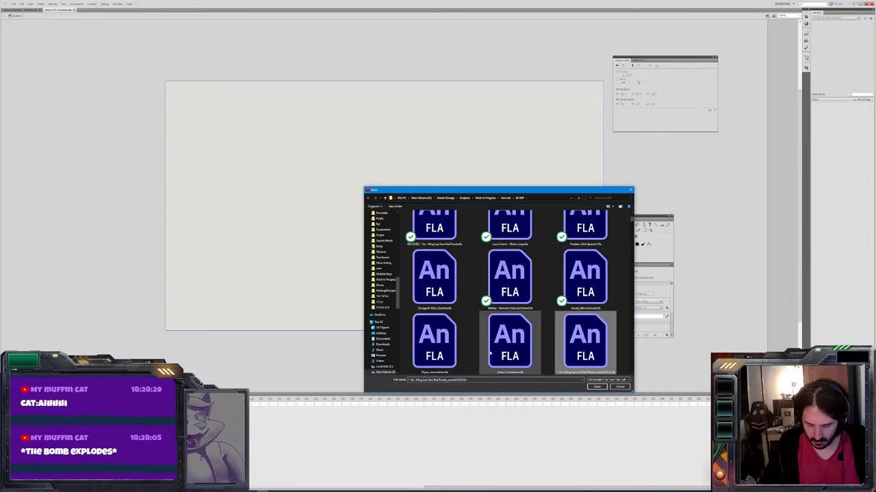
{"action": "key", "text": "Right"}
{"action": "key", "text": "Right"}
{"action": "key", "text": "Right"}
{"action": "key", "text": "Right"}
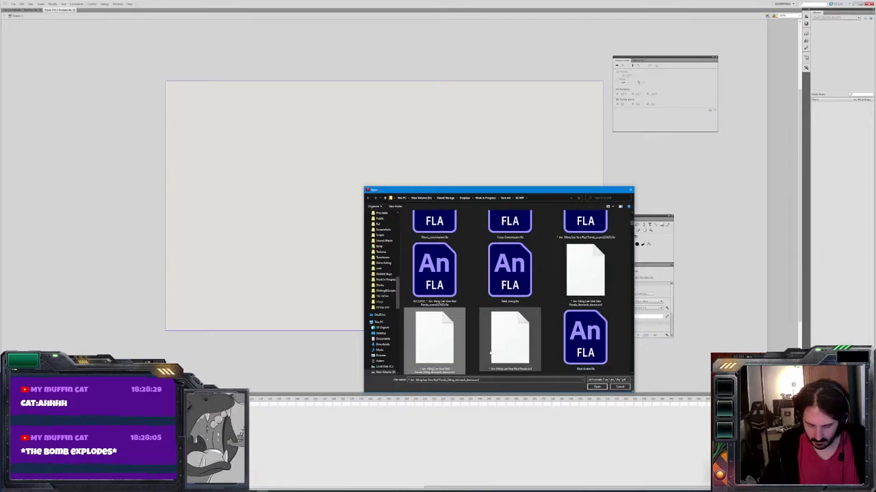
{"action": "key", "text": "Right"}
{"action": "key", "text": "Right"}
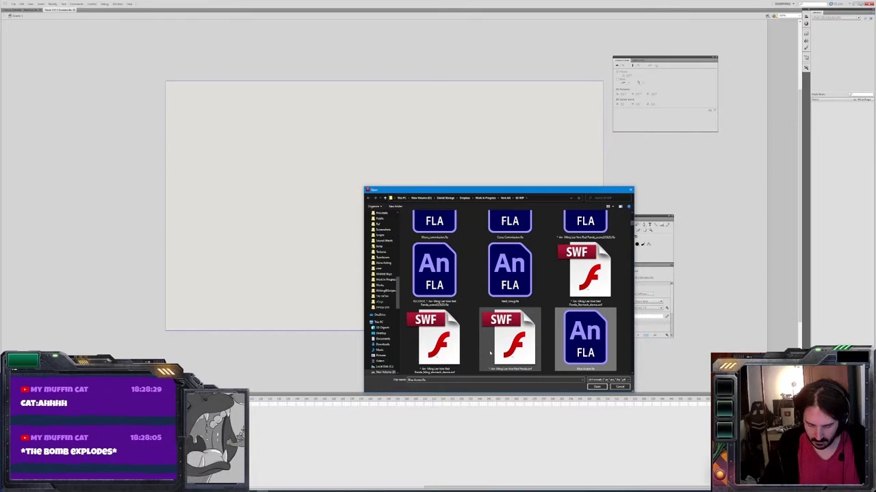
{"action": "key", "text": "Right"}
{"action": "key", "text": "Right"}
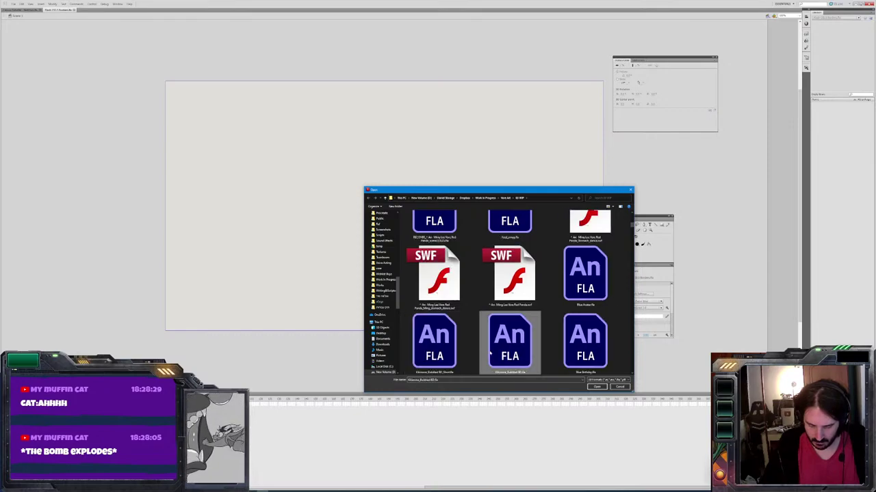
{"action": "key", "text": "Right"}
{"action": "key", "text": "Right"}
{"action": "key", "text": "Right"}
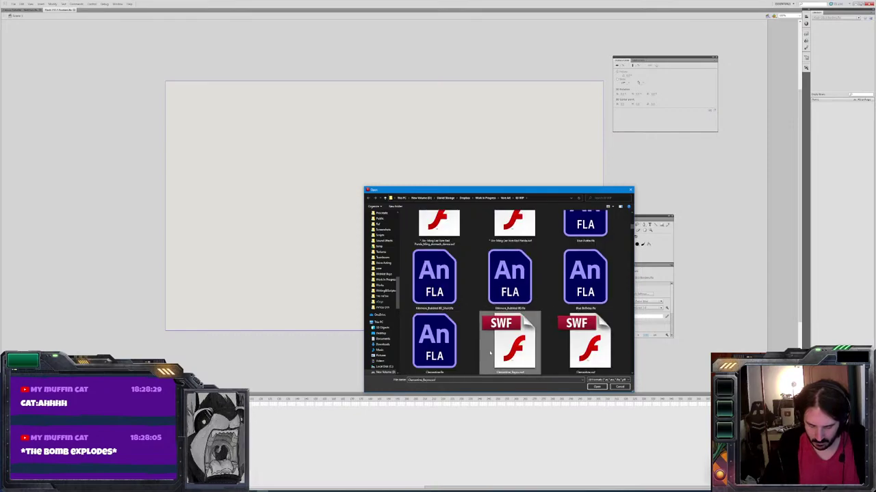
{"action": "key", "text": "Right"}
{"action": "key", "text": "Right"}
{"action": "key", "text": "Right"}
{"action": "key", "text": "Right"}
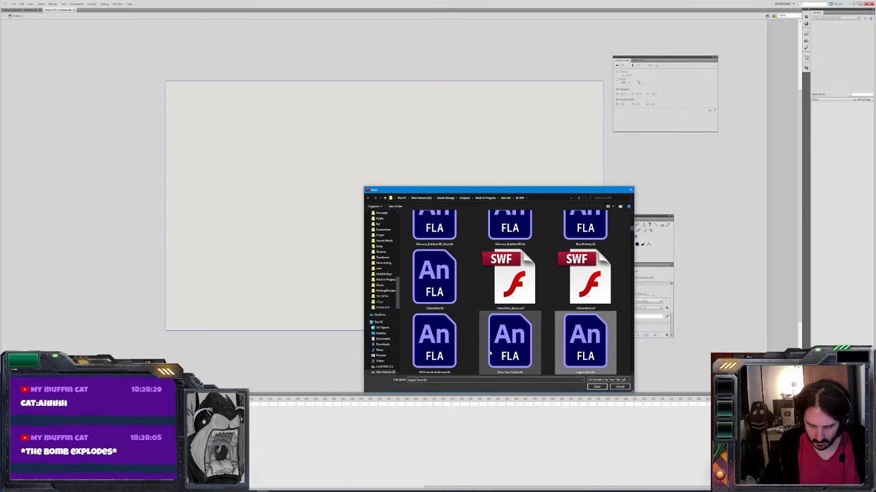
{"action": "key", "text": "Left"}
{"action": "key", "text": "Left"}
{"action": "key", "text": "Left"}
{"action": "key", "text": "Left"}
{"action": "key", "text": "Left"}
{"action": "key", "text": "Left"}
{"action": "key", "text": "Left"}
{"action": "key", "text": "Left"}
{"action": "key", "text": "Left"}
{"action": "key", "text": "Left"}
{"action": "key", "text": "Left"}
{"action": "key", "text": "Left"}
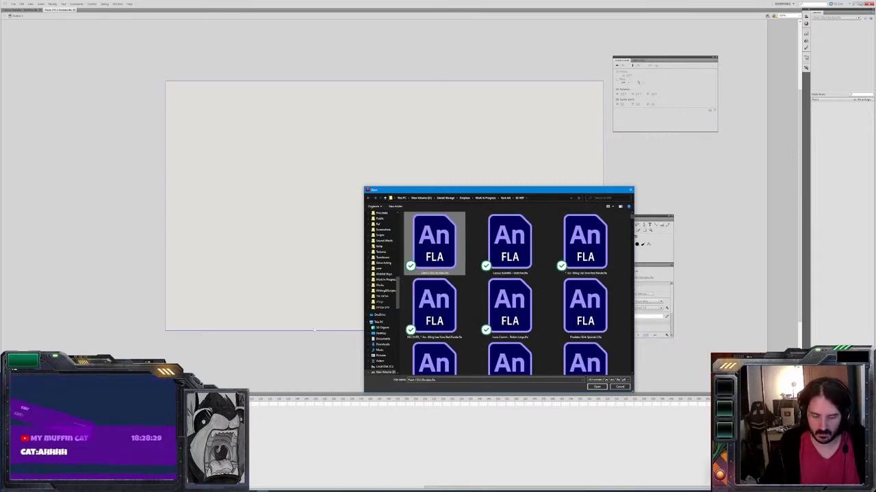
{"action": "key", "text": "Right"}
{"action": "key", "text": "Right"}
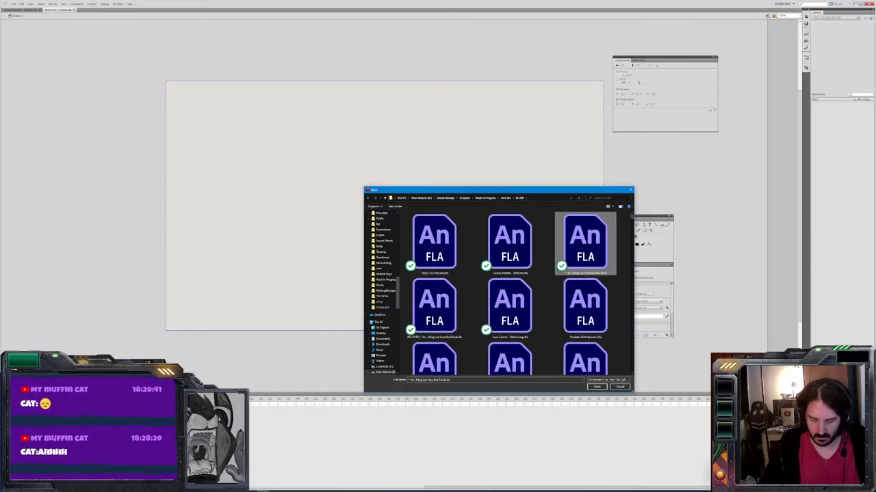
{"action": "left_click_drag", "start_coordinate": [632, 216], "coordinate": [624, 289]}
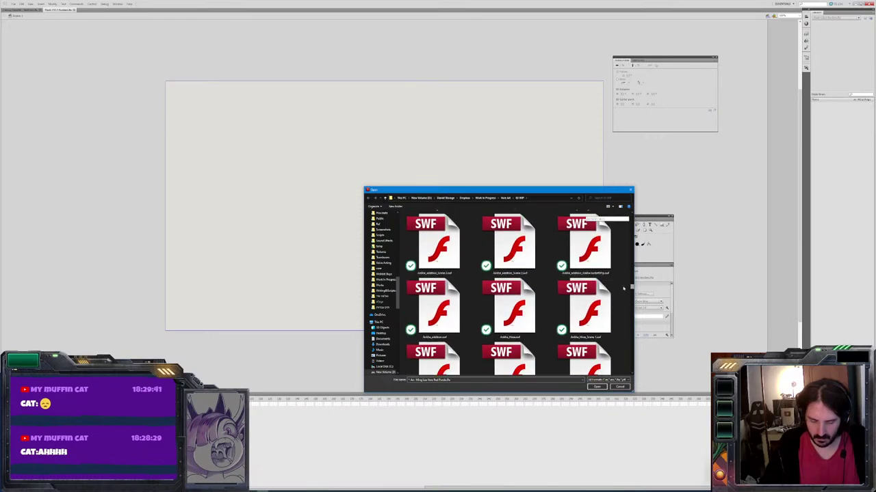
{"action": "scroll", "coordinate": [623, 288], "scroll_direction": "up", "scroll_amount": 10}
Try to replace the word Sketches in the newly saved storyboard file's name
{"action": "left_click", "coordinate": [531, 248]}
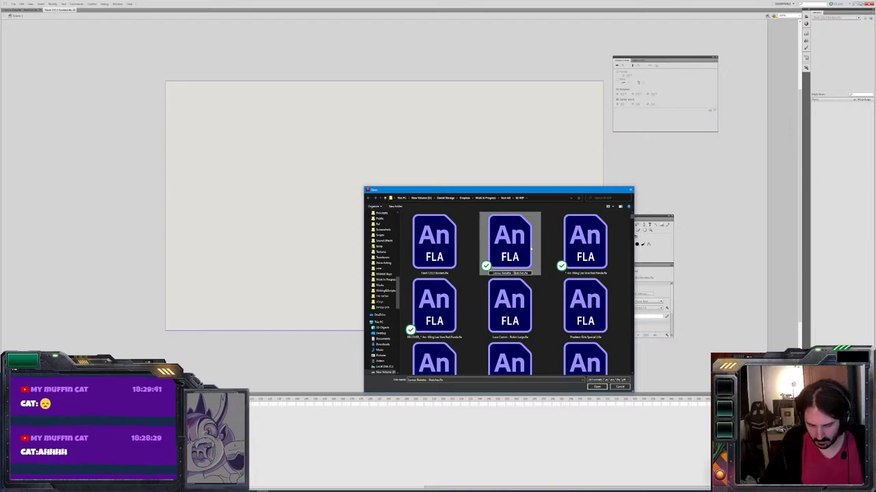
{"action": "type", "text": "Linesart"}
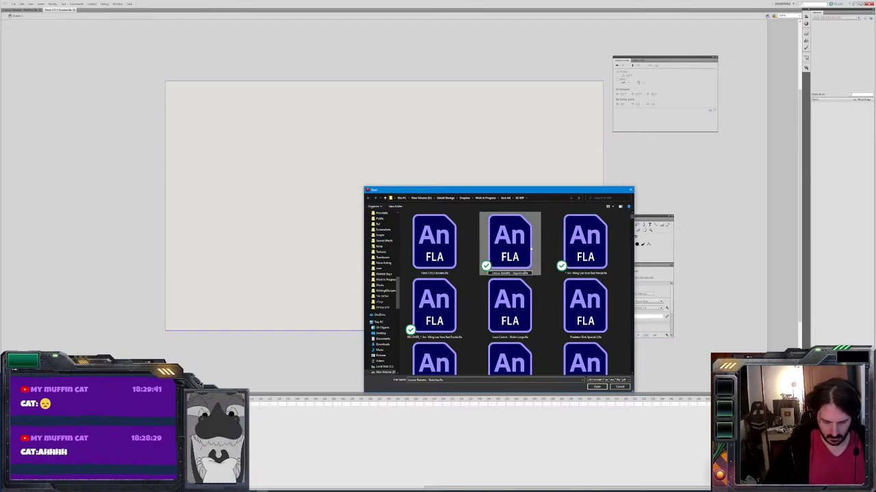
{"action": "type", "text": "s"}
{"action": "double_click", "coordinate": [530, 248]}
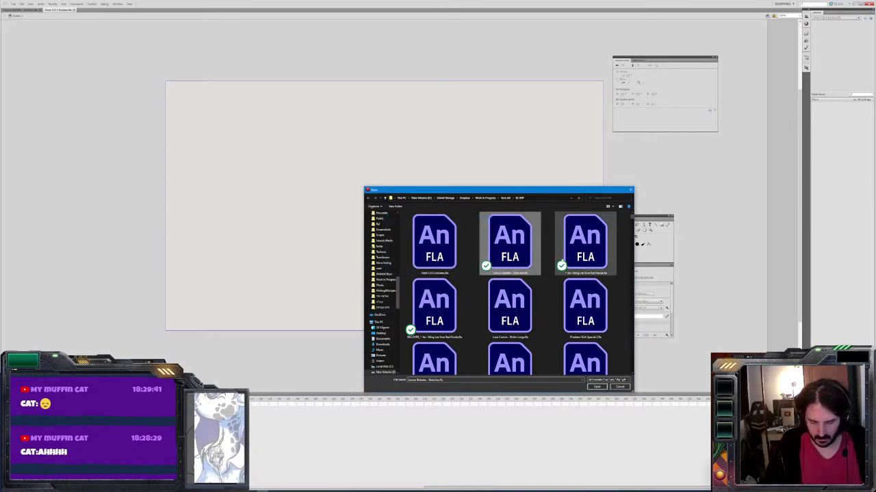
Find the commission subfolder further down the WIP folder and open the document containing the round cavity and open-mouthed head sketches
{"action": "scroll", "coordinate": [582, 253], "scroll_direction": "down", "scroll_amount": 3}
{"action": "scroll", "coordinate": [585, 229], "scroll_direction": "down", "scroll_amount": 5}
{"action": "scroll", "coordinate": [585, 226], "scroll_direction": "down", "scroll_amount": 2}
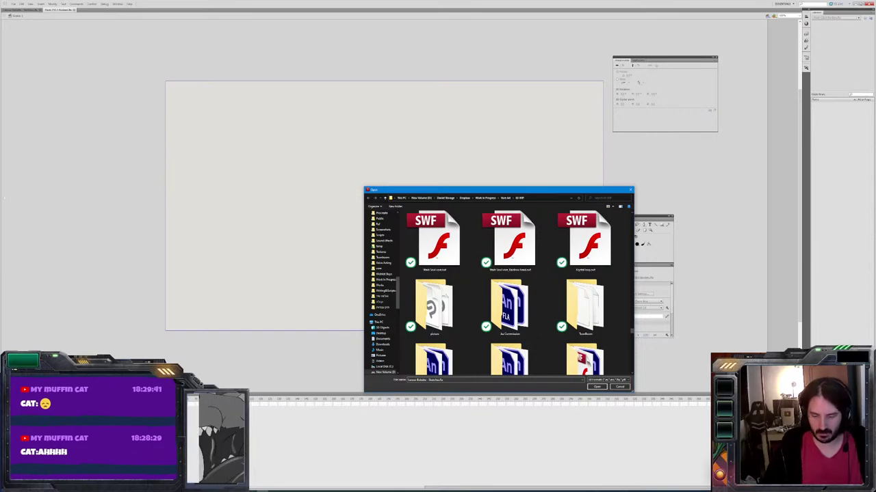
{"action": "scroll", "coordinate": [434, 287], "scroll_direction": "down", "scroll_amount": 1}
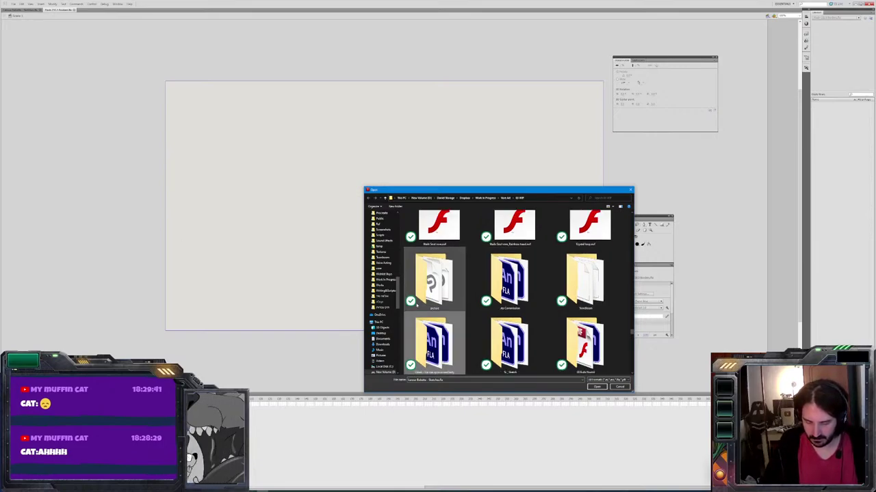
{"action": "double_click", "coordinate": [510, 342]}
{"action": "left_click", "coordinate": [415, 254]}
{"action": "double_click", "coordinate": [415, 254]}
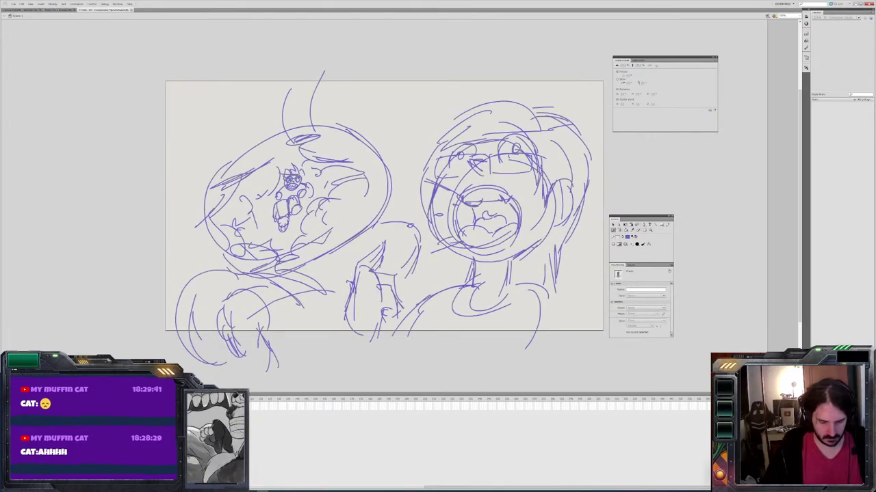
{"action": "key", "text": "Delete"}
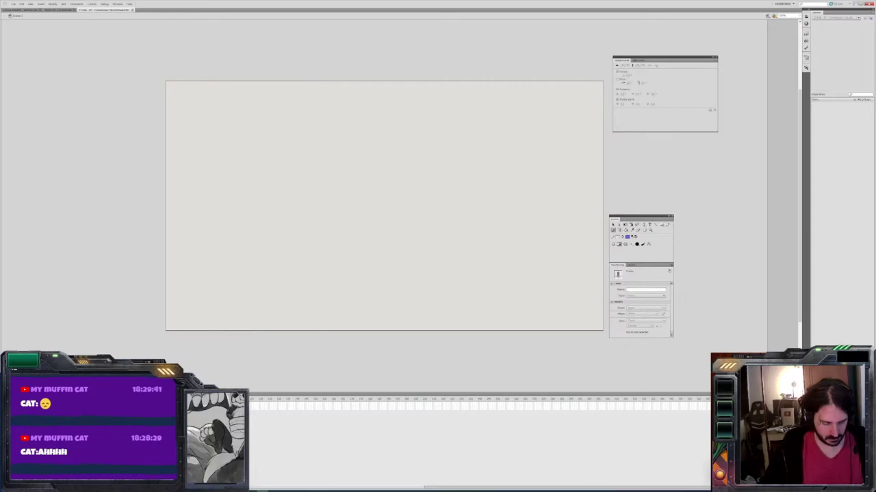
{"action": "key", "text": "ctrl+z"}
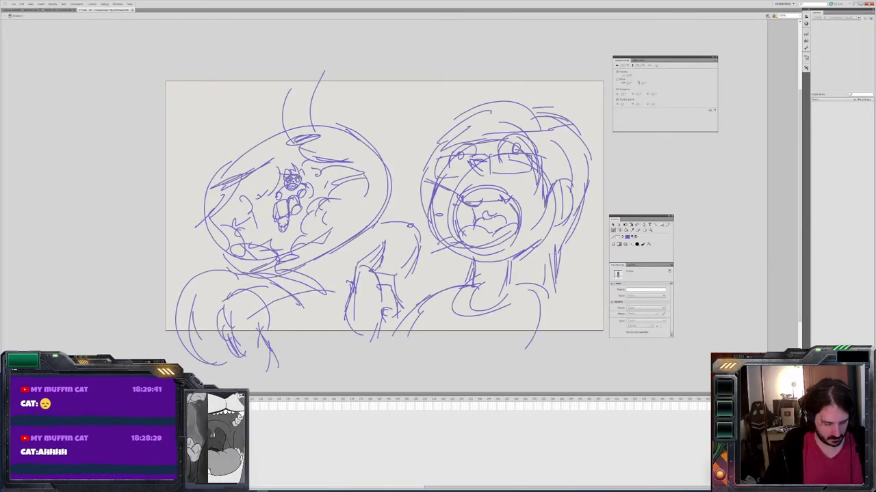
{"action": "key", "text": "ctrl+z"}
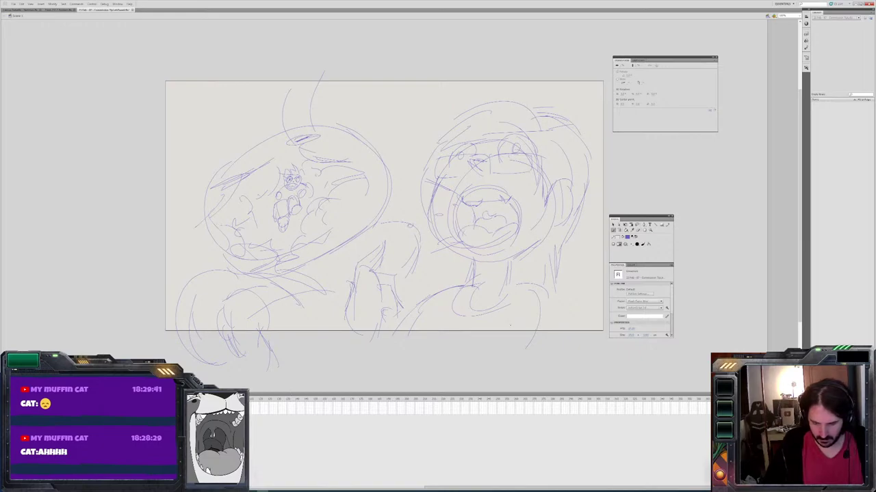
Import a dark paper texture from the paper subfolder of Textures and set it as the brush's bitmap fill
{"action": "left_click", "coordinate": [627, 237]}
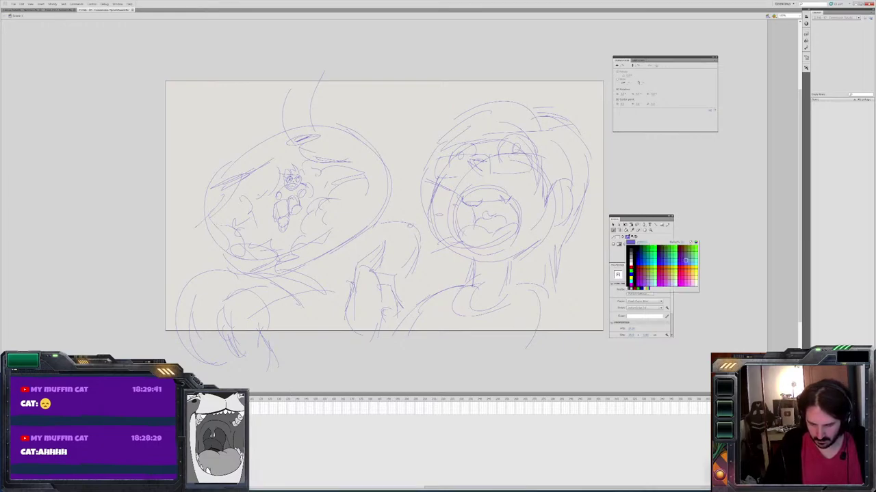
{"action": "left_click", "coordinate": [685, 260]}
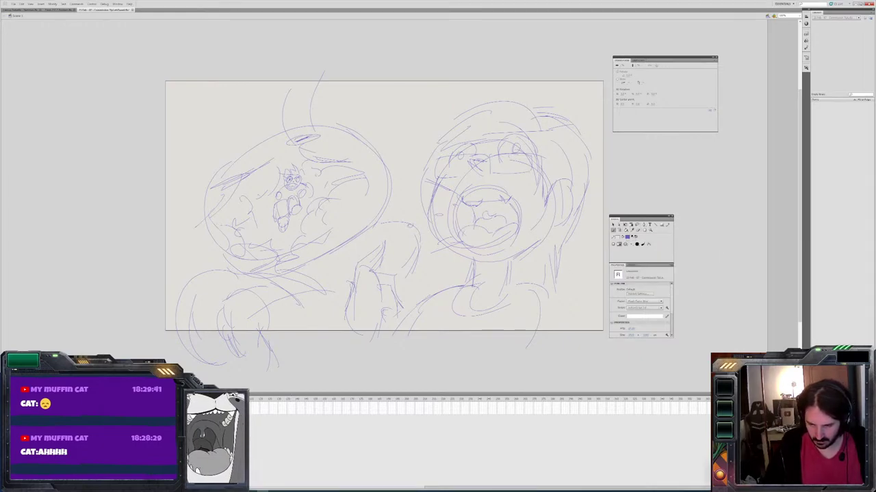
{"action": "key", "text": "shift+F9"}
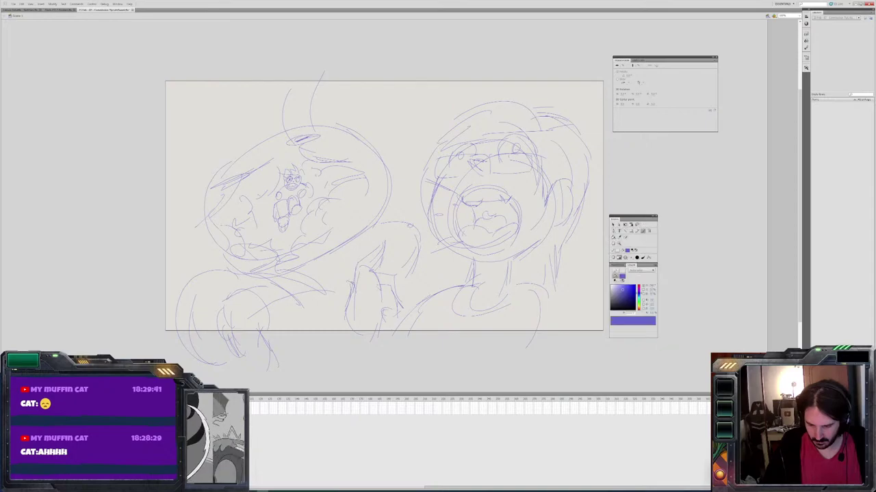
{"action": "key", "text": "ctrl+r"}
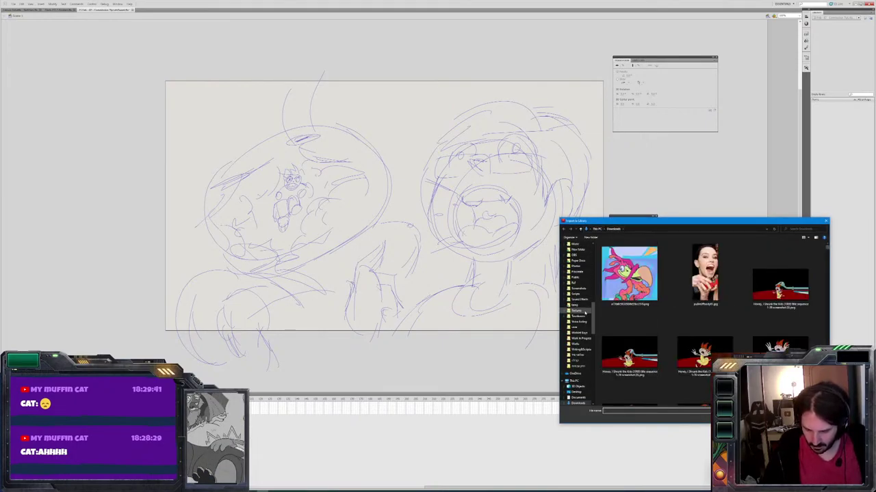
{"action": "left_click", "coordinate": [577, 312]}
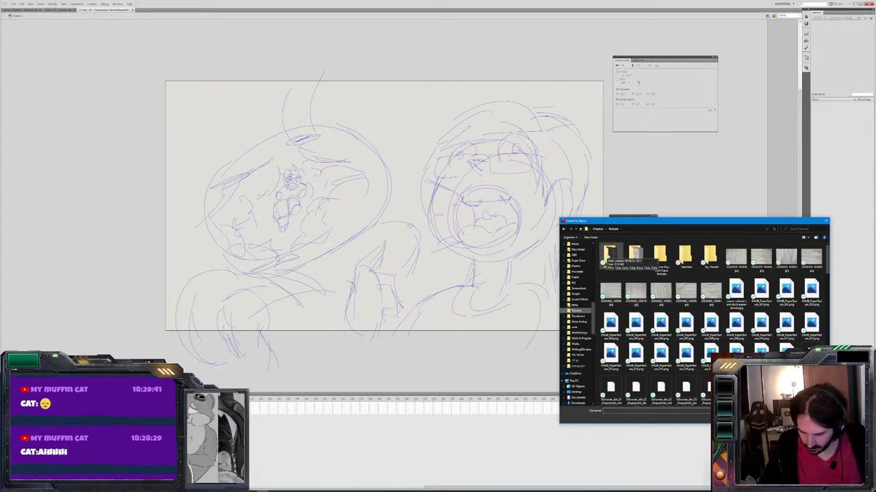
{"action": "double_click", "coordinate": [609, 255]}
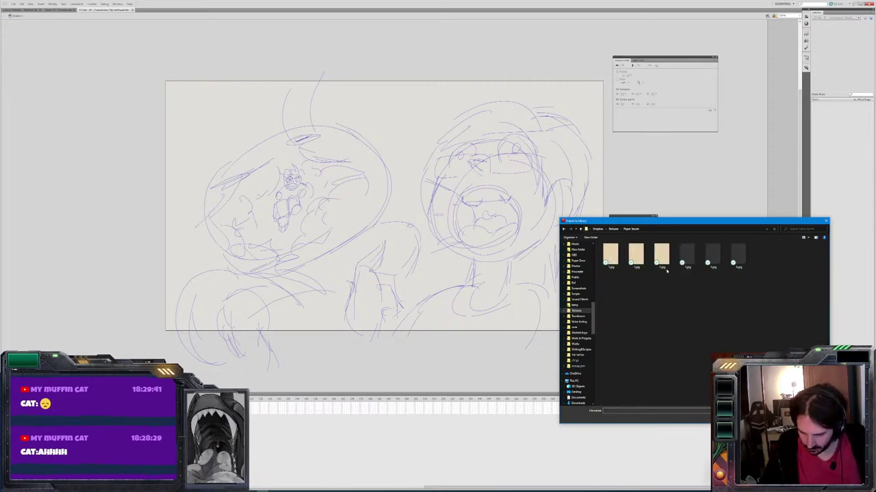
{"action": "left_click", "coordinate": [737, 263]}
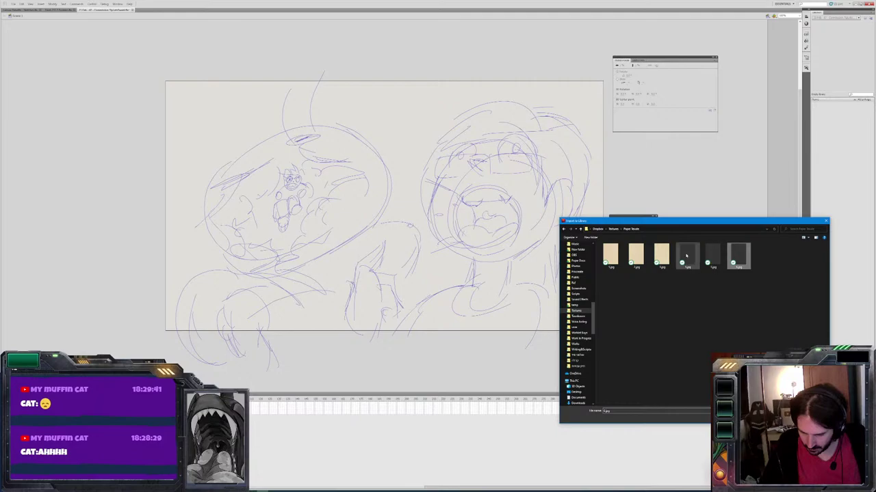
{"action": "double_click", "coordinate": [708, 258]}
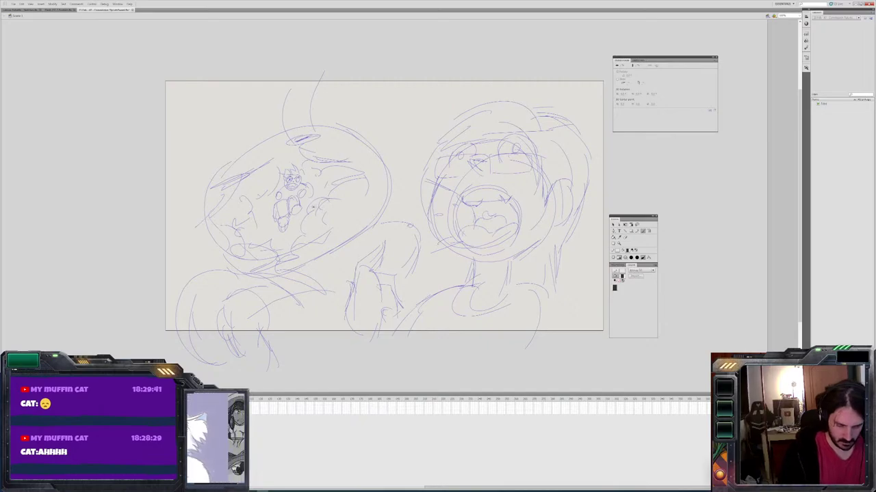
Ink the wavy folds inside the cavity's right wall and the small opening at its top, erasing the opening's stray line ends
{"action": "key", "text": "ctrl+equal"}
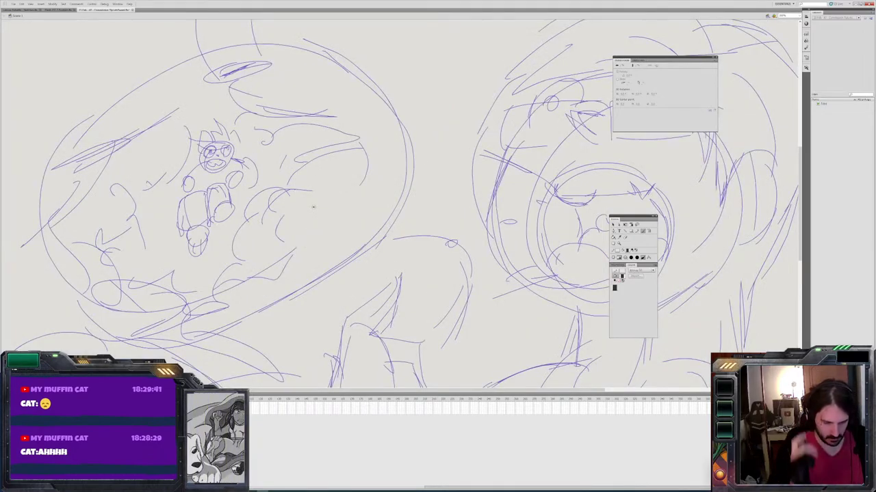
{"action": "left_click_drag", "start_coordinate": [313, 207], "coordinate": [379, 249]}
{"action": "mouse_move", "coordinate": [432, 182]}
{"action": "left_mouse_down"}
{"action": "mouse_move", "coordinate": [433, 218]}
{"action": "mouse_move", "coordinate": [398, 247]}
{"action": "mouse_move", "coordinate": [383, 277]}
{"action": "mouse_move", "coordinate": [392, 256]}
{"action": "mouse_move", "coordinate": [379, 289]}
{"action": "mouse_move", "coordinate": [381, 309]}
{"action": "left_mouse_up"}
{"action": "left_click_drag", "start_coordinate": [448, 241], "coordinate": [421, 275]}
{"action": "mouse_move", "coordinate": [448, 243]}
{"action": "left_mouse_down"}
{"action": "mouse_move", "coordinate": [456, 223]}
{"action": "mouse_move", "coordinate": [445, 156]}
{"action": "mouse_move", "coordinate": [402, 126]}
{"action": "left_mouse_up"}
{"action": "mouse_move", "coordinate": [282, 115]}
{"action": "left_mouse_down"}
{"action": "mouse_move", "coordinate": [325, 101]}
{"action": "mouse_move", "coordinate": [282, 114]}
{"action": "mouse_move", "coordinate": [279, 126]}
{"action": "left_mouse_up"}
{"action": "key", "text": "e"}
{"action": "left_click_drag", "start_coordinate": [305, 94], "coordinate": [284, 114]}
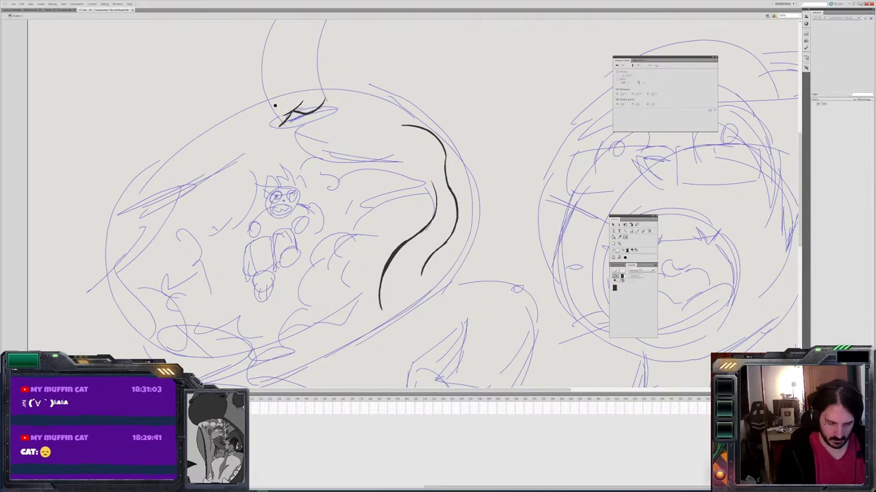
Ink the two folds along the cavity's upper-left wall and its outer contour from the top around the left side
{"action": "key", "text": "b"}
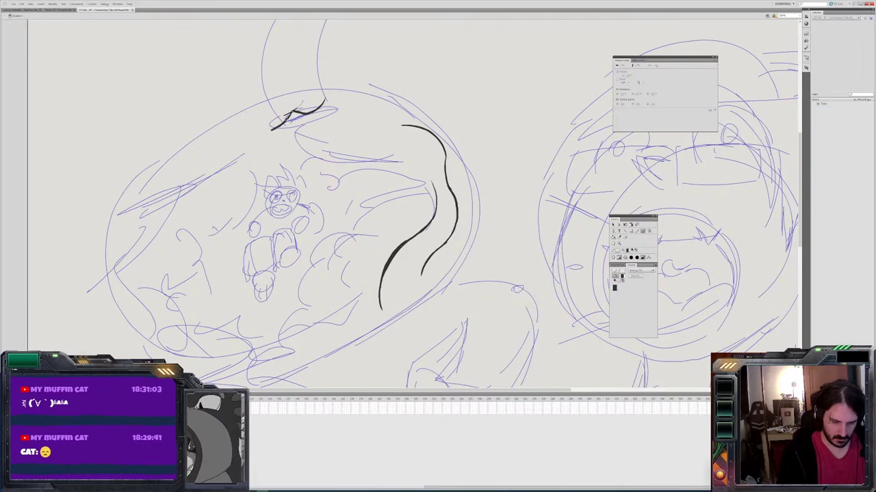
{"action": "mouse_move", "coordinate": [253, 122]}
{"action": "left_mouse_down"}
{"action": "mouse_move", "coordinate": [192, 157]}
{"action": "mouse_move", "coordinate": [243, 144]}
{"action": "mouse_move", "coordinate": [177, 197]}
{"action": "mouse_move", "coordinate": [131, 210]}
{"action": "left_mouse_up"}
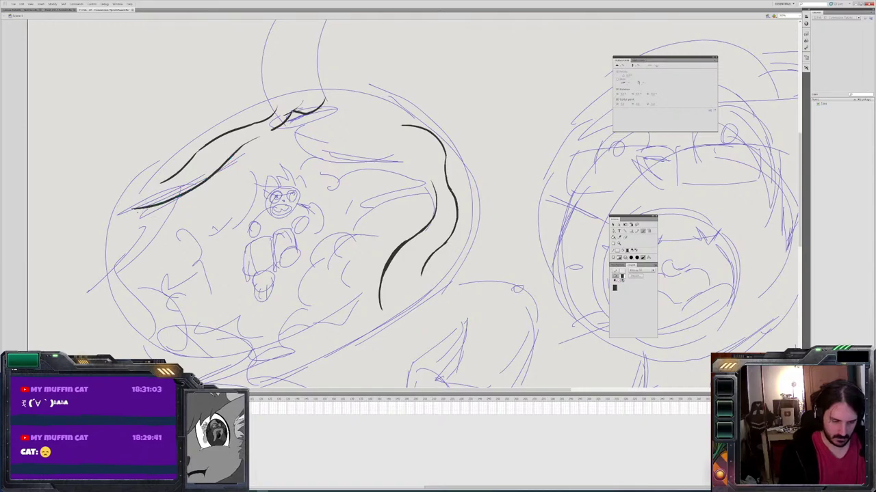
{"action": "left_click_drag", "start_coordinate": [258, 103], "coordinate": [337, 90]}
{"action": "mouse_move", "coordinate": [190, 138]}
{"action": "left_mouse_down"}
{"action": "mouse_move", "coordinate": [106, 219]}
{"action": "mouse_move", "coordinate": [104, 286]}
{"action": "mouse_move", "coordinate": [164, 356]}
{"action": "left_mouse_up"}
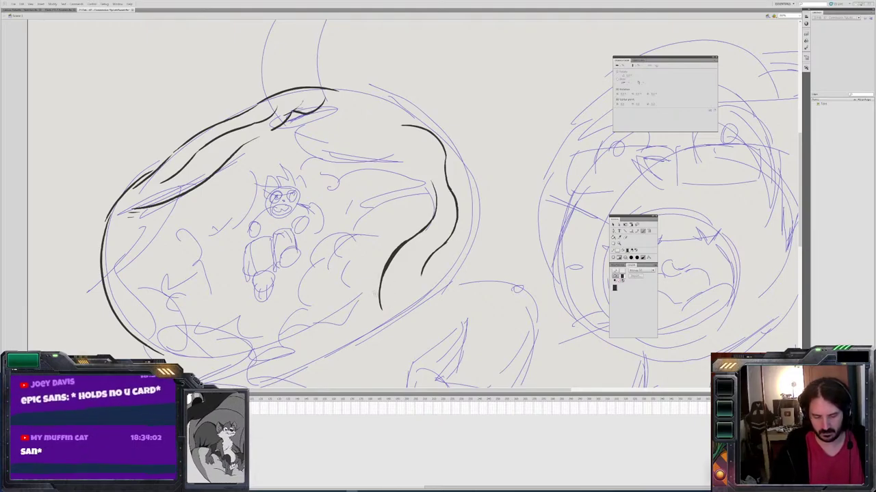
Ink the wavy inner edge along the cavity's bottom and lower left, and join it to the upper-left fold
{"action": "mouse_move", "coordinate": [381, 293]}
{"action": "left_mouse_down"}
{"action": "mouse_move", "coordinate": [346, 316]}
{"action": "mouse_move", "coordinate": [370, 311]}
{"action": "mouse_move", "coordinate": [333, 330]}
{"action": "mouse_move", "coordinate": [311, 323]}
{"action": "mouse_move", "coordinate": [286, 332]}
{"action": "mouse_move", "coordinate": [274, 349]}
{"action": "mouse_move", "coordinate": [230, 364]}
{"action": "mouse_move", "coordinate": [163, 337]}
{"action": "mouse_move", "coordinate": [122, 249]}
{"action": "left_mouse_up"}
{"action": "key", "text": "ctrl+z"}
{"action": "key", "text": "ctrl+z"}
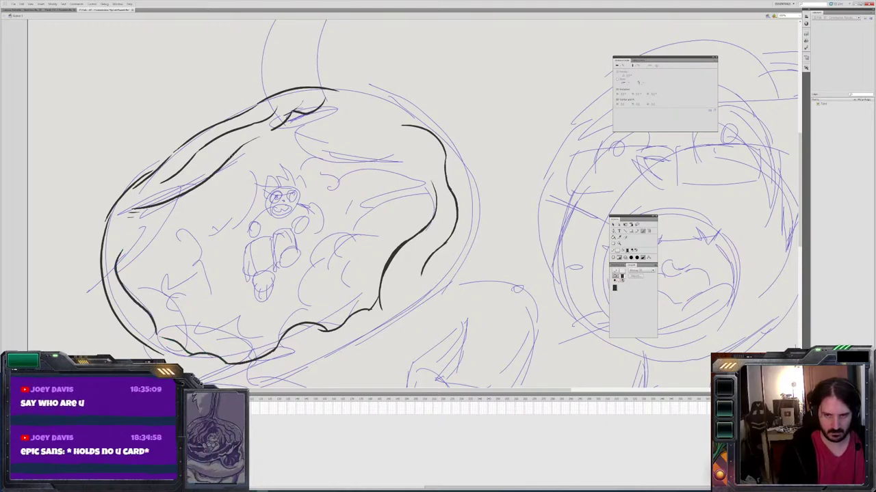
{"action": "left_click_drag", "start_coordinate": [175, 200], "coordinate": [118, 271]}
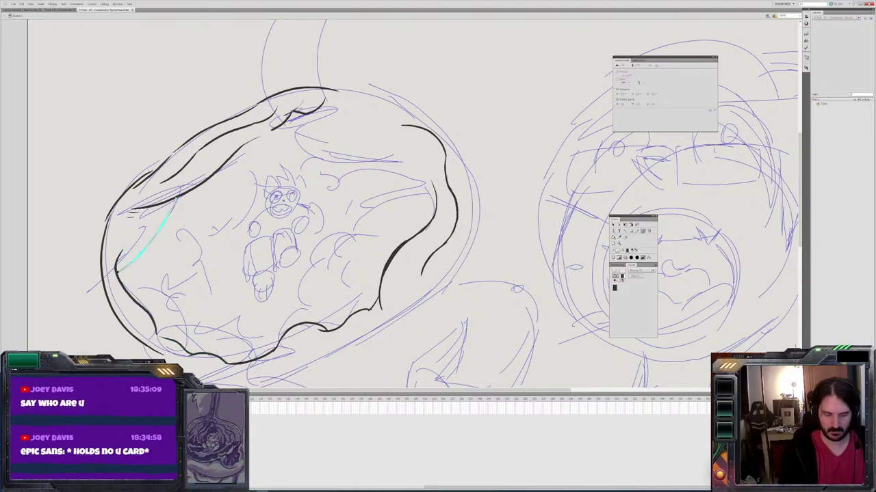
{"action": "left_click_drag", "start_coordinate": [166, 204], "coordinate": [118, 266]}
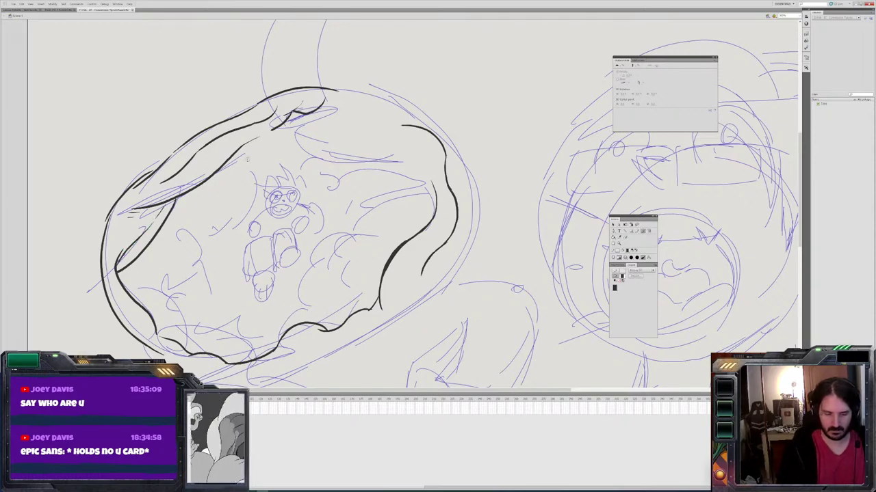
Ink the inner folds on both sides of the small figure and a second contour line around the cavity's left side
{"action": "mouse_move", "coordinate": [243, 176]}
{"action": "left_mouse_down"}
{"action": "mouse_move", "coordinate": [216, 212]}
{"action": "mouse_move", "coordinate": [176, 238]}
{"action": "mouse_move", "coordinate": [200, 267]}
{"action": "mouse_move", "coordinate": [206, 318]}
{"action": "mouse_move", "coordinate": [186, 350]}
{"action": "mouse_move", "coordinate": [202, 333]}
{"action": "mouse_move", "coordinate": [217, 345]}
{"action": "left_mouse_up"}
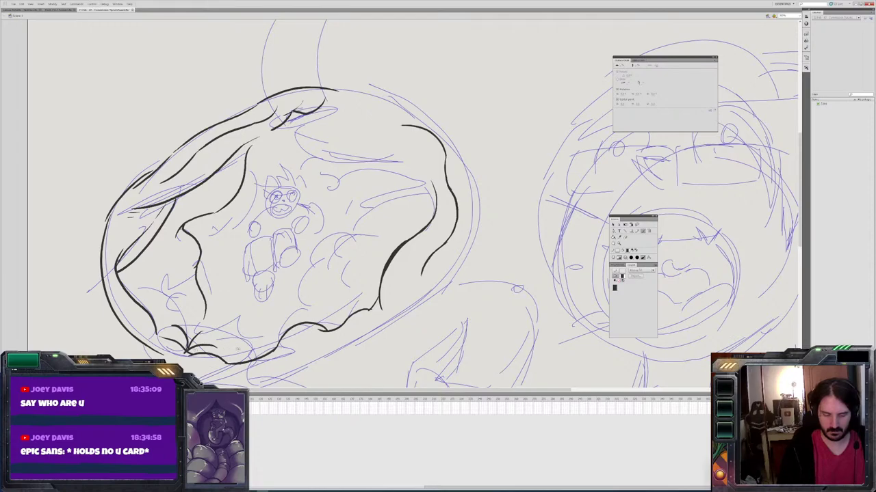
{"action": "left_click_drag", "start_coordinate": [331, 254], "coordinate": [301, 300]}
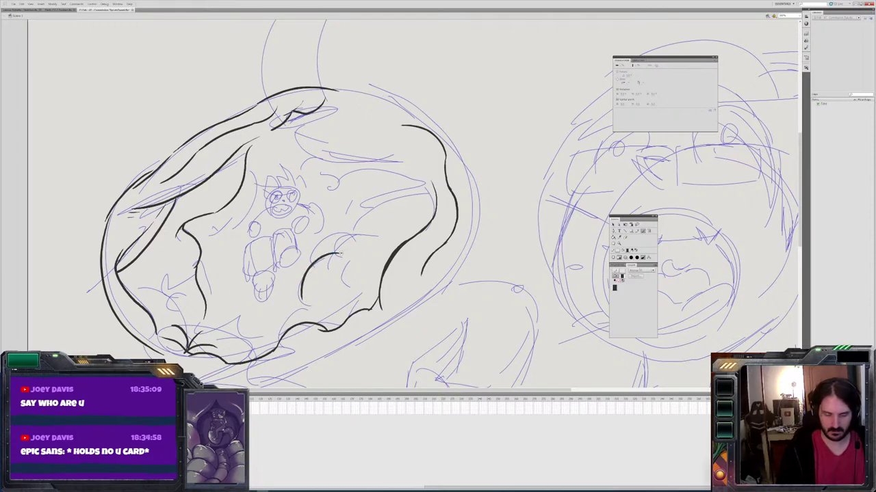
{"action": "left_click_drag", "start_coordinate": [342, 252], "coordinate": [376, 218]}
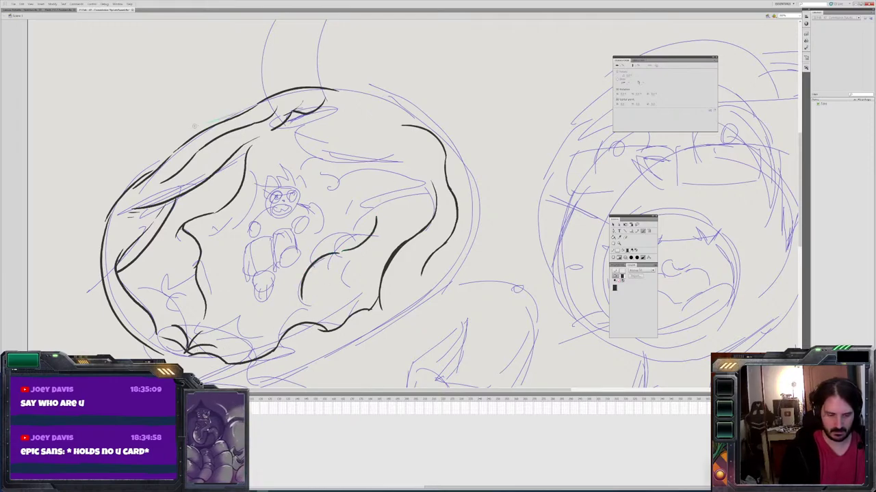
{"action": "mouse_move", "coordinate": [205, 127]}
{"action": "left_mouse_down"}
{"action": "mouse_move", "coordinate": [150, 162]}
{"action": "mouse_move", "coordinate": [96, 233]}
{"action": "mouse_move", "coordinate": [97, 301]}
{"action": "mouse_move", "coordinate": [113, 328]}
{"action": "left_mouse_up"}
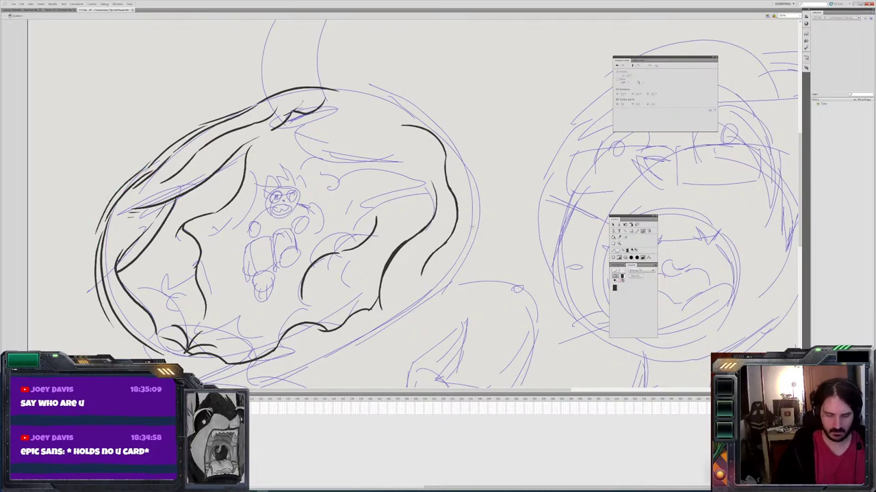
Ink the cavity's right outer contour and the curved tube above it, reshaping the tube's left line and erasing the excess
{"action": "mouse_move", "coordinate": [470, 236]}
{"action": "left_mouse_down"}
{"action": "mouse_move", "coordinate": [454, 142]}
{"action": "mouse_move", "coordinate": [339, 86]}
{"action": "left_mouse_up"}
{"action": "left_click_drag", "start_coordinate": [469, 159], "coordinate": [476, 329]}
{"action": "mouse_move", "coordinate": [360, 258]}
{"action": "left_mouse_down"}
{"action": "mouse_move", "coordinate": [346, 258]}
{"action": "mouse_move", "coordinate": [379, 129]}
{"action": "left_mouse_up"}
{"action": "mouse_move", "coordinate": [270, 268]}
{"action": "left_mouse_down"}
{"action": "mouse_move", "coordinate": [322, 136]}
{"action": "mouse_move", "coordinate": [349, 127]}
{"action": "left_mouse_up"}
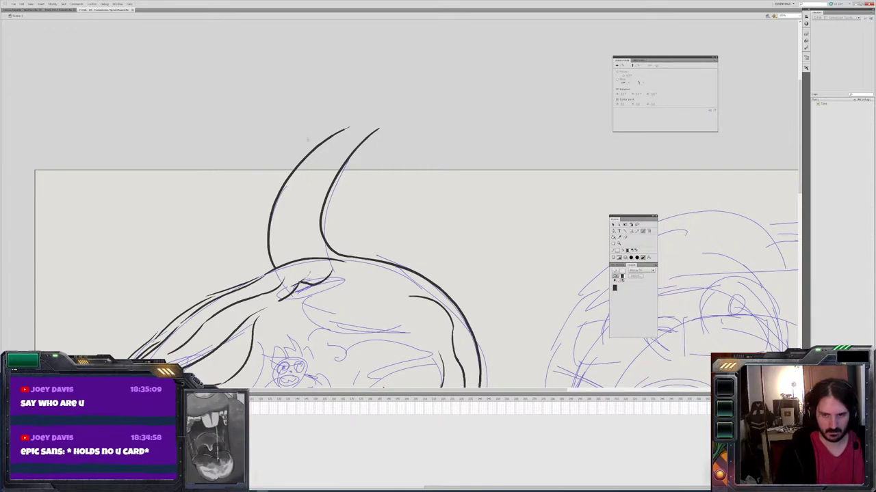
{"action": "mouse_move", "coordinate": [273, 192]}
{"action": "left_mouse_down"}
{"action": "mouse_move", "coordinate": [352, 125]}
{"action": "mouse_move", "coordinate": [311, 151]}
{"action": "mouse_move", "coordinate": [283, 189]}
{"action": "left_mouse_up"}
{"action": "key", "text": "e"}
{"action": "left_click_drag", "start_coordinate": [306, 153], "coordinate": [284, 187]}
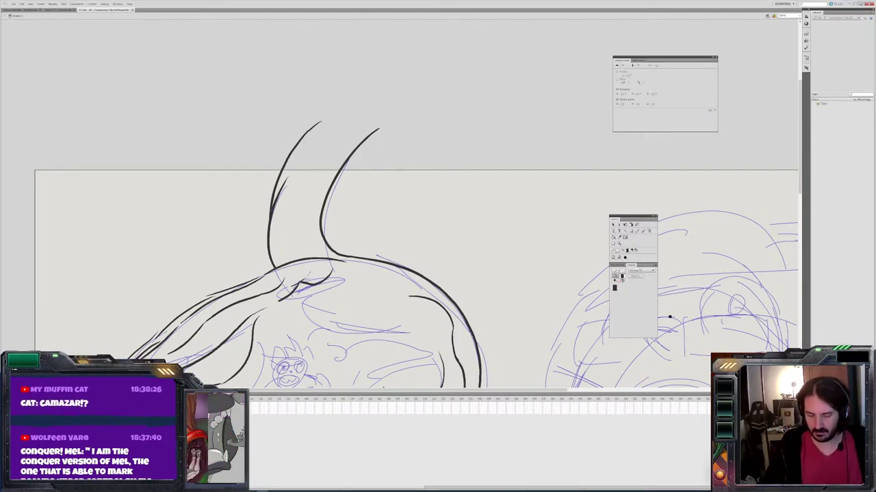
Ink the remaining upper-right folds inside the cavity, adding short crease lines between the folds
{"action": "left_click_drag", "start_coordinate": [684, 312], "coordinate": [698, 283]}
{"action": "key", "text": "b"}
{"action": "mouse_move", "coordinate": [414, 269]}
{"action": "left_mouse_down"}
{"action": "mouse_move", "coordinate": [364, 254]}
{"action": "mouse_move", "coordinate": [363, 215]}
{"action": "mouse_move", "coordinate": [363, 248]}
{"action": "mouse_move", "coordinate": [438, 351]}
{"action": "mouse_move", "coordinate": [386, 218]}
{"action": "mouse_move", "coordinate": [339, 250]}
{"action": "mouse_move", "coordinate": [405, 267]}
{"action": "left_mouse_up"}
{"action": "scroll", "coordinate": [386, 218], "scroll_direction": "down", "scroll_amount": 2}
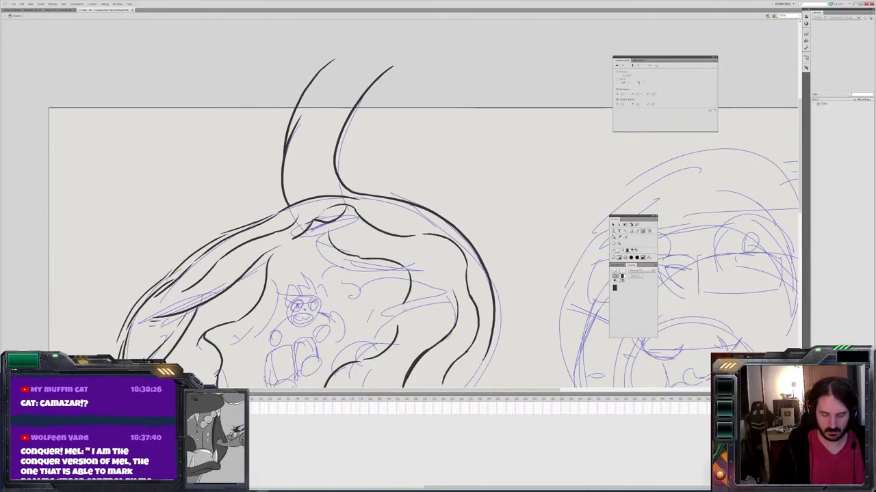
{"action": "mouse_move", "coordinate": [403, 301]}
{"action": "left_mouse_down"}
{"action": "mouse_move", "coordinate": [395, 322]}
{"action": "mouse_move", "coordinate": [409, 297]}
{"action": "mouse_move", "coordinate": [393, 314]}
{"action": "left_mouse_up"}
{"action": "mouse_move", "coordinate": [428, 292]}
{"action": "left_mouse_down"}
{"action": "mouse_move", "coordinate": [410, 314]}
{"action": "mouse_move", "coordinate": [411, 333]}
{"action": "left_mouse_up"}
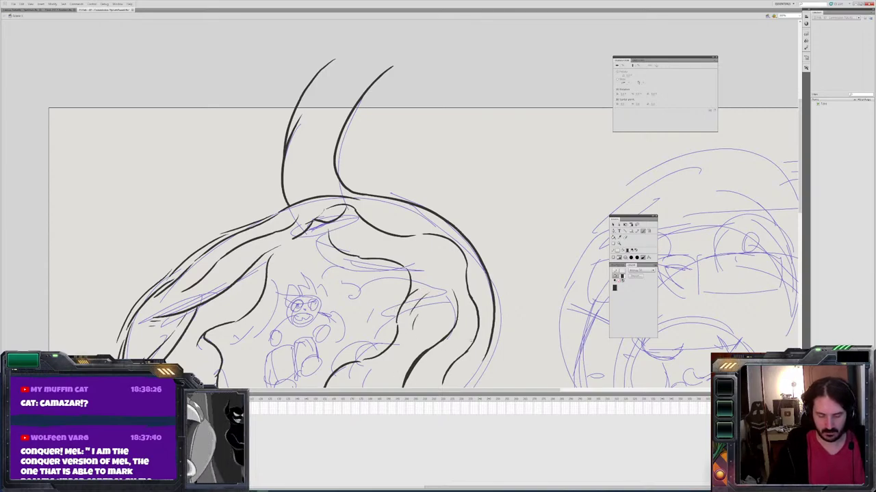
{"action": "left_click_drag", "start_coordinate": [435, 252], "coordinate": [453, 286]}
{"action": "left_click_drag", "start_coordinate": [413, 237], "coordinate": [435, 251]}
{"action": "mouse_move", "coordinate": [369, 205]}
{"action": "left_mouse_down"}
{"action": "mouse_move", "coordinate": [417, 221]}
{"action": "mouse_move", "coordinate": [420, 192]}
{"action": "left_mouse_up"}
Ink the small figure's raised foot on the right with its sole and toes, redoing the unsatisfactory strokes
{"action": "mouse_move", "coordinate": [307, 297]}
{"action": "left_mouse_down"}
{"action": "mouse_move", "coordinate": [319, 293]}
{"action": "mouse_move", "coordinate": [325, 315]}
{"action": "mouse_move", "coordinate": [316, 312]}
{"action": "mouse_move", "coordinate": [333, 314]}
{"action": "left_mouse_up"}
{"action": "key", "text": "ctrl+z"}
{"action": "key", "text": "ctrl+z"}
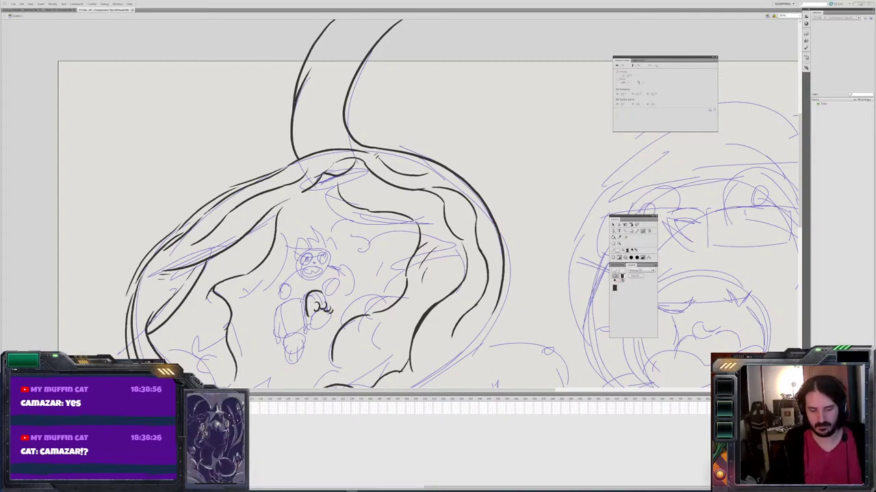
{"action": "mouse_move", "coordinate": [314, 314]}
{"action": "left_mouse_down"}
{"action": "mouse_move", "coordinate": [331, 316]}
{"action": "mouse_move", "coordinate": [316, 316]}
{"action": "mouse_move", "coordinate": [314, 329]}
{"action": "left_mouse_up"}
{"action": "mouse_move", "coordinate": [323, 314]}
{"action": "left_mouse_down"}
{"action": "mouse_move", "coordinate": [326, 302]}
{"action": "mouse_move", "coordinate": [332, 316]}
{"action": "left_mouse_up"}
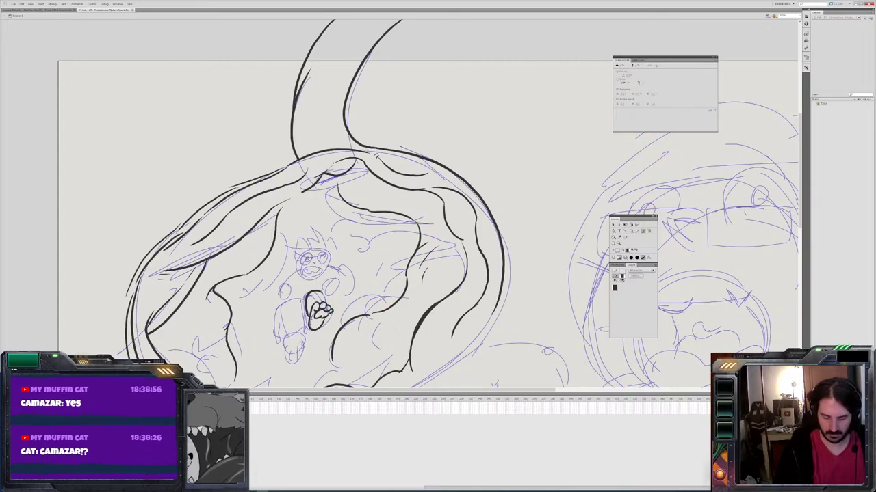
Ink the small figure's left leg and foot, redrawing the leg's outline with a short crease inside
{"action": "mouse_move", "coordinate": [302, 348]}
{"action": "left_mouse_down"}
{"action": "mouse_move", "coordinate": [290, 357]}
{"action": "mouse_move", "coordinate": [303, 344]}
{"action": "mouse_move", "coordinate": [280, 337]}
{"action": "left_mouse_up"}
{"action": "left_click_drag", "start_coordinate": [290, 294], "coordinate": [282, 332]}
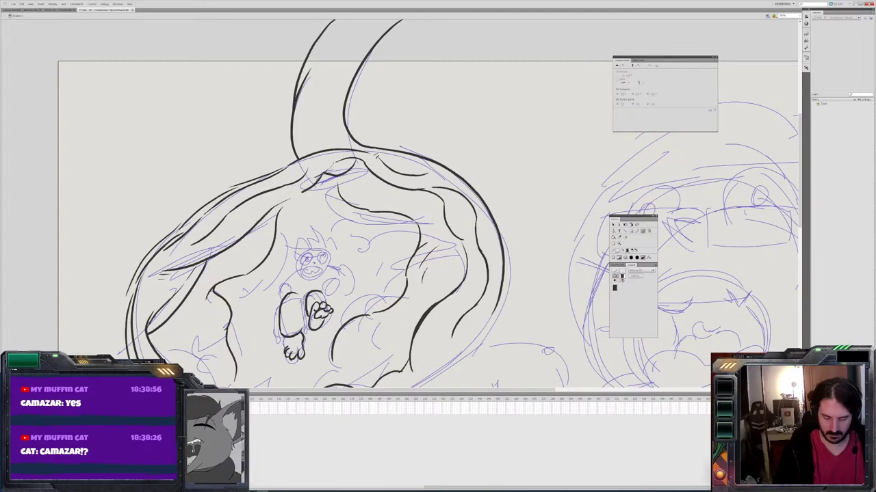
{"action": "key", "text": "ctrl+z"}
{"action": "key", "text": "ctrl+z"}
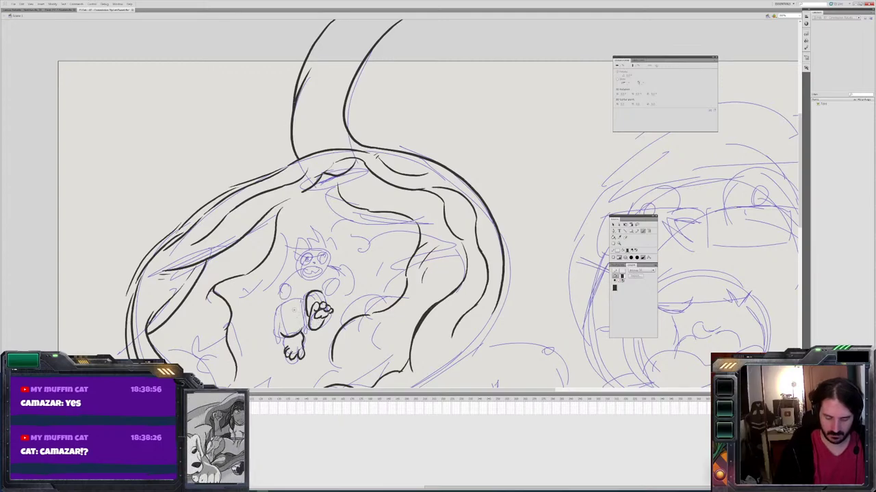
{"action": "mouse_move", "coordinate": [285, 309]}
{"action": "left_mouse_down"}
{"action": "mouse_move", "coordinate": [297, 294]}
{"action": "mouse_move", "coordinate": [310, 296]}
{"action": "left_mouse_up"}
{"action": "mouse_move", "coordinate": [285, 329]}
{"action": "left_mouse_down"}
{"action": "mouse_move", "coordinate": [280, 335]}
{"action": "mouse_move", "coordinate": [282, 322]}
{"action": "left_mouse_up"}
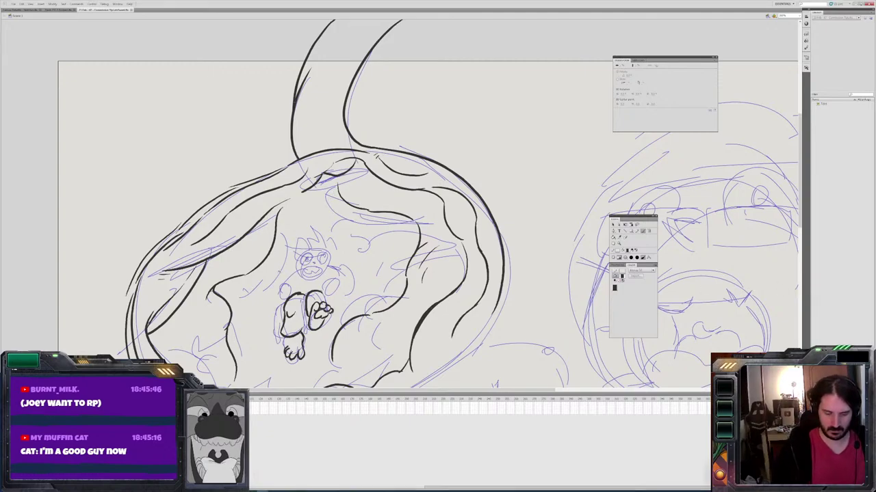
Ink the first finger strokes of the small figure's left hand and close the open drawing documents
{"action": "left_click_drag", "start_coordinate": [281, 254], "coordinate": [282, 266]}
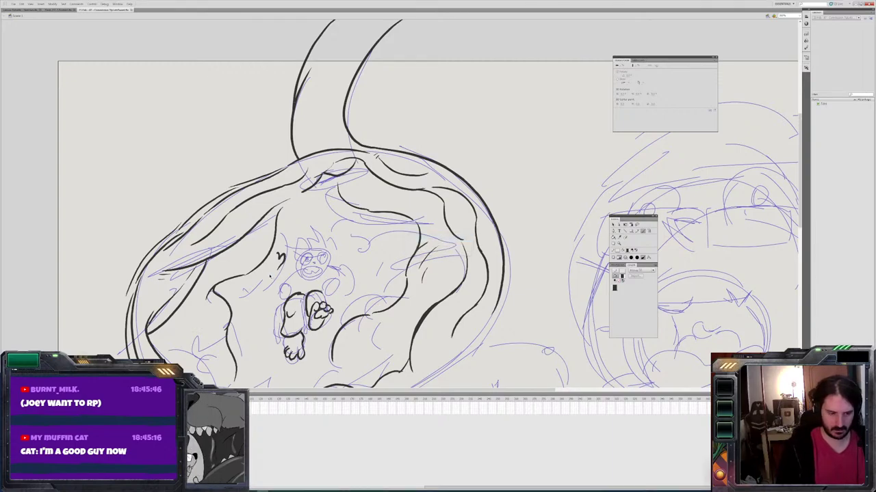
{"action": "key", "text": "ctrl+w"}
{"action": "key", "text": "ctrl+w"}
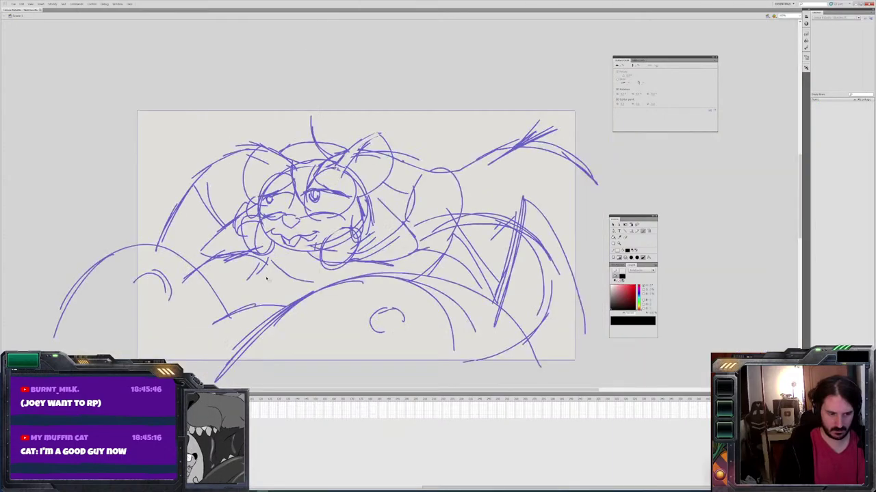
{"action": "key", "text": "ctrl+w"}
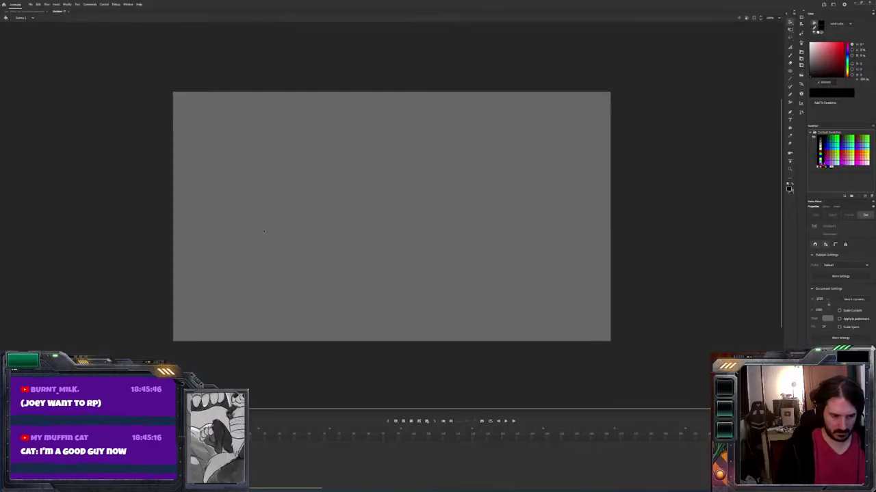
Switch to Adobe Animate and open the commission FLA file from the sketch folder inside the work-in-progress directory
{"action": "left_click", "coordinate": [30, 4]}
{"action": "mouse_move", "coordinate": [43, 30]}
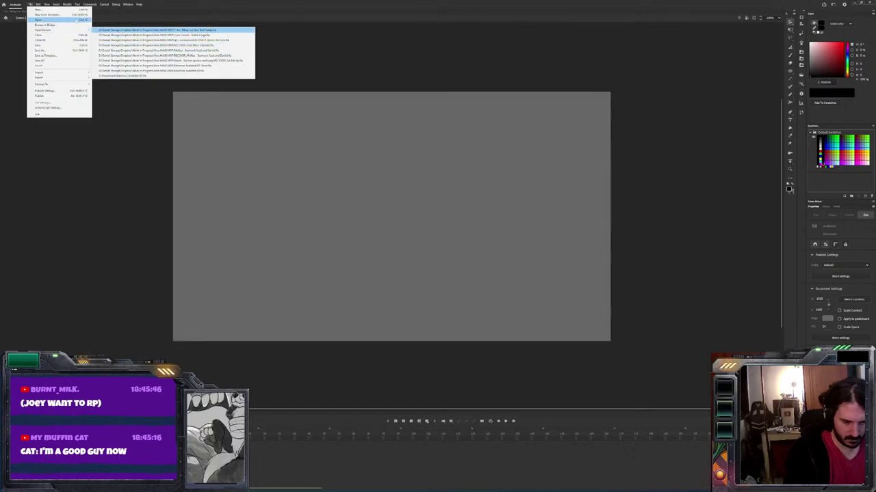
{"action": "left_click", "coordinate": [76, 19]}
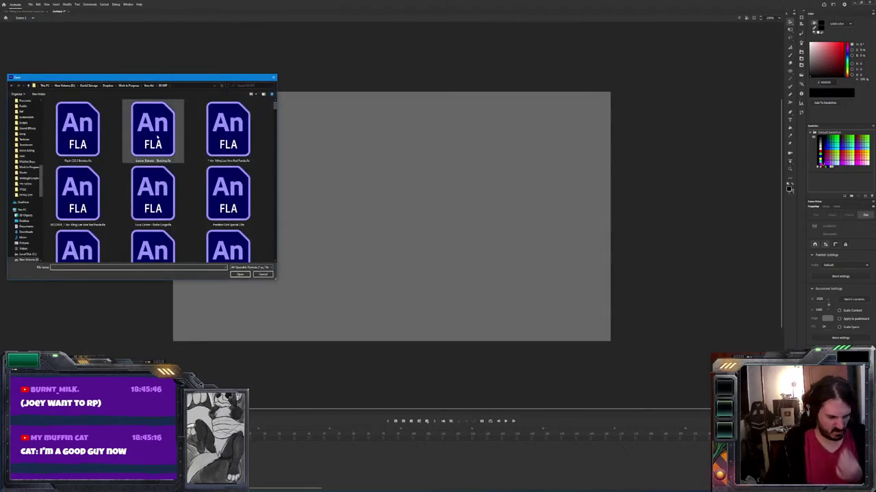
{"action": "scroll", "coordinate": [150, 157], "scroll_direction": "down", "scroll_amount": 5}
{"action": "scroll", "coordinate": [146, 164], "scroll_direction": "down", "scroll_amount": 8}
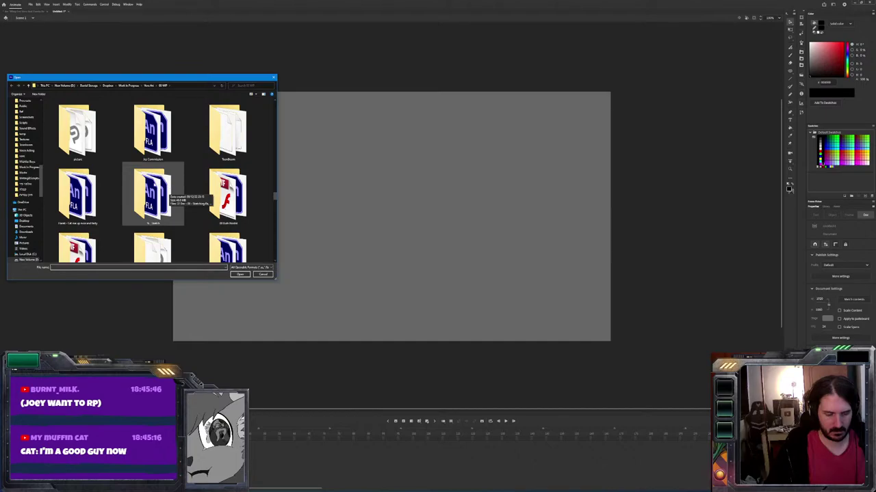
{"action": "left_click", "coordinate": [161, 185]}
{"action": "double_click", "coordinate": [161, 184]}
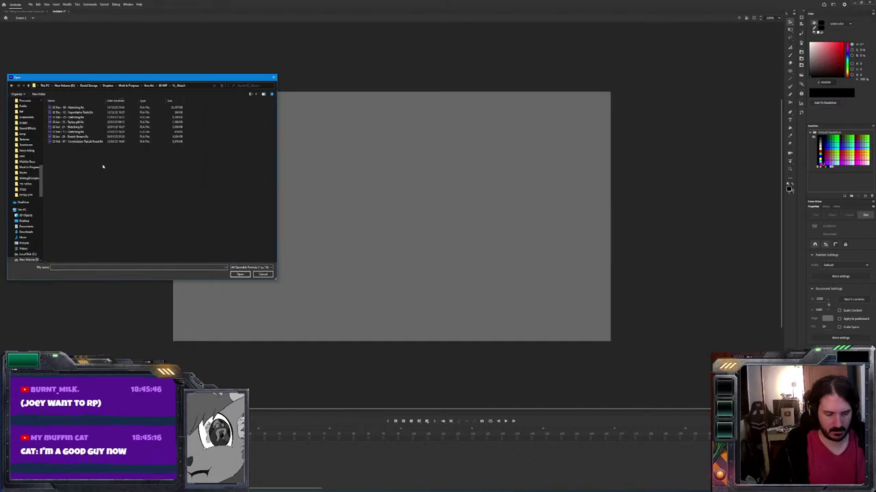
{"action": "double_click", "coordinate": [74, 142]}
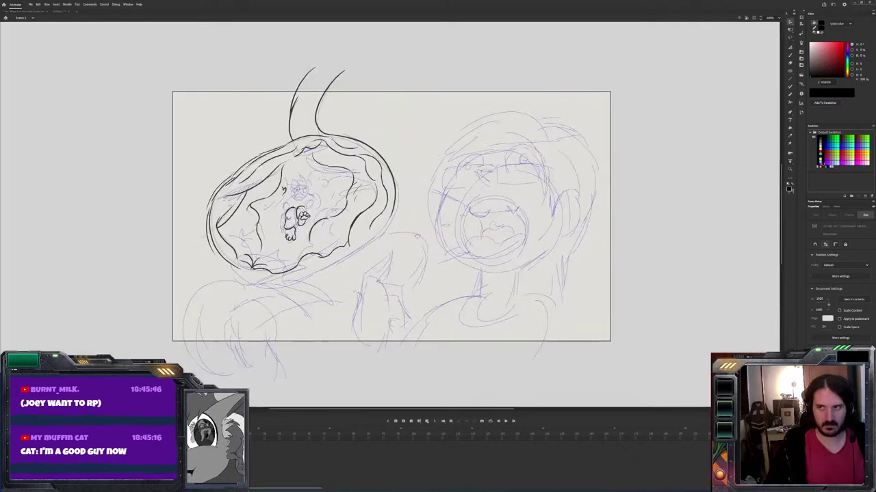
Ink the cavity's lower outer contour with the Classic Brush, from the right side around to the lower left
{"action": "key", "text": "b"}
{"action": "key", "text": "ctrl+="}
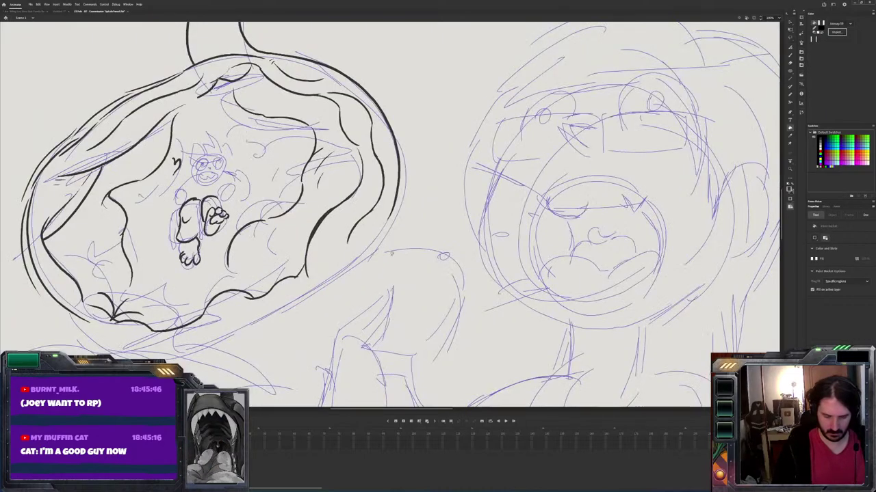
{"action": "scroll", "coordinate": [390, 216], "scroll_direction": "left", "scroll_amount": 2}
{"action": "mouse_move", "coordinate": [410, 253]}
{"action": "left_mouse_down"}
{"action": "mouse_move", "coordinate": [470, 278]}
{"action": "mouse_move", "coordinate": [464, 299]}
{"action": "left_mouse_up"}
{"action": "key", "text": "ctrl+z"}
{"action": "mouse_move", "coordinate": [519, 250]}
{"action": "left_mouse_down"}
{"action": "mouse_move", "coordinate": [504, 275]}
{"action": "mouse_move", "coordinate": [422, 341]}
{"action": "mouse_move", "coordinate": [311, 388]}
{"action": "mouse_move", "coordinate": [270, 390]}
{"action": "mouse_move", "coordinate": [181, 351]}
{"action": "mouse_move", "coordinate": [155, 279]}
{"action": "left_mouse_up"}
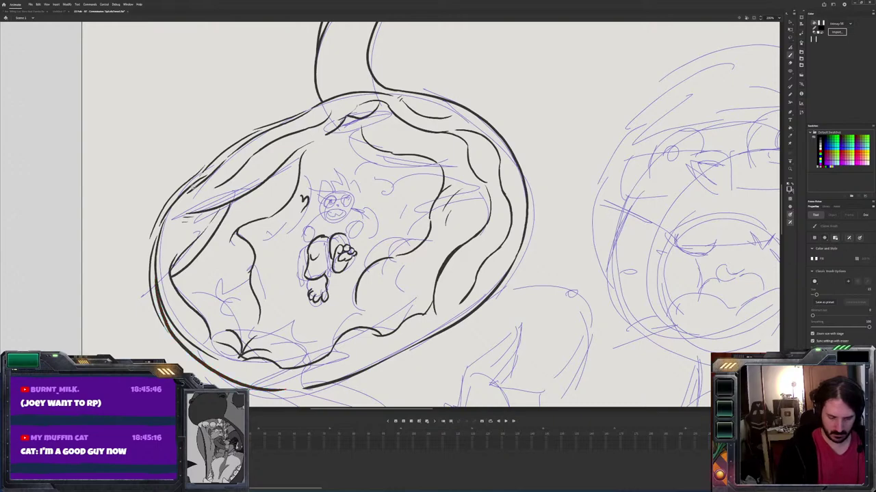
Ink the small figure's face with an open toothy mouth, nose and round eyes, redoing the unsatisfactory strokes
{"action": "left_click_drag", "start_coordinate": [337, 212], "coordinate": [342, 213]}
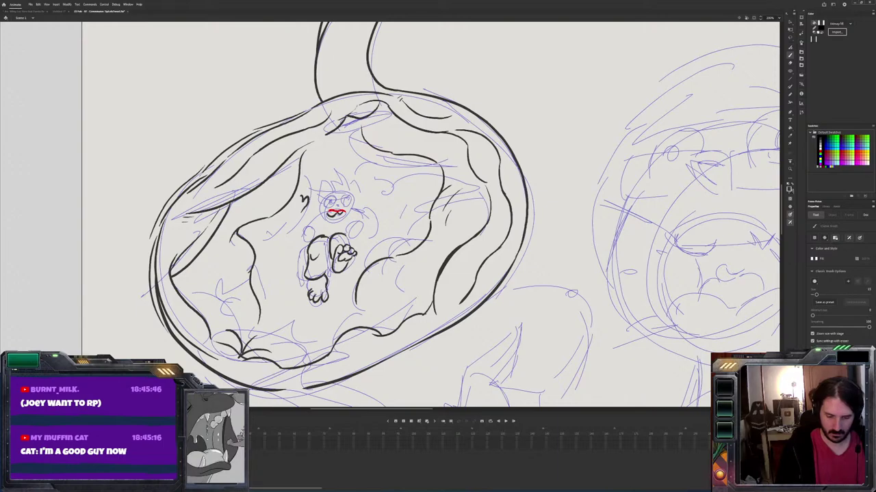
{"action": "key", "text": "ctrl+z"}
{"action": "key", "text": "ctrl+z"}
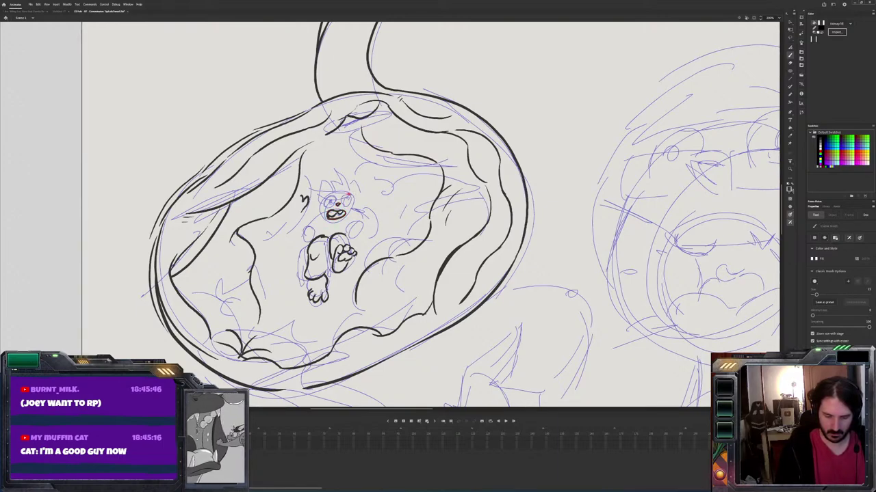
{"action": "key", "text": "ctrl+z"}
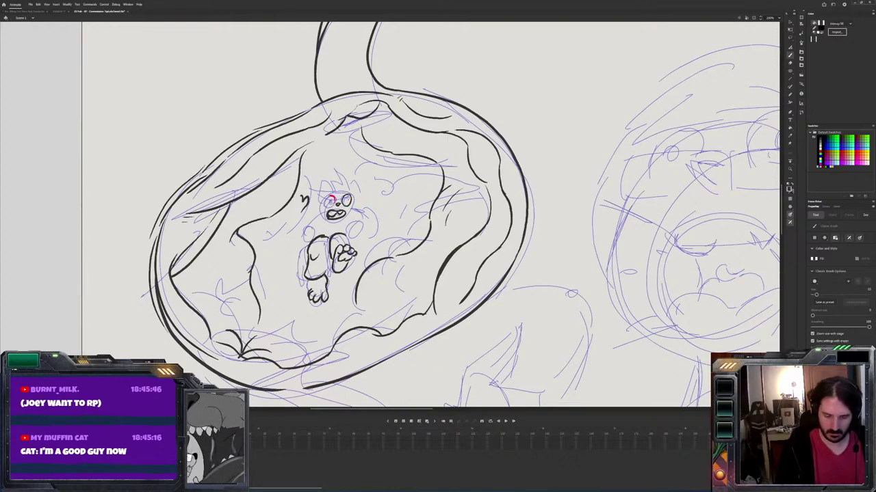
{"action": "key", "text": "ctrl+z"}
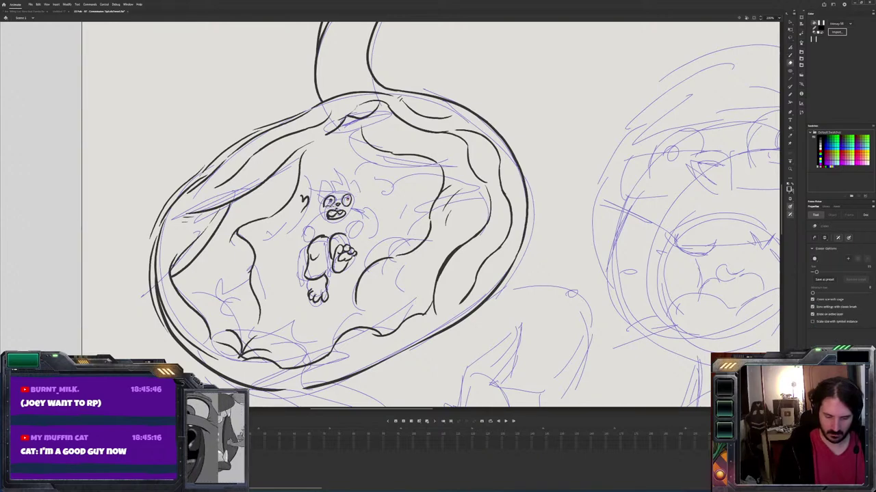
{"action": "key", "text": "ctrl+z"}
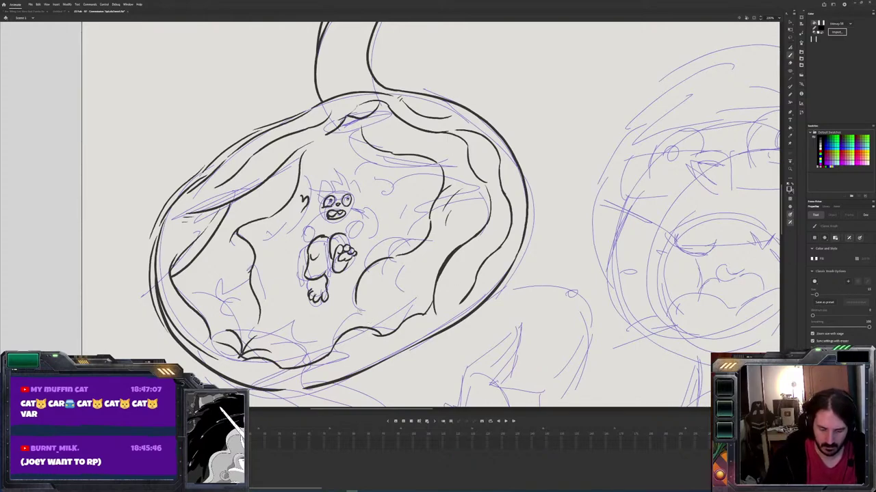
Ink the inner folds along the cavity's lower edge and lower left, undoing the stray stroke
{"action": "mouse_move", "coordinate": [356, 301]}
{"action": "left_mouse_down"}
{"action": "mouse_move", "coordinate": [322, 340]}
{"action": "mouse_move", "coordinate": [298, 343]}
{"action": "mouse_move", "coordinate": [277, 314]}
{"action": "mouse_move", "coordinate": [258, 322]}
{"action": "mouse_move", "coordinate": [234, 313]}
{"action": "mouse_move", "coordinate": [202, 286]}
{"action": "mouse_move", "coordinate": [212, 250]}
{"action": "left_mouse_up"}
{"action": "key", "text": "ctrl+z"}
Ink the small figure's raised left hand with curled fingers and thumb, erasing the overlapping lines
{"action": "left_click", "coordinate": [310, 204]}
{"action": "mouse_move", "coordinate": [300, 195]}
{"action": "left_mouse_down"}
{"action": "mouse_move", "coordinate": [294, 216]}
{"action": "mouse_move", "coordinate": [292, 202]}
{"action": "mouse_move", "coordinate": [299, 209]}
{"action": "left_mouse_up"}
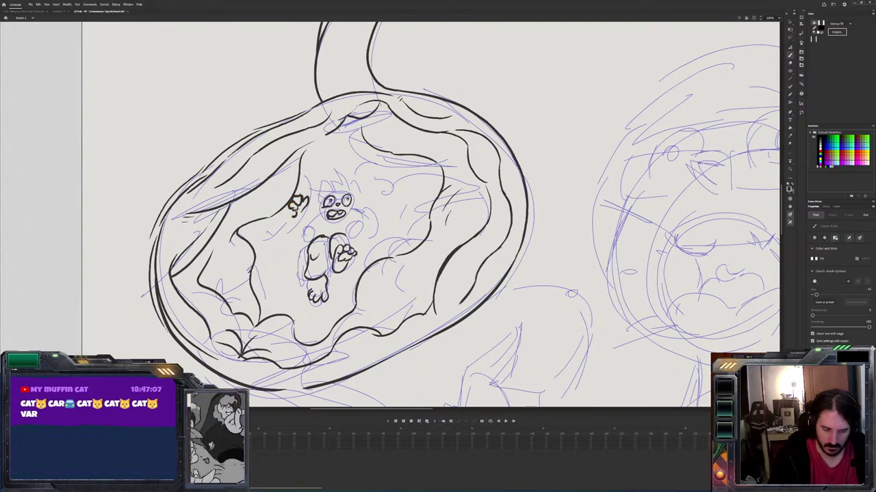
{"action": "key", "text": "e"}
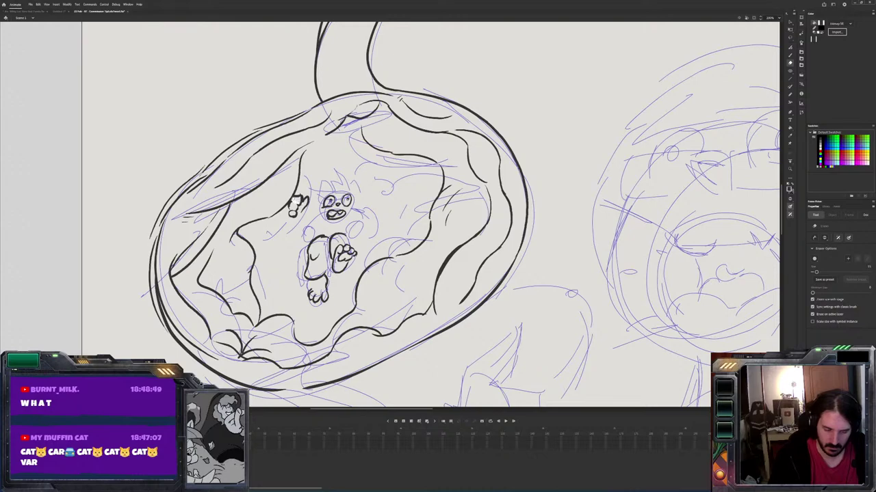
{"action": "key", "text": "b"}
{"action": "left_click_drag", "start_coordinate": [301, 197], "coordinate": [299, 206]}
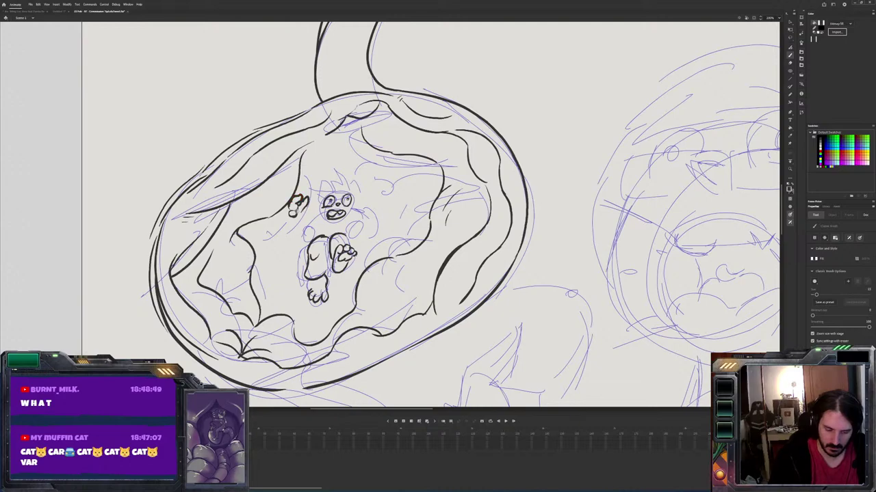
{"action": "left_click_drag", "start_coordinate": [300, 199], "coordinate": [291, 207]}
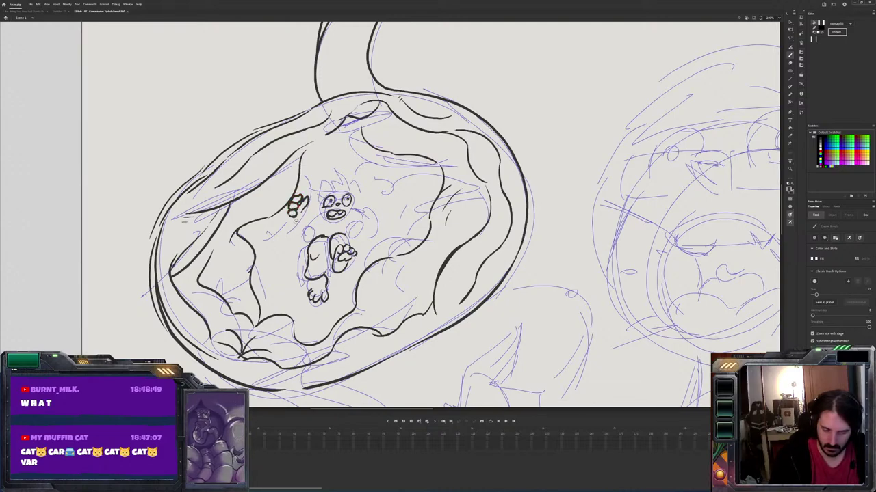
{"action": "left_click_drag", "start_coordinate": [288, 211], "coordinate": [293, 217]}
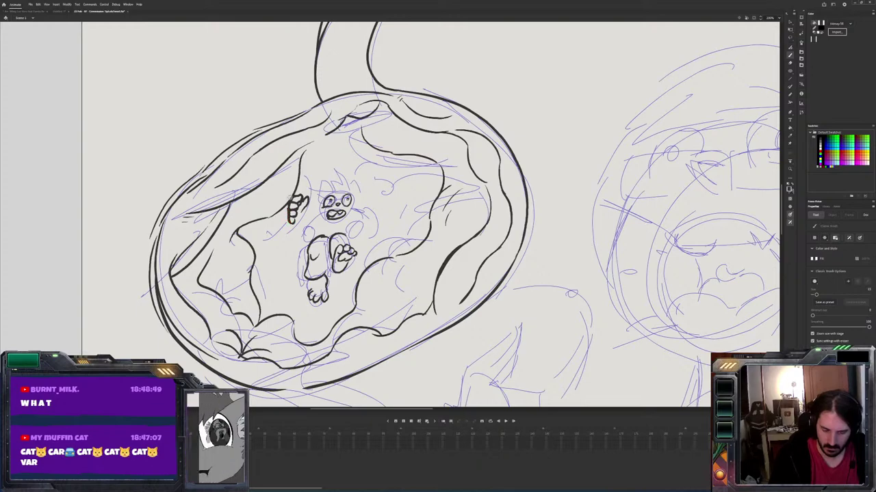
{"action": "mouse_move", "coordinate": [293, 217]}
{"action": "left_mouse_down"}
{"action": "mouse_move", "coordinate": [303, 216]}
{"action": "mouse_move", "coordinate": [300, 222]}
{"action": "left_mouse_up"}
{"action": "key", "text": "e"}
Ink the small figure's raised right hand with its thumb and curled fingers
{"action": "key", "text": "b"}
{"action": "mouse_move", "coordinate": [373, 205]}
{"action": "left_mouse_down"}
{"action": "mouse_move", "coordinate": [375, 195]}
{"action": "mouse_move", "coordinate": [381, 212]}
{"action": "left_mouse_up"}
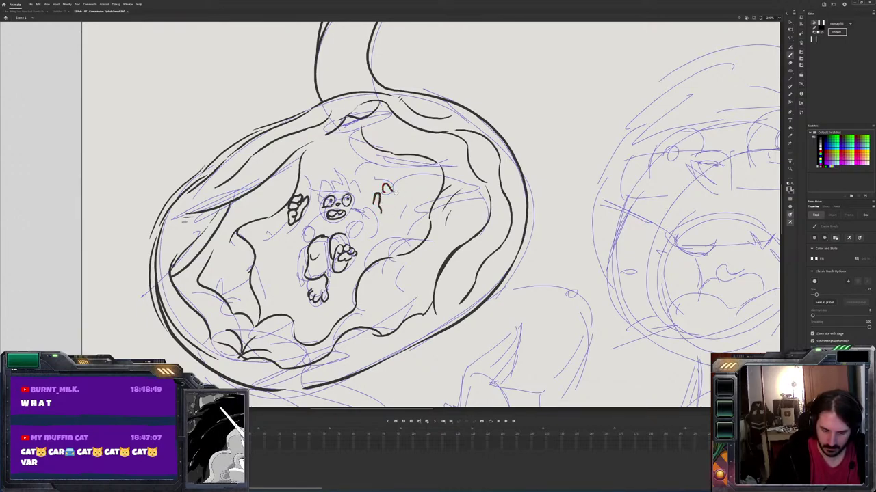
{"action": "left_click_drag", "start_coordinate": [388, 193], "coordinate": [397, 211]}
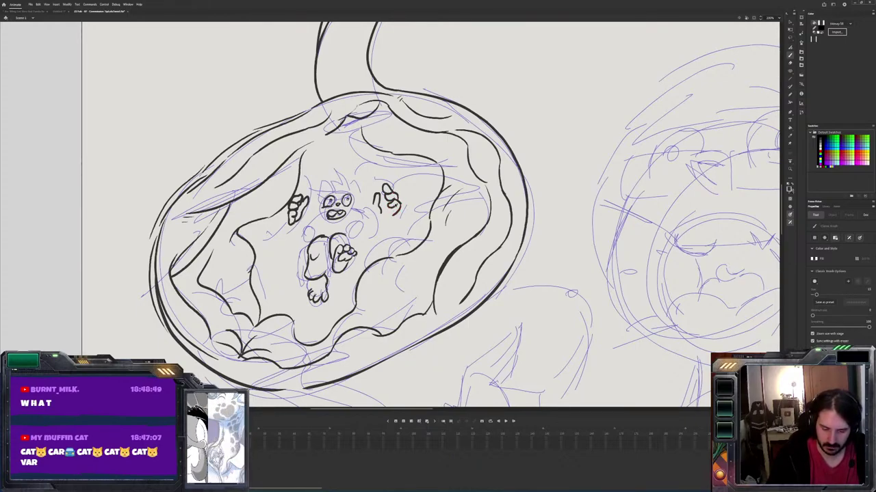
{"action": "left_click", "coordinate": [395, 211], "text": "ctrl"}
Ink the small figure's jawline and pointed right cheek fur, redoing the unsatisfactory strokes
{"action": "mouse_move", "coordinate": [391, 199]}
{"action": "left_mouse_down"}
{"action": "mouse_move", "coordinate": [350, 218]}
{"action": "mouse_move", "coordinate": [327, 218]}
{"action": "mouse_move", "coordinate": [311, 204]}
{"action": "left_mouse_up"}
{"action": "key", "text": "ctrl+z"}
{"action": "key", "text": "ctrl+z"}
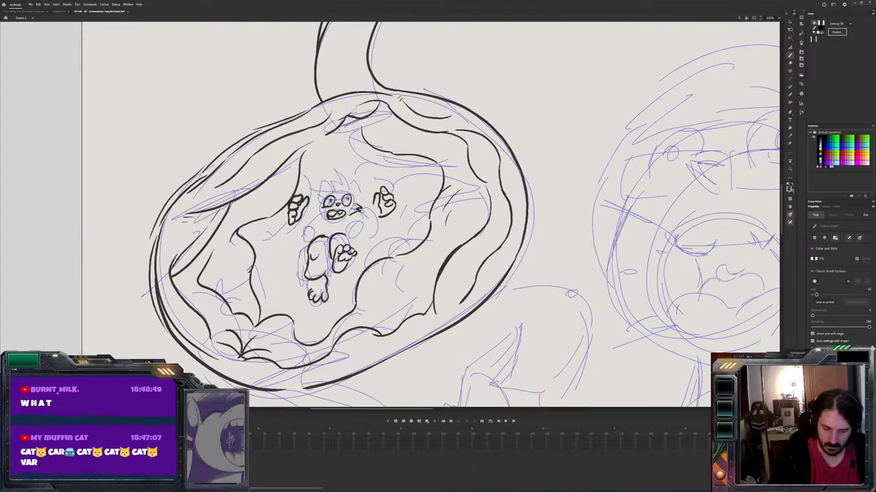
{"action": "key", "text": "ctrl+z"}
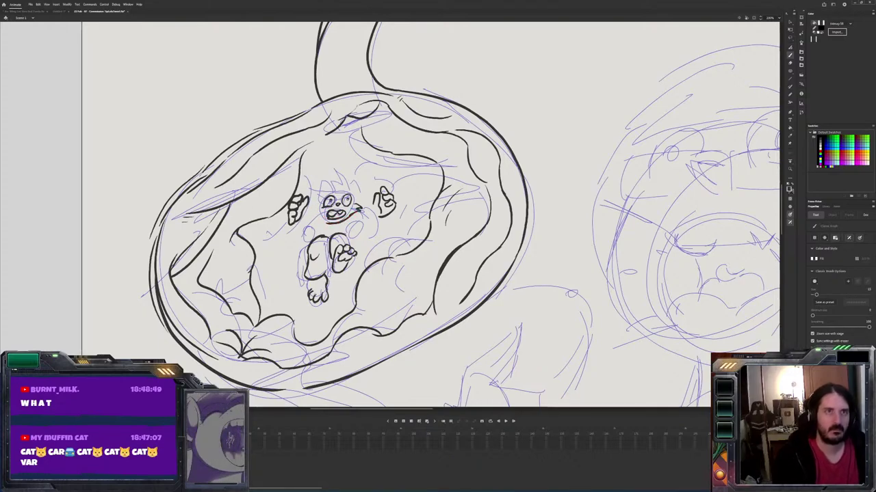
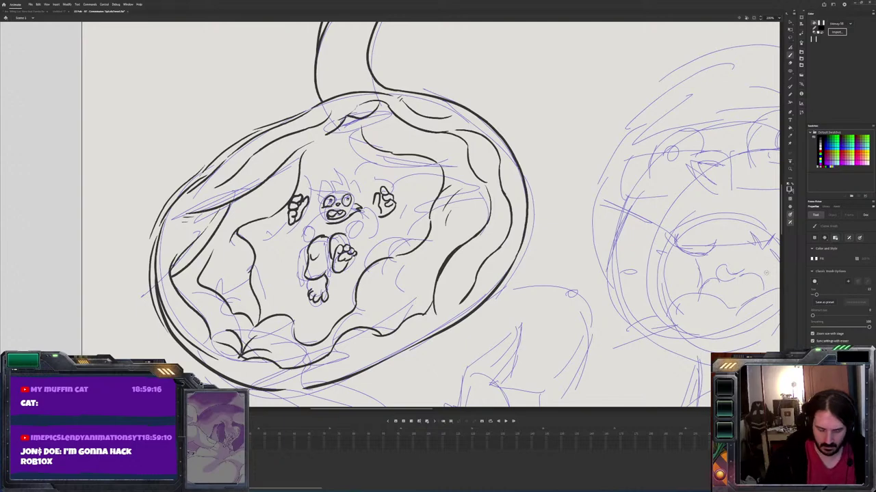
Ink the small figure's left cheek fur and two pointed ears, adding ragged fur to the right ear
{"action": "mouse_move", "coordinate": [348, 194]}
{"action": "left_mouse_down"}
{"action": "mouse_move", "coordinate": [357, 178]}
{"action": "mouse_move", "coordinate": [370, 213]}
{"action": "mouse_move", "coordinate": [363, 197]}
{"action": "left_mouse_up"}
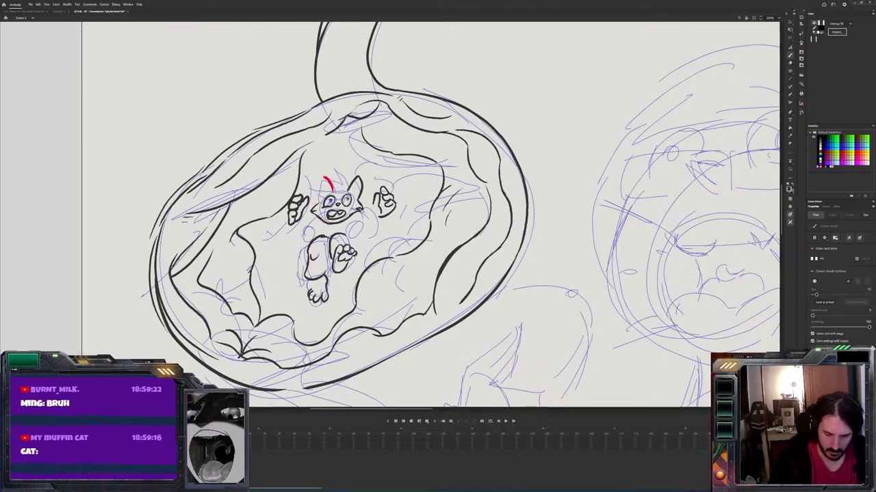
{"action": "left_click_drag", "start_coordinate": [319, 197], "coordinate": [328, 186]}
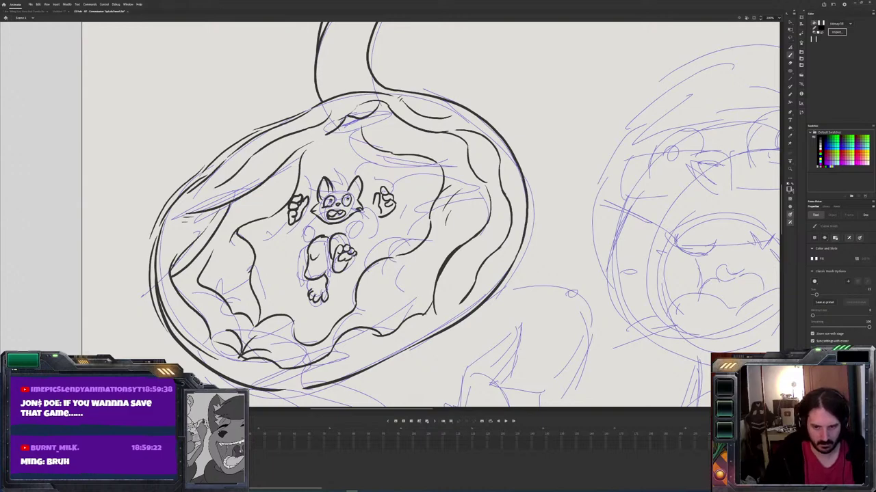
{"action": "left_click_drag", "start_coordinate": [360, 176], "coordinate": [354, 190]}
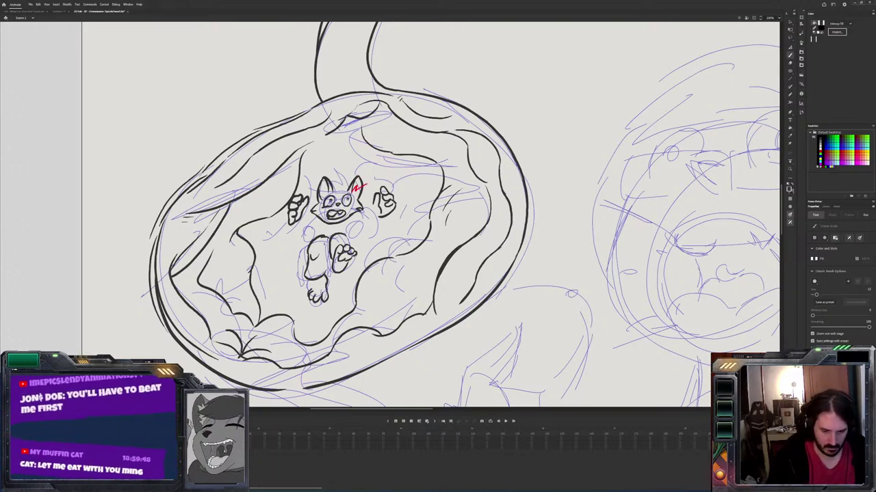
{"action": "key", "text": "ctrl+z"}
{"action": "key", "text": "e"}
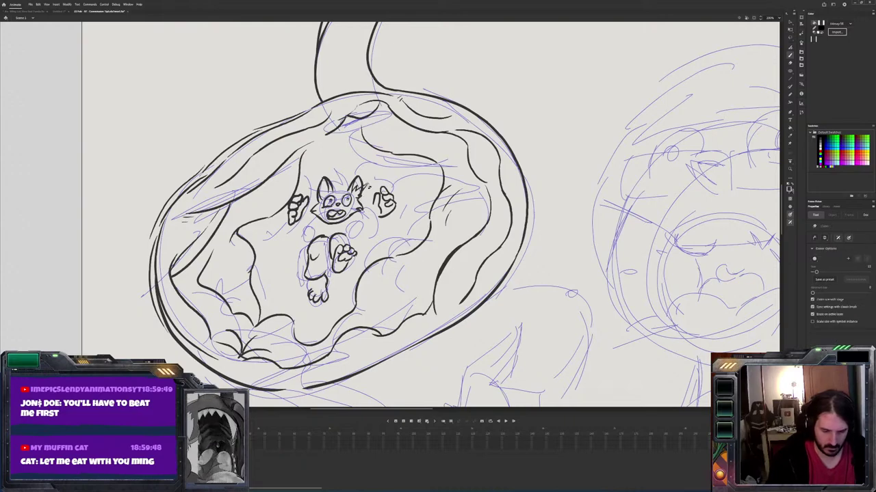
Ink the small figure's spiky hair and furrowed brows between the ears, erasing the overlapping lines
{"action": "key", "text": "b"}
{"action": "mouse_move", "coordinate": [347, 179]}
{"action": "left_mouse_down"}
{"action": "mouse_move", "coordinate": [349, 191]}
{"action": "mouse_move", "coordinate": [331, 185]}
{"action": "mouse_move", "coordinate": [340, 194]}
{"action": "left_mouse_up"}
{"action": "key", "text": "alt+e"}
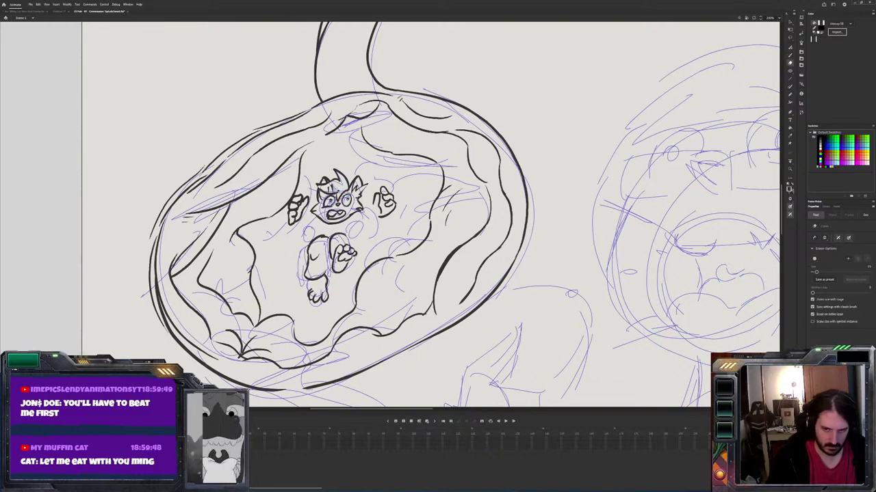
{"action": "key", "text": "b"}
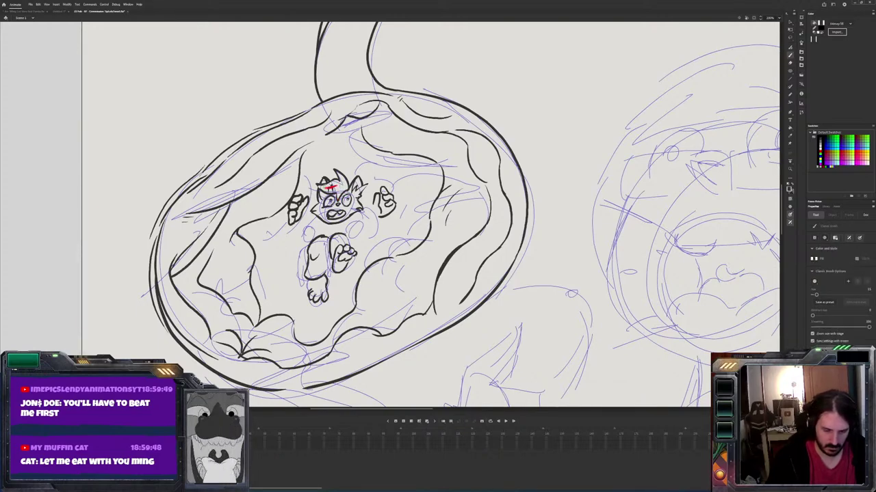
{"action": "key", "text": "e"}
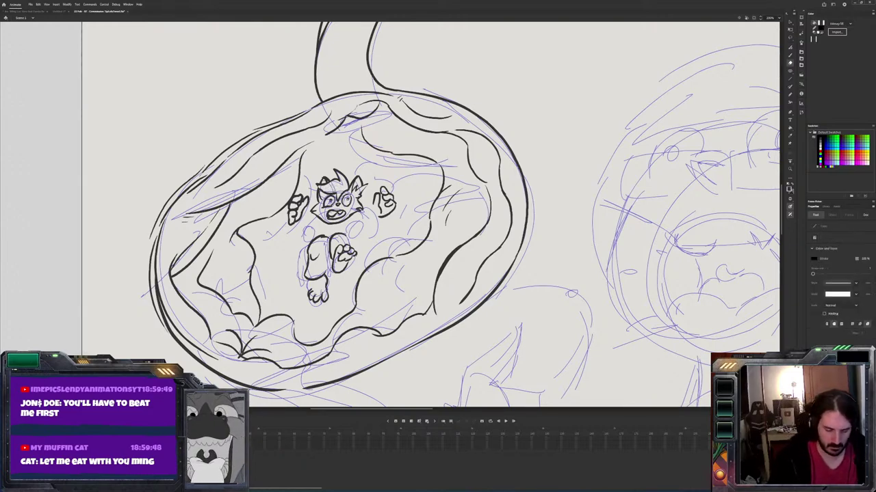
{"action": "key", "text": "b"}
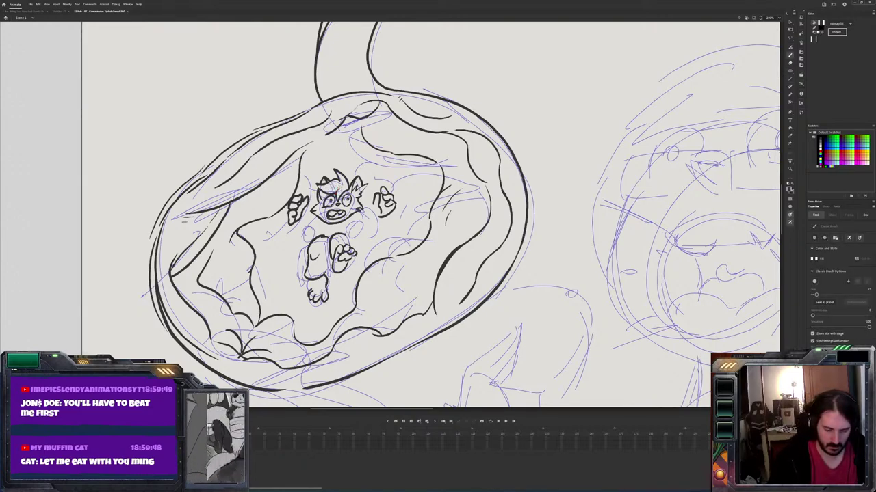
{"action": "left_click_drag", "start_coordinate": [316, 187], "coordinate": [335, 195]}
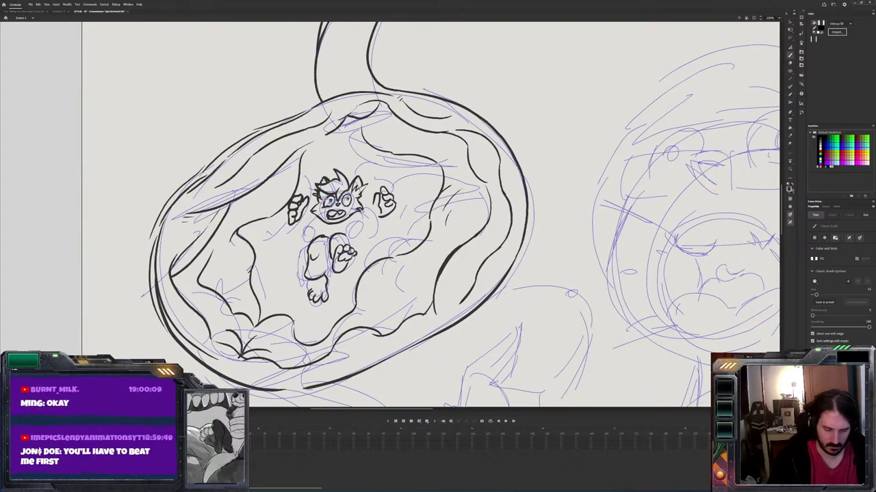
{"action": "key", "text": "e"}
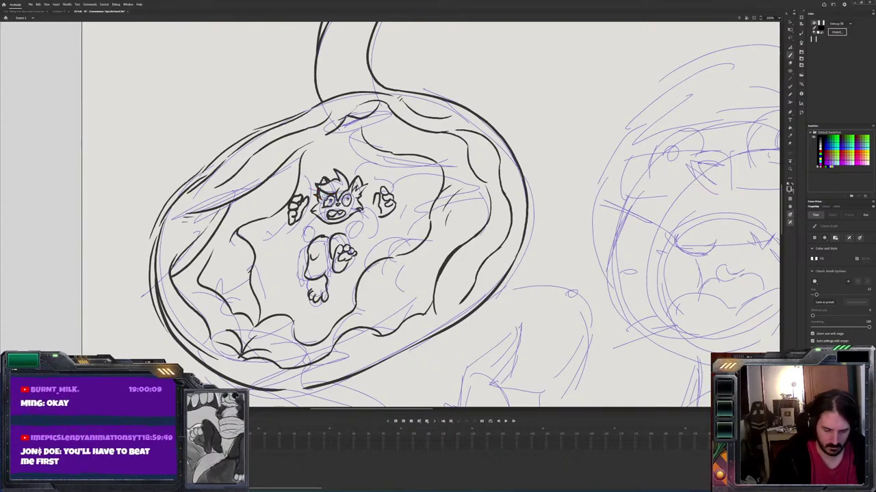
Ink the outer palm outline of the small figure's right hand to close its shape
{"action": "key", "text": "alt+b"}
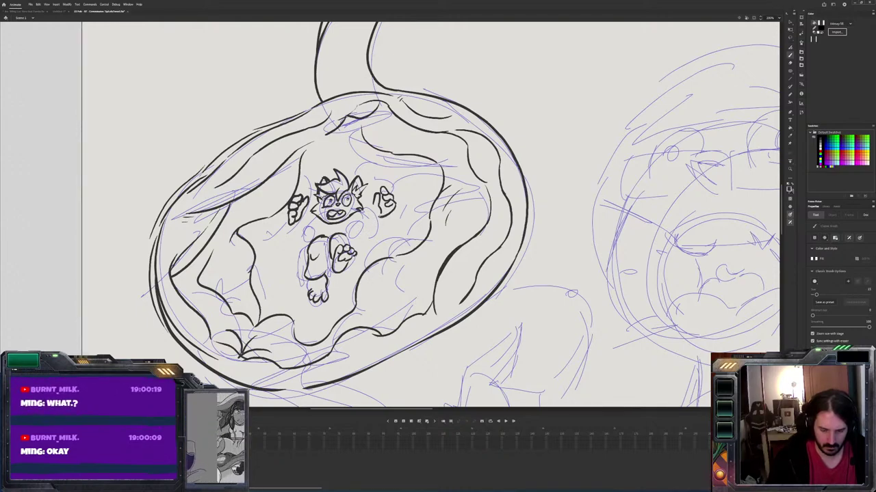
{"action": "left_click_drag", "start_coordinate": [380, 198], "coordinate": [386, 202]}
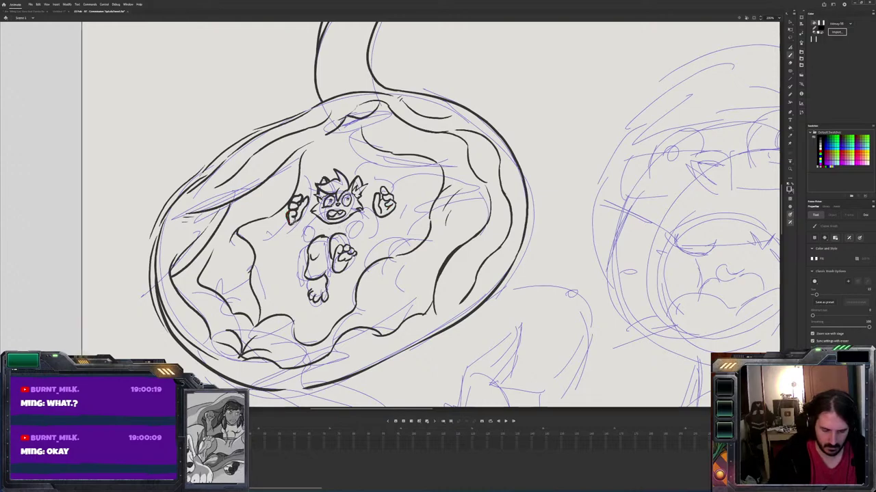
{"action": "key", "text": "alt+e"}
{"action": "key", "text": "b"}
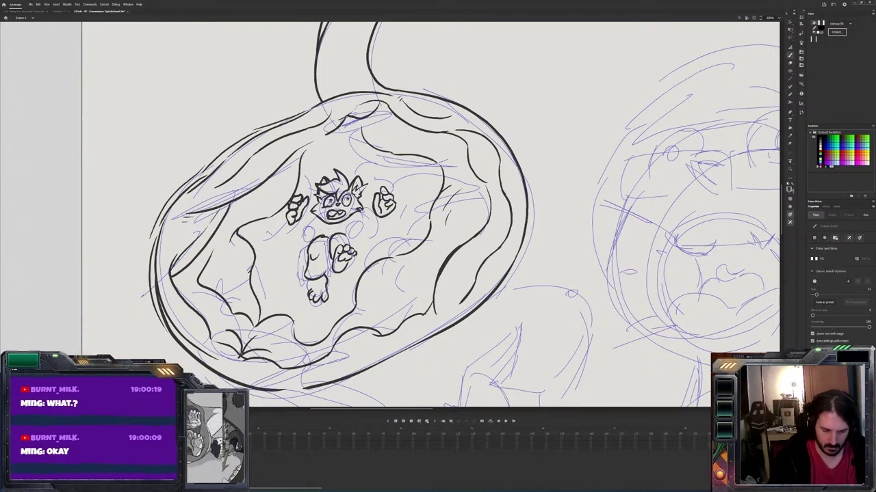
Clean up the small figure's left hand by erasing the crowded finger lines and redrawing the curled fingers
{"action": "key", "text": "e"}
{"action": "left_click_drag", "start_coordinate": [291, 199], "coordinate": [295, 207]}
{"action": "key", "text": "b"}
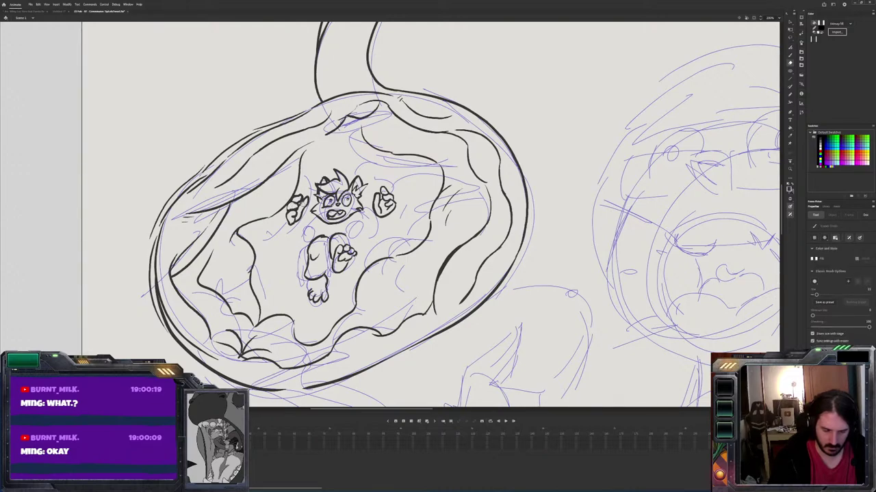
{"action": "left_click_drag", "start_coordinate": [295, 203], "coordinate": [297, 207]}
{"action": "key", "text": "e"}
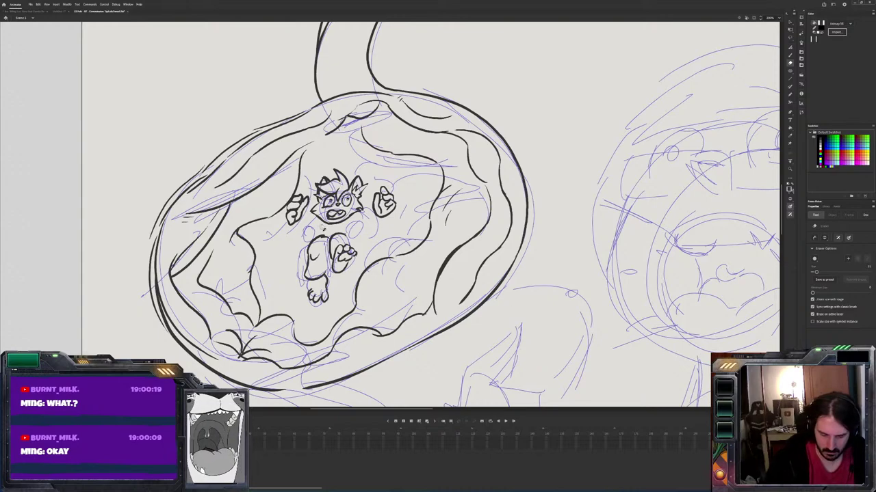
Move the small figure's raised right leg and foot slightly away from the other leg and redraw its knee outline
{"action": "key", "text": "v"}
{"action": "left_click_drag", "start_coordinate": [325, 226], "coordinate": [366, 284]}
{"action": "left_click_drag", "start_coordinate": [346, 253], "coordinate": [356, 255]}
{"action": "key", "text": "e"}
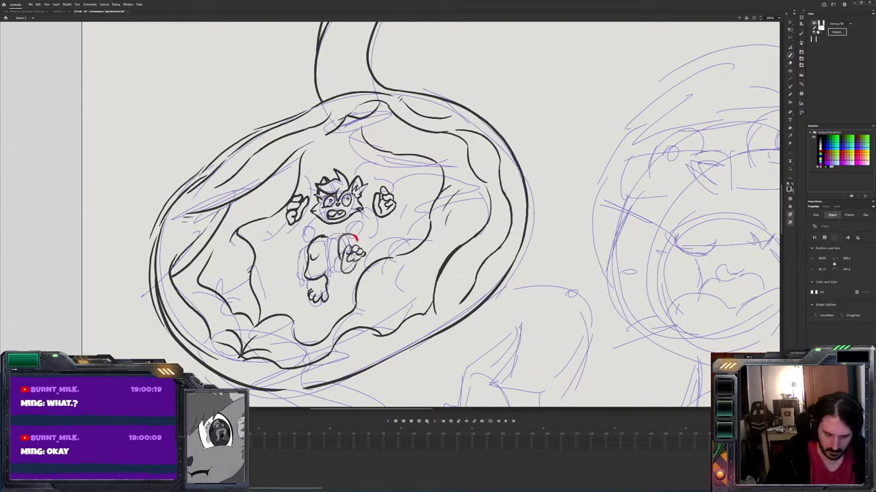
{"action": "key", "text": "b"}
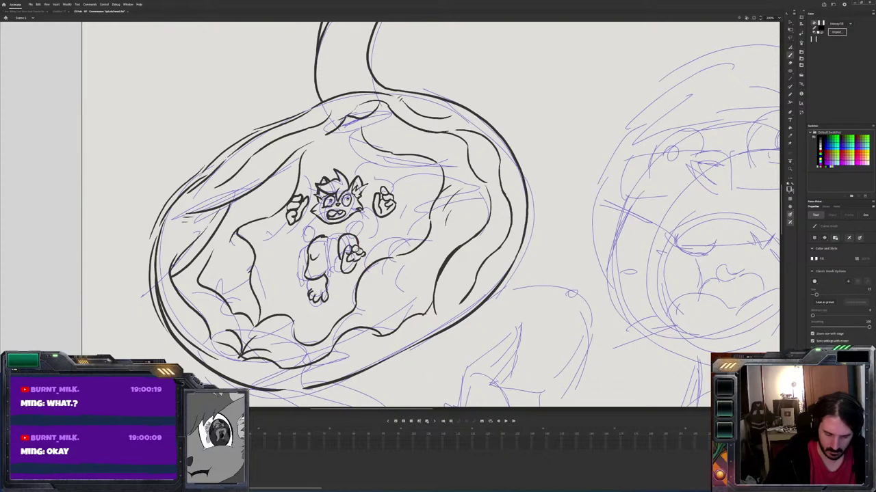
Ink the inner thigh lines joining the small figure's two legs, redoing the unsatisfactory stroke
{"action": "key", "text": "e"}
{"action": "key", "text": "b"}
{"action": "mouse_move", "coordinate": [323, 245]}
{"action": "left_mouse_down"}
{"action": "mouse_move", "coordinate": [322, 265]}
{"action": "mouse_move", "coordinate": [334, 248]}
{"action": "left_mouse_up"}
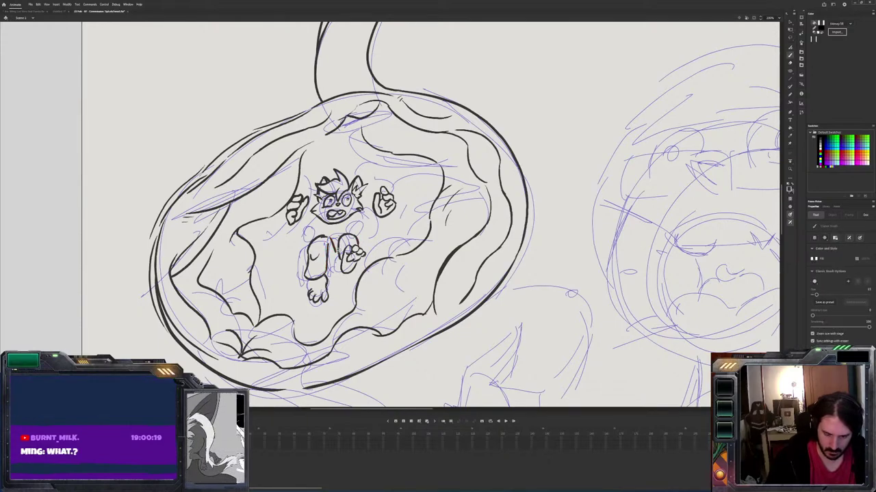
{"action": "key", "text": "ctrl+z"}
{"action": "key", "text": "e"}
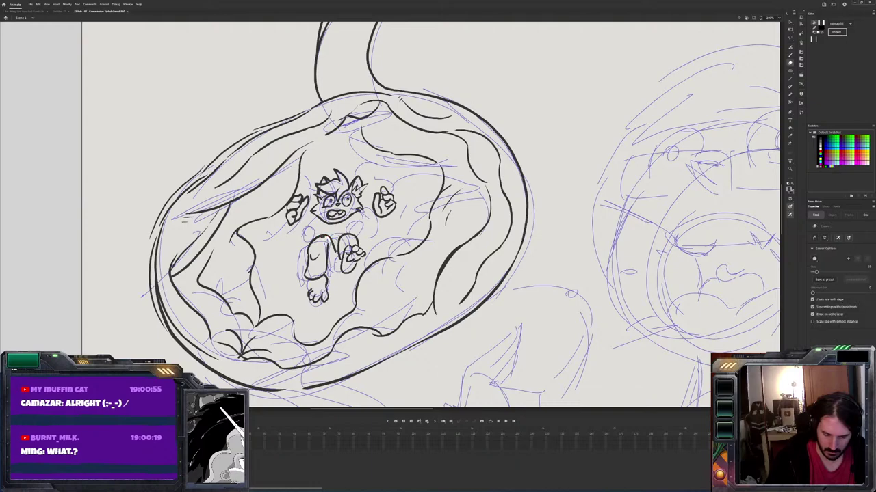
Rework the inked lines at the small figure's left knee, undoing the unsatisfactory change
{"action": "key", "text": "v"}
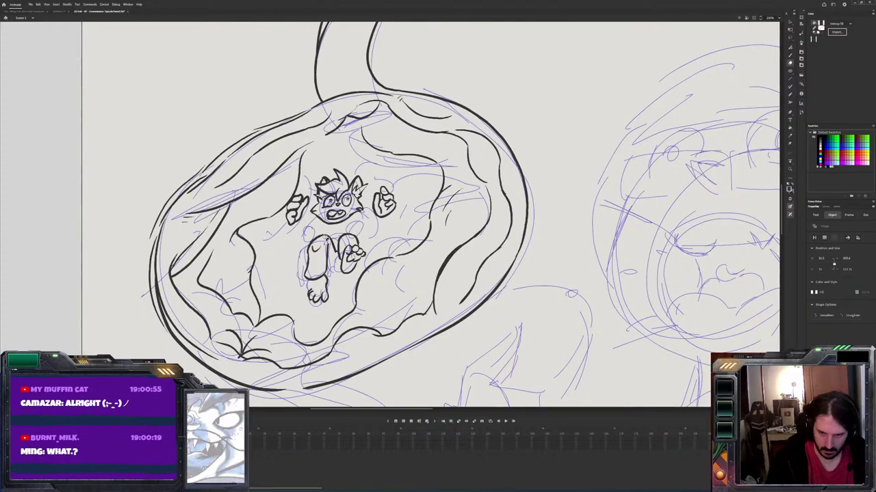
{"action": "key", "text": "b"}
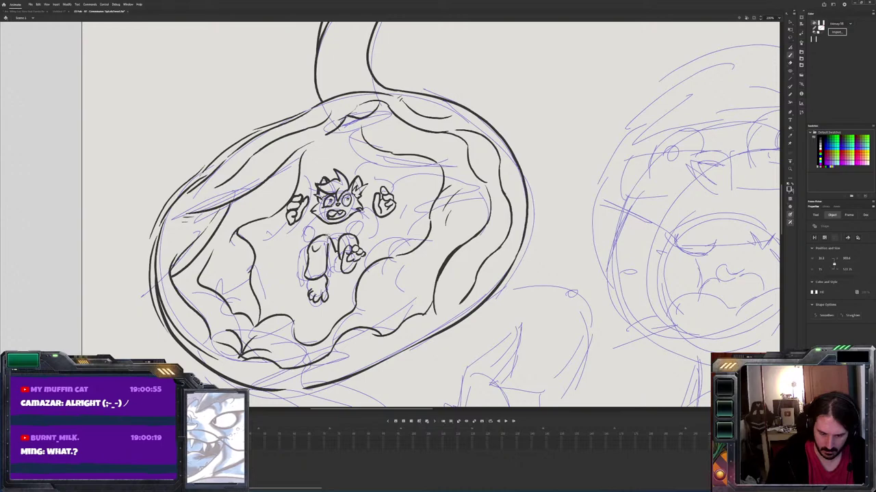
{"action": "key", "text": "ctrl+z"}
{"action": "key", "text": "e"}
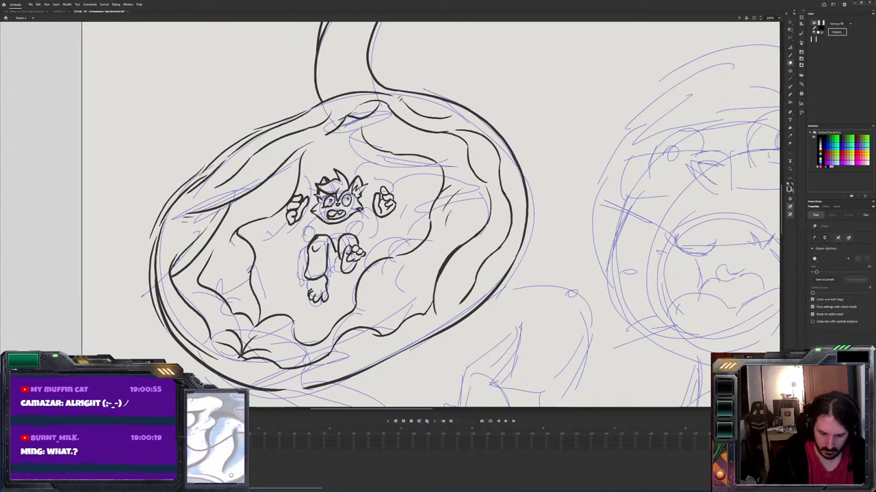